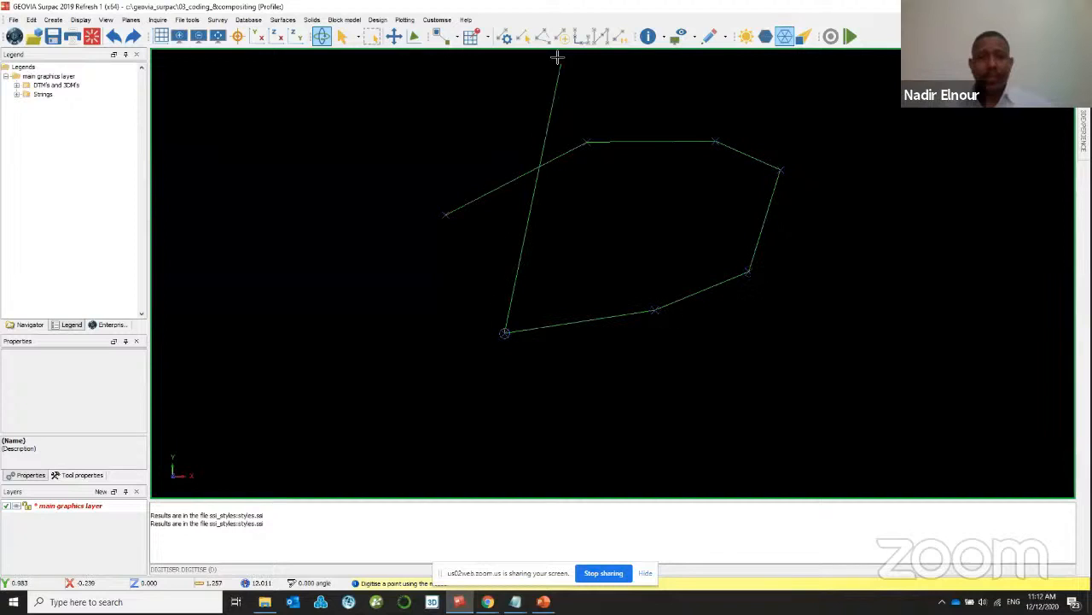
- Close the digitised segment of string 1 and display the main graphics layer's strings with their string numbers
left_click(561, 36)
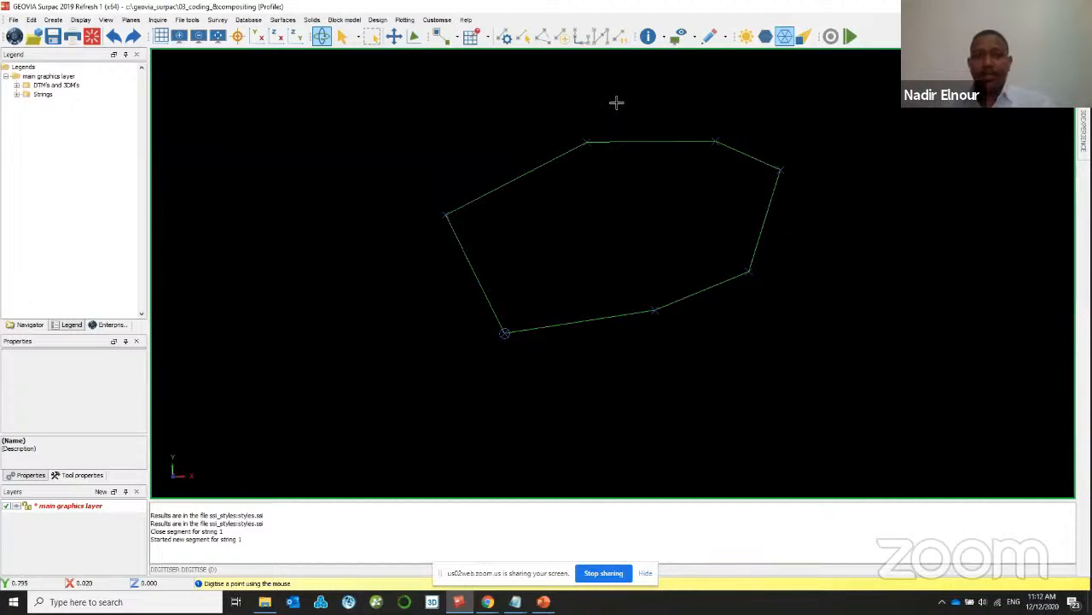
left_click(80, 19)
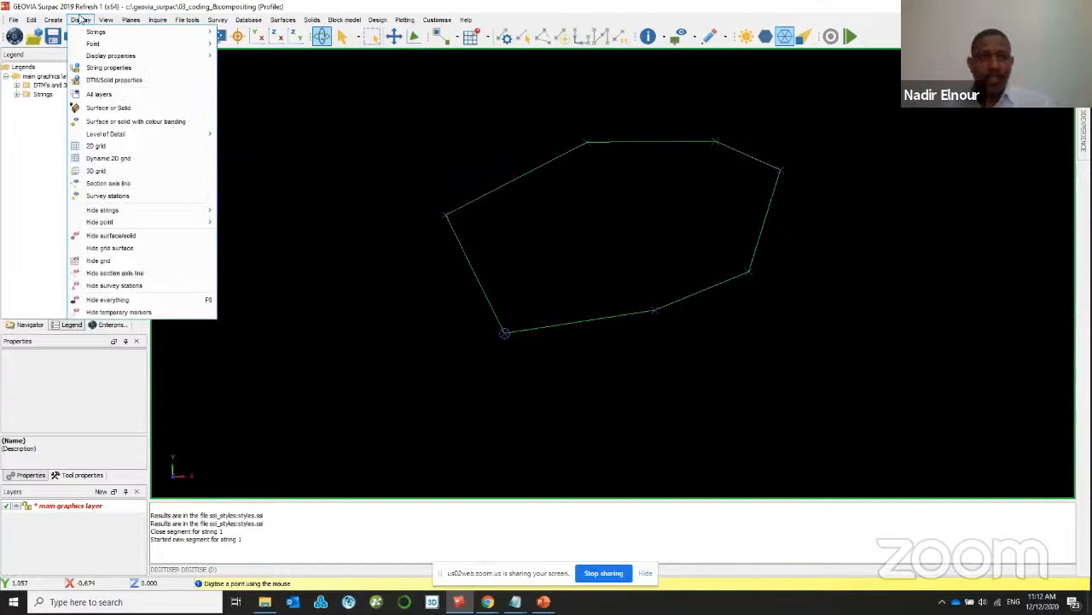
mouse_move(125, 56)
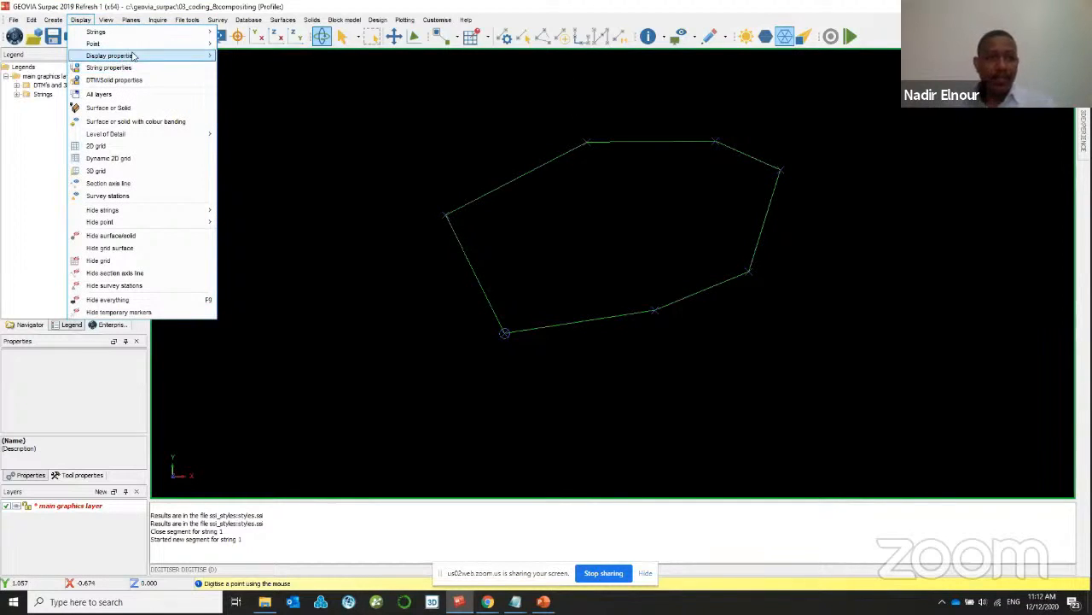
mouse_move(166, 50)
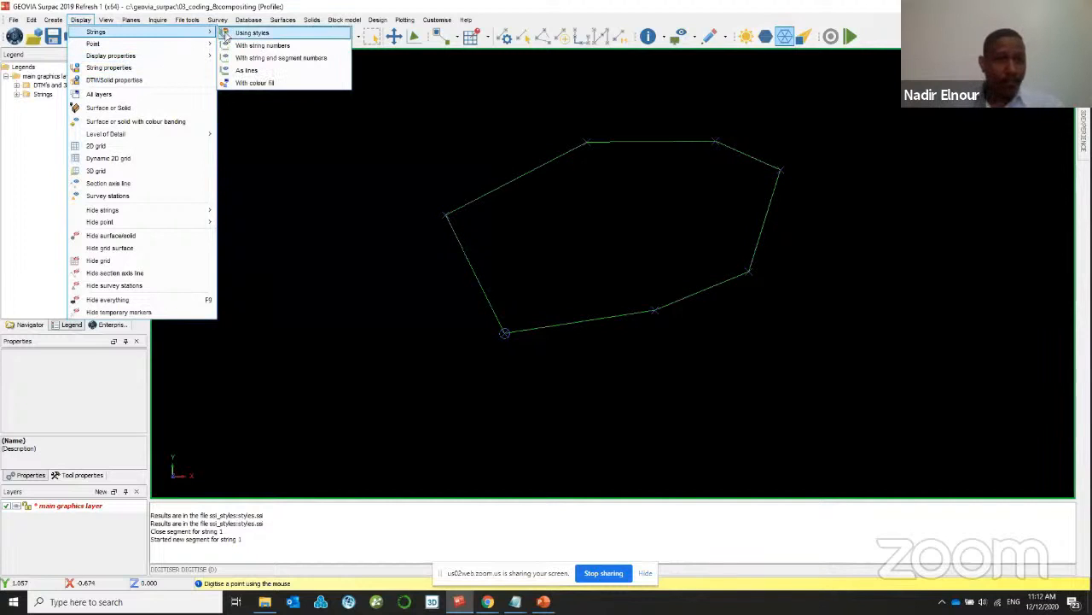
left_click(292, 45)
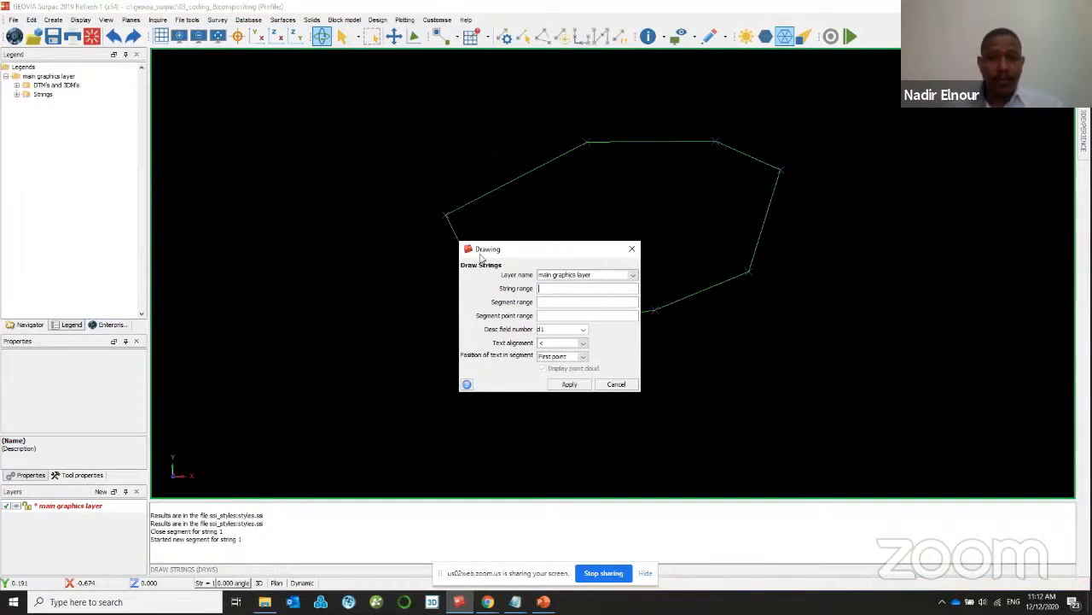
left_click(557, 384)
scroll(444, 214, "up", 2)
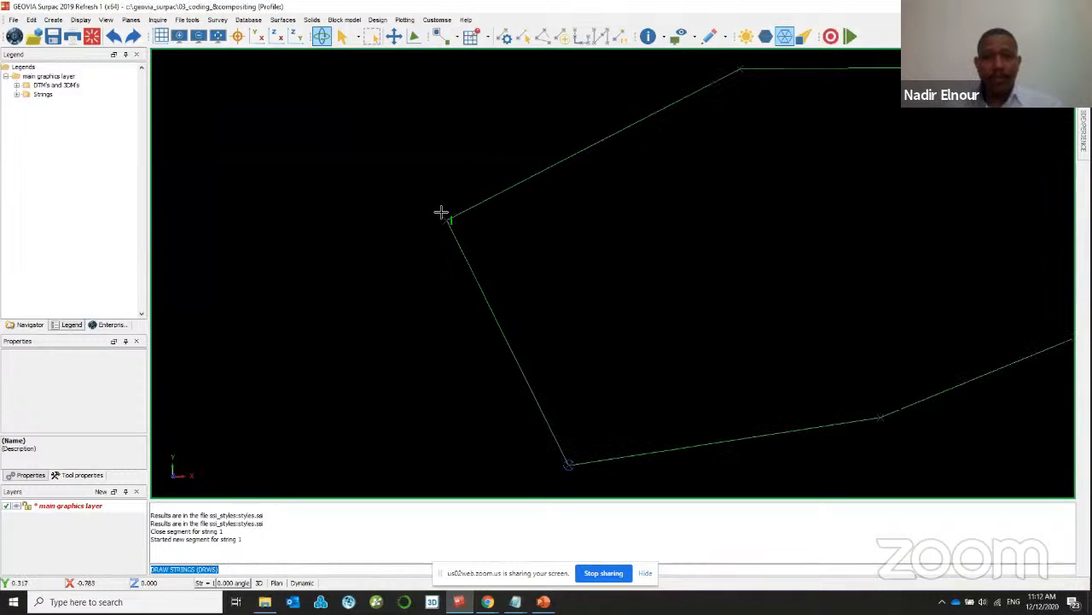
scroll(445, 222, "up", 1)
scroll(441, 224, "down", 3)
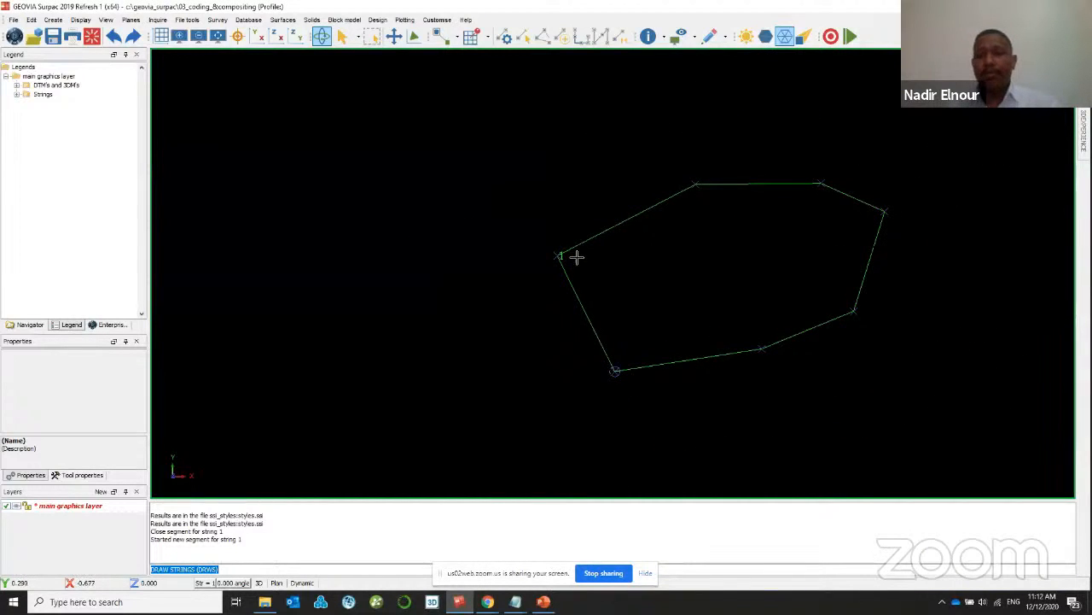
- Display the main graphics layer's strings labelled with both string and segment numbers
left_click(75, 21)
mouse_move(175, 33)
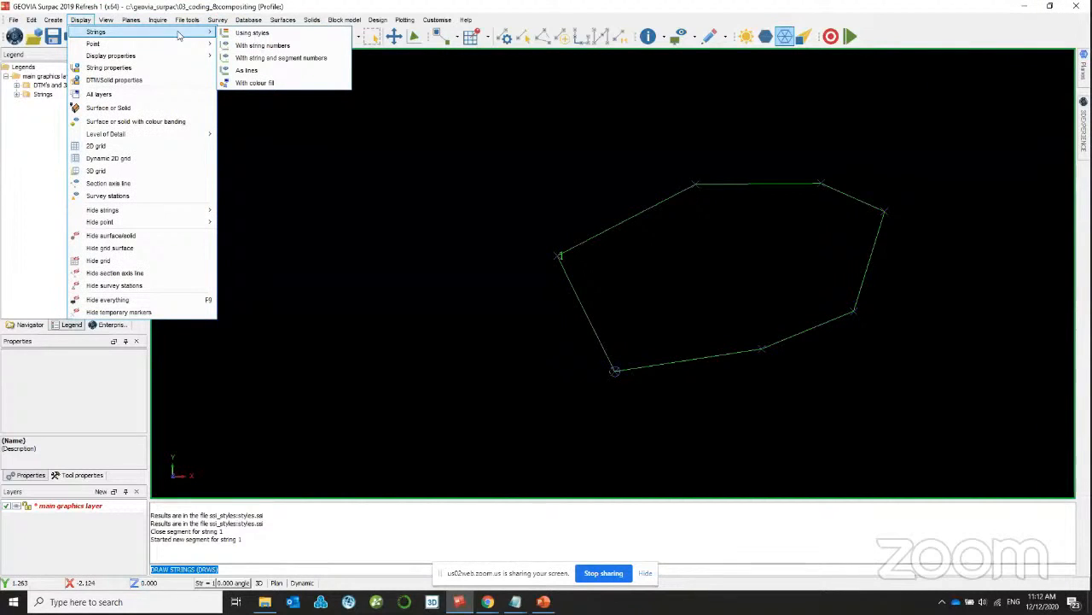
left_click(274, 58)
left_click(569, 384)
scroll(657, 264, "up", 1)
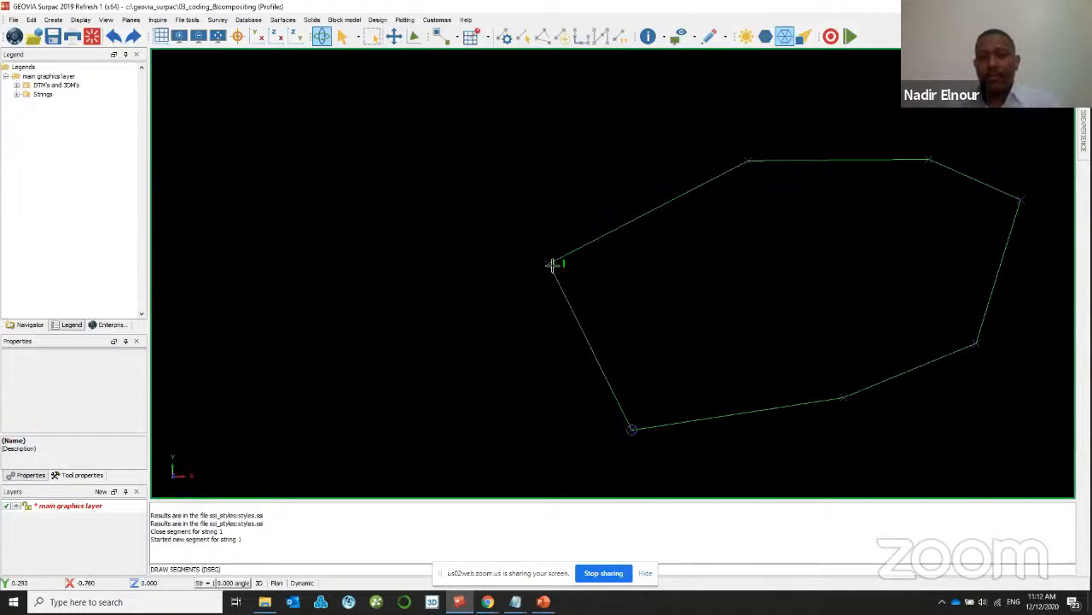
- Digitise a second segment of string 1 with six points, overlapping the first polygon's western side, and close it
left_click(523, 35)
left_click(474, 385)
left_click(662, 272)
left_click(721, 161)
left_click(611, 128)
left_click(508, 158)
left_click(459, 273)
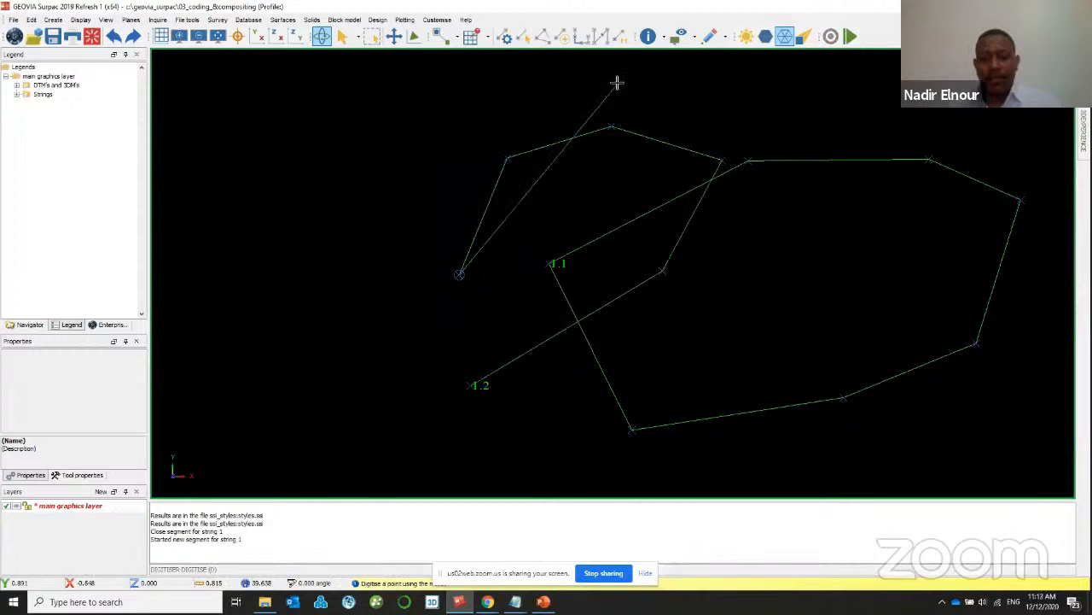
key("c")
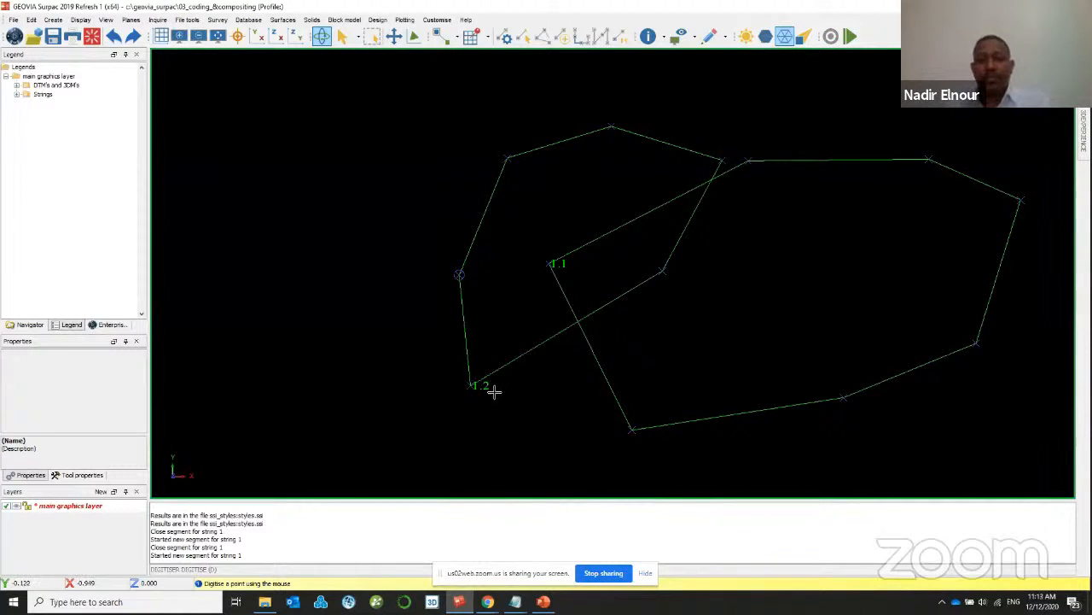
- Digitise a third, seven-point segment of string 1 around the upper part of the second one and close it
left_click(500, 97)
left_click(698, 100)
left_click(768, 213)
left_click(657, 360)
left_click(583, 395)
left_click(458, 239)
left_click(457, 151)
left_click(544, 37)
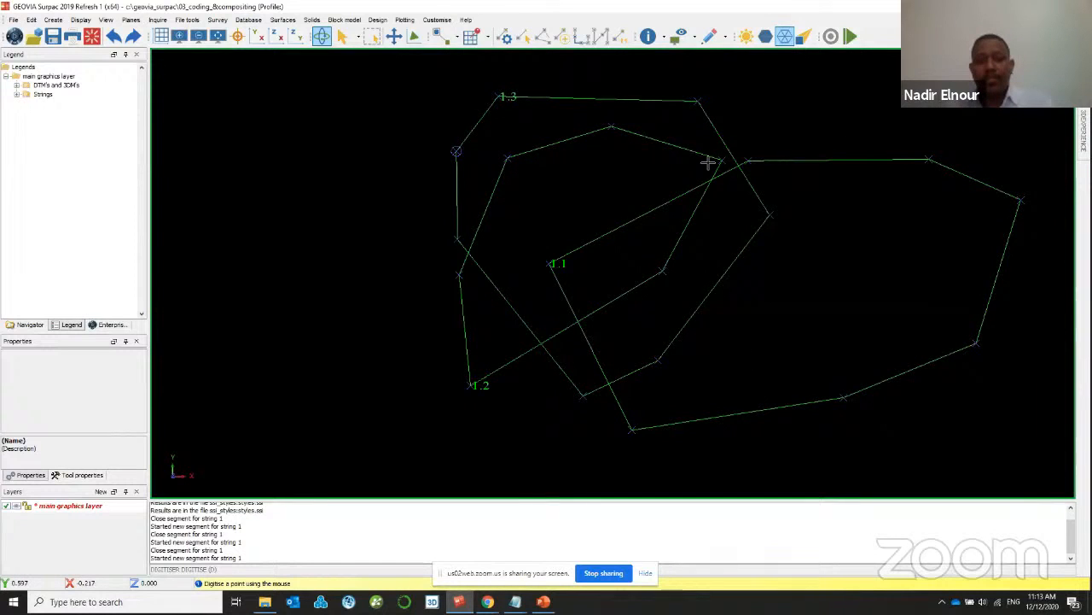
- Set the 00_concept folder inside GEOVIA_SURPAC as the working directory
left_click(73, 507)
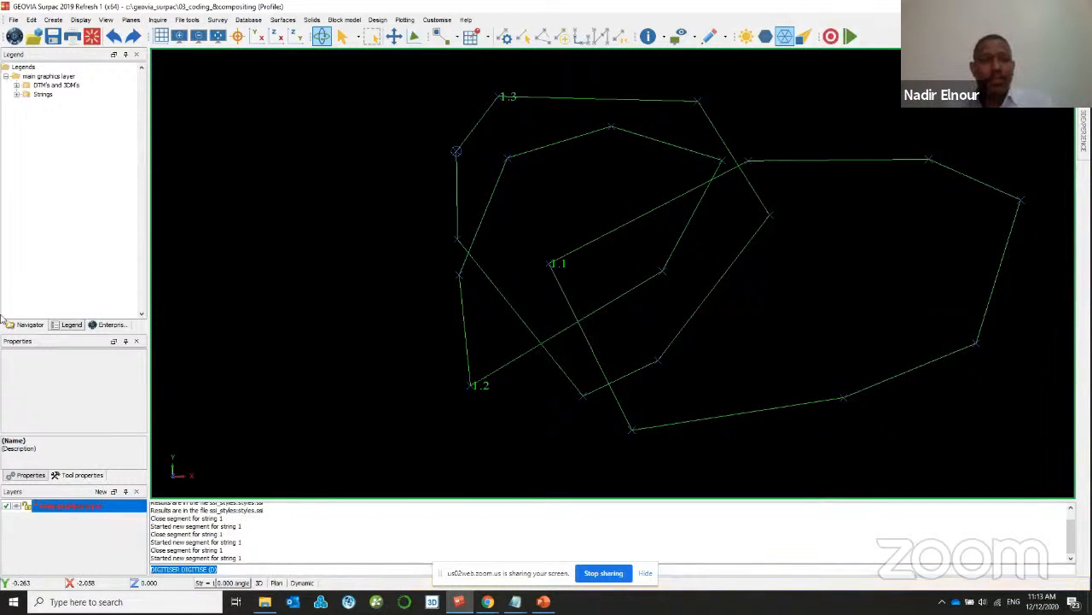
left_click(26, 324)
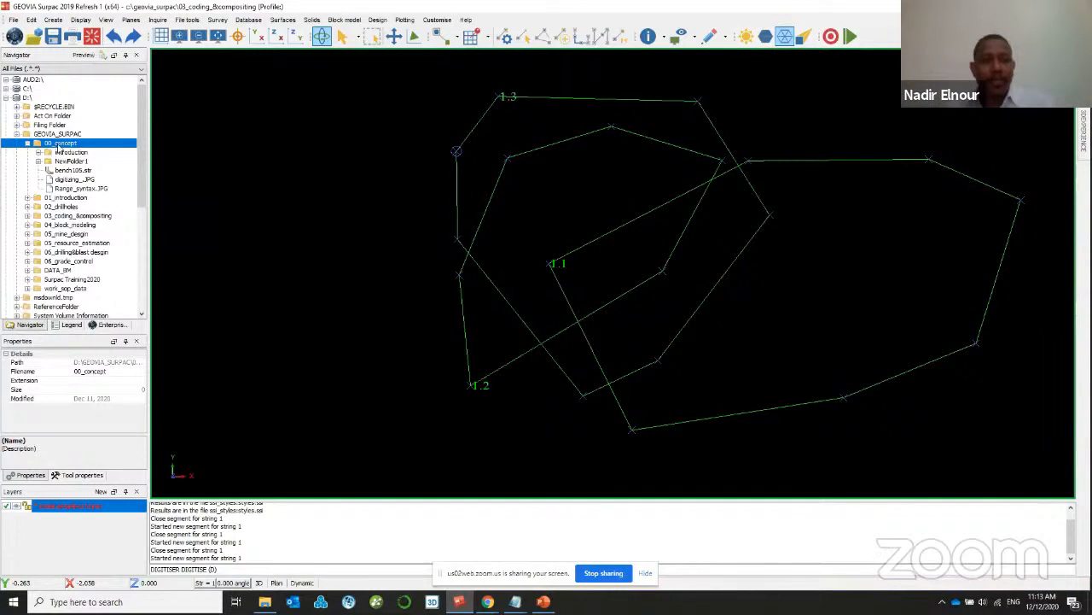
right_click(58, 145)
left_click(171, 148)
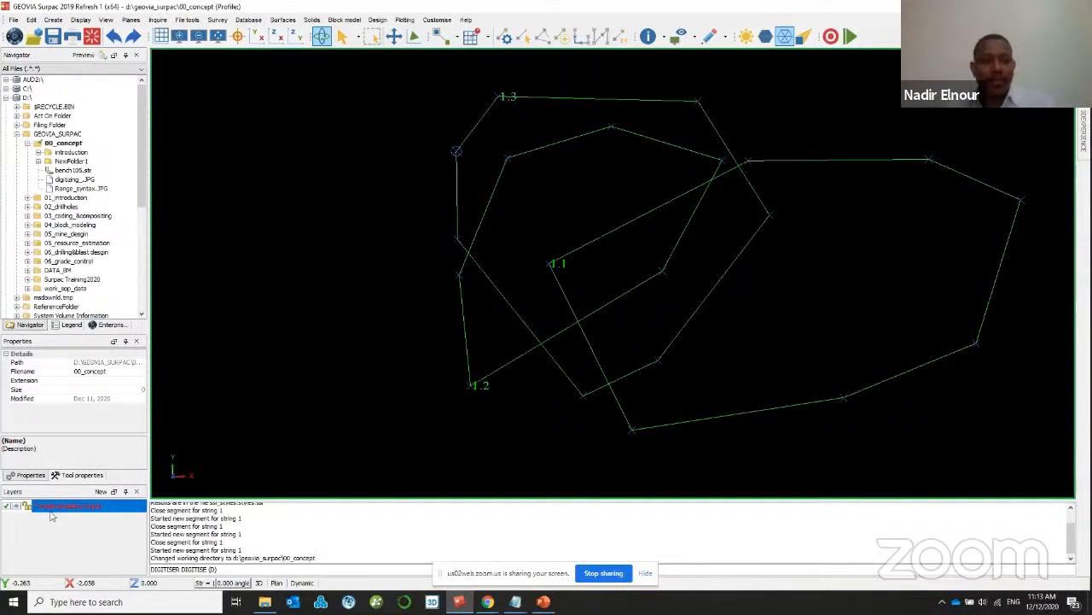
- Save the main graphics layer as a Surpac string file named string with the .str extension
right_click(51, 510)
left_click(93, 465)
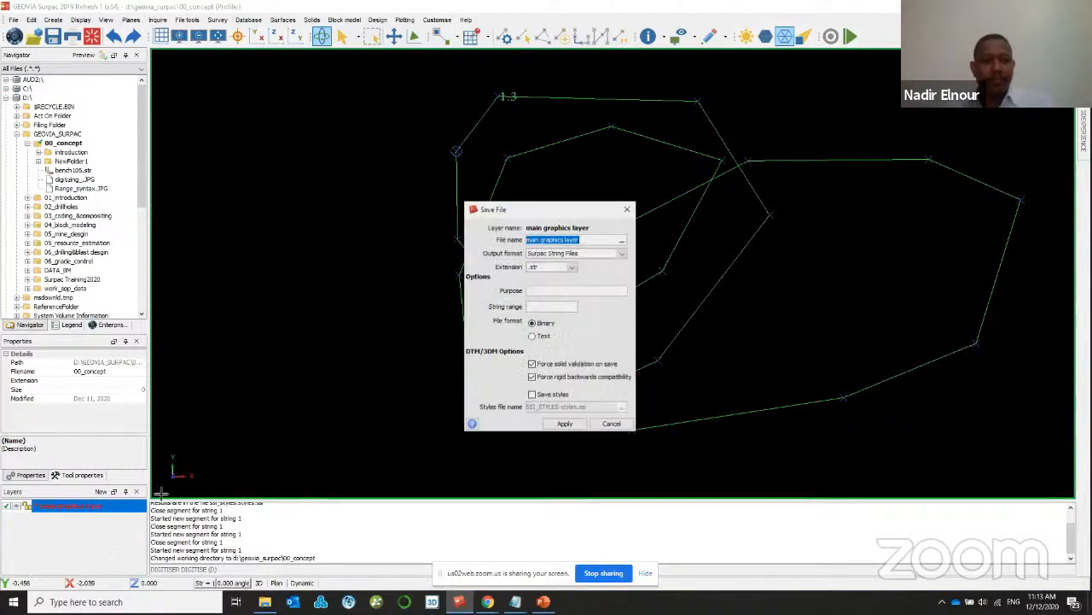
type("a")
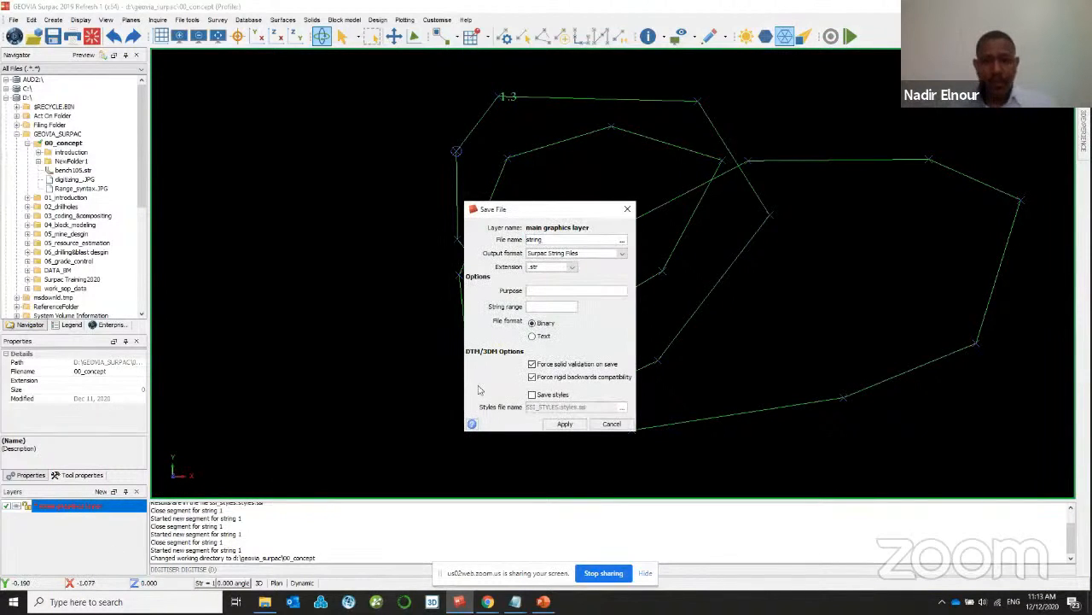
left_click(565, 425)
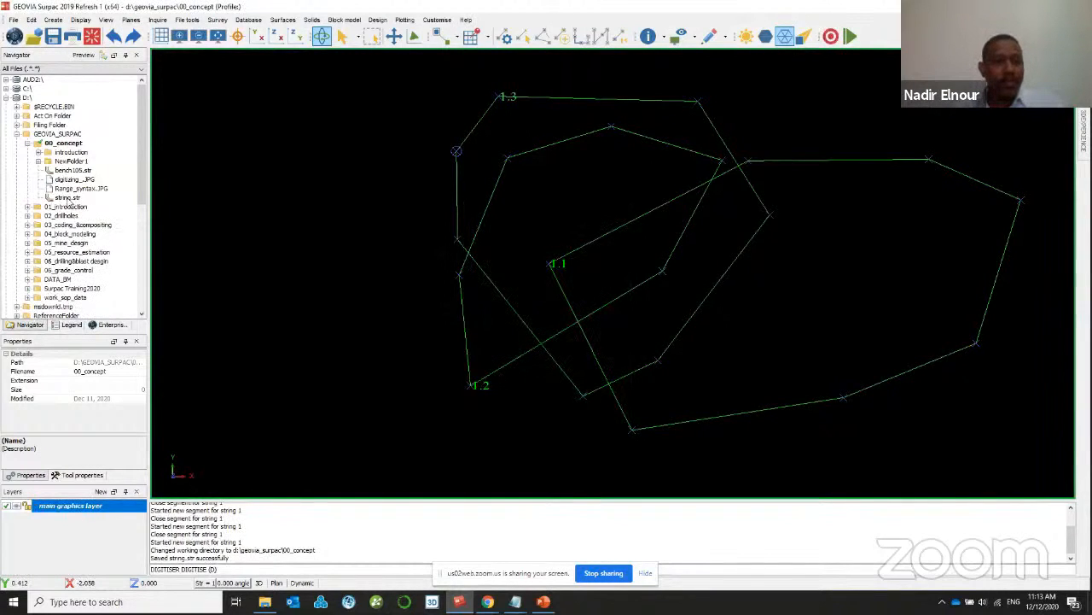
- Open string.str in Notepad, highlight the zero row separating the first and second segments, and close the file
left_click(68, 198)
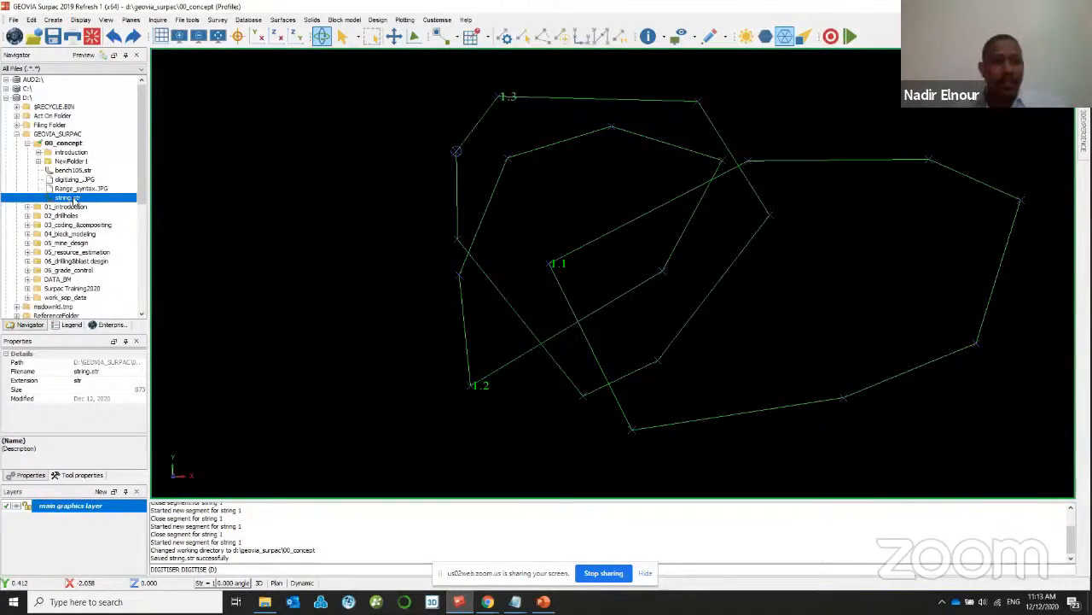
right_click(73, 198)
left_click(99, 218)
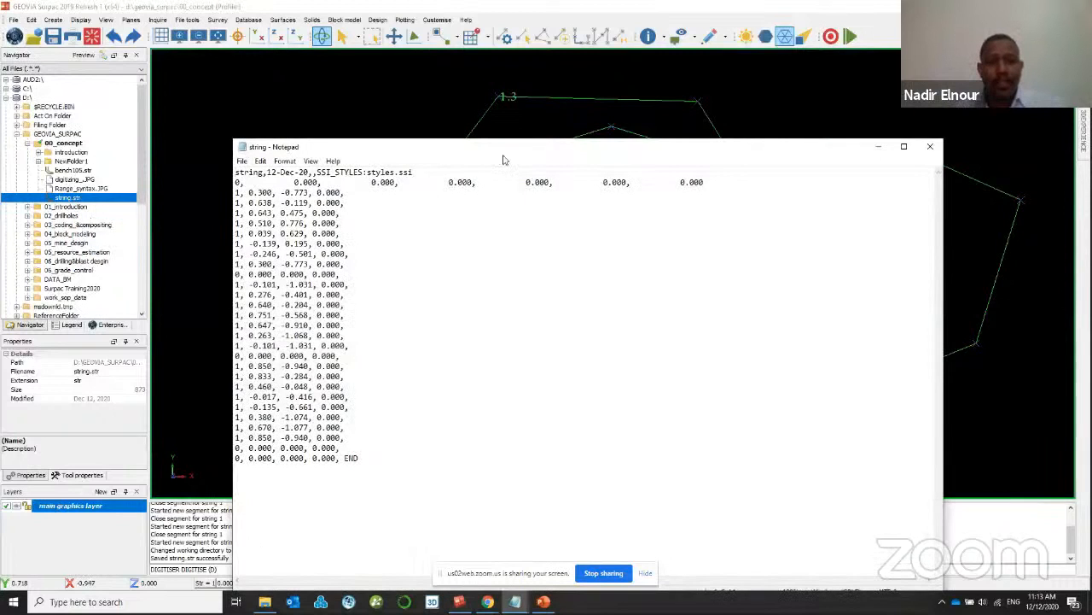
left_click_drag(340, 274, 228, 273)
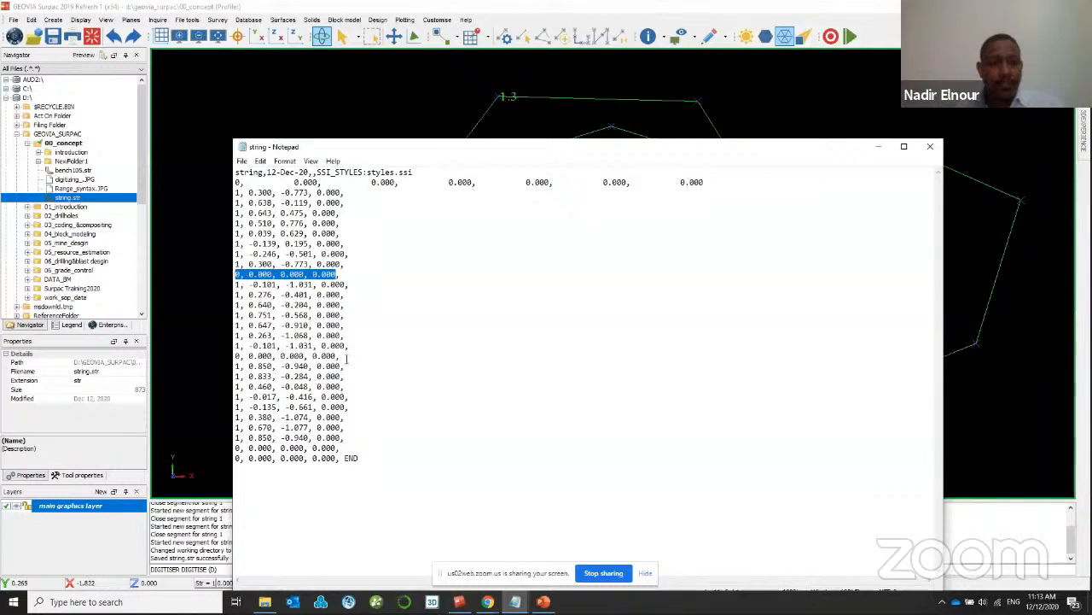
left_click(930, 146)
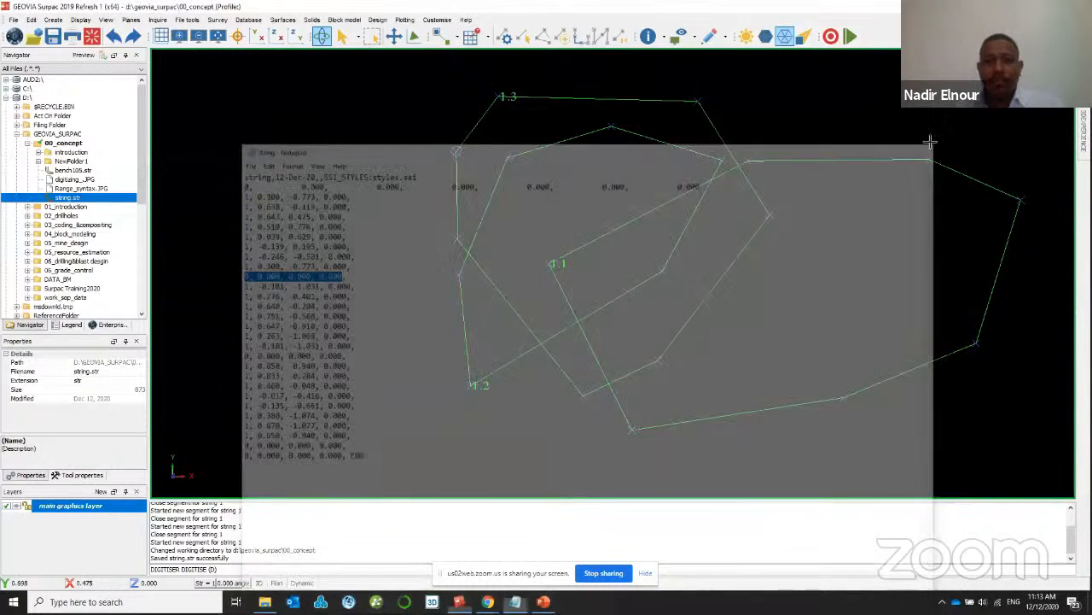
- Display point numbers on all segments of the main graphics layer, and reset the graphics to an empty workspace
left_click(81, 18)
mouse_move(135, 44)
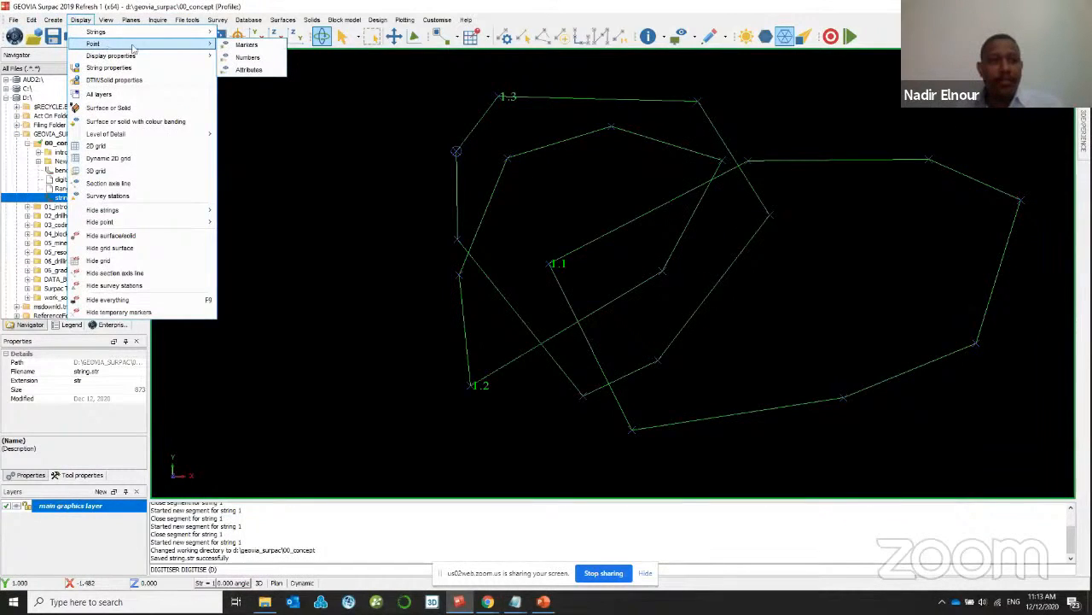
left_click(247, 57)
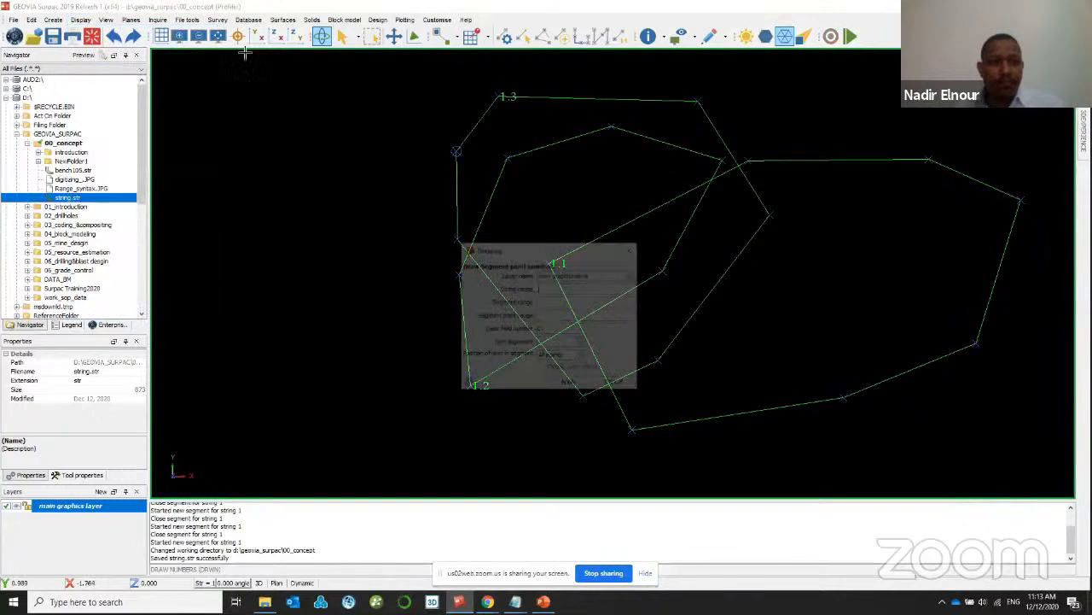
left_click(568, 384)
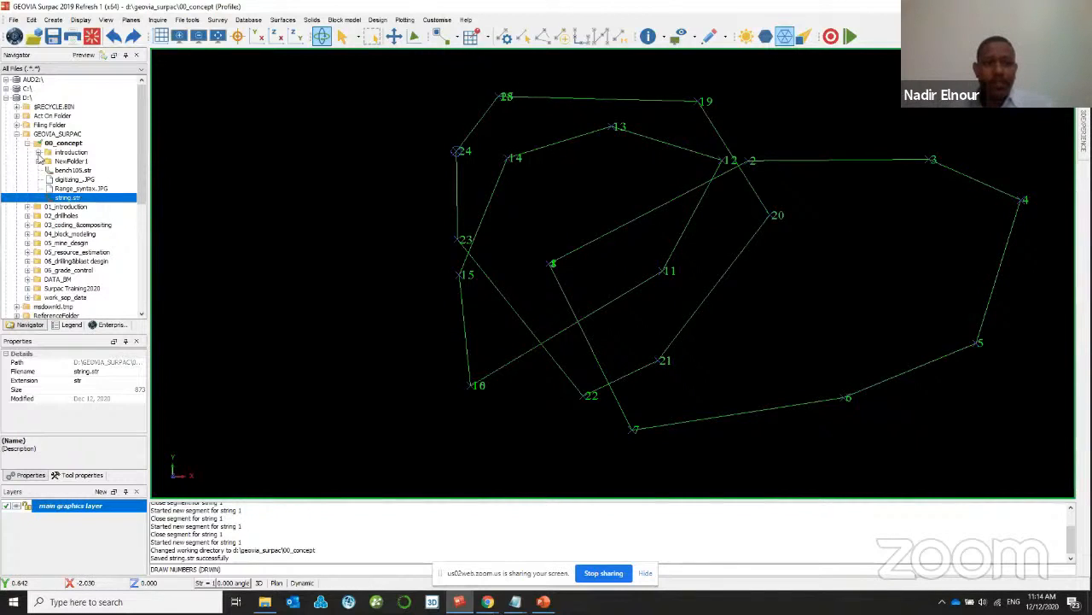
left_click(92, 40)
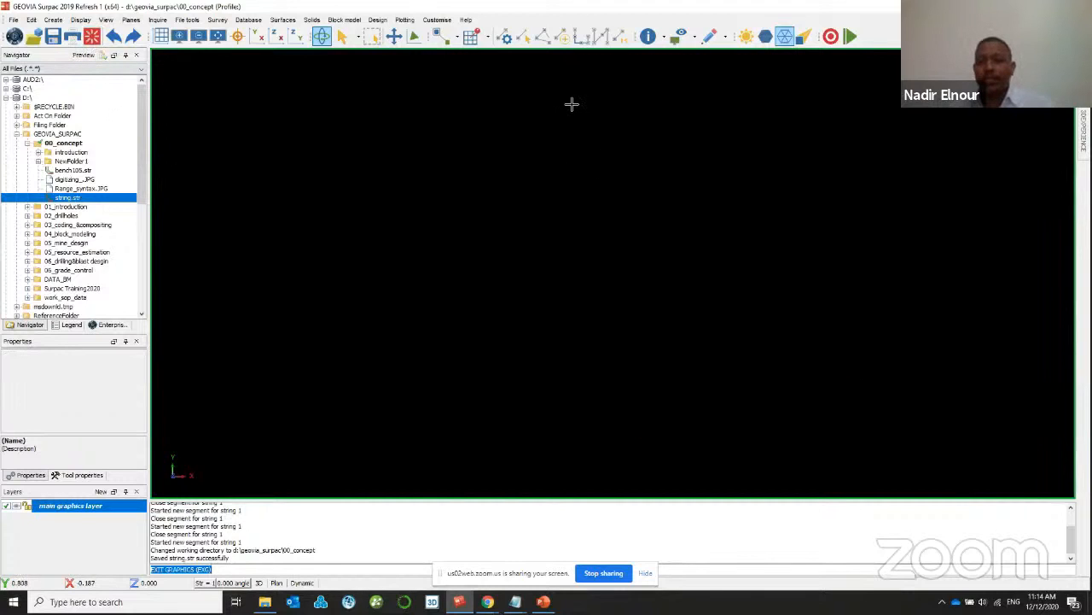
- Show the Display and hide toolbar and the Edit toolbar
right_click(565, 23)
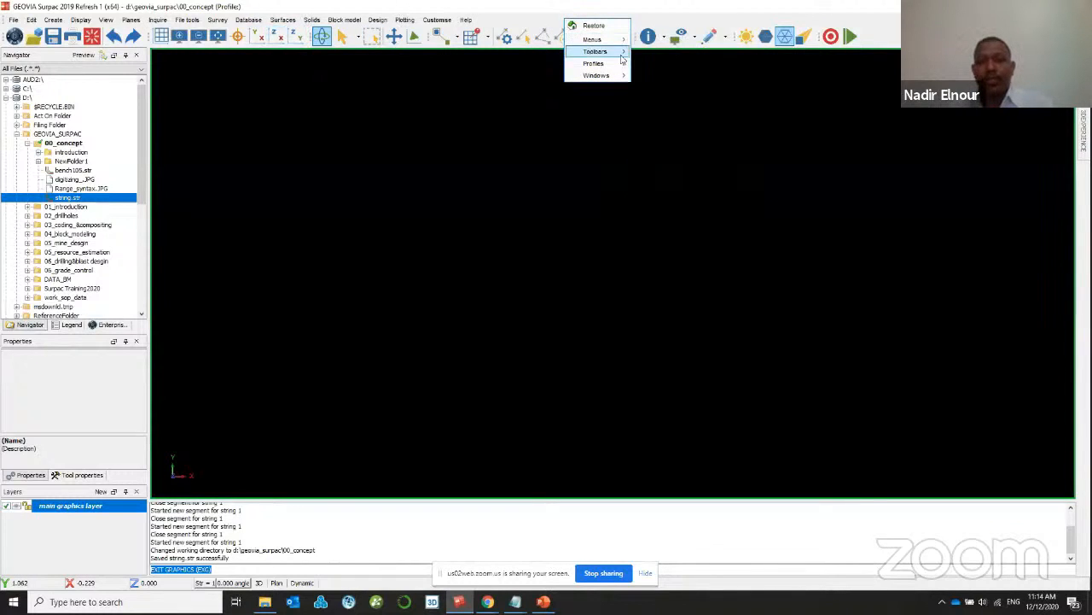
mouse_move(626, 53)
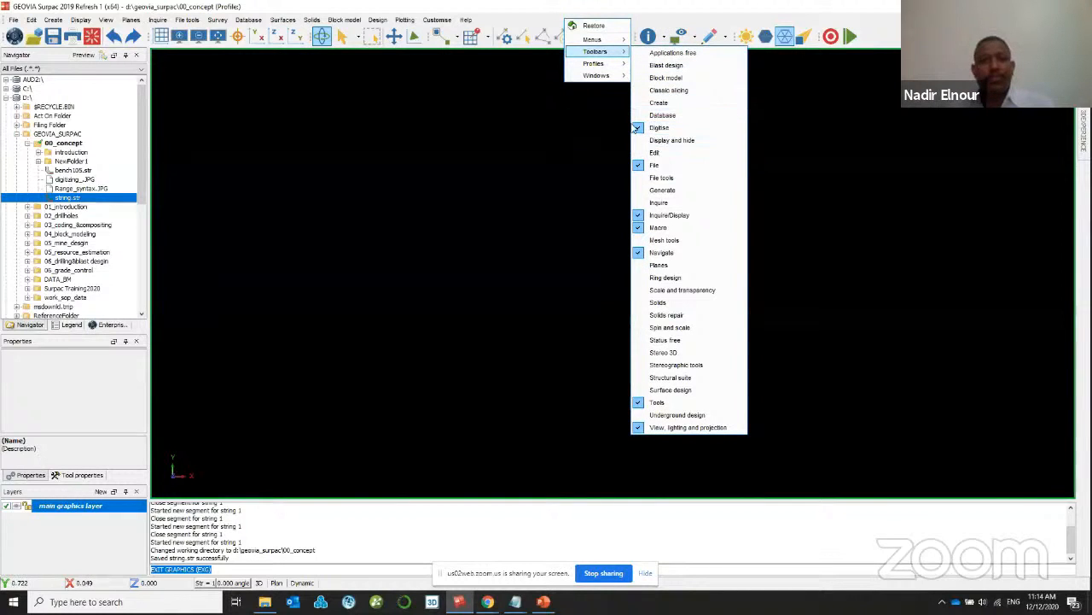
left_click(674, 140)
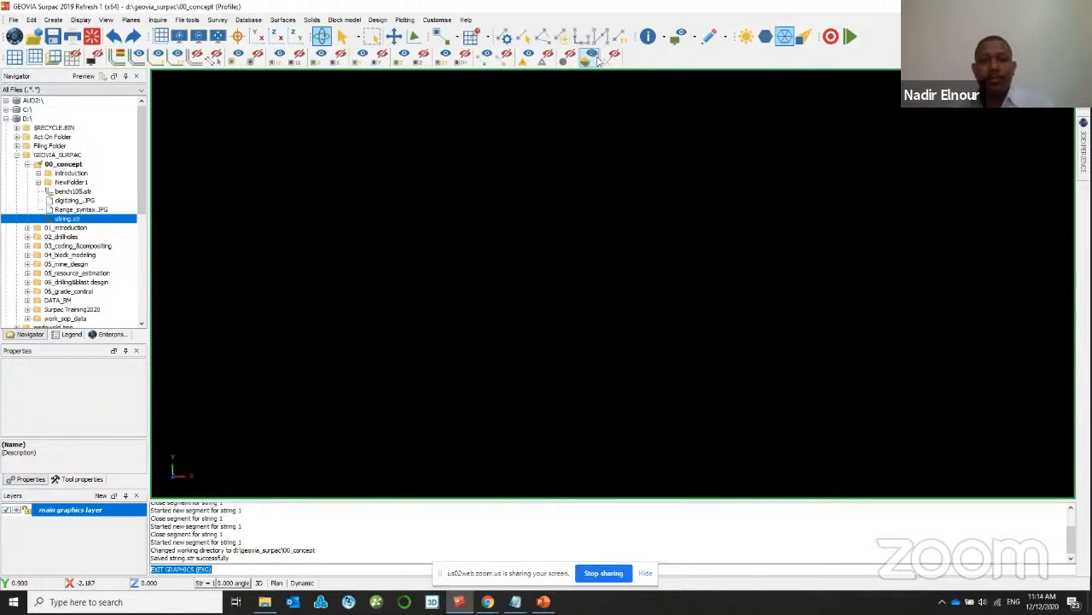
right_click(581, 23)
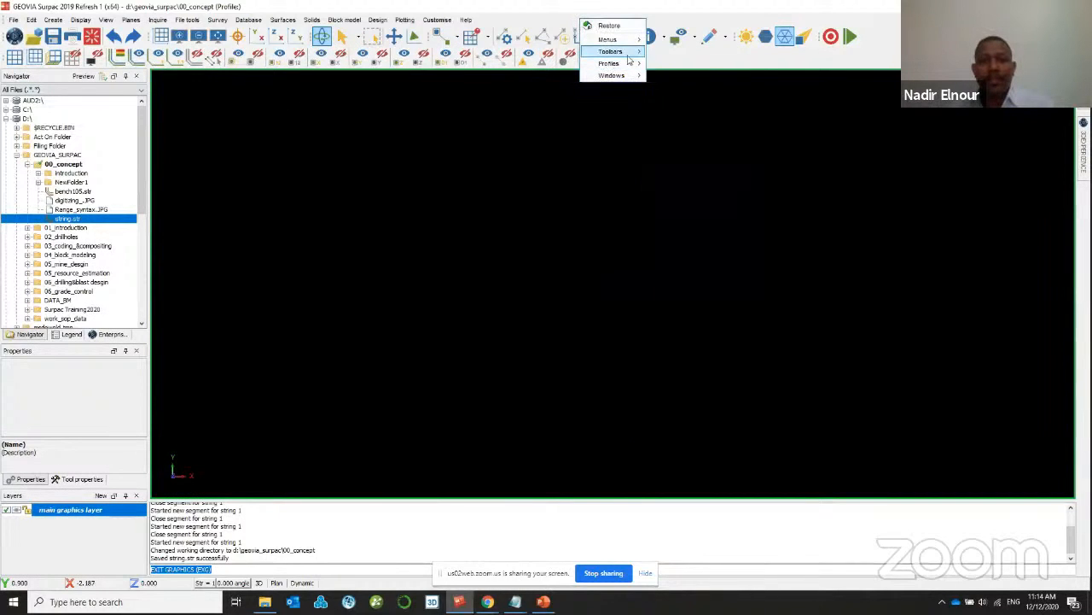
mouse_move(610, 52)
left_click(679, 152)
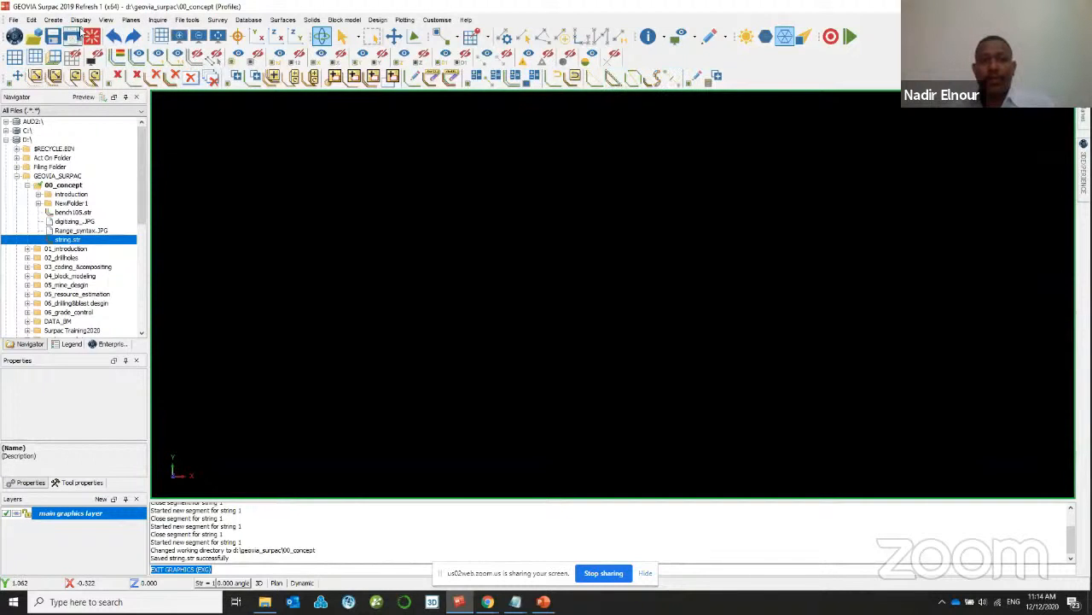
left_click(53, 20)
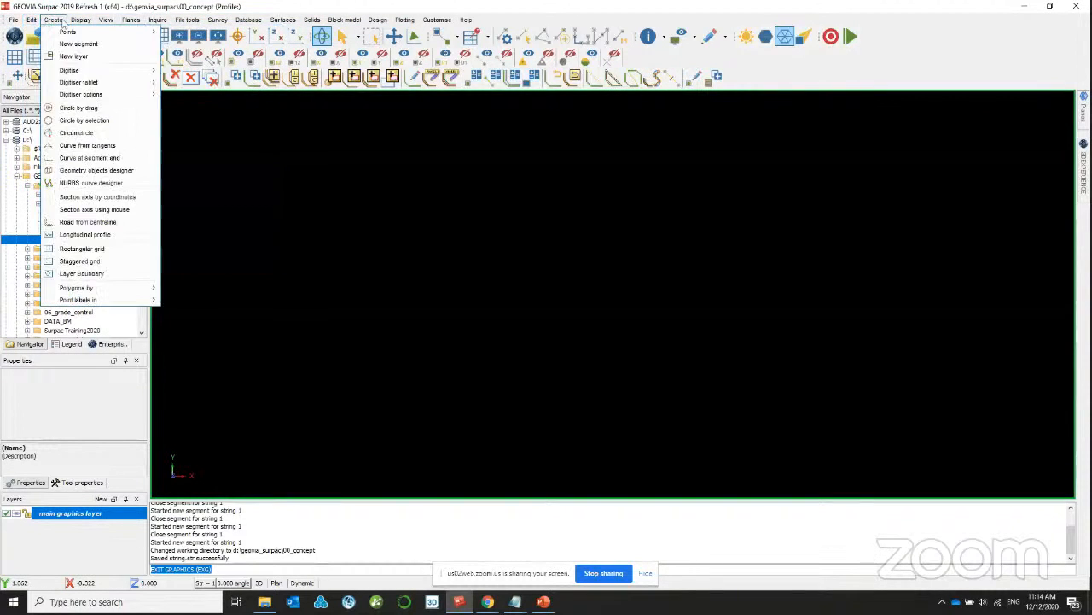
mouse_move(93, 25)
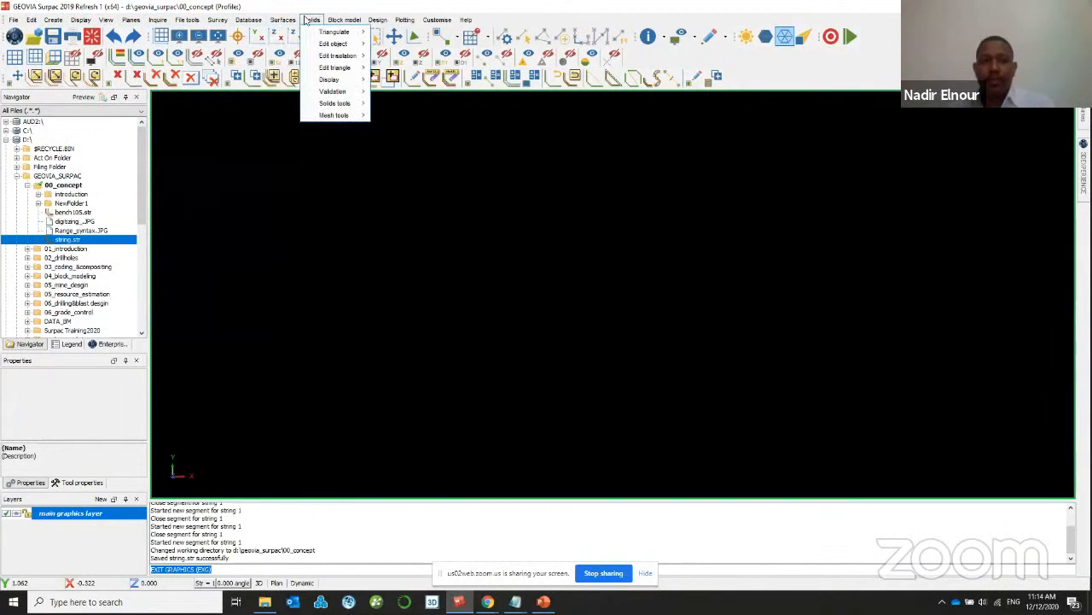
mouse_move(445, 20)
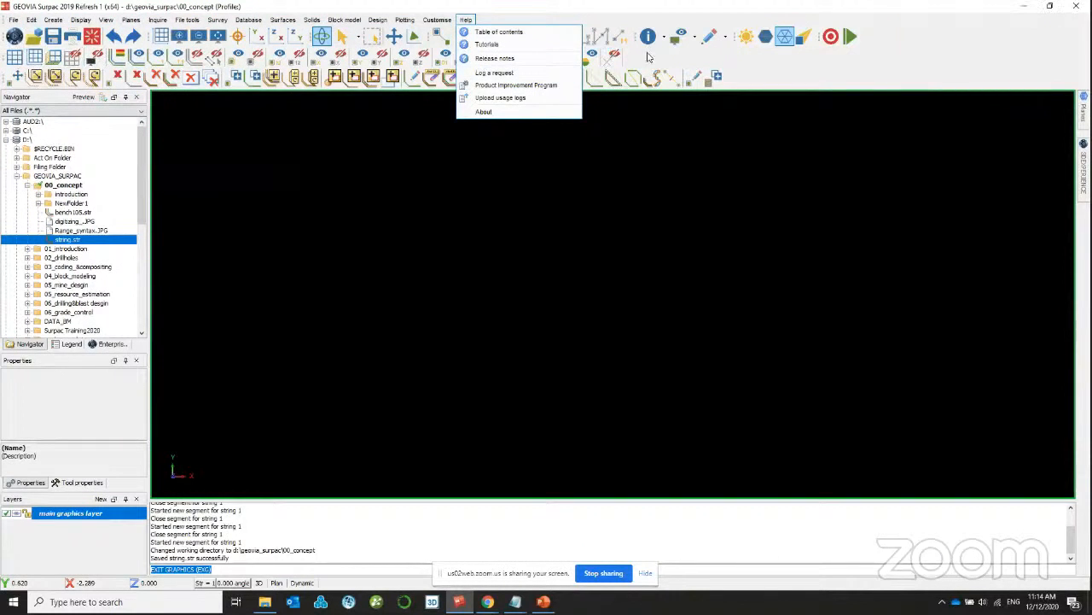
left_click(657, 58)
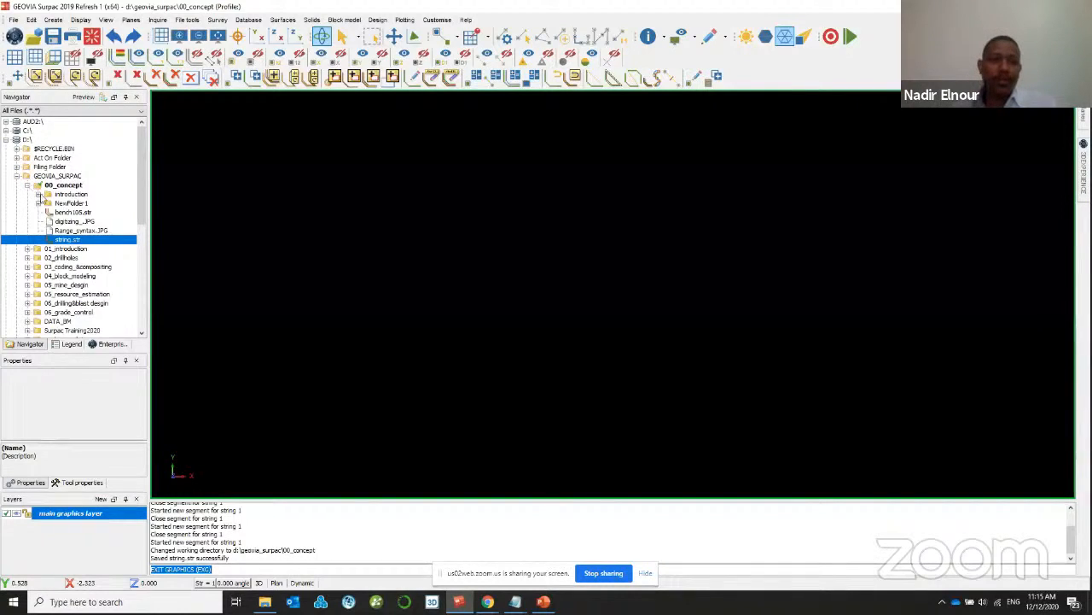
- Delete the bench105.str file from the 00_concept folder
left_click(57, 214)
right_click(57, 213)
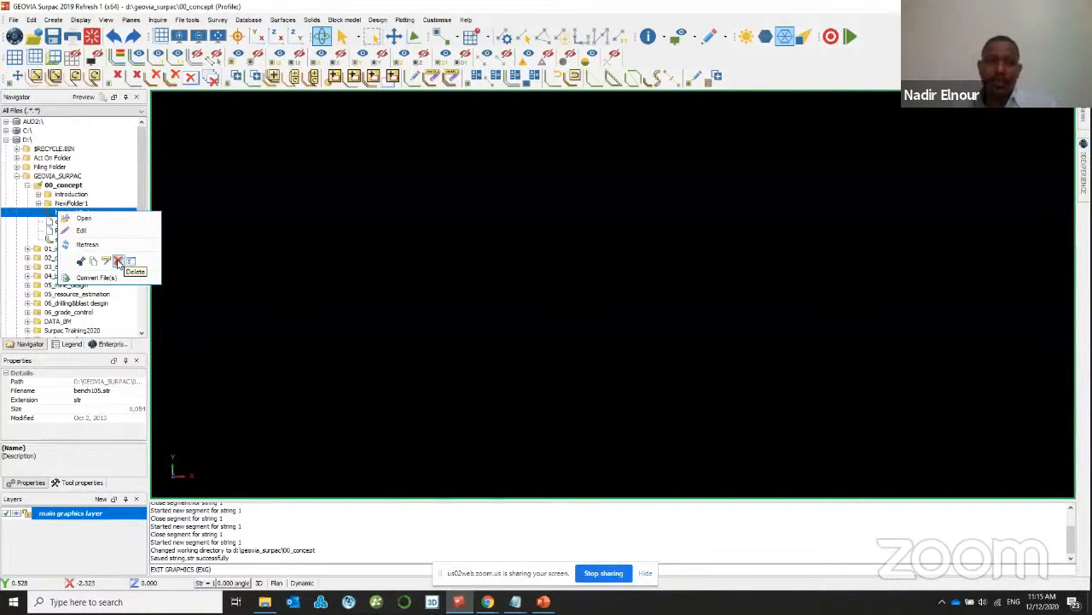
left_click(118, 260)
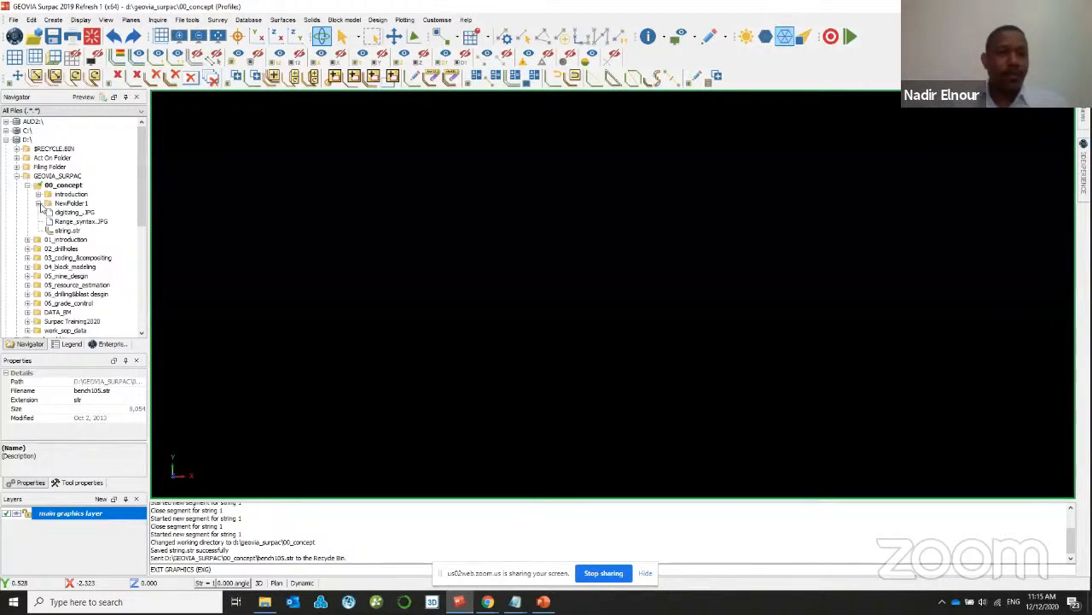
- Examine the contents of the introduction, NewFolder1, 01_introduction, 02_drillholes and 03_coding_&compositing folders
left_click(39, 197)
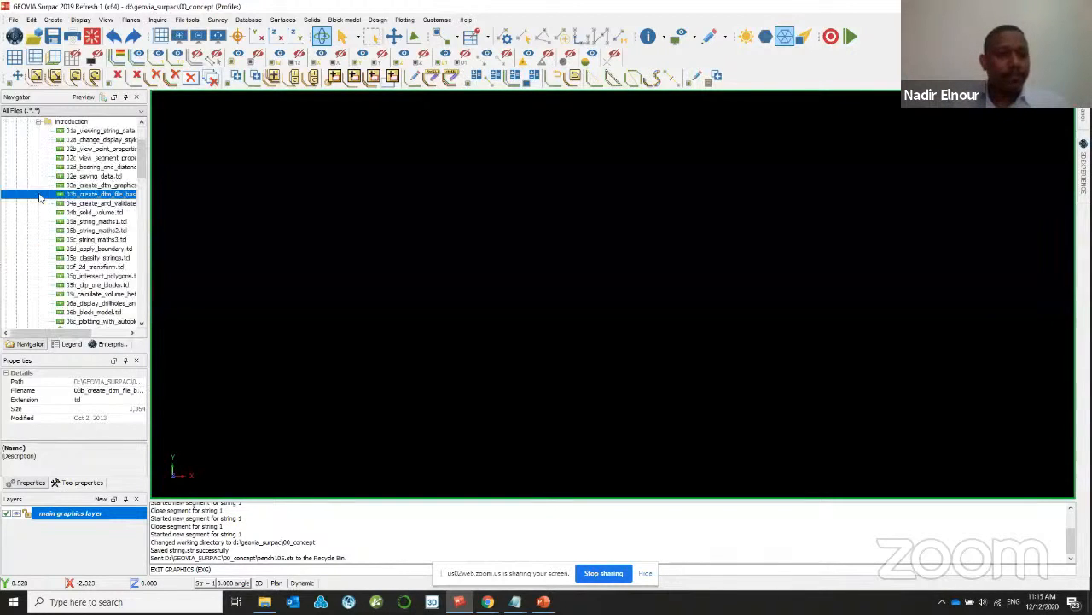
left_click(42, 124)
scroll(48, 149, "up", 1)
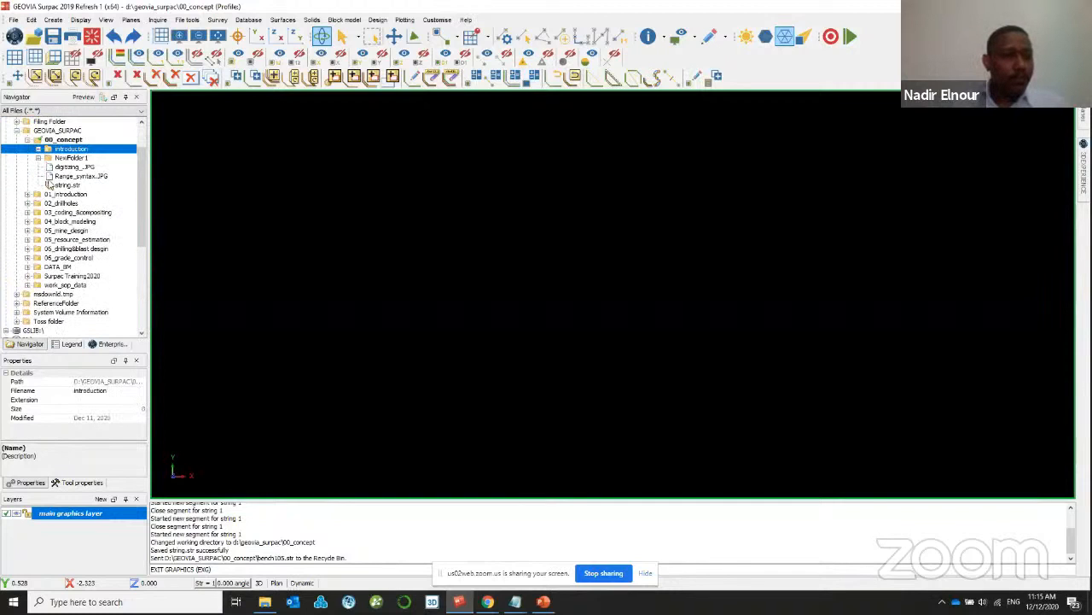
left_click(34, 197)
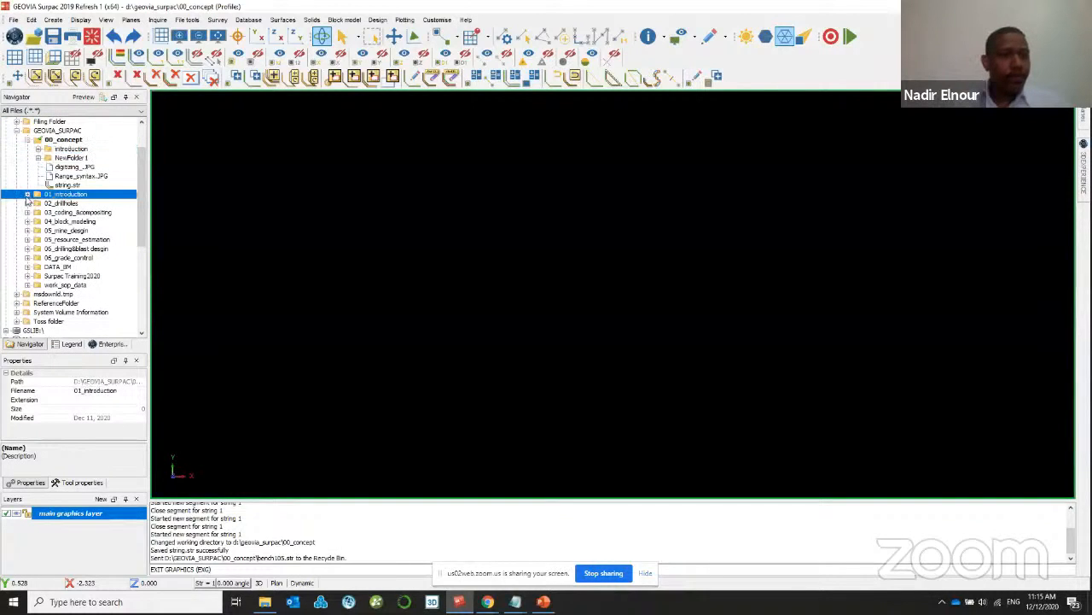
left_click(27, 194)
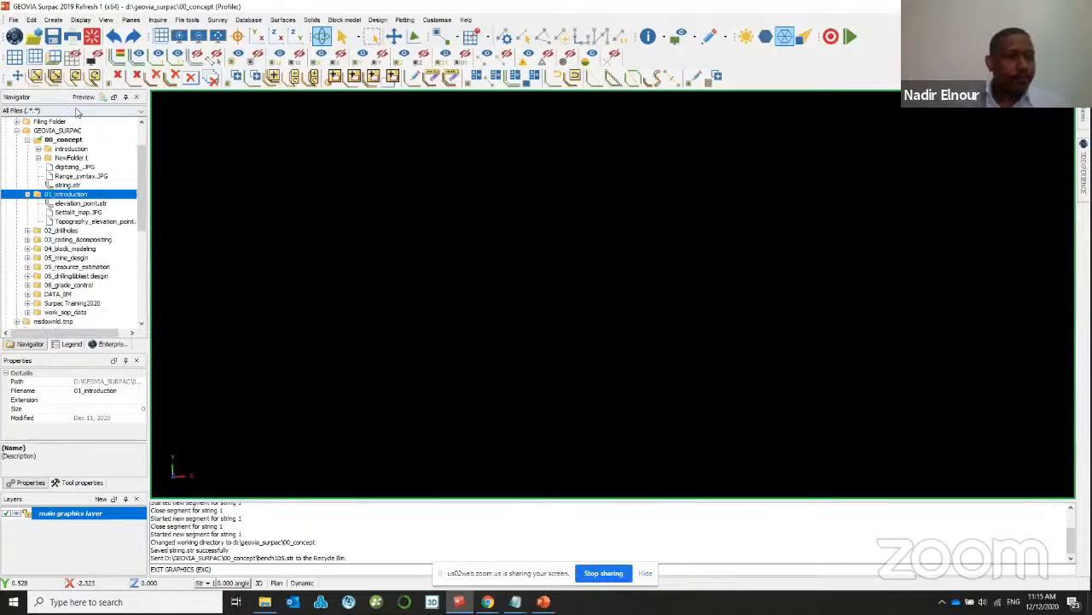
left_click(29, 230)
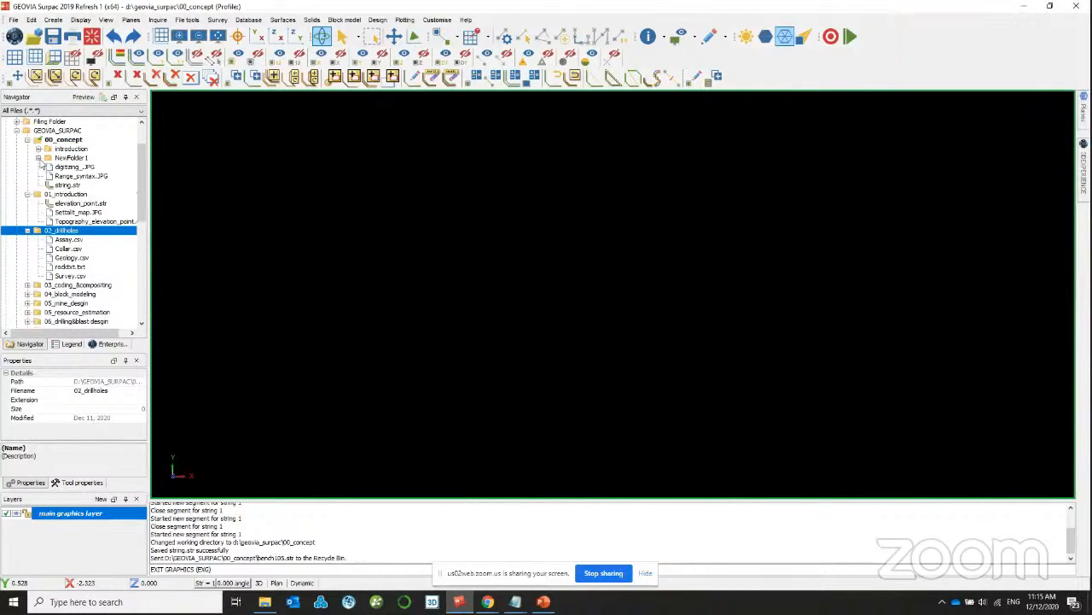
left_click(43, 159)
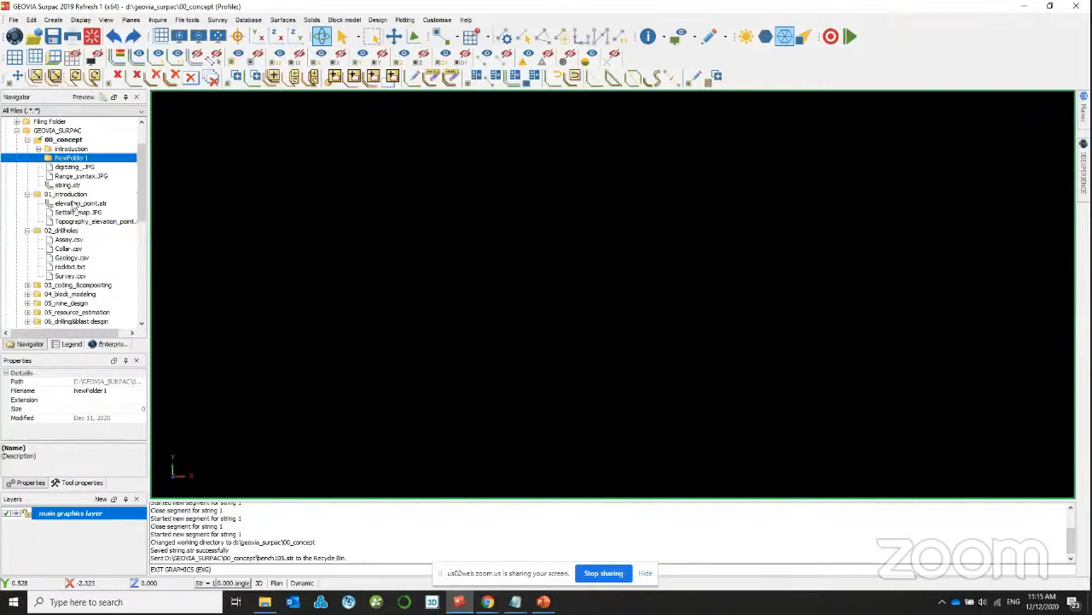
scroll(75, 205, "down", 1)
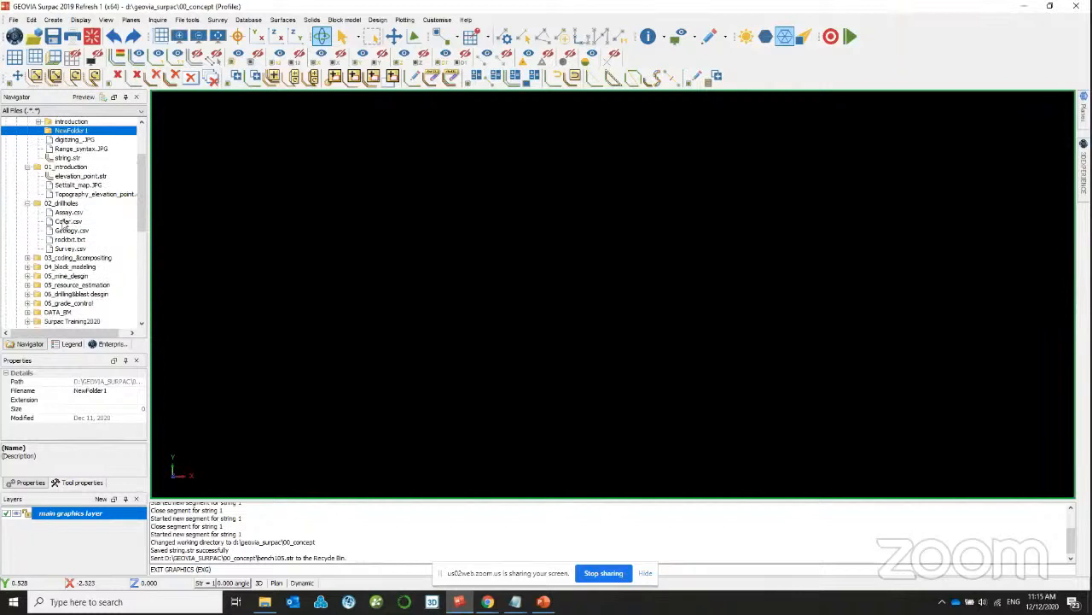
left_click(27, 258)
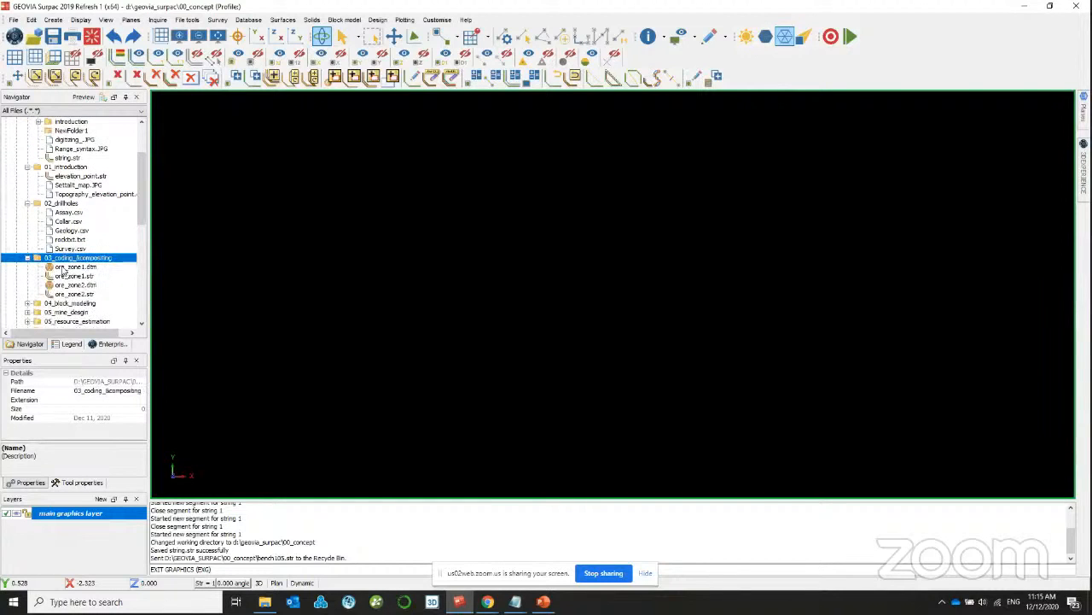
scroll(77, 171, "up", 1)
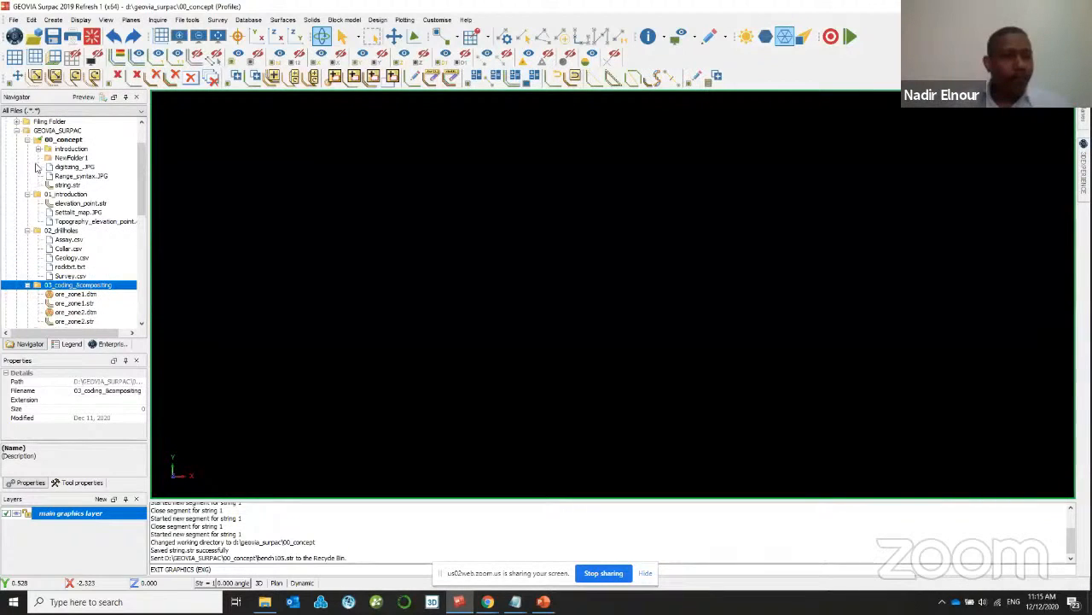
- Load intersection1.str and lev1665.str from the introduction folder inside 00_concept into the graphics, and reset the graphics
left_click(38, 150)
scroll(77, 175, "down", 8)
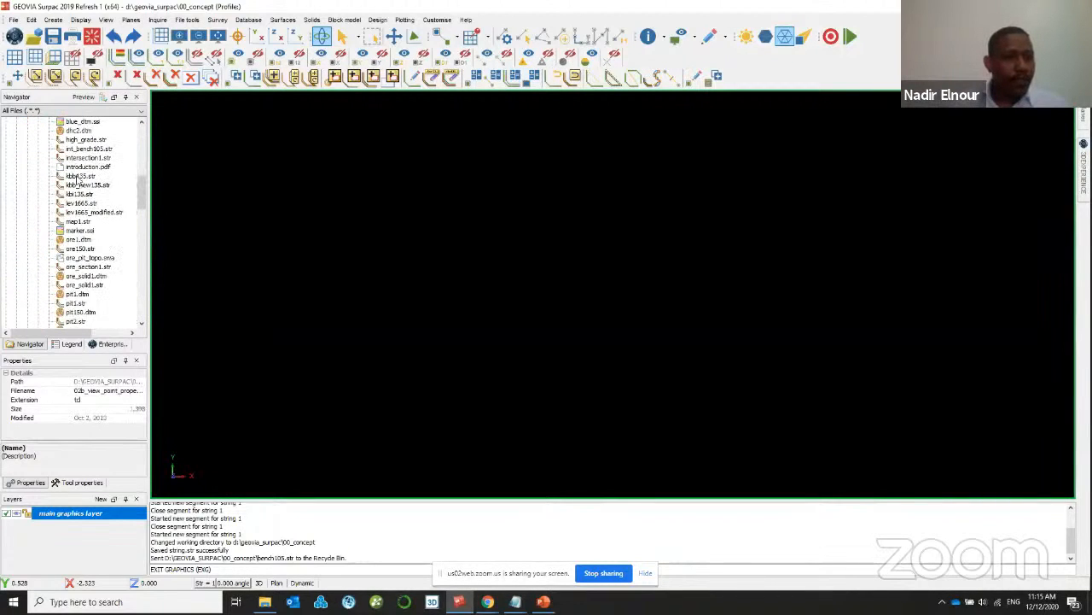
left_click_drag(81, 160, 356, 168)
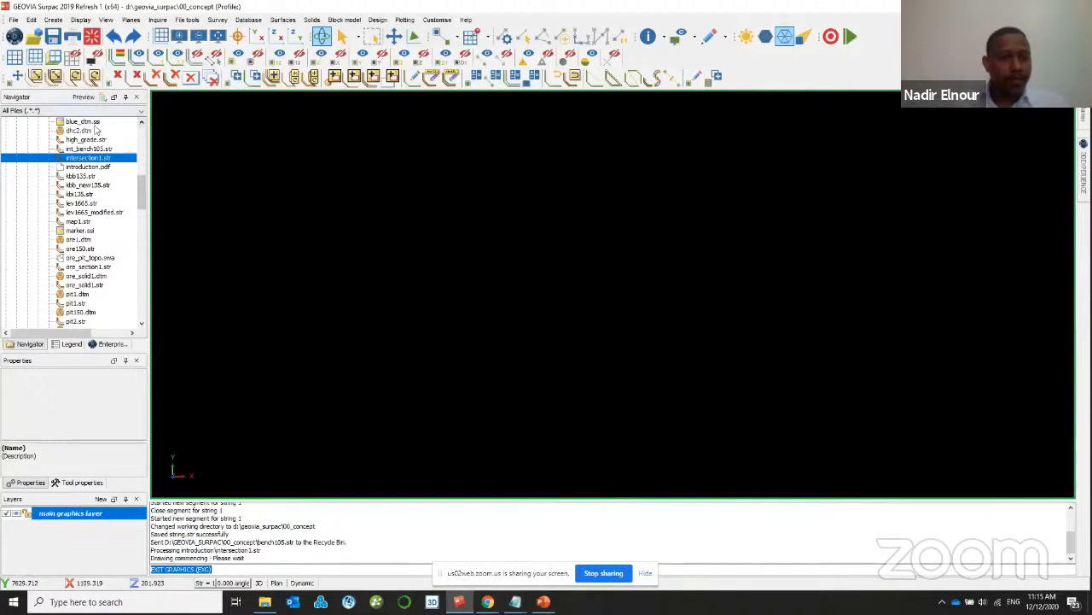
left_click_drag(81, 203, 390, 202)
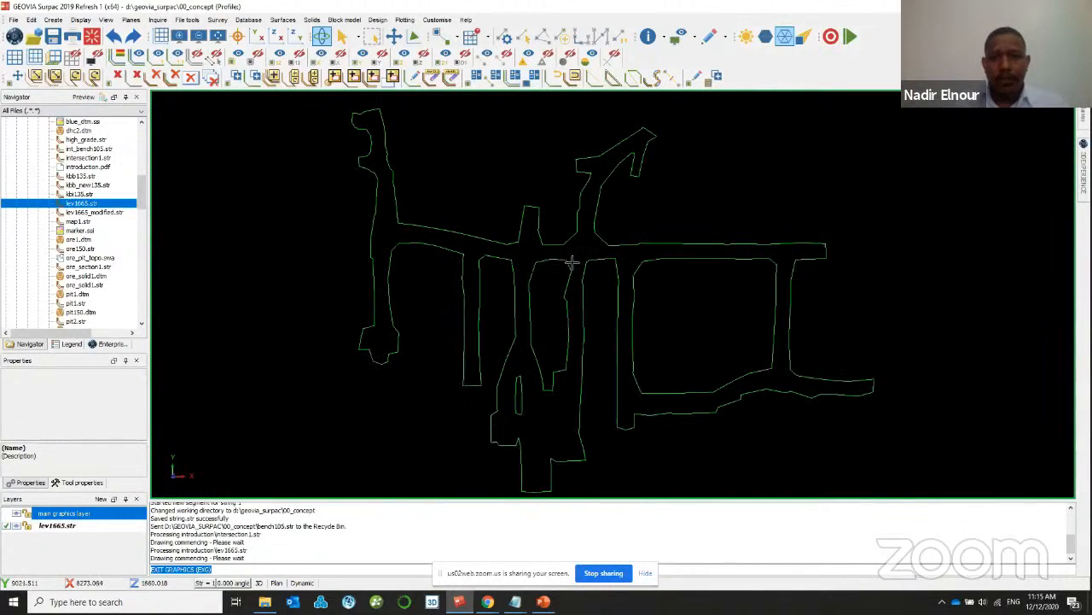
left_click(92, 36)
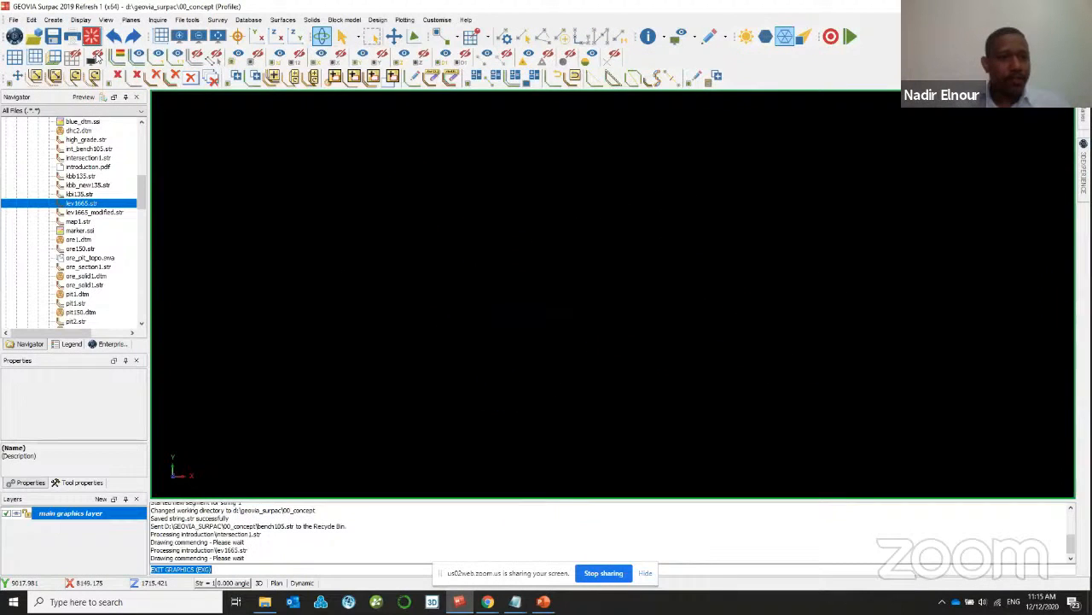
- Load lev1665_modified.str and pit_design1.str from the introduction folder, and tilt the pit strings into a 3D view
left_click_drag(91, 212, 336, 221)
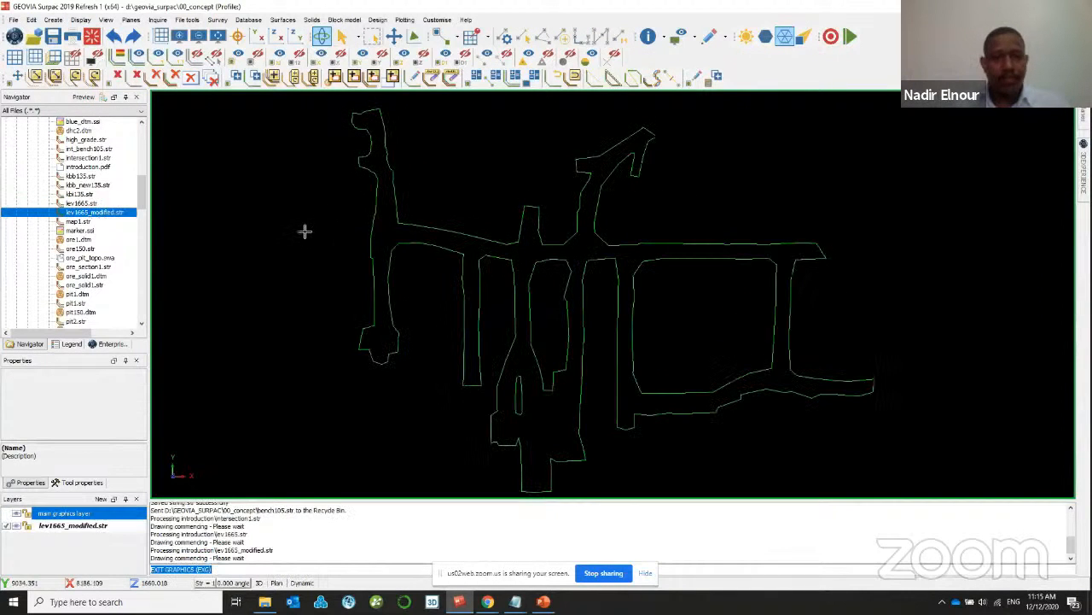
scroll(118, 240, "down", 1)
scroll(118, 239, "down", 1)
left_click_drag(94, 290, 315, 270)
middle_click_drag(315, 271, 557, 299)
scroll(556, 299, "up", 4)
left_click_drag(514, 280, 461, 291)
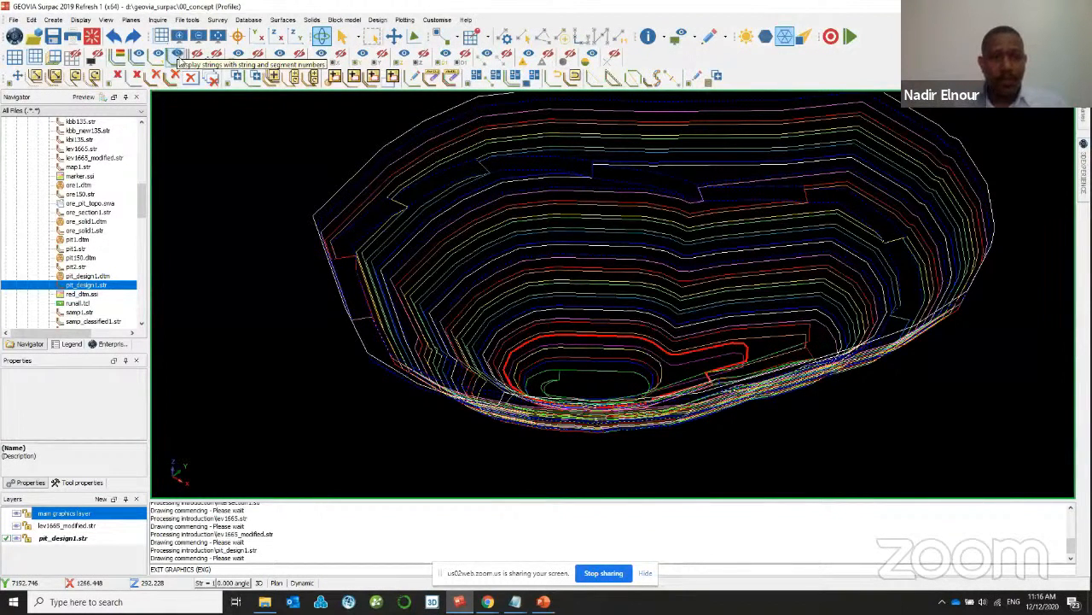
- Display string and segment numbers for the pit_design1.str layer, with the text positioned at each segment's first point
left_click(176, 56)
left_click(569, 384)
left_click(563, 356)
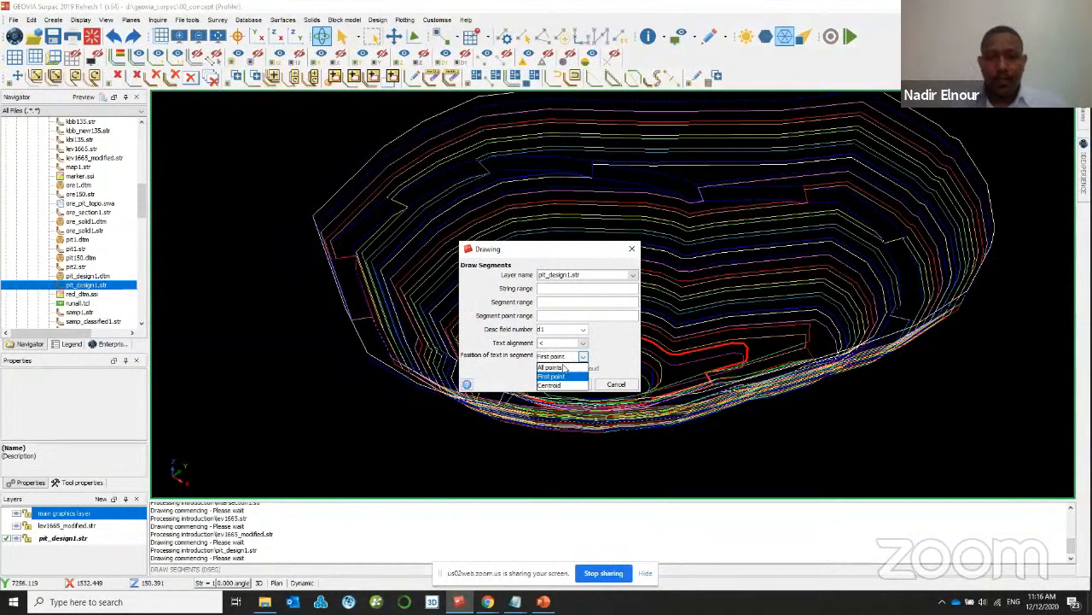
left_click(563, 384)
left_click(570, 354)
left_click(562, 374)
left_click(570, 385)
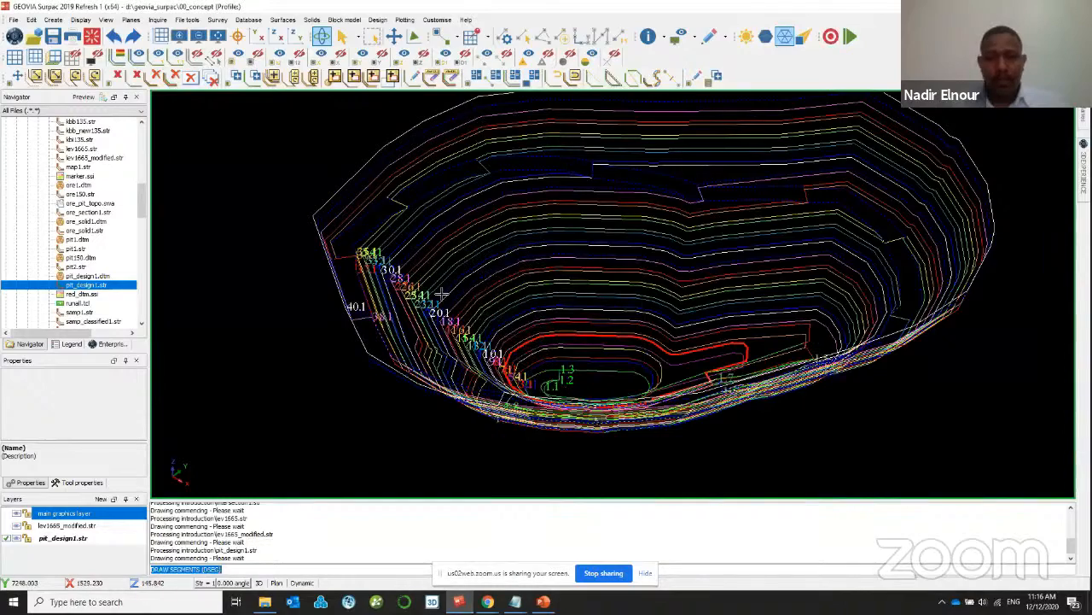
- Examine the string and segment numbers around the pit floor, the ramp and the upper benches
scroll(636, 460, "up", 5)
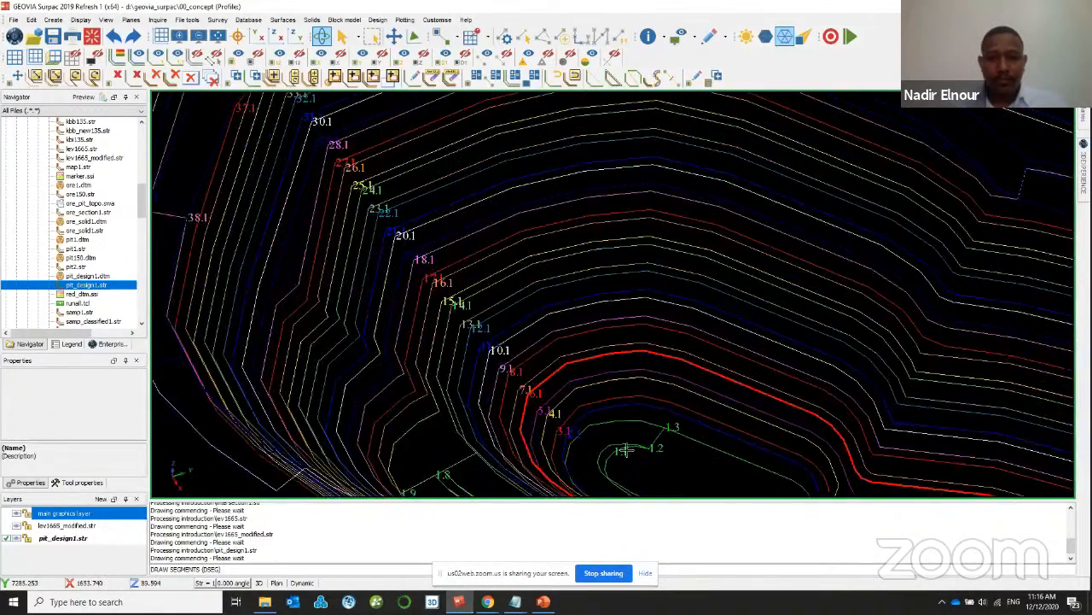
scroll(636, 460, "up", 4)
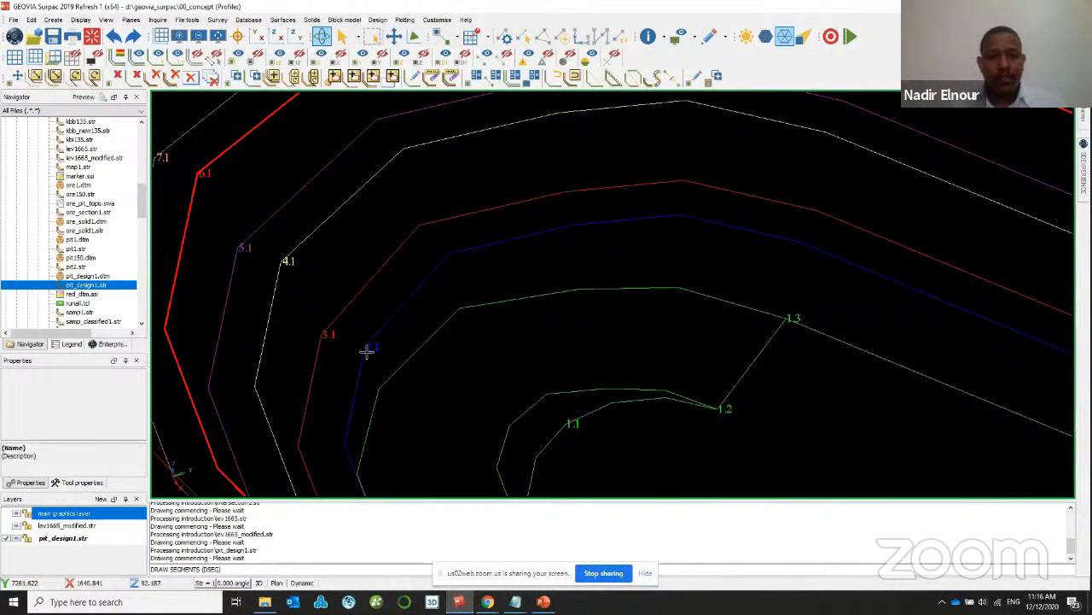
scroll(366, 337, "down", 5)
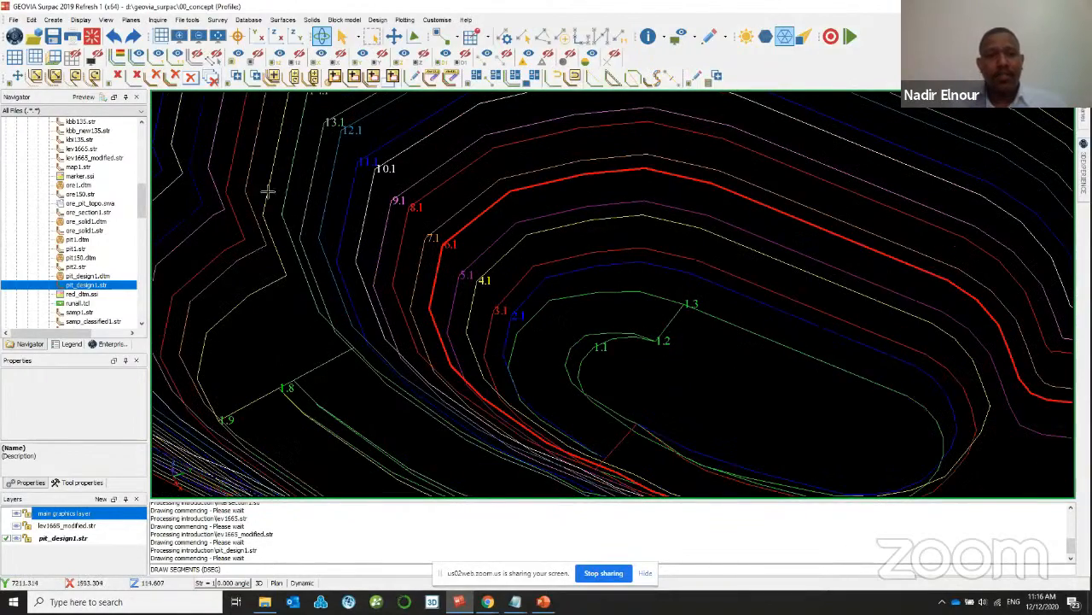
scroll(490, 285, "down", 4)
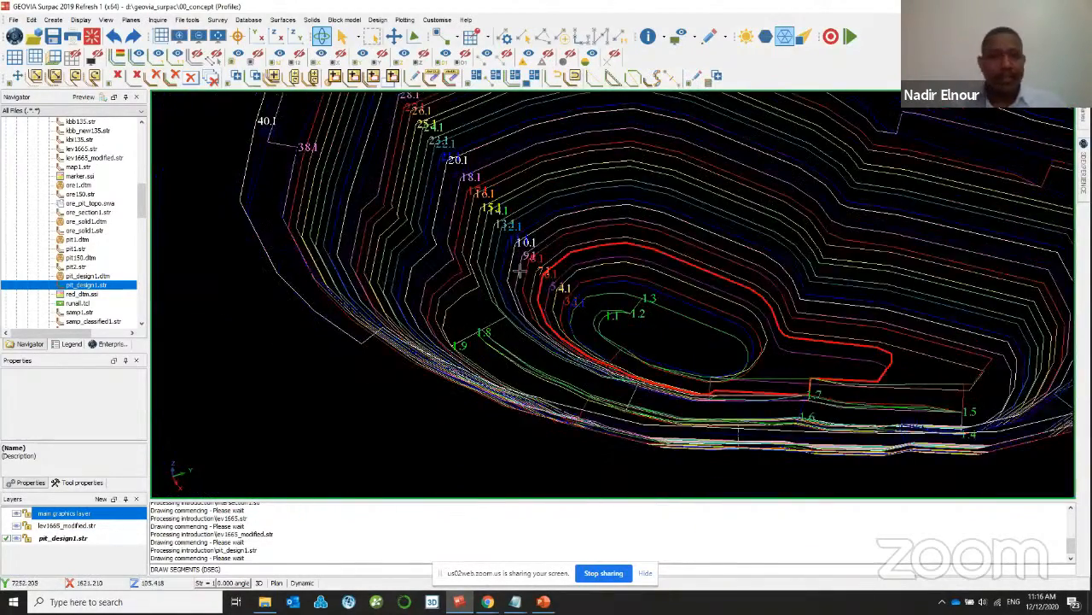
scroll(462, 236, "up", 5)
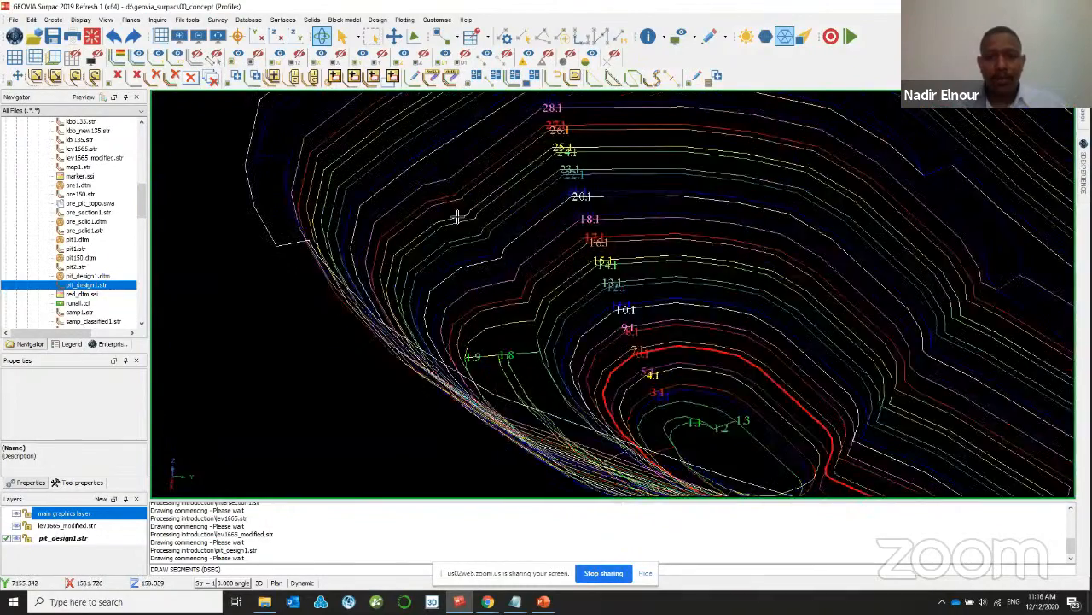
left_click_drag(459, 228, 459, 228)
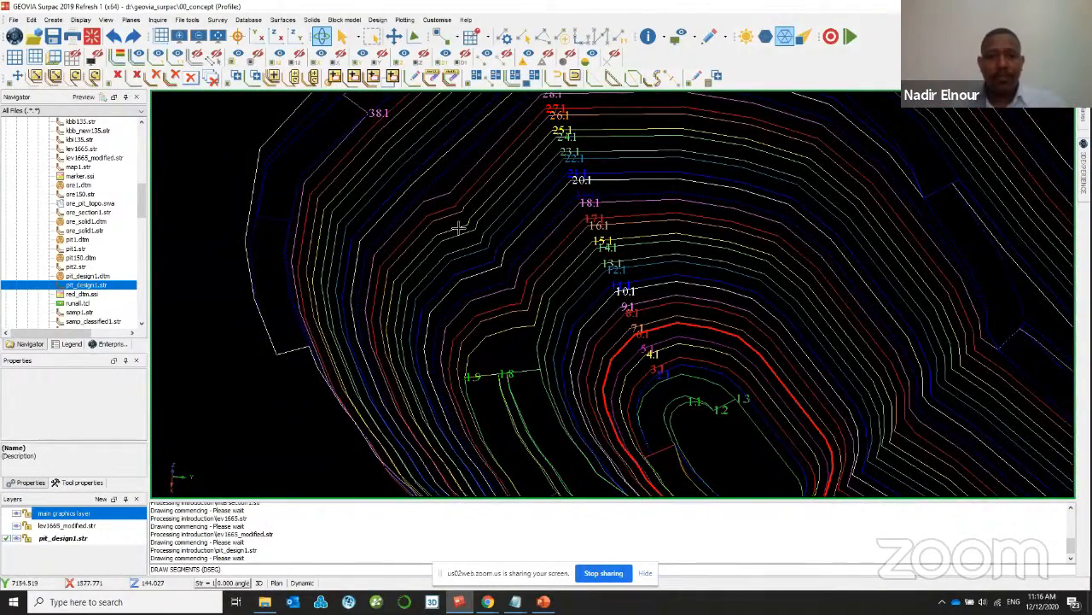
- Load the pit_design1.dtm surface over the labelled pit strings and tilt it to show the pit in 3D
left_click_drag(85, 277, 324, 256)
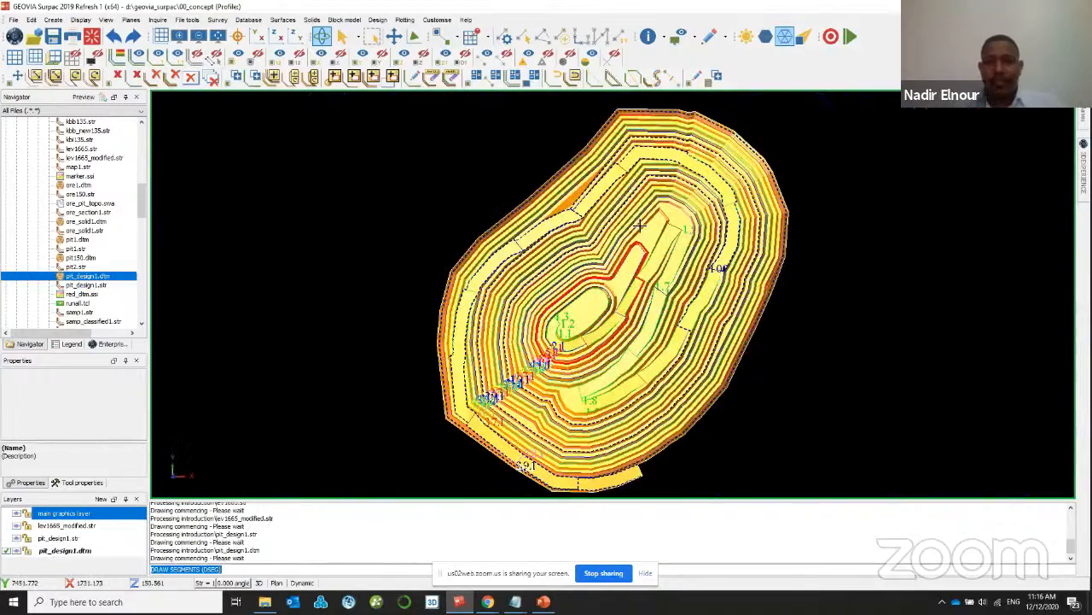
scroll(641, 213, "up", 5)
left_click_drag(595, 297, 470, 208)
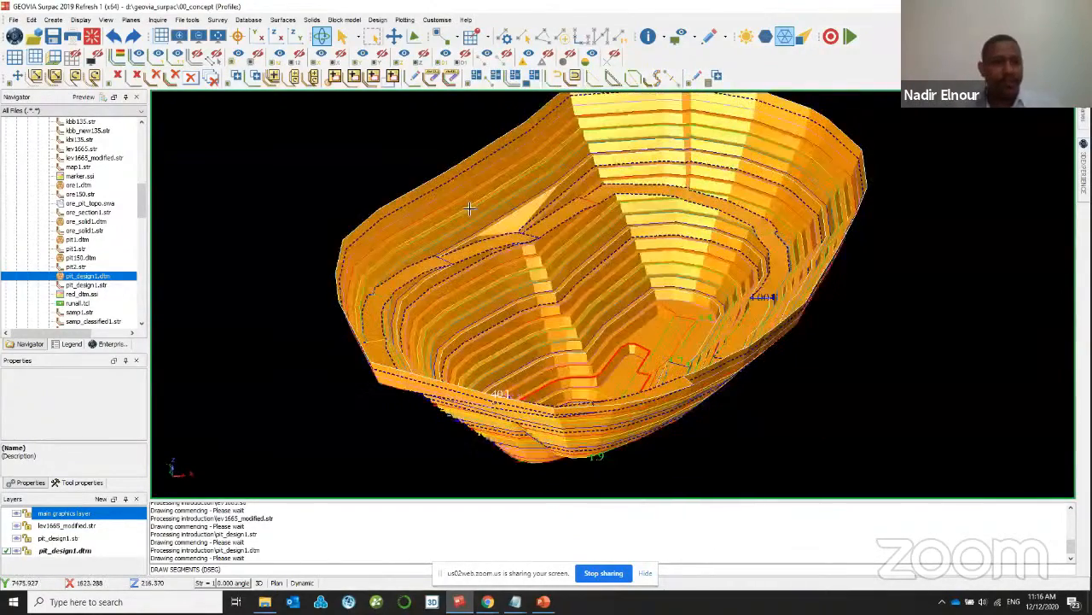
- Reset the graphics and load samp_classified1.str from the introduction folder
left_click(92, 36)
scroll(116, 271, "down", 1)
left_click_drag(100, 295, 285, 256)
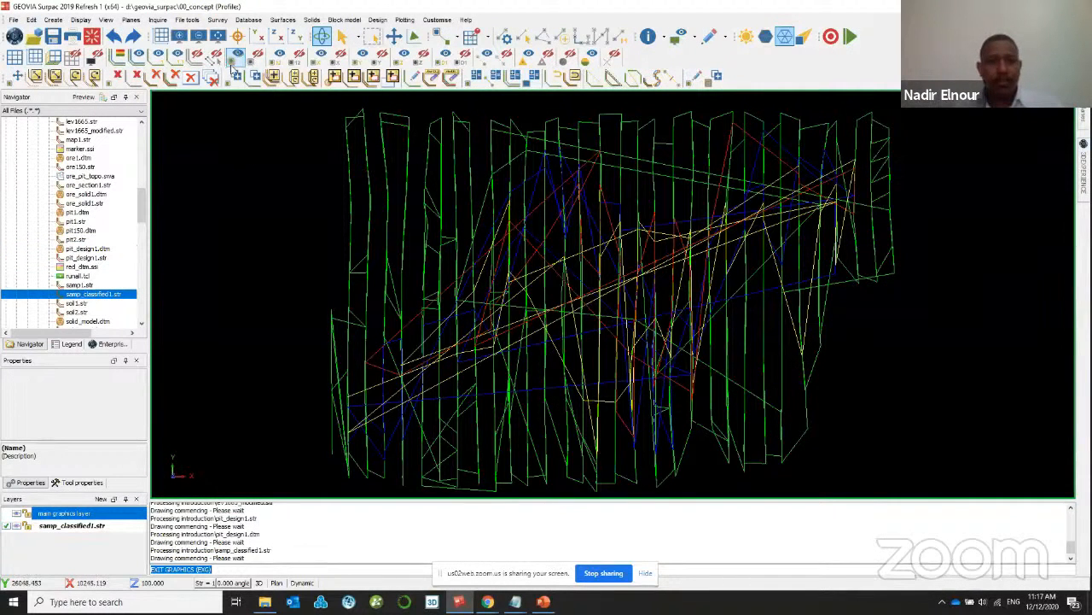
- Erase the string lines of the samp_classified1.str layer and draw markers at all of its points
left_click(196, 55)
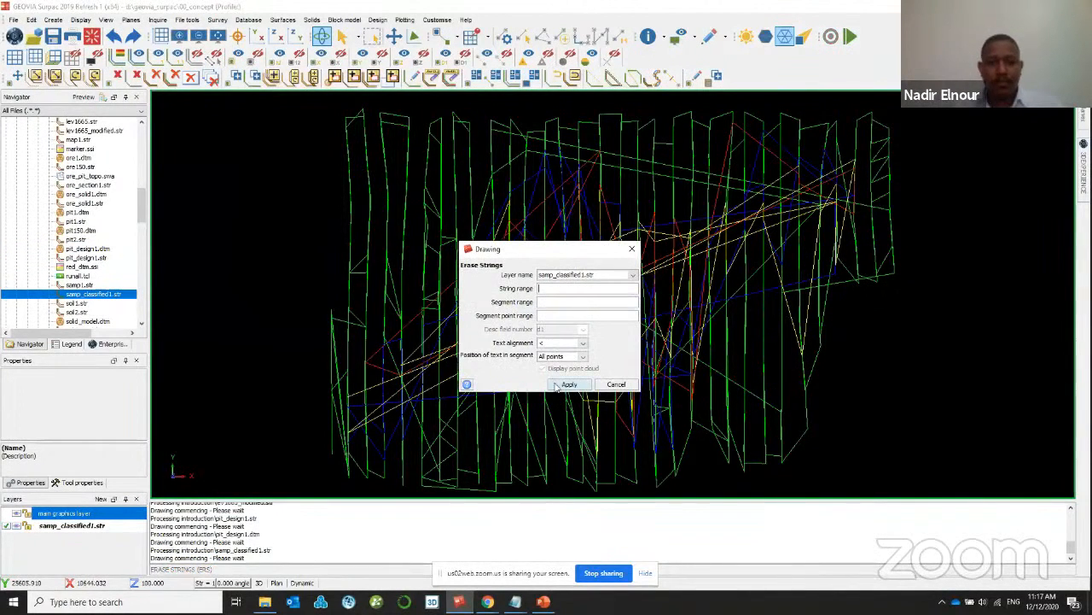
left_click(557, 385)
left_click(235, 56)
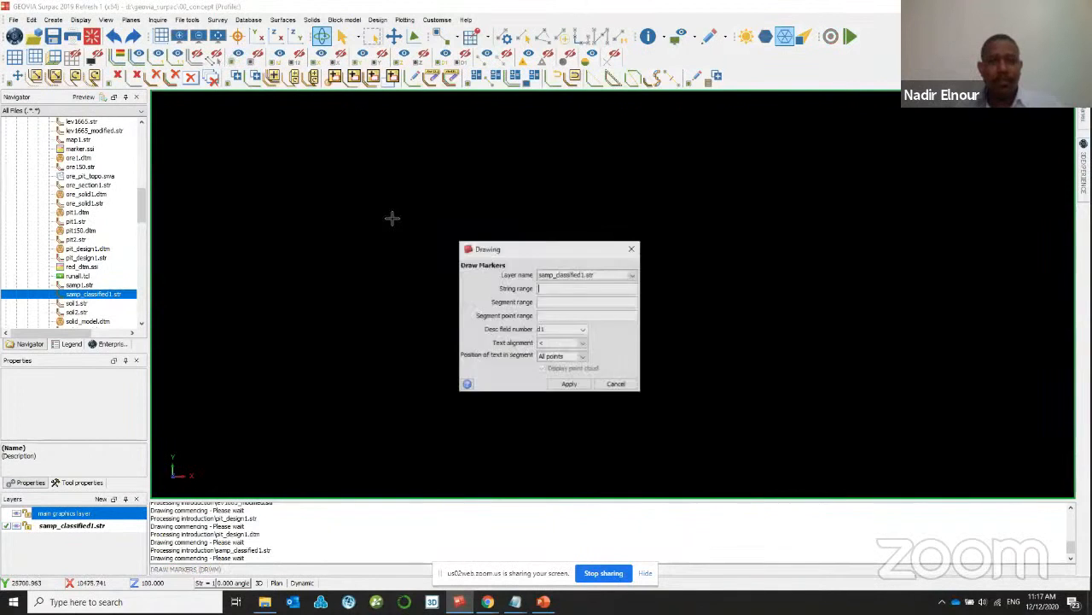
left_click(568, 384)
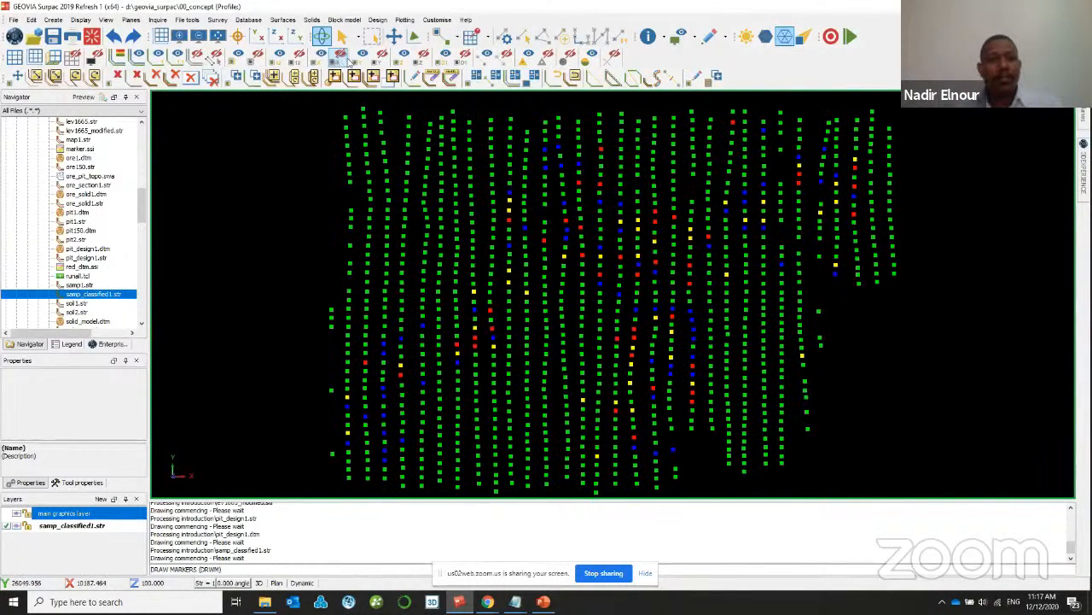
- Display the d1 description attribute at all points of samp_classified1.str, and switch to the vertical X-Z section view
left_click(444, 56)
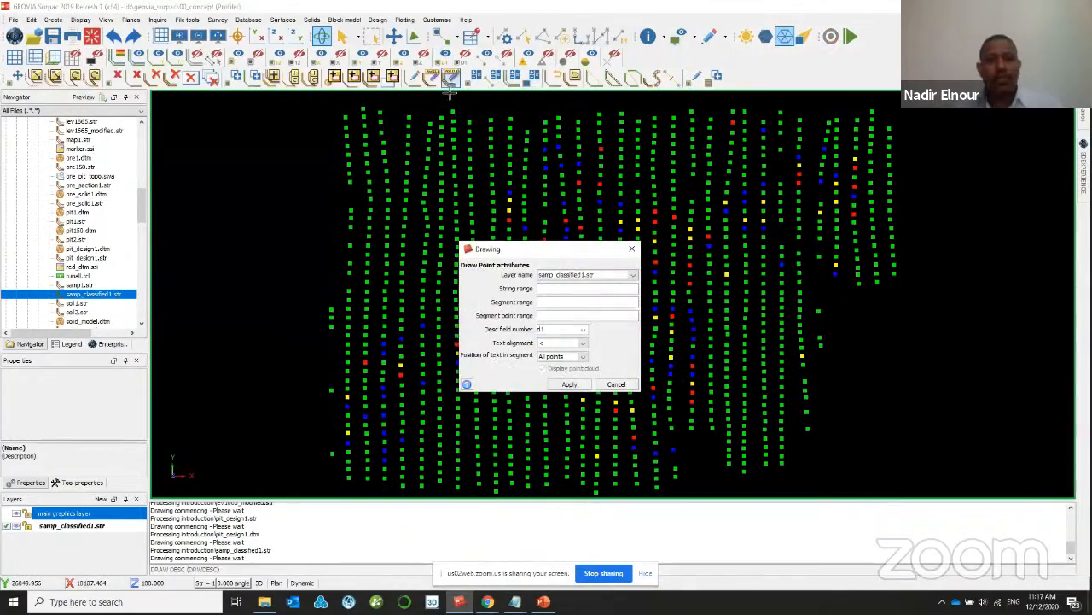
left_click(568, 384)
scroll(683, 291, "up", 3)
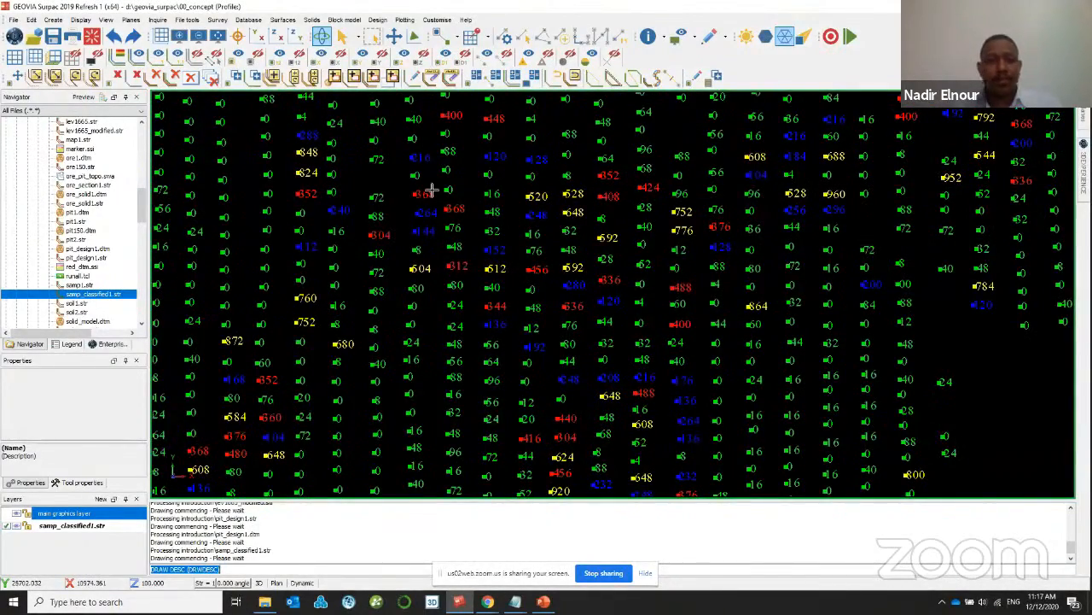
scroll(690, 303, "down", 5)
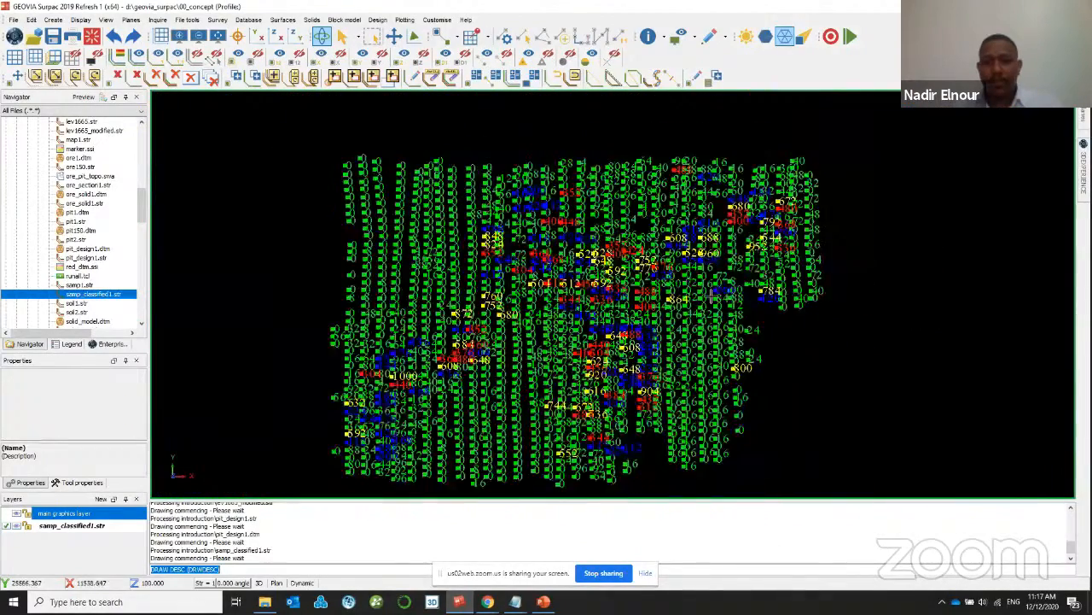
scroll(589, 311, "up", 2)
left_click(277, 36)
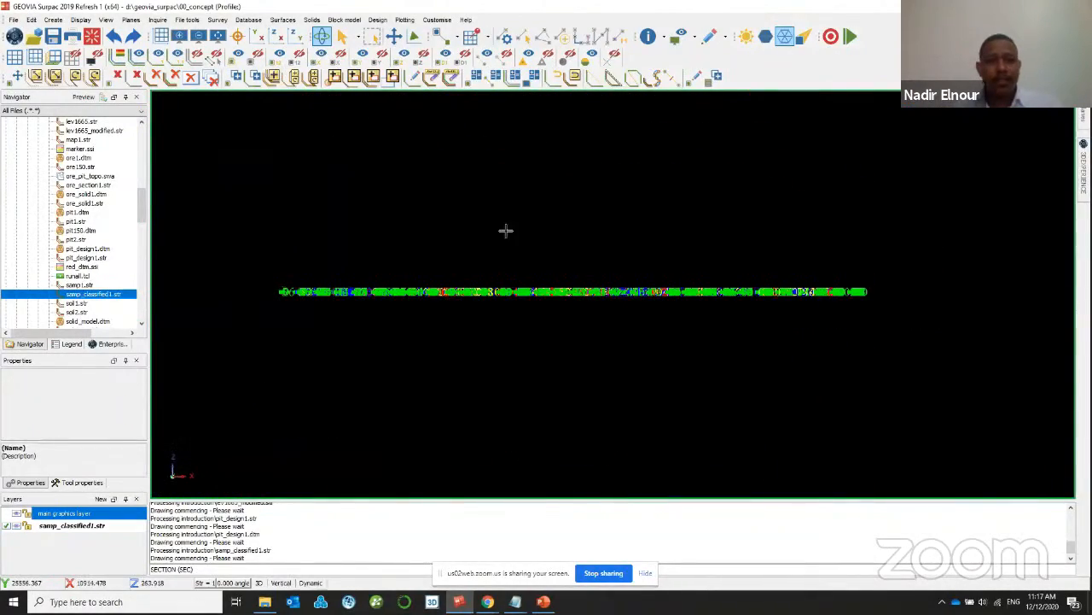
- Switch samp_classified1.str to plan view with the 2D coordinate grid and examine the sample values up close
left_click(256, 36)
left_click(160, 36)
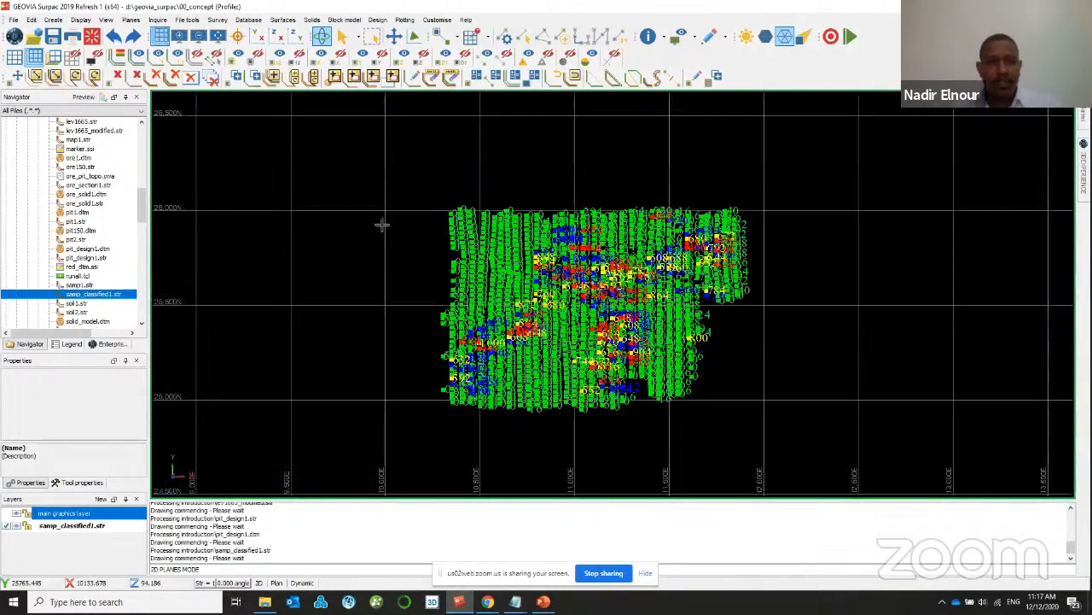
scroll(765, 403, "up", 1)
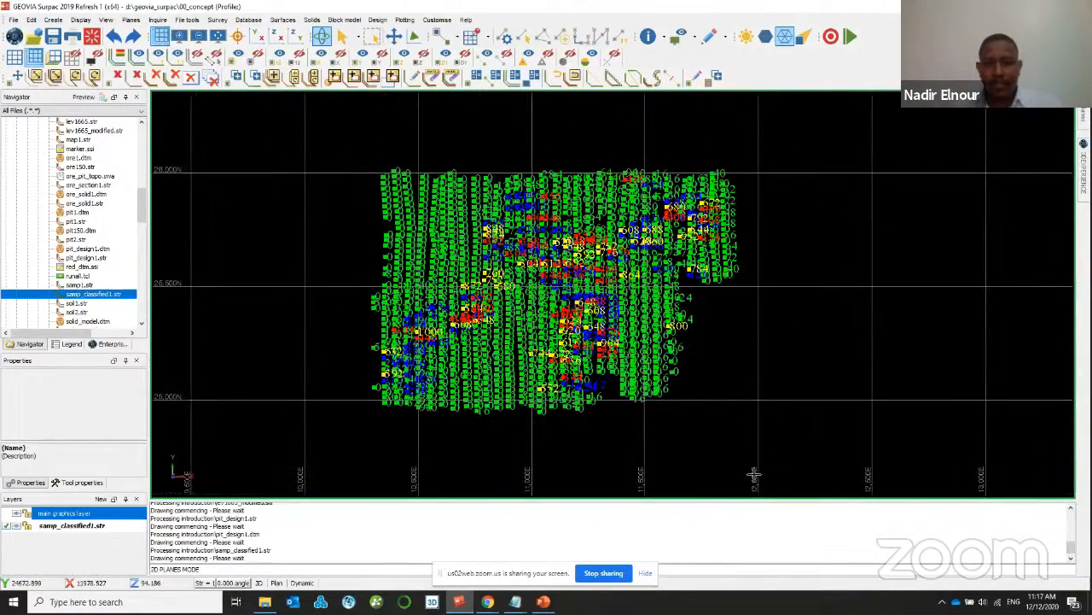
scroll(753, 472, "up", 2)
middle_click_drag(204, 279, 371, 354)
middle_click_drag(604, 213, 435, 222)
scroll(449, 214, "up", 2)
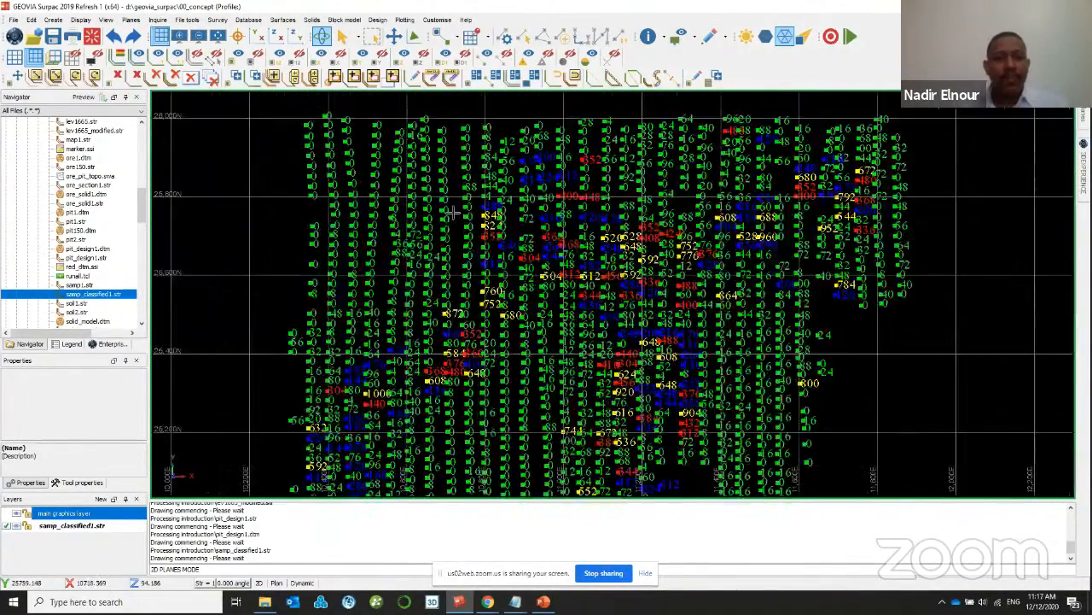
- Examine the sample points in vertical X-Z section with the 2D grid, and return to plan view
left_click(277, 36)
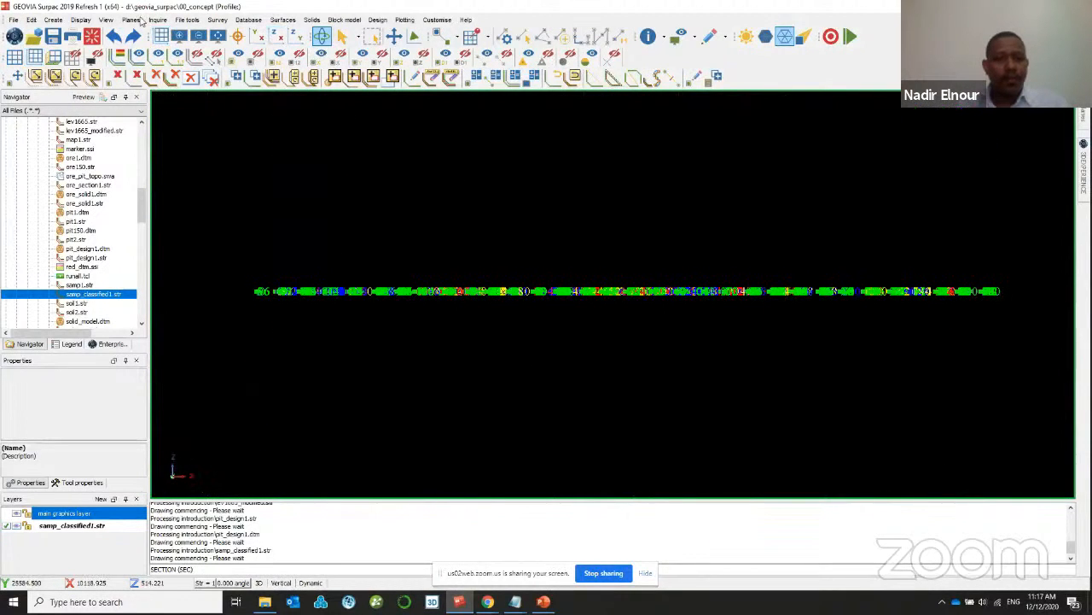
left_click(161, 37)
scroll(343, 315, "up", 8)
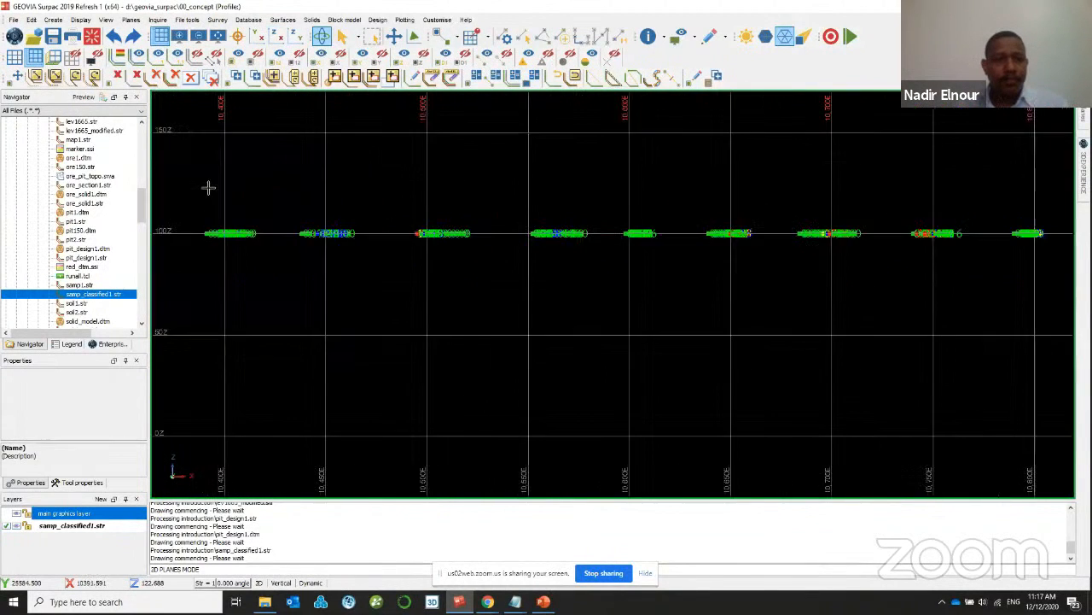
scroll(210, 216, "up", 2)
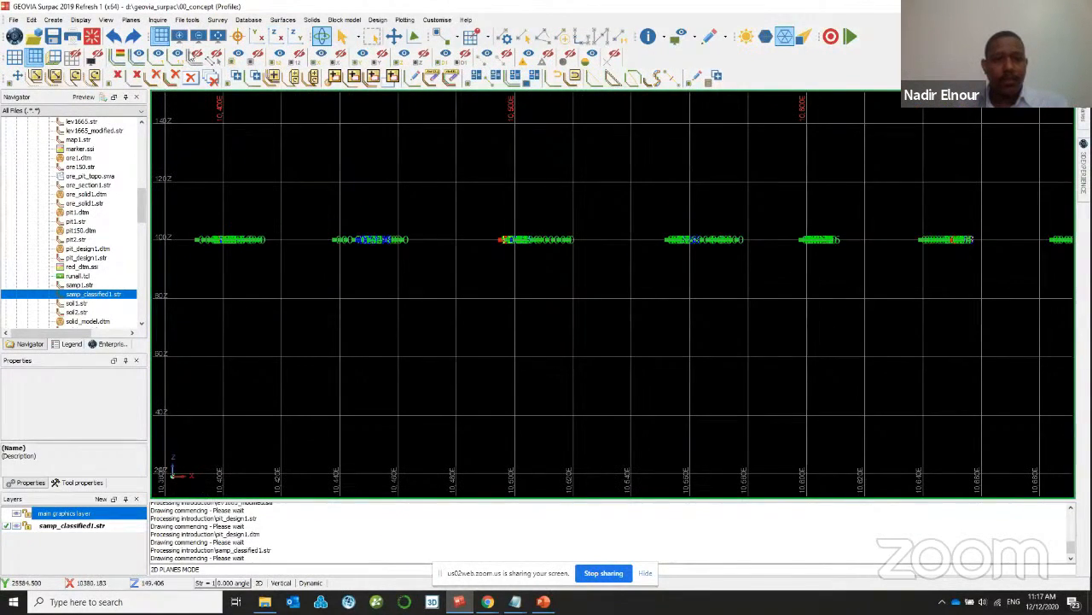
left_click(258, 36)
scroll(507, 306, "down", 5)
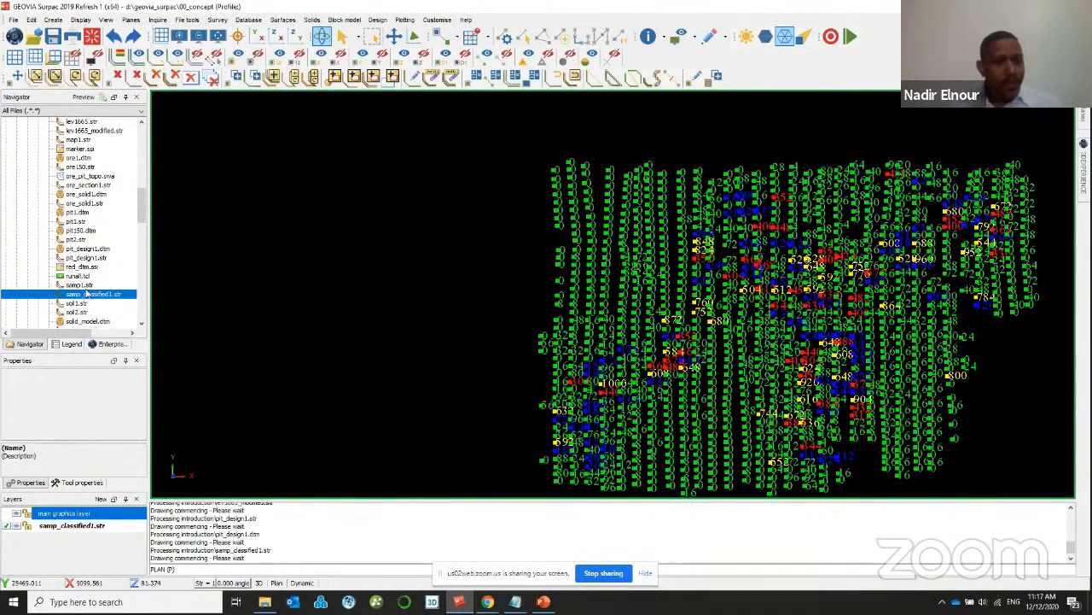
- Reset the graphics and load solid_model.dtm to view the solid model in the empty workspace
left_click(92, 35)
scroll(77, 304, "down", 2)
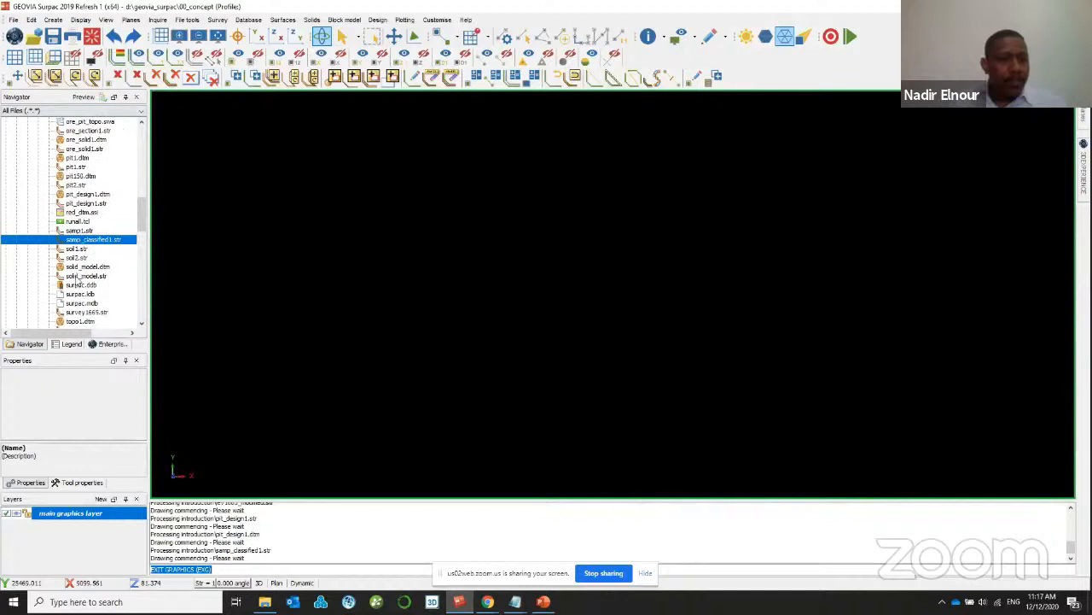
left_click_drag(79, 266, 419, 225)
middle_click_drag(744, 342, 705, 298)
- Load the topo1.dtm and waste_dump.dtm surfaces and tilt the view to inspect the waste dump on the topography in 3D
left_click_drag(80, 321, 197, 304)
left_click_drag(556, 304, 520, 259)
scroll(45, 299, "down", 3)
left_click_drag(81, 284, 507, 296)
left_click_drag(548, 334, 456, 297)
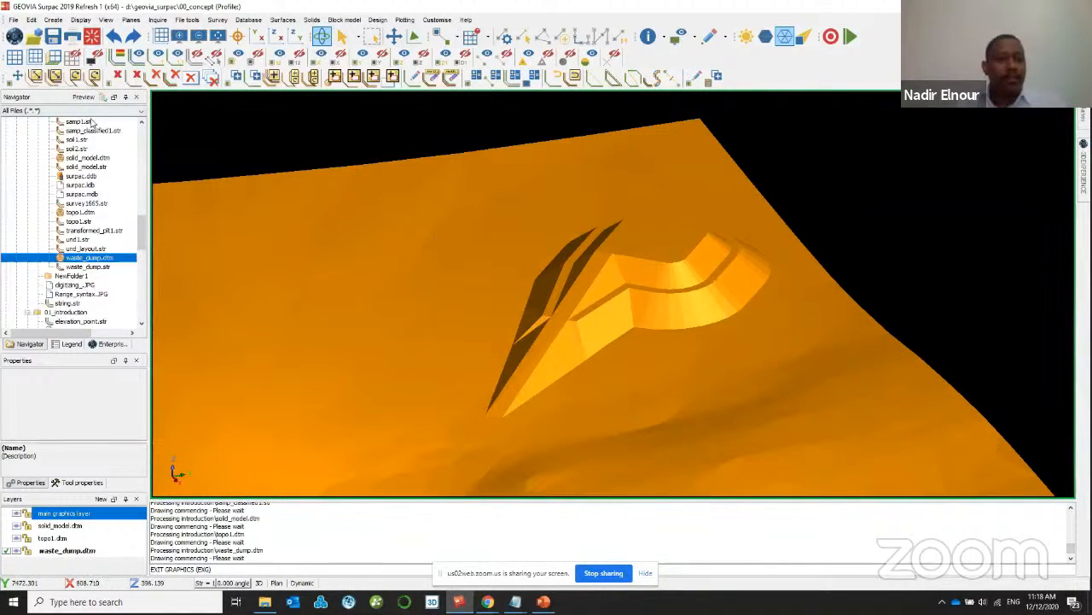
- Reset the graphics and set the 01_introduction folder as the work directory
left_click(91, 36)
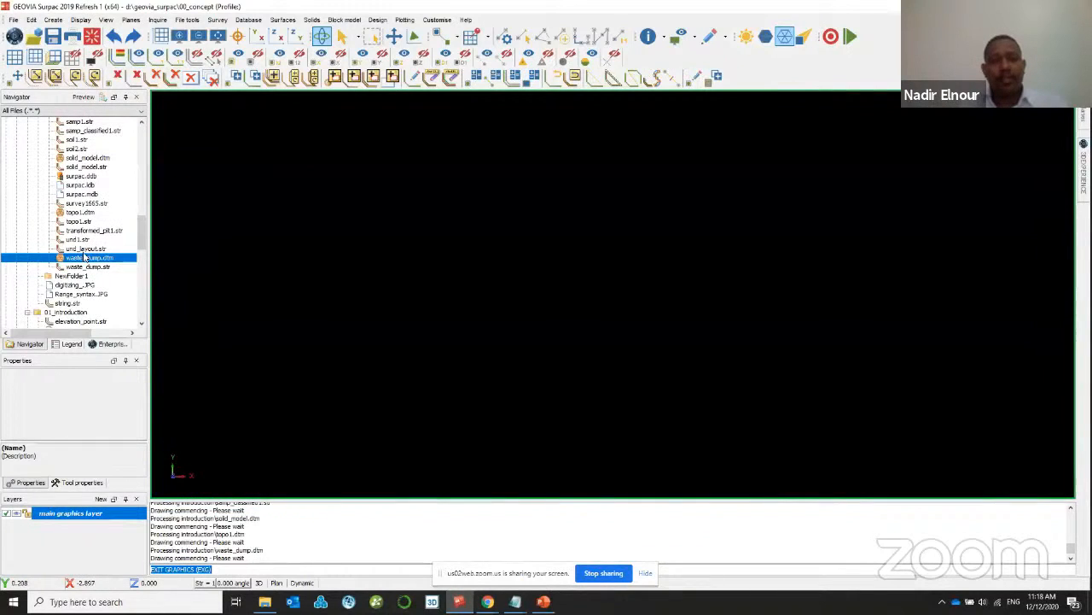
scroll(85, 256, "down", 1)
right_click(81, 286)
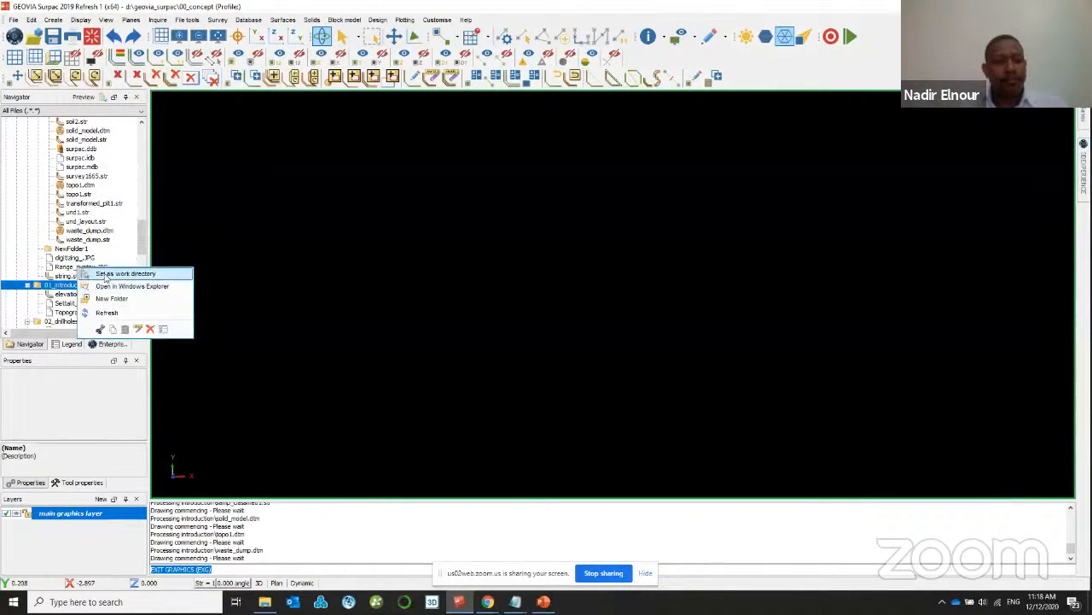
left_click(108, 281)
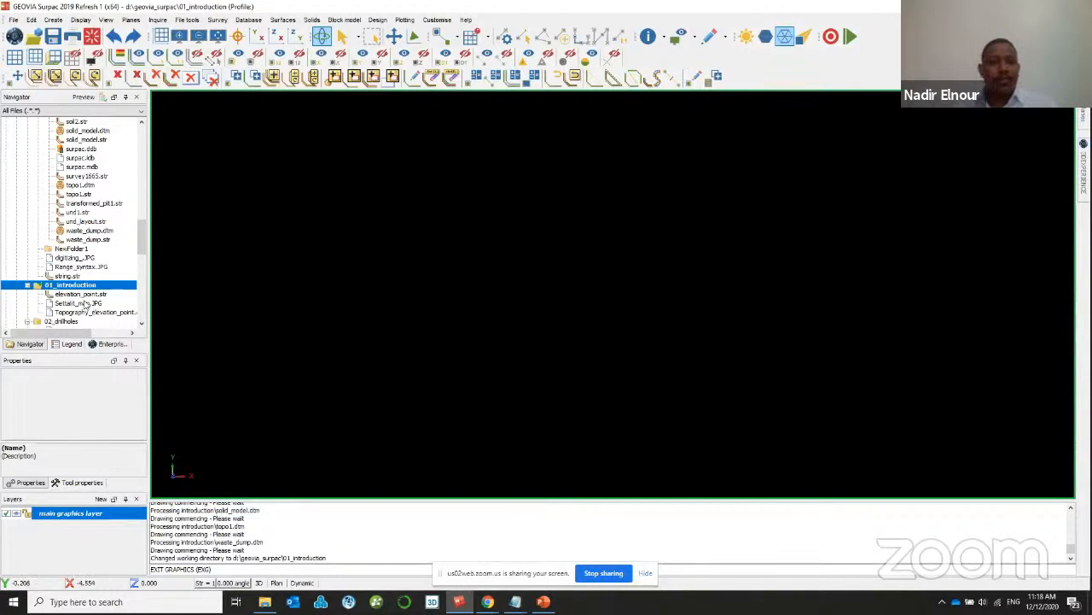
- Open Topography_elevation_point.csv in Excel, review its X, Y and Z columns, and switch back to Surpac
left_click_drag(89, 314, 283, 280)
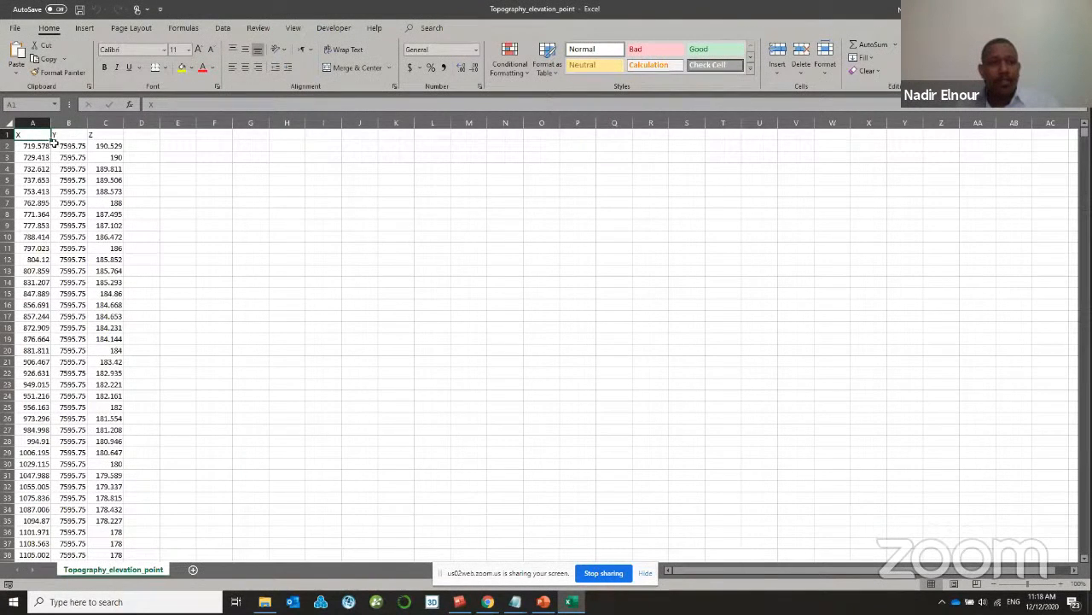
left_click_drag(38, 146, 103, 550)
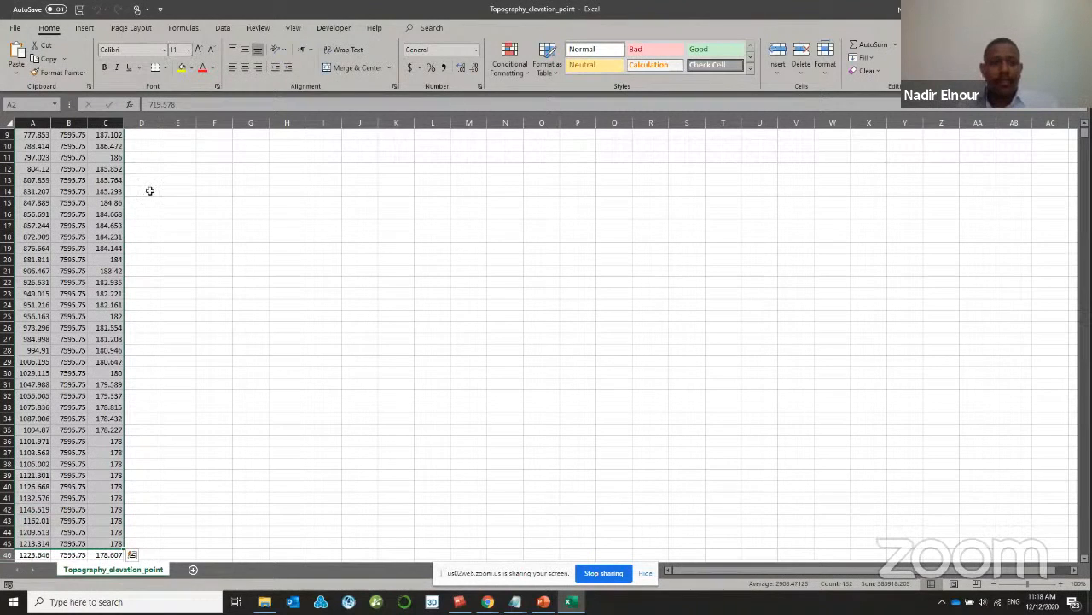
scroll(119, 486, "down", 6)
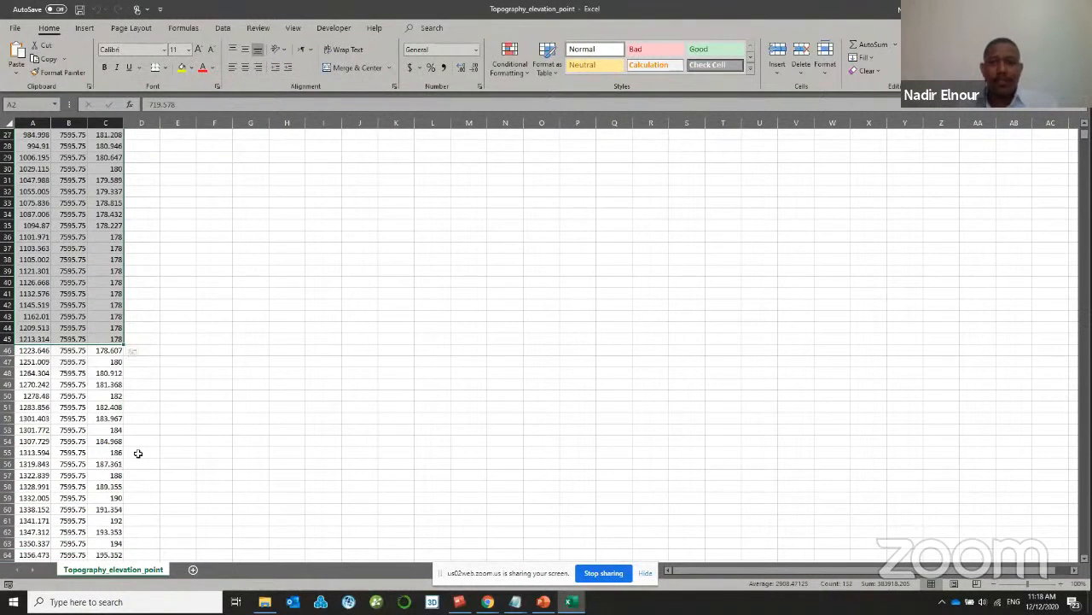
key("alt+Tab")
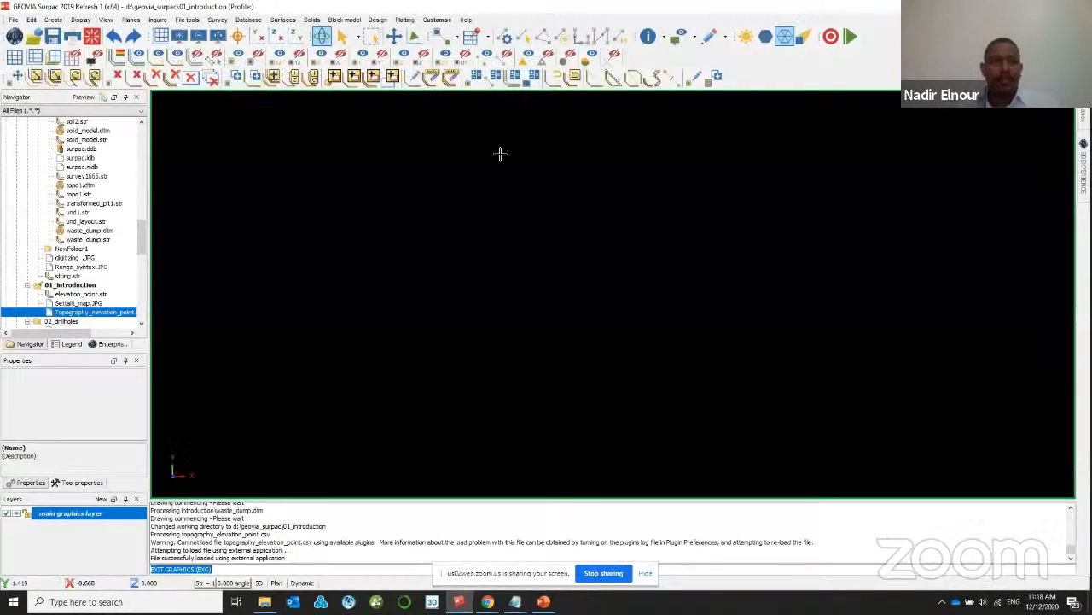
- Start importing data from one file and choose Topography_elevation_point.csv in 01_introduction as the text file
left_click(13, 19)
mouse_move(51, 106)
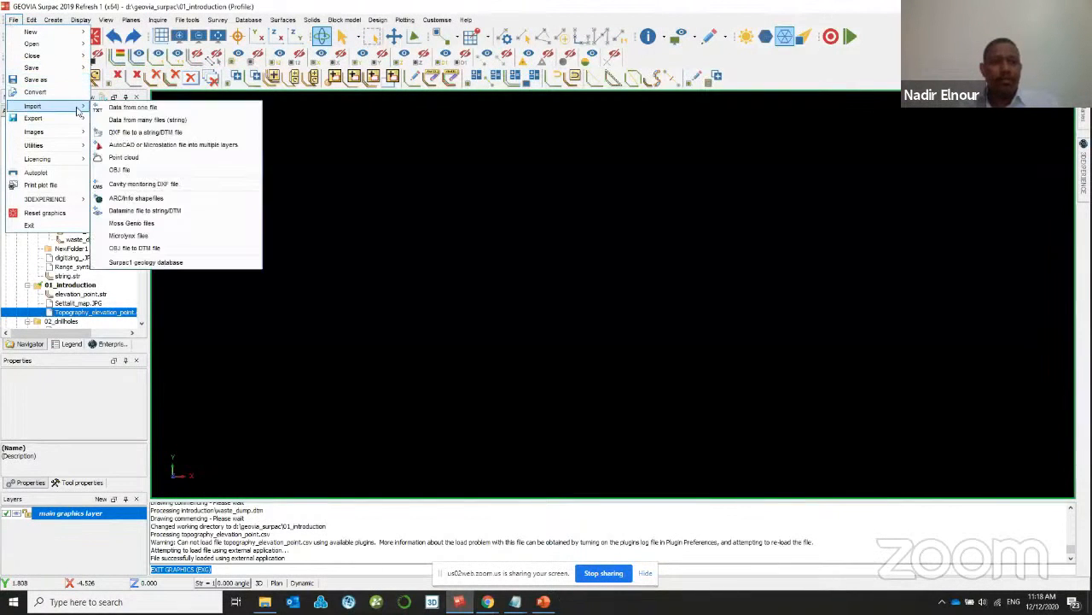
left_click(136, 107)
left_click_drag(531, 234, 516, 195)
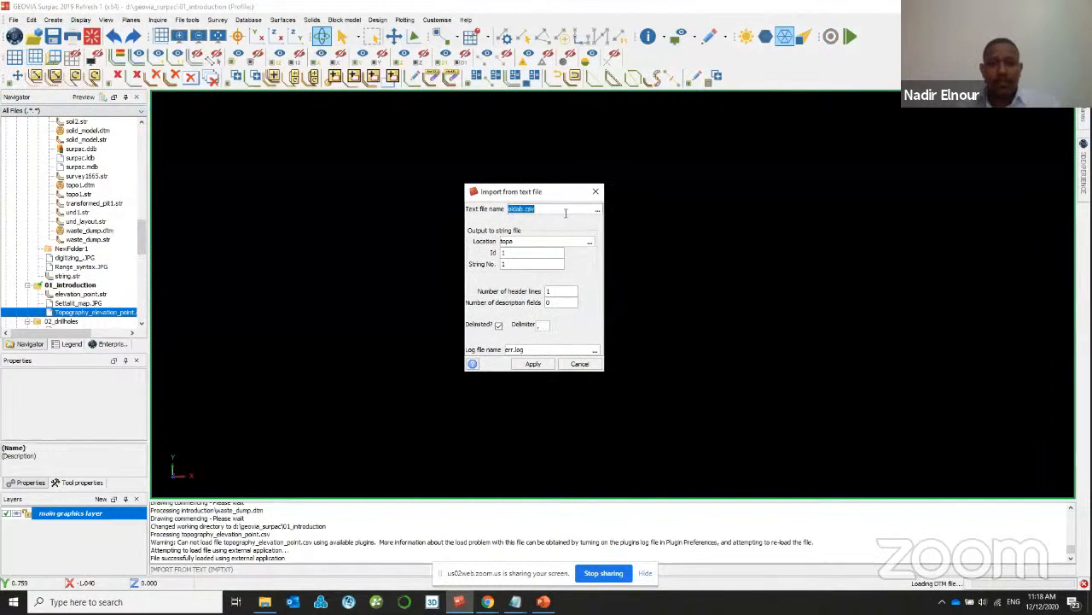
left_click(596, 209)
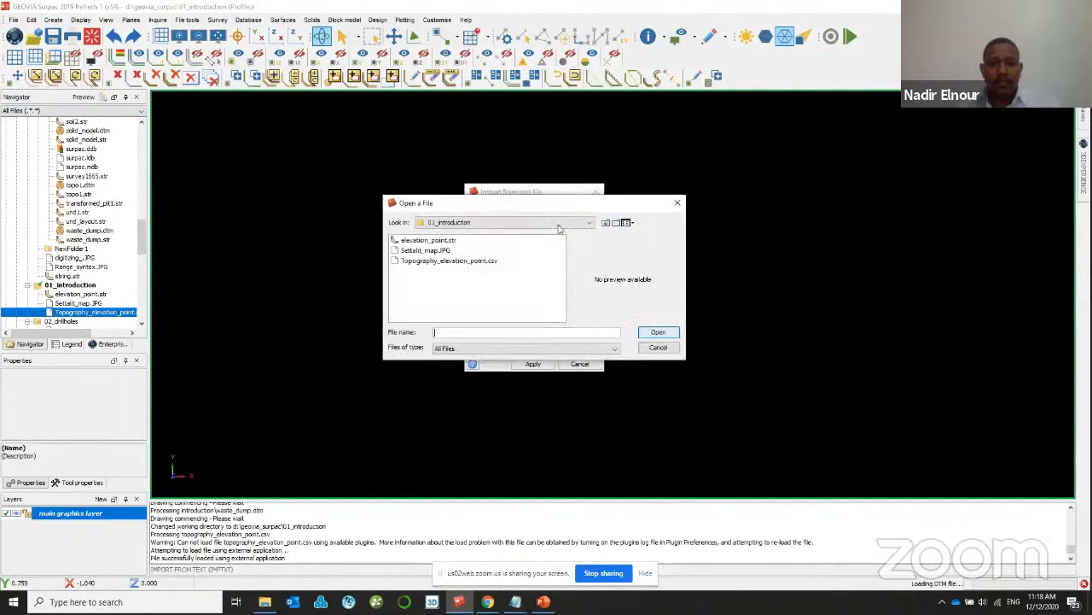
left_click(448, 262)
left_click_drag(489, 208, 714, 210)
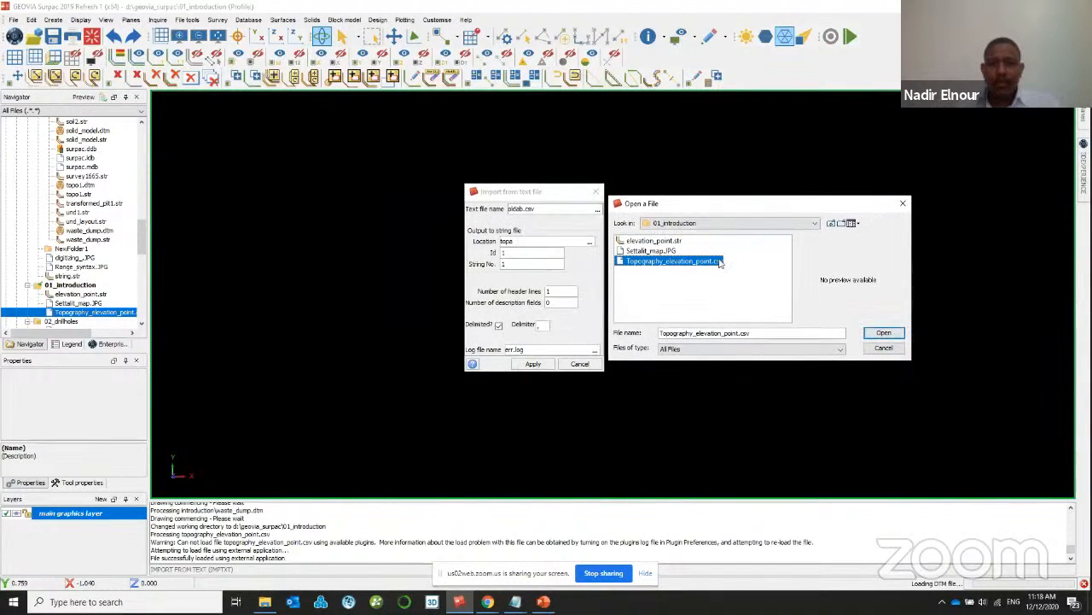
left_click(883, 333)
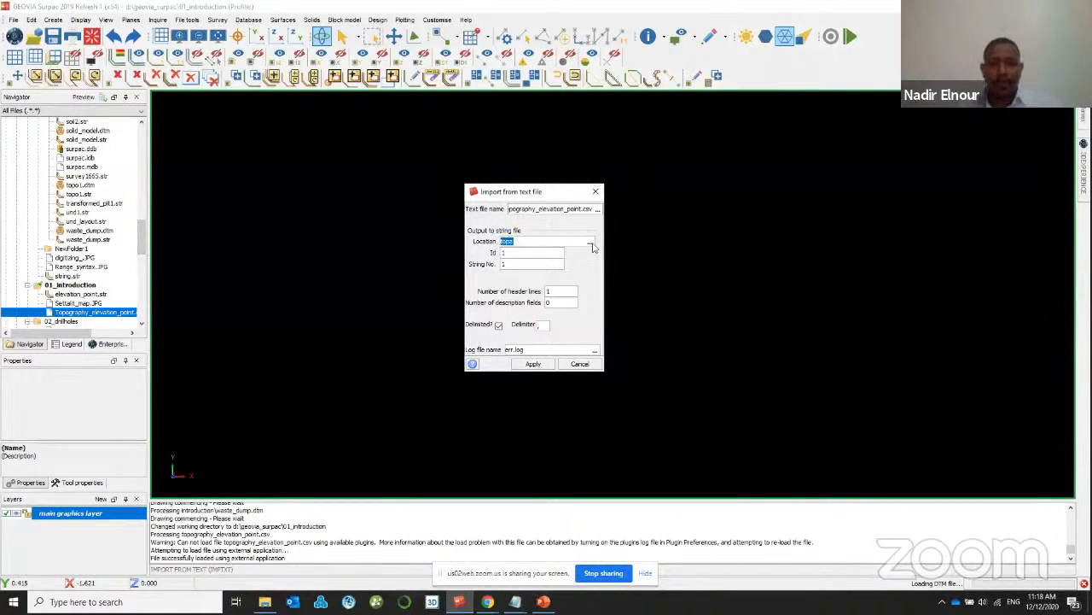
- Import the points to string file elvation_topo with a blank Id, one header line and no description fields, reading Y from field 2 and X from field 1
left_click(589, 243)
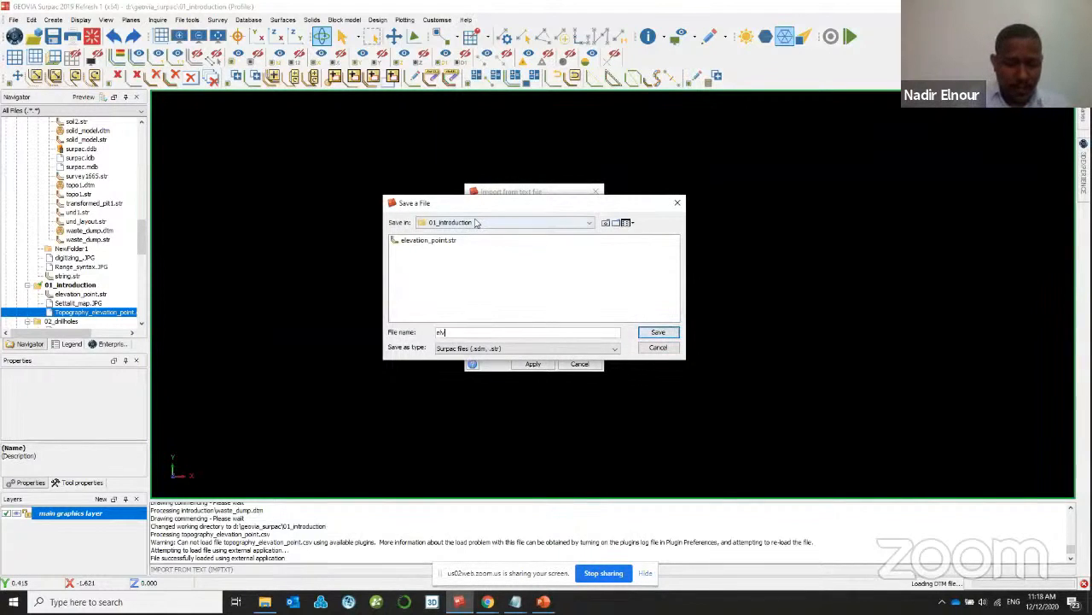
type("elevation_")
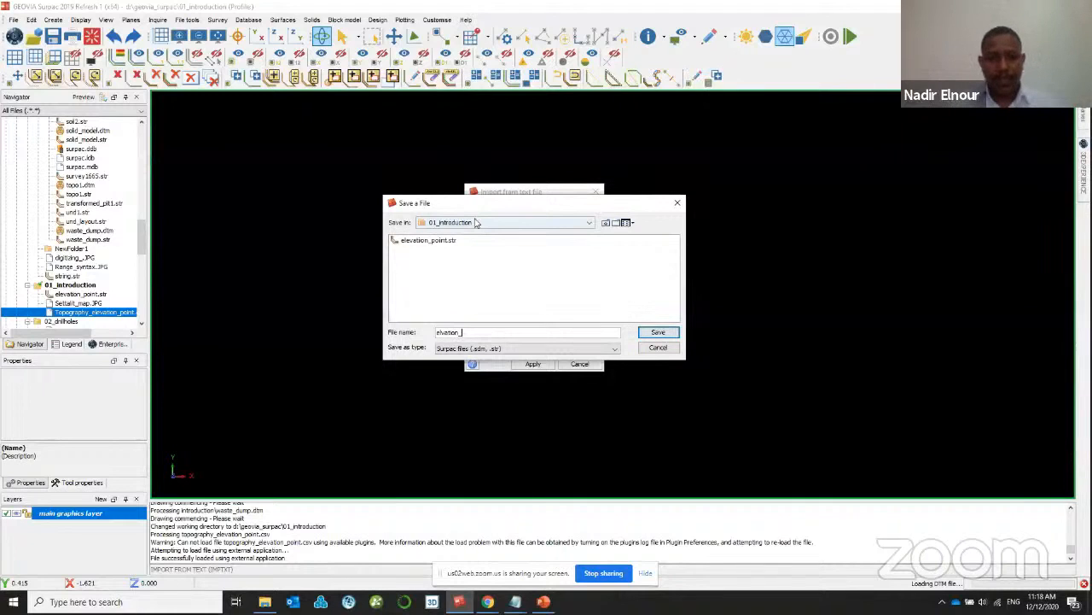
left_click(655, 331)
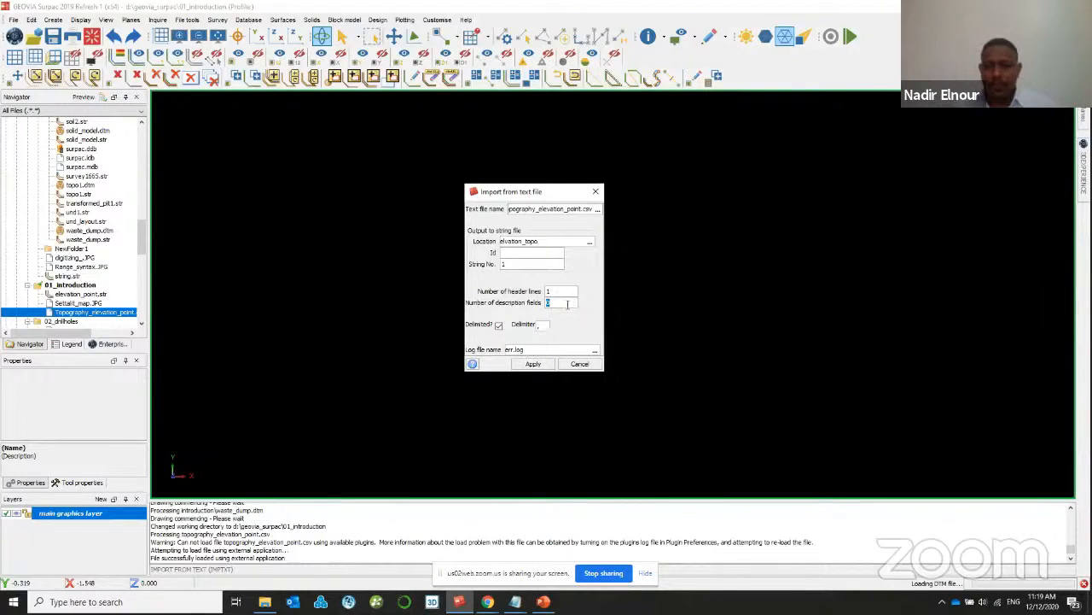
left_click(532, 363)
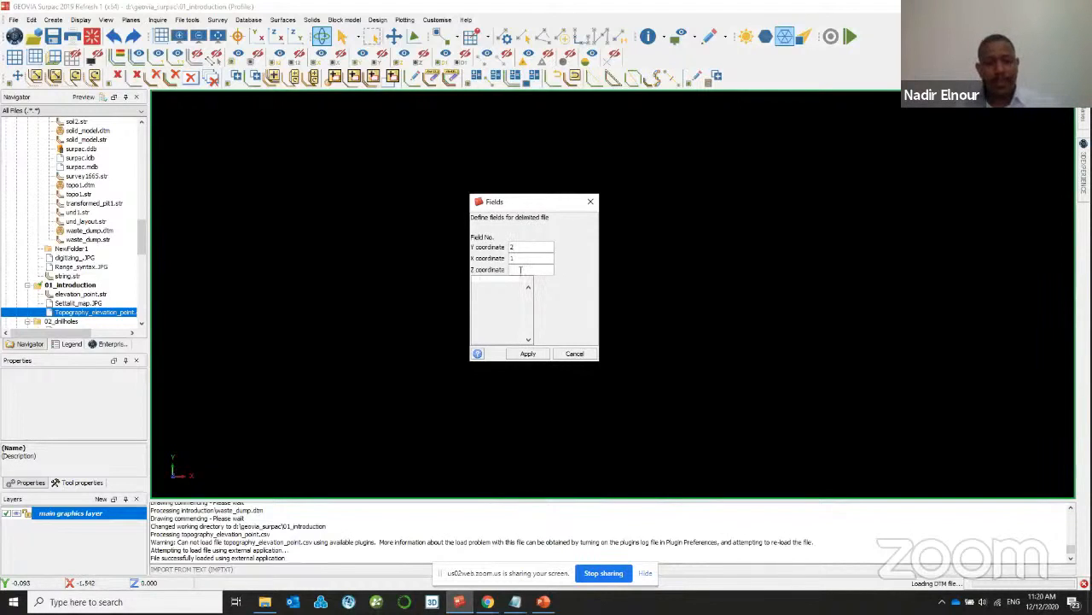
left_click(528, 353)
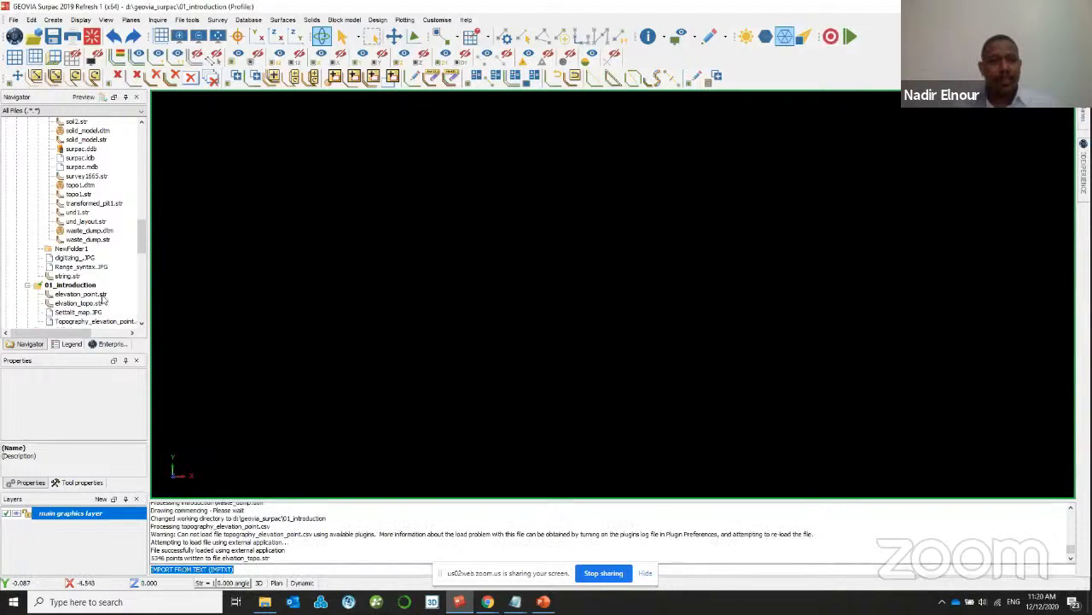
- Load the imported elvation_topo.str file from 01_introduction and tilt its strings to inspect them in 3D
scroll(111, 299, "down", 2)
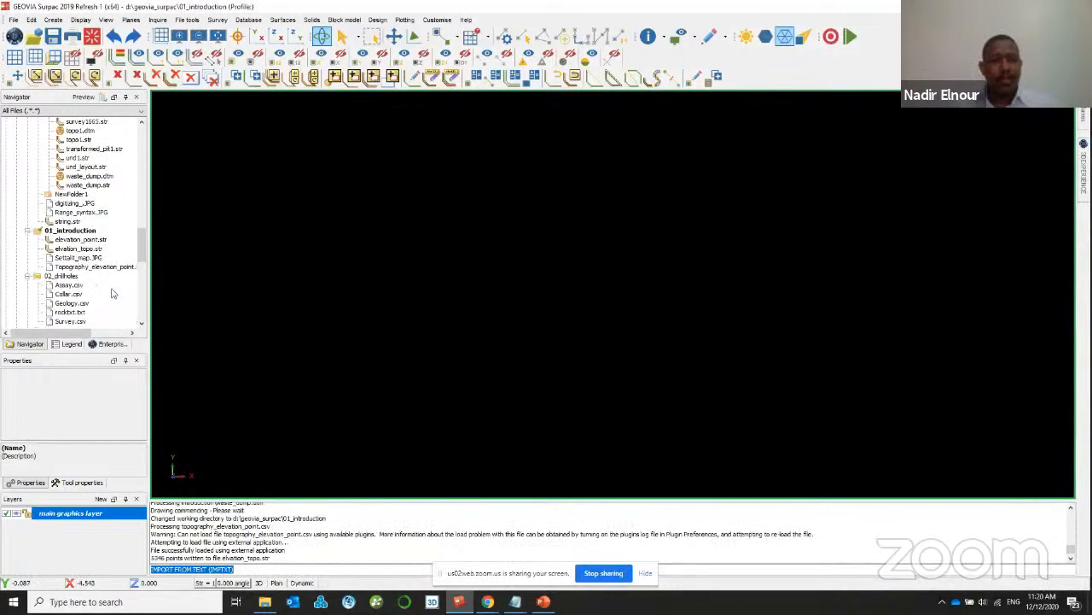
left_click(71, 247)
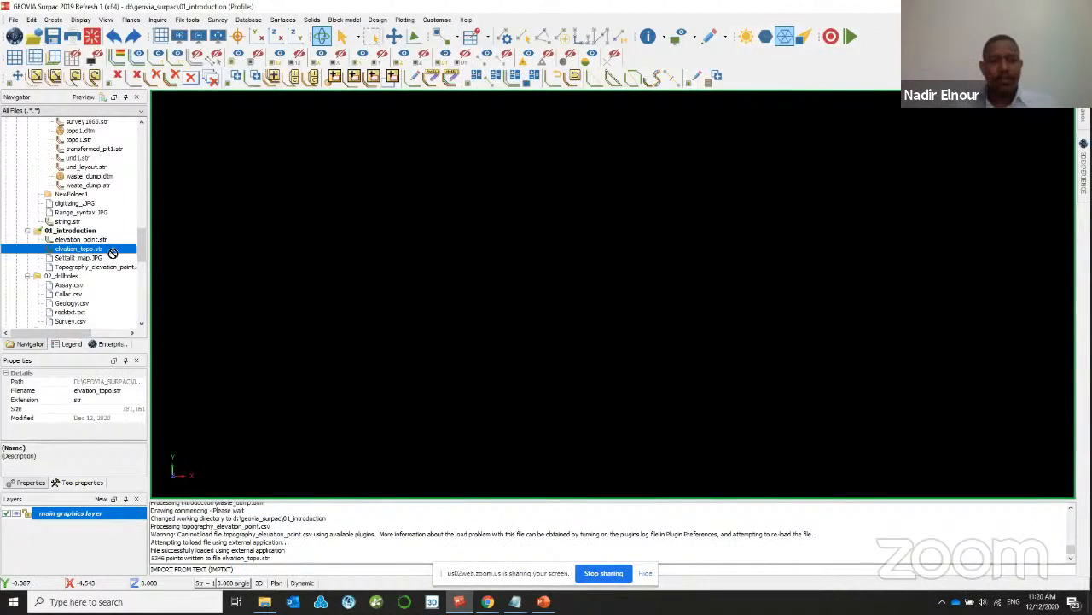
left_click_drag(112, 253, 450, 227)
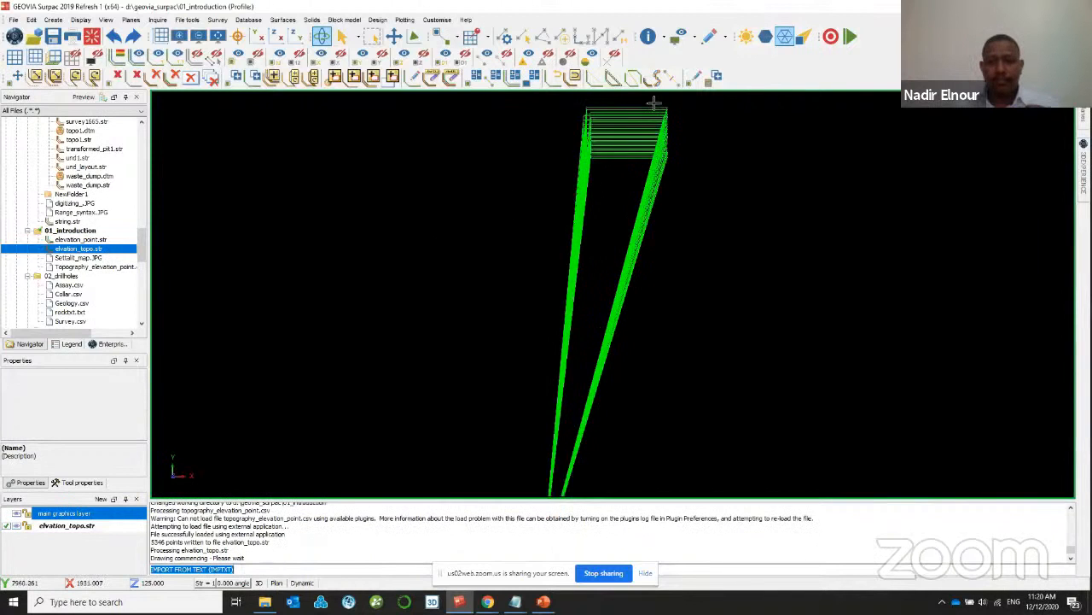
scroll(653, 102, "up", 4)
scroll(723, 169, "up", 2)
left_click_drag(743, 224, 619, 149)
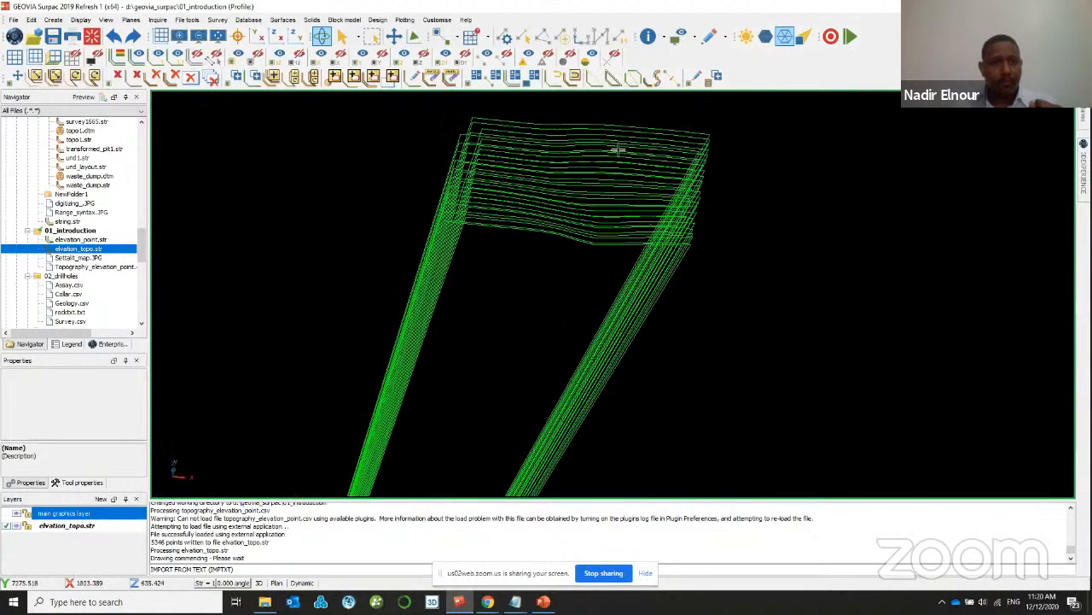
- Return to plan view, hide the string lines of elvation_topo.str and draw markers at its points
left_click(261, 38)
scroll(602, 120, "down", 3)
scroll(582, 131, "up", 3)
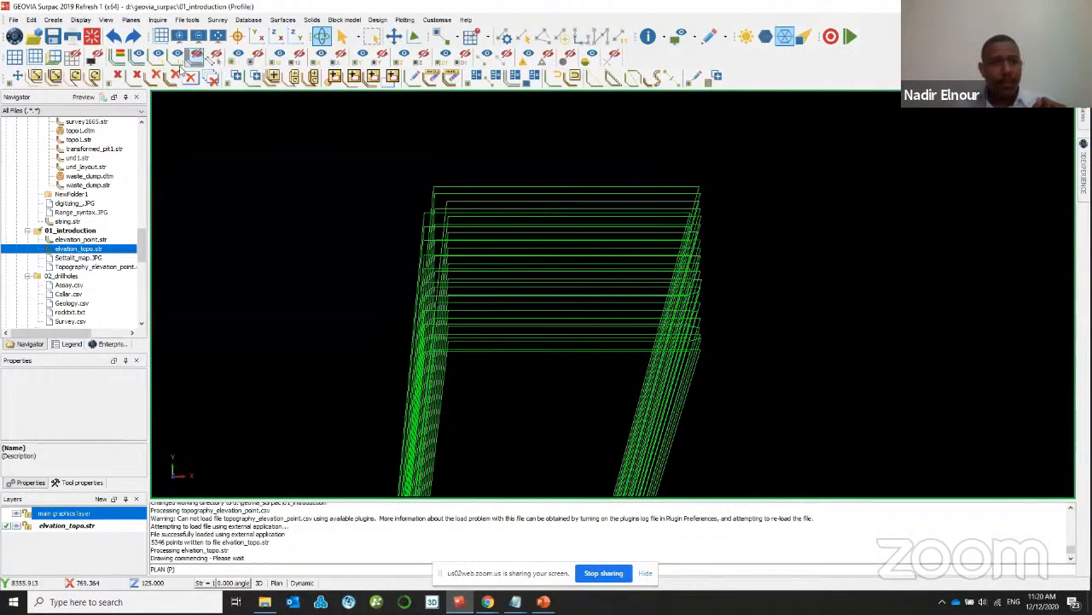
left_click(196, 56)
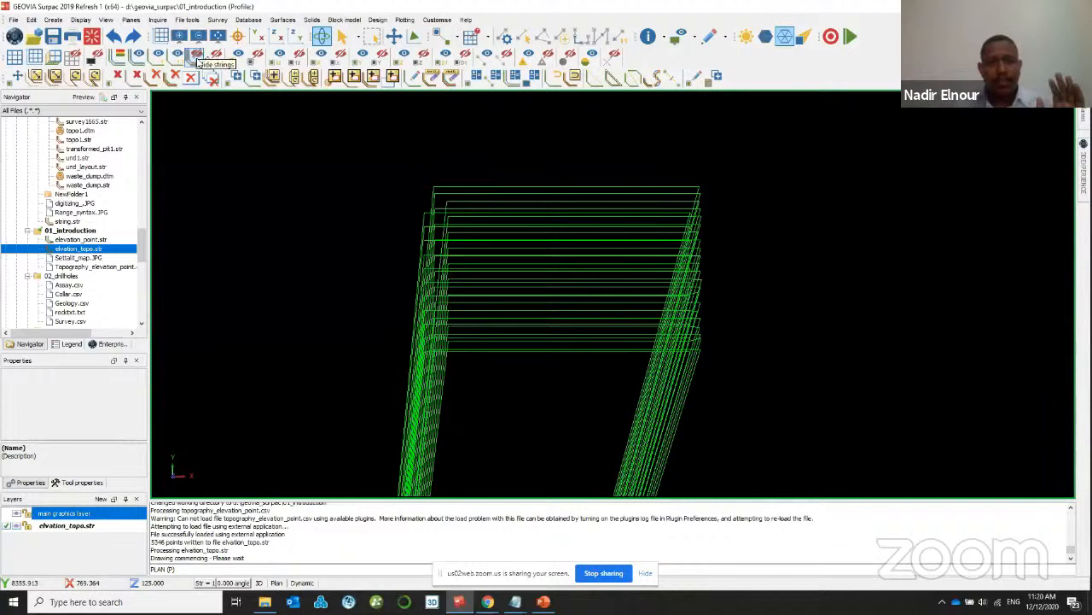
left_click(551, 349)
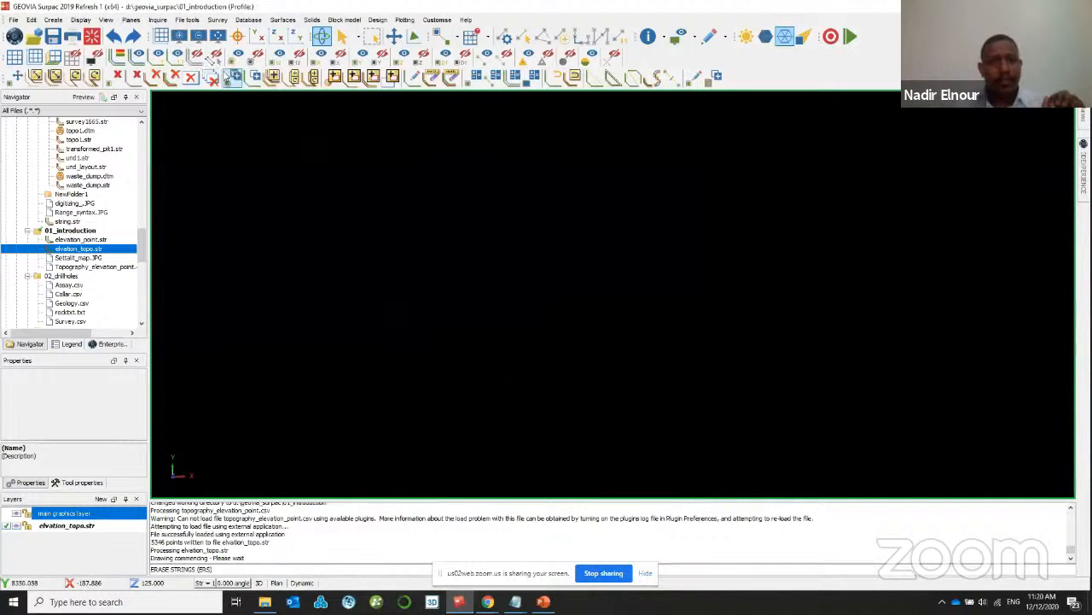
left_click(232, 58)
key("Return")
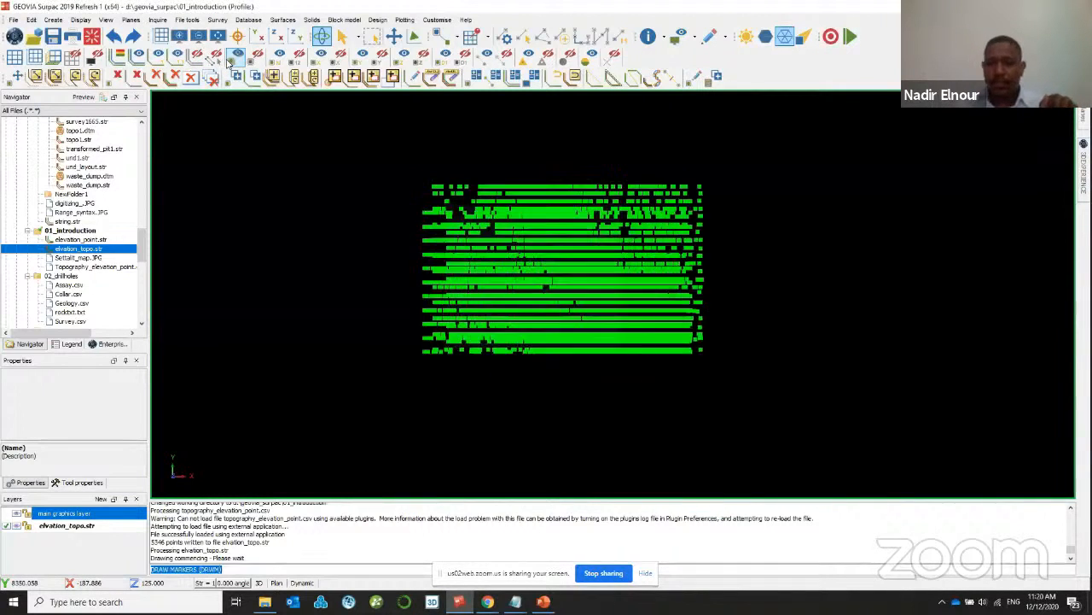
- Tilt the elevation point markers to inspect them in 3D, and return to plan view
scroll(579, 242, "up", 2)
mouse_move(582, 277)
left_mouse_down()
mouse_move(503, 234)
mouse_move(581, 256)
left_mouse_up()
left_click(254, 37)
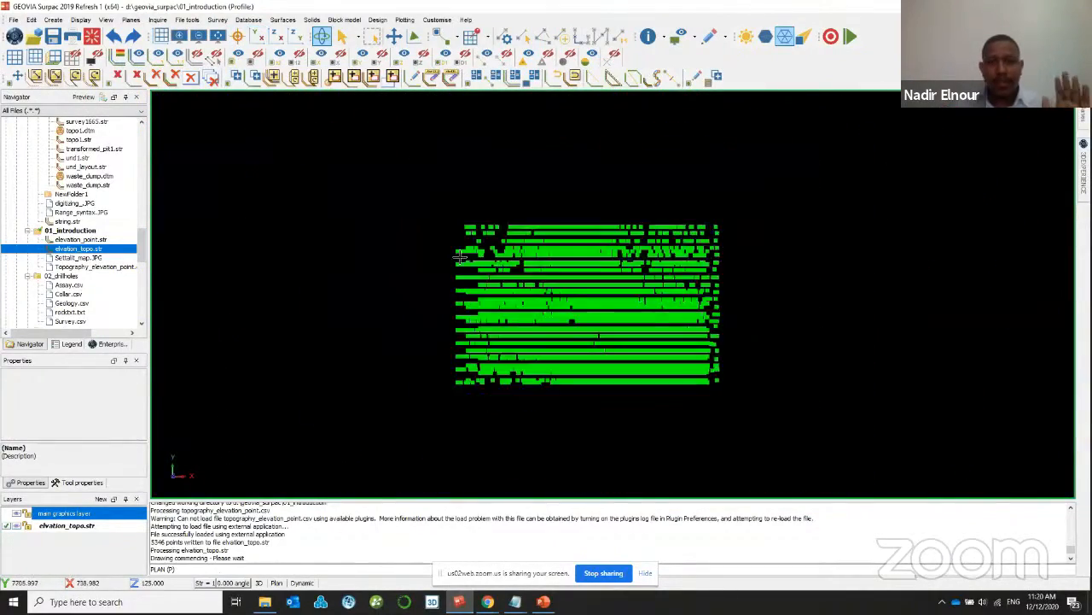
- Delete the isolated stray point lying far away from the main elevation points of elvation_topo.str
scroll(554, 316, "up", 8)
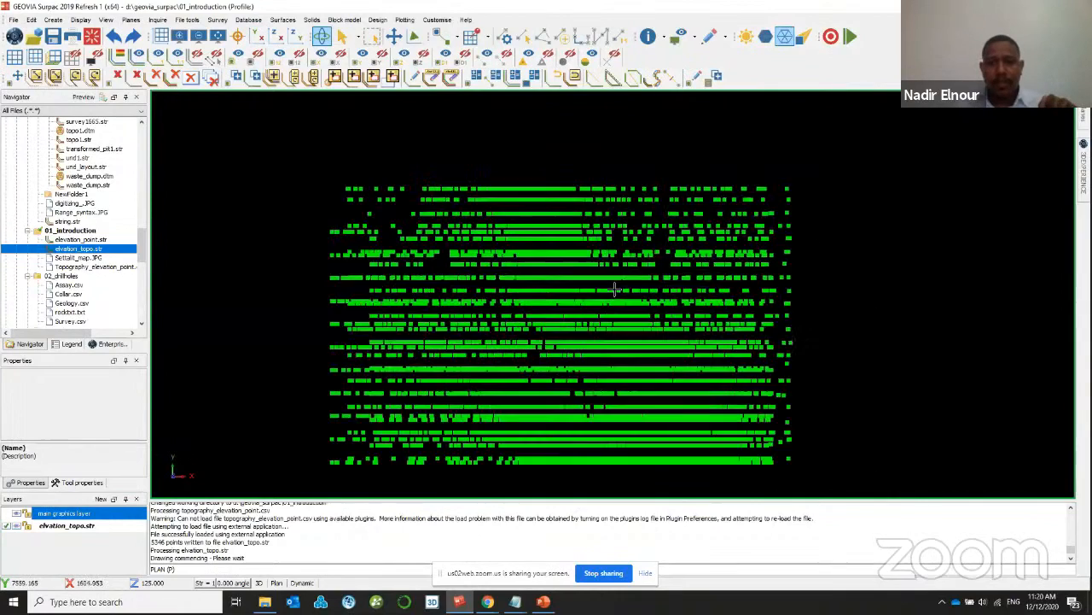
left_click_drag(561, 296, 485, 258)
scroll(484, 259, "down", 8)
left_click_drag(491, 306, 505, 308)
scroll(355, 340, "up", 2)
scroll(355, 341, "up", 2)
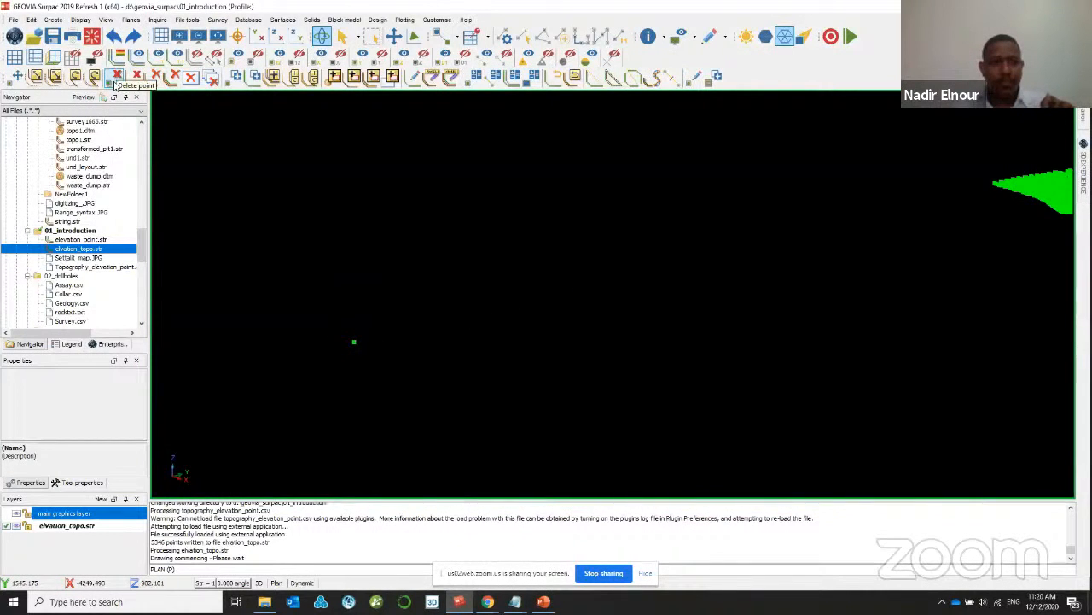
left_click(32, 21)
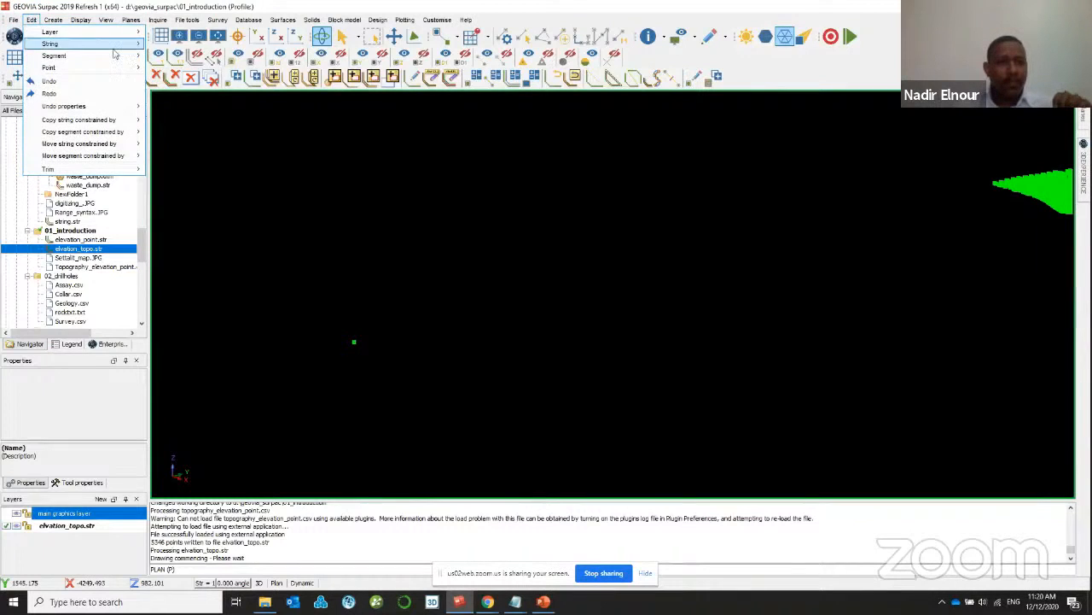
mouse_move(128, 68)
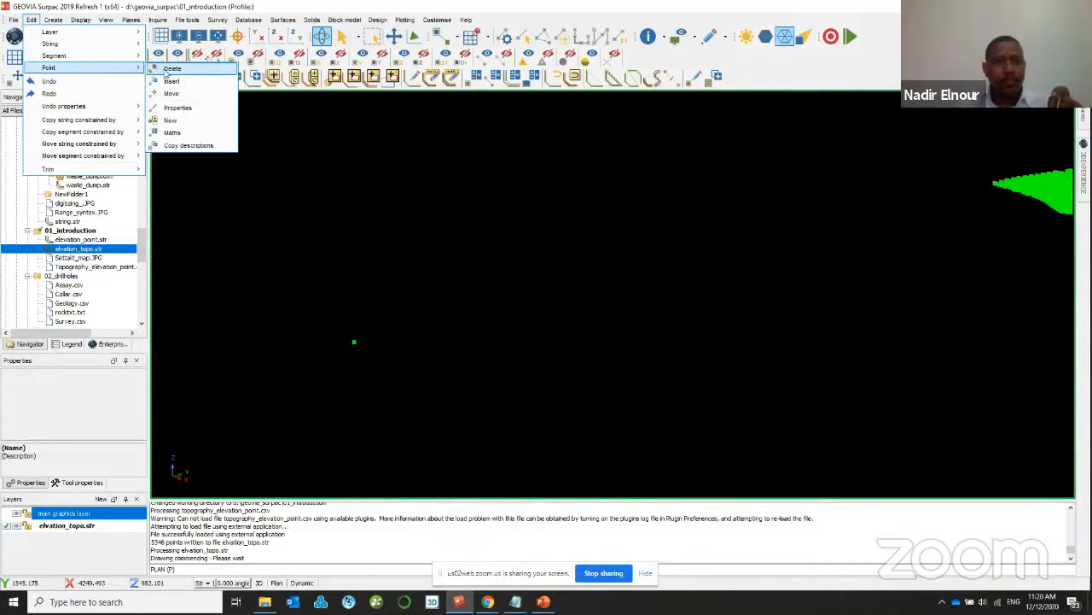
left_click(170, 69)
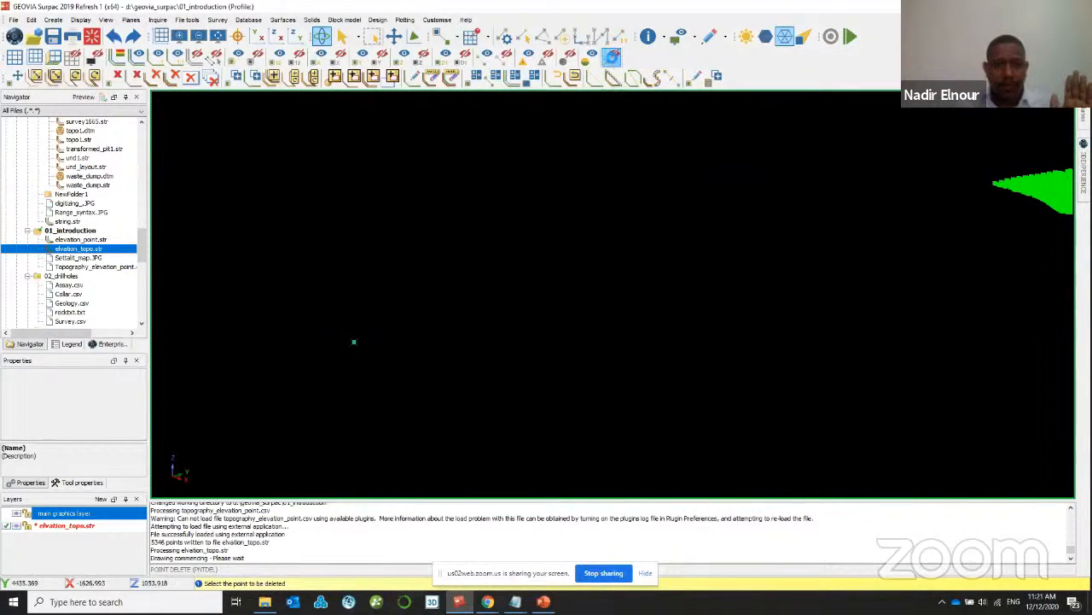
left_click(613, 56)
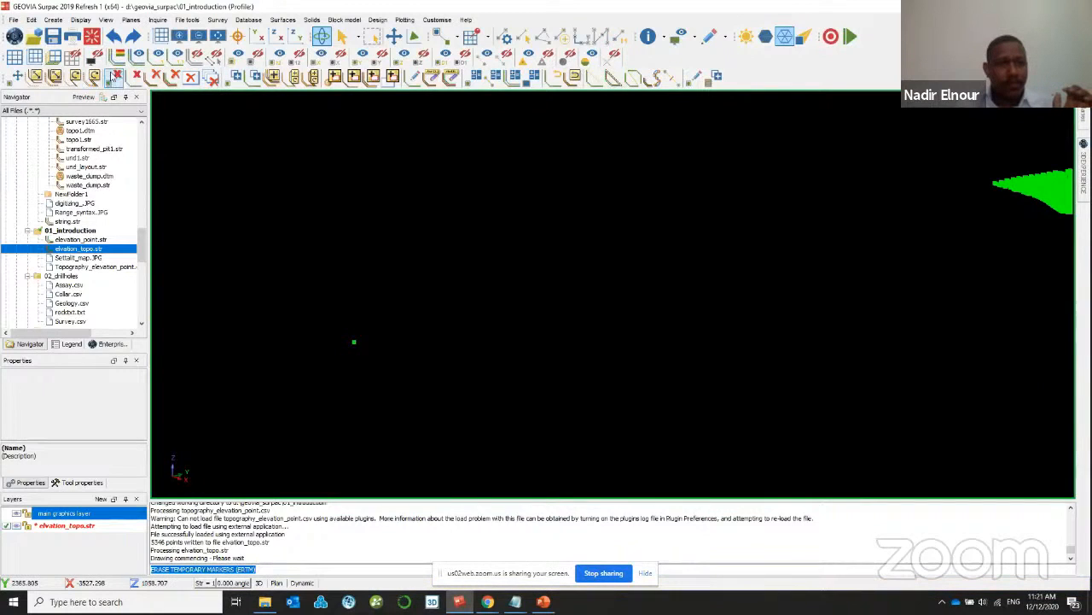
left_click(113, 76)
left_click(353, 341)
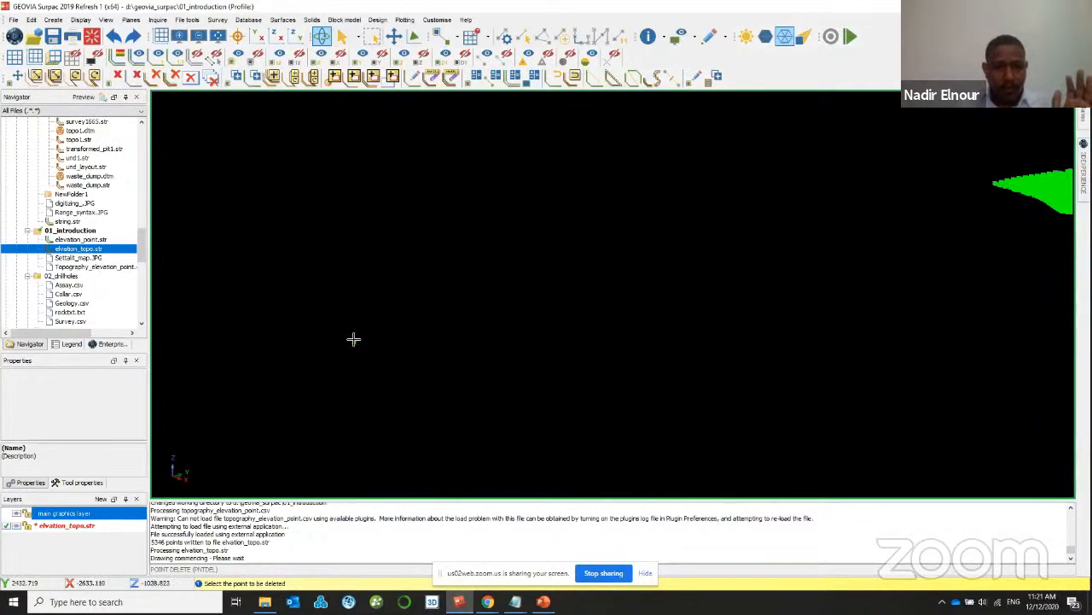
- Return to plan view and draw segment point numbers at all points of the elvation_topo.str layer
left_click_drag(365, 311, 339, 273)
left_click(258, 37)
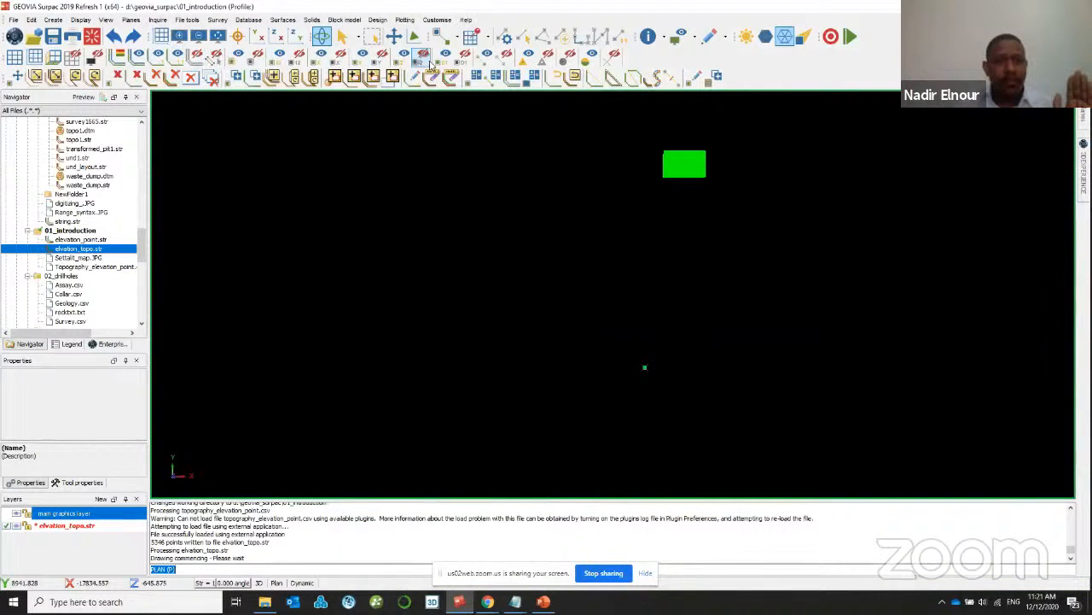
left_click(278, 58)
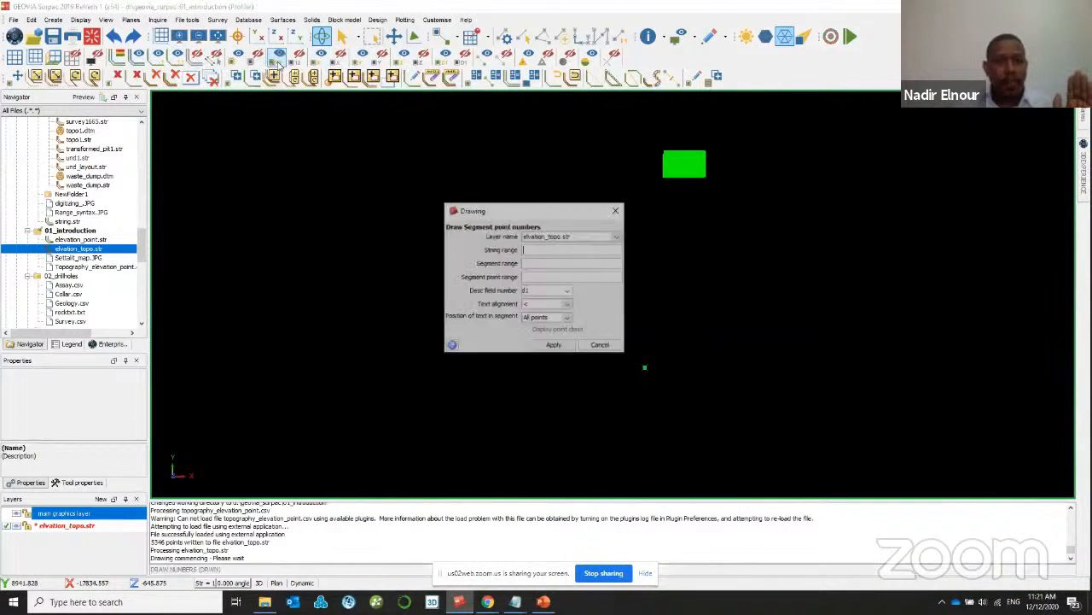
key("Return")
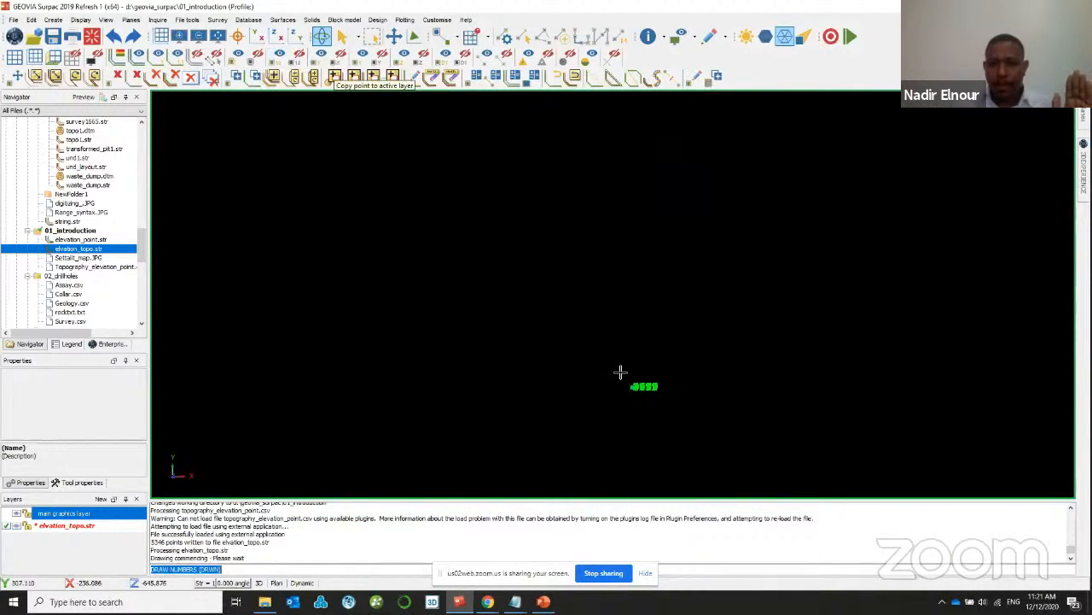
- Box-select the remaining stray points stacked at the coordinate origin and delete them together
middle_click_drag(645, 411, 590, 394)
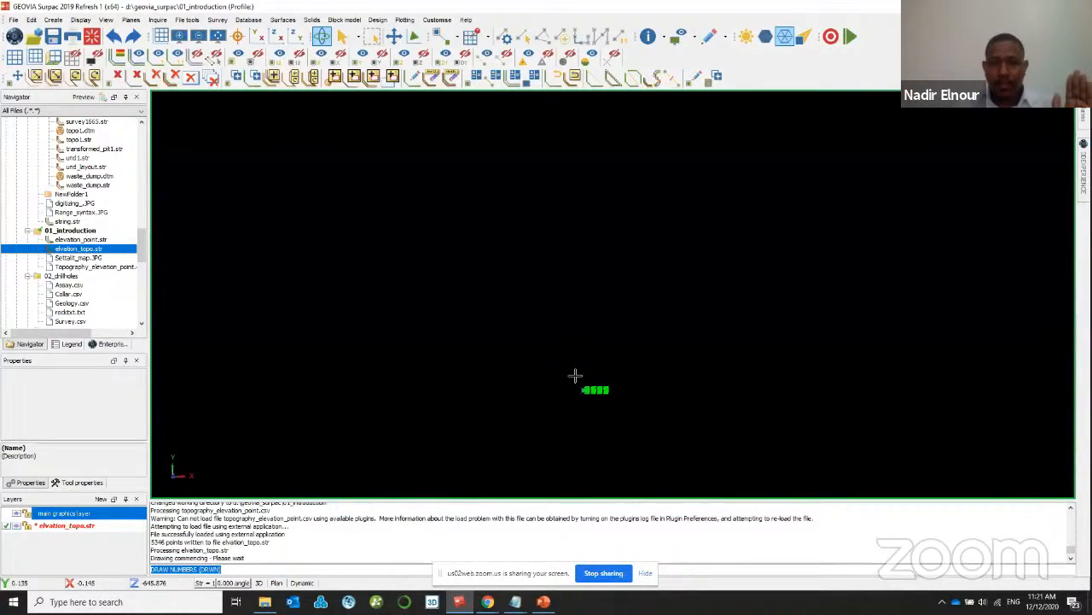
left_click(373, 35)
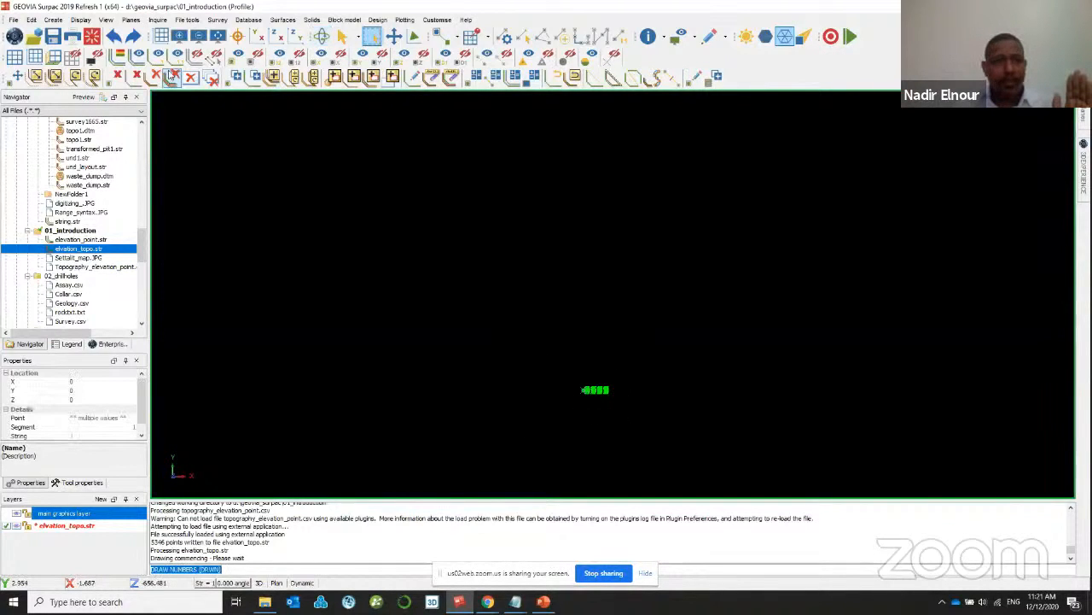
left_click(117, 77)
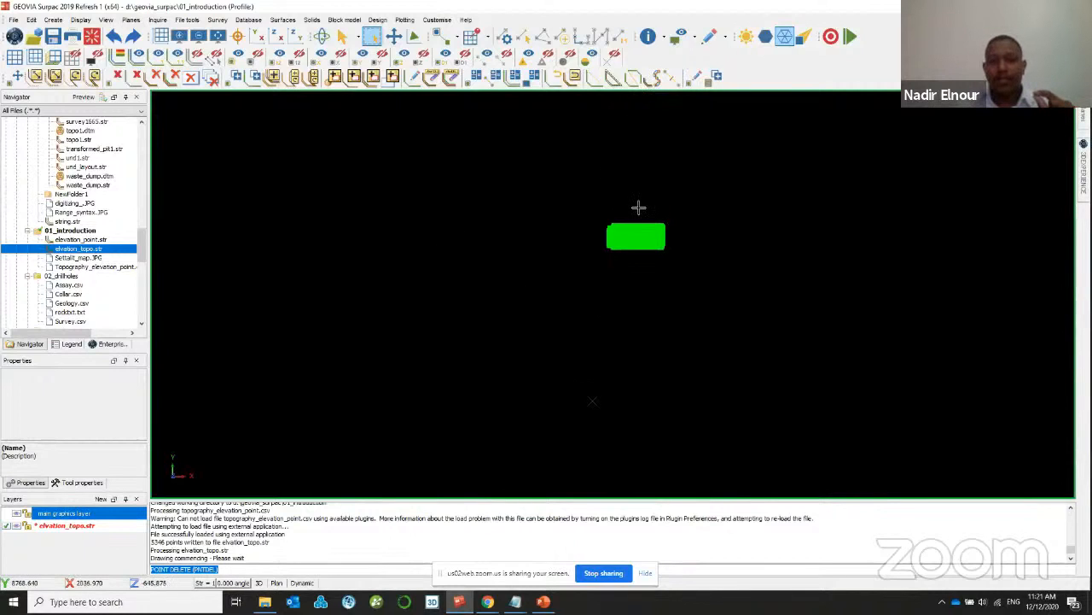
- Try to create a DTM from the elvation_topo.str layer with object ID 1 on the XY plane, using the breakline test
scroll(605, 253, "up", 5)
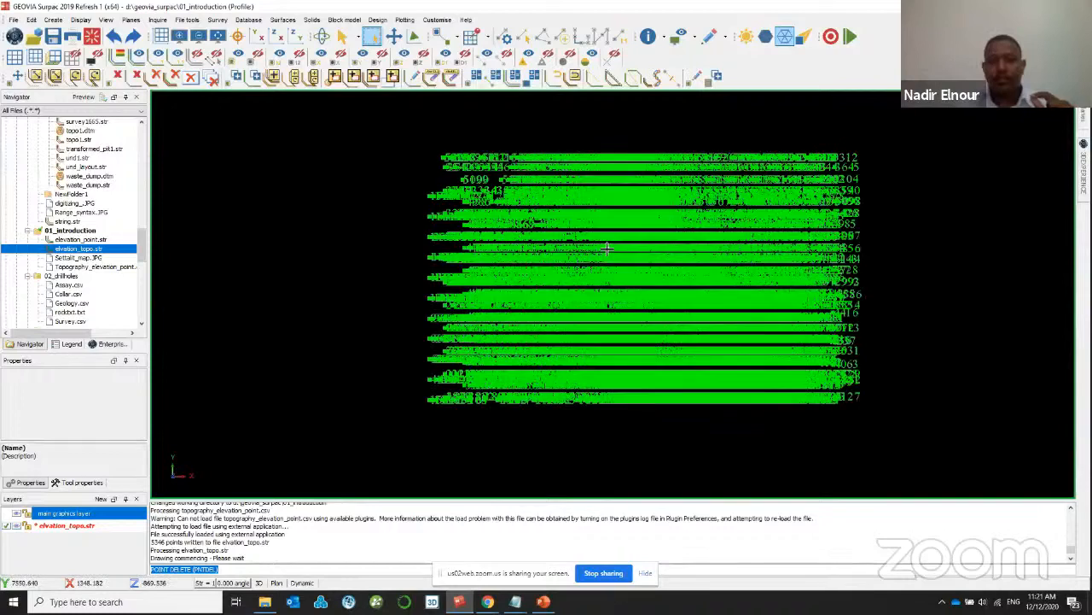
scroll(587, 187, "up", 1)
scroll(812, 200, "down", 1)
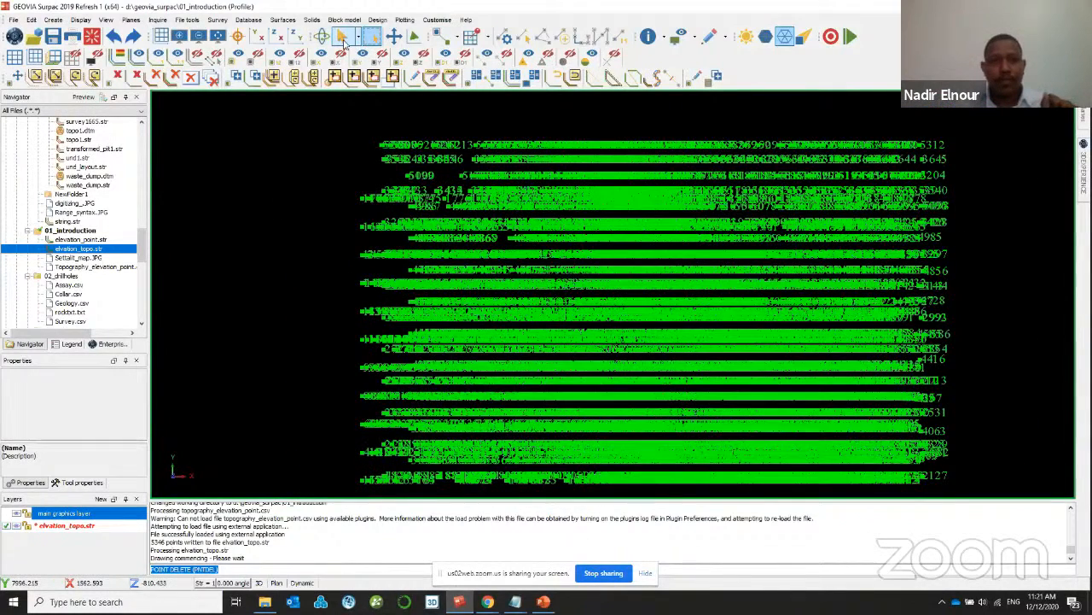
left_click(343, 39)
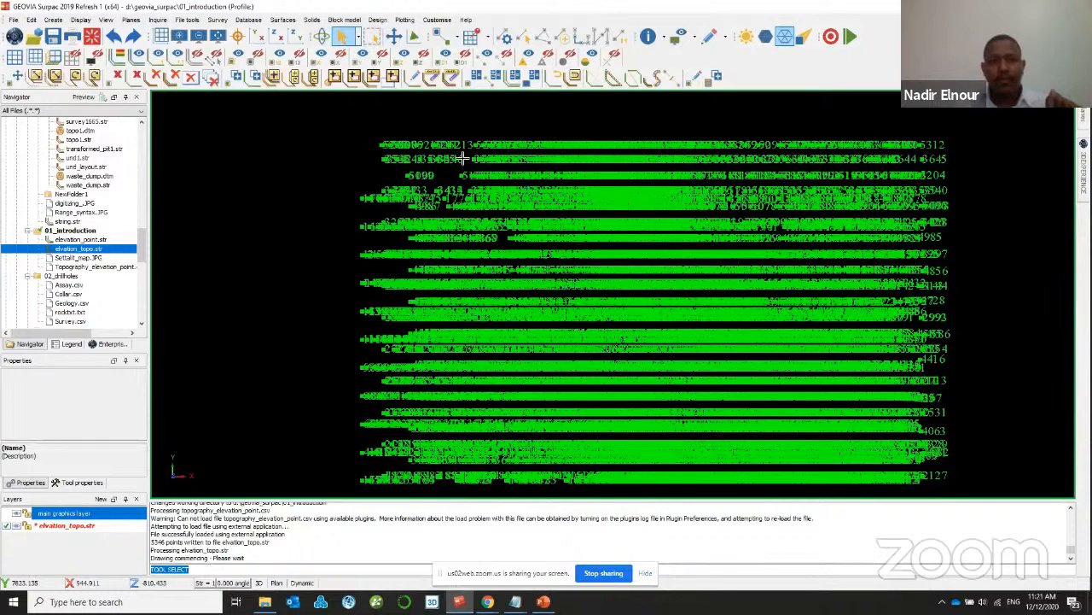
left_click(283, 20)
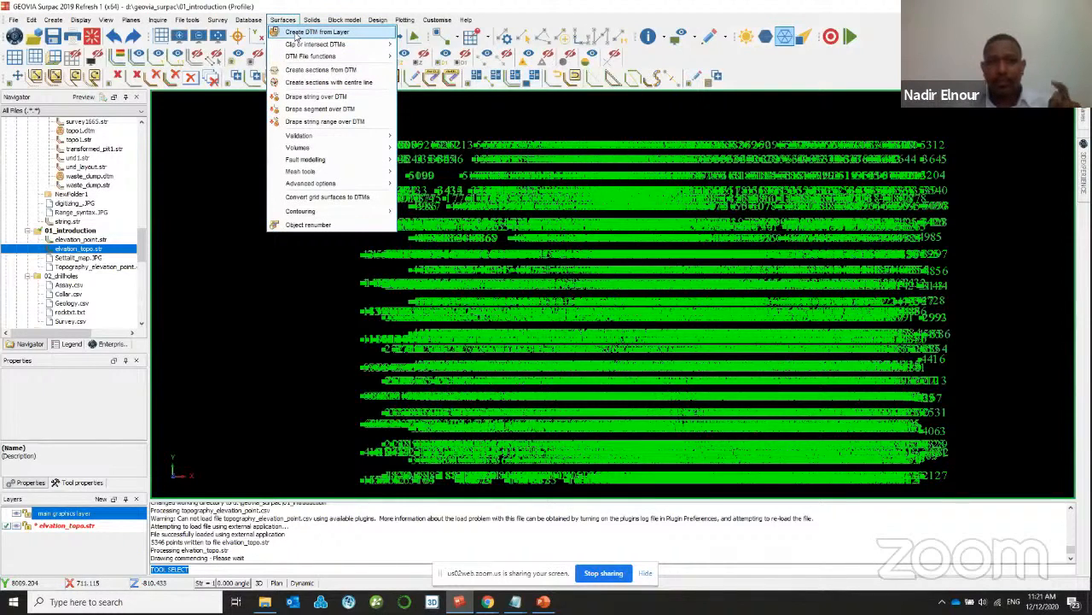
left_click(297, 33)
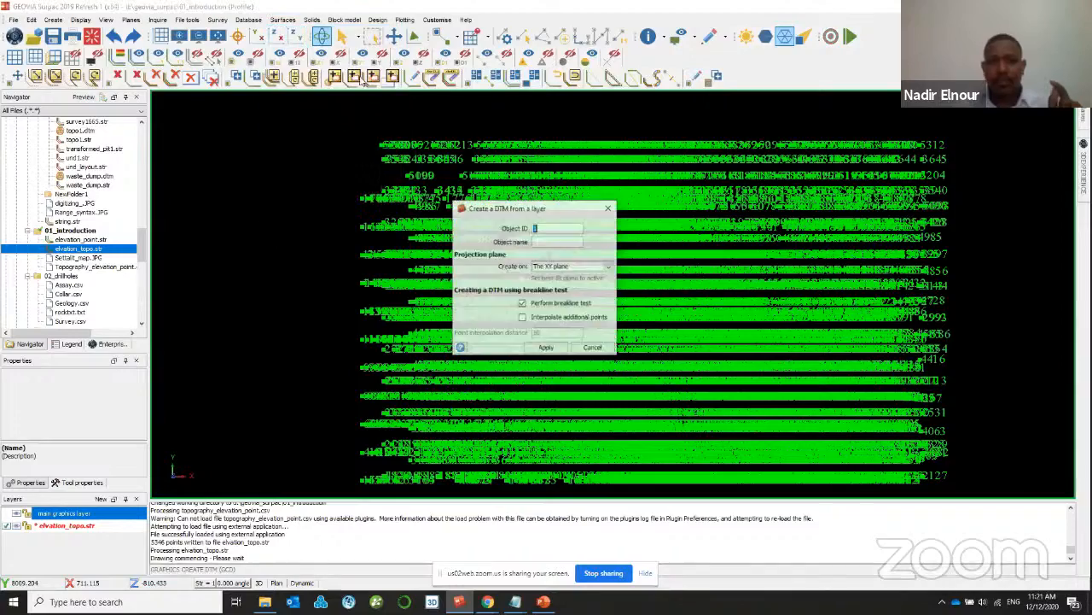
left_click(559, 346)
- Inspect the marked breakline intersections on the tilted elvation_topo.str points, and erase the temporary markers
scroll(753, 258, "up", 5)
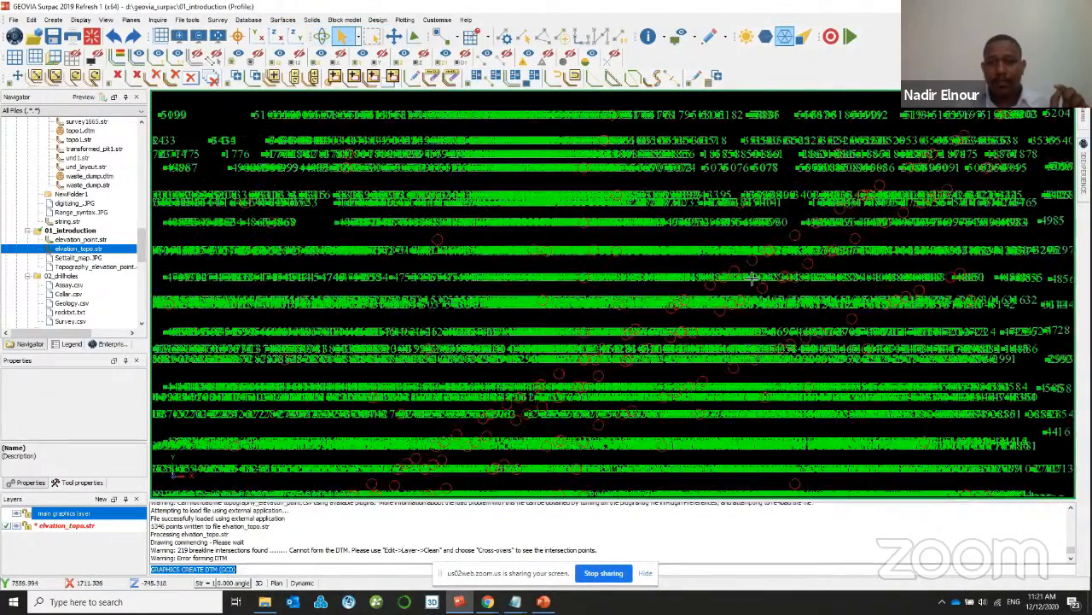
left_click_drag(735, 305, 700, 258)
scroll(700, 259, "down", 5)
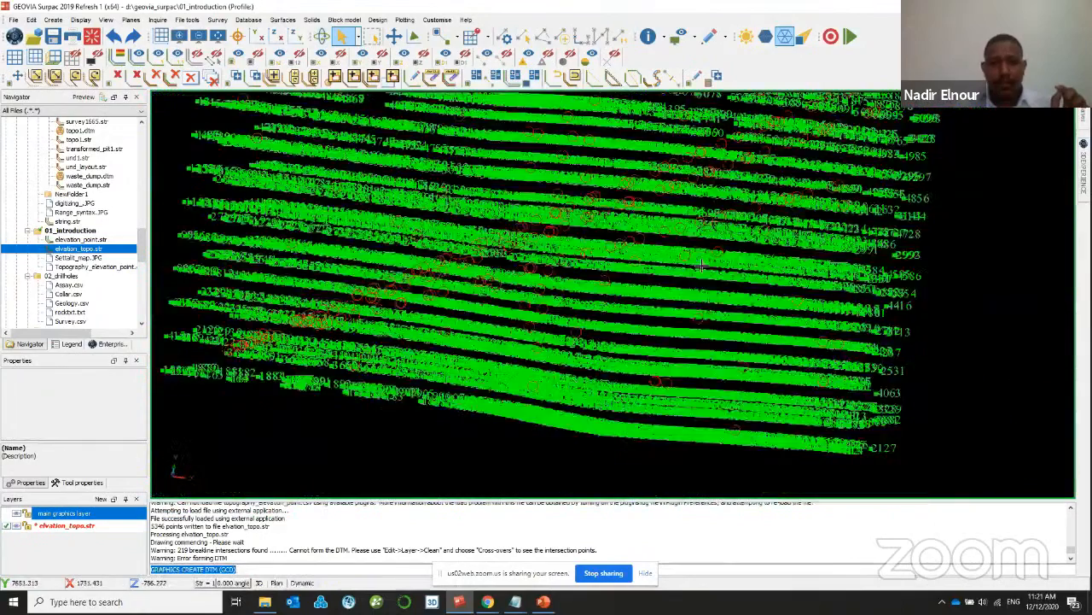
left_click(608, 59)
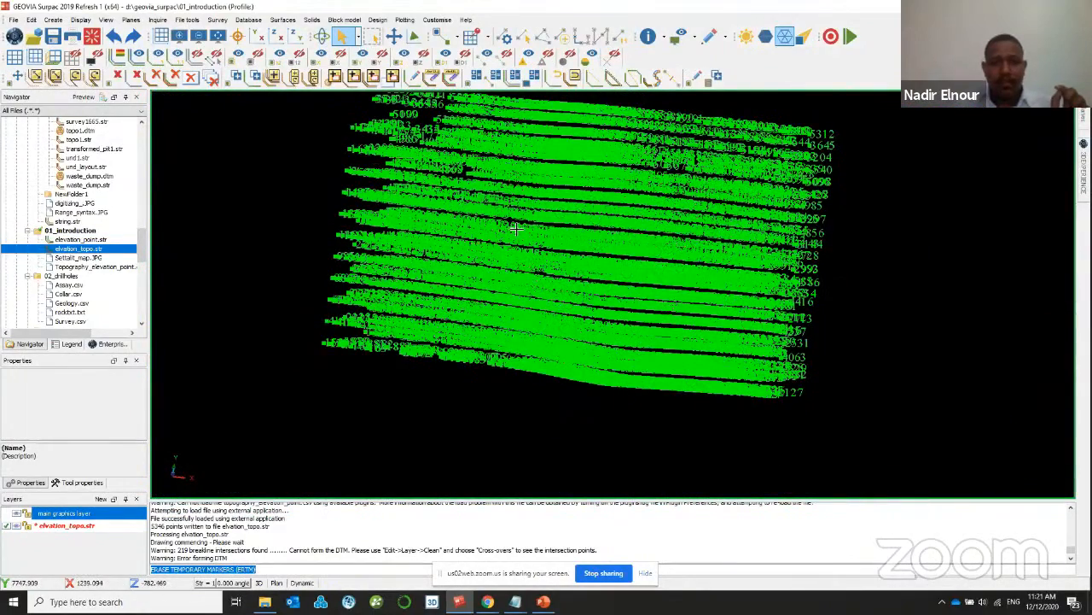
- Erase the point markers and the point numbers drawn on the elvation_topo.str layer
scroll(515, 227, "up", 4)
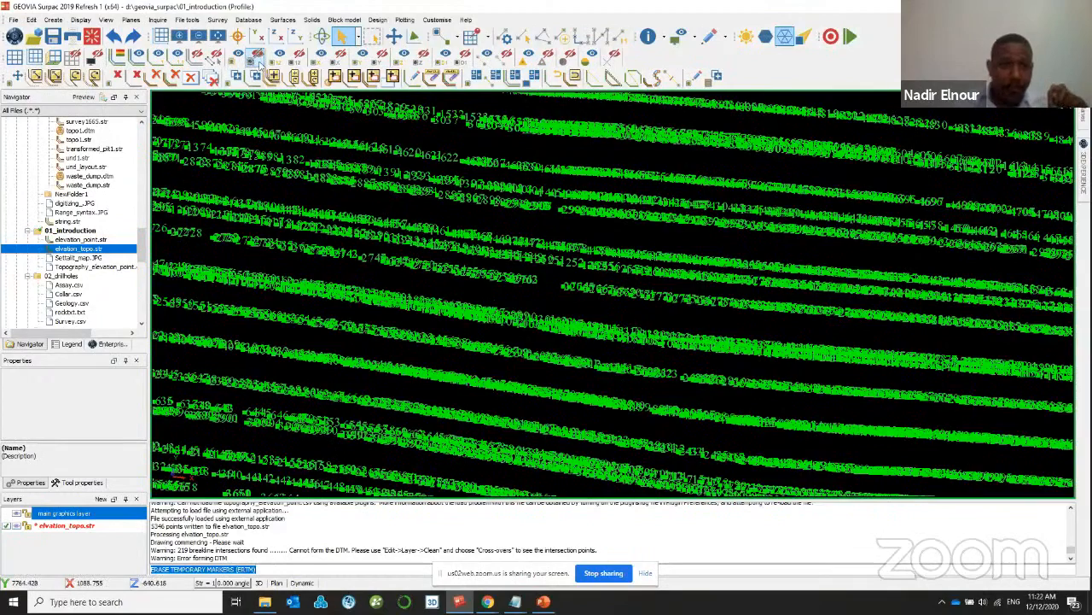
left_click(258, 62)
key("Return")
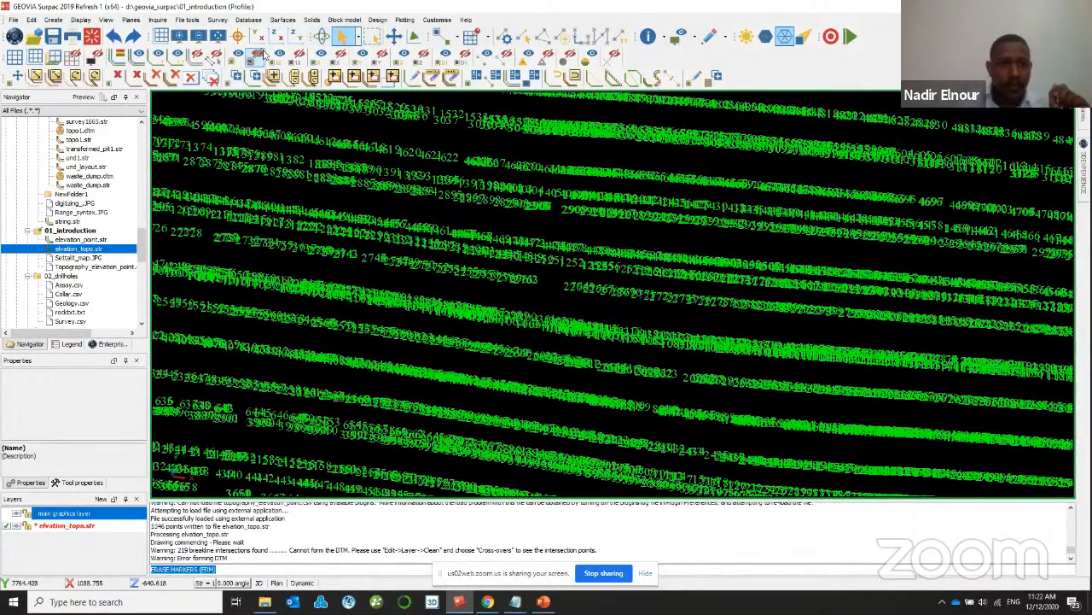
left_click(298, 56)
key("Return")
- Load elevation_point.str from 01_introduction and create a DTM surface from its layer
left_click_drag(86, 240, 293, 223)
left_click(283, 20)
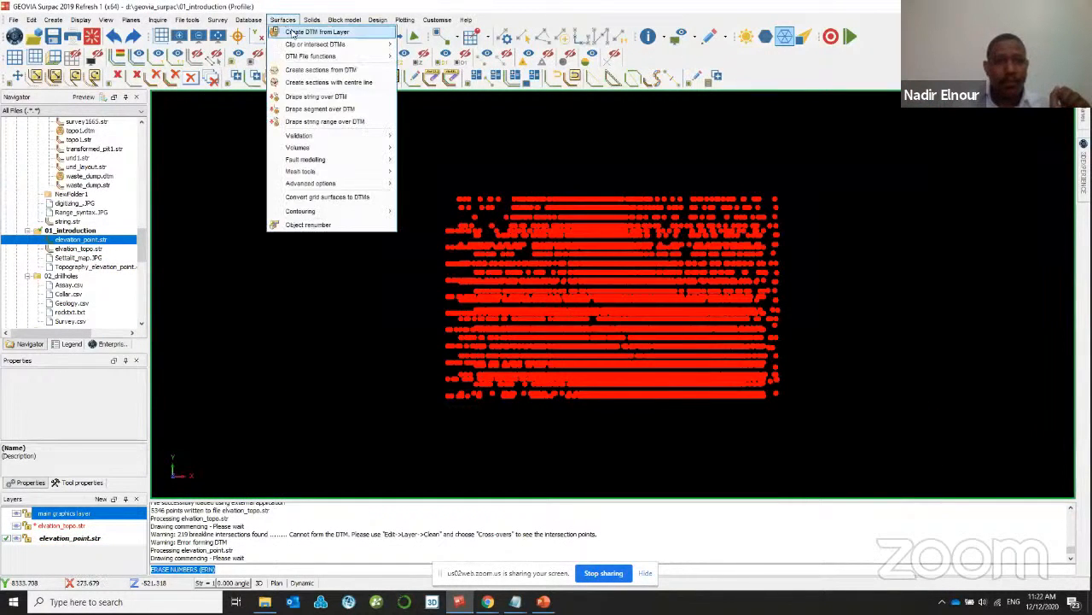
left_click(294, 30)
left_click(536, 347)
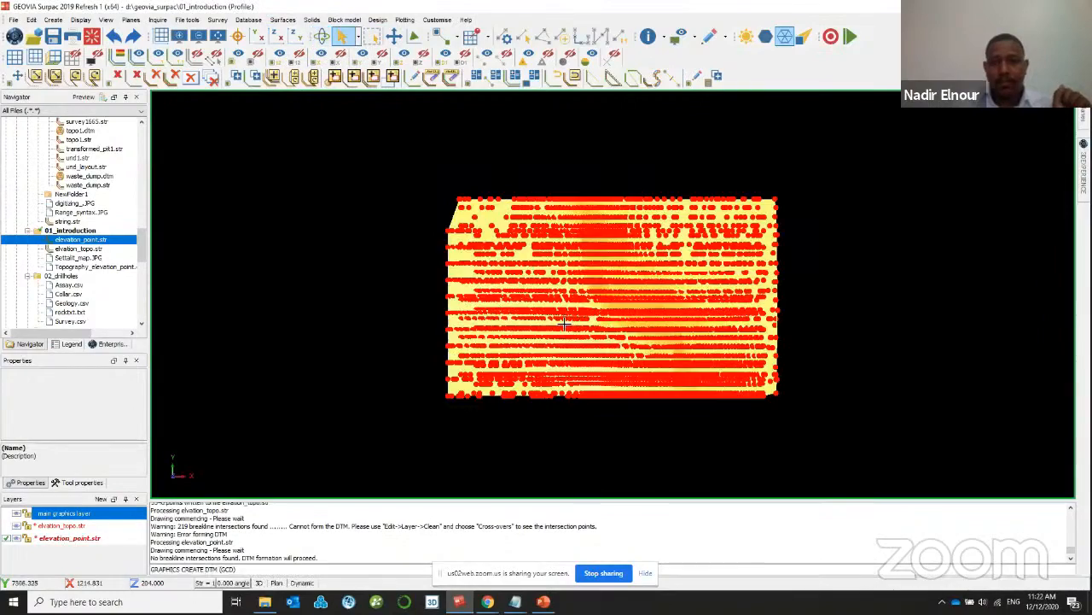
- Tilt the new elevation_point.str surface into a 3D view and turn on its triangle edges
scroll(650, 312, "up", 3)
left_click_drag(650, 312, 513, 182)
scroll(514, 182, "up", 4)
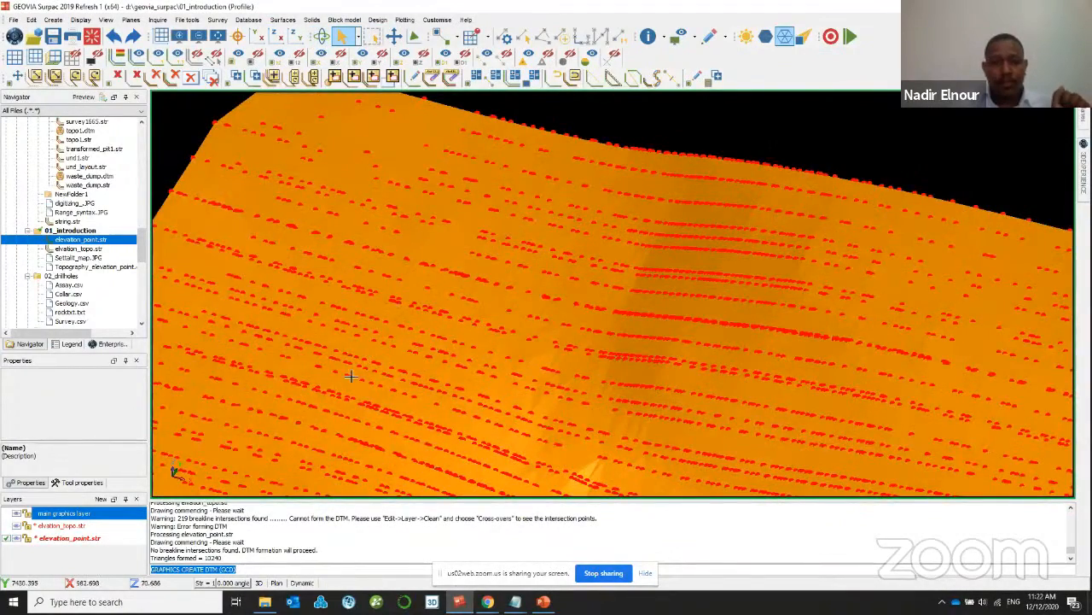
scroll(495, 327, "down", 4)
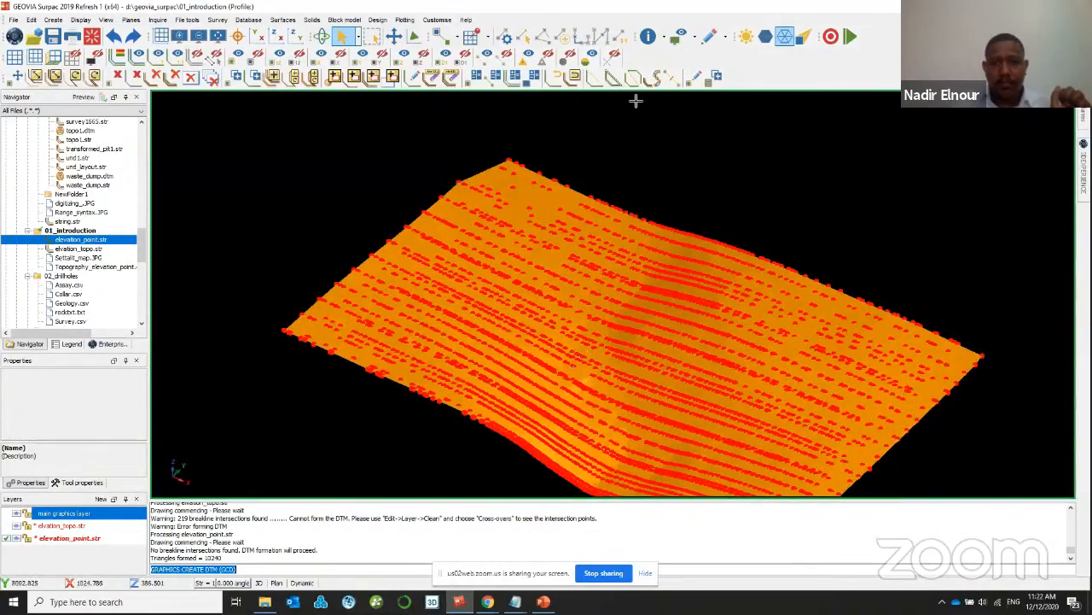
left_click(784, 38)
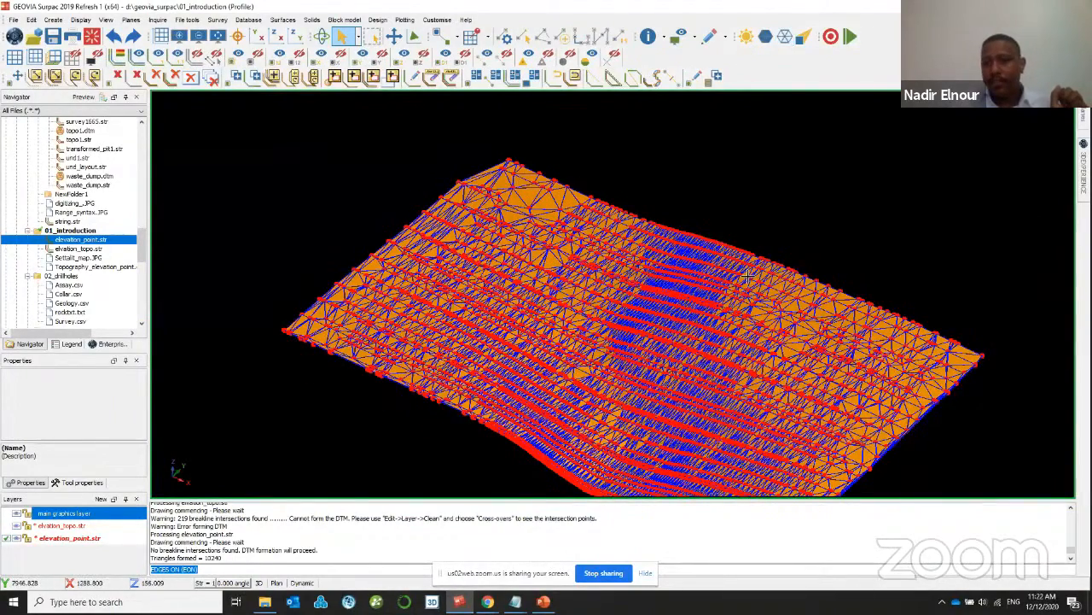
- Examine how the surface's triangles connect the elevation points, up close and from several 3D angles
scroll(747, 275, "up", 3)
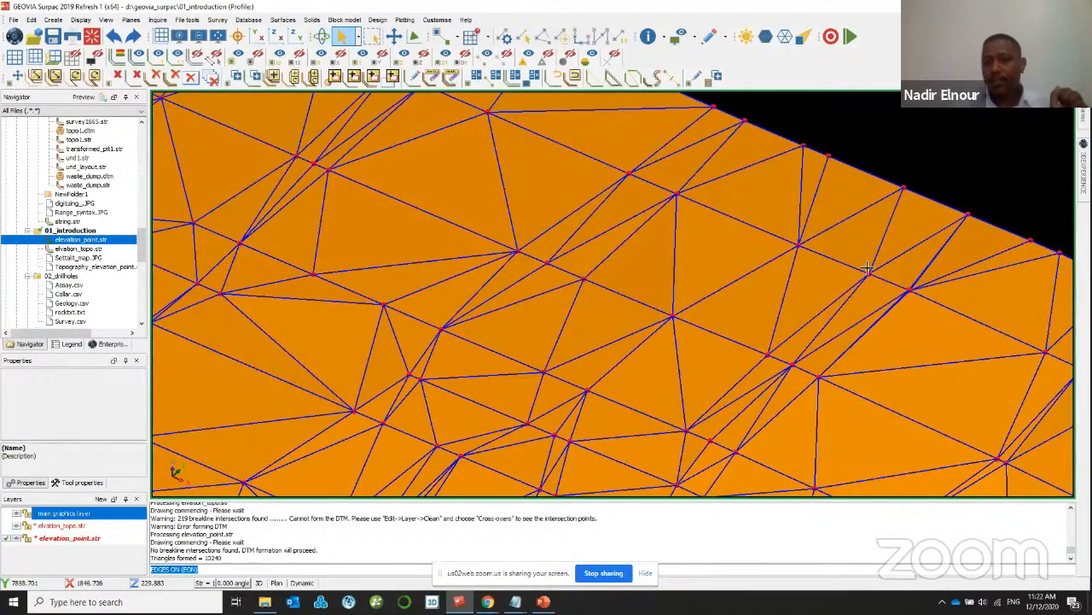
scroll(721, 339, "down", 2)
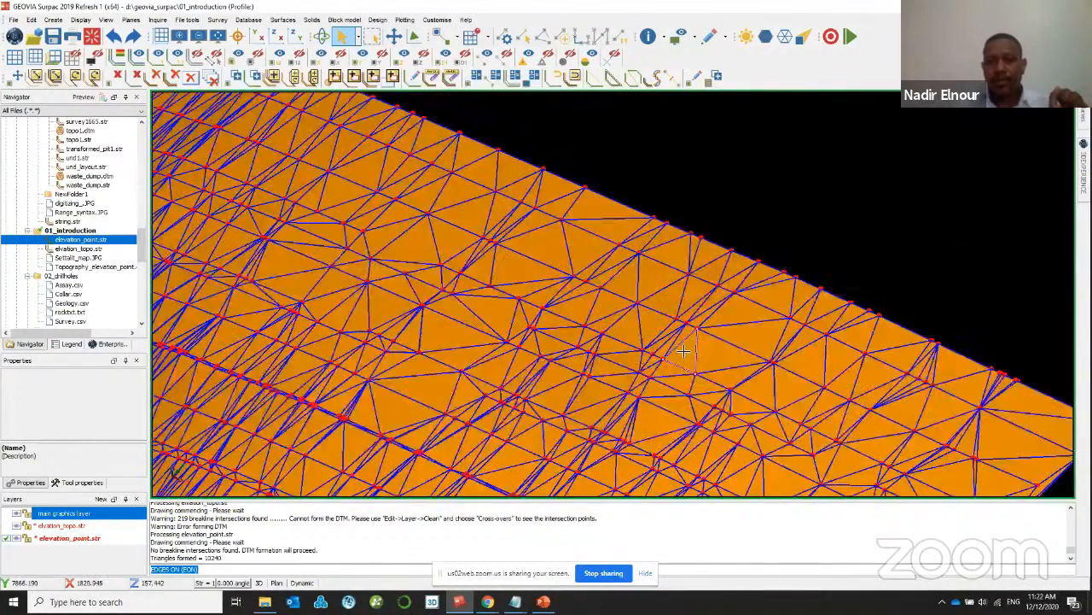
scroll(684, 351, "down", 2)
left_click_drag(684, 351, 705, 312)
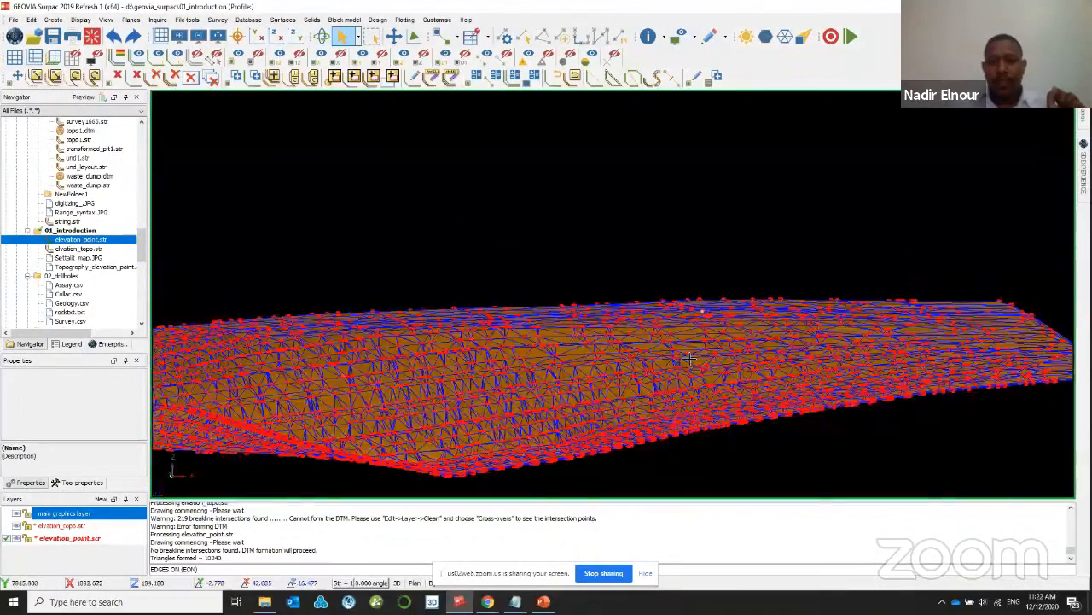
scroll(698, 323, "up", 1)
scroll(698, 322, "up", 3)
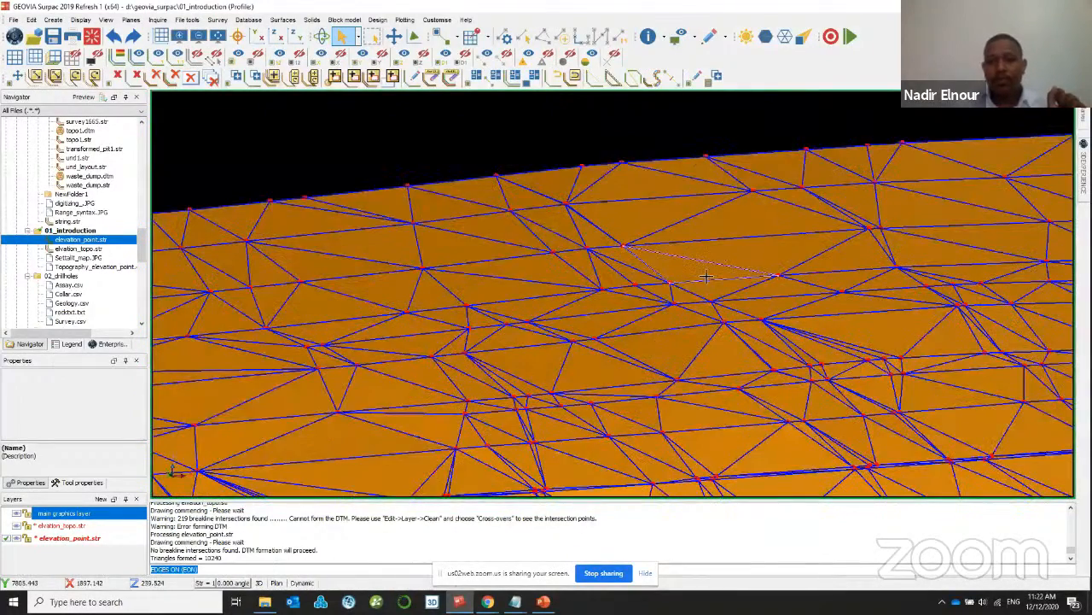
scroll(713, 301, "down", 5)
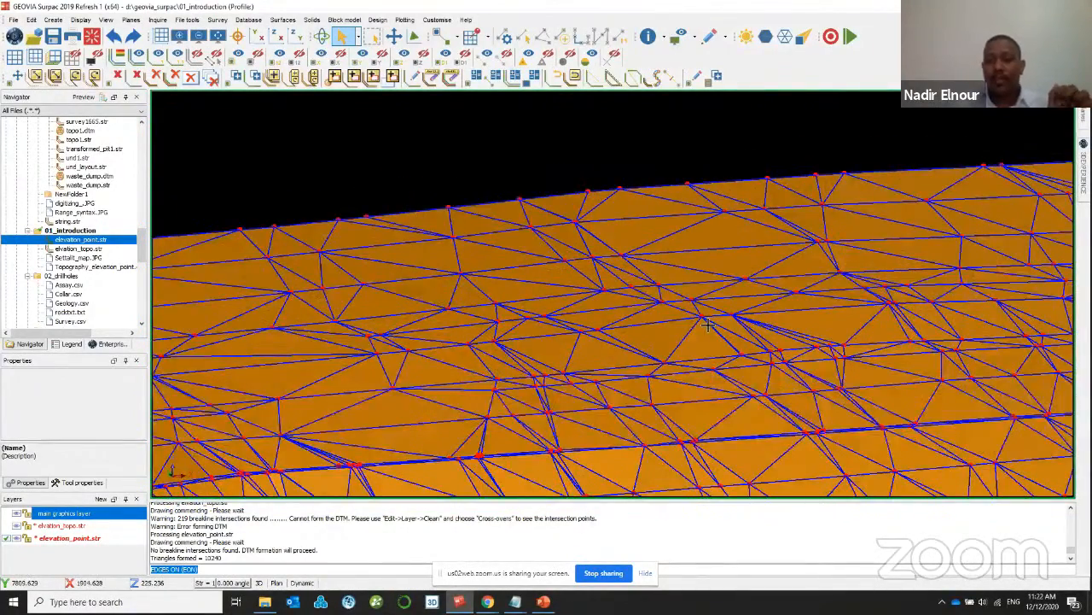
mouse_move(660, 350)
left_mouse_down()
mouse_move(624, 347)
mouse_move(591, 361)
mouse_move(559, 341)
mouse_move(727, 350)
mouse_move(595, 347)
mouse_move(602, 372)
mouse_move(656, 357)
left_mouse_up()
scroll(568, 340, "up", 5)
scroll(565, 341, "up", 3)
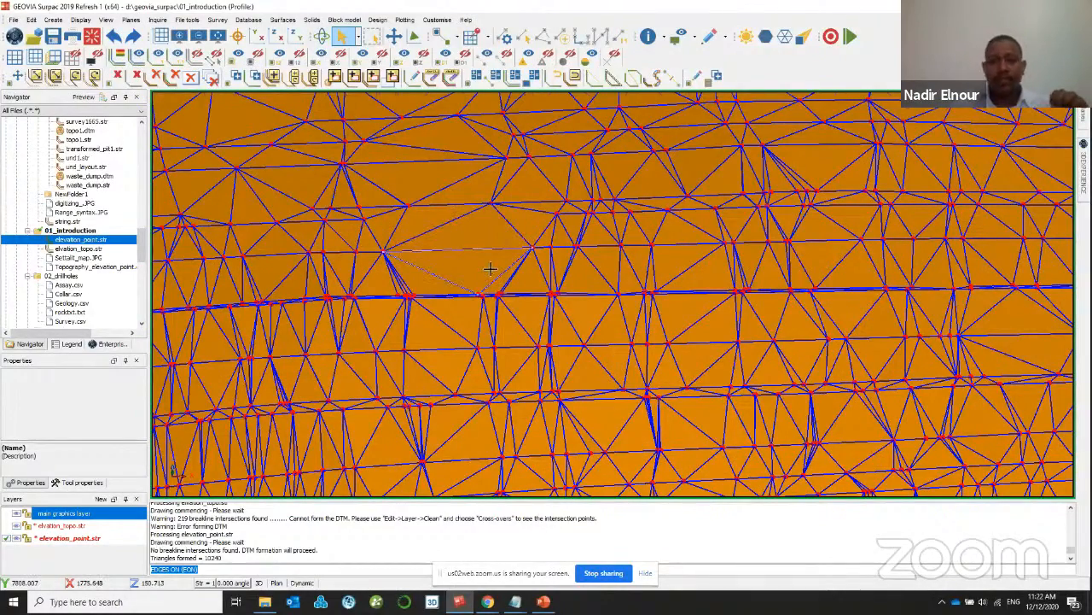
scroll(490, 269, "down", 4)
left_click_drag(491, 278, 388, 265)
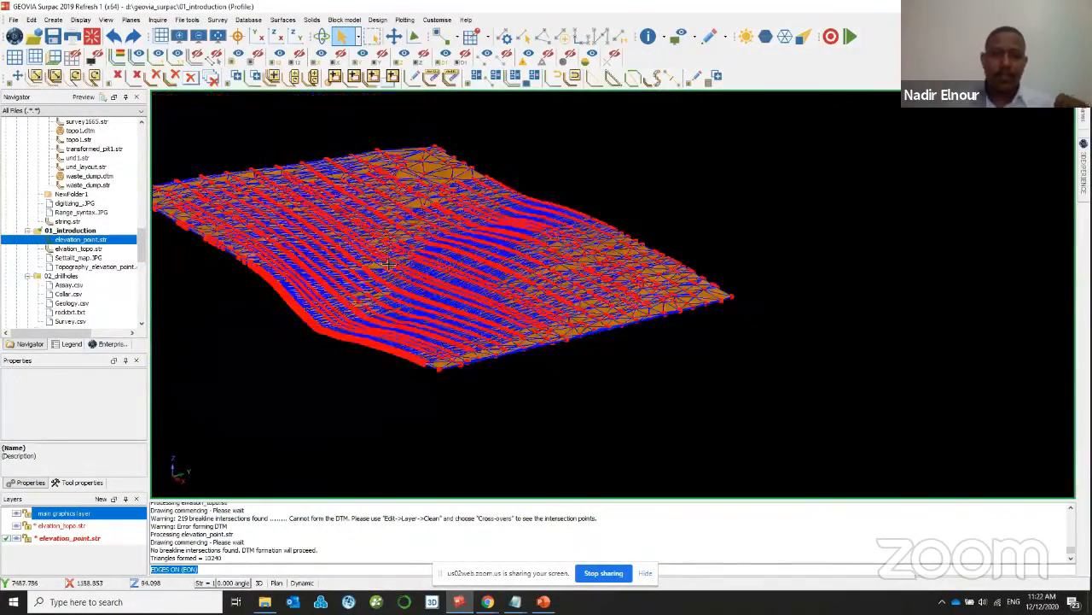
- Look over the triangulated elevation_point.str surface from another 3D angle and return it to plan view
scroll(388, 264, "up", 2)
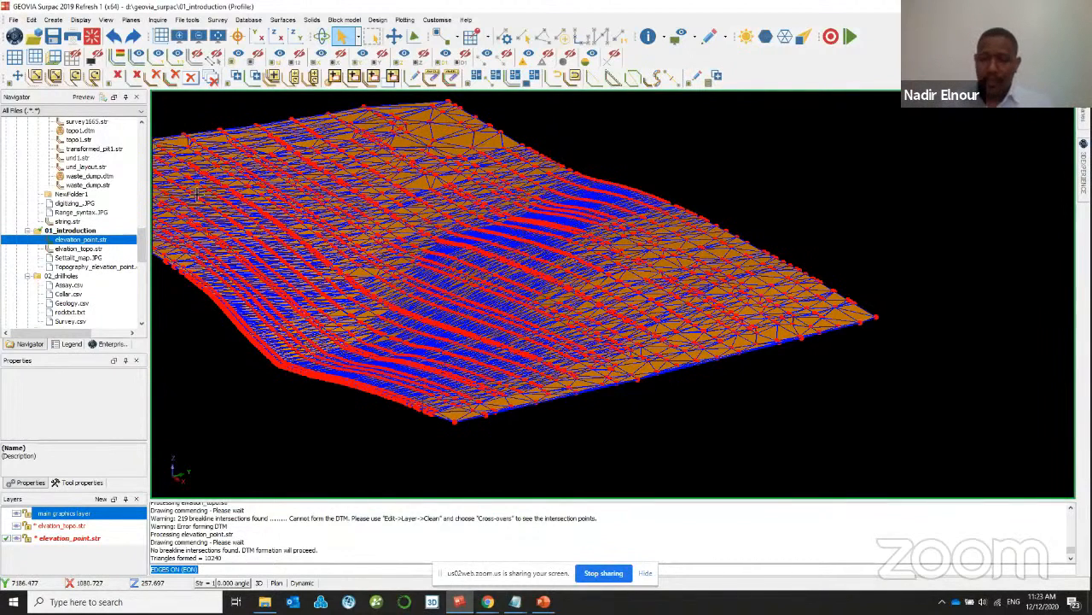
scroll(296, 191, "down", 2)
left_click_drag(297, 200, 476, 234)
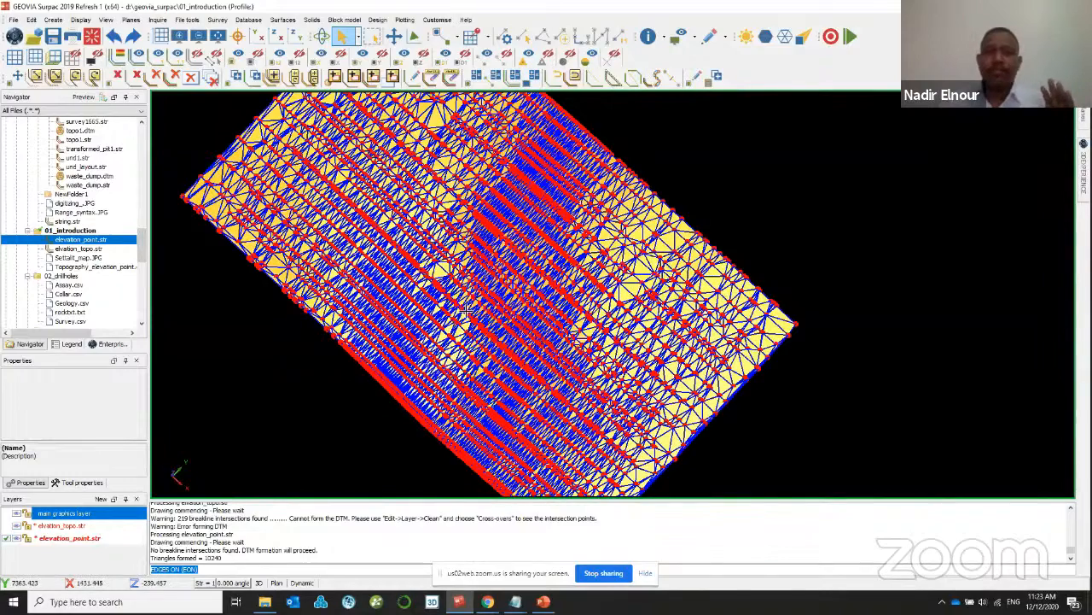
left_click(257, 38)
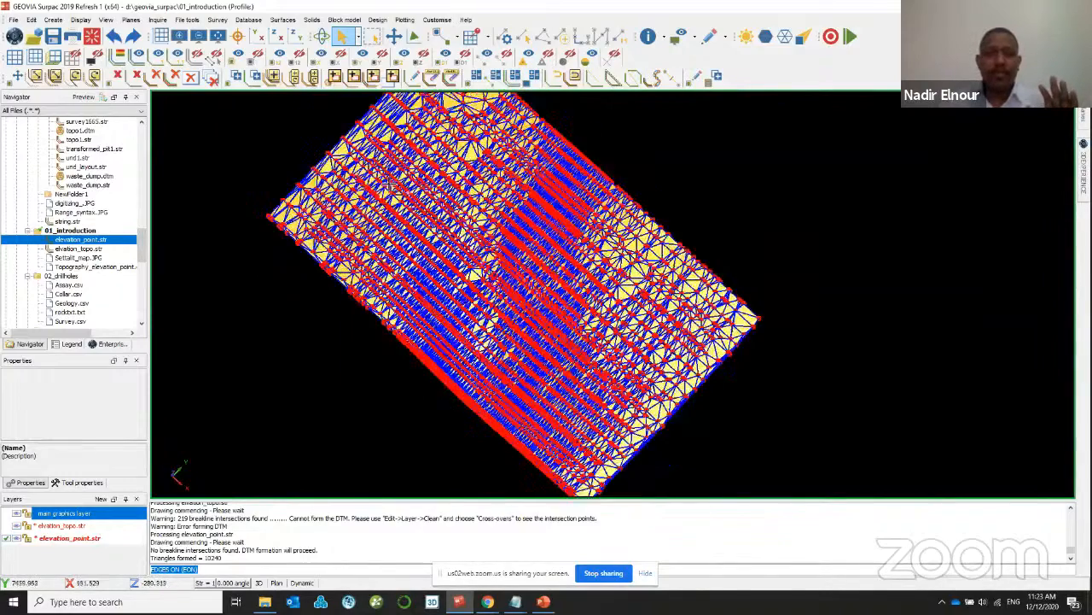
left_click(260, 37)
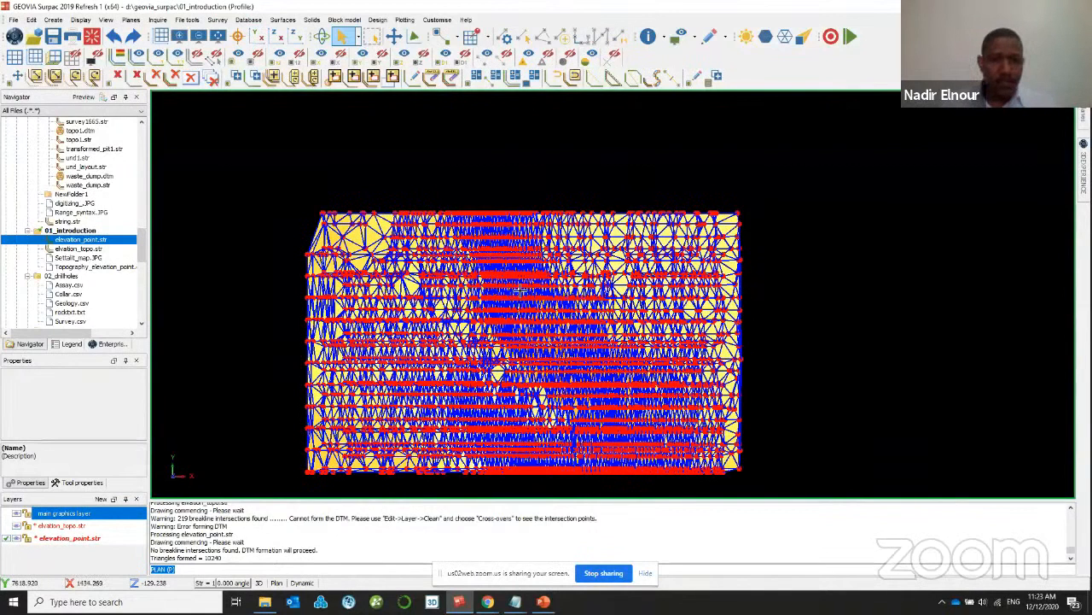
- Save the elevation_point.str layer as a binary Surpac DTM file named elevation_point, overwriting the existing string file
right_click(81, 540)
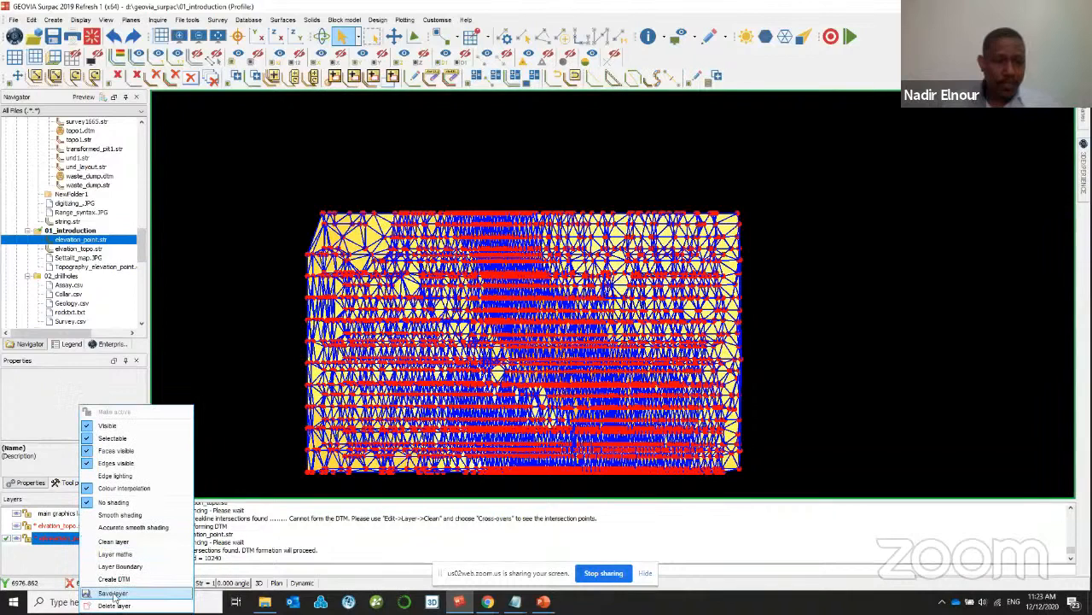
left_click(13, 19)
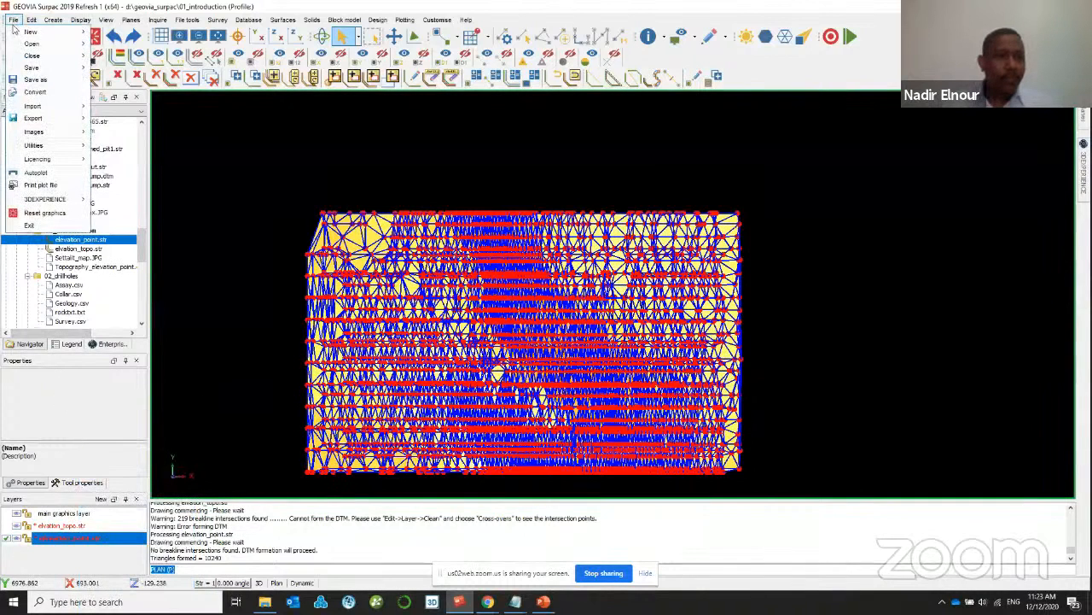
mouse_move(60, 68)
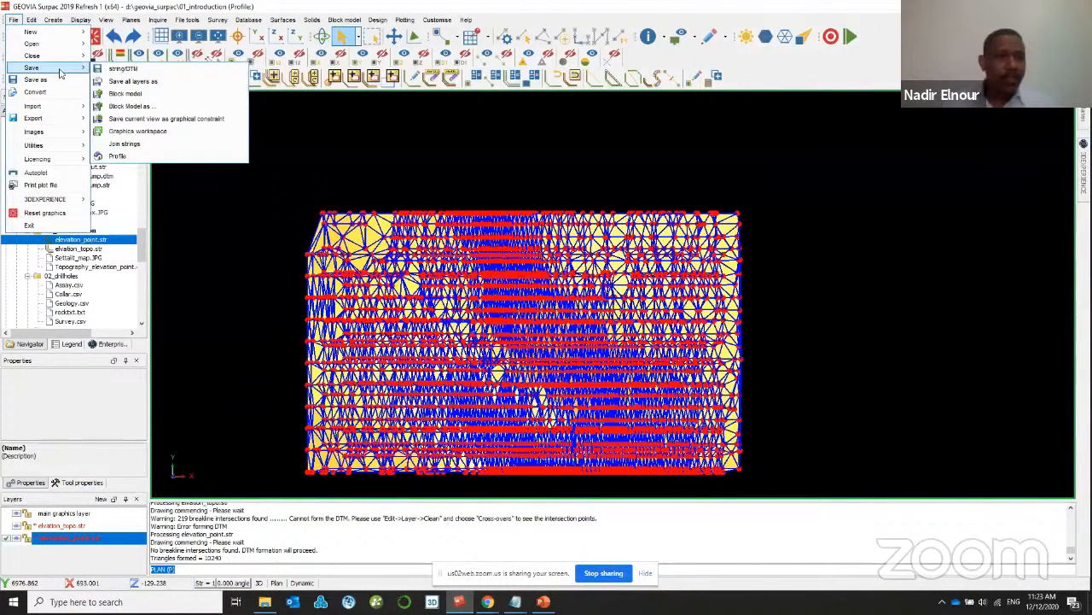
left_click(122, 68)
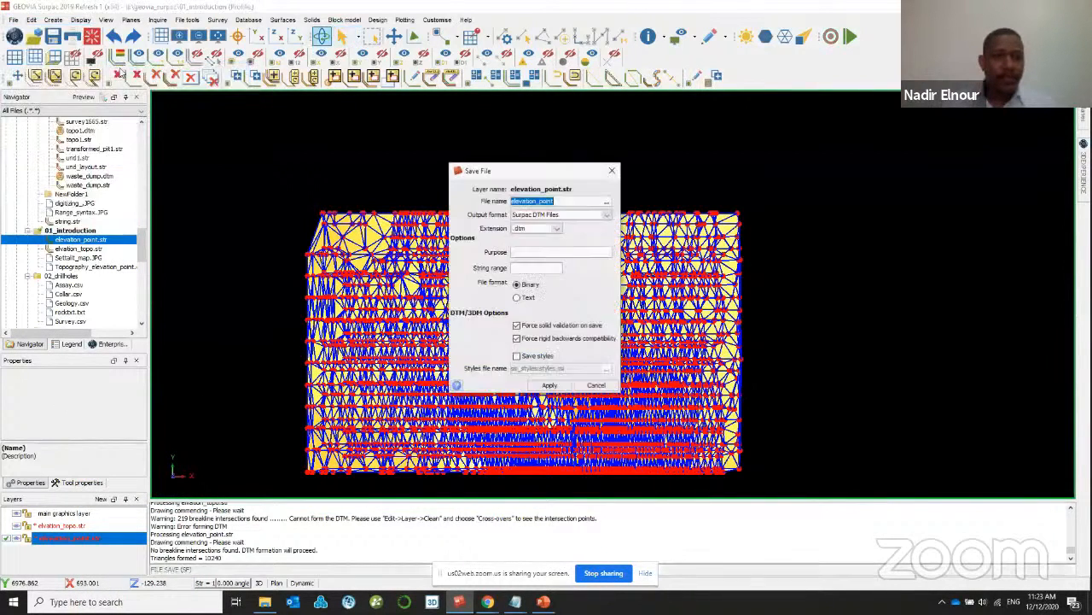
left_click(566, 203)
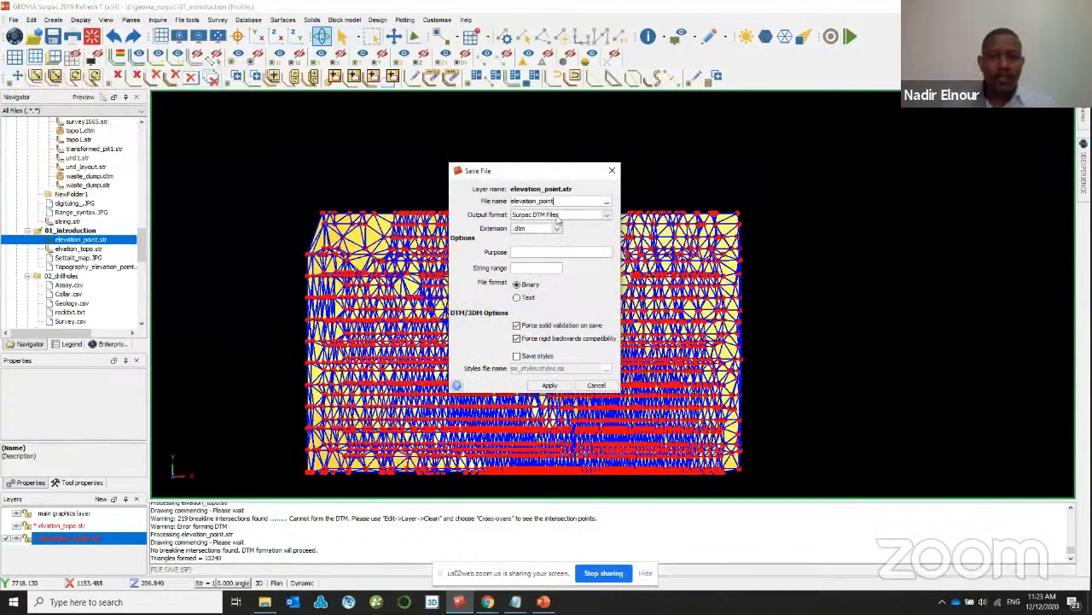
left_click(546, 385)
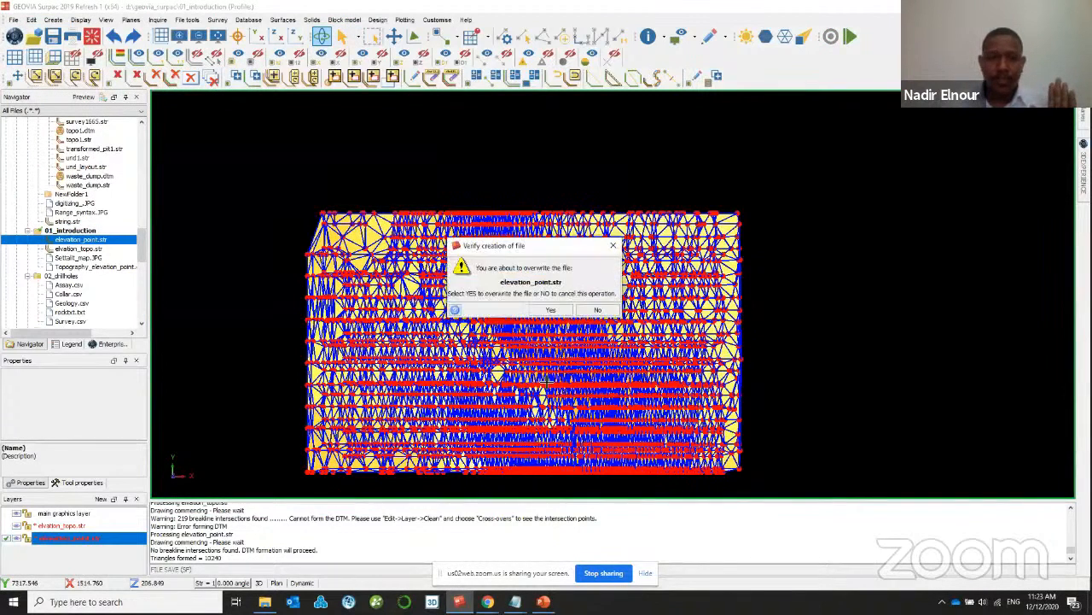
left_click(551, 310)
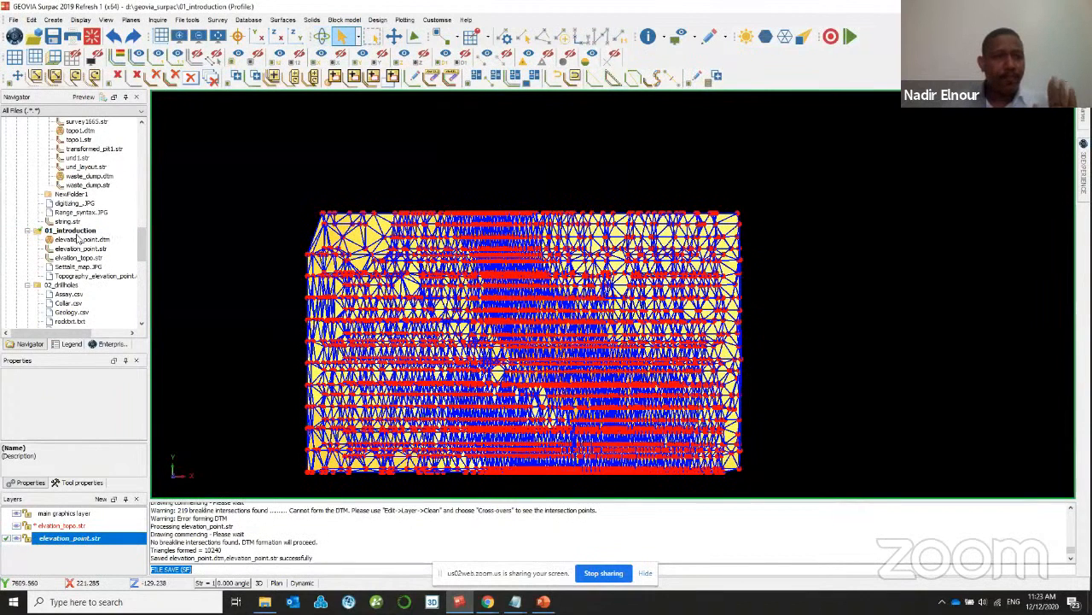
- Reset the graphics workspace and load elevation_point.dtm from 01_introduction in plan view
left_click(92, 37)
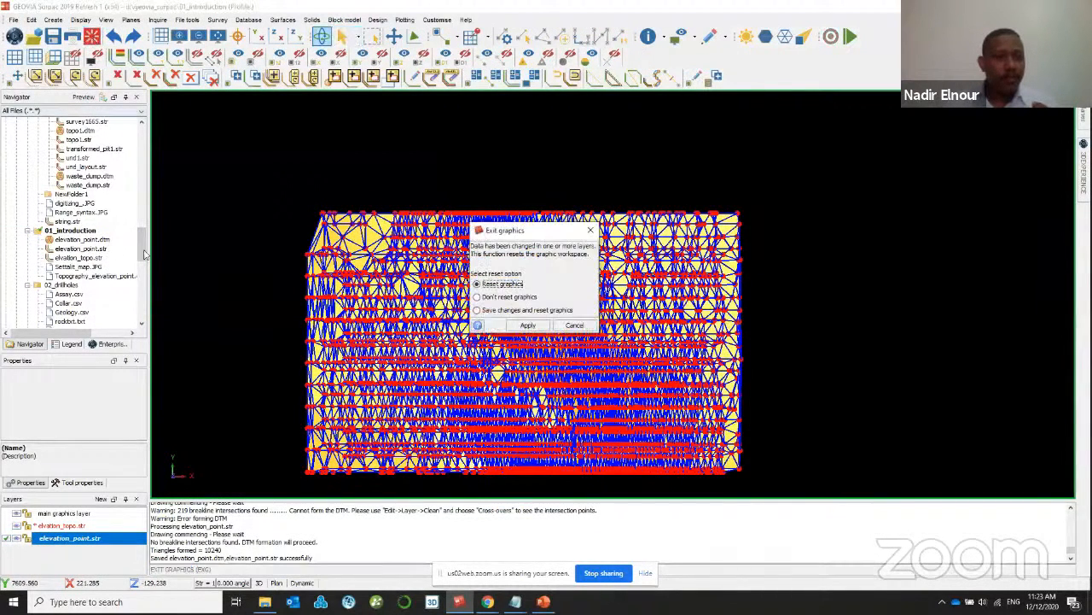
left_click(512, 326)
left_click_drag(92, 243, 495, 264)
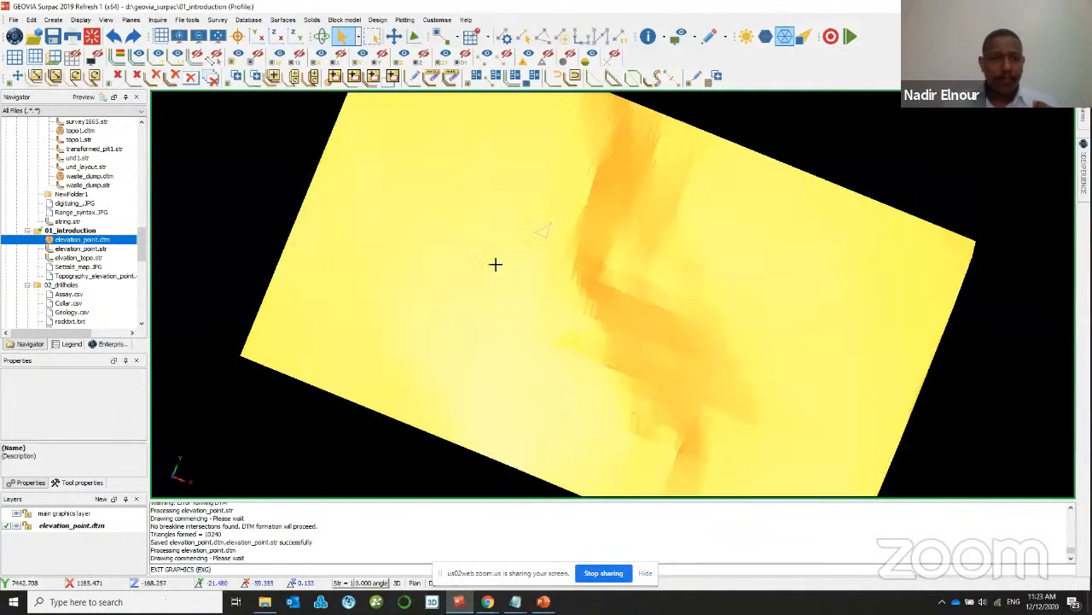
left_click(258, 40)
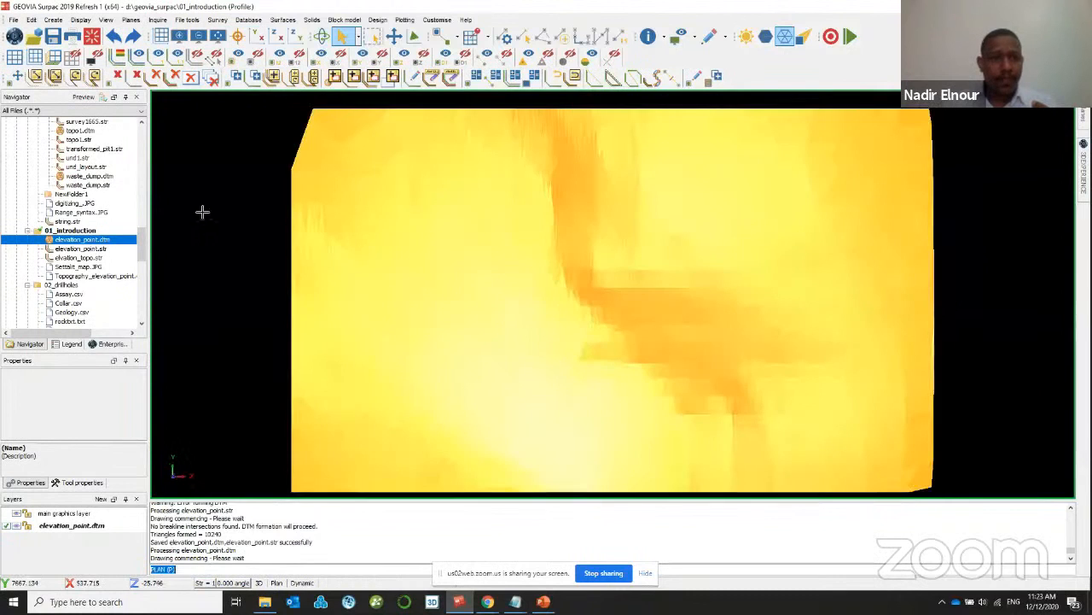
- Preview Settalit_map.JPG and start draping an image over the elevation_point.dtm surface
double_click(78, 266)
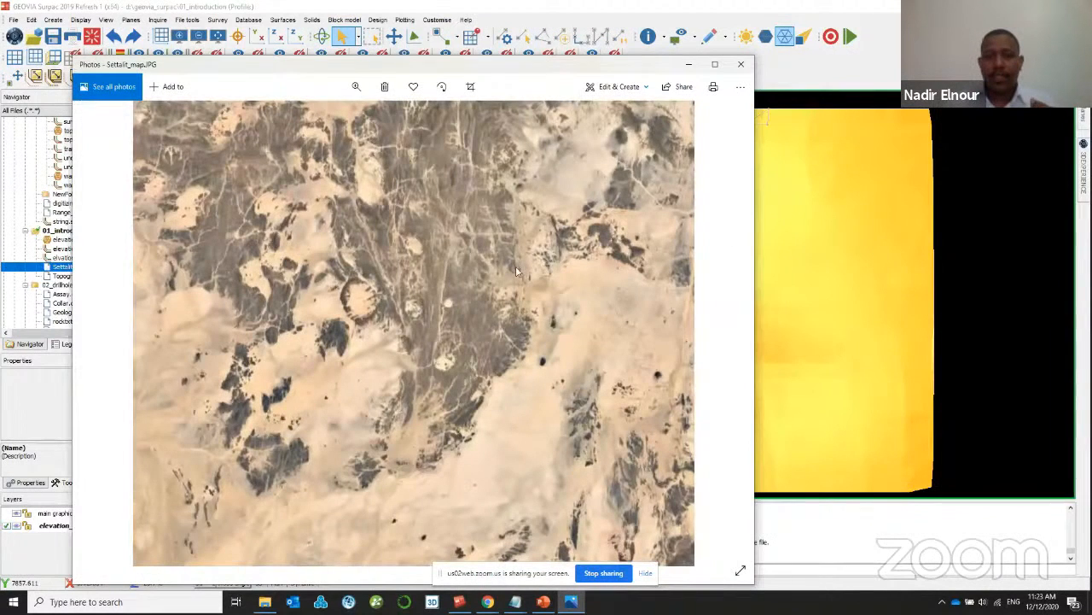
left_click(741, 64)
left_click(14, 20)
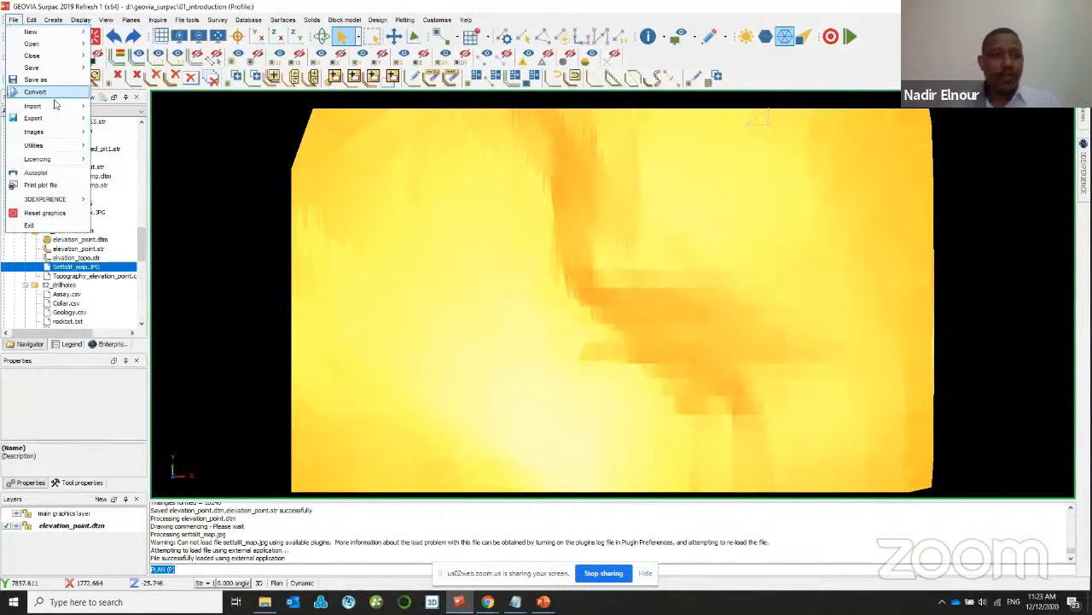
mouse_move(60, 132)
left_click(132, 134)
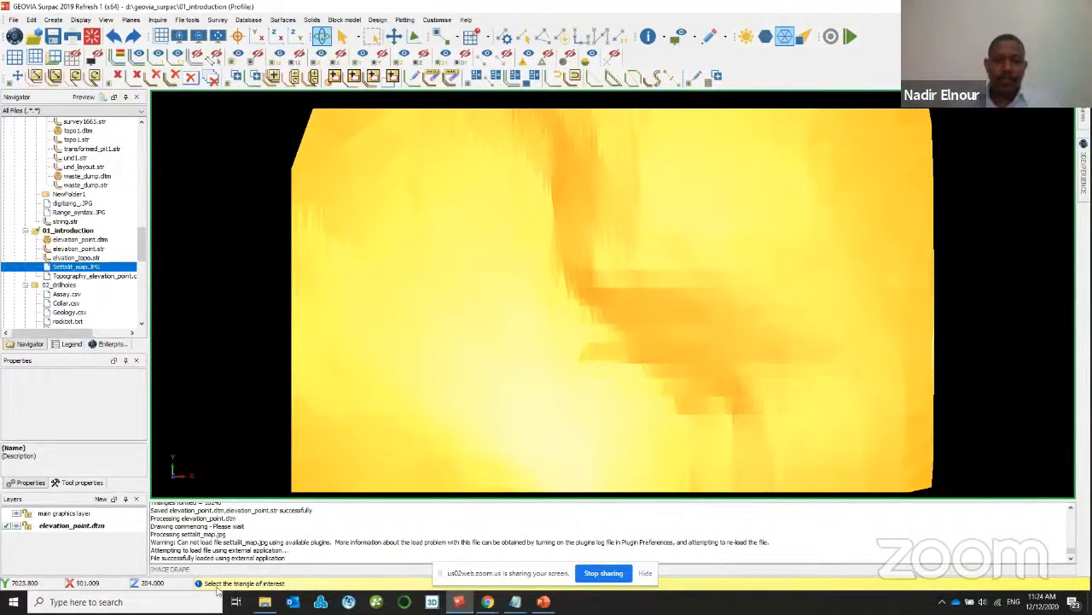
left_click(558, 207)
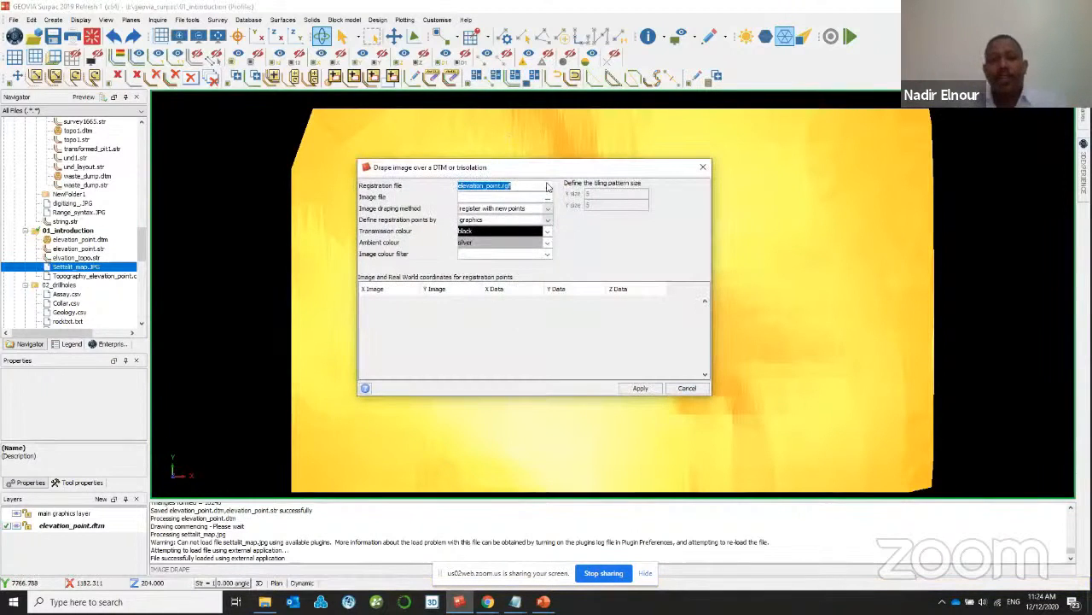
- Choose Settalit_map.JPG as the drape image with registration file elevation_point.rgf, registering with new points defined by graphics
left_click(548, 191)
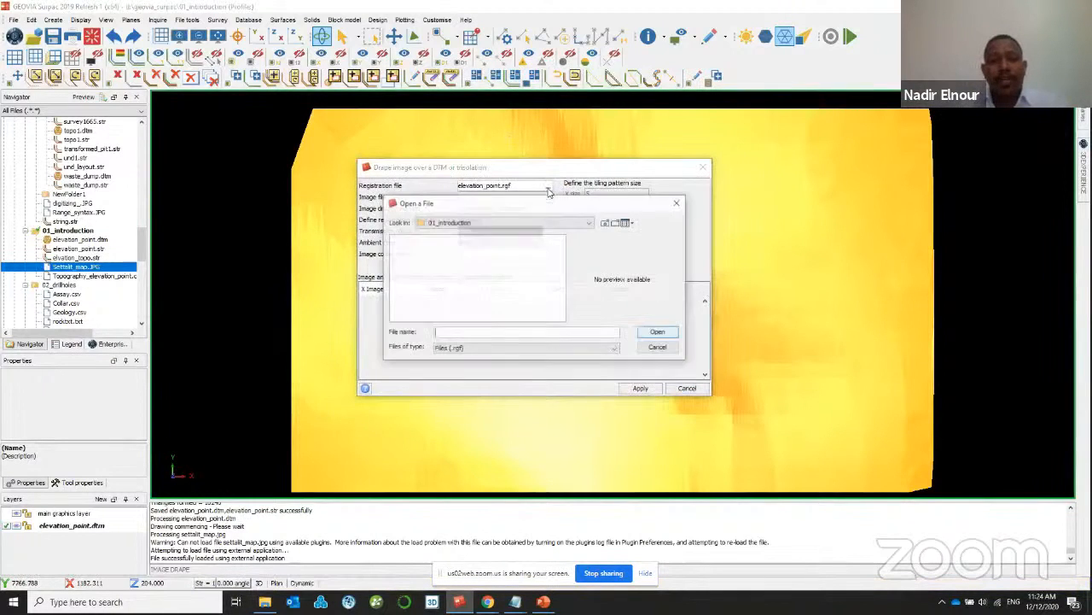
left_click(672, 202)
double_click(522, 185)
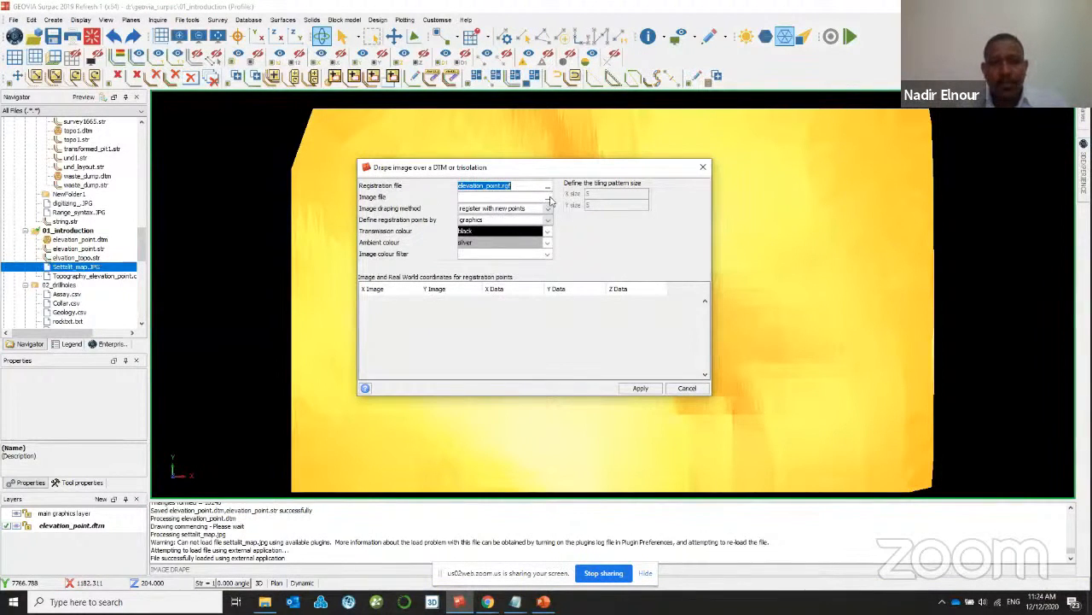
left_click(547, 197)
double_click(422, 244)
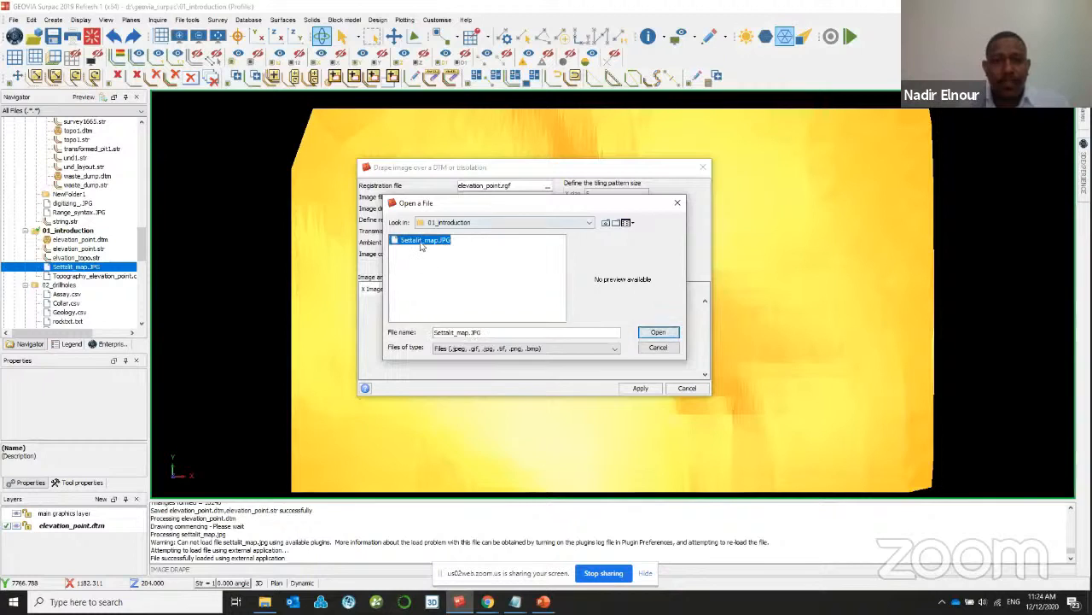
left_click(640, 389)
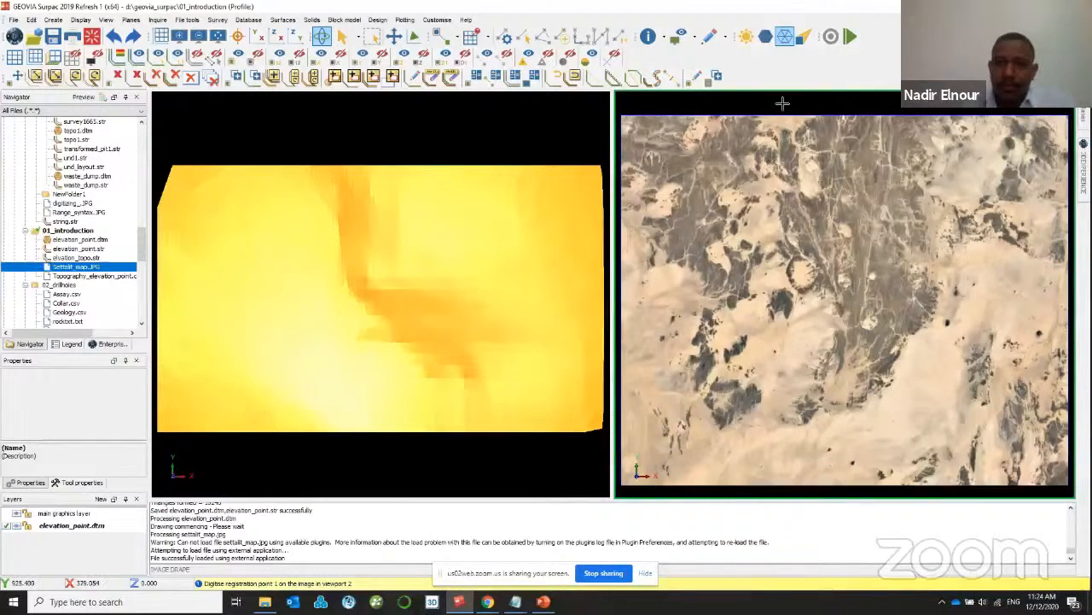
- Register the image by matching its four corners to the corresponding corners of the DTM, and accept the registration coordinates
left_click(628, 118)
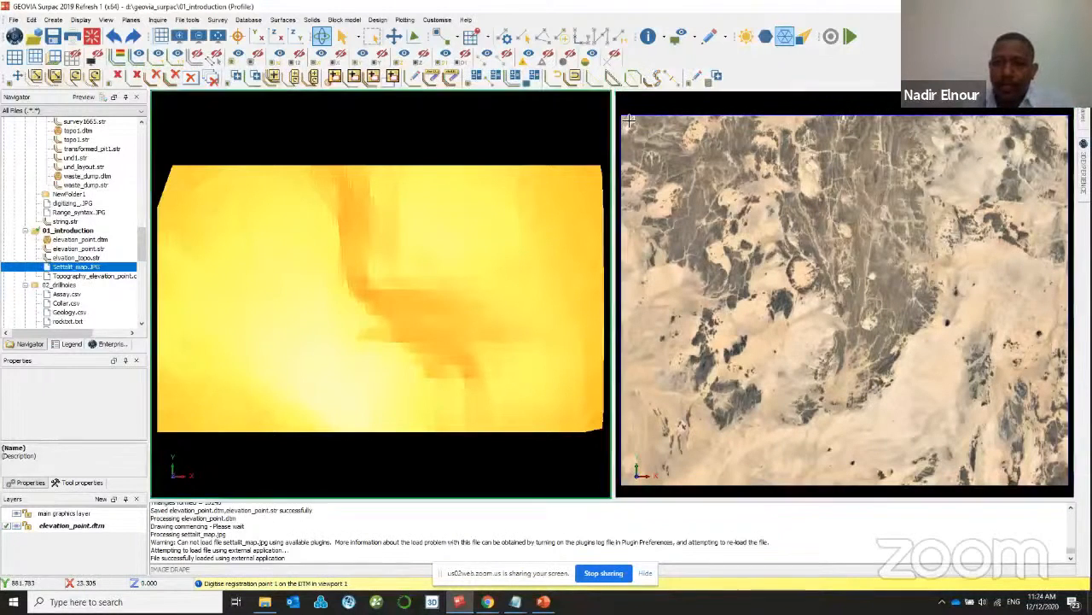
left_click(173, 166)
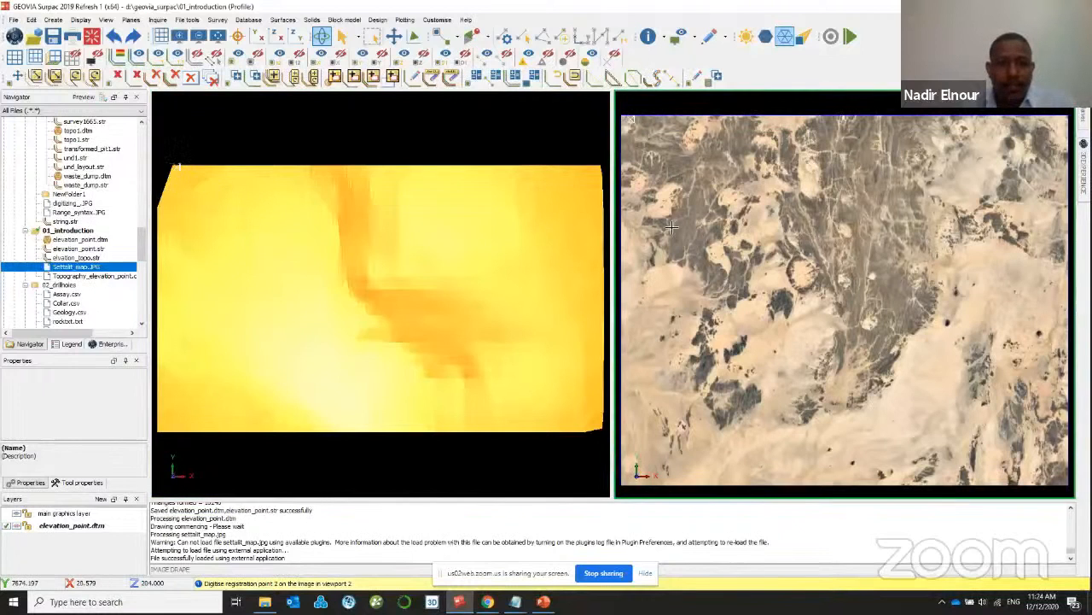
mouse_move(1087, 111)
left_click(628, 476)
left_click(157, 424)
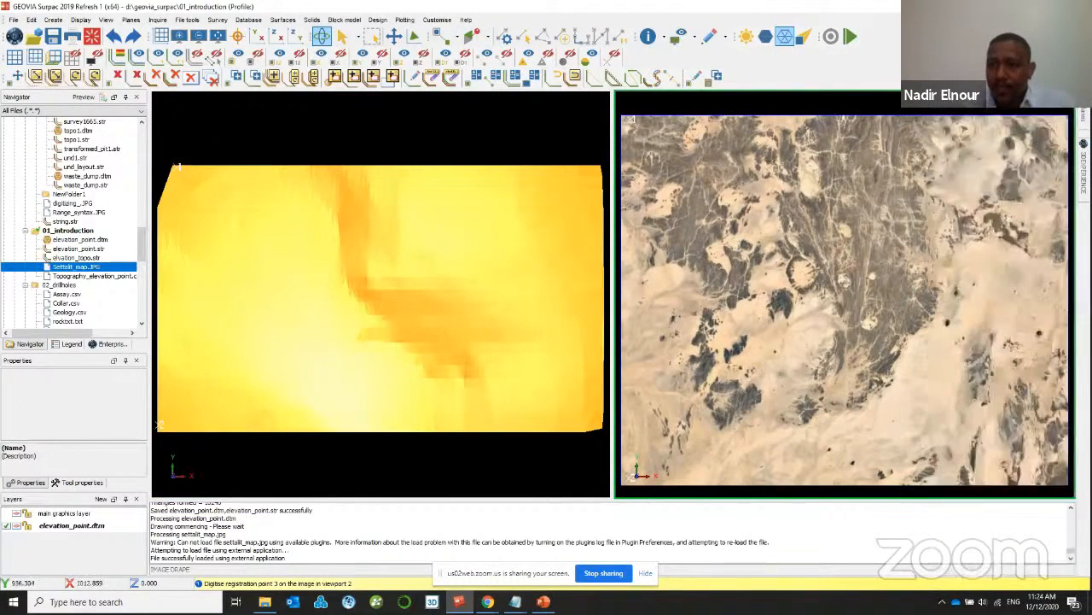
left_click(1058, 482)
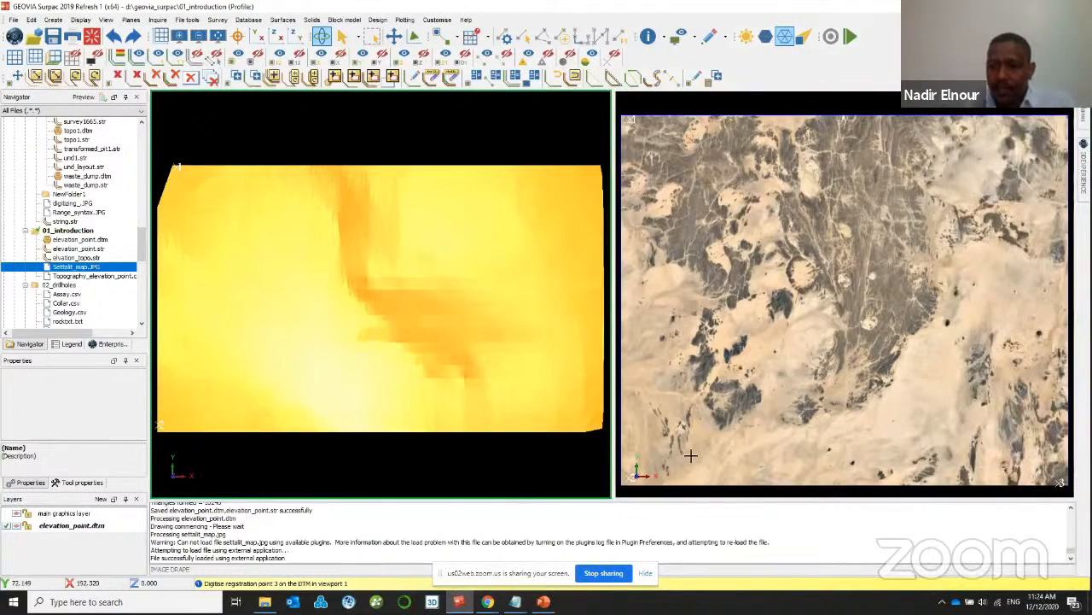
left_click(600, 427)
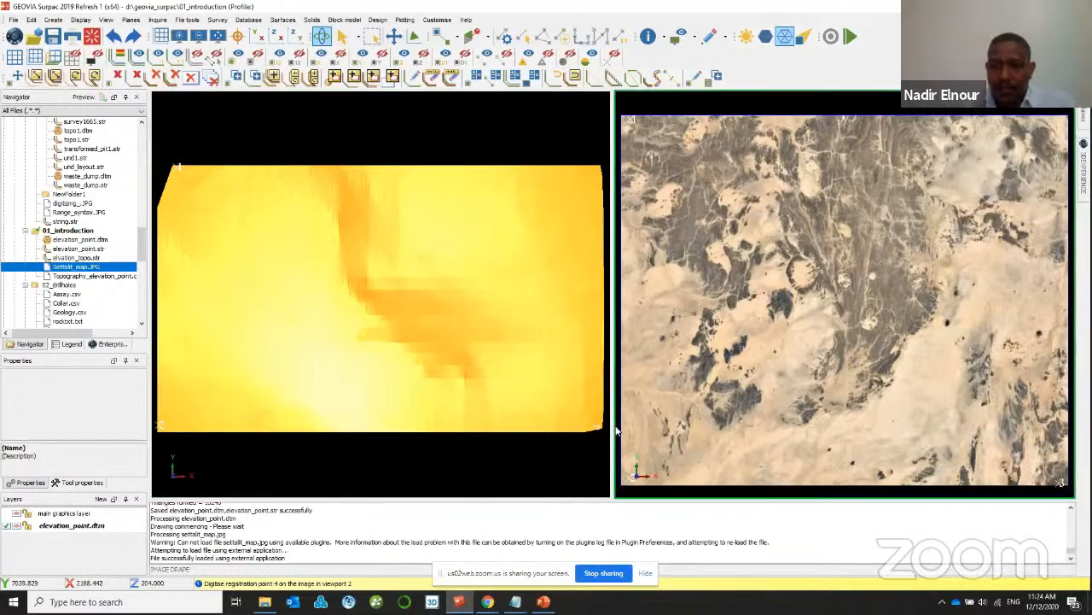
left_click(1065, 119)
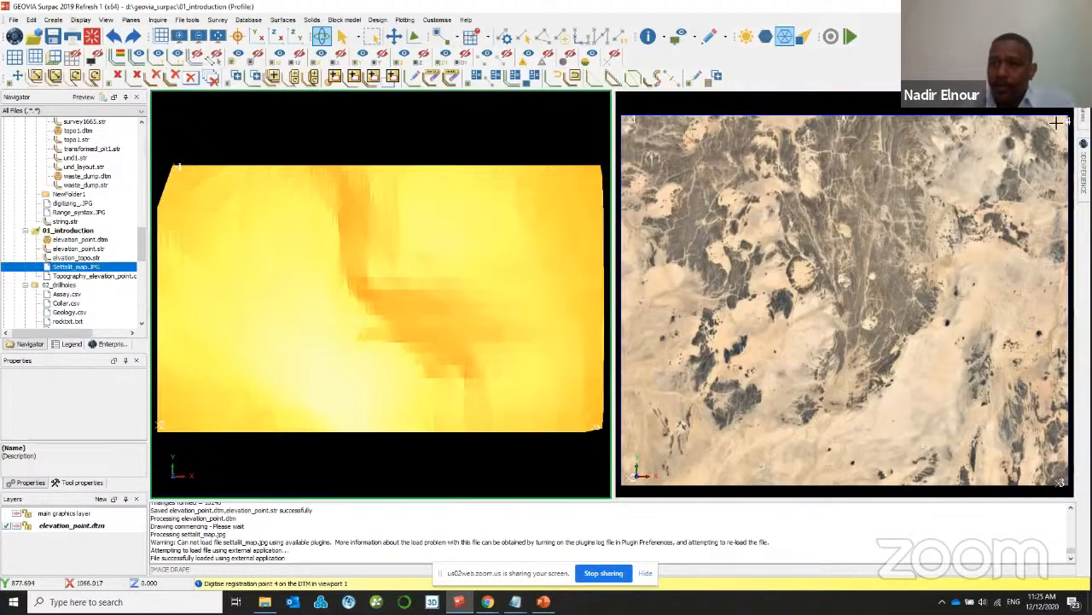
left_click(595, 170)
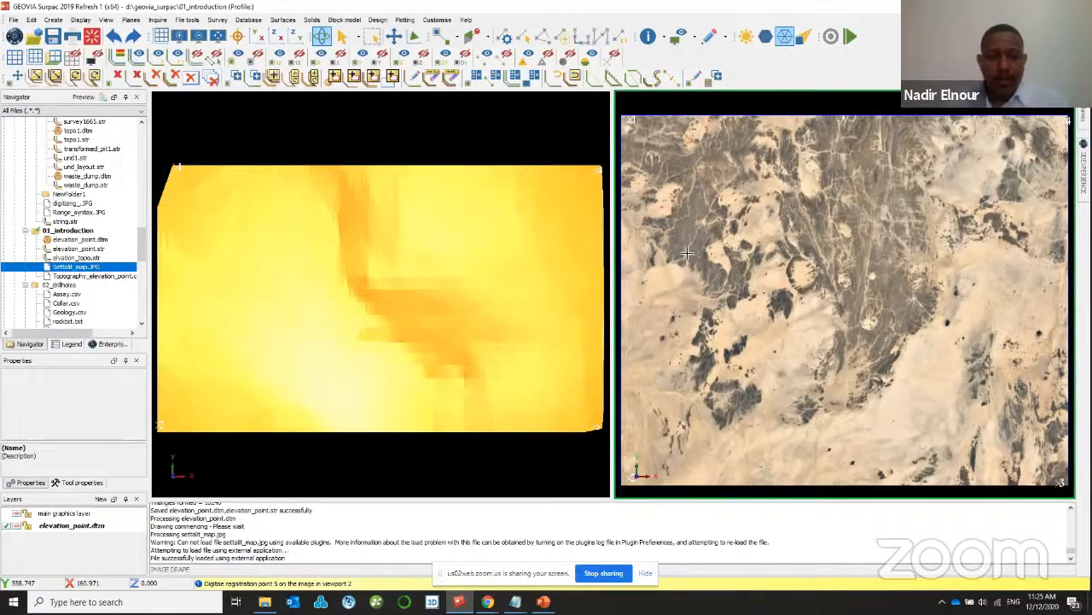
key("Escape")
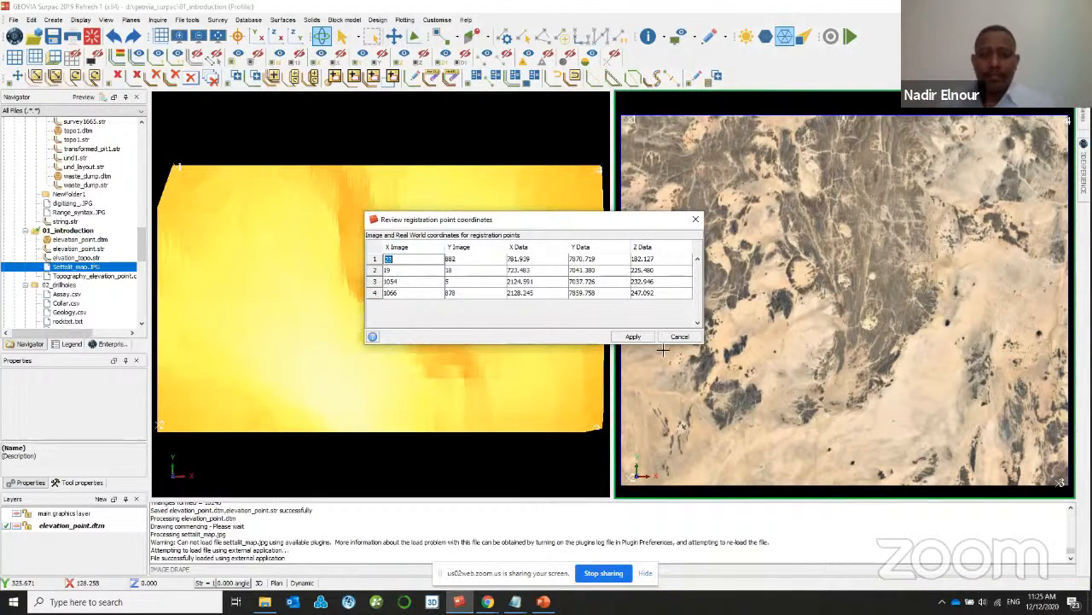
left_click(632, 338)
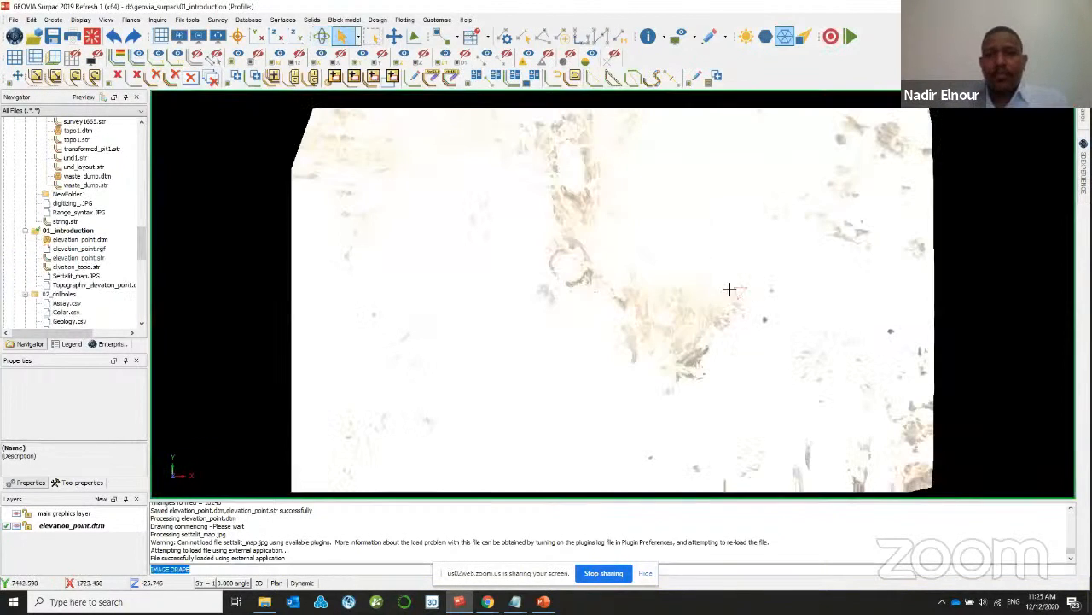
- Turn off the spot light for DTM illumination, keeping the directional lights on
left_click(746, 35)
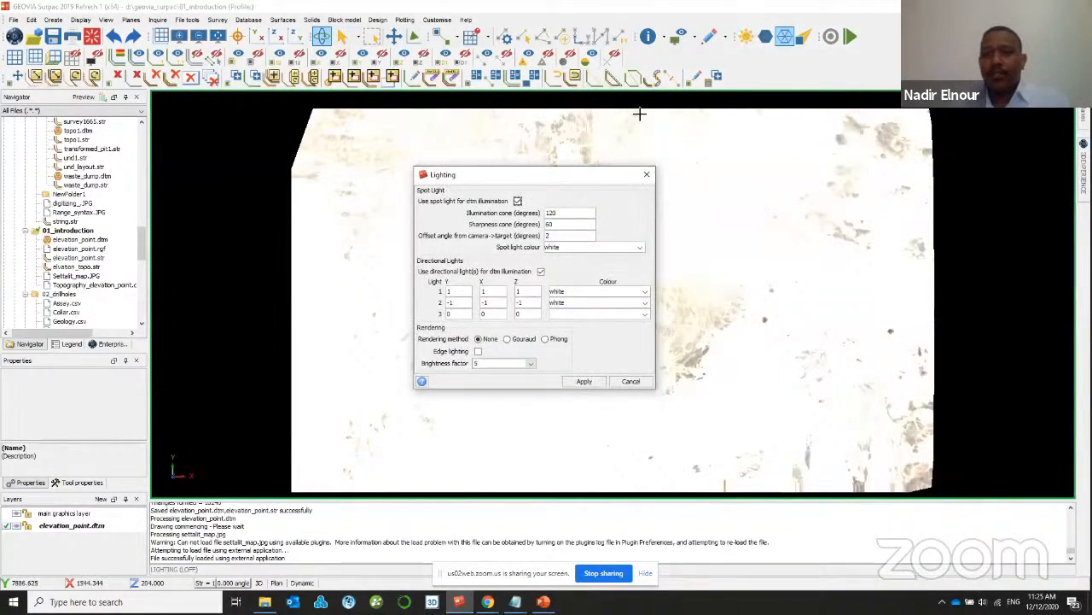
left_click(518, 201)
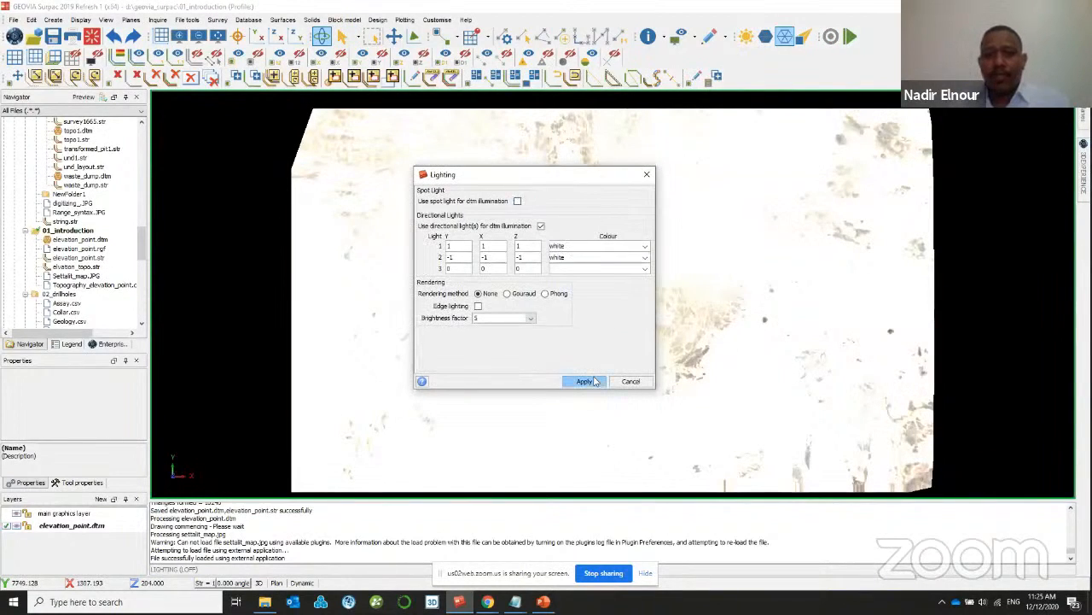
left_click(585, 381)
- Load ore_zone1.dtm from the 03 coding and compositing folder into the 3D view with the draped topography
scroll(624, 309, "up", 4)
middle_click_drag(624, 309, 749, 310)
scroll(64, 269, "down", 3)
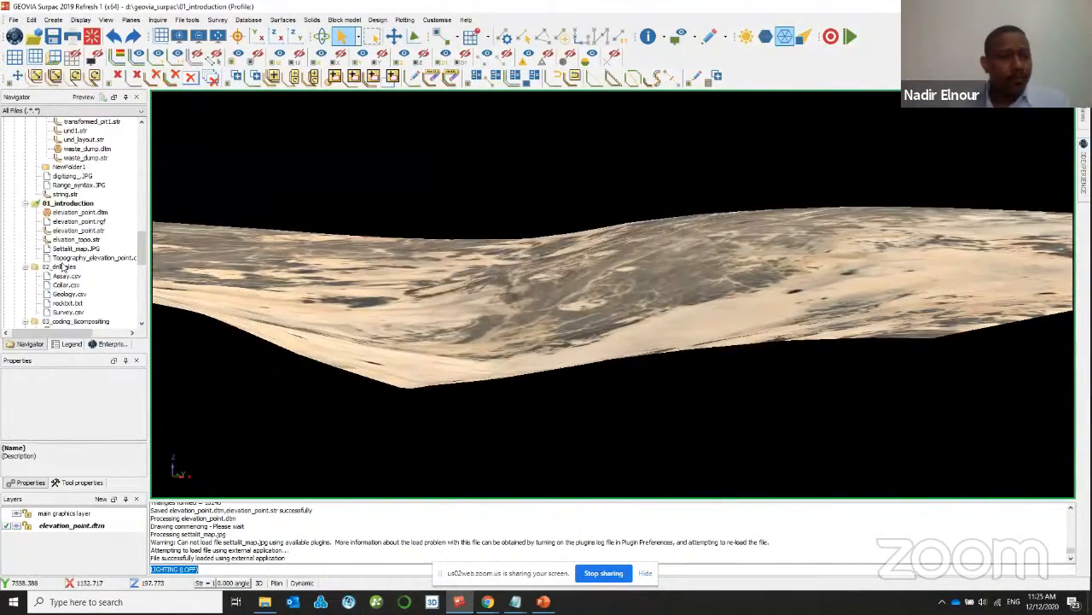
left_click_drag(60, 276, 221, 284)
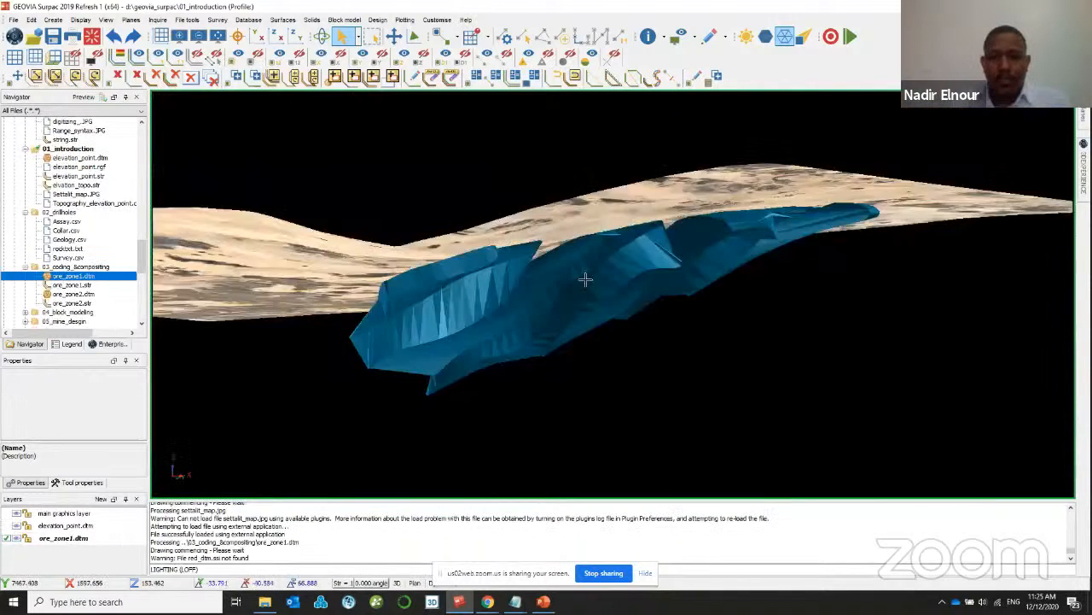
- Load pit_desgin.dtm from the 04_block_modeling folder into the 3D view with the draped topography and ore zone
middle_click_drag(585, 279, 635, 295)
scroll(47, 293, "down", 1)
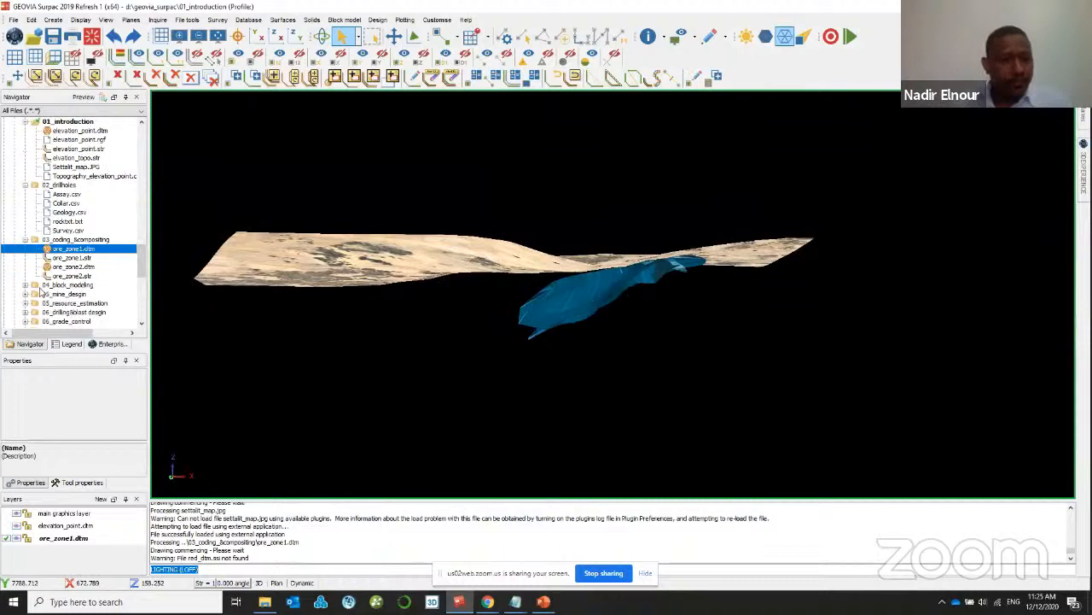
left_click(25, 288)
left_click_drag(61, 295, 598, 290)
left_click(765, 37)
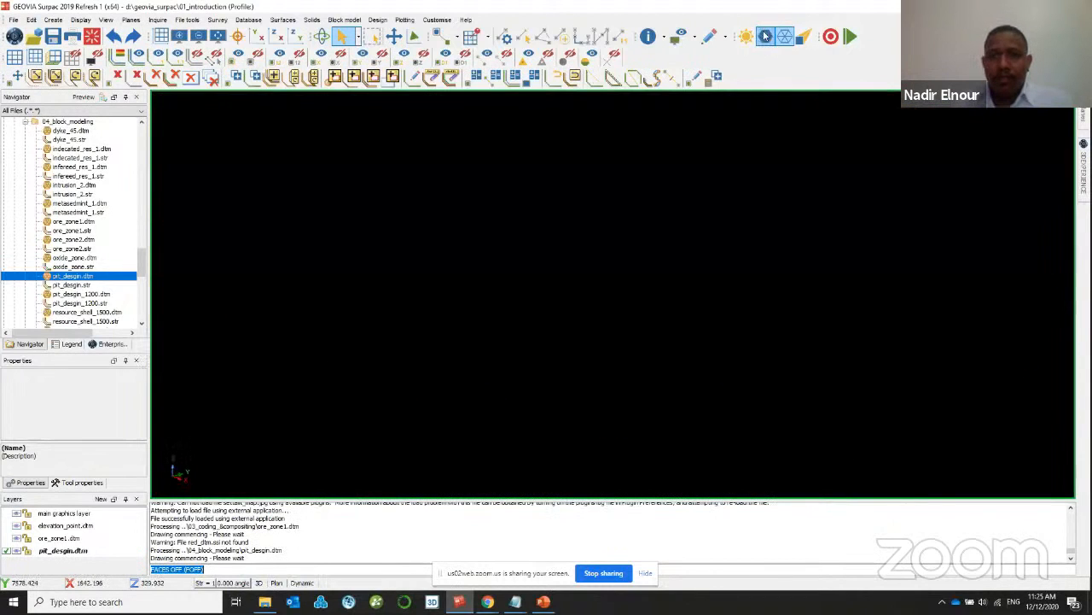
left_click(766, 36)
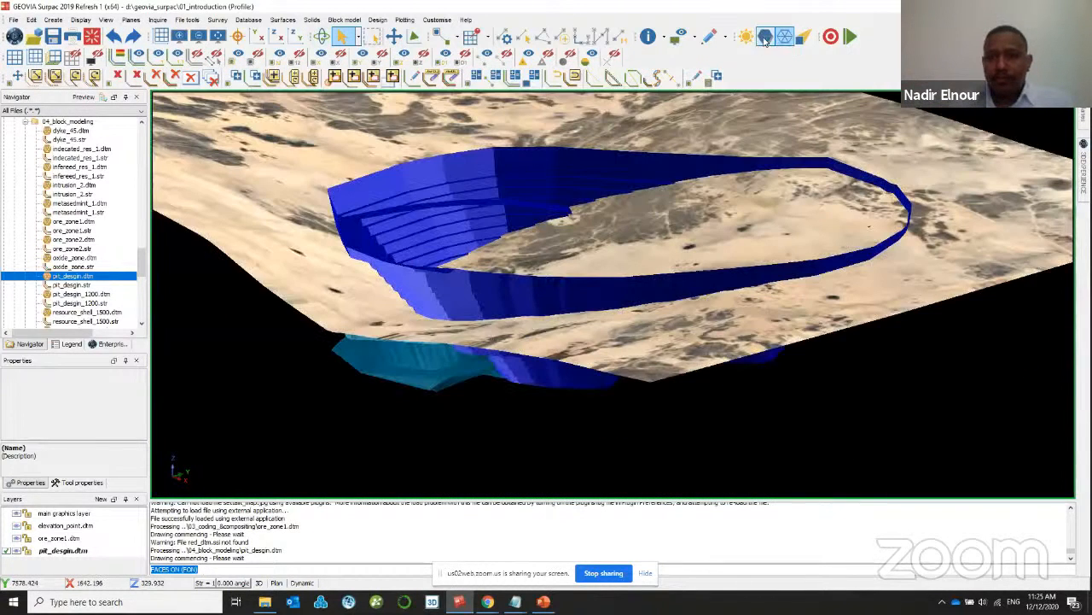
- Turn on the spot light for DTM illumination and view the pit and topography from above
left_click(745, 36)
left_click(517, 202)
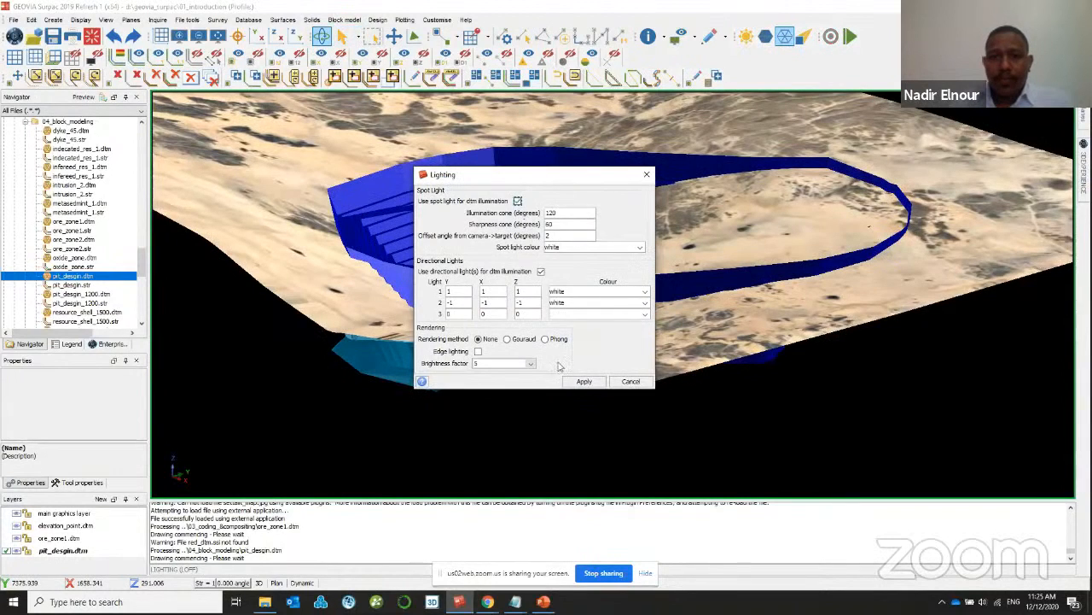
left_click(567, 380)
scroll(538, 323, "down", 3)
left_click_drag(567, 376, 564, 326)
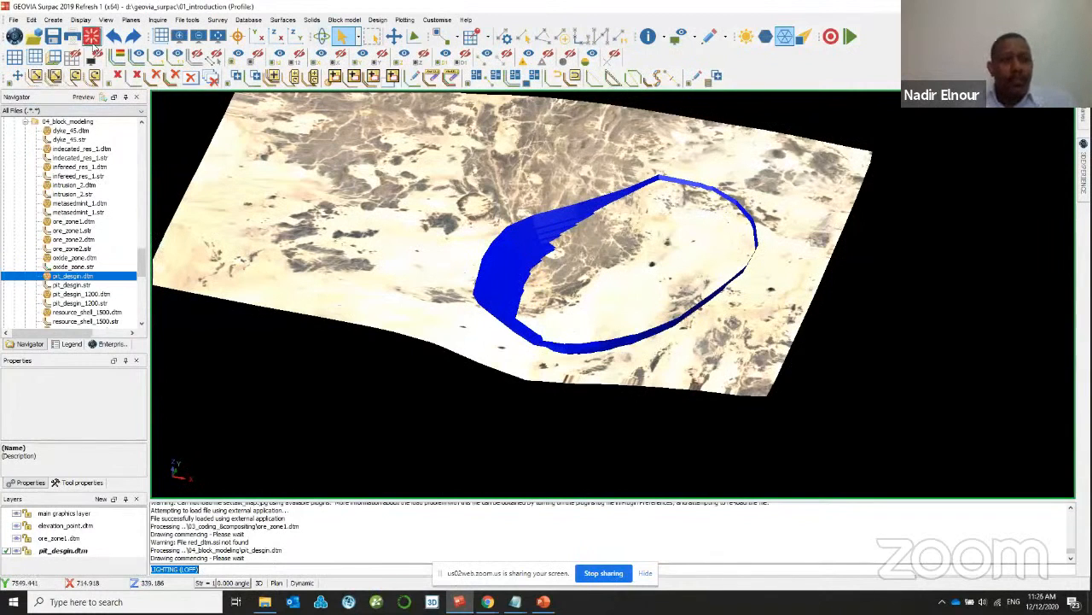
- Reset the graphics to clear all loaded layers, and expand the DTM and string styles in the legend
left_click(92, 35)
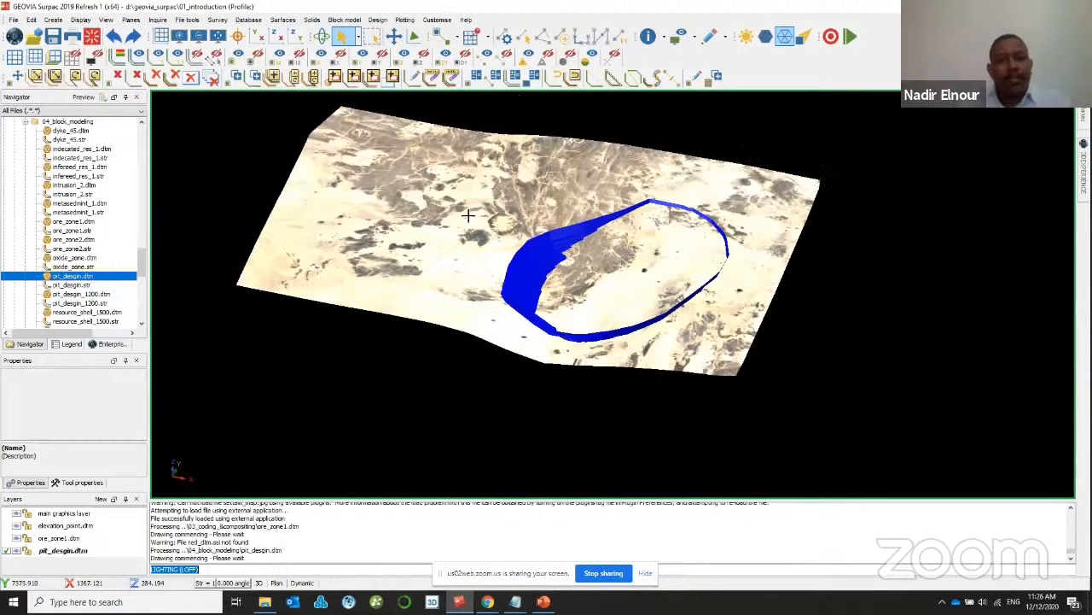
left_click(91, 36)
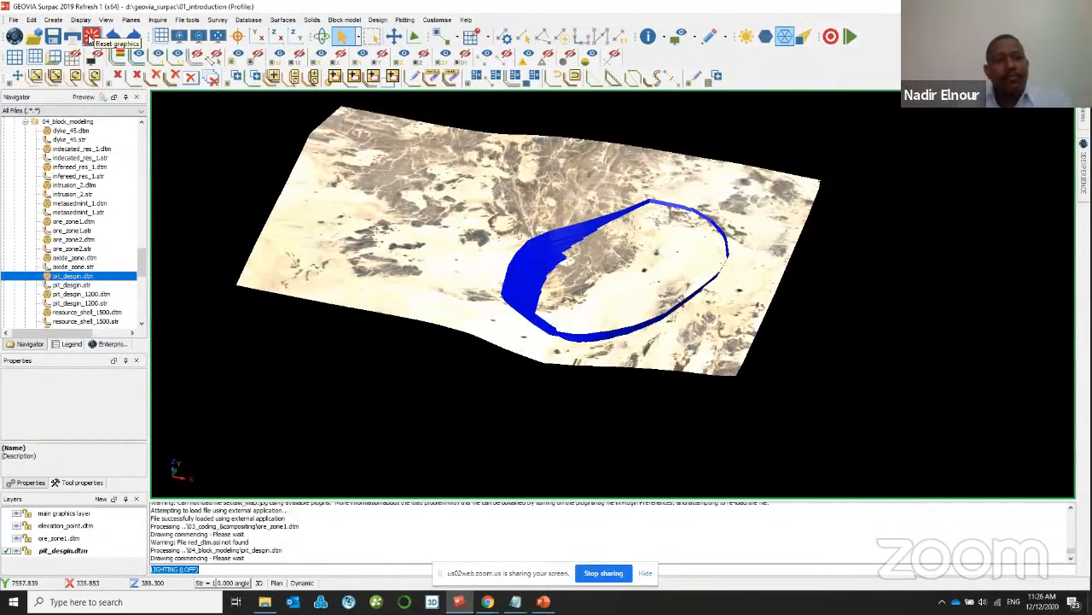
left_click(66, 344)
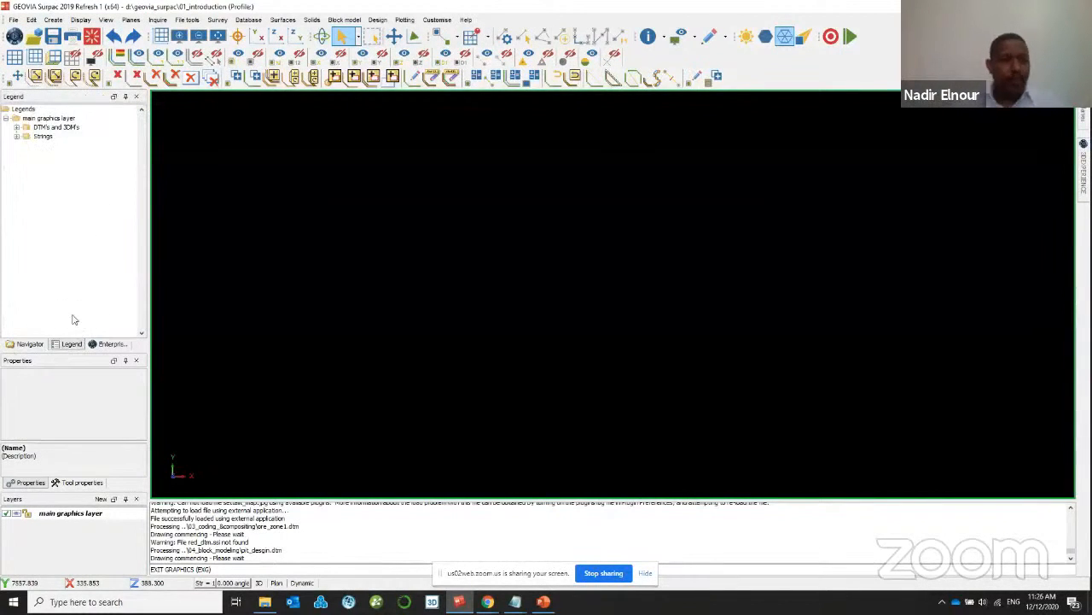
left_click(24, 344)
left_click(54, 345)
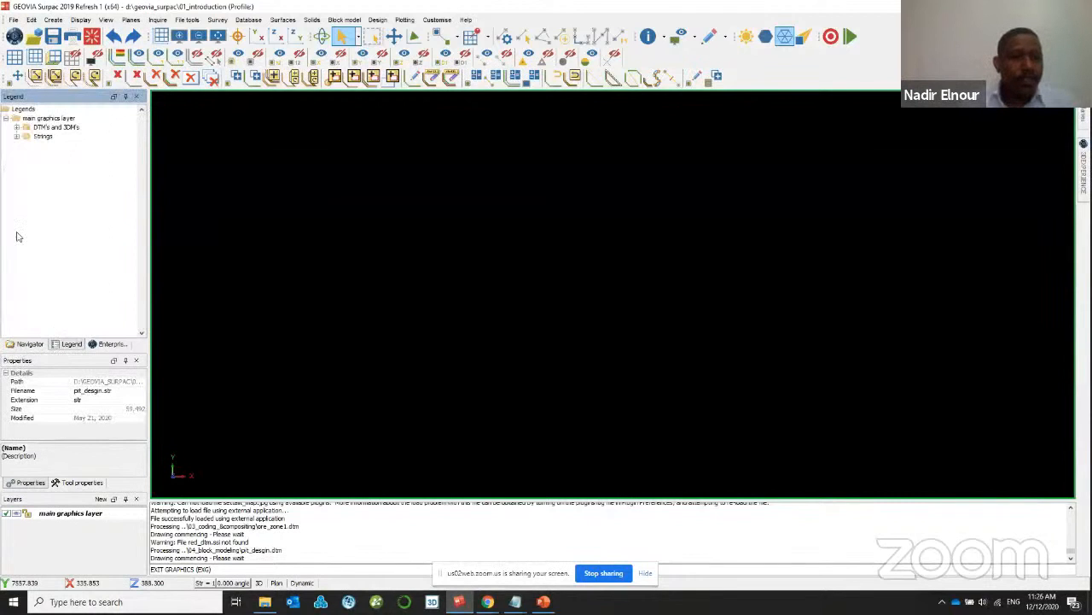
left_click(16, 128)
scroll(19, 188, "down", 2)
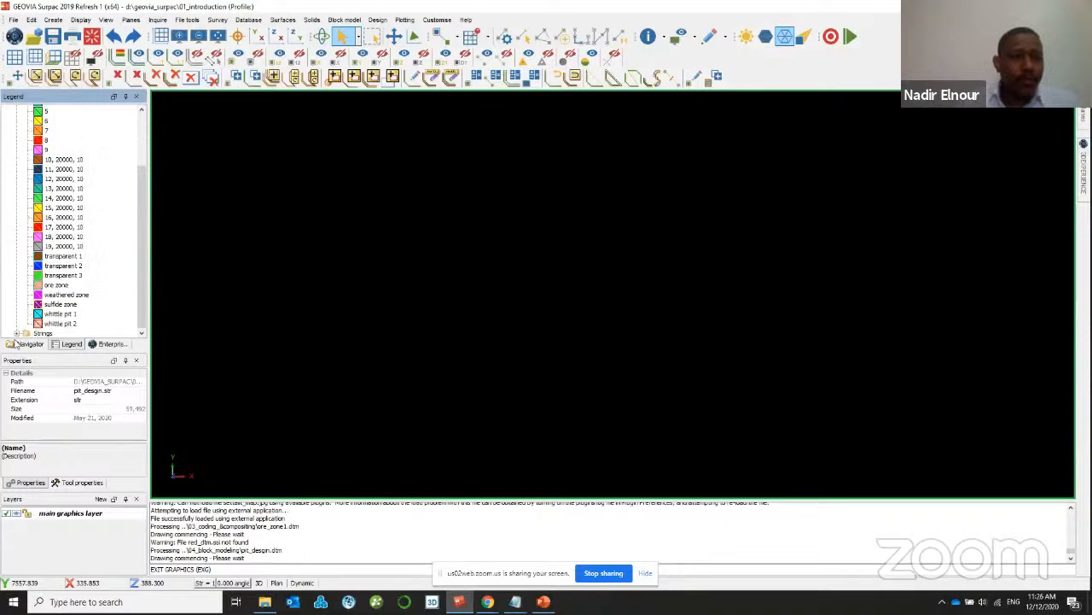
left_click(17, 334)
scroll(127, 297, "up", 5)
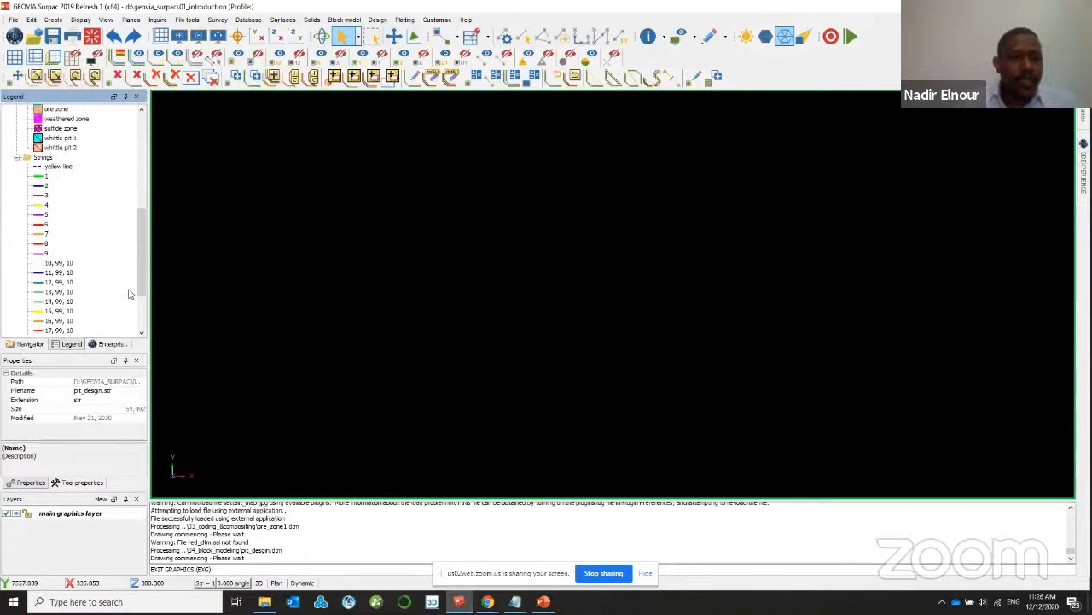
- Load ore_zone1.dtm, ore_zone1.str and pit_desgin.str from the 04_block_modeling folder into graphics
left_click(39, 342)
left_click_drag(68, 224, 430, 228)
left_click_drag(627, 281, 607, 249)
left_click_drag(65, 232, 367, 220)
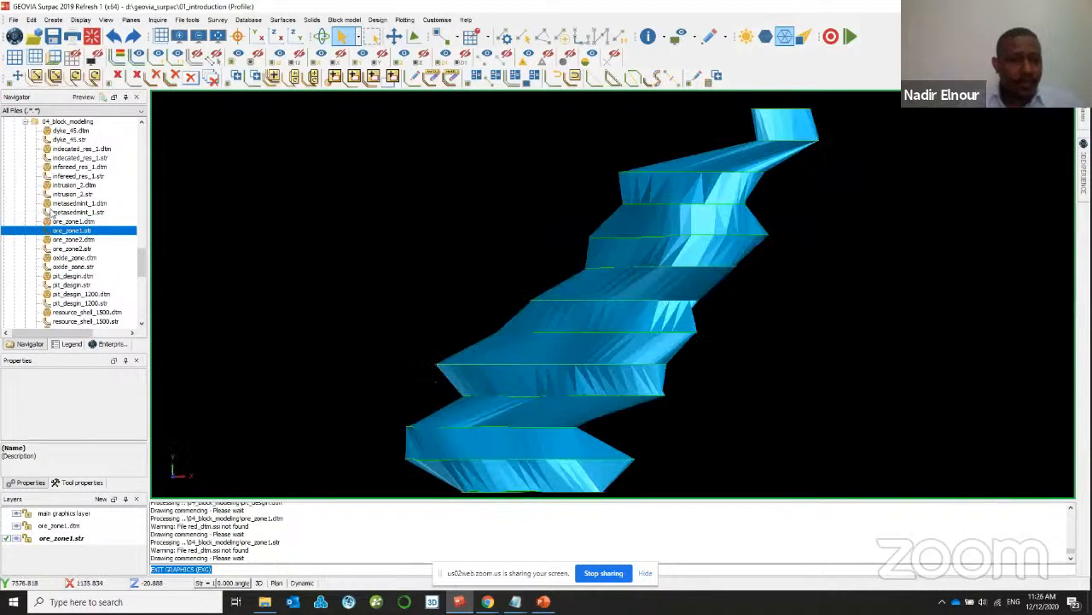
scroll(53, 263, "down", 2)
left_click_drag(69, 233, 383, 187)
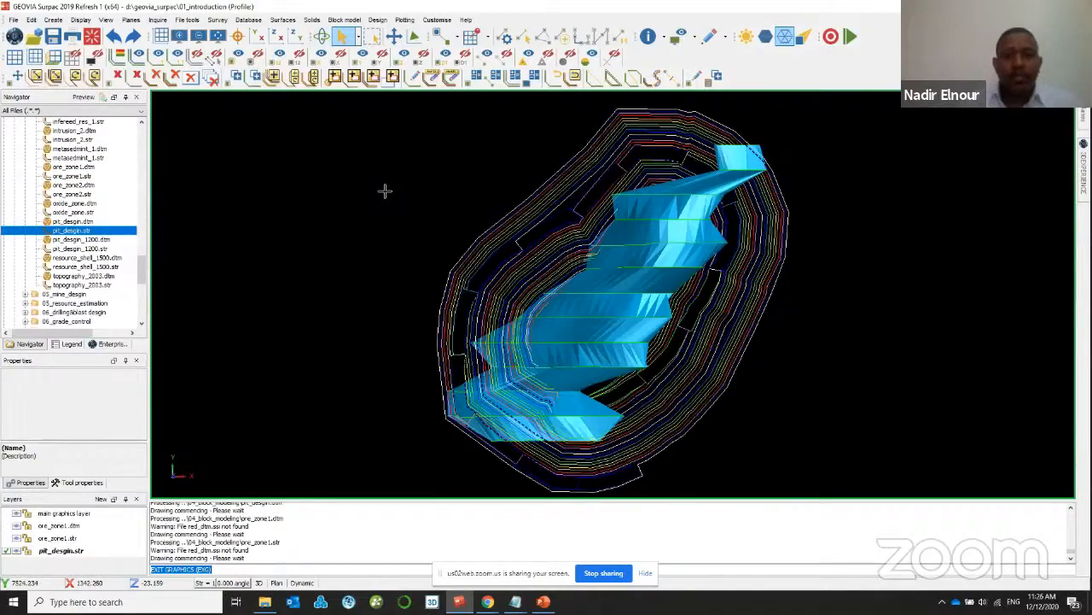
- Examine the pit design strings up close and compare their colours with the string styles in the legend
scroll(566, 179, "up", 2)
middle_click_drag(566, 180, 597, 228)
scroll(605, 223, "up", 5)
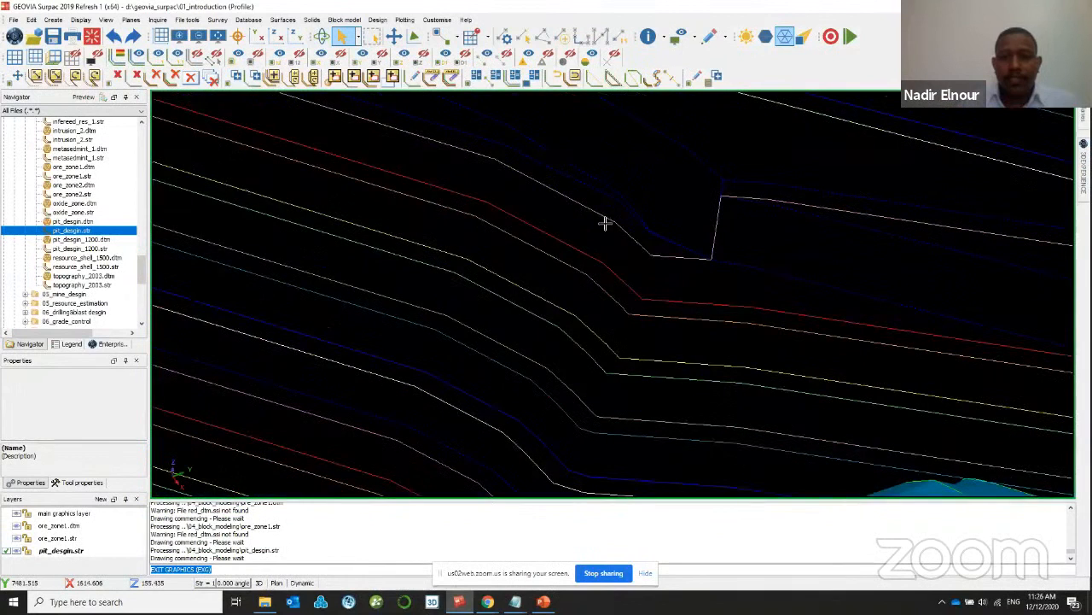
left_click(73, 344)
scroll(41, 215, "up", 1)
scroll(44, 224, "up", 3)
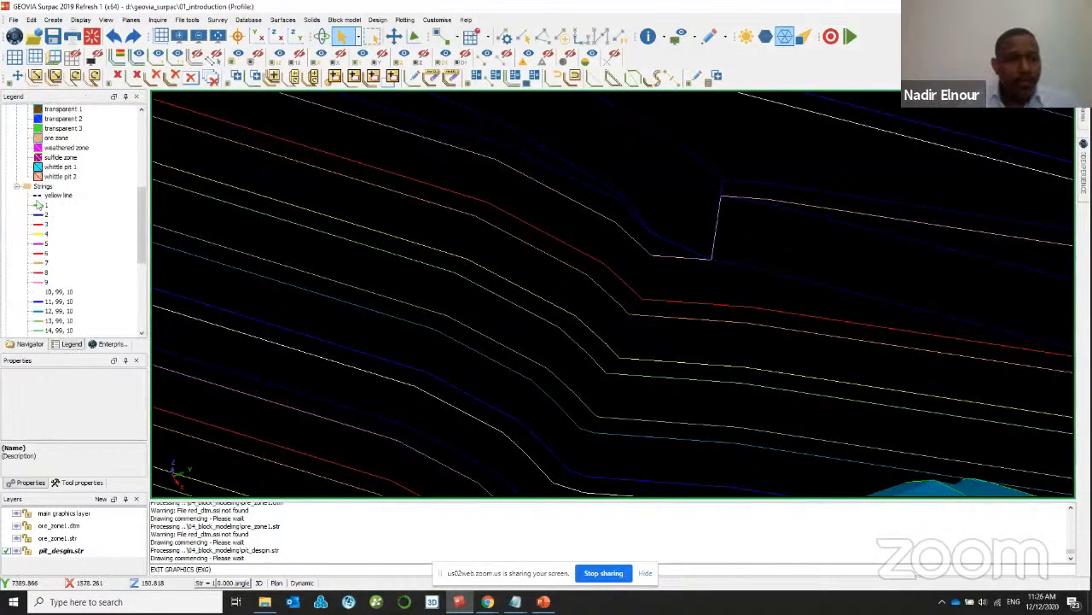
scroll(44, 198, "up", 2)
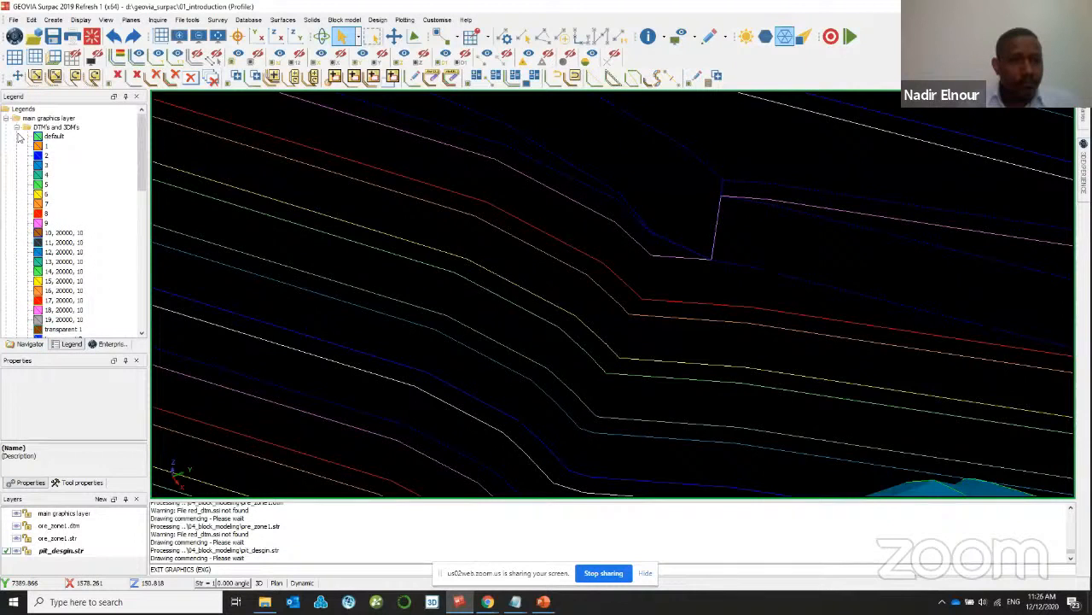
left_click(17, 128)
left_click(17, 136)
left_click(17, 138)
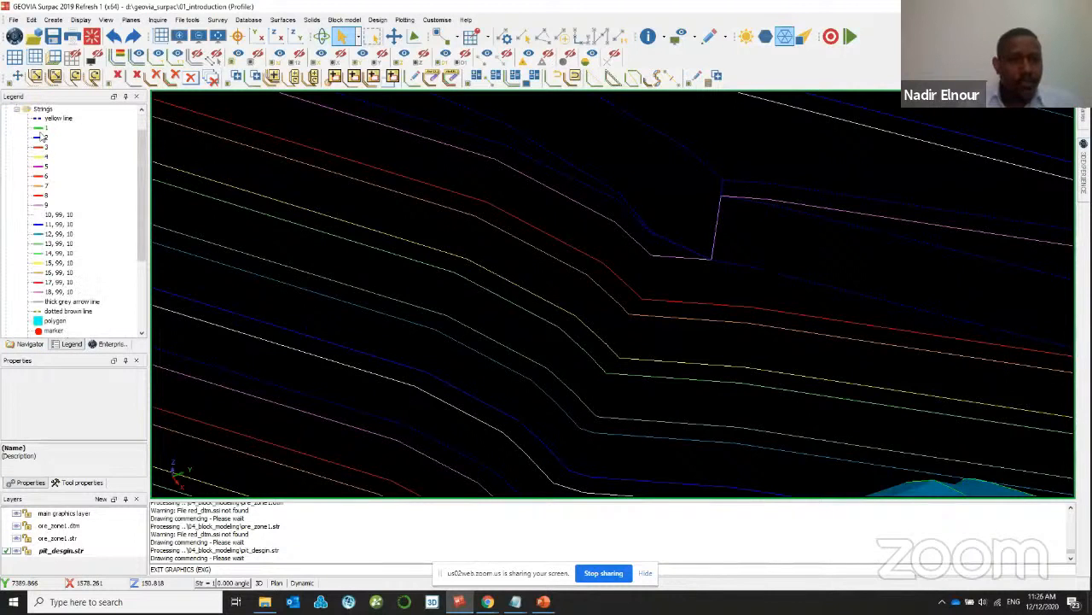
double_click(41, 135)
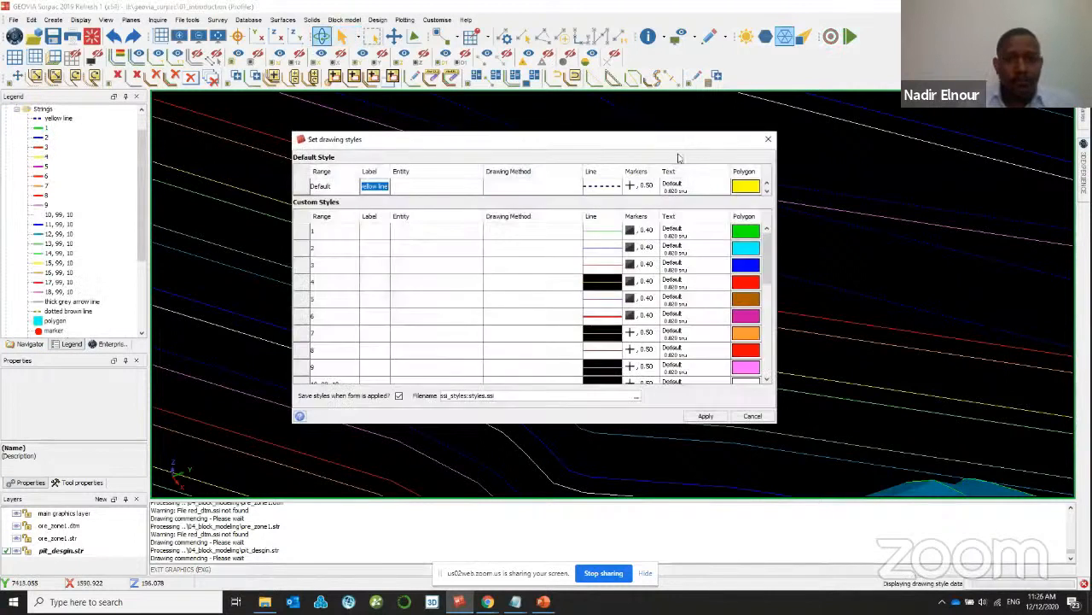
left_click(768, 141)
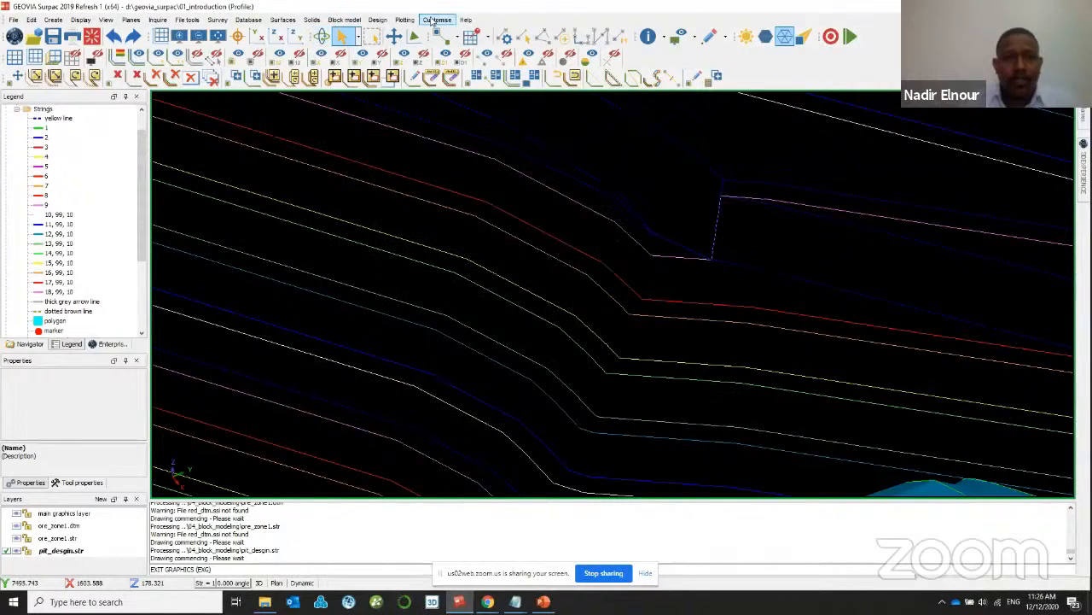
- Open the display properties for strings and points and review the list of custom drawing styles
left_click(437, 19)
mouse_move(531, 50)
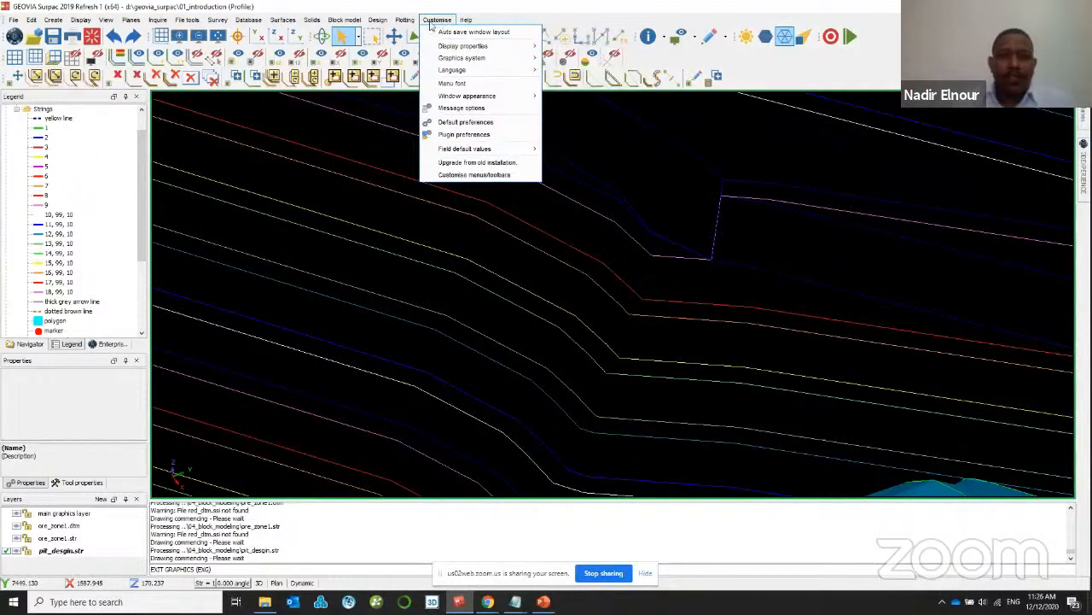
mouse_move(486, 48)
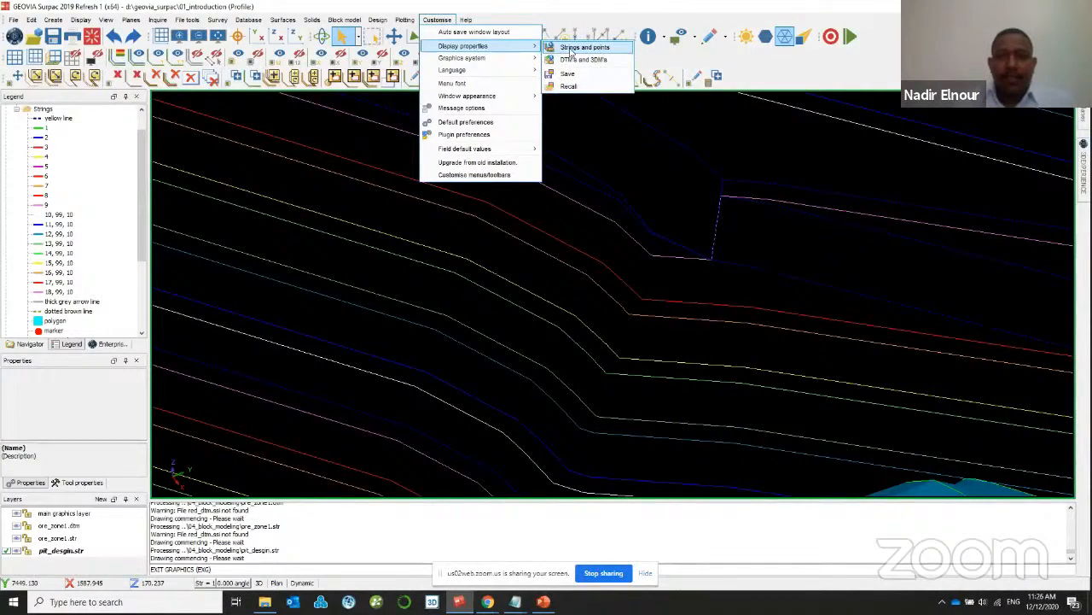
left_click(573, 48)
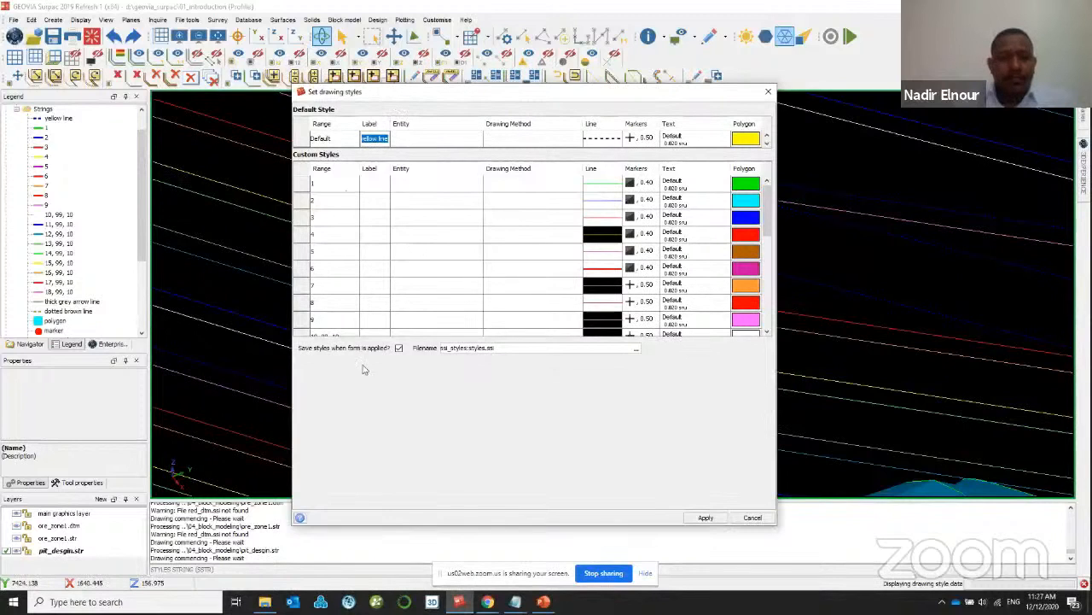
scroll(532, 273, "down", 2)
scroll(327, 198, "up", 2)
scroll(327, 191, "down", 5)
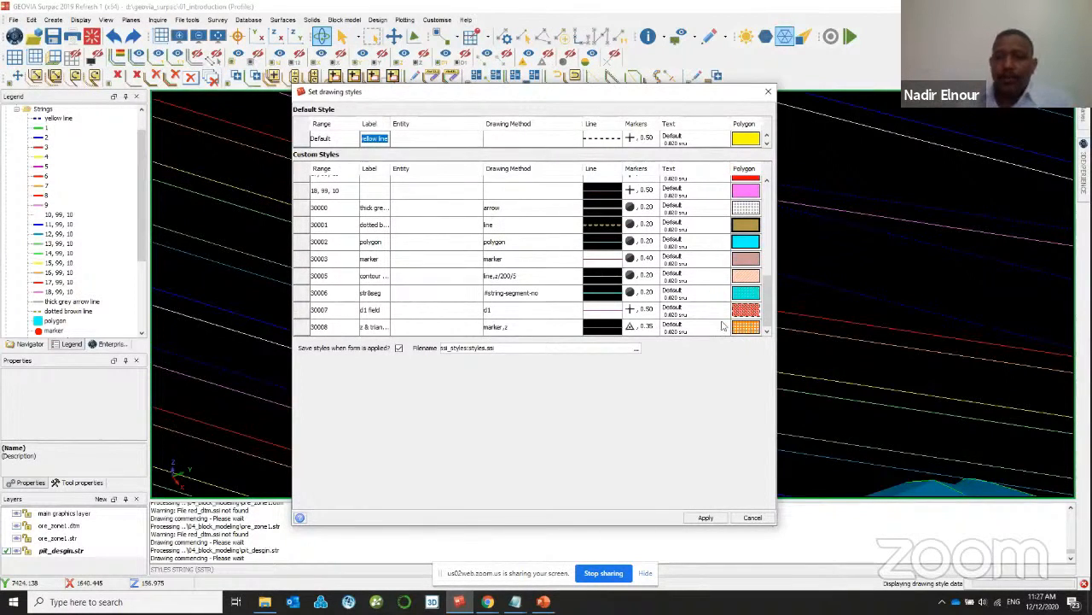
scroll(724, 320, "up", 5)
scroll(727, 299, "down", 5)
scroll(734, 309, "up", 4)
scroll(742, 320, "up", 3)
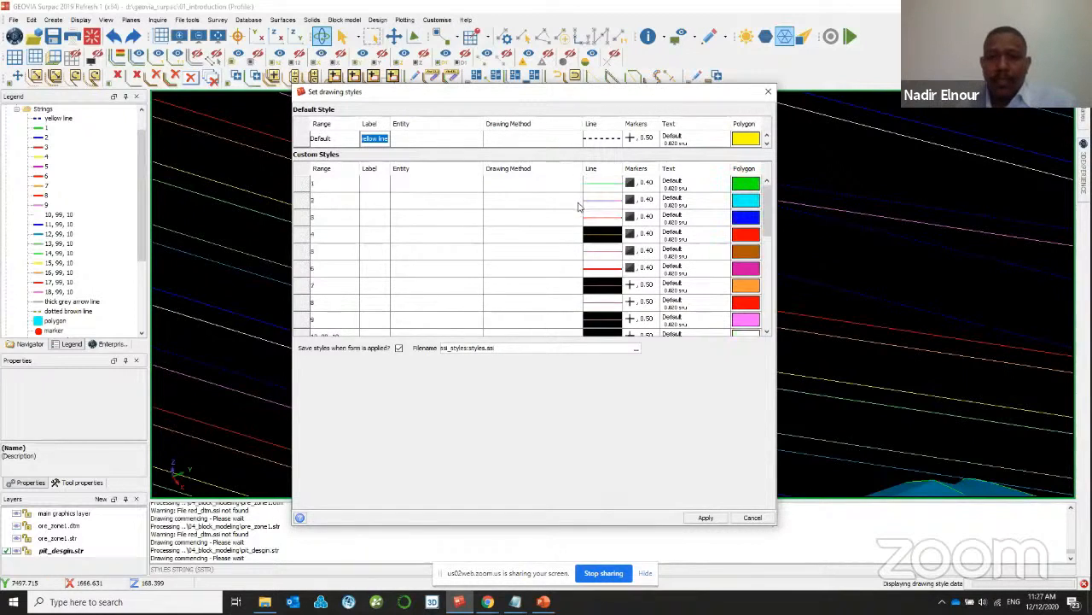
- Set the line colour of the custom style for string 1 to the closest Crayola match for red
left_click(600, 187)
right_click(602, 190)
left_click(605, 201)
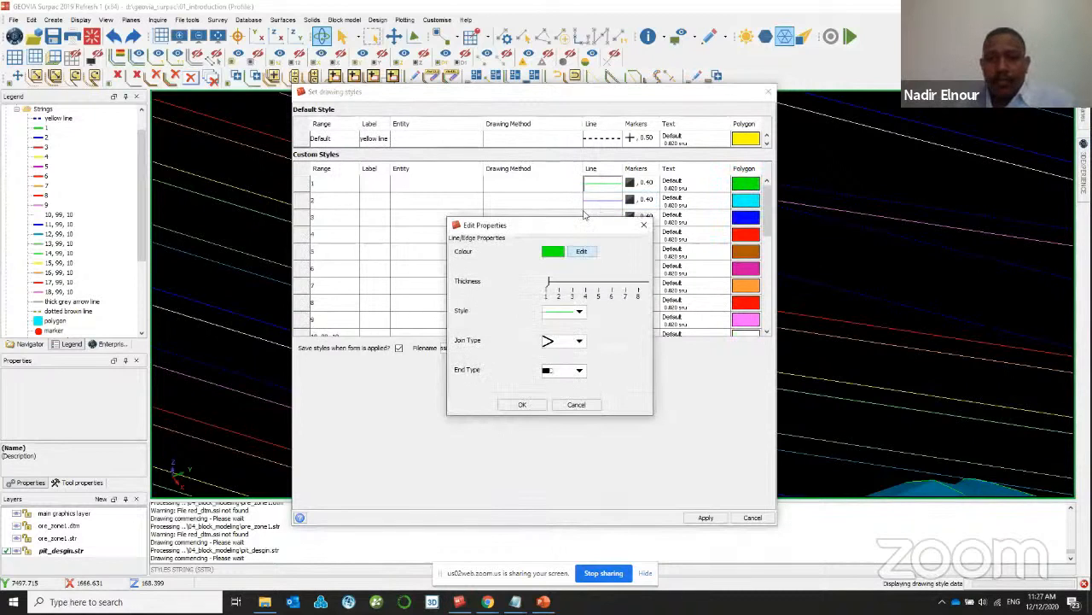
left_click_drag(574, 226, 580, 175)
left_click(586, 201)
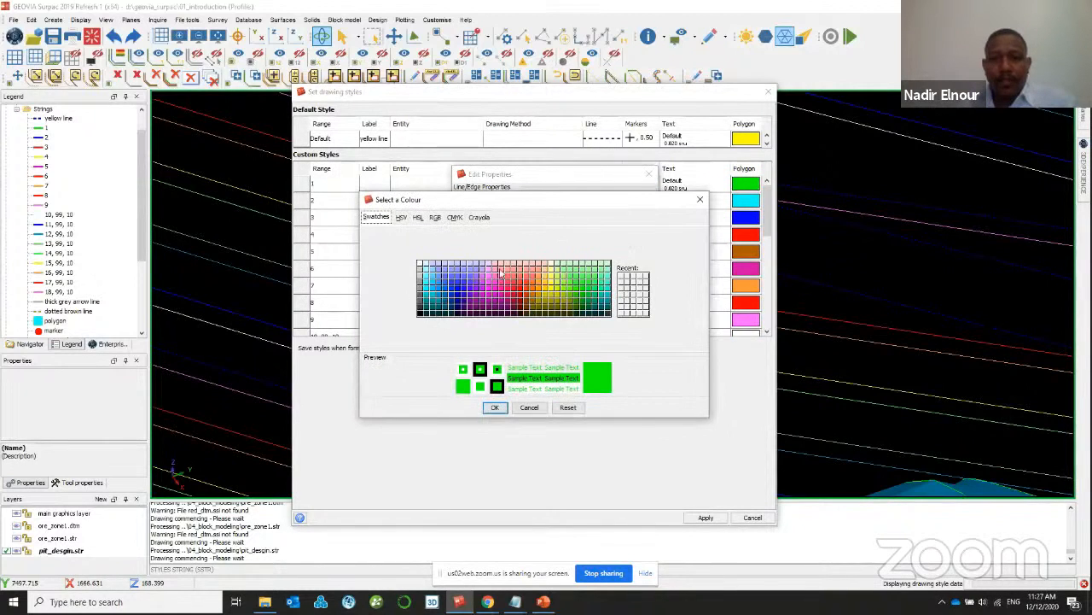
left_click(479, 216)
double_click(482, 282)
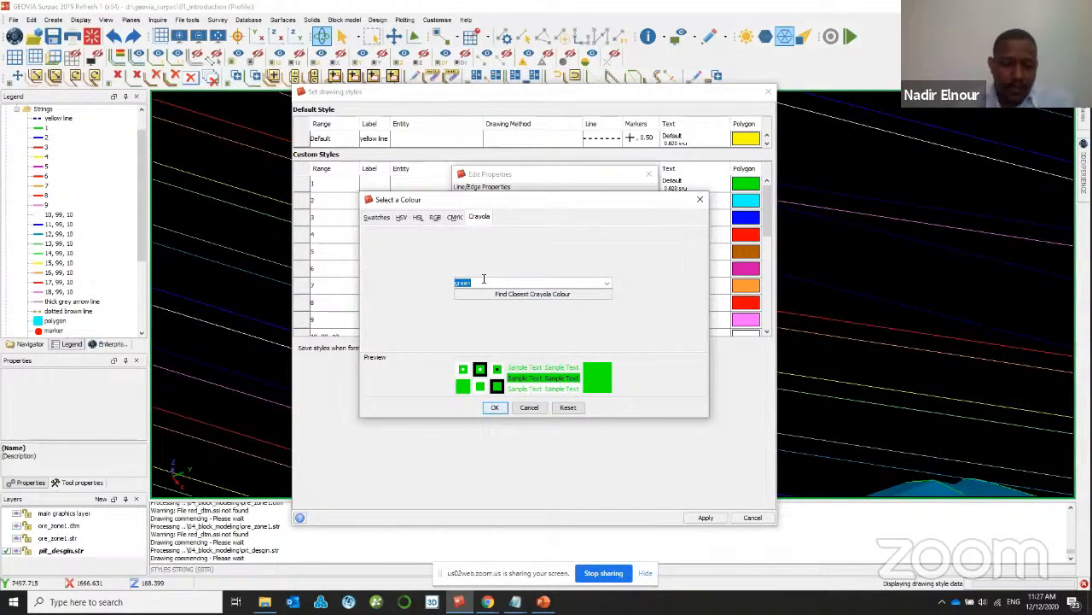
type("red")
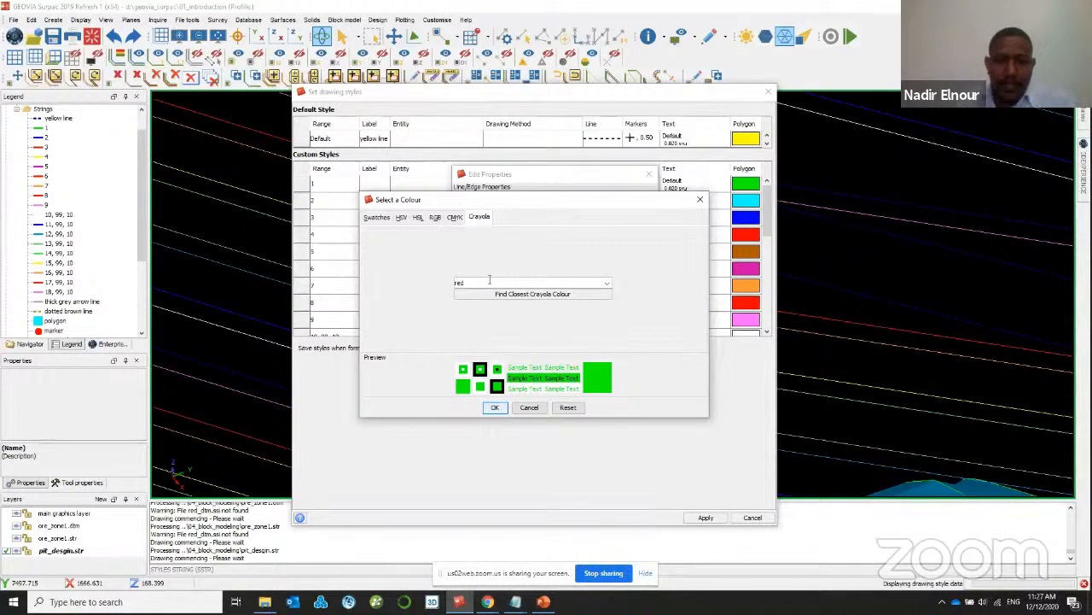
left_click(500, 295)
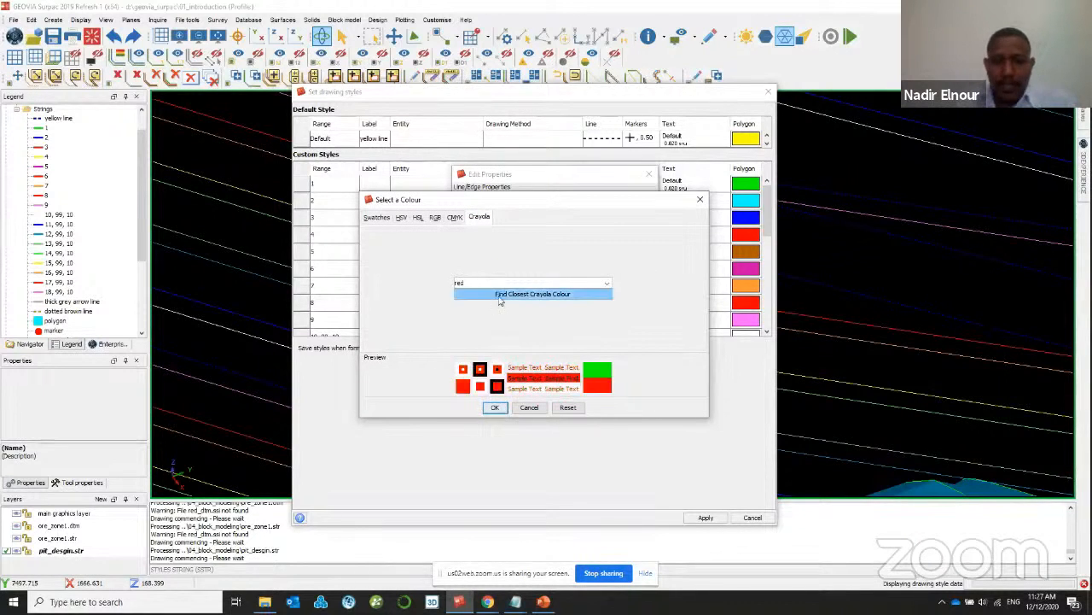
left_click(495, 408)
- Check the thickness, style, join type and end type options for string 1's line, and accept the edited line properties
mouse_move(562, 238)
left_mouse_down()
mouse_move(554, 235)
mouse_move(578, 236)
mouse_move(553, 240)
left_mouse_up()
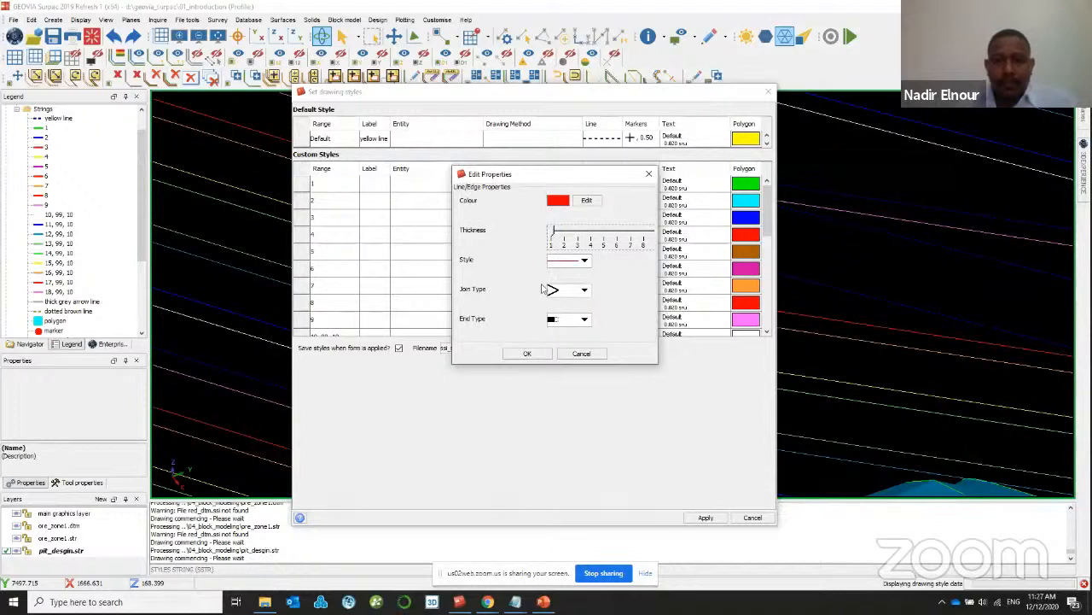
left_click(584, 261)
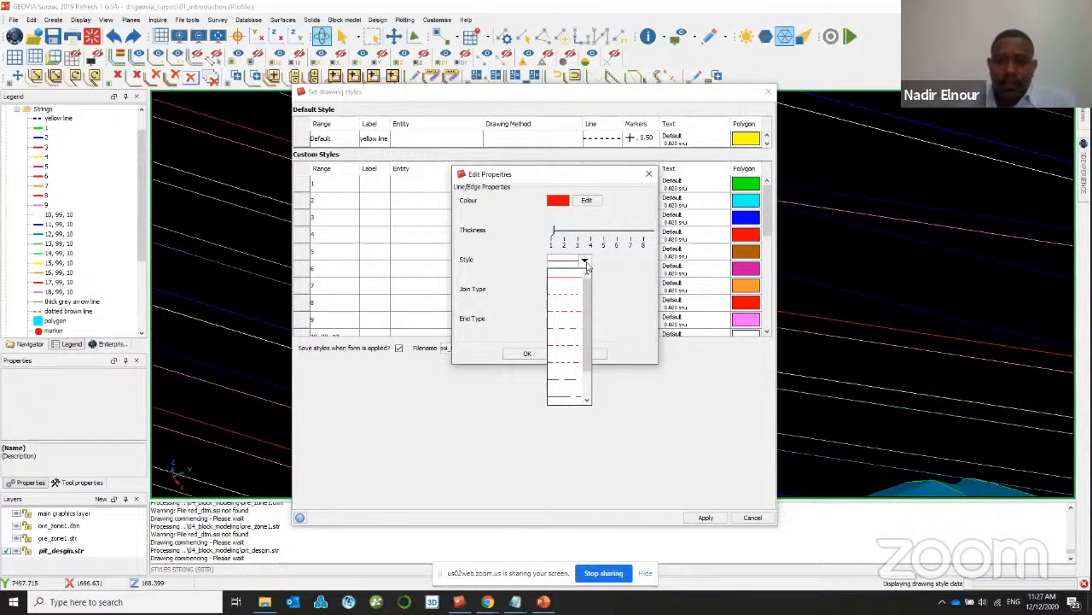
left_click(587, 267)
left_click(586, 291)
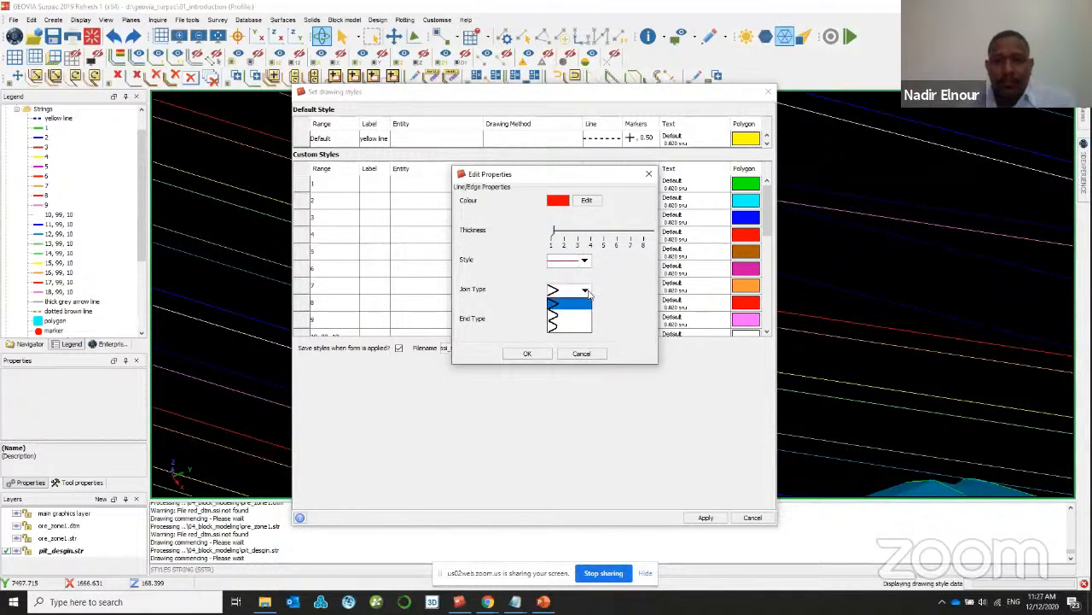
left_click(587, 292)
left_click(584, 321)
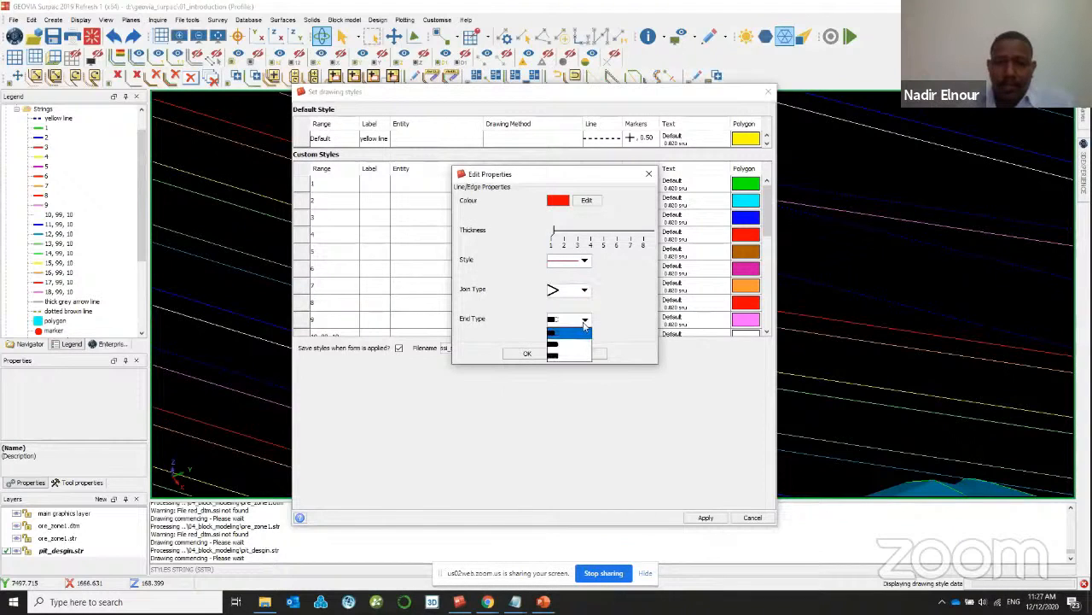
left_click(582, 331)
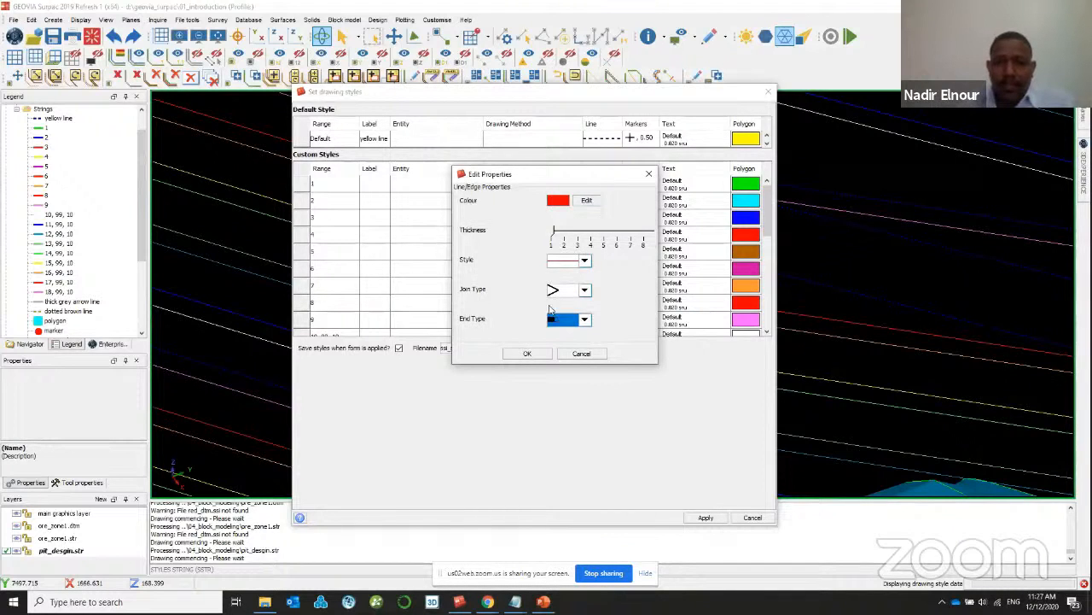
left_click(528, 354)
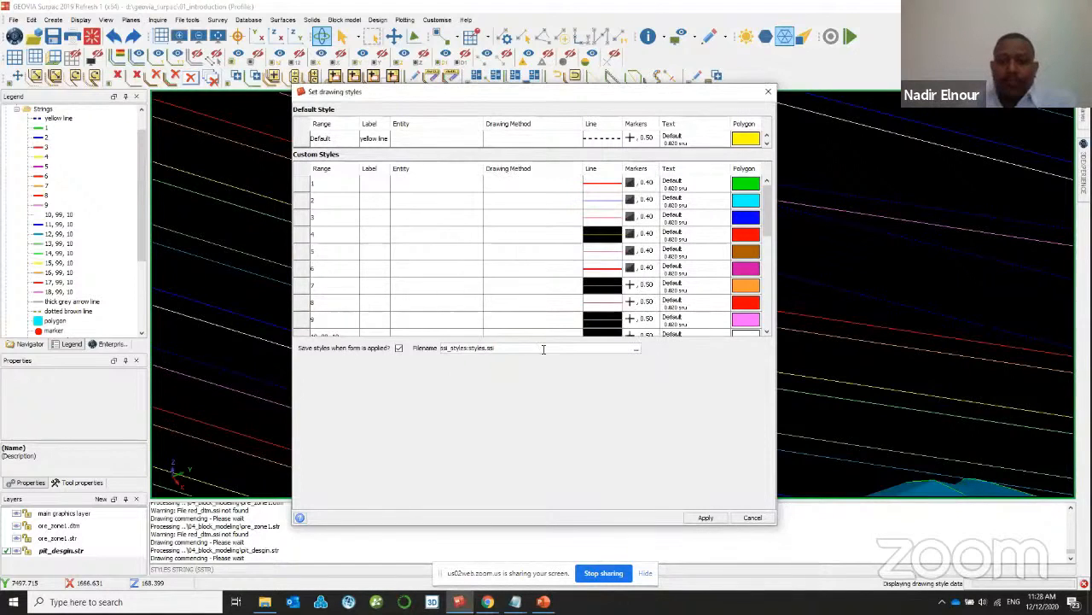
- Review the marker symbol and polygon/face properties of string 1's custom style without changing them
left_click(645, 187)
left_click(652, 199)
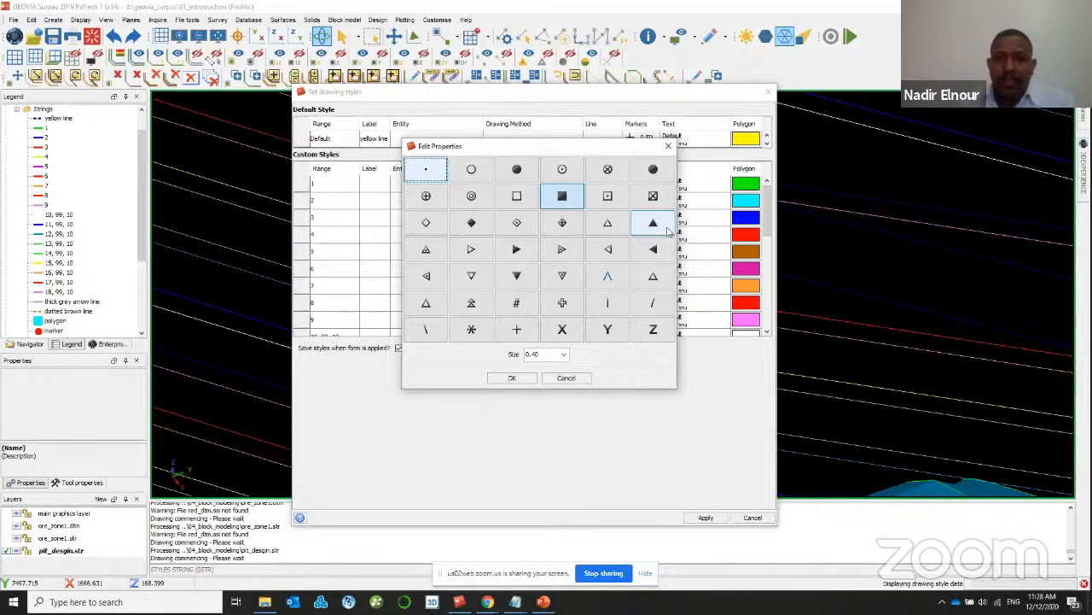
left_click(560, 381)
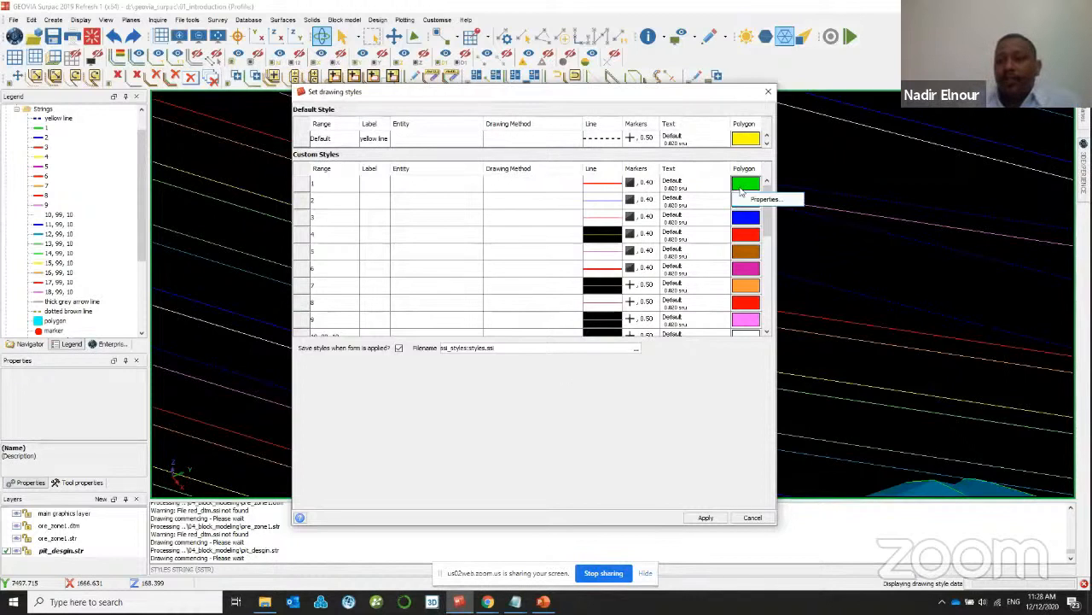
double_click(745, 184)
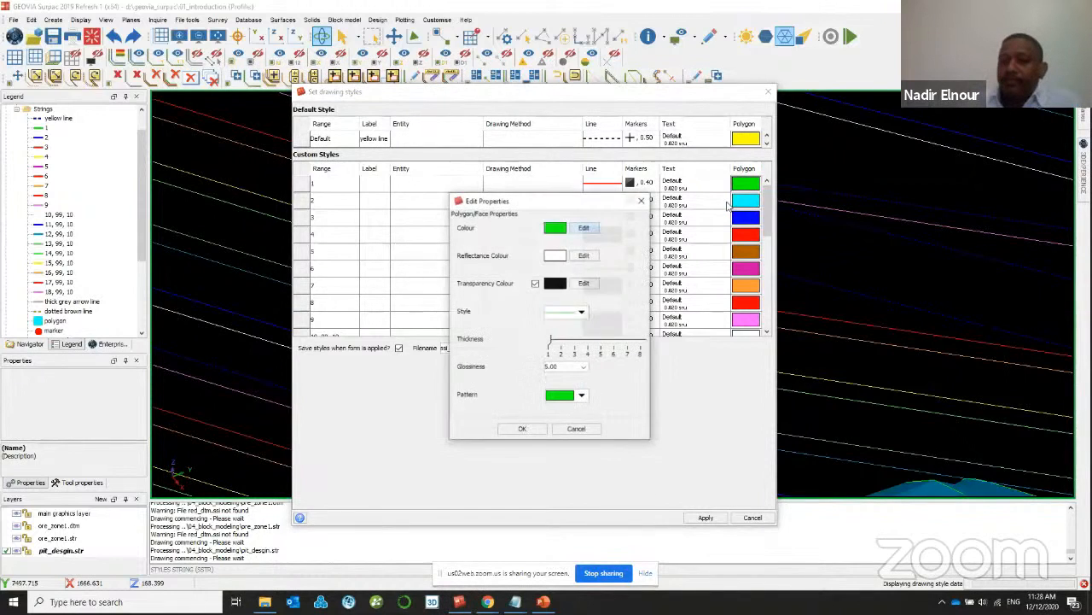
left_click(644, 201)
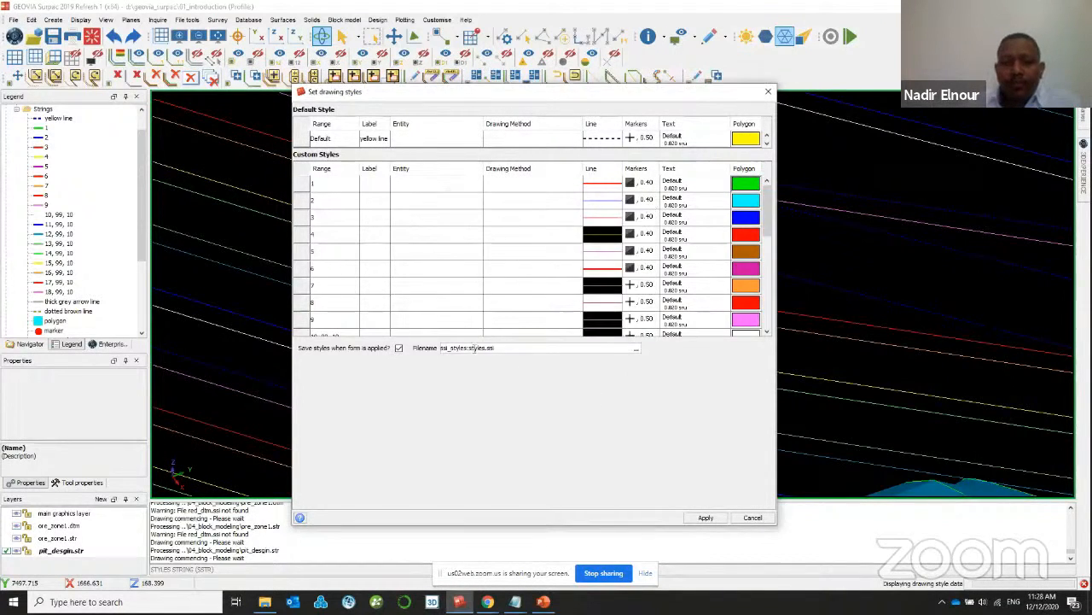
- Browse the existing style files available for saving, and leave the drawing styles form without applying it
left_click(474, 348)
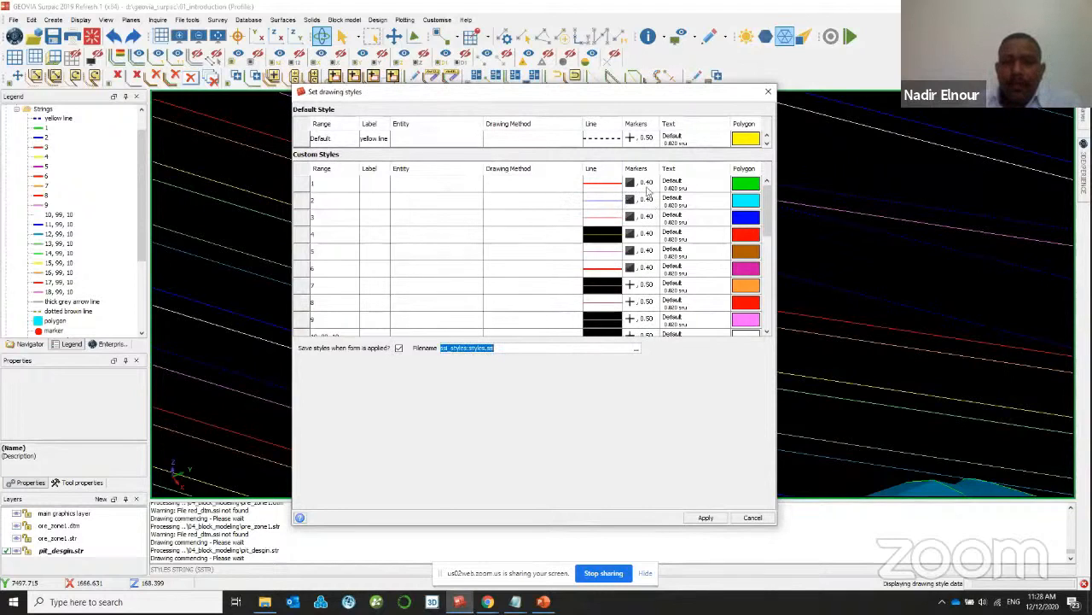
left_click_drag(495, 348, 441, 348)
left_click(638, 349)
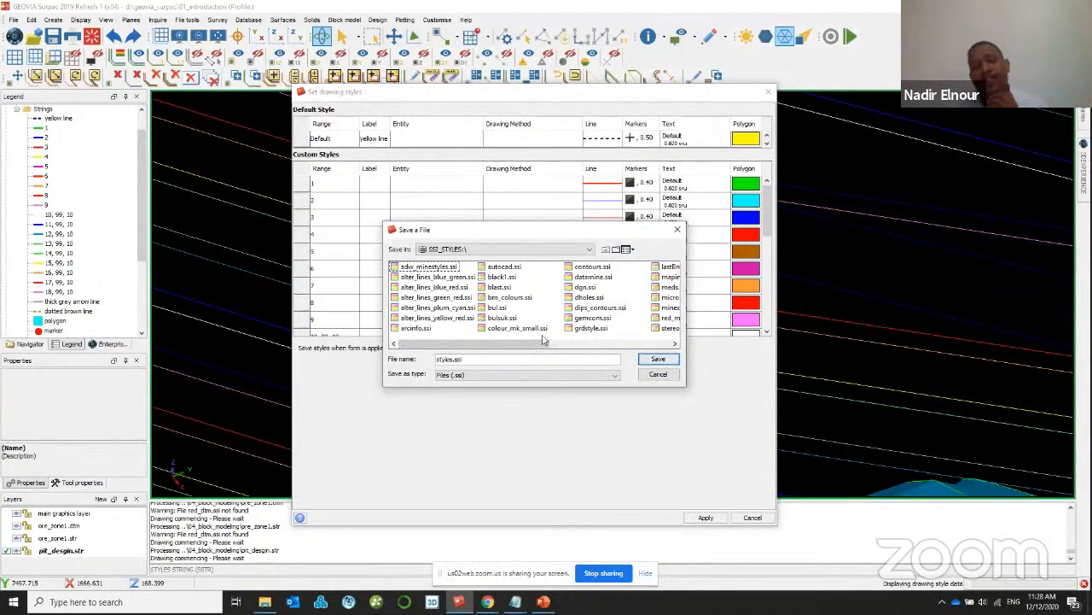
left_click(651, 376)
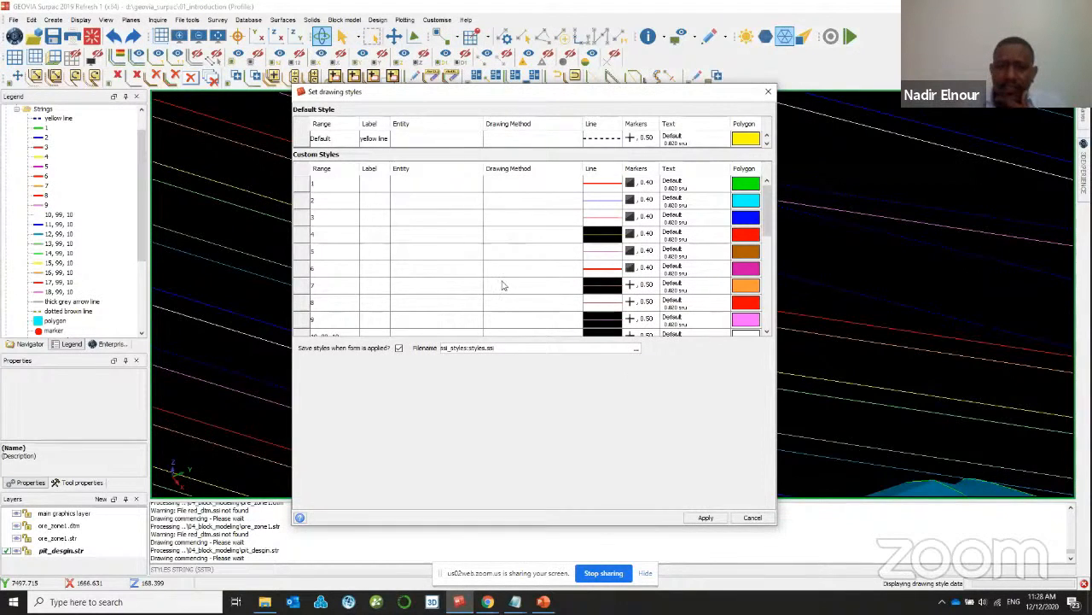
left_click(769, 93)
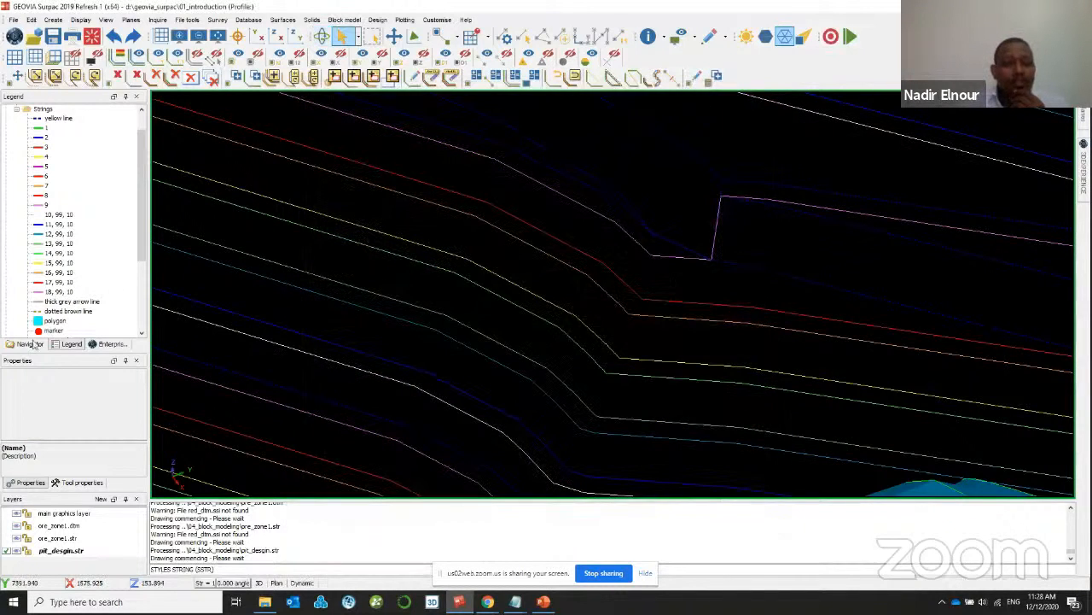
- Return to the file navigator and examine the pit strings and ore solid in plan view and from oblique angles
left_click(31, 342)
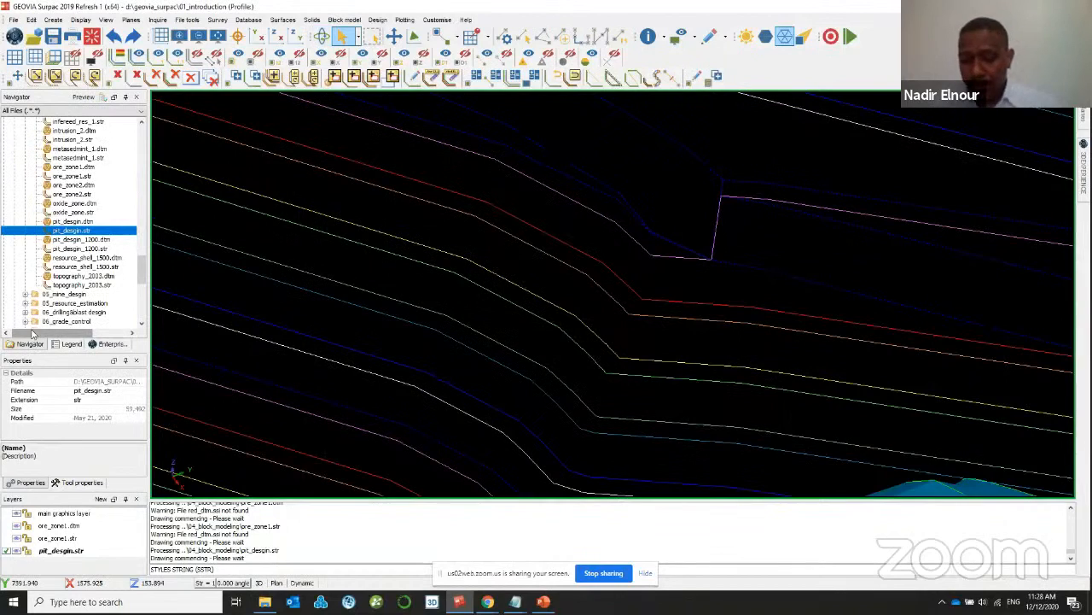
scroll(375, 301, "up", 1)
scroll(410, 284, "down", 3)
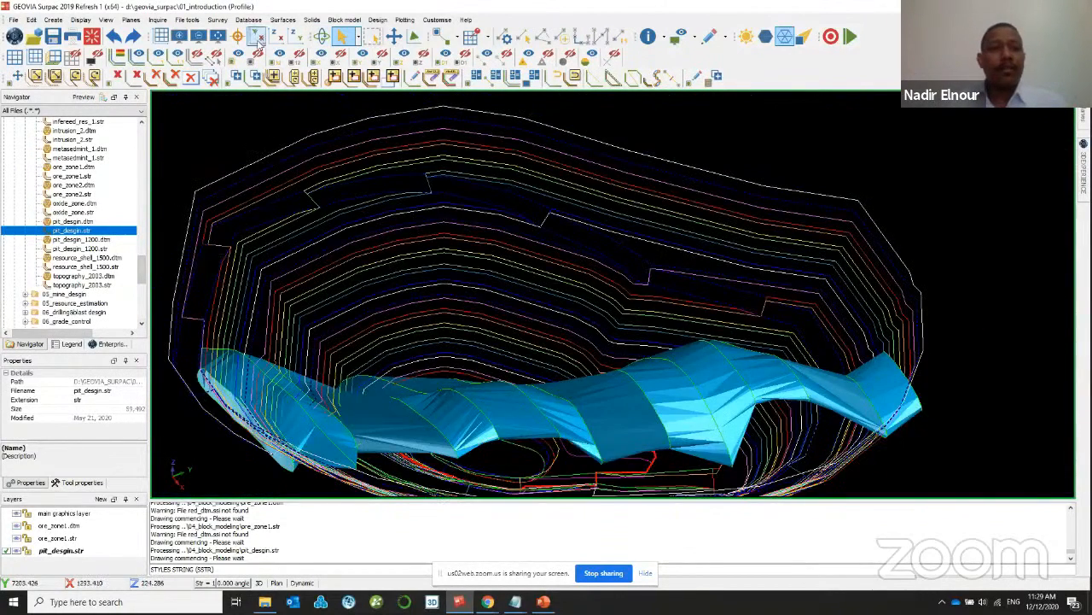
left_click(258, 36)
scroll(522, 265, "down", 5)
middle_click_drag(693, 274, 618, 211)
left_click_drag(585, 261, 549, 235)
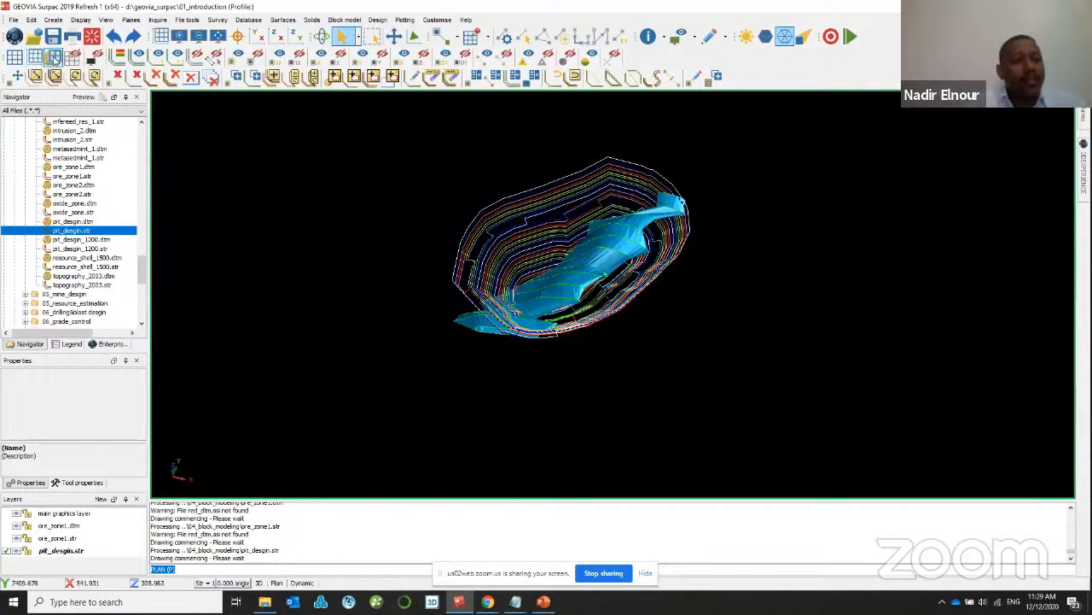
scroll(571, 219, "up", 2)
left_click_drag(571, 219, 550, 212)
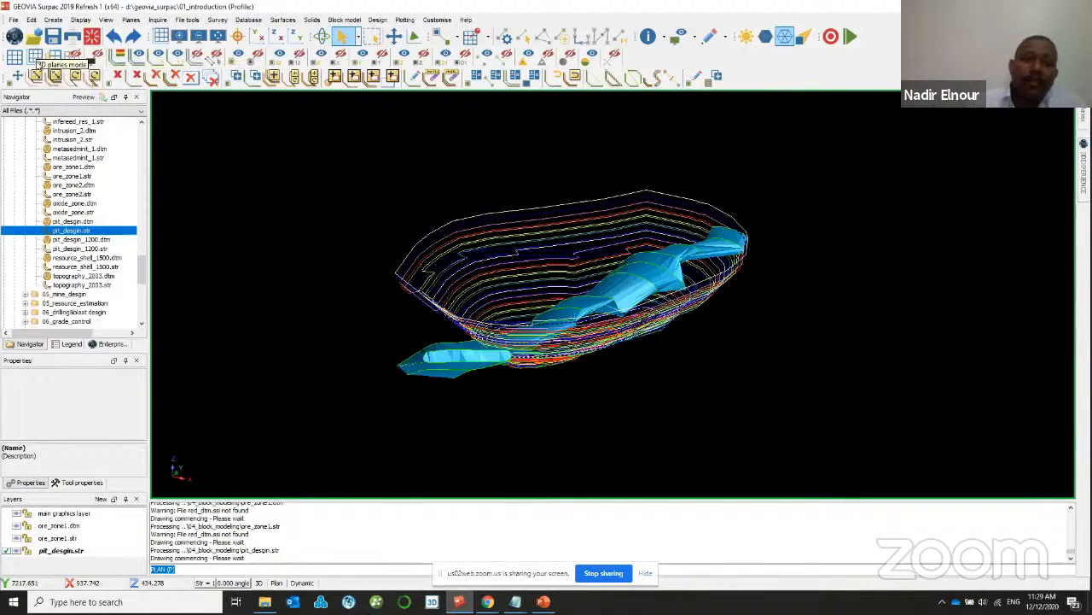
- Draw a 3D grid around the pit and ore models at 50 intervals, with the XY plan below and the XZ section behind
left_click(79, 20)
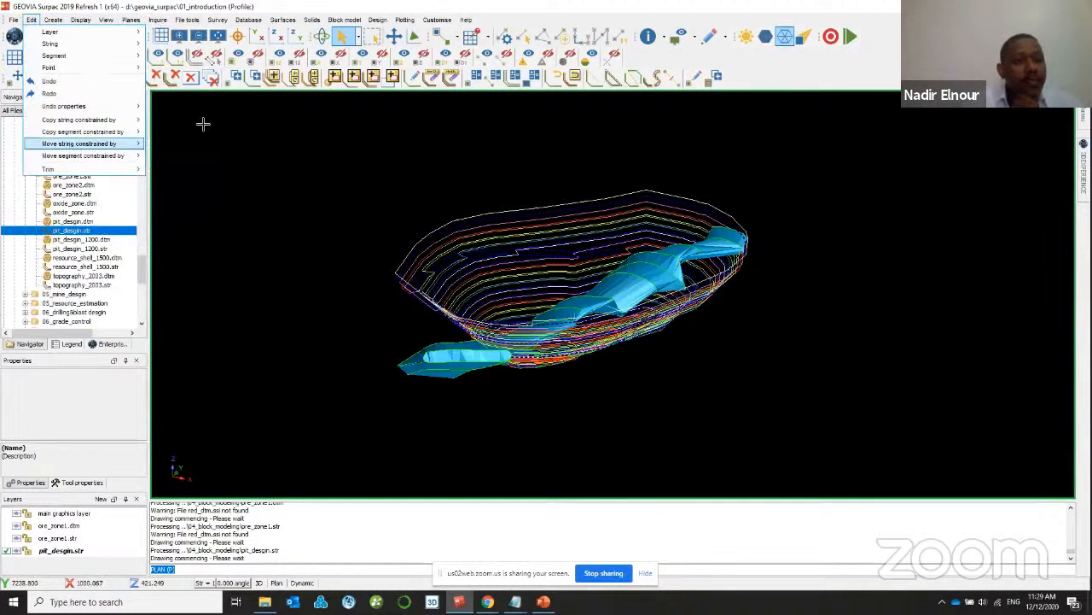
left_click(30, 19)
left_click(81, 19)
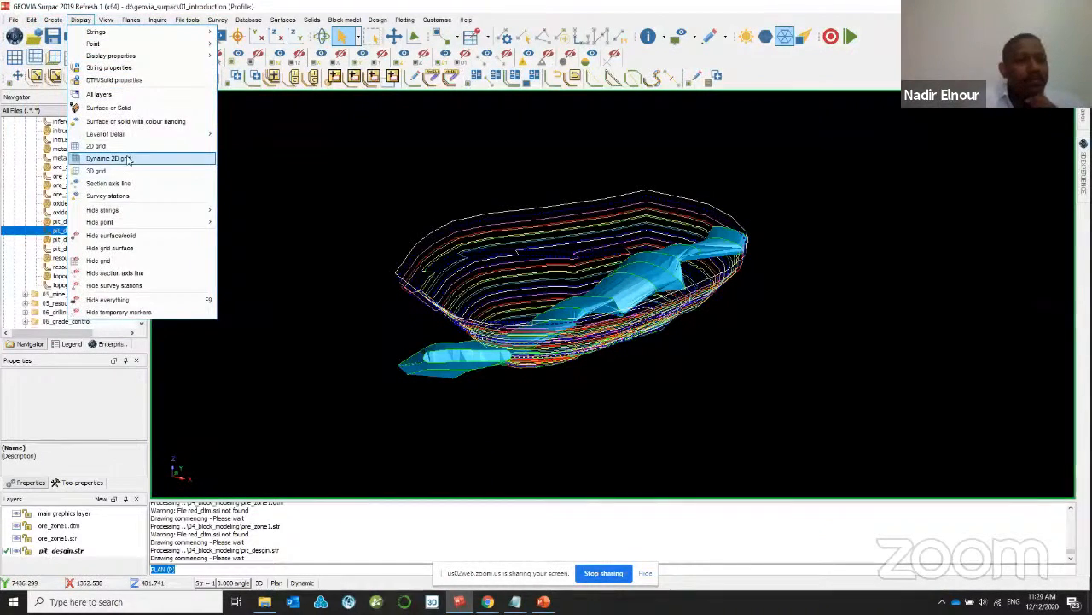
left_click(107, 171)
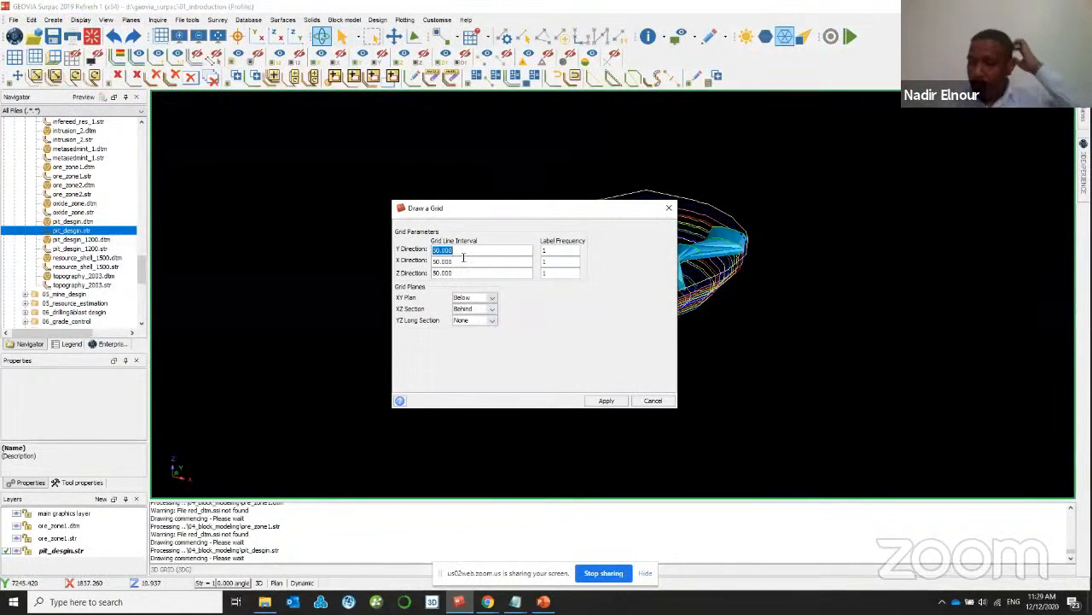
left_click(603, 401)
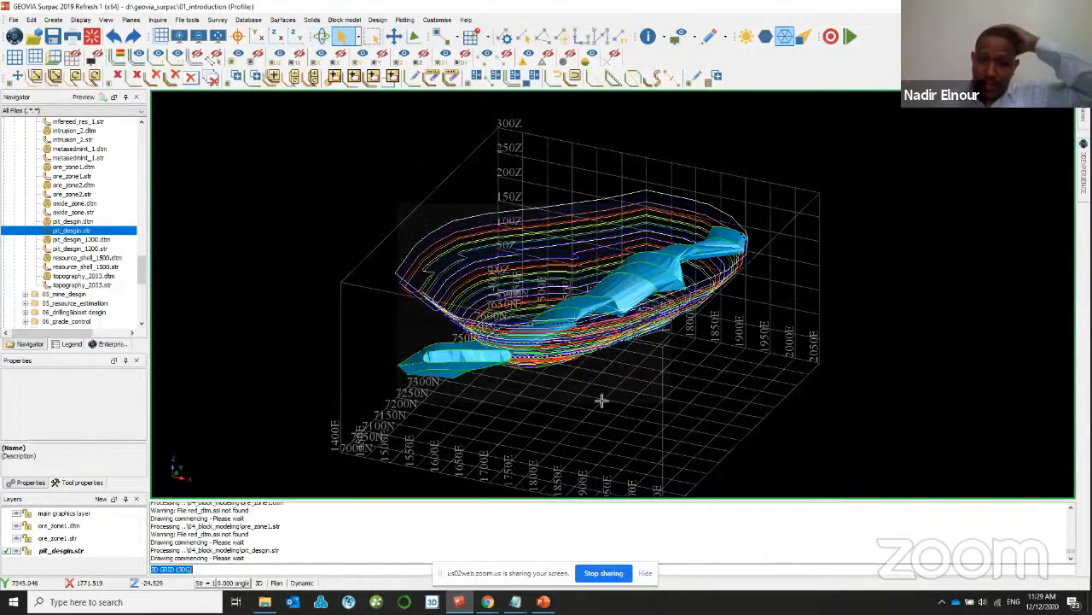
scroll(683, 328, "down", 3)
left_click_drag(705, 324, 624, 319)
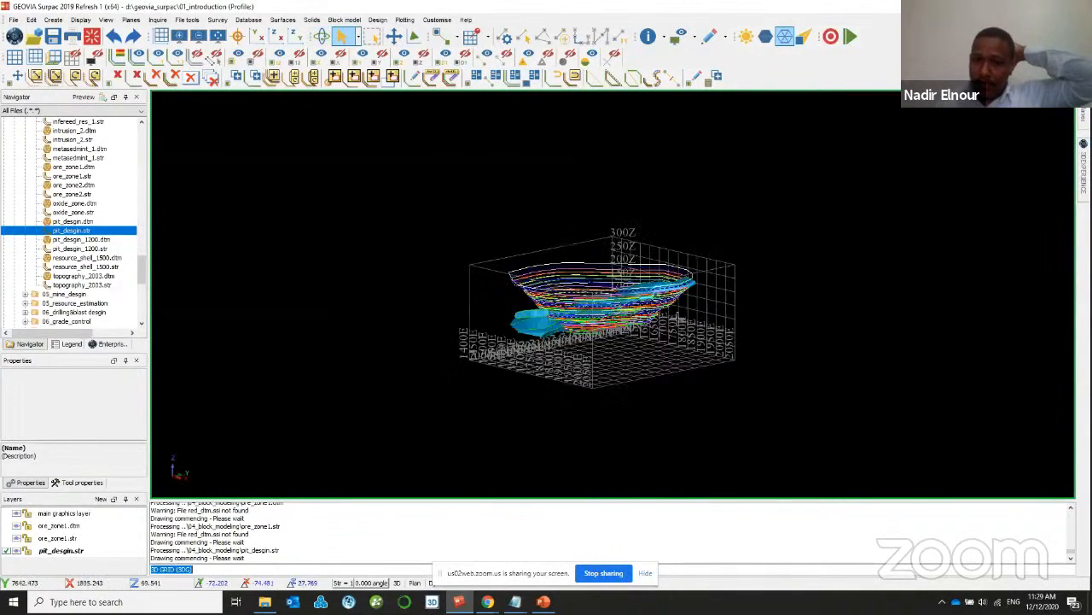
scroll(624, 318, "up", 4)
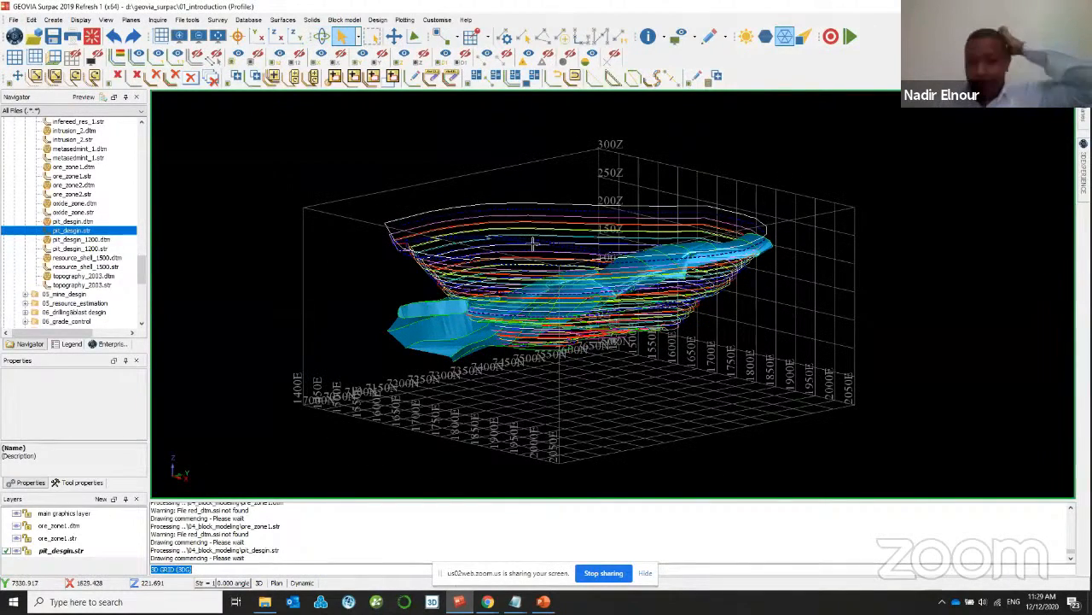
- Split the graphics viewport vertically and rotate the model in the new viewport to a different angle
right_click(490, 174)
mouse_move(560, 206)
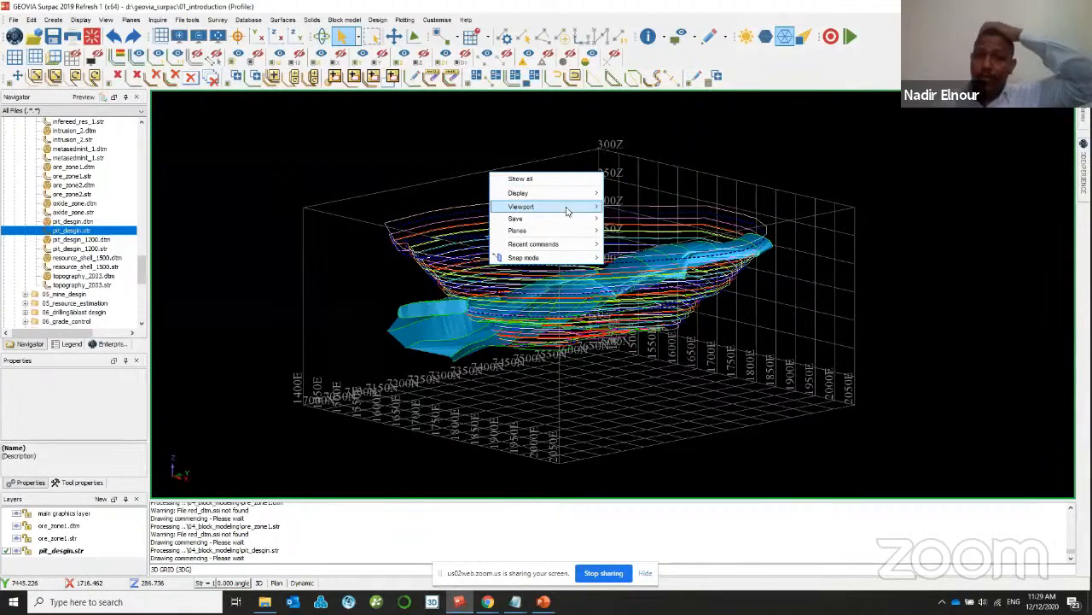
left_click(642, 234)
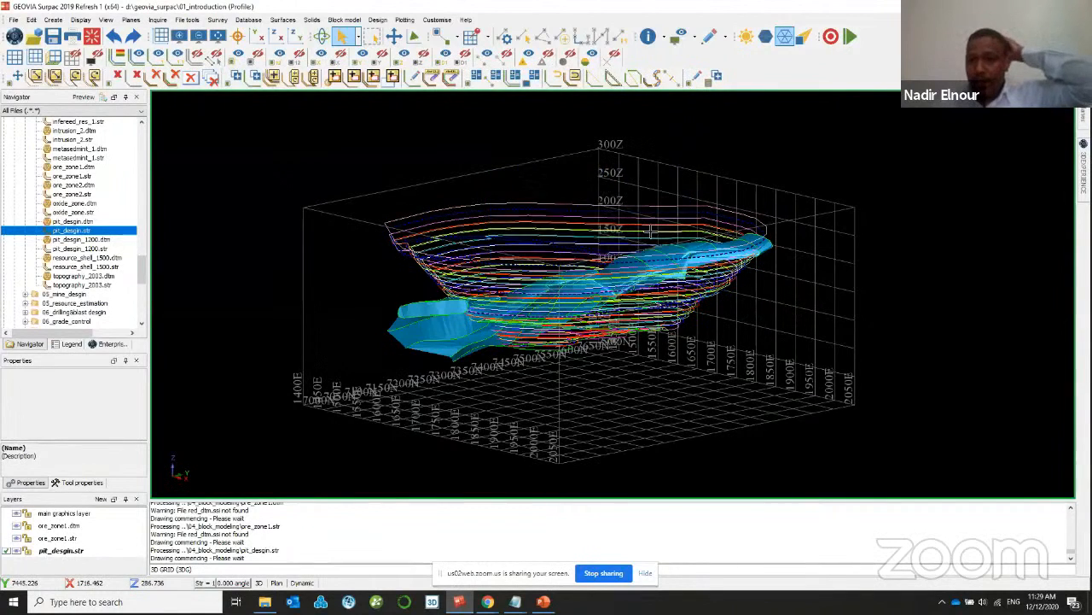
left_click_drag(809, 244, 811, 305)
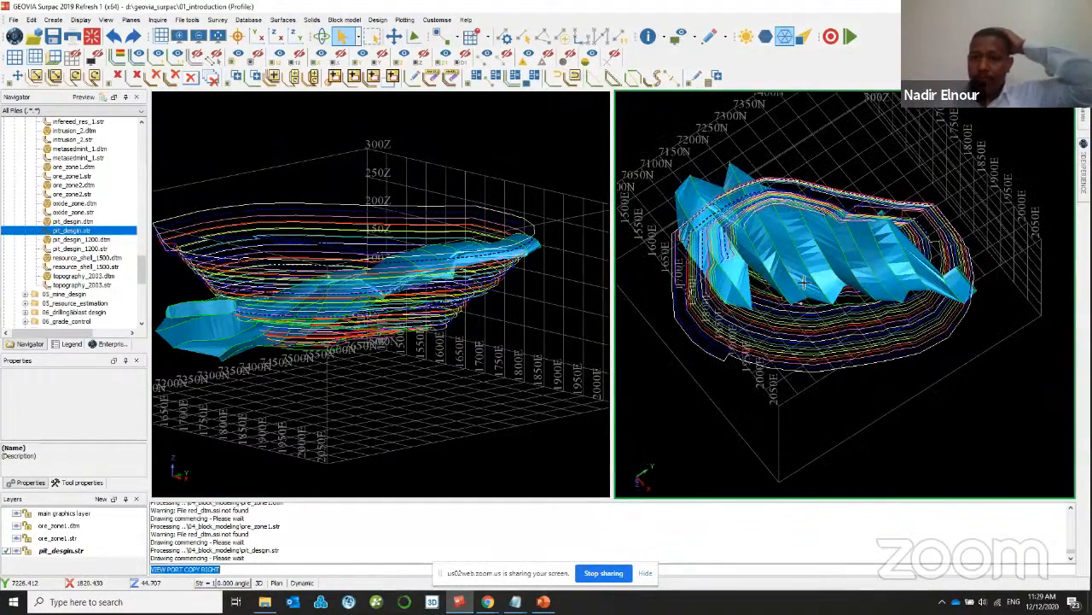
left_click_drag(810, 192, 810, 220)
- Split the second viewport horizontally and set a different zoom and view angle of the pit in each viewport
right_click(715, 165)
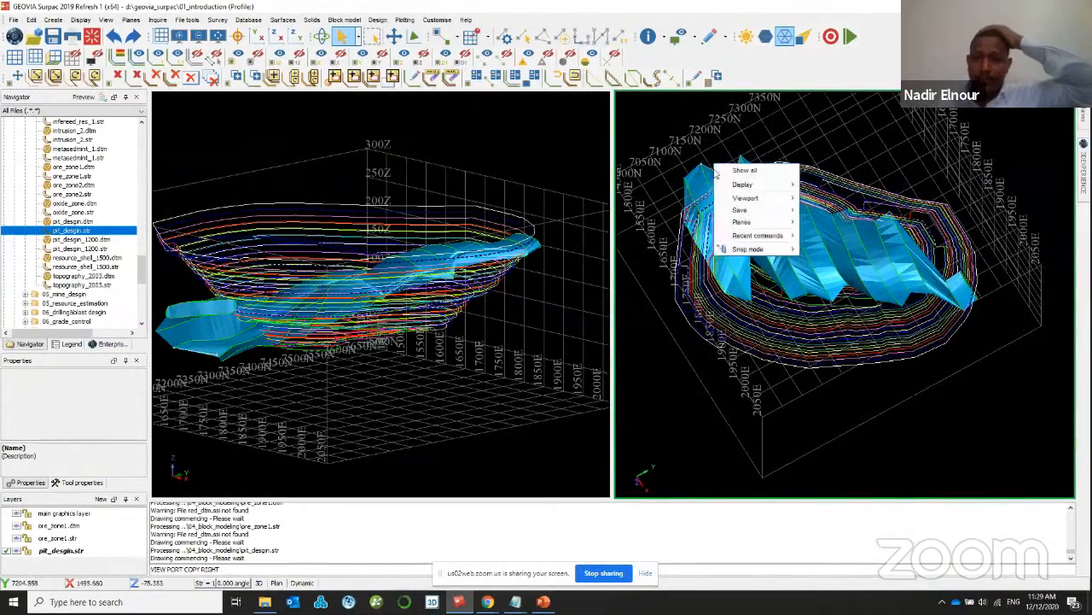
mouse_move(768, 198)
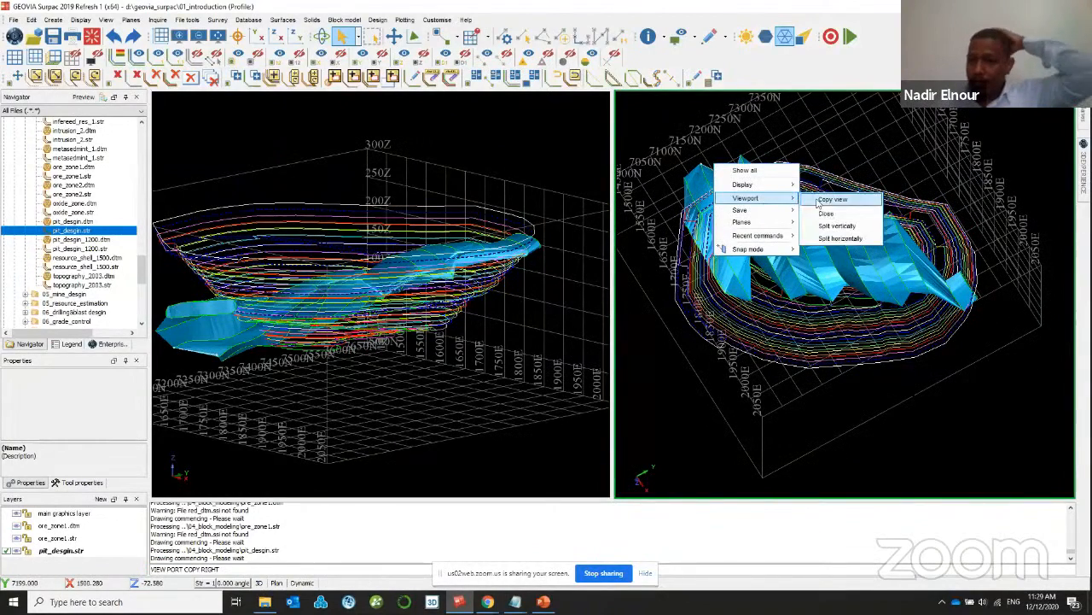
left_click(840, 239)
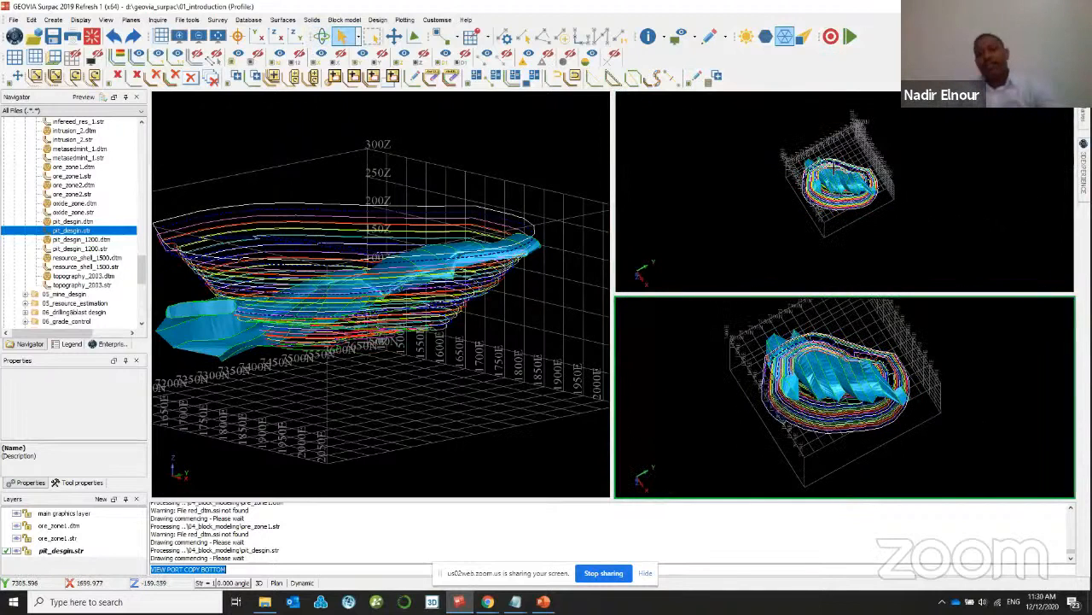
scroll(765, 202, "down", 2)
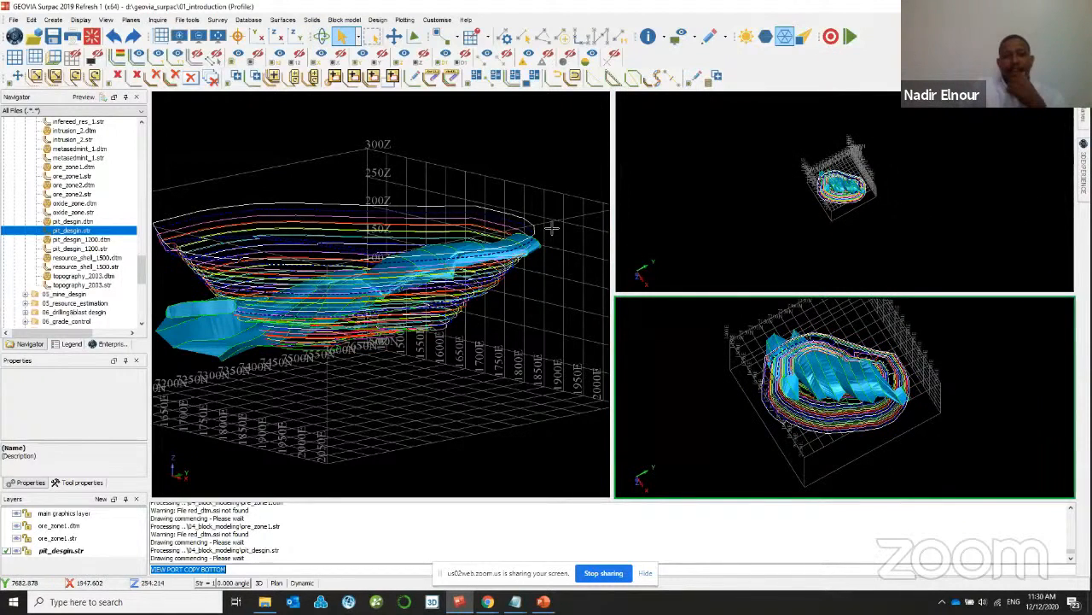
scroll(377, 258, "up", 5)
left_click_drag(377, 259, 509, 277)
scroll(914, 182, "up", 5)
left_click_drag(797, 190, 741, 373)
left_click_drag(460, 295, 343, 284)
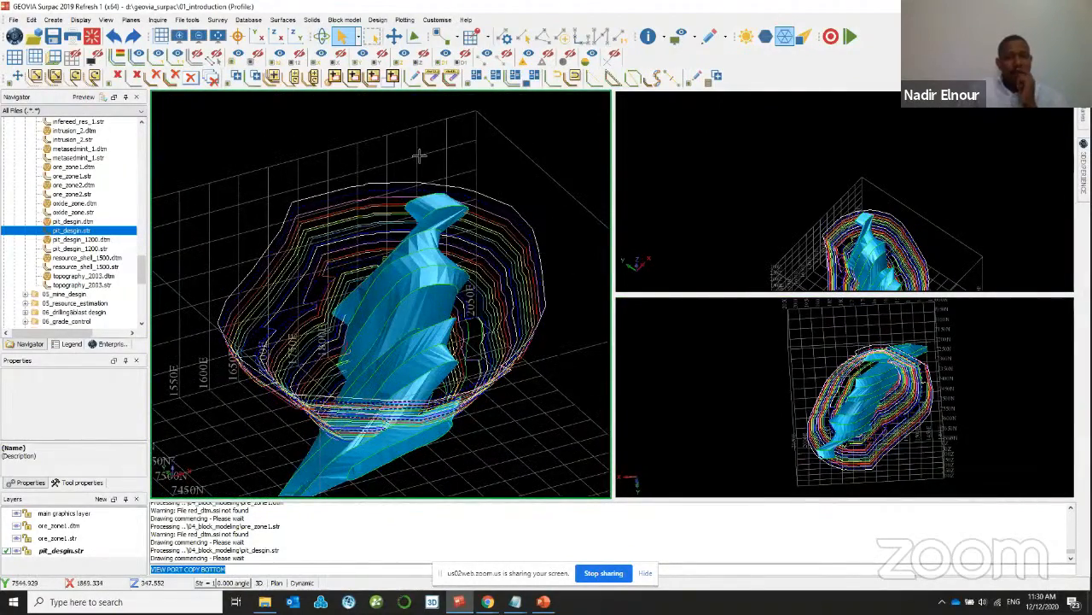
- Close the two additional viewports so only the original view of the pit and ore models remains
right_click(721, 180)
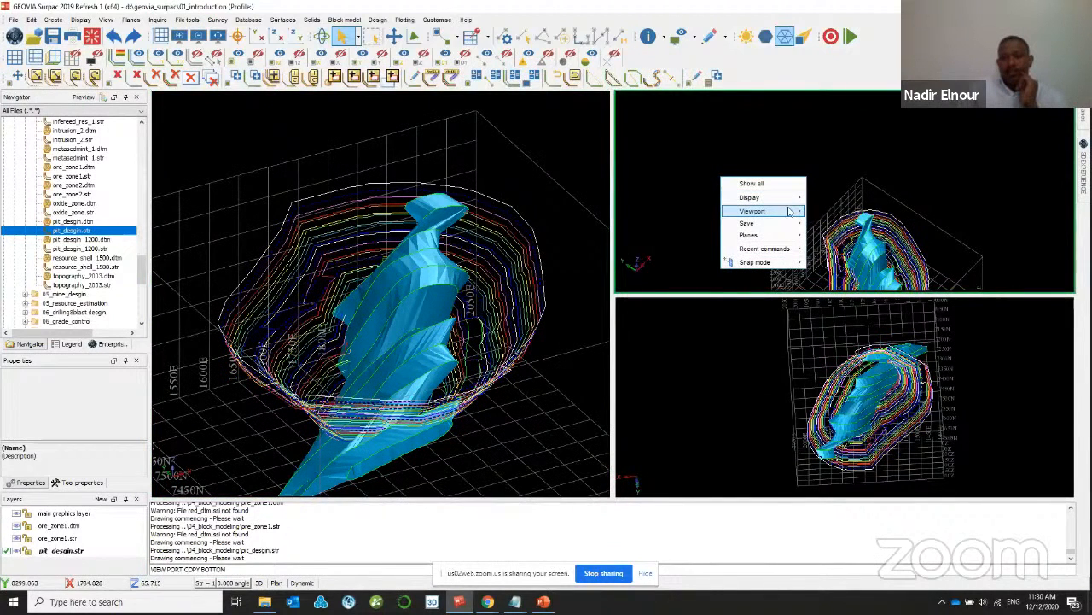
mouse_move(790, 211)
left_click(832, 224)
right_click(763, 221)
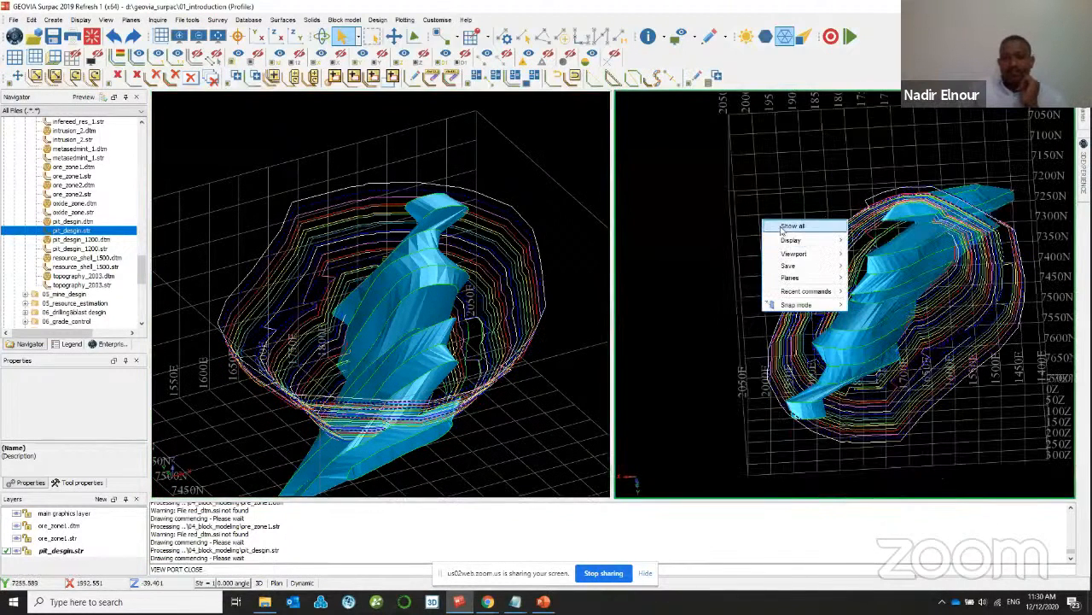
mouse_move(815, 253)
left_click(864, 264)
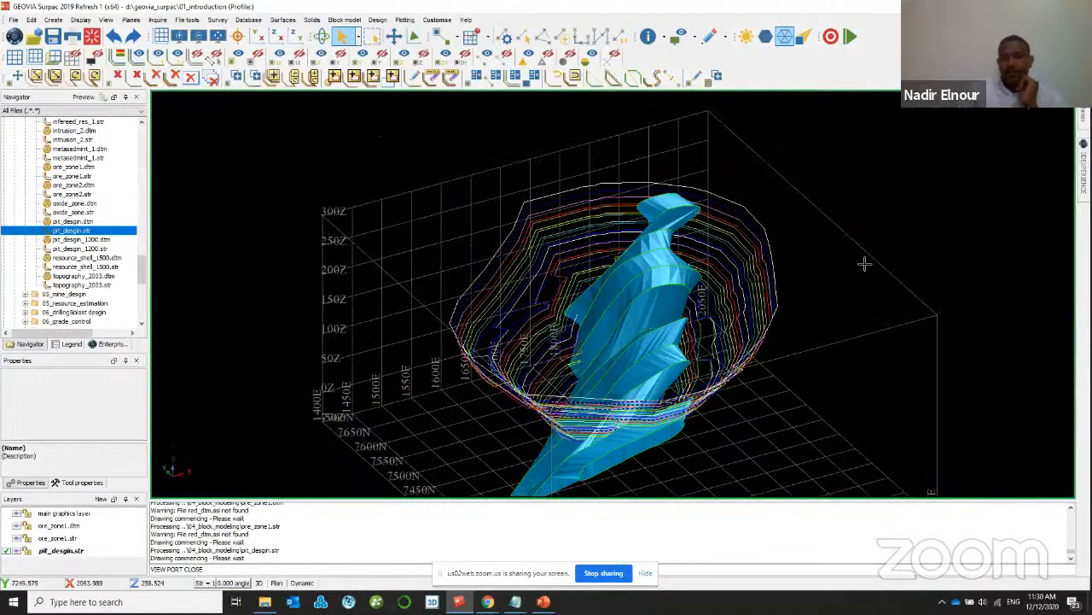
- Set the 2D background graphics colour to white (255, 255, 255) in the default preferences and apply it
left_click(443, 21)
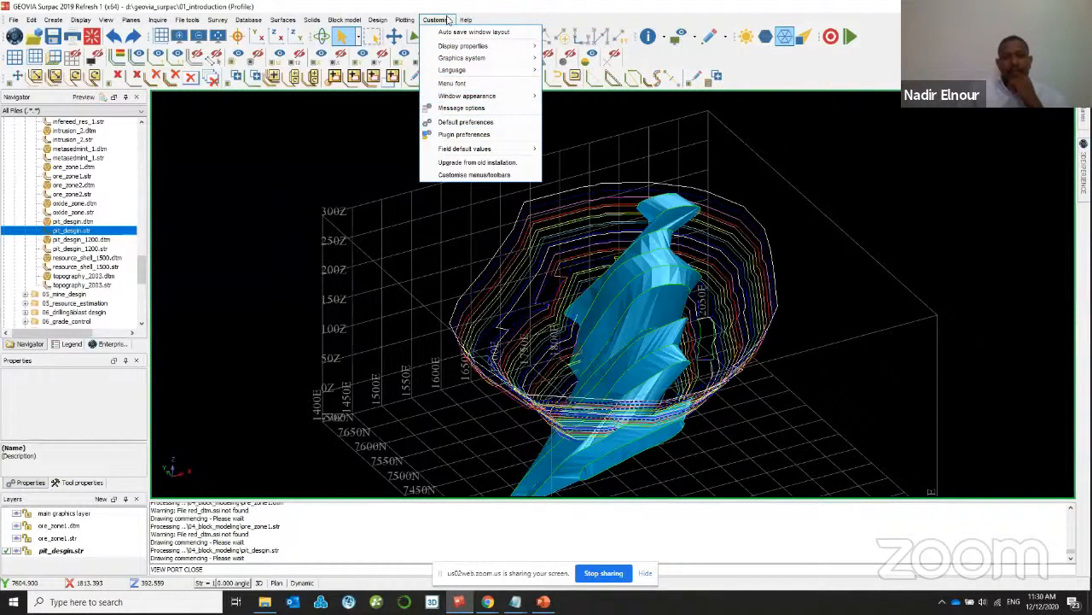
left_click(470, 125)
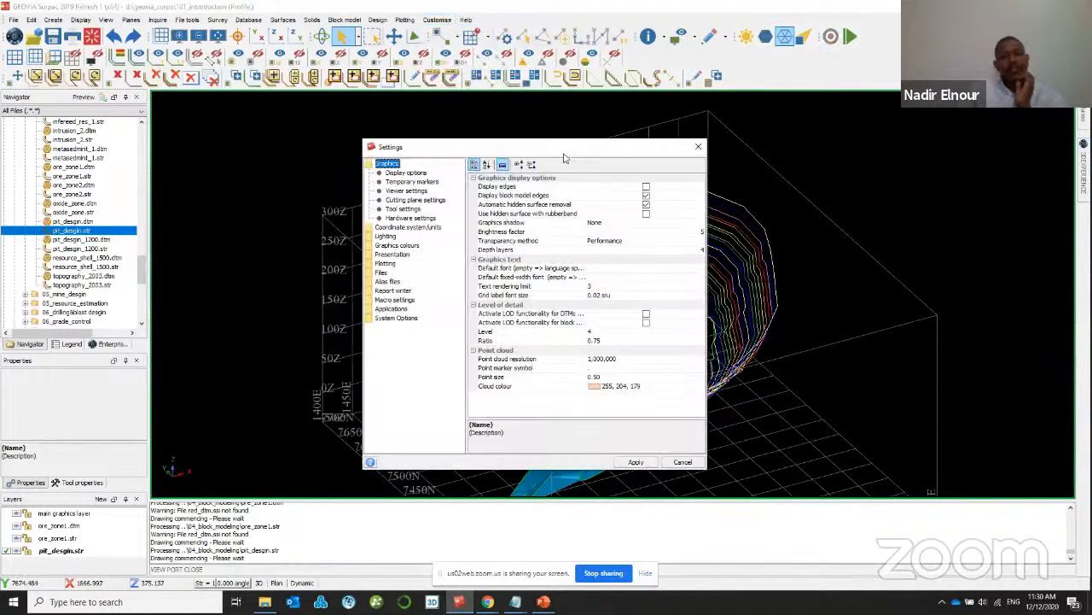
left_click_drag(521, 127, 298, 99)
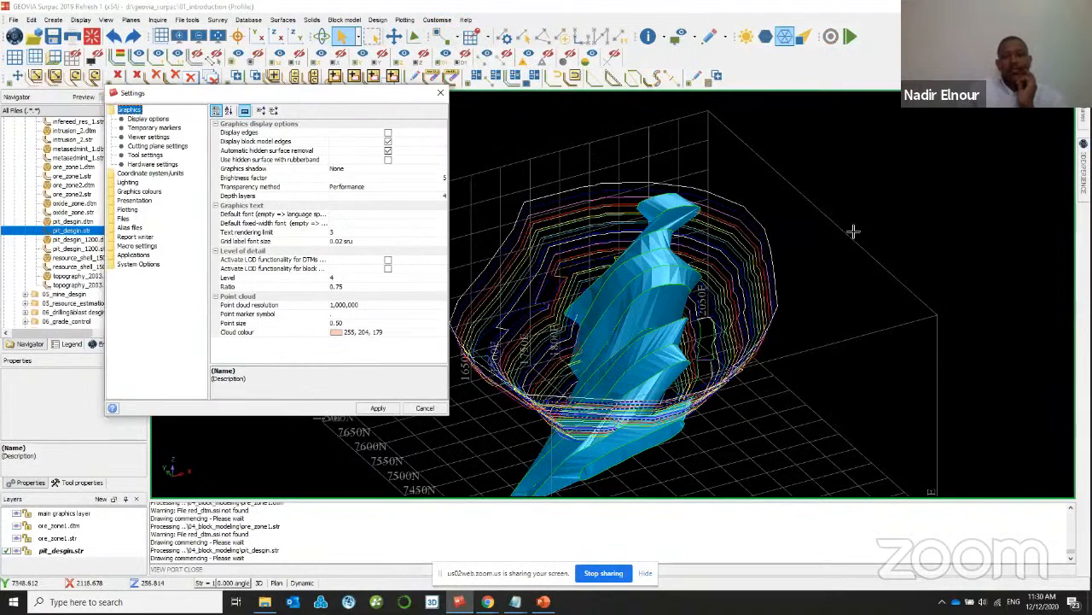
left_click(126, 194)
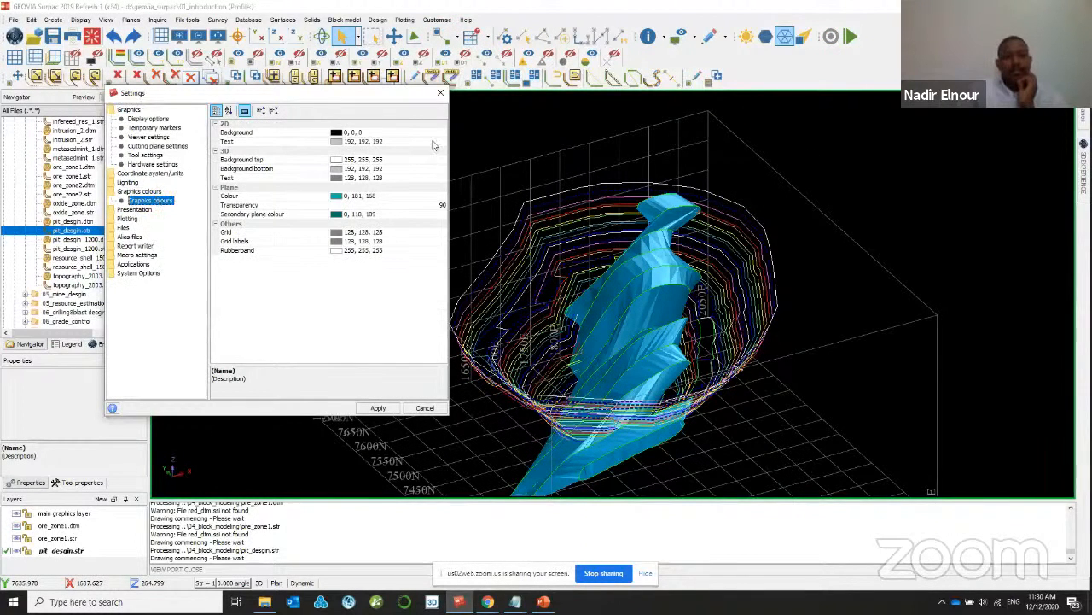
left_click(442, 133)
left_click(439, 201)
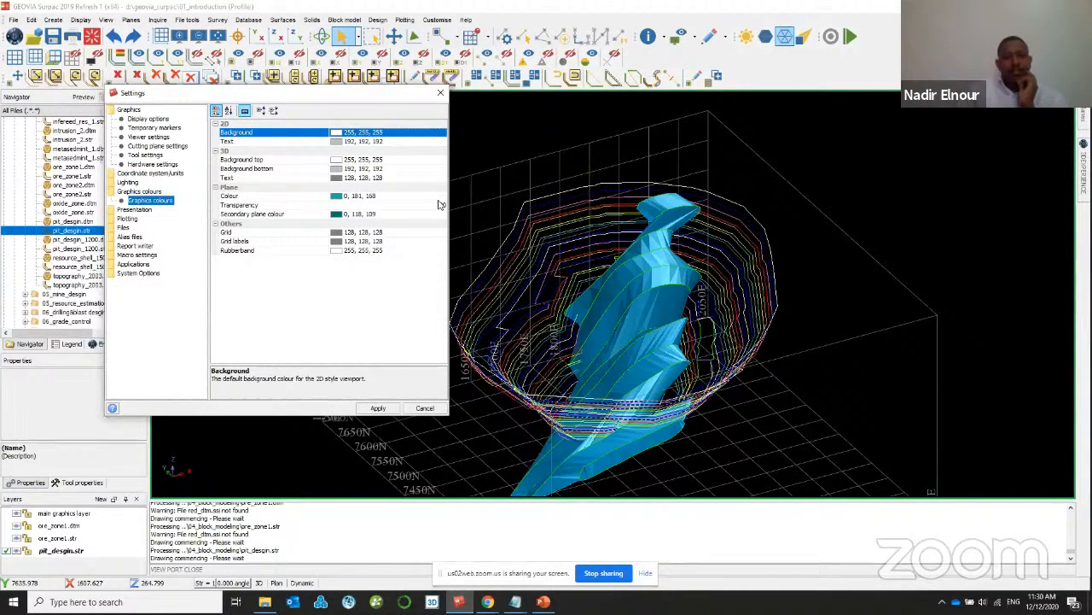
left_click(379, 408)
left_click_drag(712, 290, 529, 375)
- Open the default preferences and look through the graphics colours, display, temporary marker, viewer, cutting plane and tool settings
left_click(437, 20)
left_click(458, 119)
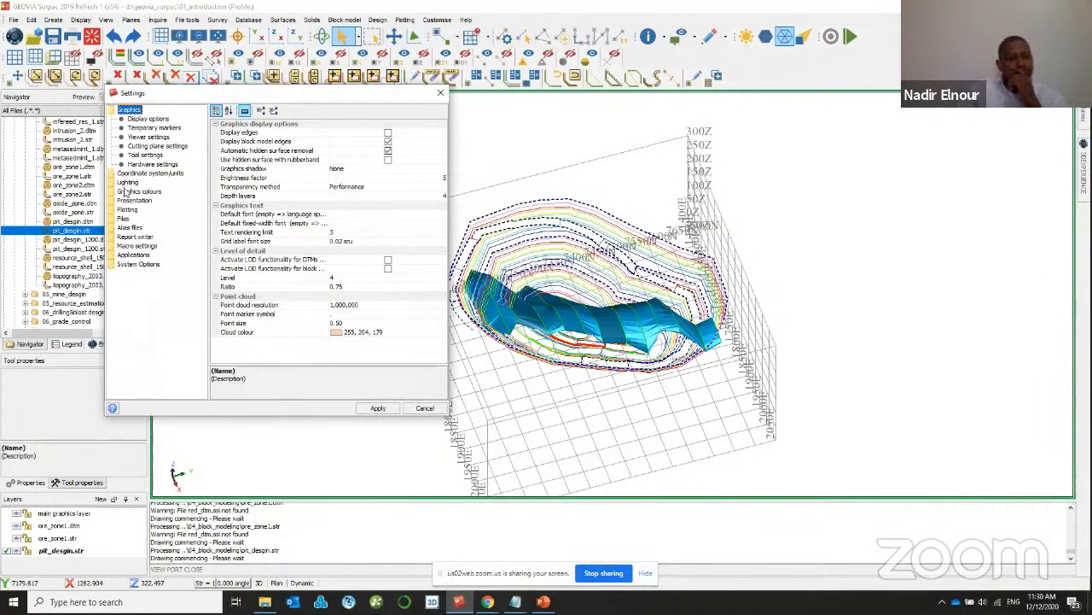
left_click(139, 191)
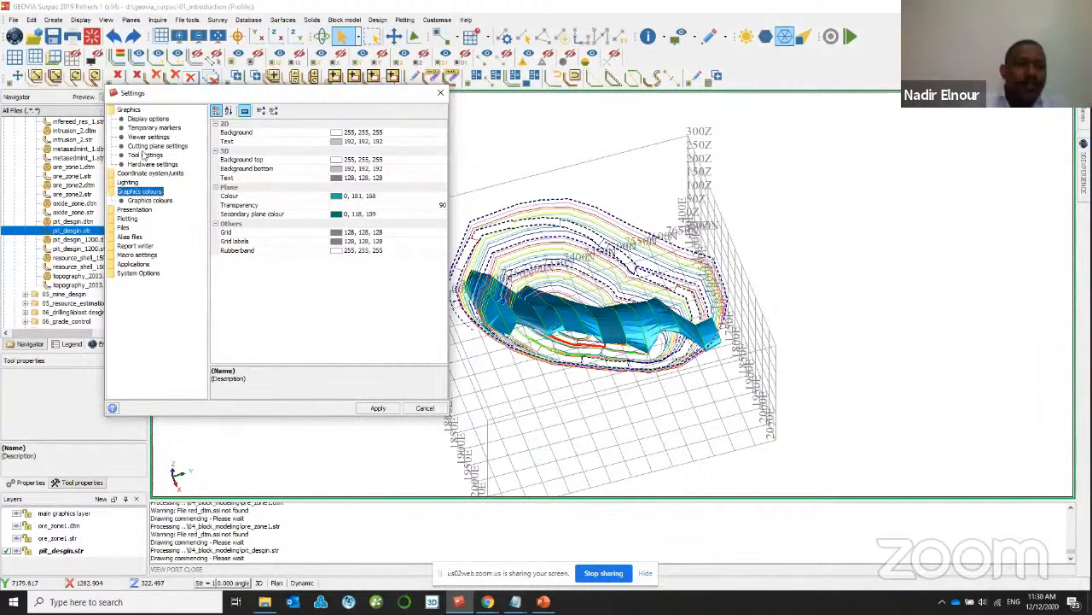
left_click(144, 119)
left_click(155, 128)
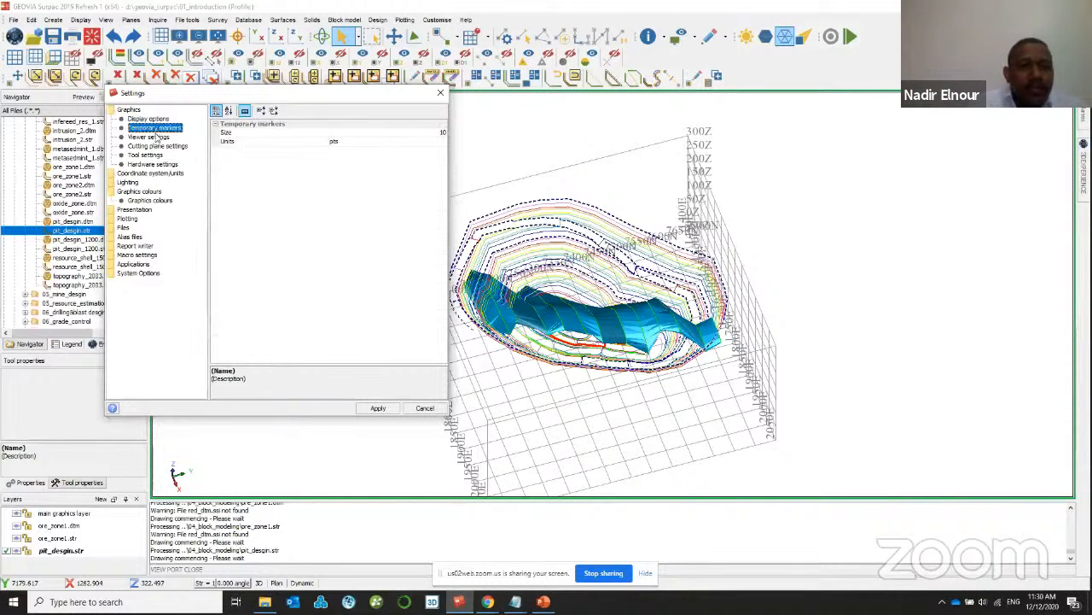
left_click(149, 136)
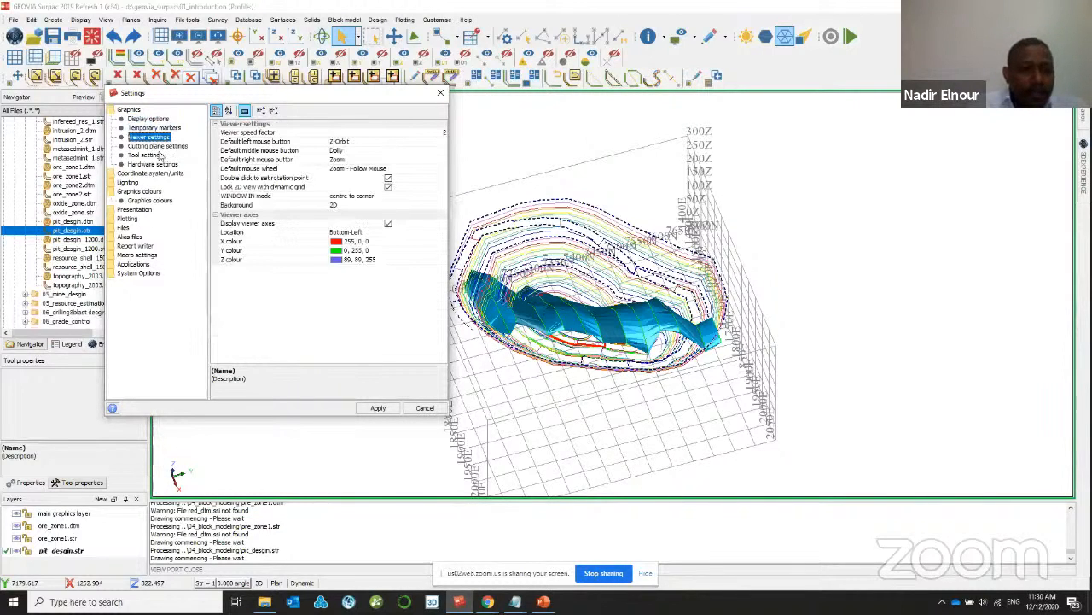
left_click(160, 147)
left_click(152, 155)
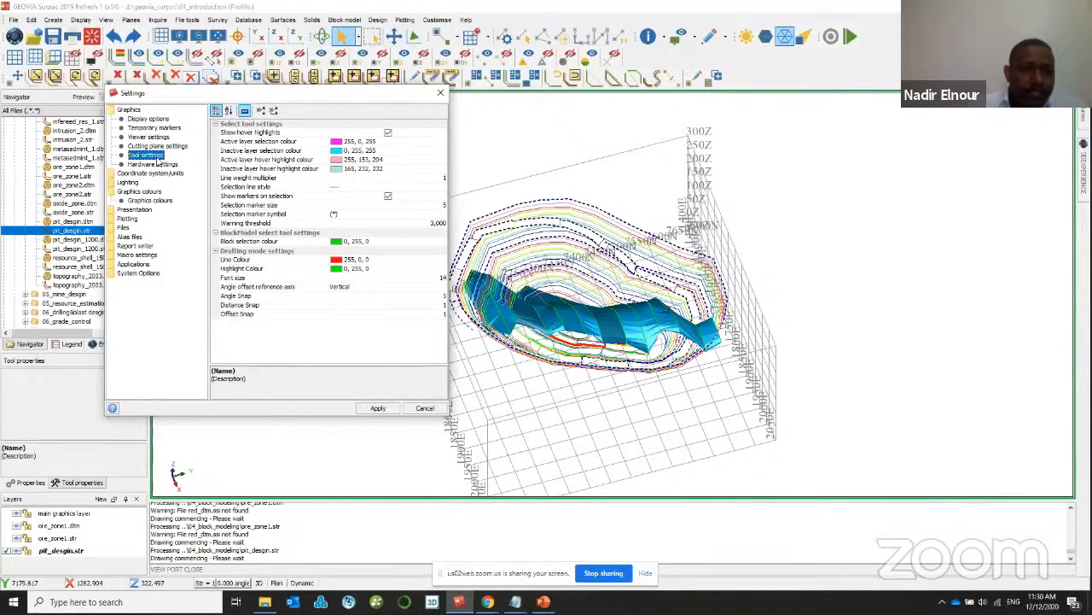
- Check the distance unit options in the coordinate system/units preferences, keeping metric selected
left_click(153, 172)
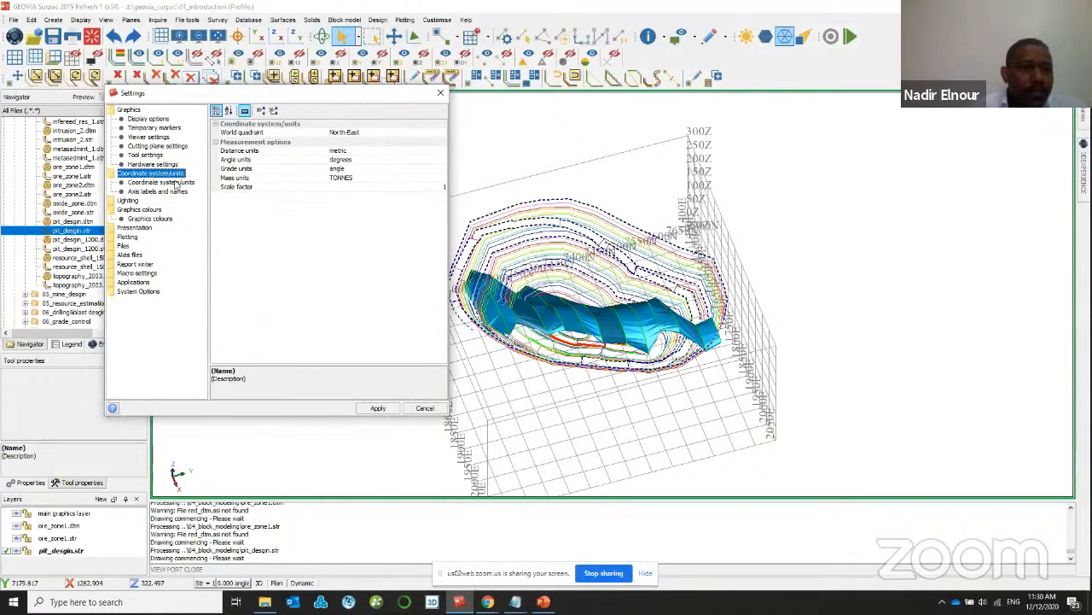
left_click(366, 151)
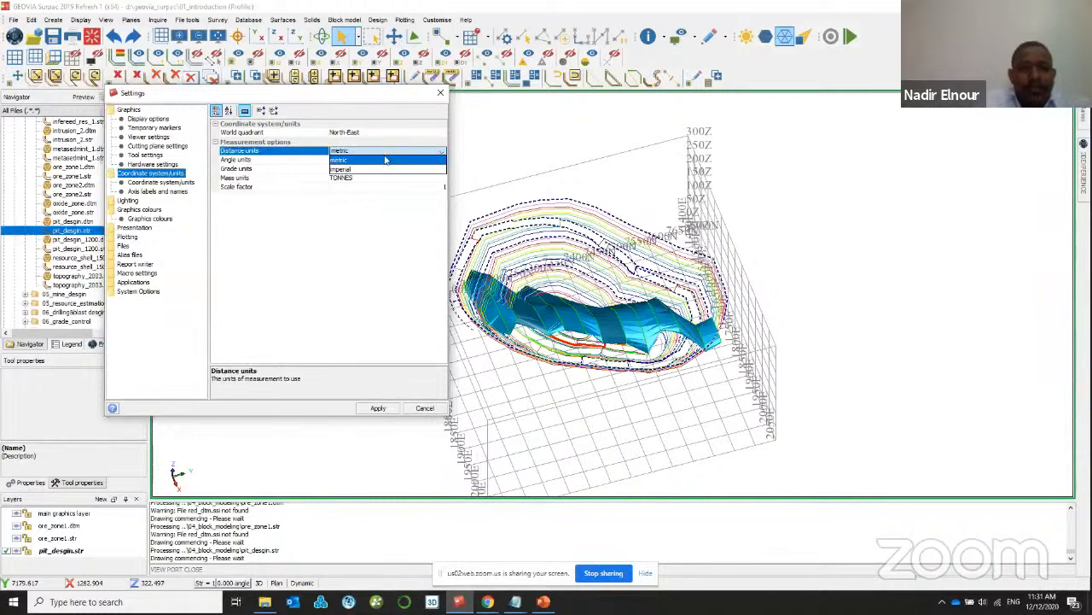
left_click(375, 160)
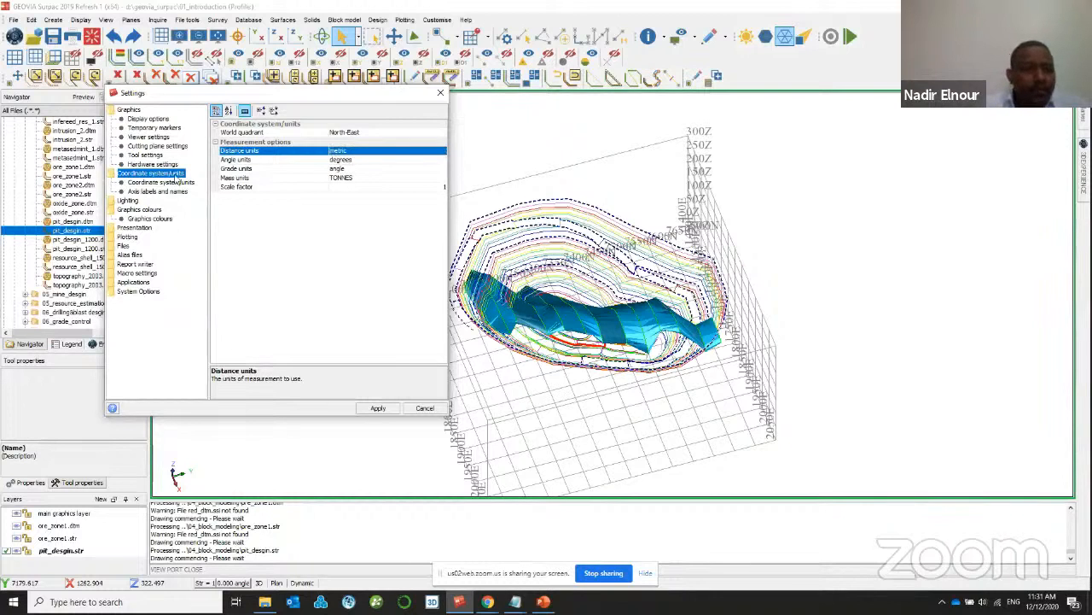
- Set the 2D background graphics colour to red (255, 0, 0) in the default preferences and apply it
left_click(124, 201)
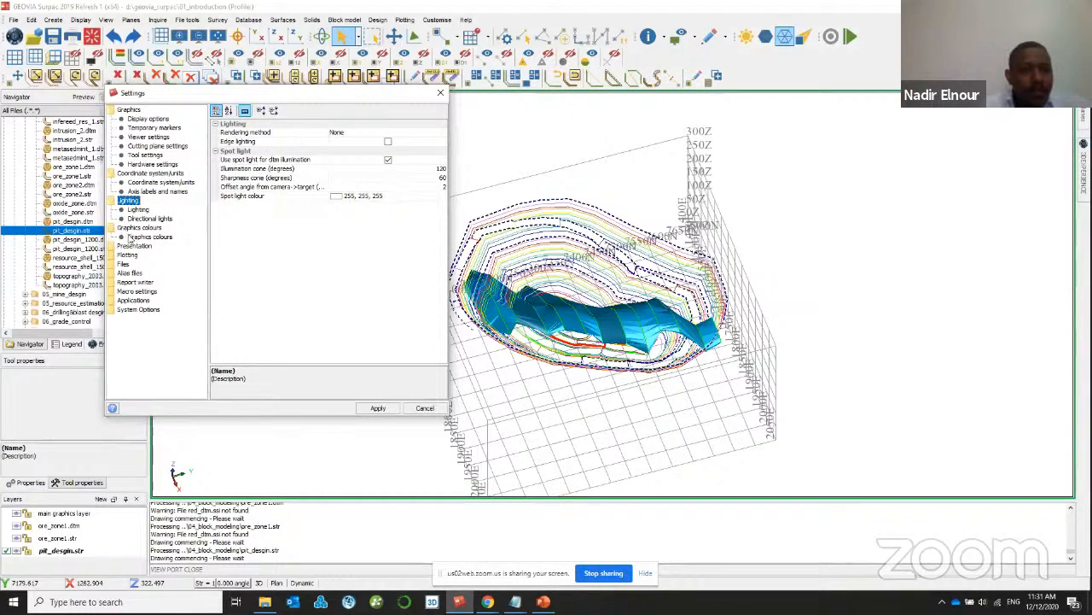
left_click(136, 237)
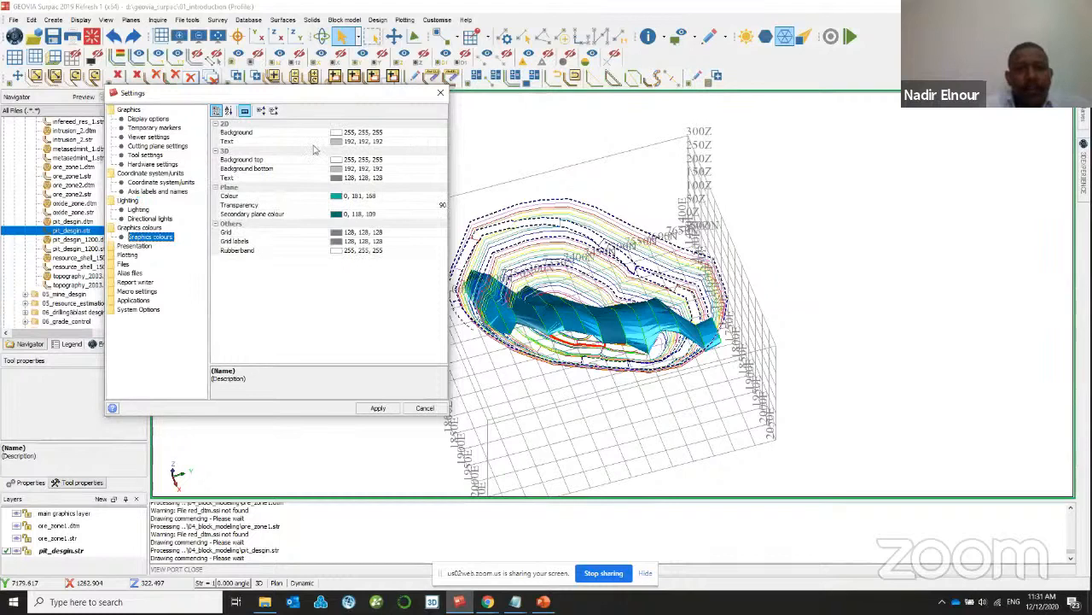
left_click(443, 133)
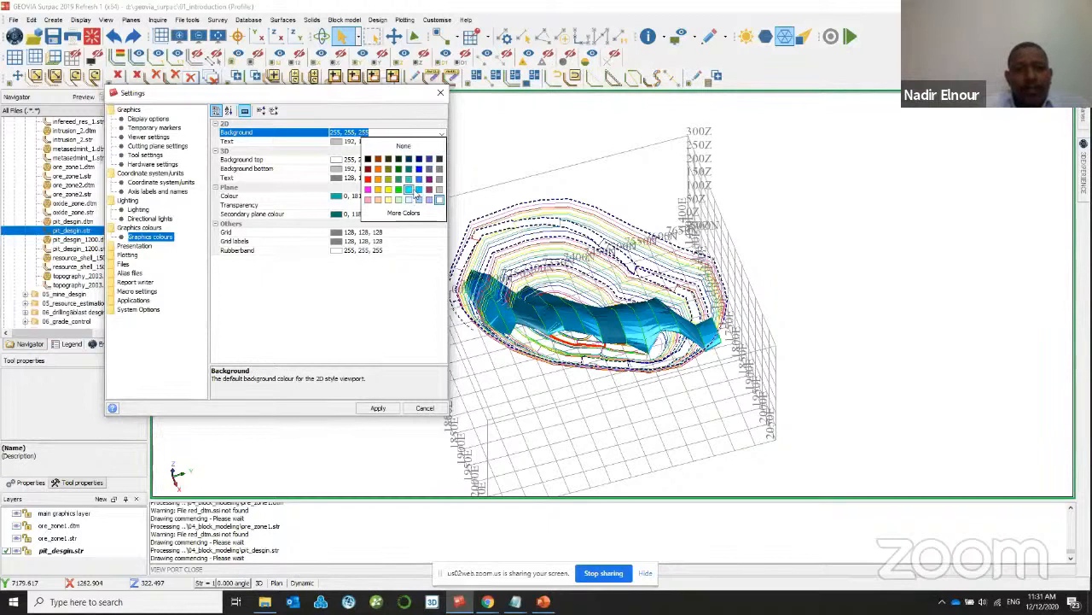
left_click(439, 200)
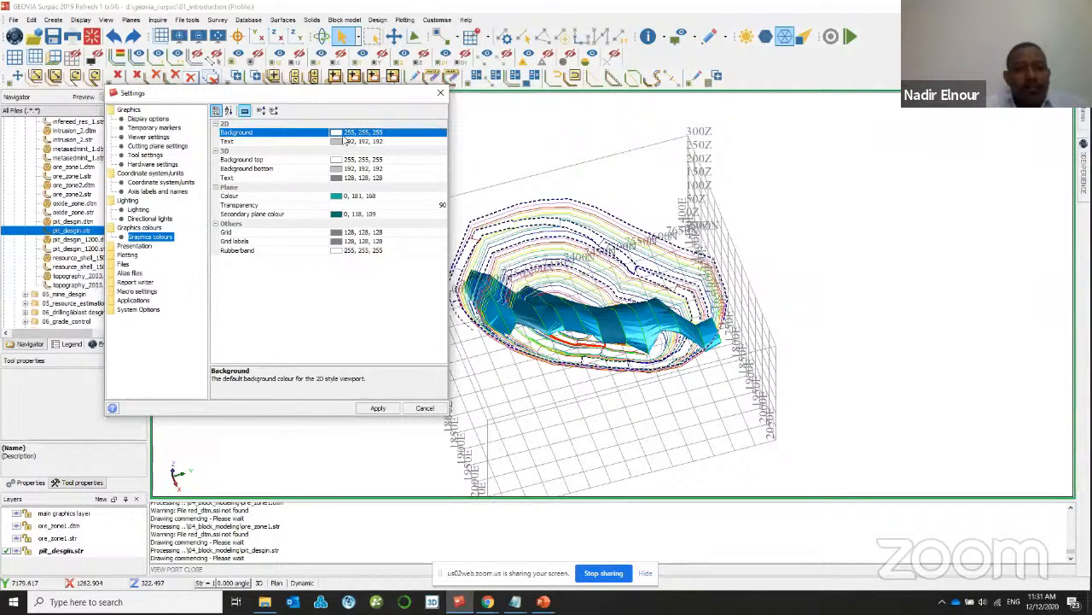
left_click(442, 134)
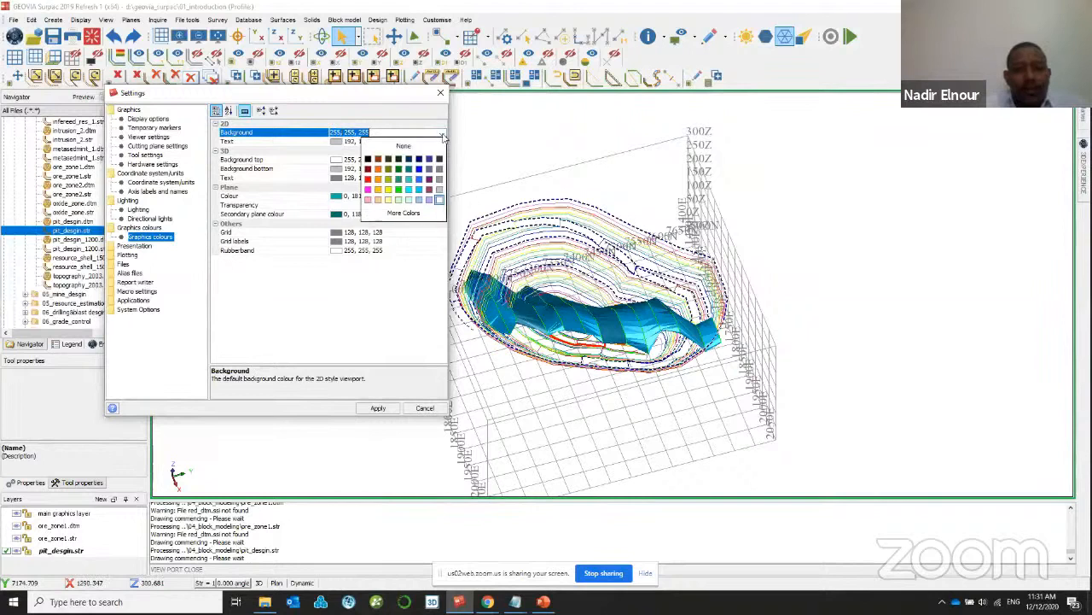
left_click(368, 178)
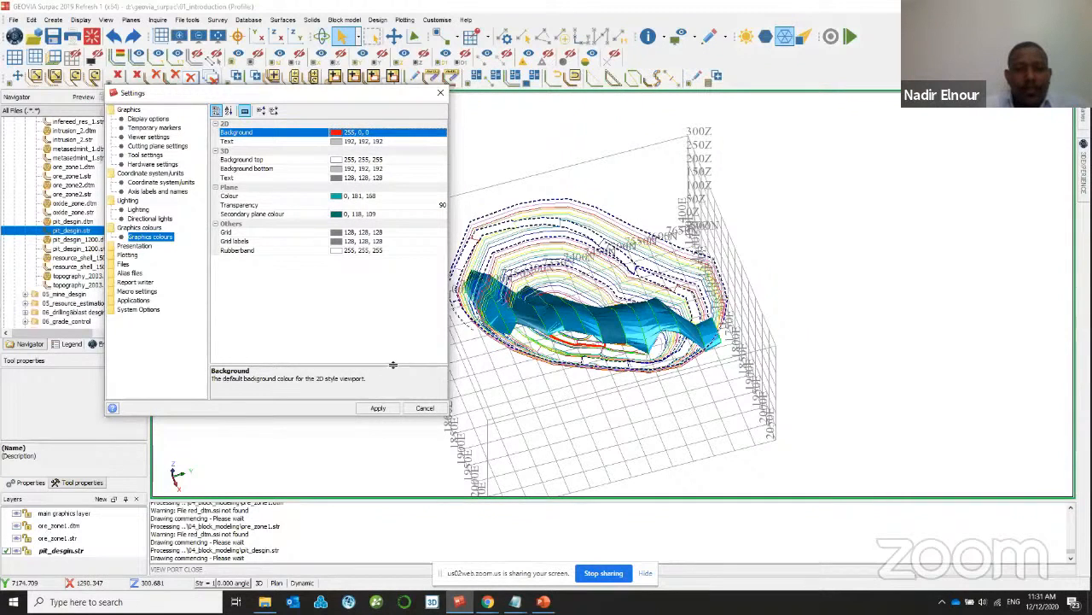
left_click(378, 408)
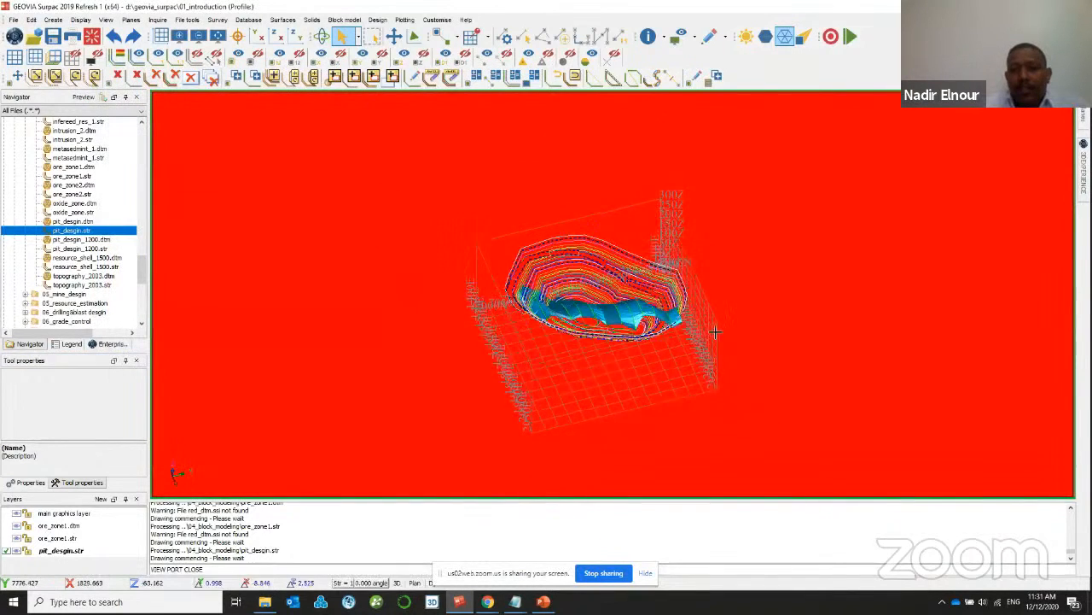
- Reopen the default preferences and set the 2D background graphics colour back to white (255, 255, 255)
left_click(437, 19)
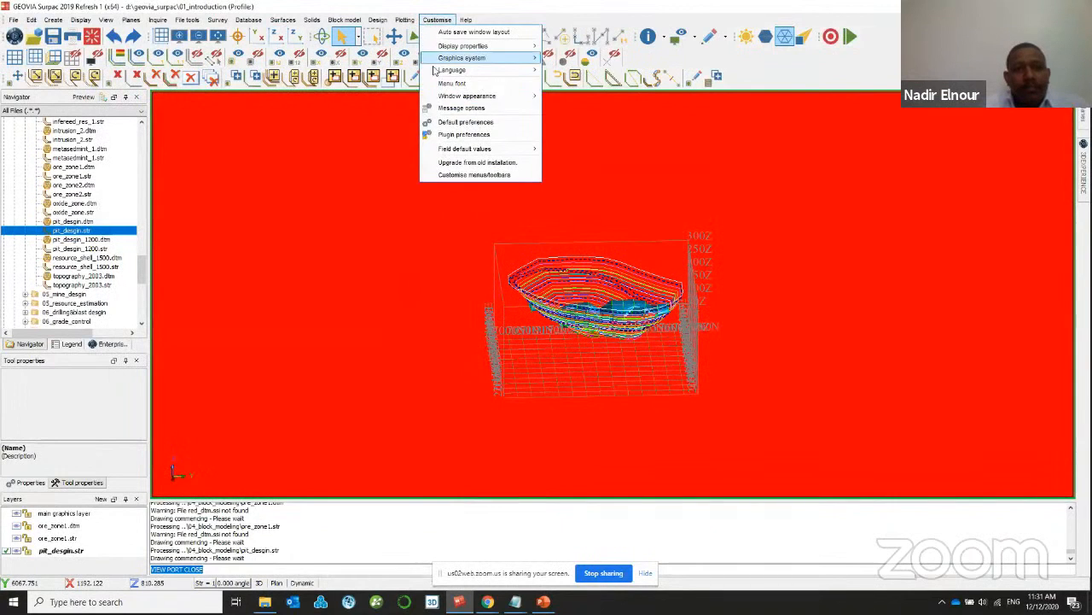
left_click(461, 122)
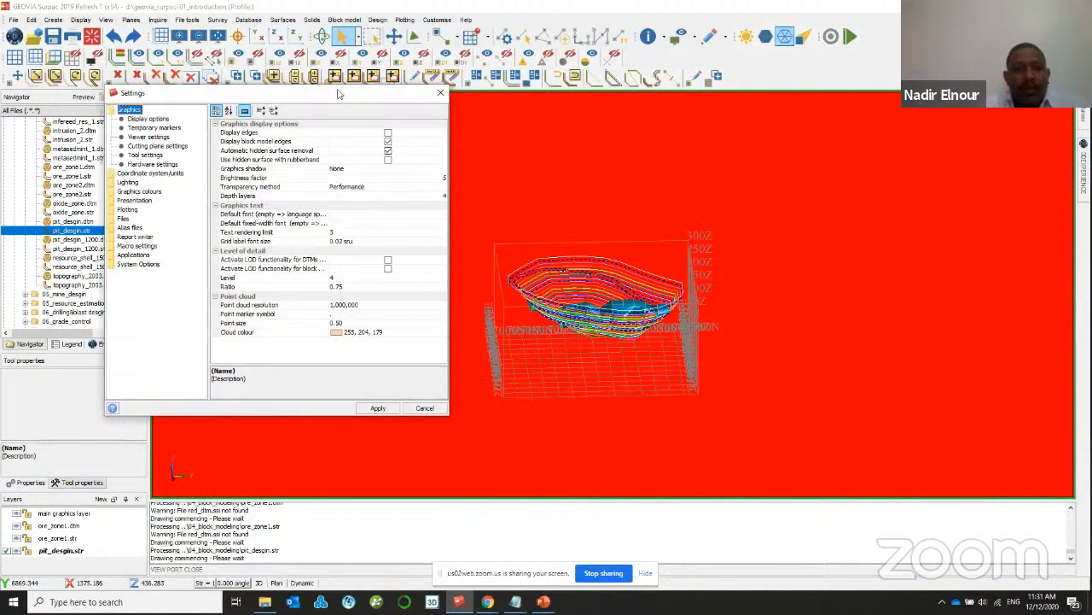
left_click_drag(339, 94, 435, 107)
left_click(247, 177)
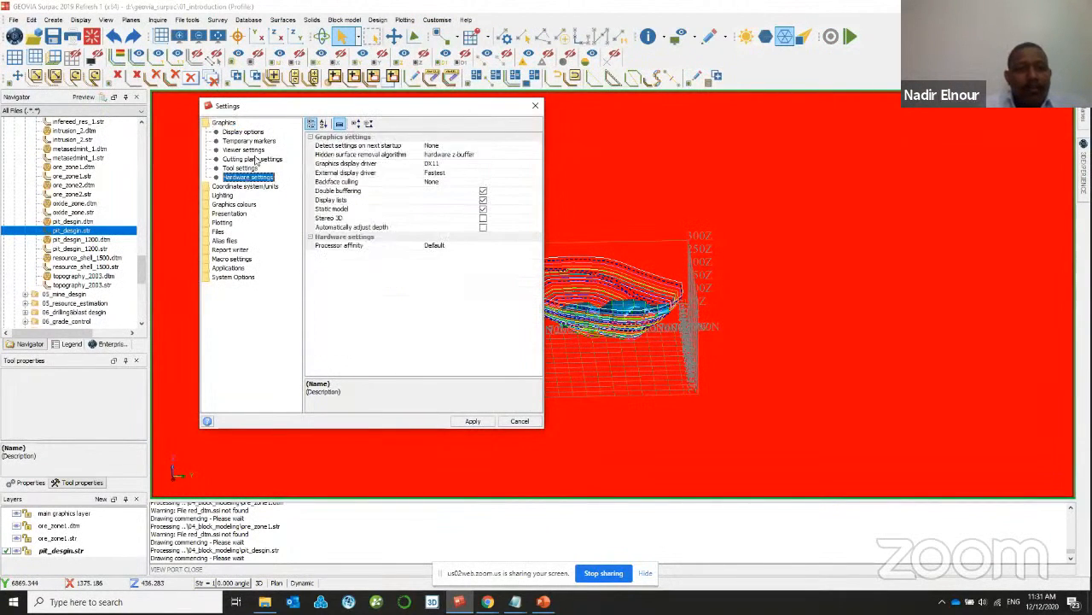
left_click(253, 159)
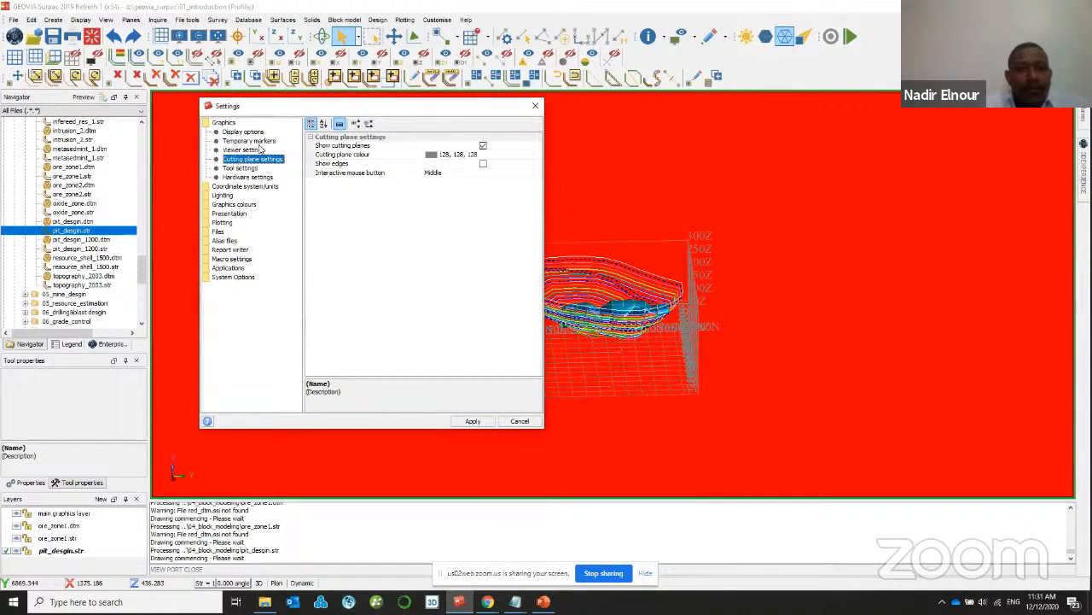
left_click(246, 151)
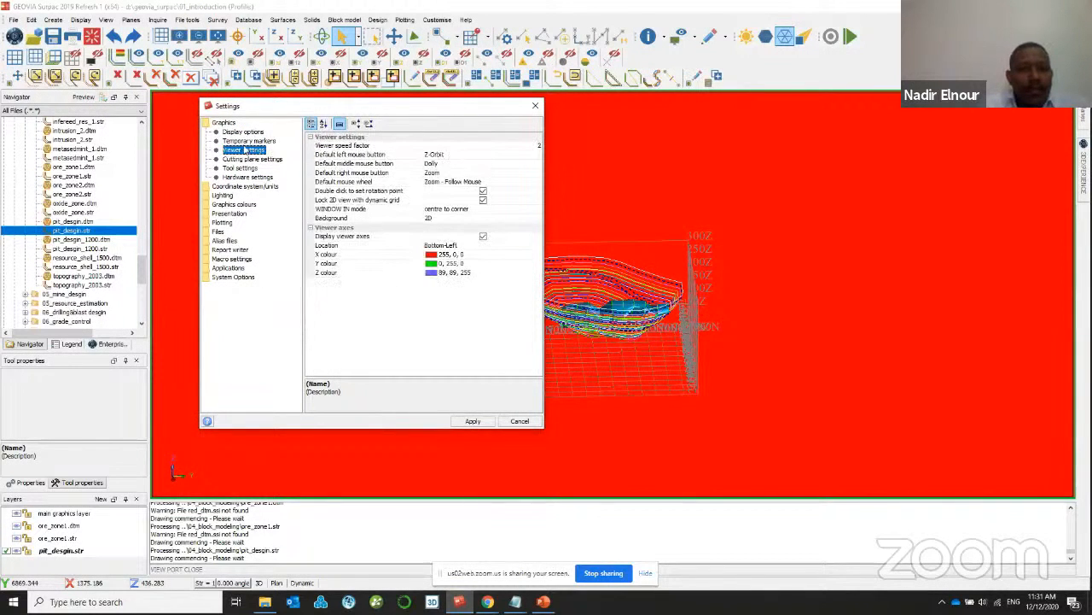
left_click(223, 195)
left_click(220, 223)
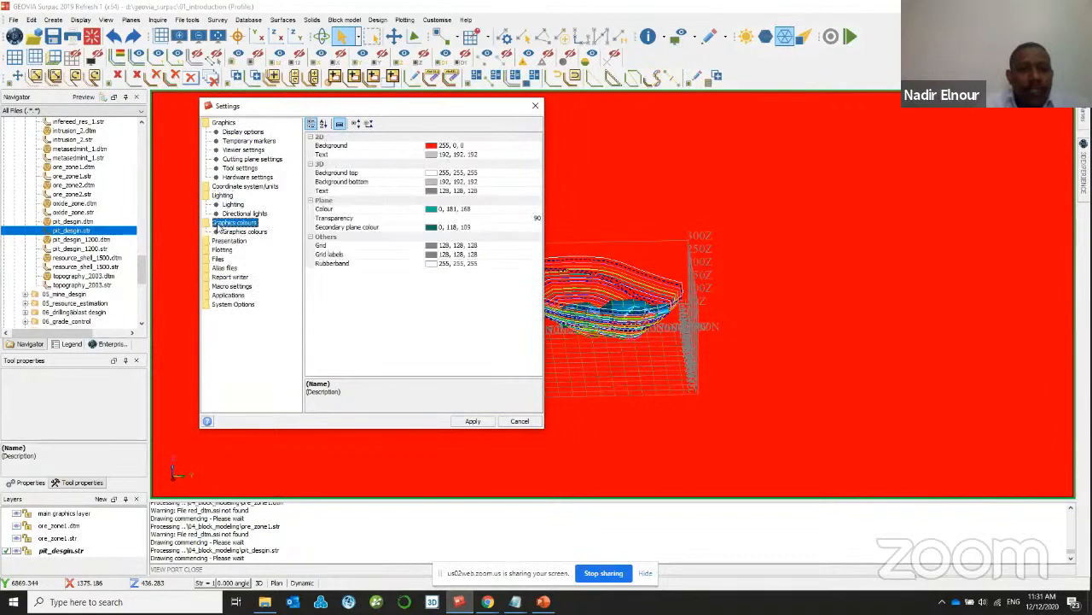
left_click(524, 145)
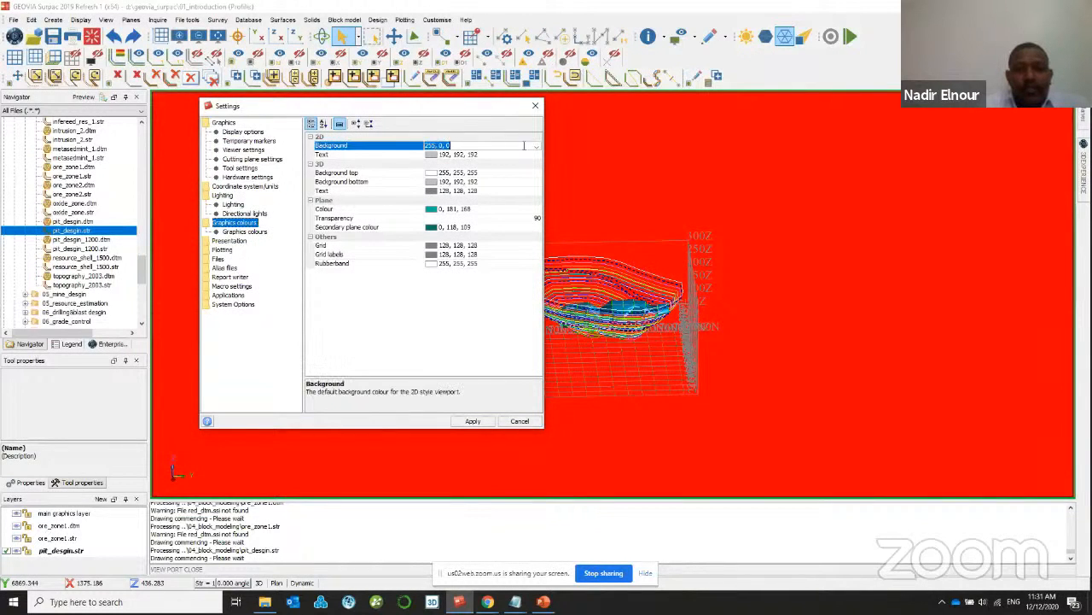
left_click(539, 148)
left_click(536, 219)
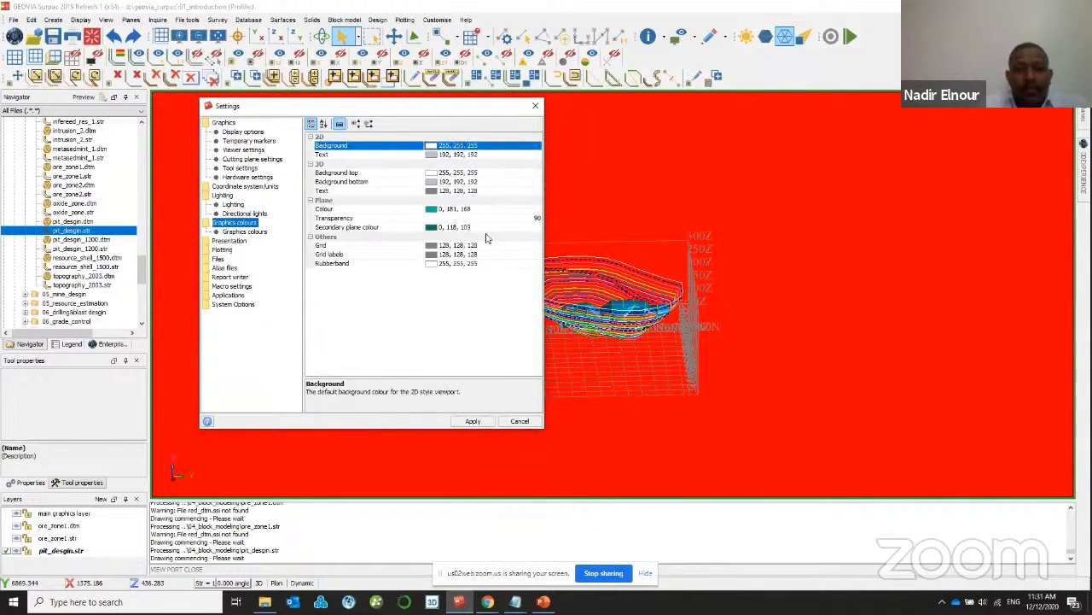
- Set the 3D background top to blue (0, 0, 255) and bottom to white (255, 255, 255), and apply the preferences
left_click(535, 173)
left_click(536, 174)
left_click(515, 210)
left_click(536, 182)
left_click(537, 183)
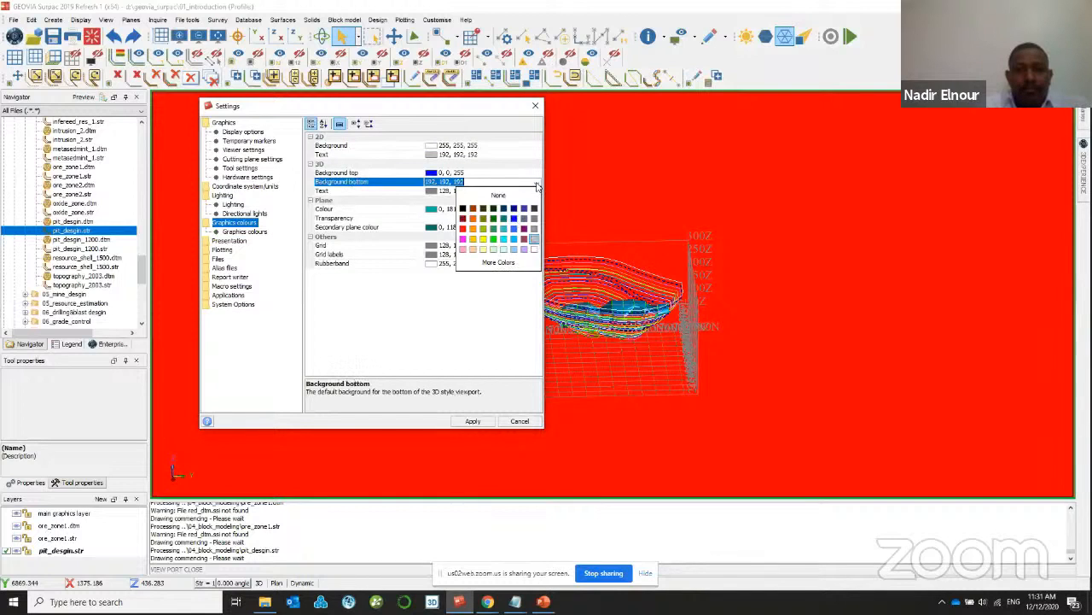
left_click(534, 249)
left_click(473, 421)
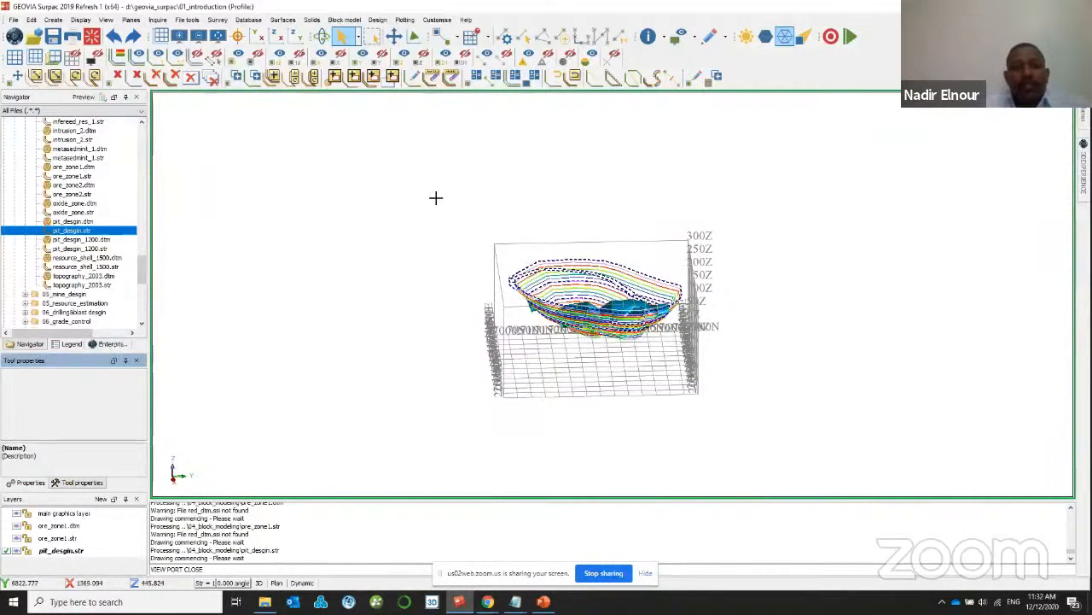
- Switch the viewport to the 3D gradient background and view the pit and ore models closer from another angle
left_click(104, 20)
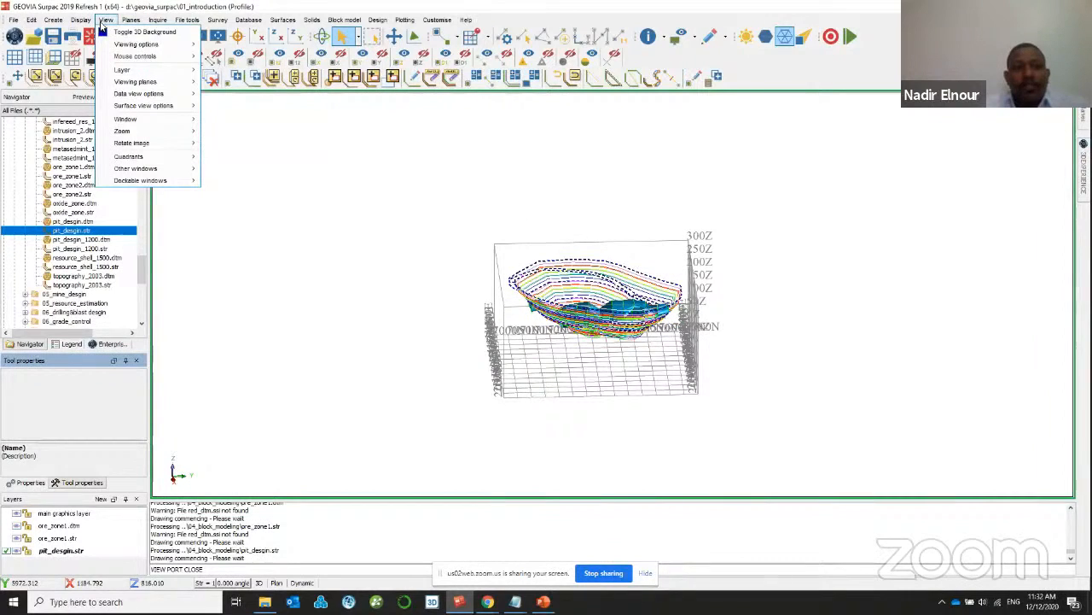
left_click(154, 35)
left_click_drag(843, 320, 662, 306)
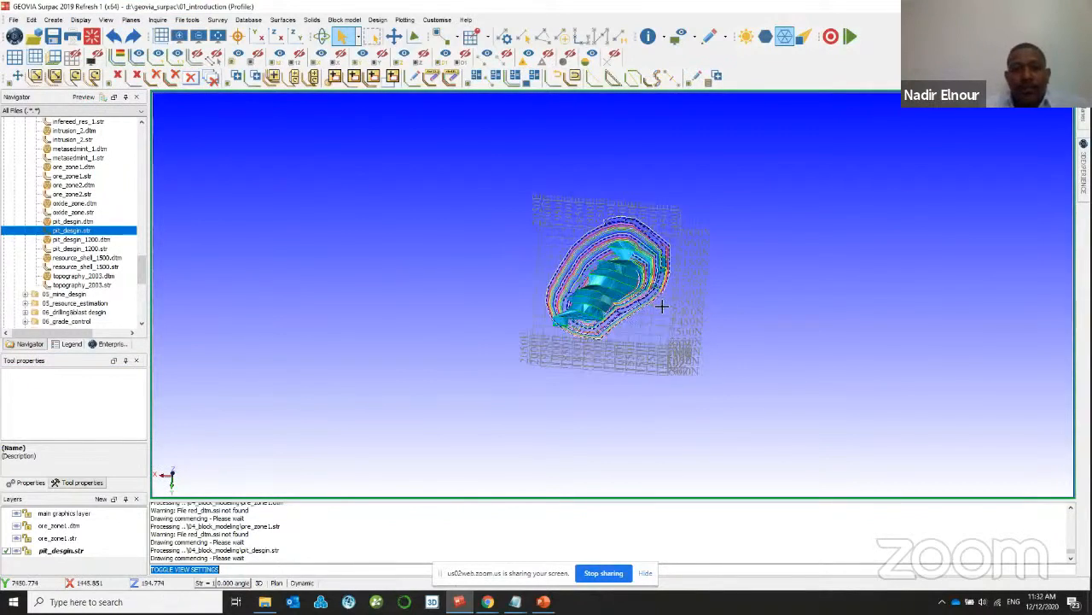
scroll(662, 306, "up", 5)
- Toggle the viewport to the plain 2D background and back to the 3D gradient background
left_click(106, 20)
left_click(136, 32)
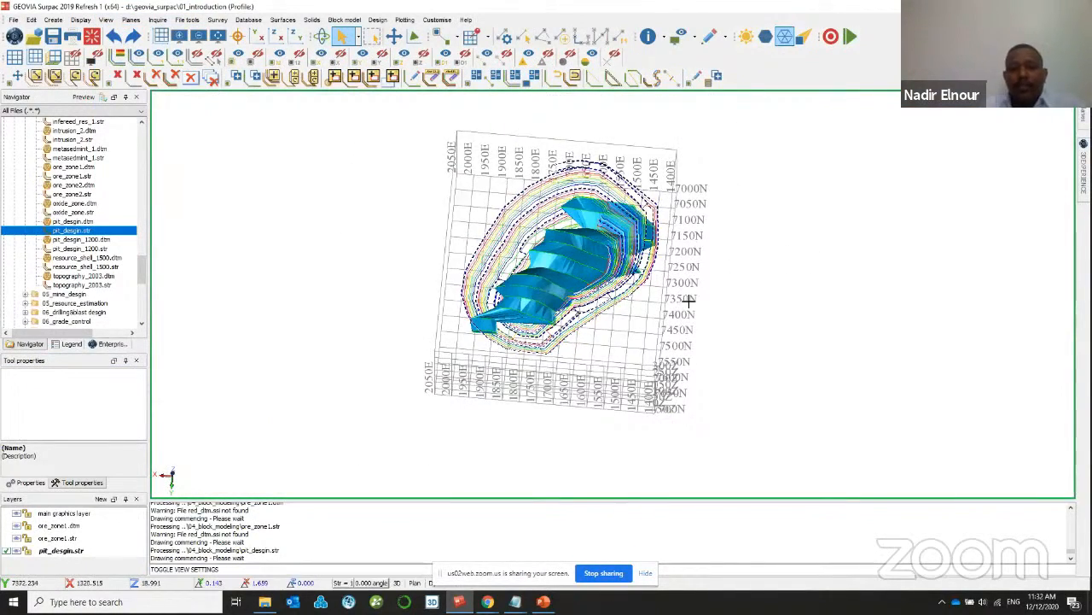
left_click_drag(689, 300, 681, 256)
left_click(106, 20)
left_click(128, 33)
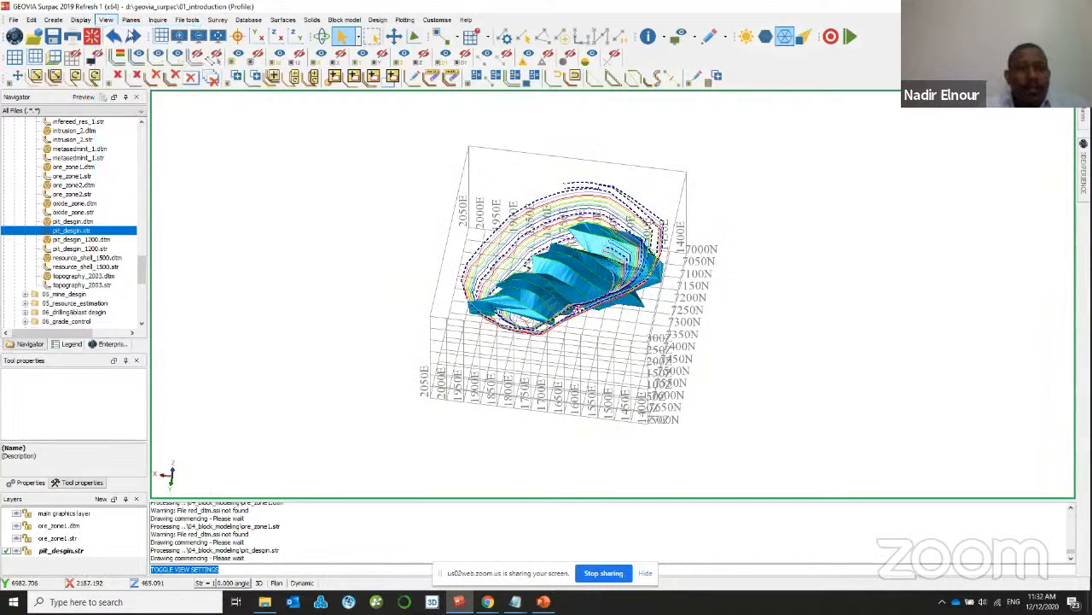
- Review the 2D and 3D background entries in the graphics colours preferences and close the settings without changes
left_click(435, 20)
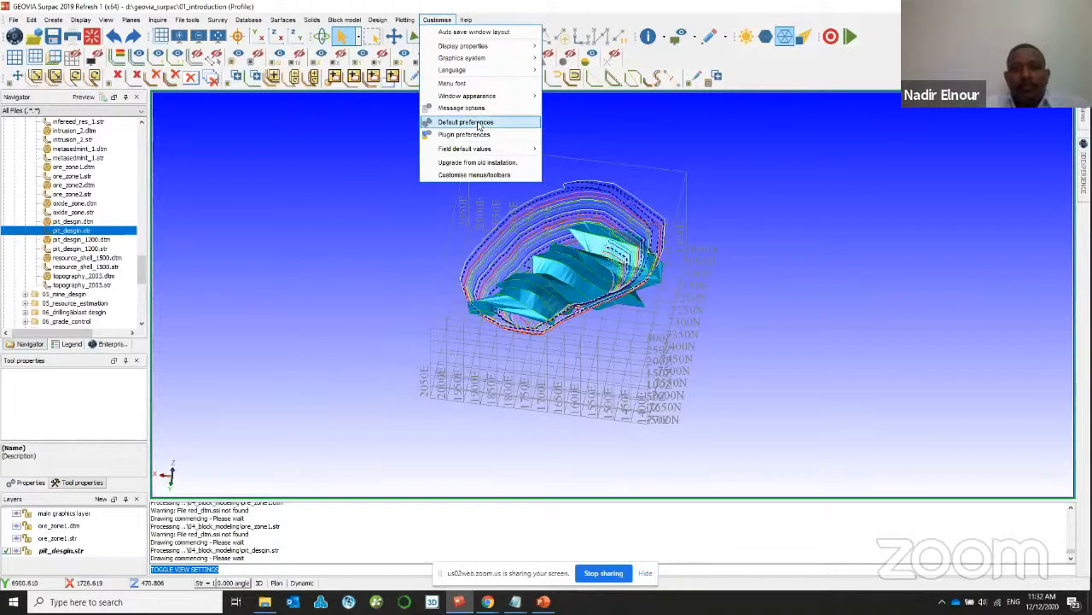
left_click(479, 123)
left_click_drag(425, 110, 446, 96)
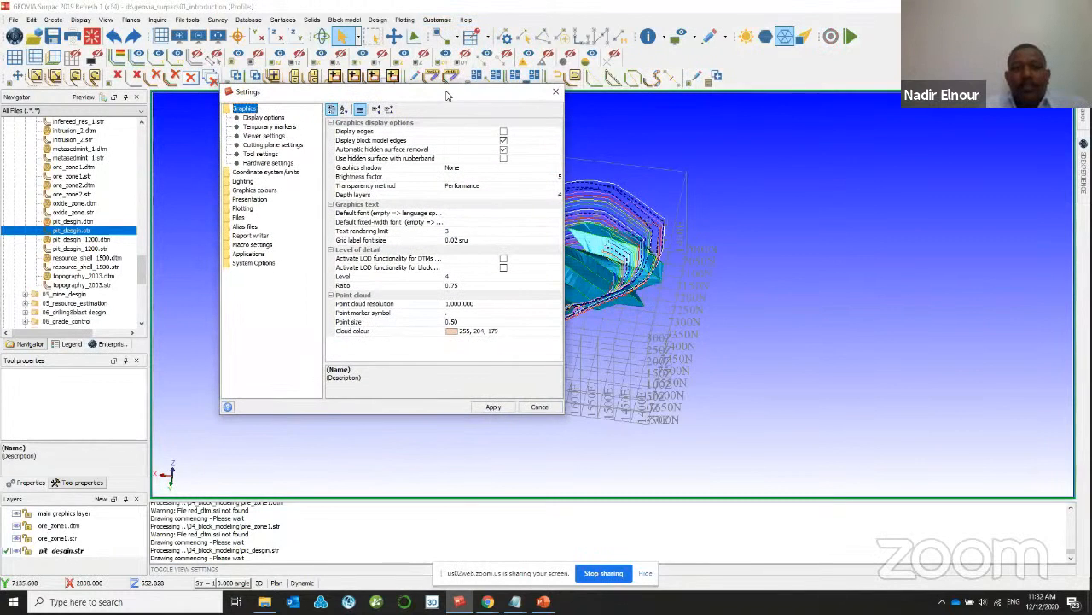
double_click(266, 191)
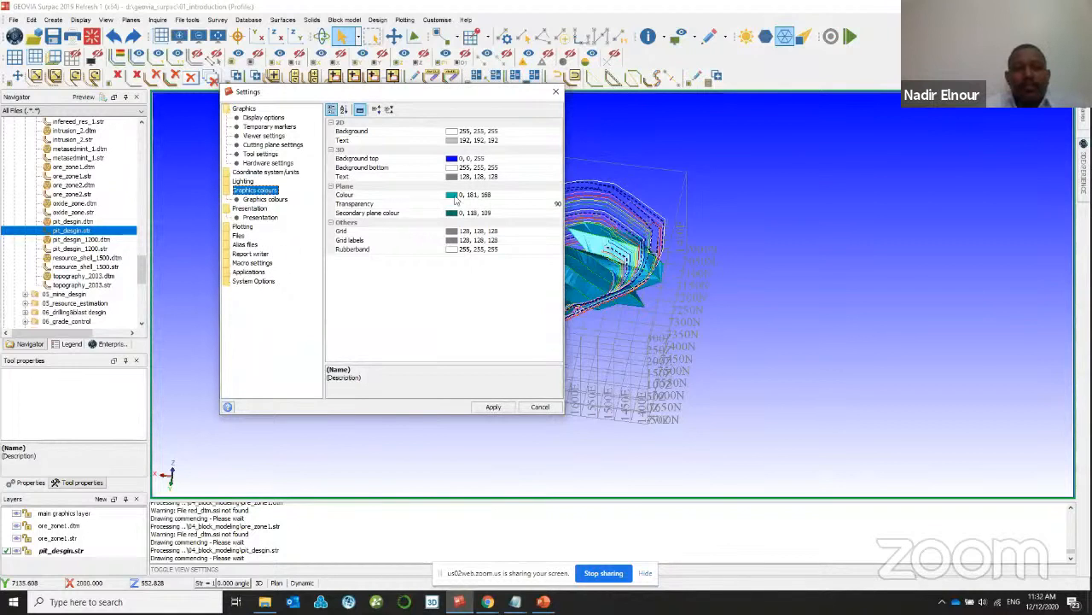
left_click(556, 92)
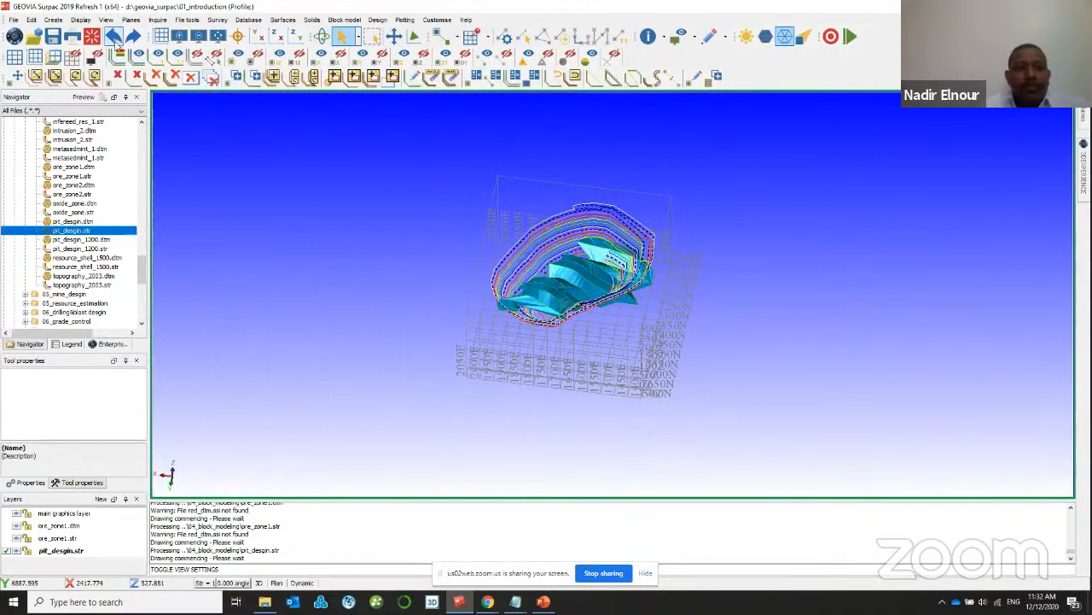
- Reset the graphics to clear the pit and ore models and their layers from the viewport
left_click(113, 38)
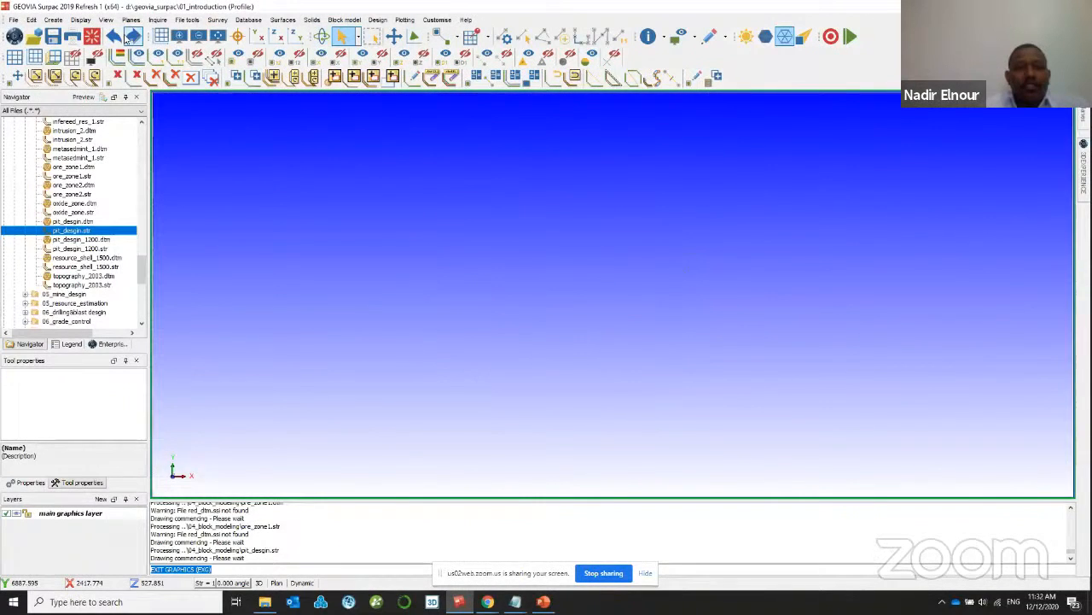
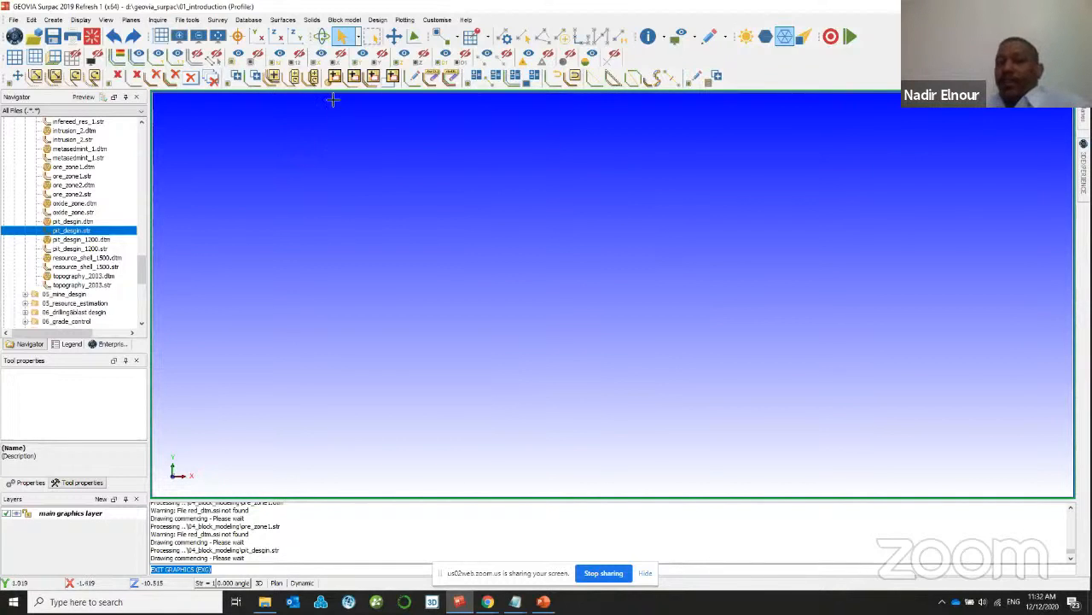
- Show the plane list, enable the Classic slicing toolbar and dock it at the end of the second toolbar row
left_click(1085, 119)
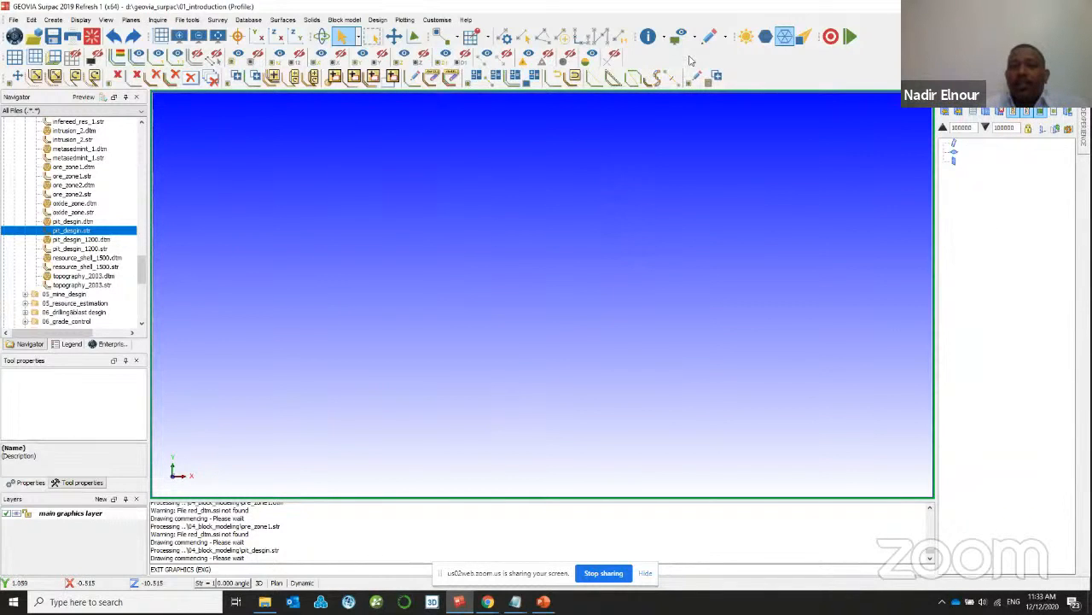
right_click(692, 59)
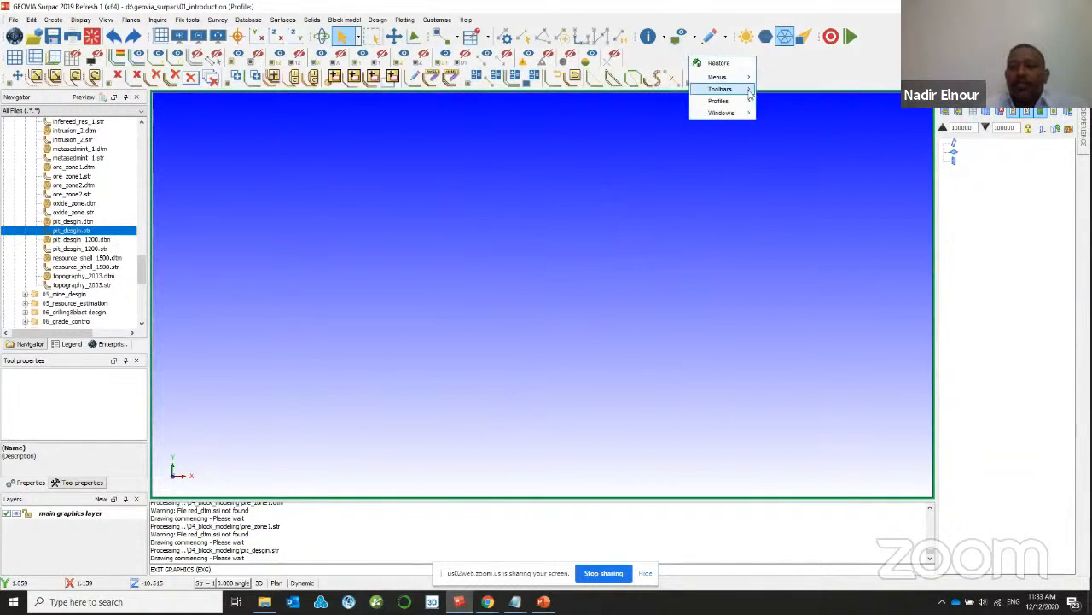
mouse_move(739, 90)
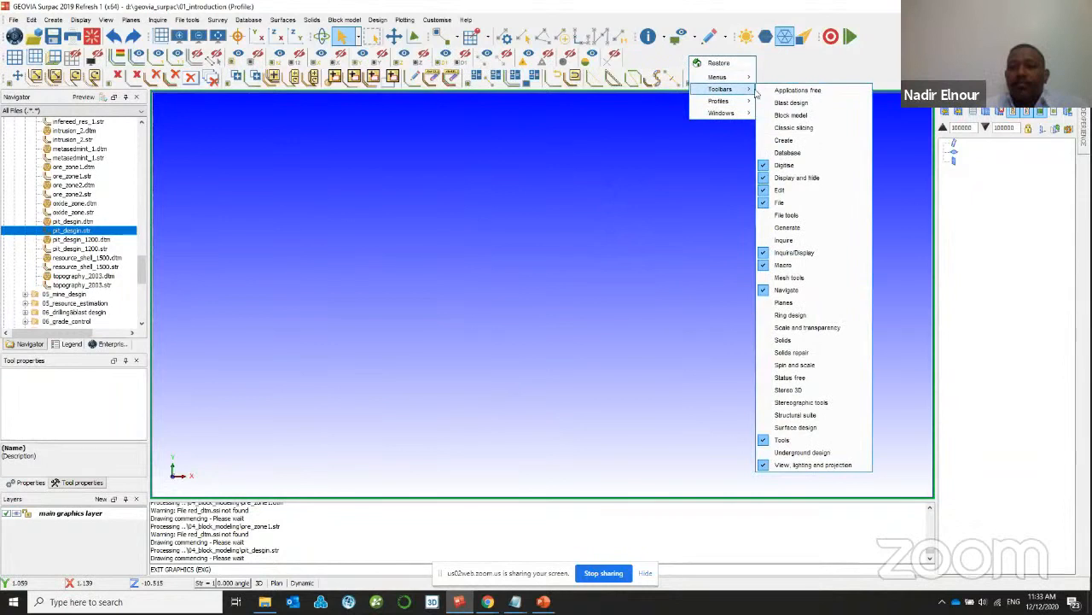
left_click(793, 127)
left_click_drag(630, 58, 509, 159)
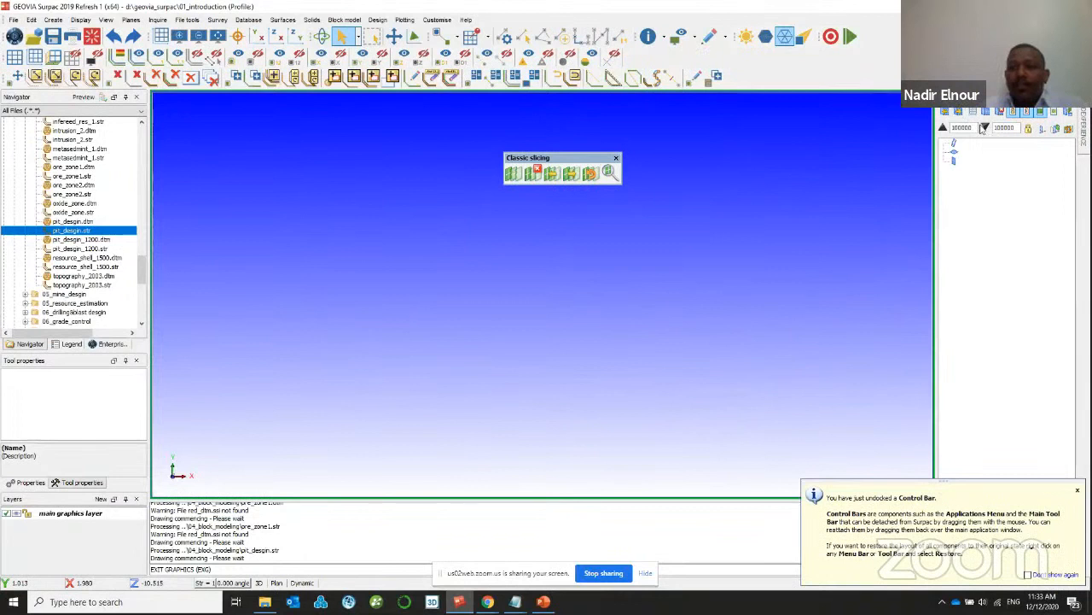
left_click_drag(589, 159, 698, 59)
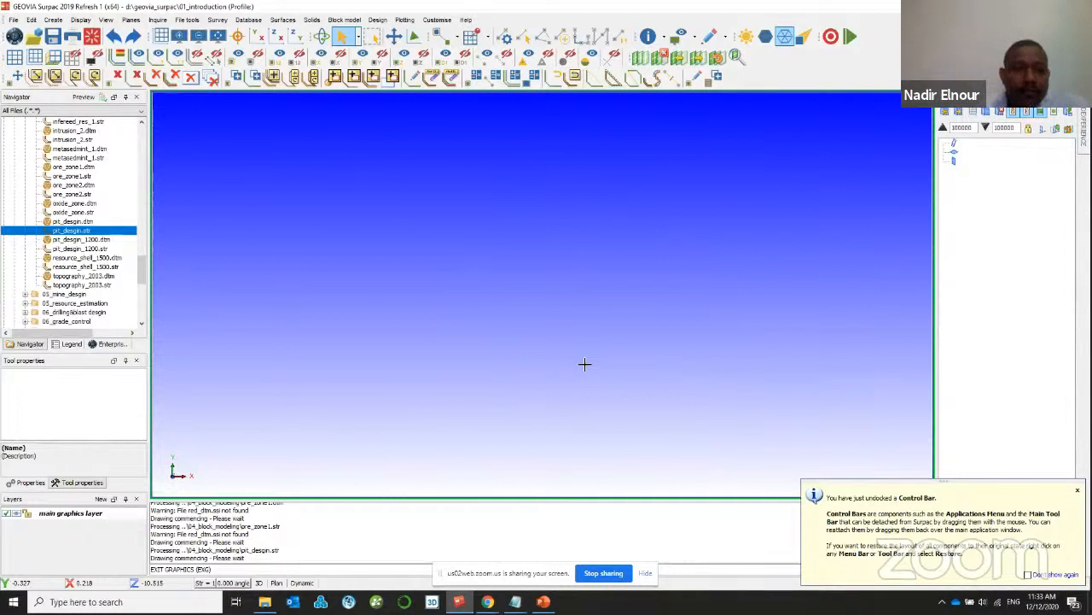
- Load pit_desgin.dtm and ore_zone1.dtm from the 04_block_modeling folder into the viewport
scroll(44, 218, "up", 2)
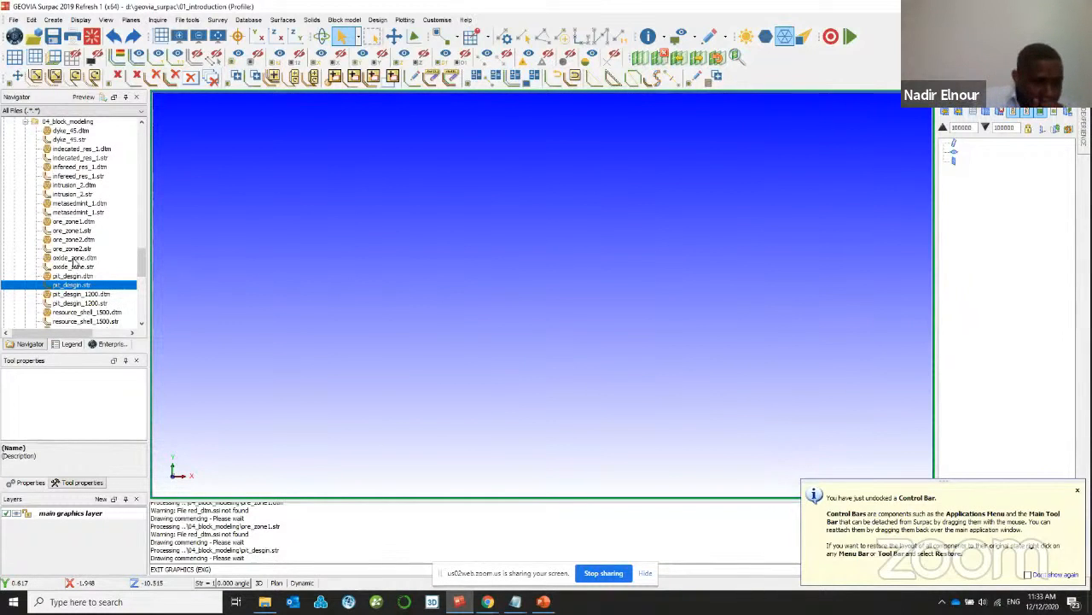
left_click_drag(63, 277, 324, 282)
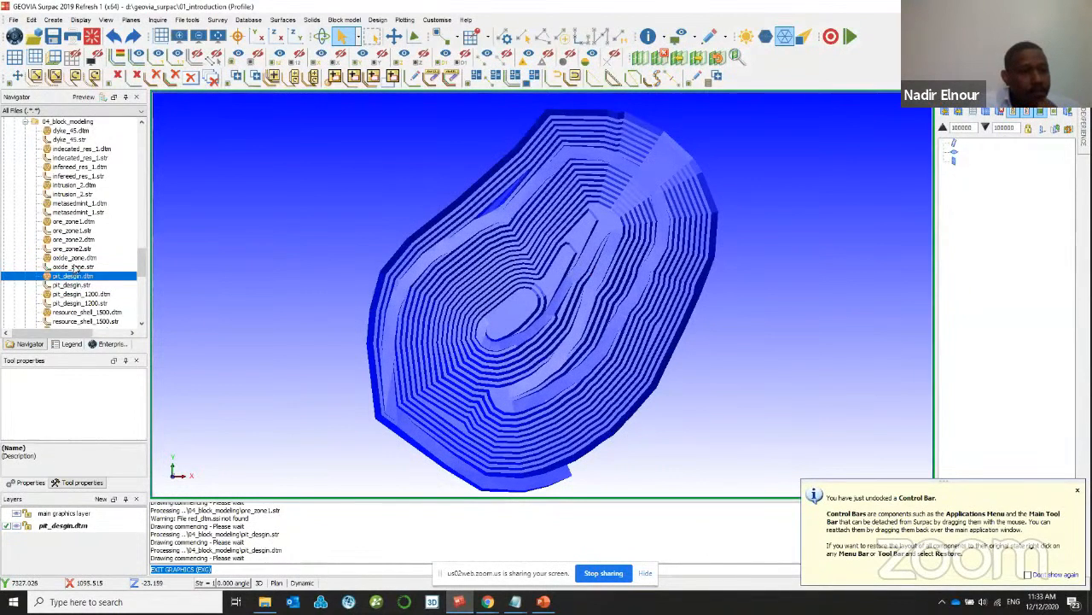
left_click_drag(73, 221, 452, 239)
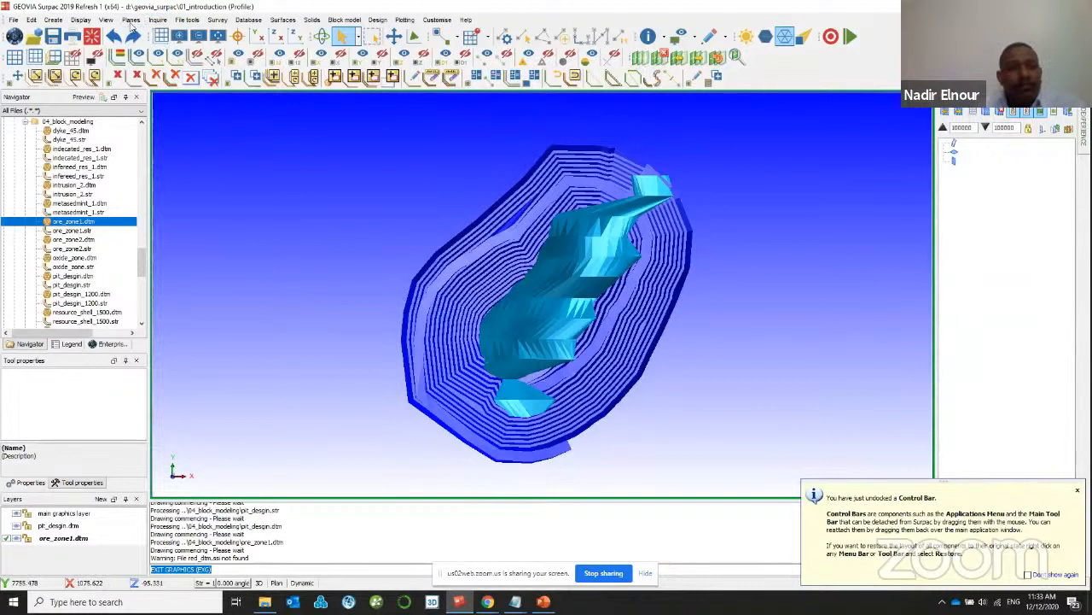
- Change the viewport to the plain 2D background and show the 2D coordinate grid over the pit and ore models
left_click(106, 21)
left_click(118, 31)
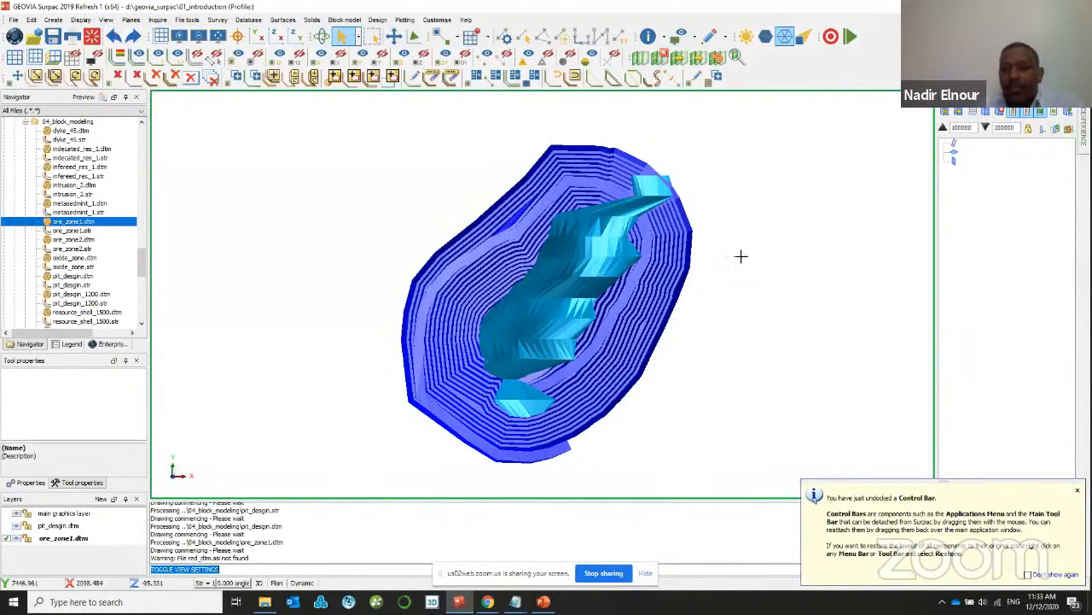
left_click(34, 56)
scroll(607, 449, "up", 1)
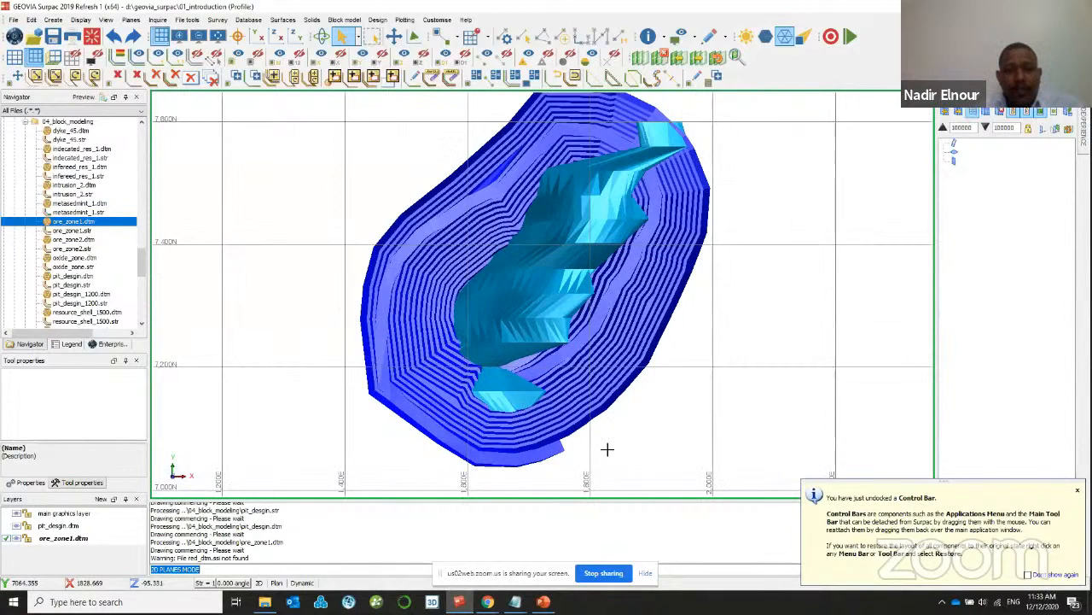
scroll(607, 449, "up", 4)
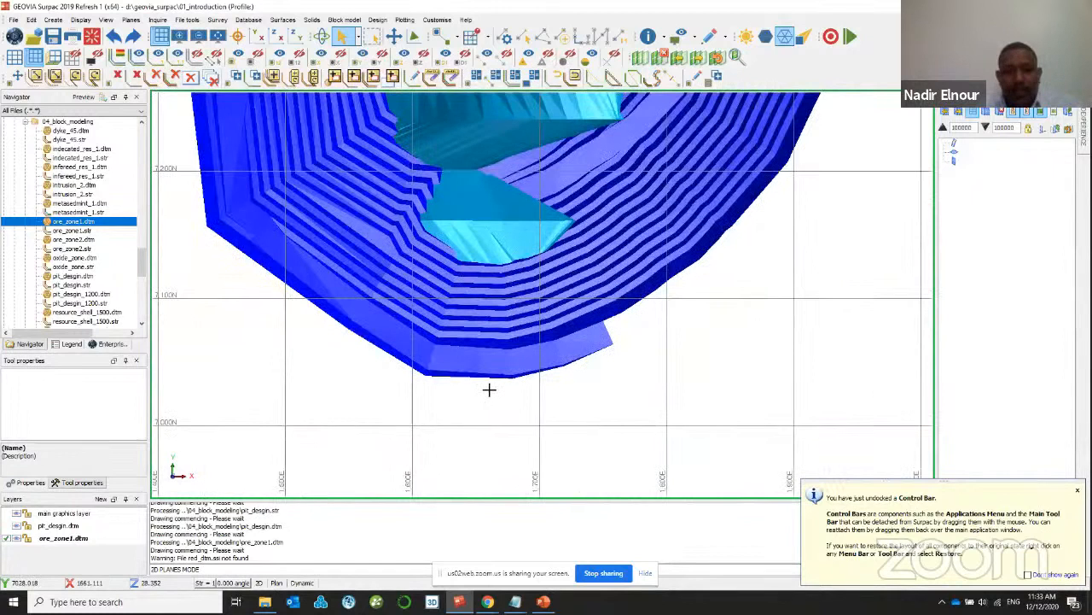
scroll(489, 390, "up", 2)
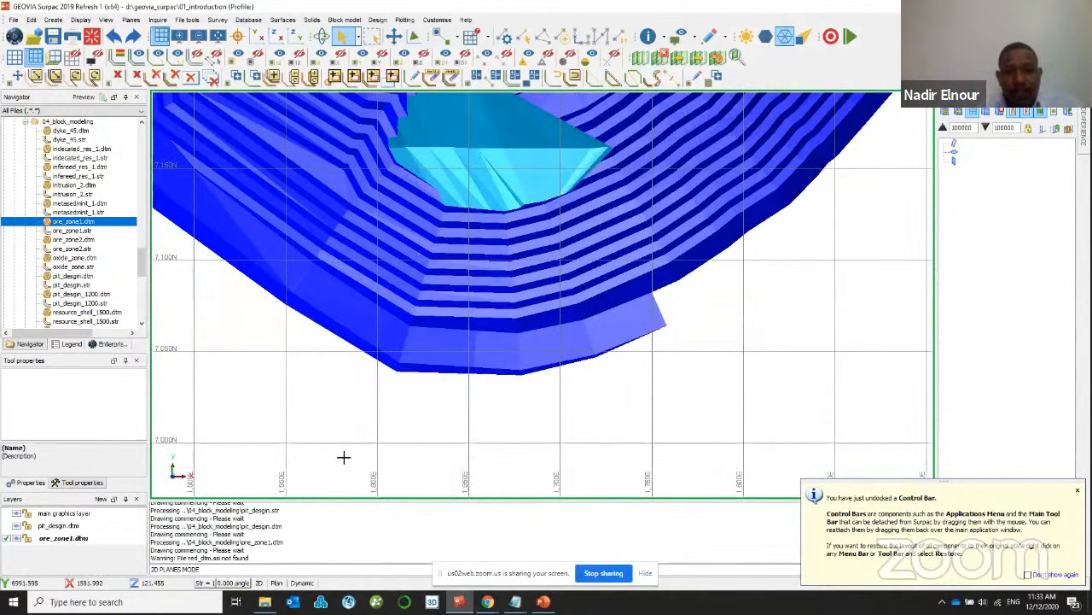
- Start a Quick Planes definition with Northing orientation, looking north
left_click(989, 114)
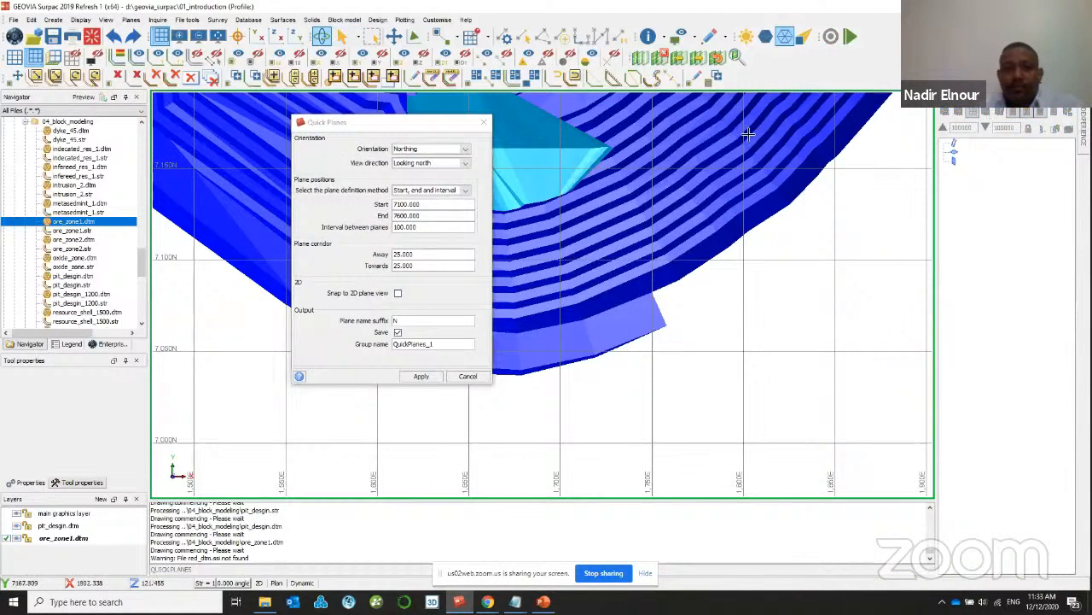
left_click_drag(330, 127, 369, 127)
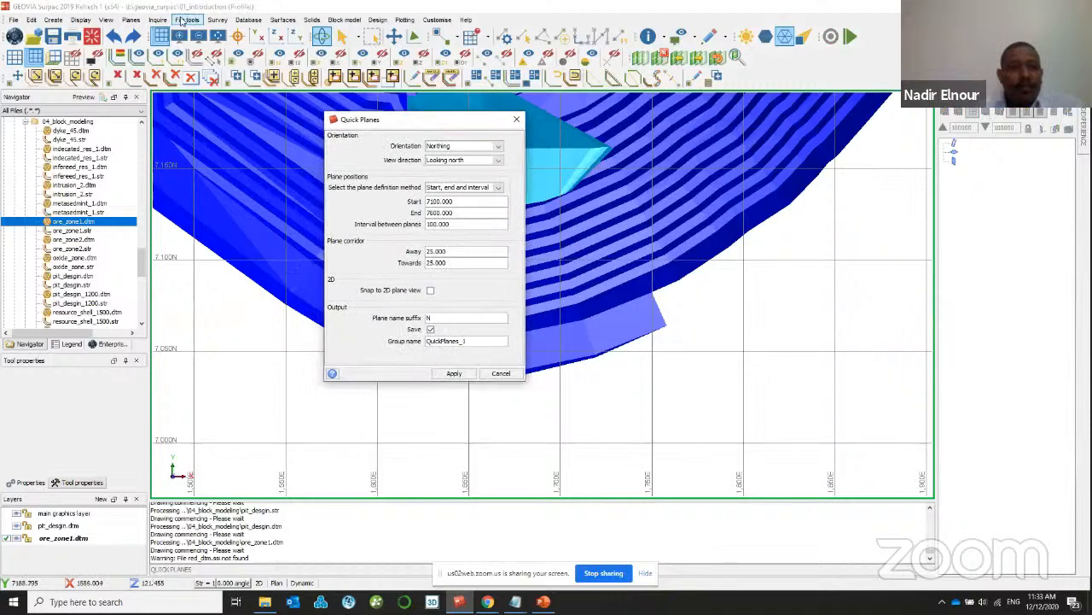
left_click(130, 19)
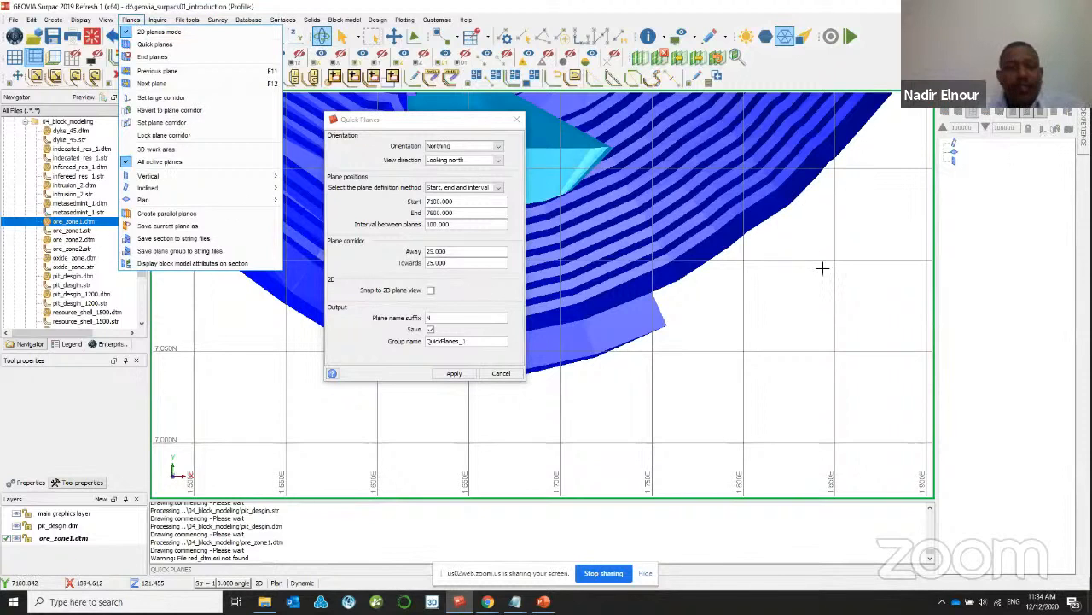
left_click_drag(439, 121, 492, 117)
left_click(552, 142)
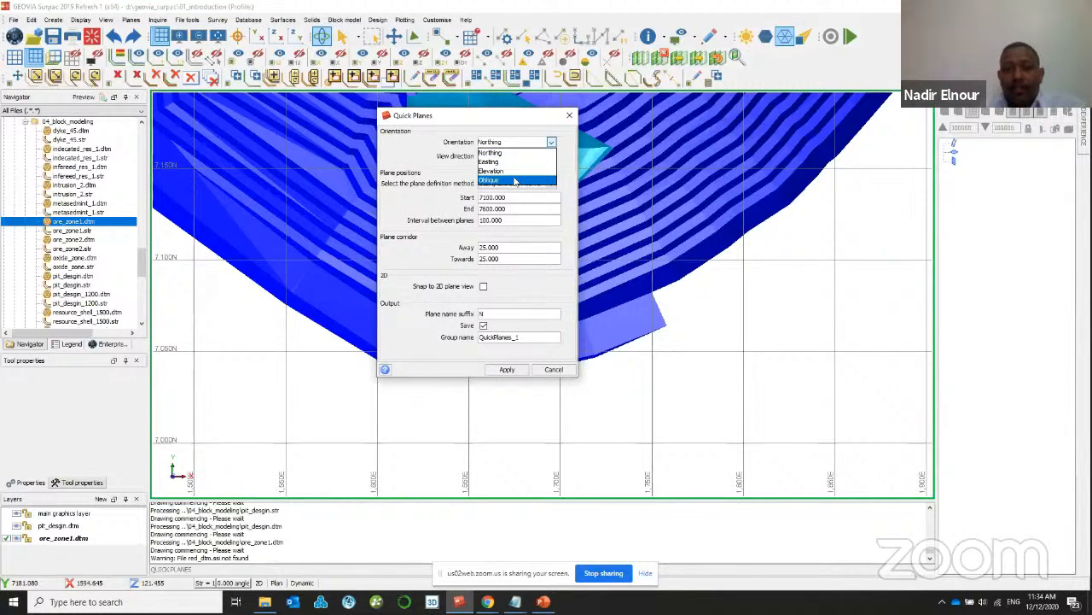
left_click(524, 152)
left_click(501, 143)
left_click(511, 152)
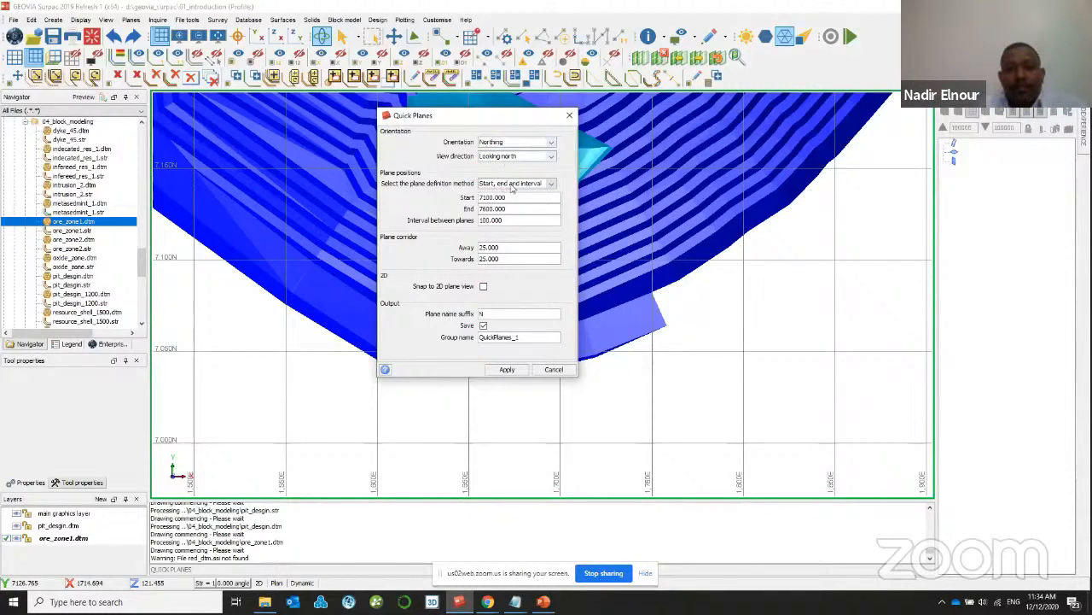
- Set the interval between planes to 40, keeping start 7100 and end 7600
double_click(528, 197)
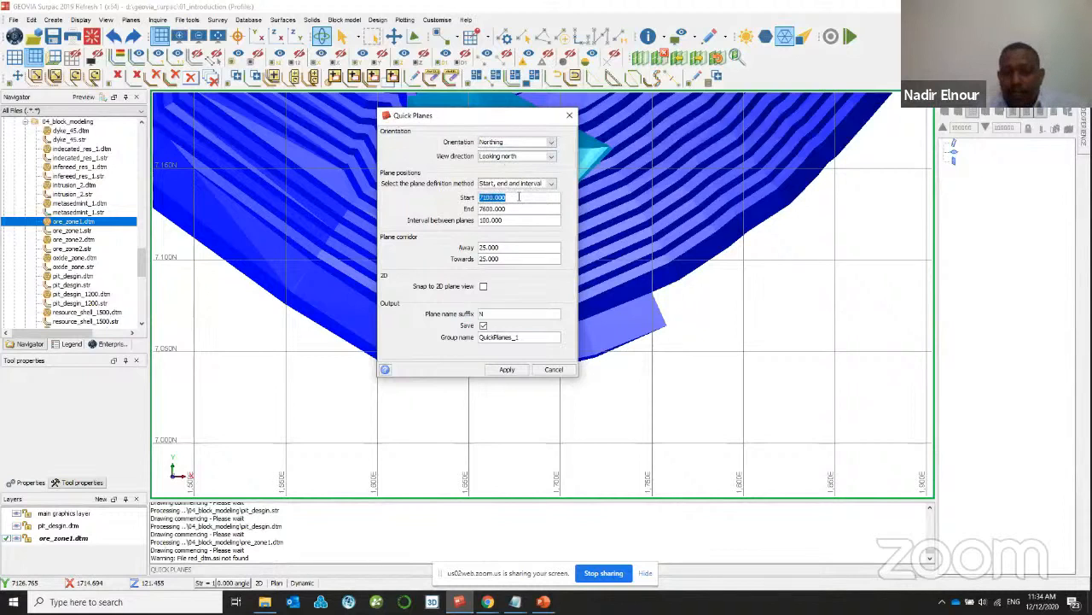
double_click(510, 209)
double_click(510, 220)
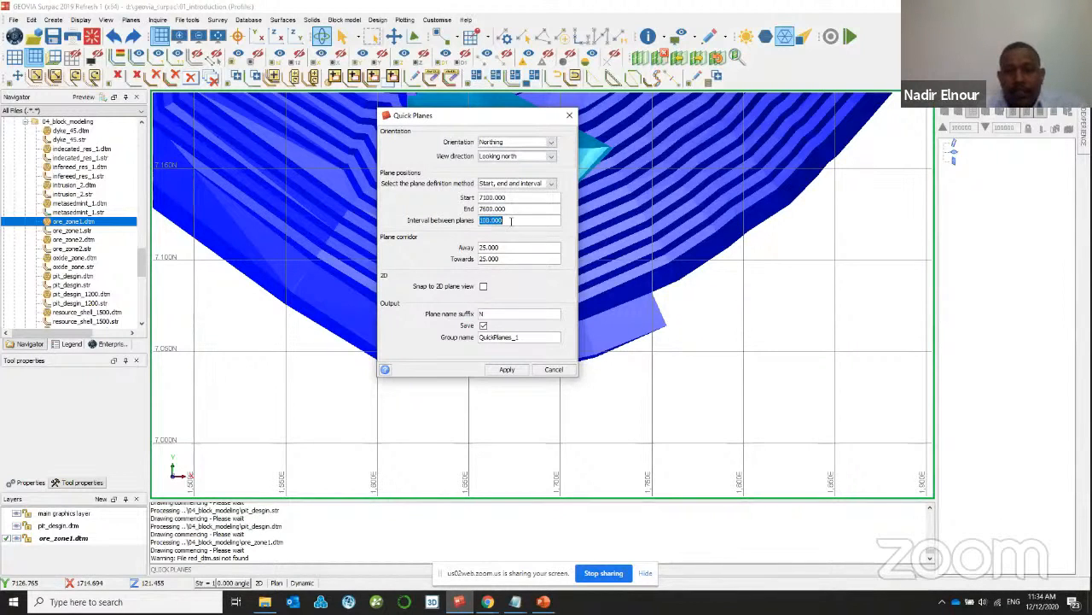
type("40")
double_click(530, 246)
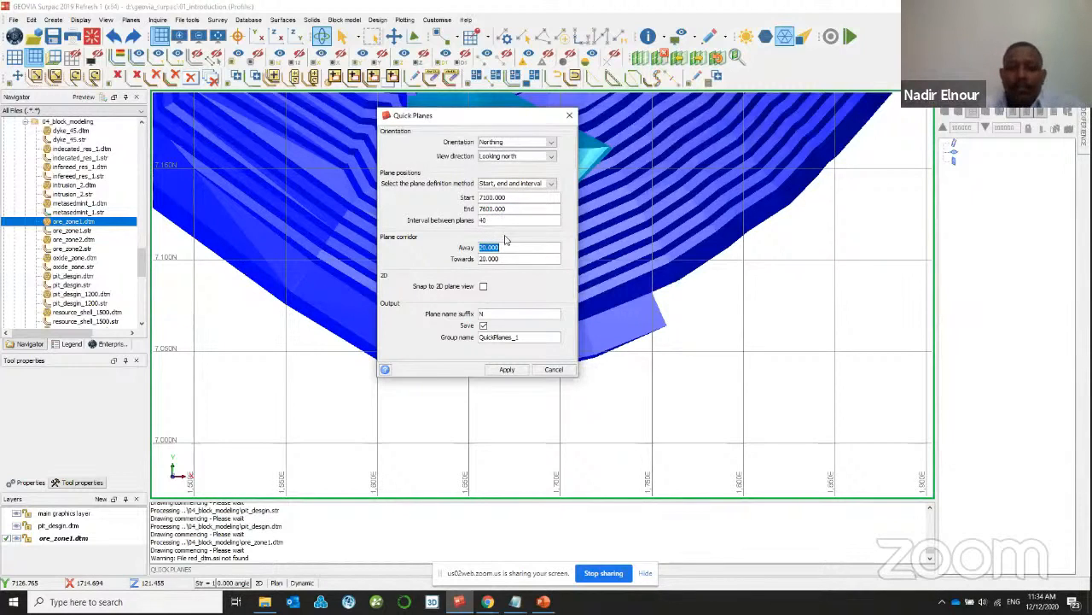
- Enable snapping to the 2D plane view and create the saved plane group QuickPlanes_1 with name suffix N
left_click_drag(531, 336, 482, 336)
double_click(488, 314)
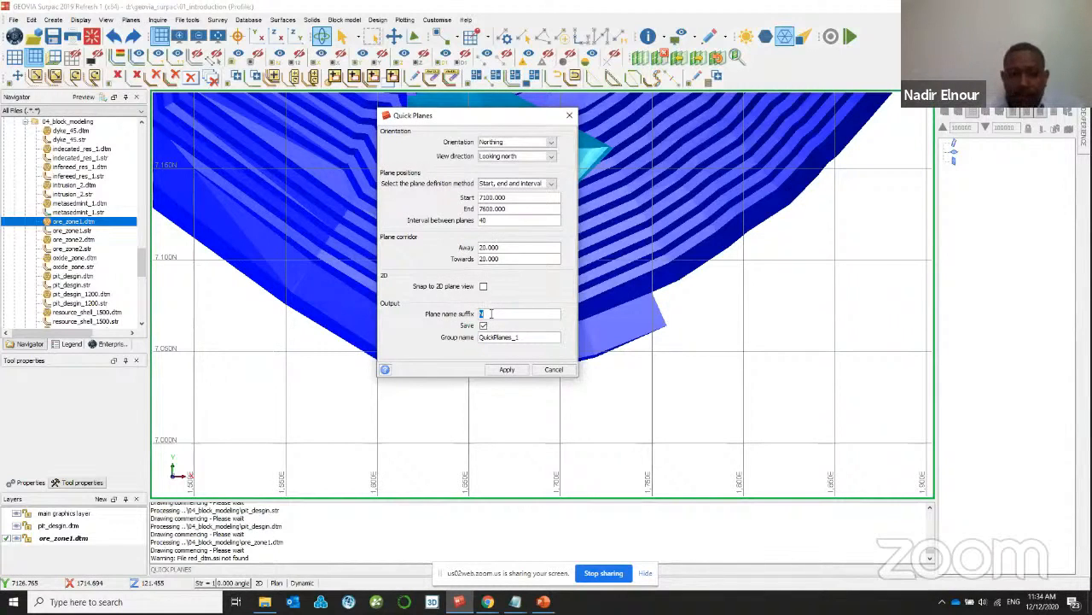
double_click(534, 336)
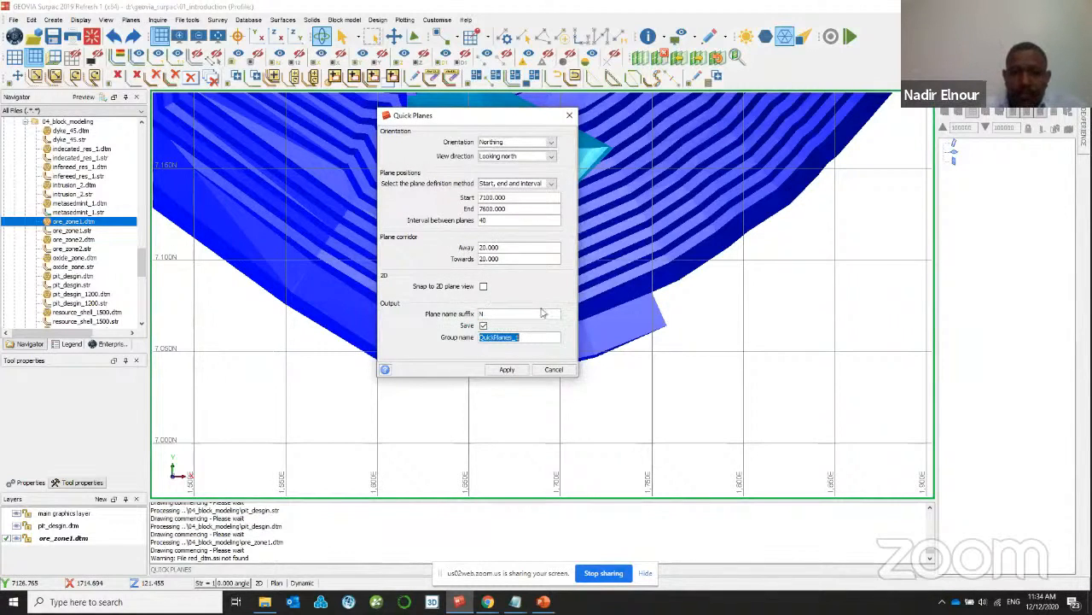
left_click(484, 287)
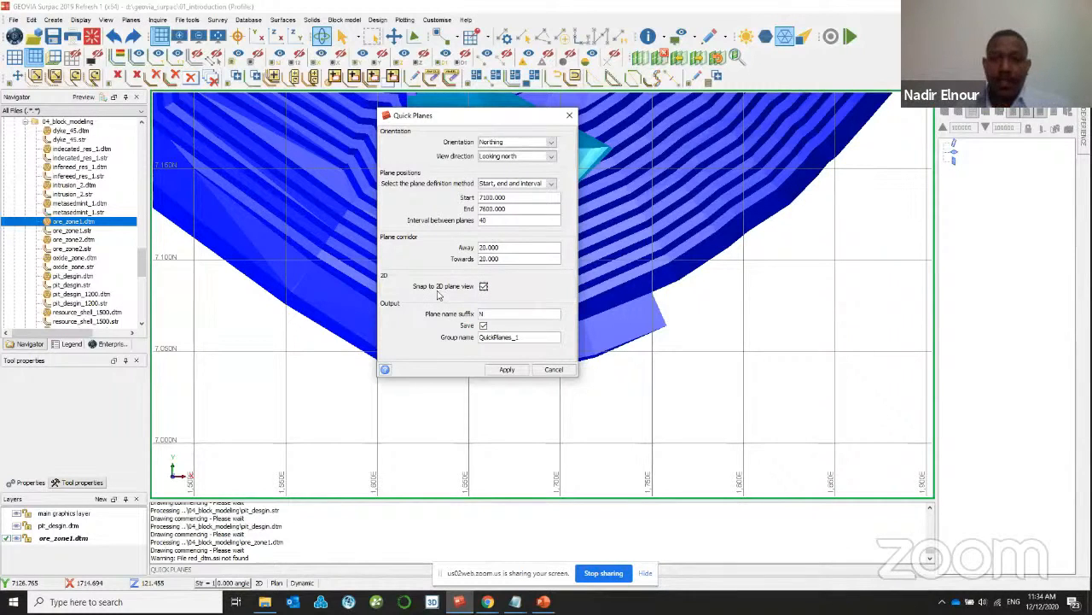
left_click(507, 370)
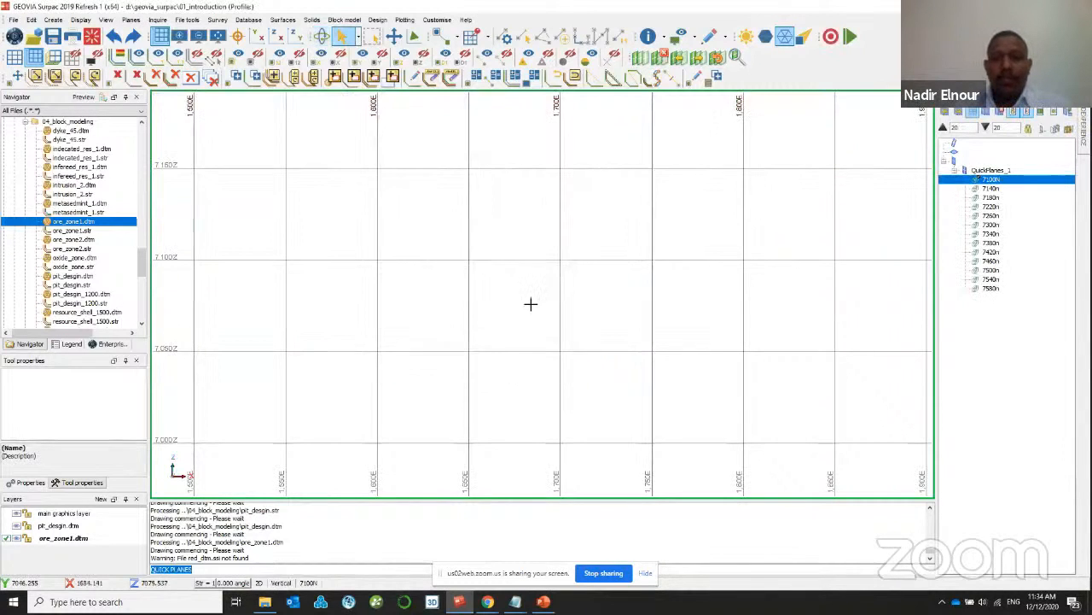
- Step back and forth through the first section planes, such as 7100N and 7140N, to compare the pit and ore slices
scroll(510, 438, "up", 2)
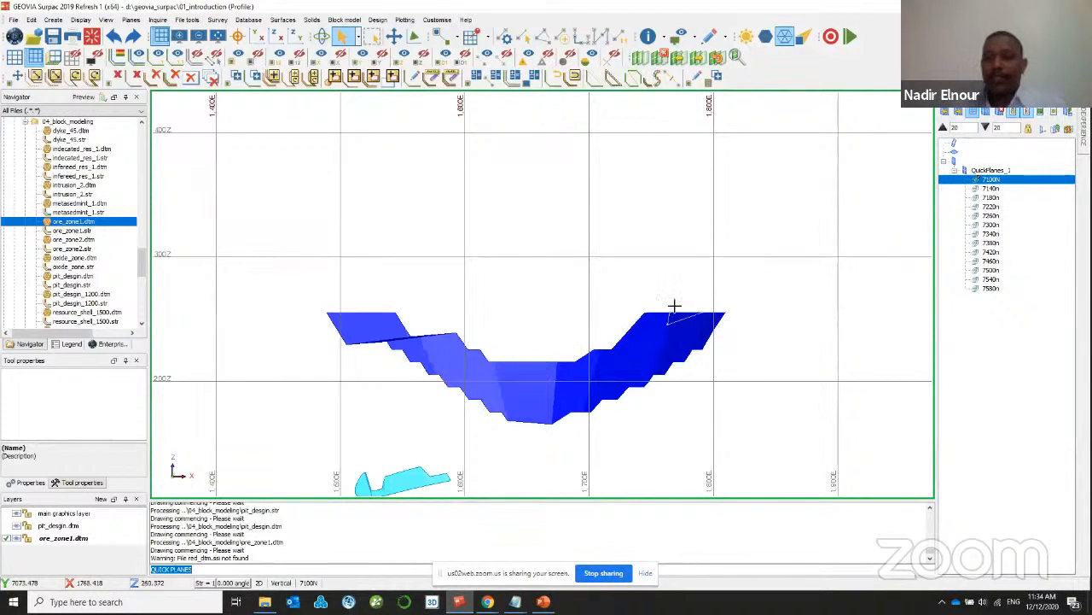
left_click(988, 189)
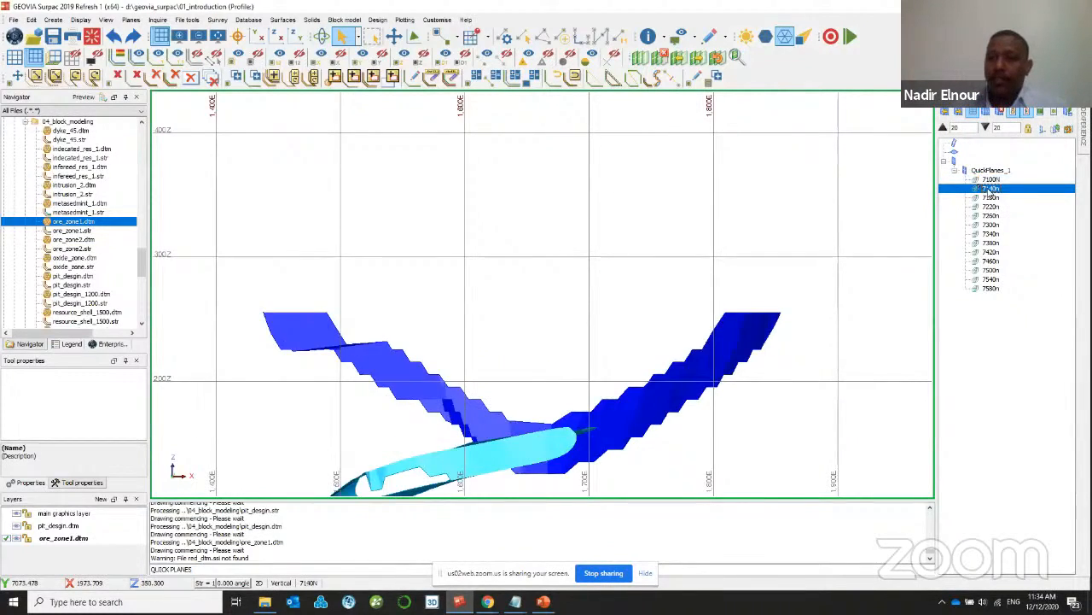
left_click(990, 180)
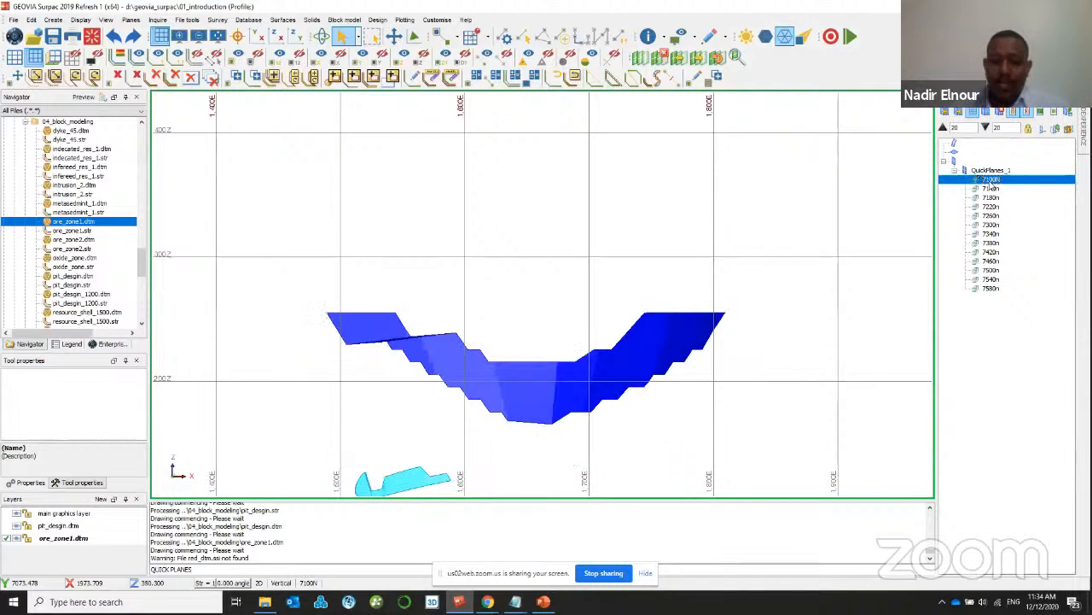
key("Down")
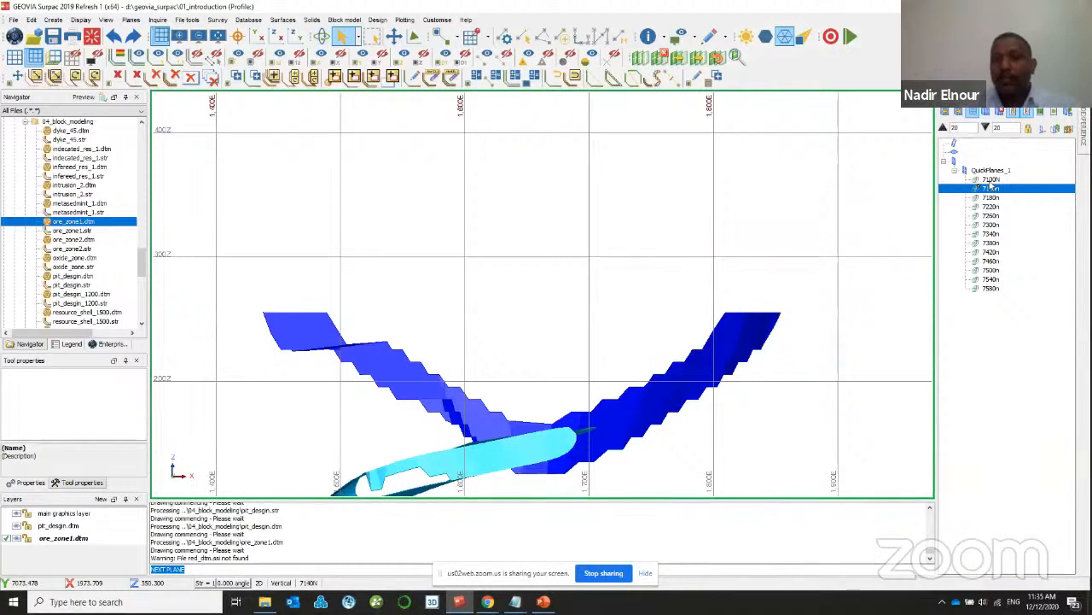
key("Down")
key("Up")
key("Up")
key("Up")
key("Up")
key("Down")
key("Down")
key("Down")
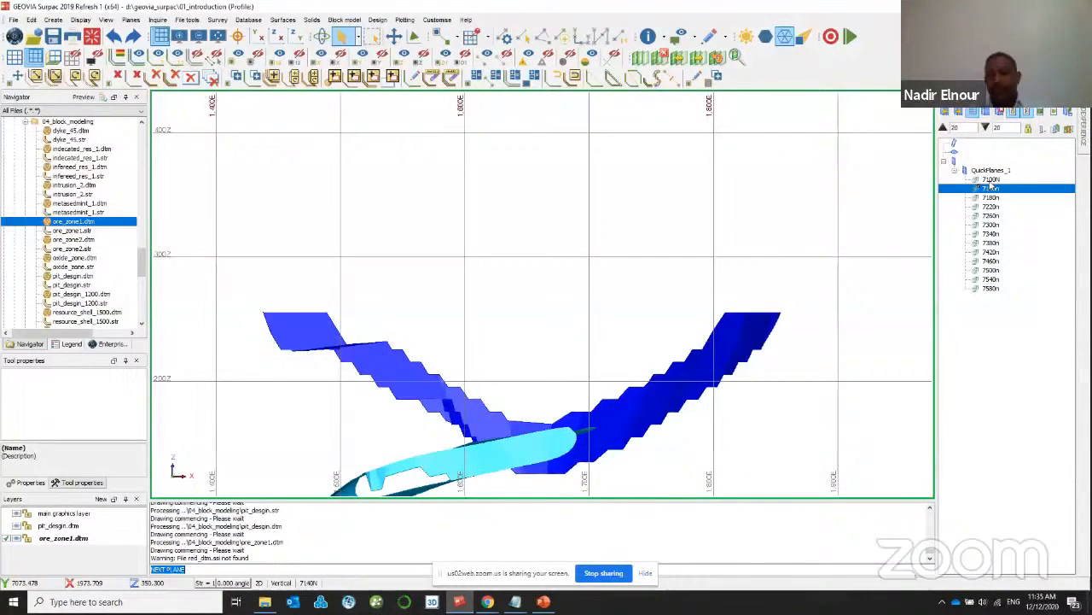
- Draw the triangulations on section plane 7140N as polylines instead of triangles
scroll(644, 314, "down", 2)
scroll(605, 396, "up", 2)
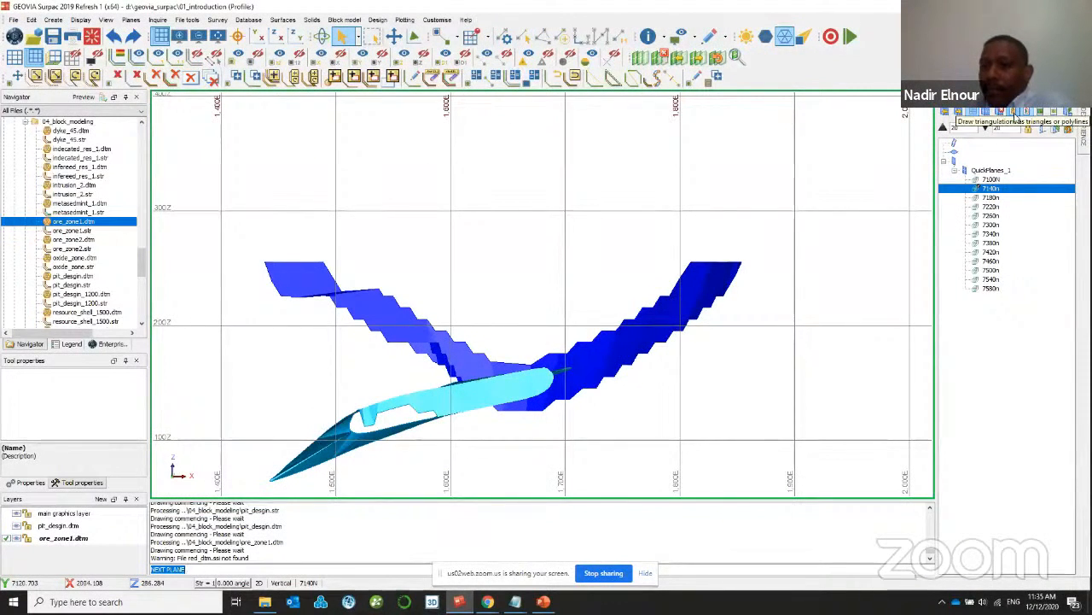
left_click(1014, 114)
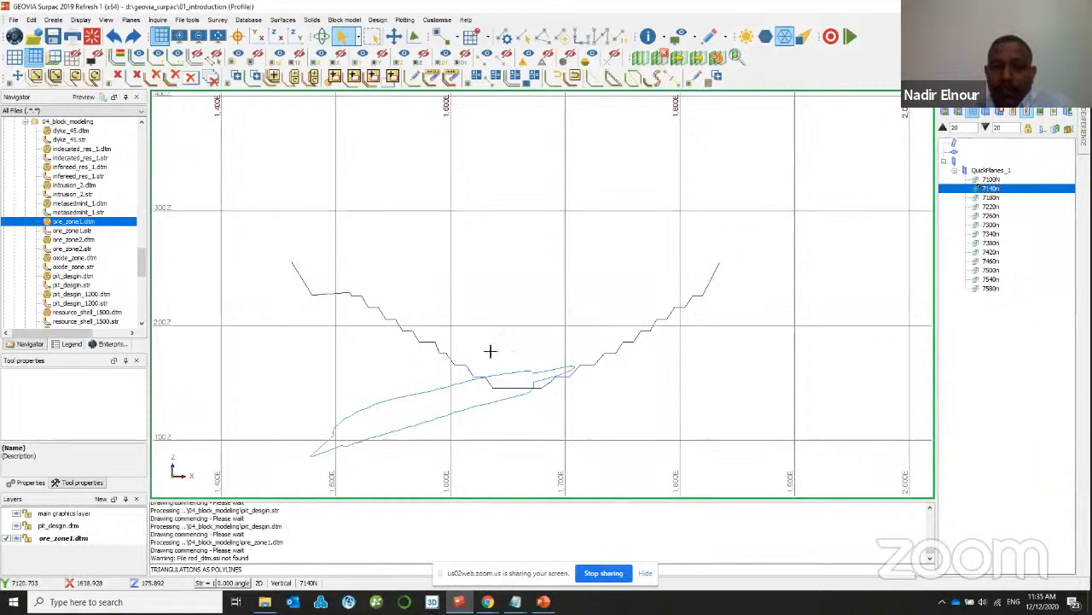
- Find the drillhole database surpac2003.ddb in the work_sop_data folder and open it in the graphics window
scroll(28, 253, "down", 5)
scroll(28, 254, "down", 2)
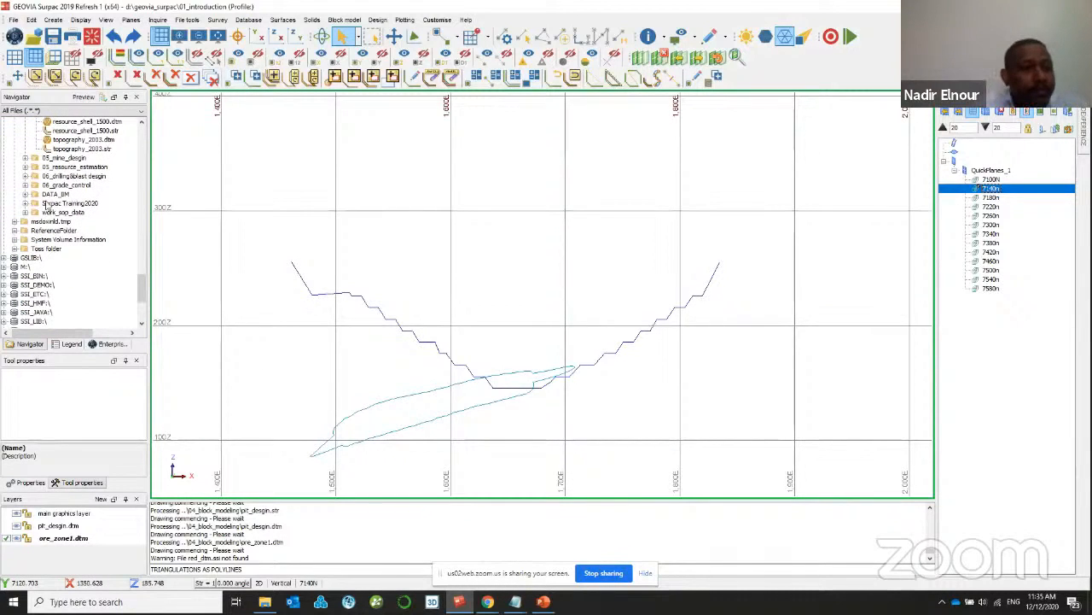
left_click(25, 159)
scroll(52, 213, "up", 10)
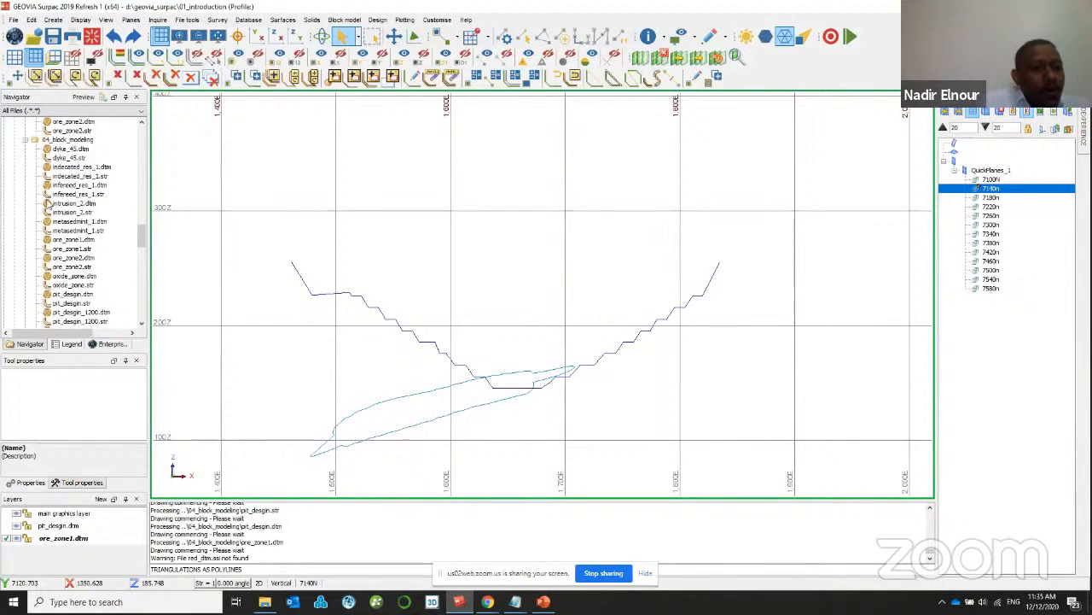
scroll(45, 198, "down", 8)
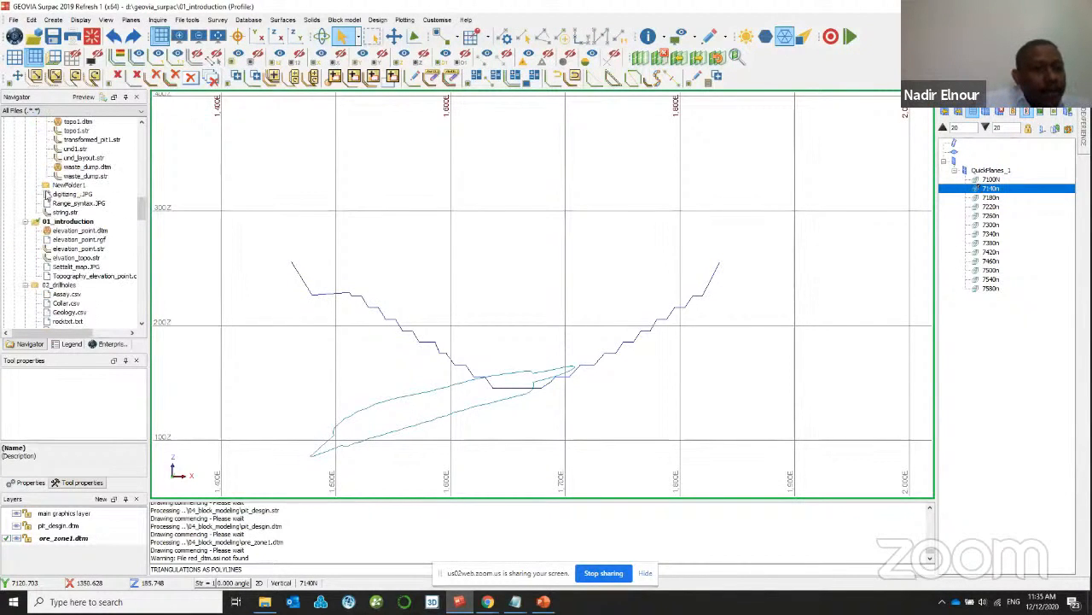
scroll(44, 222, "down", 10)
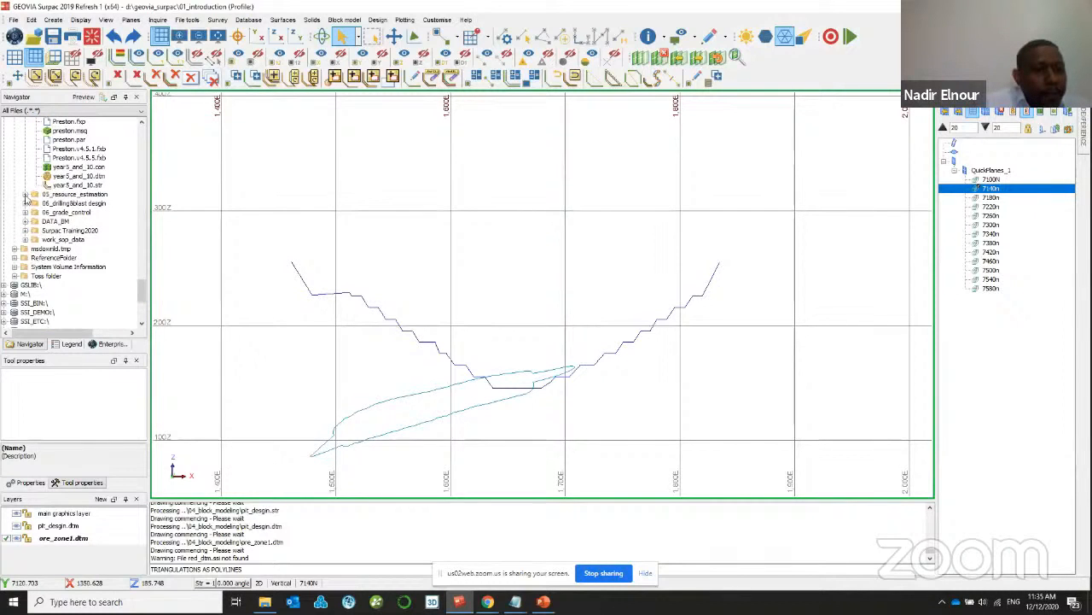
left_click(25, 239)
scroll(58, 246, "down", 3)
scroll(59, 264, "down", 8)
left_click_drag(73, 303, 246, 282)
- Display the drillholes on section 7140N with the default trace styles, keeping the constraint and plan-view rescale options
left_click(351, 583)
left_click(372, 520)
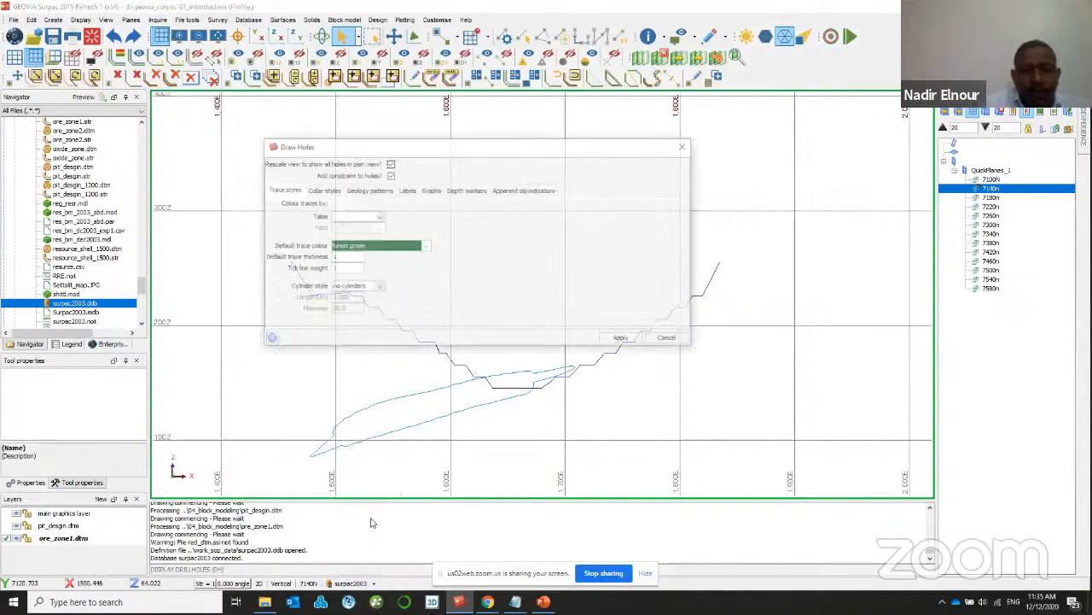
key("Return")
key("Return")
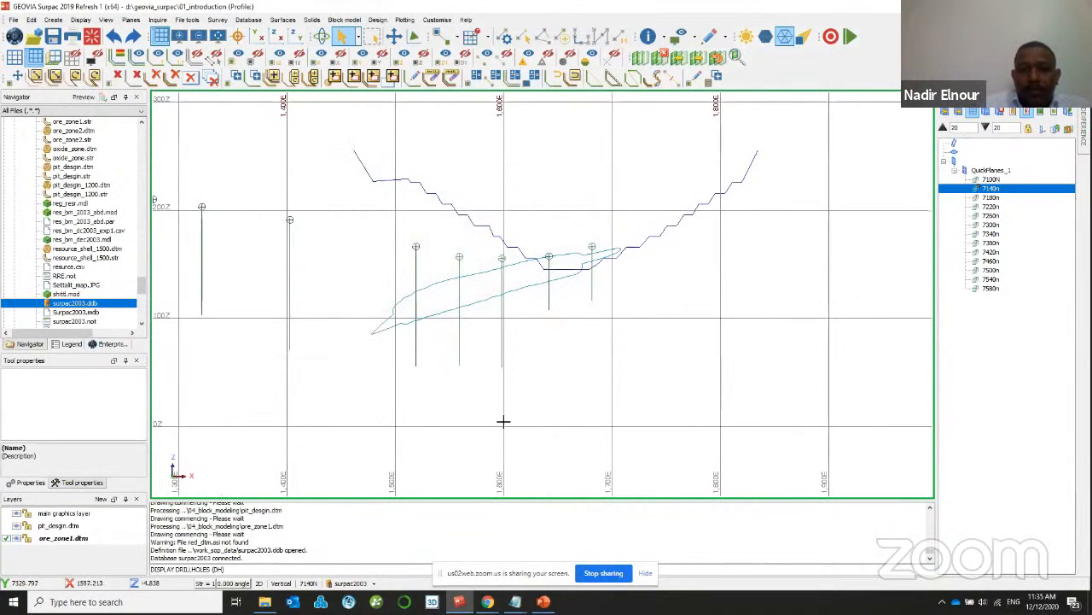
scroll(458, 264, "up", 1)
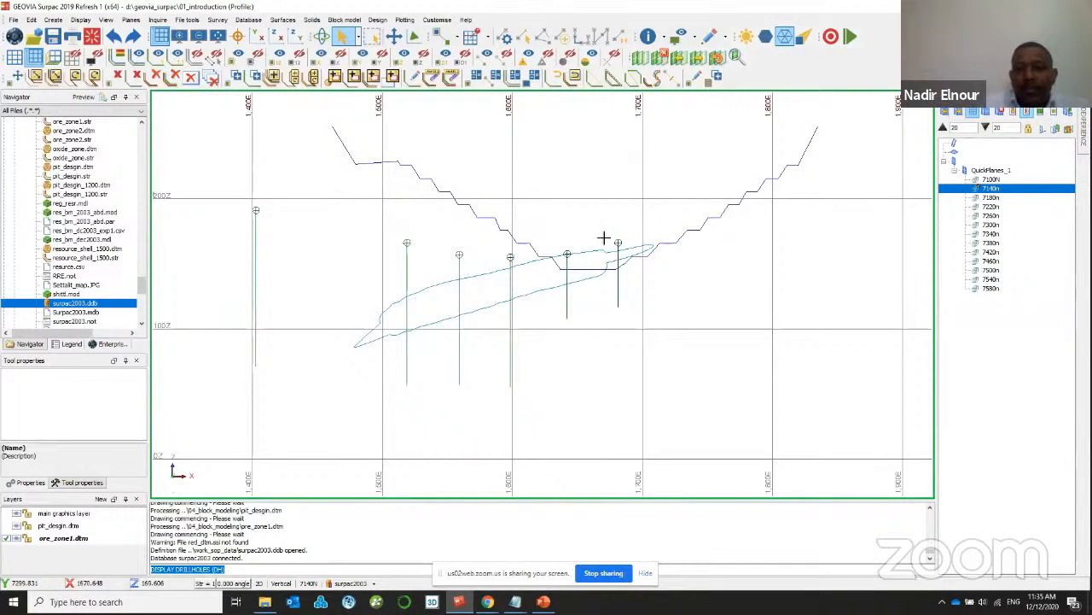
- Step forwards and backwards through the QuickPlanes_1 sections to compare drillholes, ore and pit outlines, stopping at 7260N
left_click(695, 57)
left_click(695, 57)
left_click(696, 57)
left_click(696, 57)
left_click(696, 57)
left_click(696, 57)
left_click(695, 57)
left_click(695, 58)
left_click(695, 57)
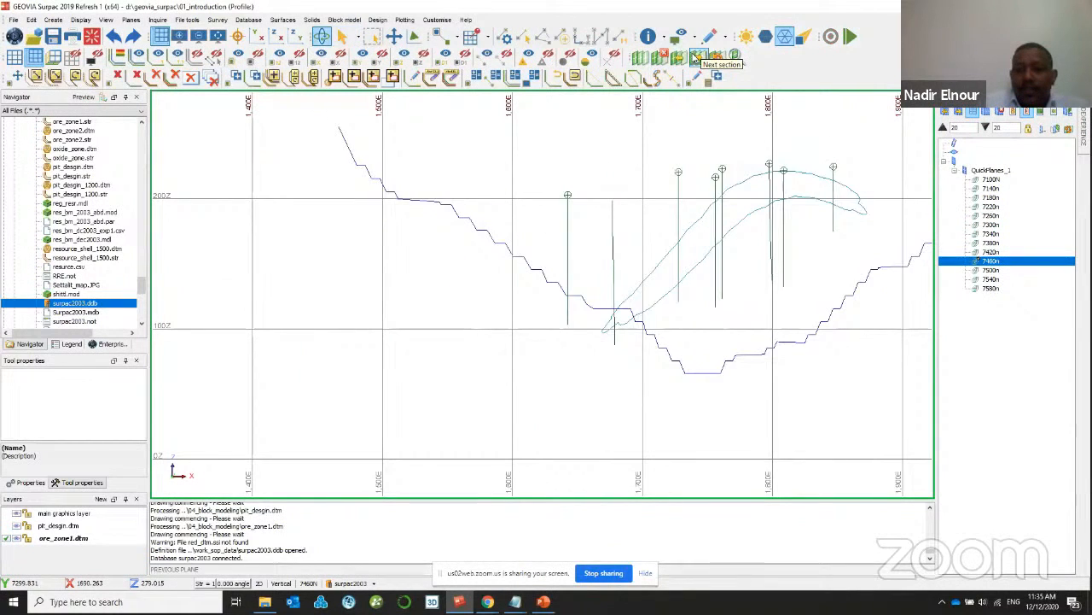
left_click(696, 57)
left_click(695, 57)
left_click(696, 57)
left_click(695, 57)
left_click(696, 57)
left_click(696, 57)
left_click(696, 57)
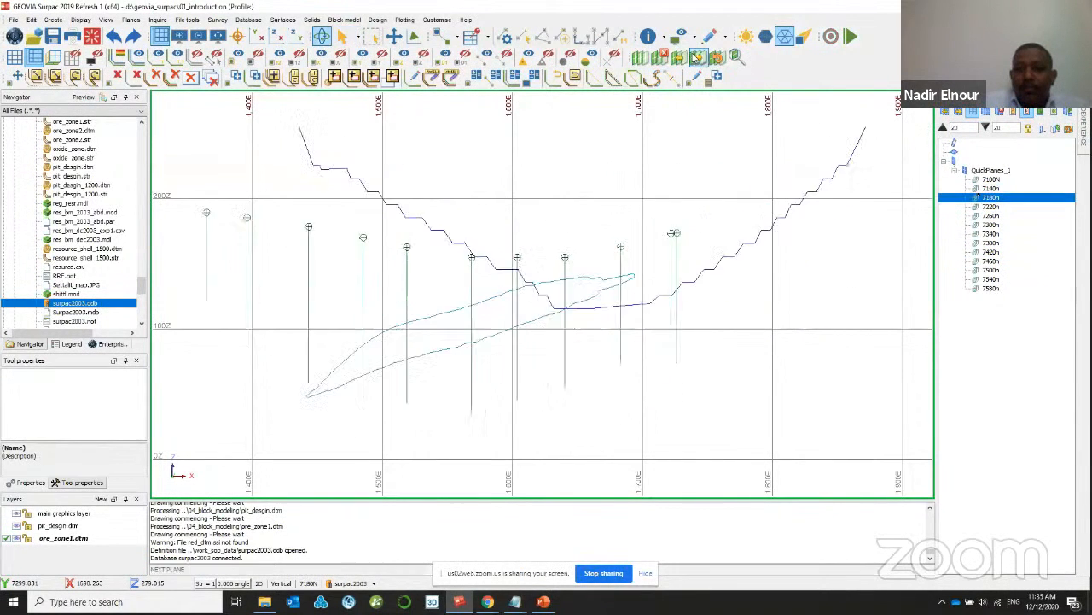
left_click(695, 57)
left_click(695, 57)
left_click(696, 57)
left_click(696, 58)
left_click(695, 57)
left_click(696, 57)
left_click(696, 58)
left_click(695, 58)
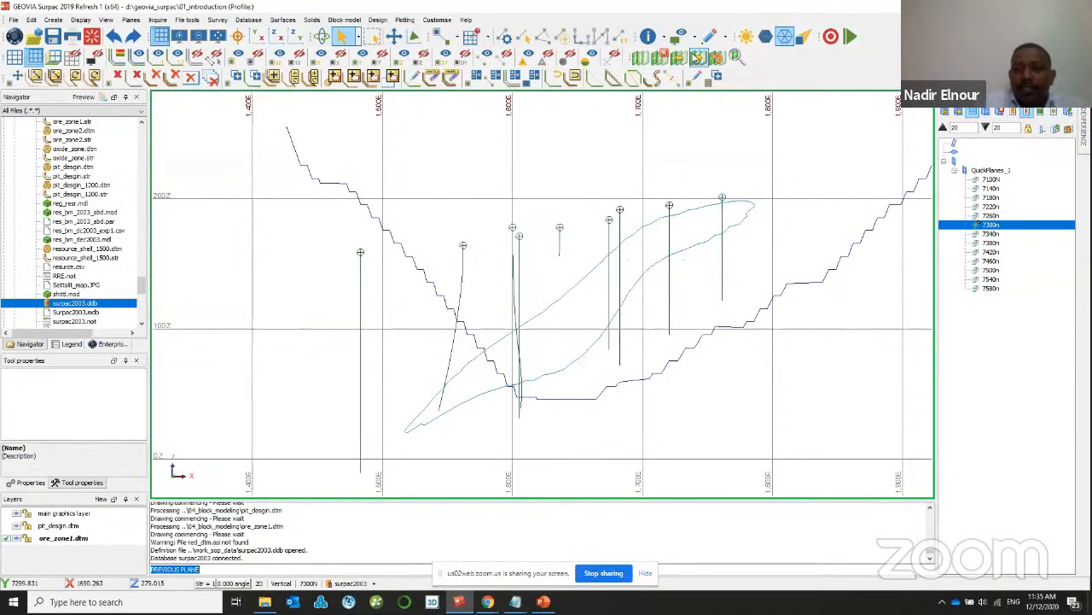
left_click(695, 57)
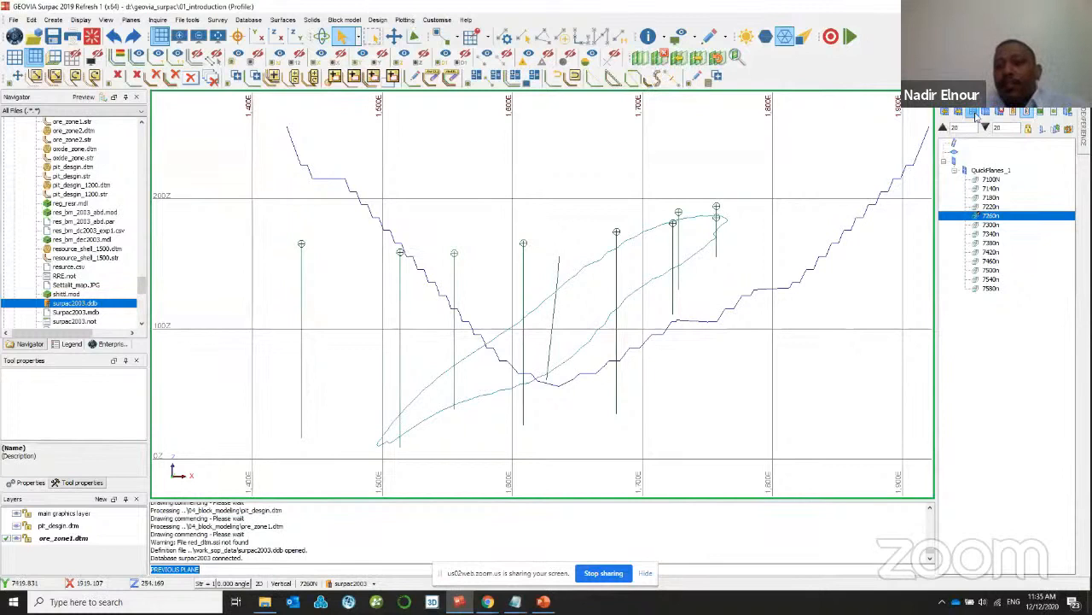
- Remove the section cut, return to plan view and choose graphical section line selection as the slicing planes' definition method
left_click(663, 59)
left_click(257, 36)
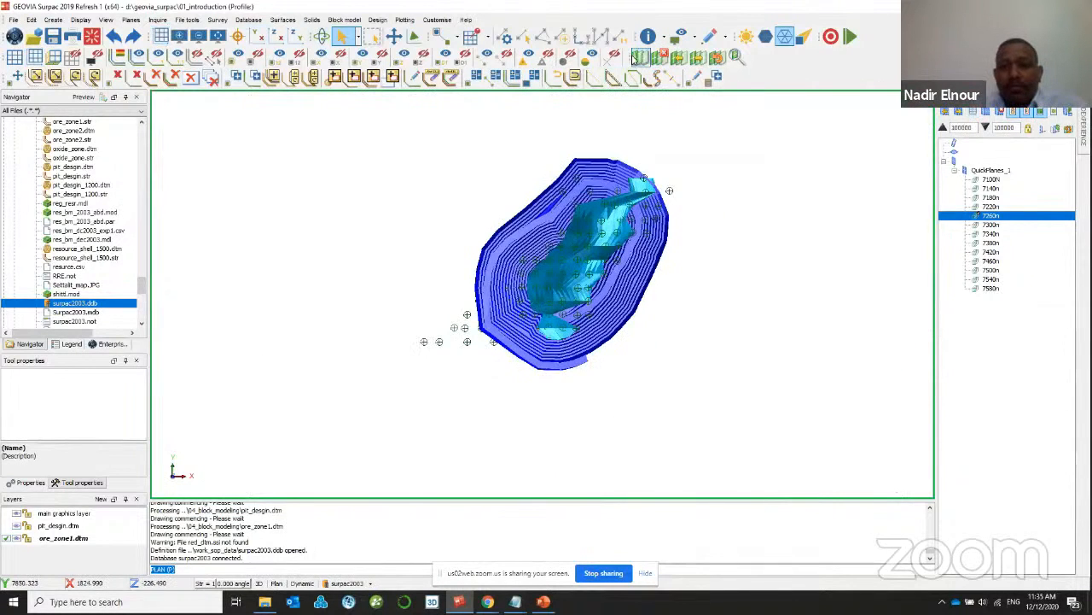
left_click(639, 57)
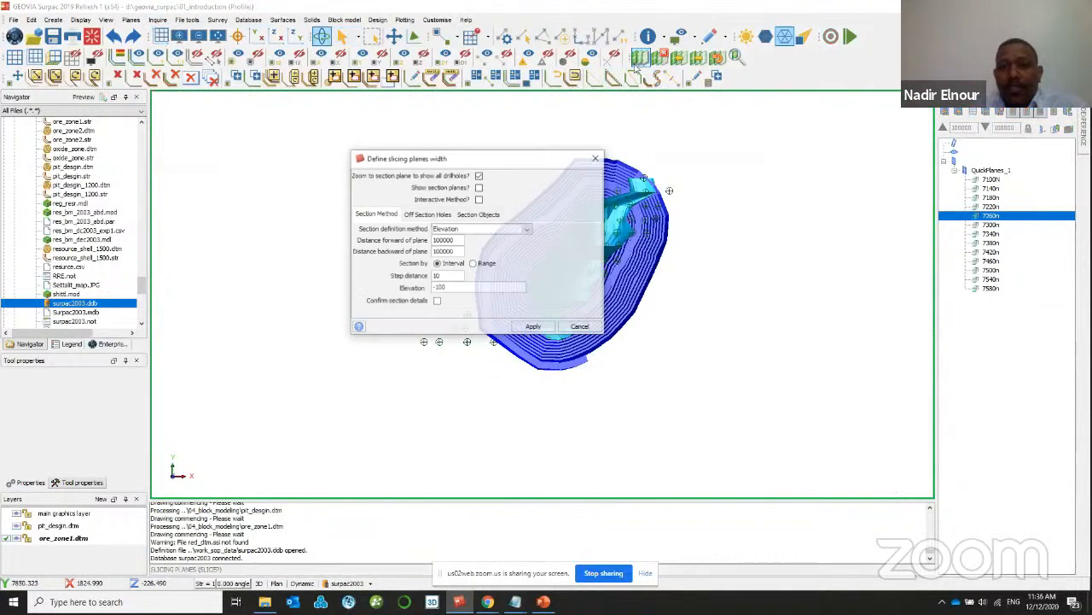
left_click(484, 228)
left_click(493, 155)
left_click_drag(493, 154, 493, 141)
left_click(514, 215)
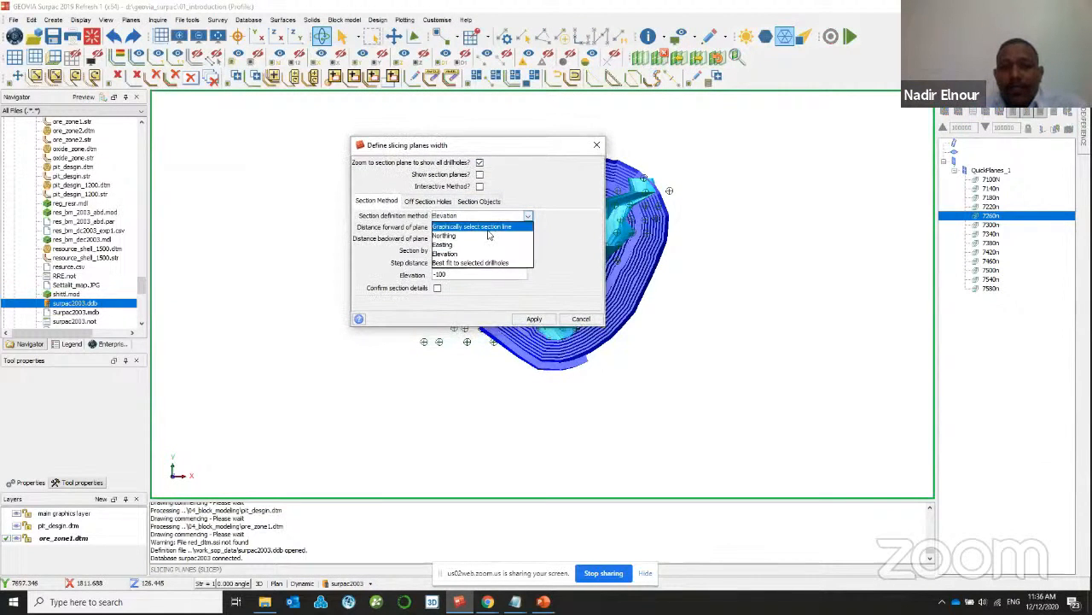
left_click(468, 253)
left_click_drag(482, 150, 331, 98)
left_click(329, 163)
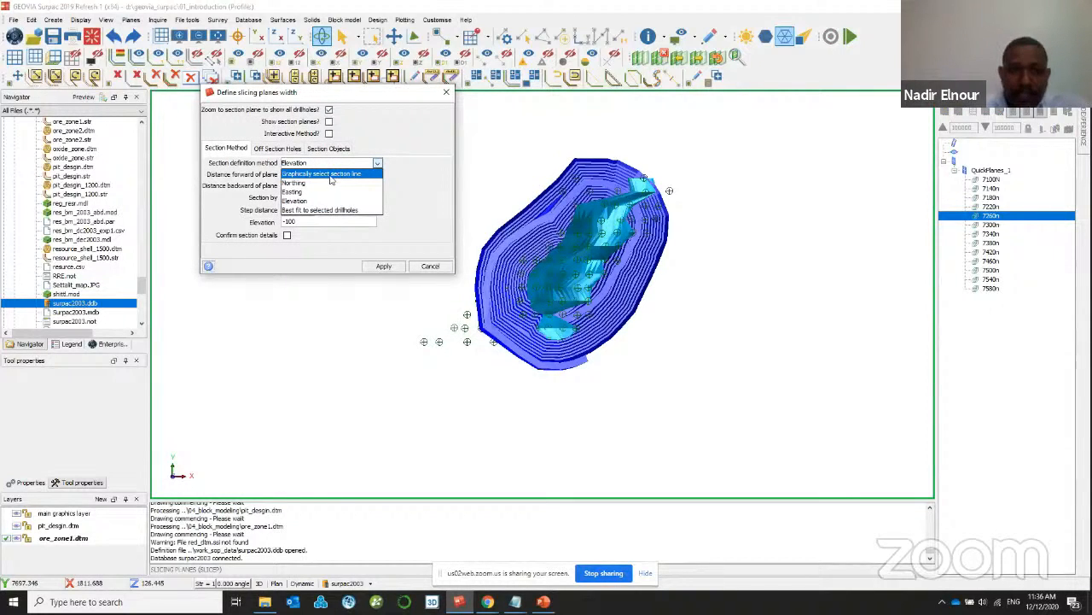
left_click(330, 174)
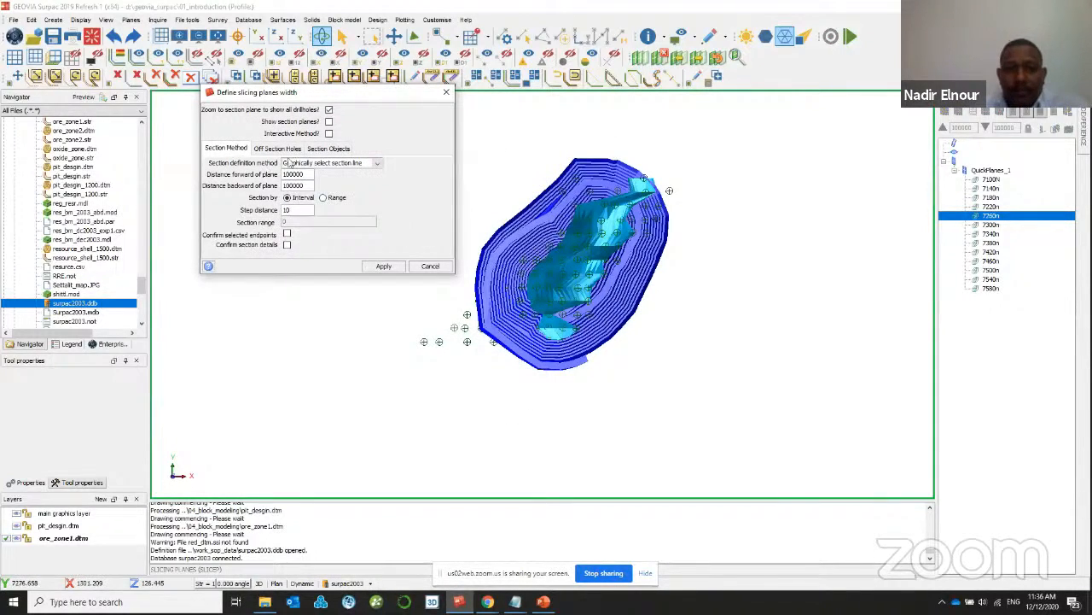
- Set the forward and backward slice distances to 20 and the step distance to 40, and apply the slicing settings
double_click(298, 174)
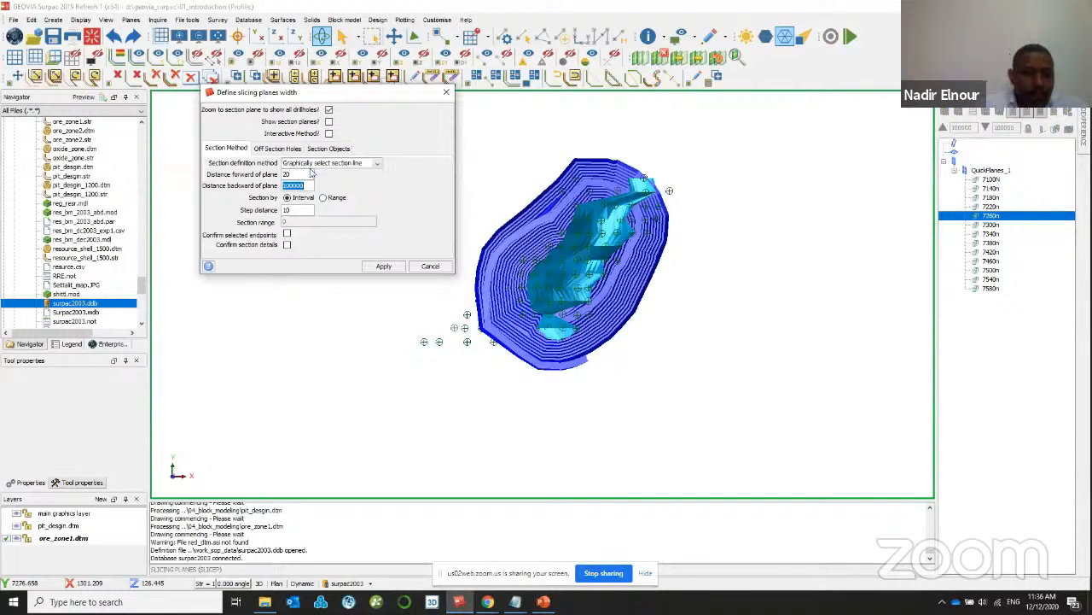
type("2")
type("20")
type("40")
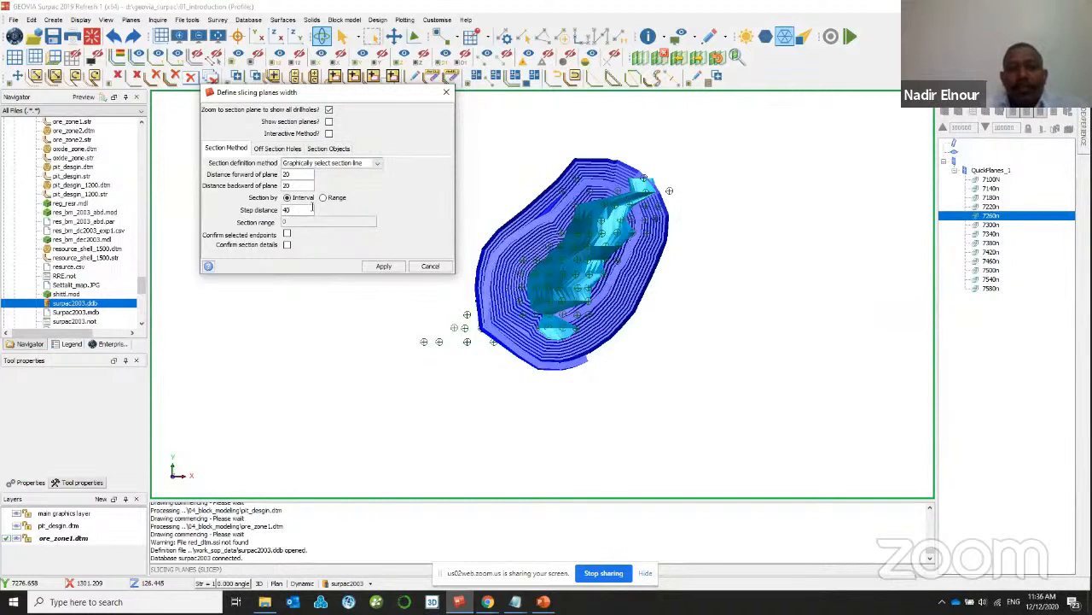
key("Return")
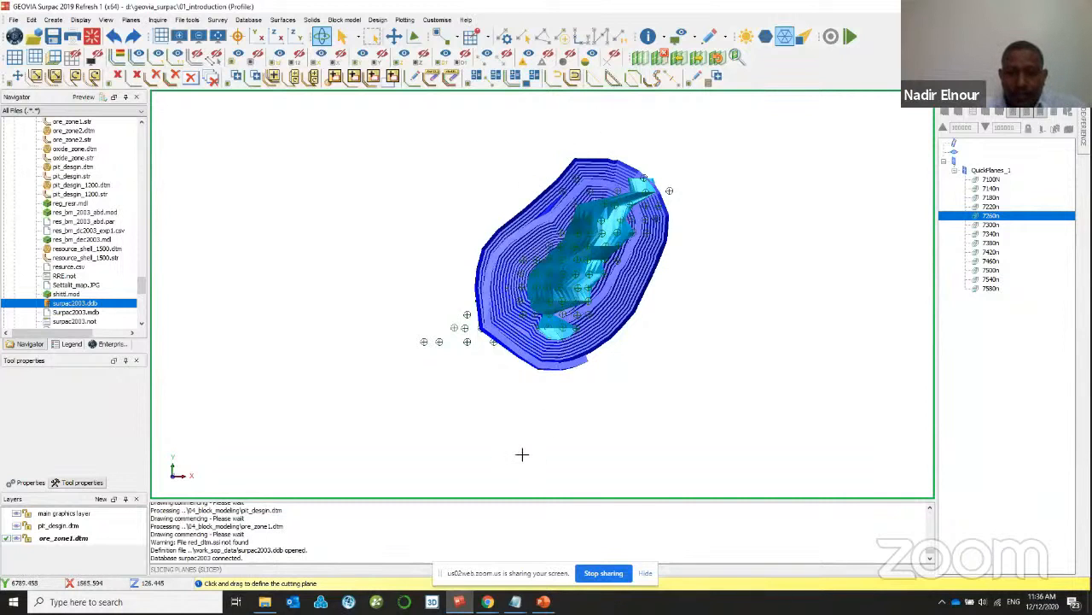
- Draw a roughly north-south section line through the pit and ore body, and show the sliced triangulations as polylines
left_click_drag(522, 454, 535, 444)
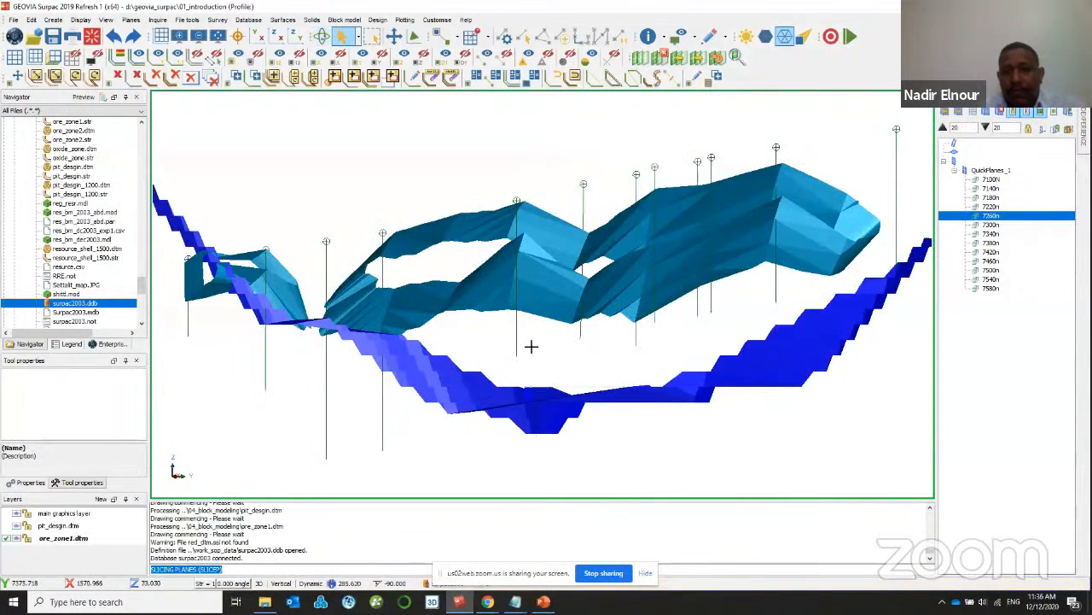
scroll(532, 345, "down", 2)
left_click(1027, 115)
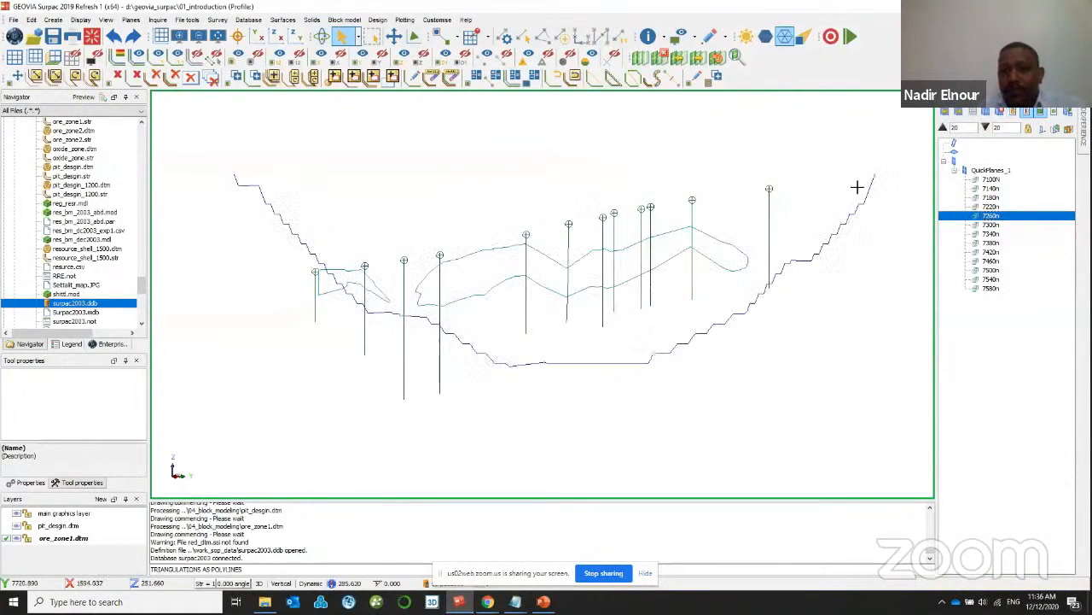
- Delete the cutting planes, return to plan view and restart the slicing planes definition with a graphically selected section line
left_click(662, 57)
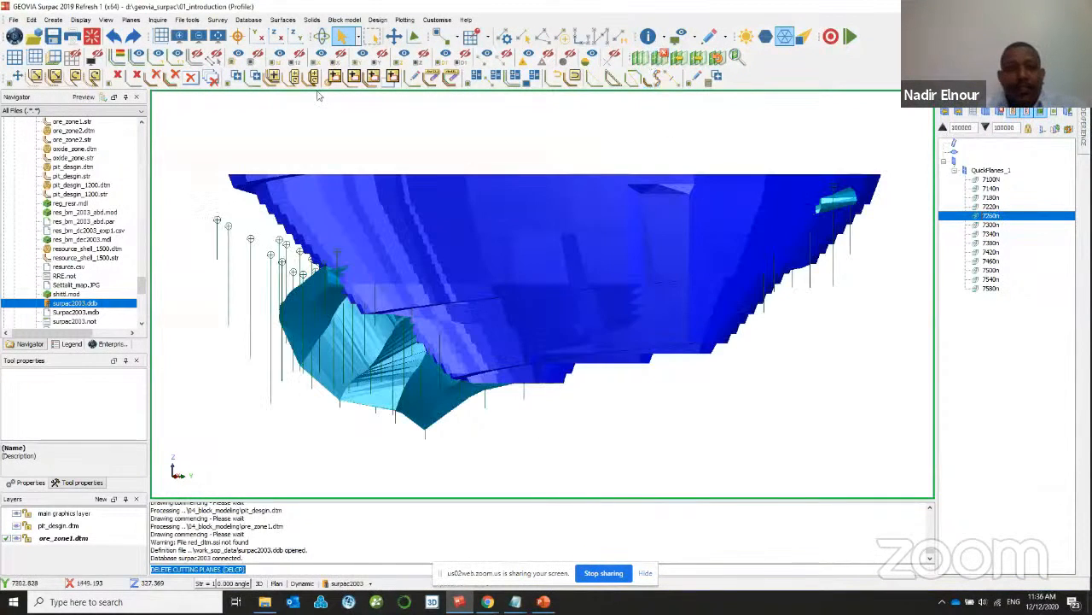
left_click(259, 38)
left_click(321, 36)
left_click(377, 165)
left_click(355, 176)
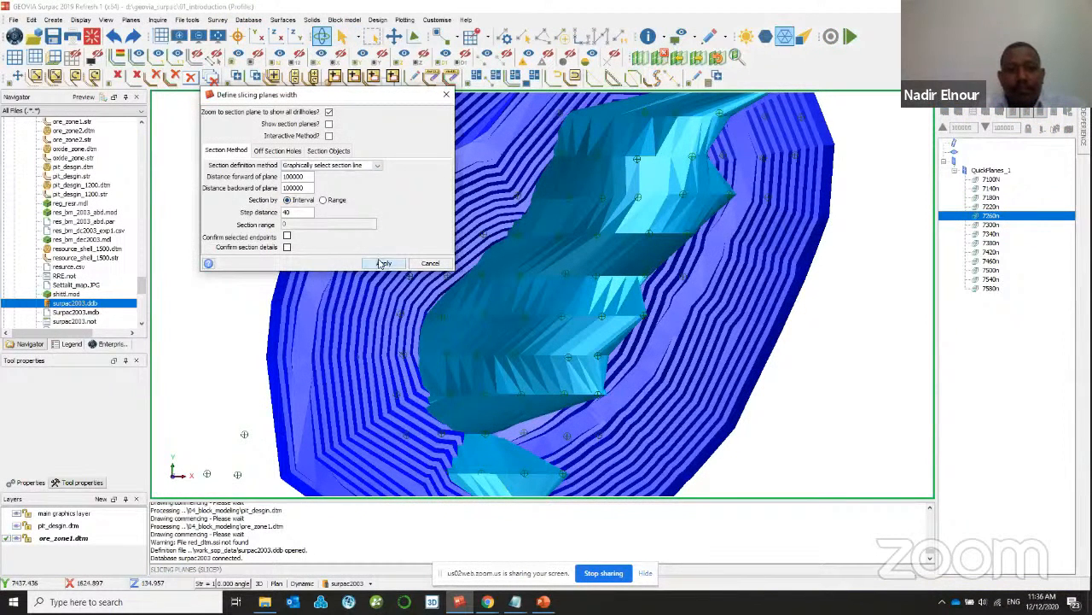
- Set the distances forward and backward of the plane to 20, reusing the previously entered values
right_click(311, 178)
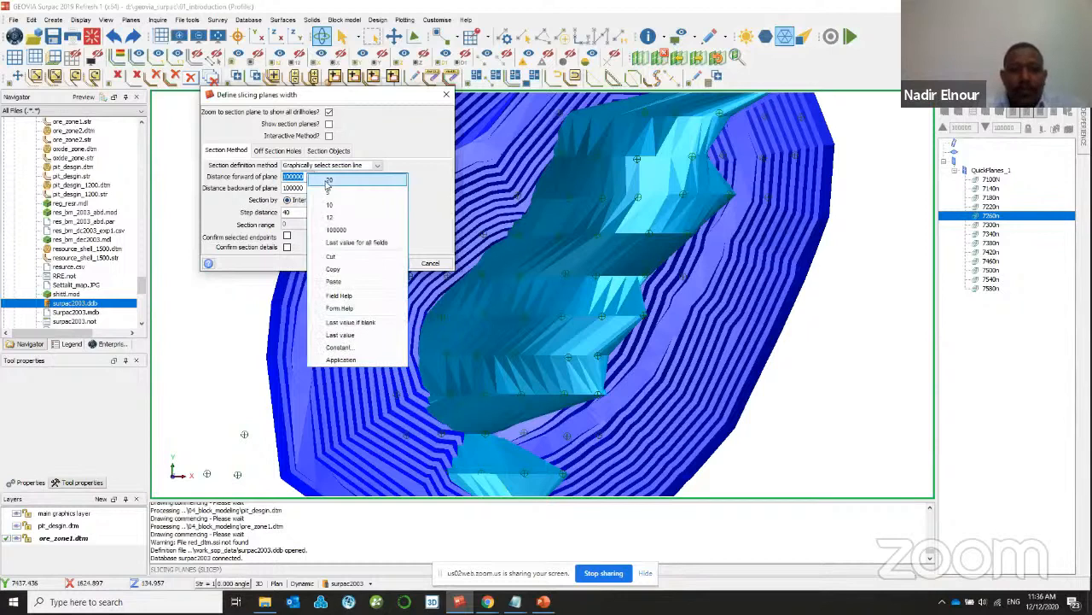
left_click(330, 180)
right_click(310, 187)
left_click(329, 192)
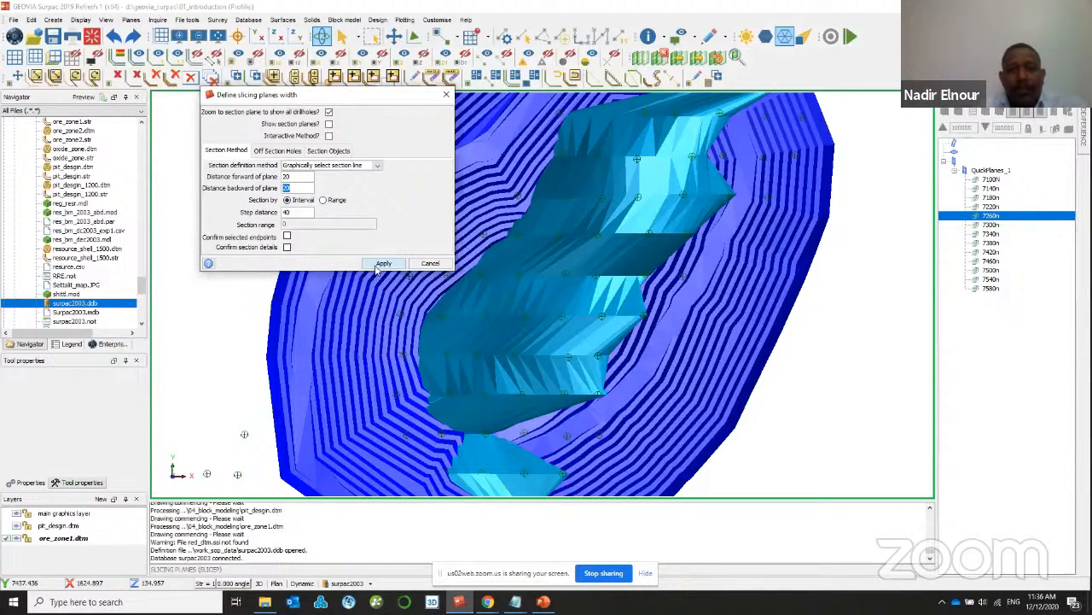
- Cut a diagonal section from southwest to northeast across the pit and ore body, and display the triangulations as polylines
left_click(381, 263)
left_click_drag(424, 325, 741, 119)
right_click_drag(741, 120, 730, 232)
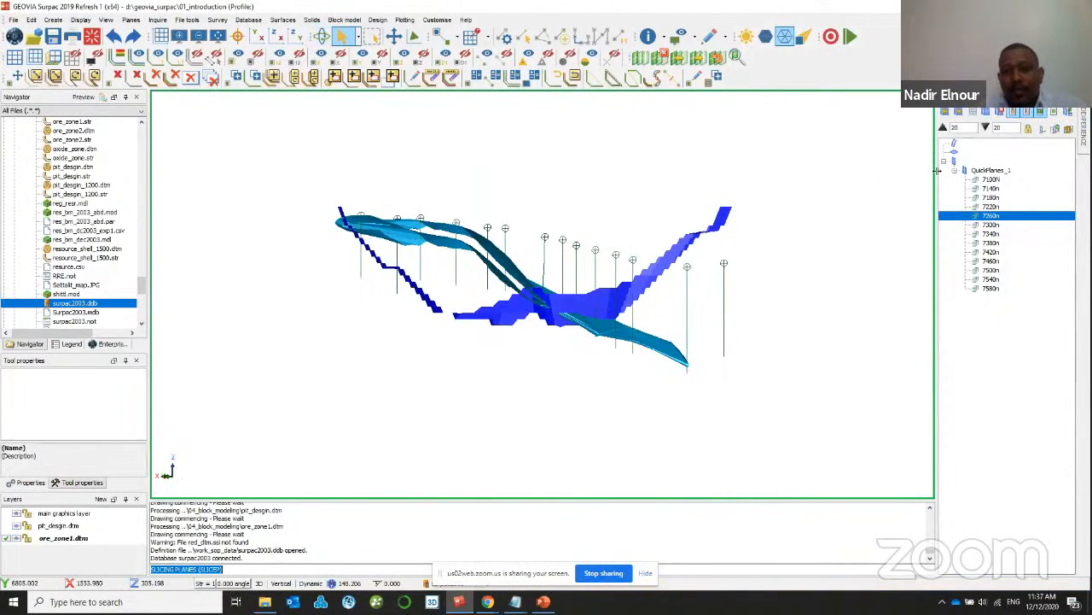
left_click(1016, 112)
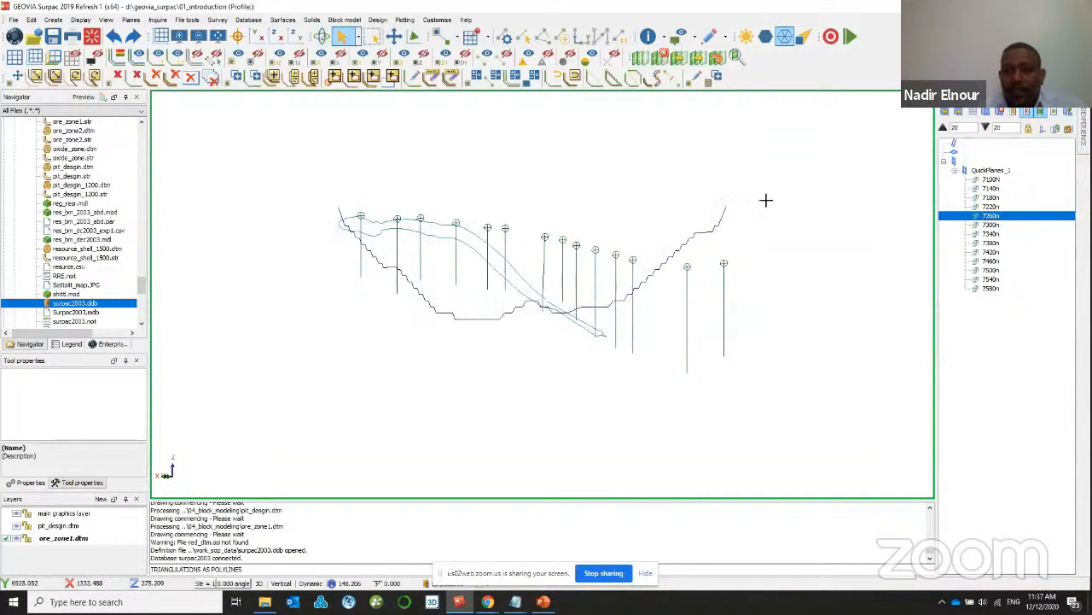
scroll(379, 234, "up", 1)
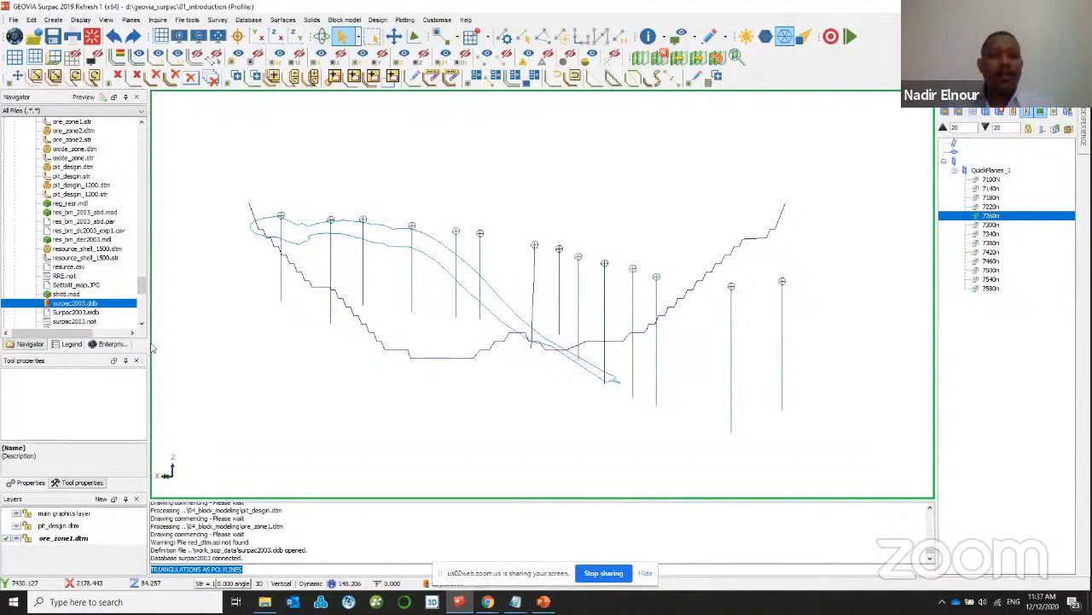
- Switch to PowerPoint to review the Drill Holes slide, and return to Surpac
left_click(541, 604)
scroll(339, 373, "down", 1)
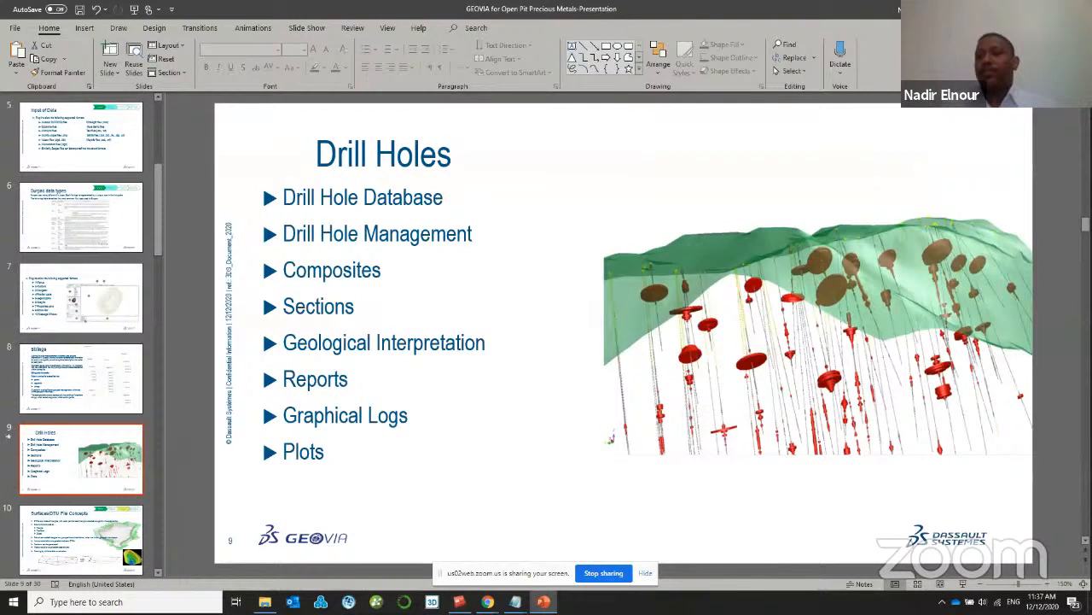
left_click(1026, 9)
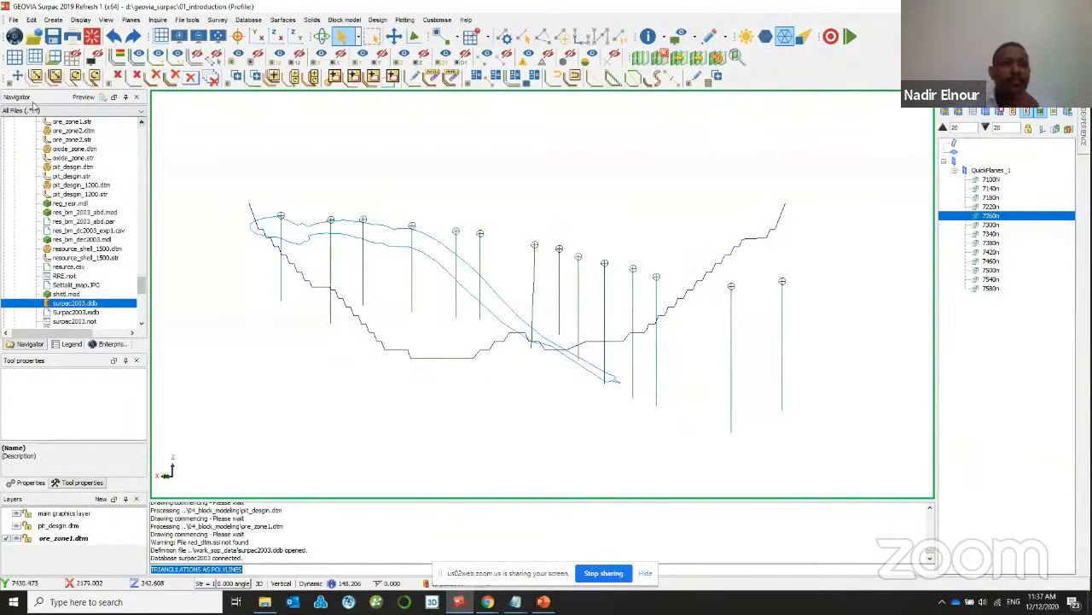
left_click(31, 20)
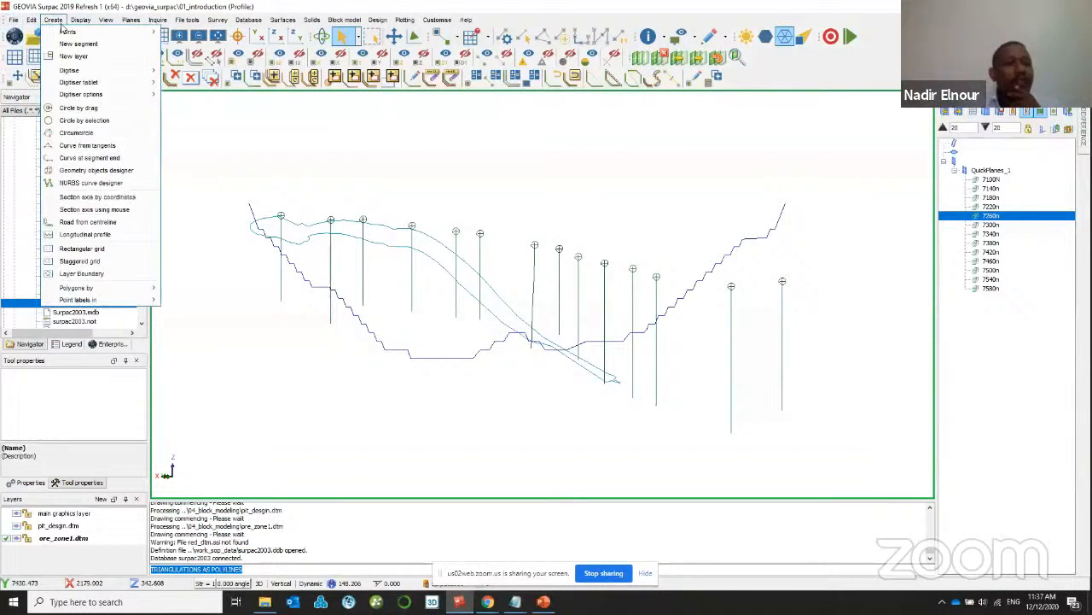
mouse_move(57, 29)
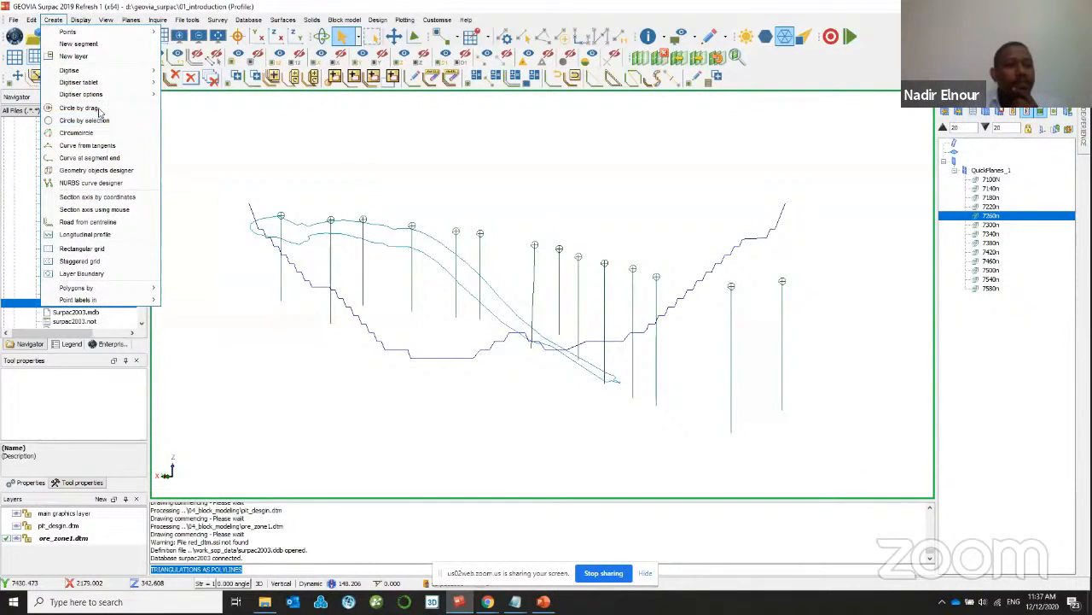
mouse_move(145, 99)
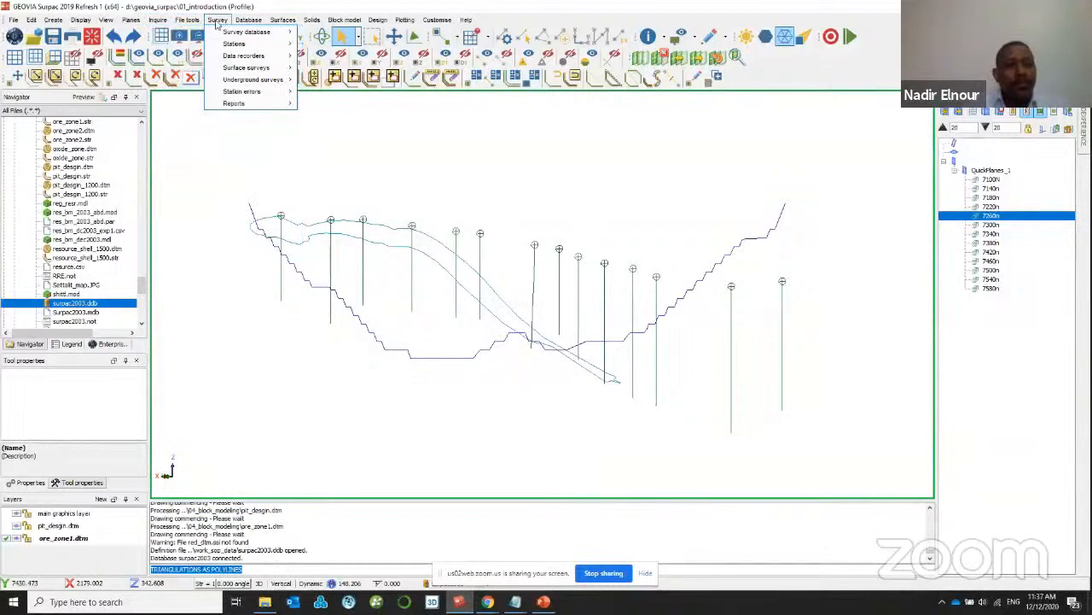
mouse_move(236, 26)
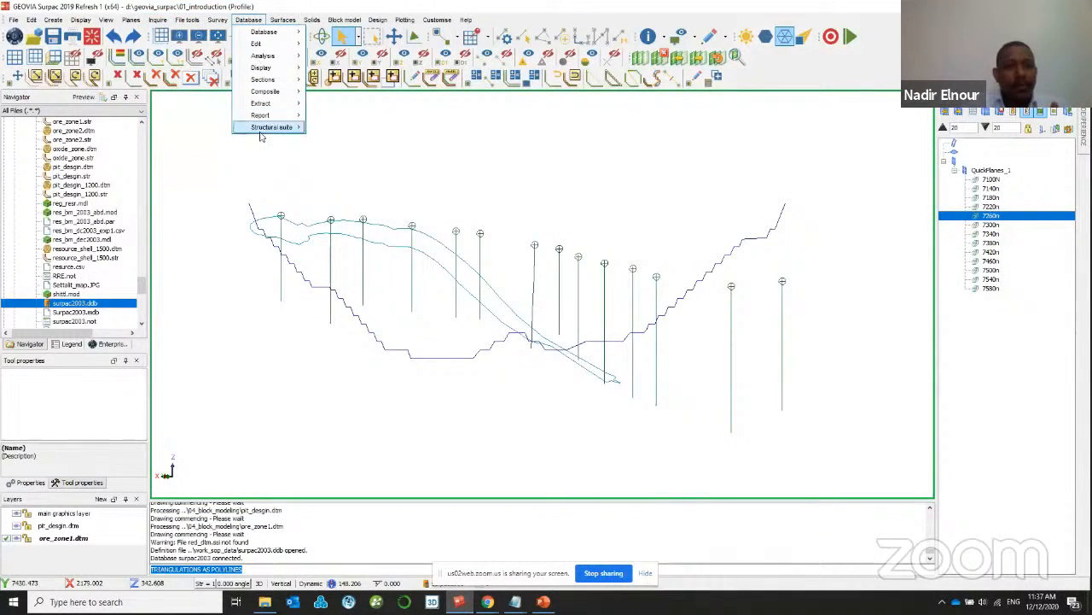
mouse_move(286, 19)
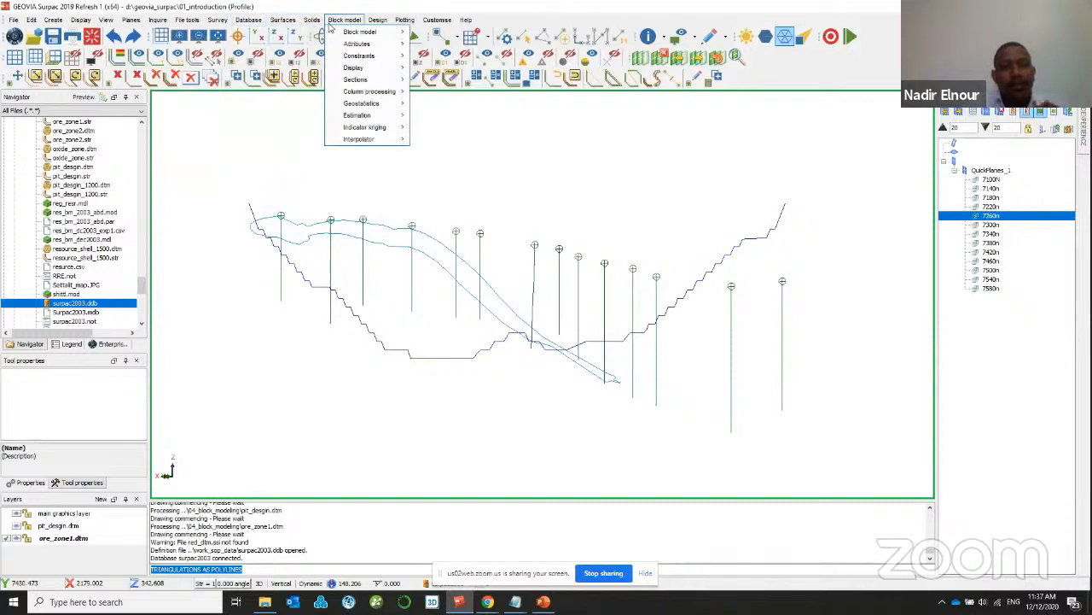
- Reset the graphics to clear the viewport, and undock the Digitise toolbar so it floats over the drawing area
mouse_move(345, 25)
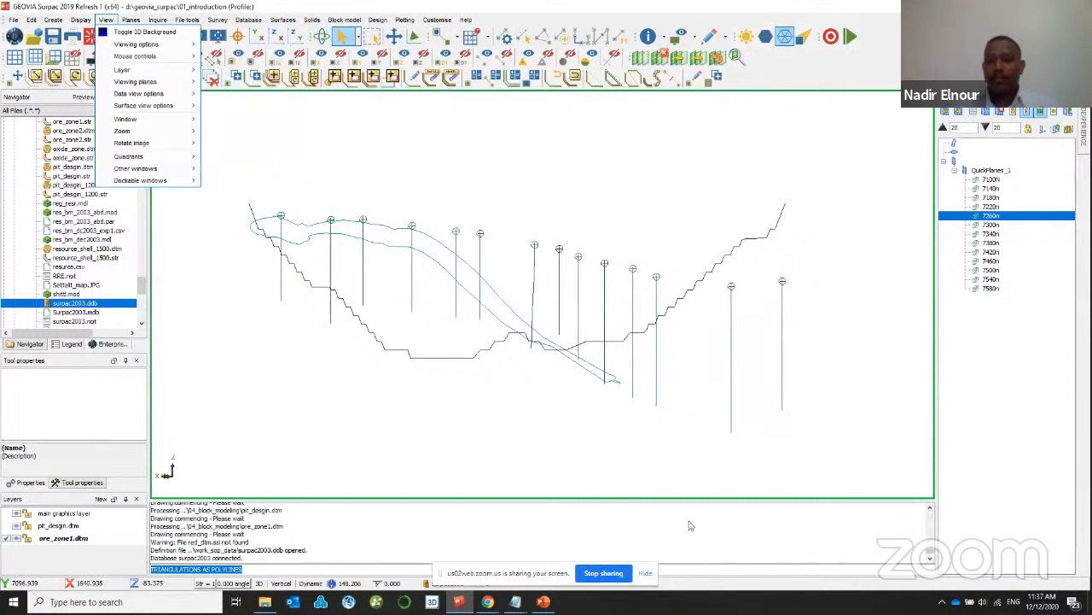
left_click(609, 127)
scroll(530, 180, "down", 1)
left_click(92, 36)
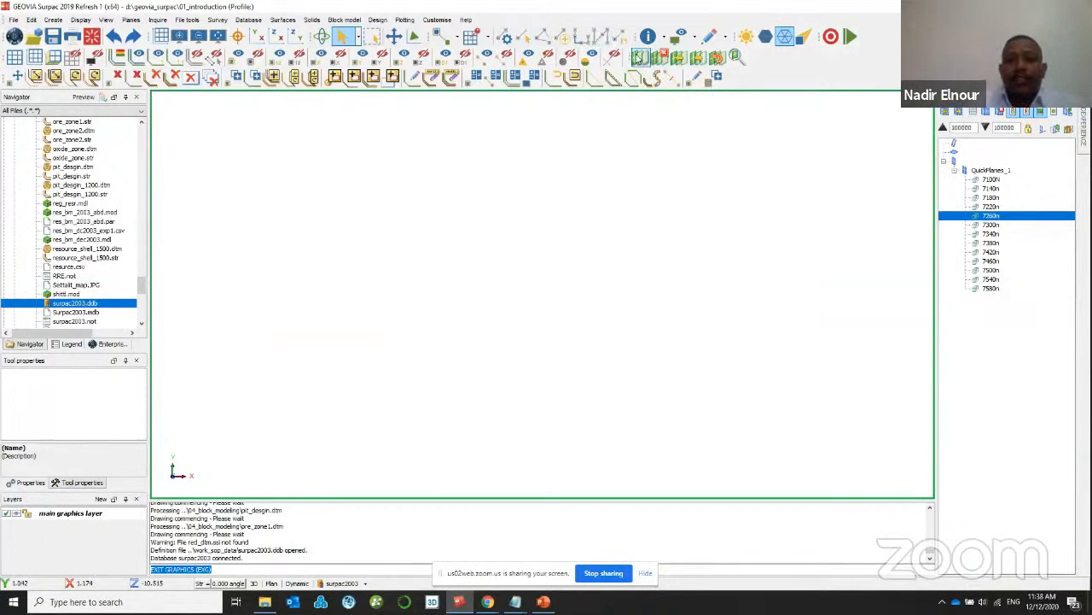
left_click_drag(497, 36, 424, 168)
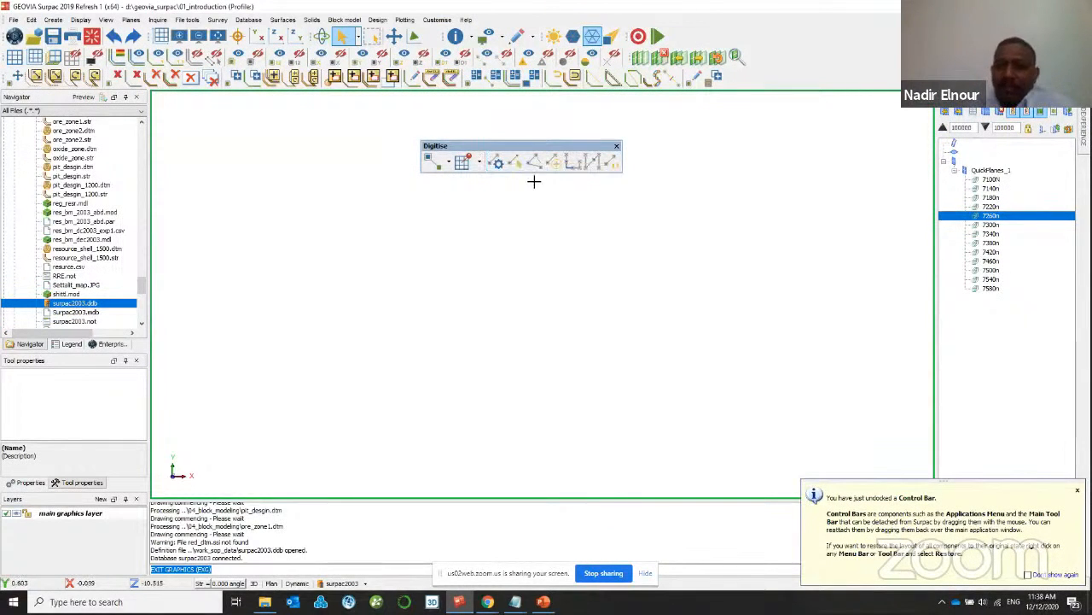
left_click_drag(555, 149, 552, 140)
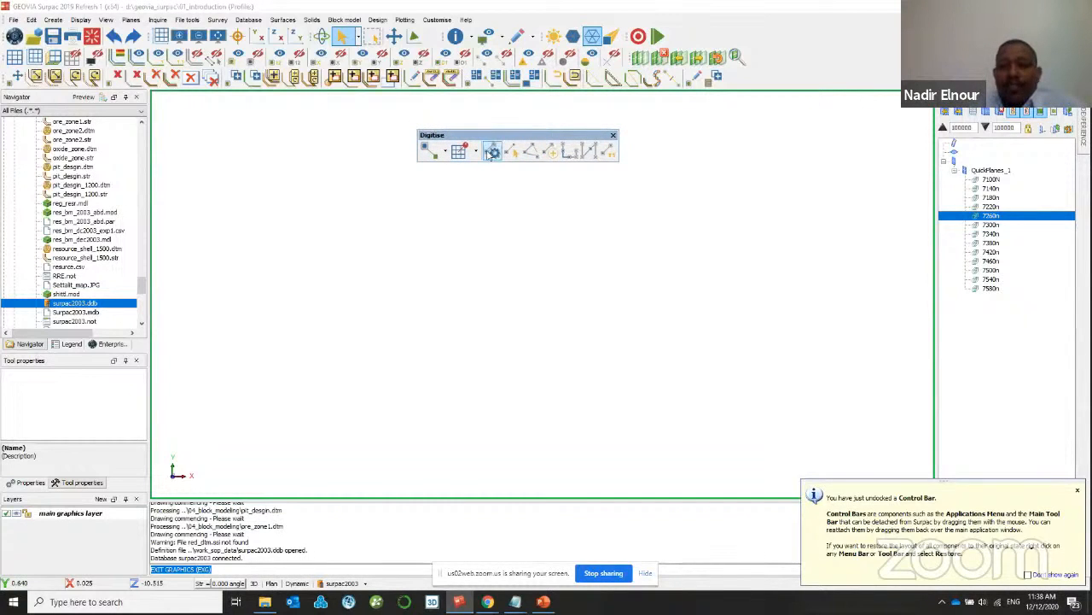
- Digitise a closed six-point polygon as string 1 in the main graphics layer
left_click(512, 151)
left_click(427, 361)
left_click(365, 224)
left_click(648, 152)
left_click(749, 234)
left_click(688, 345)
left_click(602, 365)
left_click(532, 152)
scroll(559, 265, "down", 2)
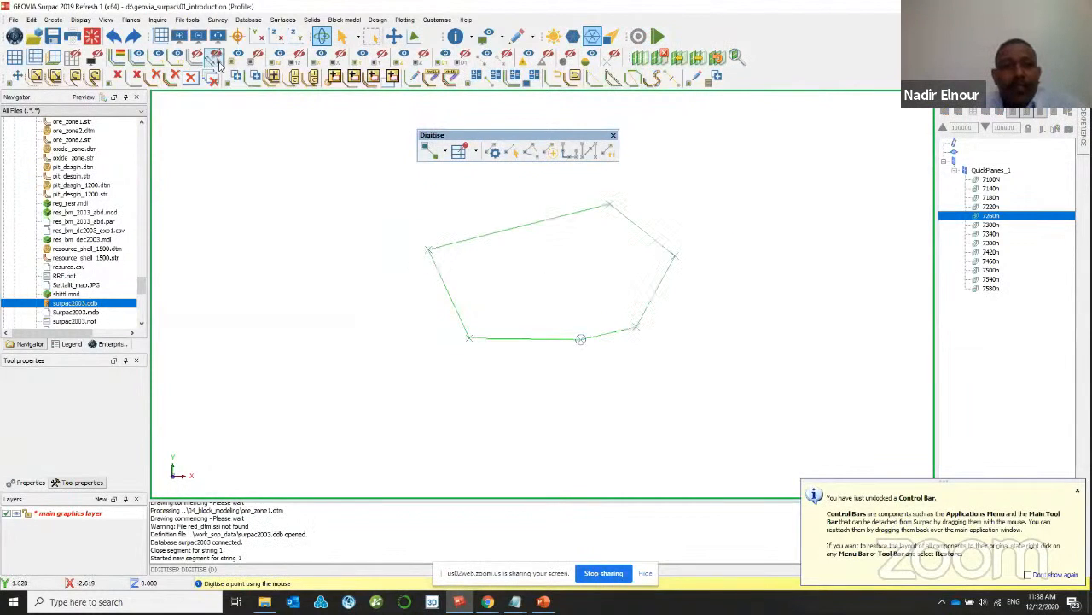
- Inspect the polygon in a vertical section view with the 2D grid displayed, and return to plan view without the grid
left_click(280, 36)
left_click(166, 37)
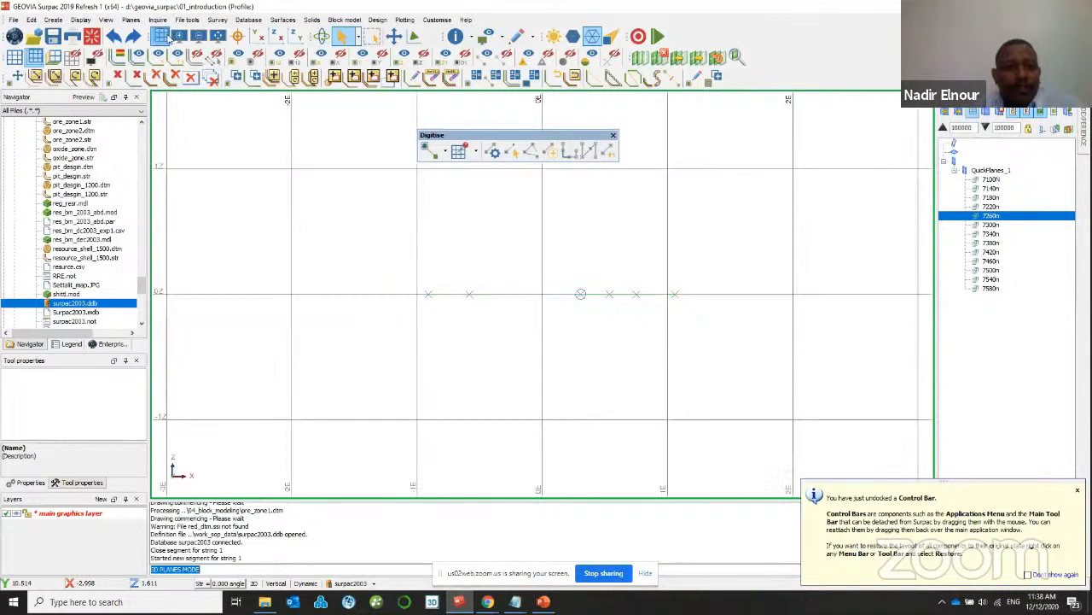
scroll(589, 346, "up", 2)
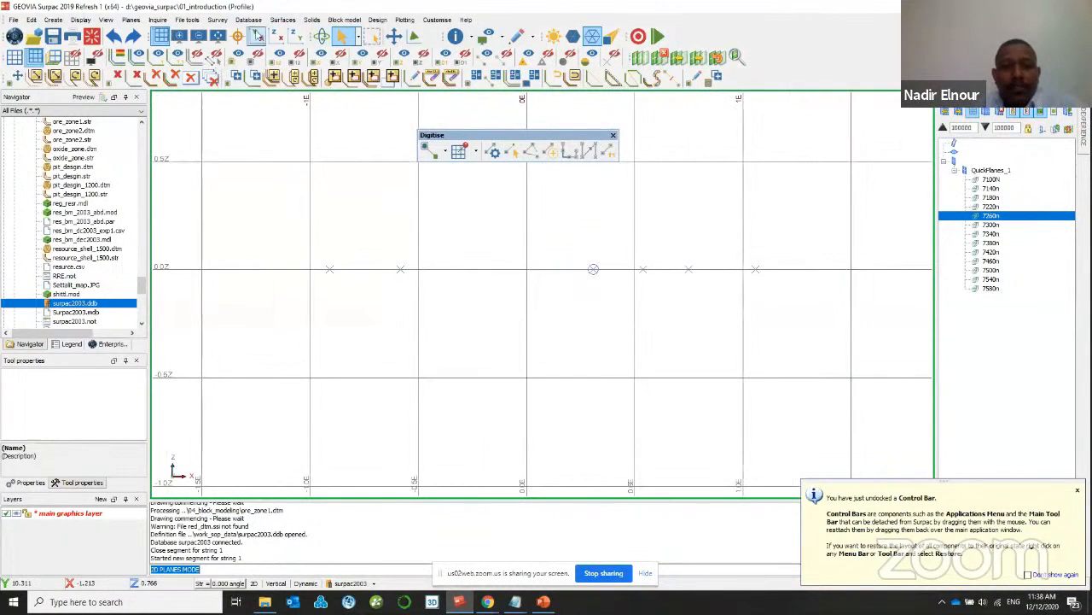
left_click(256, 36)
left_click(257, 36)
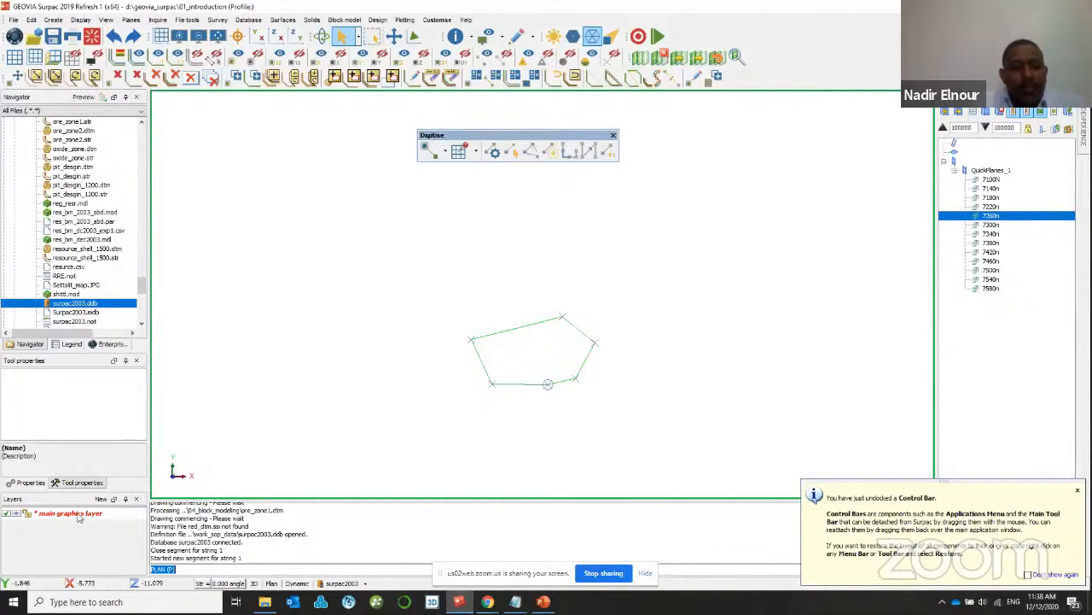
- Create a new layer named drawing_string
left_click(13, 19)
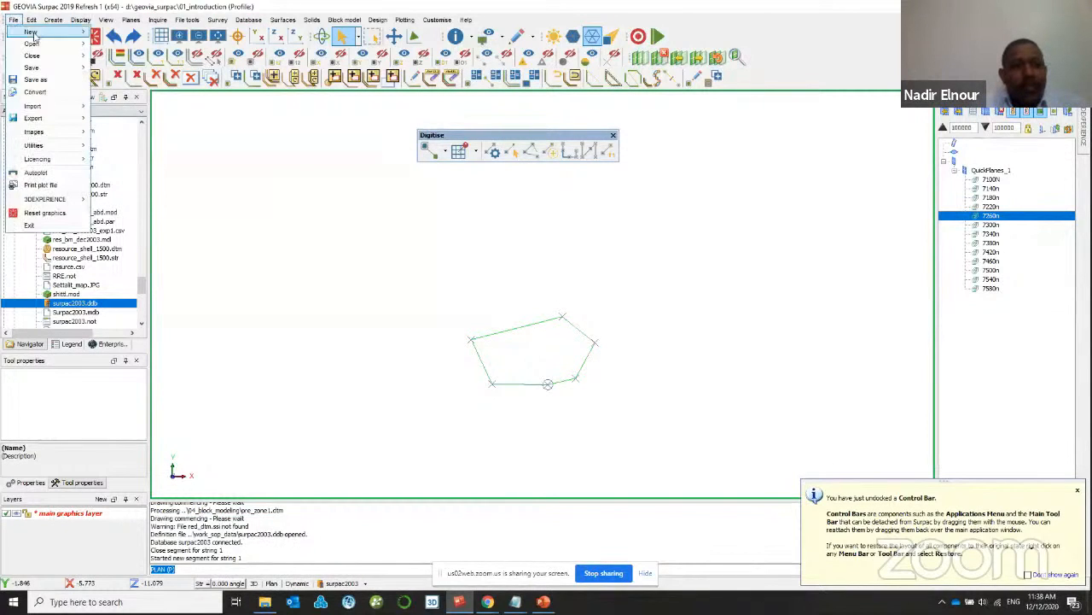
left_click(101, 499)
double_click(349, 183)
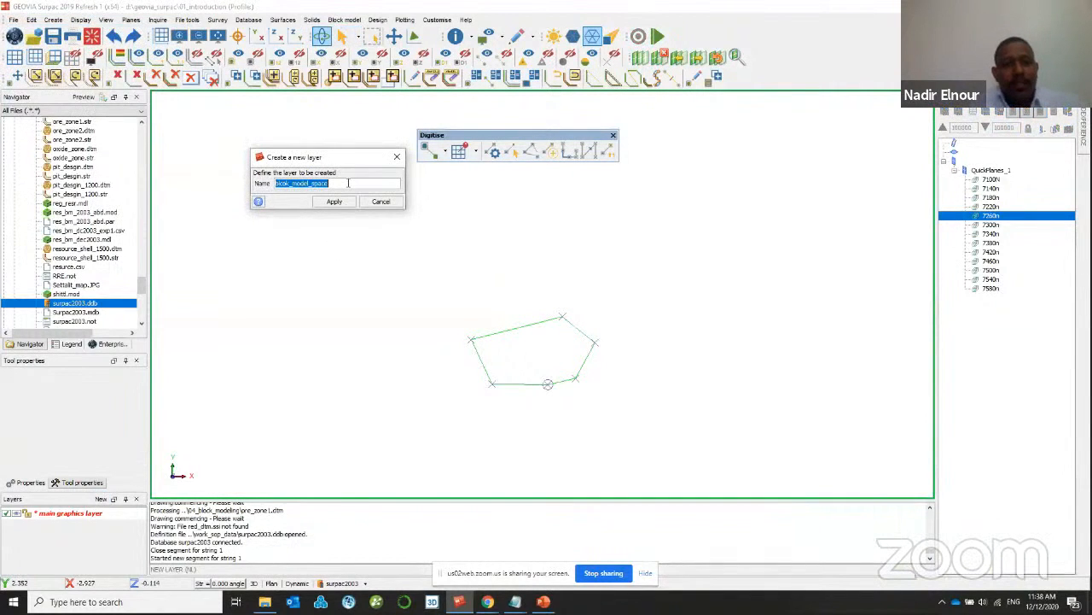
type("drawing_string")
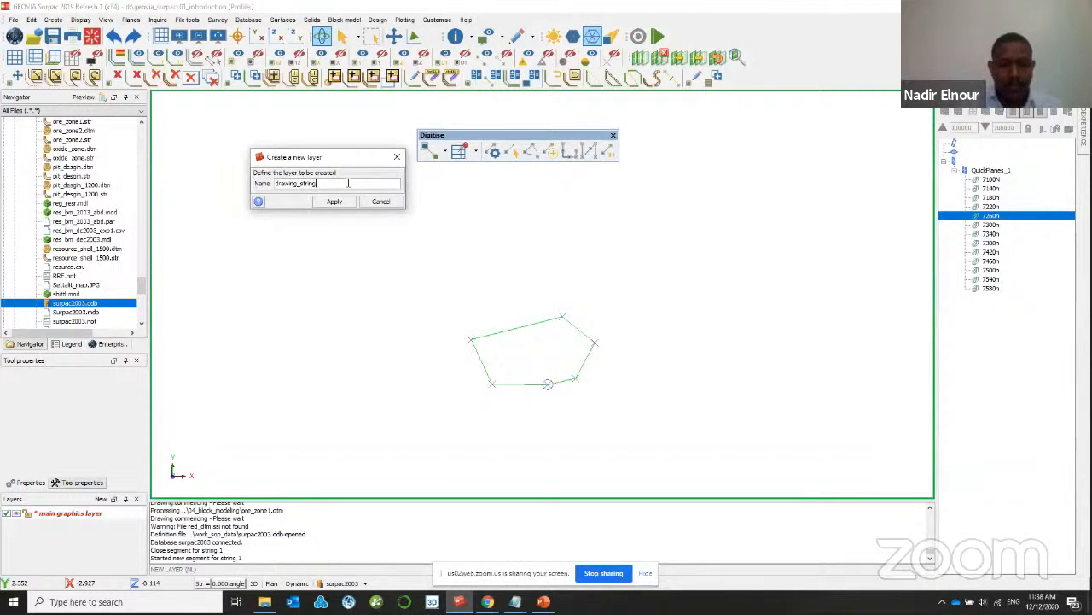
key("Return")
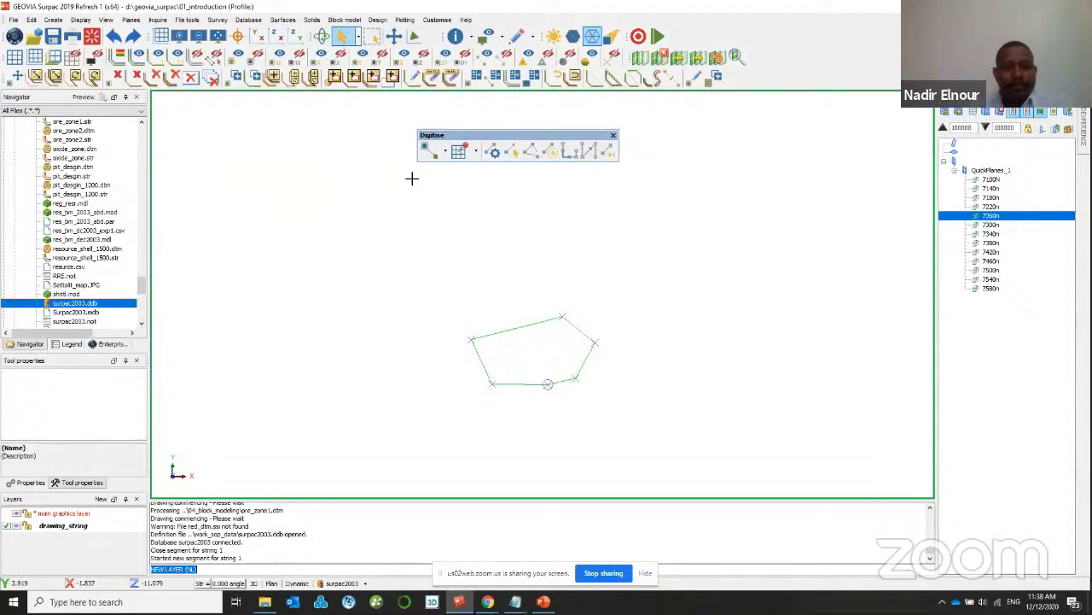
- Start a new digitised string with string number 100 and Z value 1000, leaving the description blank
left_click(494, 151)
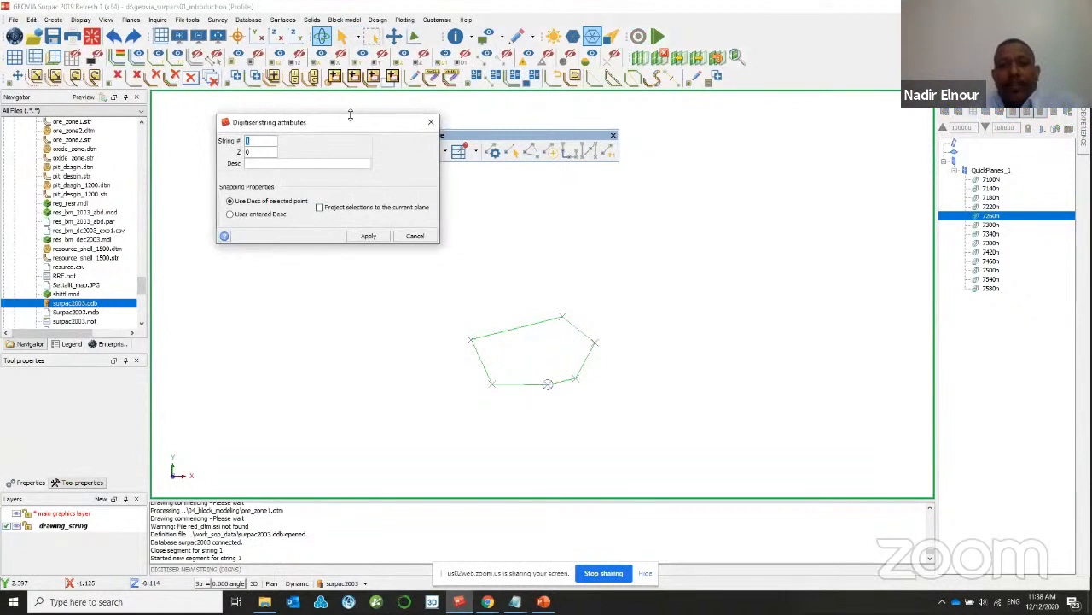
left_click(430, 122)
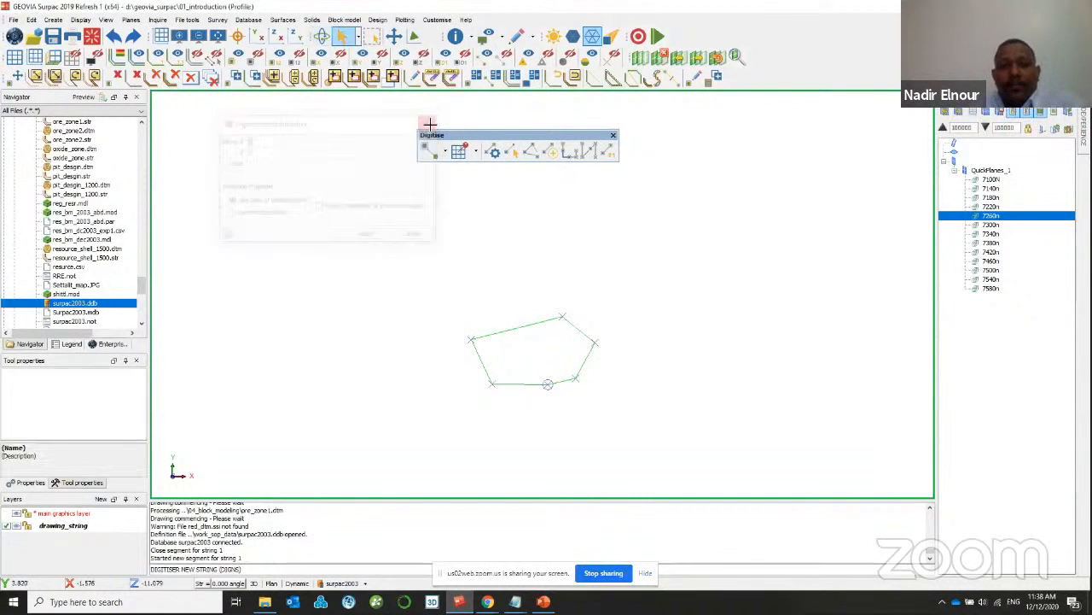
left_click(494, 151)
left_click_drag(397, 125, 648, 226)
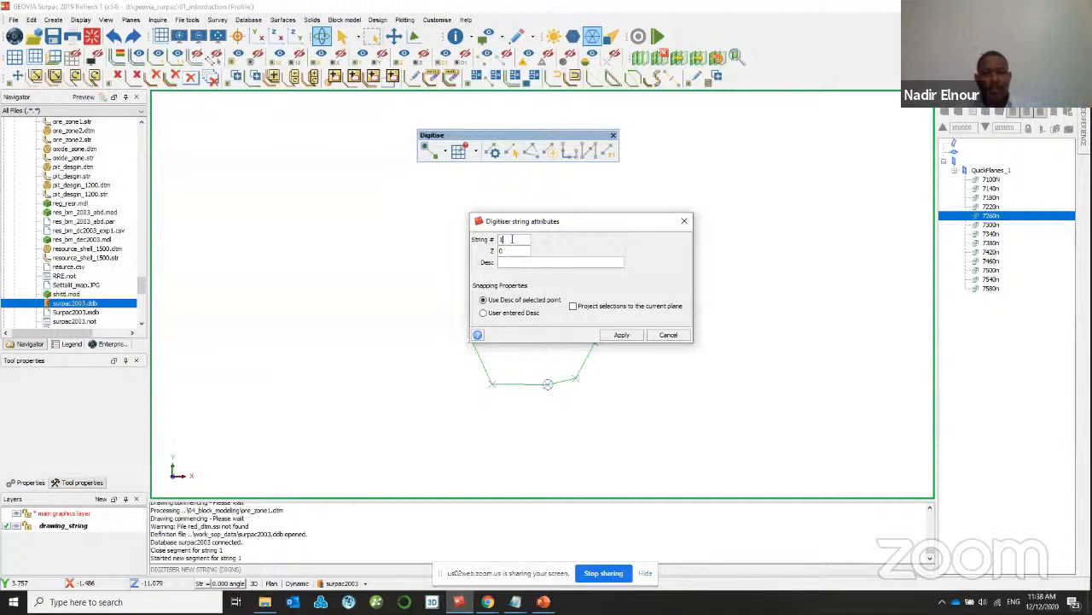
key("Tab")
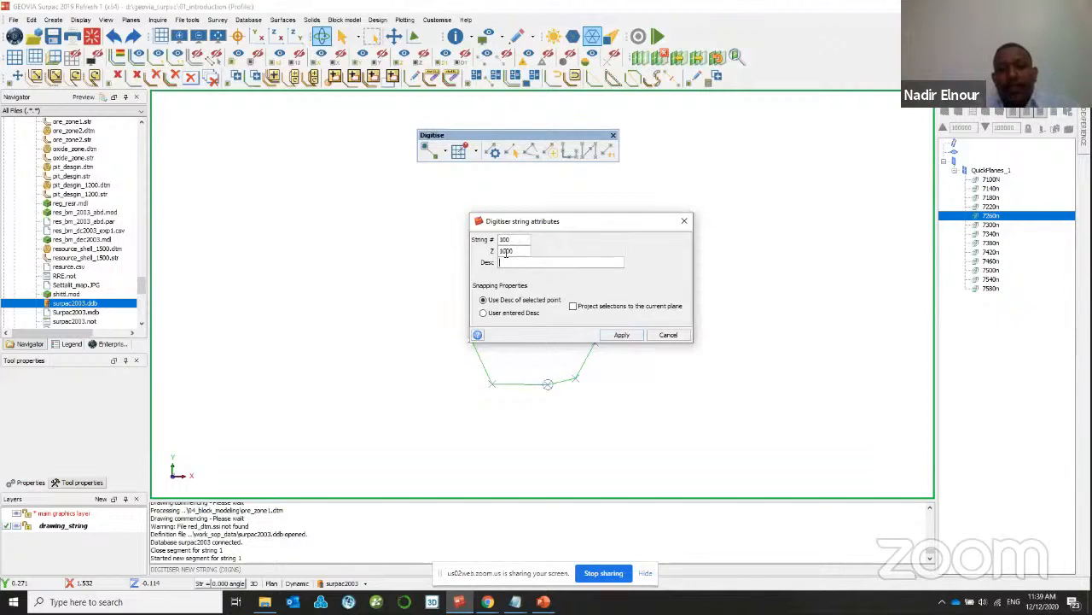
left_click(621, 336)
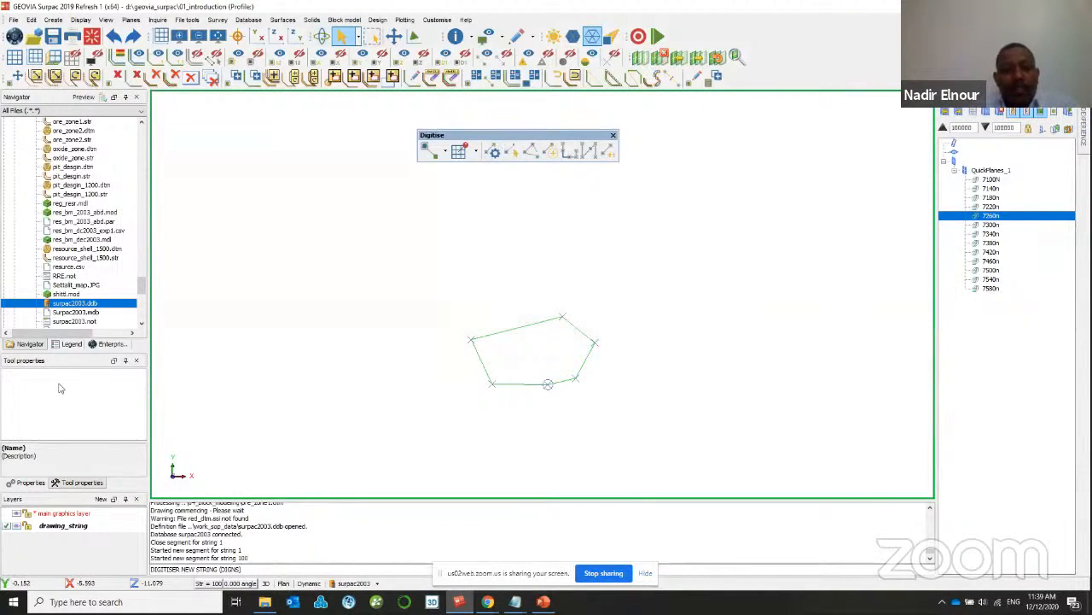
- Digitise the first three points of string 100 in the drawing_string layer, around the upper side of the existing polygon
left_click(511, 152)
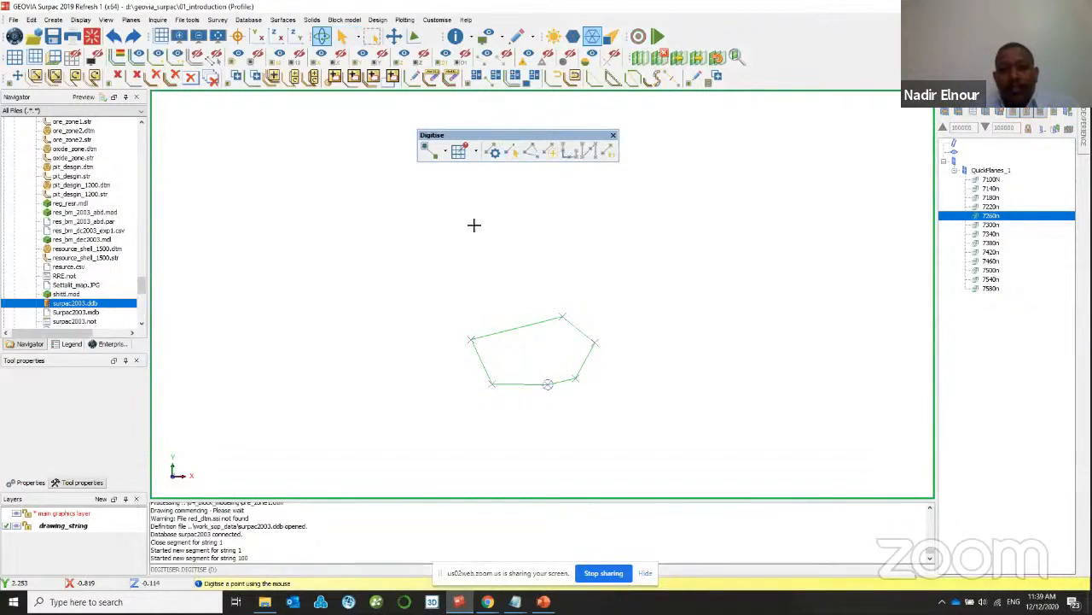
left_click(425, 308)
left_click(481, 207)
left_click(634, 169)
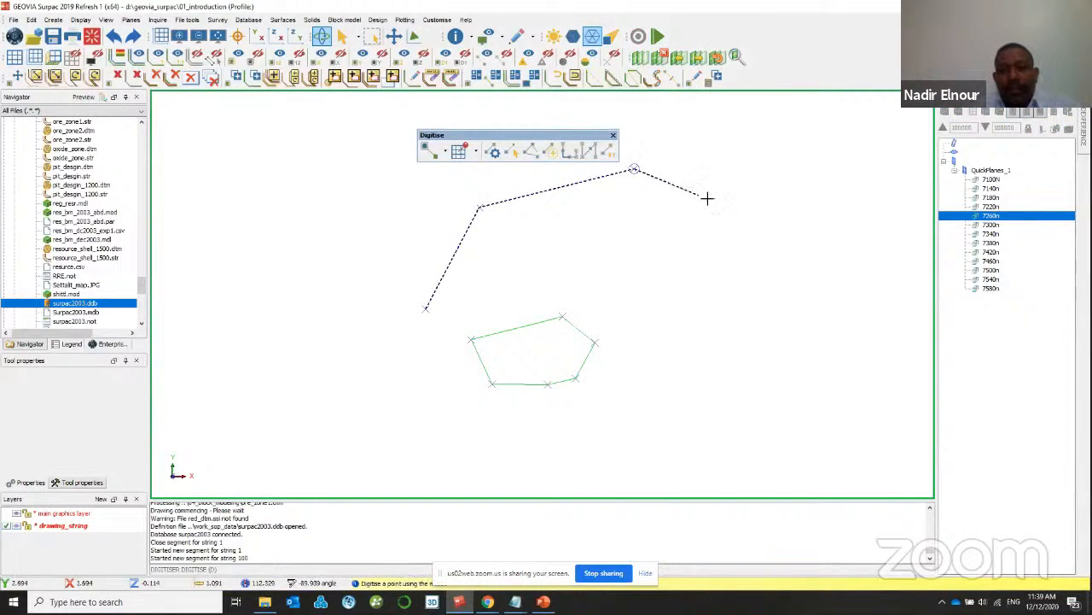
- Digitise the remaining vertices of the large string 100 outline around the small green polygon and close the segment
left_click(816, 231)
left_click(829, 405)
left_click(649, 484)
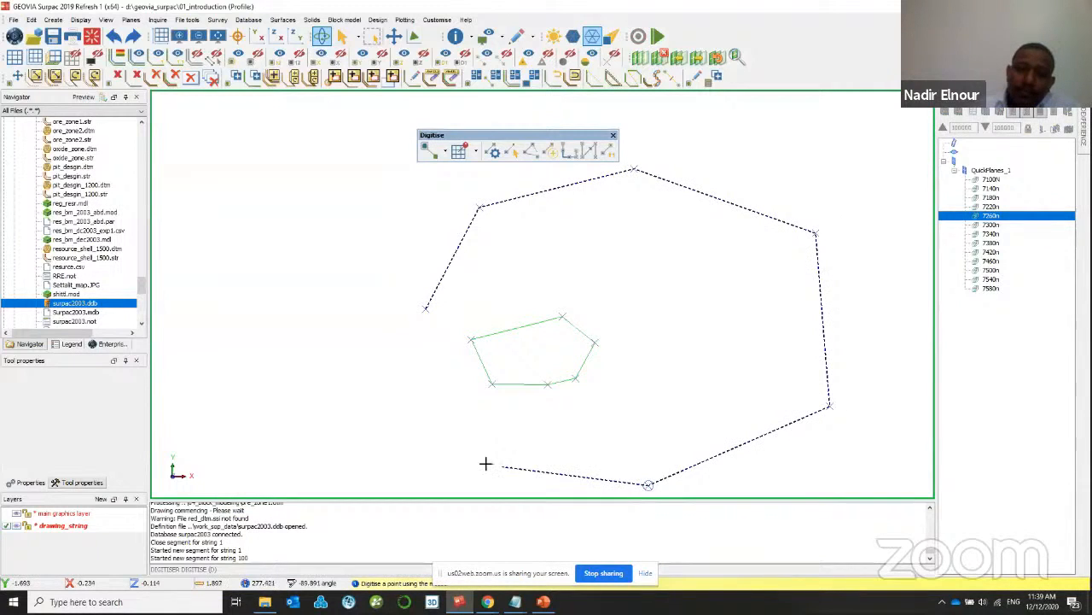
left_click(481, 463)
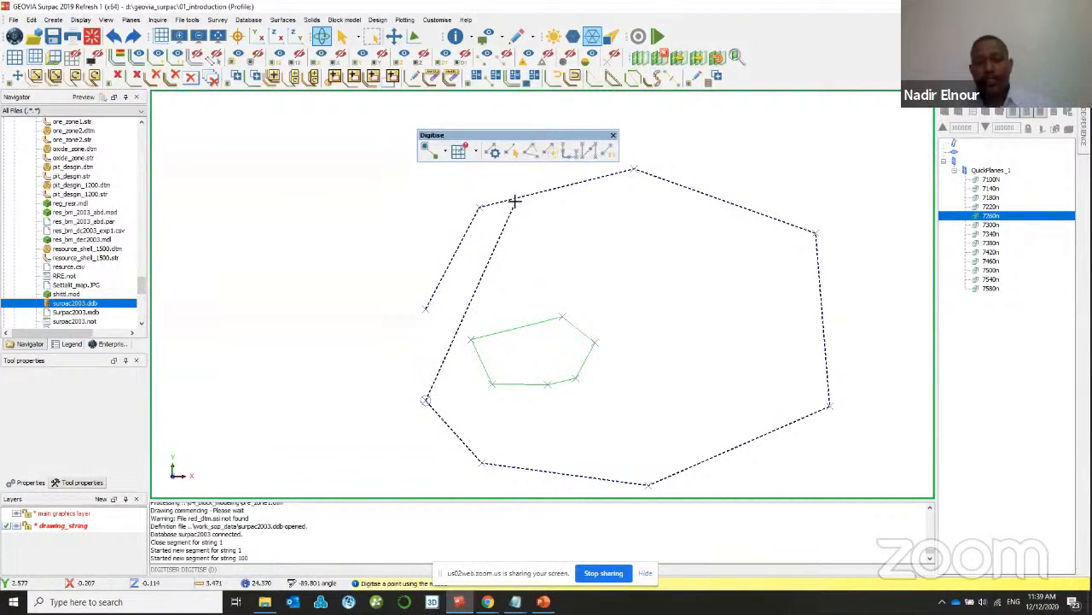
key("c")
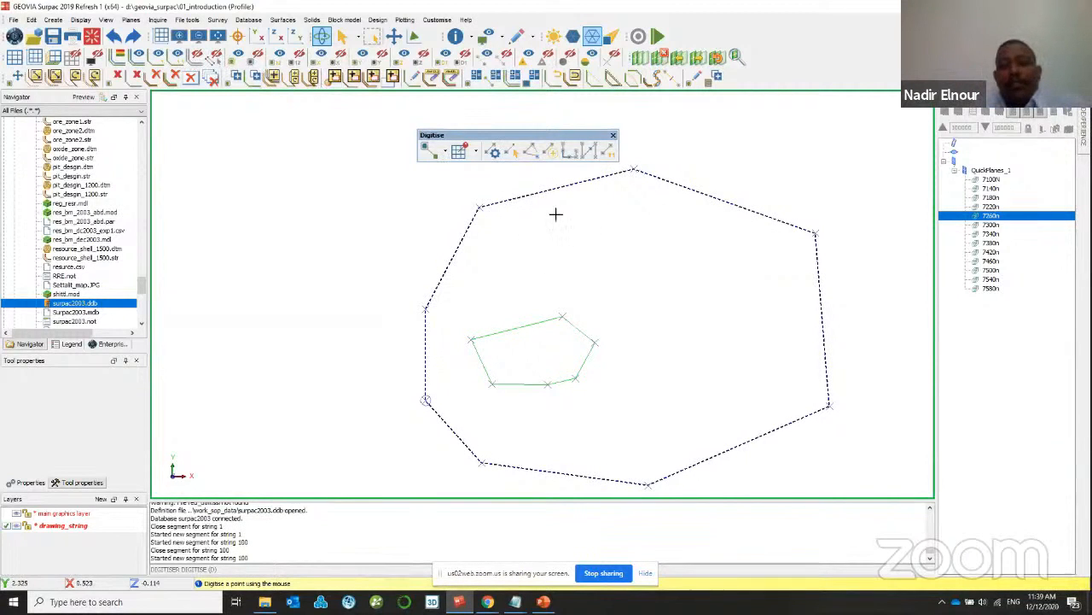
- Draw the string and segment number labels for the drawing_string layer, with the text placed at the segment's centre
left_click(176, 59)
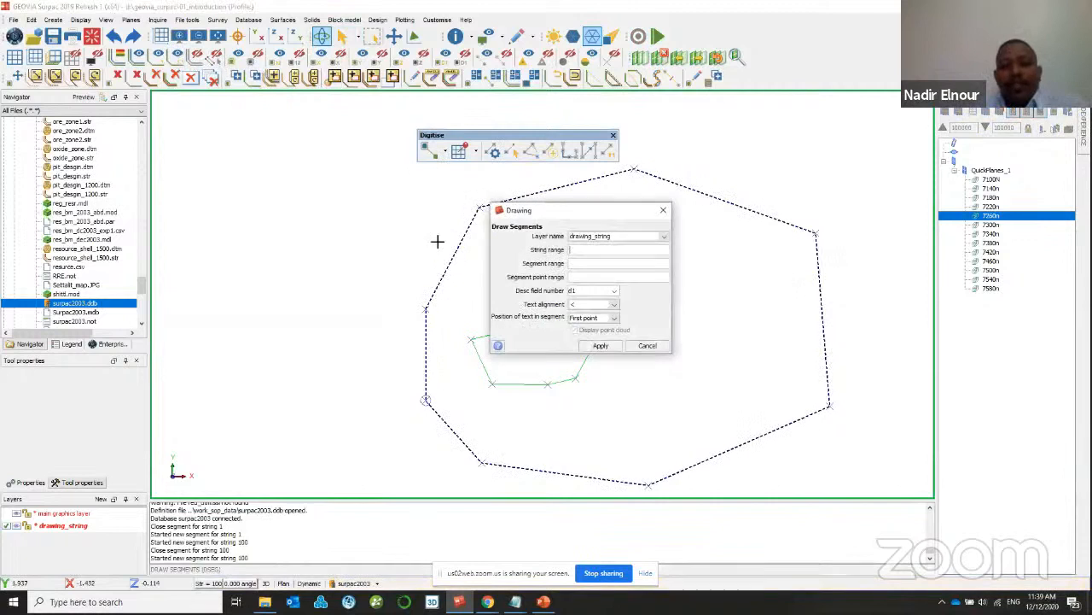
left_click(615, 318)
left_click(587, 347)
left_click(601, 346)
scroll(645, 343, "up", 2)
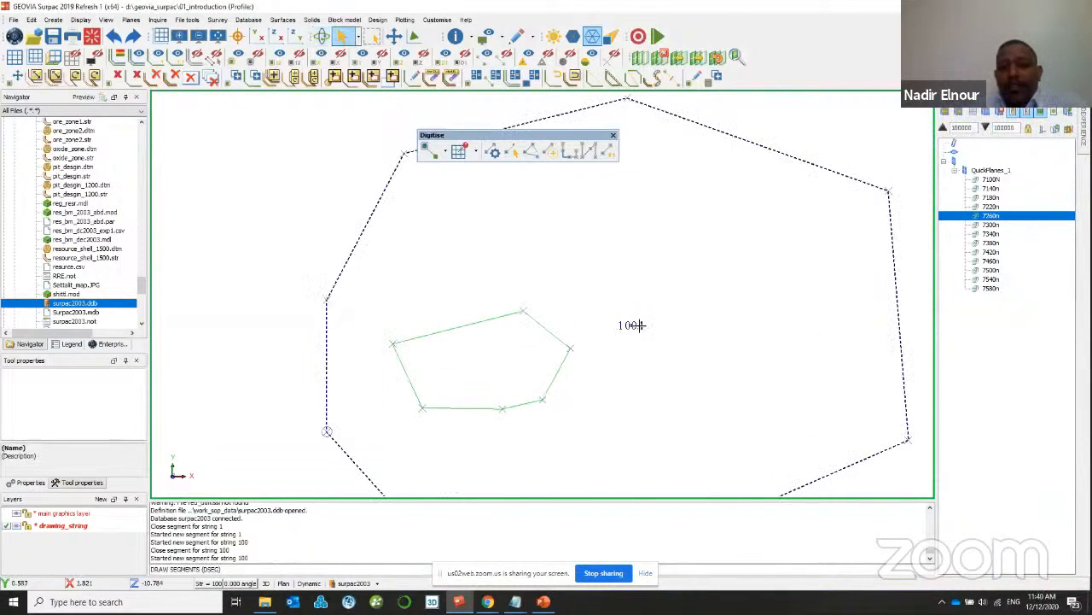
scroll(657, 328, "down", 3)
- Examine the elevation of the digitised strings in section view with the 2D grid displayed
left_click(275, 37)
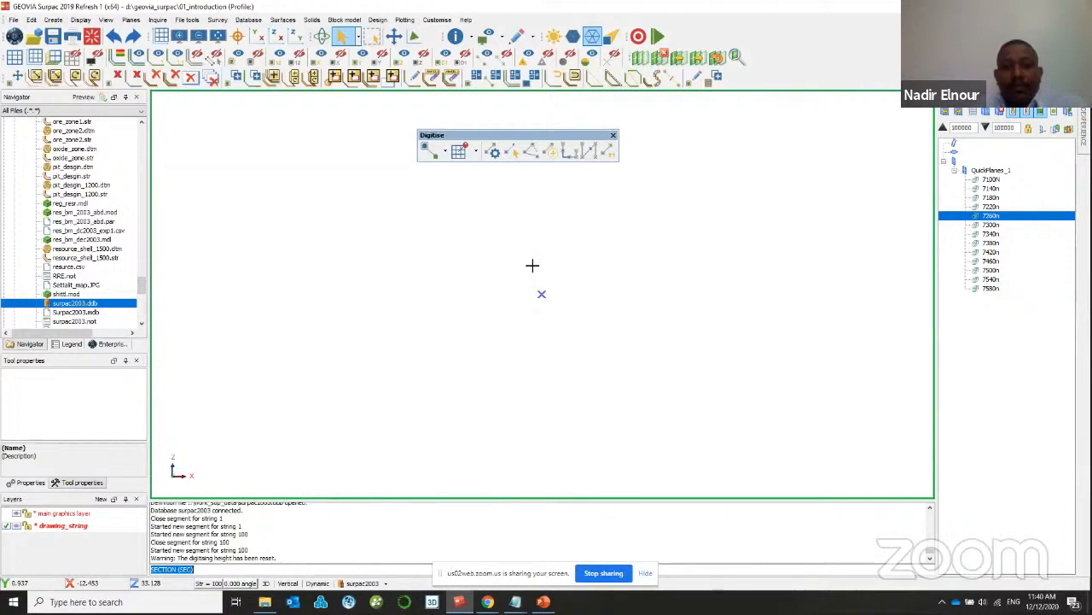
left_click(162, 38)
scroll(392, 217, "down", 5)
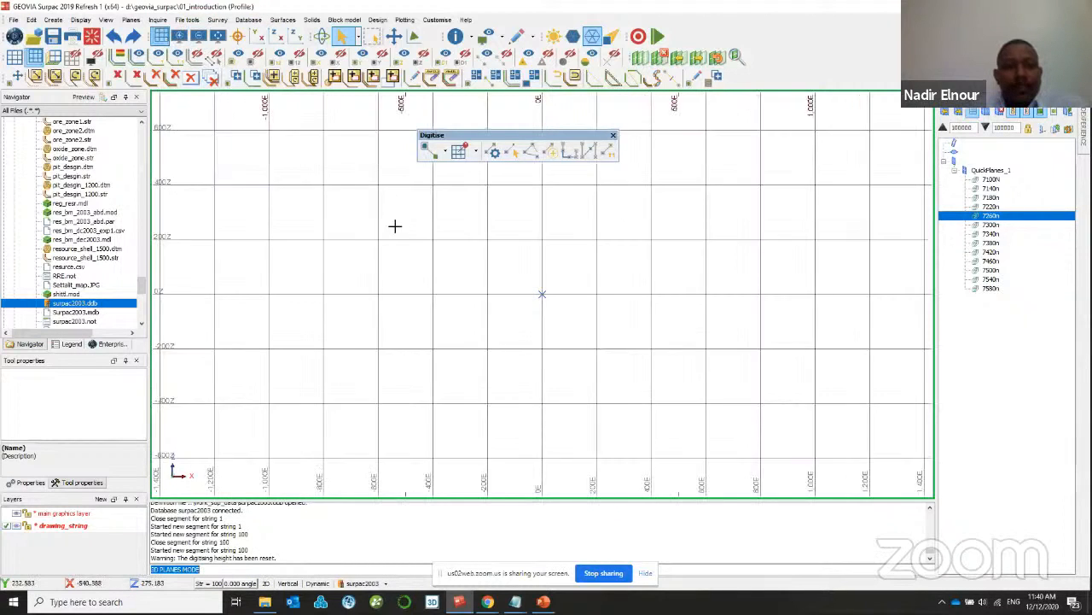
scroll(512, 229, "up", 10)
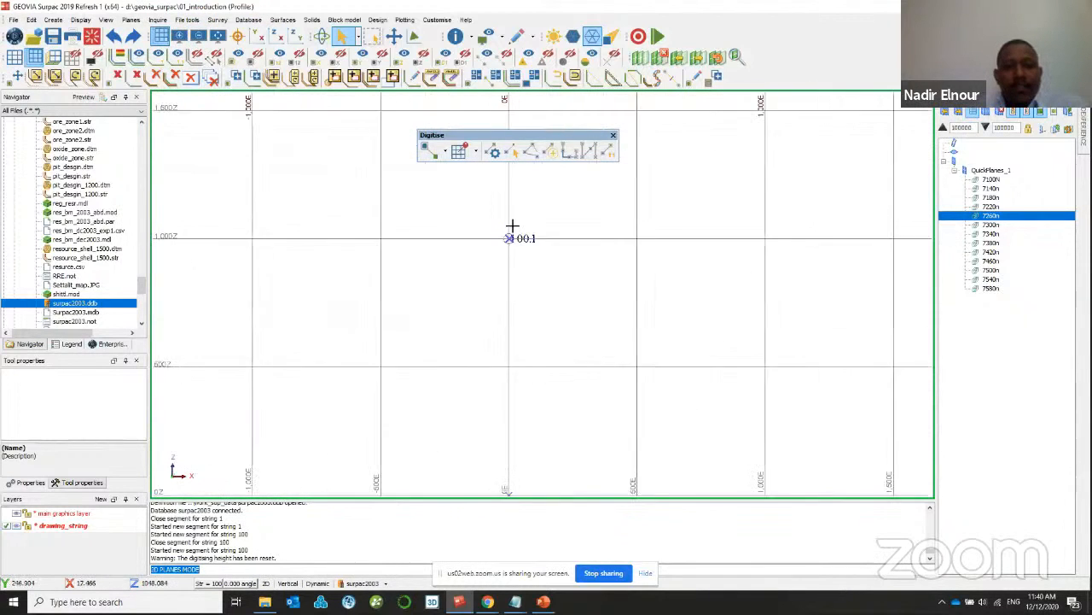
scroll(512, 256, "up", 3)
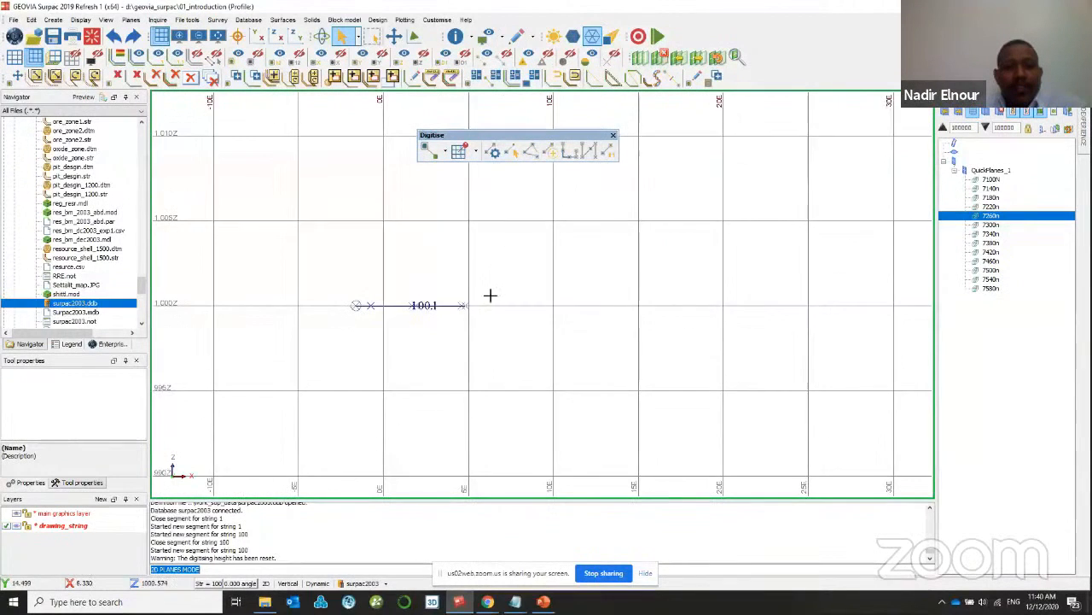
left_click(436, 153)
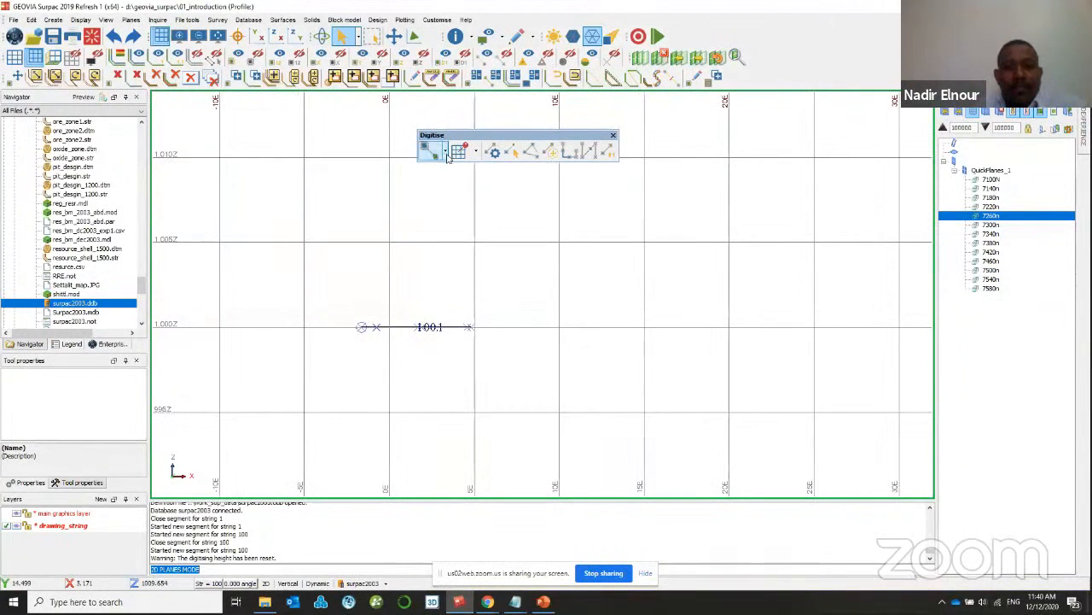
middle_click_drag(471, 335, 471, 337)
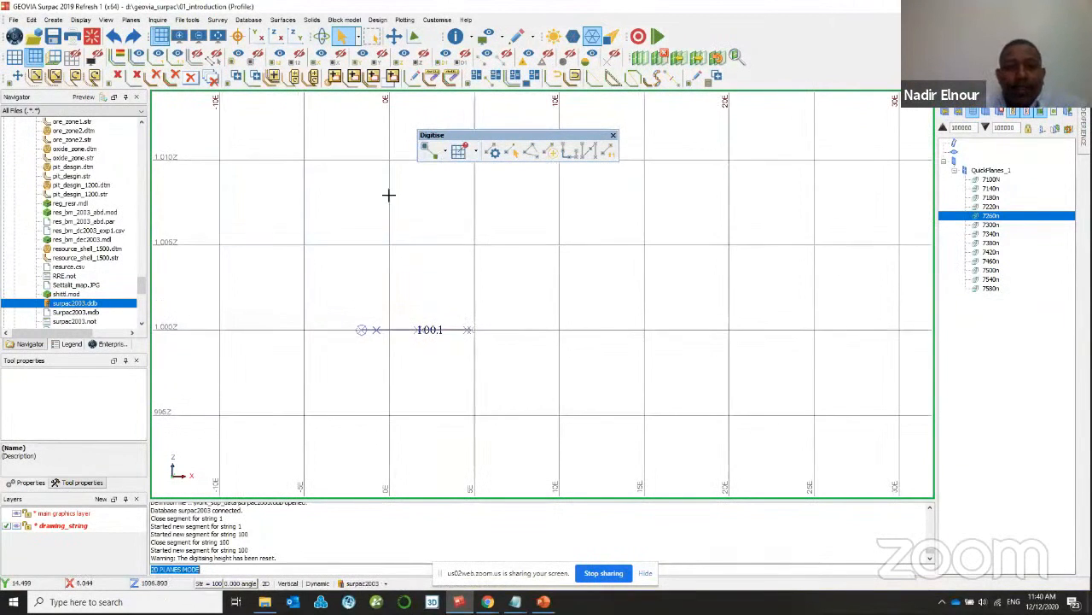
- Return to plan view and review the available point modes and digitising target options
left_click(257, 36)
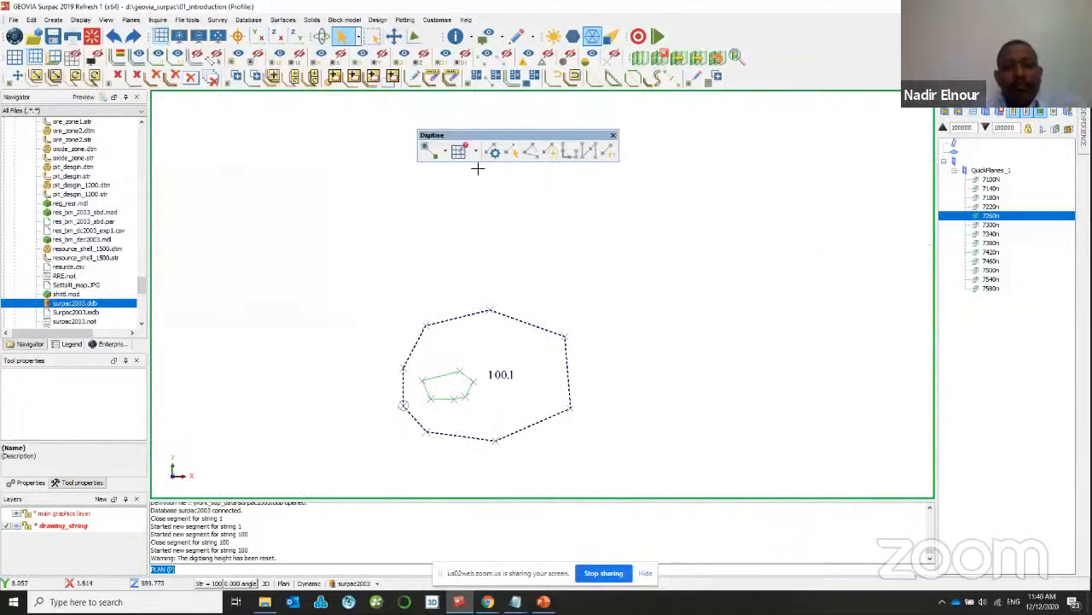
left_click(444, 151)
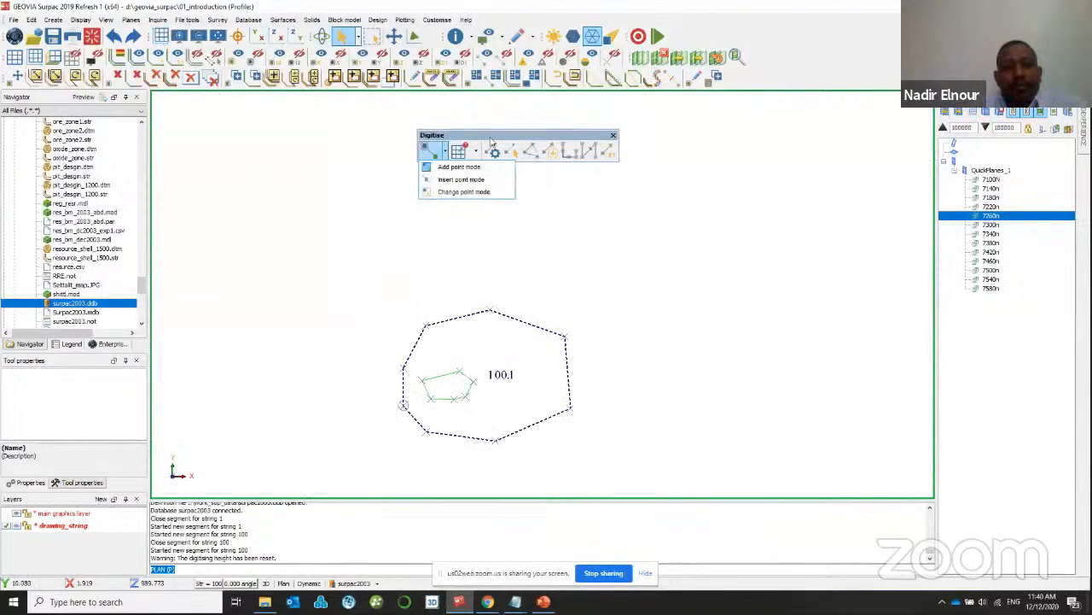
left_click(476, 152)
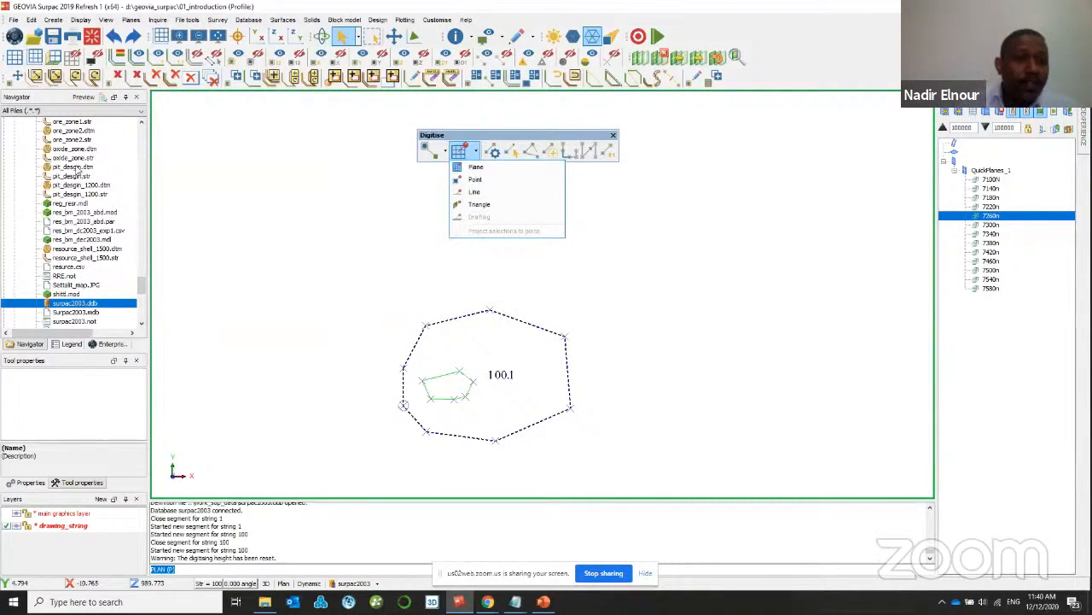
- Load the pit_desgin.dtm surface into the graphics view
scroll(83, 154, "up", 4)
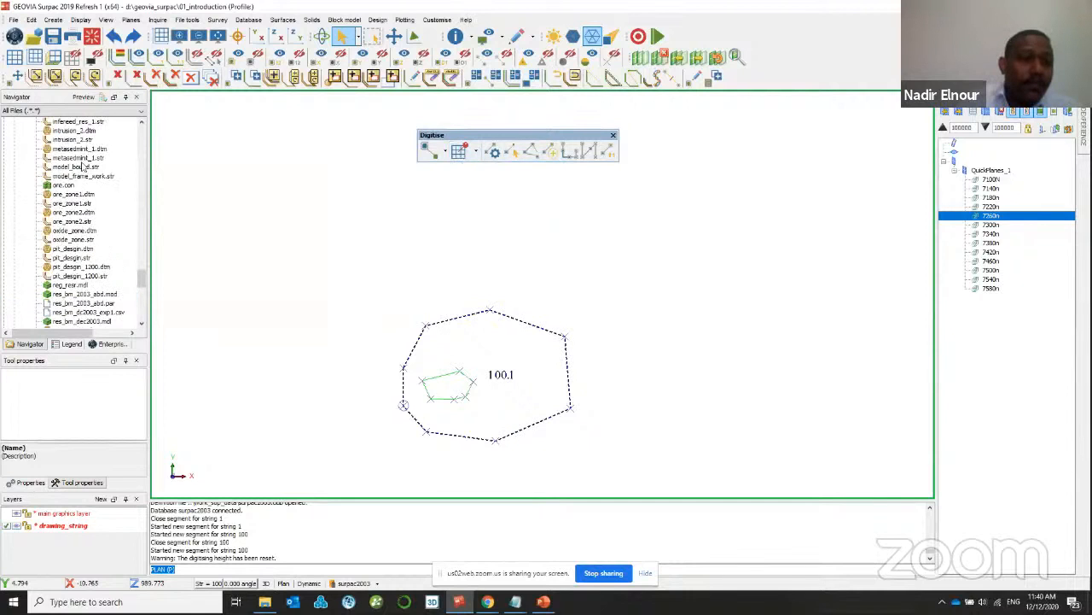
scroll(85, 278, "down", 2)
left_click_drag(75, 223, 334, 232)
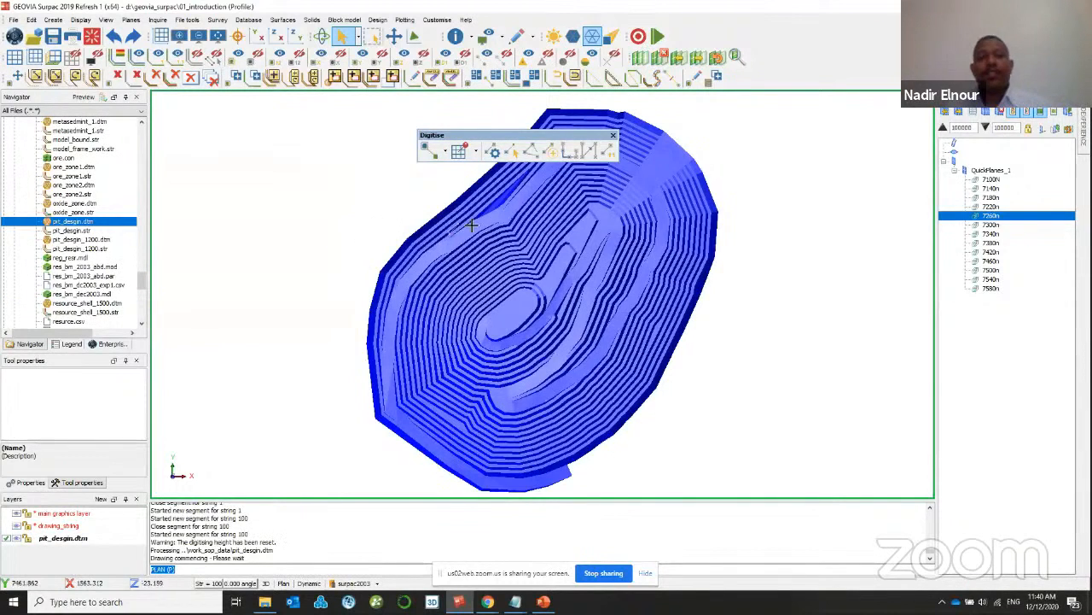
- Start digitising on the pit surface's ramp area with the digitising target set to Triangle
scroll(471, 224, "up", 5)
scroll(498, 294, "up", 2)
scroll(512, 281, "up", 3)
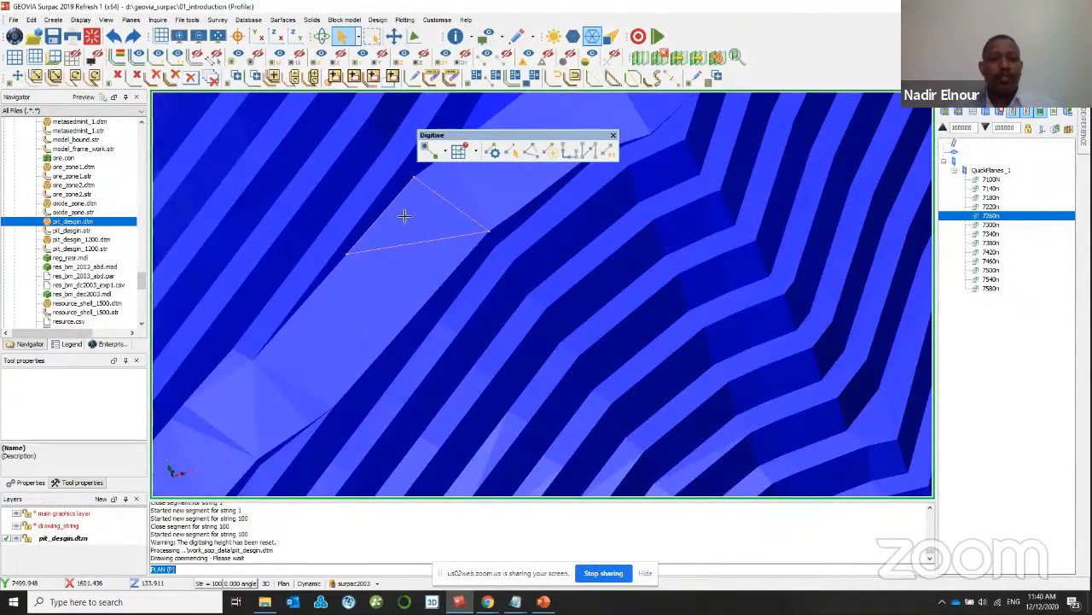
left_click(512, 152)
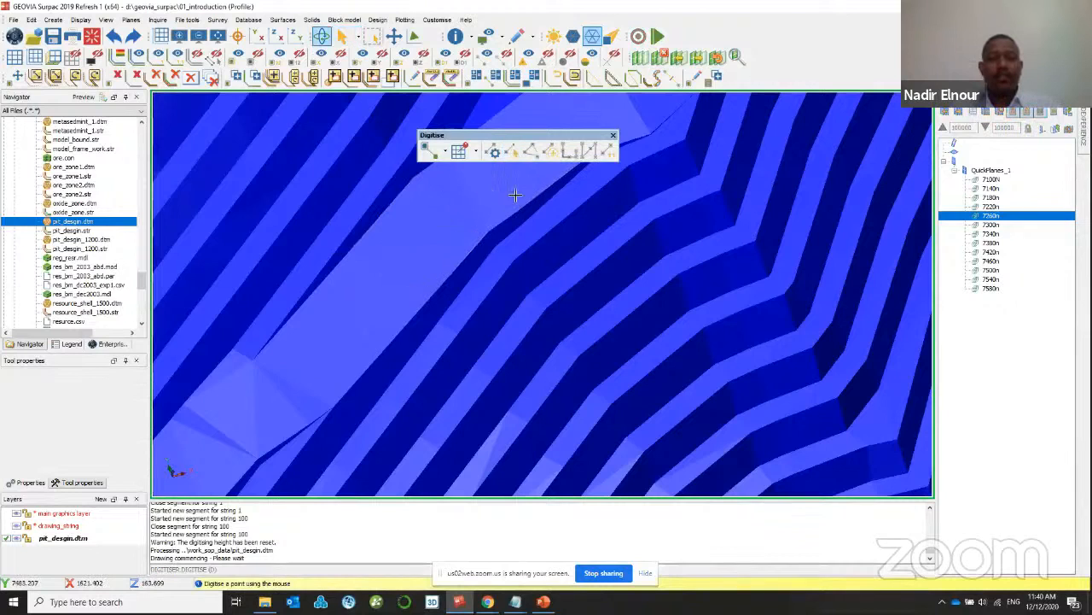
left_click(476, 152)
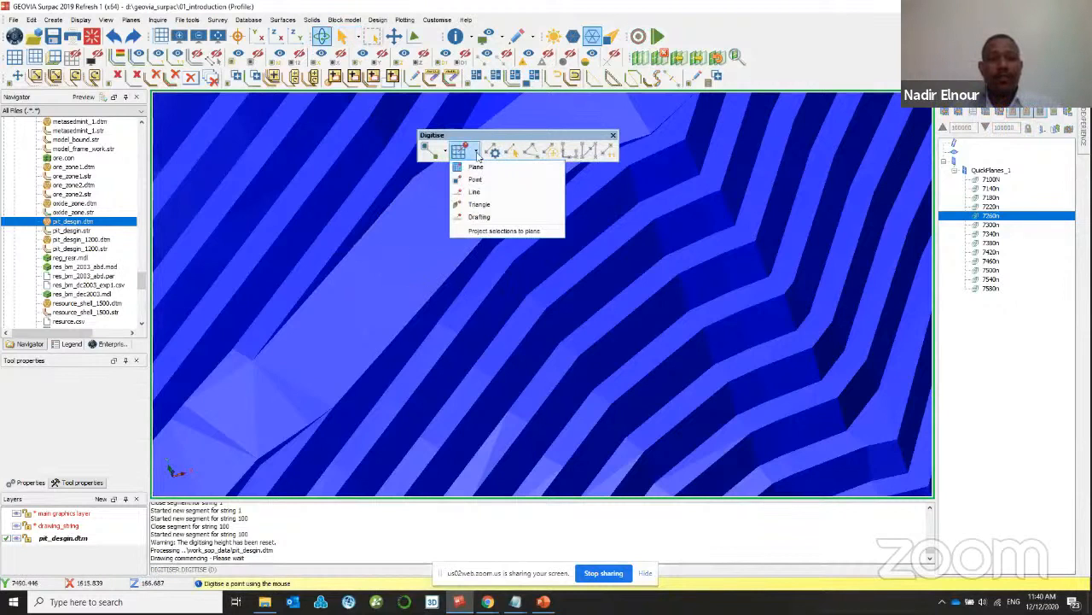
left_click(459, 210)
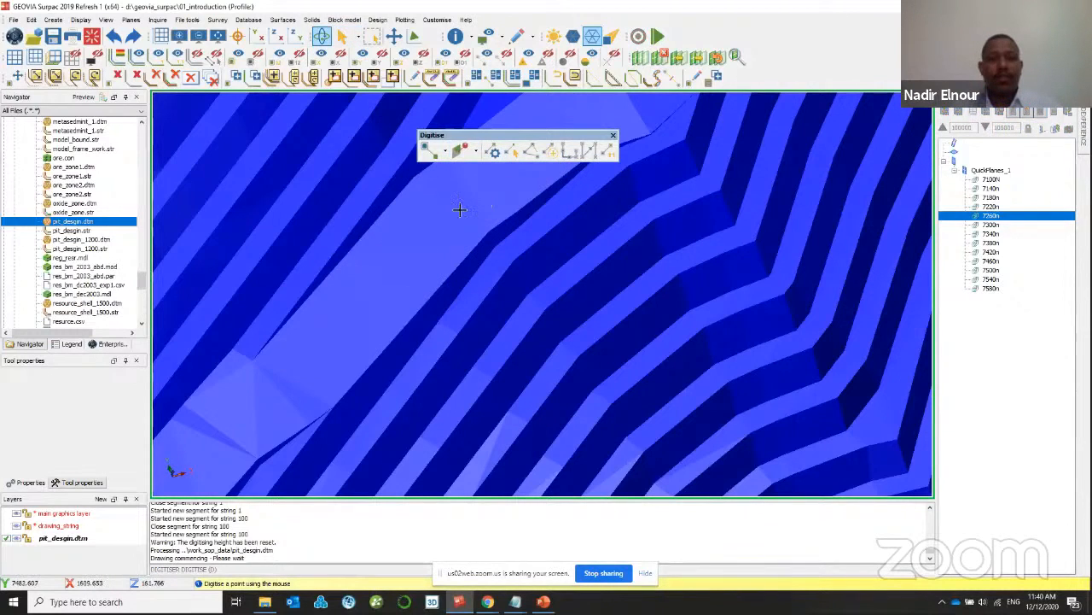
- Digitise a string over the ramp and adjacent benches of the pit surface, close the segment and finish digitising
left_click(416, 178)
left_click(484, 230)
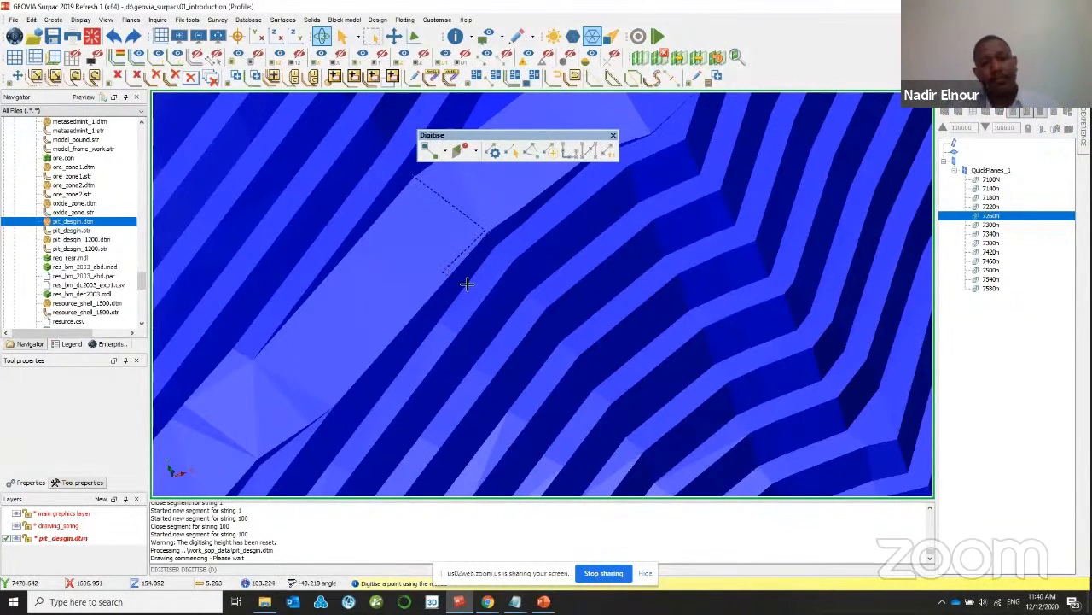
left_click(485, 299)
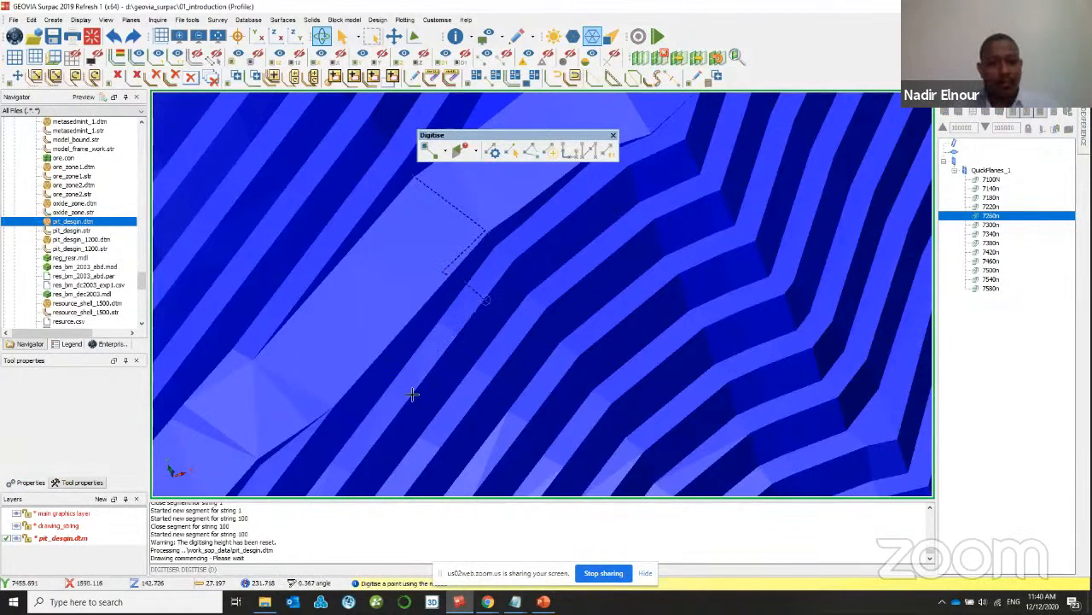
left_click(388, 351)
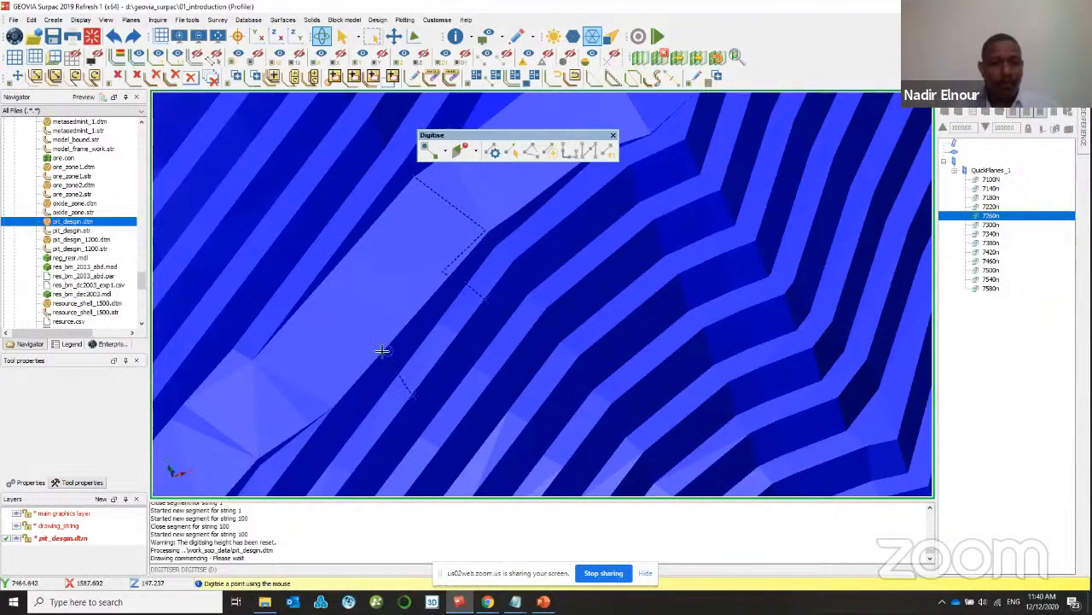
left_click(327, 406)
left_click(287, 335)
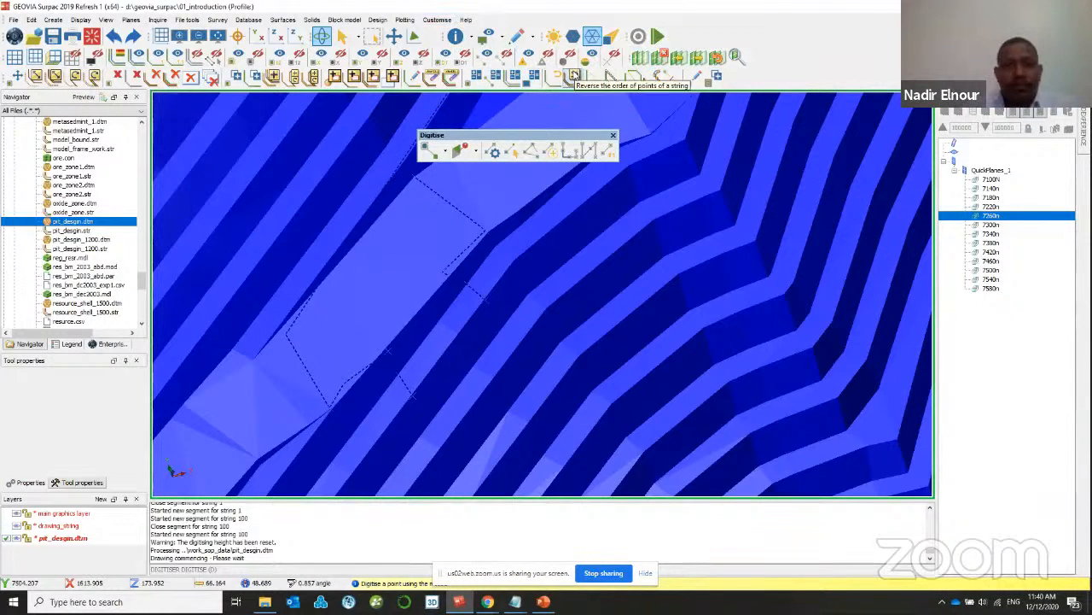
key("c")
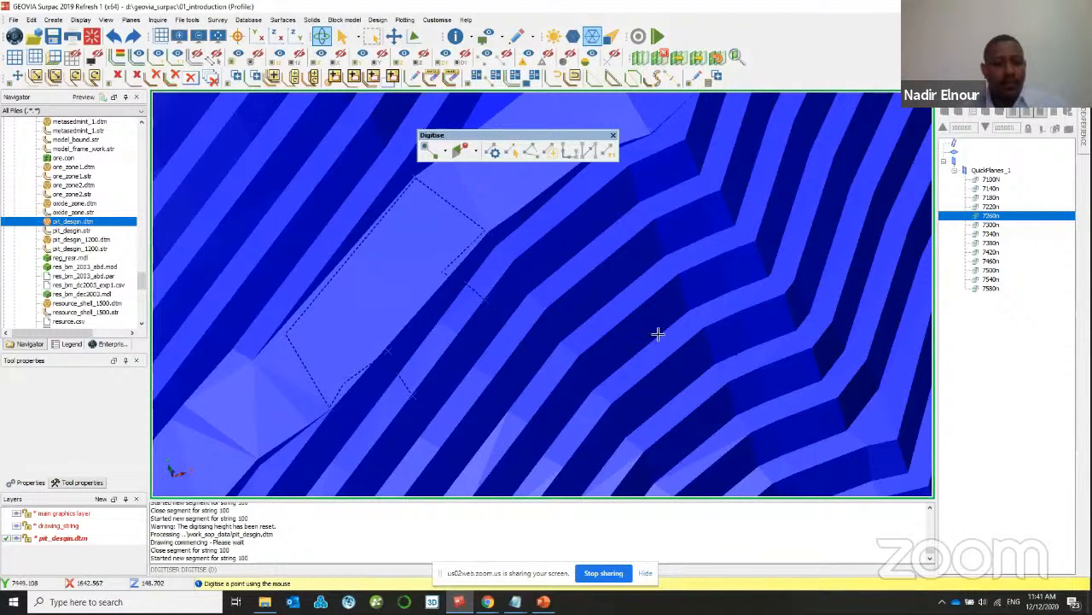
key("Escape")
- Examine from a tilted perspective how the digitised string lies on the pit surface
left_click_drag(523, 403, 390, 293)
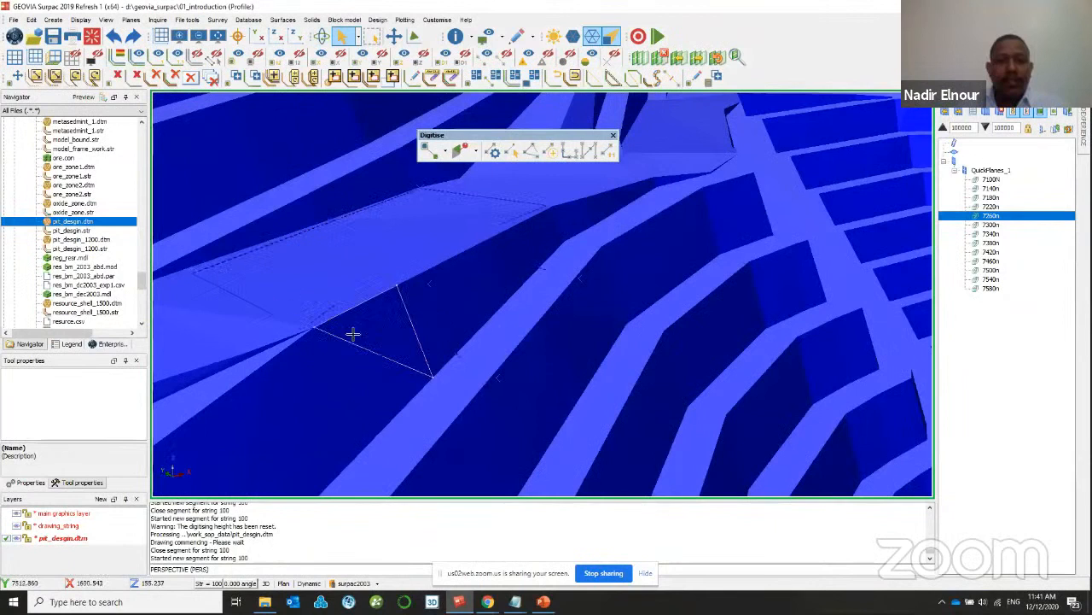
left_click(475, 153)
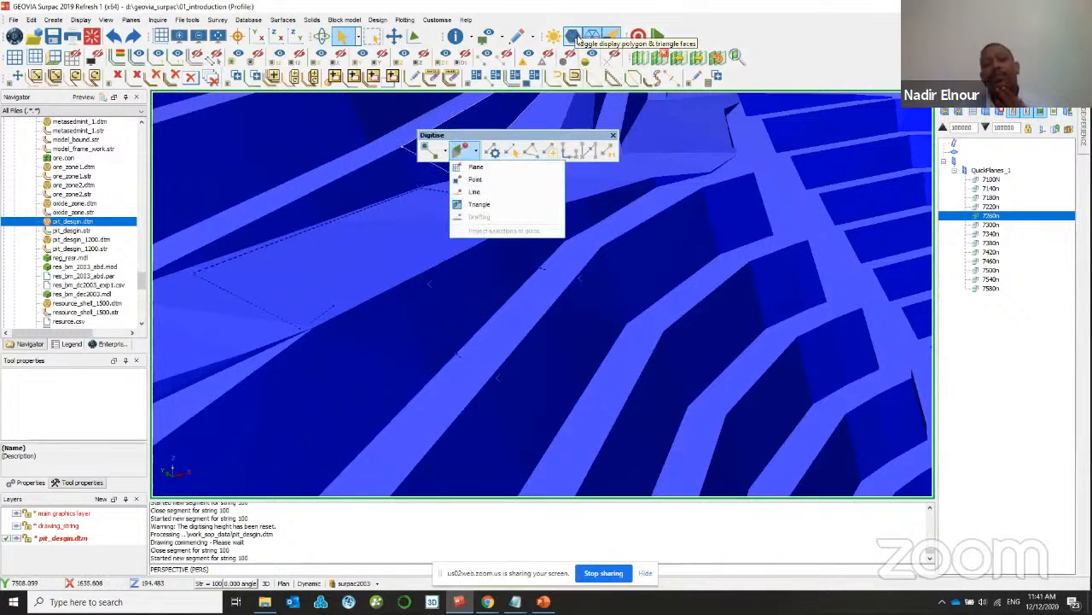
left_click(259, 37)
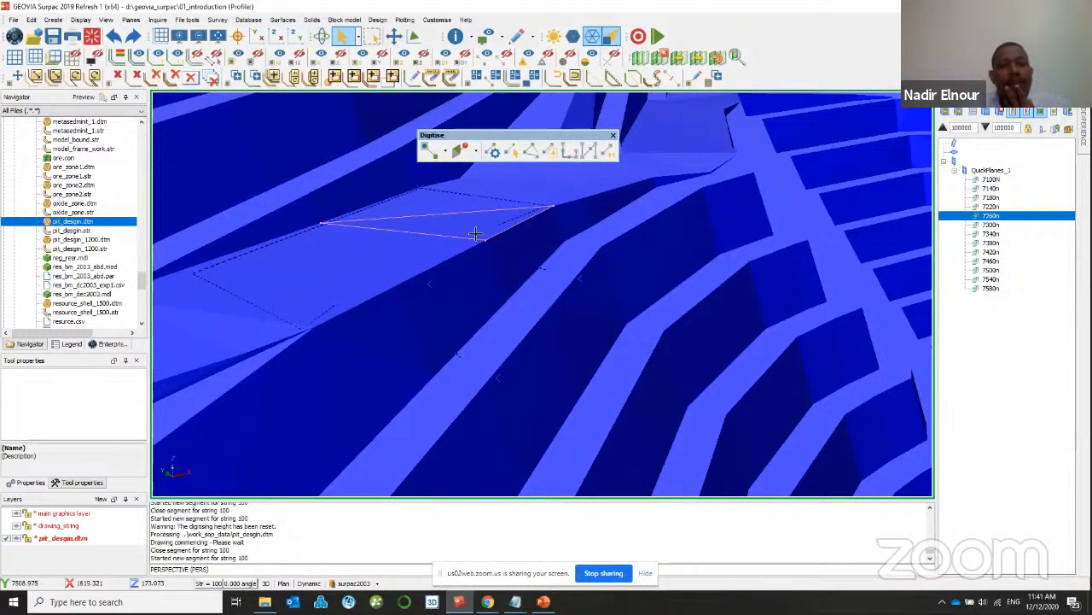
scroll(505, 240, "down", 3)
scroll(504, 240, "down", 8)
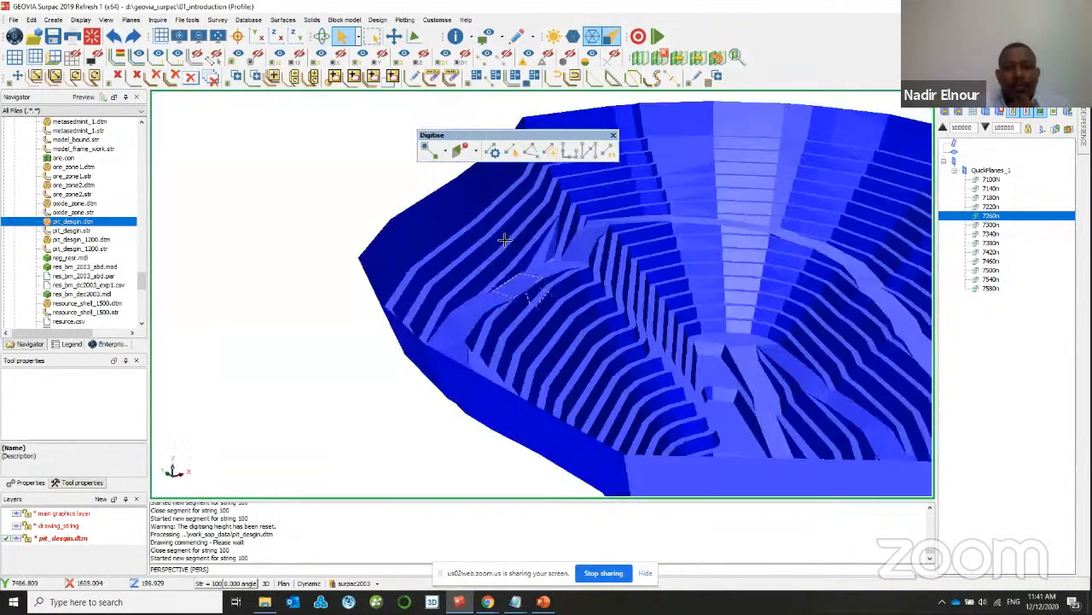
- Hide the pit_desgin.dtm layer in plan view and make drawing_string the active layer
left_click(257, 36)
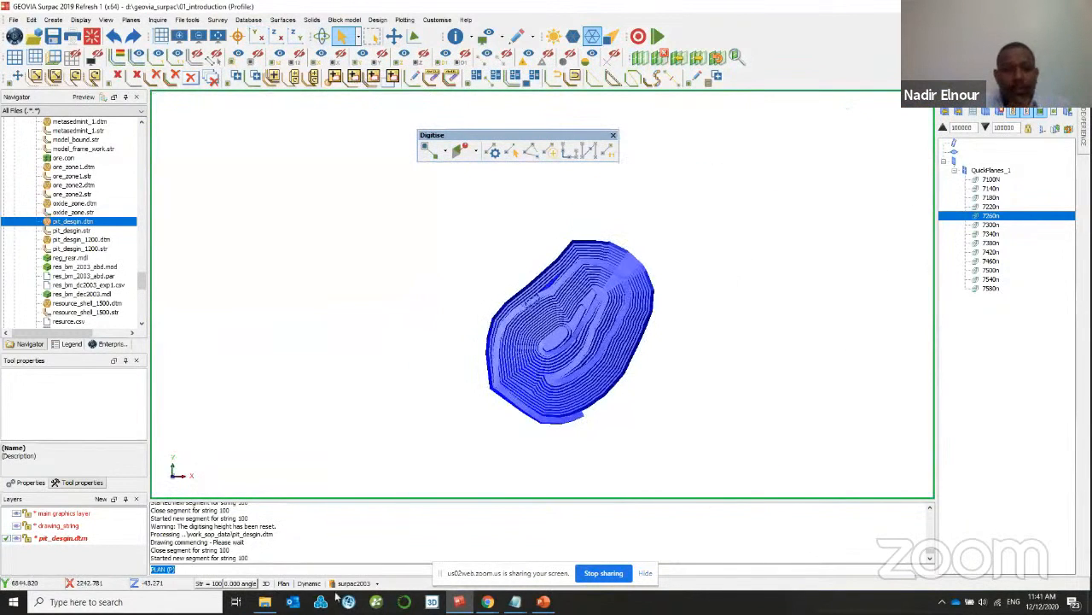
left_click(15, 539)
scroll(538, 282, "up", 5)
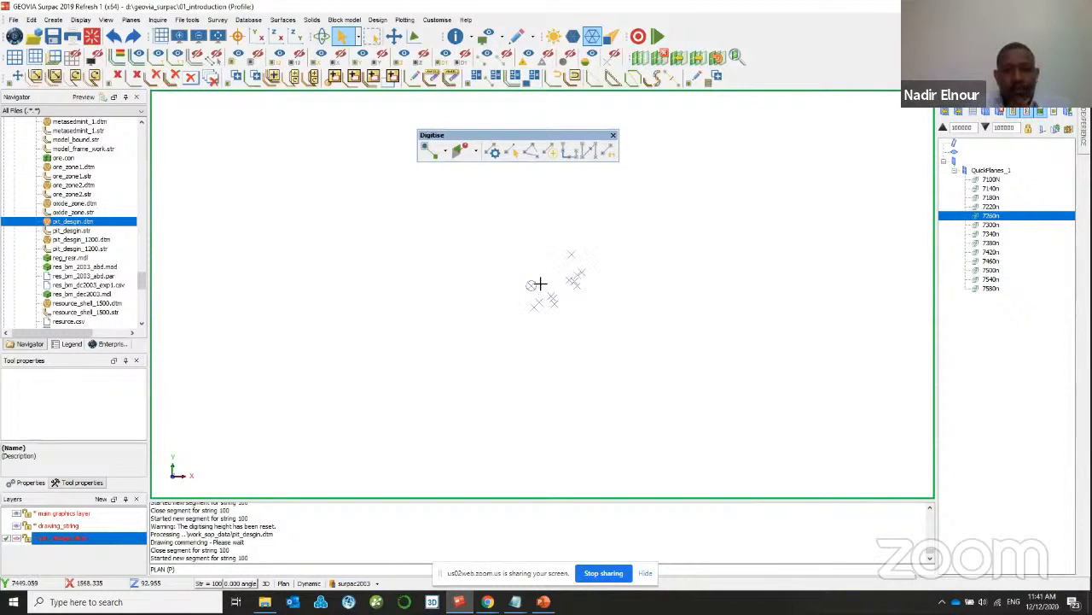
left_click(12, 526)
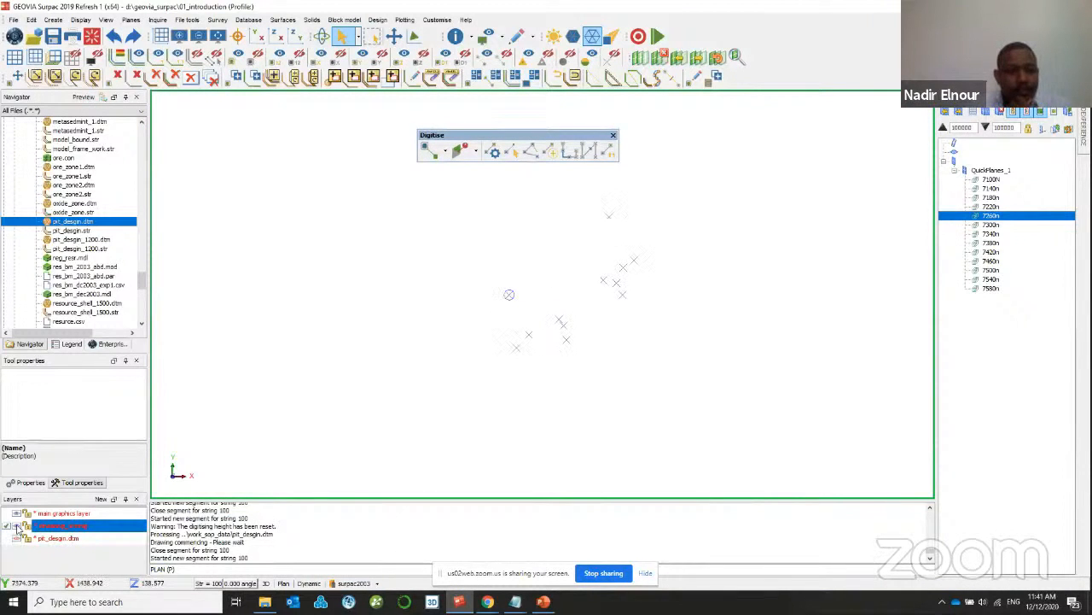
scroll(461, 381, "down", 3)
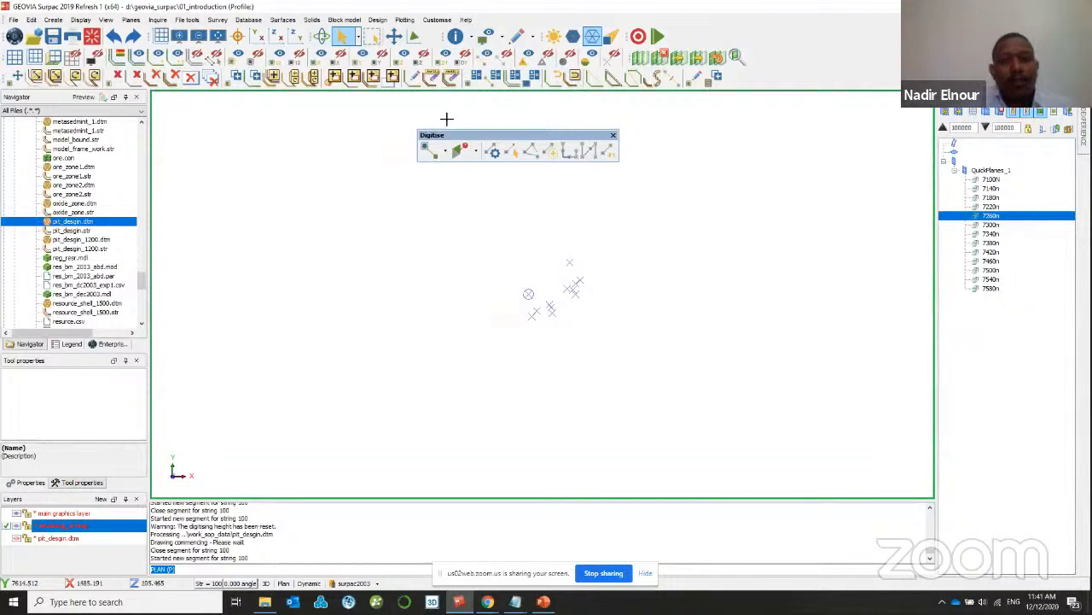
- Digitise a closed six-point polygon in the drawing_string layer around the remaining point markers
left_click(495, 151)
left_click(468, 274)
left_click(659, 202)
left_click(782, 311)
left_click(734, 436)
left_click(576, 440)
left_click(453, 369)
left_click(532, 151)
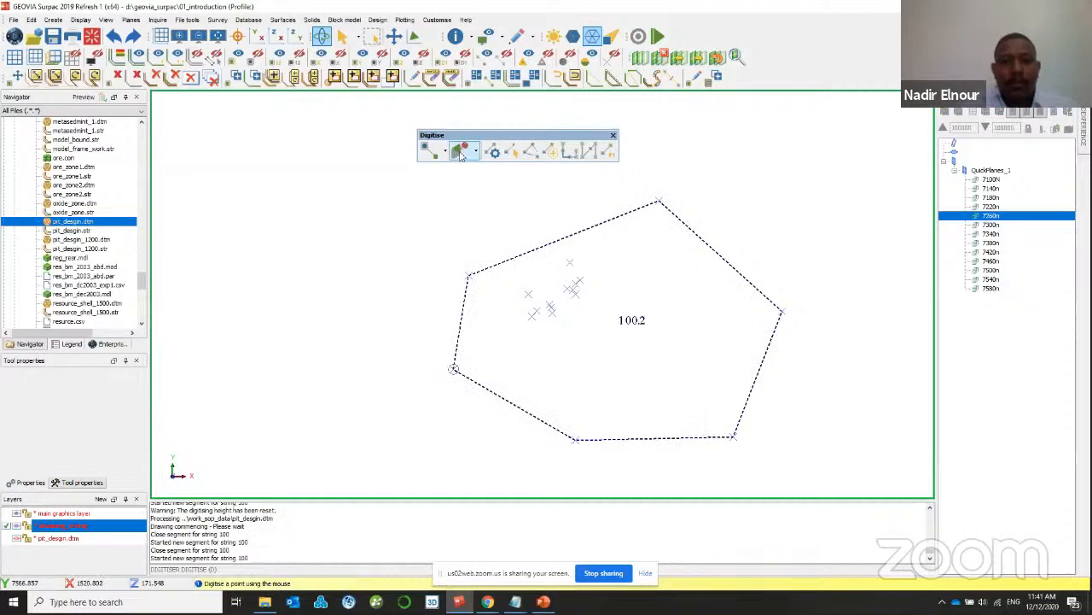
key("Escape")
- Switch the digitising snap mode to Line and digitise the start point of a new segment on the polygon's upper-left edge
left_click(511, 148)
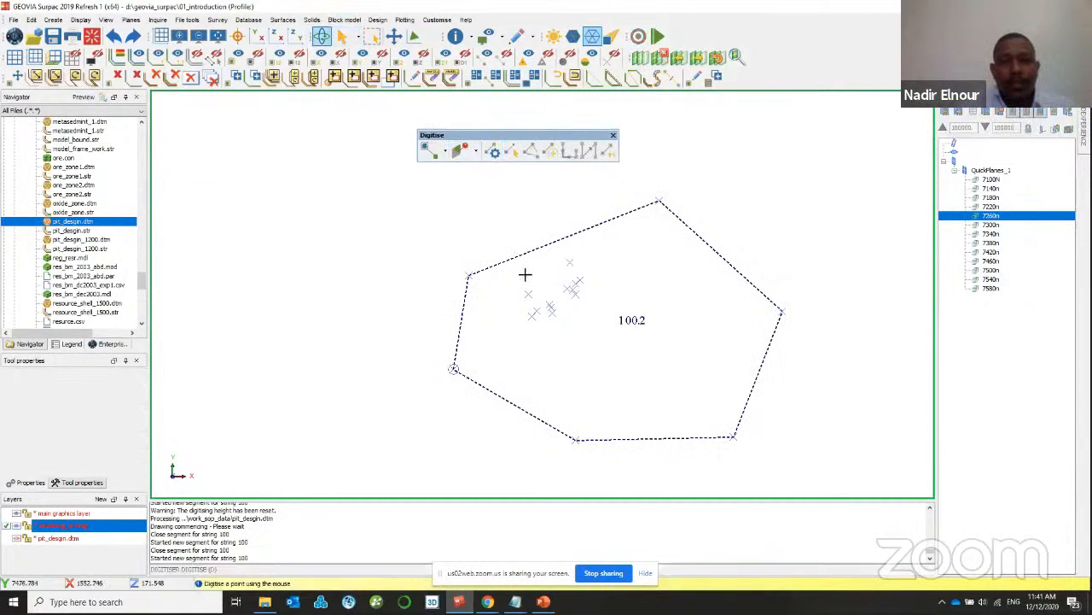
left_click(475, 151)
left_click(480, 215)
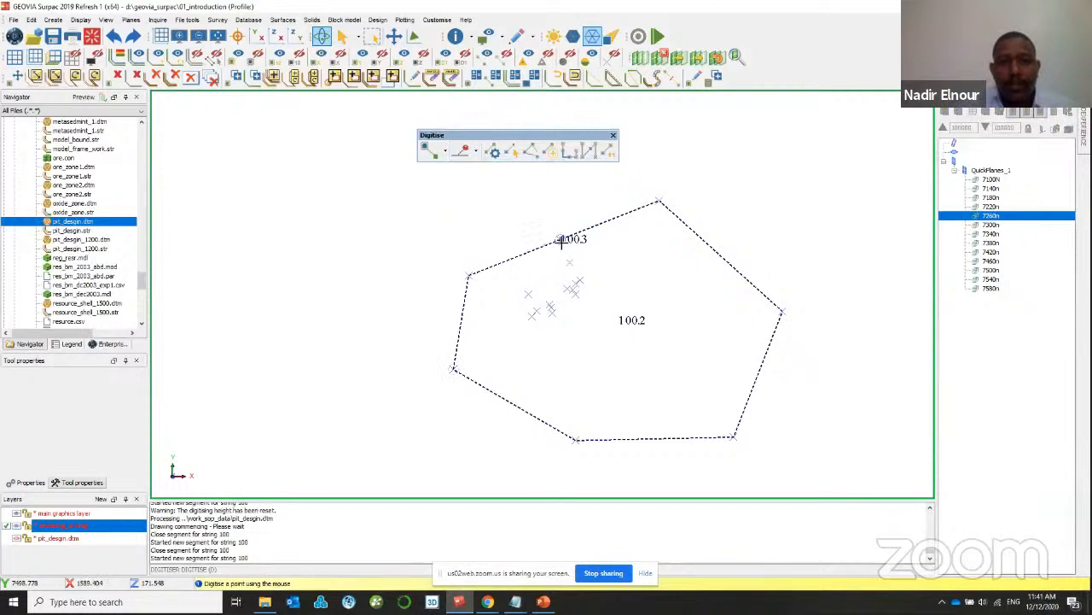
left_click(561, 239)
left_click(781, 313)
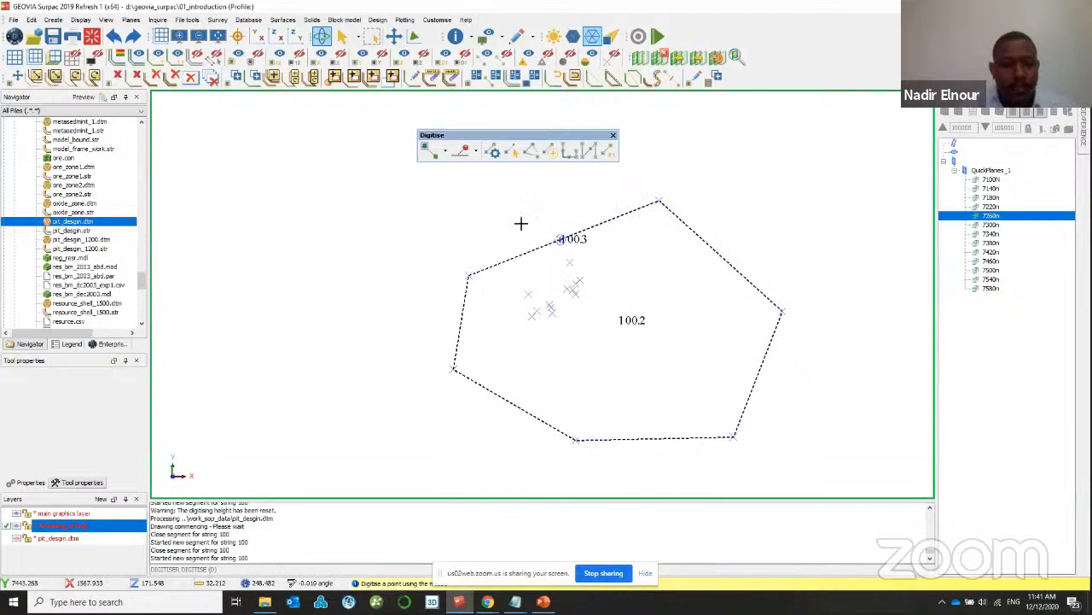
- Set the digitising snap mode to Drafting for drawing with distance and angle guides from the last point
left_click(478, 154)
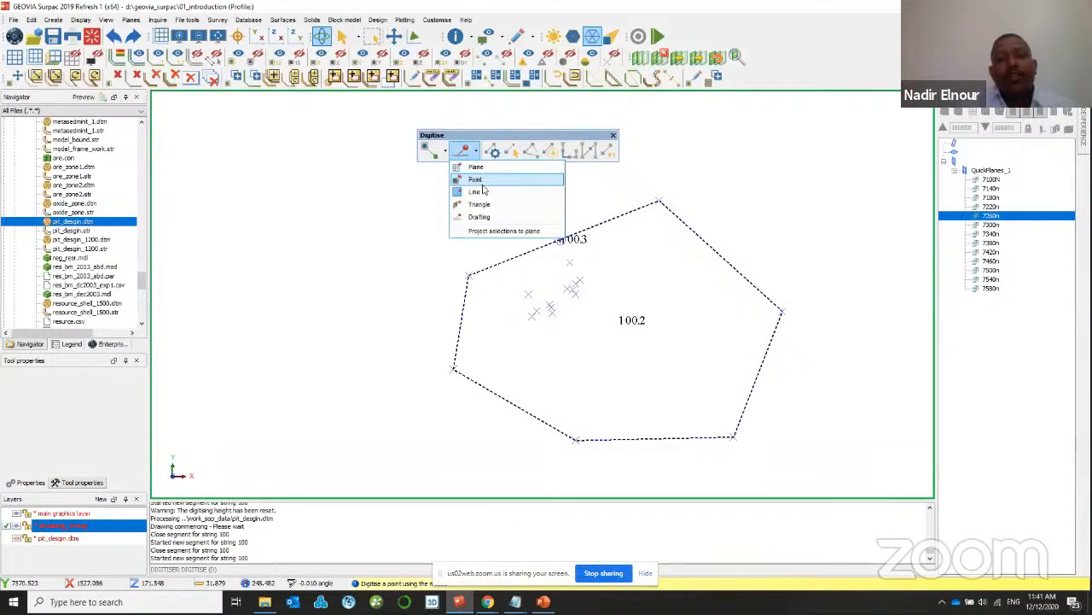
left_click(480, 182)
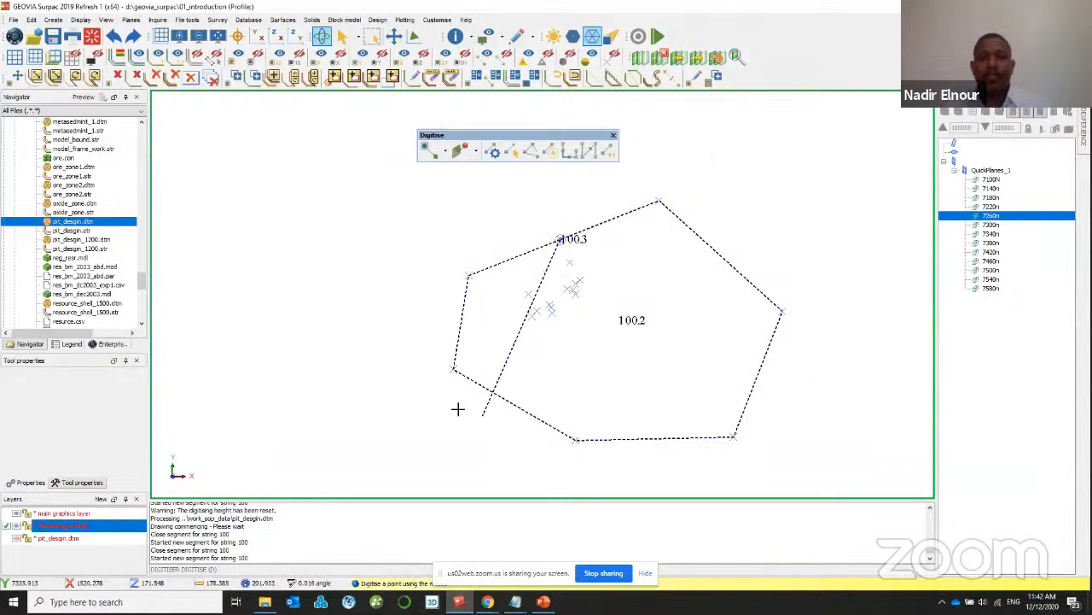
left_click(458, 151)
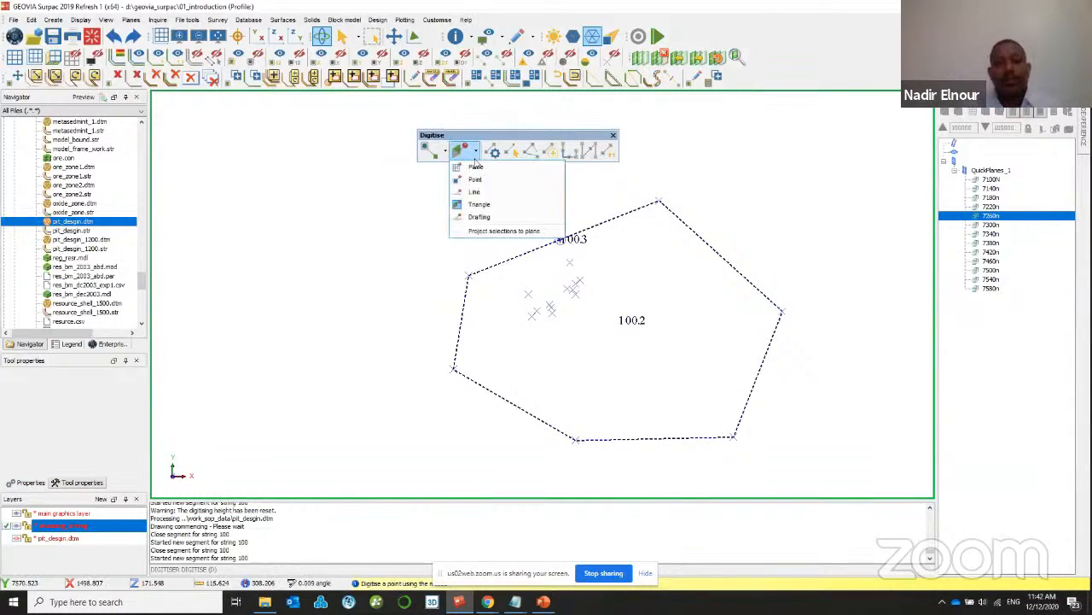
left_click(474, 218)
scroll(542, 282, "down", 3)
scroll(507, 276, "up", 4)
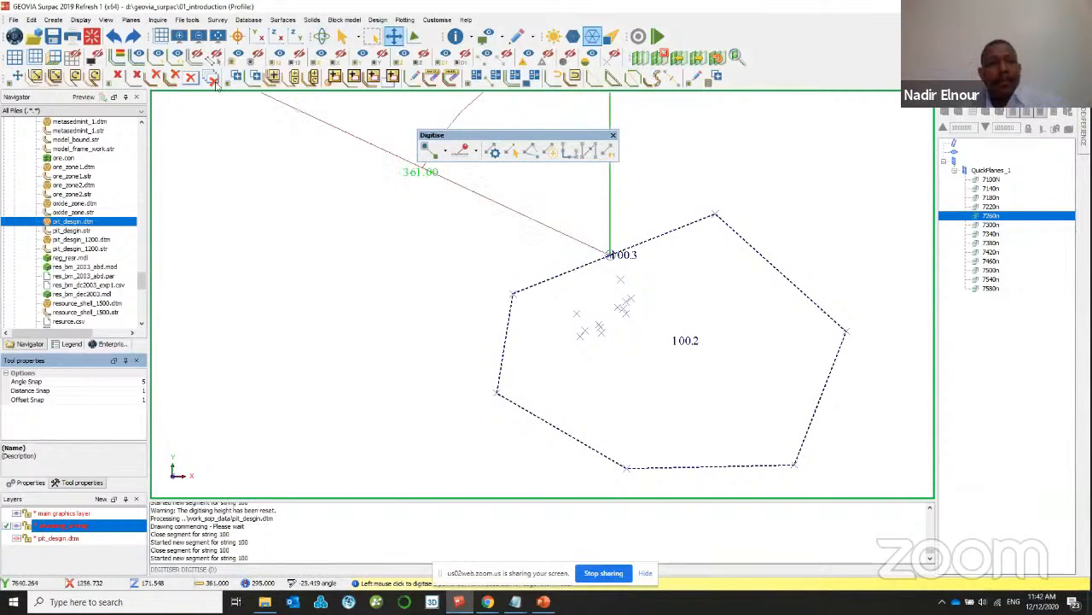
- Toggle the graphics background to the blue gradient and restart drafting-mode digitising from the point on the polygon's edge
left_click(105, 21)
left_click(112, 32)
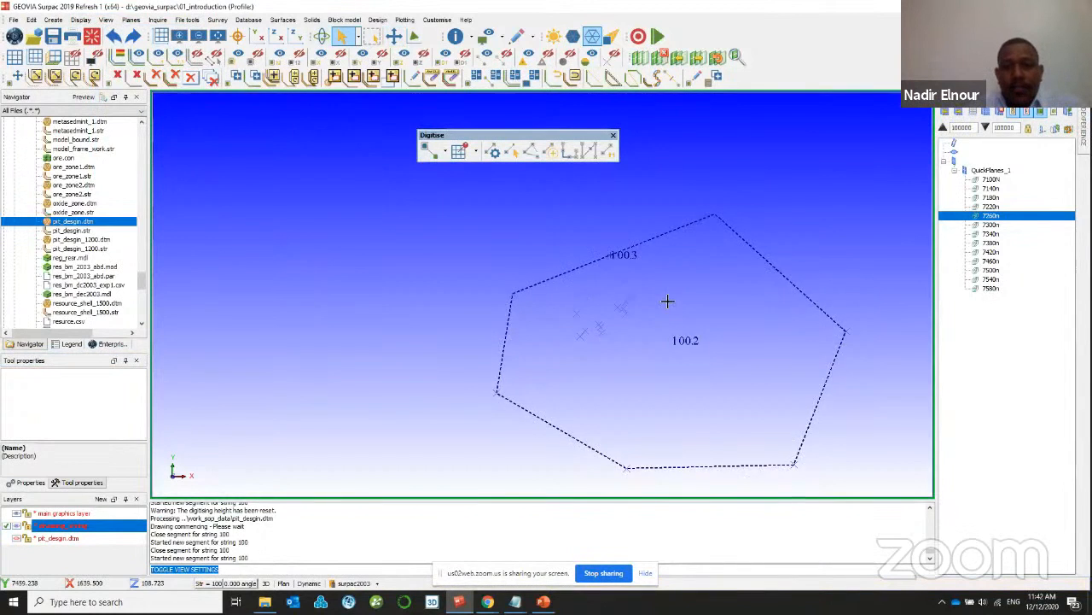
scroll(652, 307, "down", 4)
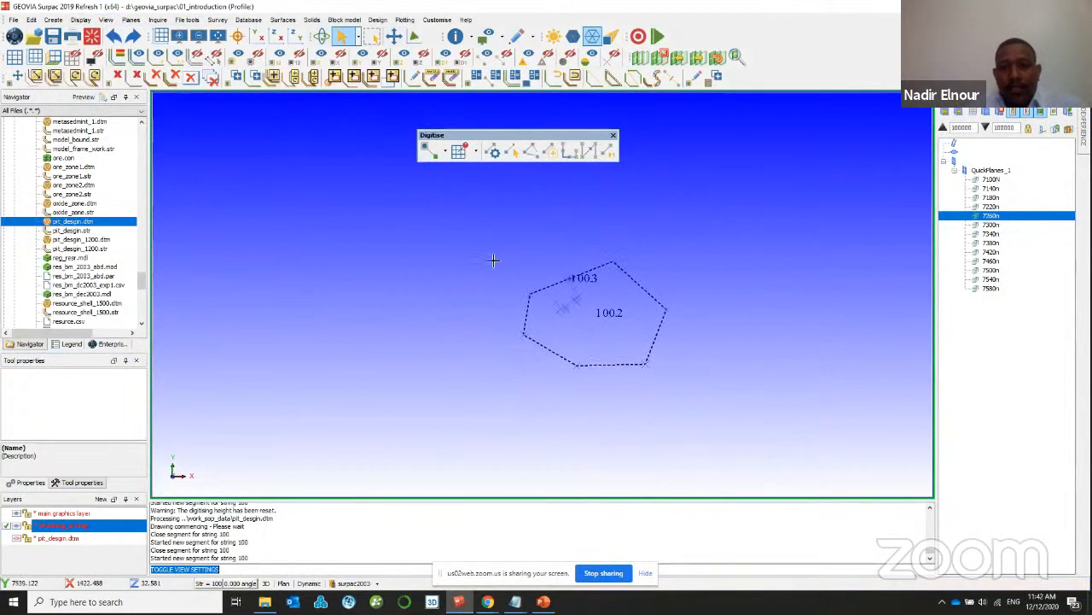
left_click(510, 150)
left_click(570, 280)
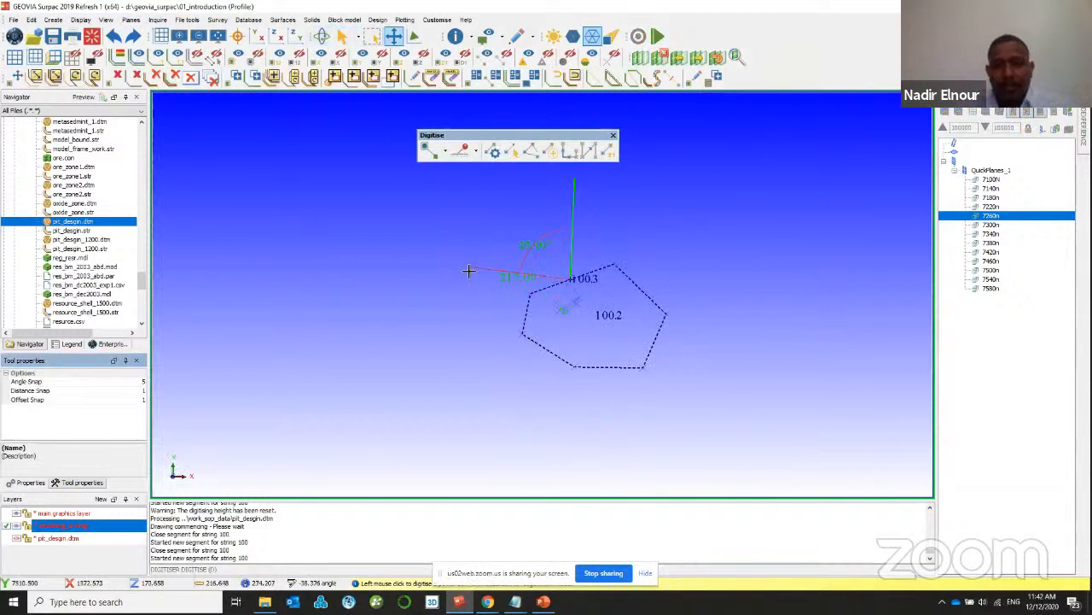
scroll(457, 271, "up", 2)
scroll(435, 275, "up", 2)
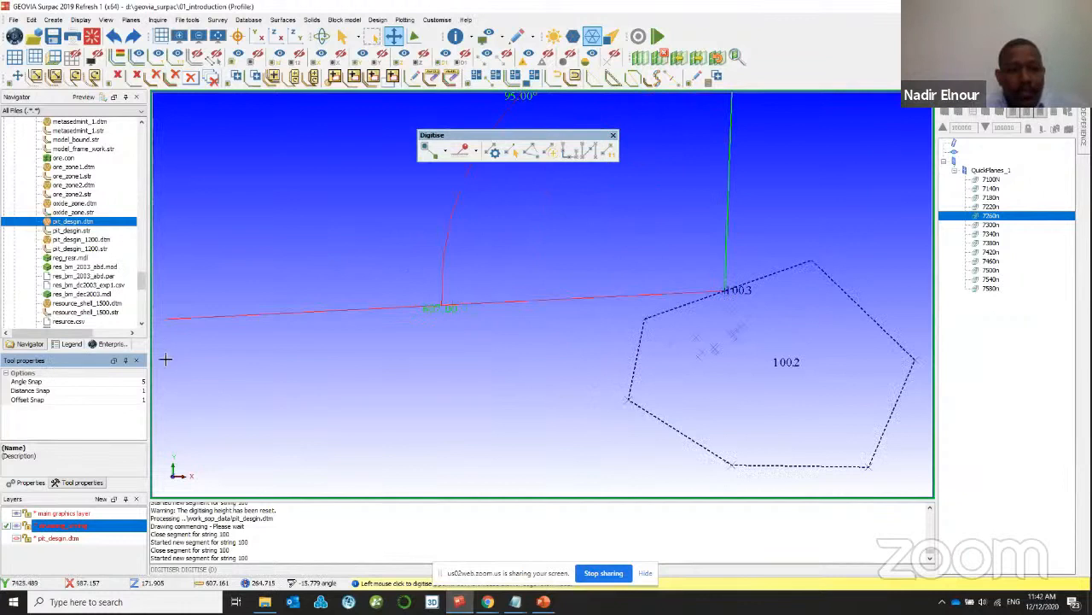
- Float the drafting tool properties over the graphics area and set the Distance Snap to 100
left_click_drag(86, 360, 333, 292)
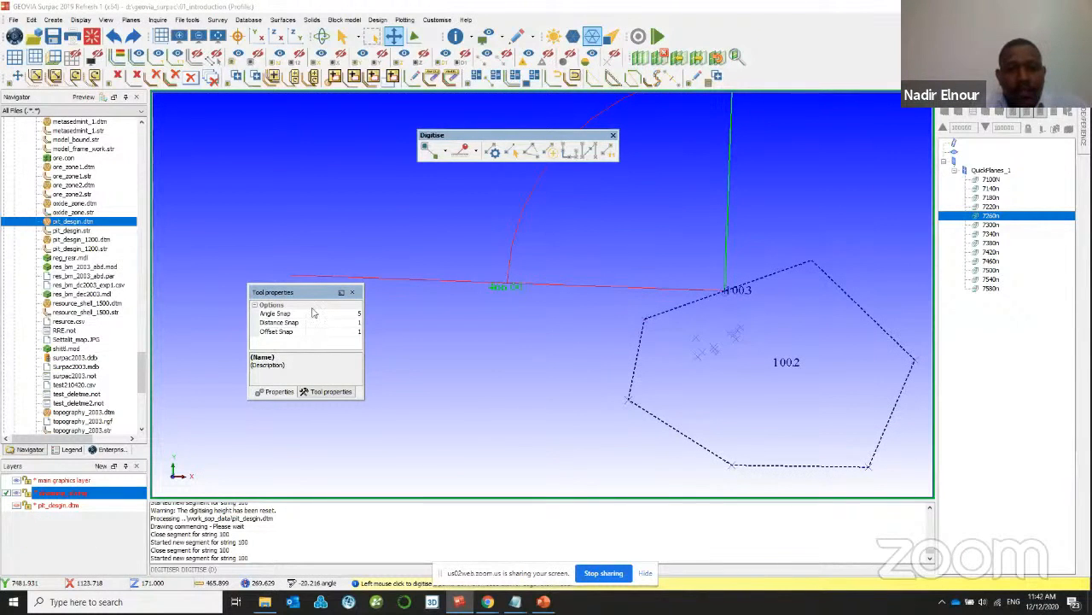
left_click(282, 390)
left_click(318, 393)
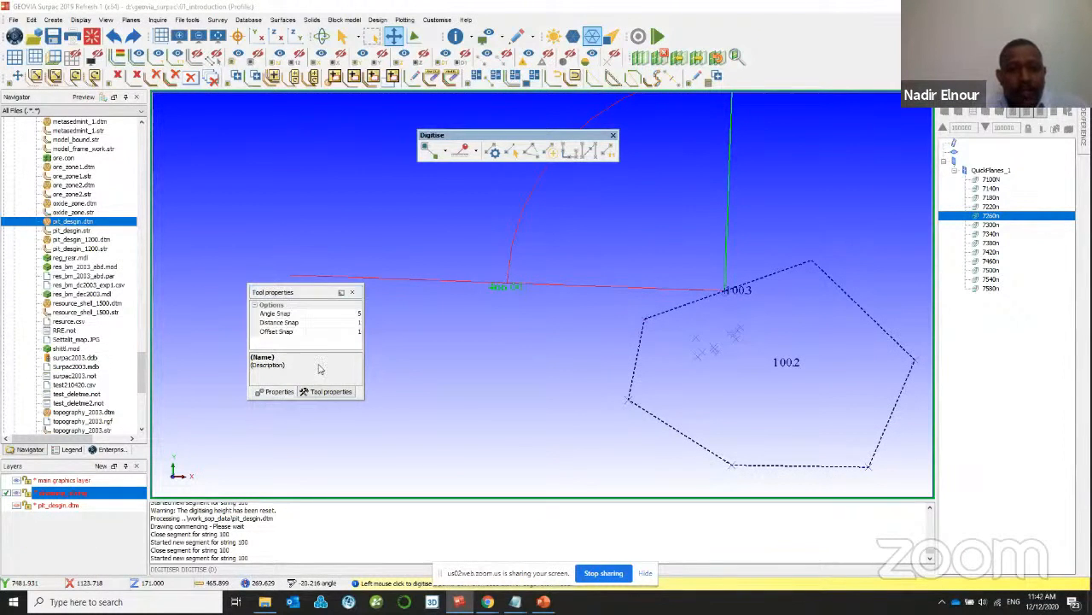
left_click(338, 314)
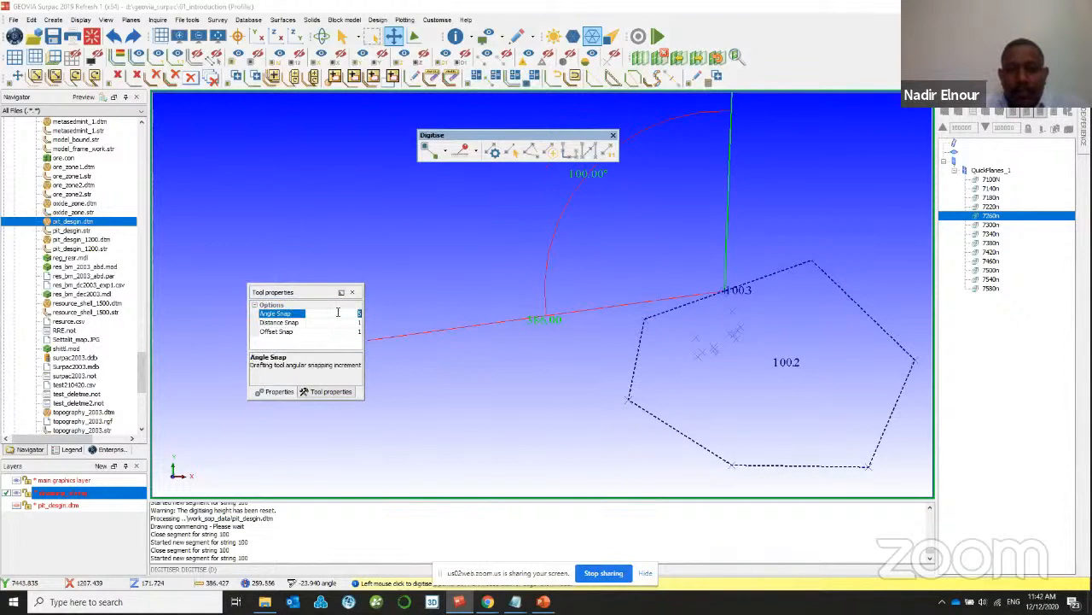
left_click(351, 323)
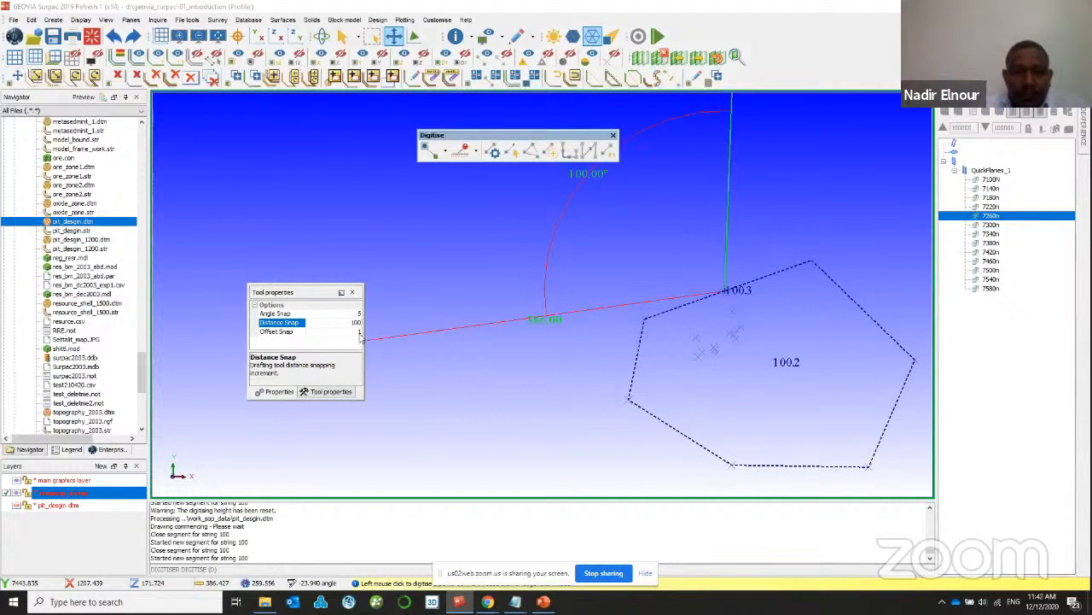
left_click(358, 332)
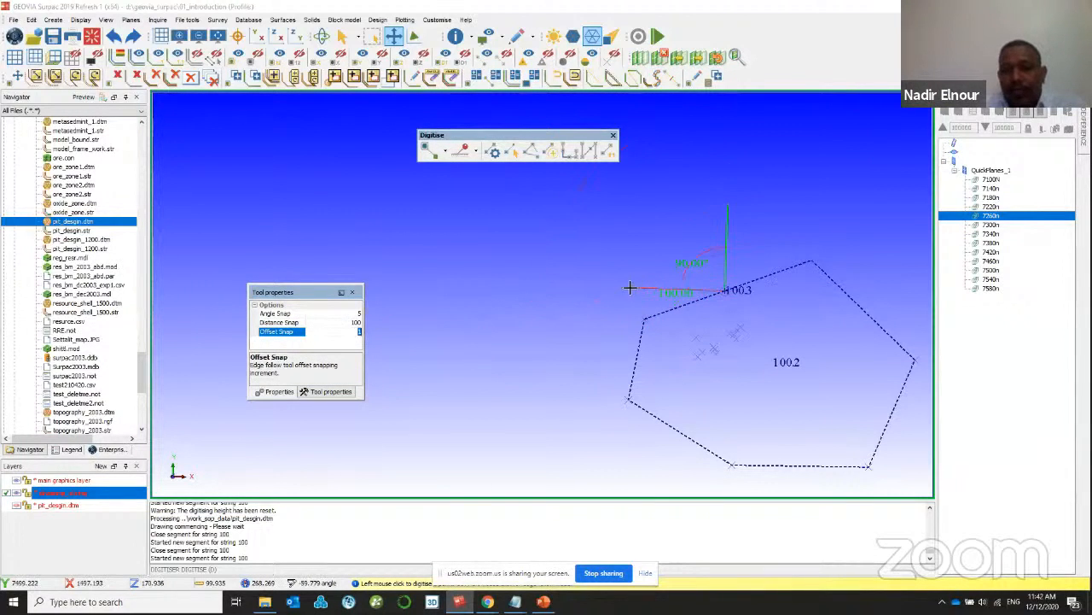
- Dock the Digitise toolbar beside the other toolbars and return the tool properties to their docked place
scroll(542, 295, "down", 2)
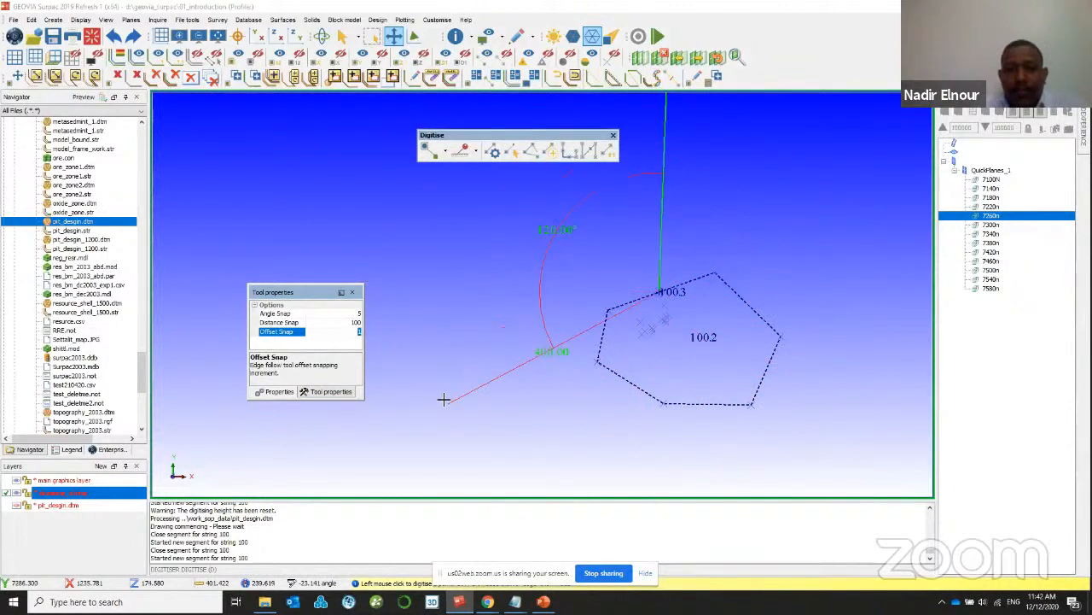
left_click_drag(597, 135, 768, 39)
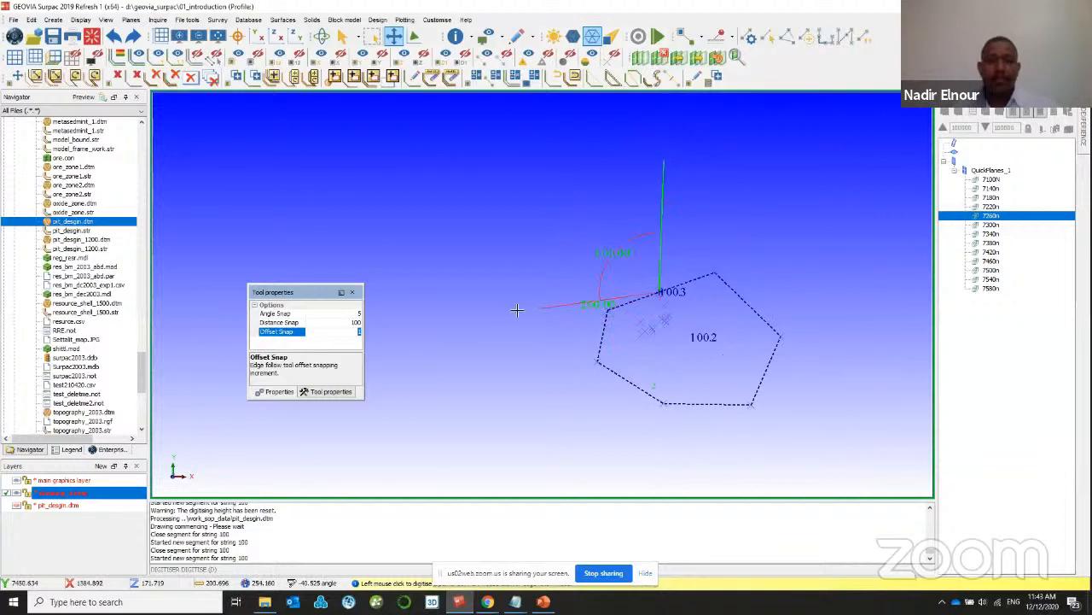
left_click_drag(220, 314, 60, 441)
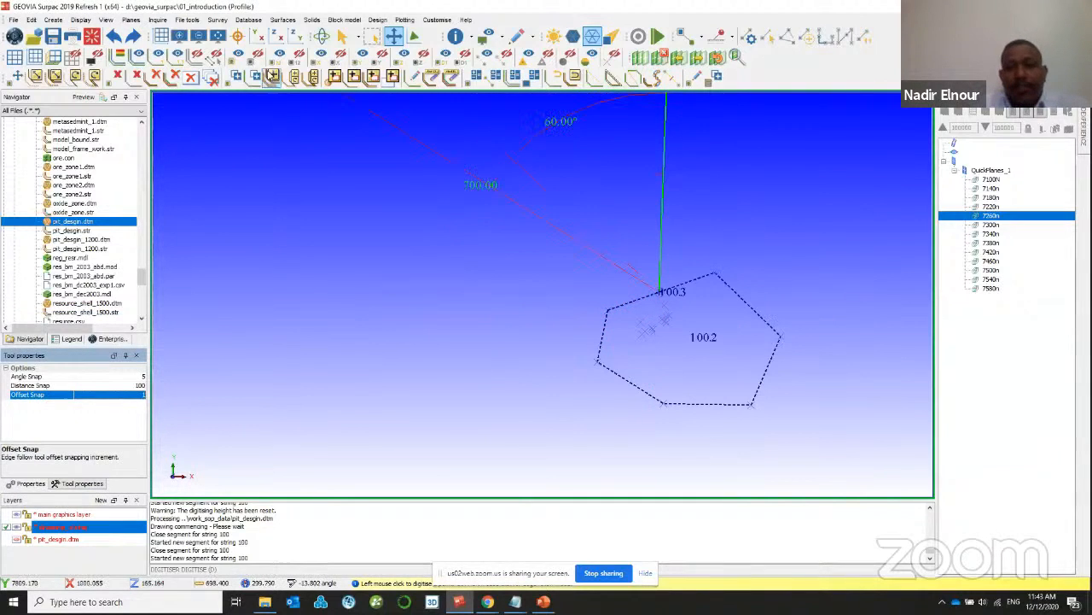
- Select the closed polygon segment 100.2 with the Select Segment/Trisolation mode
left_click(357, 38)
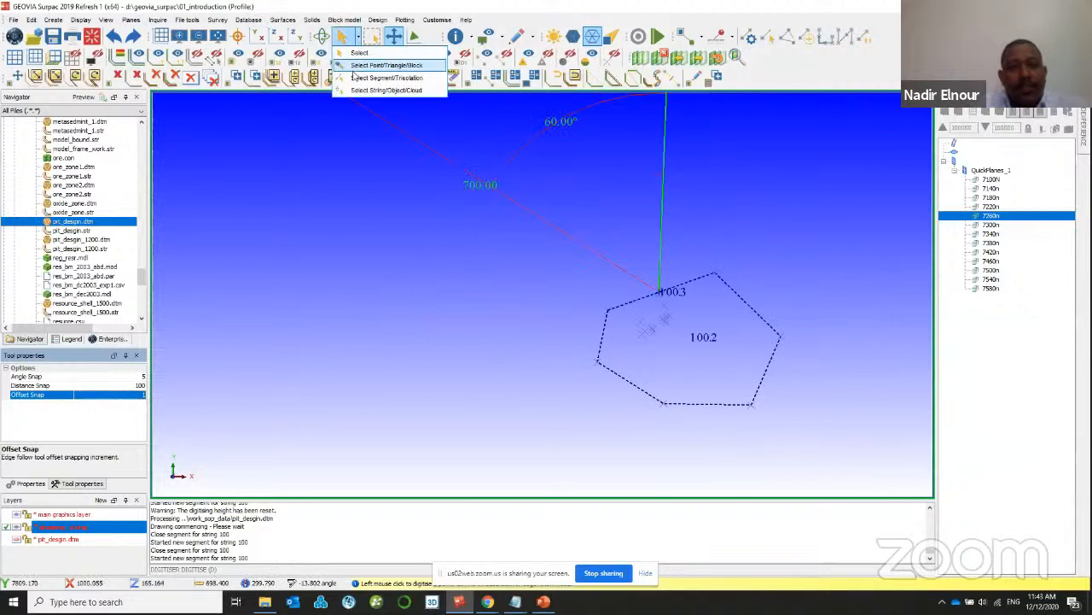
left_click(356, 65)
left_click(359, 38)
left_click(367, 76)
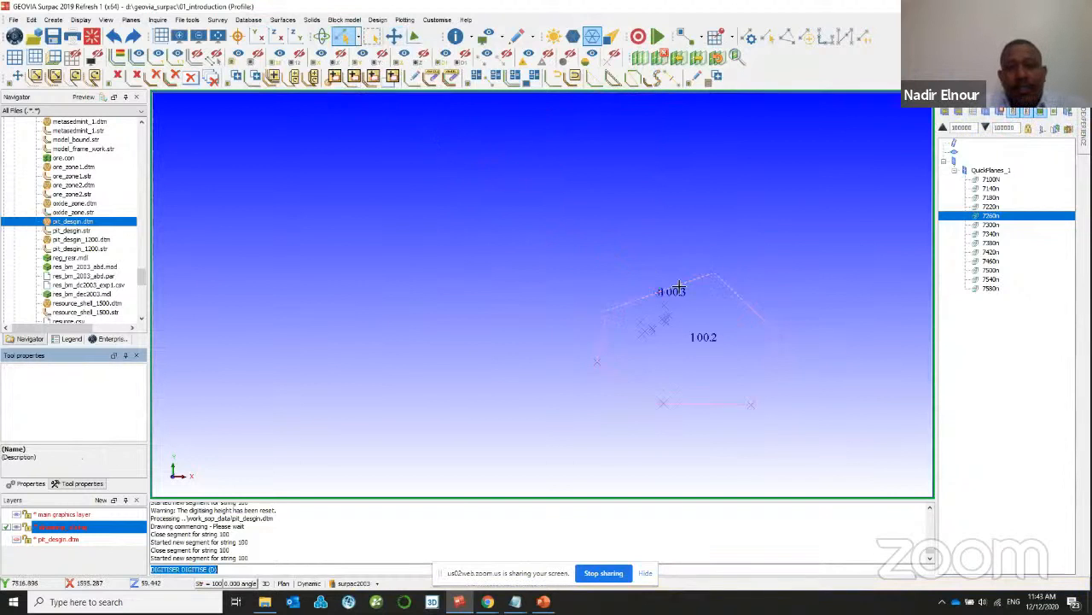
left_click(698, 279)
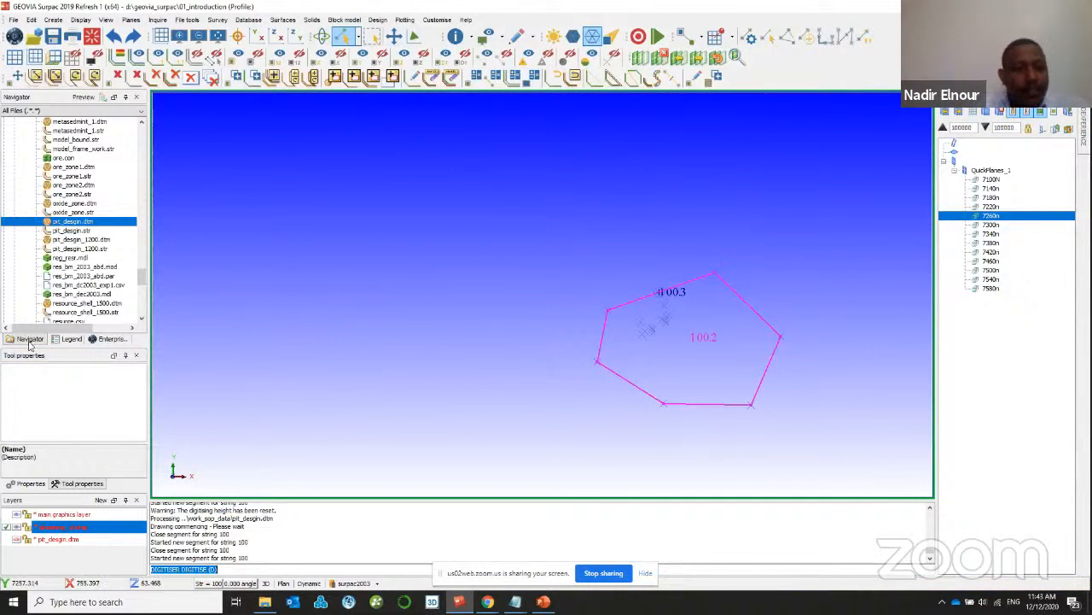
- Examine the selected segment's lengths, point count, closure, direction and 2D area in an enlarged floating Properties window, and dock it again
left_click(34, 484)
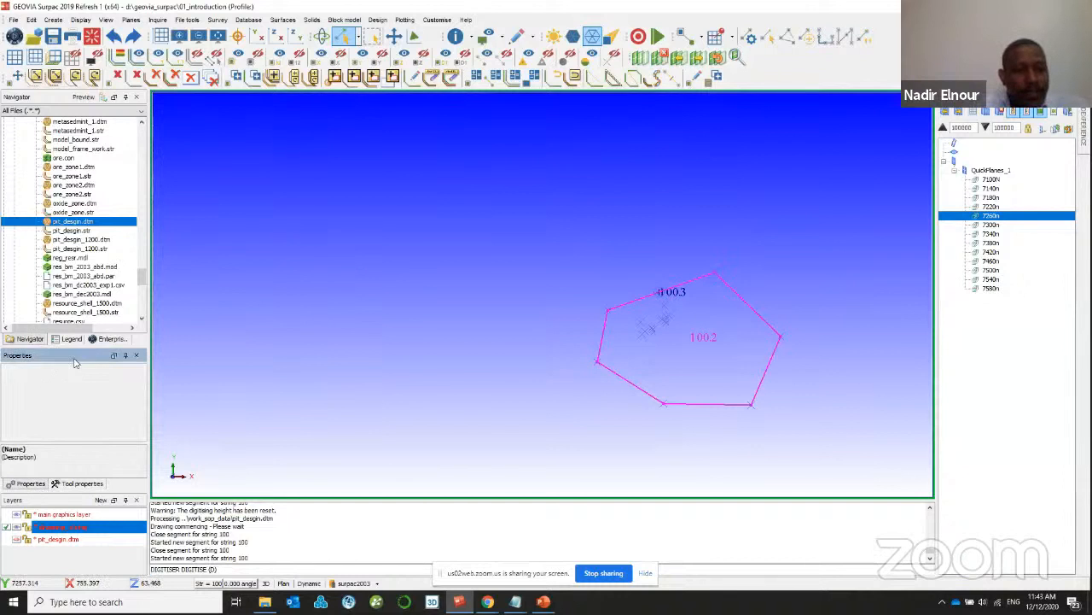
left_click_drag(90, 362, 290, 283)
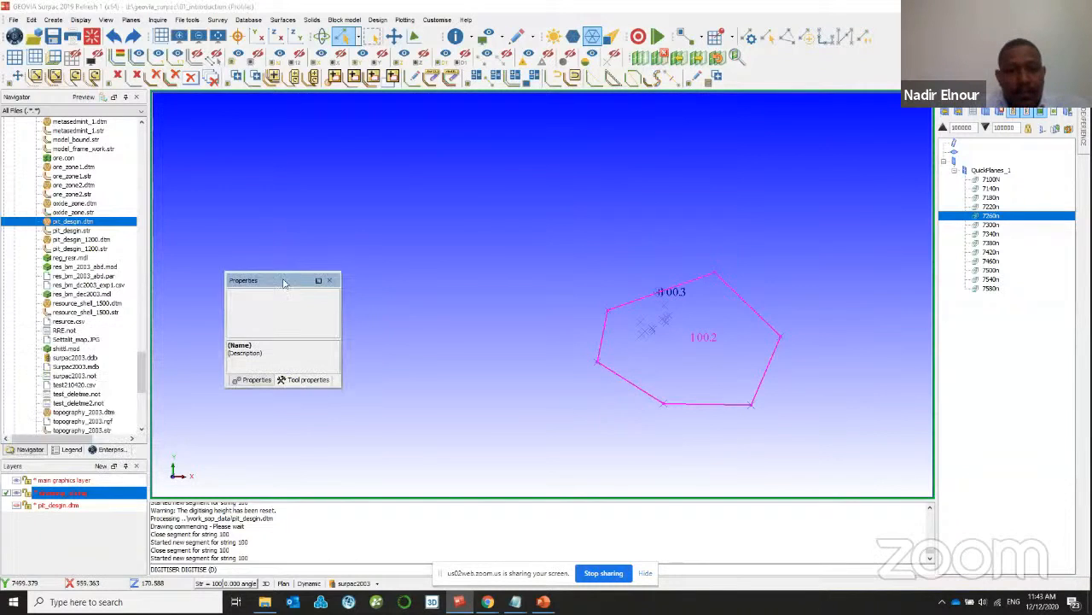
left_click(641, 296)
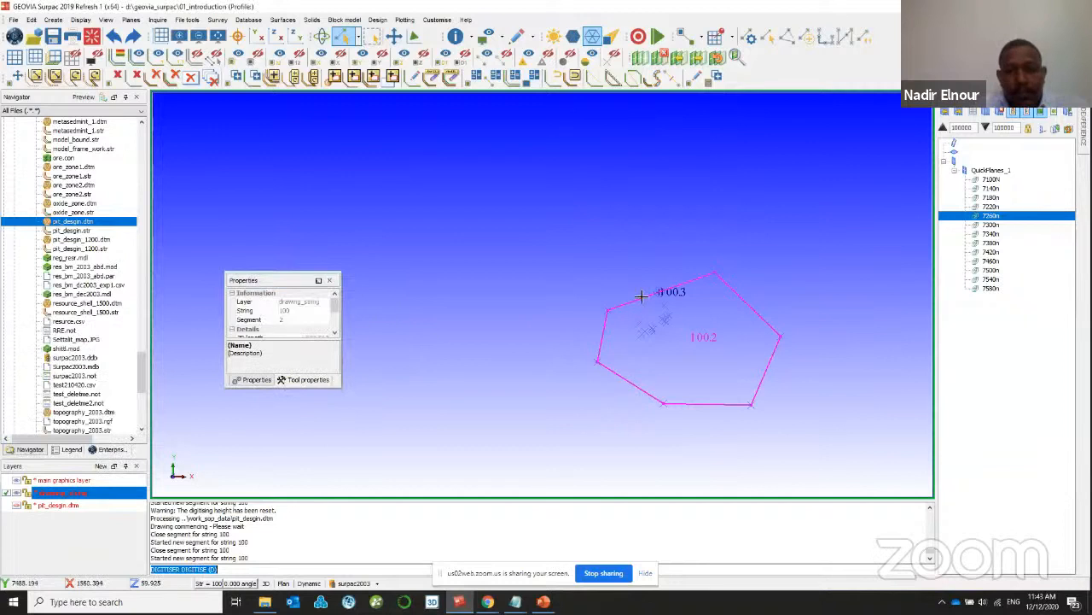
left_click_drag(290, 280, 307, 158)
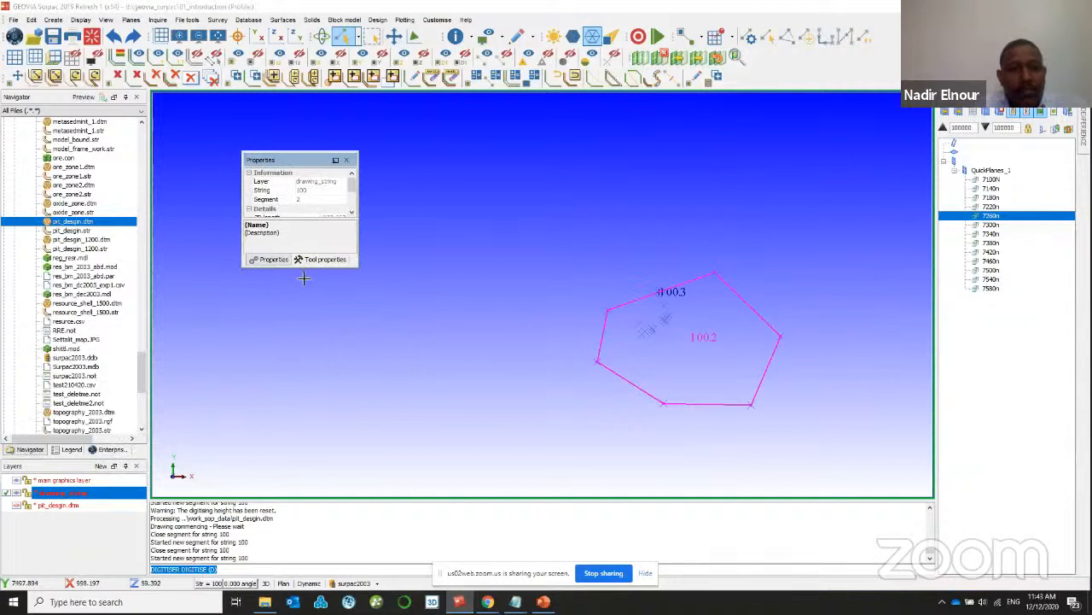
left_click_drag(309, 268, 307, 434)
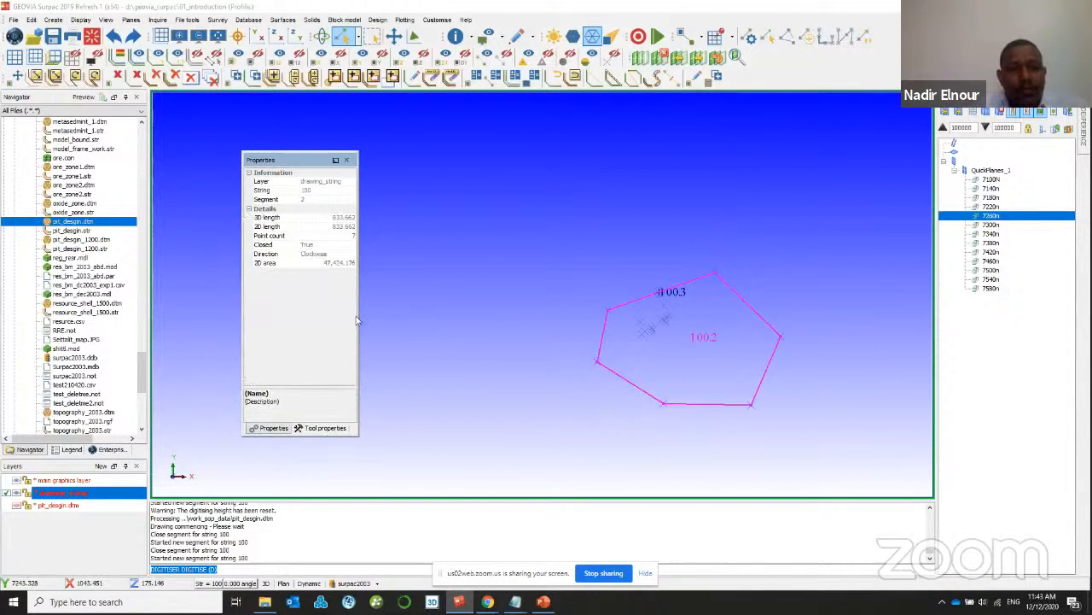
left_click_drag(356, 310, 428, 309)
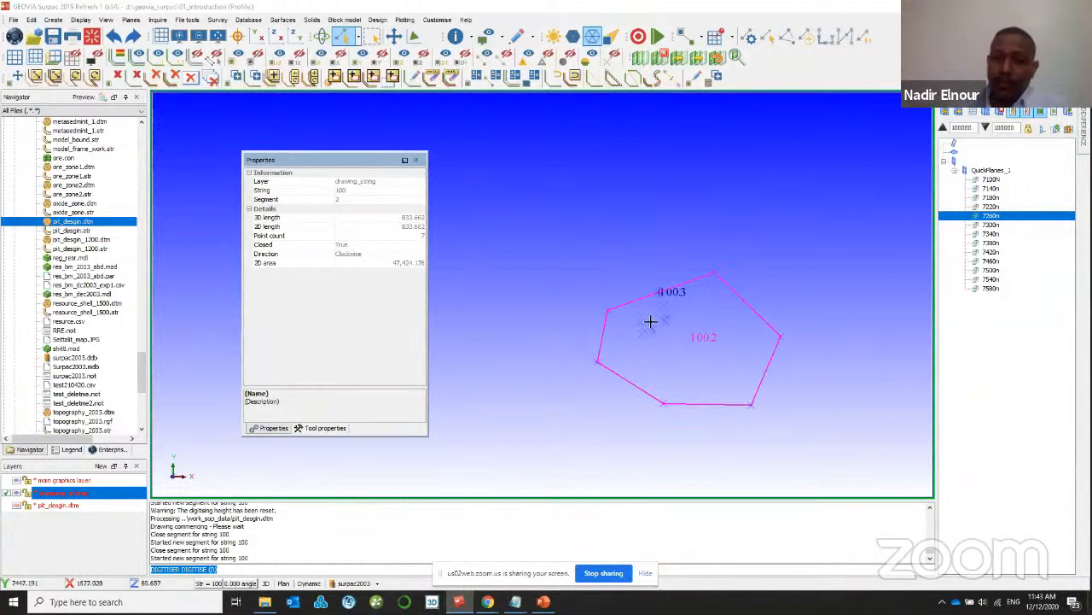
scroll(689, 323, "down", 2)
scroll(689, 322, "up", 3)
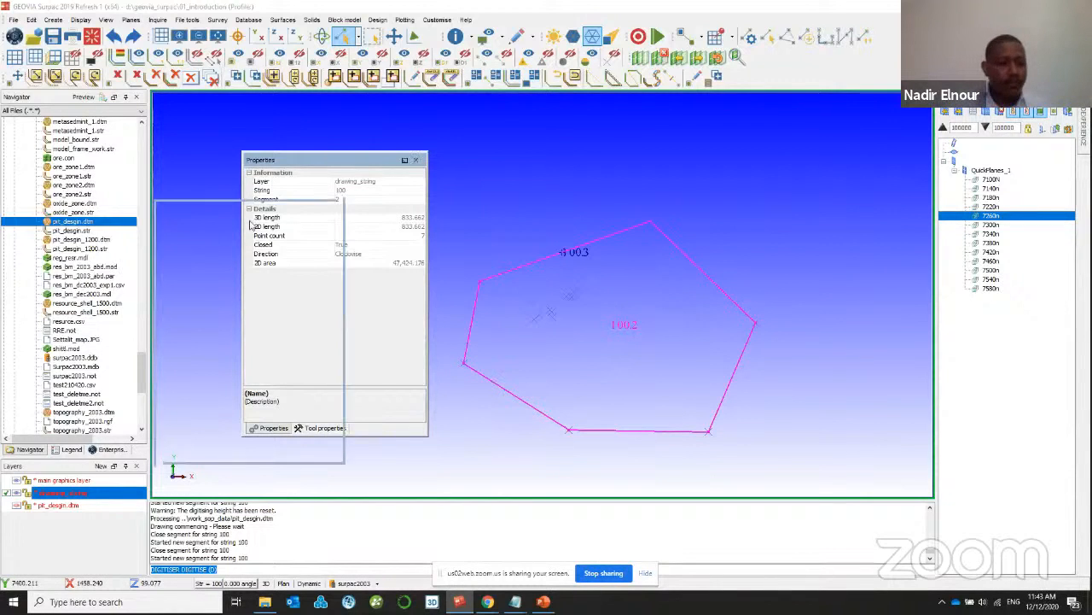
left_click_drag(79, 451, 78, 430)
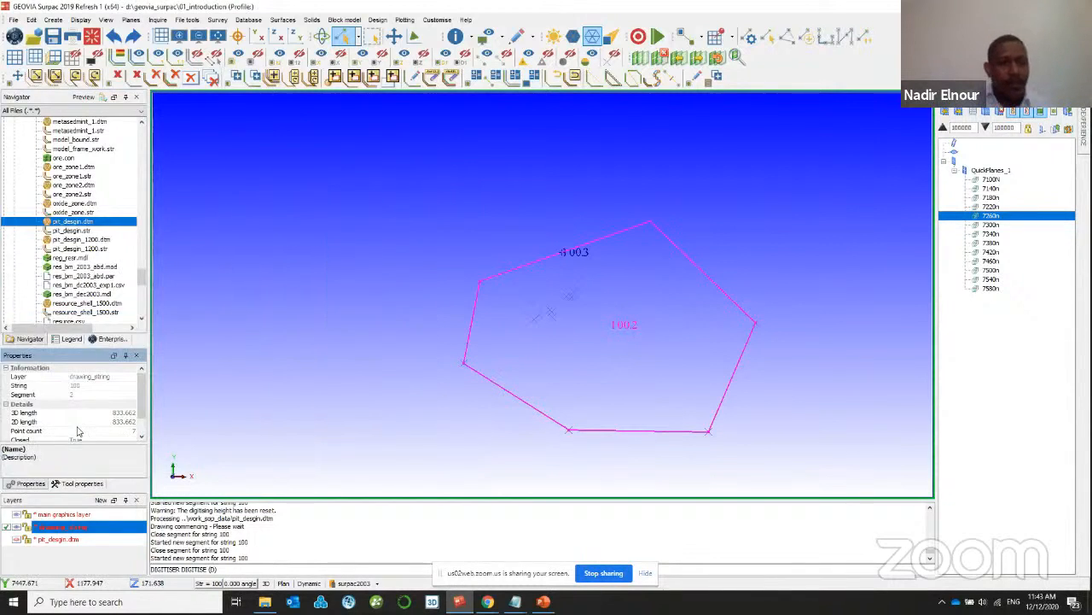
- Reset the graphics workspace with the Reset graphics option, discarding the changed layers
left_click(91, 37)
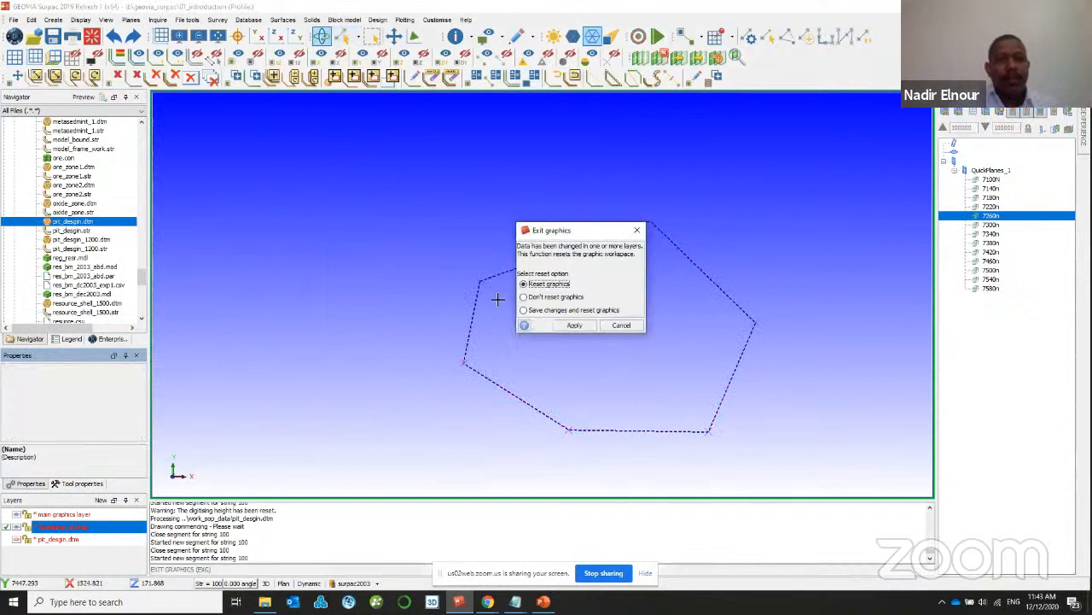
left_click(580, 328)
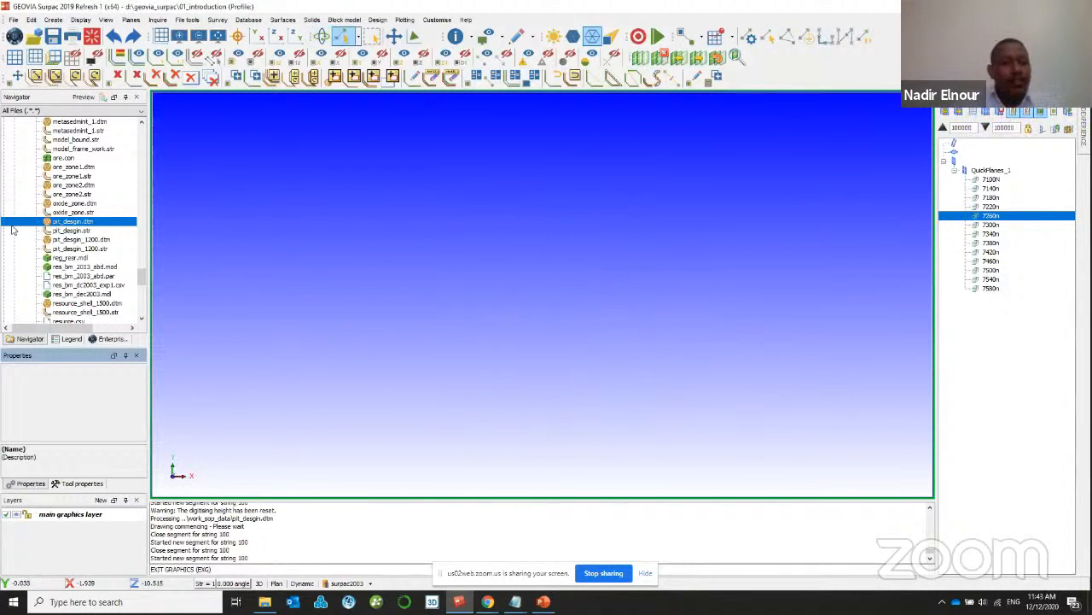
scroll(23, 236, "up", 2)
scroll(23, 237, "up", 15)
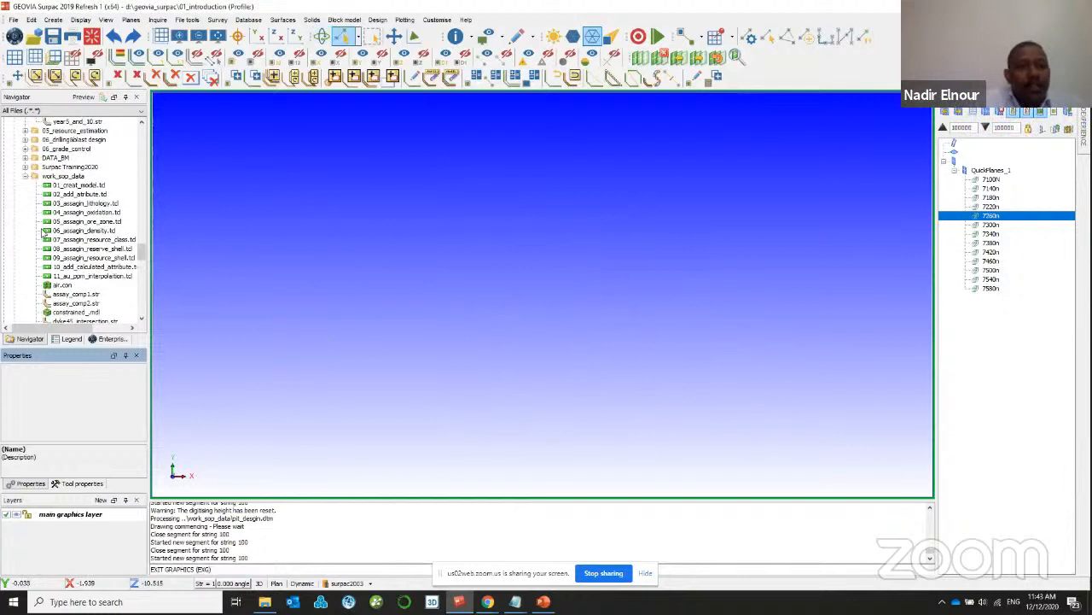
scroll(52, 196, "up", 8)
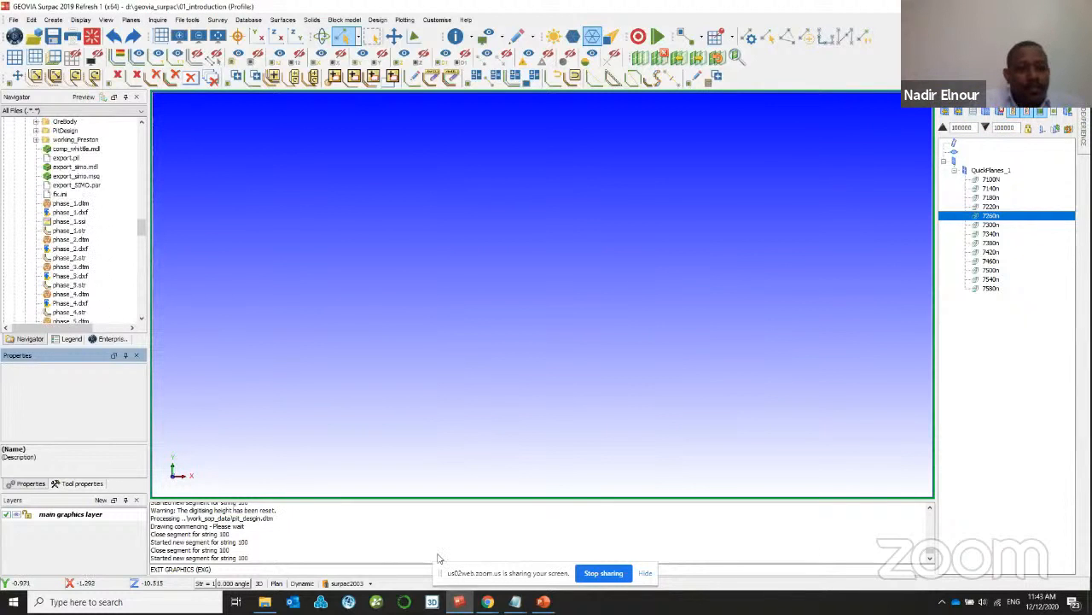
- Switch to the GEOVIA for Open Pit Precious Metals presentation in PowerPoint
left_click(538, 600)
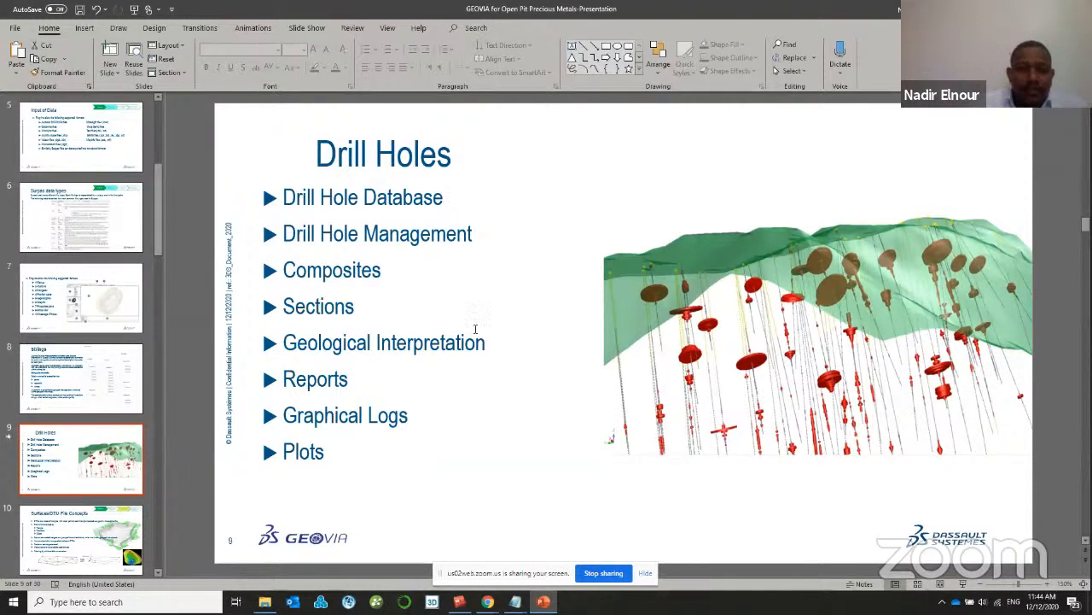
- Switch to Surpac and toggle the view settings to give the graphics area a plain white background
key("alt+Tab")
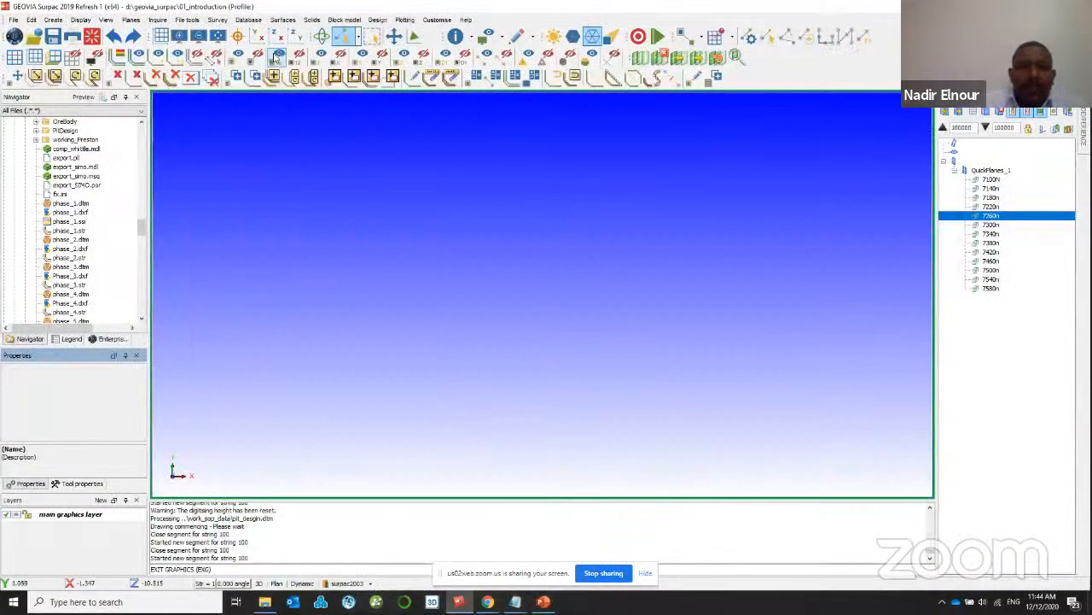
left_click(106, 19)
left_click(144, 32)
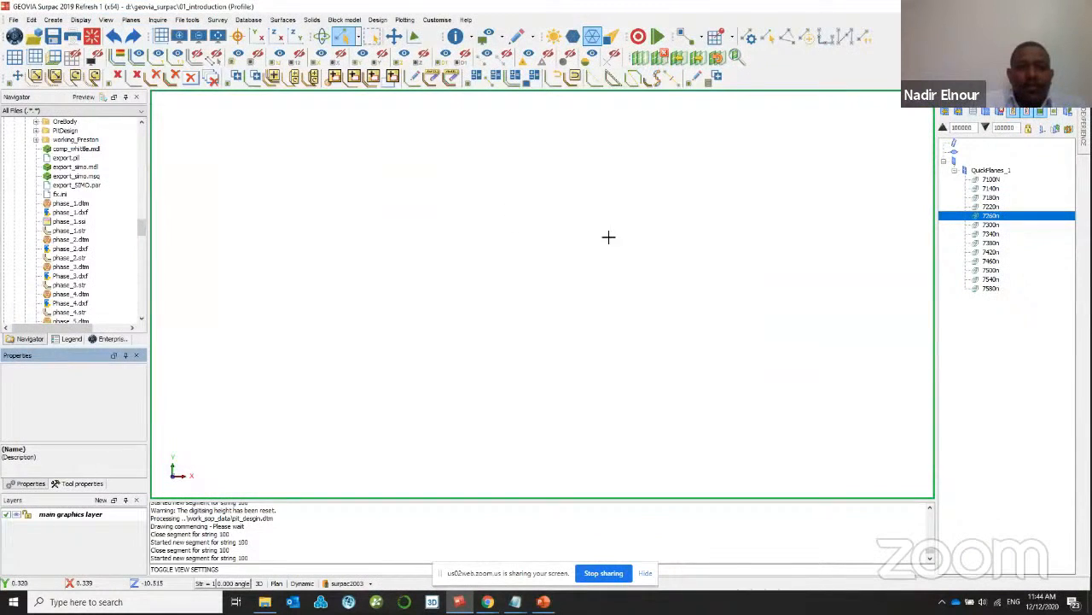
- Collapse the mine design, block modeling, coding and compositing, and work_sop_data folders in the file tree
scroll(14, 239, "up", 3)
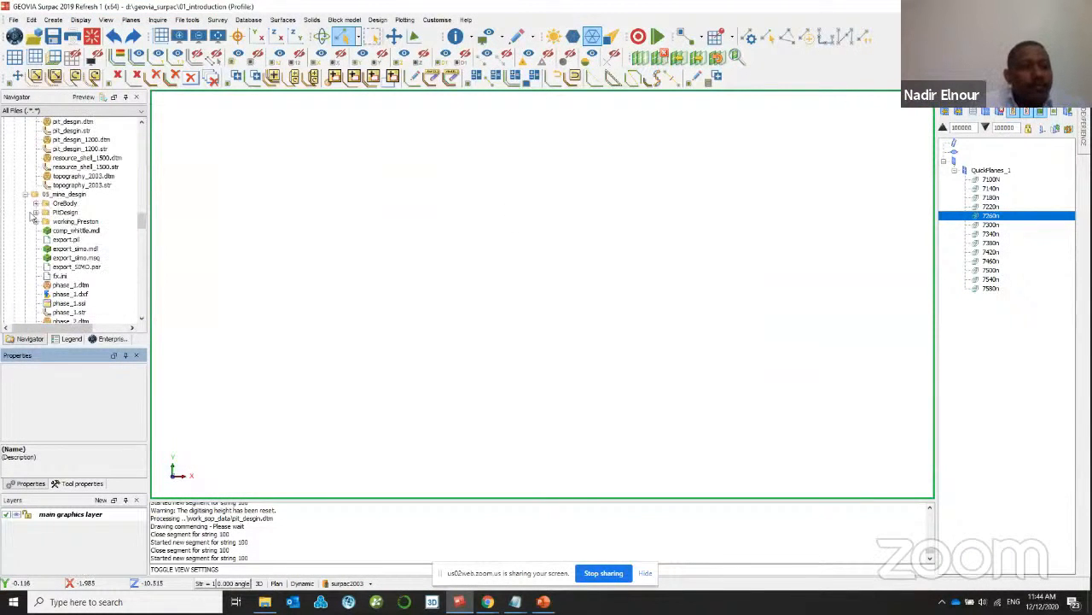
left_click(28, 197)
scroll(34, 201, "up", 8)
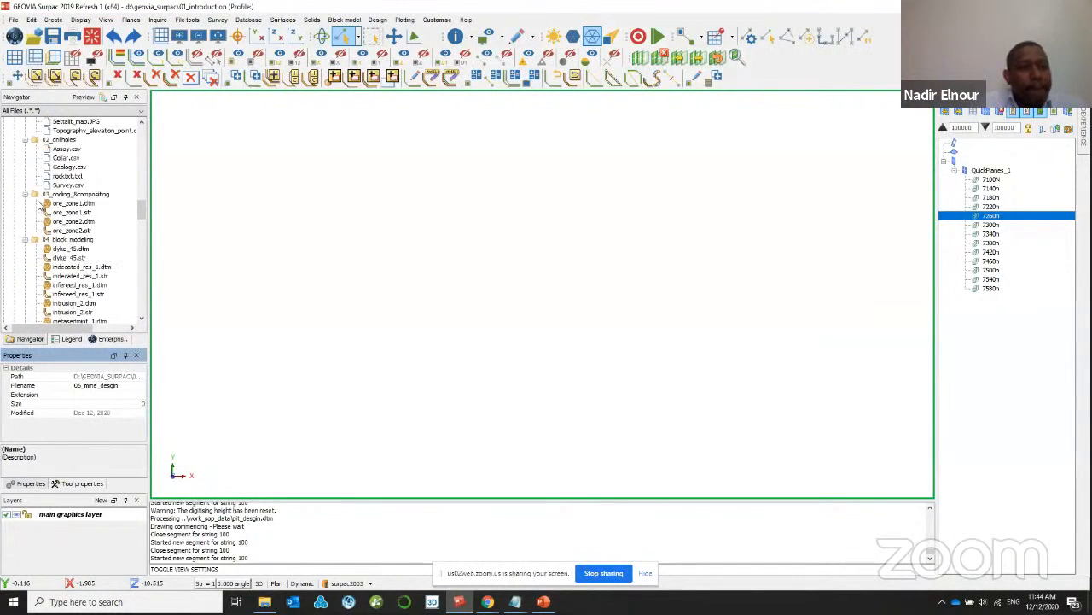
left_click(26, 239)
left_click(26, 195)
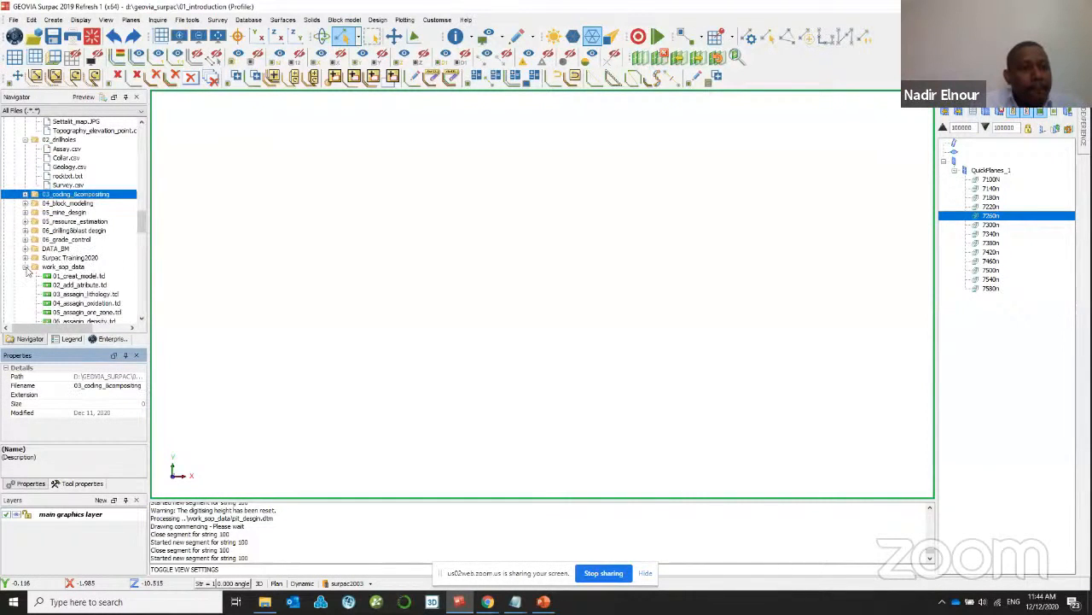
left_click(25, 267)
- Examine the database types and ODBC data sources offered for mapping a database, and close the dialog without mapping one
left_click(248, 19)
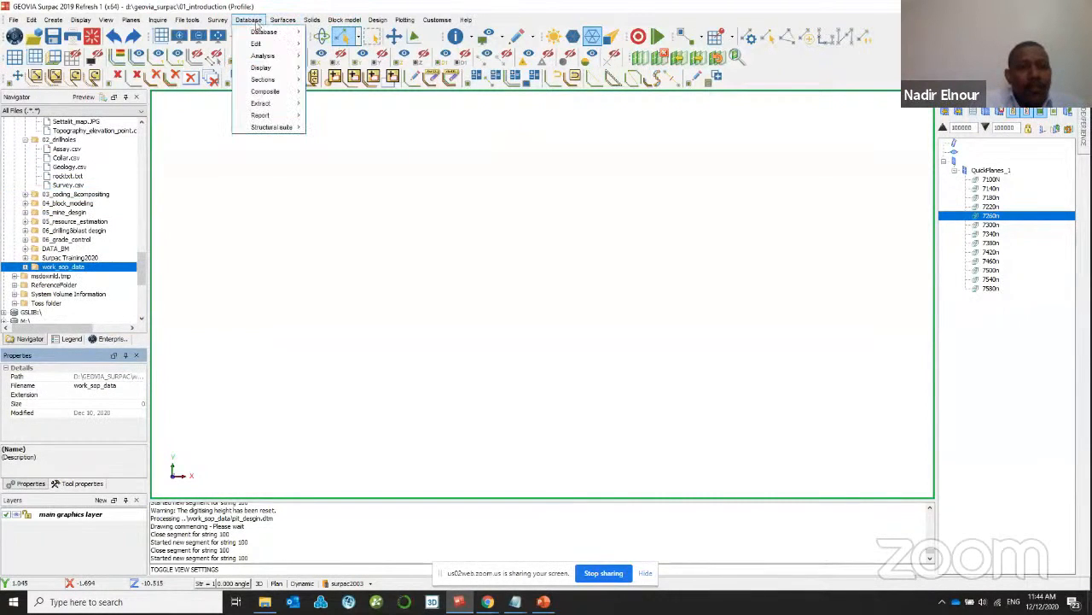
mouse_move(266, 34)
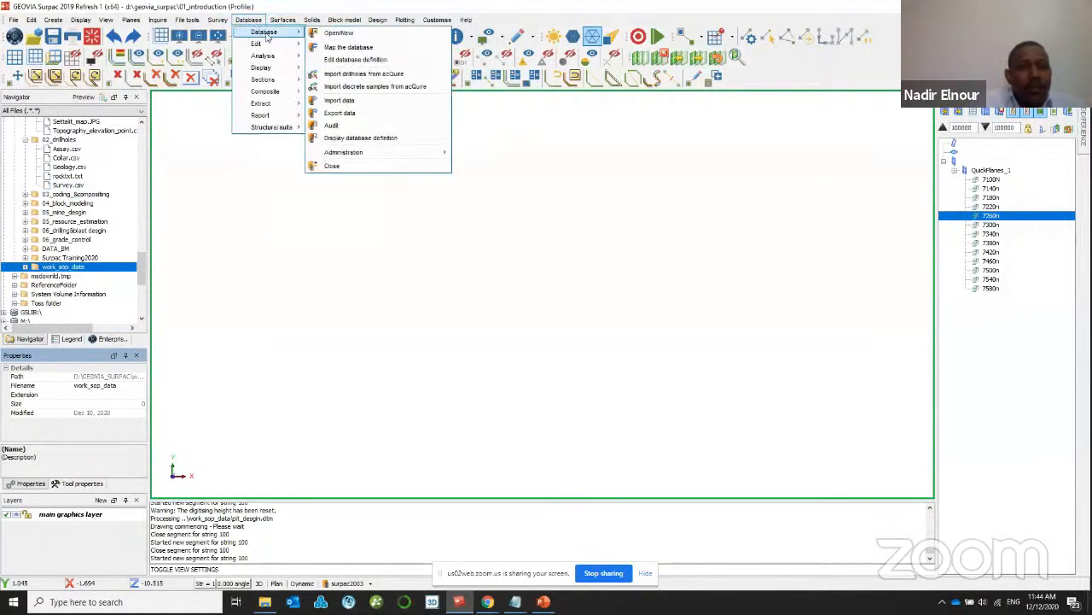
left_click(349, 48)
left_click_drag(536, 170, 522, 143)
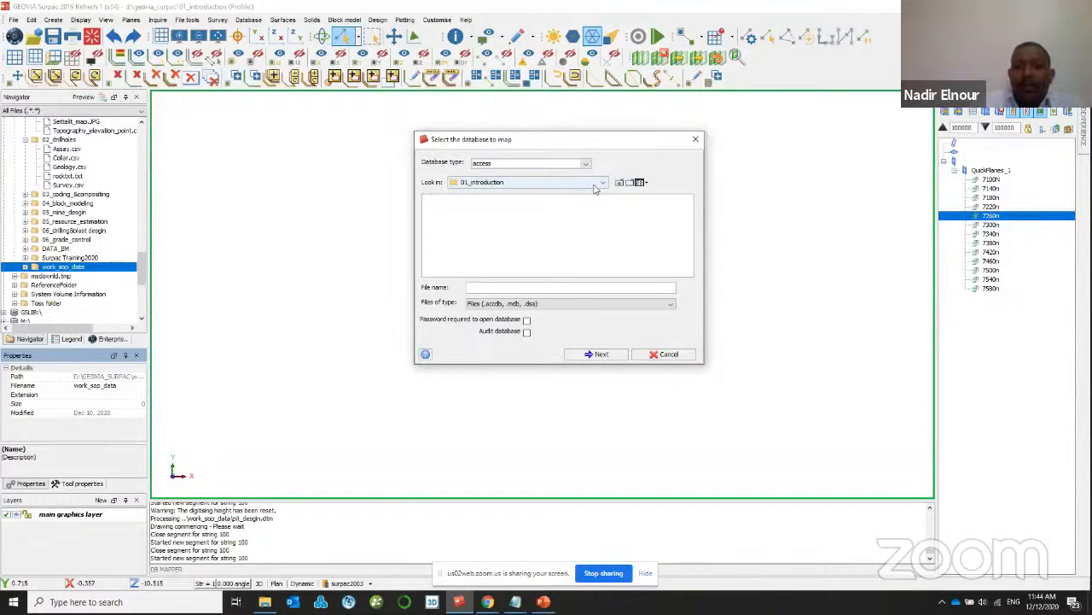
left_click(577, 164)
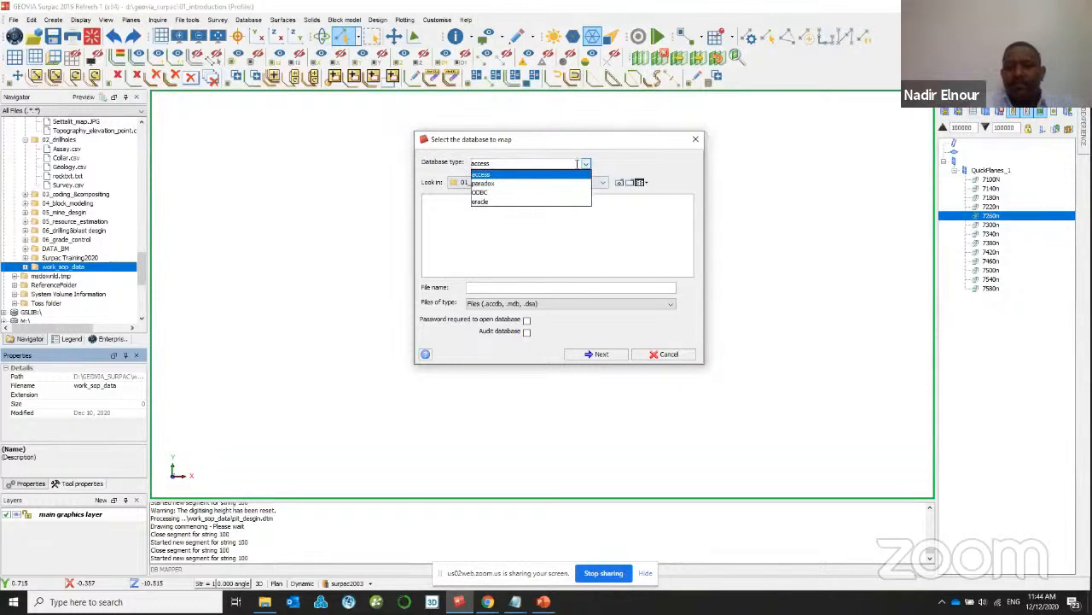
left_click(506, 197)
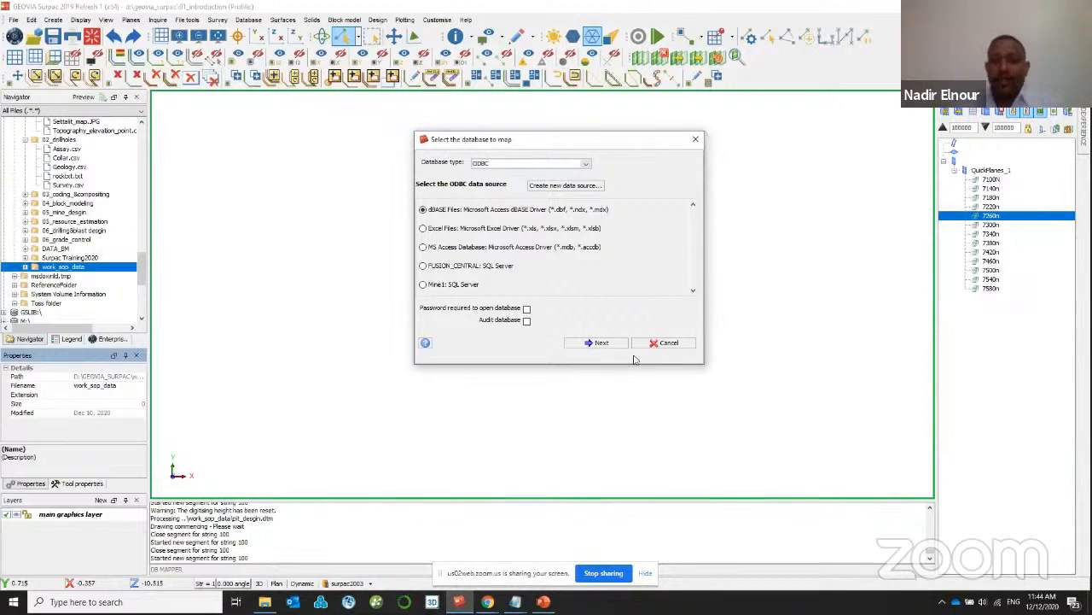
left_click(696, 138)
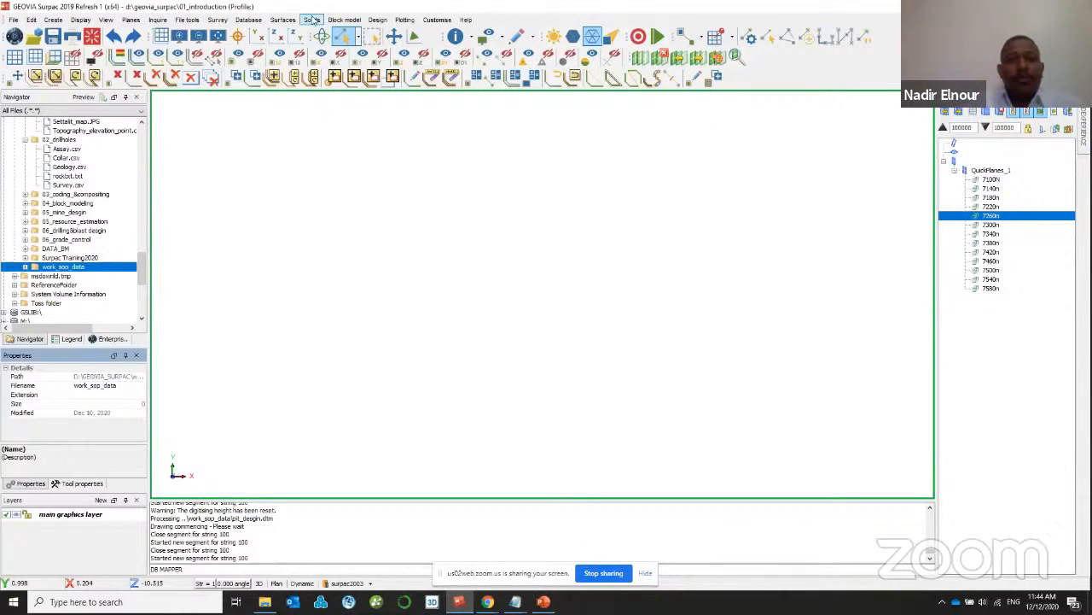
- Set the 02_drillholes folder as the working directory
scroll(77, 214, "up", 1)
right_click(56, 167)
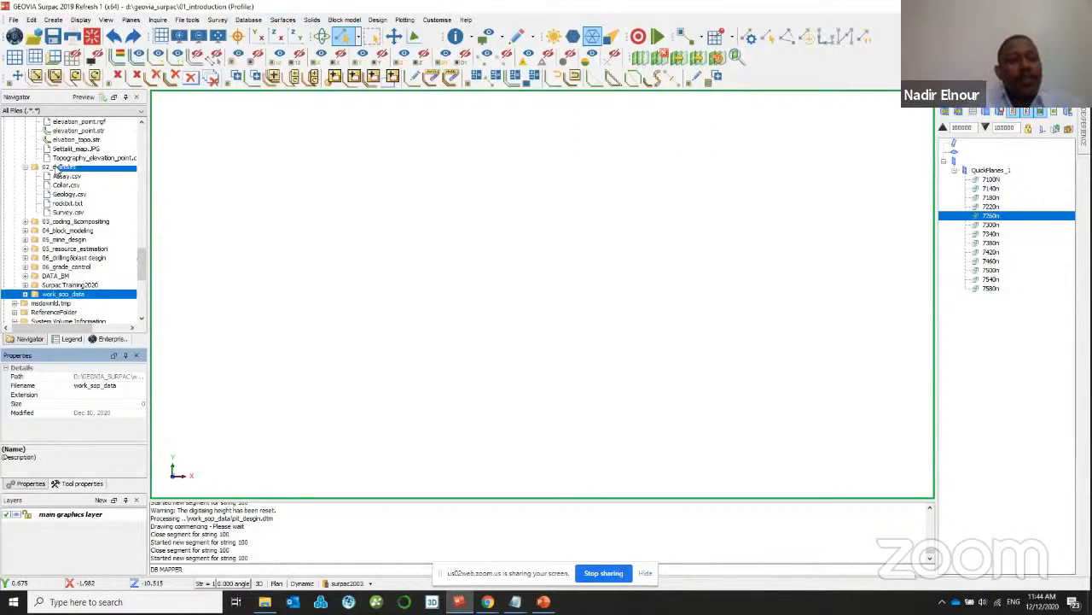
left_click(102, 174)
- Open Collar.csv and Survey.csv from 02_drillholes in Excel and arrange their windows side by side
left_click_drag(65, 186, 193, 202)
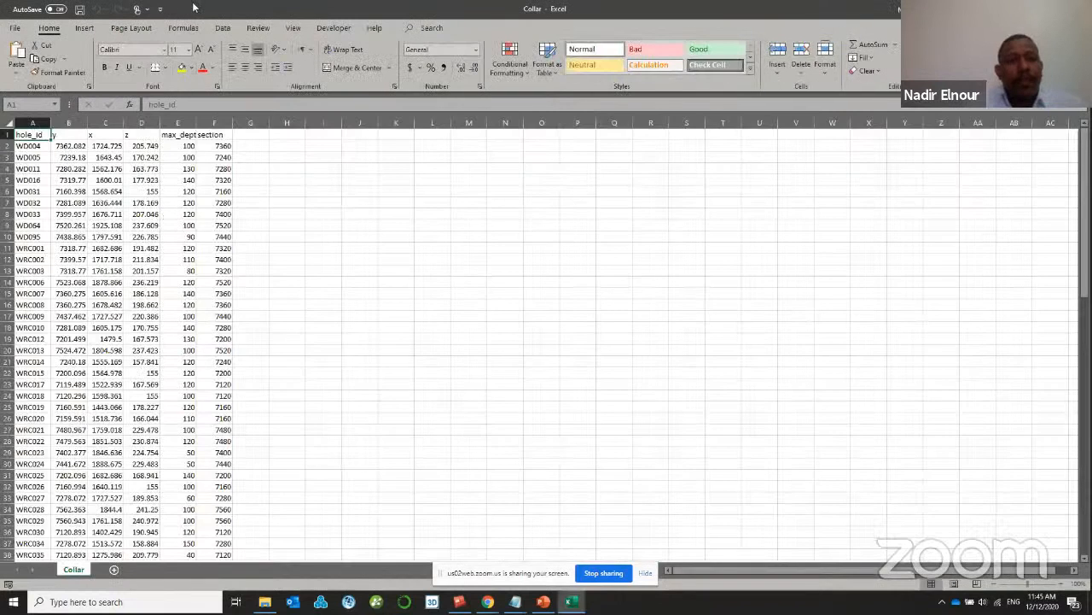
left_click_drag(193, 7, 398, 38)
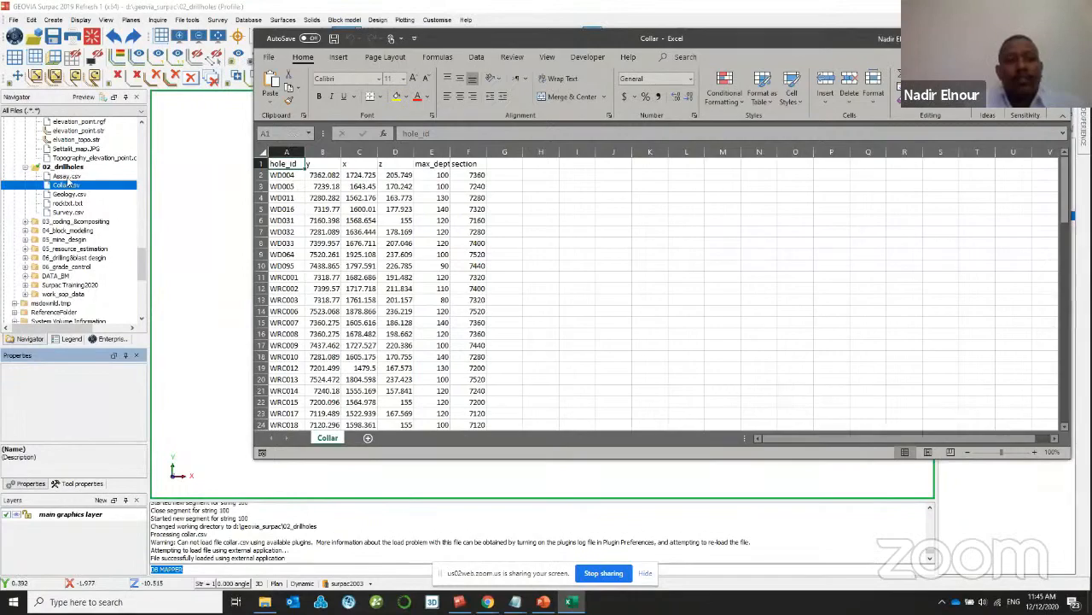
left_click_drag(65, 214, 245, 206)
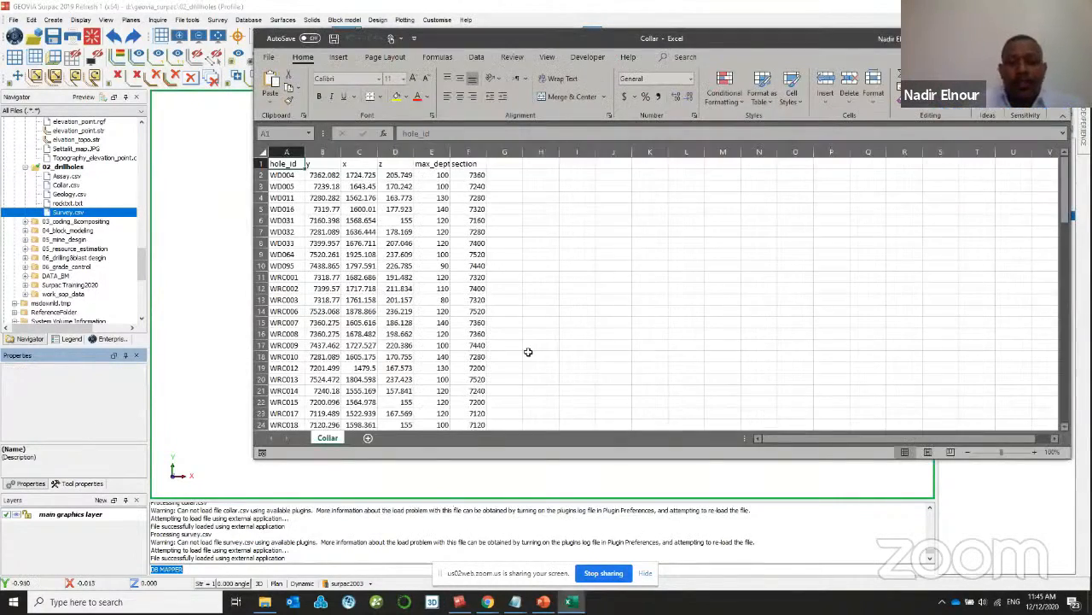
left_click_drag(443, 39, 731, 47)
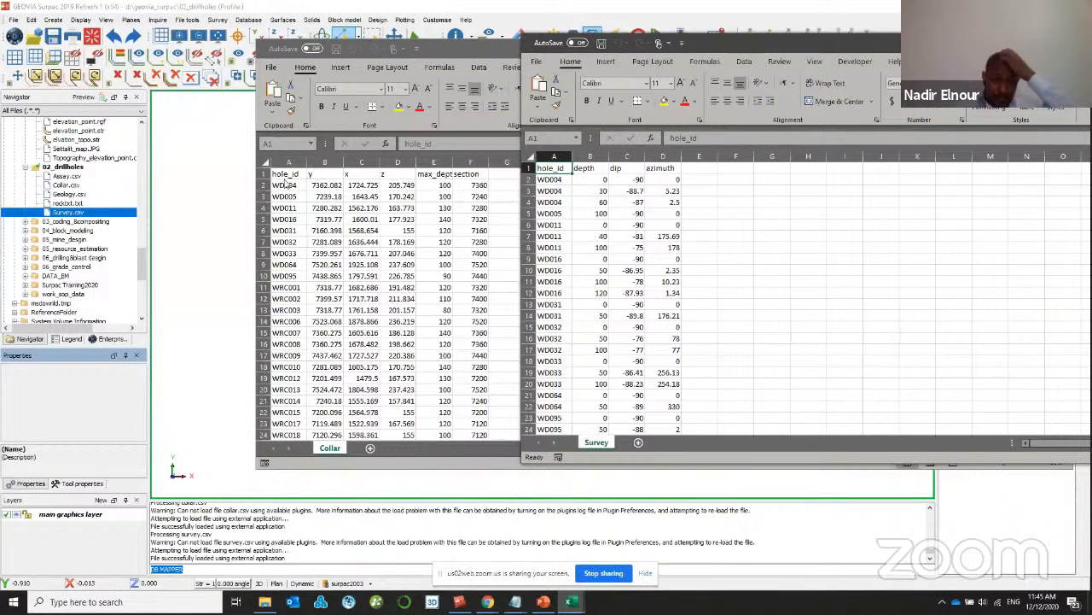
- Compare the column layouts of the Collar and Survey tables, and close both workbooks
left_click(288, 169)
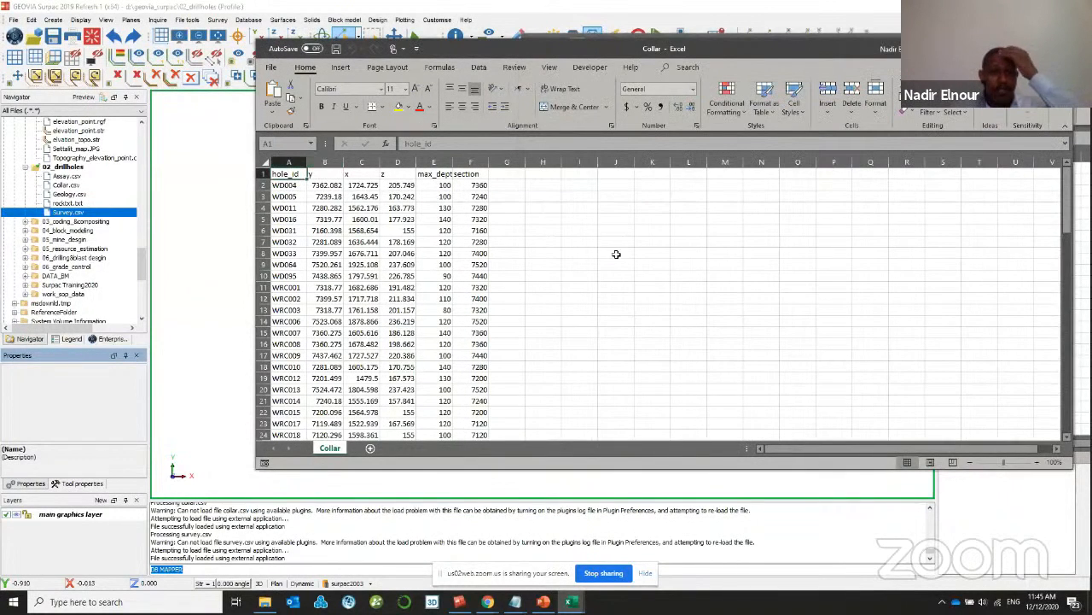
left_click(582, 597)
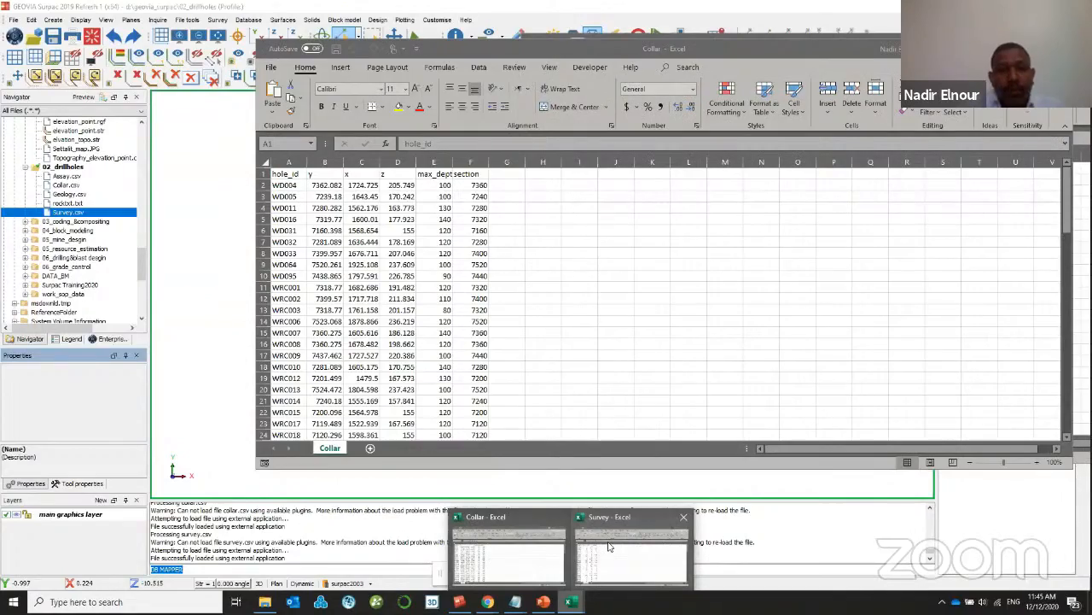
left_click(610, 546)
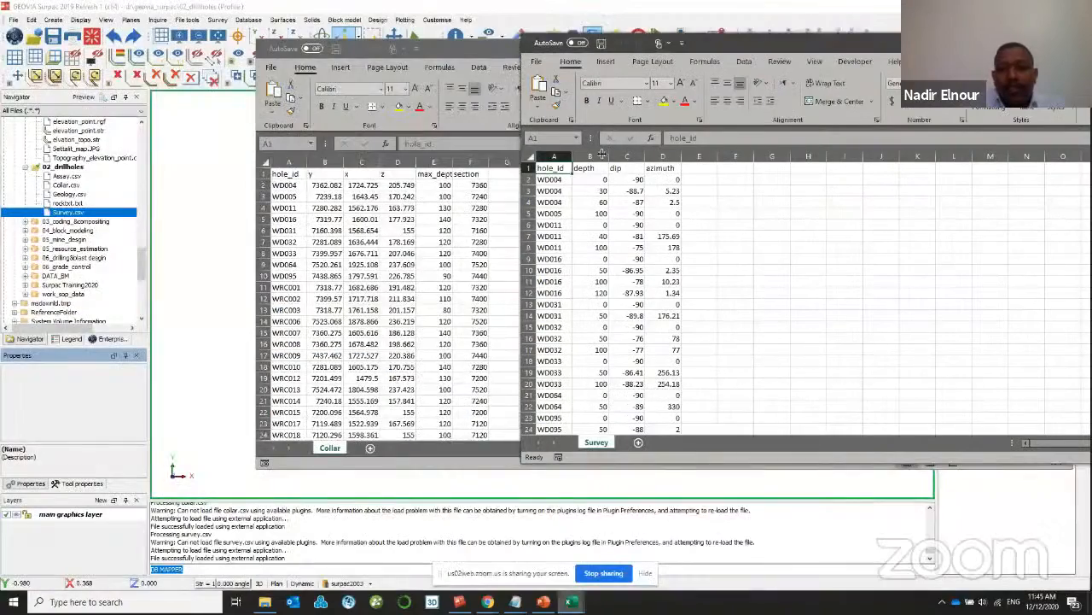
left_click_drag(807, 43, 401, 63)
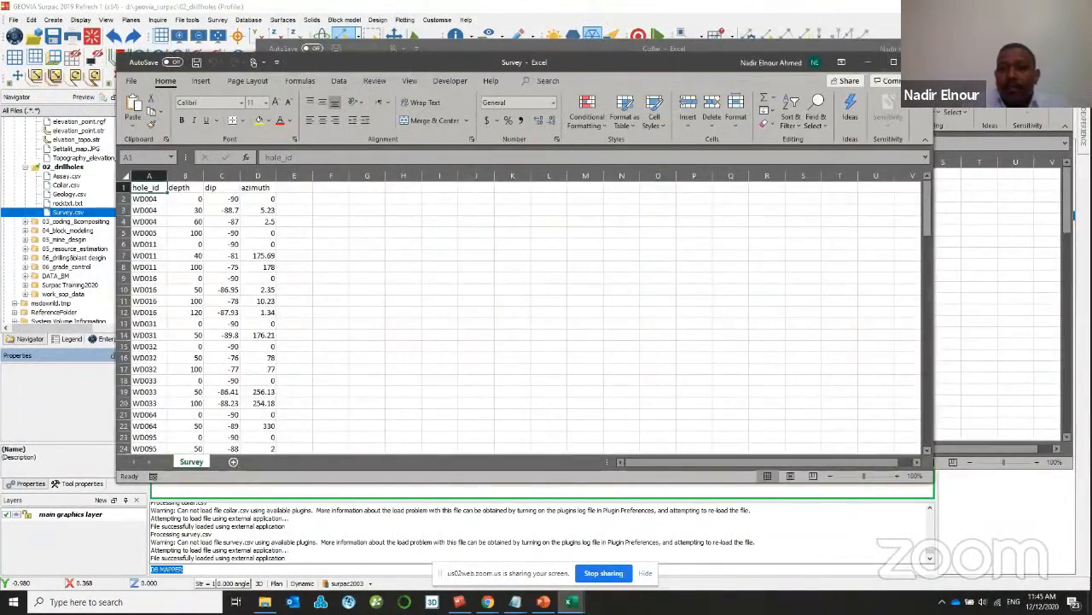
left_click(920, 63)
left_click(1059, 48)
- Disconnect the currently connected surpac2003 geology database
left_click(248, 20)
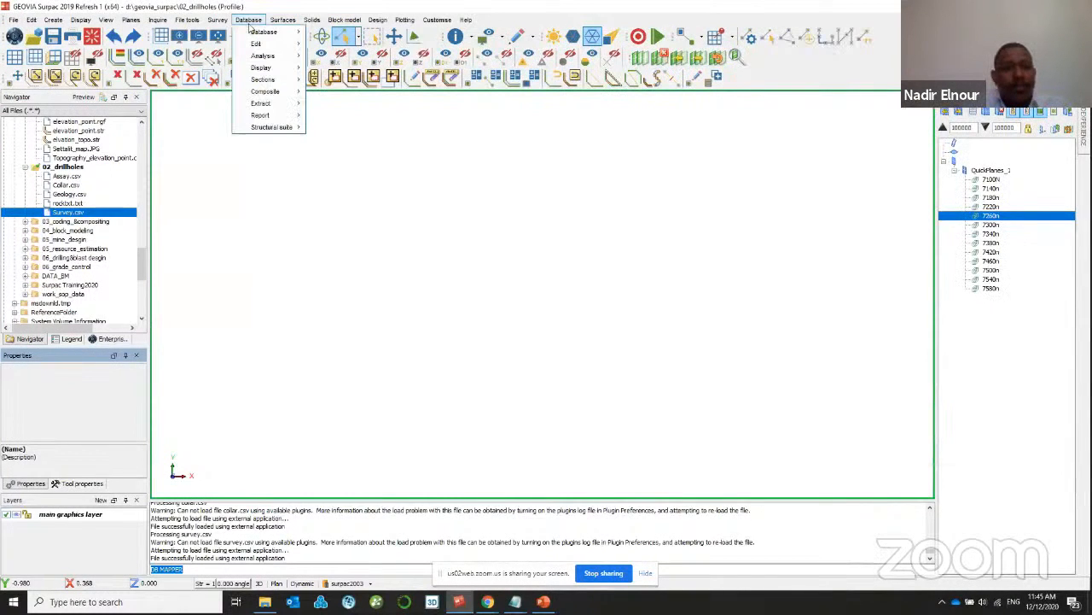
mouse_move(281, 34)
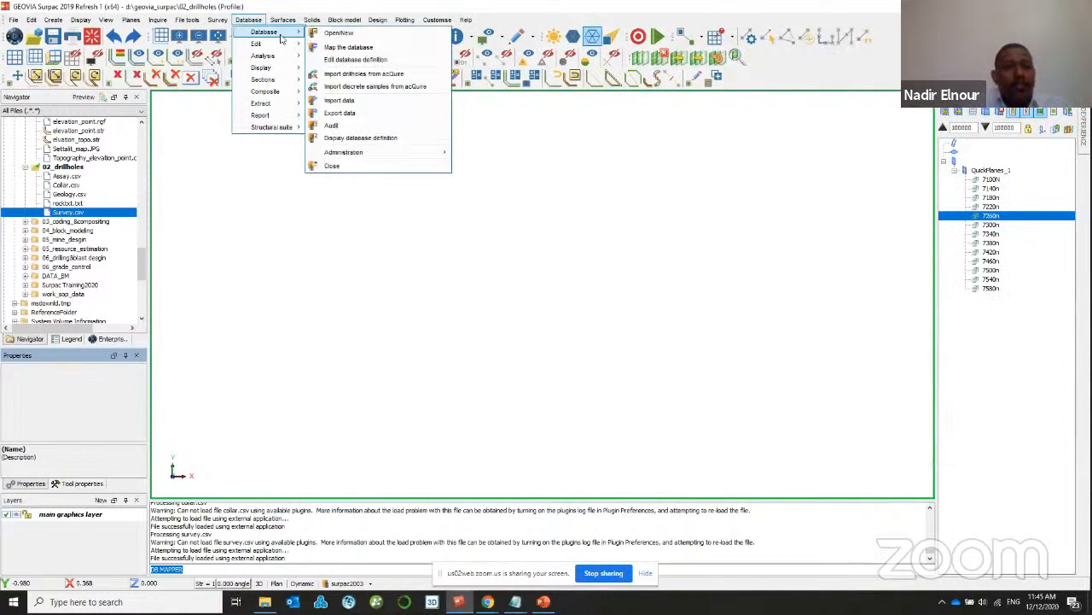
left_click(347, 35)
left_click(348, 583)
left_click(348, 571)
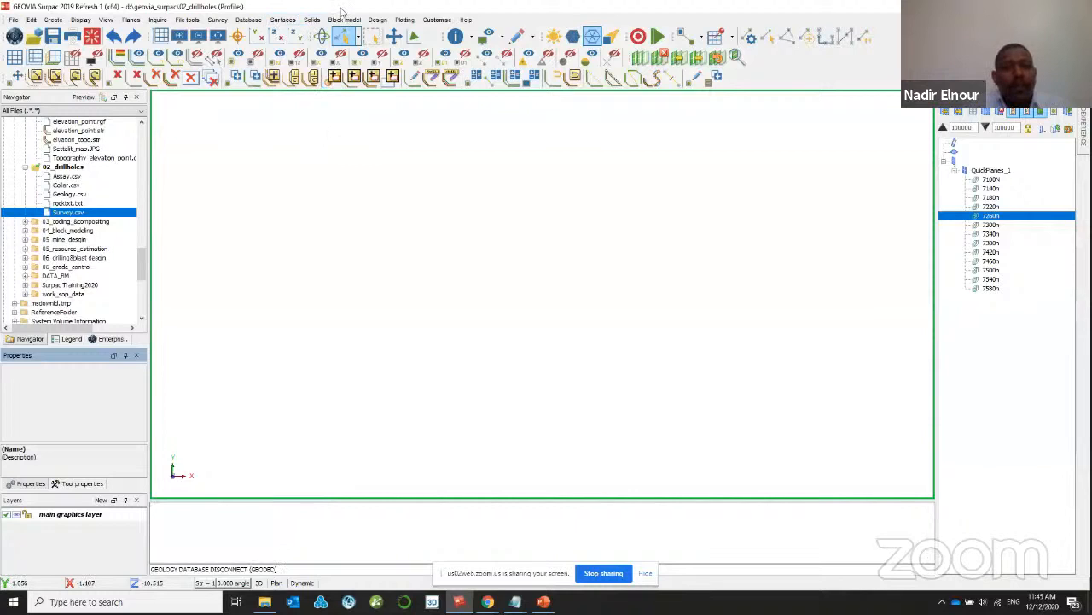
- Start a new geological database named training and confirm creating its definition in 02_drillholes
left_click(283, 19)
mouse_move(260, 31)
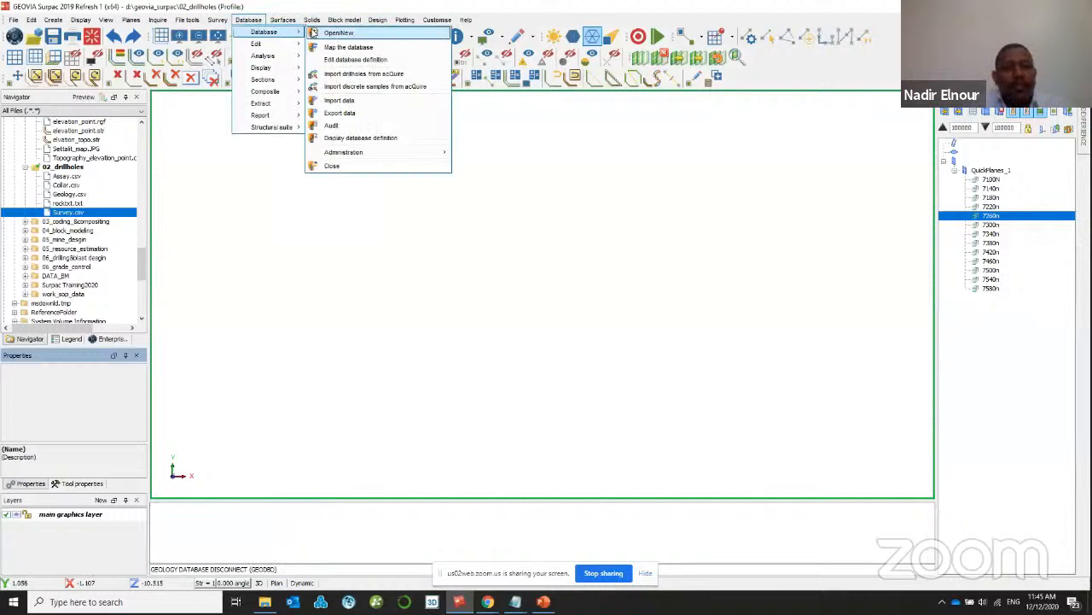
left_click(337, 31)
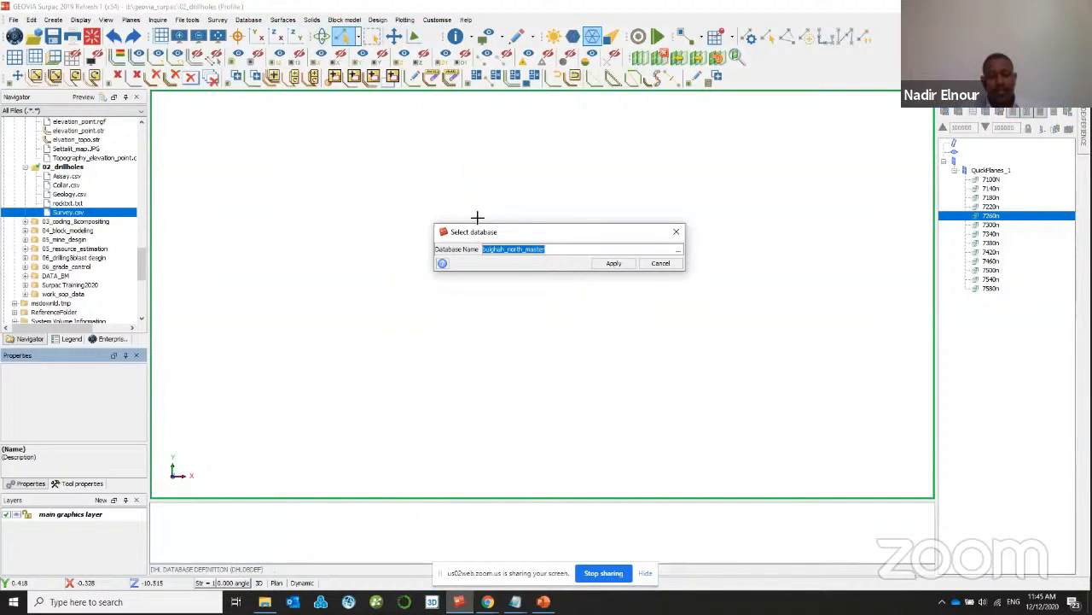
type("training")
key("Return")
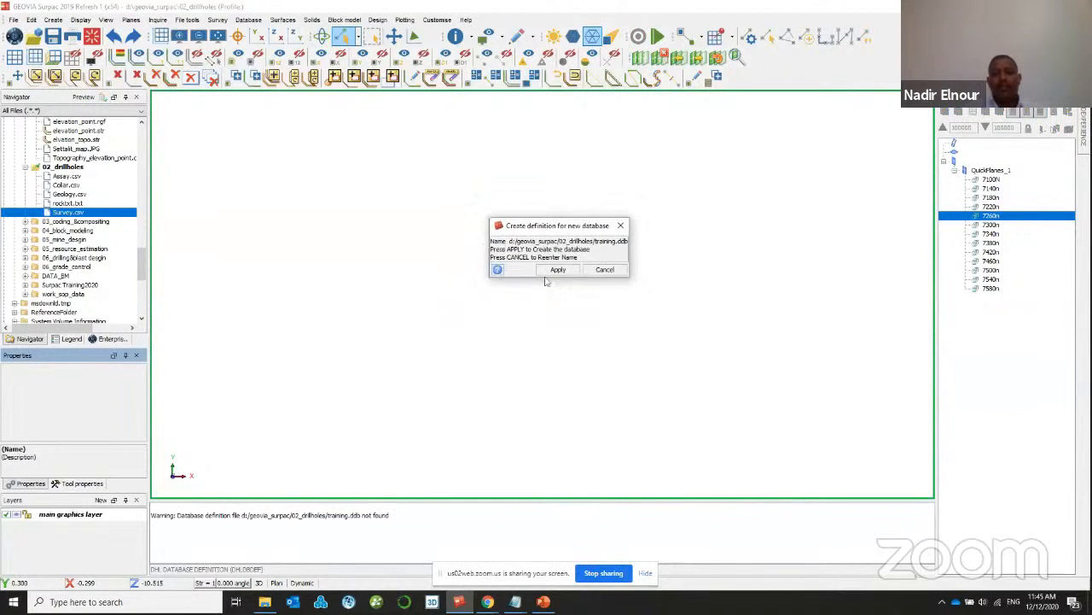
left_click(555, 269)
- Try the Access (.accdb) and Access 2000 (.mdb) database types for the training database
left_click(545, 239)
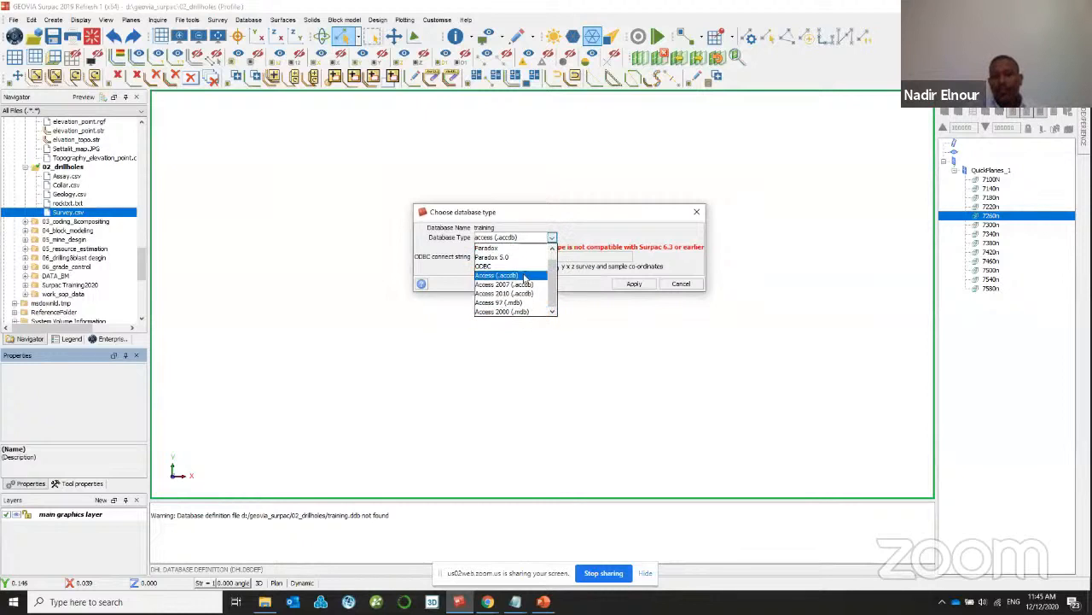
left_click(579, 247)
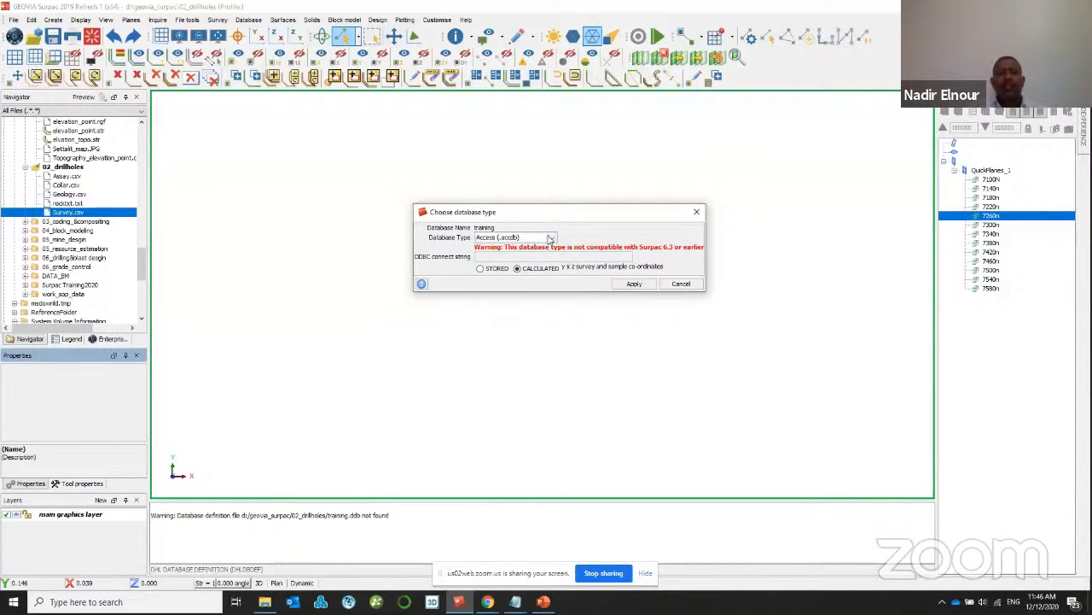
left_click(553, 238)
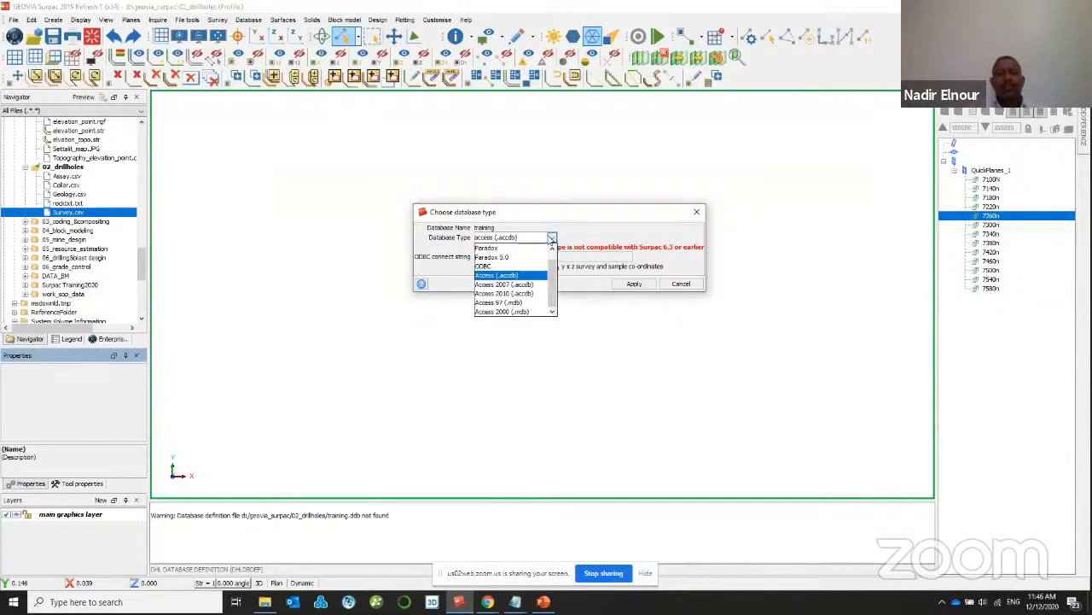
left_click(522, 312)
left_click(521, 238)
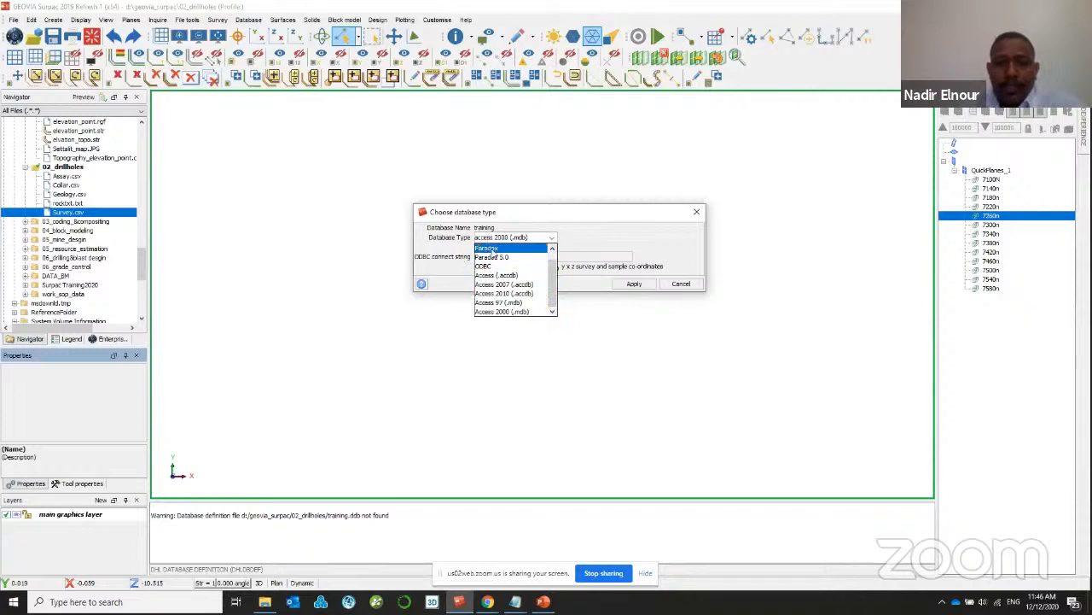
left_click(503, 310)
- Try the ODBC and Paradox database types for the training database
left_click(510, 238)
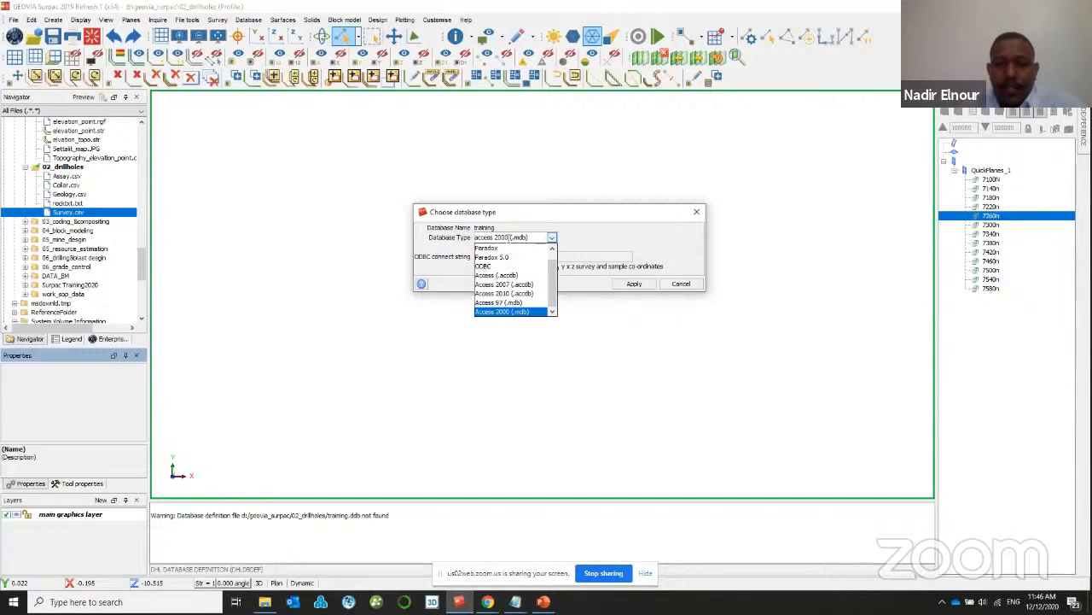
left_click(509, 268)
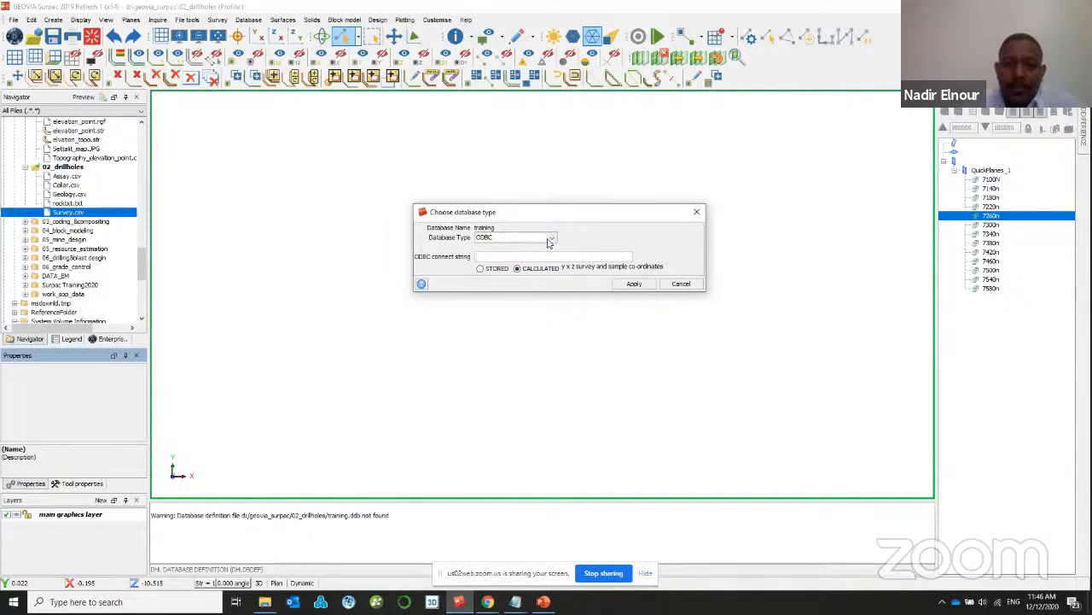
left_click(548, 242)
left_click(525, 256)
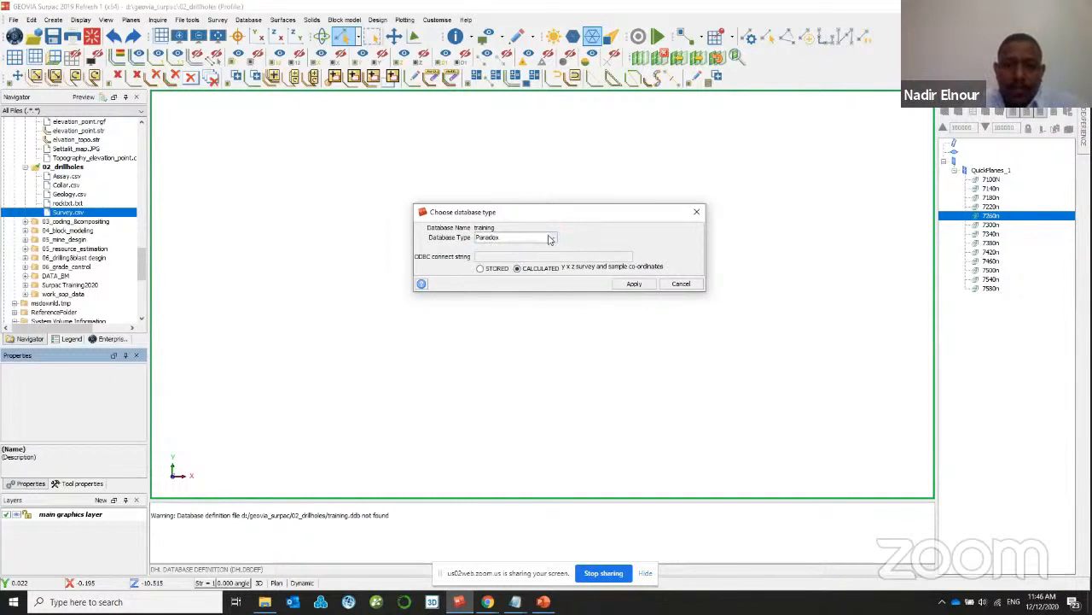
- Set the training database's type to Access 2000 (.mdb) and accept the database type settings
left_click(551, 239)
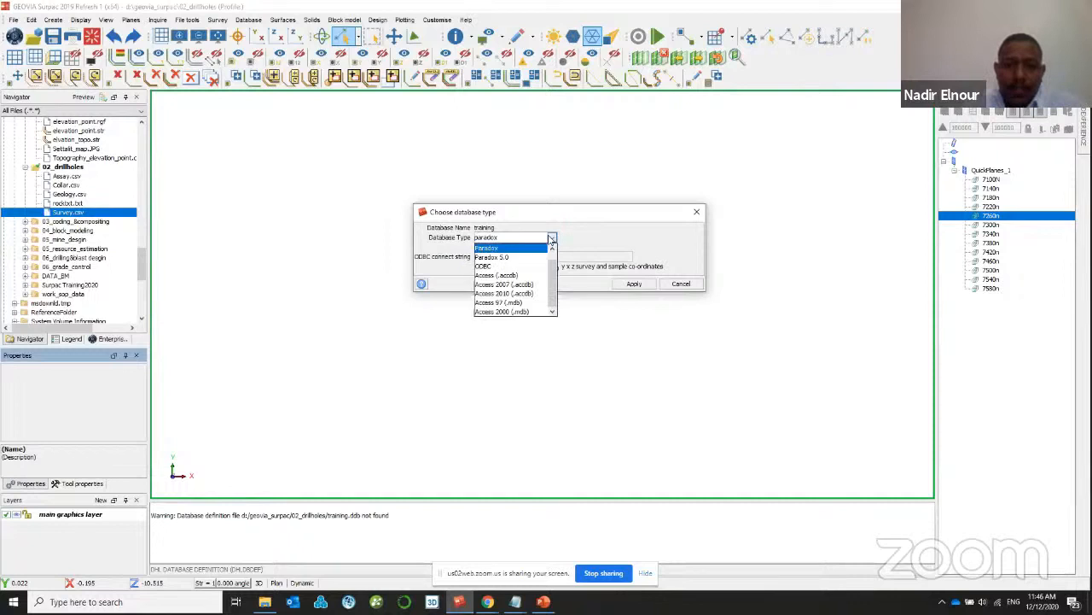
left_click(512, 275)
left_click(516, 238)
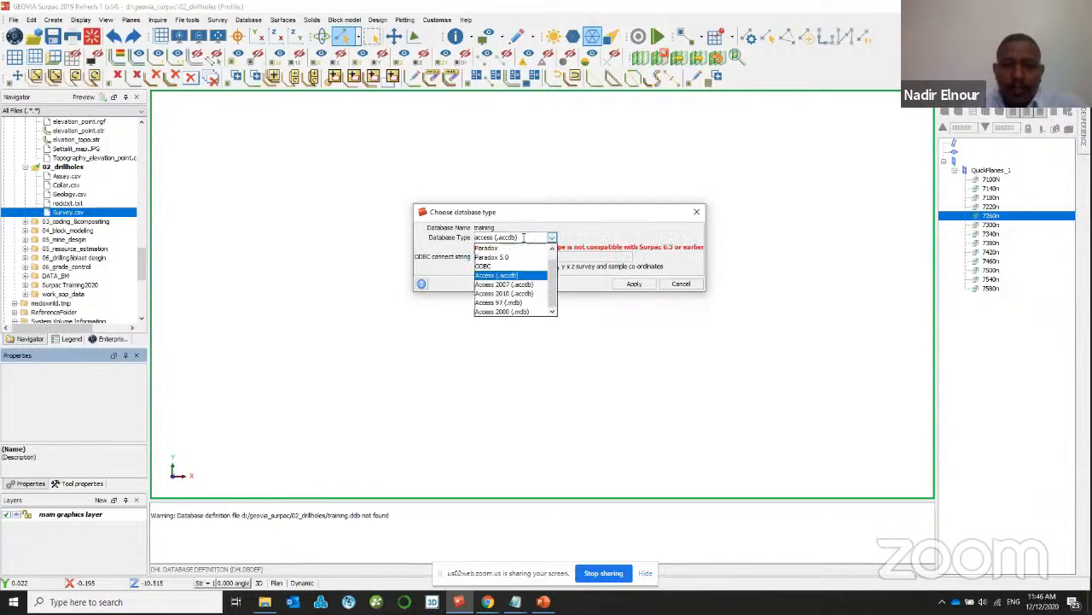
left_click(512, 312)
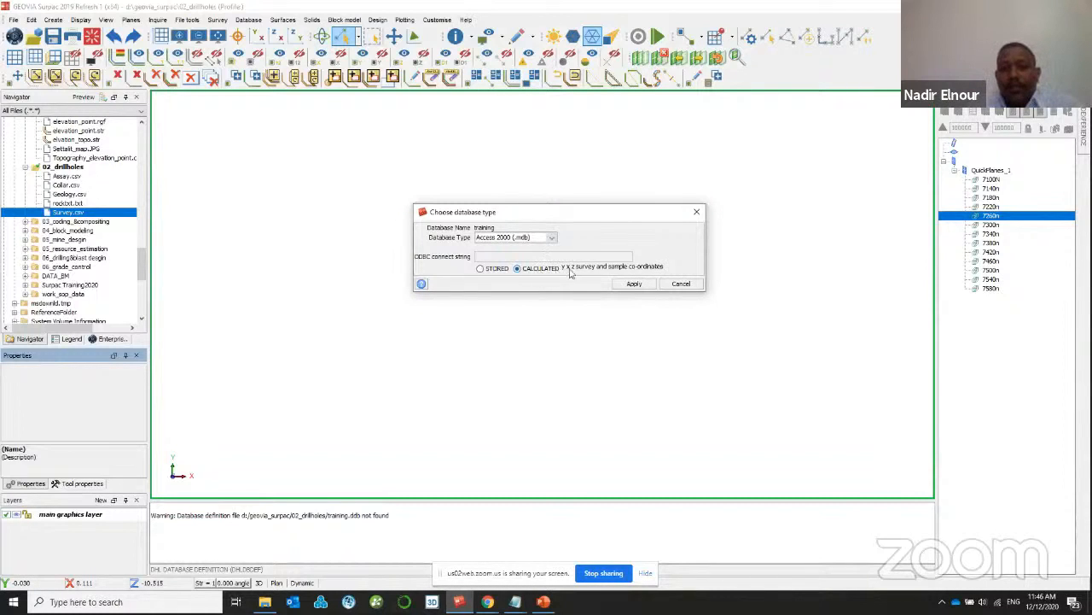
left_click(635, 283)
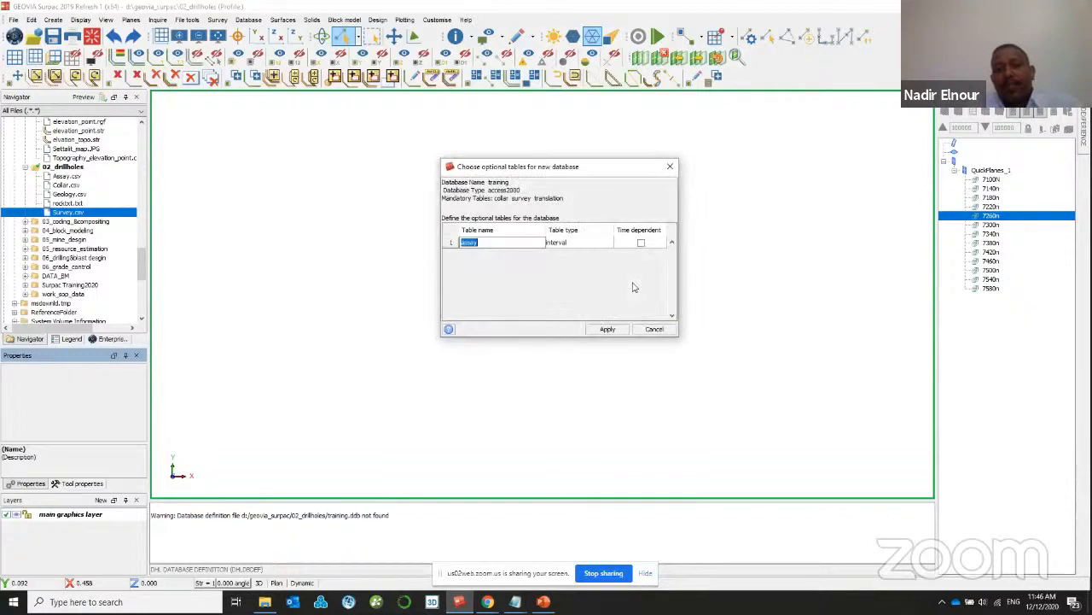
- Add a second optional table named geology below the assay table for the new database
left_click_drag(574, 170, 551, 156)
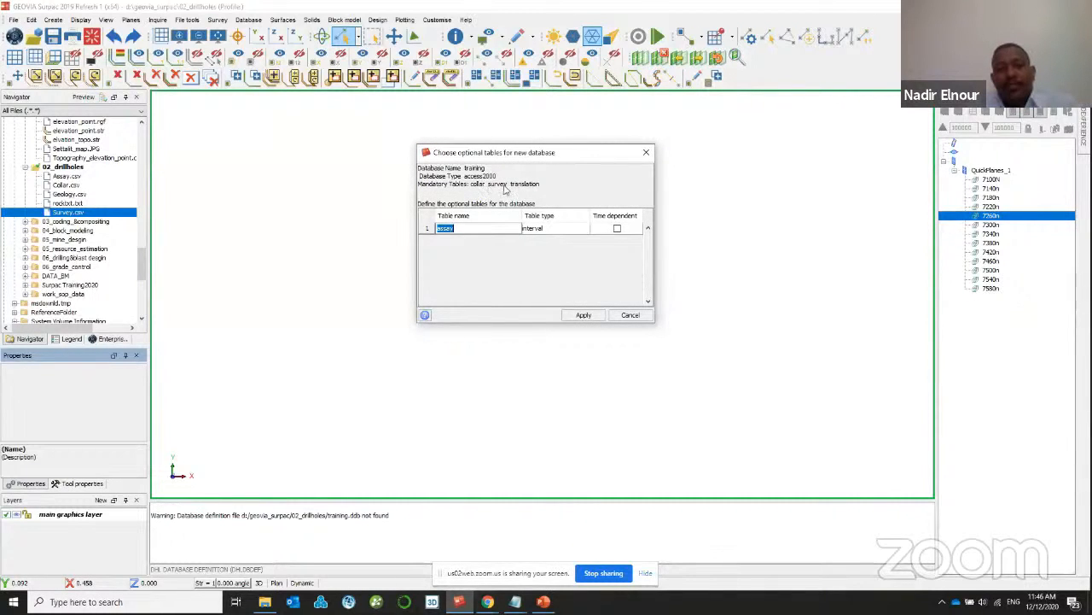
right_click(431, 232)
left_click(454, 247)
left_click(461, 241)
type("geology")
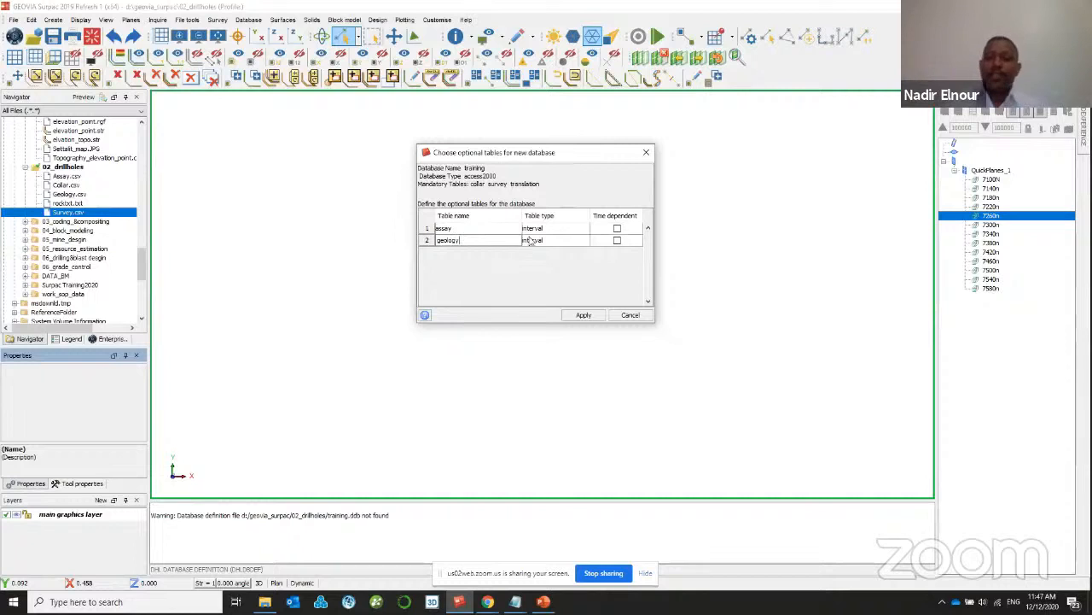
- Try the point and discrete table types for the assay table, then return it to interval
left_click(585, 228)
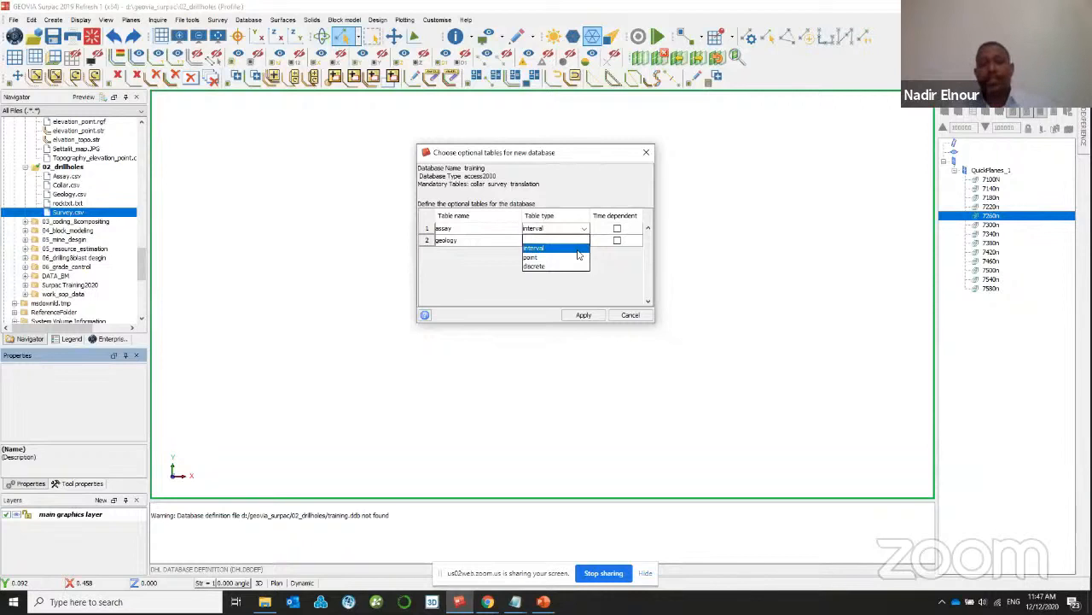
left_click(568, 258)
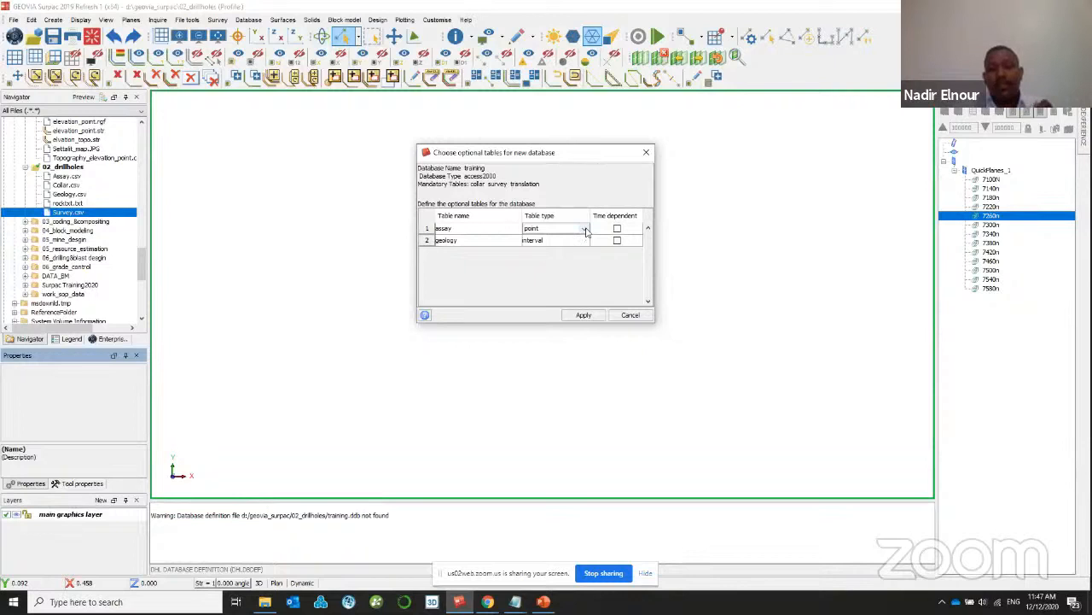
left_click(586, 230)
left_click(564, 250)
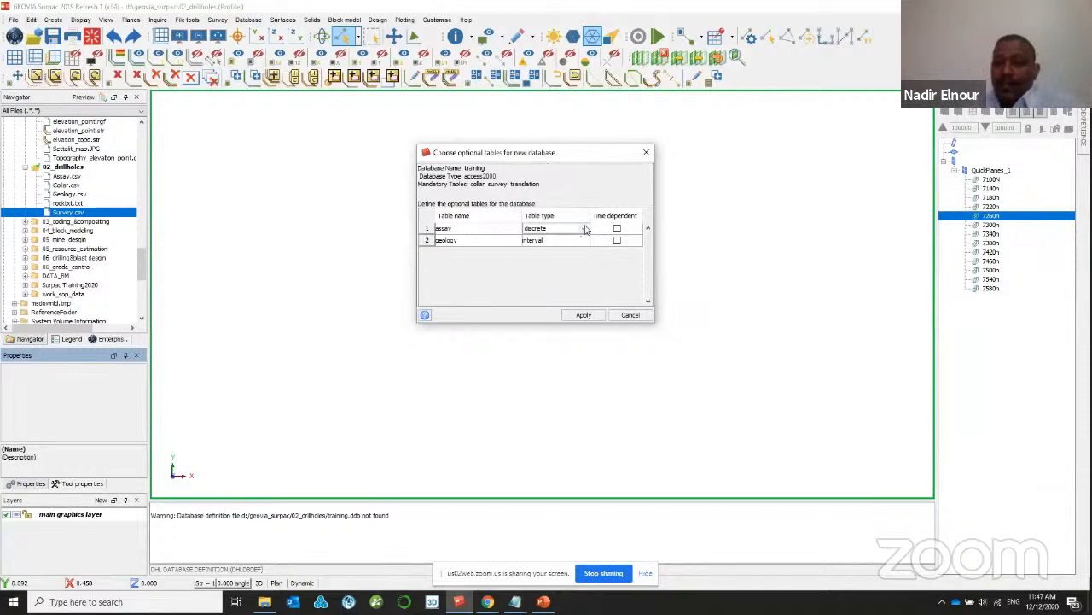
left_click(585, 228)
left_click(566, 261)
- Accept the optional tables and review the field definitions of the collar and survey tables
left_click(584, 315)
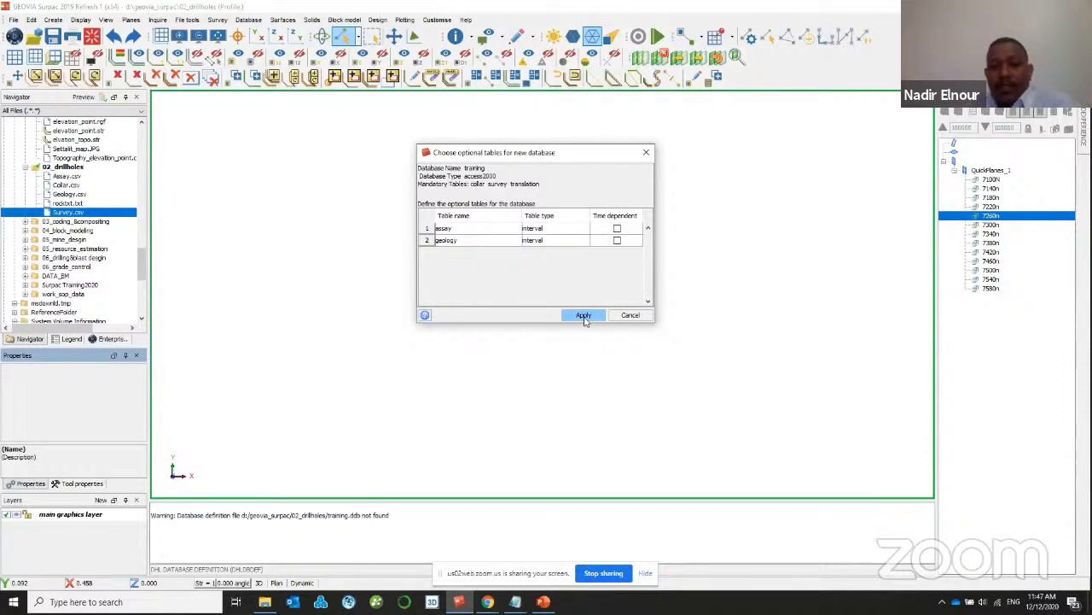
left_click_drag(456, 107, 479, 97)
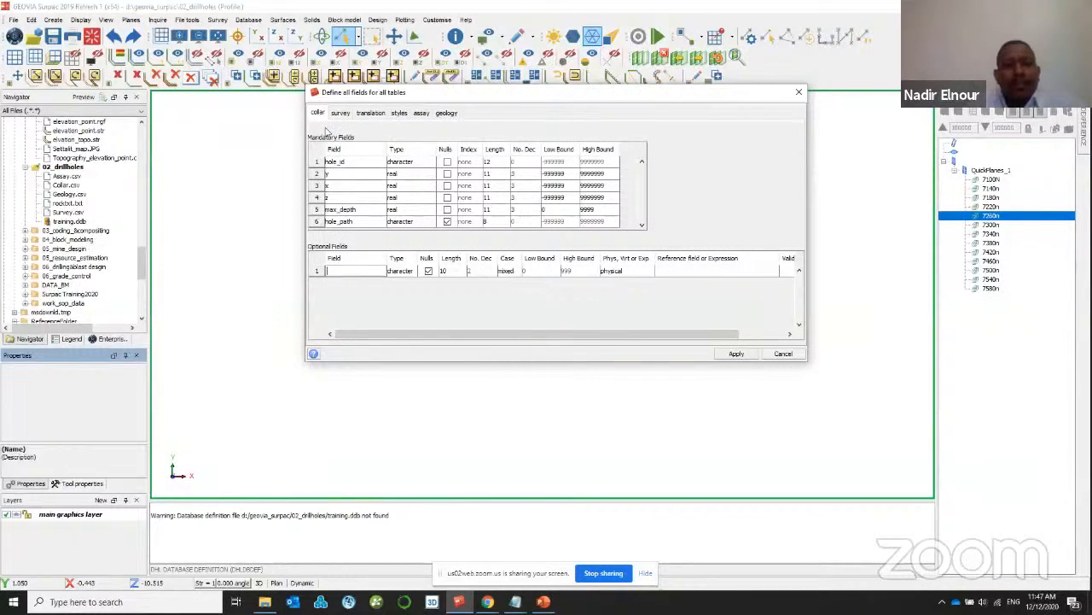
left_click(363, 167)
left_click(357, 179)
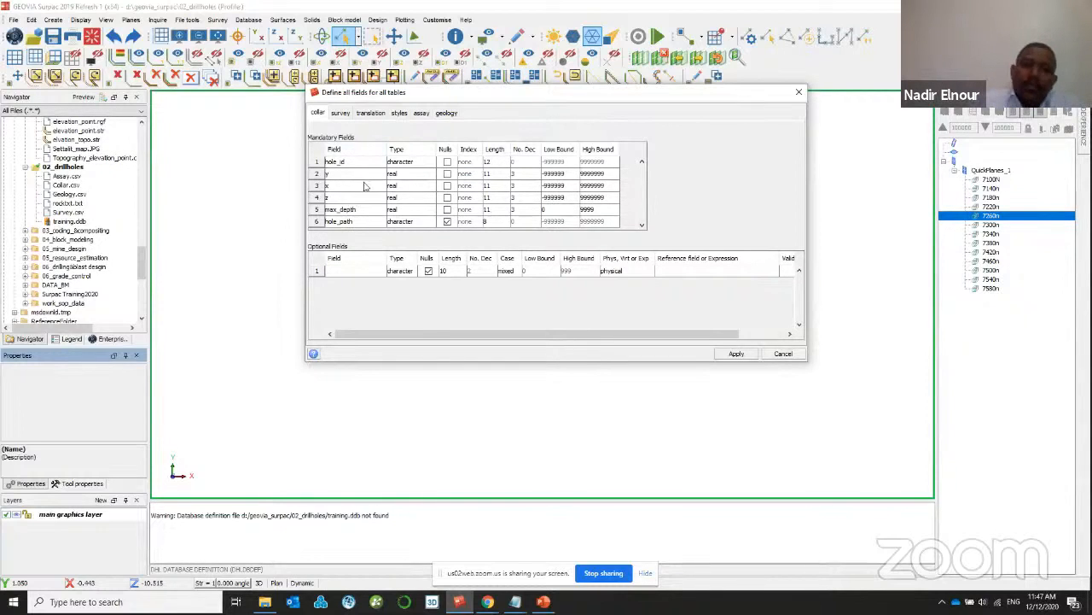
left_click(370, 271)
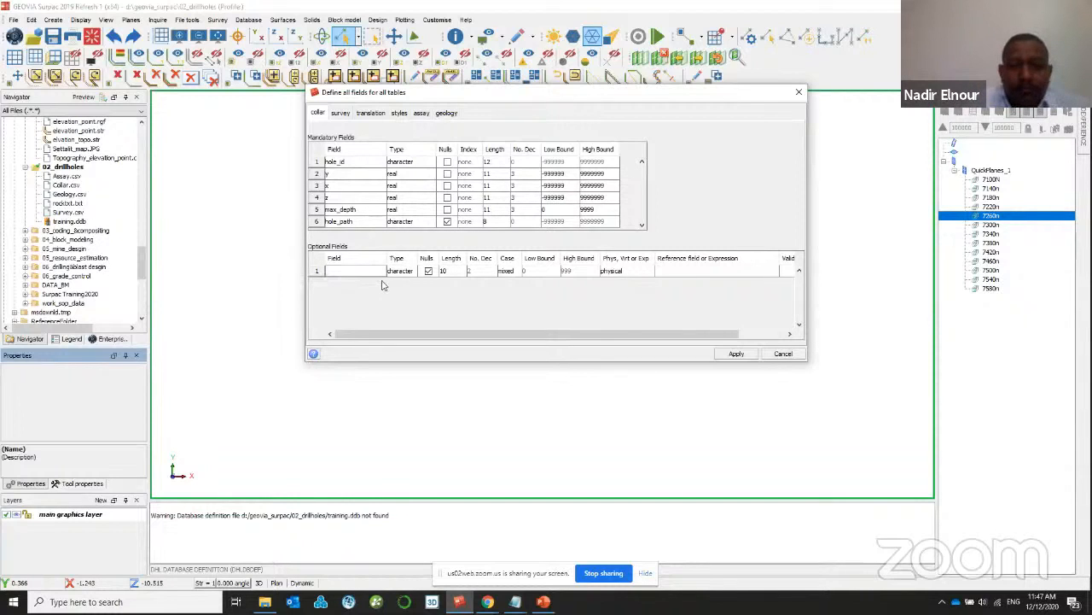
left_click(341, 115)
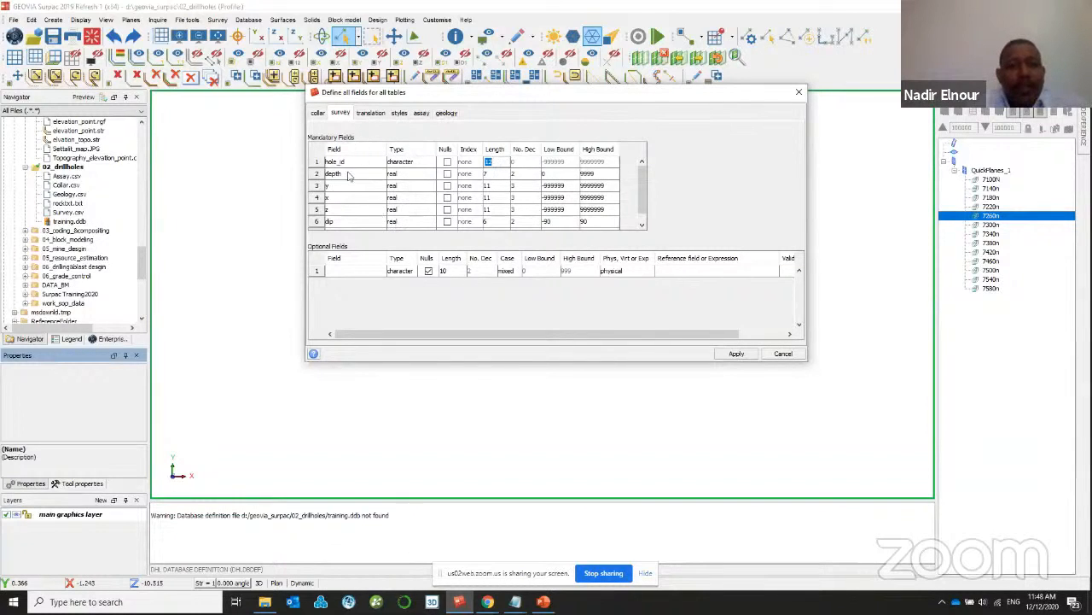
left_click(375, 271)
- Add an optional field named au_ppm of type real to the assay table
left_click(421, 113)
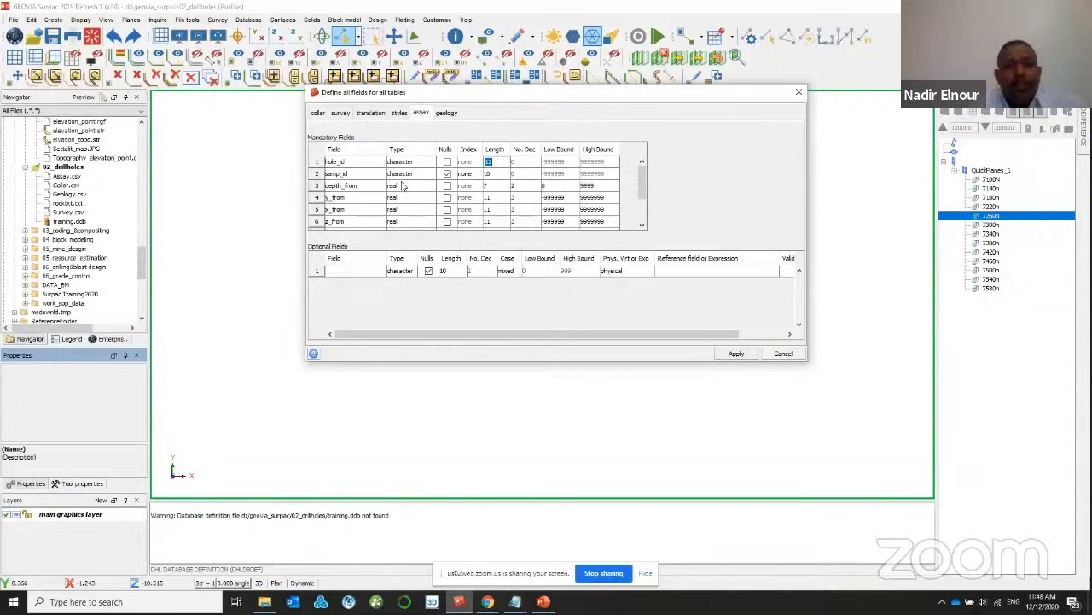
left_click(358, 271)
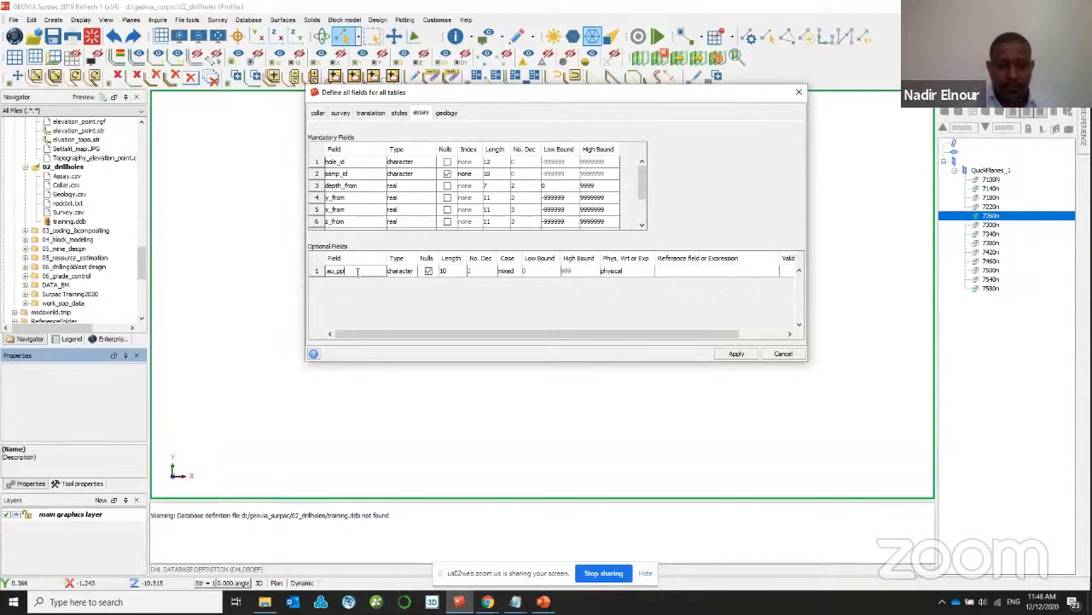
left_click(401, 271)
left_click(412, 272)
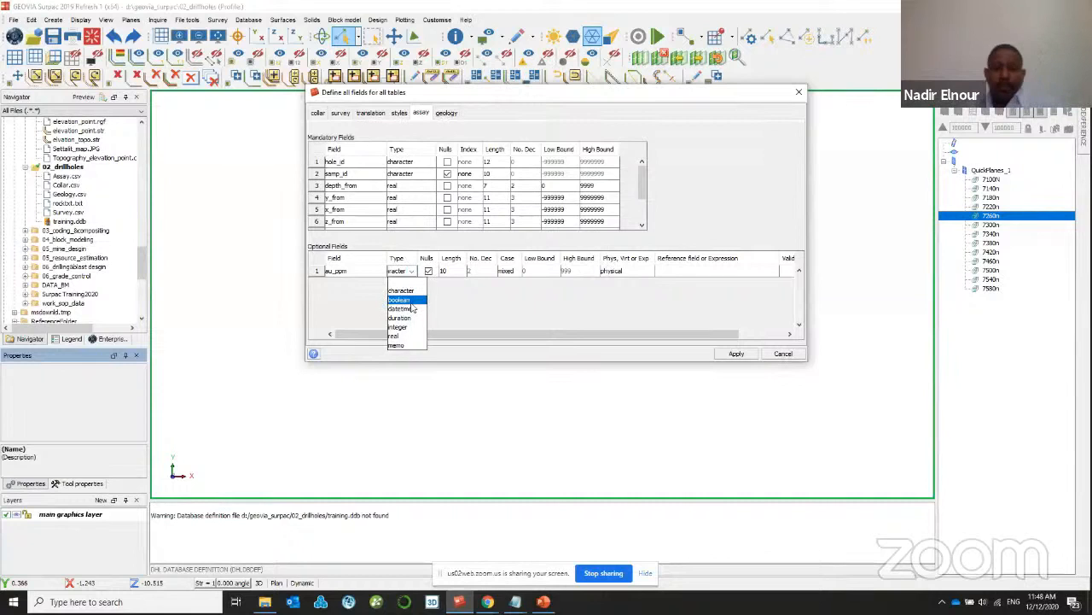
left_click(413, 293)
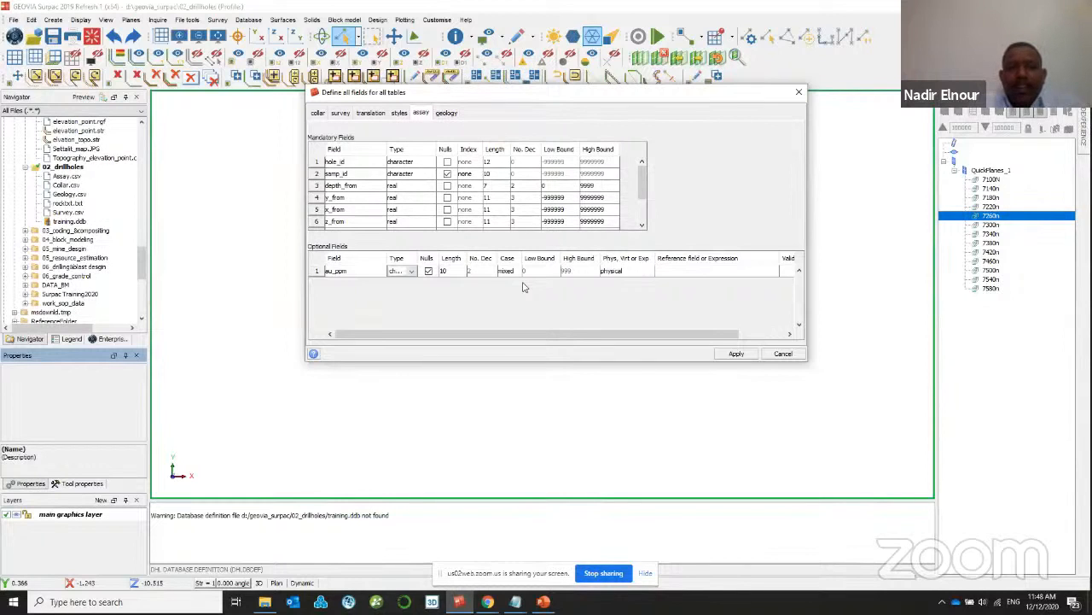
left_click(411, 272)
left_click(411, 338)
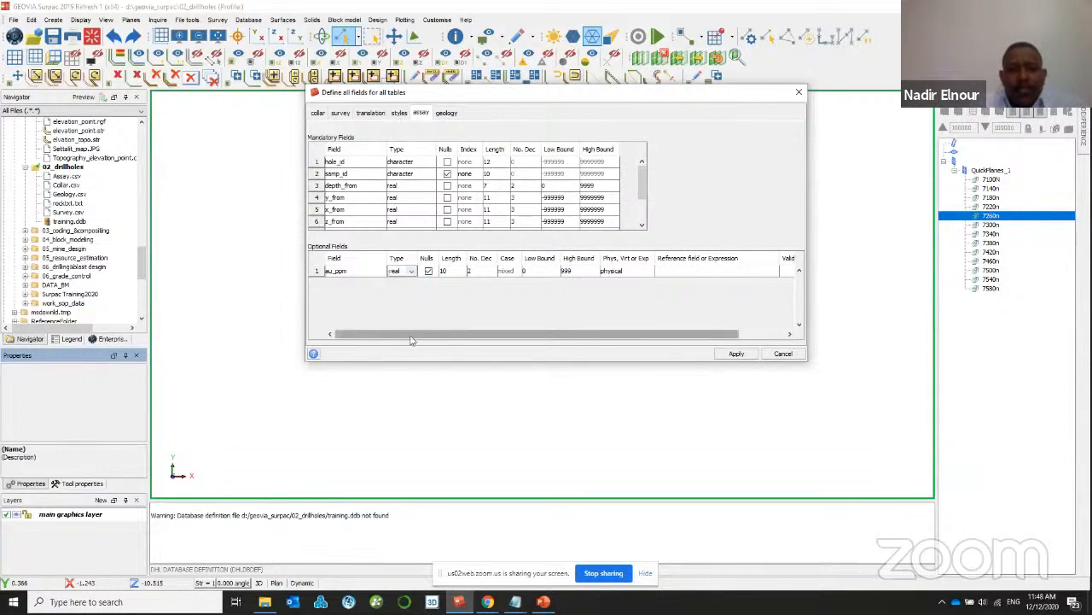
- Add an optional character field named rockcode with length 15 to the geology table and create the training database
left_click(445, 112)
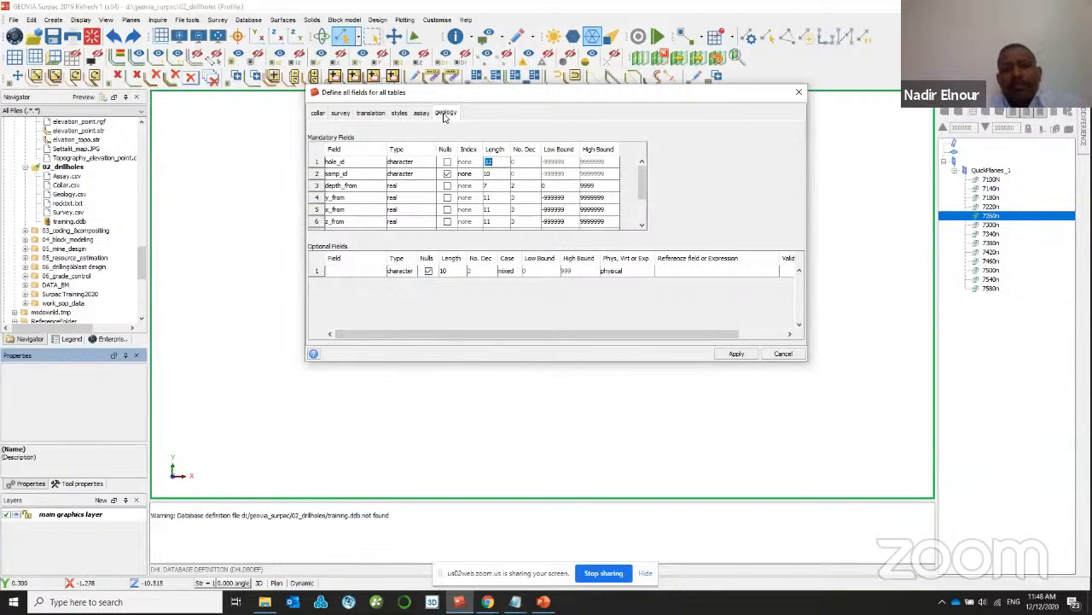
left_click(377, 271)
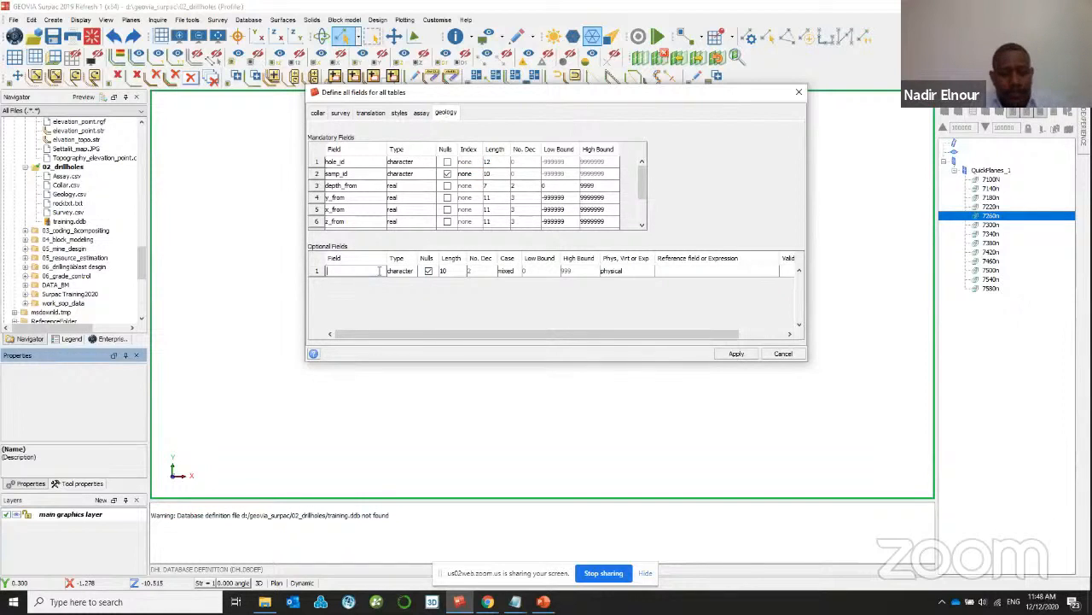
type("rock")
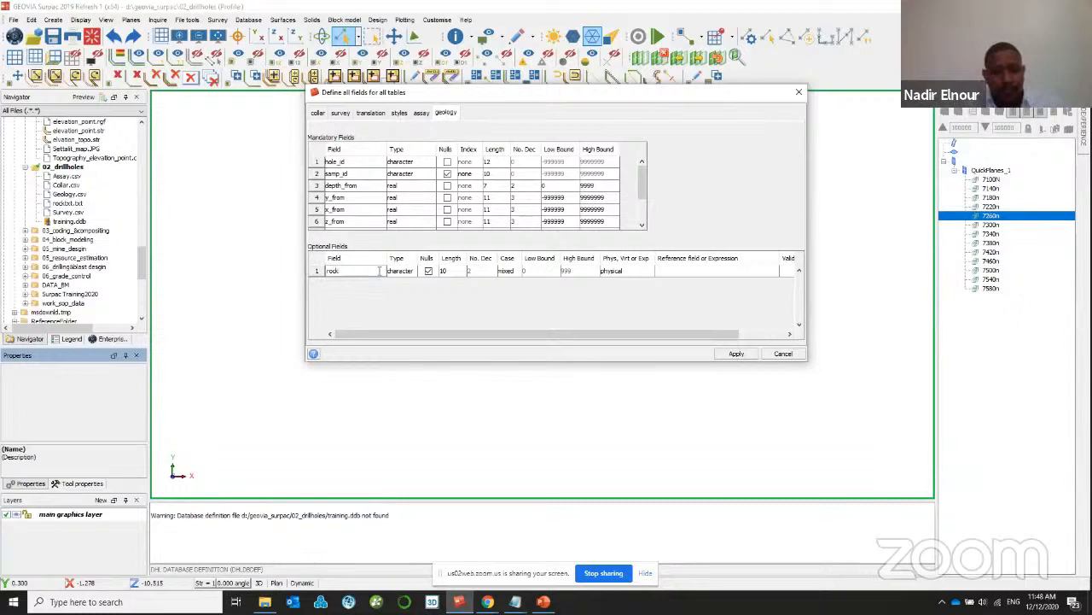
type("code")
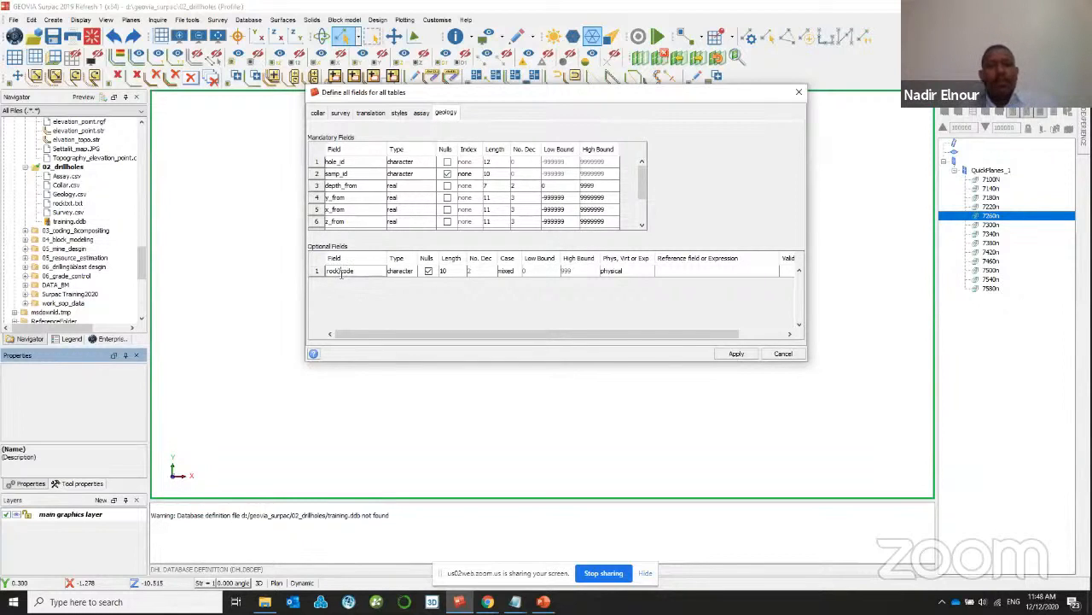
left_click(462, 271)
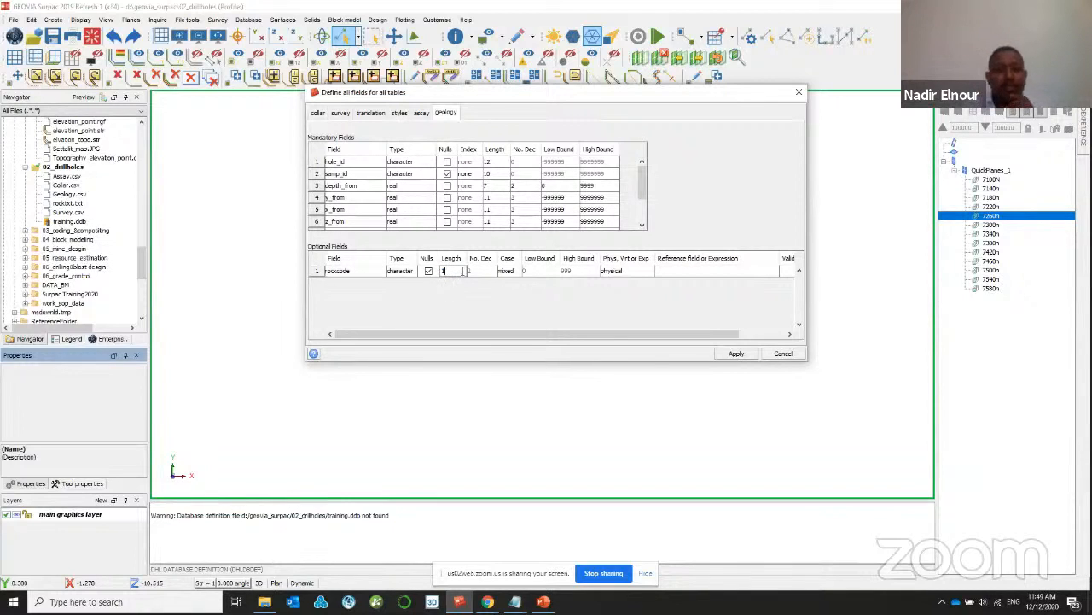
scroll(435, 221, "down", 2)
scroll(436, 220, "up", 2)
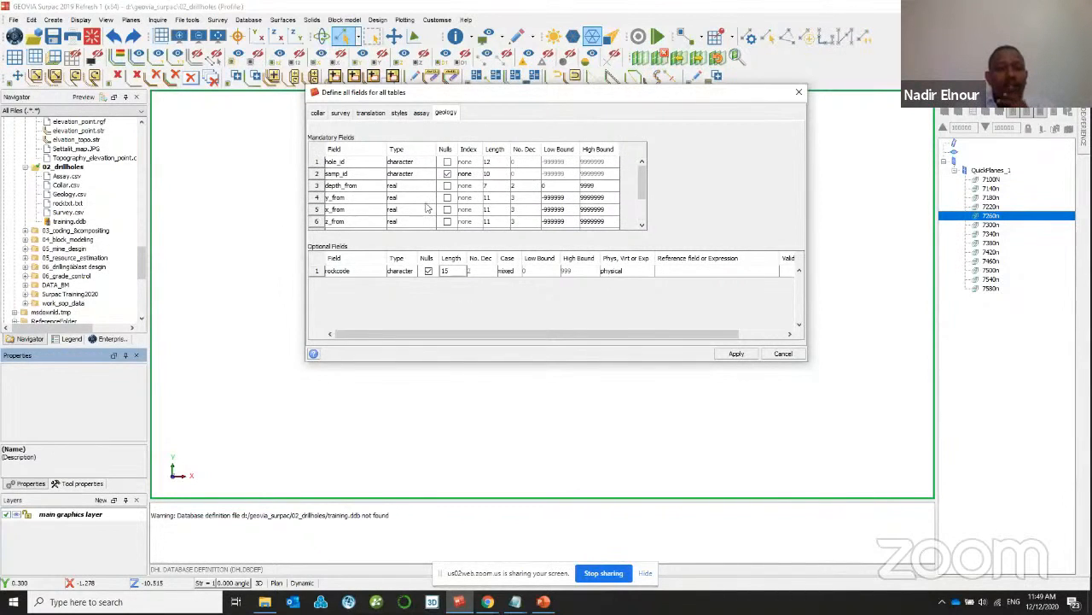
scroll(429, 206, "down", 2)
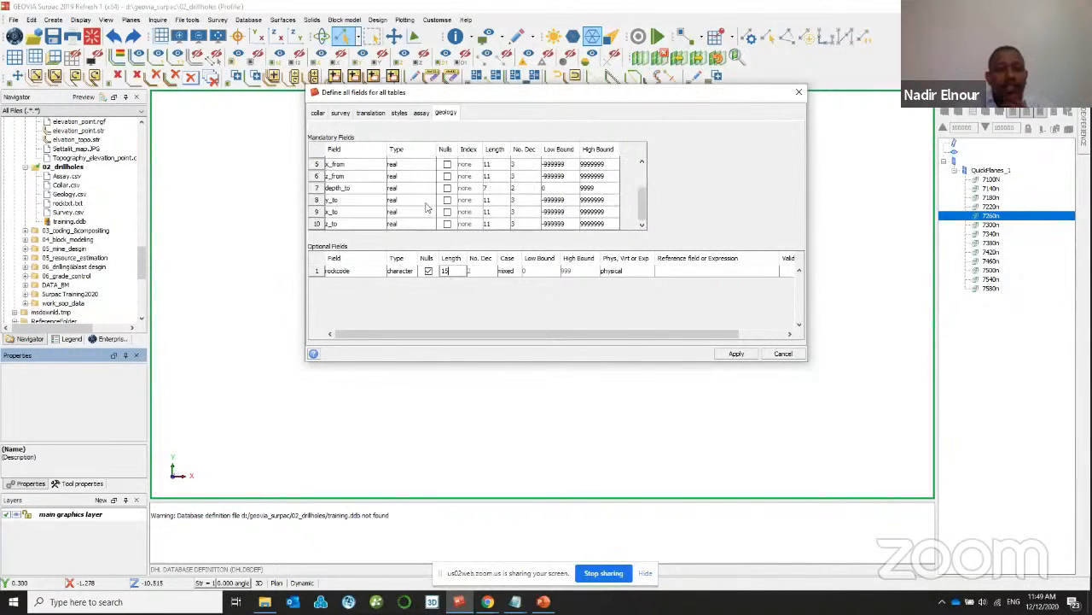
left_click(732, 353)
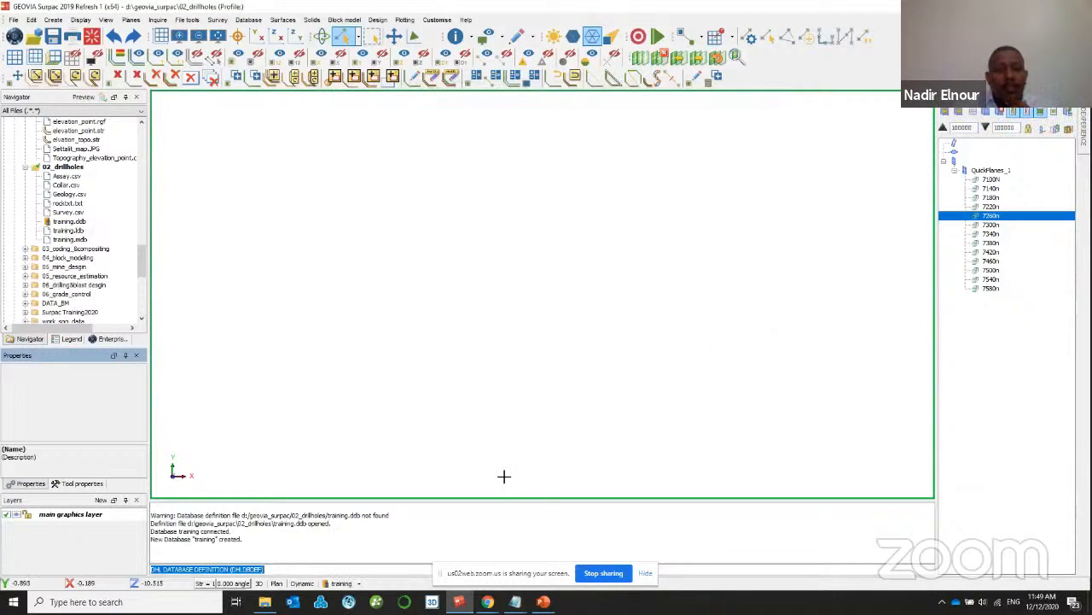
- Examine the connected training database's options and the properties of the training.ddb and training.mdb files
left_click(359, 584)
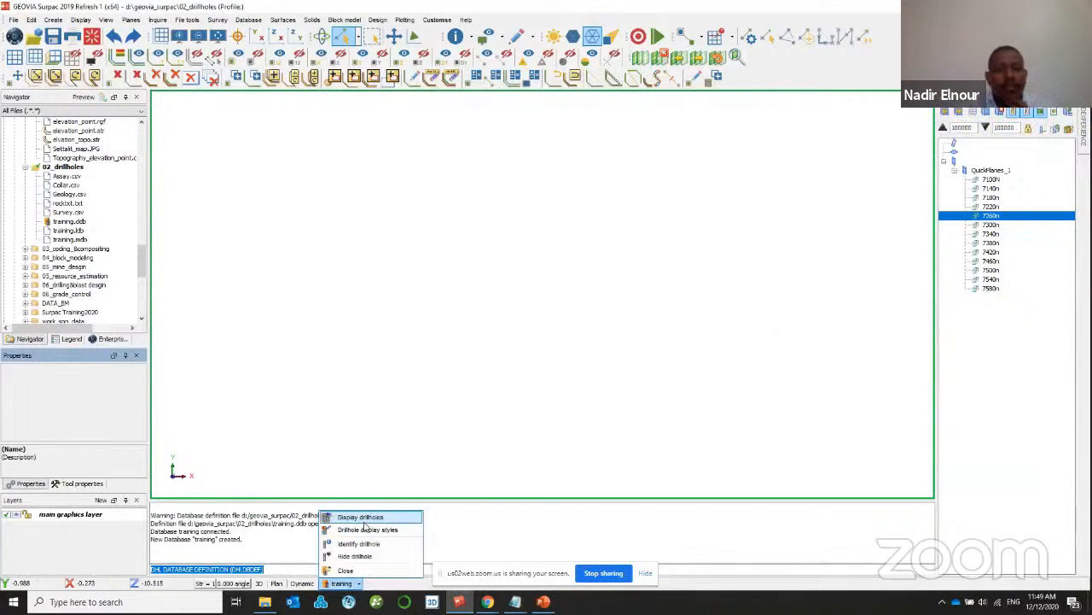
left_click(87, 222)
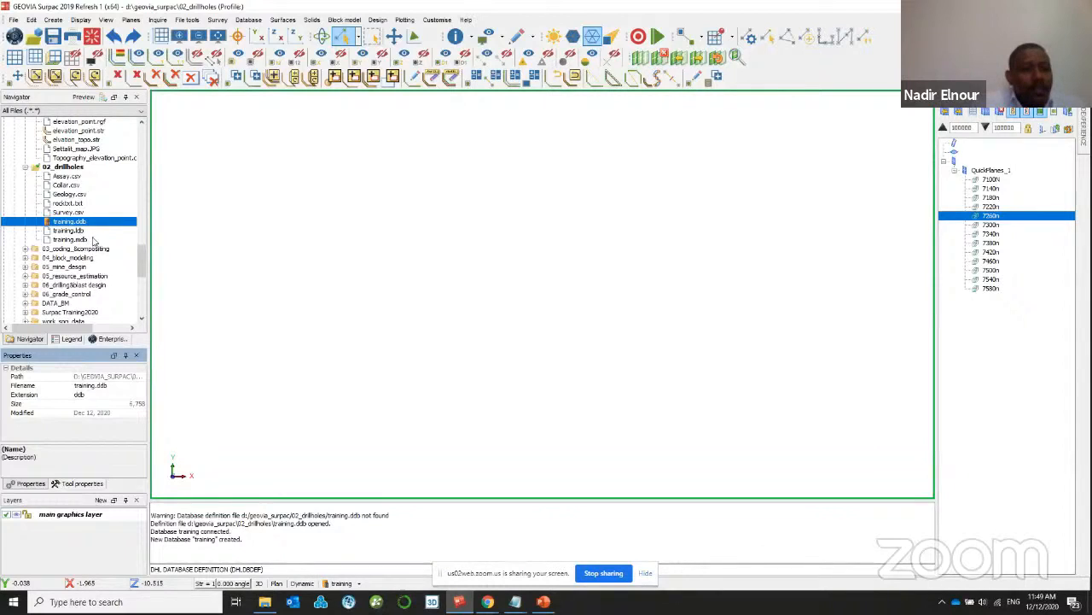
left_click(75, 240)
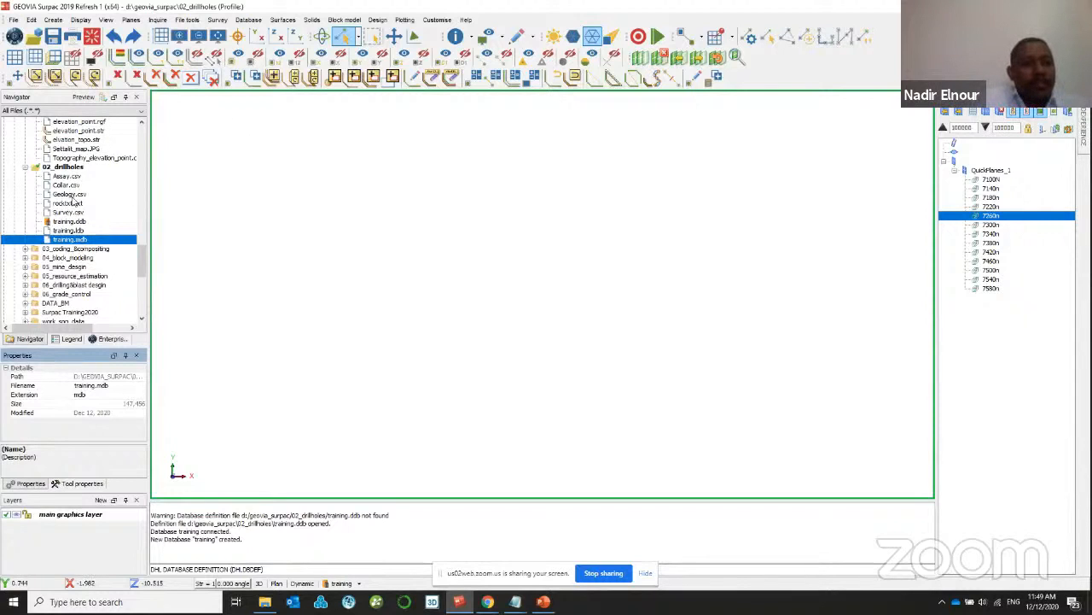
- Start a data import into the training database with import1 as both the format file and report file name
left_click(249, 19)
mouse_move(290, 36)
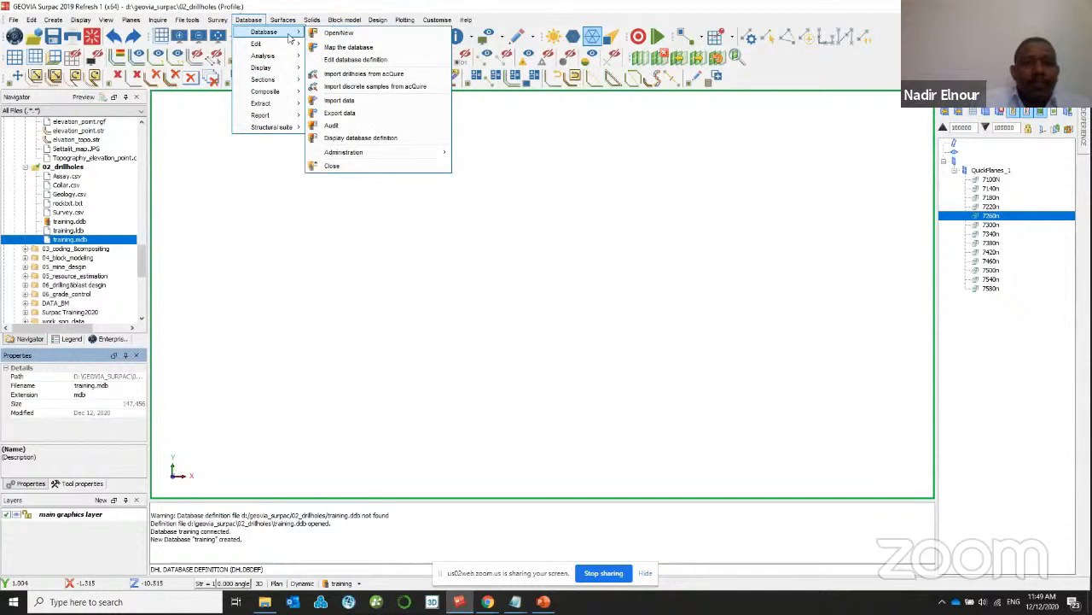
left_click(367, 100)
left_click_drag(521, 191, 504, 191)
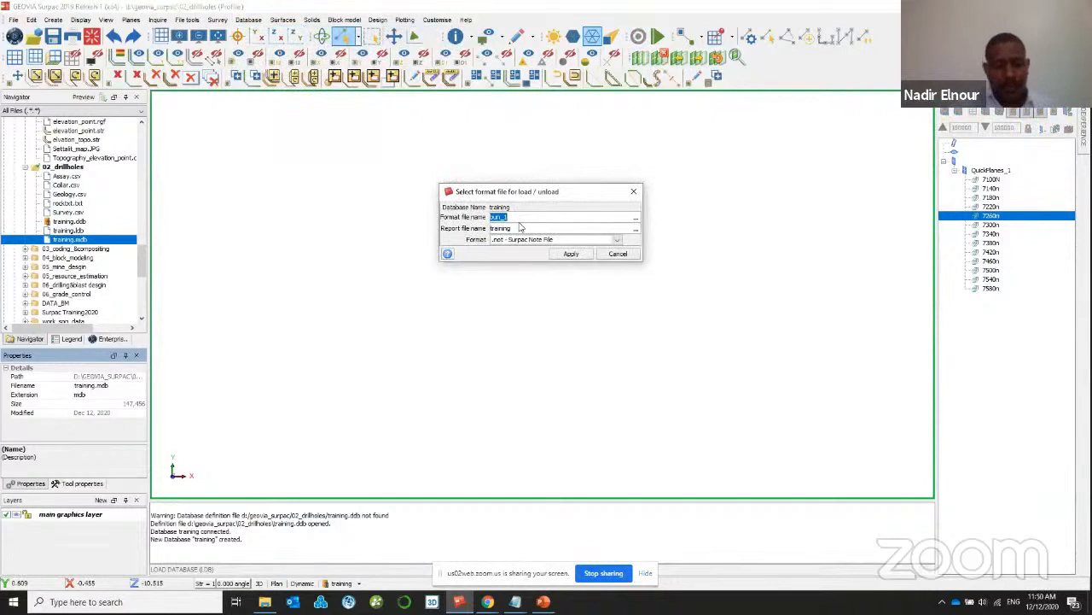
key("BackSpace")
type("import1")
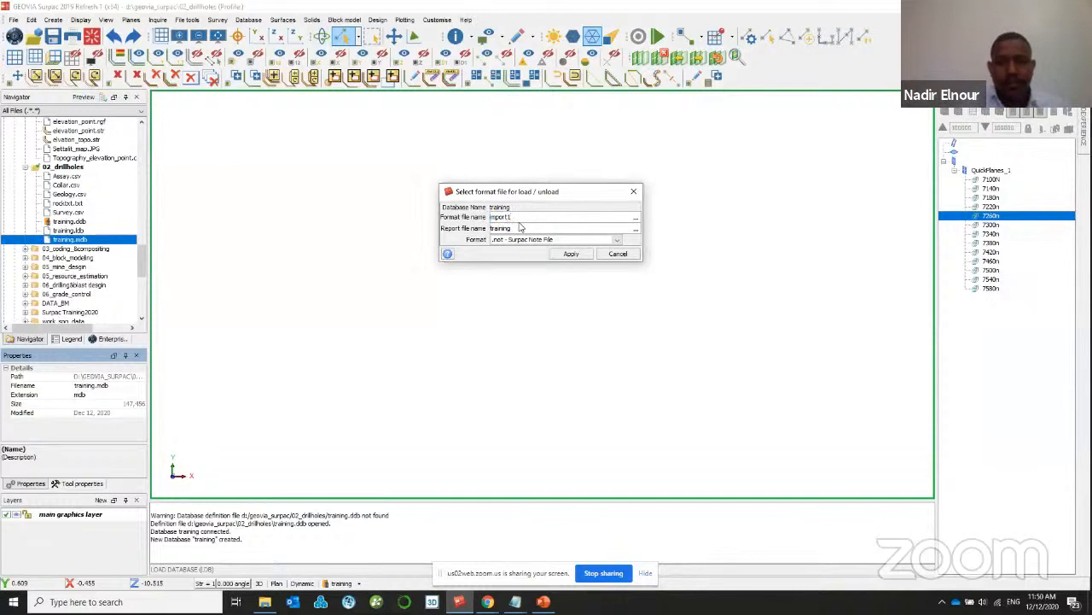
key("Tab")
type("im")
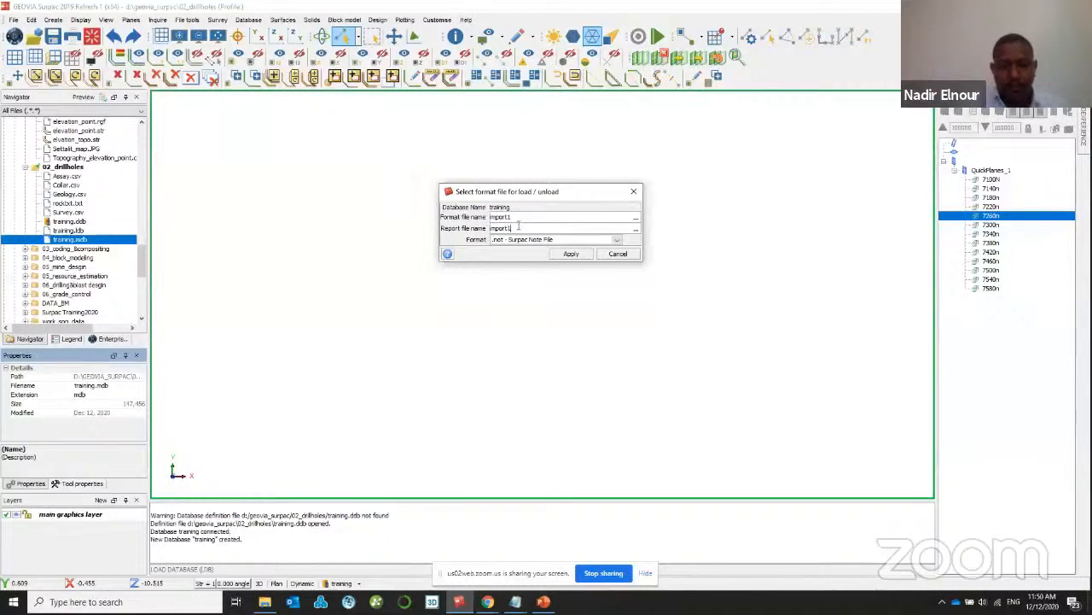
left_click(569, 255)
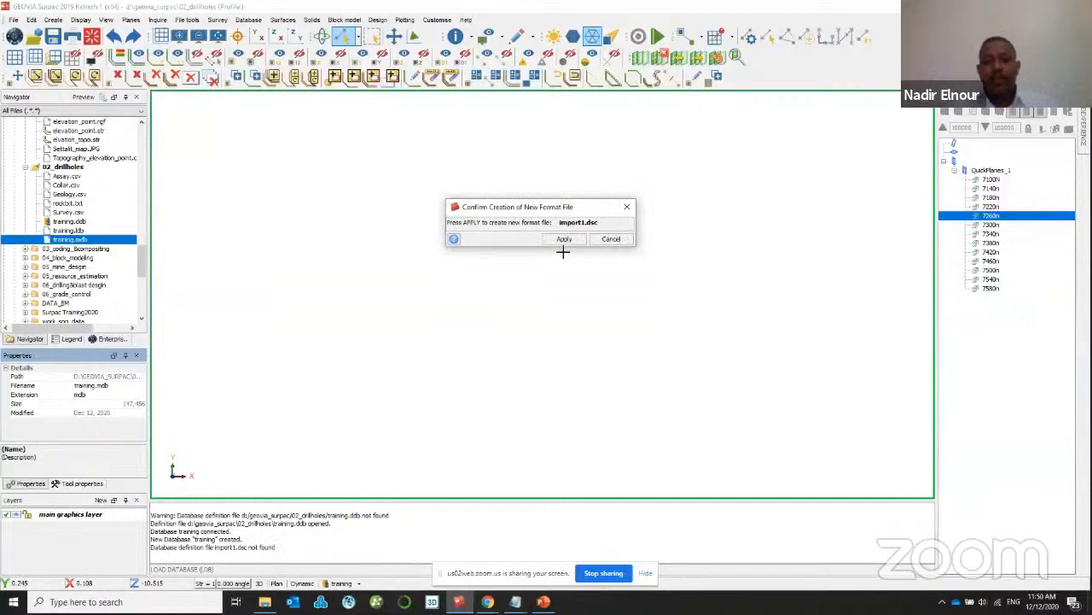
left_click(564, 241)
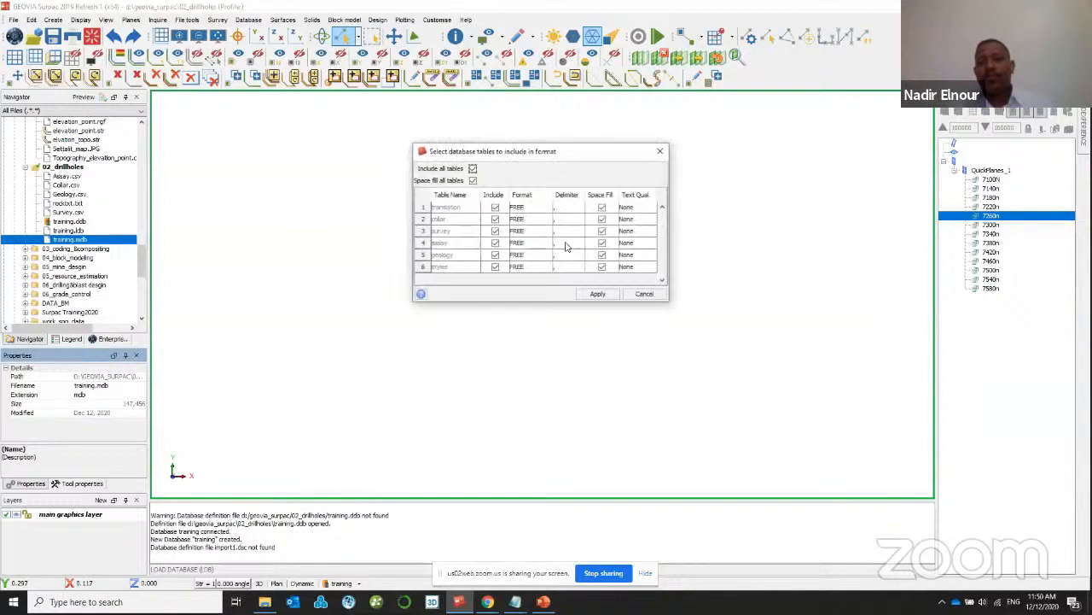
left_click(495, 209)
left_click(495, 266)
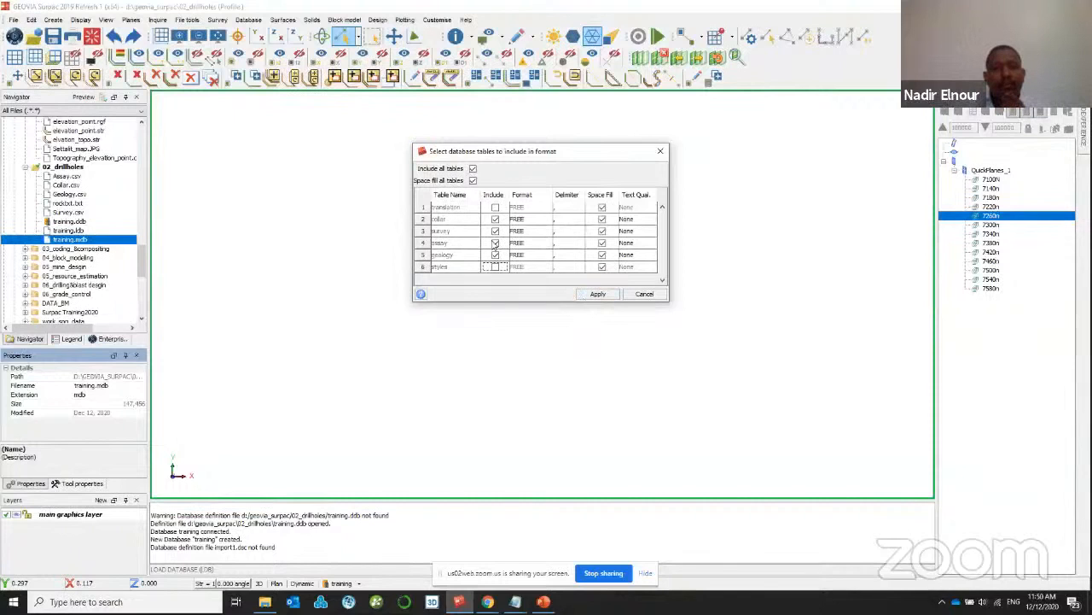
left_click(598, 294)
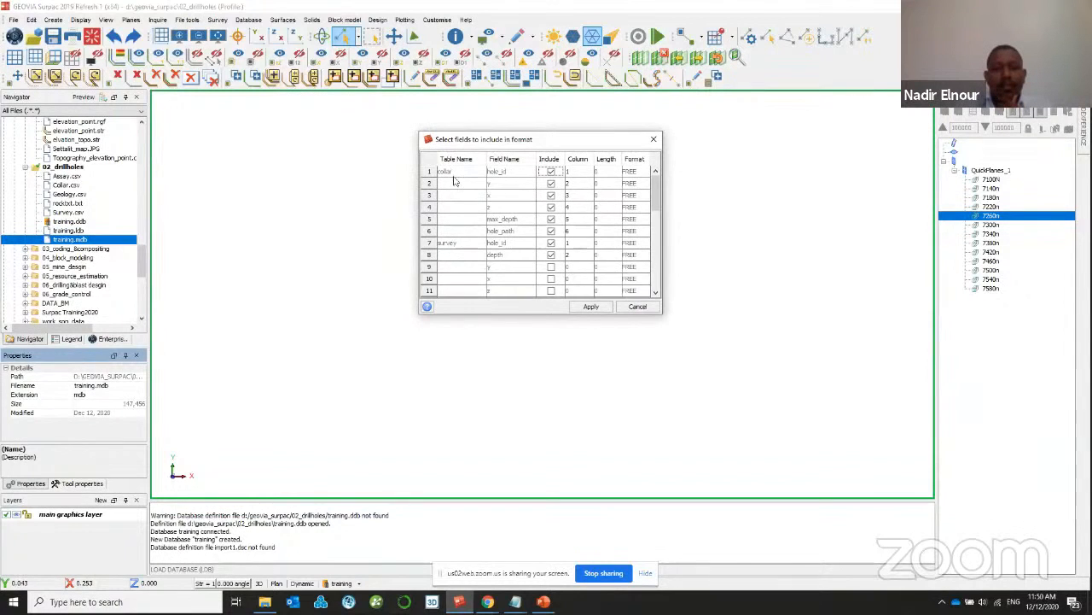
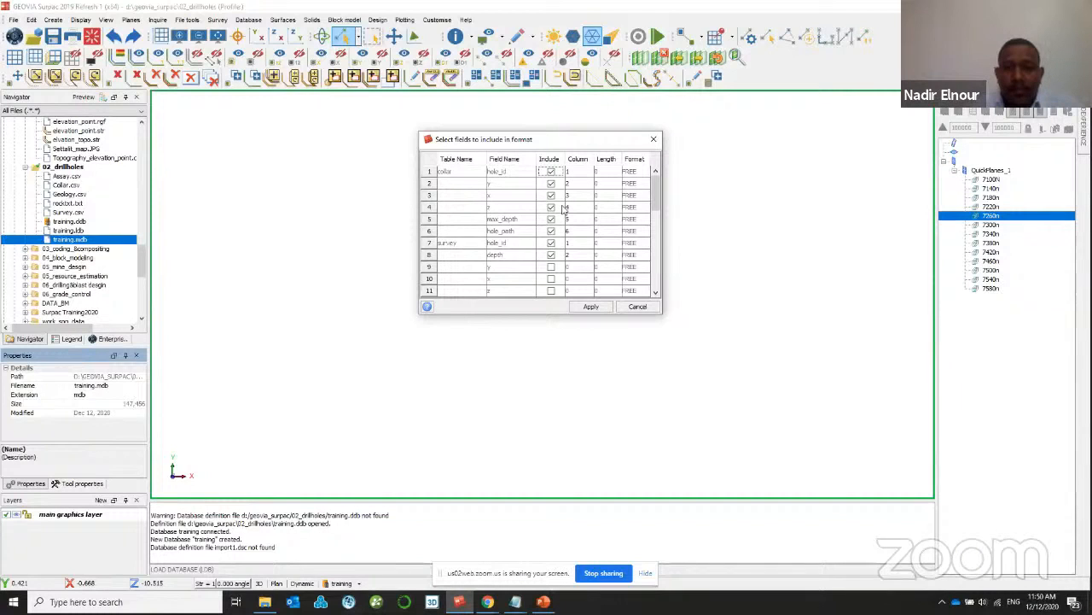
left_click(550, 232)
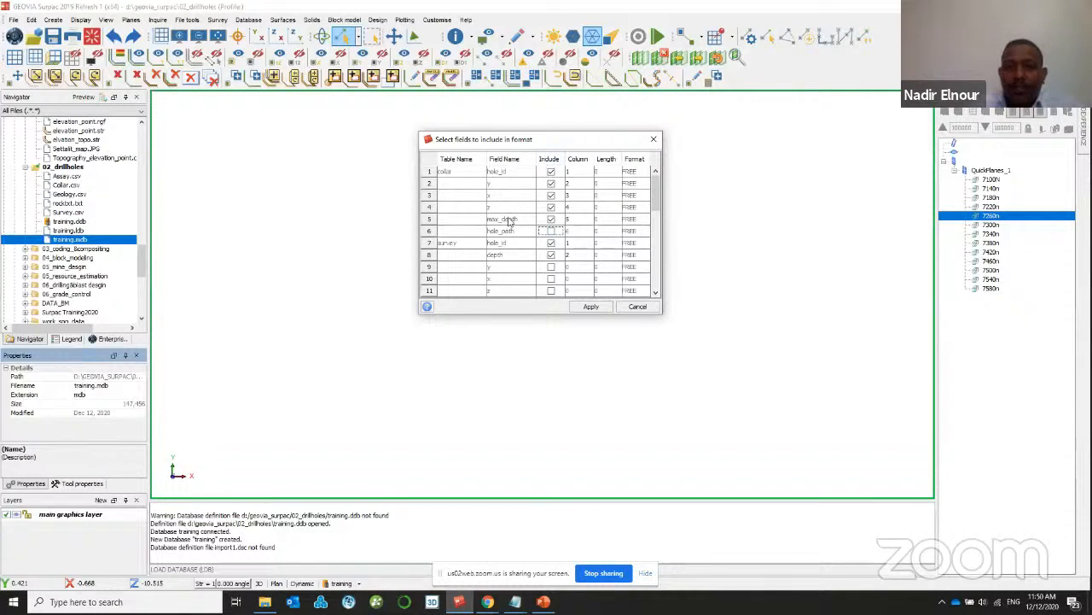
scroll(649, 218, "down", 2)
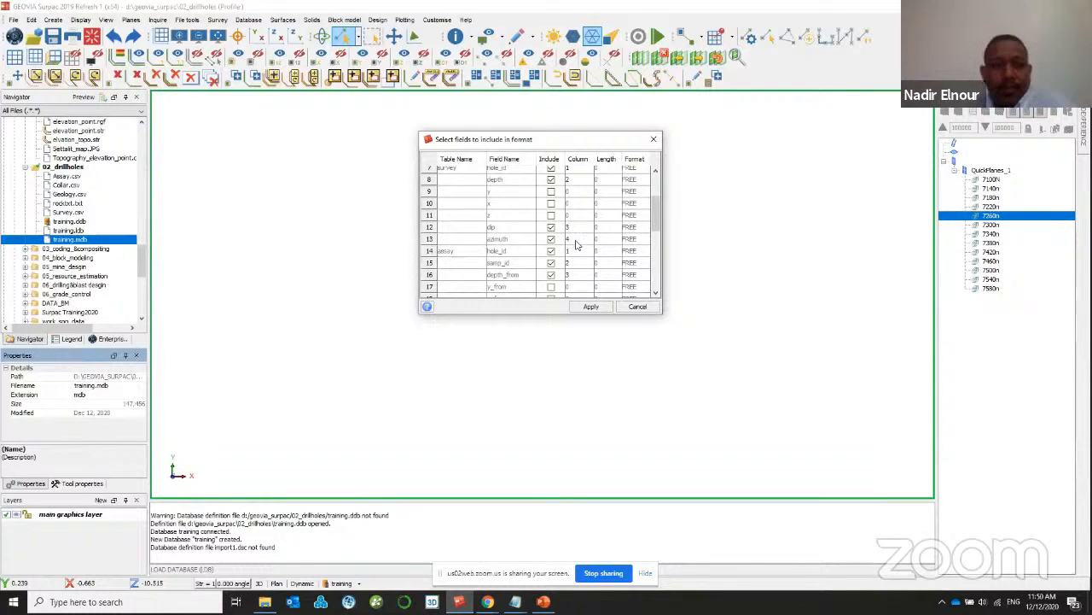
scroll(536, 260, "down", 6)
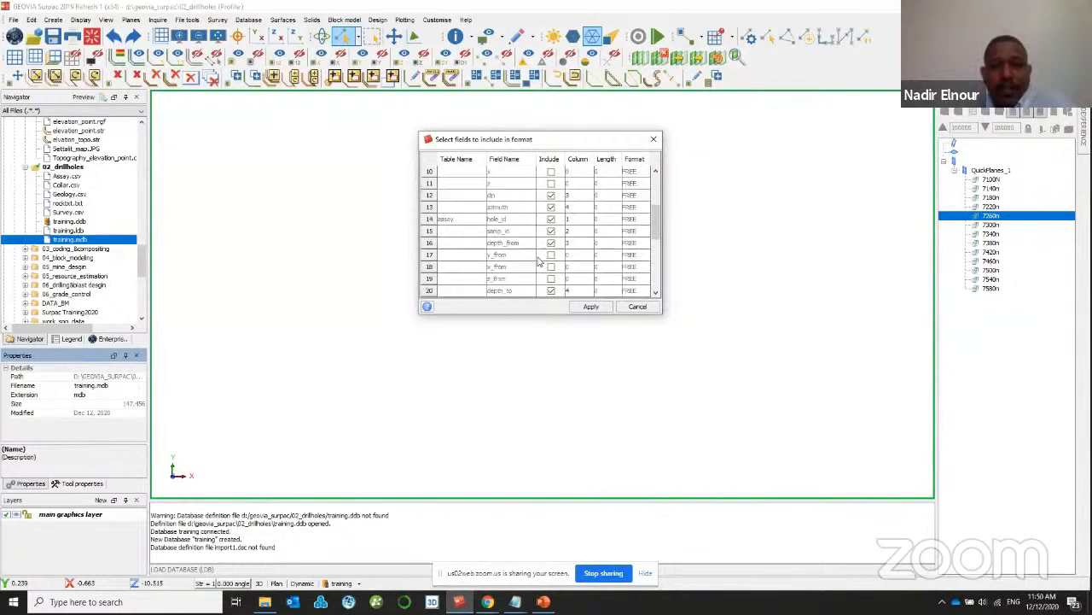
left_click(638, 306)
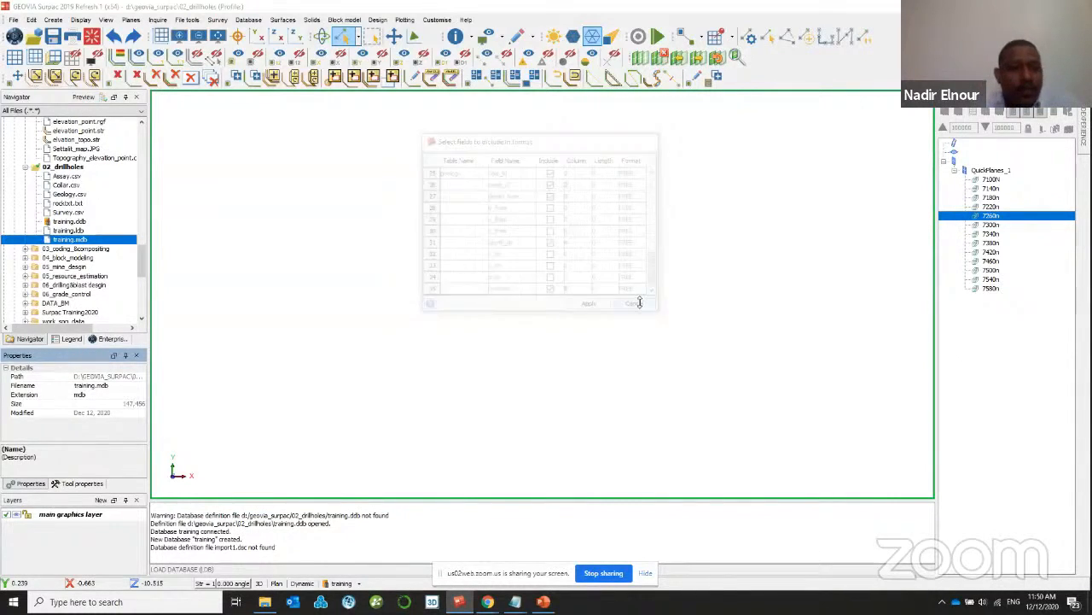
left_click(642, 294)
left_click(627, 253)
- Open Collar.csv in Excel and examine the order of its coordinate, max_depth and section columns
left_click(69, 195)
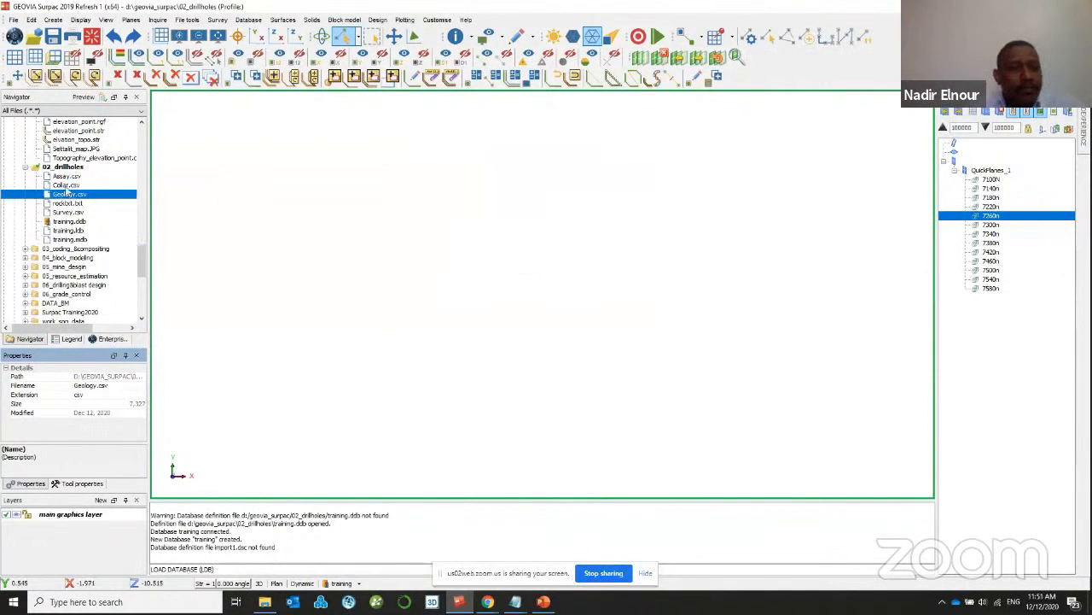
left_click_drag(69, 185, 276, 181)
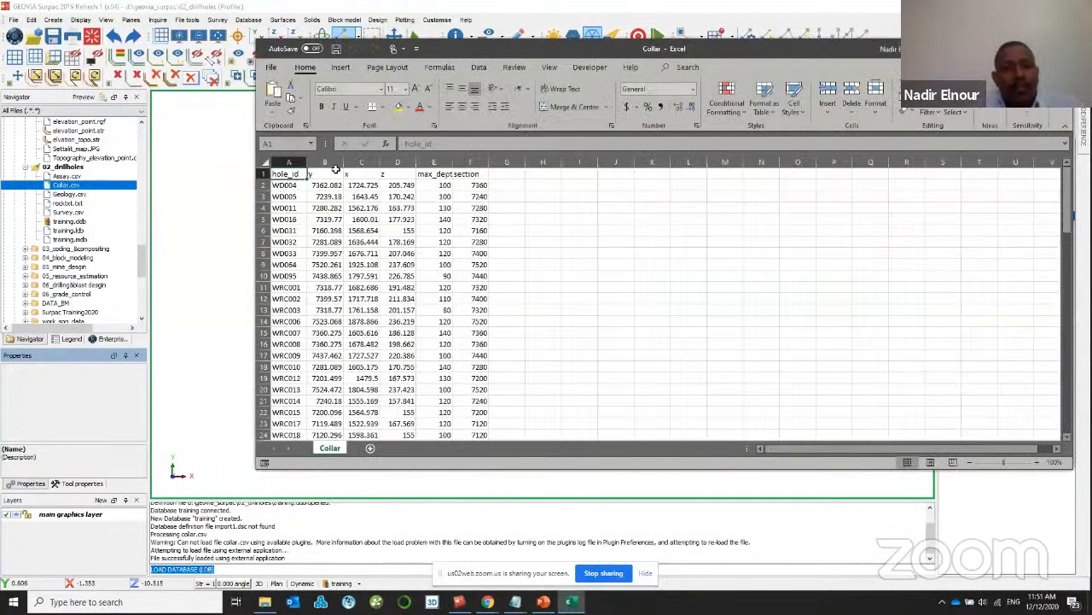
left_click(333, 162)
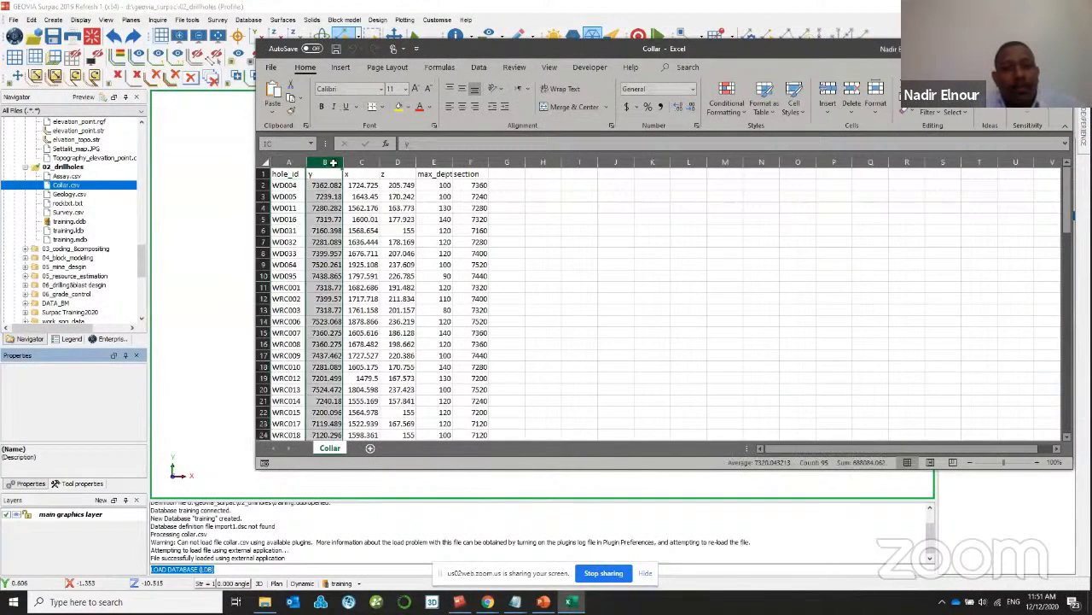
left_click(397, 162)
left_click(435, 162)
left_click(462, 162)
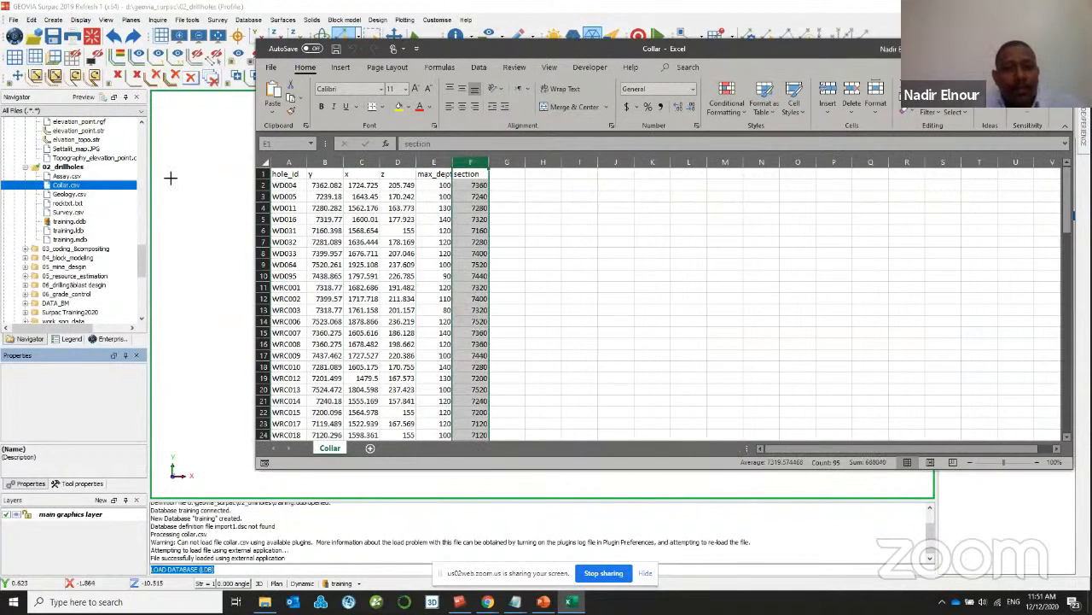
- Open Survey.csv in Excel to view its column layout, then return to Surpac
left_click(70, 195)
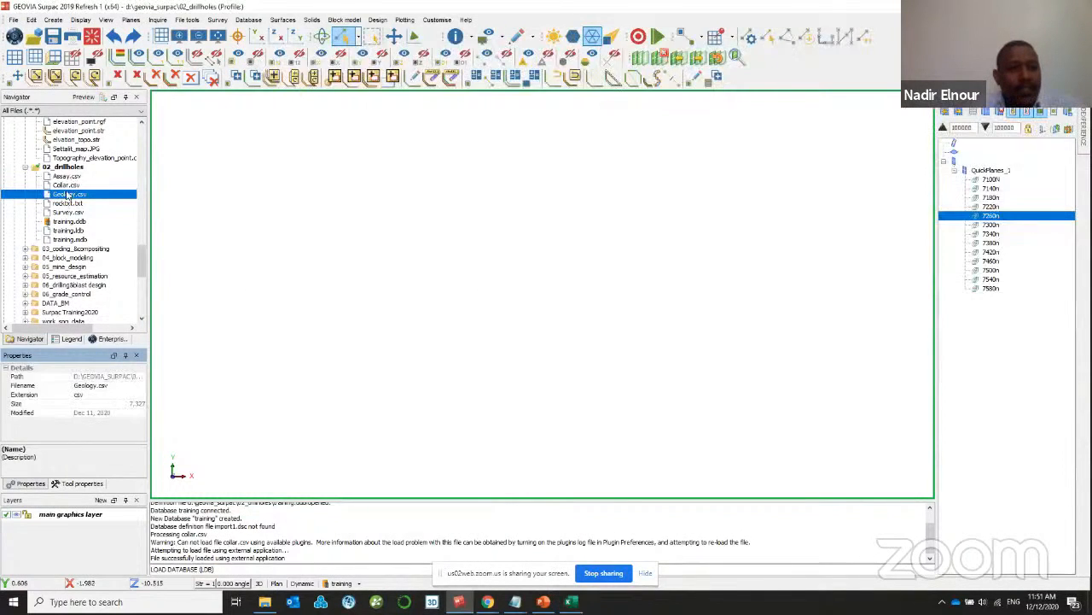
left_click_drag(69, 212, 270, 210)
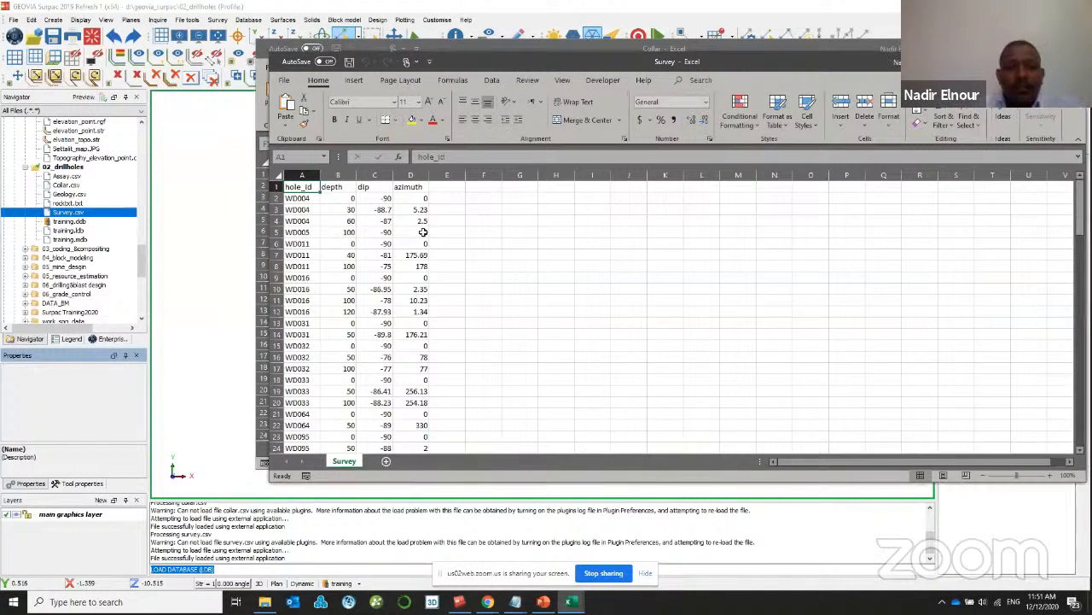
left_click(520, 5)
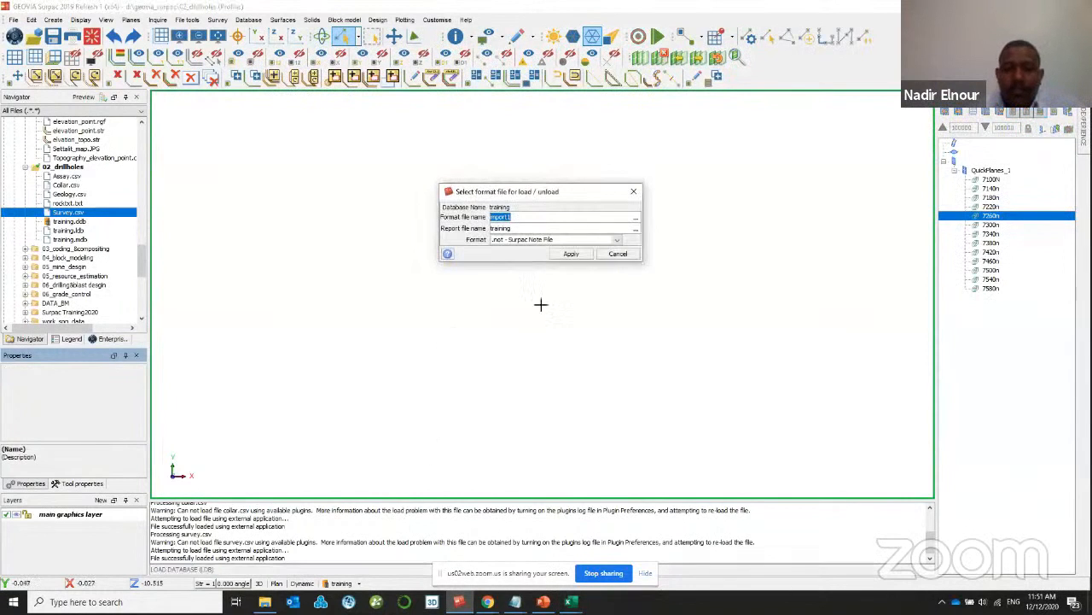
- Create the import1 format file for the training database, including all tables except translation and styles
left_click(567, 252)
left_click(566, 238)
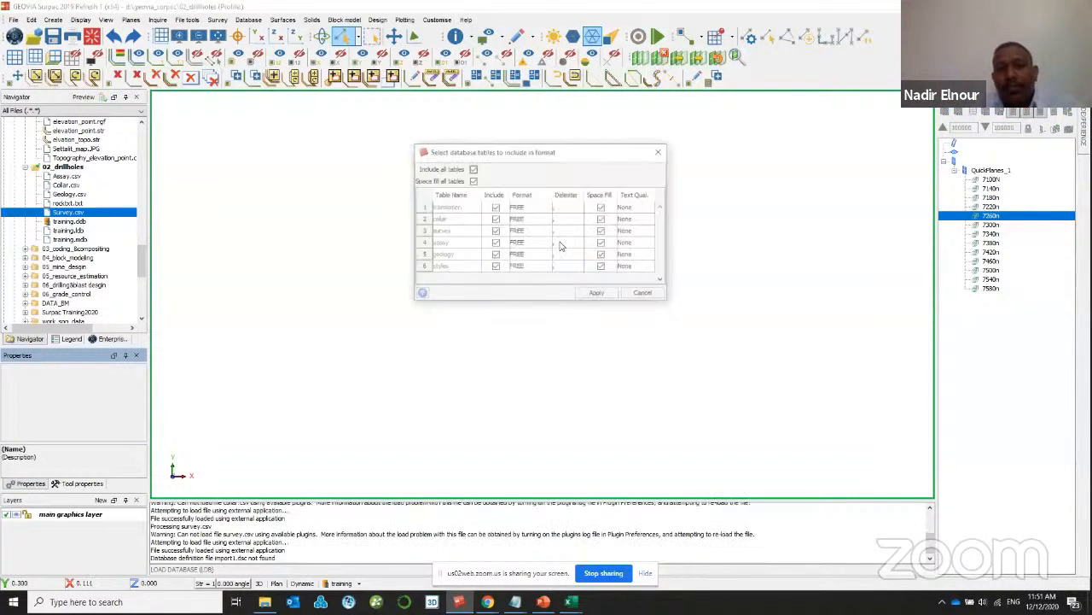
left_click(496, 208)
left_click(495, 267)
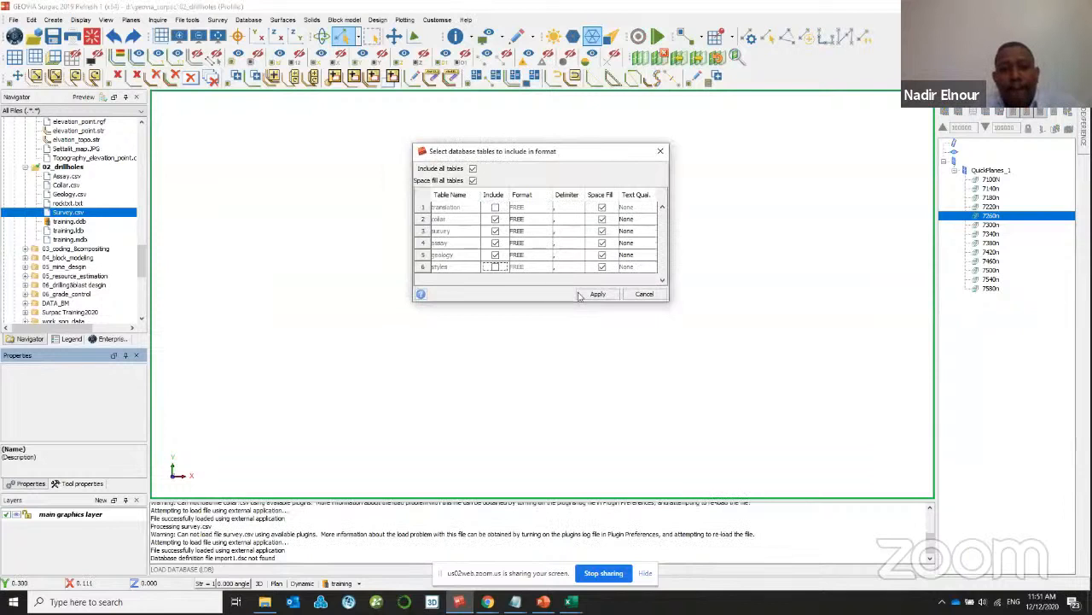
left_click(598, 294)
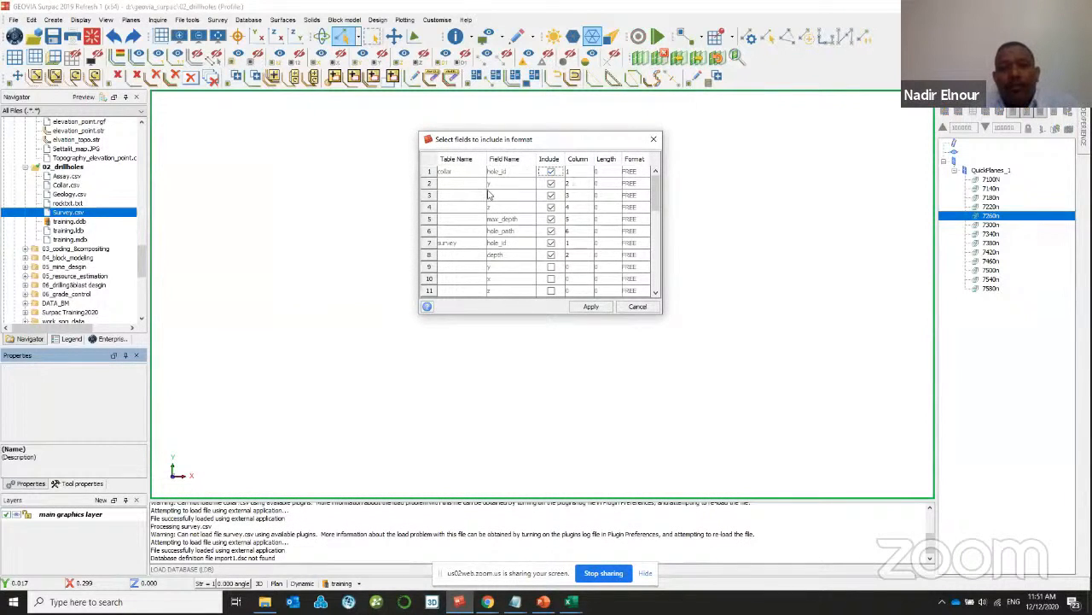
- Compare the survey table's field column numbers with the depth and dip columns in the Survey.csv workbook
scroll(544, 209, "down", 1)
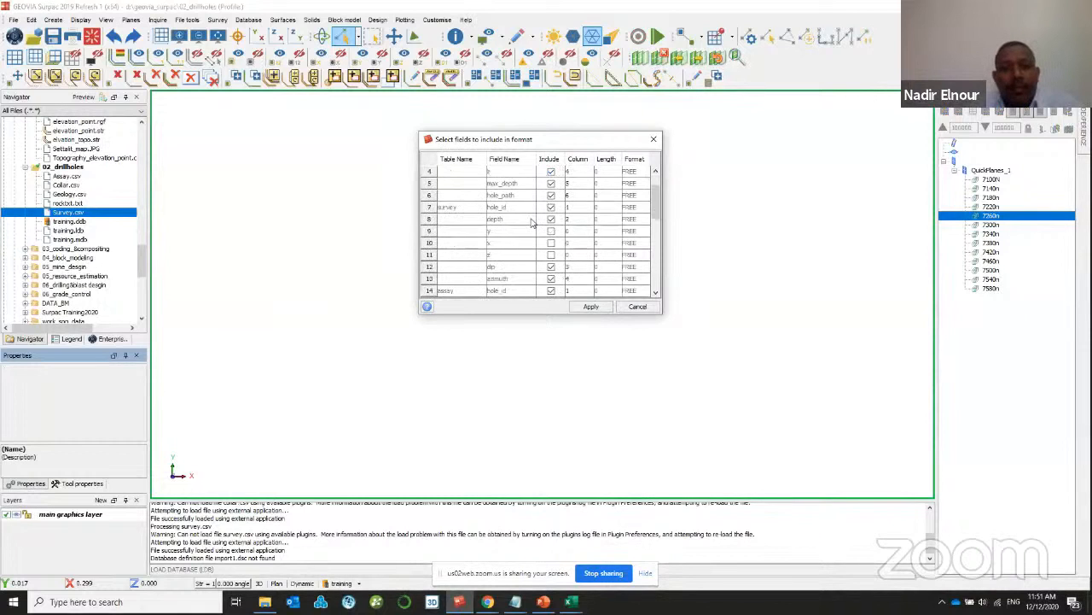
scroll(568, 263, "down", 1)
left_click(572, 601)
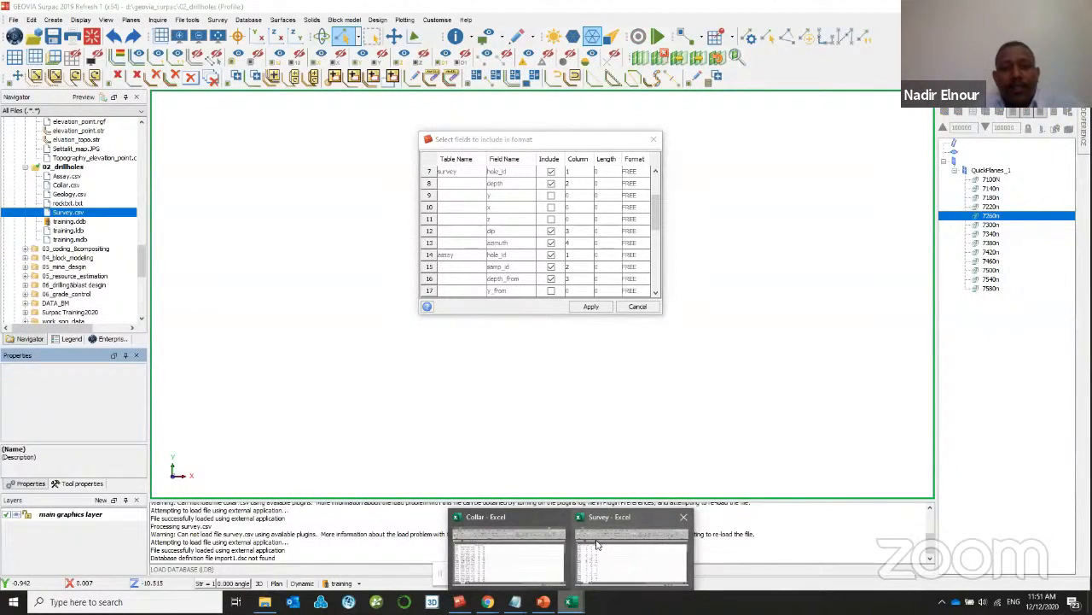
left_click(598, 545)
left_click(336, 174)
left_click(374, 175)
left_click_drag(464, 66, 677, 312)
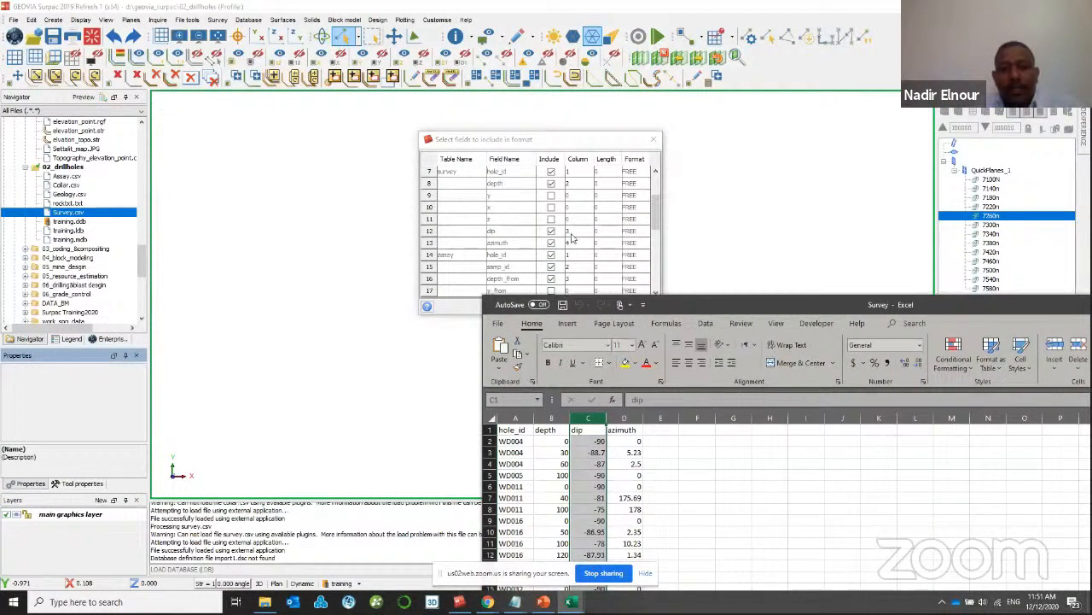
- Exclude samp_id from the assay table format and set depth_from to column 2, depth_to to 3 and au_ppm to 4
mouse_move(651, 220)
left_mouse_down()
mouse_move(650, 243)
mouse_move(650, 232)
left_mouse_up()
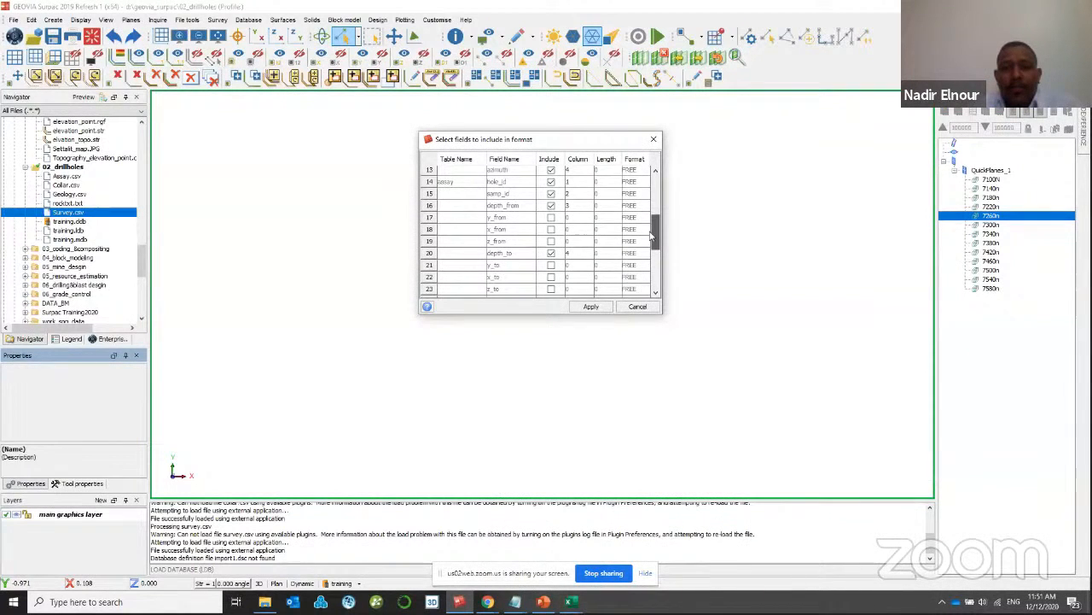
left_click(550, 193)
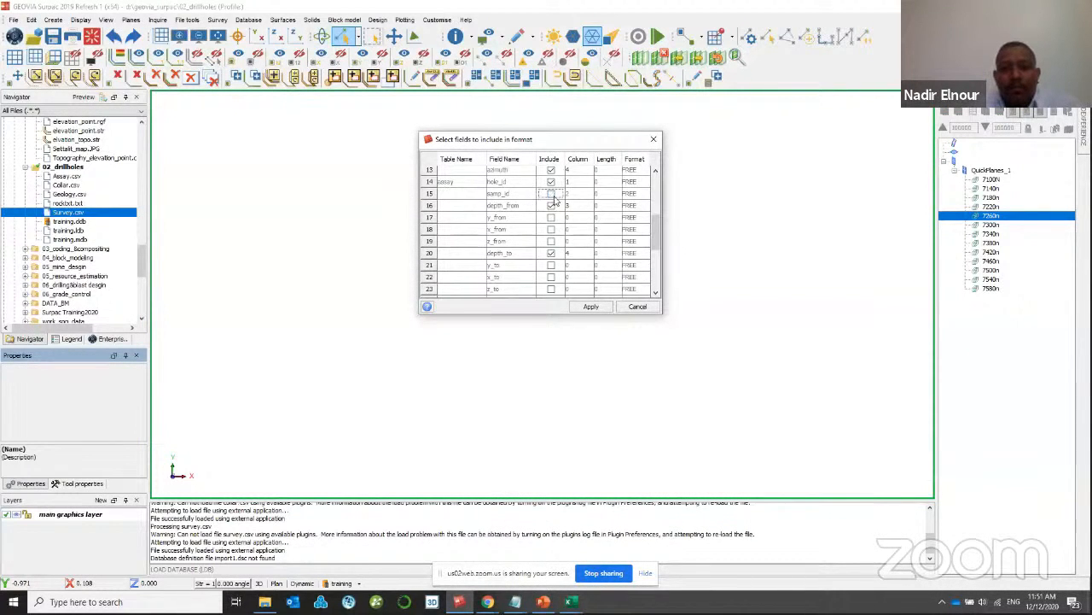
double_click(574, 205)
type("2")
double_click(578, 254)
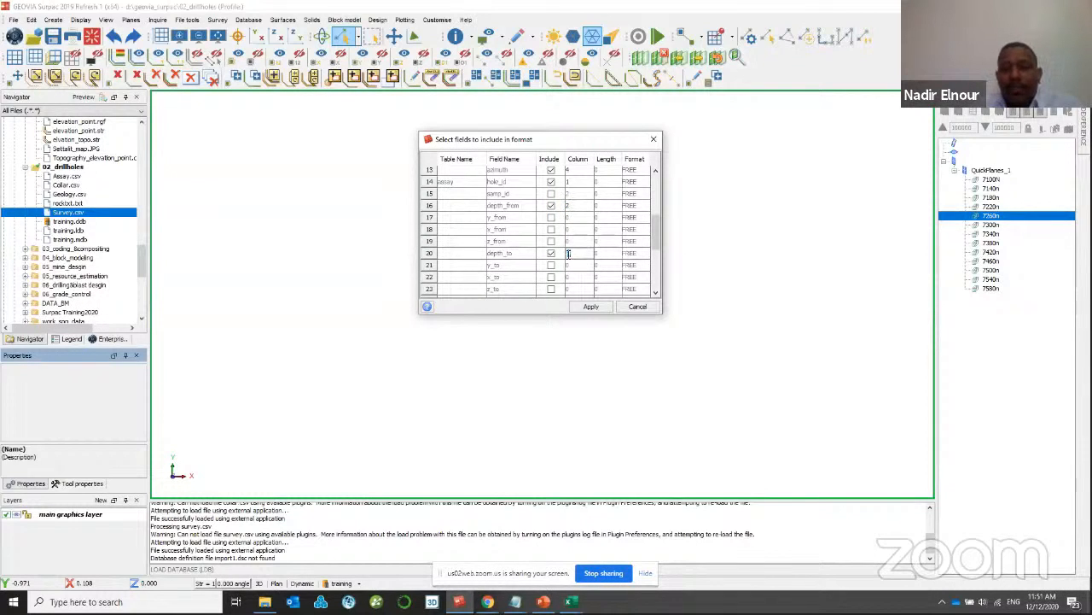
type("3")
scroll(570, 256, "down", 2)
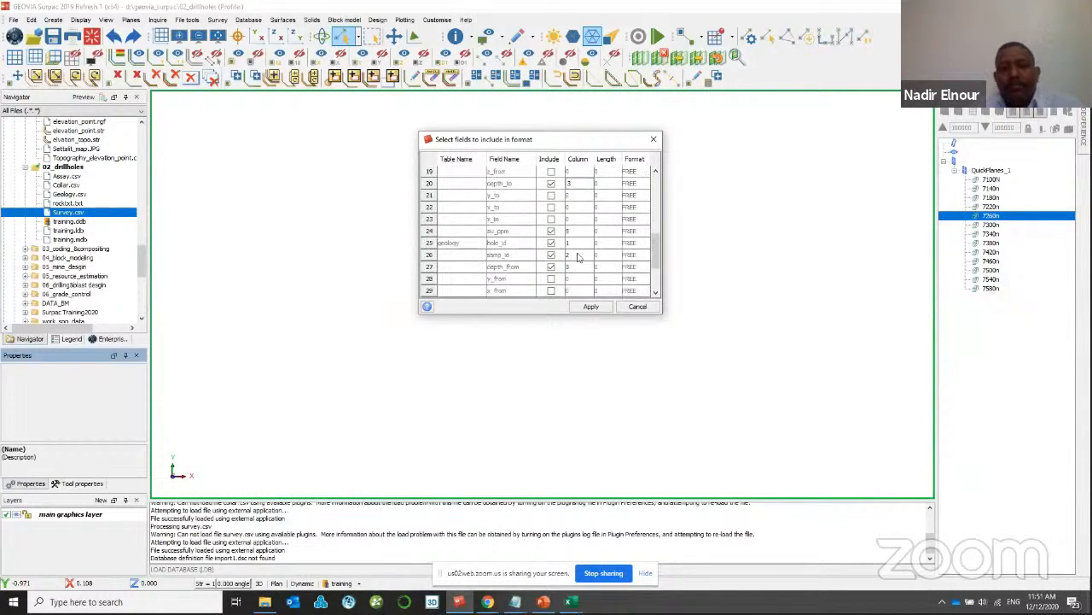
double_click(570, 232)
type("4")
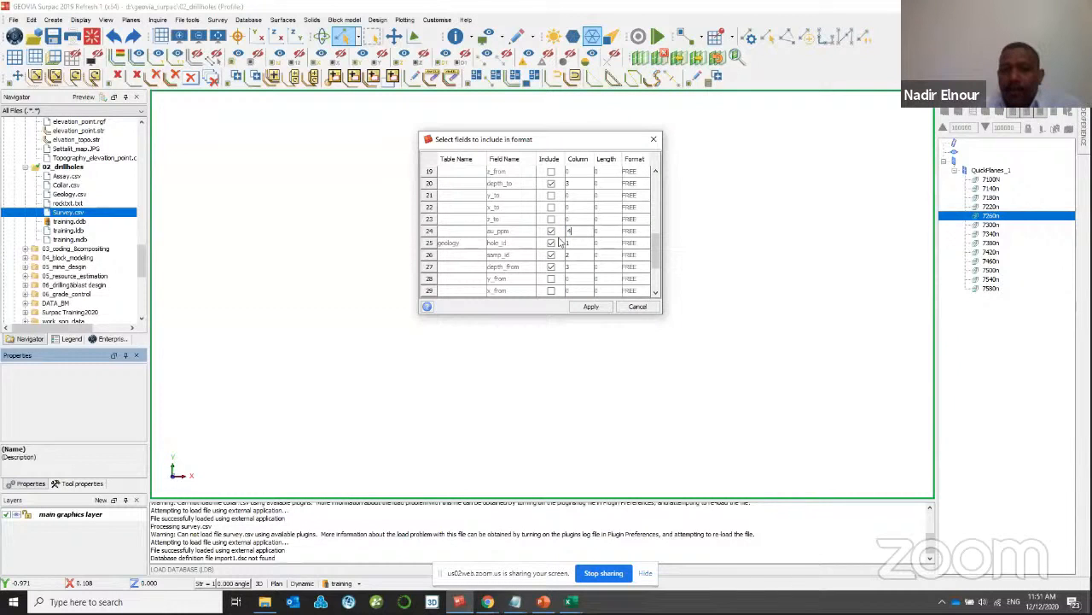
- Exclude samp_id from the geology table format, set depth_from to column 2, depth_to to 3 and rockcode to 4, and apply the format
left_click(552, 254)
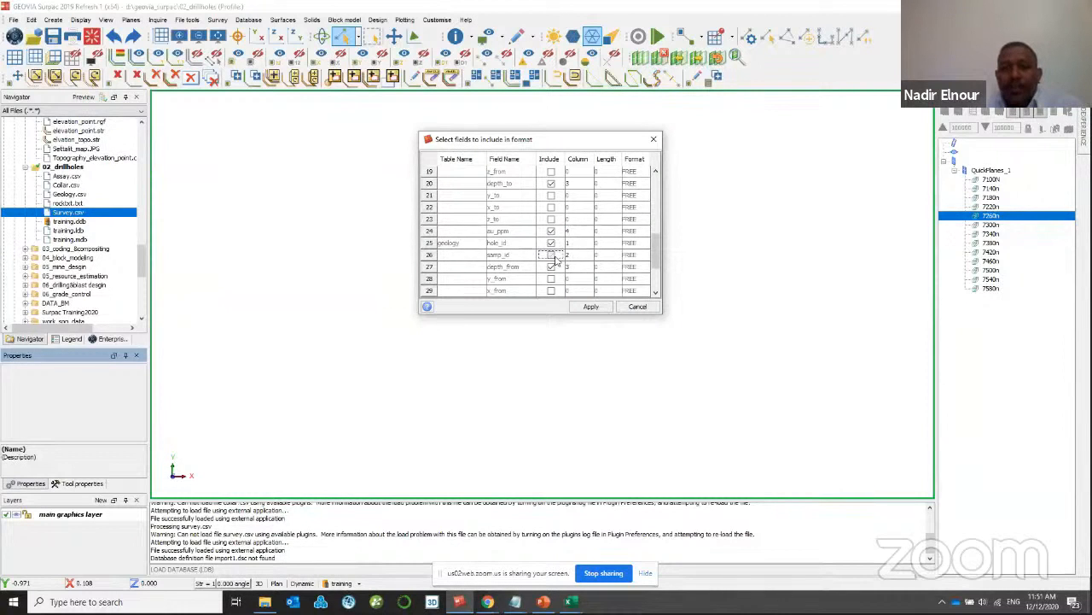
double_click(570, 266)
type("2")
scroll(576, 263, "down", 2)
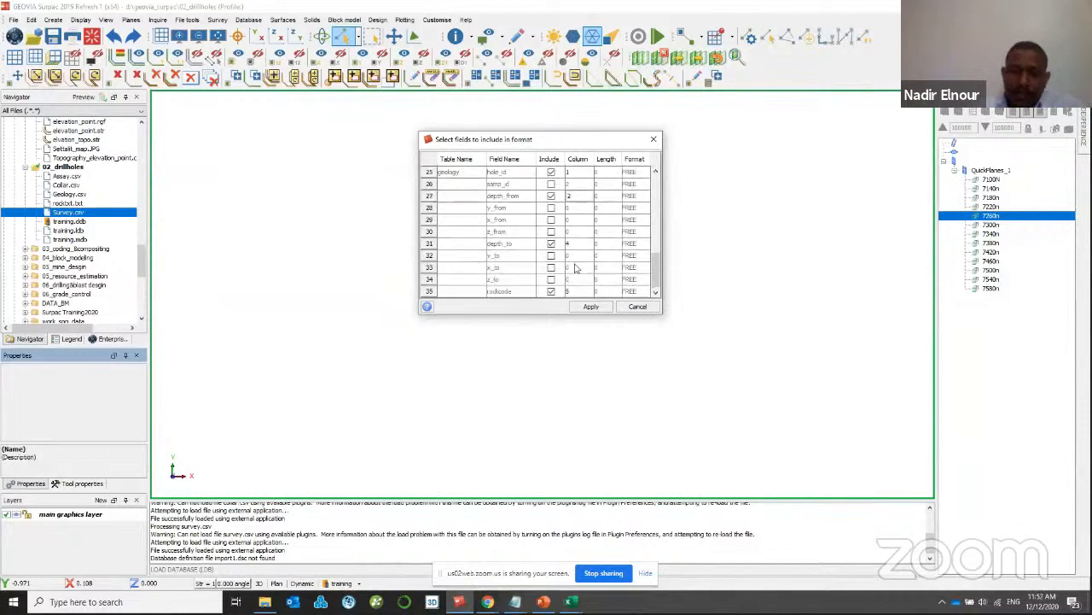
double_click(571, 243)
type("3")
double_click(572, 291)
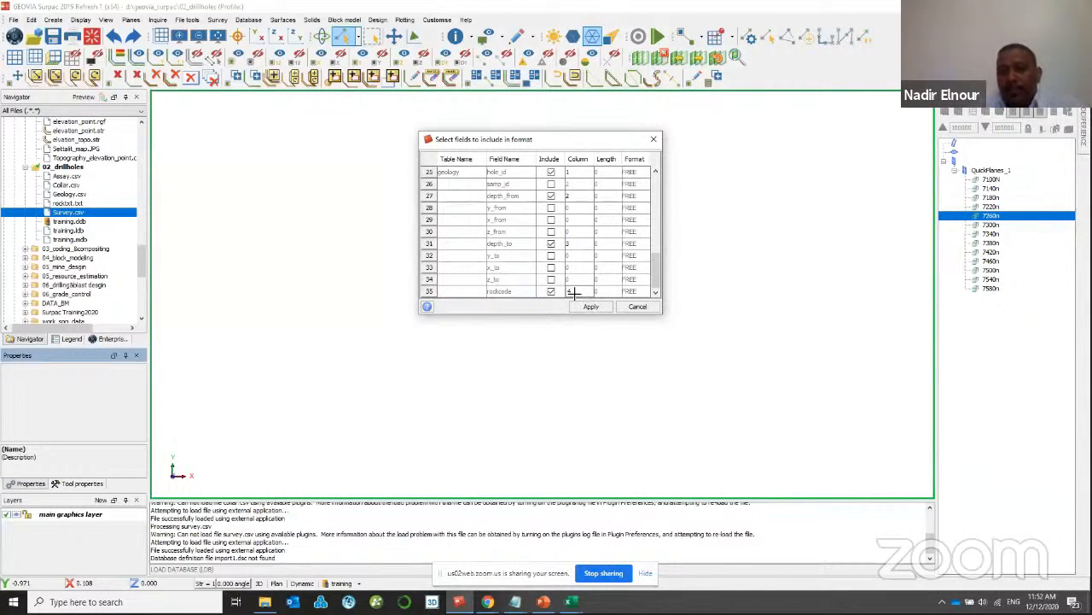
left_click(591, 306)
- Assign Collar.csv as the text file for the collar table and Survey.csv for the survey table
left_click(570, 203)
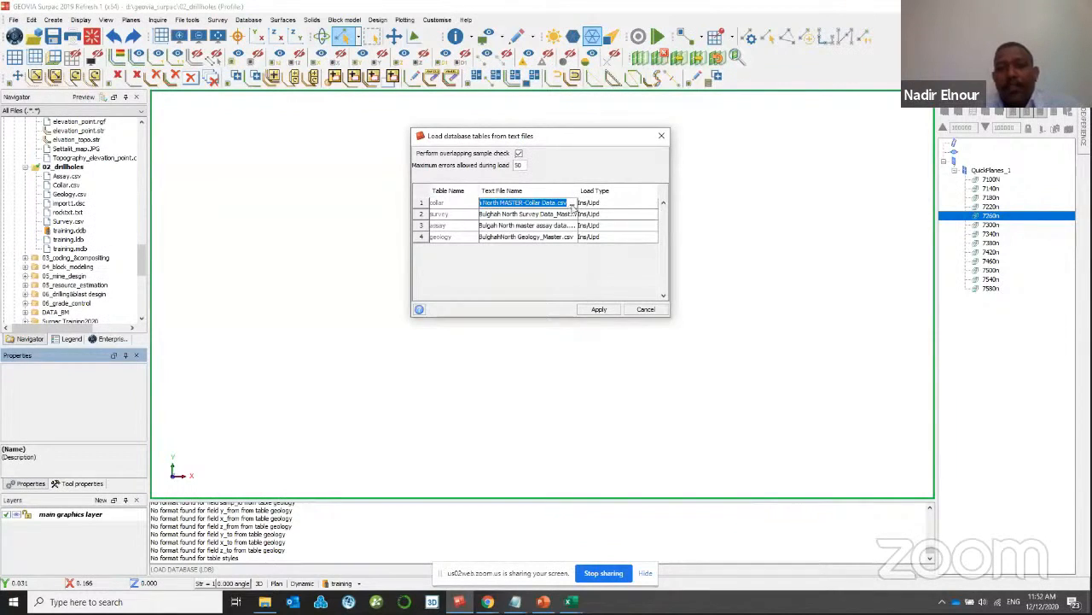
key("BackSpace")
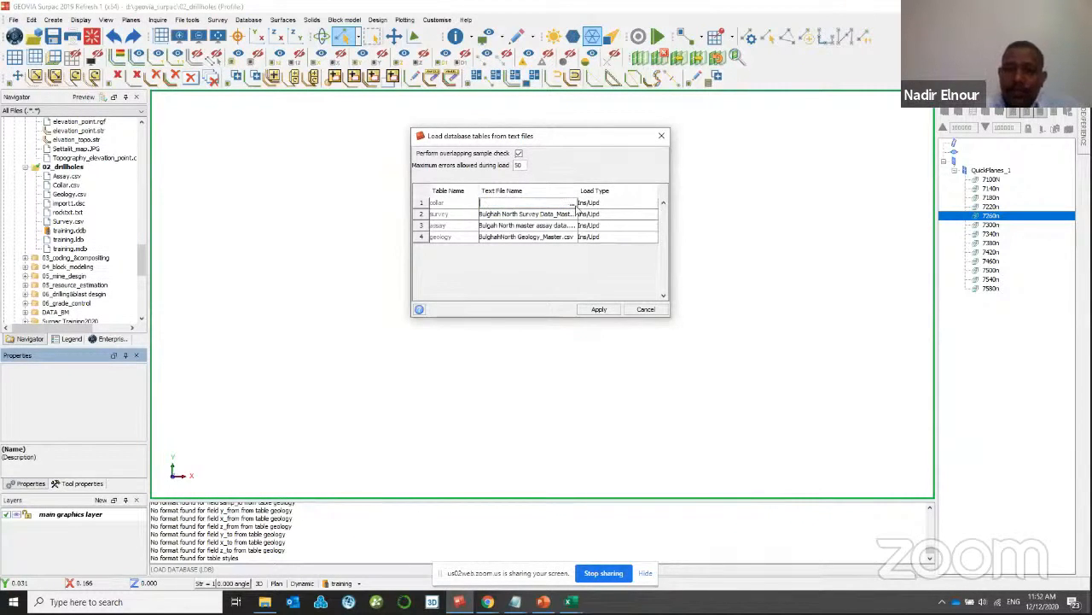
left_click(572, 204)
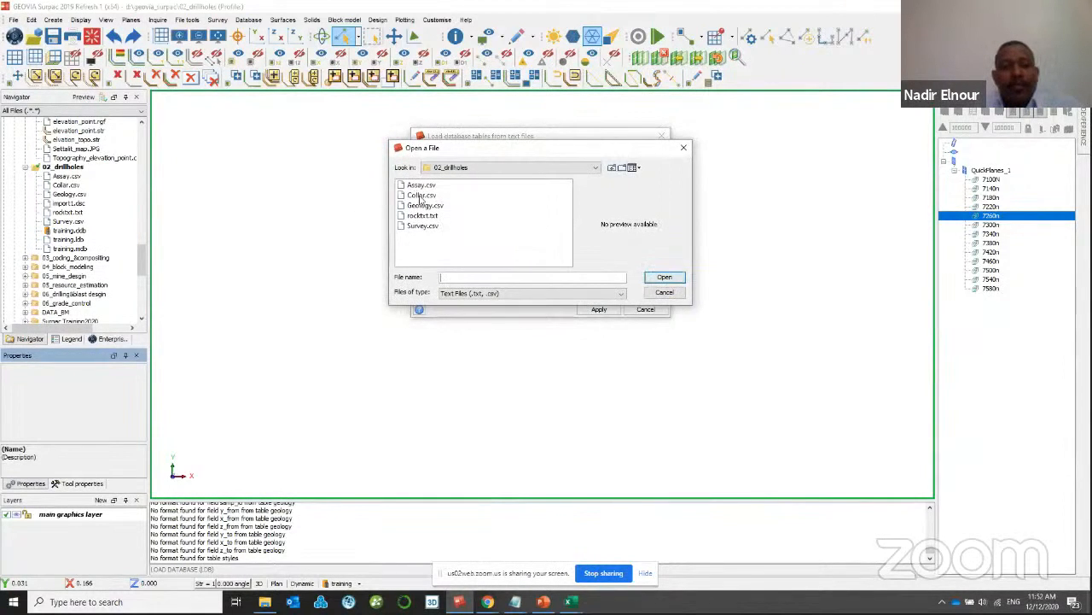
double_click(420, 195)
left_click(573, 219)
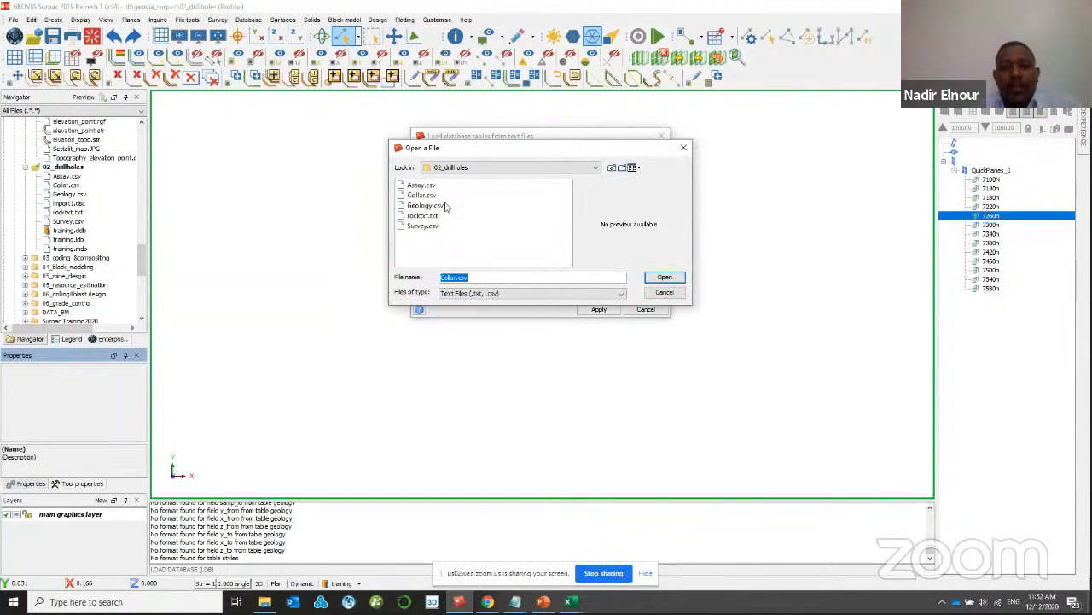
double_click(423, 225)
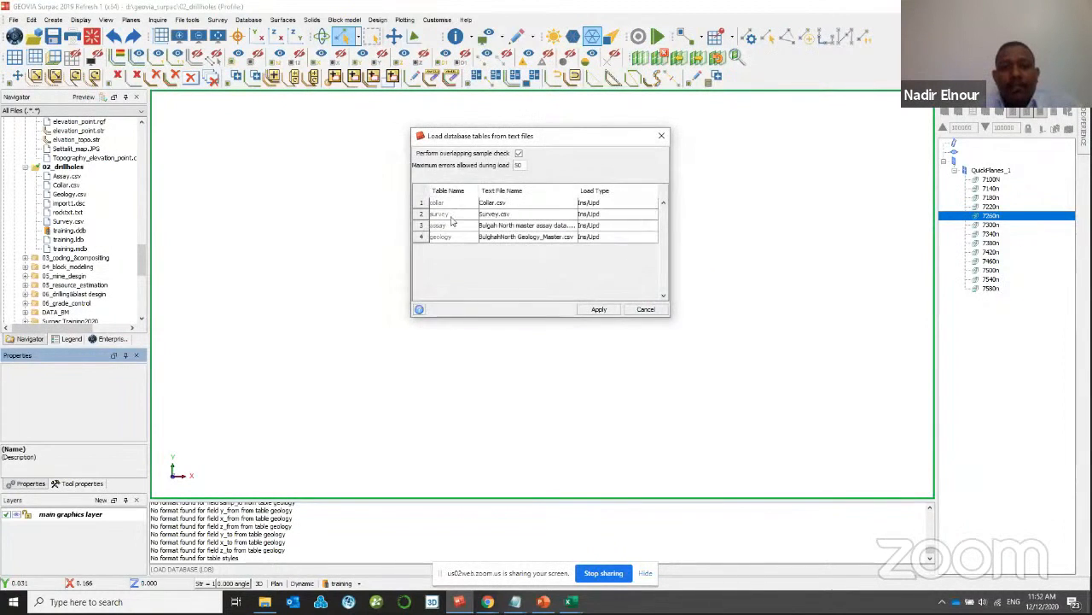
- Assign Assay.csv as the text file for the assay table and Geology.csv for the geology table
left_click(579, 238)
left_click_drag(453, 153, 604, 158)
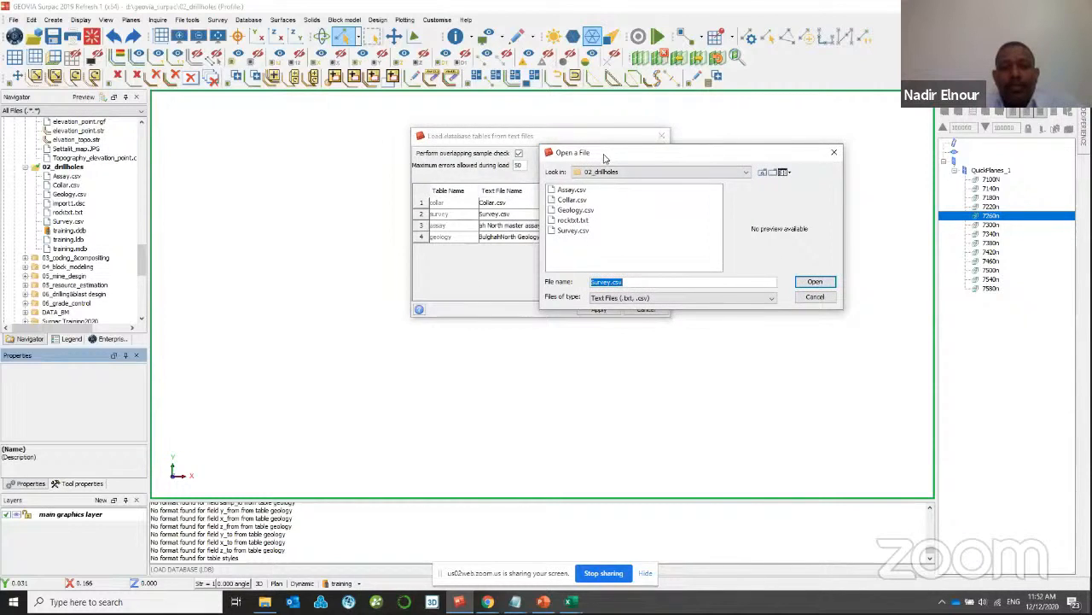
double_click(575, 191)
left_click(572, 239)
double_click(427, 207)
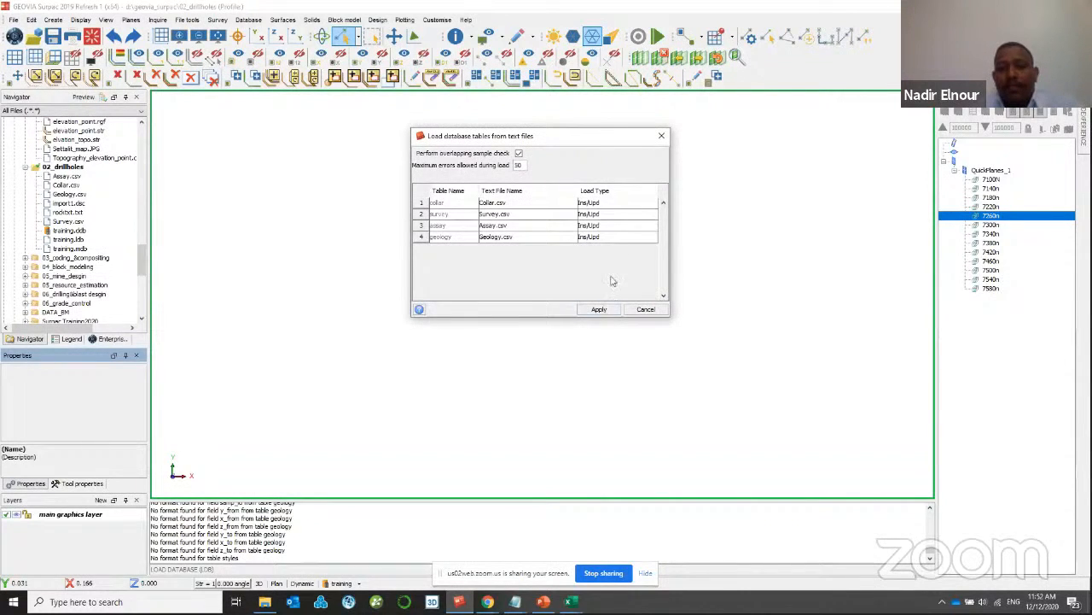
- Choose Ins/Upd as the collar table's load type and run the load of the four tables
left_click(624, 203)
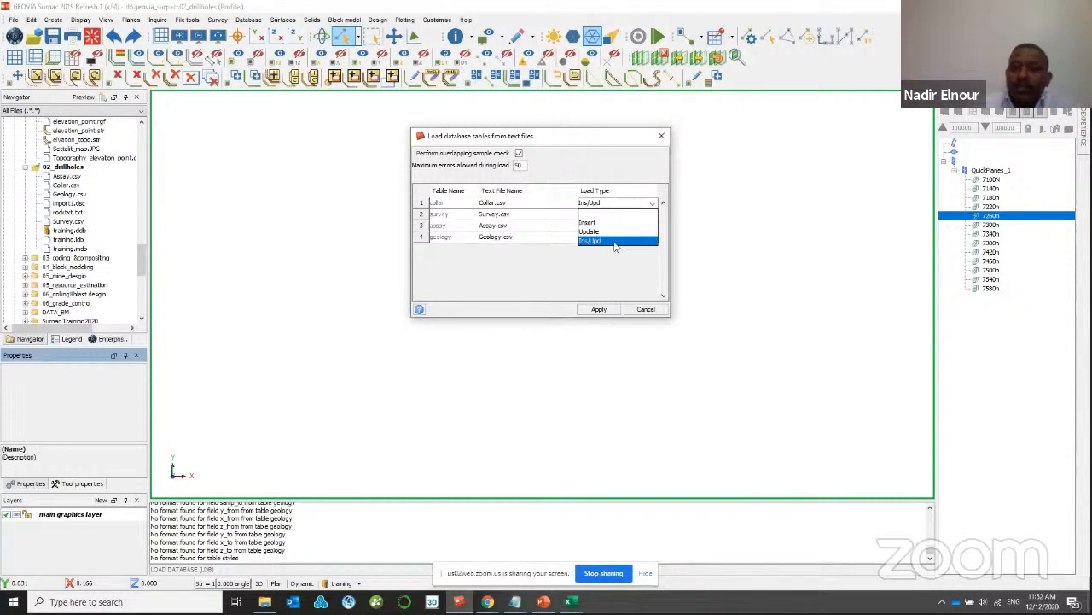
left_click(615, 242)
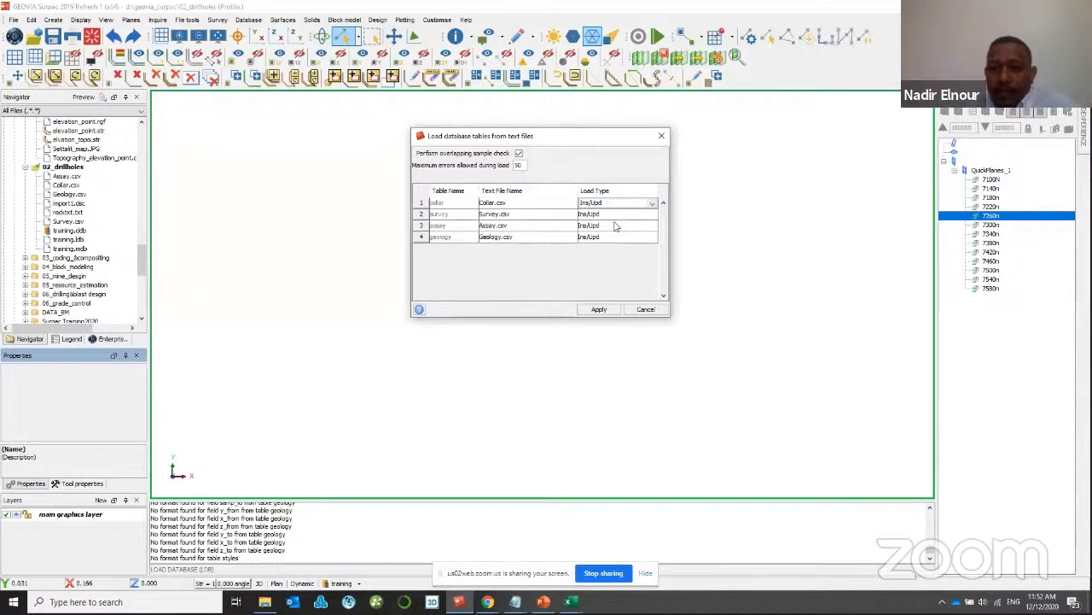
left_click(599, 309)
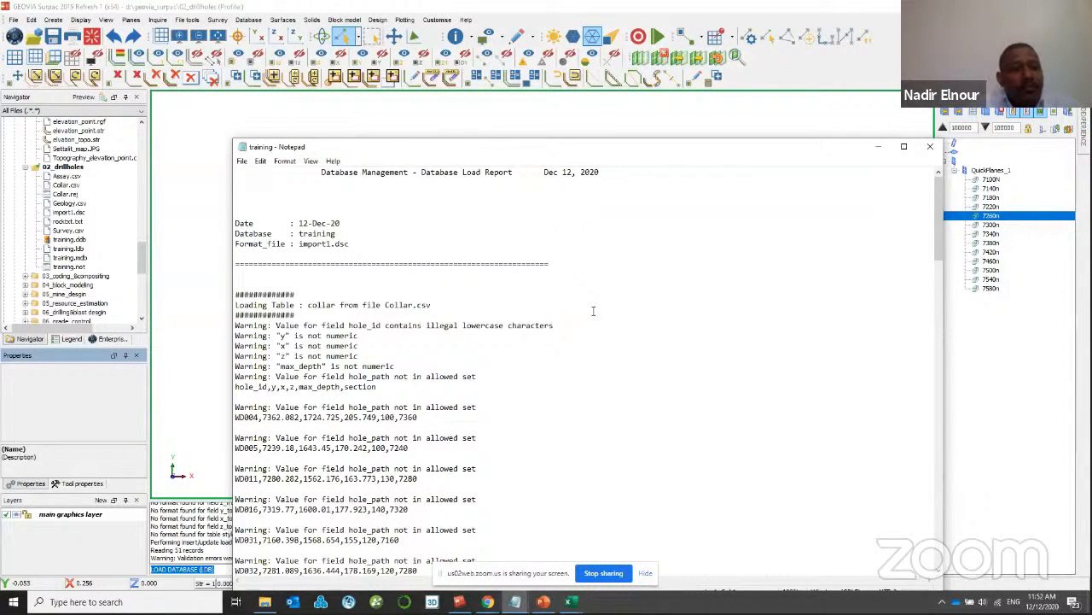
- Examine the collar table warnings in the database load report
left_click_drag(488, 151, 524, 105)
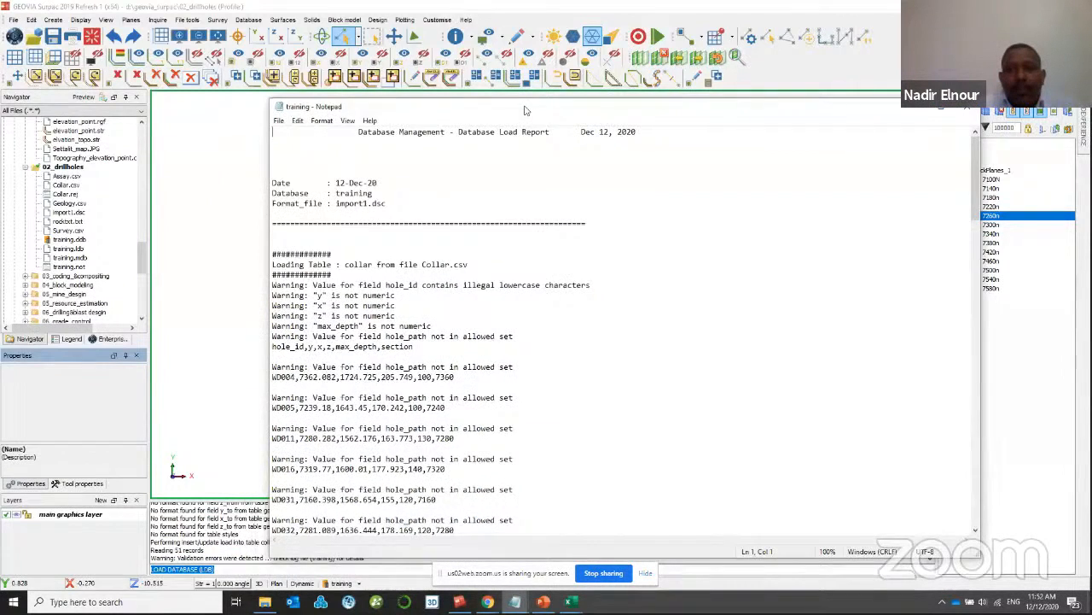
double_click(524, 105)
left_click_drag(189, 13, 368, 18)
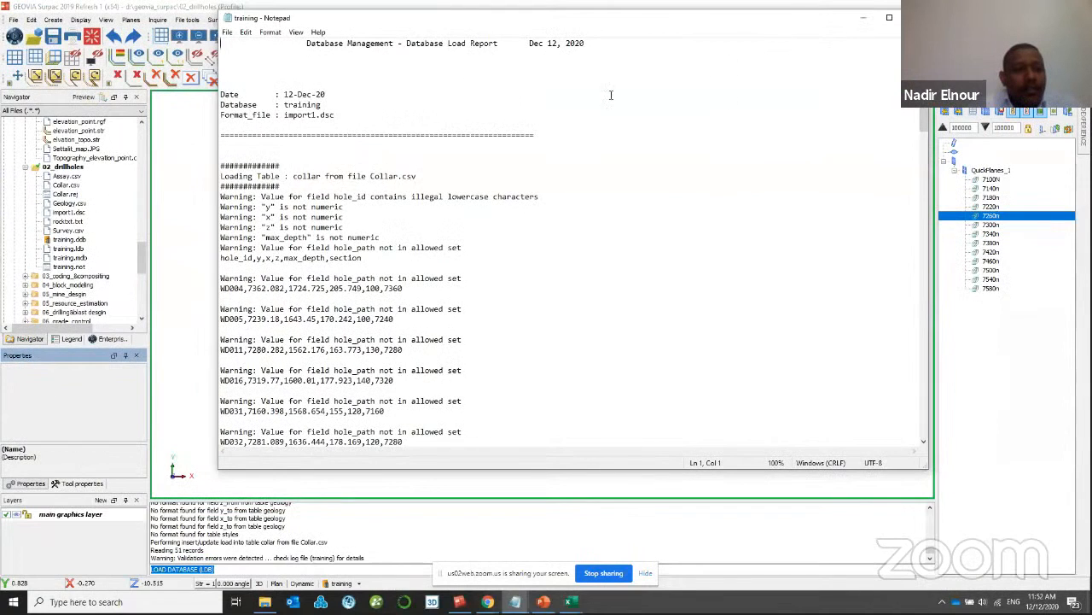
left_click(887, 18)
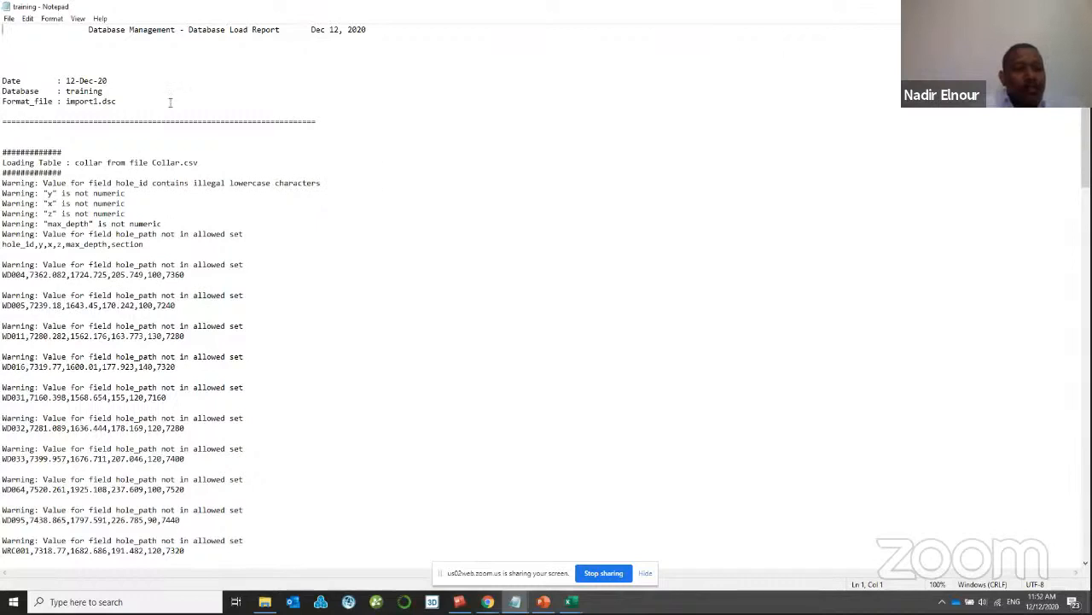
left_click_drag(256, 6, 523, 55)
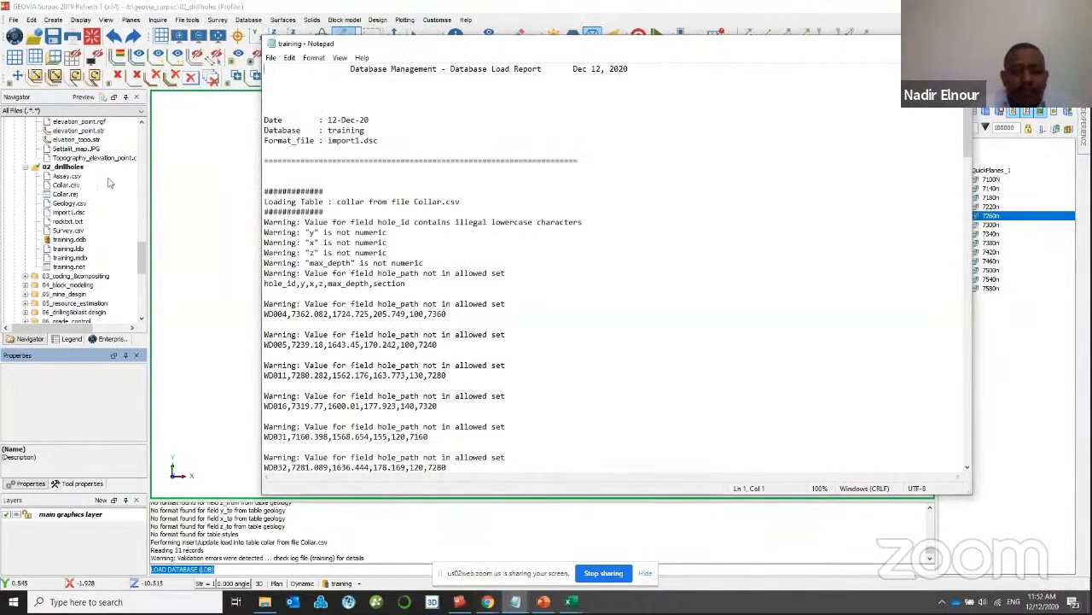
- Switch to the Collar workbook in Excel and check its max_depth column and the other collar fields
left_click(60, 186)
mouse_move(571, 602)
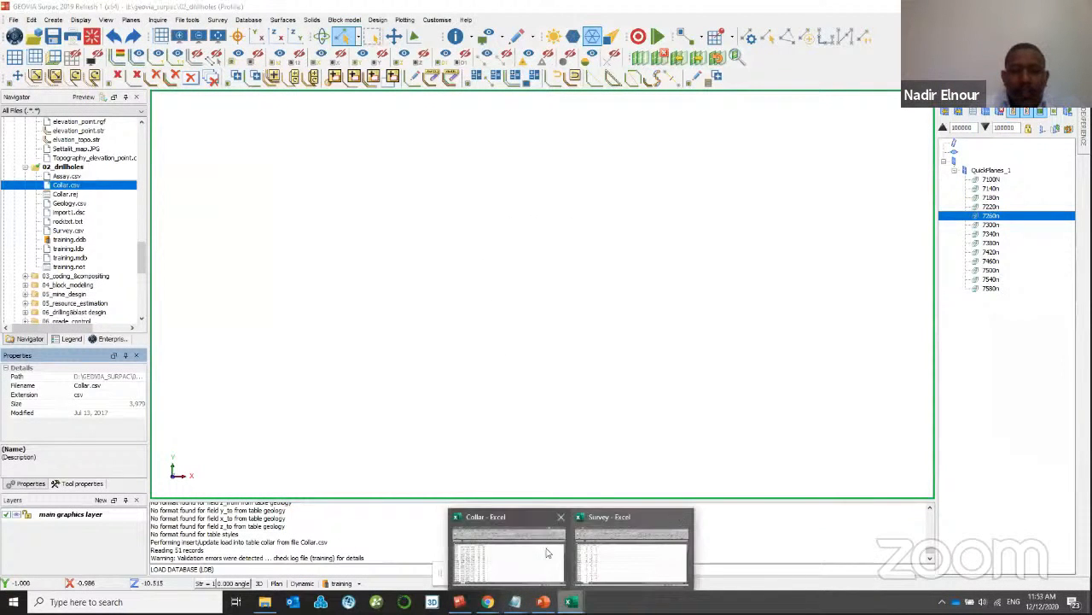
left_click(525, 549)
left_click(433, 162)
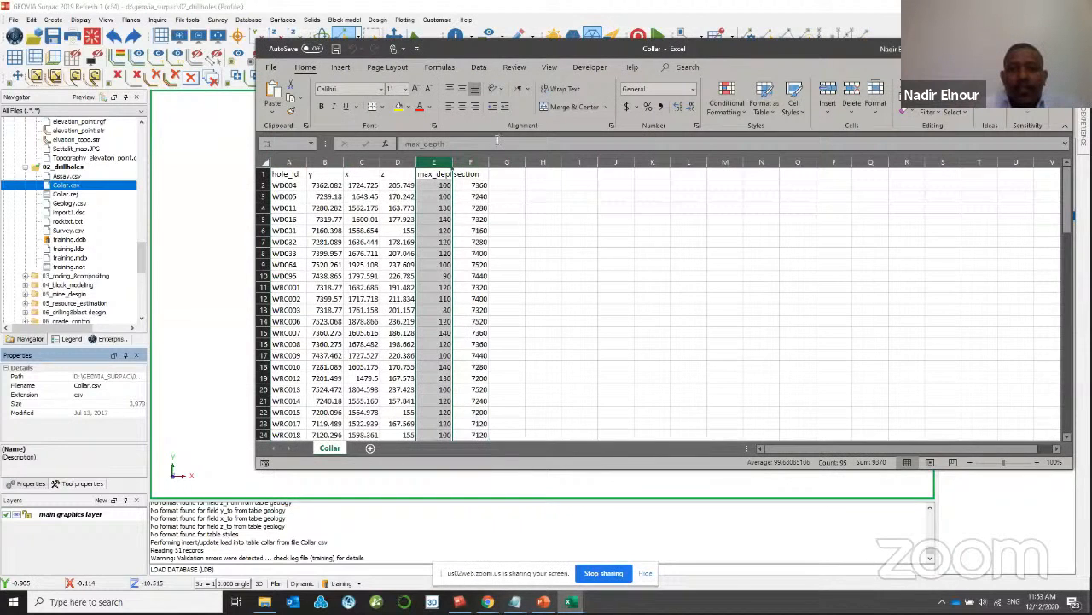
left_click_drag(543, 48, 598, 119)
- Restart the database load with a new format file named import2 and confirm which tables it includes
left_click(242, 571)
key("Return")
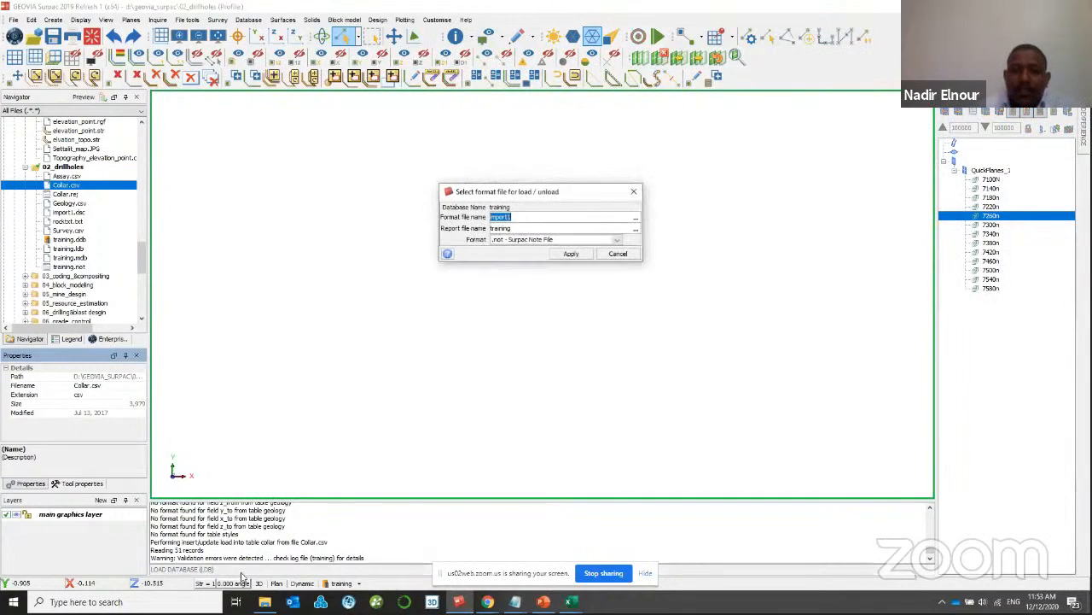
left_click(531, 216)
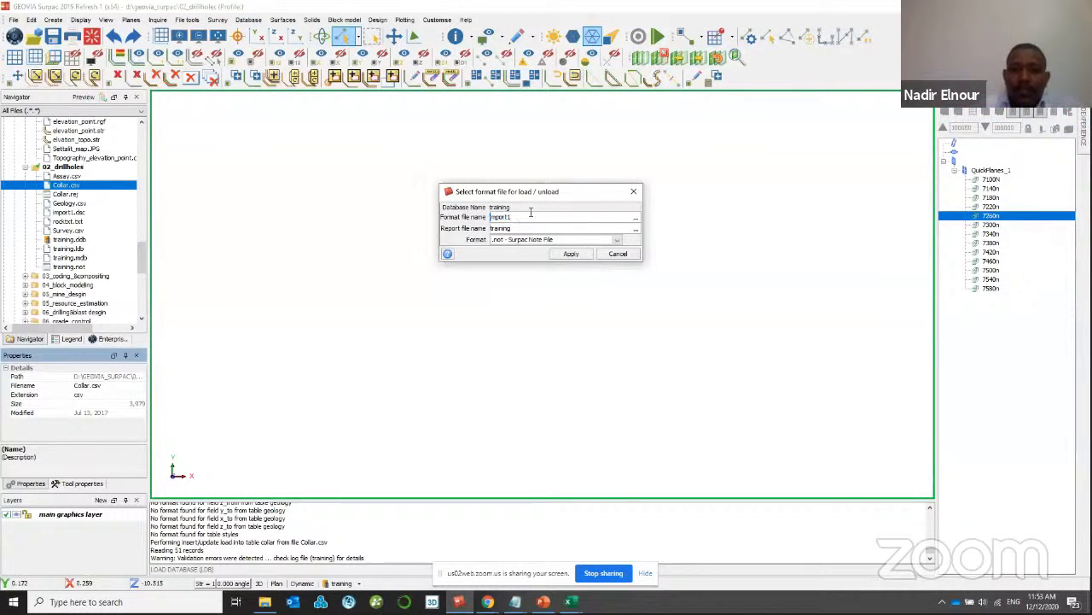
key("BackSpace")
type("2")
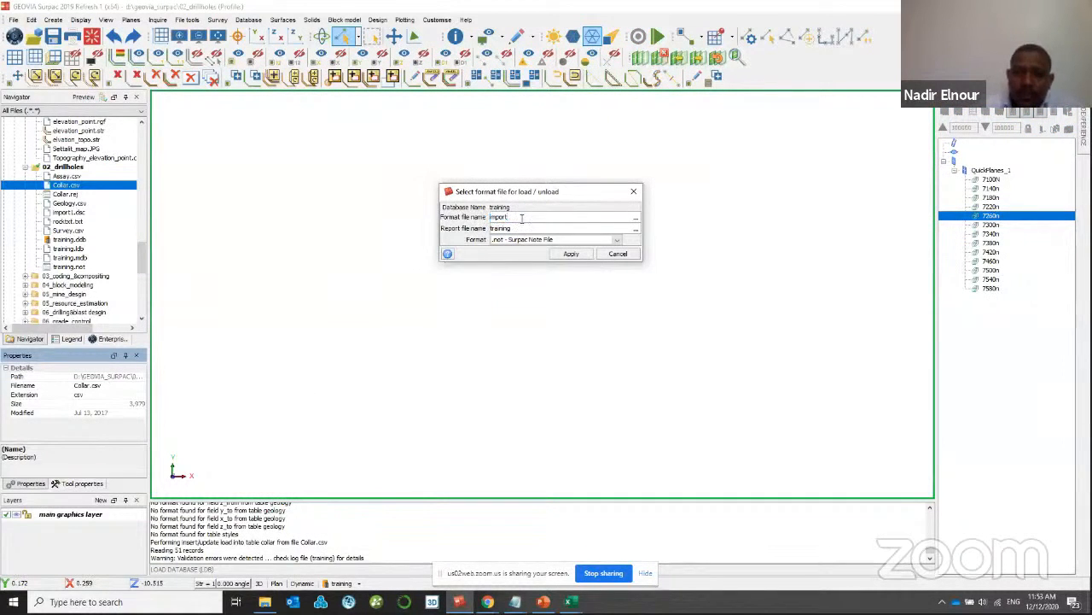
key("Return")
key("Return")
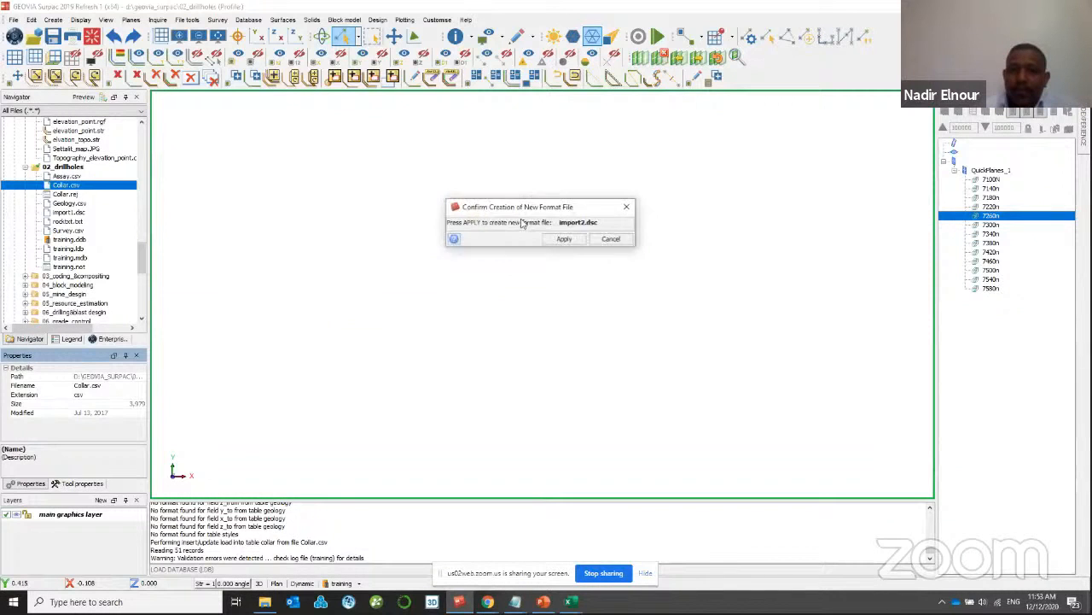
key("Return")
left_click(495, 208)
left_click(495, 266)
left_click(597, 294)
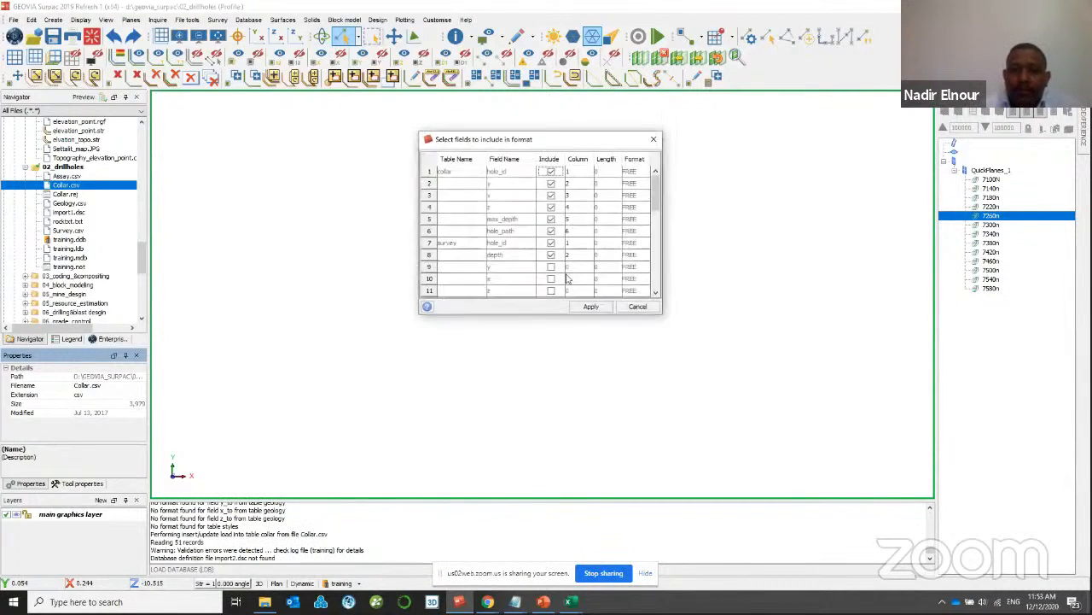
- Switch to the load report in Notepad and review the hole_path warnings for the rejected collar records
left_click(572, 602)
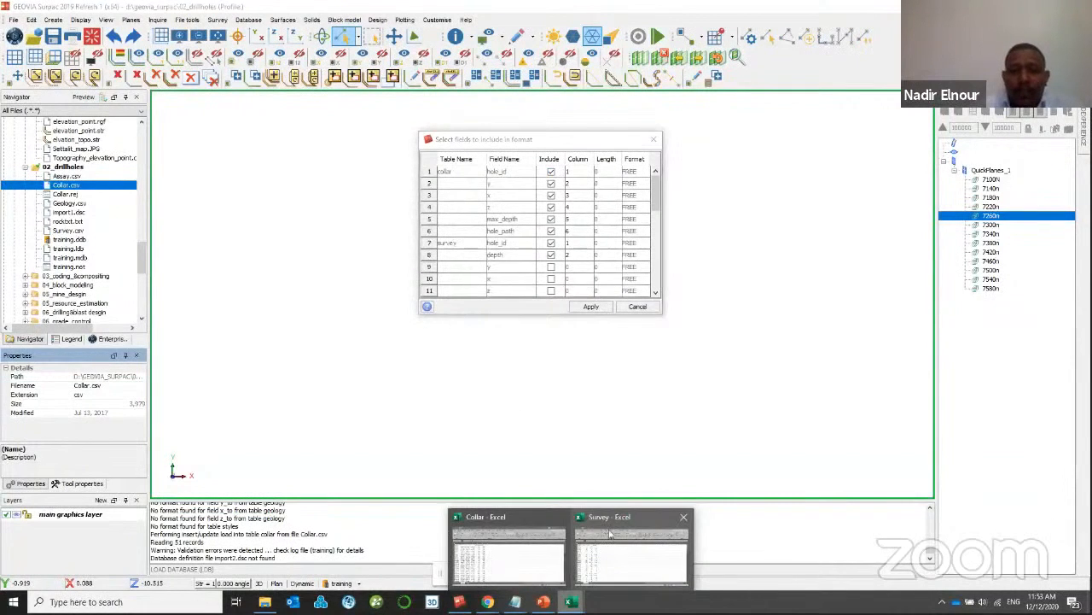
mouse_move(514, 602)
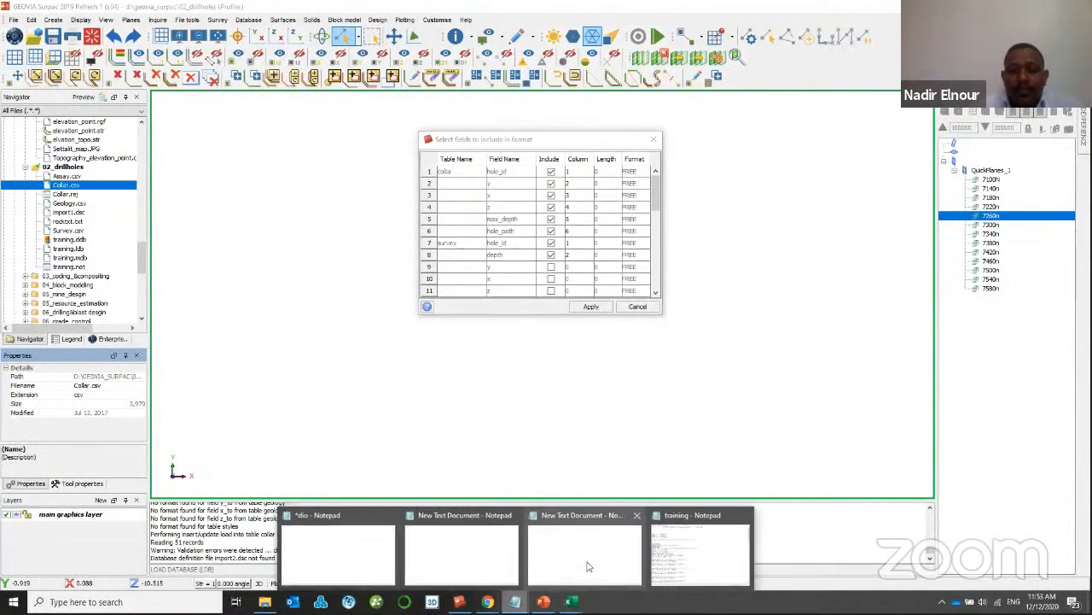
left_click(687, 553)
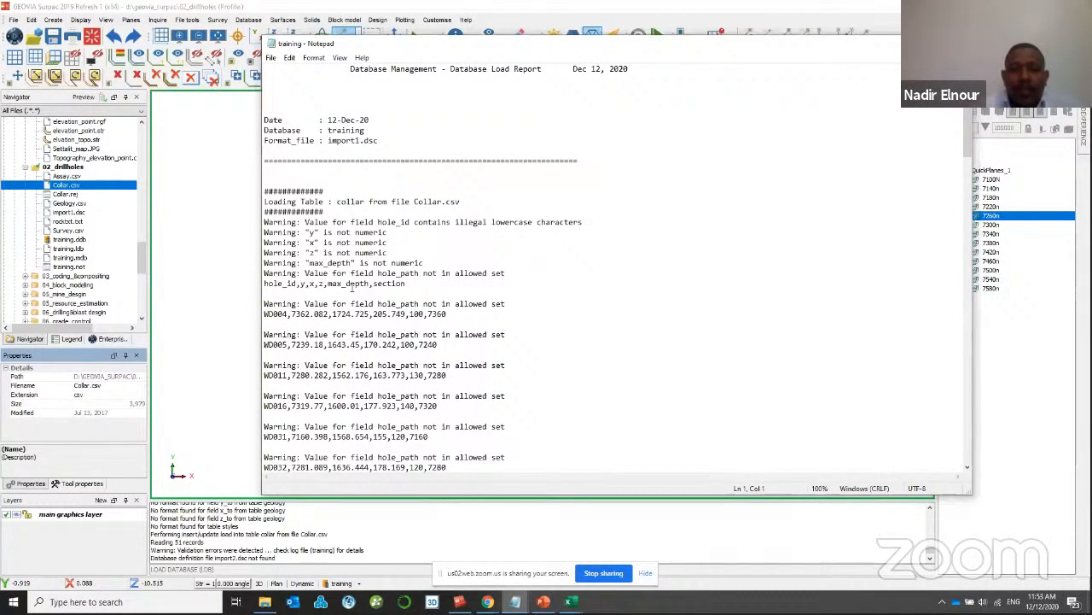
left_click_drag(289, 313, 267, 316)
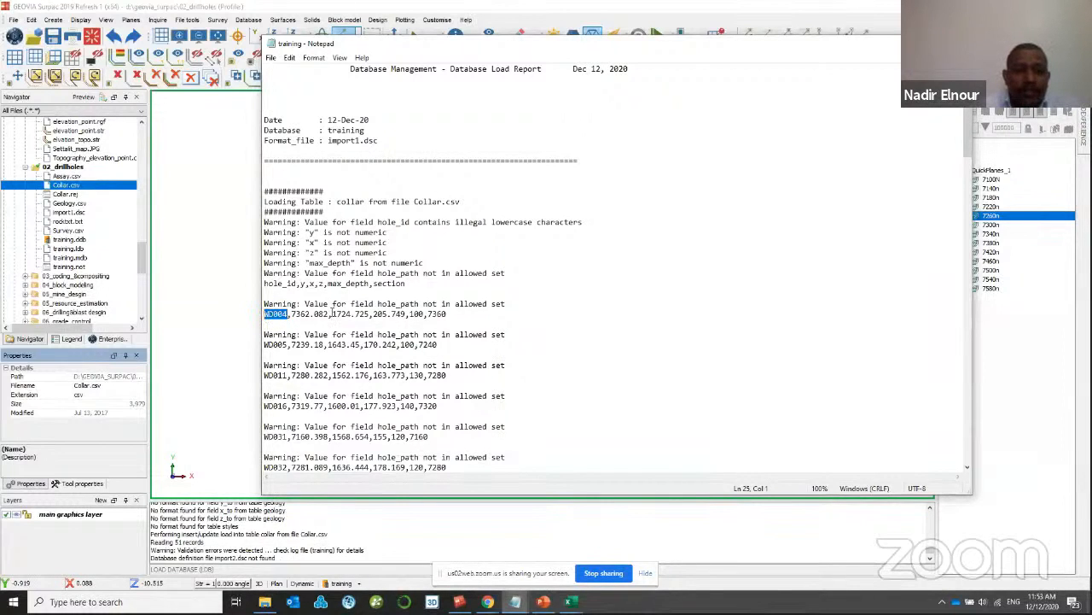
scroll(651, 172, "down", 9)
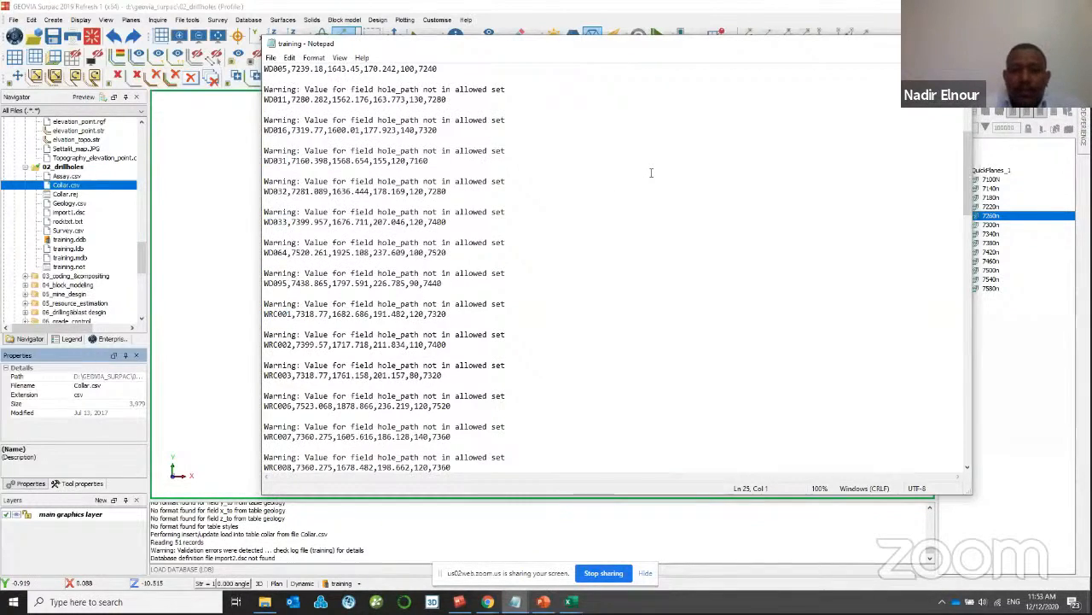
scroll(651, 172, "down", 20)
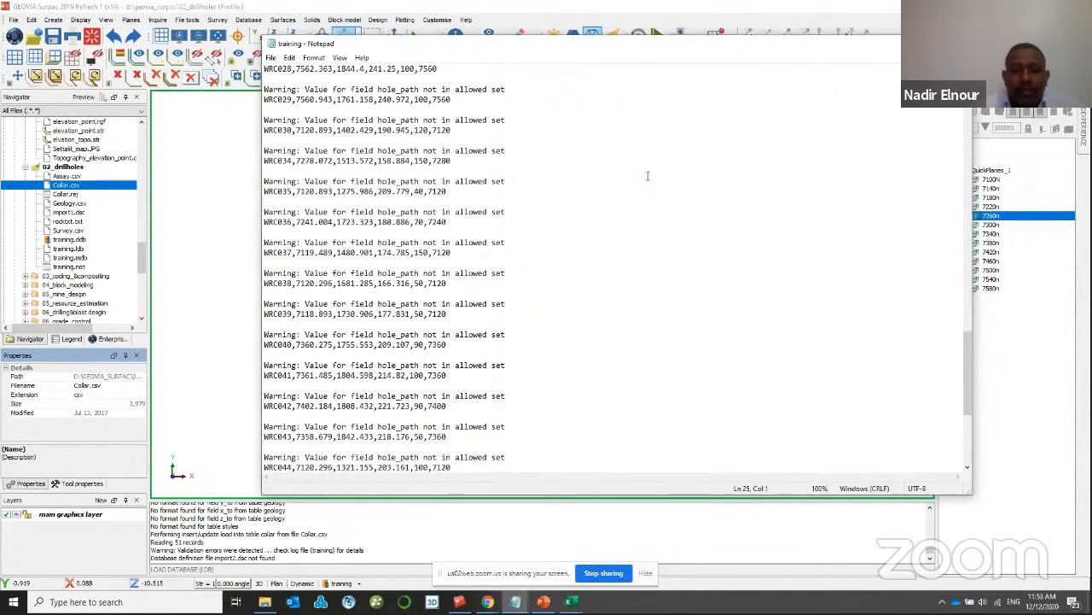
scroll(514, 229, "up", 20)
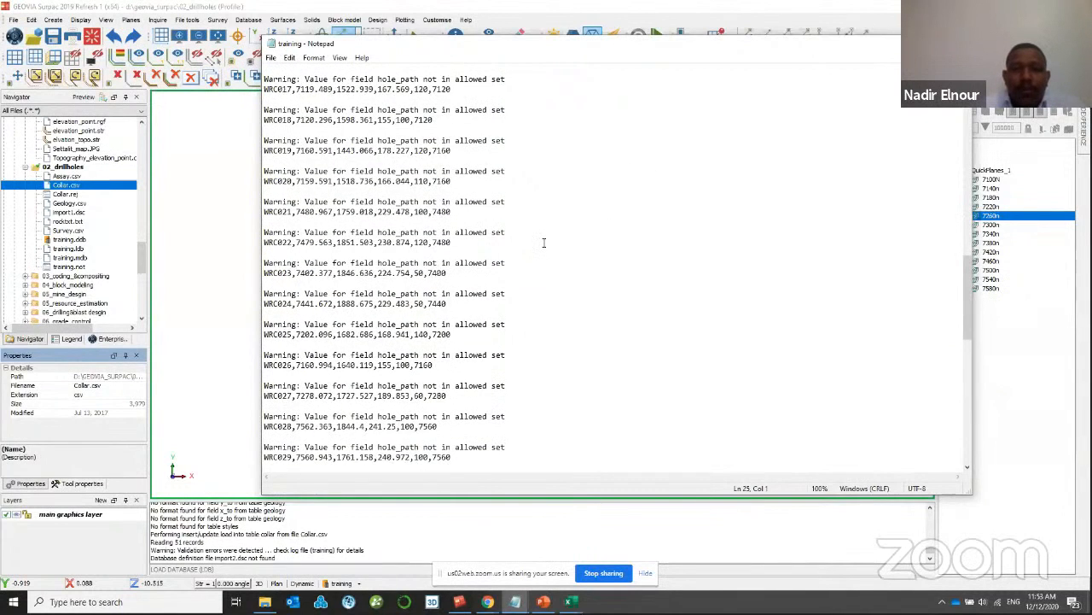
left_click(907, 43)
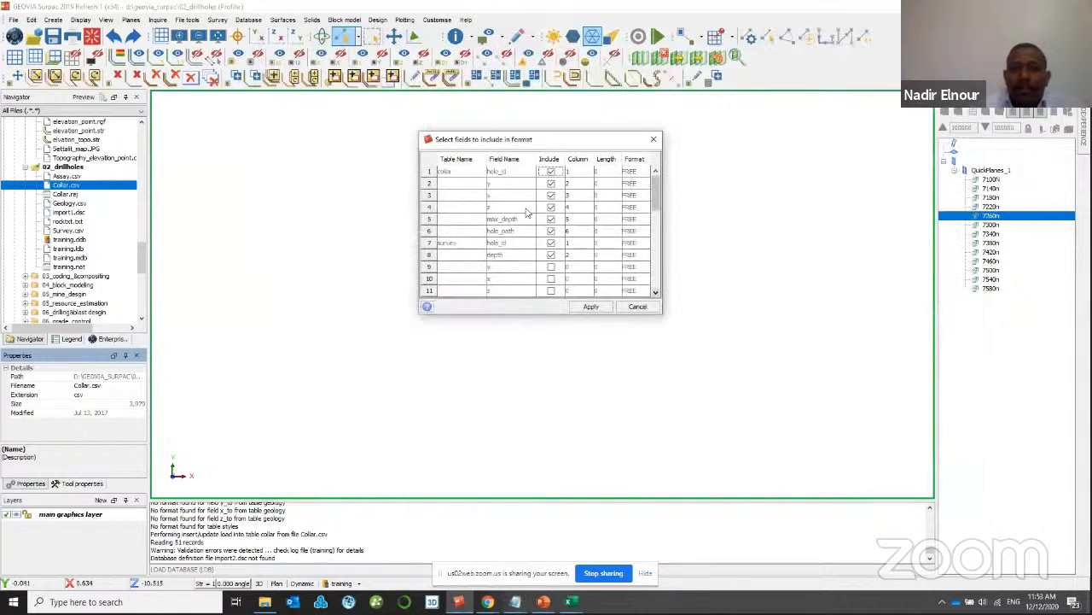
- Exclude hole_path from the collar table format and check the Collar workbook's columns
left_click(550, 231)
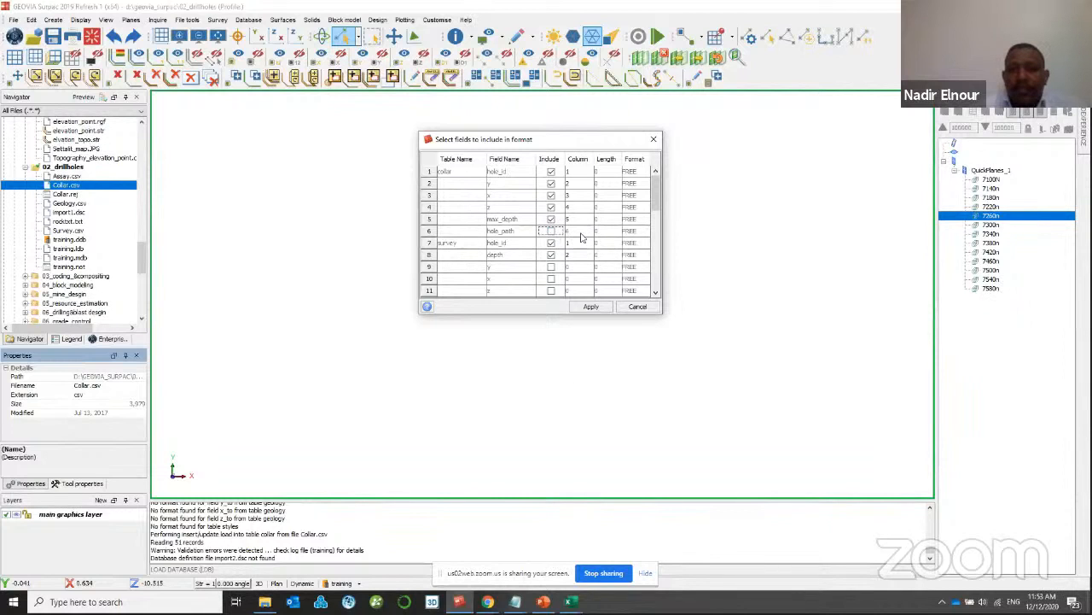
left_click(571, 602)
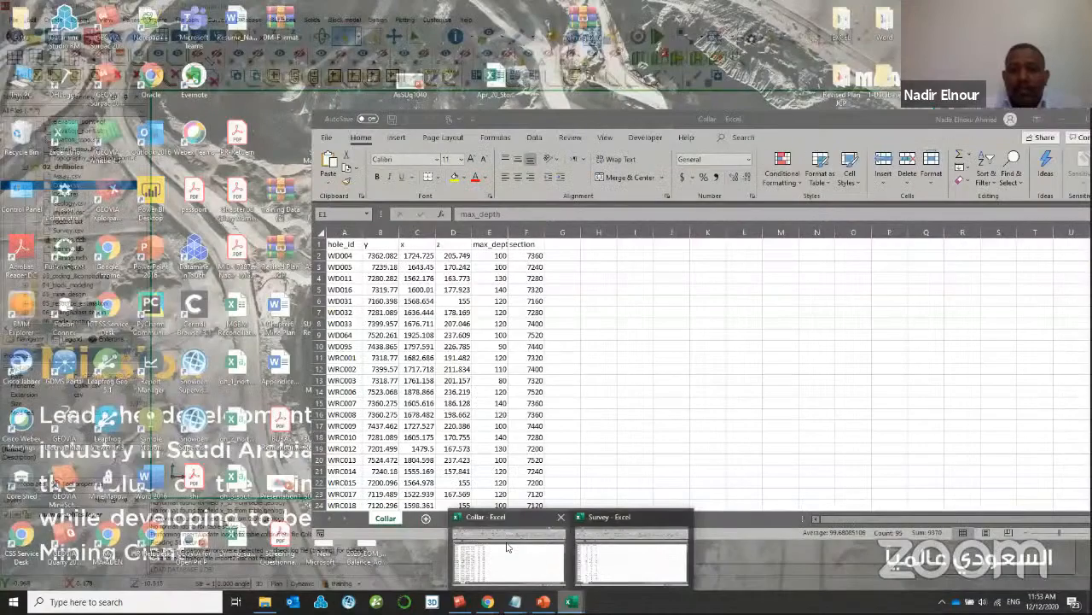
left_click(508, 548)
left_click(1064, 120)
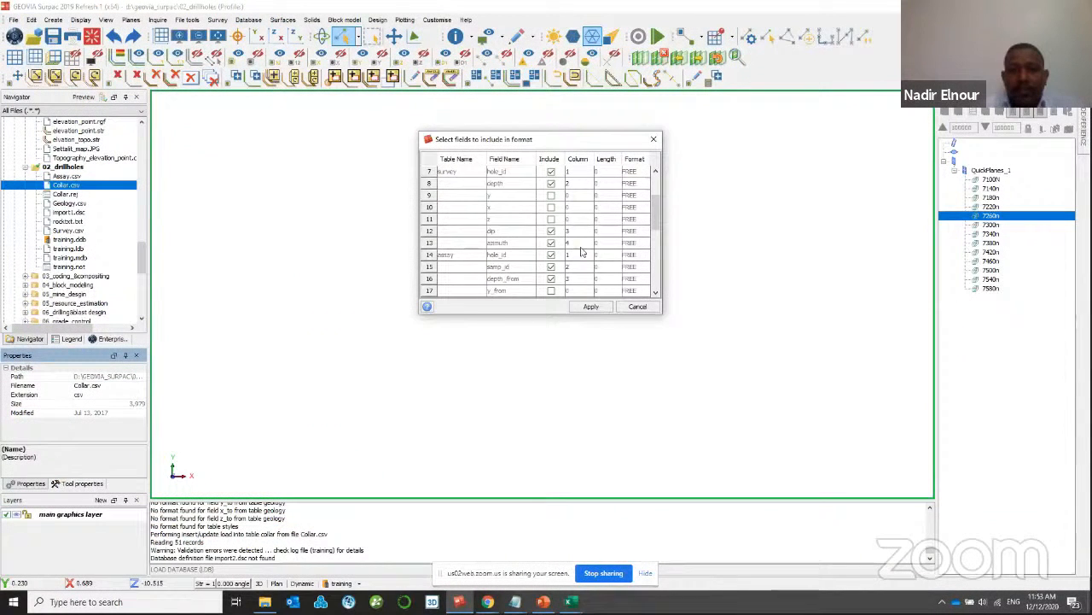
- Exclude samp_id from the assay table in import2 and set depth_from to column 2, depth_to to 3 and au_ppm to 4
left_click(551, 266)
left_click(571, 278)
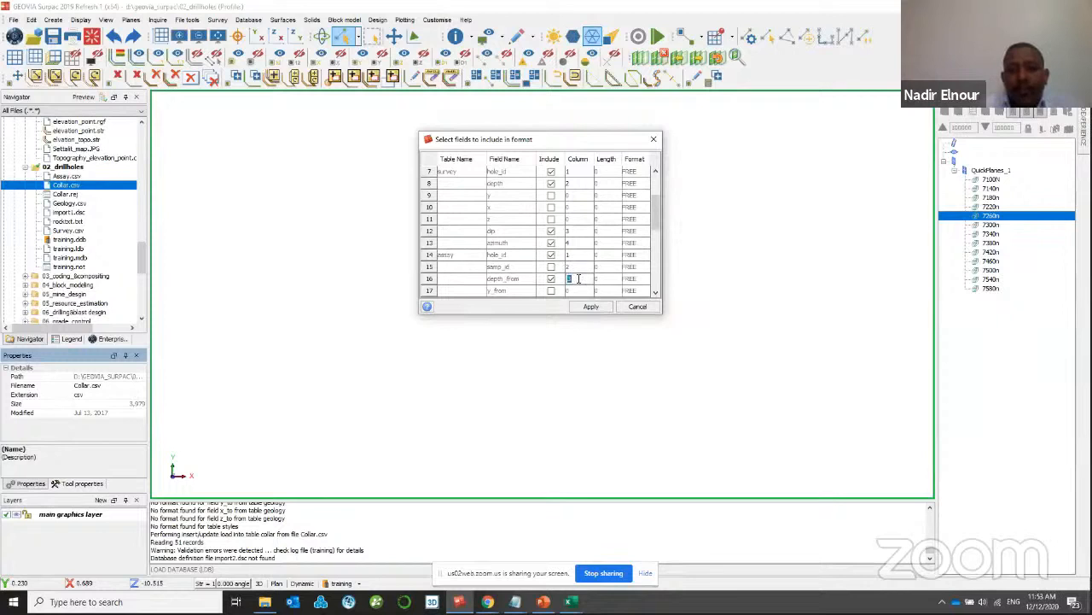
type("2")
scroll(578, 278, "down", 3)
left_click(570, 218)
type("3")
left_click(572, 266)
type("4")
- Exclude samp_id from the geology table in import2 and set depth_from to column 2, depth_to to 3 and rockcode to 4
scroll(579, 287, "down", 2)
left_click(551, 219)
left_click(570, 230)
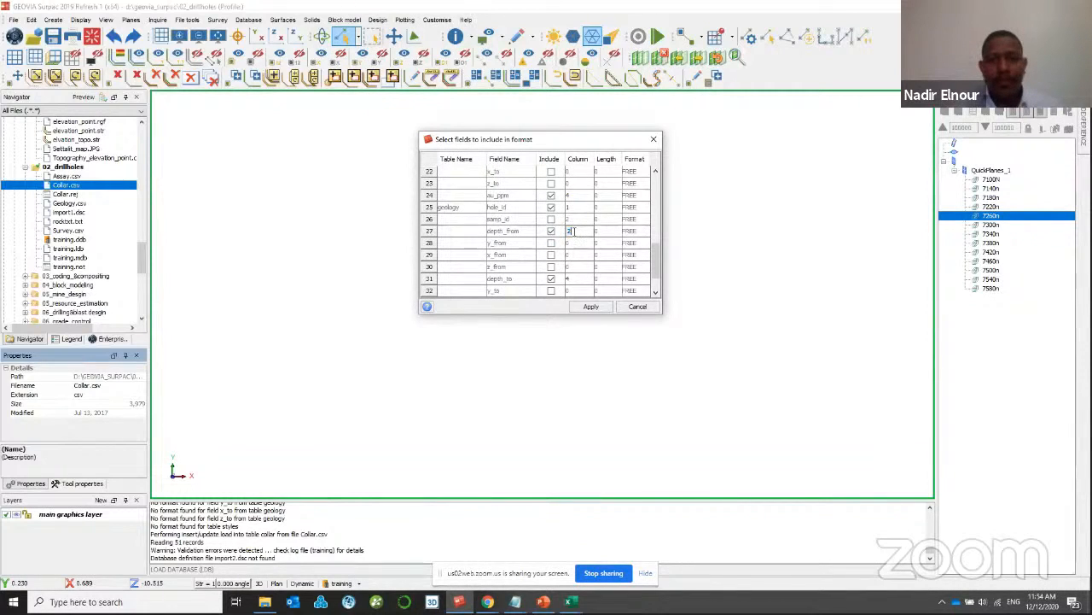
left_click(570, 278)
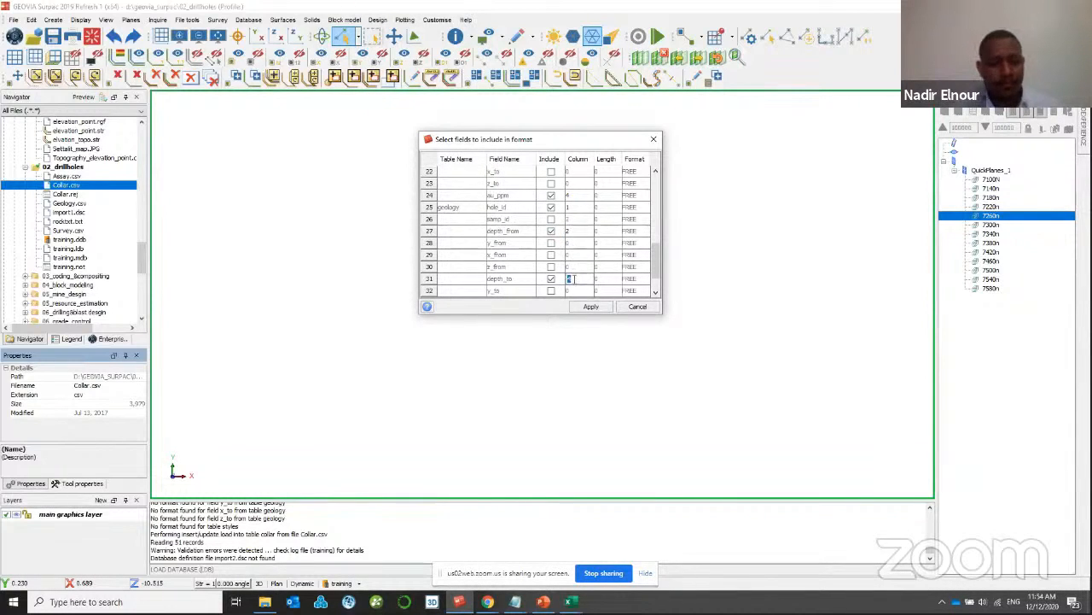
type("3")
scroll(573, 280, "down", 1)
left_click(571, 291)
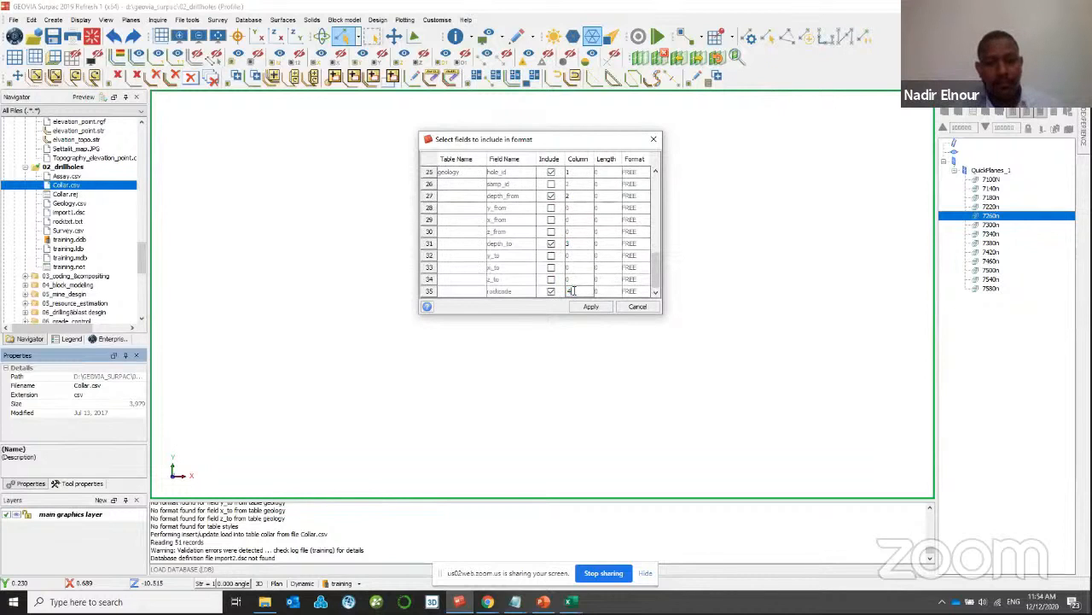
type("4")
- Review and apply the import2 field format, and load the assigned text files into the training database
scroll(576, 291, "up", 1)
scroll(585, 256, "up", 7)
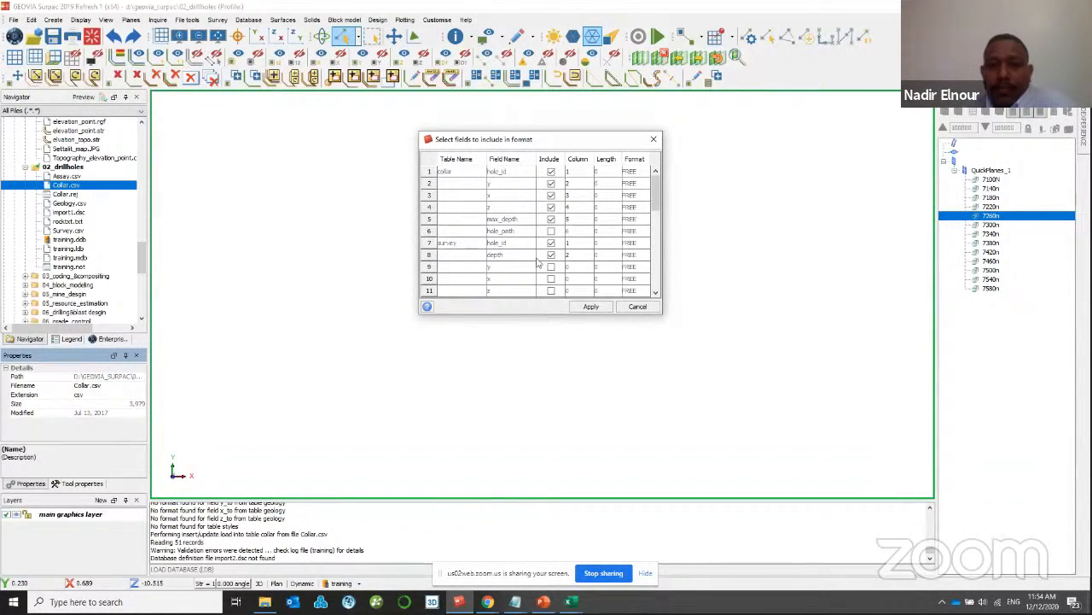
left_click(592, 308)
left_click(595, 308)
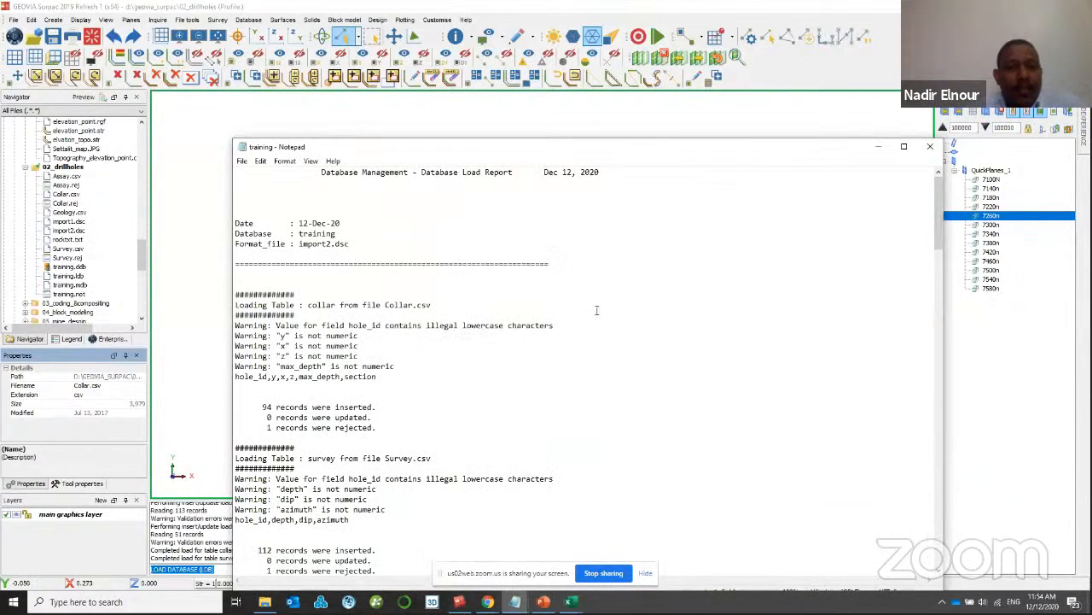
- Compare the collar table warnings in the load report with the header row and hole_id column of the Collar workbook
left_click_drag(501, 158, 504, 73)
scroll(464, 150, "down", 1)
left_click_drag(382, 261, 240, 209)
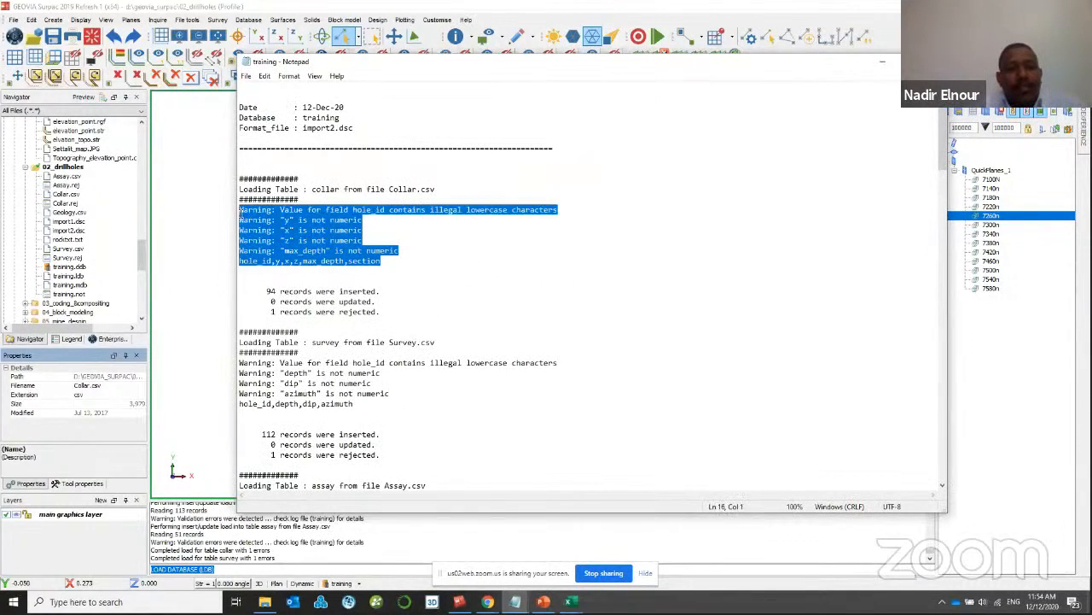
left_click(572, 601)
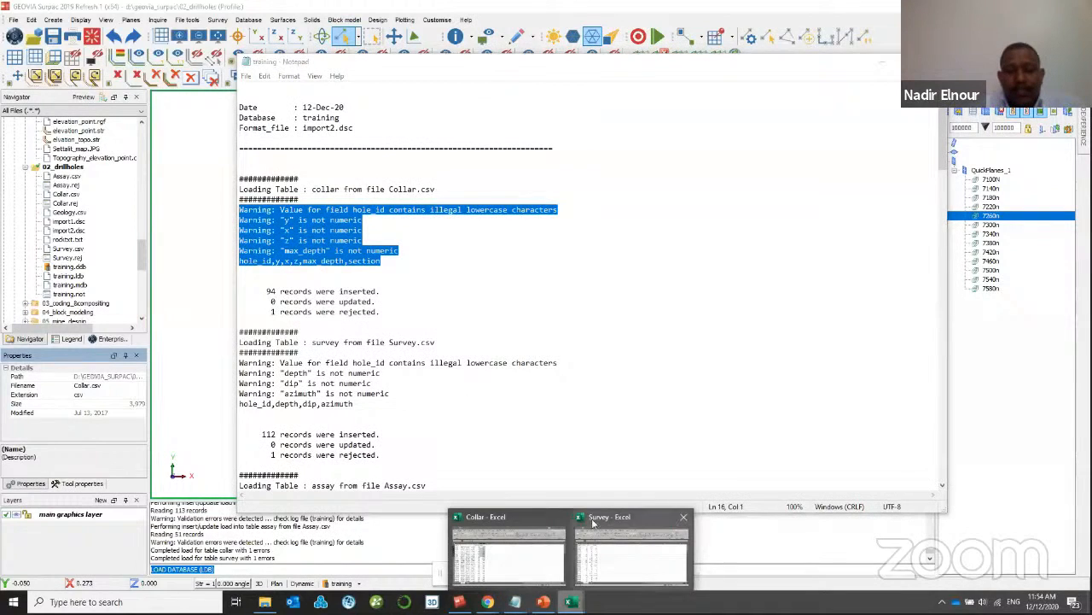
mouse_move(600, 557)
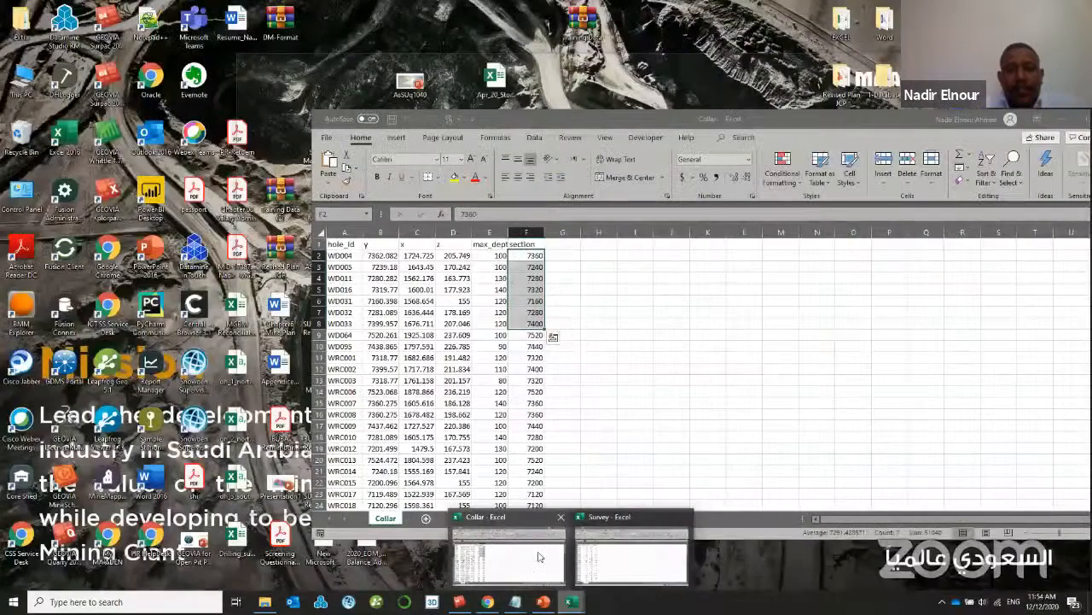
left_click(539, 557)
left_click_drag(515, 116, 653, 112)
left_click_drag(472, 241, 667, 242)
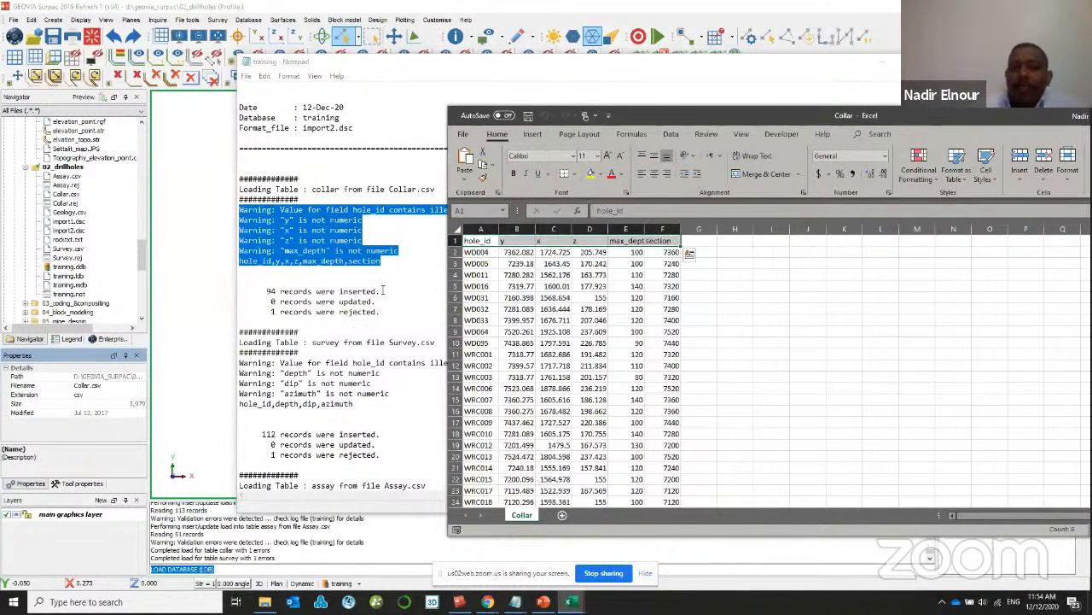
scroll(566, 314, "down", 4)
left_click(480, 229)
scroll(564, 329, "down", 4)
scroll(564, 330, "up", 2)
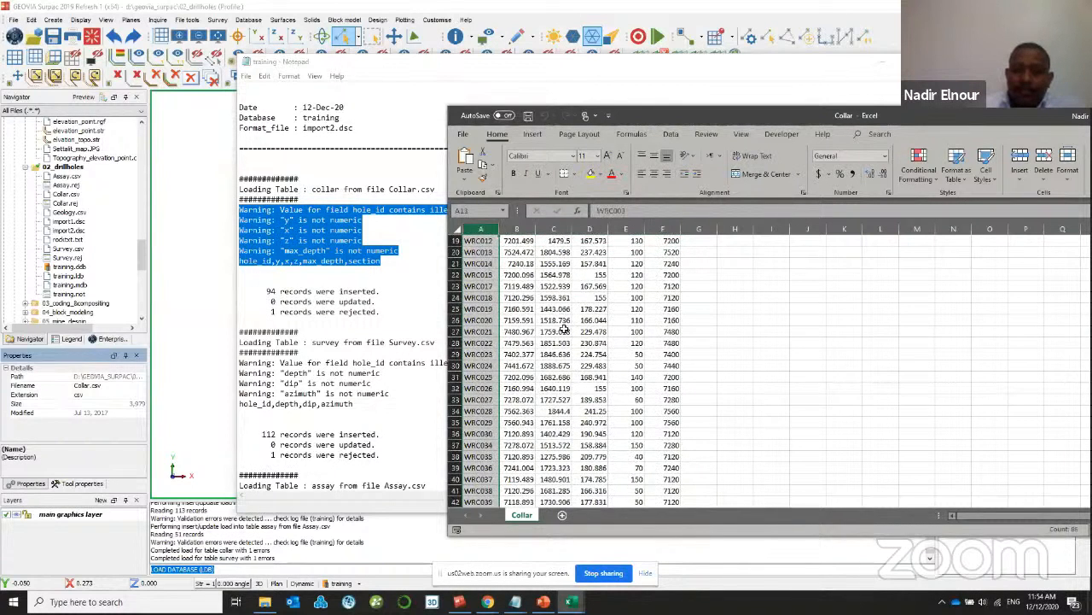
scroll(564, 330, "up", 6)
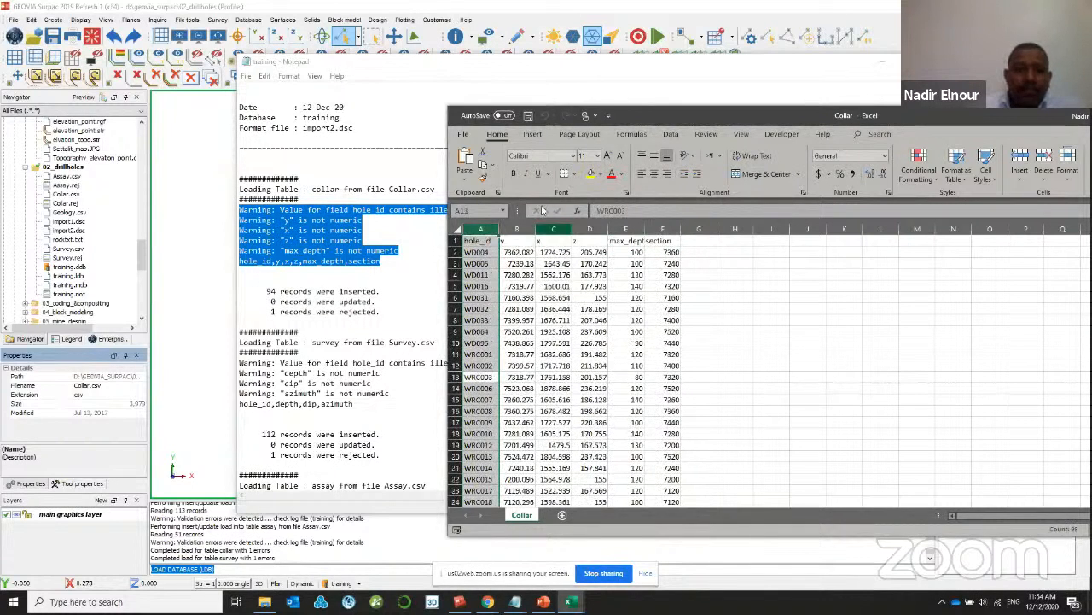
- Examine the survey and assay table warnings in the load report, including the repeated depth_from entries
left_click(329, 391)
scroll(329, 391, "down", 8)
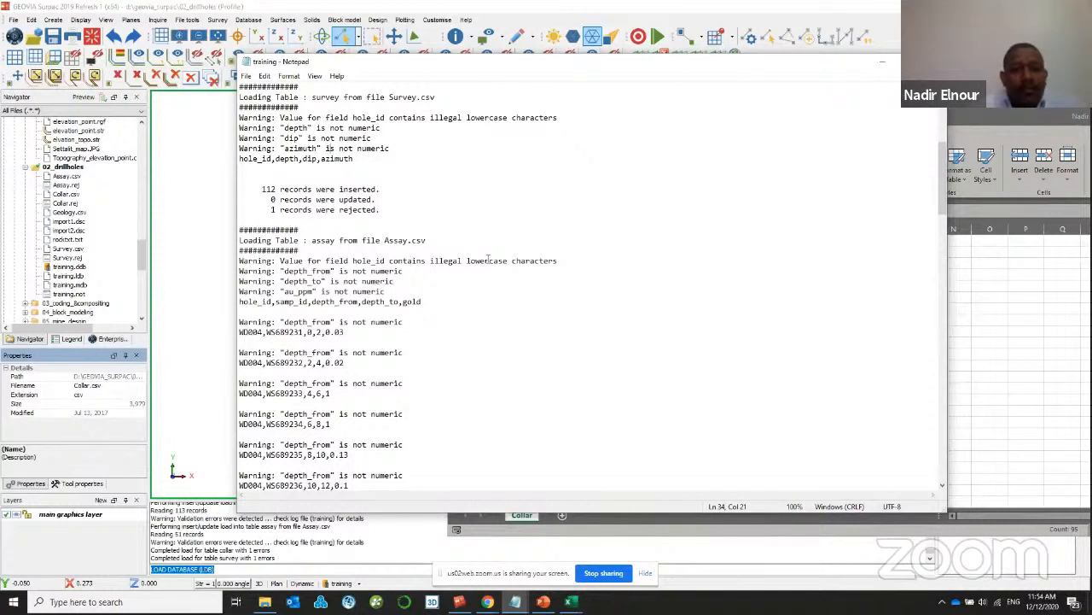
left_click_drag(561, 260, 417, 261)
scroll(415, 298, "down", 6)
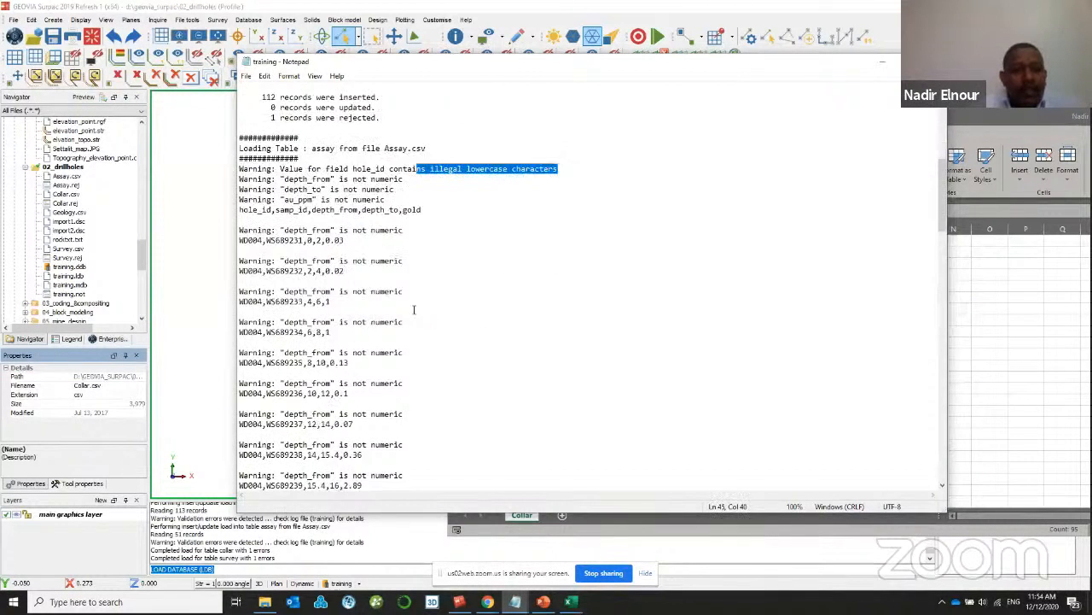
scroll(414, 310, "down", 20)
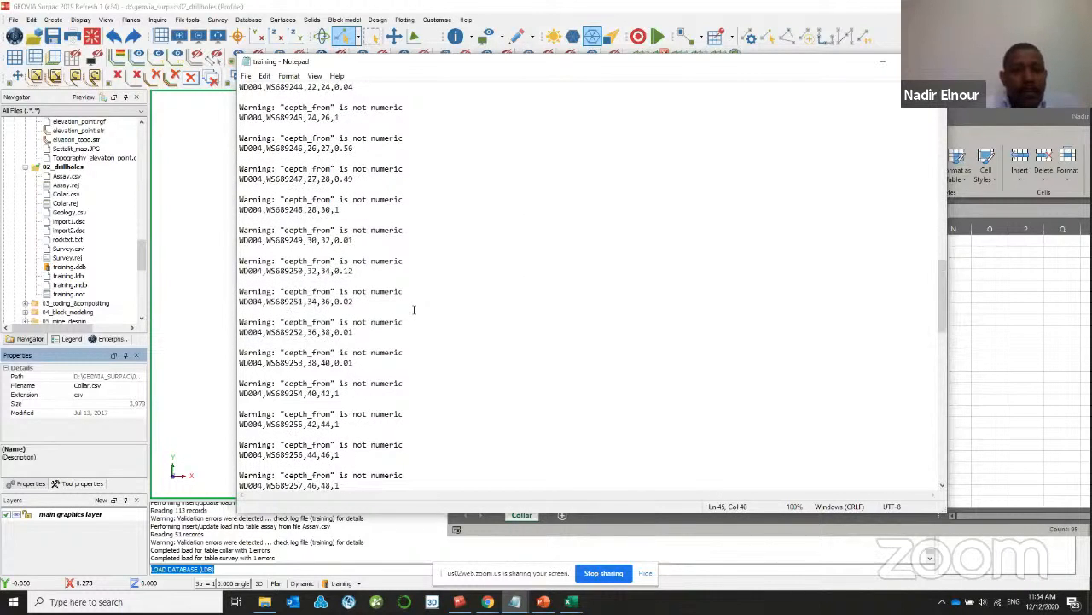
scroll(413, 309, "down", 18)
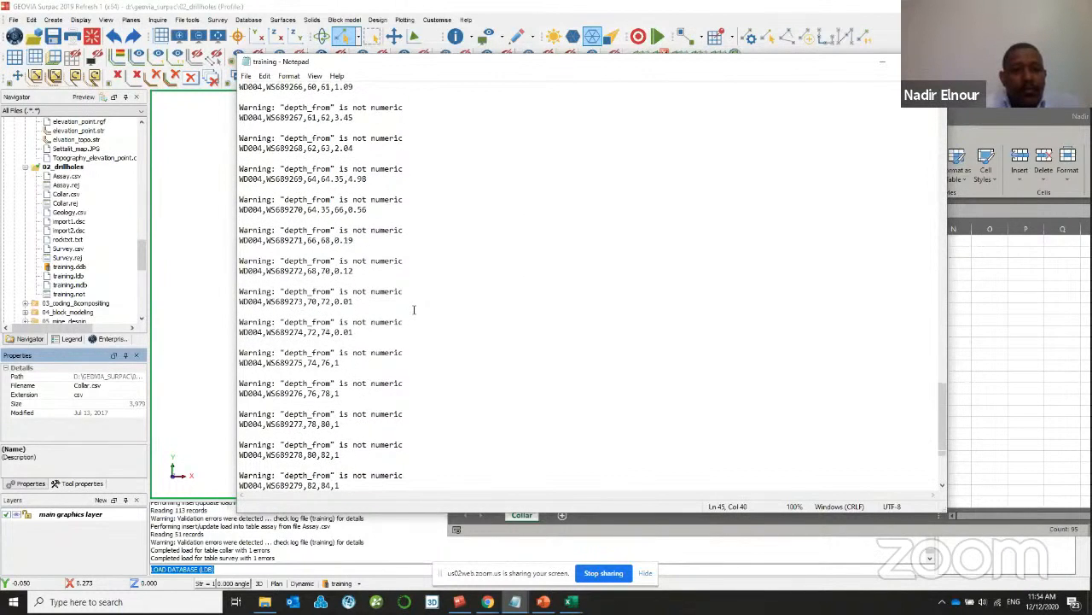
scroll(414, 309, "down", 2)
scroll(413, 310, "up", 16)
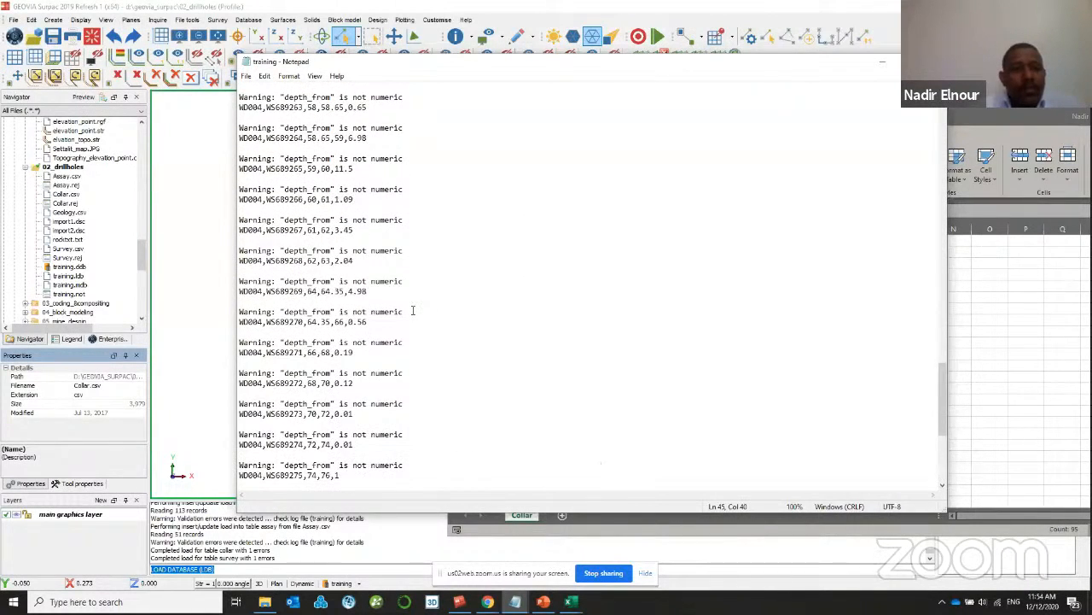
scroll(413, 311, "up", 20)
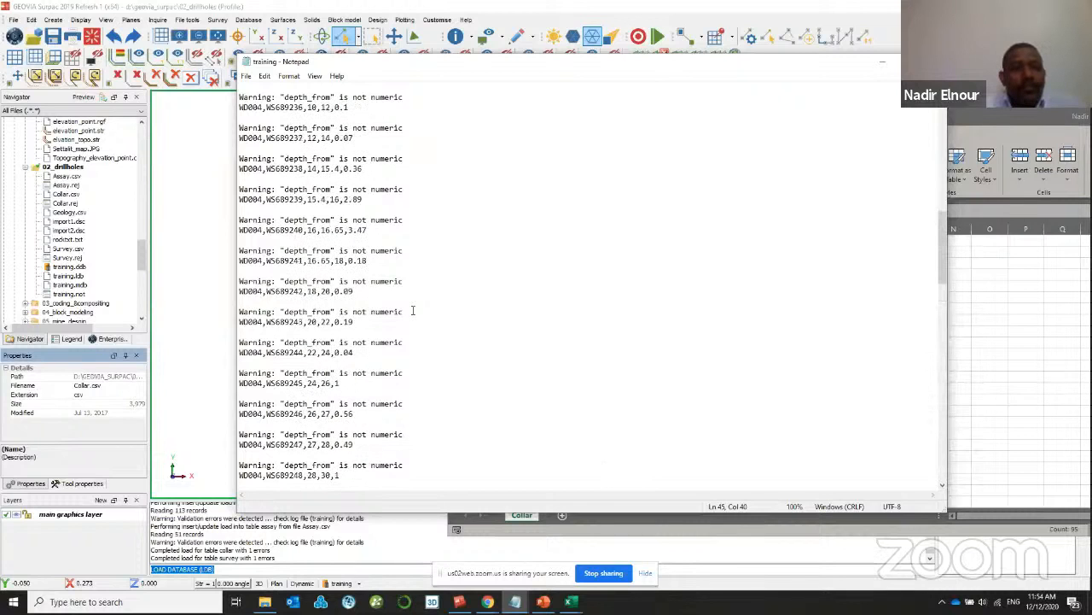
scroll(413, 311, "up", 6)
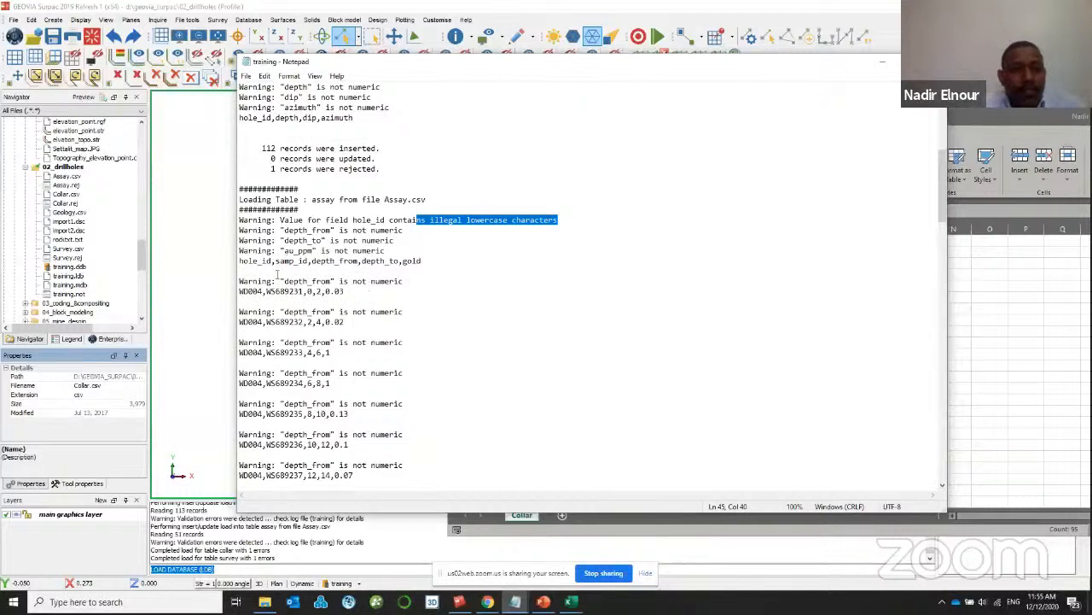
left_click_drag(242, 281, 405, 281)
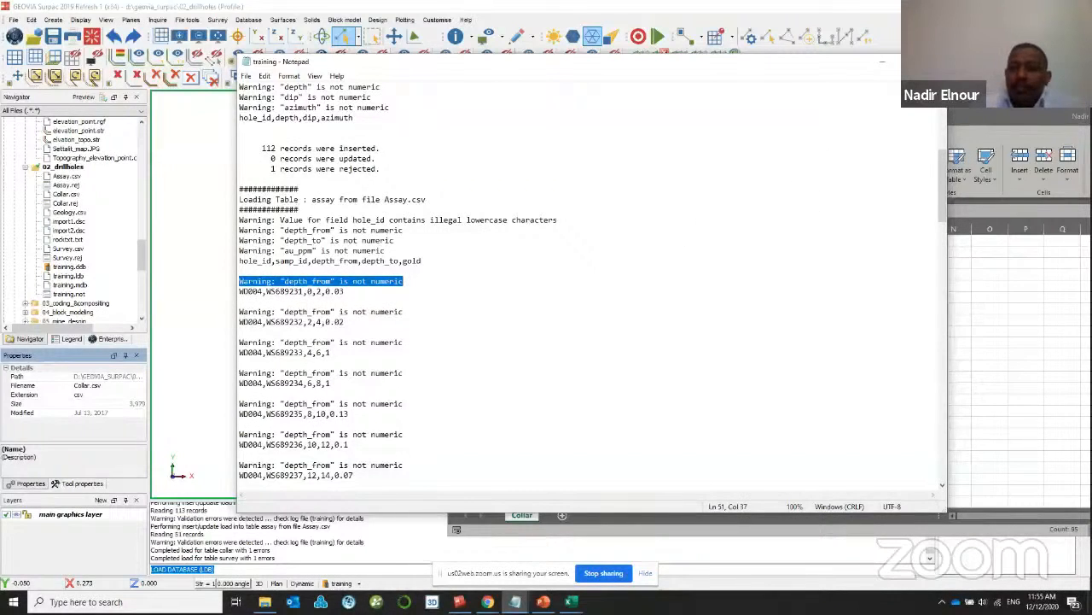
- Minimize the load report and close the Collar and Survey workbooks
left_click(883, 62)
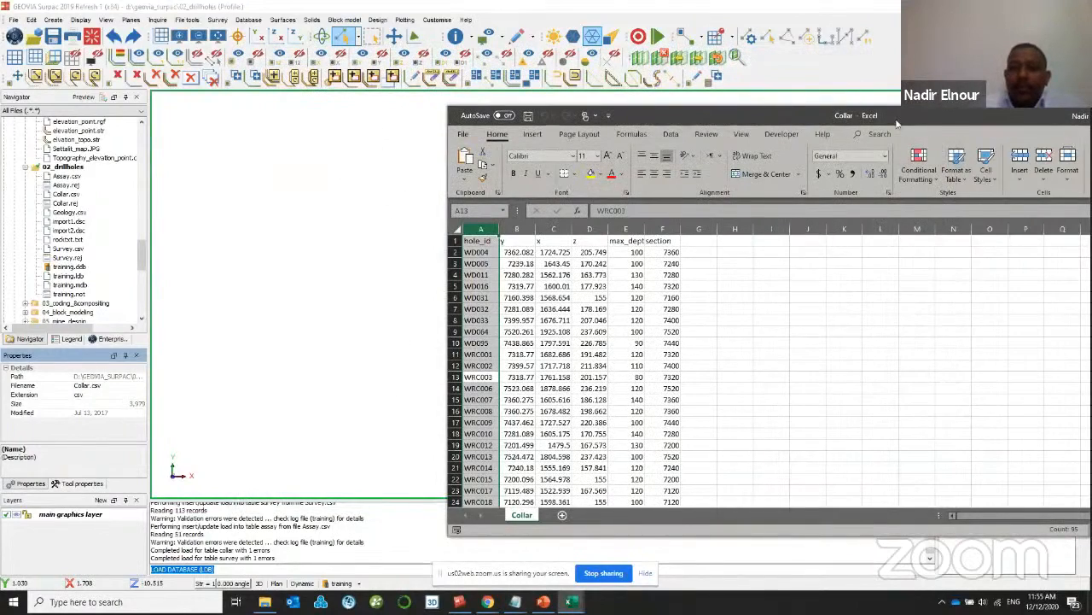
left_click_drag(942, 123, 714, 134)
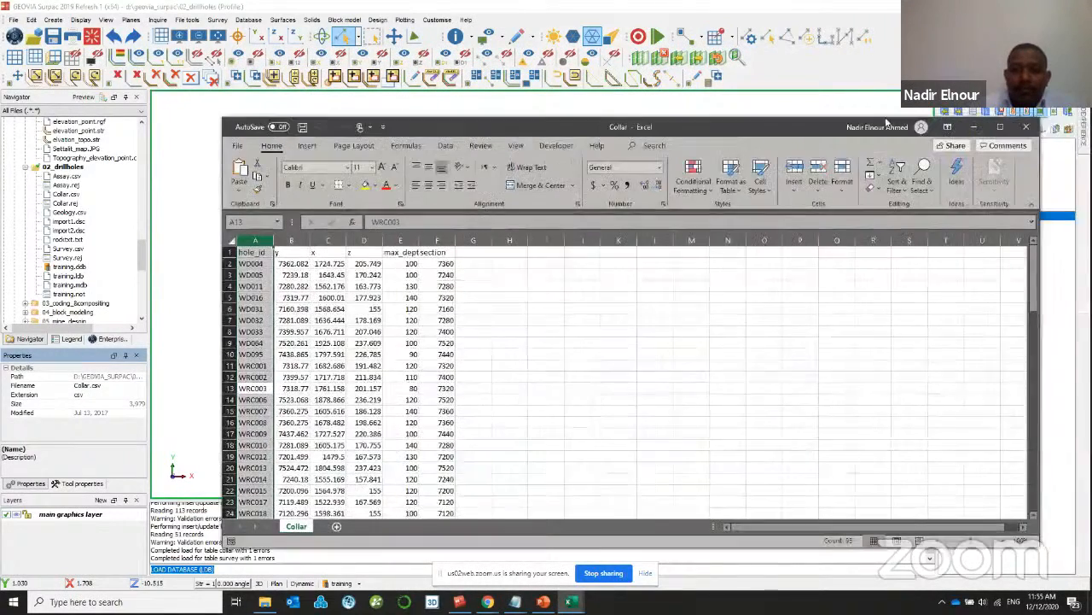
left_click(1026, 126)
left_click_drag(795, 304, 685, 208)
left_click_drag(948, 209, 705, 201)
left_click(949, 200)
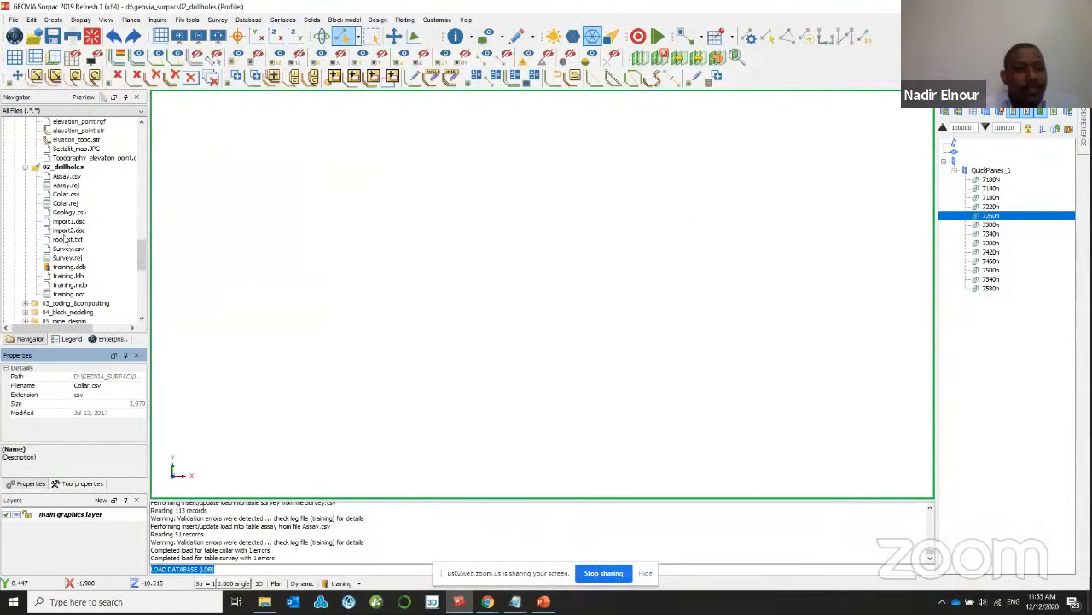
- Open Assay.csv and Geology.csv from the 02_drillholes folder and check their column order
left_click(67, 184)
left_click_drag(67, 176, 385, 200)
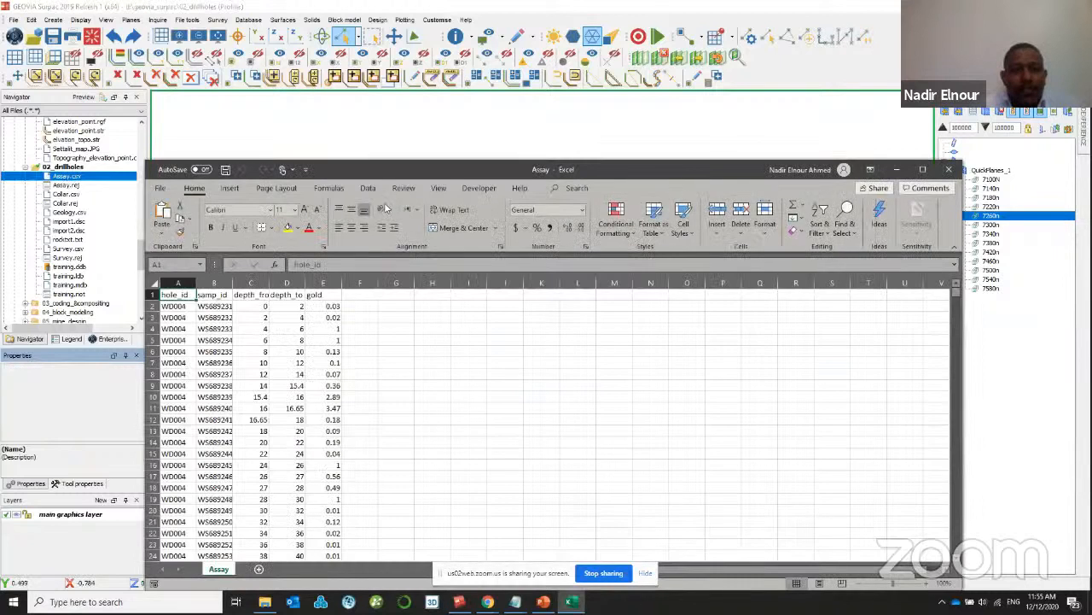
left_click_drag(372, 163, 468, 131)
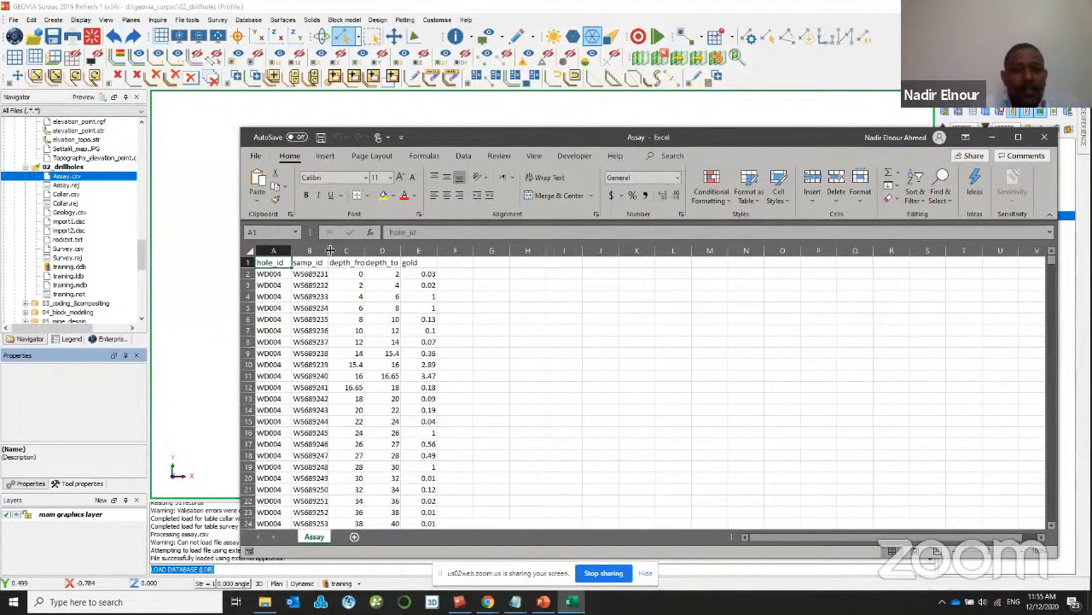
left_click(299, 251)
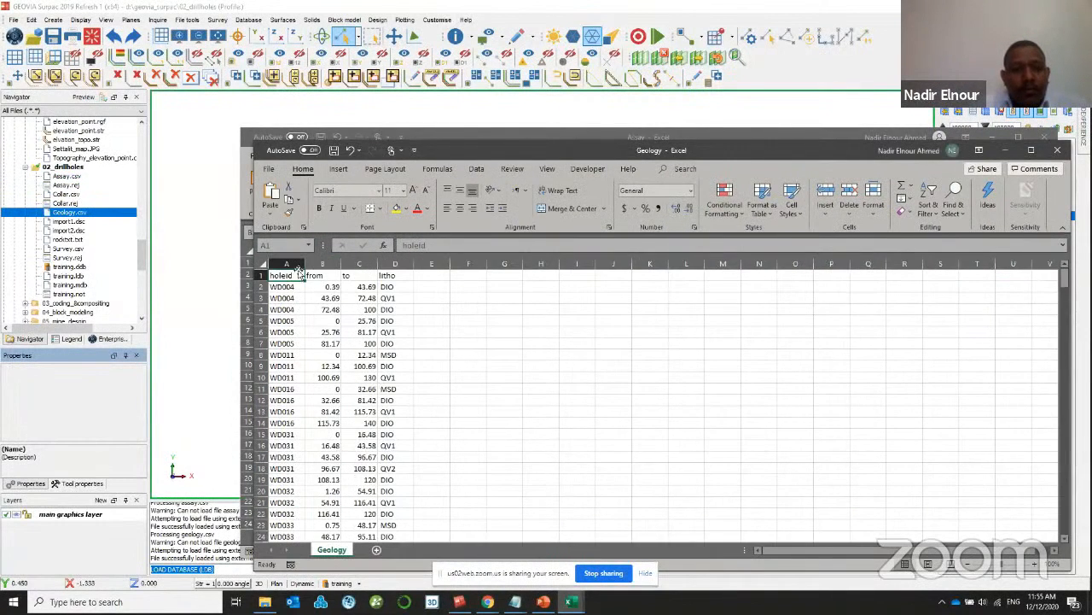
left_click(473, 99)
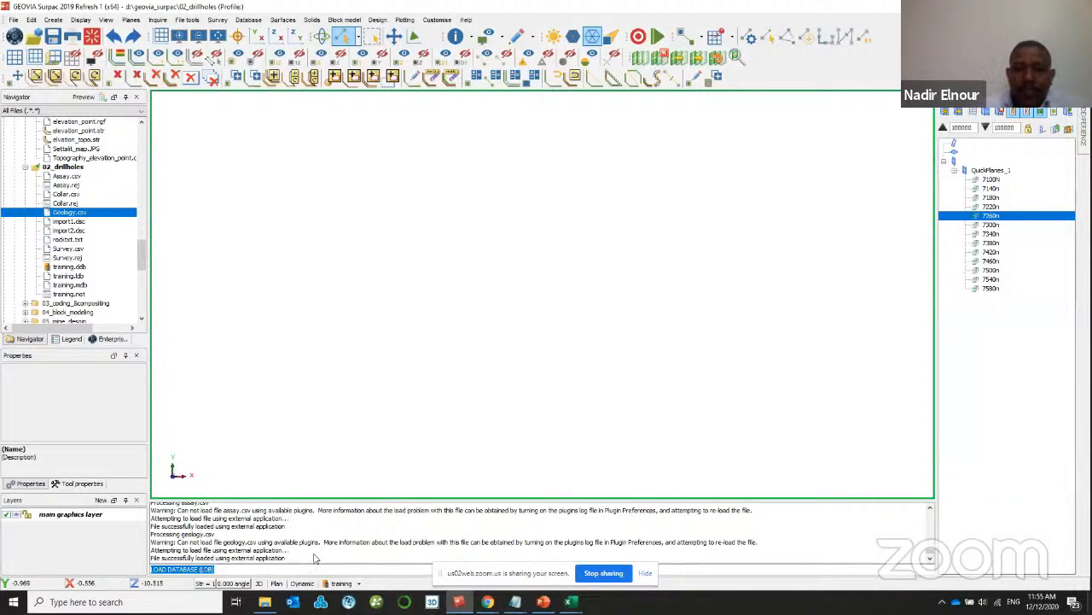
- Start a new data import into the training database and create the format file import3
left_click(638, 188)
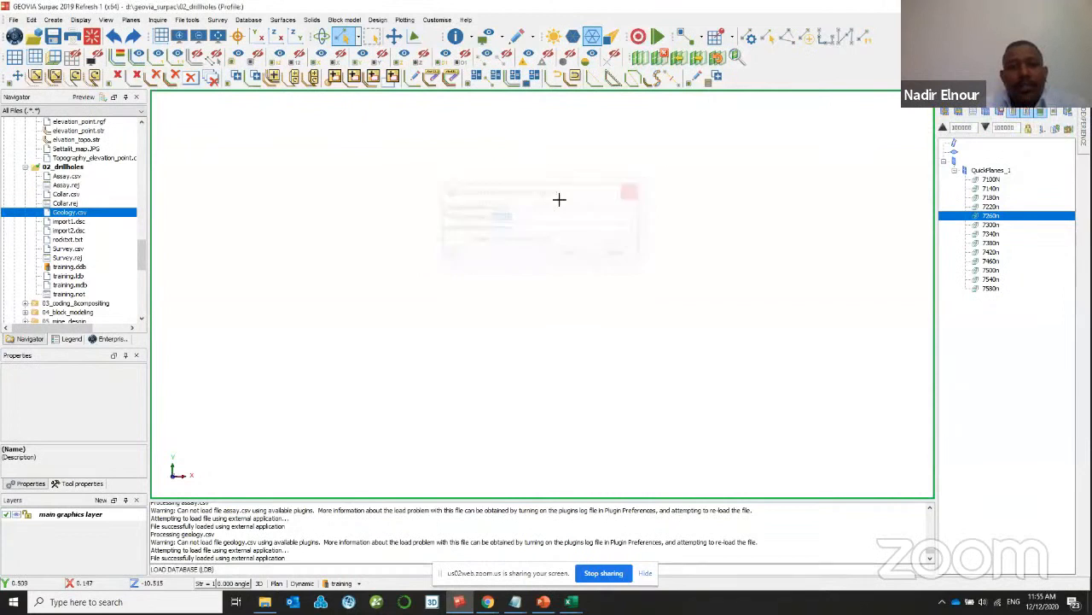
left_click(250, 20)
mouse_move(269, 31)
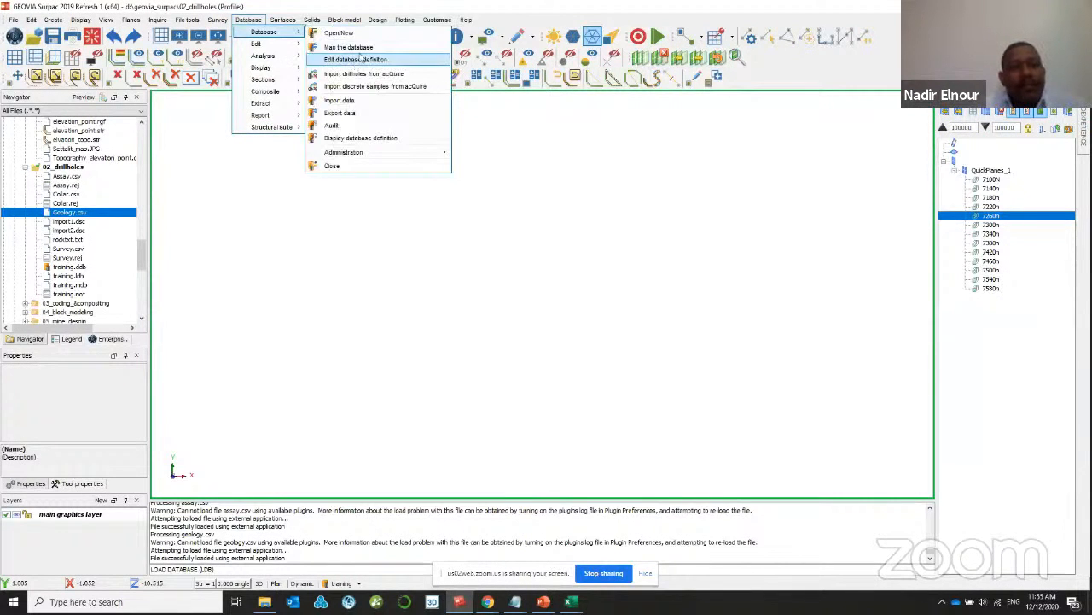
left_click(341, 100)
left_click(524, 219)
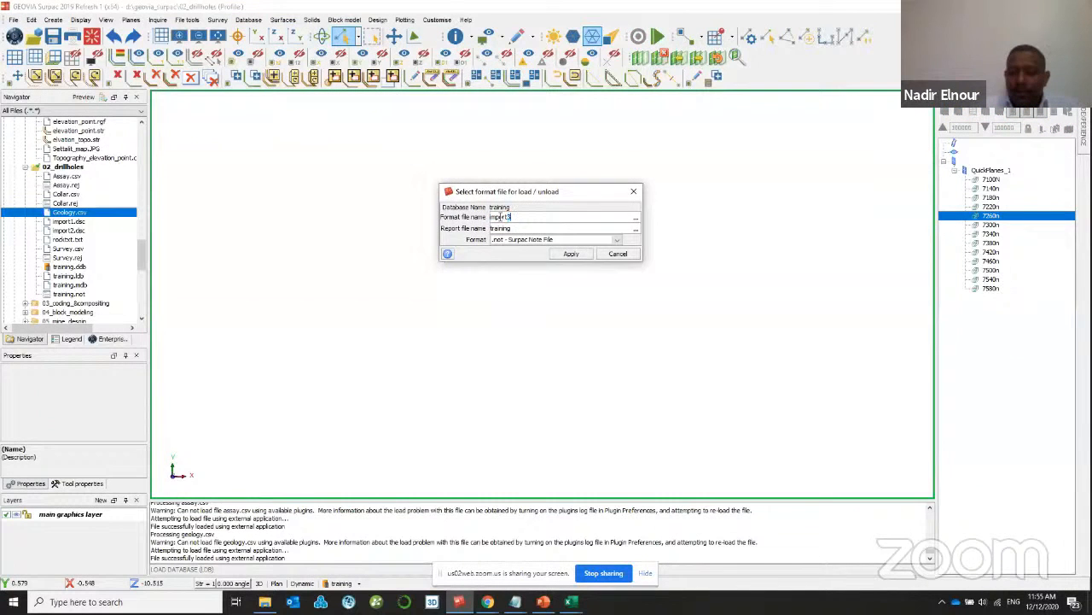
key("Return")
left_click(556, 253)
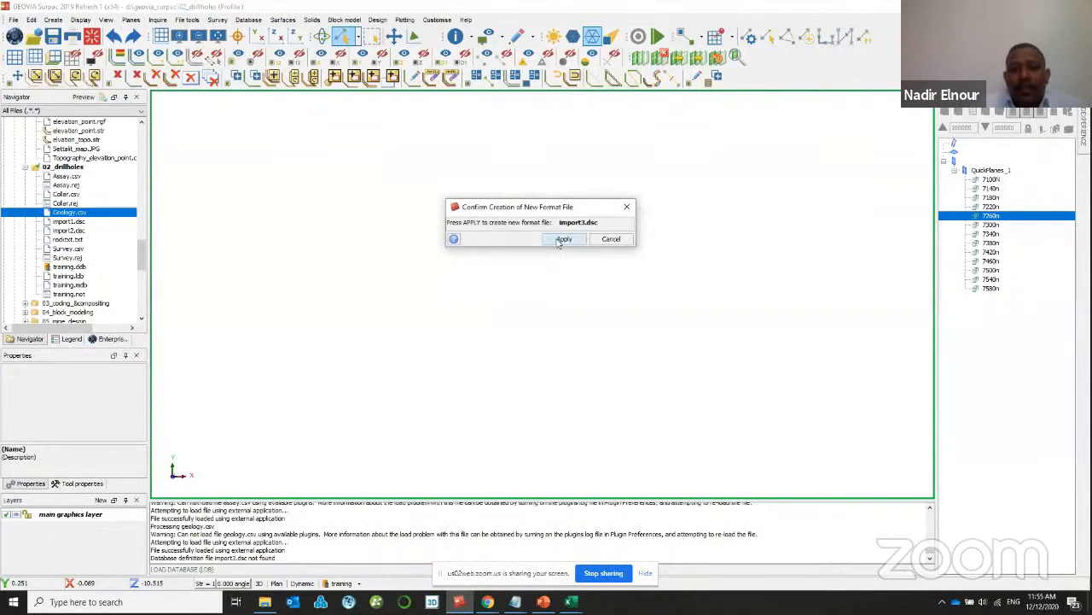
left_click(560, 238)
- Exclude the translation, collar, survey and styles tables from import3, keeping only assay and geology
left_click(495, 208)
left_click(495, 219)
left_click(495, 231)
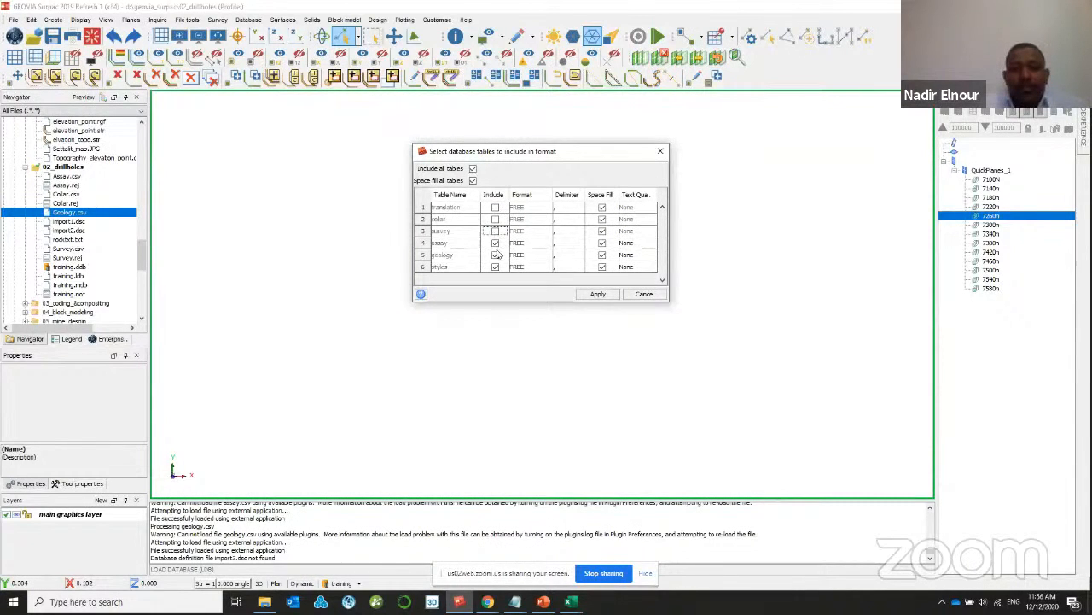
left_click(495, 266)
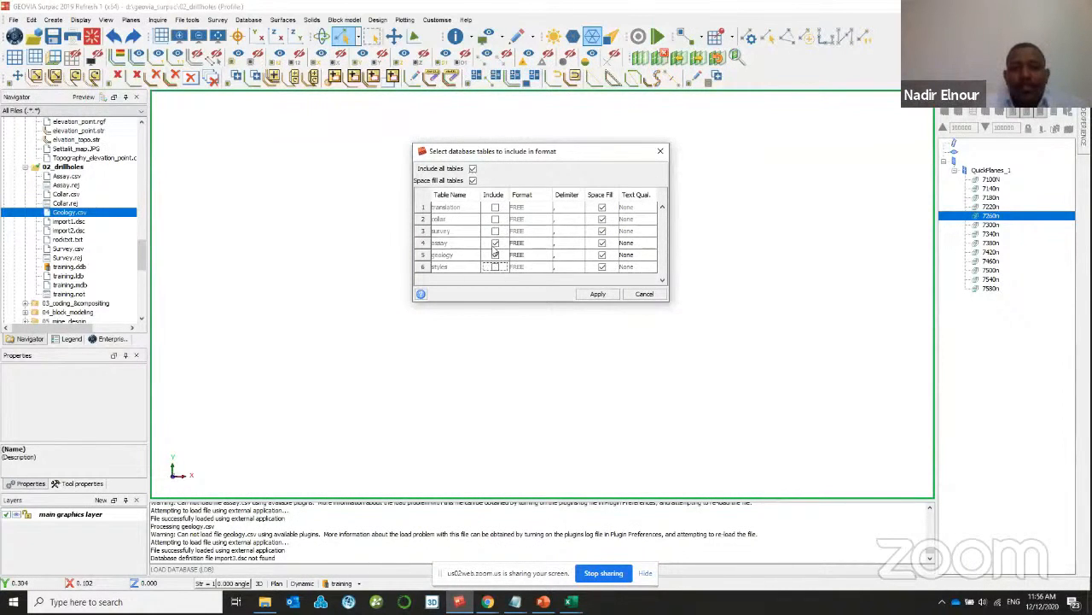
left_click(601, 296)
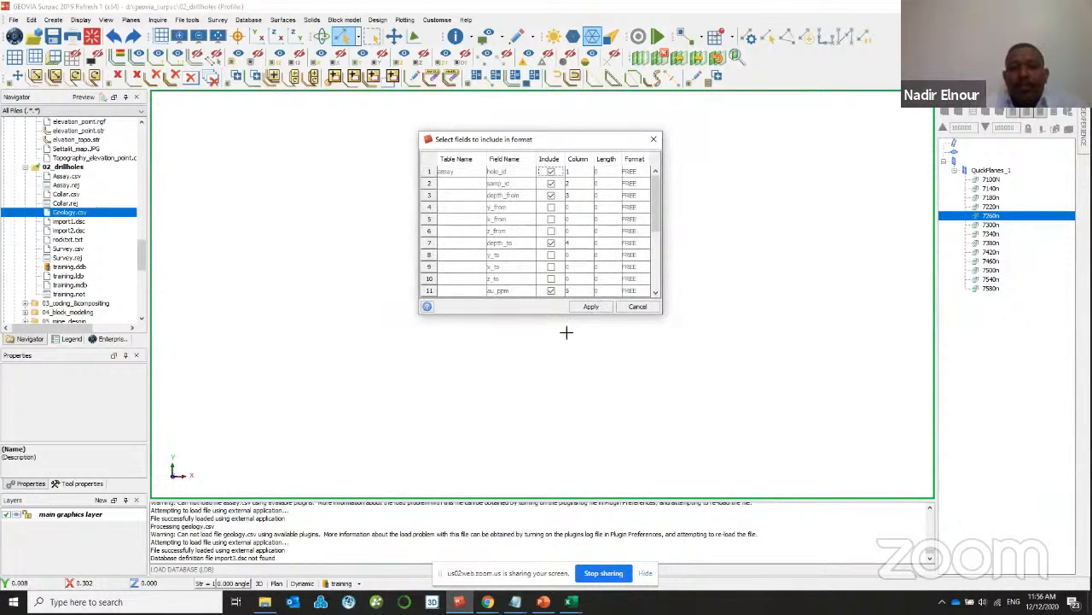
- Exclude samp_id from the geology table in import3, set depth_from to column 2, depth_to to 3 and rockcode to 4, and apply the format
mouse_move(572, 602)
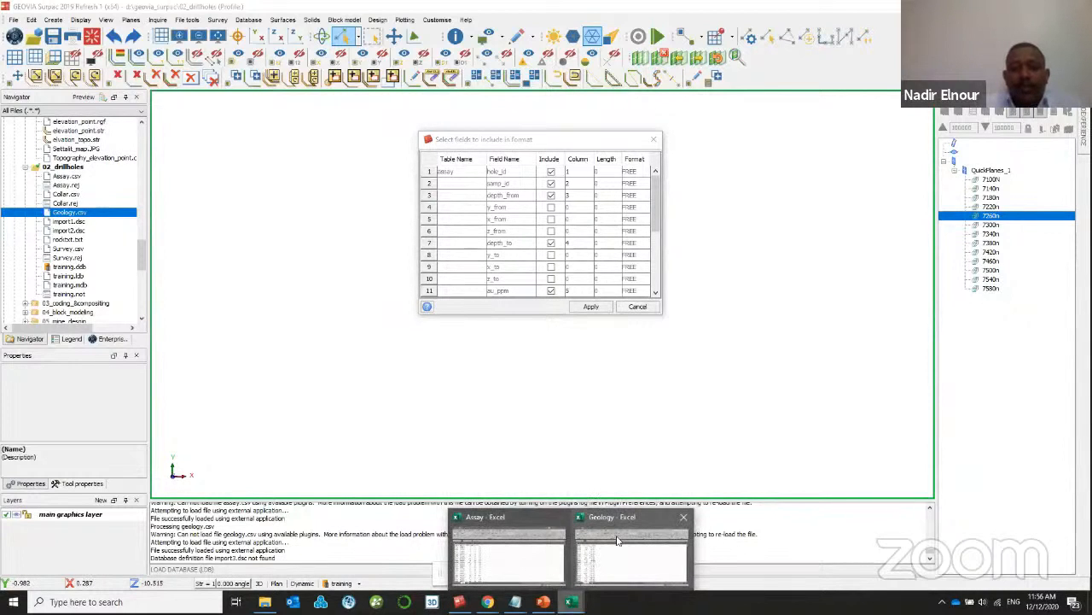
scroll(514, 254, "down", 2)
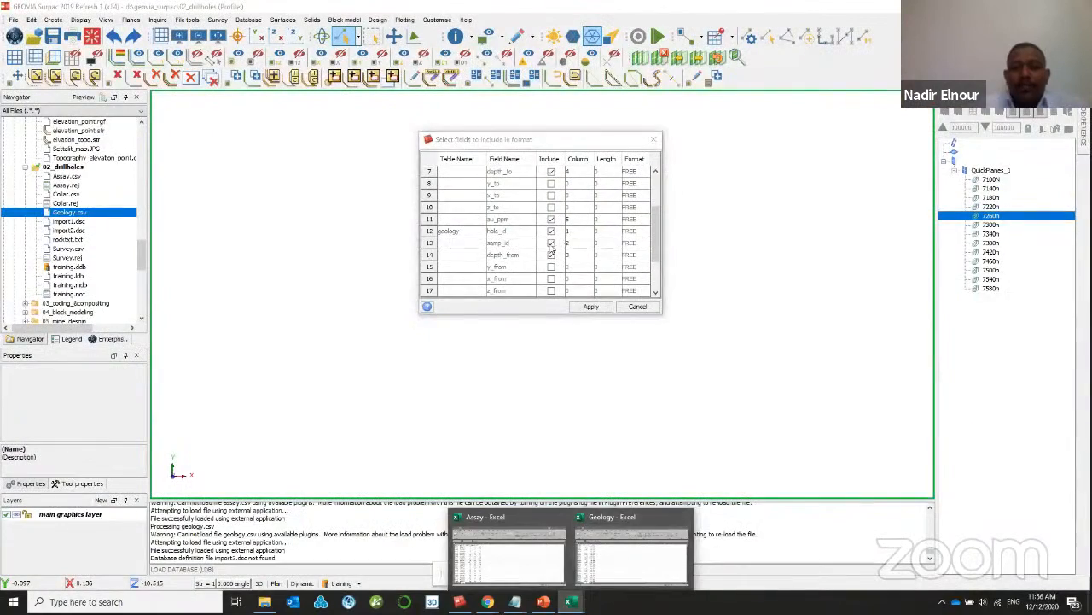
left_click(551, 244)
double_click(570, 255)
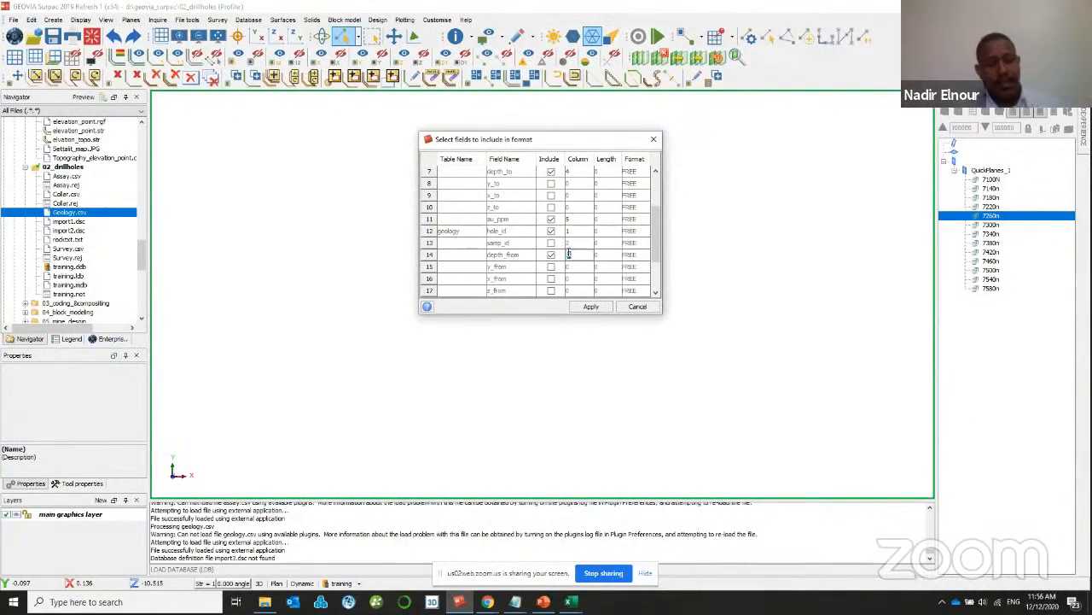
type("2")
scroll(564, 270, "down", 2)
double_click(569, 243)
type("3")
double_click(576, 291)
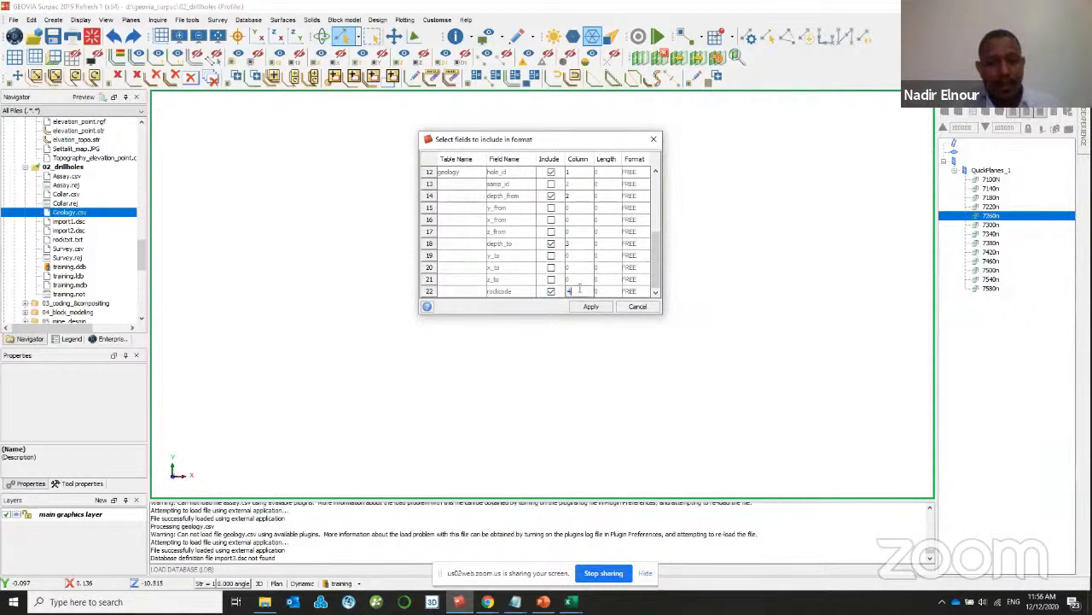
left_click(591, 306)
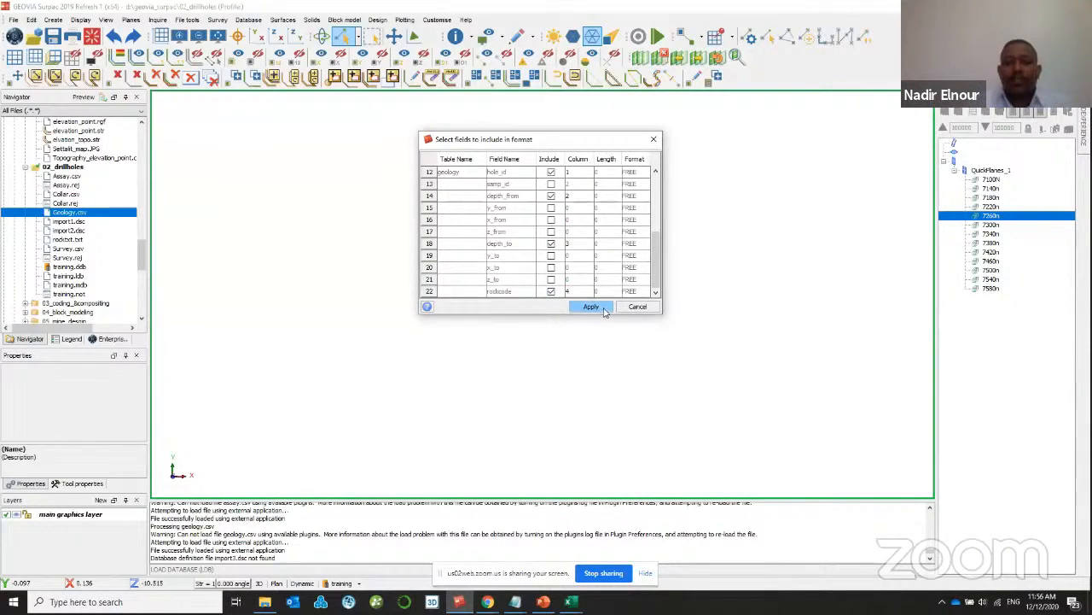
- Load Assay.csv into the assay table and Geology.csv into the geology table using the import3 format
left_click(575, 205)
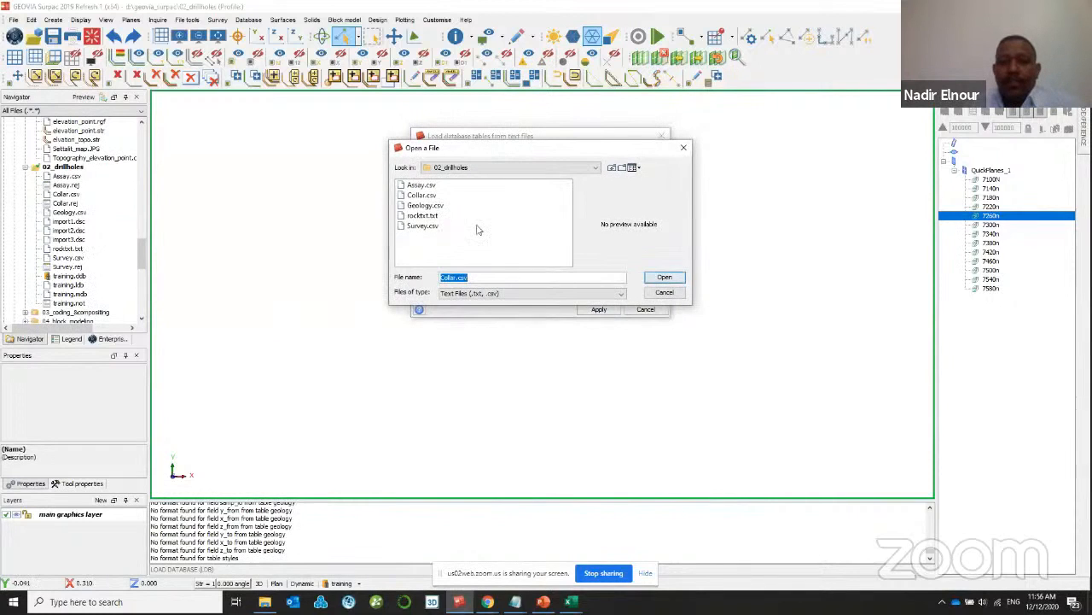
double_click(431, 186)
left_click(575, 216)
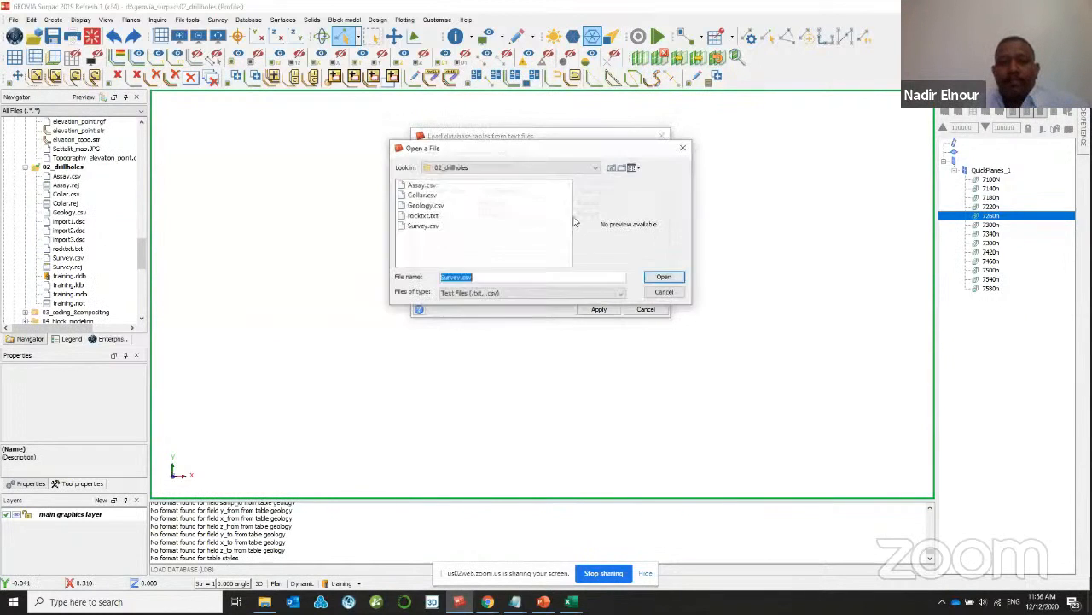
double_click(434, 206)
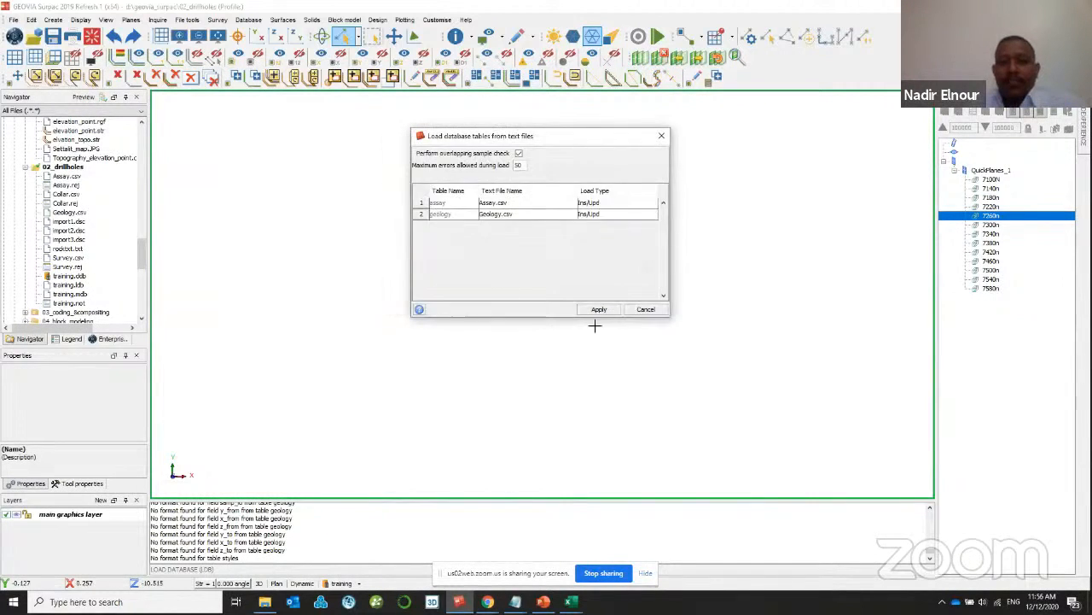
left_click(600, 309)
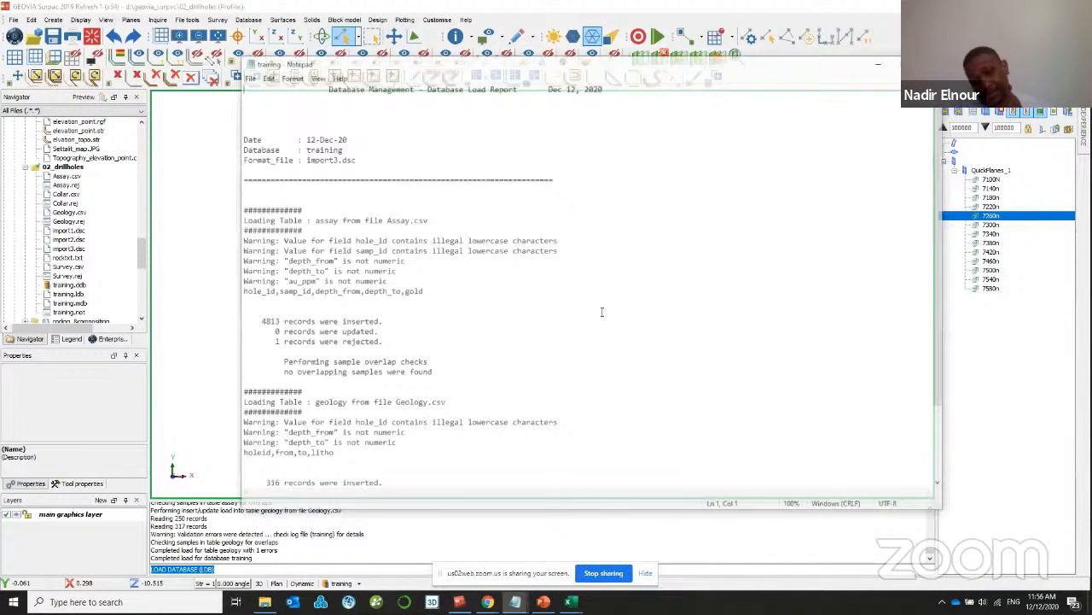
- Check the inserted record counts for the assay and geology tables in the database load report
left_click_drag(261, 322, 379, 322)
scroll(379, 324, "down", 2)
left_click_drag(253, 424, 384, 423)
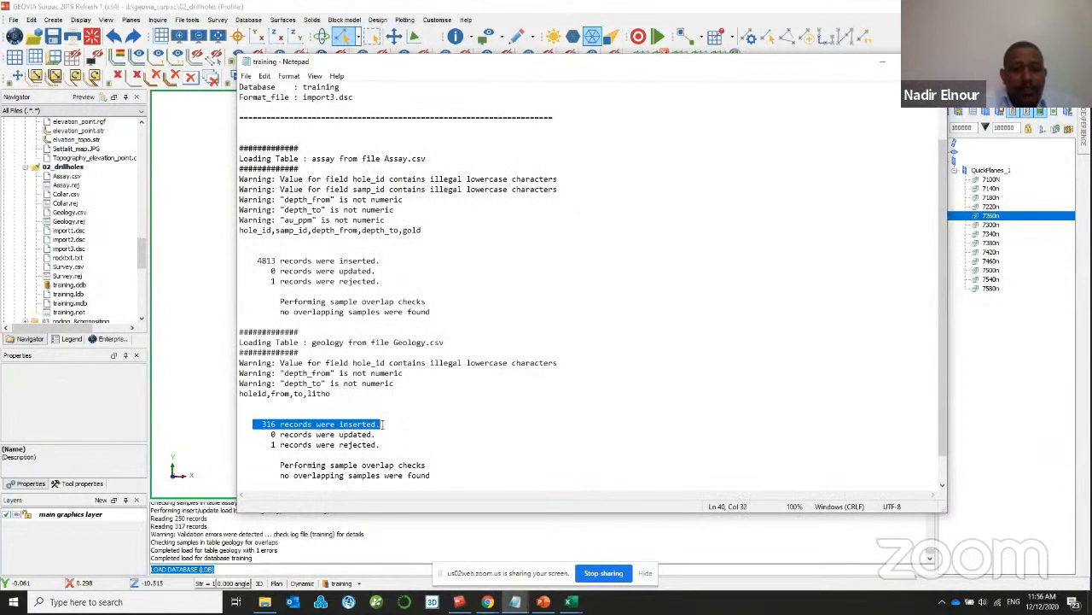
left_click(884, 70)
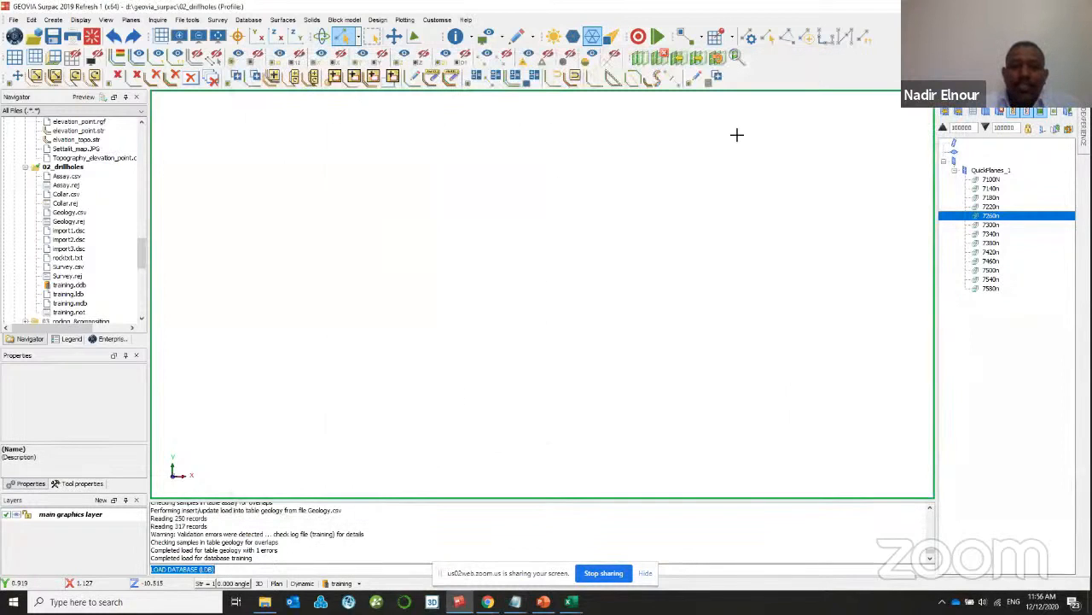
- Display the training database's drillholes with the default display settings
left_click(354, 584)
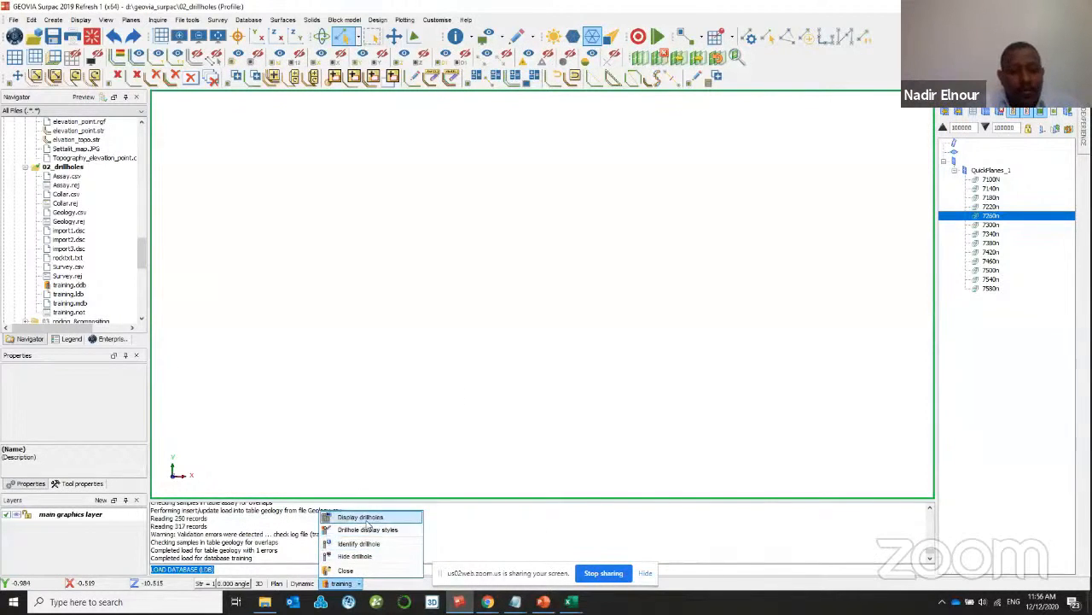
left_click(363, 518)
key("Return")
key("Return")
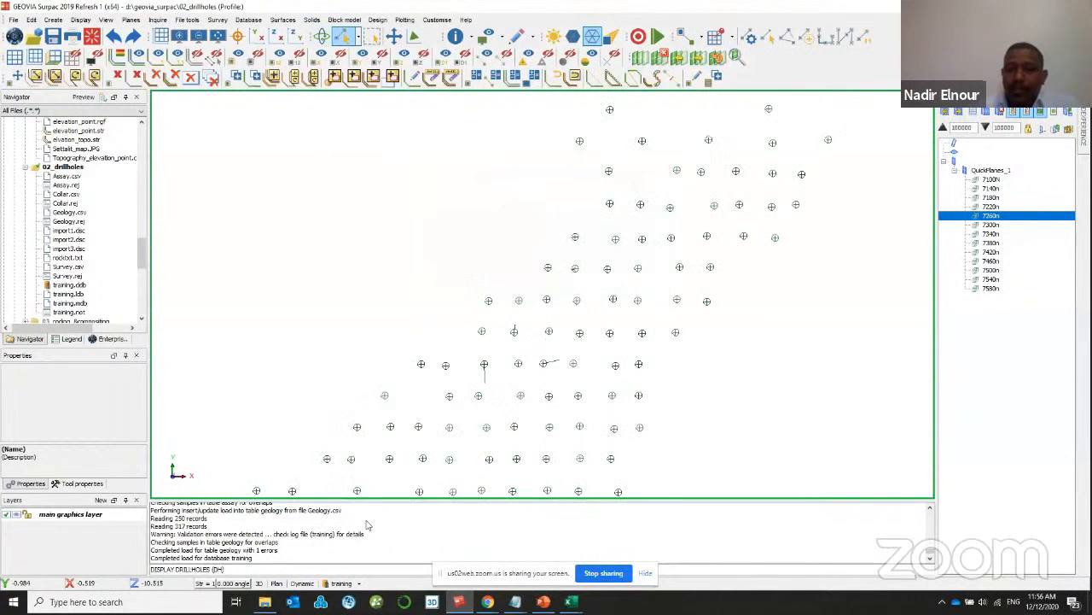
left_click_drag(467, 419, 464, 396)
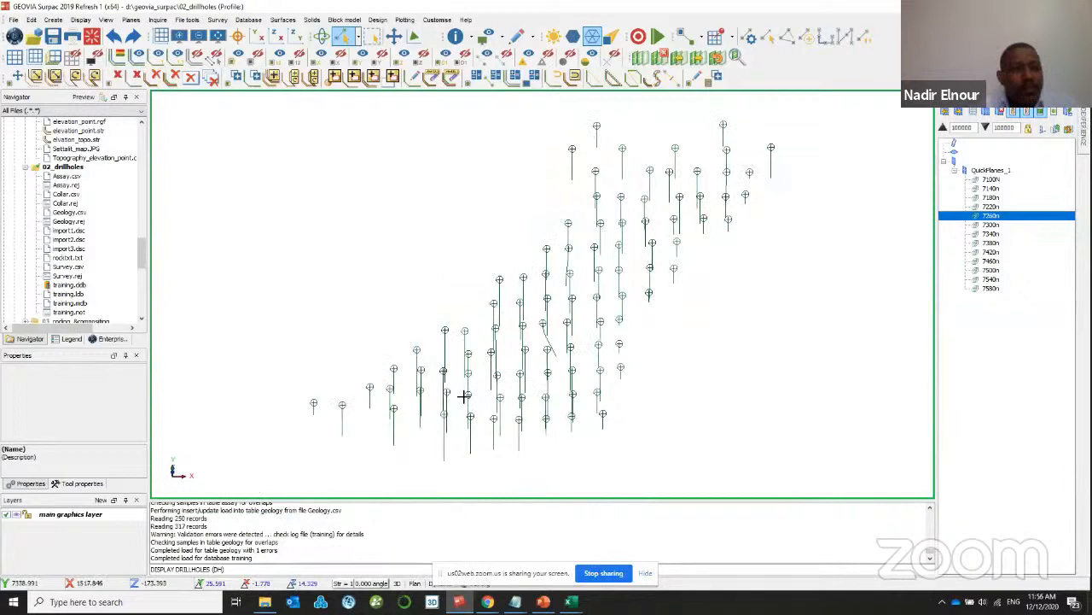
left_click_drag(461, 395, 401, 368)
- Add elevation_point.dtm from the 01_introduction folder to the view and compare the surface with the drillhole collars
scroll(74, 203, "down", 10)
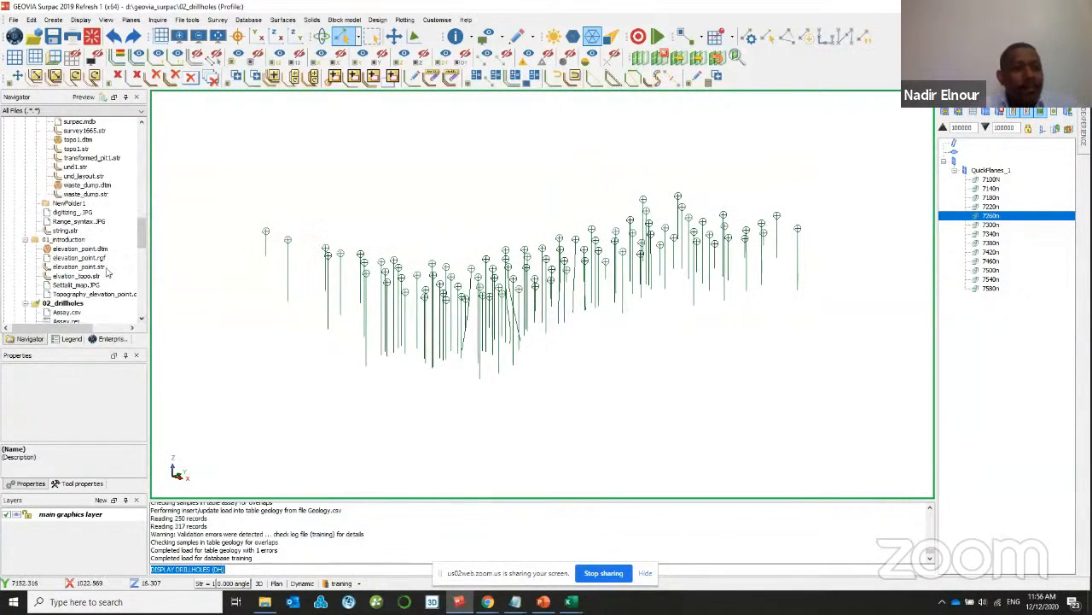
scroll(73, 203, "up", 10)
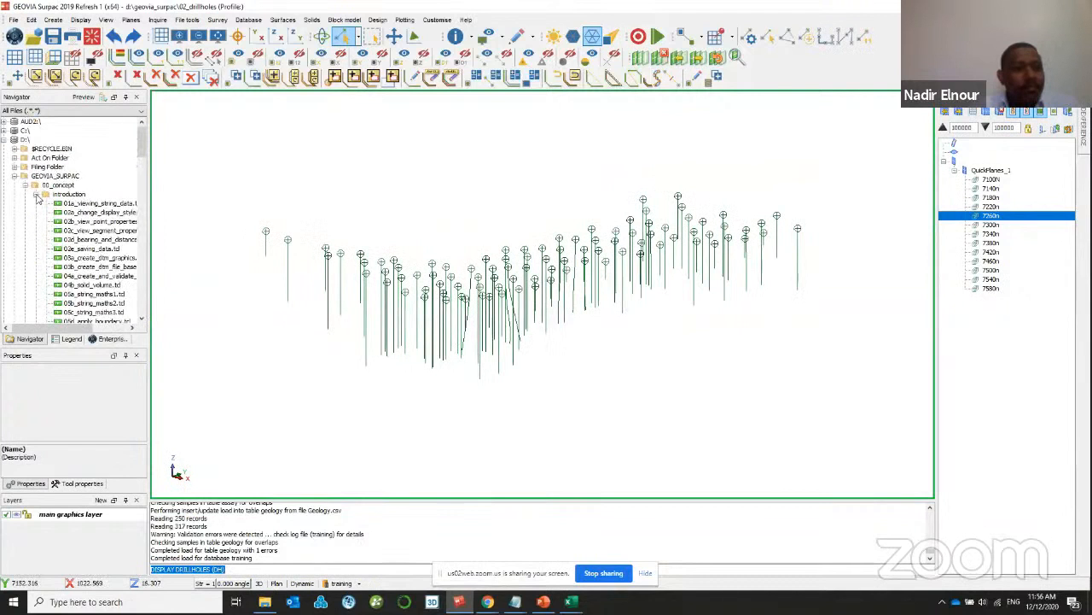
left_click(43, 194)
left_click_drag(52, 248, 251, 231)
left_click_drag(530, 299, 533, 258)
right_click_drag(533, 258, 565, 357)
left_click_drag(565, 357, 654, 380)
scroll(651, 390, "down", 3)
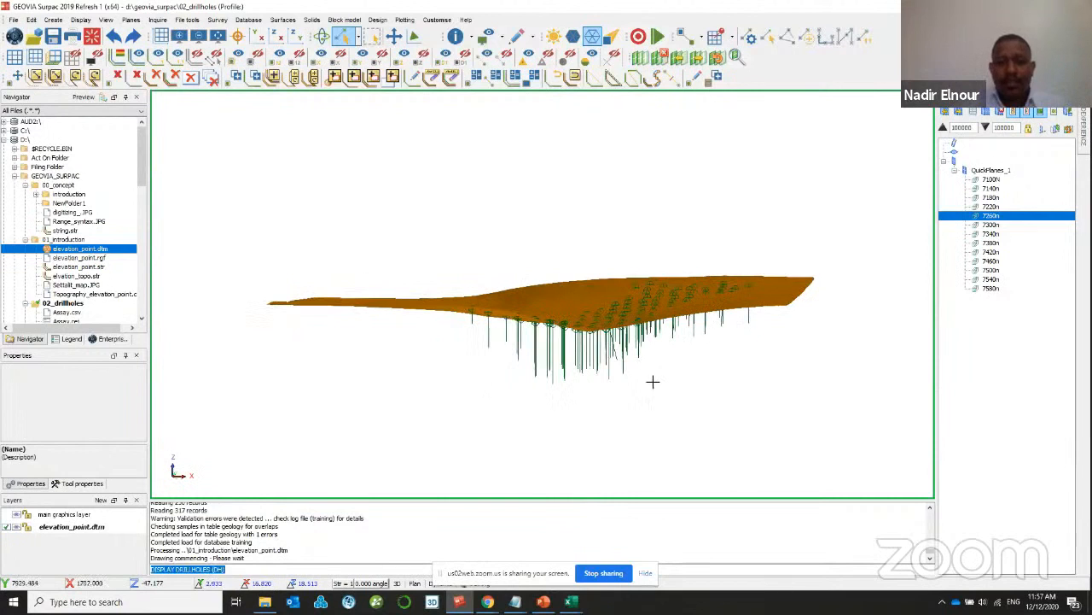
left_click_drag(565, 329, 619, 337)
scroll(595, 342, "up", 5)
scroll(553, 327, "up", 3)
left_click(343, 583)
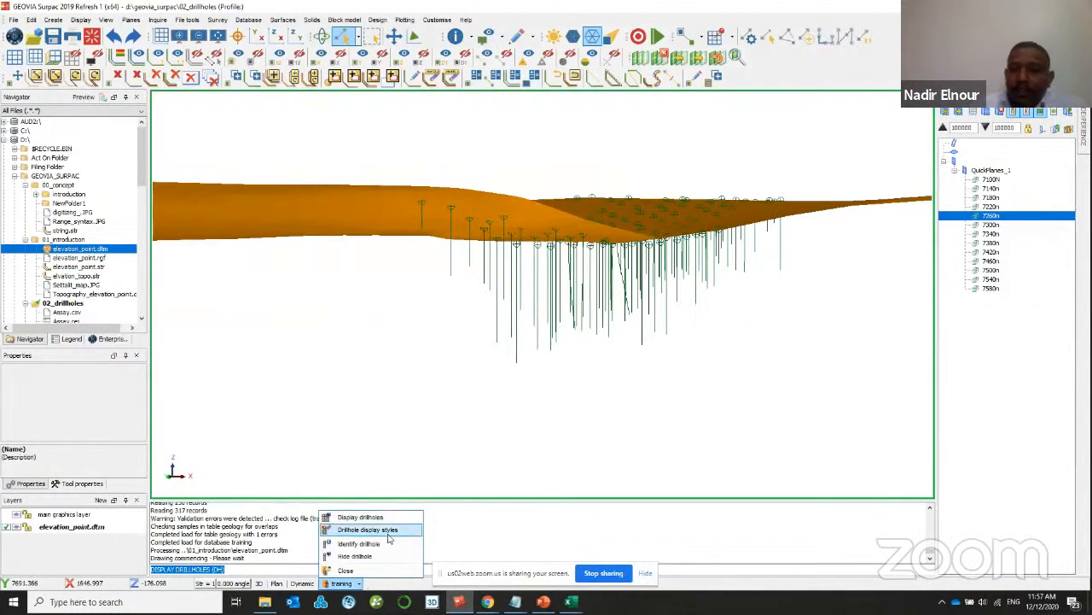
left_click(389, 533)
left_click_drag(465, 85, 458, 79)
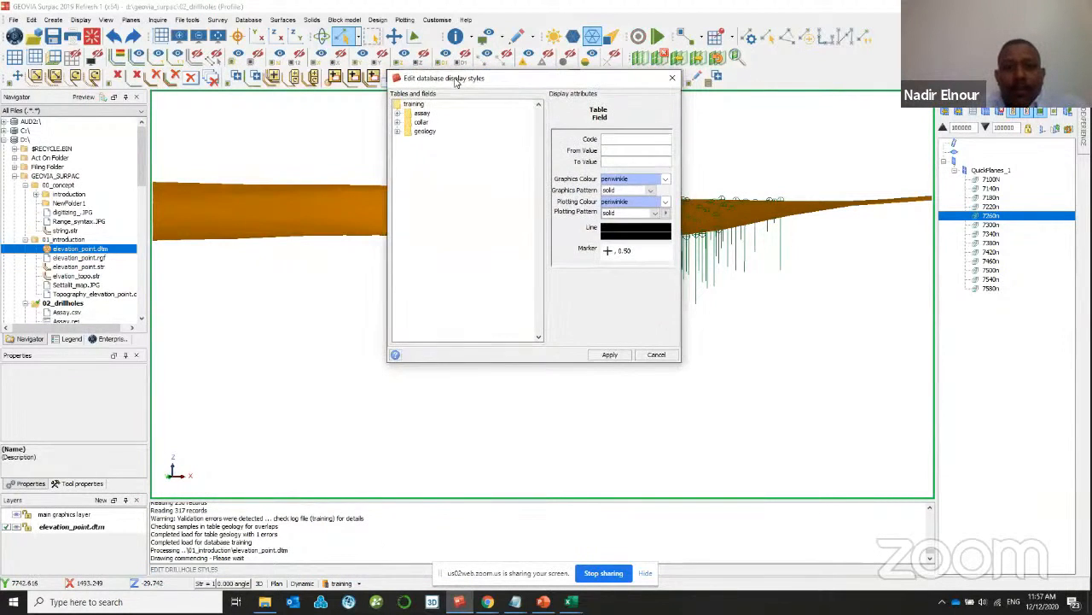
left_click(672, 78)
left_click(344, 583)
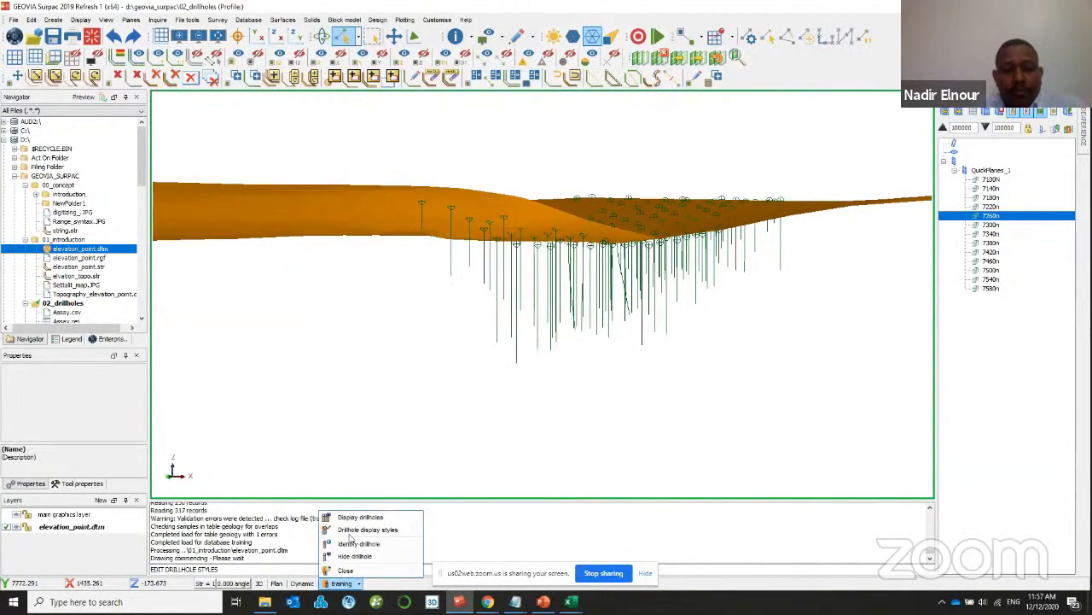
left_click(290, 441)
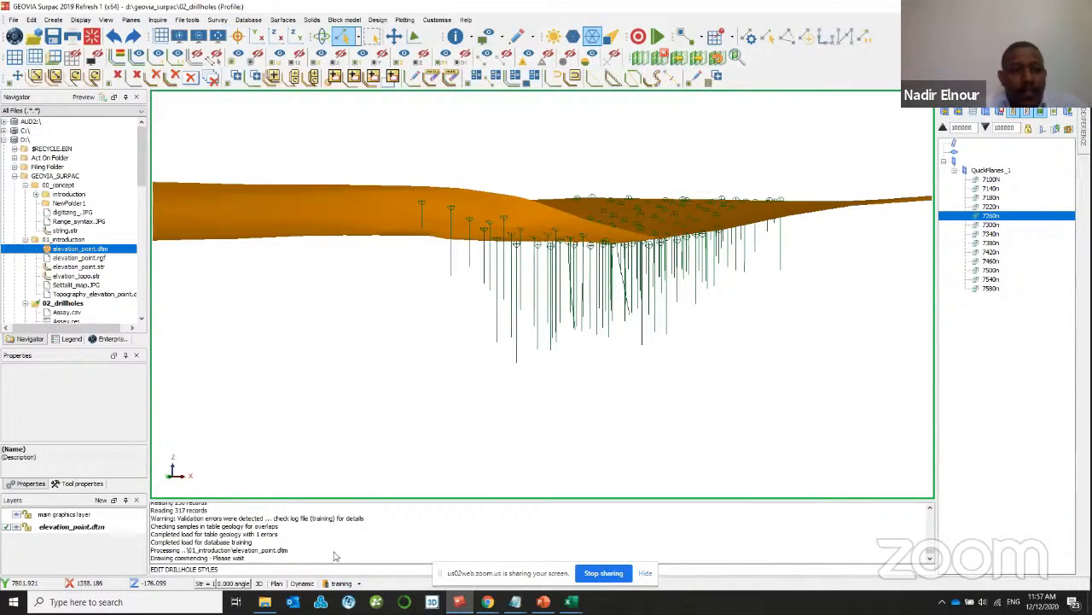
left_click(346, 584)
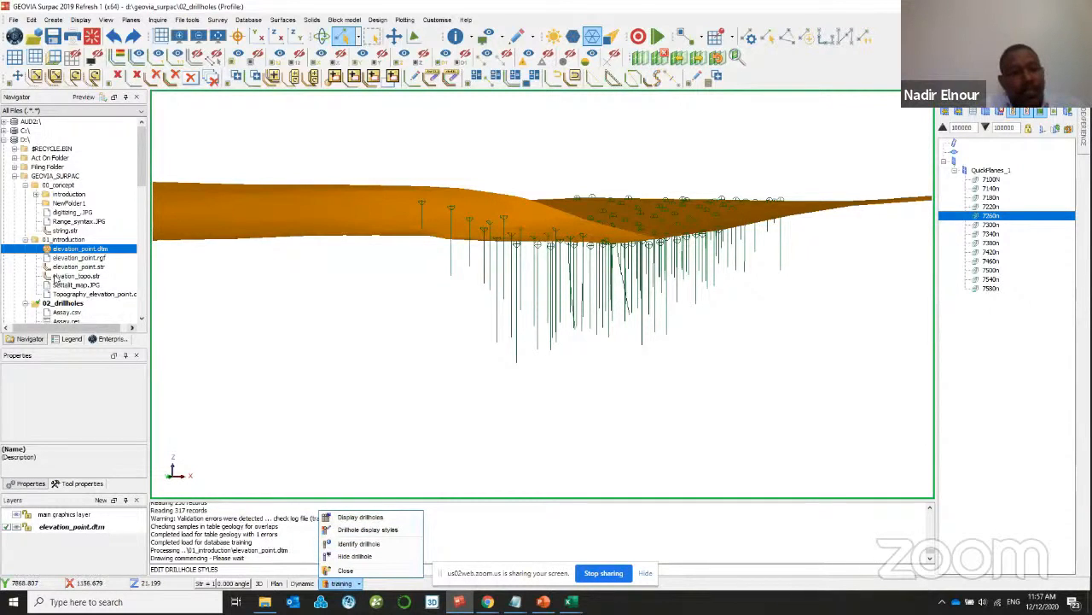
scroll(53, 277, "down", 6)
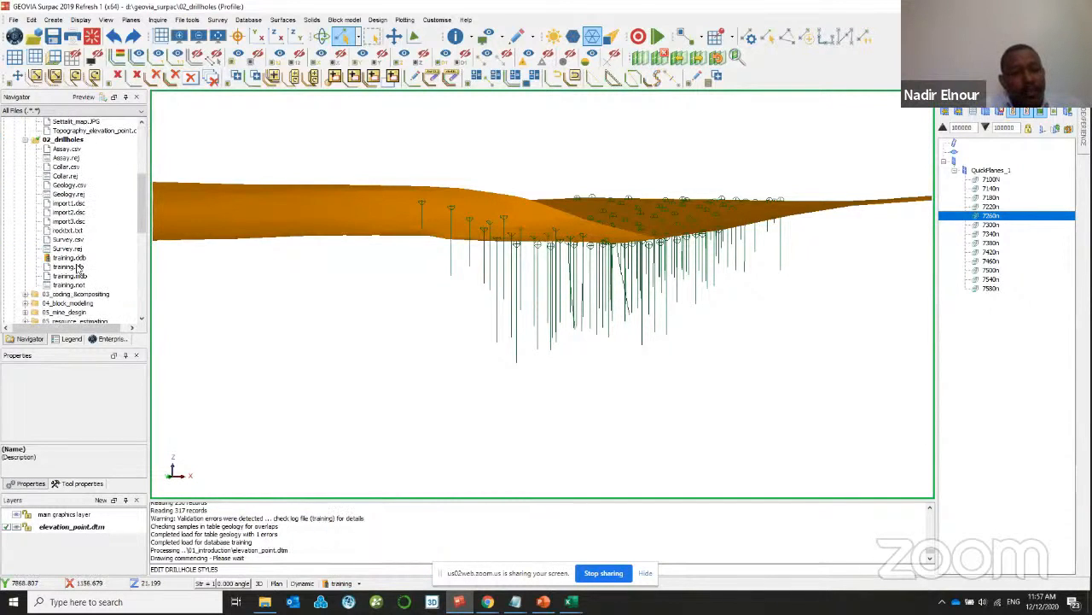
left_click(70, 276)
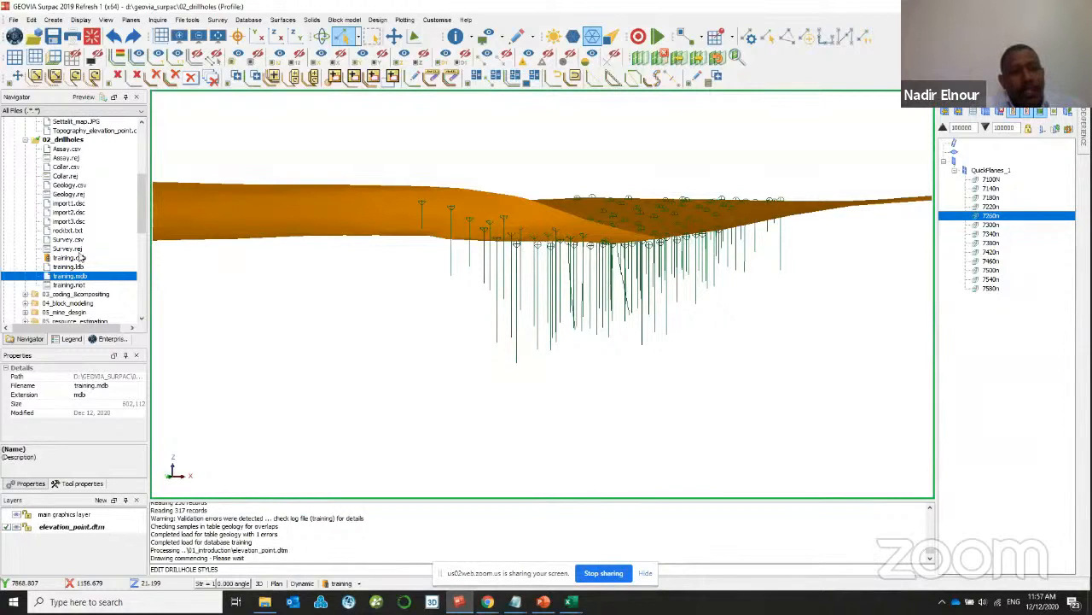
left_click(344, 583)
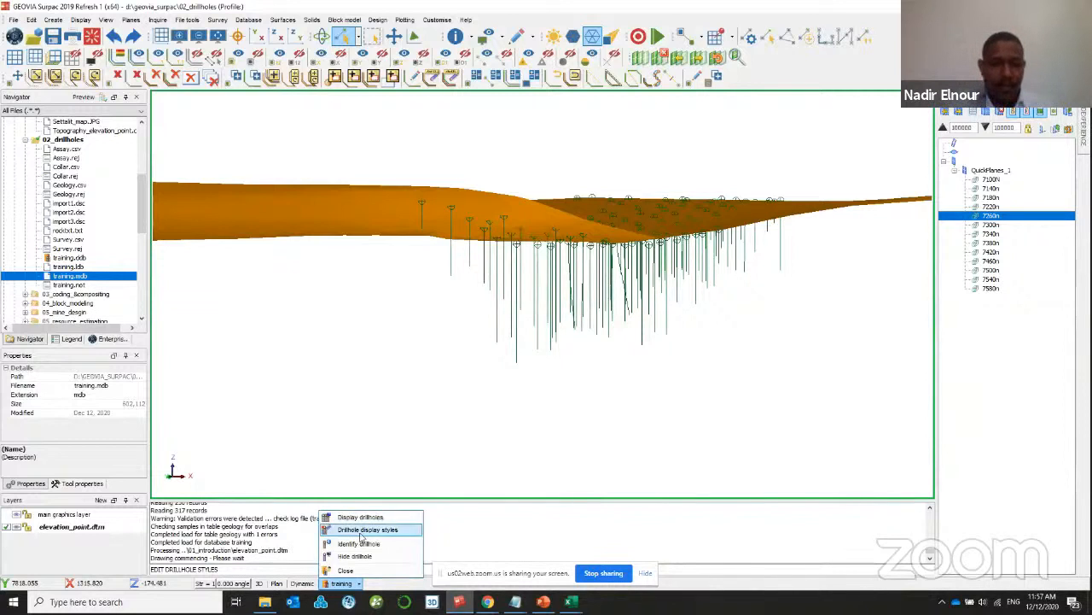
left_click(363, 530)
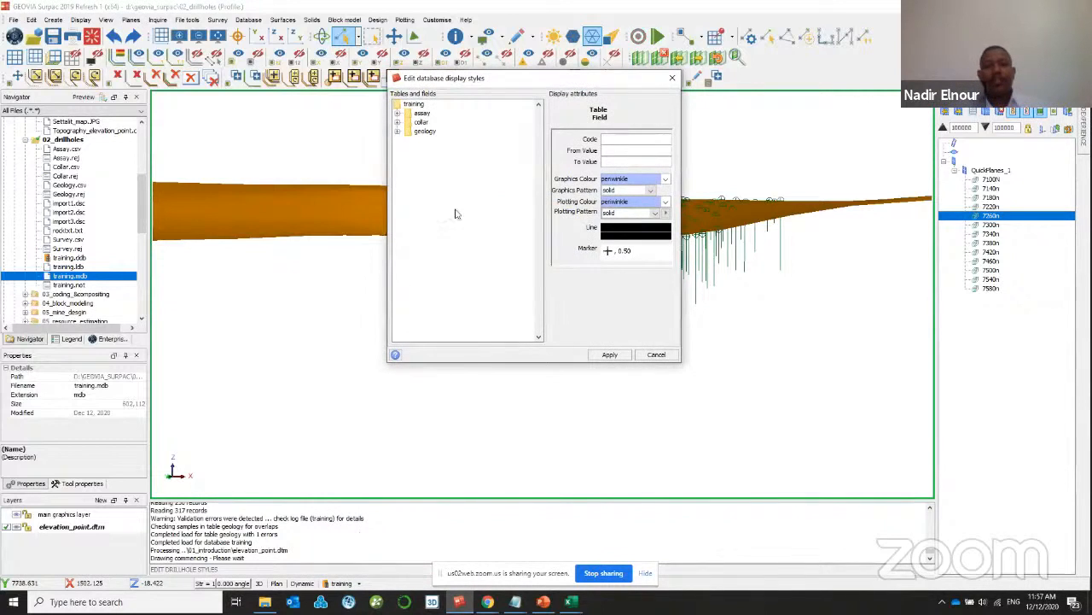
left_click(672, 77)
- Open the drillhole display styles and get the min-max range for the assay table's au_ppm field
left_click(247, 19)
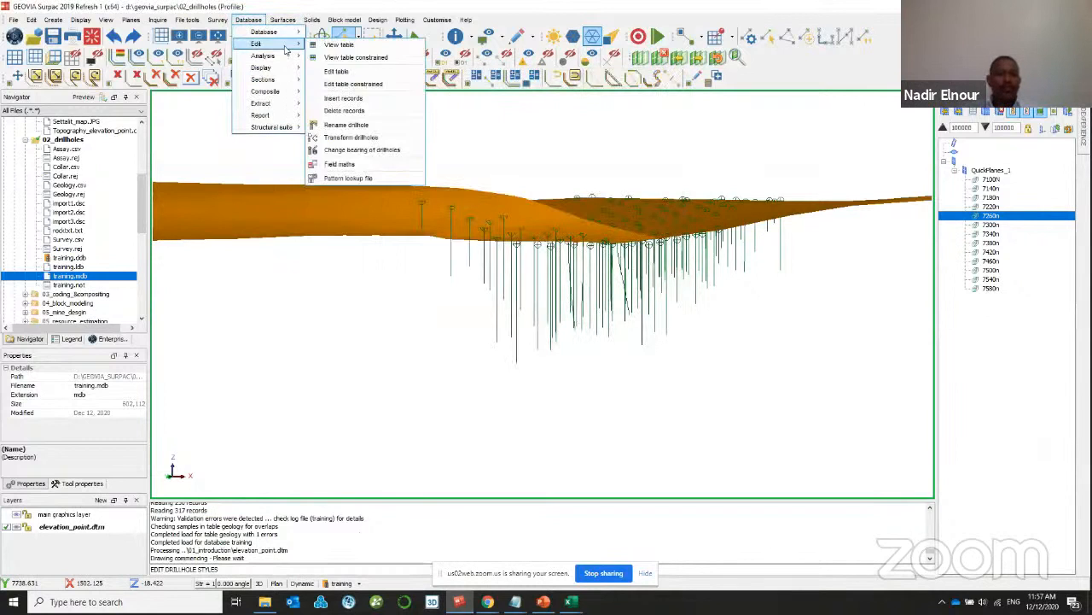
mouse_move(299, 68)
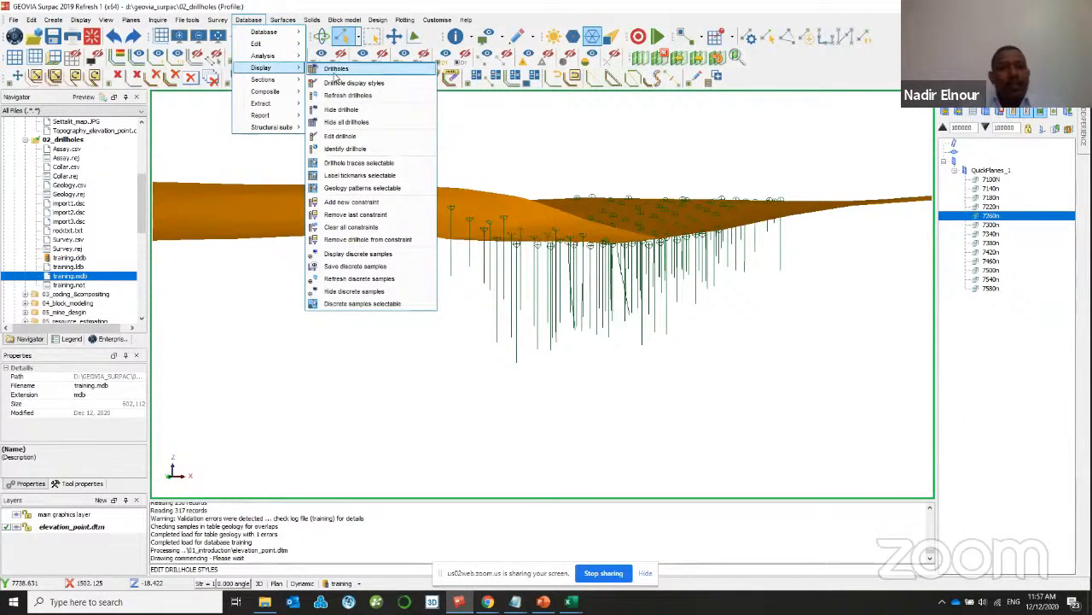
left_click(369, 86)
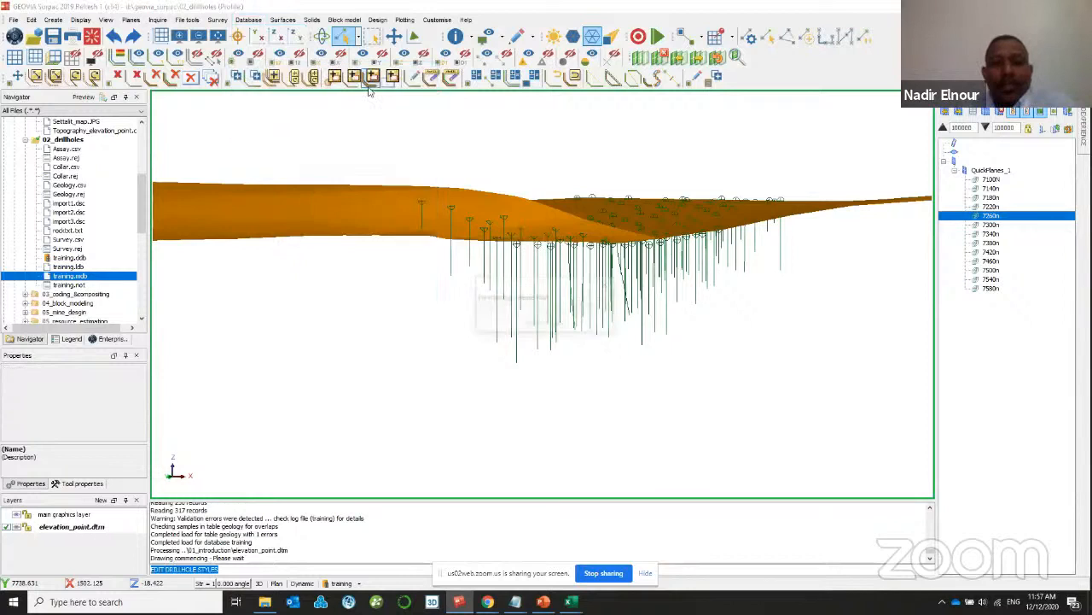
left_click_drag(515, 86, 490, 89)
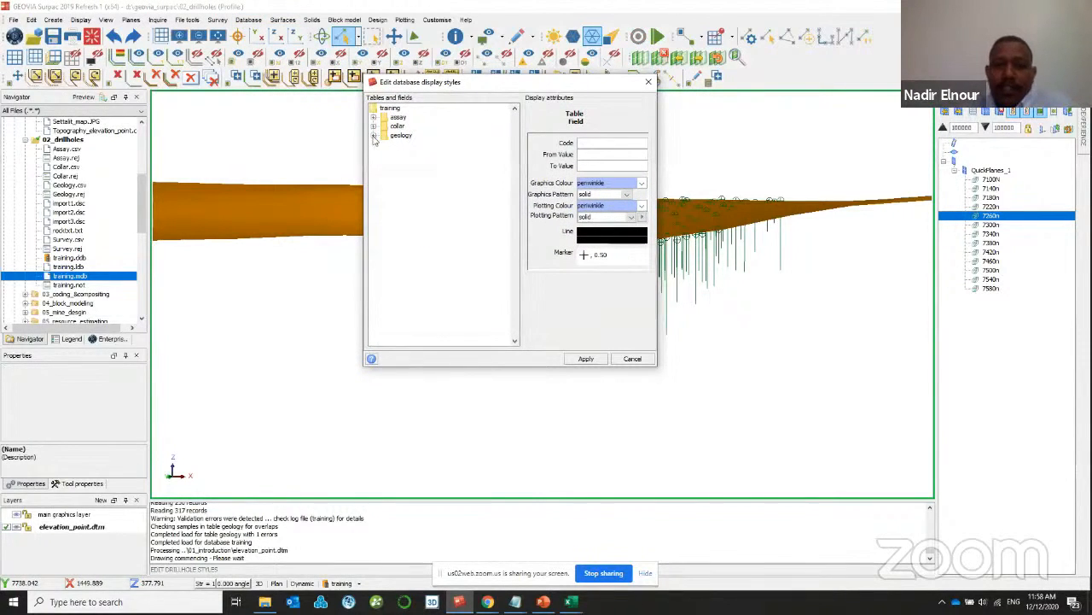
left_click(373, 117)
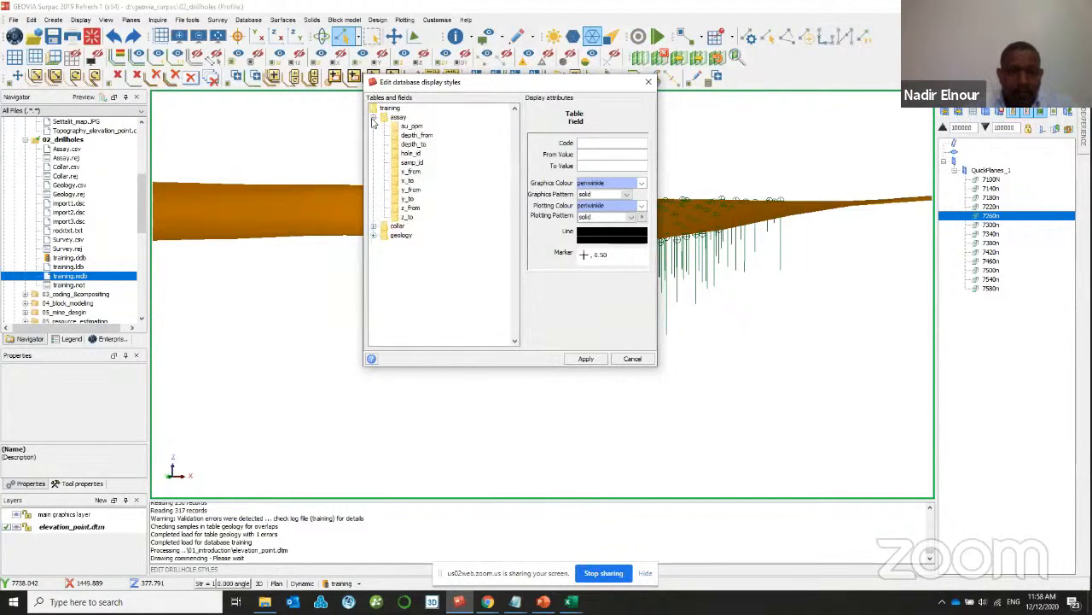
left_click(414, 127)
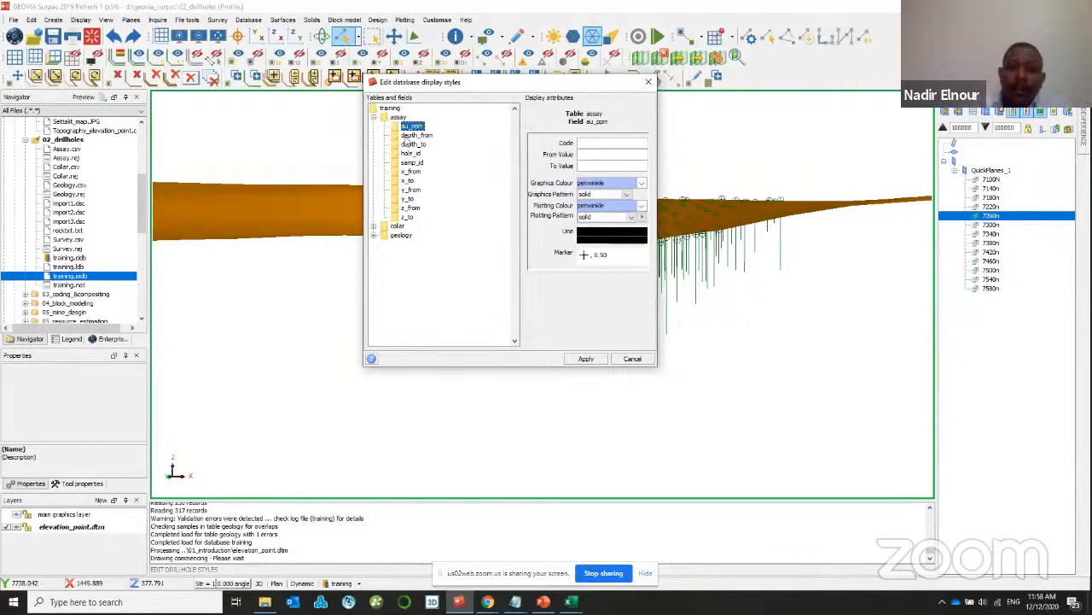
right_click(431, 132)
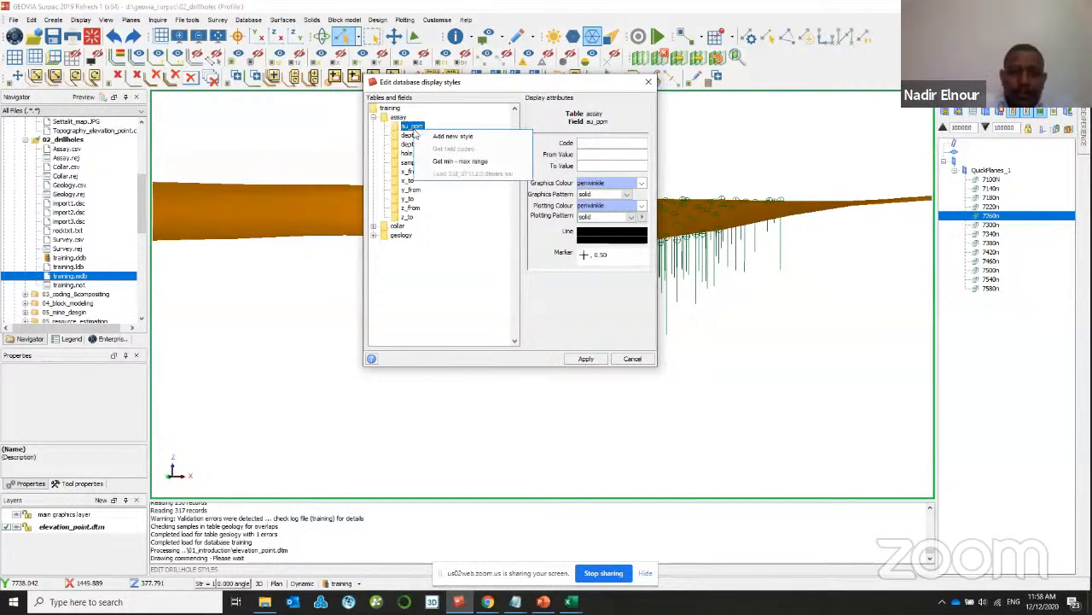
left_click(457, 162)
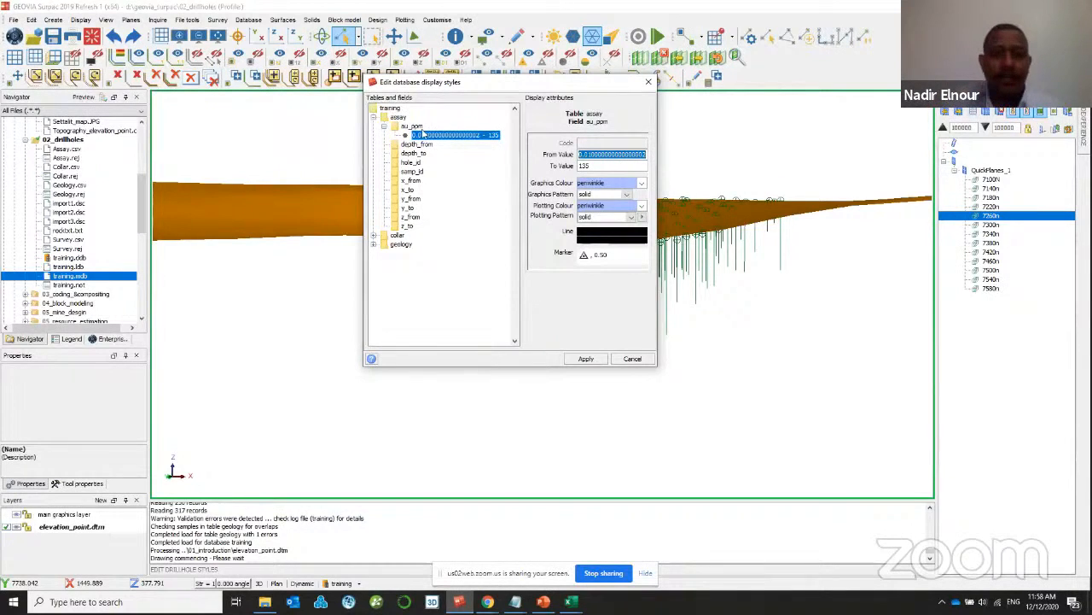
- Add four more min-max range styles to the au_ppm field, making five in total
right_click(417, 128)
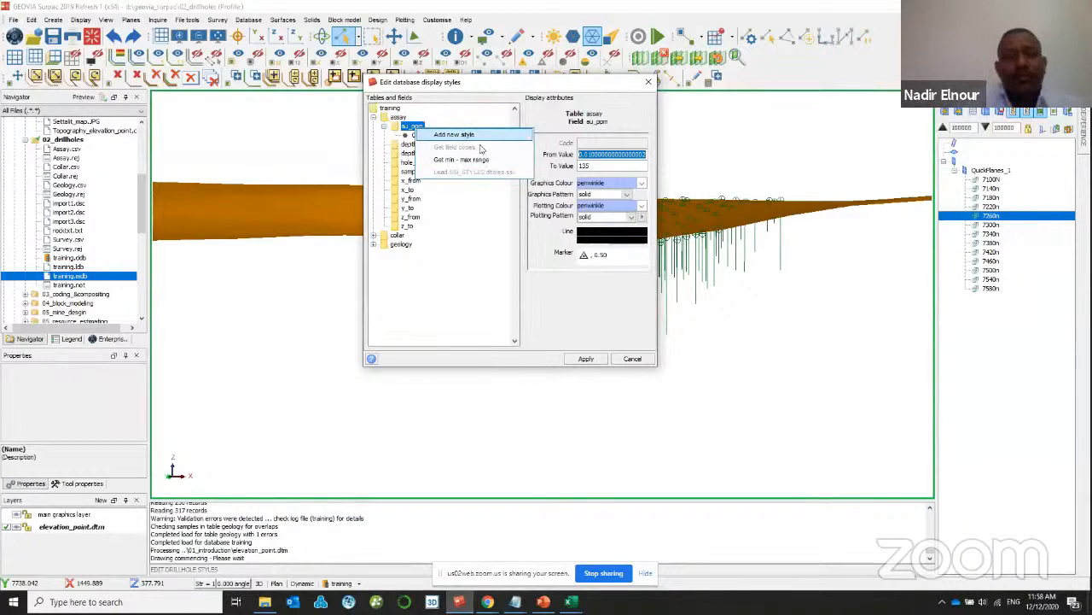
left_click(501, 165)
right_click(413, 127)
left_click(465, 159)
right_click(417, 128)
left_click(448, 160)
right_click(415, 133)
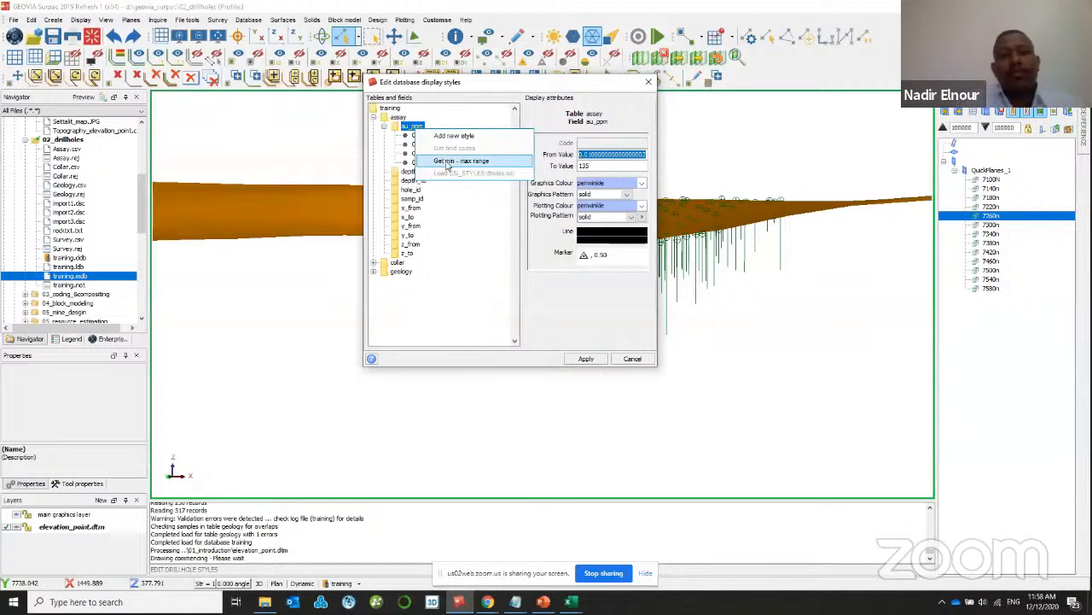
left_click(461, 160)
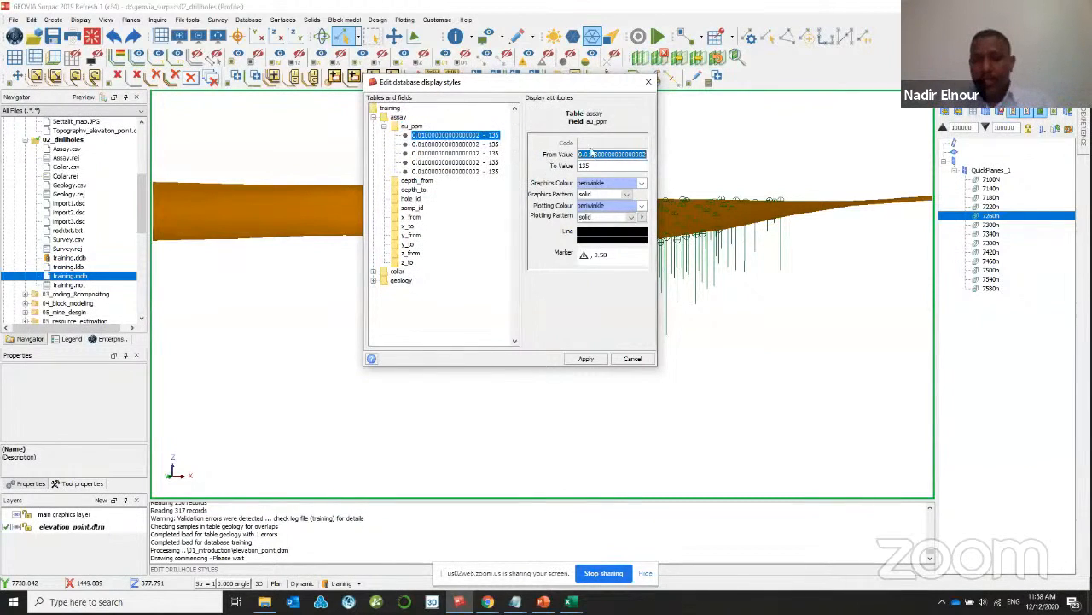
- Set the first au_ppm style range from 0 to 0.3 and the second from 0.3 to 0.8
type("0")
key("Tab")
type("0.")
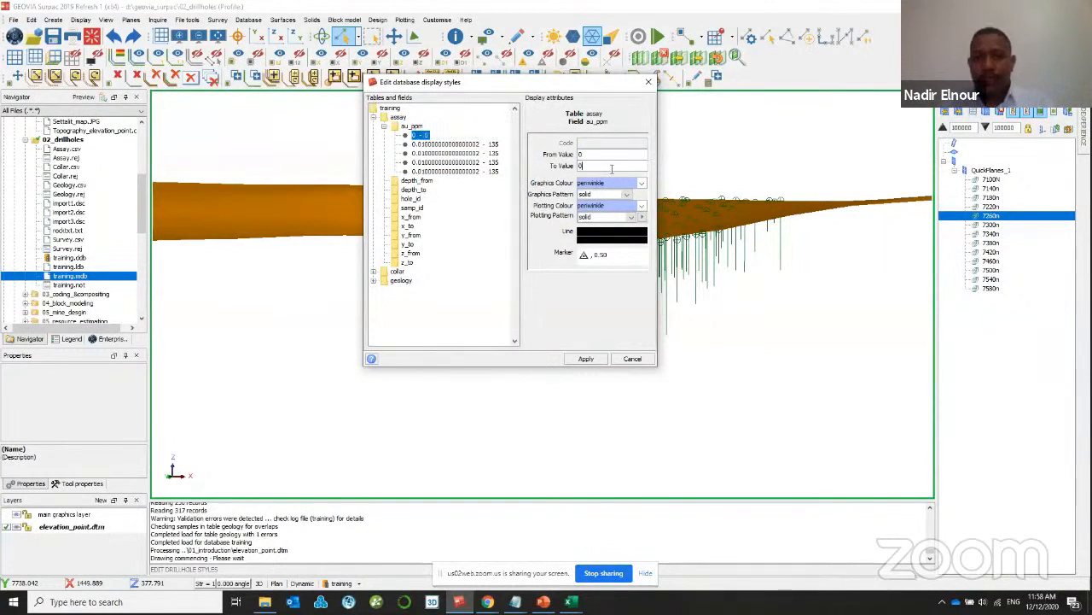
left_click(477, 146)
type("0.3")
double_click(614, 166)
type("0")
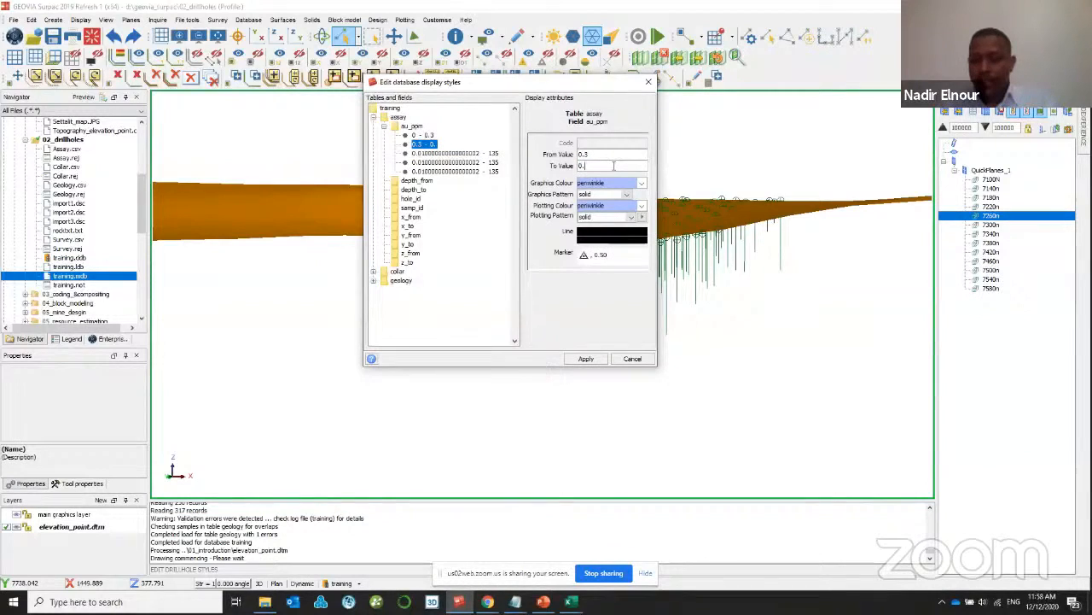
type(".8")
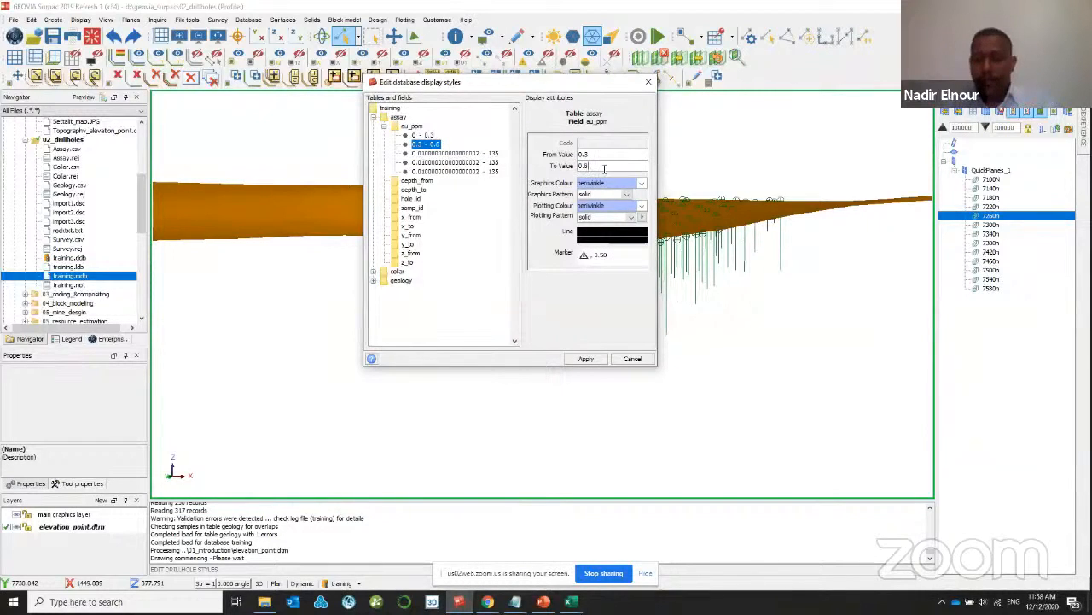
- Set the second au_ppm range's upper limit to 0.5 and the third range from 0.5 to 1
type("5")
left_click(465, 155)
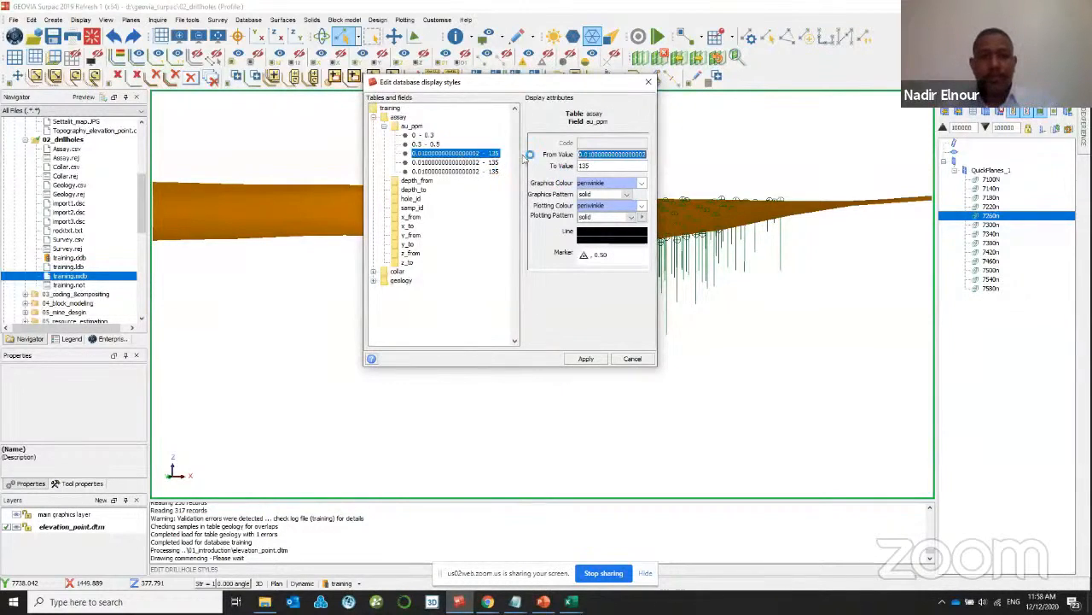
type("0.5")
double_click(610, 167)
type("1")
- Set the fourth au_ppm style range from 1 to 2 and start the fifth range at 2
left_click(495, 164)
type("1")
key("Tab")
type("2")
left_click(437, 172)
type("2")
double_click(596, 167)
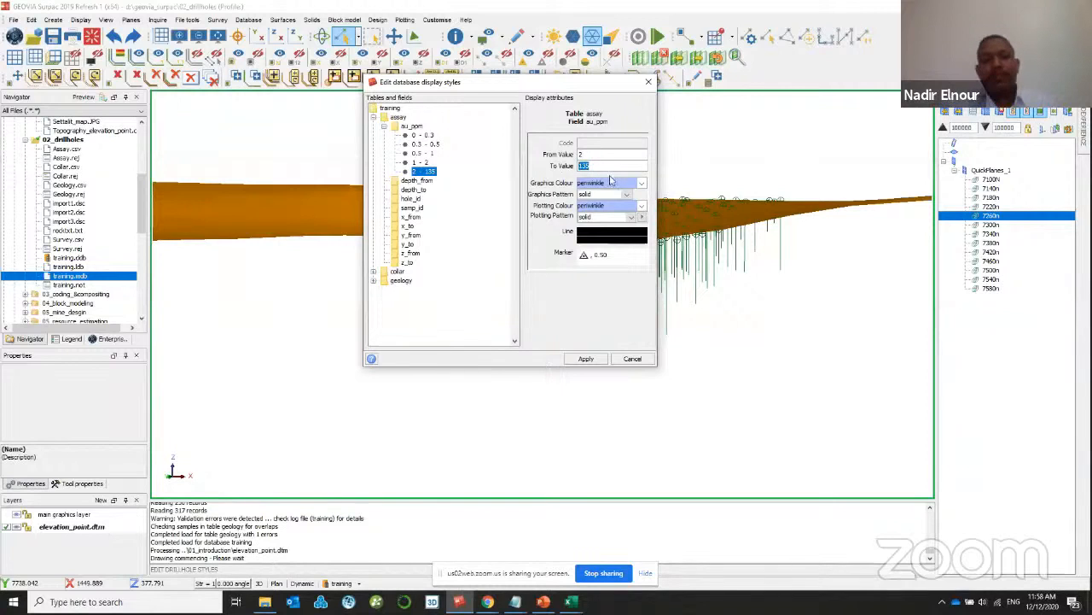
- Set the graphics colour of the 0 - 0.3 range to grey and of the 0.3 - 0.5 range to green
left_click(425, 135)
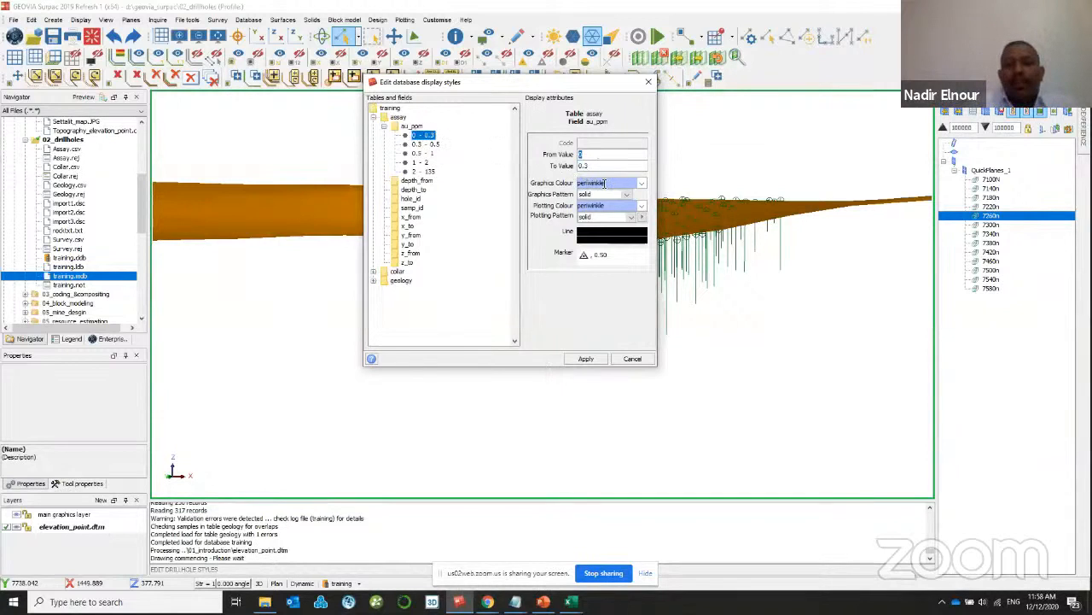
left_click(604, 183)
type("grey")
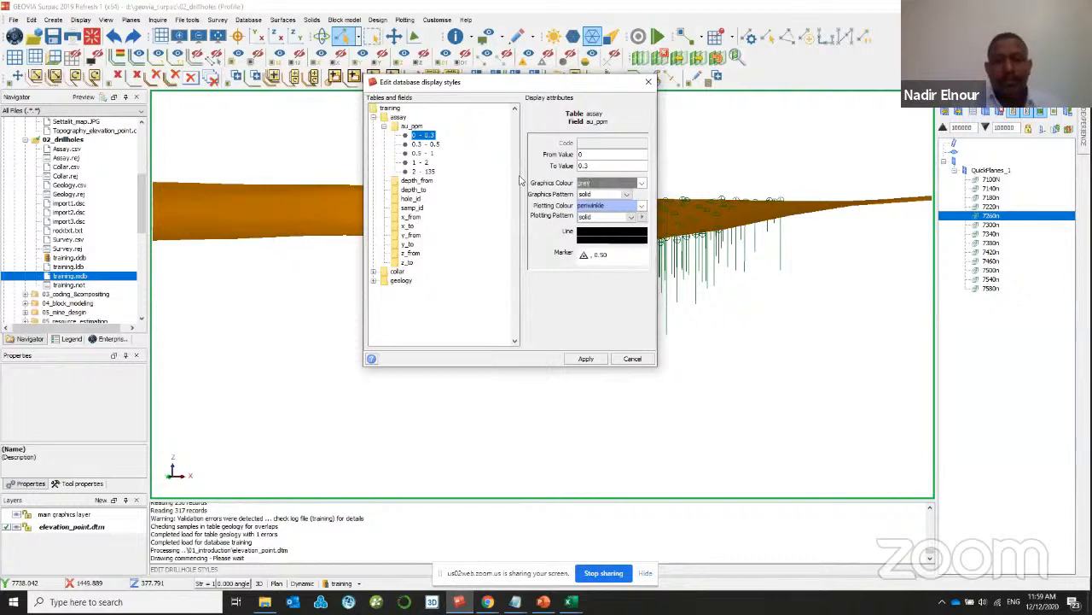
left_click(428, 144)
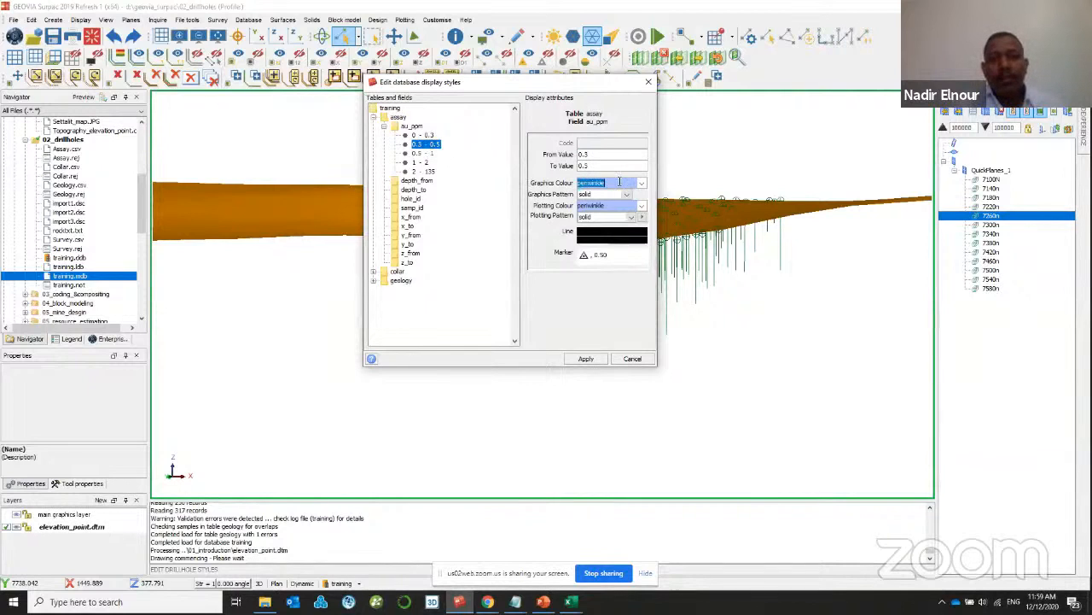
type("green")
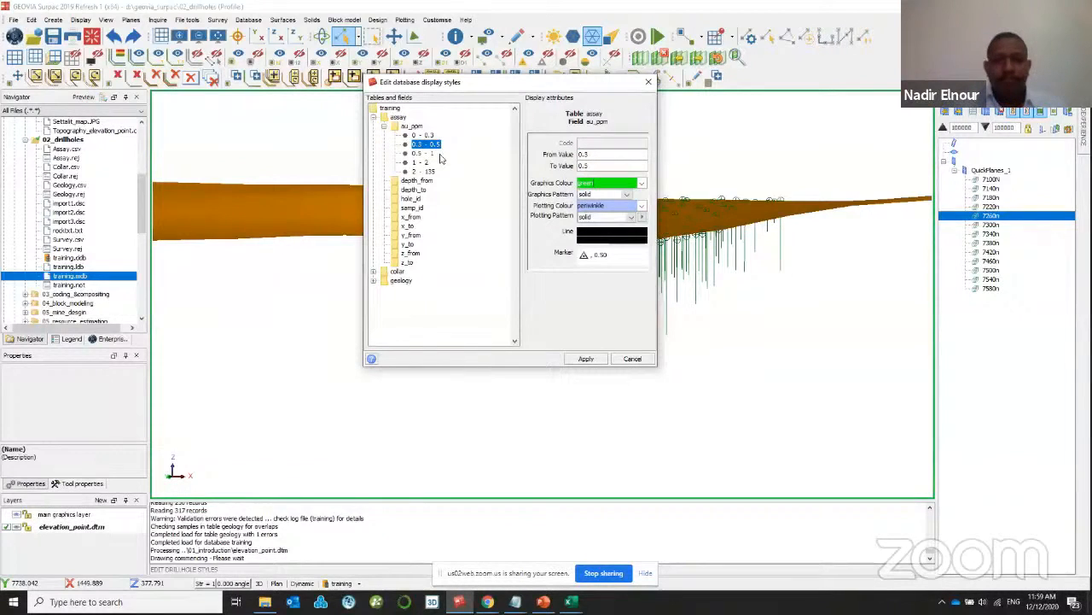
- Set the graphics colour of the 0.5 - 1 range to blue and of the 1 - 2 range to red
left_click(421, 153)
left_click(598, 183)
type("b")
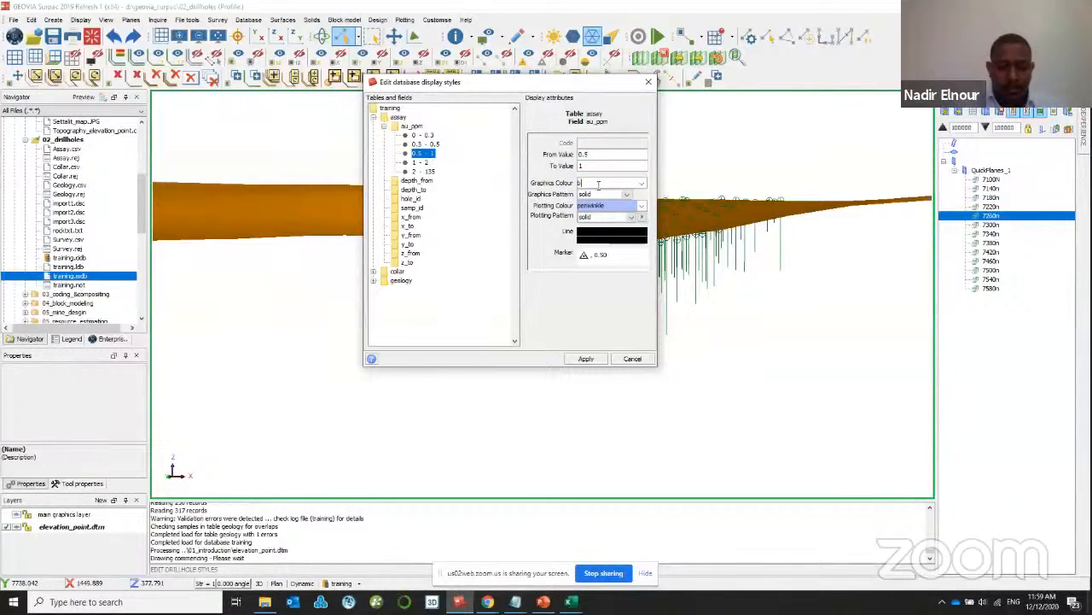
type("lue")
left_click(420, 162)
left_click(606, 183)
type("red")
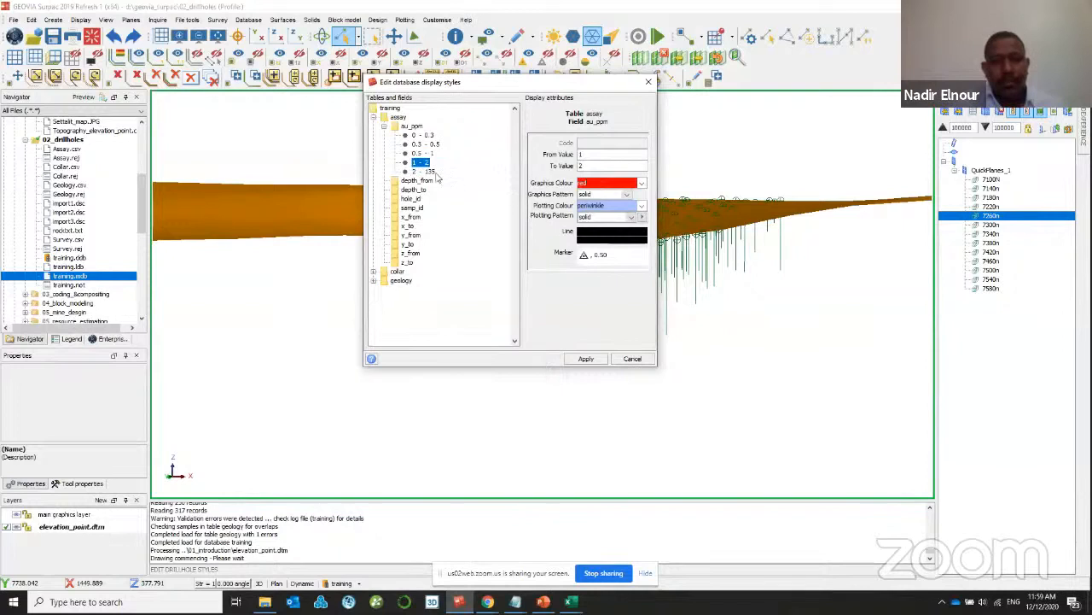
- Set the graphics colour of the highest au_ppm range, 2 - 135, to yellow
left_click(422, 171)
left_click(609, 182)
type("yellow")
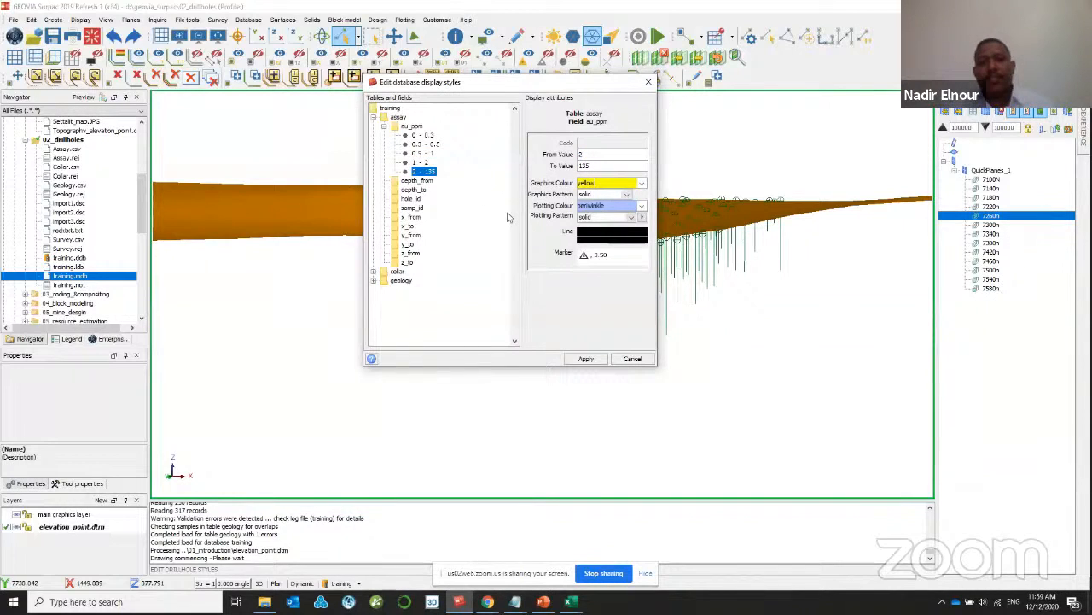
- Get the codes of the geology table's rockcode field as display styles and list them
left_click(373, 280)
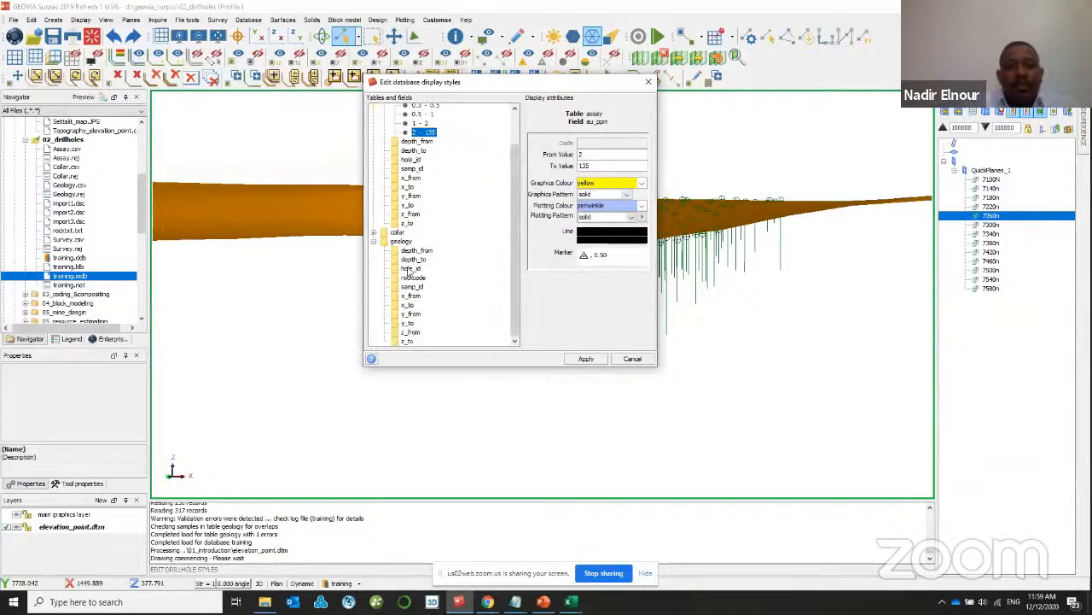
right_click(408, 280)
left_click(432, 303)
left_click(384, 279)
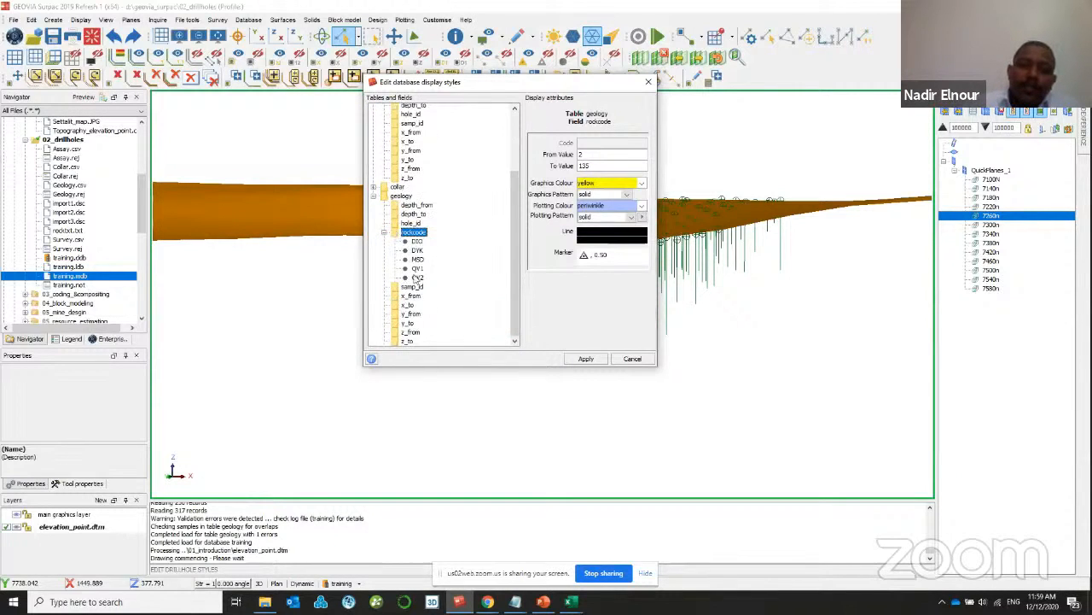
- Set the graphics colour of rock code DIO to blue and of DYK to red
left_click(416, 242)
left_click(609, 183)
type("blue")
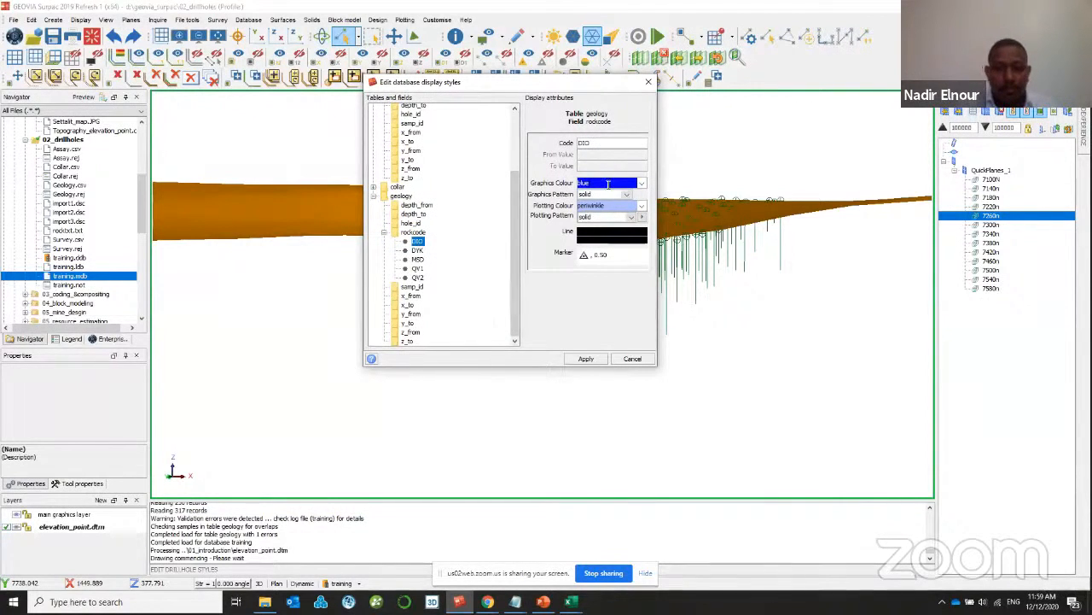
left_click(416, 250)
left_click(611, 185)
type("r")
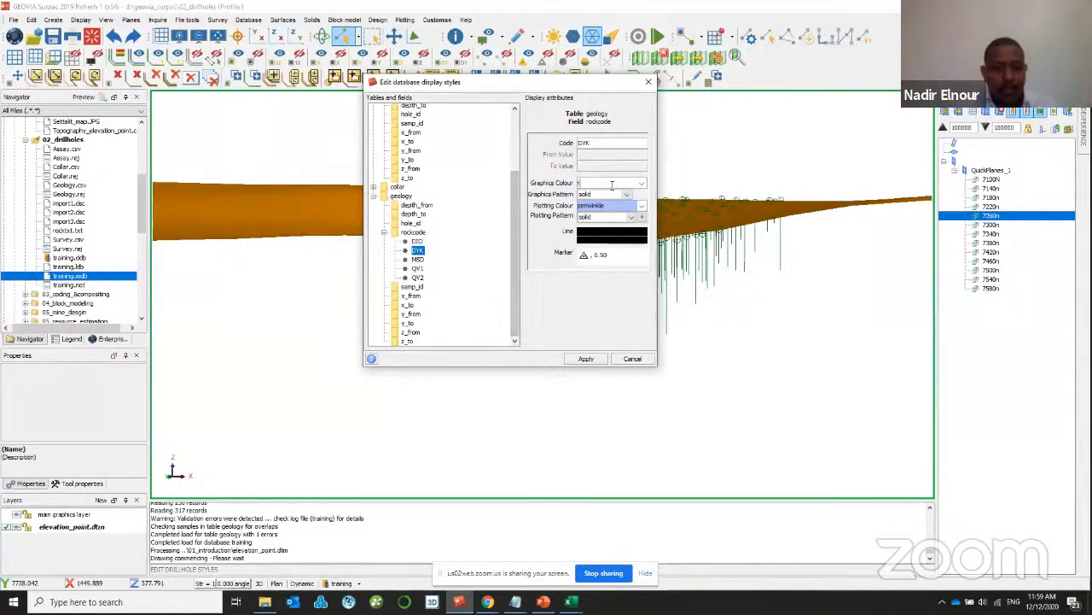
type("ed")
- Set the graphics colour of rock code MSD to green
left_click(416, 260)
left_click(604, 194)
left_click(621, 182)
left_click(642, 183)
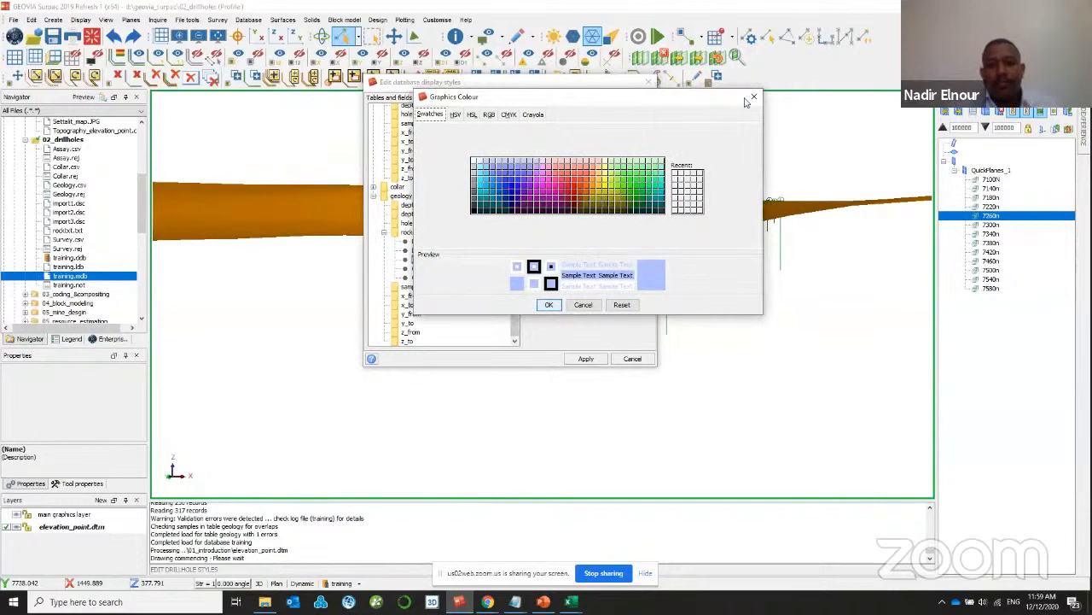
left_click(754, 97)
type("green")
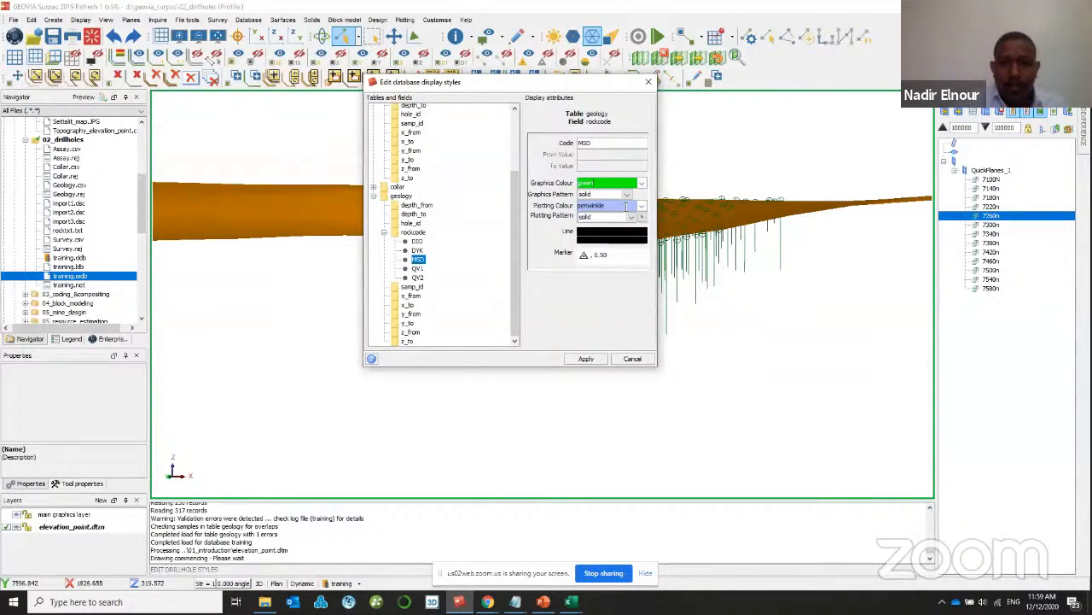
- Set the graphics colour of rock codes QV1 and QV2 to yellow and apply the display styles
left_click(417, 268)
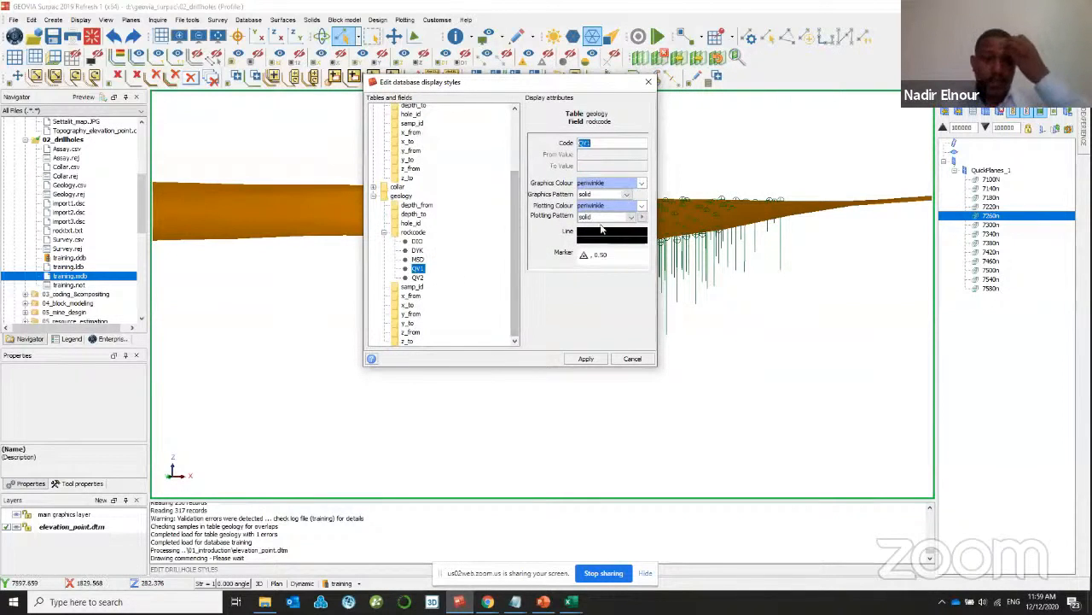
left_click(618, 182)
type("yellow")
left_click(417, 277)
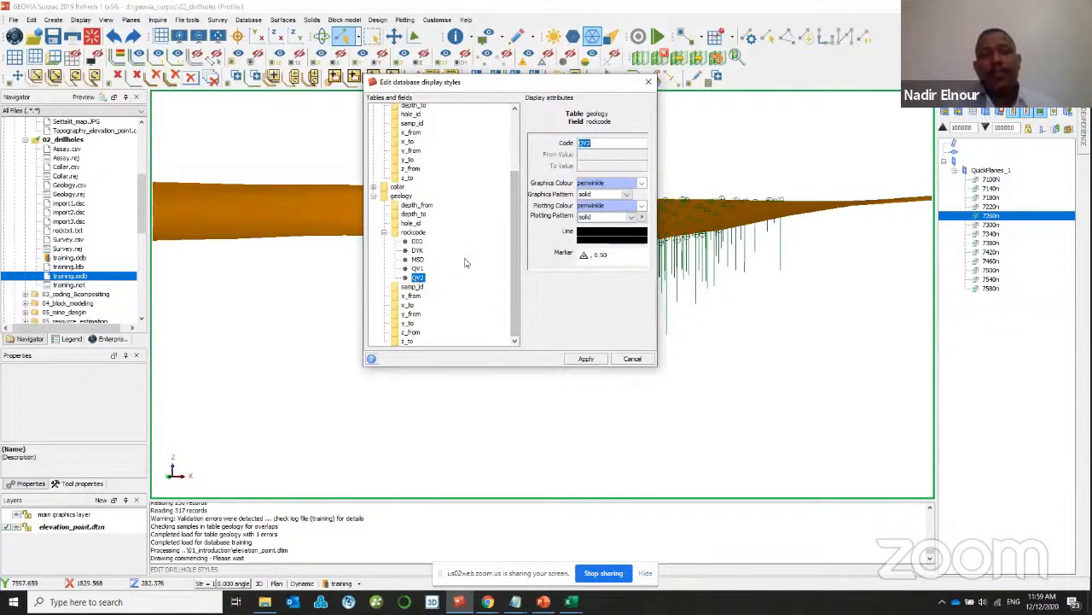
type("yellow")
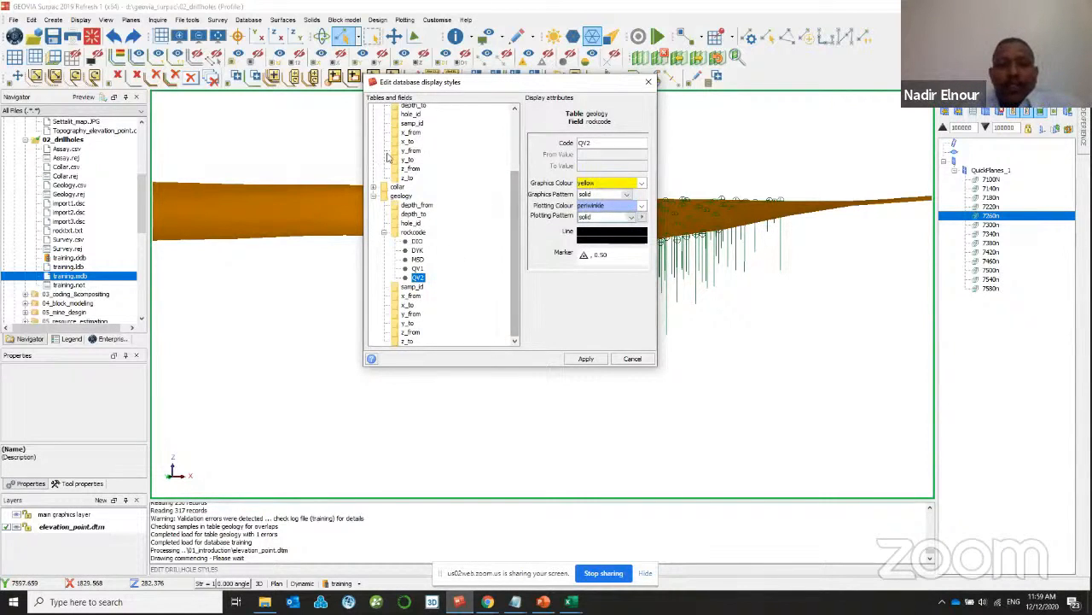
scroll(406, 162, "up", 3)
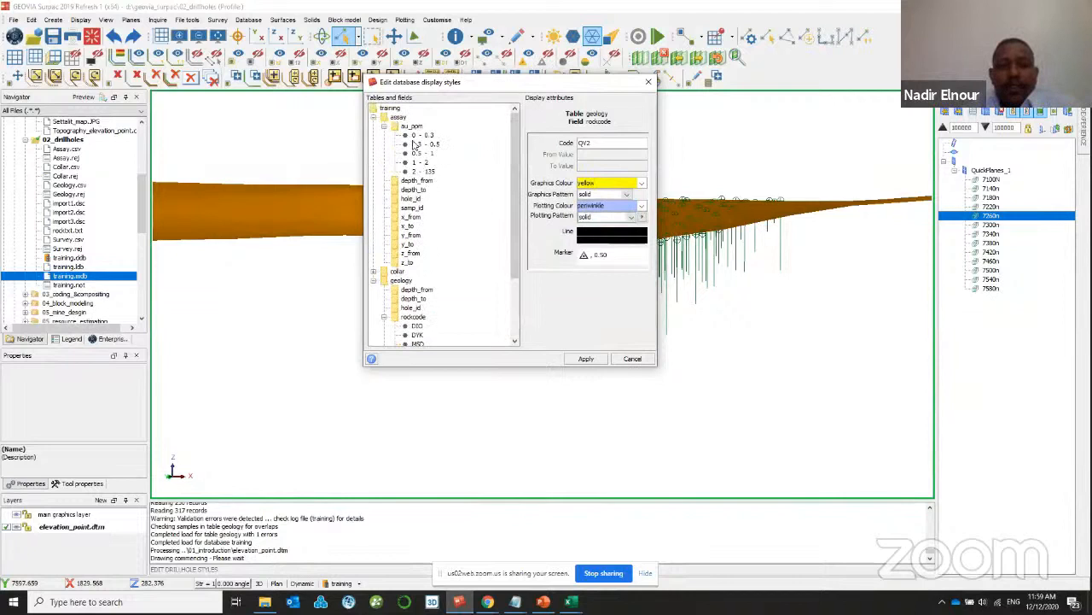
left_click(584, 358)
- Hide the elevation_point.dtm layer so only the drillholes are displayed
left_click_drag(498, 349, 550, 338)
left_click_drag(674, 170, 521, 272)
scroll(523, 272, "up", 1)
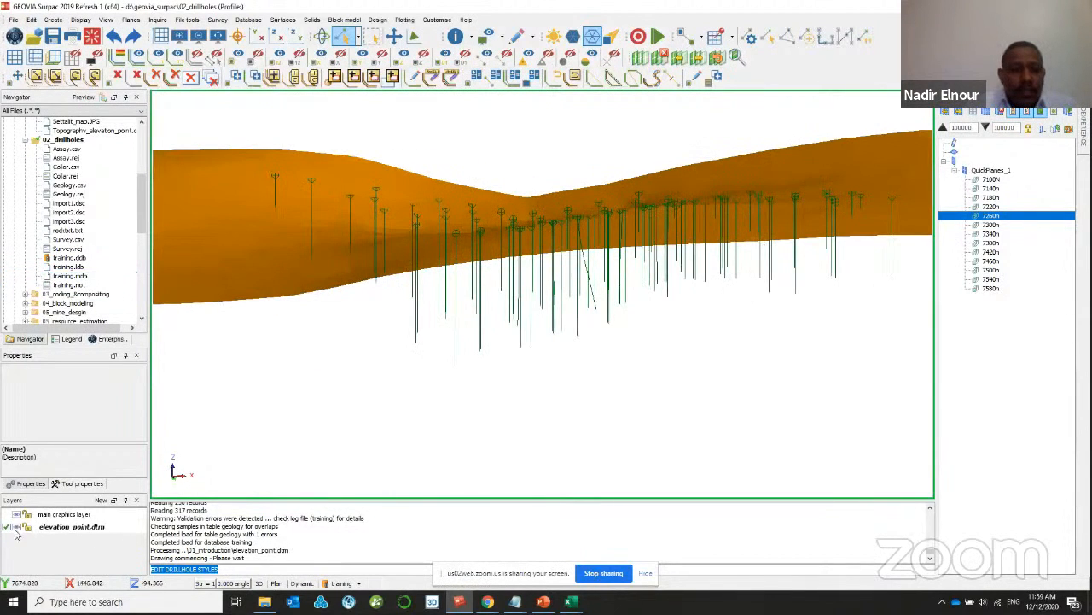
left_click(18, 529)
- Open the drillhole drawing settings and review the collar, geology pattern, label, depth marker and apparent dip options
left_click(341, 583)
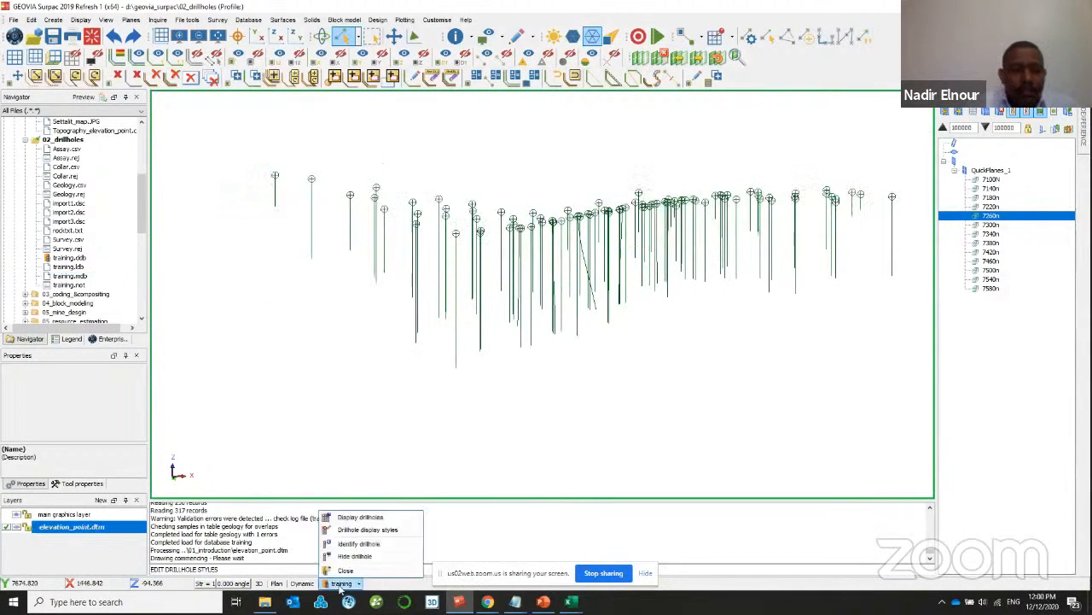
left_click(350, 518)
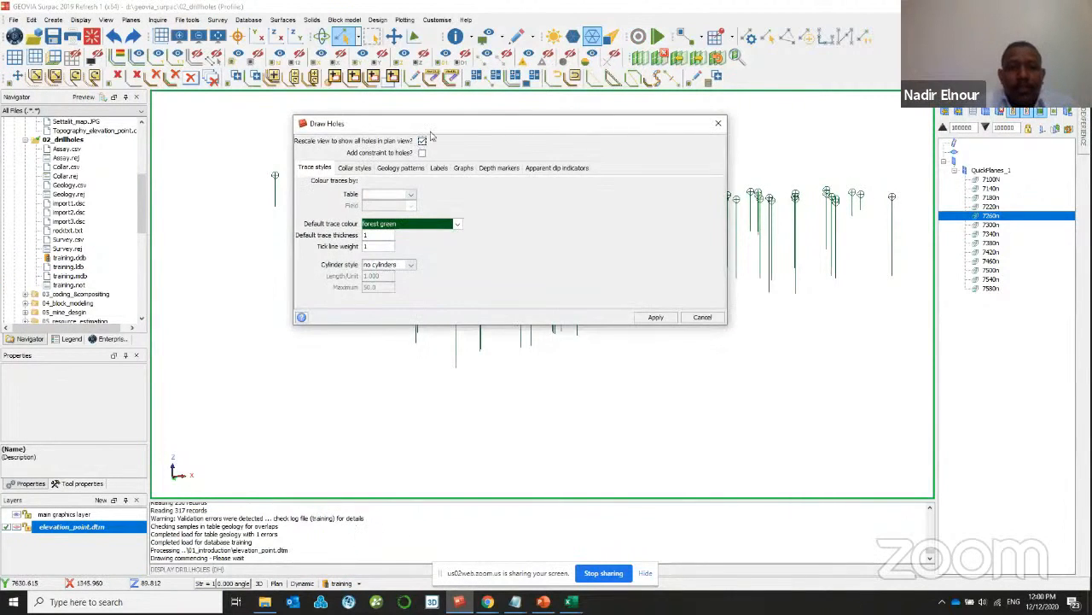
left_click_drag(432, 126, 432, 155)
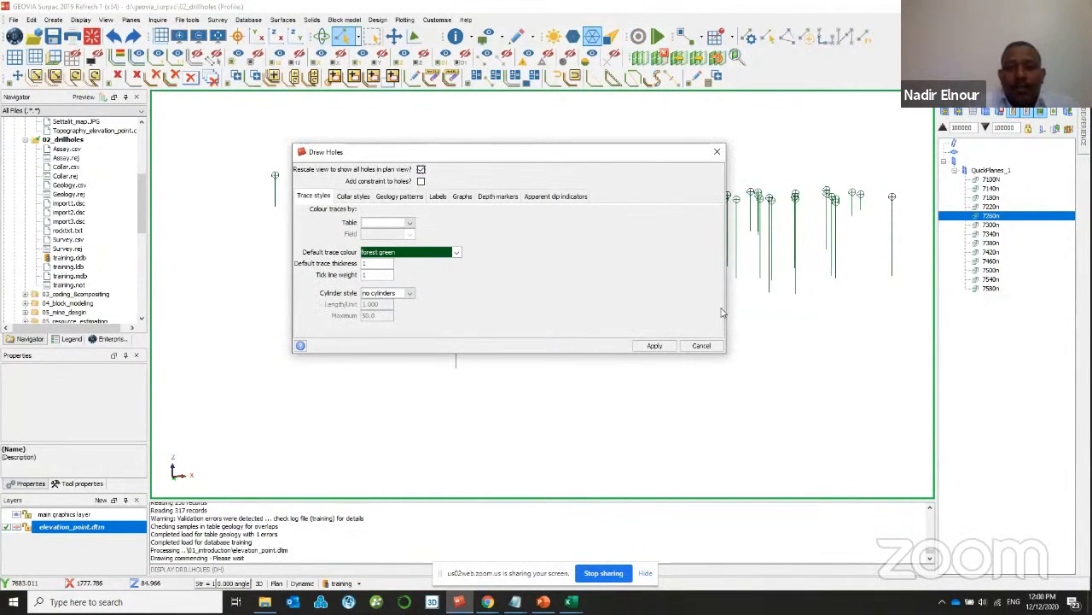
left_click(342, 198)
left_click(395, 198)
left_click(440, 198)
left_click(502, 197)
left_click(554, 197)
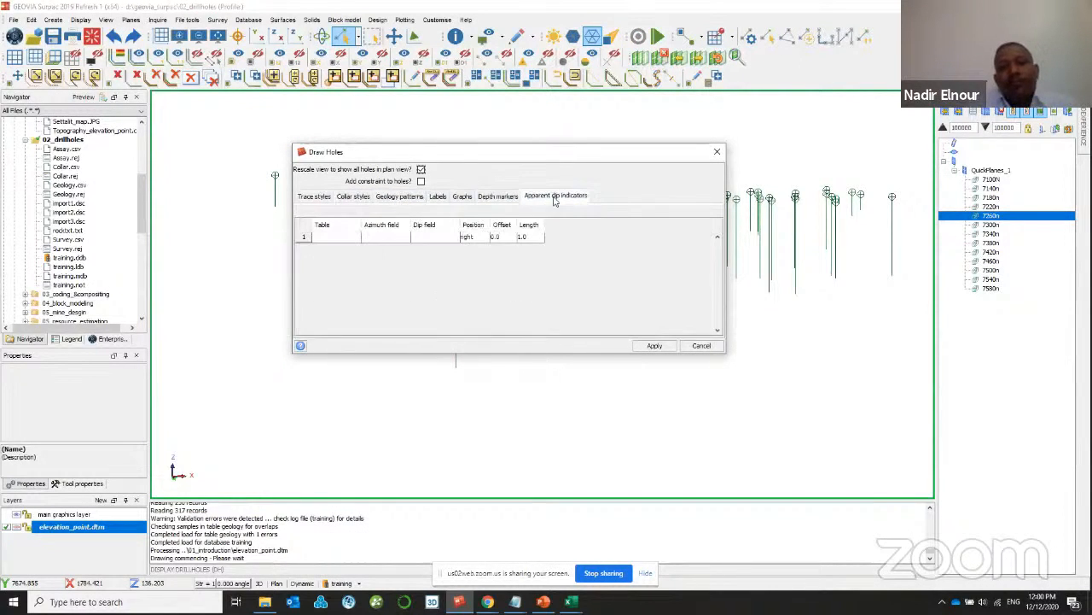
- Colour the drillhole traces by the assay table's au_ppm field and redraw the holes
left_click(314, 196)
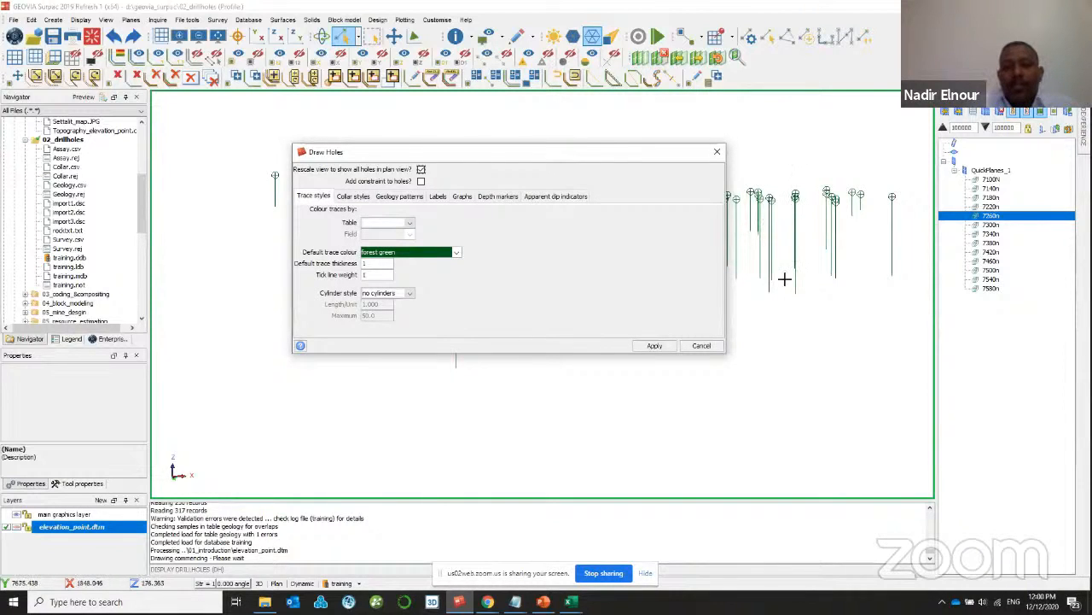
left_click(409, 223)
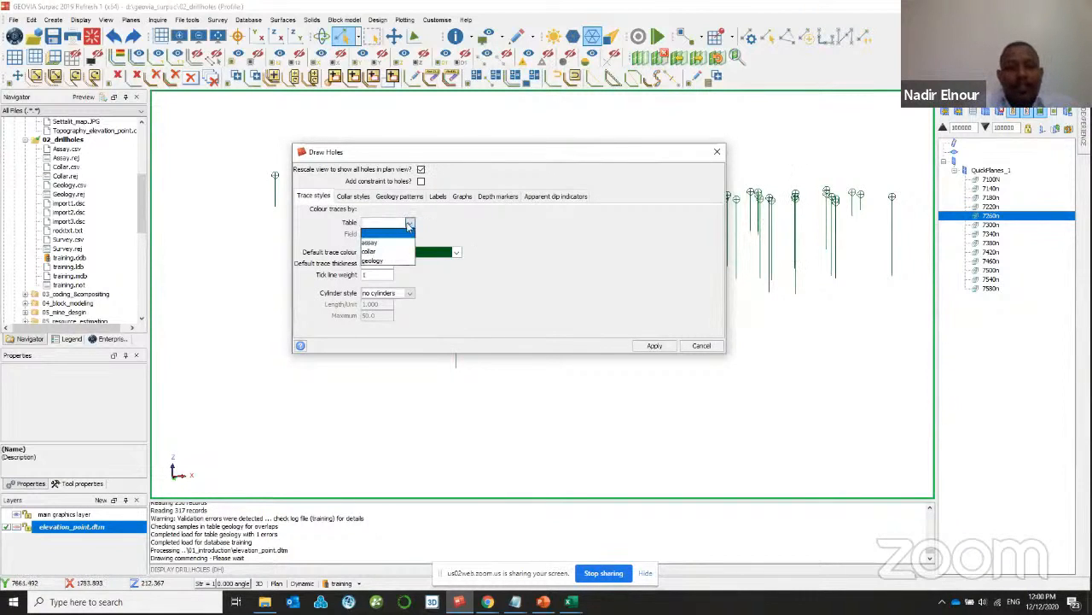
left_click(396, 242)
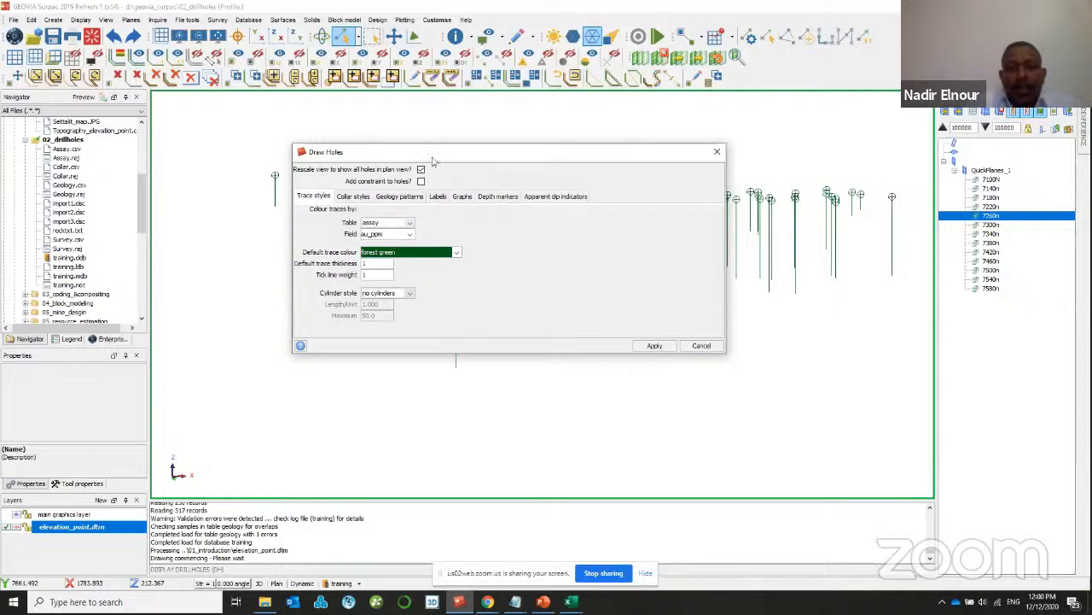
left_click_drag(432, 152, 338, 154)
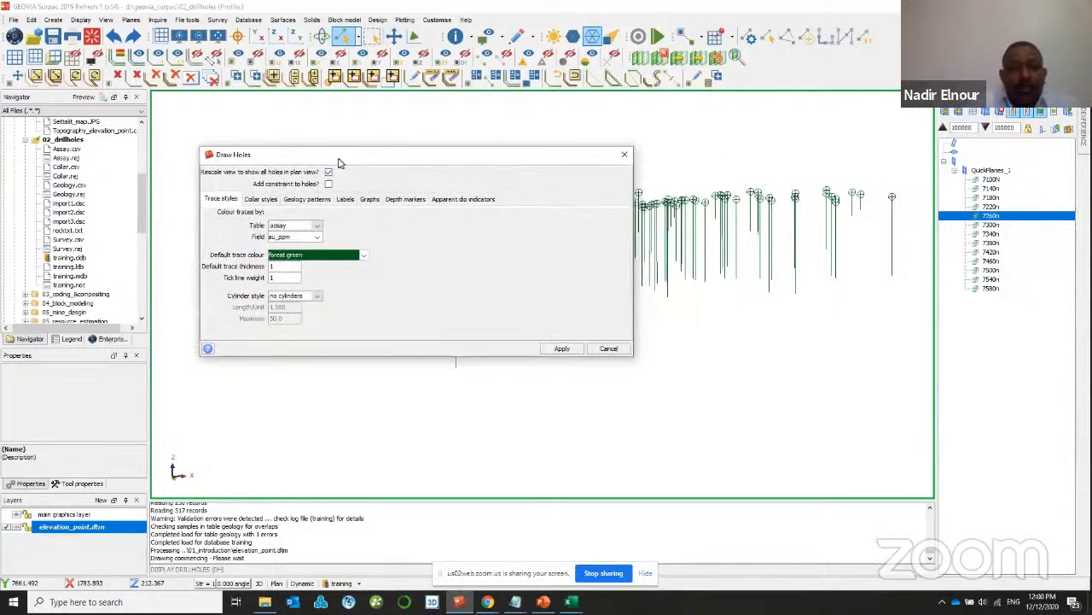
left_click(560, 349)
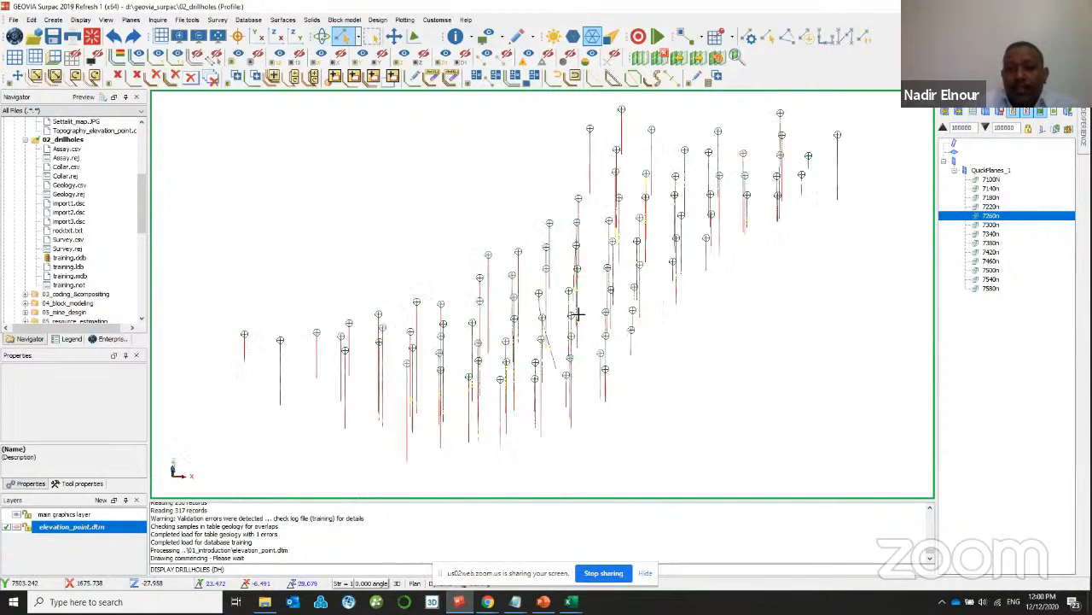
- Change the graphics background from plain white to the blue gradient
scroll(580, 293, "up", 5)
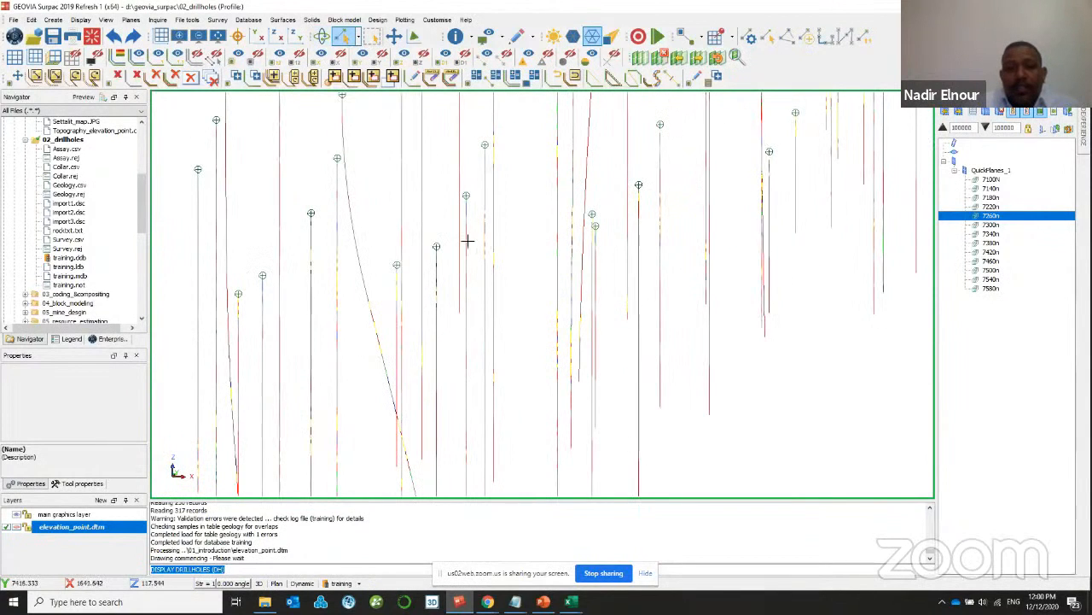
left_click(105, 20)
left_click(142, 31)
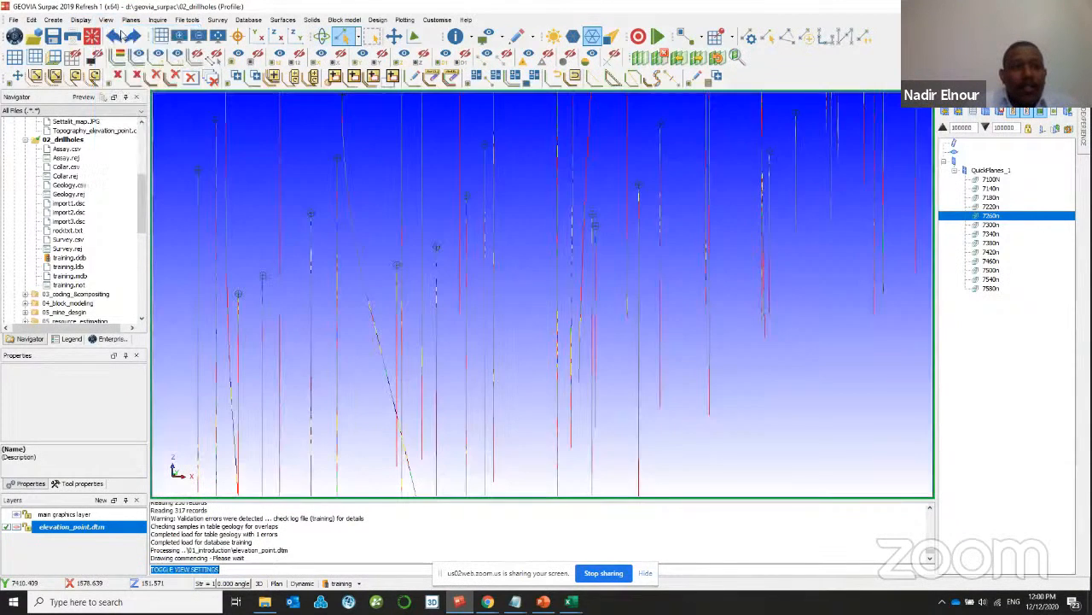
scroll(553, 332, "down", 5)
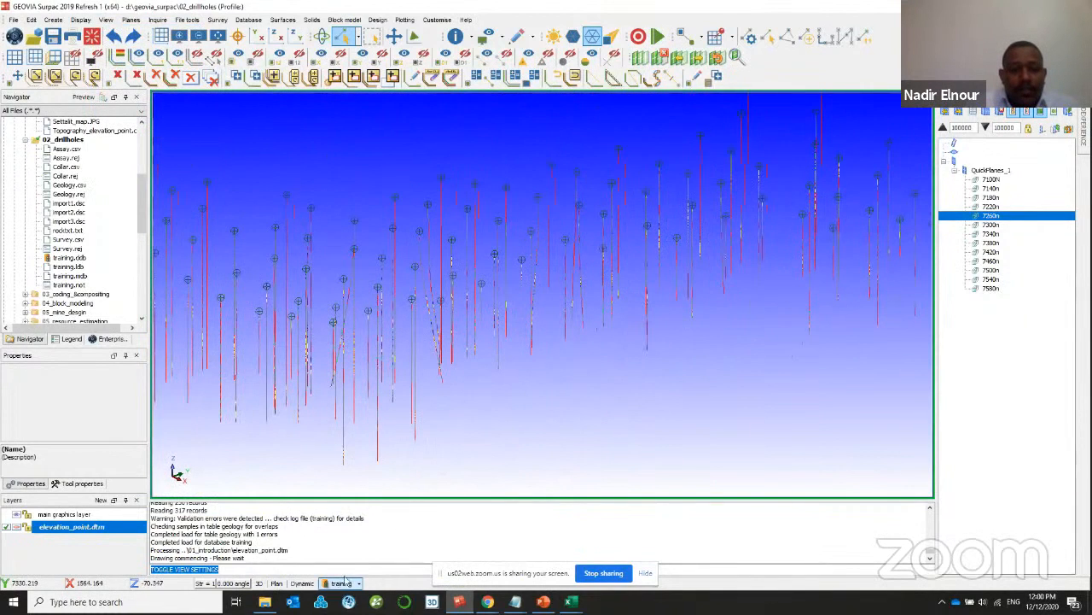
- Redraw the drillholes with a cylinder style for the traces and inspect the au_ppm colouring along the holes
left_click(341, 583)
left_click(358, 516)
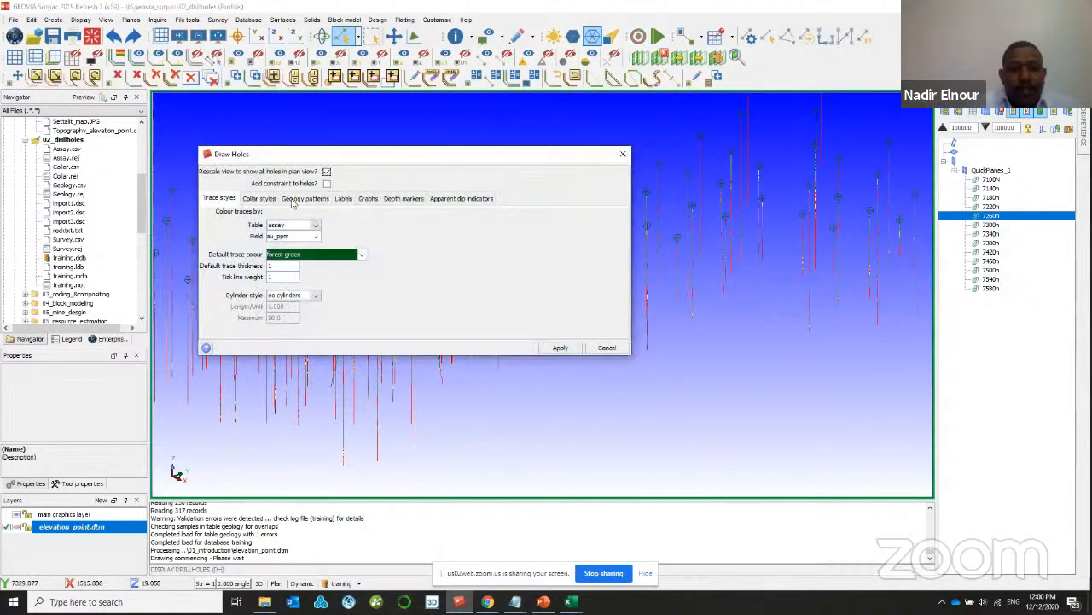
left_click(288, 295)
left_click(291, 306)
left_click(559, 348)
left_click_drag(548, 354, 547, 335)
scroll(547, 335, "up", 6)
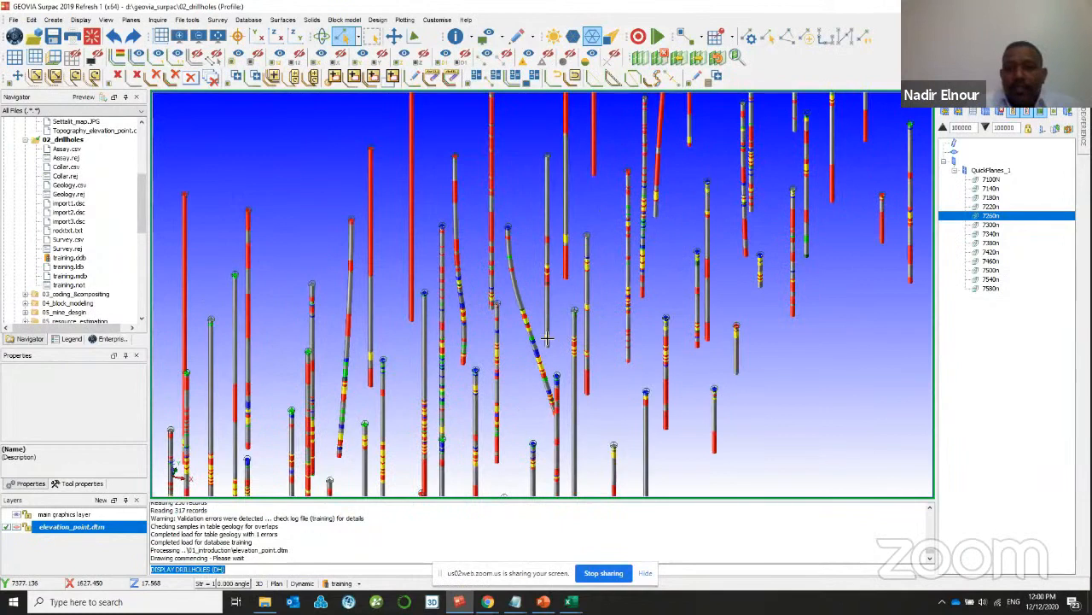
left_click_drag(547, 339, 488, 345)
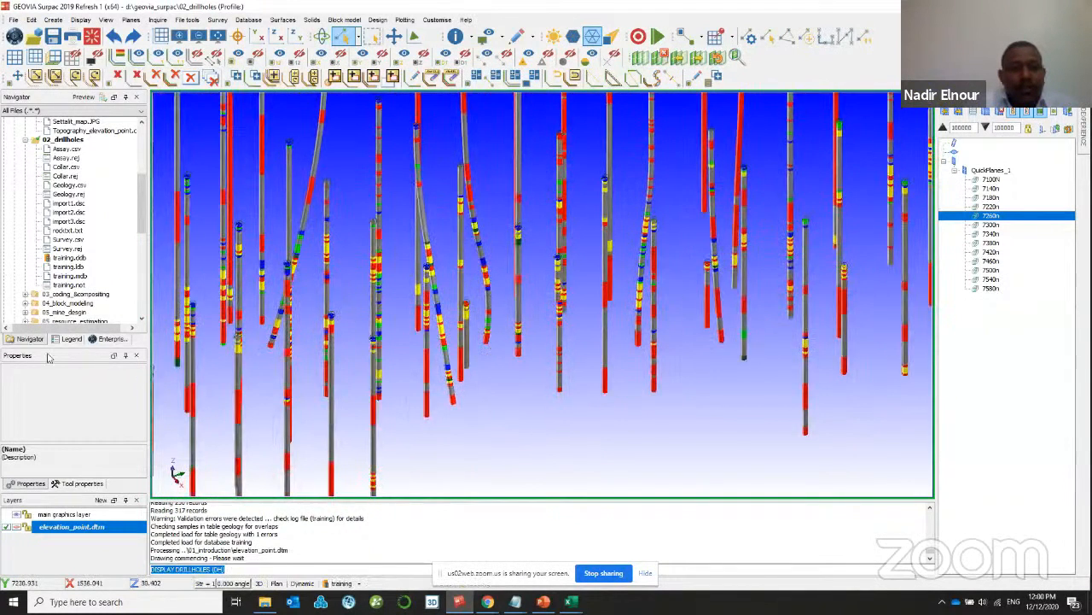
- Show the legend's au_ppm grade classes for the assay table and compare their colours with the drillhole traces
left_click(68, 340)
left_click(27, 191)
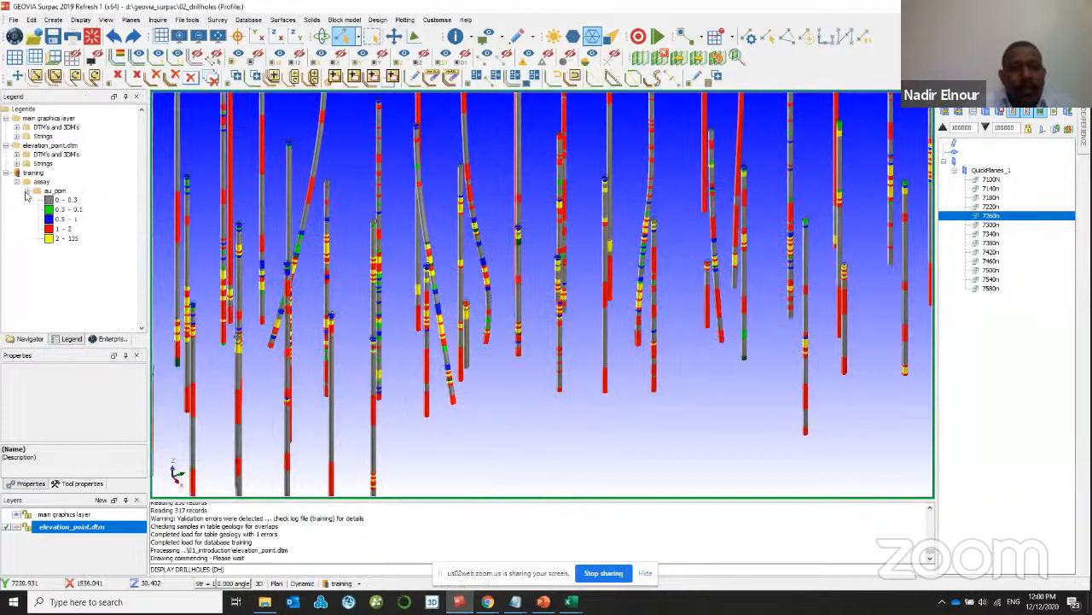
scroll(247, 227, "down", 1)
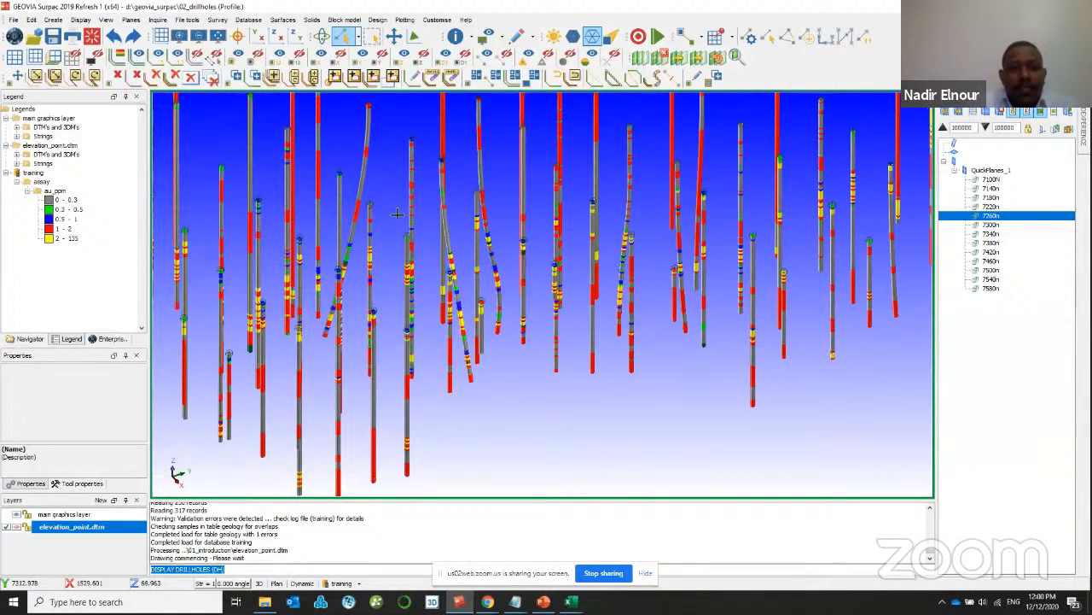
scroll(411, 234, "down", 1)
left_click_drag(411, 234, 422, 230)
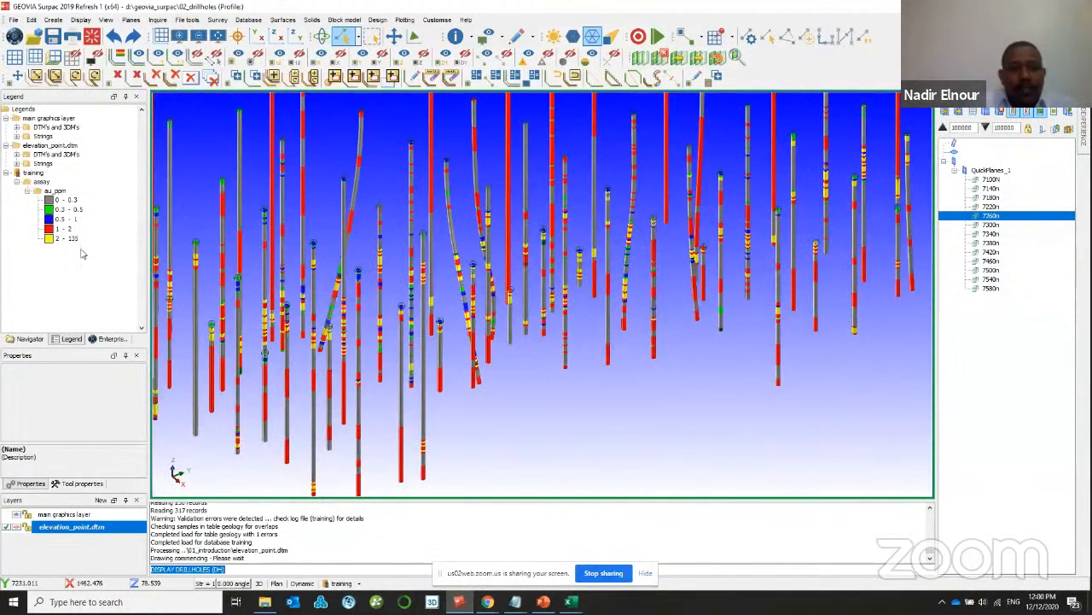
scroll(501, 326, "down", 2)
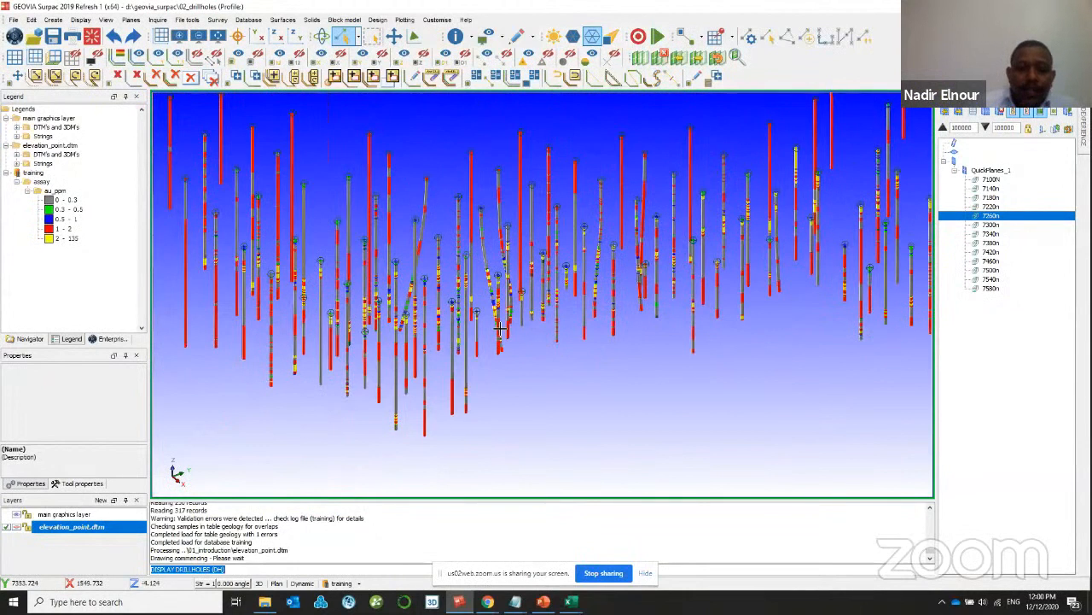
left_click_drag(501, 328, 513, 331)
- Redraw the drillholes with a variable width cylinder style and inspect how trace thickness varies with au_ppm
left_click(342, 584)
left_click(356, 517)
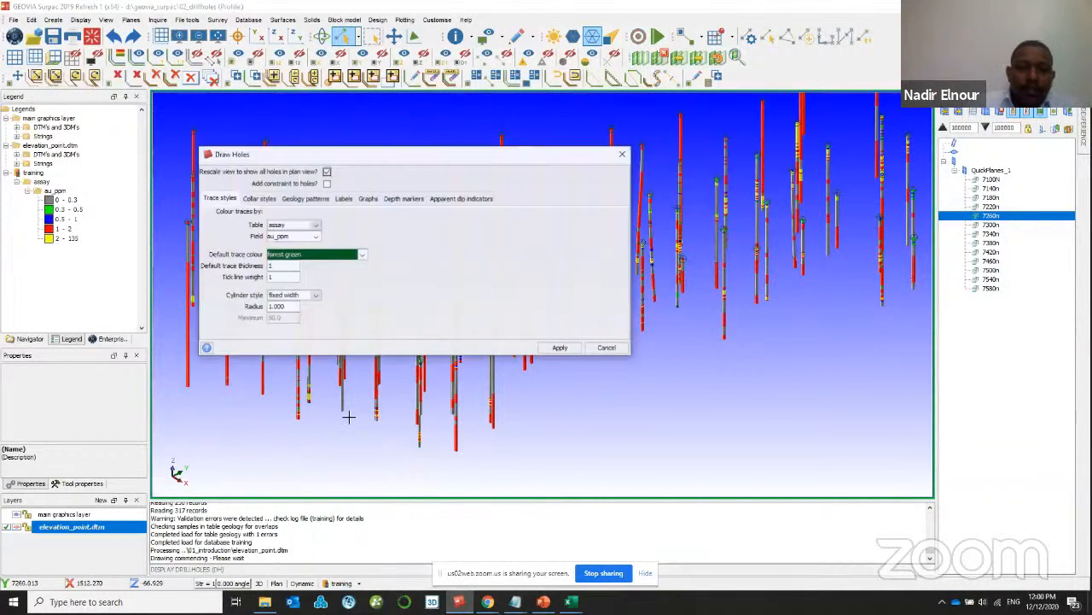
left_click(315, 294)
left_click(290, 316)
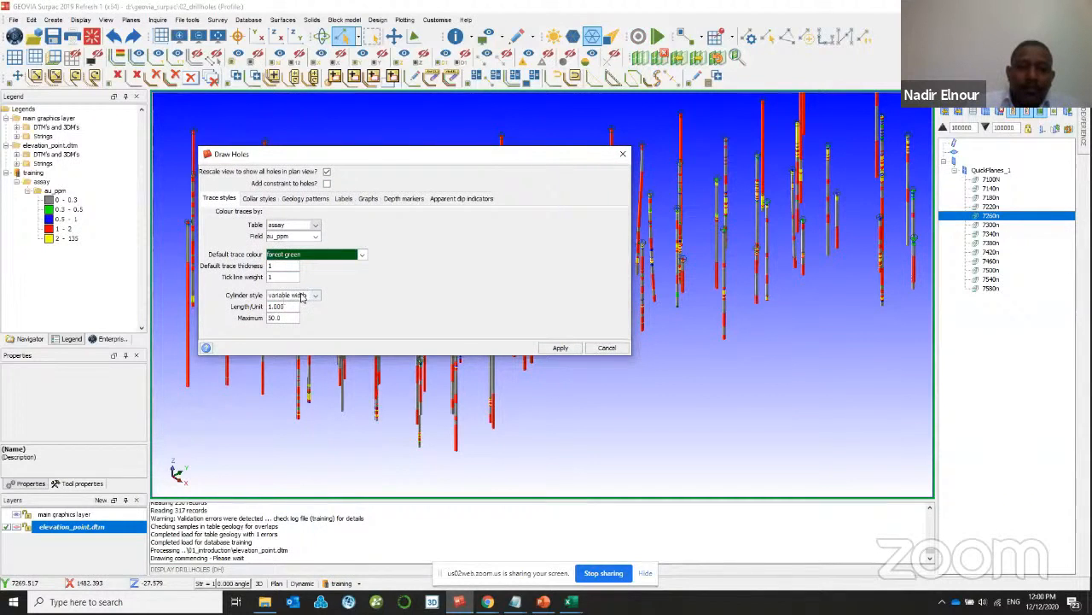
left_click(560, 348)
mouse_move(575, 324)
left_mouse_down()
mouse_move(556, 305)
mouse_move(544, 348)
mouse_move(553, 338)
left_mouse_up()
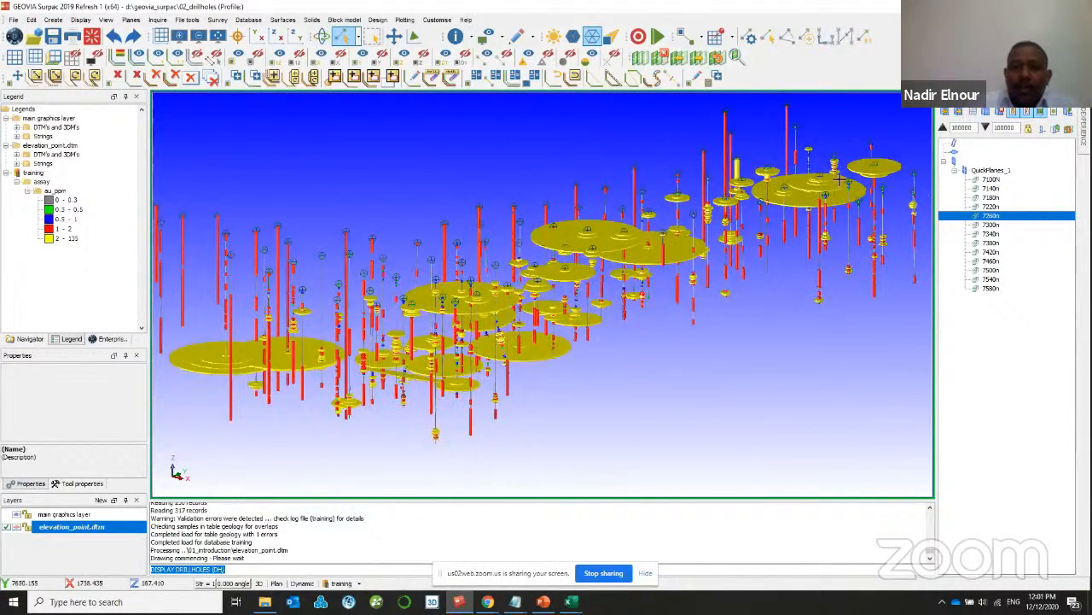
scroll(840, 181, "up", 5)
scroll(782, 213, "up", 6)
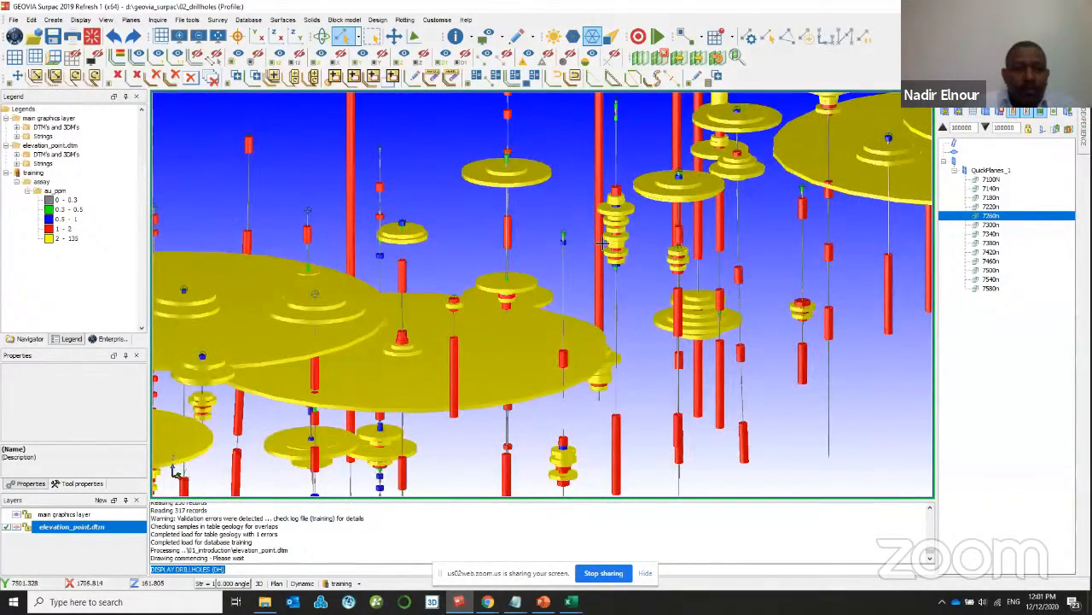
scroll(563, 243, "down", 3)
scroll(563, 243, "down", 2)
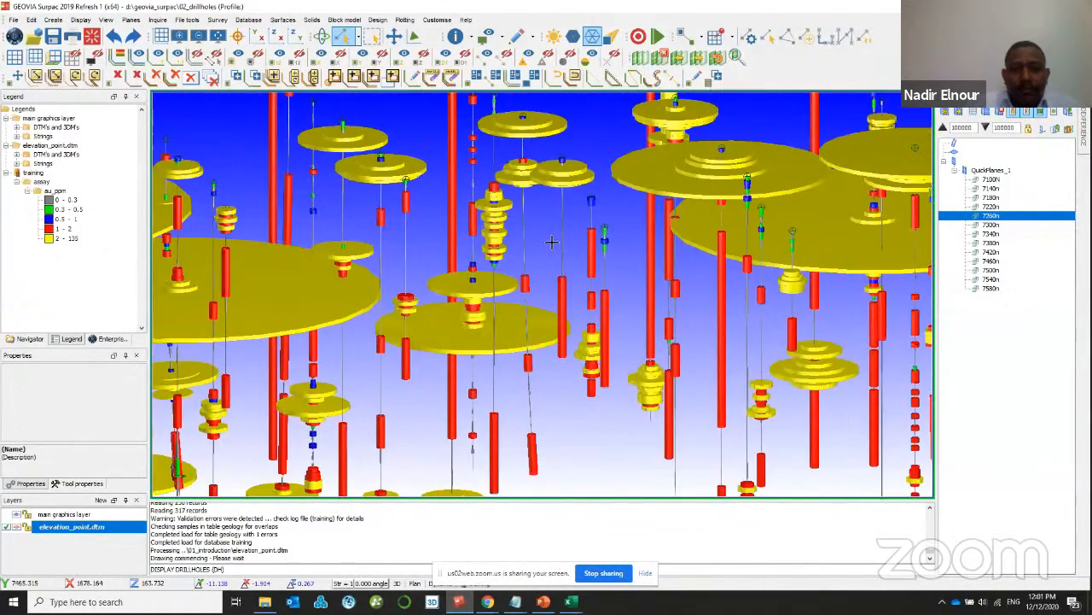
scroll(547, 279, "down", 2)
mouse_move(548, 279)
left_mouse_down()
mouse_move(593, 276)
mouse_move(557, 275)
mouse_move(562, 263)
mouse_move(611, 278)
mouse_move(594, 295)
mouse_move(682, 293)
mouse_move(538, 291)
mouse_move(426, 309)
mouse_move(384, 299)
mouse_move(375, 278)
left_mouse_up()
- Clear the table used for trace colouring and redraw the drillholes
left_click(343, 584)
left_click(360, 517)
left_click(315, 226)
left_click(286, 235)
left_click(559, 348)
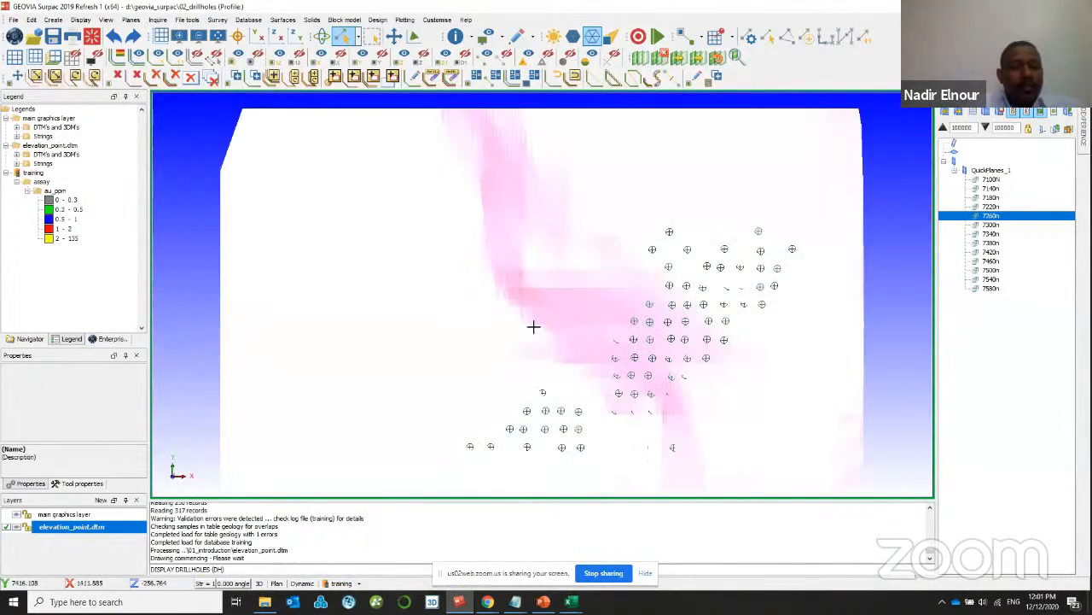
- Label each drillhole with its hole_id at the eoh position, adjust the label size, redraw the holes and inspect the labels
left_click(259, 198)
left_click(260, 291)
left_click(235, 311)
left_click(431, 292)
left_click(426, 311)
left_click(373, 291)
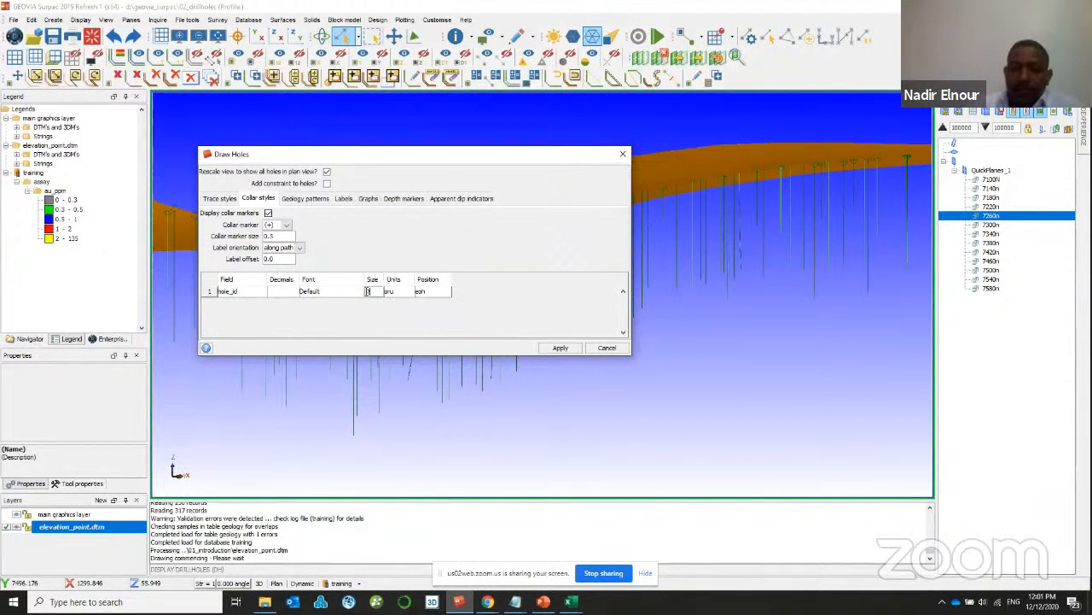
left_click(546, 345)
left_click_drag(584, 319, 587, 213)
scroll(588, 350, "up", 8)
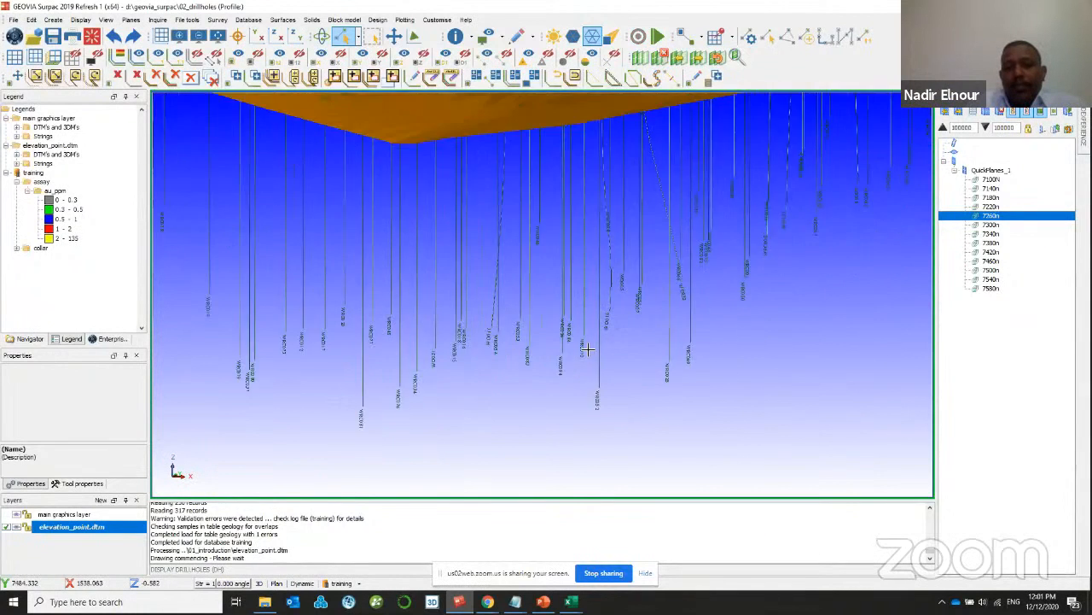
scroll(588, 350, "up", 5)
scroll(526, 338, "down", 2)
right_click_drag(380, 324, 473, 476)
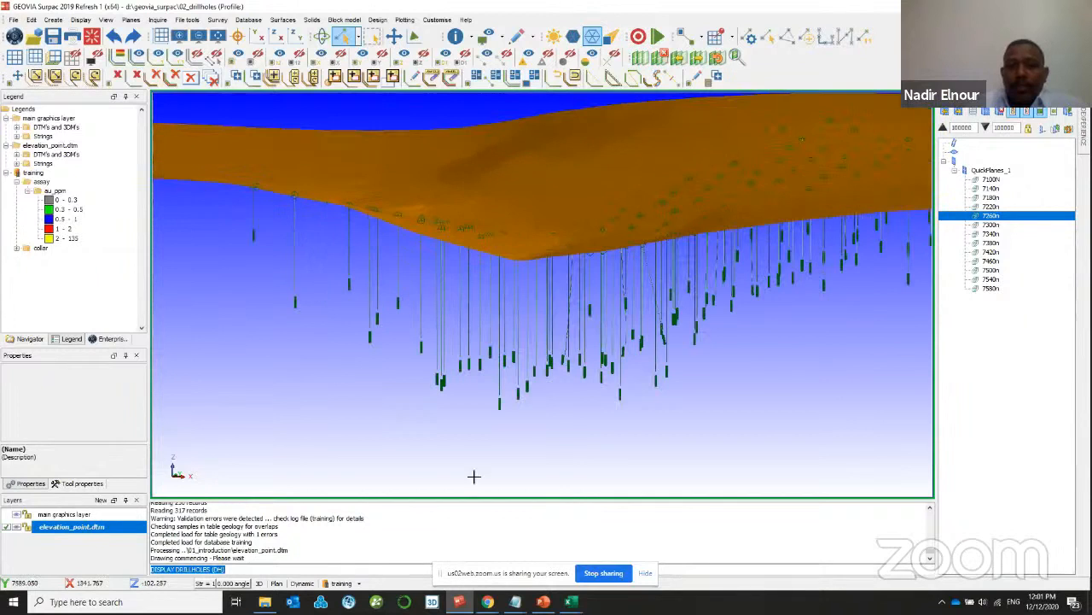
- Draw the geology table's rockcode as a geology pattern centred on the drillholes with a width of 4
left_click(338, 583)
left_click(334, 518)
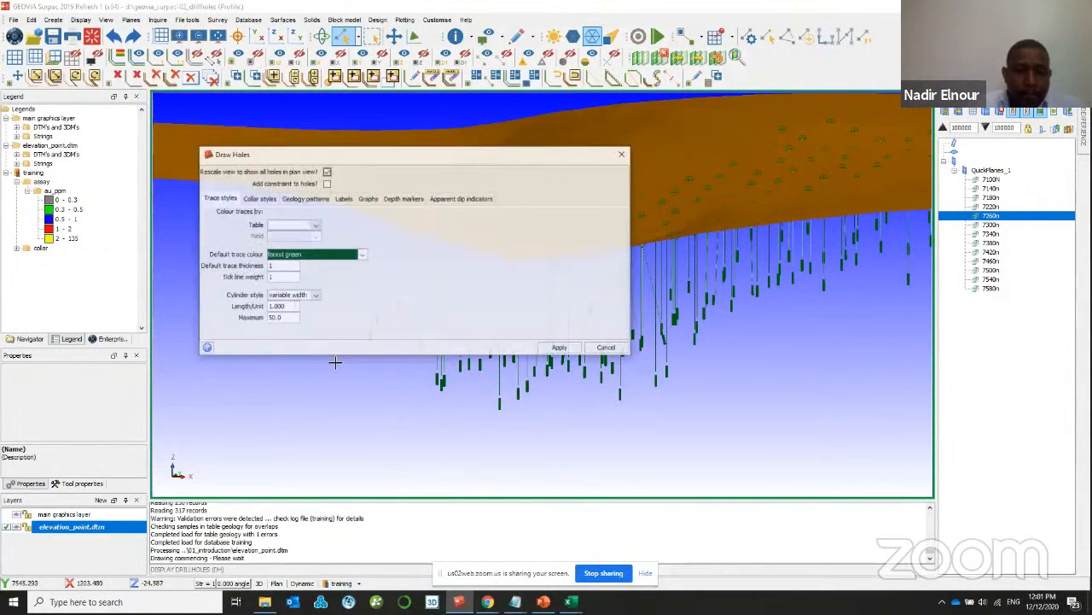
left_click(304, 200)
left_click_drag(386, 159, 463, 148)
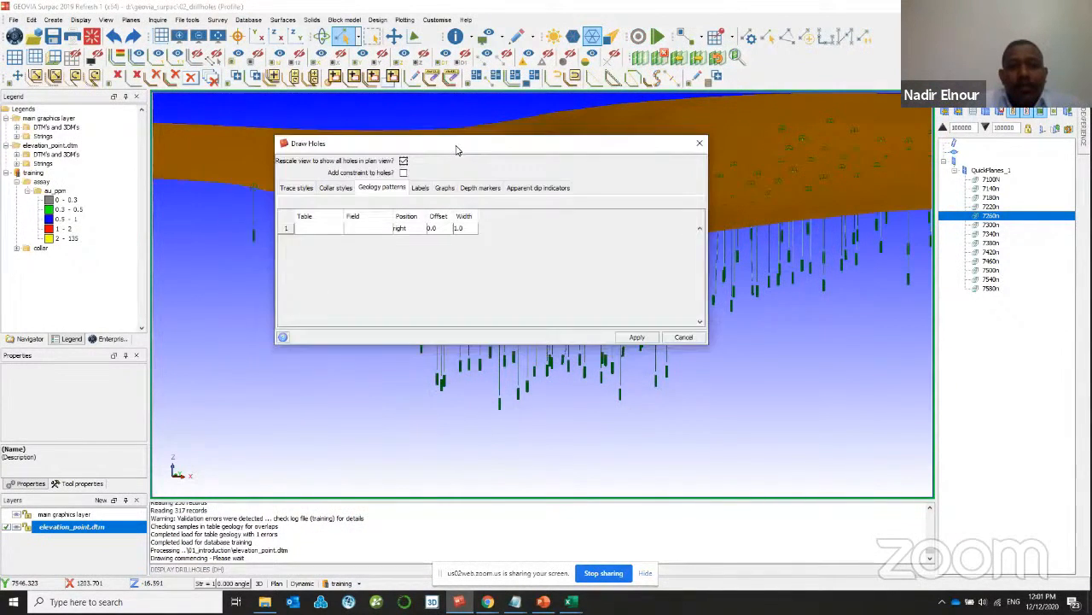
left_click(311, 227)
left_click(338, 228)
left_click(315, 248)
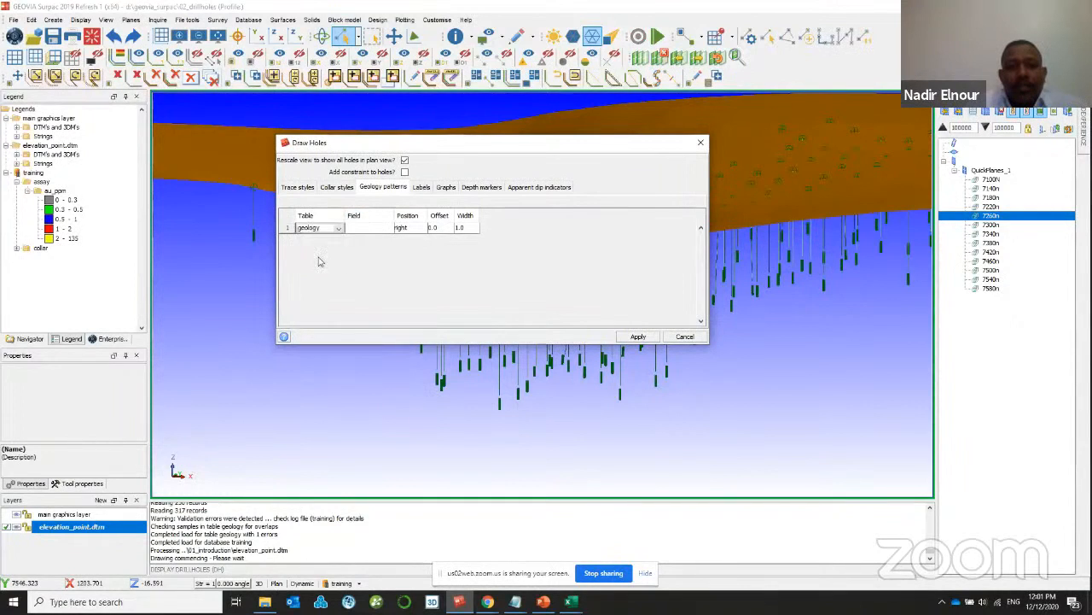
left_click(379, 227)
left_click(385, 262)
left_click(415, 227)
left_click(410, 253)
left_click(461, 227)
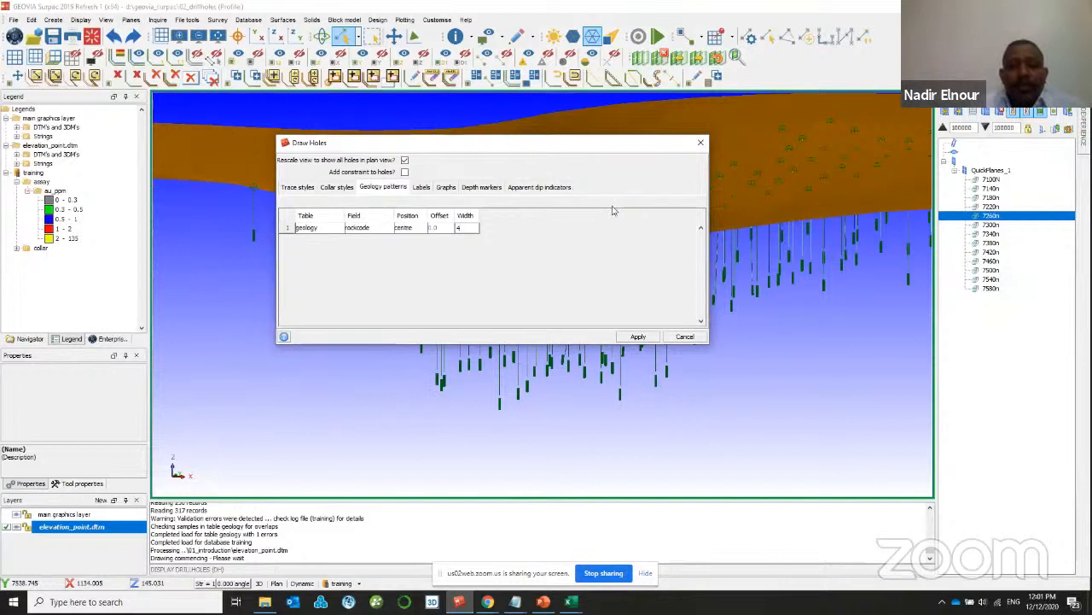
left_click(639, 337)
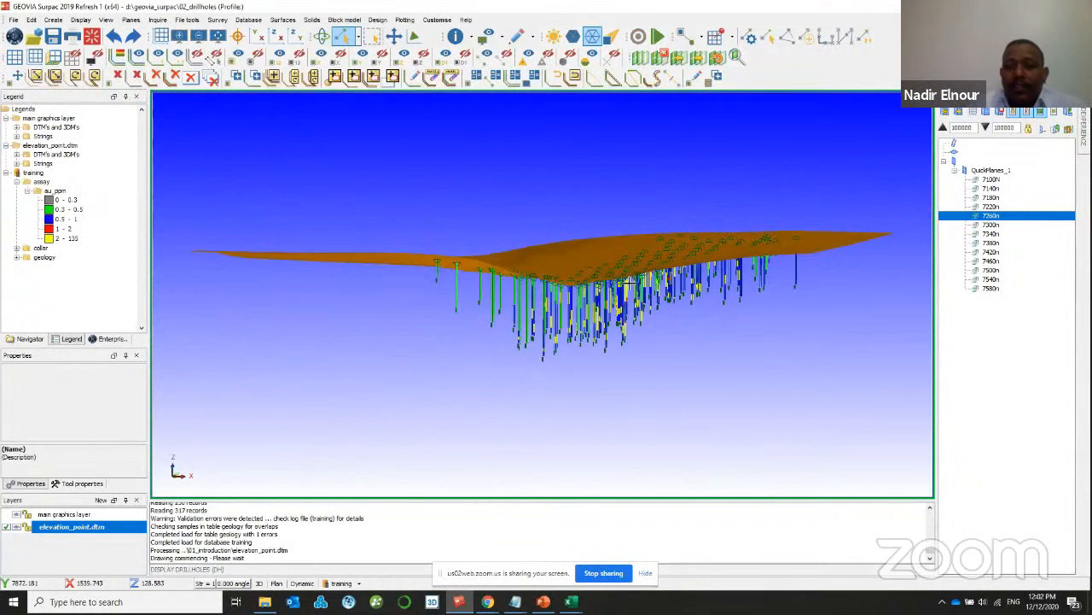
- Inspect the rockcode patterns and restrict the display to section plane 7140n
scroll(630, 280, "up", 5)
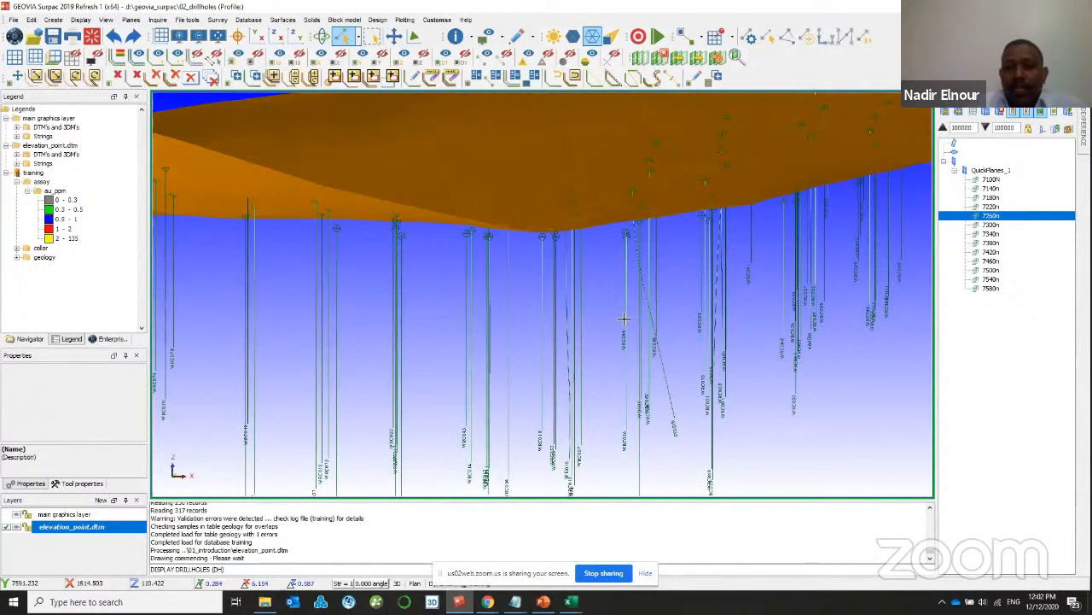
scroll(624, 318, "down", 5)
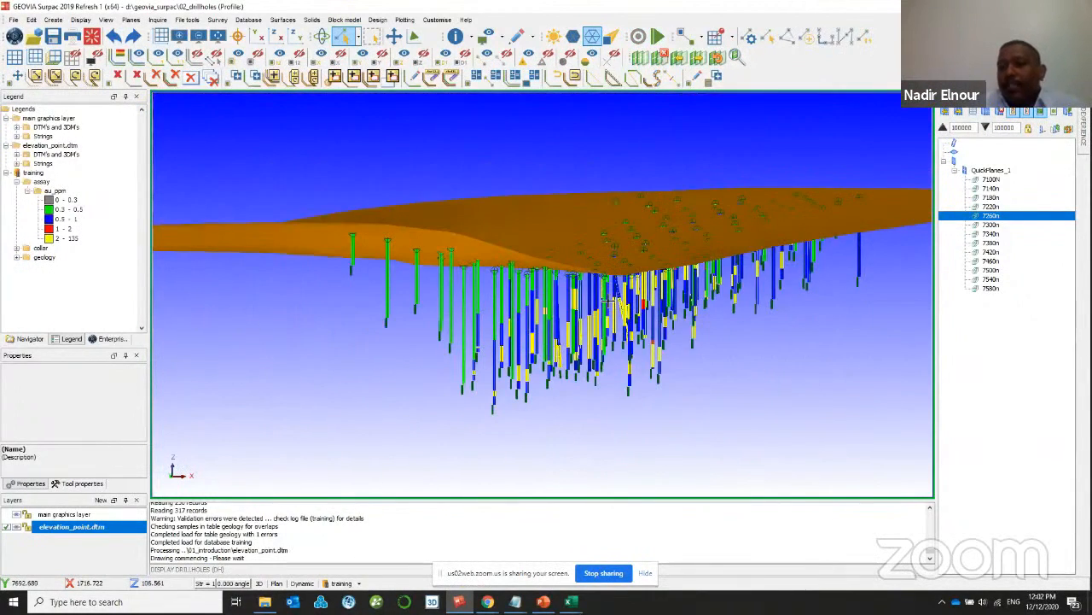
scroll(607, 300, "down", 1)
left_click(990, 188)
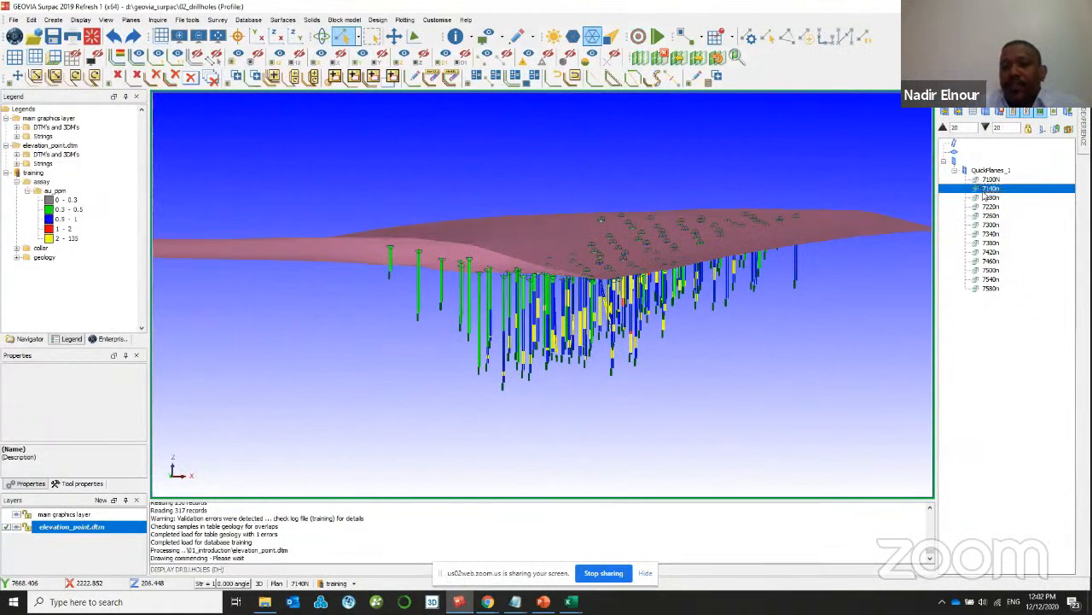
scroll(529, 293, "up", 3)
scroll(725, 224, "up", 1)
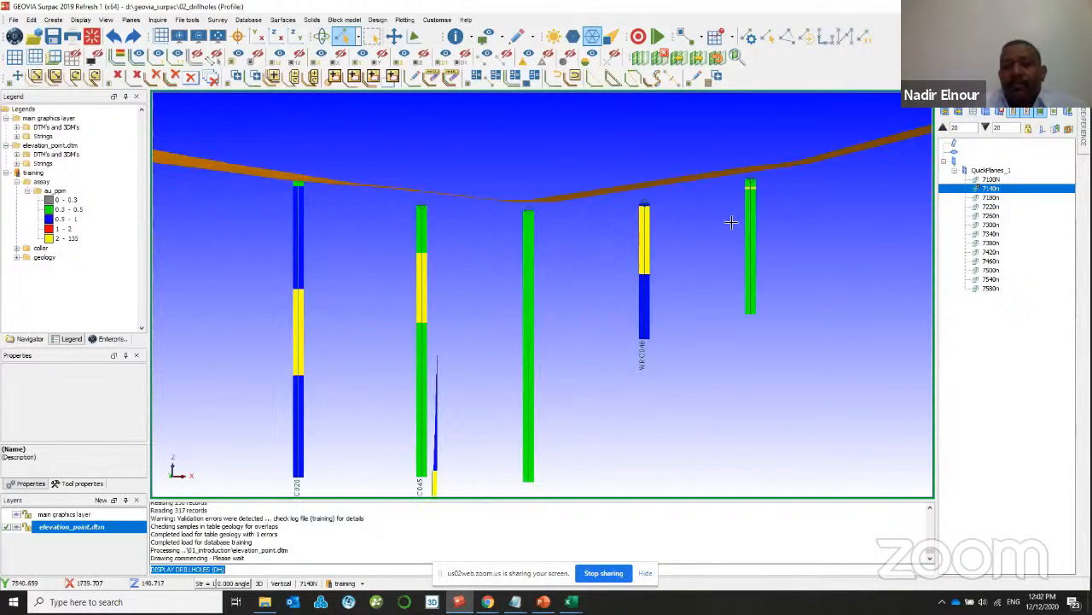
- Expand the geology rockcode legend and compare its colours with the drillholes on the section
left_click(16, 258)
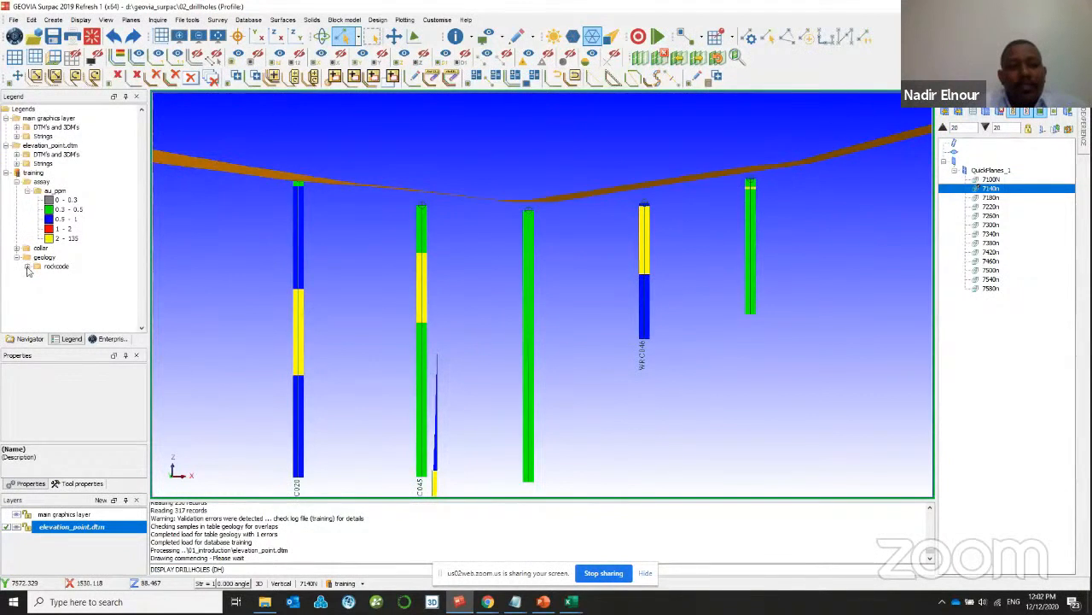
left_click(27, 267)
scroll(316, 312, "down", 1)
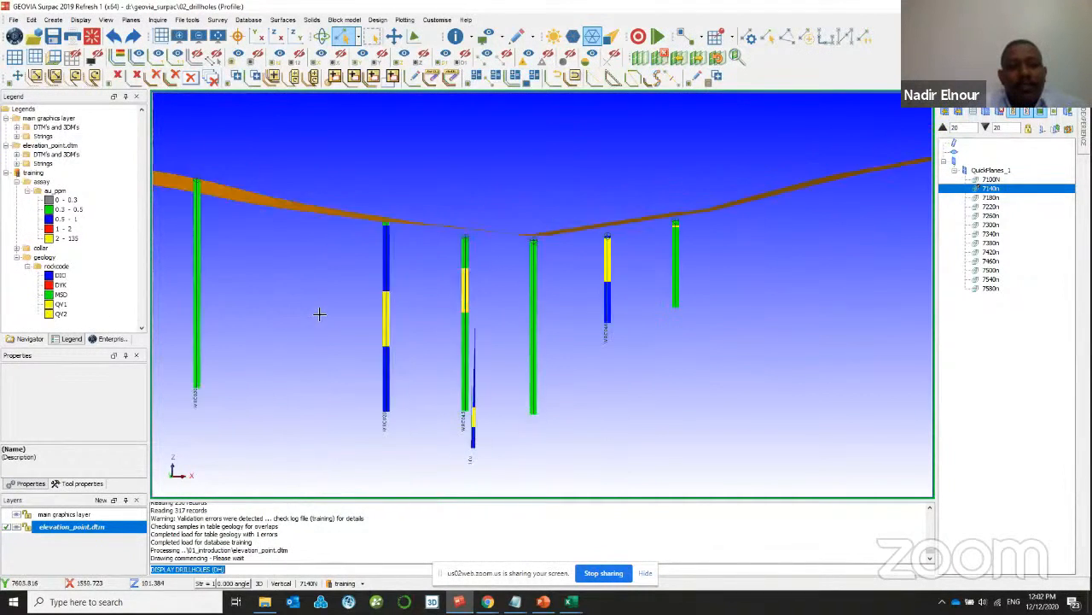
scroll(529, 281, "down", 1)
scroll(587, 261, "up", 1)
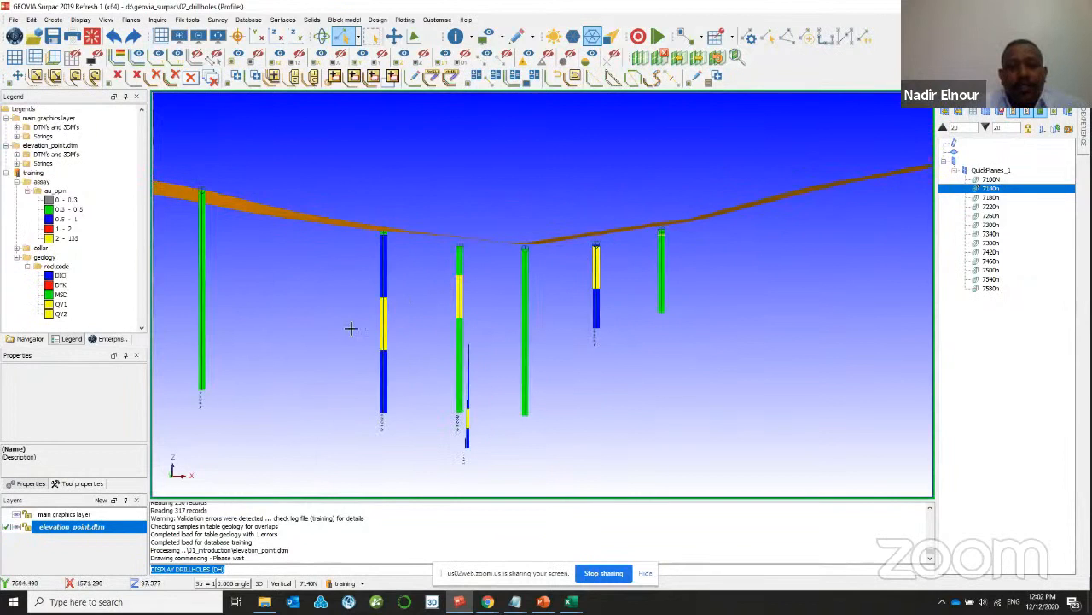
scroll(253, 340, "down", 1)
scroll(239, 286, "up", 2)
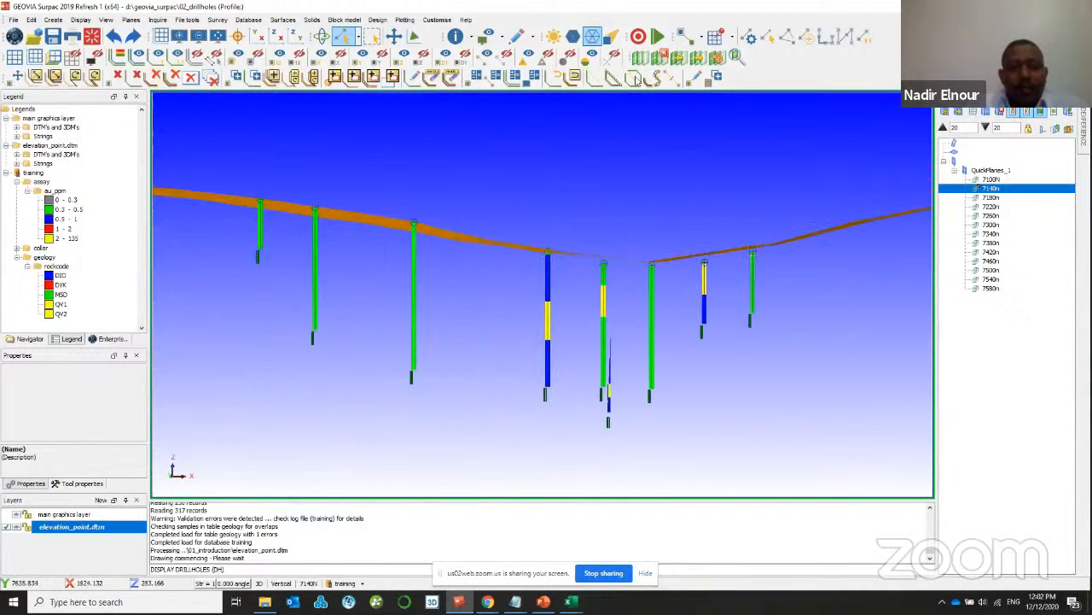
- Step forward through the section planes from 7140n to 7300n to view the geology on each section
left_click(698, 57)
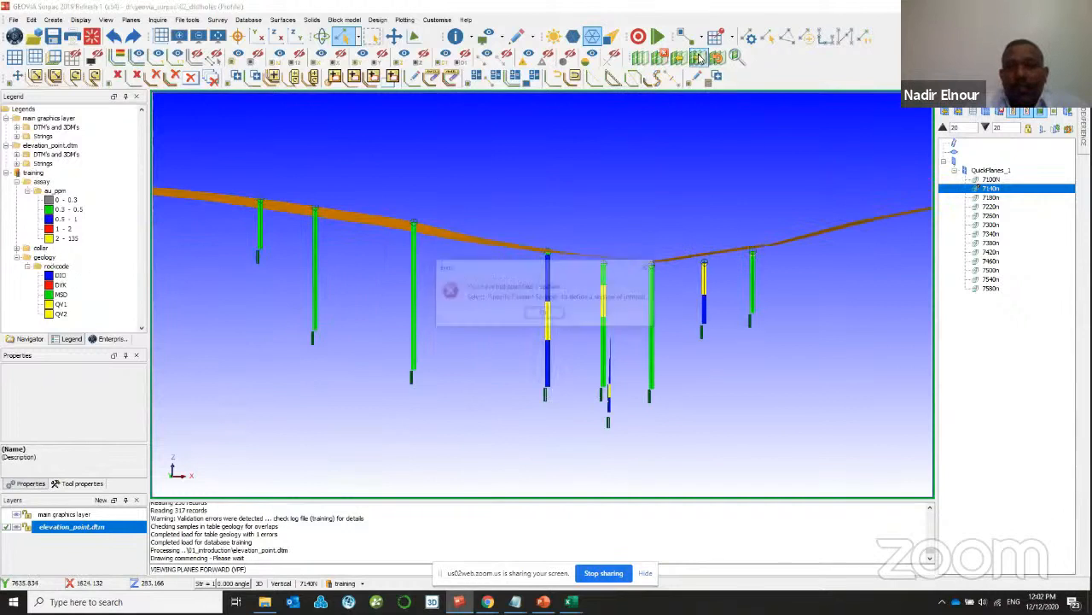
left_click(545, 315)
left_click(959, 114)
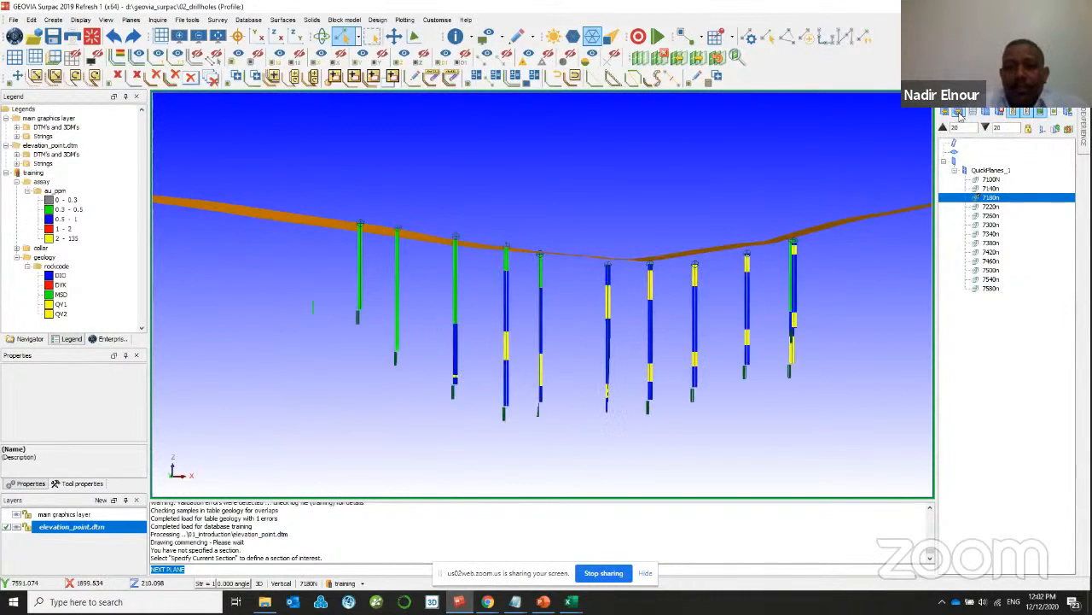
left_click(959, 113)
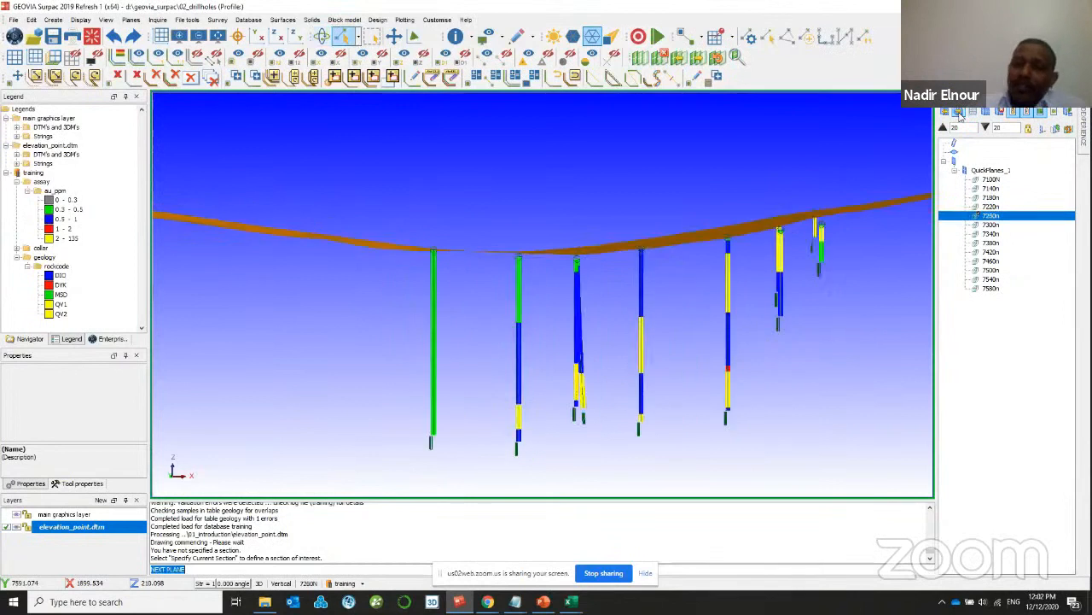
left_click(959, 113)
- Reopen the drillhole drawing settings and clear the geology table from the geology pattern row
left_click(346, 583)
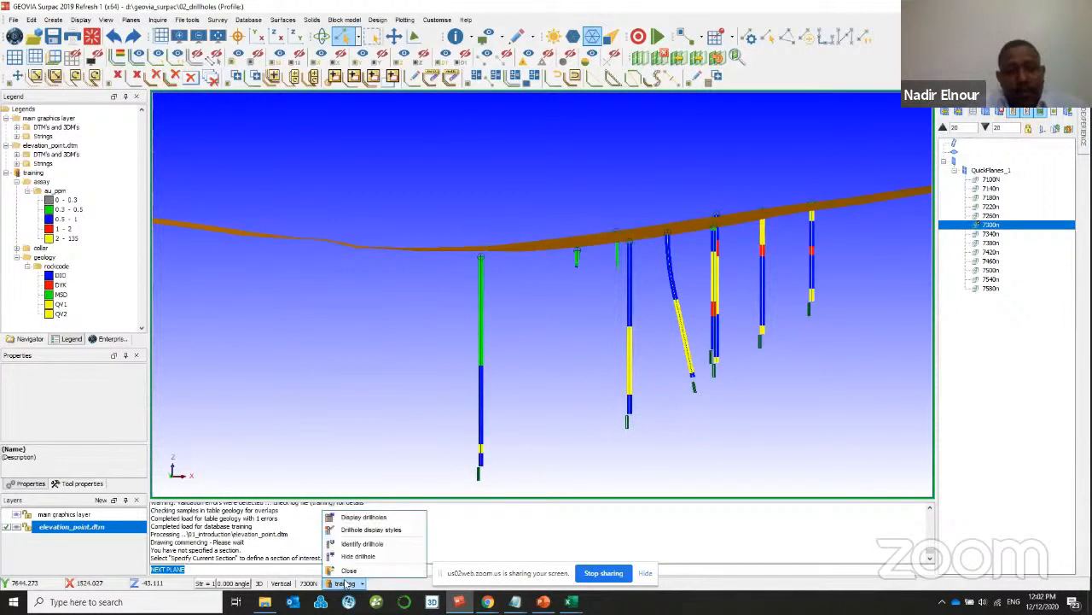
left_click(349, 526)
left_click(417, 189)
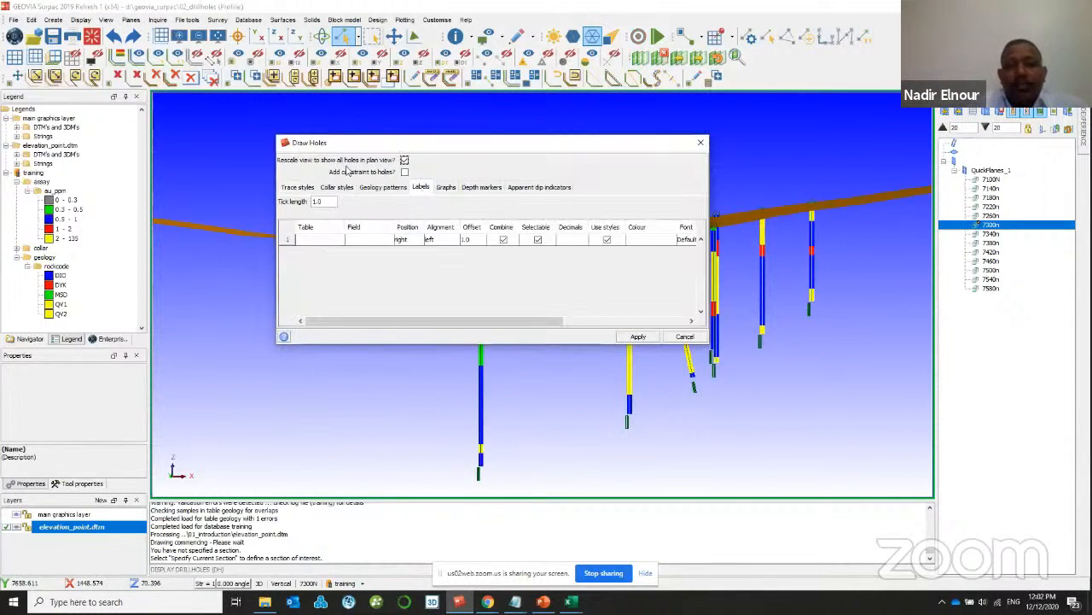
left_click(382, 191)
left_click(308, 229)
left_click(308, 230)
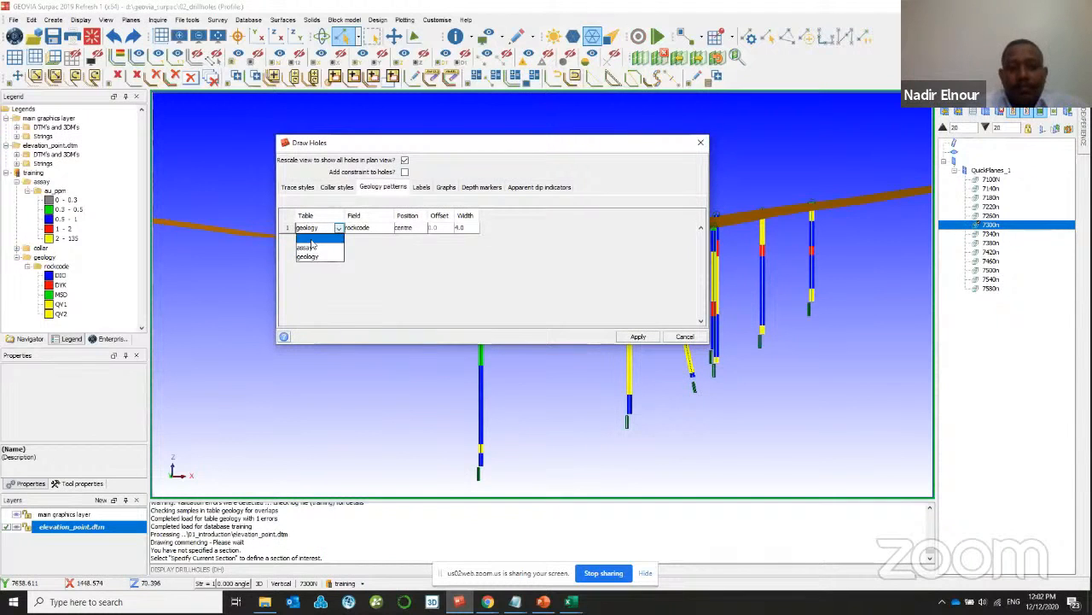
left_click(312, 238)
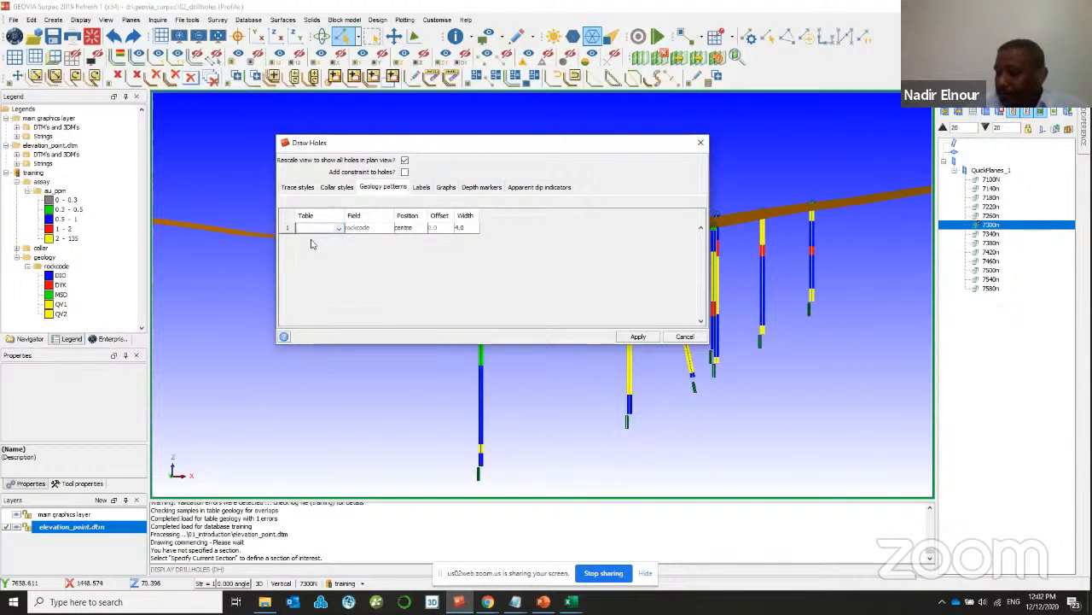
- Add a second drillhole label row and set the first row to the au_ppm field of the assay table
left_click(423, 189)
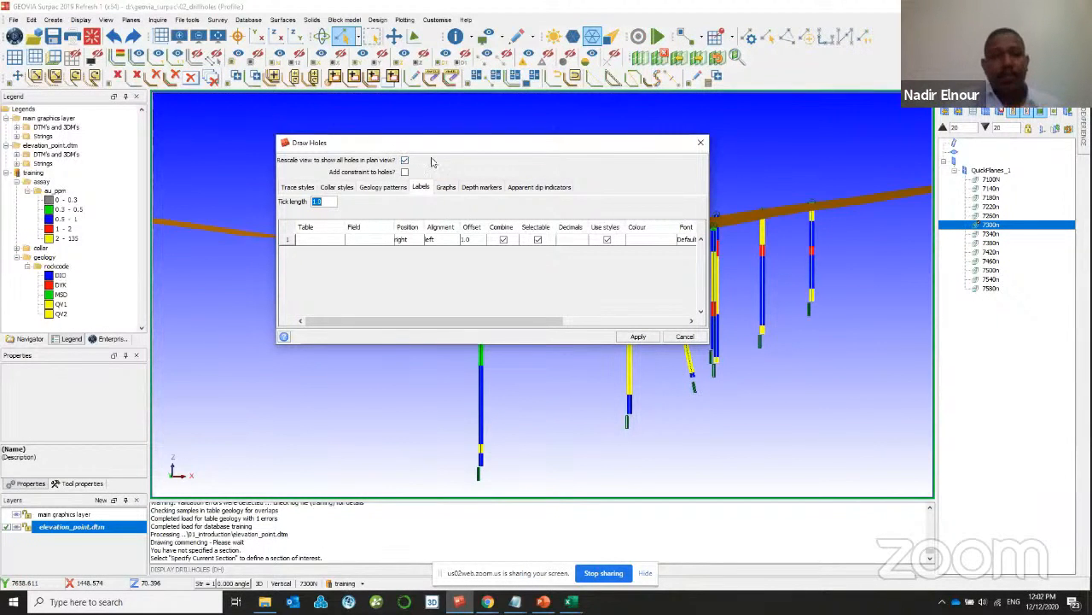
left_click(319, 241)
left_click(291, 249)
right_click(296, 240)
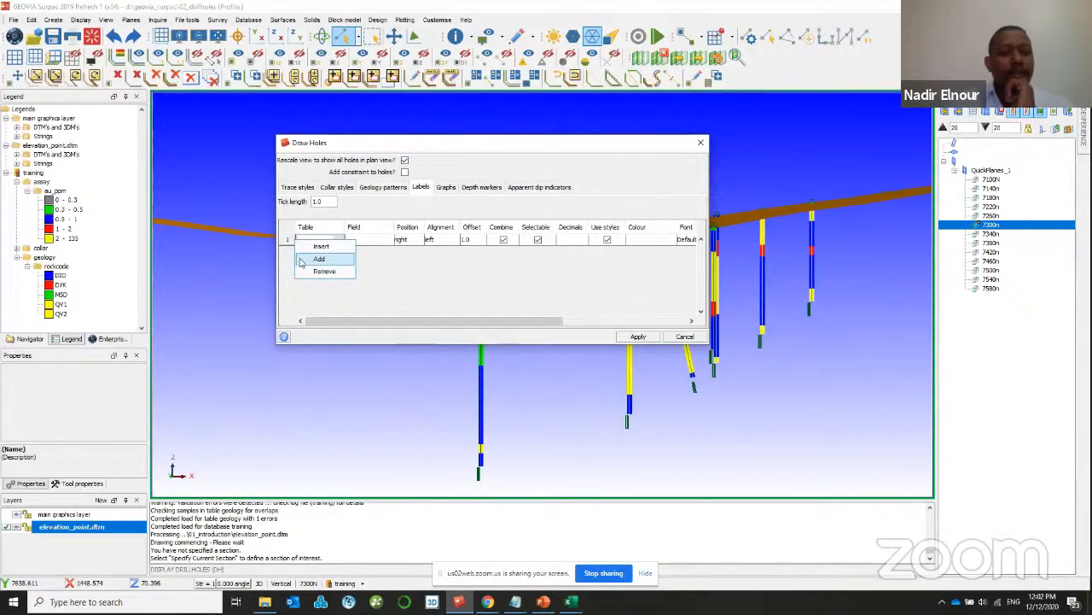
left_click(301, 260)
left_click(339, 240)
left_click(334, 259)
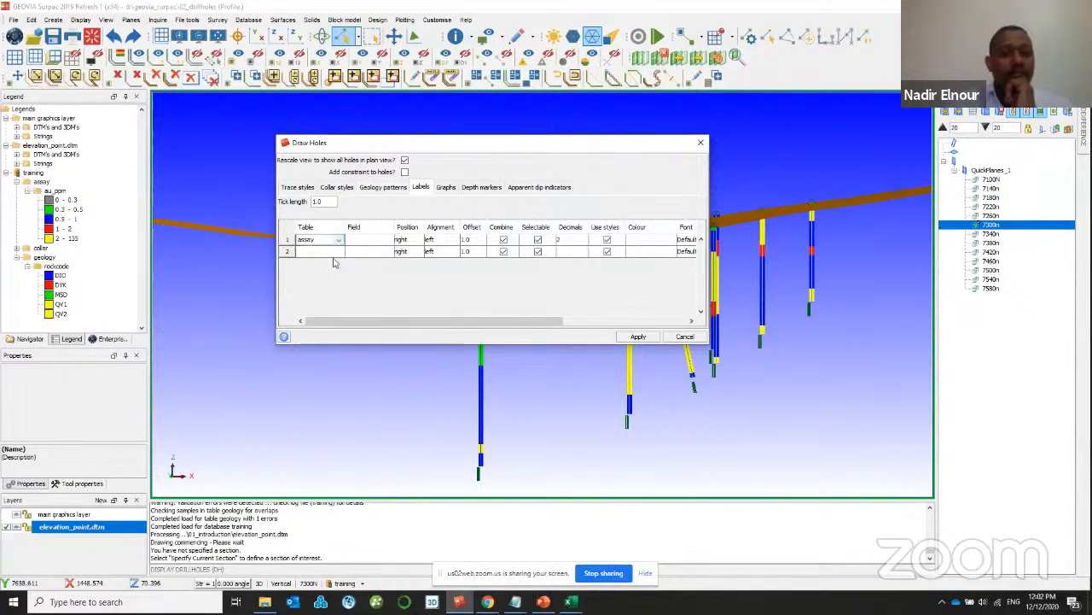
left_click(385, 240)
left_click(373, 252)
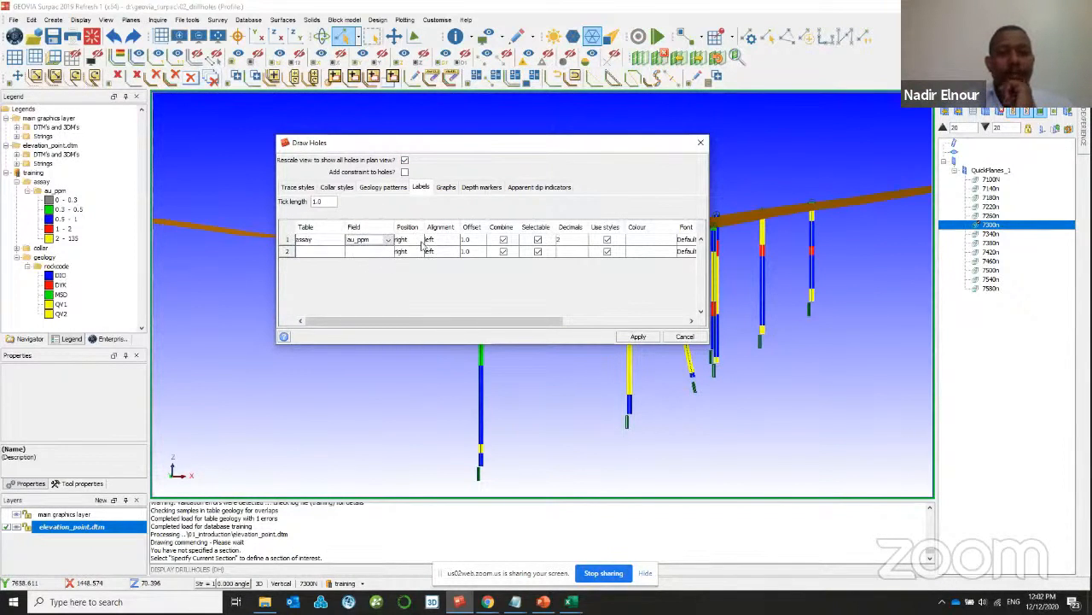
- Set the second label row to the rockcode field of the geology table, positioned left of the trace
left_click(332, 251)
left_click(339, 252)
left_click(327, 277)
left_click(382, 251)
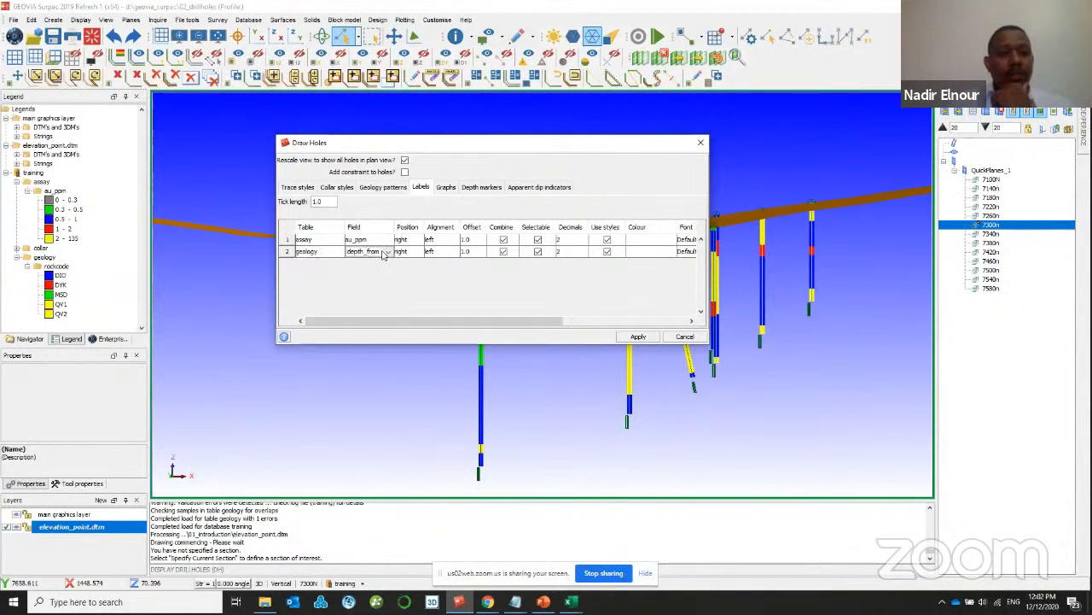
left_click(388, 252)
left_click(364, 291)
left_click(412, 252)
left_click(408, 265)
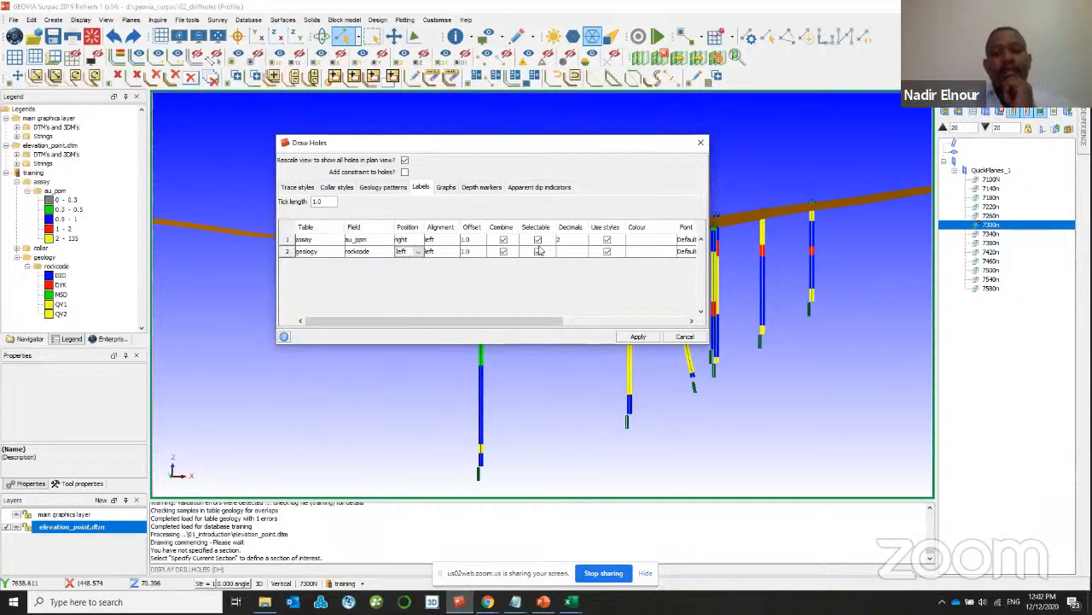
- Check the label alignment and the cleared geology pattern row, redraw the drillholes with labels and view them in section
left_click(442, 239)
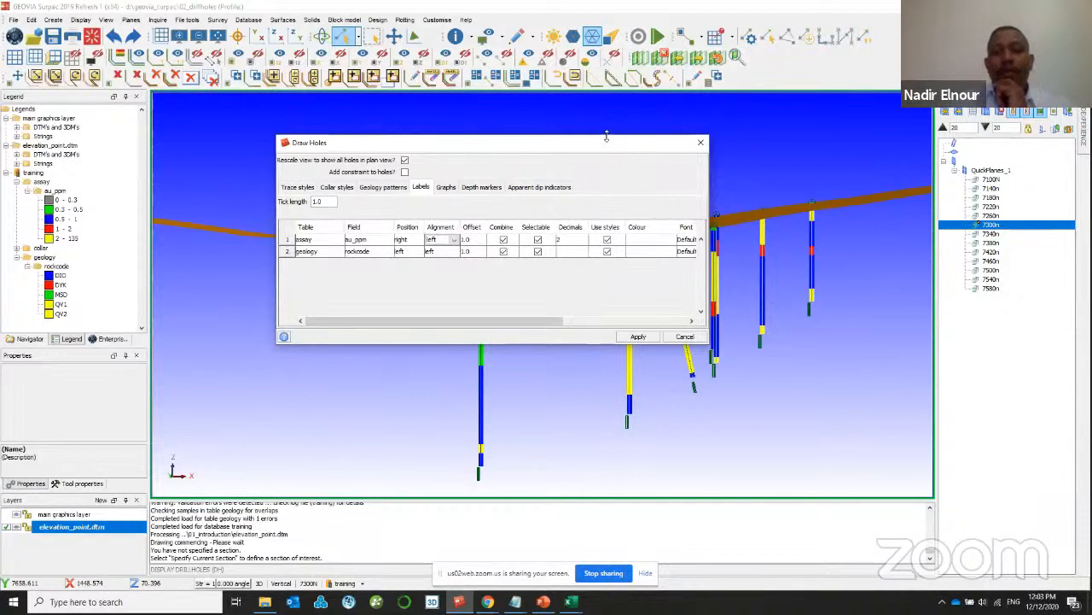
left_click_drag(606, 136, 531, 146)
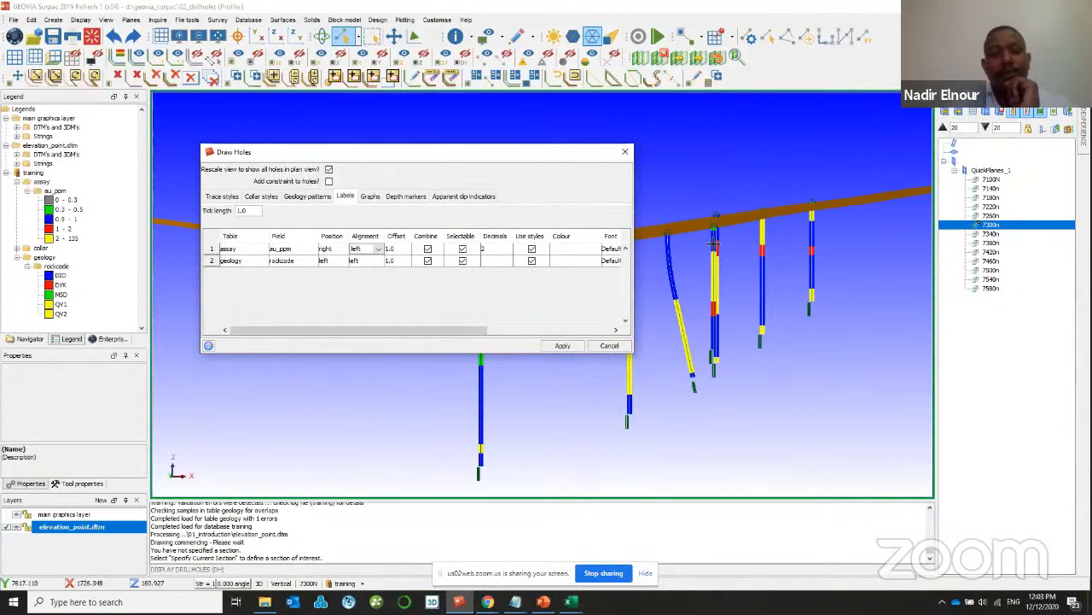
mouse_move(479, 331)
left_mouse_down()
mouse_move(612, 330)
mouse_move(439, 344)
left_mouse_up()
left_click(307, 196)
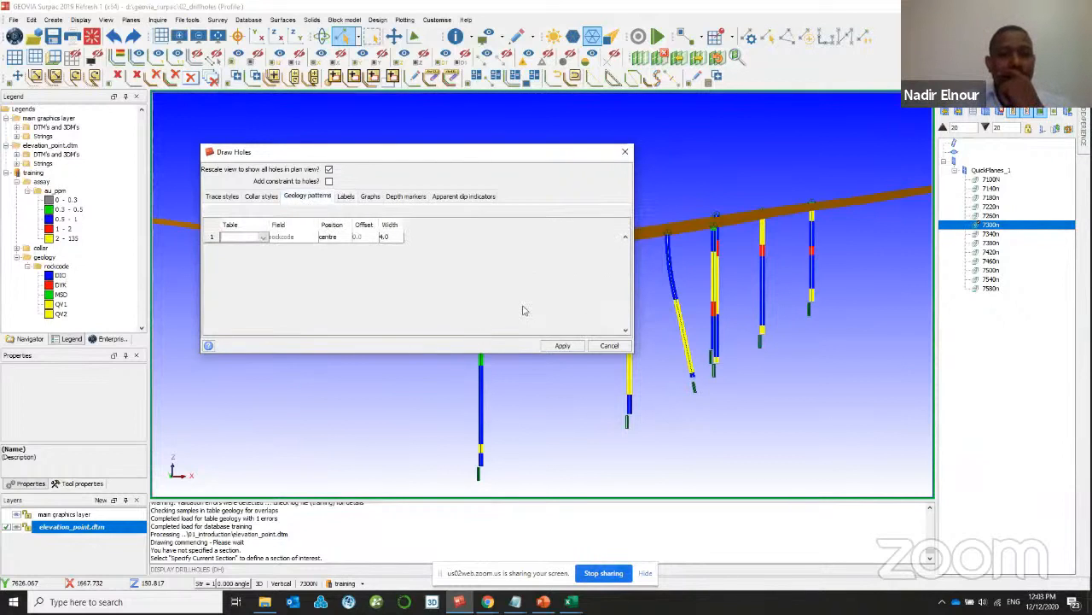
left_click(562, 345)
left_click(295, 36)
- Examine the gold grade and rockcode labels along the drillholes on section 7300n
scroll(603, 232, "up", 5)
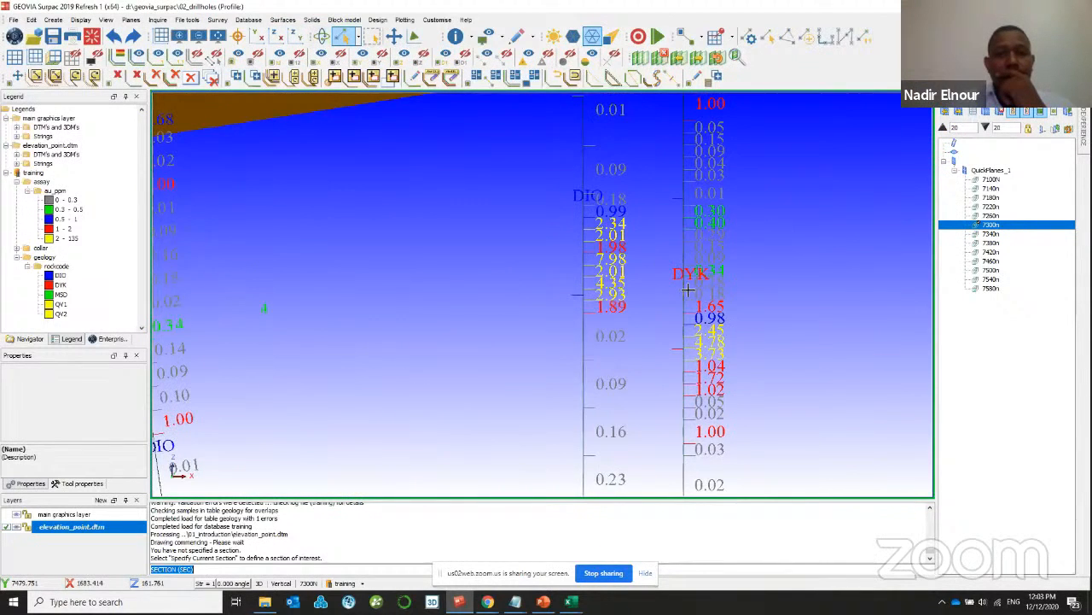
scroll(615, 321, "down", 3)
scroll(577, 210, "up", 2)
scroll(557, 286, "down", 4)
scroll(559, 178, "up", 4)
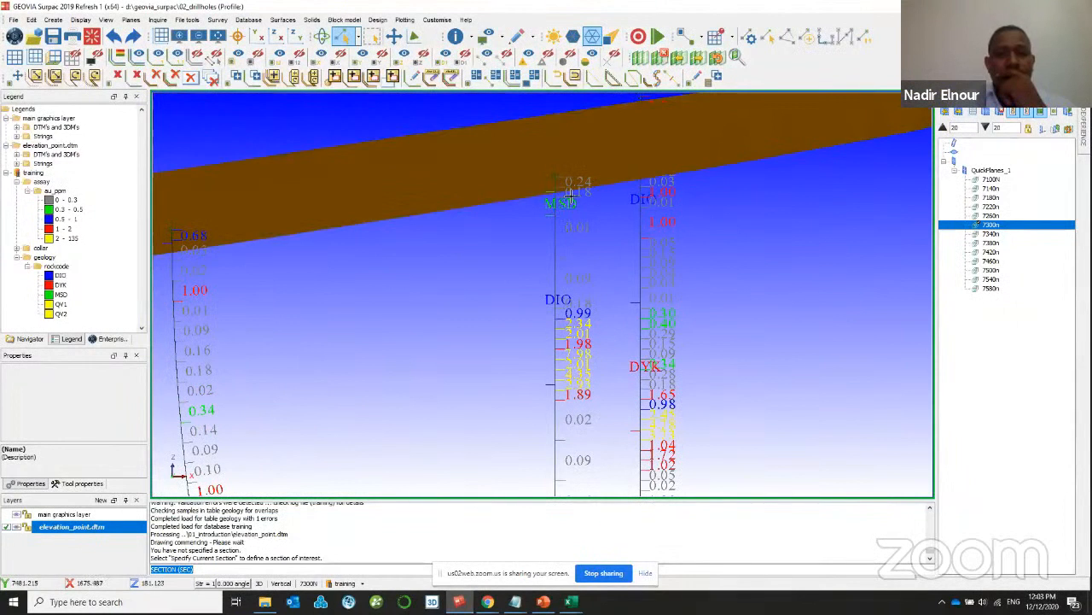
scroll(578, 207, "down", 3)
scroll(561, 341, "up", 5)
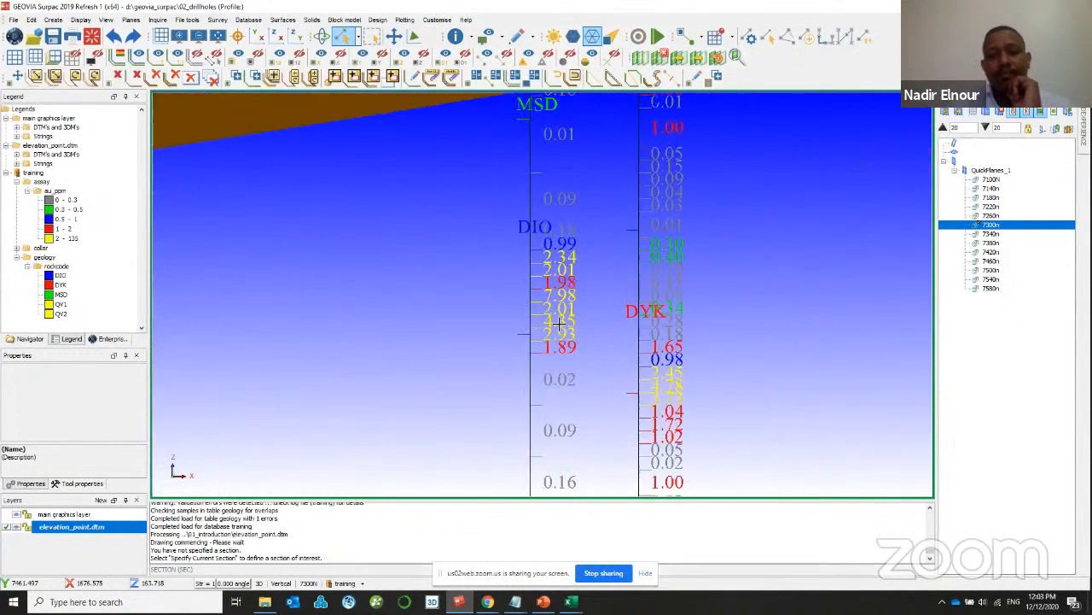
scroll(559, 323, "down", 5)
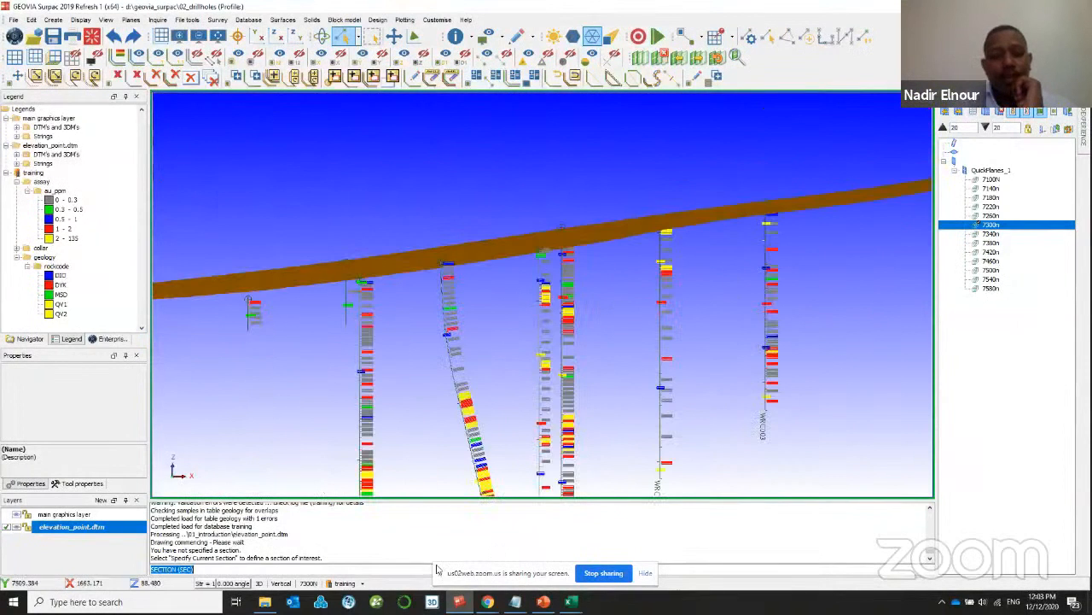
- Set the label offsets to 5 for assay and 3 for geology, redraw the drillholes and return to the section view
left_click(361, 586)
left_click(350, 516)
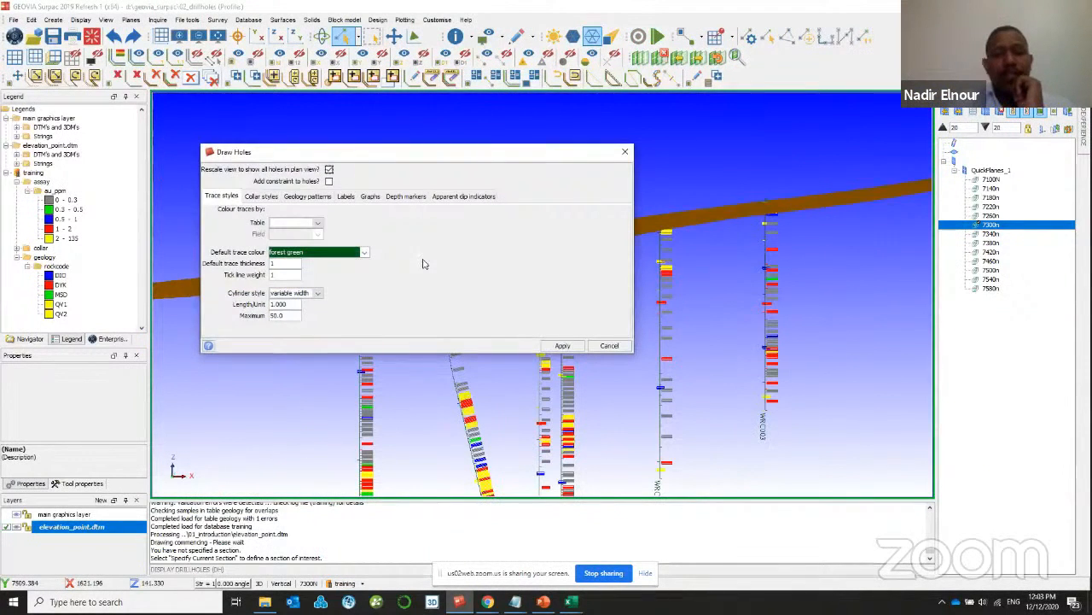
left_click(345, 196)
double_click(401, 248)
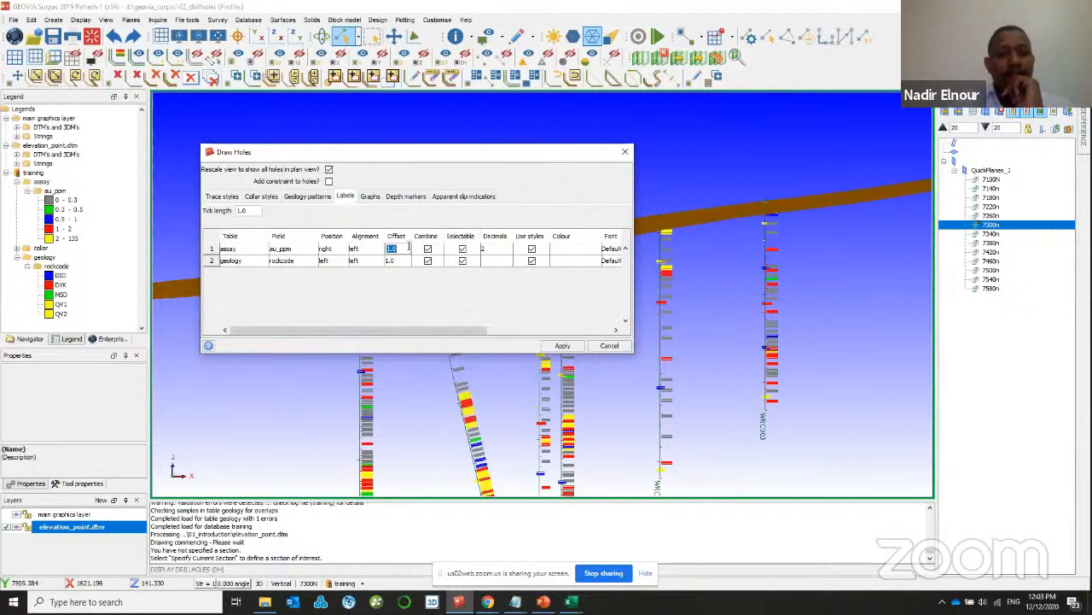
type("5")
double_click(404, 260)
type("3")
left_click(562, 346)
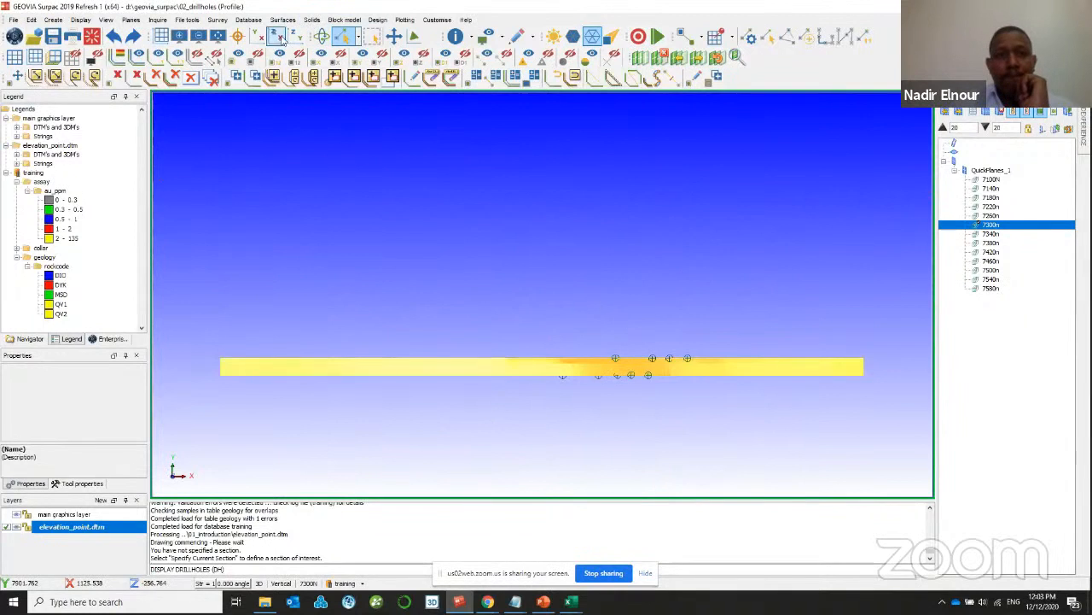
left_click(278, 37)
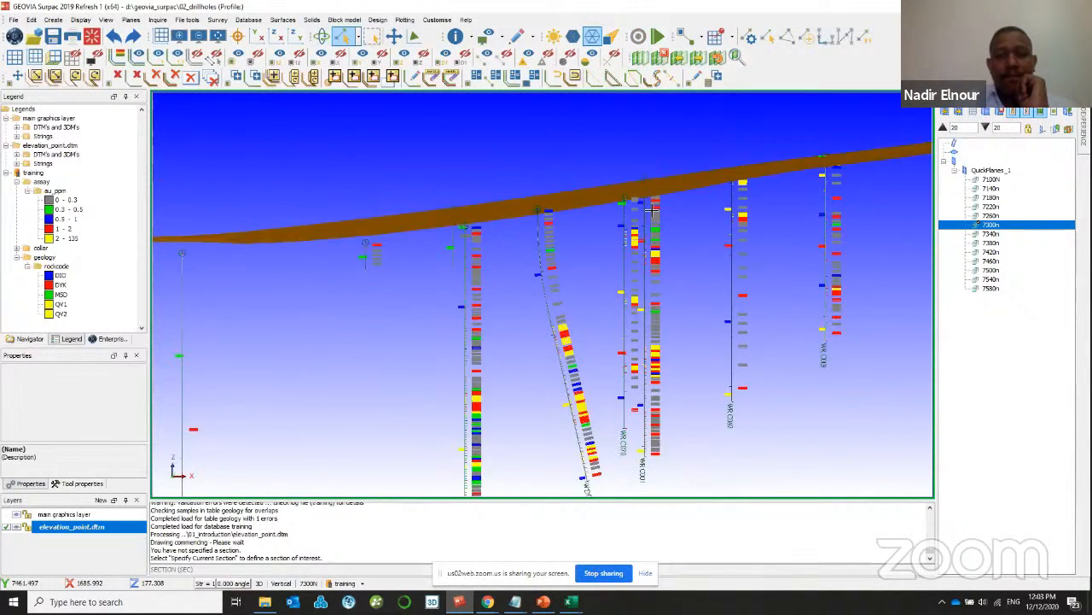
- Inspect the spacing of the assay and rockcode labels from the drillhole traces on the section
scroll(653, 210, "up", 7)
scroll(601, 265, "down", 5)
scroll(598, 375, "down", 3)
scroll(589, 412, "up", 1)
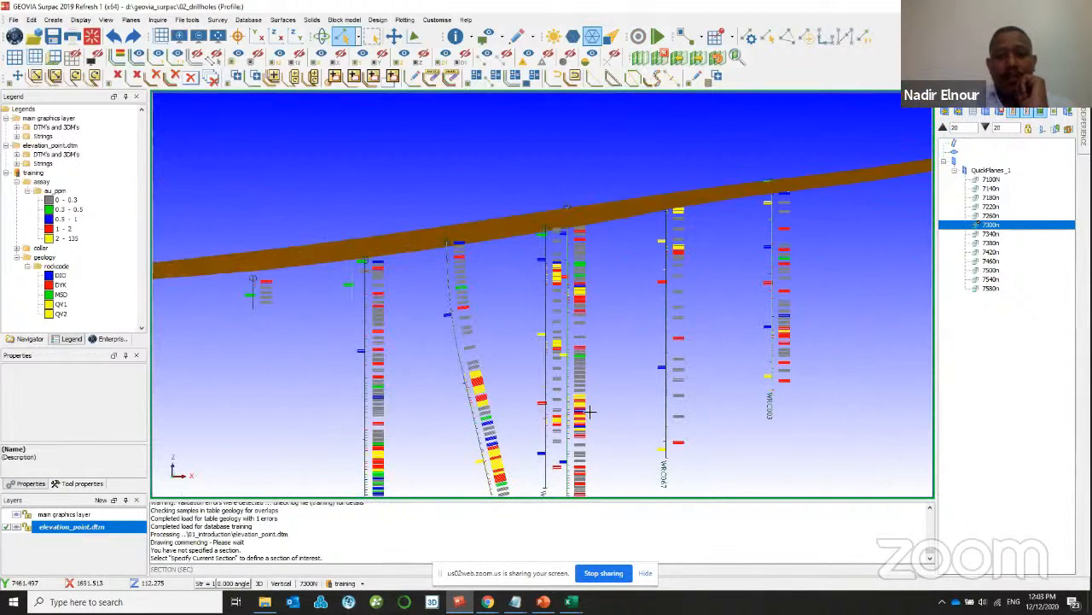
scroll(589, 412, "up", 5)
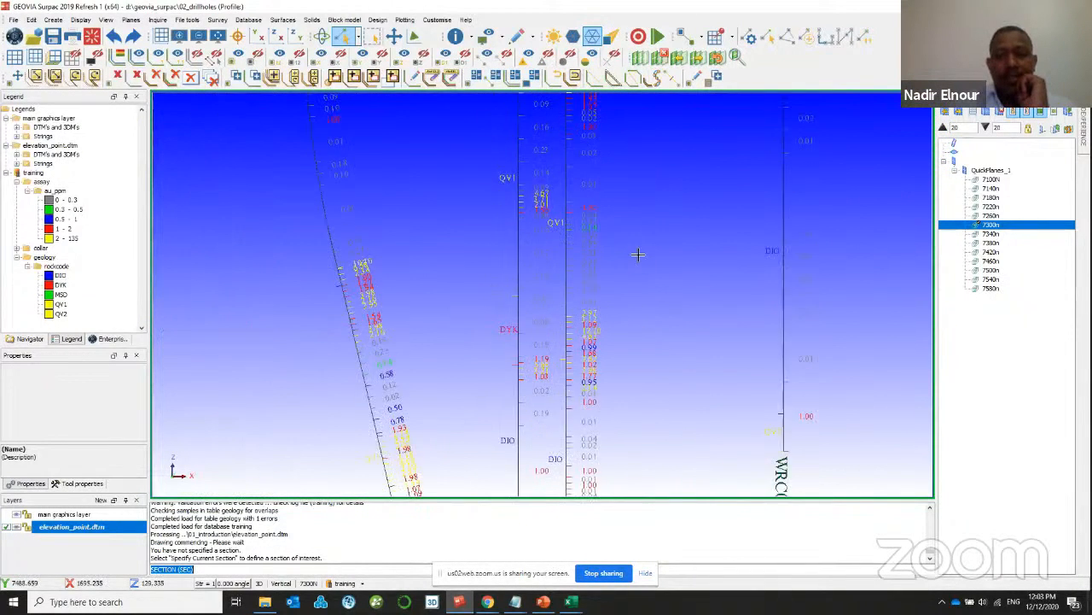
scroll(693, 172, "down", 3)
scroll(717, 344, "up", 4)
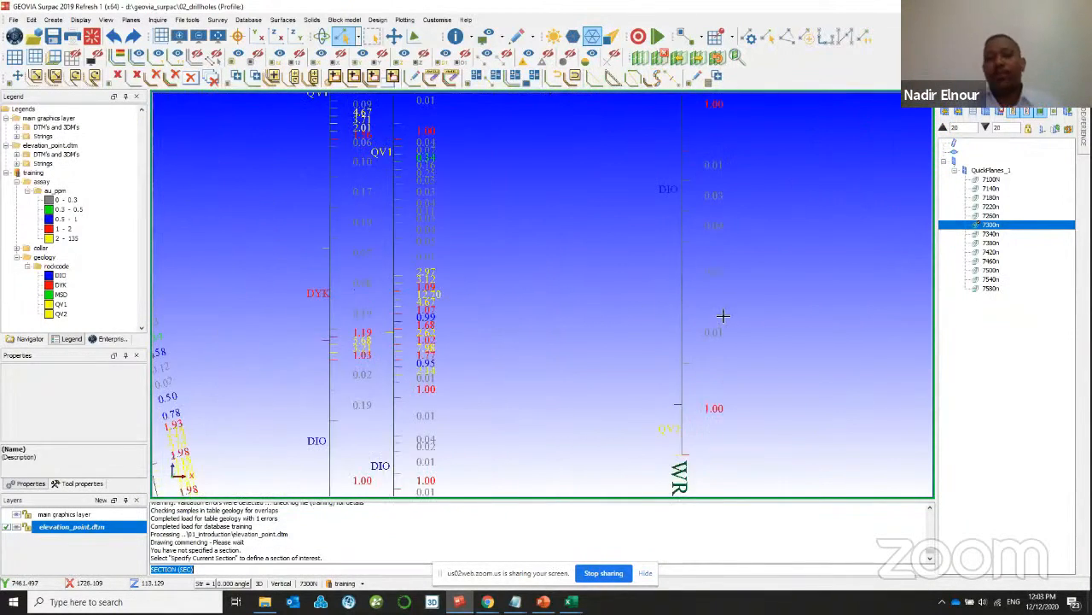
- Switch the graphics area from the 3D background to plain white and view the labelled drillholes
left_click(105, 19)
left_click(137, 32)
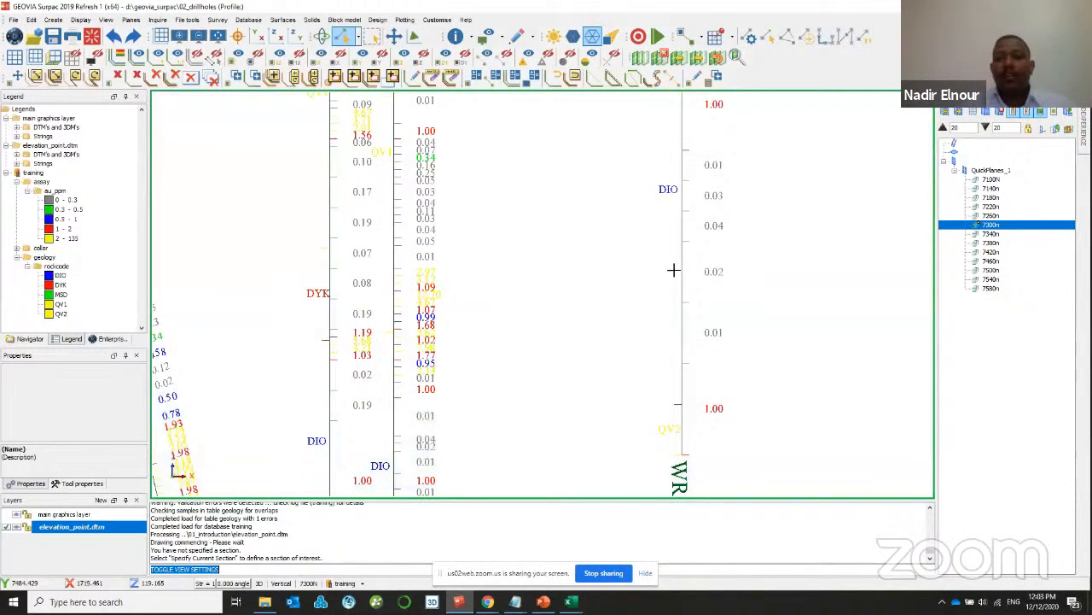
right_click_drag(685, 196, 698, 242)
right_click_drag(792, 206, 756, 322)
- Toggle the 3D background on and off again to compare how readable the drillhole labels are
left_click(106, 19)
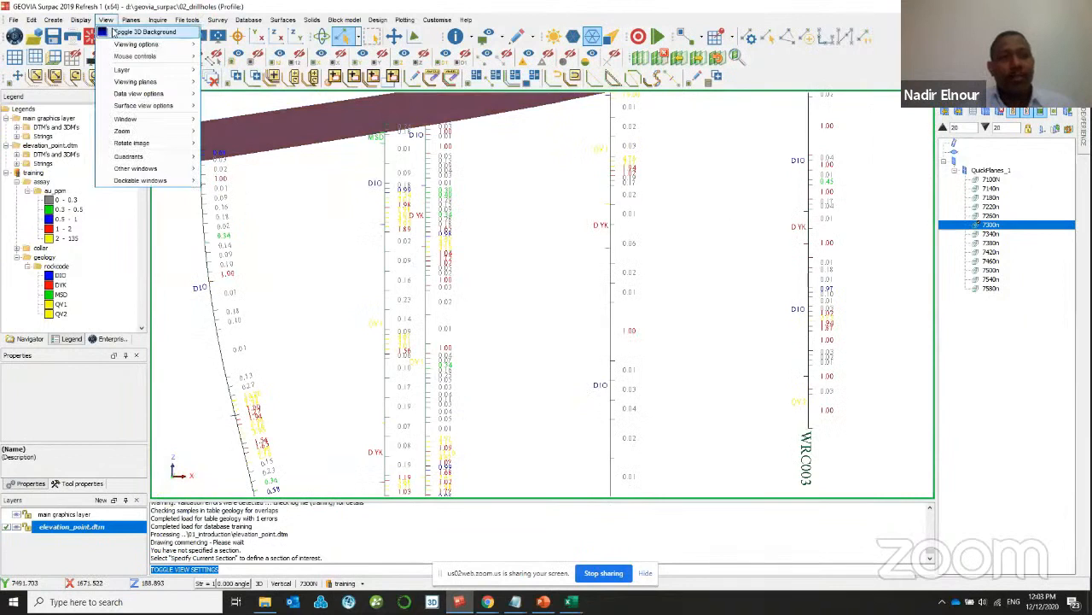
left_click(111, 32)
left_click(106, 19)
left_click(112, 32)
scroll(580, 205, "down", 3)
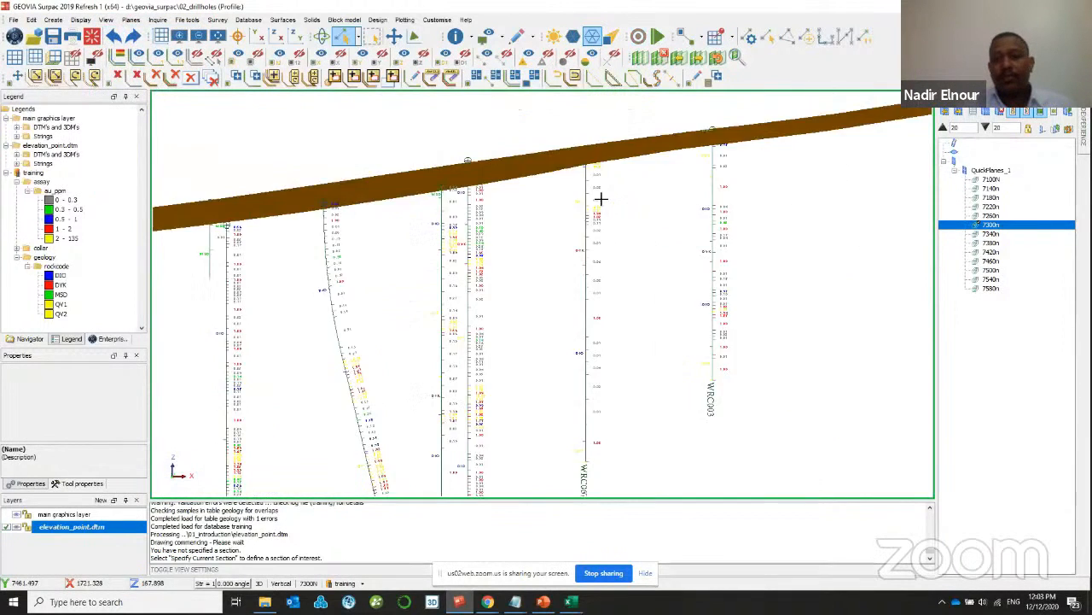
scroll(606, 197, "down", 2)
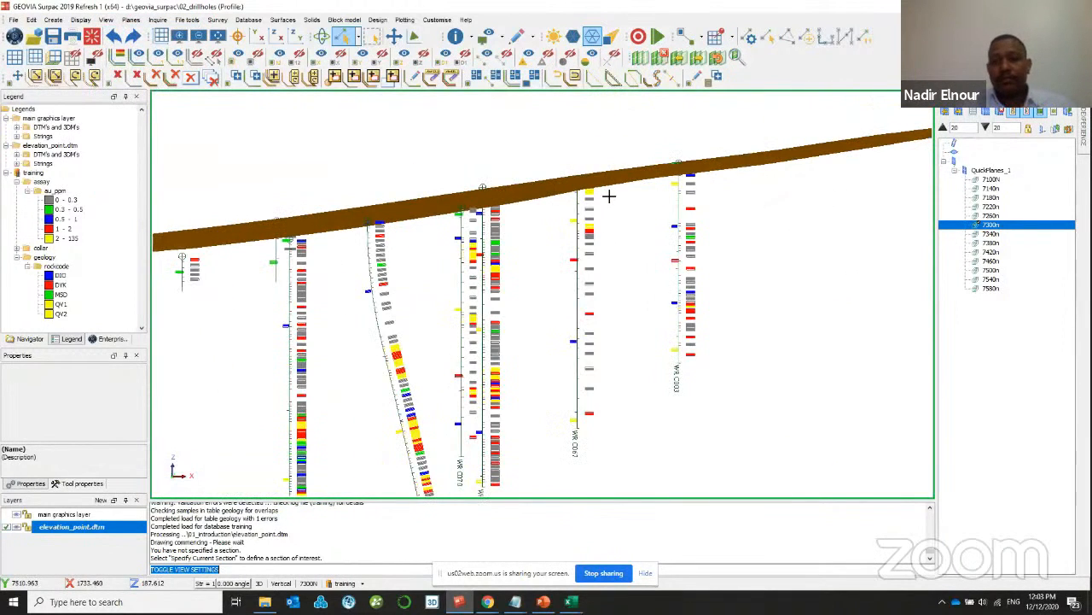
- Change the 2D viewport background colour to black in the graphics colour settings
left_click(404, 18)
left_click(482, 121)
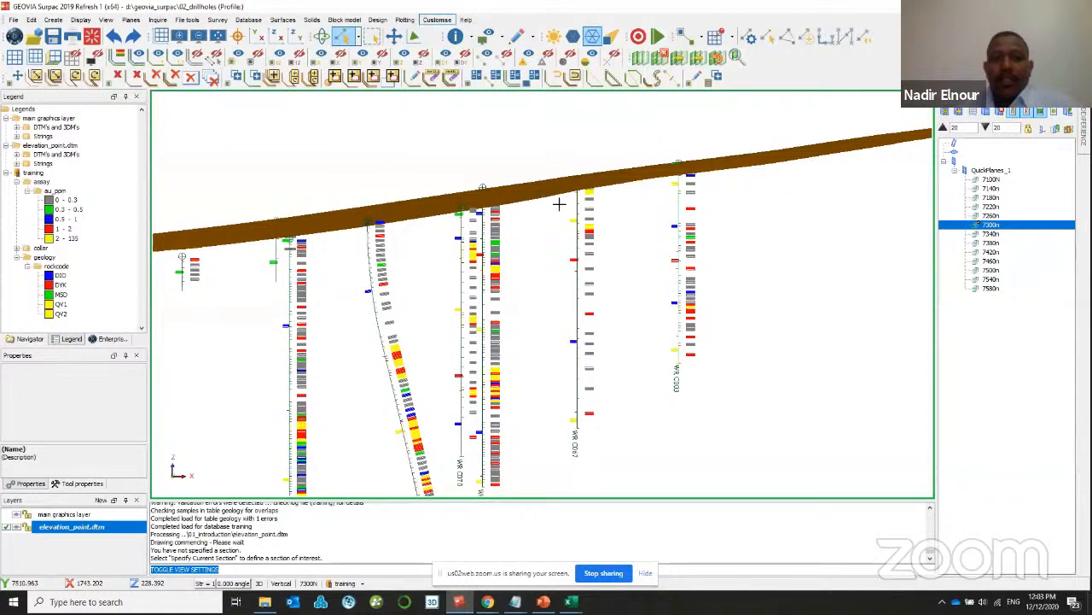
left_click(291, 190)
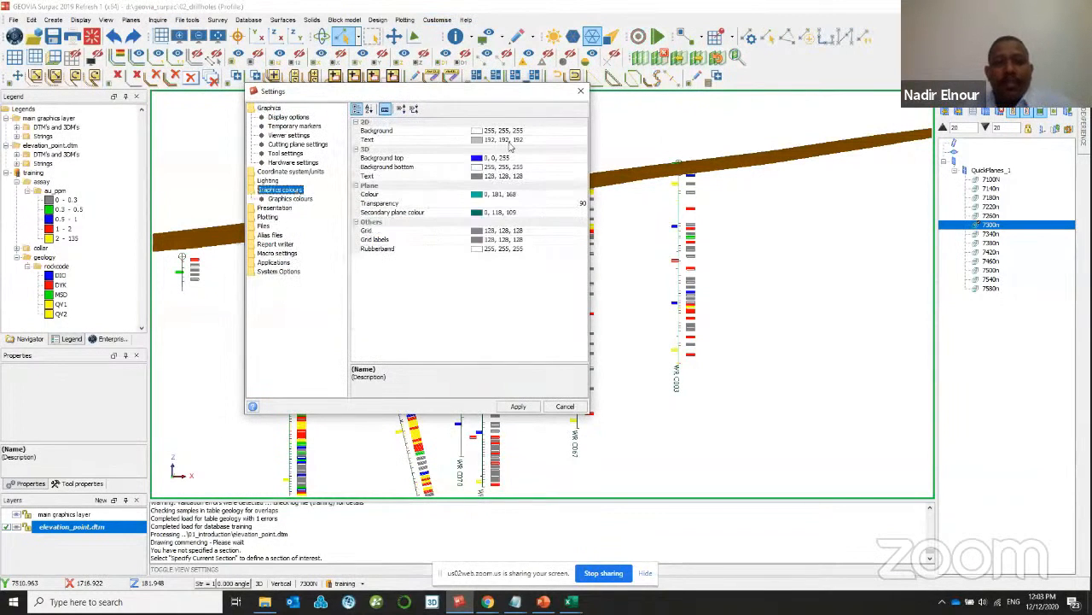
left_click(577, 133)
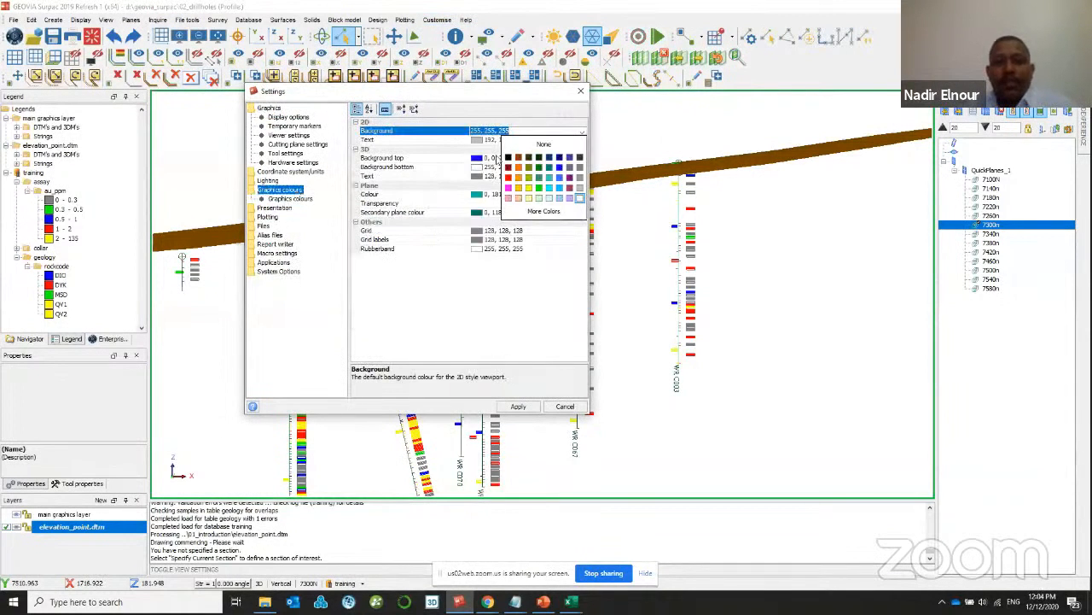
left_click(508, 157)
left_click(519, 407)
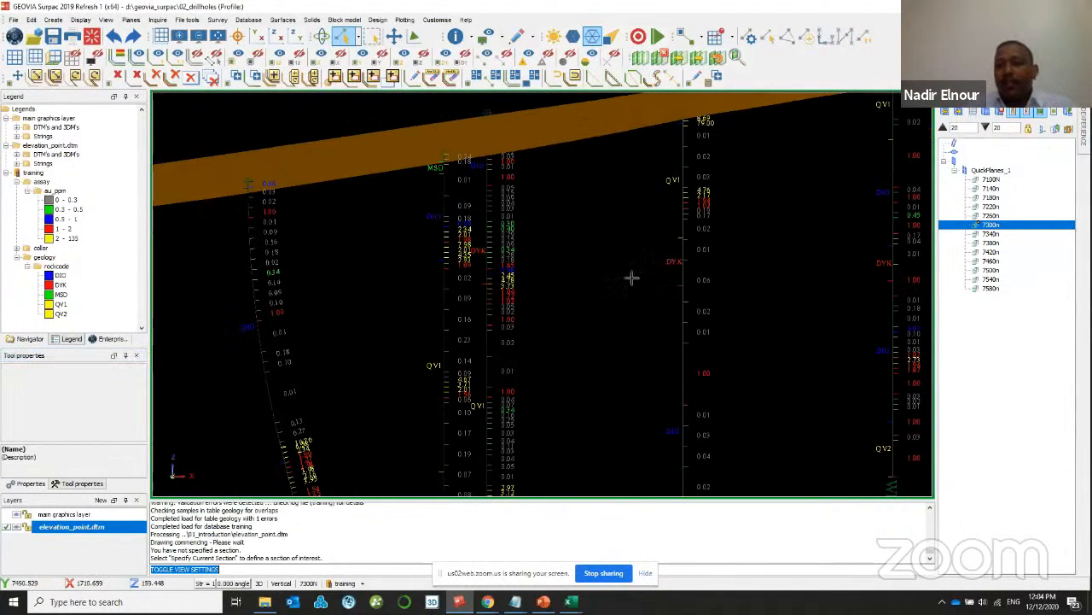
- Switch to plan view and remove the cutting planes to show the full surface and all drillhole collars
scroll(711, 249, "down", 2)
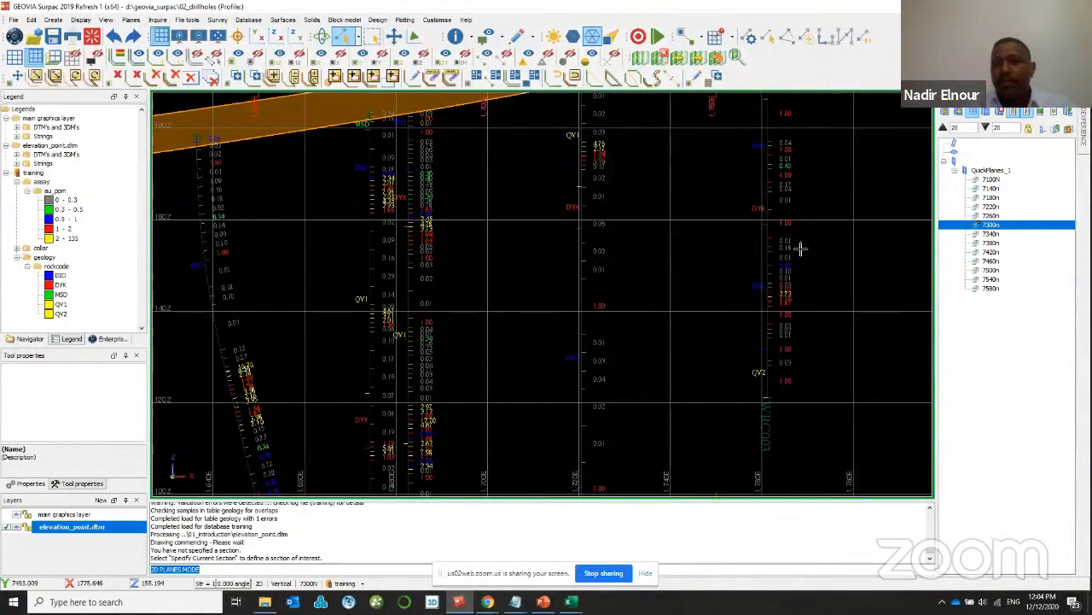
scroll(547, 294, "down", 3)
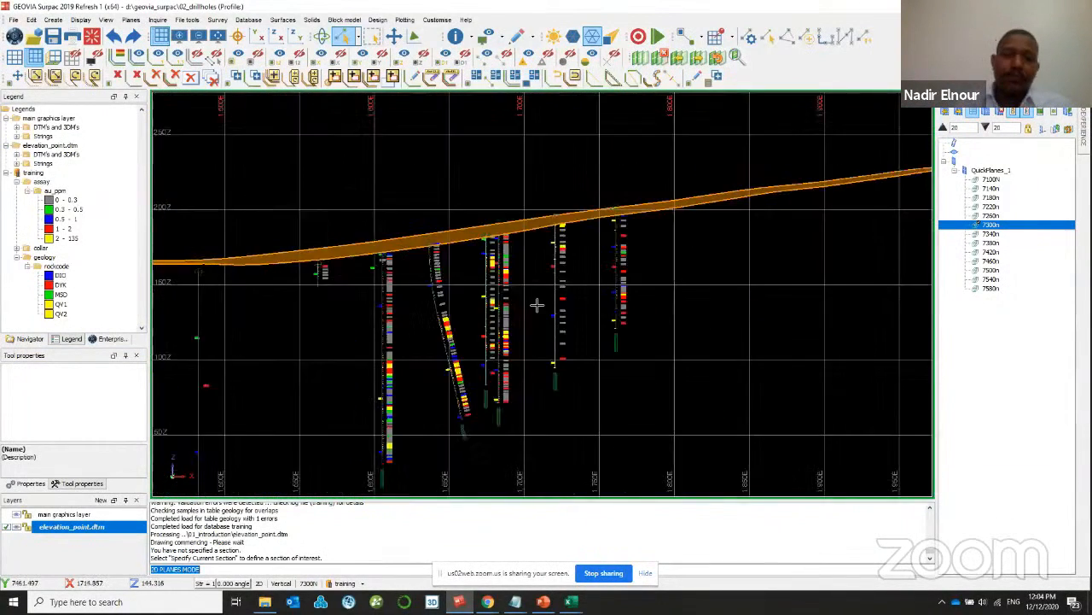
left_click(256, 37)
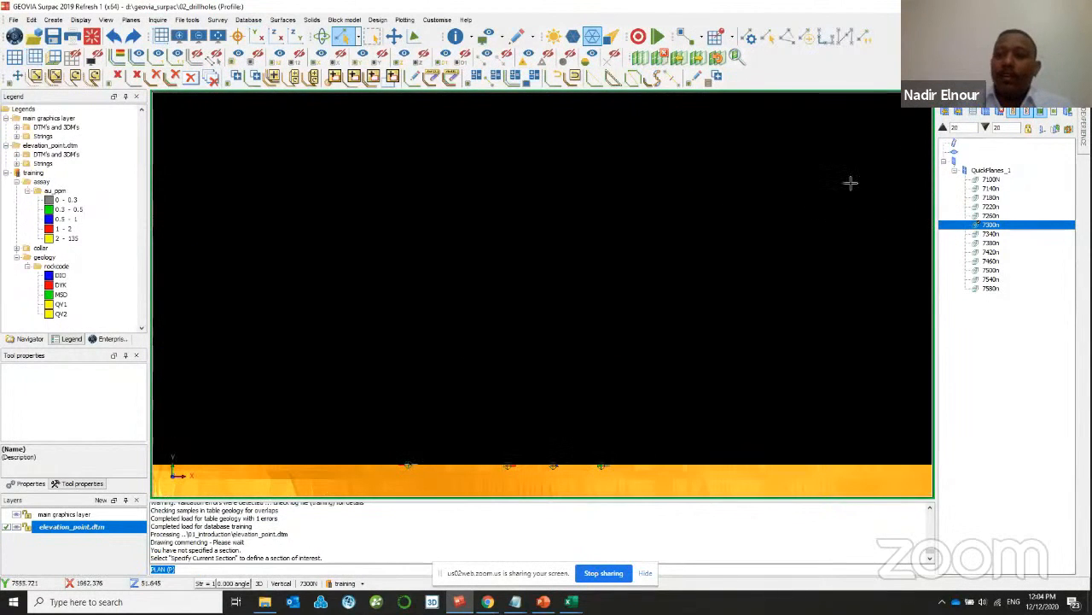
left_click(998, 113)
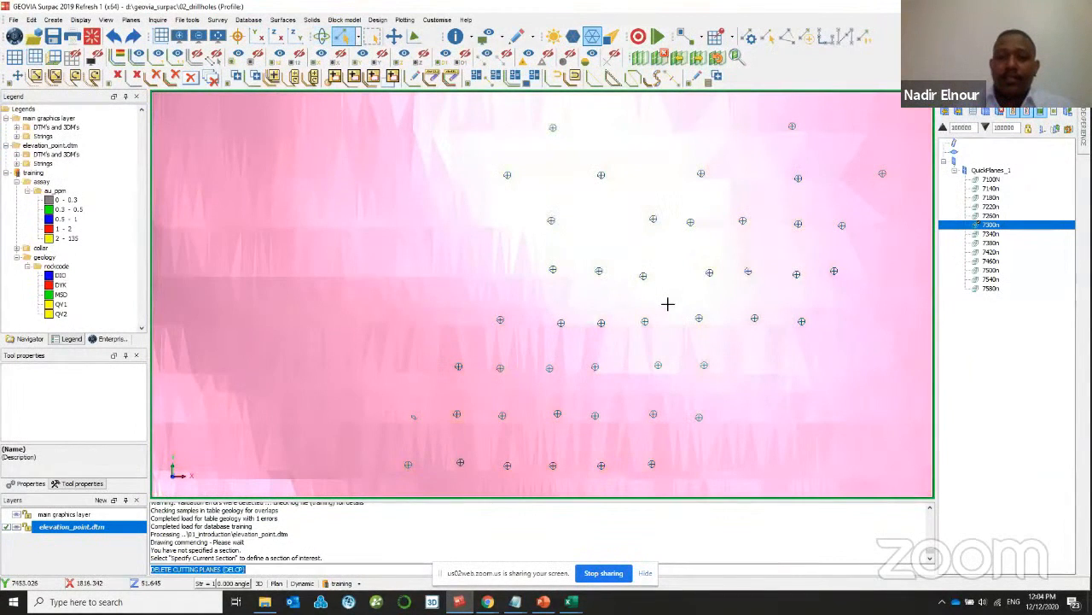
scroll(666, 305, "down", 5)
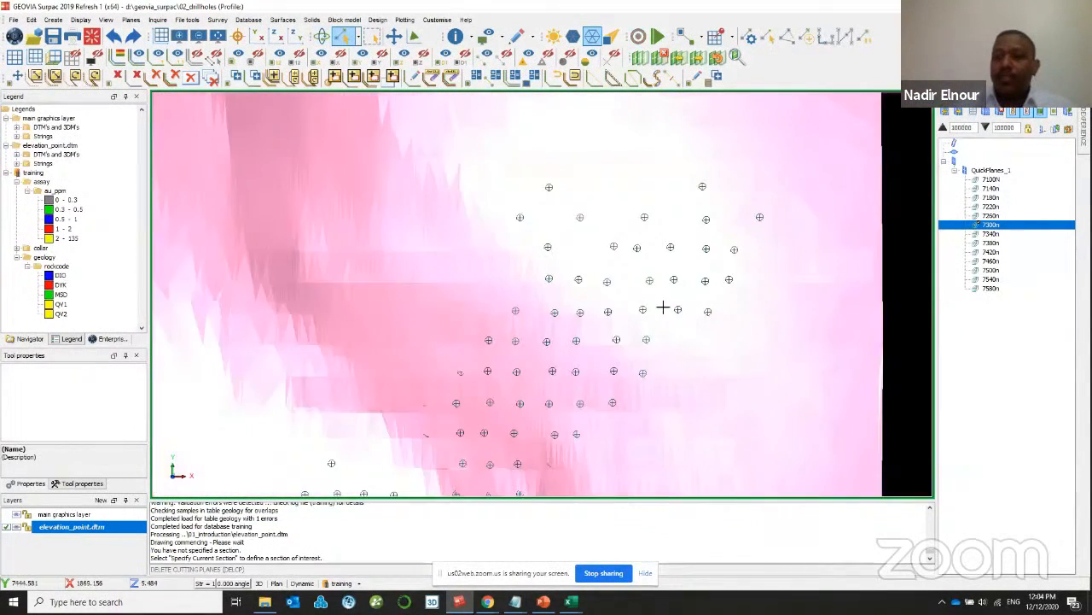
- Delete the existing QuickPlanes_1 plane group
right_click(975, 170)
left_click(995, 200)
left_click(457, 270)
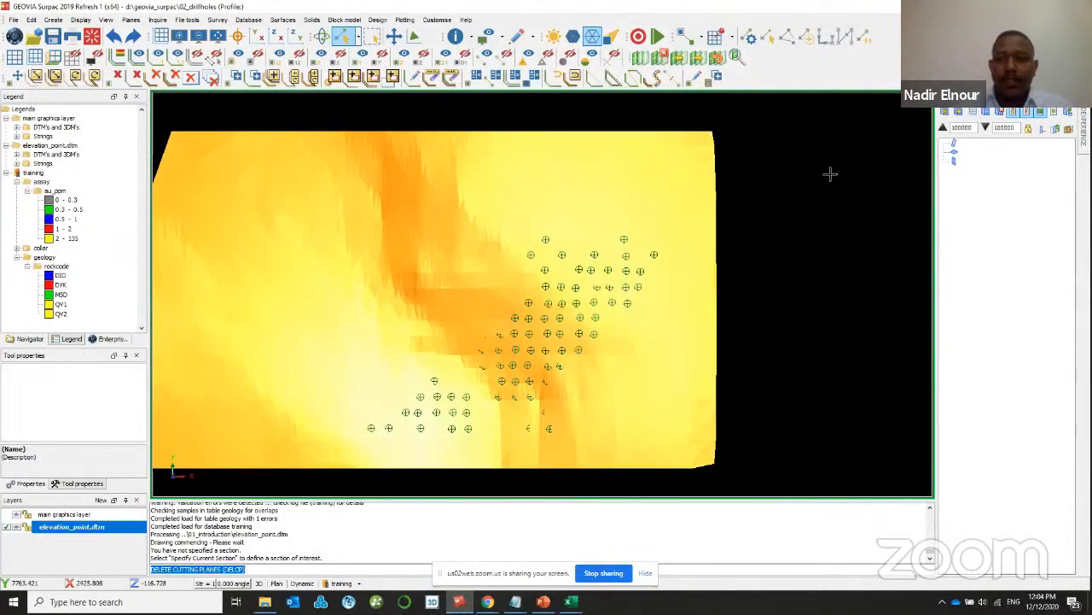
- Create north-looking quick planes in QuickPlanes_1 from northing 7120 to 7600 at 40 intervals, with 15 away and 15 towards corridors
left_click(989, 115)
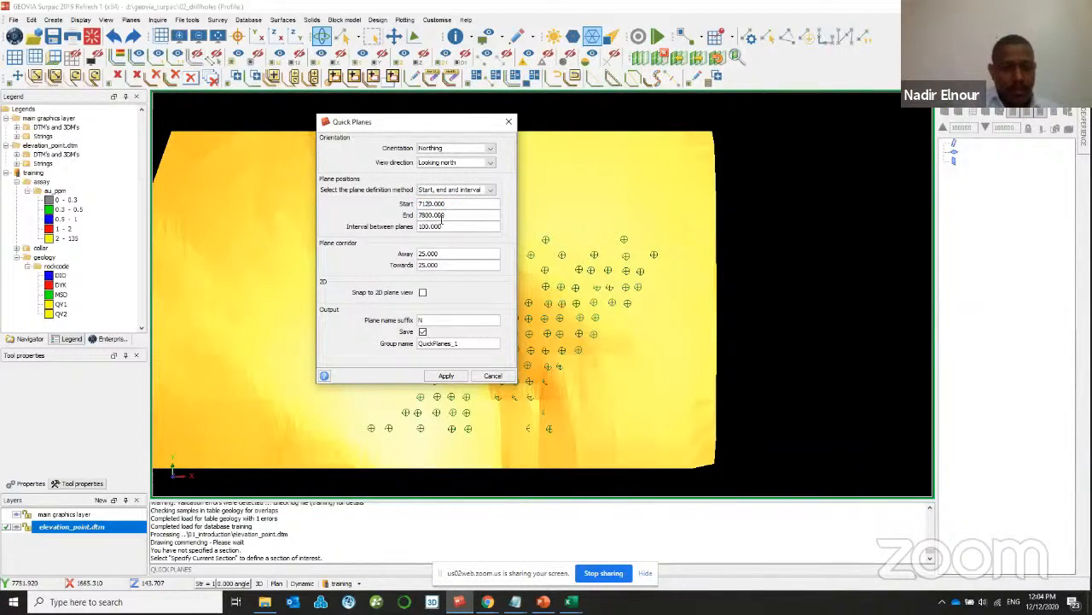
left_click_drag(418, 215, 423, 216)
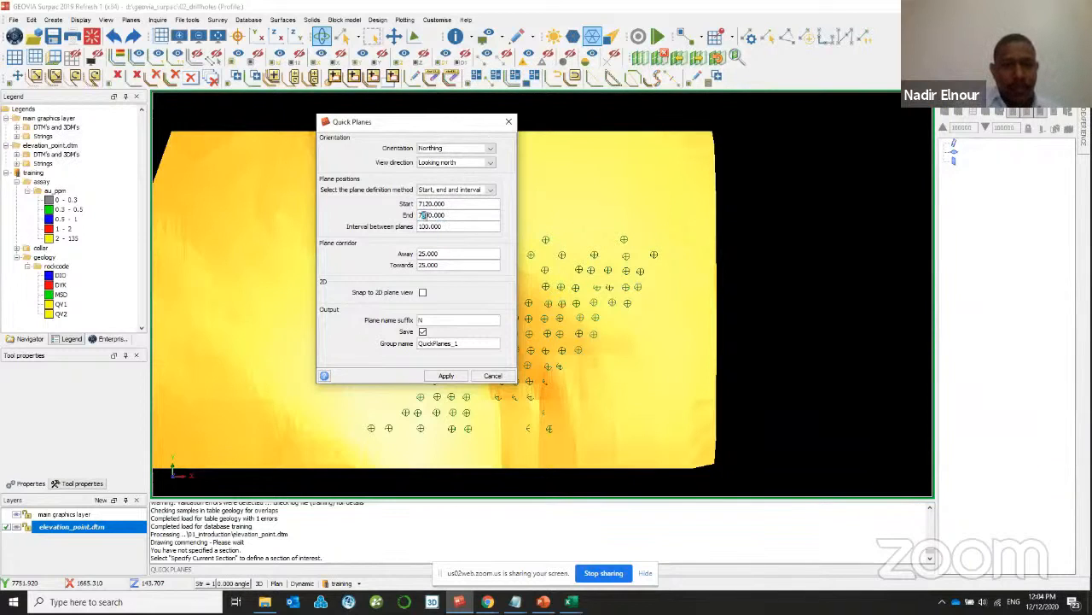
double_click(442, 226)
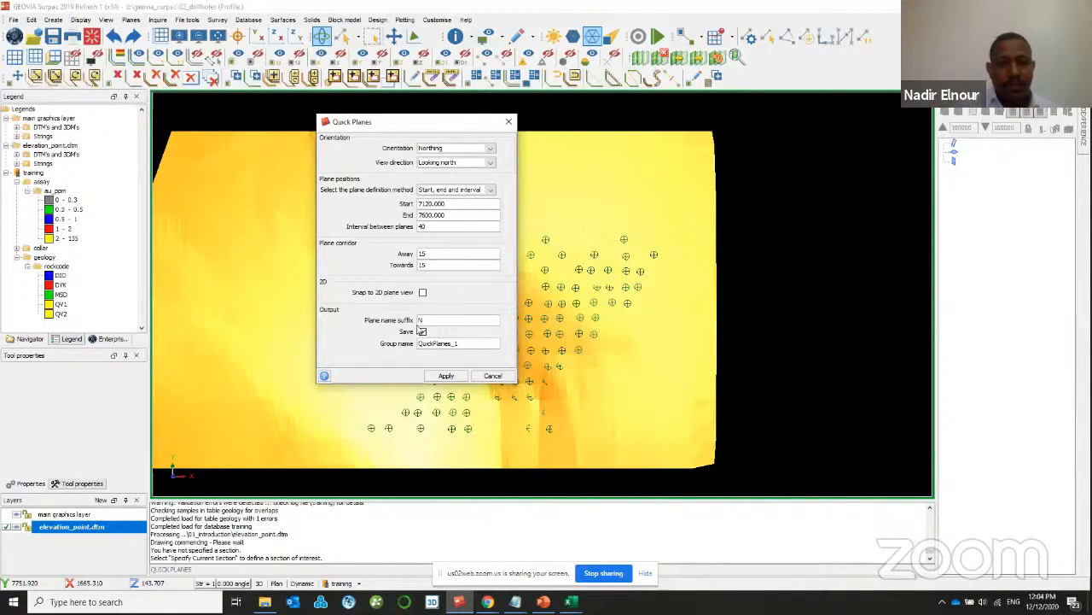
double_click(460, 342)
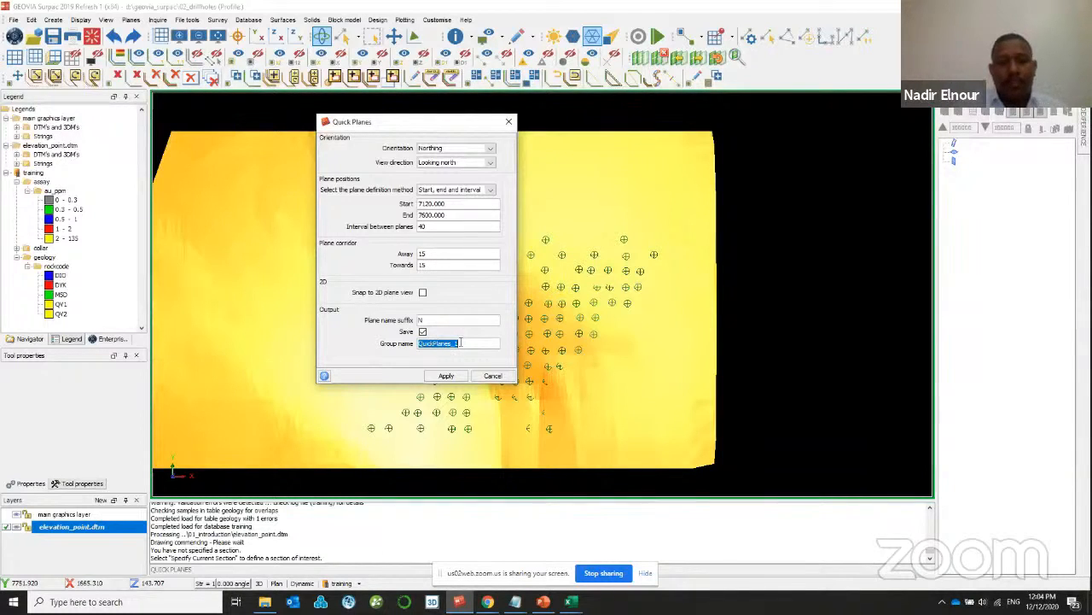
left_click(451, 377)
- Show the 7120N plane in section view and examine the rock codes along its drillholes
left_click(279, 54)
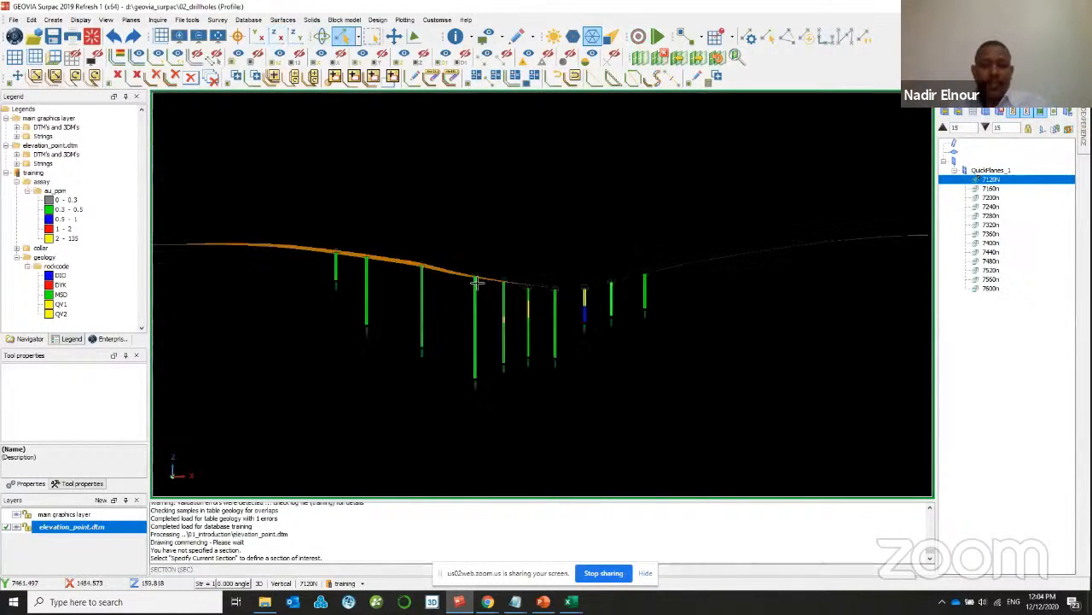
scroll(470, 282, "up", 2)
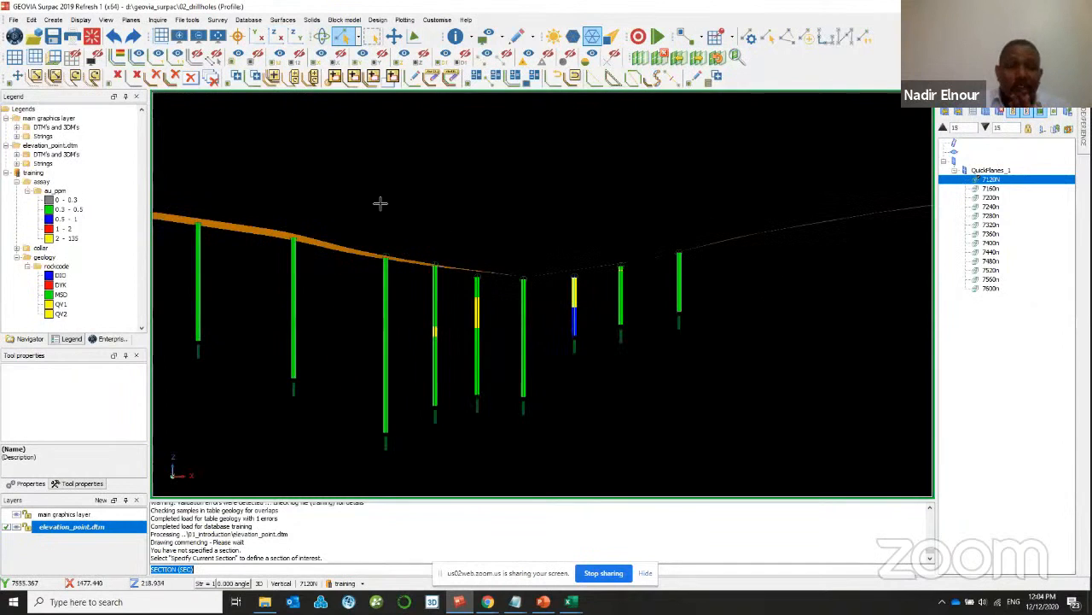
scroll(576, 279, "up", 3)
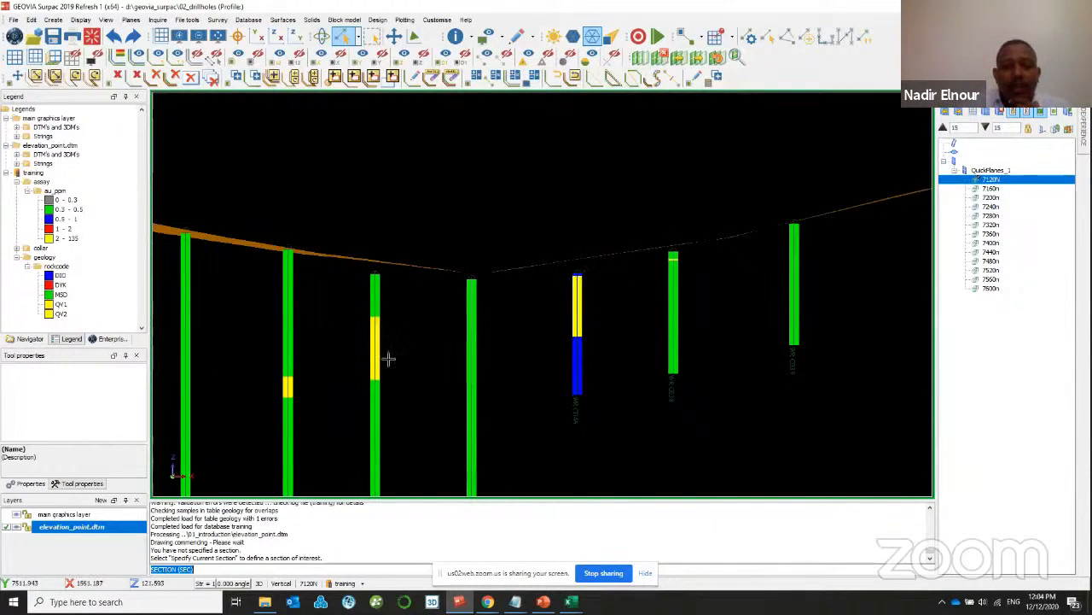
- Advance to the 7160n plane and examine the rock code intervals down its drillholes against the legend
left_click(698, 57)
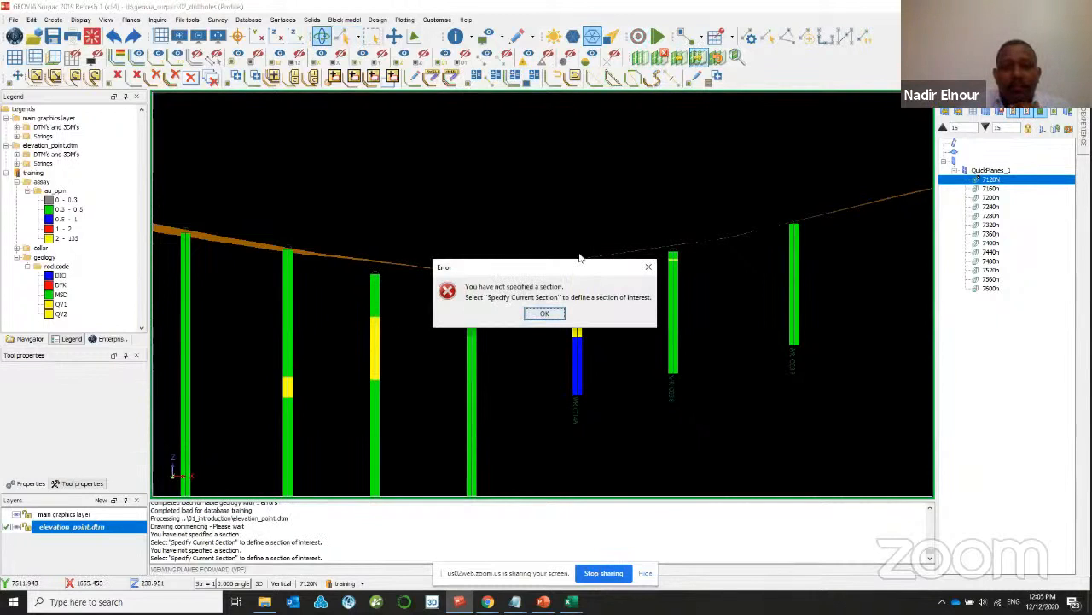
left_click(547, 313)
key("Page_Down")
scroll(552, 314, "down", 3)
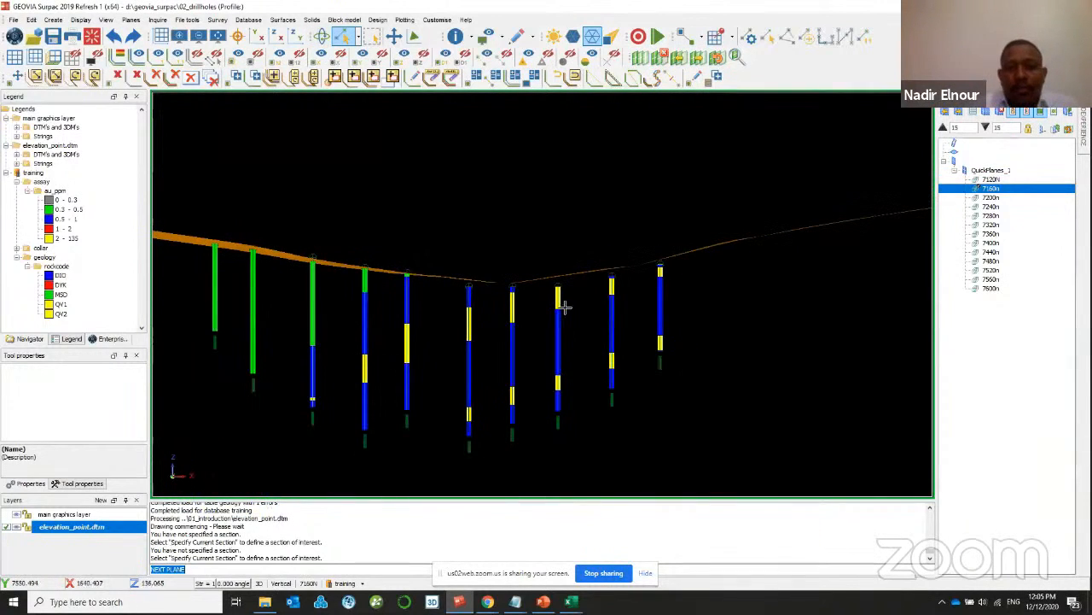
scroll(658, 272, "up", 2)
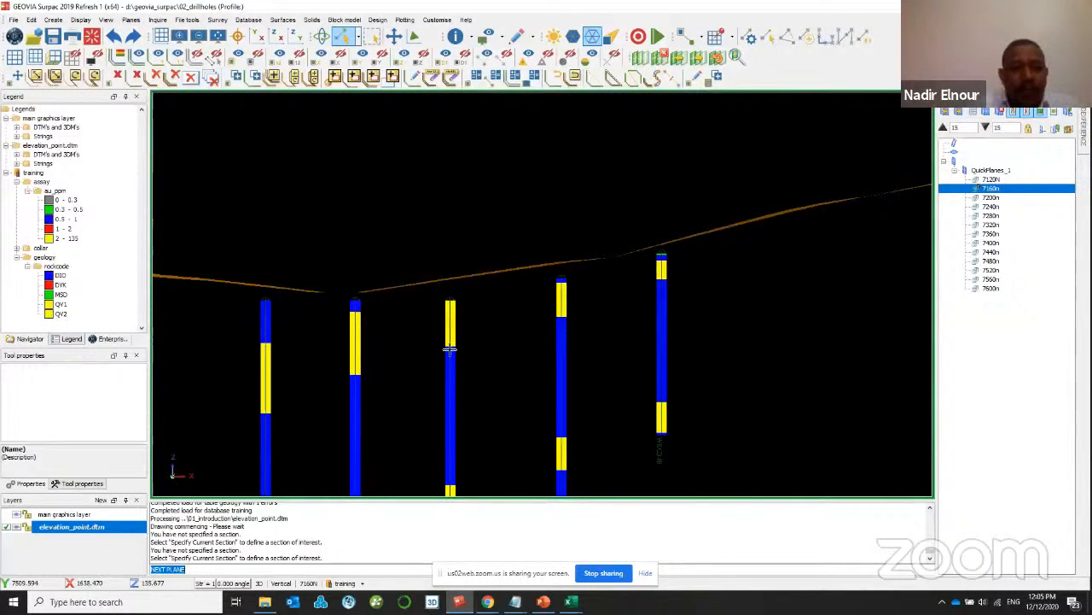
scroll(450, 350, "down", 5)
scroll(363, 318, "up", 3)
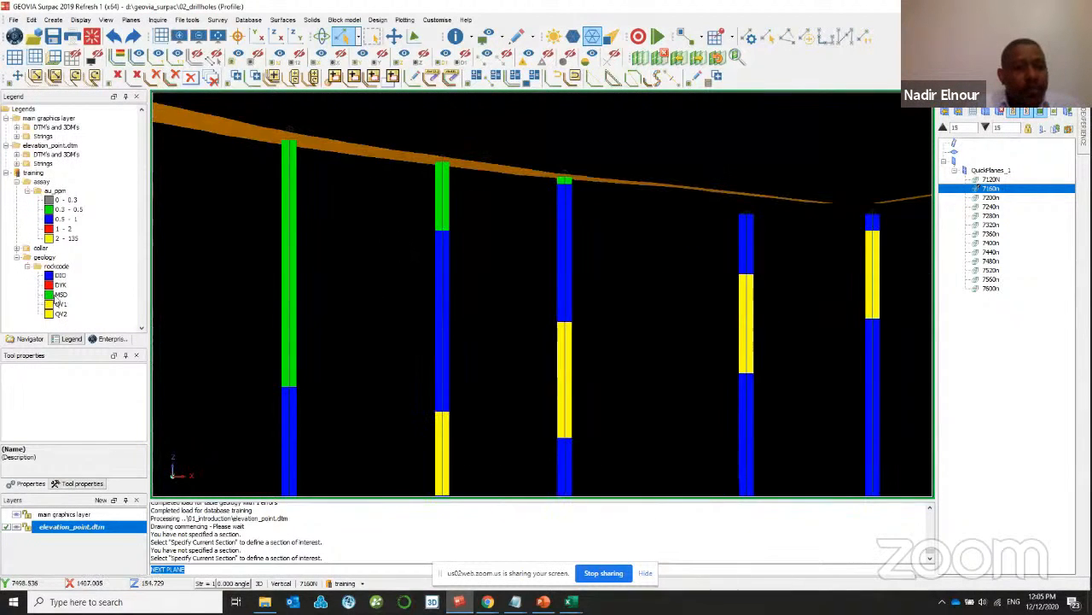
scroll(336, 312, "down", 2)
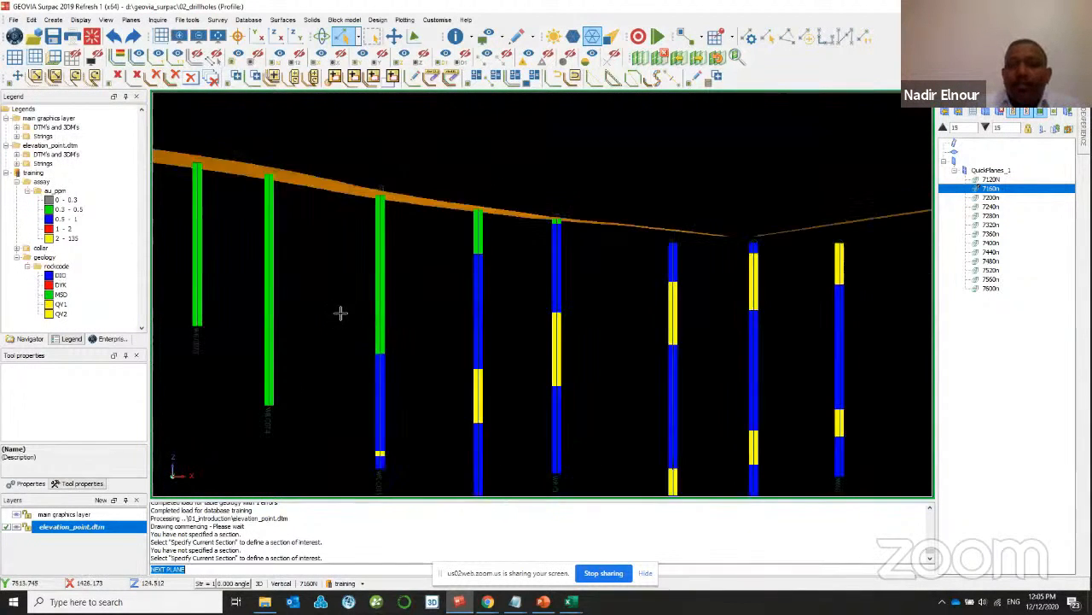
scroll(355, 305, "down", 2)
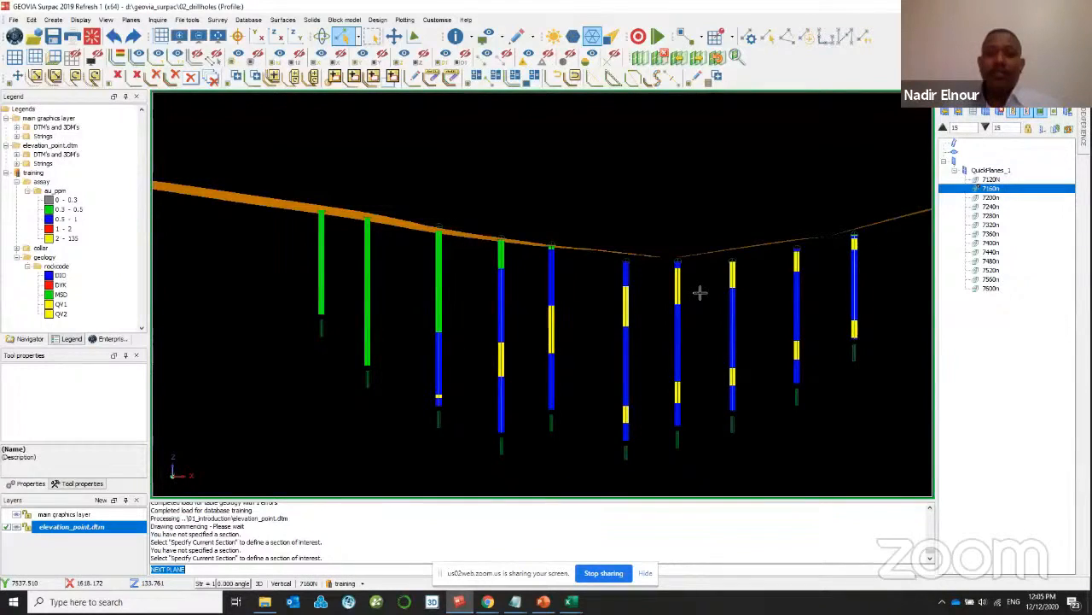
- Remove the cutting planes and inspect all drillholes beneath the surface in plan and tilted 3D views
middle_click_drag(626, 262, 606, 439)
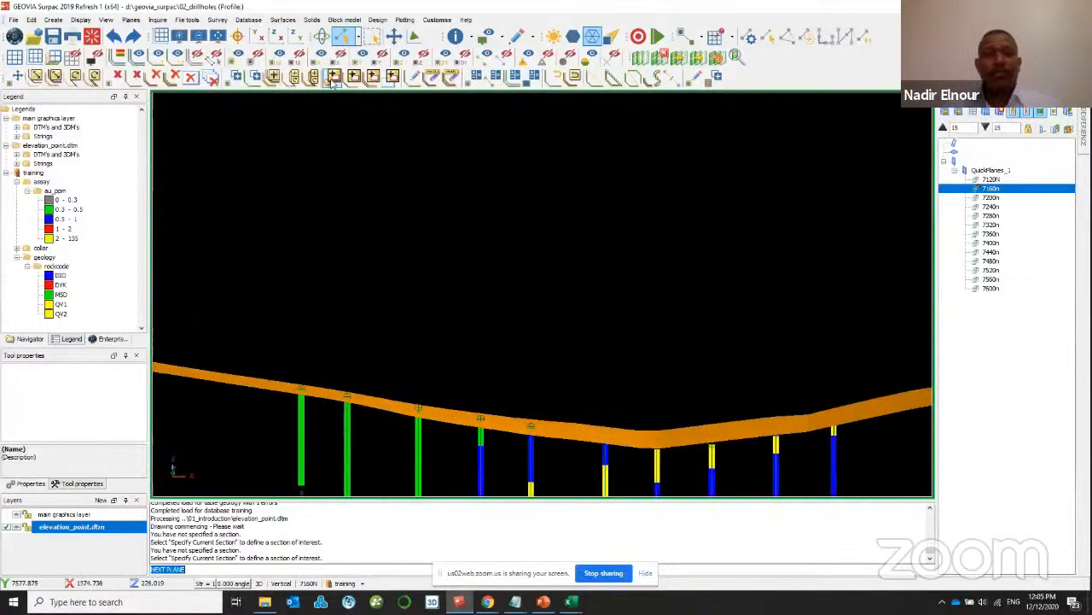
left_click(256, 37)
left_click(658, 60)
scroll(540, 330, "up", 4)
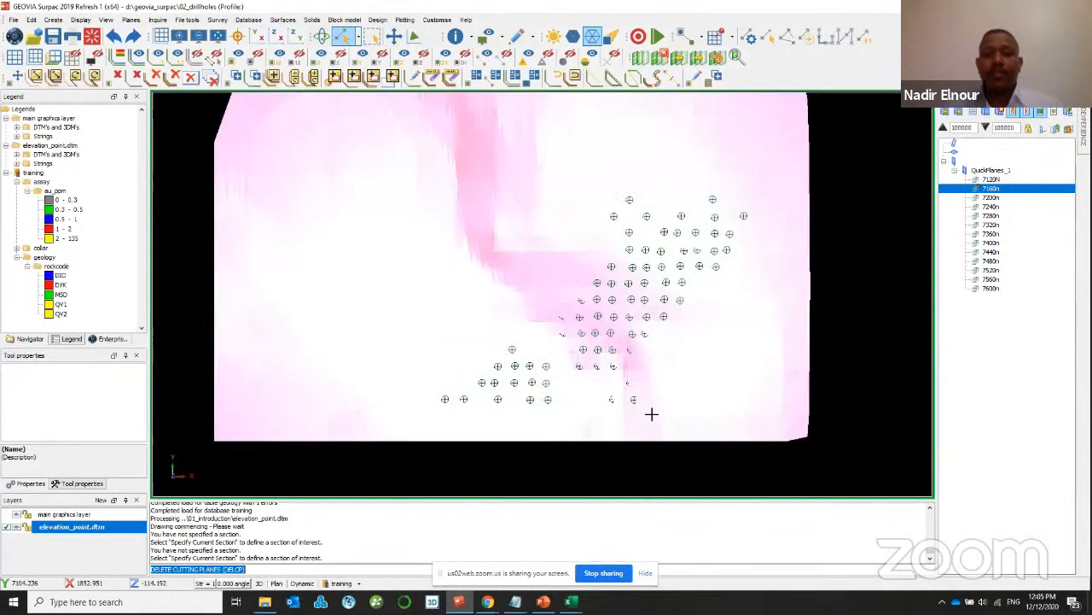
left_click_drag(622, 386, 609, 322)
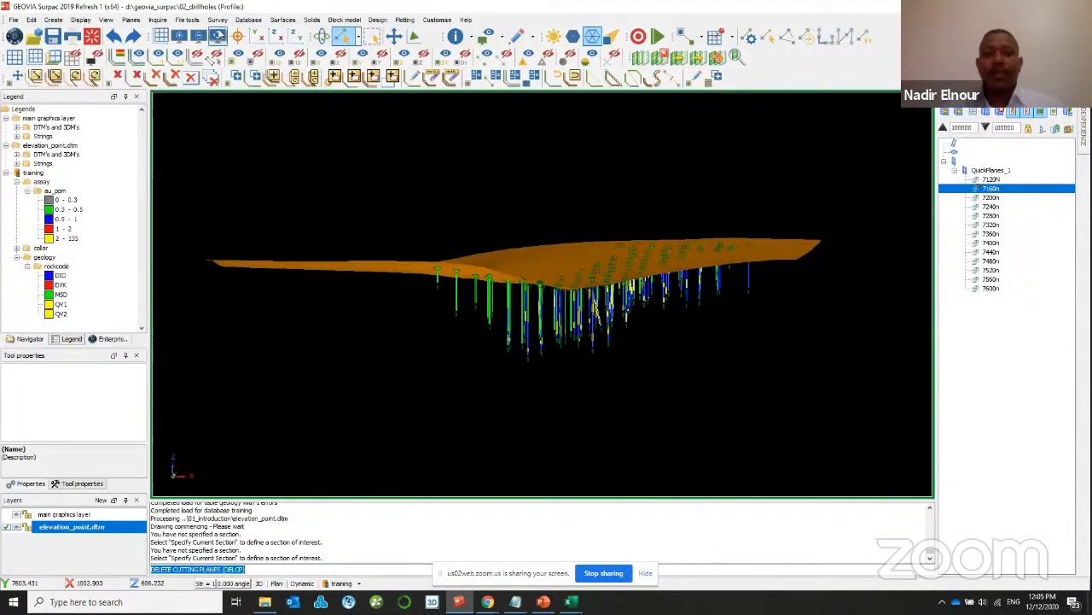
left_click(257, 37)
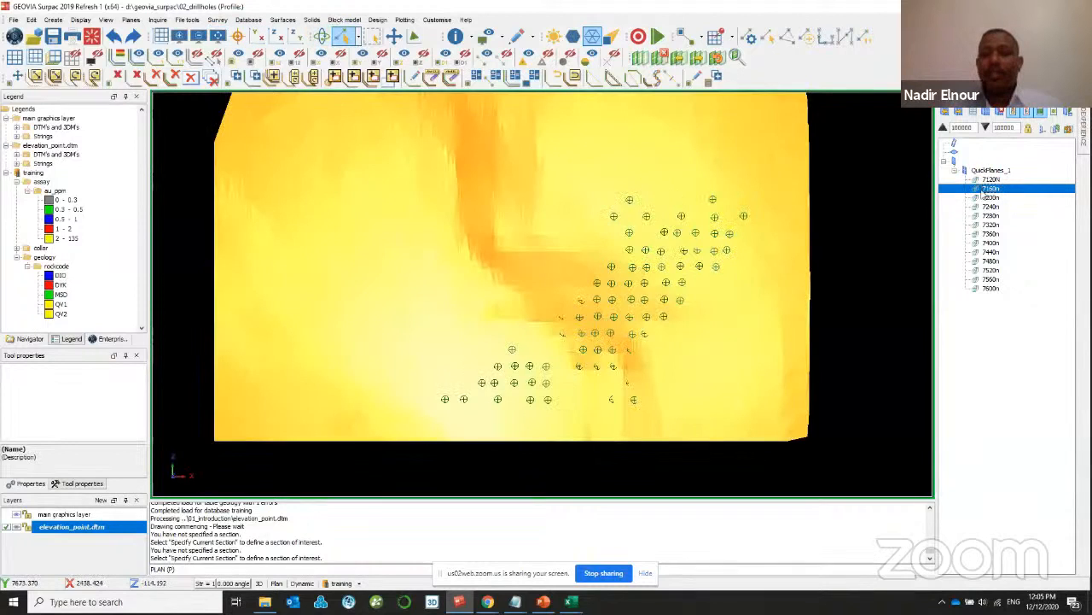
- Activate the 7160n plane again and display its drillholes close up in section view
double_click(983, 192)
left_click(274, 37)
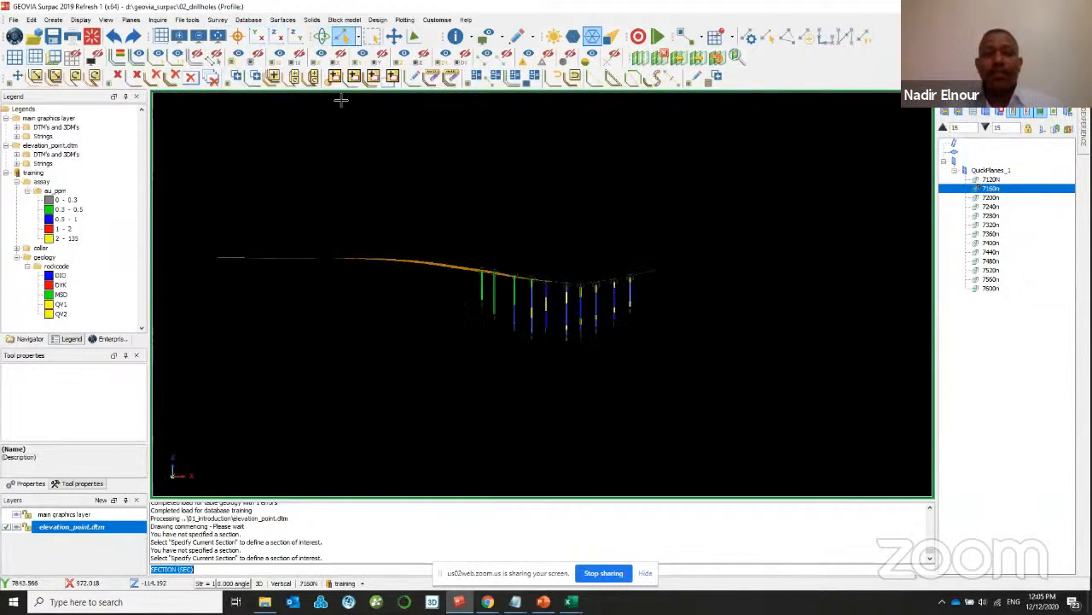
scroll(595, 292, "up", 2)
scroll(594, 293, "up", 2)
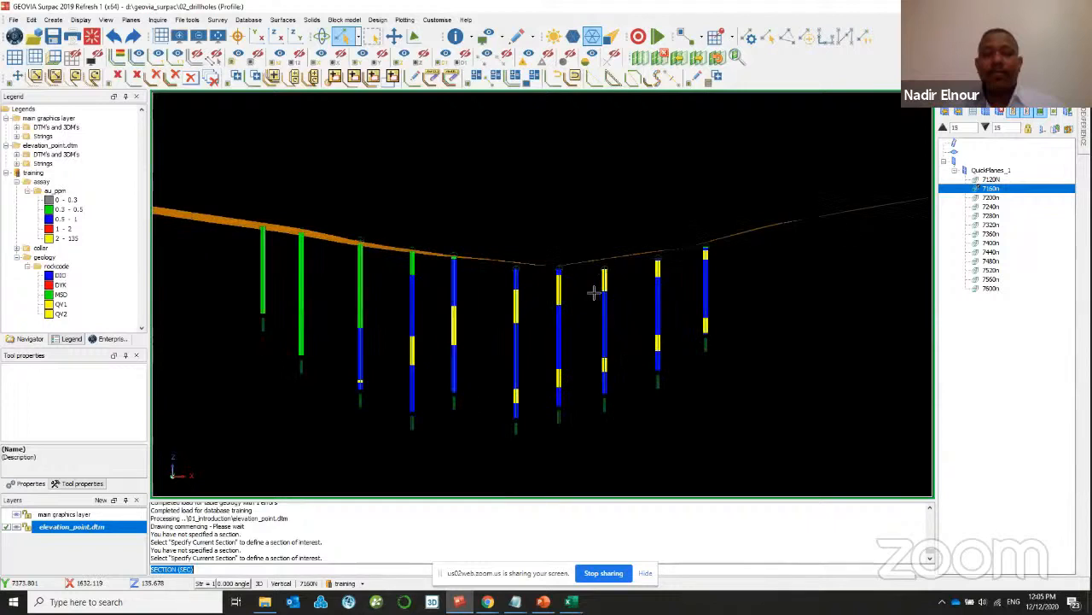
scroll(359, 333, "up", 2)
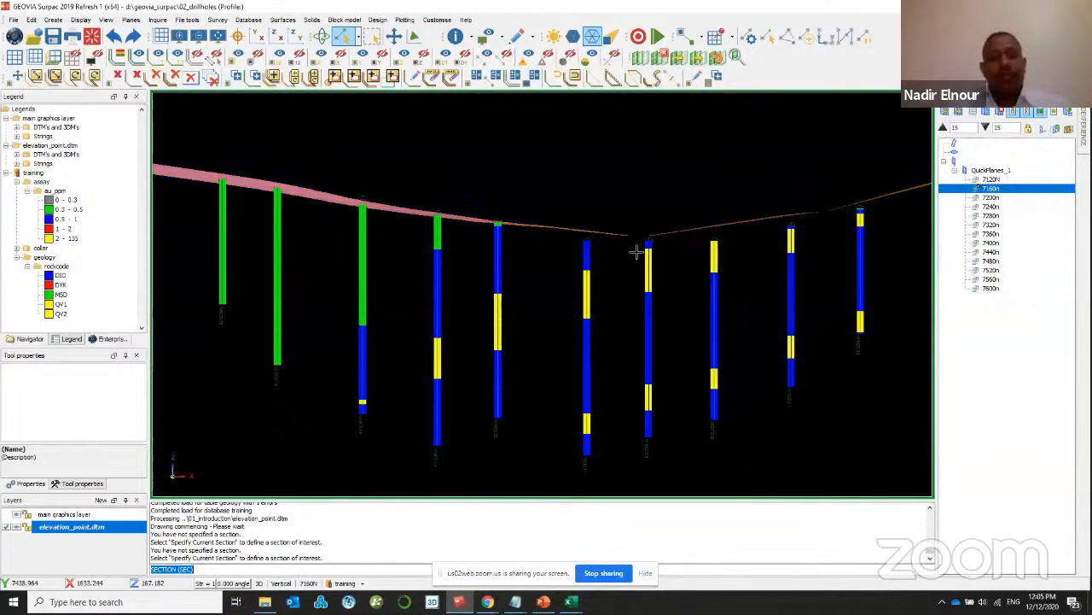
- Create a new layer named vein1
left_click(101, 500)
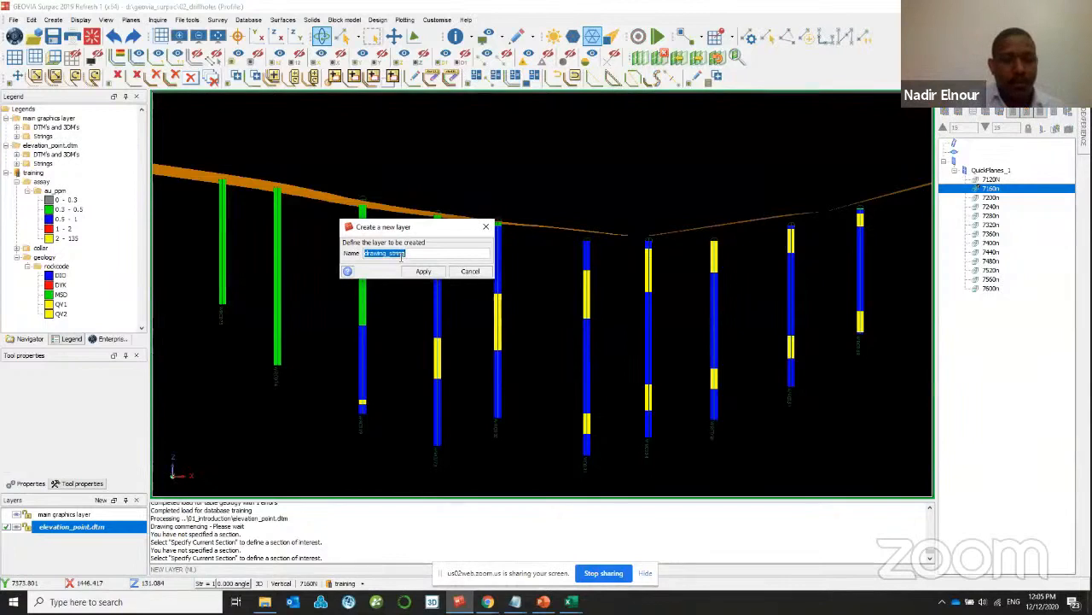
type("vein")
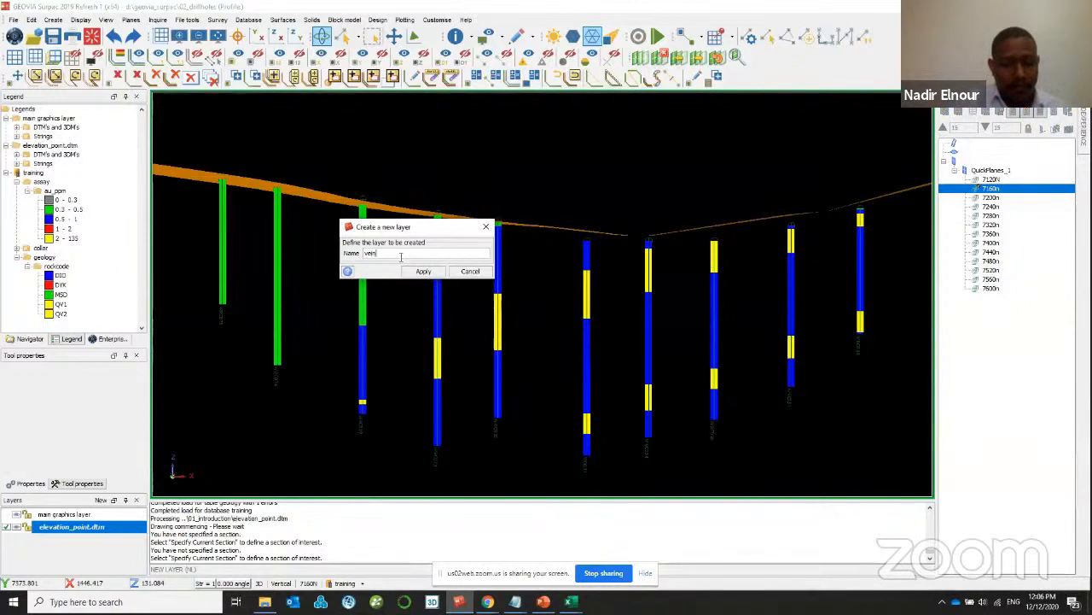
type("1")
key("Return")
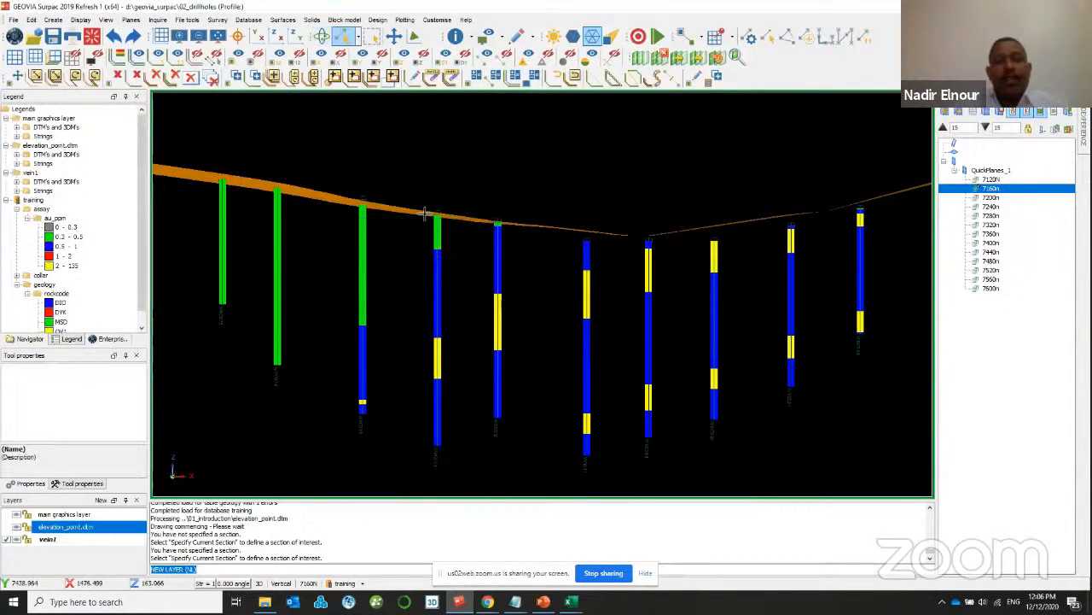
left_click(734, 36)
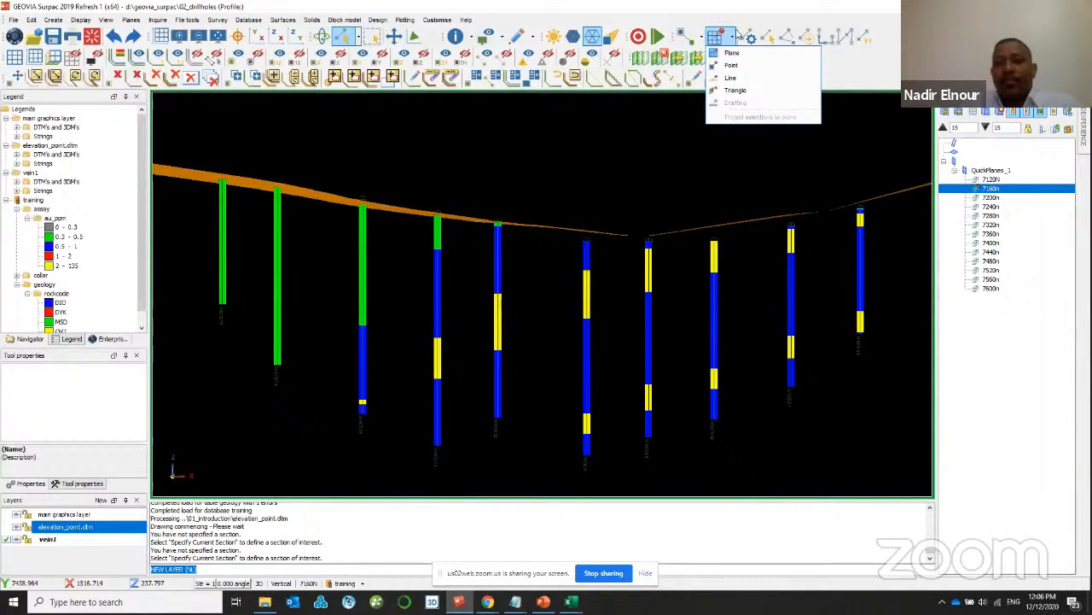
left_click(675, 41)
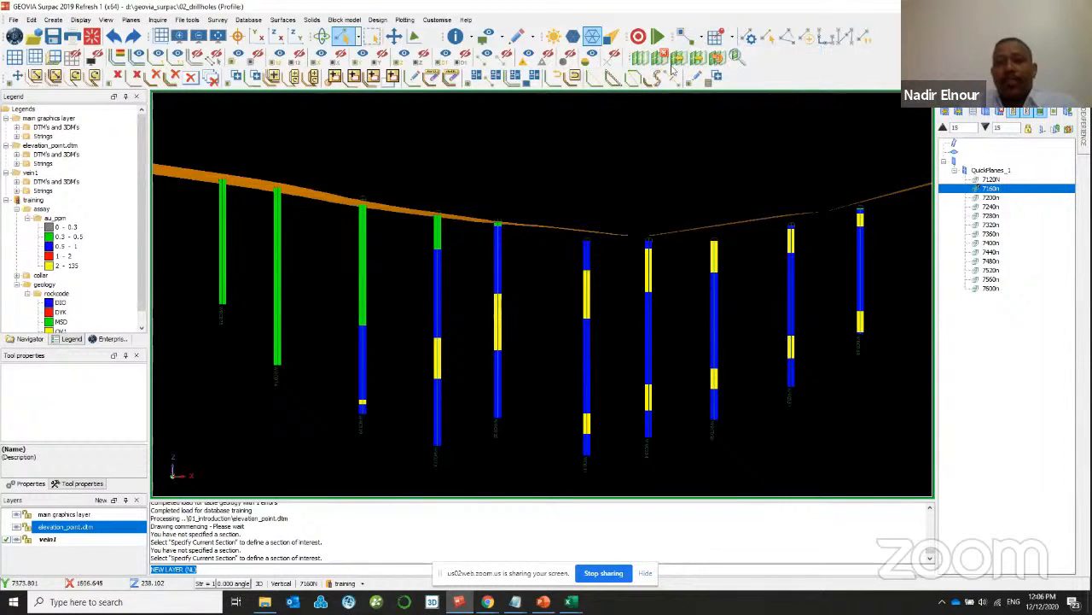
- Detach the Digitise toolbar over the section view and start digitising points with the mouse
left_click_drag(672, 35, 538, 128)
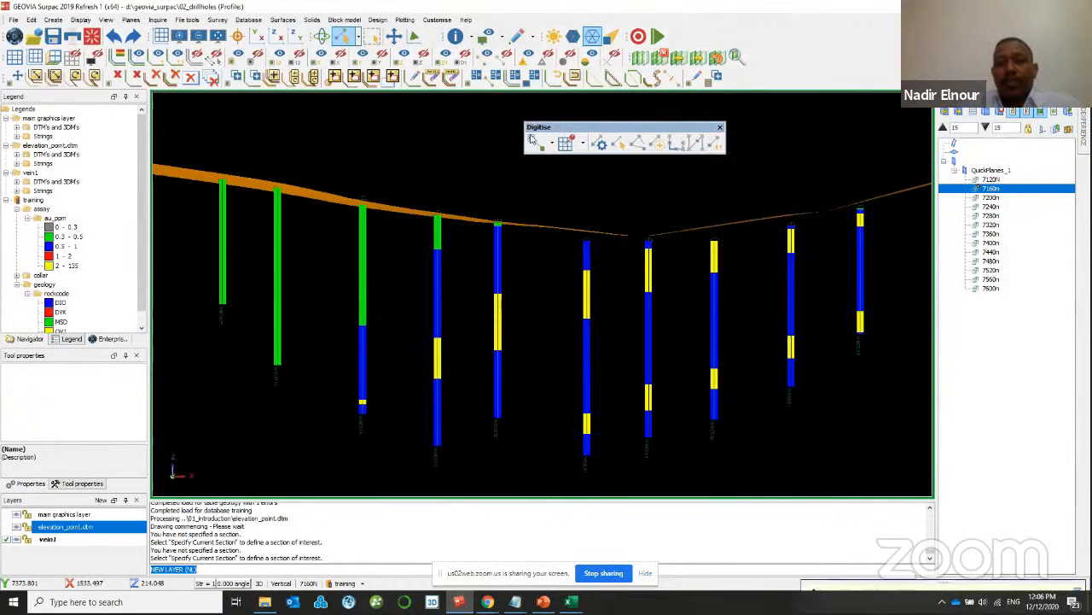
left_click(620, 143)
scroll(845, 205, "up", 1)
scroll(861, 205, "up", 2)
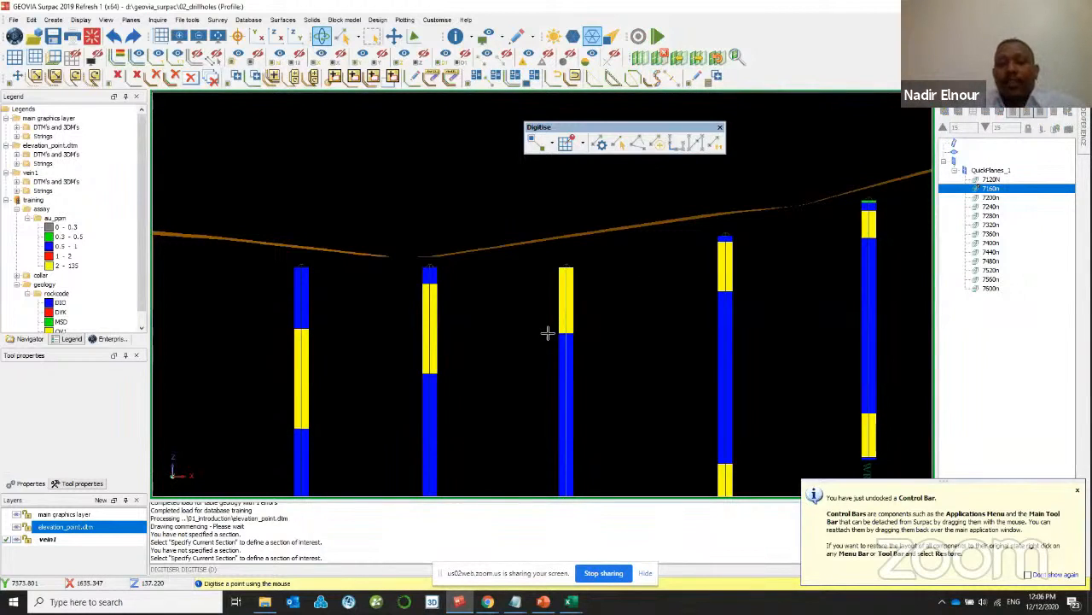
left_click(249, 21)
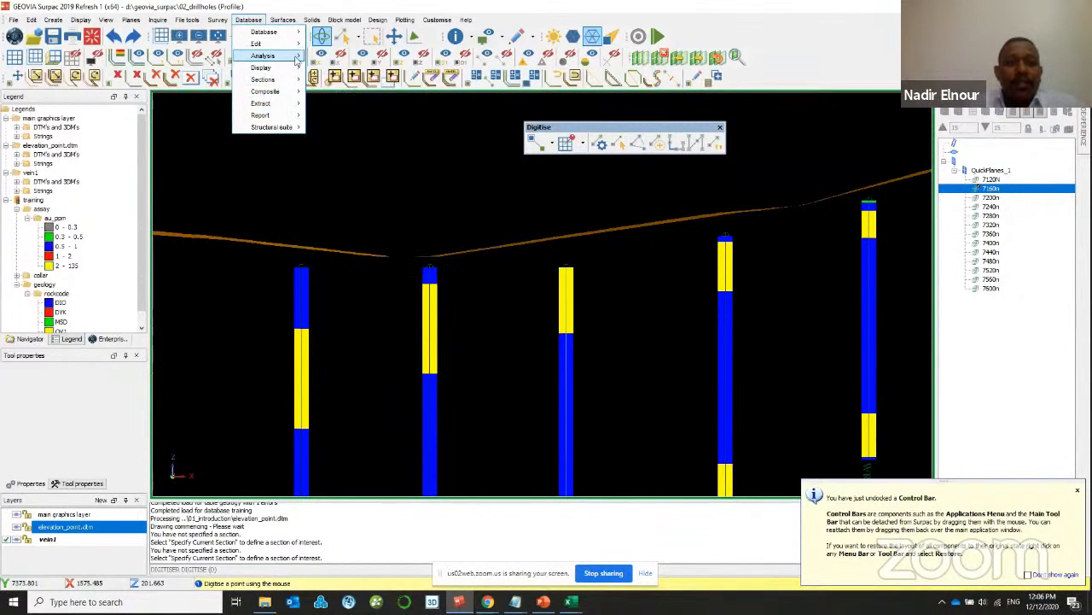
mouse_move(297, 57)
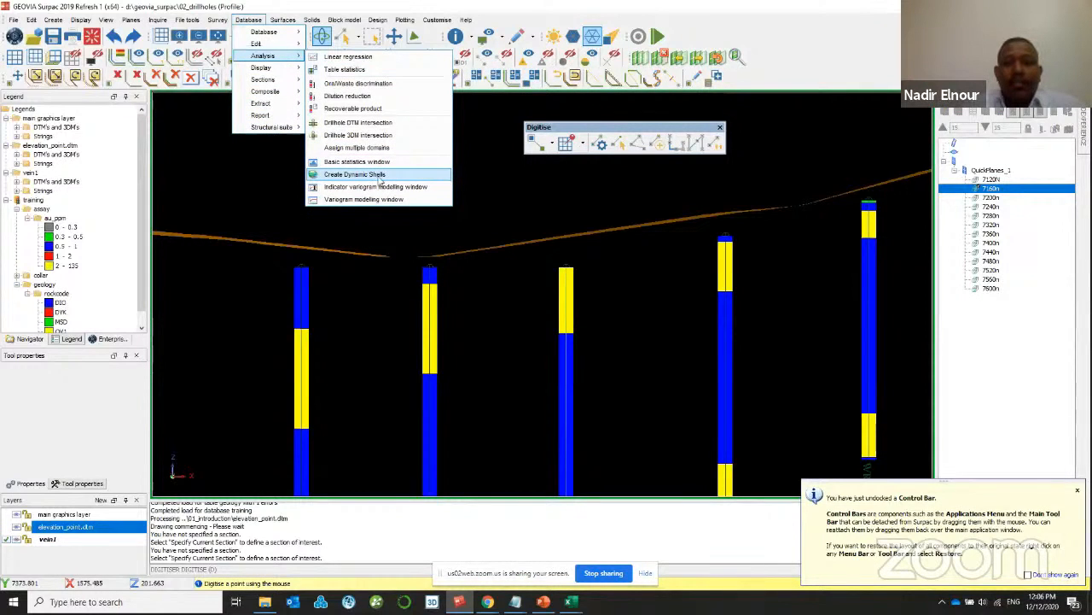
mouse_move(283, 20)
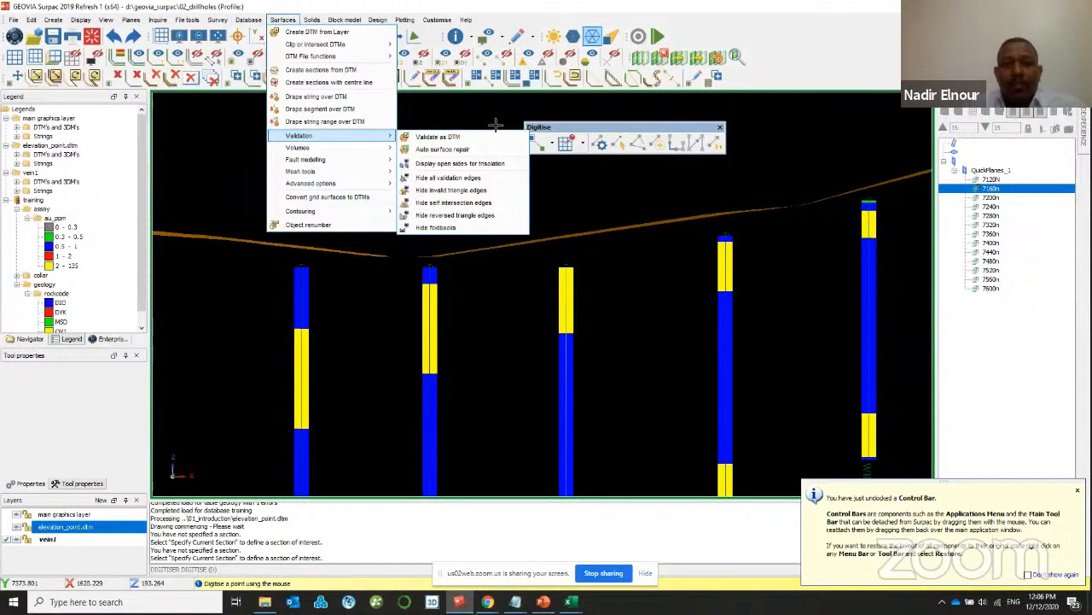
left_click(483, 103)
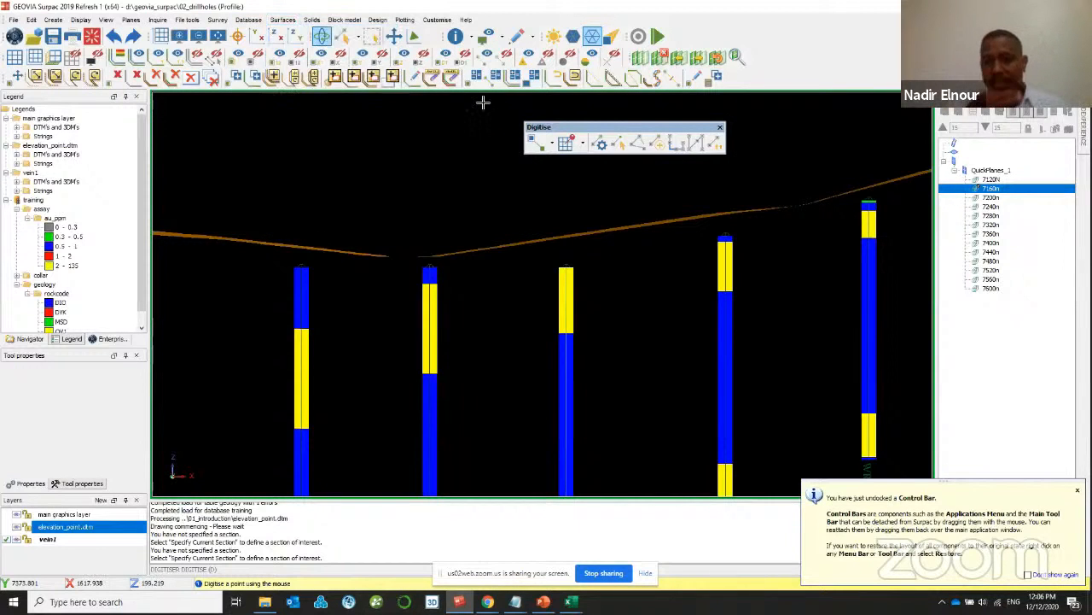
- Switch on snapping and start the vein outline at the top of the upper yellow interval in the drillhole at the surface's low point
scroll(648, 224, "down", 3)
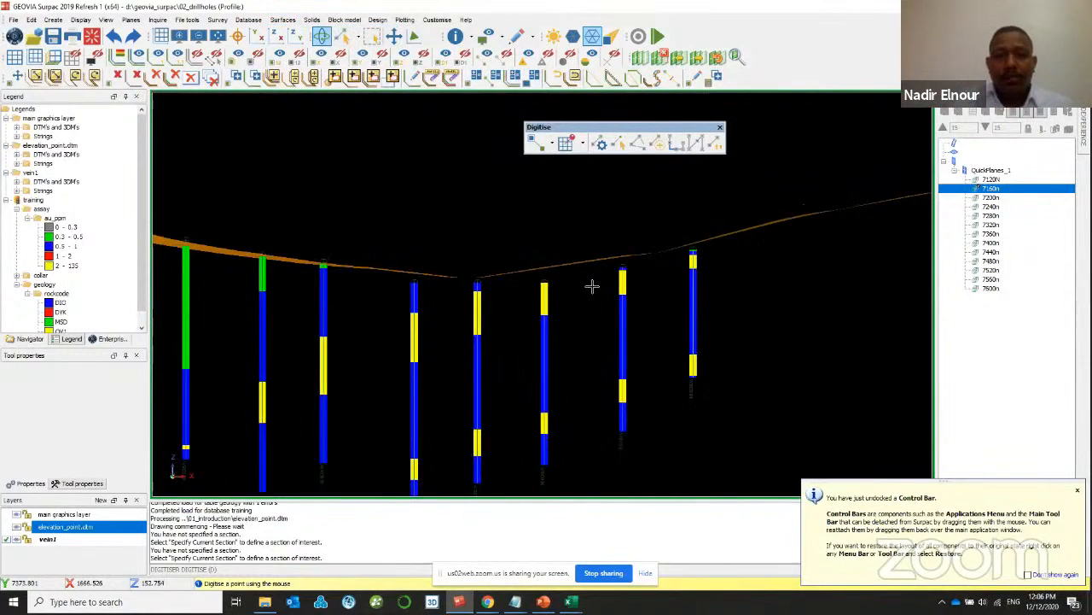
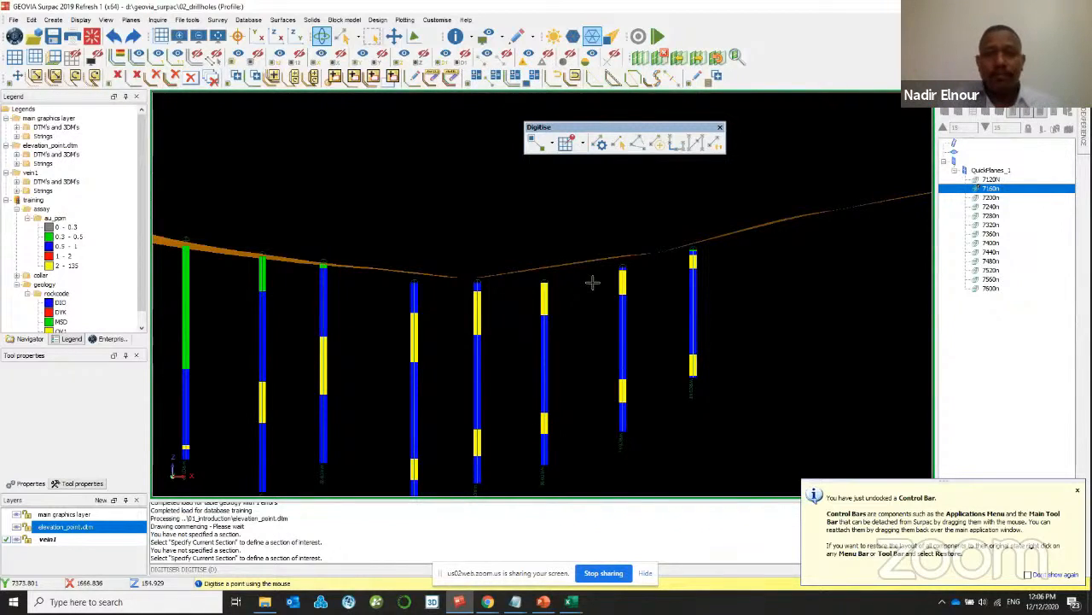
scroll(591, 283, "down", 3)
scroll(406, 335, "up", 2)
scroll(621, 240, "up", 4)
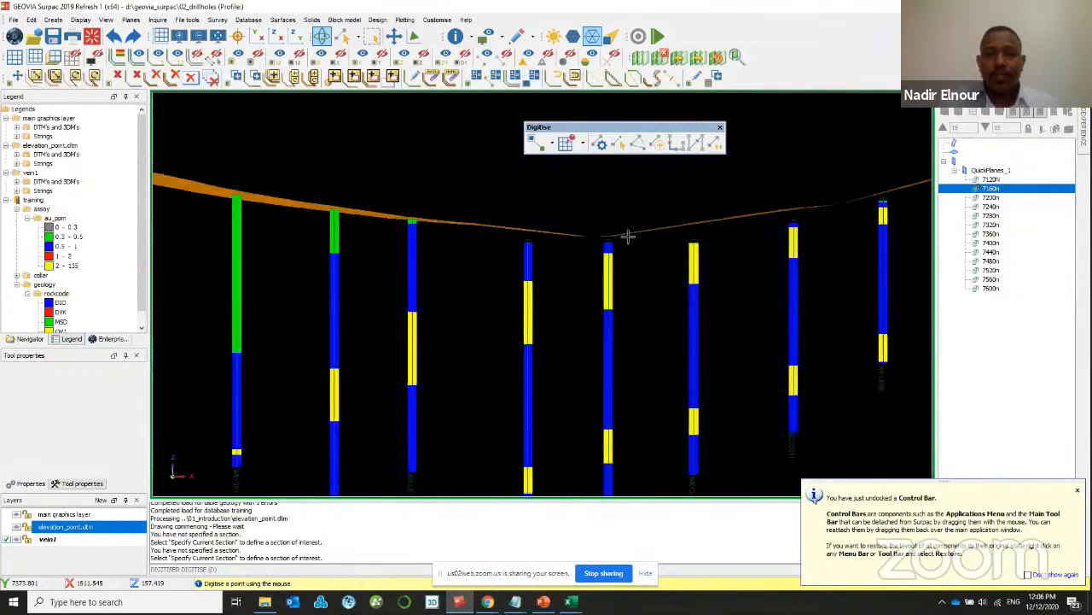
left_click(552, 143)
left_click(583, 143)
left_click(583, 172)
scroll(603, 258, "up", 5)
left_click(603, 257)
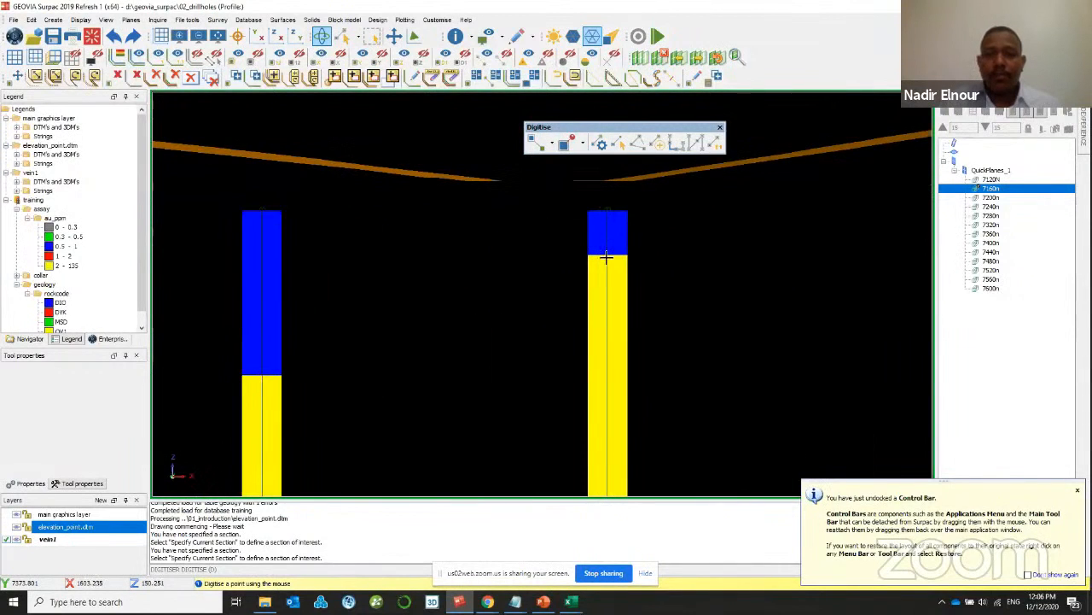
- Continue the 7160n outline eastward, snapping to the top of the upper yellow interval in the next three drillholes
scroll(756, 225, "down", 3)
scroll(778, 249, "down", 2)
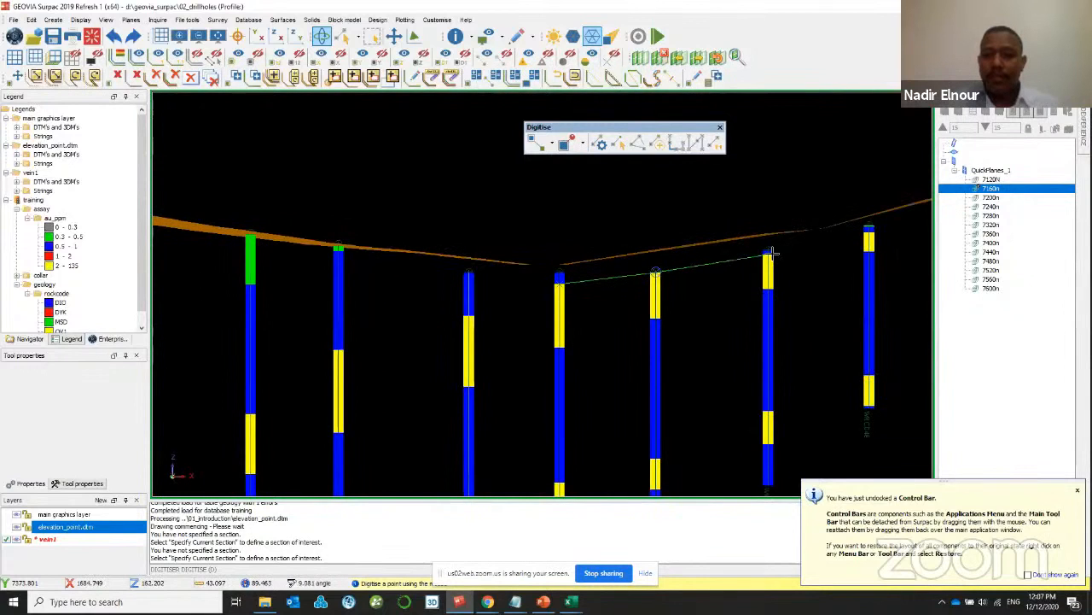
scroll(768, 254, "up", 2)
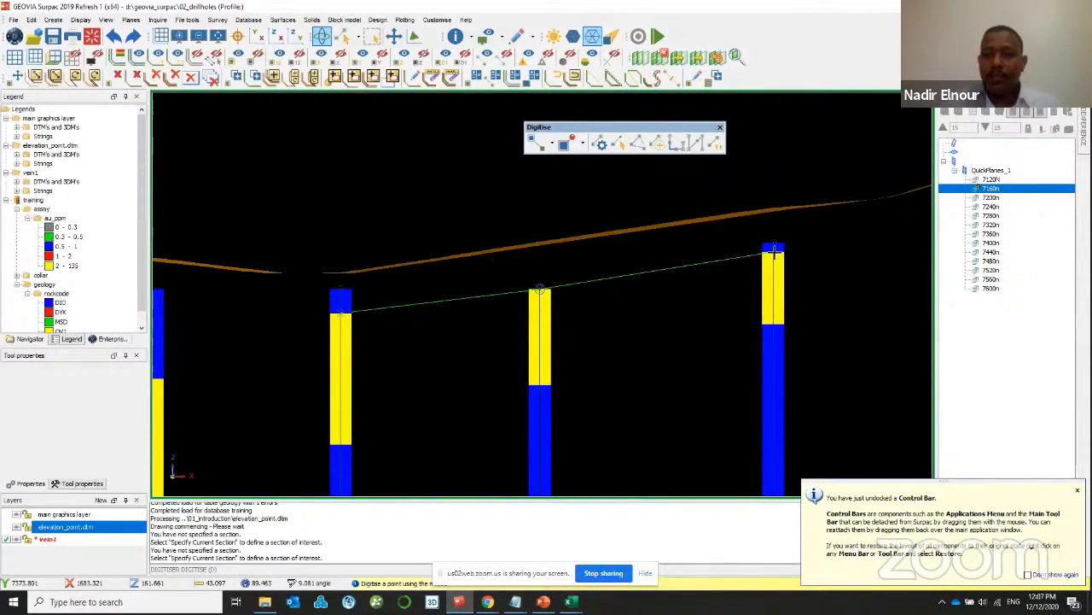
scroll(812, 247, "down", 2)
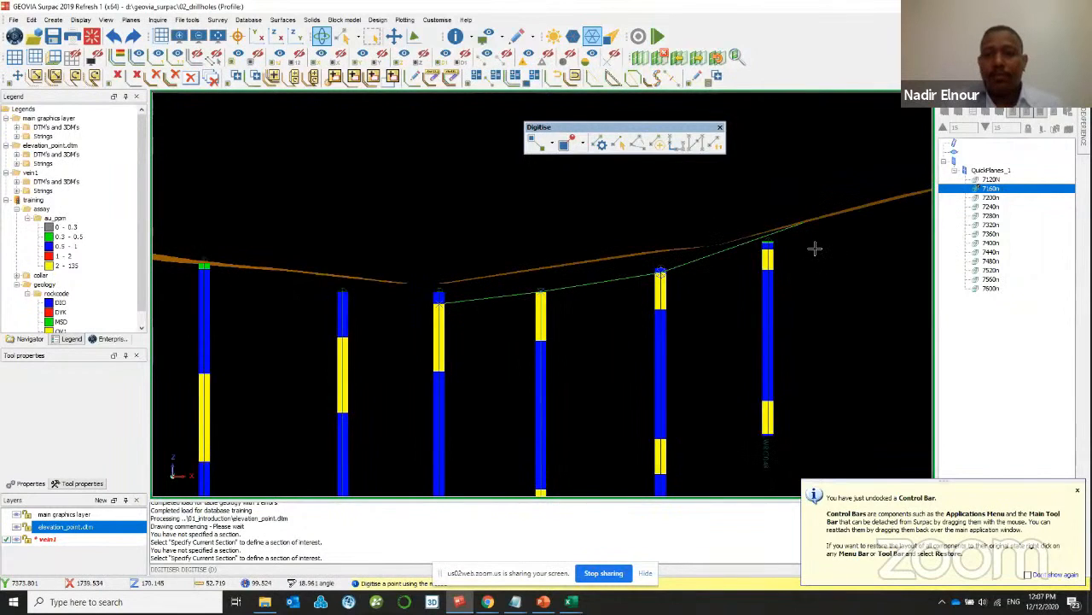
scroll(760, 245, "up", 3)
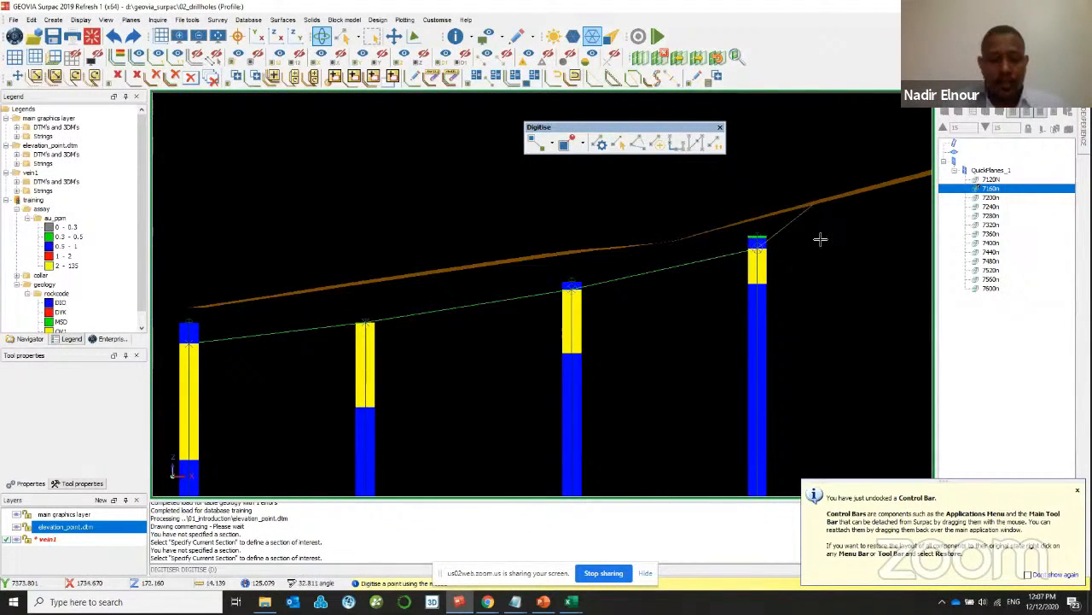
scroll(820, 237, "down", 2)
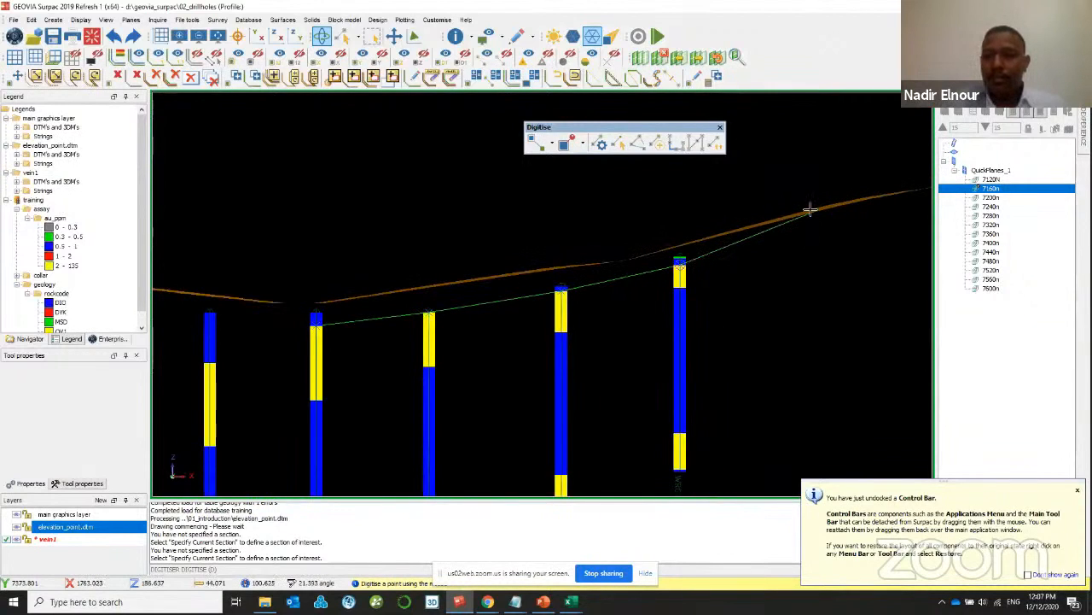
- Extend the outline past the easternmost drillhole along the topographic surface and turn it back beneath with two unsnapped points
scroll(802, 220, "up", 2)
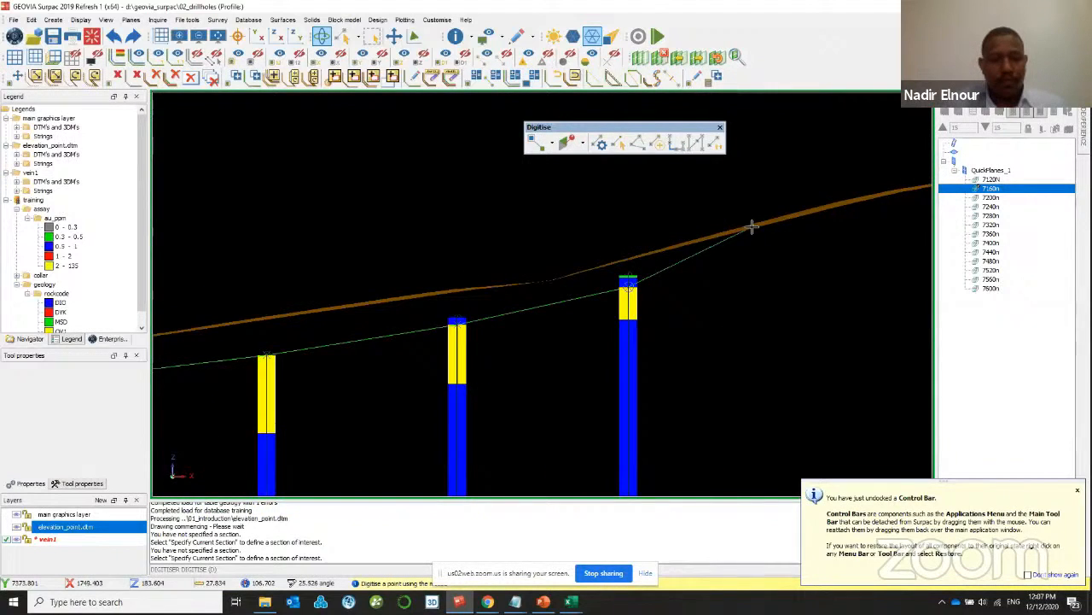
left_click(752, 226)
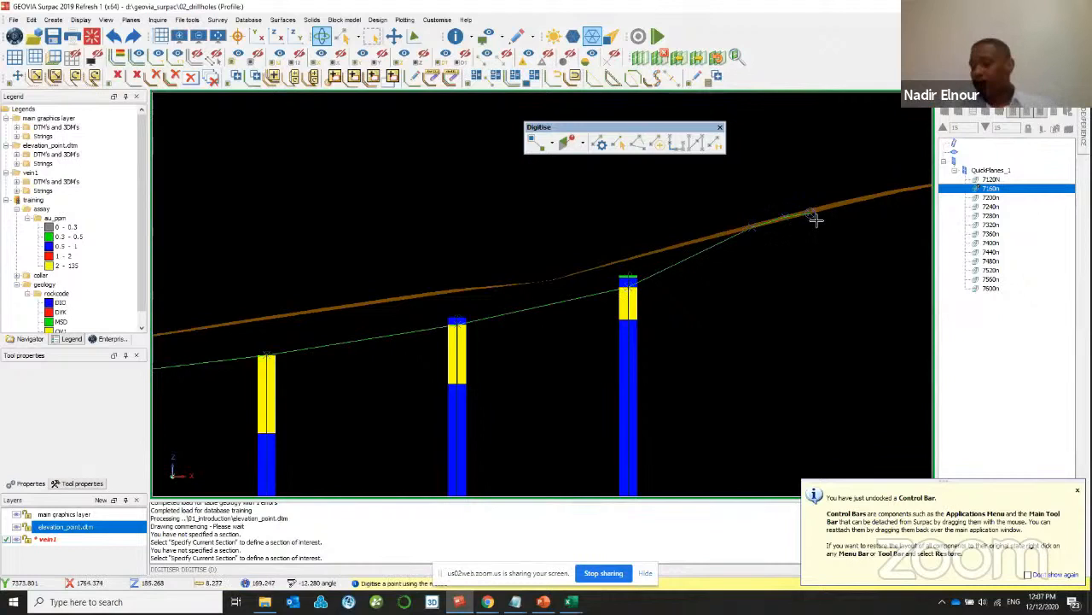
left_click(818, 222)
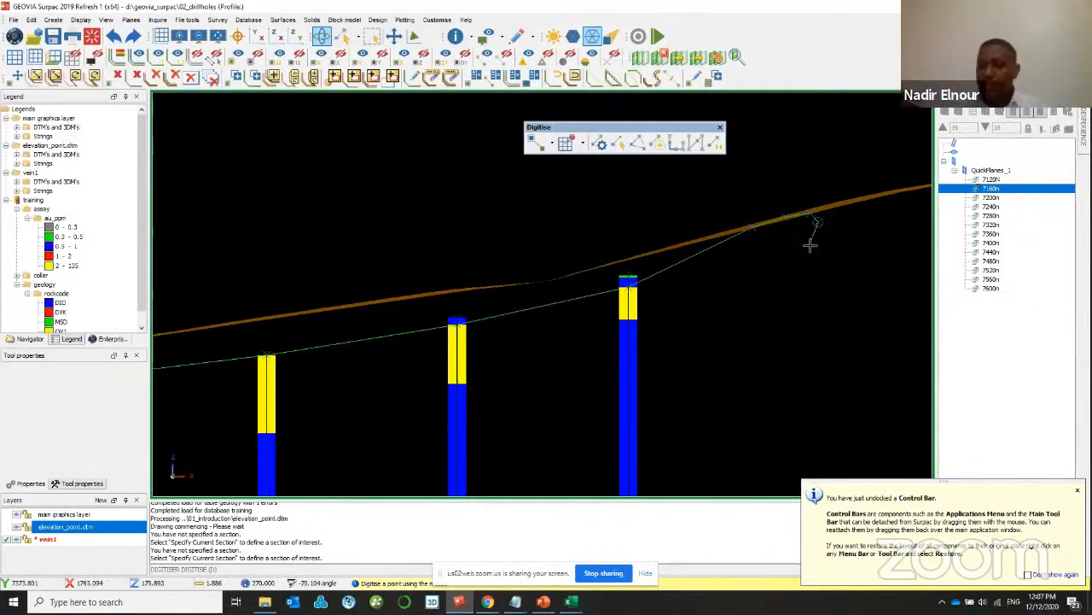
left_click(809, 246)
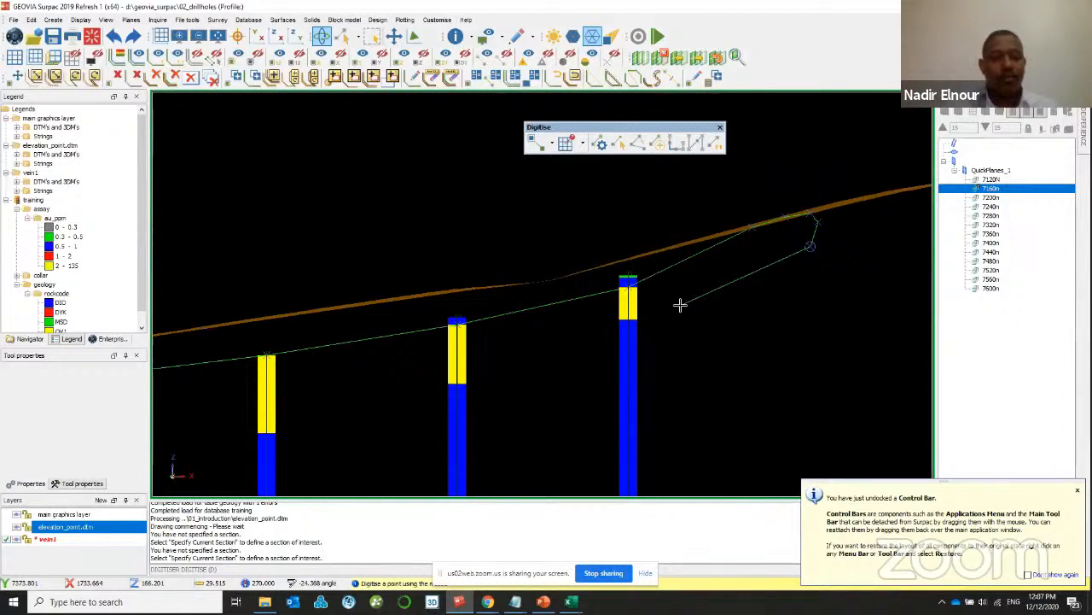
- Digitise the vein's lower contact westward along the bases of the yellow intervals, ending at a free point beyond drillhole WRC019
scroll(645, 314, "up", 2)
scroll(334, 443, "down", 5)
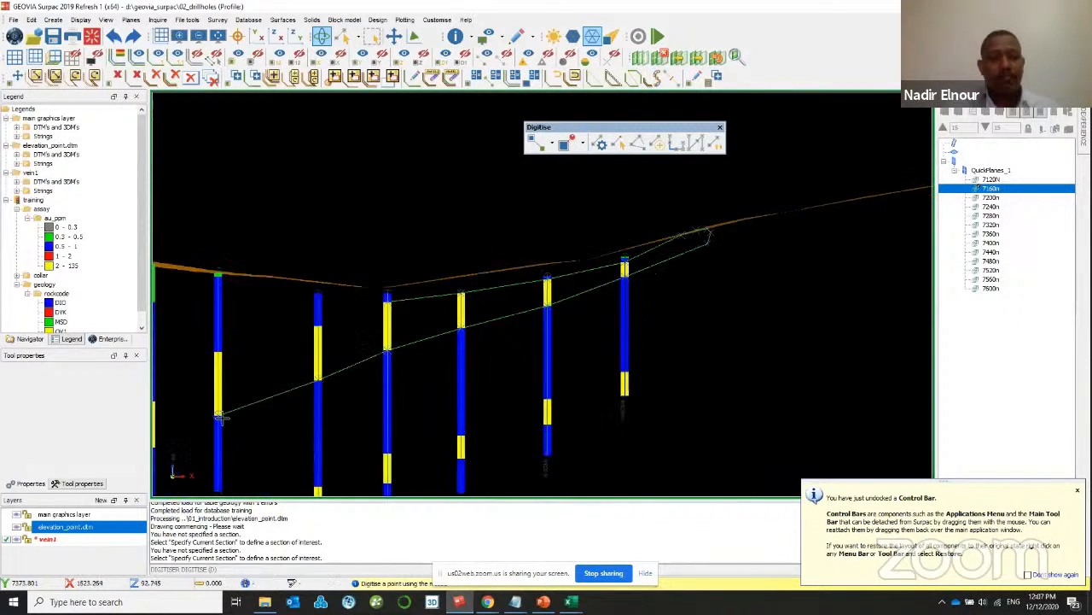
scroll(223, 418, "down", 3)
scroll(287, 375, "up", 3)
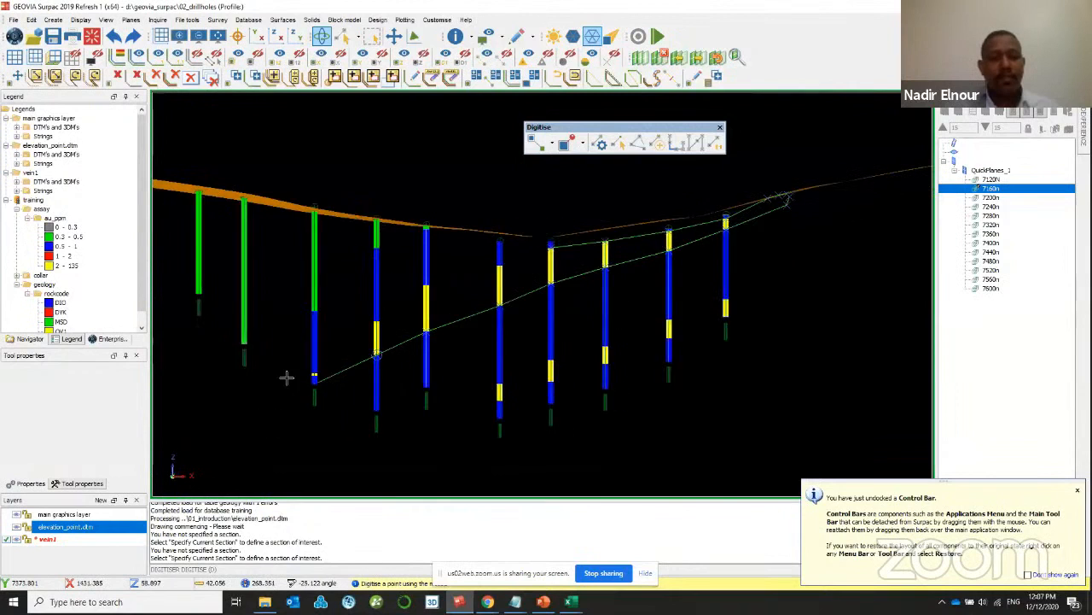
left_click(237, 416)
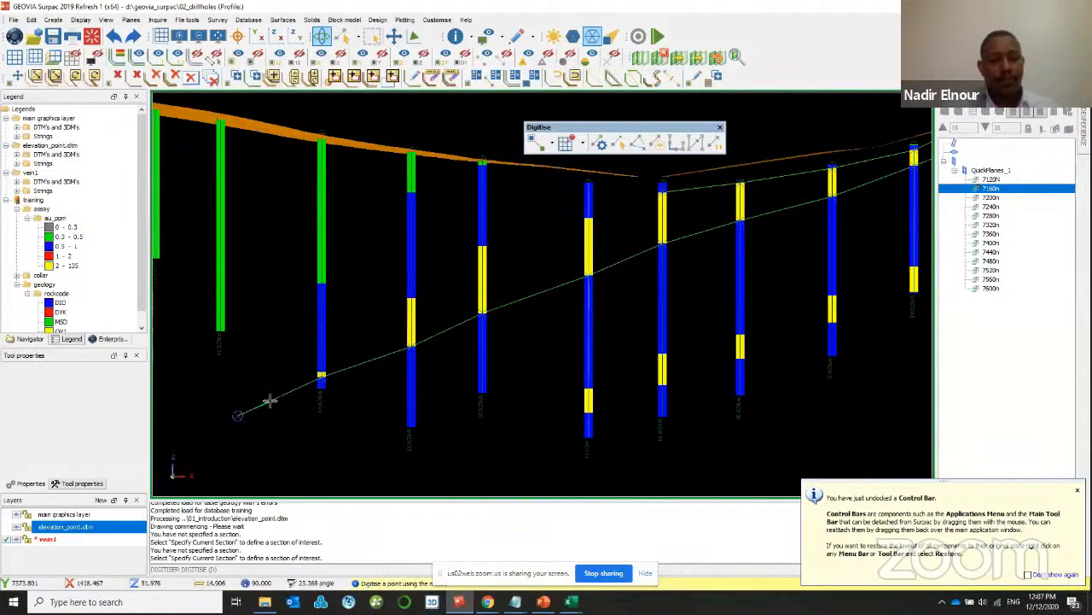
scroll(298, 383, "up", 3)
- Digitise the vein's western tip and the remaining interval tops back towards the start point, and close the 7160n segment
left_click(167, 433)
left_click(335, 359)
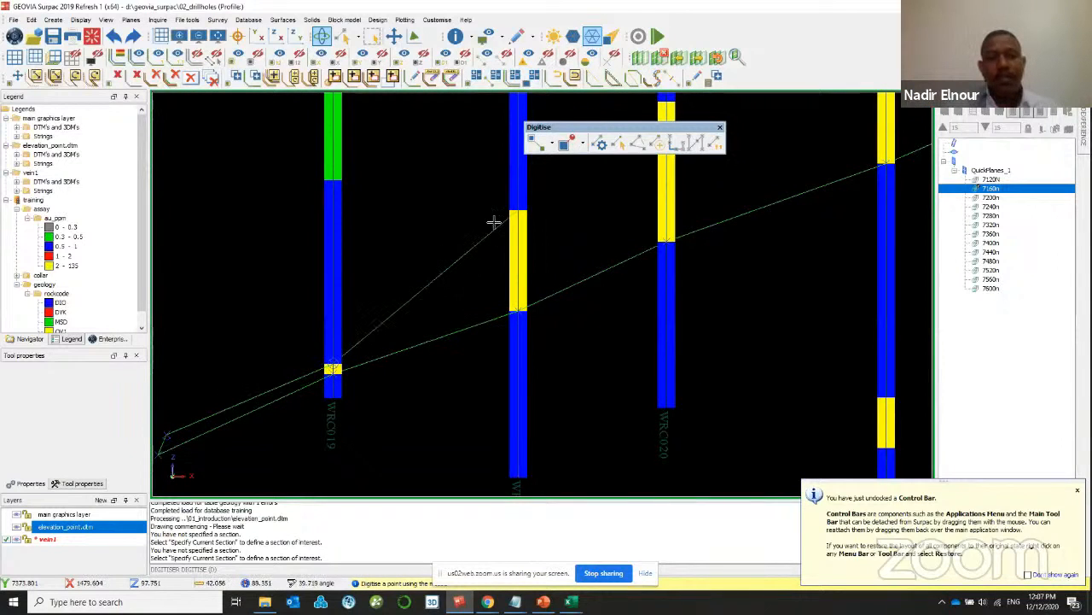
scroll(713, 162, "down", 2)
left_click(715, 166)
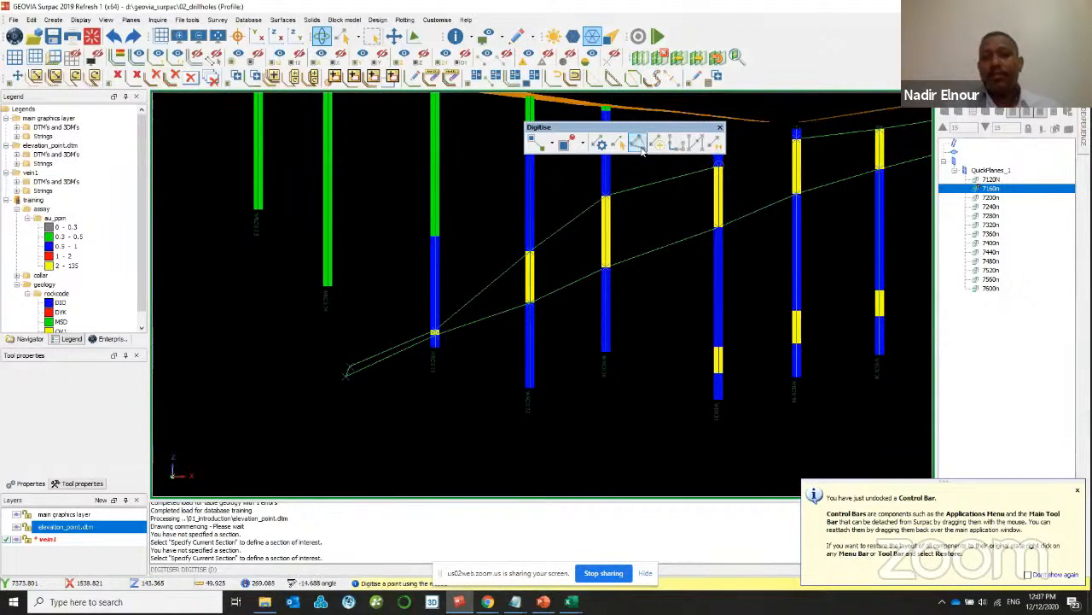
left_click(640, 144)
scroll(723, 237, "down", 3)
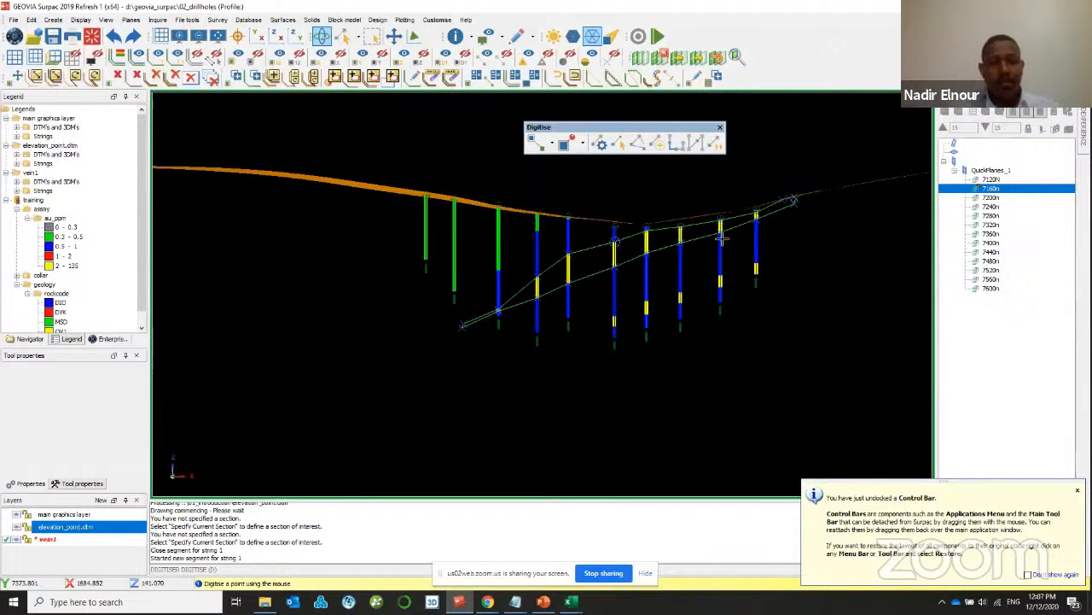
- Advance to the 7200n plane and digitise the vein's upper contact along the yellow interval tops of six drillholes
key("Page_Down")
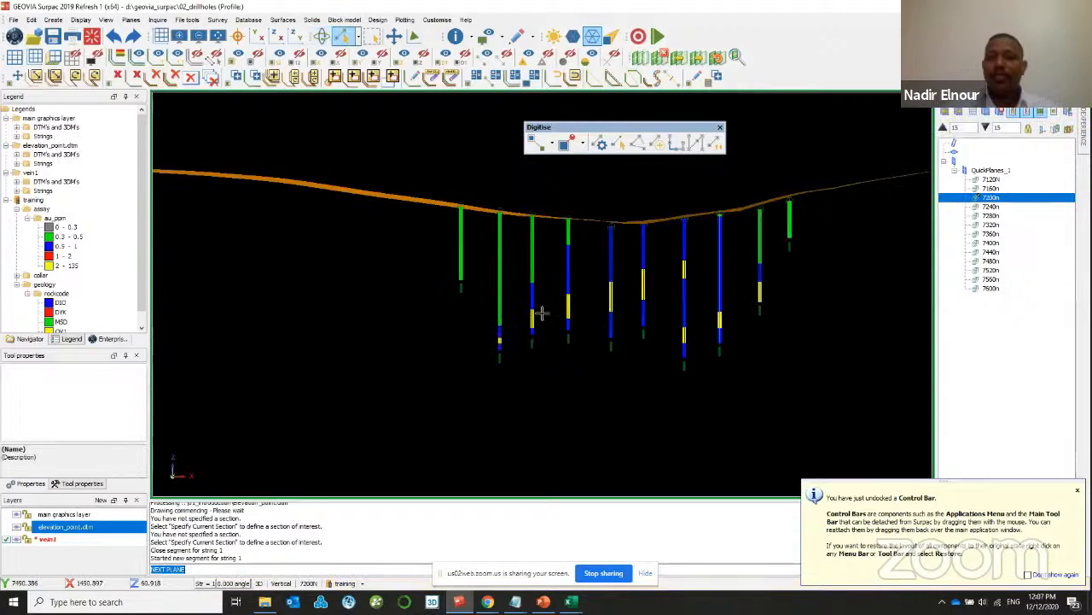
left_click(620, 143)
scroll(540, 317, "up", 2)
scroll(540, 318, "up", 2)
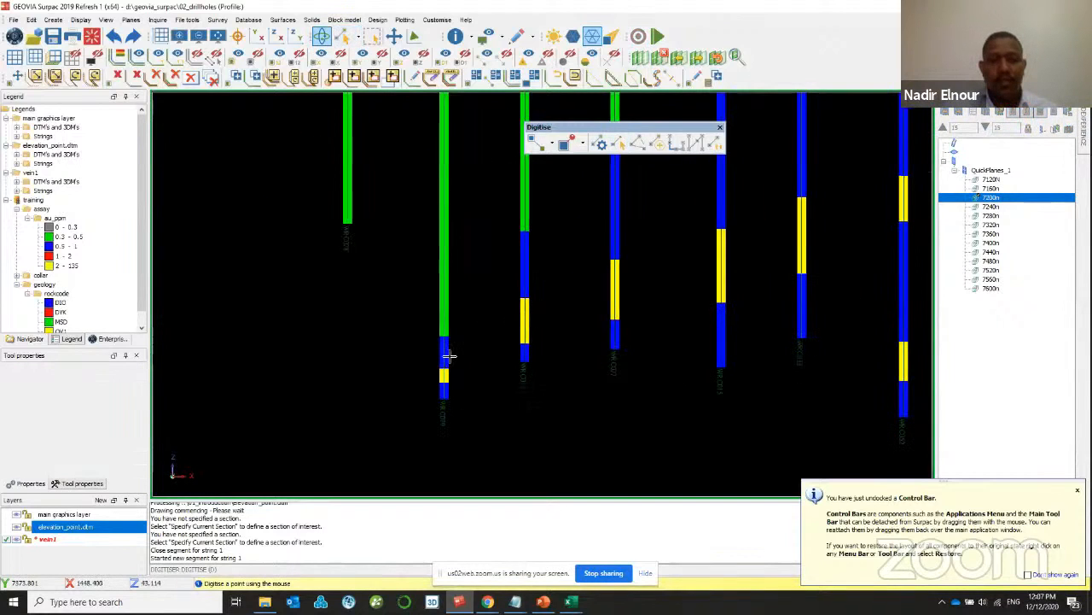
left_click(442, 373)
left_click(524, 299)
left_click(614, 259)
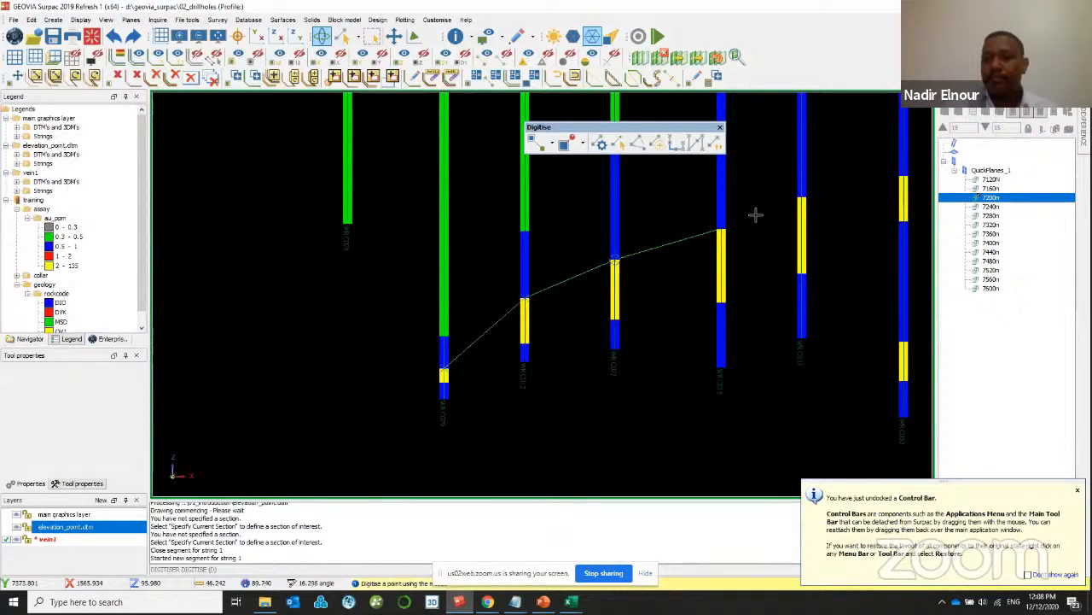
left_click(801, 199)
left_click(903, 177)
scroll(887, 179, "down", 2)
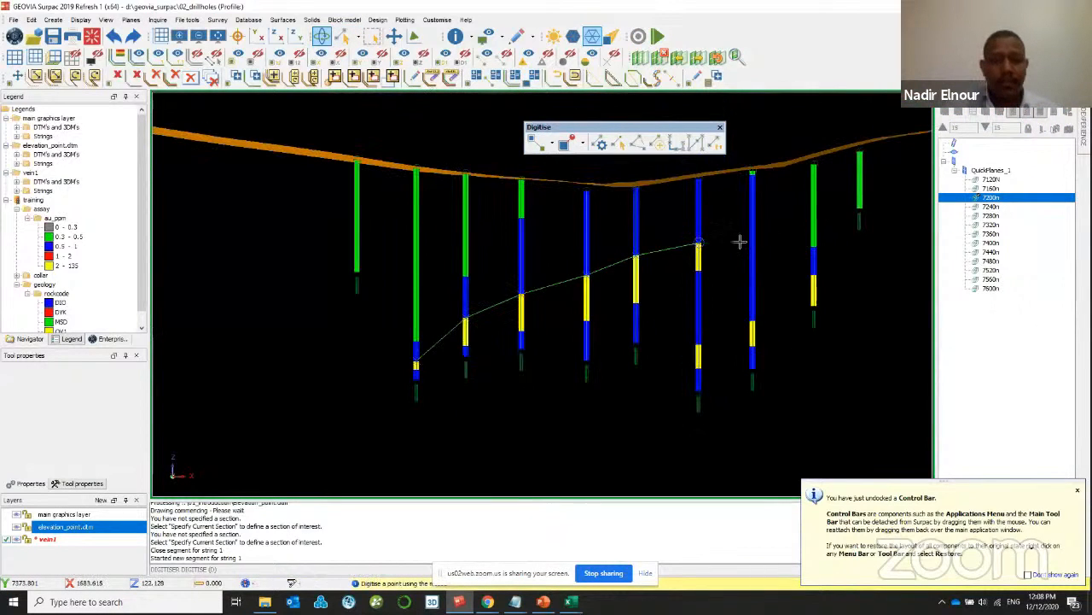
- Digitise three free points just east of the sixth vein drillhole to form the vein's tapered eastern end
scroll(737, 244, "up", 2)
left_click(744, 230)
left_click(752, 245)
left_click(736, 264)
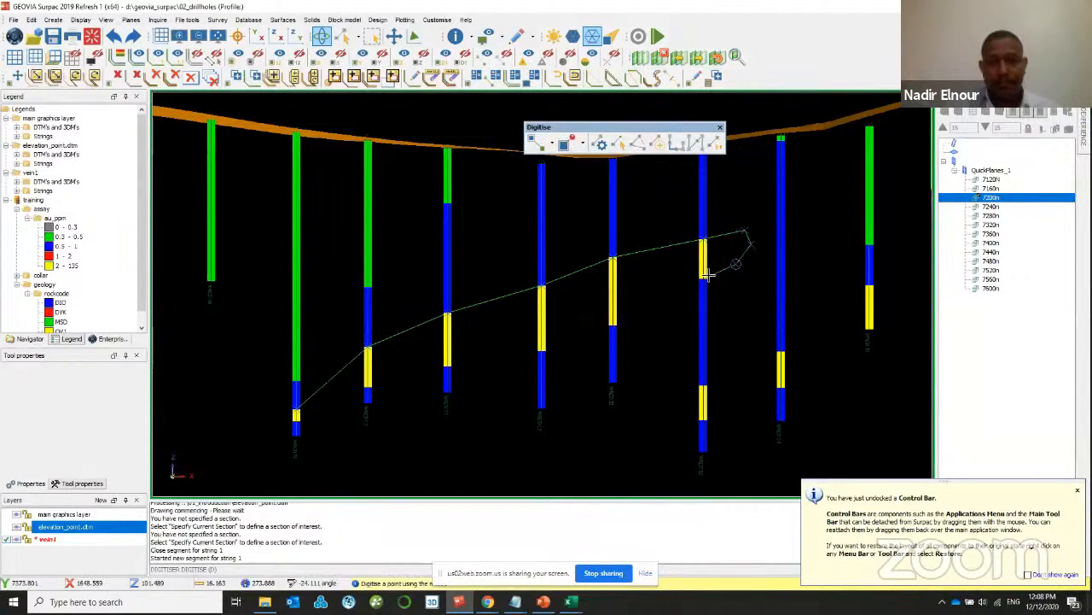
- Digitise the 7200n vein's lower contact westward along the yellow interval bases of five drillholes
left_click(703, 277)
left_click(613, 324)
left_click(541, 350)
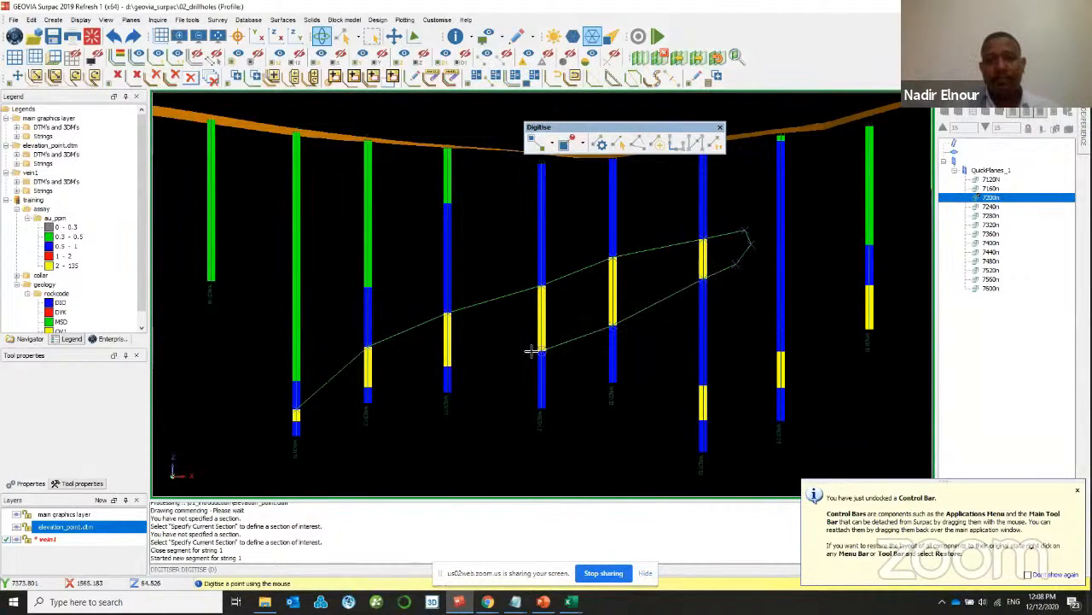
left_click(448, 364)
left_click(369, 387)
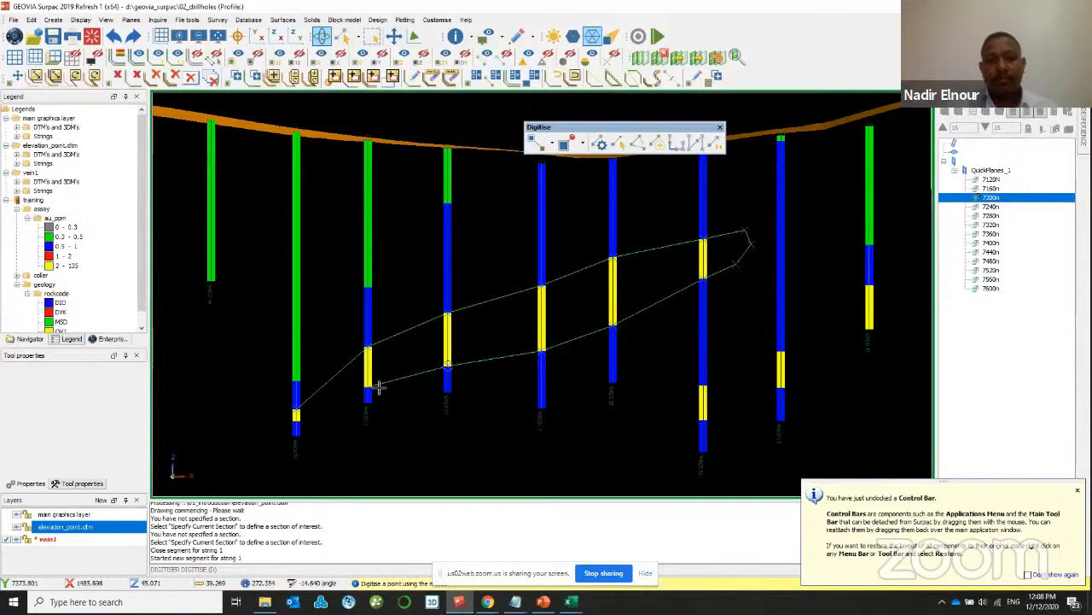
- Finish the lower contact at the westernmost vein drillhole, taper the outline beyond it, and close the 7200n segment
scroll(295, 419, "up", 2)
left_click(293, 422)
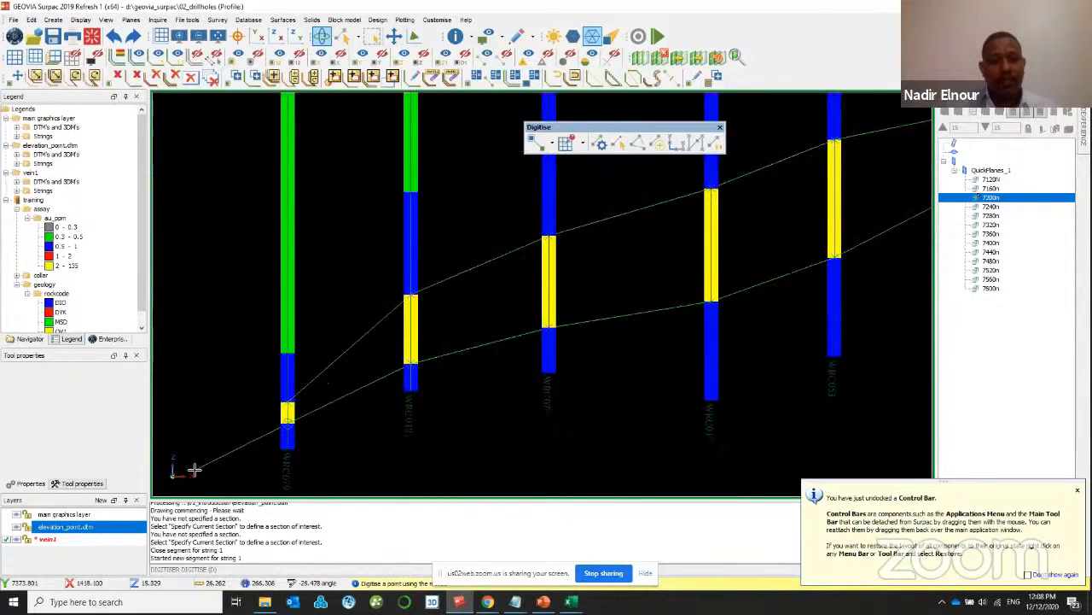
left_click(196, 460)
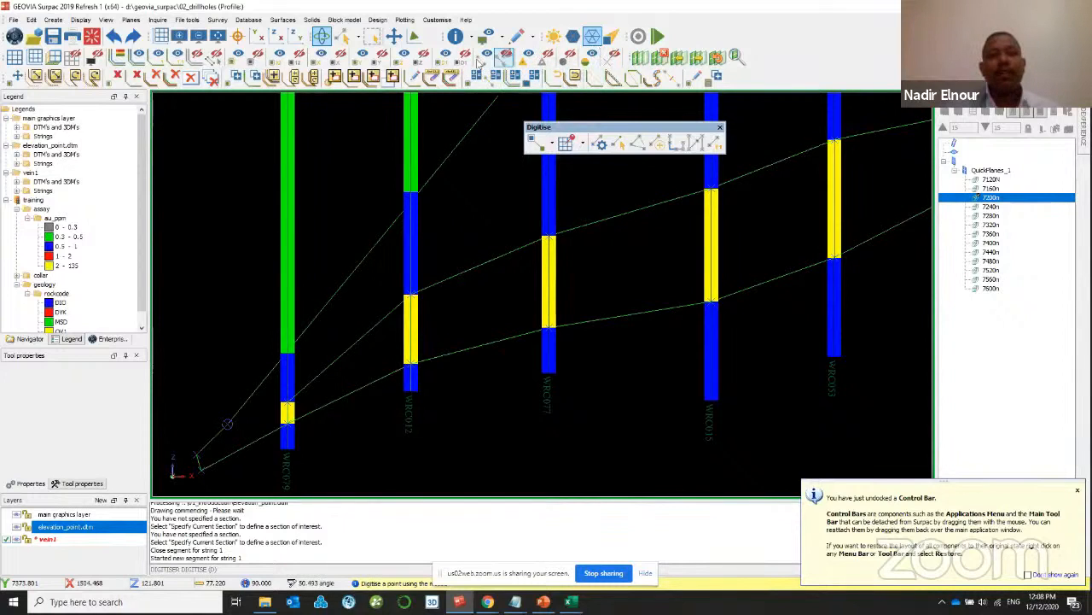
left_click(299, 56)
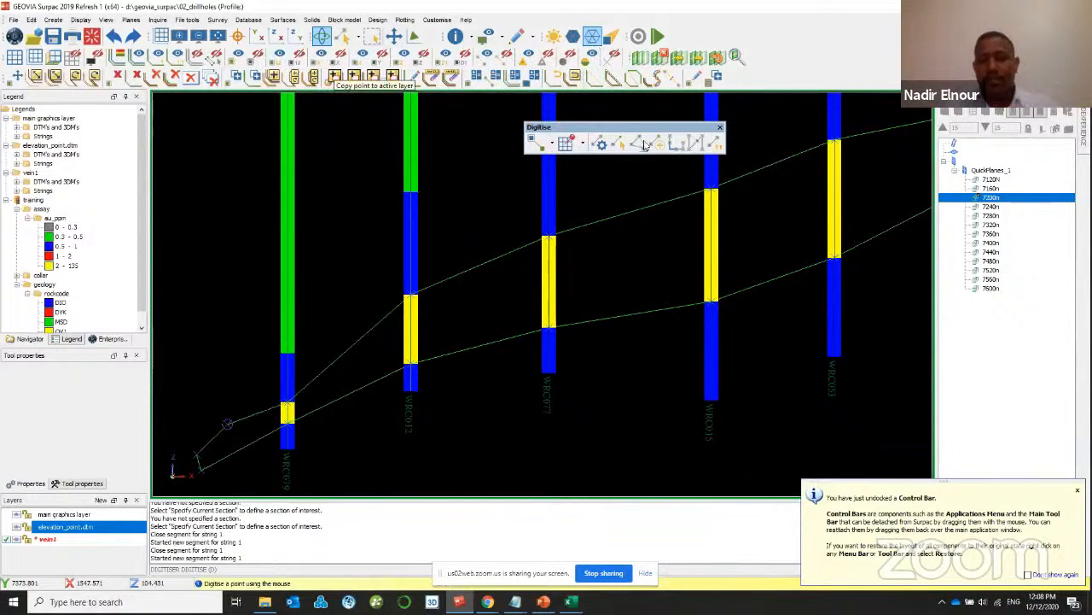
- Stop digitising, delete the cutting planes, and inspect the vein1 outlines among all the drillholes in 3D and plan view
scroll(690, 262, "down", 4)
key("Escape")
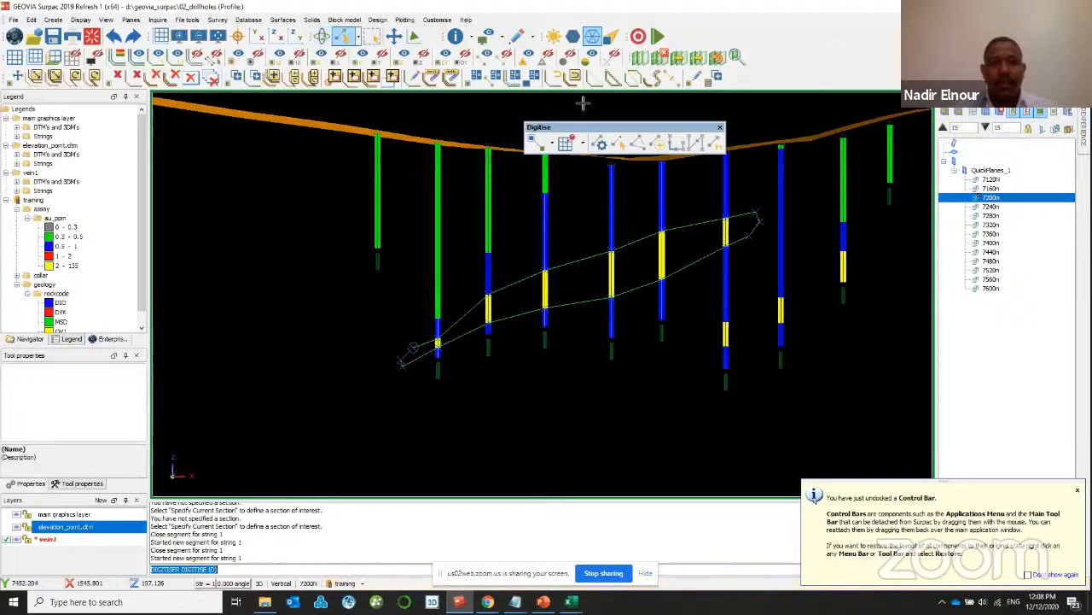
left_click(665, 63)
left_click_drag(688, 214, 544, 220)
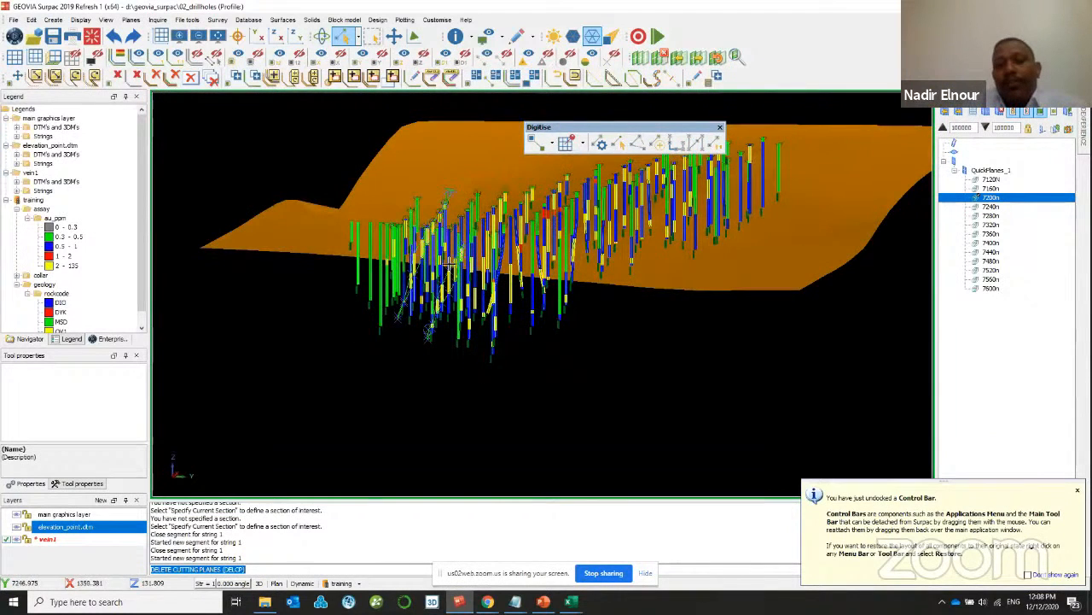
left_click_drag(675, 304, 770, 346)
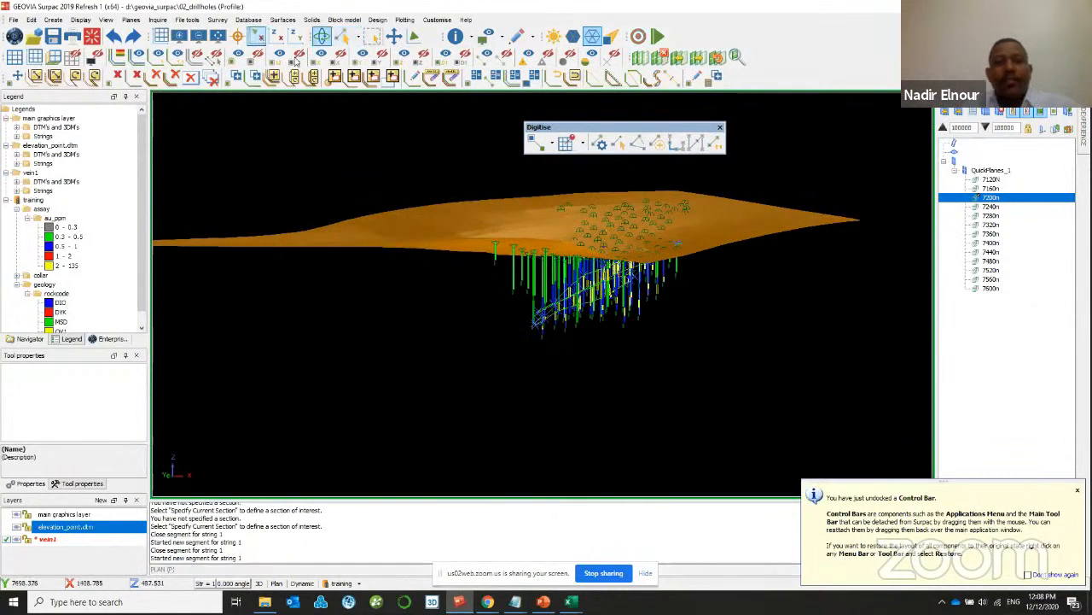
left_click(258, 36)
scroll(671, 379, "up", 1)
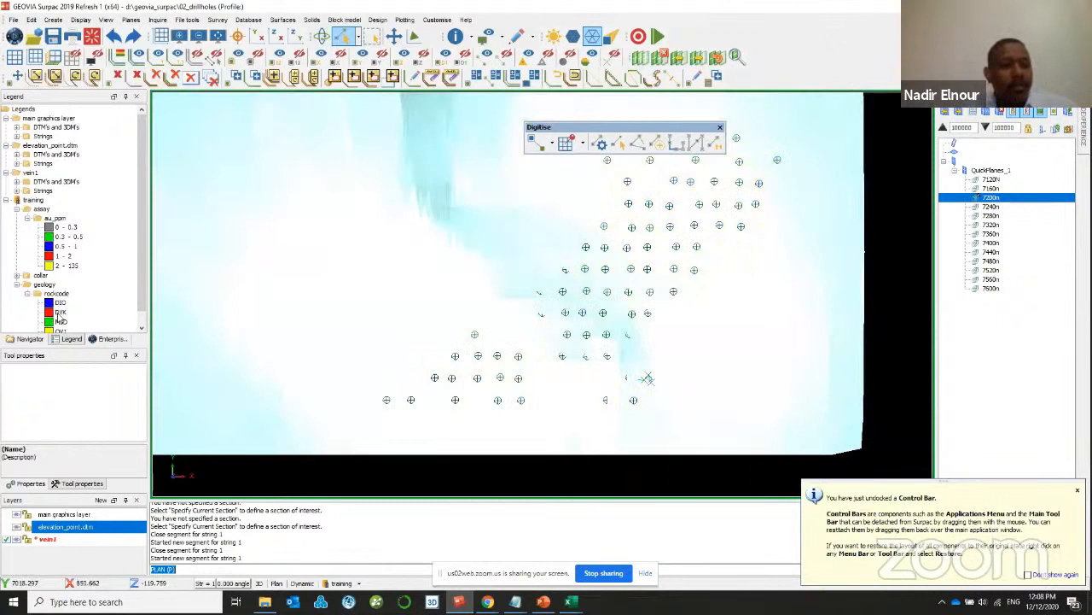
scroll(58, 318, "down", 1)
left_click_drag(384, 305, 541, 303)
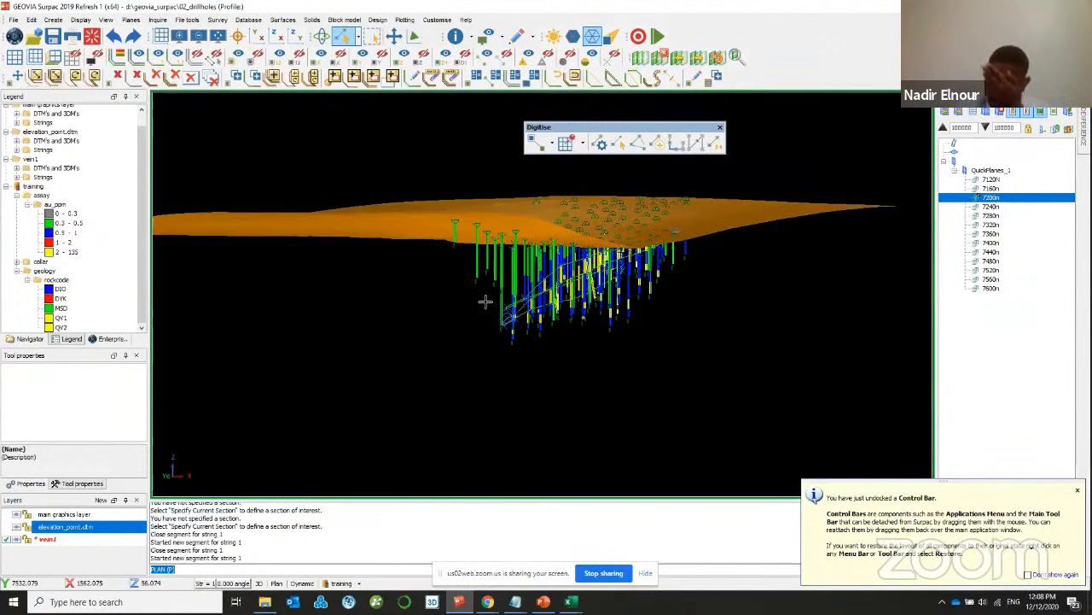
- Locate ore_zone1.str in the 03_coding_&compositing folder and load it into the graphics view
left_click(25, 338)
scroll(43, 265, "down", 4)
scroll(43, 264, "up", 6)
scroll(43, 264, "up", 3)
scroll(58, 234, "up", 1)
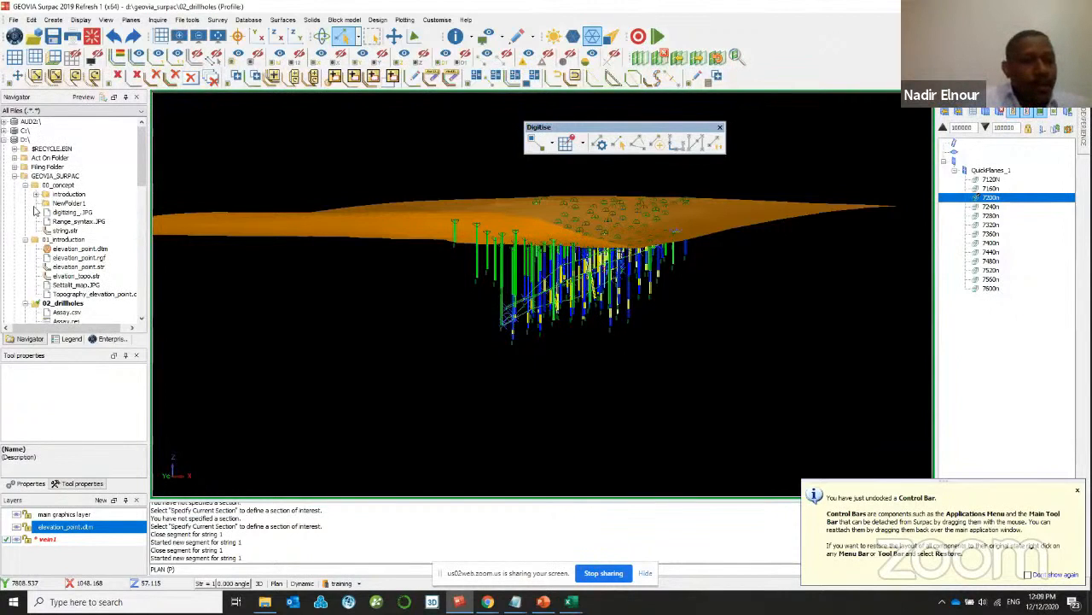
scroll(31, 247, "down", 4)
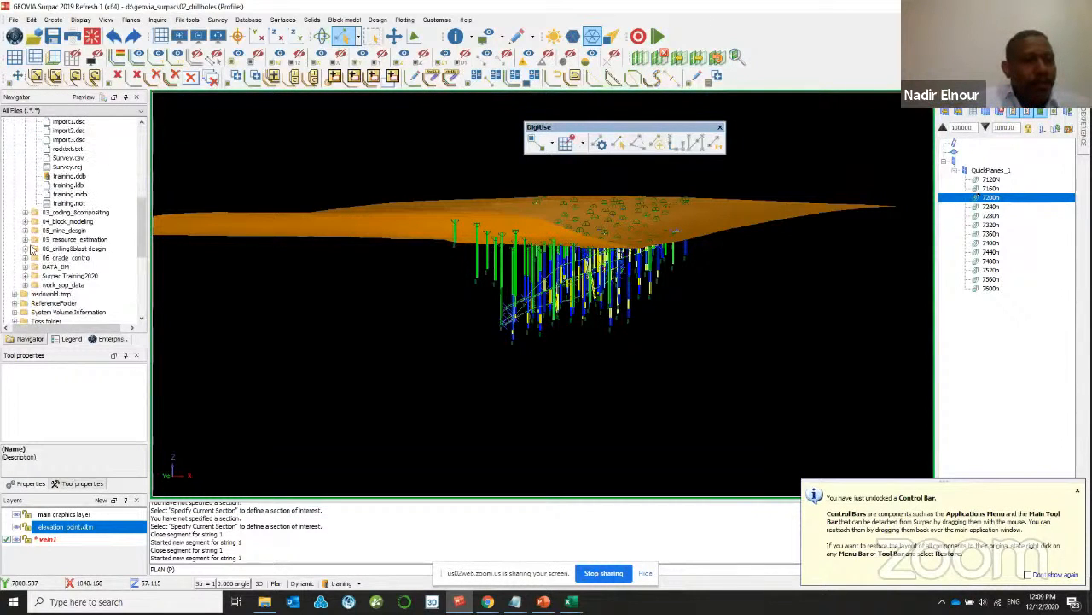
left_click(25, 195)
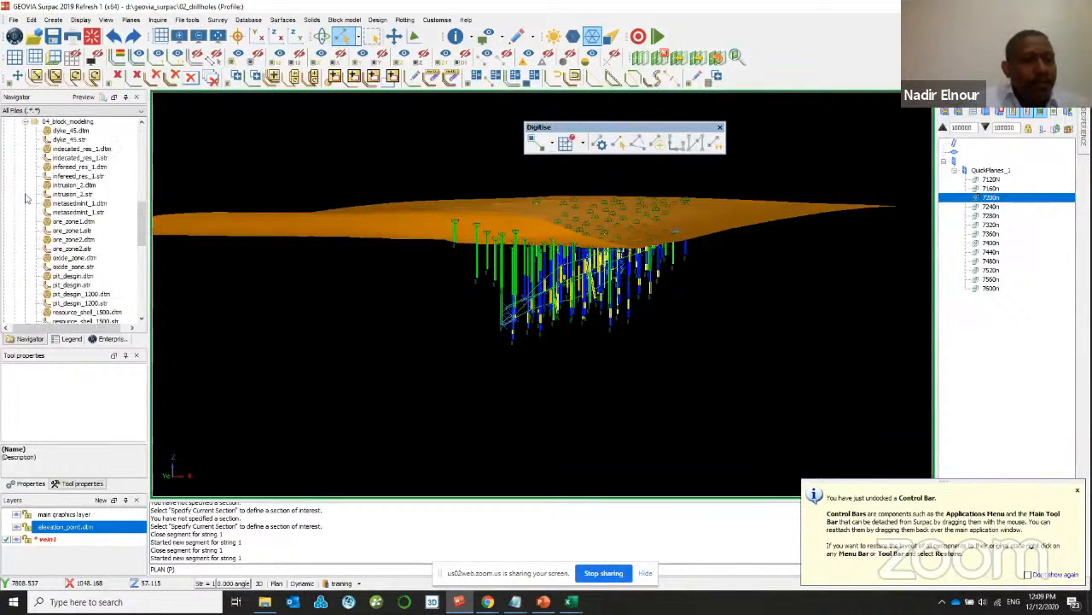
left_click(57, 196)
scroll(64, 160, "up", 3)
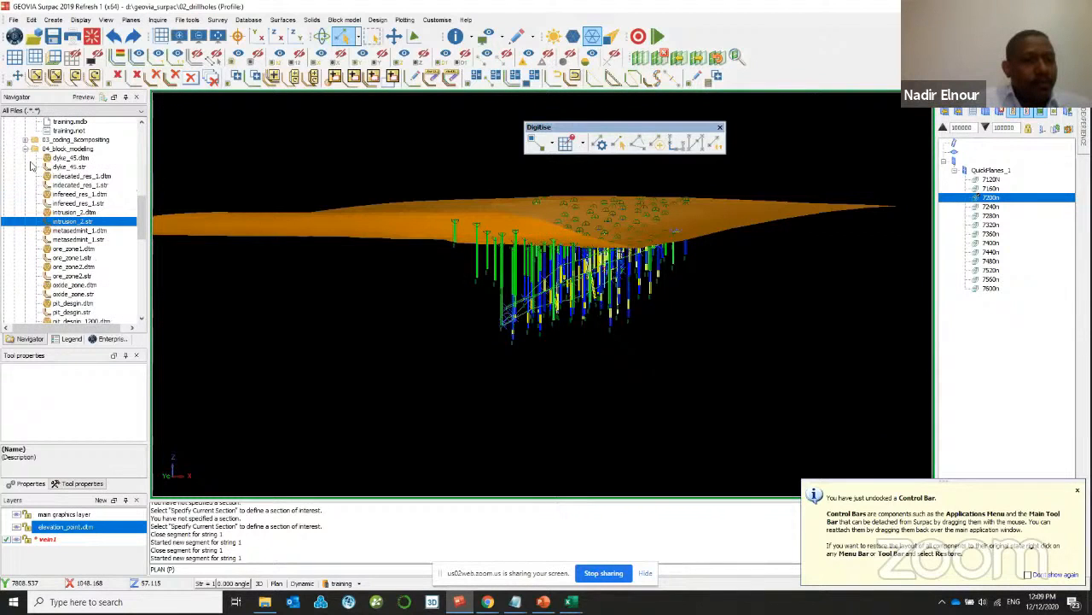
left_click_drag(64, 159, 415, 264)
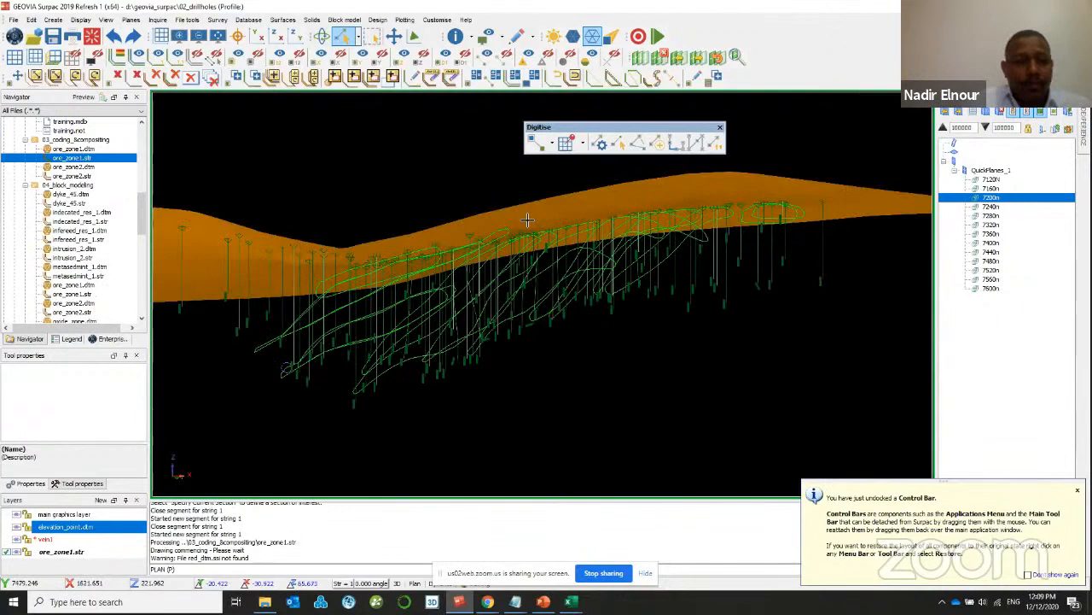
- Hide the vein1 layer and load ore_zone2.str from 03_coding_&compositing to compare the ore zone outlines with the drillholes
left_click_drag(528, 220, 526, 181)
left_click(17, 539)
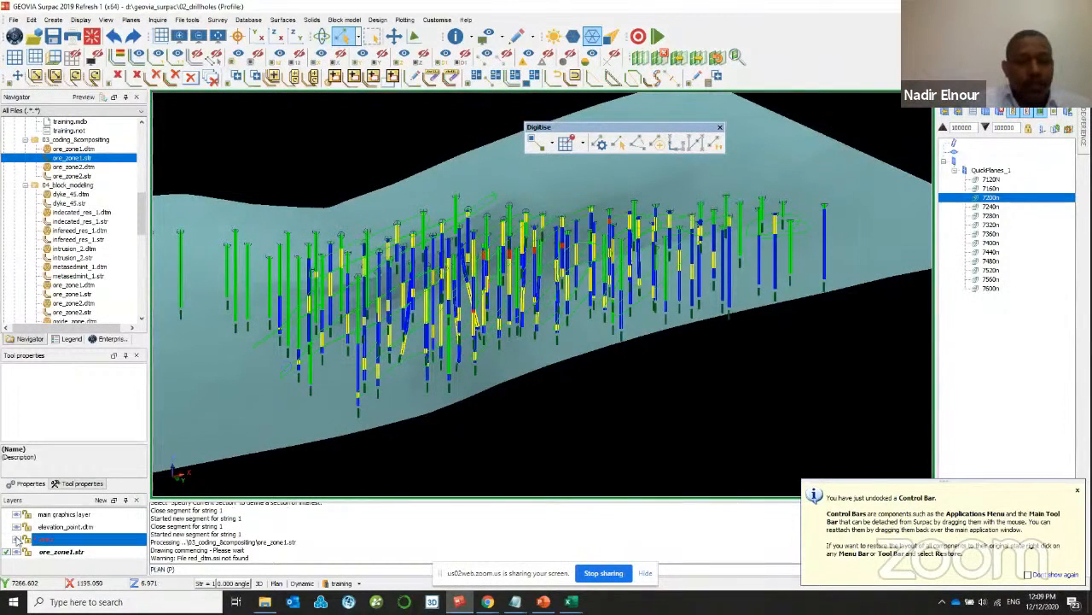
left_click_drag(571, 265, 537, 268)
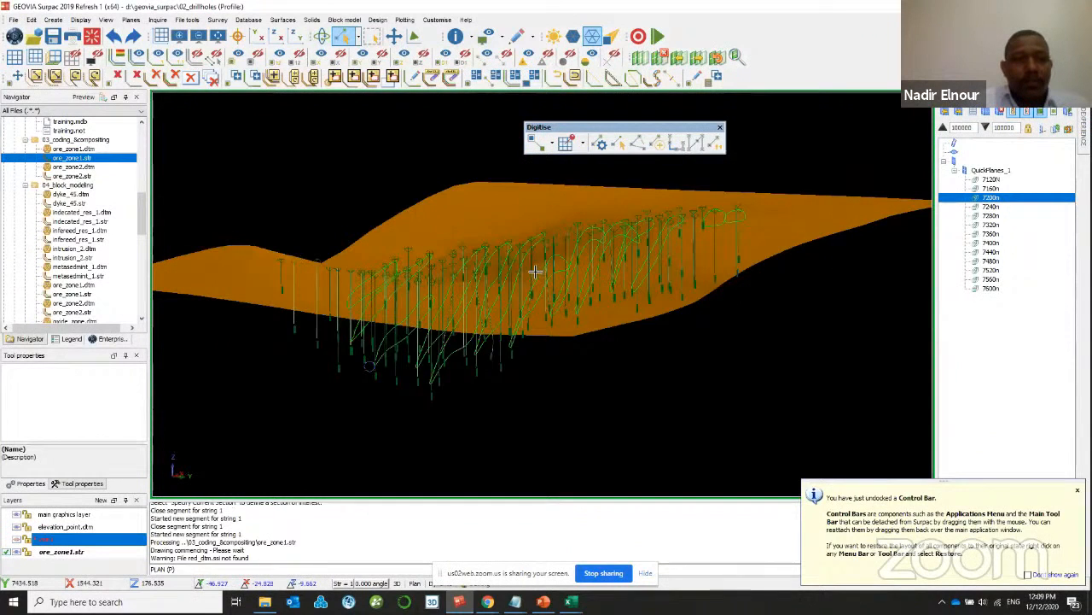
left_click_drag(74, 176, 631, 382)
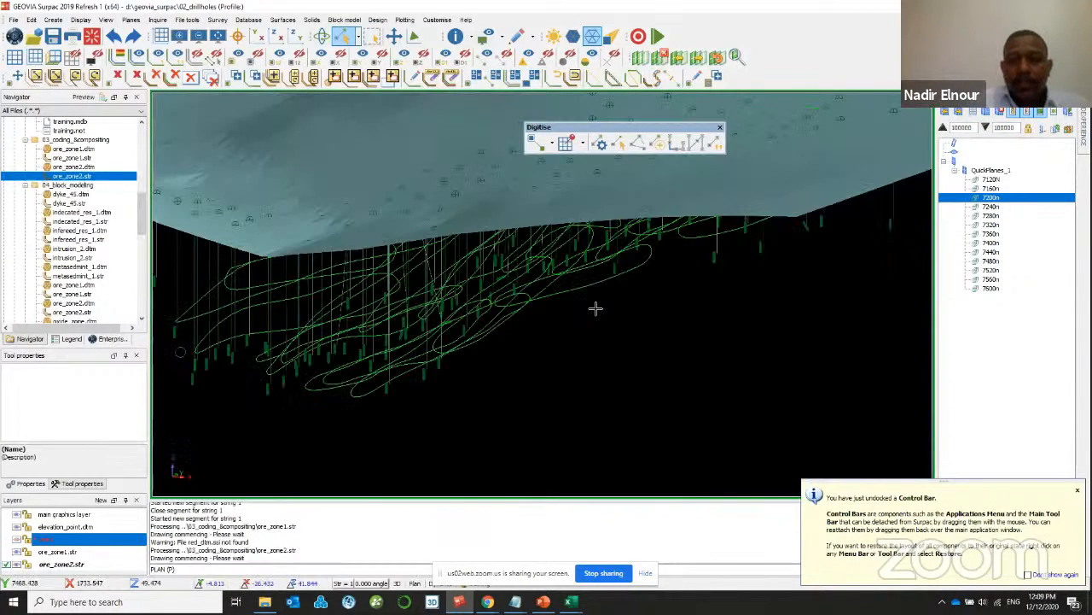
left_click_drag(596, 308, 620, 303)
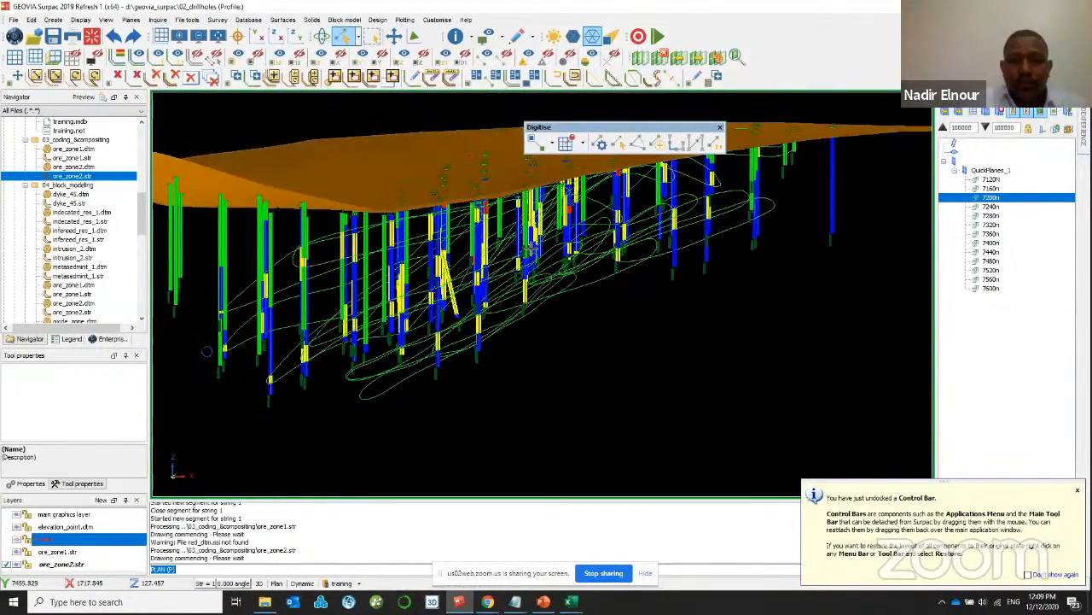
scroll(537, 287, "up", 1)
scroll(536, 287, "up", 2)
left_click_drag(536, 288, 487, 312)
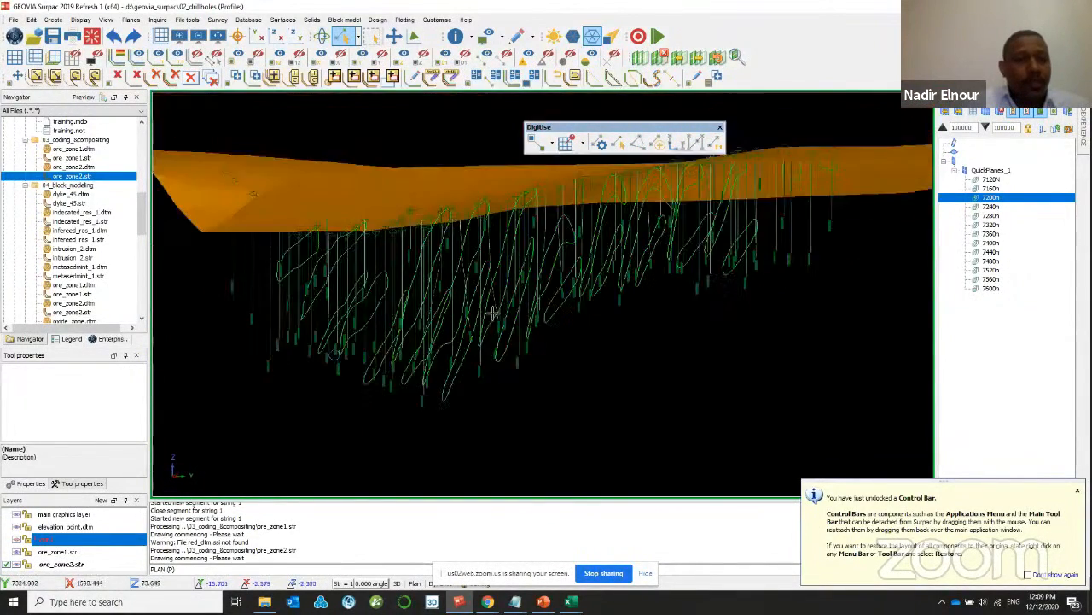
- Toggle the graphics background to the 3D gradient style
left_click(106, 20)
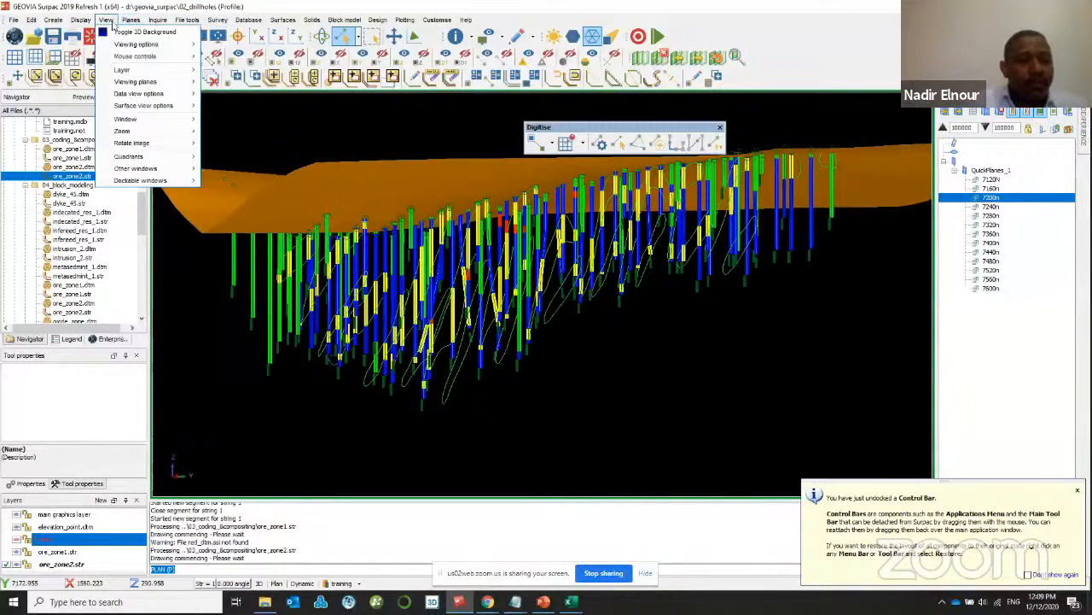
left_click(121, 33)
scroll(502, 317, "down", 2)
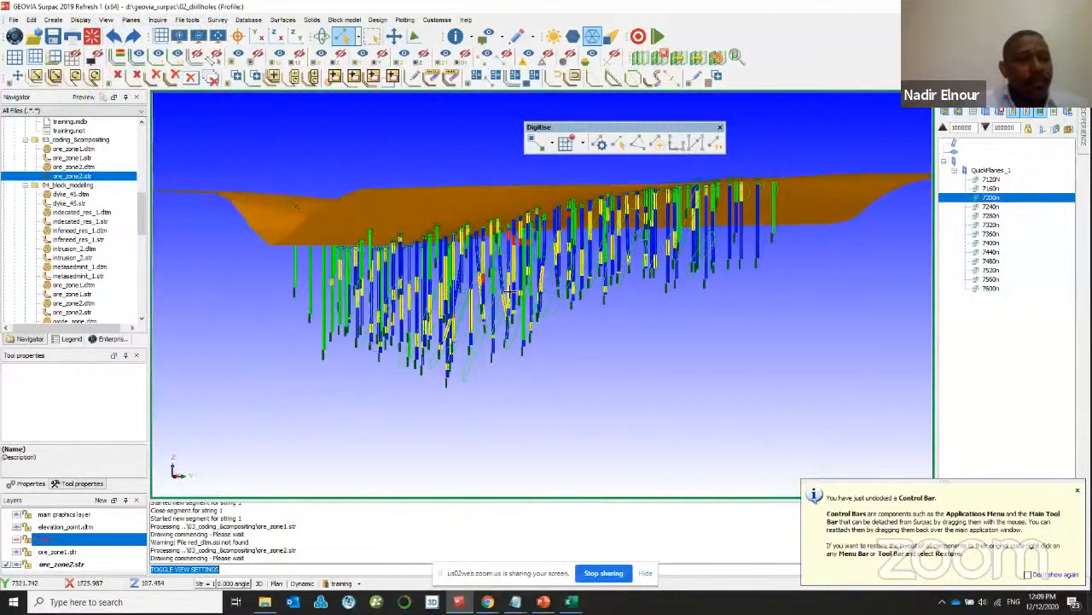
left_click_drag(502, 317, 582, 312)
- Load intrusion_2.str from the 04_block_modeling folder and hide the ore_zone1 and ore_zone2 outlines
scroll(73, 171, "down", 2)
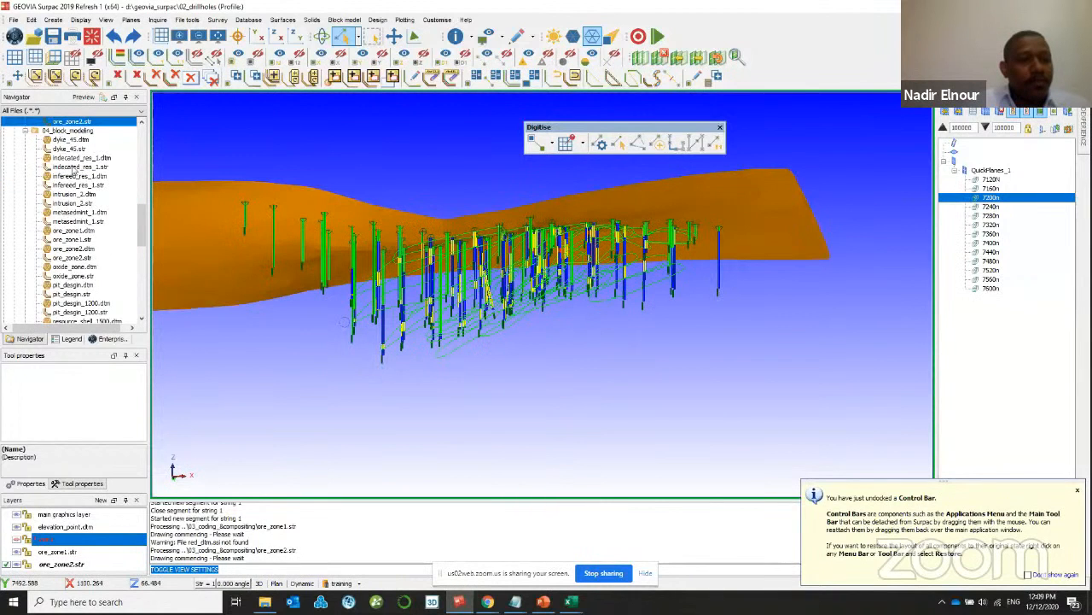
scroll(68, 235, "down", 1)
scroll(64, 250, "up", 2)
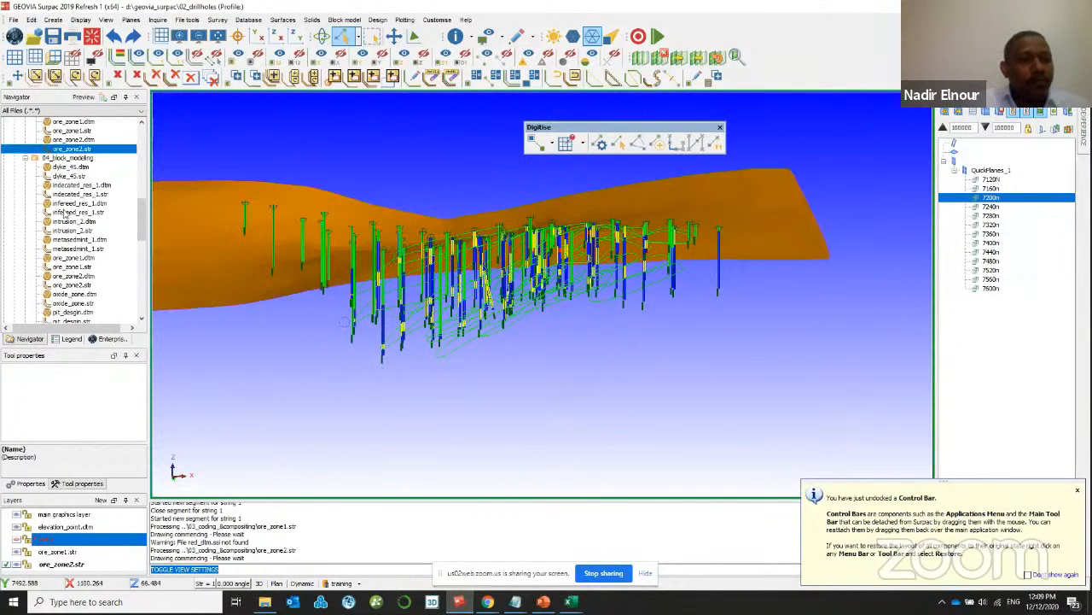
left_click_drag(64, 235, 336, 358)
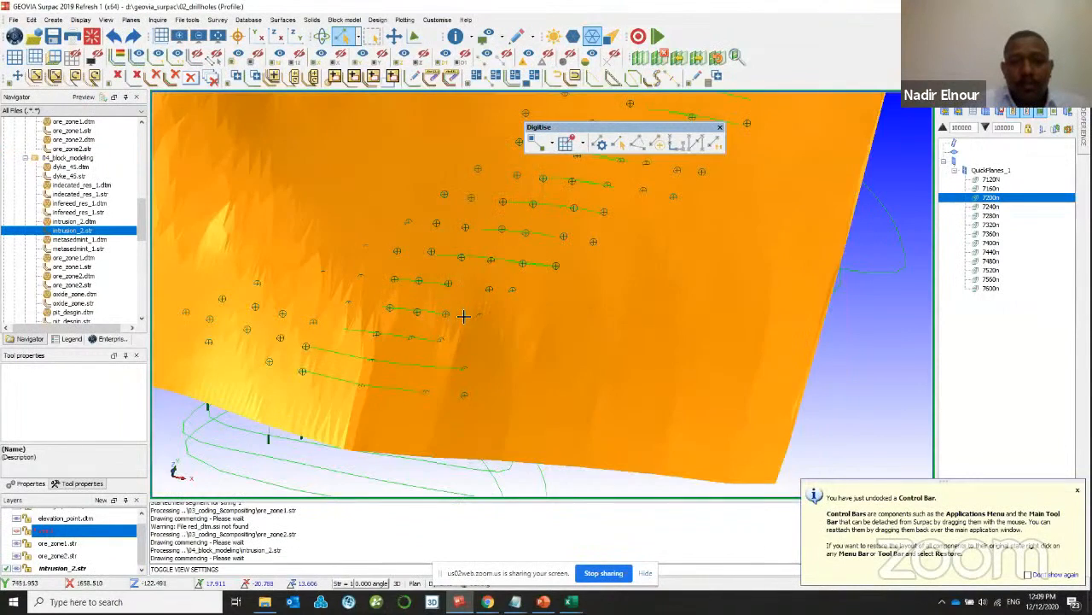
left_click_drag(464, 316, 666, 245)
left_click(25, 544)
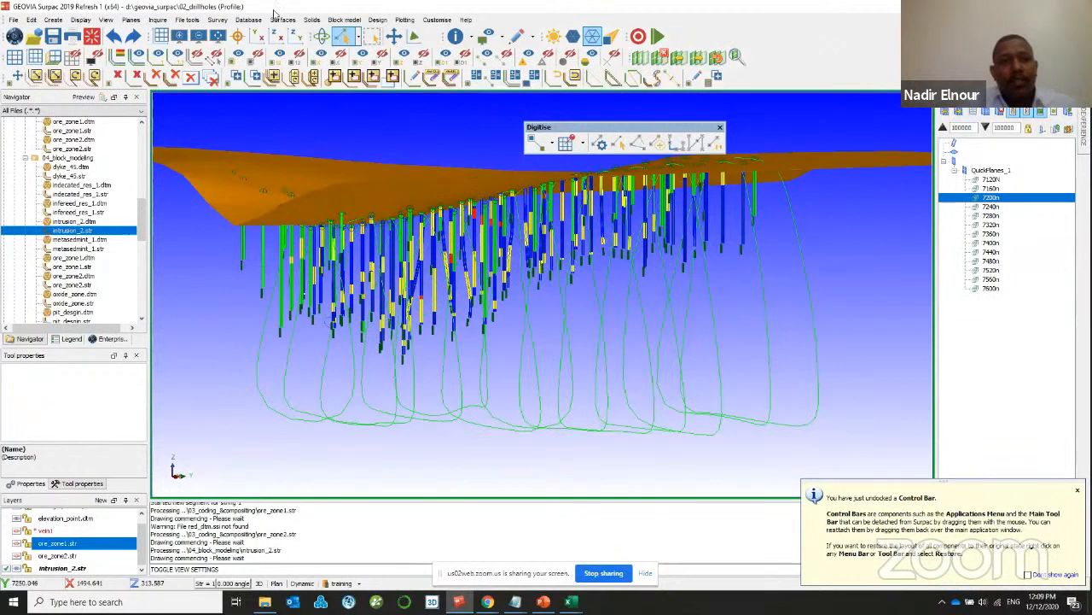
- Hide all drillholes so that only the surface and the intrusion outlines are drawn
left_click(261, 21)
mouse_move(271, 32)
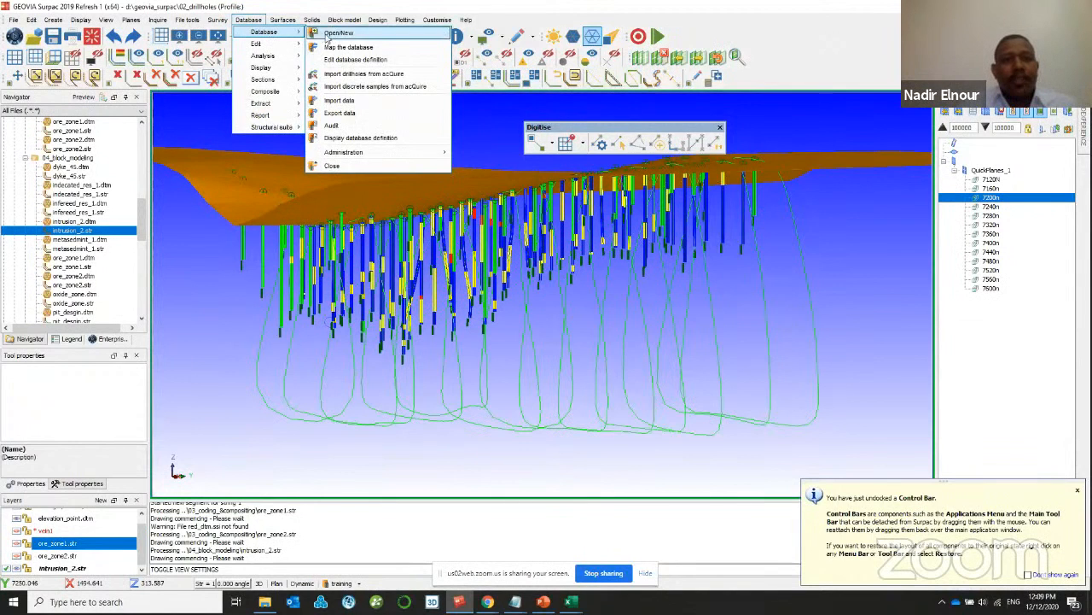
mouse_move(262, 67)
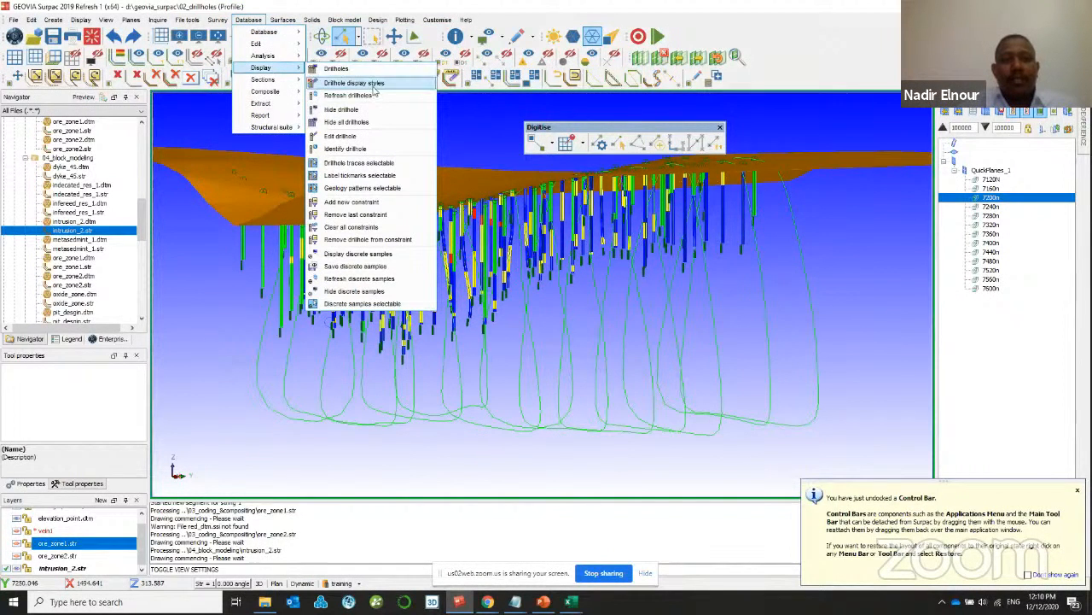
left_click(383, 125)
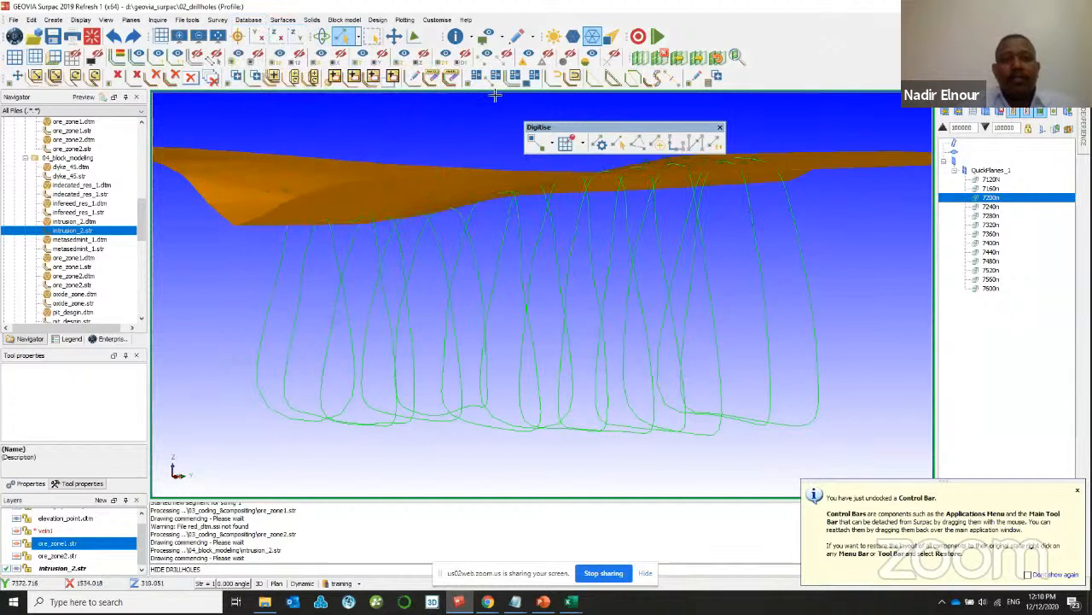
- Show the Database toolbar
right_click(702, 33)
mouse_move(731, 65)
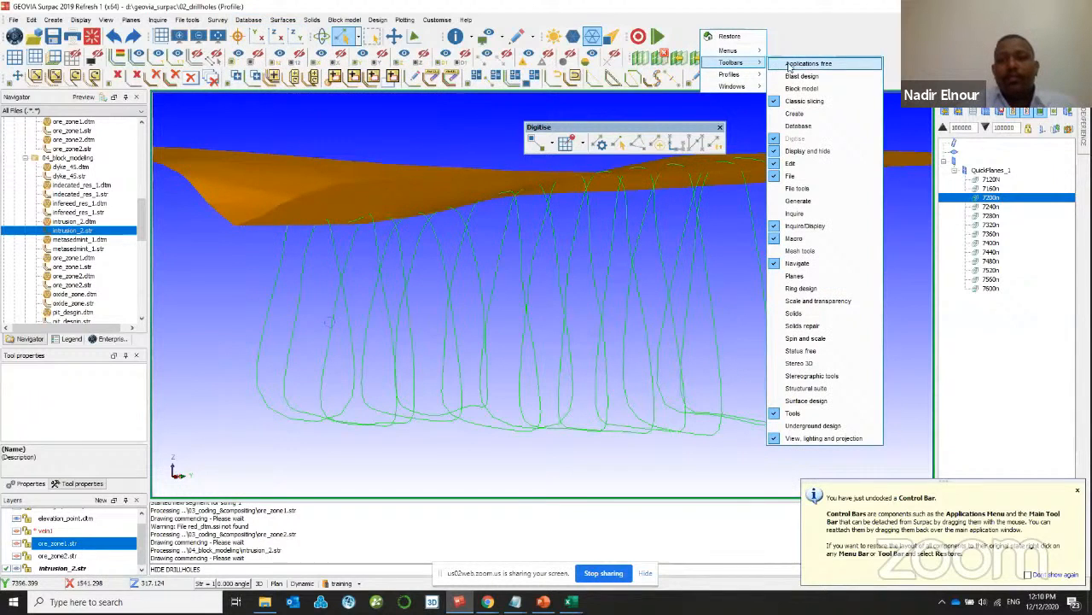
left_click(797, 126)
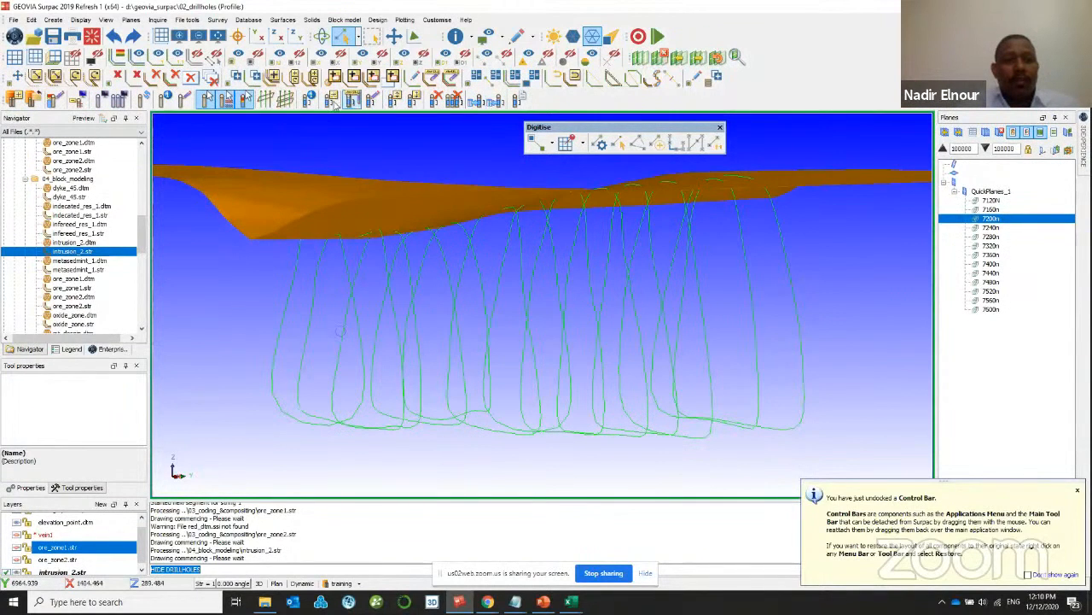
- Display the training database's drillholes with the default forest green trace colour, variable-width cylinders and rescaling to all holes
left_click(307, 100)
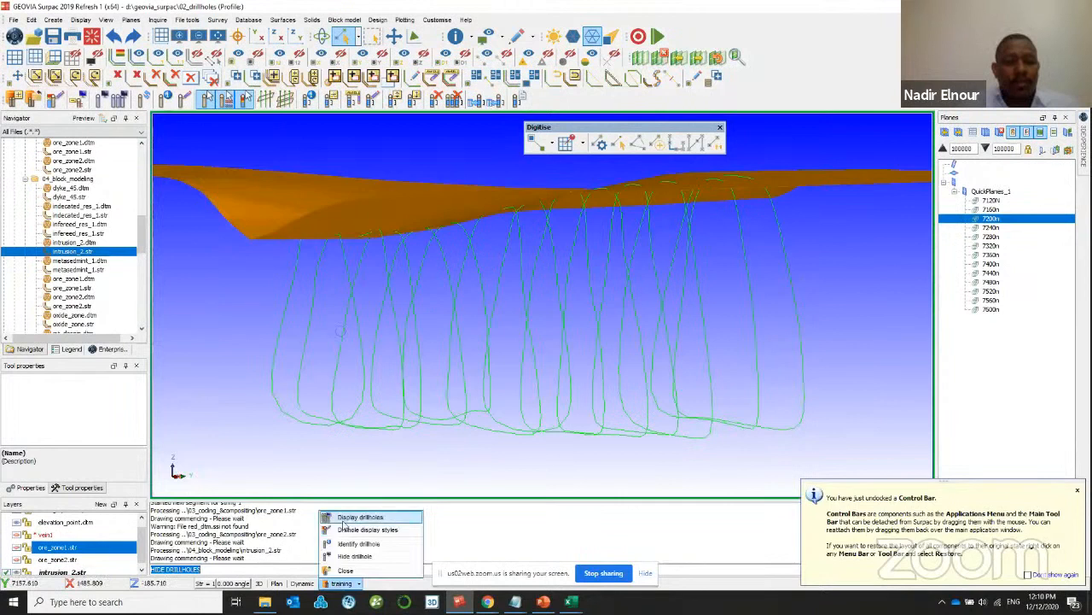
left_click(343, 522)
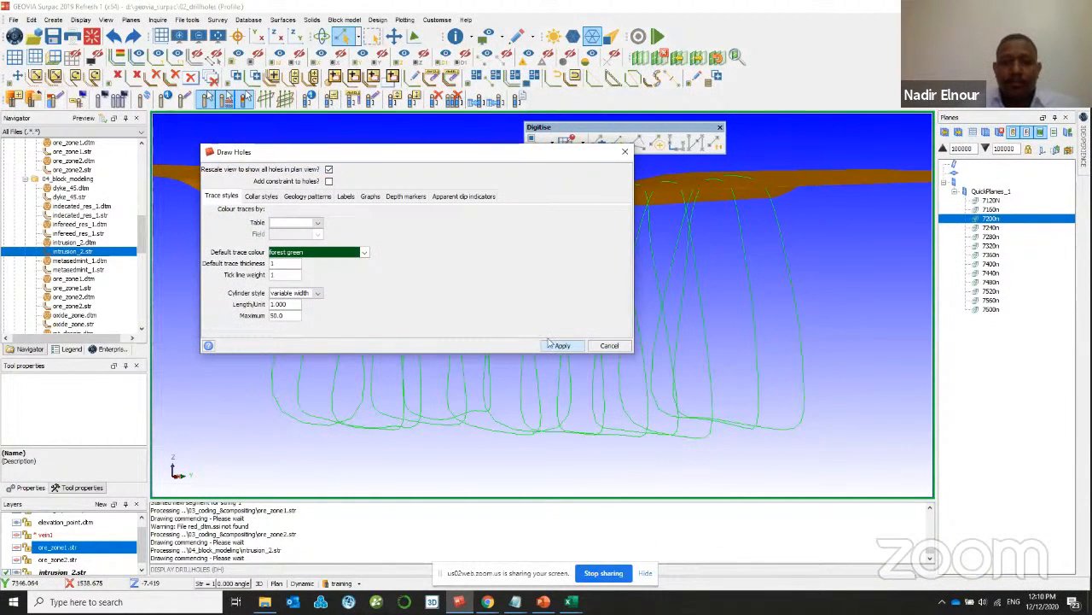
left_click(550, 345)
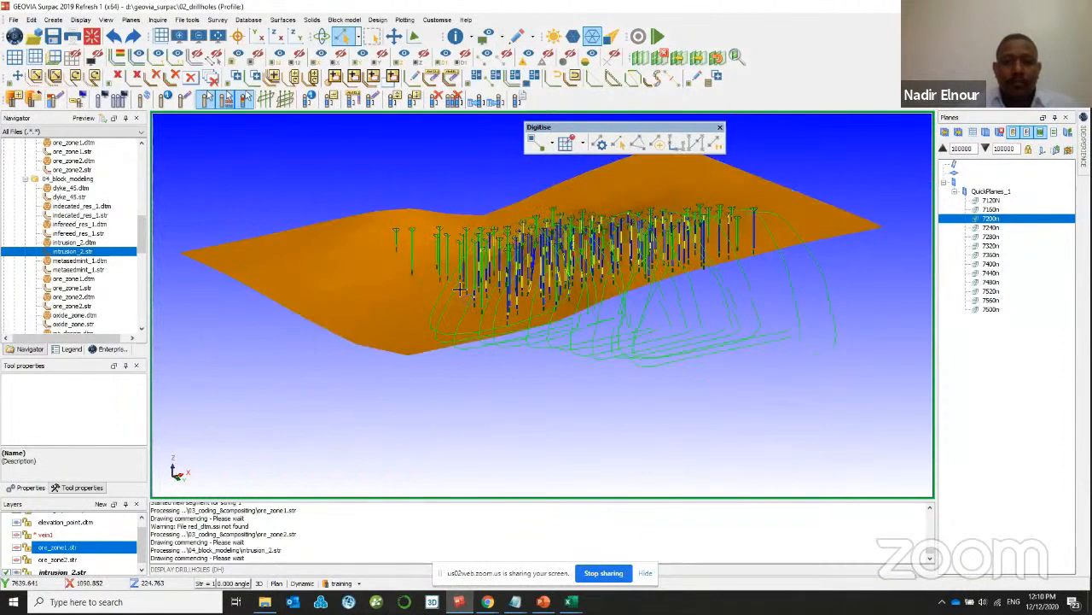
scroll(428, 285, "up", 1)
scroll(428, 285, "up", 3)
left_click_drag(404, 298, 412, 315)
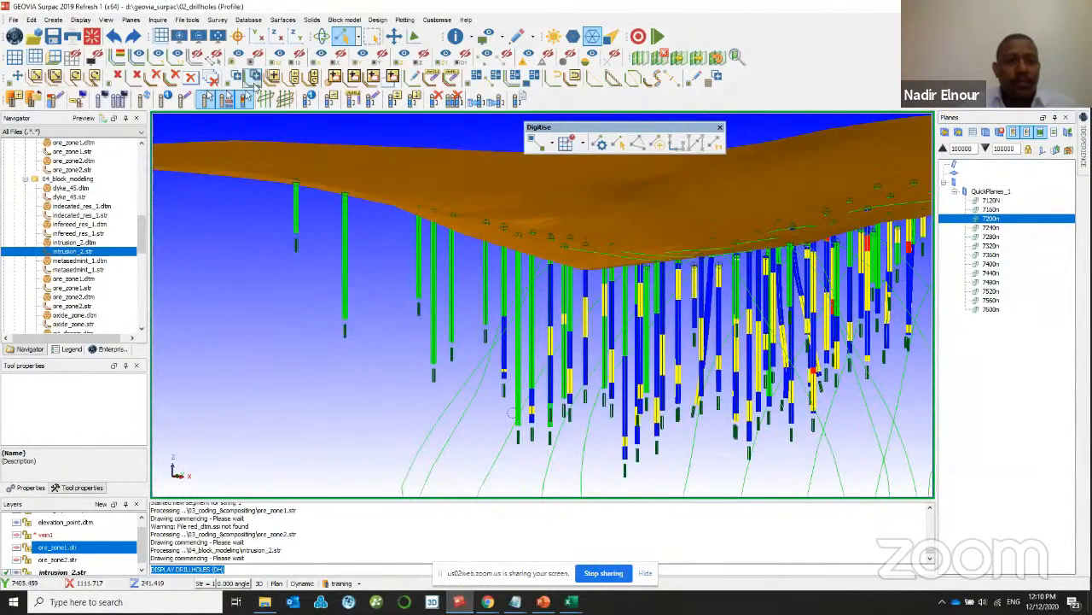
- Identify the second westernmost drillhole, enlarging the message area and clearing its earlier messages to read the hole's details
left_click(166, 97)
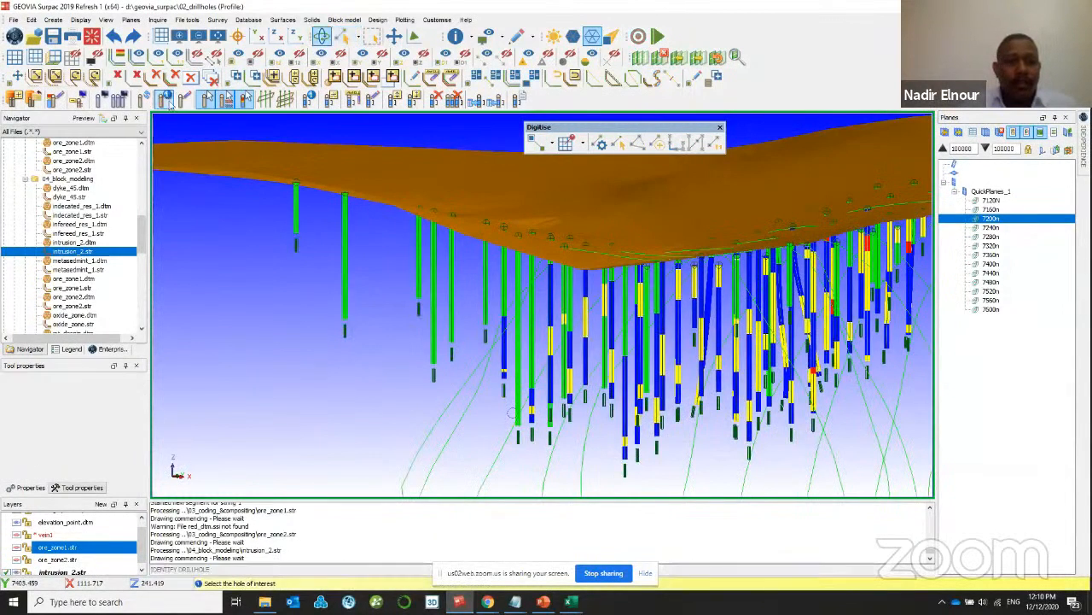
left_click(344, 277)
left_click_drag(303, 502, 303, 397)
right_click(245, 536)
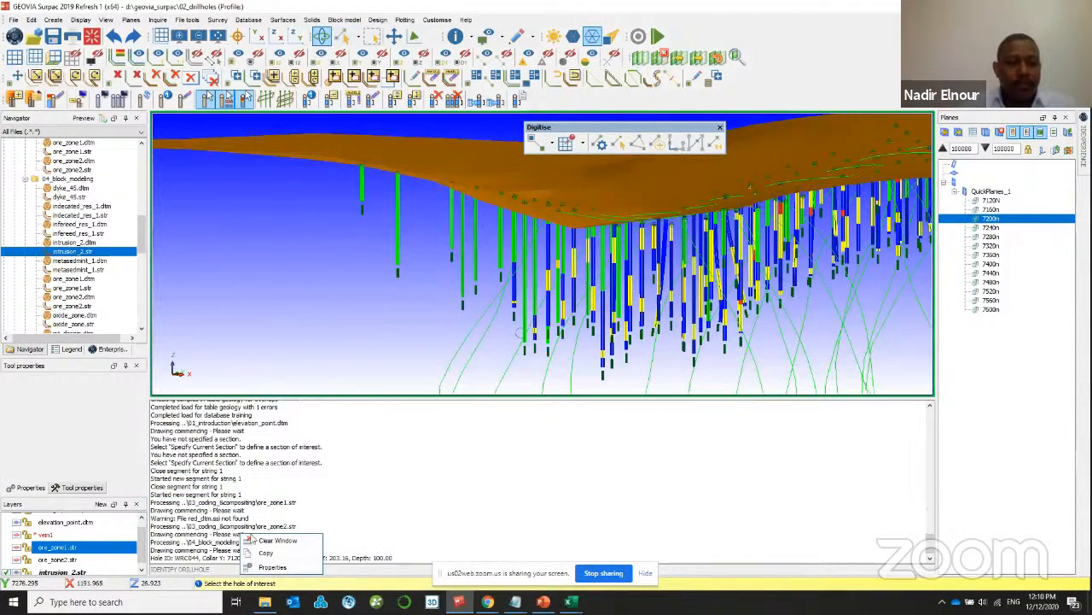
left_click(256, 541)
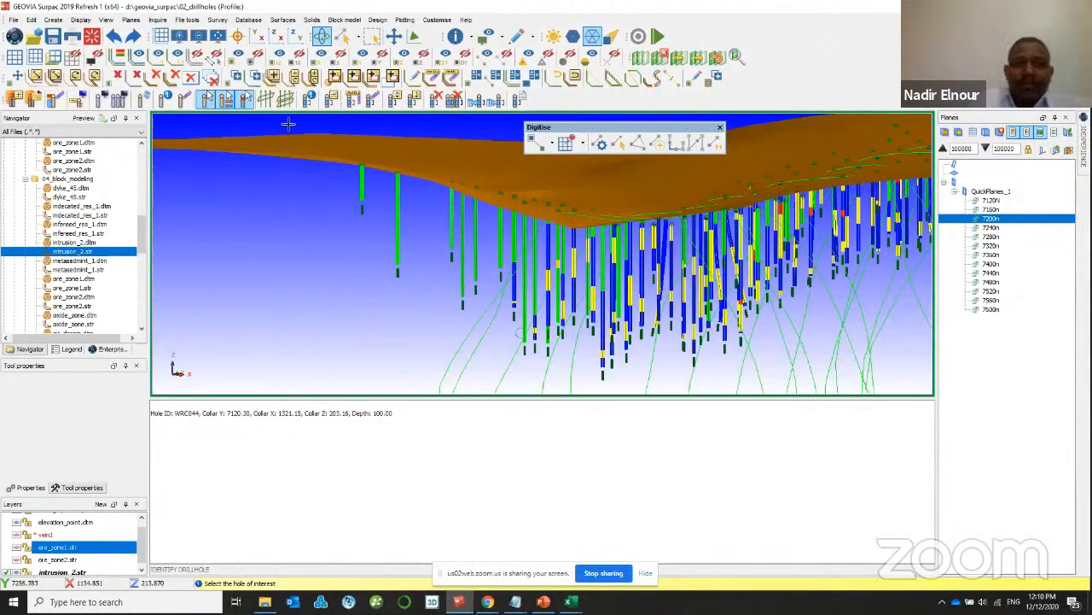
left_click(249, 20)
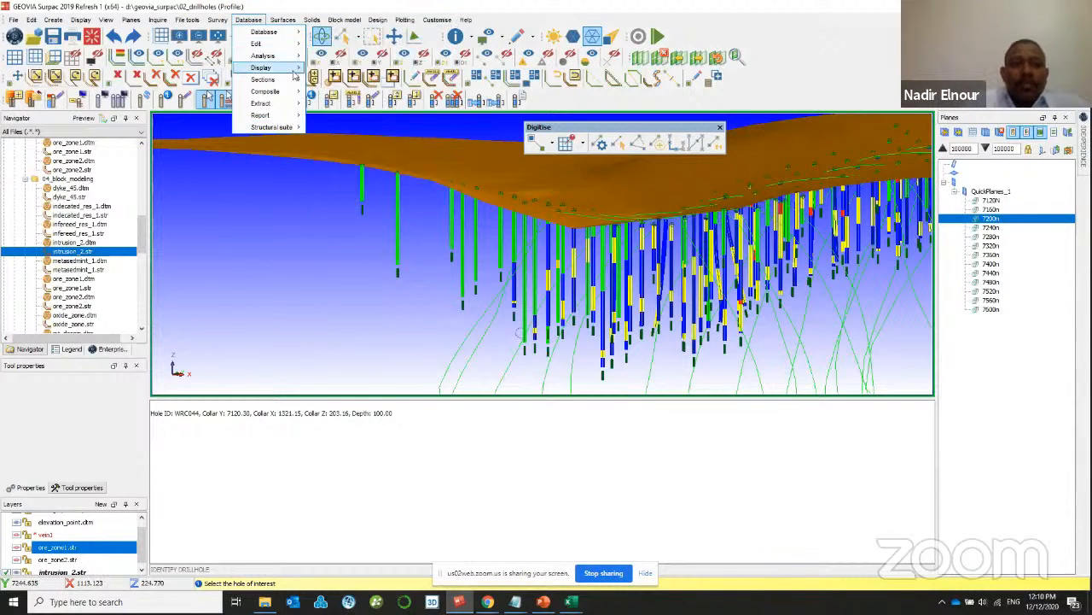
left_click(283, 19)
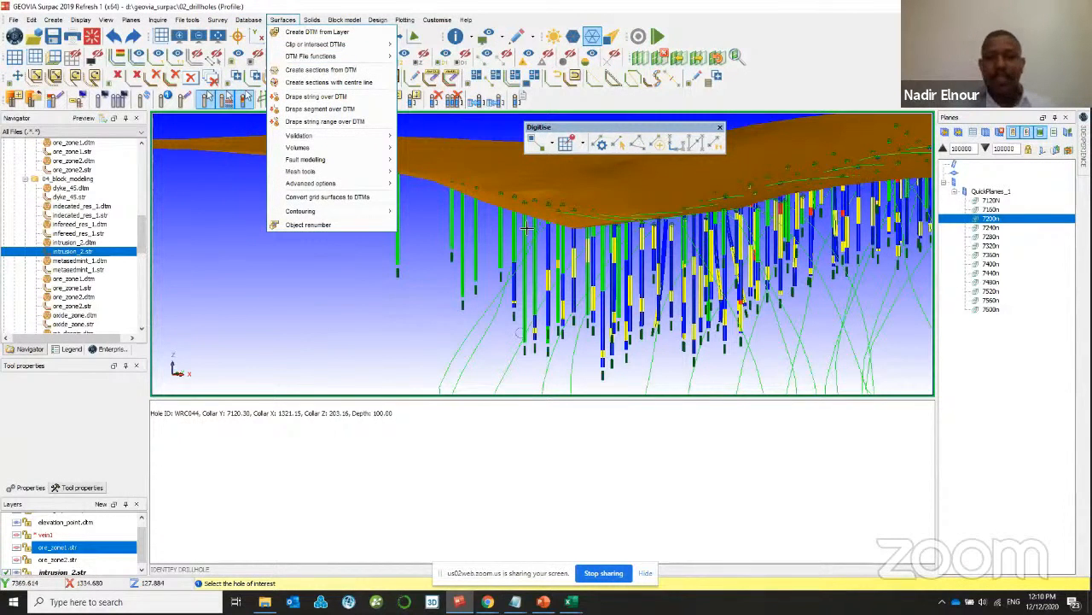
- Leave drillhole identification and reset the graphics workspace without saving the changed layers
key("Escape")
key("Escape")
middle_click_drag(743, 324, 624, 329)
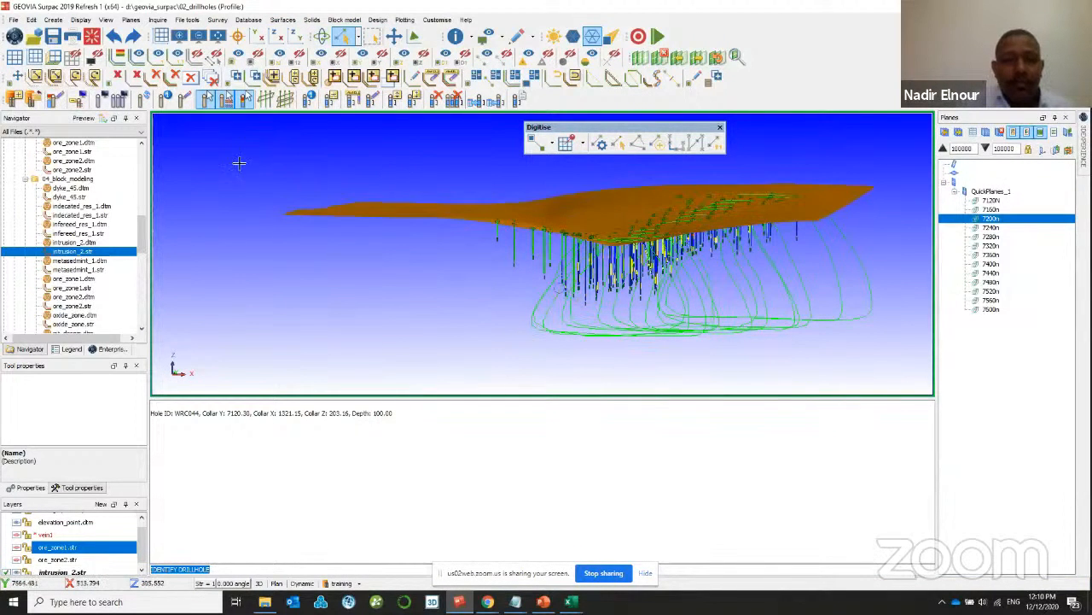
left_click(92, 36)
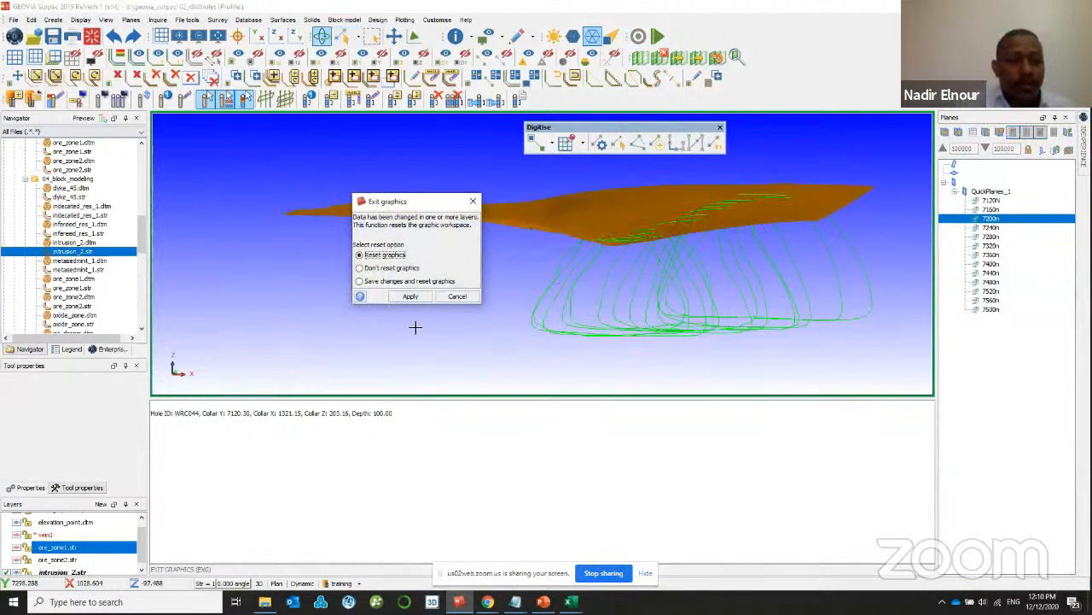
left_click(409, 296)
- Load the ore_zone1.str outlines from the 04_block_modeling folder into the graphics workspace
left_click_drag(73, 290, 419, 256)
left_click_drag(633, 251, 566, 264)
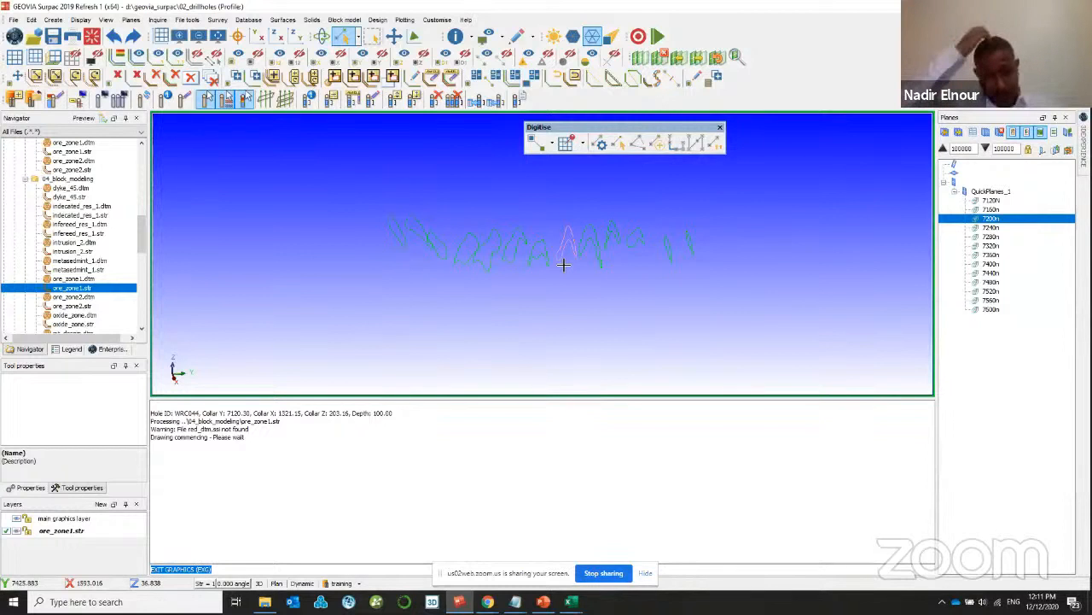
left_click_drag(563, 264, 472, 234)
scroll(543, 270, "up", 3)
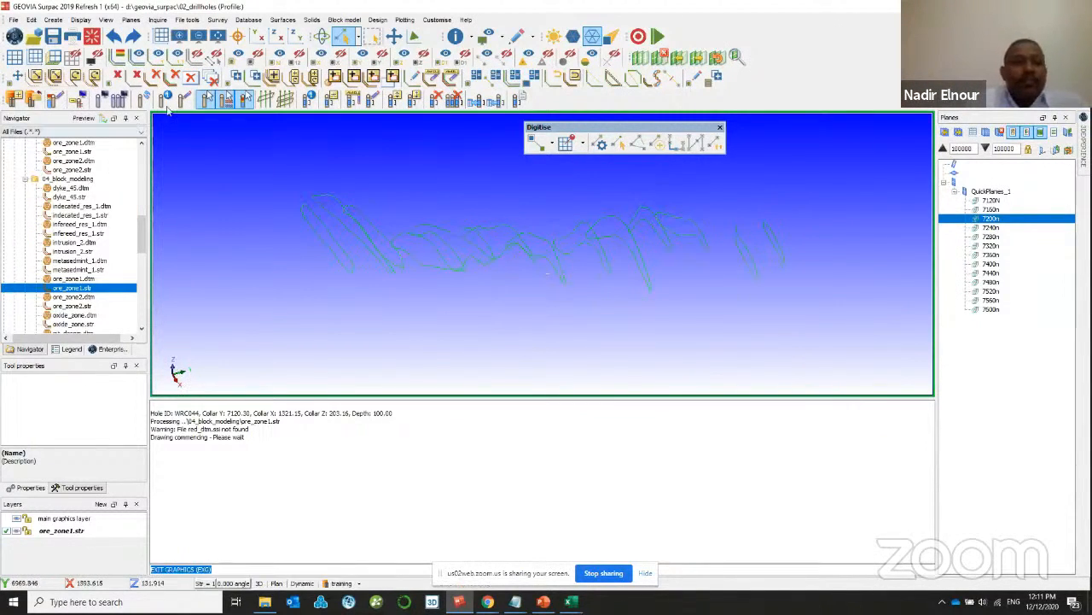
- Draw the segment numbers of the ore_zone1.str layer at the first point of every segment
left_click(177, 54)
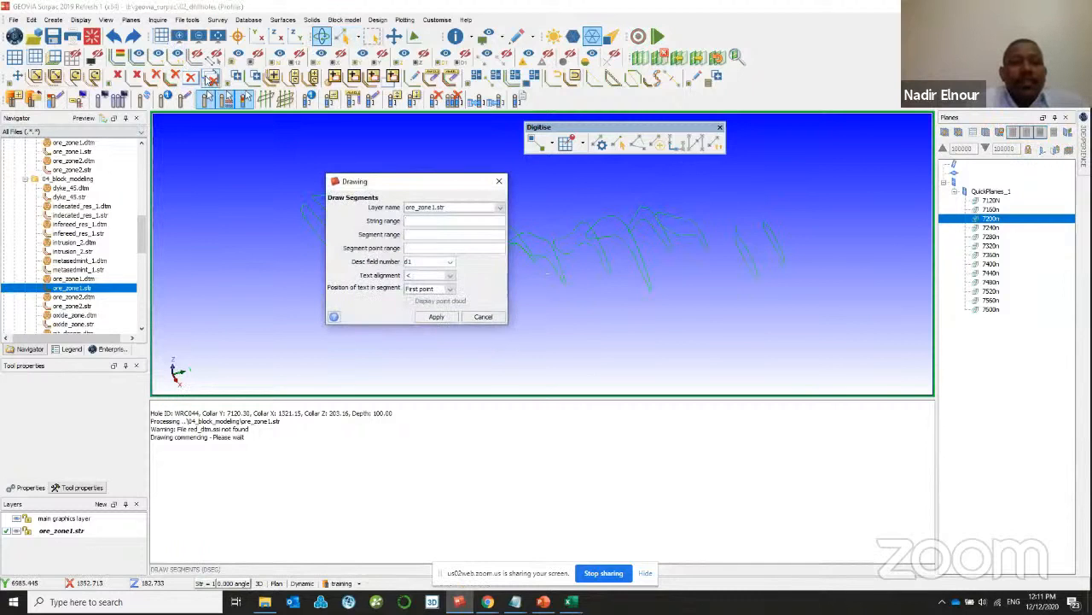
left_click(437, 316)
scroll(316, 210, "up", 3)
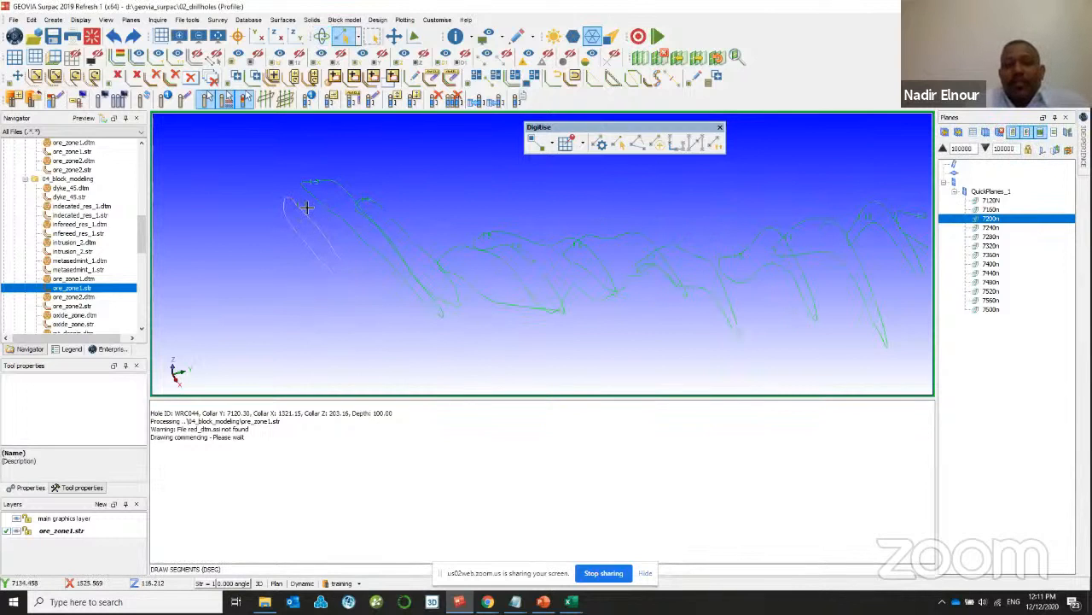
scroll(539, 256, "down", 3)
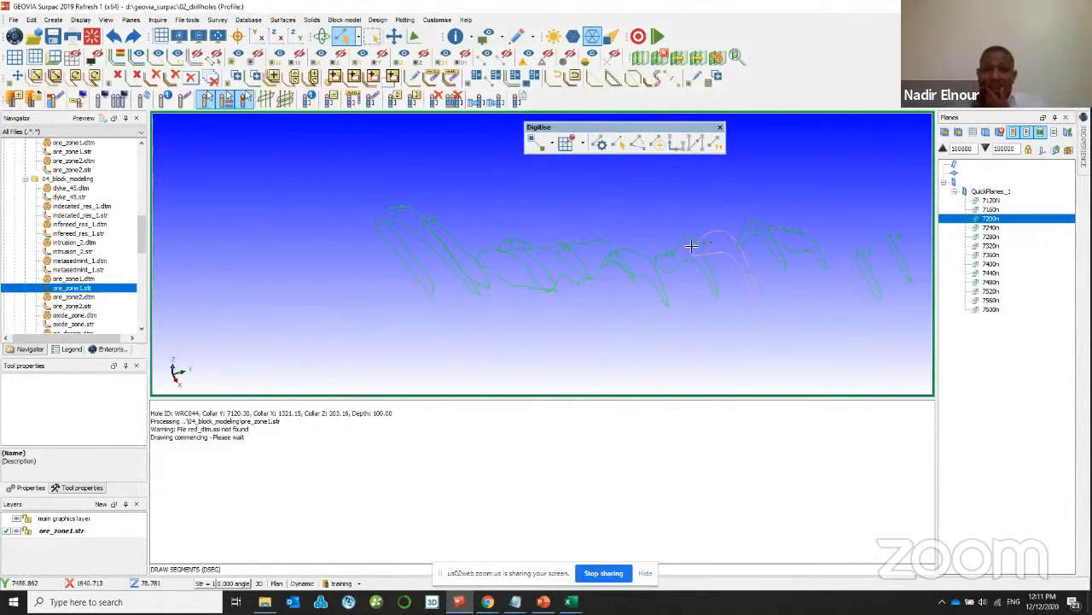
- Highlight individual ore zone outlines in turn, ending with the southernmost one
left_click(429, 281)
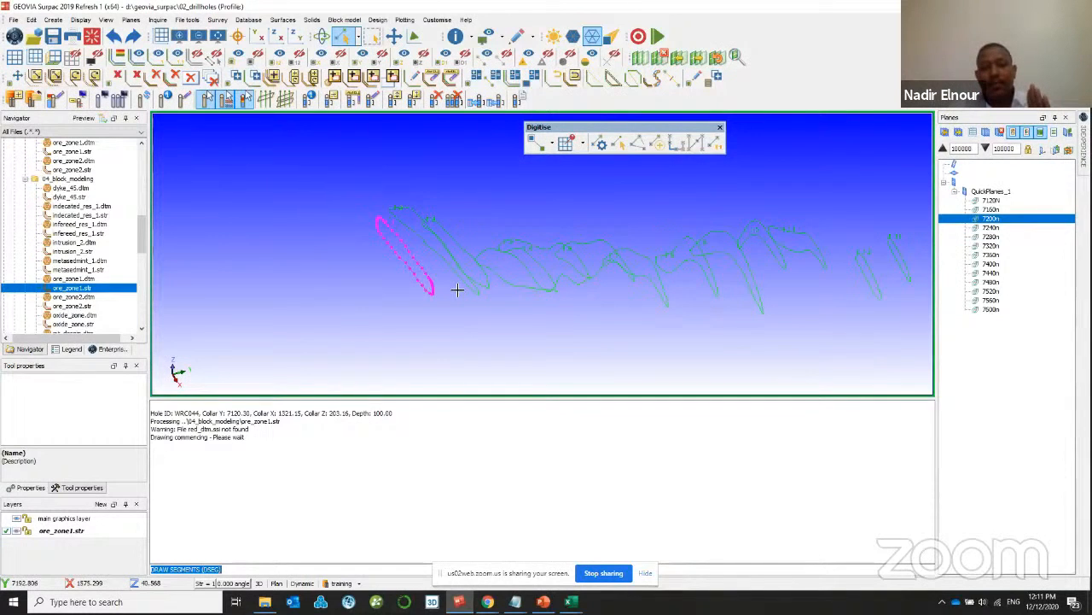
left_click(512, 282)
left_click(562, 268)
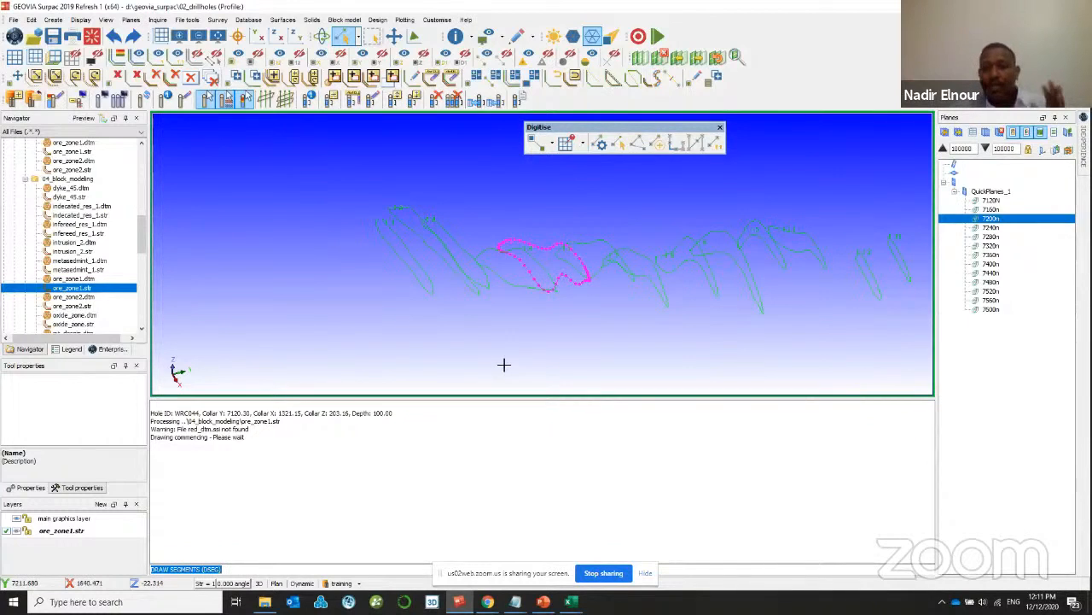
left_click(373, 237)
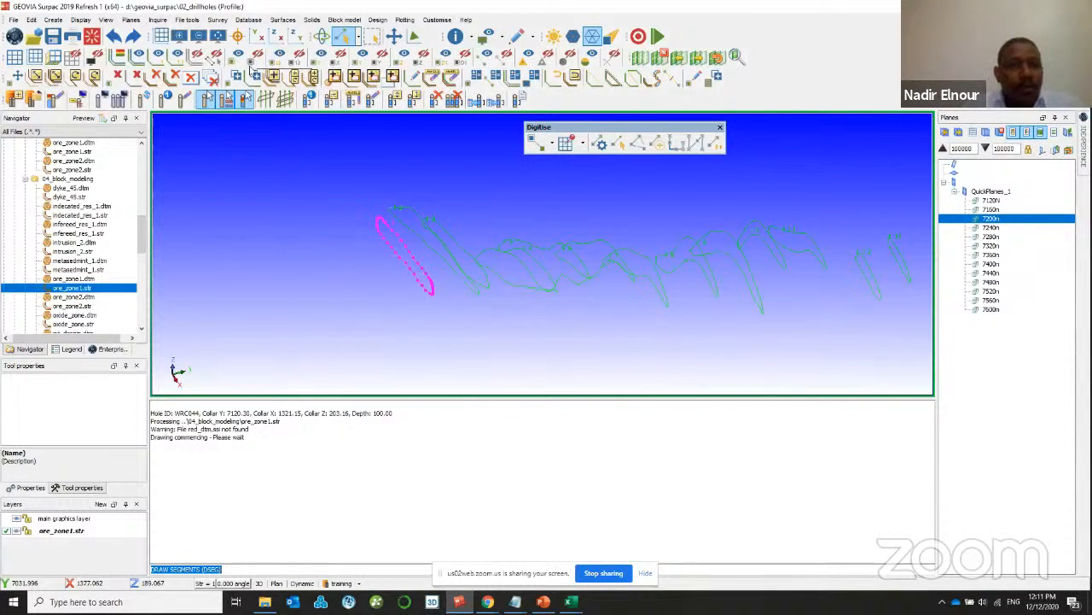
- Draw the point numbers along all ore_zone1.str outlines
left_click(279, 54)
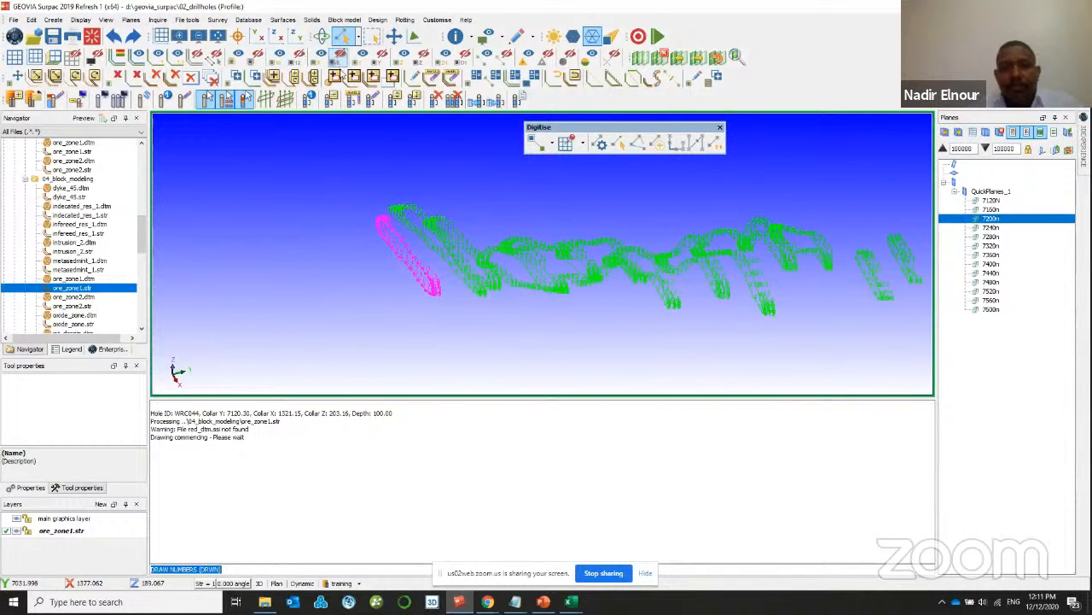
scroll(344, 219, "up", 5)
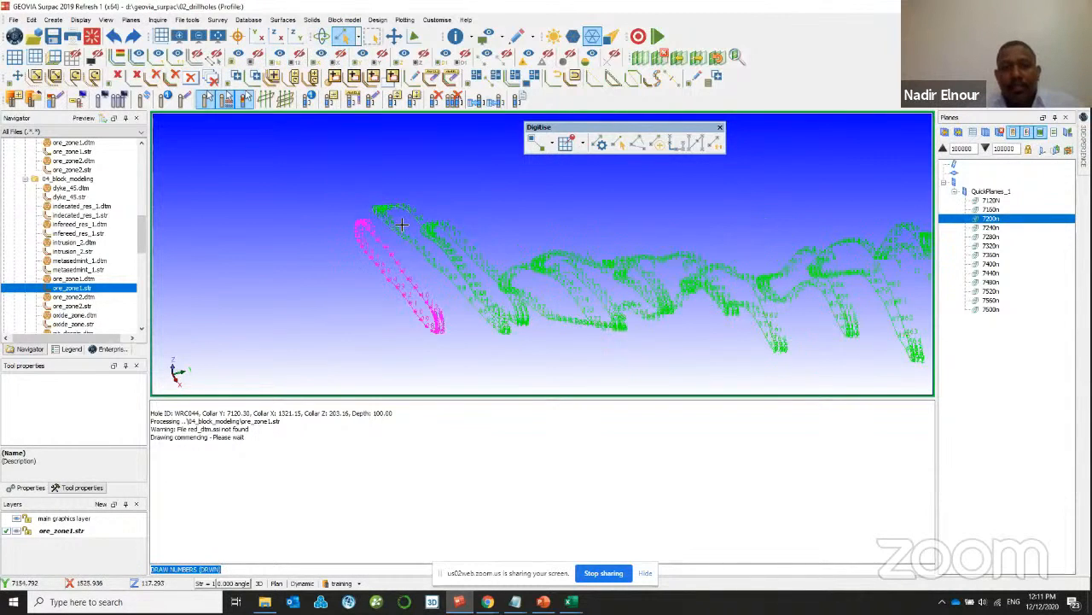
scroll(346, 216, "up", 2)
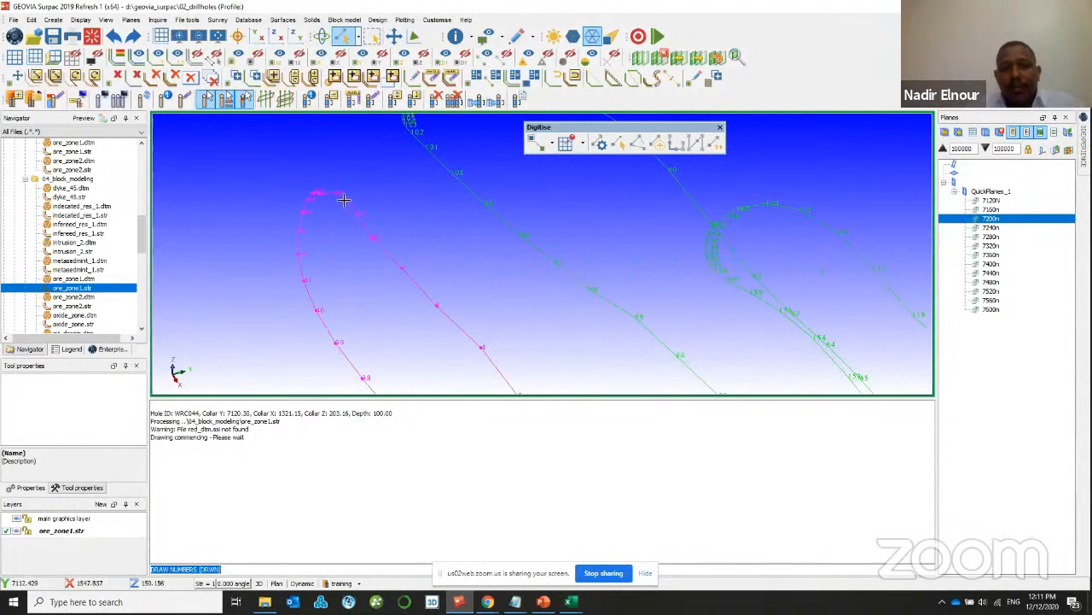
- Examine the point numbering around the highlighted southernmost outline and along its neighbouring ore zone outlines
scroll(350, 224, "up", 2)
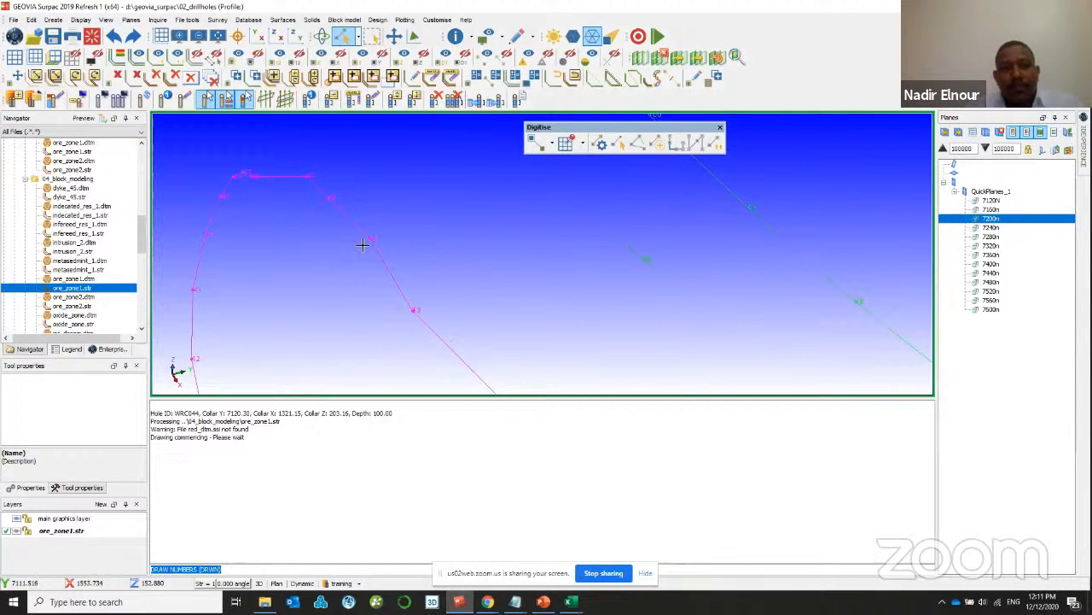
scroll(410, 311, "down", 2)
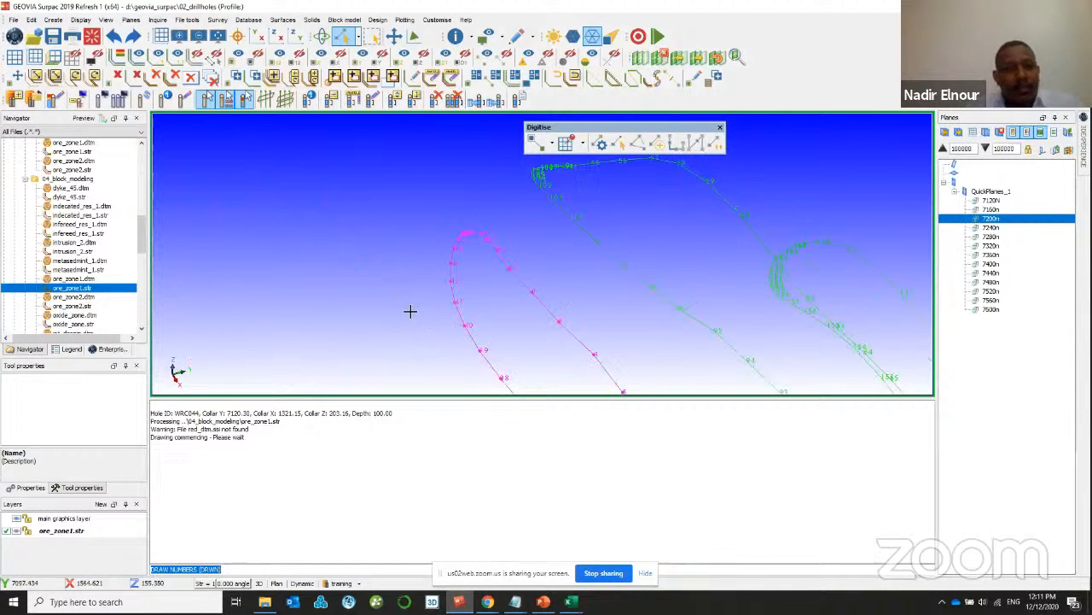
middle_click_drag(506, 354, 407, 185)
middle_click_drag(470, 173, 500, 239)
scroll(470, 217, "up", 2)
scroll(469, 217, "up", 1)
scroll(404, 160, "up", 2)
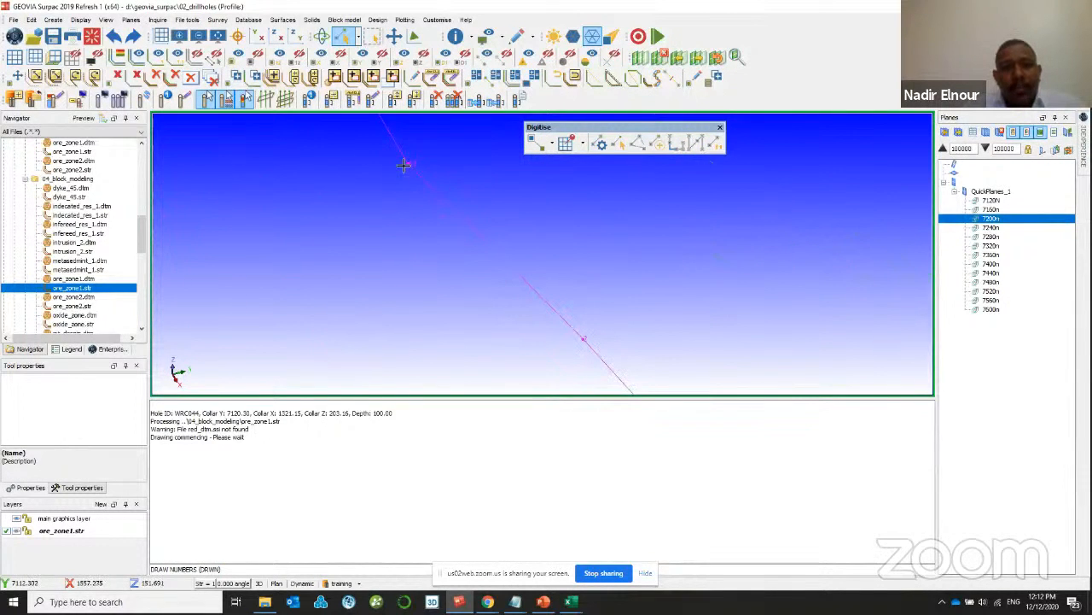
scroll(463, 236, "down", 5)
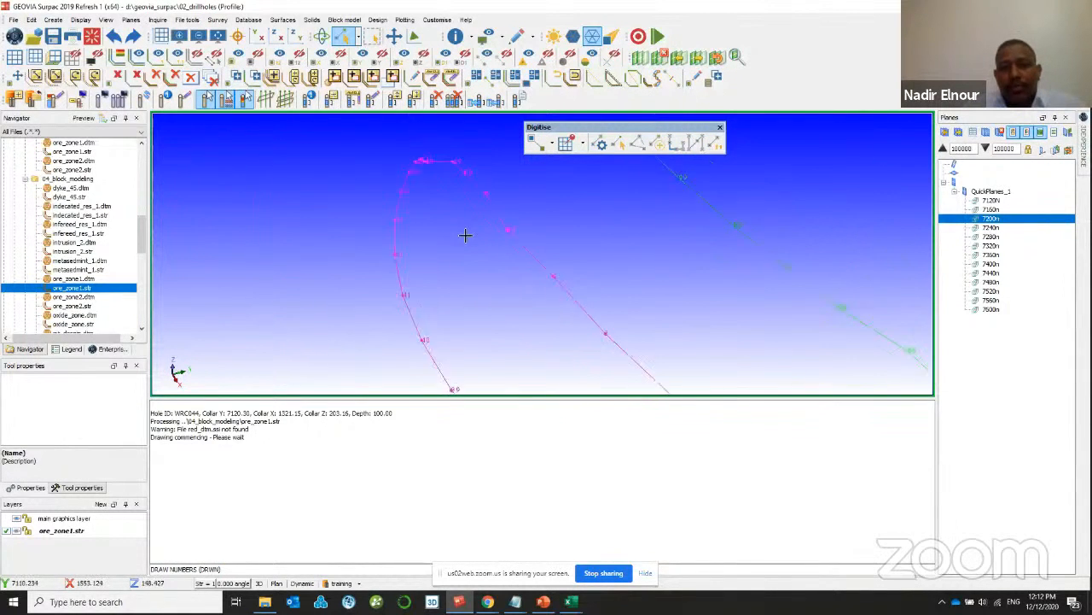
scroll(654, 334, "up", 7)
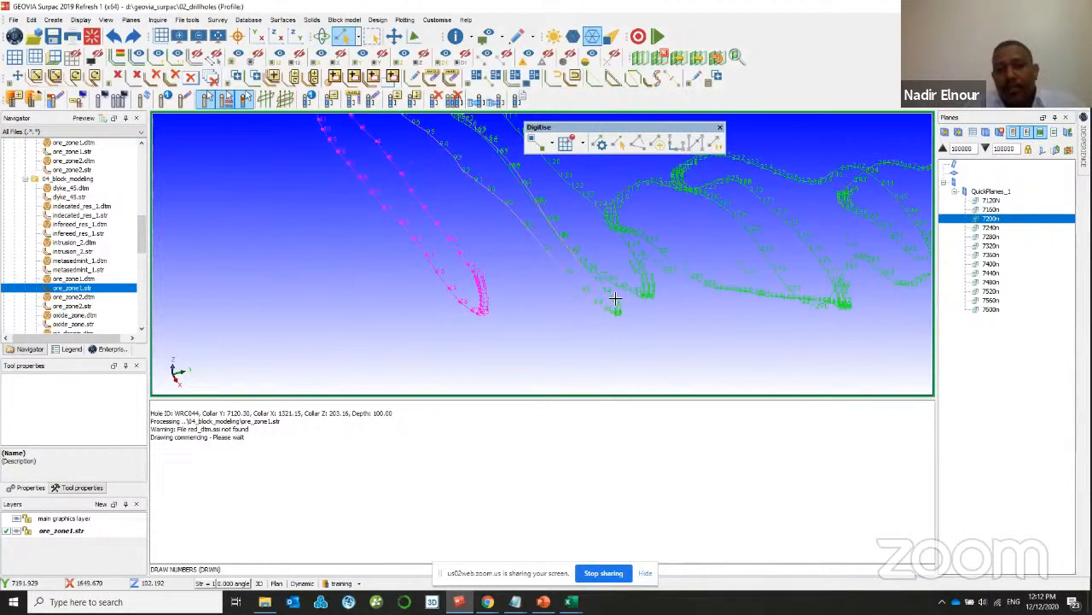
scroll(546, 259, "down", 5)
scroll(439, 172, "down", 1)
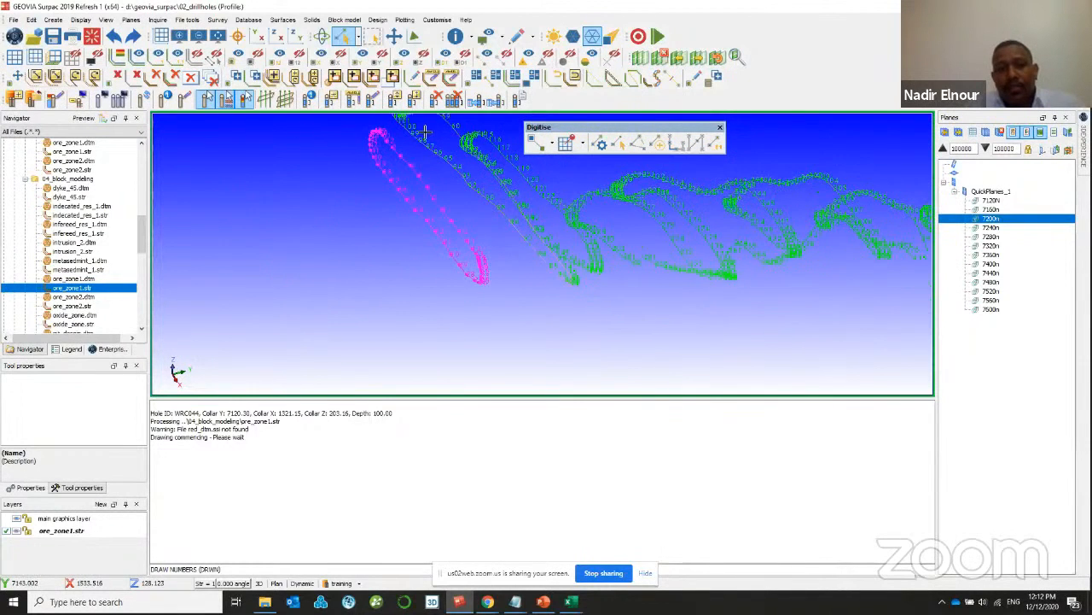
middle_click_drag(785, 217, 884, 267)
middle_click_drag(703, 273, 429, 192)
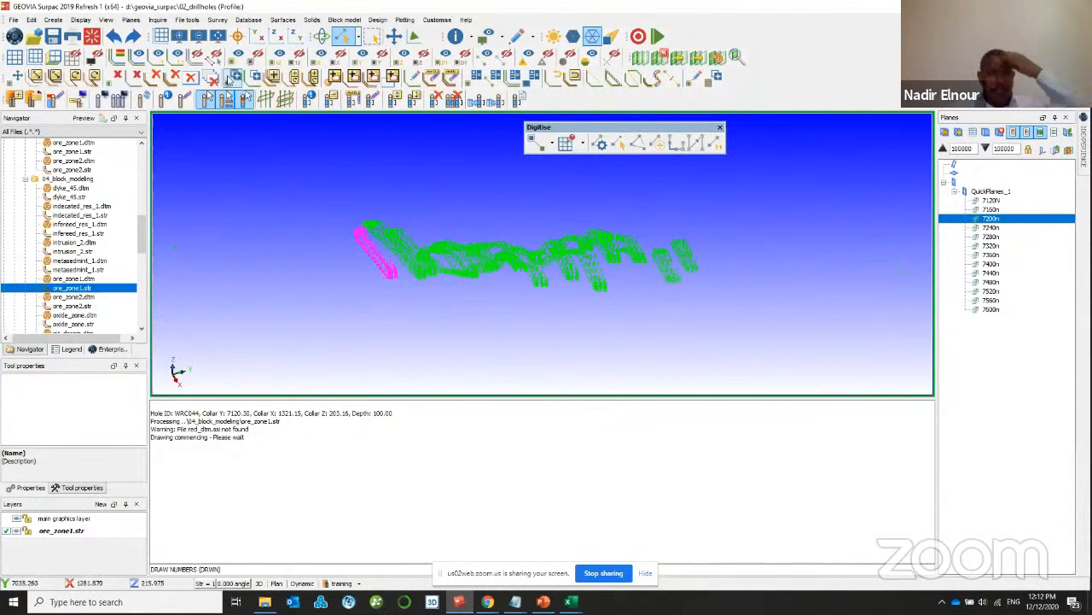
- Erase the numbers from the ore zone outlines so that only the lines are drawn
left_click(299, 55)
key("Return")
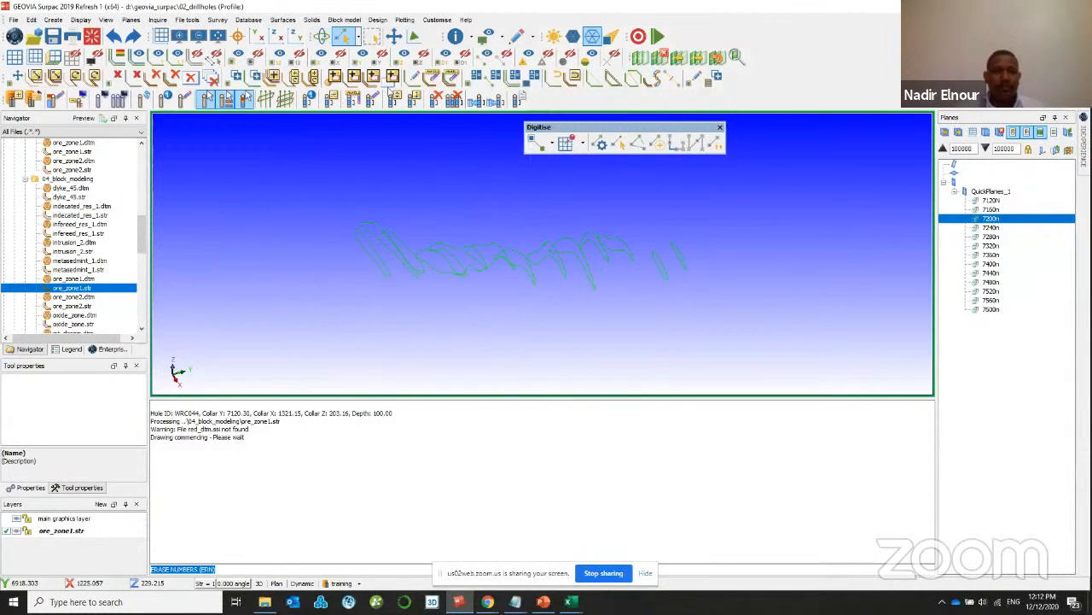
left_click_drag(503, 210, 570, 265)
mouse_move(529, 296)
middle_mouse_down()
mouse_move(458, 285)
mouse_move(524, 290)
mouse_move(494, 299)
mouse_move(475, 288)
middle_mouse_up()
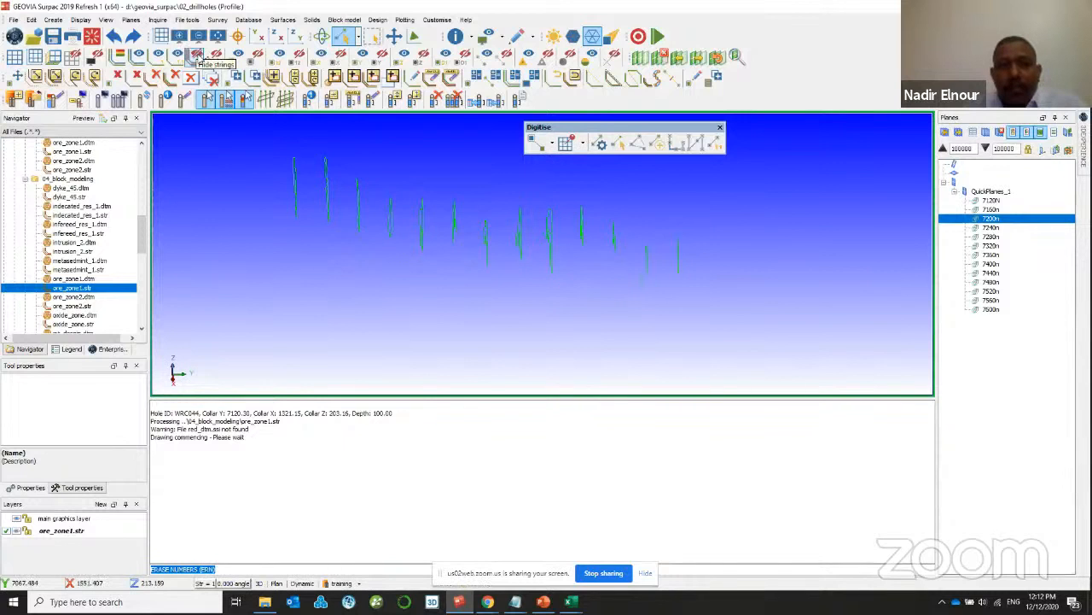
- Hide all strings of the ore_zone1.str layer, leaving the string and segment ranges empty
left_click(196, 53)
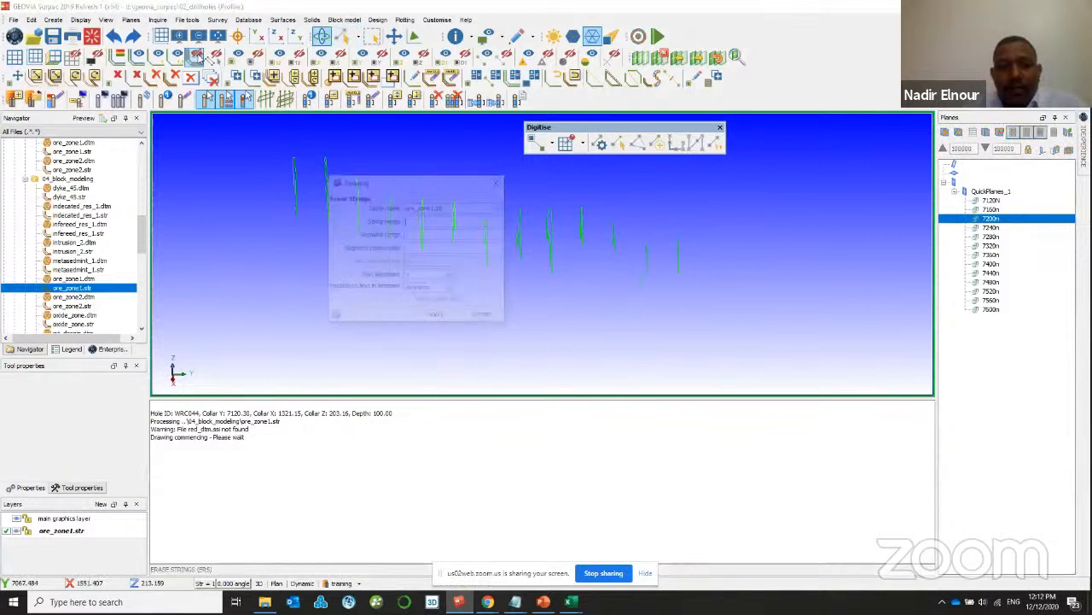
left_click(436, 316)
type("ERS")
key("Return")
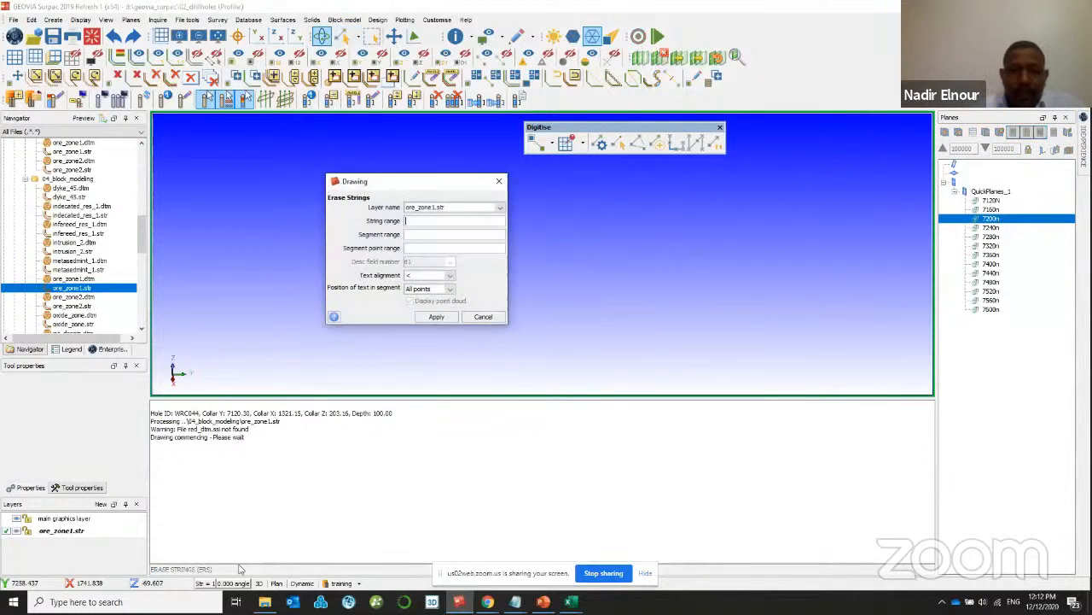
key("Return")
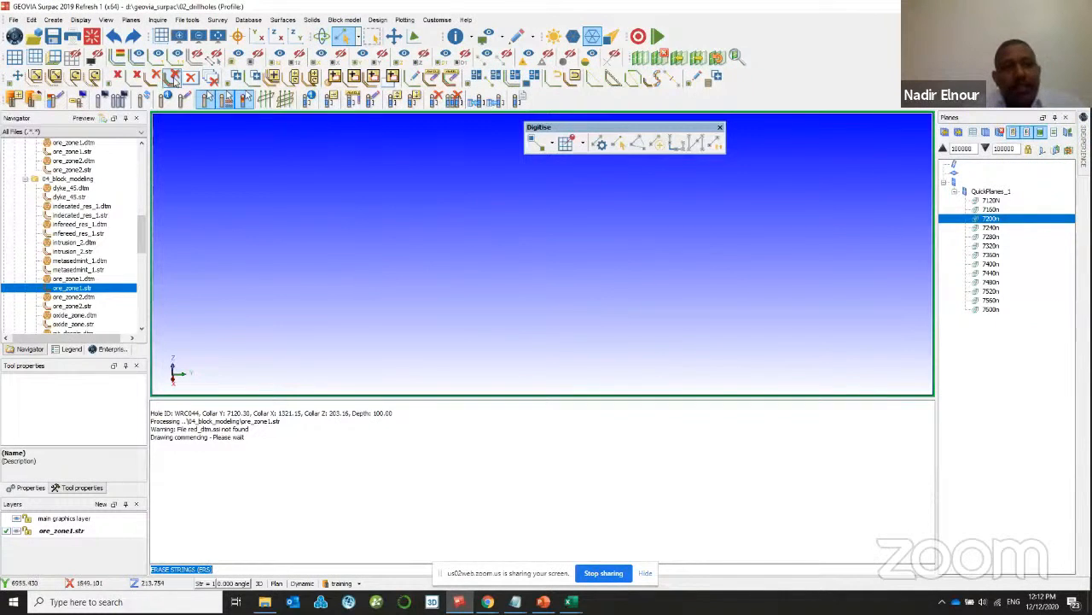
- Draw only segment 4 of string 1 from the ore_zone1.str layer
left_click(158, 56)
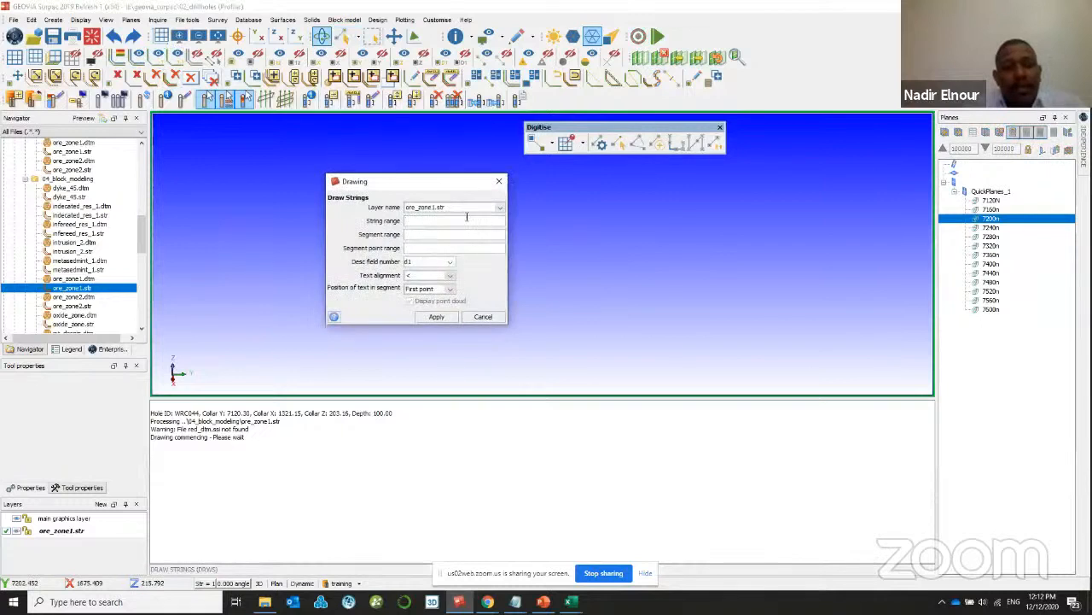
left_click_drag(424, 186, 520, 190)
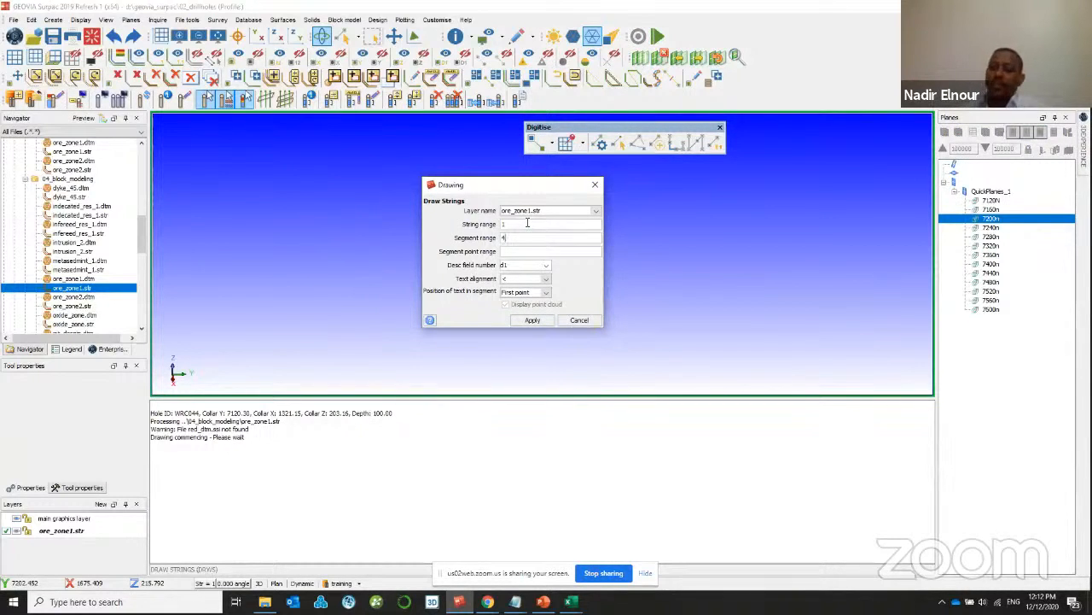
key("Return")
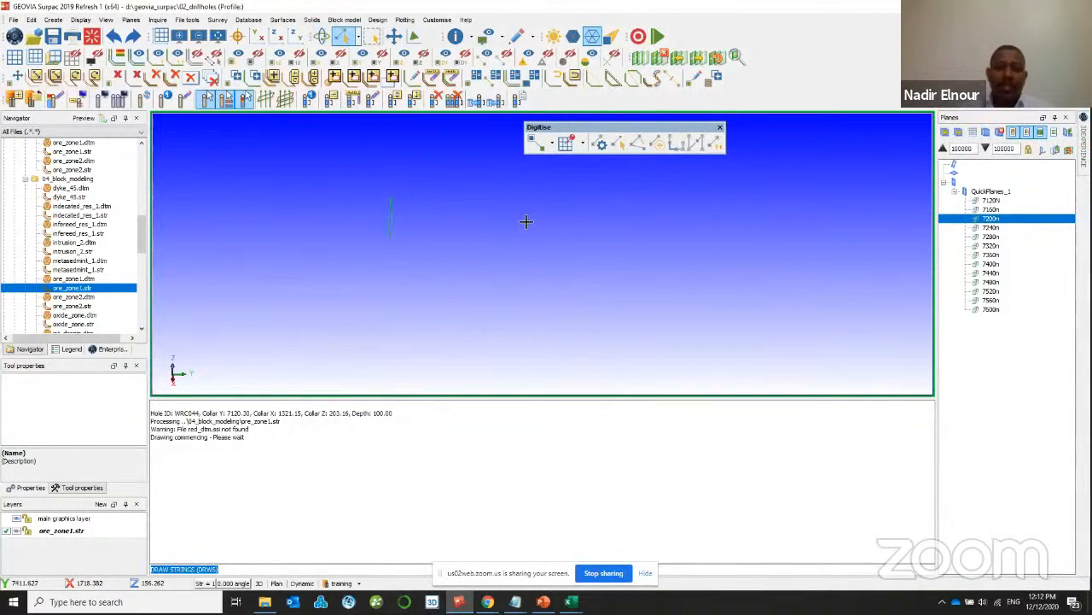
scroll(373, 188, "up", 5)
left_click(402, 280)
mouse_move(402, 280)
left_mouse_down()
mouse_move(425, 281)
mouse_move(371, 282)
left_mouse_up()
scroll(502, 152, "up", 2)
- Draw the segment number for string 1, segment 4, and switch the graphics background to black
left_click(177, 58)
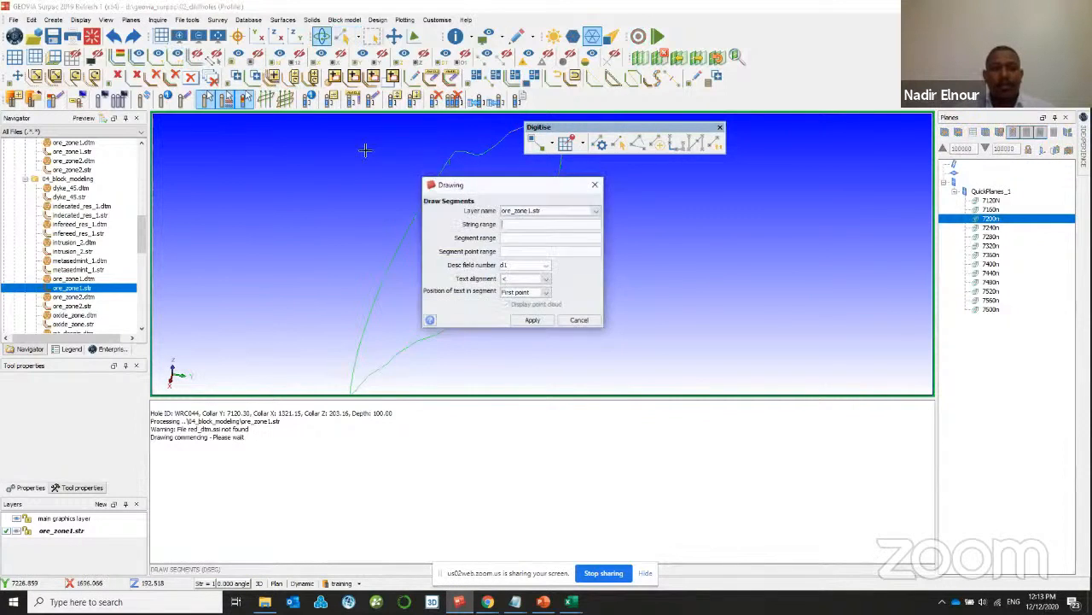
type("1")
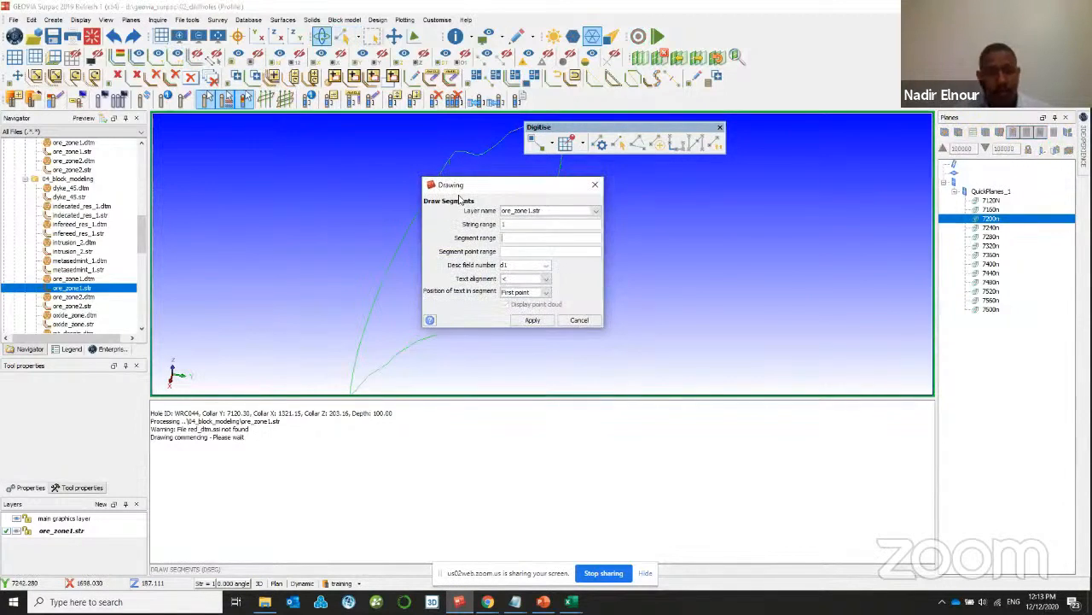
type("4")
key("Return")
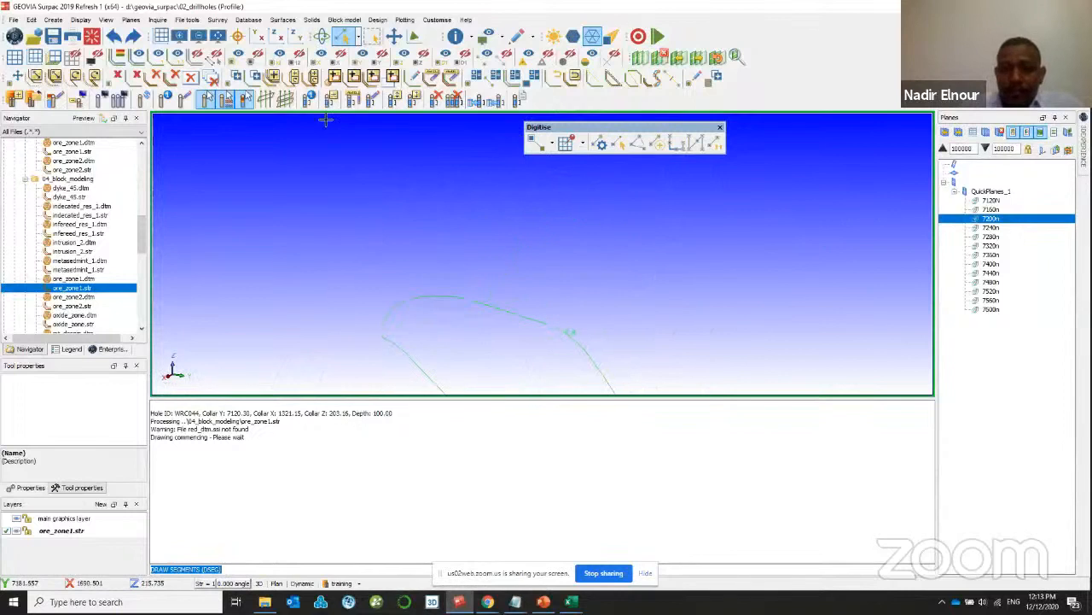
left_click(105, 20)
left_click(137, 32)
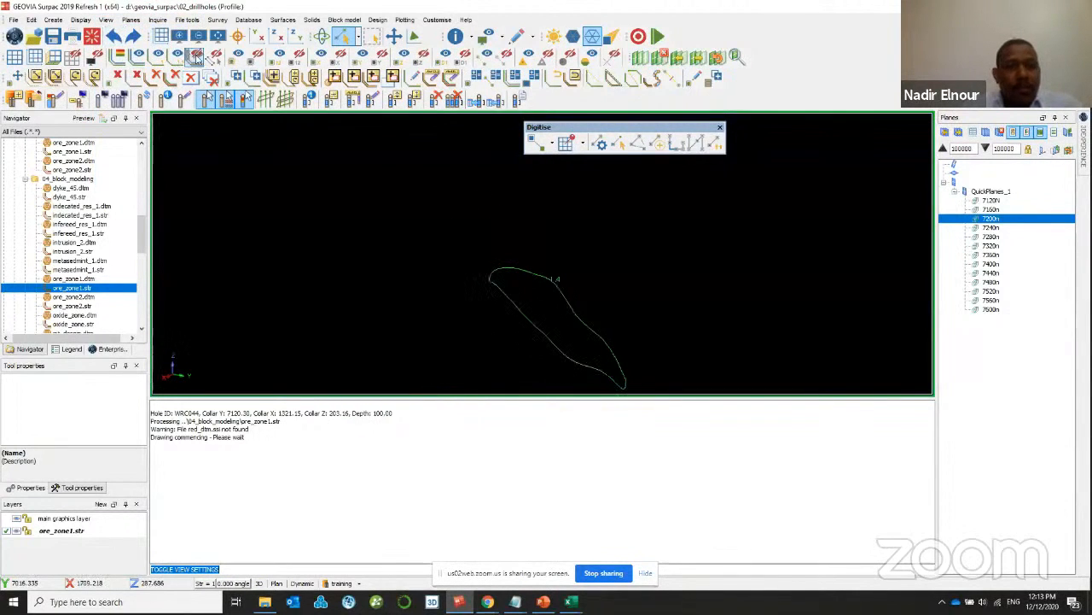
- Erase all displayed ore_zone1.str strings and redraw every outline in the layer as lines
type("ers")
key("Return")
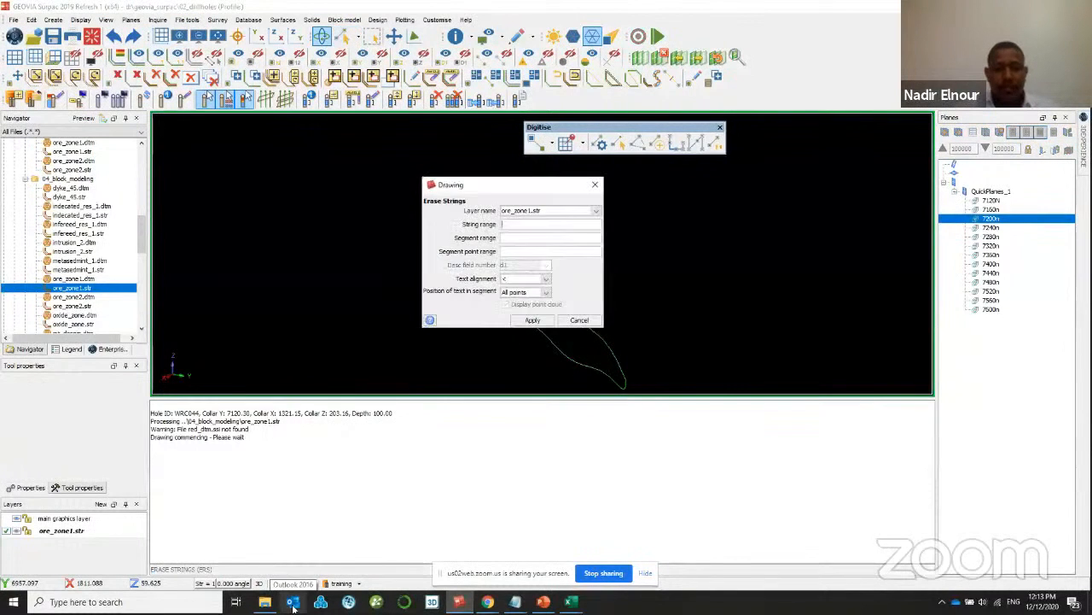
left_click(529, 320)
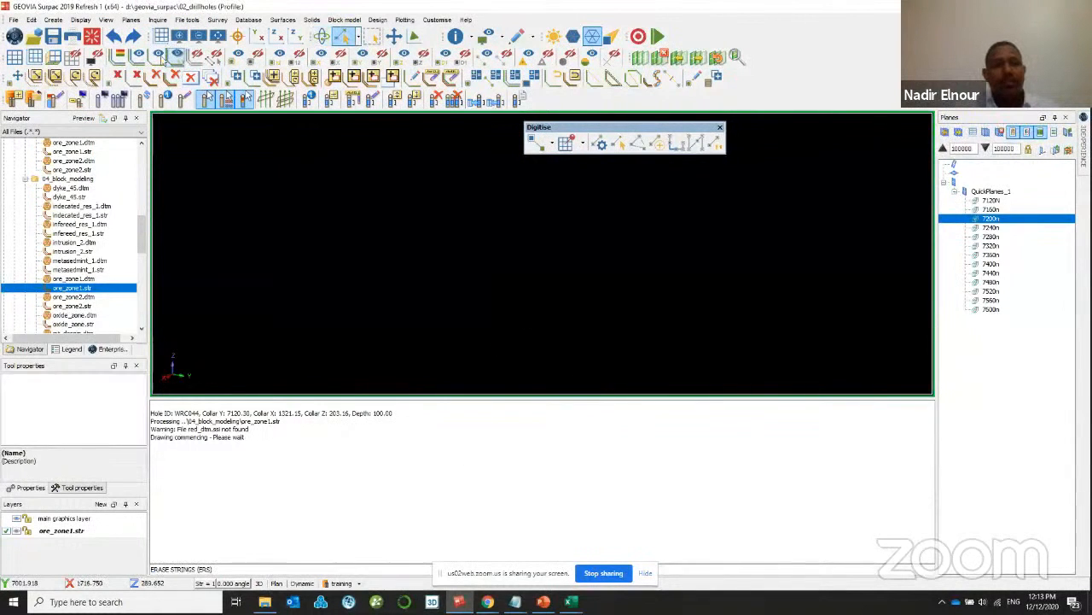
left_click(138, 57)
key("Return")
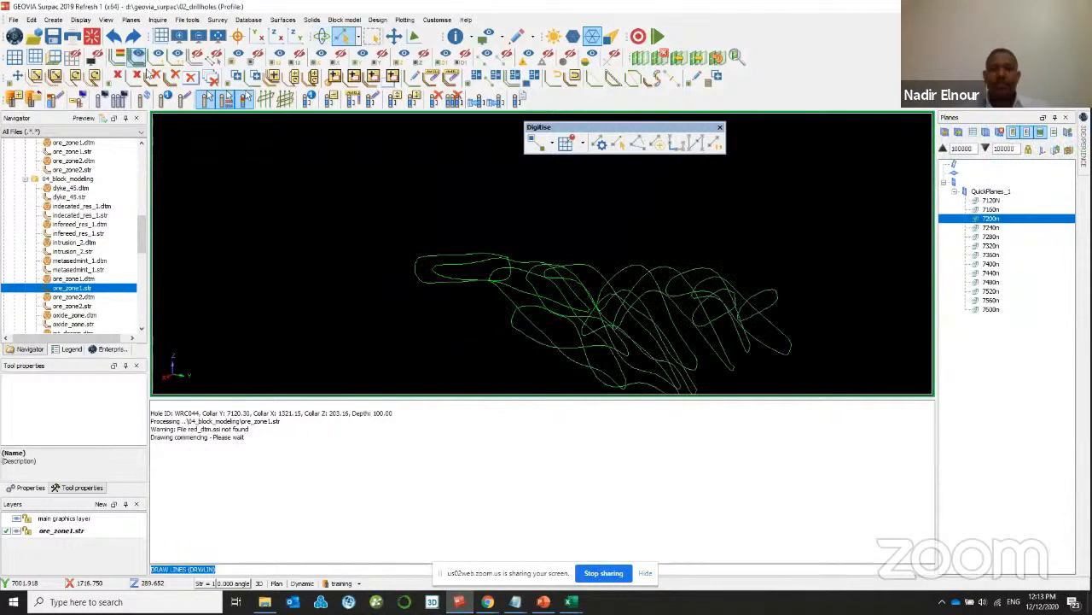
- Enlarge the graphics area and examine the ore_zone1.str outlines from several angles until the sections appear nearly edge-on
scroll(526, 276, "down", 2)
left_click_drag(527, 275, 471, 298)
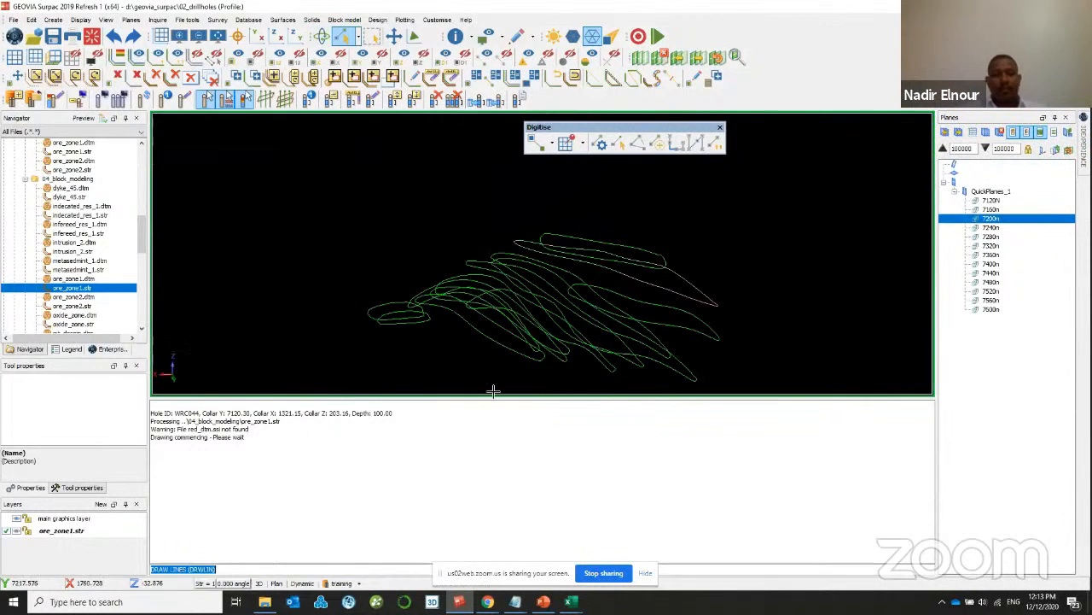
left_click_drag(492, 398, 495, 481)
left_click_drag(602, 330, 494, 313)
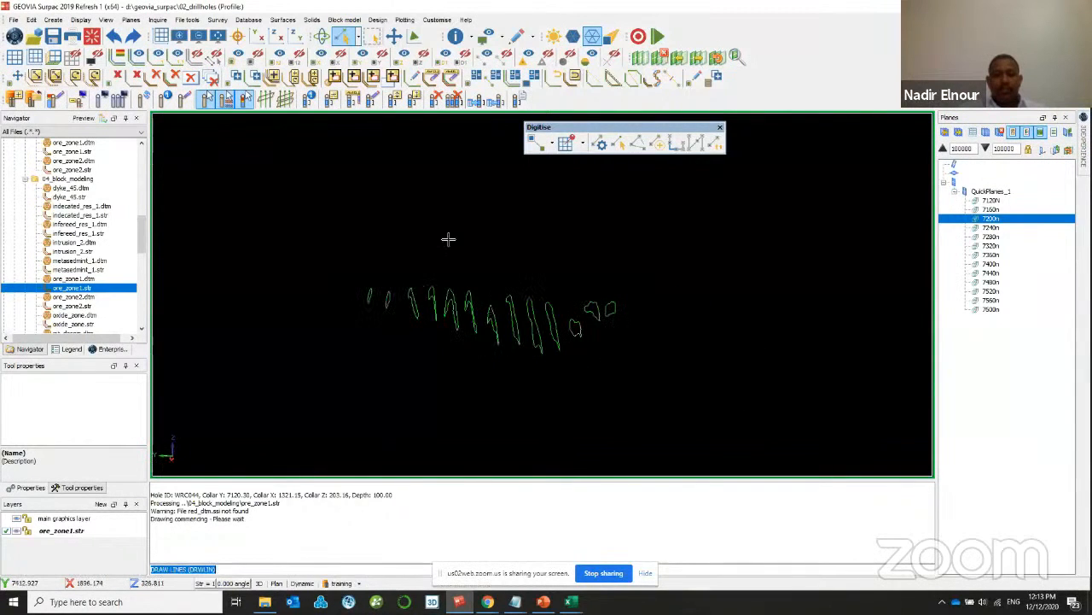
left_click(311, 19)
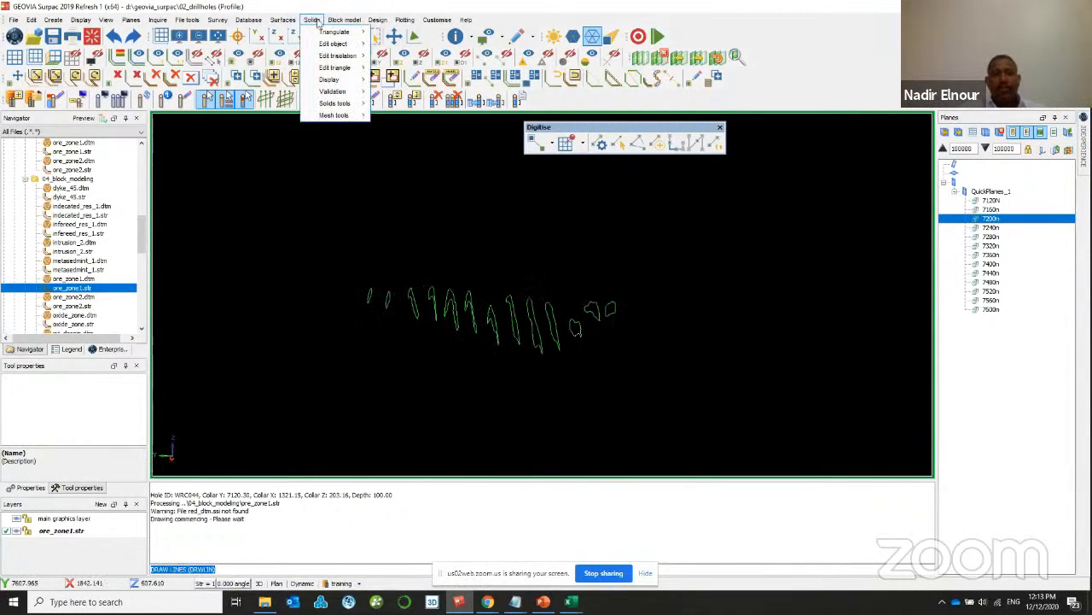
mouse_move(333, 33)
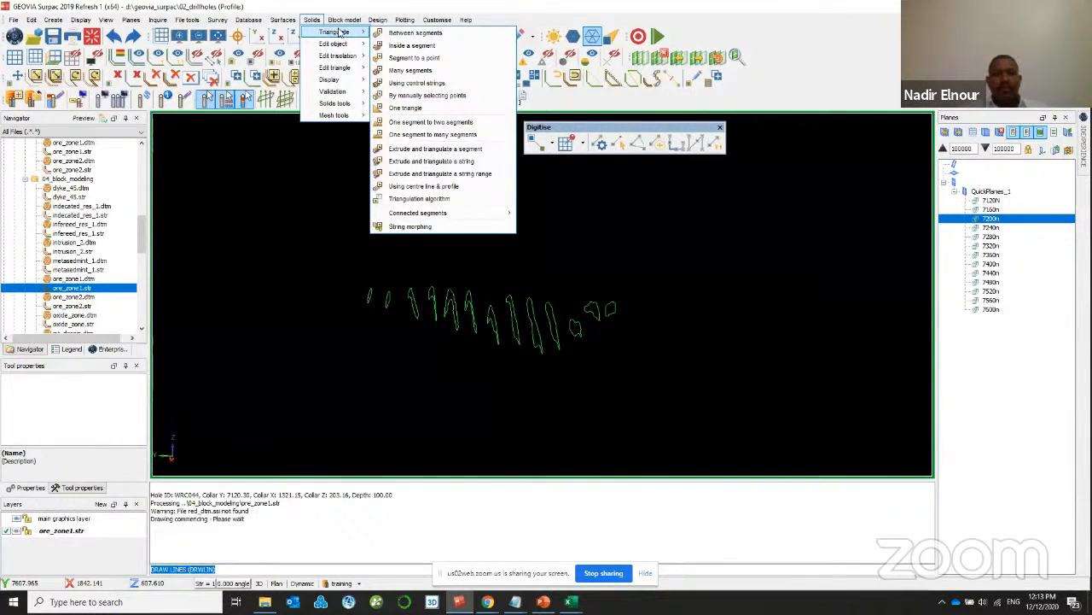
left_click(344, 19)
mouse_move(312, 20)
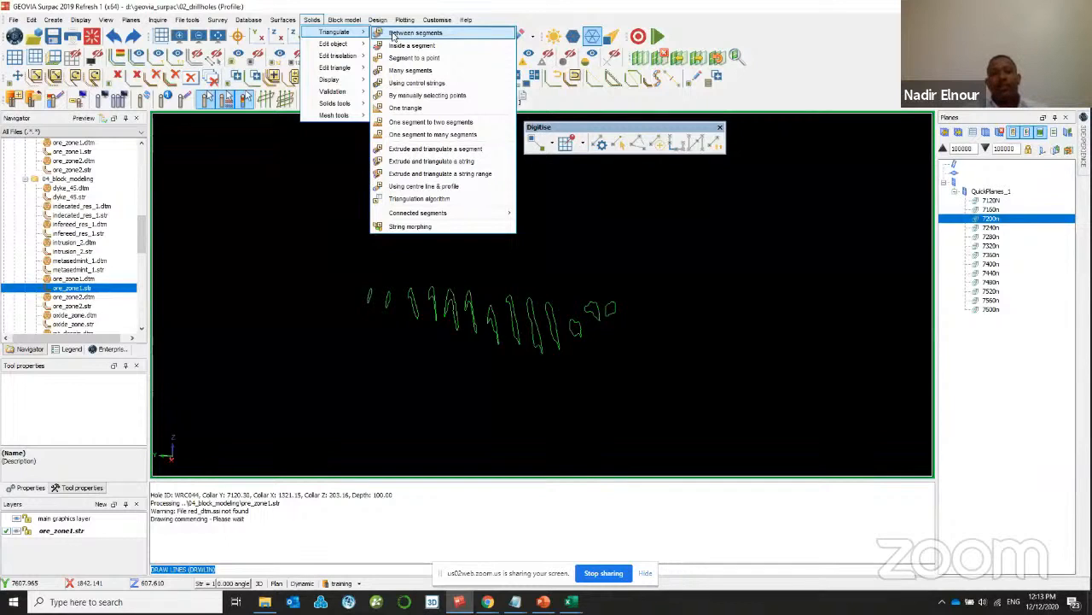
mouse_move(425, 346)
left_mouse_down()
mouse_move(441, 363)
mouse_move(429, 368)
mouse_move(418, 357)
mouse_move(454, 371)
mouse_move(410, 371)
mouse_move(431, 366)
left_mouse_up()
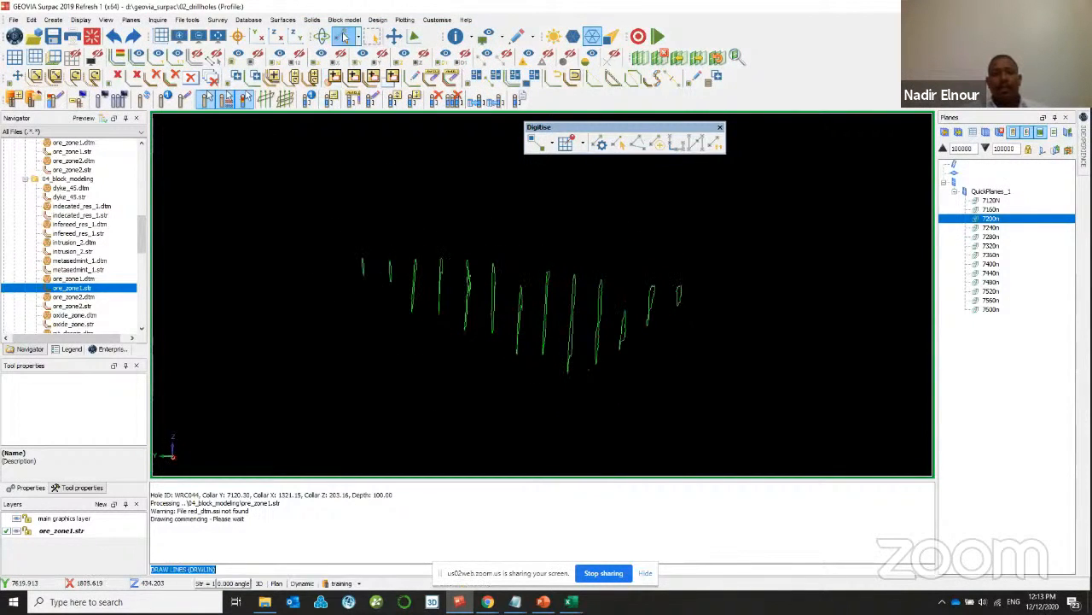
- Triangulate between the first two outlines at the northern end of ore_zone1.str, using object 1 and trisolation 1
left_click(311, 20)
mouse_move(333, 31)
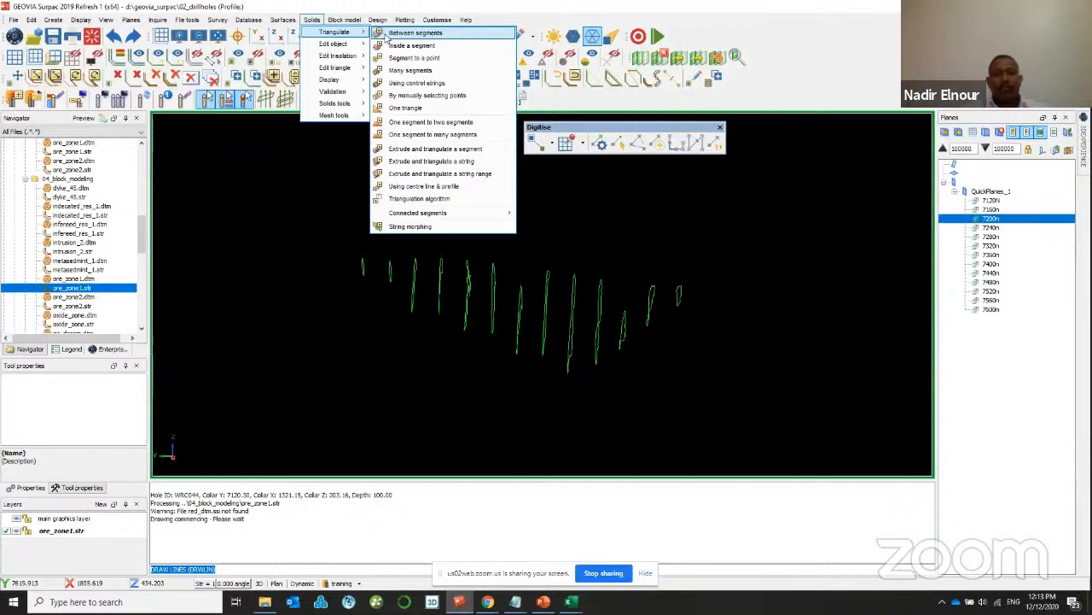
left_click(415, 33)
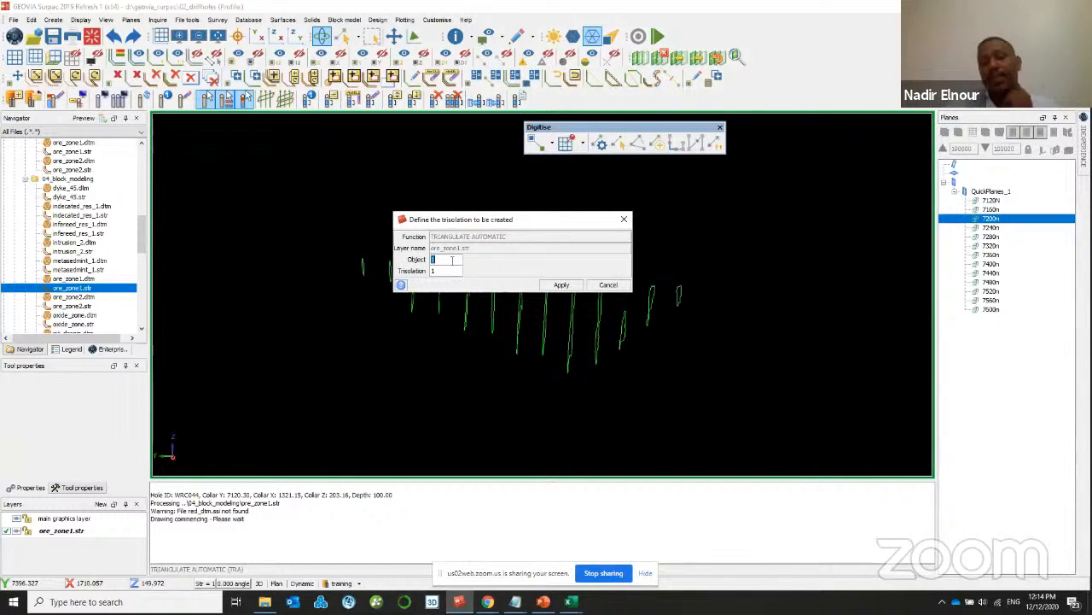
left_click(562, 285)
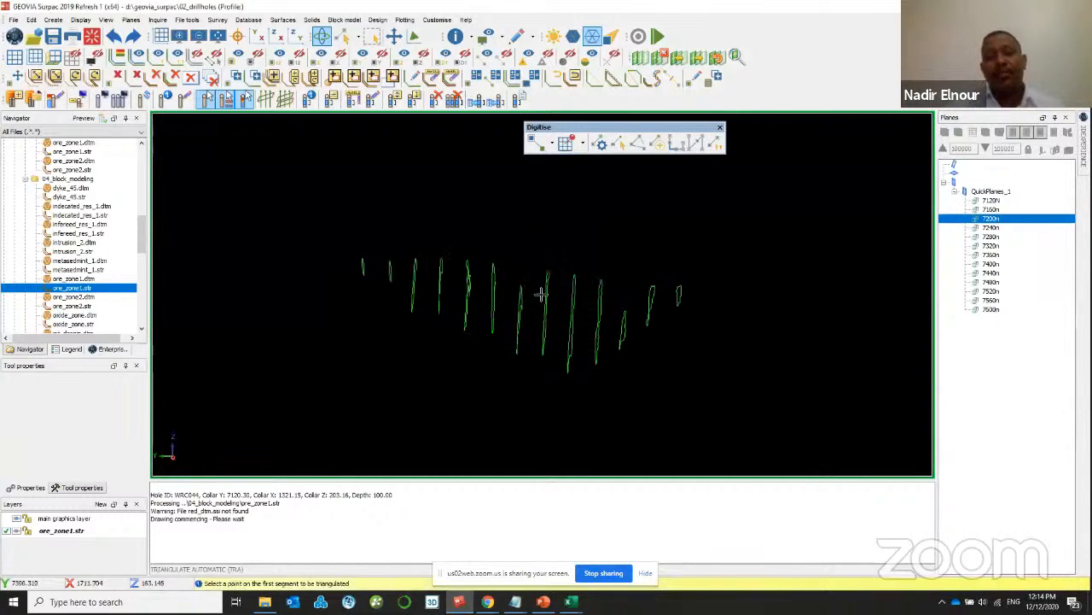
left_click(363, 268)
left_click(390, 280)
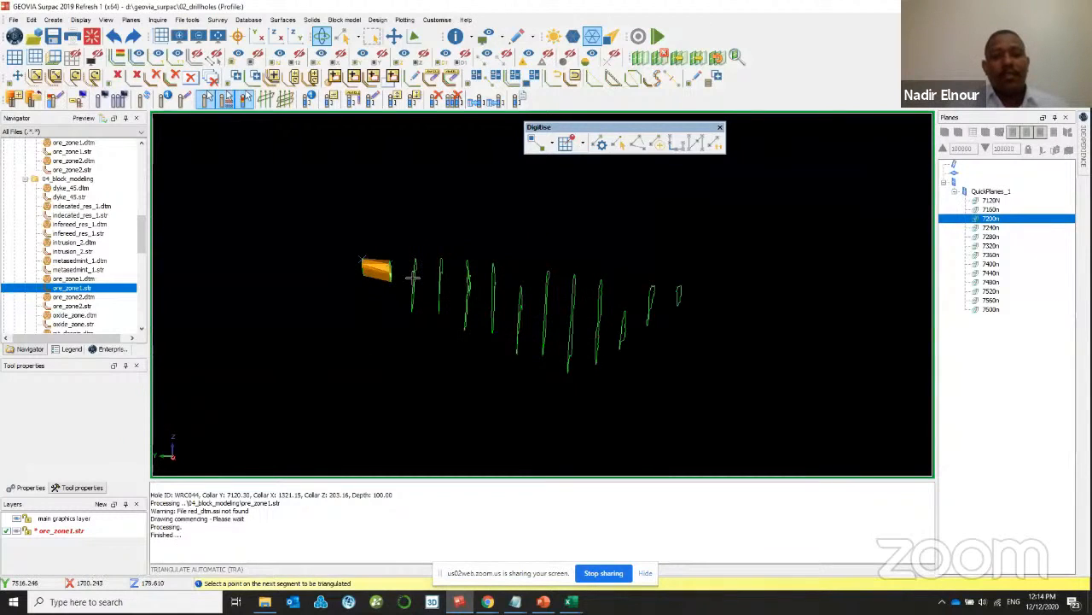
- Extend the between-segments triangulation southward from the third outline through the ninth
left_click(413, 298)
left_click(437, 291)
left_click(465, 297)
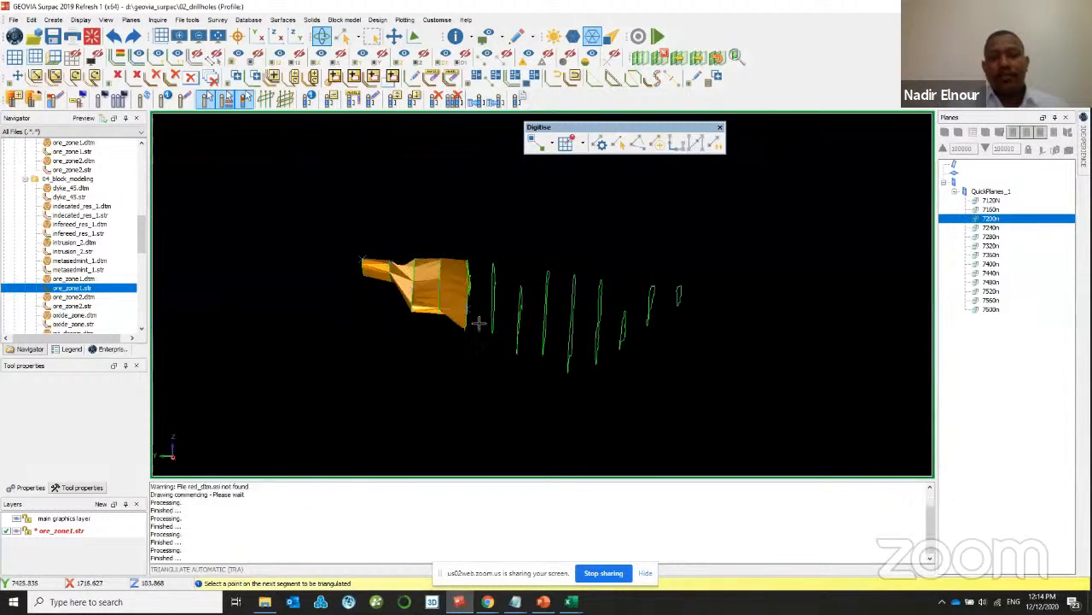
left_click(494, 294)
left_click(518, 312)
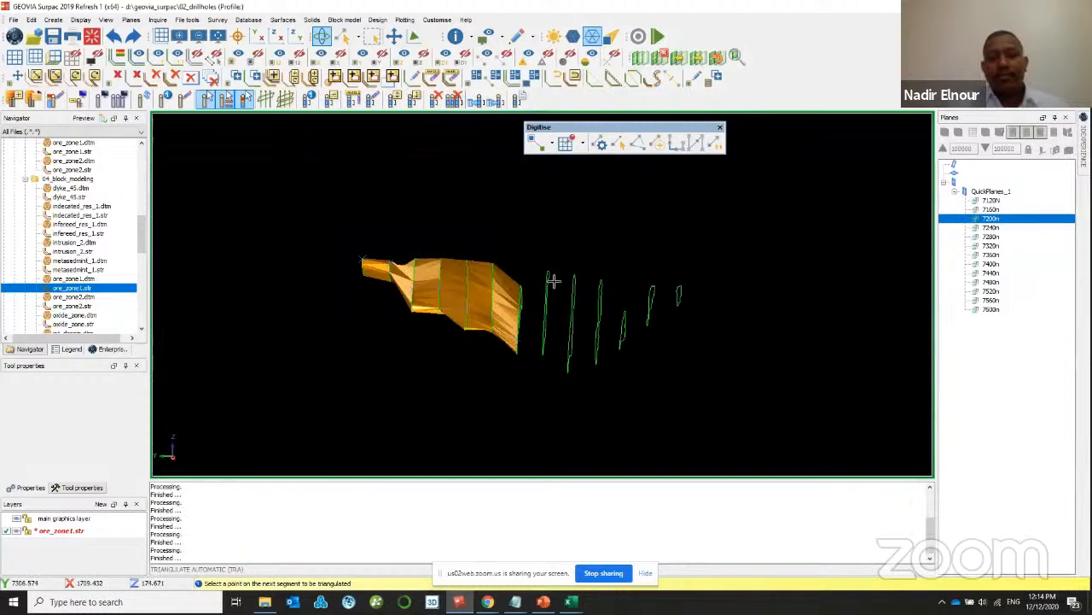
left_click(549, 283)
left_click(574, 304)
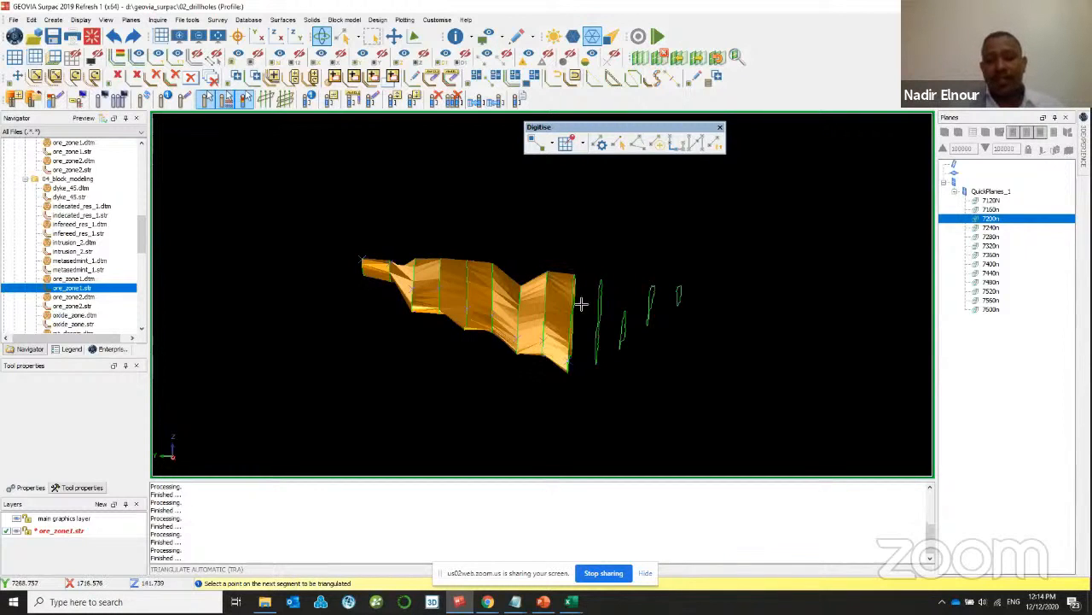
- Display the triangle edges on the partly built ore solid and examine the triangulation up close
scroll(568, 316, "up", 2)
left_click(592, 35)
scroll(436, 273, "up", 3)
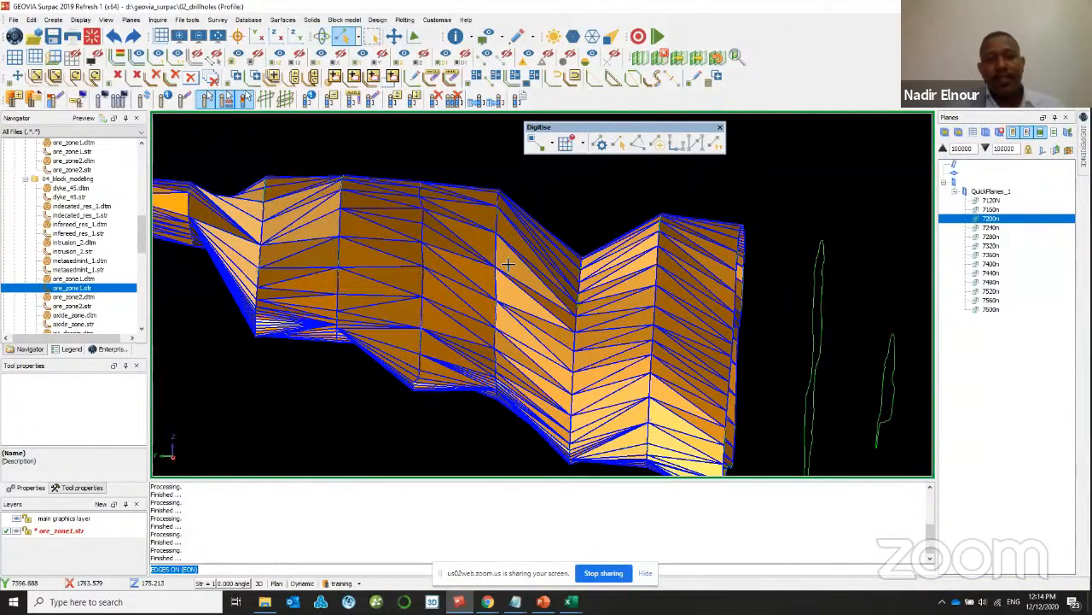
scroll(508, 266, "up", 3)
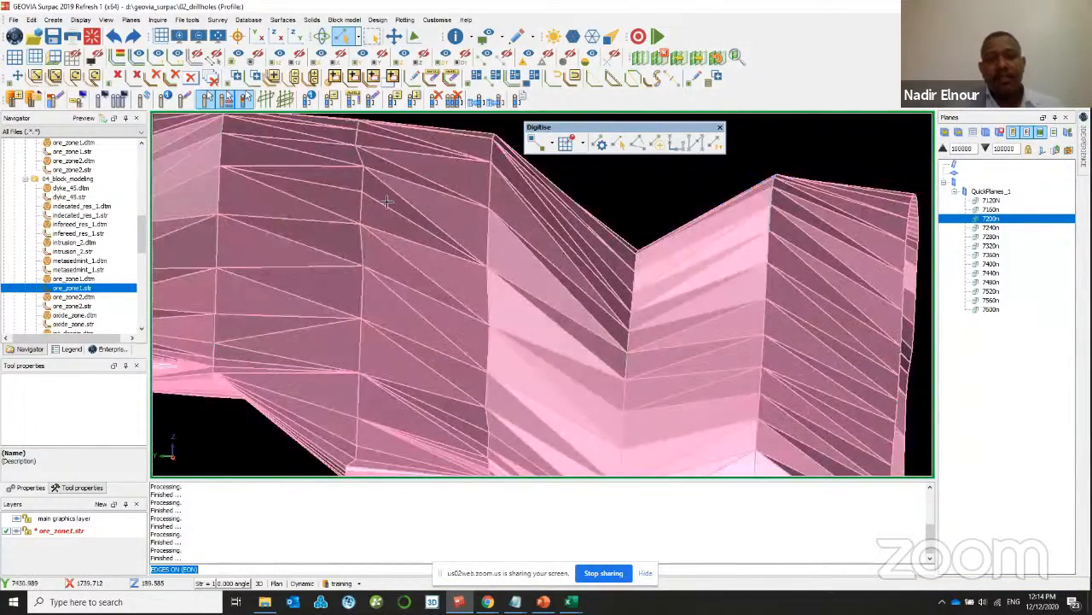
scroll(626, 269, "down", 4)
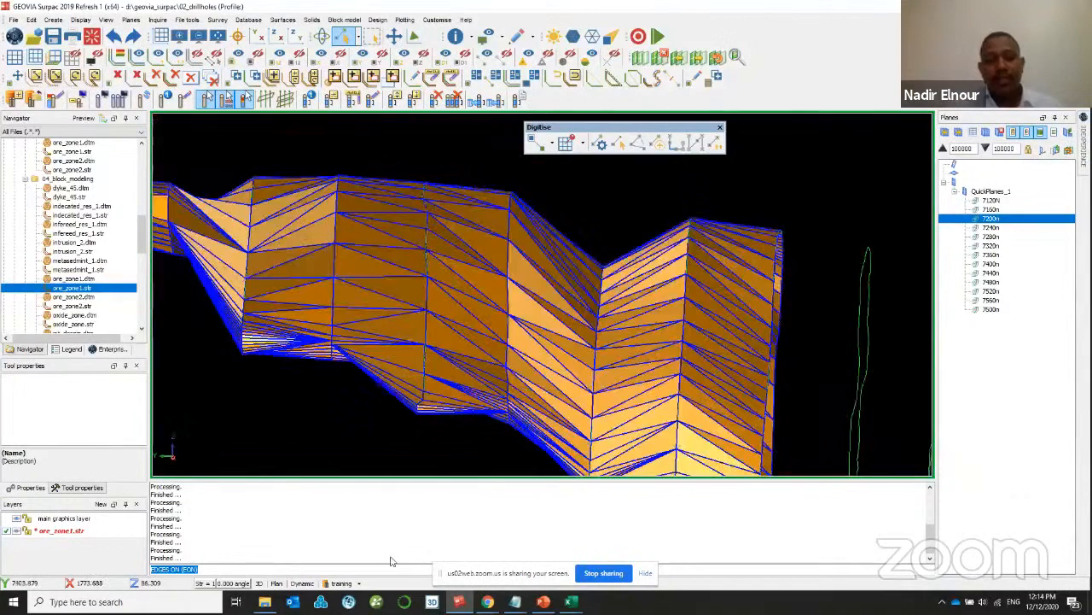
- Resume the between-segments triangulation from the ninth outline and join the remaining outlines through to the southern end
key("Up")
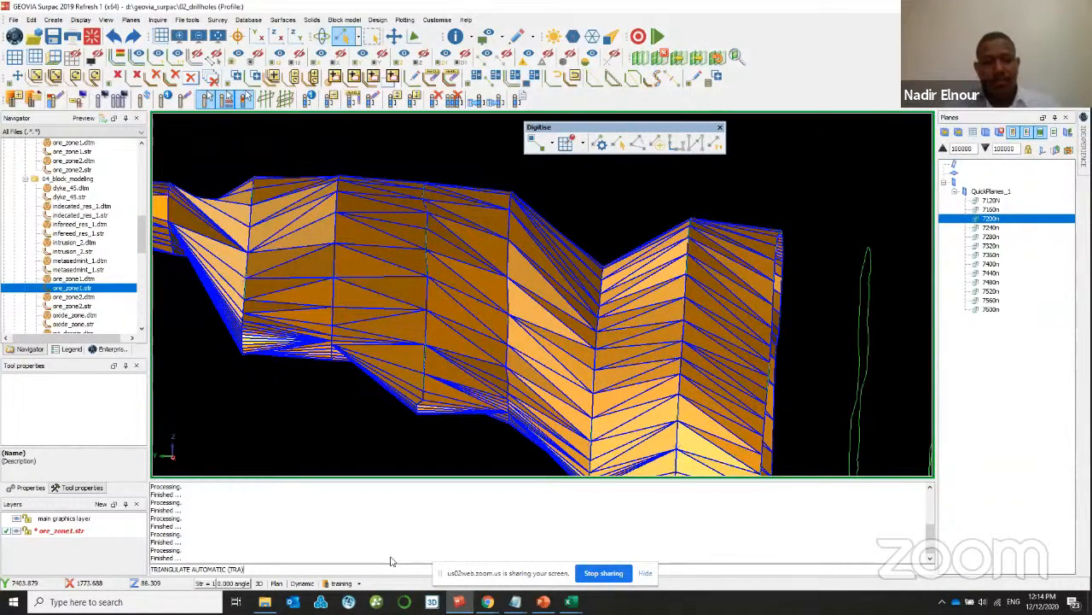
key("Return")
left_click(561, 286)
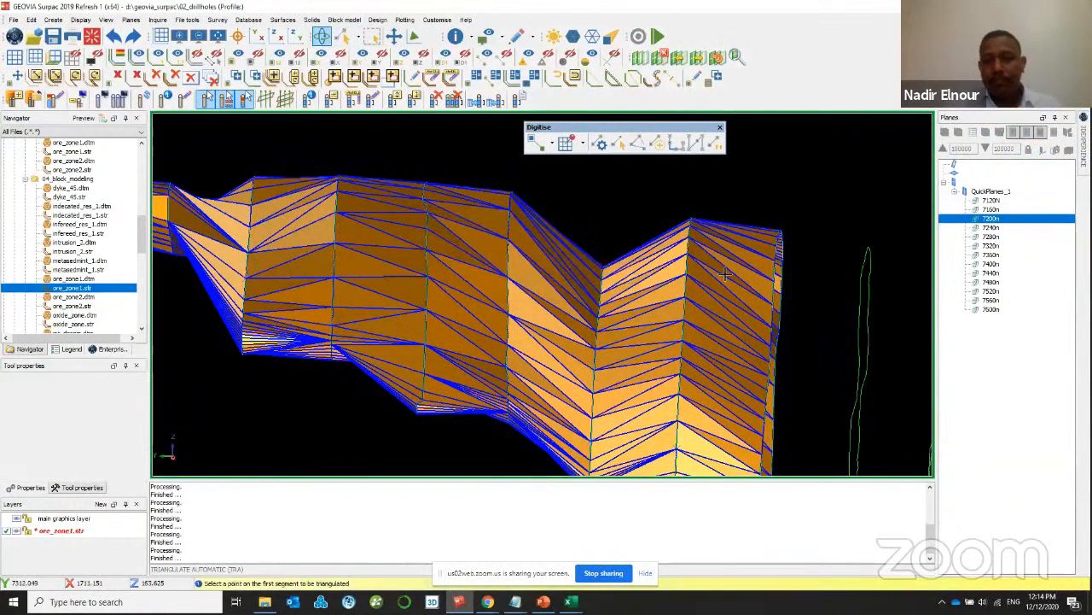
left_click(781, 231)
scroll(792, 280, "down", 3)
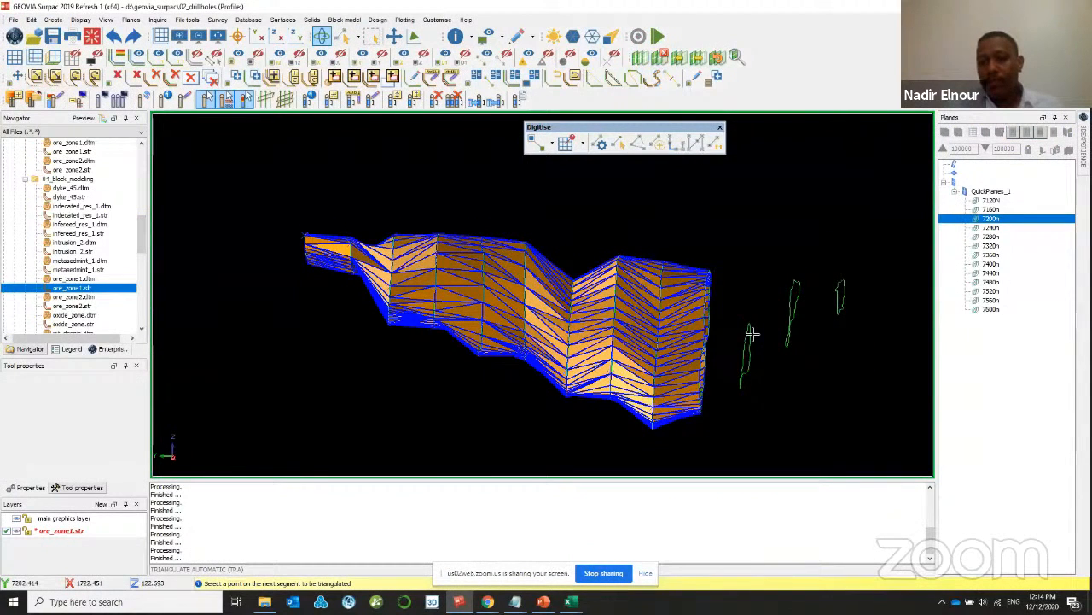
left_click(792, 280)
left_click(838, 279)
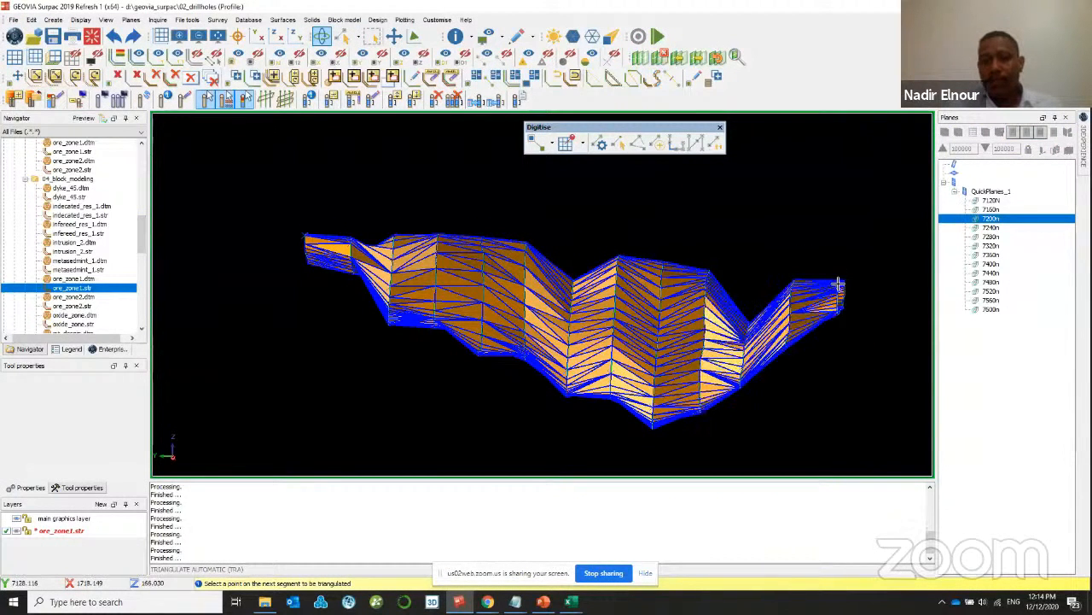
key("Escape")
left_click_drag(832, 353, 636, 368)
left_click_drag(329, 323, 326, 373)
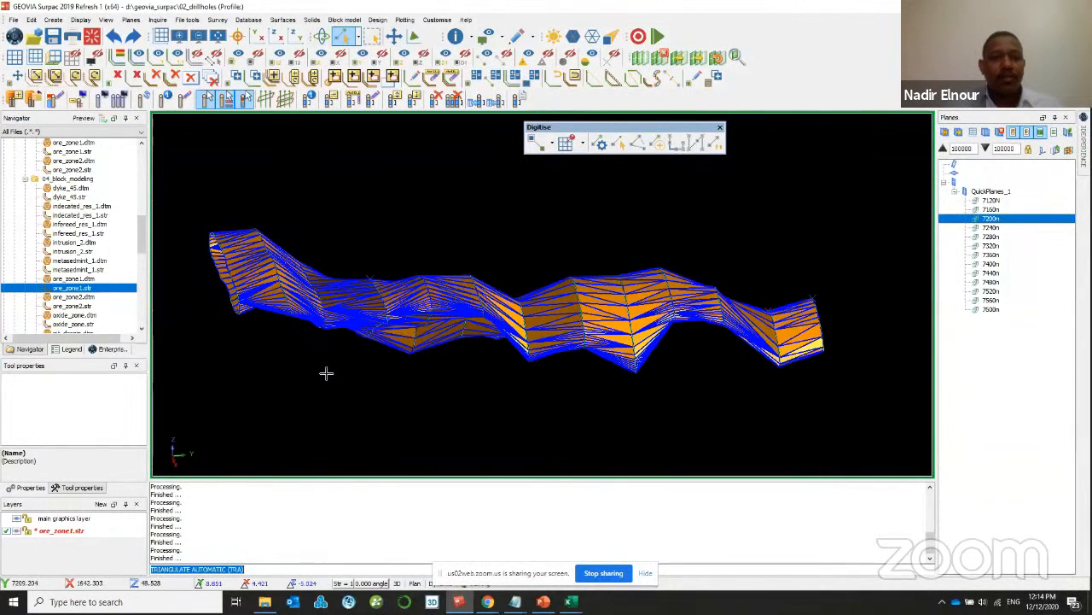
left_click(311, 20)
mouse_move(335, 32)
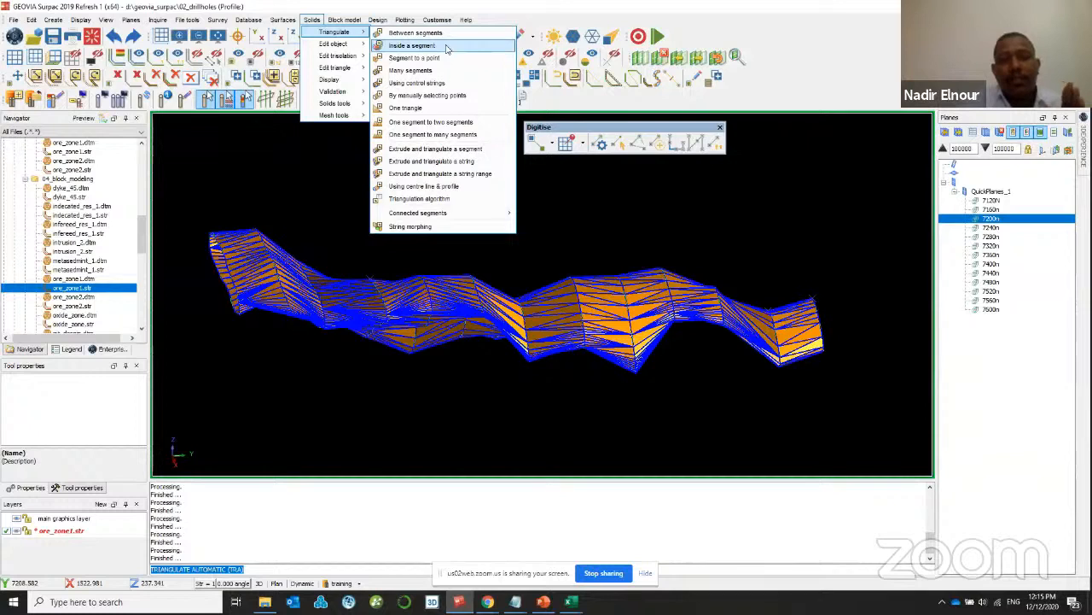
left_click(445, 46)
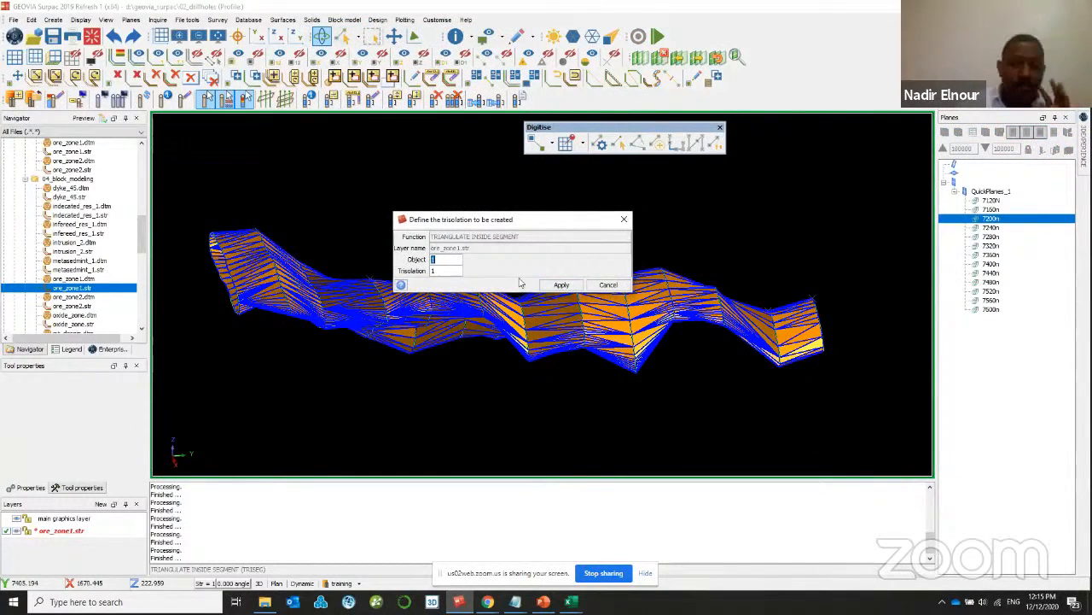
left_click(561, 284)
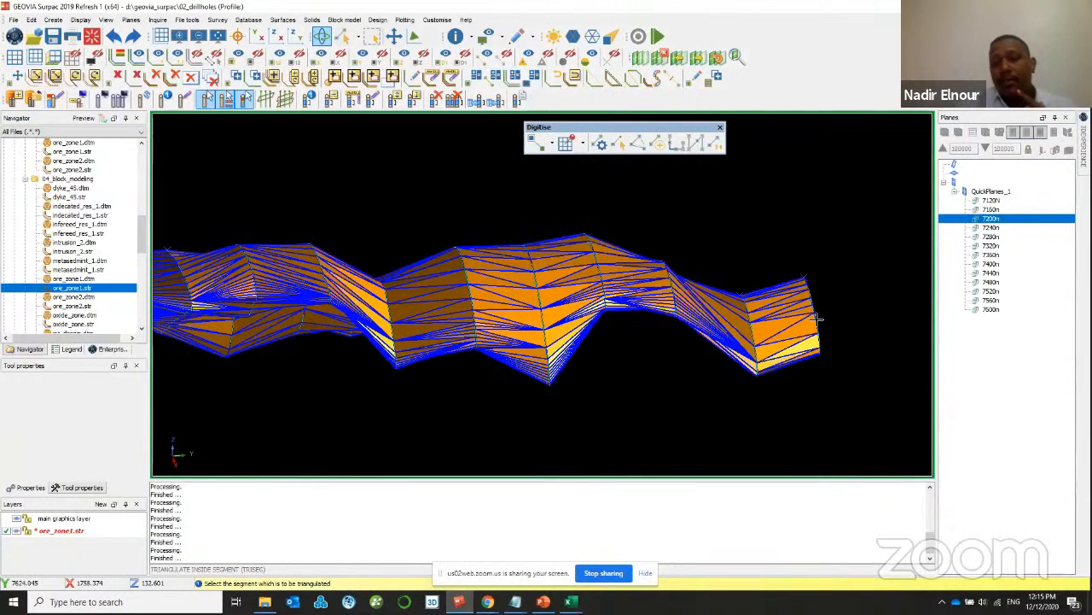
scroll(734, 340, "down", 6)
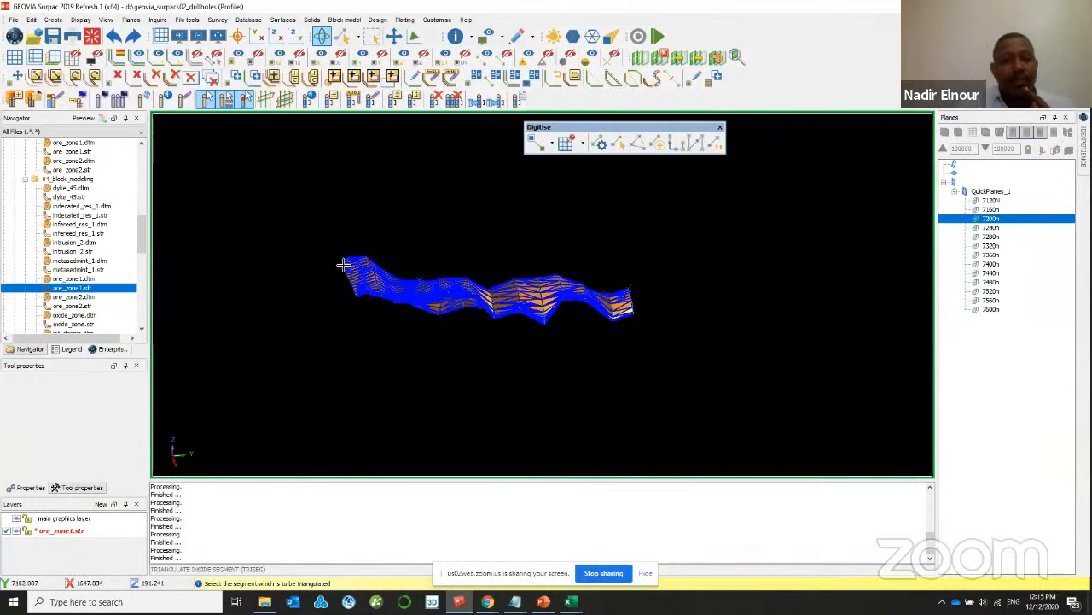
scroll(343, 266, "up", 3)
scroll(342, 265, "up", 4)
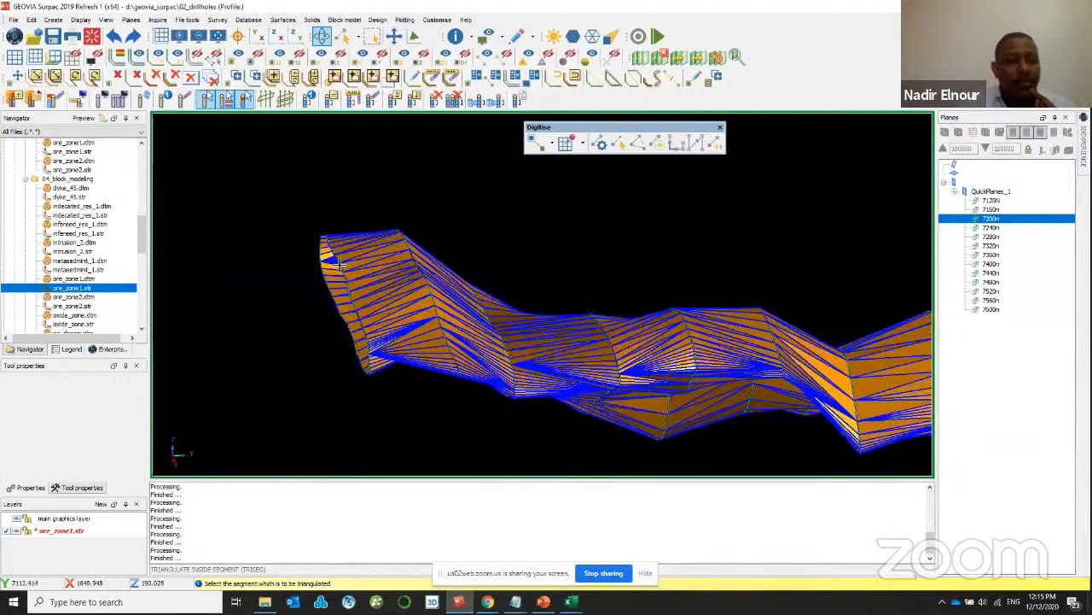
scroll(336, 264, "up", 3)
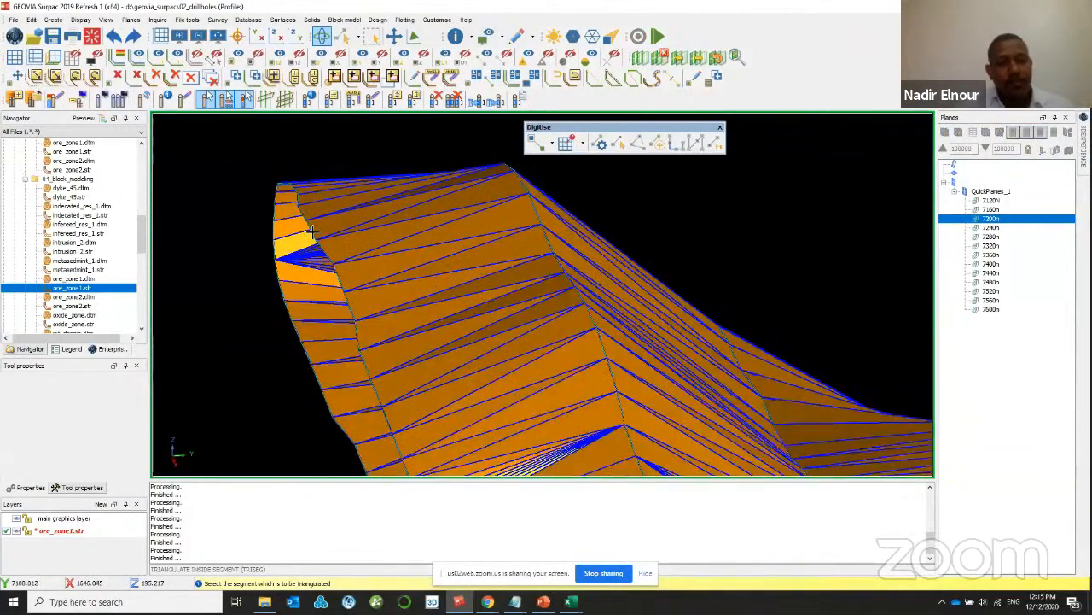
scroll(265, 223, "up", 1)
key("Escape")
middle_click_drag(310, 342, 465, 362)
scroll(546, 372, "down", 5)
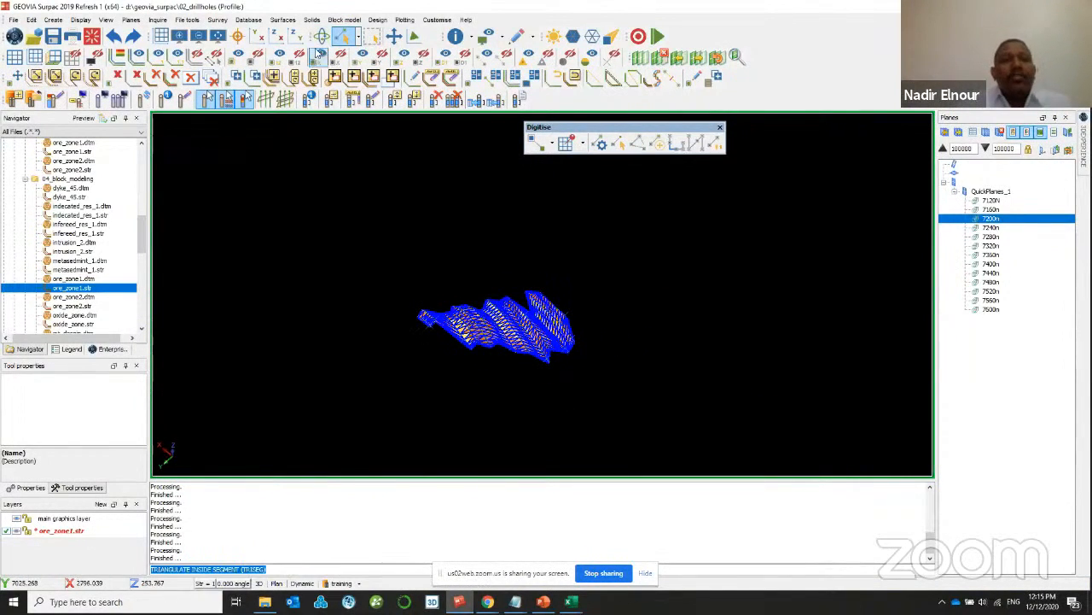
- Review the ore solid's validation errors with Solids Repair, inspect its open end up close, and close the tool
left_click(311, 21)
mouse_move(341, 91)
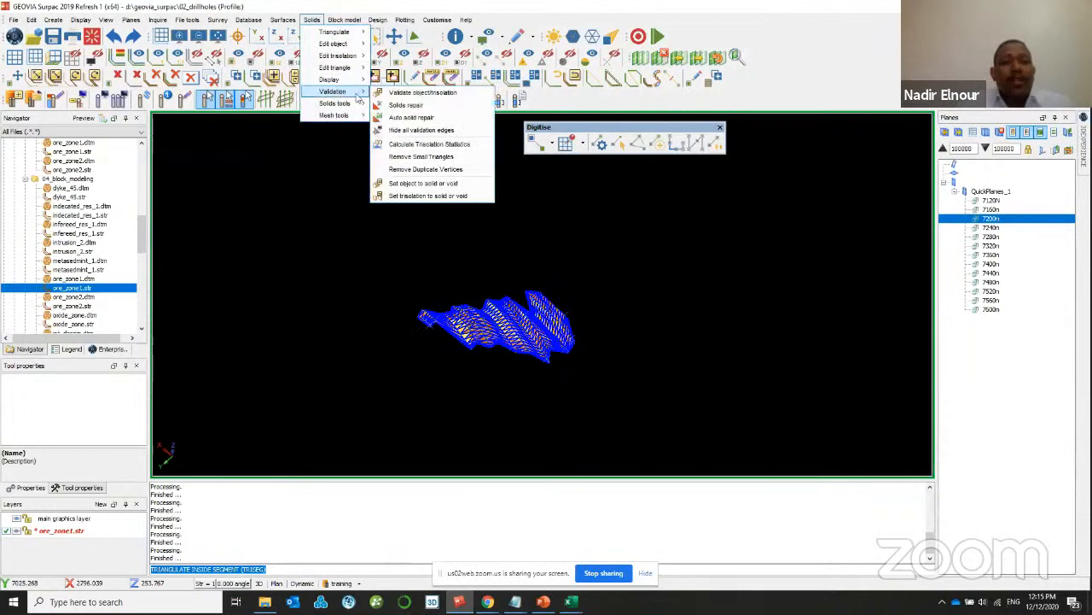
left_click(401, 105)
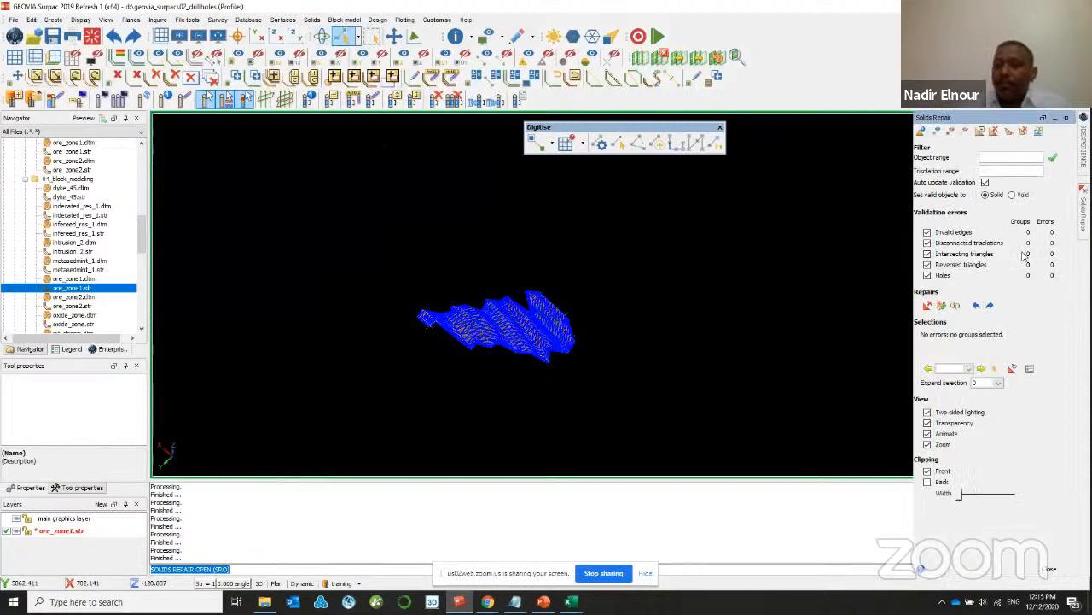
scroll(562, 325, "up", 3)
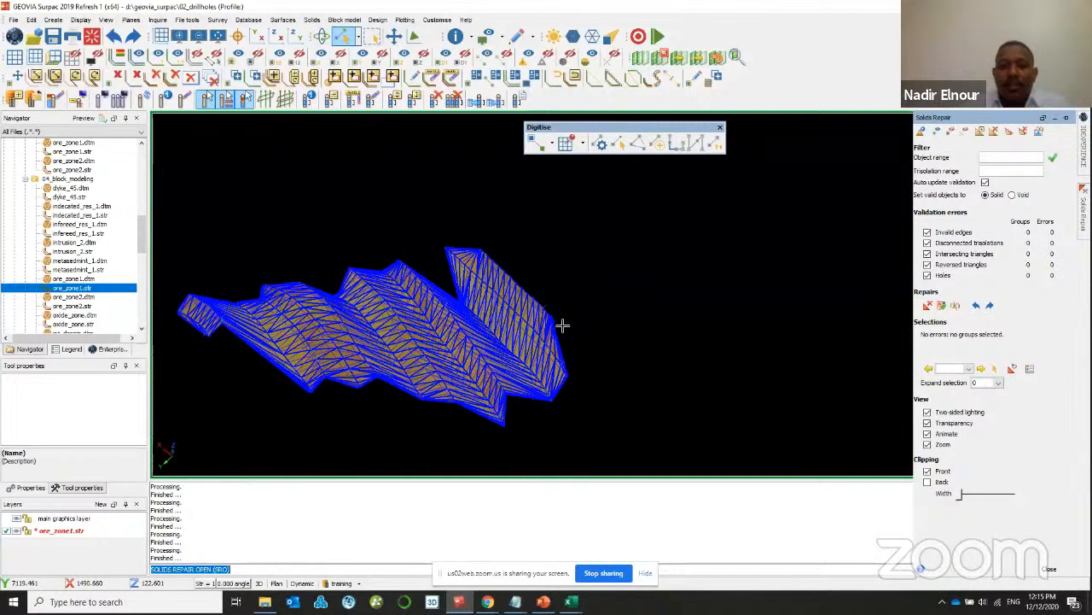
scroll(562, 325, "up", 2)
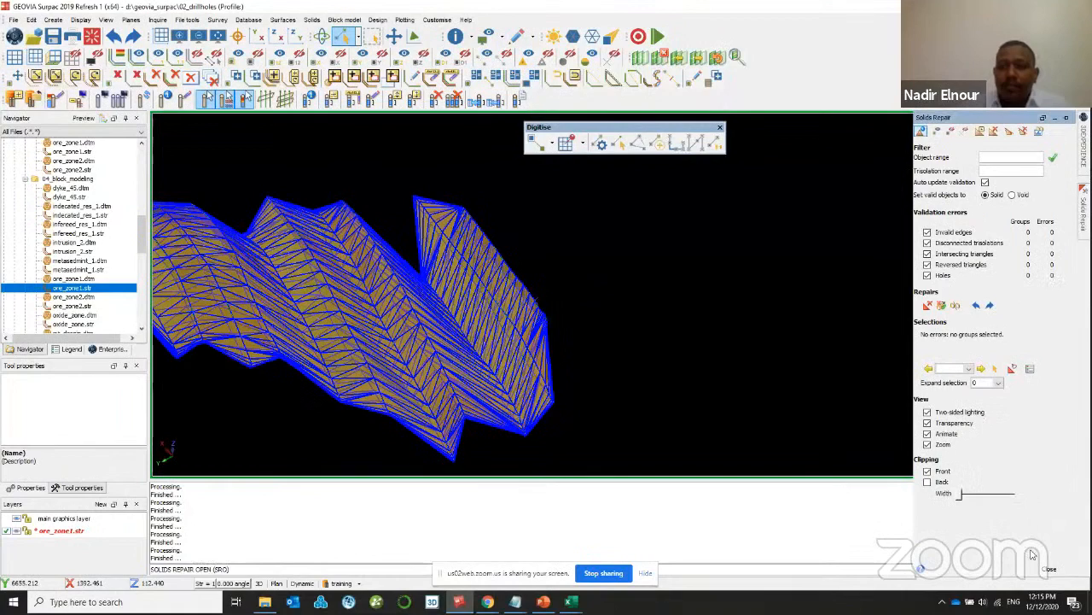
left_click(1050, 568)
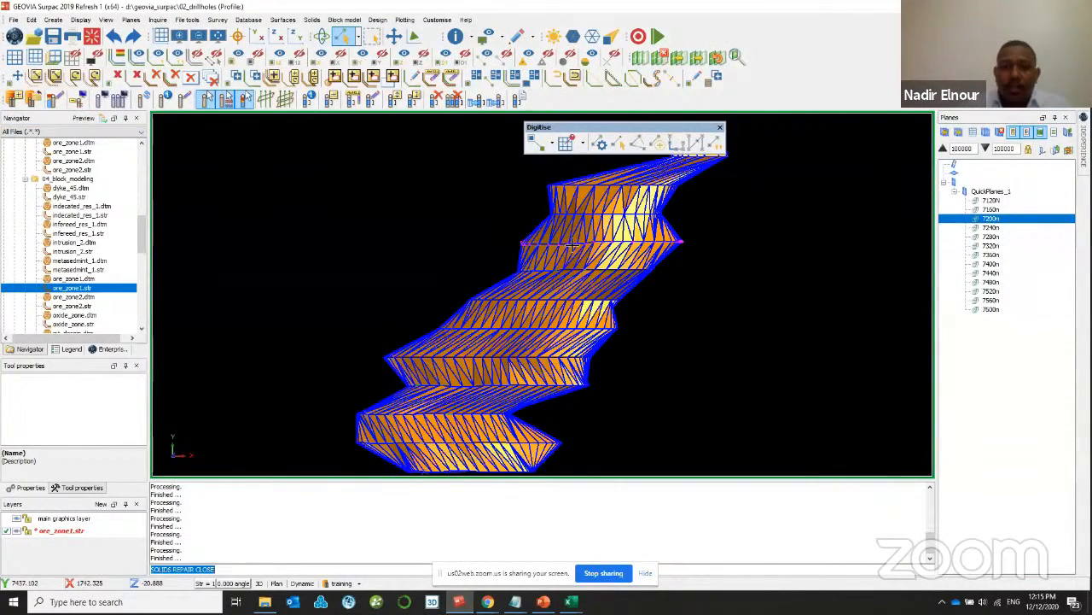
- Change the selection mode to individual triangles and select one triangle in the middle of the ore solid
scroll(571, 247, "up", 3)
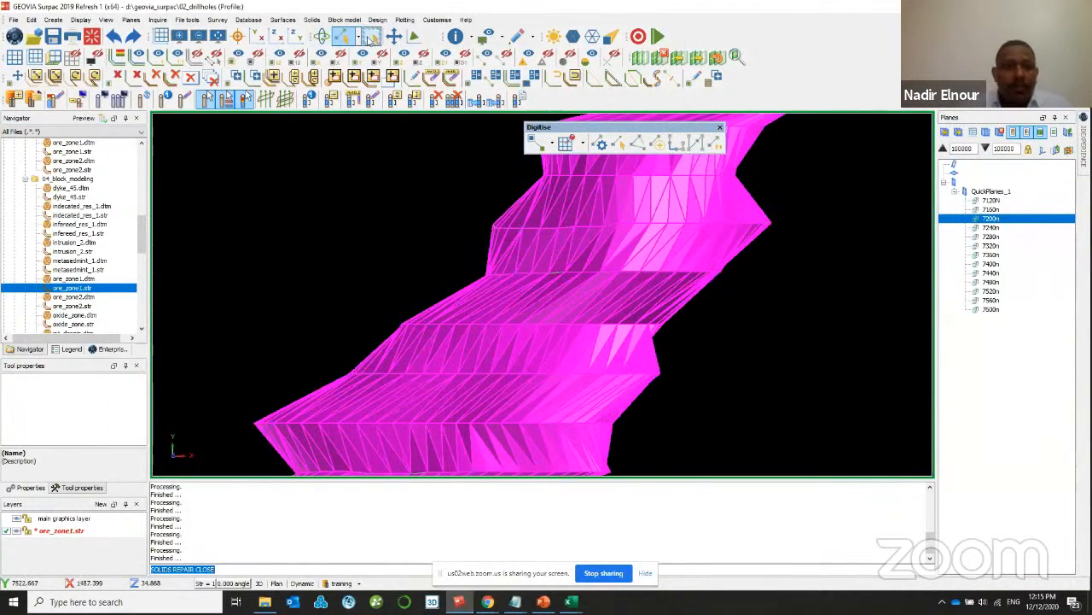
left_click(359, 38)
left_click(364, 52)
left_click(590, 248)
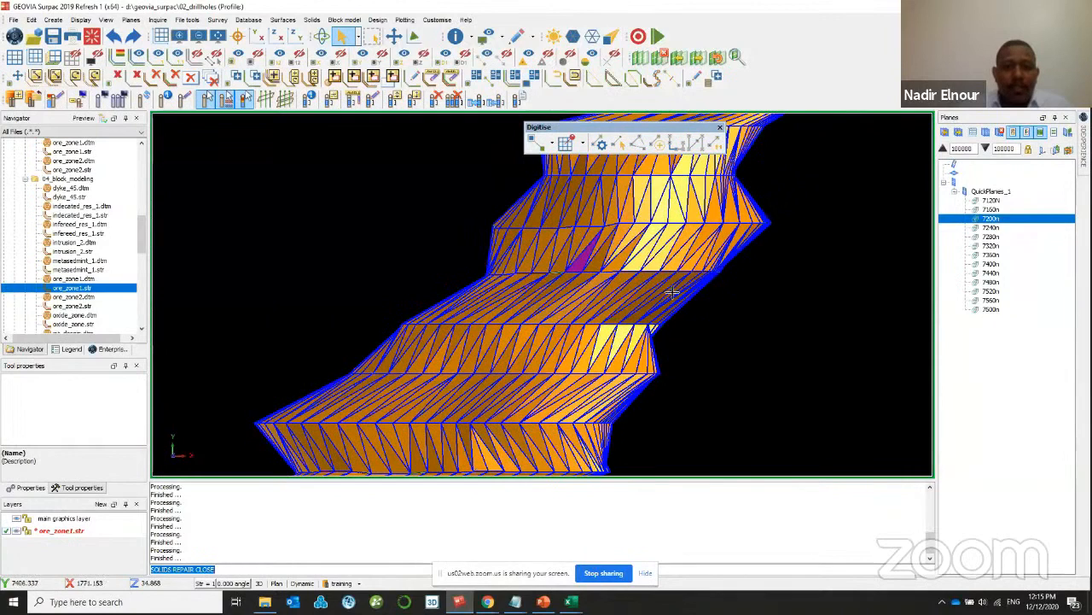
- Delete the selected triangle and a second triangle in the band just below it from the ore solid
scroll(579, 263, "up", 3)
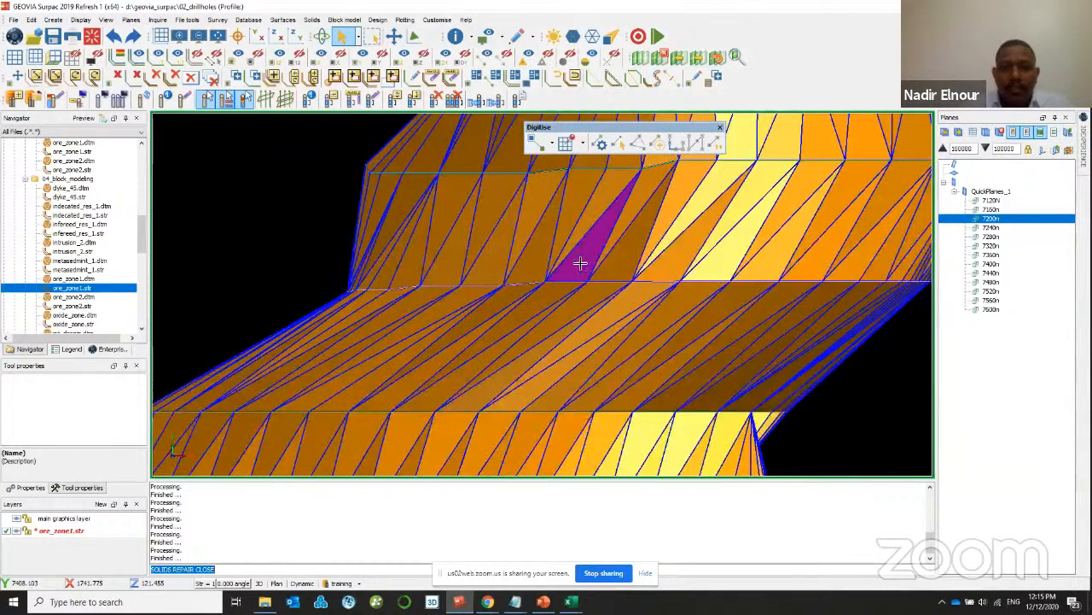
left_click(590, 322)
right_click(591, 321)
left_click(613, 343)
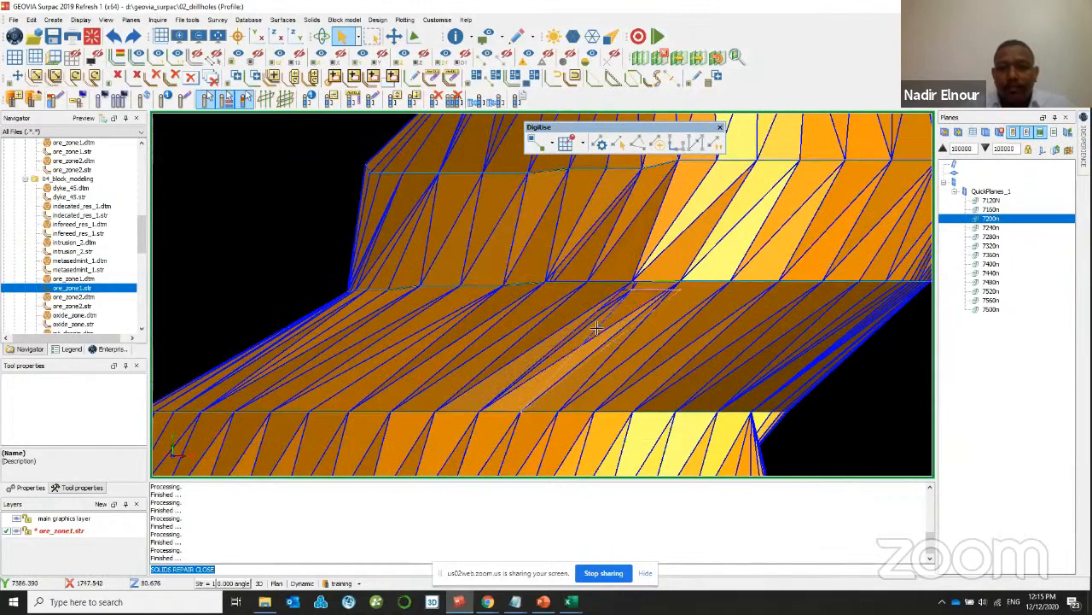
- Run Solids Repair on the ore solid and inspect the holes left by the deleted triangles
left_click(312, 20)
left_click(419, 91)
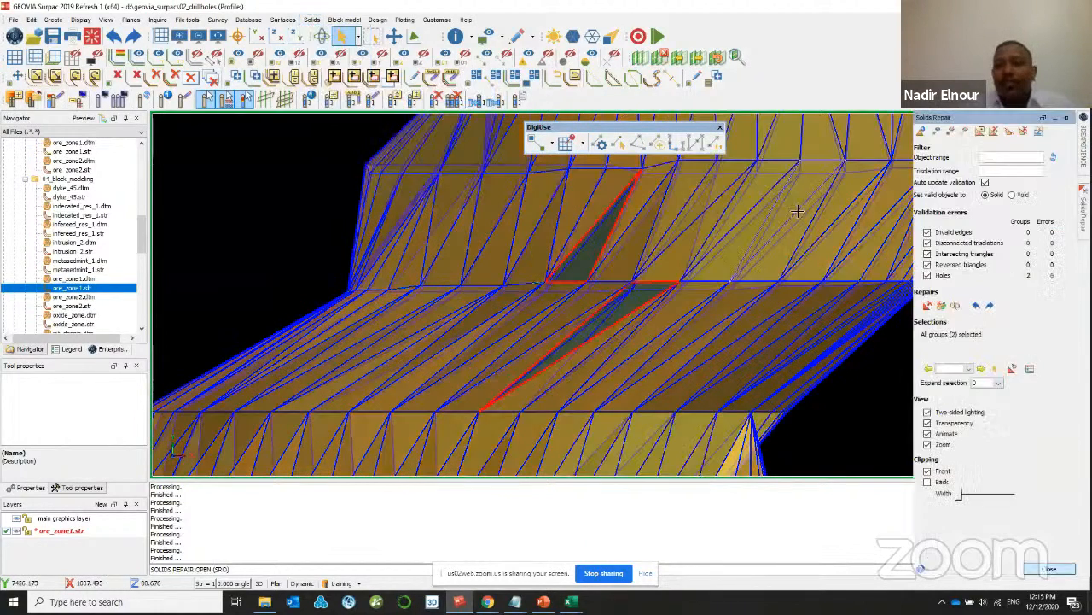
left_click_drag(731, 409, 688, 399)
scroll(688, 399, "up", 3)
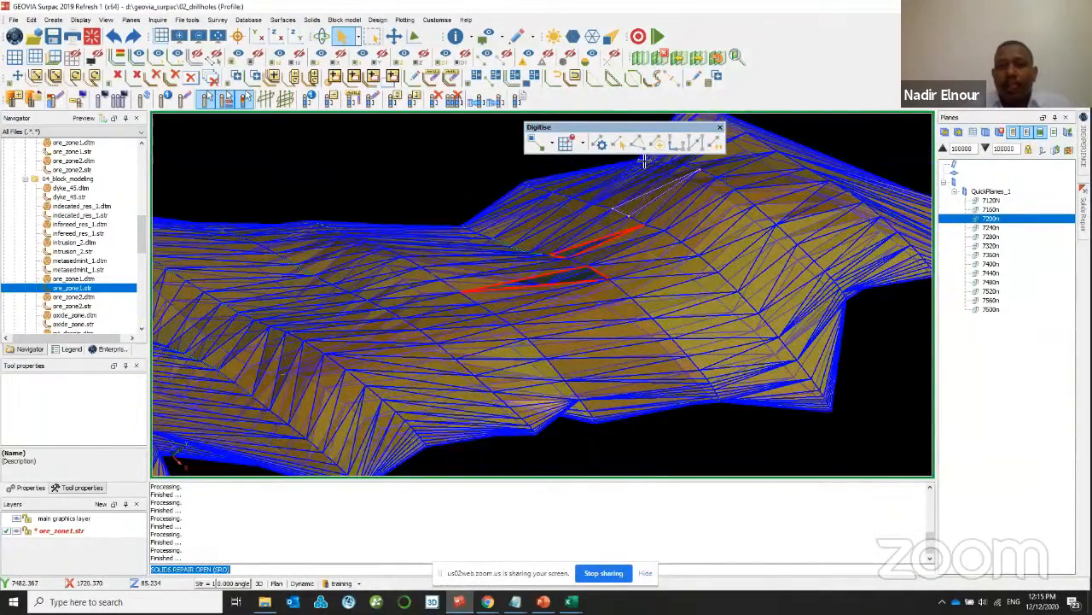
- Turn off the triangle edges and examine the highlighted holes from several angles alongside the validation errors
left_click(592, 36)
left_click_drag(600, 277, 687, 295)
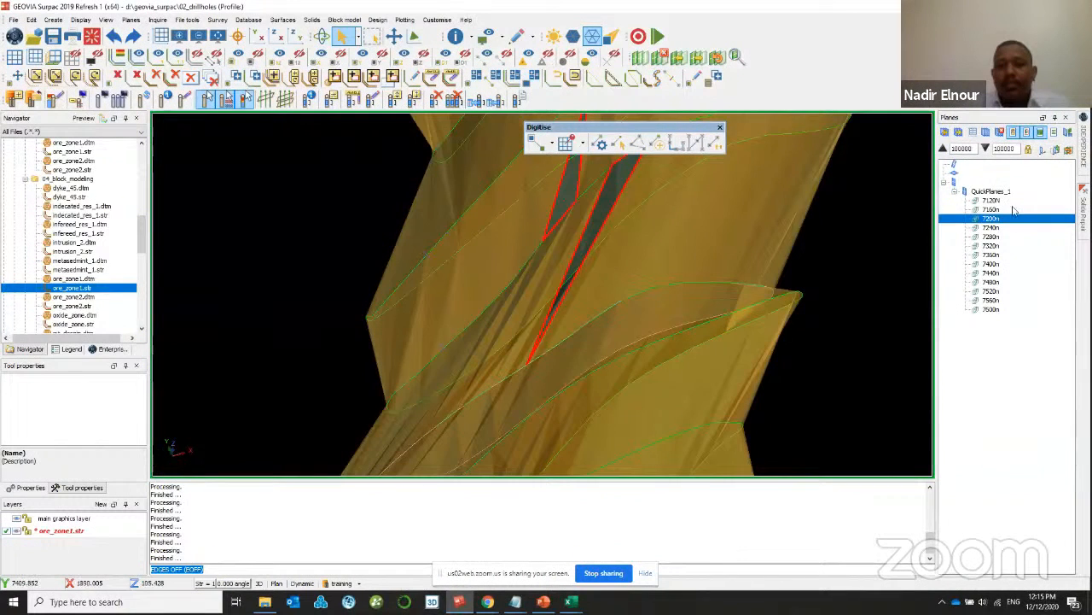
left_click(1083, 220)
scroll(680, 258, "down", 3)
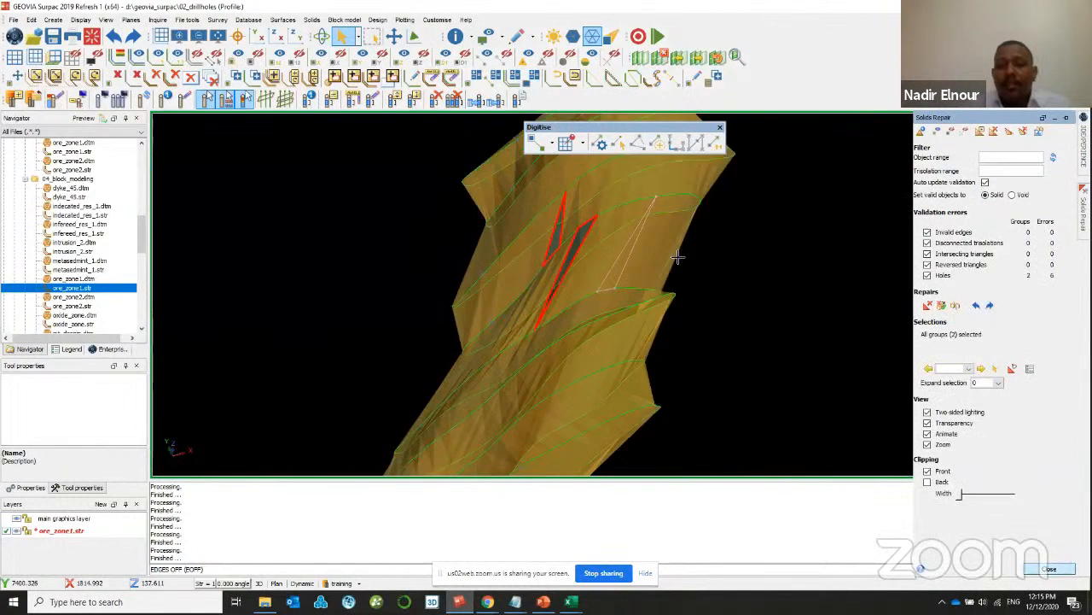
left_click_drag(629, 337, 534, 345)
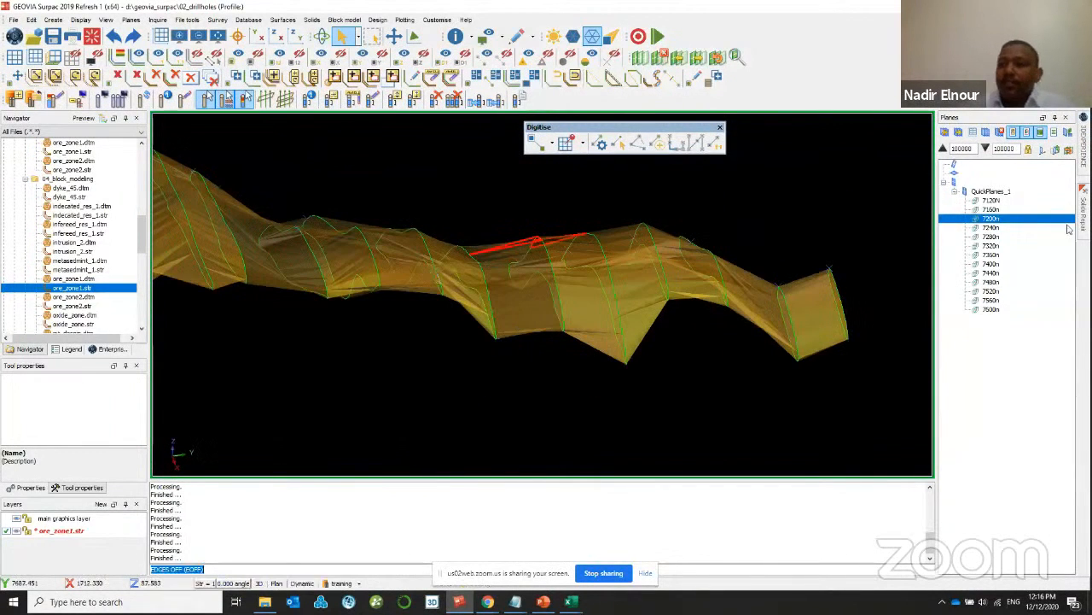
left_click(1086, 215)
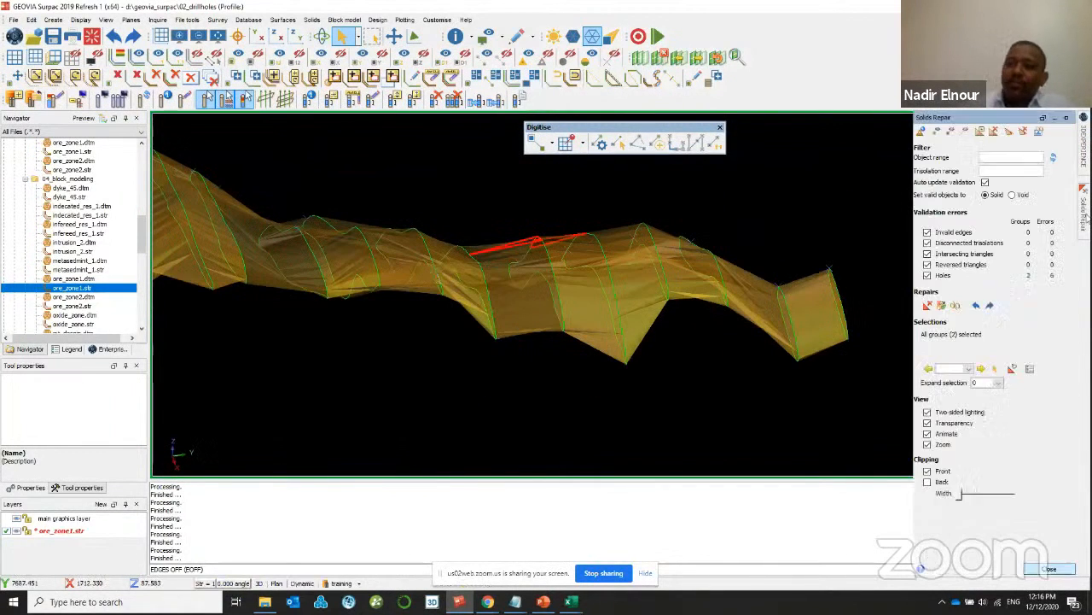
- Run Auto solid repair on object 1, trisolation 1, with 5 maximum iterations and a closed solid, and inspect the mesh
left_click(311, 20)
mouse_move(334, 92)
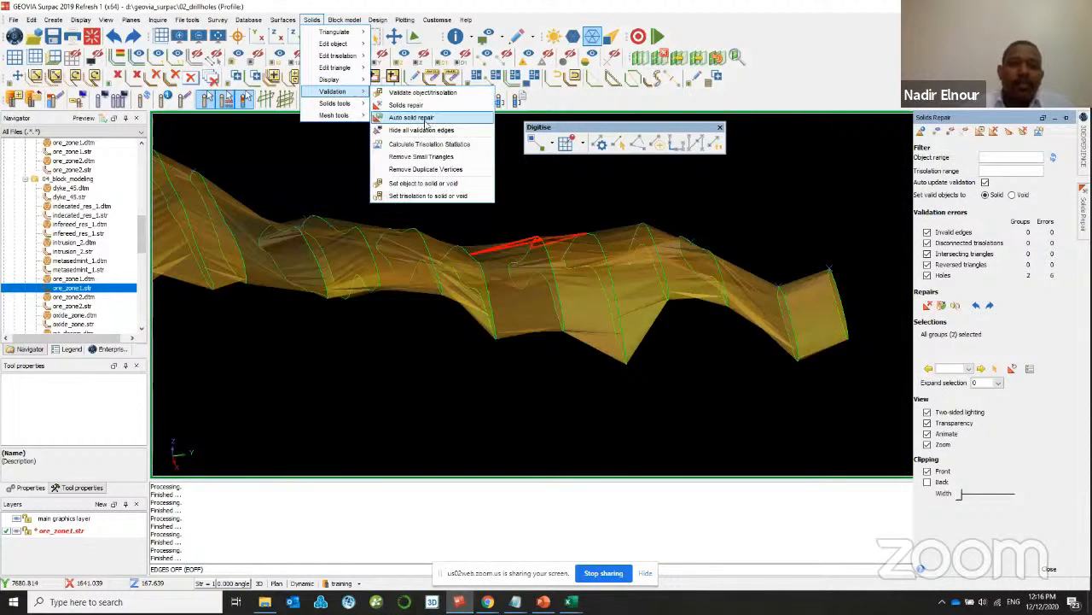
left_click(419, 118)
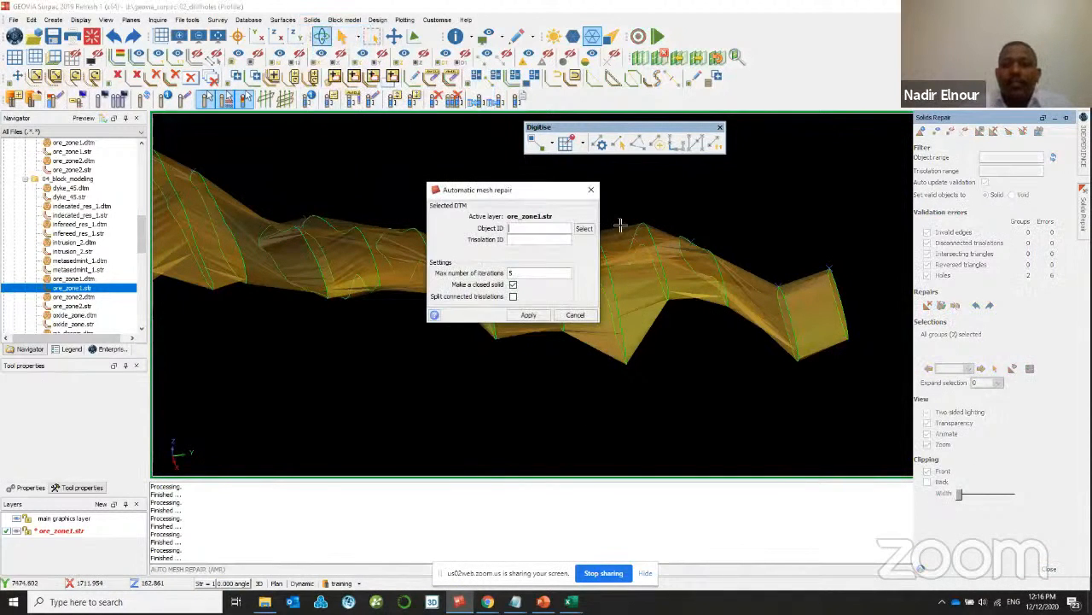
left_click_drag(547, 193, 501, 217)
left_click(536, 237)
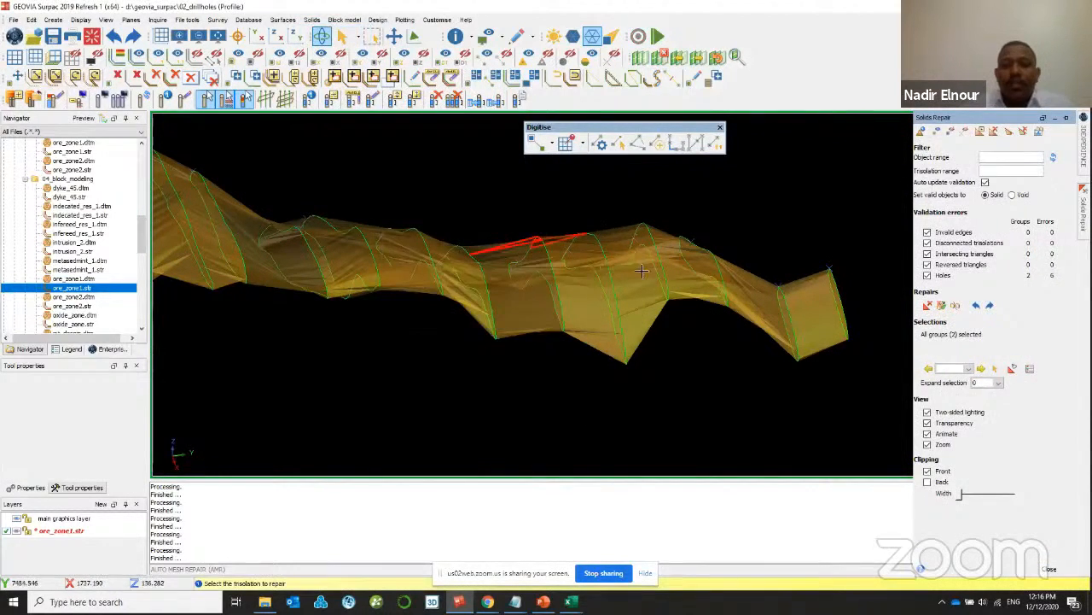
left_click(643, 269)
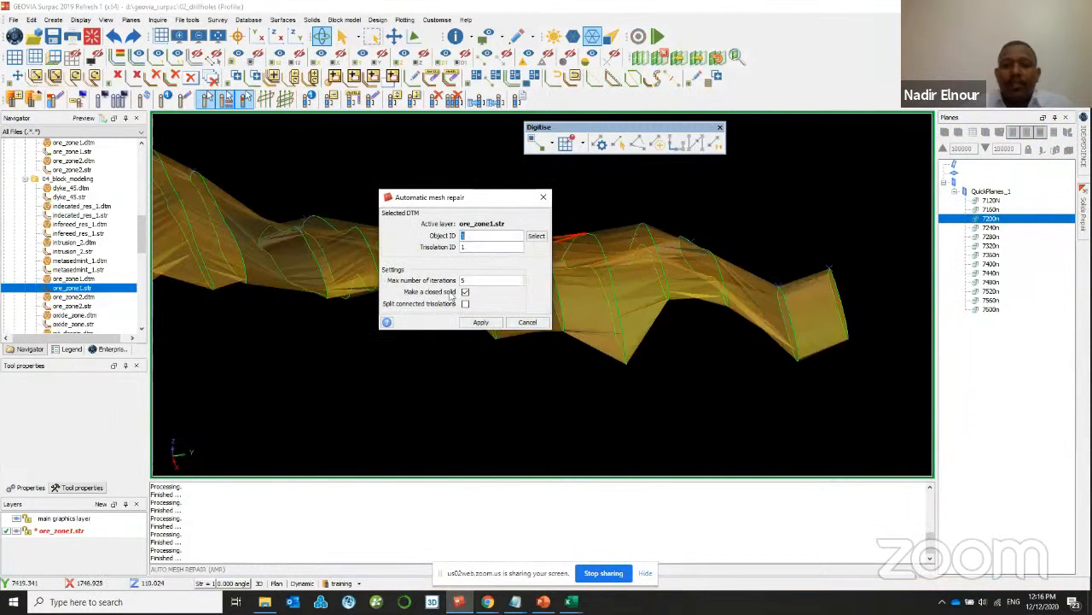
left_click(479, 323)
scroll(566, 306, "down", 2)
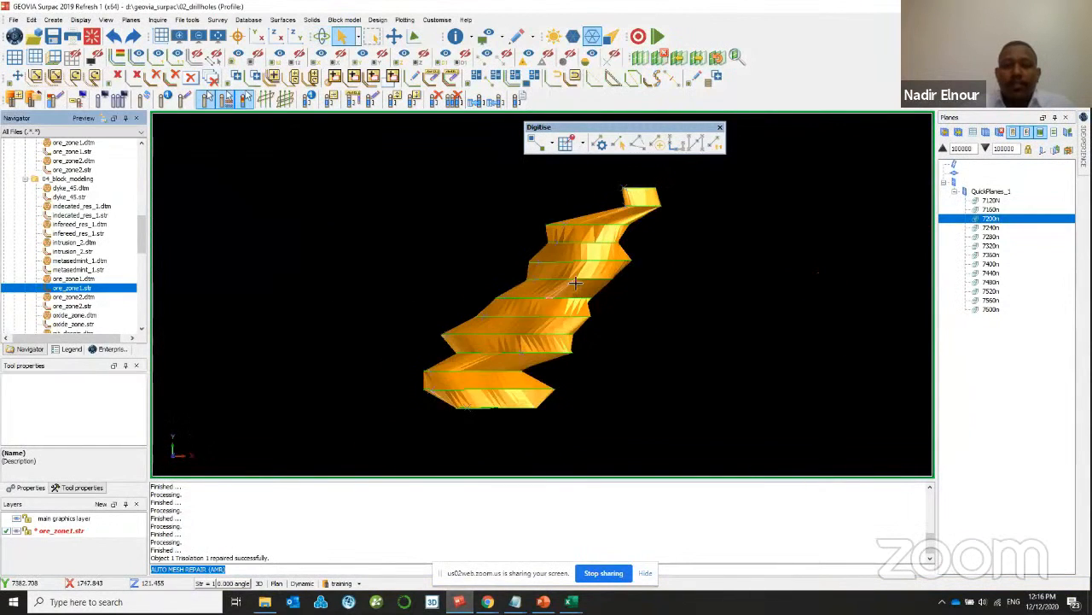
left_click_drag(567, 306, 553, 297)
scroll(553, 297, "up", 5)
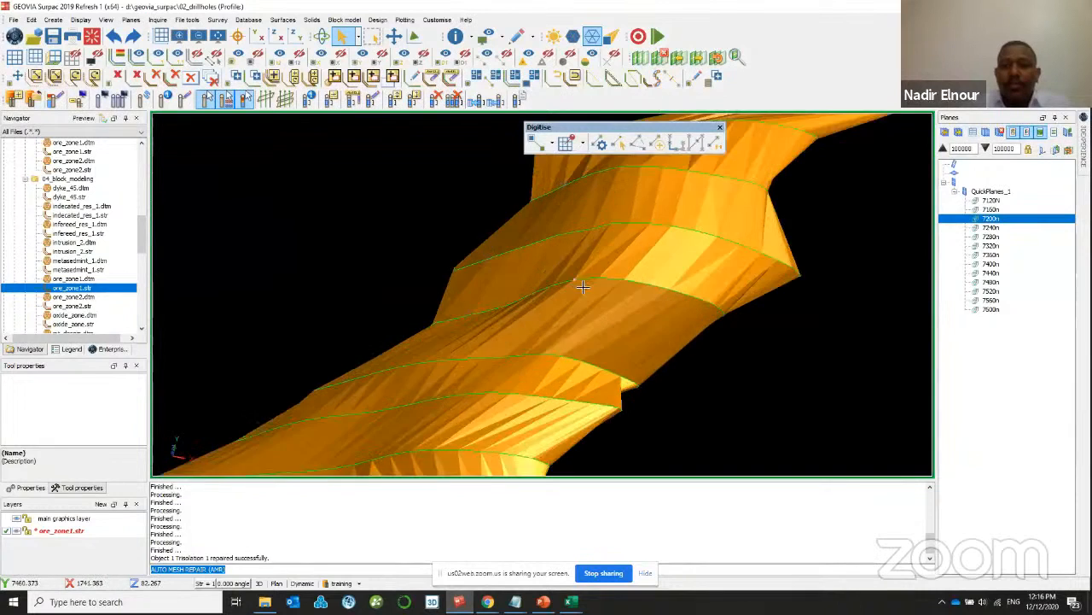
- Undo the automatic mesh repair and check the affected area of the ore solid
key("ctrl+z")
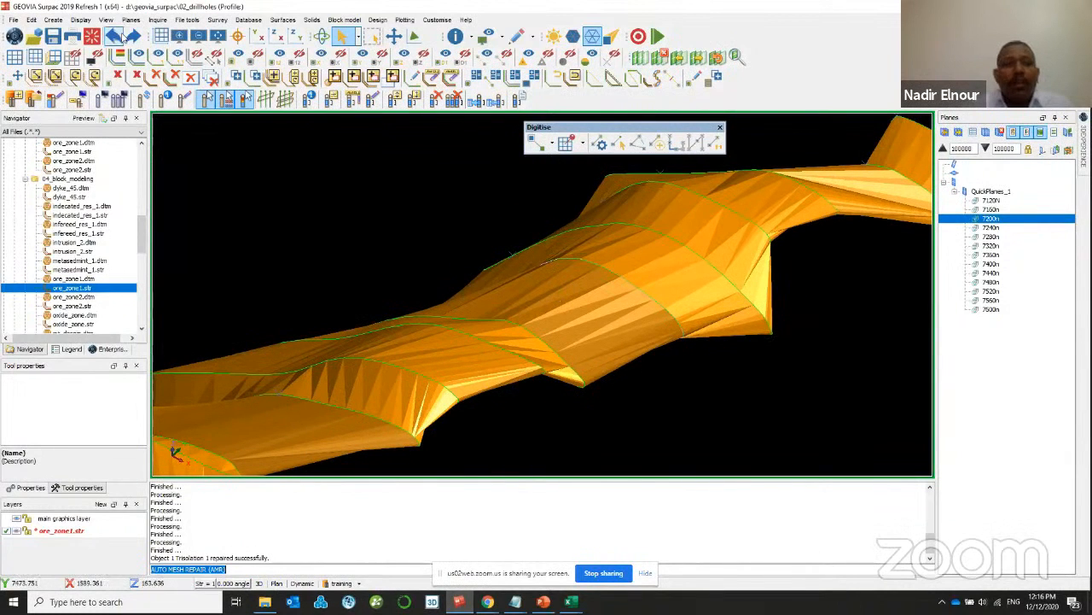
scroll(537, 261, "up", 2)
left_click_drag(537, 261, 569, 276)
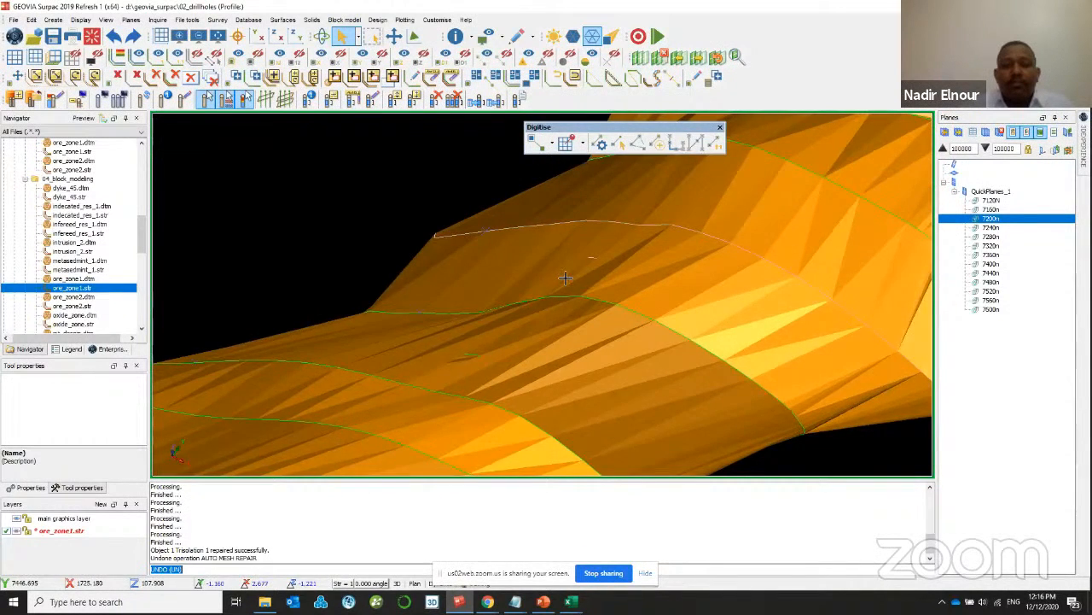
scroll(568, 276, "down", 2)
- Fill the holes in all error groups of the ore solid with Solids Repair and close the tool
left_click(312, 20)
mouse_move(350, 96)
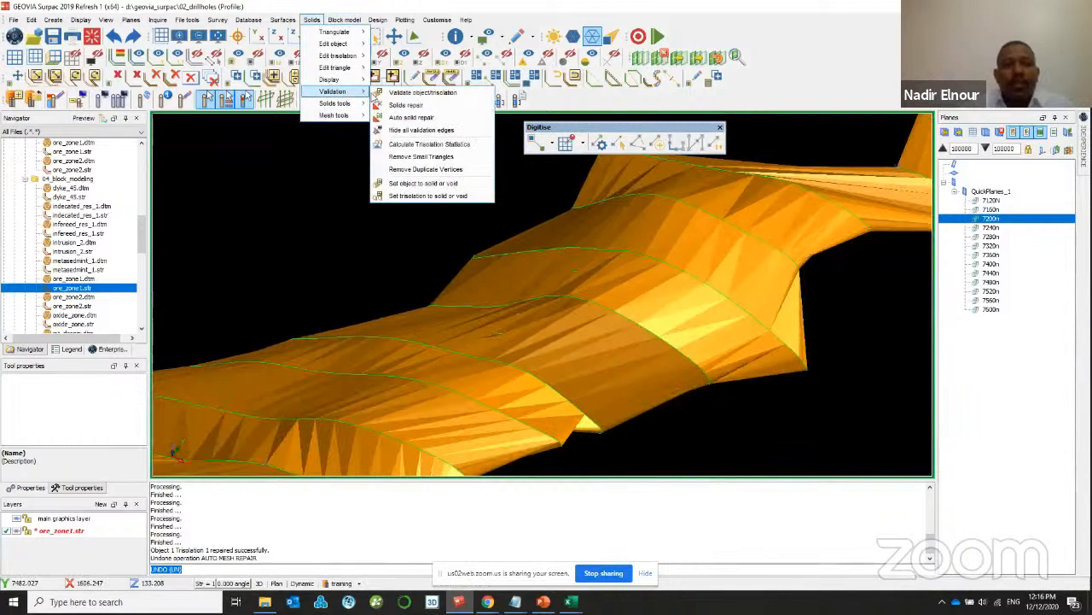
left_click(388, 102)
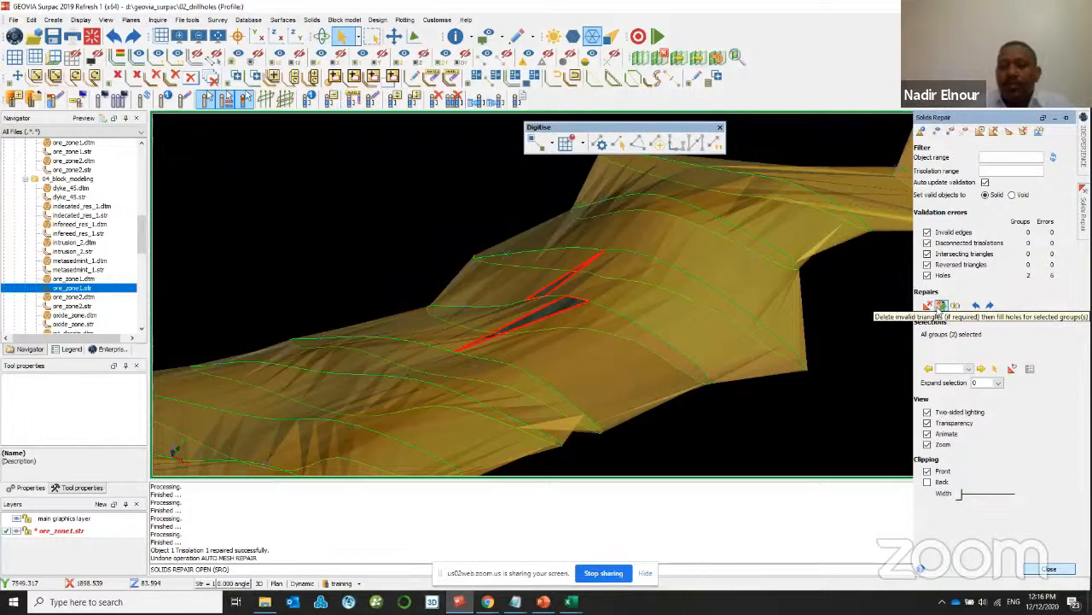
left_click(940, 306)
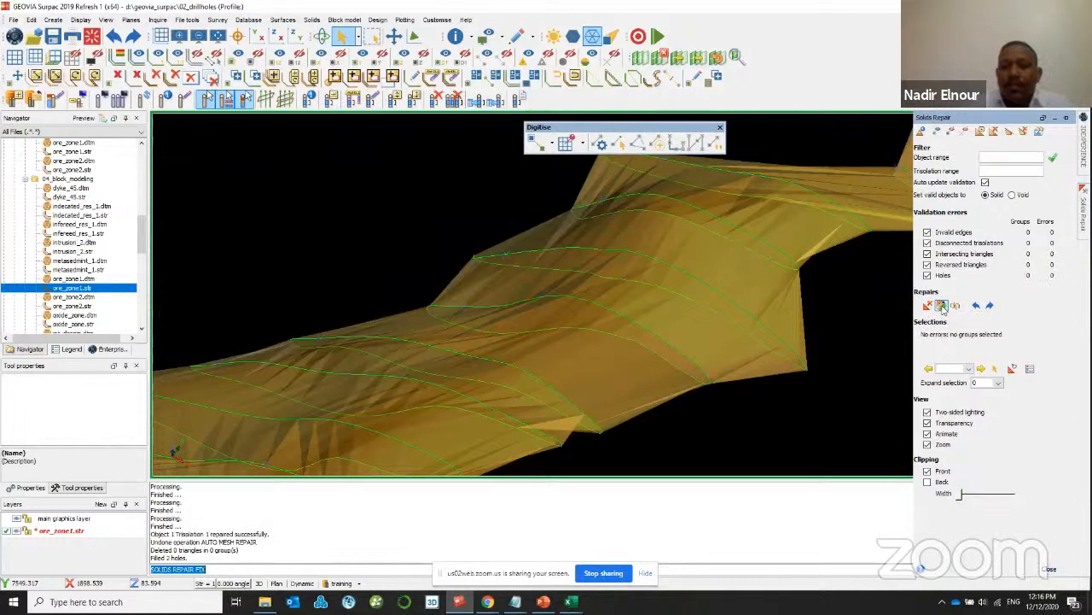
left_click(1049, 570)
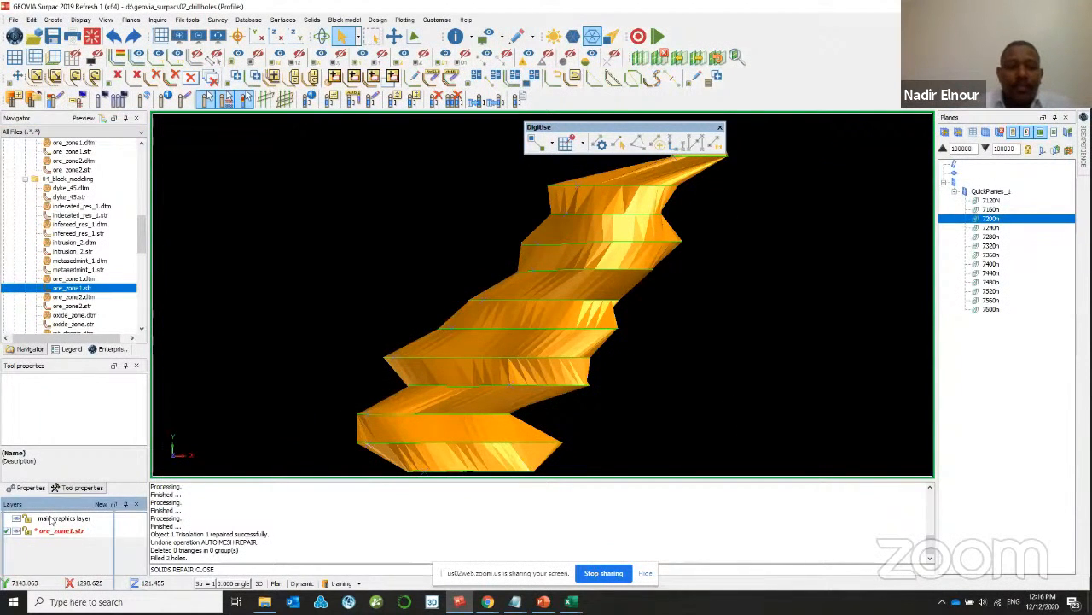
- Float and enlarge the Layers window, and try out the visibility and selectability toggles of the ore_zone1.str layer
left_click_drag(677, 254, 680, 244)
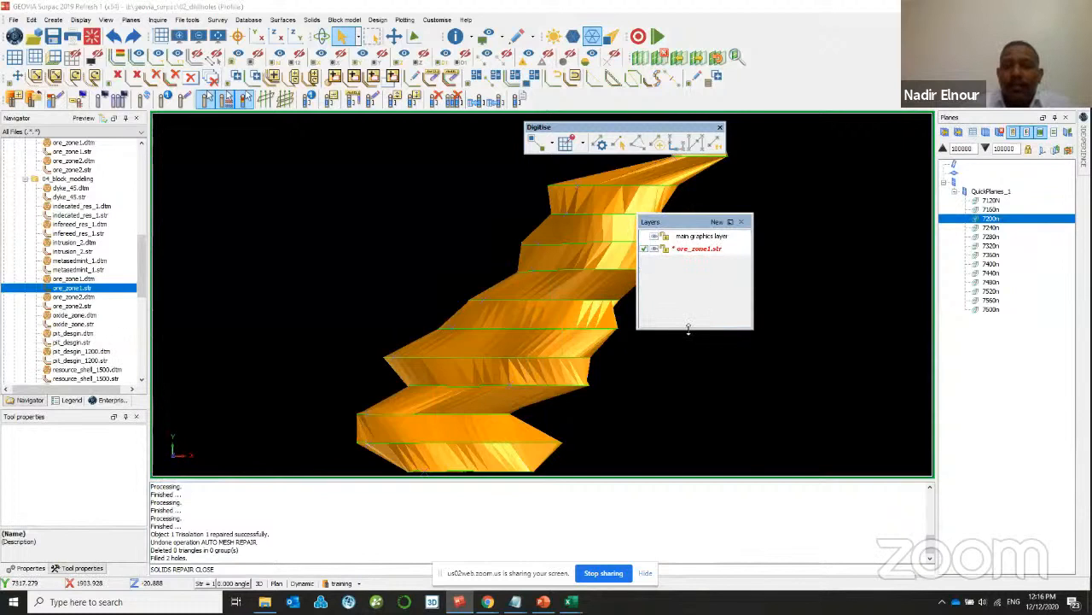
left_click_drag(689, 330, 686, 465)
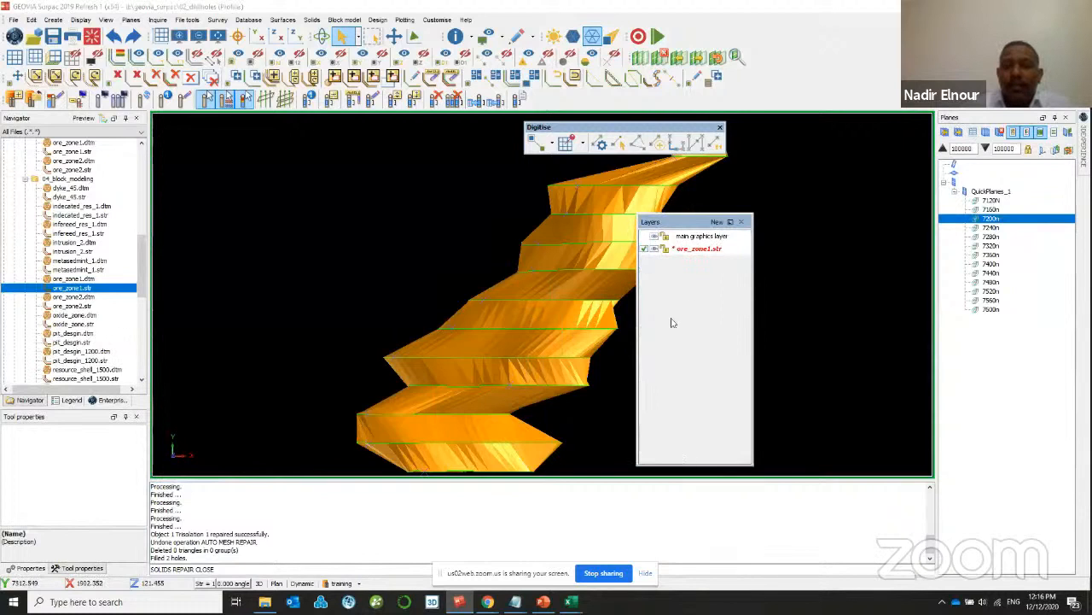
left_click(654, 251)
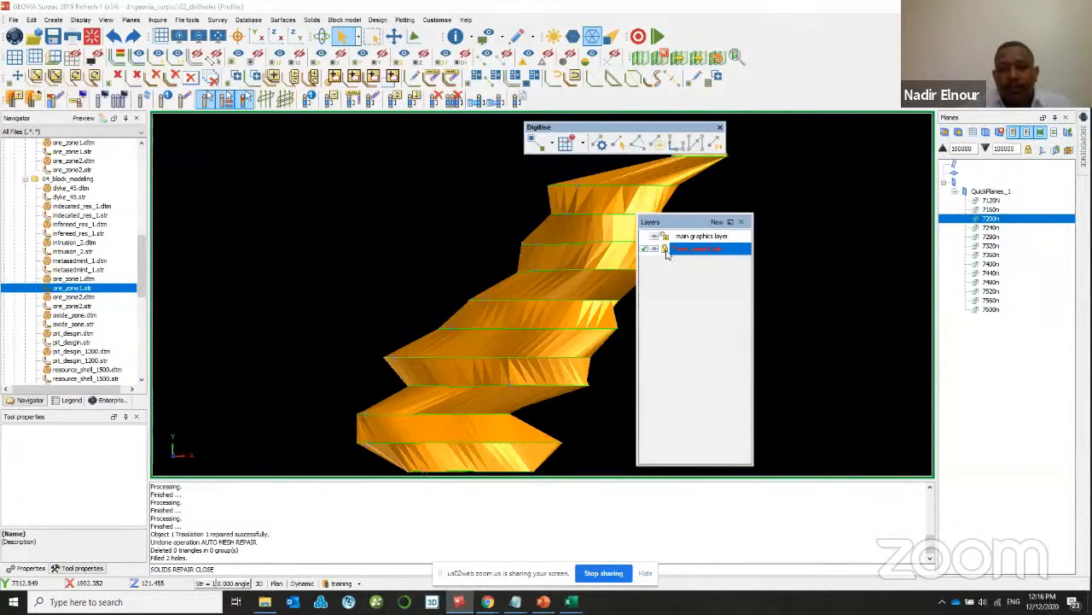
left_click_drag(578, 275, 615, 264)
left_click(665, 249)
left_click(655, 250)
left_click(656, 251)
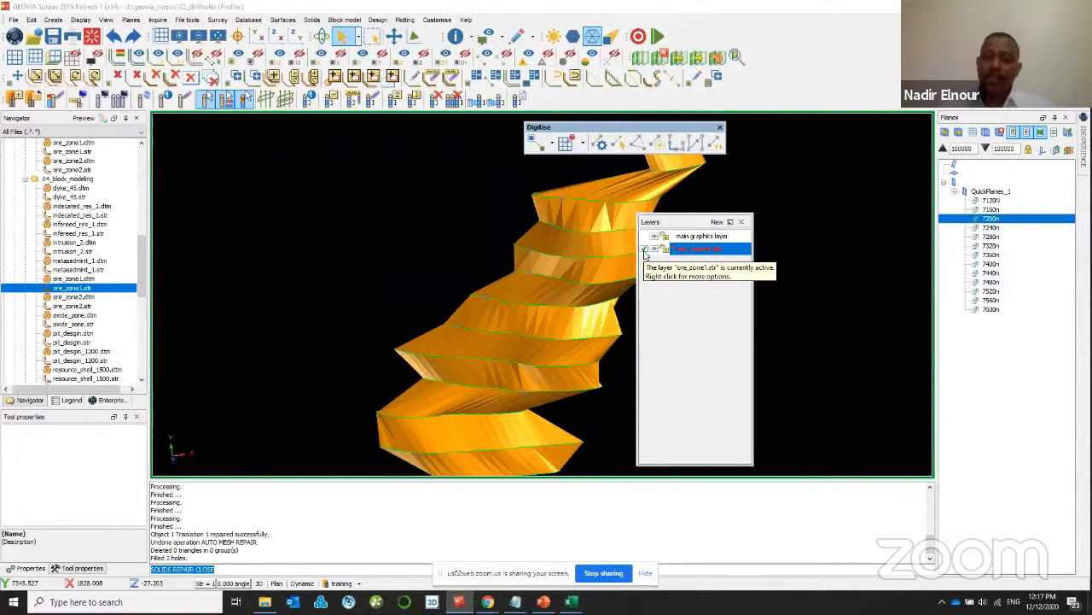
- Review the ore_zone1.str layer's display and save options and the available file save commands
right_click(689, 253)
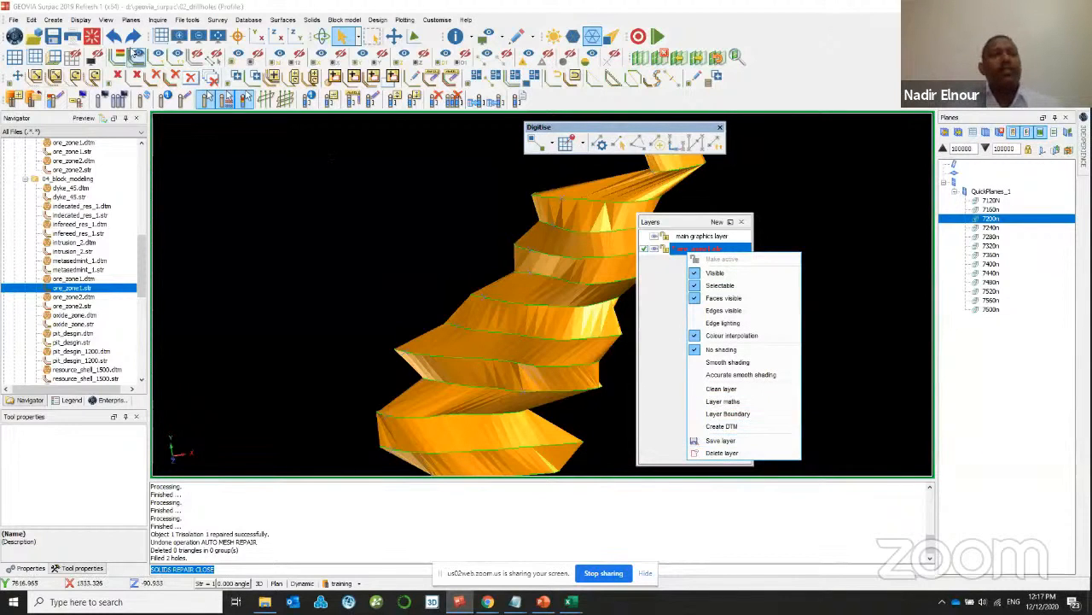
left_click(29, 19)
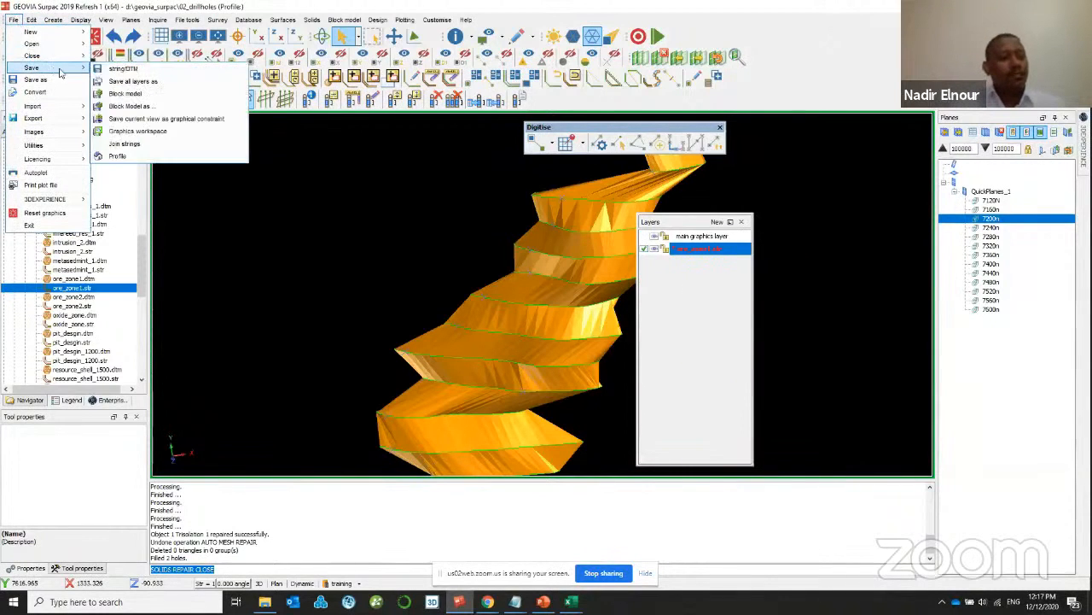
left_click(112, 5)
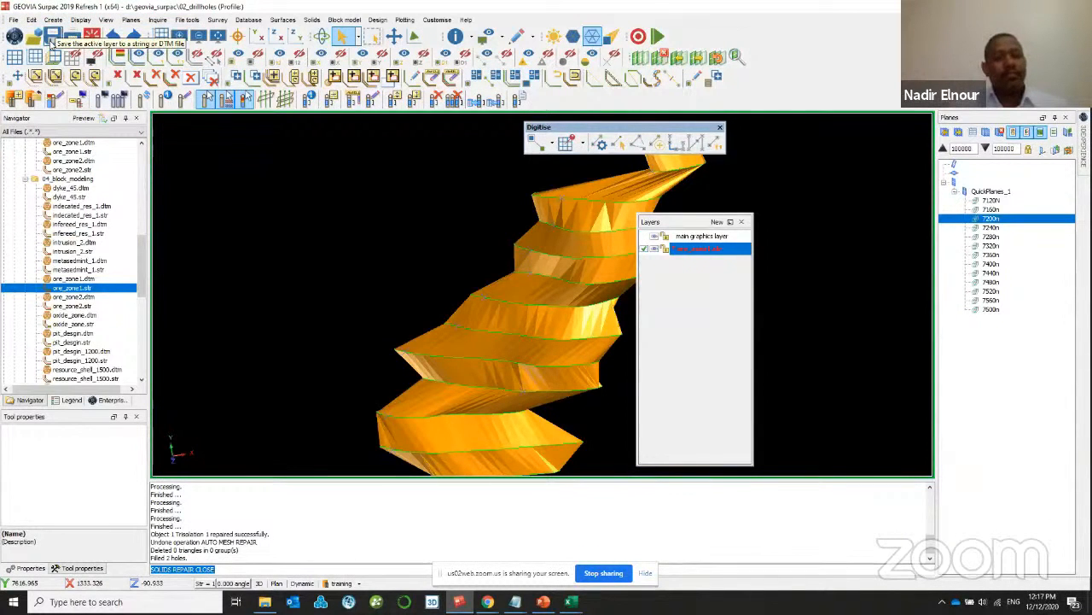
- Dock the Layers window and the Digitise toolbar, and auto-hide the Planes window
left_click_drag(689, 222, 851, 165)
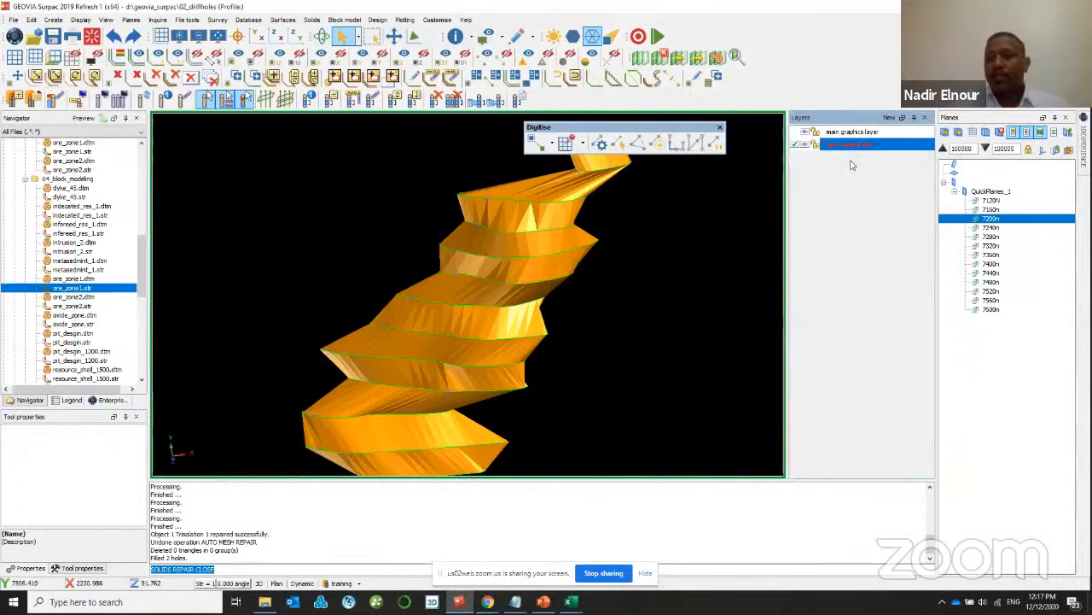
left_click(1056, 118)
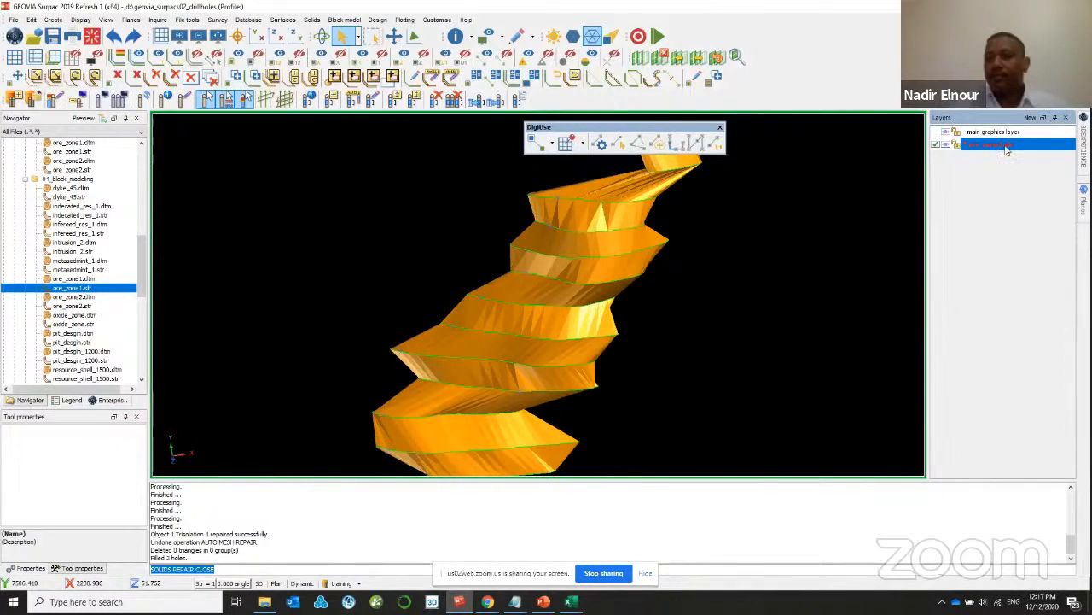
left_click_drag(571, 130, 569, 98)
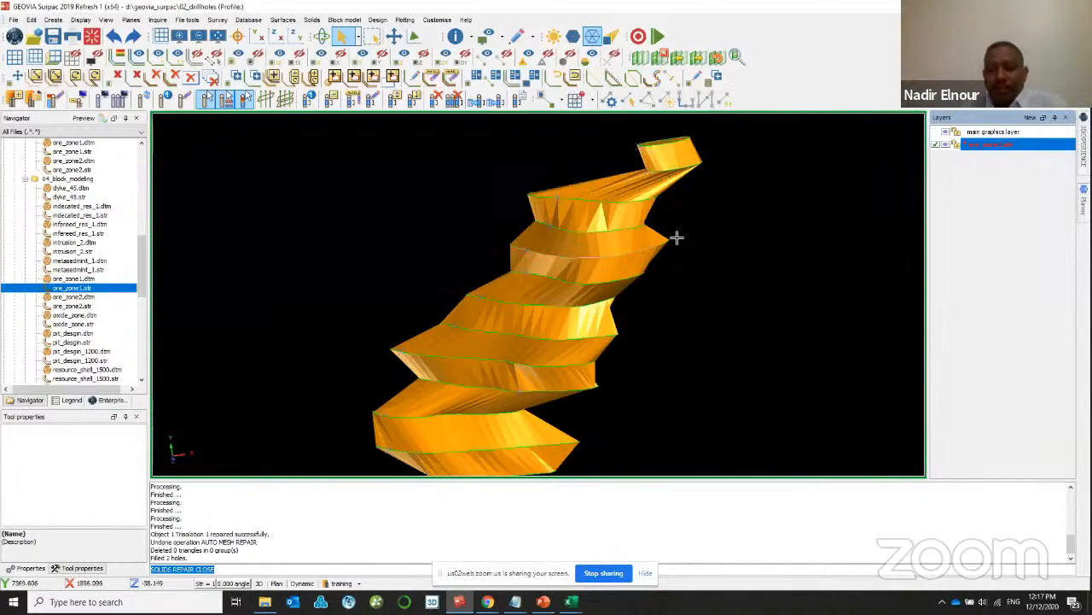
- Report the ore solid's volume to a .not file named voulme1 with ID number 40, 0 decimals and reporting by total
left_click(347, 21)
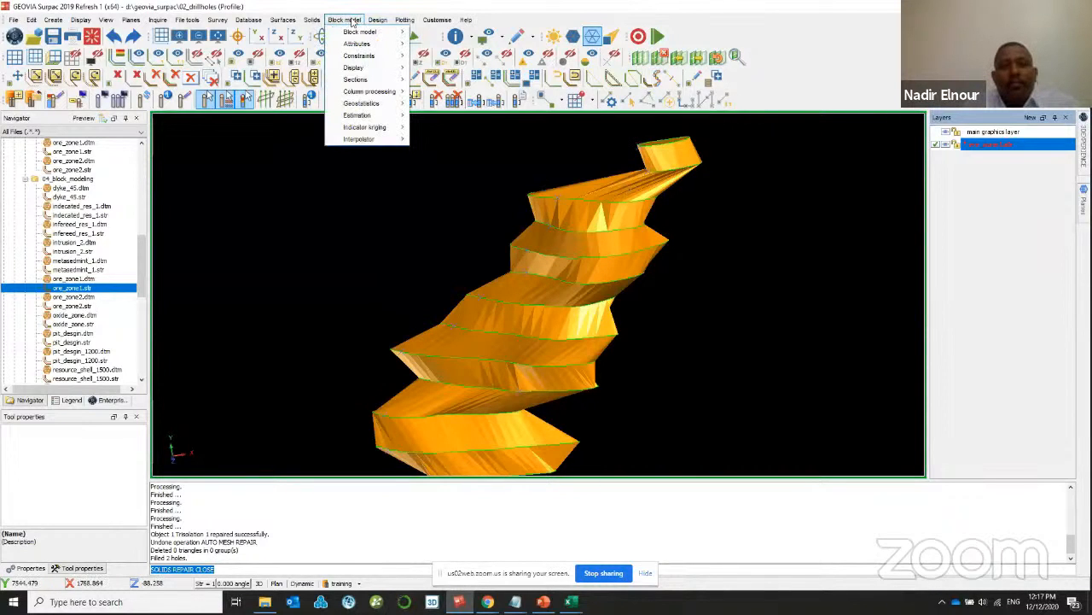
double_click(646, 240)
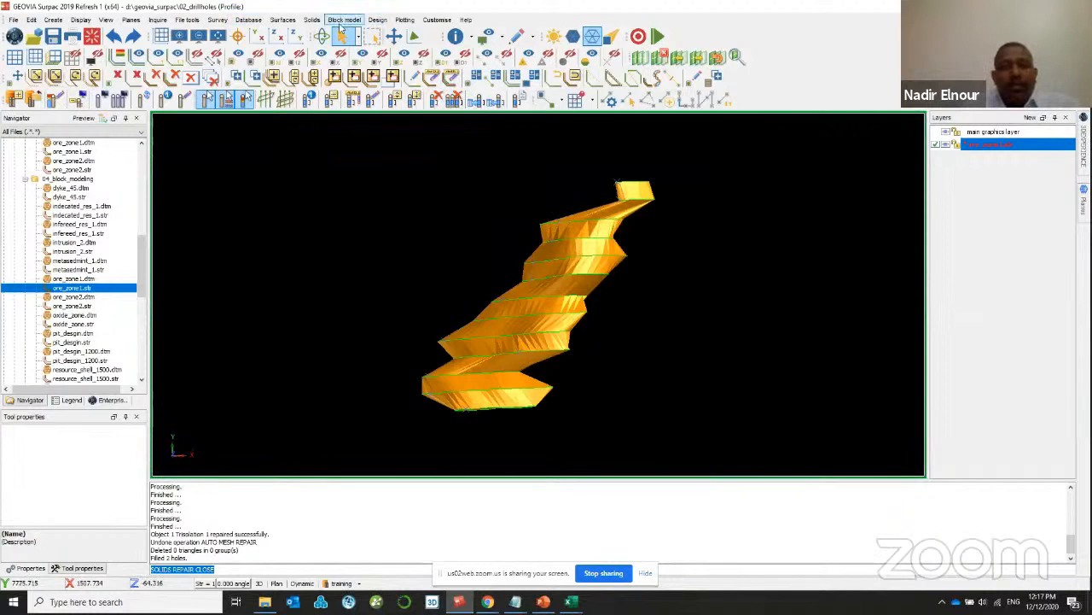
left_click(344, 20)
mouse_move(311, 19)
mouse_move(340, 92)
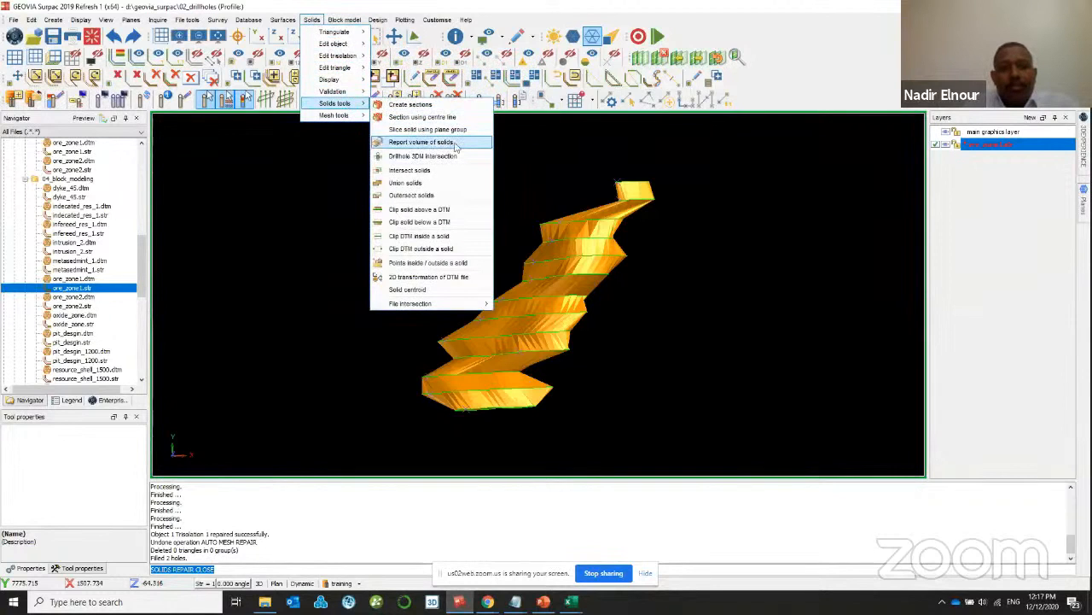
left_click(455, 145)
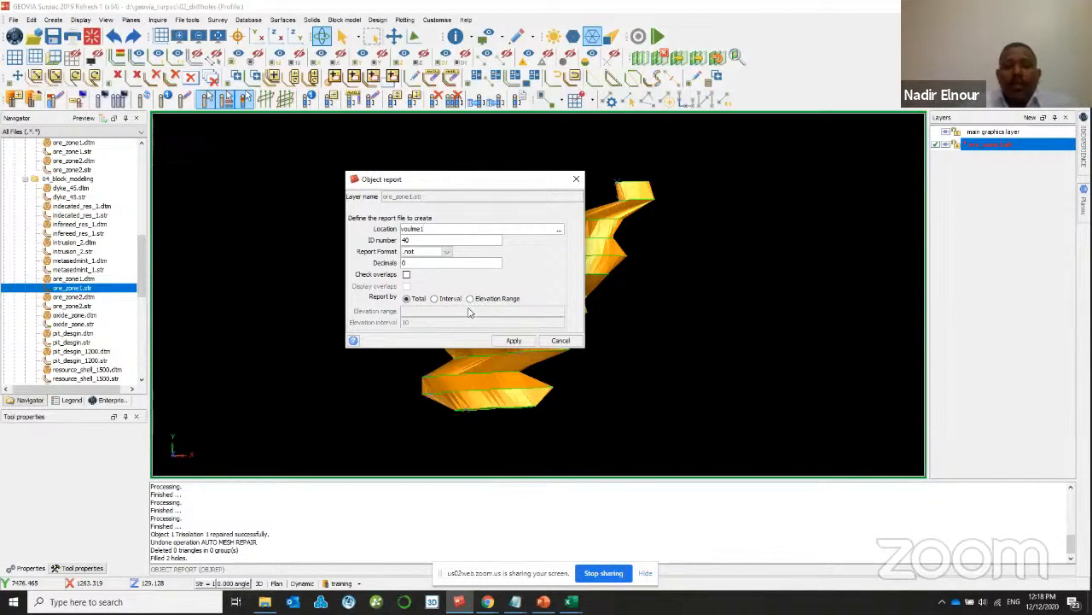
left_click(504, 342)
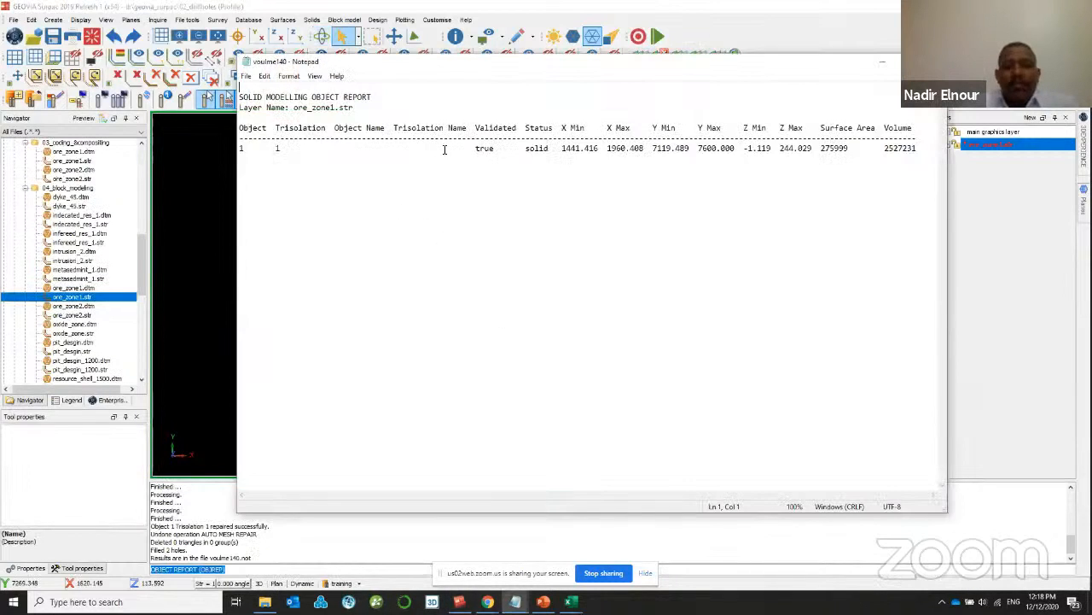
- Read the solid's volume in the opened object report, then close the report
left_click_drag(443, 149, 239, 150)
left_click(882, 148)
left_click_drag(466, 71, 353, 91)
left_click(805, 168)
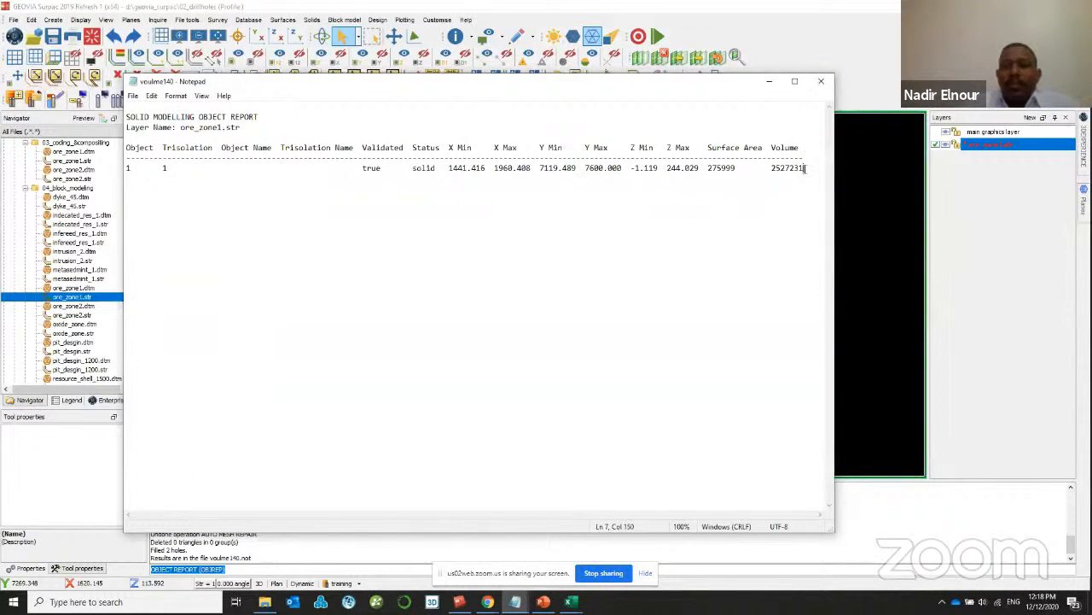
left_click(822, 81)
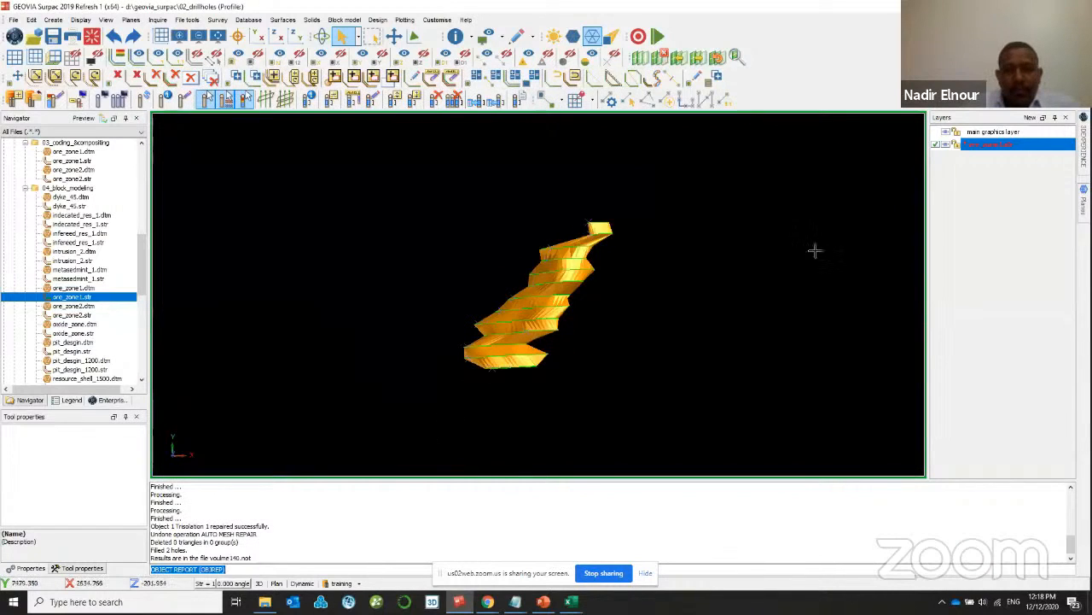
- Reset the graphics workspace without saving the changes to the ore_zone1.str layer
scroll(809, 193, "up", 2)
scroll(322, 362, "up", 1)
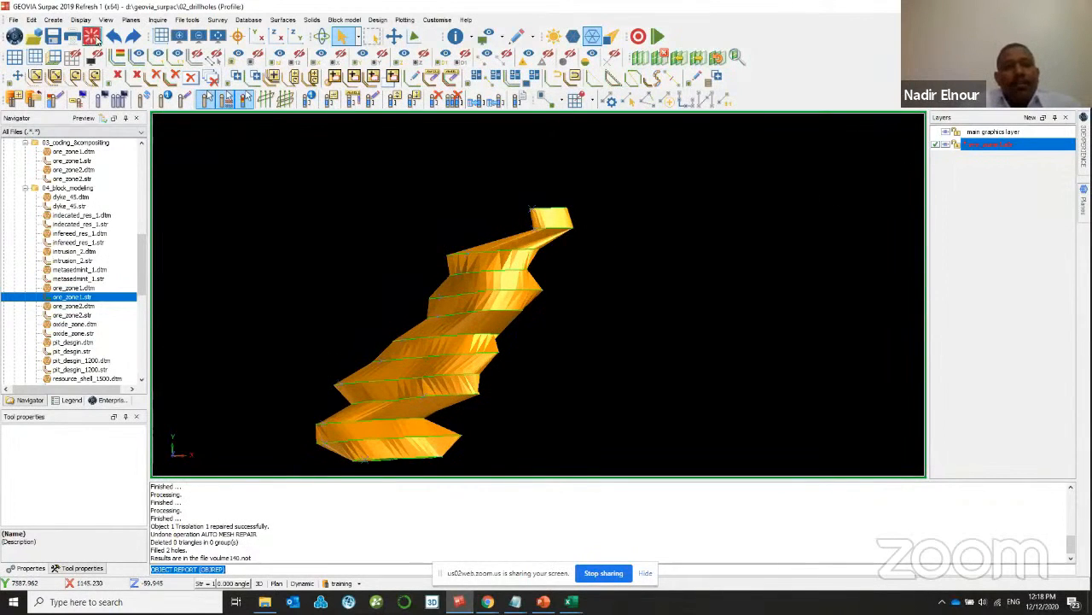
left_click(93, 36)
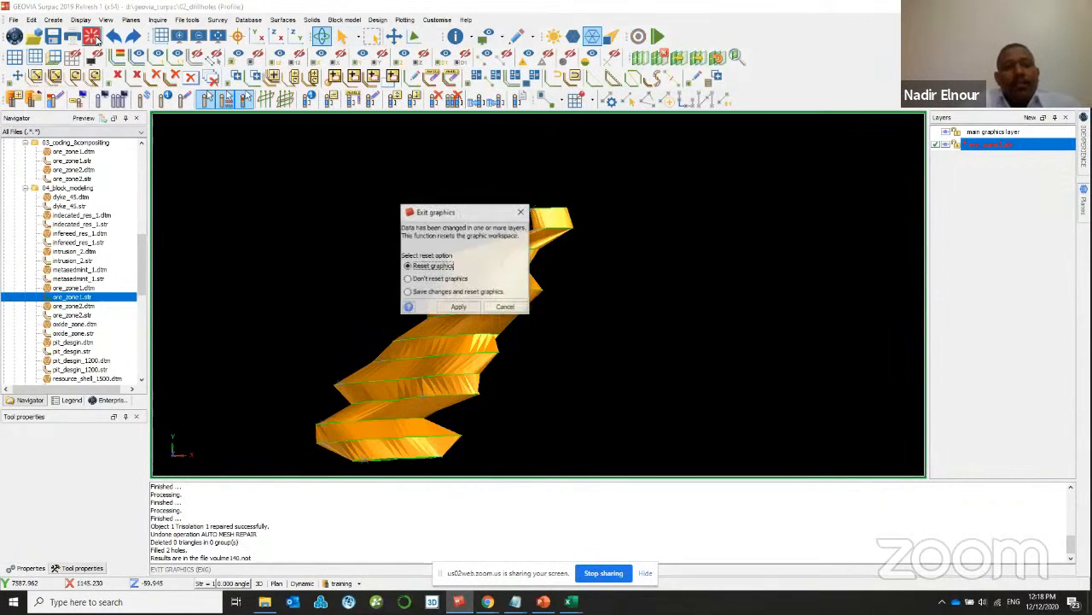
left_click(459, 308)
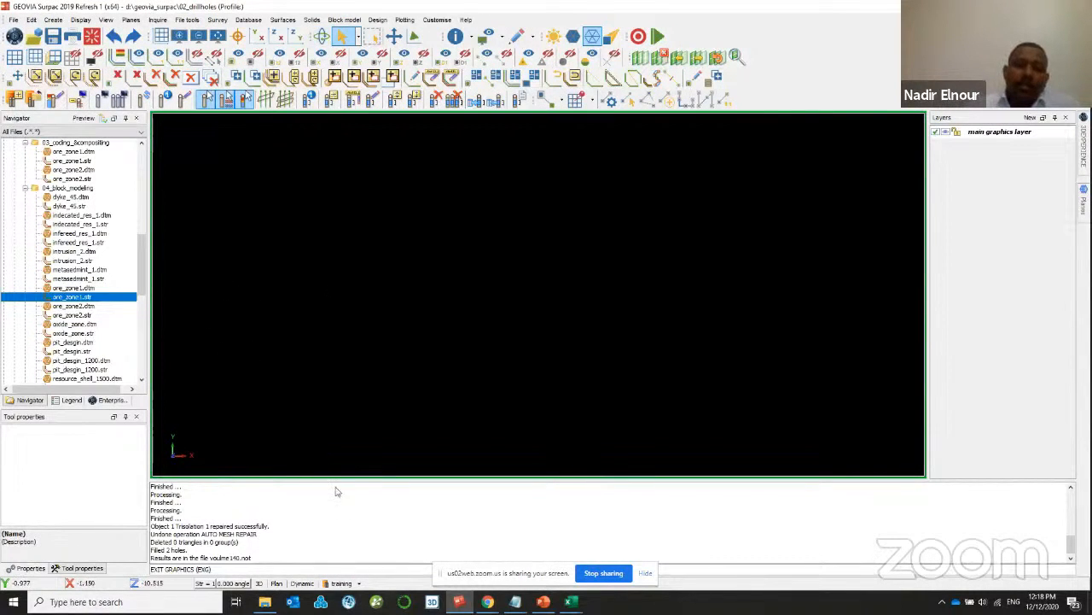
- Load the ore_zone1.dtm solid from the 03_coding_&compositing folder into graphics
scroll(68, 223, "up", 2)
left_click_drag(73, 208, 394, 204)
middle_click_drag(545, 266, 583, 251)
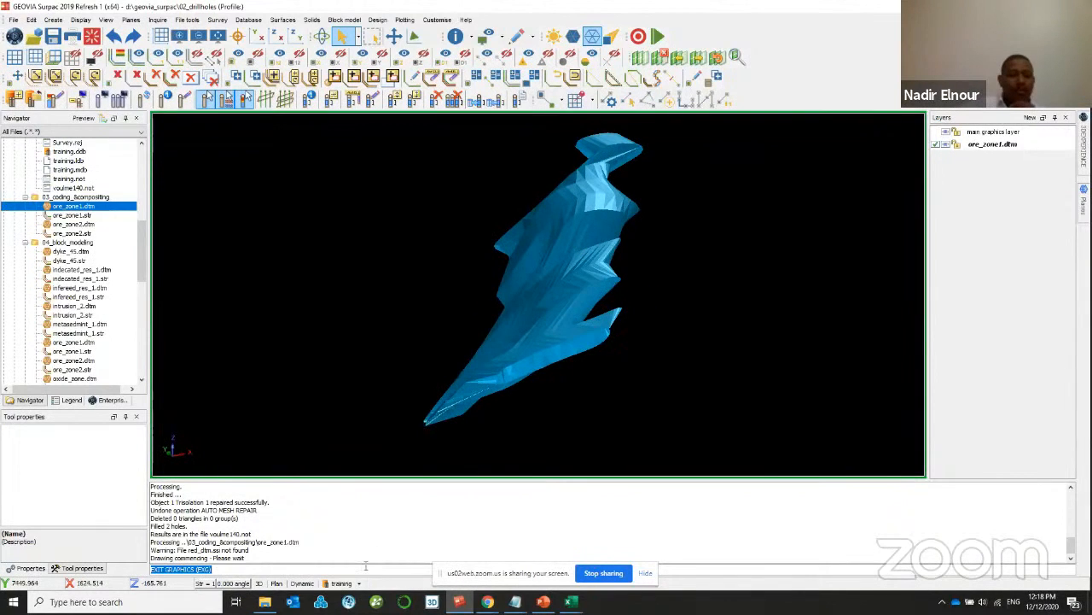
- Display the training database's drillholes together with the ore solid, without any query constraints
left_click(355, 584)
left_click(361, 518)
key("Return")
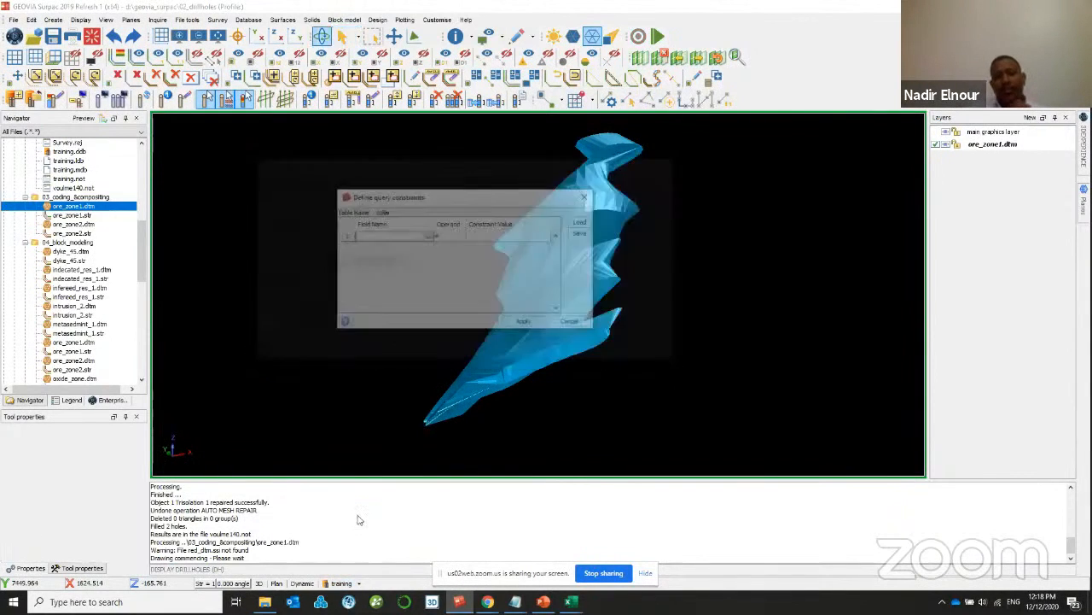
key("Return")
- Examine how the drillholes pass through the ore solid, and make 03_coding_&compositing the working directory
middle_click_drag(424, 329, 444, 291)
middle_click_drag(463, 298, 574, 305)
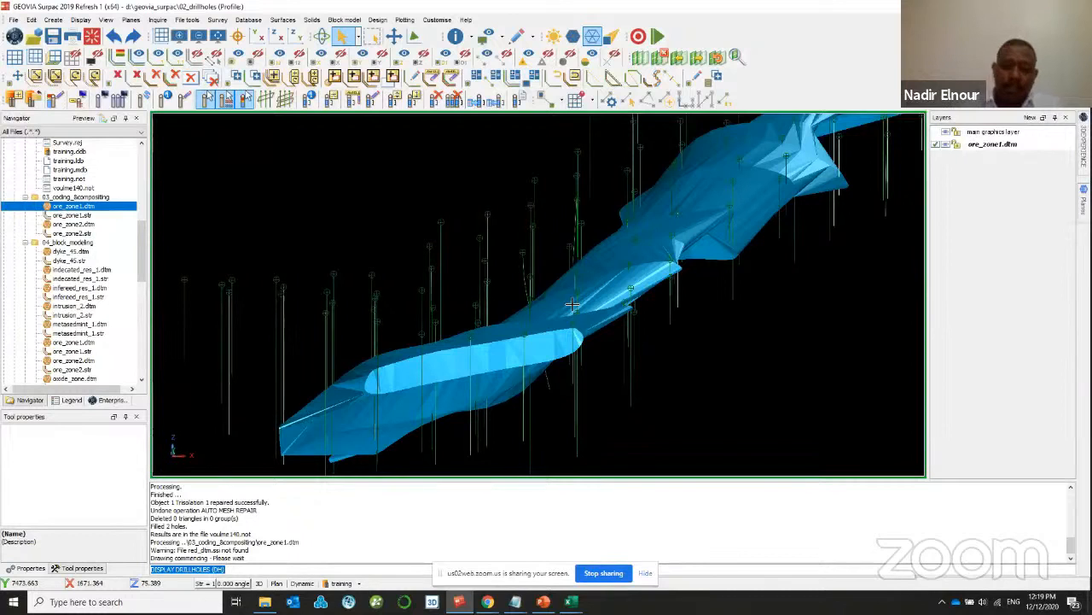
middle_click_drag(572, 304, 649, 312)
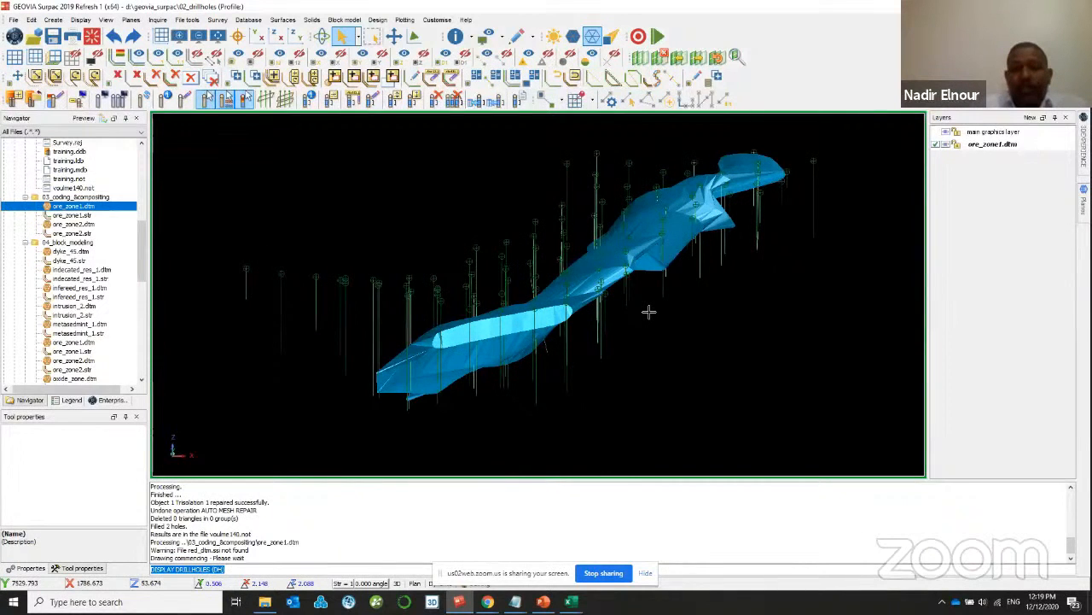
scroll(495, 256, "up", 2)
middle_click_drag(518, 277, 719, 190)
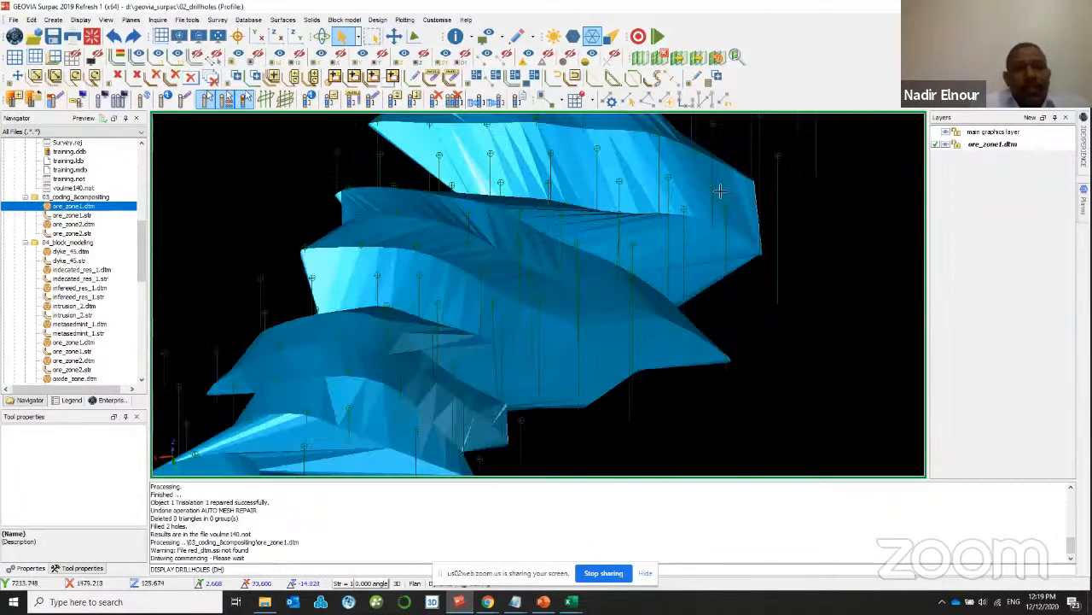
double_click(83, 198)
left_click(314, 21)
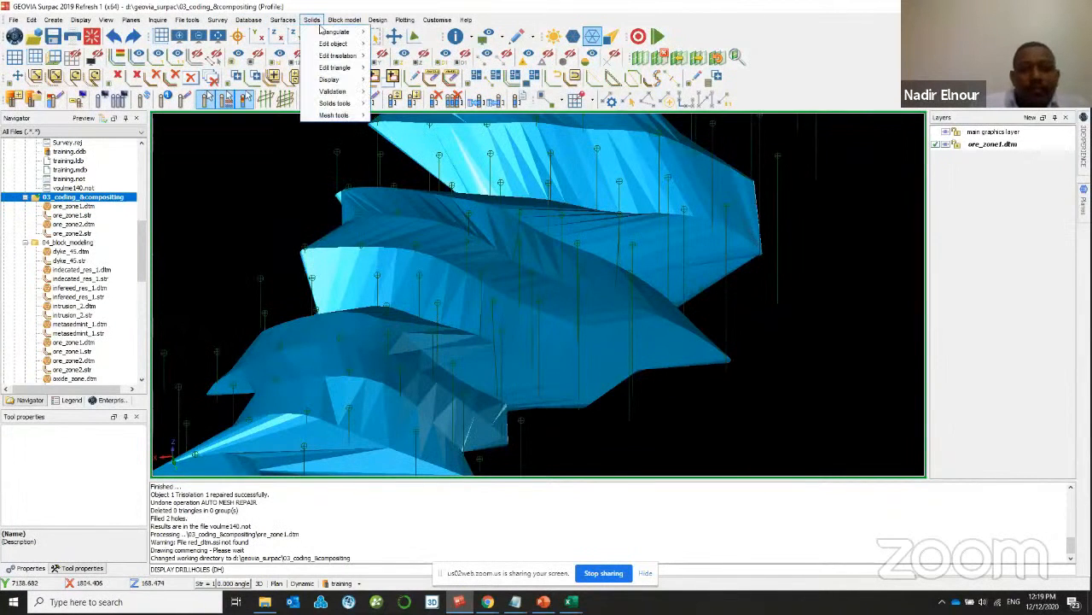
mouse_move(362, 46)
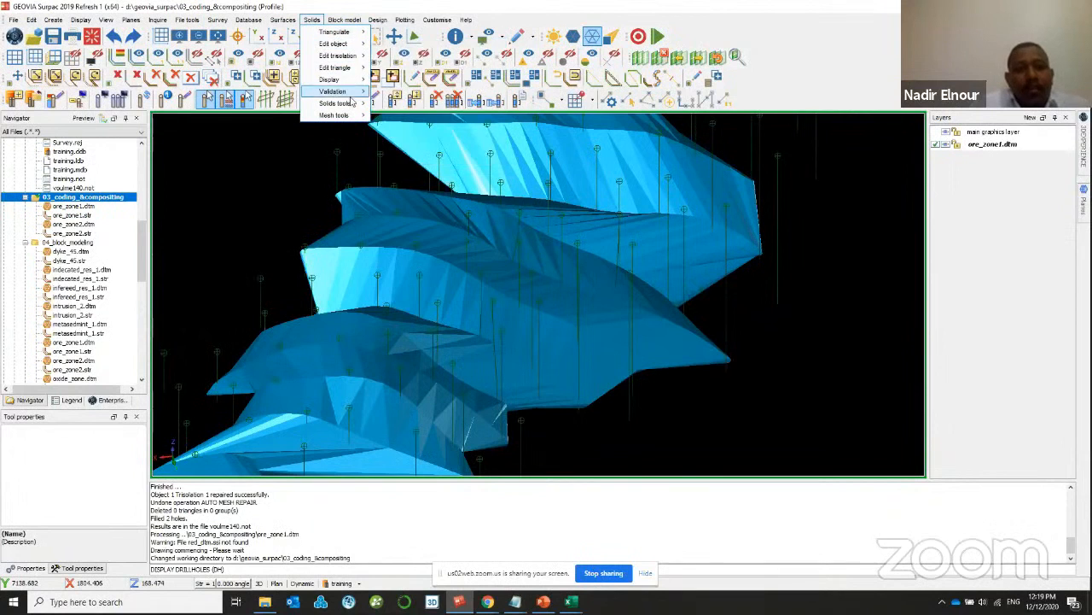
mouse_move(355, 103)
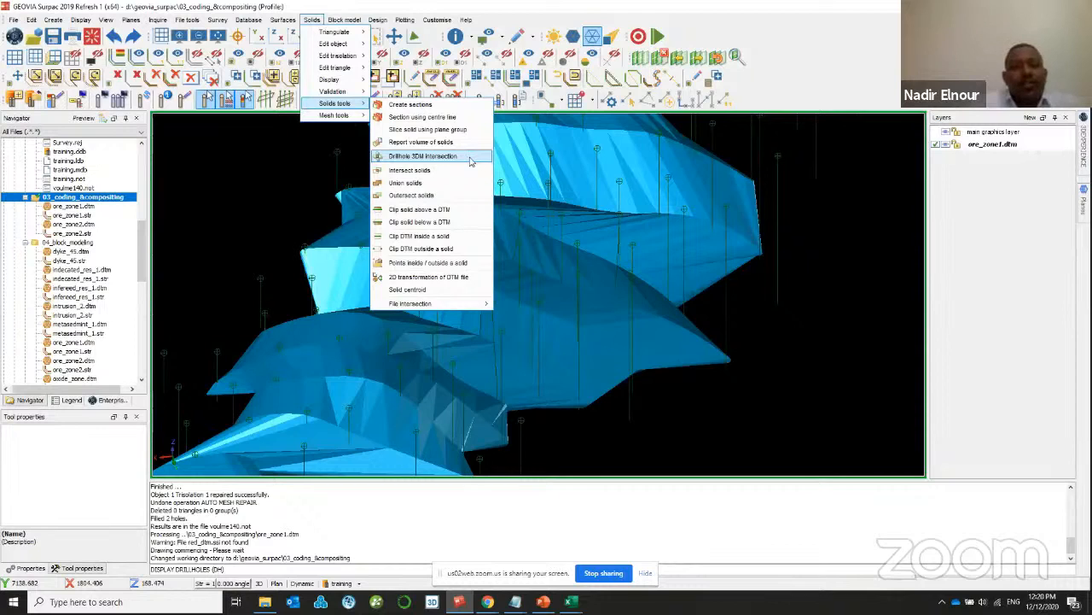
left_click(470, 157)
left_click_drag(449, 191, 450, 155)
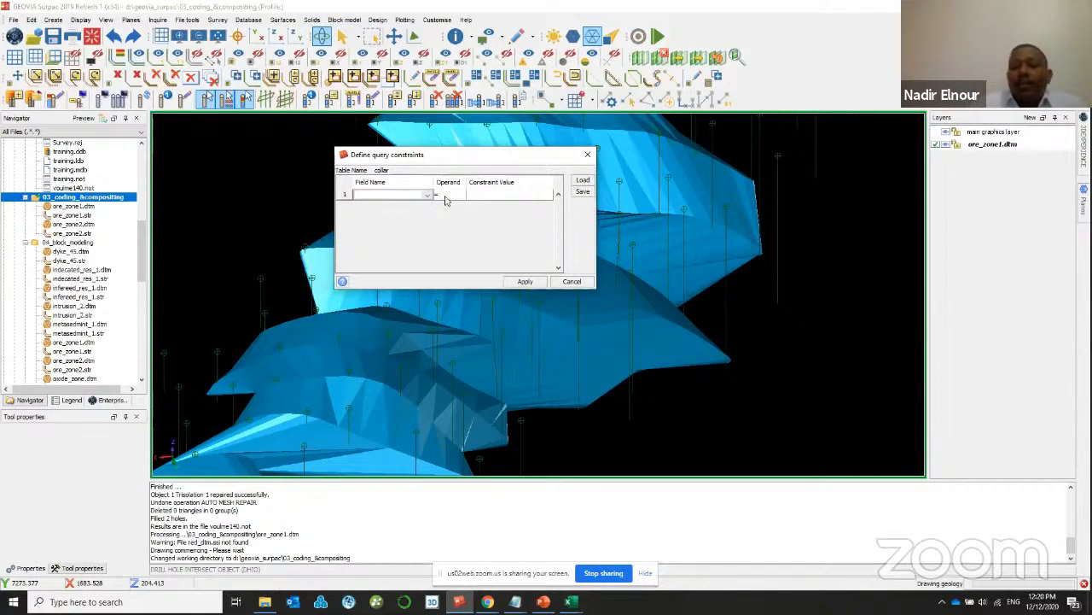
left_click(513, 286)
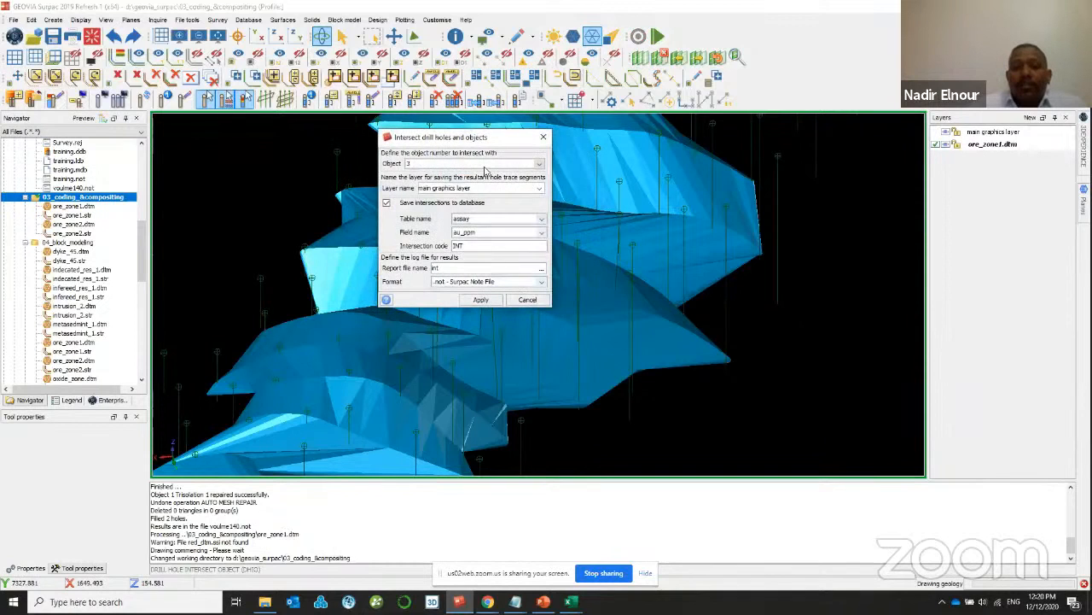
left_click_drag(490, 133, 560, 136)
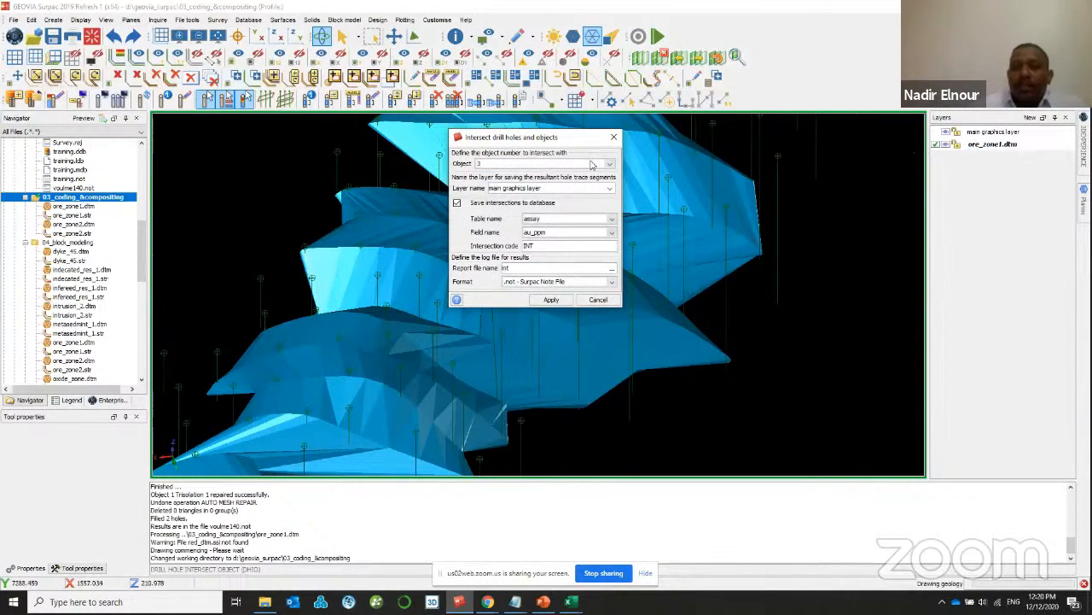
left_click(611, 163)
left_click(611, 164)
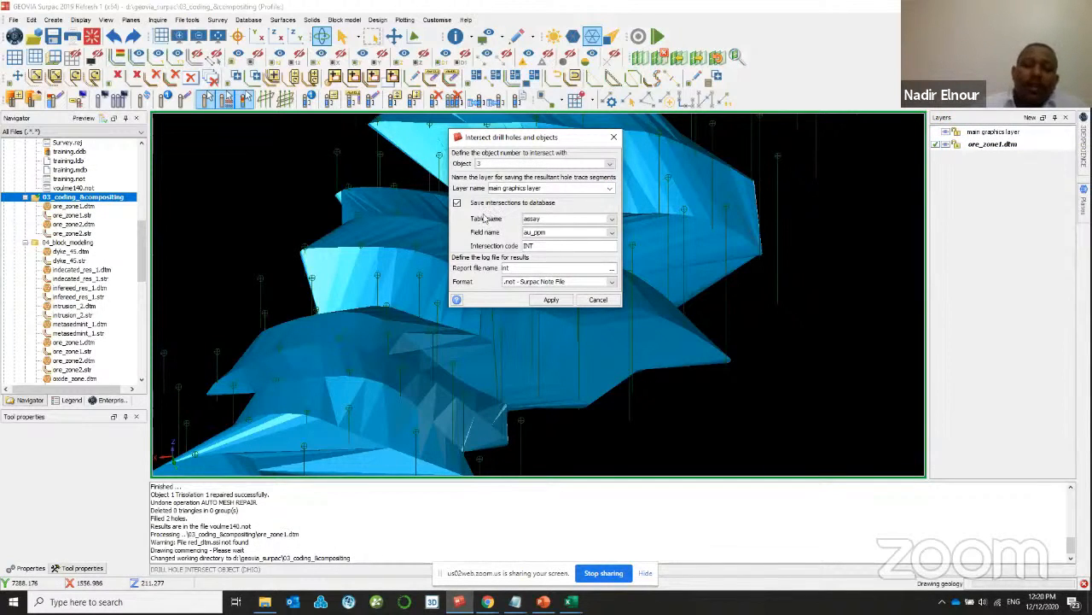
left_click(580, 219)
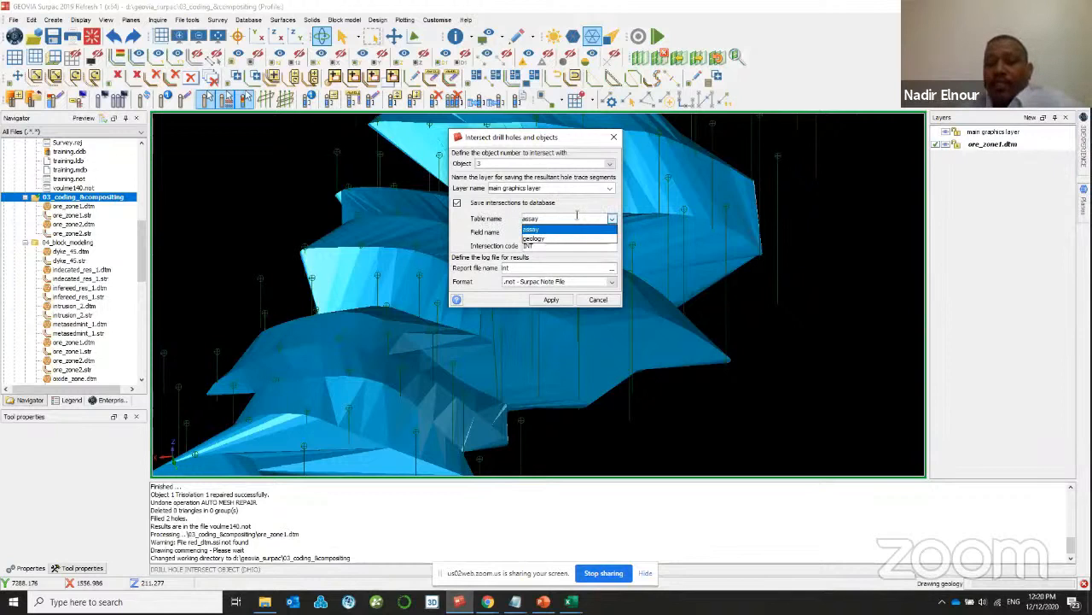
left_click(561, 240)
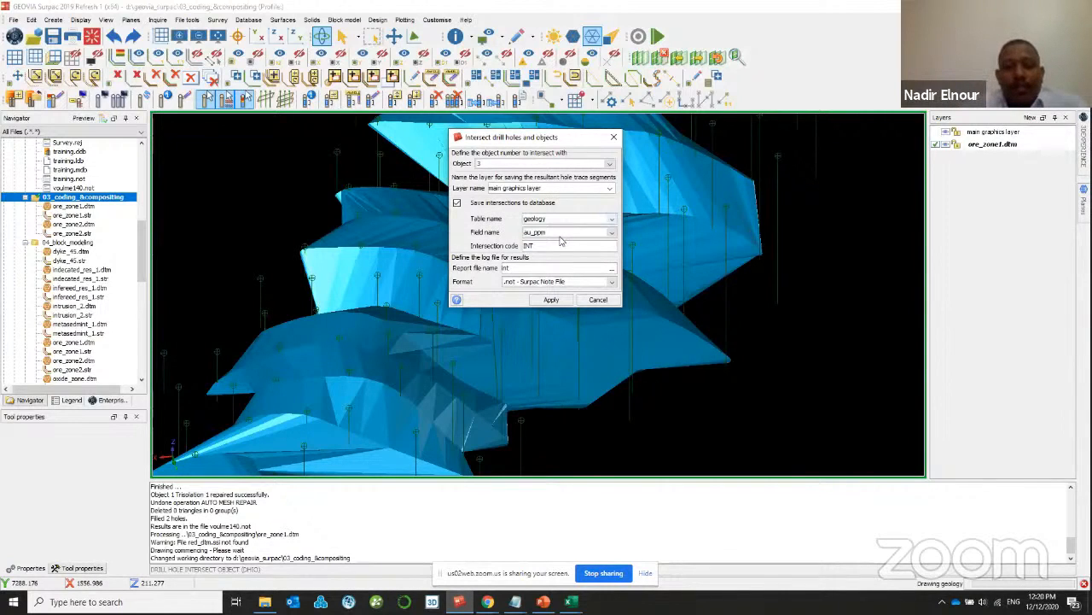
left_click(564, 232)
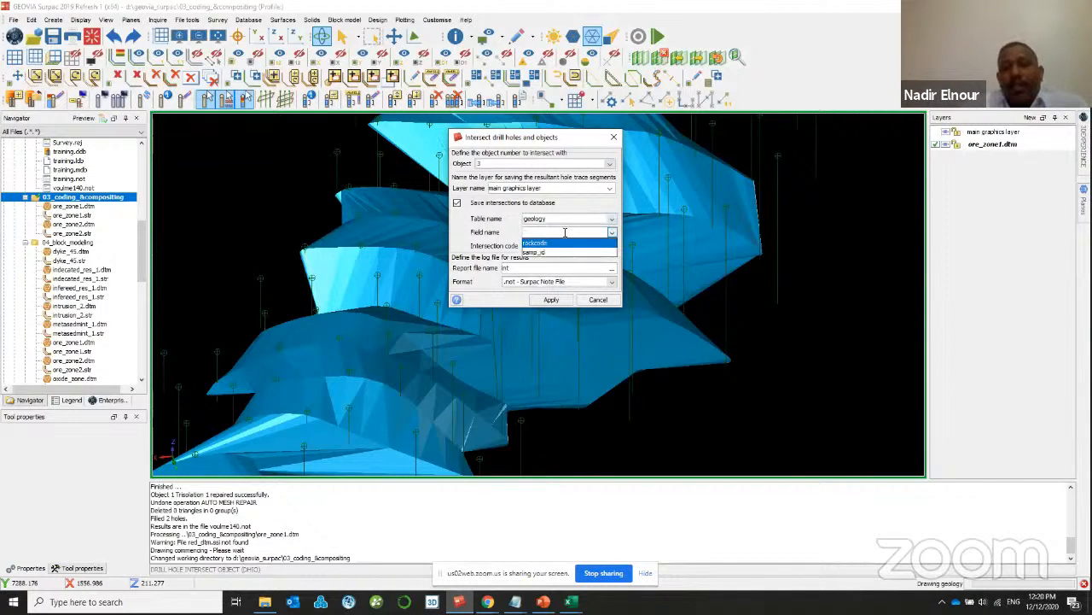
left_click(563, 244)
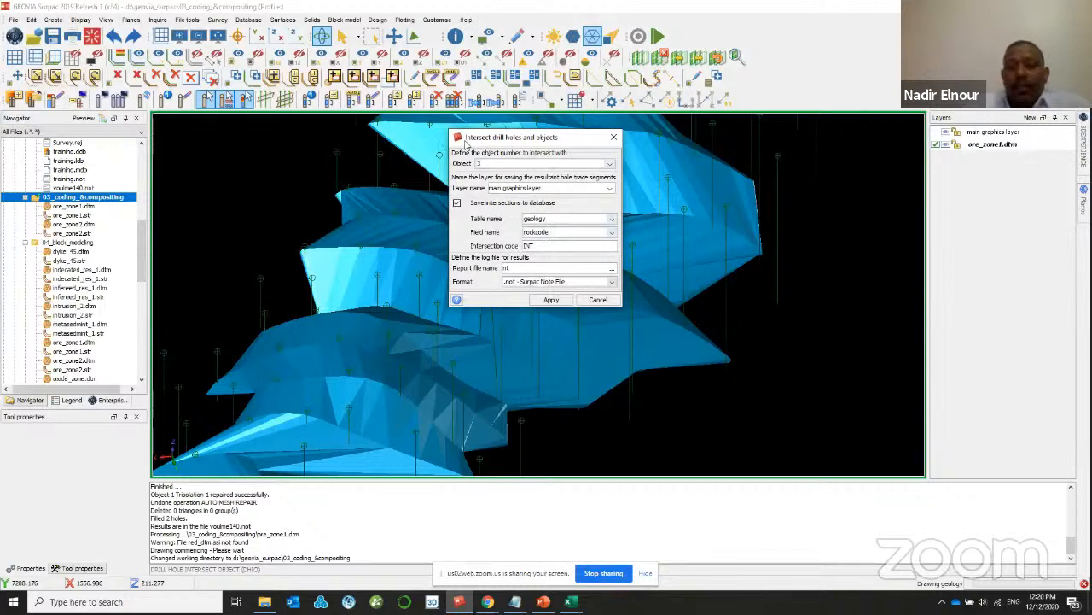
left_click(551, 299)
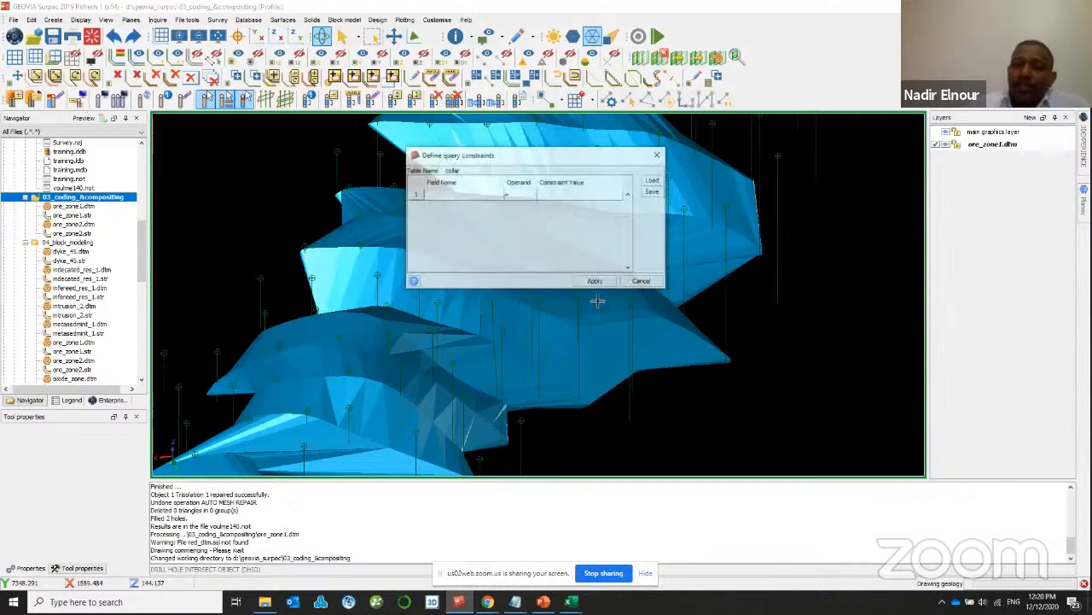
left_click(642, 281)
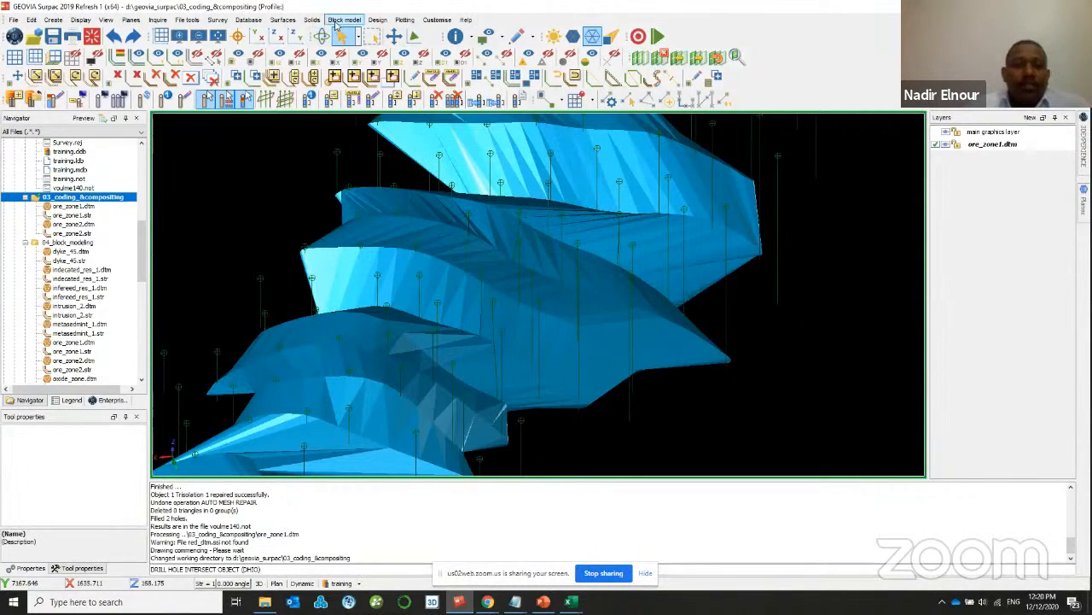
- Add a physical character field named domains, 10 characters long with nulls allowed, to the database's assay table
left_click(249, 20)
mouse_move(264, 32)
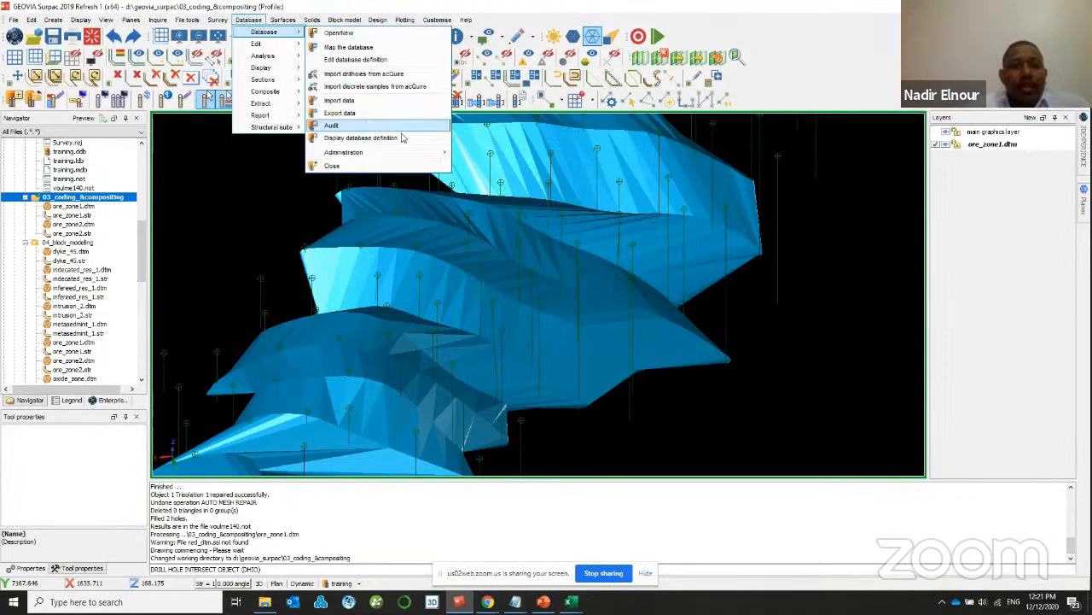
mouse_move(446, 152)
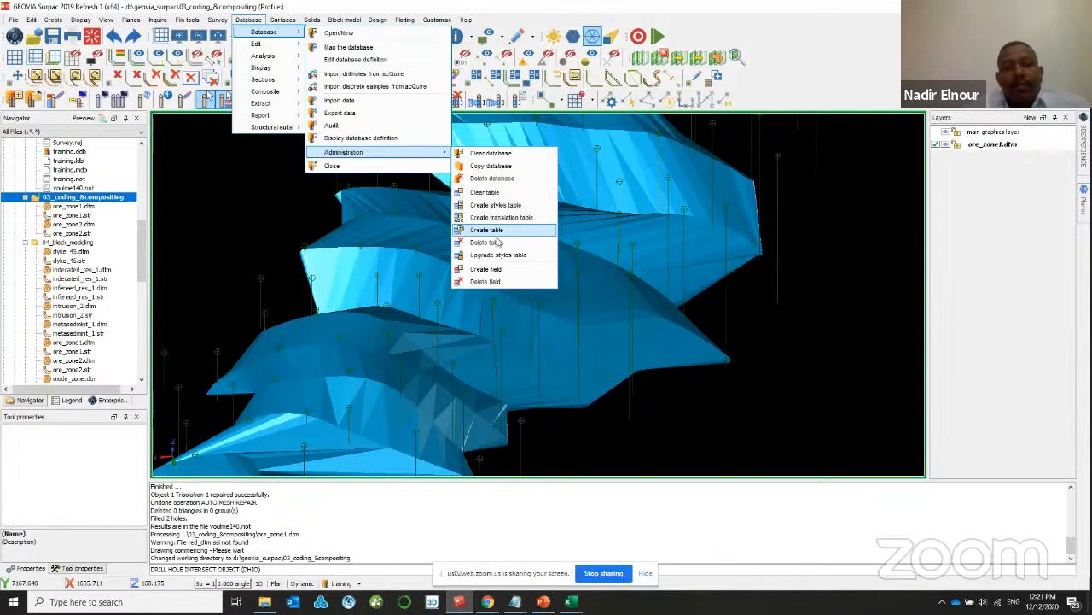
left_click(486, 269)
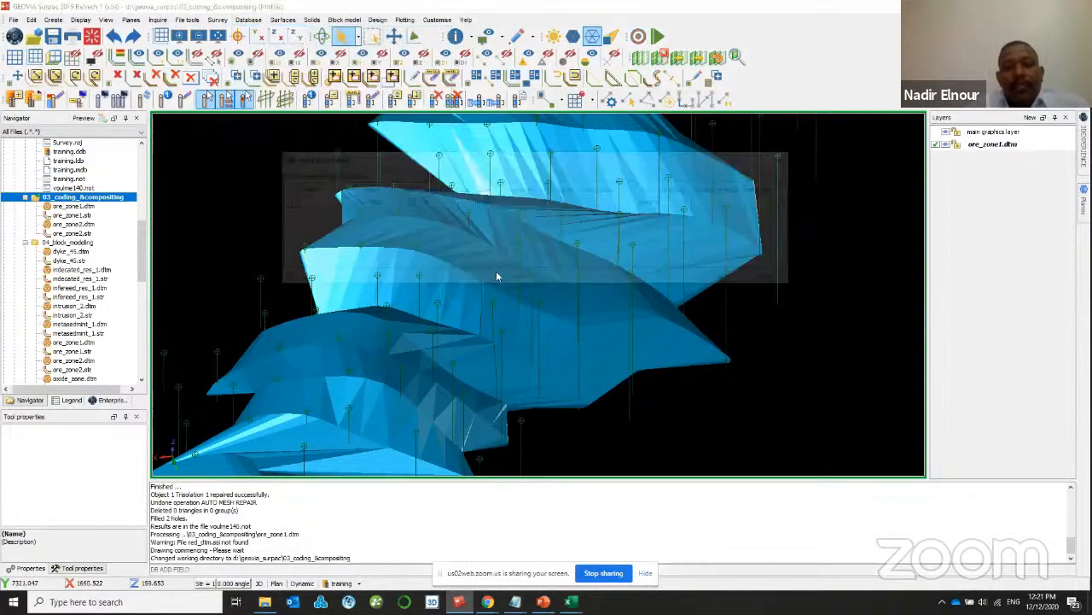
left_click(345, 202)
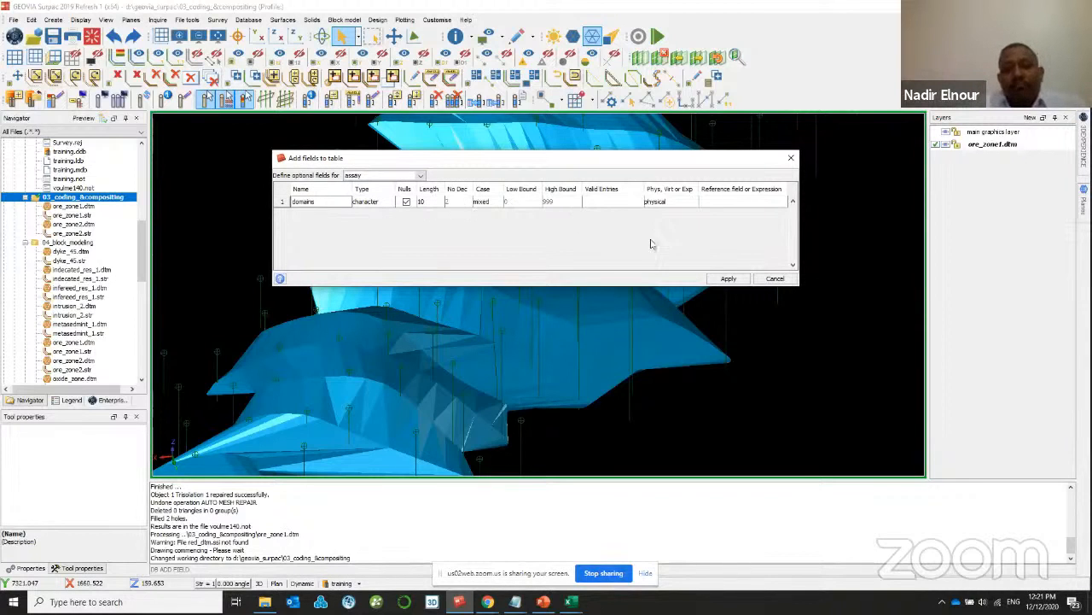
left_click(728, 279)
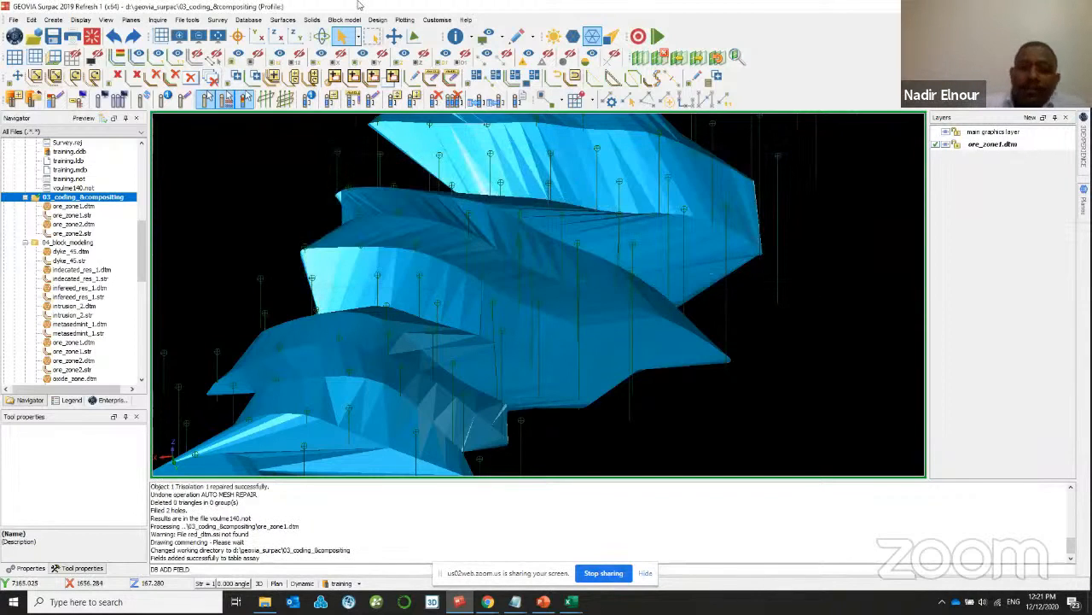
left_click(248, 20)
mouse_move(281, 57)
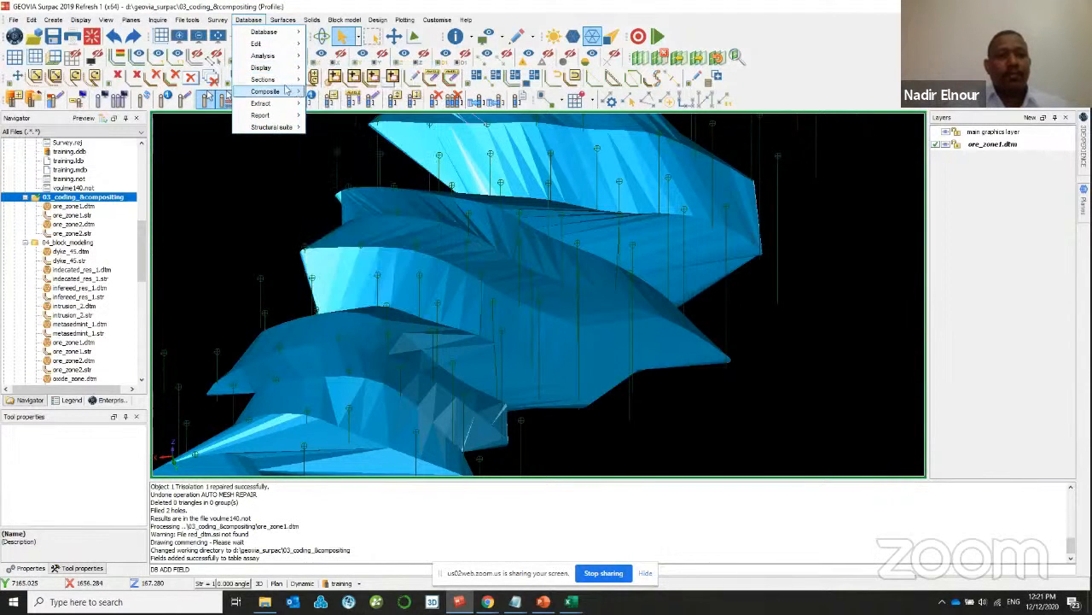
mouse_move(312, 19)
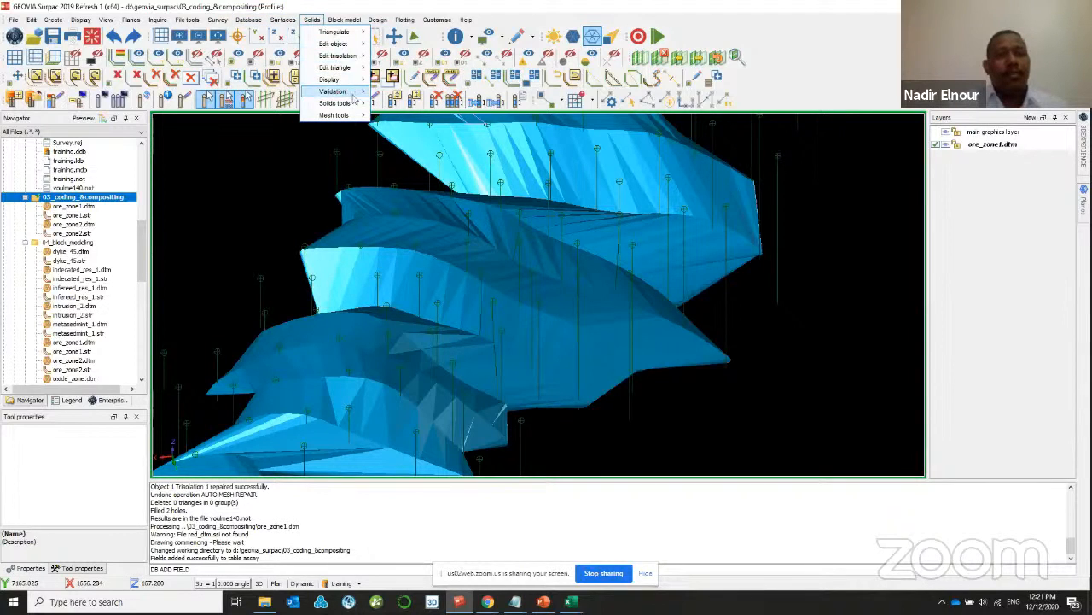
mouse_move(353, 33)
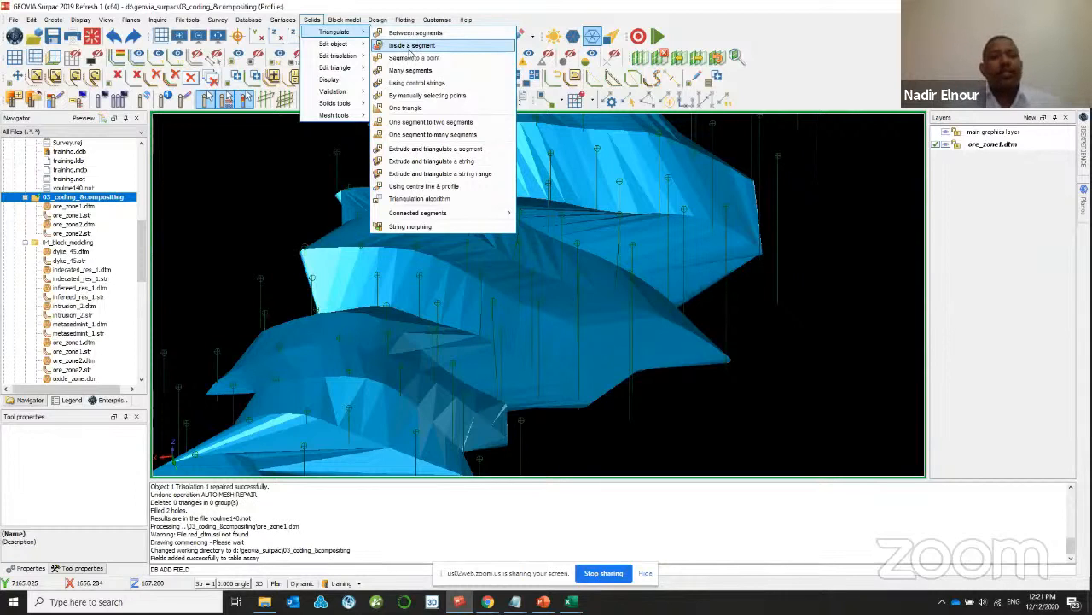
mouse_move(352, 86)
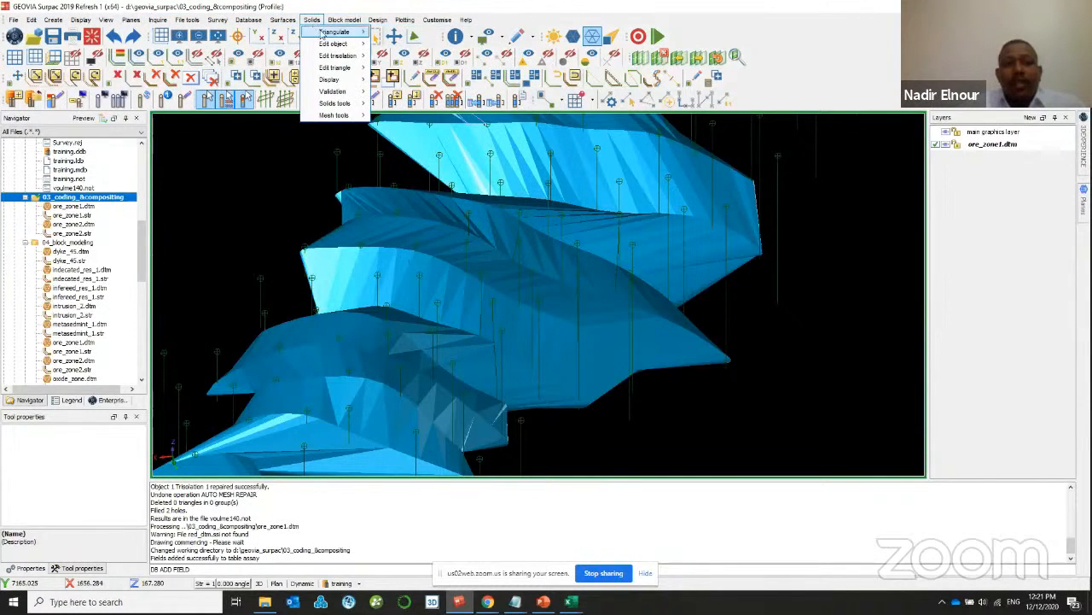
mouse_move(359, 62)
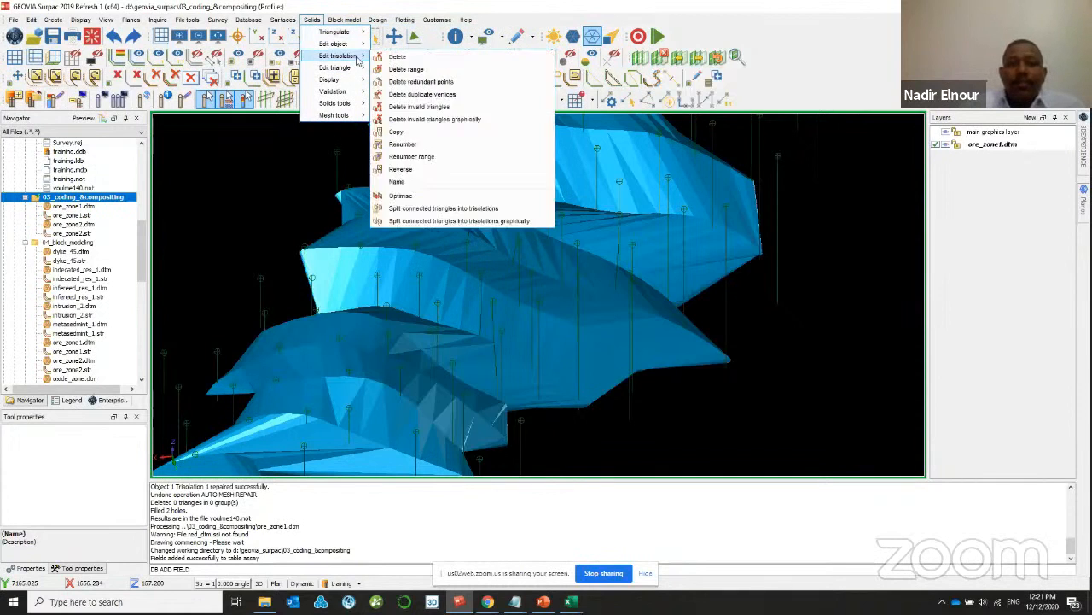
mouse_move(340, 103)
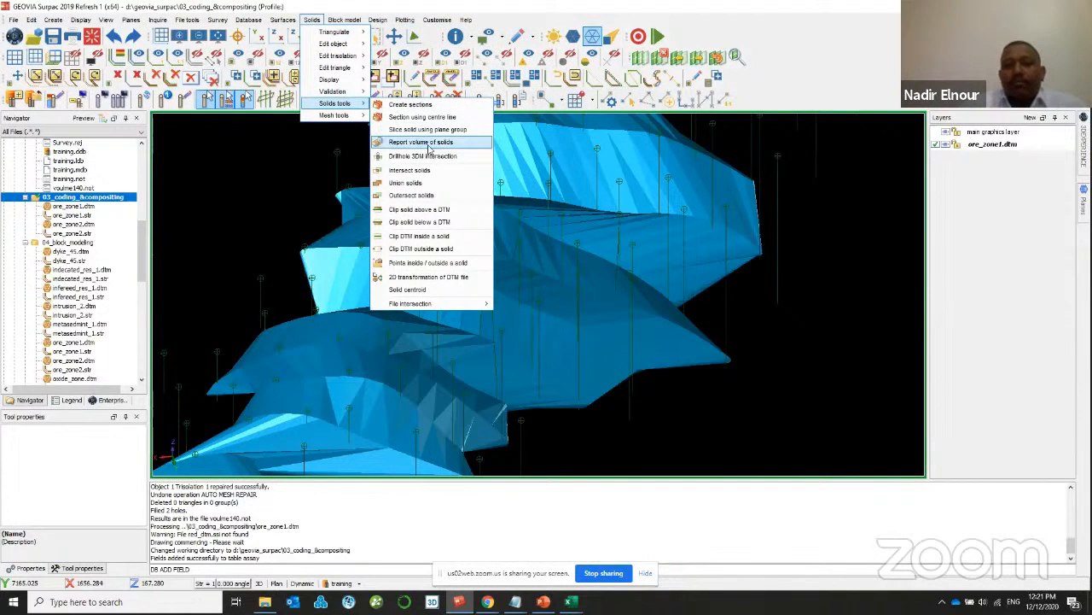
left_click(283, 19)
left_click(283, 19)
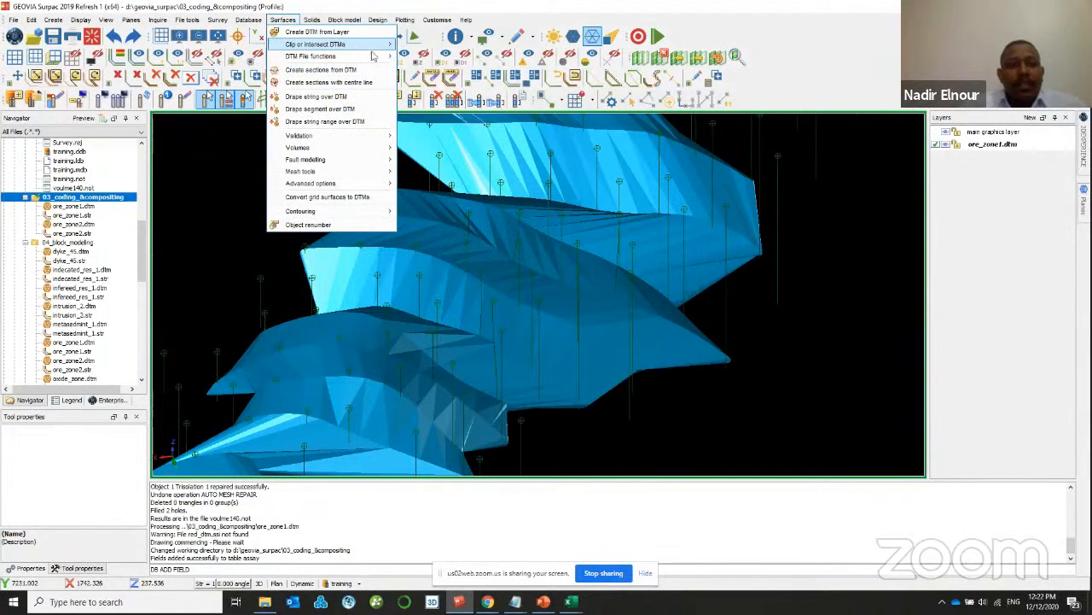
- Start a drillhole 3DM intersection without query constraints, saving the intersections to the domains field of the assay table
mouse_move(381, 205)
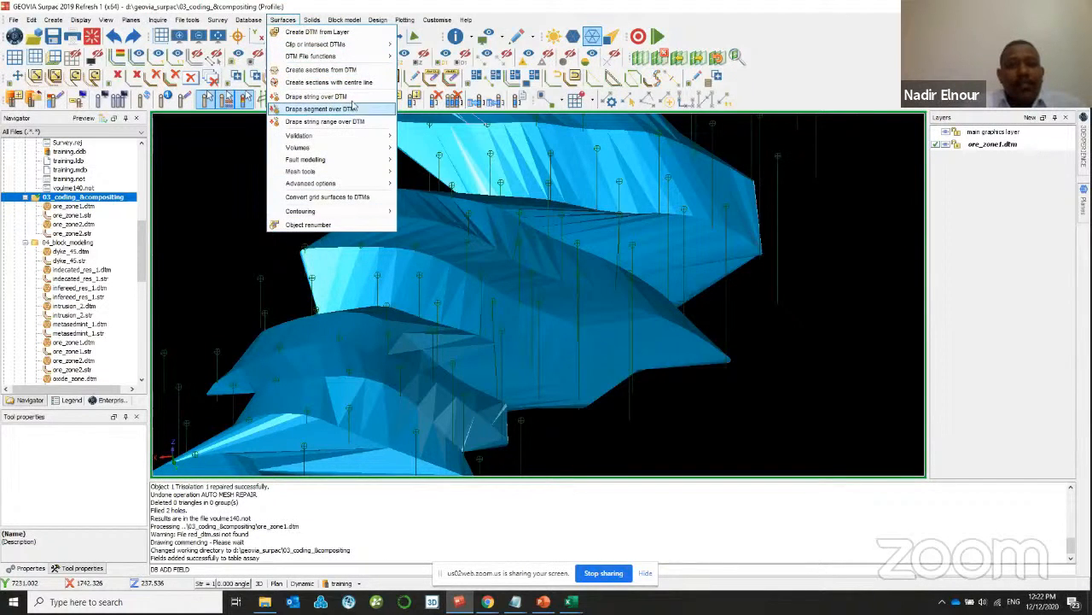
mouse_move(239, 18)
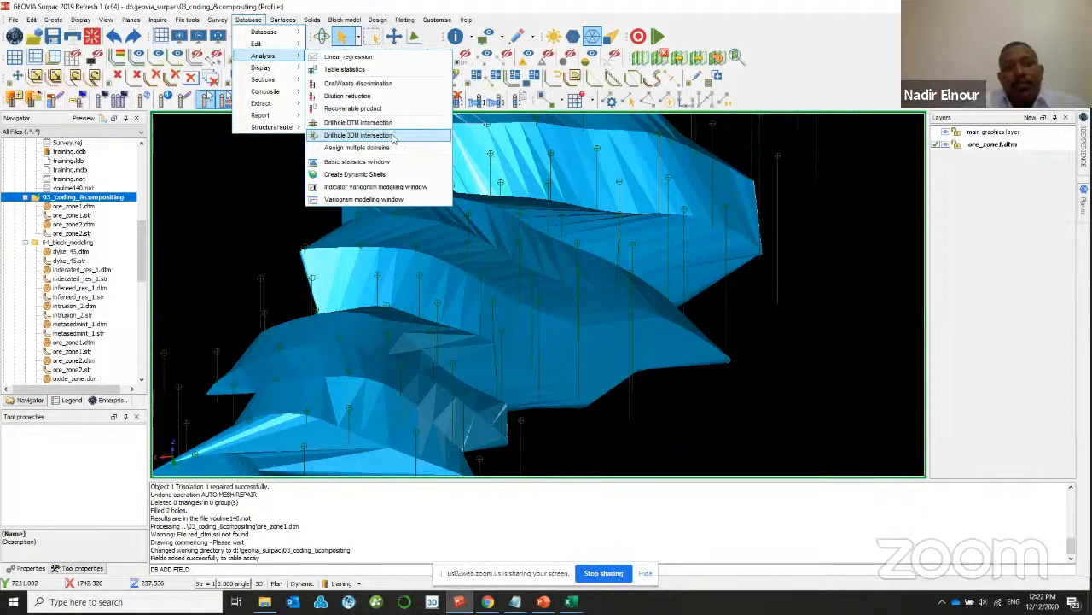
left_click(394, 137)
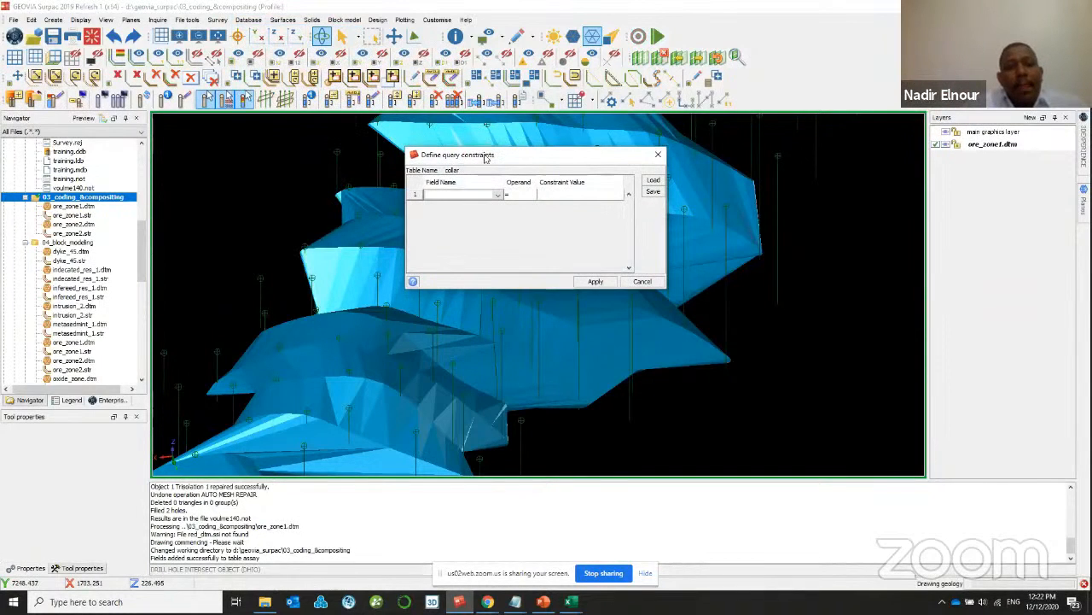
left_click(591, 282)
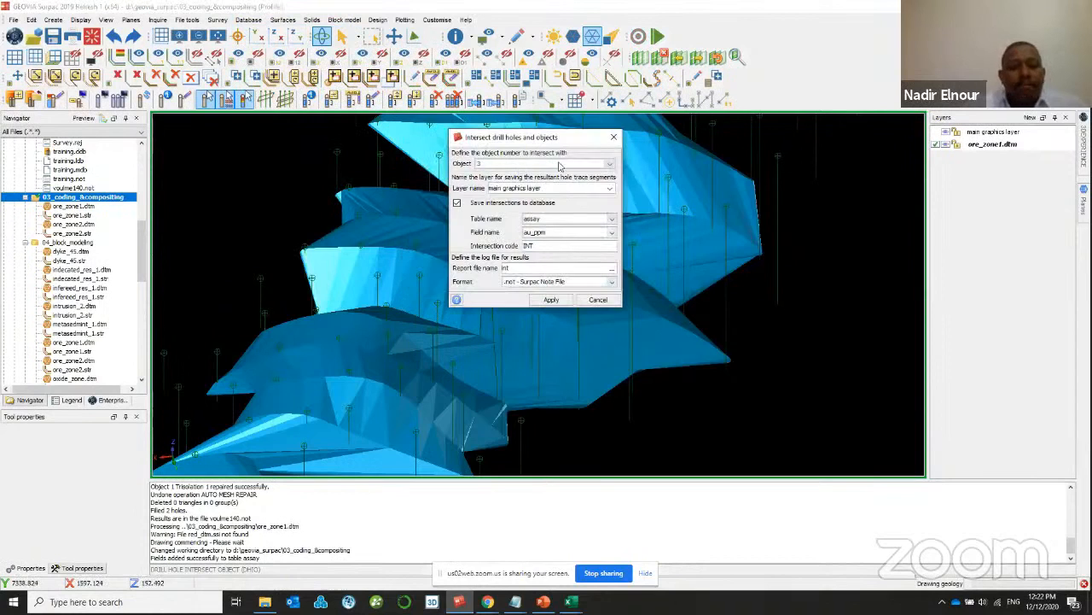
left_click(543, 219)
left_click(541, 230)
left_click(545, 232)
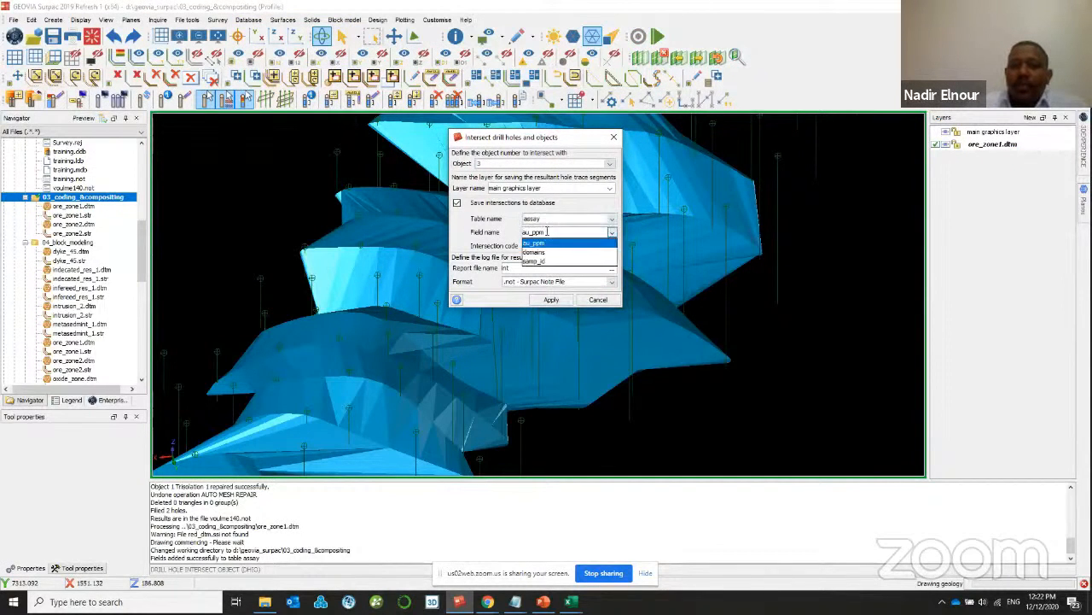
left_click(547, 253)
- Set the intersection code to VN1 and the report file name to vn1, and run the drillhole intersection
double_click(547, 244)
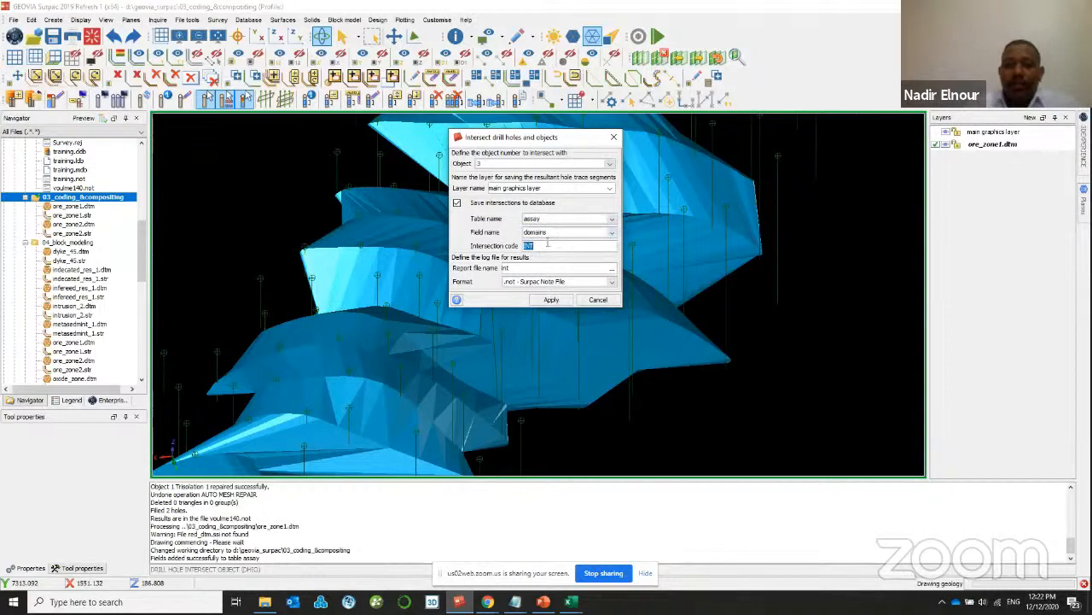
type("vn1")
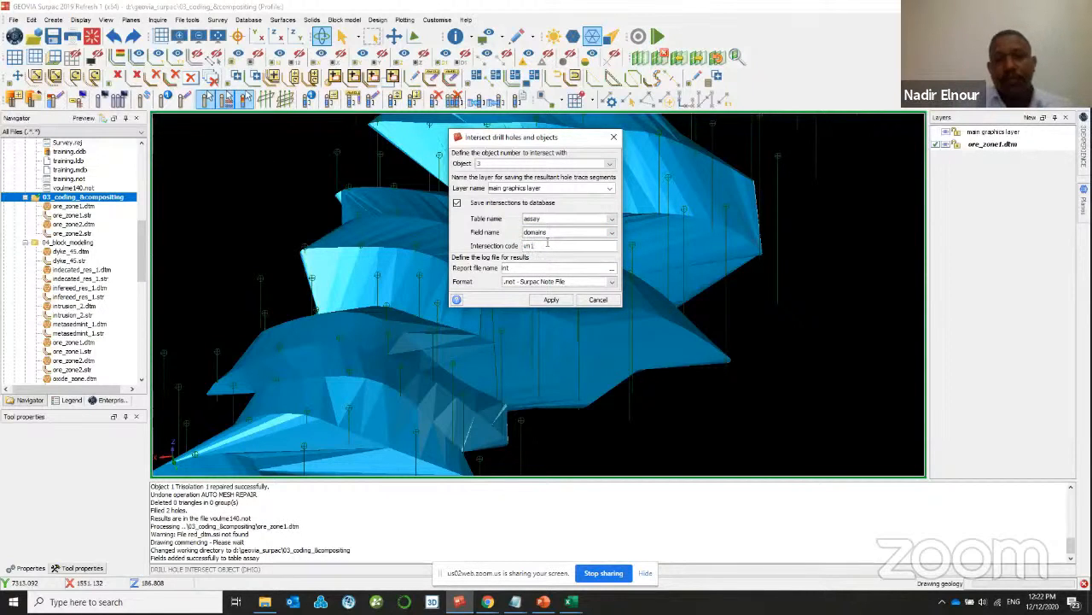
key("BackSpace")
key("BackSpace")
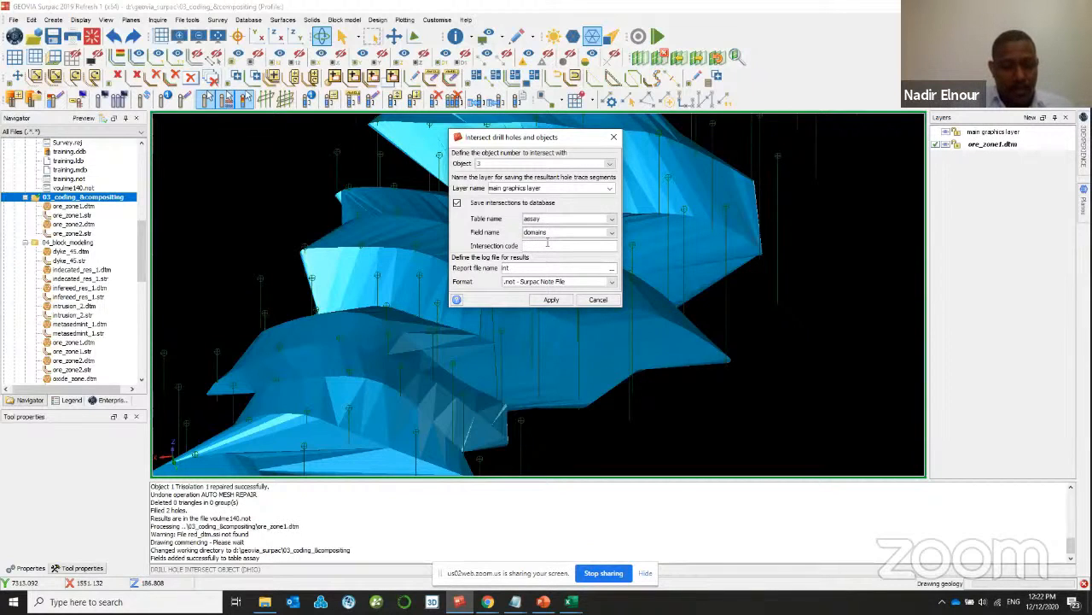
type("n1")
left_click(536, 269)
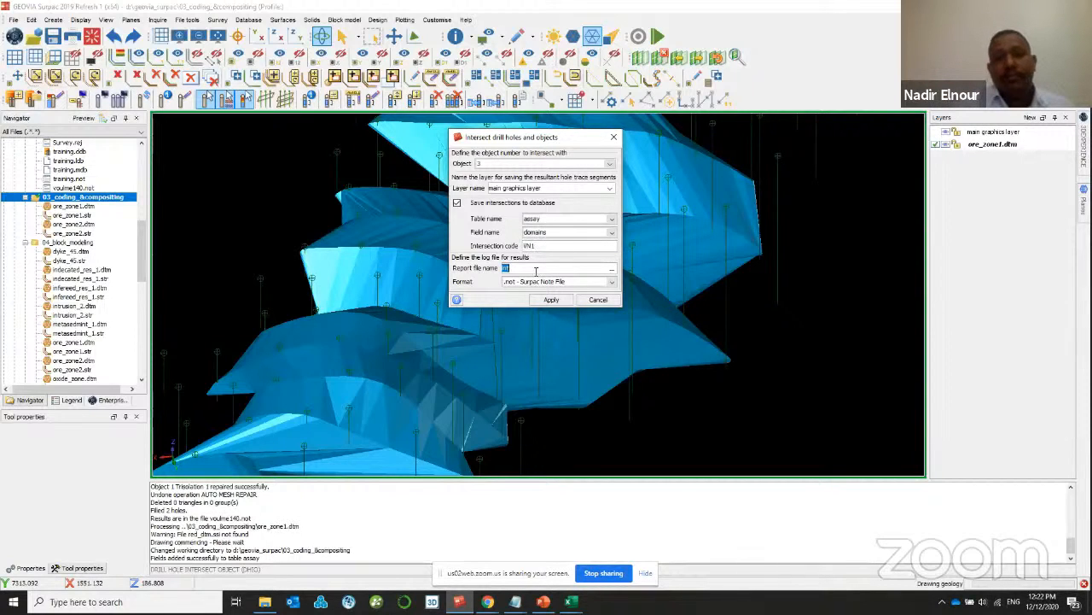
type("vn1")
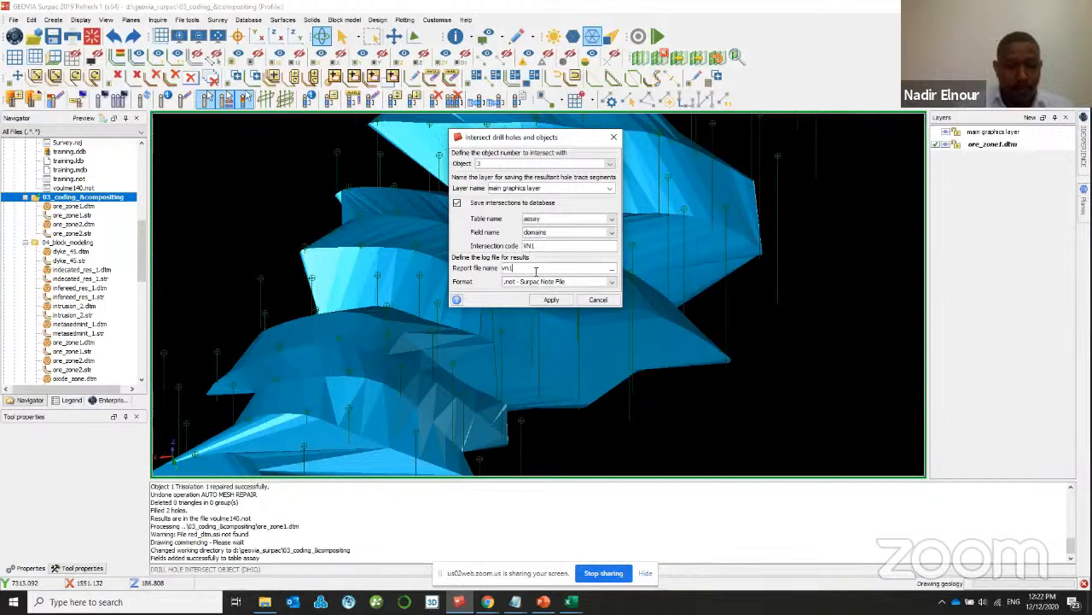
left_click(552, 300)
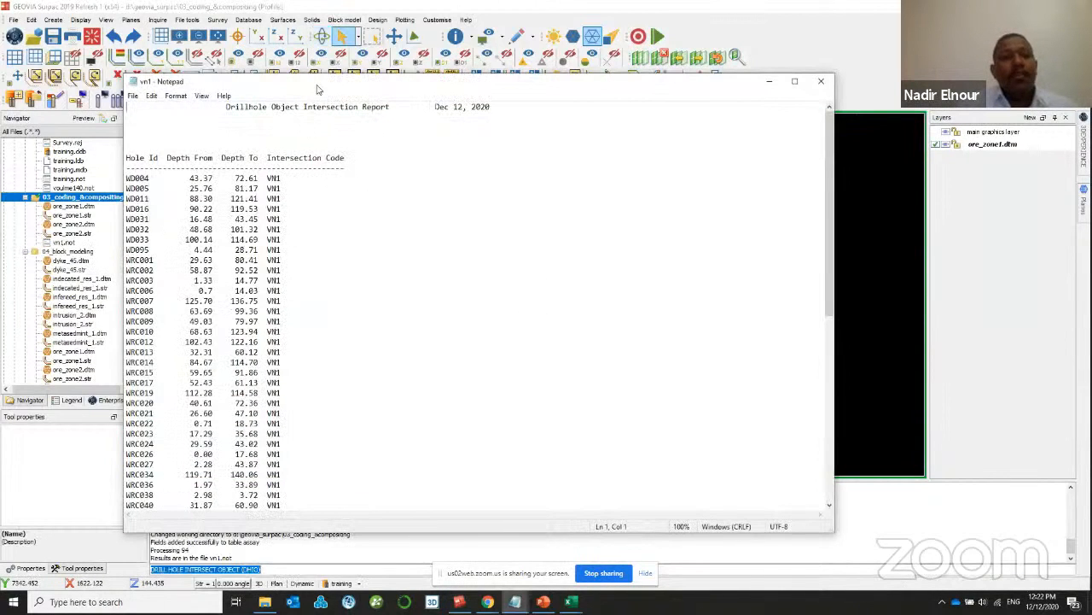
- Review the hole IDs, depth ranges and codes in the vn1 intersection report, and close it
left_click_drag(321, 88, 553, 47)
left_click_drag(360, 141, 519, 474)
left_click(170, 181)
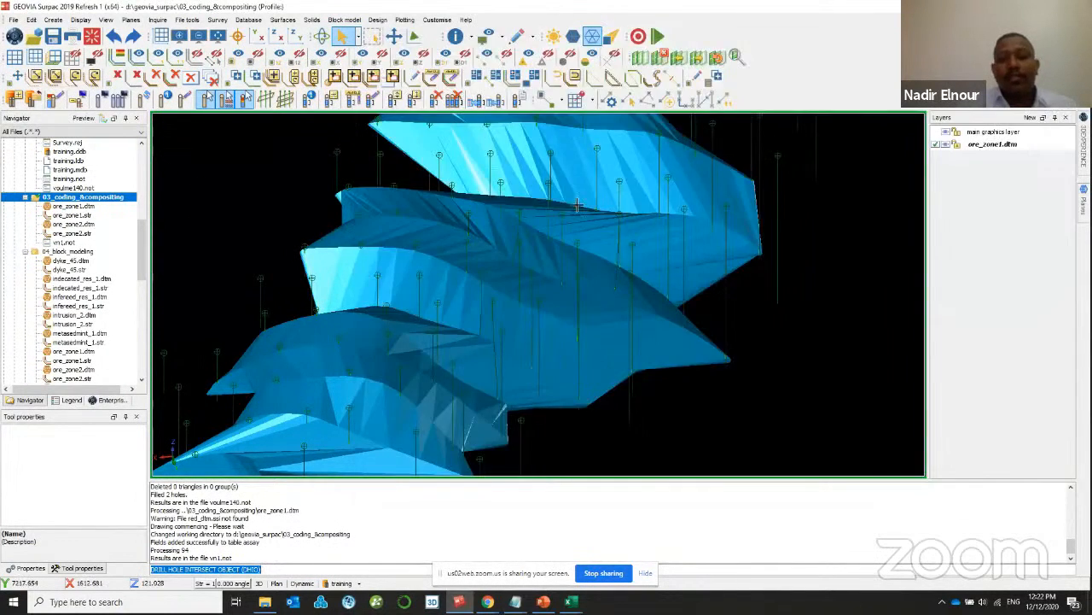
- Hide the ore_zone1.dtm layer and the drillholes to inspect the intersection segments alone, and show the solid again
left_click(954, 145)
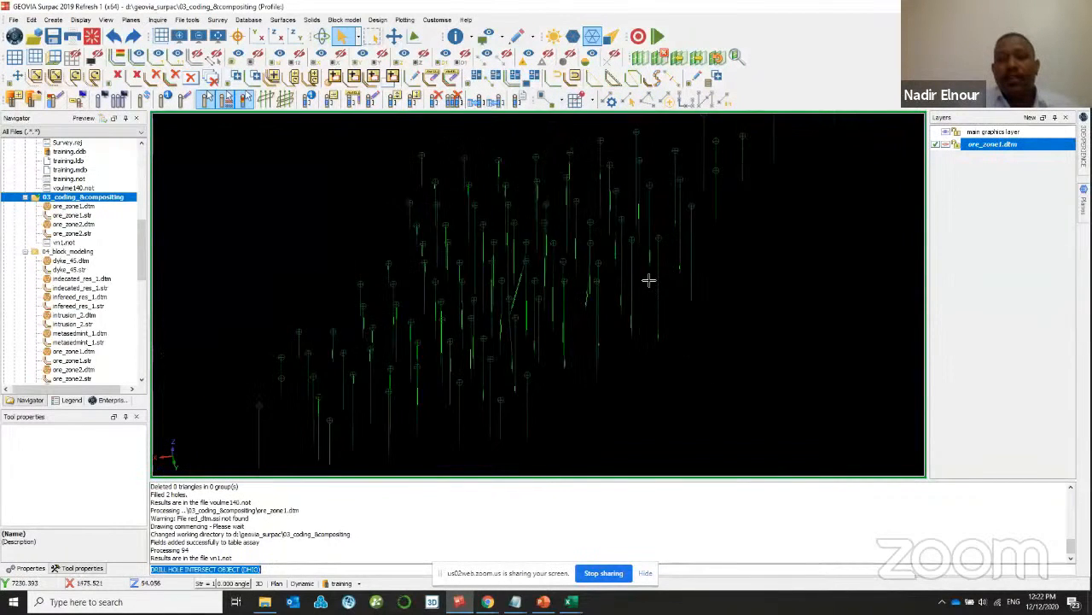
left_click_drag(620, 298, 561, 321)
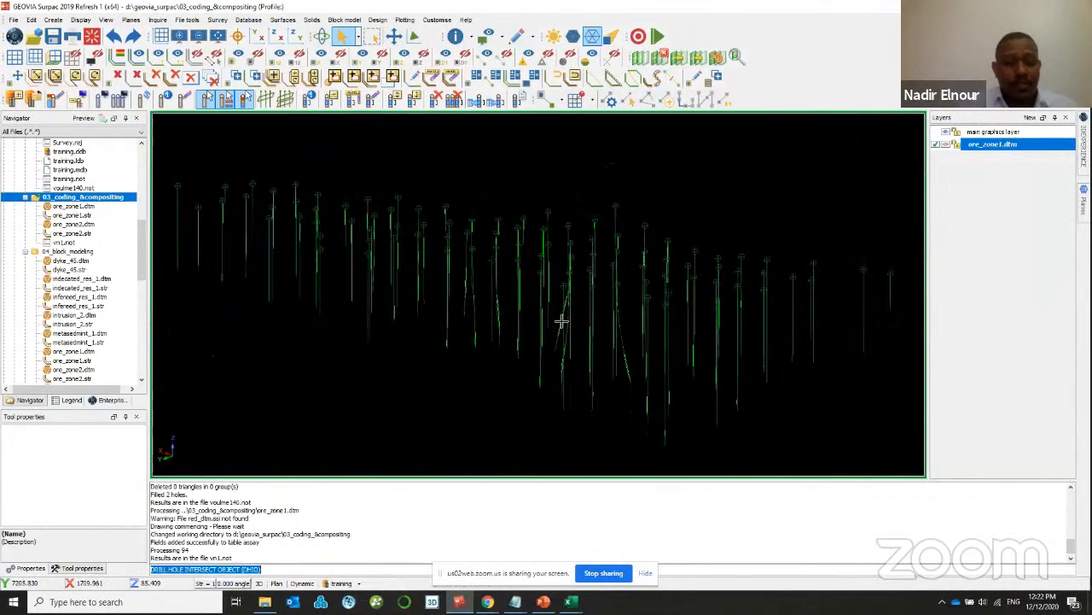
left_click(119, 100)
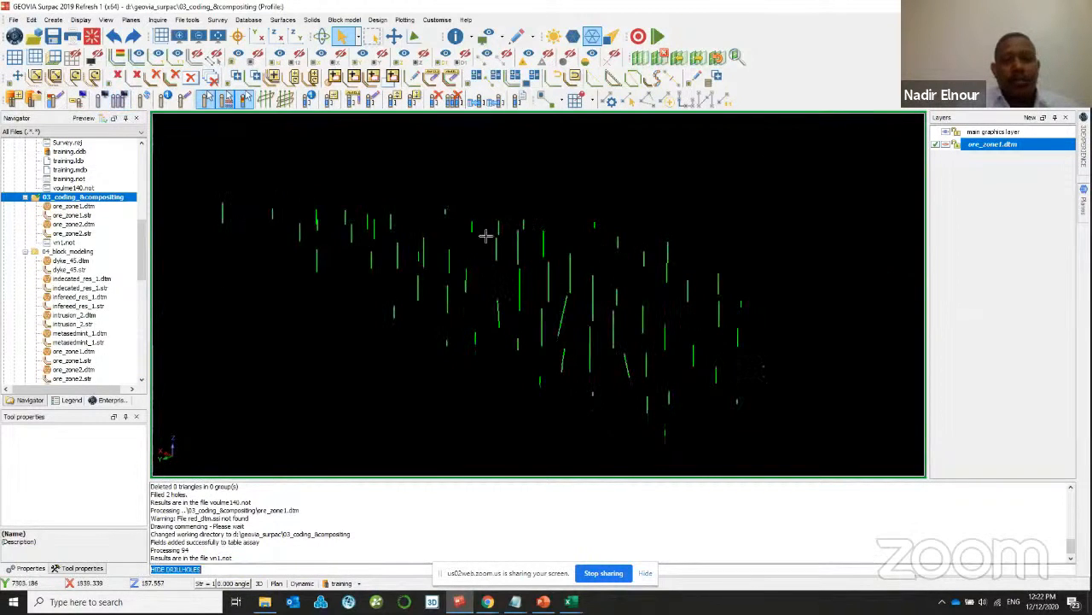
left_click(947, 147)
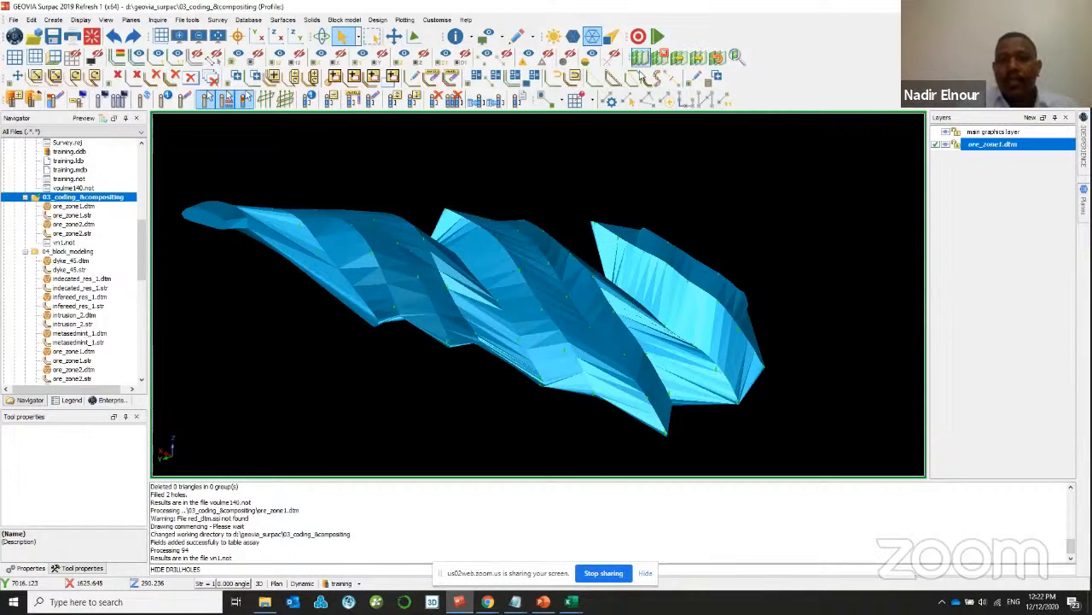
- Add the Scale and transparency toolbar beside the existing toolbars and make the ore solid 30% transparent to reveal the intersection segments
right_click(758, 61)
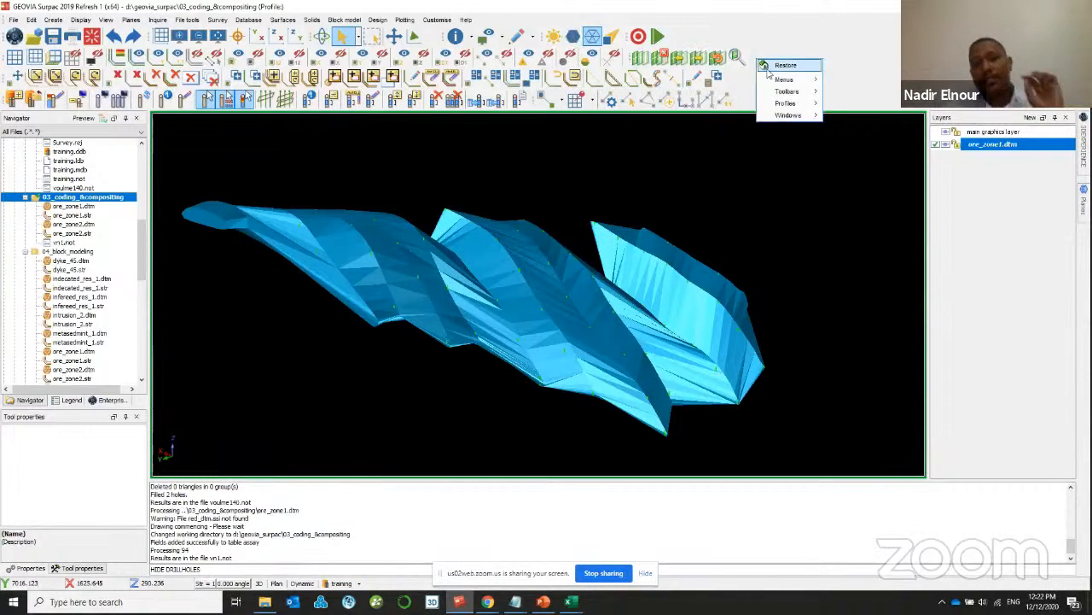
mouse_move(790, 92)
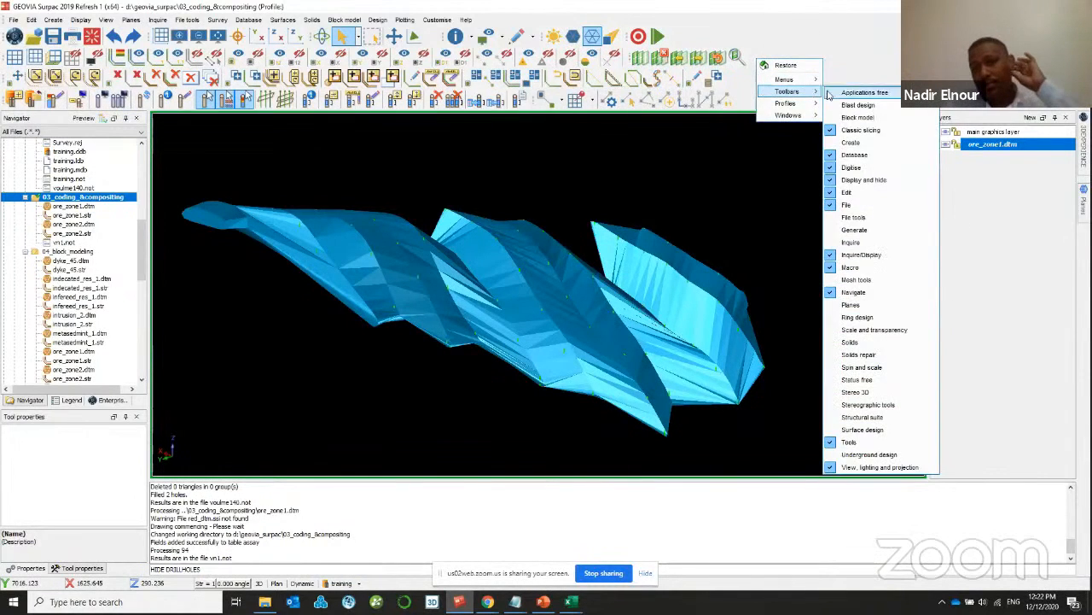
left_click(877, 331)
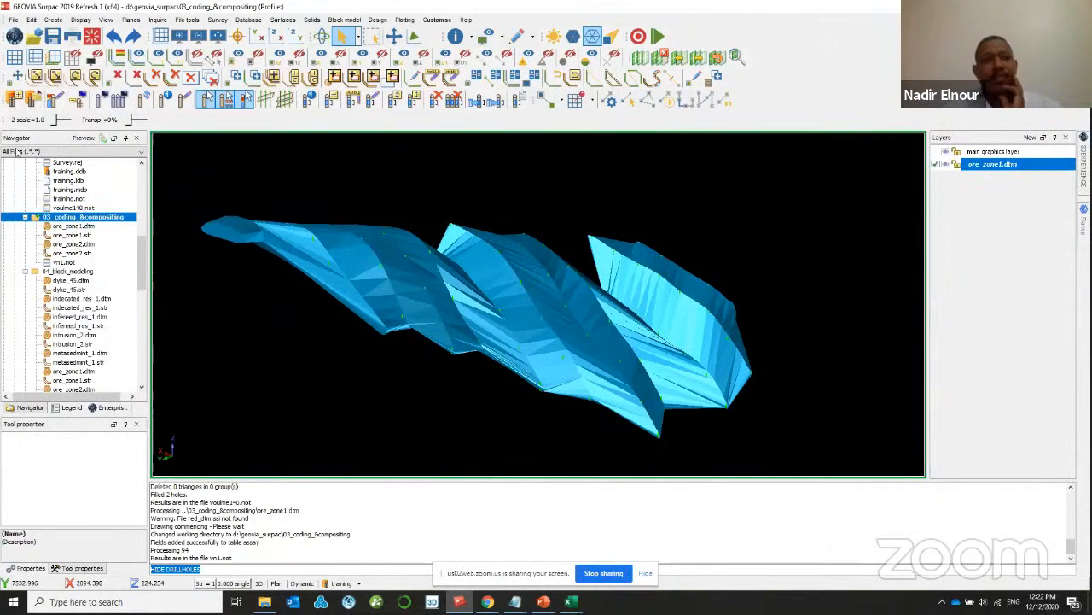
left_click_drag(237, 113, 751, 101)
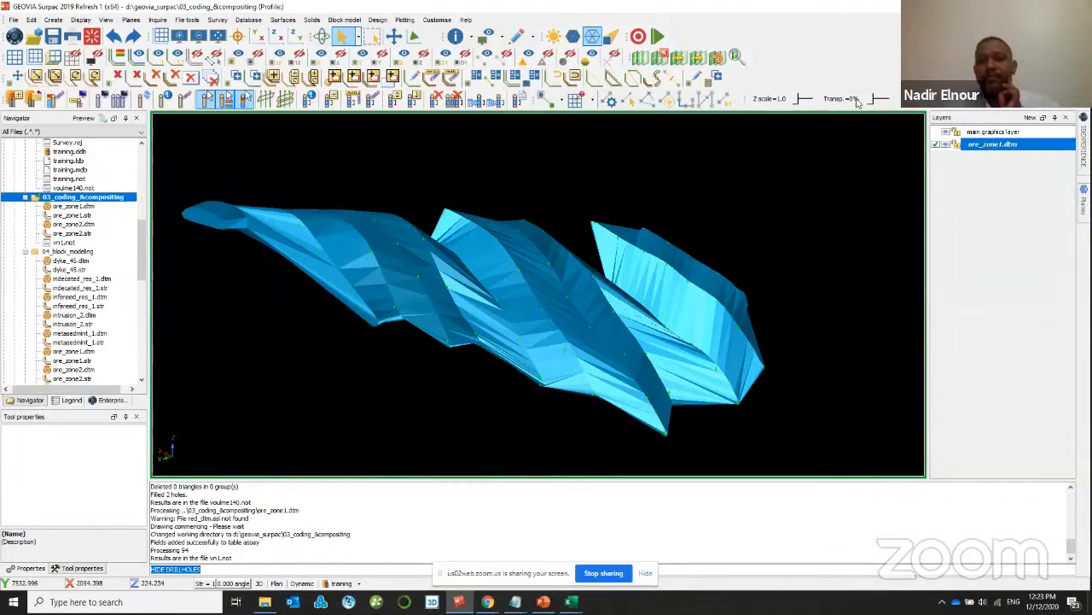
left_click_drag(870, 100, 880, 100)
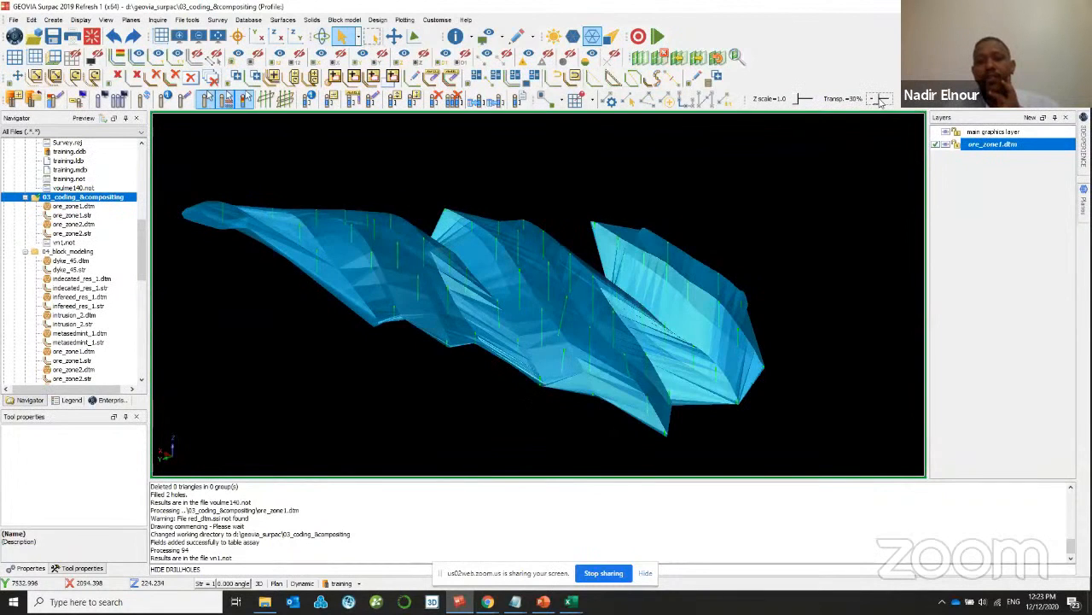
scroll(640, 265, "down", 2)
scroll(491, 268, "up", 3)
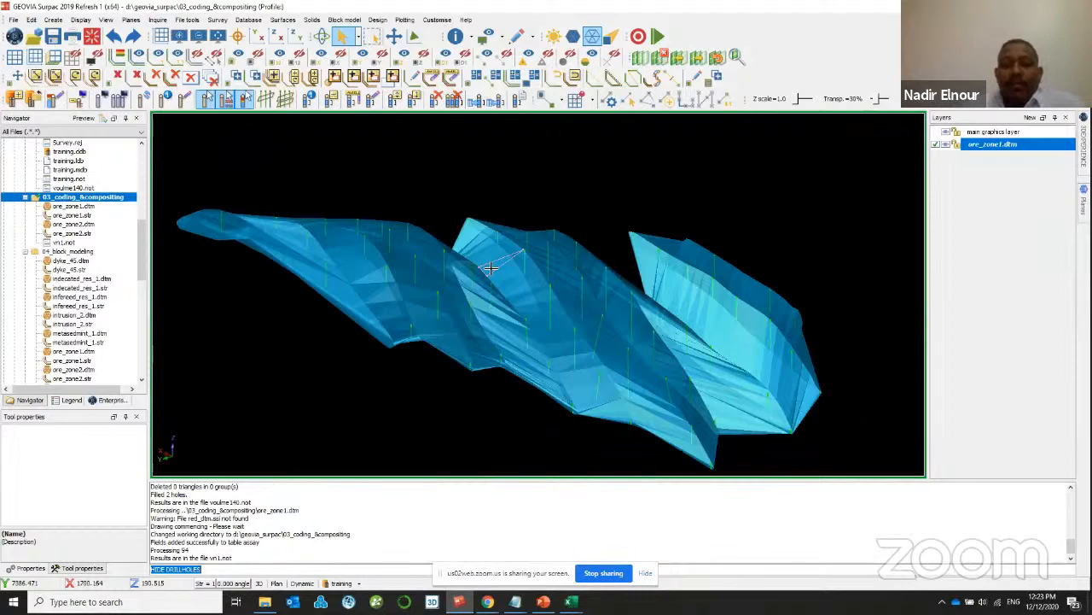
scroll(490, 268, "up", 2)
mouse_move(491, 268)
left_mouse_down()
mouse_move(527, 275)
mouse_move(494, 271)
mouse_move(568, 243)
mouse_move(478, 280)
left_mouse_up()
- Load the ore_zone1.dtm and ore_zone2.dtm solids from the 03_coding_&compositing folder into graphics
left_click_drag(73, 206, 522, 140)
left_click_drag(659, 300, 607, 249)
left_click_drag(74, 224, 398, 184)
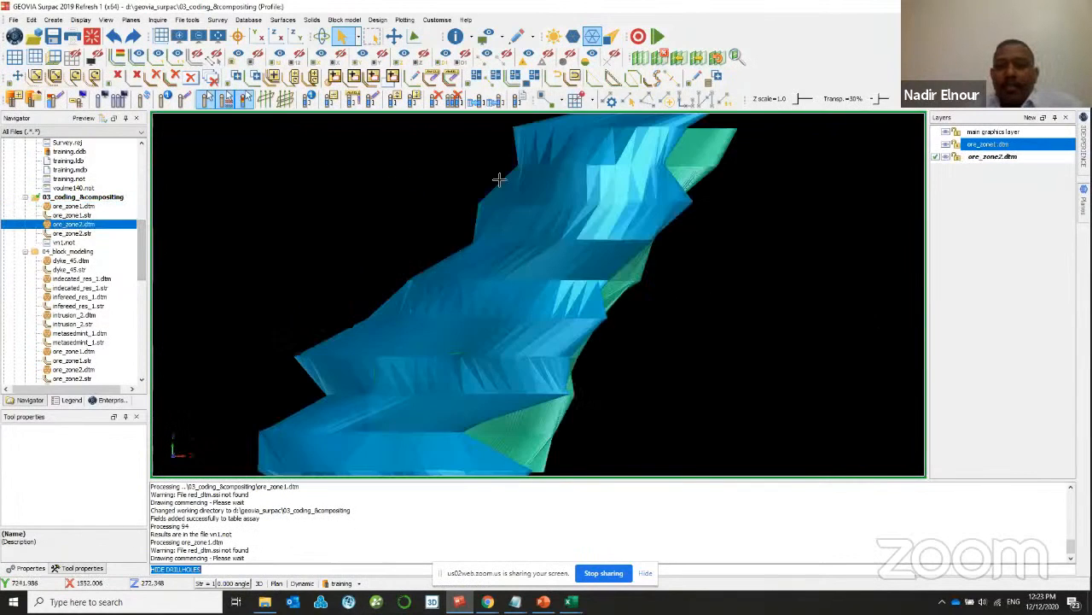
- Raise the transparency to 60% and examine which of the two ore solids contains the intersection segments
left_click_drag(876, 100, 883, 100)
left_click_drag(759, 266, 657, 232)
scroll(581, 310, "up", 5)
left_click_drag(587, 326, 578, 174)
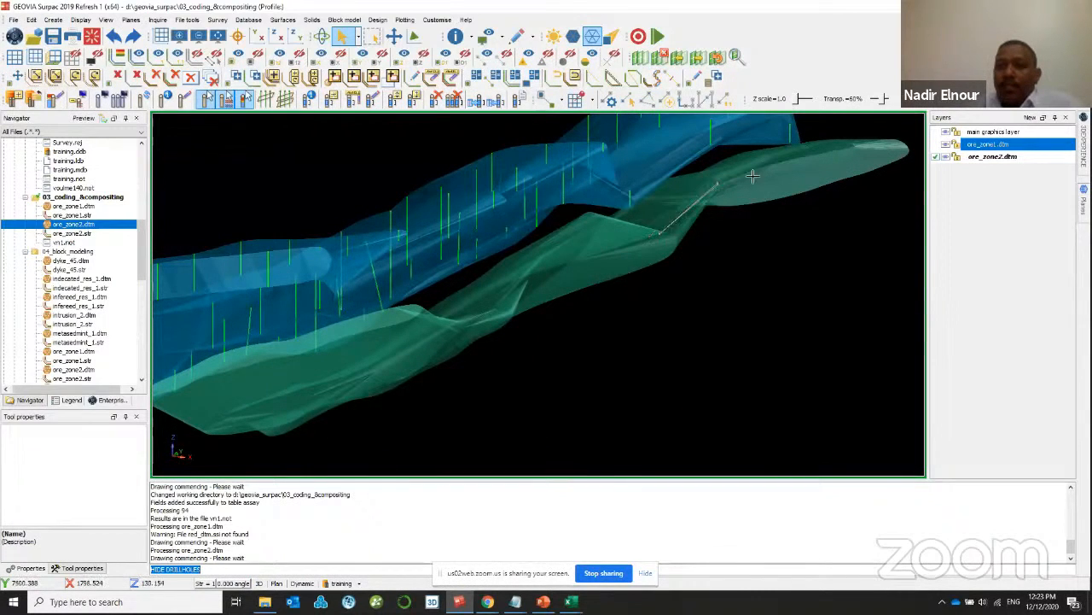
- Make both ore solids opaque again and compare their positions, collapsing the 3DEXPERIENCE panel that covers the layers
mouse_move(884, 99)
left_mouse_down()
mouse_move(868, 112)
mouse_move(880, 116)
mouse_move(869, 112)
left_mouse_up()
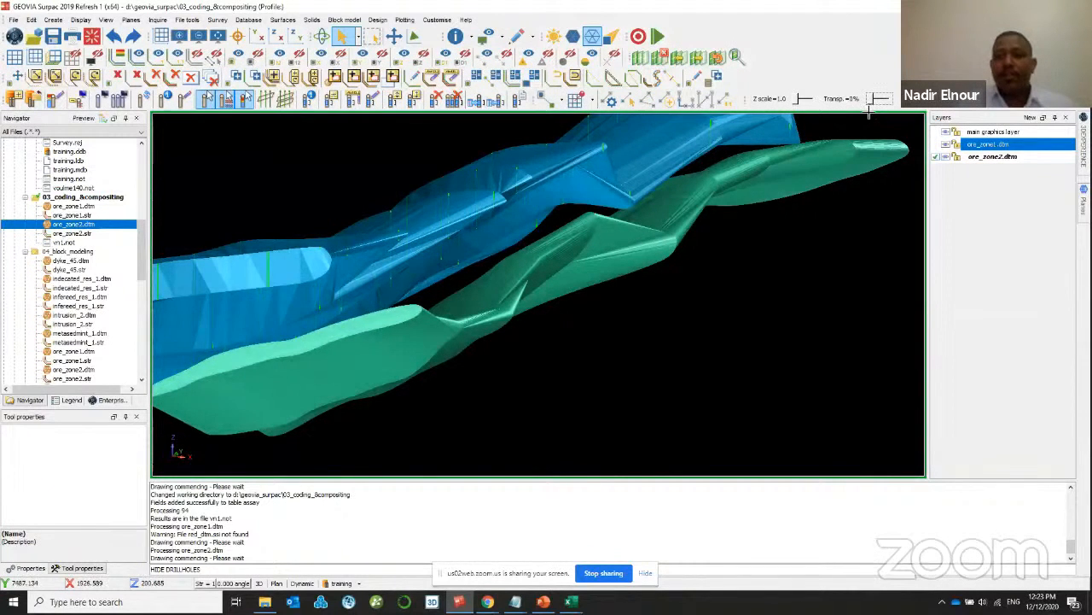
left_click_drag(483, 179, 471, 321)
scroll(475, 213, "down", 4)
scroll(491, 297, "up", 4)
mouse_move(1081, 157)
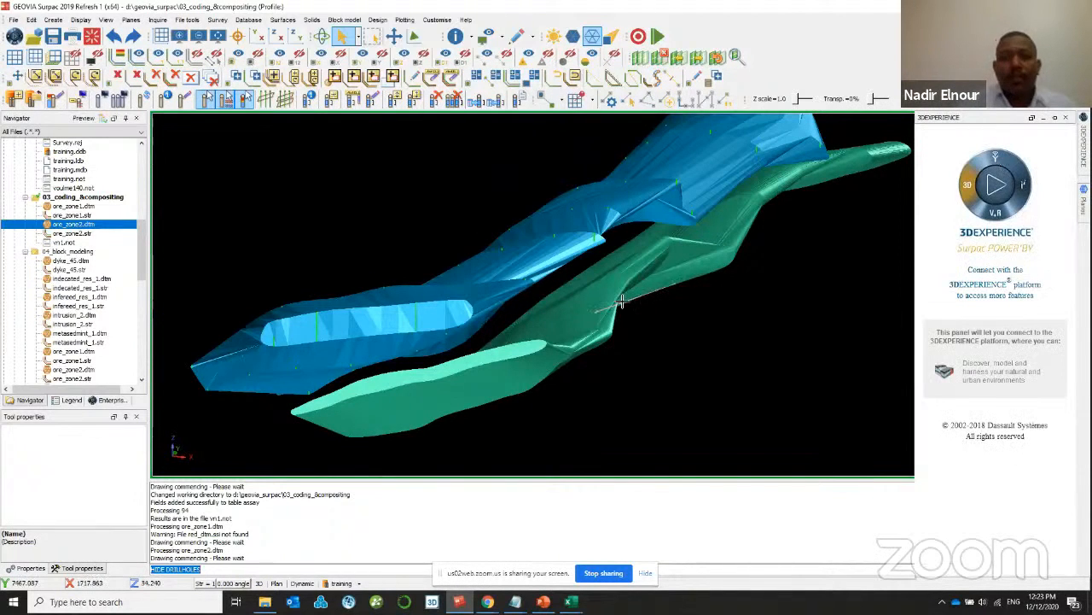
scroll(555, 264, "down", 3)
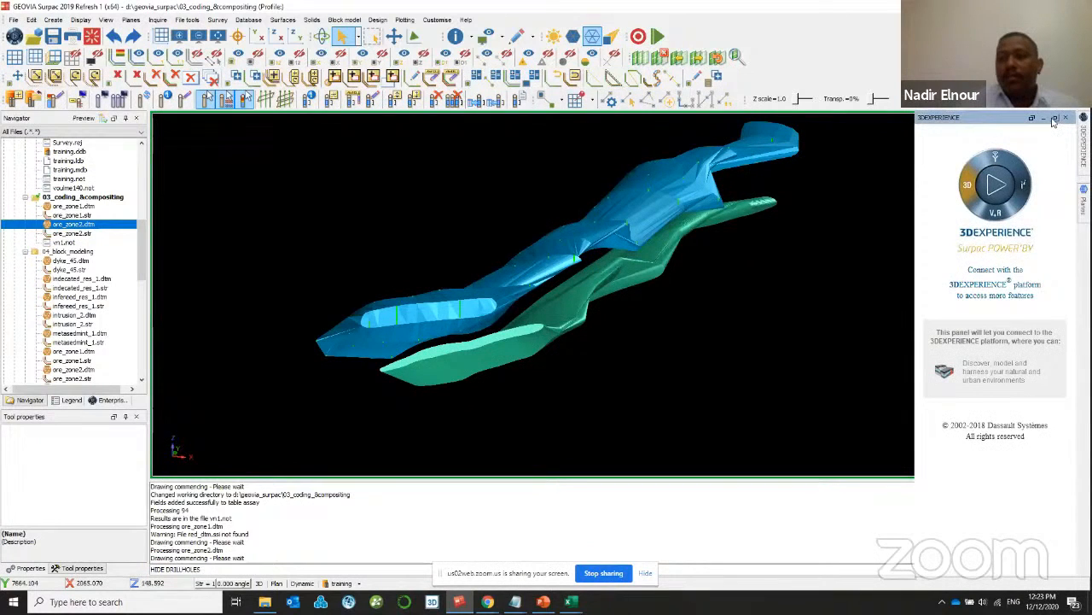
left_click(1055, 120)
left_click(1055, 119)
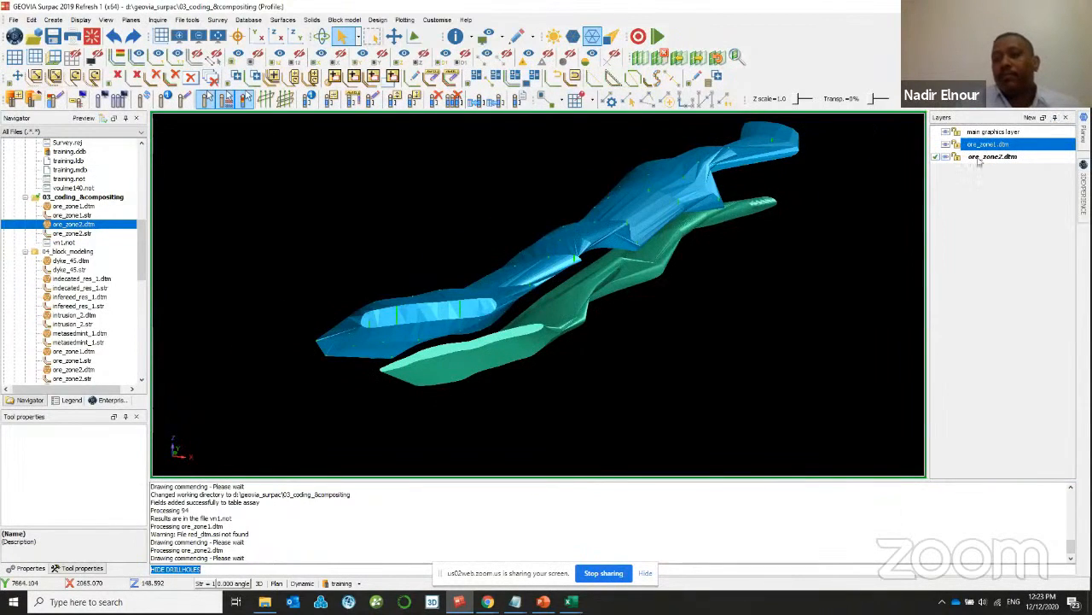
- Hide the ore_zone2.dtm layer so only the ore_zone1 solid and its intersection segments are shown
left_click(946, 157)
scroll(672, 223, "up", 2)
left_click_drag(672, 223, 616, 201)
left_click(949, 133)
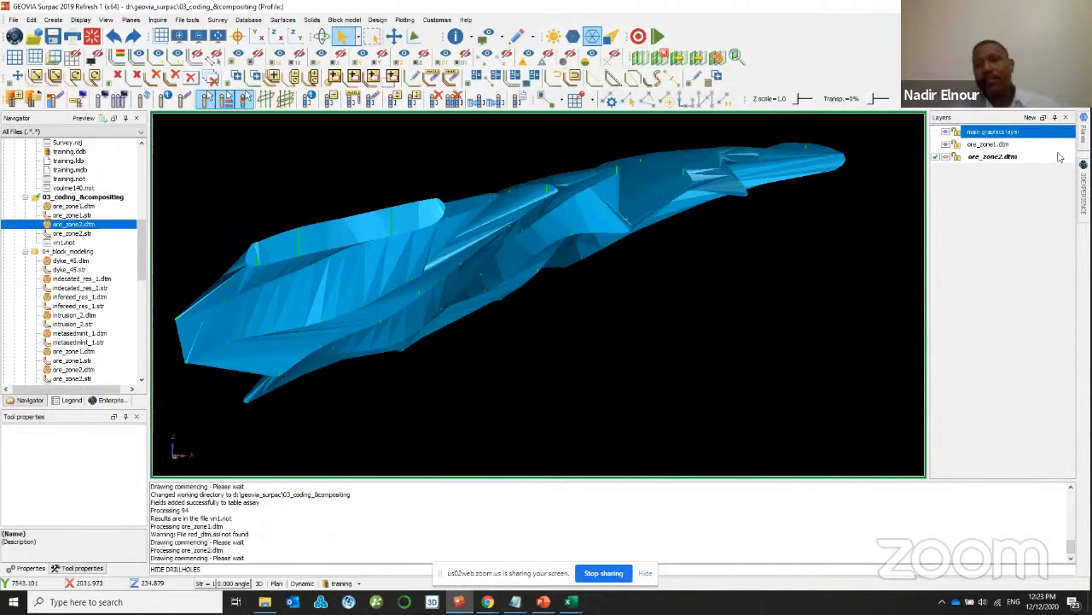
- Slice the view at the 7200n section plane and display the triangulations as polylines
left_click(1084, 127)
left_click(984, 219)
double_click(984, 220)
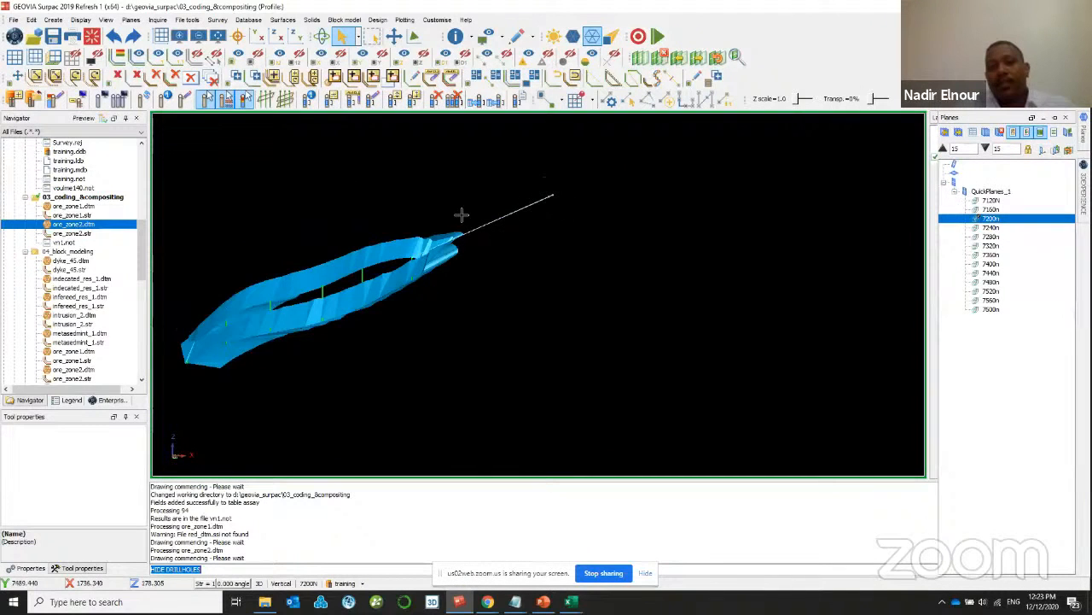
scroll(461, 214, "up", 3)
left_click(1013, 132)
scroll(534, 282, "down", 3)
scroll(297, 325, "up", 4)
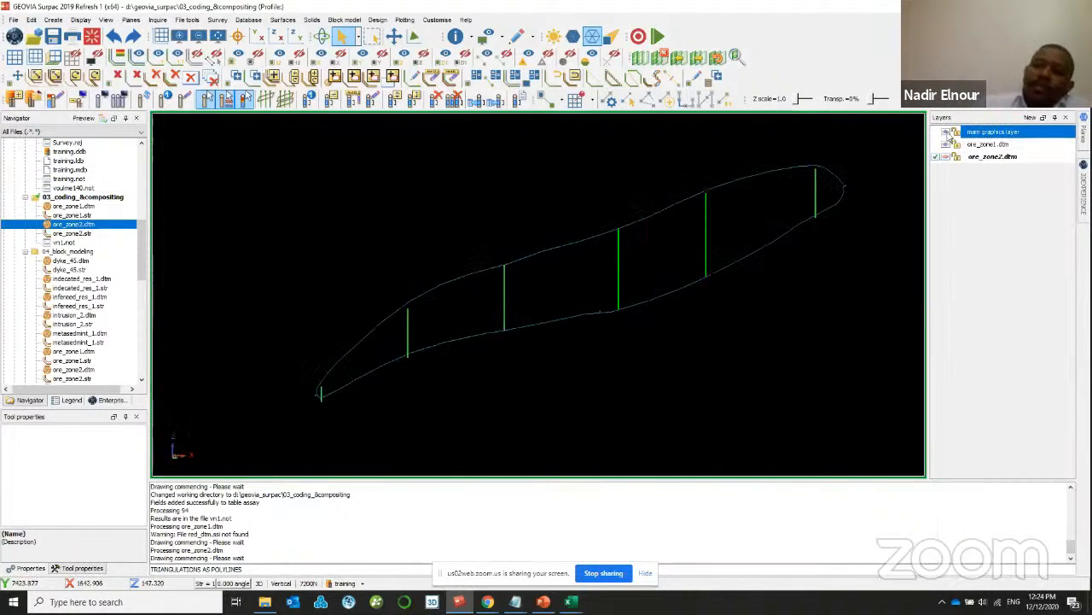
- Display the training database's drillholes on the 7200n section together with the ore outline
left_click(346, 583)
left_click(351, 522)
key("Return")
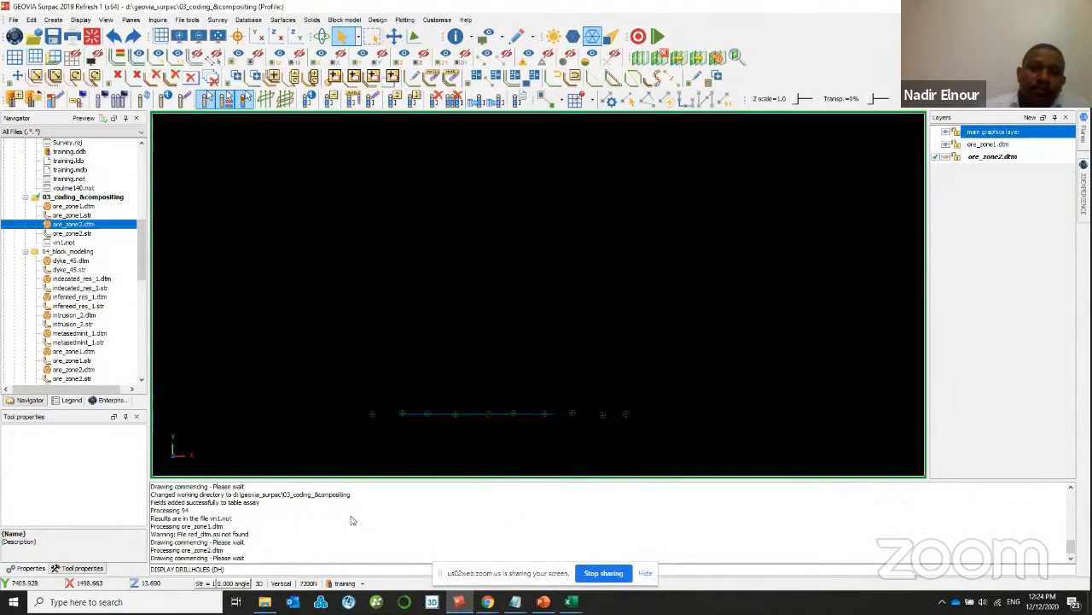
left_click_drag(519, 332, 472, 263)
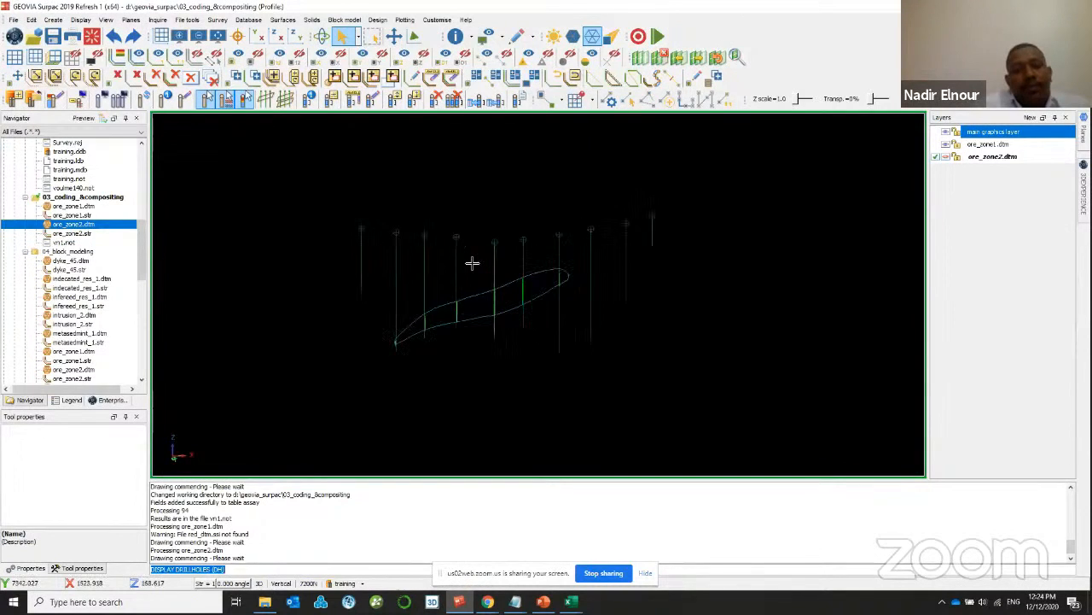
- Start a downhole composite that writes to the string file location ven1 with a composite length of 1
left_click(246, 20)
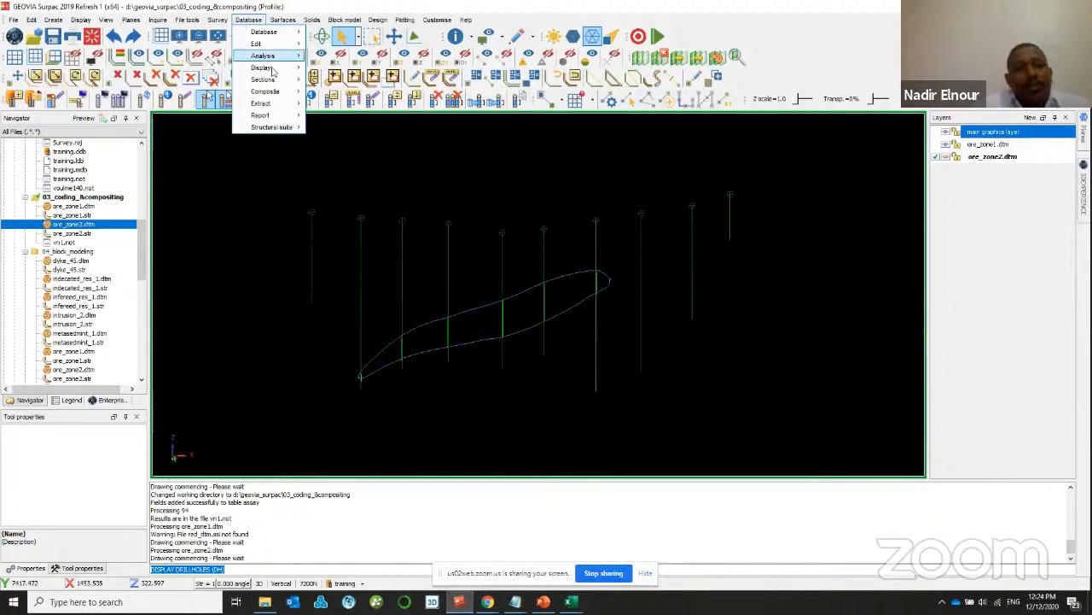
mouse_move(260, 102)
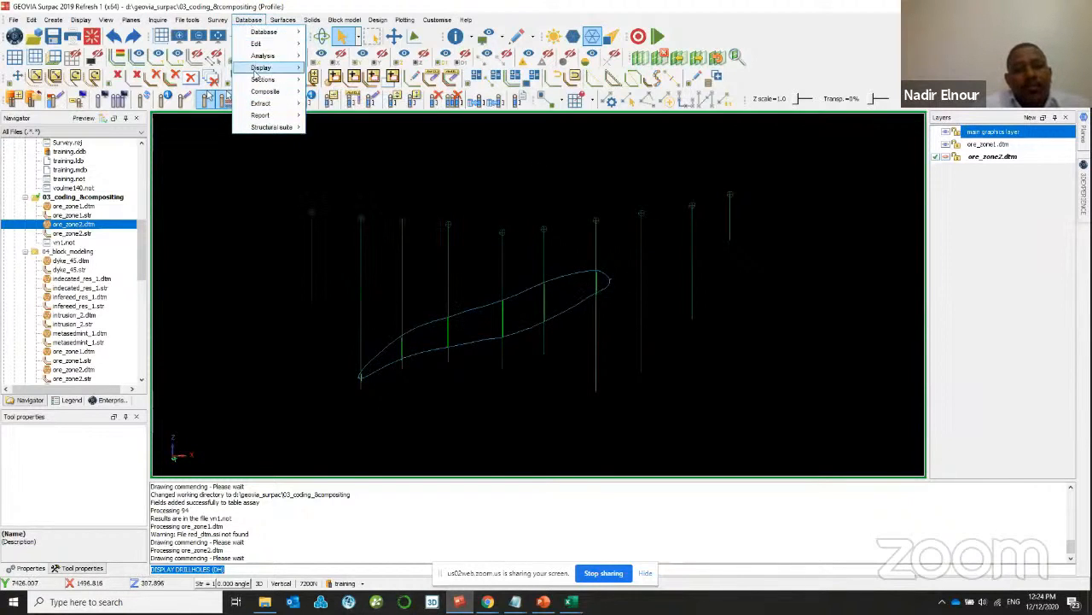
mouse_move(296, 105)
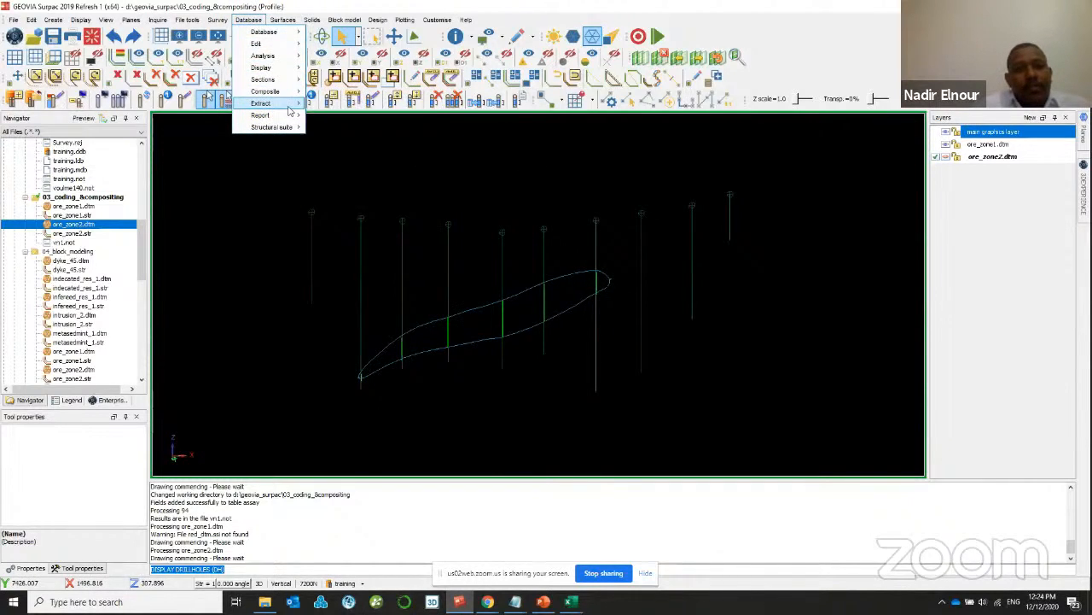
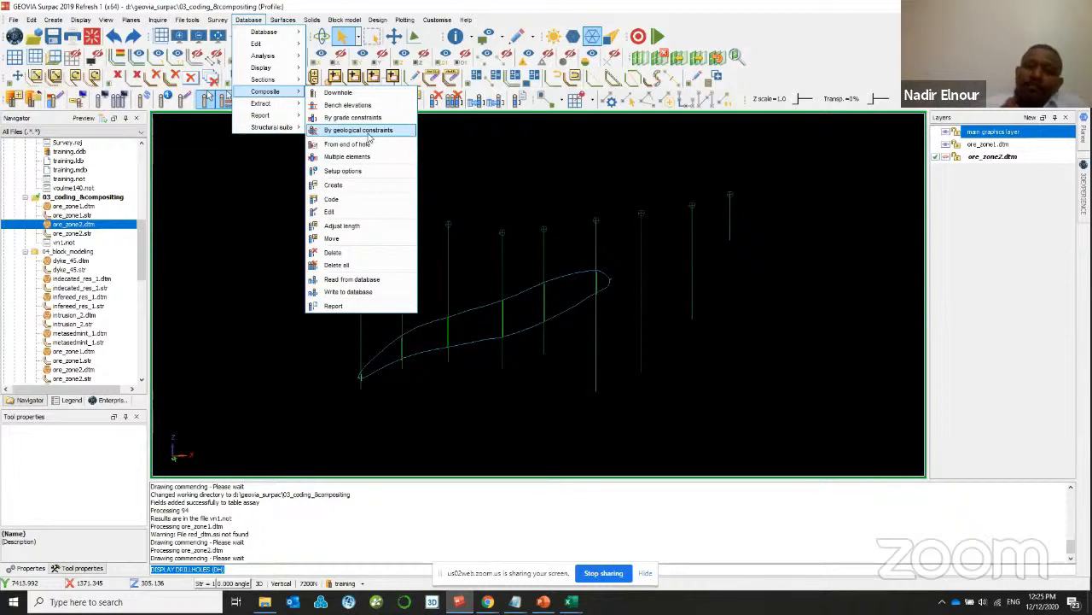
left_click(339, 93)
left_click_drag(556, 102, 439, 101)
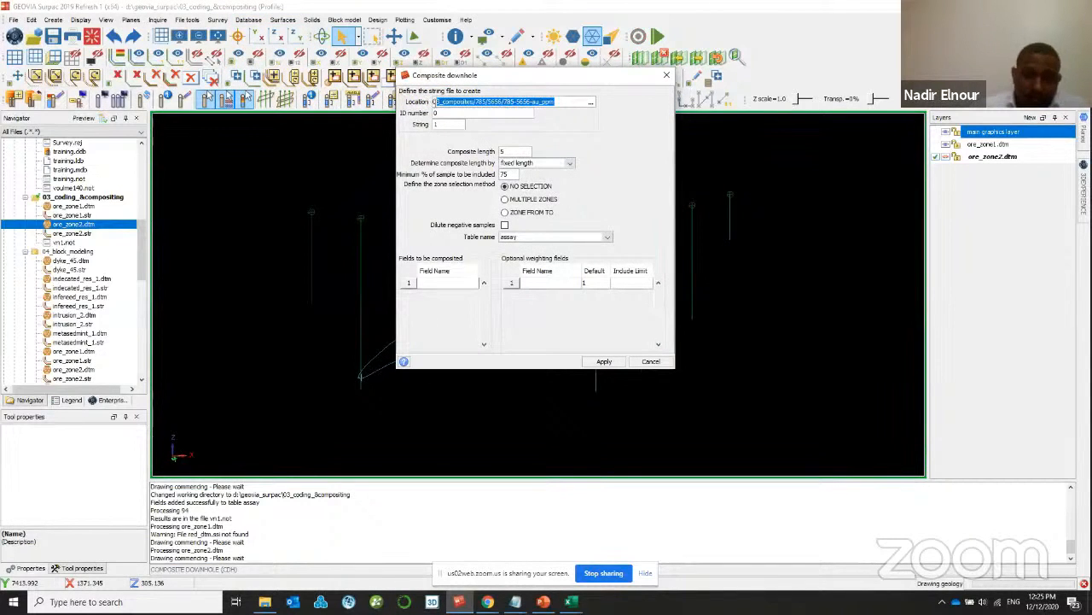
key("BackSpace")
type("ven1")
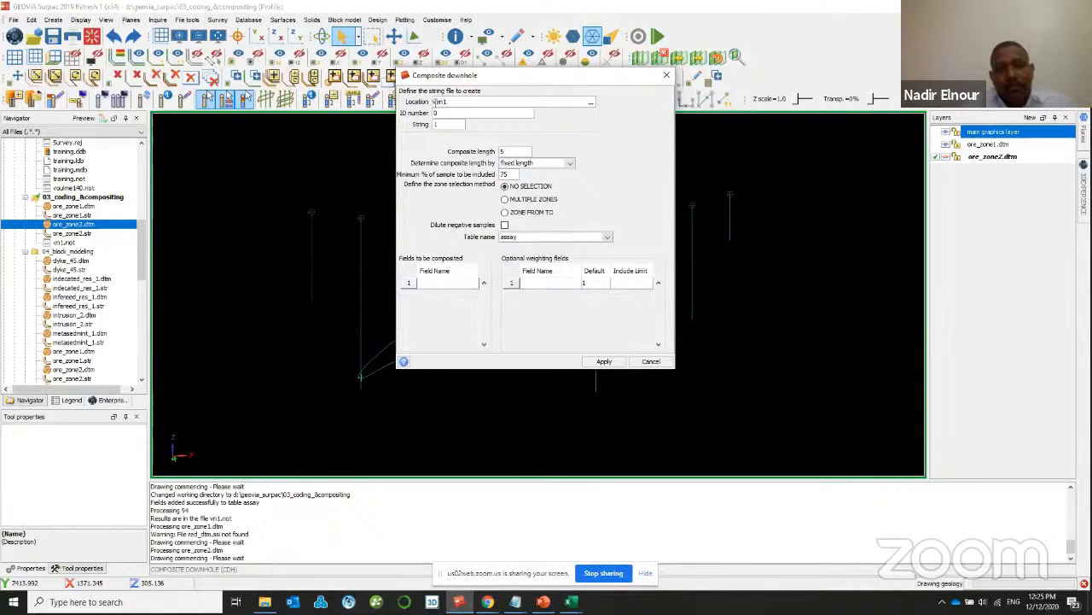
double_click(530, 150)
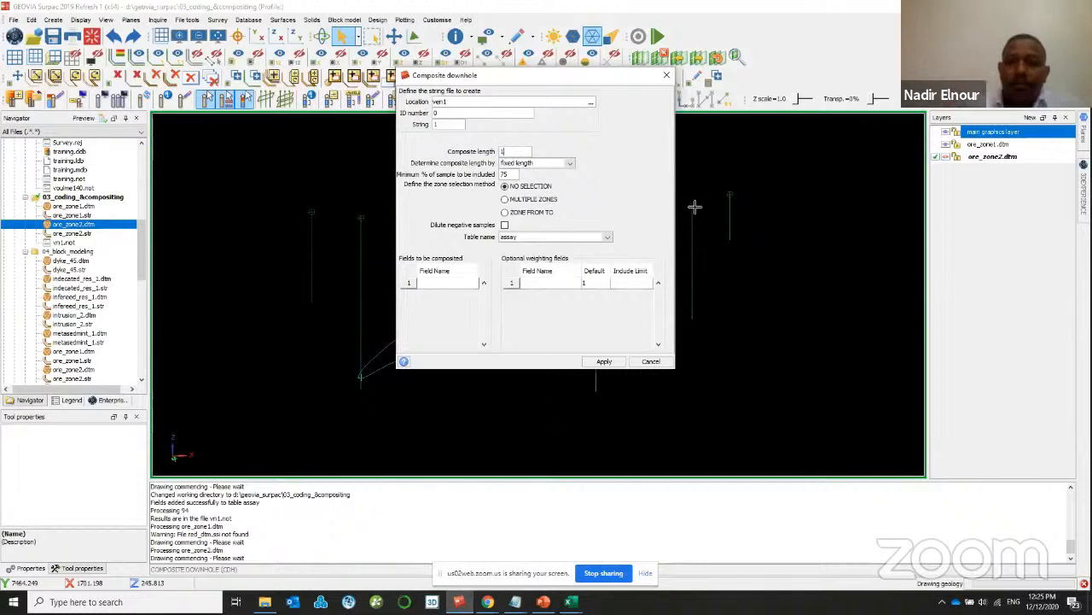
- Use fixed-length compositing with a 75% minimum sample inclusion, multiple-zone selection and the assay table
left_click(541, 163)
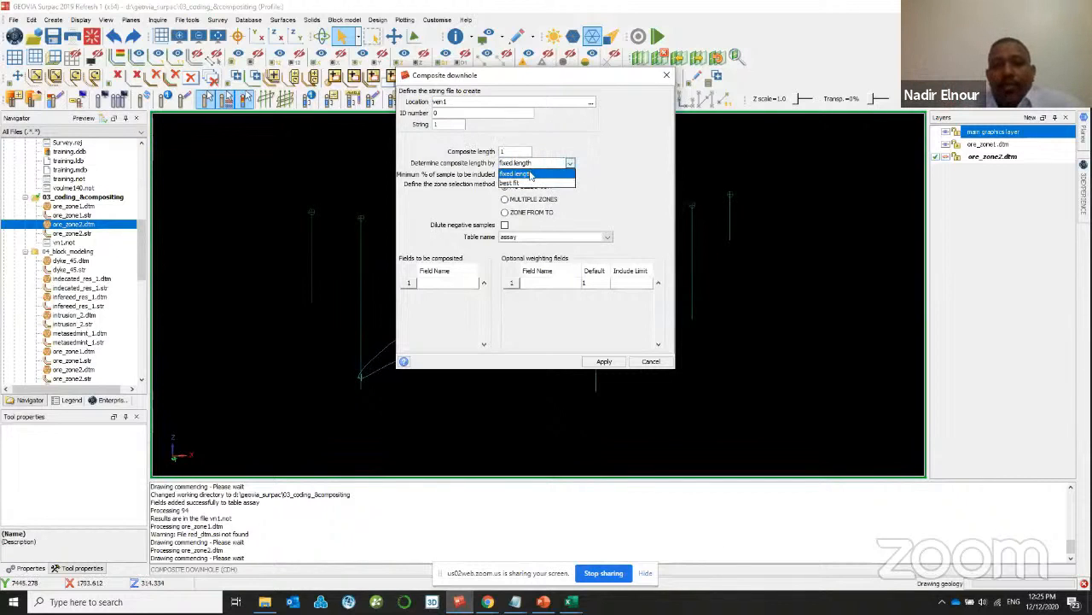
left_click(530, 174)
left_click(529, 163)
left_click(516, 175)
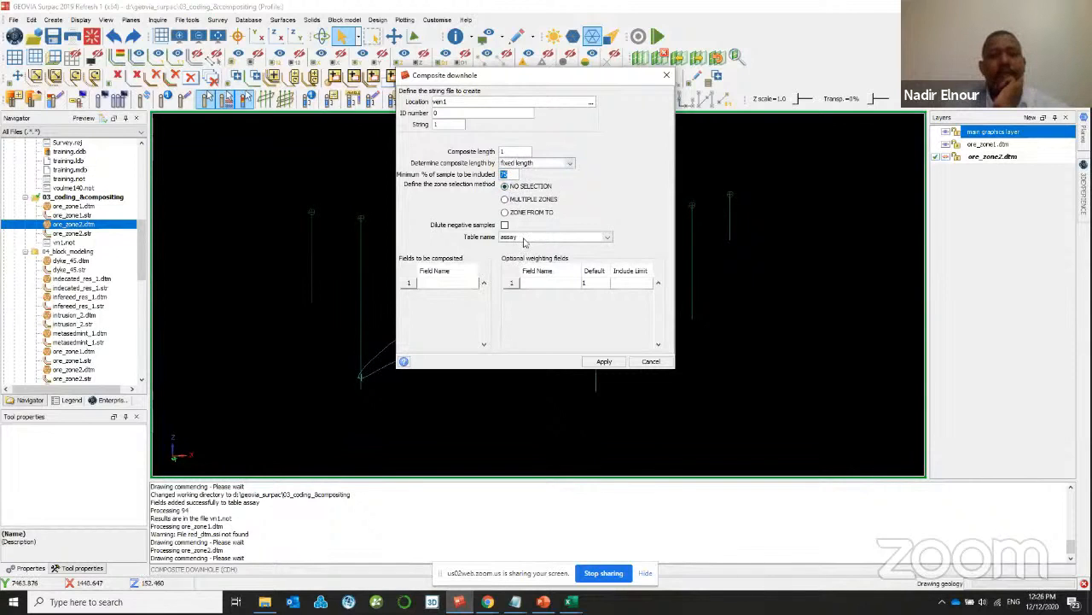
left_click(517, 199)
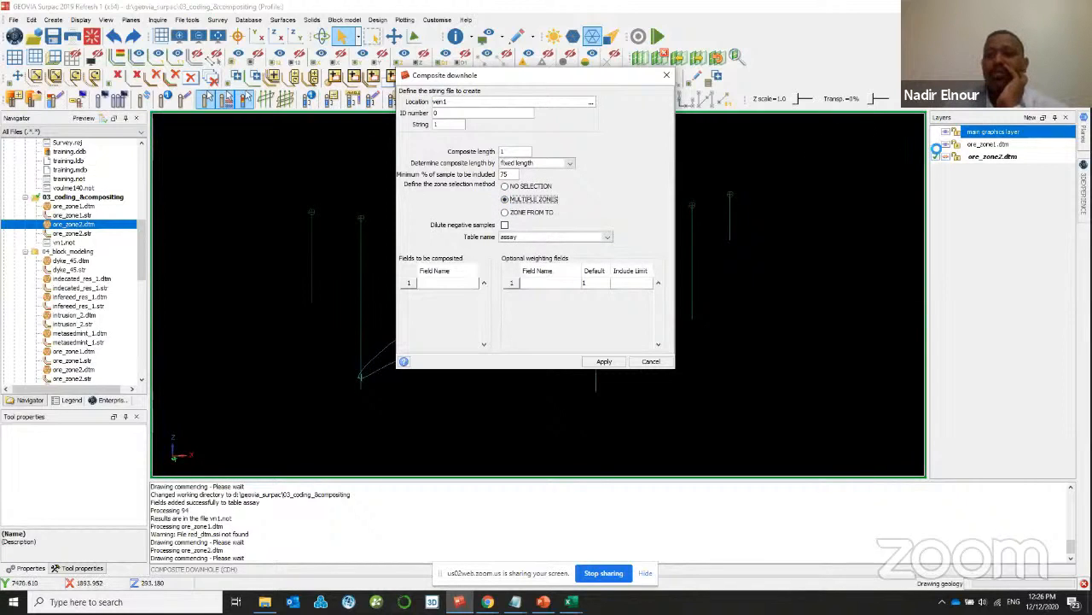
left_click(529, 238)
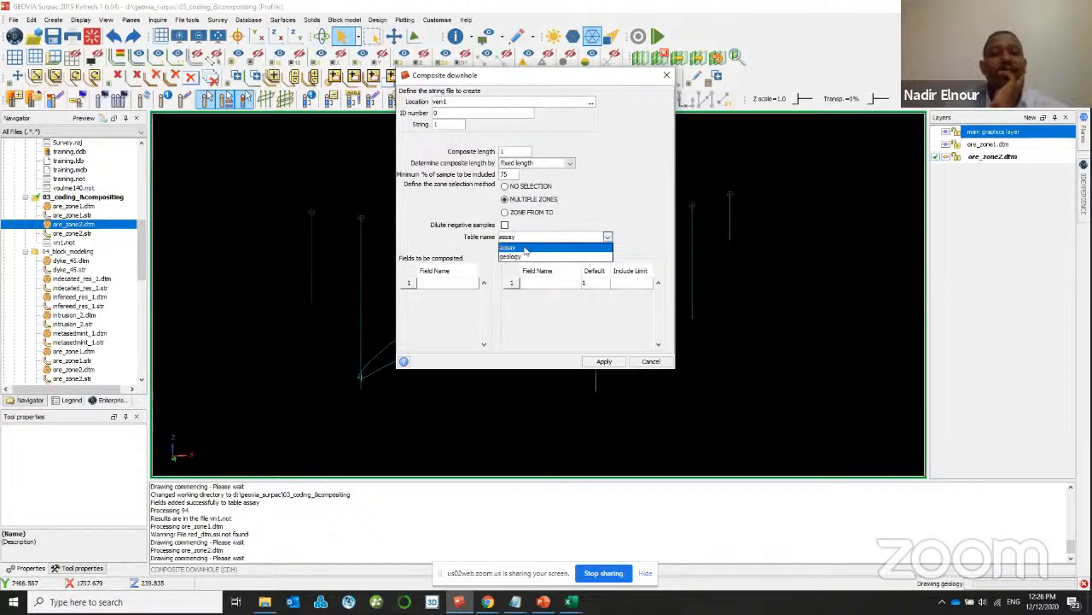
left_click(525, 247)
- Choose au_ppm as the field to be composited
left_click(474, 286)
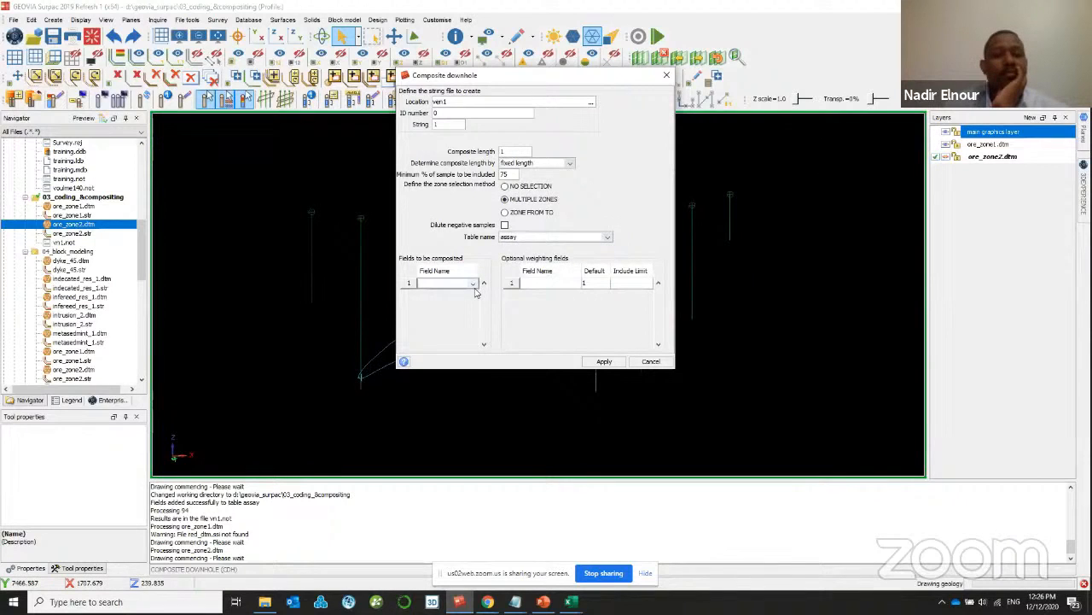
left_click(474, 287)
left_click(448, 303)
right_click(416, 285)
left_click(437, 302)
left_click(453, 295)
left_click(473, 295)
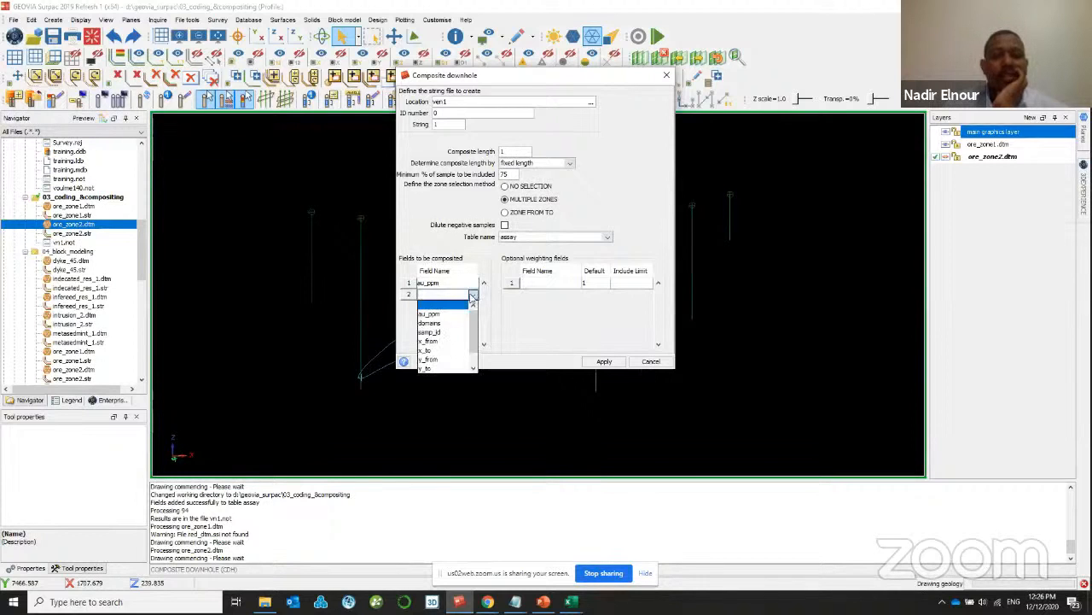
left_click(457, 291)
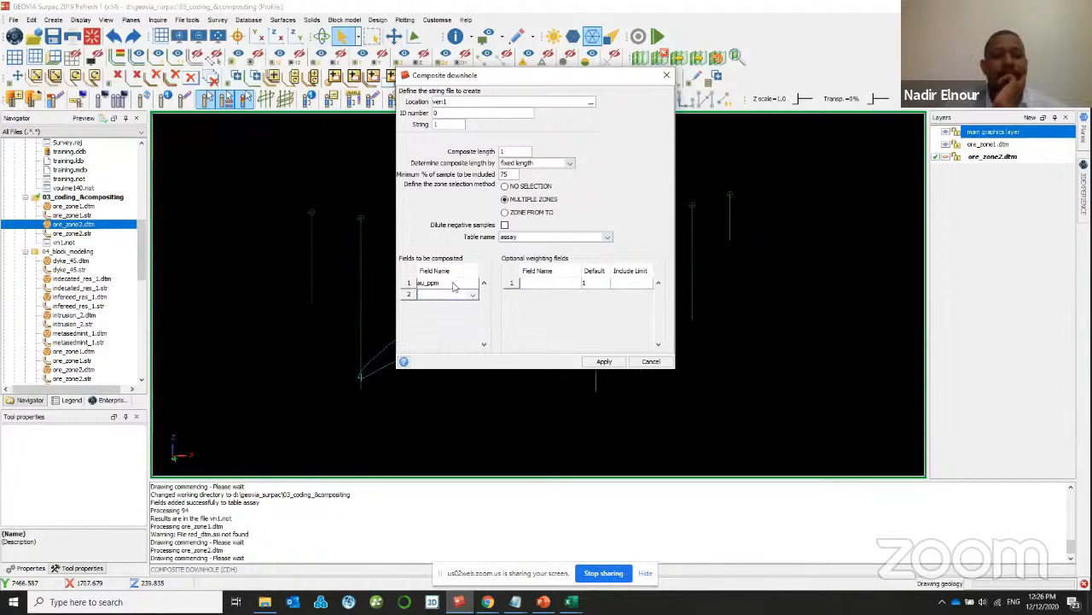
left_click(474, 294)
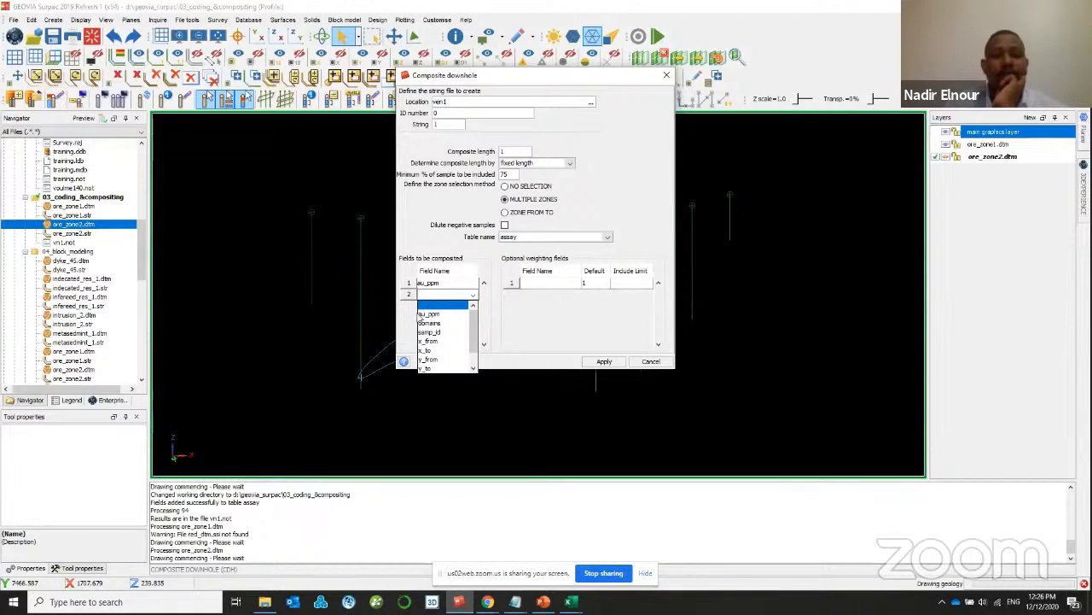
left_click(411, 291)
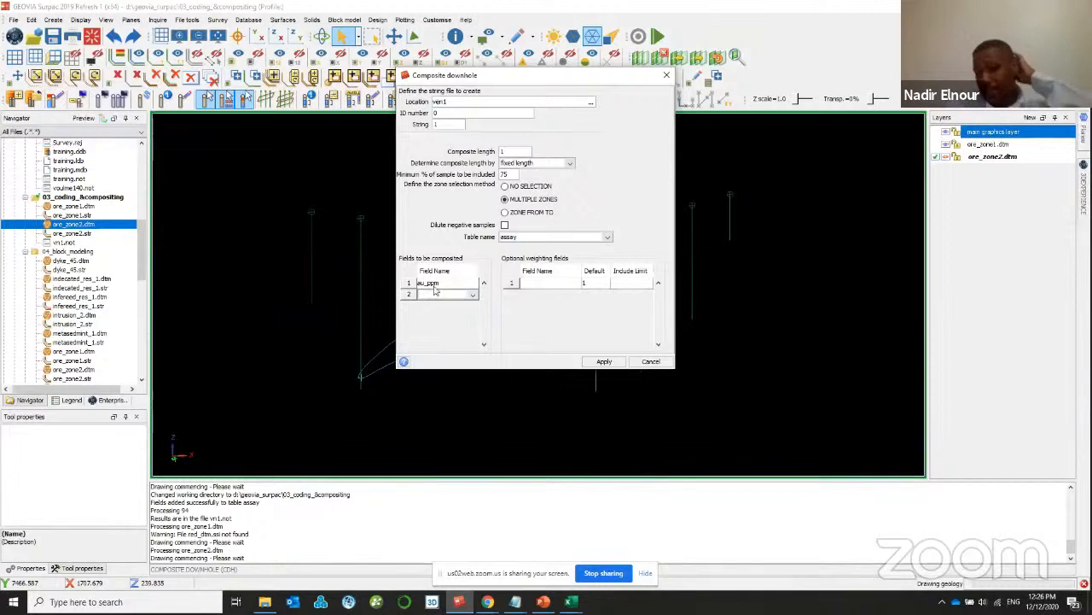
left_click(434, 298)
left_click(430, 315)
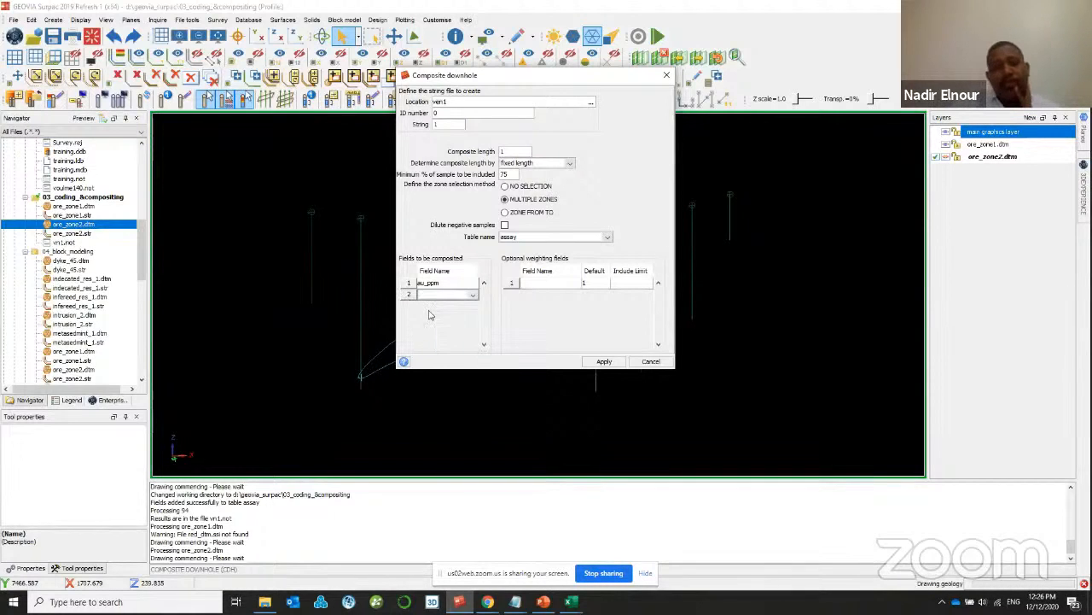
left_click(416, 295)
left_click(485, 320)
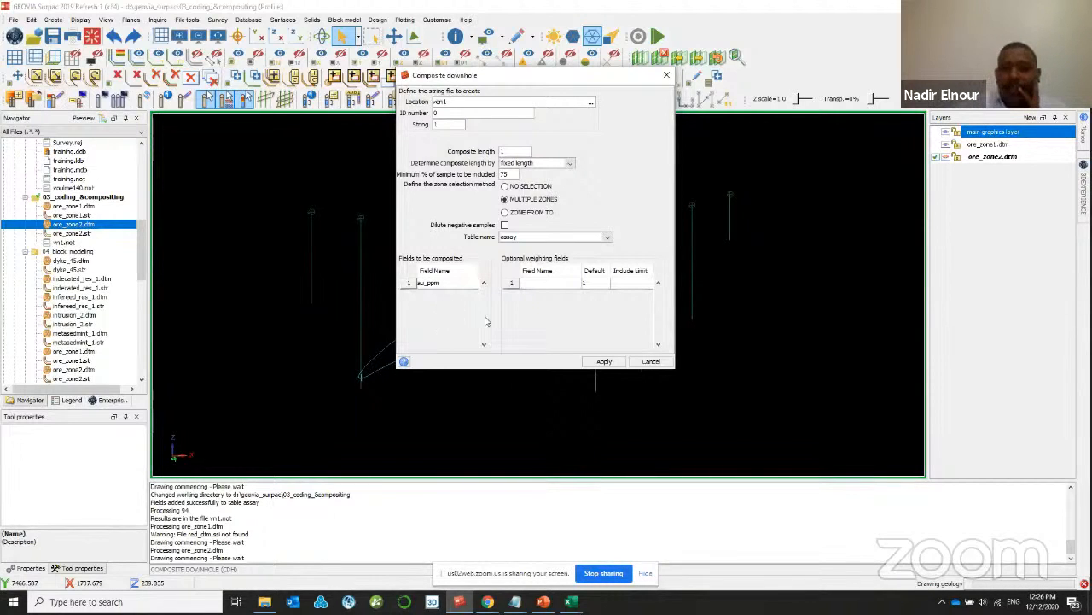
- Leave the optional weighting field blank and accept the downhole composite settings
left_click(574, 287)
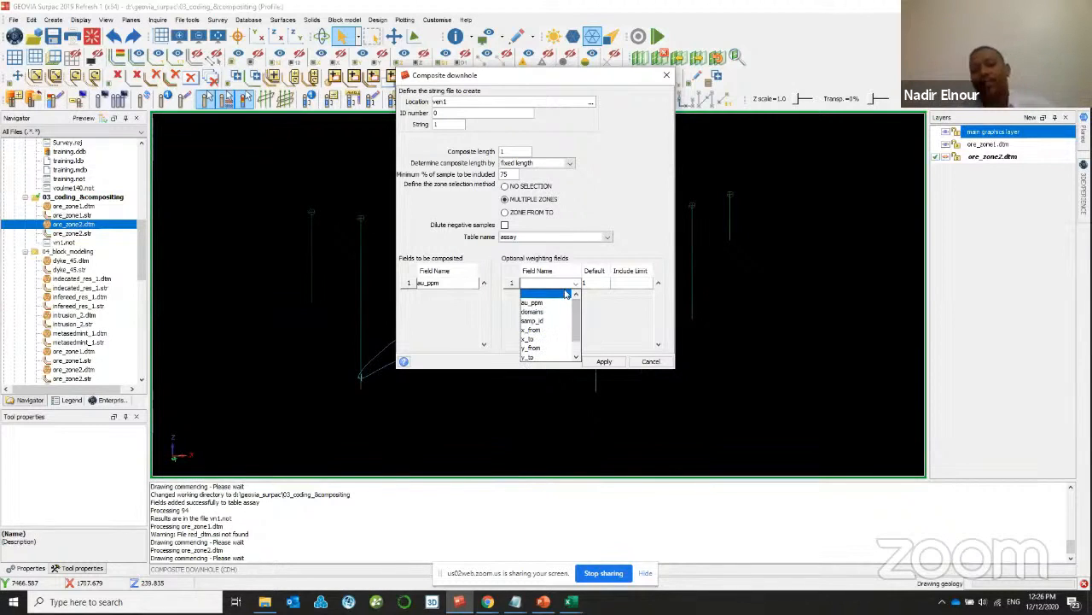
left_click(553, 295)
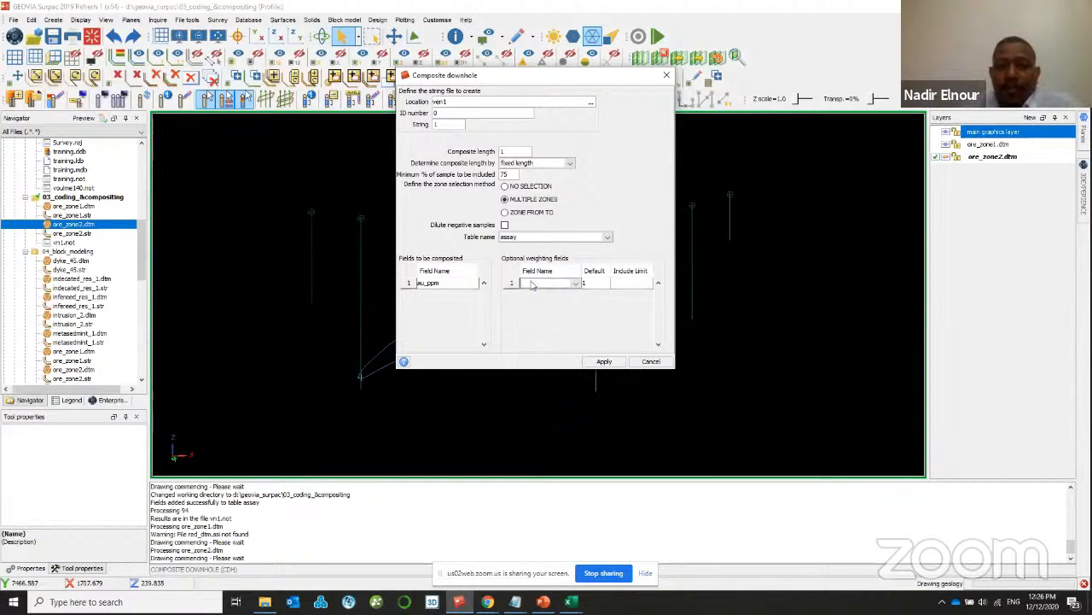
left_click(604, 361)
- Define the geology zone from the assay table's domains field with the specification VN1
left_click_drag(452, 167, 474, 151)
left_click(457, 178)
left_click(449, 198)
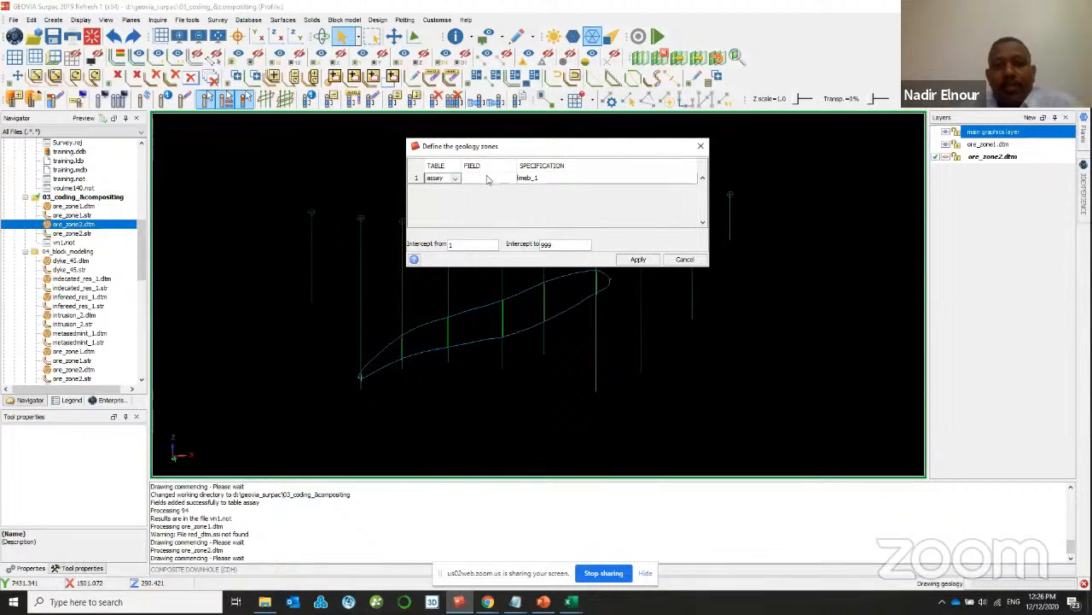
left_click(490, 178)
scroll(483, 239, "up", 2)
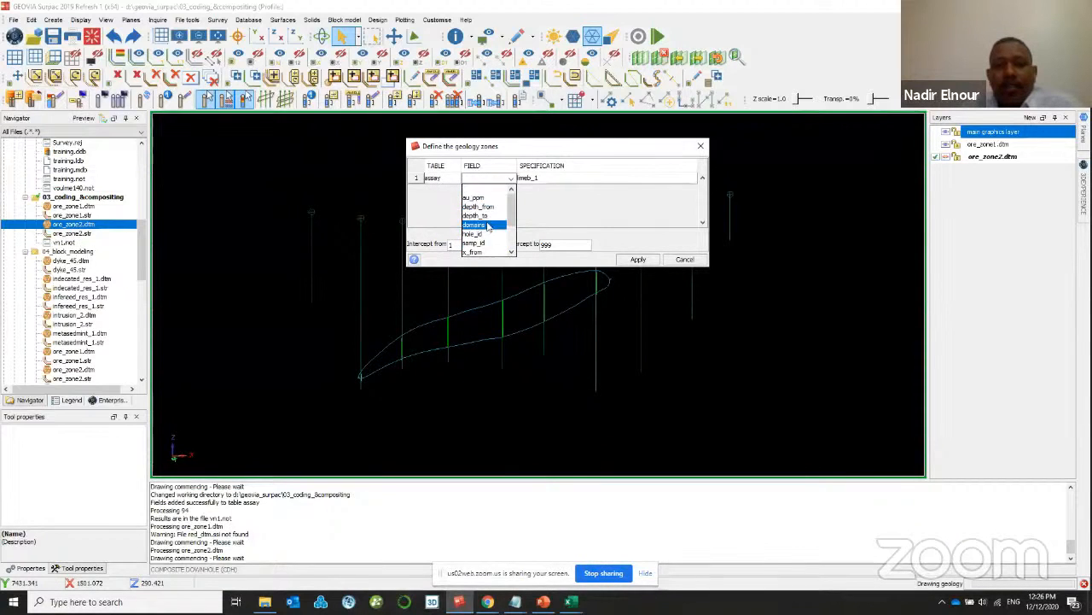
left_click(473, 225)
left_click(538, 178)
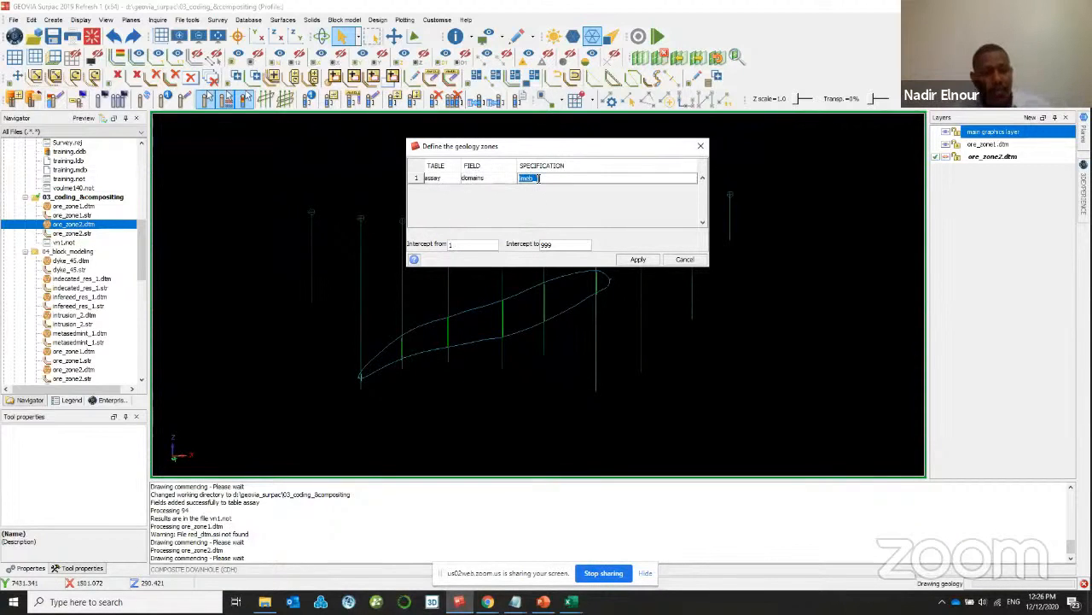
type("v")
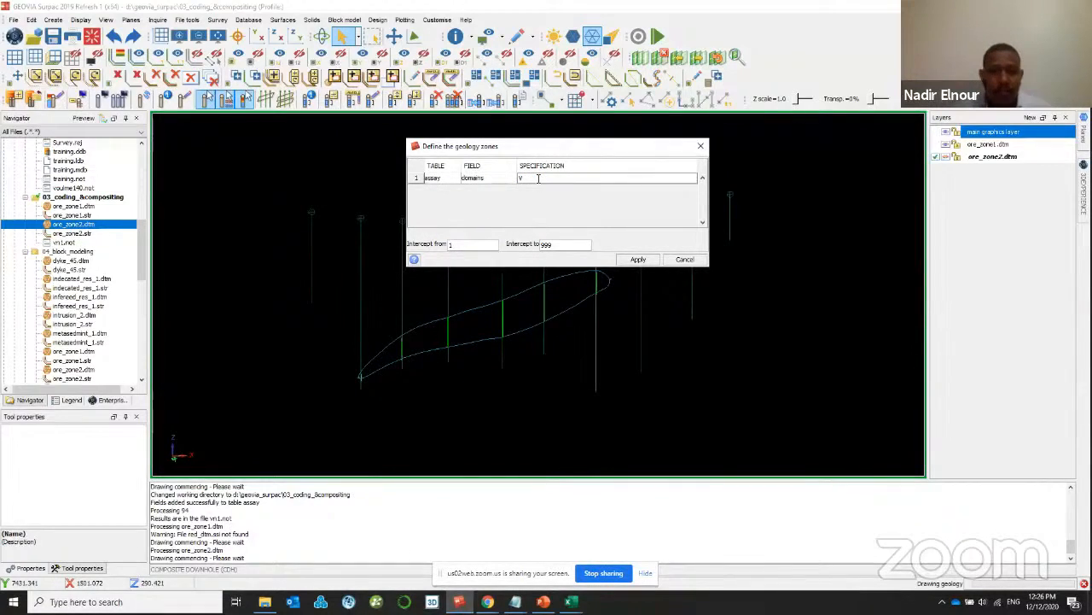
type("vn1")
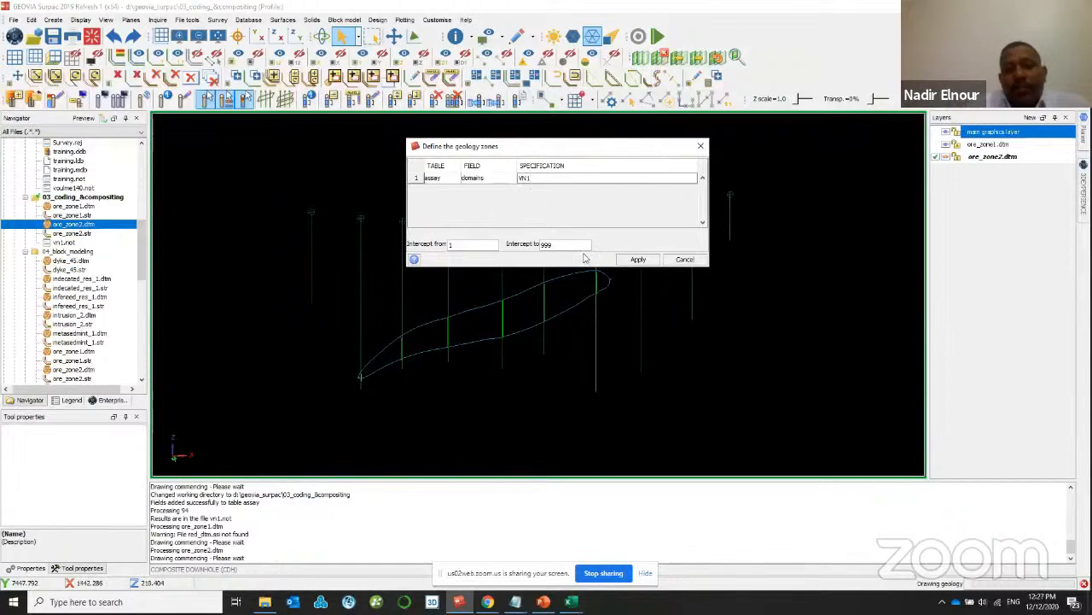
left_click(640, 259)
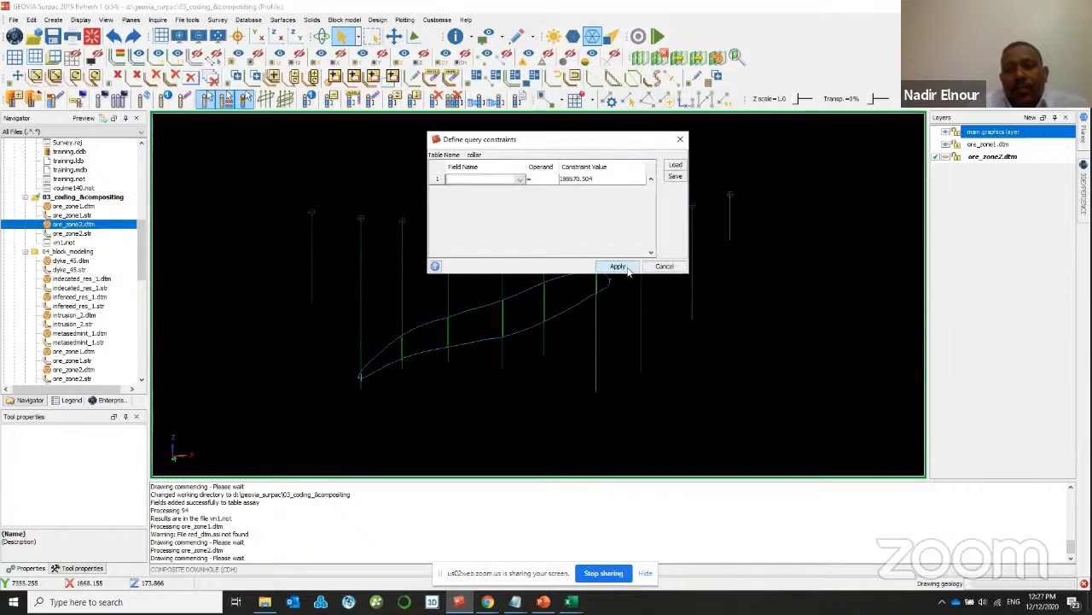
- Clear the collar query's constraint value and run the downhole composite without a query constraint
left_click(604, 179)
key("BackSpace")
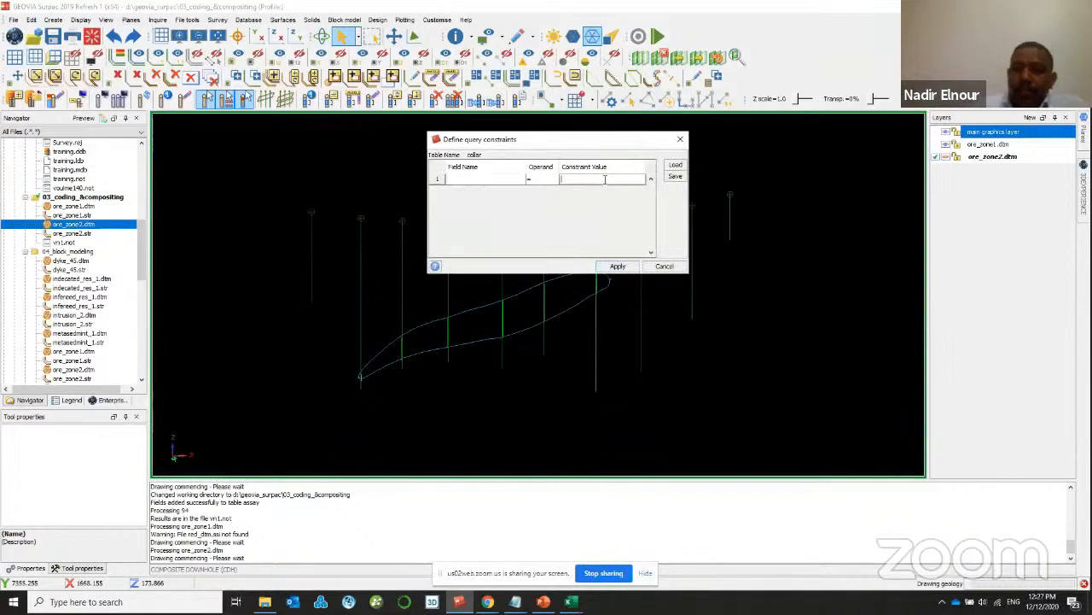
left_click(618, 265)
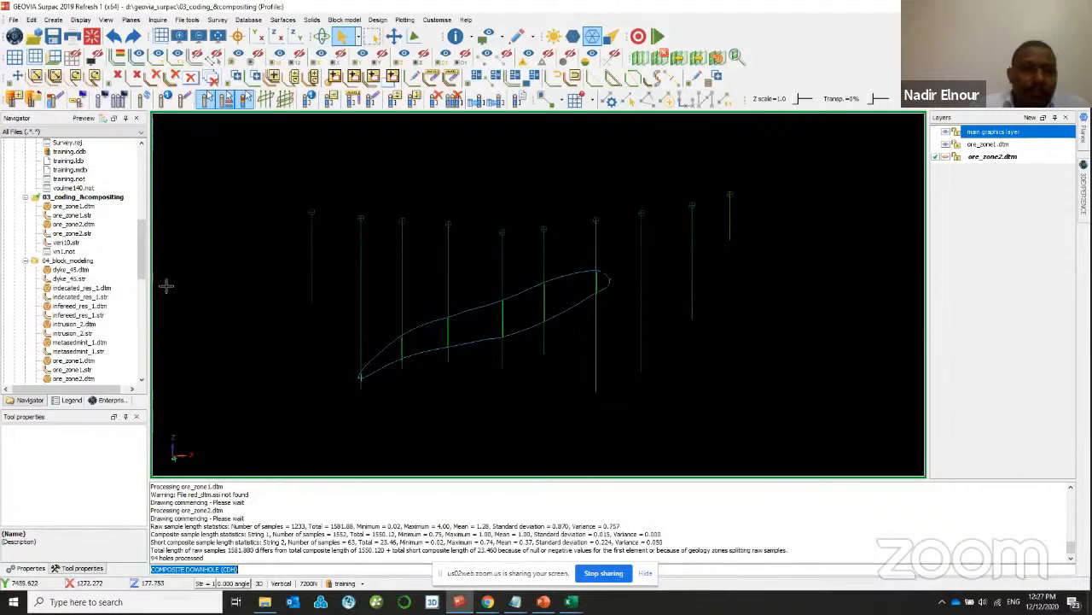
- Load ven10.str into graphics, hide its string lines and display the composites as point markers
mouse_move(65, 243)
left_mouse_down()
mouse_move(187, 234)
mouse_move(264, 202)
left_mouse_up()
mouse_move(383, 258)
left_mouse_down()
mouse_move(386, 245)
mouse_move(392, 262)
left_mouse_up()
scroll(392, 261, "up", 2)
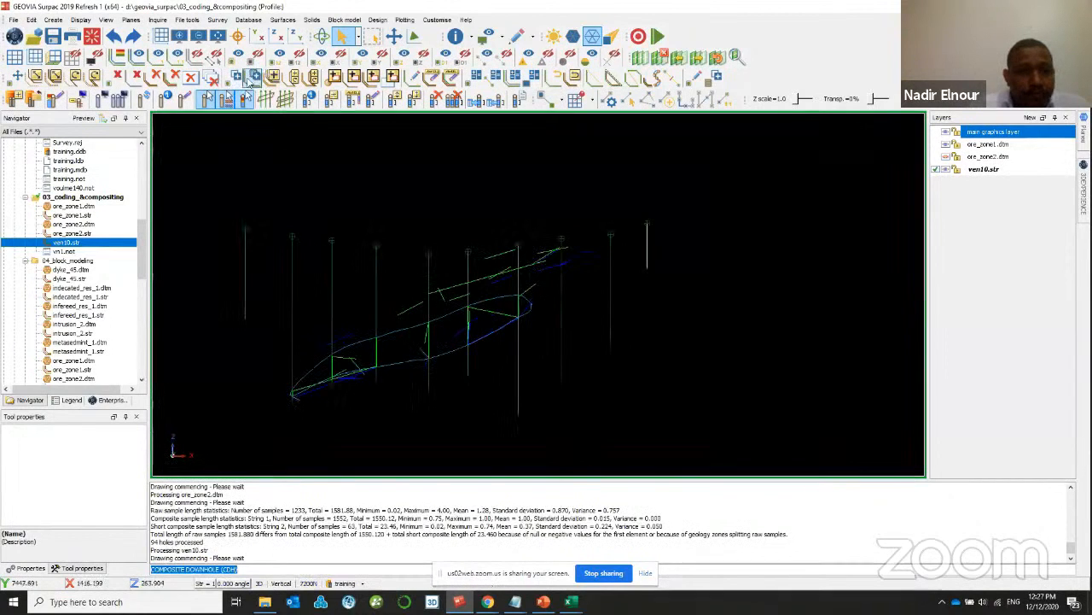
left_click(193, 58)
key("Return")
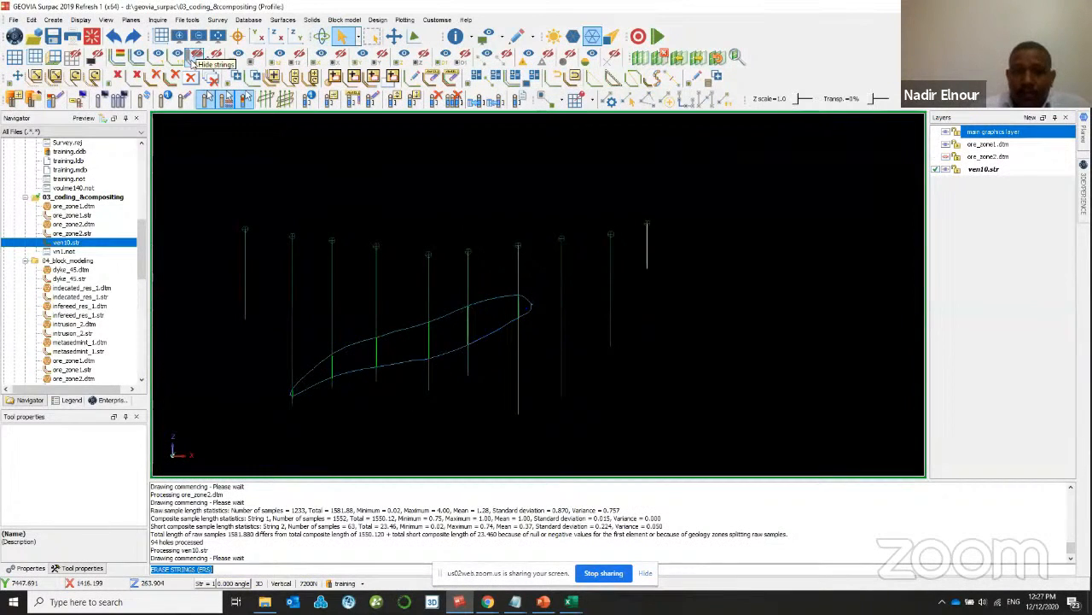
left_click(237, 58)
key("Return")
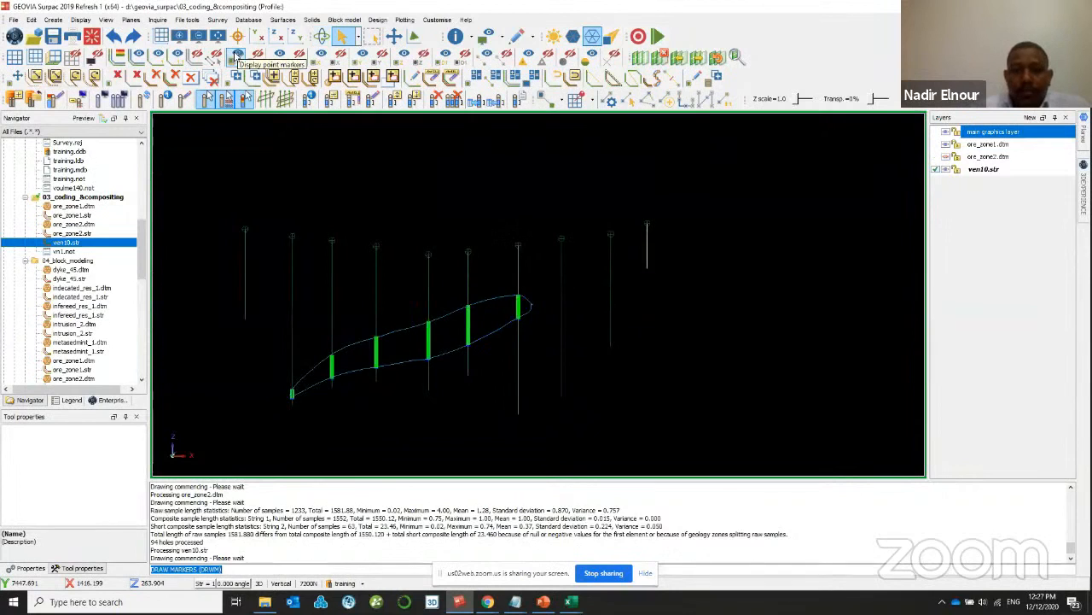
- Hide the drillholes and label the composite points with their description values to inspect the grades inside the ore outline
scroll(558, 339, "up", 4)
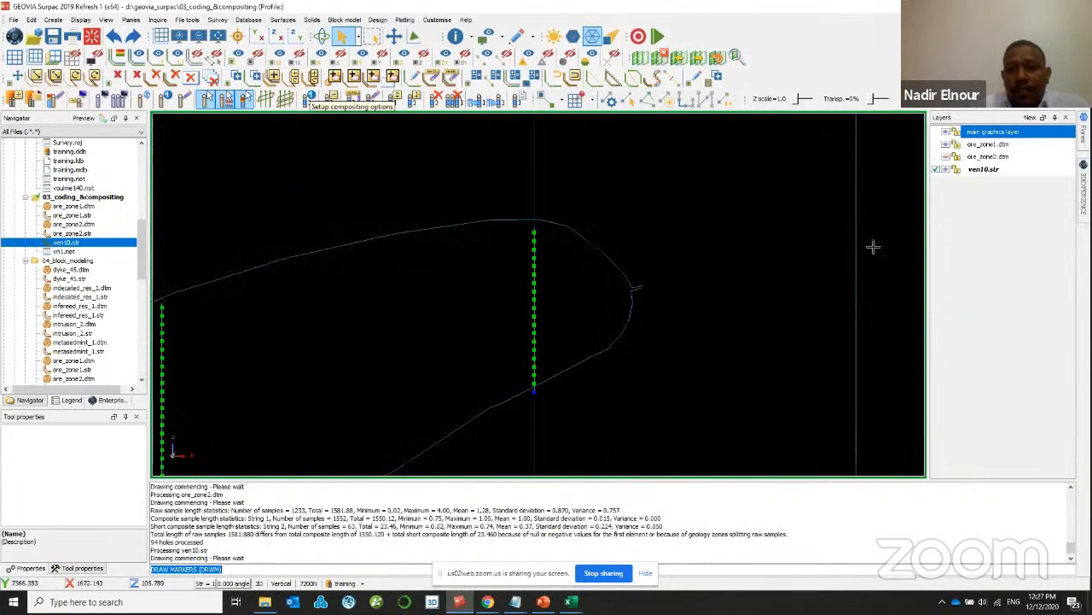
left_click(120, 101)
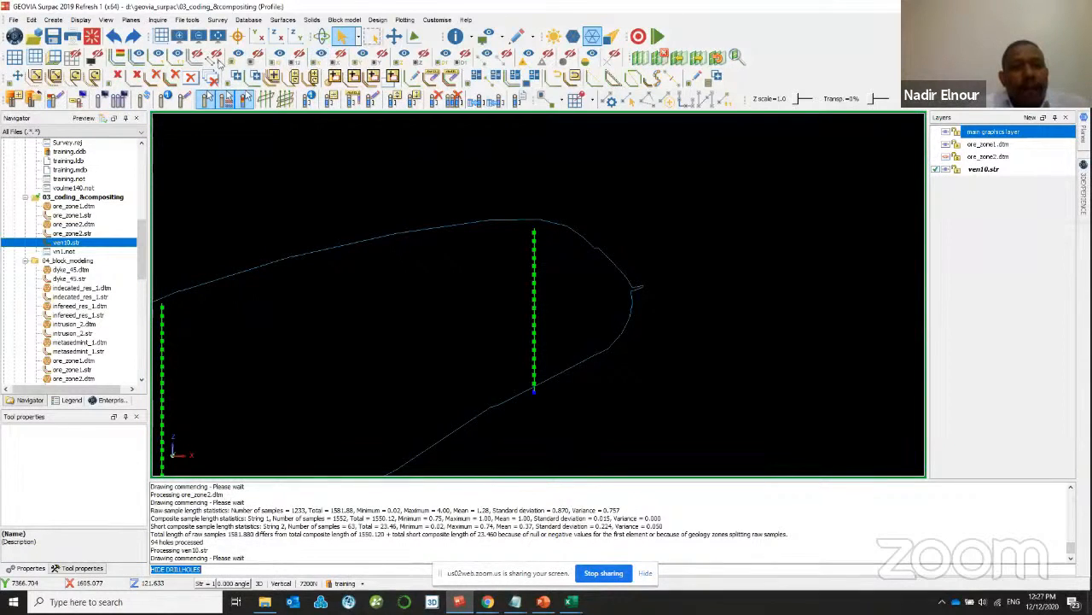
left_click(445, 58)
key("Return")
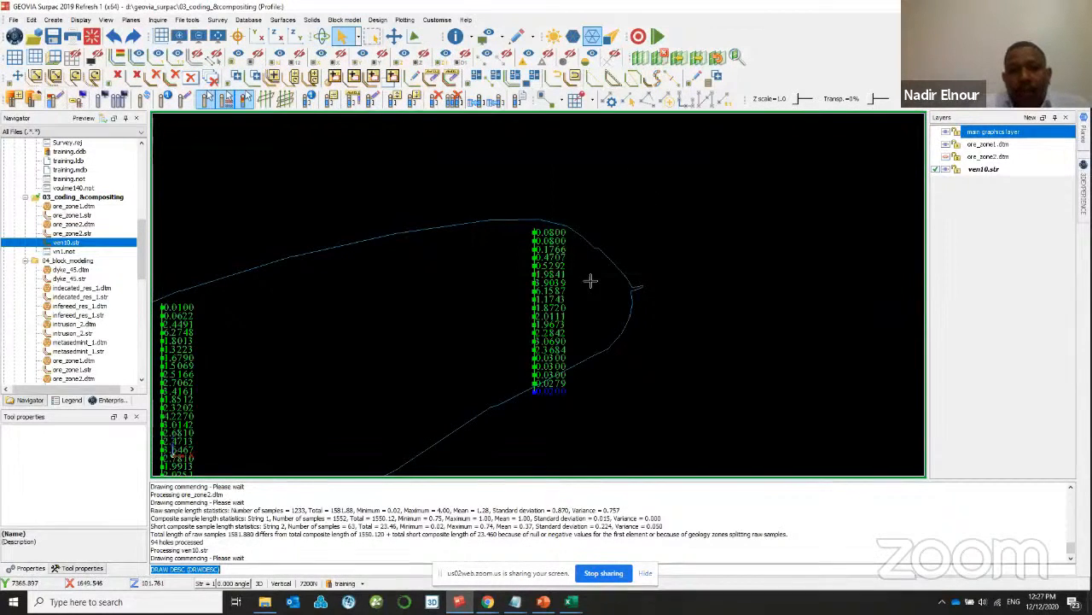
scroll(374, 348, "down", 3)
scroll(374, 348, "up", 5)
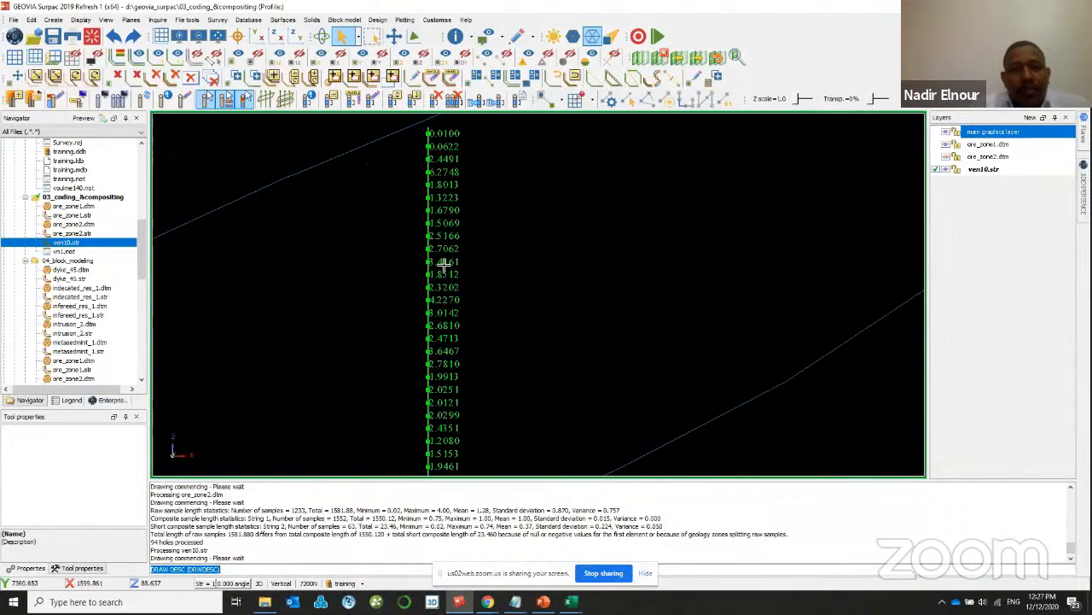
- Inspect the labelled composite grades along the full ore outline on the section
scroll(444, 265, "down", 2)
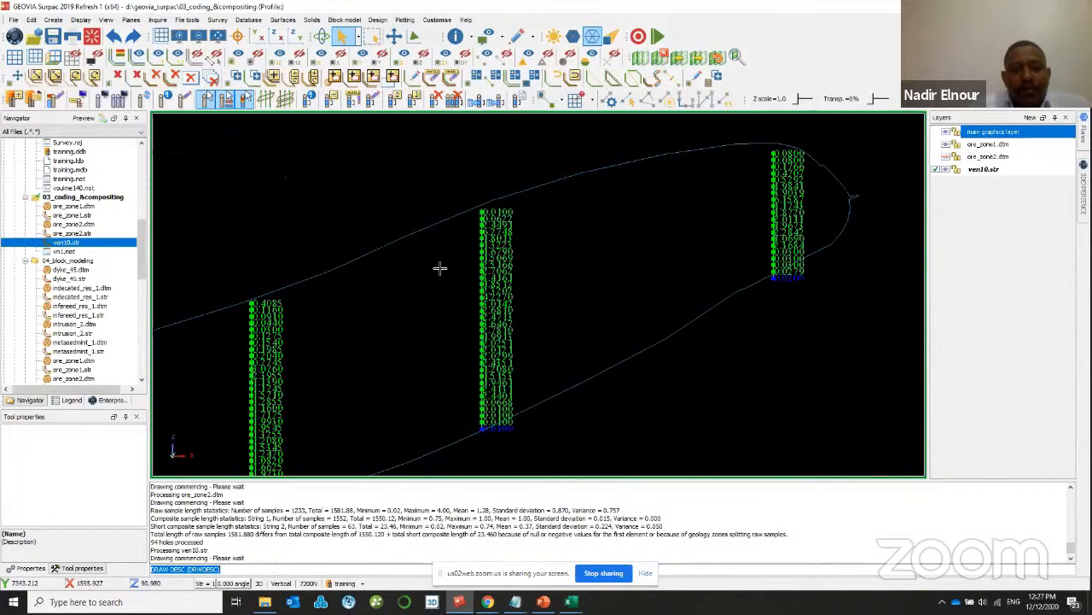
scroll(440, 268, "up", 3)
scroll(385, 282, "down", 5)
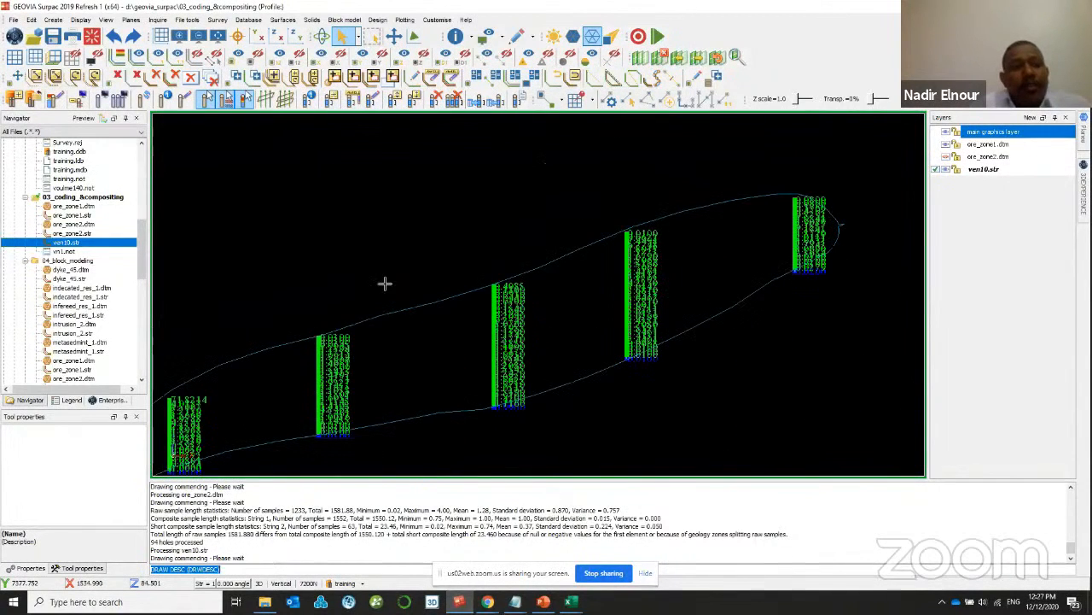
scroll(385, 282, "down", 3)
left_click(250, 20)
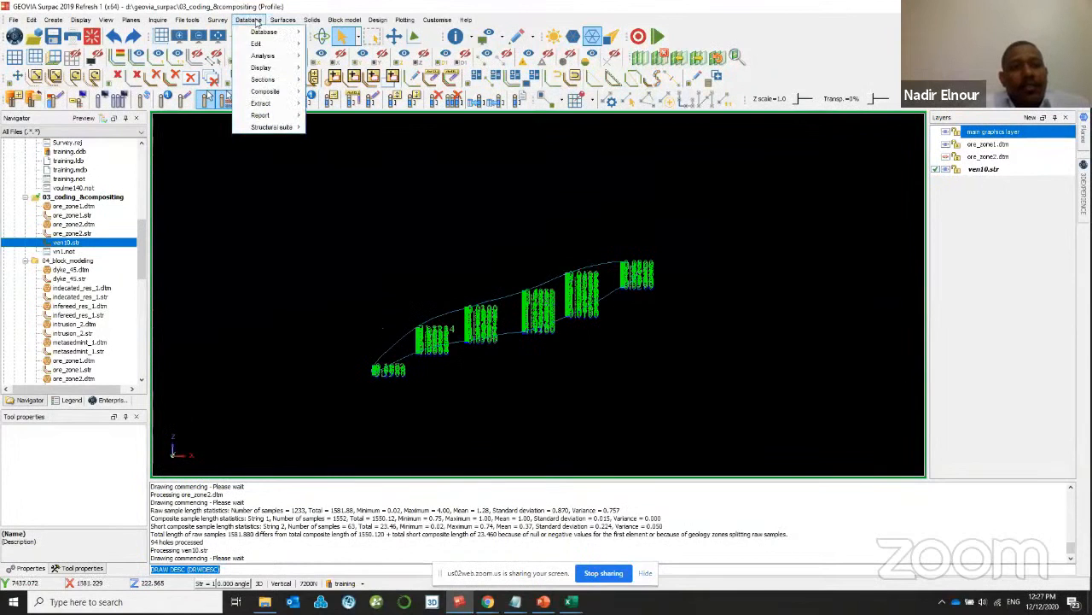
mouse_move(265, 56)
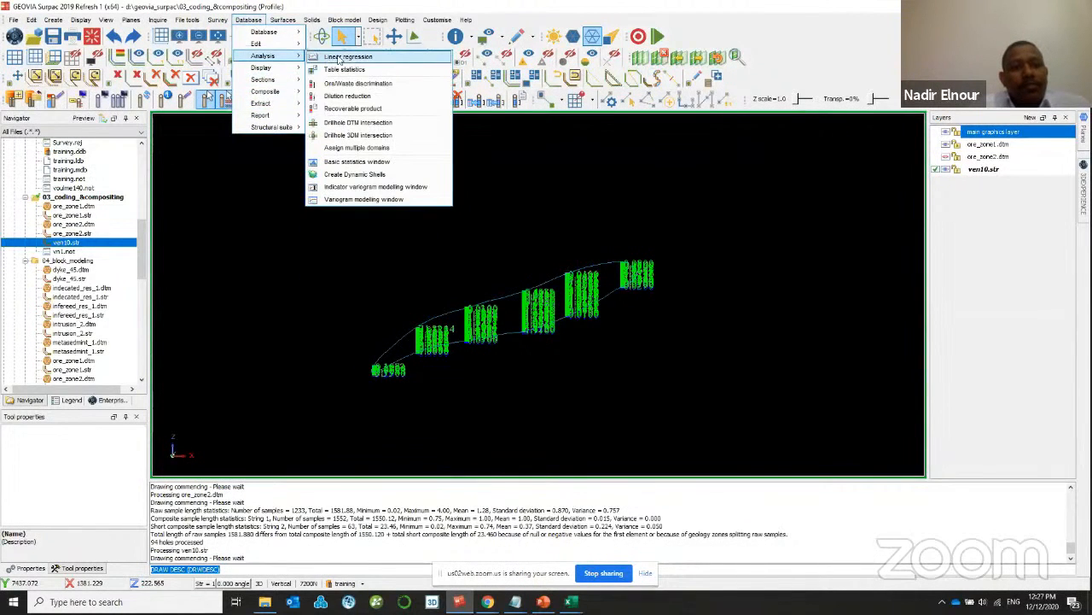
left_click(344, 162)
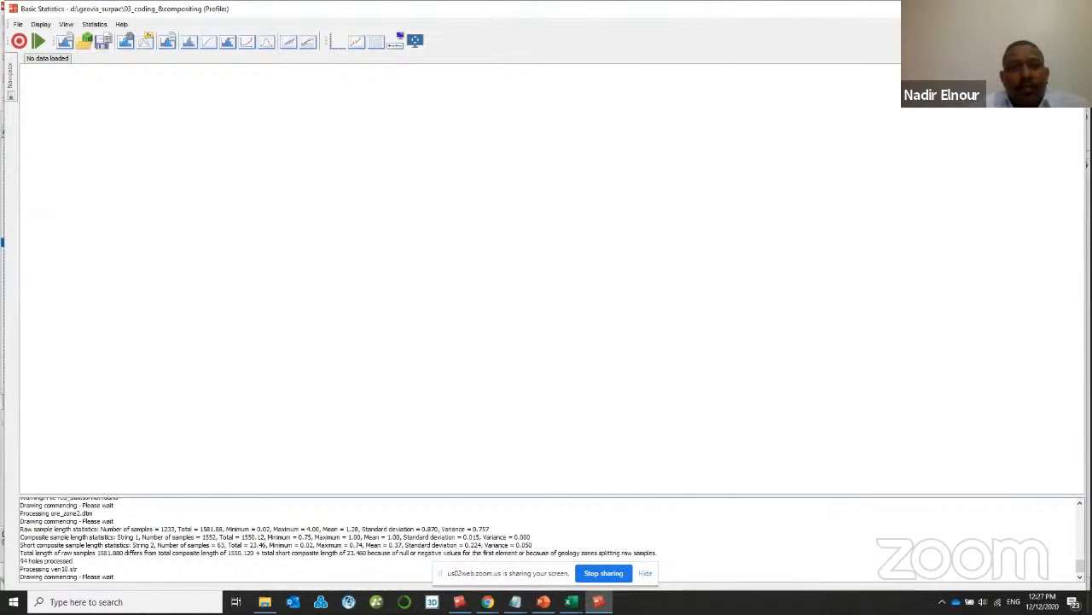
left_click(1075, 9)
- Open the geostatistics Basic Statistics window for block modelling and maximize it
left_click(345, 20)
mouse_move(402, 118)
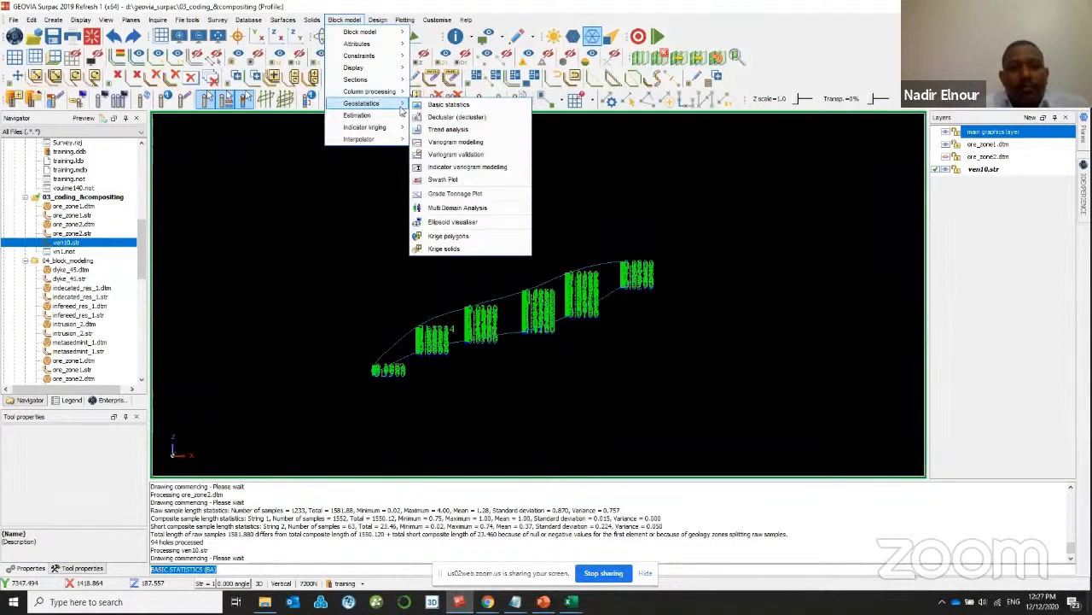
left_click(449, 103)
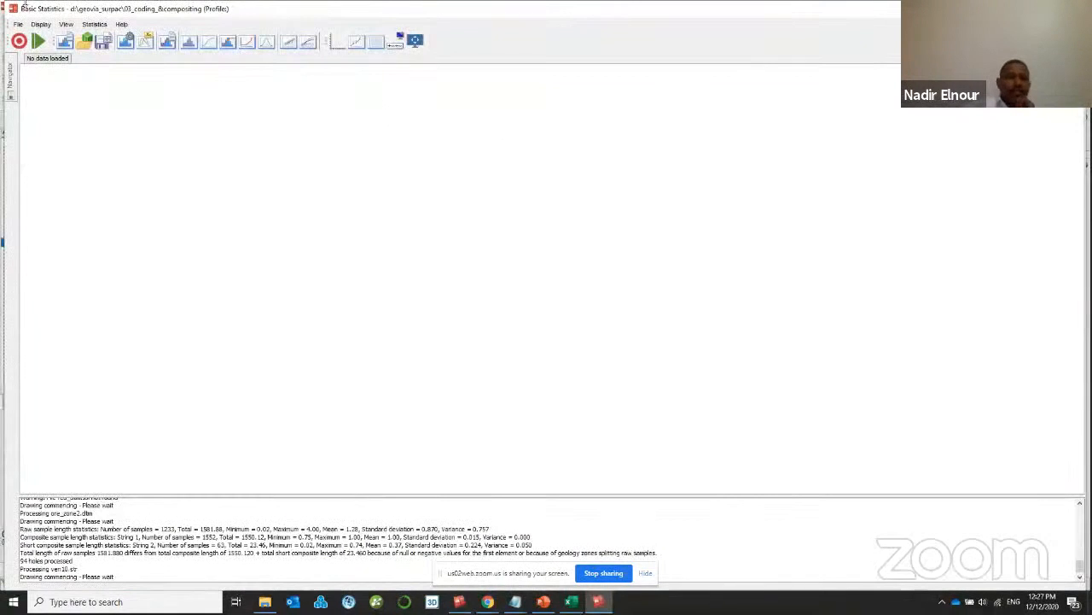
double_click(33, 11)
left_click(15, 20)
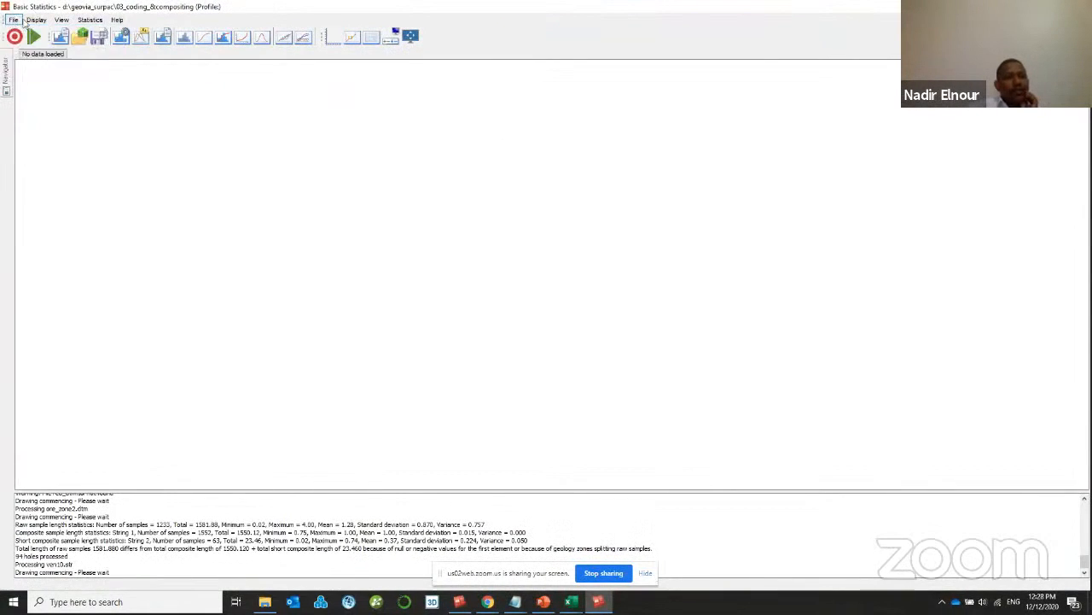
mouse_move(28, 23)
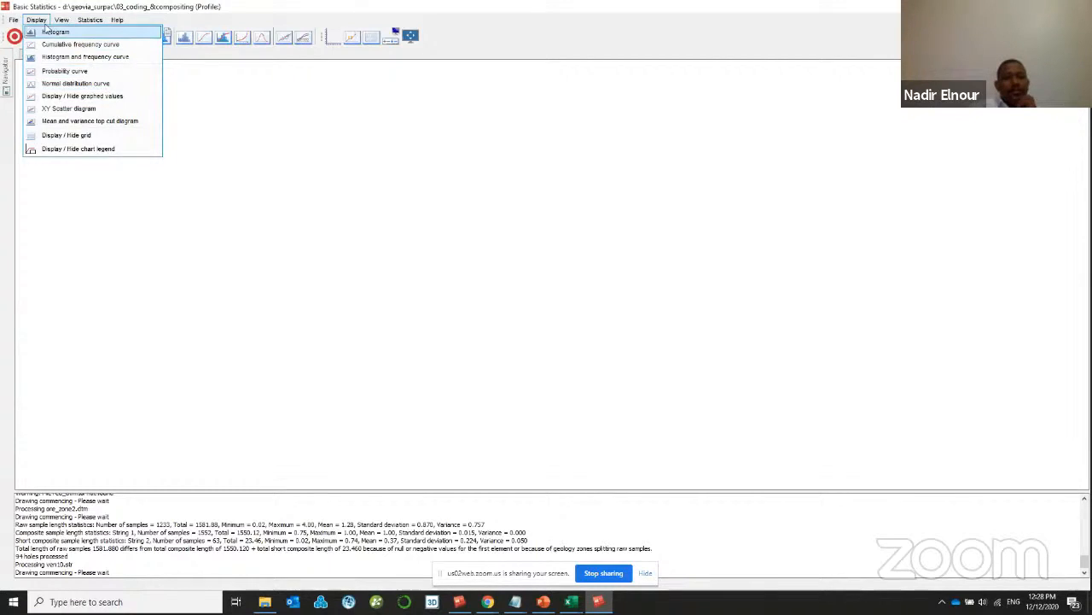
mouse_move(93, 19)
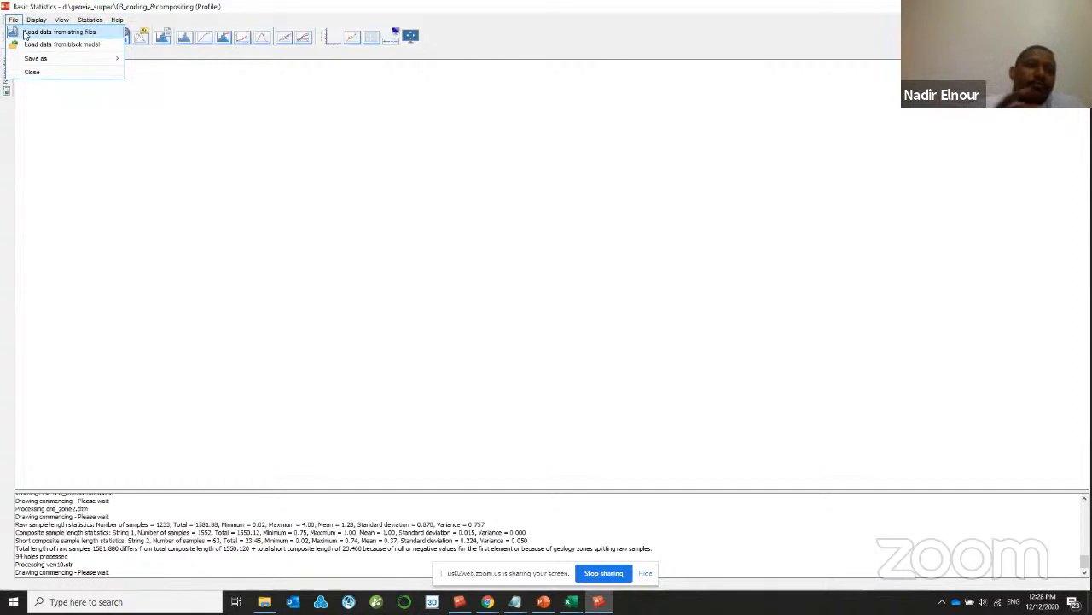
- Load the composite string file ven10.str into basic statistics, with field D1 named Au and a histogram bin width of 2
left_click(41, 33)
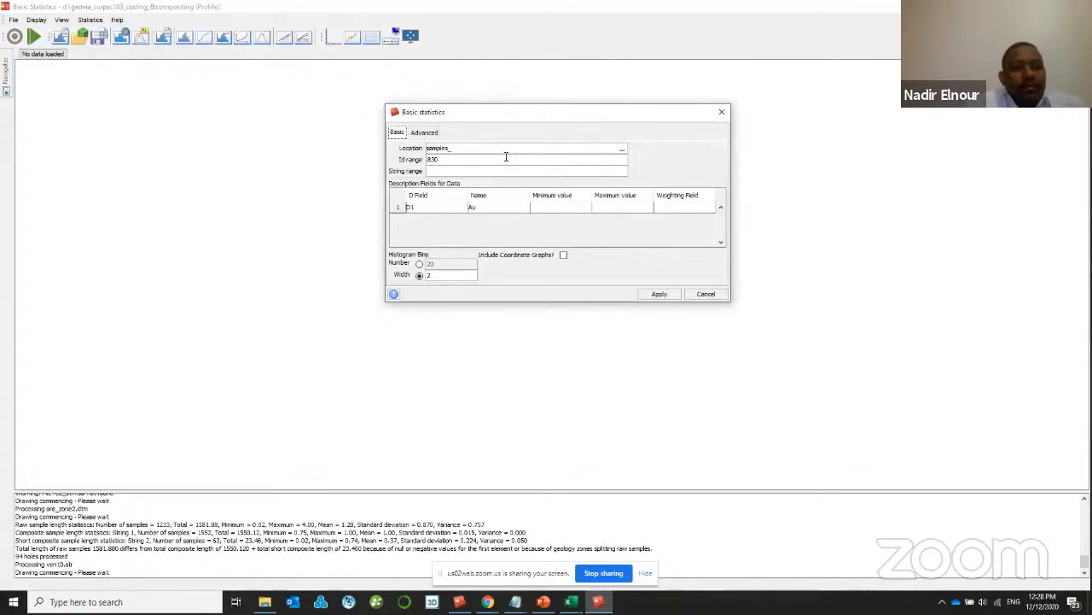
left_click(721, 112)
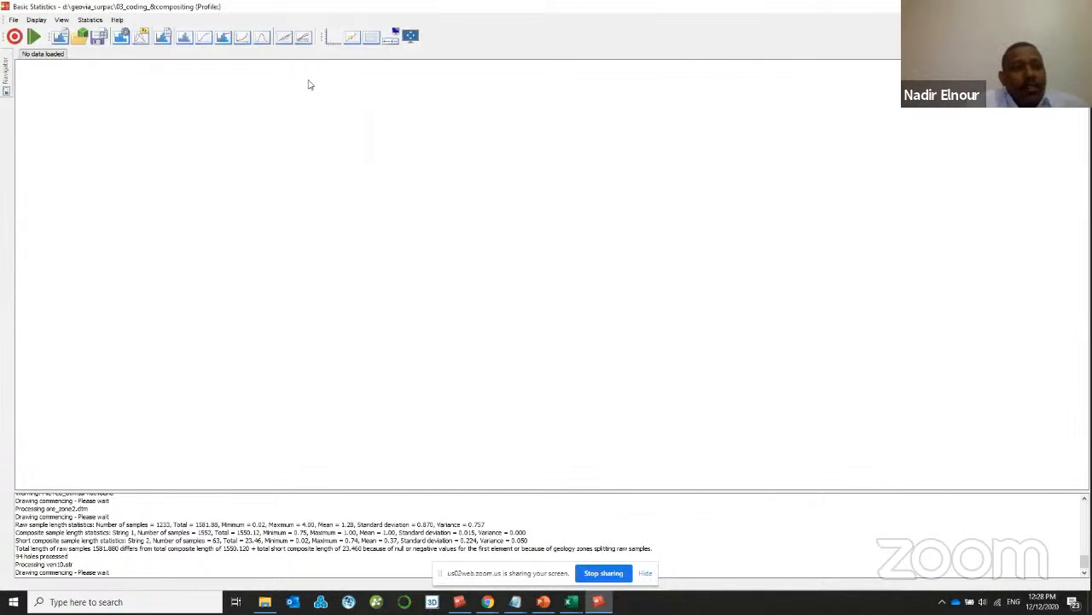
left_click(12, 19)
left_click(36, 32)
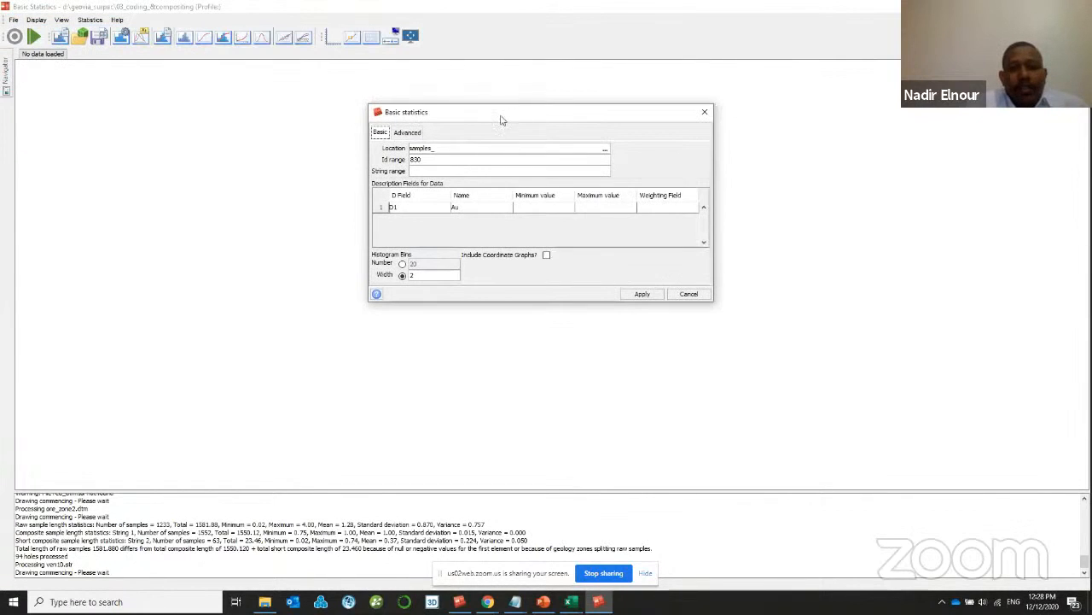
left_click(606, 150)
left_click(478, 193)
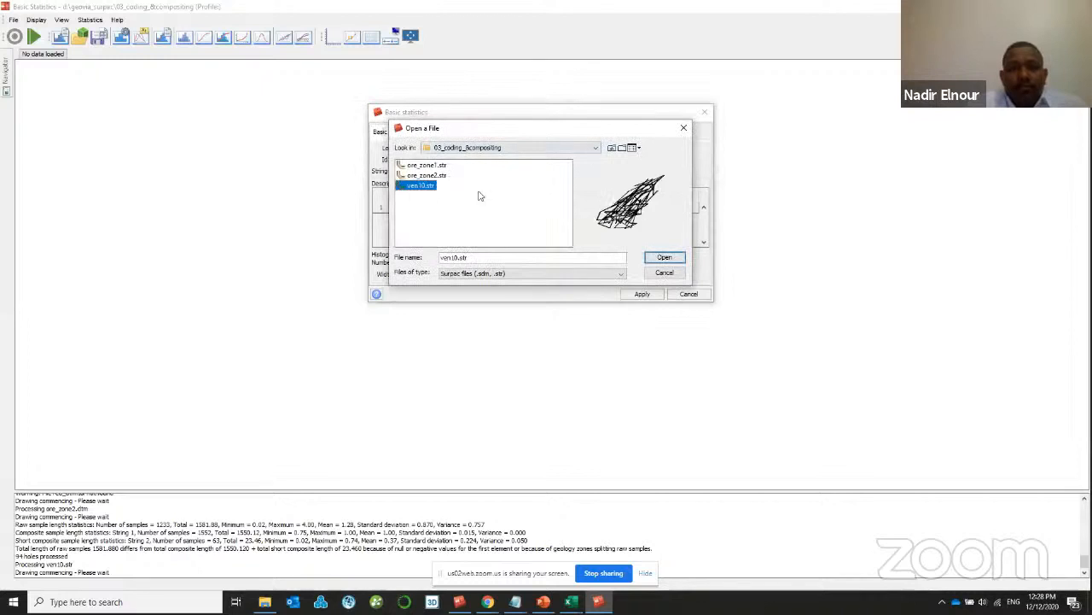
left_click(663, 257)
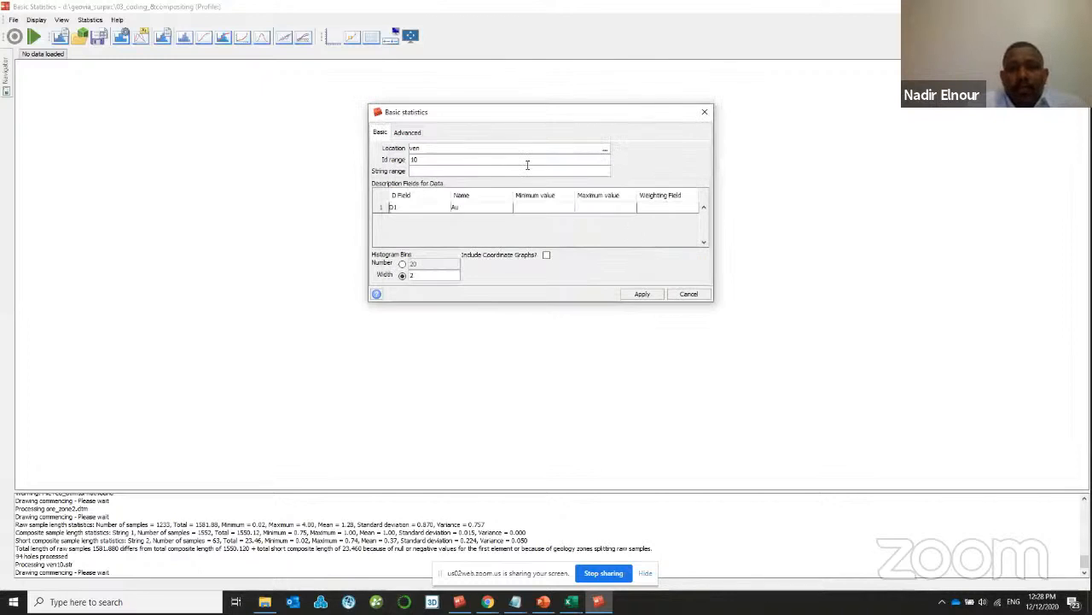
double_click(467, 209)
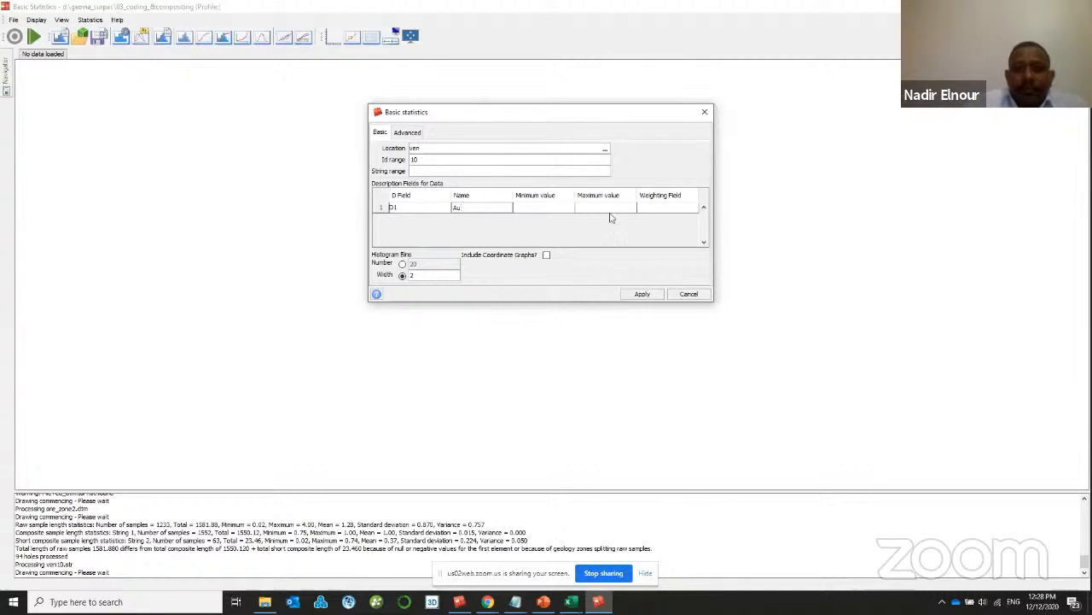
left_click(642, 294)
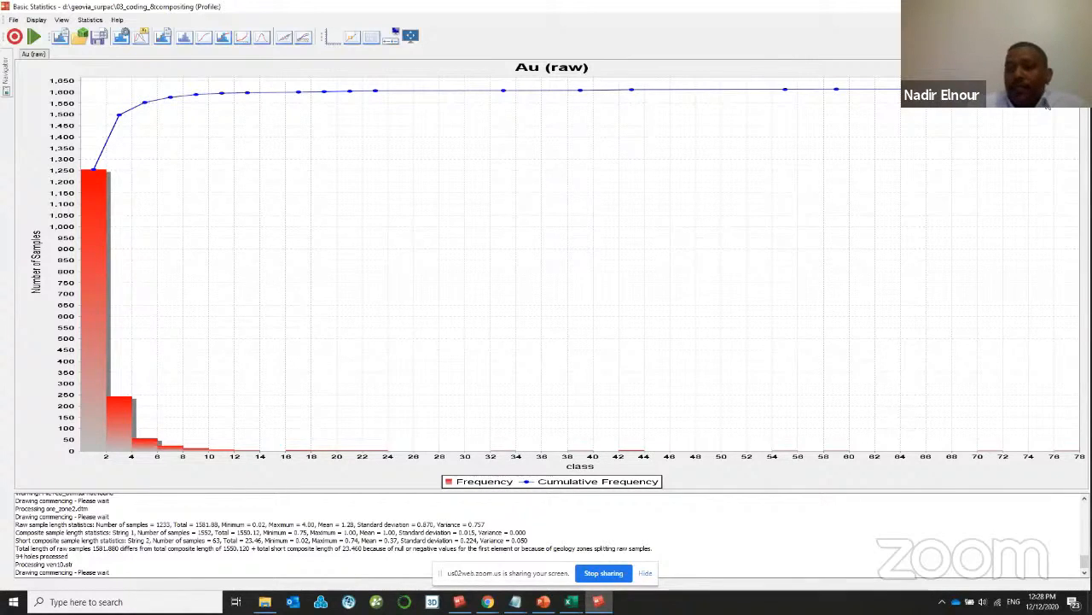
- Display the probability curve of the raw Au composite grades
left_click(37, 19)
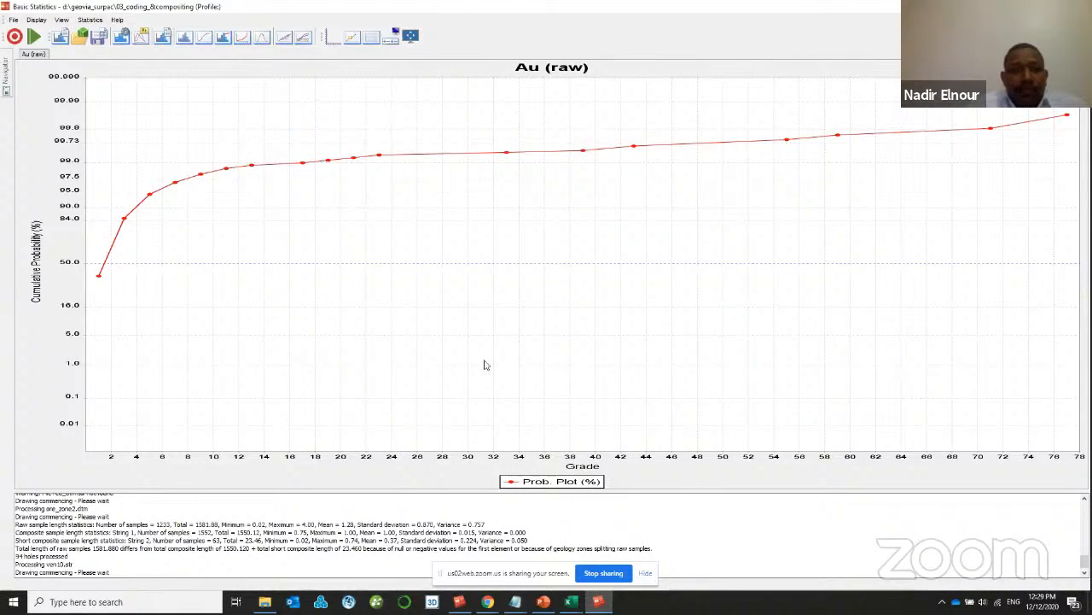
left_click(37, 20)
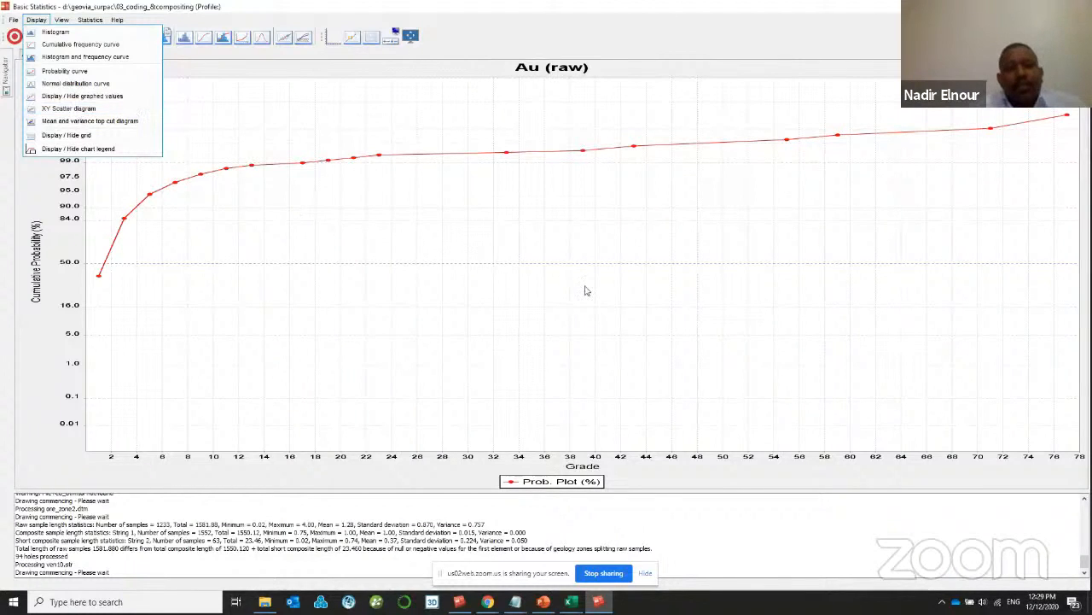
left_click(179, 14)
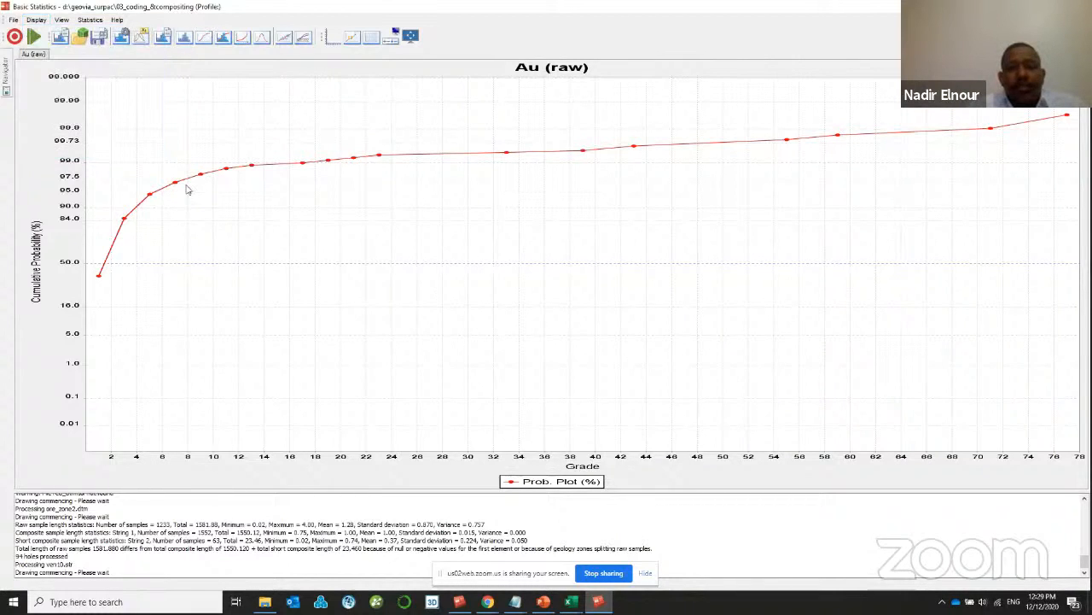
- Plot the mean and variance top cut diagram for Au and display the grades as a plain histogram
left_click(42, 21)
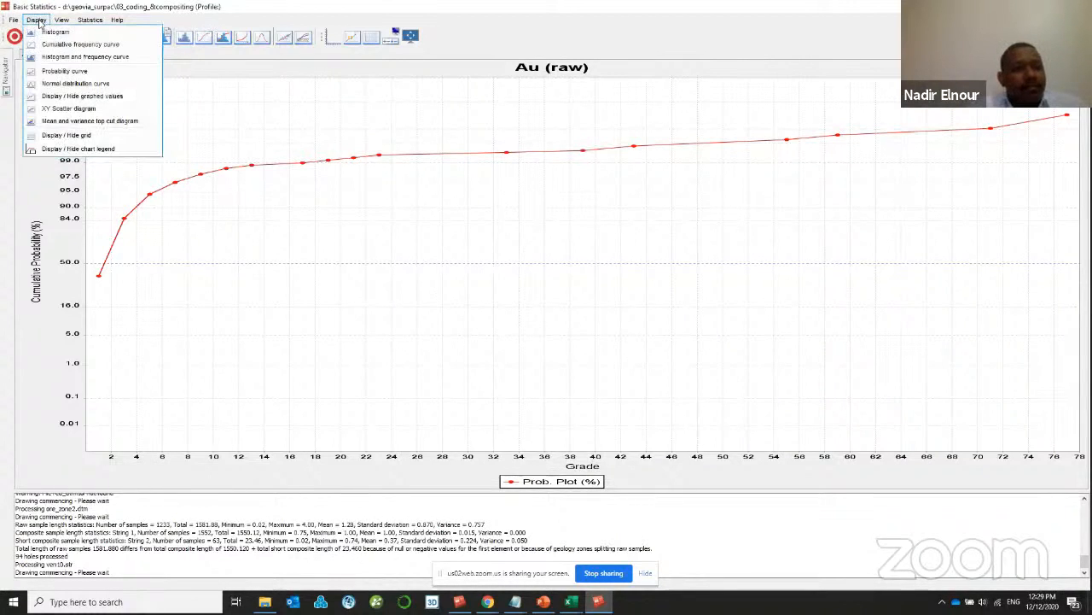
left_click(99, 121)
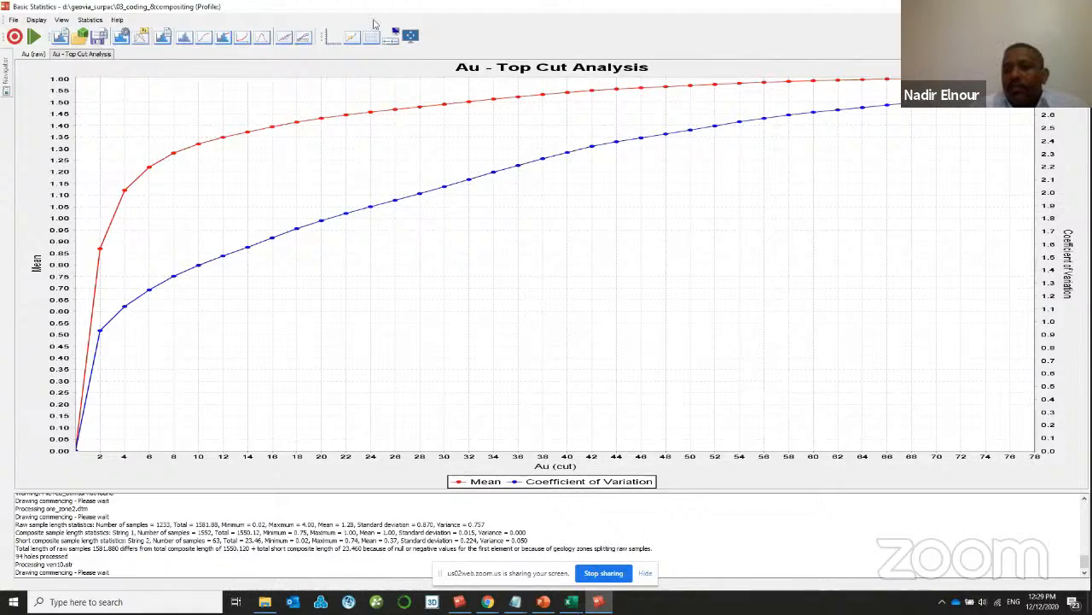
left_click(36, 19)
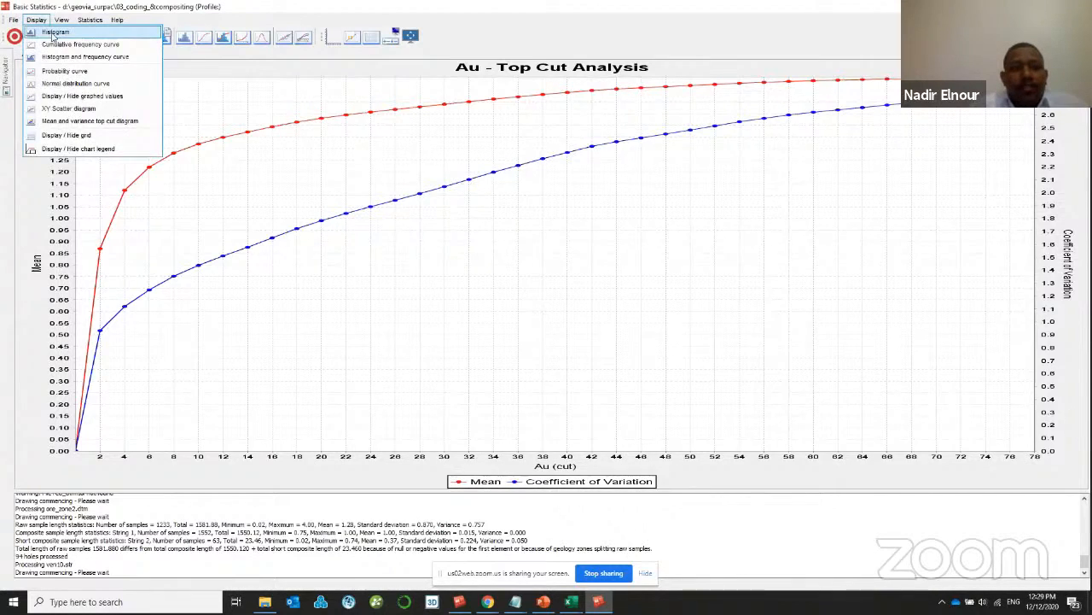
left_click(53, 34)
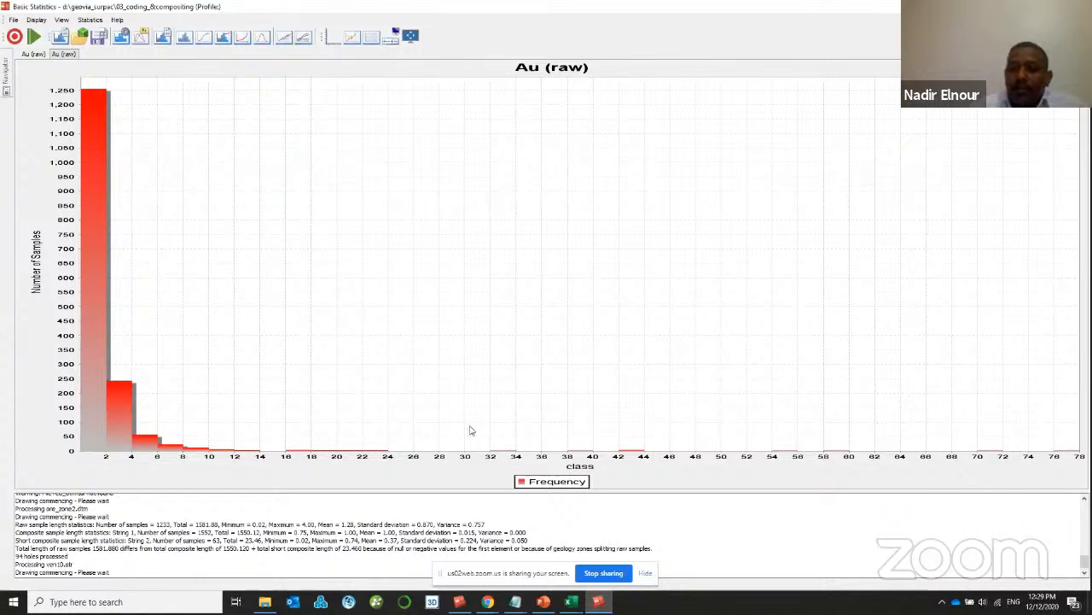
- Generate a statistics report named STAT_REPORT in Surpac note format, keeping the preset percentile range and leaving the data ungrouped
left_click(163, 36)
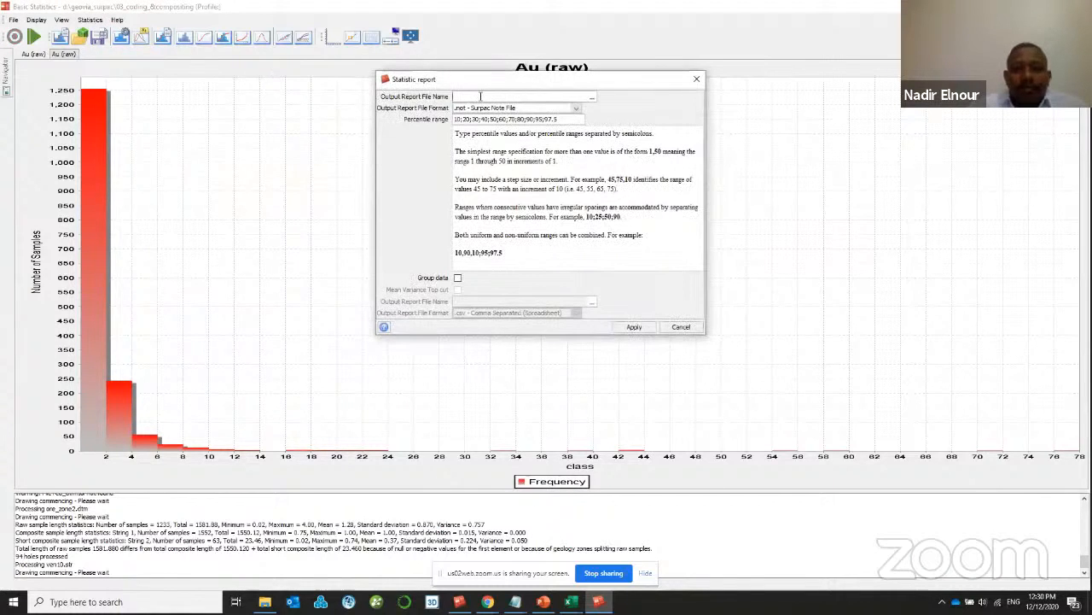
type("STAT")
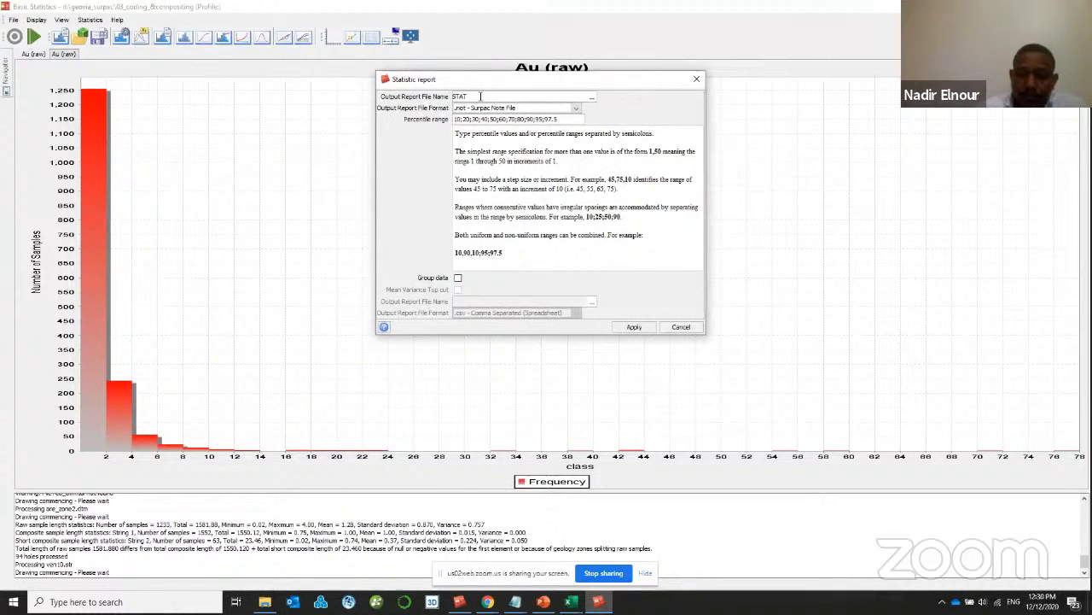
type("_REPORT")
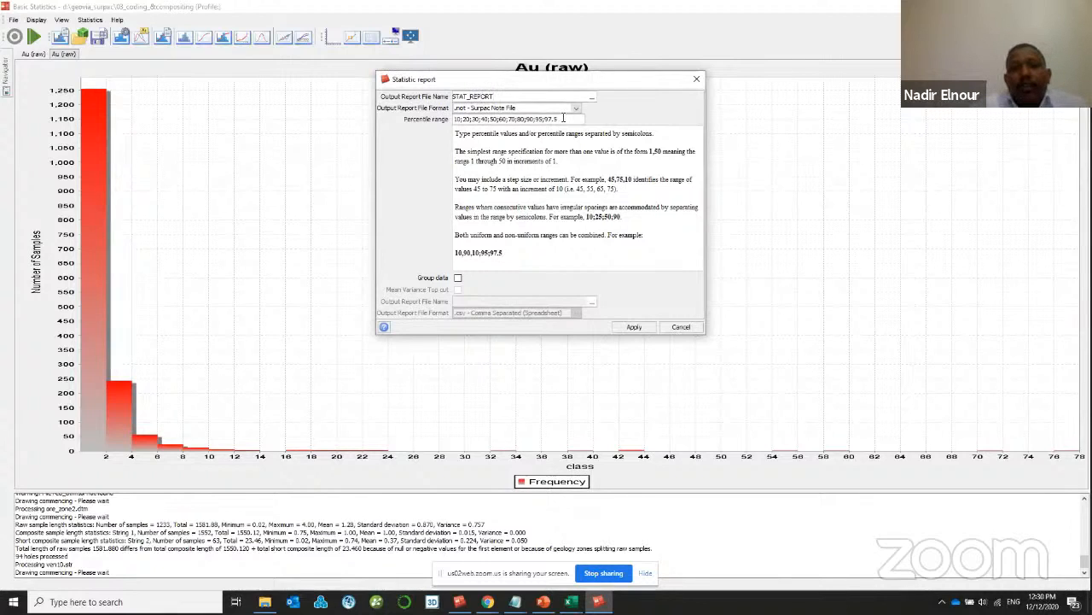
triple_click(563, 118)
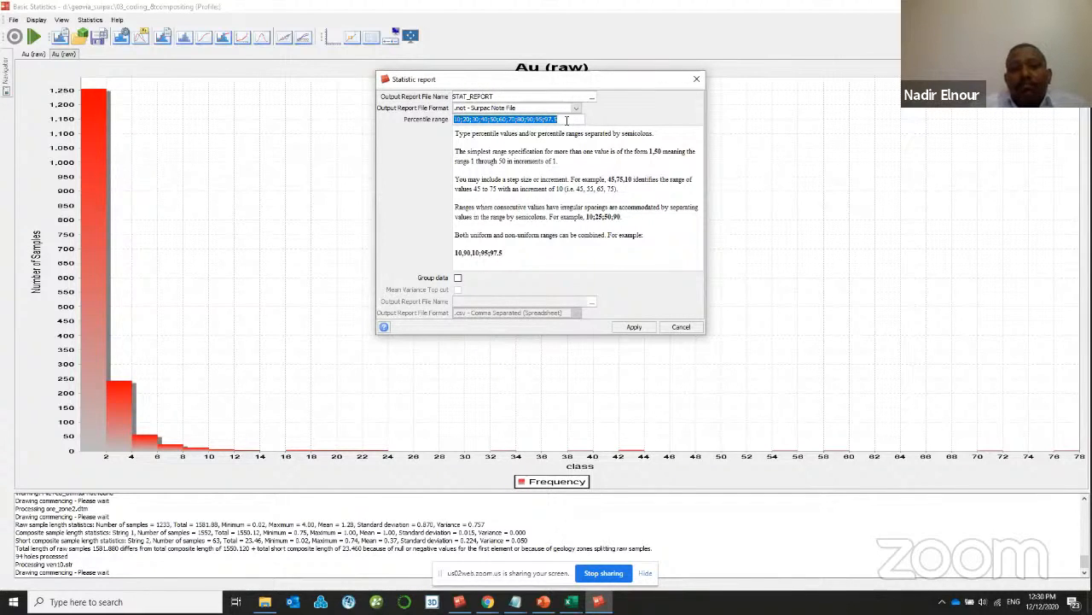
mouse_move(566, 120)
left_mouse_down()
mouse_move(456, 120)
mouse_move(561, 120)
left_mouse_up()
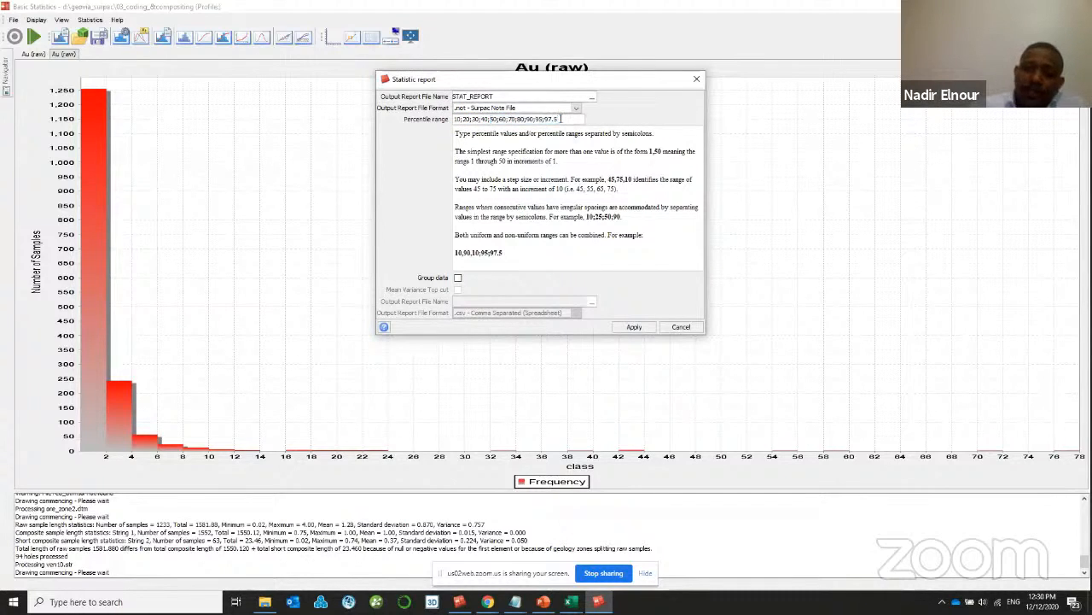
left_click_drag(476, 134, 621, 223)
left_click(635, 326)
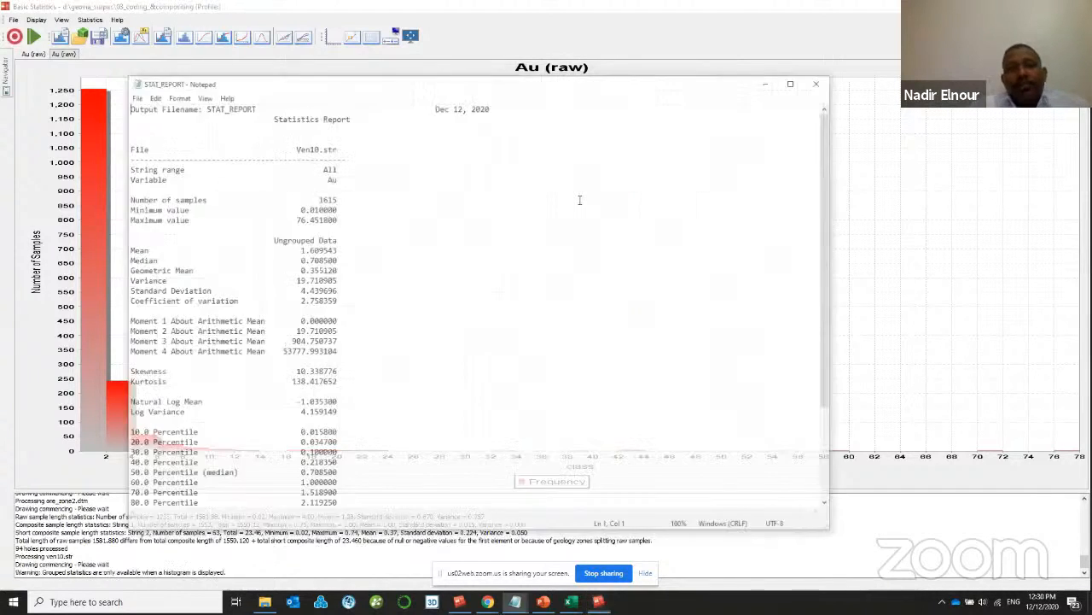
- Examine the report's sample count, minimum and maximum, mean, median, standard deviation and coefficient of variation for Au
double_click(497, 83)
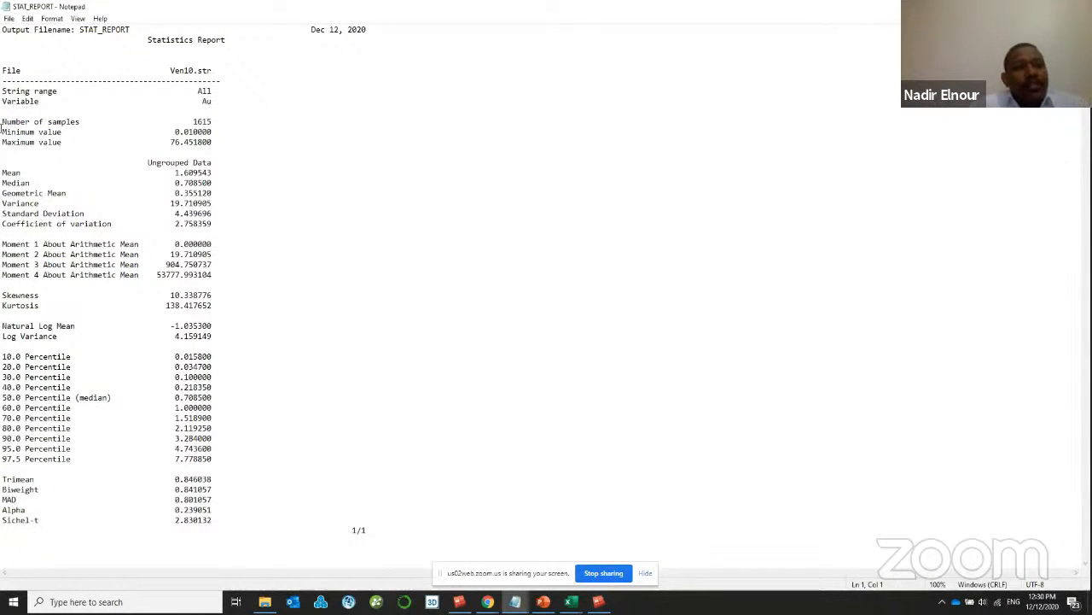
left_click_drag(2, 124, 228, 123)
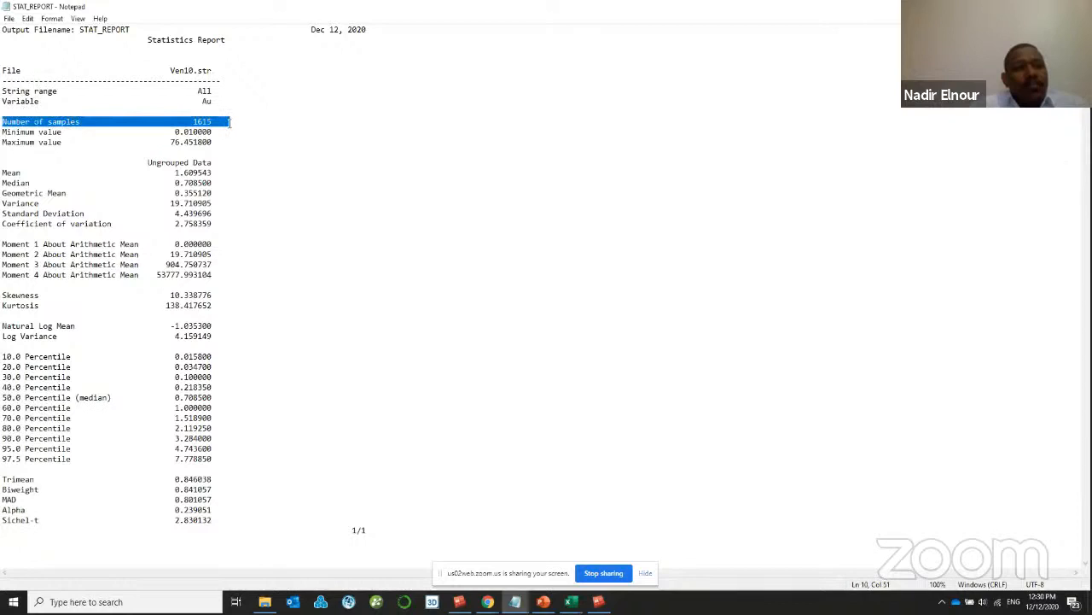
left_click_drag(2, 134, 218, 143)
left_click_drag(3, 174, 227, 174)
left_click_drag(2, 183, 228, 193)
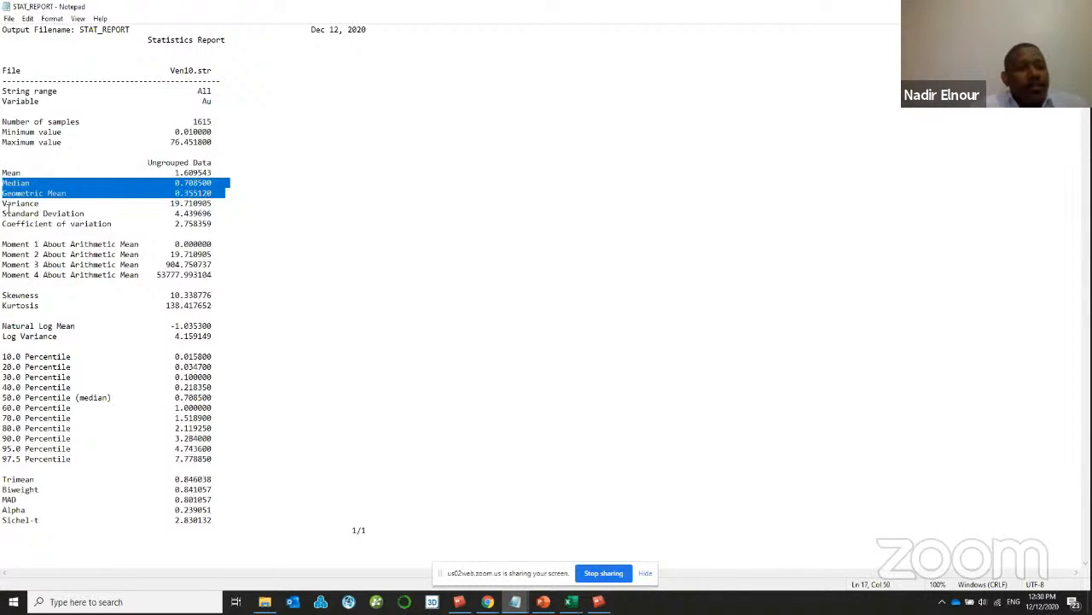
mouse_move(2, 214)
left_mouse_down()
mouse_move(238, 214)
mouse_move(3, 223)
left_mouse_up()
left_click_drag(217, 213, 3, 213)
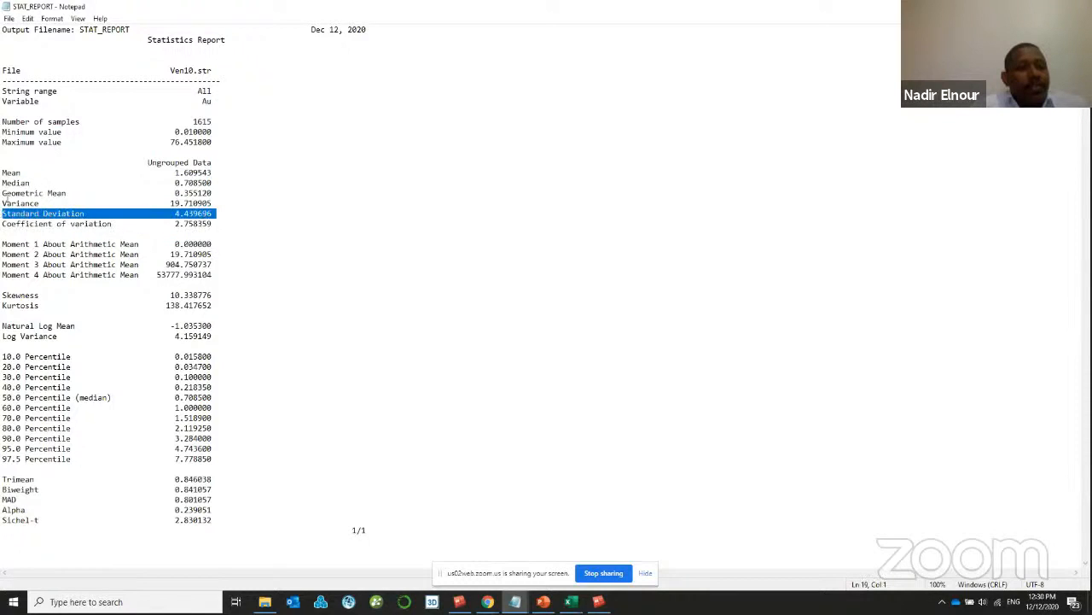
left_click_drag(2, 172, 221, 173)
left_click_drag(216, 224, 171, 226)
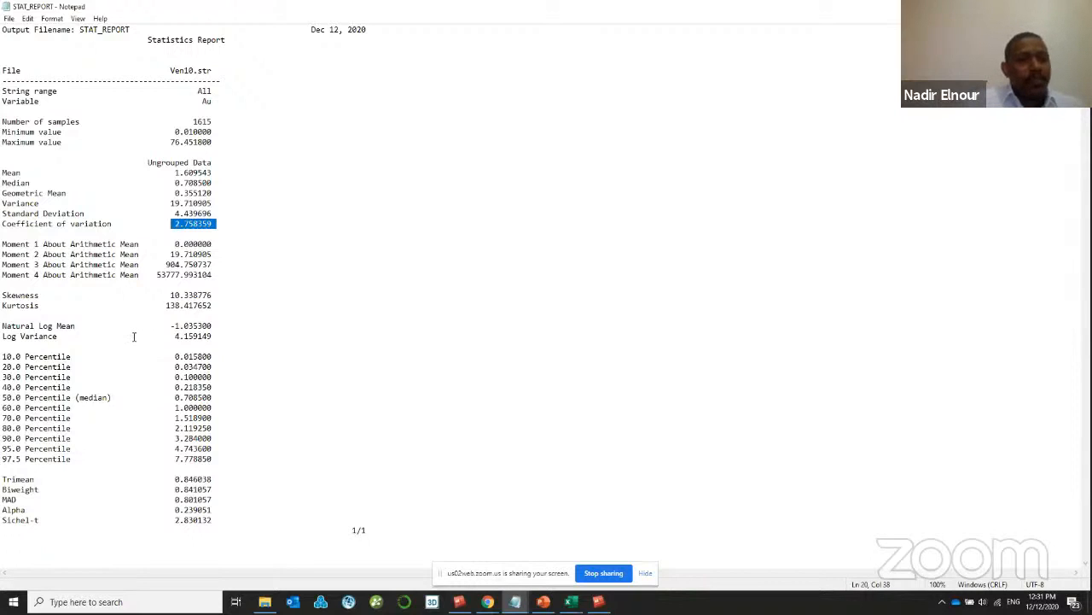
- Examine the 10, 20, 50 (median) and 97.5 percentile values of Au in the statistics report
left_click_drag(1, 357, 241, 360)
left_click_drag(6, 366, 230, 368)
left_click(2, 396)
left_click_drag(1, 397, 226, 397)
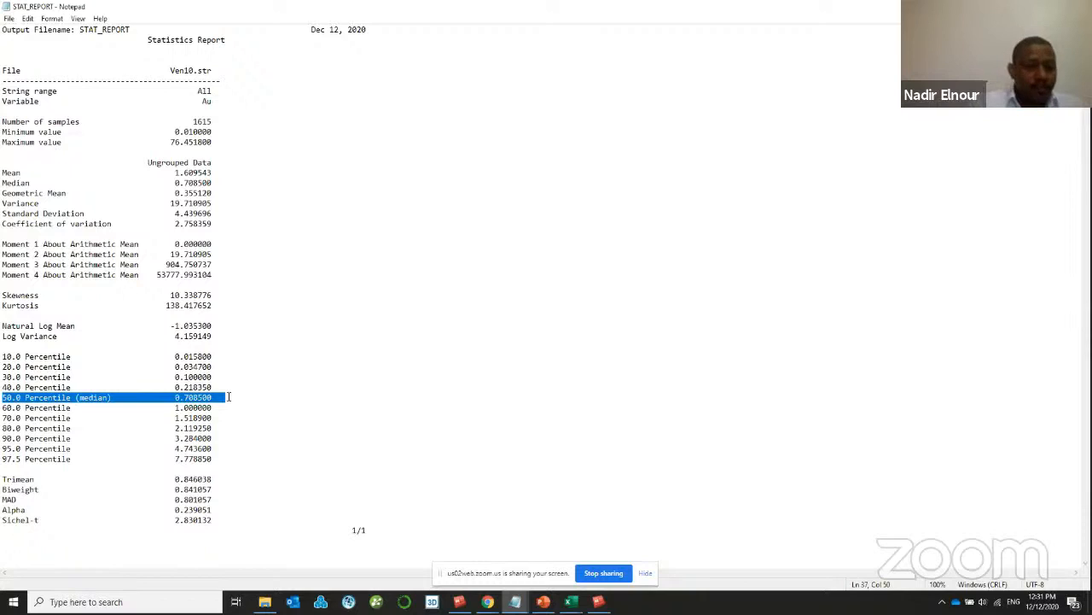
left_click_drag(211, 460, 3, 459)
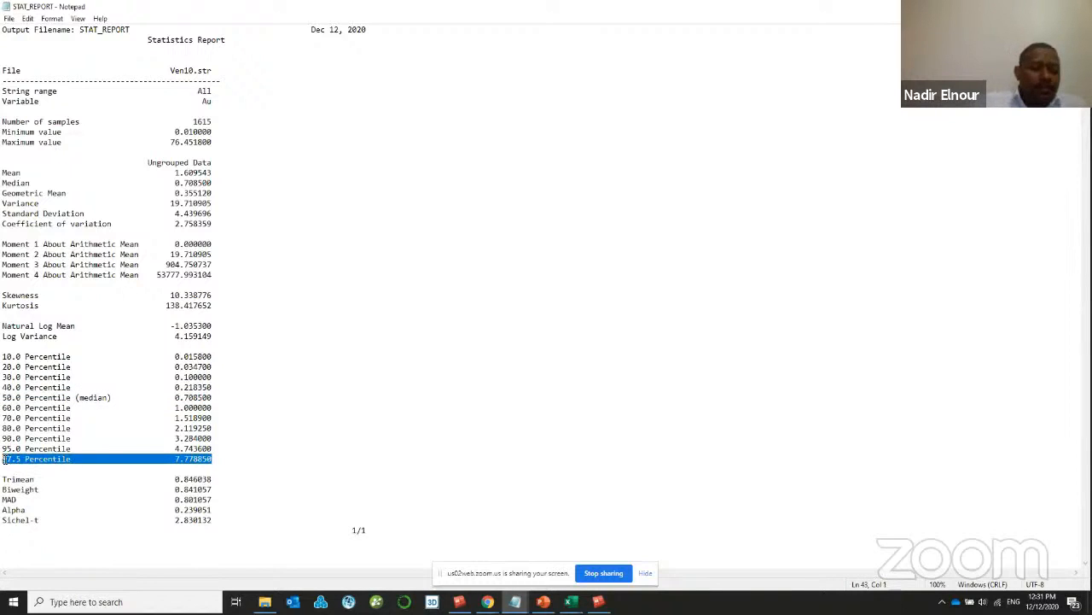
left_click_drag(226, 459, 171, 460)
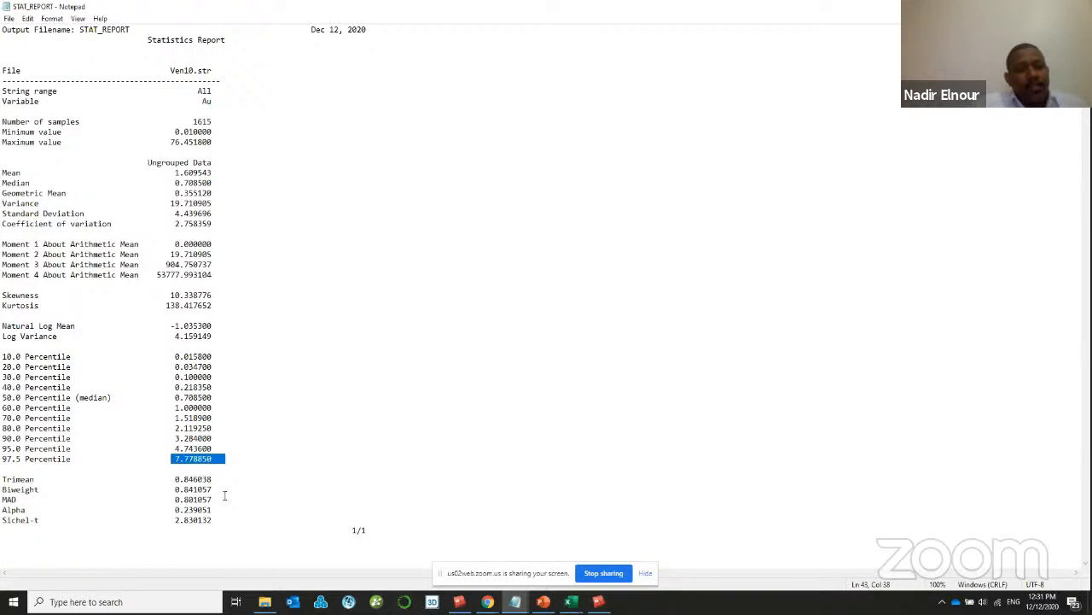
- Reposition the statistics report window so the report can be viewed beside the raw Au histogram
left_click_drag(784, 6, 478, 513)
left_click_drag(291, 513, 524, 93)
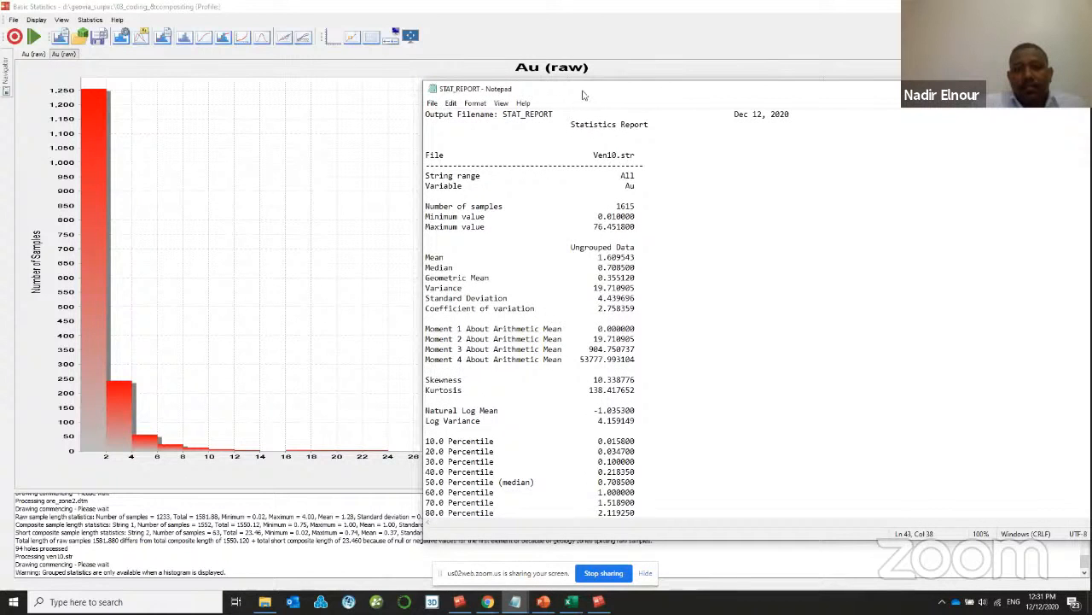
left_click_drag(588, 90, 587, 496)
left_click_drag(377, 489, 391, 55)
left_click(942, 51)
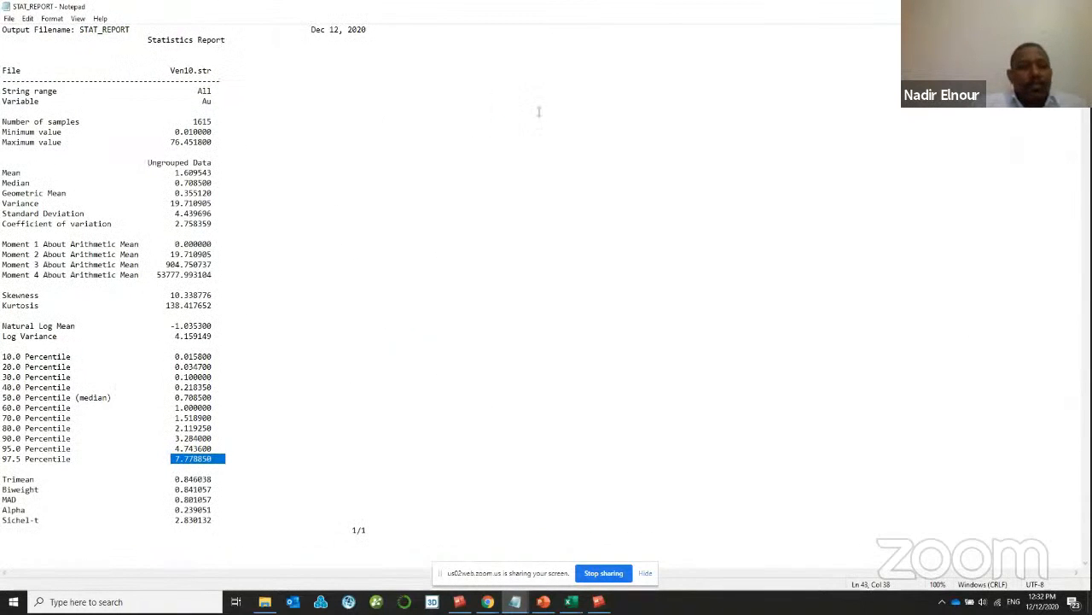
double_click(273, 10)
left_click_drag(276, 11, 626, 61)
left_click_drag(585, 475, 584, 587)
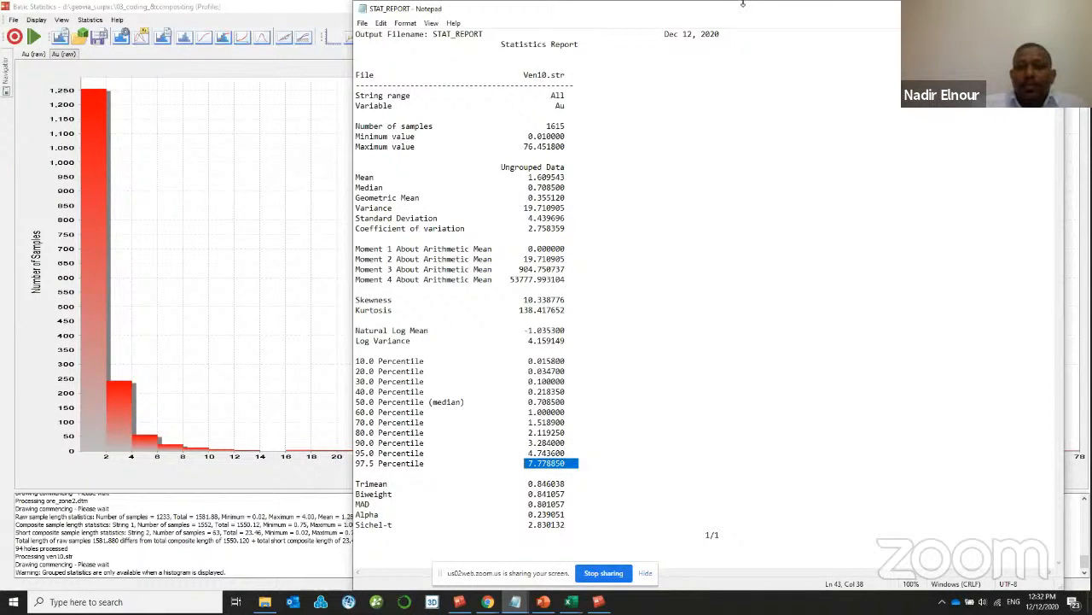
- Move the report clear of the chart and display the raw Au grades as a cumulative frequency curve
left_click_drag(743, 3, 691, 555)
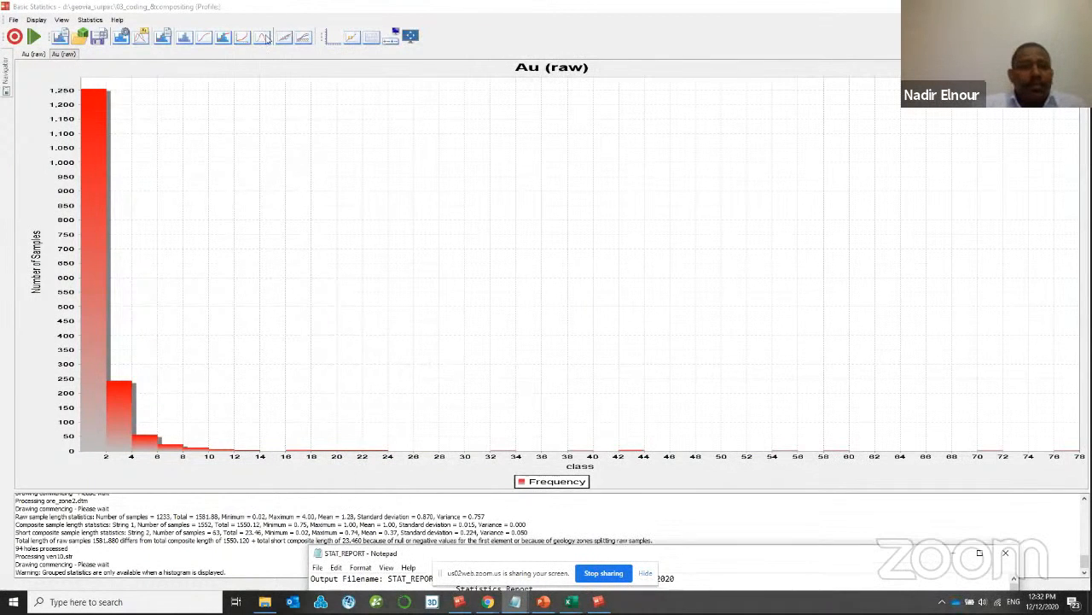
left_click(35, 19)
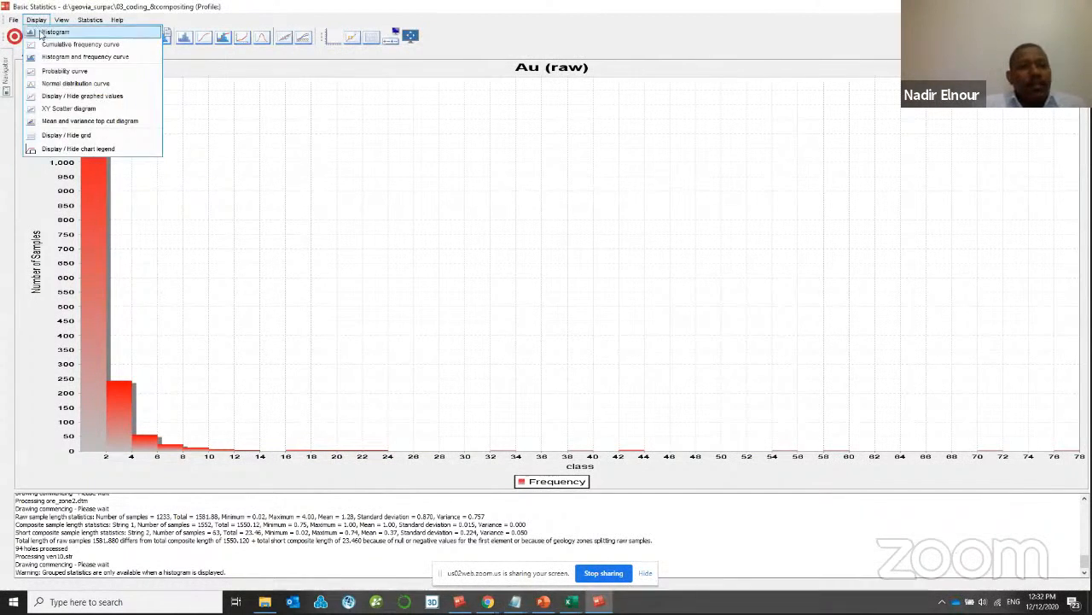
left_click(80, 44)
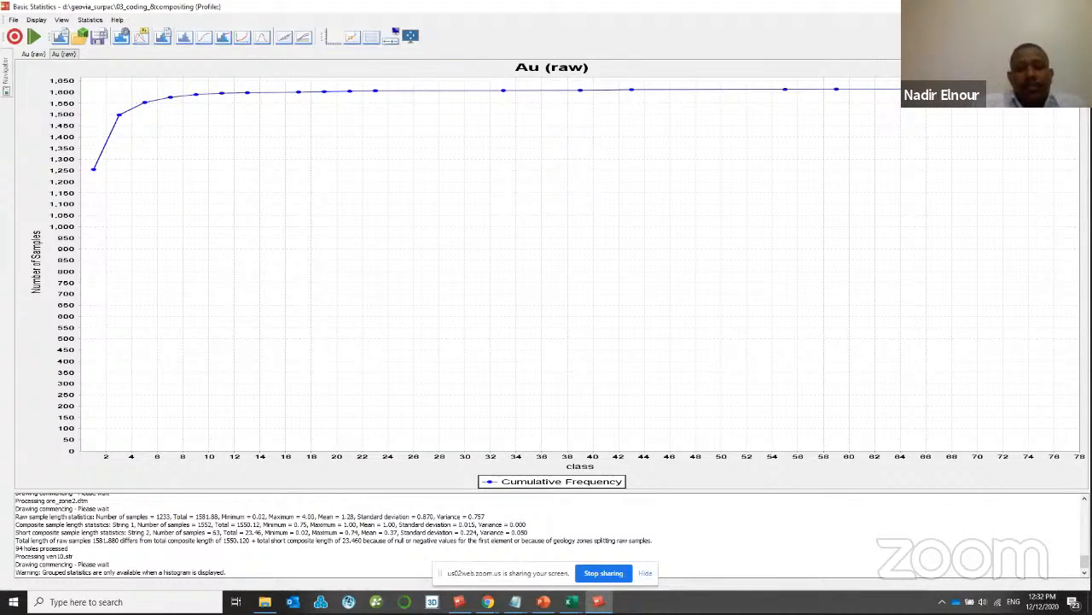
- Return to the composite section in Surpac and review the statistics report's moments and percentiles over it
left_click(1025, 6)
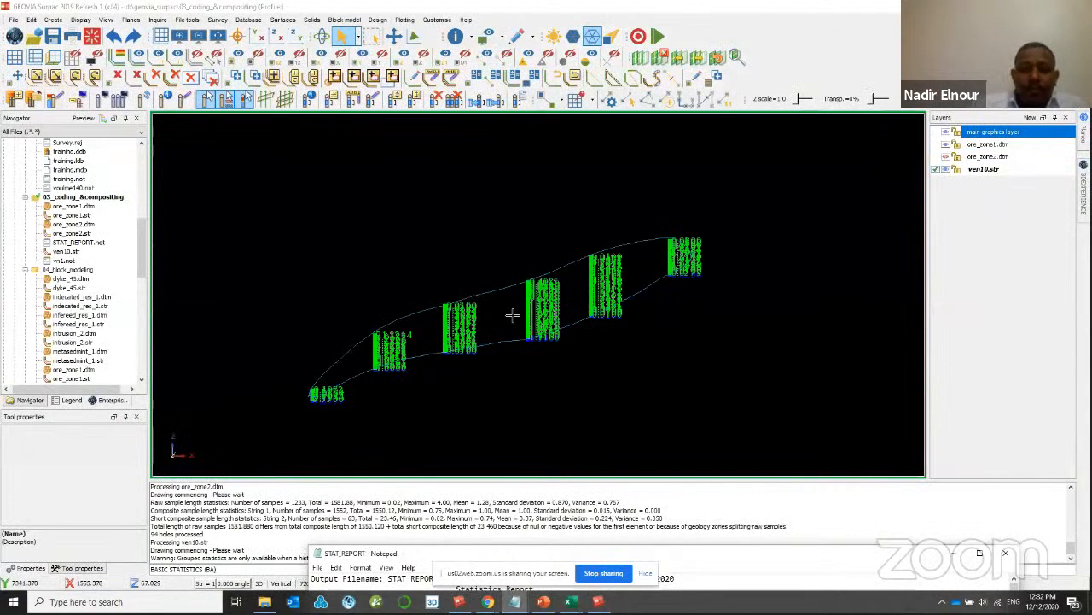
scroll(512, 315, "up", 2)
left_click_drag(873, 561, 839, 231)
left_click_drag(466, 235, 488, 70)
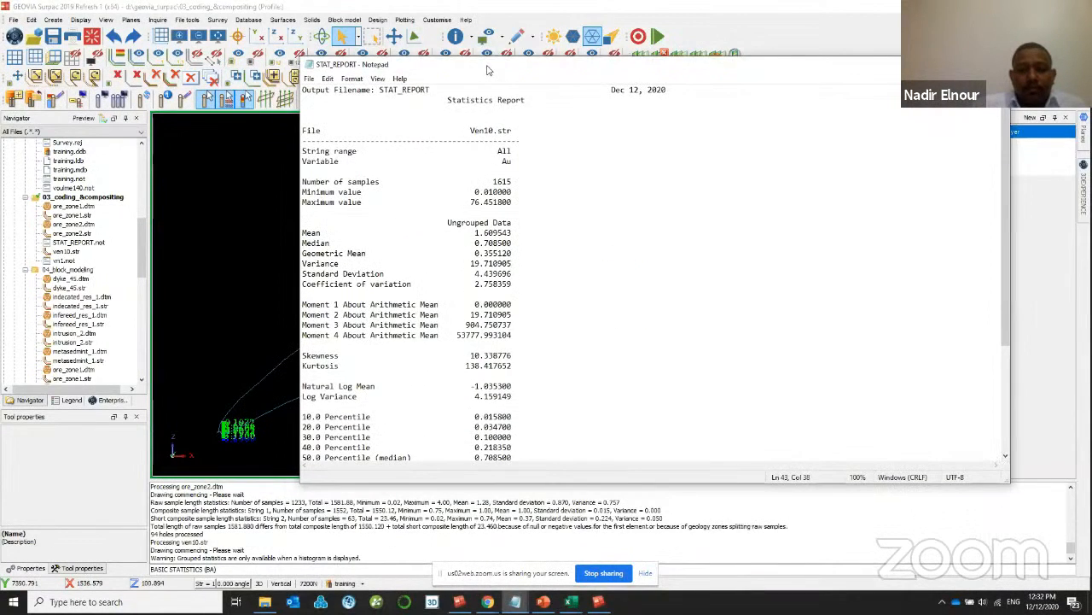
scroll(500, 303, "down", 5)
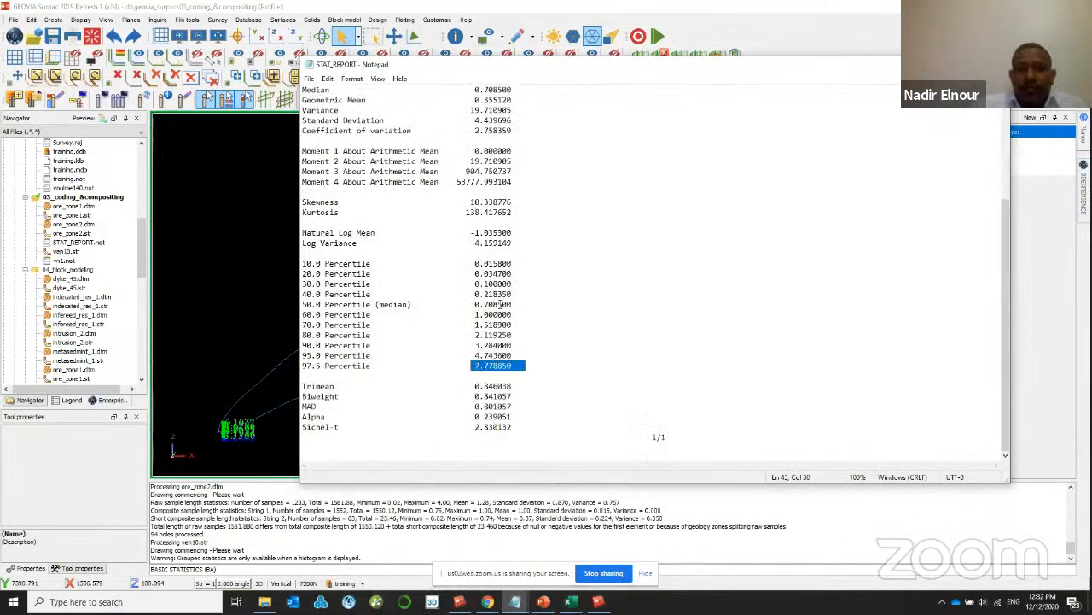
scroll(502, 295, "up", 2)
- Minimise the statistics chart and report to return to the composite section, and find the String maths tool
left_click(602, 604)
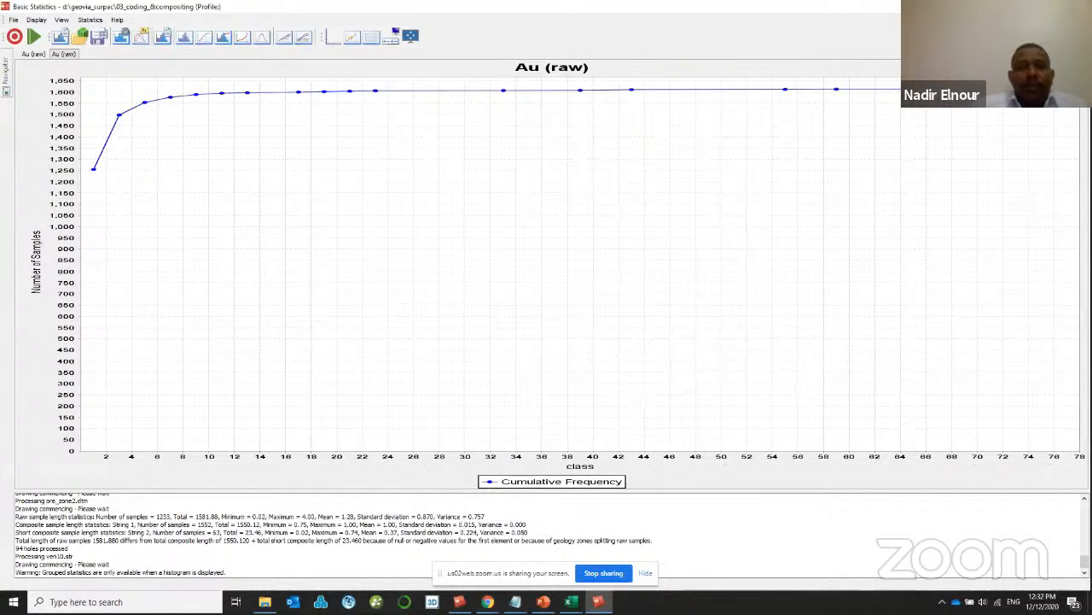
left_click(1027, 7)
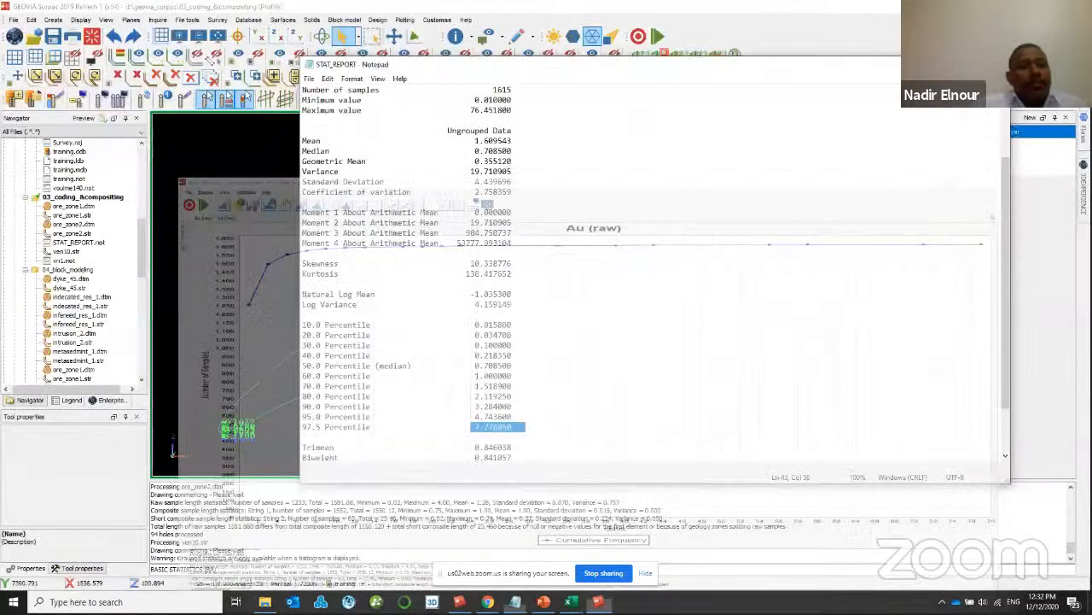
left_click(945, 64)
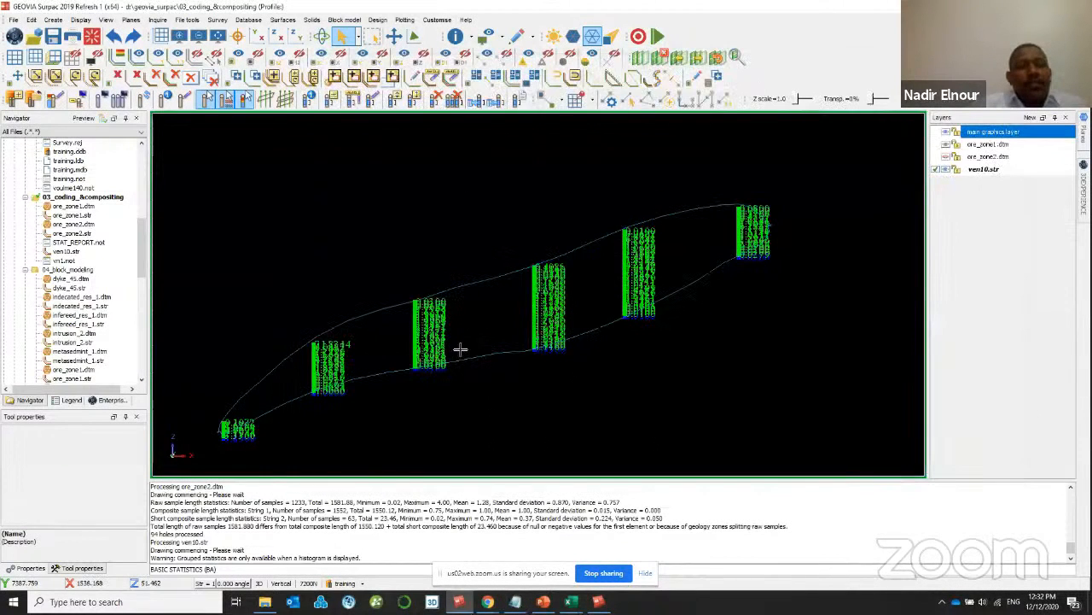
left_click(187, 20)
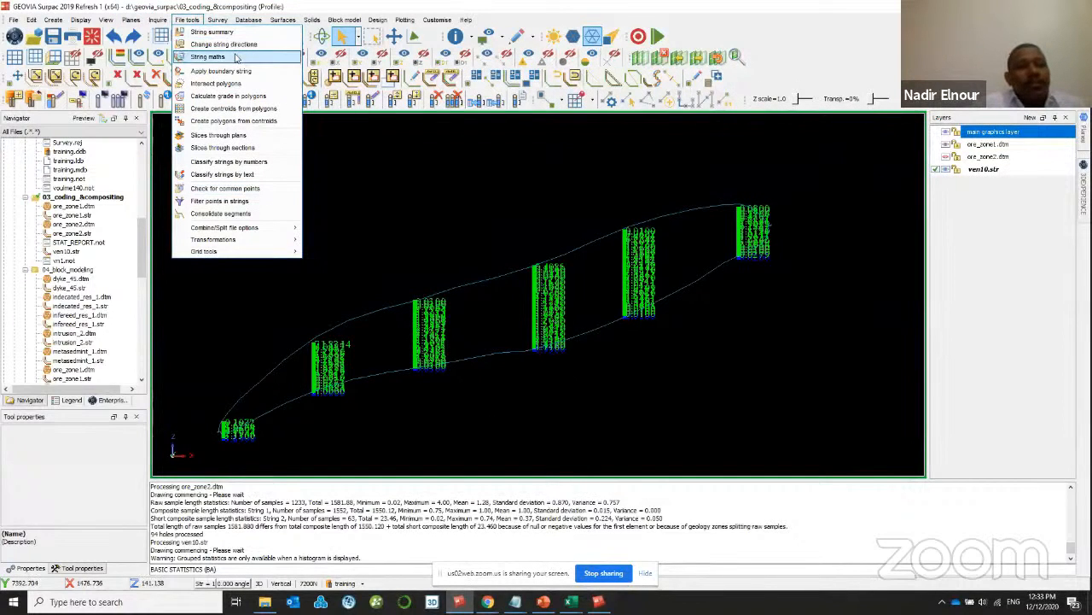
- Start String maths on ven10.str and set the location of the output file to VENCAPP_
left_click(208, 56)
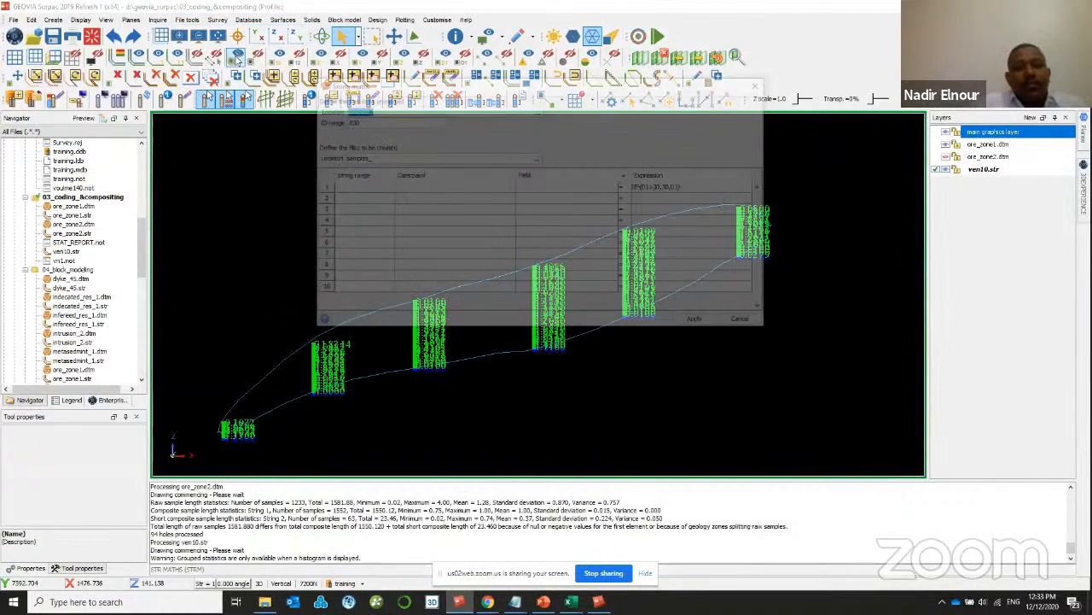
left_click(537, 111)
left_click(422, 186)
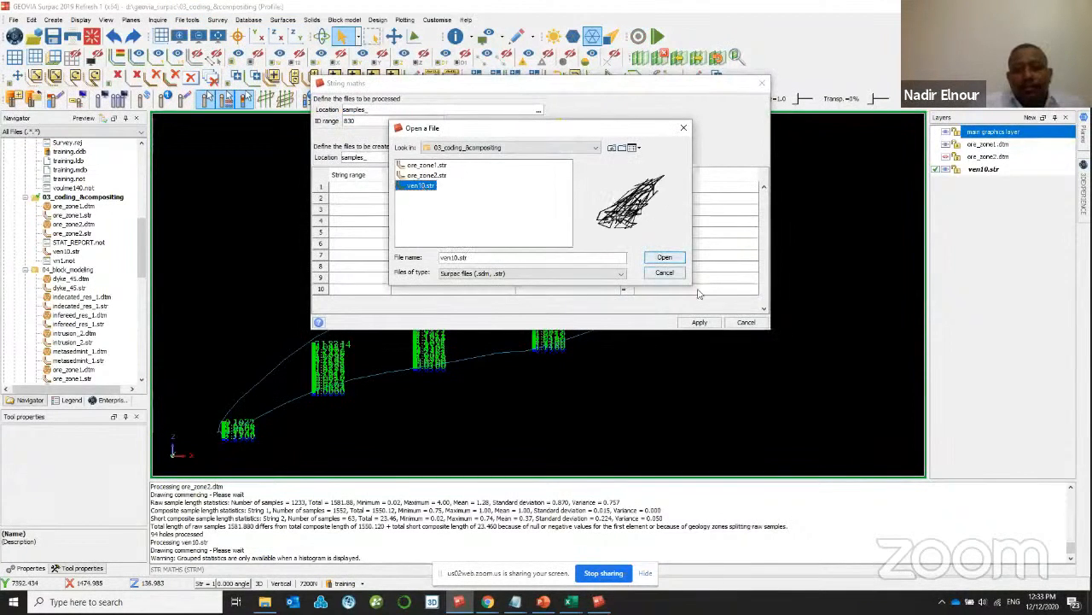
left_click(667, 257)
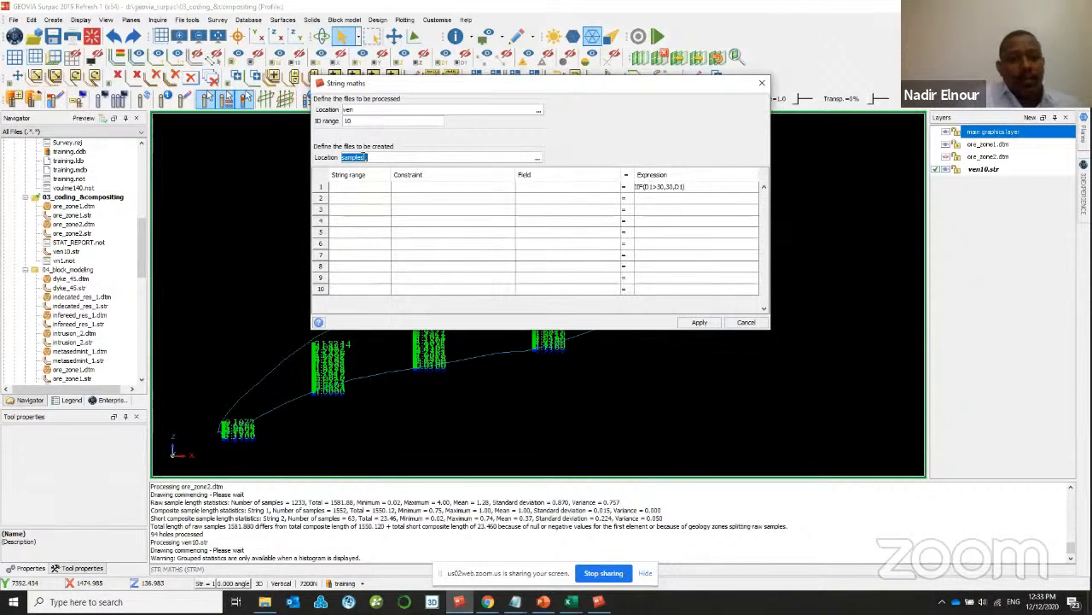
type("ven")
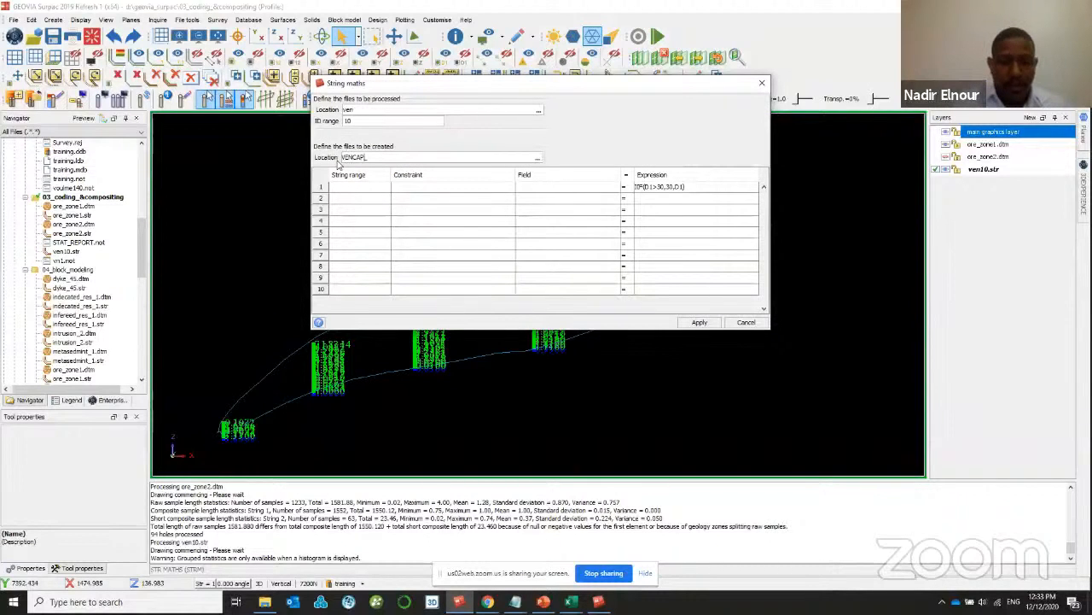
- Choose d2 as the field that receives the result of the first String maths row
left_click(566, 186)
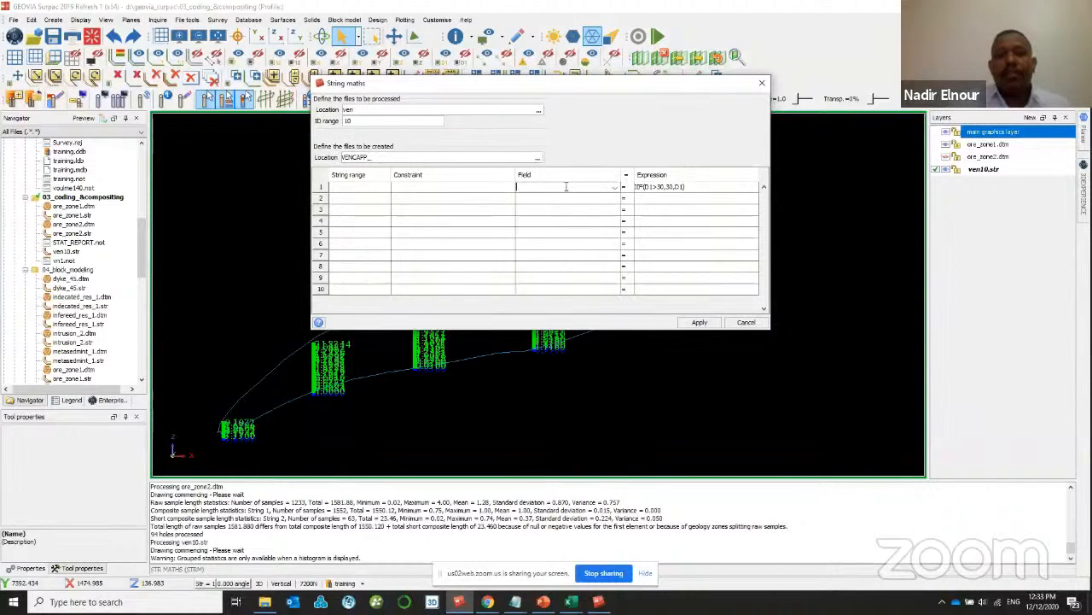
left_click(613, 186)
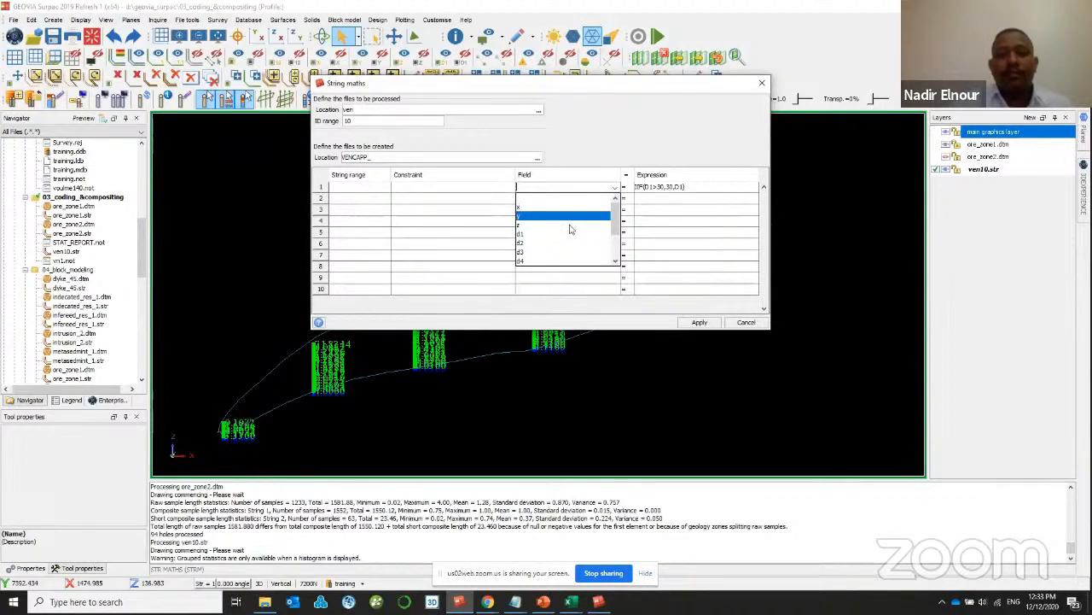
left_click(569, 236)
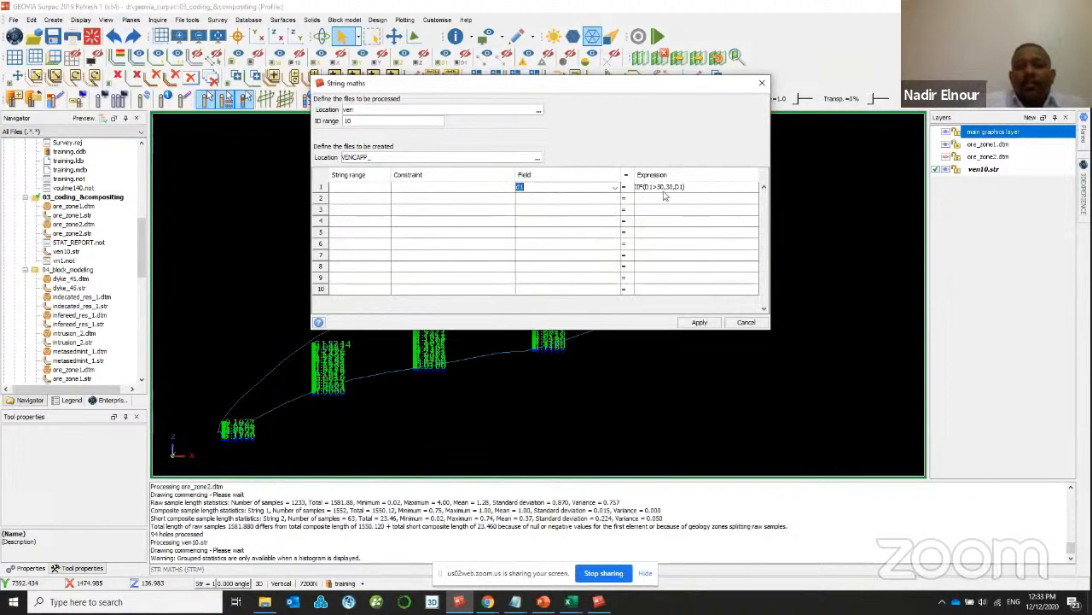
left_click(614, 187)
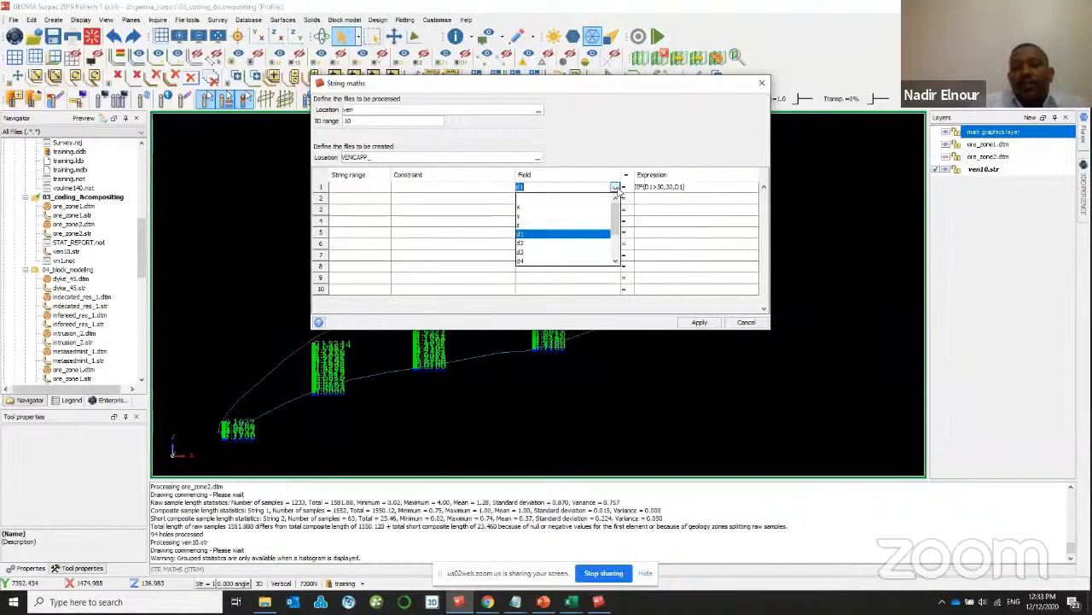
left_click(565, 243)
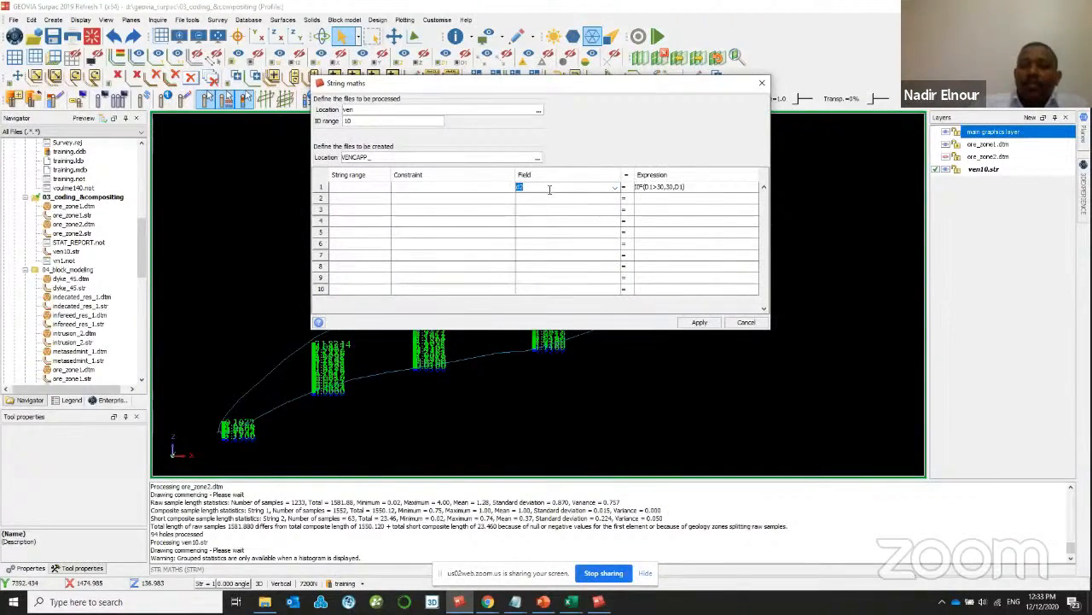
left_click(614, 187)
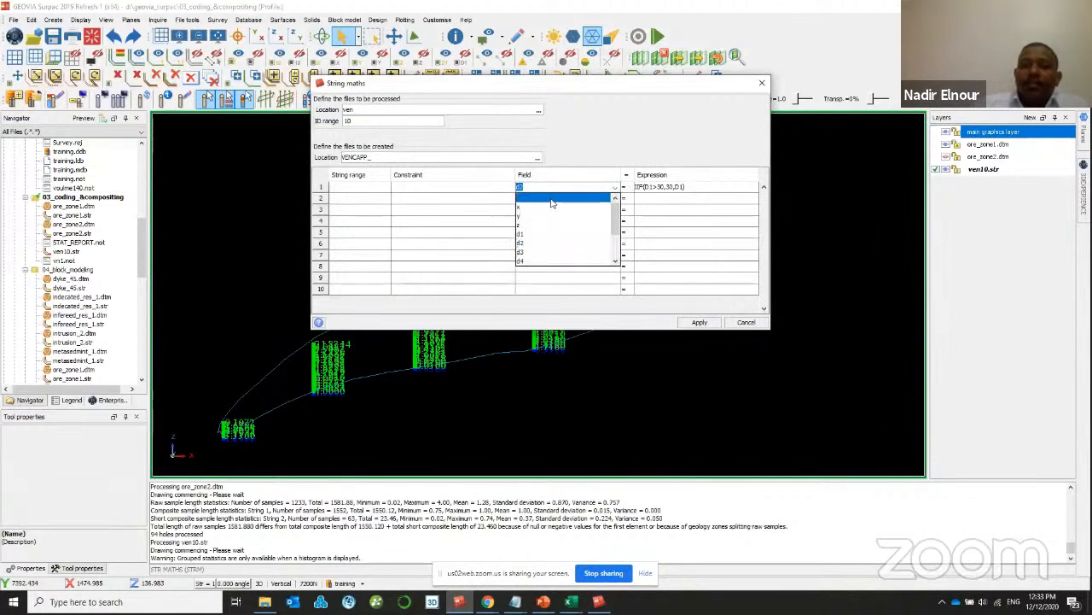
left_click(531, 245)
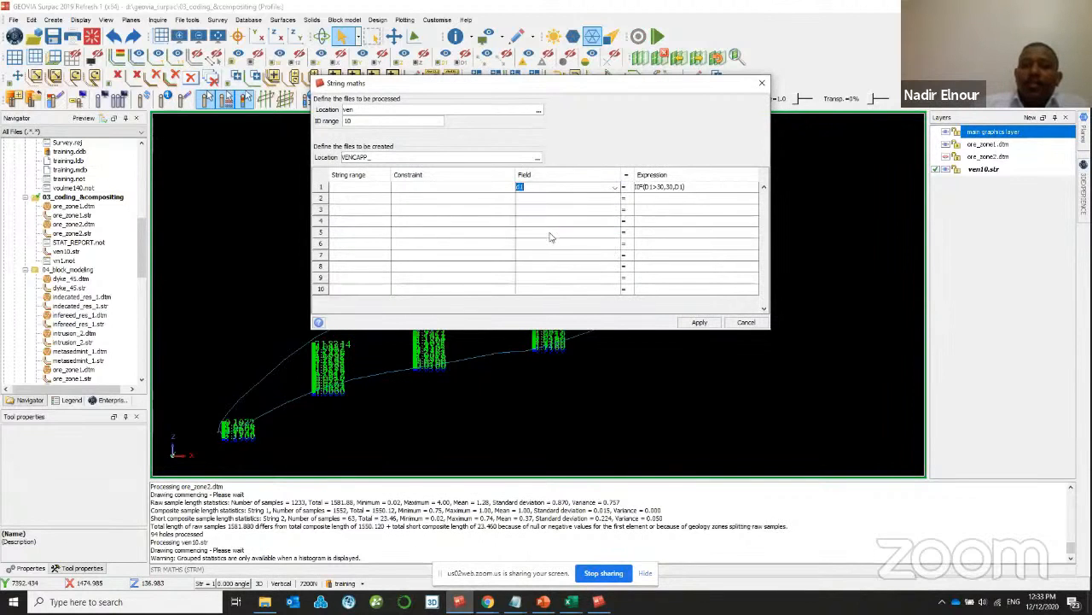
left_click(615, 187)
left_click(563, 243)
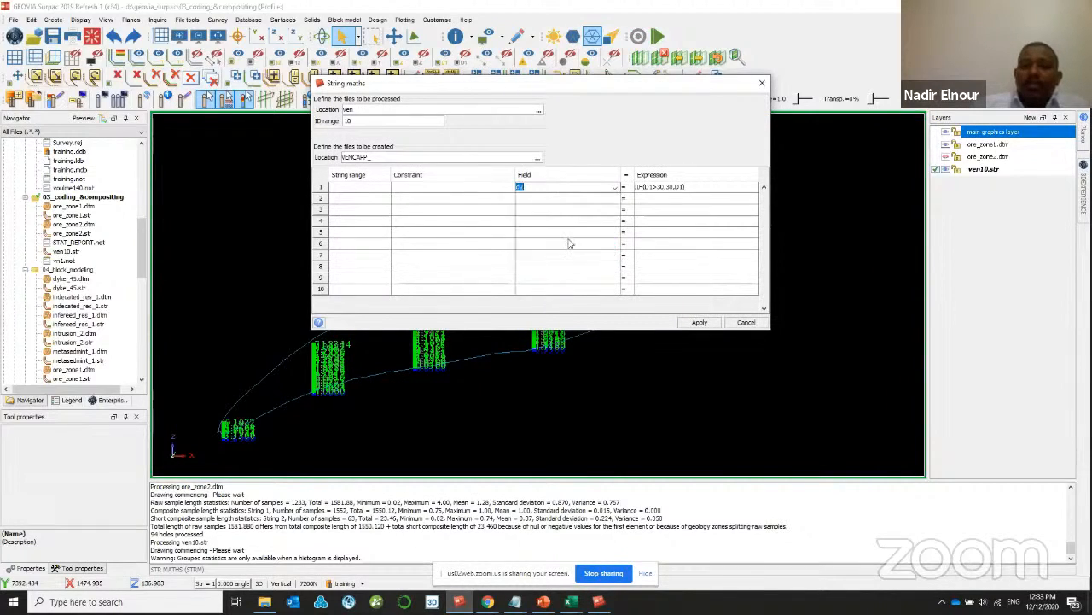
- Change the first row's expression to IIF(D1>42,42,D1) so values above 42 are cut back to 42
left_click(660, 186)
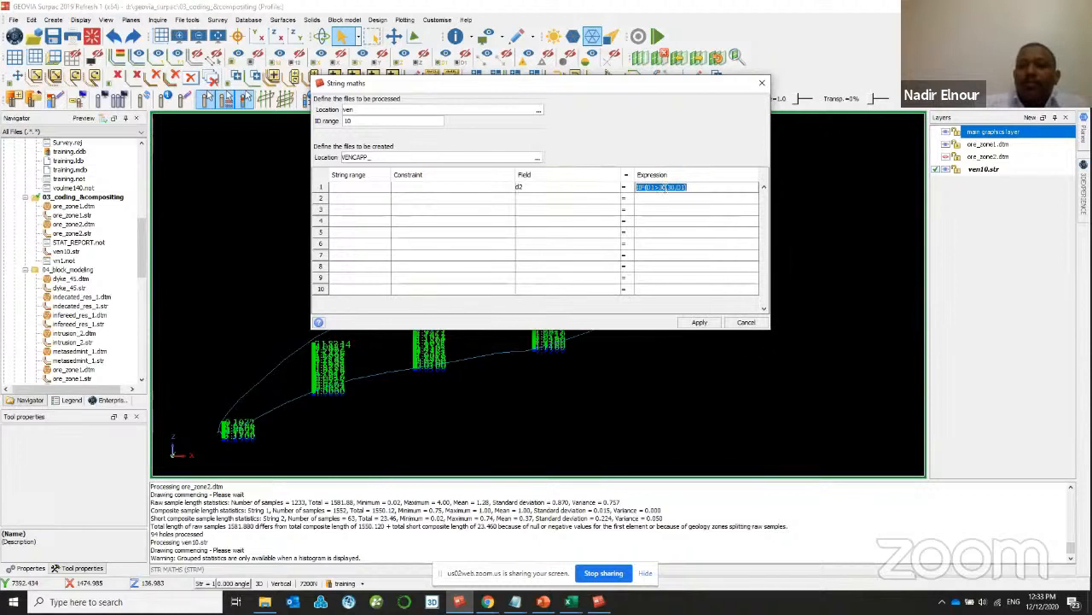
left_click_drag(639, 92, 566, 107)
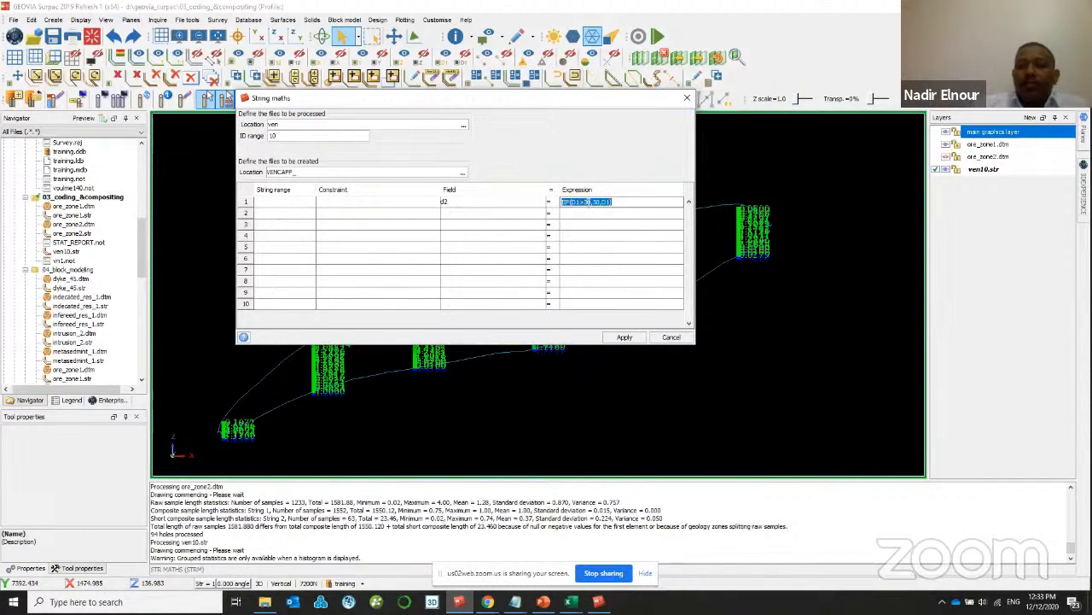
left_click(586, 202)
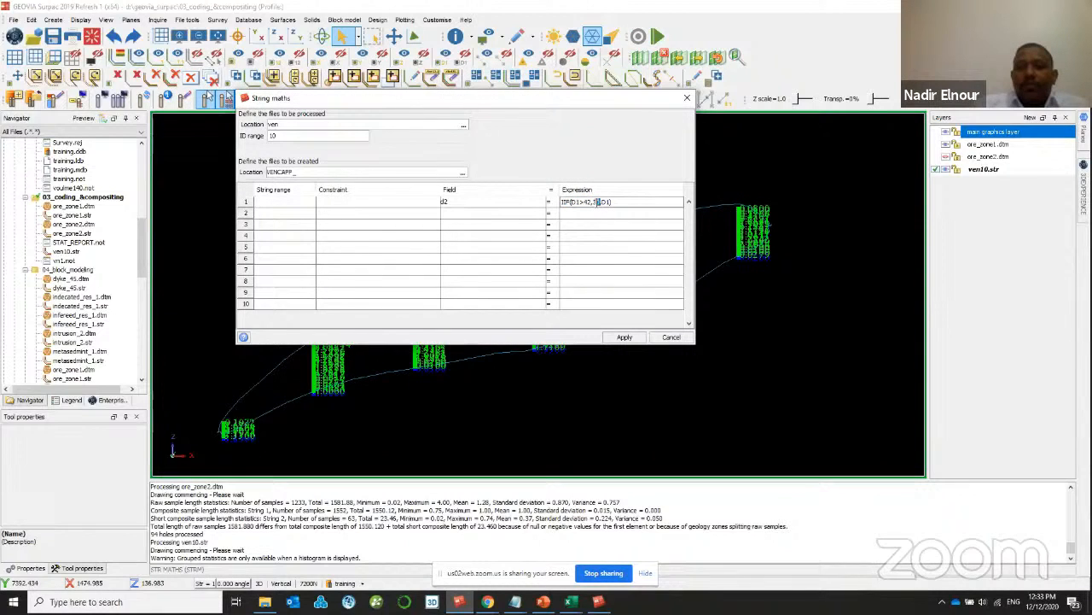
left_click_drag(598, 202, 595, 202)
type("42")
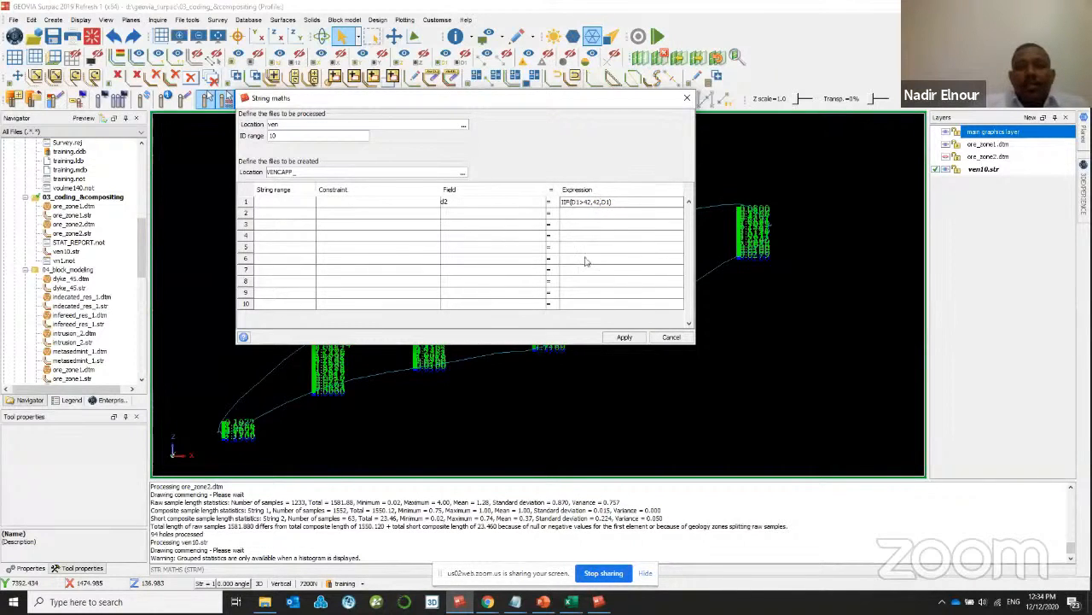
- Examine the String maths help page for the expression variables and the examples of old and new string maths, including cutting D1 values
left_click(243, 338)
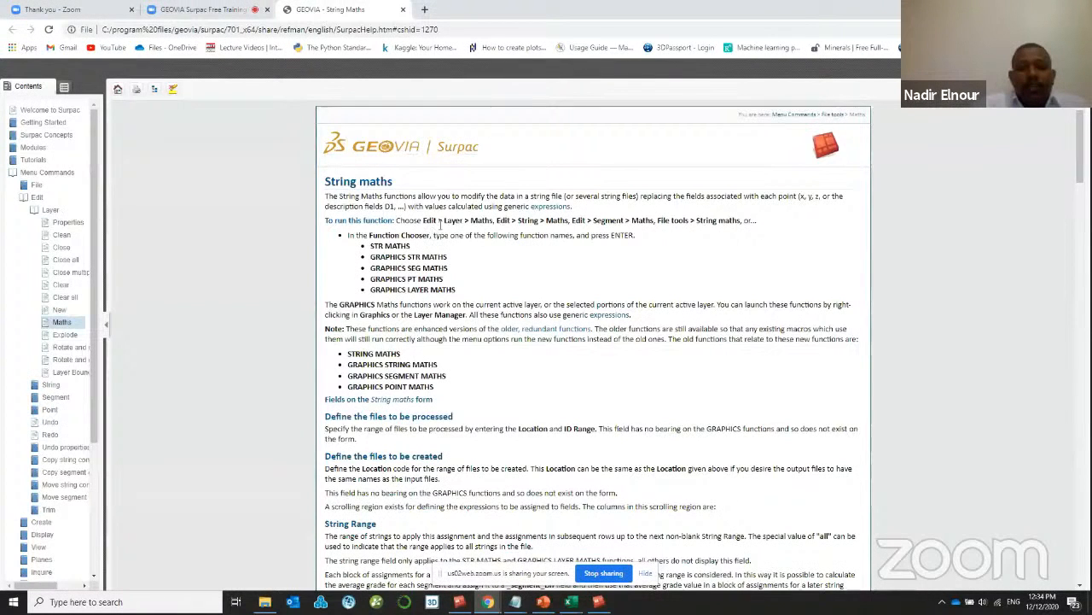
scroll(493, 277, "down", 2)
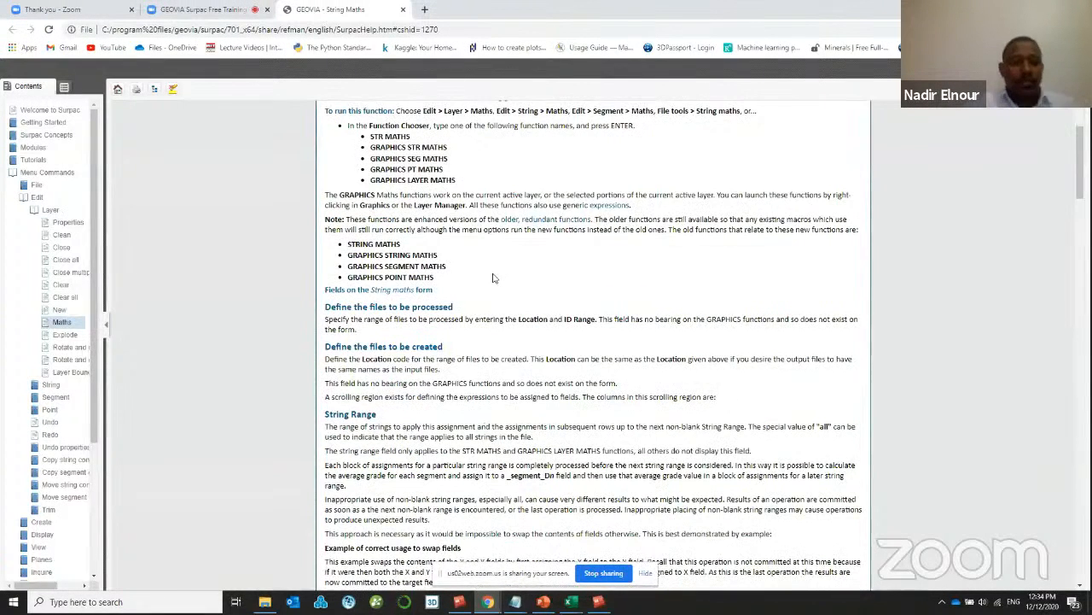
scroll(494, 277, "down", 3)
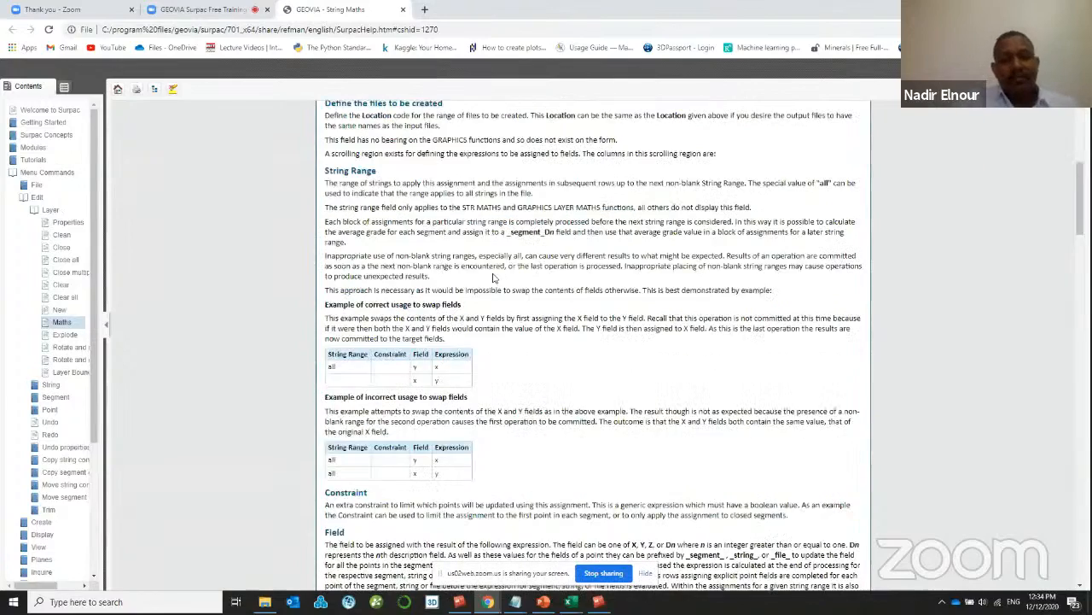
scroll(493, 277, "down", 6)
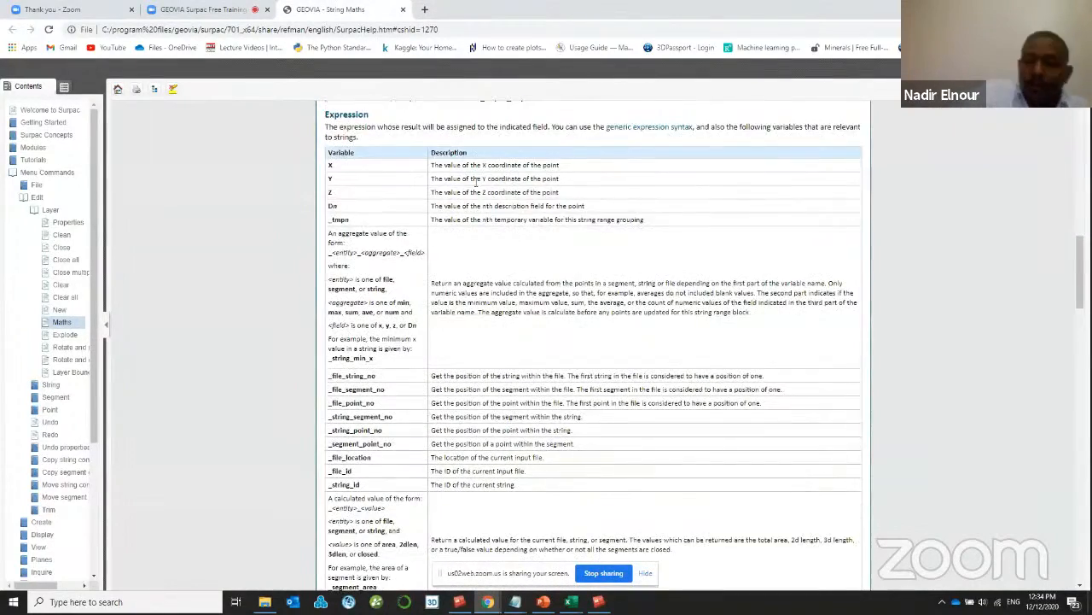
scroll(477, 181, "down", 10)
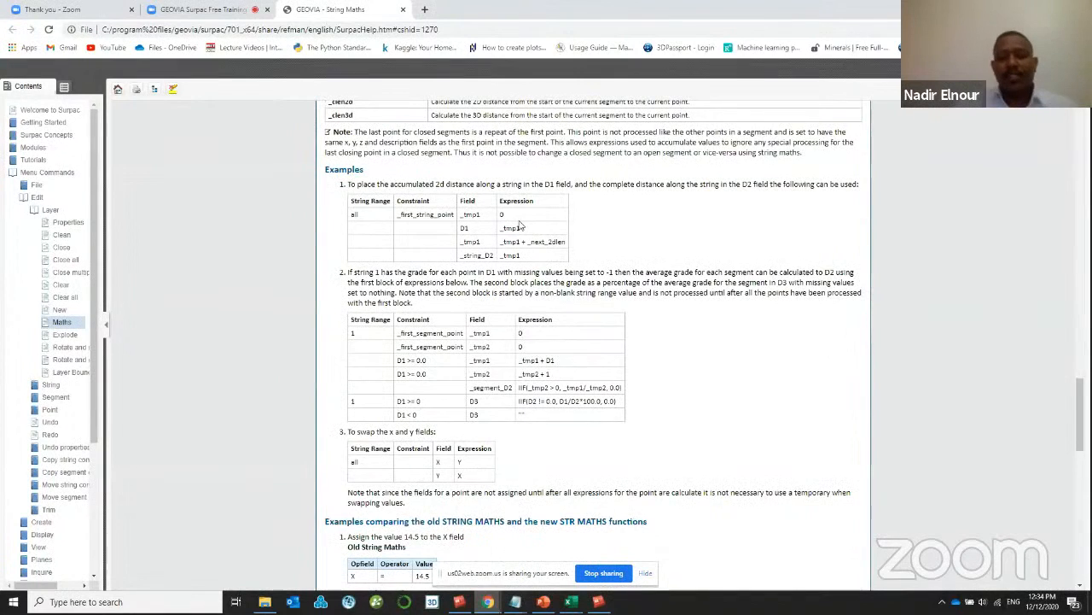
scroll(520, 225, "down", 7)
scroll(536, 282, "up", 2)
left_click_drag(515, 202, 470, 203)
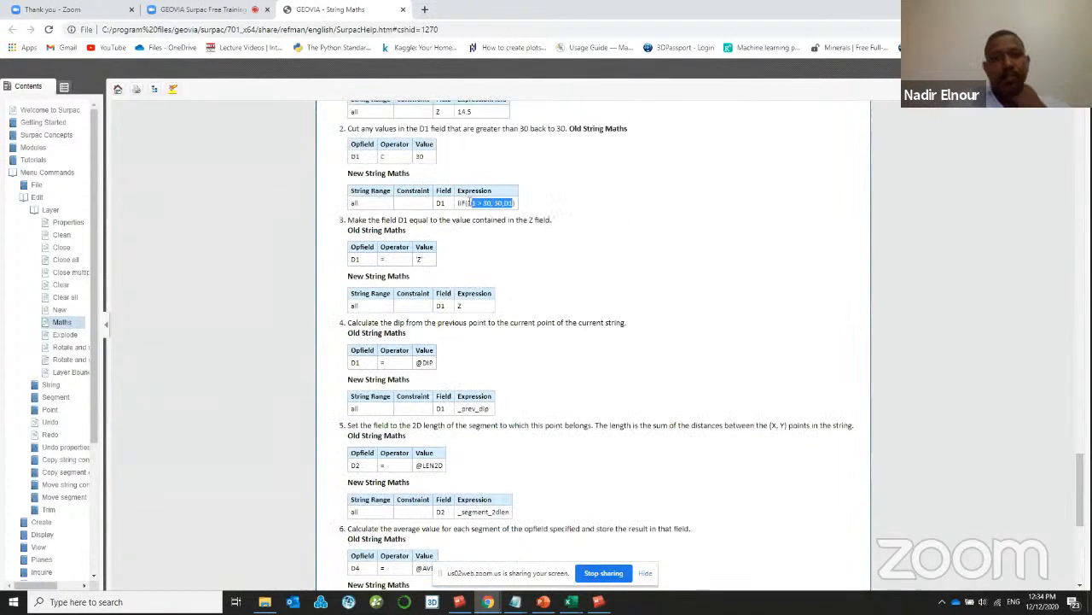
scroll(470, 275, "down", 1)
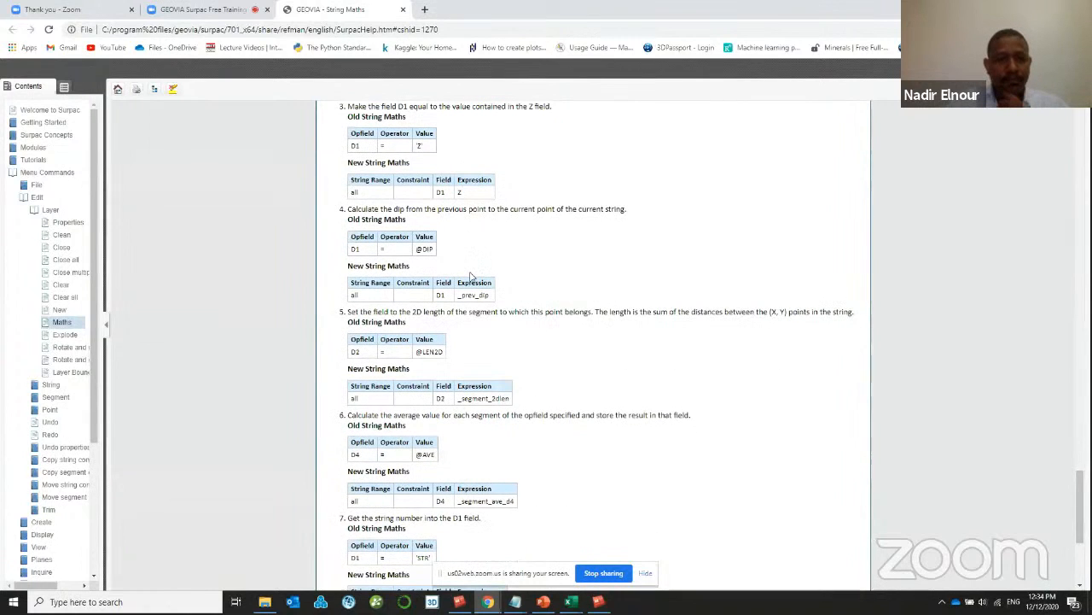
scroll(470, 276, "down", 1)
left_click_drag(415, 295, 434, 295)
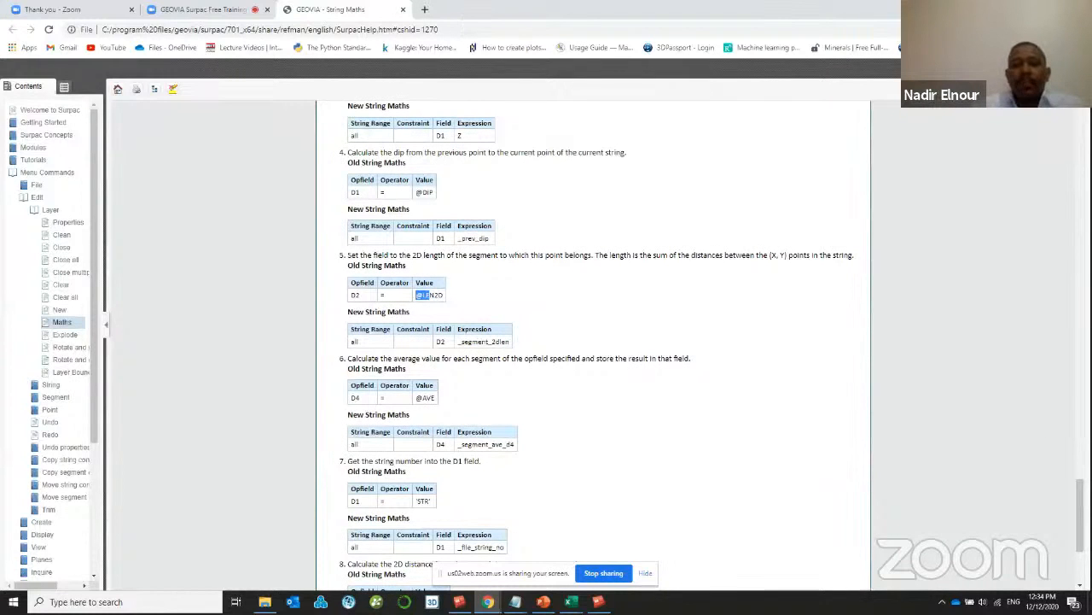
left_click(1027, 9)
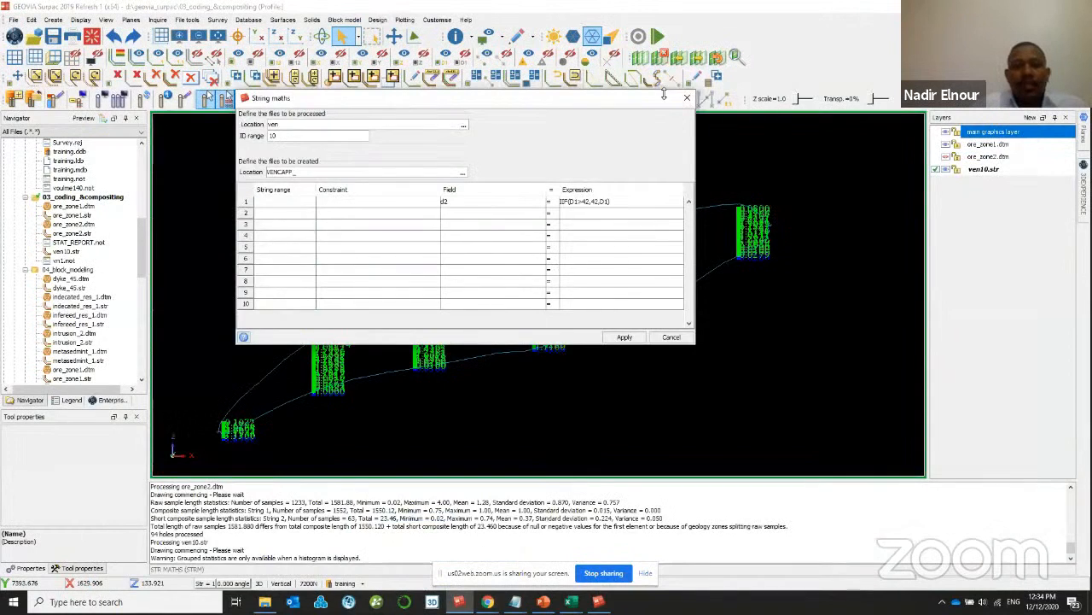
left_click_drag(664, 96, 728, 75)
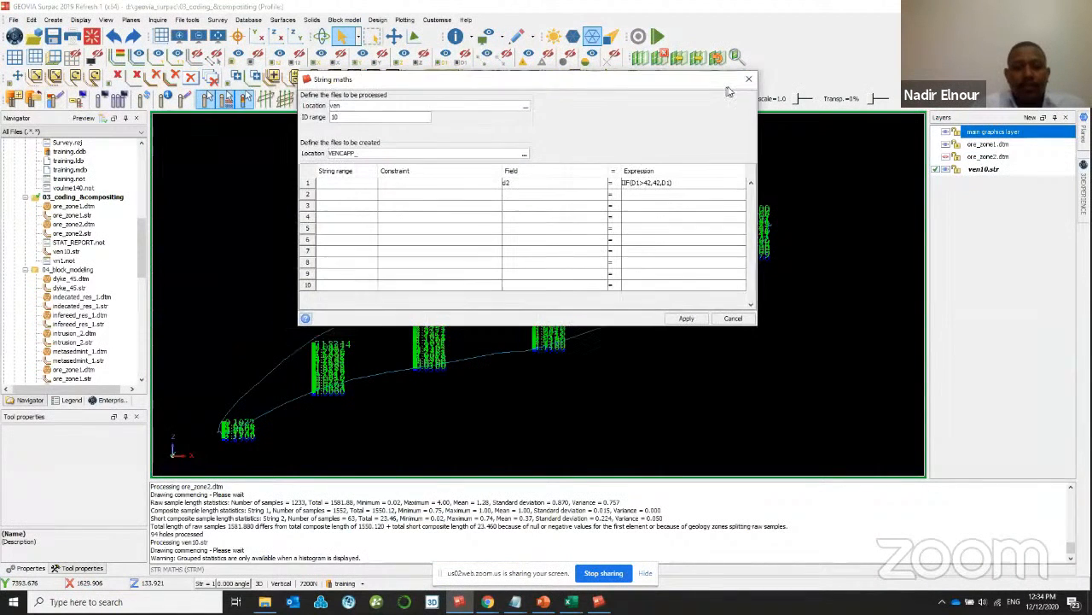
left_click(602, 573)
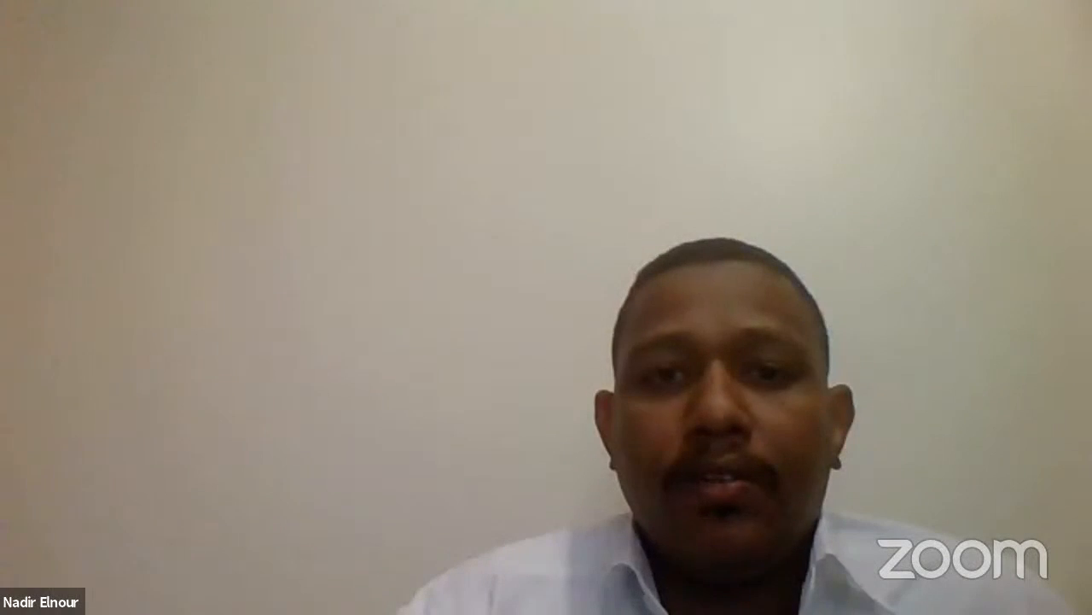
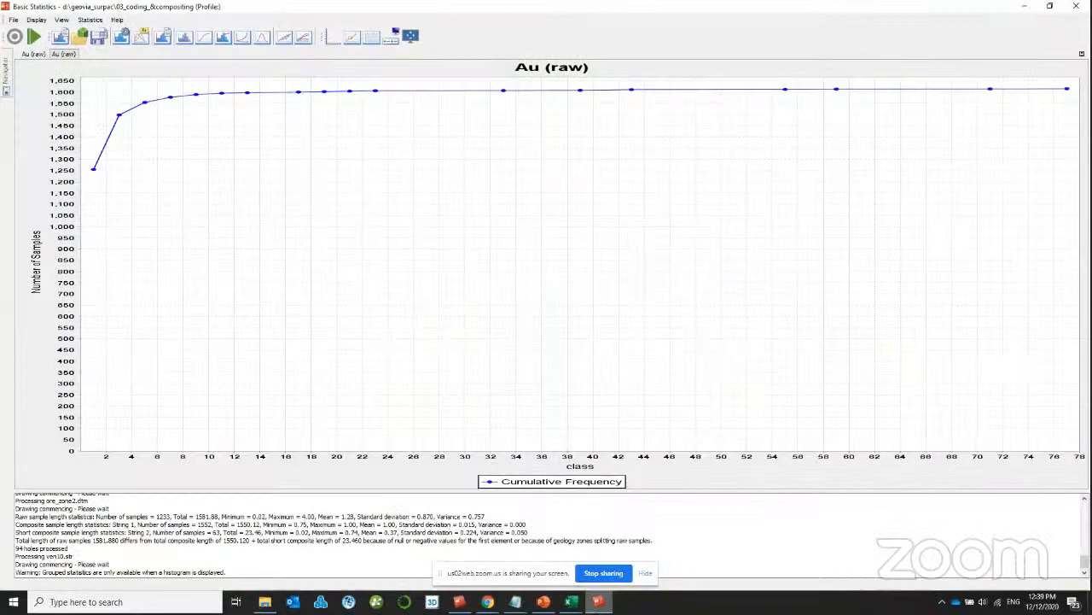
left_click(489, 602)
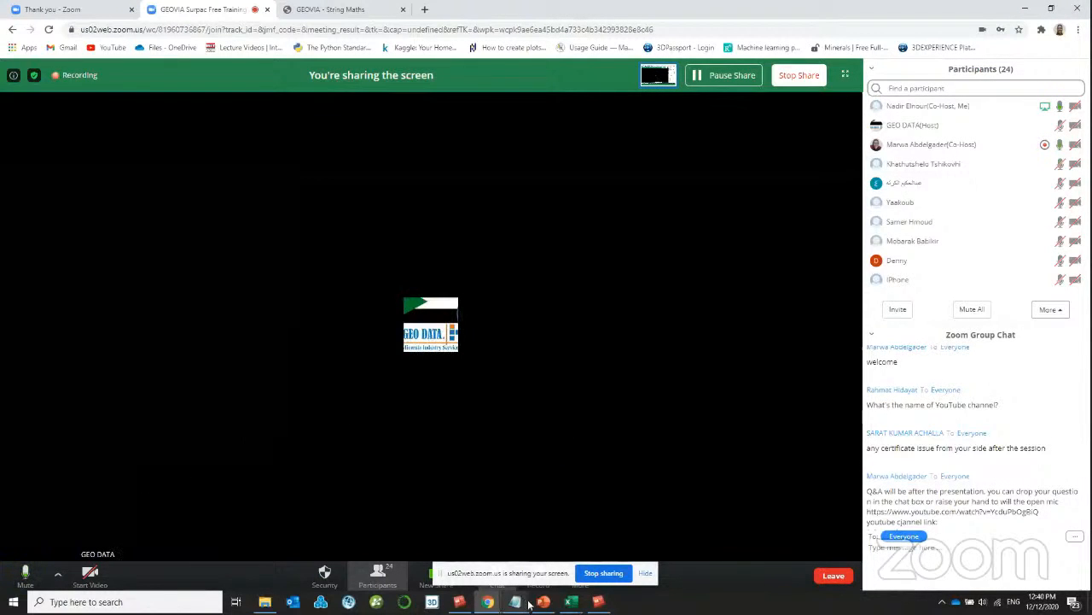
left_click(597, 603)
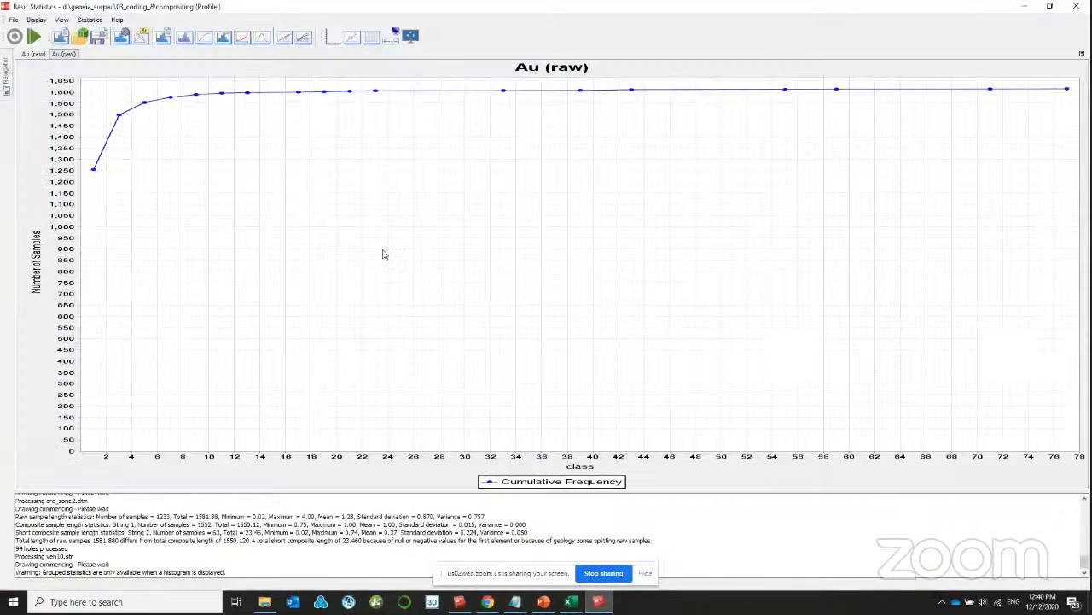
- Return to the Surpac main window and run the configured String maths on the ven10 composite file
left_click(459, 601)
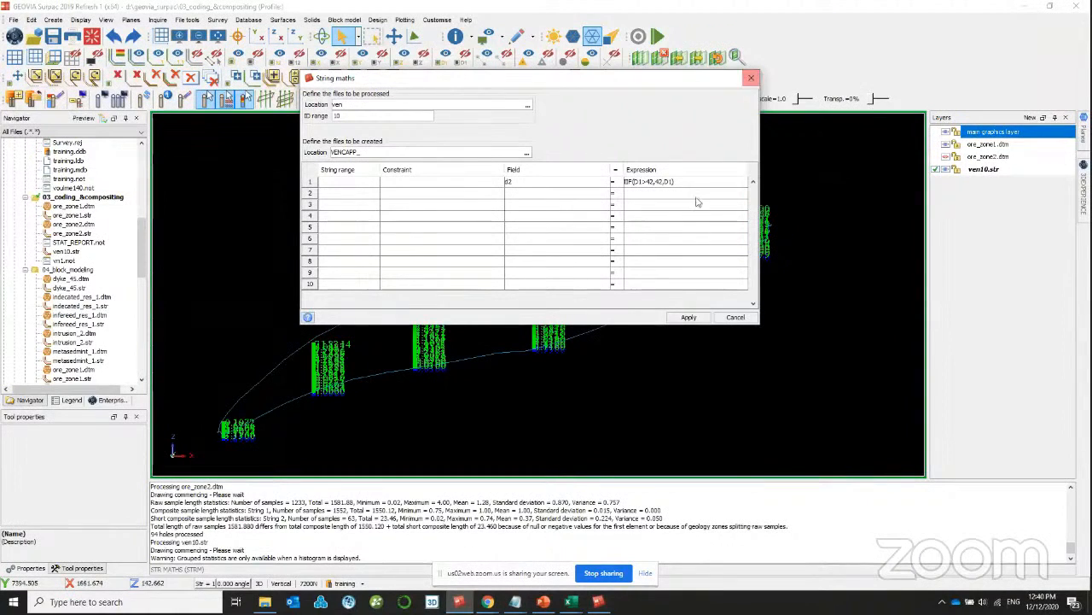
left_click(687, 318)
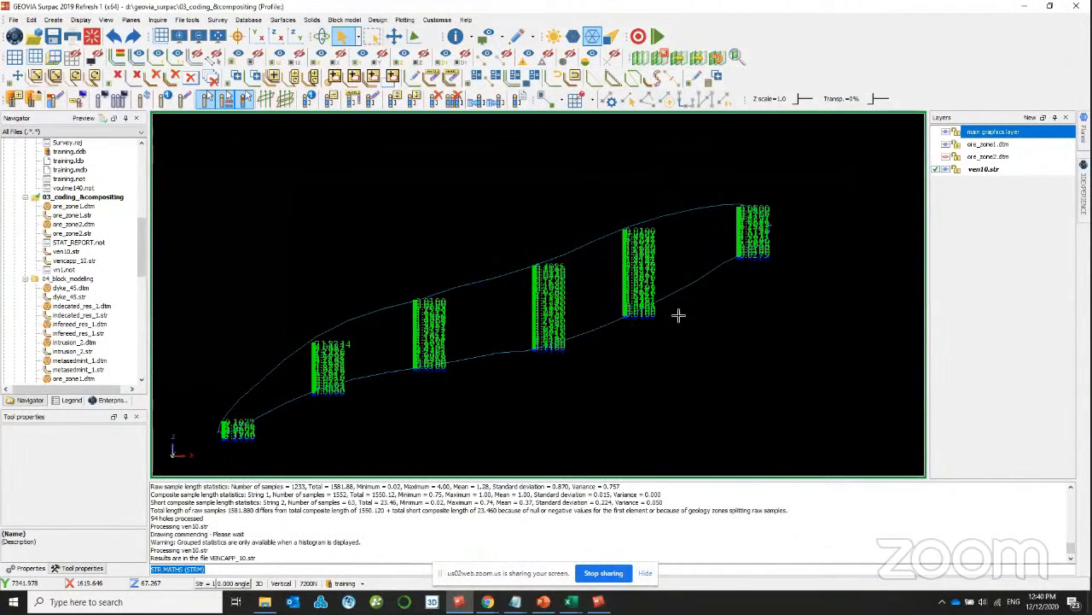
- Clear the message log and enlarge its area beneath the graphics view
scroll(678, 316, "down", 1)
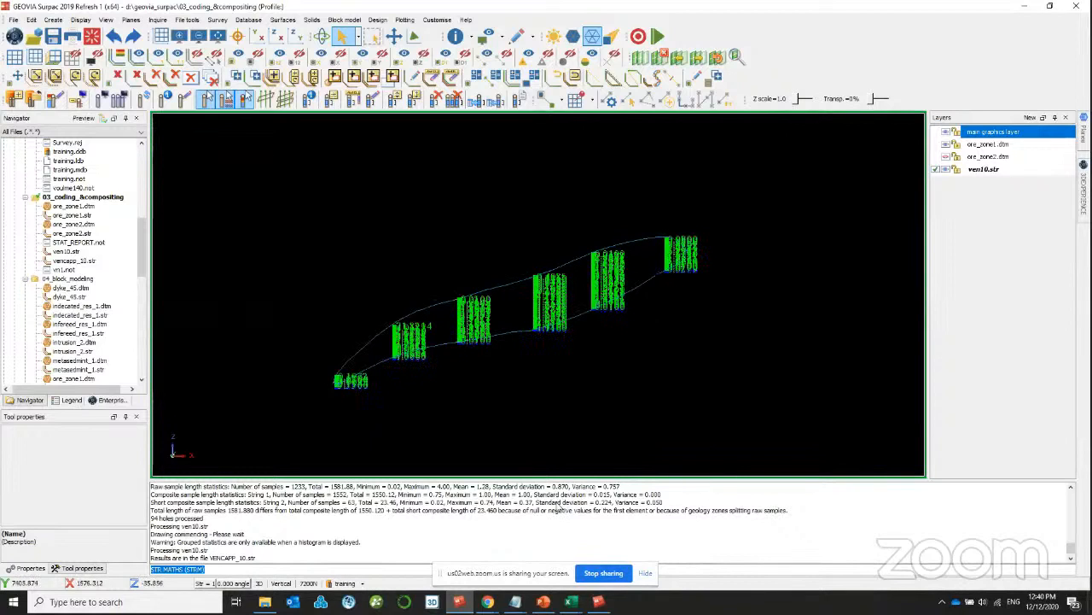
right_click(563, 505)
left_click(593, 507)
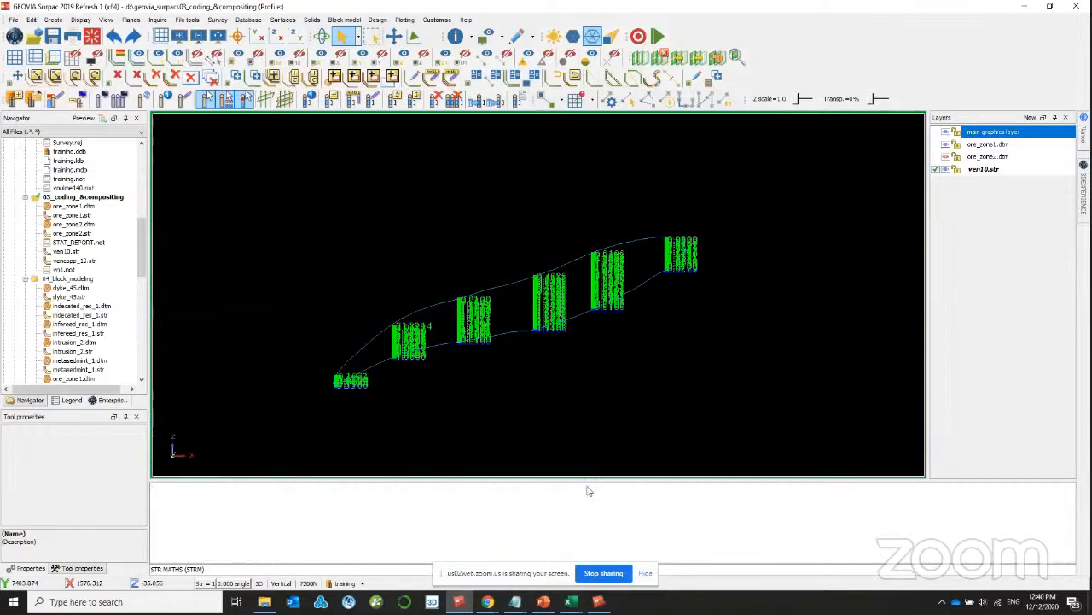
left_click_drag(587, 479, 587, 437)
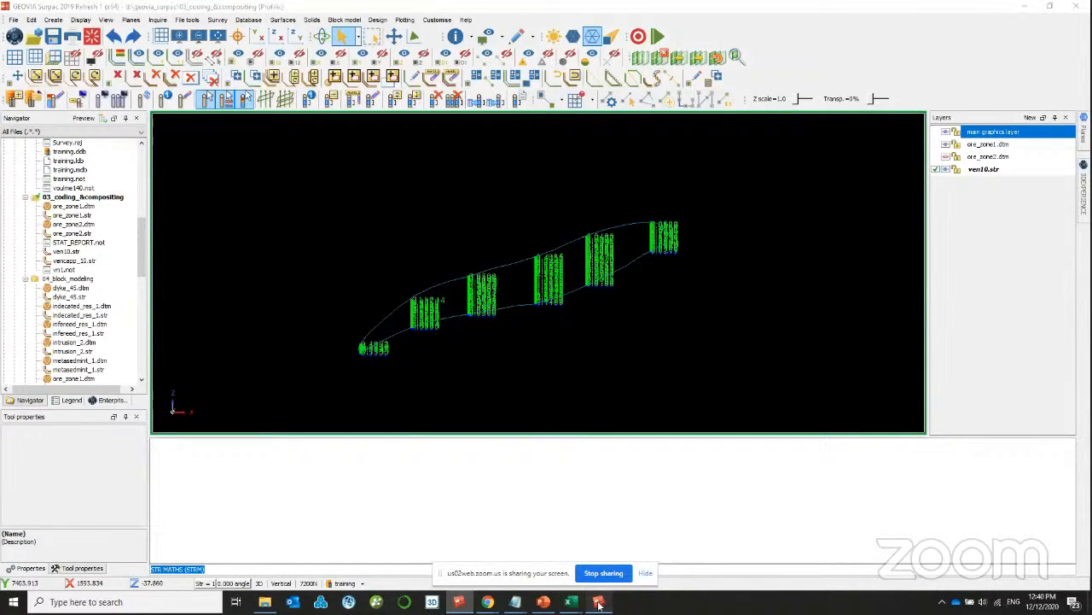
- Enlarge the graphics area of the main Surpac window by reducing the height of the message log beneath it
left_click(598, 601)
left_click(599, 602)
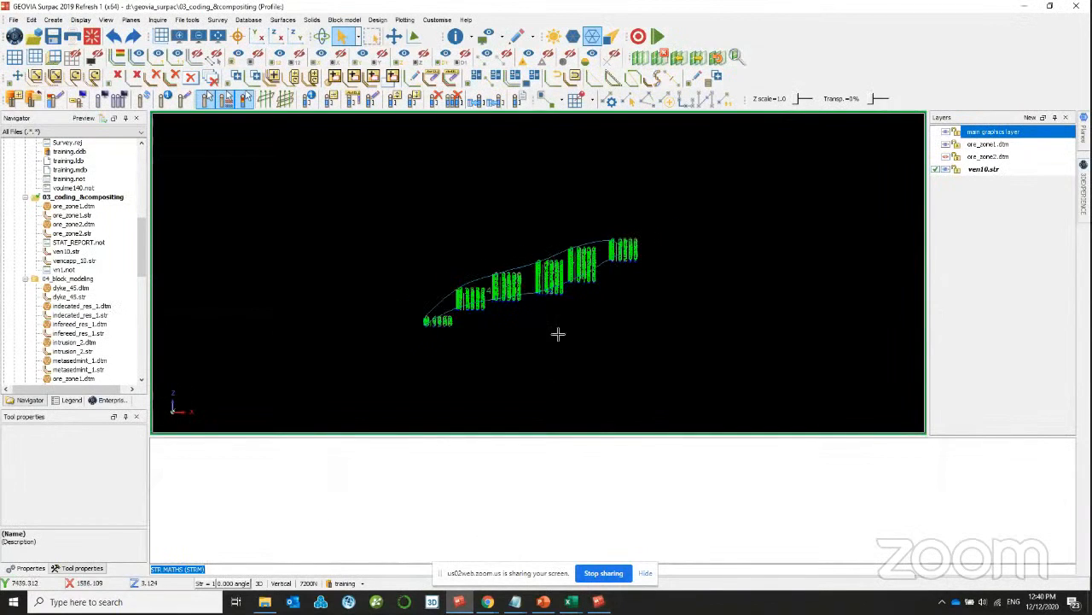
scroll(578, 202, "up", 5)
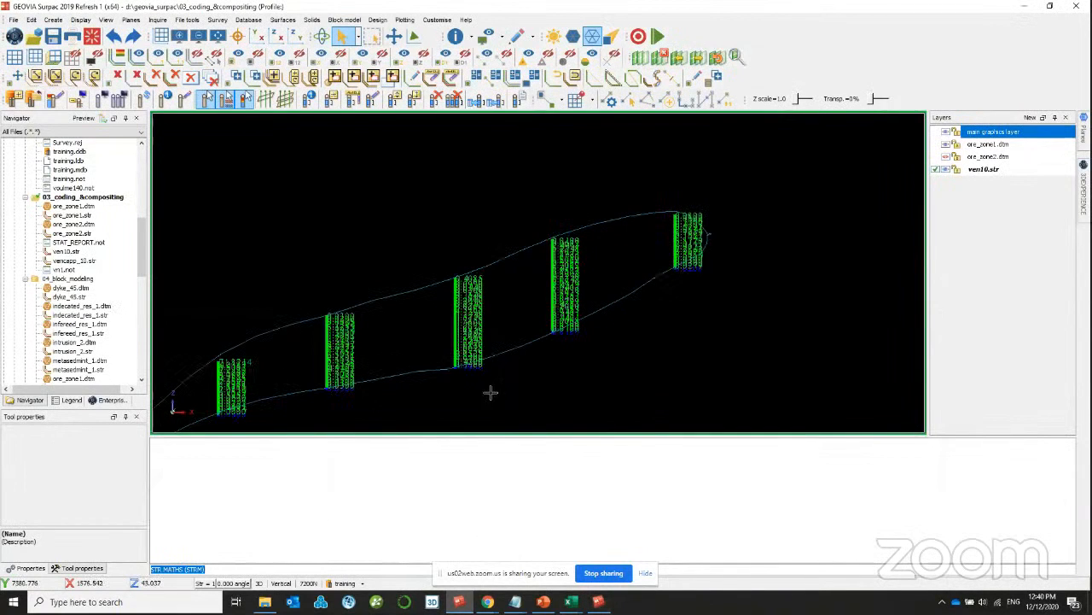
left_click_drag(486, 436, 476, 474)
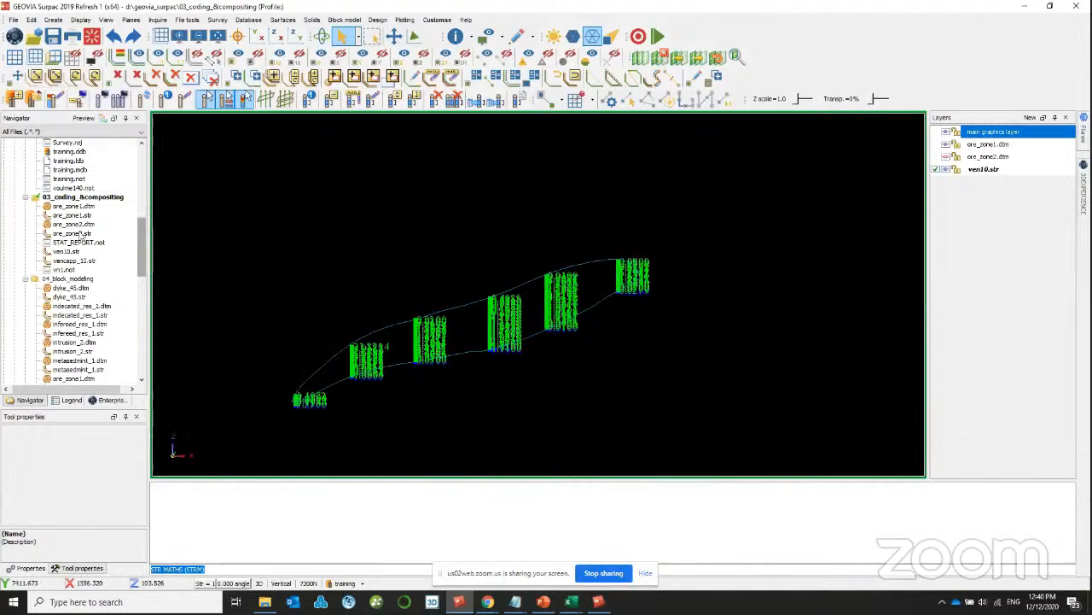
- Review the composites along the section and compare them with the raw Au cumulative frequency curve in the Basic Statistics window
scroll(517, 279, "down", 1)
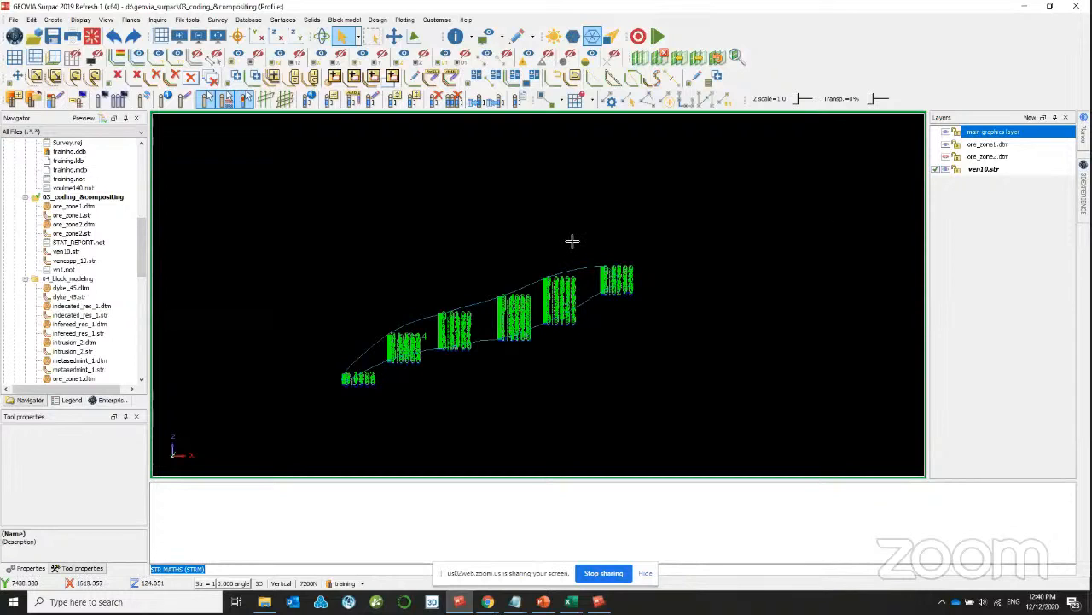
scroll(545, 276, "down", 2)
scroll(546, 277, "up", 3)
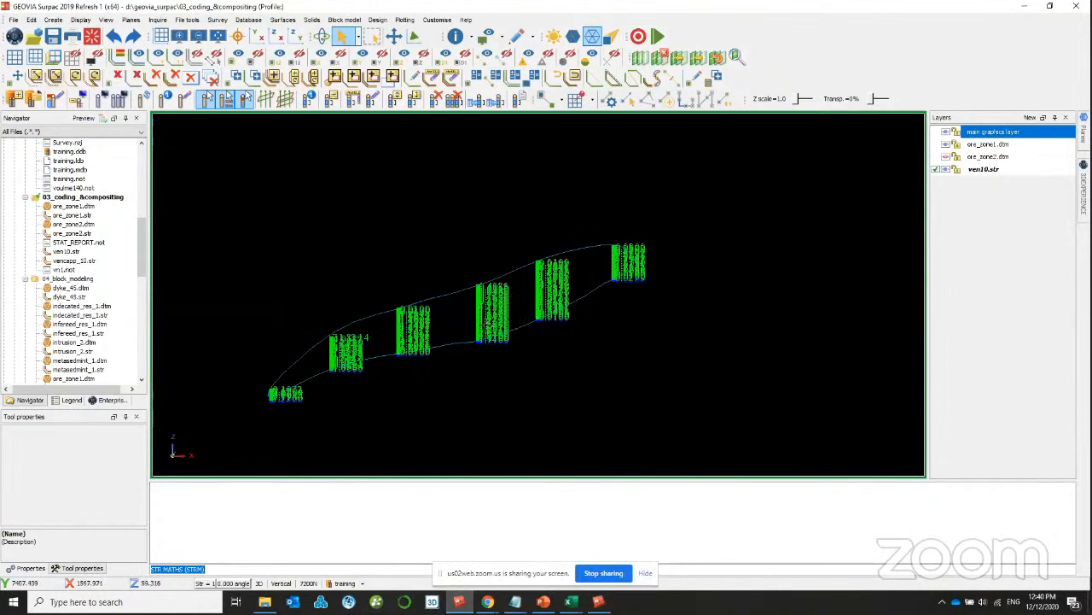
scroll(414, 355, "up", 2)
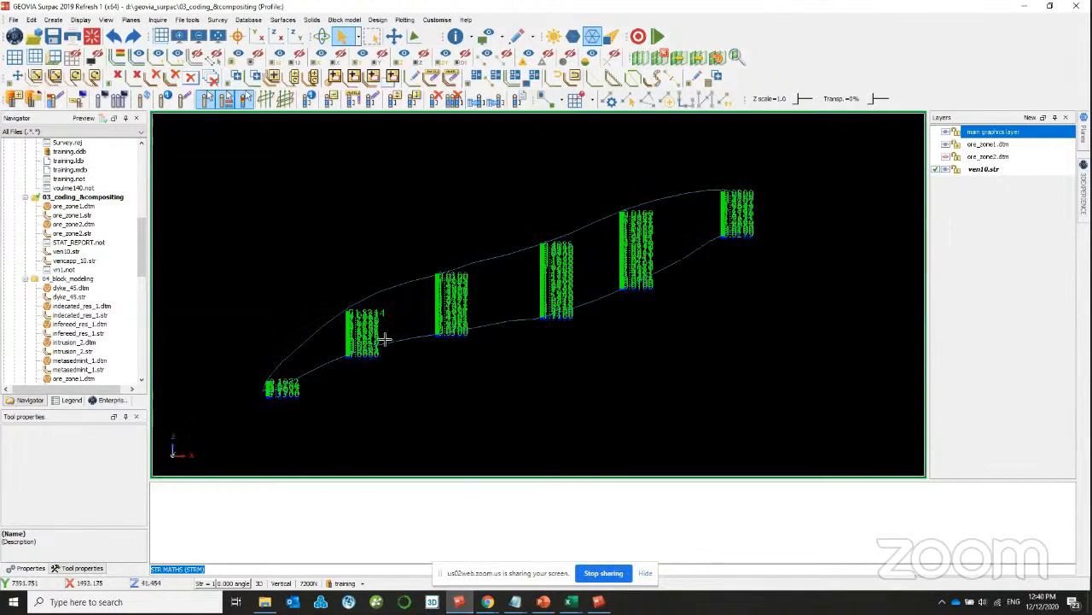
left_click(599, 601)
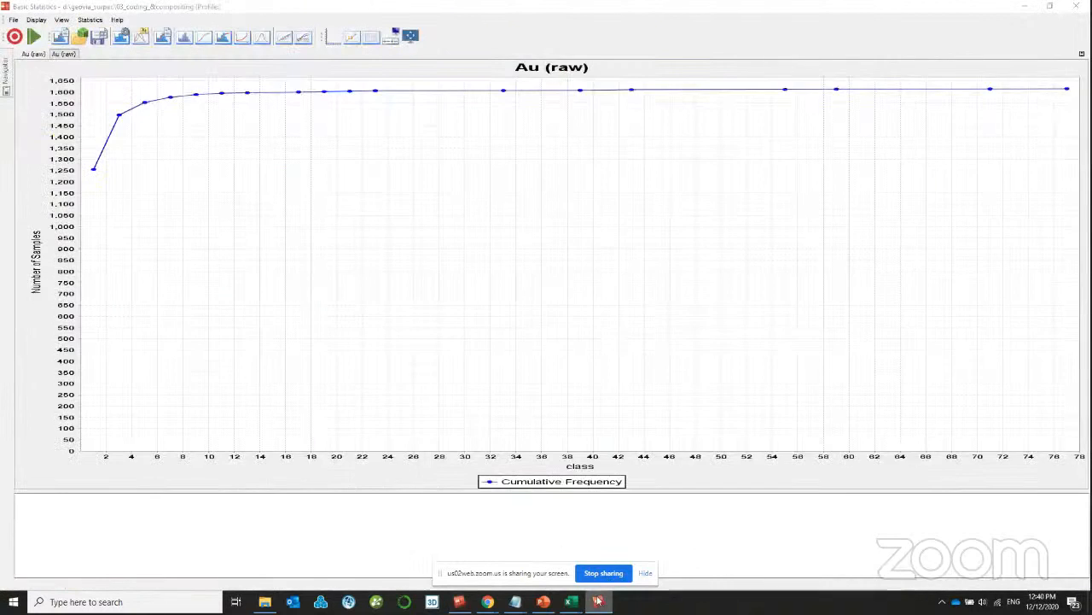
left_click(599, 600)
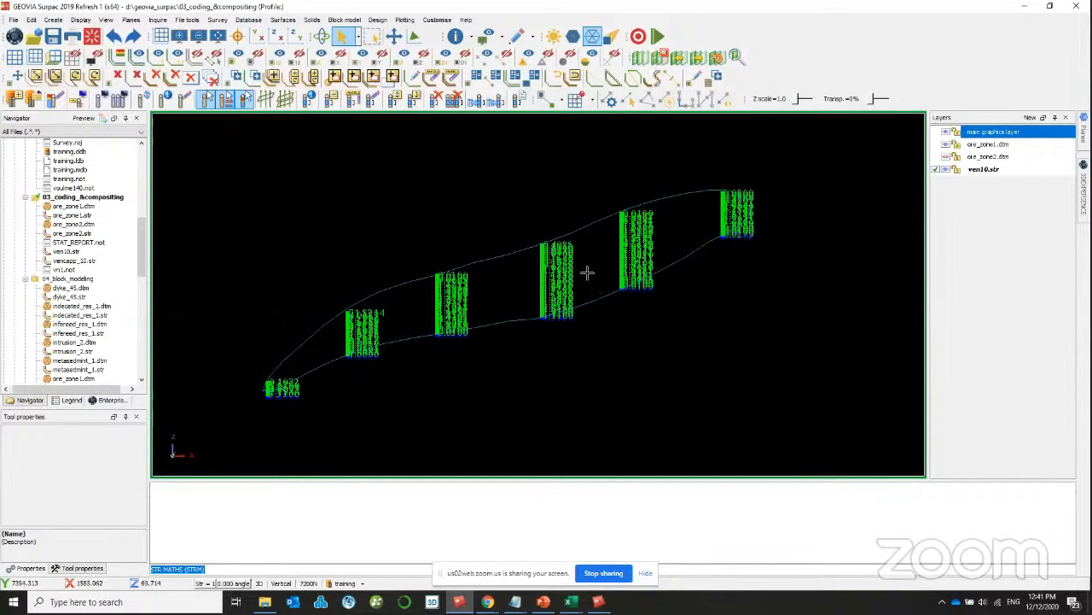
- Examine the composite gold grade labels down each drillhole inside the ore zone outline on the section
scroll(586, 262, "down", 1)
scroll(437, 295, "up", 4)
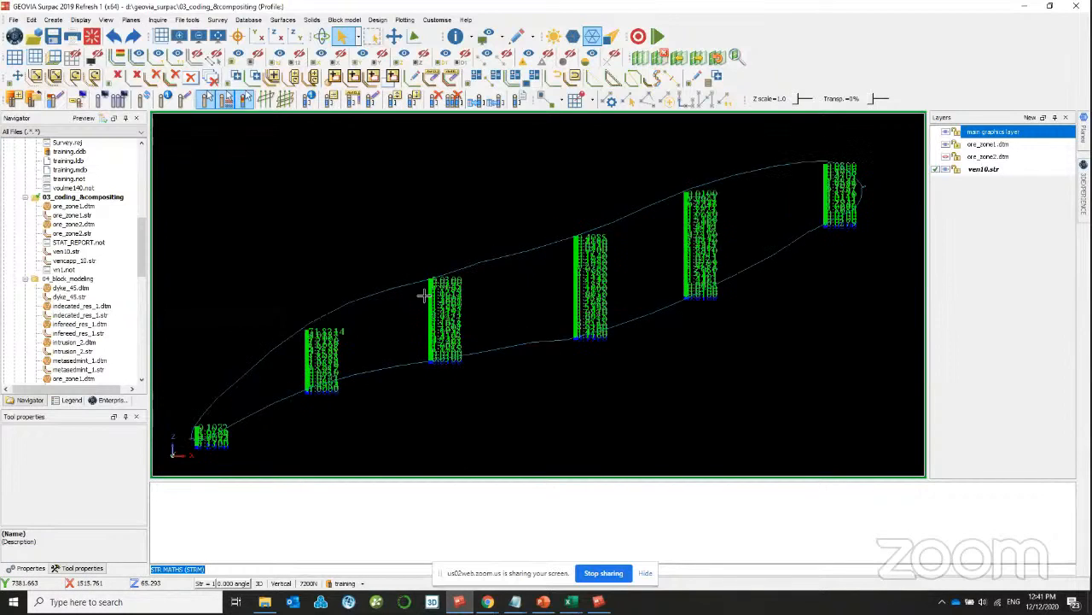
scroll(437, 296, "down", 1)
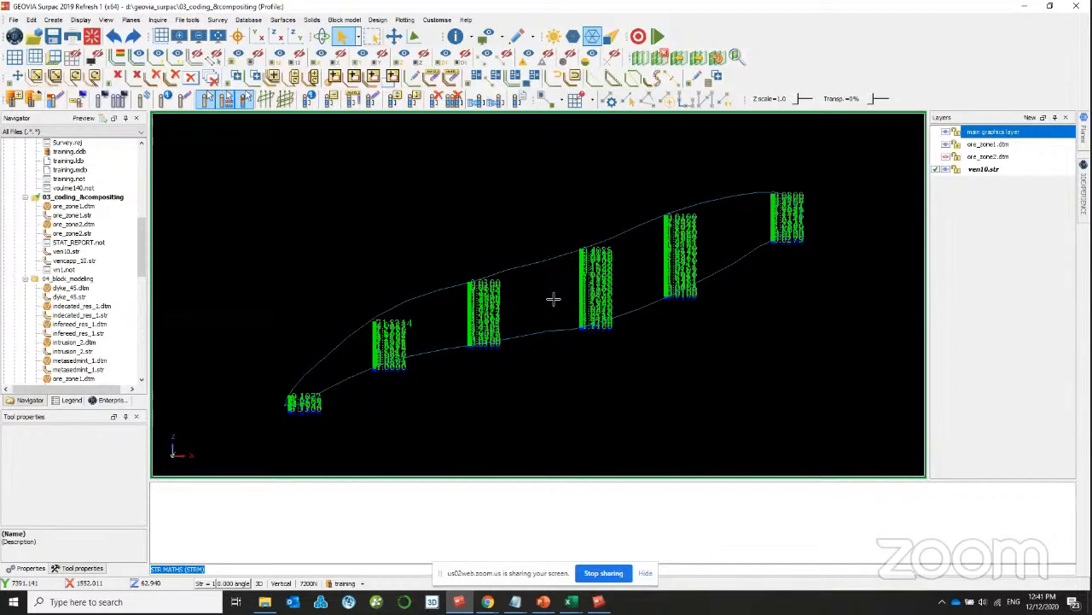
scroll(570, 299, "down", 1)
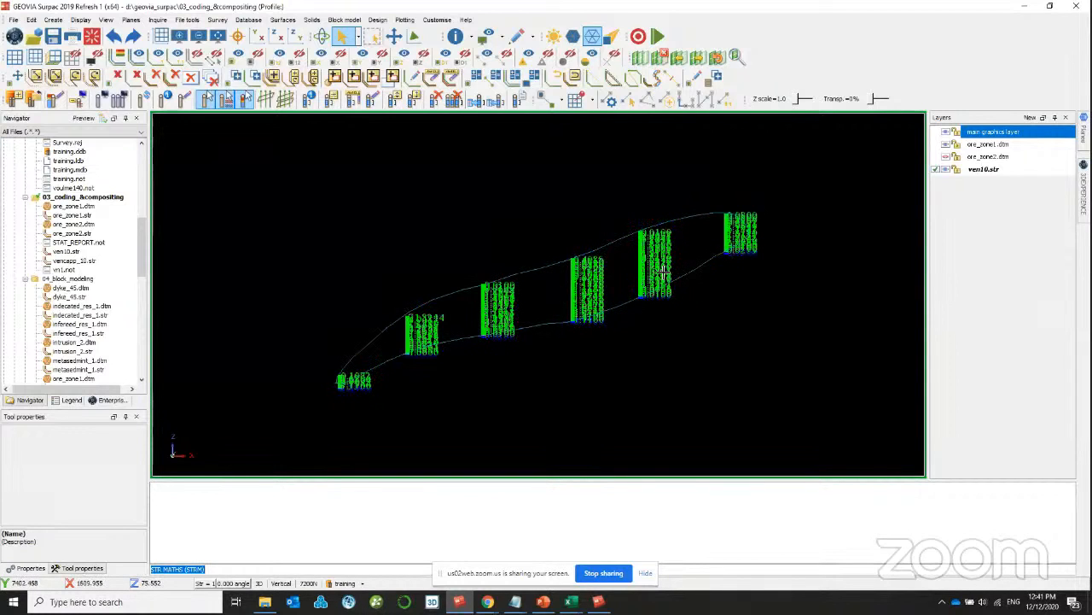
scroll(663, 271, "up", 4)
scroll(560, 214, "up", 1)
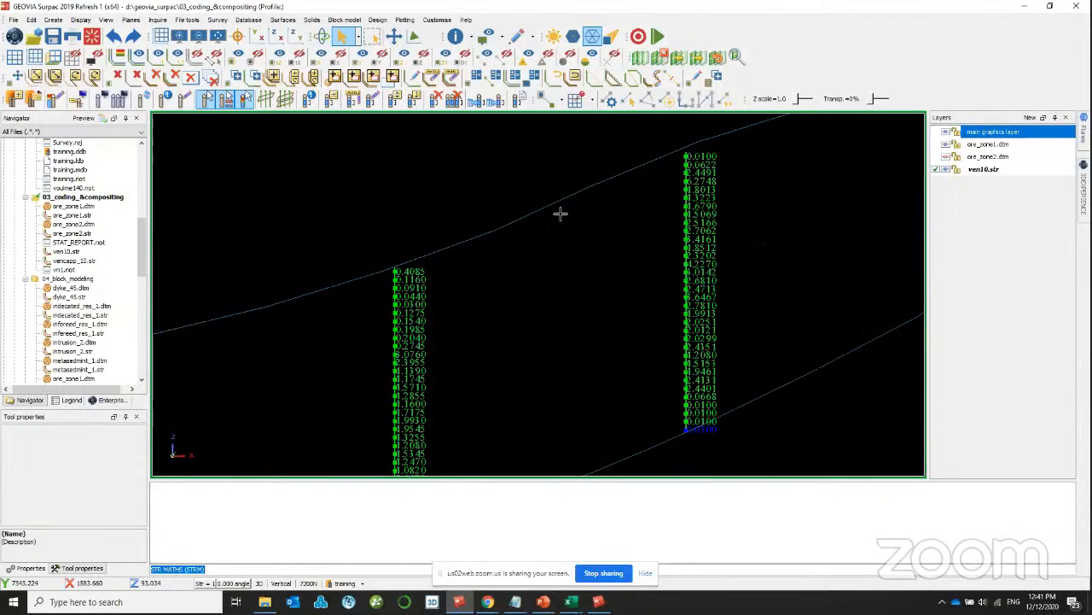
scroll(560, 213, "down", 5)
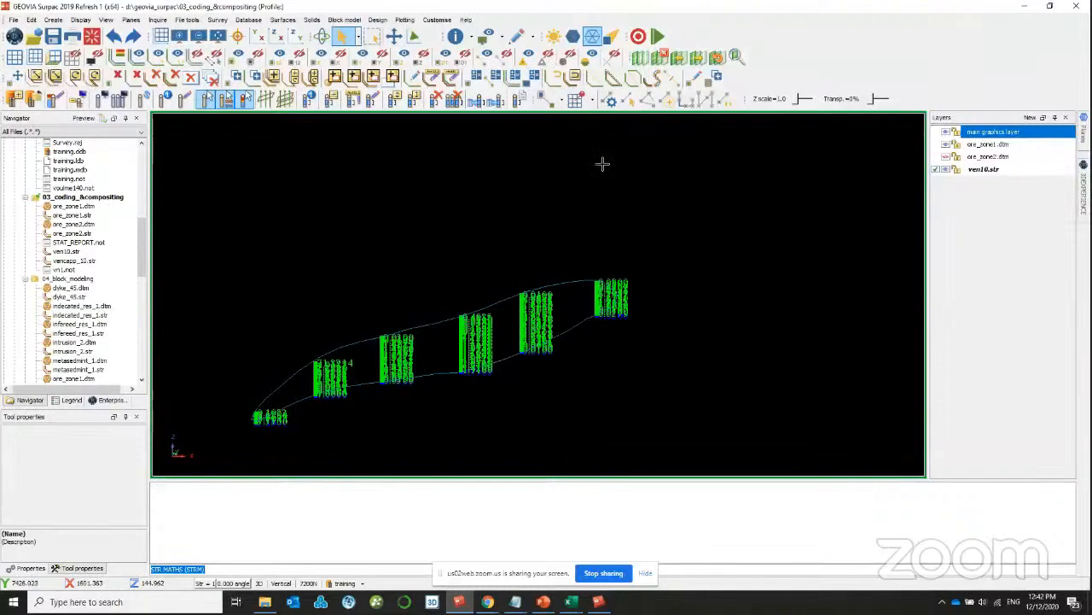
scroll(442, 280, "down", 2)
scroll(446, 329, "up", 7)
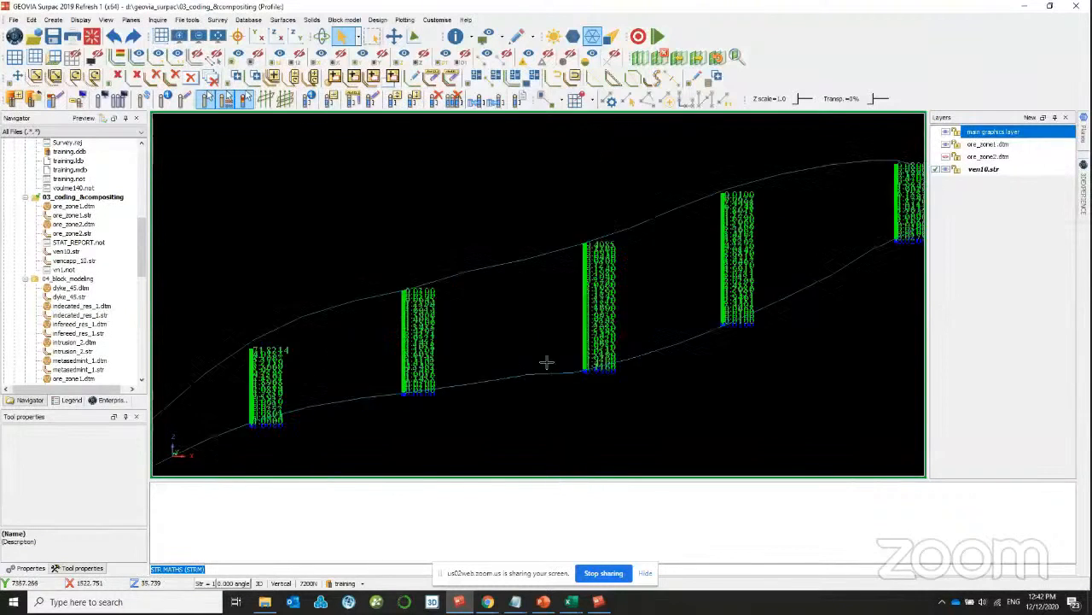
scroll(714, 269, "down", 2)
scroll(560, 309, "up", 2)
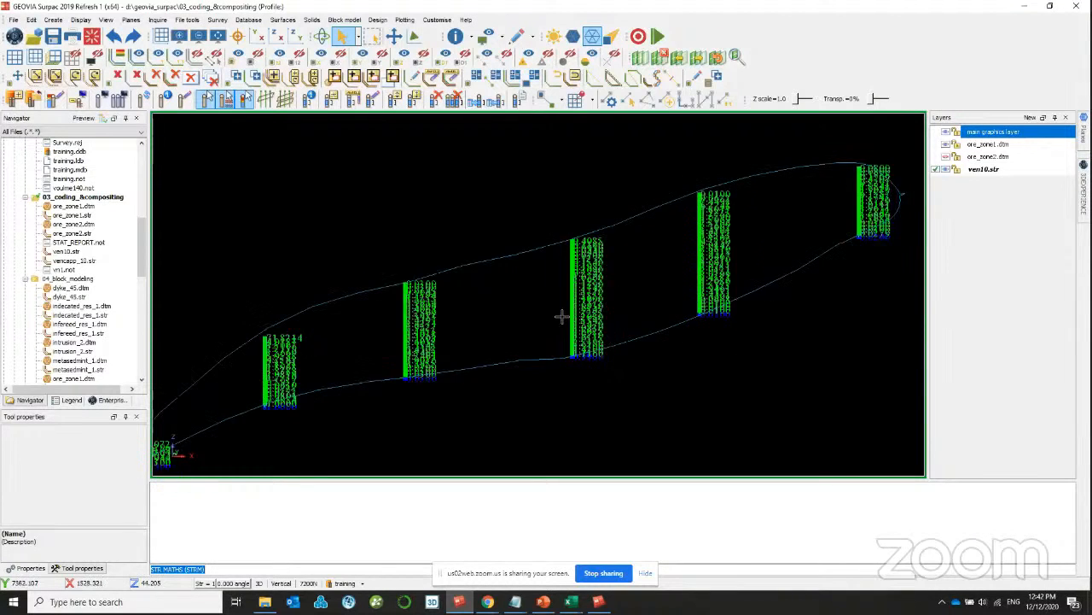
scroll(557, 297, "down", 3)
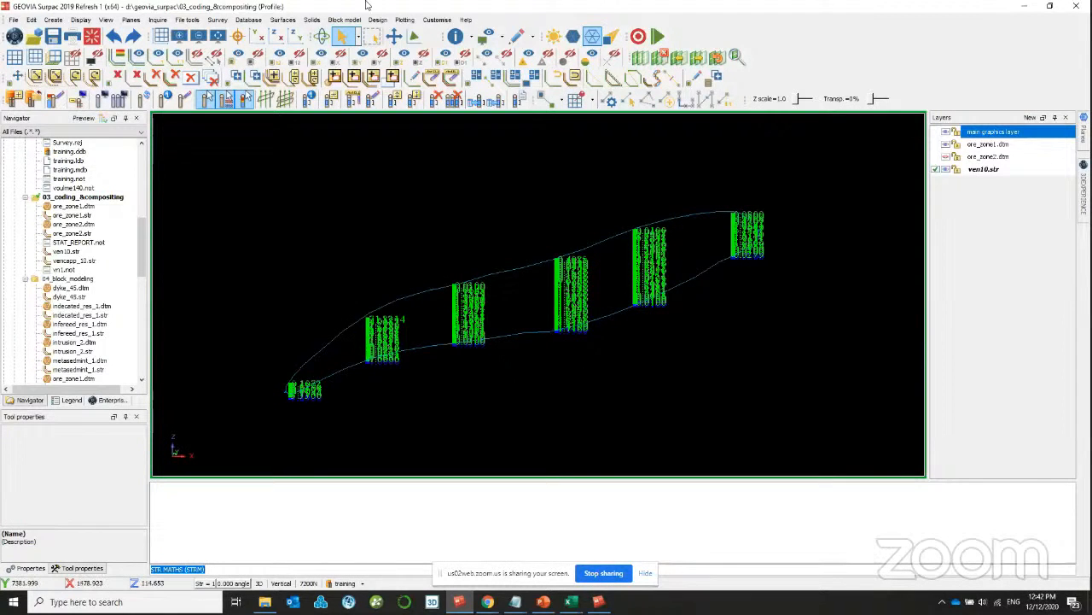
- In the Basic Statistics window, load vencapp_10.str with field D2 as the Au variable and plot its histogram
right_click(76, 261)
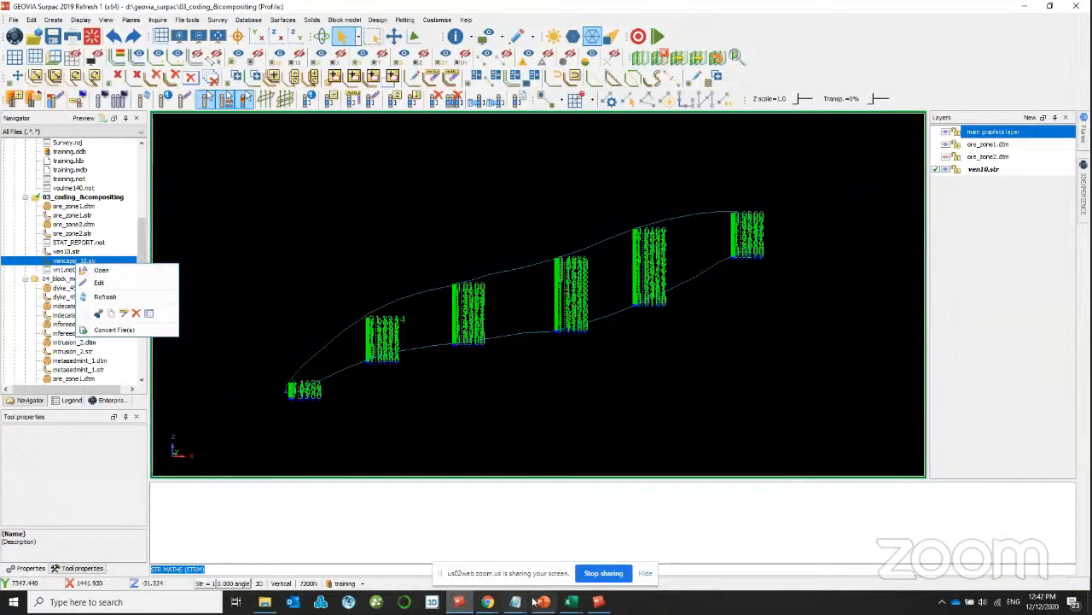
left_click(600, 602)
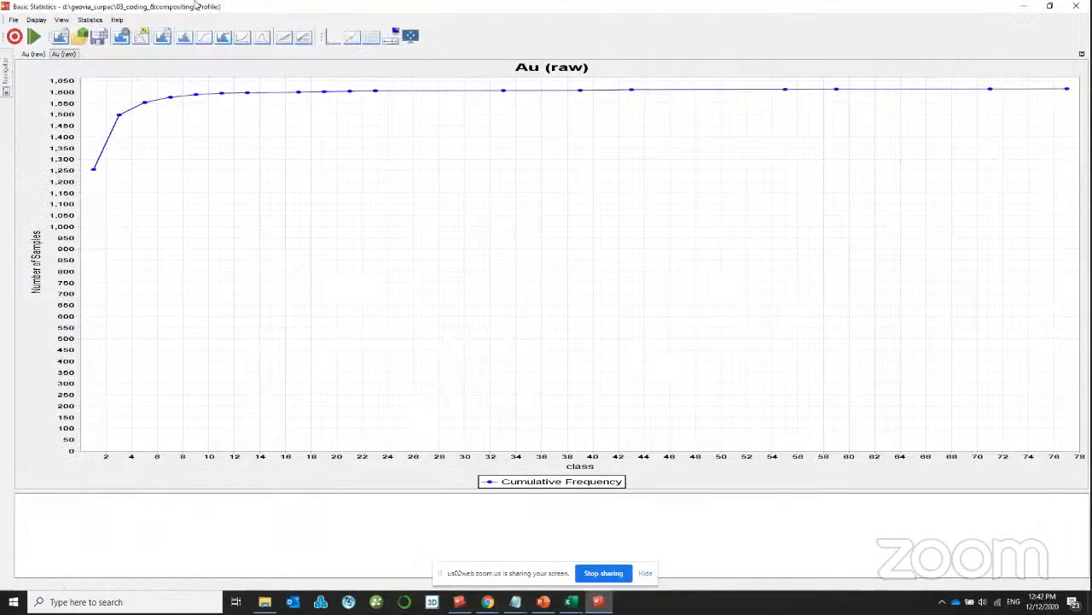
left_click(14, 20)
left_click(31, 35)
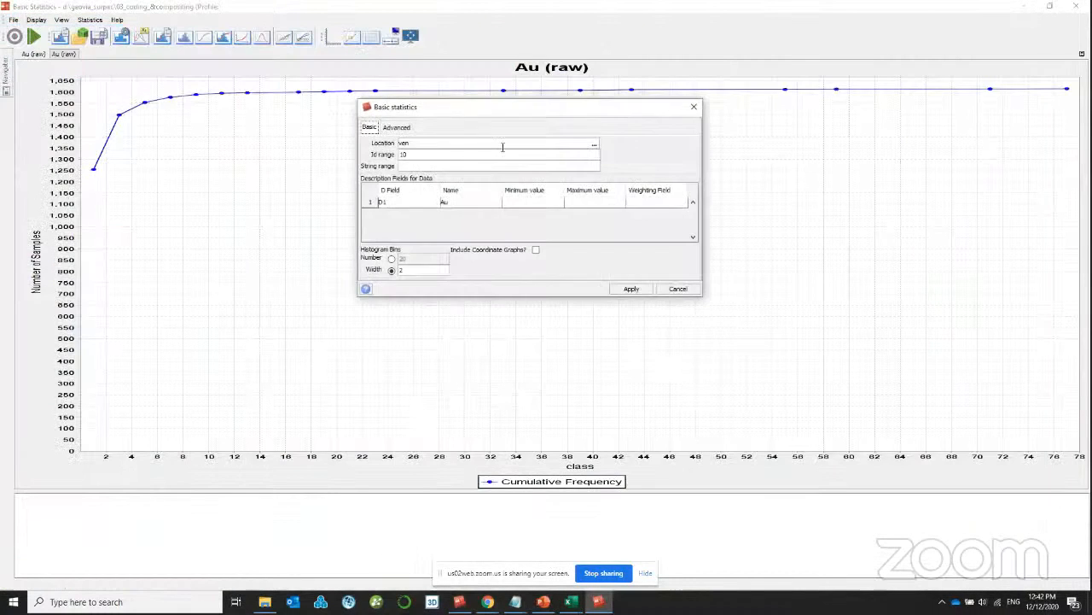
left_click(594, 144)
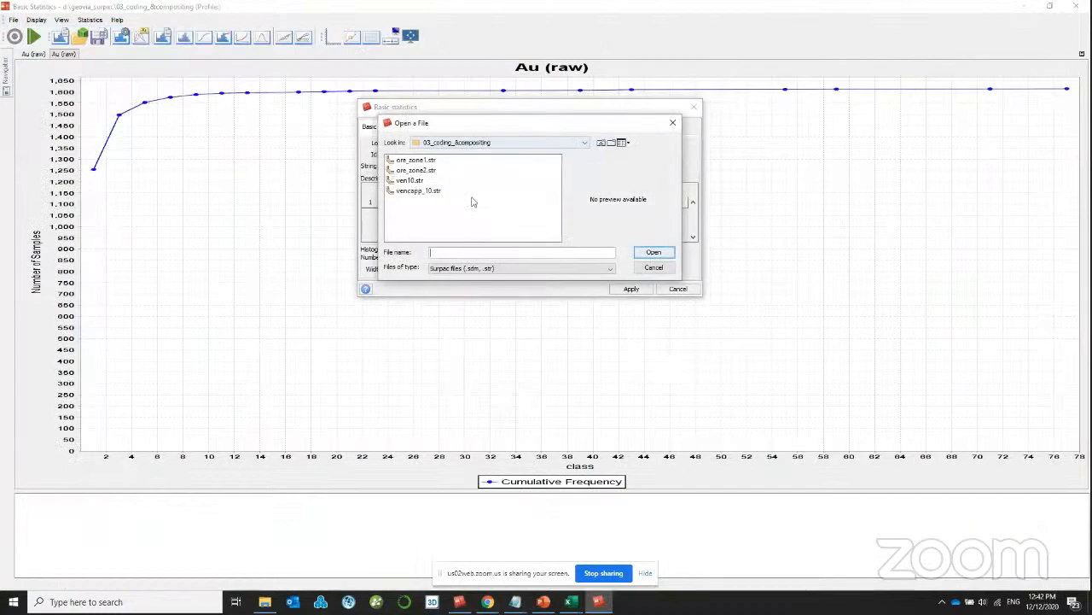
double_click(418, 191)
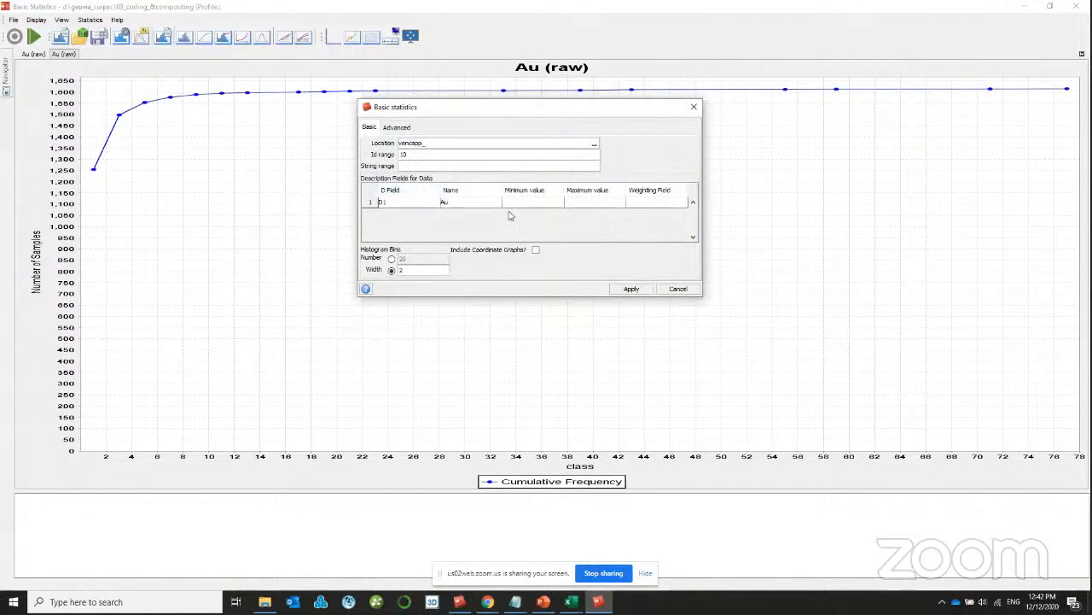
left_click(434, 202)
left_click(398, 221)
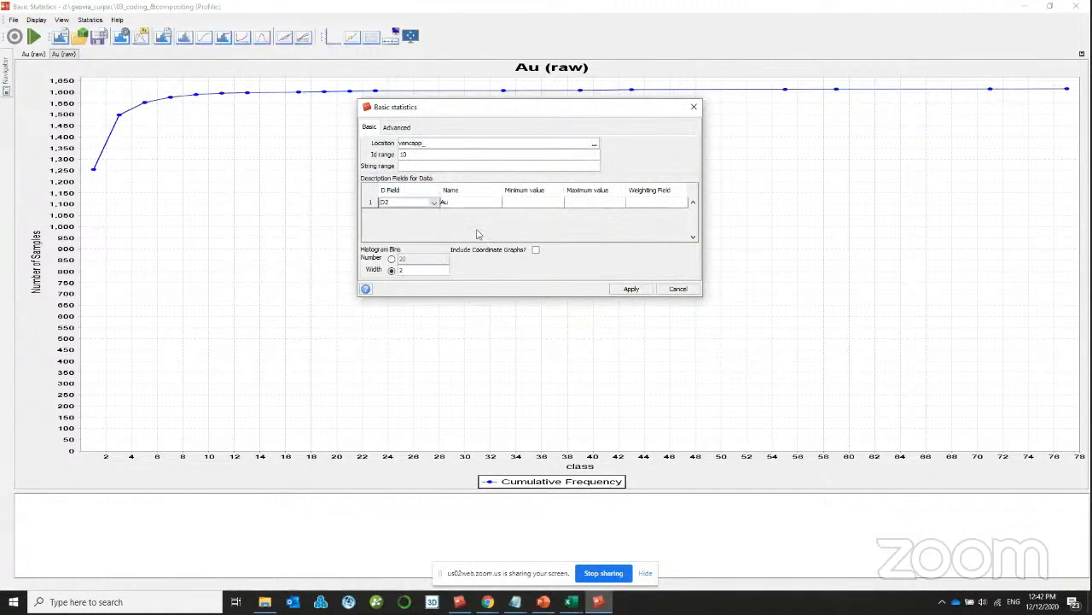
left_click(637, 289)
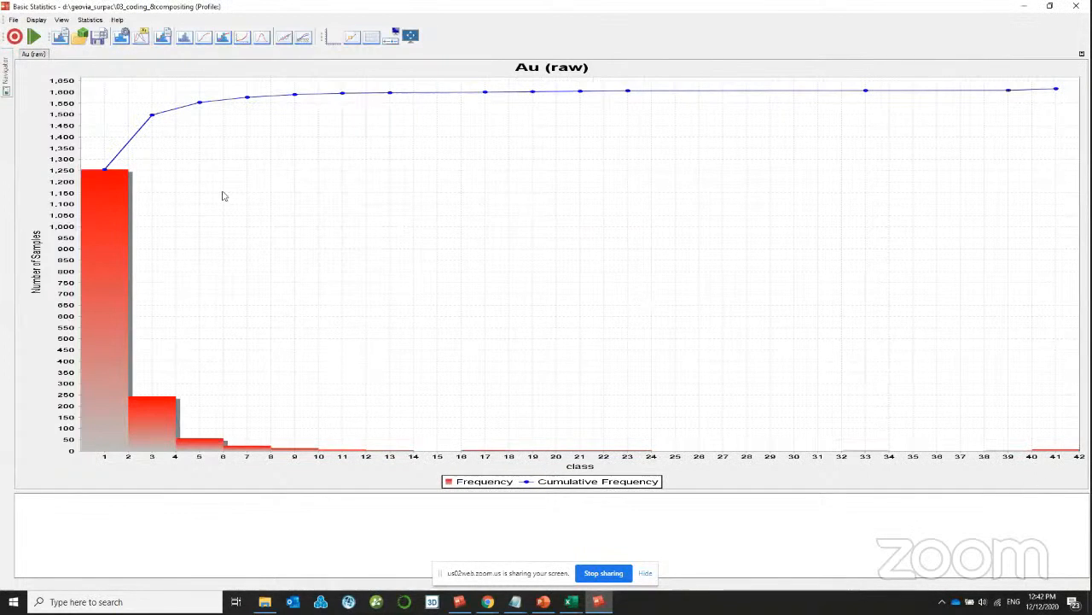
- Generate a statistics report for the capped Au data as a Surpac note file named TEST
left_click(163, 37)
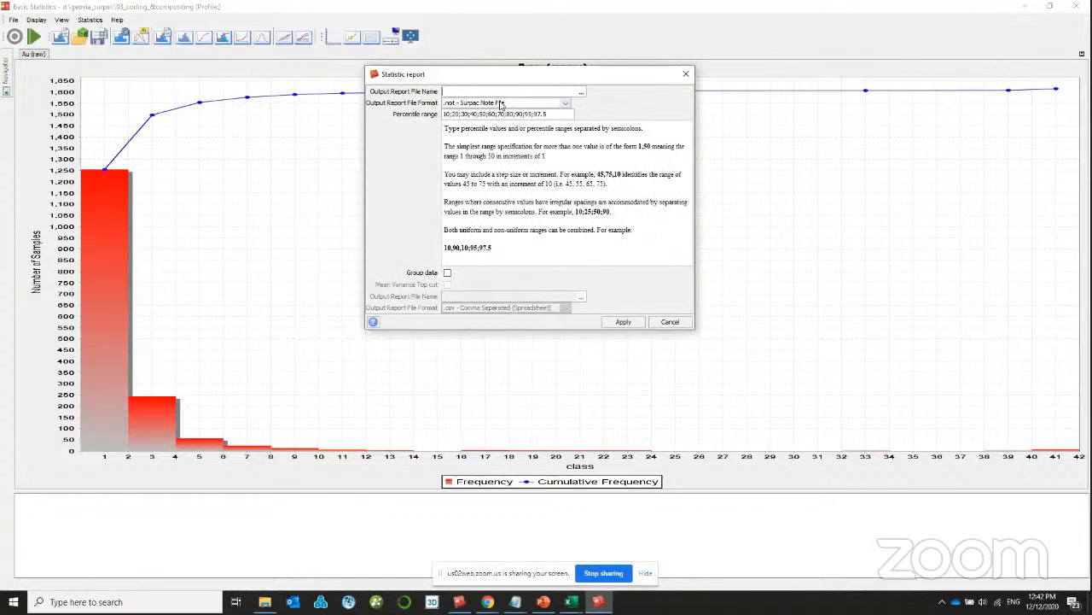
type("TEST")
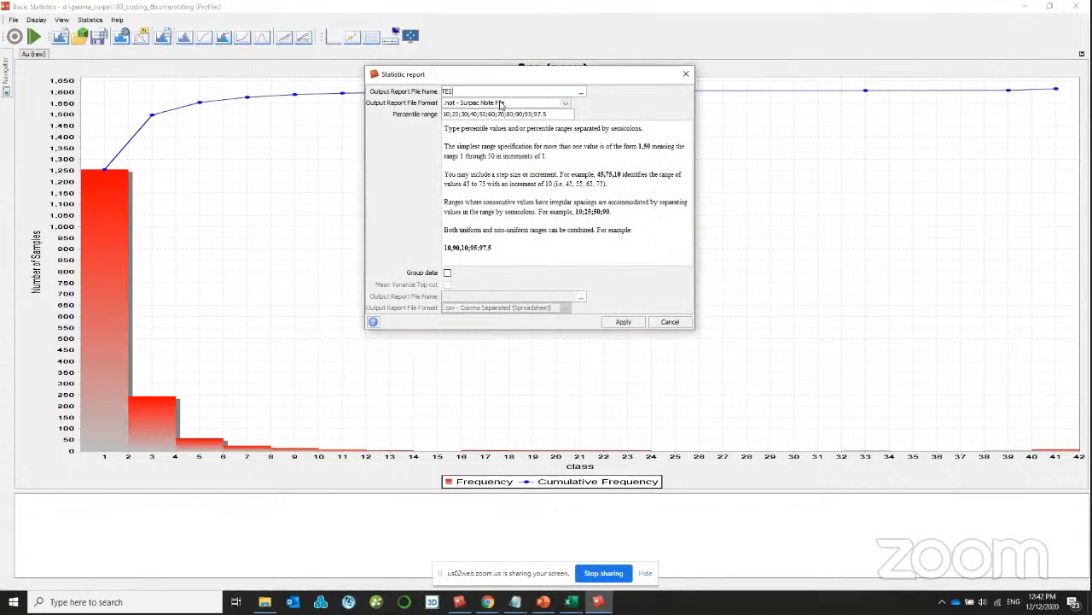
left_click(627, 323)
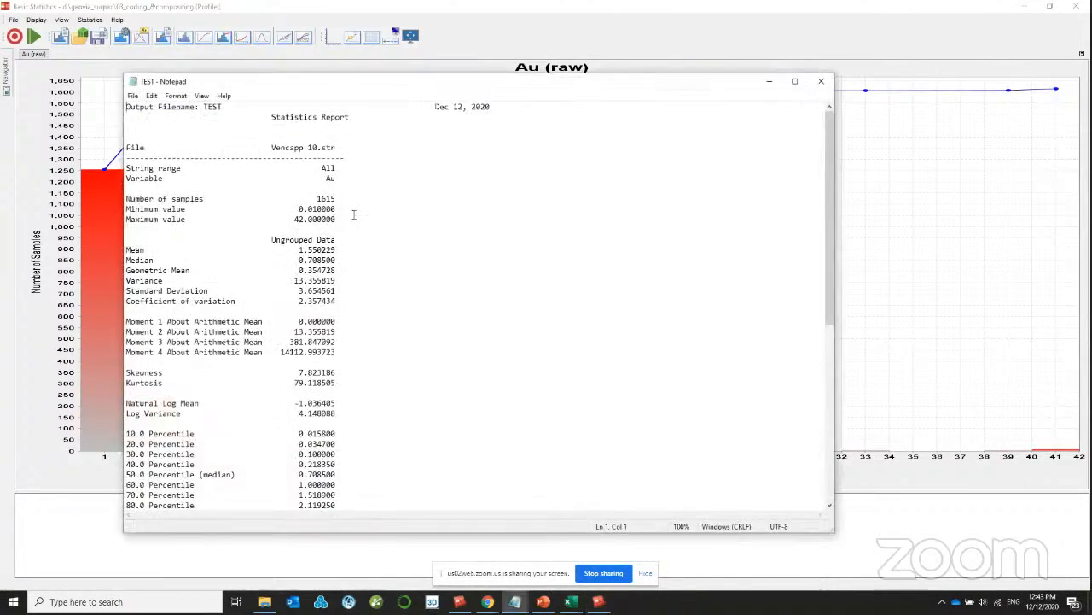
- Read the coefficient of variation in the TEST statistics report, then close the report
scroll(348, 224, "down", 1)
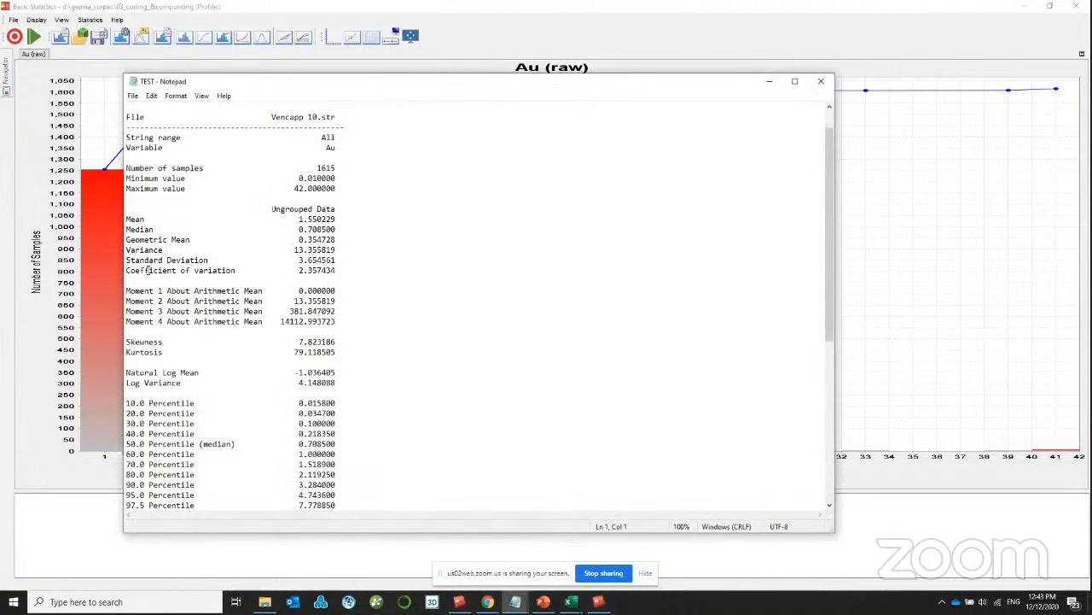
left_click_drag(131, 270, 346, 269)
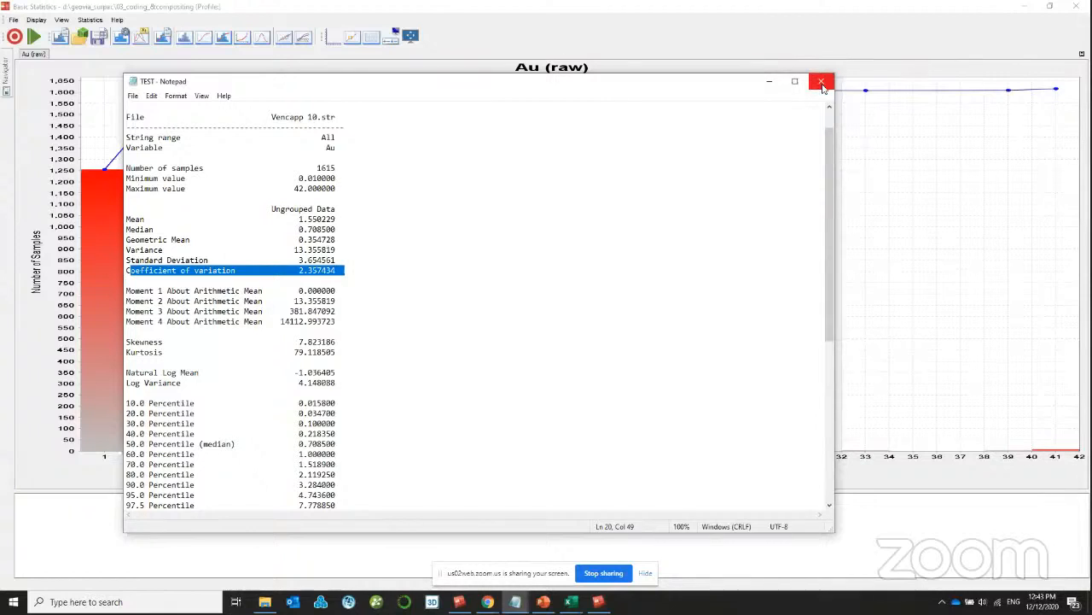
left_click(824, 88)
left_click(823, 88)
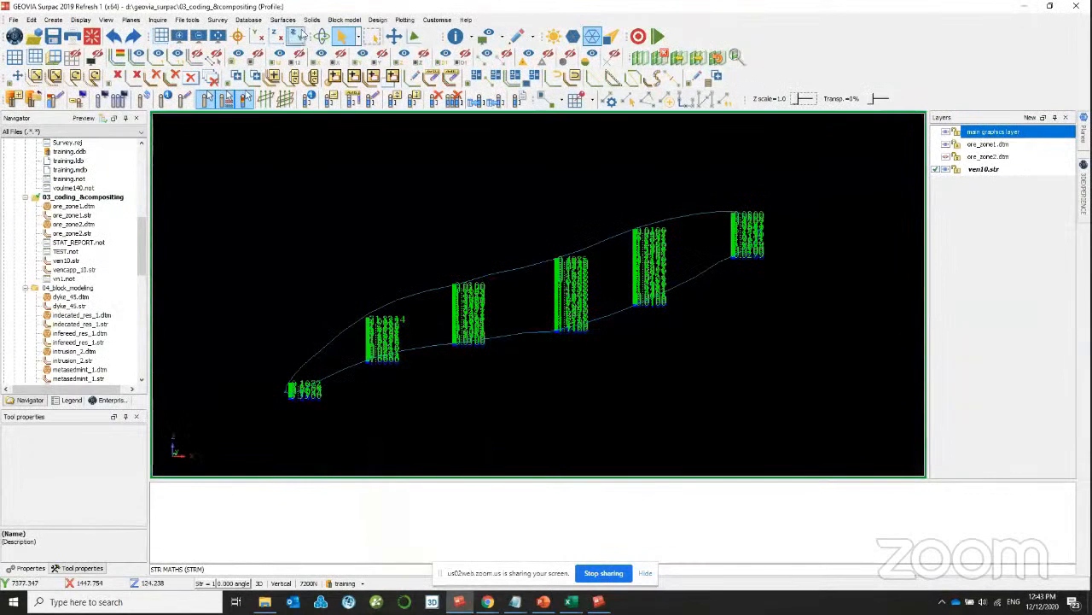
- Open Variogram modelling from the main Surpac window's block model geostatistics tools and maximise its window
left_click(344, 20)
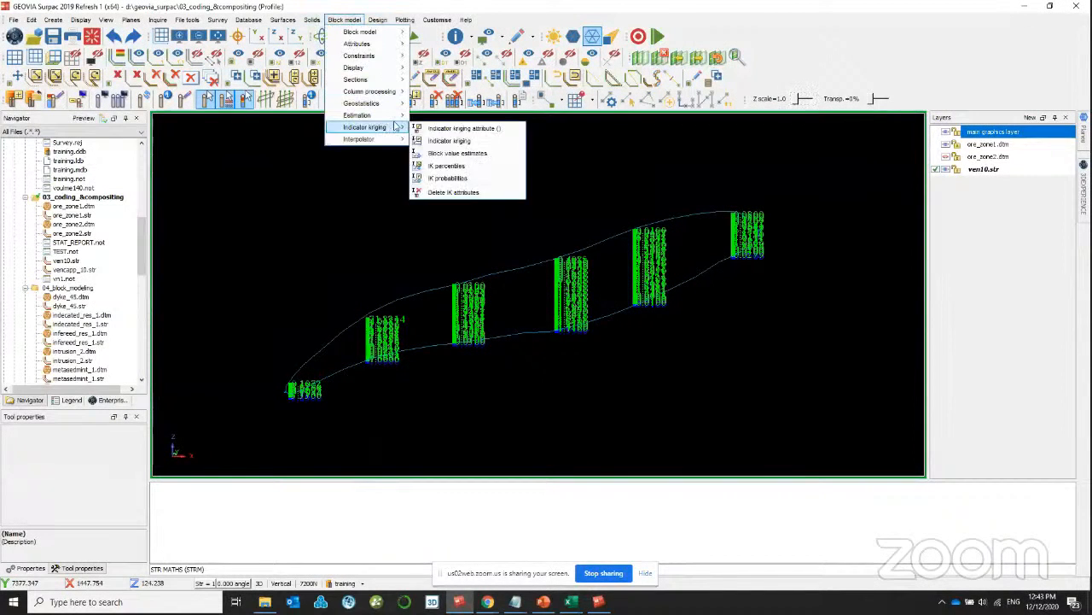
mouse_move(388, 104)
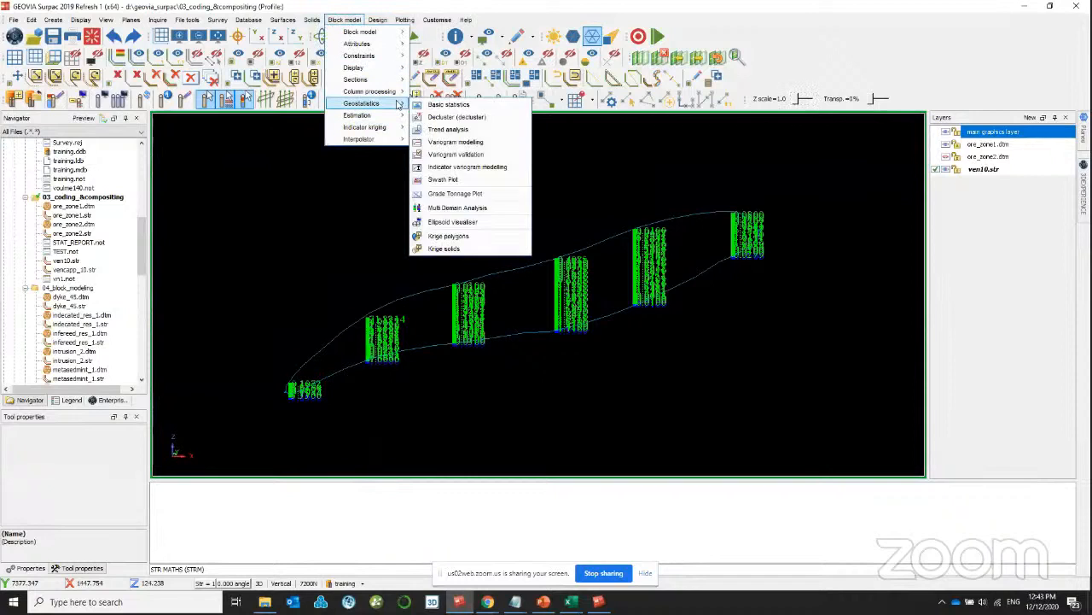
left_click(483, 147)
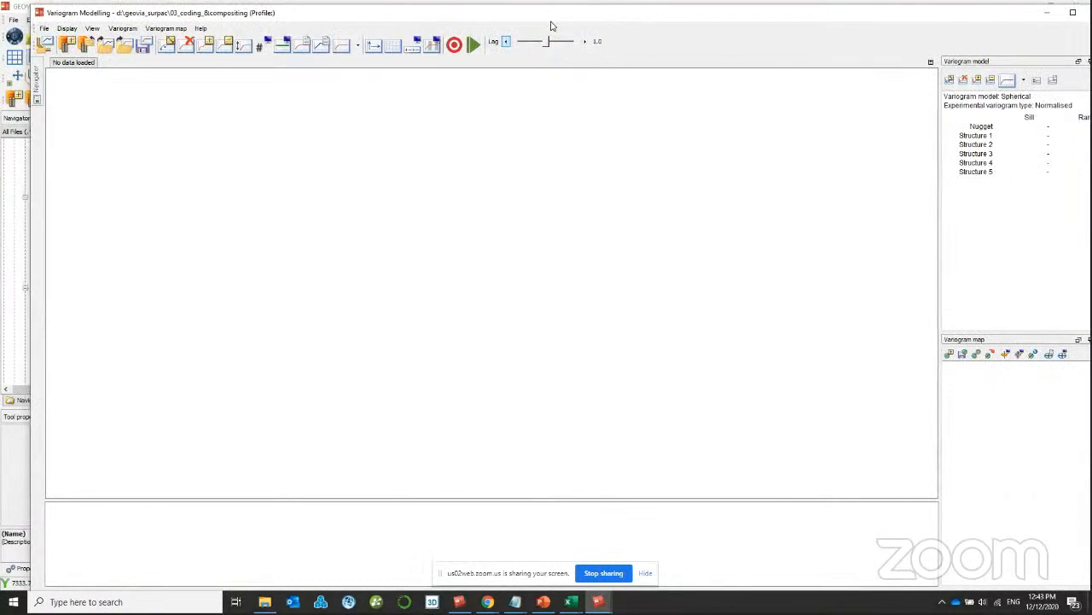
double_click(550, 23)
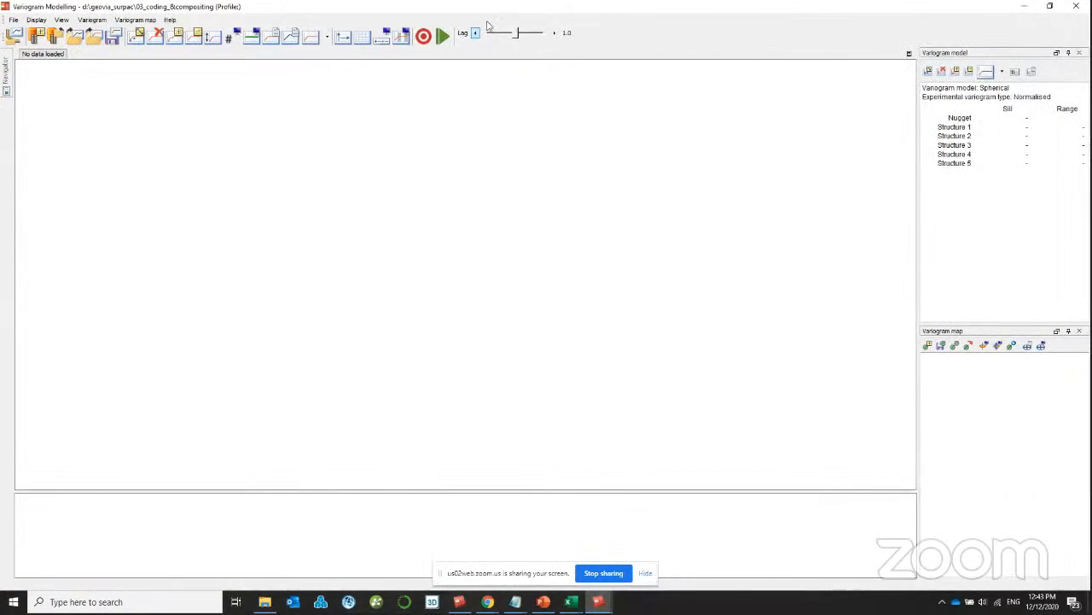
- Start a new variogram map calculation from vencapp_10.str on field D2, with plane dip 0 and dip direction 0
left_click(15, 23)
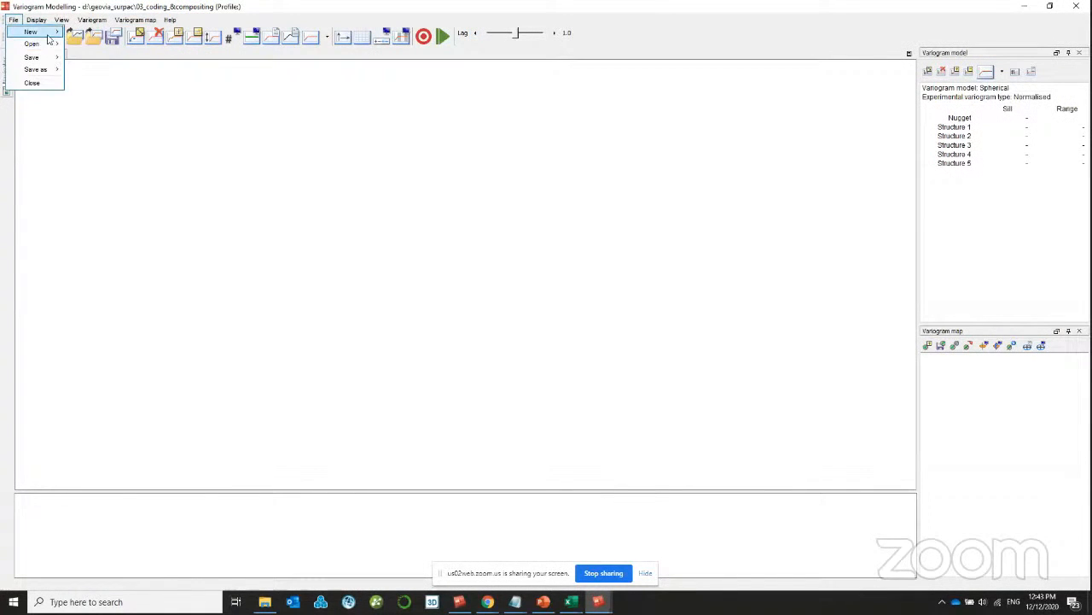
mouse_move(49, 37)
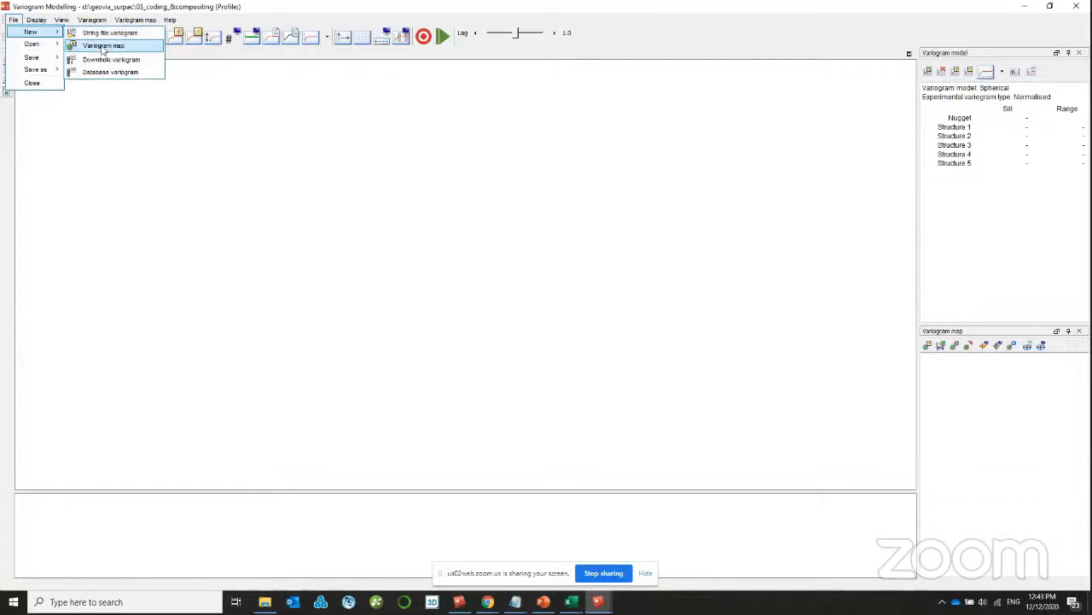
left_click(86, 46)
left_click_drag(492, 93, 613, 91)
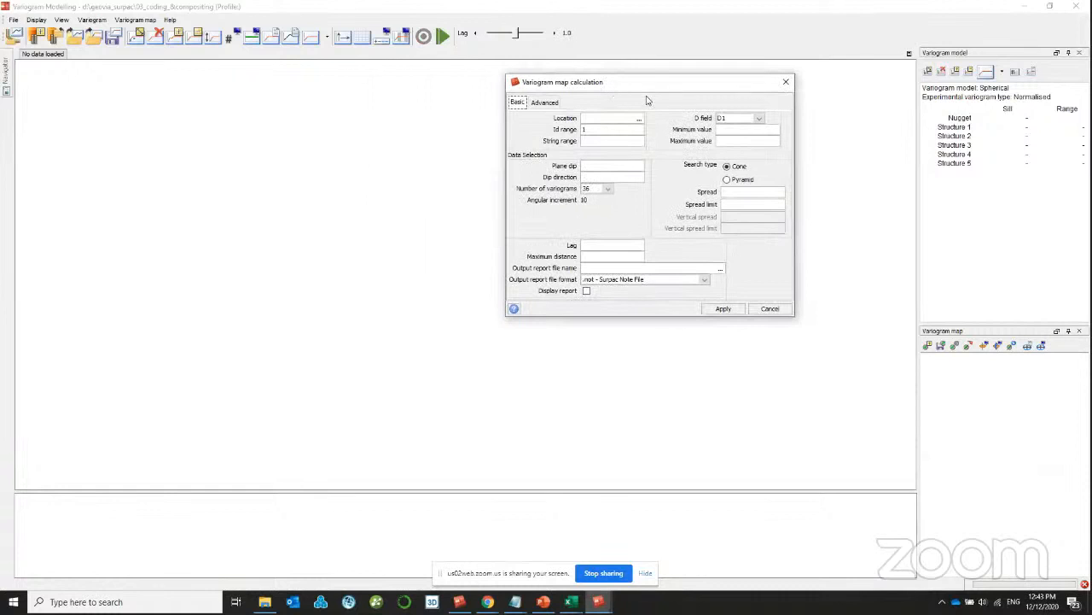
left_click(639, 121)
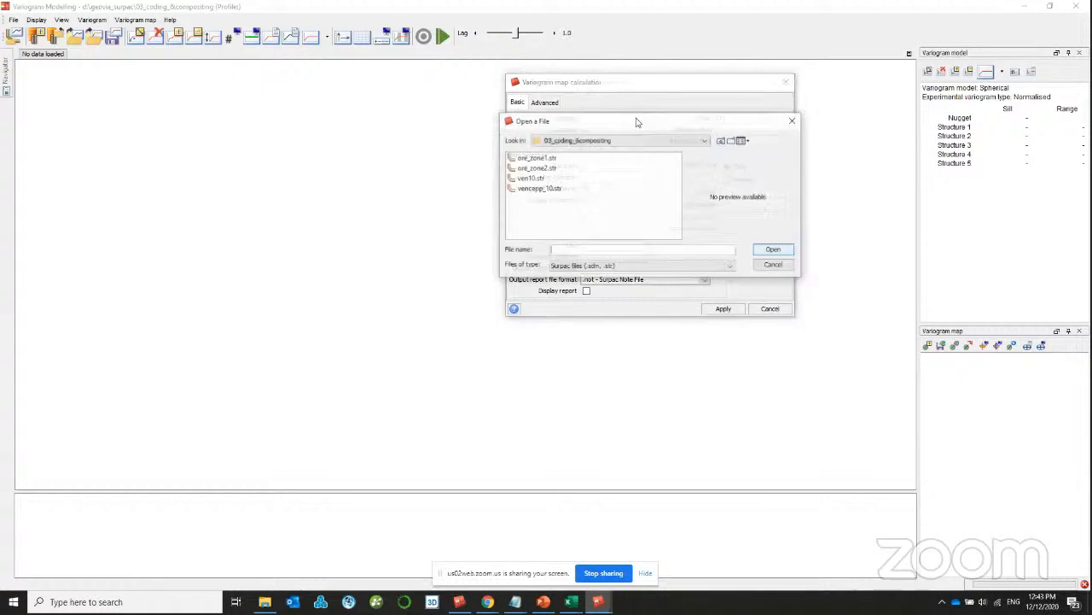
left_click(547, 189)
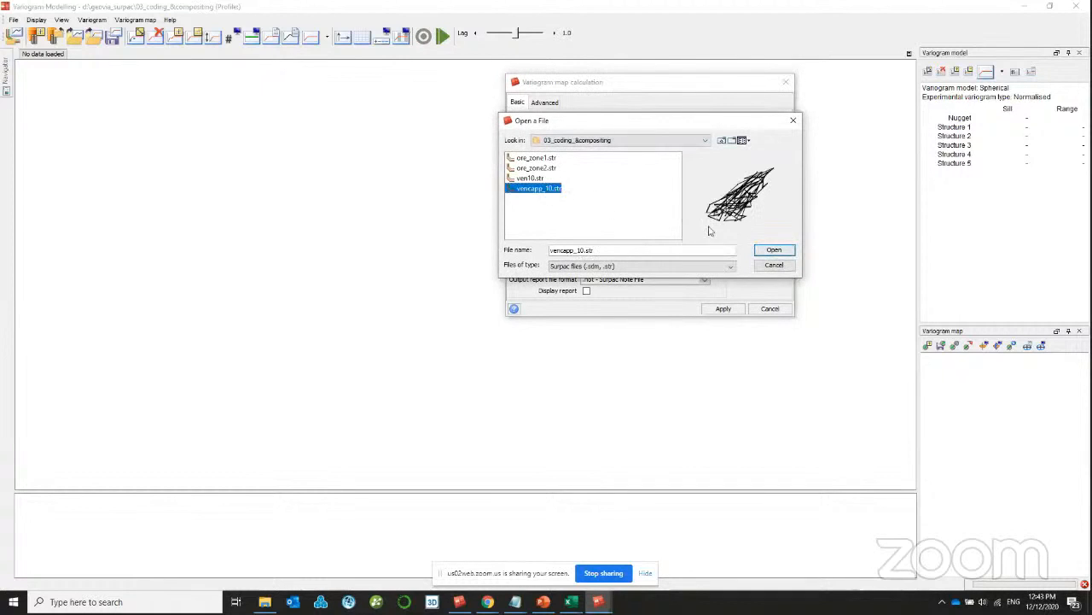
left_click(755, 250)
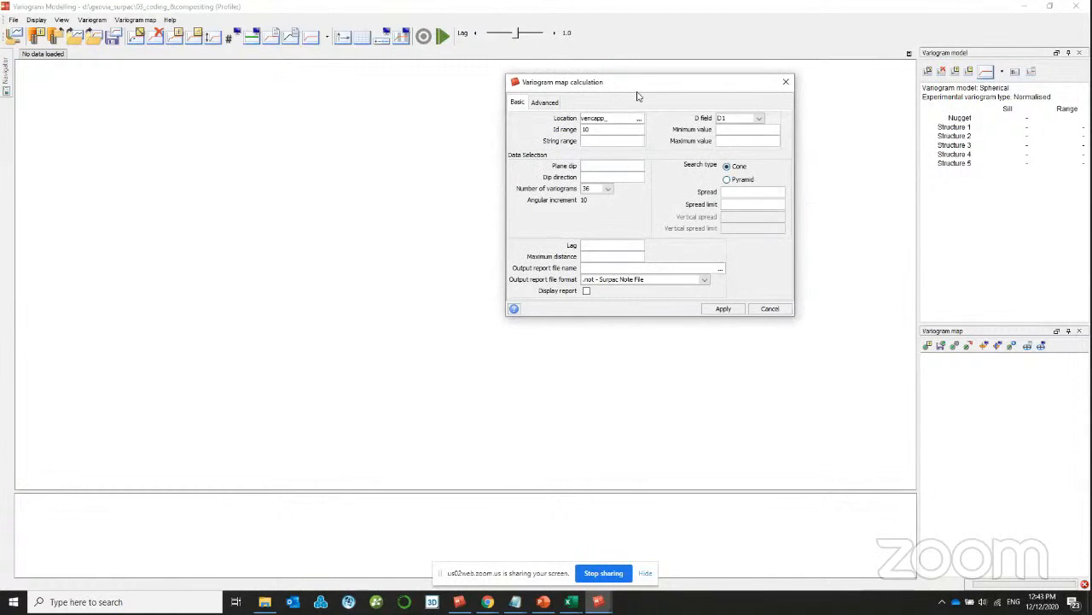
left_click_drag(555, 83, 494, 82)
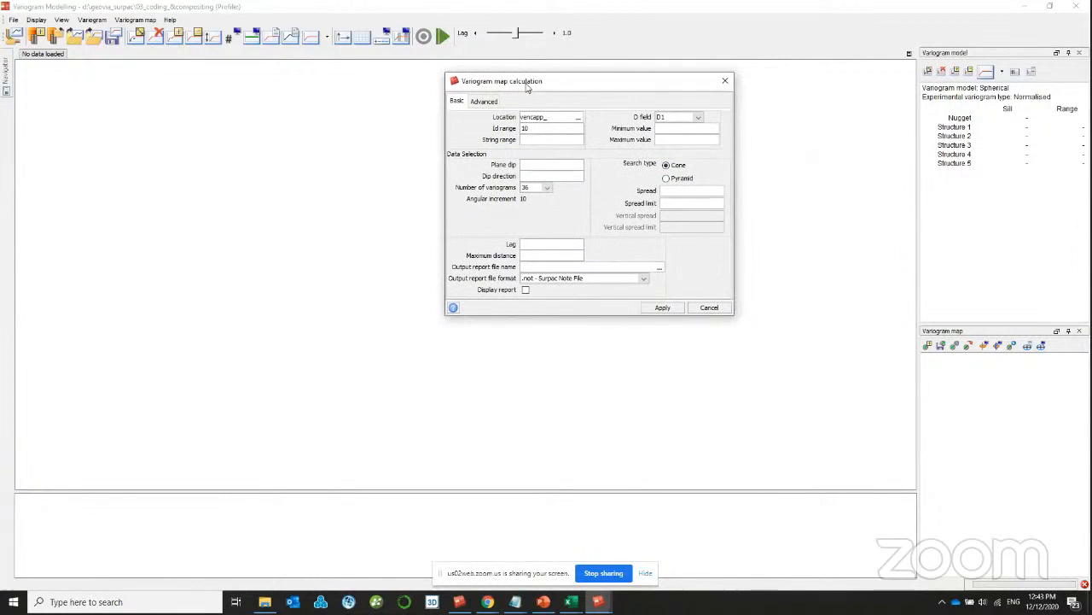
left_click(664, 117)
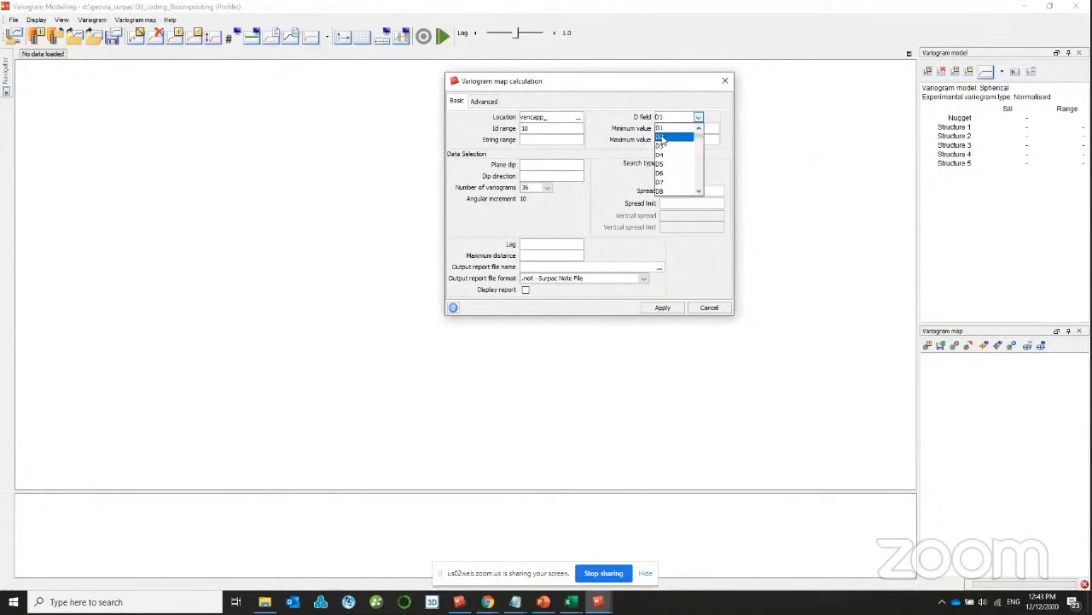
left_click(664, 119)
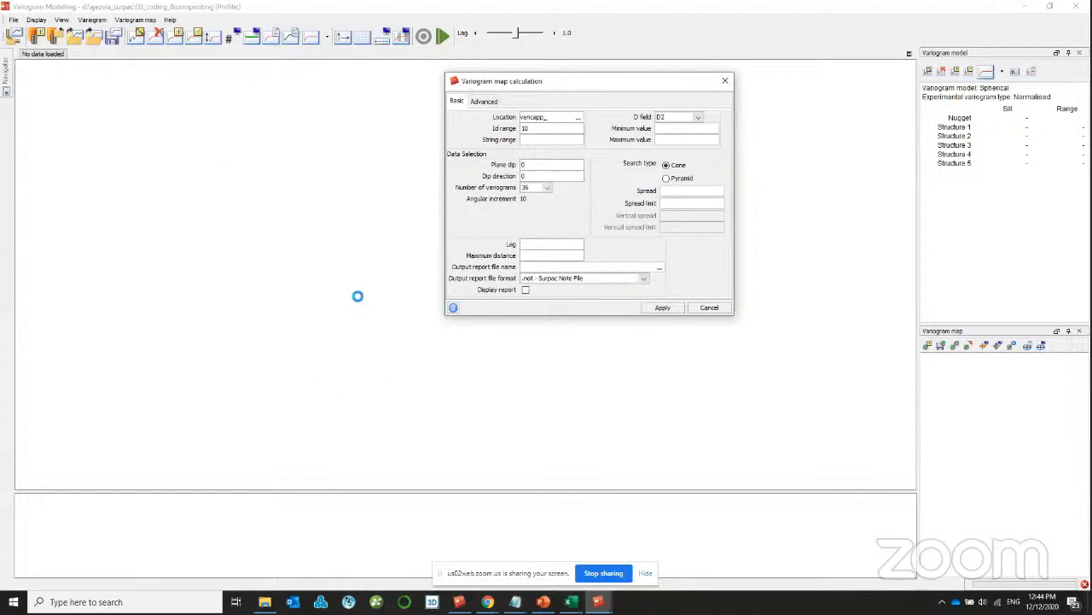
- Try 16 and 32 as the number of variograms for the map, and set it back to 36
left_click(545, 188)
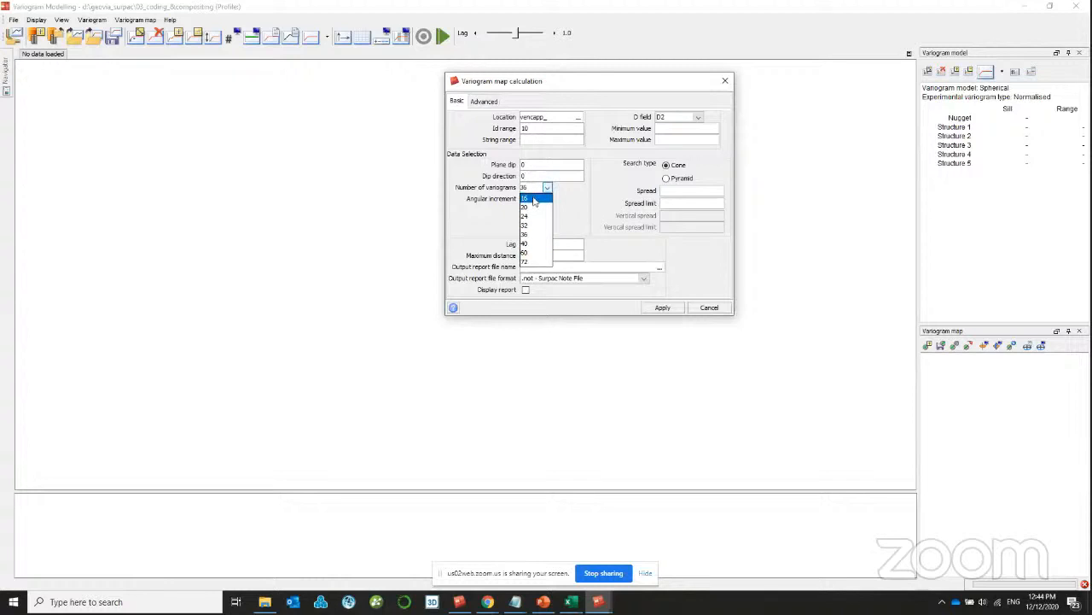
left_click(525, 198)
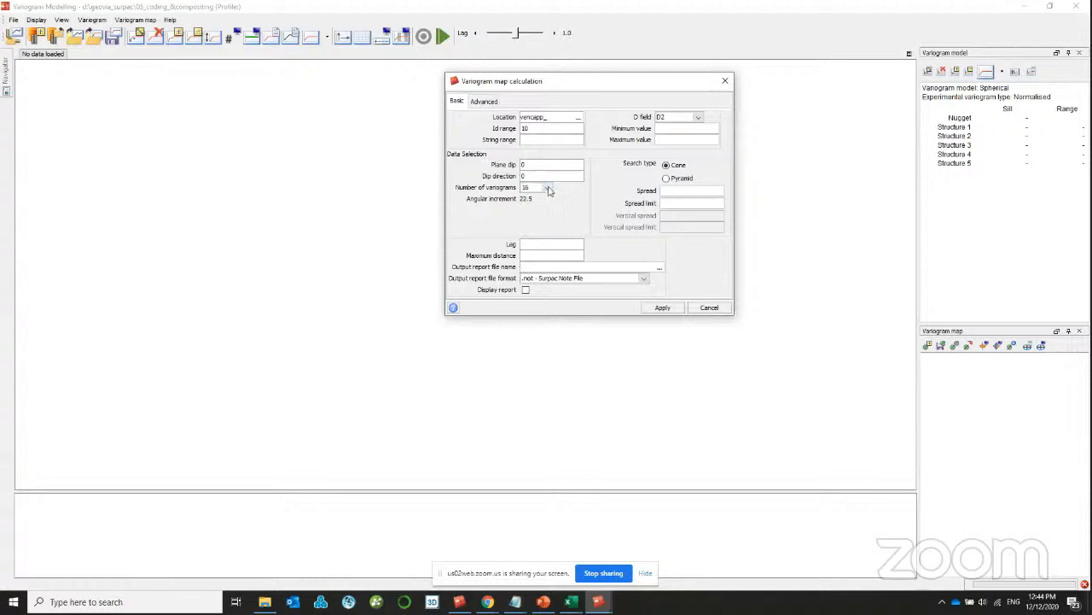
left_click(548, 188)
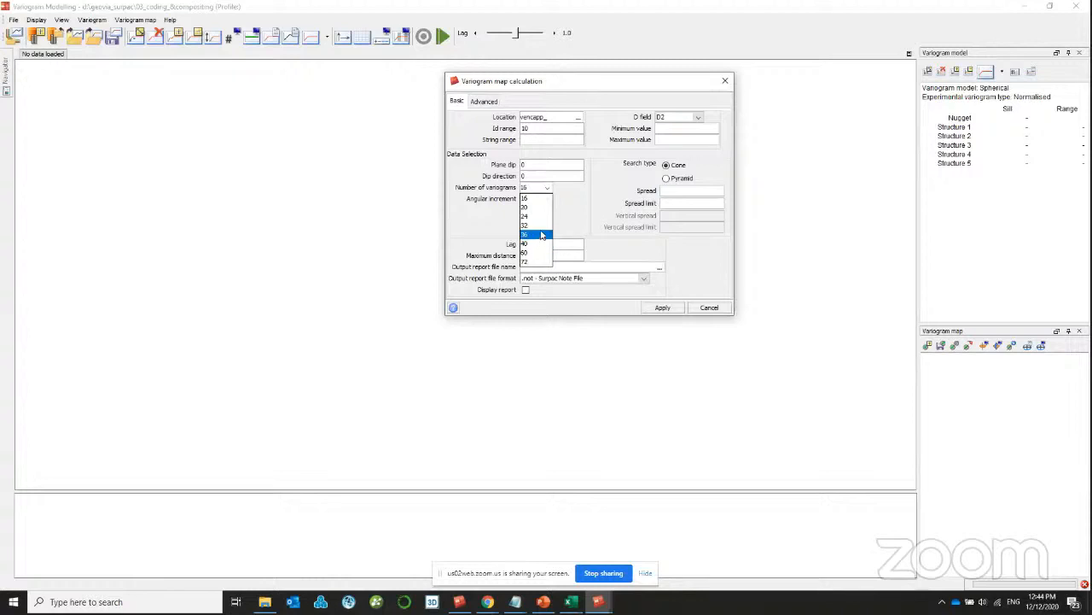
left_click(530, 226)
left_click(547, 188)
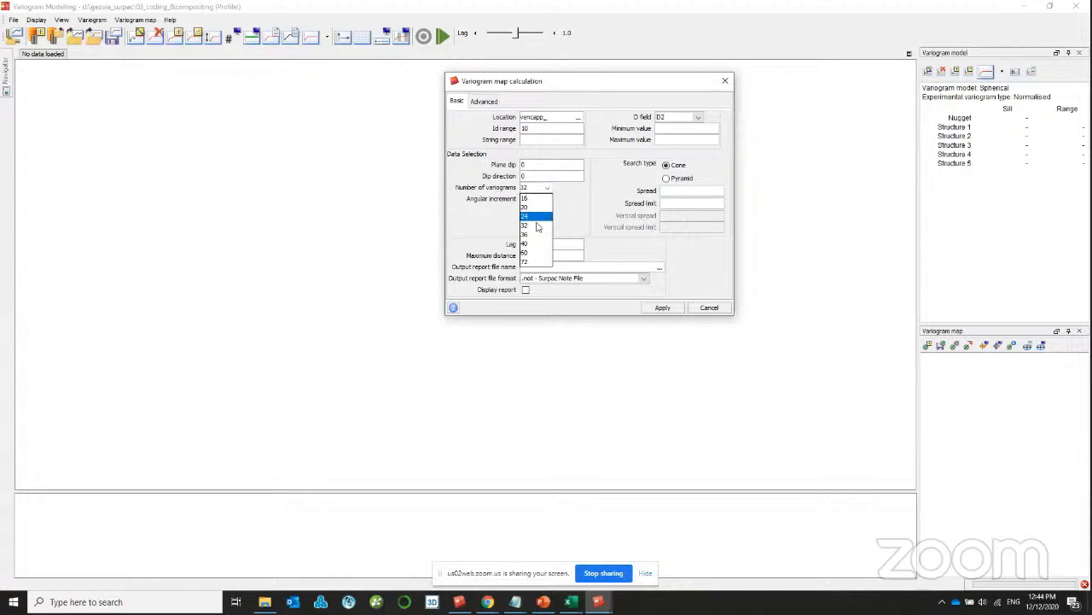
left_click(536, 234)
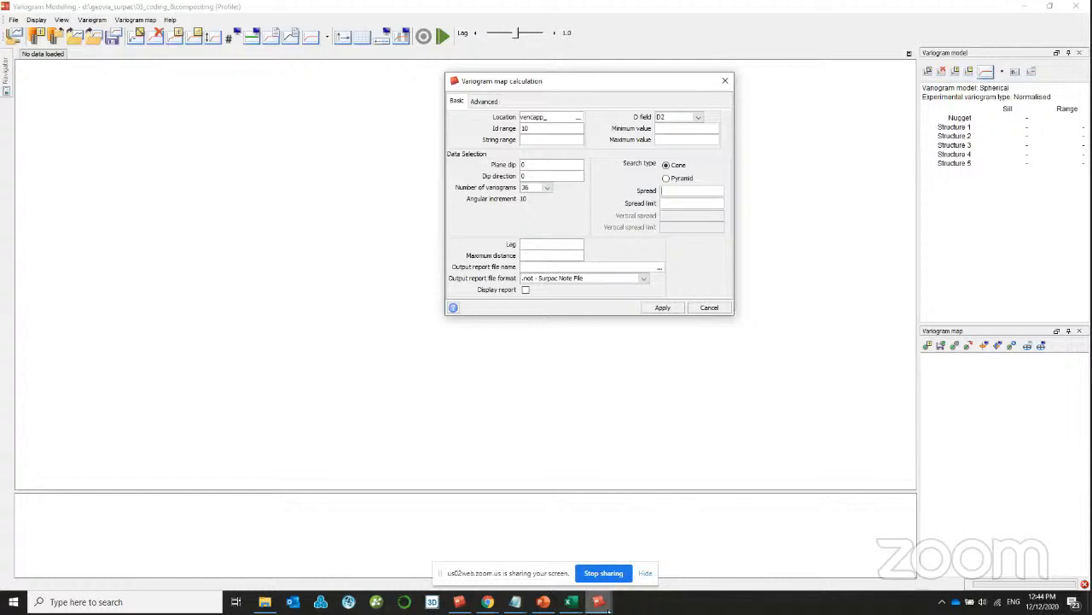
- Minimise the Basic Statistics and Variogram Modelling windows to switch to the main Surpac window
left_click(599, 602)
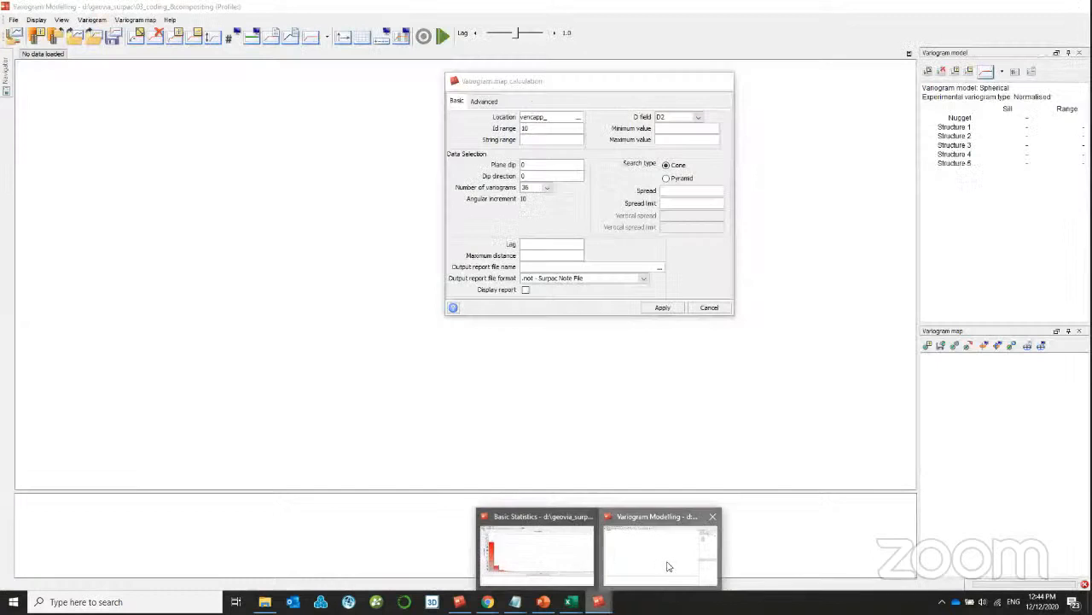
left_click(668, 566)
left_click(600, 606)
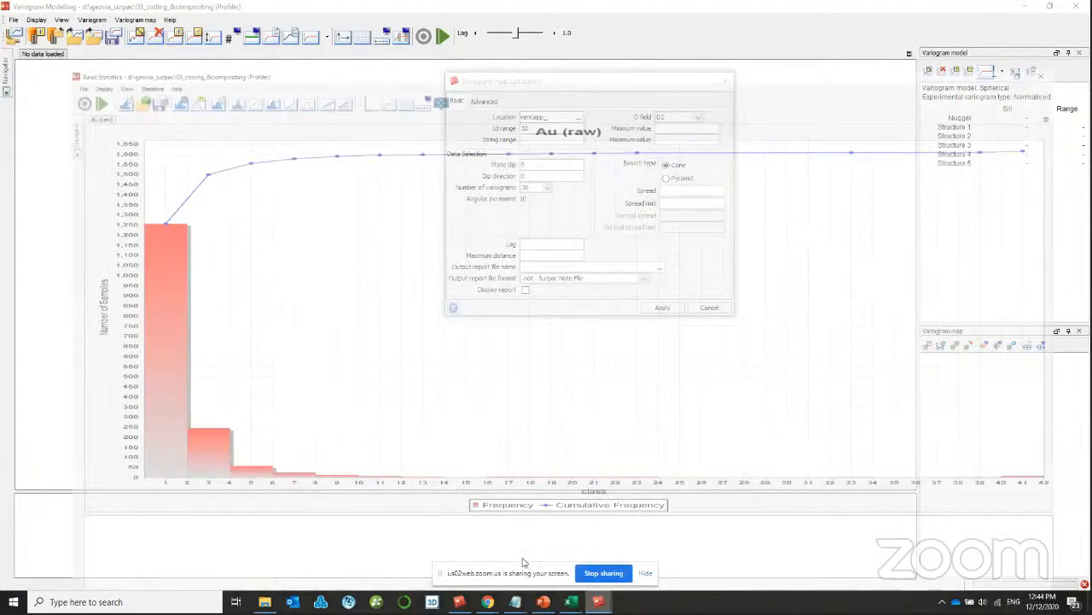
left_click(533, 563)
left_click(1029, 6)
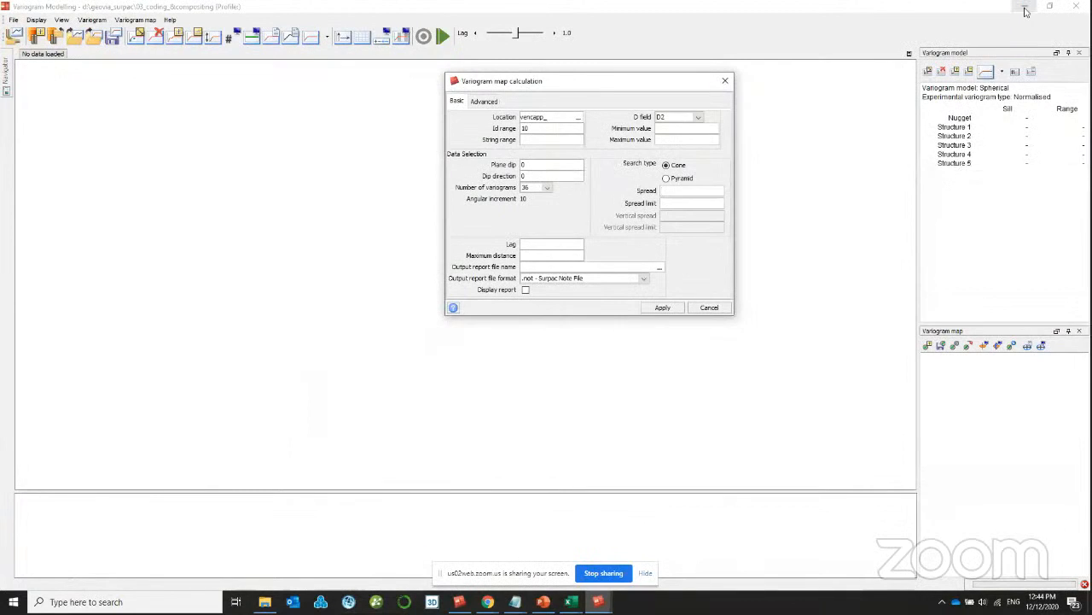
left_click(1025, 6)
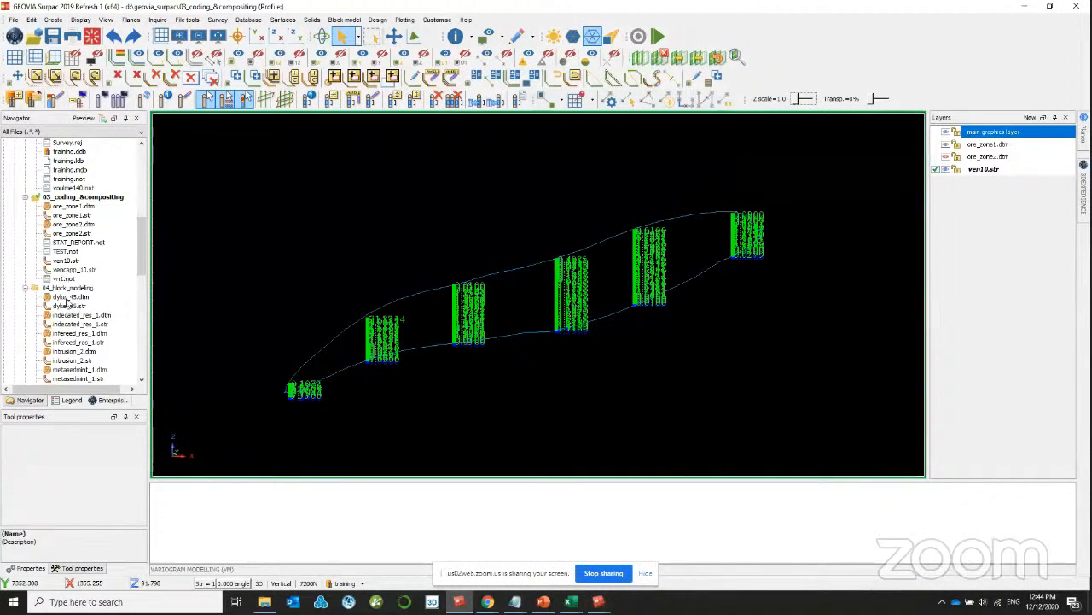
- Look through the project's mine design, resource estimation, drilling and blast, grade control and DATA_BM folders for reference material
left_click(68, 298)
left_click_drag(144, 246, 142, 314)
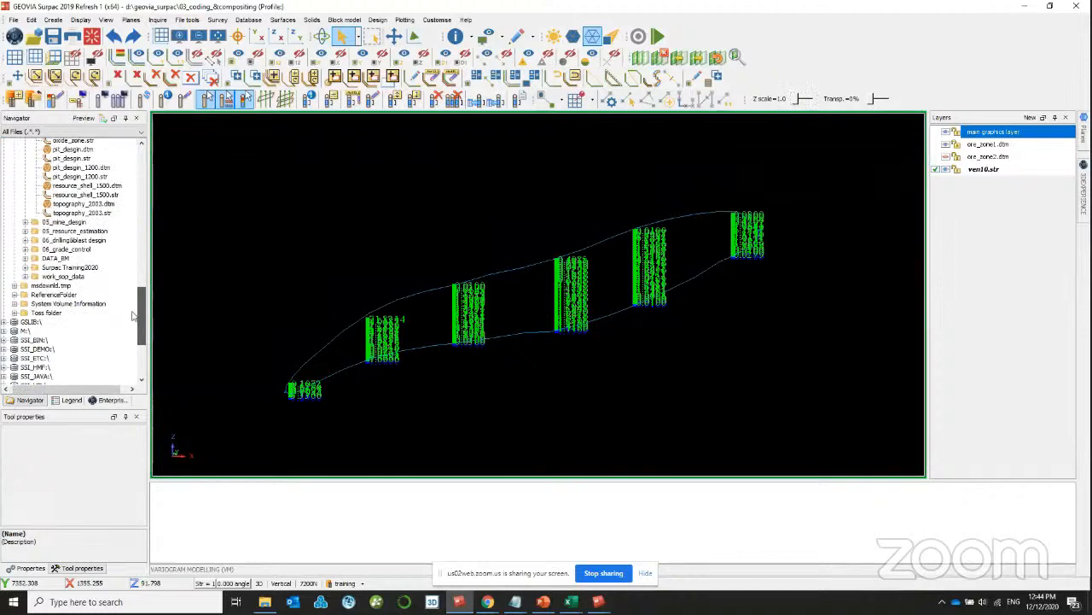
left_click(24, 230)
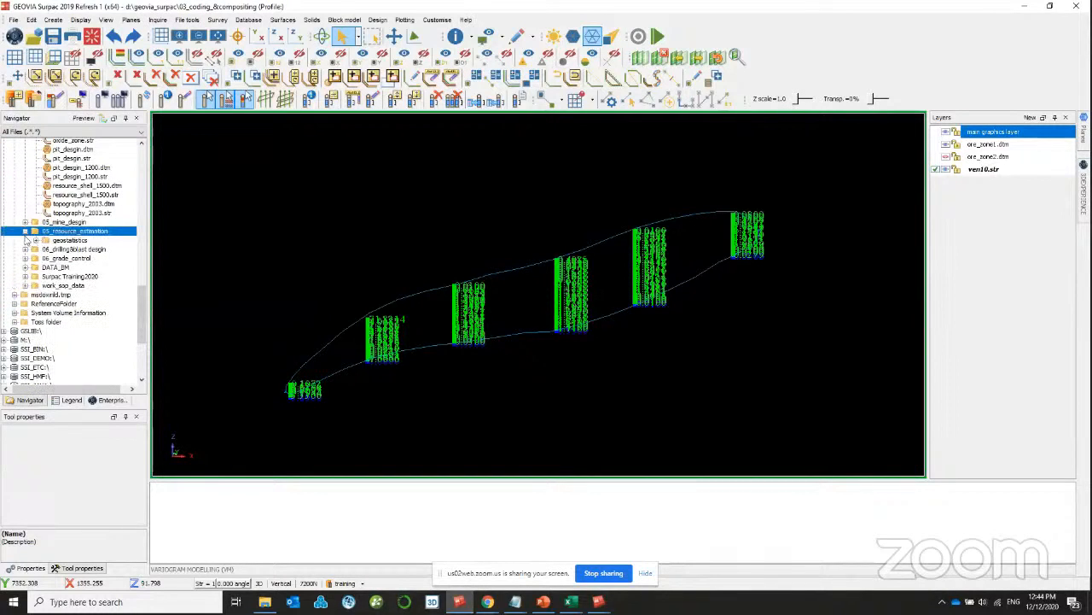
left_click(25, 223)
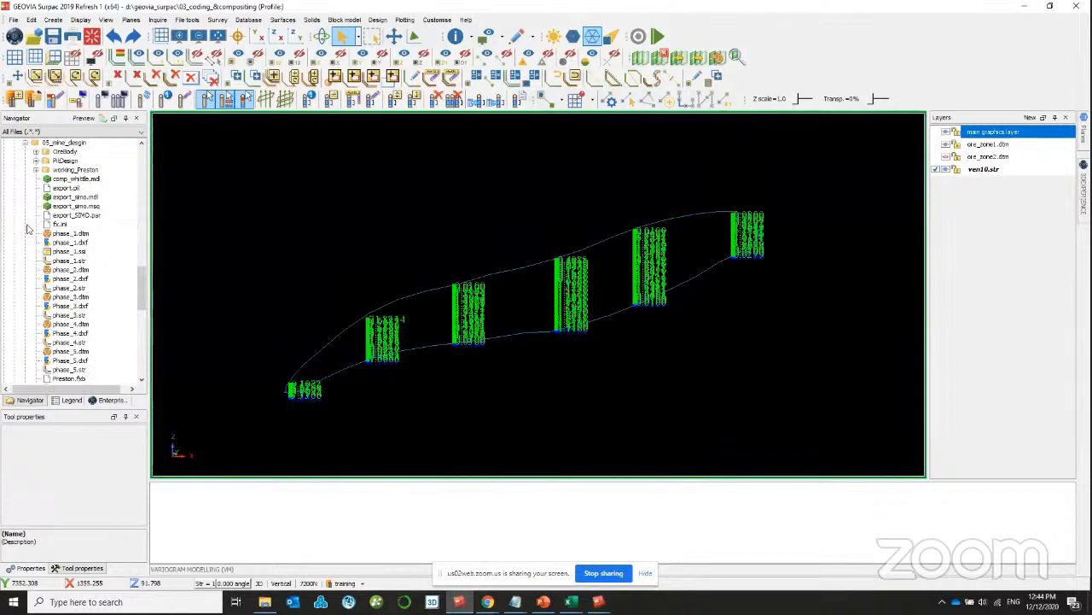
left_click(27, 226)
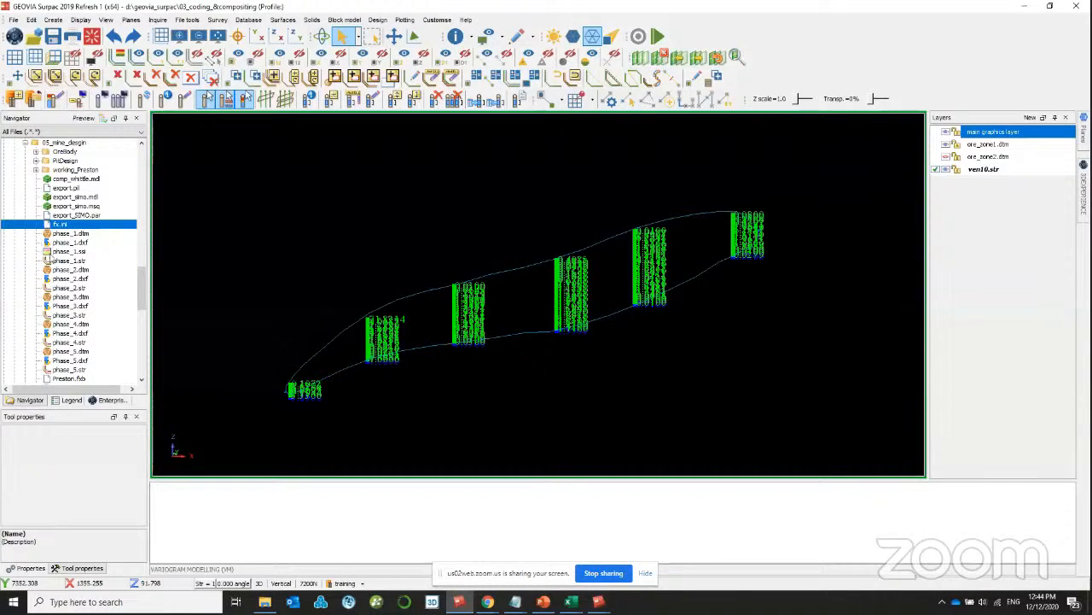
left_click(73, 215)
mouse_move(138, 277)
left_mouse_down()
mouse_move(144, 171)
mouse_move(122, 268)
left_mouse_up()
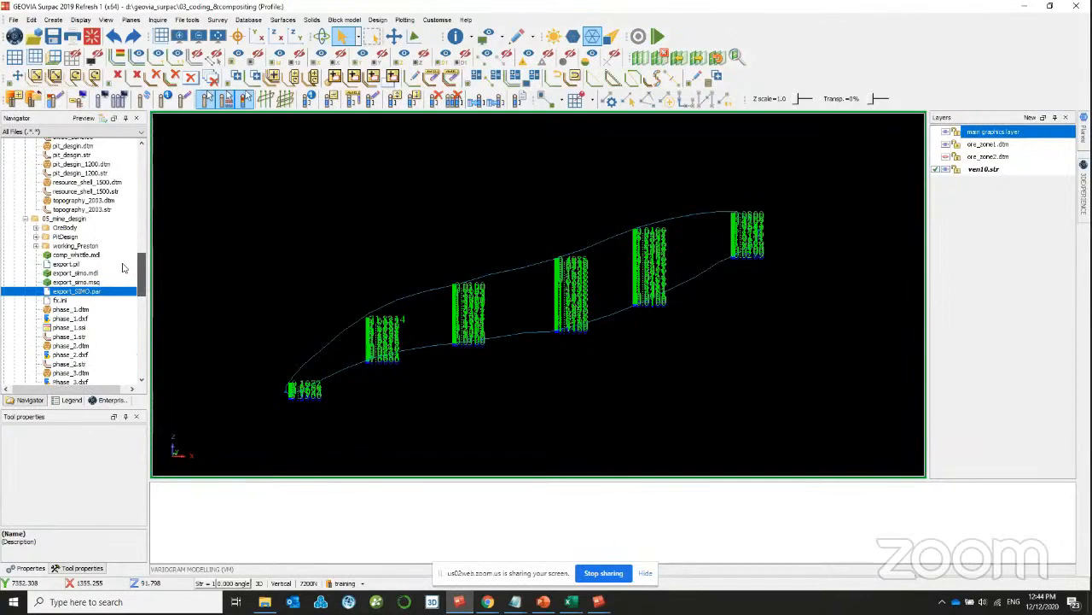
scroll(122, 268, "down", 10)
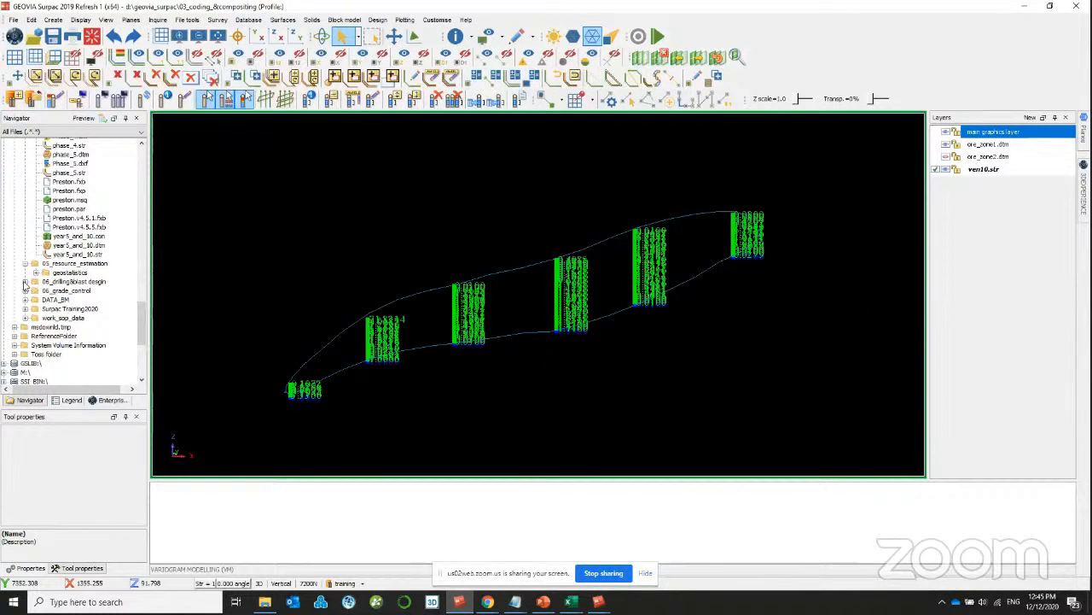
left_click(26, 283)
left_click(26, 312)
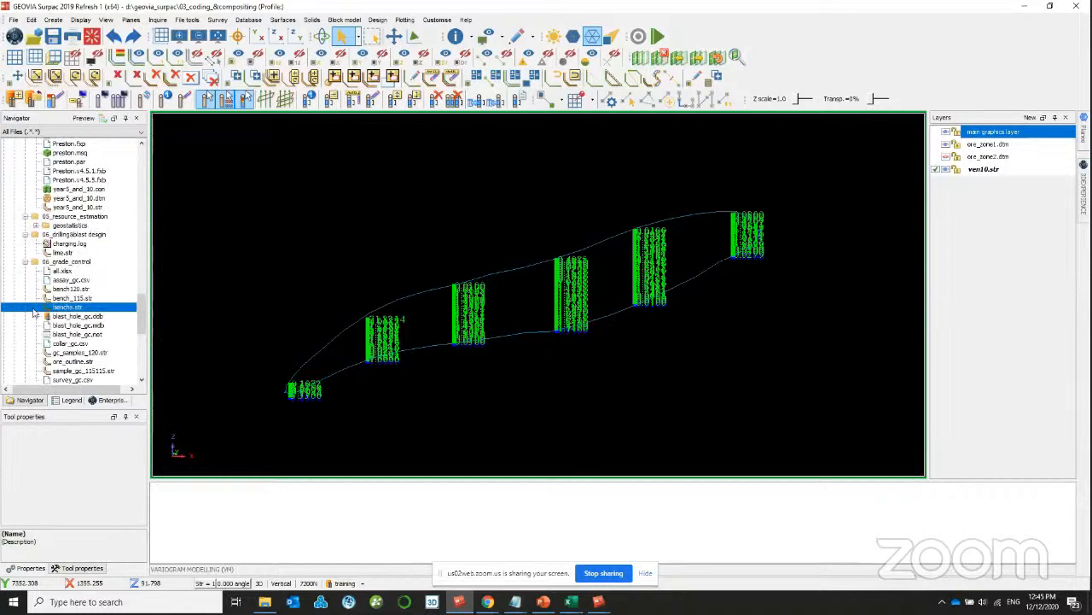
left_click_drag(142, 311, 143, 334)
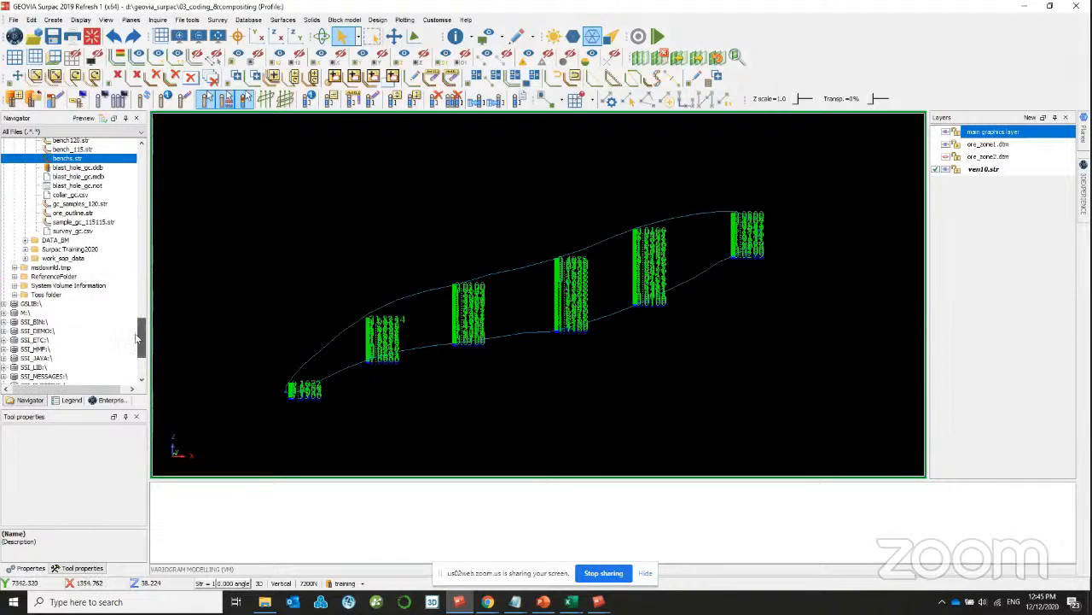
left_click(26, 242)
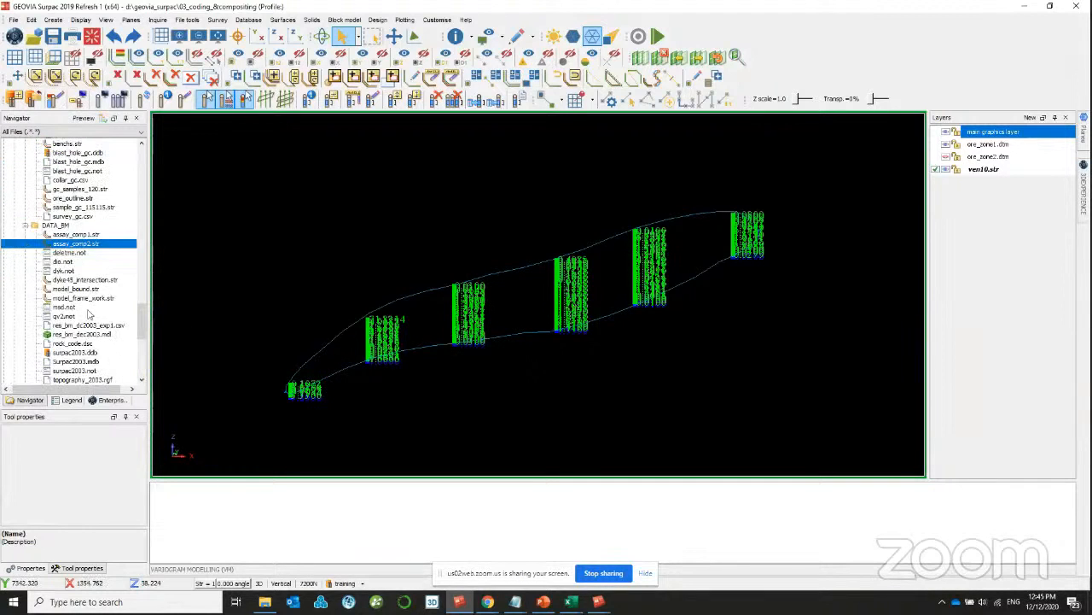
left_click_drag(144, 326, 140, 306)
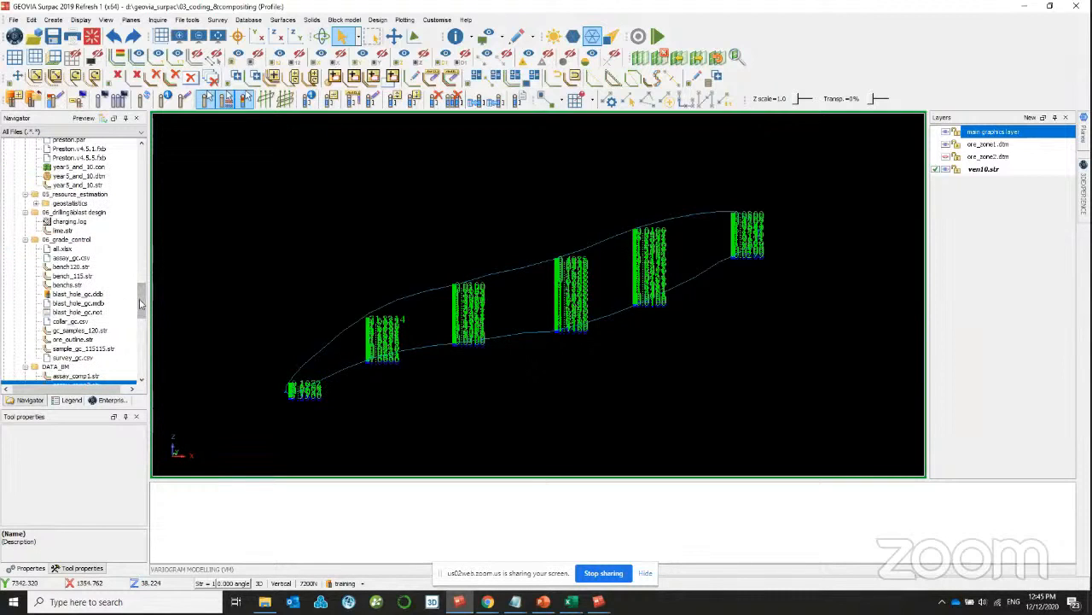
left_click_drag(141, 309, 153, 250)
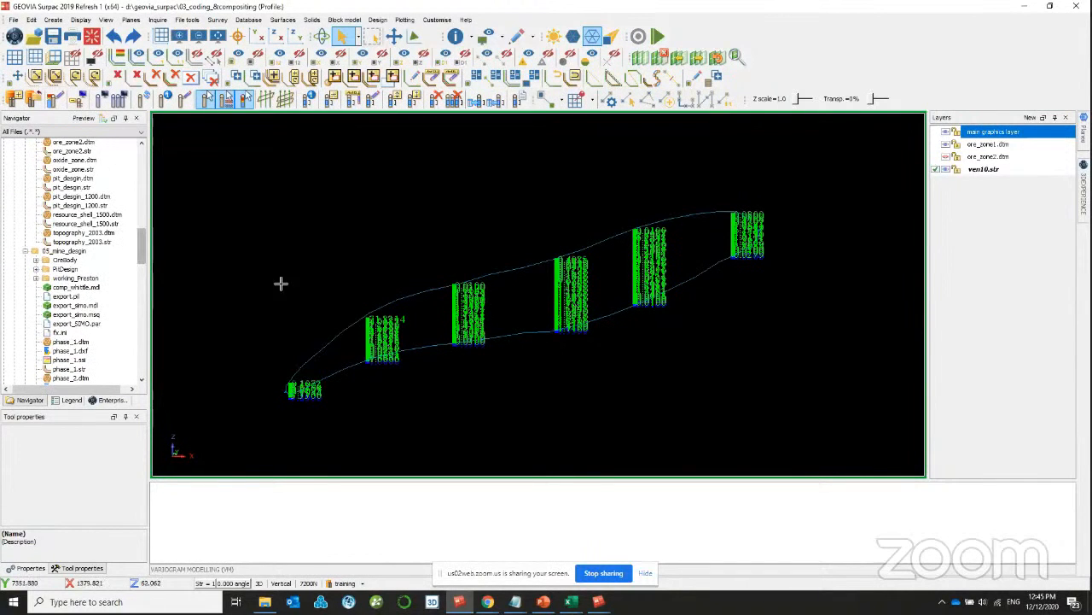
left_click(605, 572)
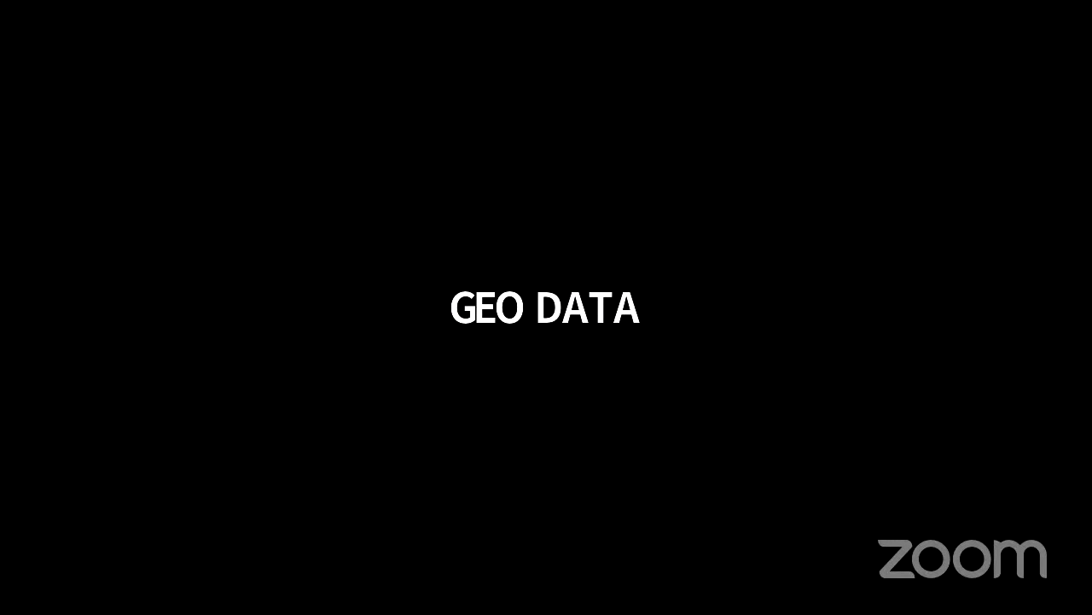
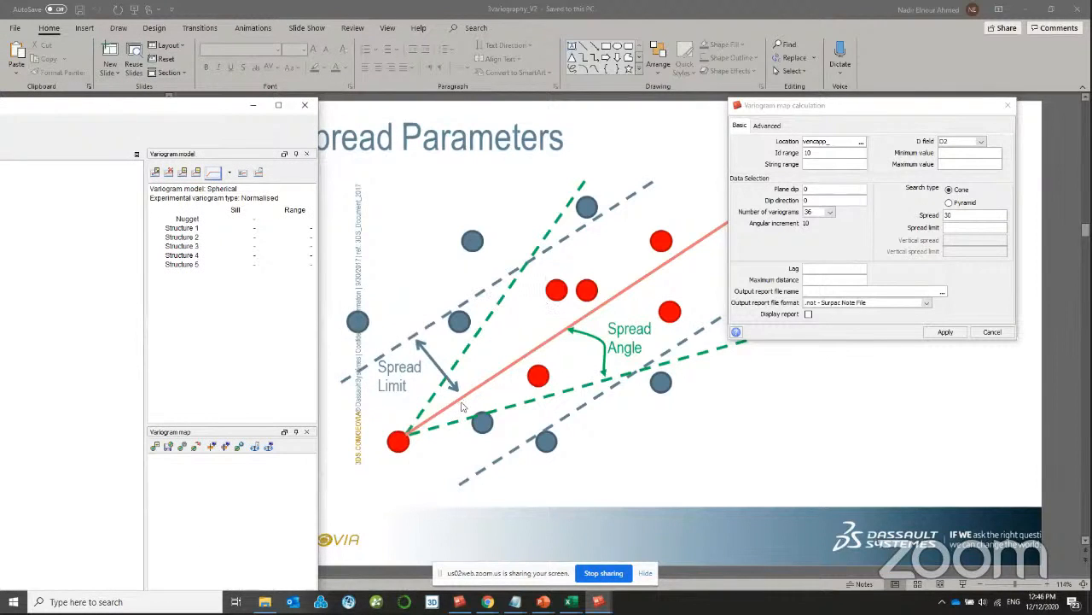
- Set the variogram map's spread limit to 30 and maximise the Variogram Modelling window over the presentation
left_click(960, 228)
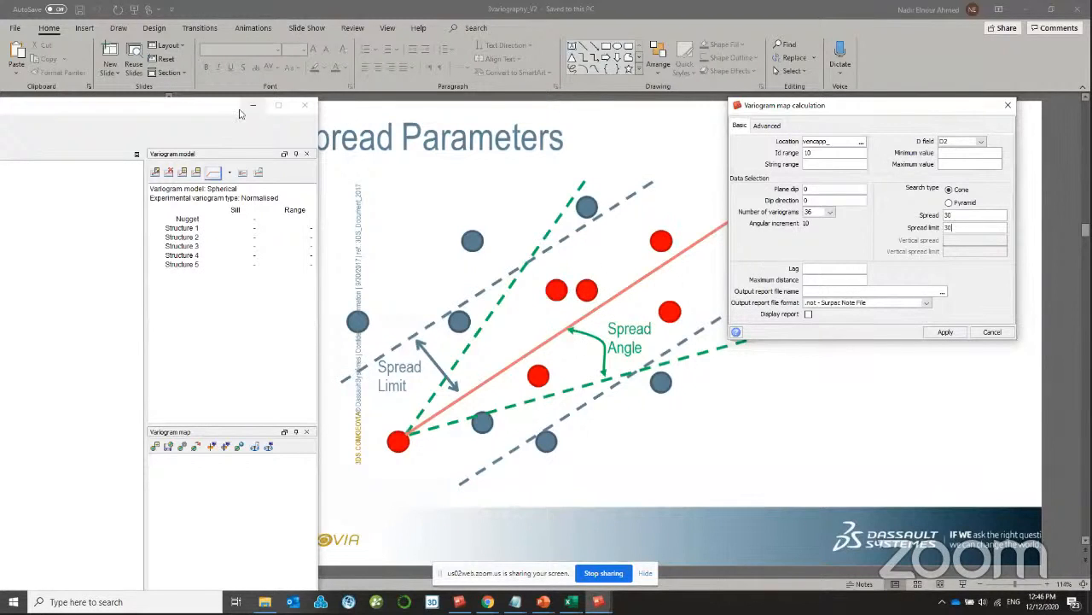
left_click(206, 111)
left_click_drag(205, 111, 558, 78)
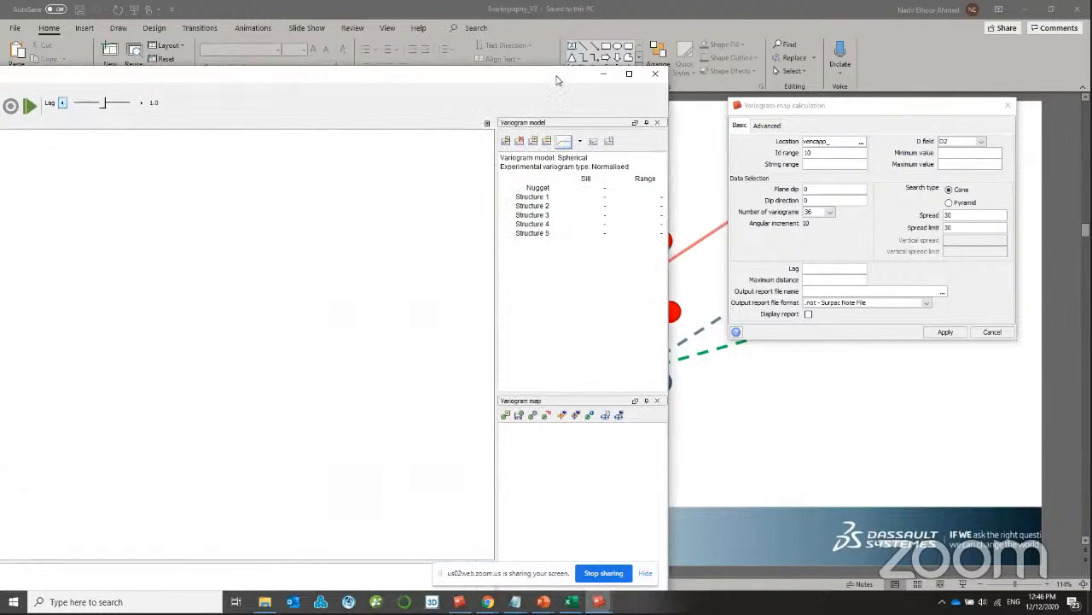
double_click(556, 79)
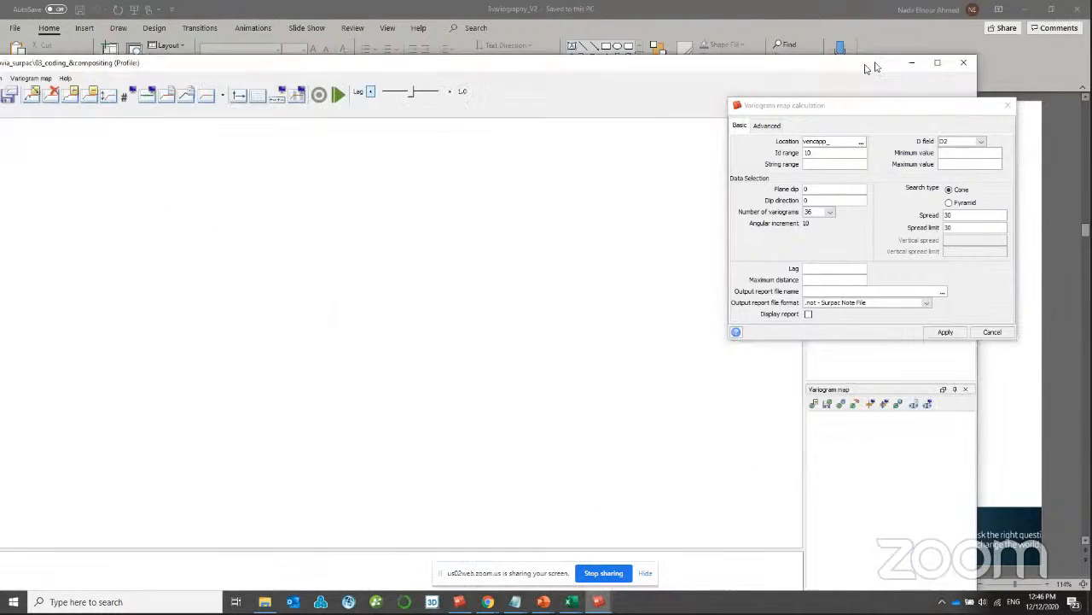
double_click(993, 45)
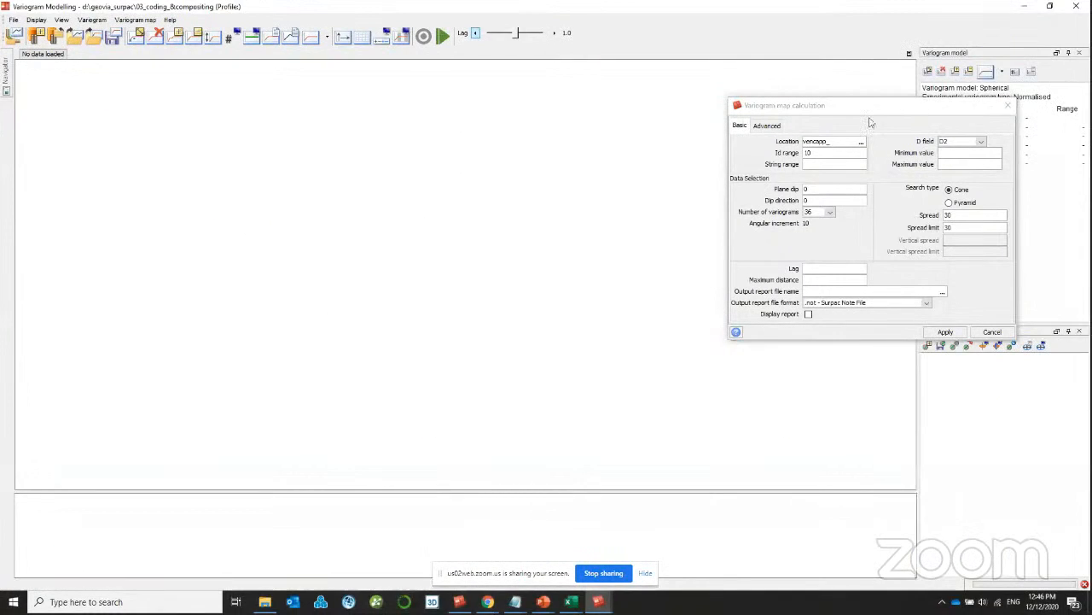
- Set the variogram map's lag to 20 and its maximum distance to 400
left_click_drag(859, 110, 586, 110)
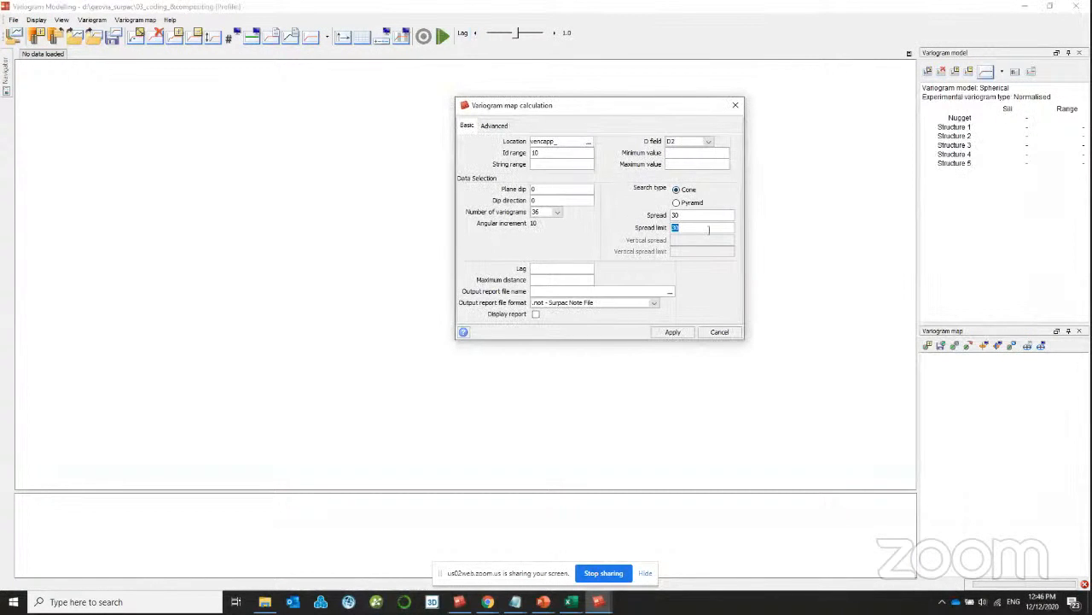
left_click(569, 269)
type("00")
- Set the lag slider's minimum to 2 and increment to 5, and try to apply the variogram map settings
left_click(494, 126)
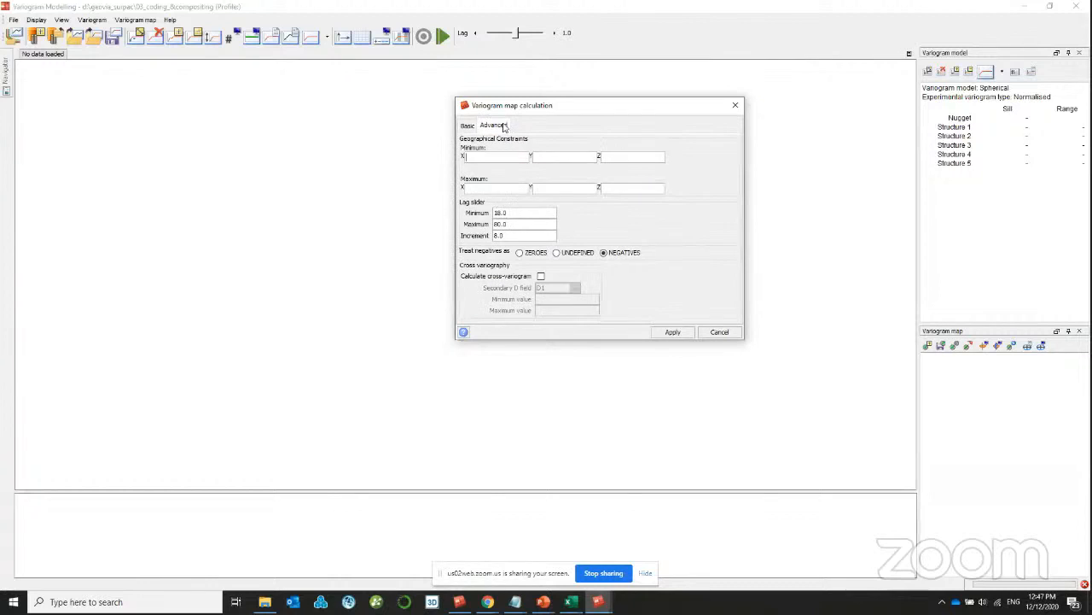
double_click(504, 214)
type("2")
double_click(530, 237)
type("10")
key("BackSpace")
type("5")
key("BackSpace")
key("BackSpace")
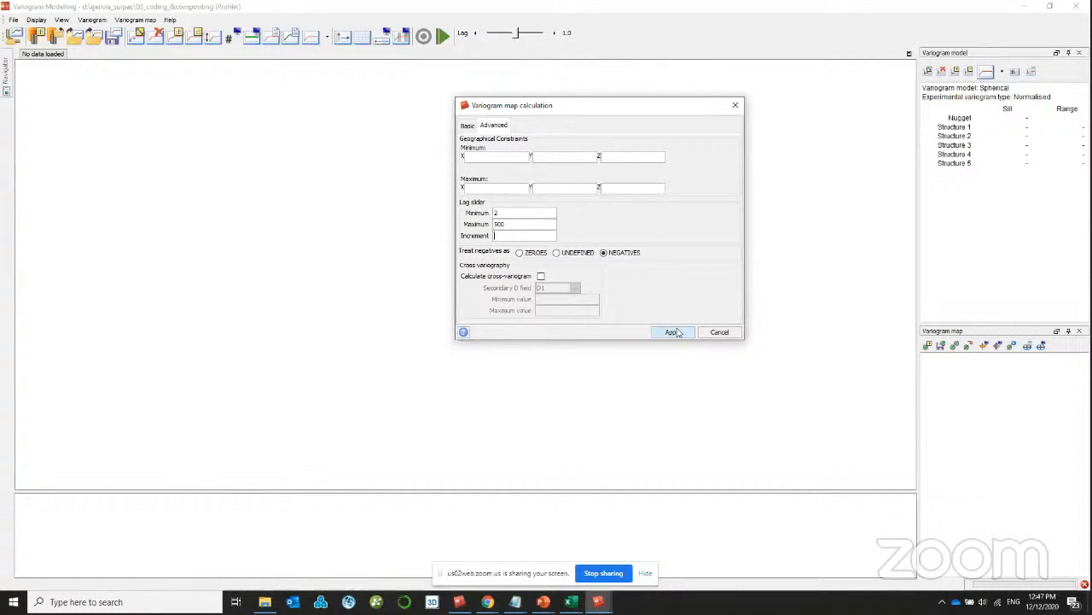
left_click(673, 332)
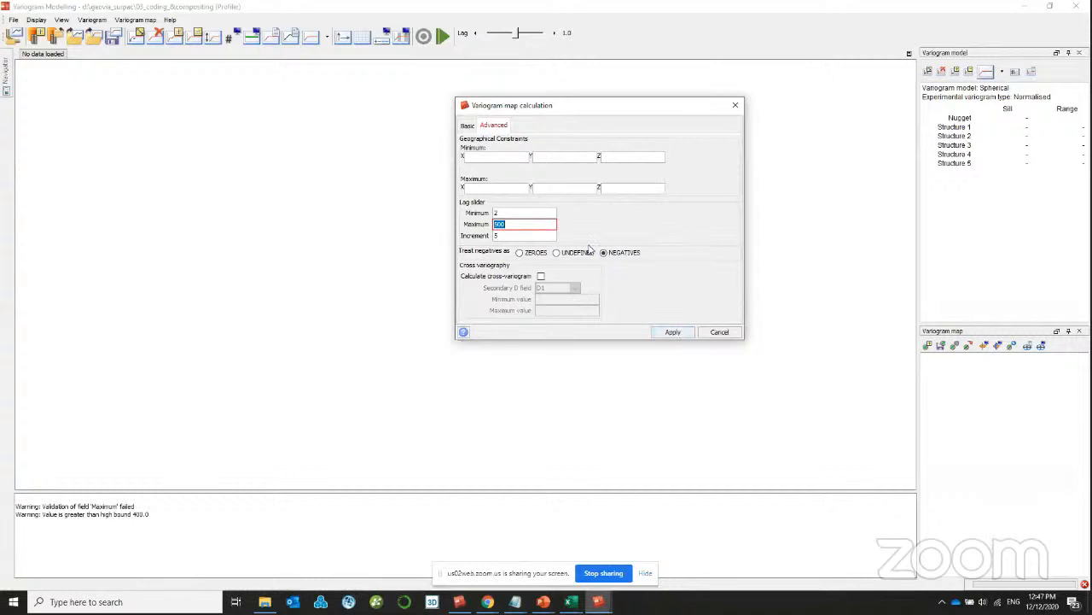
- Set the lag slider's maximum to 400 and calculate the variogram map
left_click(468, 126)
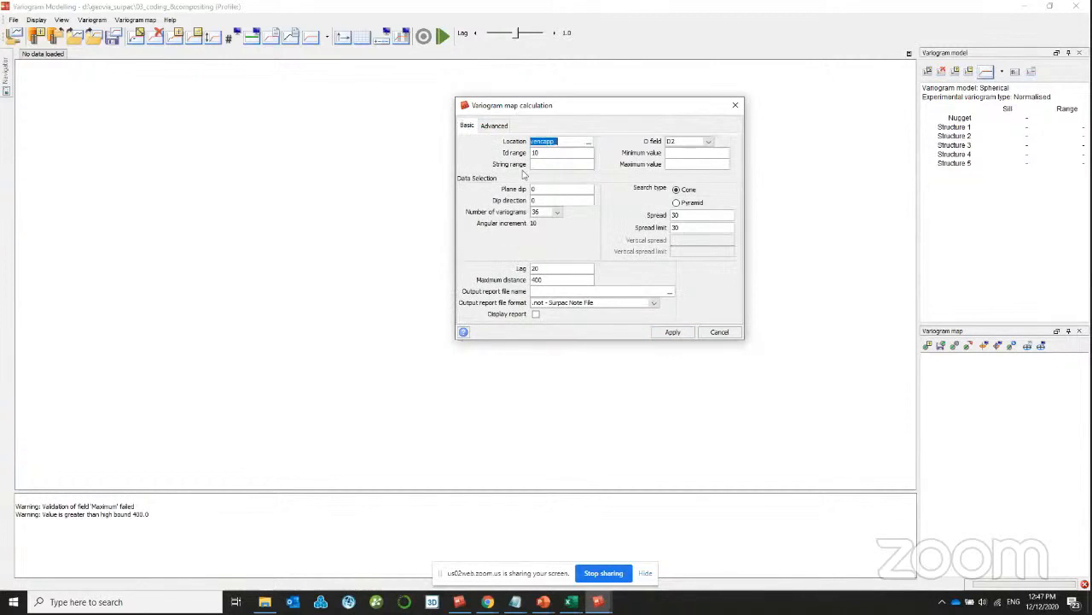
left_click(493, 127)
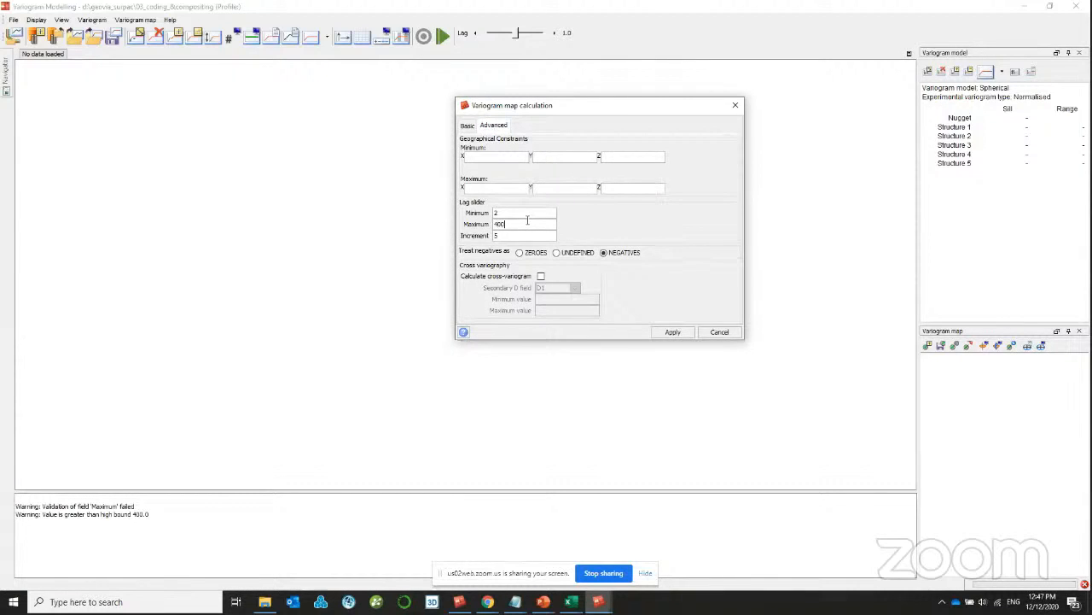
key("Return")
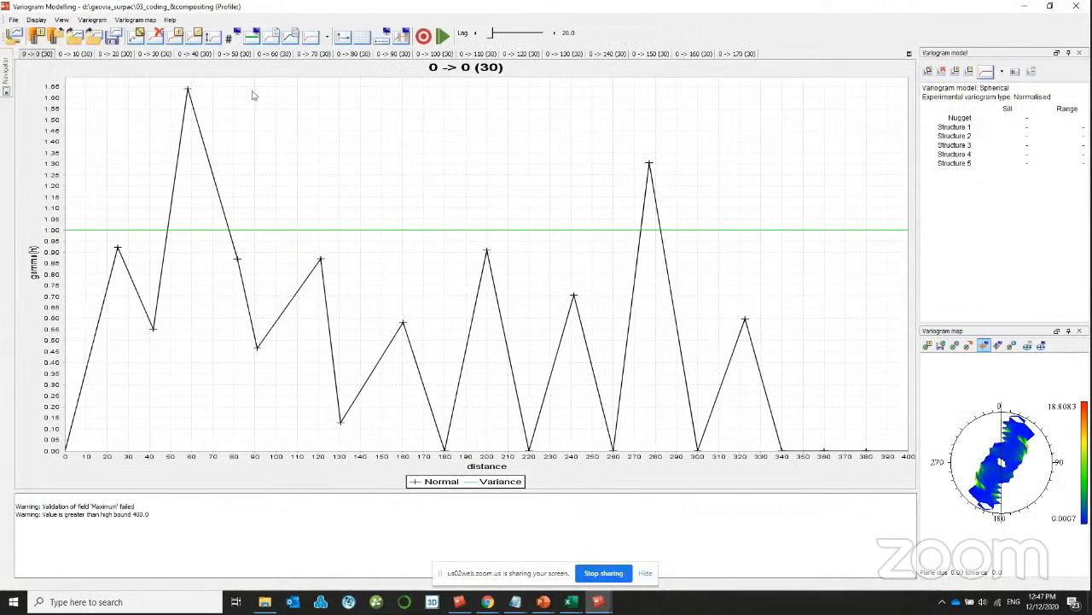
- Tile the directional variogram plots and raise the lag to 30
right_click(253, 90)
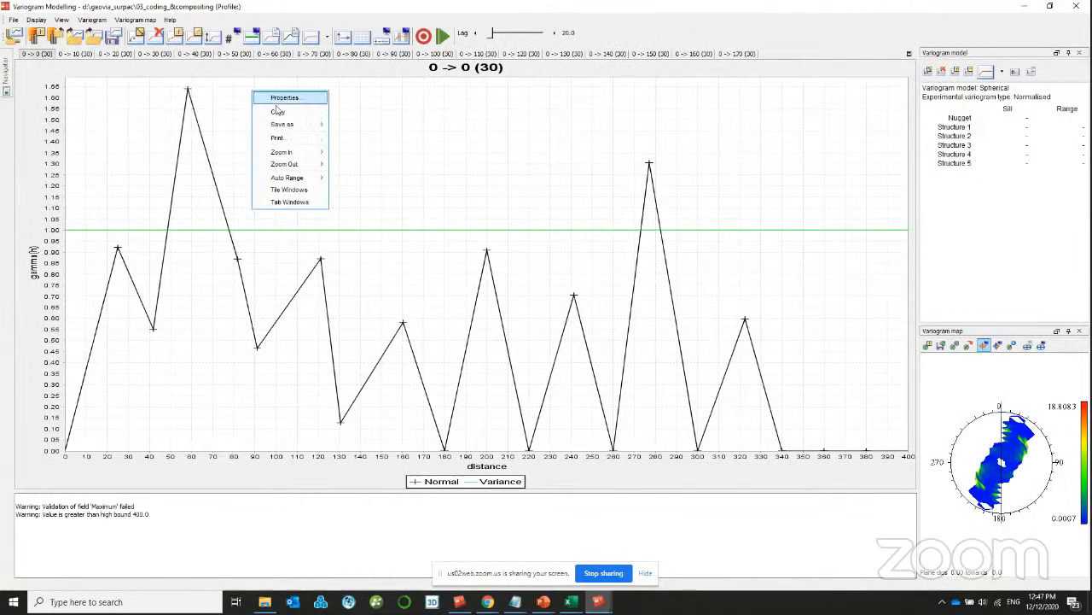
left_click(289, 190)
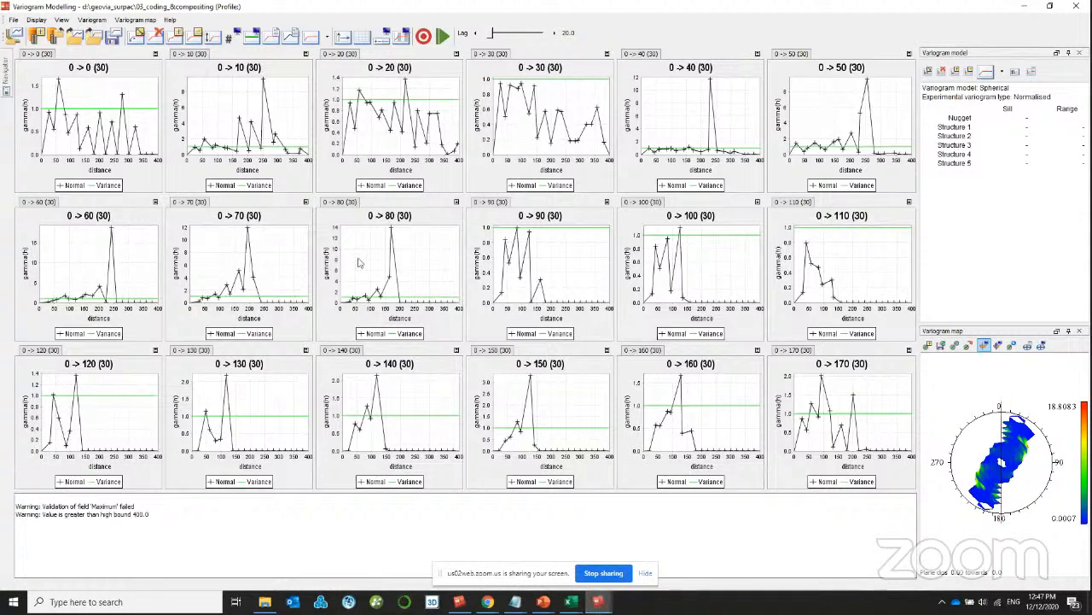
left_click(557, 34)
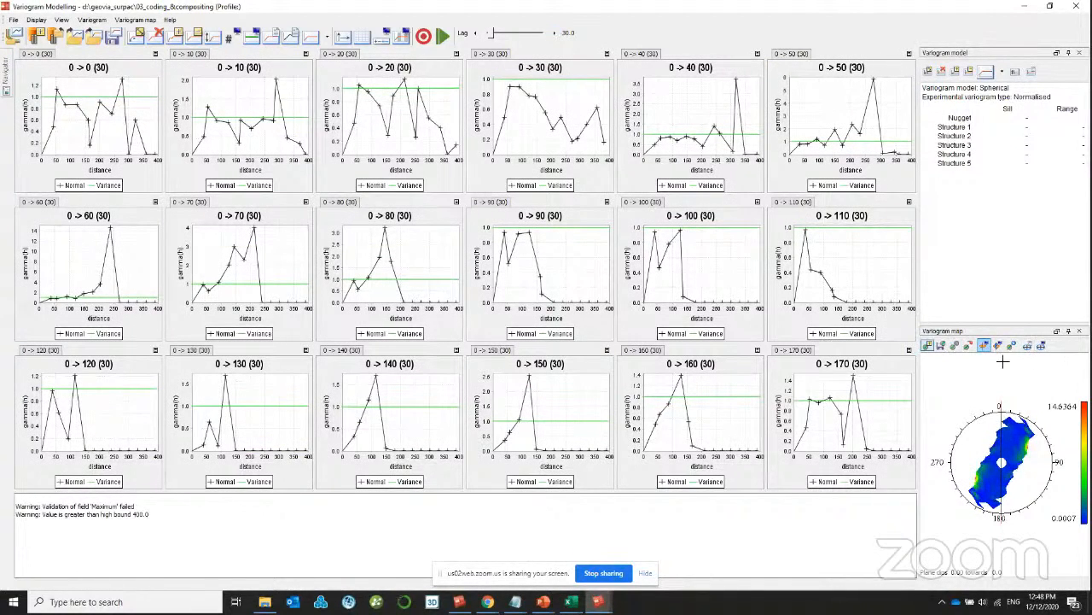
- Try to undock and enlarge the variogram map, and dock it back in place
mouse_move(953, 331)
left_mouse_down()
mouse_move(755, 309)
mouse_move(376, 171)
left_mouse_up()
left_click_drag(475, 264, 690, 432)
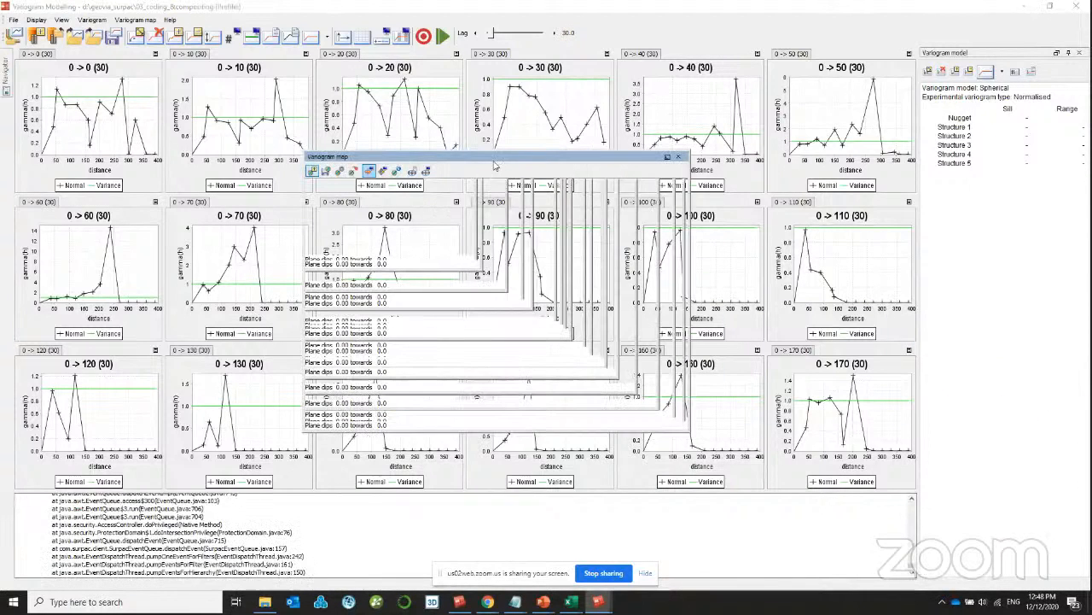
left_click_drag(491, 162, 631, 145)
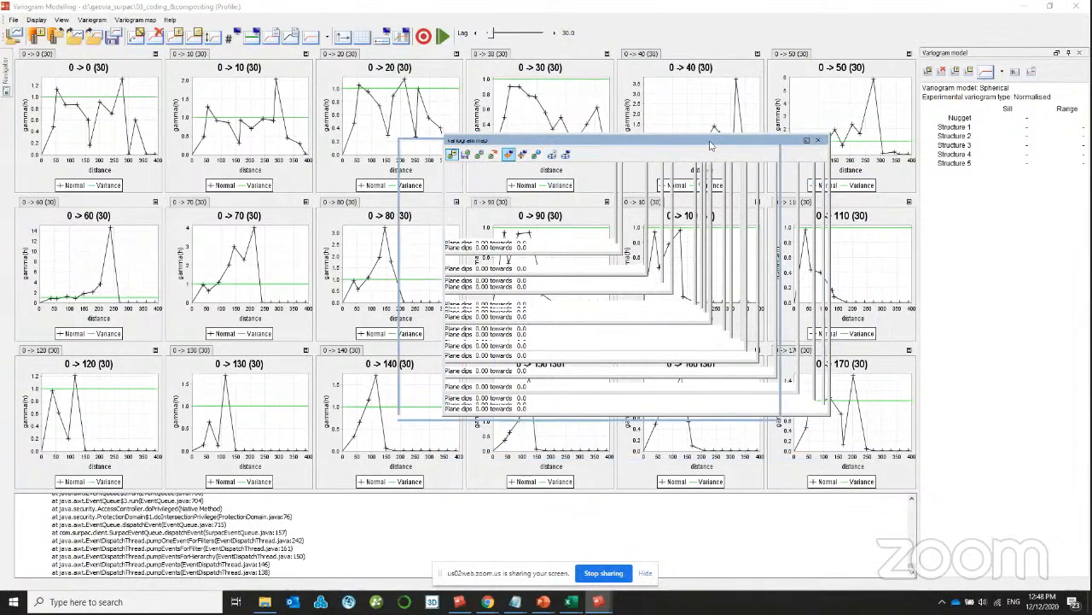
mouse_move(761, 144)
left_mouse_down()
mouse_move(717, 152)
mouse_move(707, 142)
mouse_move(766, 157)
left_mouse_up()
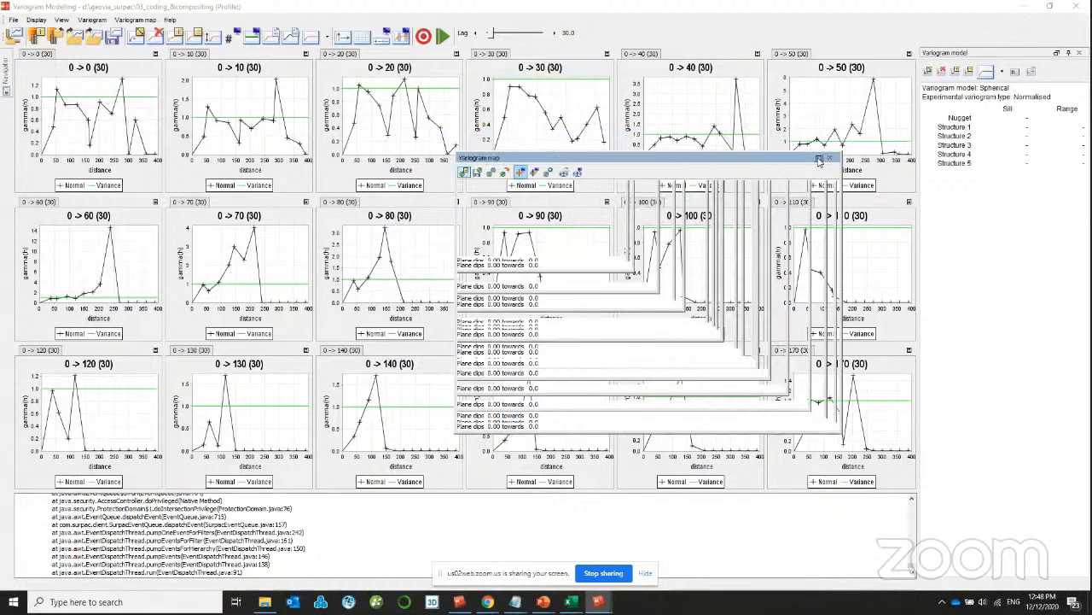
left_click(818, 158)
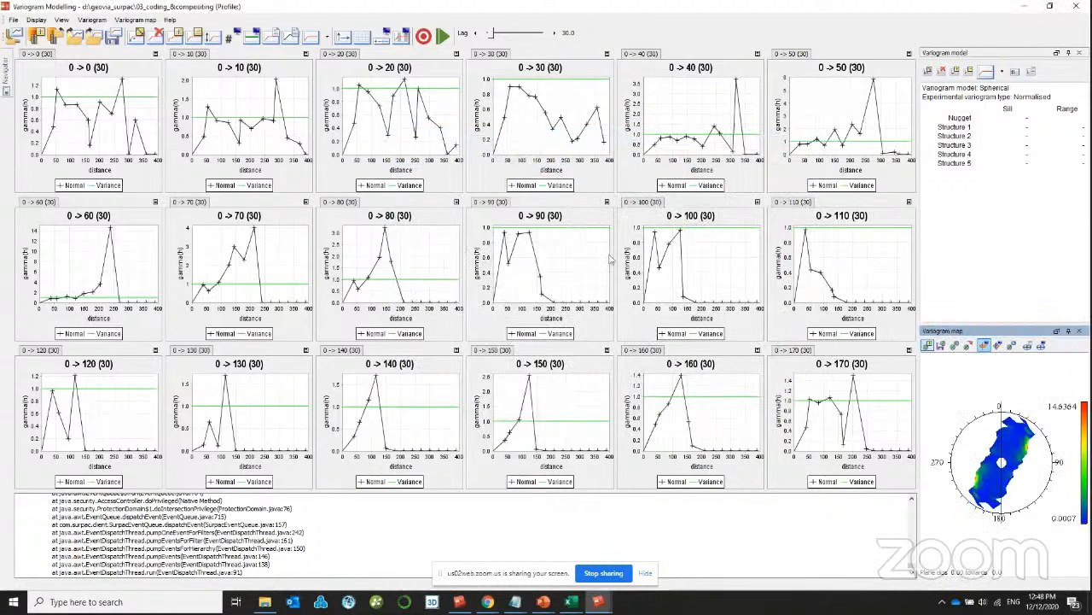
left_click_drag(1036, 331, 969, 316)
- Change the directional variogram plots from the tiled layout to tabbed windows
left_click(532, 107)
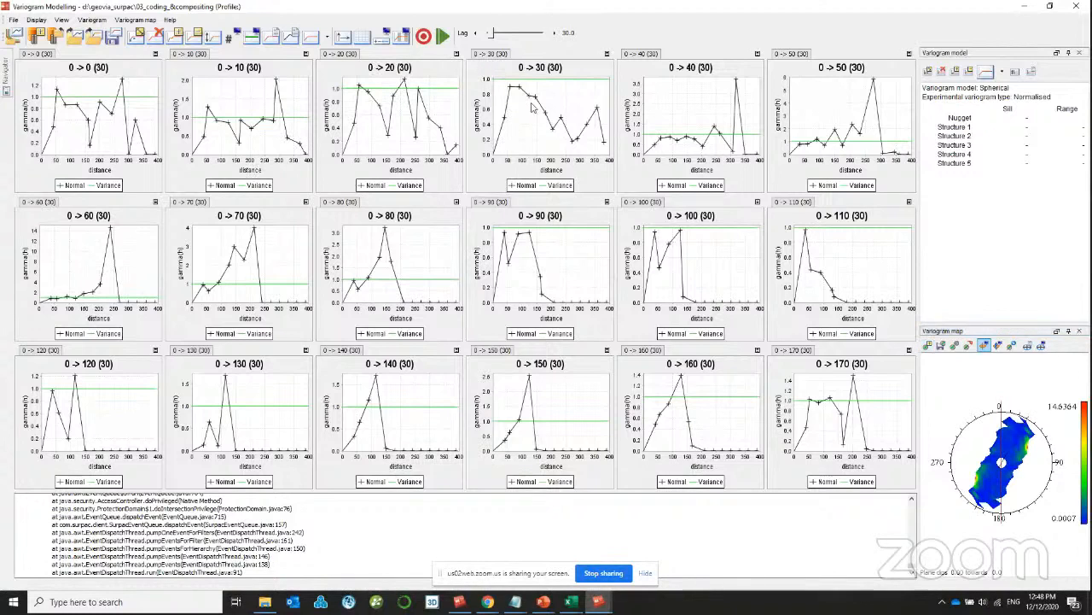
right_click(524, 91)
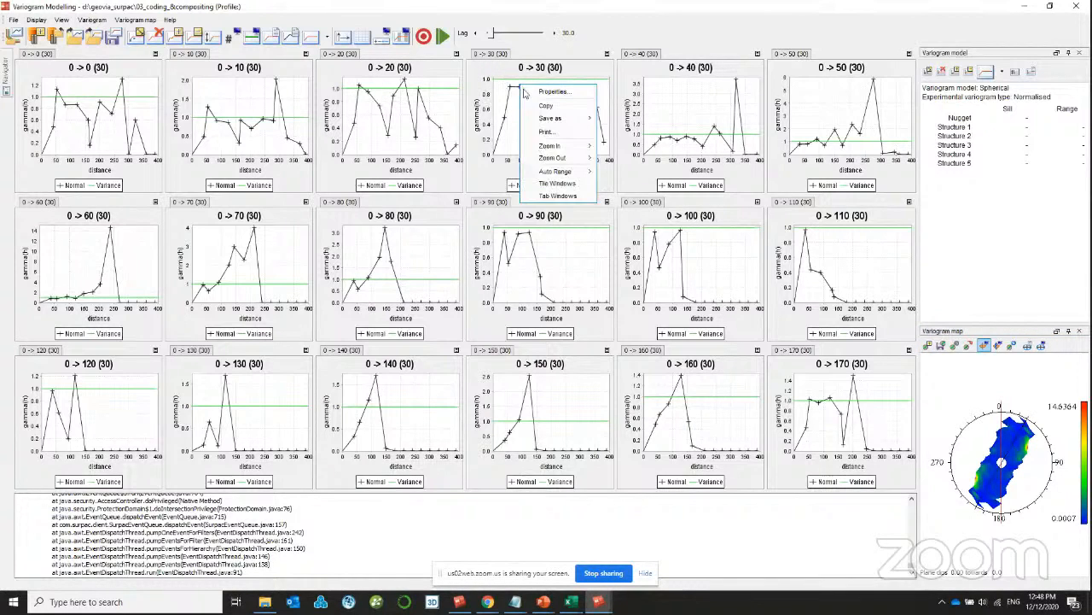
left_click(558, 183)
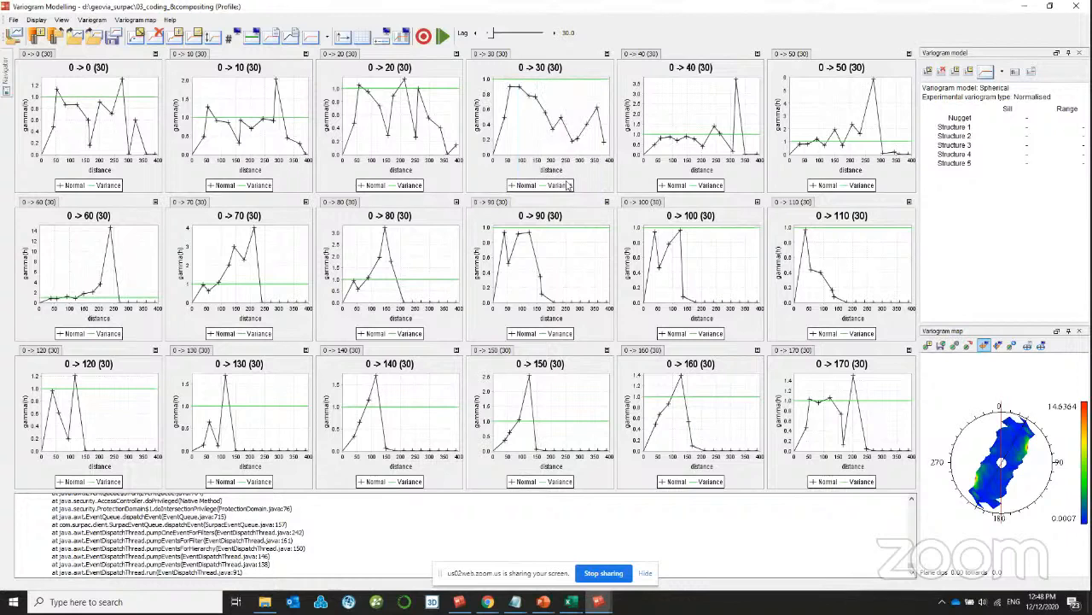
right_click(508, 100)
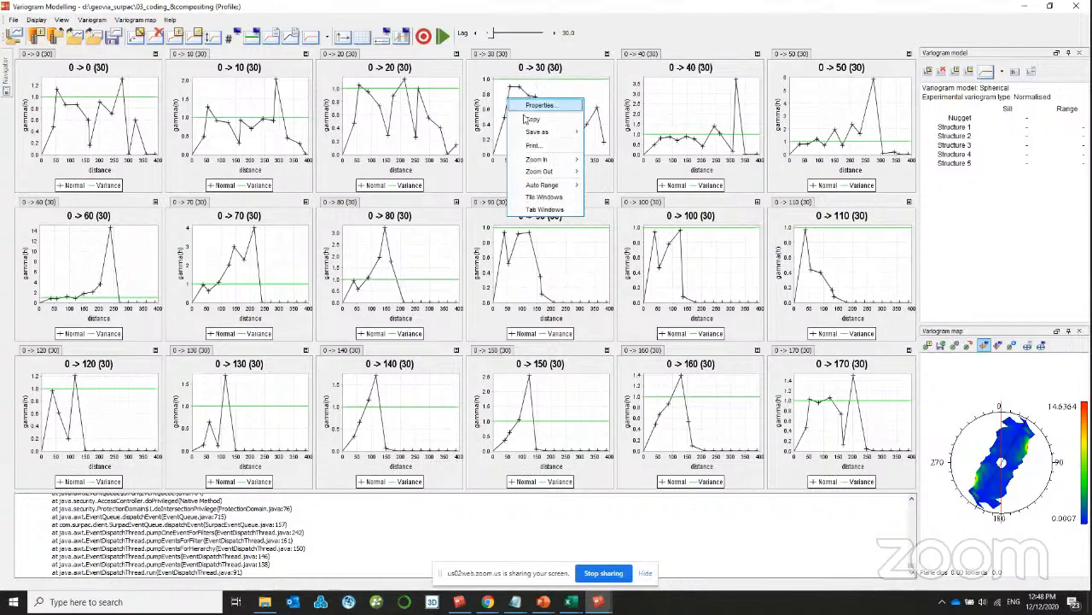
left_click(555, 209)
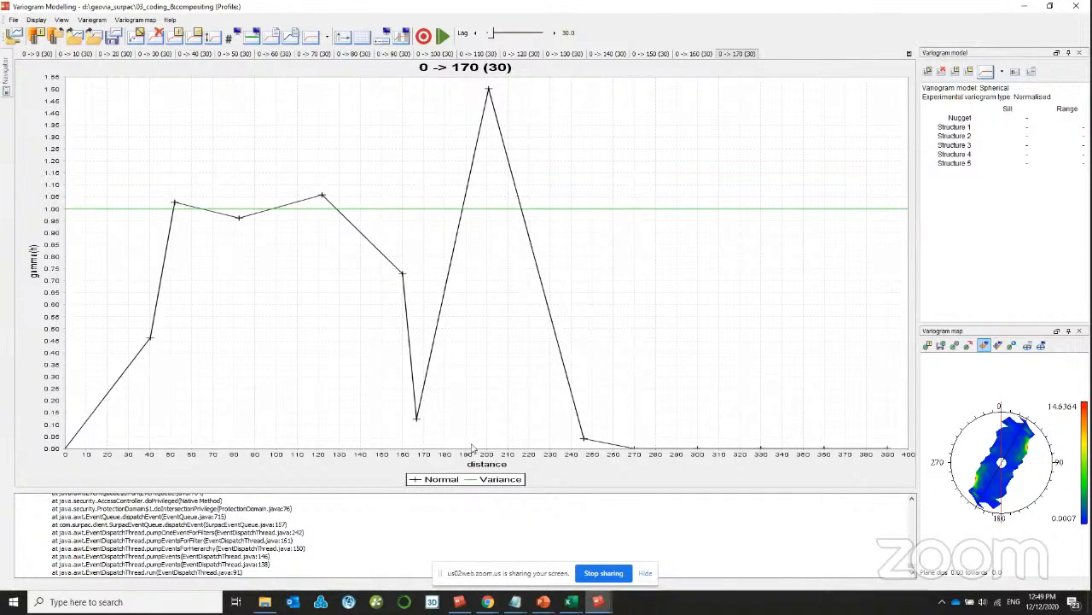
- Switch to the 3variography_V2 presentation, review its slides on variogram fans and strike and dip analysis, and return to Variogram Modelling
left_click(545, 603)
left_click(639, 543)
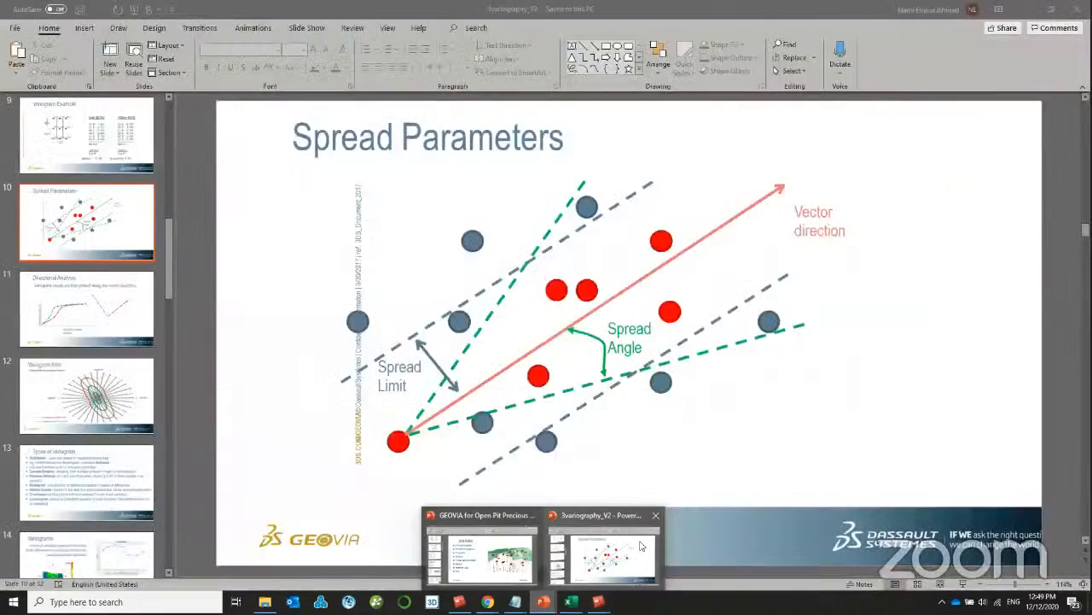
scroll(640, 543, "down", 2)
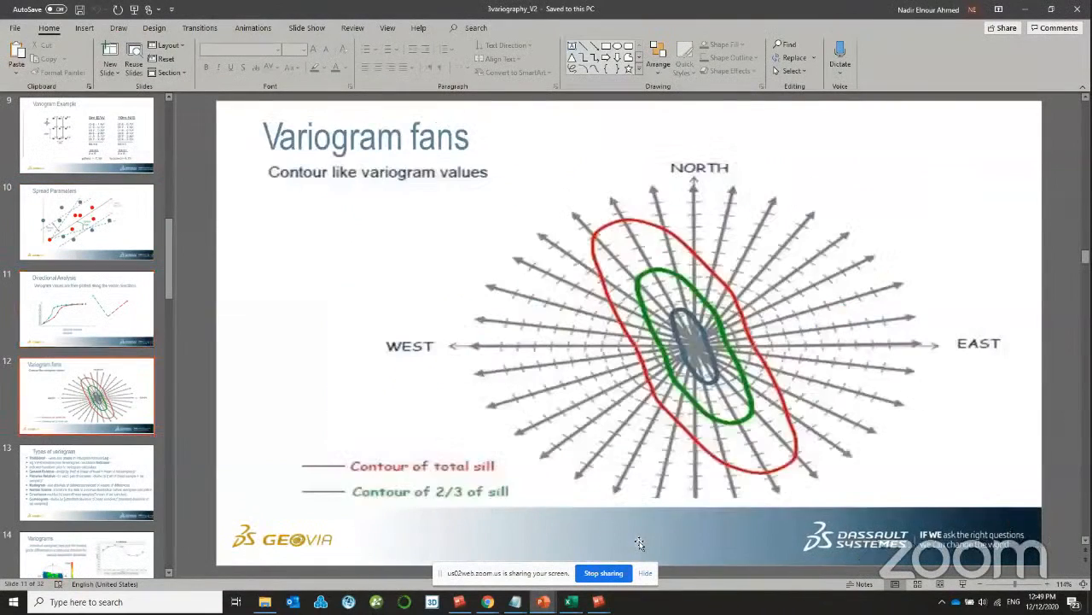
scroll(639, 543, "down", 3)
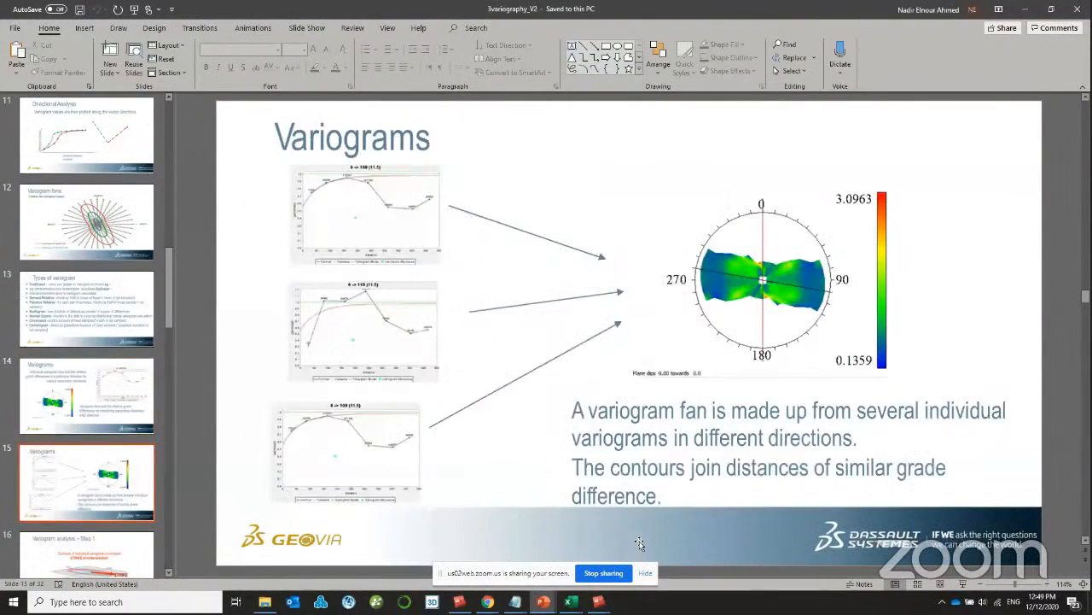
scroll(639, 543, "up", 1)
scroll(639, 542, "down", 2)
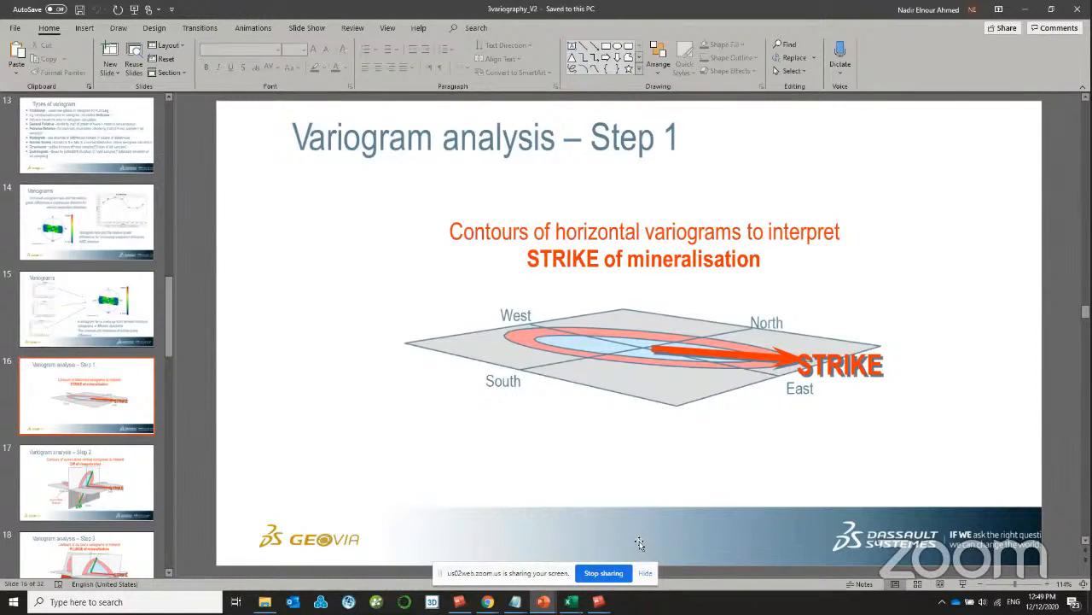
scroll(641, 545, "down", 1)
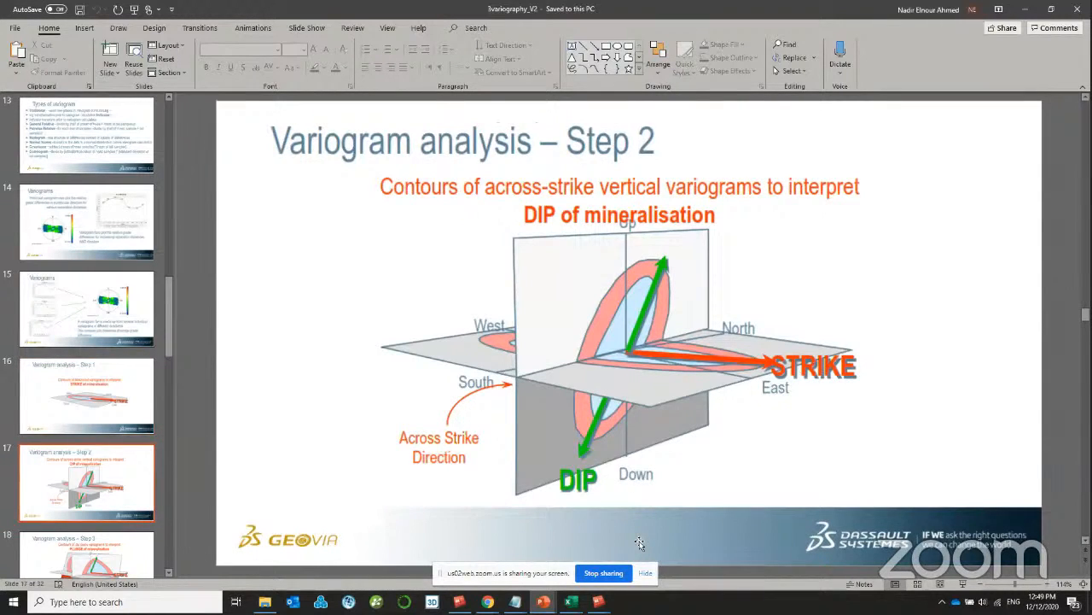
scroll(640, 544, "up", 1)
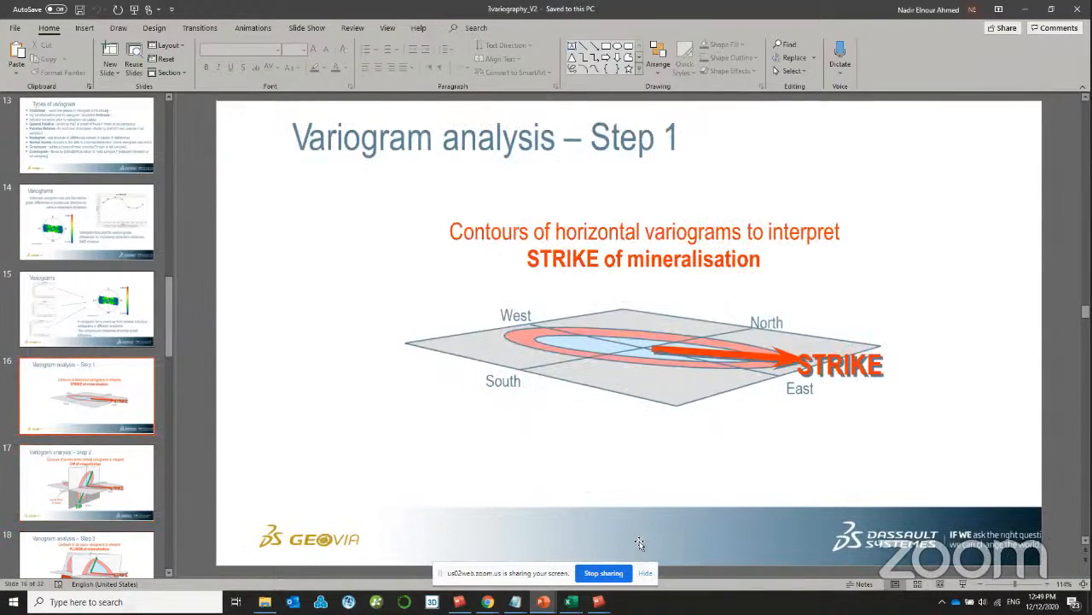
scroll(639, 544, "up", 1)
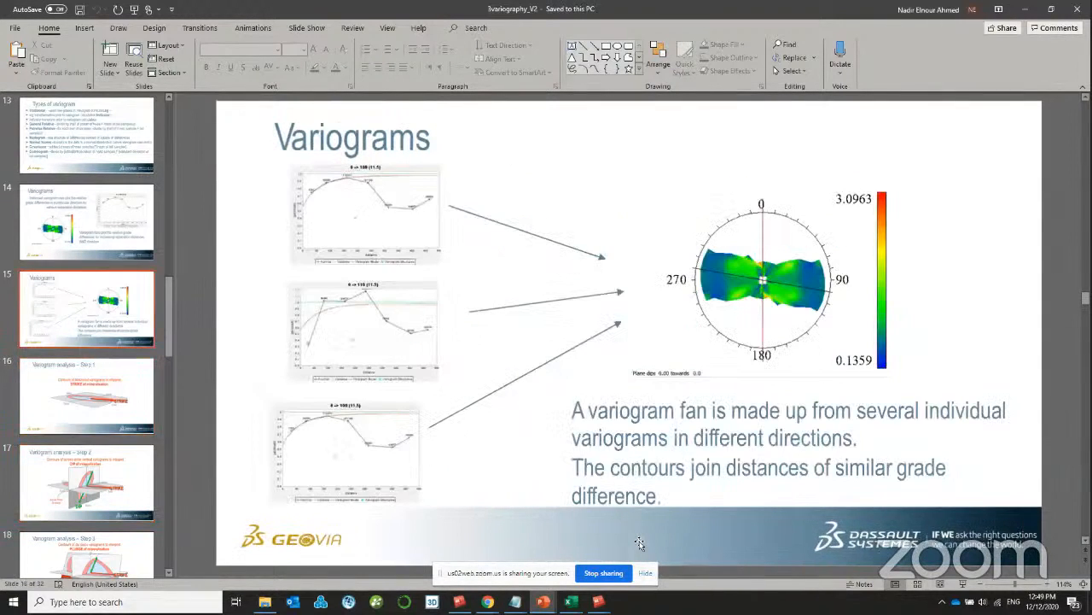
left_click(1033, 13)
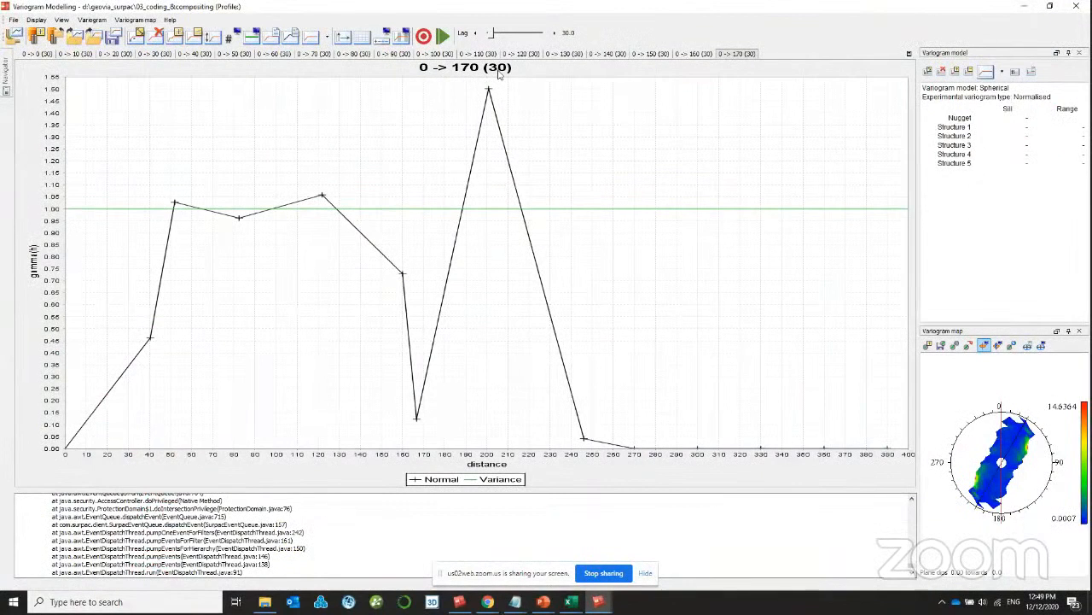
- Select the direction of maximum continuity on the variogram map and set its angle to 30
left_click(92, 20)
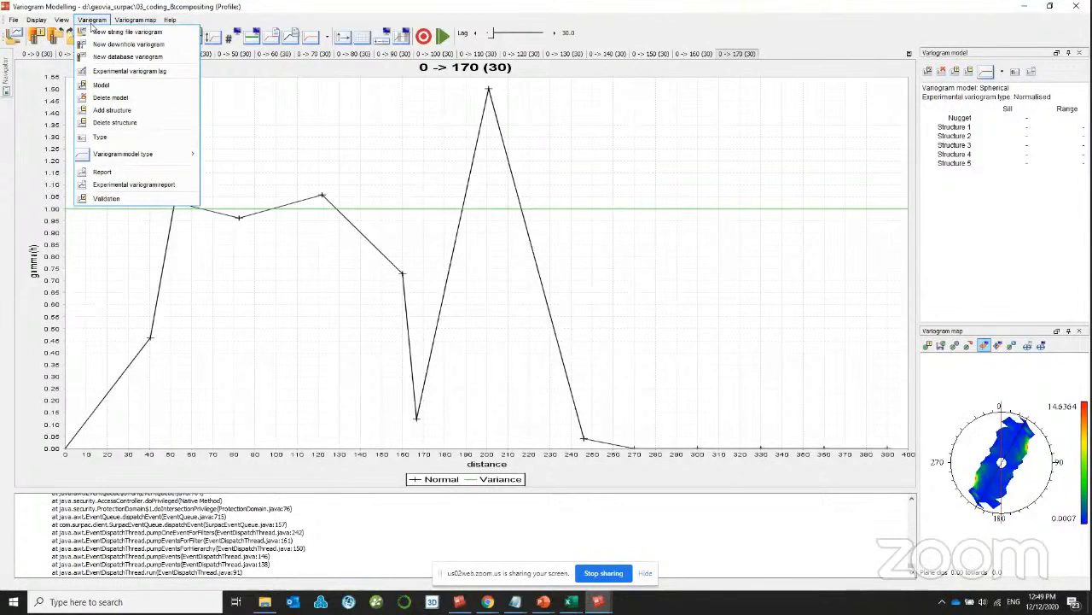
mouse_move(150, 21)
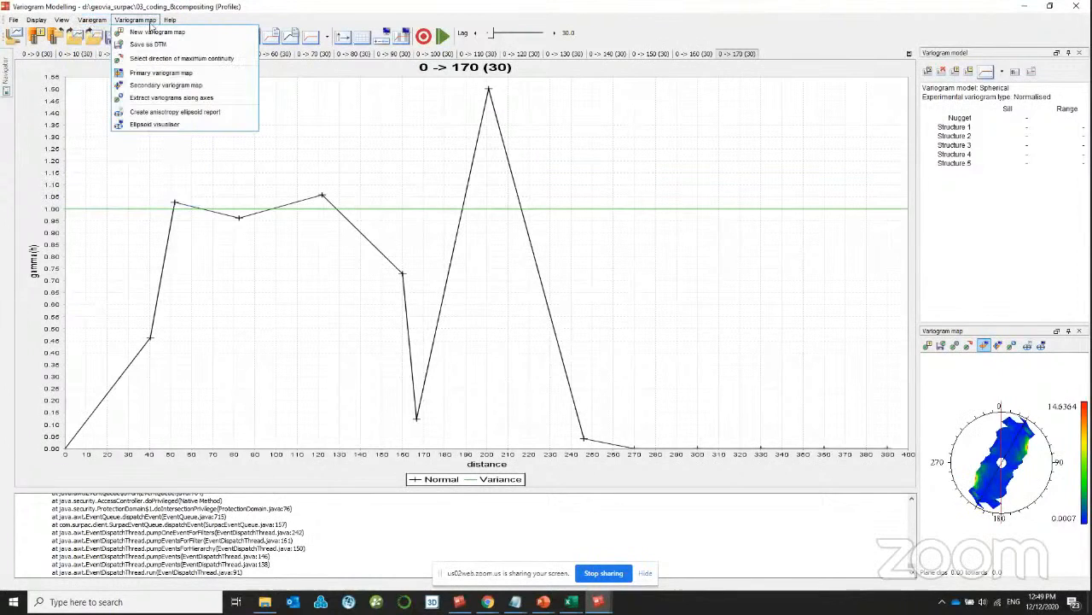
left_click(171, 58)
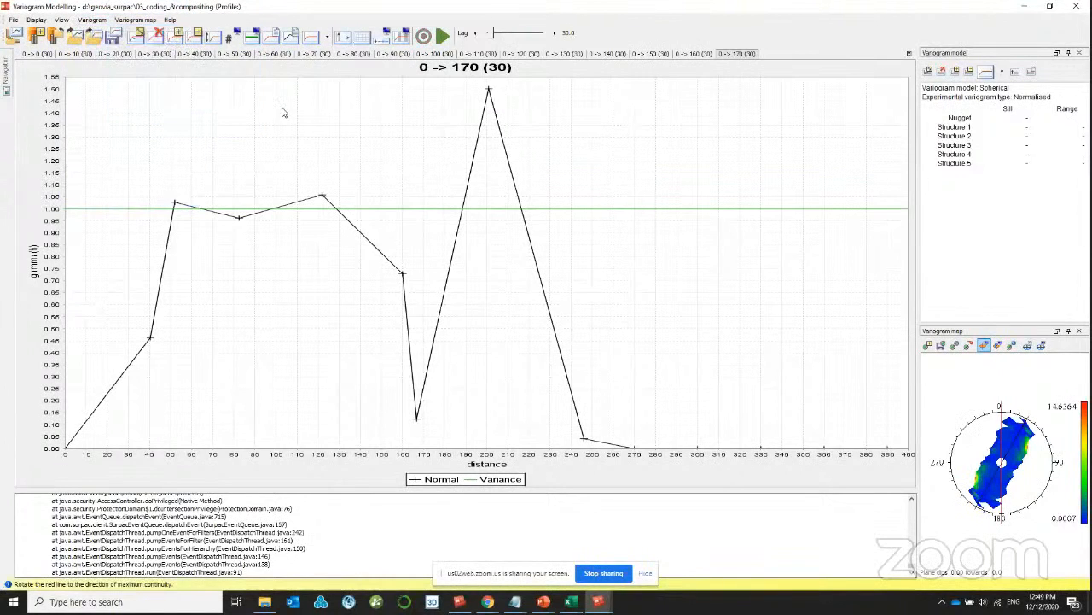
left_click_drag(999, 403, 1033, 404)
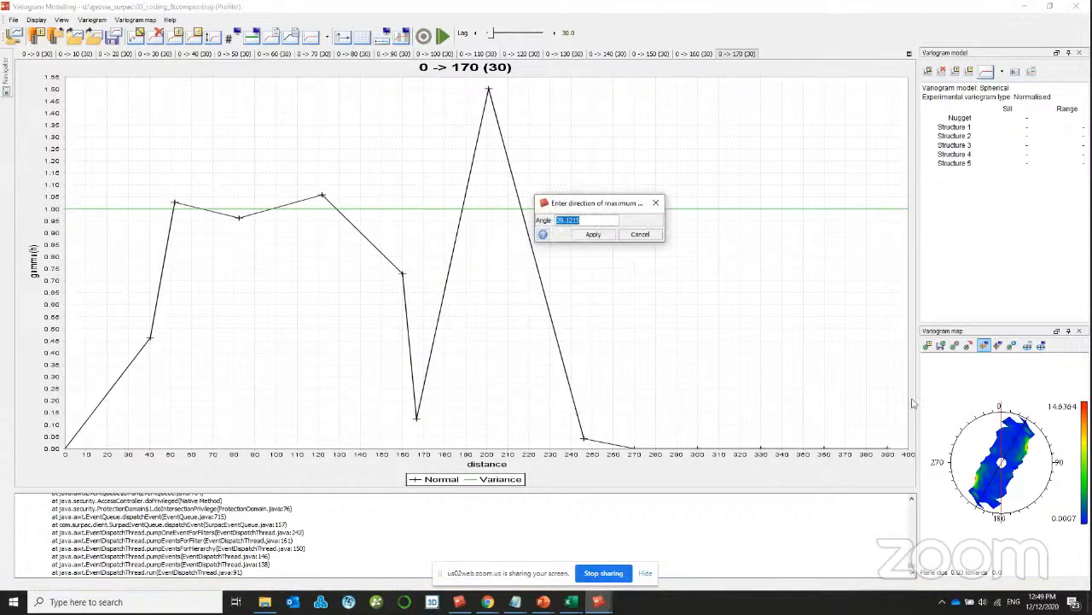
type("30")
key("Return")
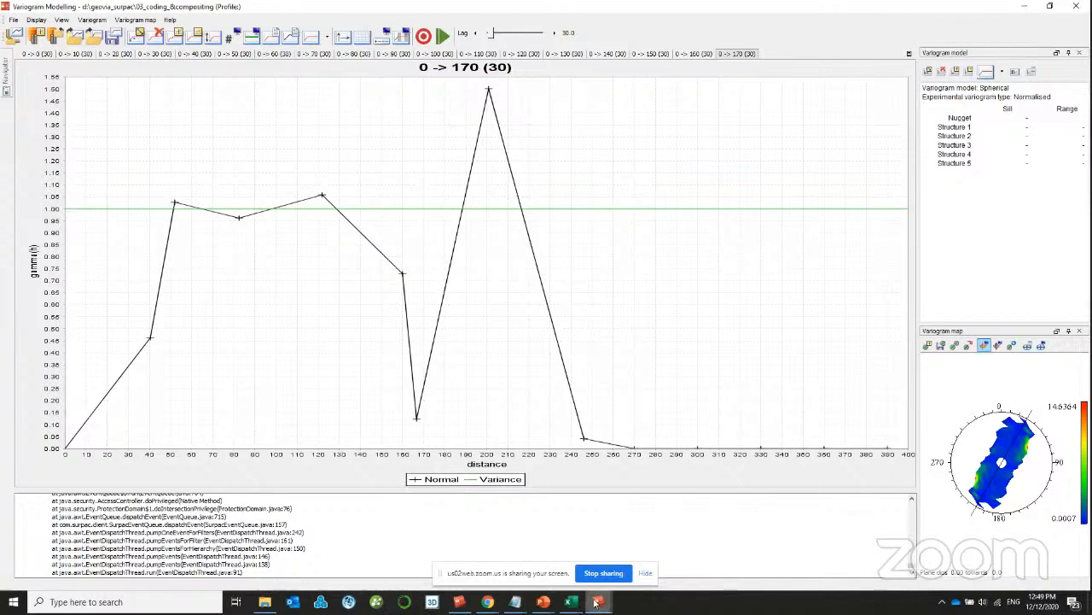
- Switch to the 3variography_V2 presentation and view the Variogram analysis – Step 2 slide on interpreting the dip of mineralisation
left_click(543, 601)
left_click(583, 561)
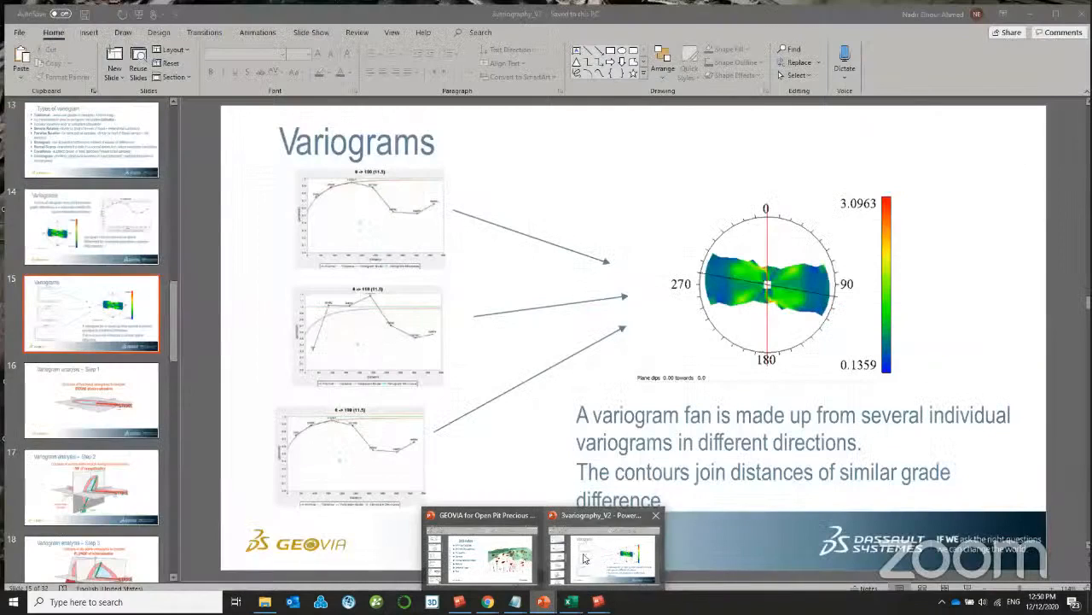
scroll(553, 450, "down", 1)
scroll(553, 450, "down", 1)
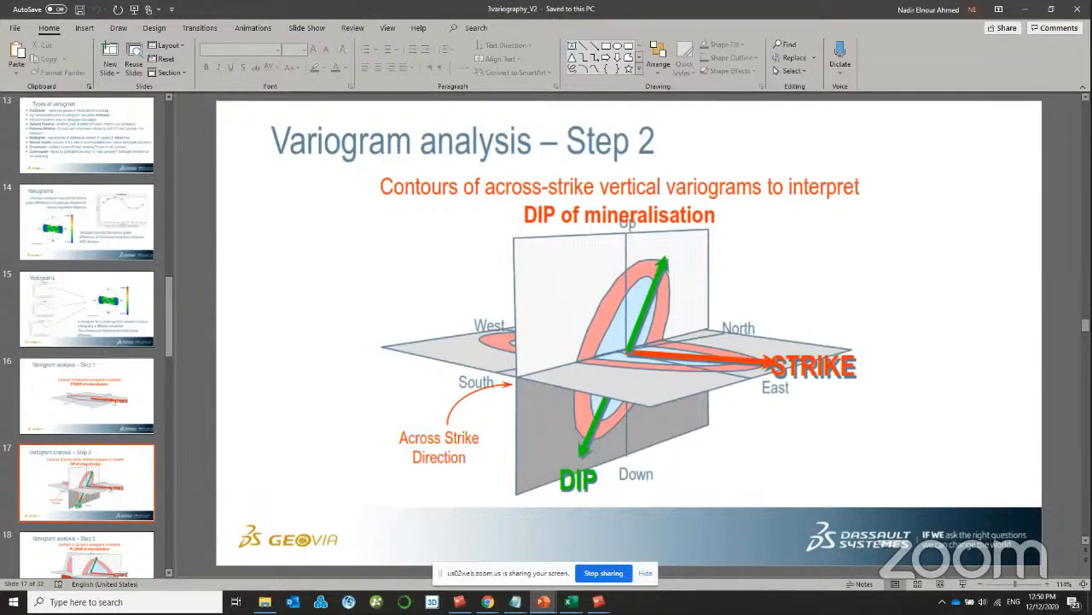
- Switch to the Zoom meeting in Chrome and start the camera video
mouse_move(601, 602)
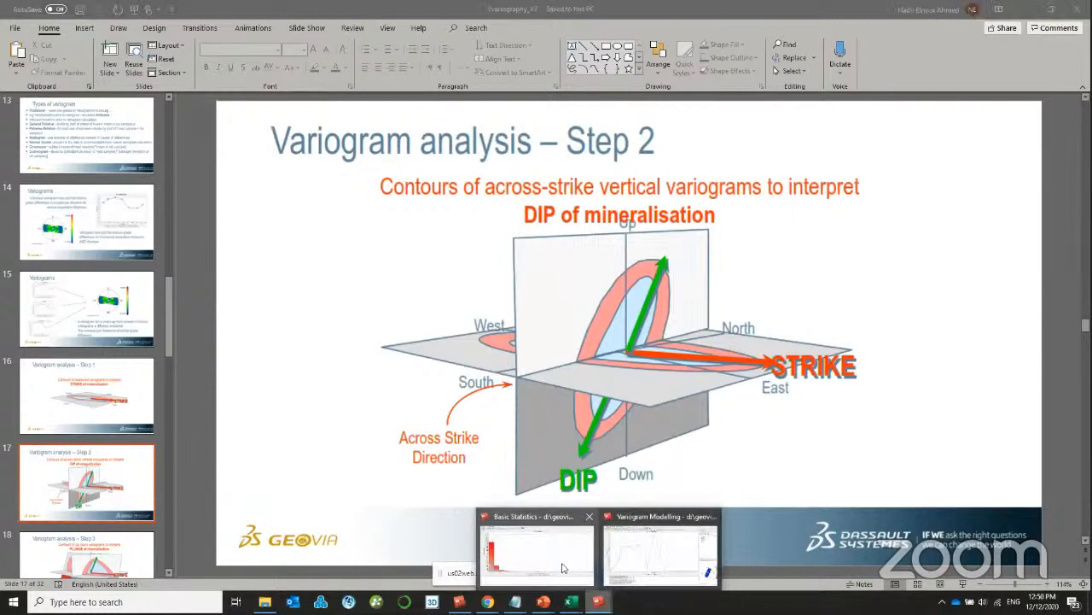
left_click(538, 555)
mouse_move(488, 601)
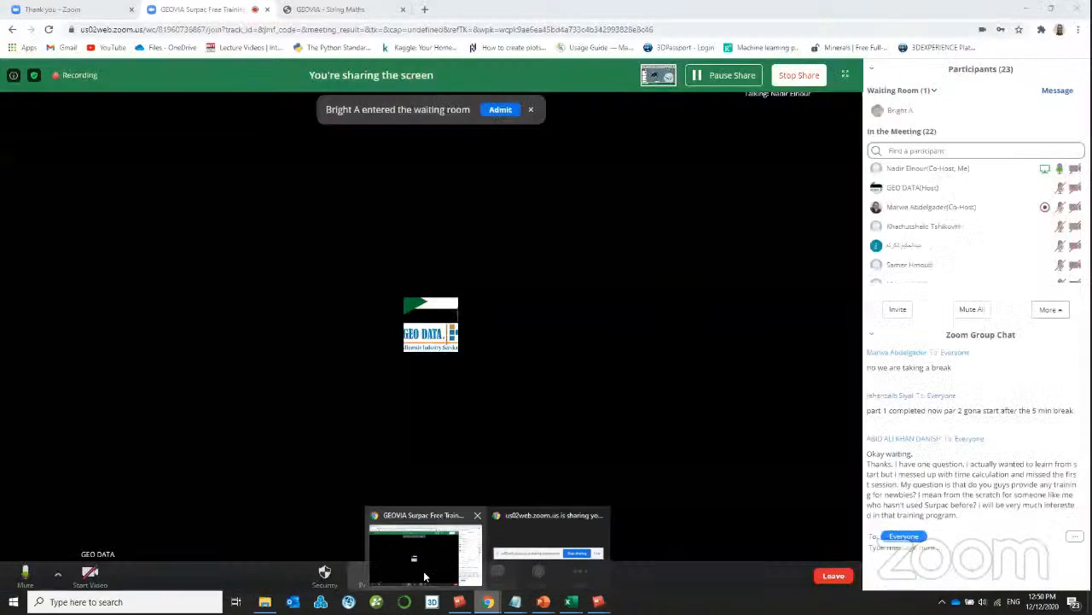
left_click(422, 574)
left_click(90, 574)
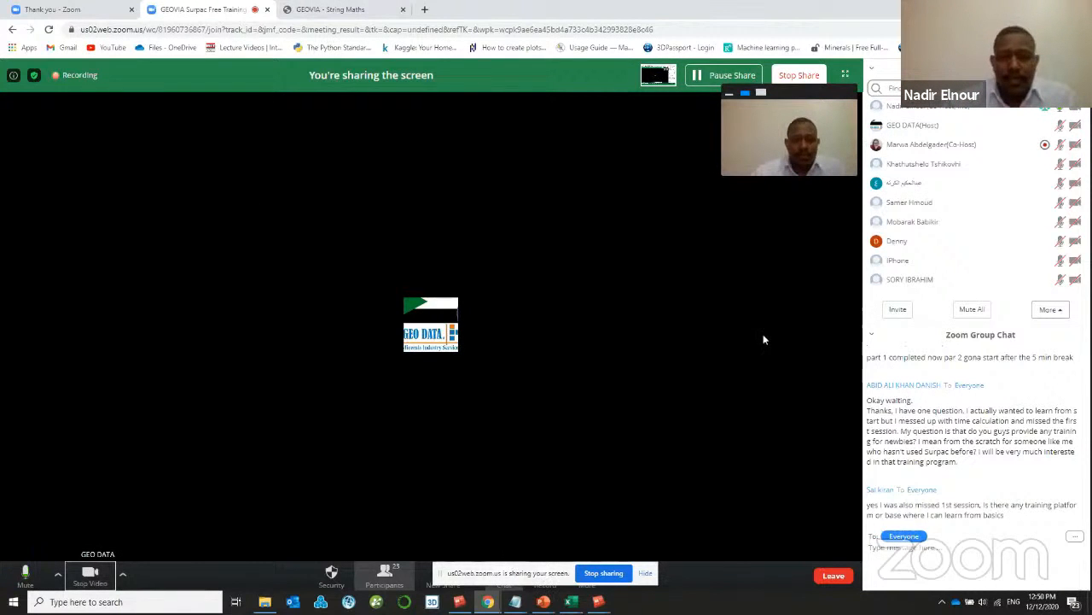
- Return to Variogram Modelling and calculate the secondary variogram map
mouse_move(600, 603)
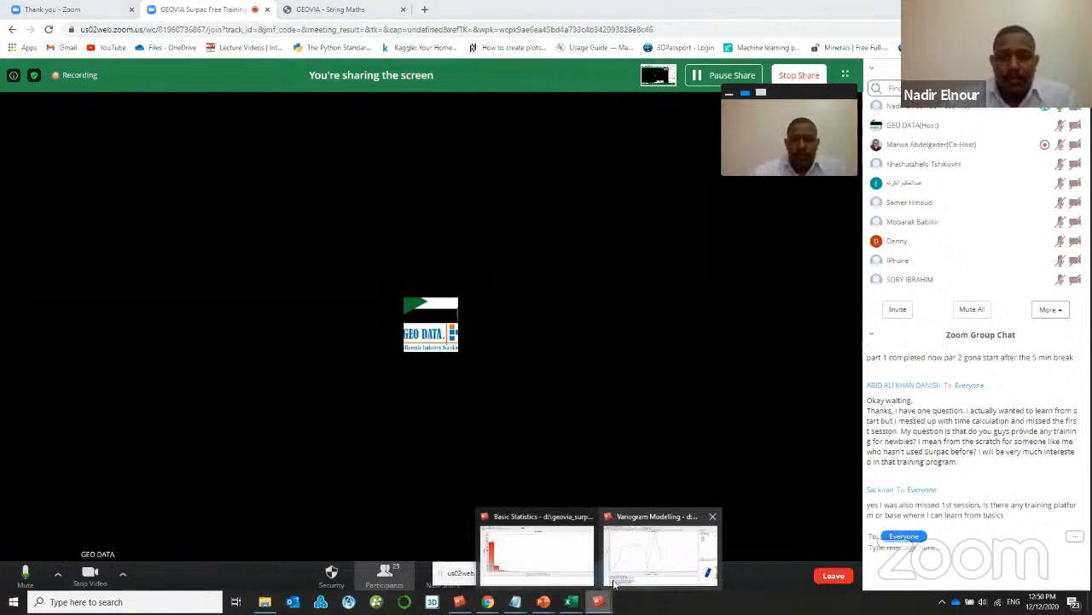
left_click(665, 551)
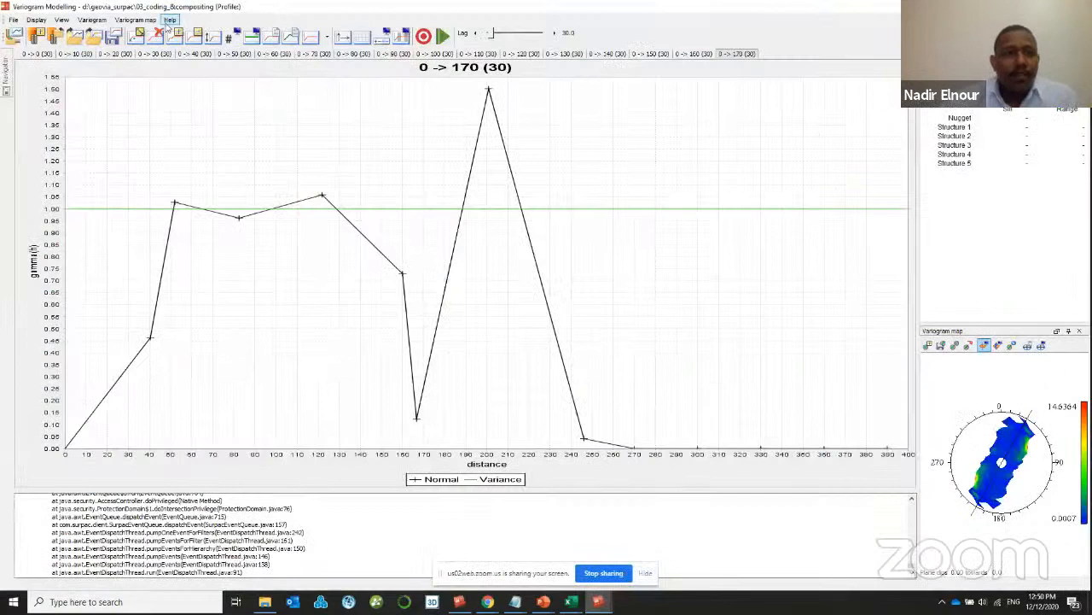
left_click(135, 20)
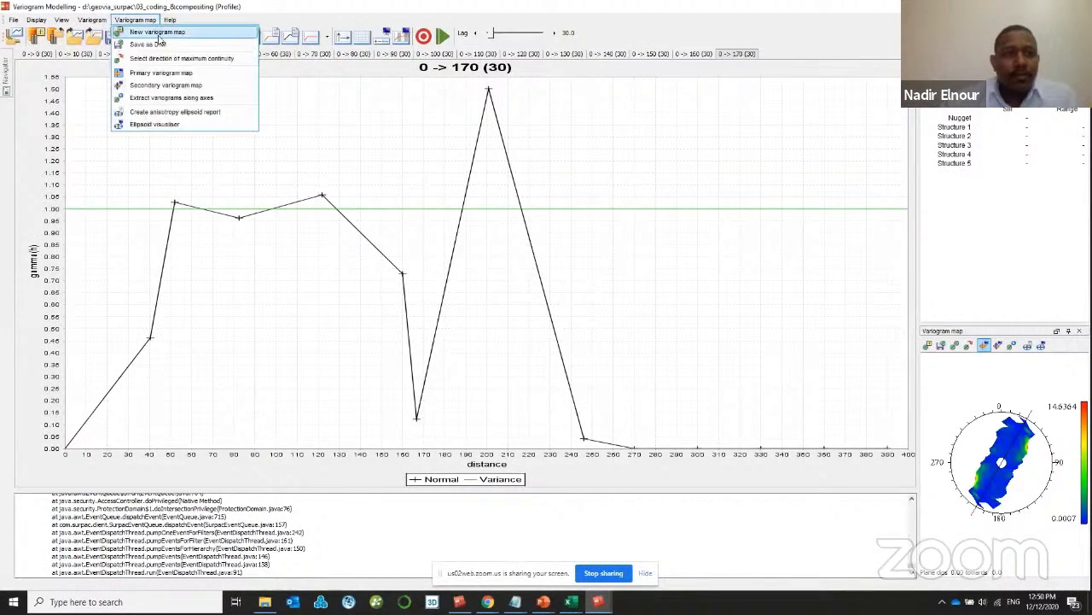
left_click(182, 86)
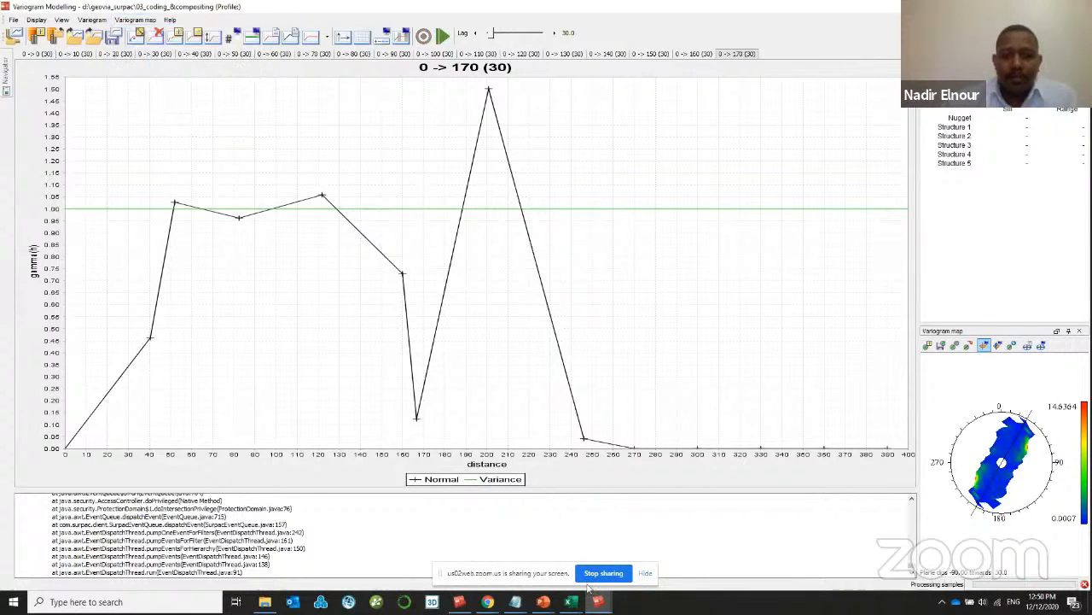
- Switch to the 3variography_V2 presentation and review the Variogram analysis slides from Step 1 to Step 4 on strike, dip, plunge and orthogonal directions
mouse_move(543, 602)
left_click(609, 547)
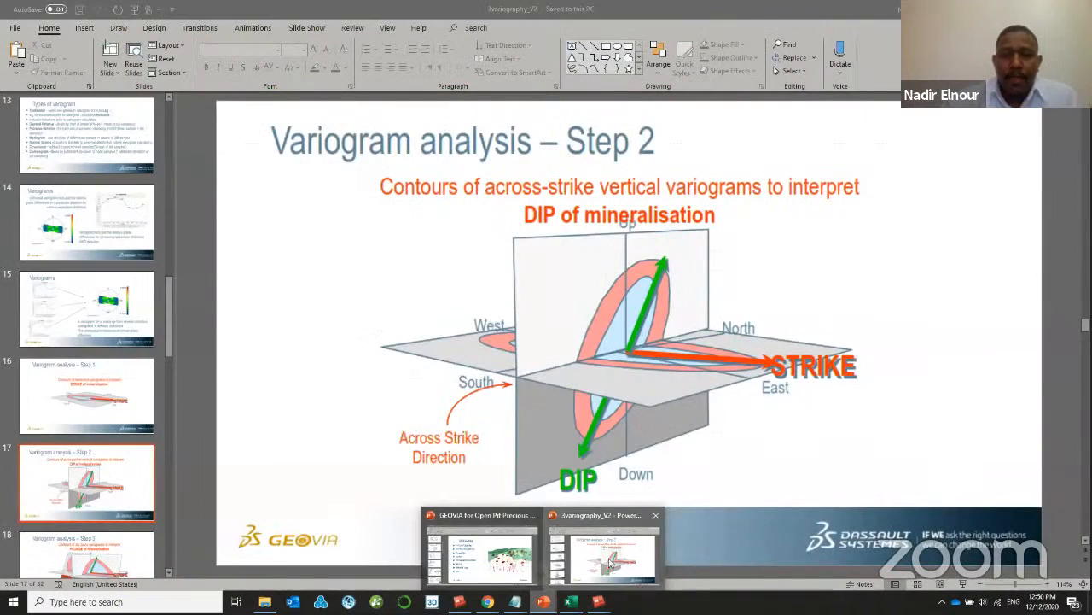
left_click(101, 358)
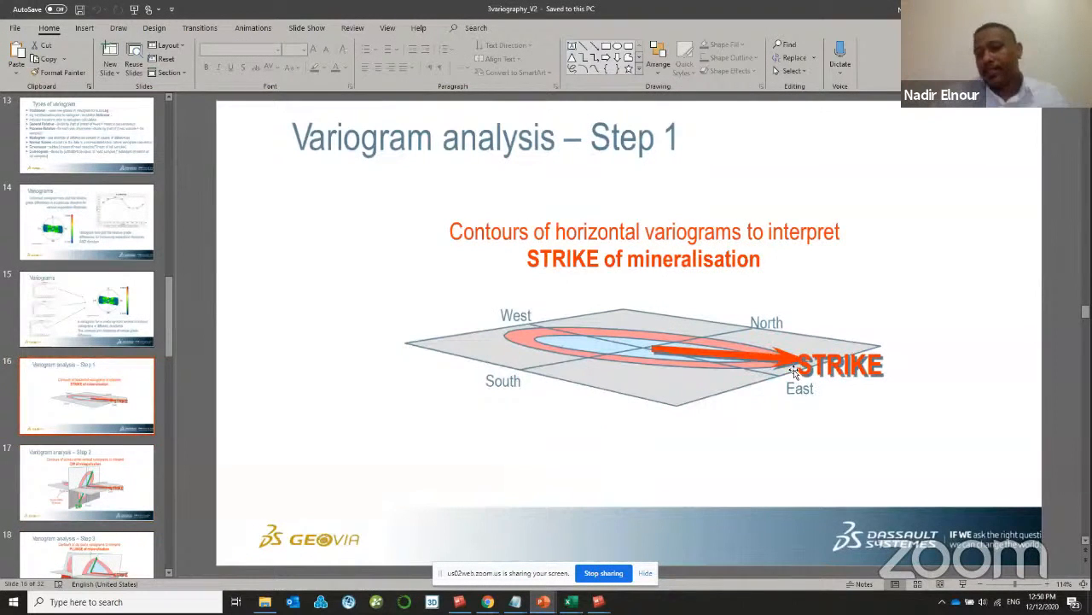
left_click(58, 474)
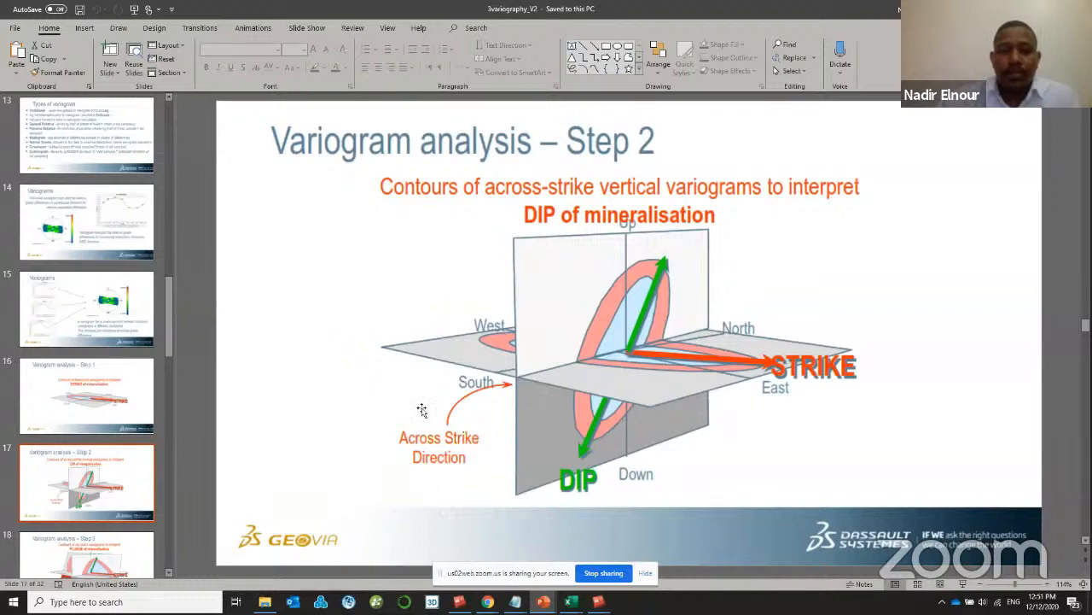
scroll(517, 421, "down", 2)
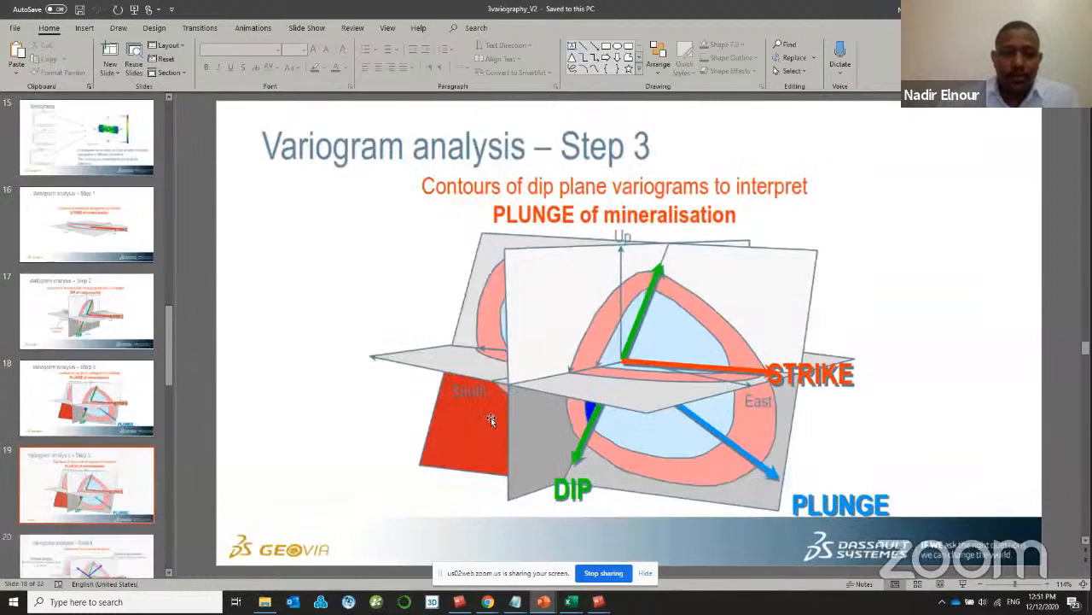
scroll(146, 487, "down", 1)
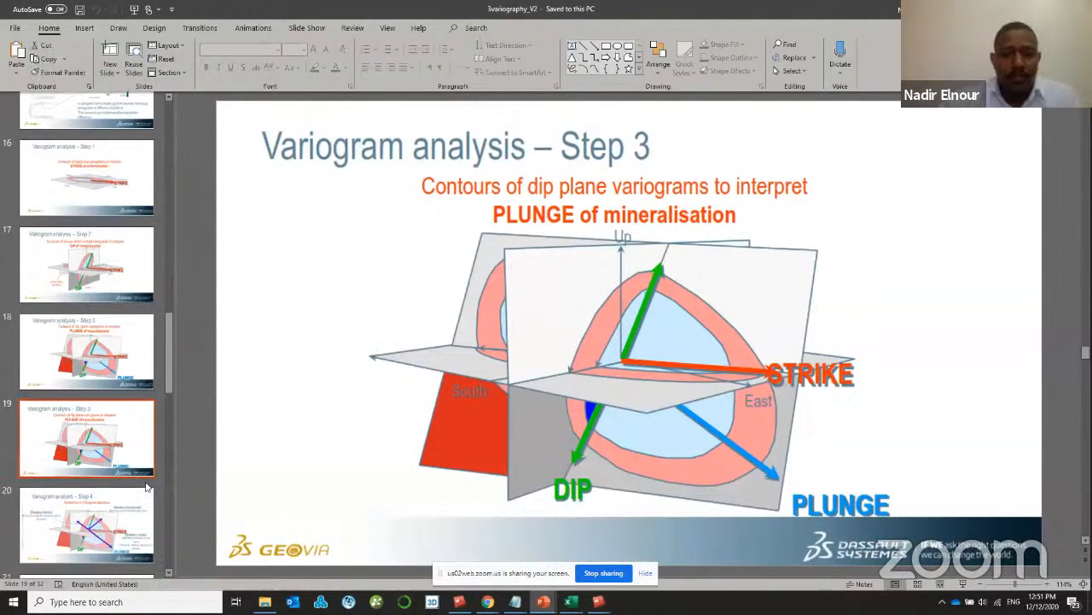
scroll(193, 461, "down", 1)
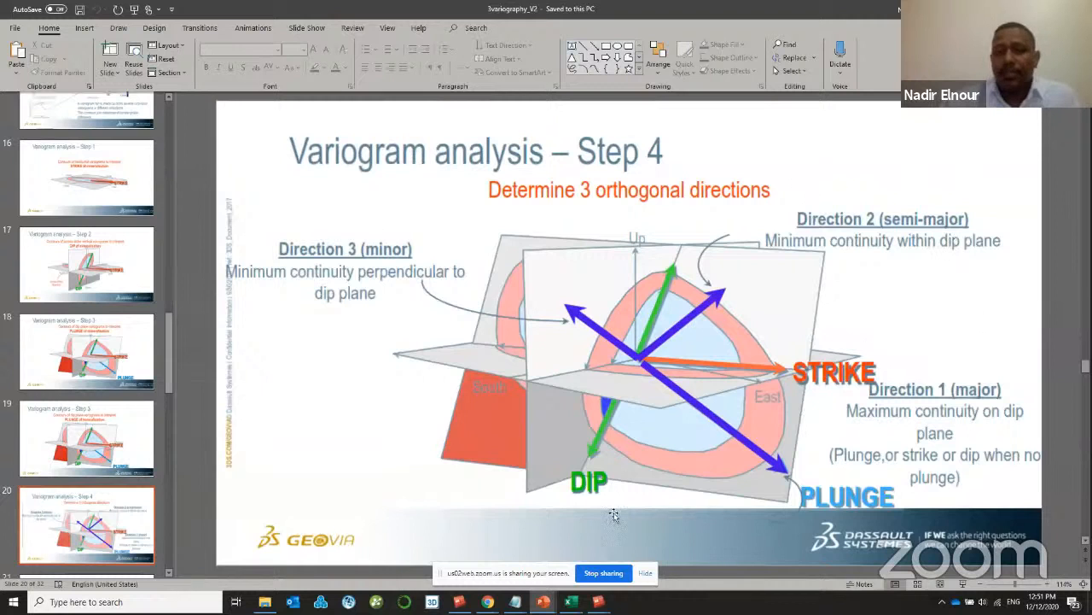
- Return to Variogram Modelling and tile the directional variograms of the secondary map
left_click(599, 601)
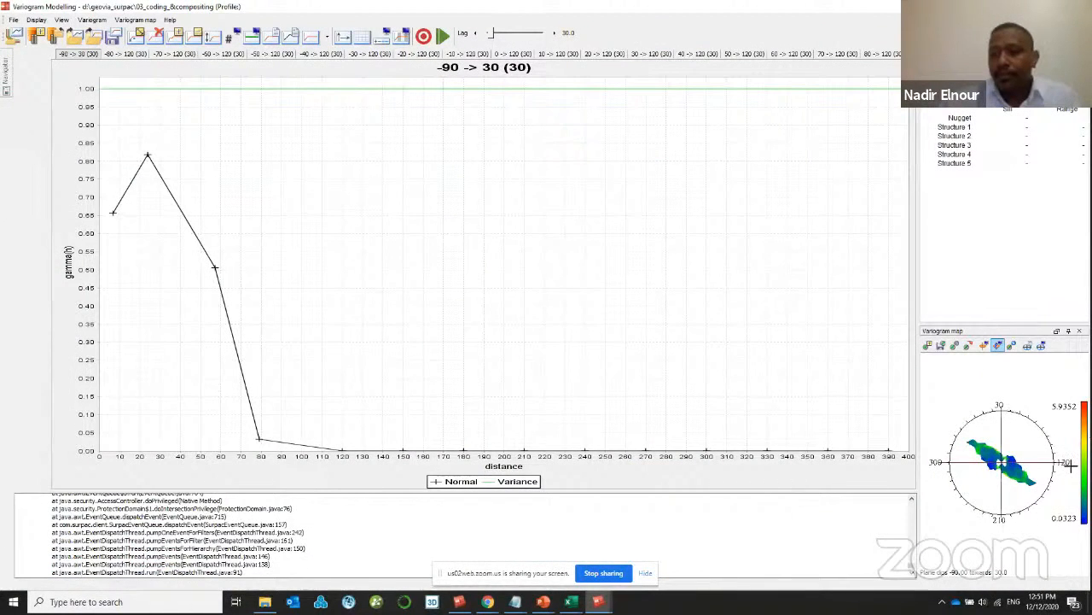
right_click(430, 141)
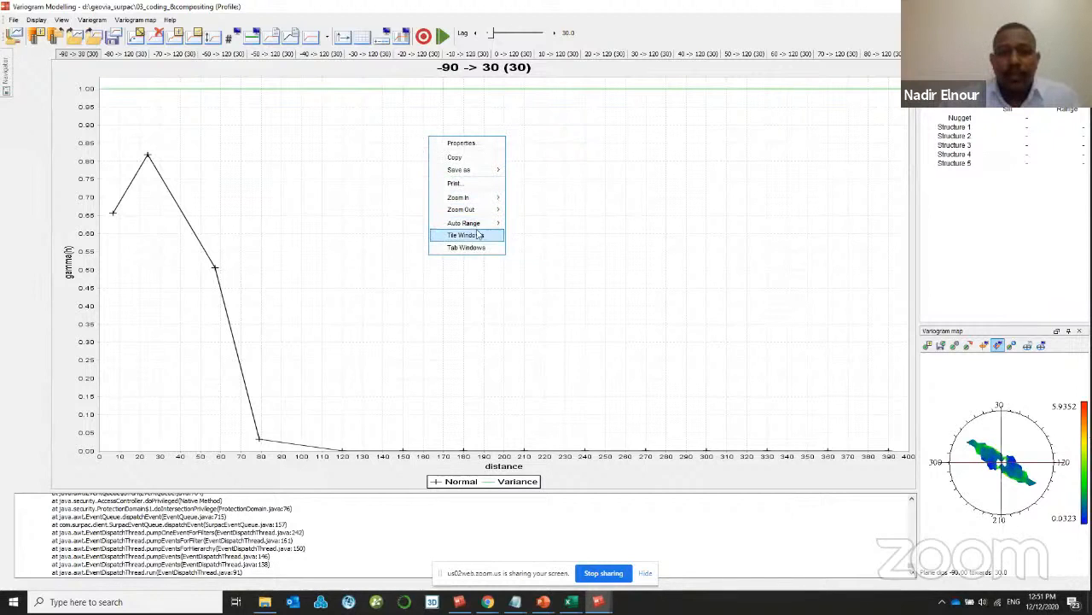
left_click(480, 237)
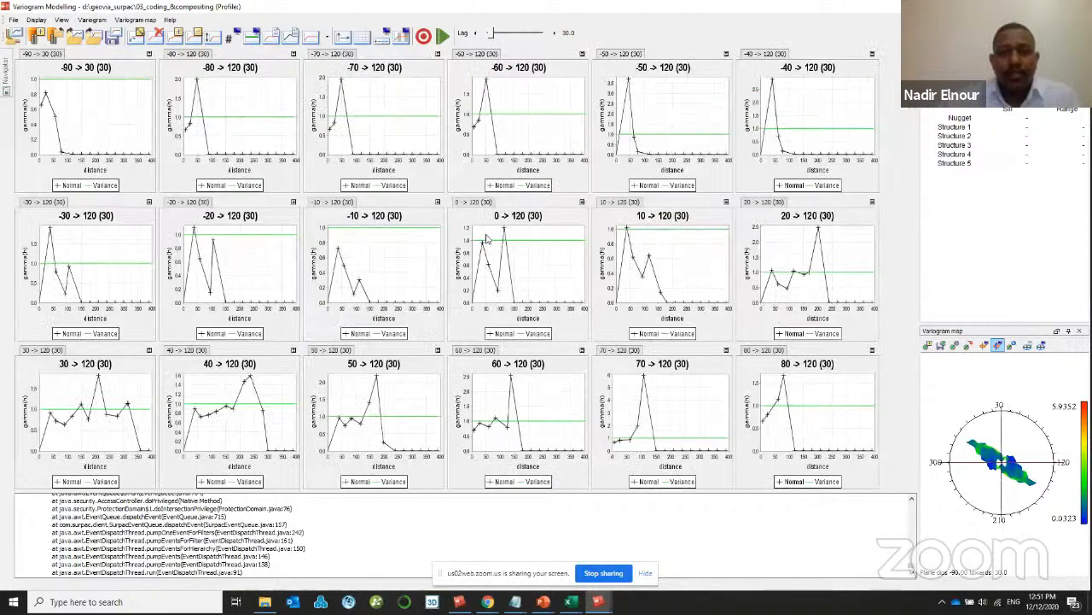
- Increase the lag of the secondary variograms to 50
left_click(555, 33)
left_click(555, 33)
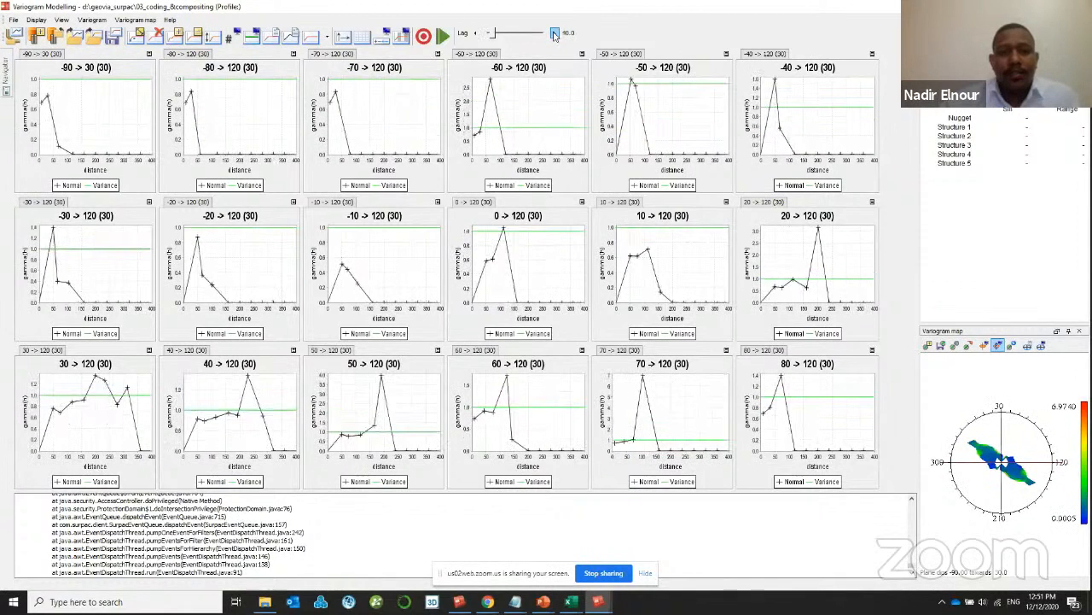
left_click(555, 34)
left_click(555, 33)
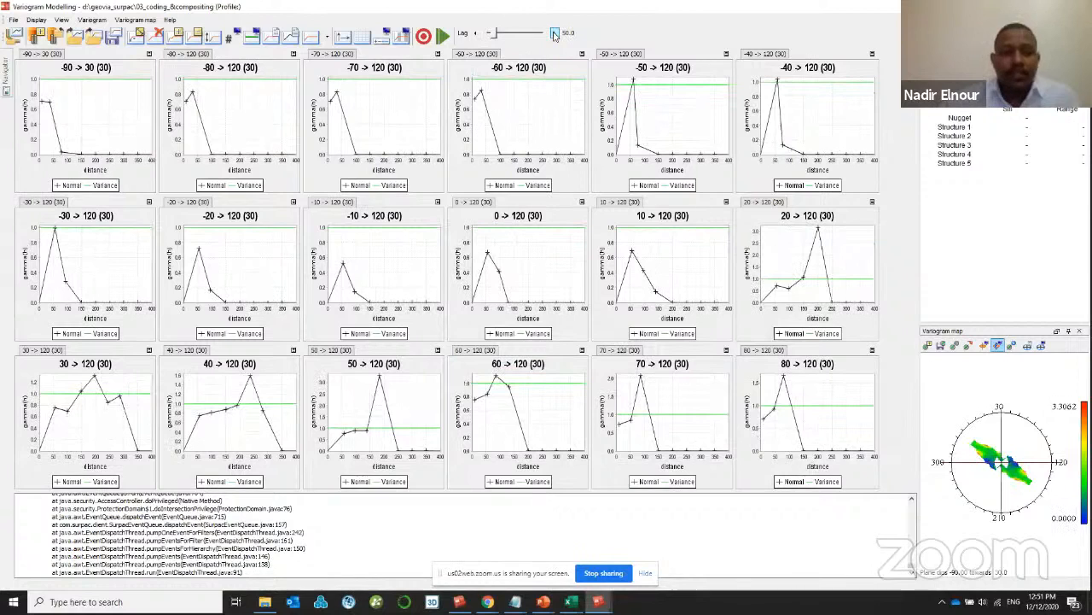
- Change the secondary variogram plots to tabbed windows and tile them again
right_click(277, 394)
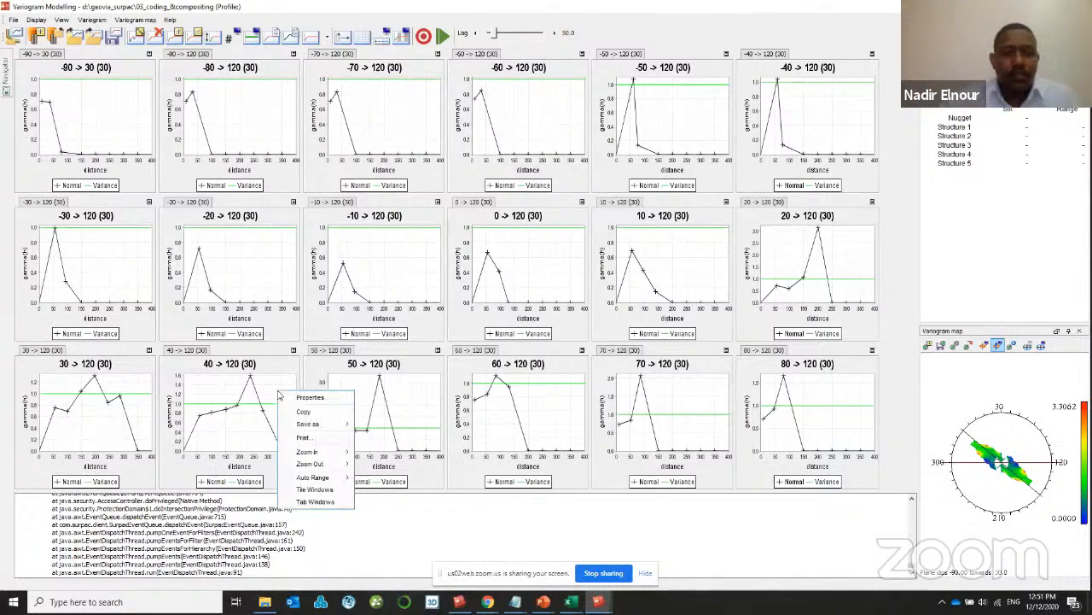
left_click(316, 489)
right_click(267, 387)
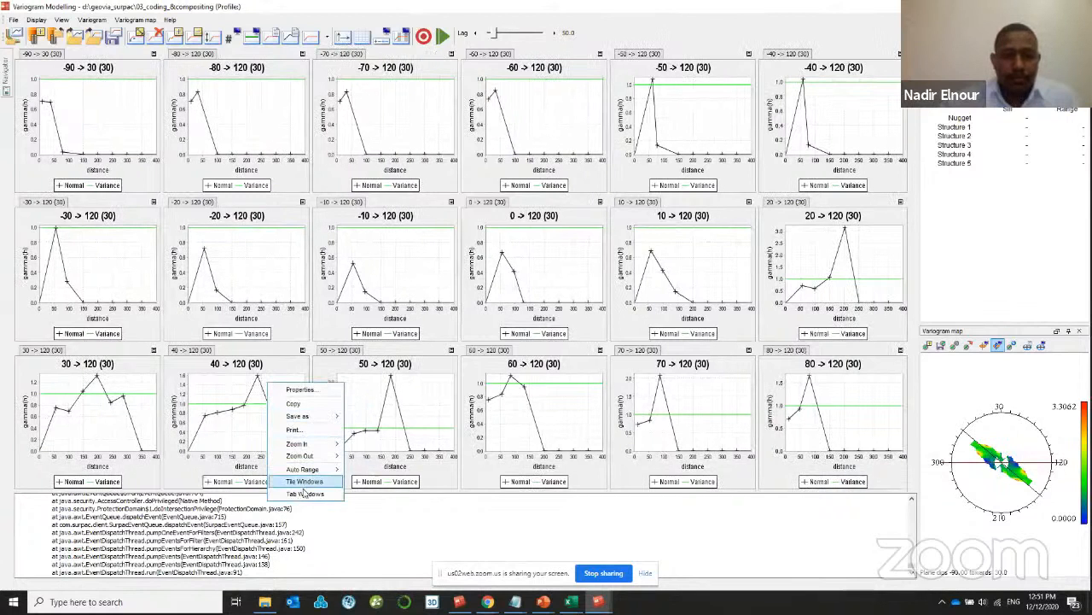
left_click(303, 495)
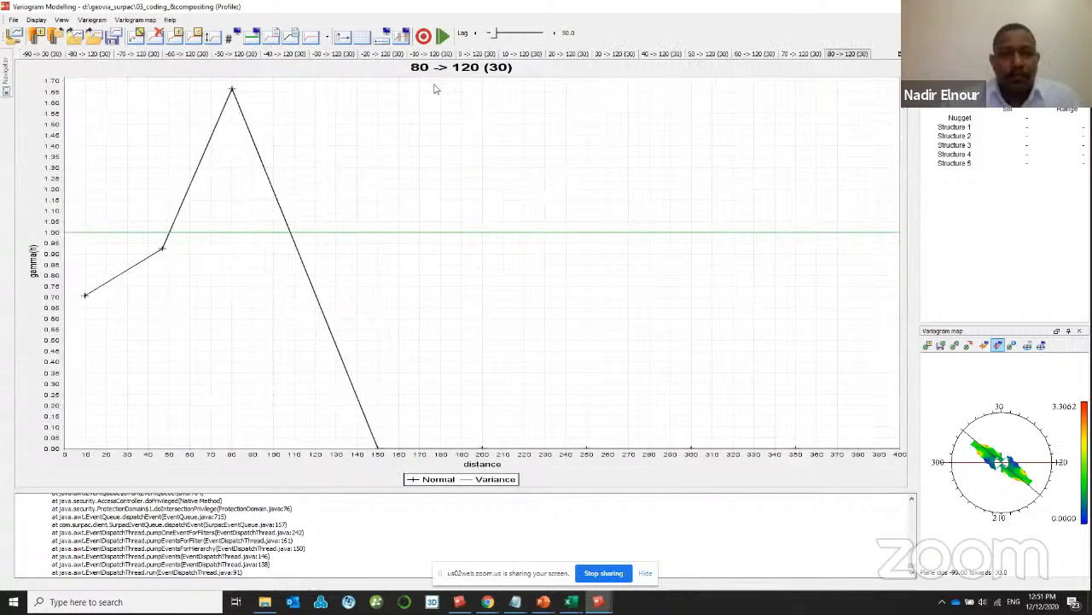
right_click(453, 269)
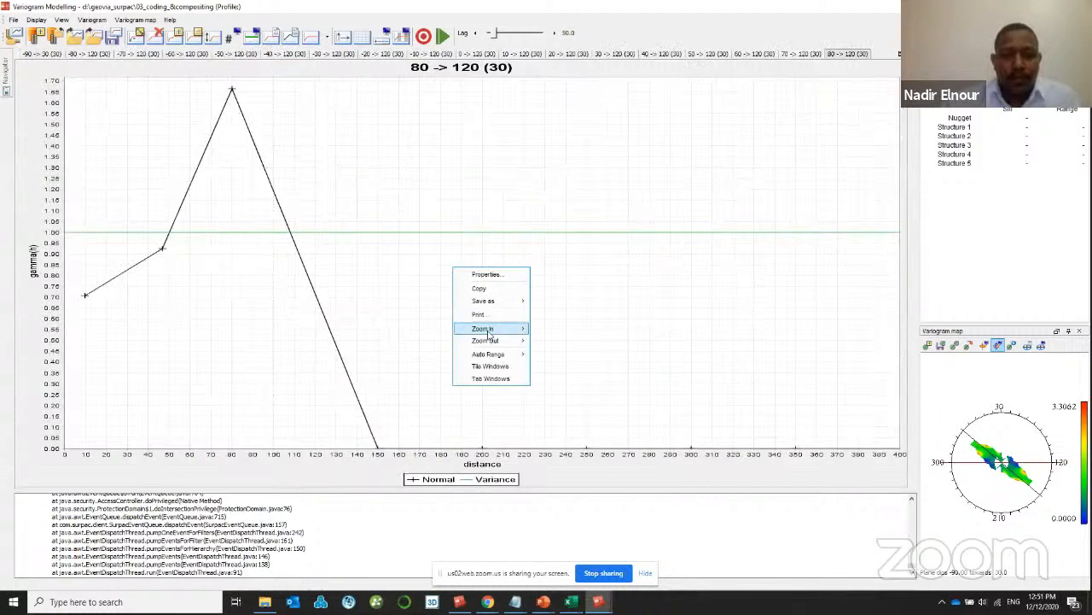
left_click(503, 379)
right_click(494, 327)
left_click(526, 430)
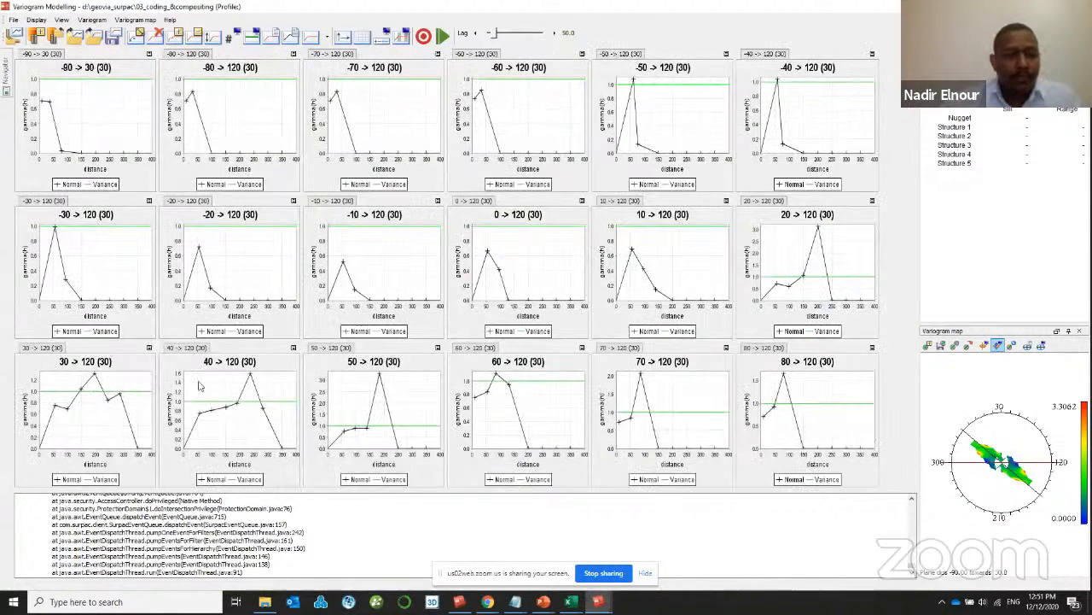
- Restore and maximise the Variogram Modelling window to refit the tiled plots
right_click(187, 348)
left_click(240, 444)
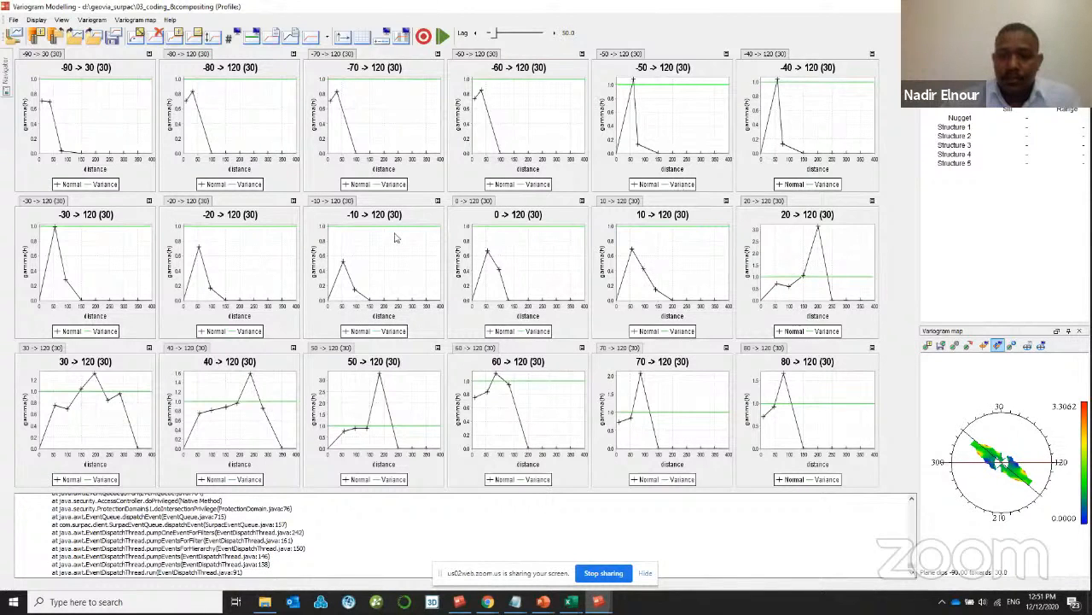
double_click(838, 5)
double_click(837, 6)
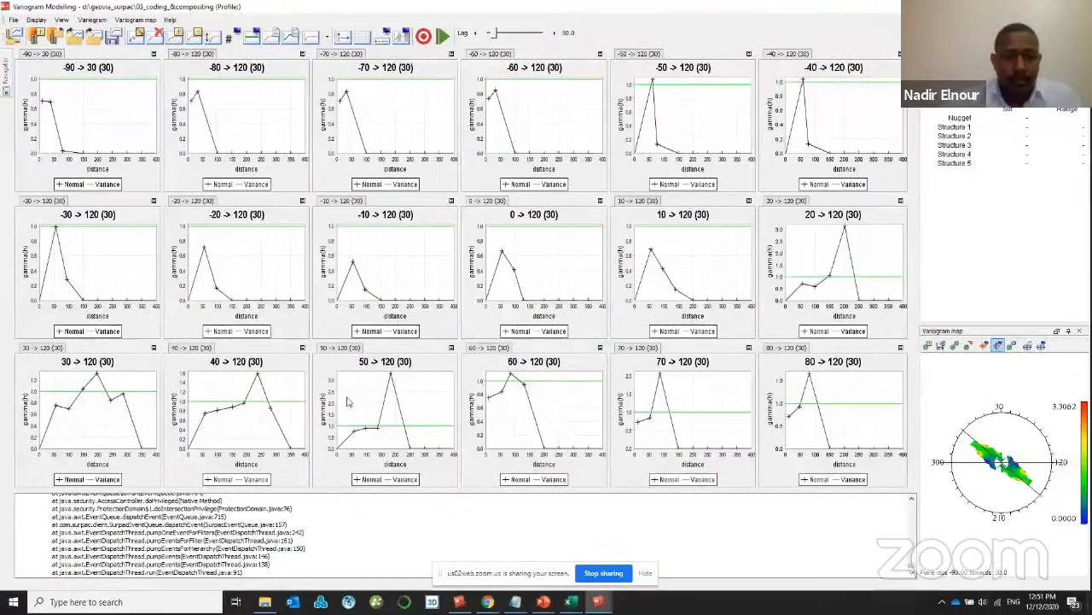
- Arrange the secondary variogram plots as tabbed windows
right_click(266, 388)
left_click(252, 381)
right_click(255, 383)
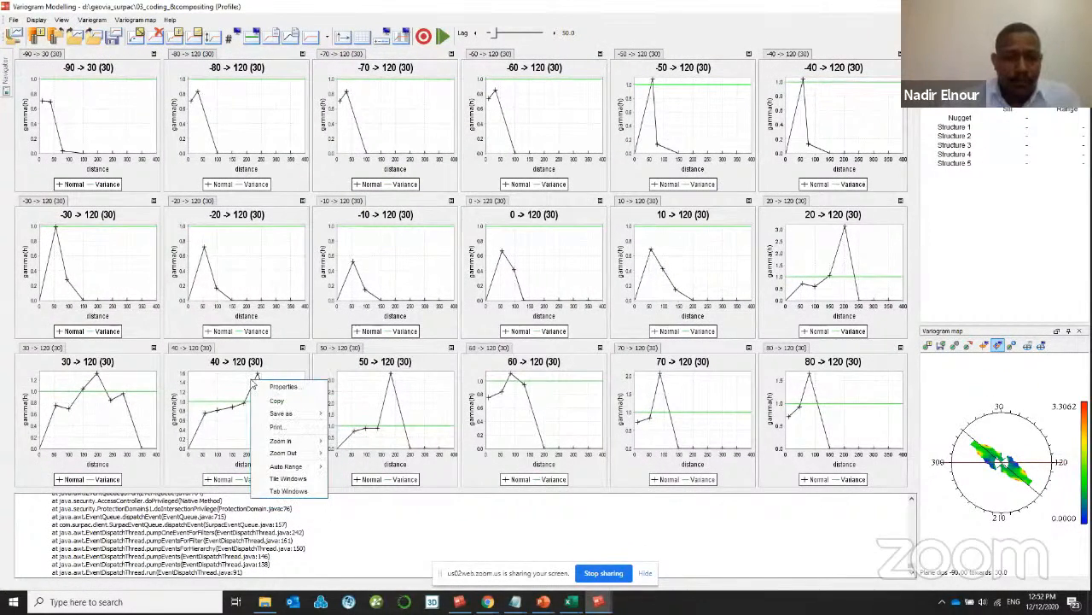
left_click(299, 491)
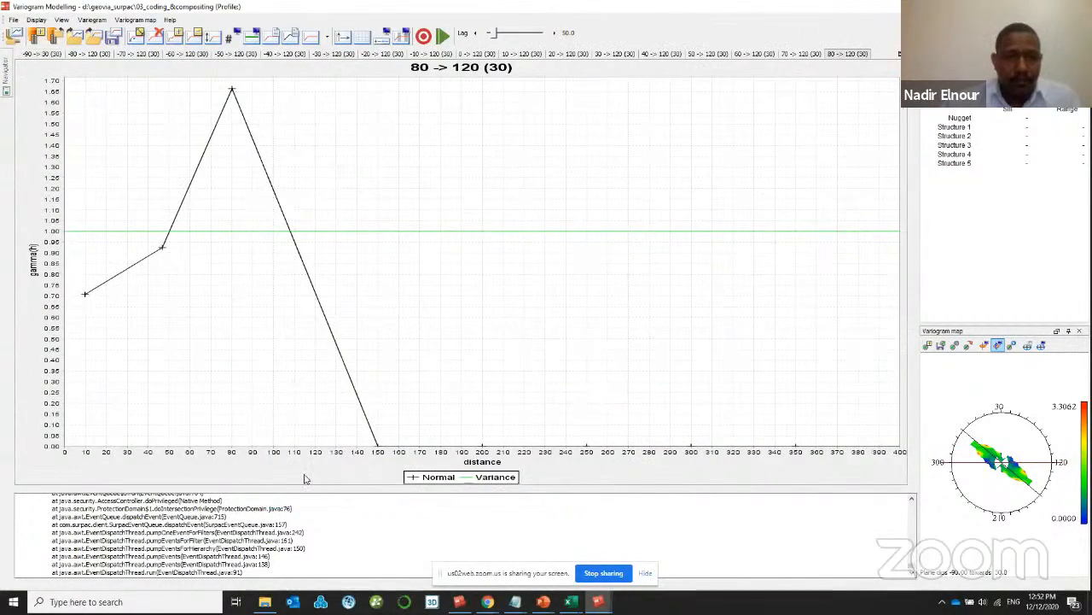
- Examine the secondary variograms one by one from 0 -> 120 through 40 -> 120
left_click(488, 55)
left_click(514, 54)
left_click(586, 57)
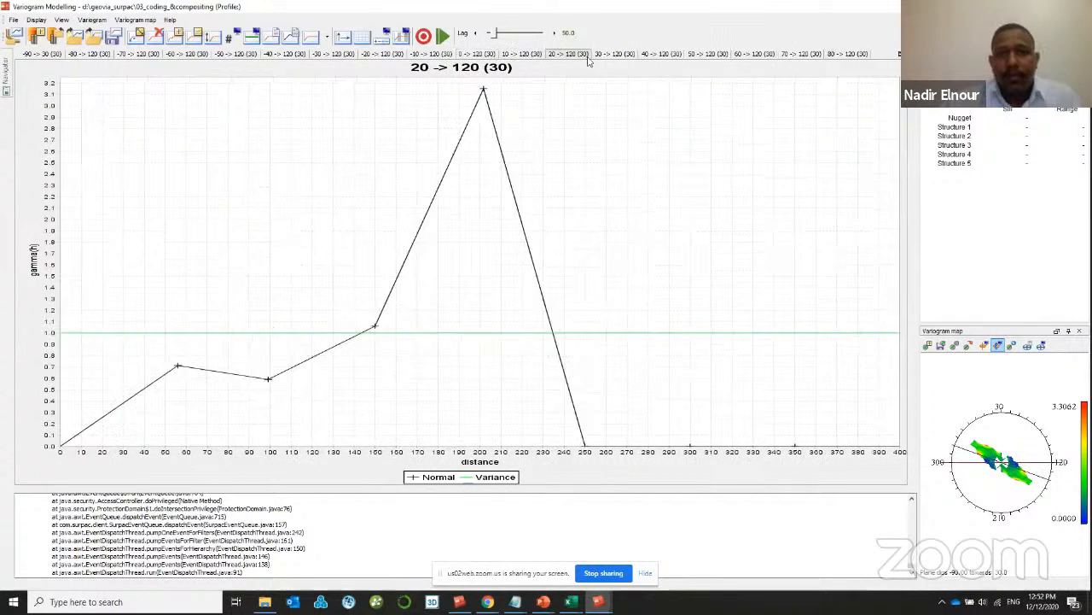
left_click(618, 54)
left_click(662, 55)
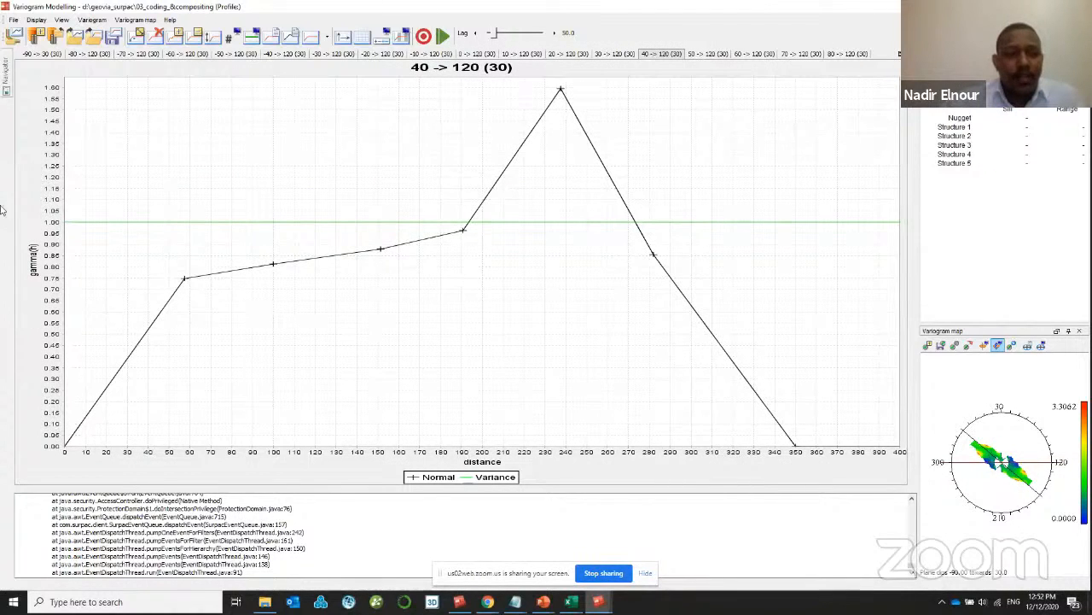
- Switch to the 3variography_V2 presentation in PowerPoint, review its variogram theory and Variogram analysis step slides, and return to Variogram Modelling
left_click(543, 602)
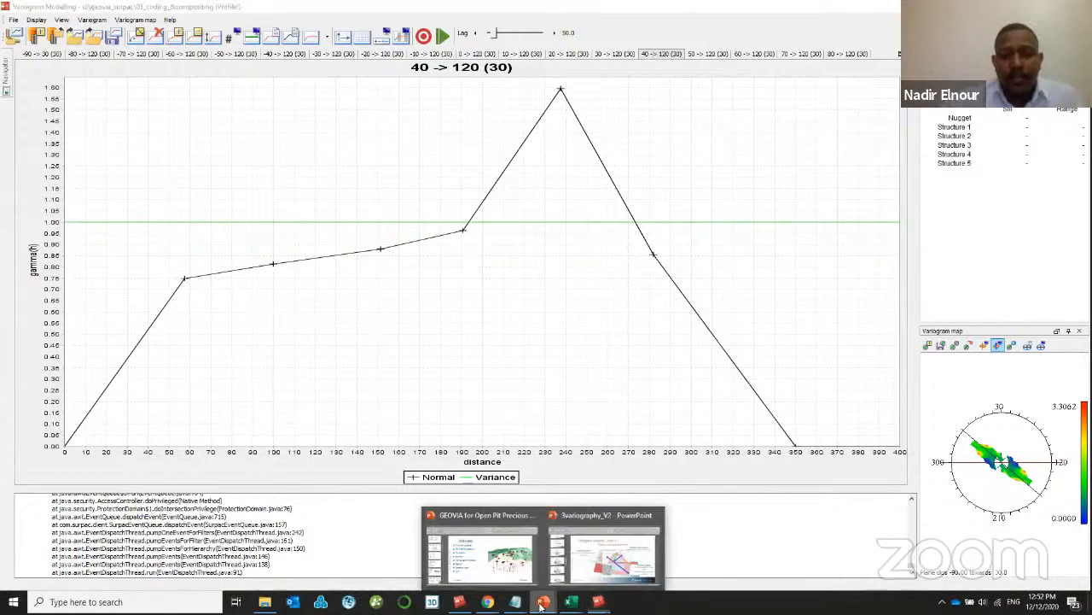
left_click(583, 571)
scroll(442, 384, "up", 4)
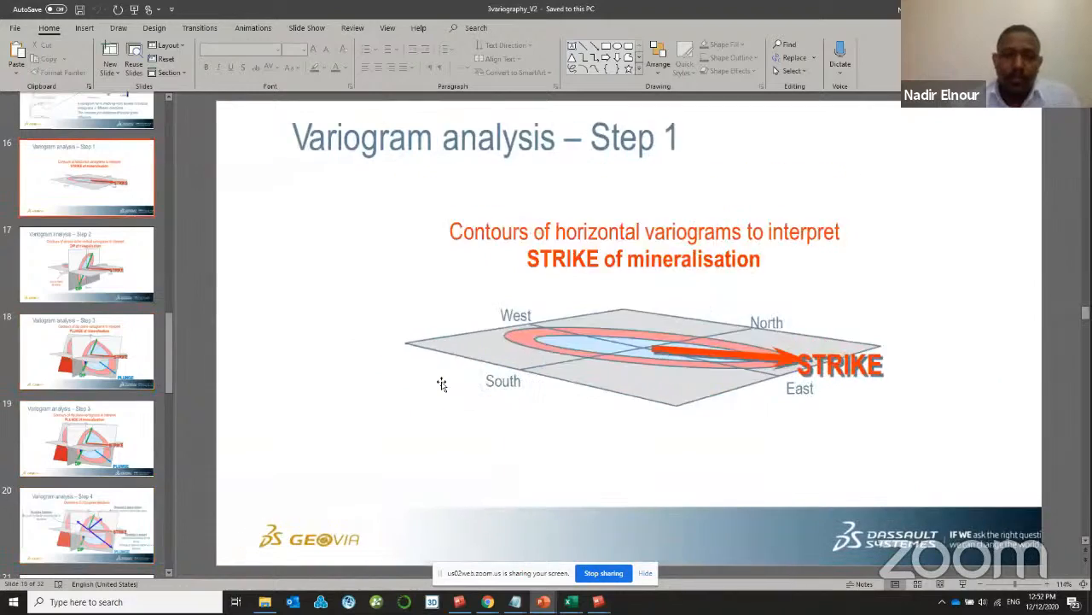
scroll(441, 384, "up", 5)
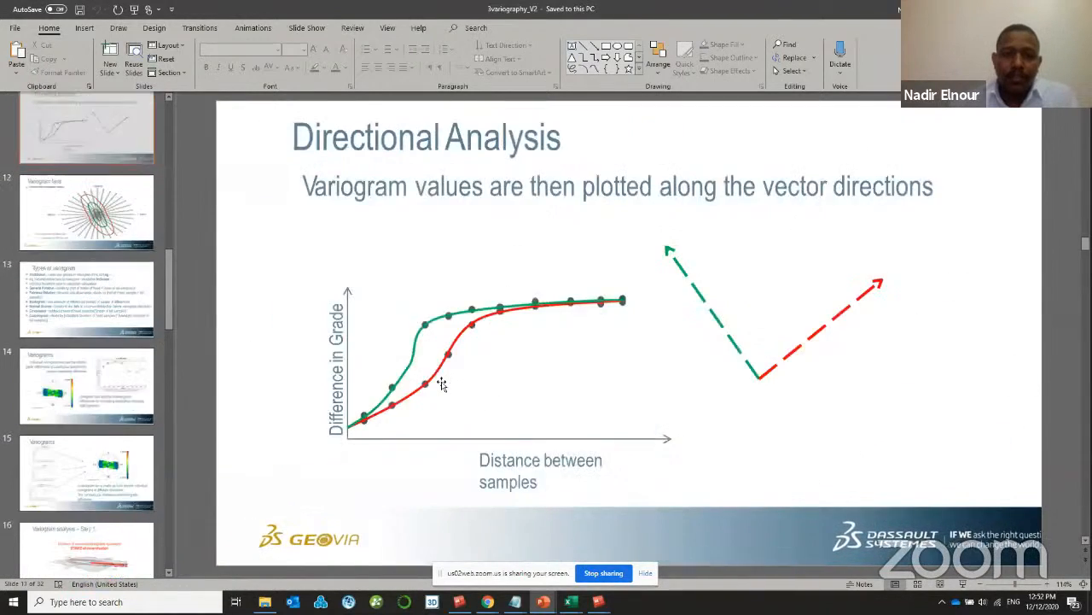
scroll(441, 384, "up", 3)
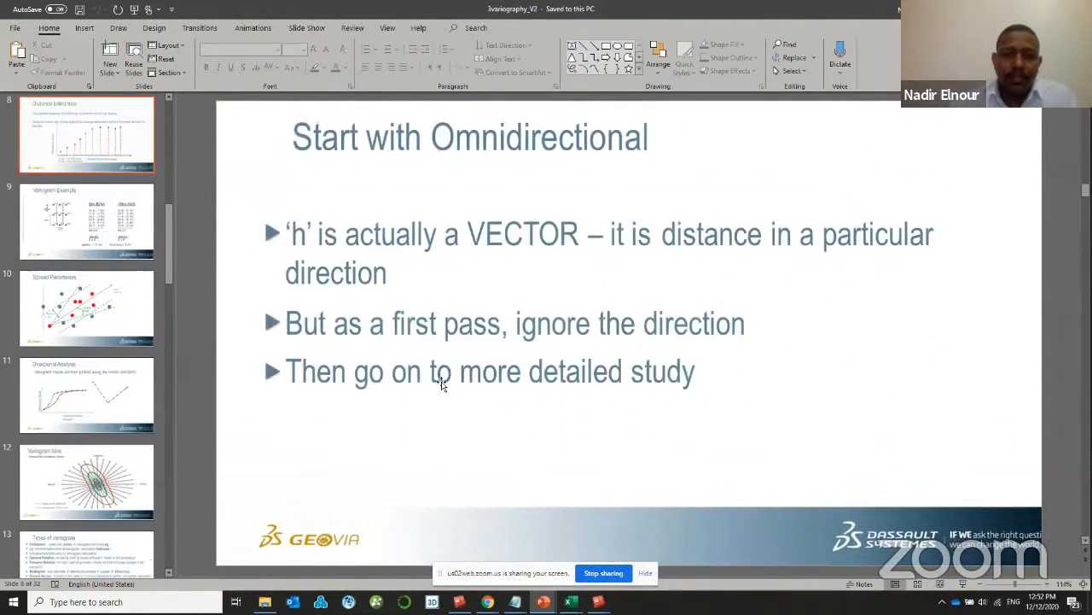
scroll(441, 384, "up", 6)
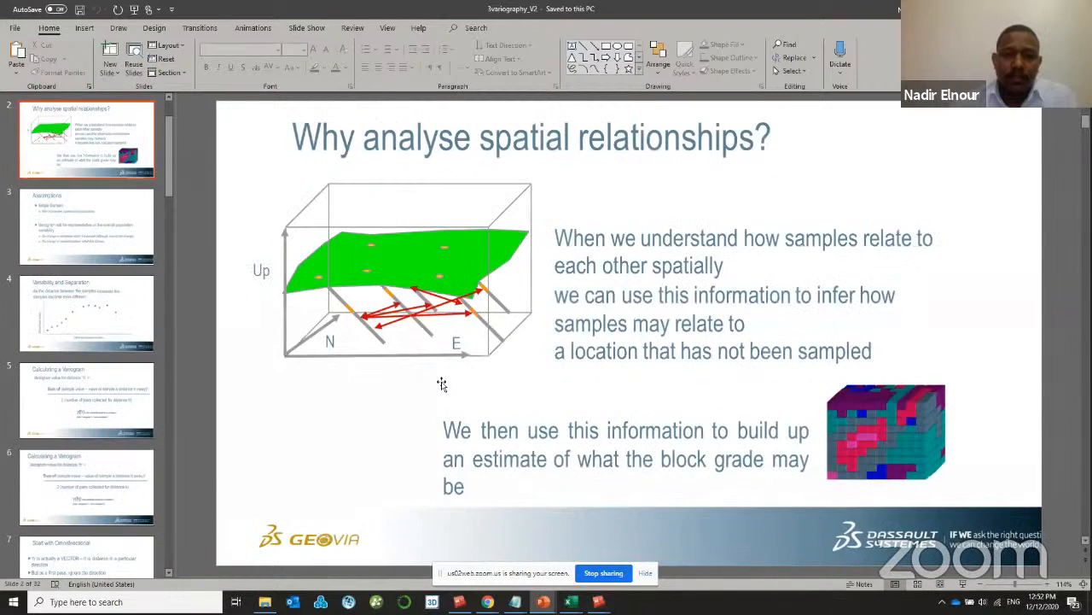
scroll(441, 384, "up", 1)
scroll(442, 384, "down", 4)
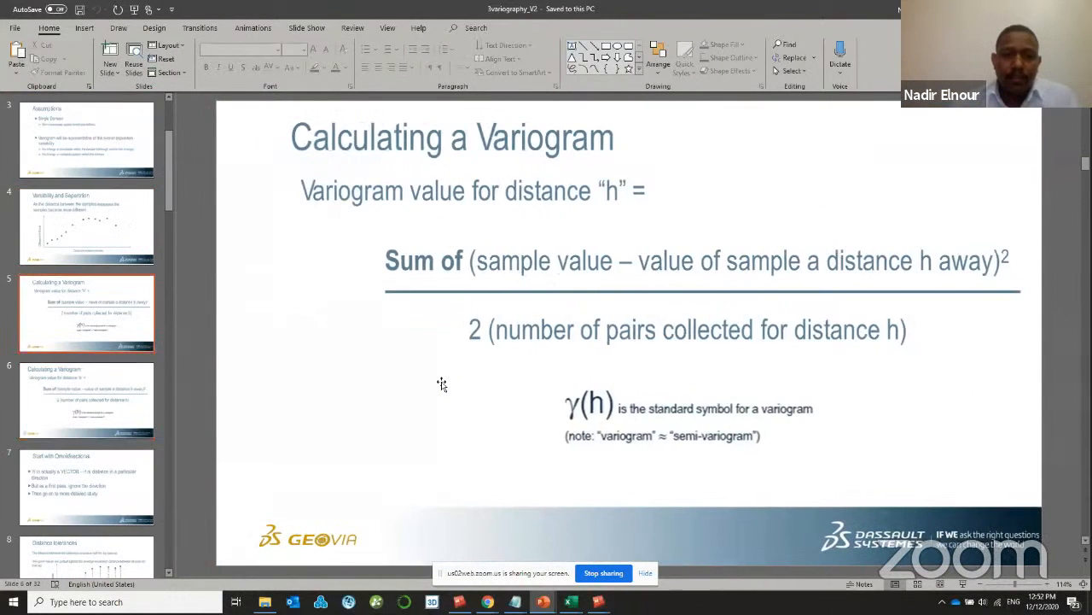
scroll(441, 384, "up", 1)
scroll(441, 384, "up", 1)
scroll(441, 384, "down", 5)
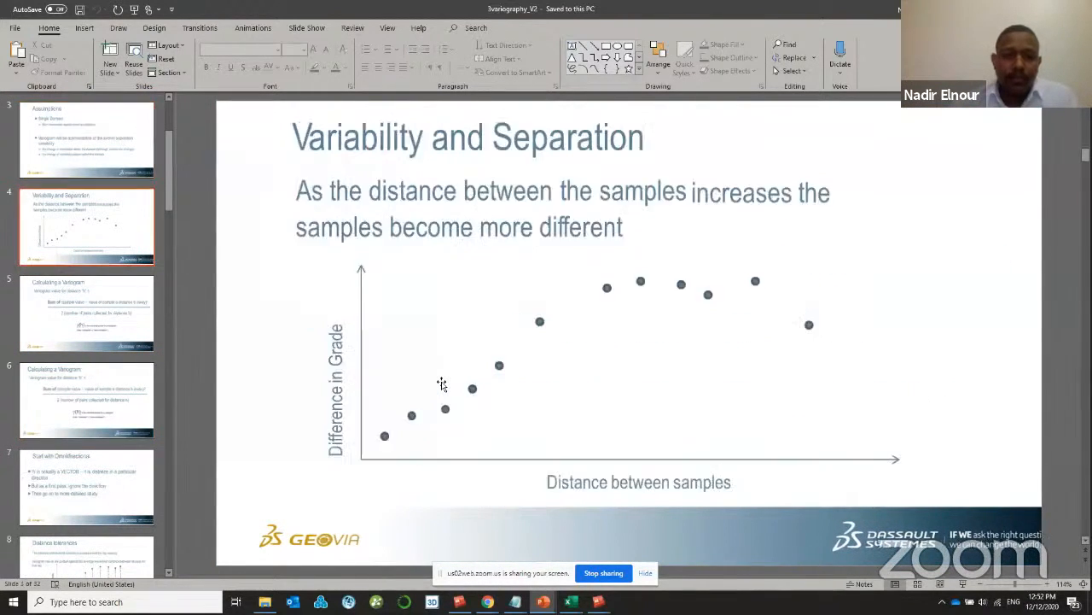
scroll(441, 384, "down", 4)
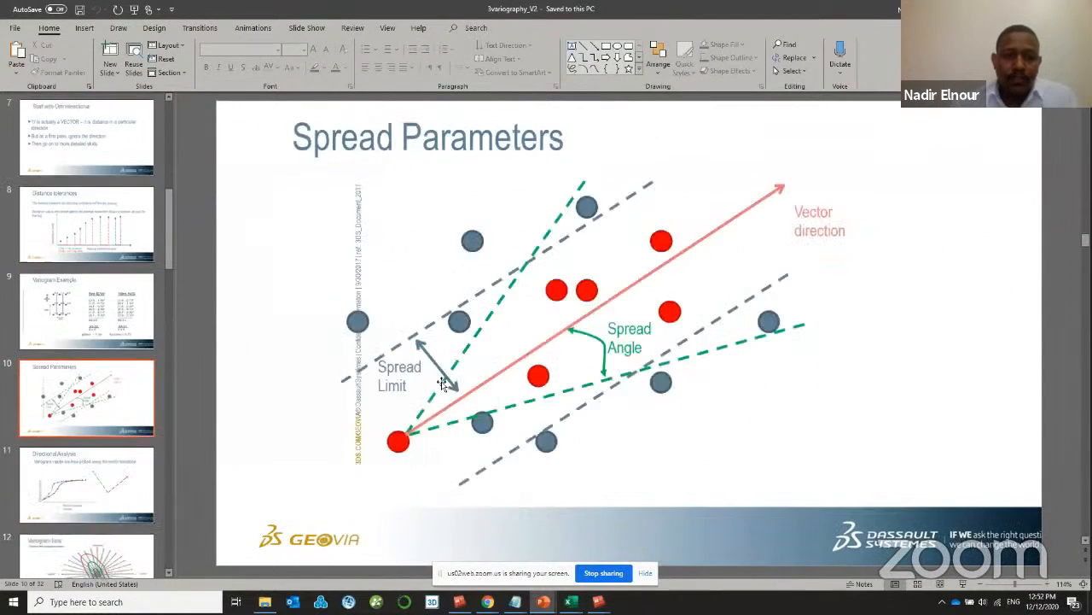
scroll(442, 384, "down", 2)
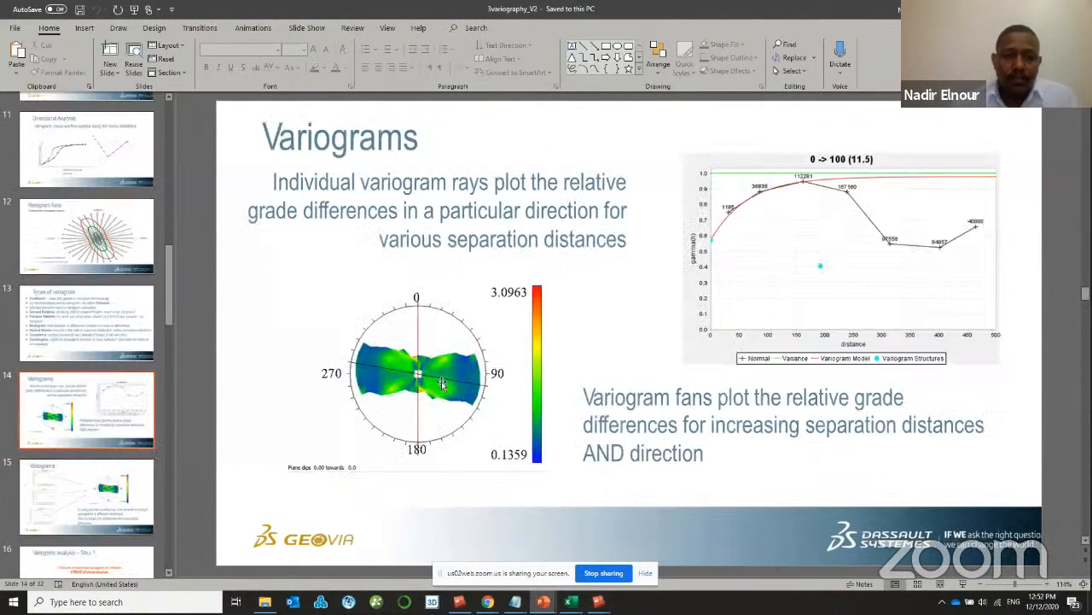
scroll(442, 384, "down", 8)
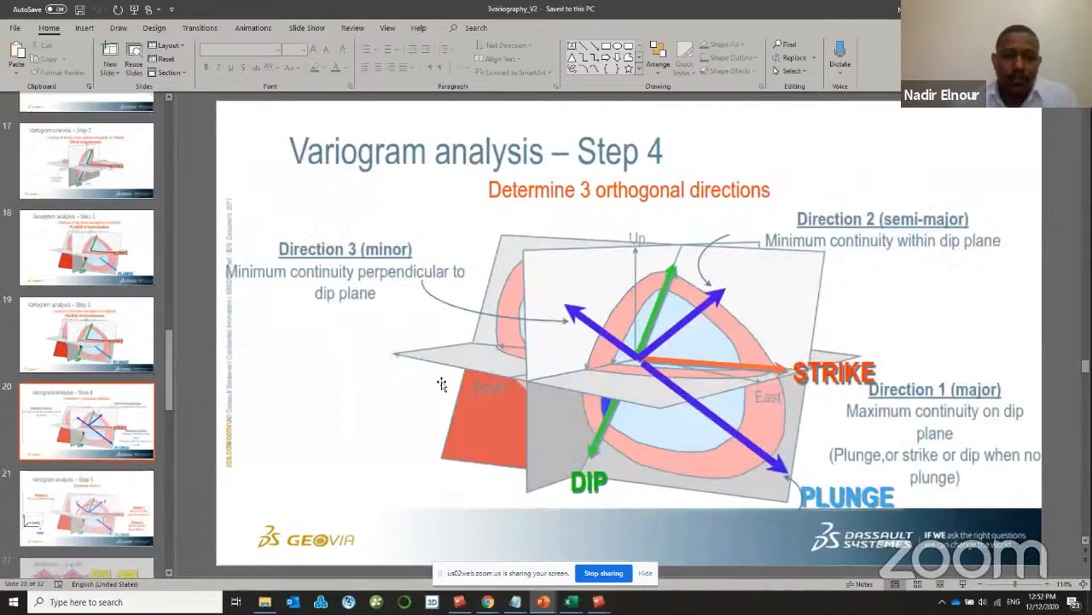
scroll(441, 384, "up", 5)
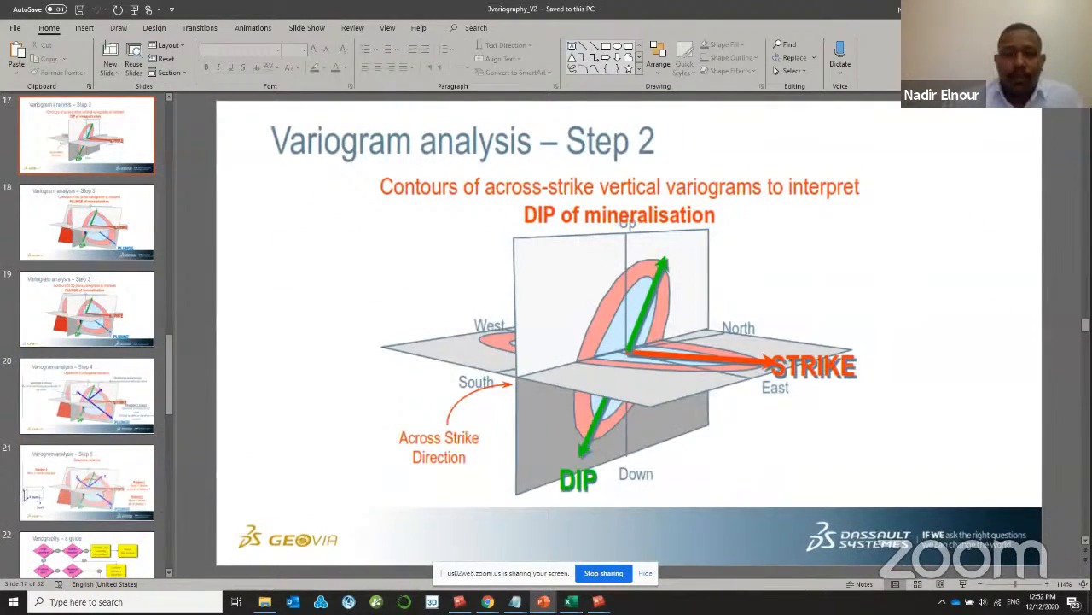
key("alt+Tab")
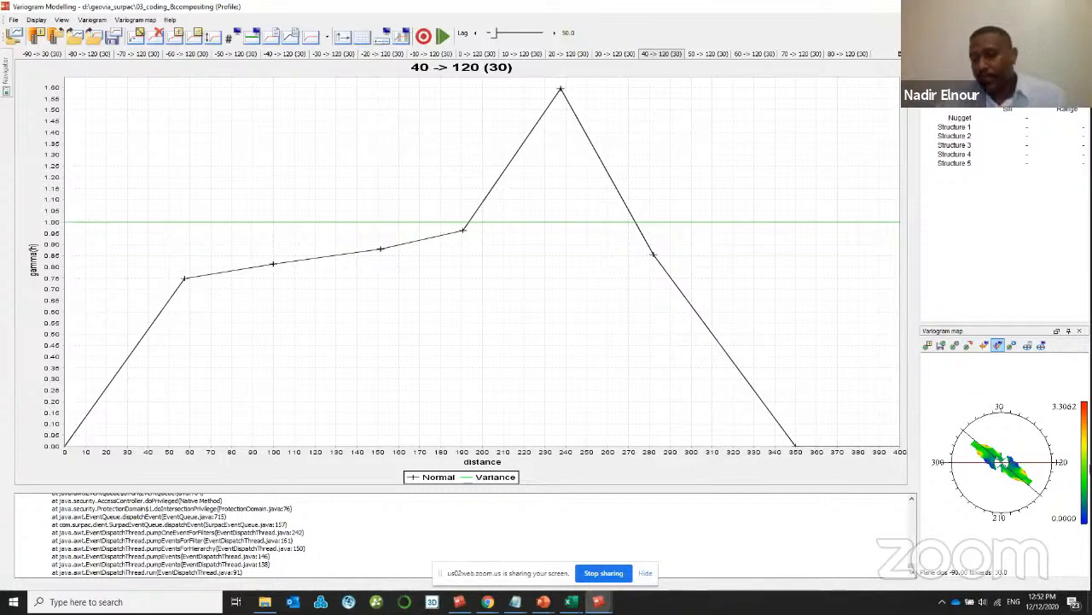
- Select the direction of maximum continuity on the secondary variogram map and set its angle to 160
left_click(92, 20)
mouse_move(135, 19)
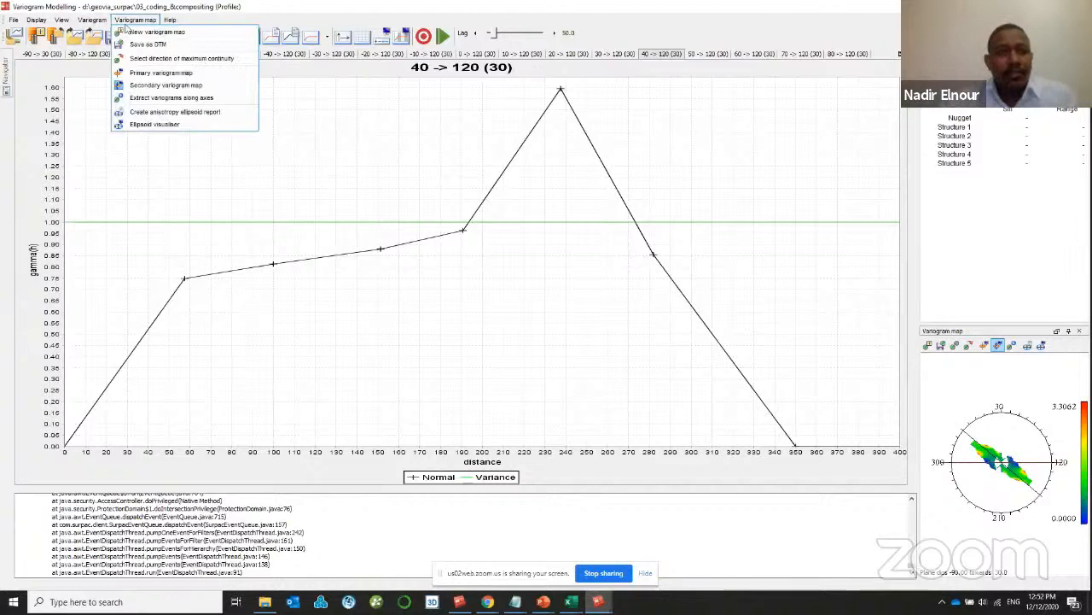
left_click(159, 60)
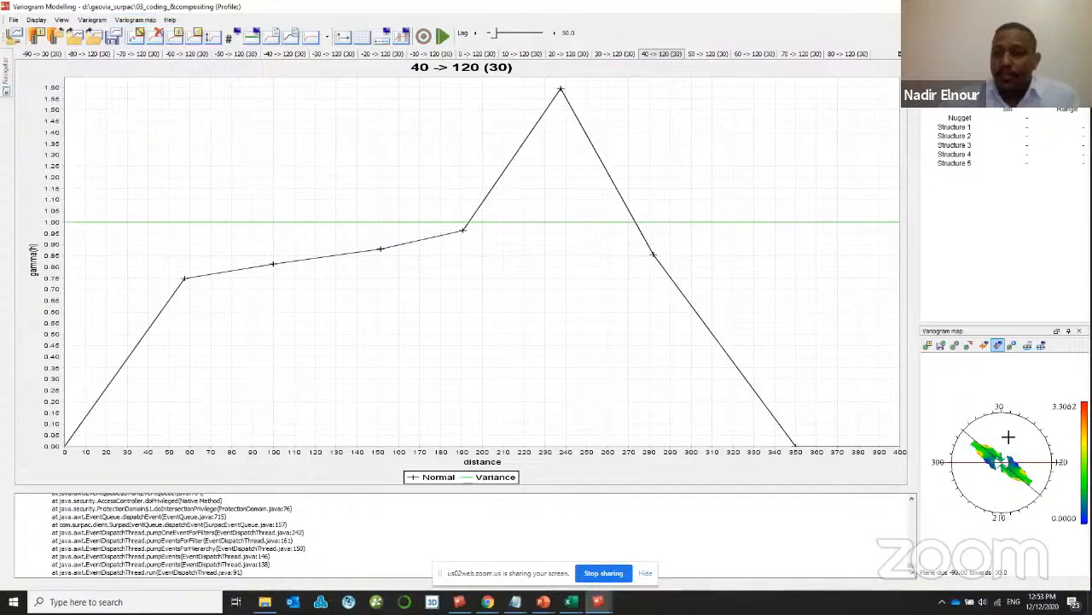
left_click(1058, 498)
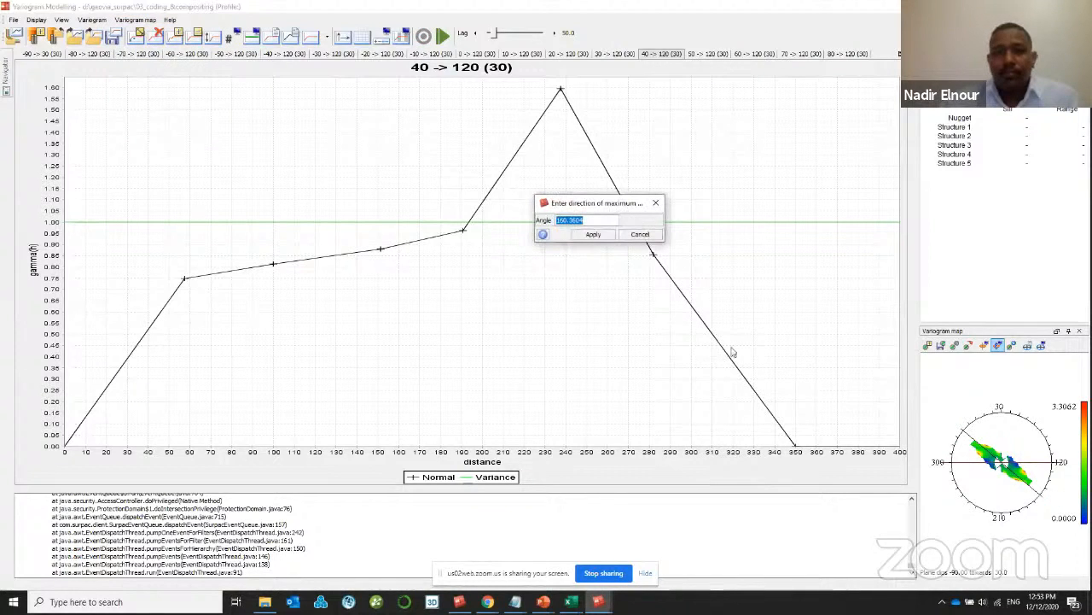
type("160")
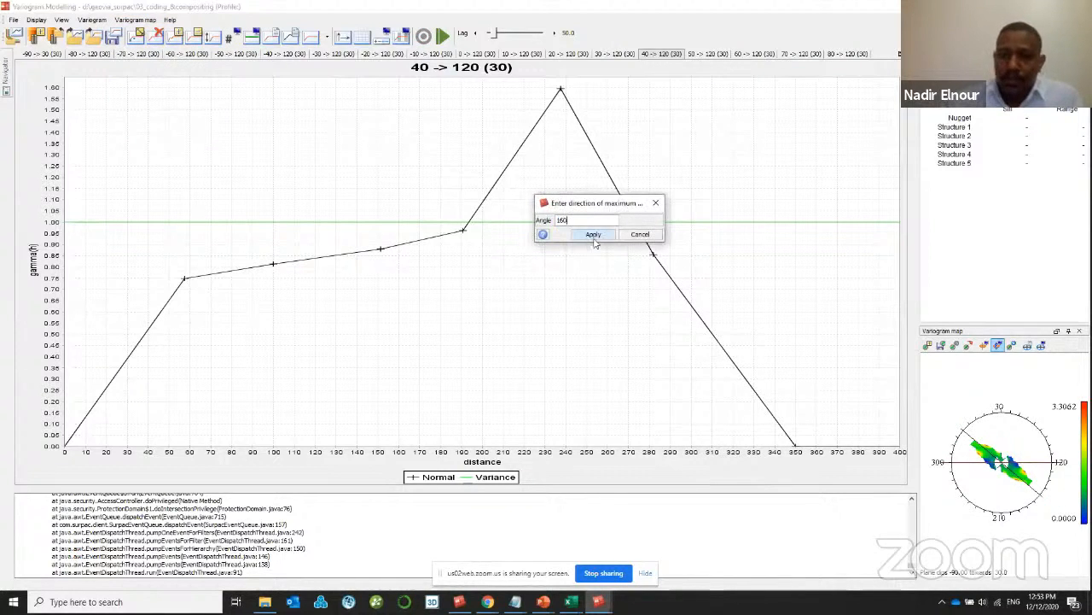
left_click(593, 235)
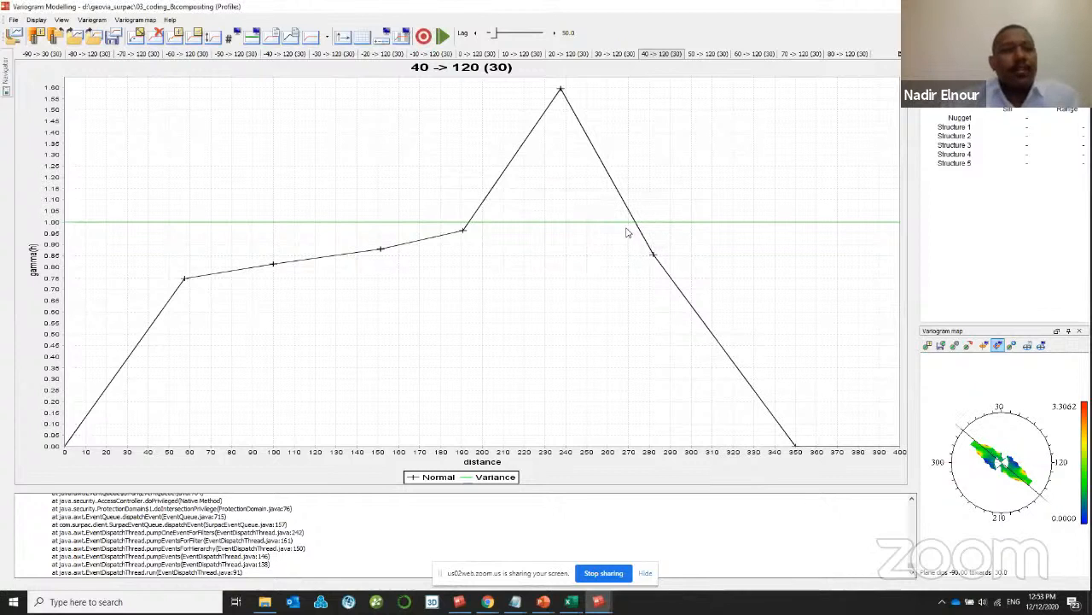
- Extract the variograms along the major, semi-major and minor axes and tile their plots
left_click(136, 20)
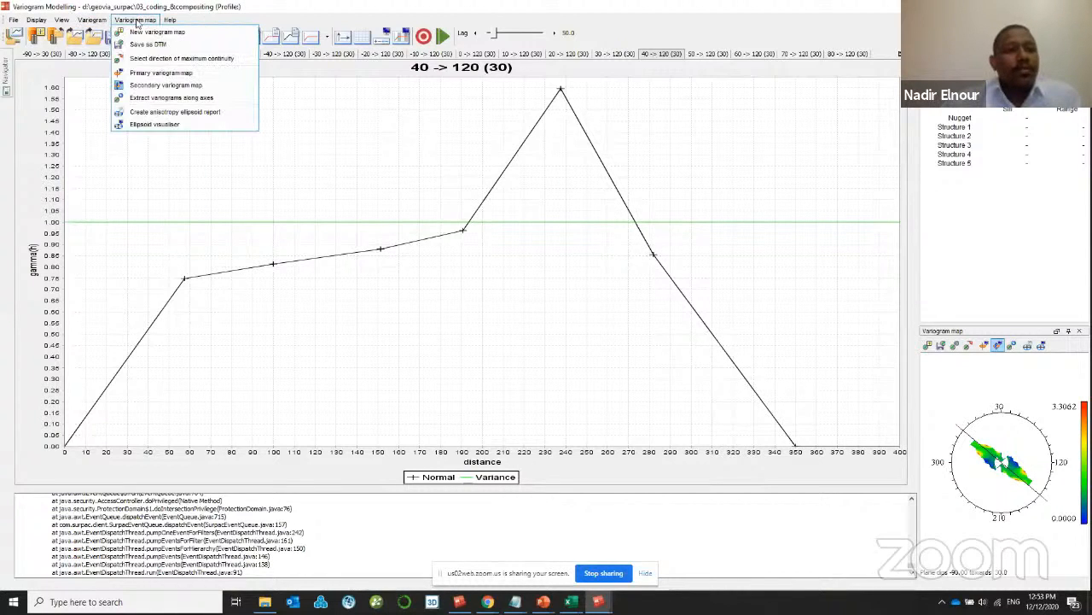
left_click(175, 99)
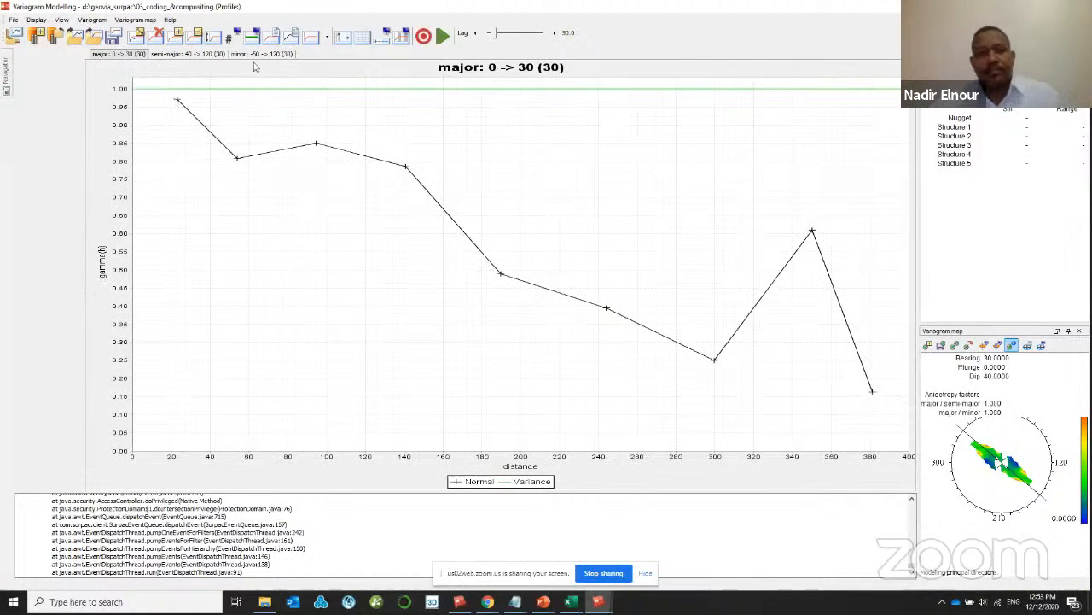
right_click(222, 130)
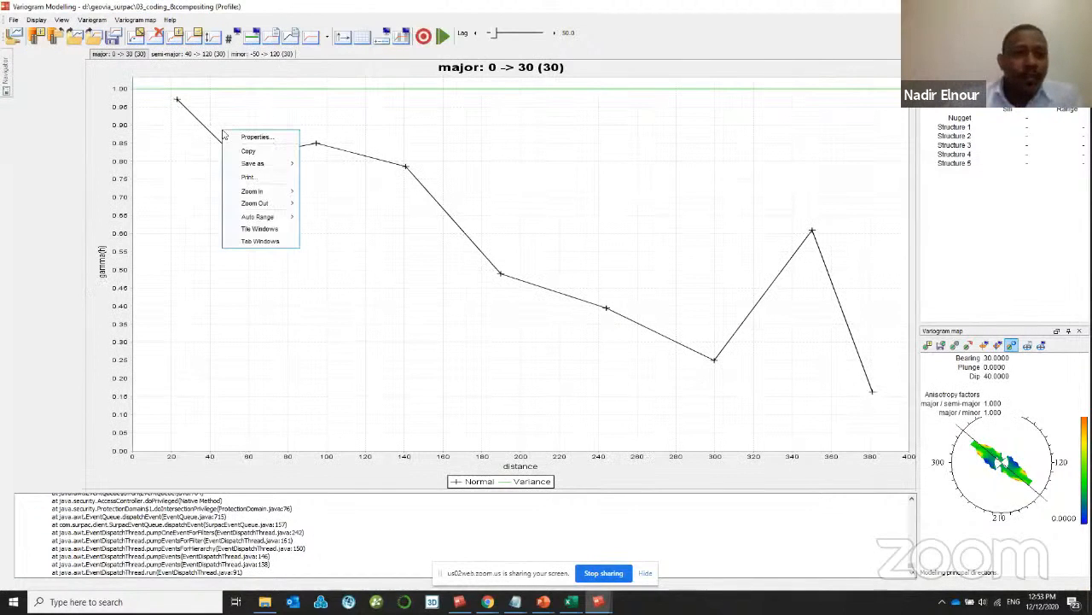
left_click(259, 229)
- Try lags between 45 and 60 on the three axis variograms, ending with a lag of 60
left_click(555, 33)
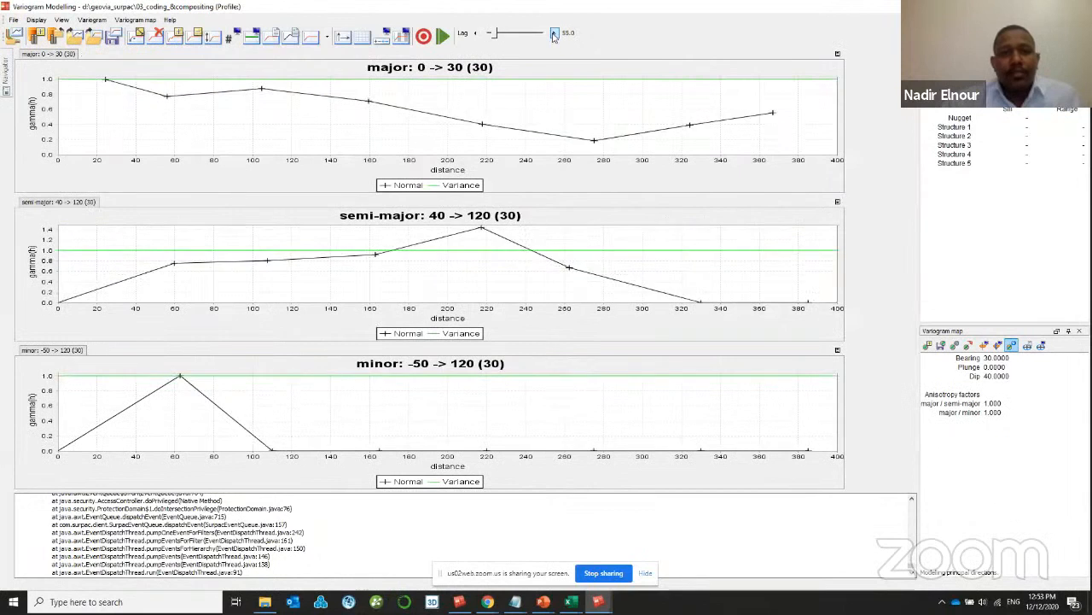
left_click(555, 33)
left_click(477, 34)
left_click(476, 34)
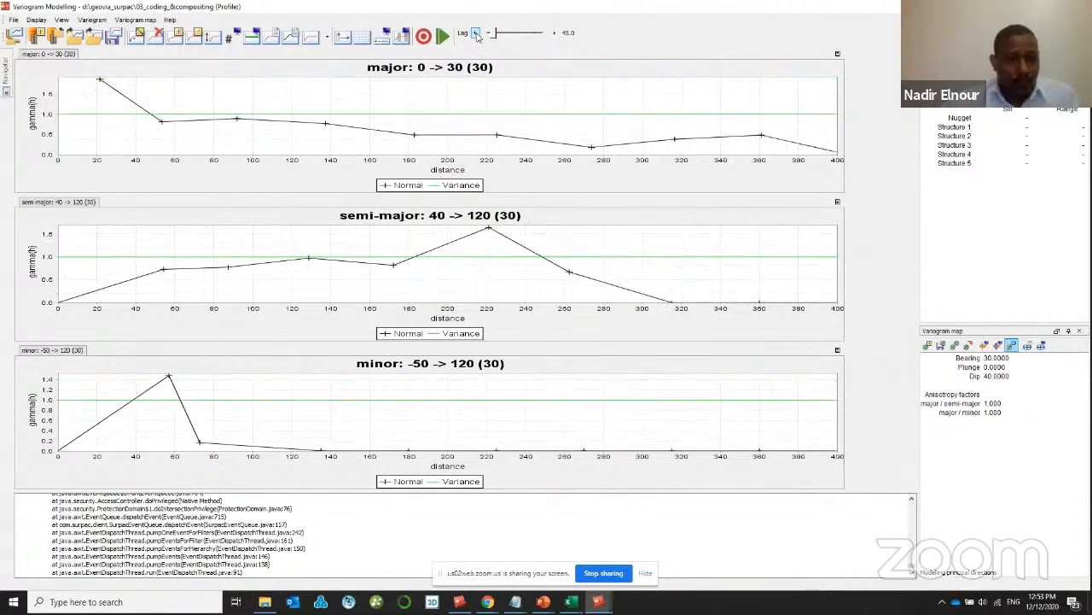
left_click(555, 33)
left_click(555, 33)
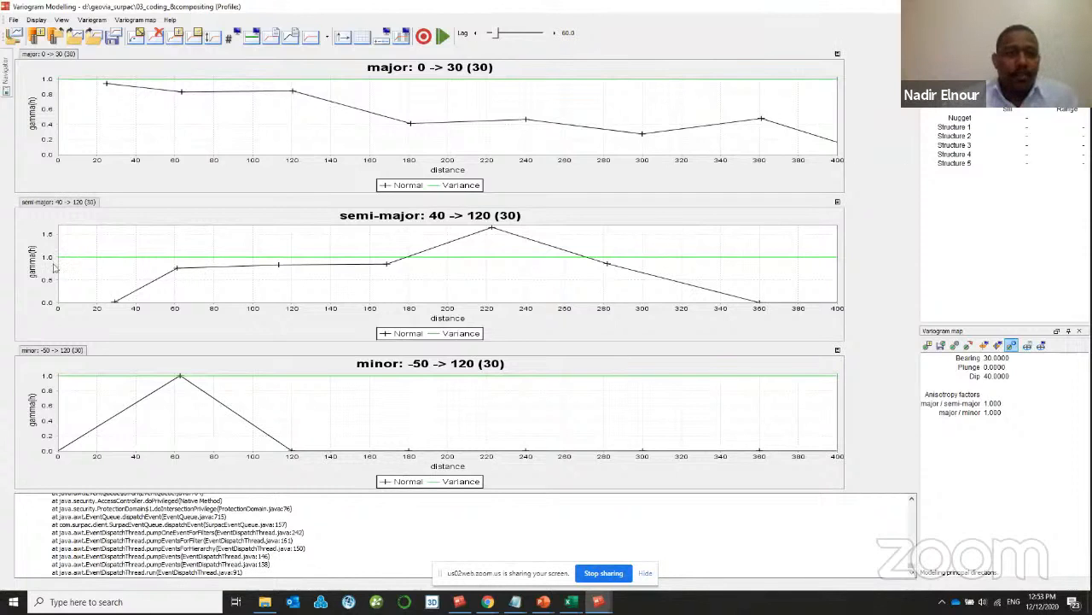
- Tab the plots and fit a variogram model to the minor variogram with nugget about 0.056, structure 1 sill about 0.944 and range about 67
right_click(198, 130)
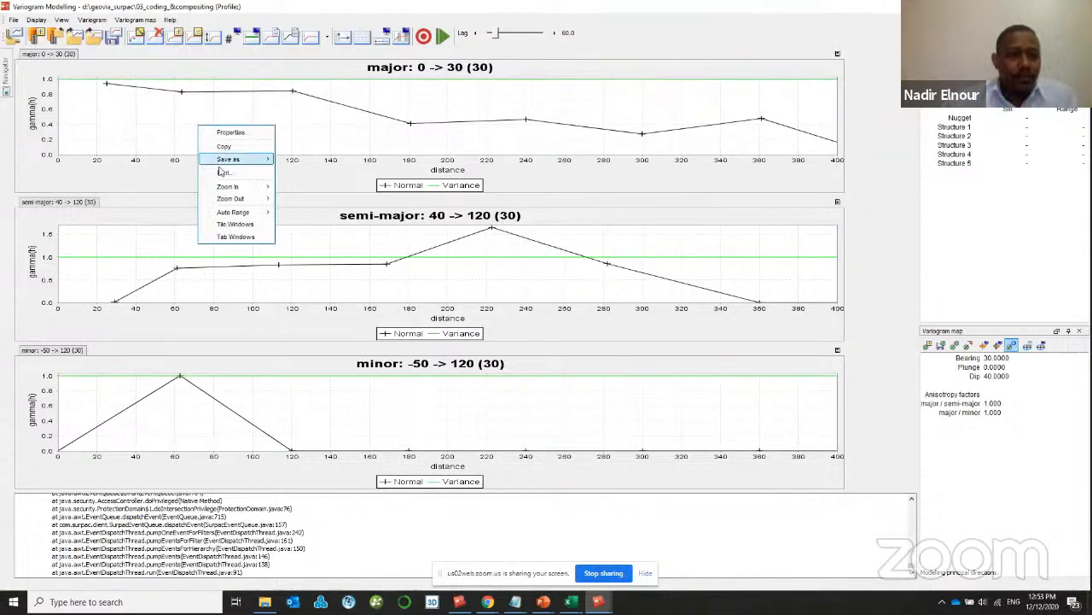
left_click(242, 242)
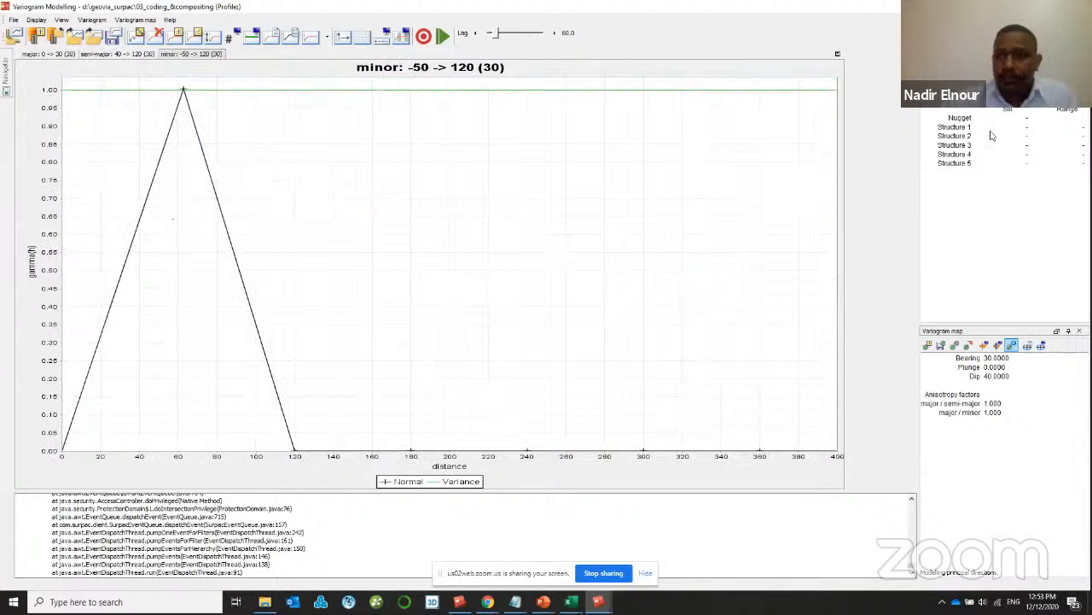
left_click(136, 36)
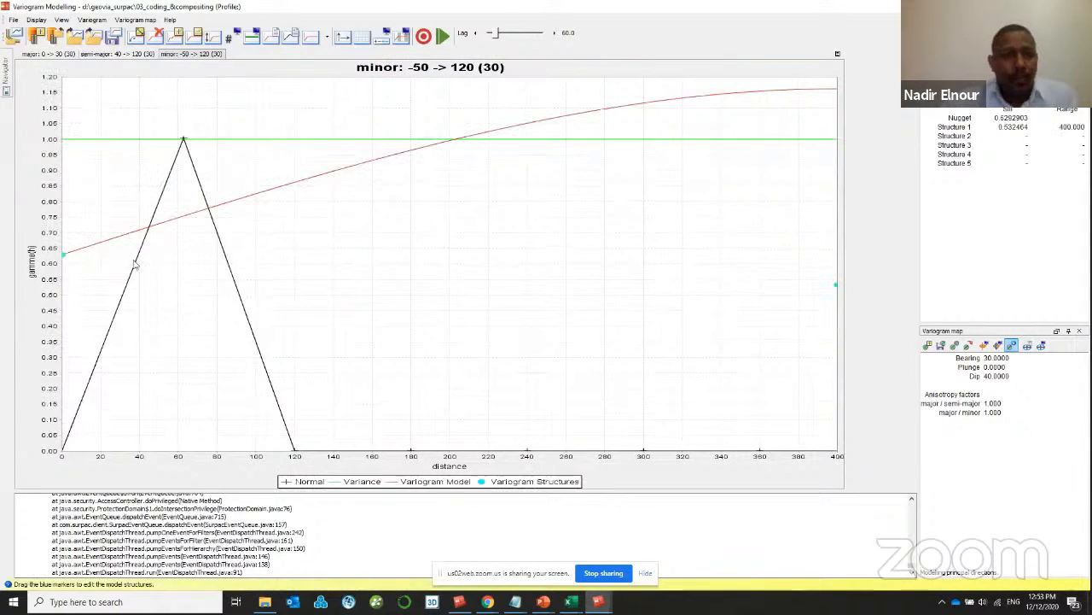
left_click_drag(65, 256, 64, 435)
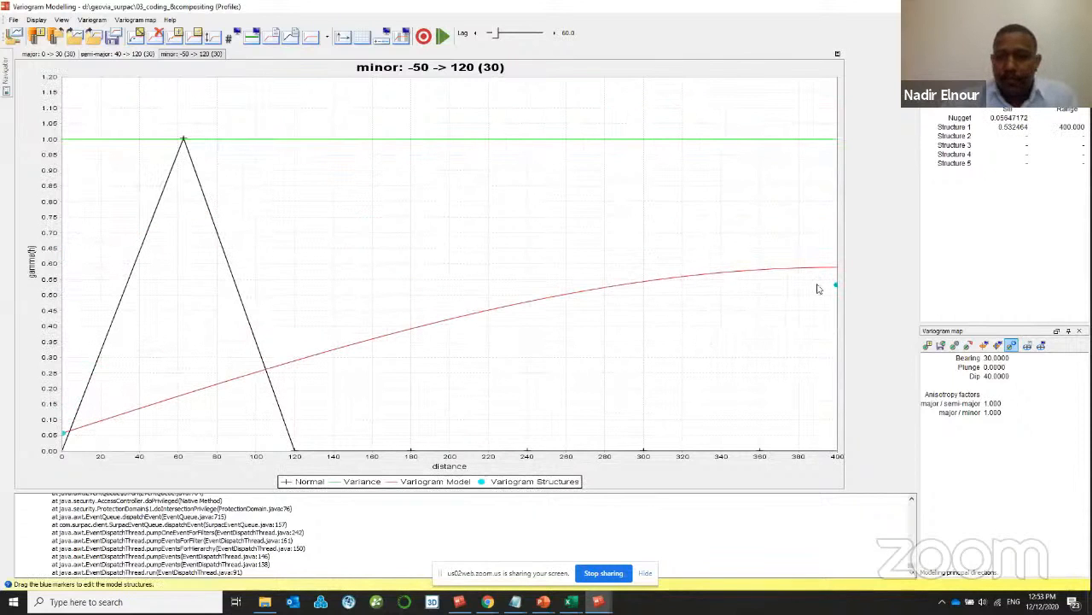
mouse_move(817, 288)
left_mouse_down()
mouse_move(481, 176)
mouse_move(217, 127)
mouse_move(193, 159)
left_mouse_up()
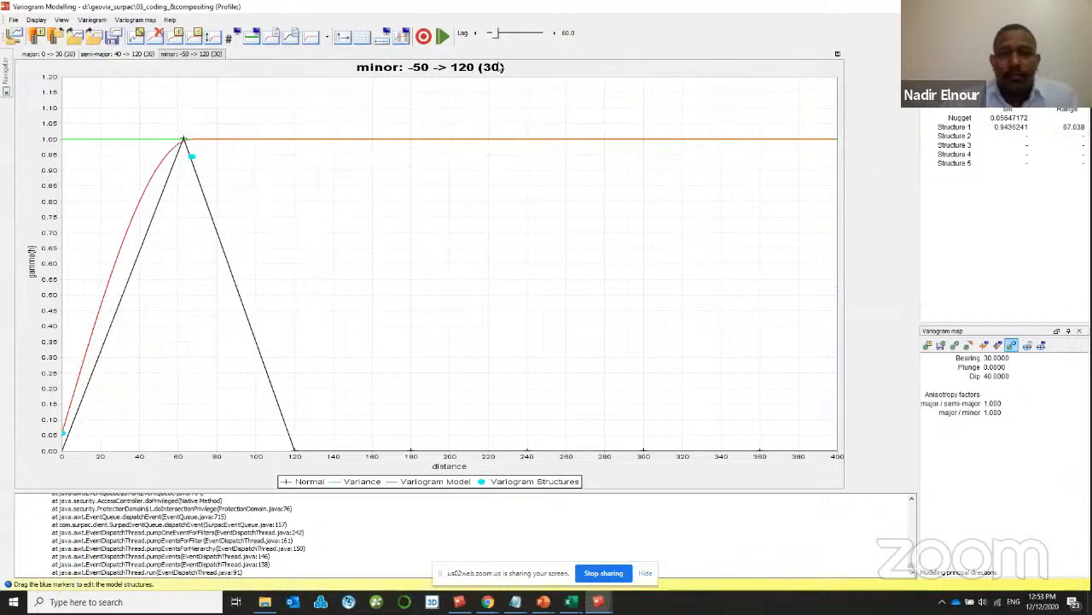
- Increase the lag of the minor variogram stepwise to 175
left_click(555, 34)
left_click(555, 33)
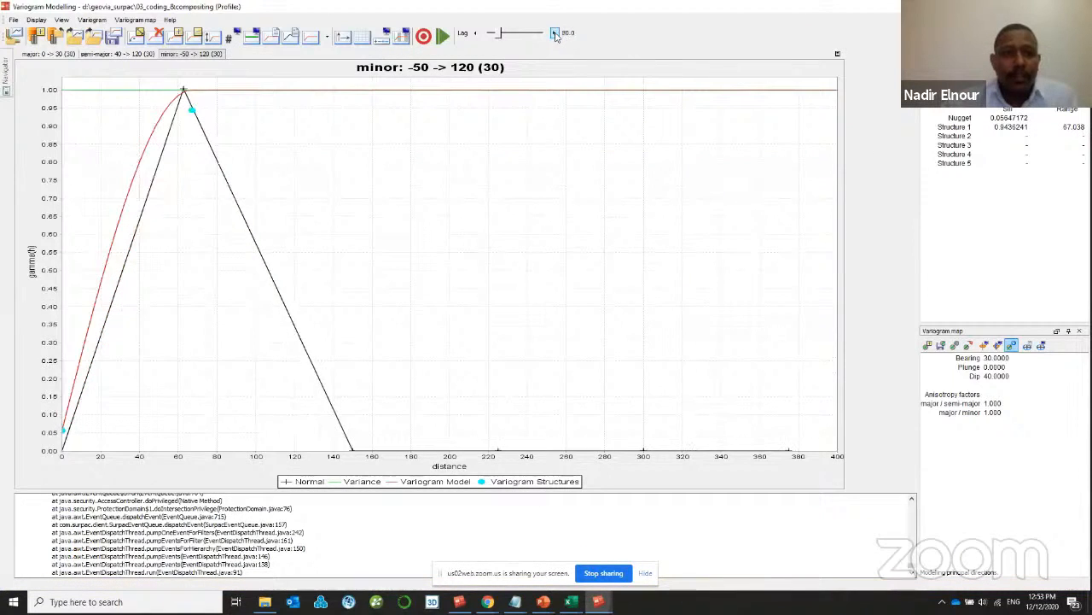
left_click(555, 33)
left_click(555, 34)
left_click(554, 34)
left_click(555, 33)
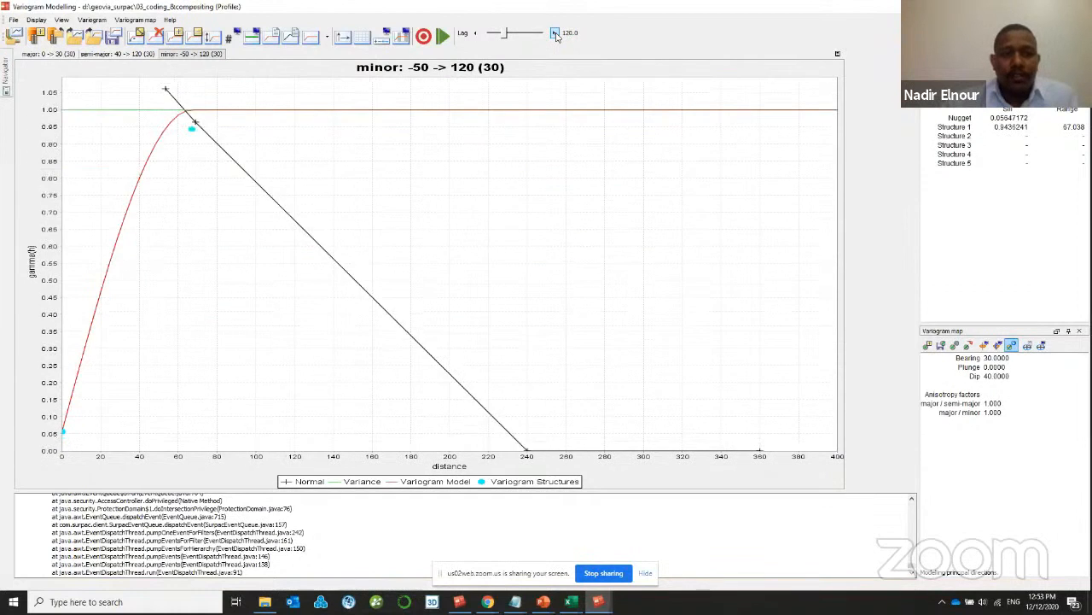
left_click(555, 33)
left_click(555, 33)
left_click(555, 33)
left_click(555, 33)
left_click(555, 34)
- Tile the major, semi-major and minor variograms and reduce the lag to 170
right_click(517, 225)
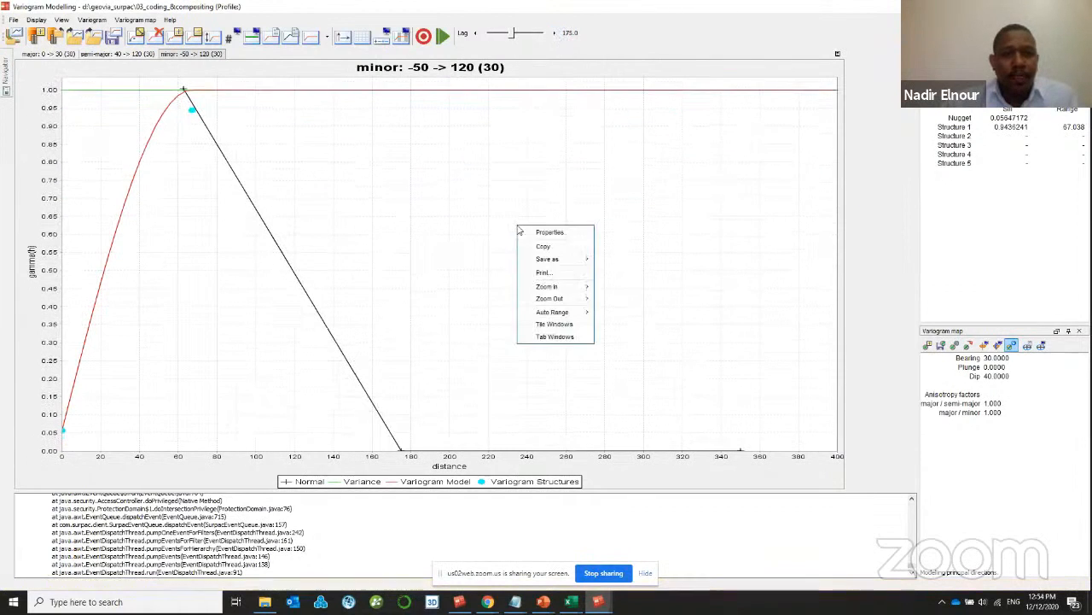
left_click(555, 324)
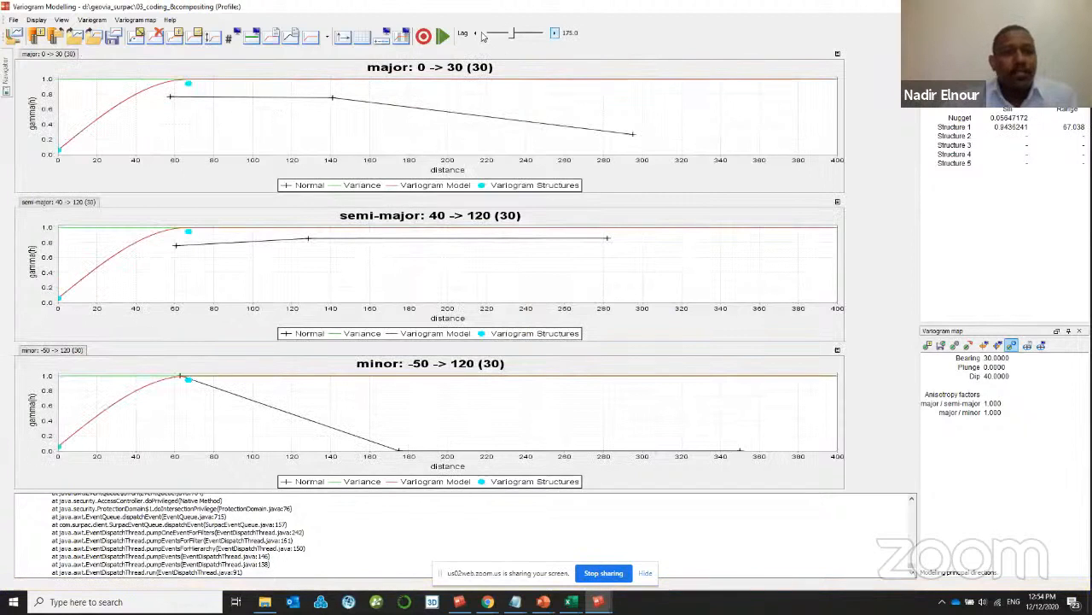
left_click(475, 32)
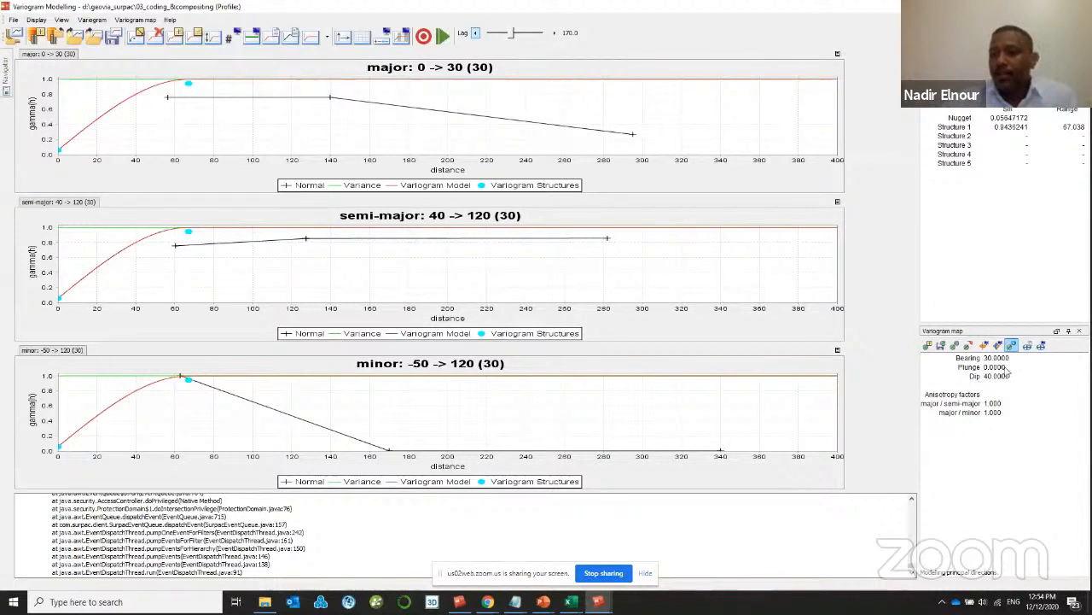
- Create an anisotropy ellipsoid report in Surpac Note File (.not) format
left_click(1028, 346)
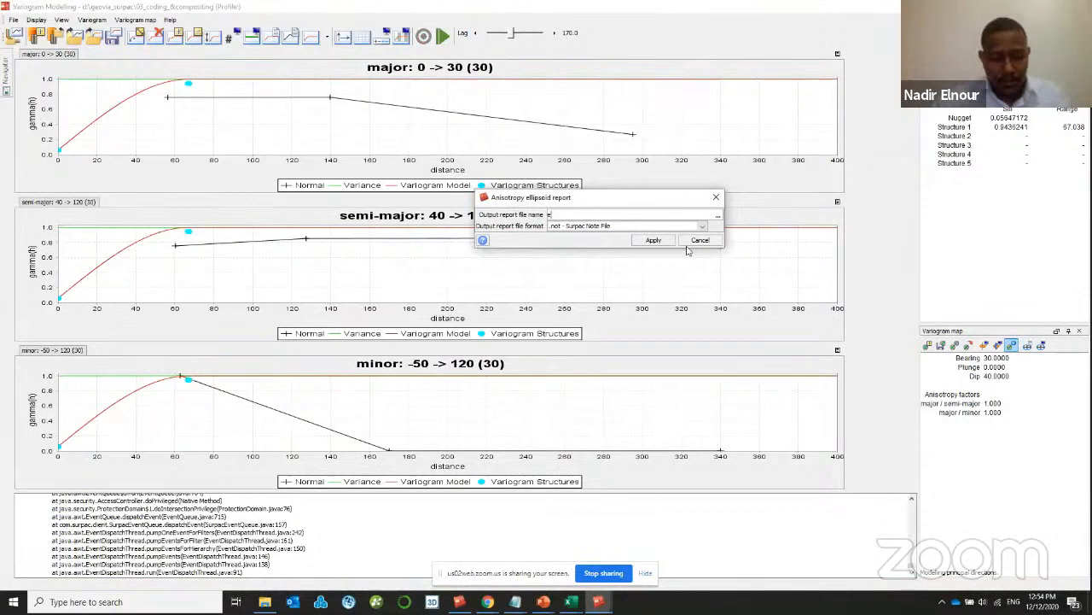
left_click(656, 242)
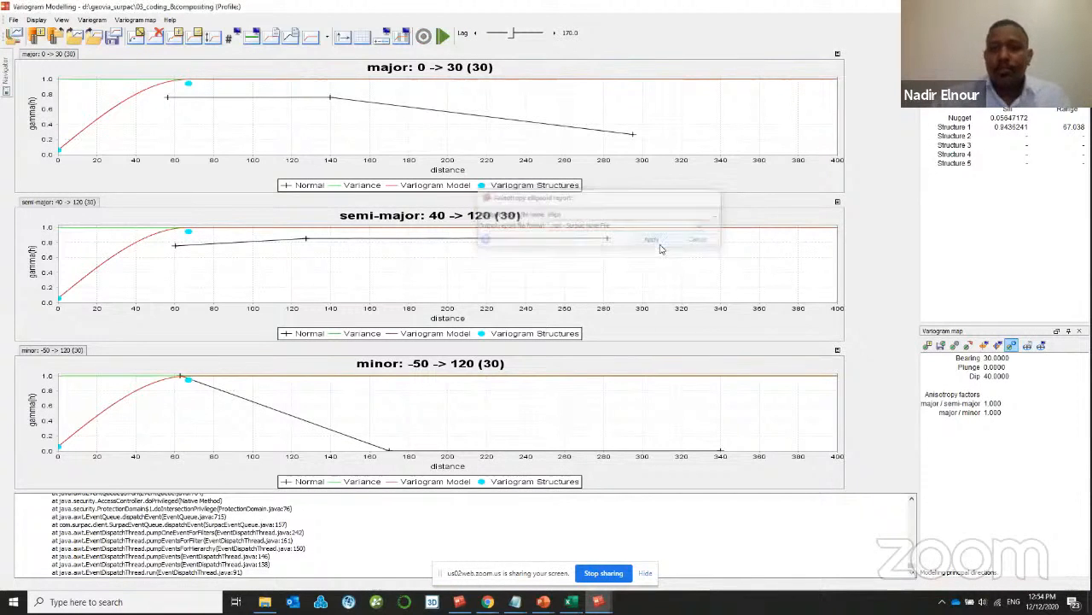
- Preview the anisotropy ellipsoid in the Ellipsoid Visualiser and close it
left_click(1041, 345)
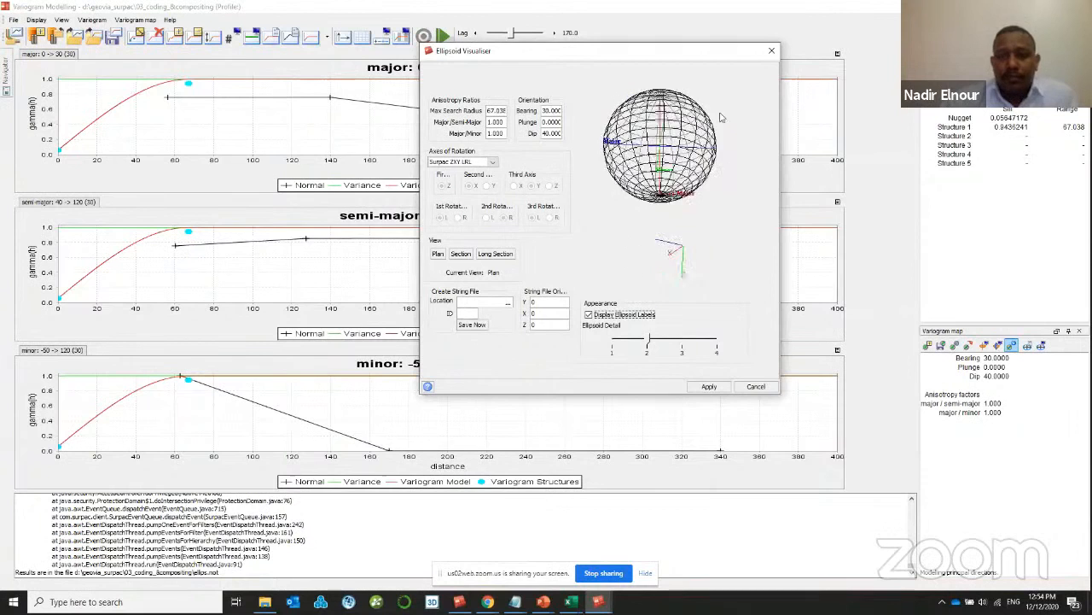
left_click(769, 53)
- Refit the variogram model to a structure 1 sill of about 0.709, range about 64, and a major/minor anisotropy factor of about 2.189
left_click_drag(186, 236, 290, 232)
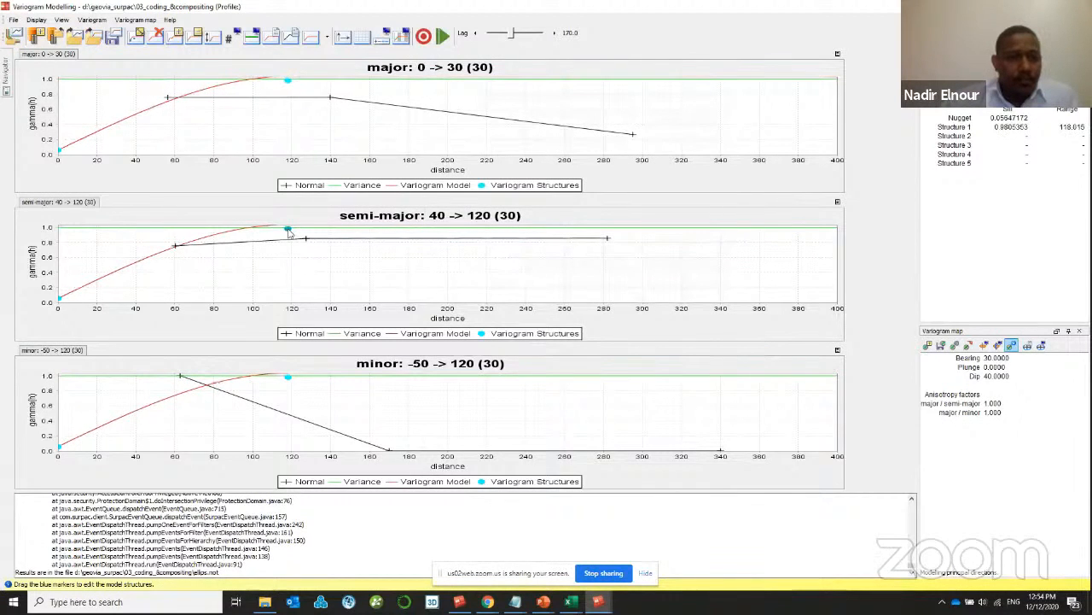
left_click_drag(287, 82, 183, 105)
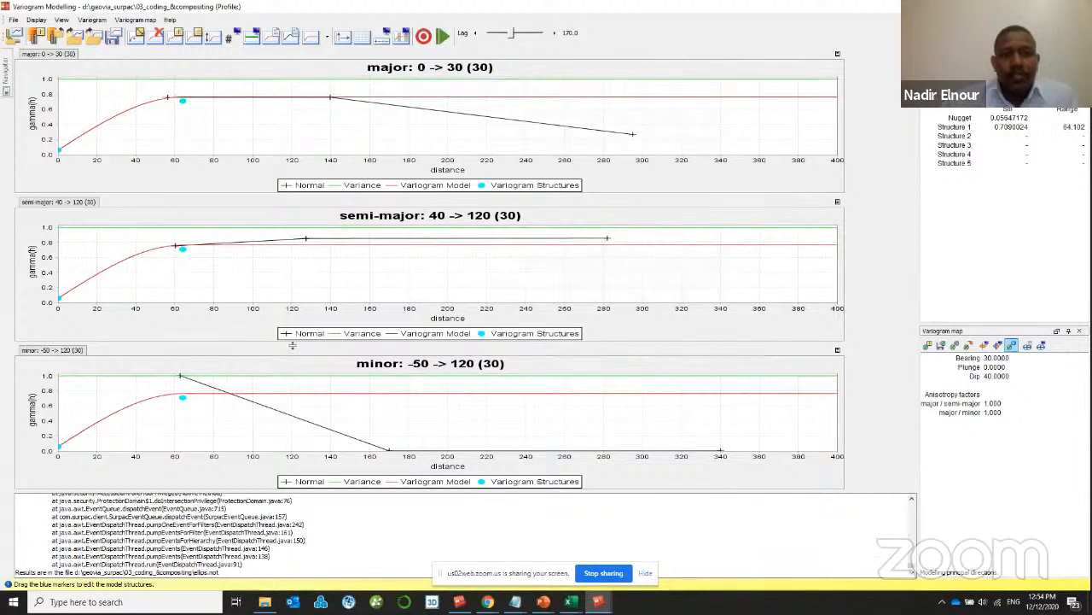
left_click_drag(195, 401, 116, 407)
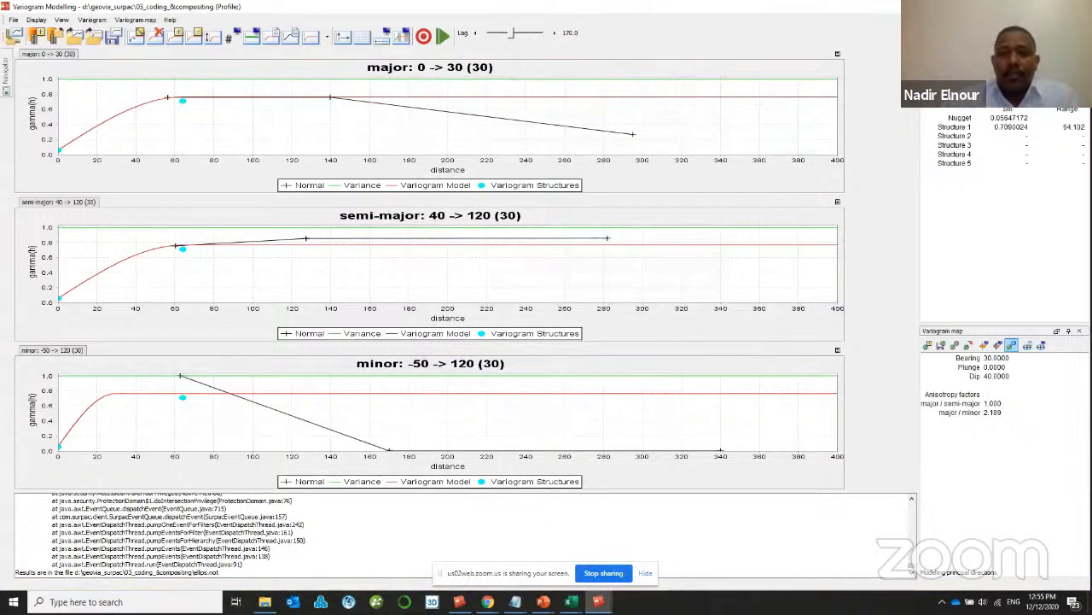
- Regenerate the anisotropy ellipsoid report as a Surpac Note File, replacing ellips.not, and close the displayed report
left_click(1027, 345)
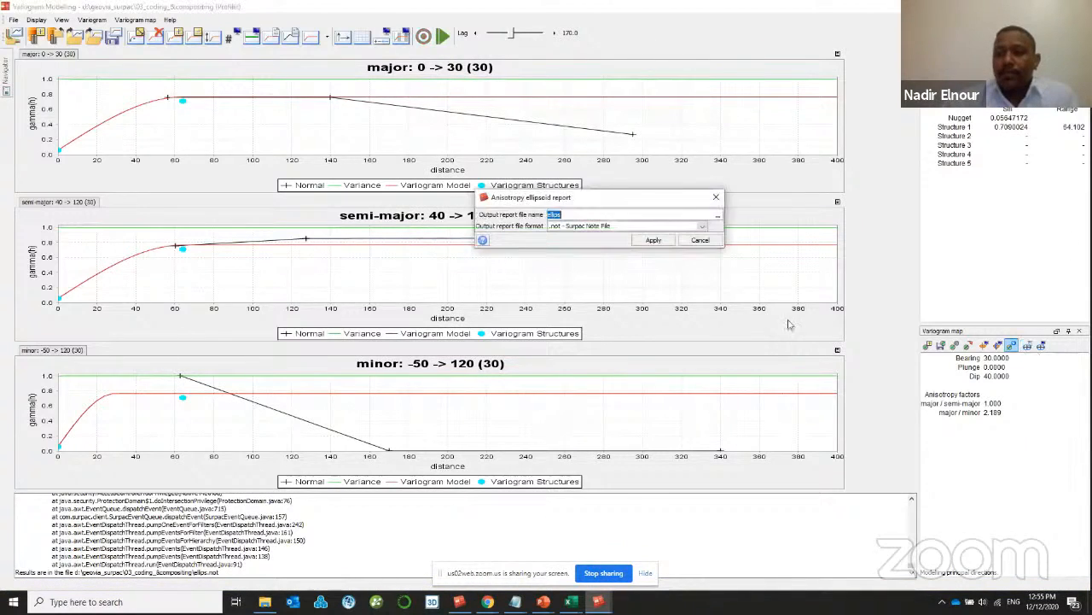
left_click(653, 240)
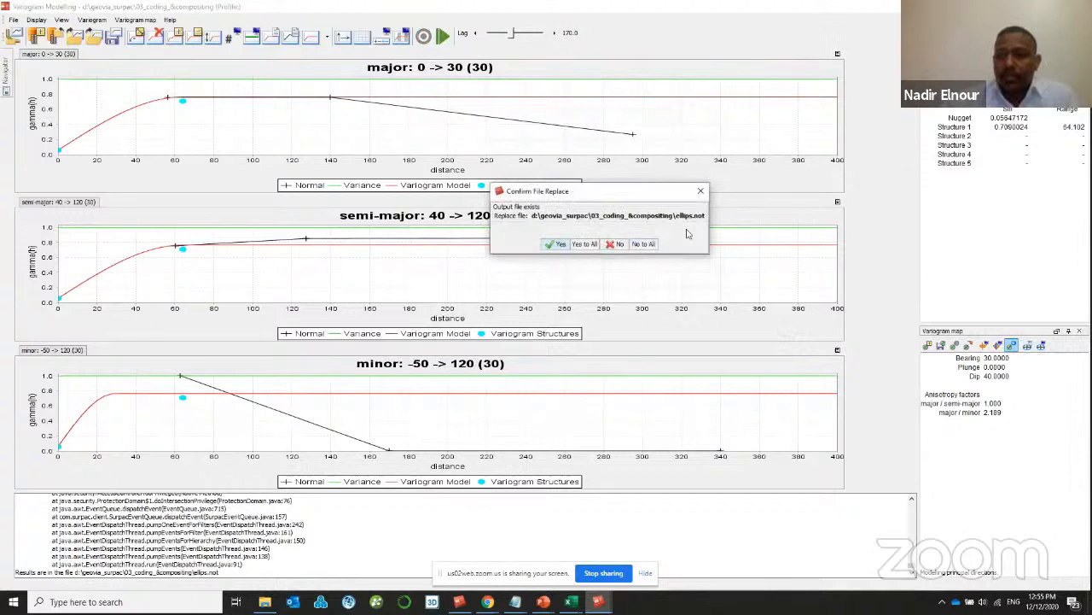
left_click(560, 245)
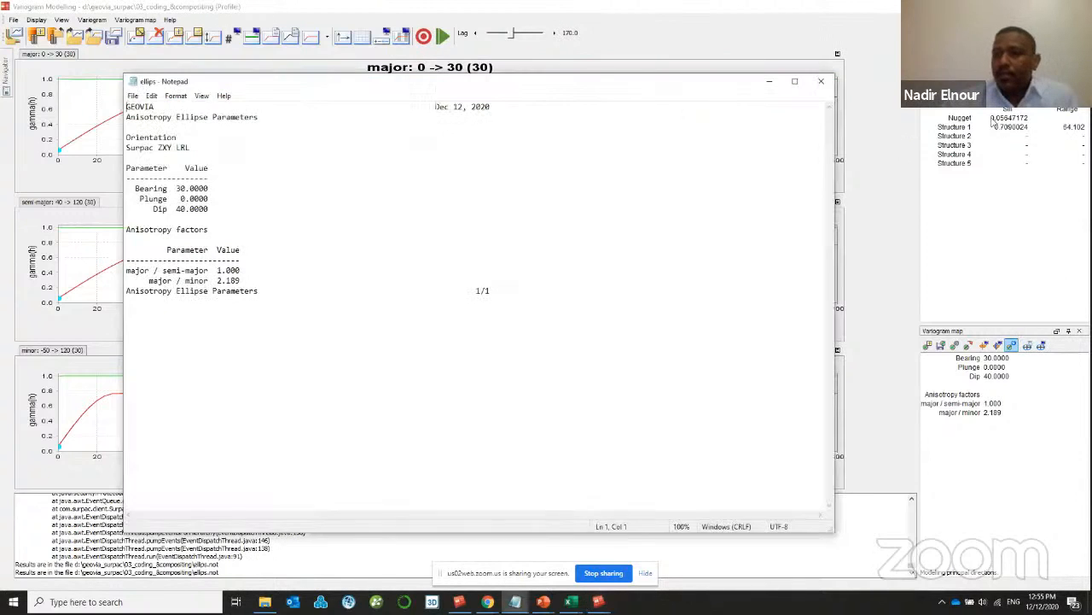
left_click(821, 82)
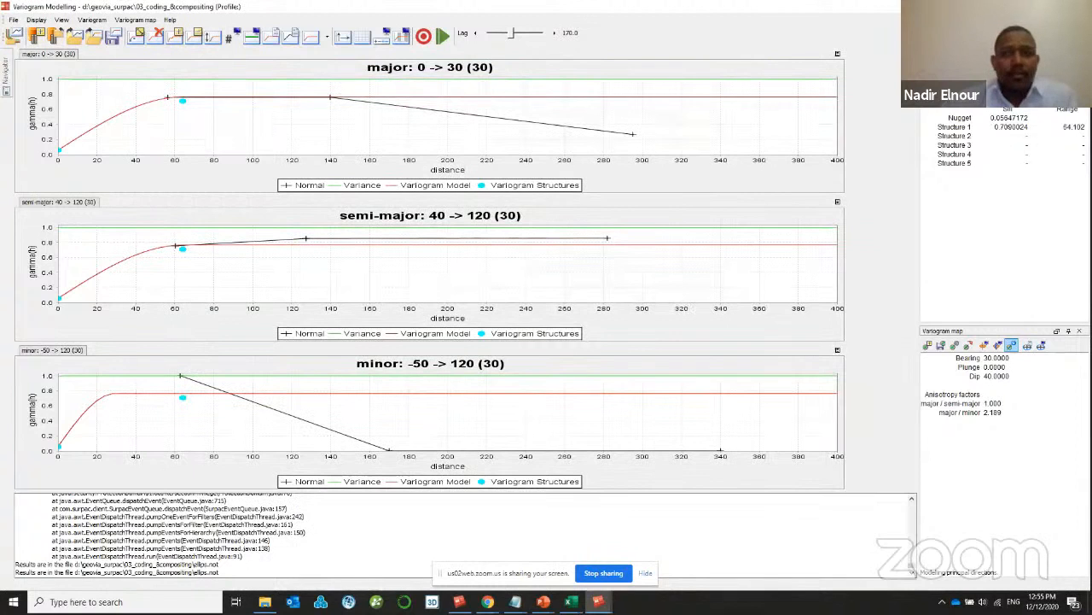
left_click(14, 21)
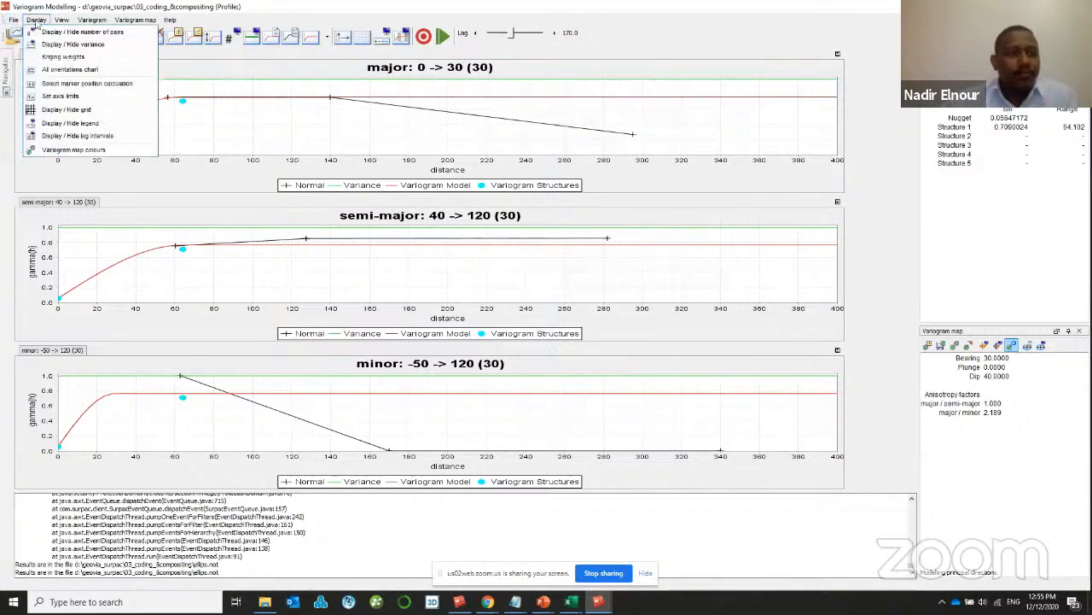
mouse_move(95, 31)
key("Escape")
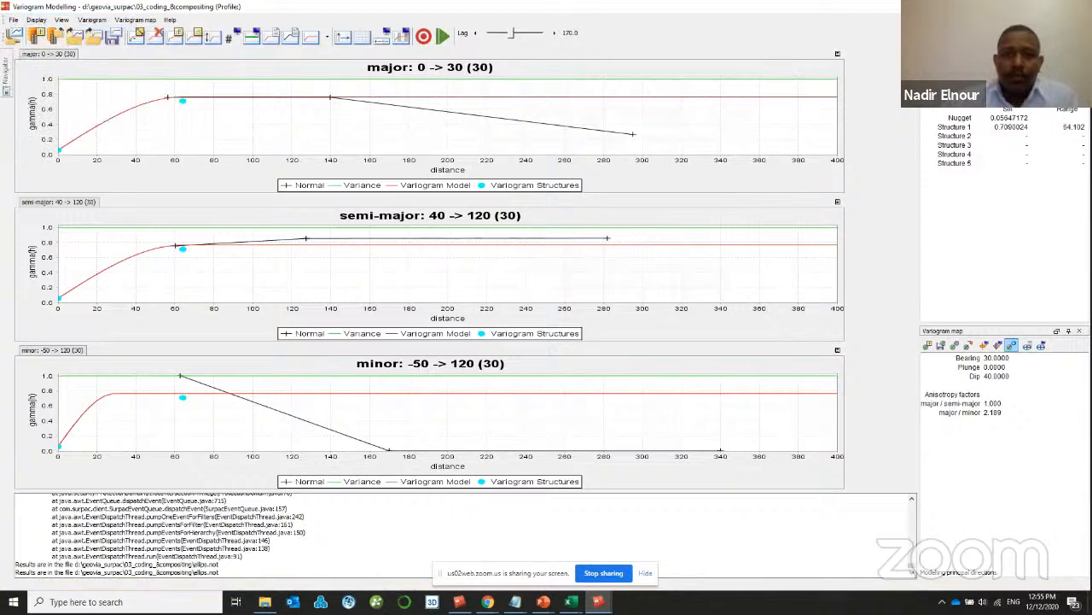
- Switch to the main Surpac window and open a new Variogram Modelling session from the block model geostatistics functions
left_click(597, 603)
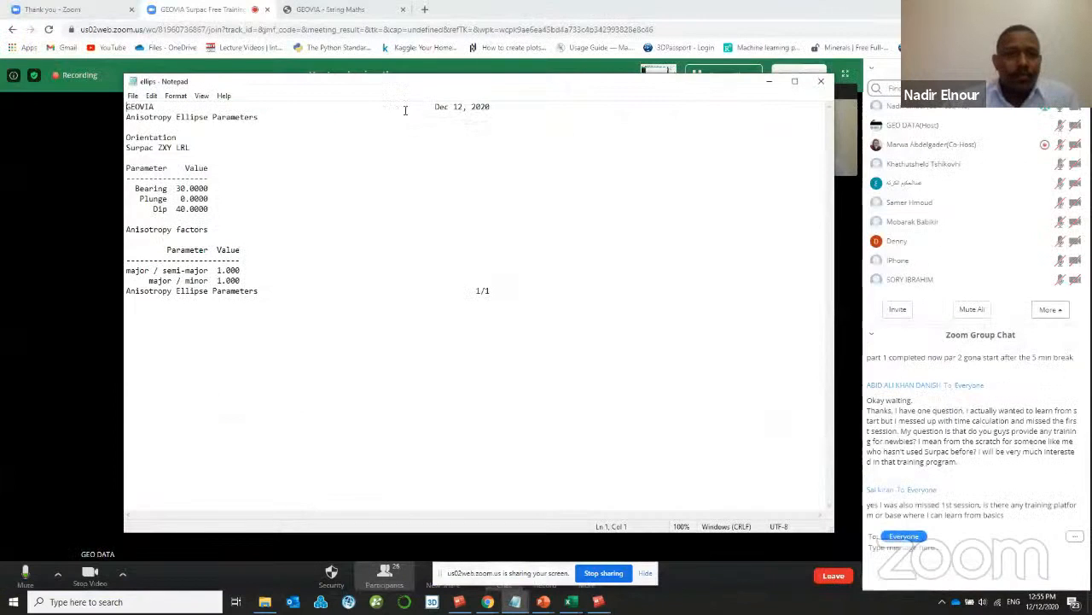
left_click(595, 602)
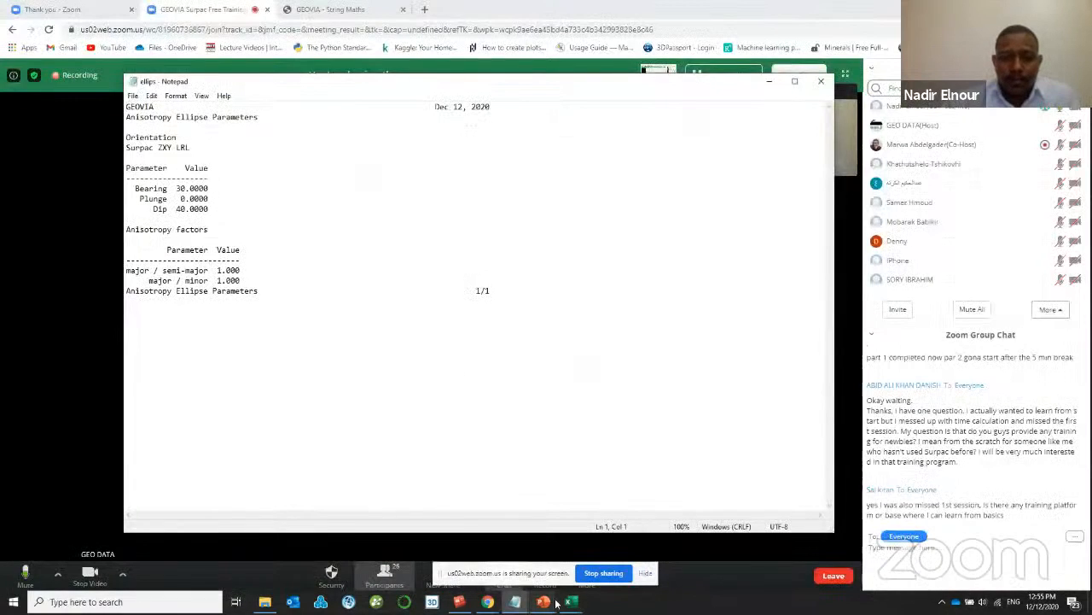
left_click(459, 604)
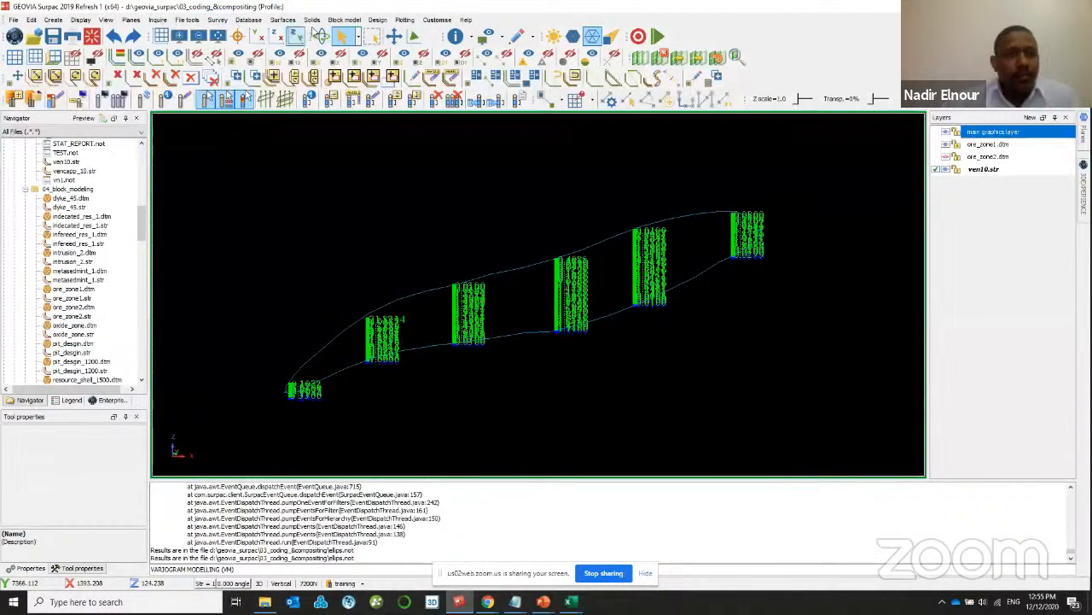
left_click(344, 20)
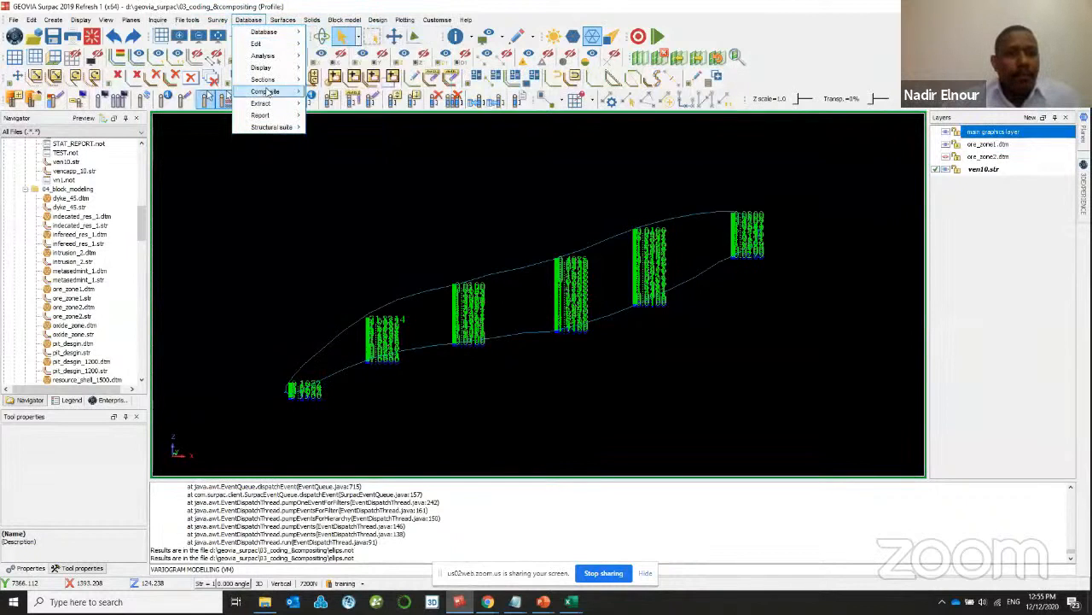
mouse_move(344, 21)
mouse_move(393, 103)
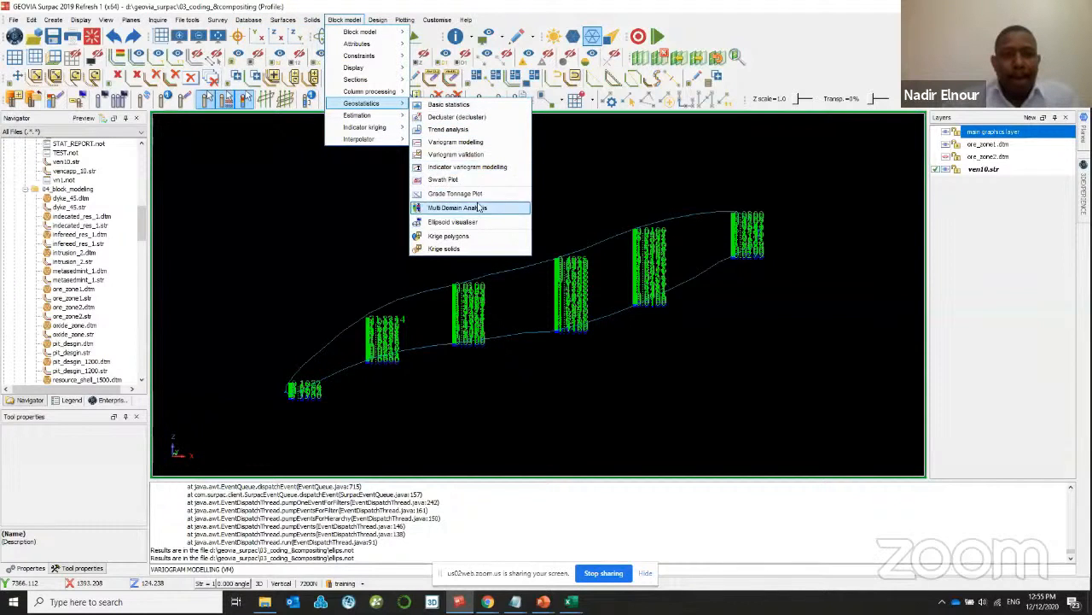
left_click(470, 141)
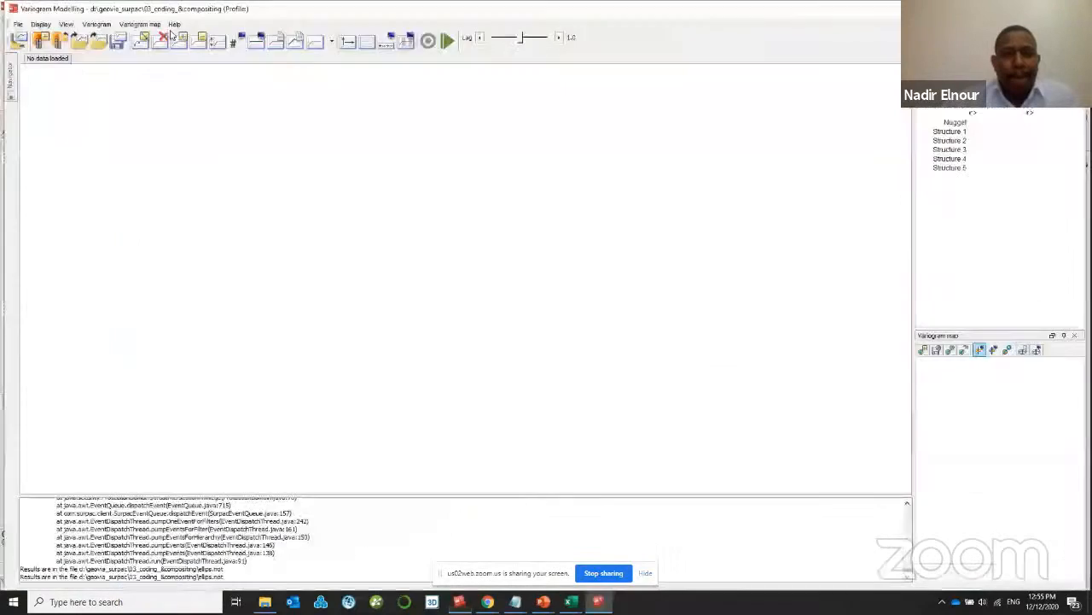
- Start a new downhole variogram compositing au_ppm at length 1, with a 1% minimum sample inclusion and multiple zone selection
left_click(19, 24)
mouse_move(35, 36)
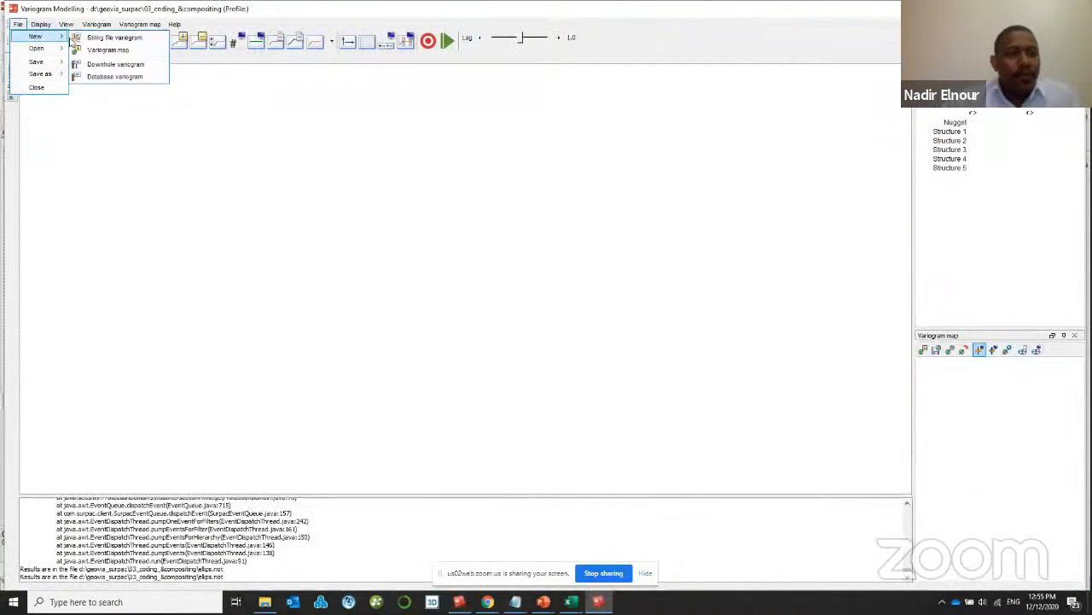
left_click(157, 68)
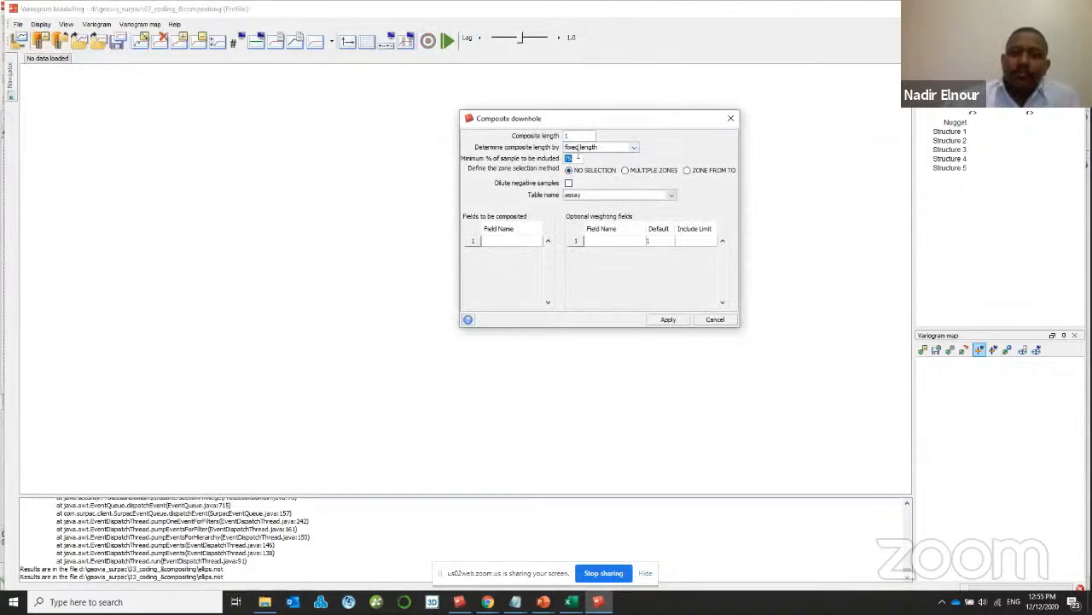
type("1")
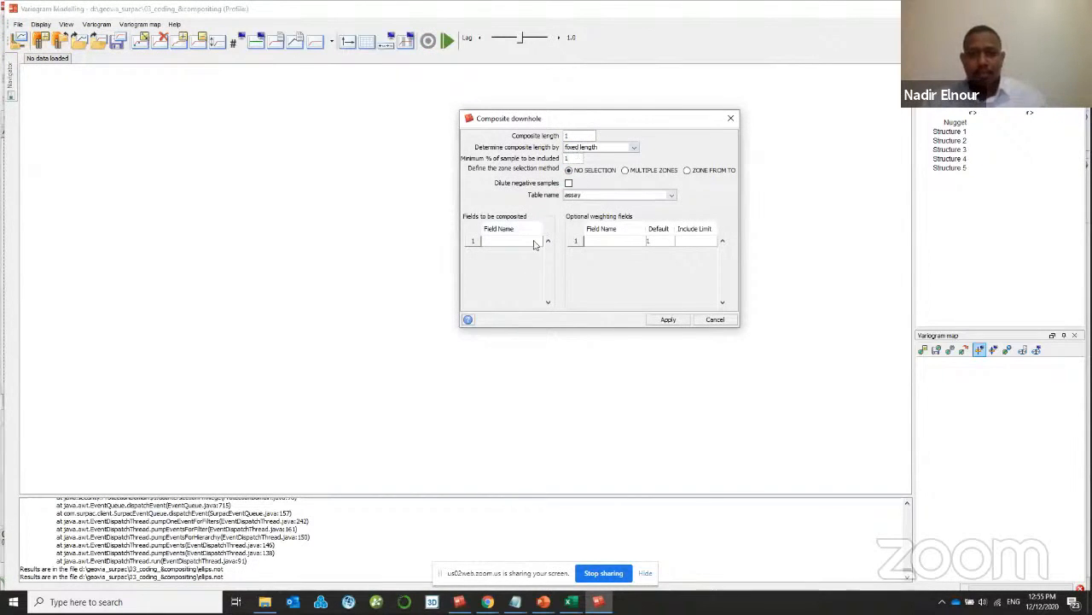
left_click(534, 245)
left_click(531, 261)
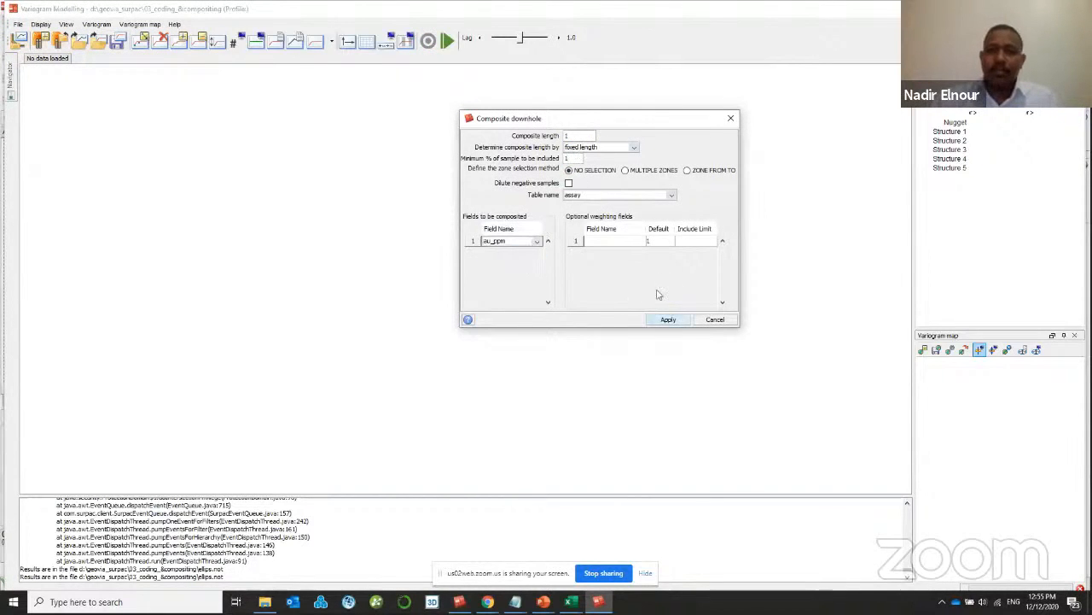
left_click(640, 171)
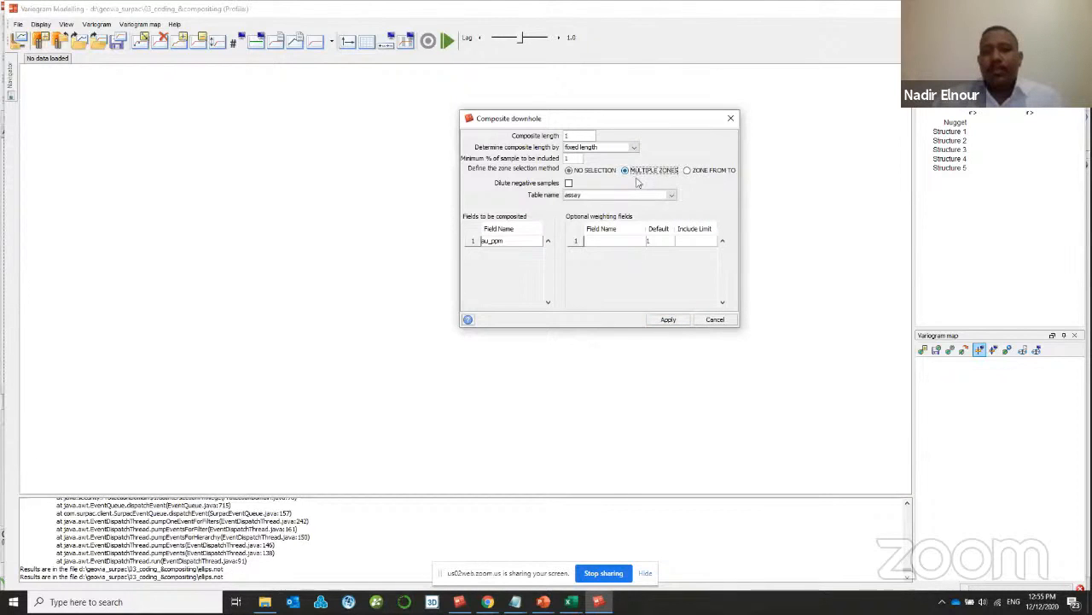
left_click(667, 320)
- Define the geology zone for compositing using the assay table, domains field and specification VN1
left_click(497, 194)
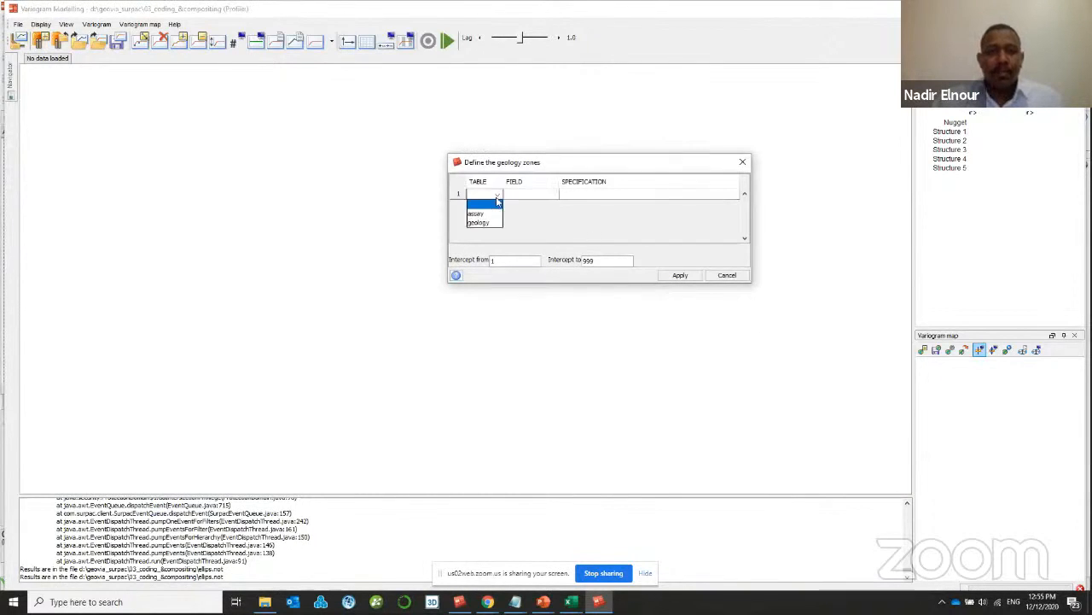
left_click(489, 222)
left_click(533, 195)
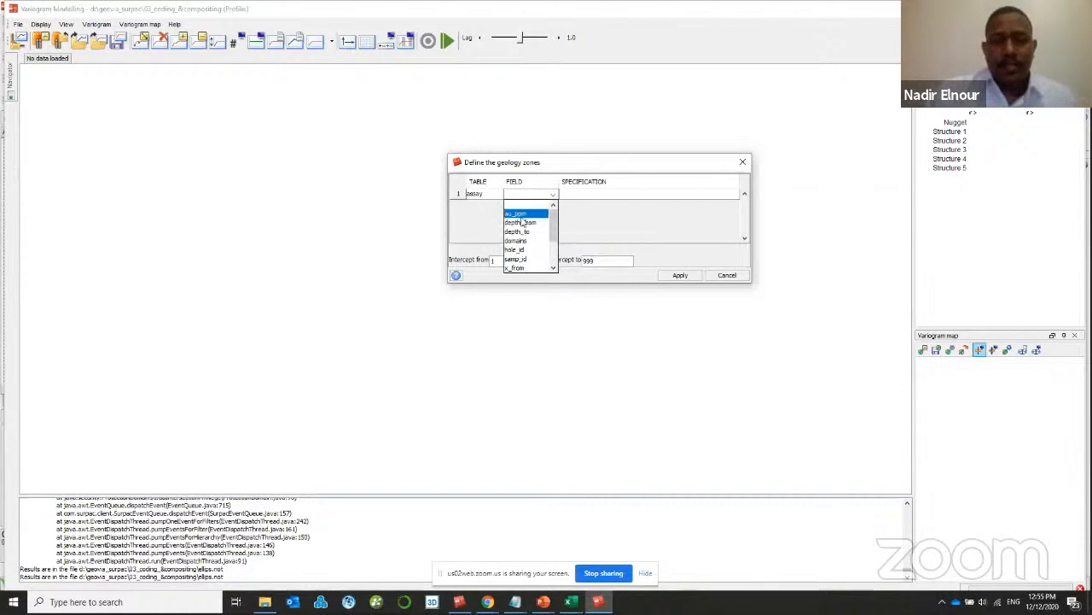
left_click(517, 214)
left_click(581, 194)
left_click(549, 196)
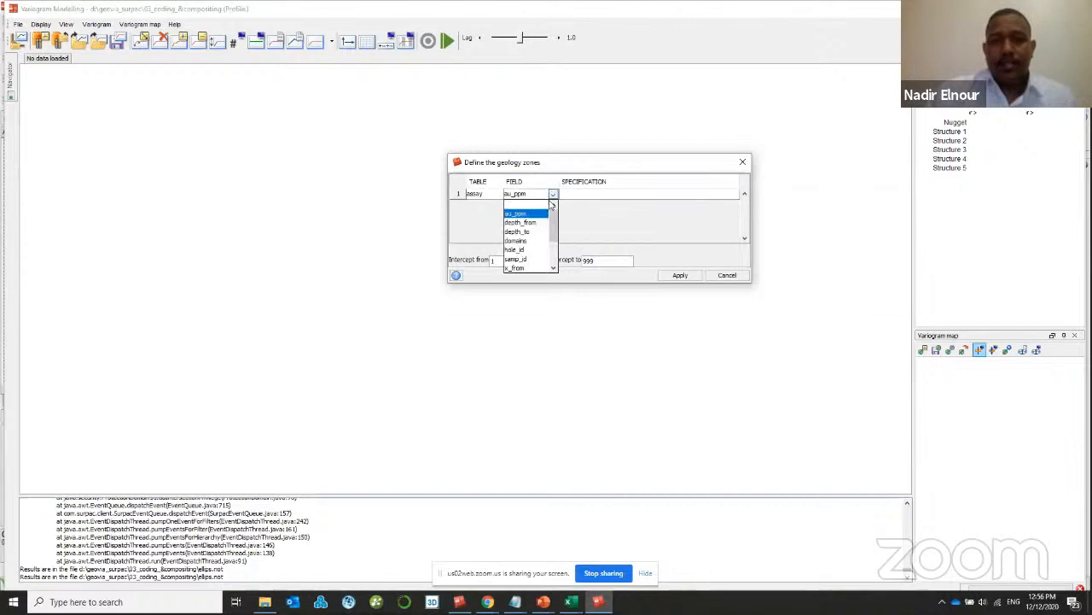
left_click(542, 245)
left_click(591, 195)
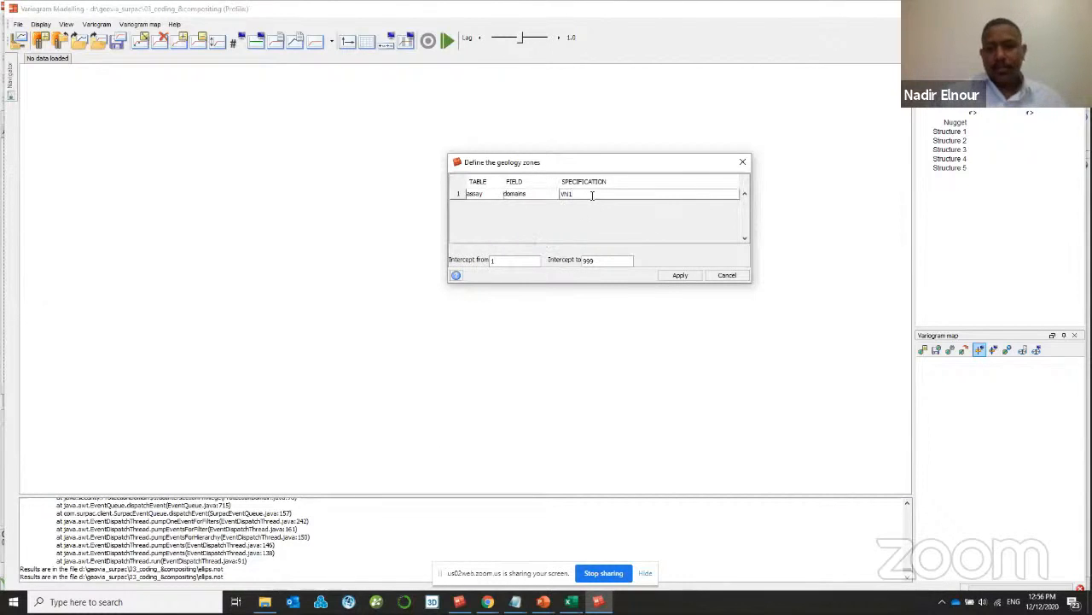
key("Return")
left_click(659, 278)
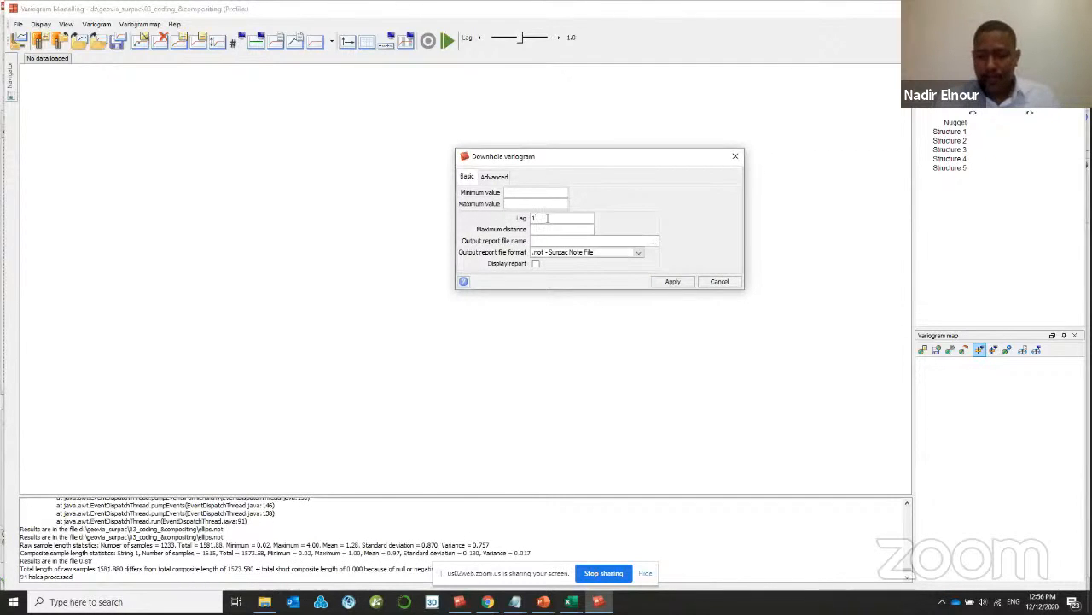
- Calculate the downhole variogram with lag 1, maximum distance 160 and report file test, overwriting the existing test.not
left_click(560, 240)
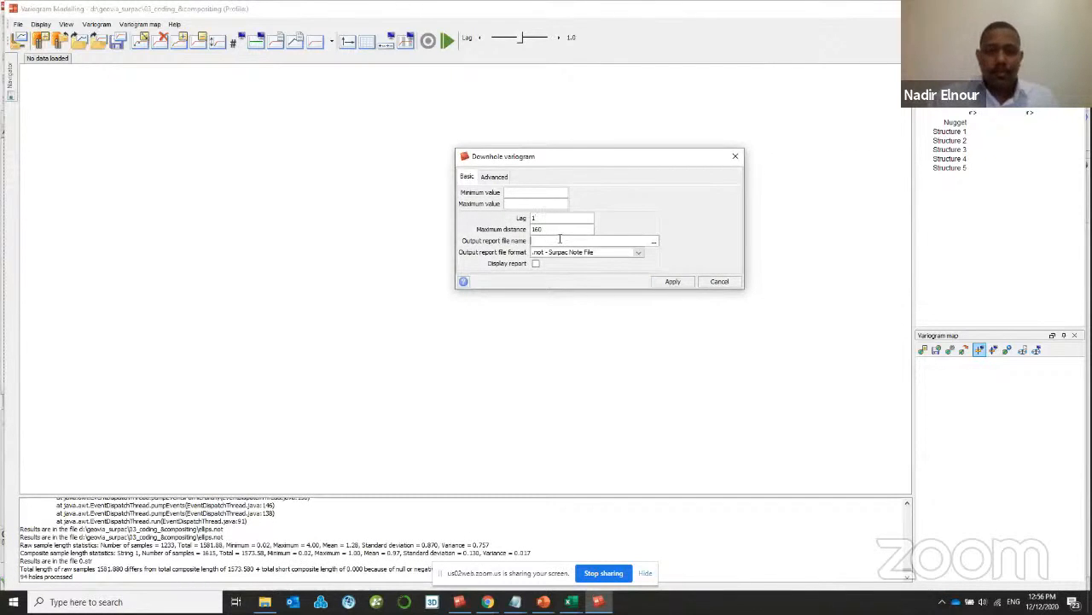
type("test")
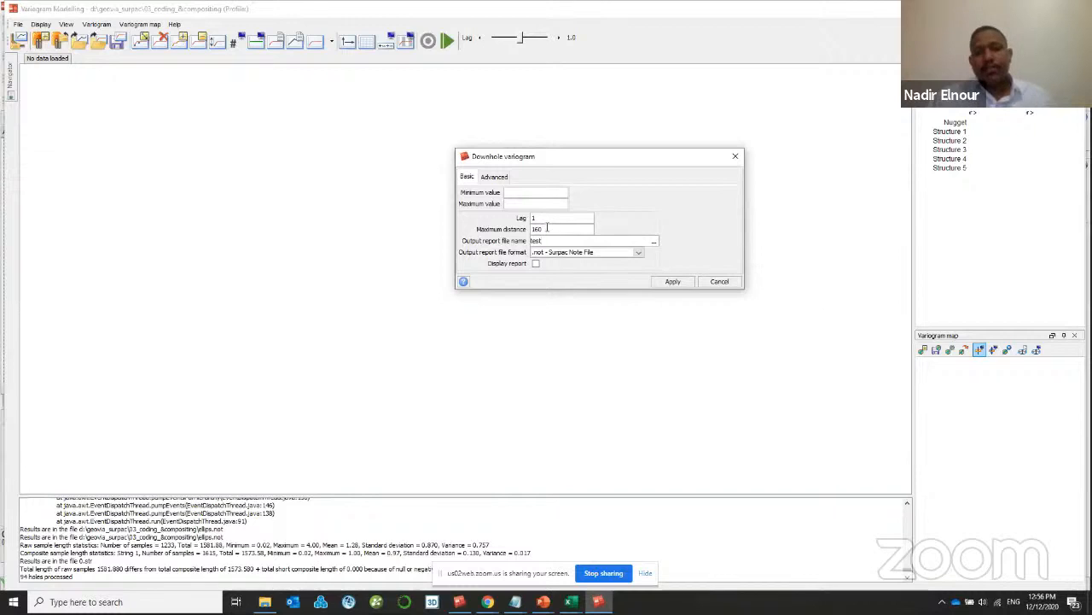
left_click(673, 281)
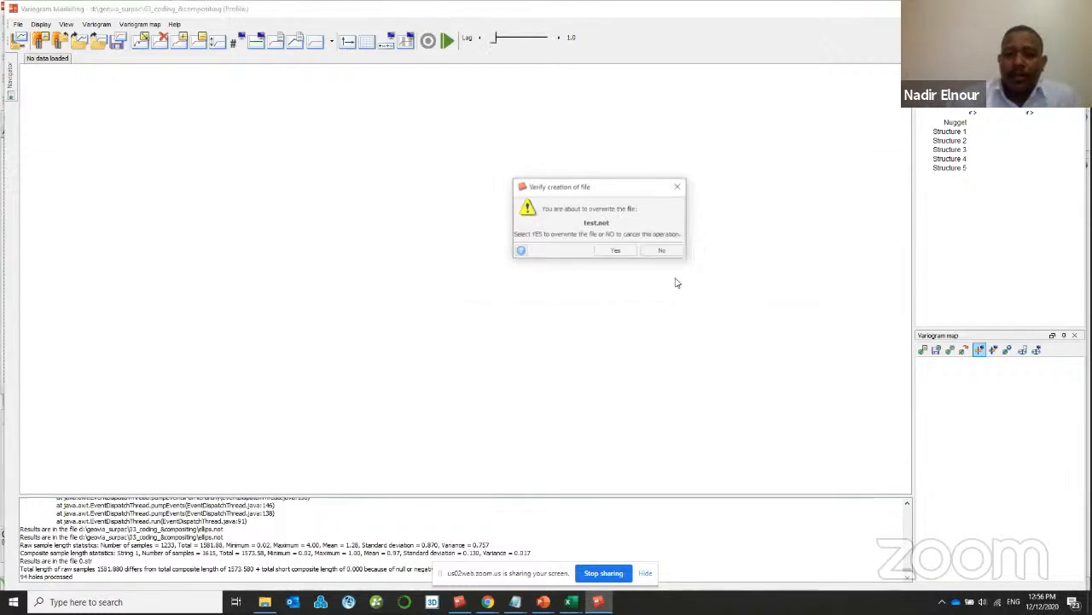
left_click(618, 251)
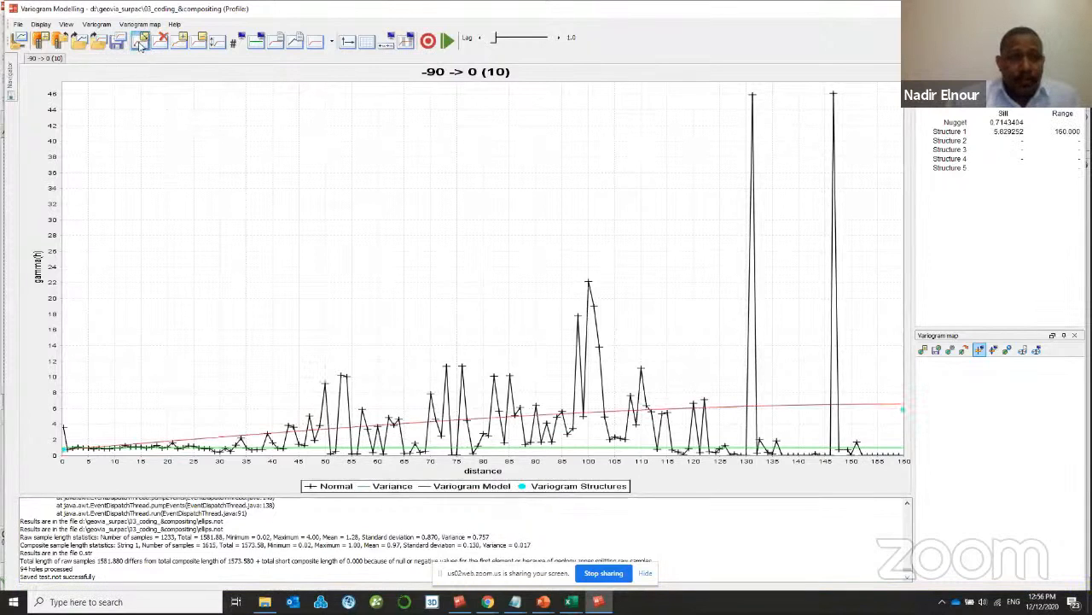
left_click(41, 24)
left_click(98, 24)
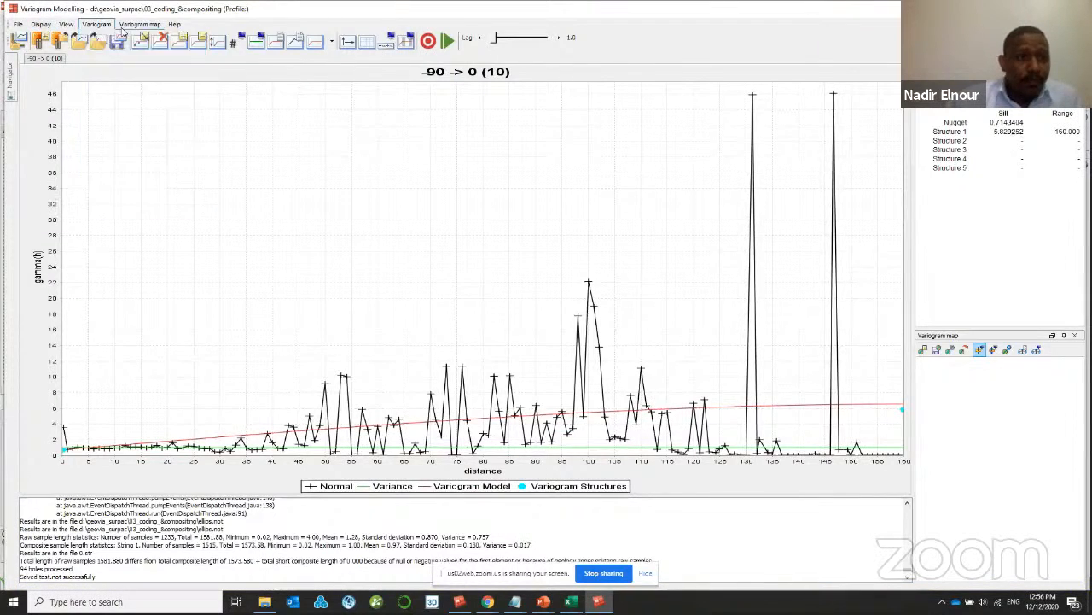
left_click(139, 24)
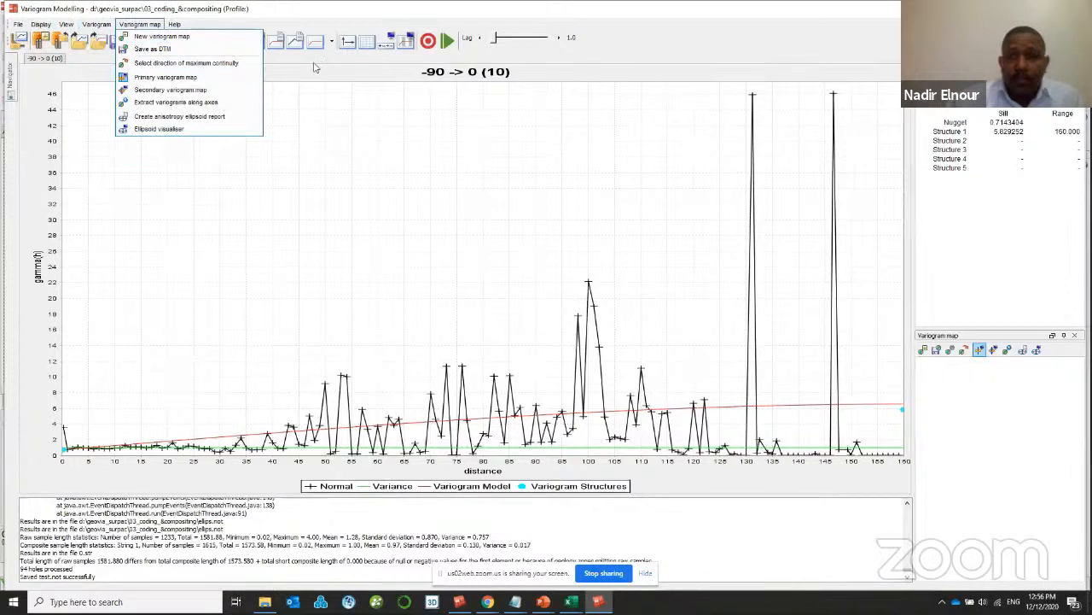
left_click(1074, 9)
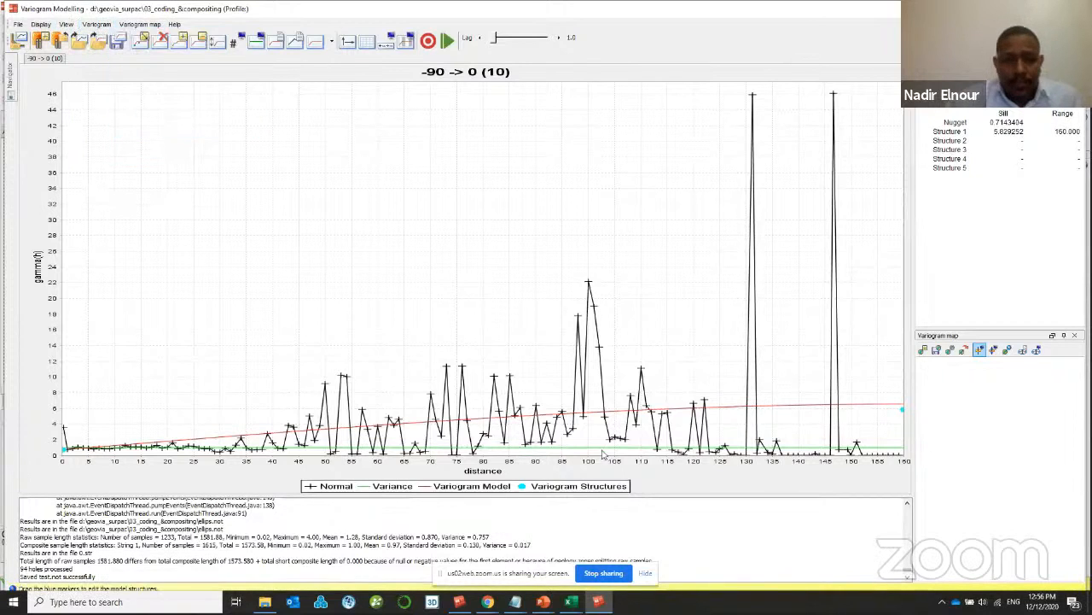
- Adjust the downhole model to a structure 1 sill of about 5.57 and range about 137, and increase the lag to 32.0
left_click_drag(902, 408, 785, 412)
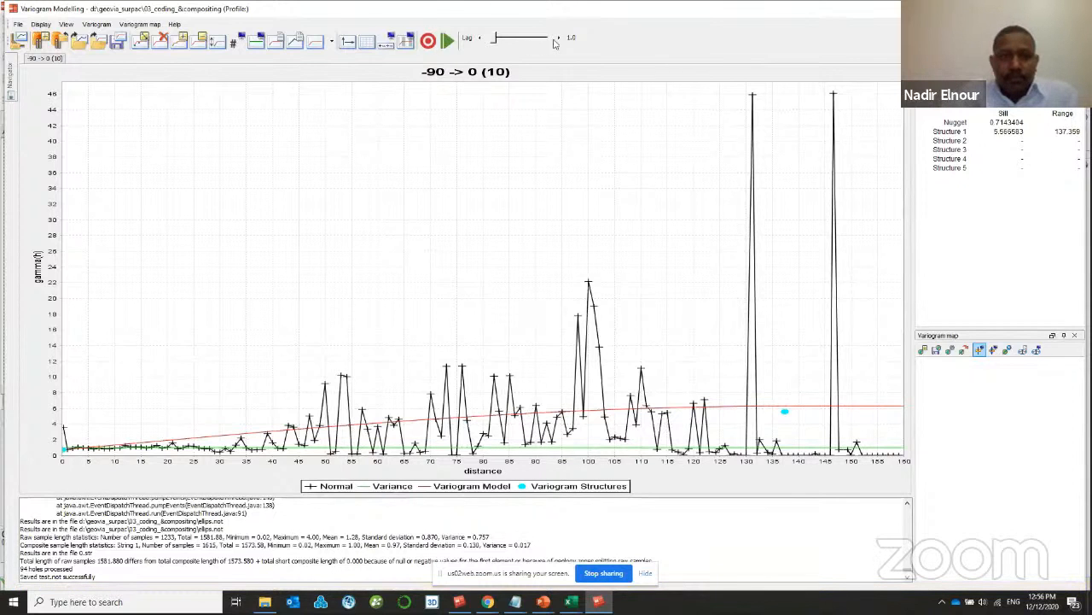
left_click_drag(556, 41, 560, 41)
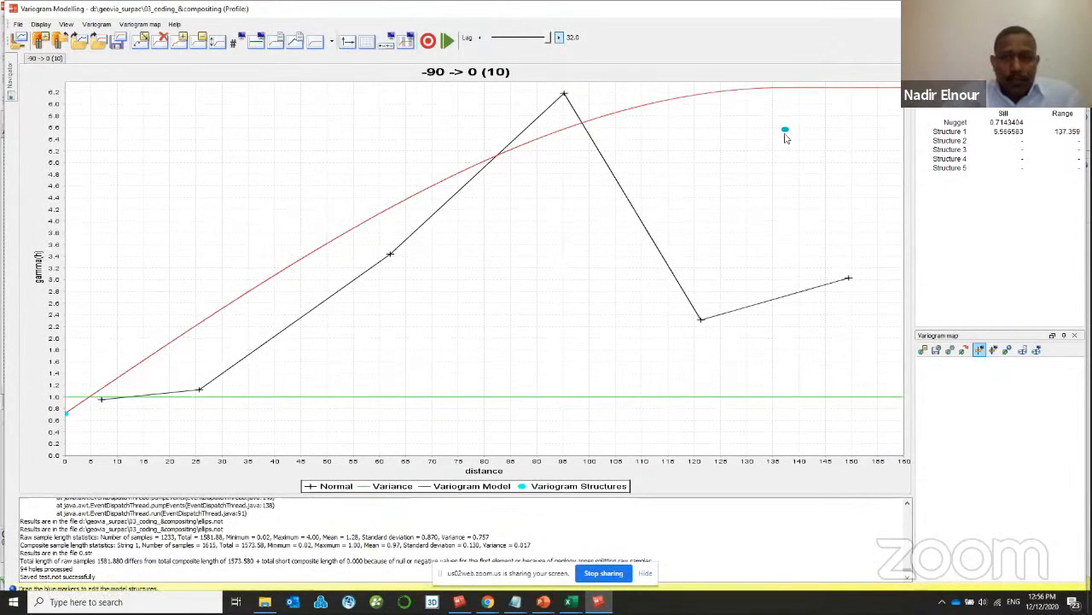
- Refit structure 1 of the downhole variogram model to a sill of about 0.31 and a range of about 13.3
mouse_move(786, 132)
left_mouse_down()
mouse_move(586, 378)
mouse_move(220, 411)
mouse_move(167, 438)
mouse_move(134, 437)
left_mouse_up()
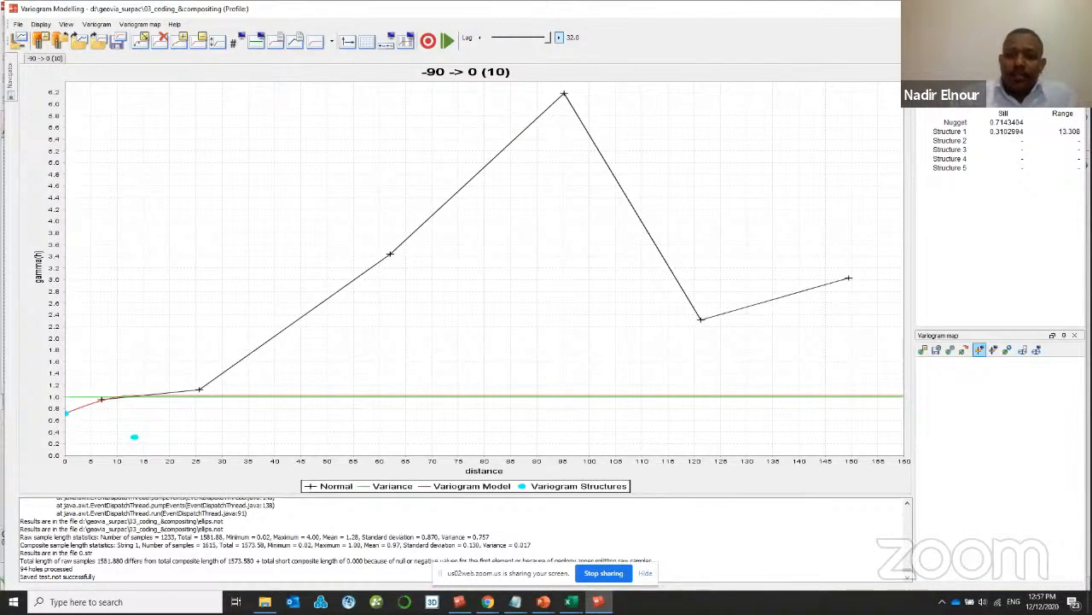
left_click(598, 602)
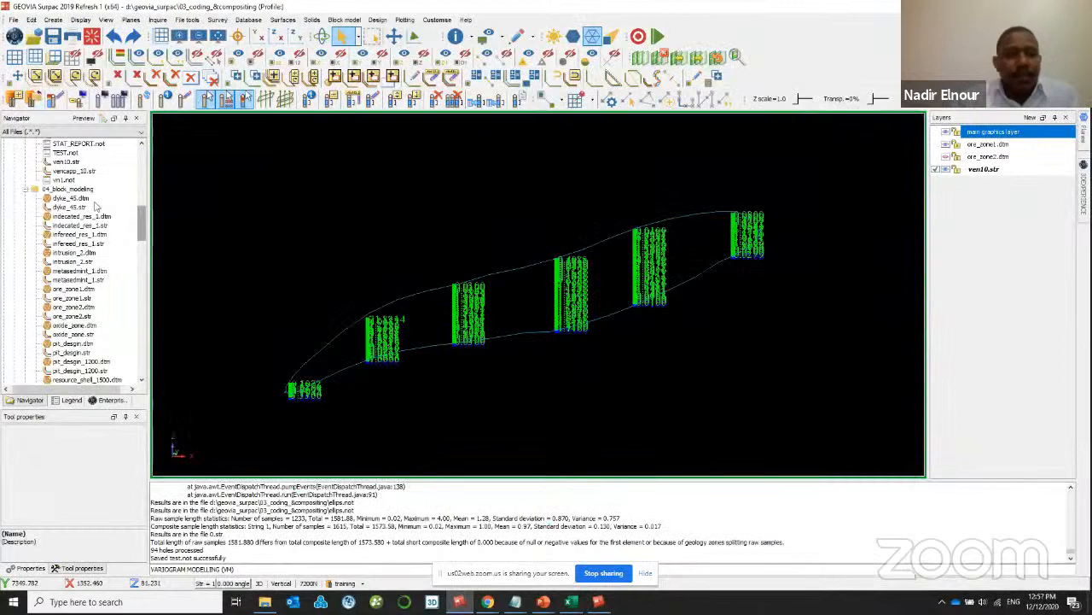
left_click(25, 188)
left_click(543, 602)
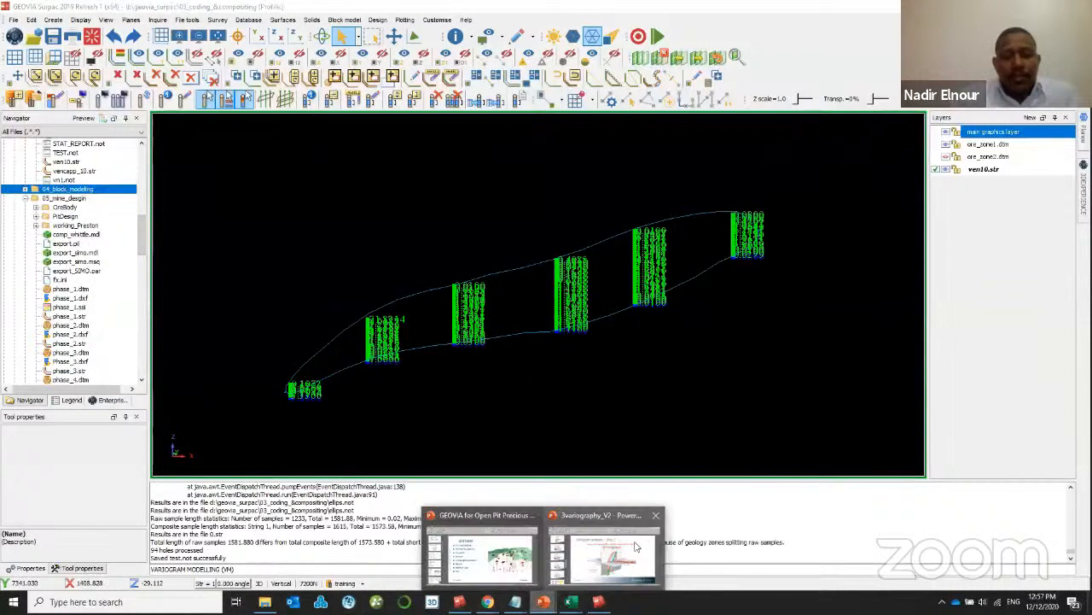
mouse_move(636, 546)
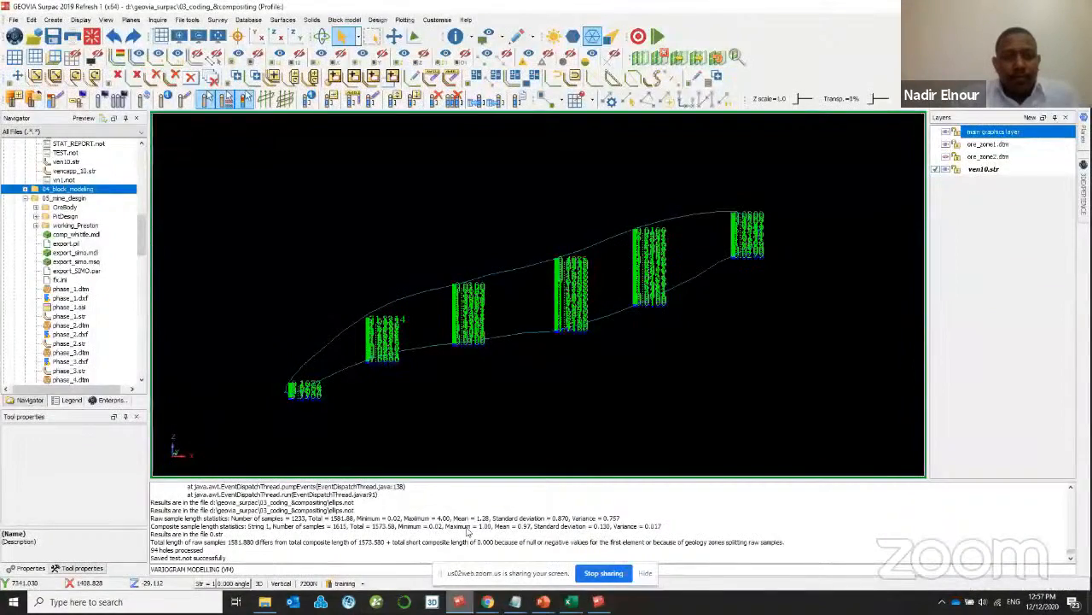
left_click(461, 602)
left_click(588, 538)
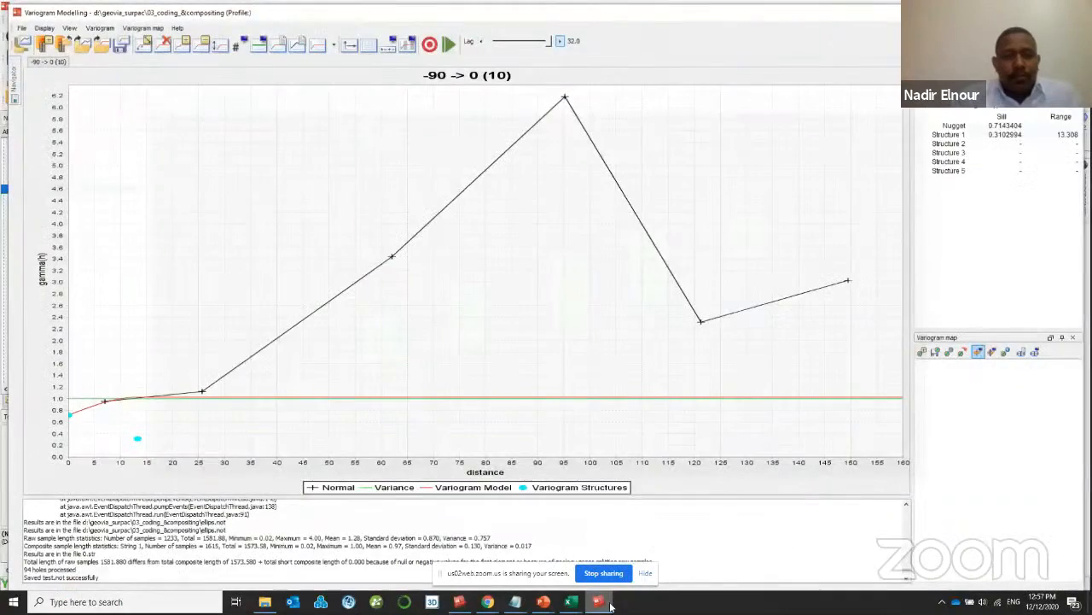
left_click(96, 24)
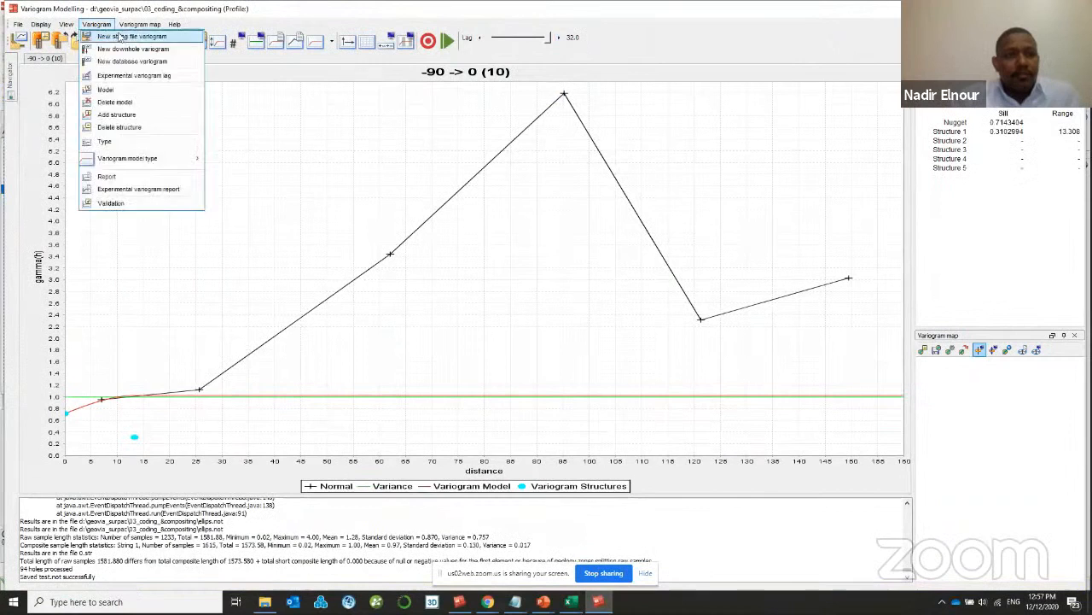
mouse_move(124, 26)
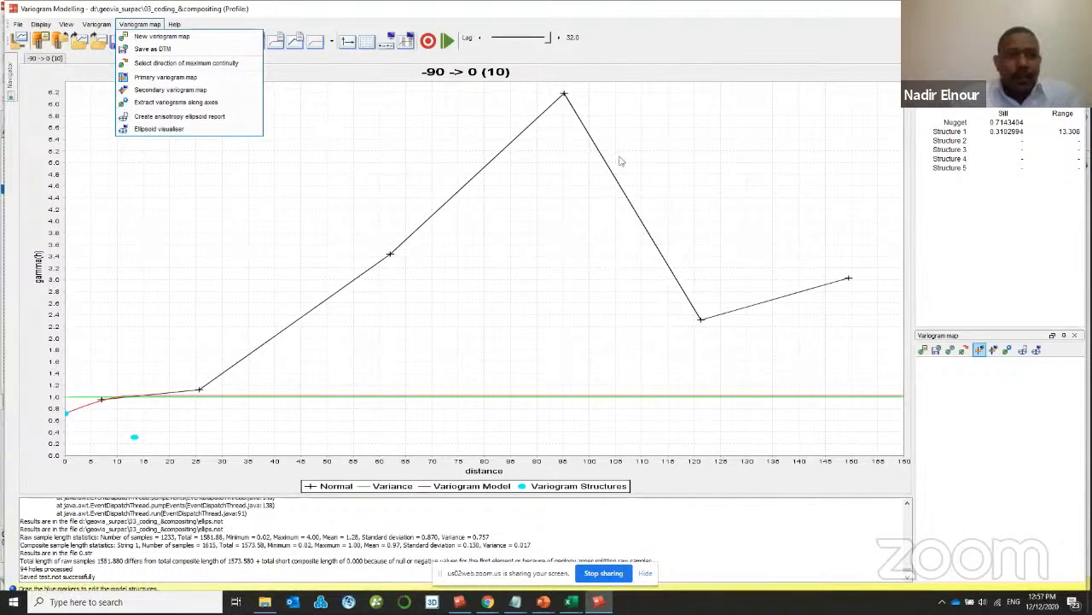
mouse_move(174, 24)
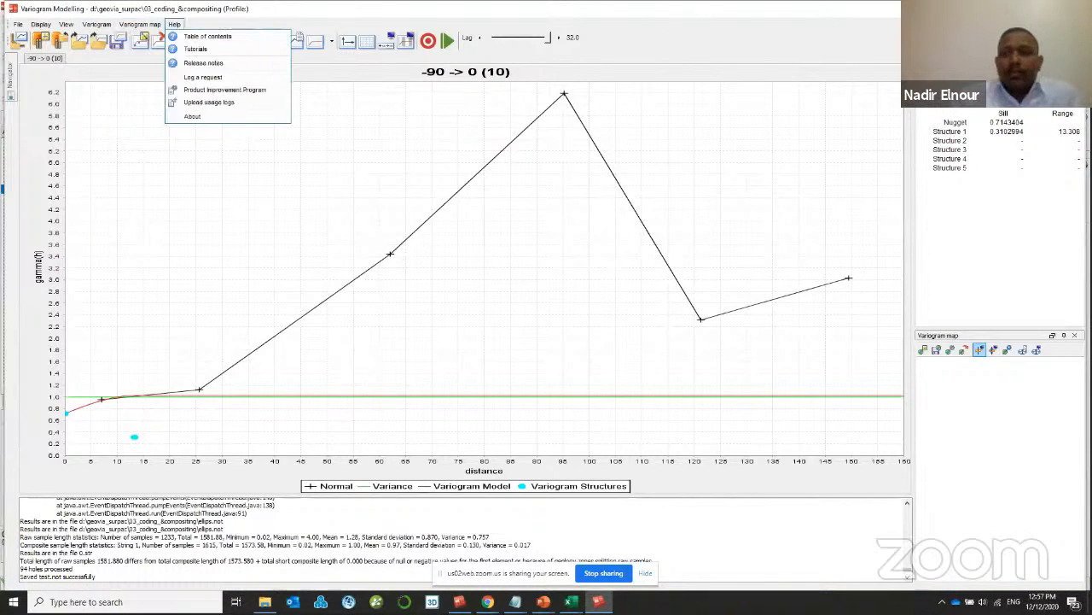
left_click(1024, 9)
scroll(323, 247, "down", 2)
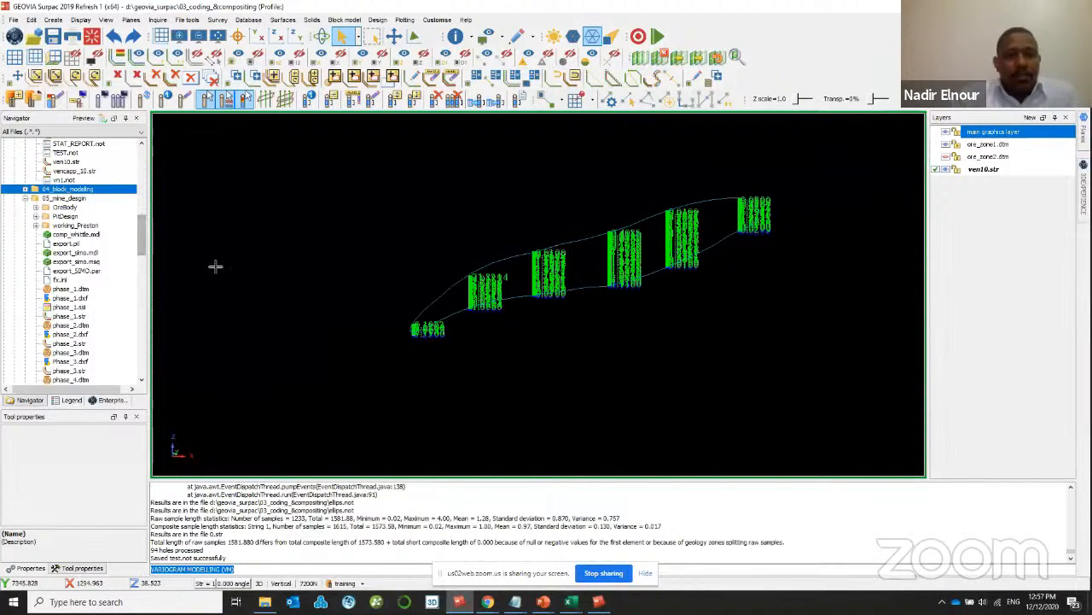
- Switch to the GEOVIA for Open Pit Precious Metals presentation in PowerPoint and advance from the Drill Holes slide to the block model slides
left_click(539, 599)
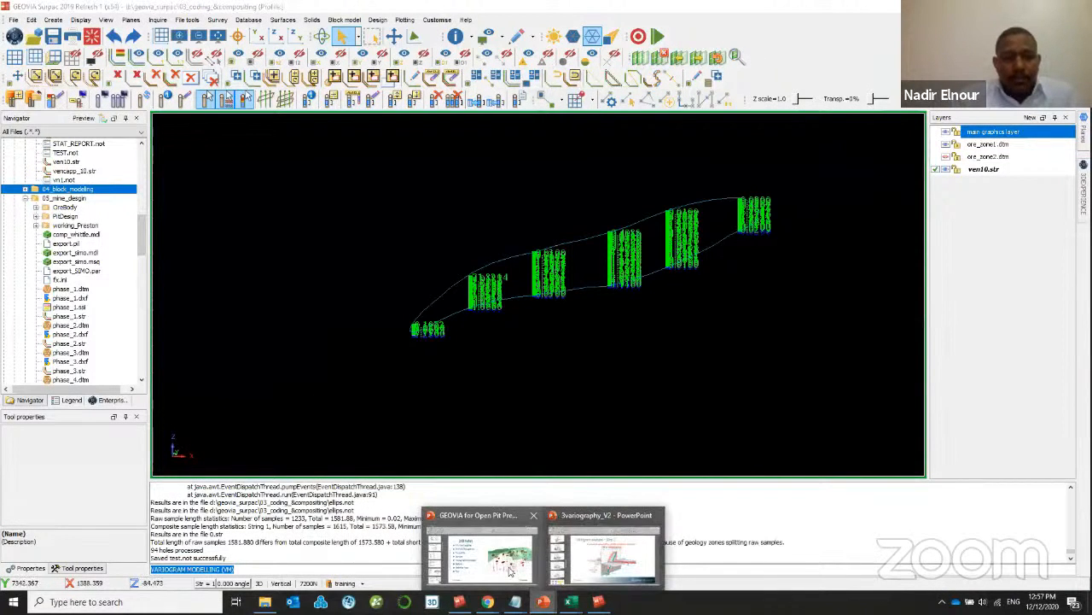
left_click(510, 564)
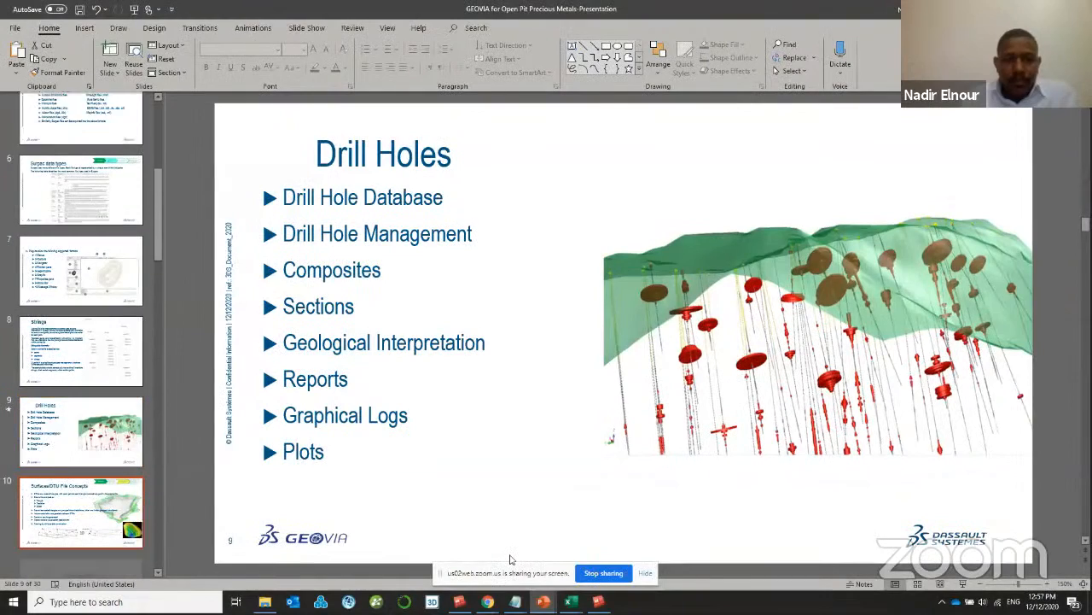
key("Down")
key("Down")
key("Down")
key("Down")
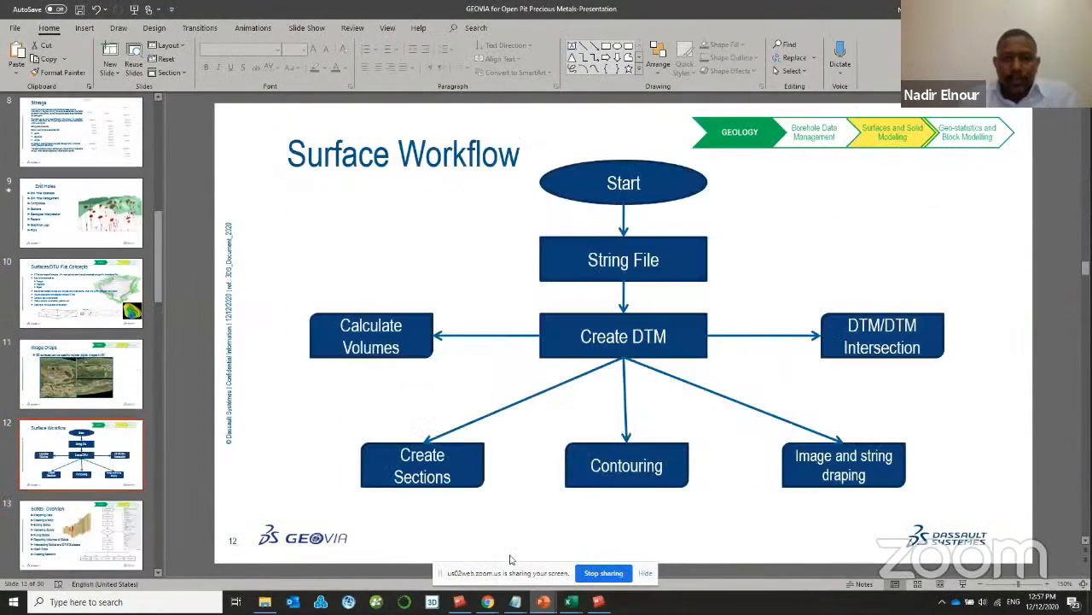
key("Down")
key("Down")
key("Down")
key("Down")
key("Down")
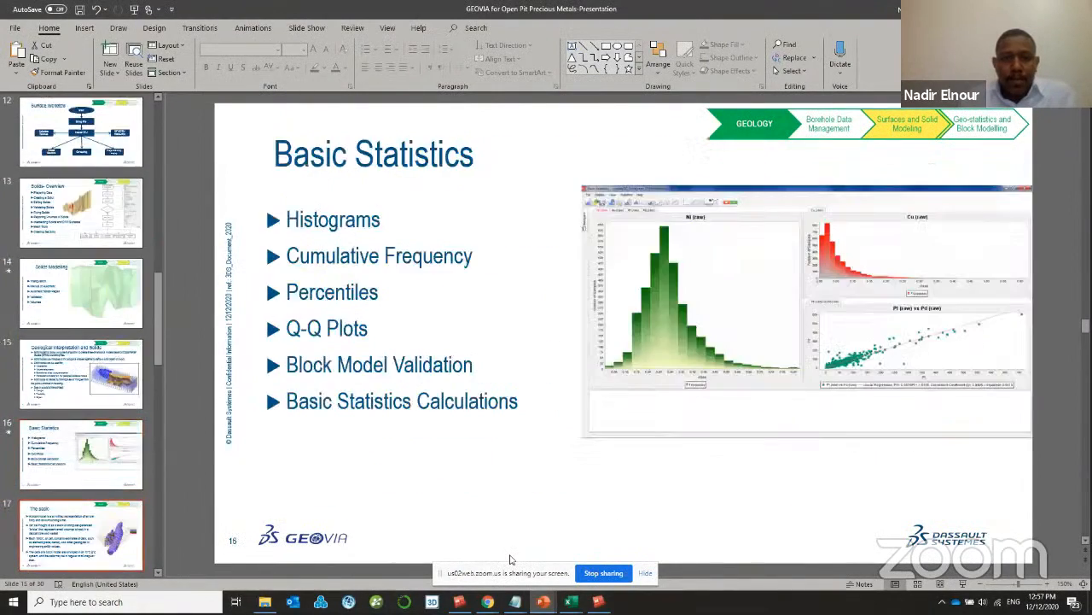
- Review the slides on block model basics, model framework, block centroids and model extents, and return to Surpac
key("Up")
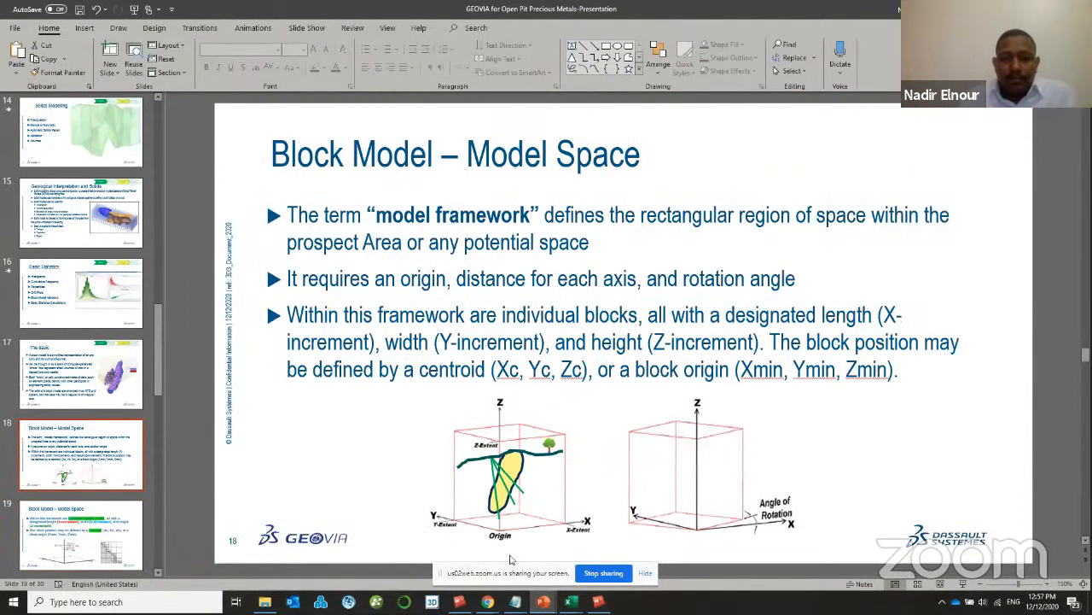
key("Up")
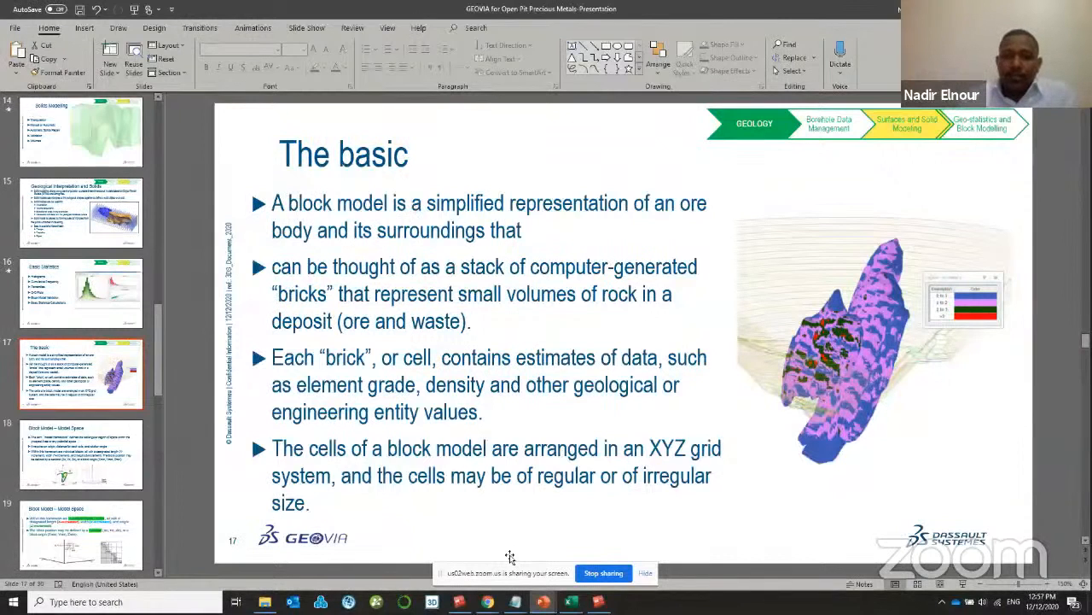
key("Down")
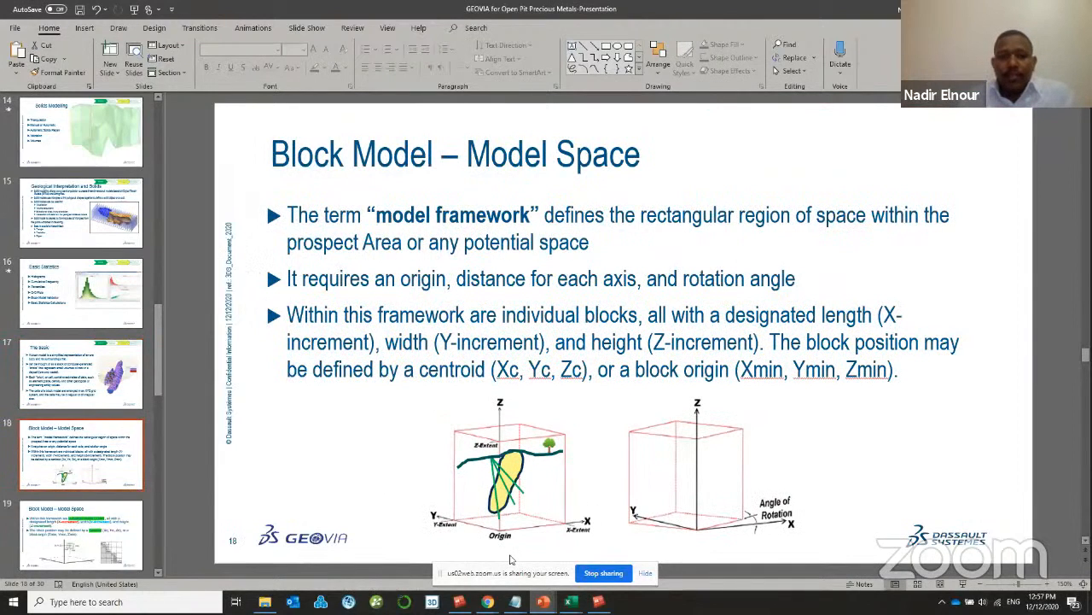
key("Down")
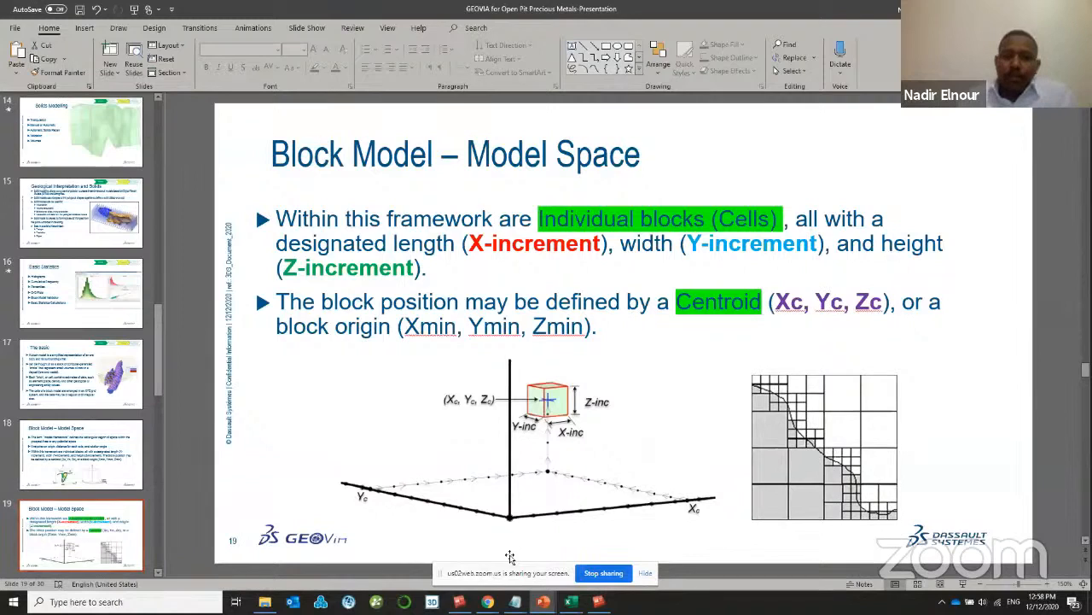
scroll(509, 557, "down", 1)
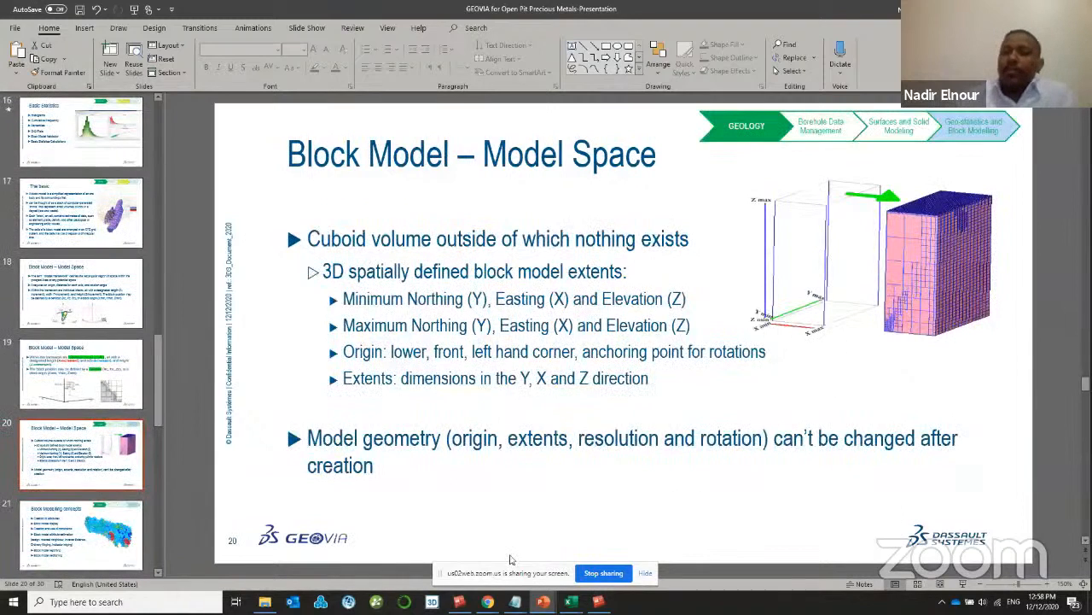
left_click(1026, 9)
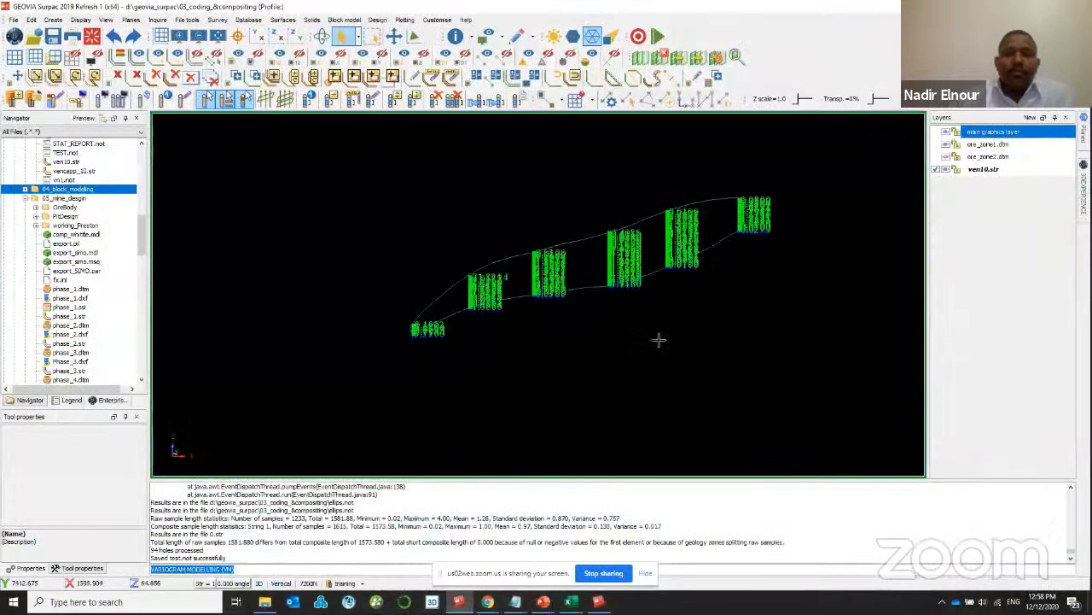
- Clear all layers from the graphics area and set 04_block_modeling as the working directory
left_click_drag(659, 340, 368, 178)
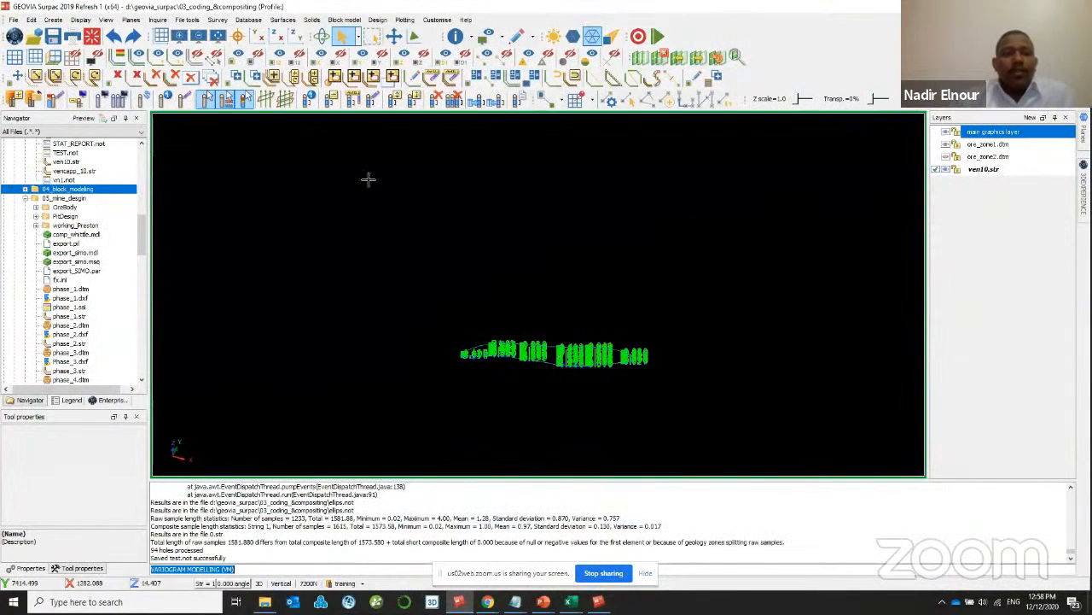
left_click(91, 37)
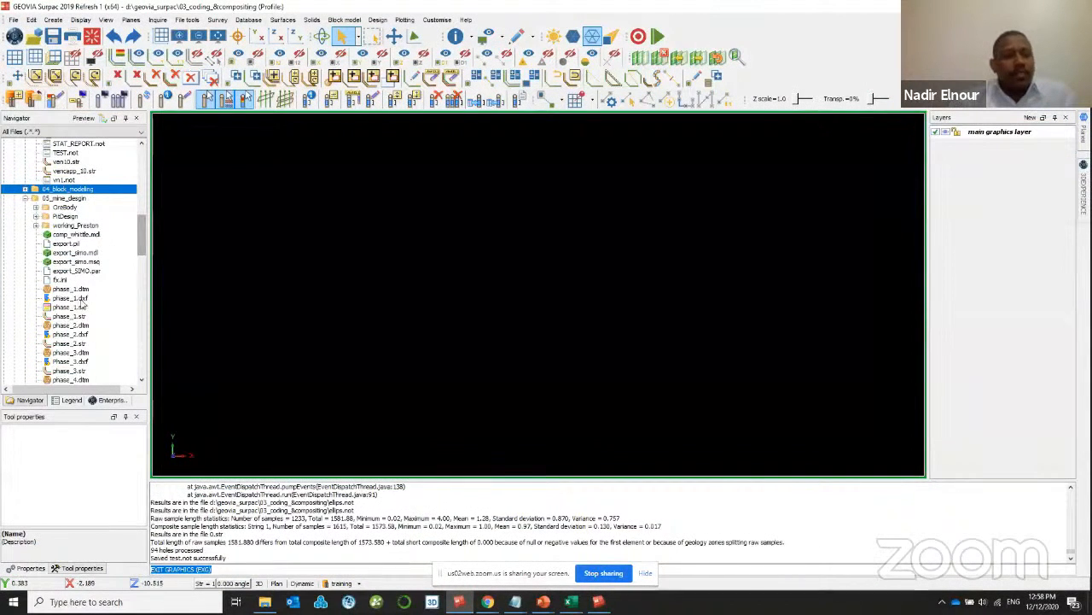
scroll(83, 266, "down", 2)
scroll(7, 243, "down", 3)
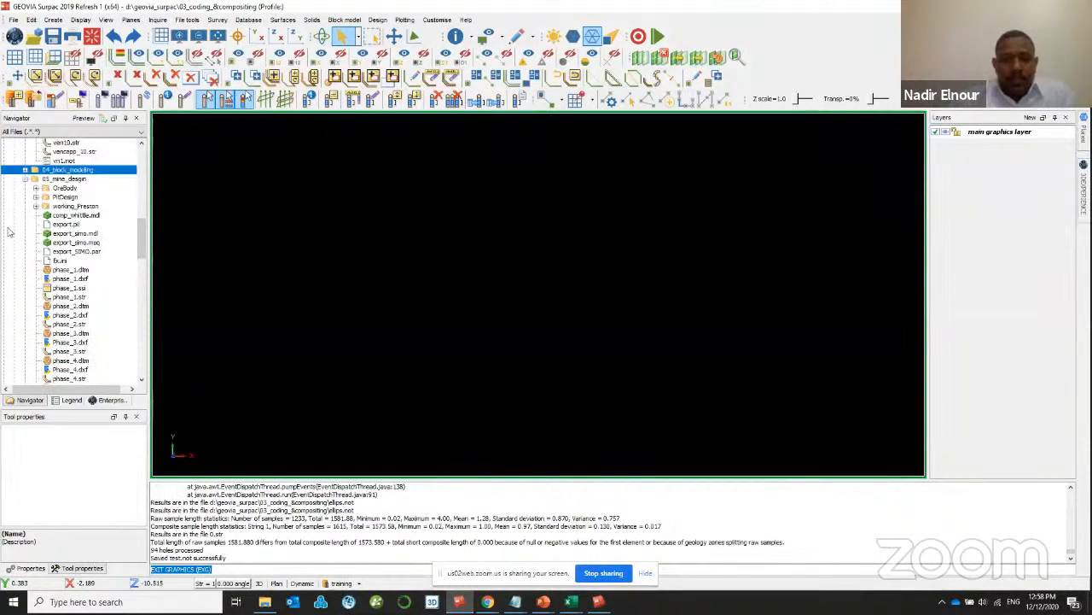
scroll(83, 245, "up", 5)
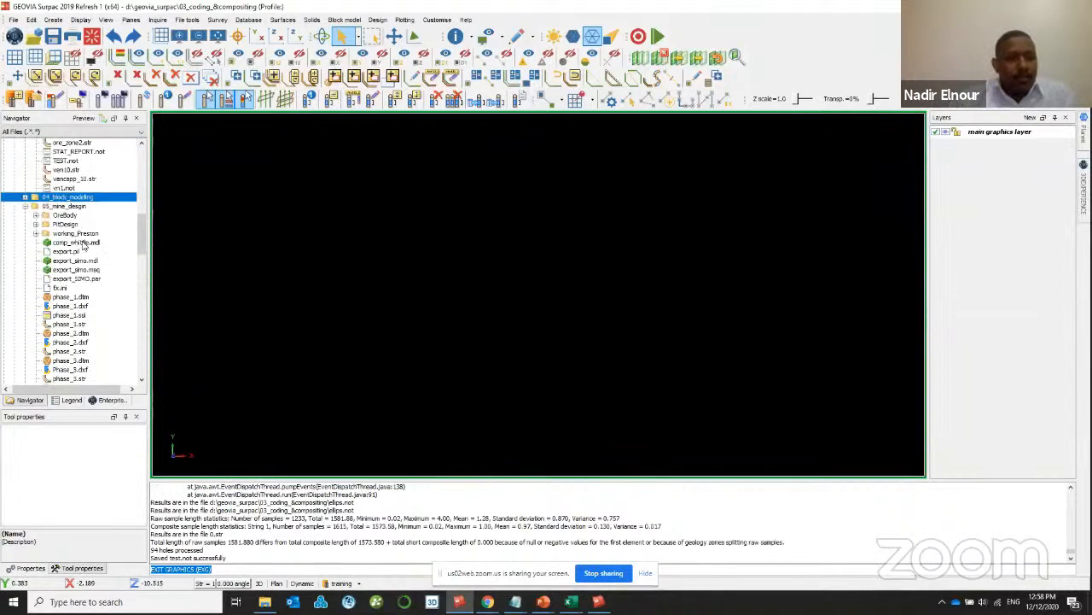
scroll(73, 285, "up", 3)
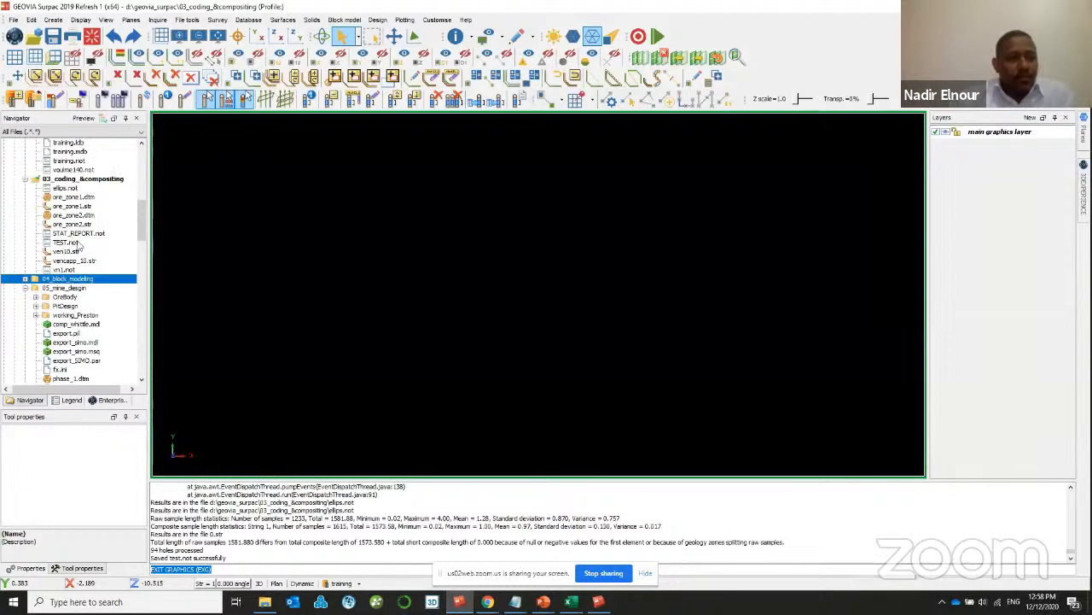
scroll(77, 251, "down", 10)
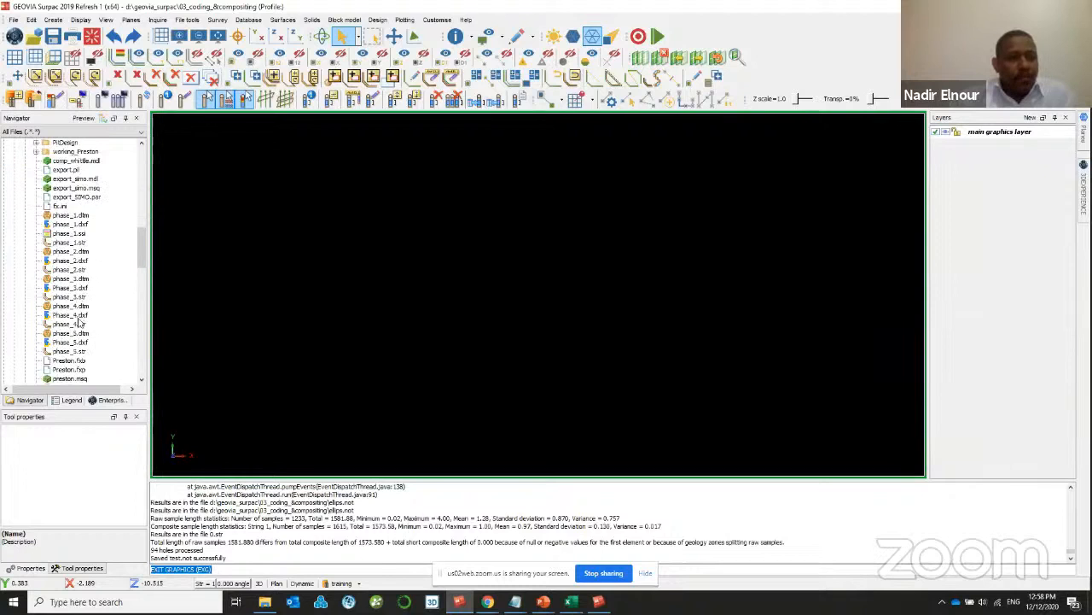
scroll(76, 320, "down", 8)
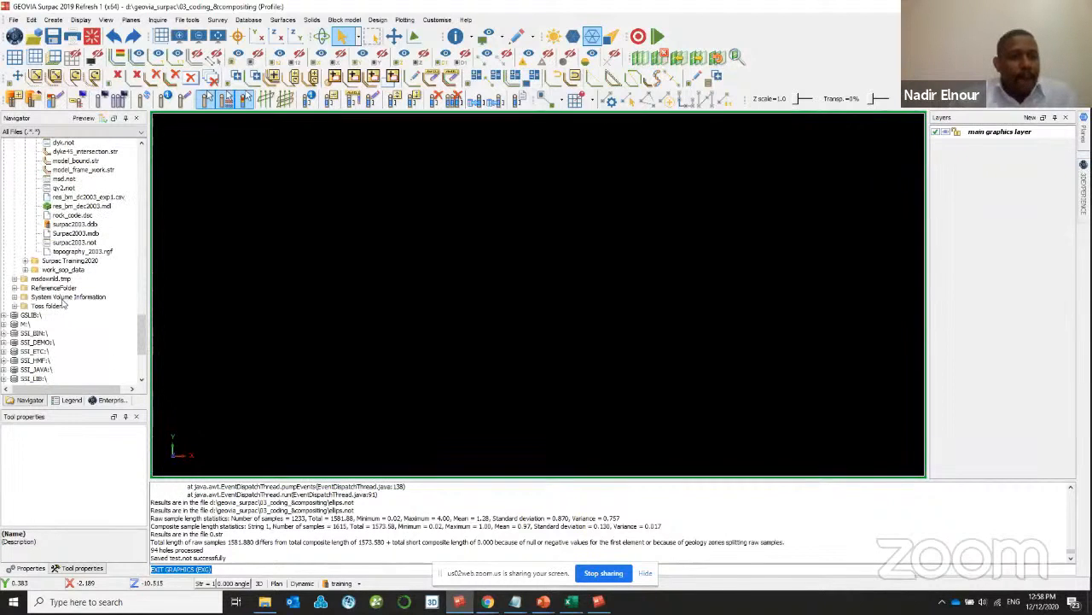
scroll(34, 277, "up", 15)
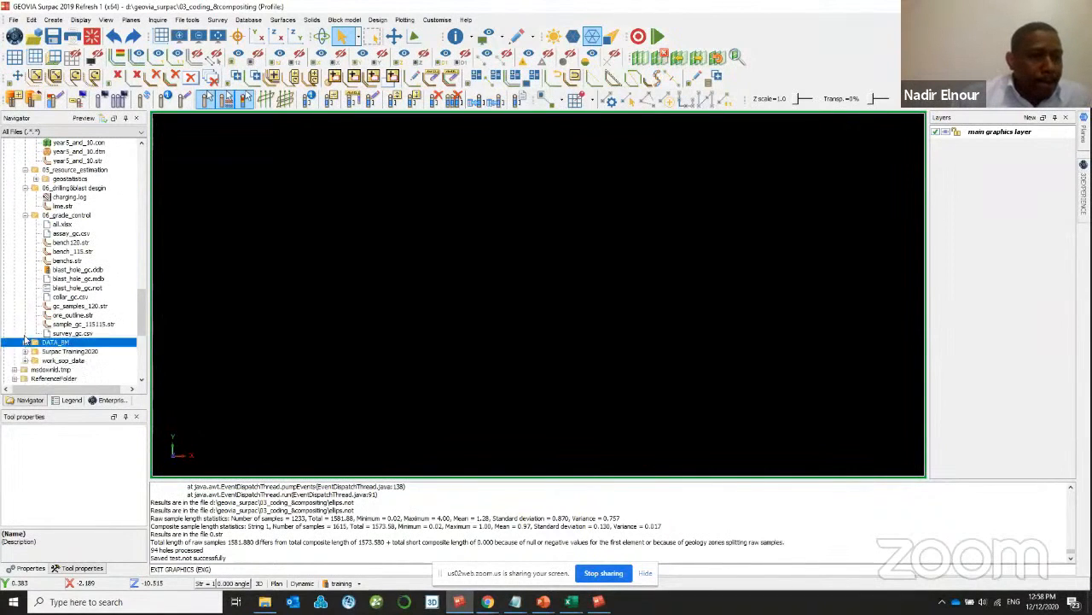
scroll(45, 276, "up", 9)
double_click(49, 281)
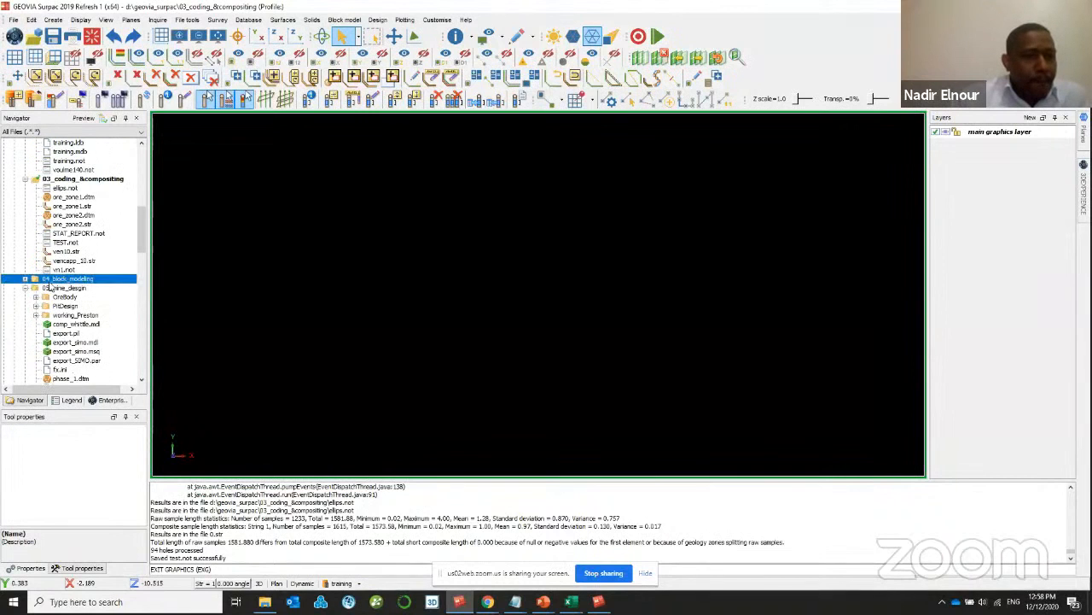
- Load pit_desgin.dtm, ore_zone1.dtm and ore_zone2.dtm together and display them in plan view
scroll(60, 290, "down", 3)
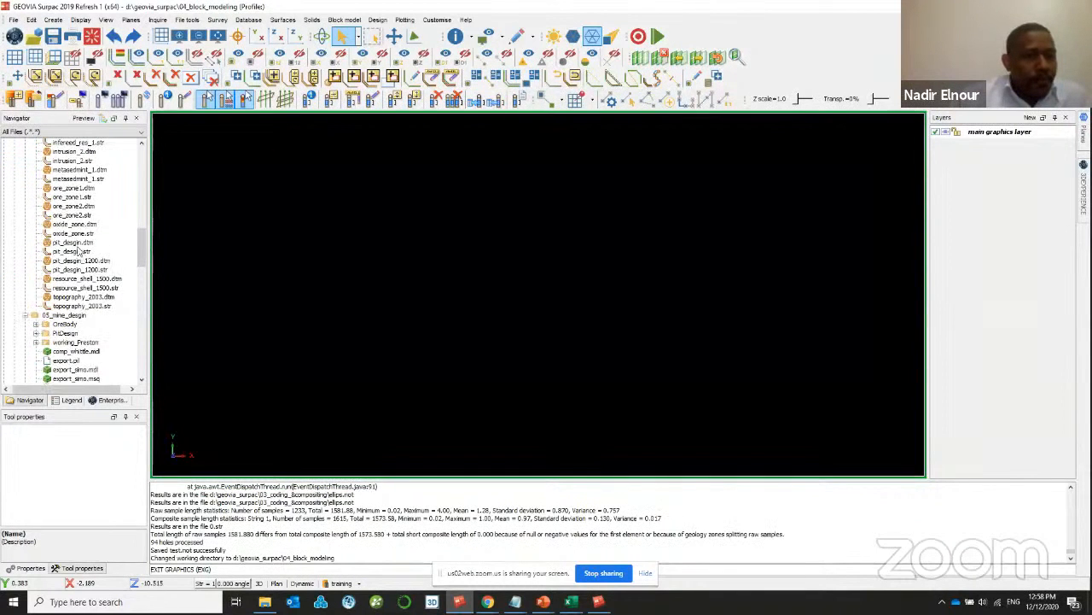
left_click(77, 243)
left_click_drag(386, 233, 380, 249)
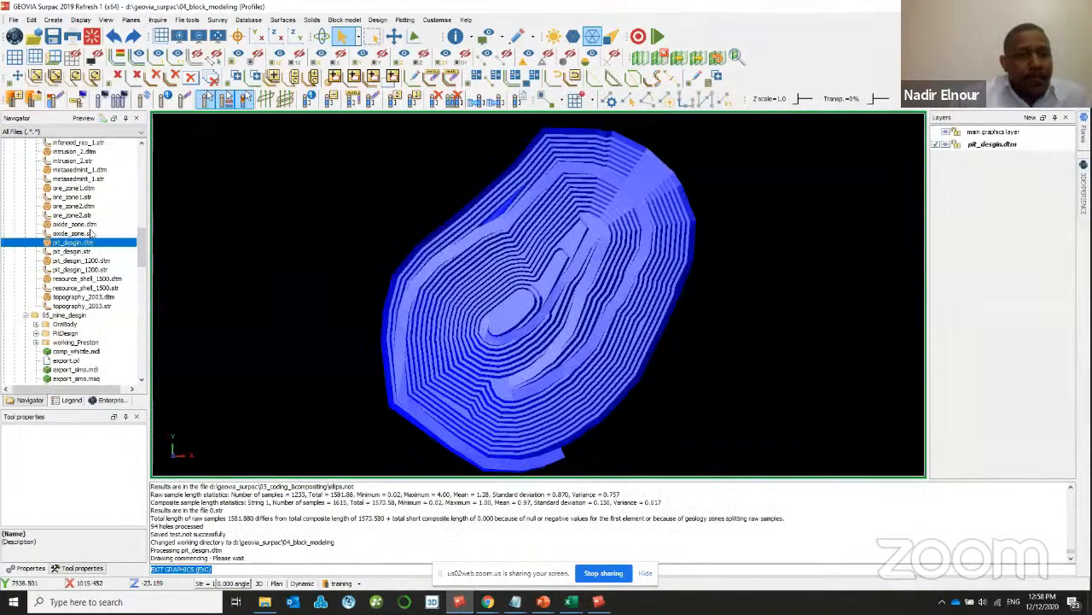
mouse_move(85, 206)
left_mouse_down()
mouse_move(220, 193)
mouse_move(536, 222)
mouse_move(591, 261)
mouse_move(569, 237)
mouse_move(465, 208)
mouse_move(491, 240)
left_mouse_up()
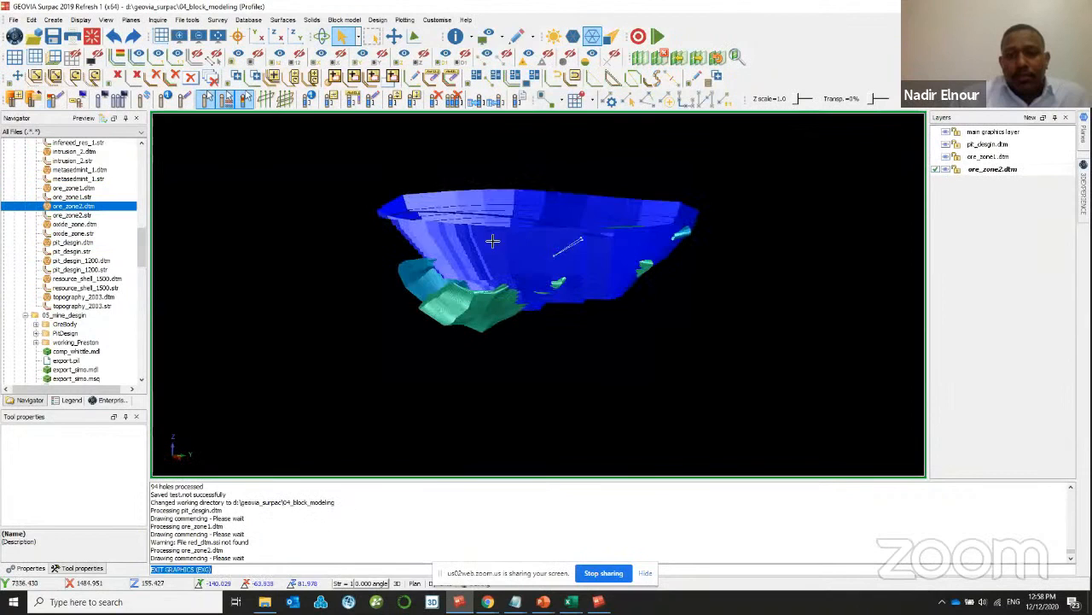
left_click(257, 38)
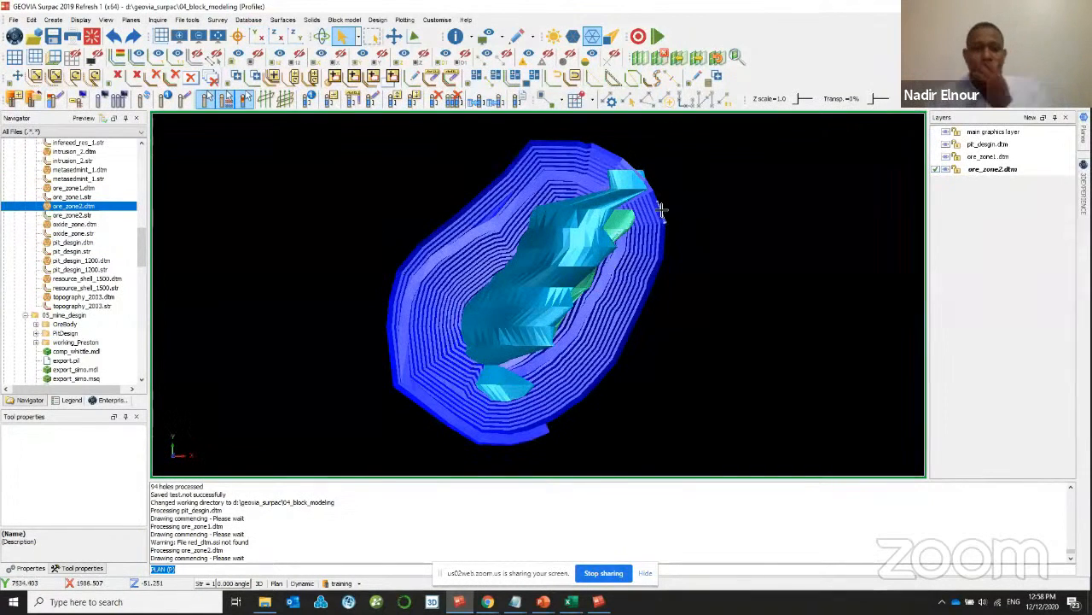
scroll(92, 281, "down", 3)
scroll(89, 273, "up", 9)
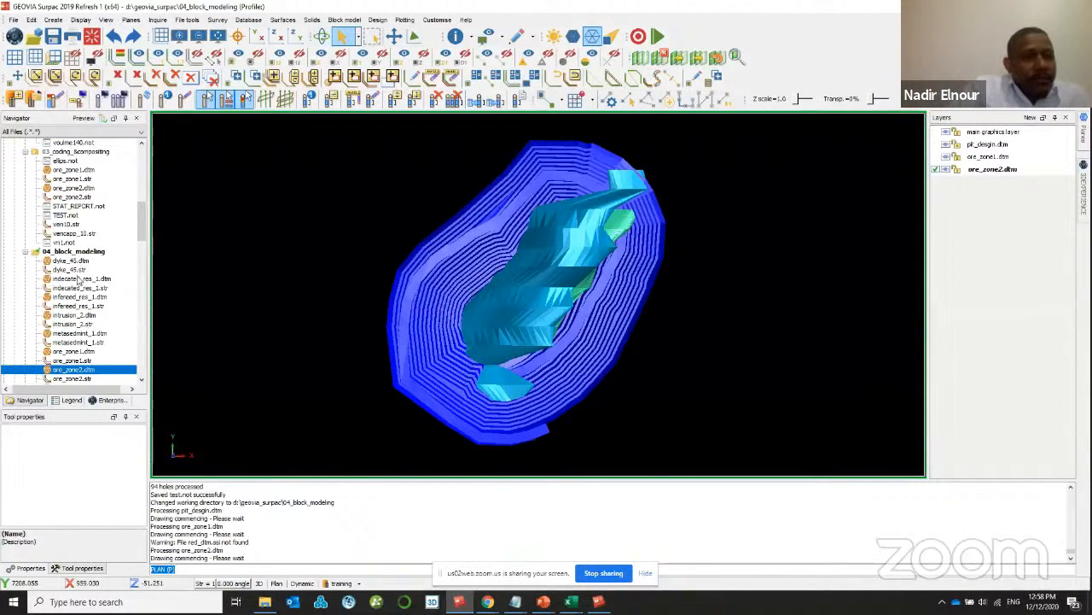
scroll(78, 295, "down", 1)
scroll(79, 296, "down", 3)
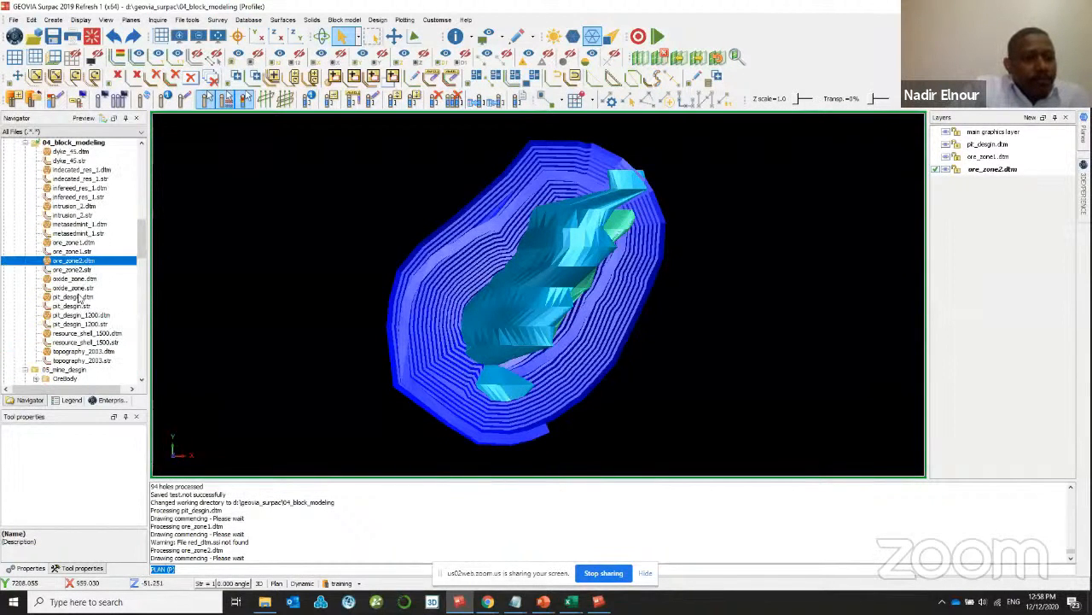
scroll(79, 296, "up", 6)
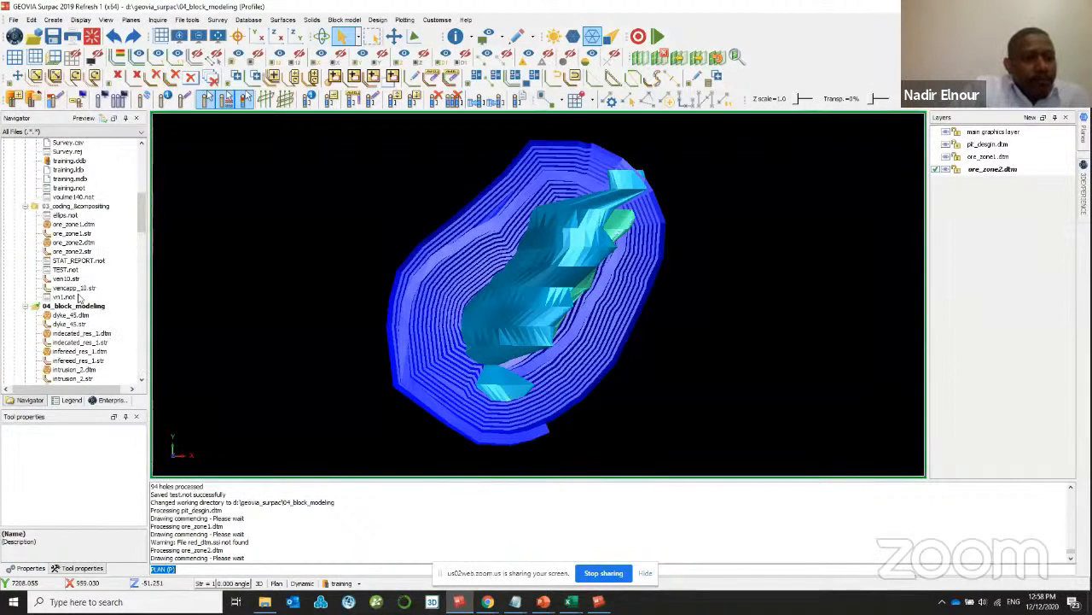
- Collapse the 00_concept, 01_introduction, 02_drillholes and 03_coding_&compositing folders and browse the files from 04_block_modeling through 06_grade_control
scroll(78, 296, "up", 7)
scroll(43, 218, "up", 3)
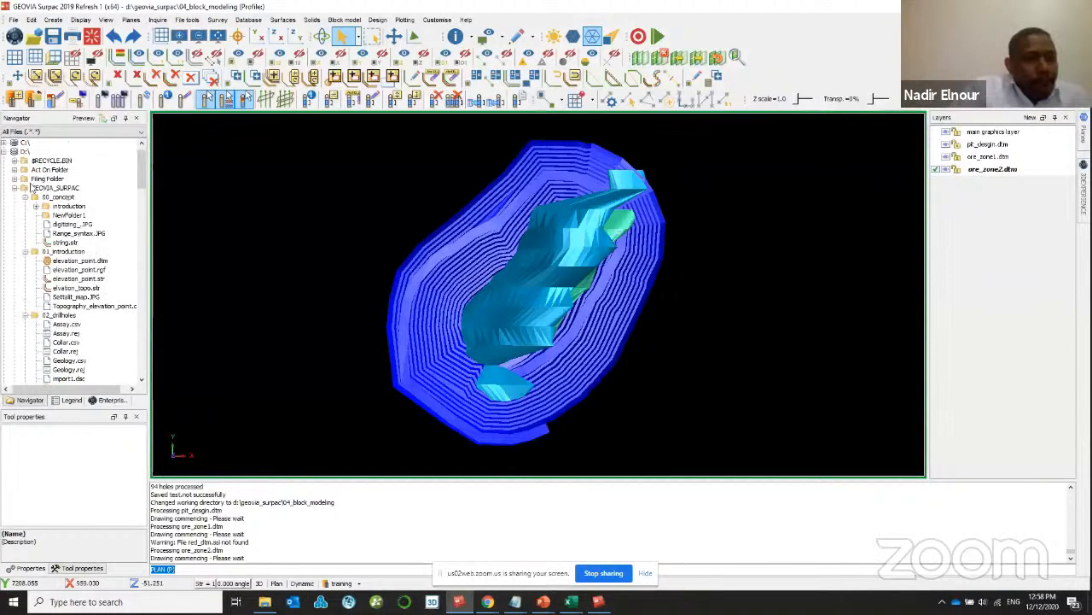
left_click(25, 198)
left_click(26, 206)
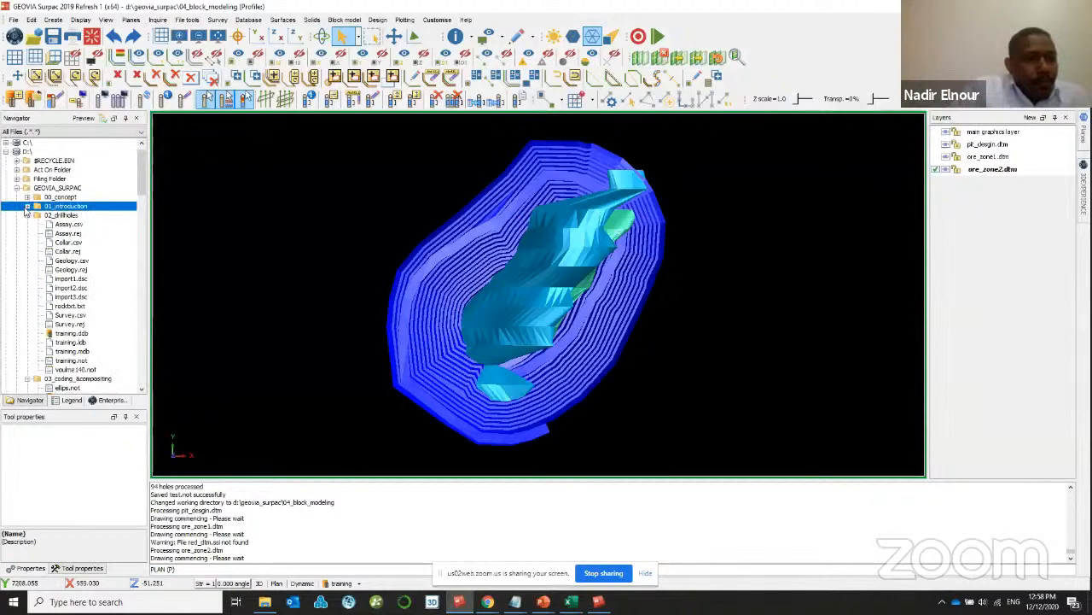
left_click(26, 214)
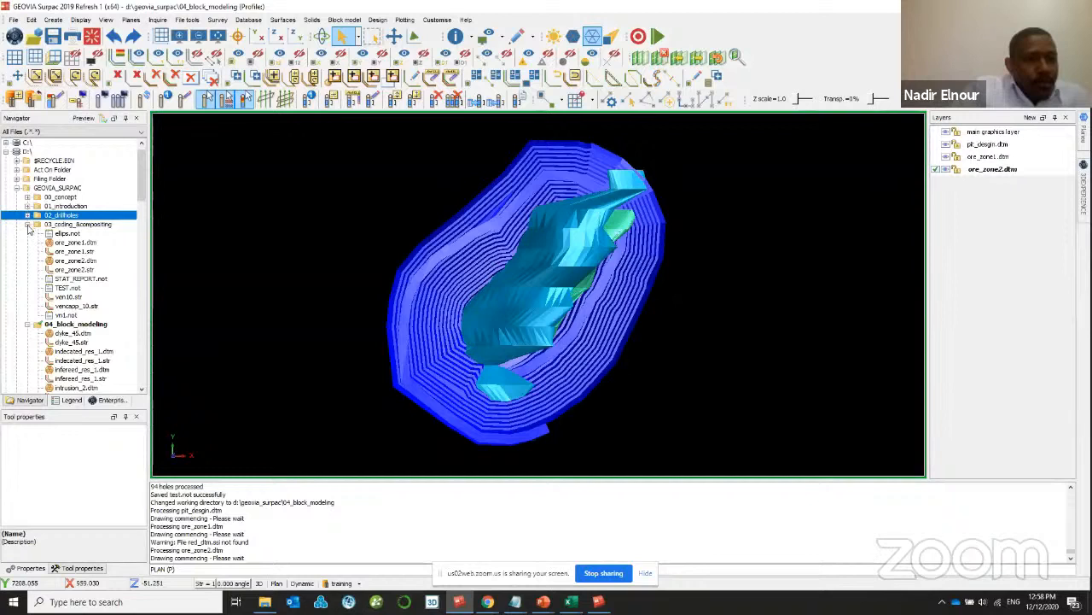
left_click(26, 223)
scroll(53, 253, "down", 2)
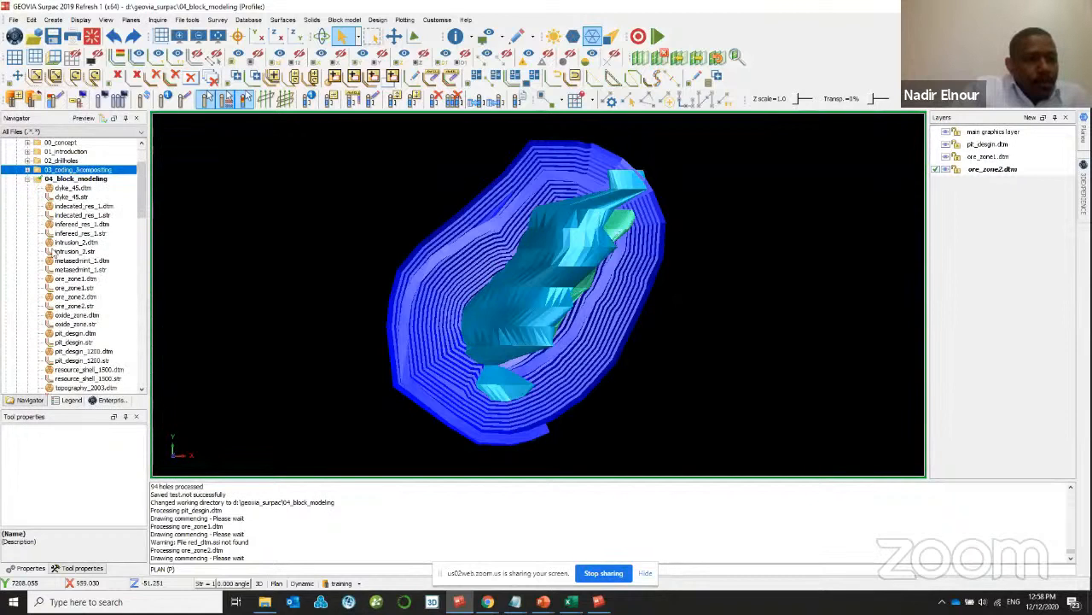
scroll(53, 248, "down", 2)
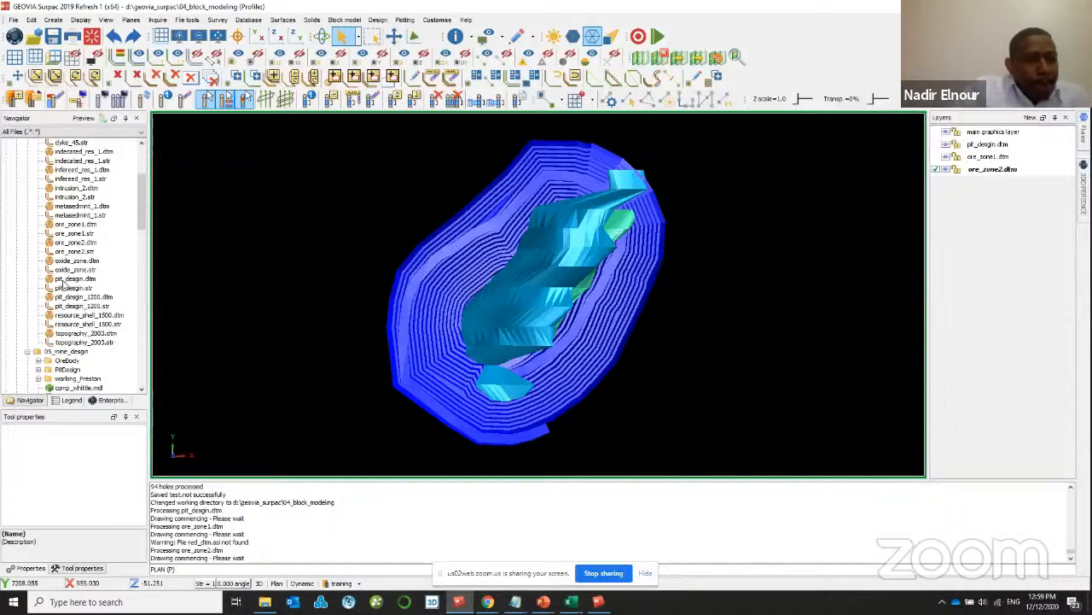
scroll(61, 287, "down", 3)
scroll(42, 288, "down", 5)
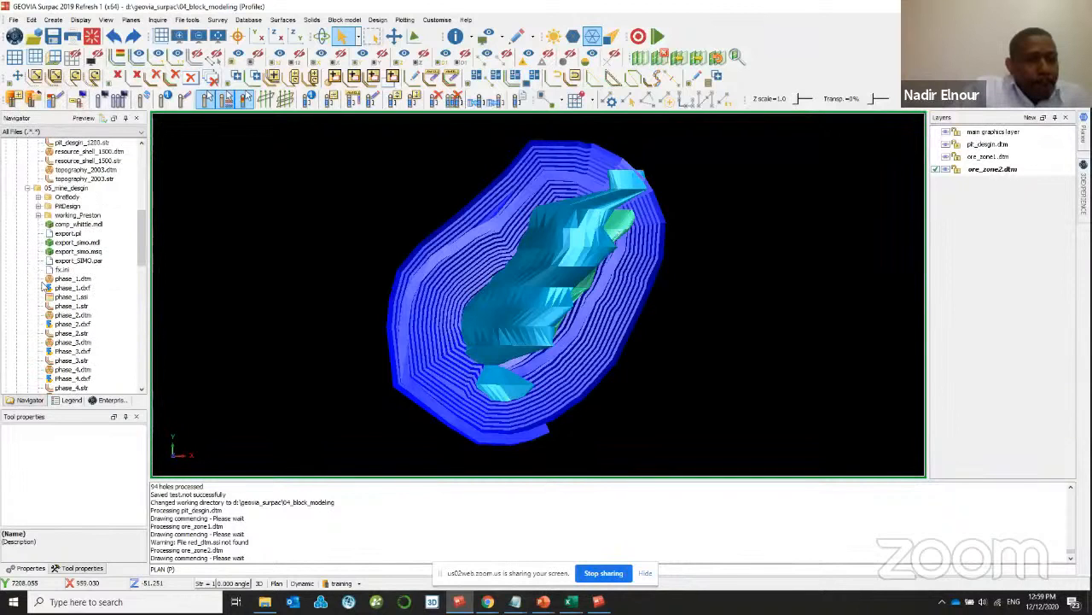
scroll(42, 289, "down", 6)
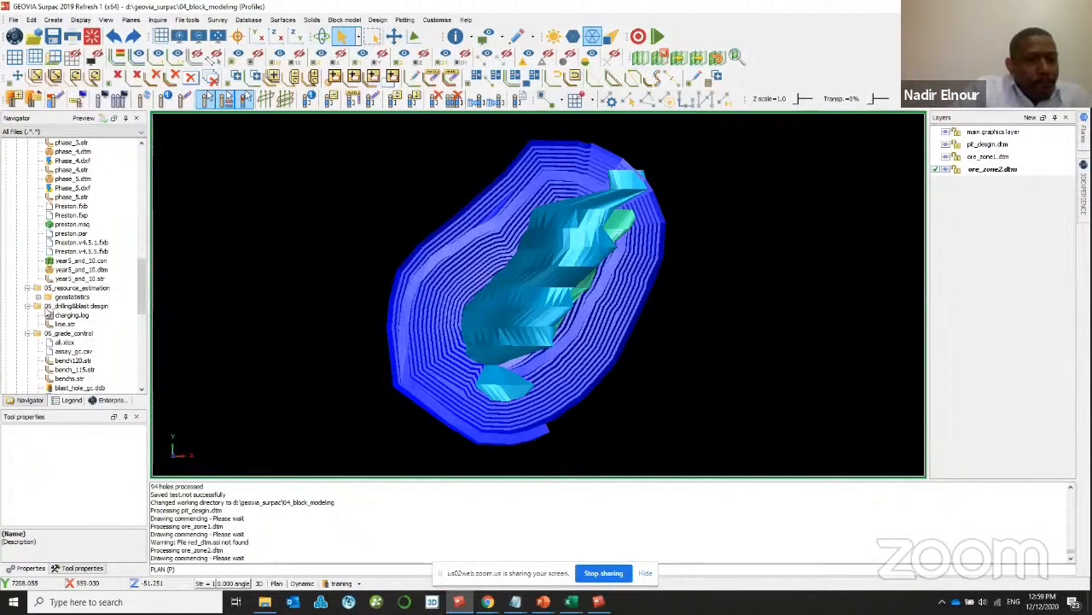
scroll(49, 316, "down", 3)
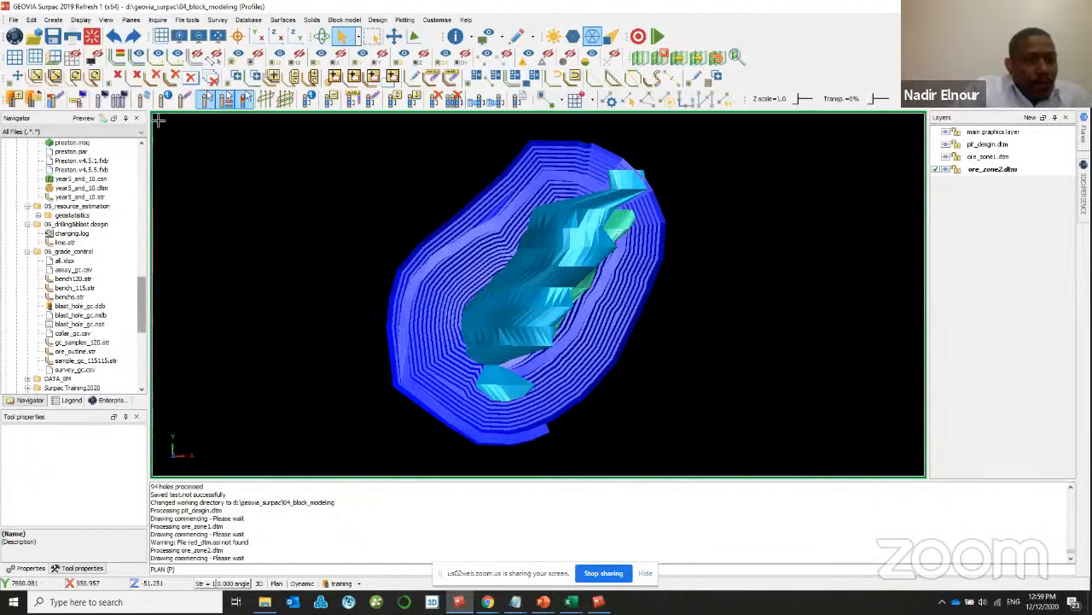
- Display the 2D coordinate grid in plan view and examine the northing and easting limits around the pit and ore zones
left_click(35, 57)
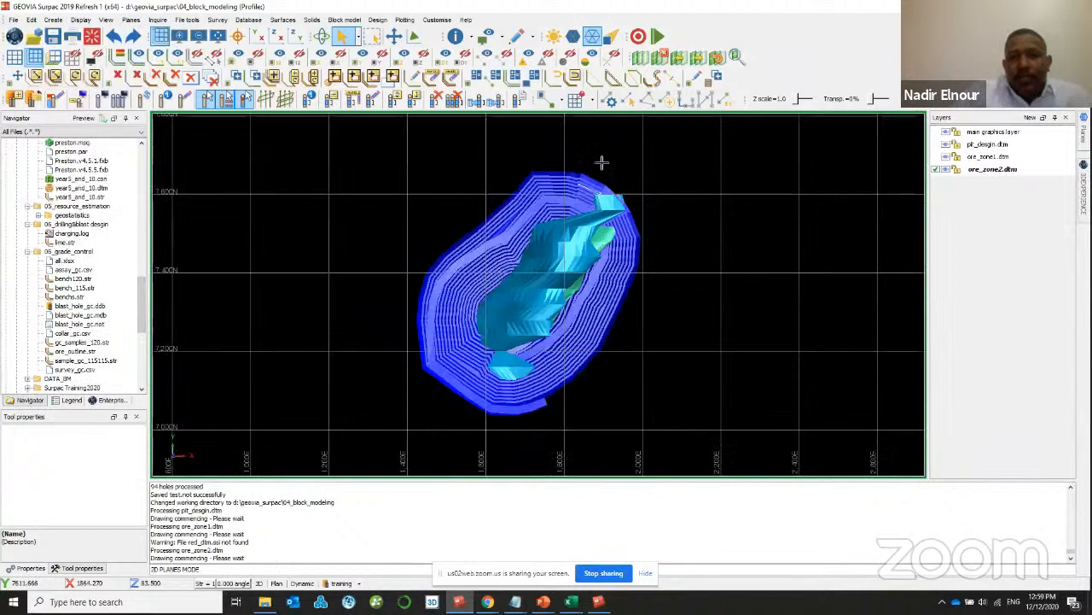
scroll(603, 163, "up", 4)
middle_click_drag(627, 141, 631, 124)
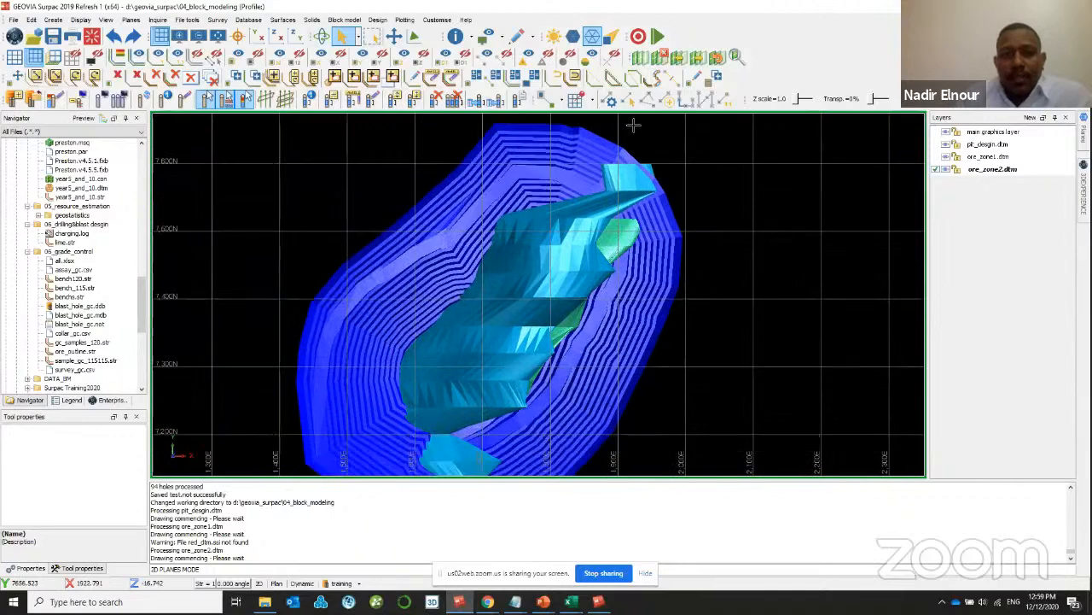
scroll(649, 188, "down", 5)
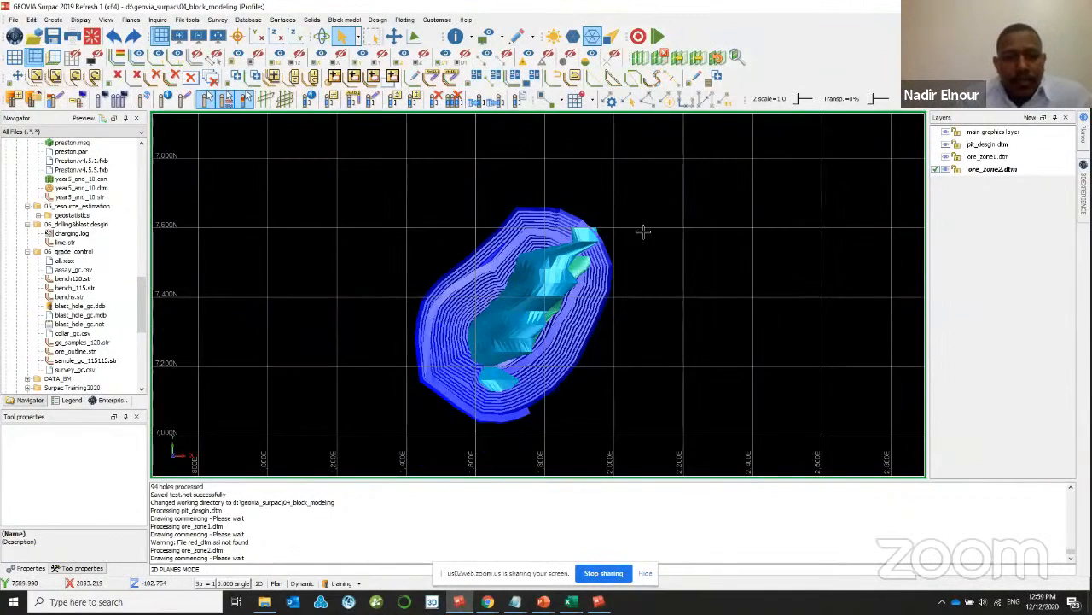
scroll(414, 440, "up", 4)
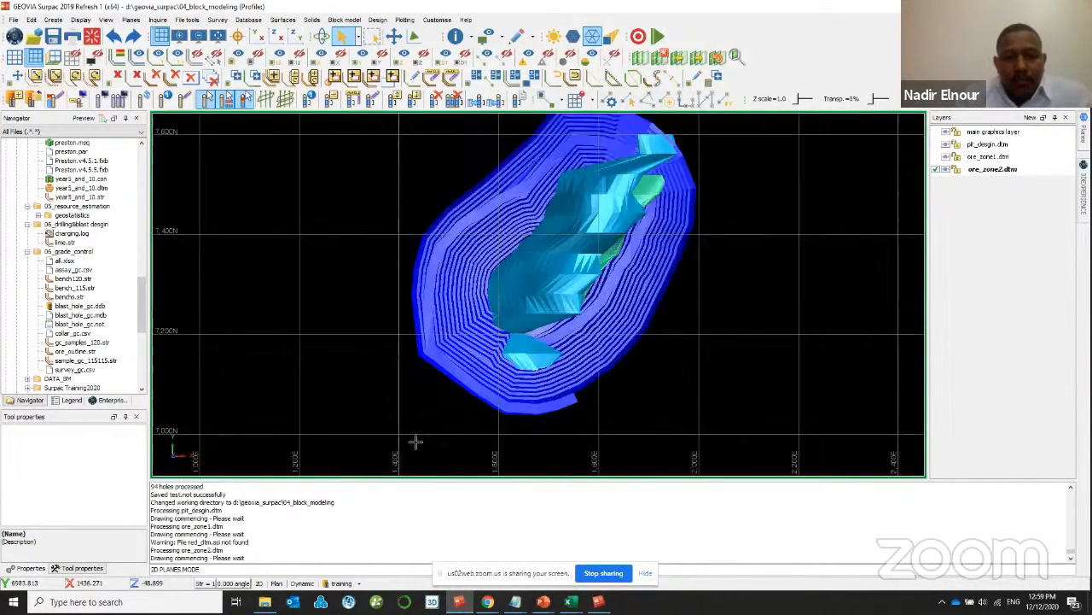
scroll(399, 437, "up", 3)
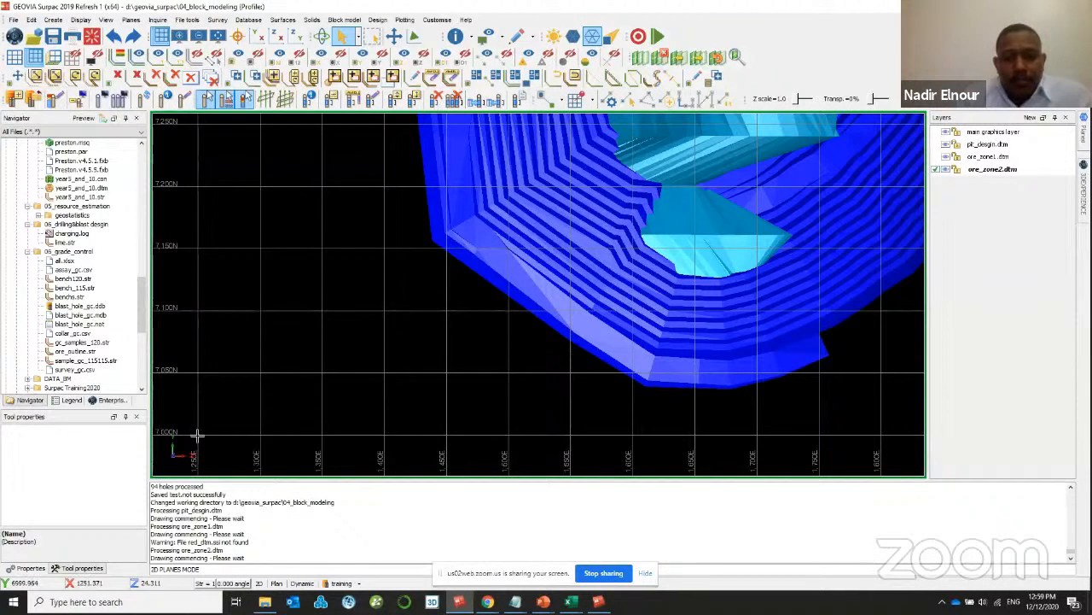
scroll(532, 429, "down", 5)
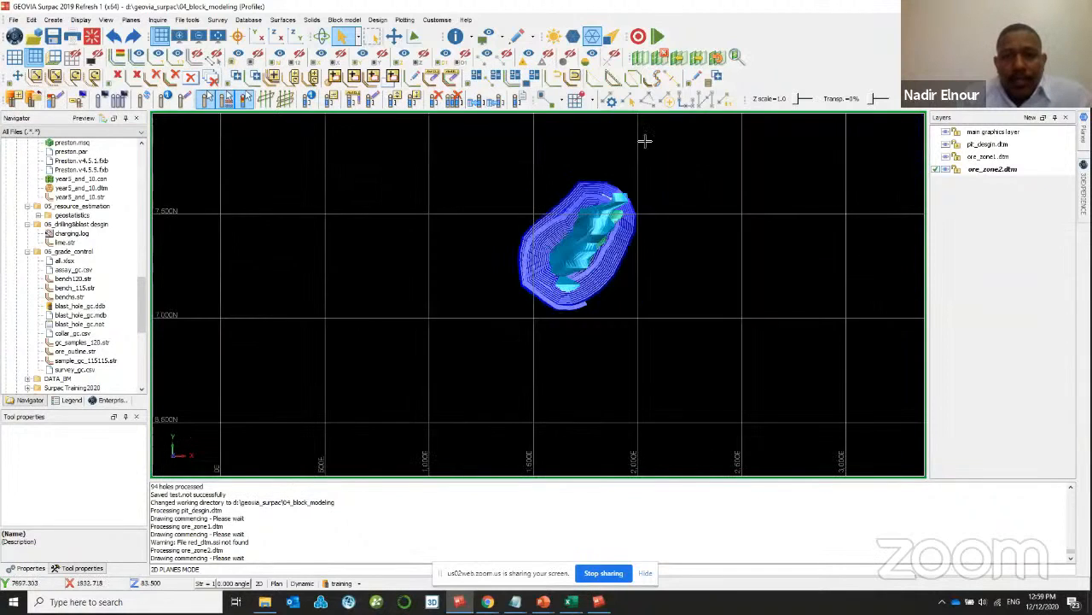
scroll(632, 171, "up", 3)
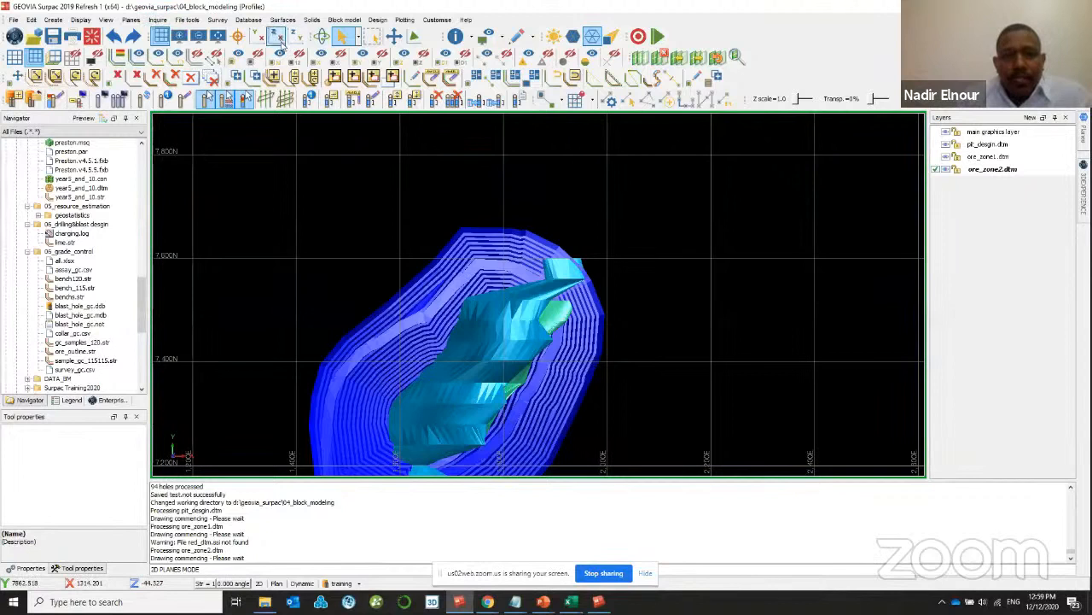
- Switch to a vertical section view with the 2D grid and examine the elevations at the pit crest and the base of the ore zones
left_click(220, 54)
left_click(160, 37)
scroll(347, 198, "up", 5)
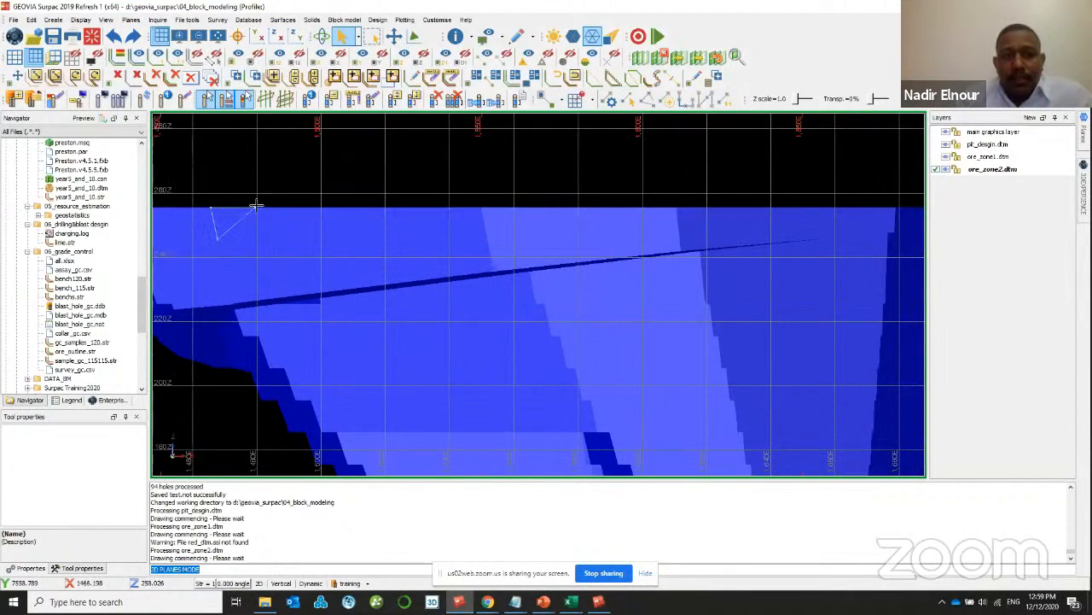
scroll(318, 213, "down", 3)
scroll(318, 213, "down", 4)
scroll(629, 324, "up", 6)
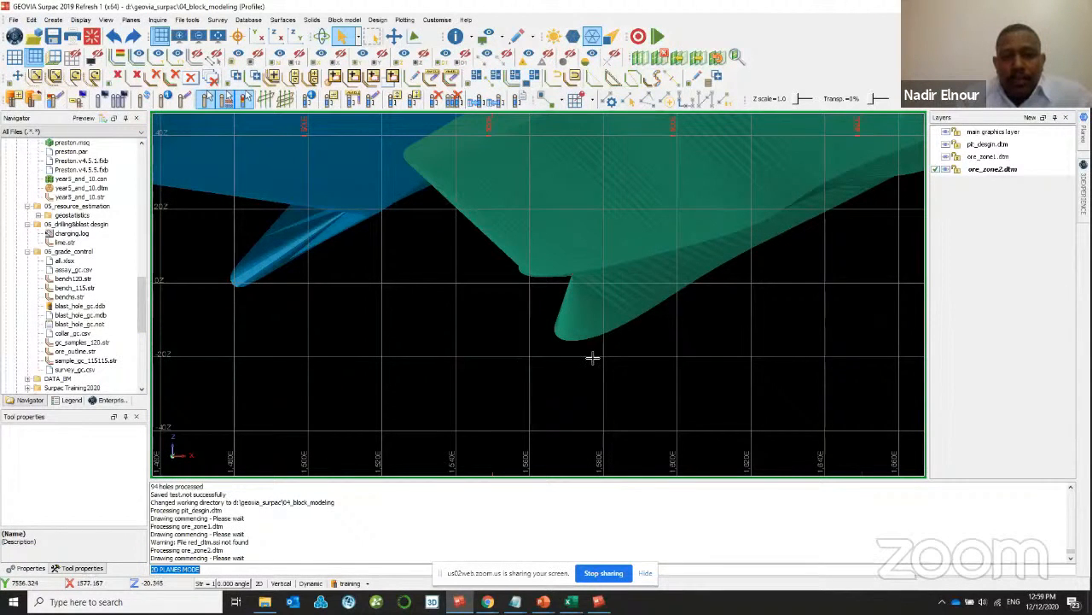
scroll(592, 357, "down", 5)
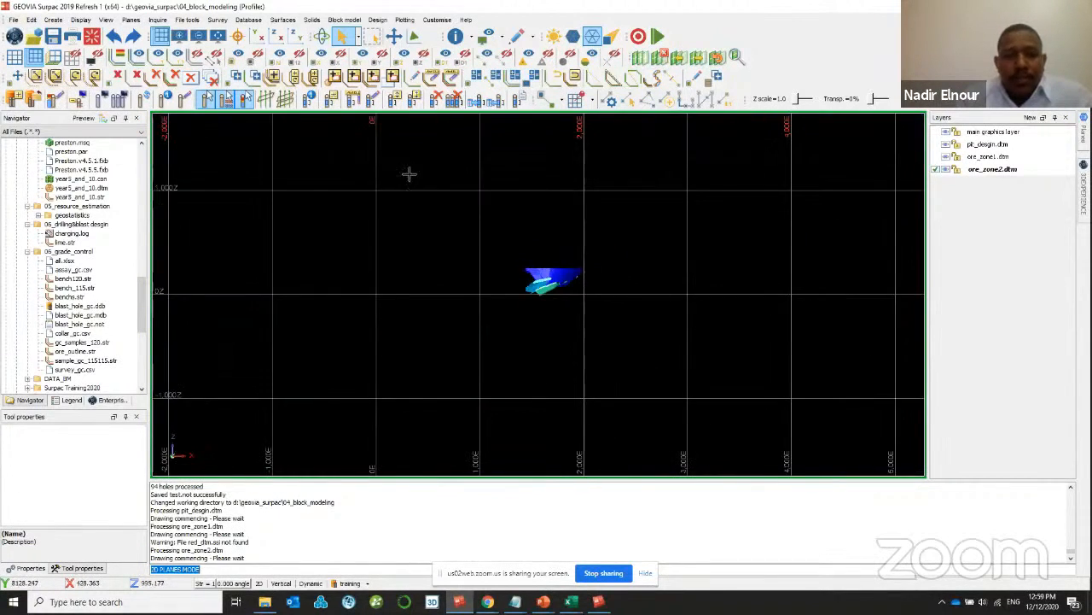
left_click(345, 19)
mouse_move(367, 32)
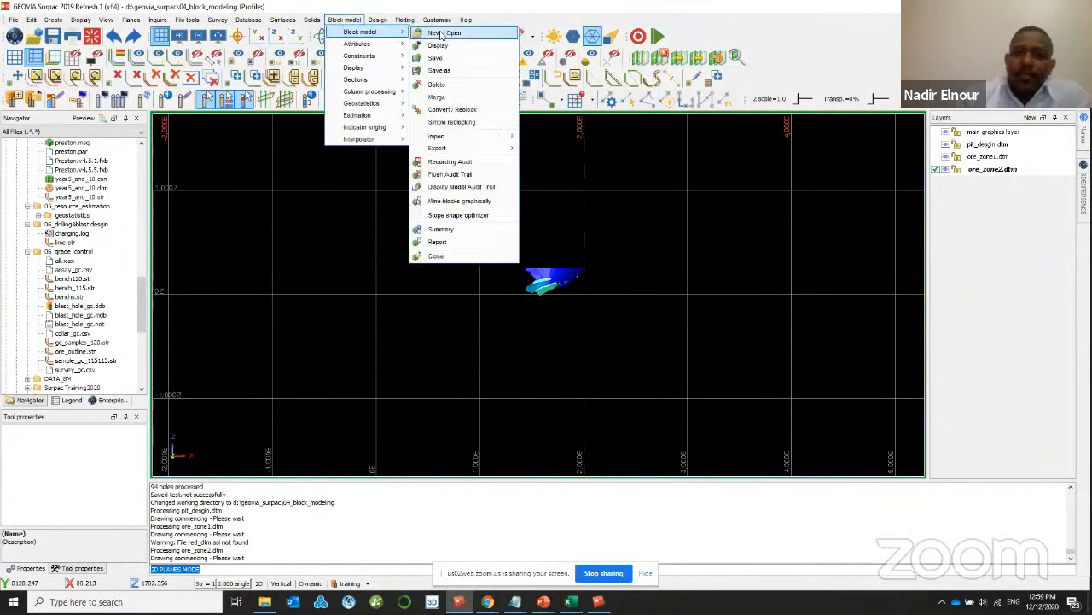
left_click(457, 34)
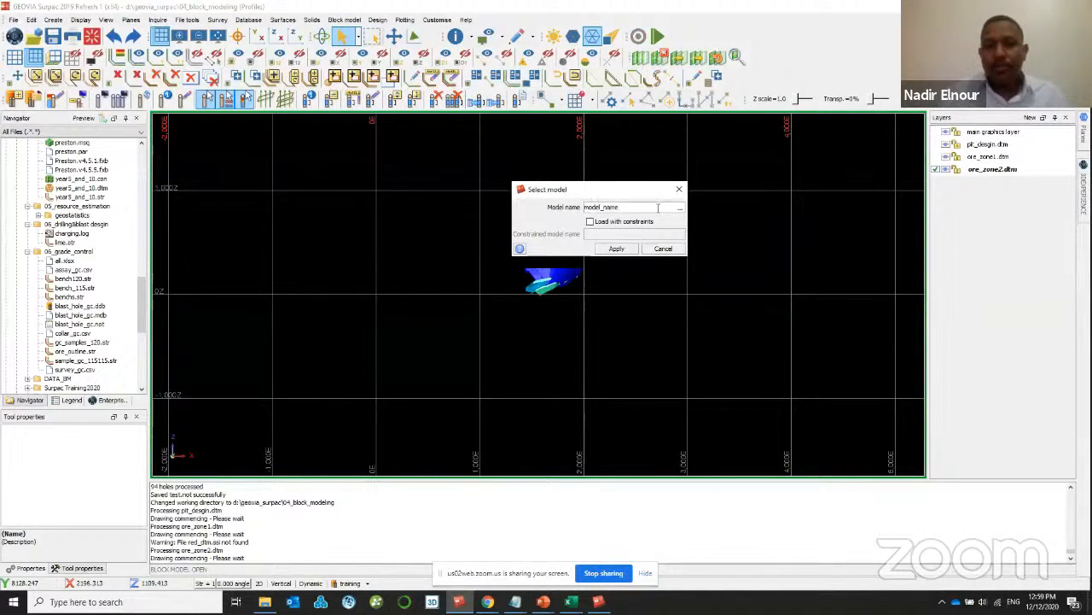
left_click(616, 248)
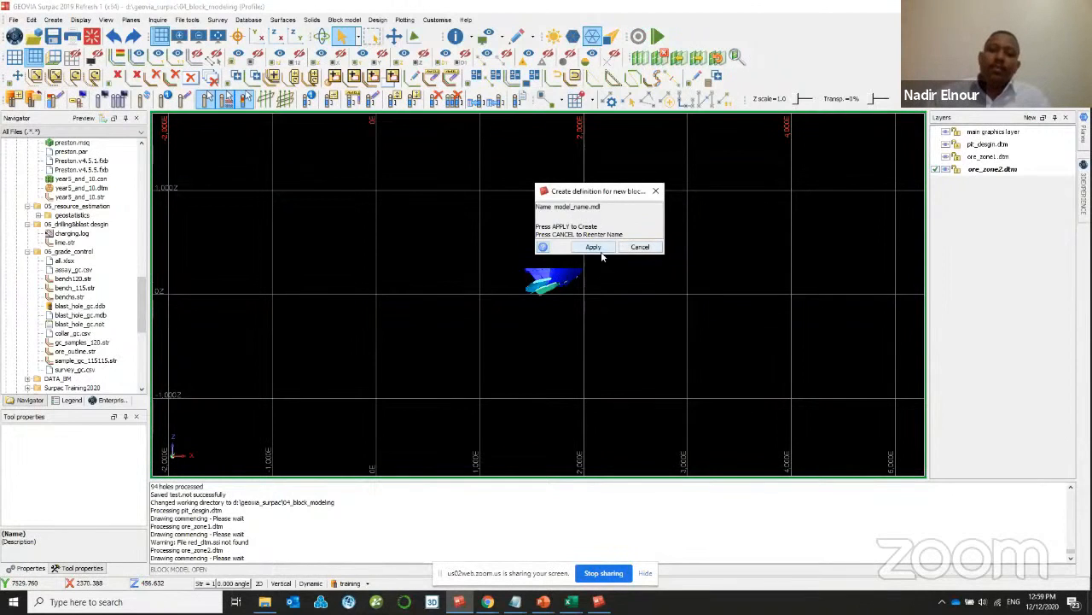
left_click(595, 247)
left_click_drag(541, 50, 747, 107)
middle_click_drag(537, 271, 533, 291)
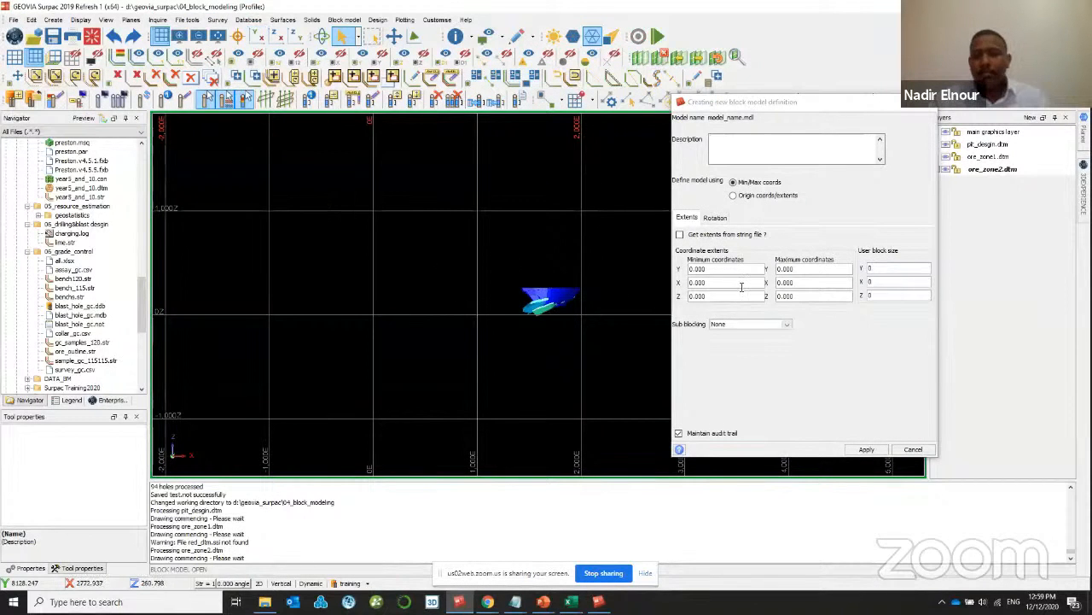
left_click(680, 235)
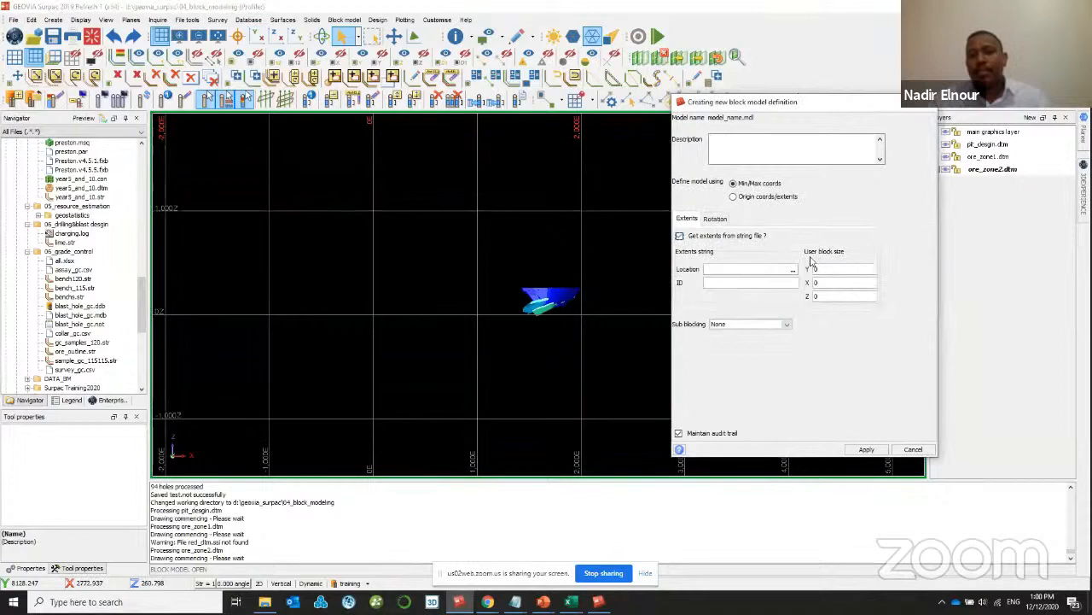
left_click(794, 270)
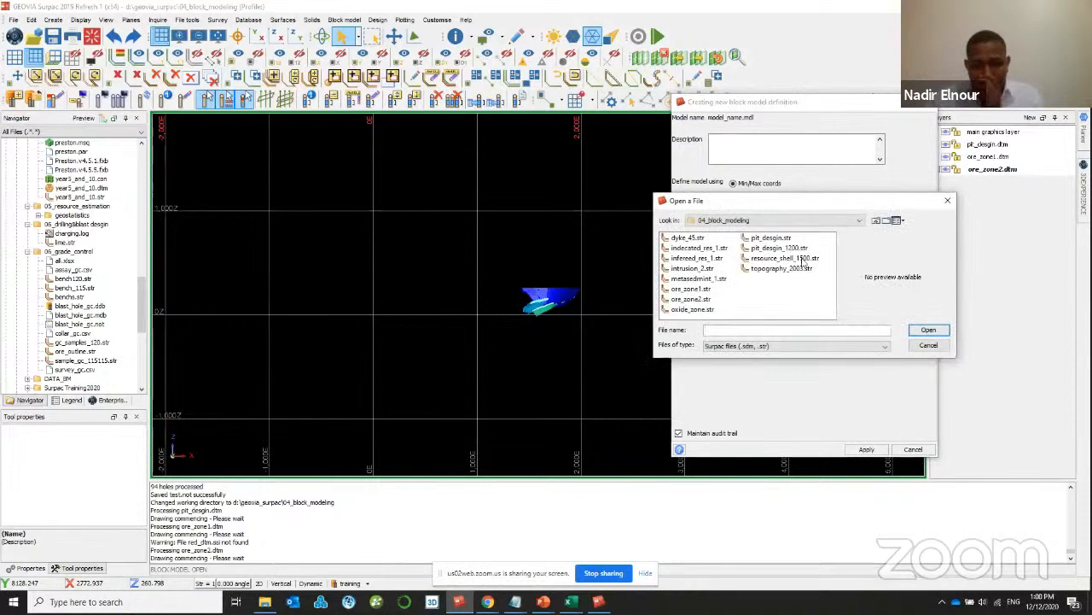
left_click(874, 221)
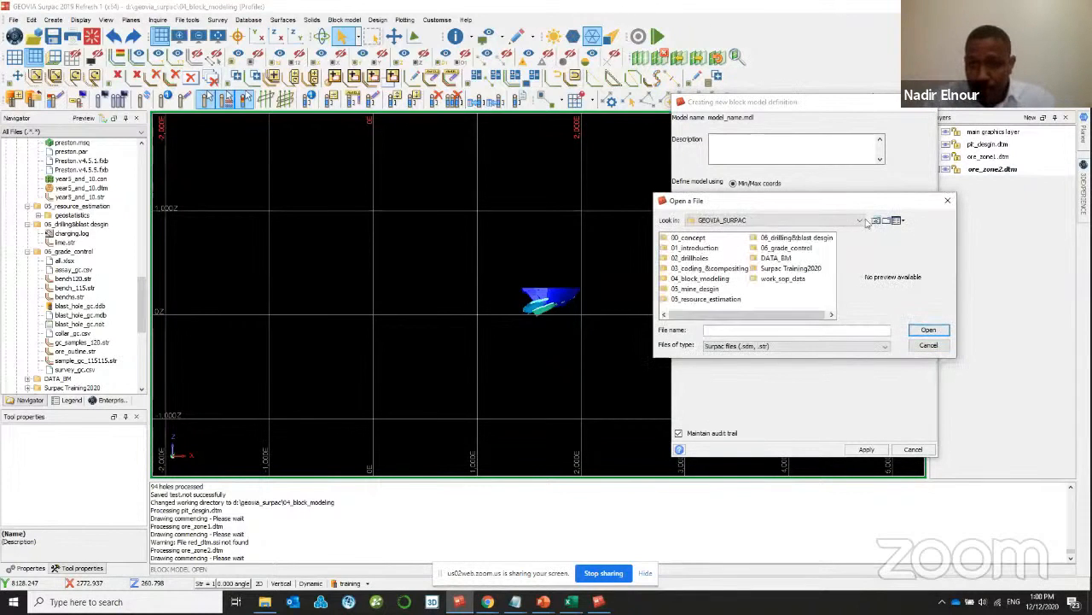
double_click(706, 299)
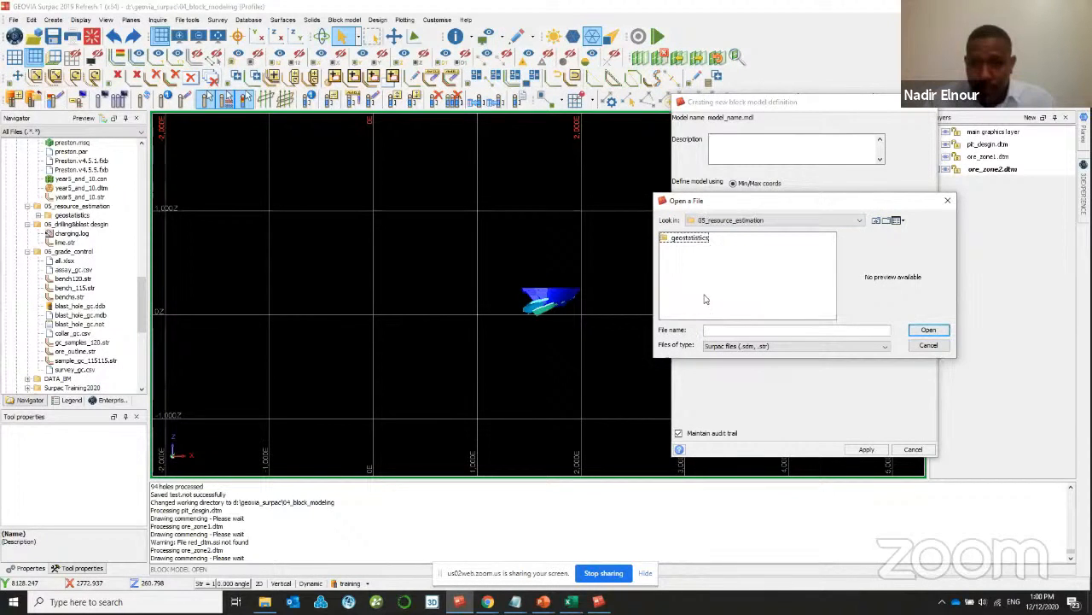
left_click(875, 220)
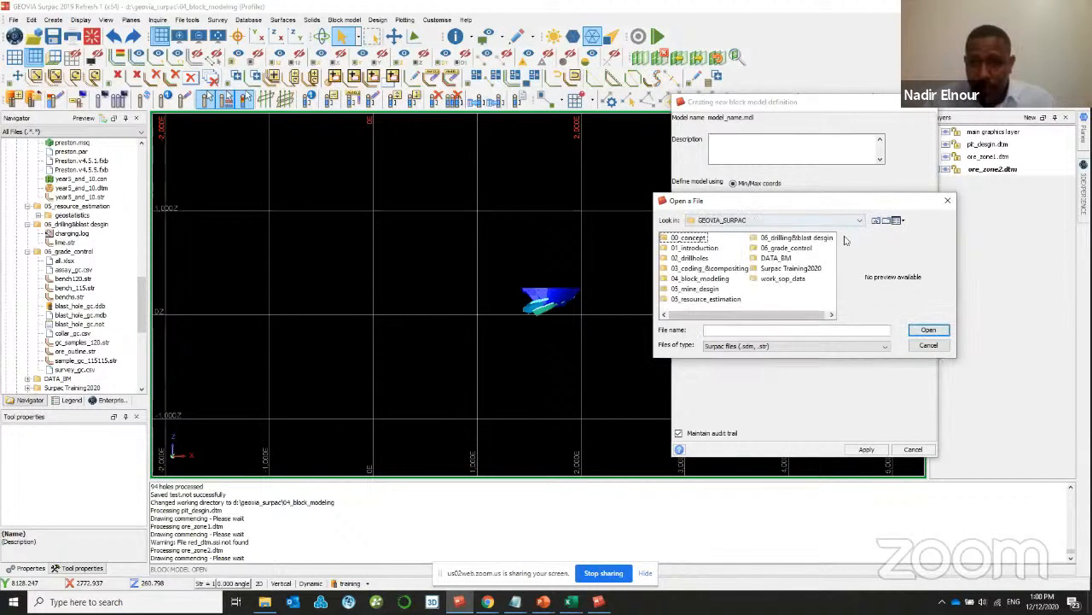
double_click(795, 248)
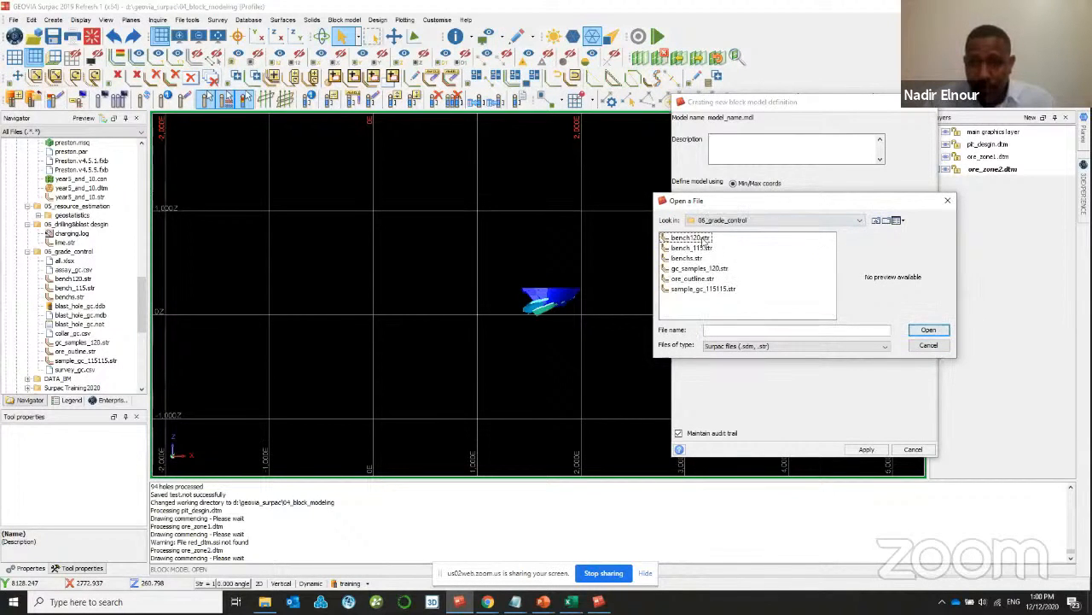
left_click(703, 289)
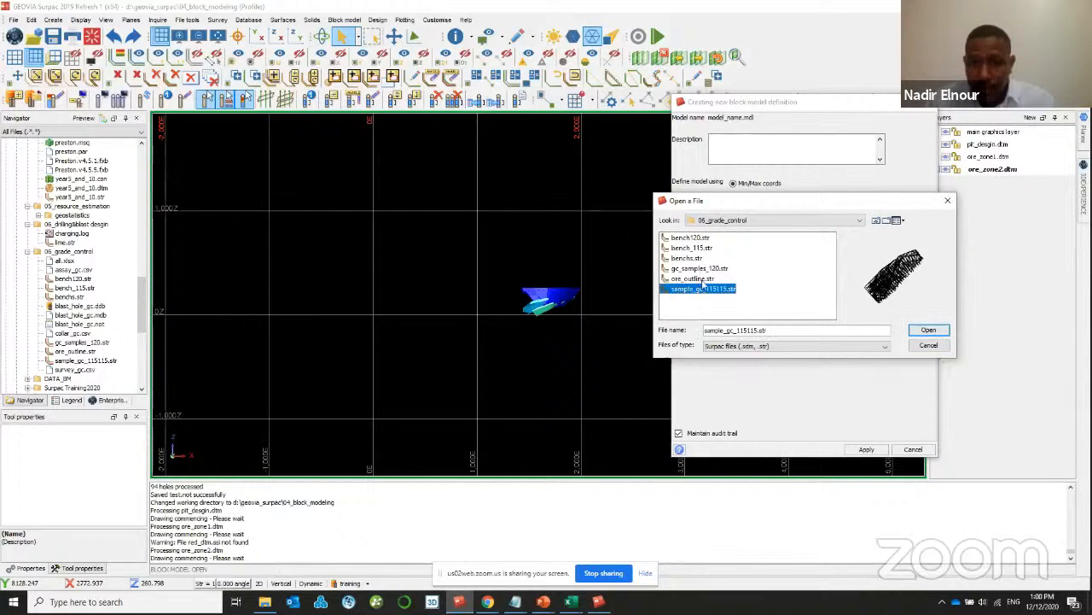
left_click(702, 279)
left_click(709, 268)
left_click(709, 268)
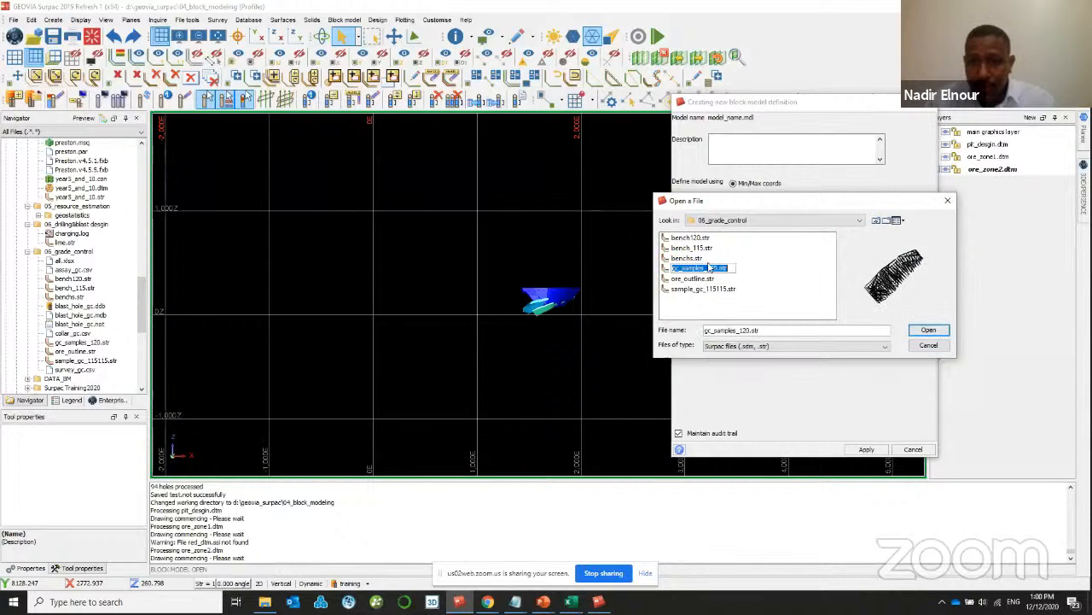
left_click(947, 201)
left_click(928, 101)
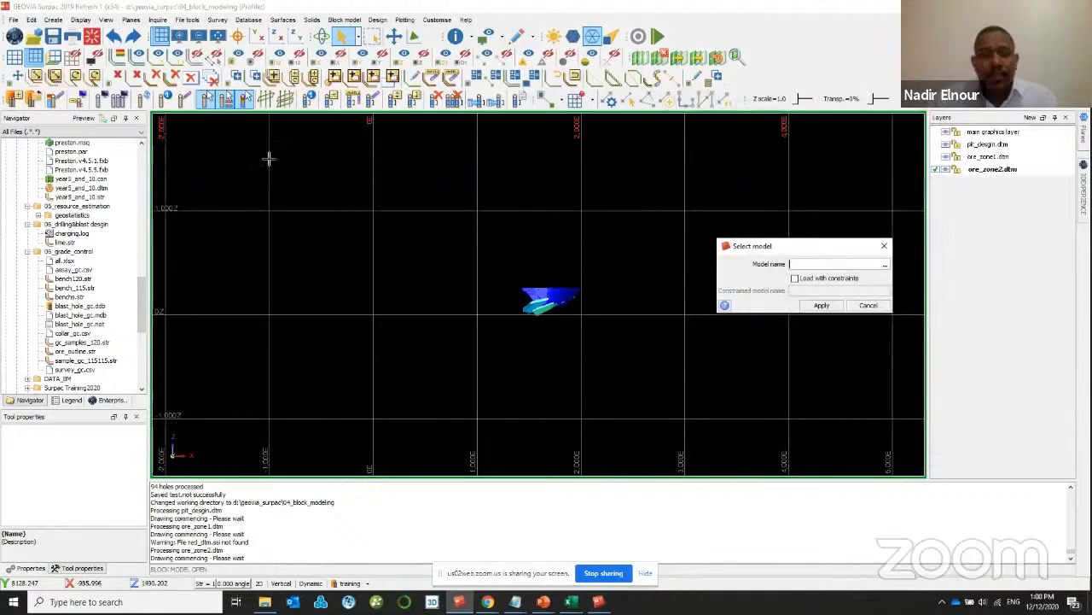
left_click(866, 304)
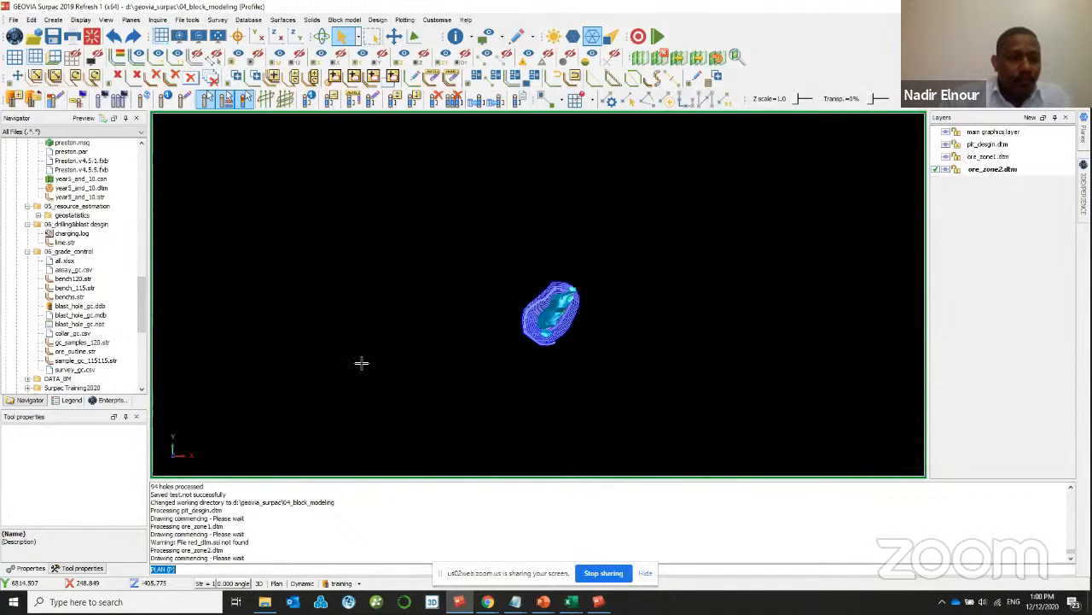
- Copy model_frame_work.str from the work_sop_data folder into the 04_block_modeling folder
scroll(25, 256, "down", 4)
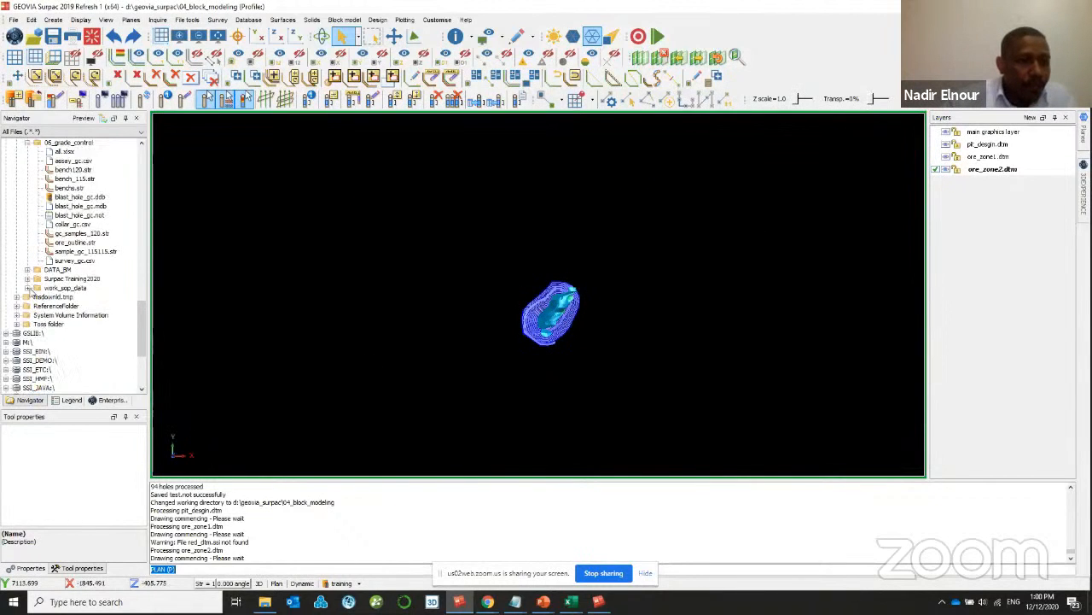
left_click(28, 289)
left_click(29, 288)
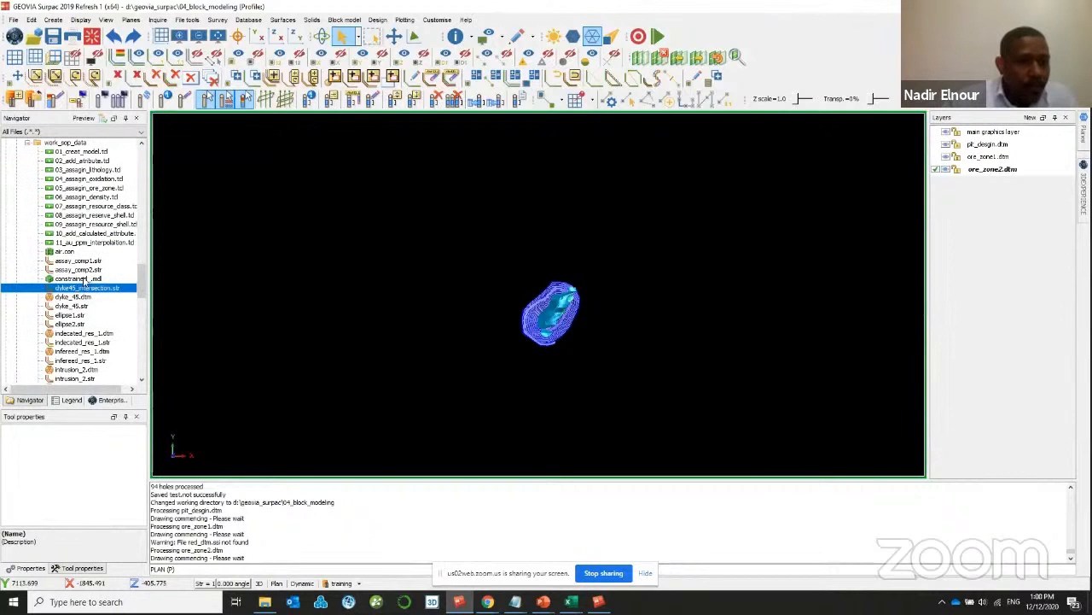
scroll(86, 290, "down", 1)
scroll(84, 303, "down", 4)
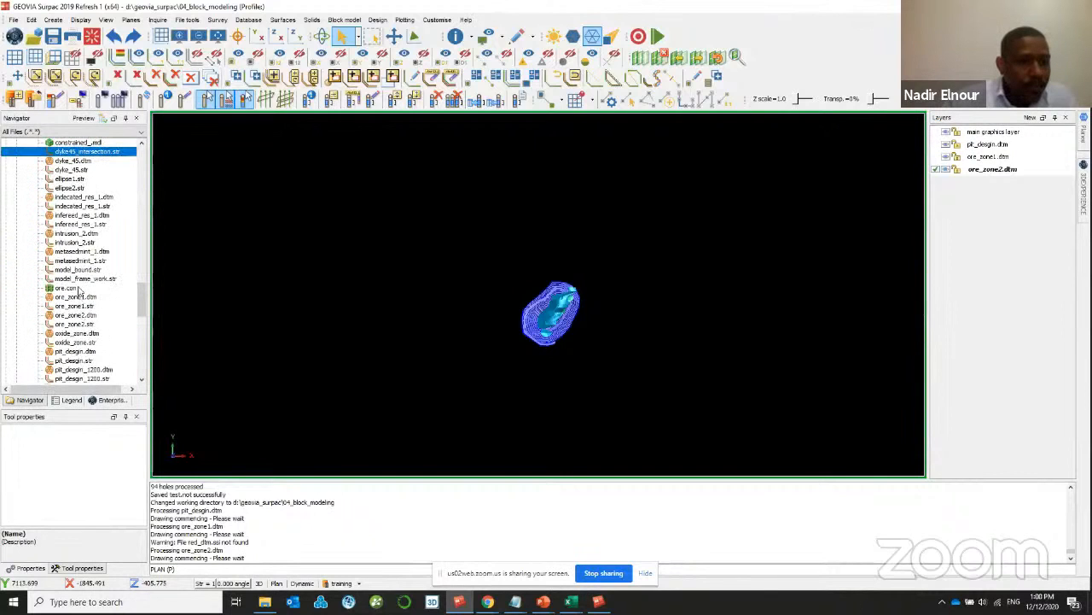
right_click(81, 288)
key("Escape")
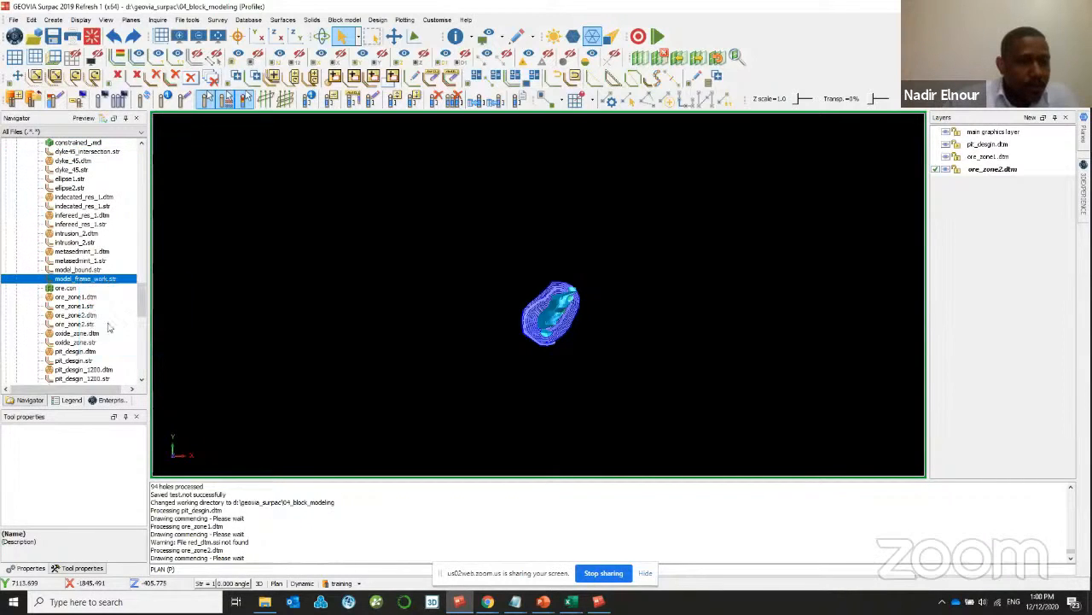
scroll(89, 296, "up", 7)
scroll(89, 296, "up", 10)
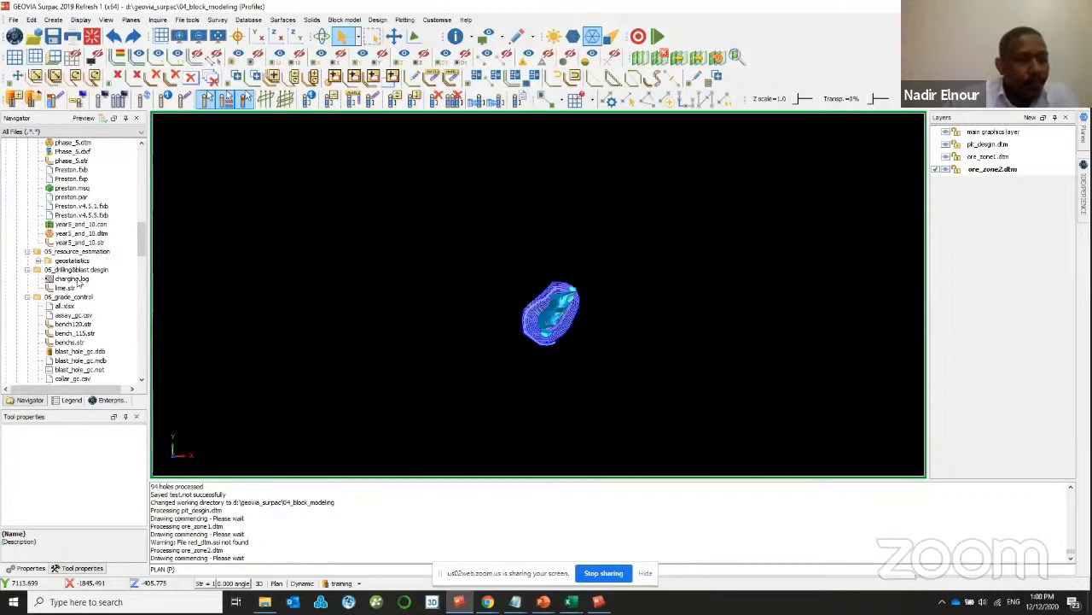
right_click(83, 253)
scroll(81, 256, "up", 10)
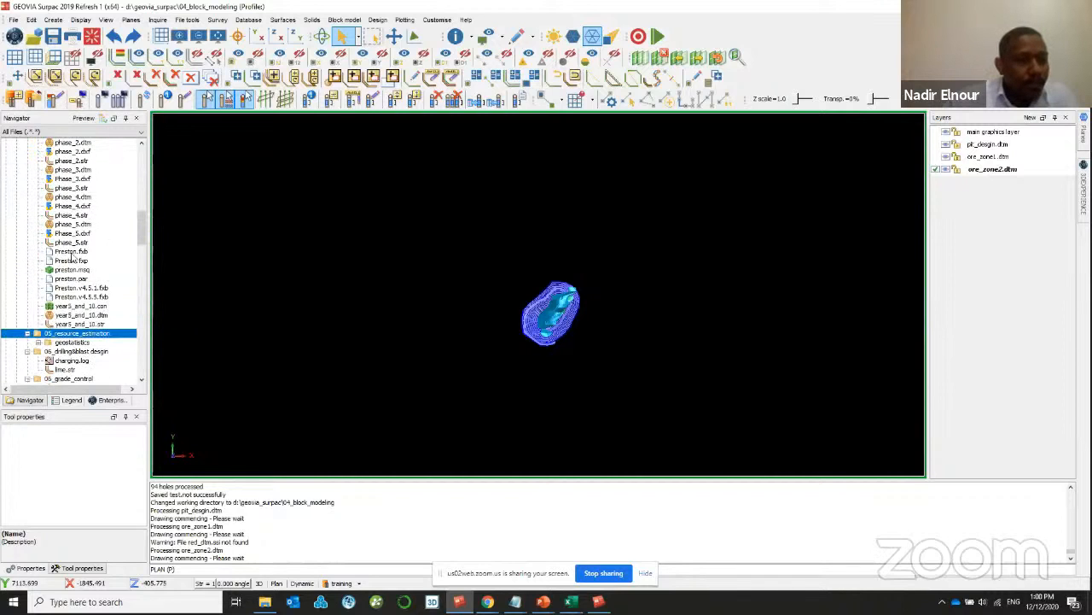
scroll(77, 240, "up", 5)
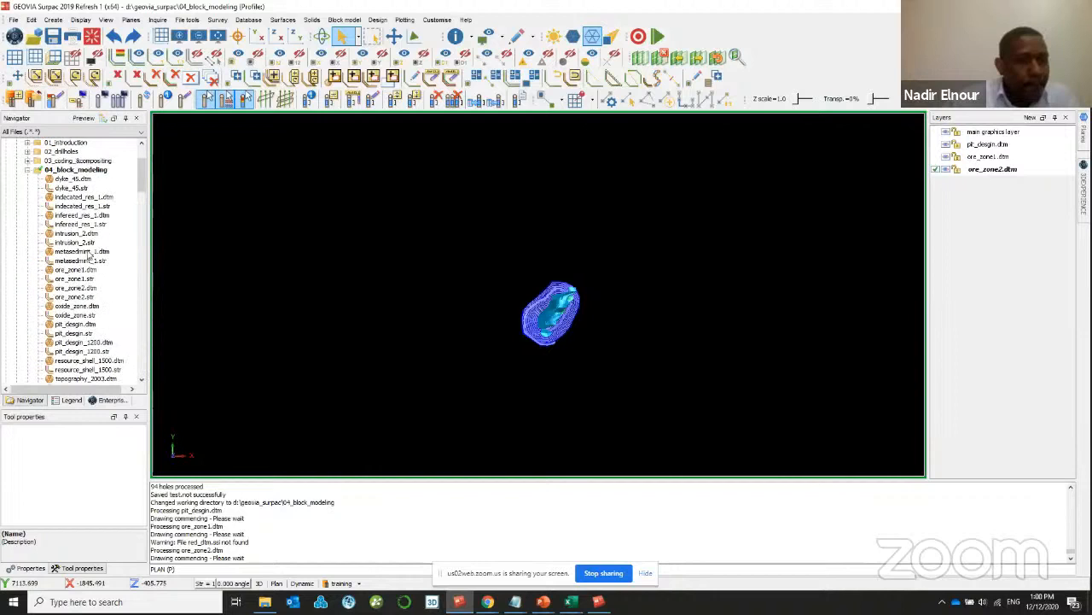
right_click(73, 170)
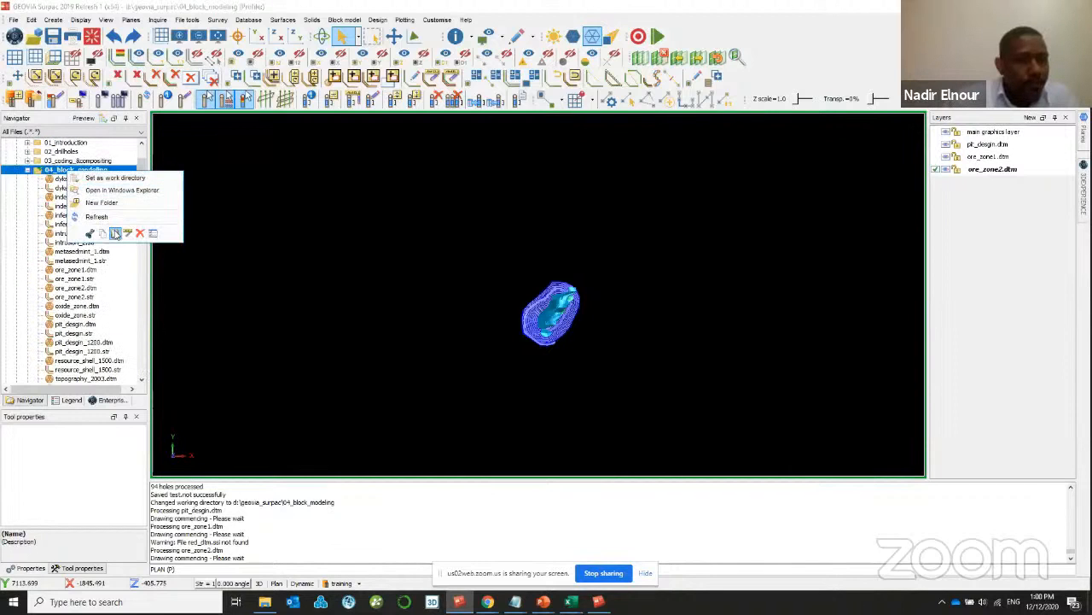
left_click(115, 233)
- Load model_frame_work.str together with the pit and ore zones and display them in a 3D view
left_click_drag(85, 269, 358, 252)
middle_click_drag(687, 340, 678, 314)
scroll(680, 337, "down", 4)
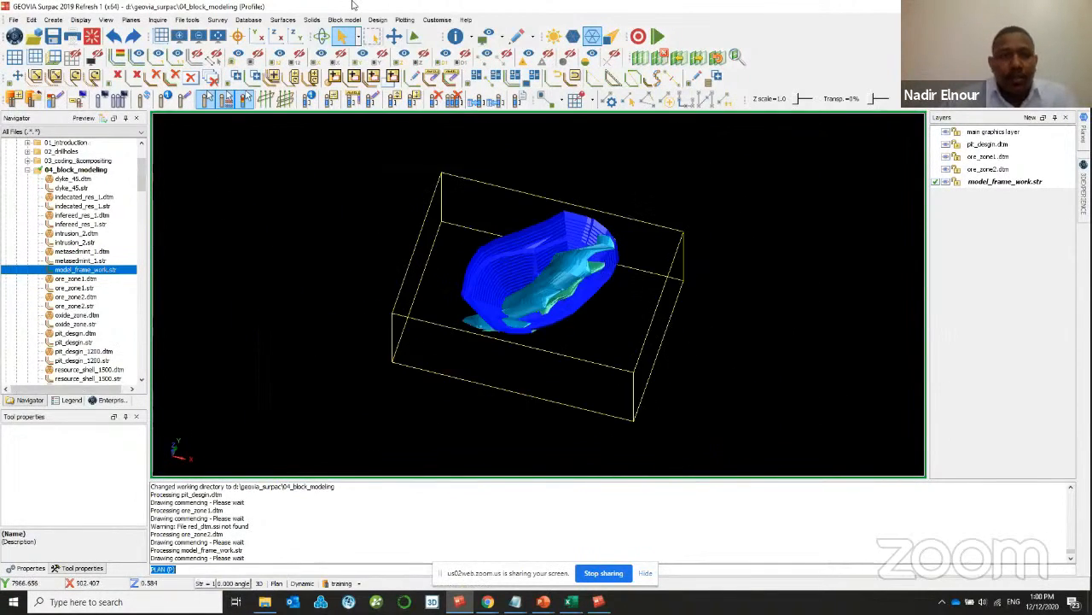
- Start a new block model named model_name and open its definition
left_click(346, 19)
mouse_move(375, 31)
left_click(444, 32)
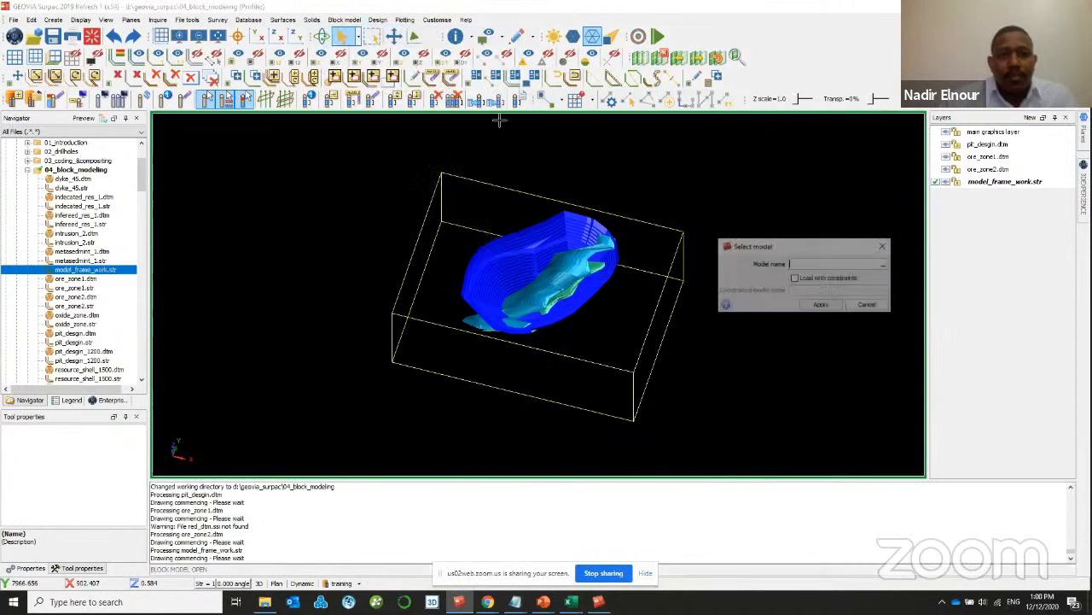
left_click_drag(763, 254, 574, 232)
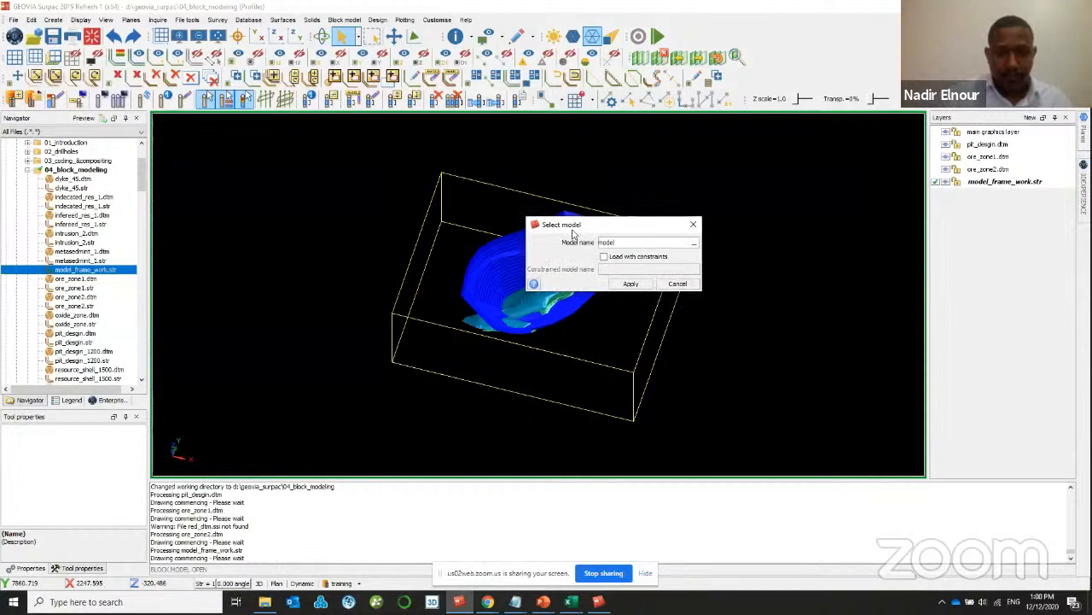
left_click(630, 283)
left_click(606, 282)
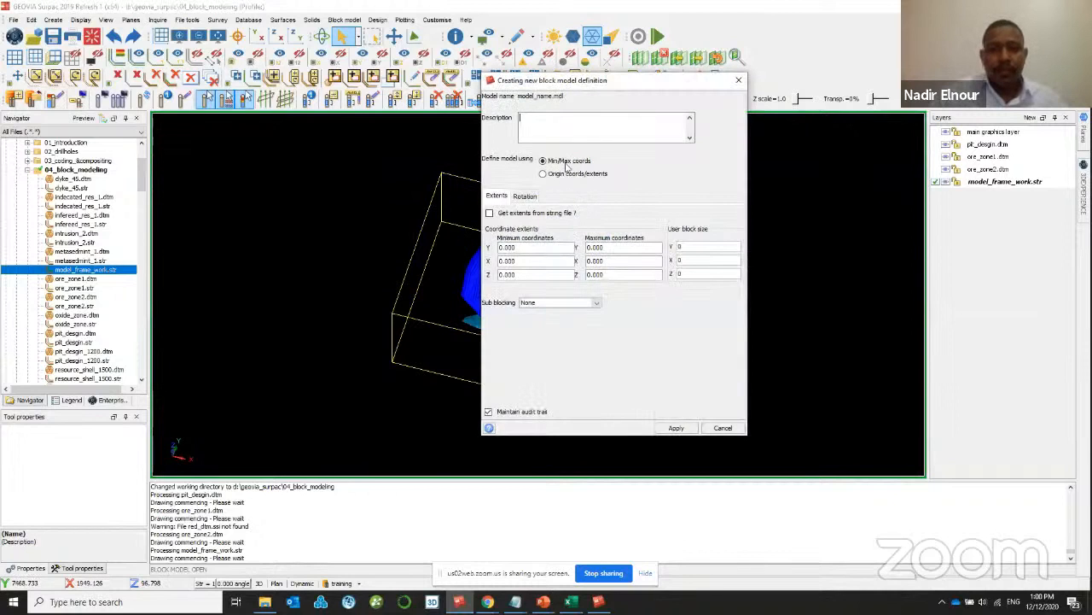
- Get the block model's minimum and maximum coordinates from the string file model_frame_work.str
left_click(490, 213)
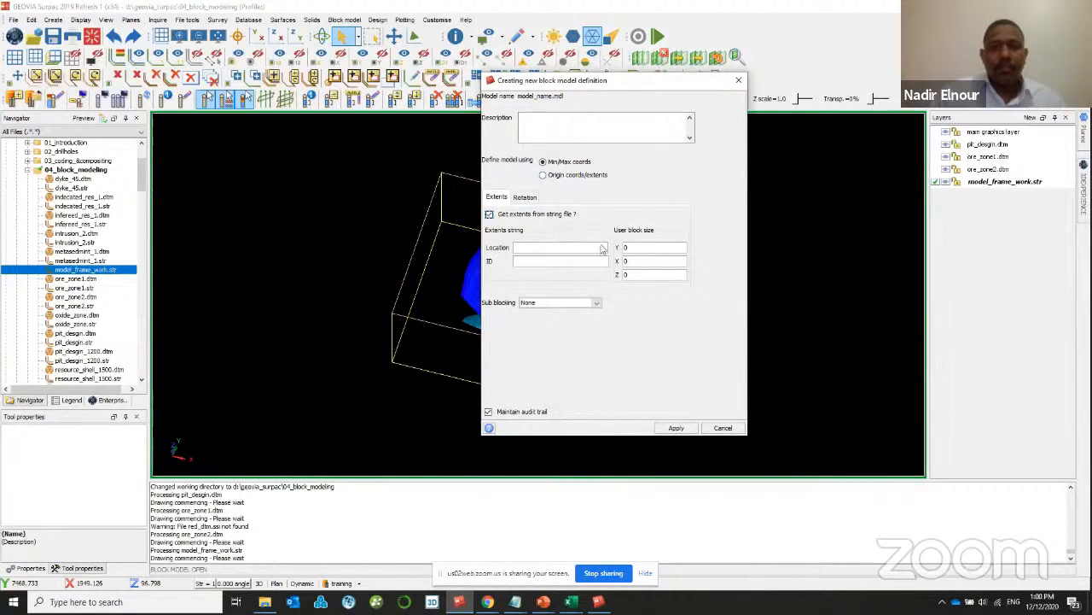
double_click(602, 248)
left_click(508, 226)
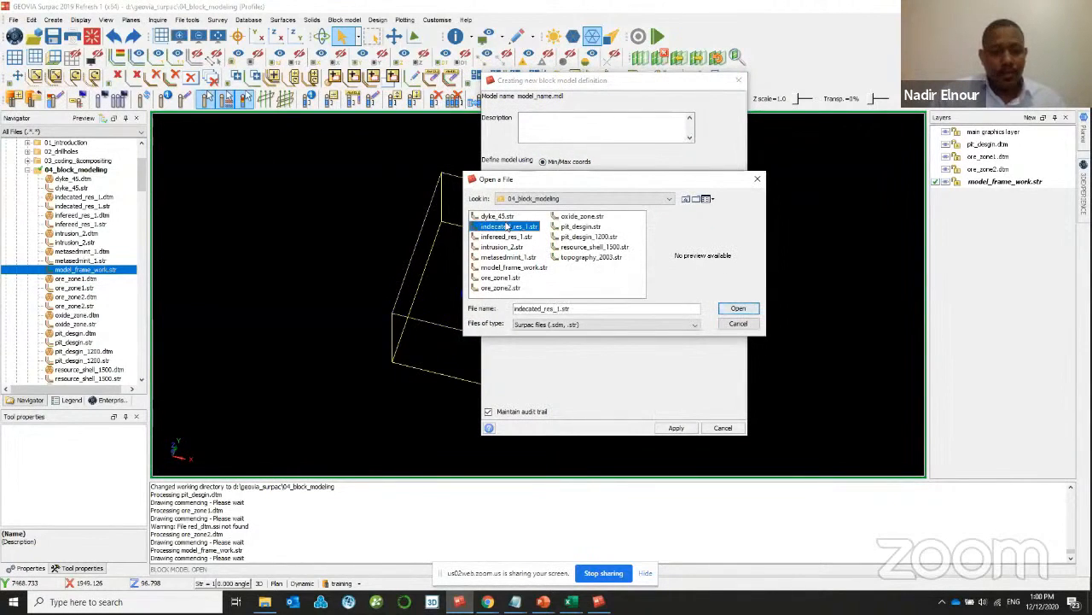
left_click(500, 216)
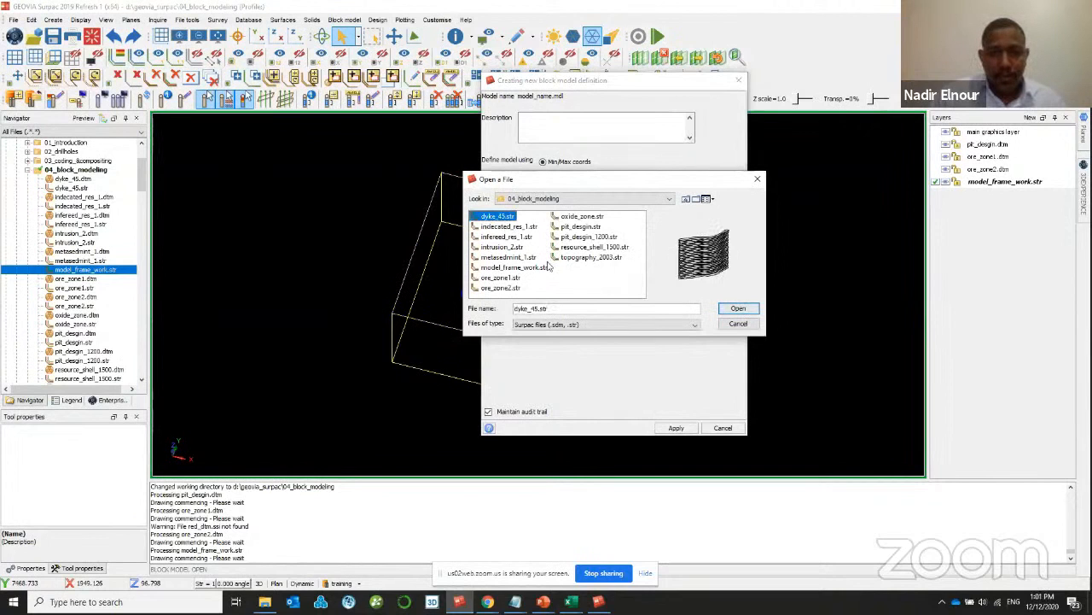
left_click(513, 267)
left_click(730, 310)
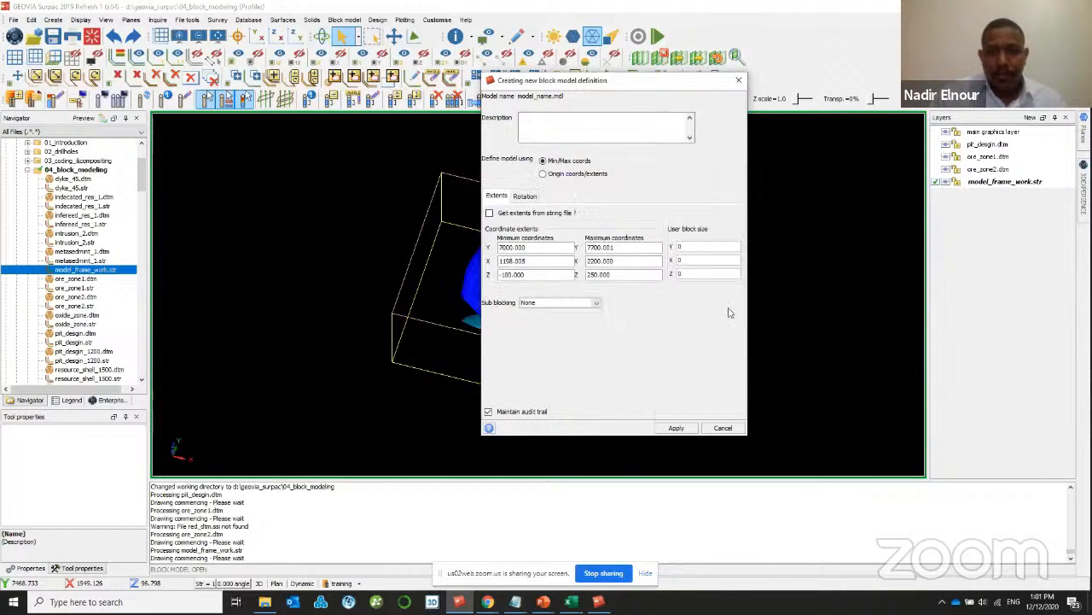
- Set the user block size to 10 in Y, X and Z
double_click(529, 247)
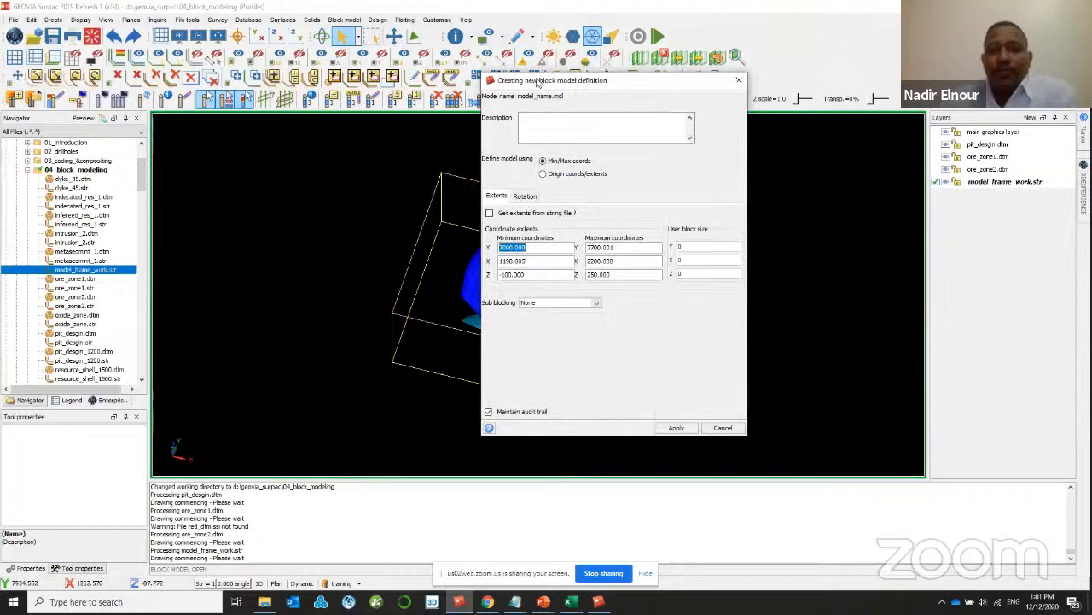
left_click_drag(546, 80, 717, 81)
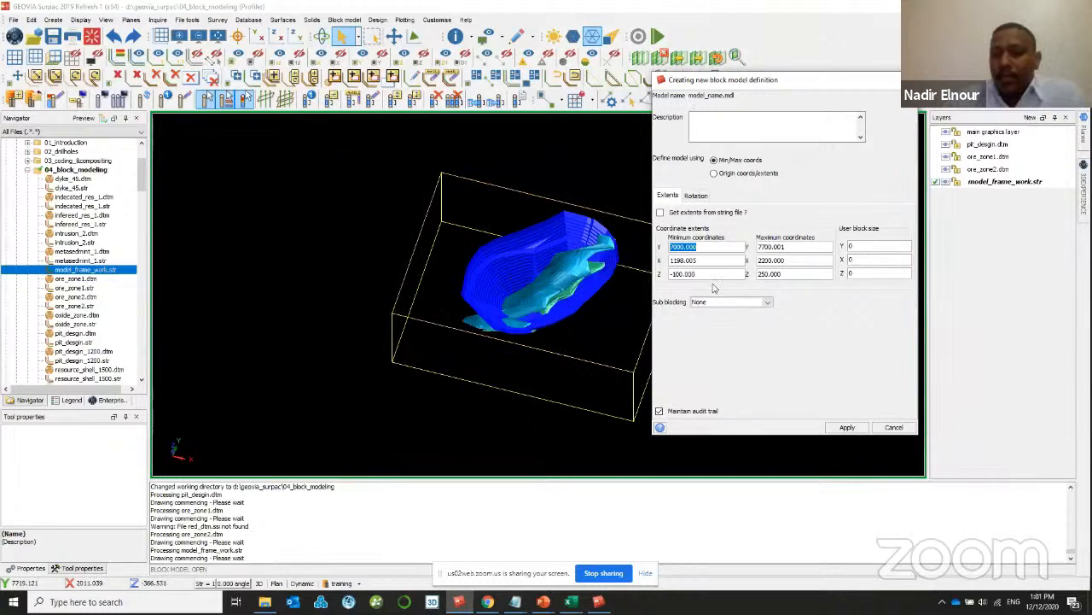
left_click_drag(581, 349, 590, 327)
left_click(862, 246)
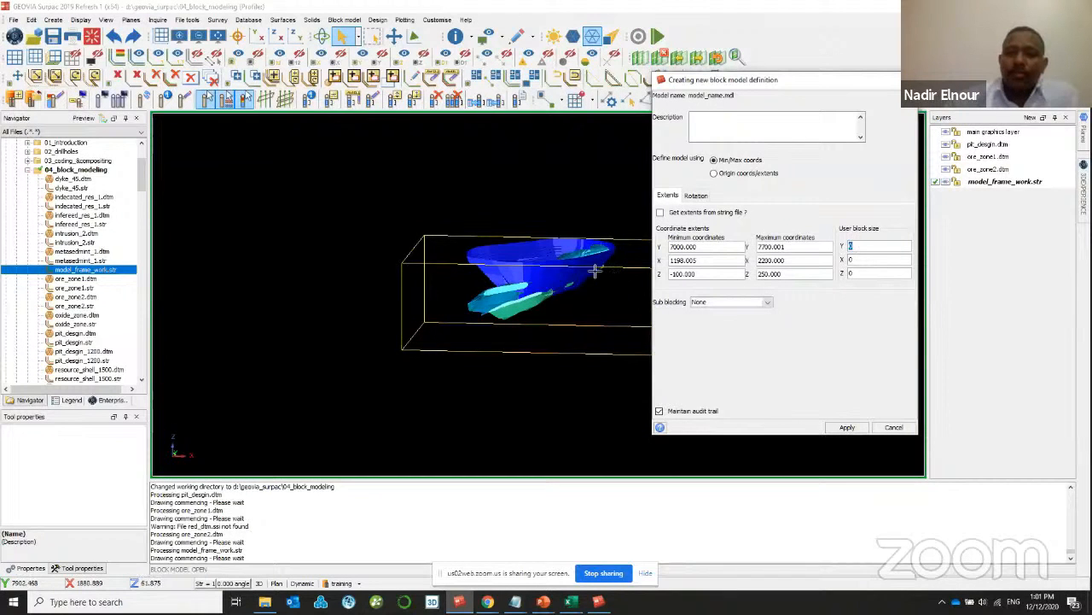
middle_click_drag(595, 271, 490, 273)
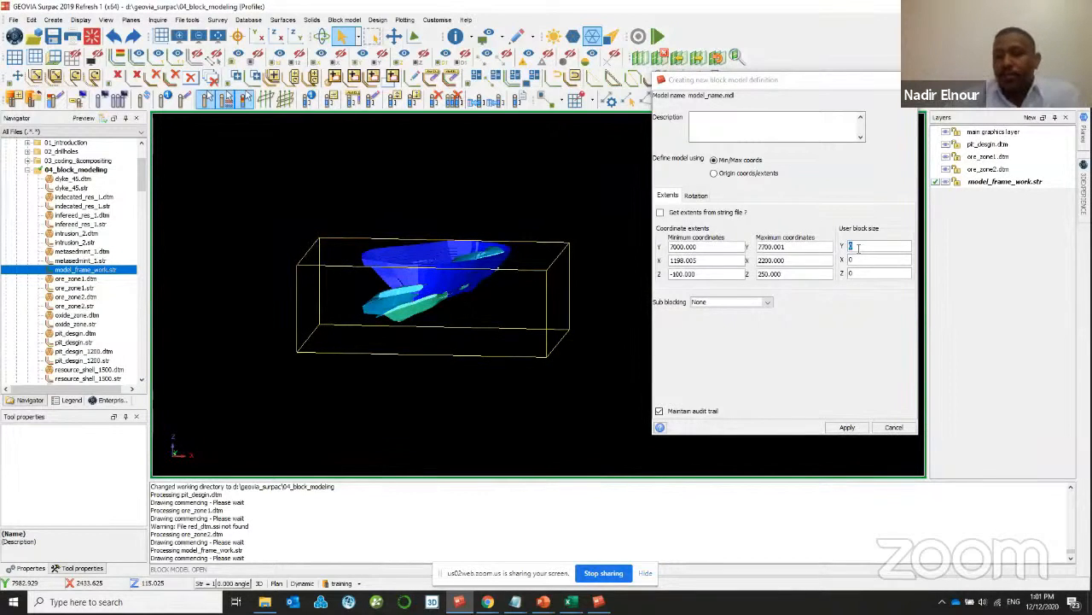
left_click(858, 247)
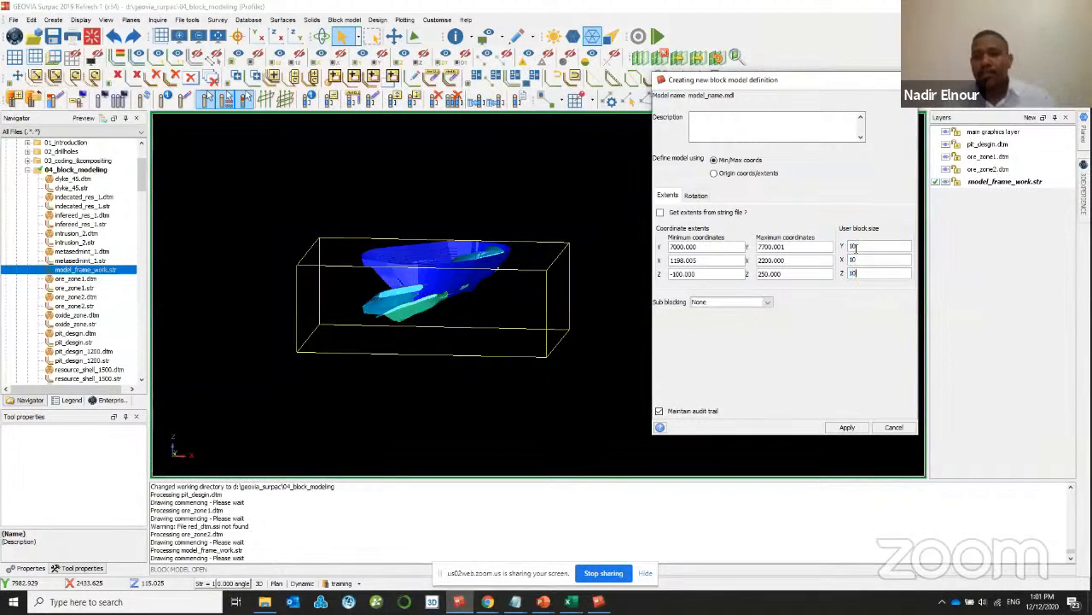
- Set the sub-blocking to Standard and review the minimum block sizes it offers
left_click(754, 305)
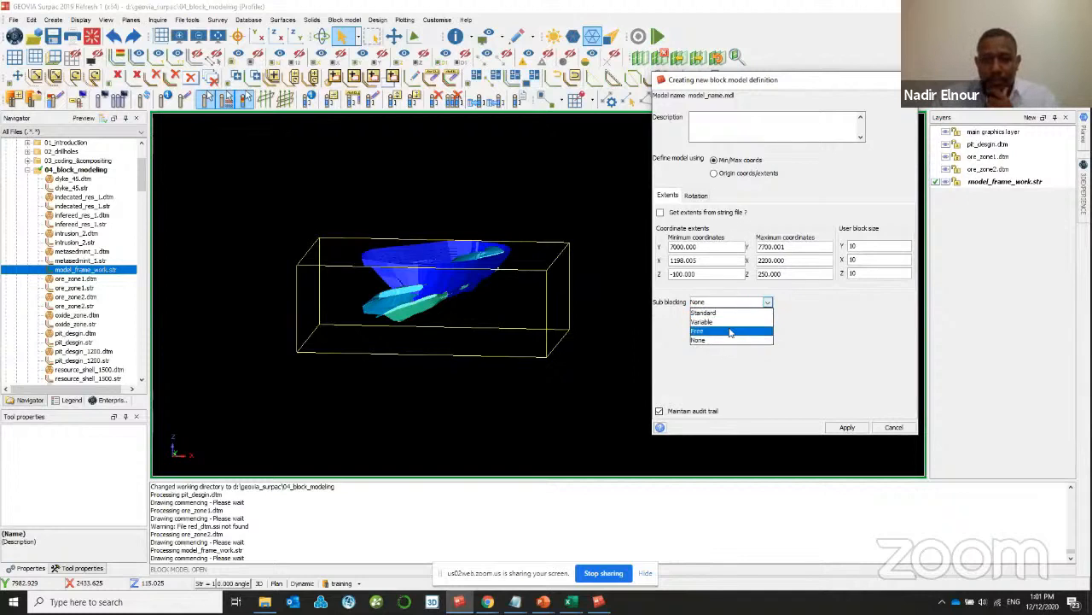
left_click(725, 312)
left_click(768, 315)
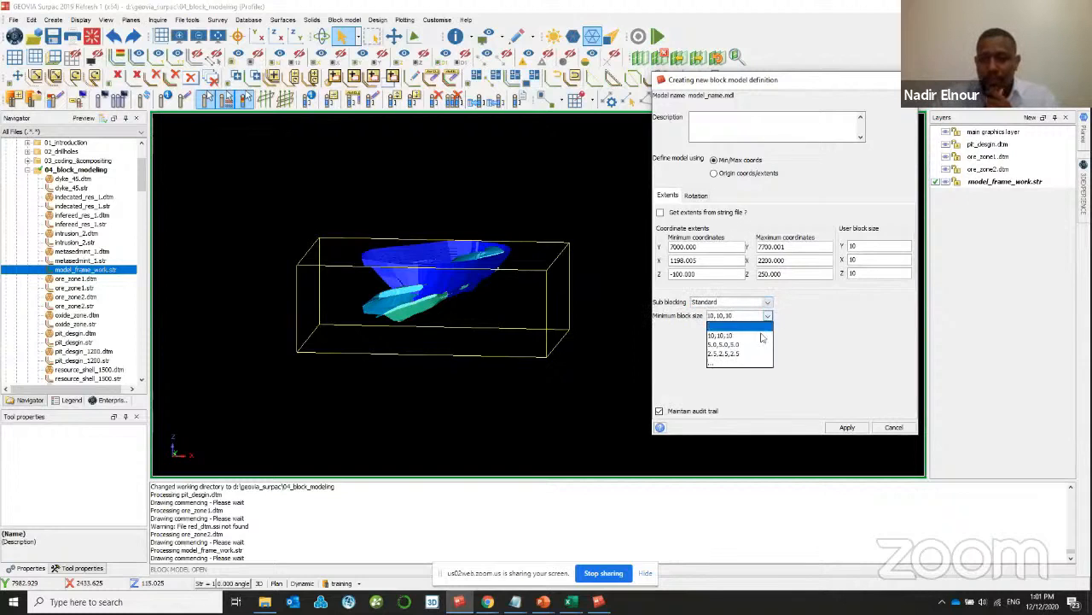
left_click(744, 362)
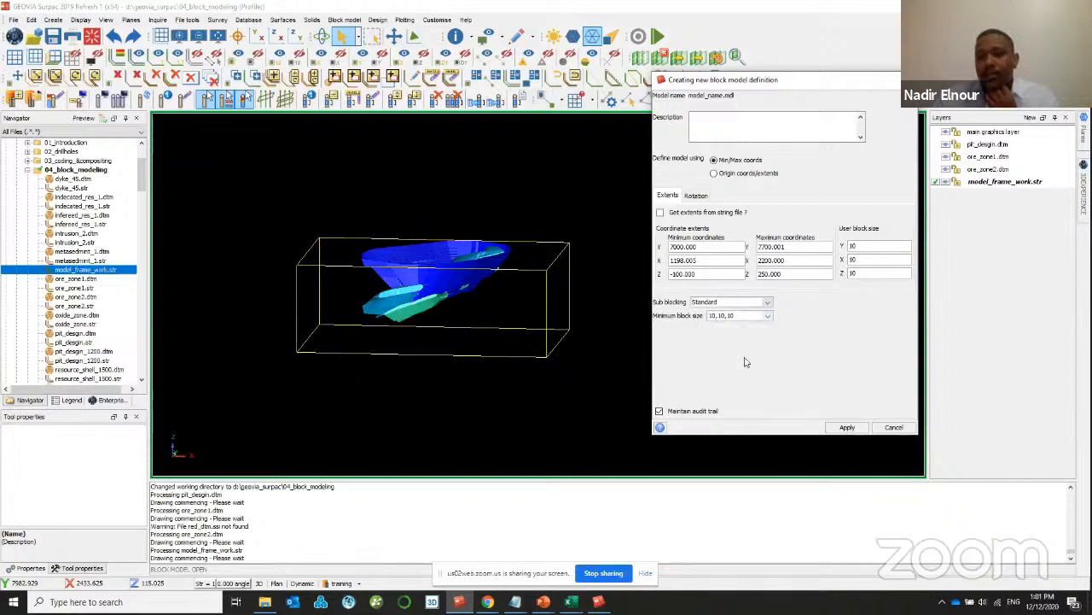
left_click(767, 317)
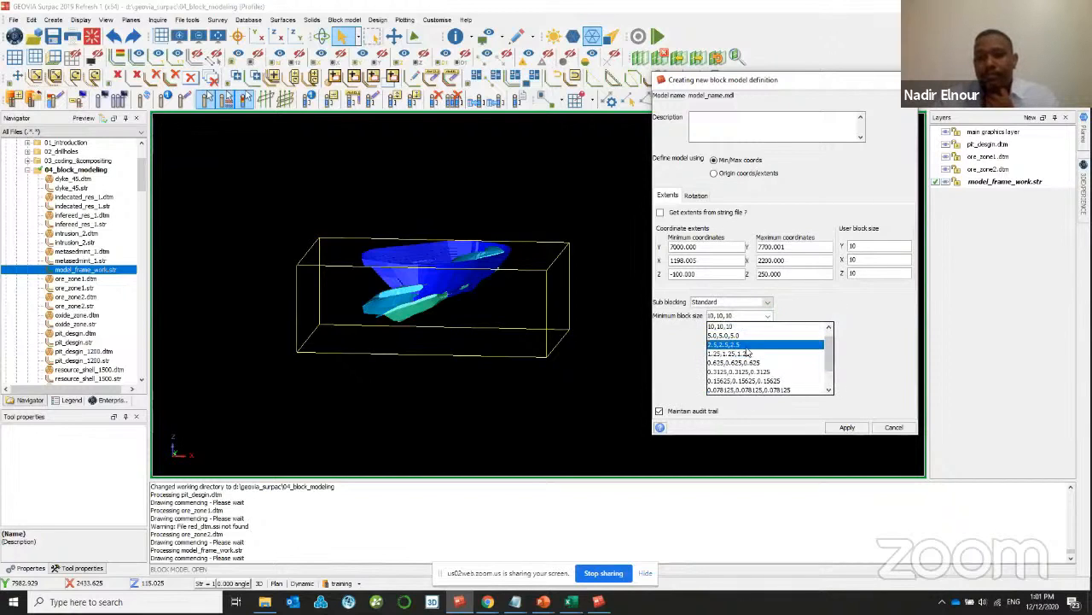
left_click(766, 311)
- Set the sub-blocking to Variable with a minimum block size of 5.0 in Y, X and Z
left_click(767, 303)
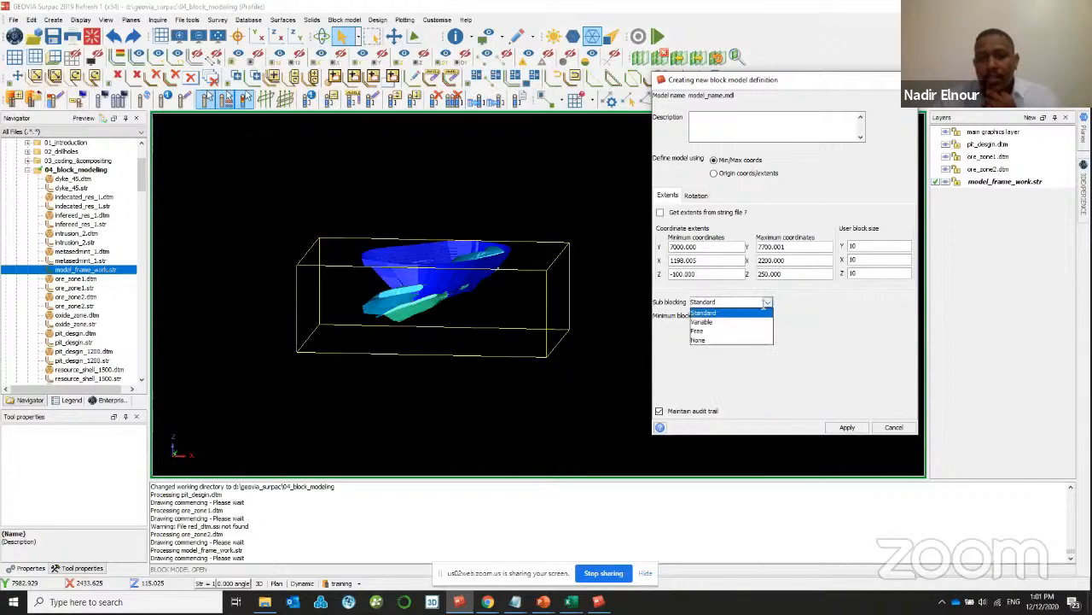
left_click(739, 327)
left_click(748, 316)
left_click(743, 327)
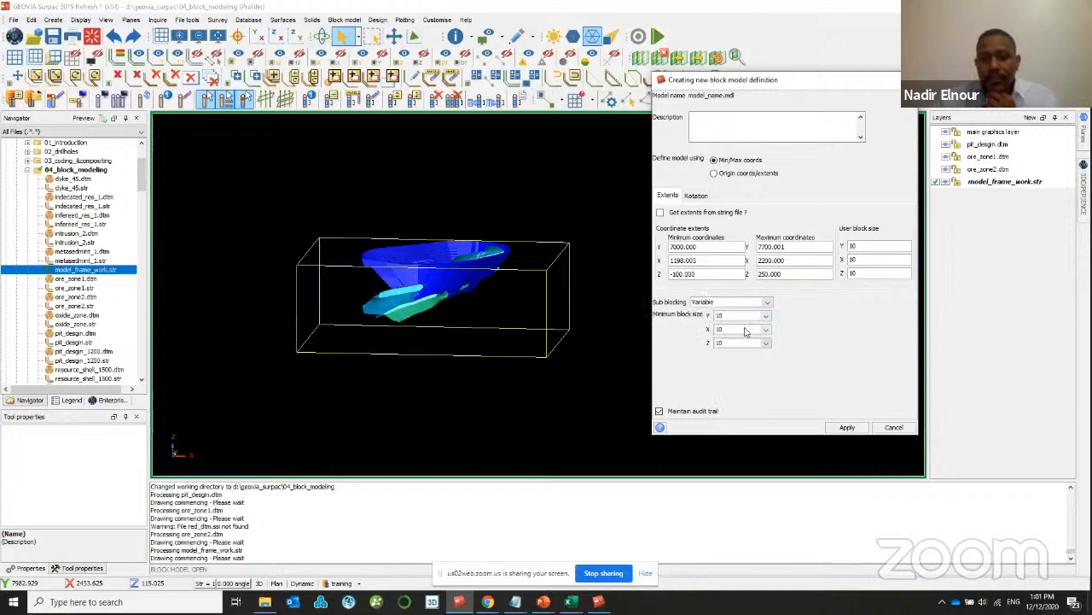
left_click(744, 329)
left_click(744, 340)
left_click(746, 343)
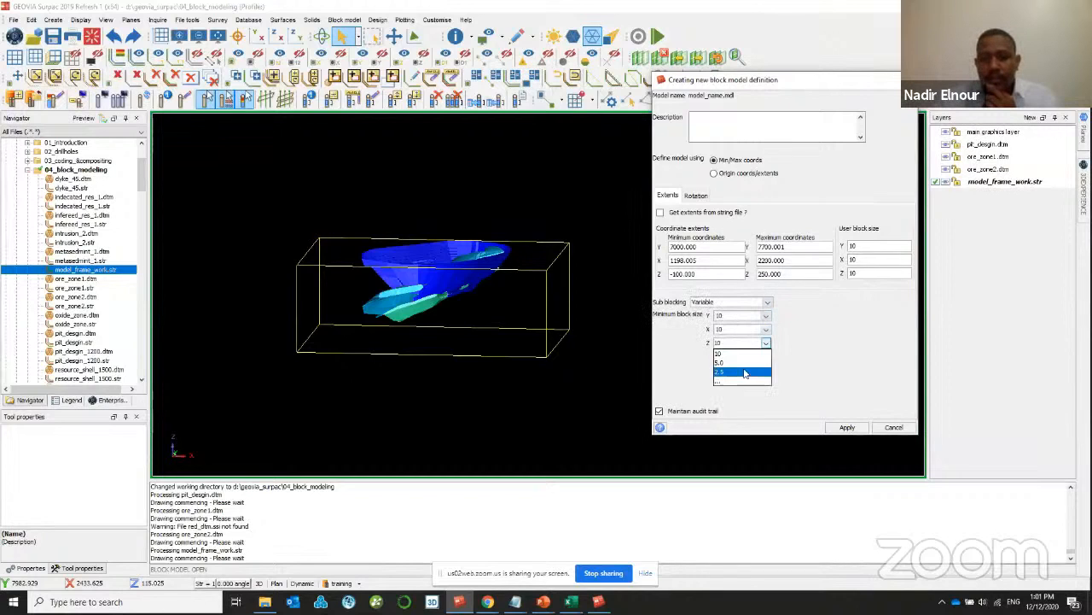
left_click(741, 363)
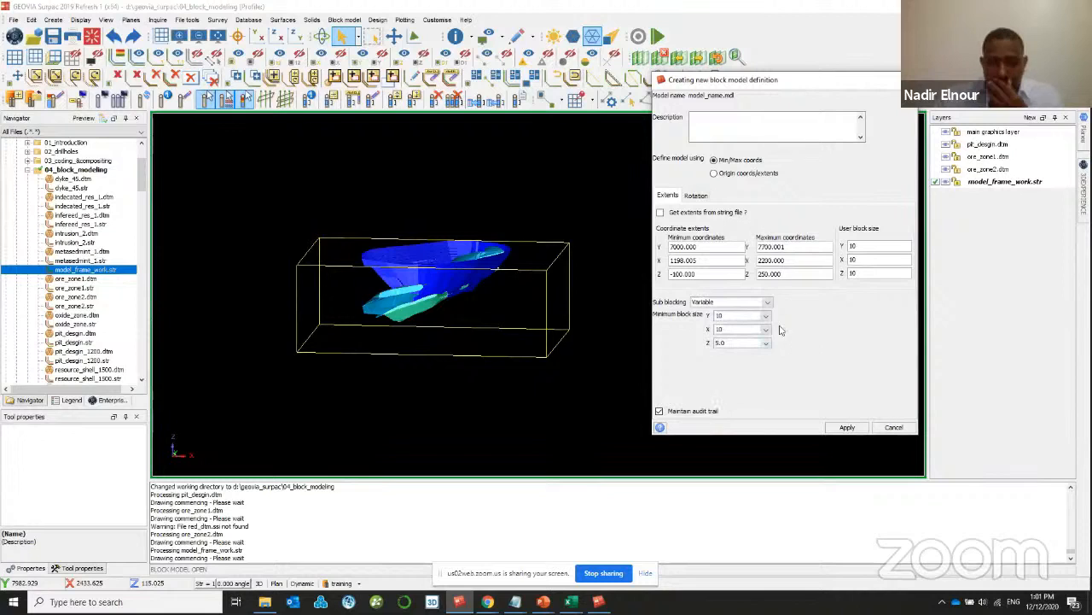
left_click(751, 316)
left_click(740, 335)
left_click(746, 329)
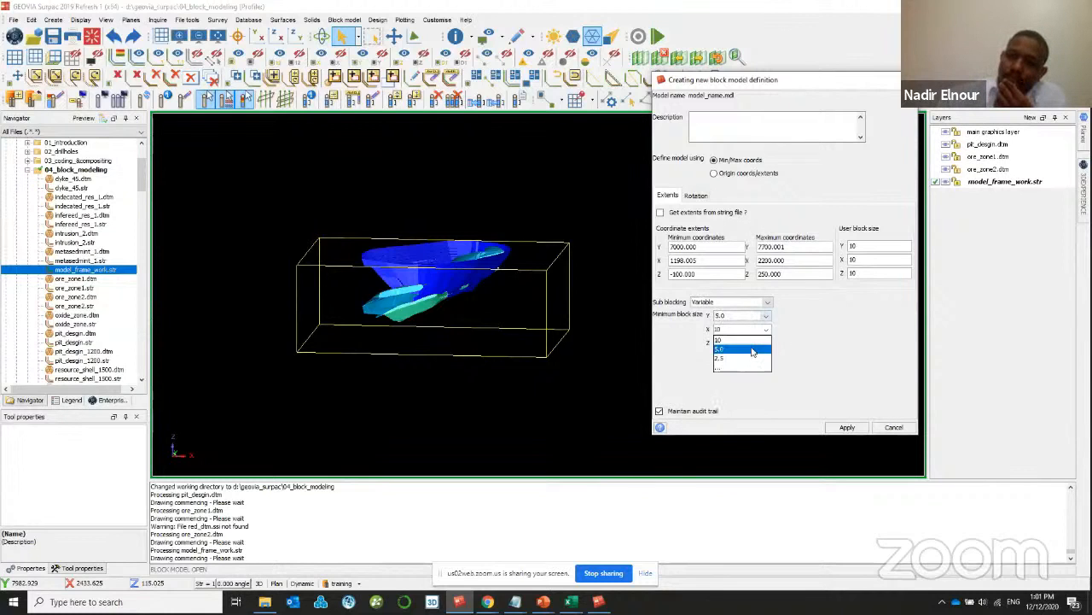
left_click(752, 350)
- Choose Variable sub-blocking with minimum block sizes of 5.0 in Y and X and 2.5 in Z, and apply the model definition
left_click(742, 302)
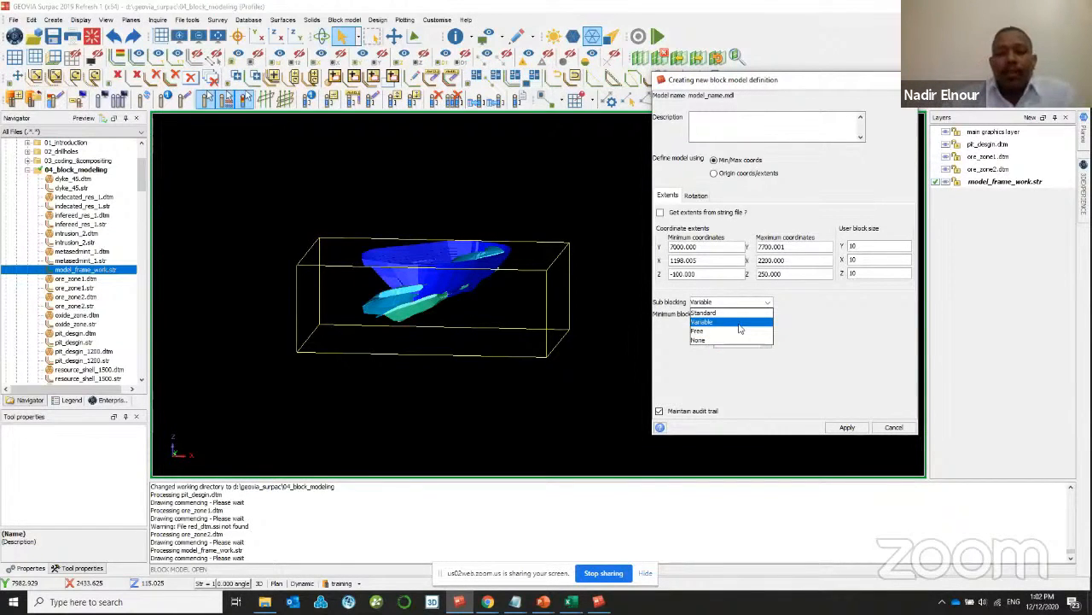
left_click(738, 326)
left_click(739, 315)
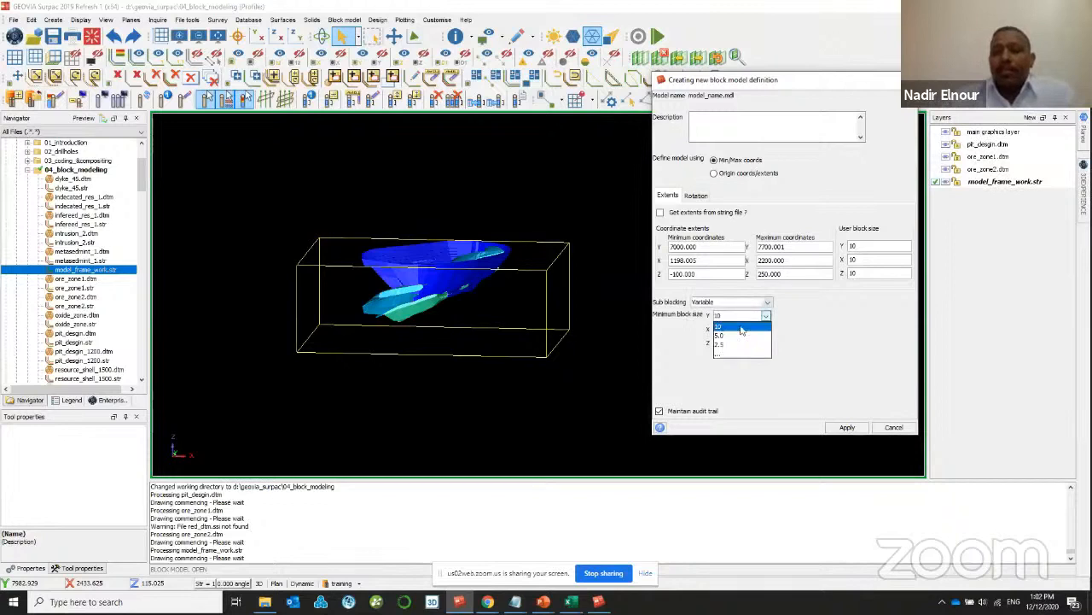
left_click(738, 334)
left_click(741, 328)
left_click(742, 349)
left_click(741, 342)
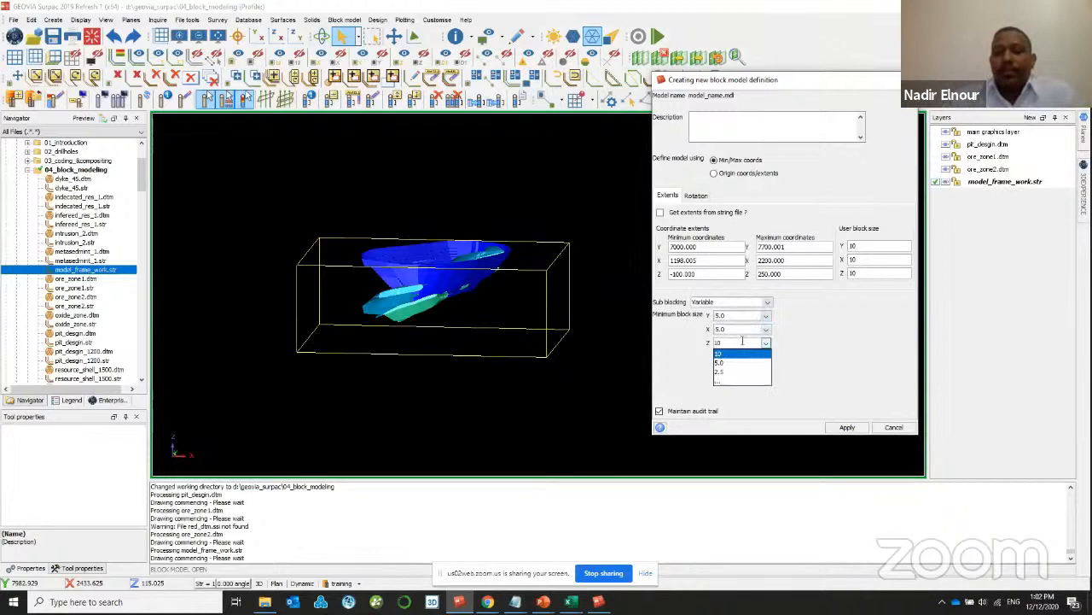
left_click(744, 370)
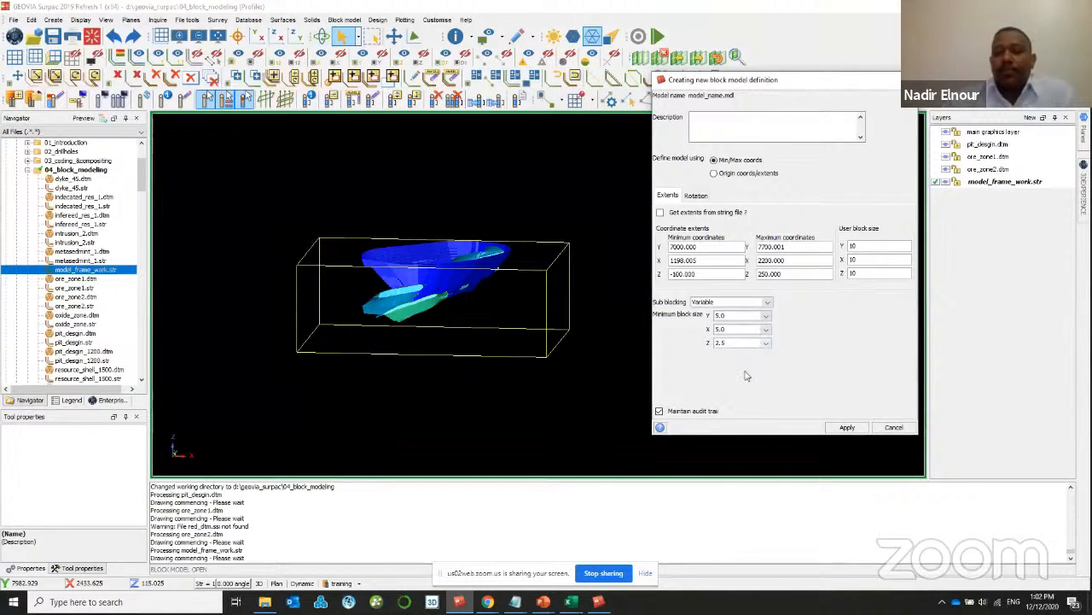
left_click(848, 429)
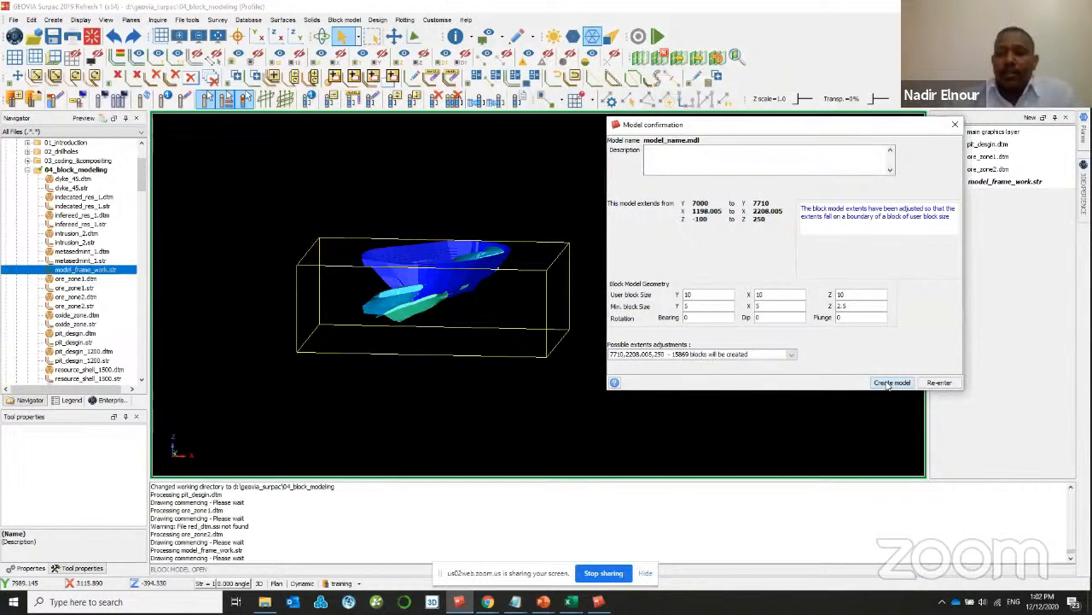
- Create the block model model_name.mdl from the confirmed definition and display it in the graphics view
left_click(891, 382)
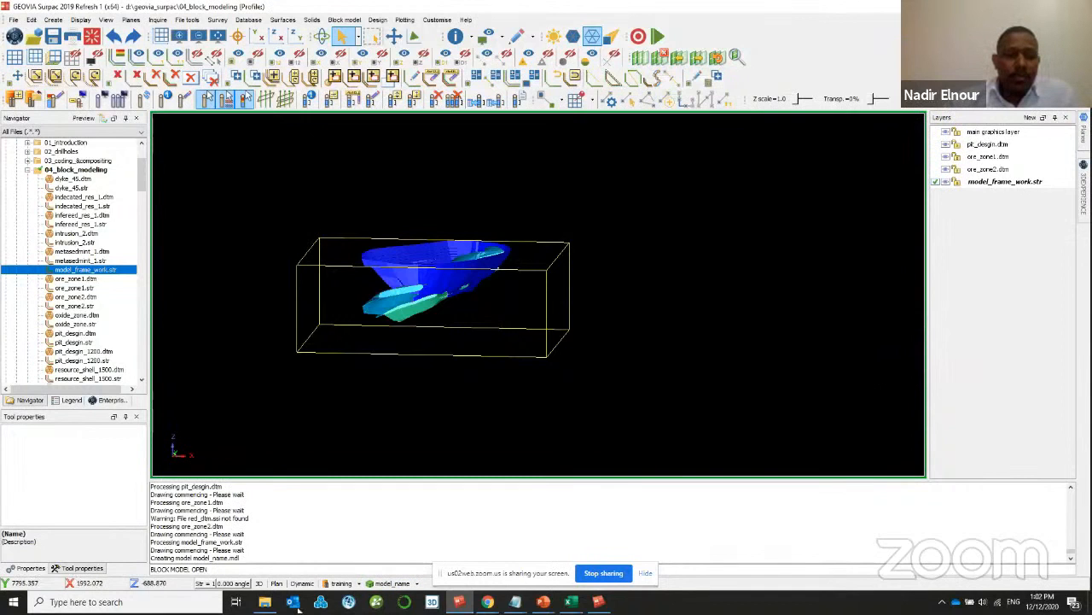
left_click(393, 583)
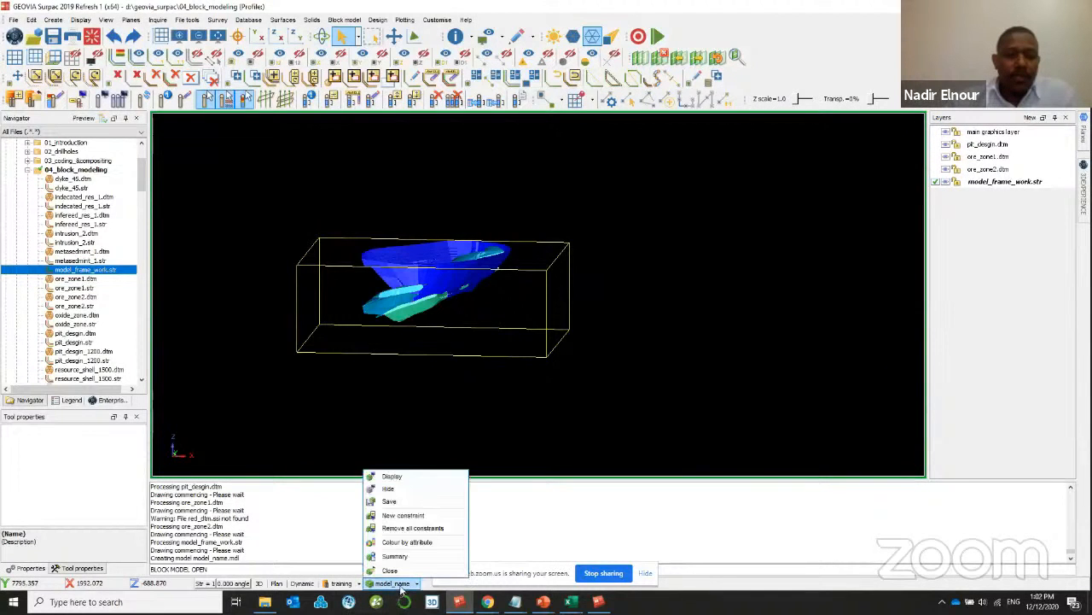
left_click(410, 476)
key("Return")
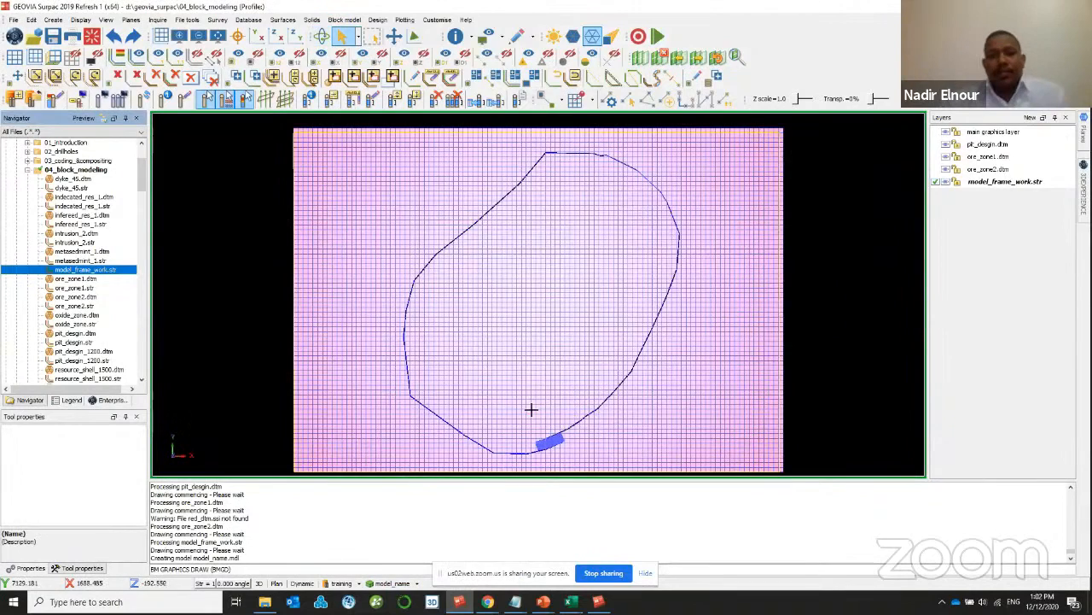
- Examine the displayed block model from several angles and at close range, checking its blocks and the pit outline
left_click_drag(532, 410, 558, 347)
scroll(586, 325, "up", 2)
scroll(585, 325, "up", 1)
scroll(561, 347, "down", 3)
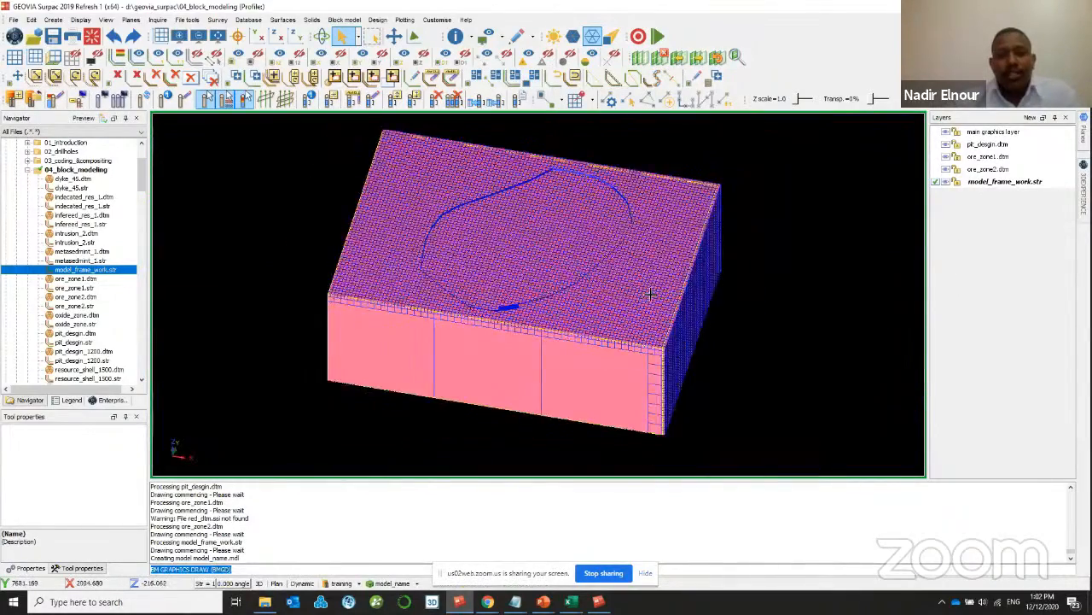
left_click_drag(650, 295, 565, 274)
scroll(555, 271, "up", 3)
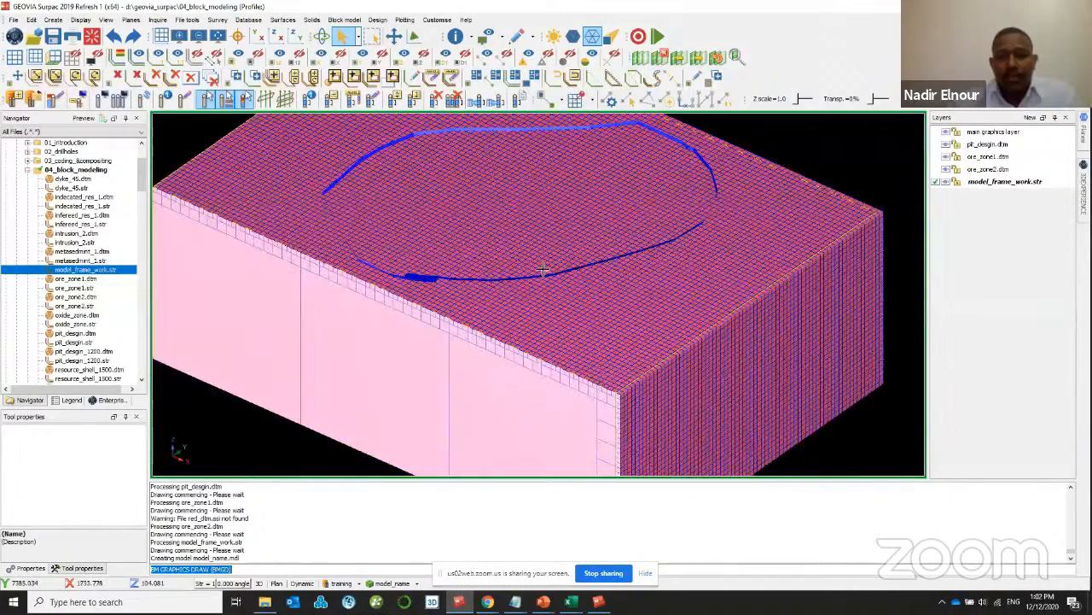
scroll(546, 272, "up", 2)
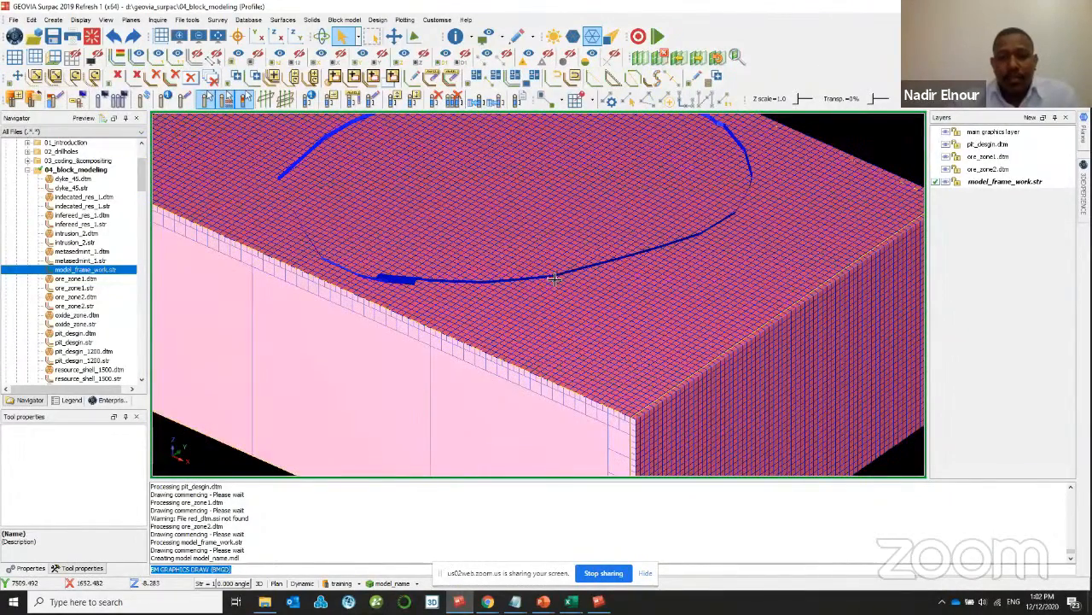
scroll(532, 227, "down", 3)
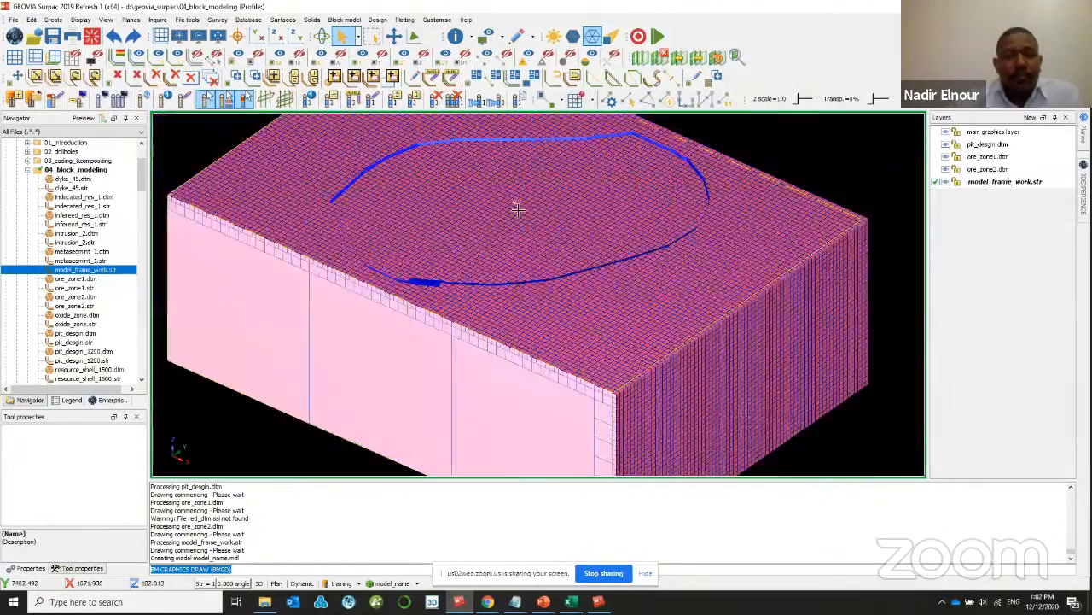
scroll(548, 265, "up", 3)
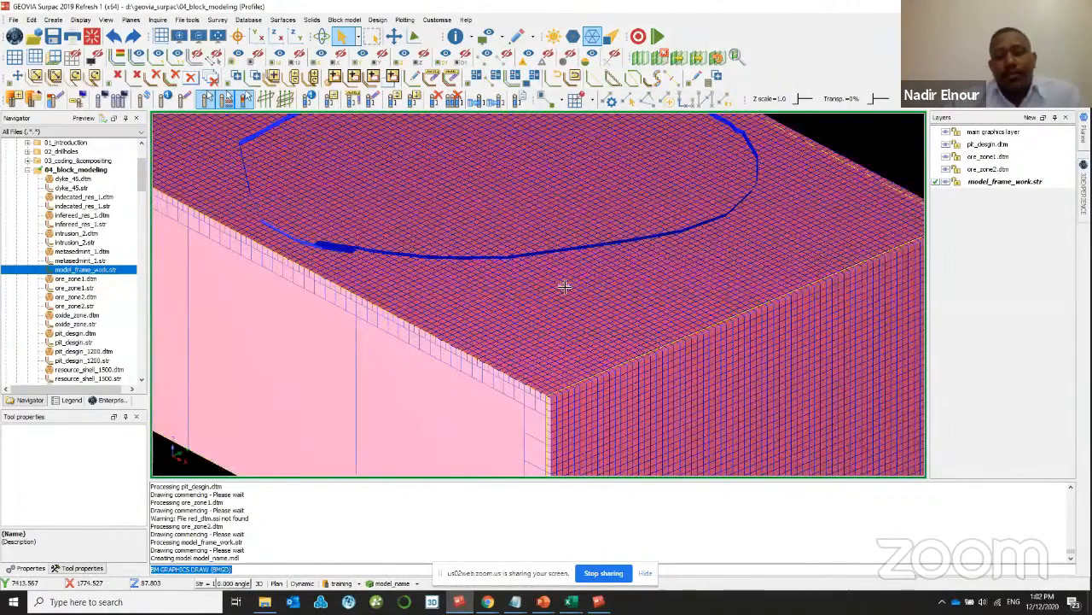
scroll(564, 286, "up", 2)
scroll(572, 293, "up", 2)
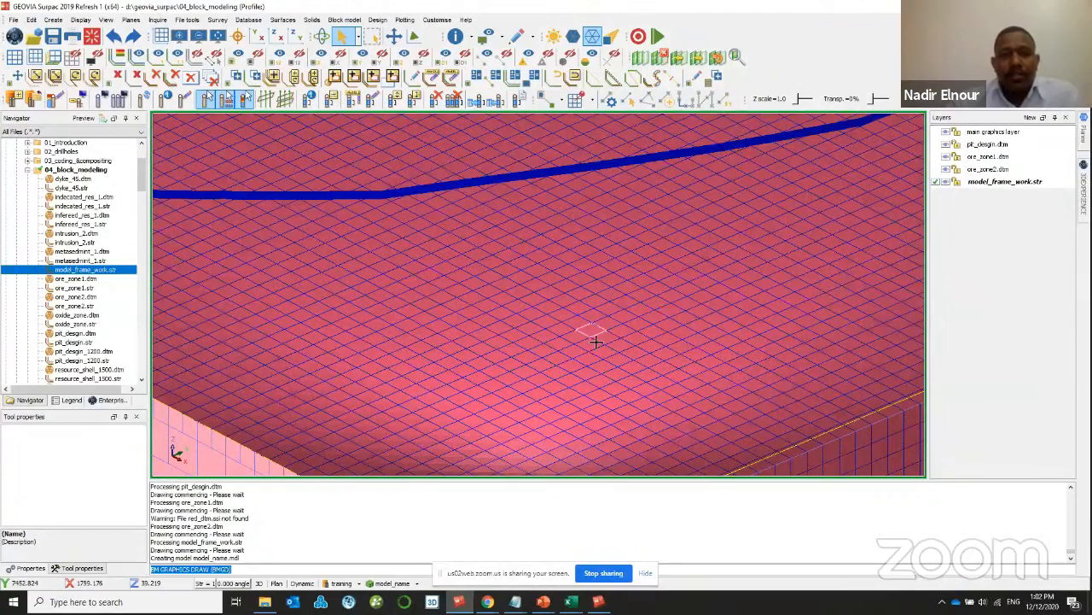
scroll(596, 341, "down", 5)
mouse_move(597, 342)
left_mouse_down()
mouse_move(594, 291)
mouse_move(595, 329)
left_mouse_up()
scroll(515, 244, "up", 3)
scroll(546, 248, "down", 3)
left_click_drag(546, 247, 516, 312)
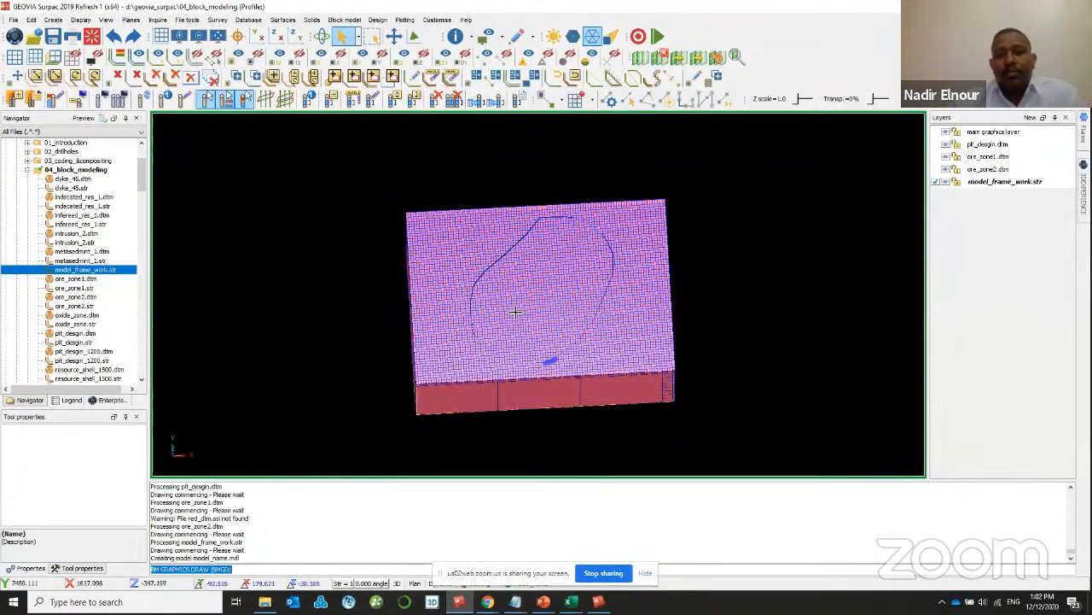
- Start adding block model attributes and define au_ppm as a real attribute with 2 decimals and background value 0.00
left_click(345, 20)
mouse_move(362, 42)
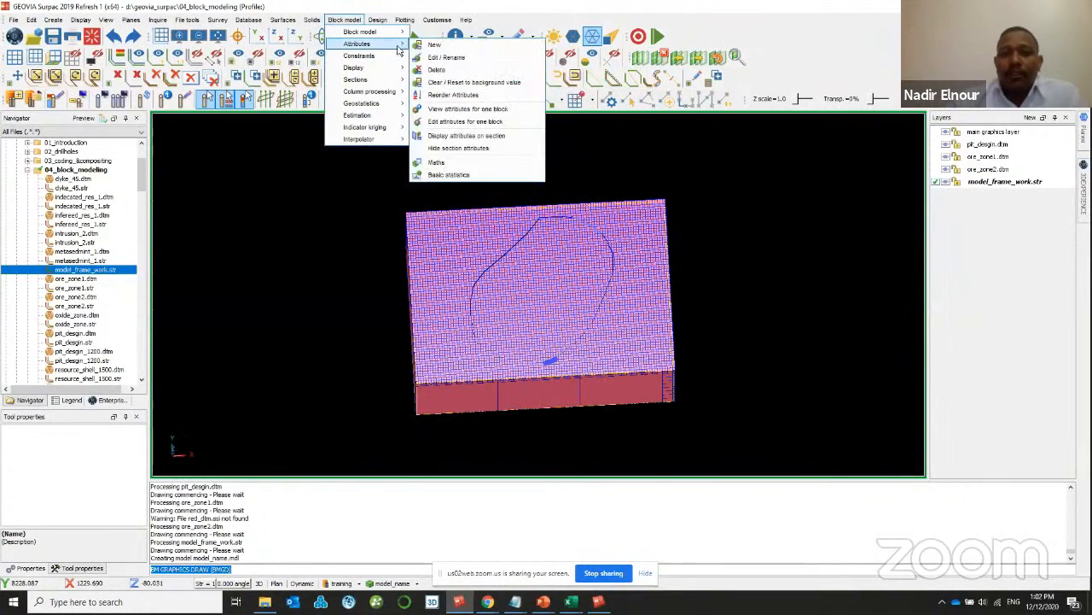
left_click(432, 41)
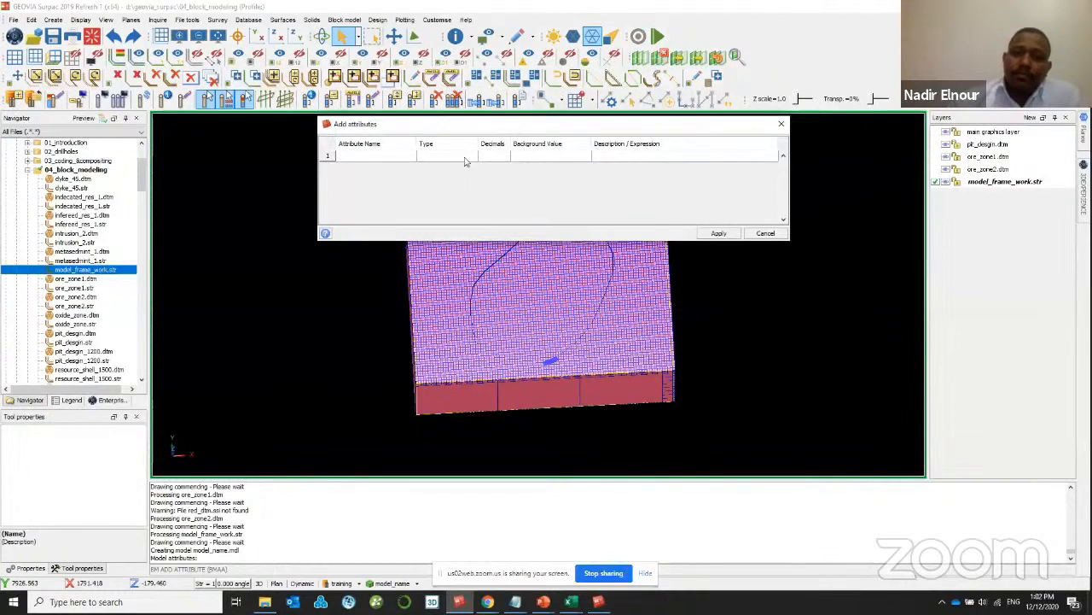
left_click_drag(438, 130, 426, 143)
left_click(398, 168)
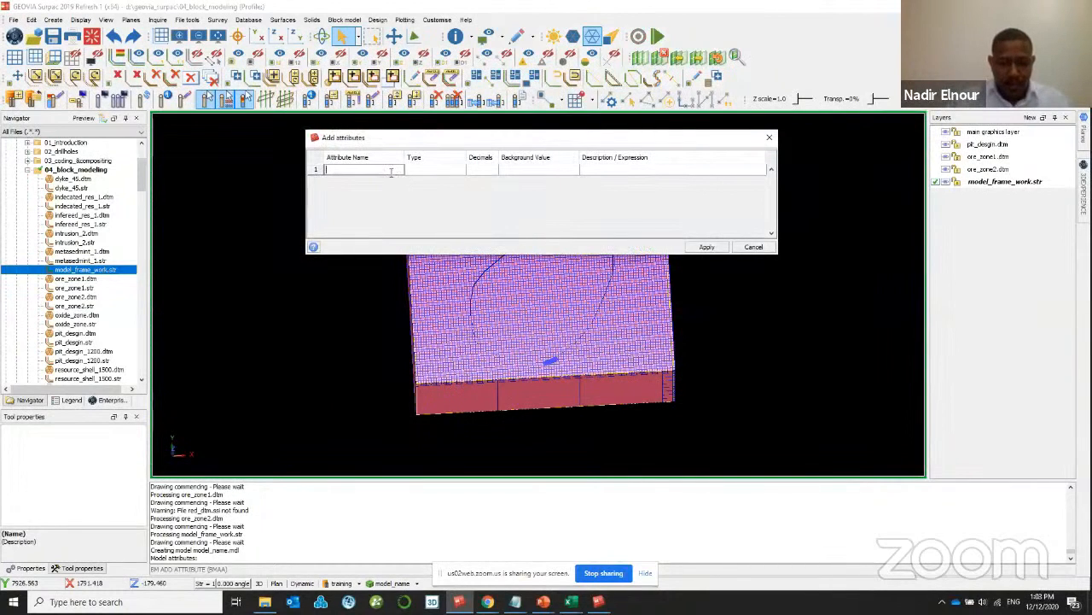
type("au_ppm")
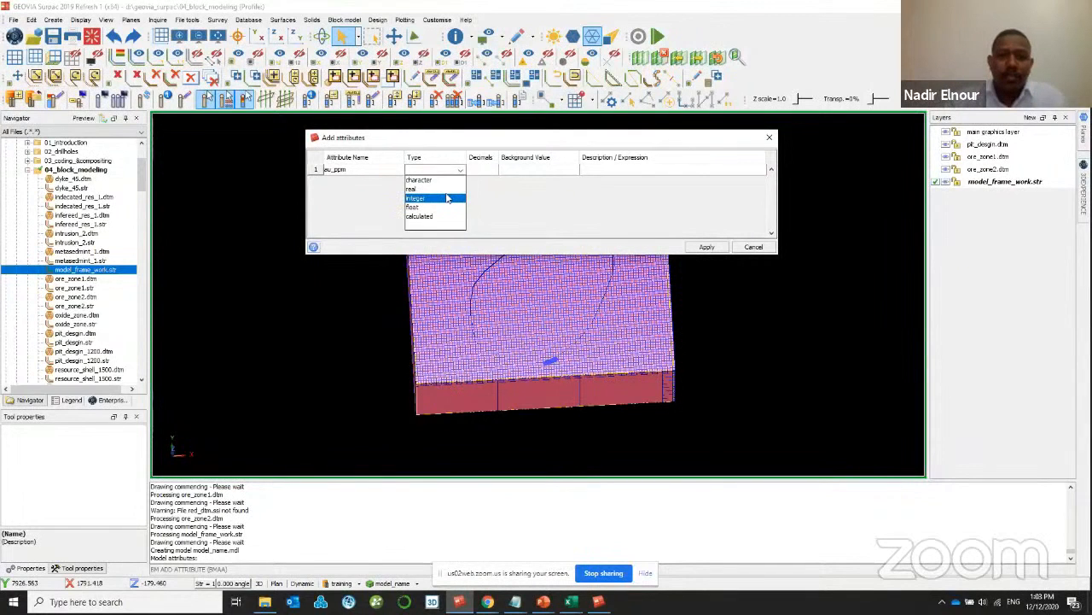
left_click(417, 189)
left_click(486, 170)
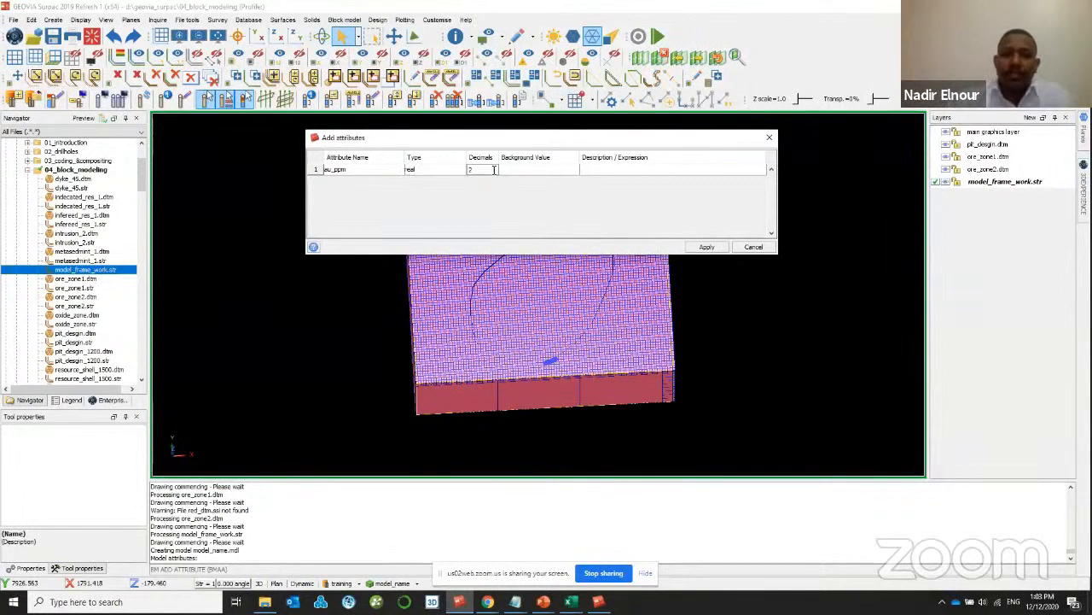
type("2")
left_click(525, 170)
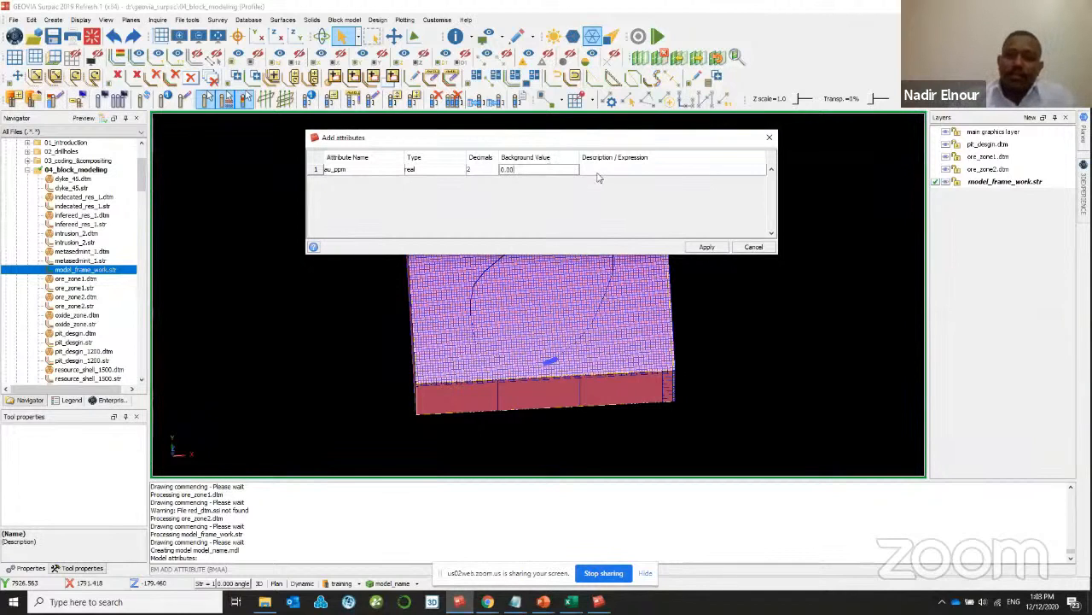
key("Tab")
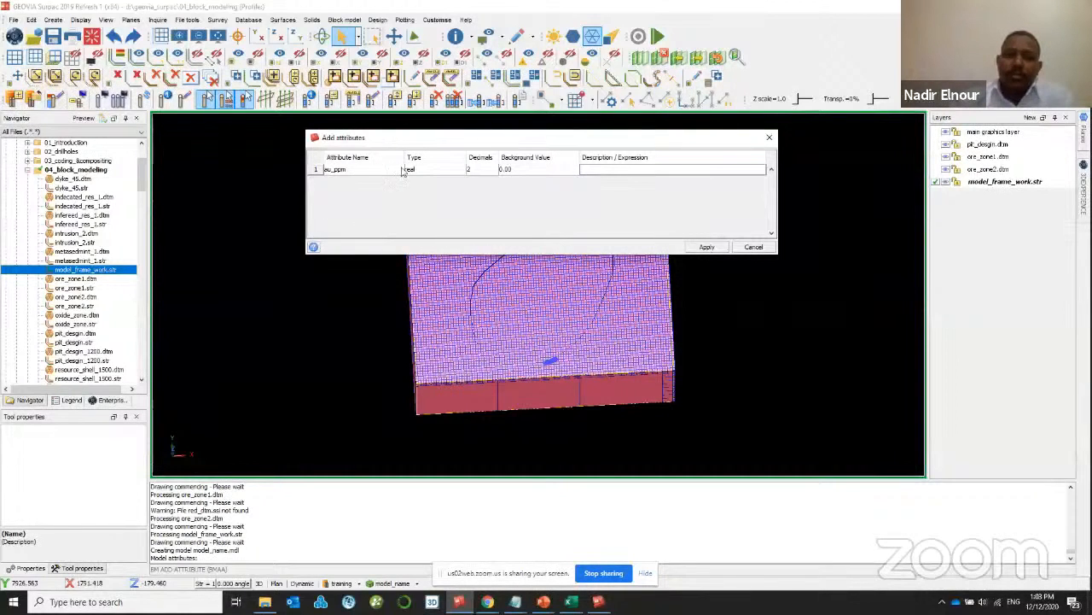
- Try the calculated type for au_ppm with its expression entry opened, and set the type back to real
left_click(438, 173)
left_click(446, 216)
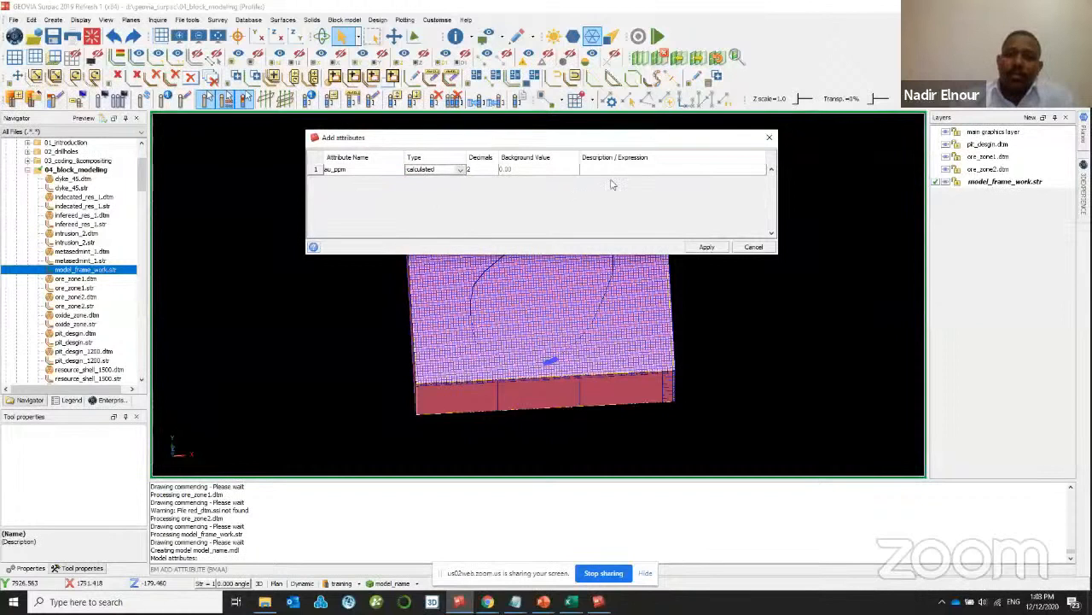
left_click(611, 170)
right_click(609, 171)
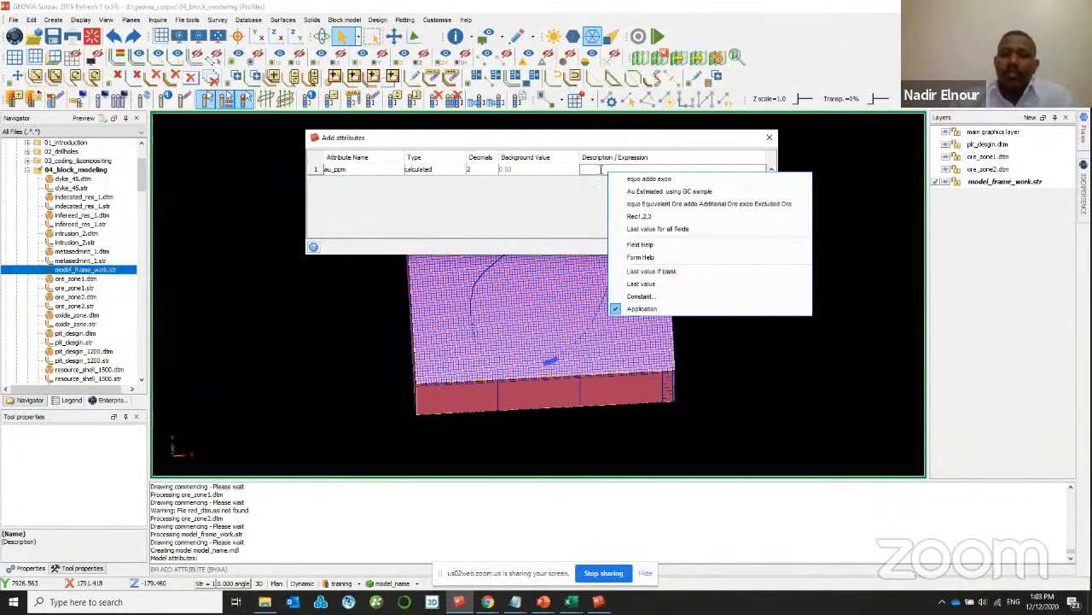
left_click(601, 169)
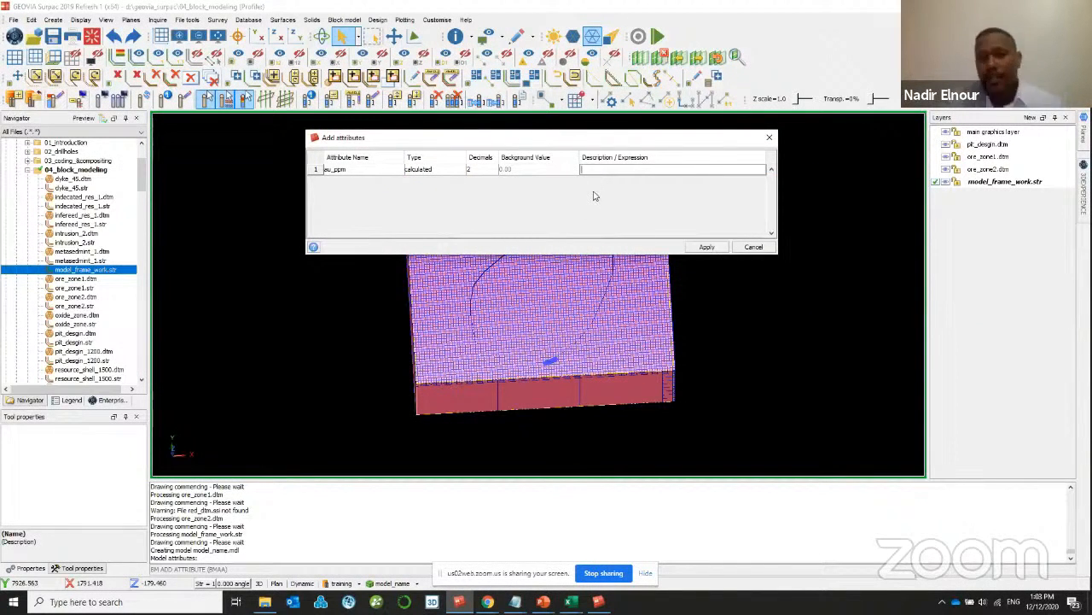
left_click(456, 170)
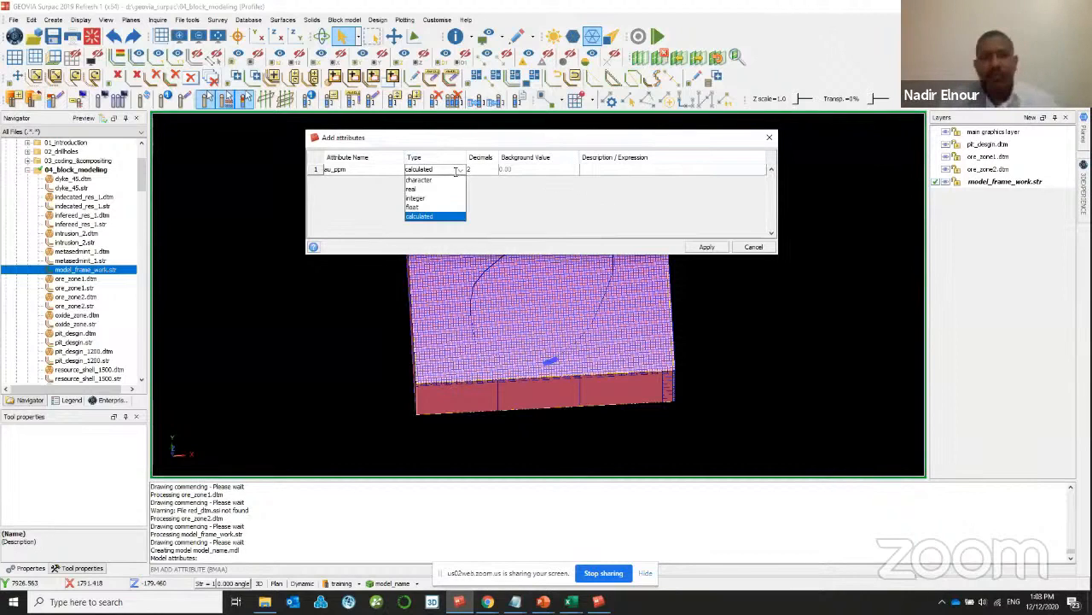
left_click(418, 188)
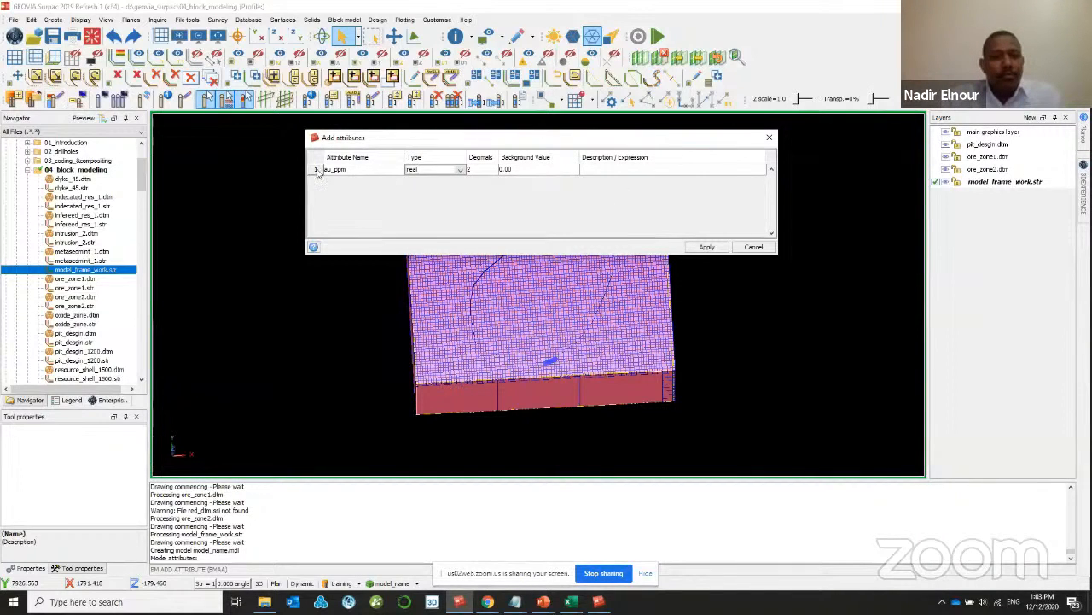
- Add a second attribute row for density with type real and 2 decimals, and open its background value for editing
right_click(317, 171)
left_click(340, 188)
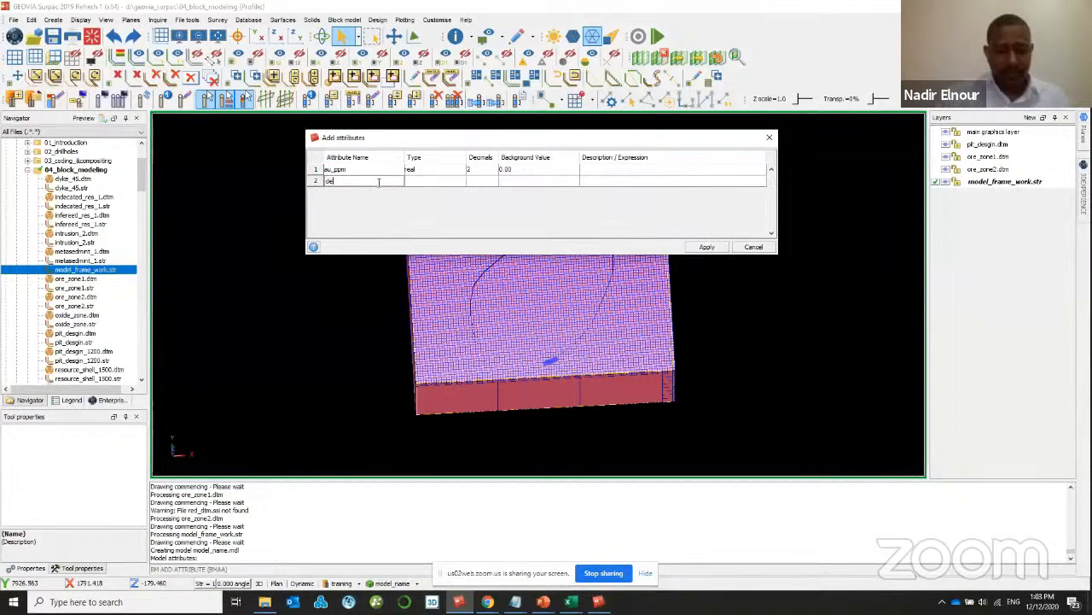
left_click(419, 181)
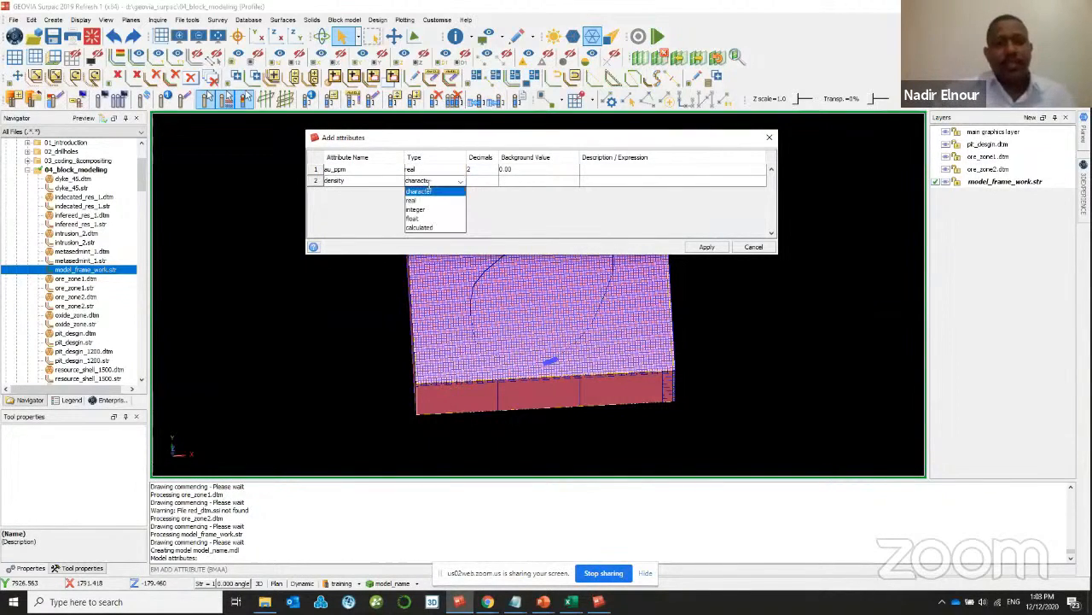
left_click(419, 189)
left_click(480, 181)
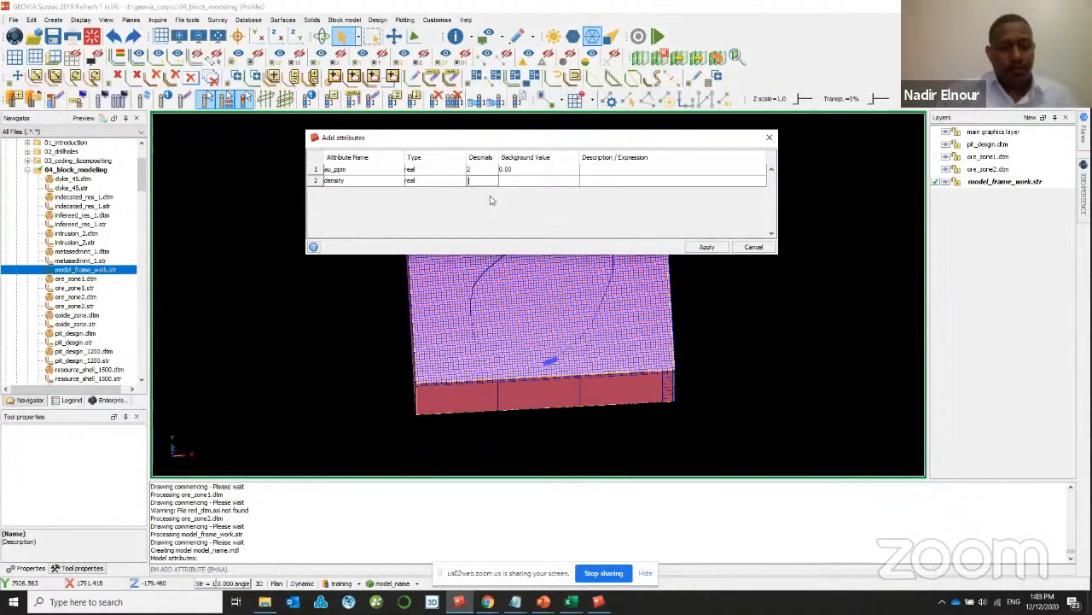
left_click(534, 181)
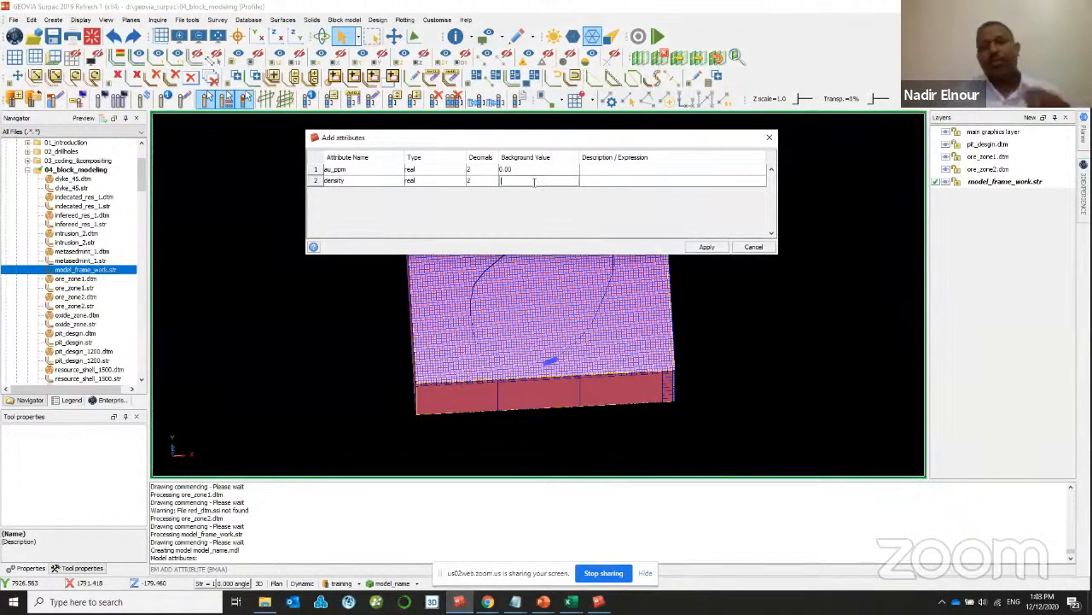
- Set the density attribute's background value to 0.00 and add a rock_code attribute of type character
type("0.")
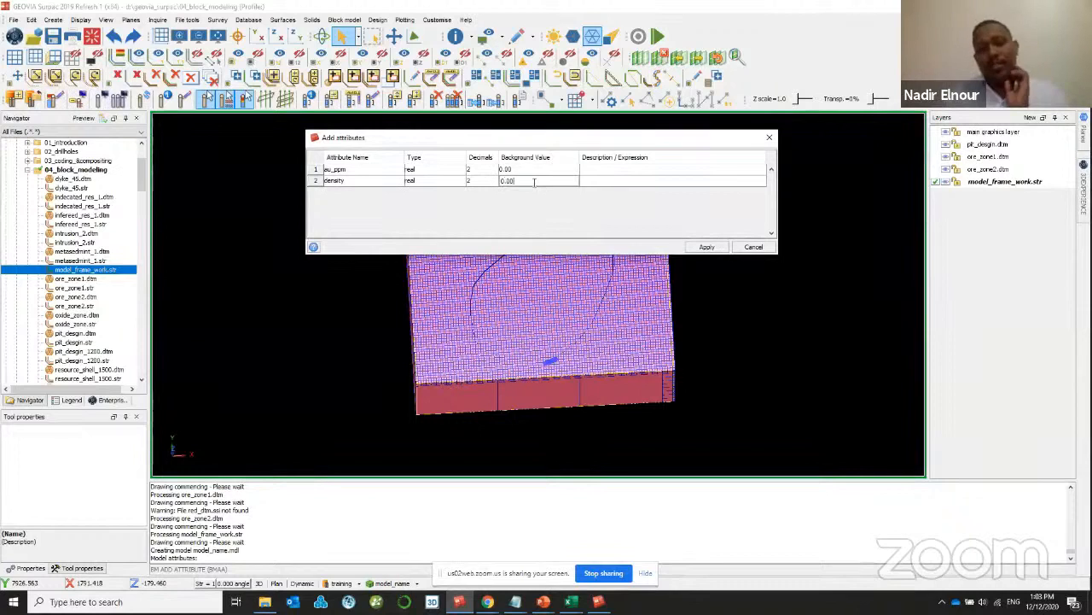
right_click(317, 183)
left_click(342, 205)
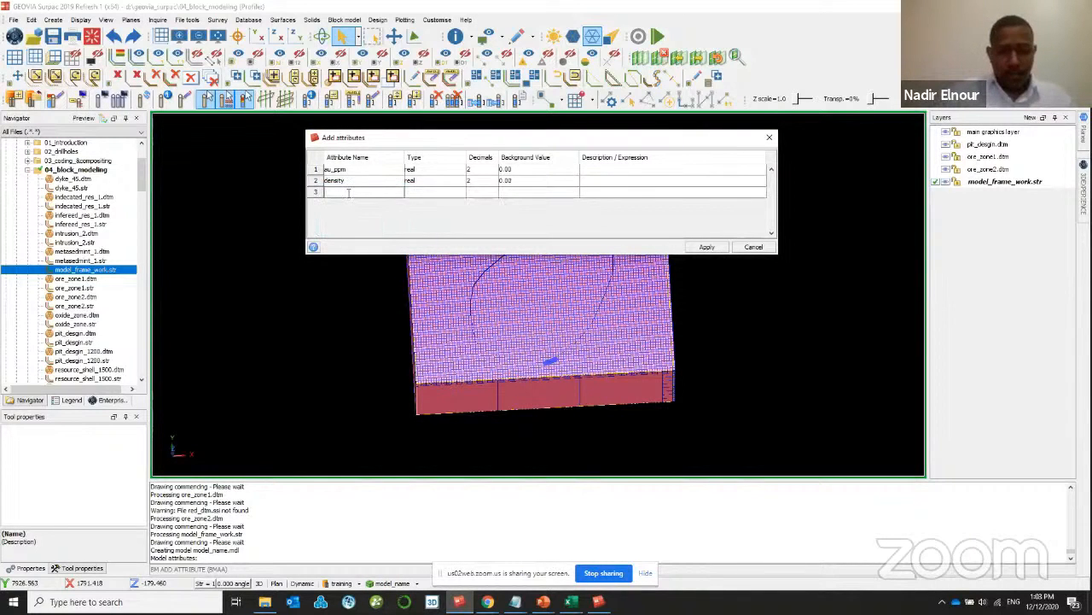
type("rock_code")
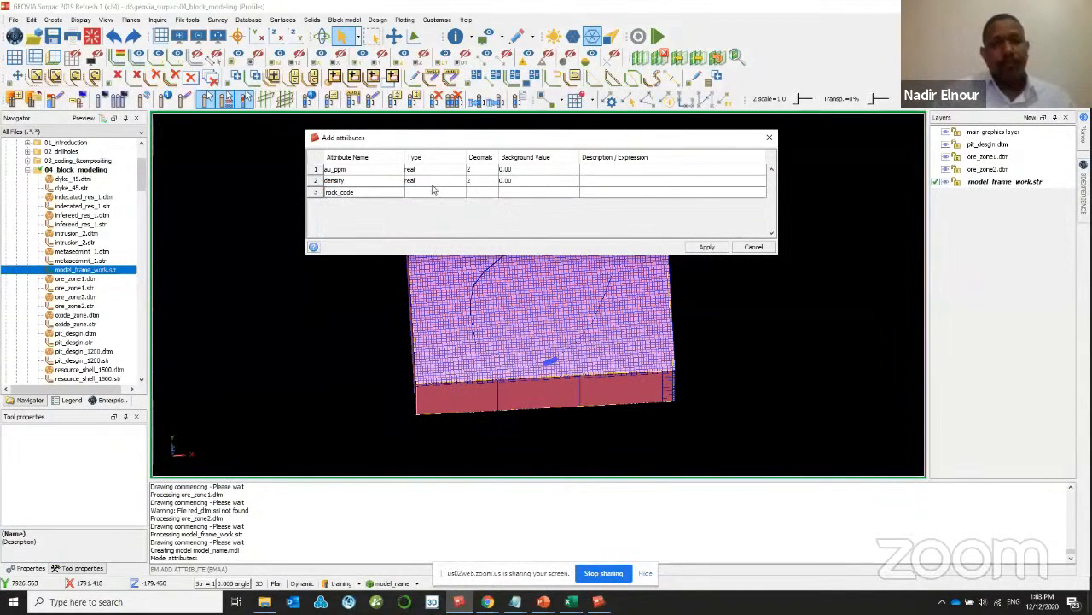
left_click(432, 189)
left_click(444, 205)
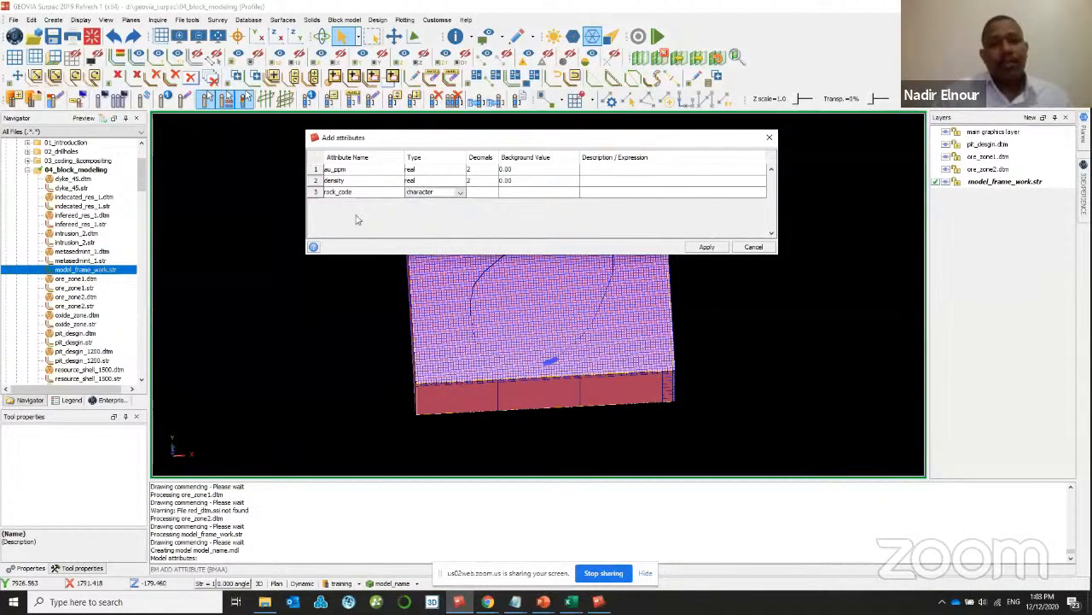
- Add a fourth attribute named domain with the type integer
right_click(320, 194)
left_click(341, 214)
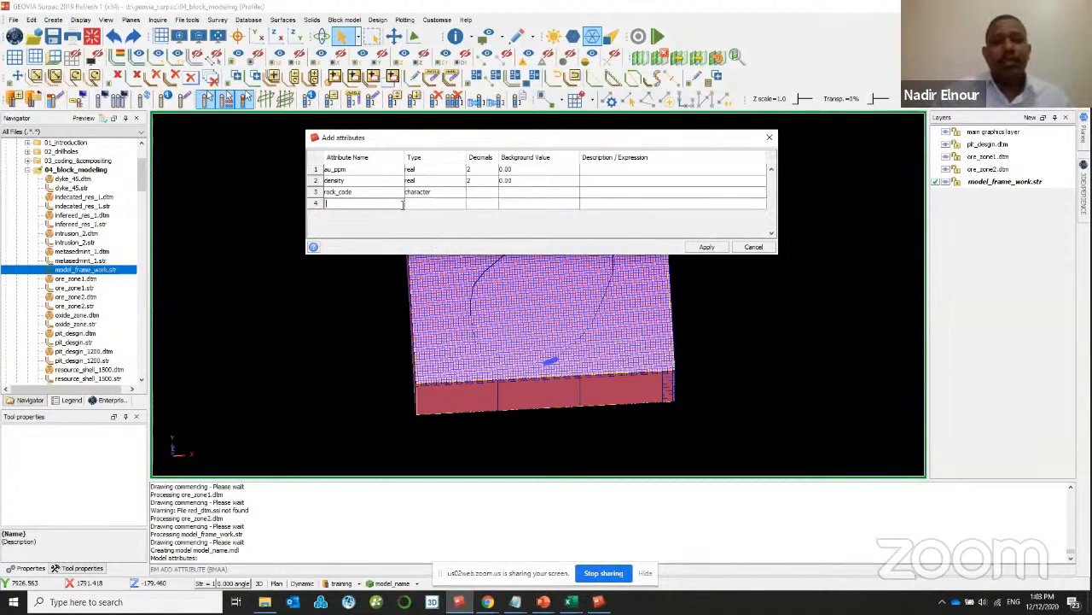
type("domai")
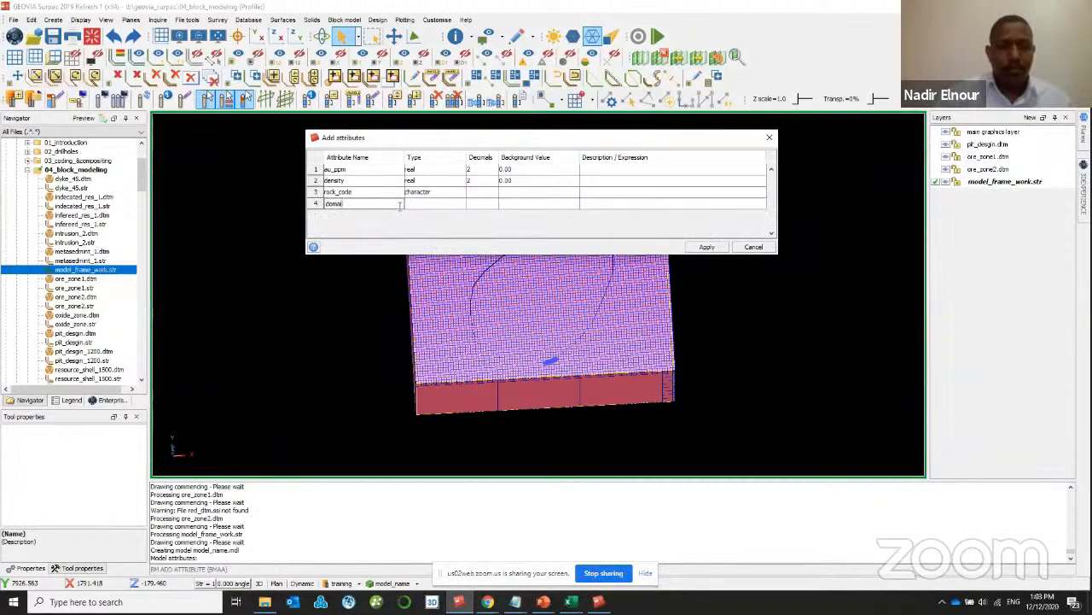
type("n")
left_click(431, 203)
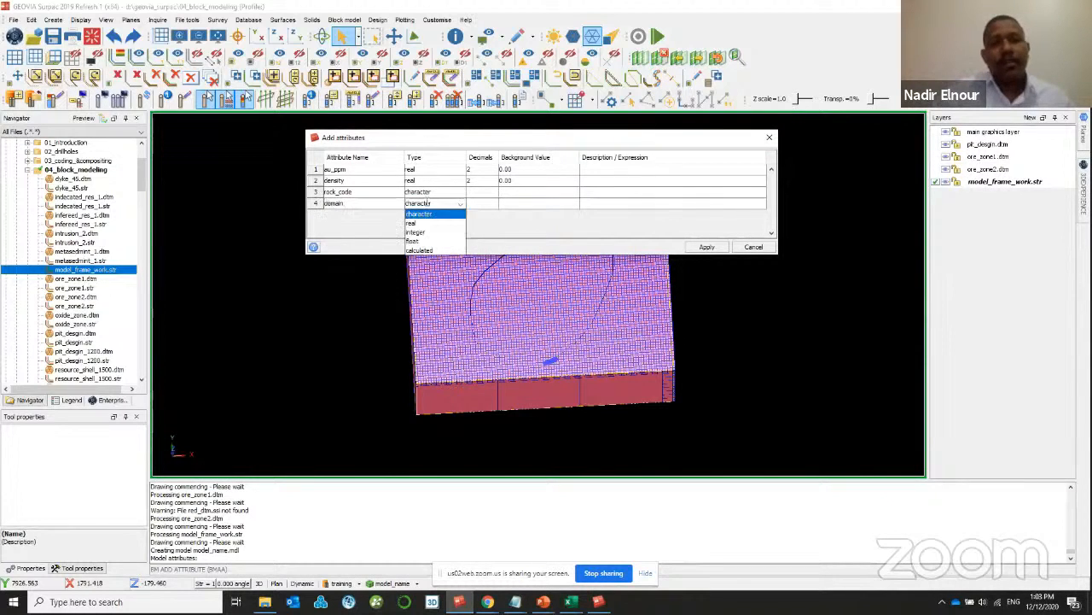
left_click(431, 235)
left_click(599, 206)
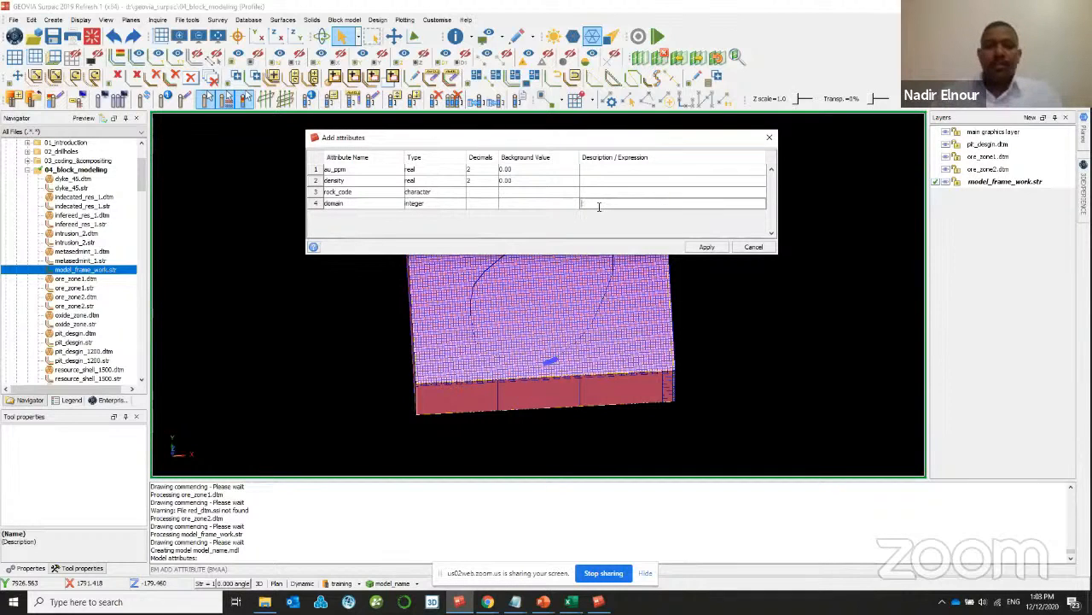
- Apply the four defined attributes to the block model
left_click(515, 192)
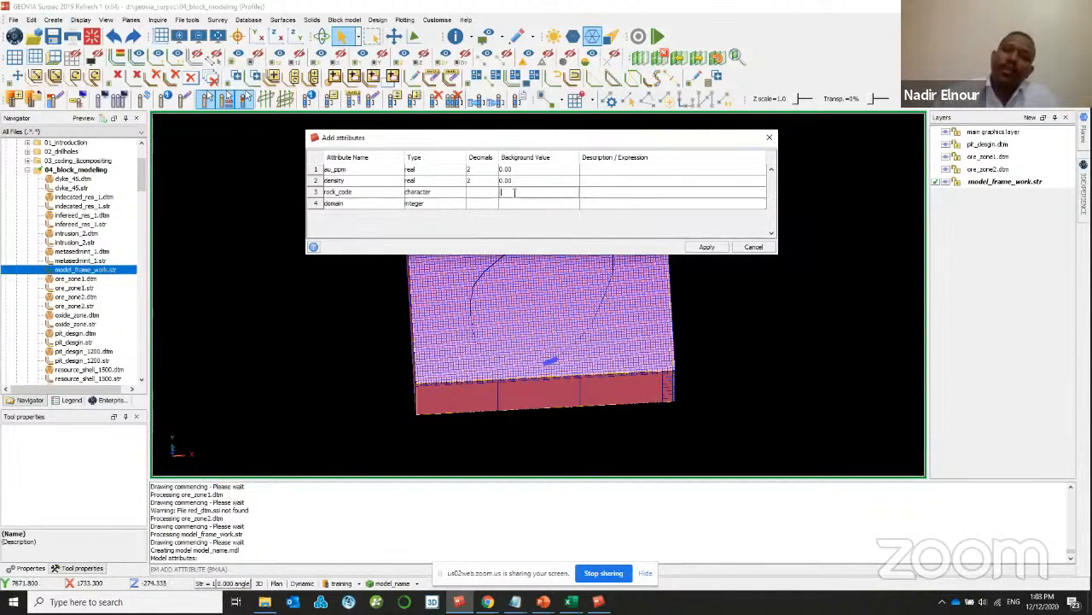
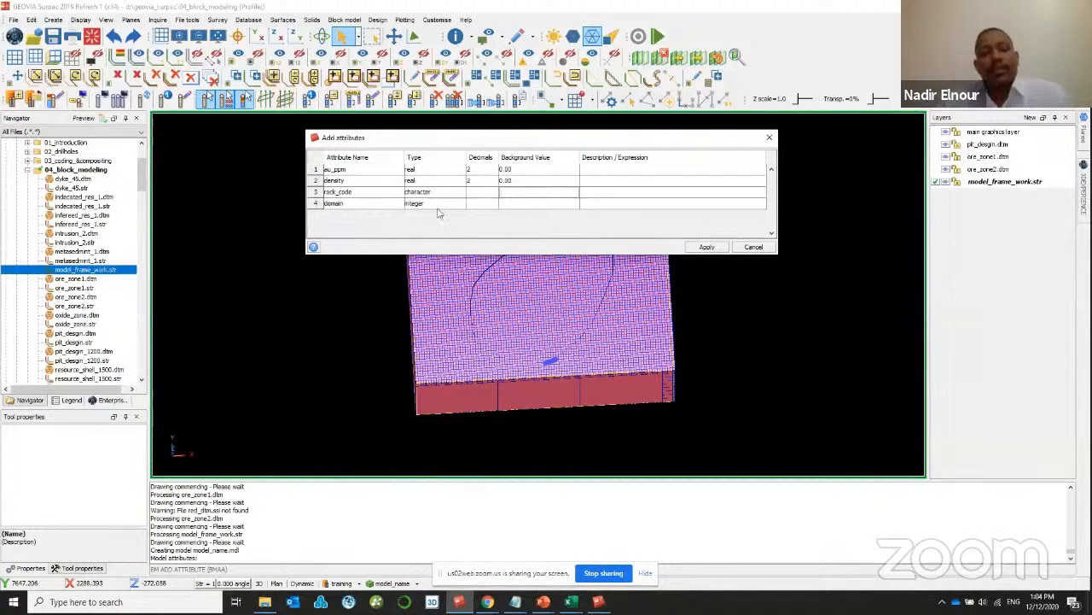
double_click(357, 170)
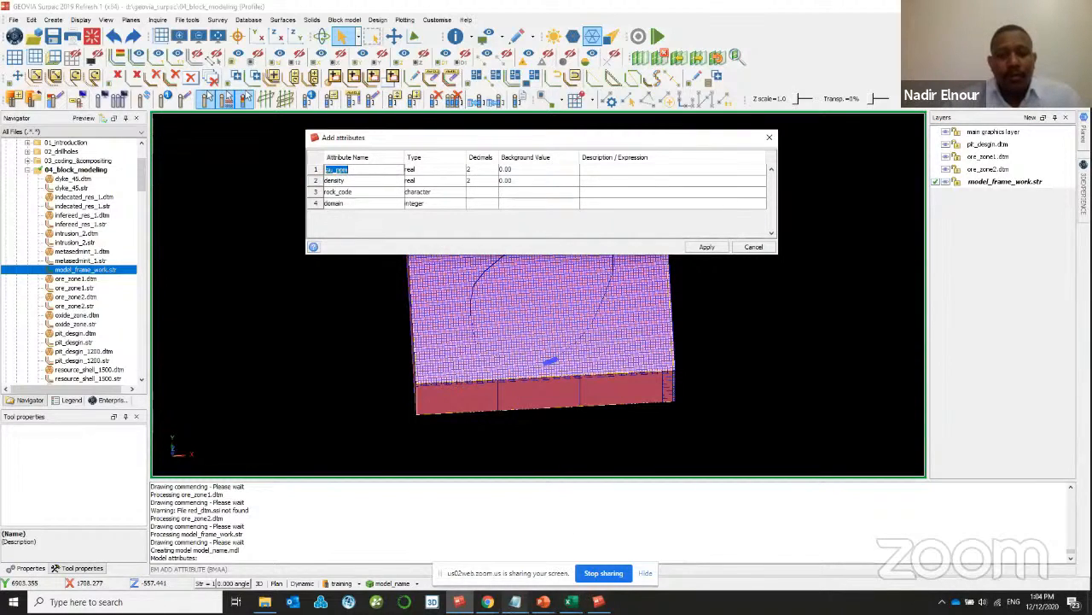
mouse_move(514, 602)
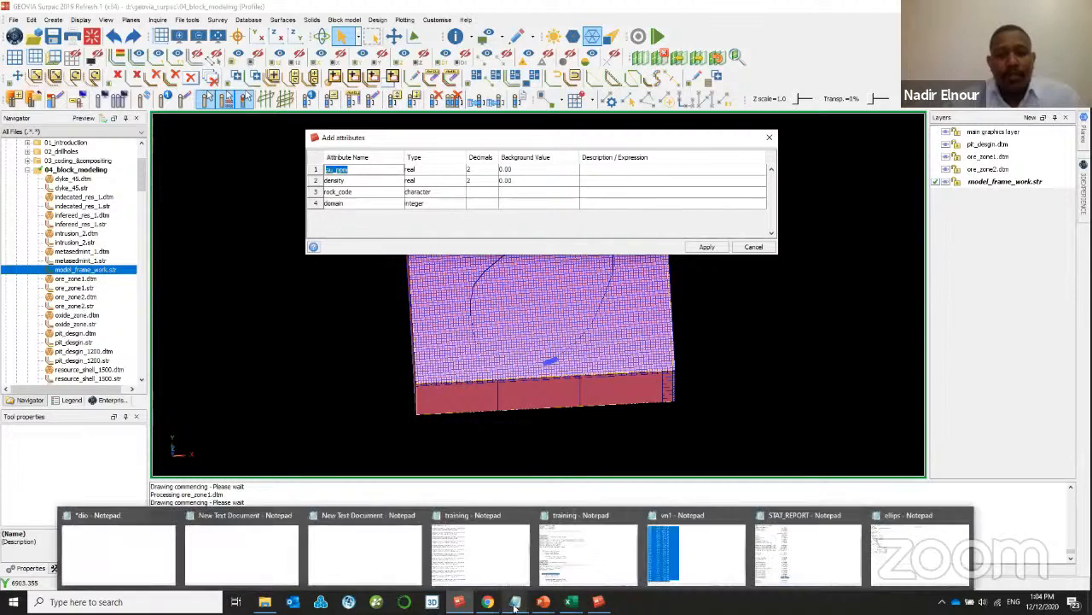
double_click(335, 180)
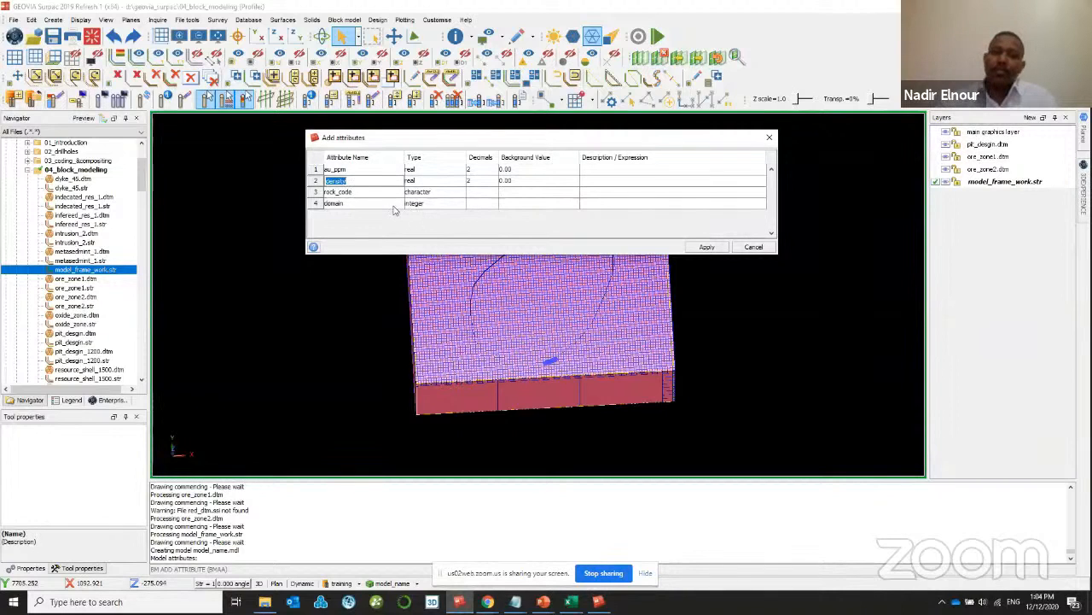
left_click(706, 247)
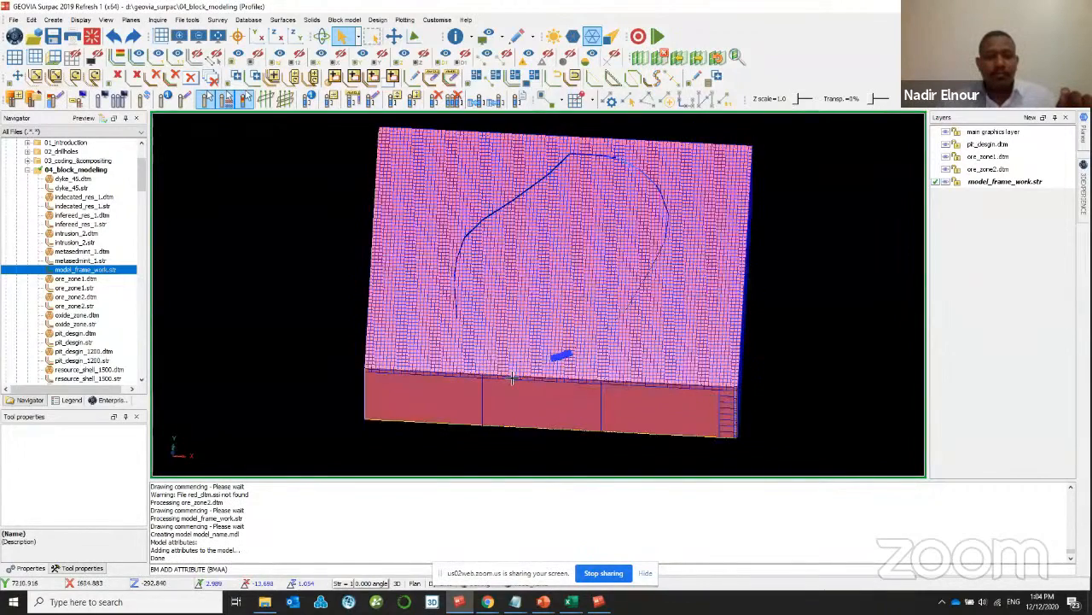
- Examine the block model's block grid from an oblique angle, both close up and as a whole
left_click_drag(639, 419, 459, 371)
scroll(530, 329, "up", 5)
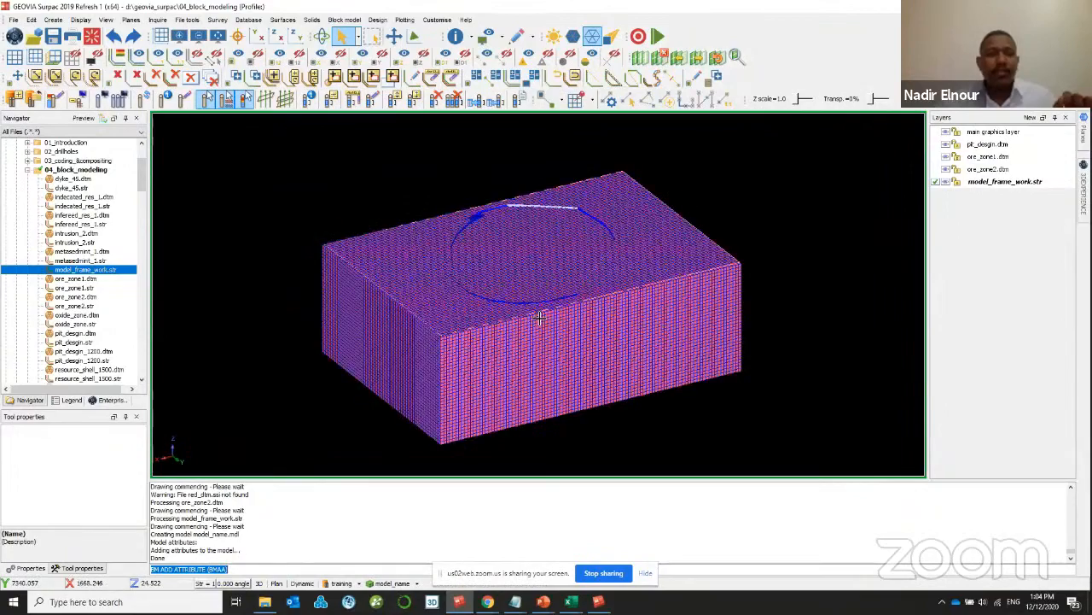
scroll(540, 317, "up", 2)
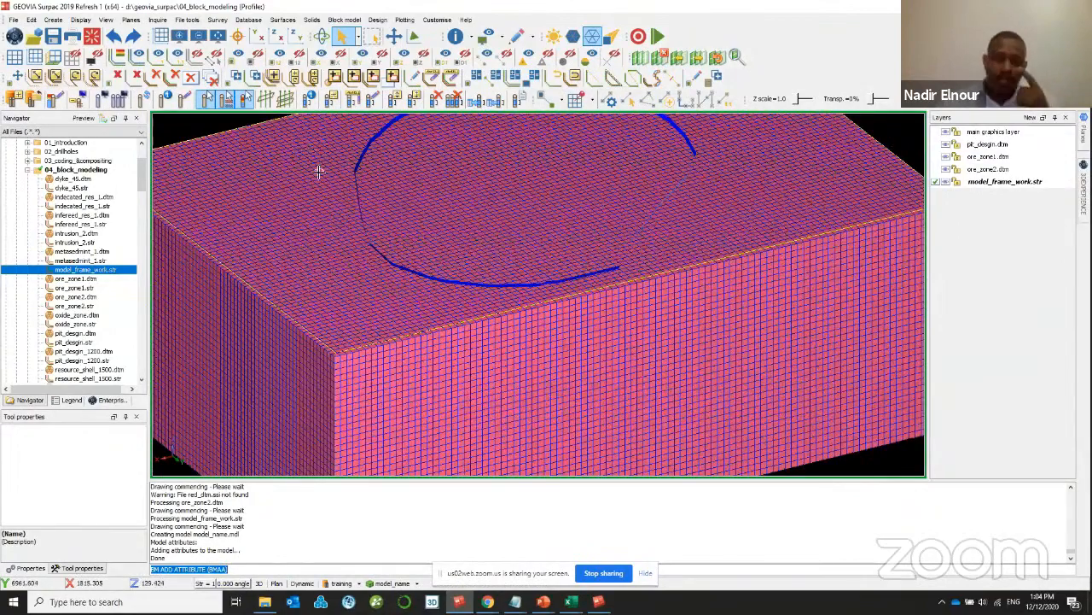
scroll(320, 172, "down", 2)
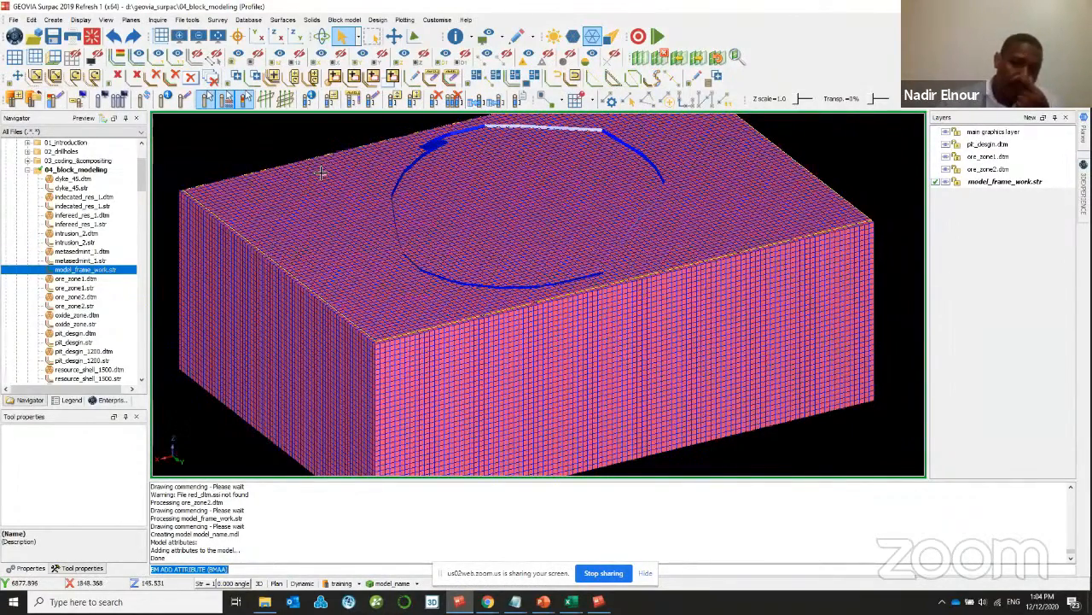
scroll(427, 224, "up", 1)
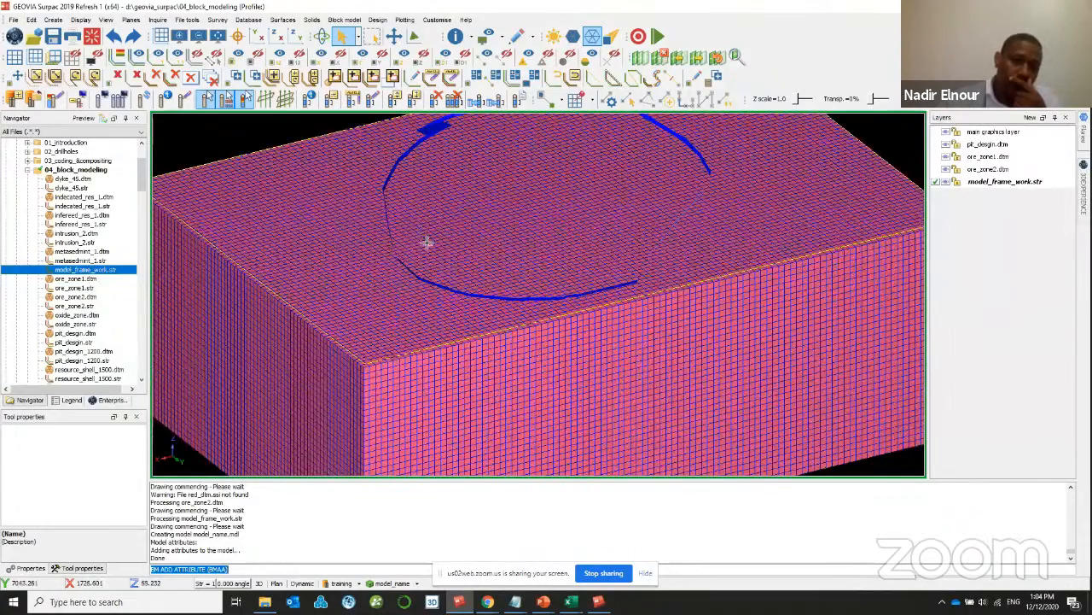
scroll(427, 241, "down", 3)
left_click_drag(432, 285, 391, 274)
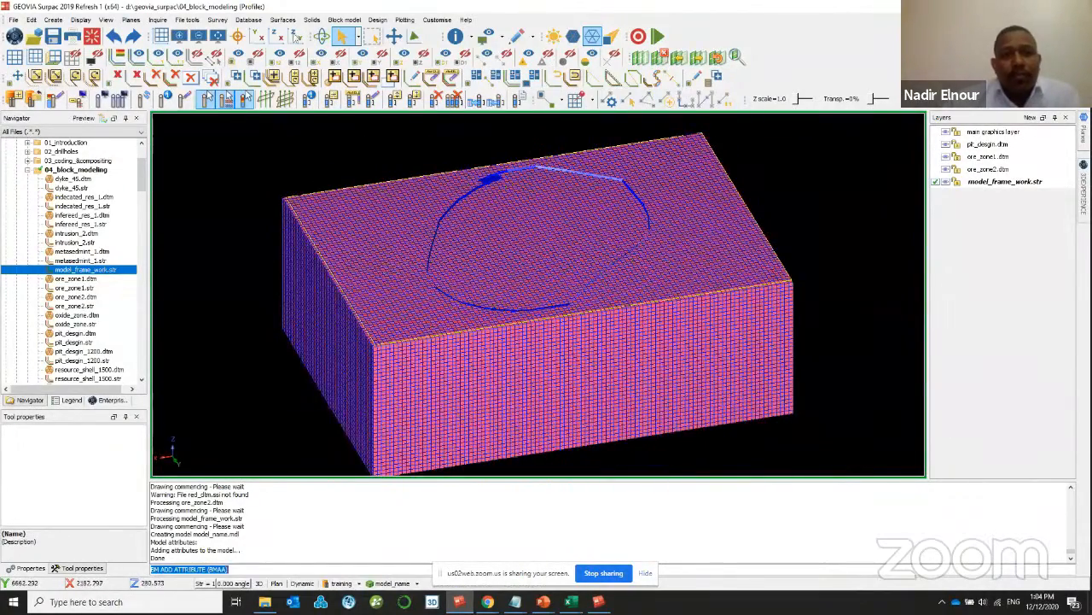
left_click(345, 19)
mouse_move(367, 55)
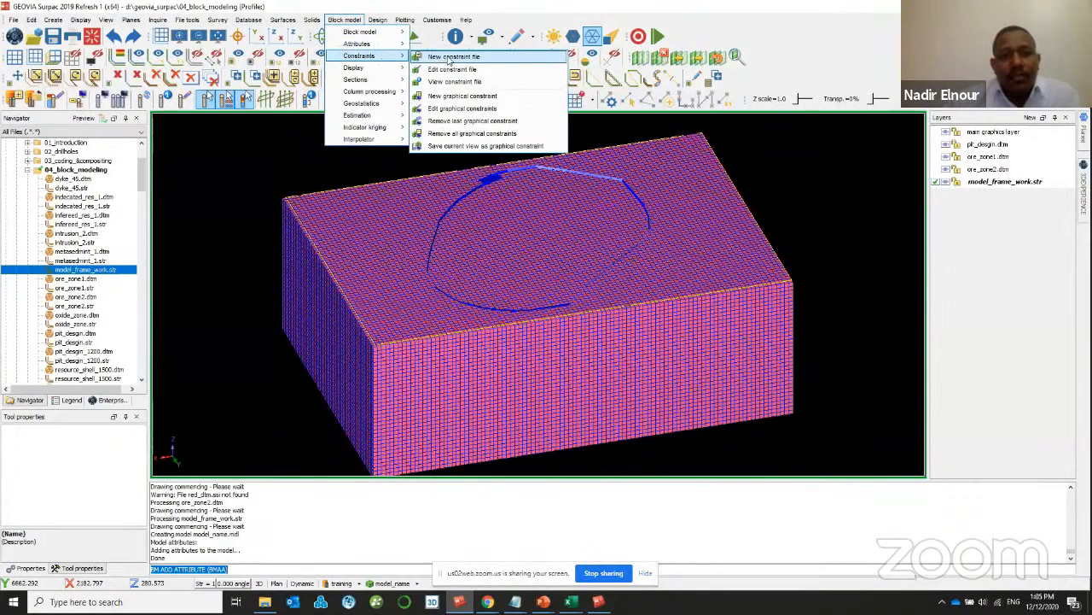
left_click(447, 58)
left_click_drag(436, 81, 493, 90)
left_click(415, 117)
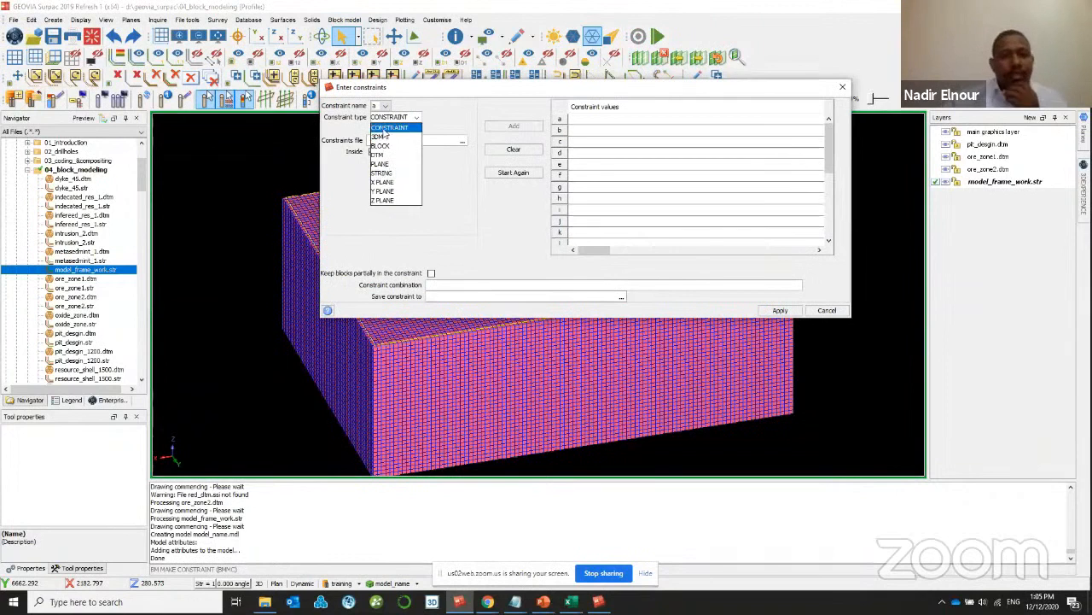
left_click(386, 137)
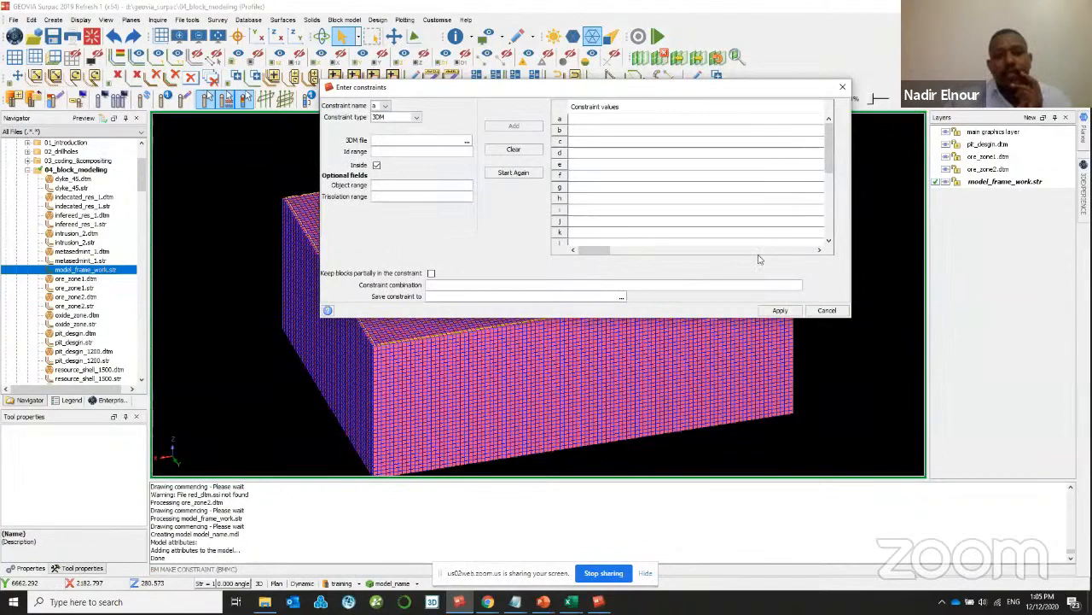
left_click(825, 309)
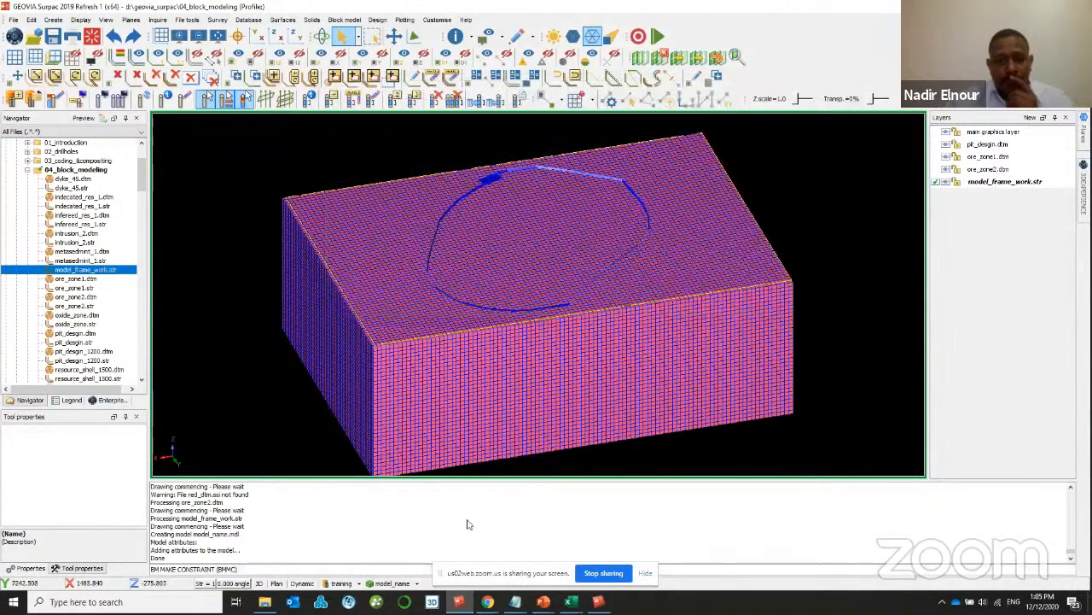
- Add a graphical 3DM constraint showing only the blocks inside ORE_ZONE with Id range 1
left_click(418, 584)
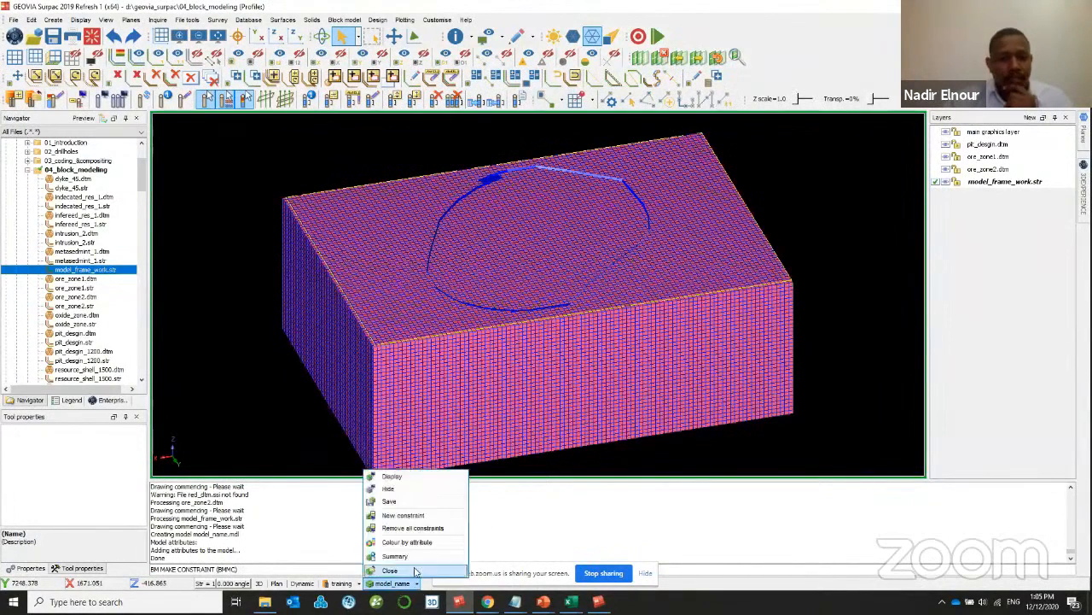
left_click(416, 519)
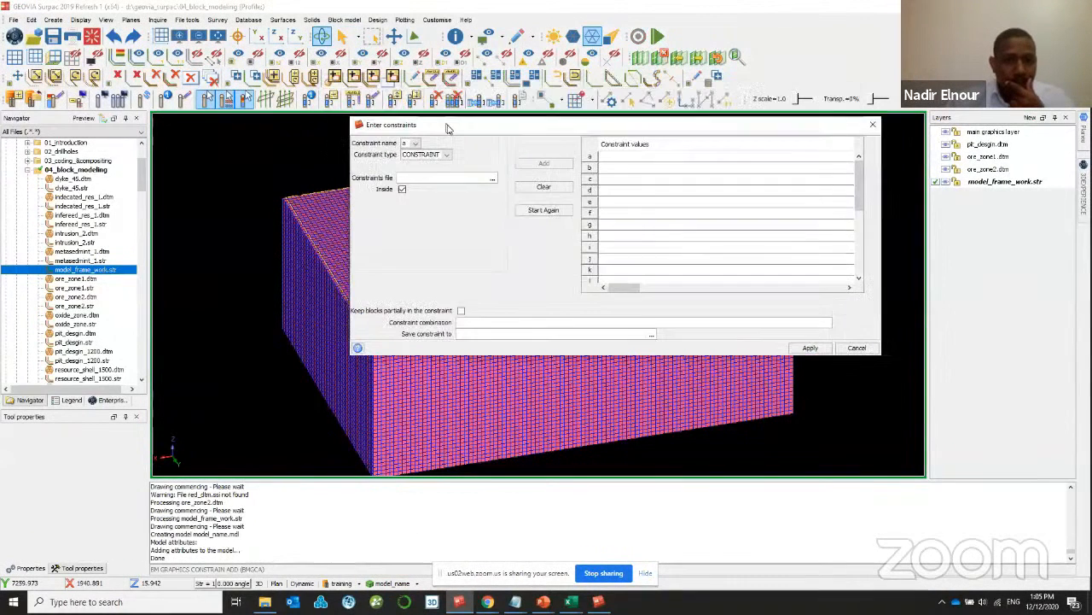
left_click(448, 158)
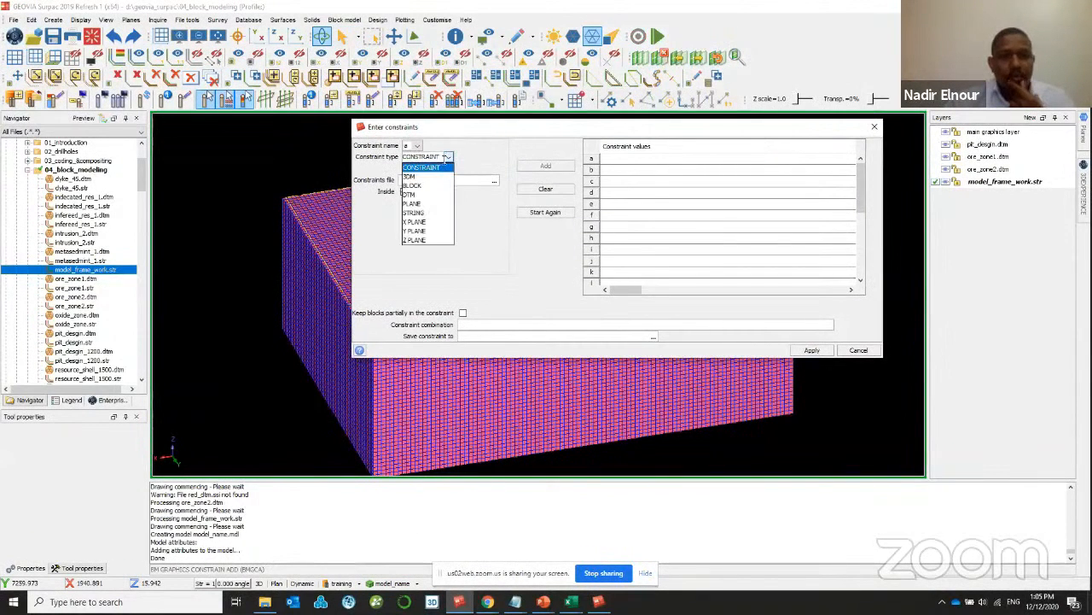
left_click(432, 177)
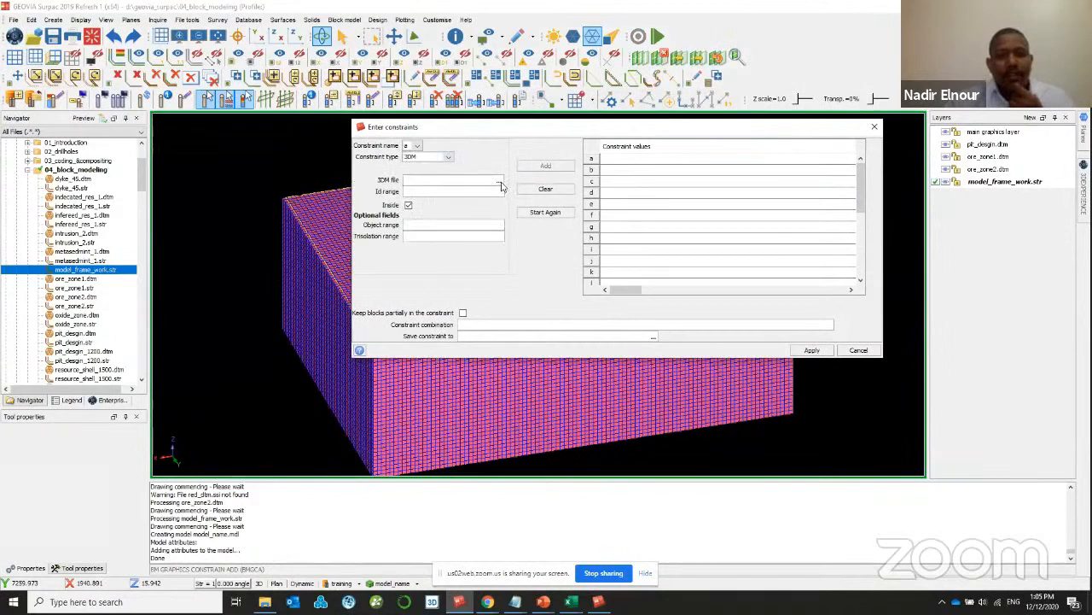
left_click(501, 186)
double_click(512, 252)
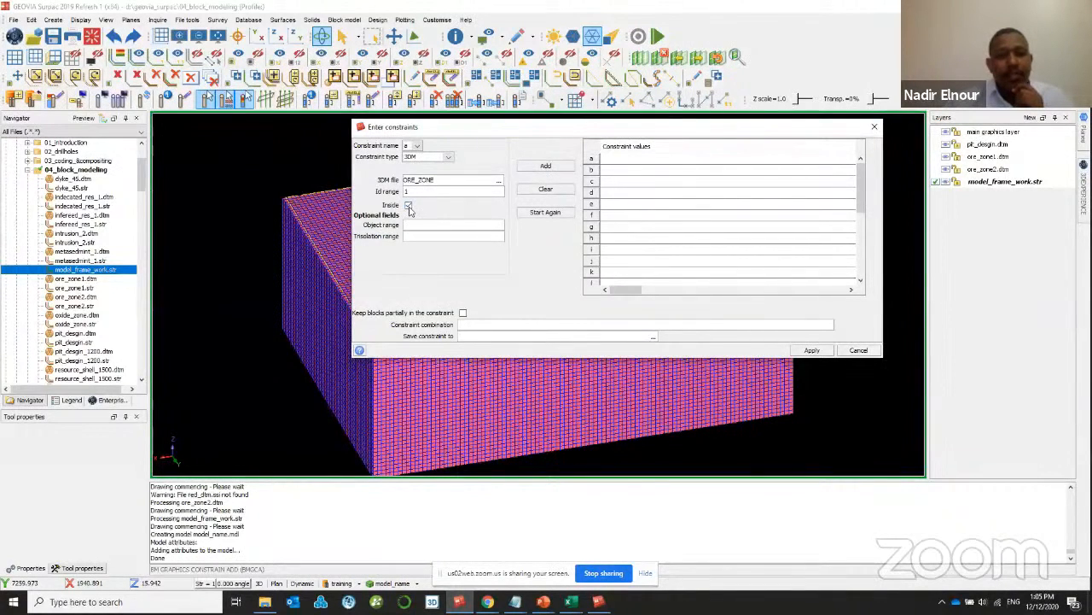
left_click(409, 206)
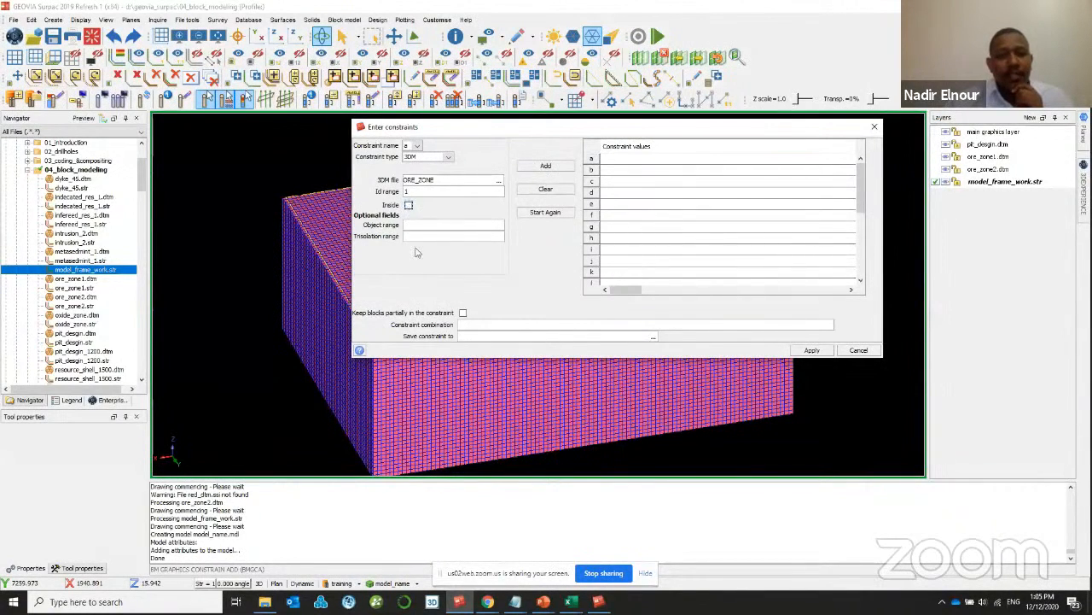
left_click(410, 207)
left_click(543, 169)
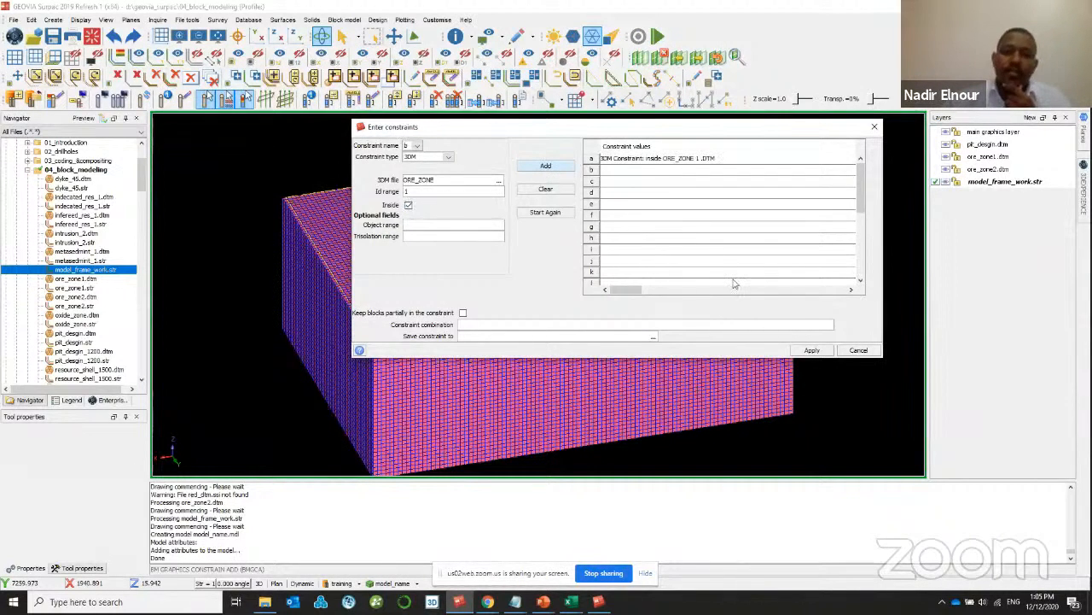
left_click(812, 351)
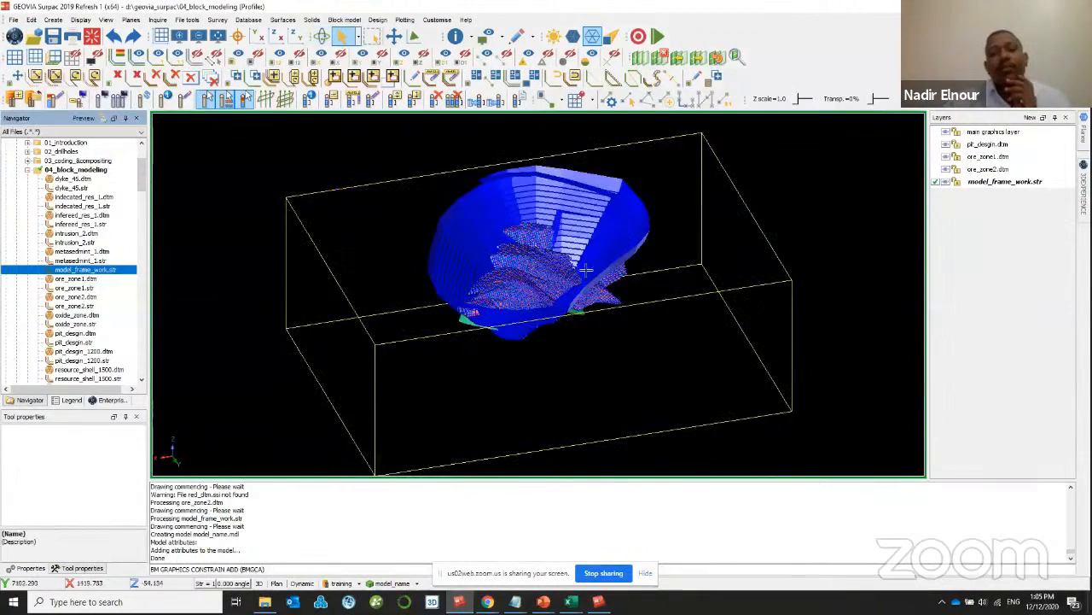
- Examine the constrained ore zone blocks up close against the pit design surface from different angles
scroll(572, 265, "up", 6)
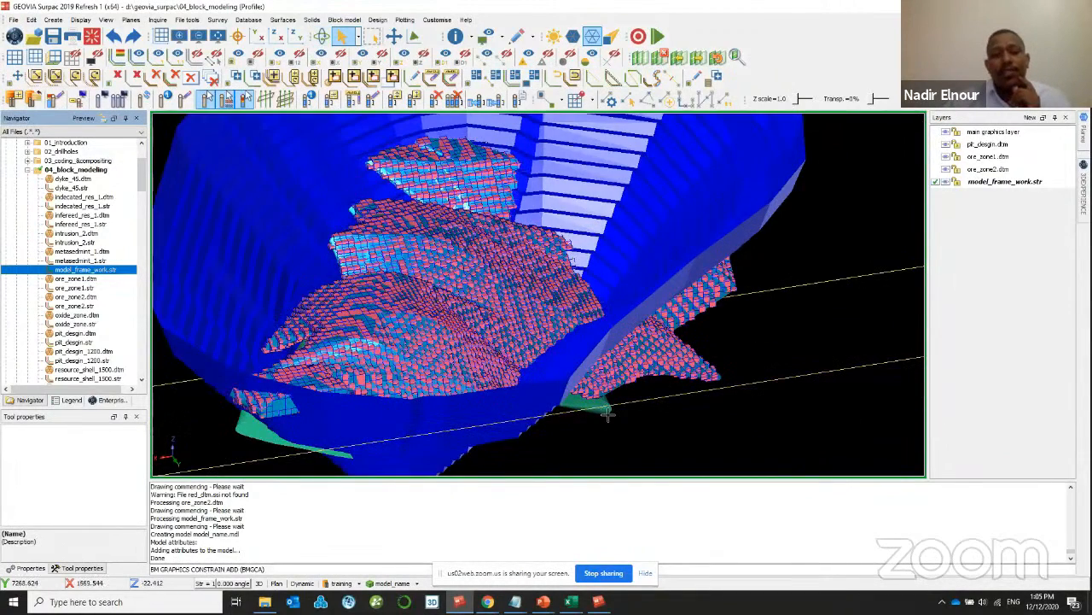
scroll(493, 314, "up", 2)
scroll(493, 314, "up", 3)
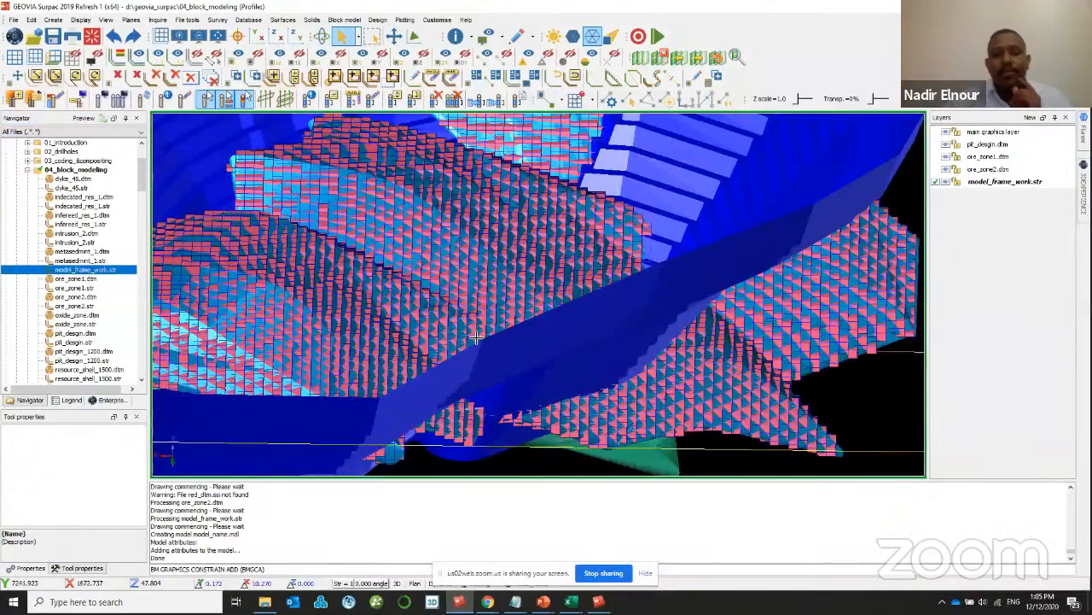
scroll(476, 337, "up", 3)
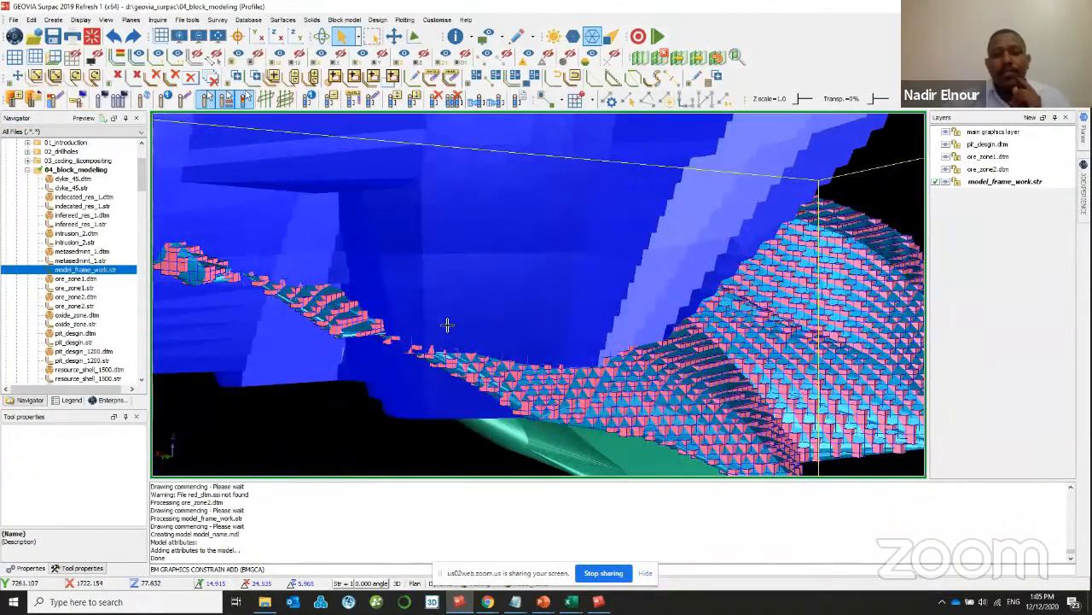
left_click_drag(447, 324, 503, 325)
- Define a constrained block maths operation that sets the rock_code attribute to "VN1"
left_click(344, 19)
mouse_move(401, 44)
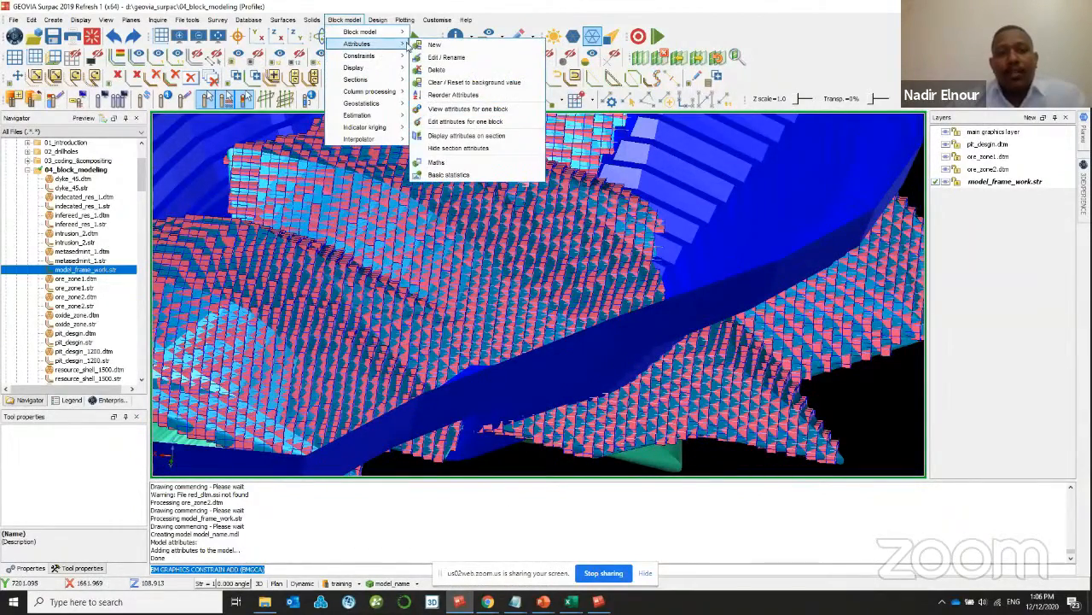
left_click(478, 162)
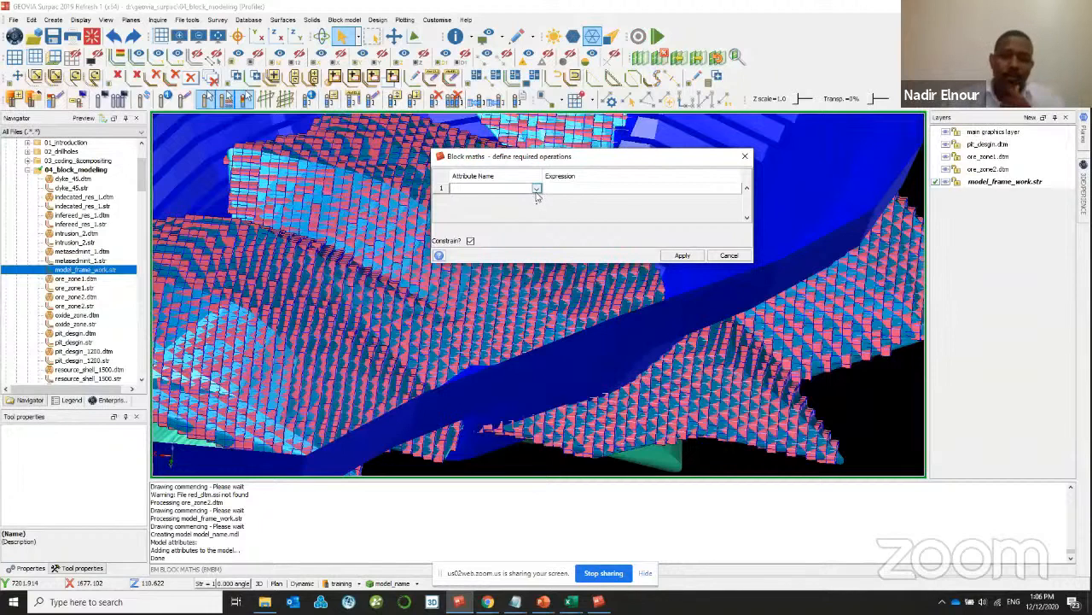
left_click(536, 190)
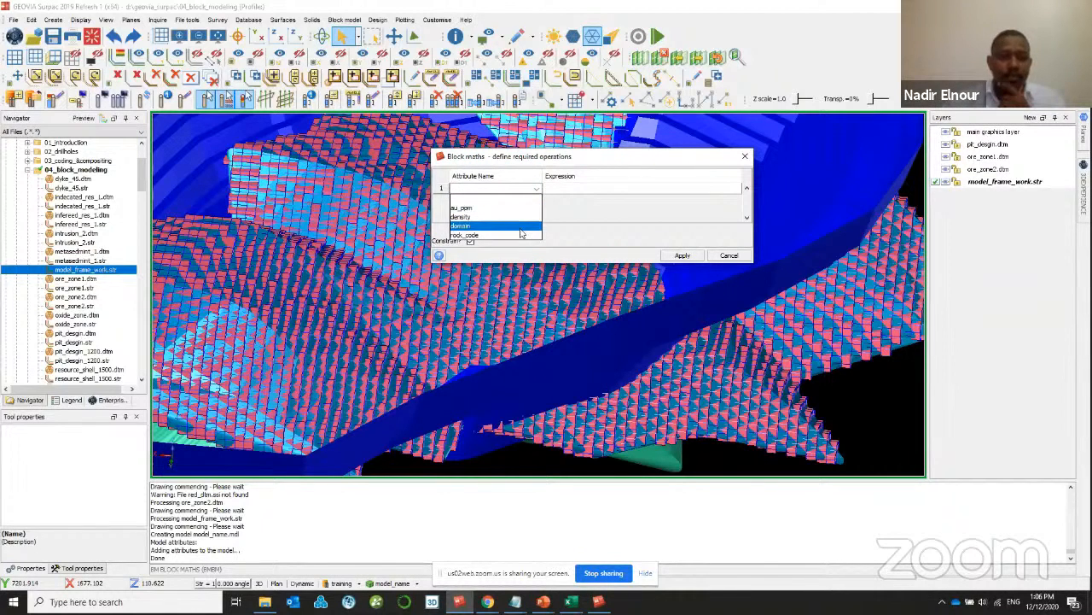
left_click(521, 235)
left_click(557, 188)
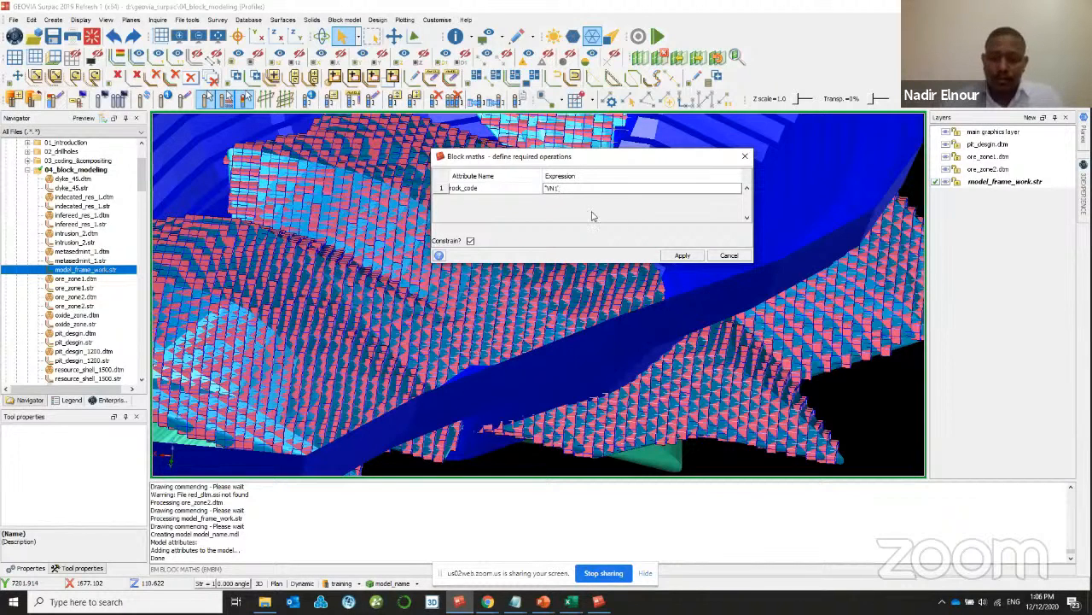
type("\"")
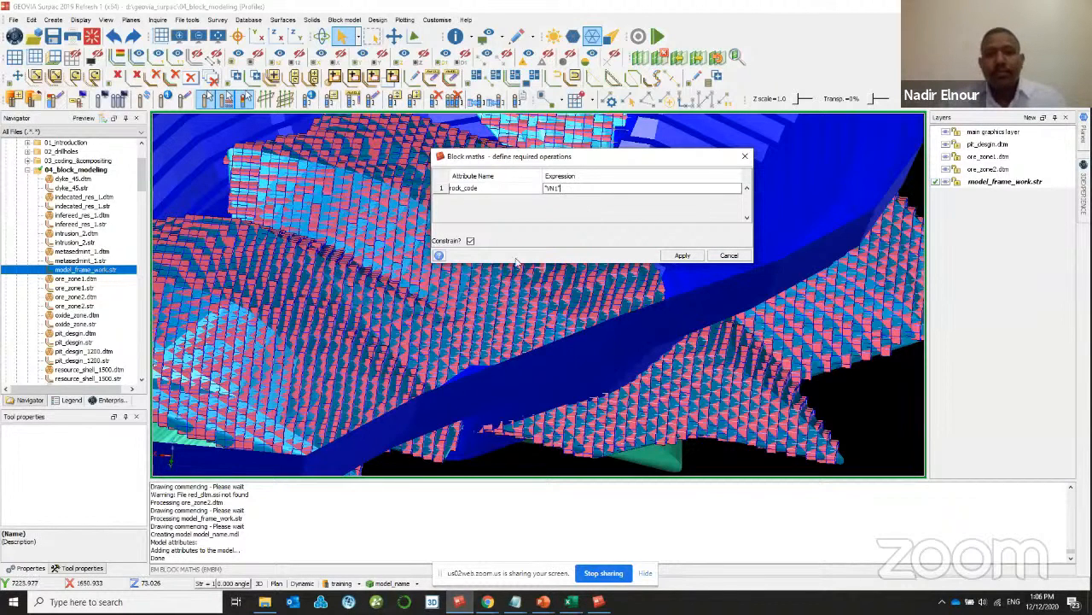
left_click(474, 243)
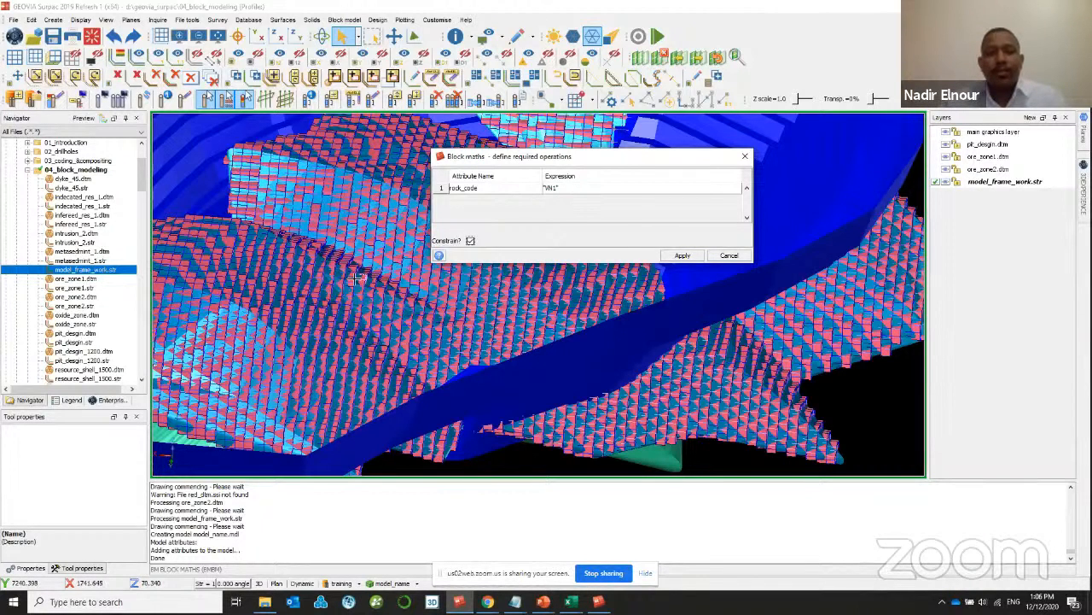
left_click(683, 255)
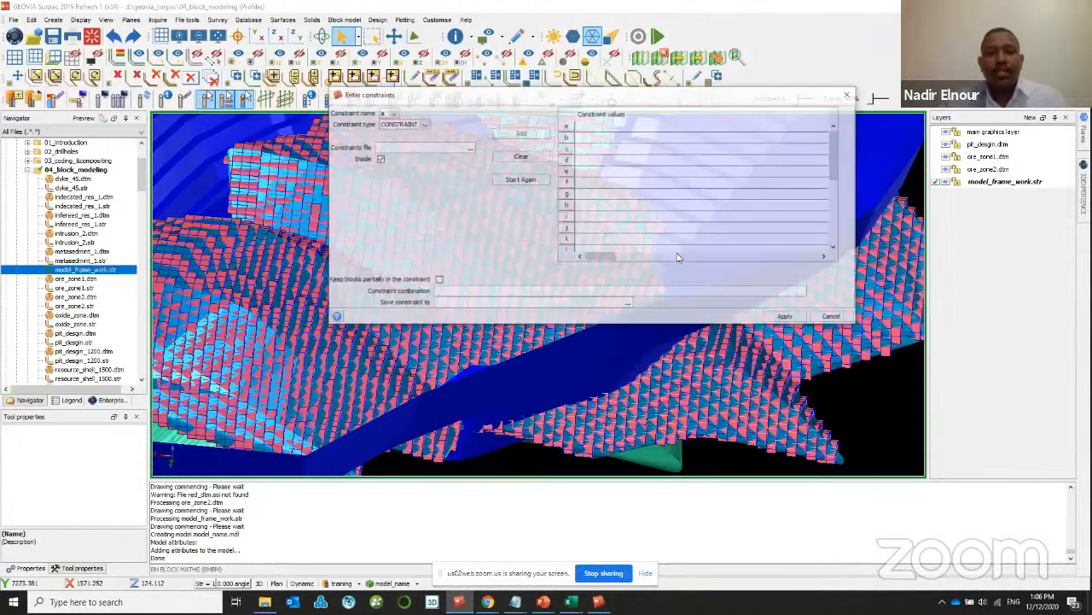
- Constrain the rock code calculation with a 3DM constraint inside ore_zone1.dtm, Id range 1, and run it
left_click(417, 124)
left_click(391, 151)
left_click(422, 124)
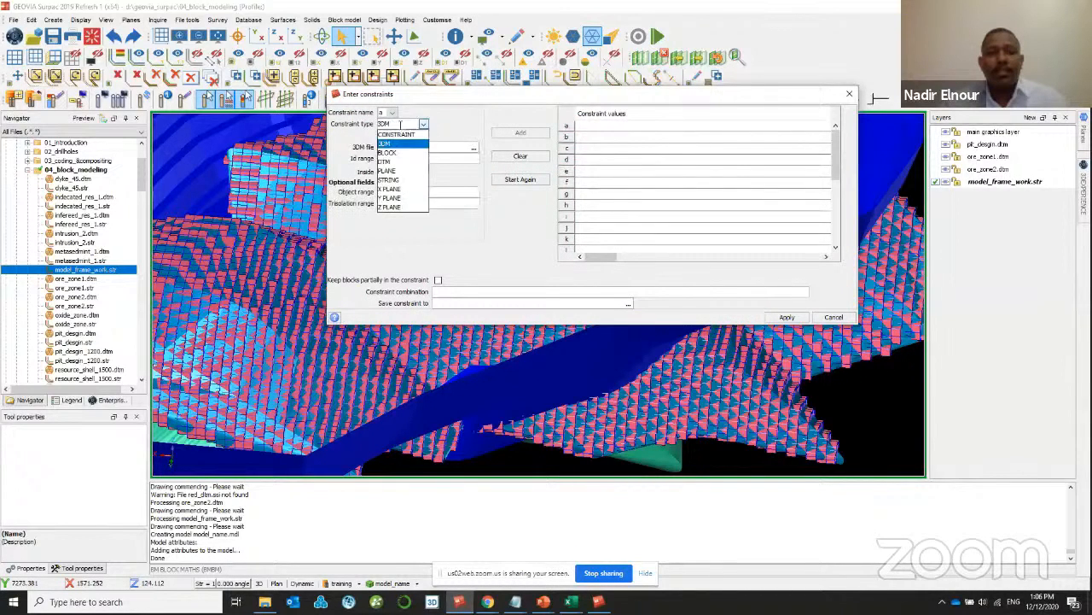
left_click(394, 144)
left_click(473, 148)
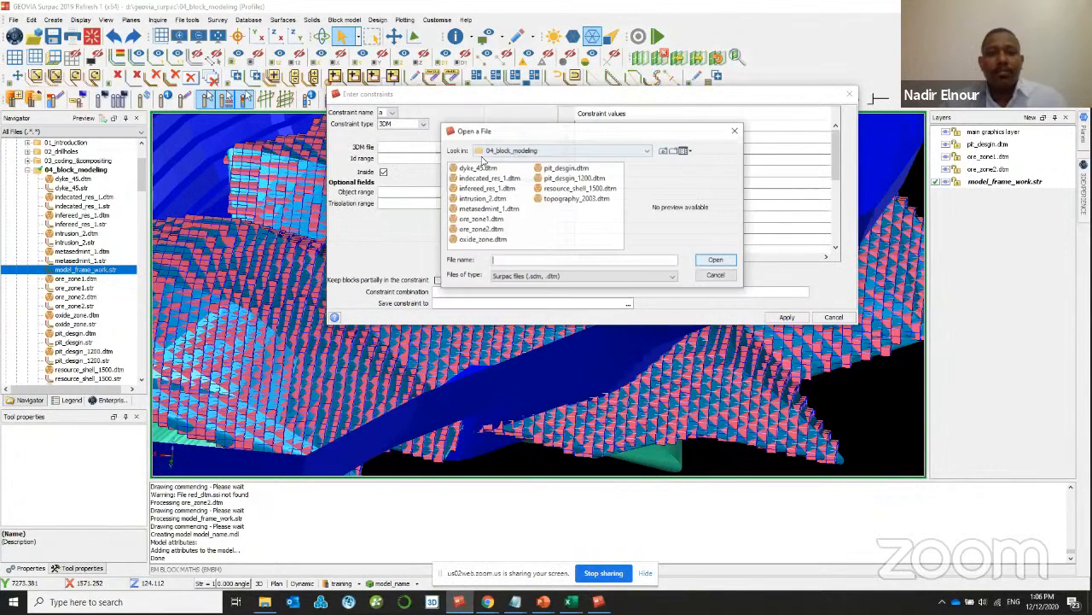
double_click(481, 219)
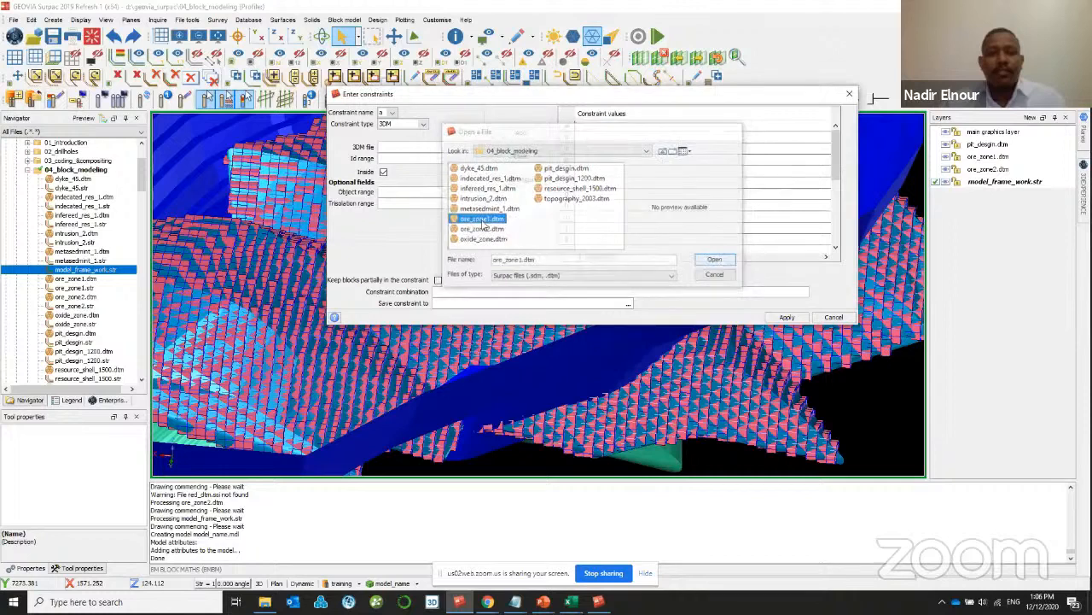
left_click(521, 134)
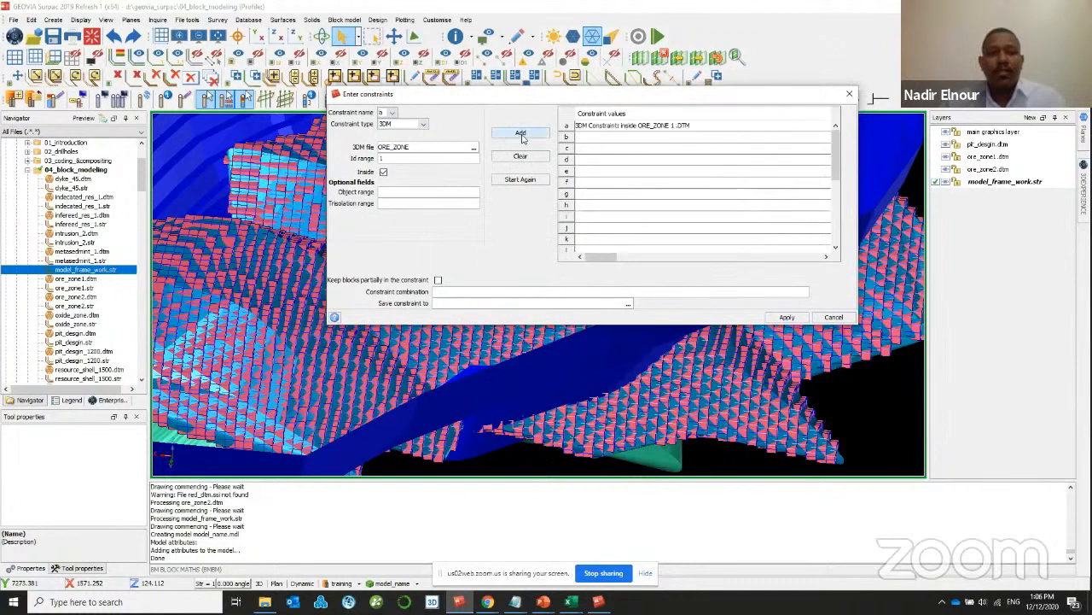
left_click(786, 317)
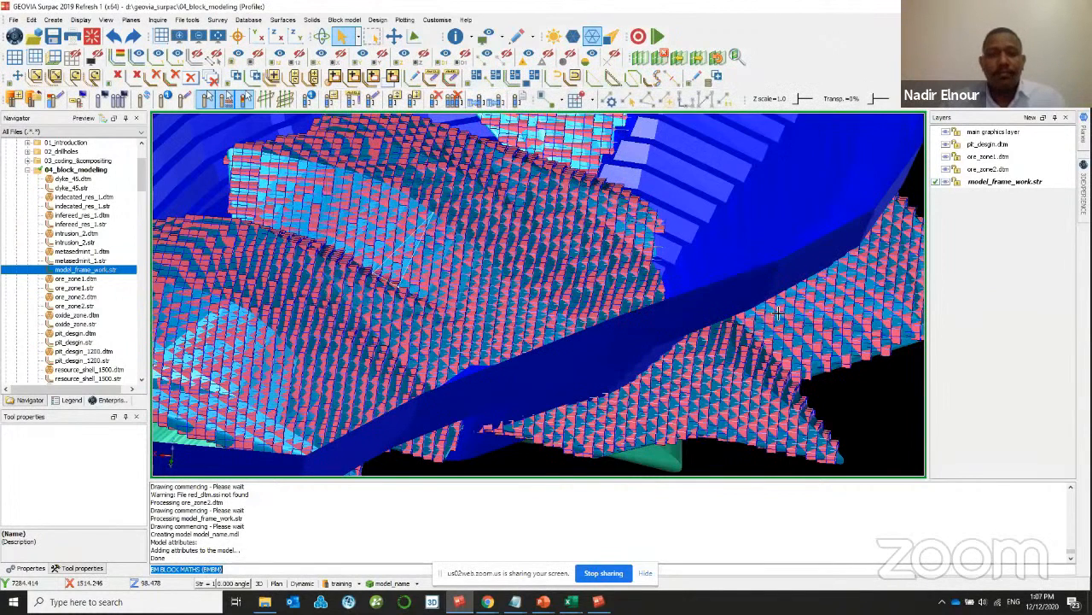
- View the attribute values of a single block in the ore zone to check its rock code
scroll(451, 203, "up", 2)
scroll(450, 203, "up", 1)
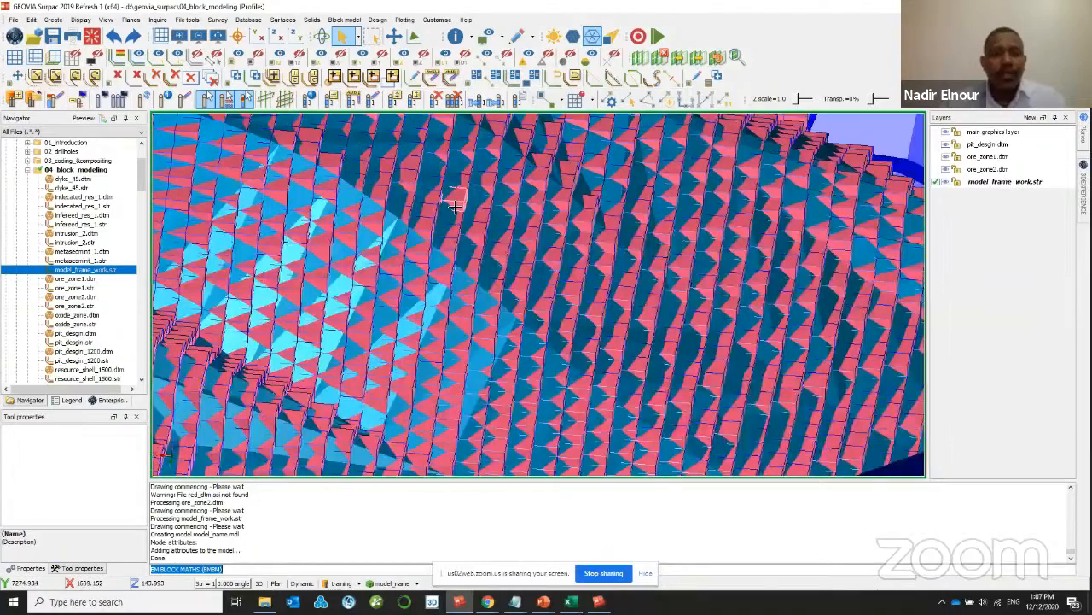
scroll(451, 203, "up", 1)
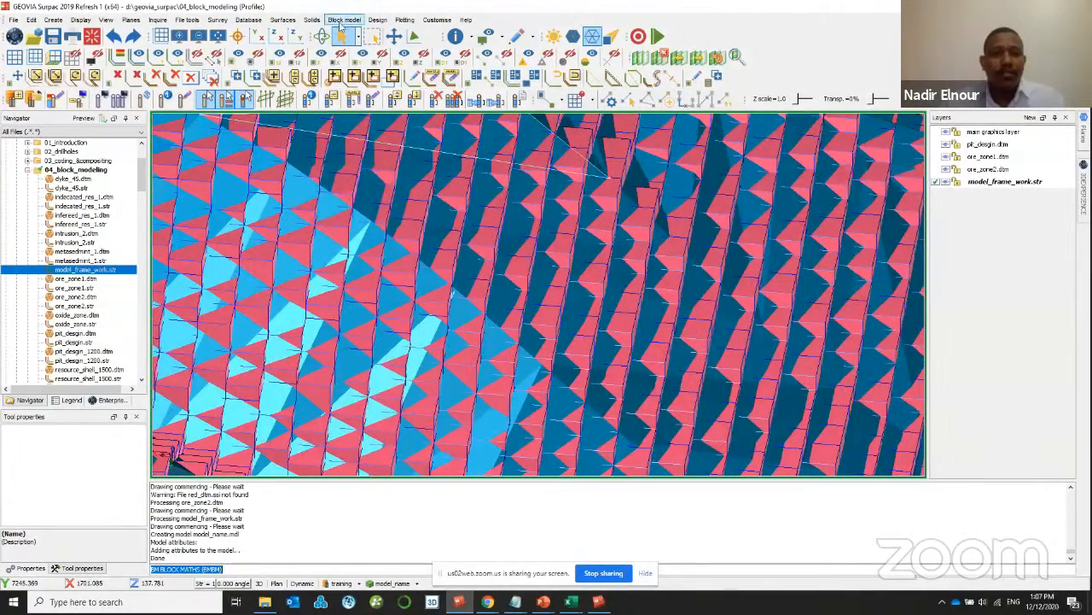
left_click(344, 19)
mouse_move(367, 43)
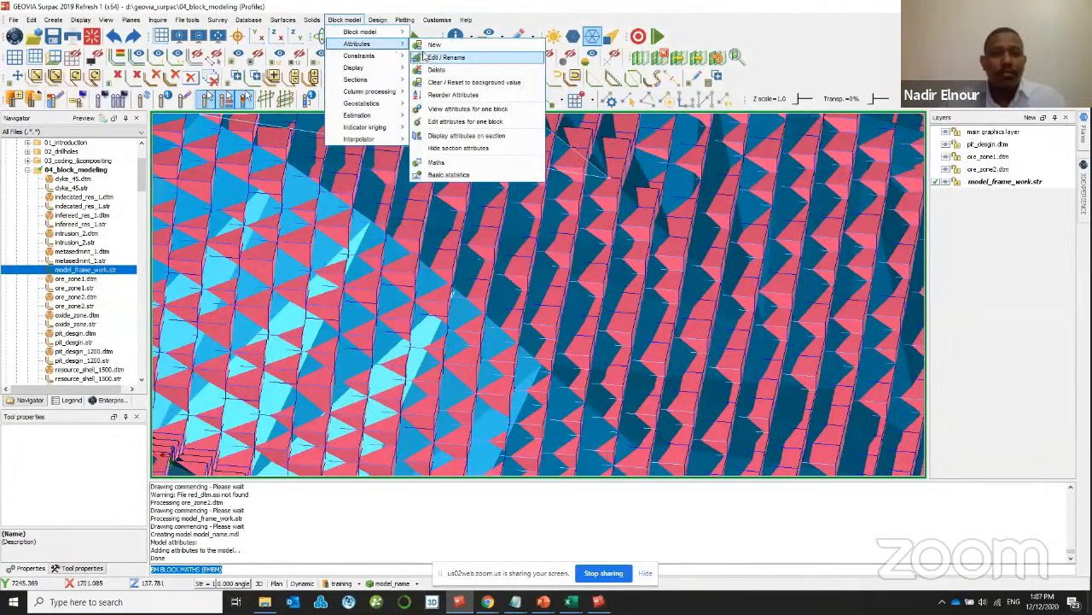
left_click(478, 111)
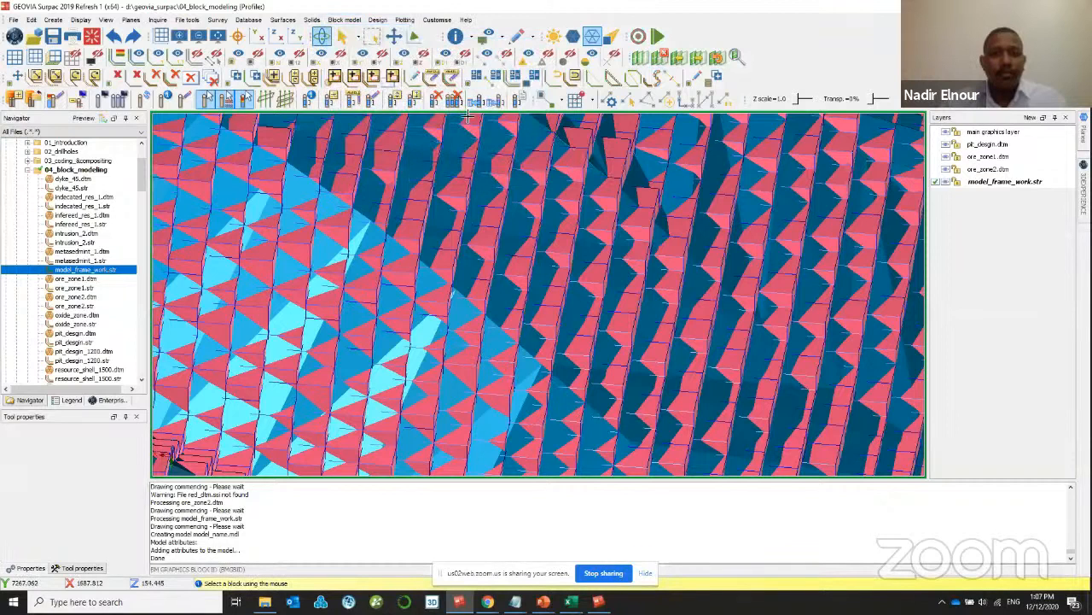
left_click(451, 191)
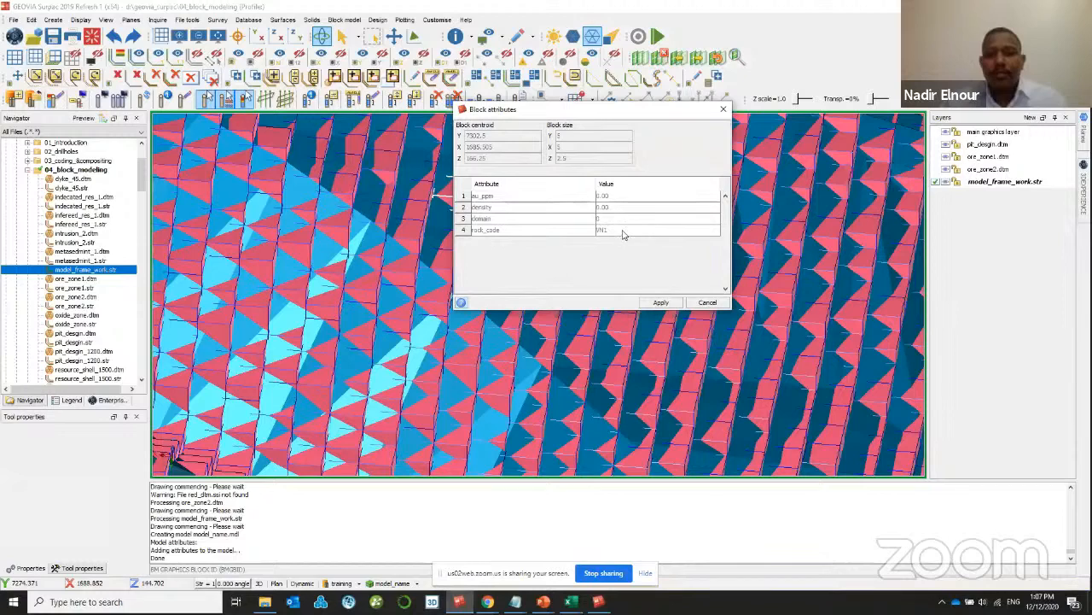
left_click(707, 303)
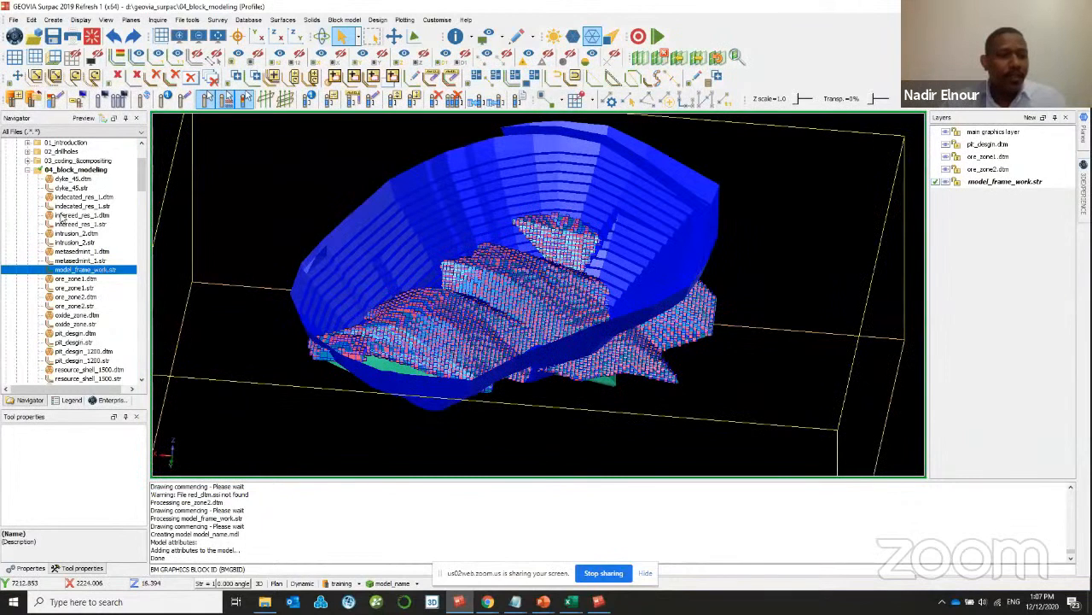
- Load the intrusion_2.dtm and metasedmint_1.dtm solids into the graphics view alongside the block model
left_click_drag(68, 233, 363, 277)
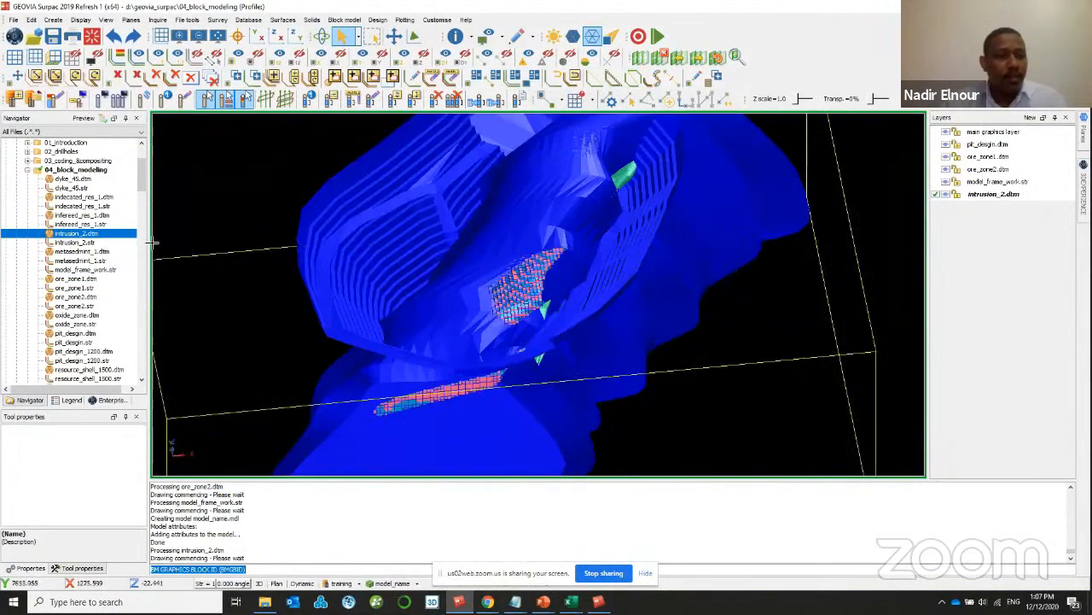
left_click_drag(84, 251, 238, 235)
left_click_drag(487, 288, 324, 308)
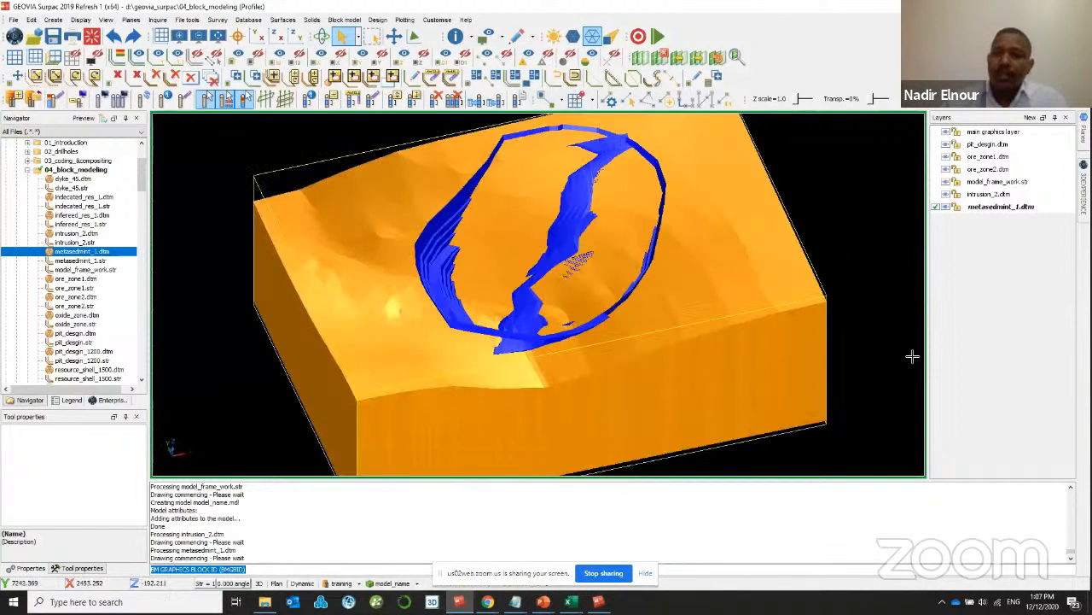
- Hide the metasedmint_1.dtm, intrusion_2.dtm and model_frame_work.str layers, leaving the pit design and ore zones displayed
left_click(944, 207)
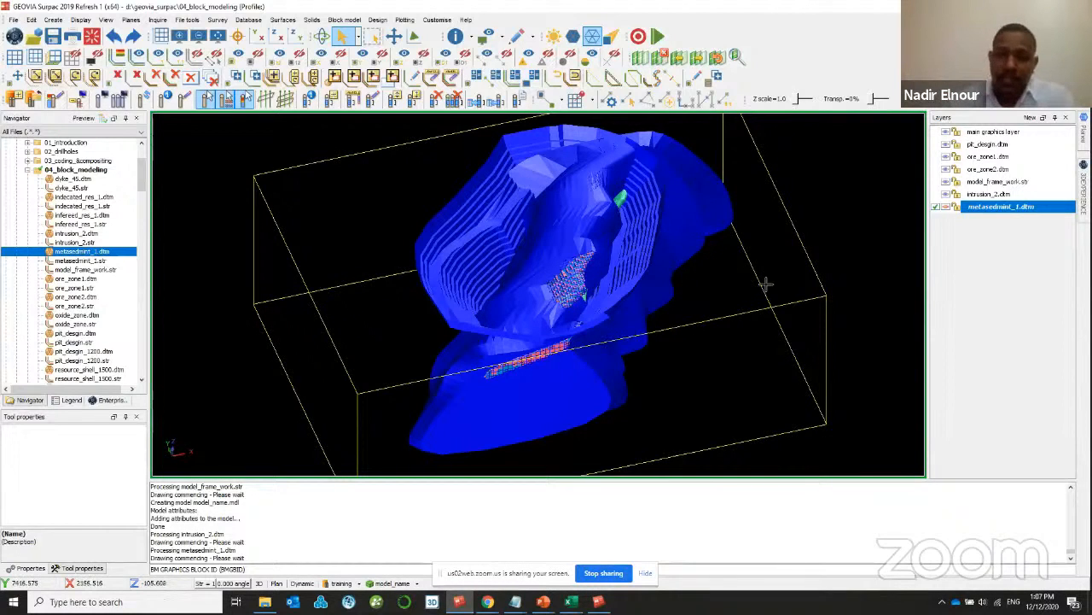
left_click(947, 181)
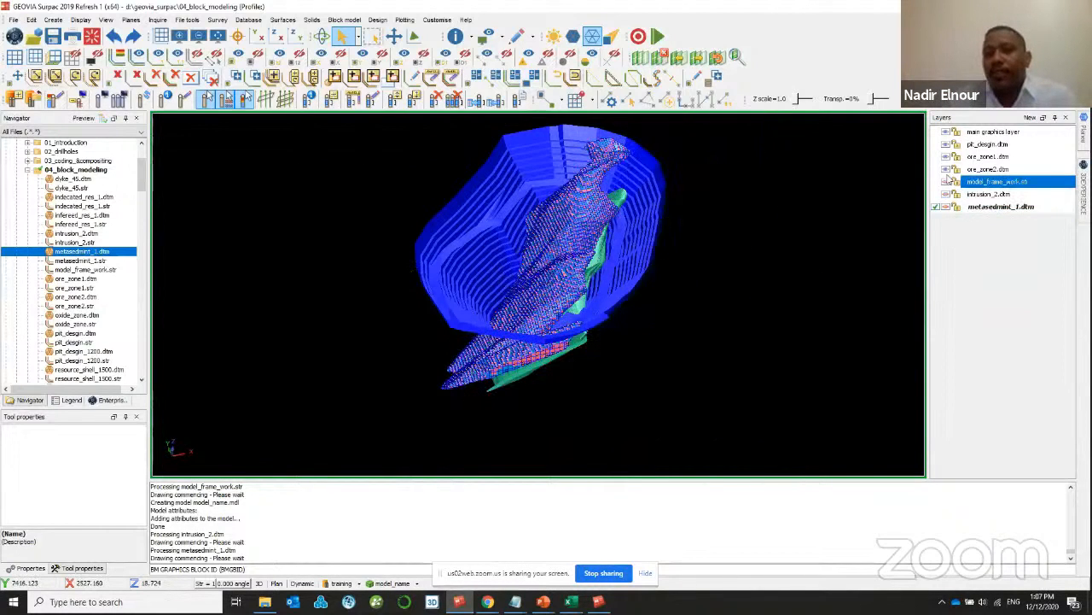
left_click(945, 170)
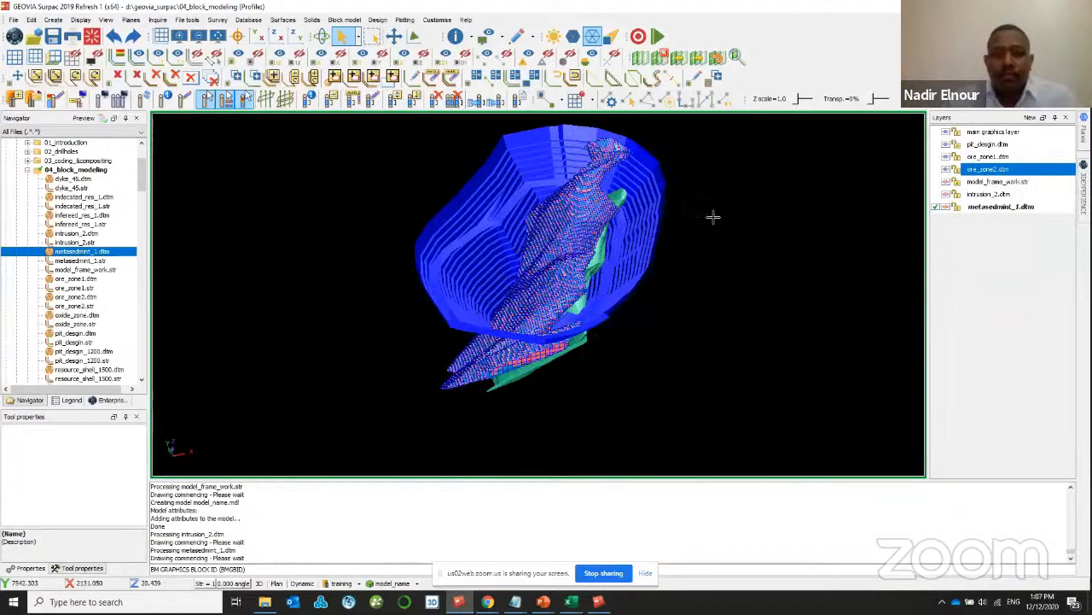
left_click_drag(681, 254, 595, 295)
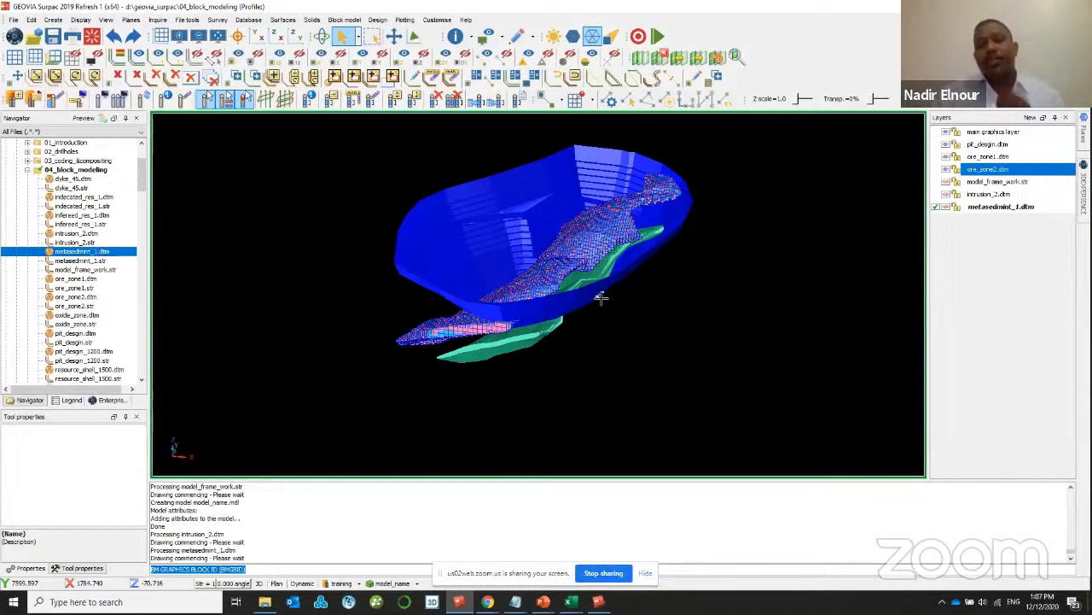
left_click(345, 19)
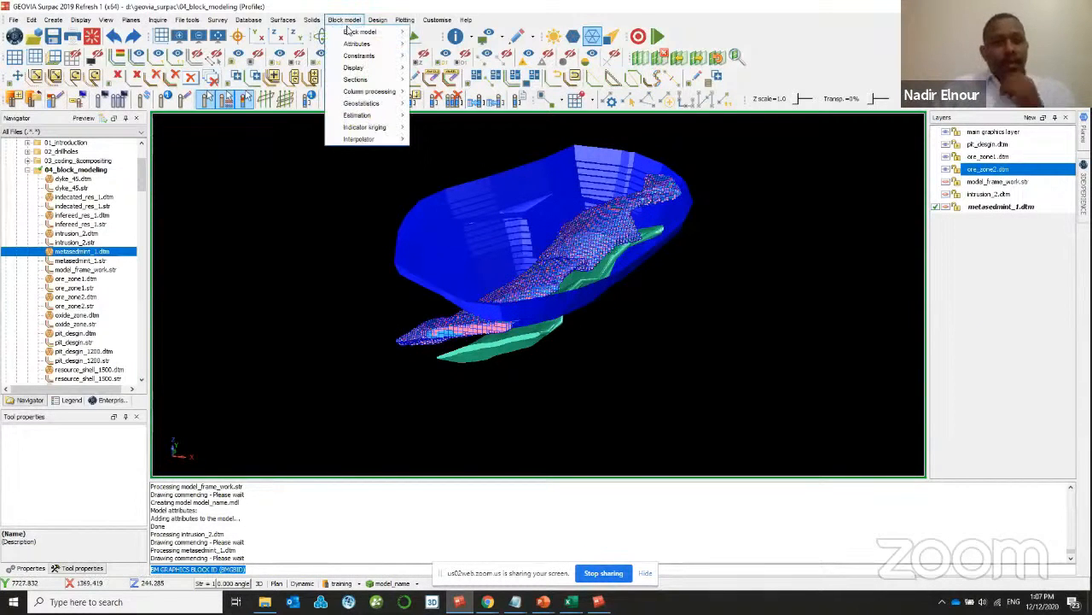
mouse_move(365, 127)
left_click(563, 260)
scroll(576, 257, "up", 3)
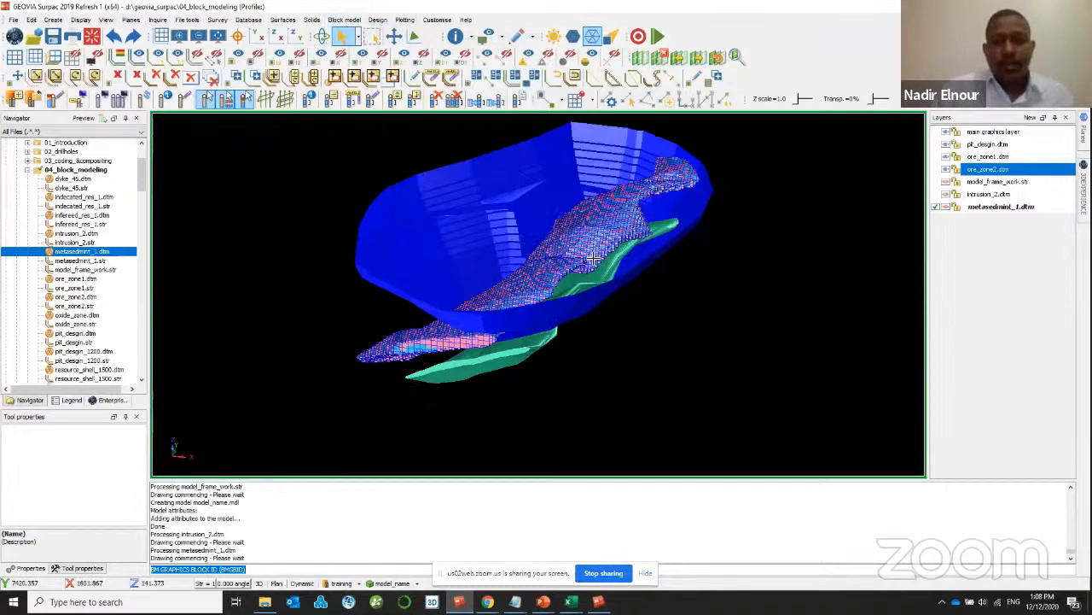
scroll(593, 256, "up", 3)
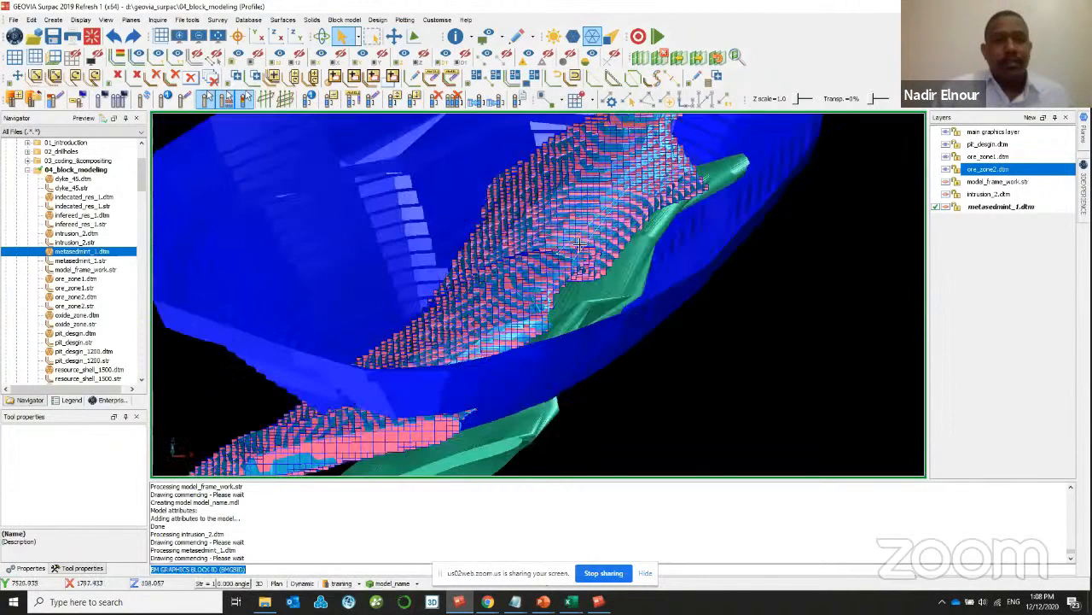
- Set up a value assignment of 2.76 to the density attribute with constrained interpolation
left_click(345, 20)
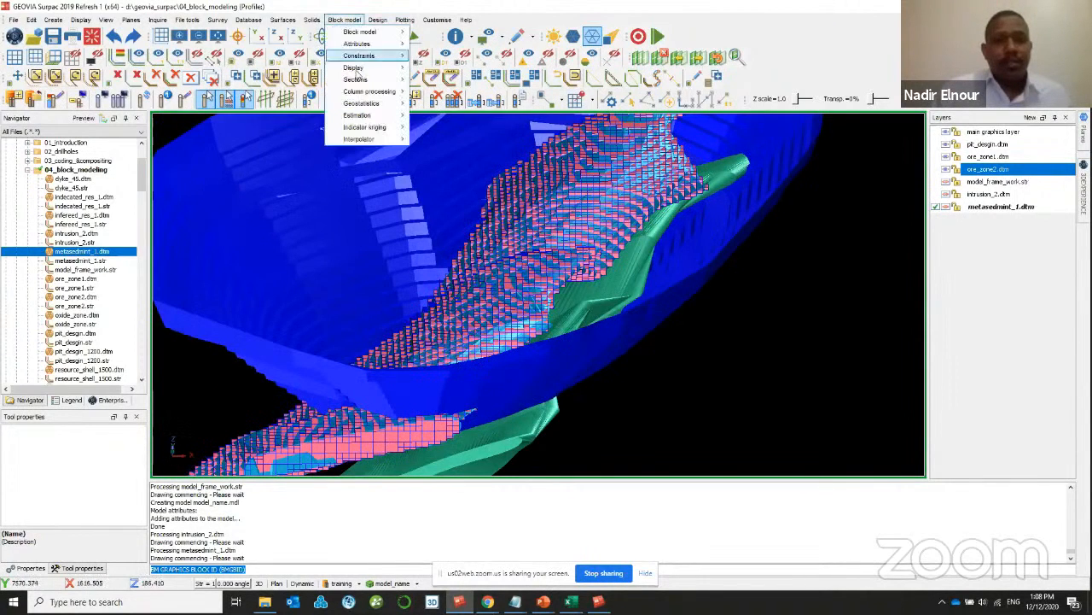
mouse_move(358, 115)
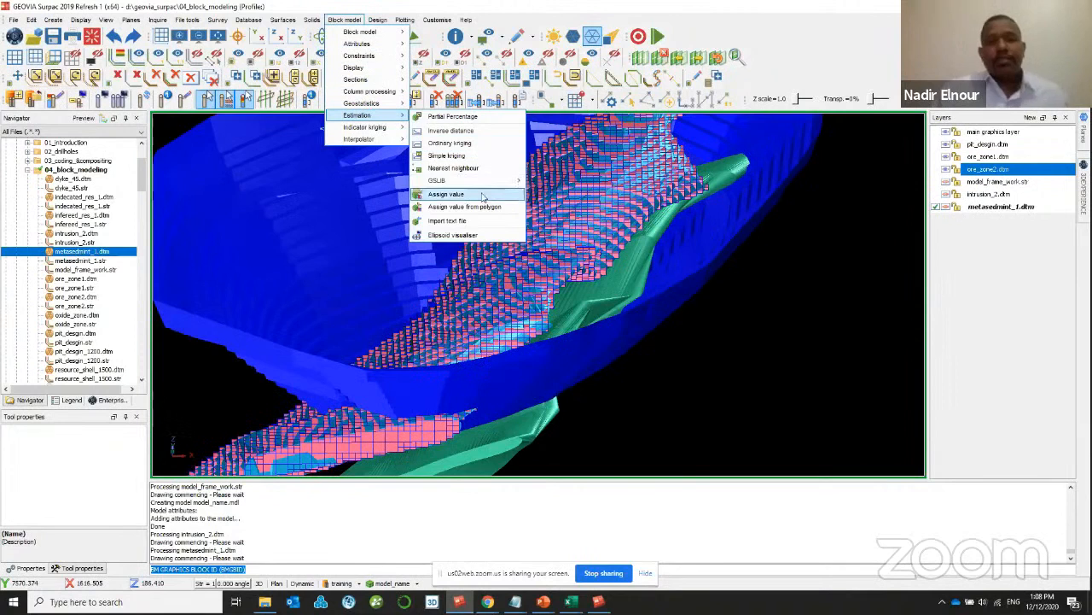
left_click(483, 199)
left_click_drag(617, 161, 584, 241)
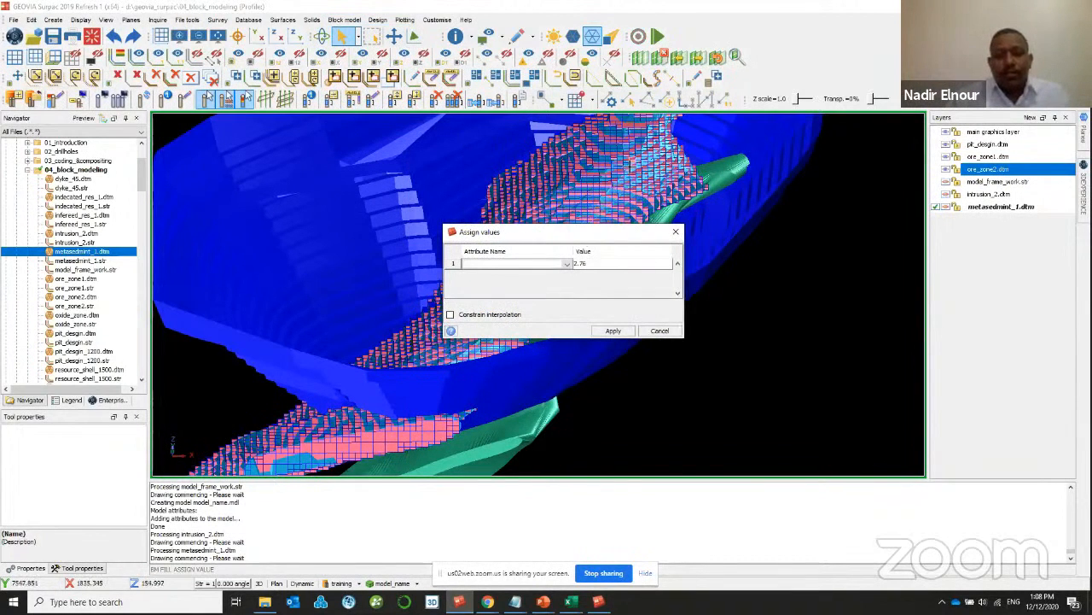
left_click(567, 263)
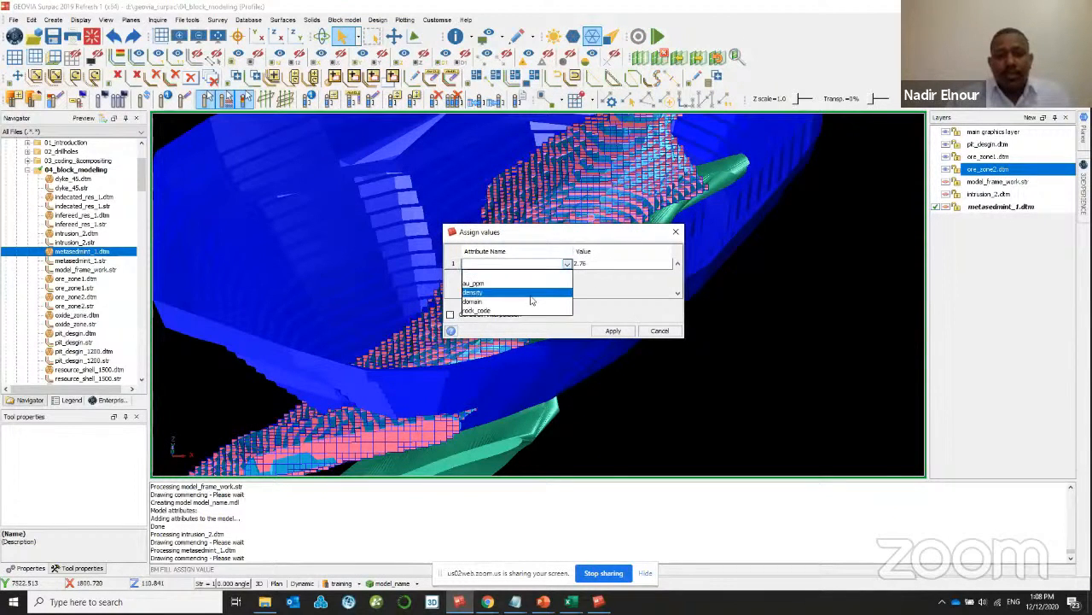
left_click(530, 298)
left_click(451, 314)
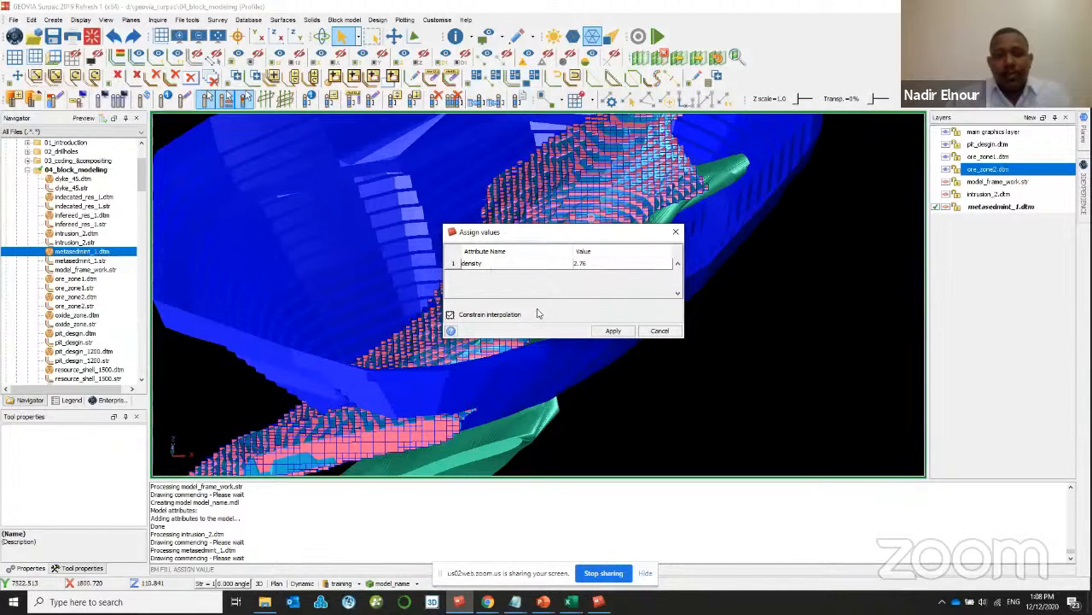
left_click(613, 330)
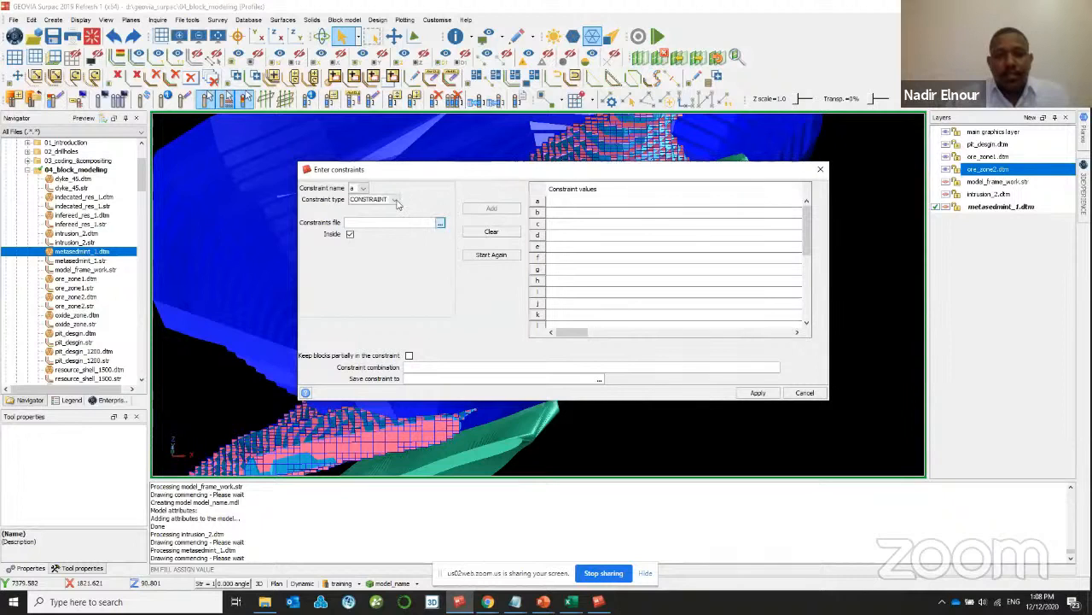
- Constrain the density assignment to blocks inside the ore_zone1.dtm solid with a 3DM constraint and run it
left_click(396, 204)
left_click(369, 220)
left_click(443, 223)
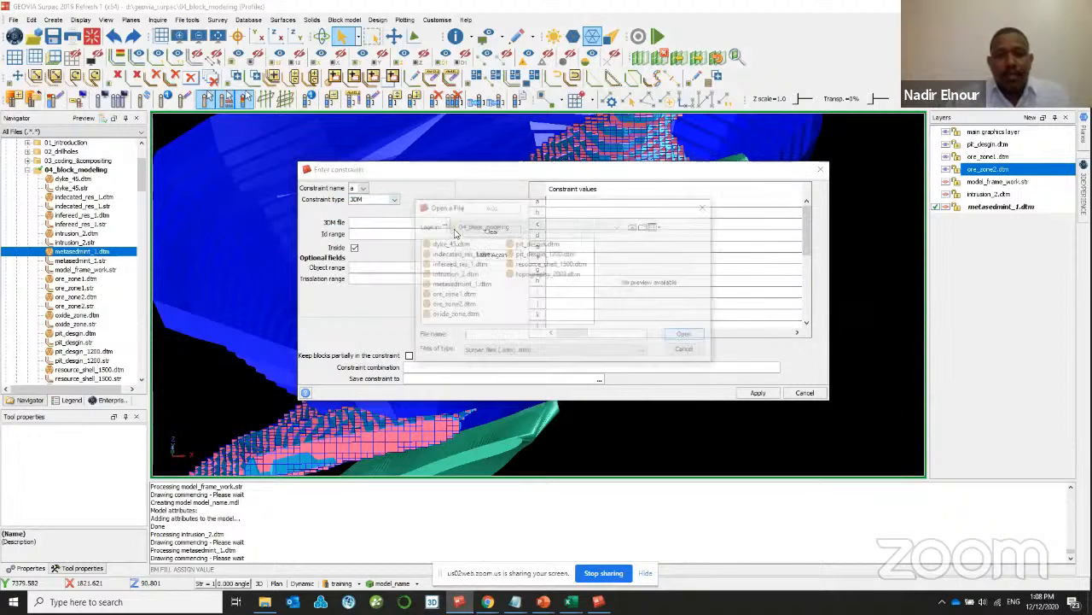
left_click(451, 294)
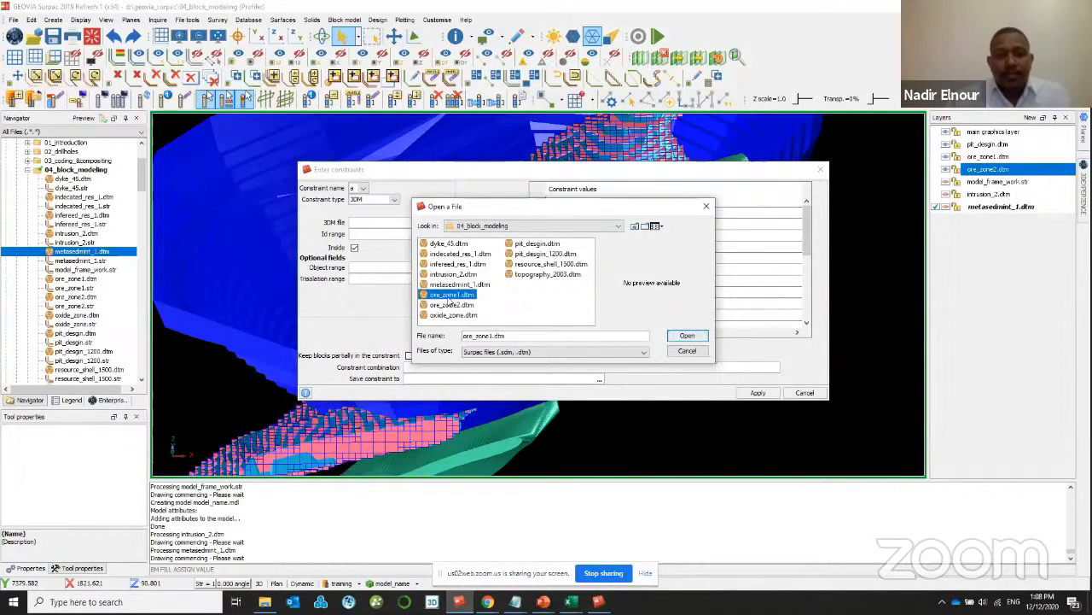
double_click(450, 296)
left_click(491, 208)
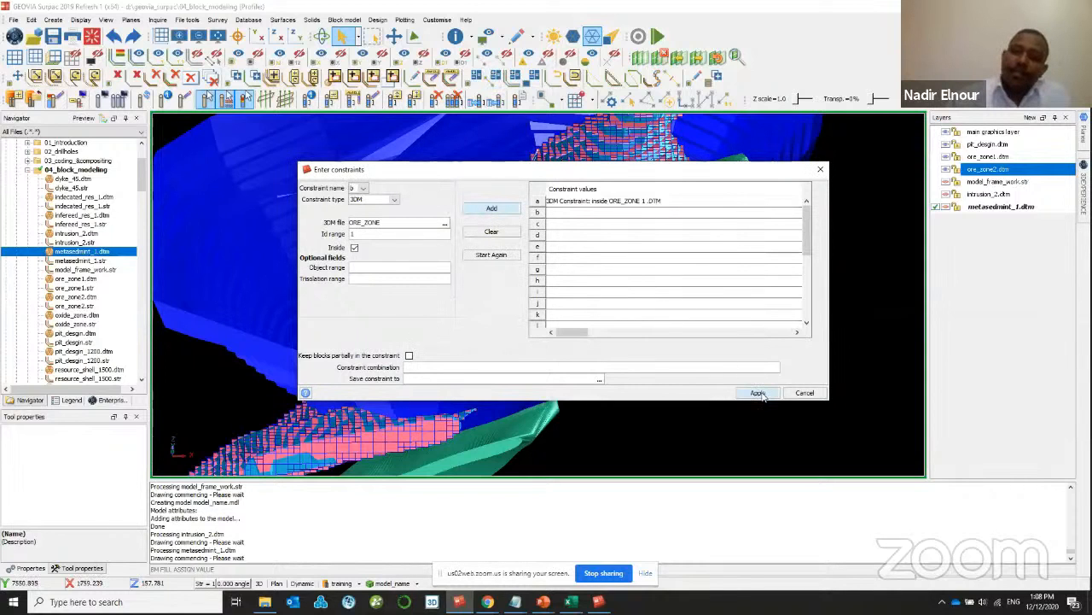
left_click(760, 393)
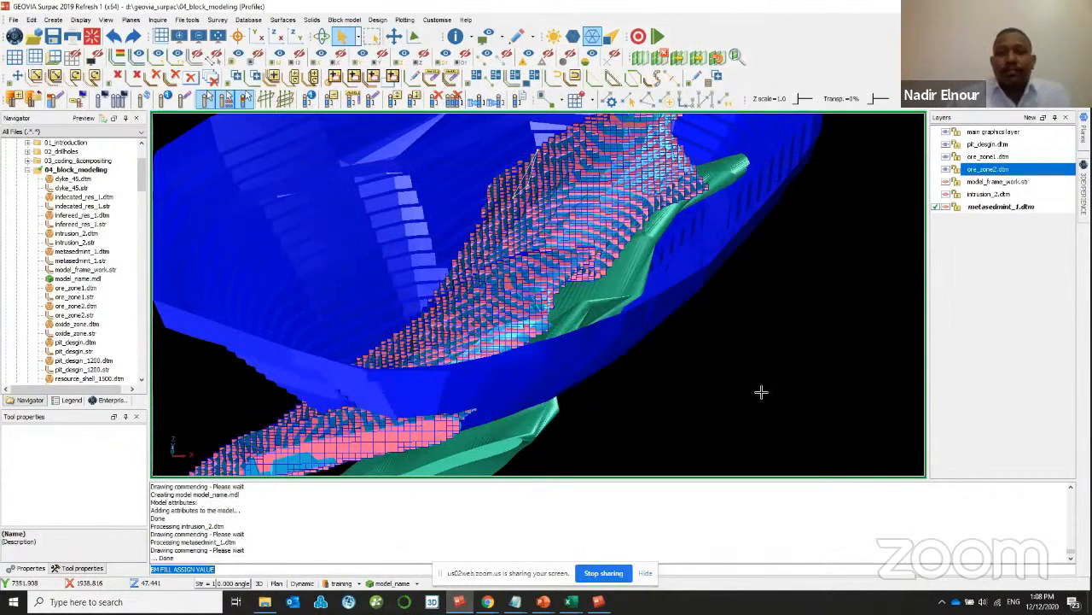
- Display the block model toolbar
right_click(692, 41)
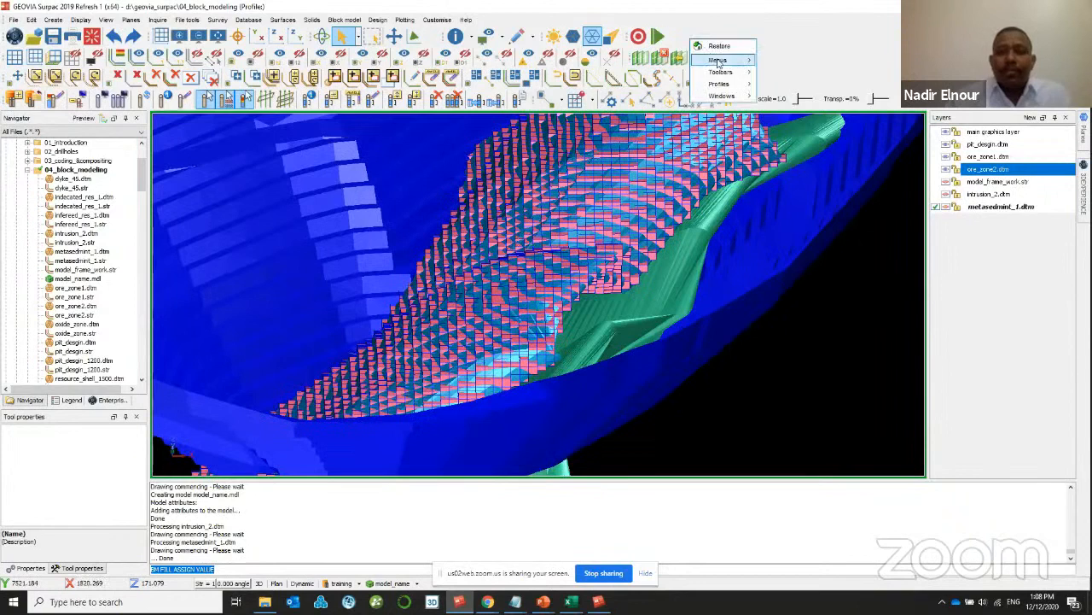
mouse_move(732, 73)
left_click(802, 99)
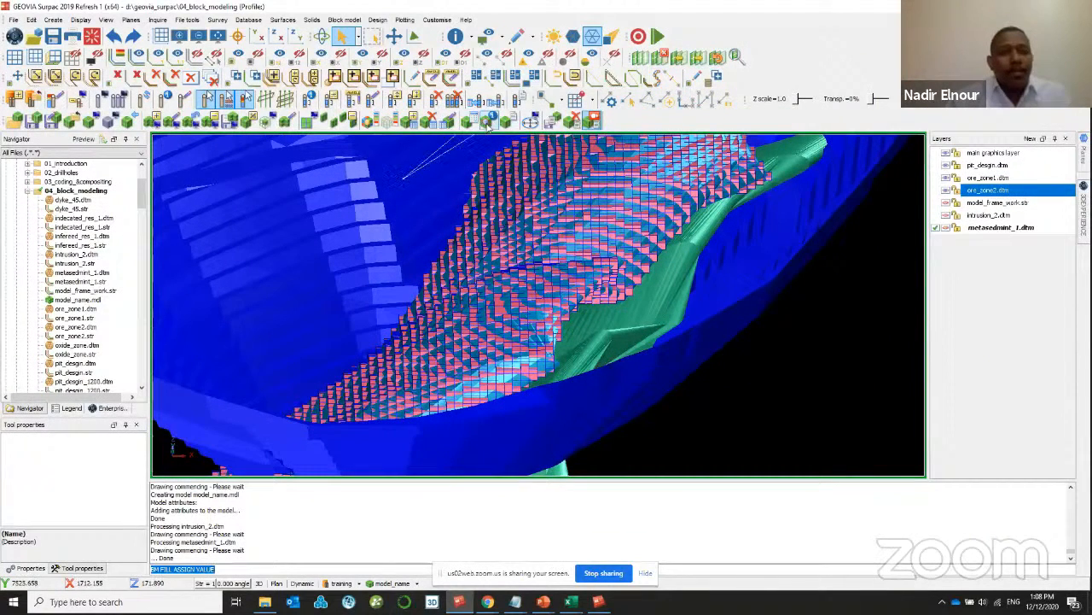
- View the attribute values of a block in the ore zone to check its density, and close the block attributes
left_click(490, 122)
left_click(587, 242)
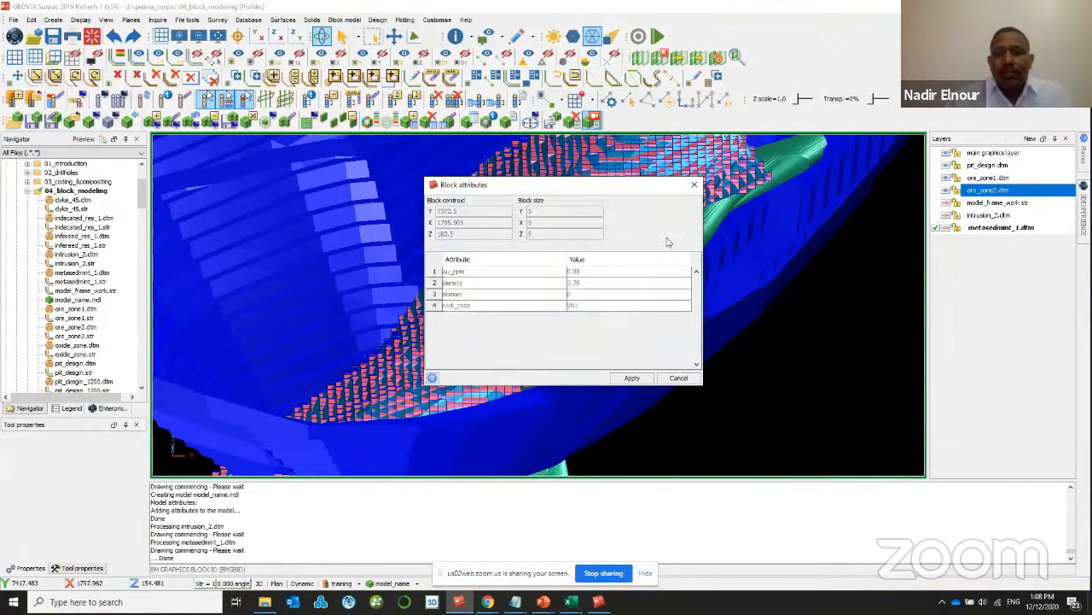
left_click(694, 184)
scroll(638, 255, "down", 4)
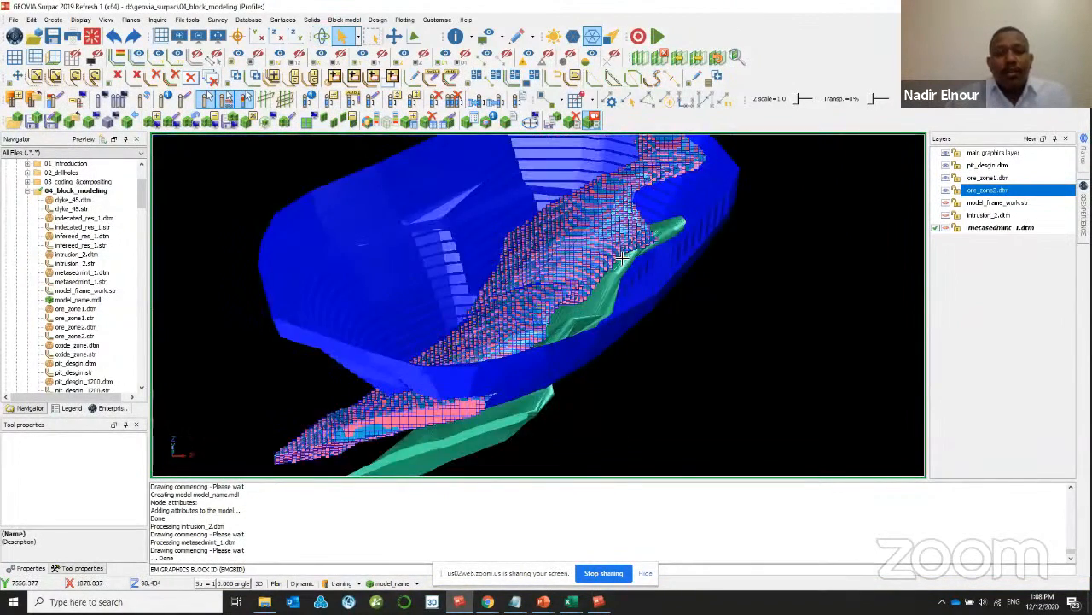
left_click_drag(551, 280, 583, 291)
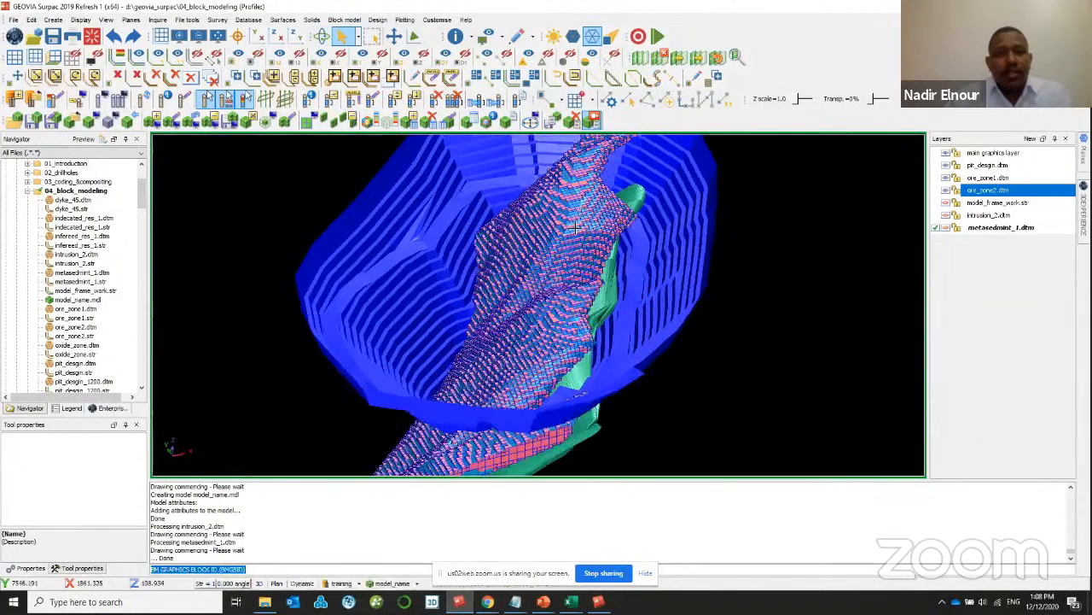
- Start an ordinary kriging estimation for the au_ppm attribute
left_click(345, 20)
mouse_move(385, 114)
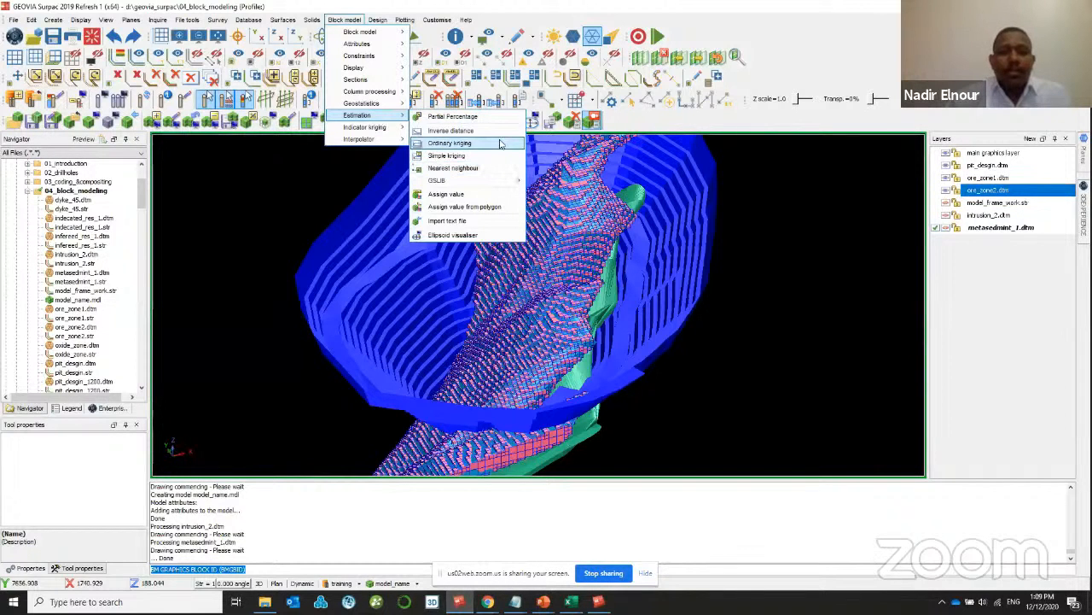
left_click(498, 141)
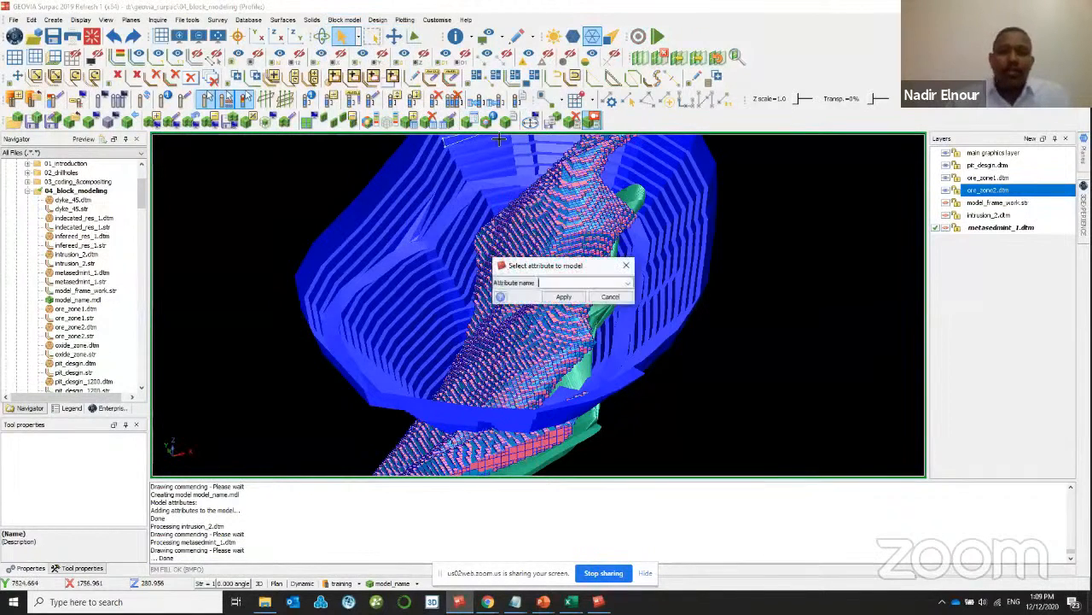
left_click(628, 284)
left_click(580, 294)
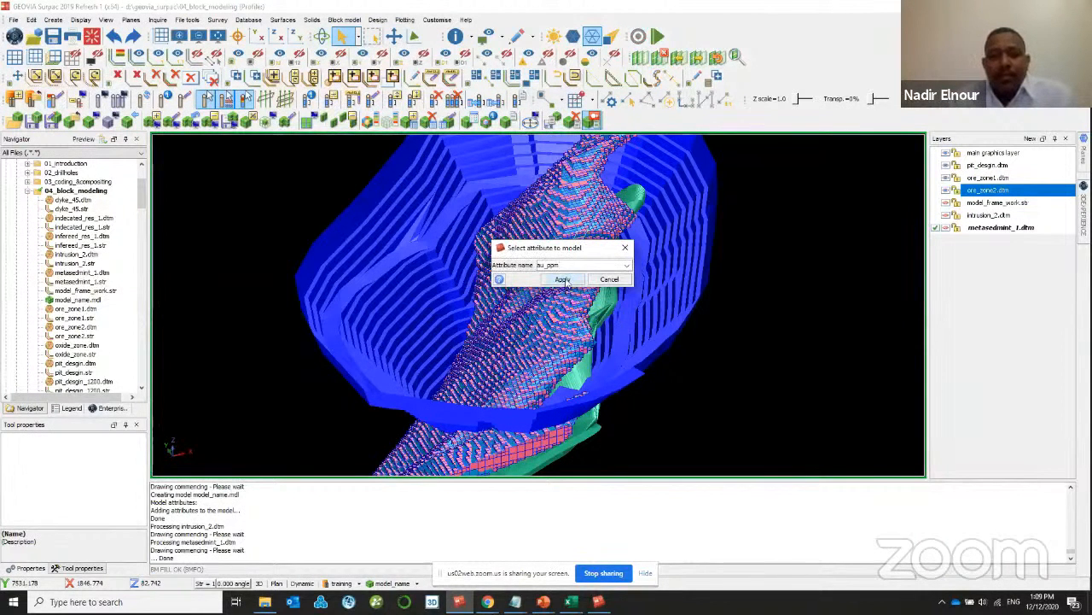
left_click(628, 265)
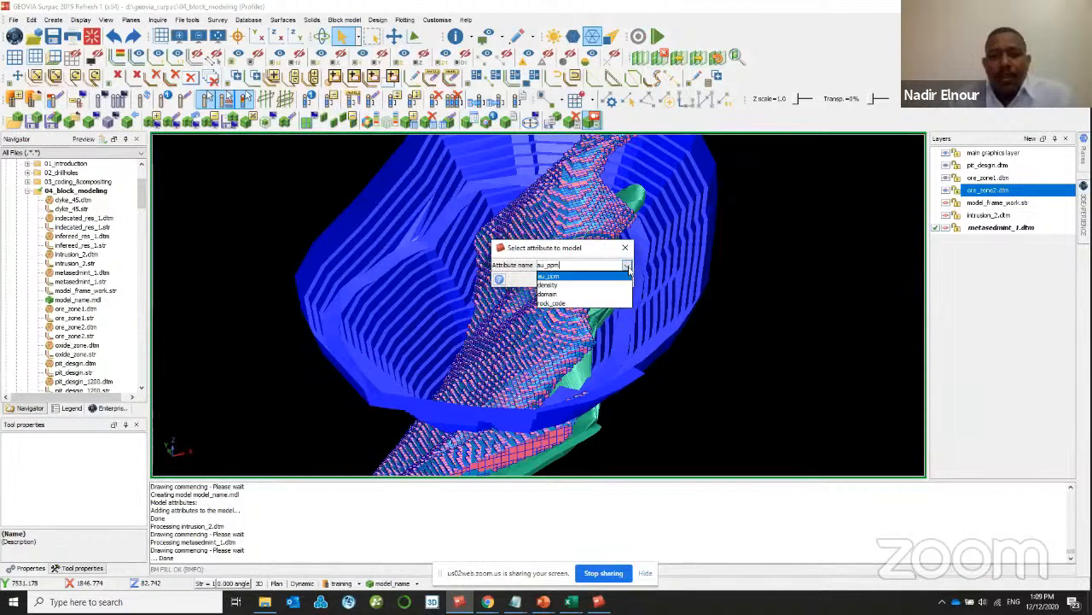
left_click(561, 278)
left_click(559, 277)
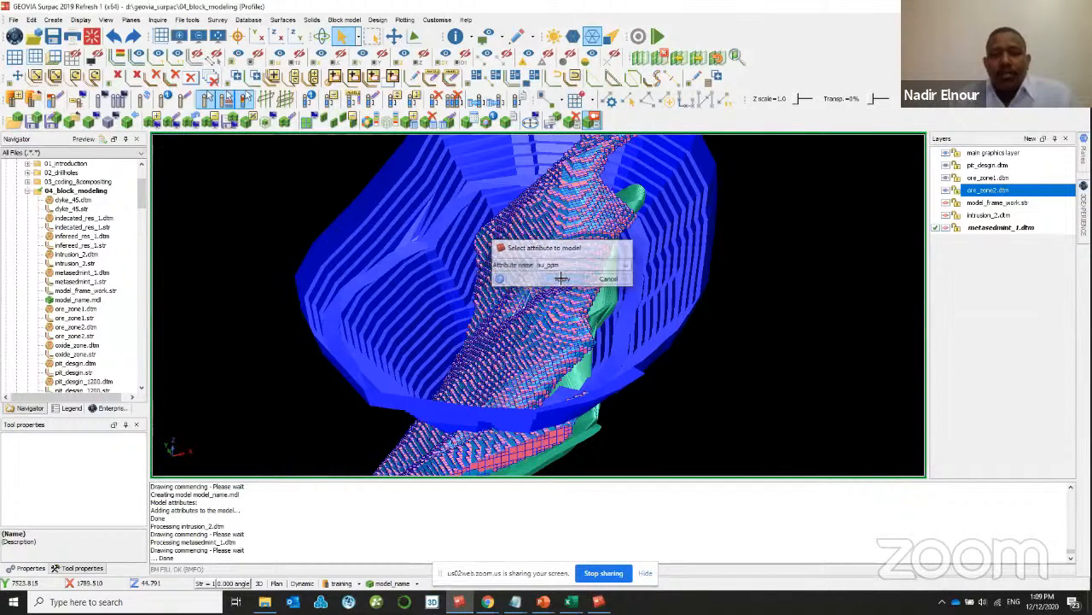
- Accept the kriging estimation attributes with all distance, variance, classification and other output fields left blank
left_click_drag(559, 156, 551, 124)
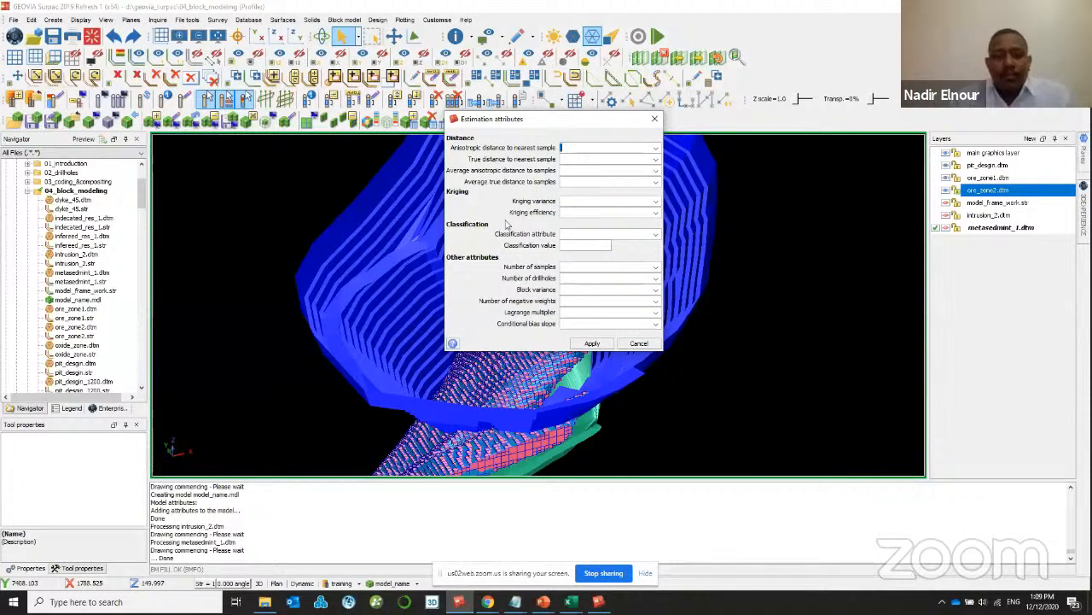
left_click(571, 200)
left_click(574, 213)
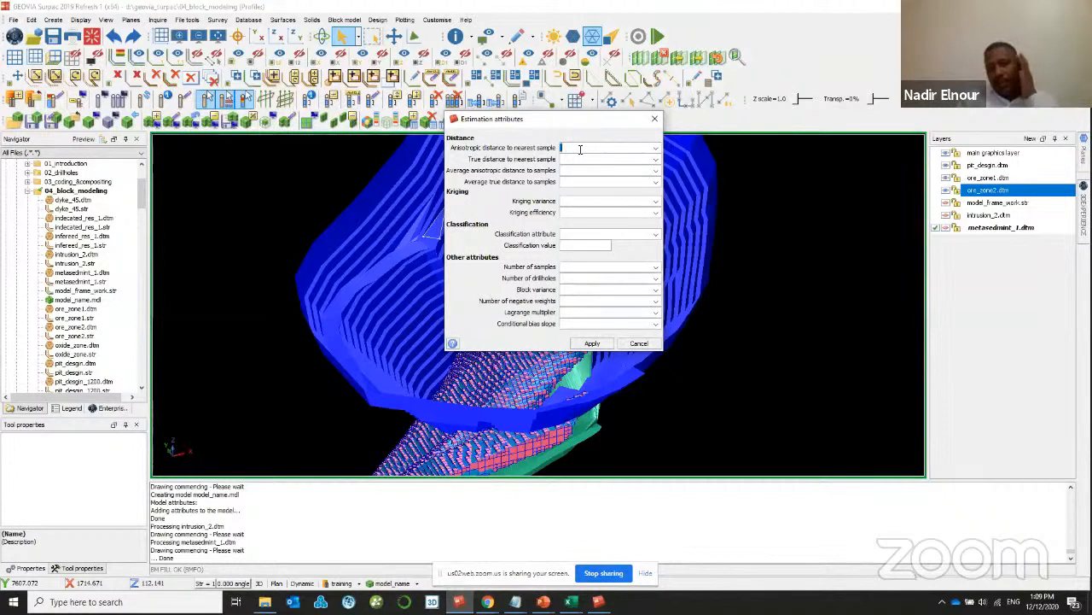
type("a")
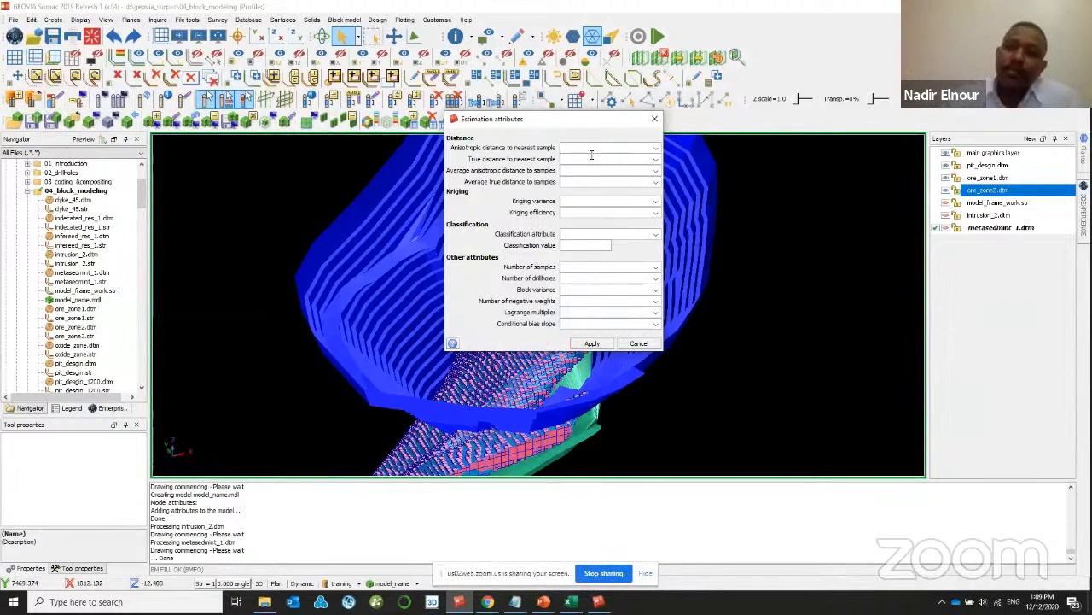
left_click(595, 345)
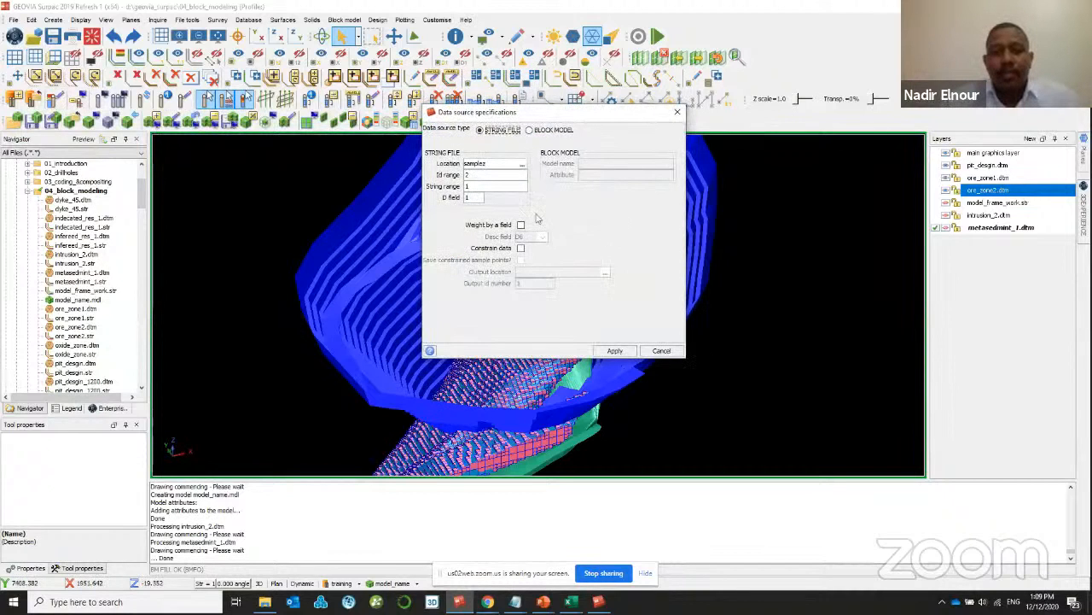
- Select vencapp_10.str from the 03_coding_&compositing folder as the string file data source for kriging
left_click(522, 164)
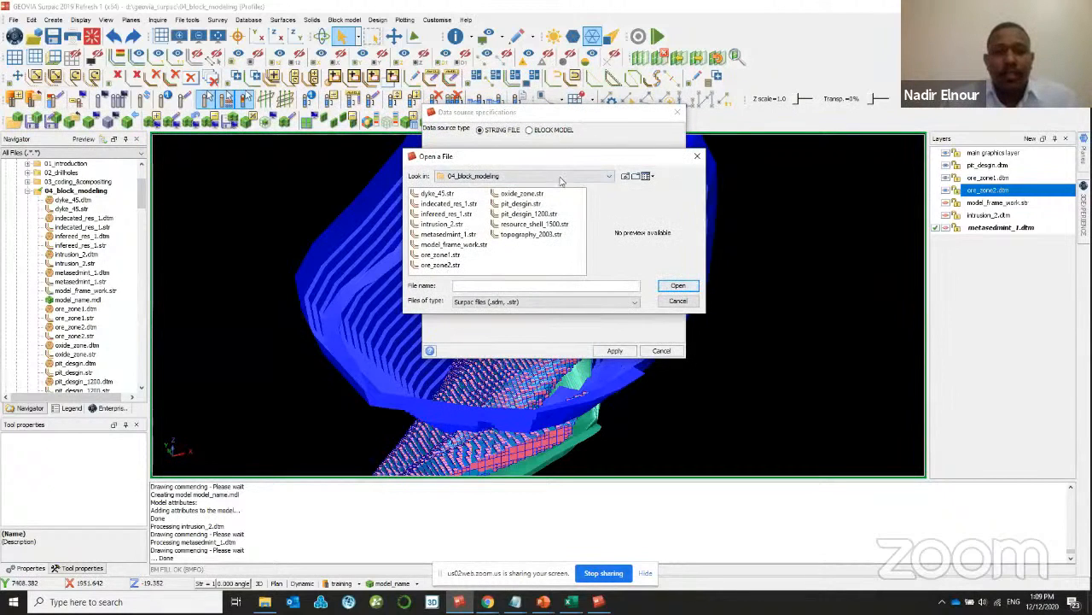
left_click(625, 176)
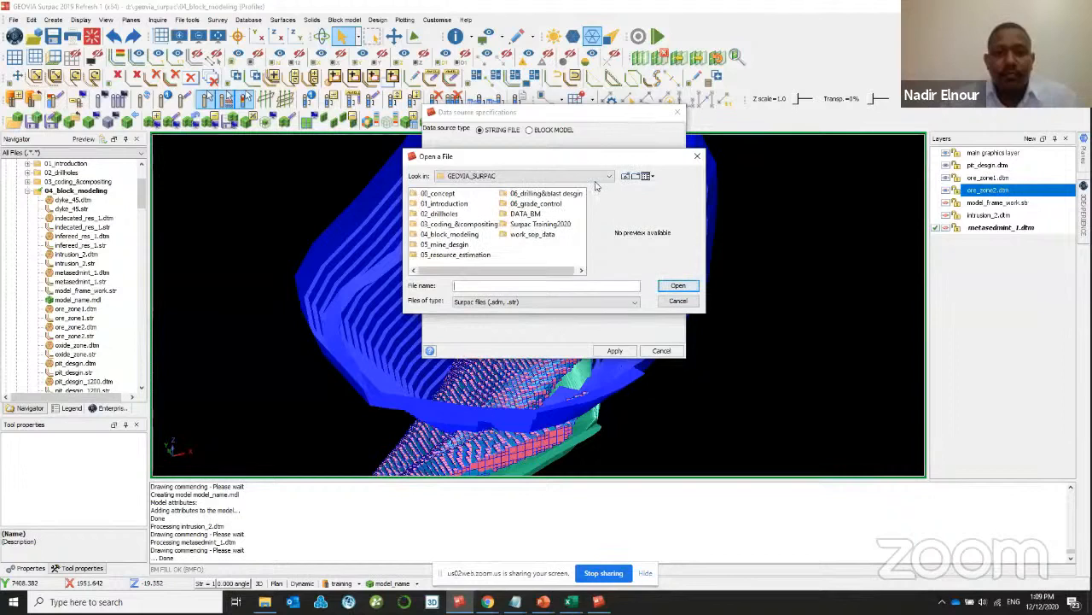
double_click(441, 214)
left_click(626, 176)
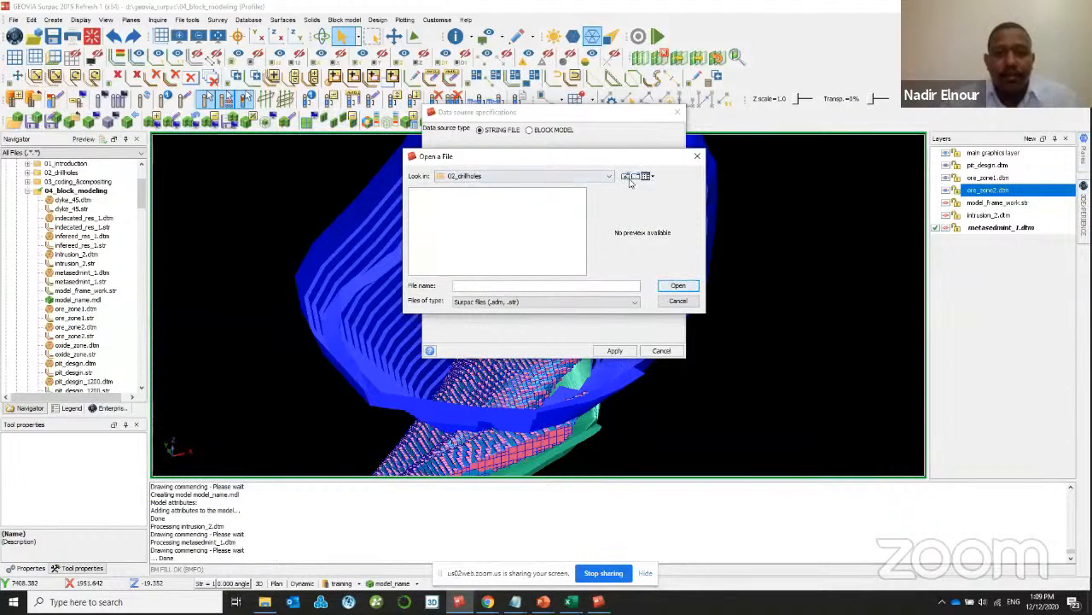
double_click(468, 224)
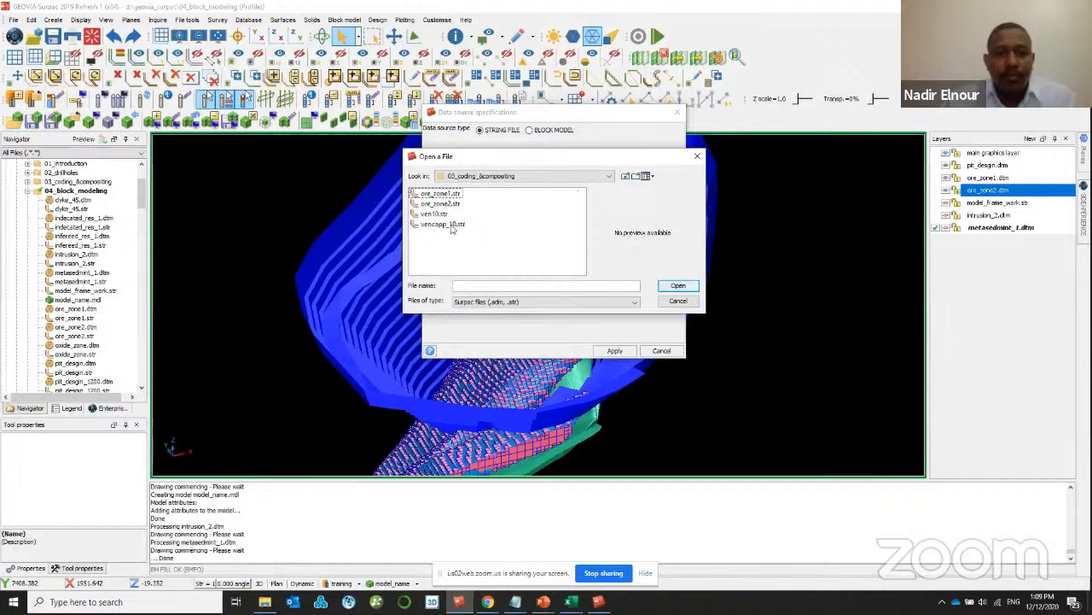
left_click(452, 225)
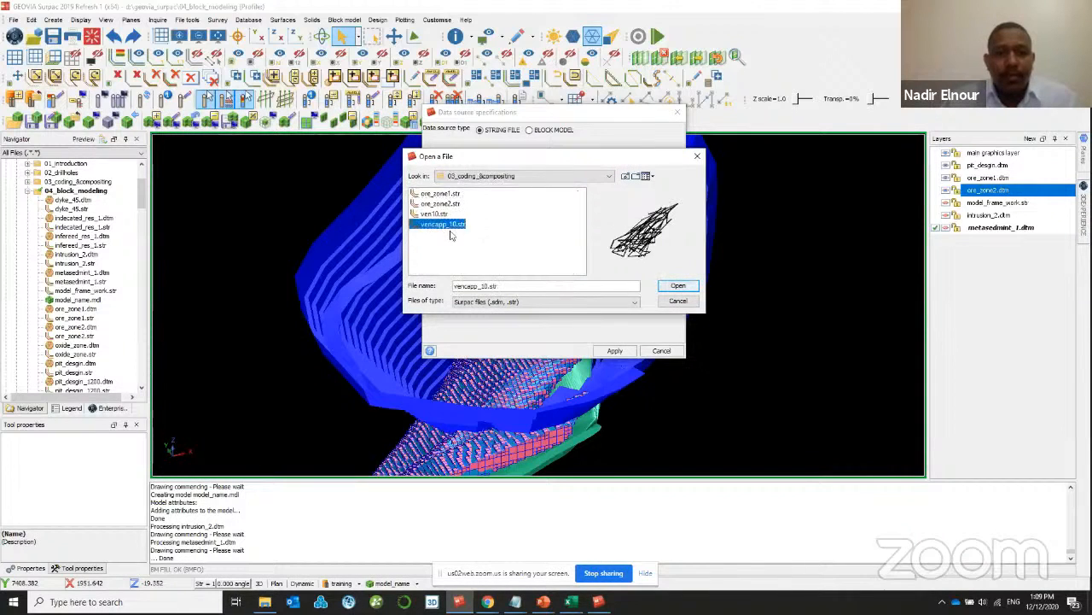
left_click(678, 286)
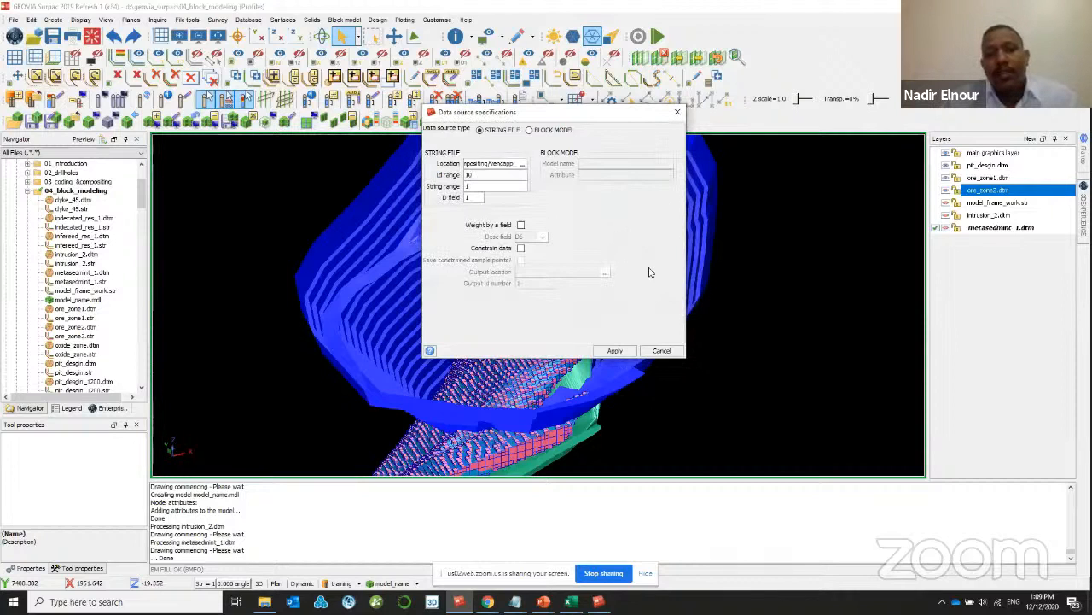
- Set the data source's D field to 2 and accept the data source specifications
double_click(479, 196)
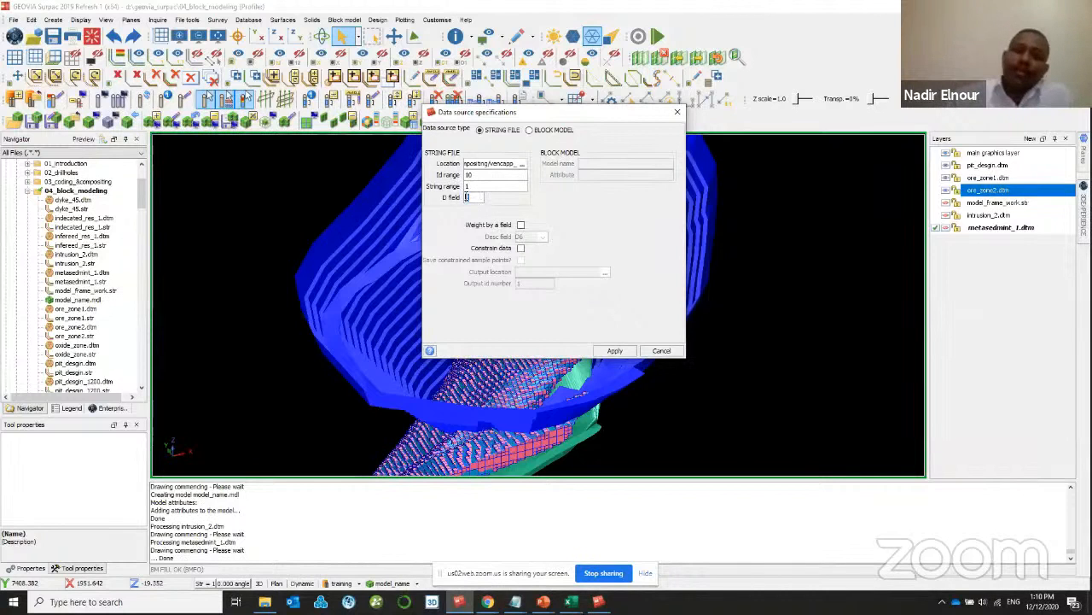
type("2")
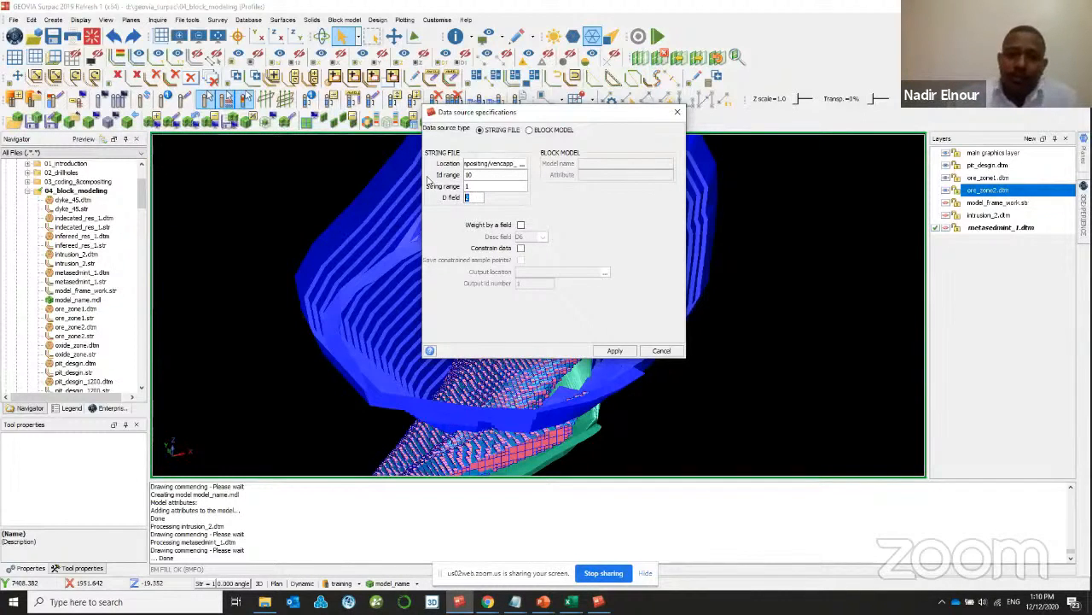
left_click(611, 353)
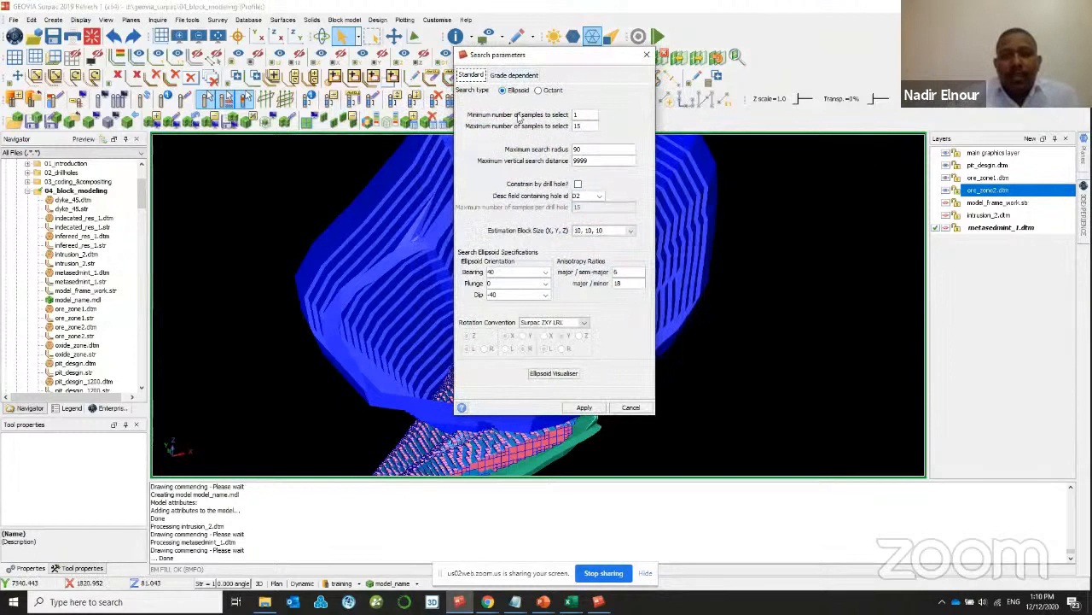
- Open the anisotropy ellipse note ellips.not from 03_coding_&compositing in Notepad and narrow its window so it sits beside the search parameters
mouse_move(468, 606)
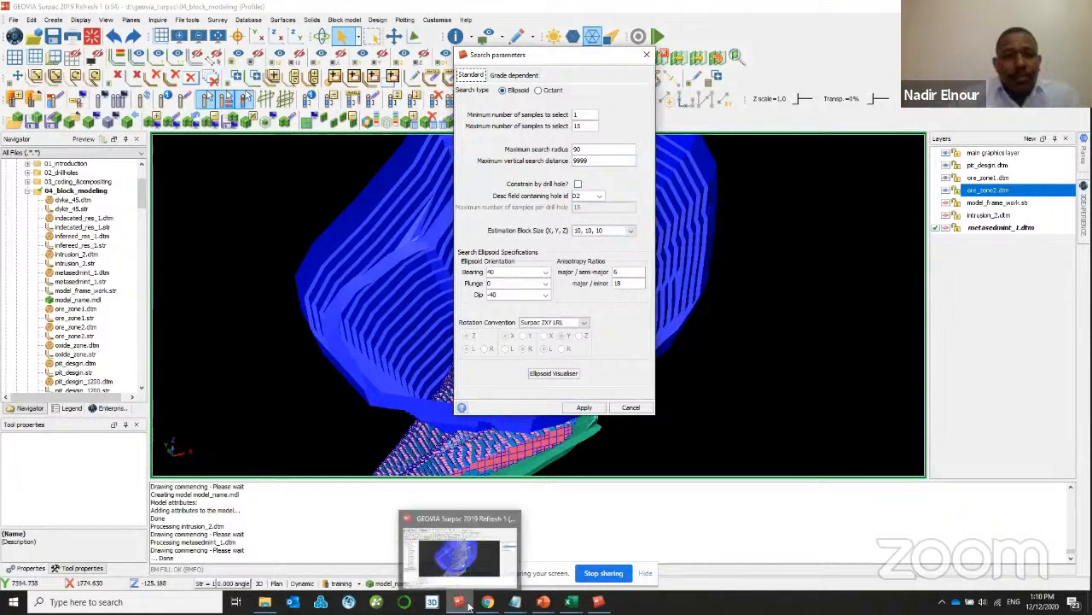
left_click(466, 609)
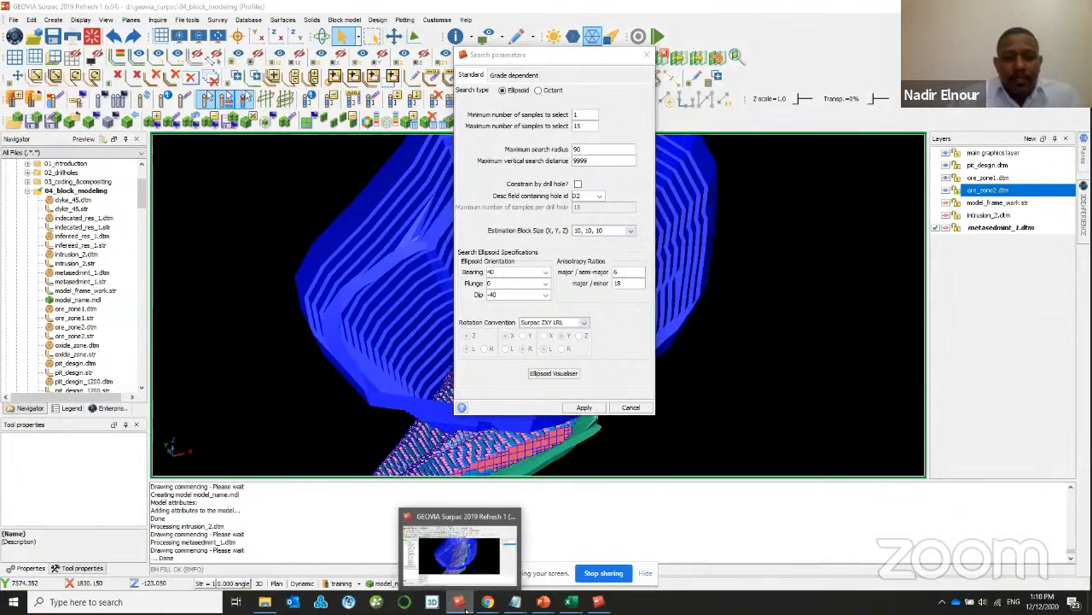
left_click(466, 608)
left_click(466, 608)
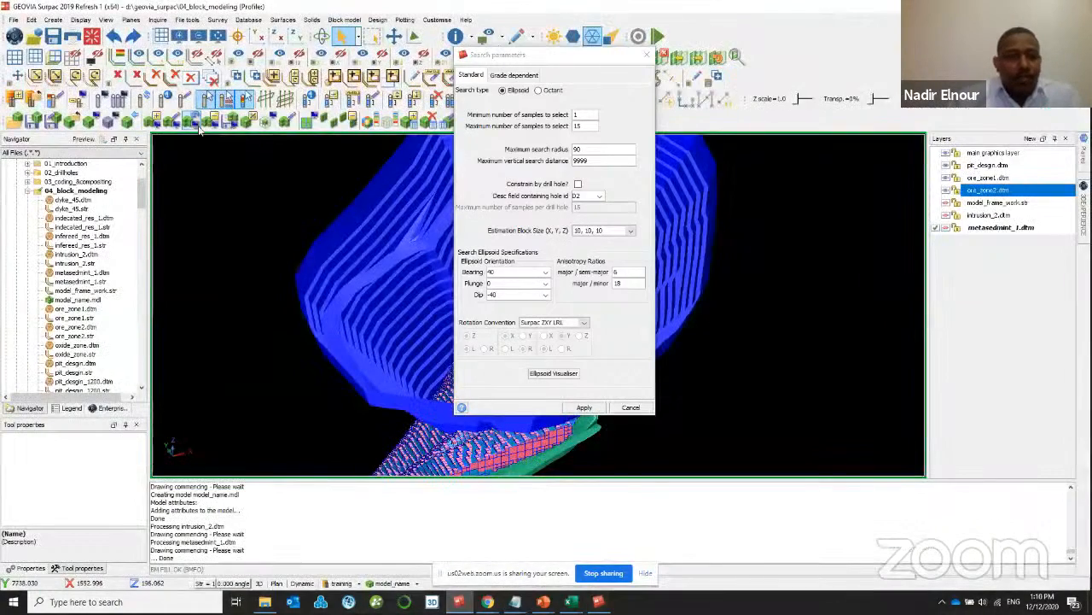
left_click_drag(542, 55, 645, 75)
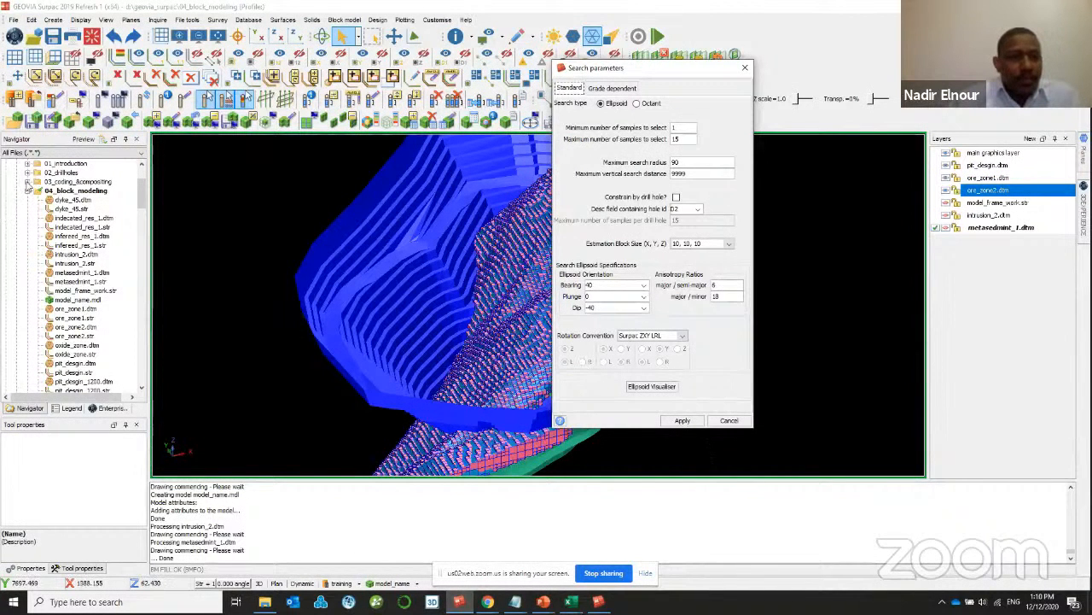
left_click(28, 182)
left_click(66, 190)
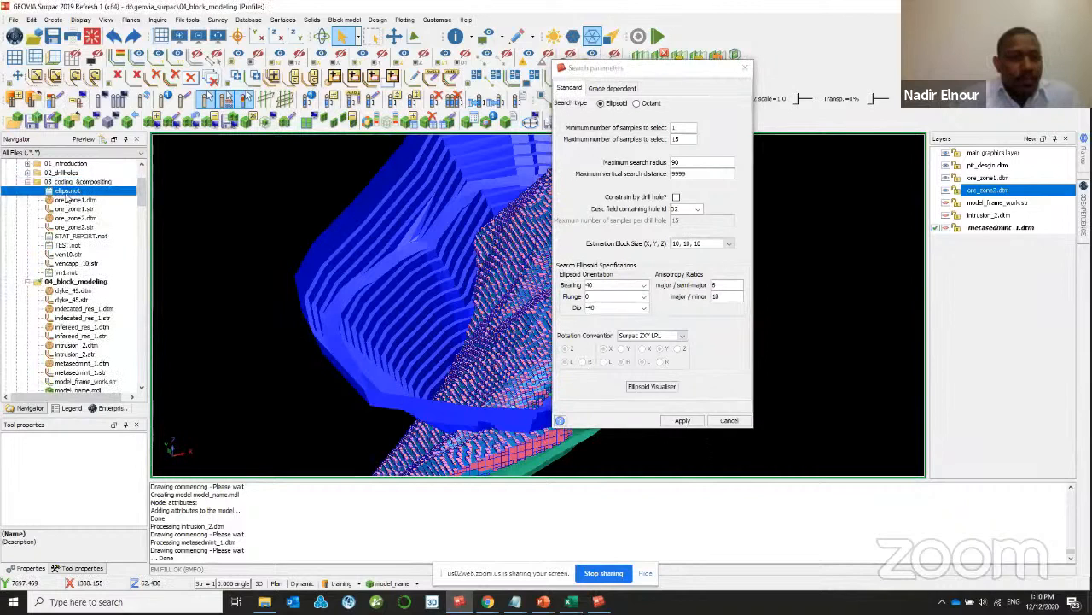
mouse_move(516, 608)
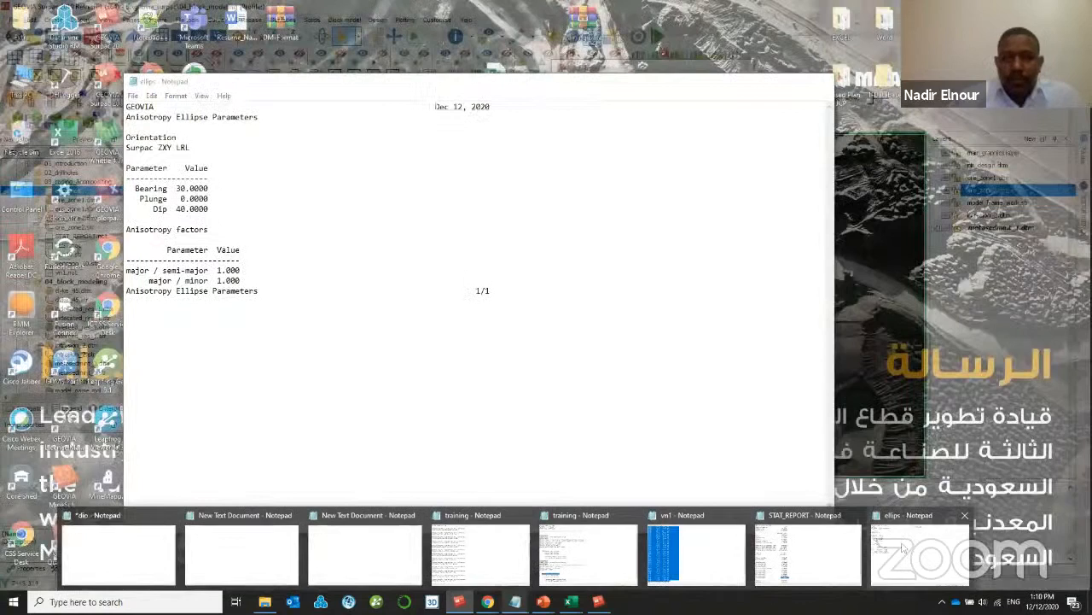
left_click(903, 548)
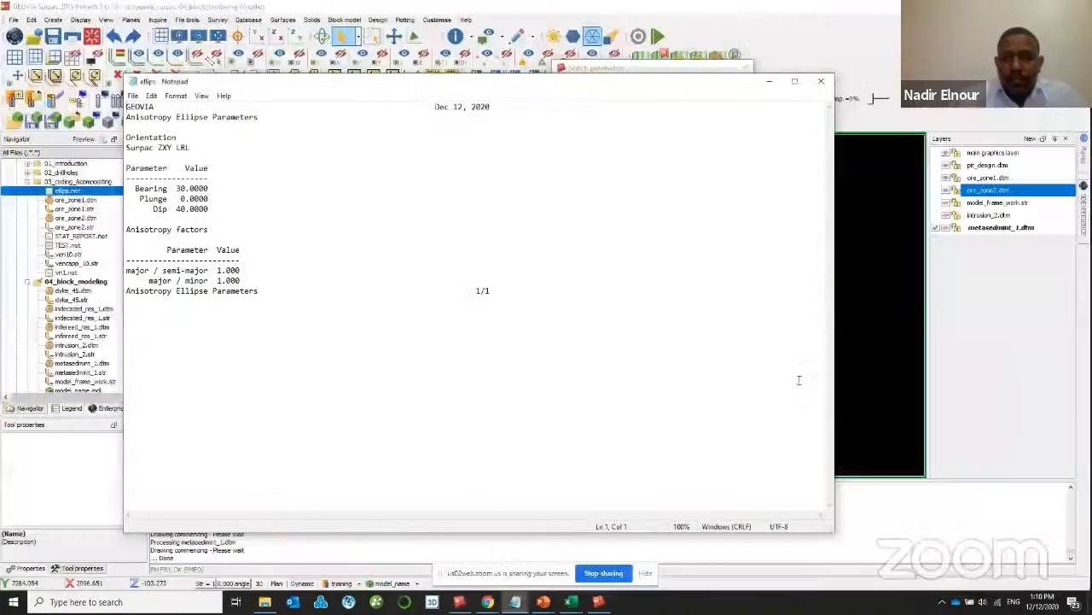
left_click_drag(832, 137, 504, 137)
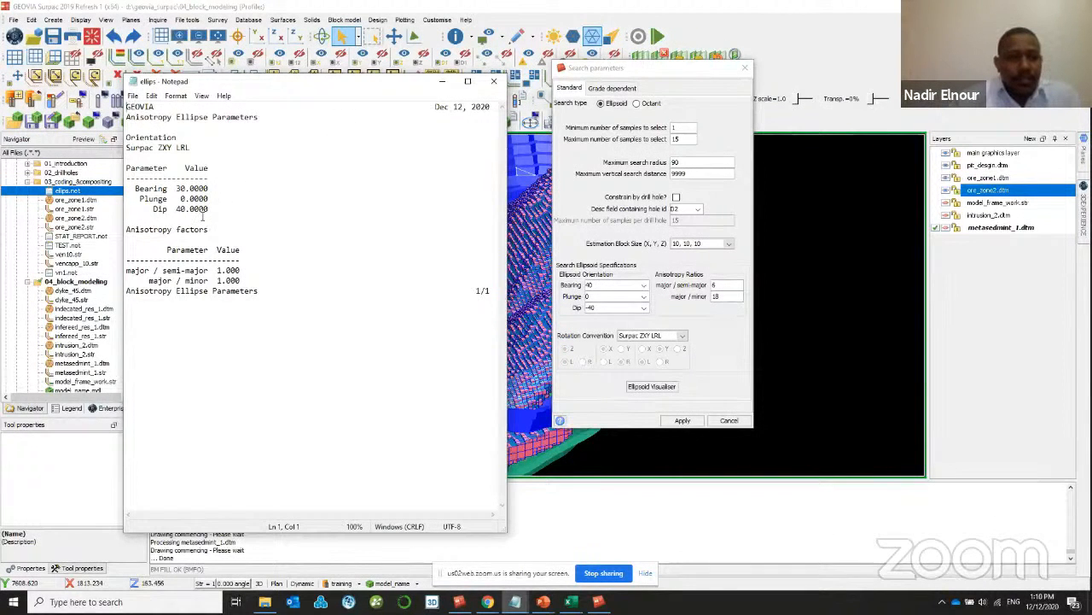
- Examine the minimum and maximum sample limits and compare the Octant search type with Ellipsoid, leaving Ellipsoid selected
left_click(683, 128)
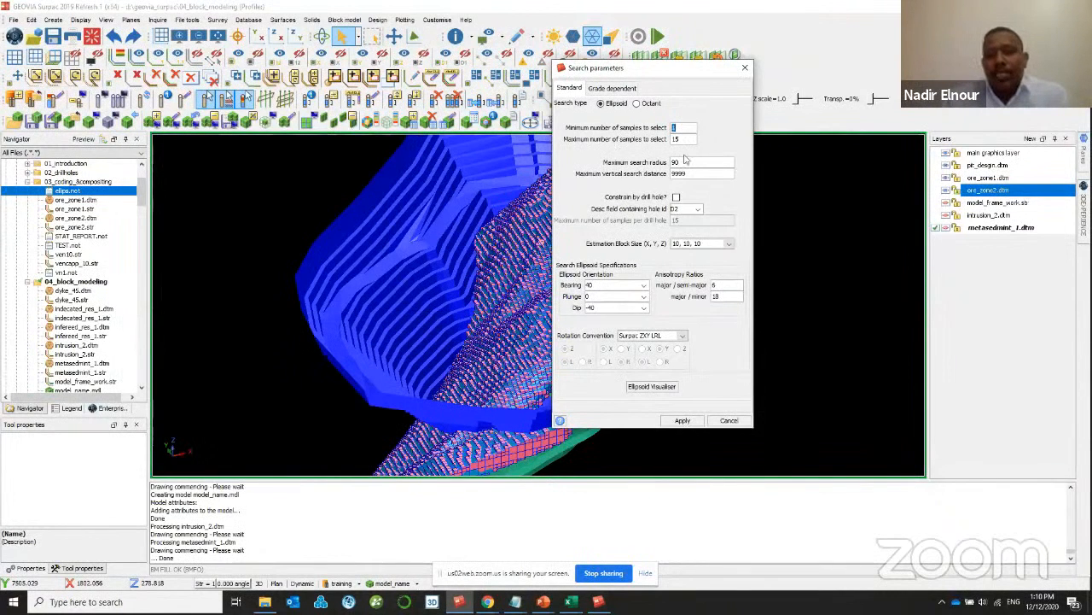
left_click(674, 128)
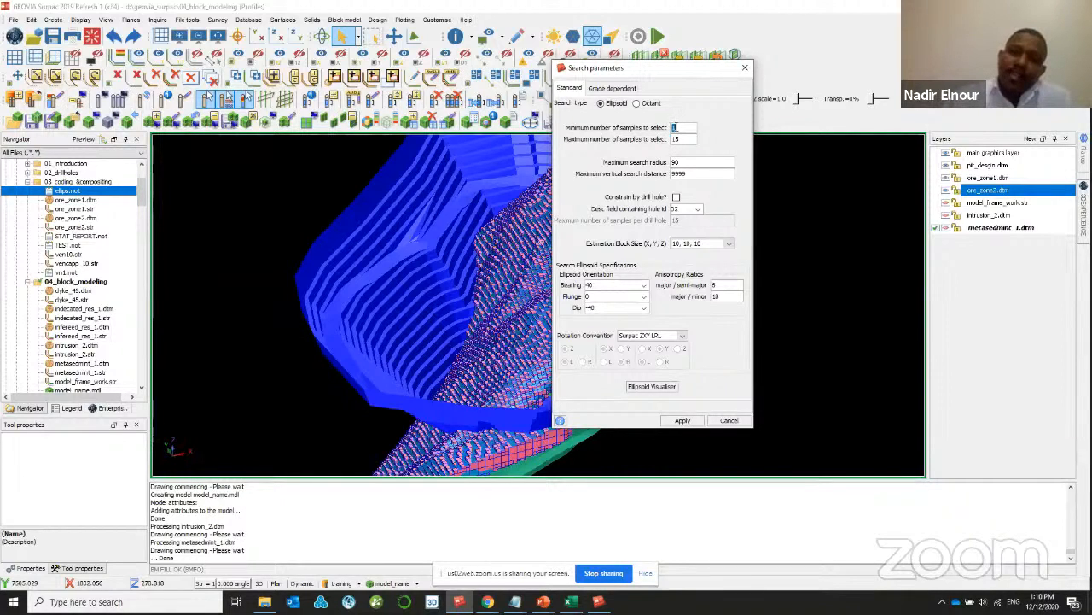
double_click(673, 127)
double_click(685, 139)
double_click(685, 128)
double_click(685, 139)
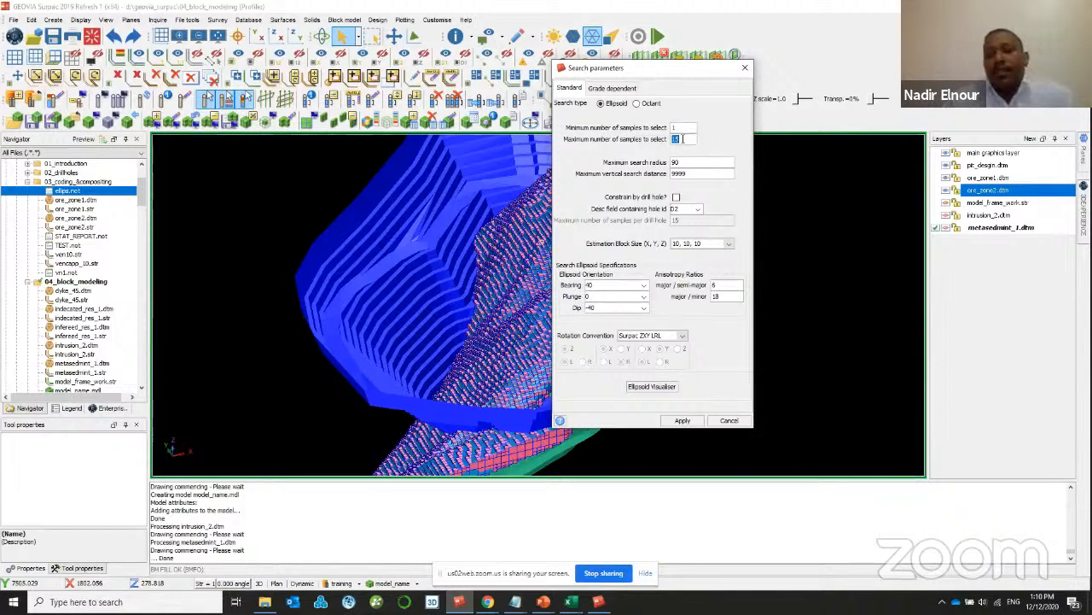
left_click(607, 104)
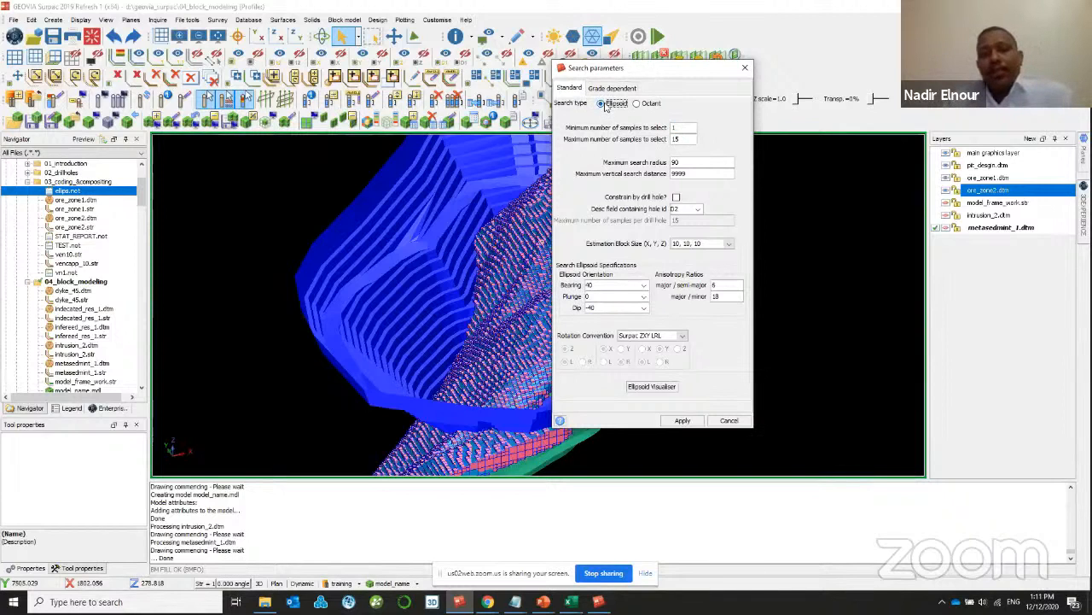
left_click(646, 104)
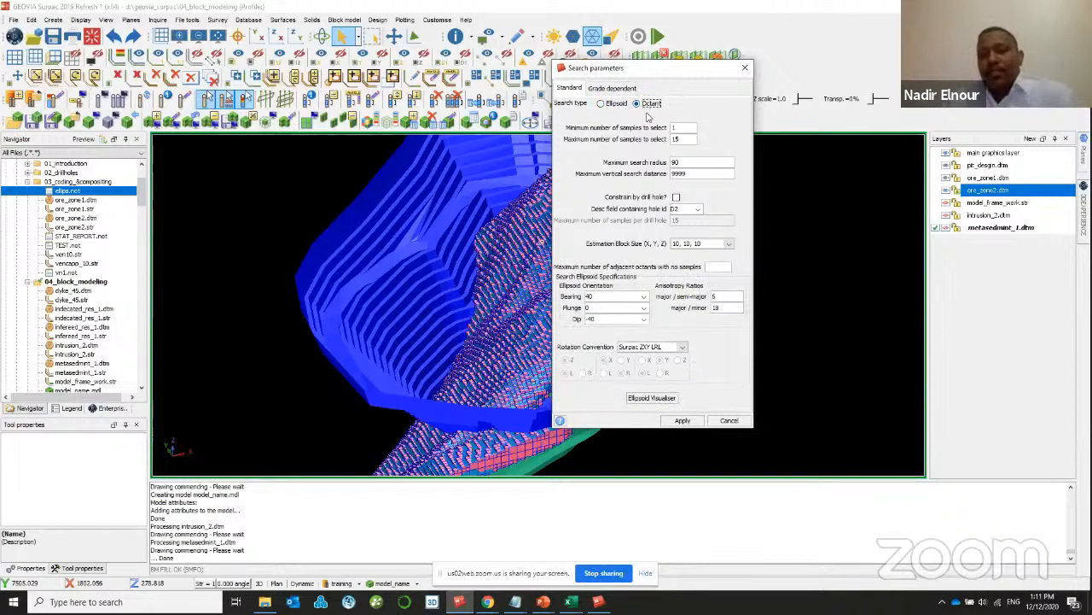
left_click(601, 103)
left_click(680, 128)
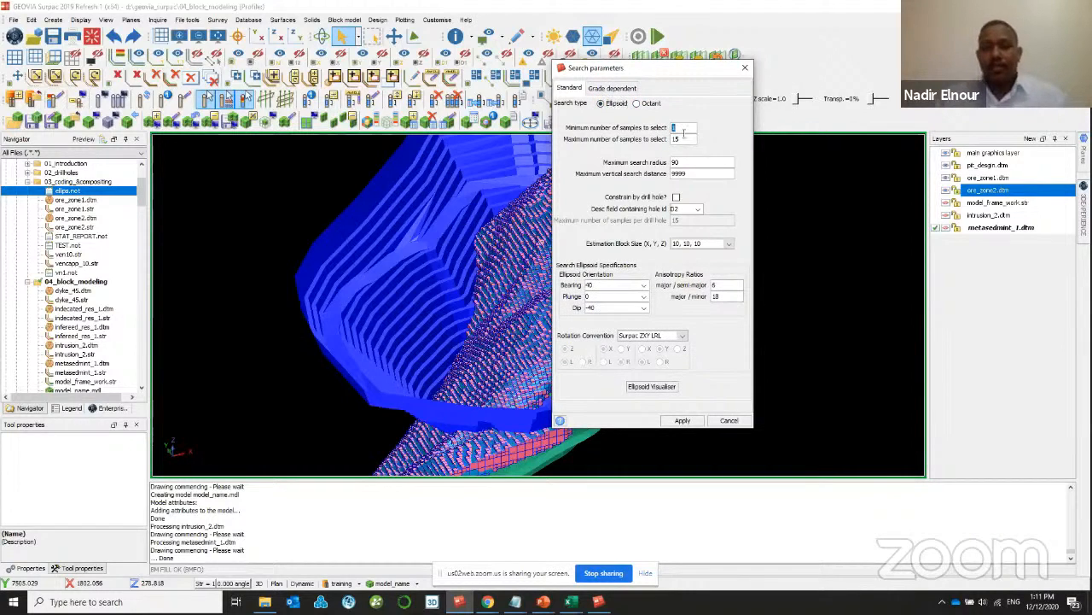
- Set the maximum search radius to 67, the maximum vertical search distance to 100 and the estimation block size to 5, 5, 2.5
left_click(686, 162)
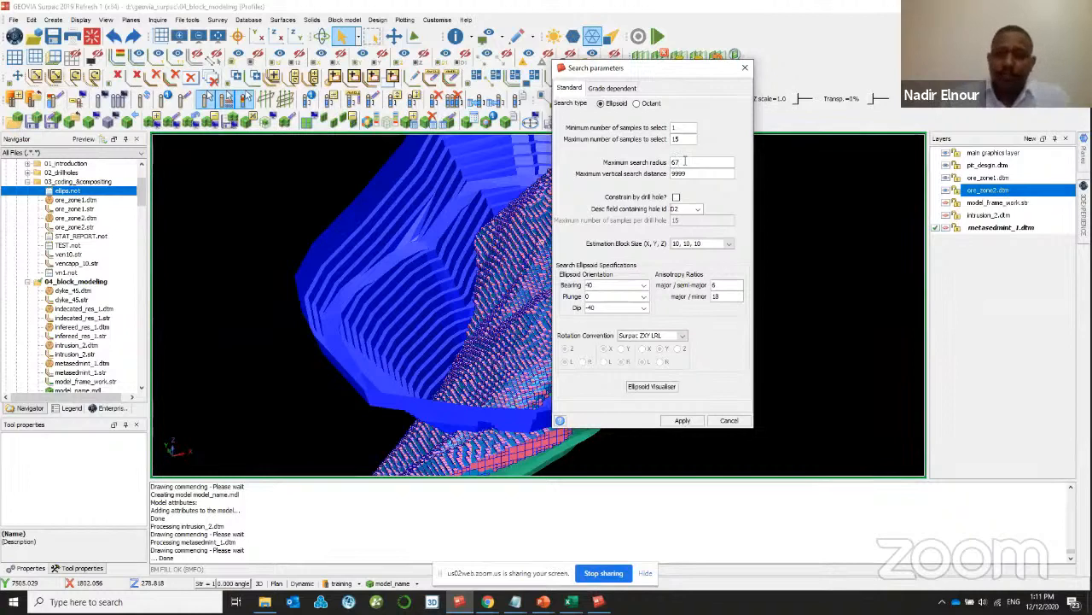
double_click(683, 162)
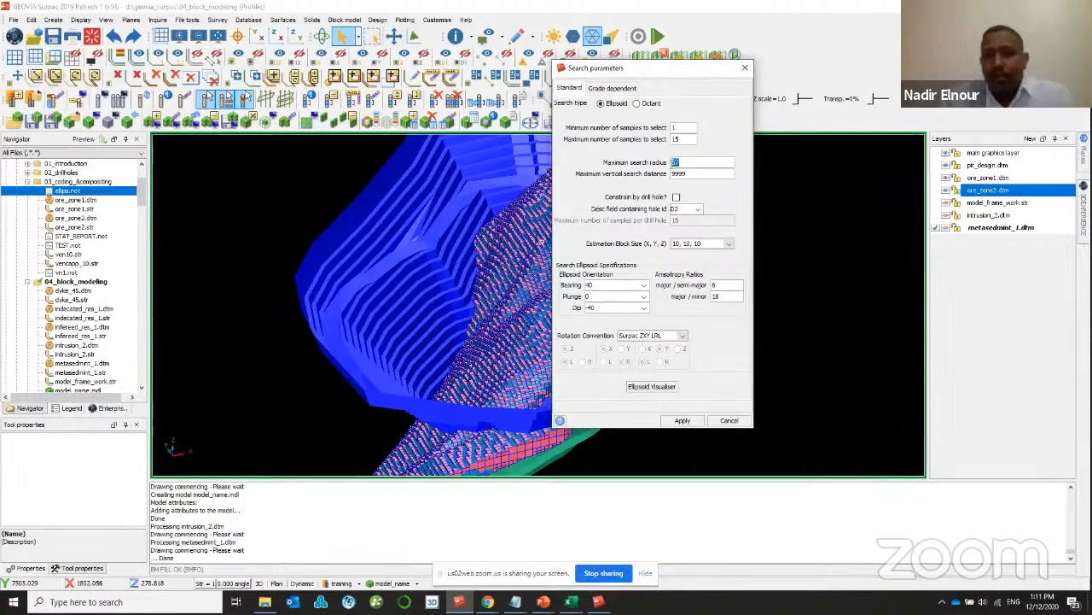
double_click(694, 173)
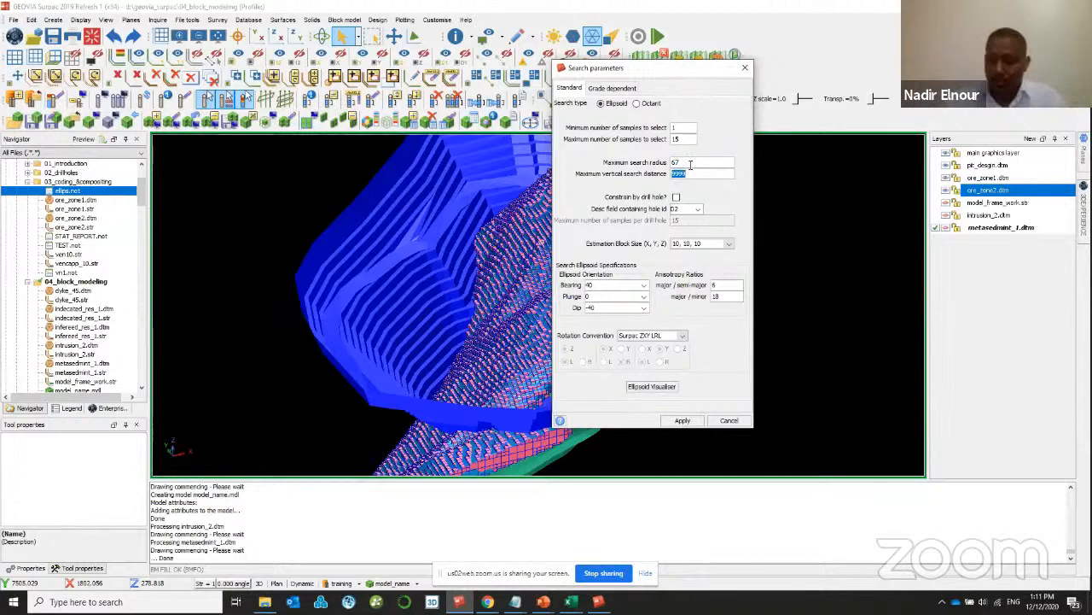
type("9")
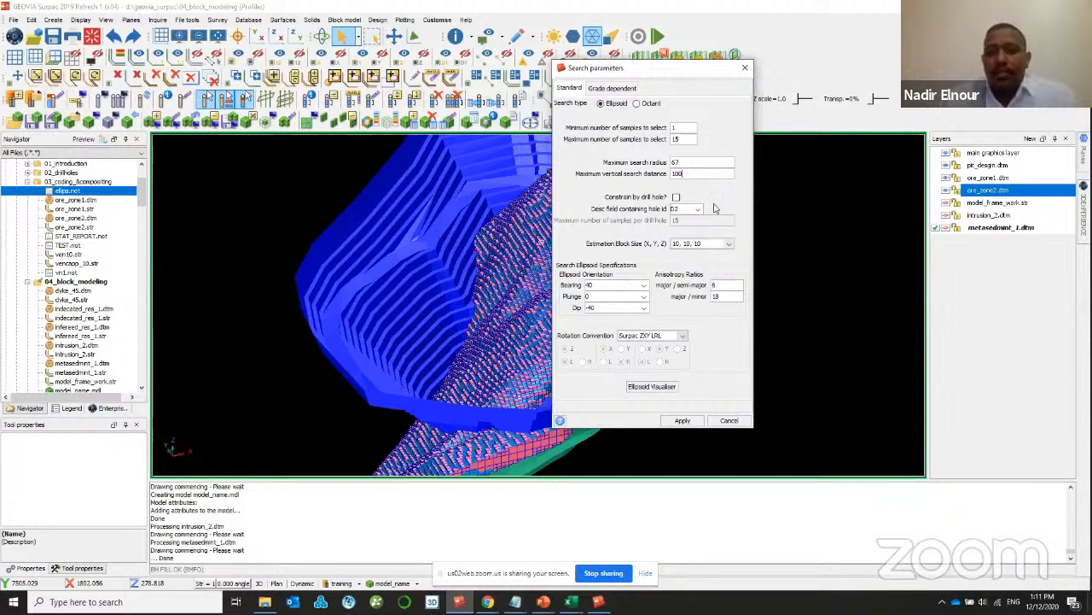
left_click(702, 245)
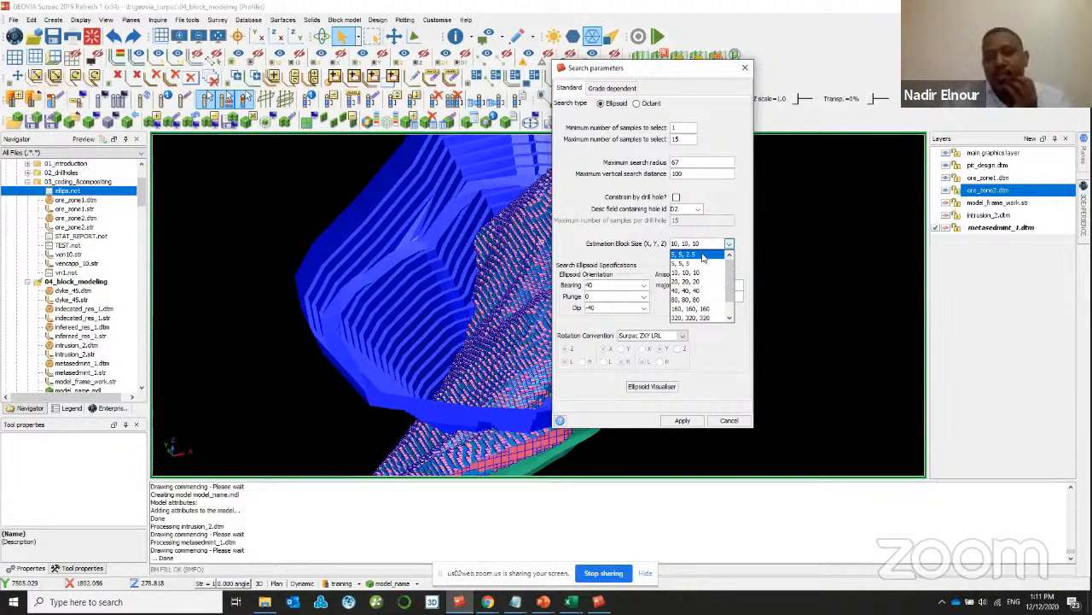
left_click(702, 256)
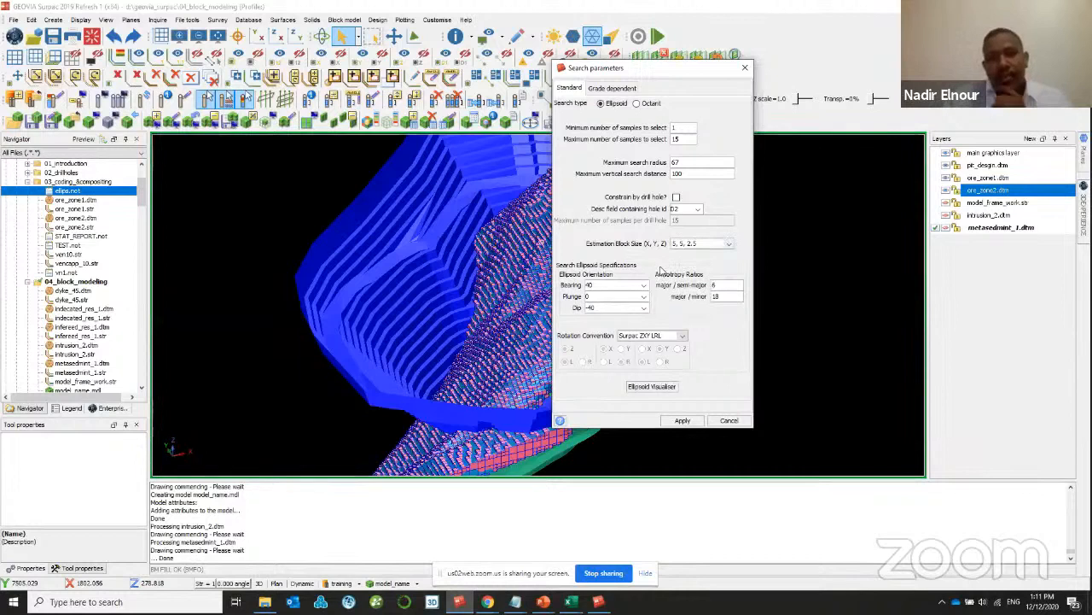
- Set the search ellipsoid's bearing to 30 and dip to 40, with anisotropy ratios of 1 for major/semi-major and 4 for major/minor
left_click(612, 285)
left_click(612, 297)
left_click(623, 307)
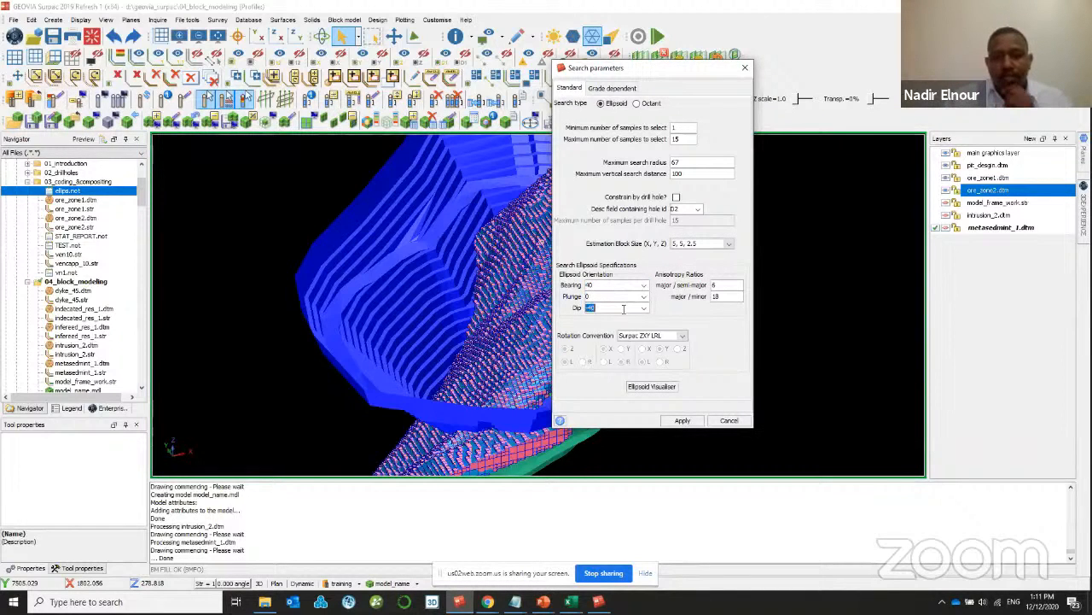
left_click(595, 284)
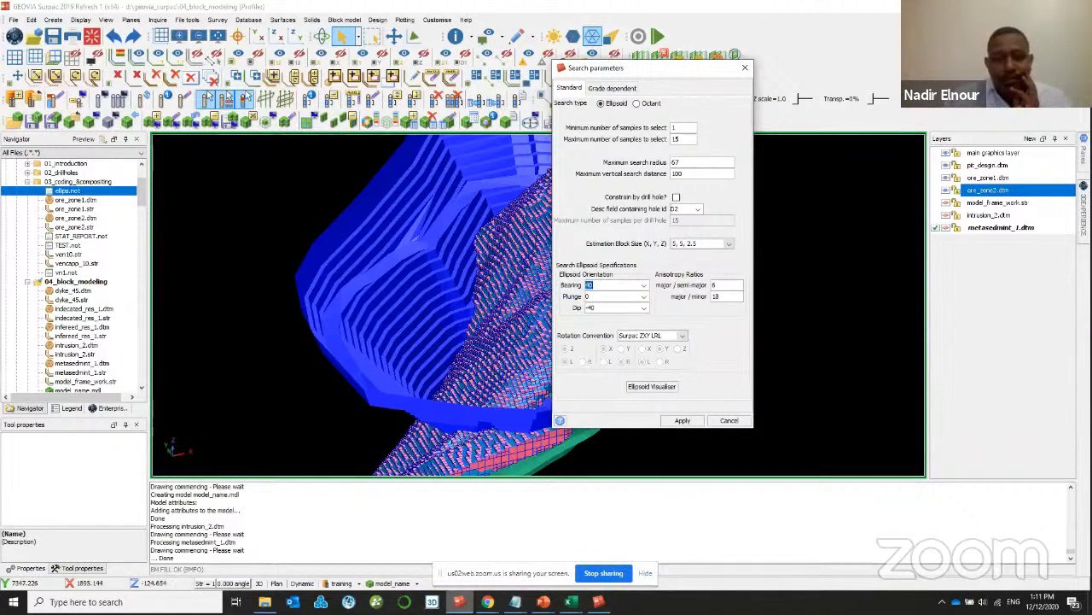
mouse_move(516, 603)
mouse_move(930, 549)
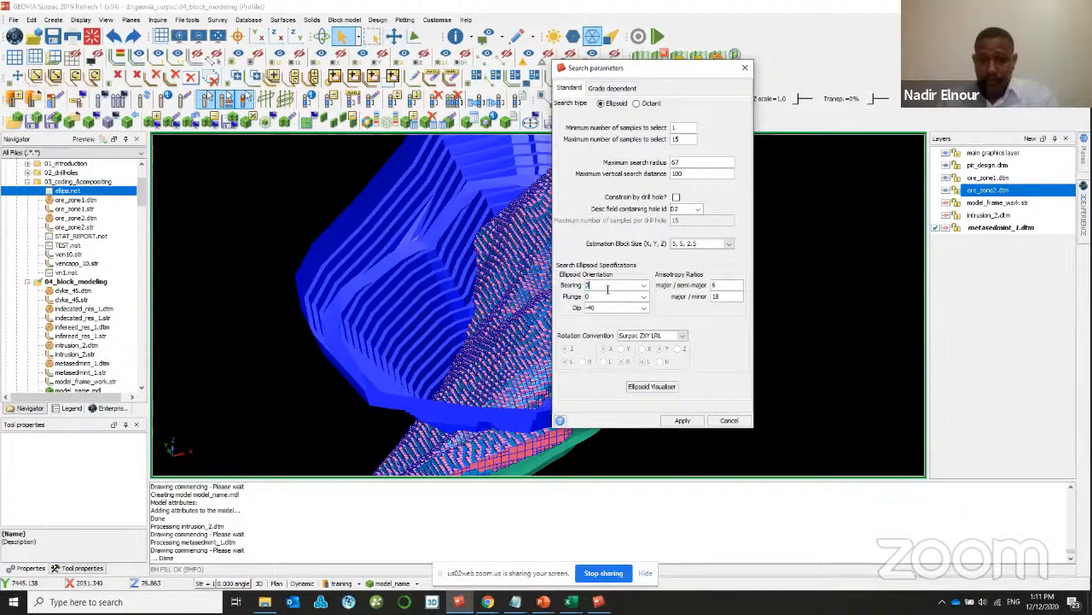
type("0")
double_click(610, 308)
type("-40")
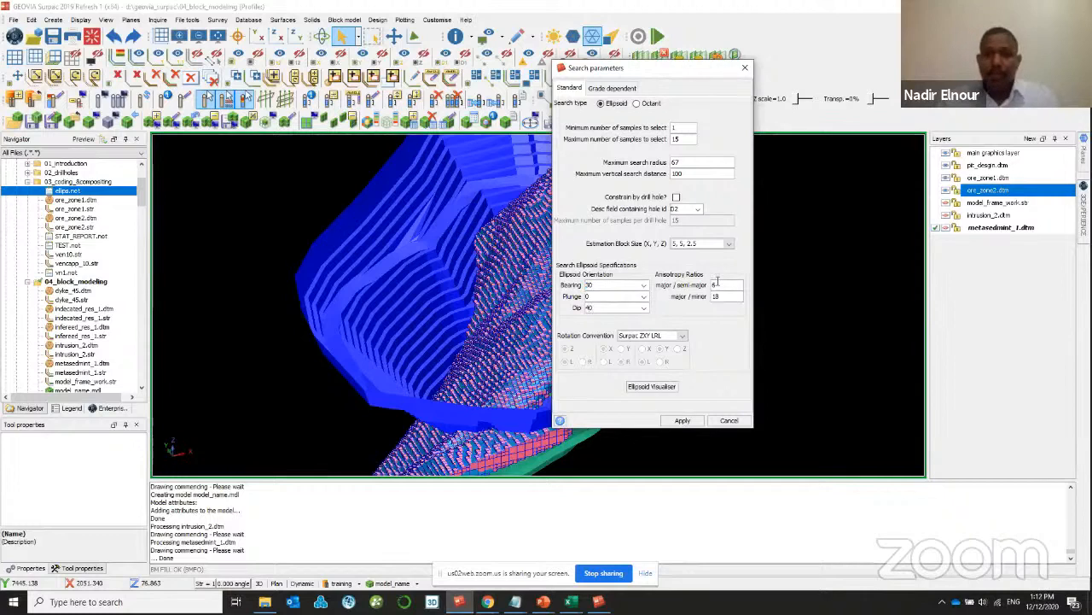
key("Tab")
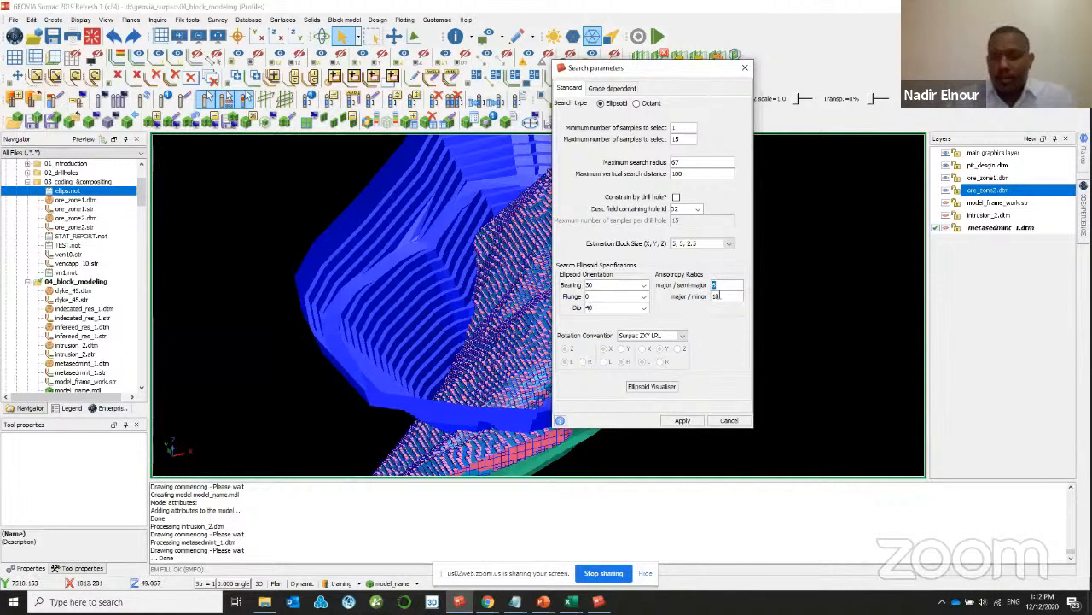
type("1")
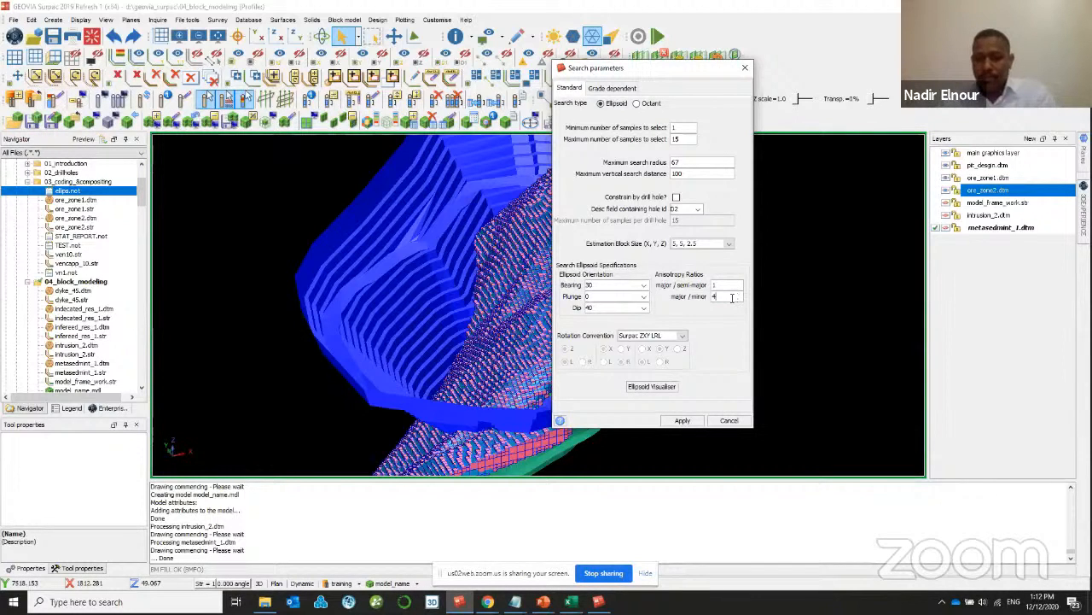
- Preview the search ellipsoid in the Ellipsoid Visualiser from a rotated view and accept the search parameters
left_click(683, 420)
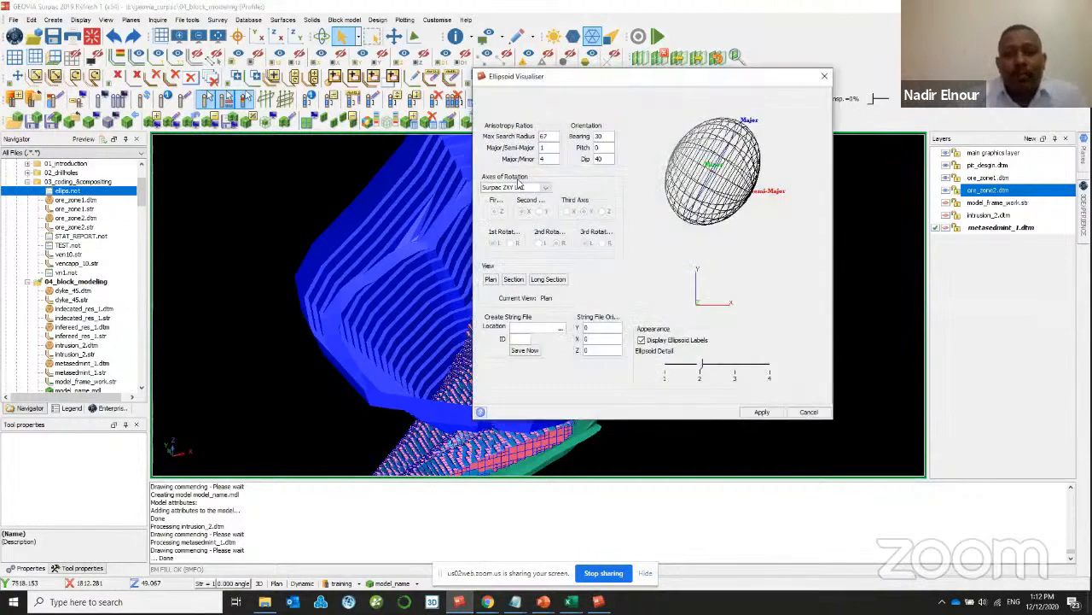
left_click_drag(741, 169, 710, 159)
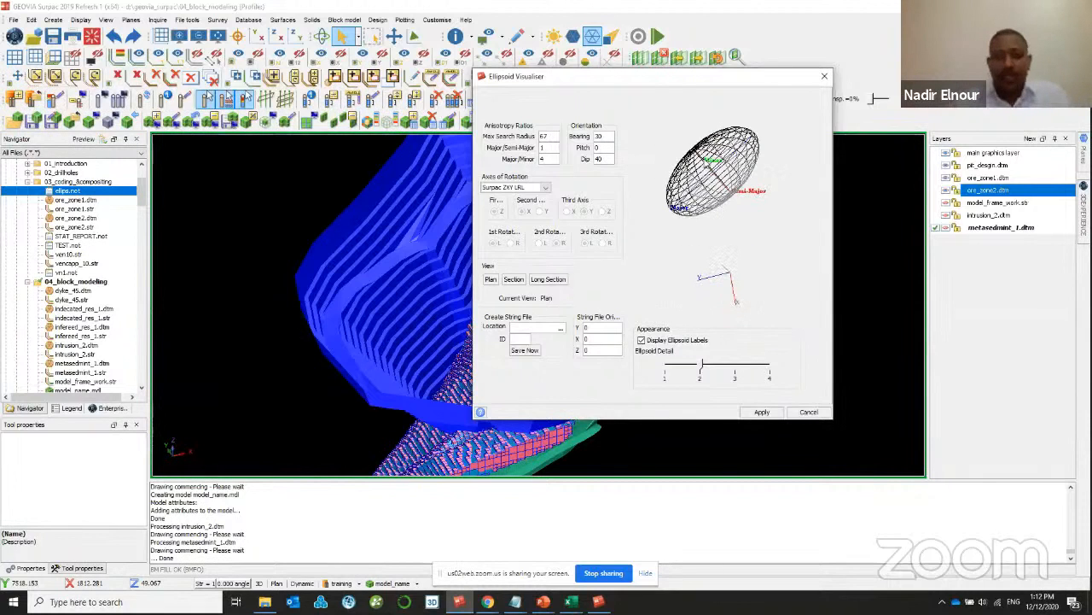
left_click(762, 412)
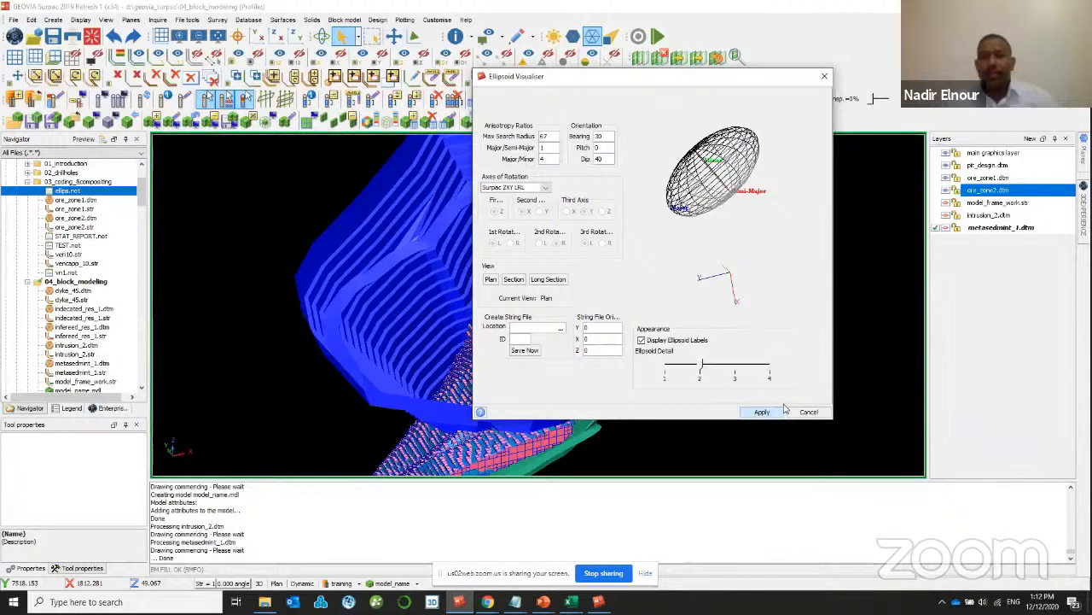
left_click(781, 411)
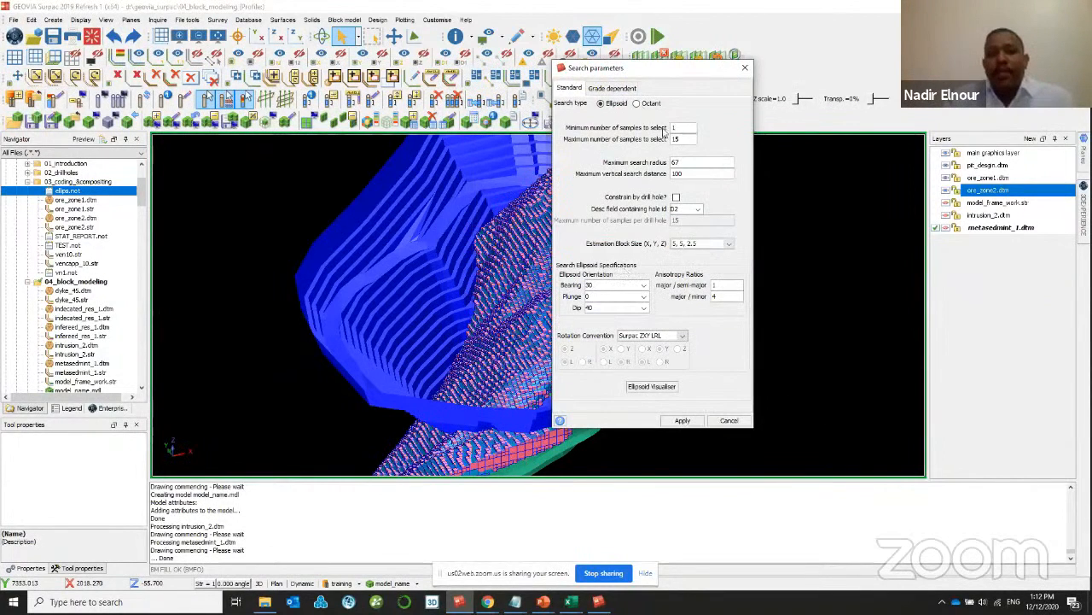
left_click(683, 420)
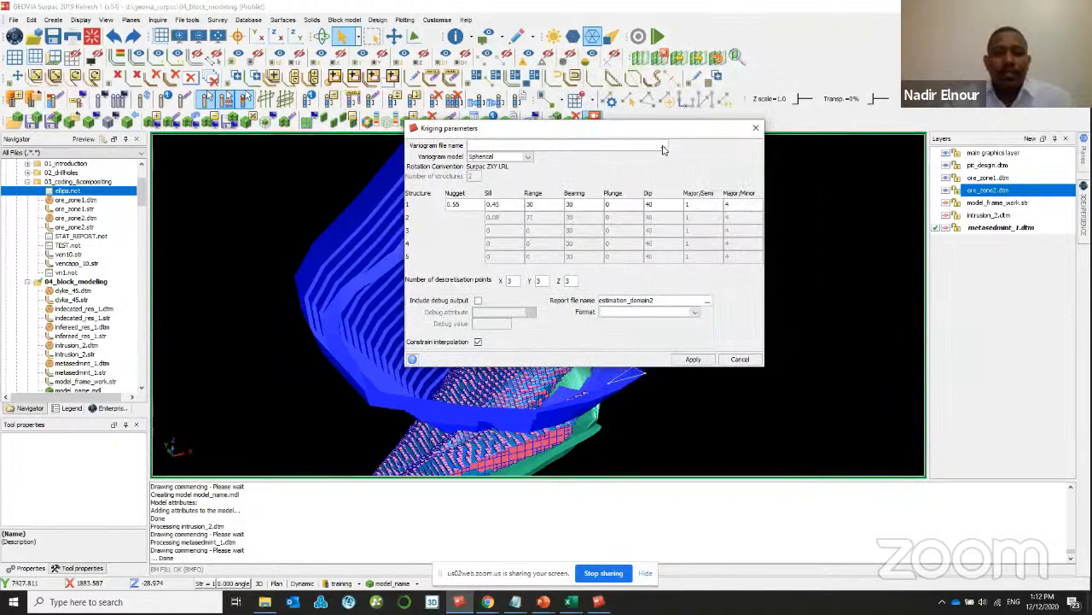
- Set the kriging variogram's nugget to 0.70 and the first structure's sill to 0.9
double_click(462, 204)
type("0.1")
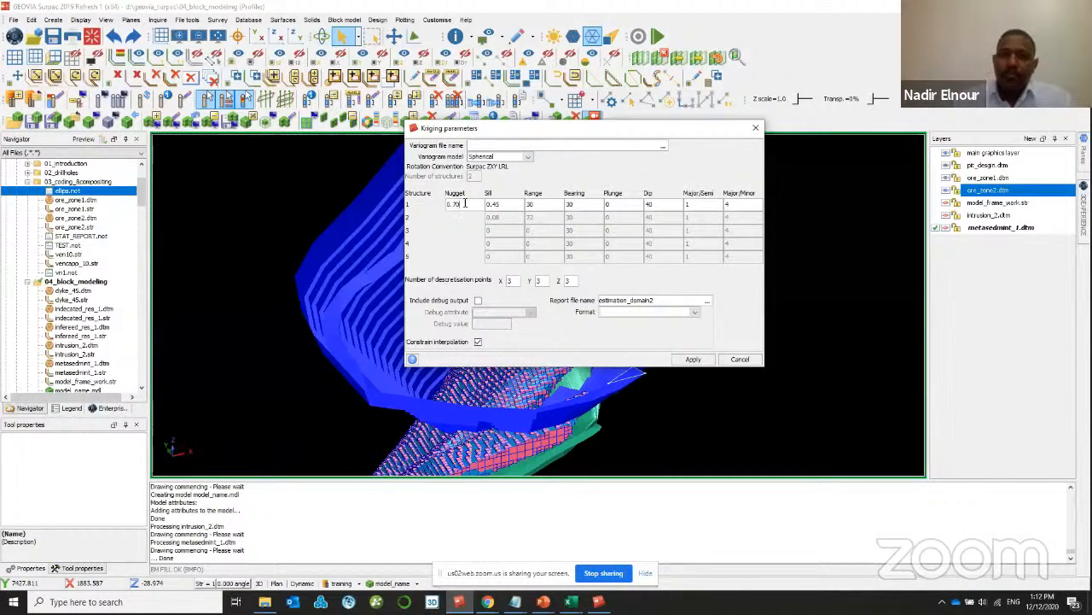
double_click(494, 204)
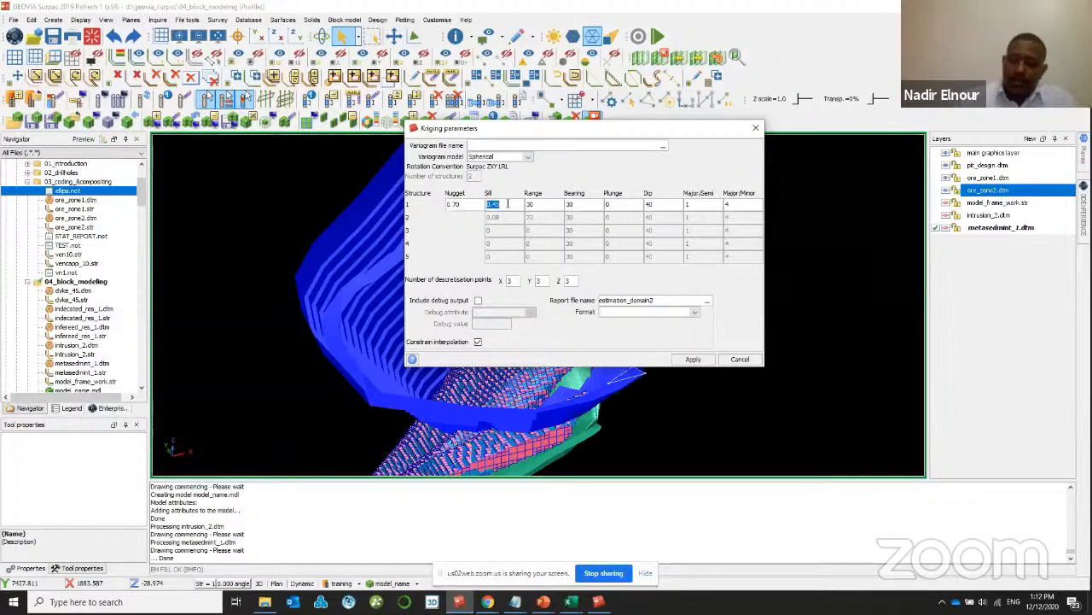
type("0.5")
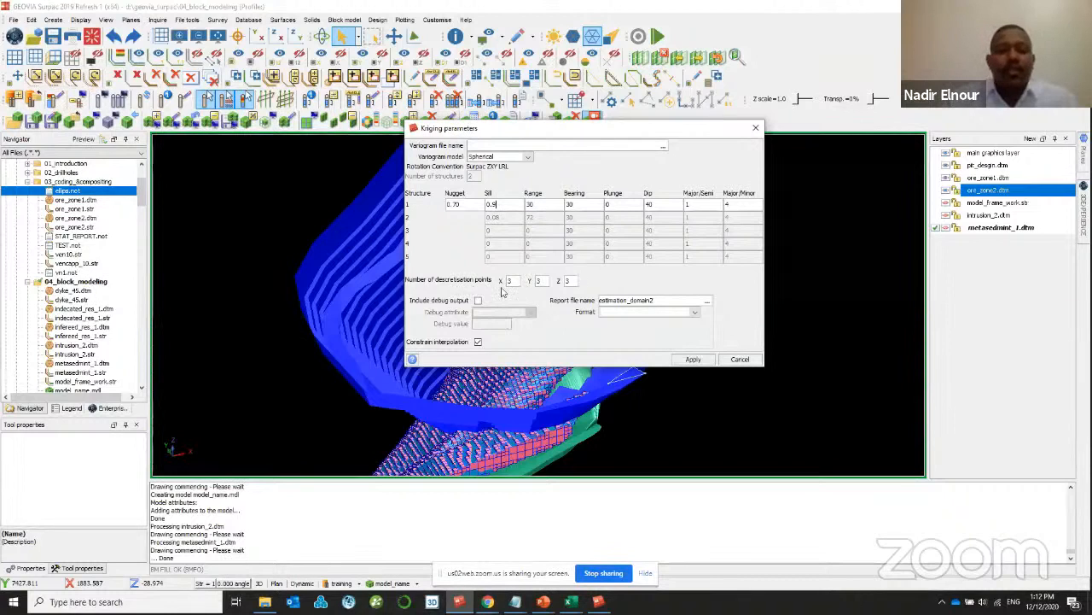
double_click(575, 281)
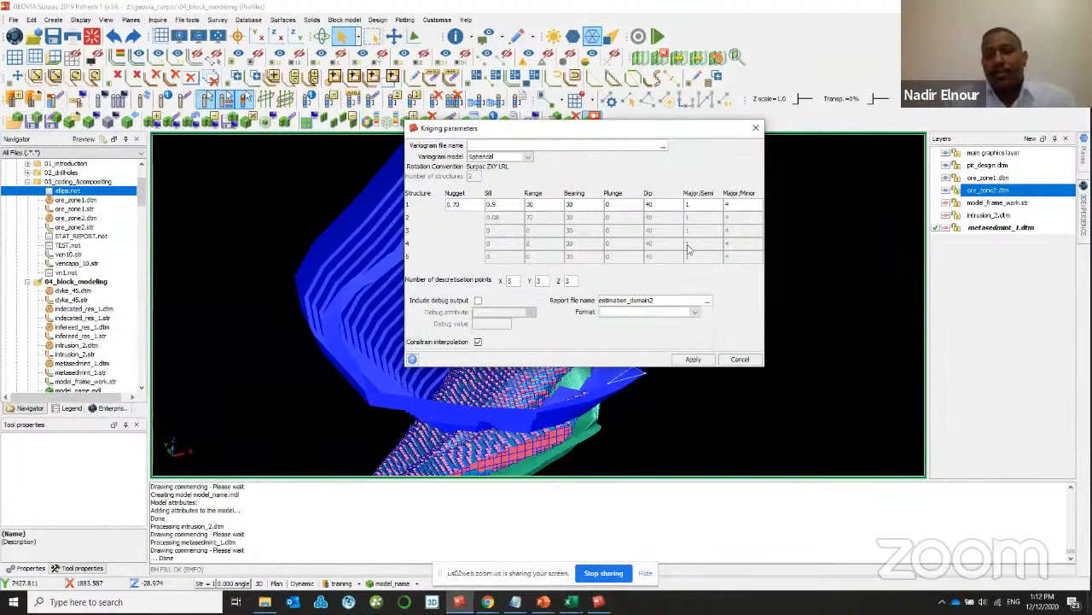
- Name the kriging report file estimate1 in Surpac Note File (.not) format and accept the kriging parameters
double_click(656, 300)
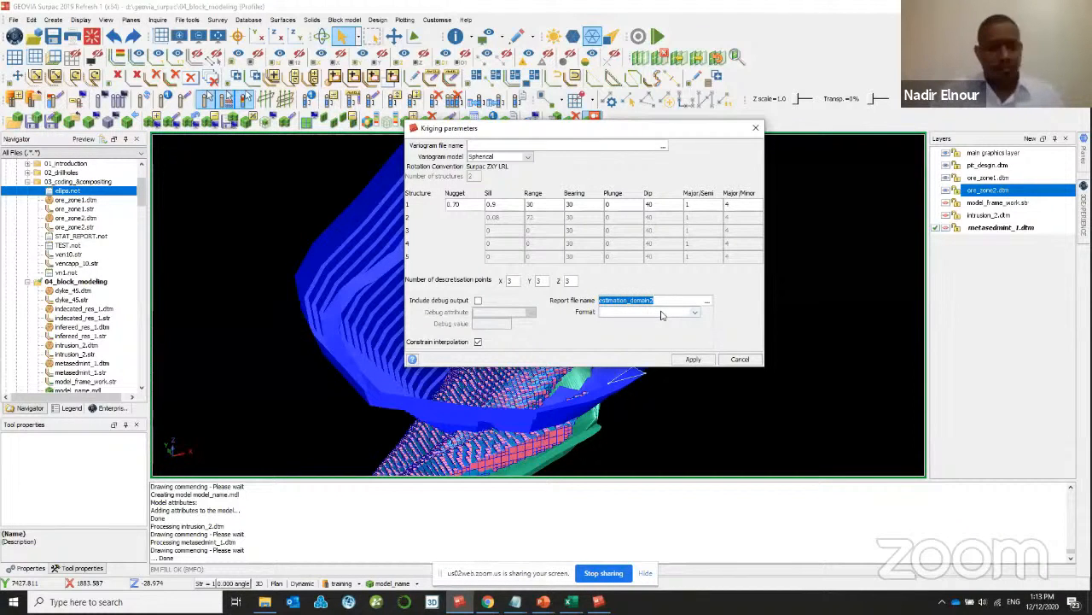
type("estimate_")
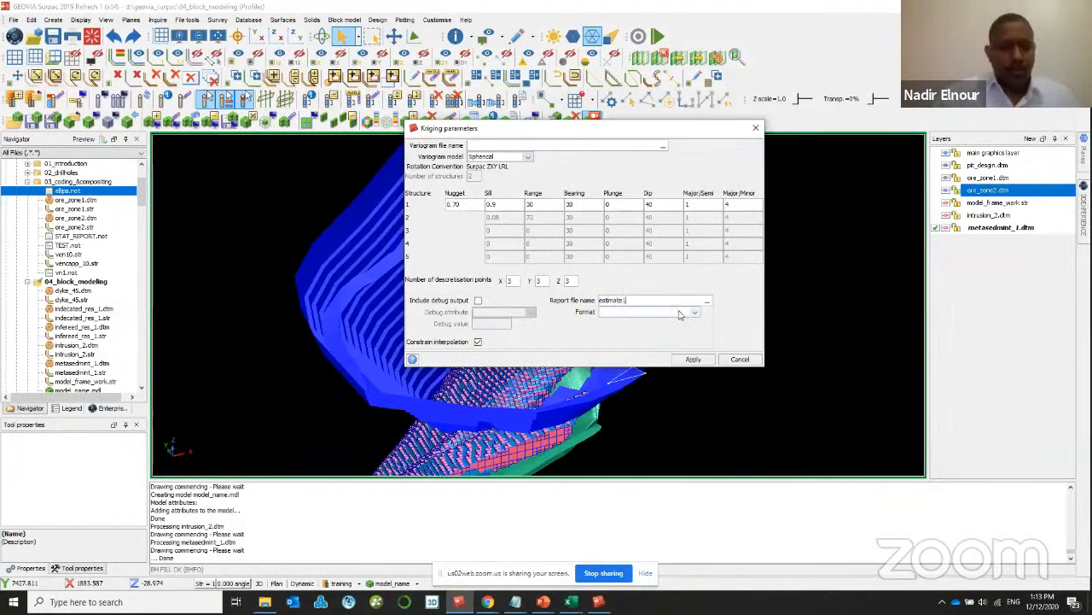
left_click(681, 313)
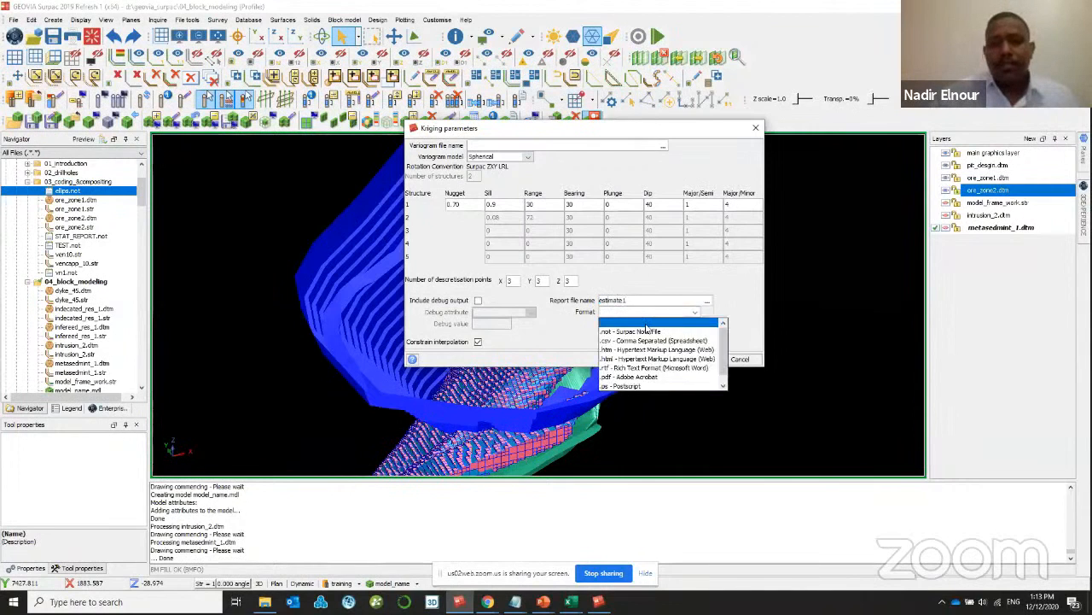
left_click(647, 330)
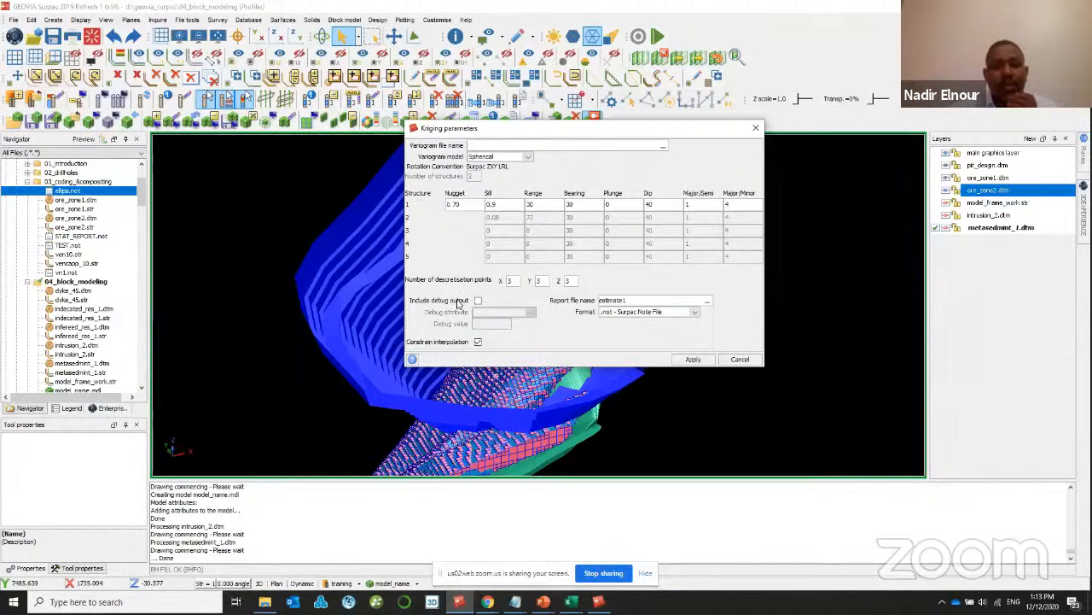
left_click(693, 360)
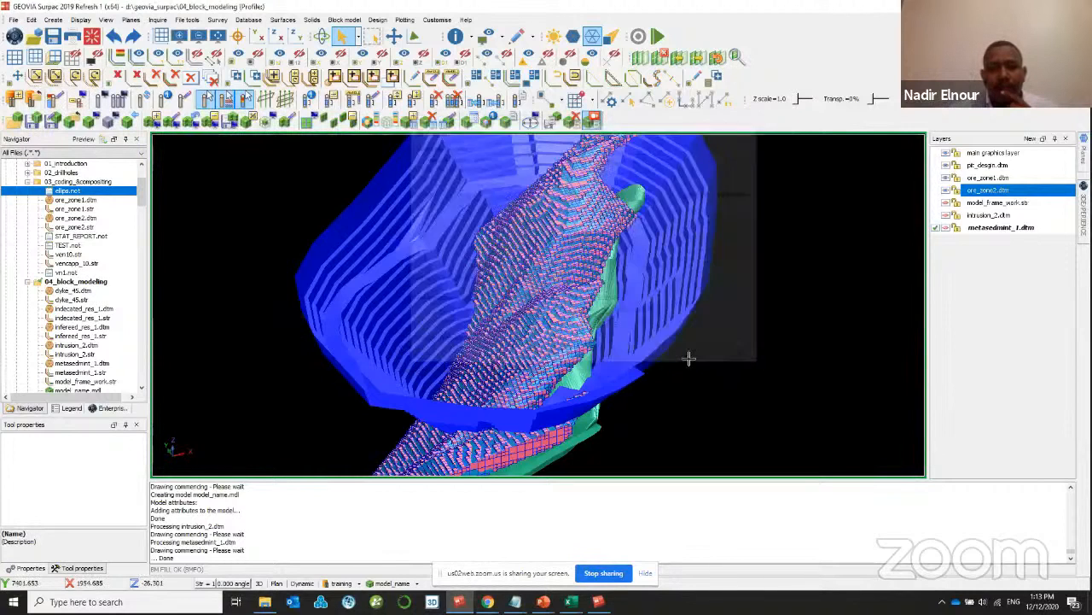
- Constrain the estimation to blocks inside the 3DM solid ore_zone1.dtm and apply the constraint
left_click(408, 163)
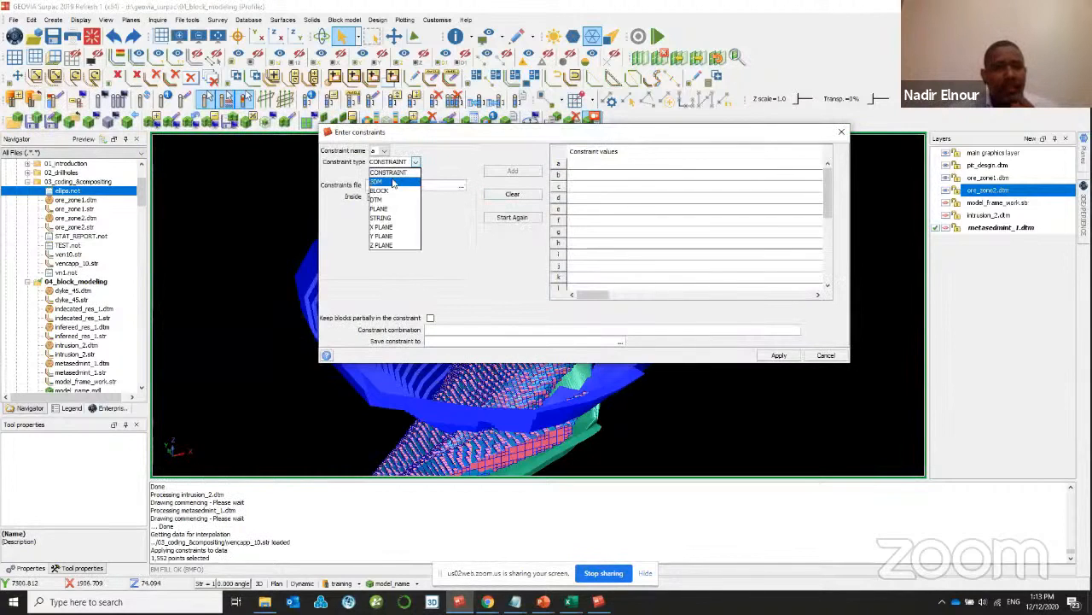
left_click(393, 183)
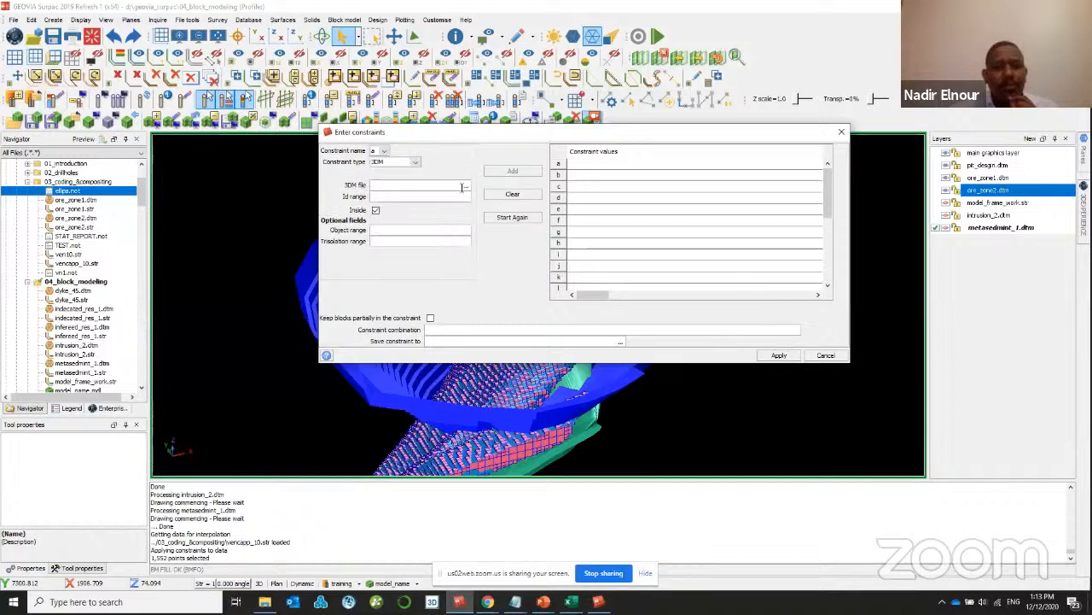
left_click(465, 185)
left_click(474, 256)
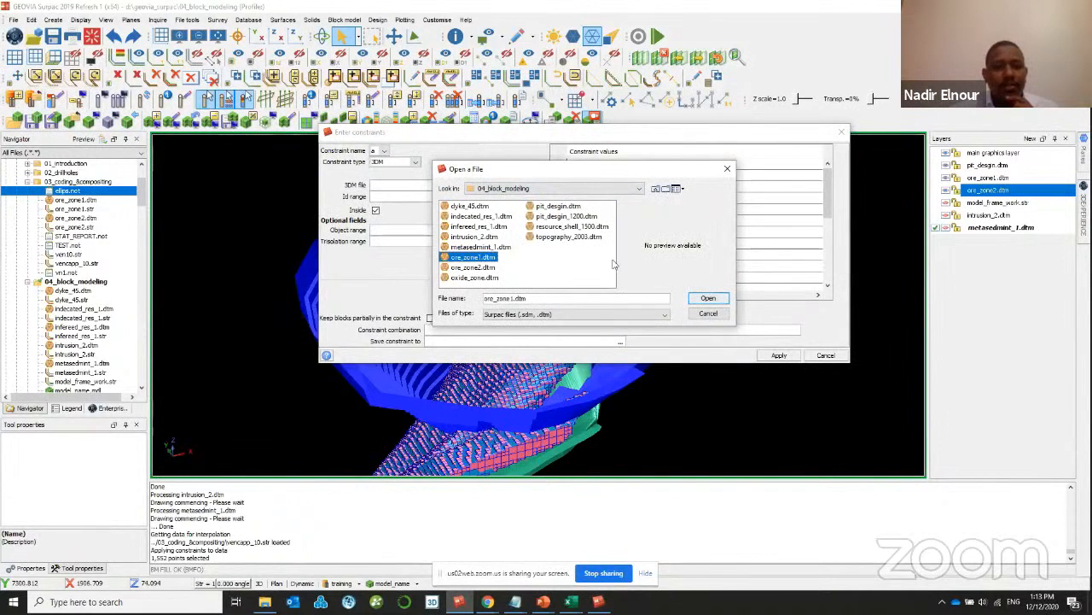
left_click(707, 298)
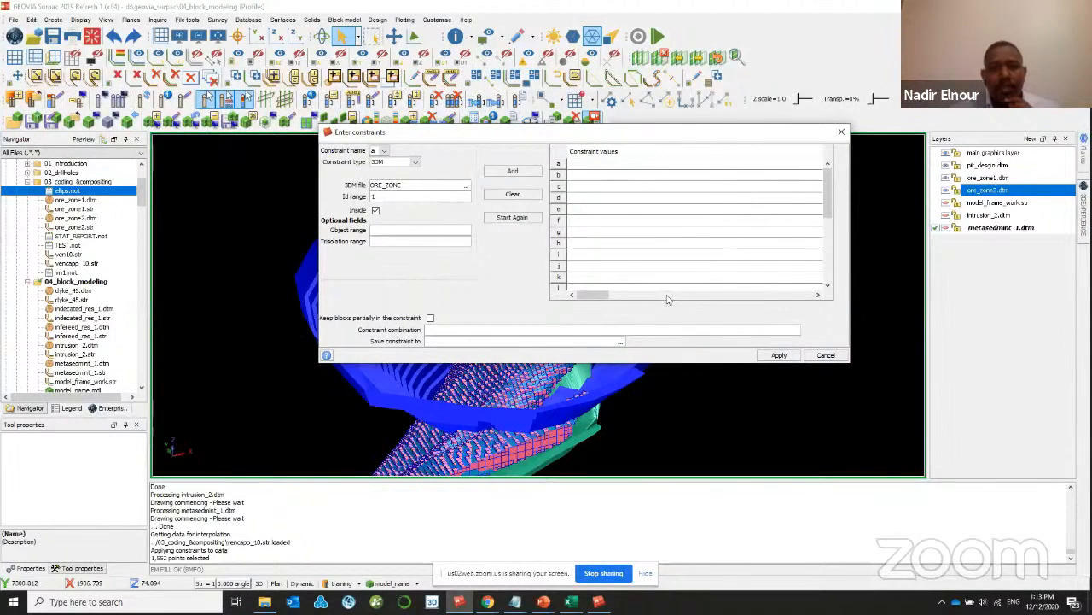
left_click(513, 171)
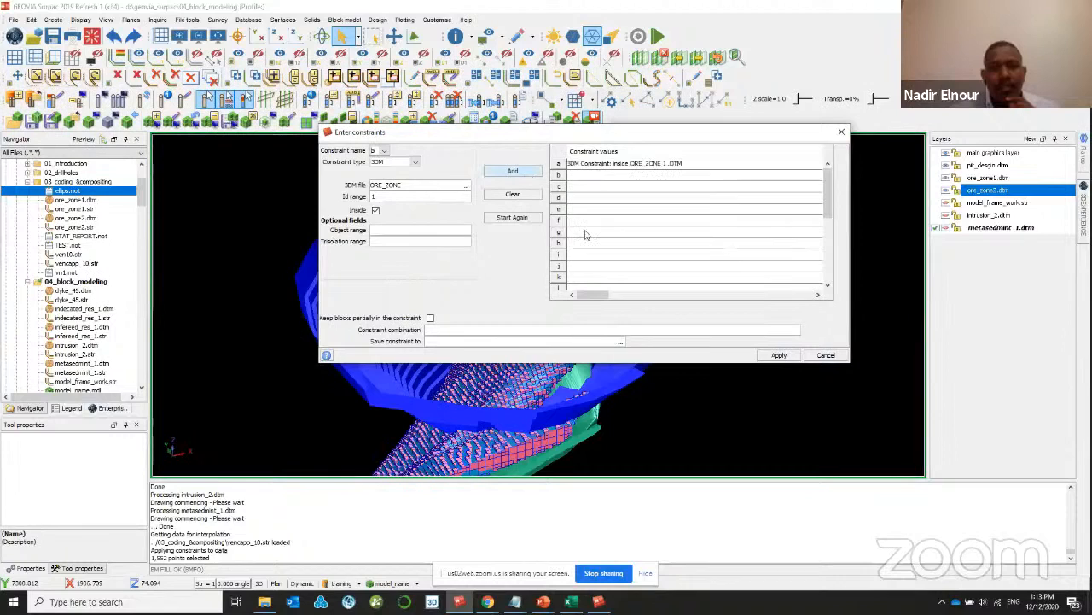
left_click(777, 355)
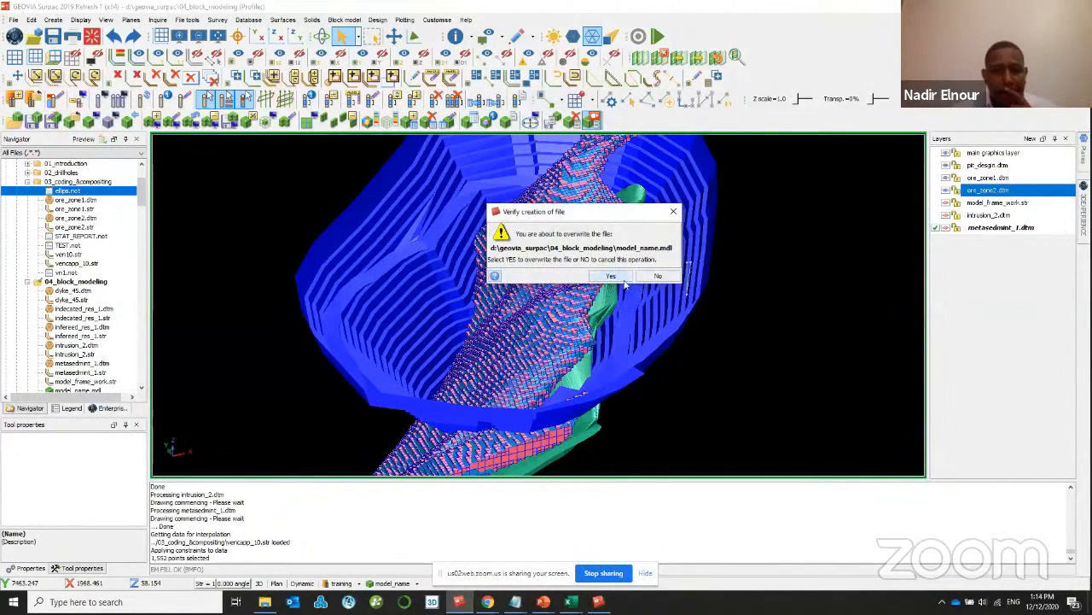
- Overwrite model_name.mdl with the kriging estimate and review the estimate1 report before putting it away
left_click(612, 278)
scroll(435, 394, "down", 4)
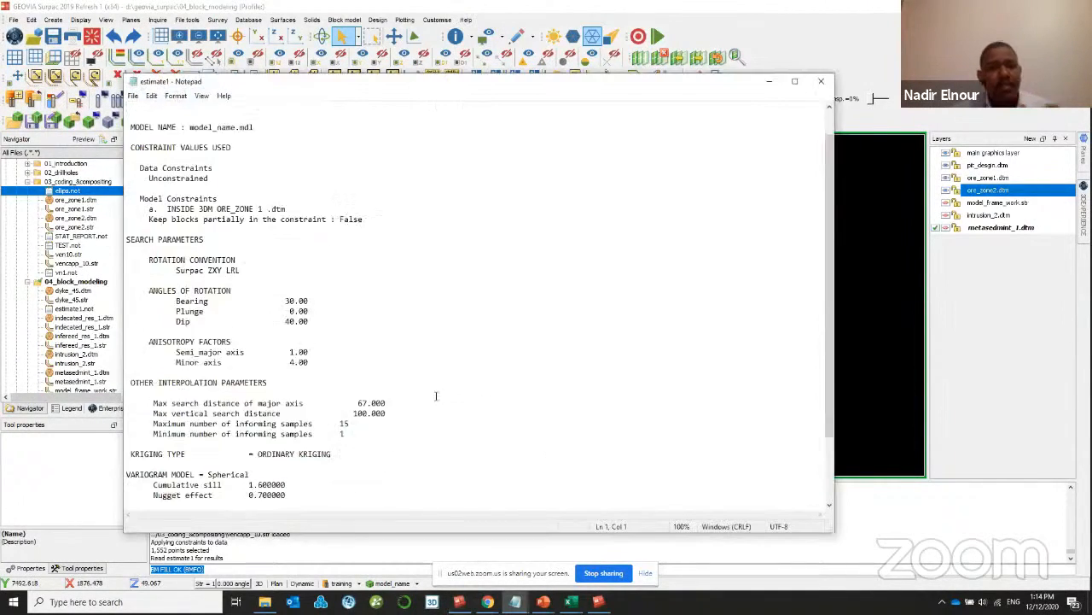
left_click(768, 82)
- Set the block model to be coloured by au_ppm with the ranges 0;0.3;0.5;1;2;3;999
left_click(393, 583)
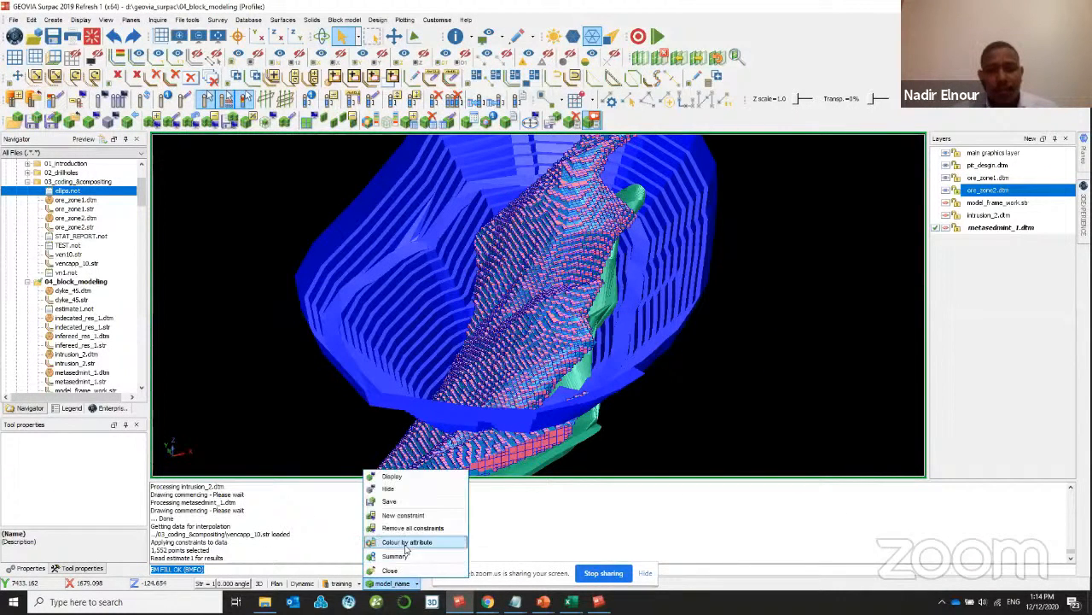
left_click(407, 542)
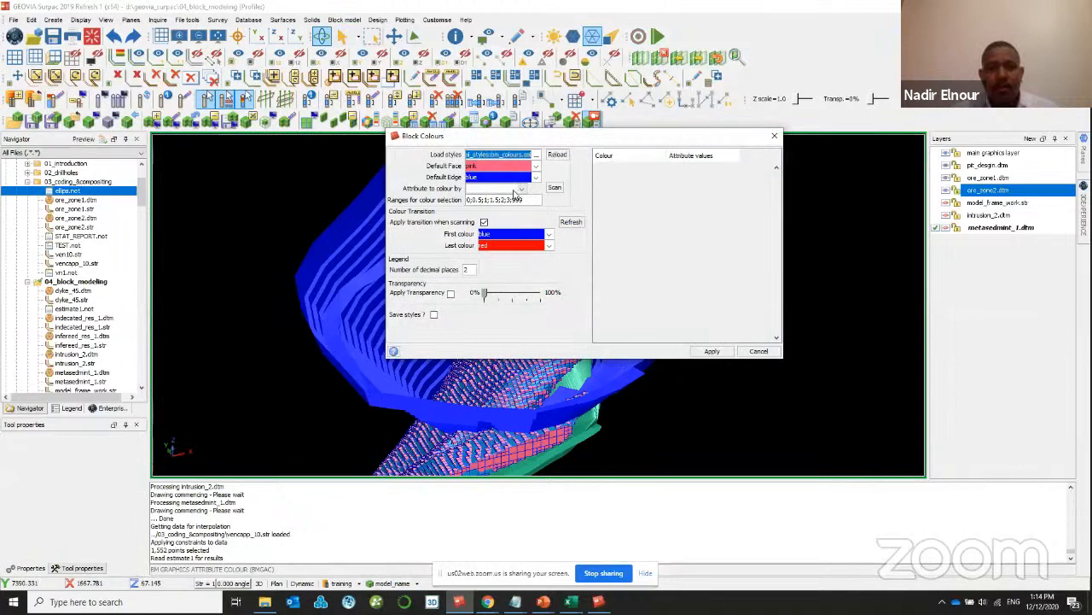
left_click(514, 189)
left_click(498, 201)
left_click(521, 188)
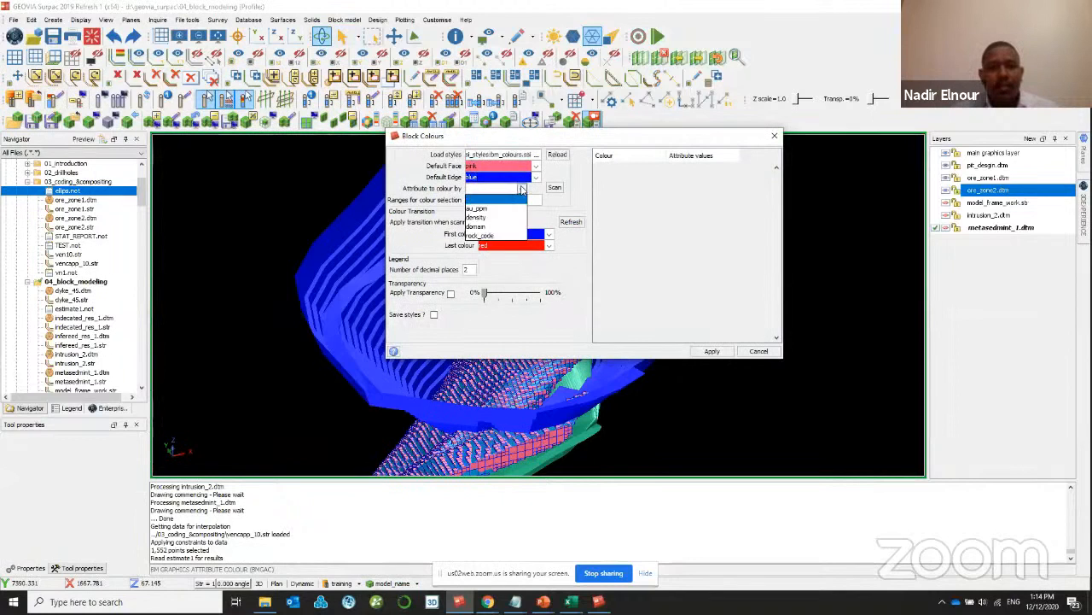
left_click(503, 210)
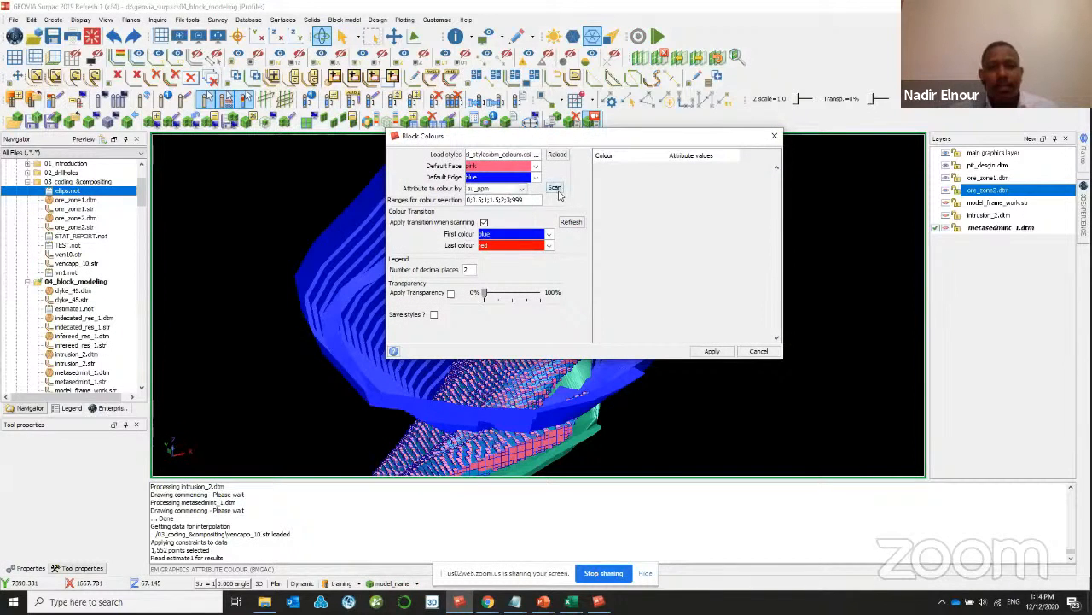
left_click(555, 187)
type("0,0,3")
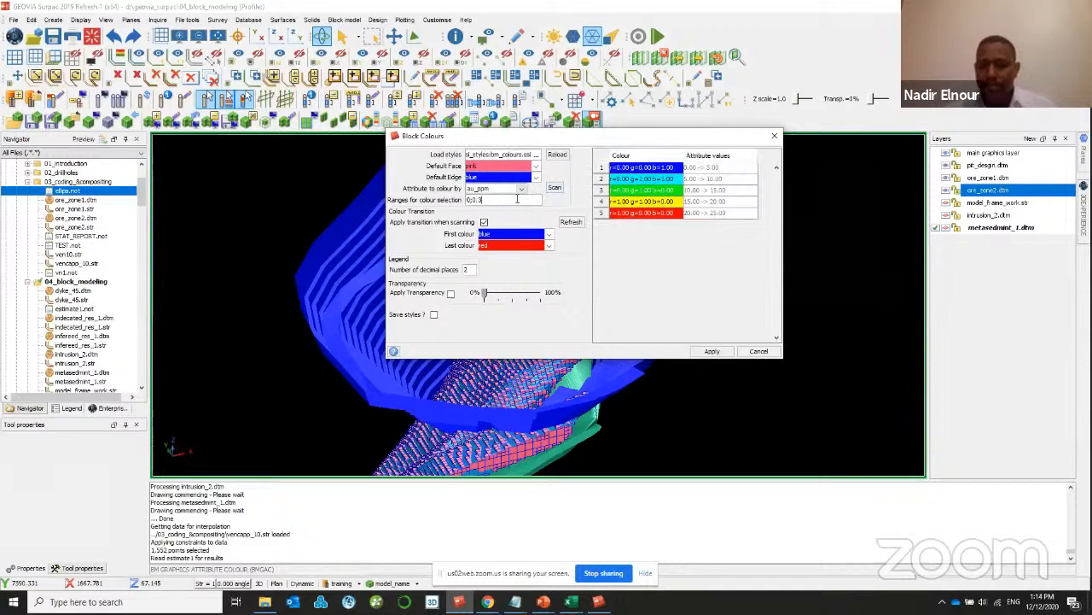
type("0.5;1;2;3;999")
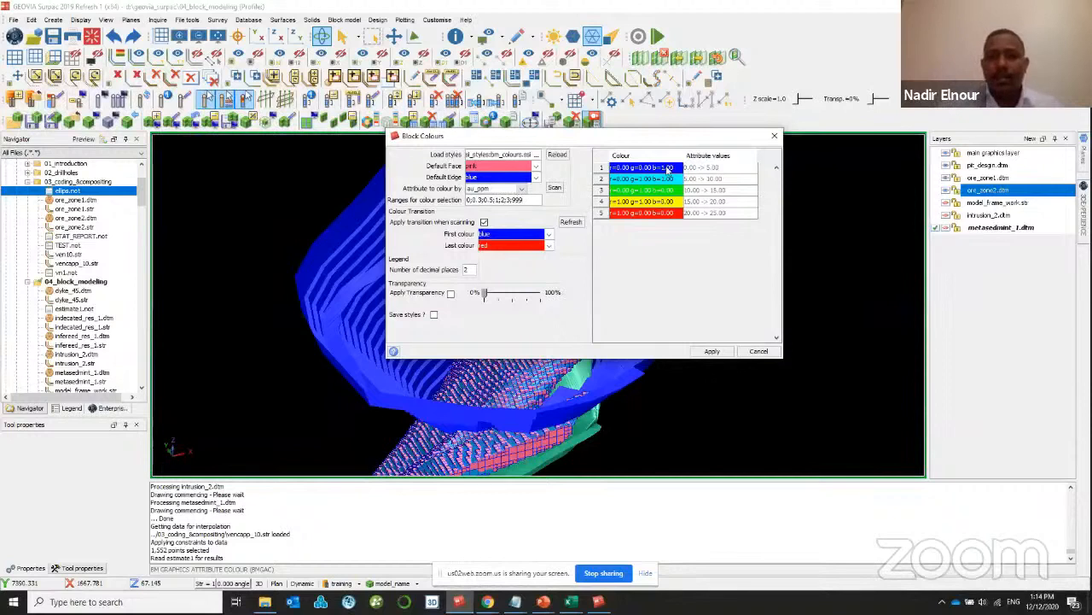
key("Return")
- Colour the lowest au_ppm range grey and apply the colours to the block model
left_click(667, 167)
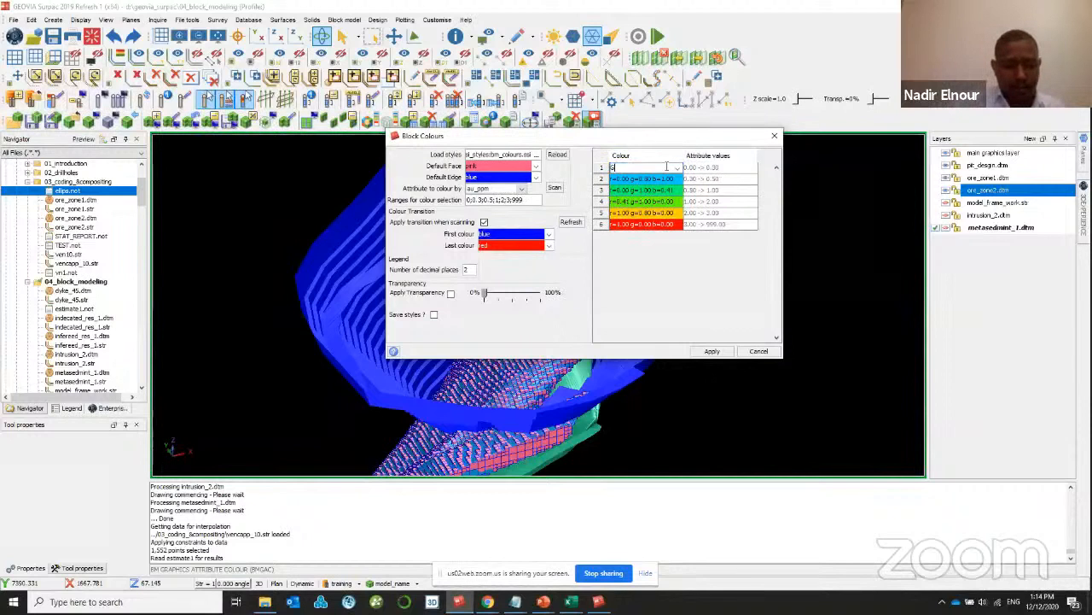
type("GREY")
key("Return")
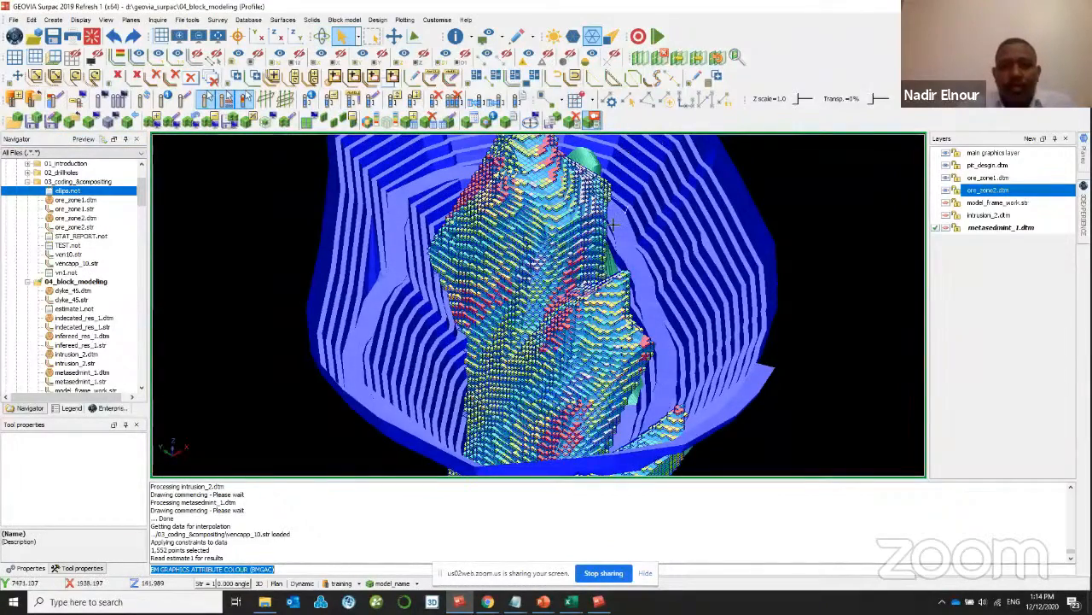
scroll(586, 339, "up", 3)
left_click_drag(587, 339, 511, 316)
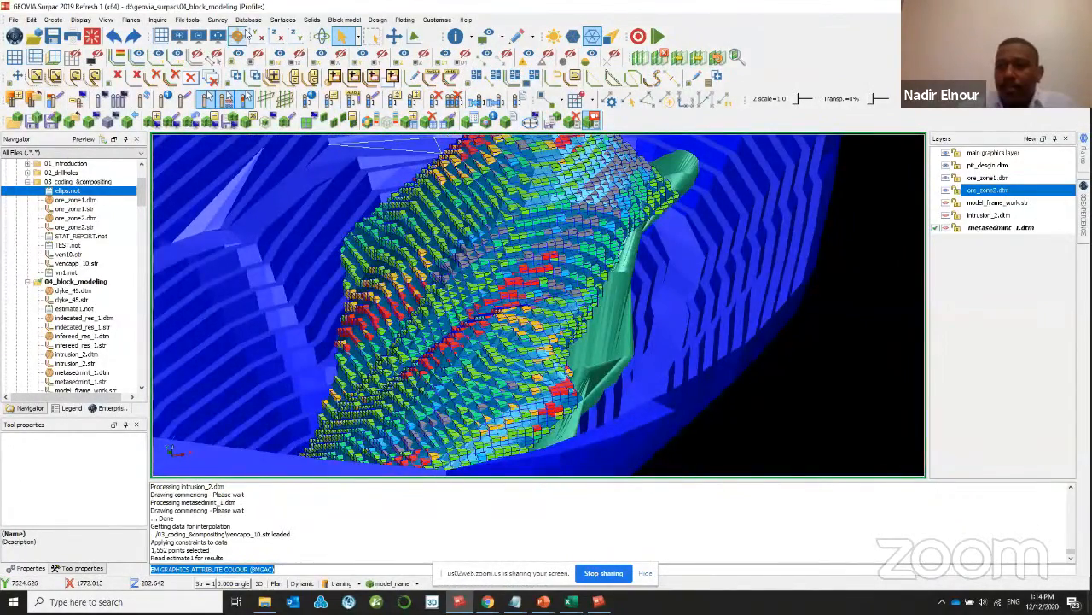
- Cut the model along plane 7200n and show it in section view
left_click(257, 36)
left_click(1084, 154)
double_click(994, 239)
scroll(744, 270, "down", 5)
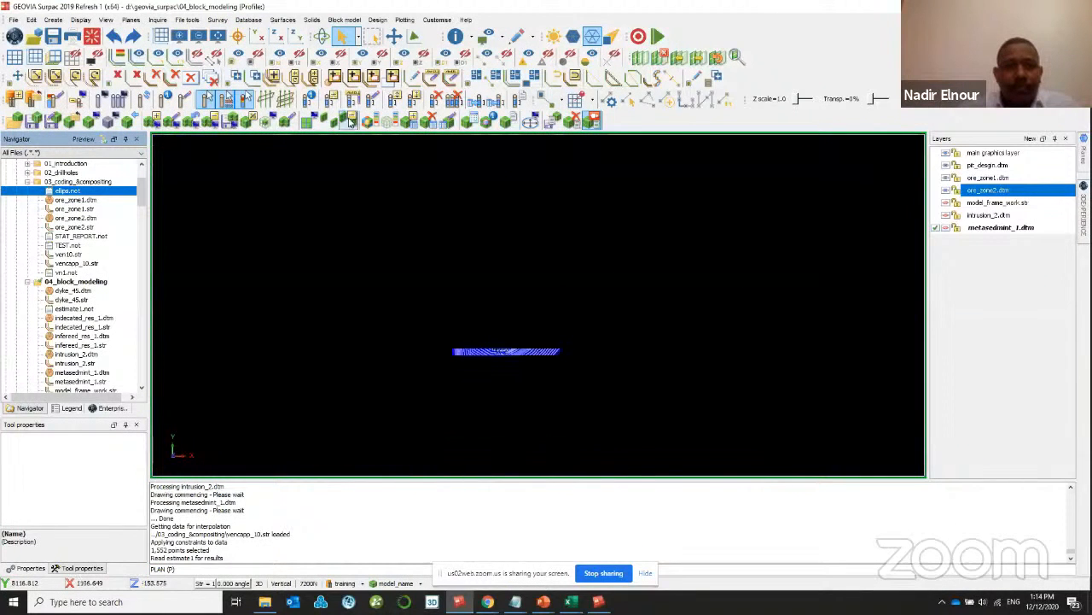
left_click(276, 36)
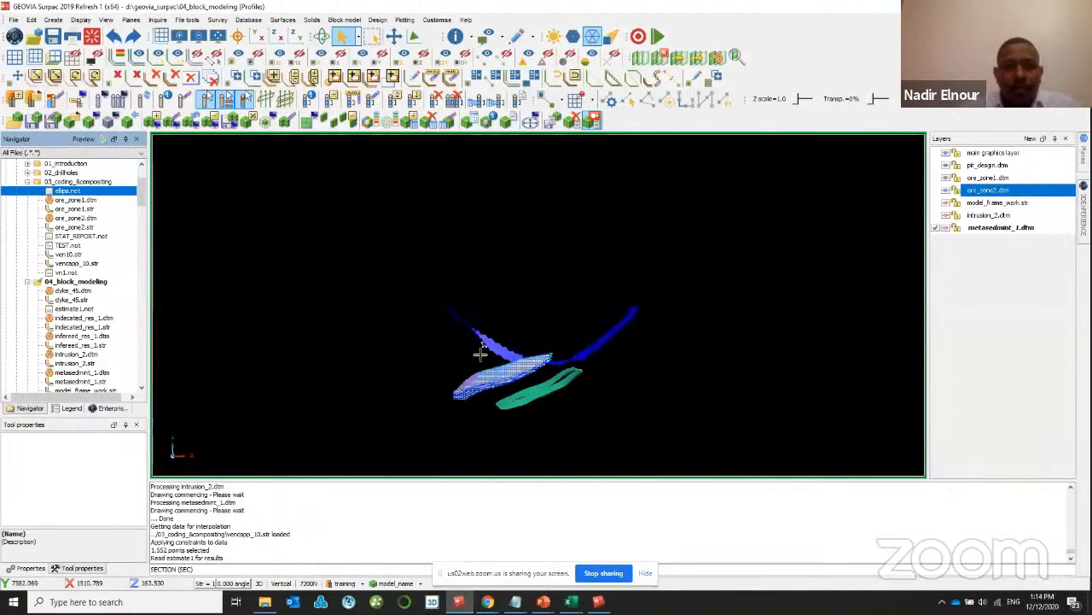
scroll(480, 354, "up", 5)
- Display the triangulations on the plane as polylines and adjust the block shrinkage
left_click(1084, 154)
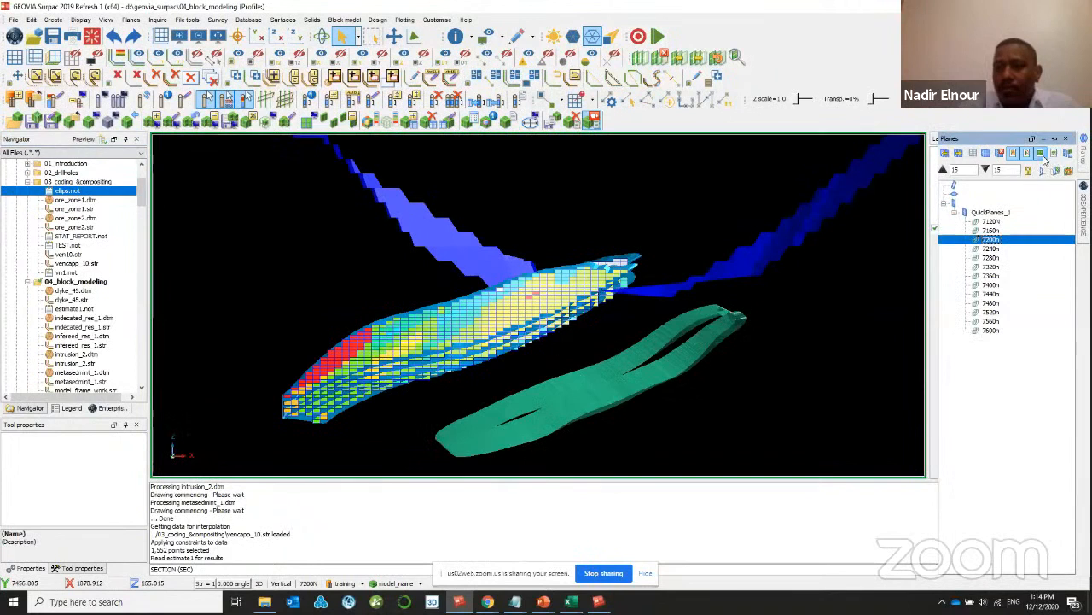
left_click(1013, 154)
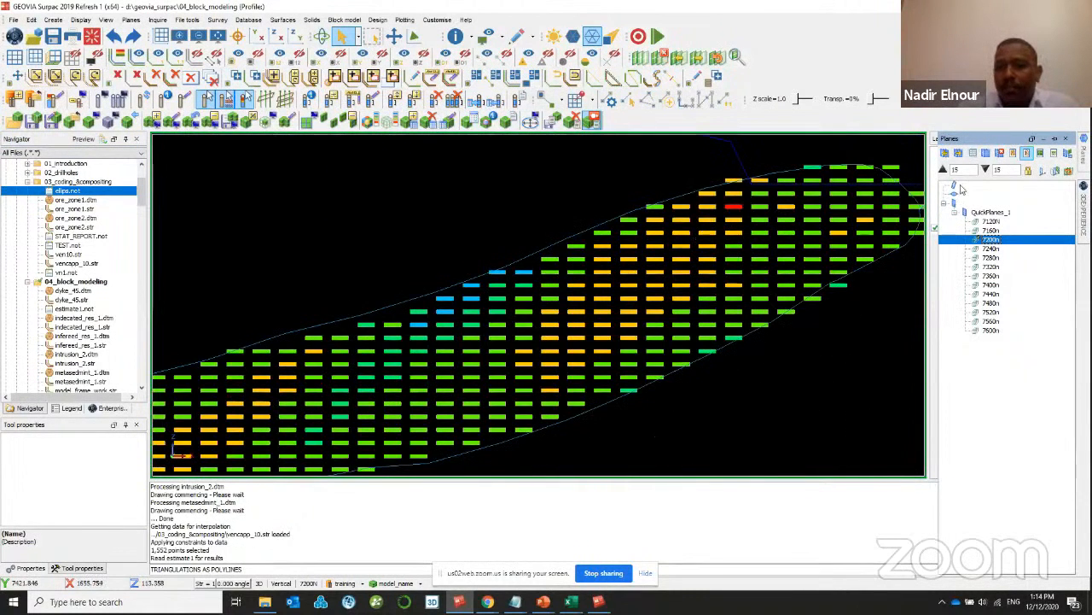
left_click(1042, 154)
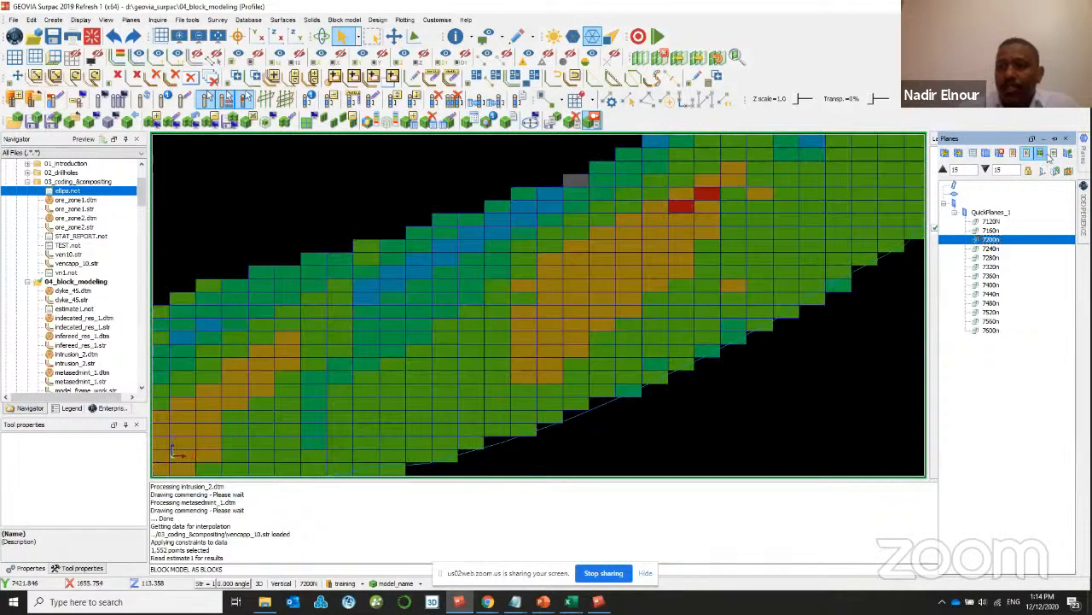
left_click(1053, 154)
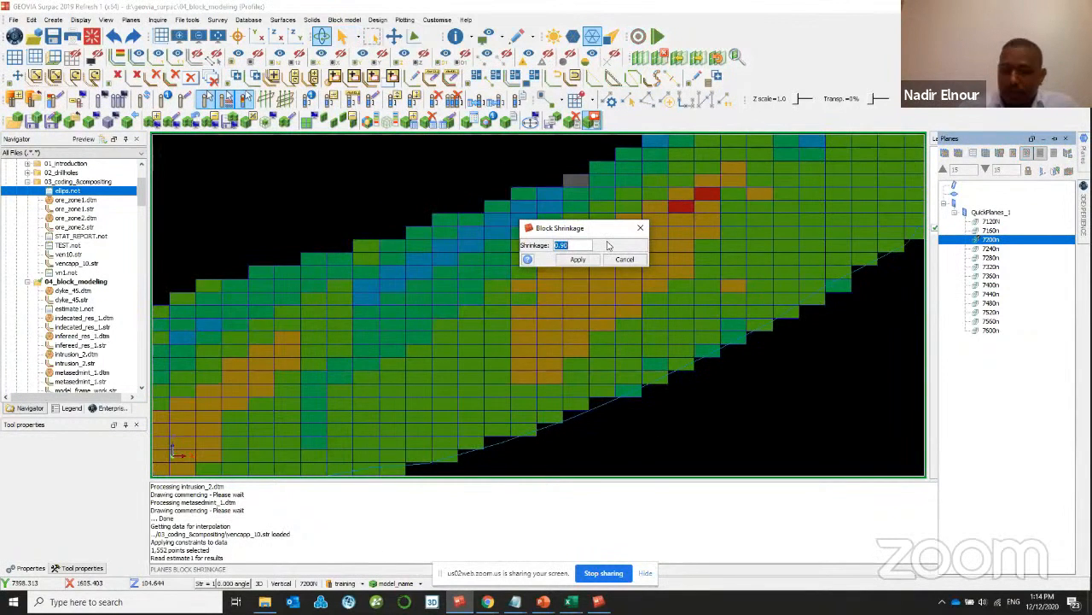
key("Return")
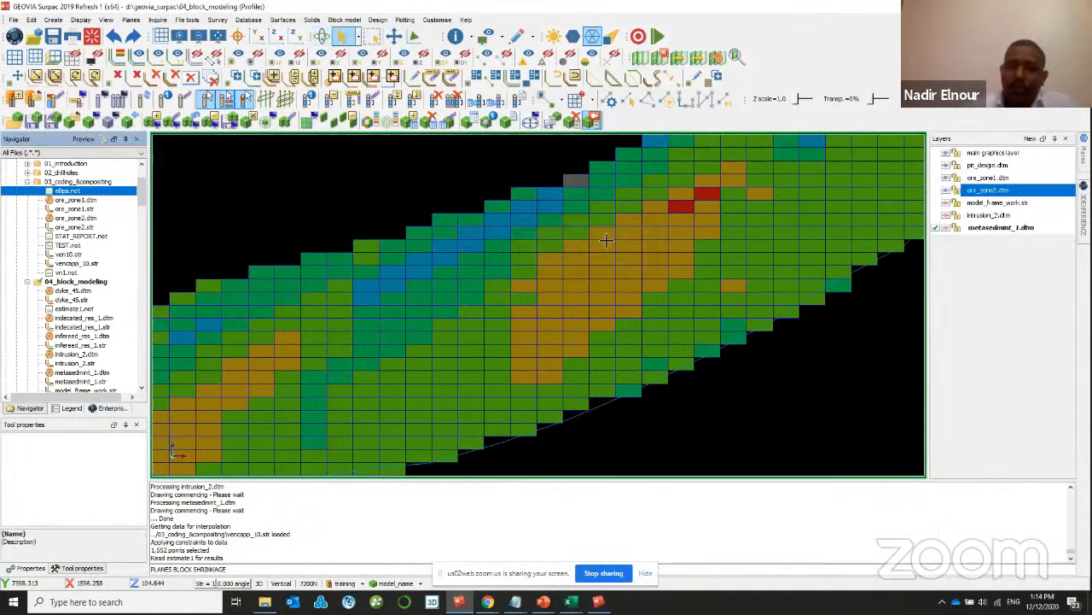
- Display the block model on the plane as polylines and turn the faces off
mouse_move(1084, 154)
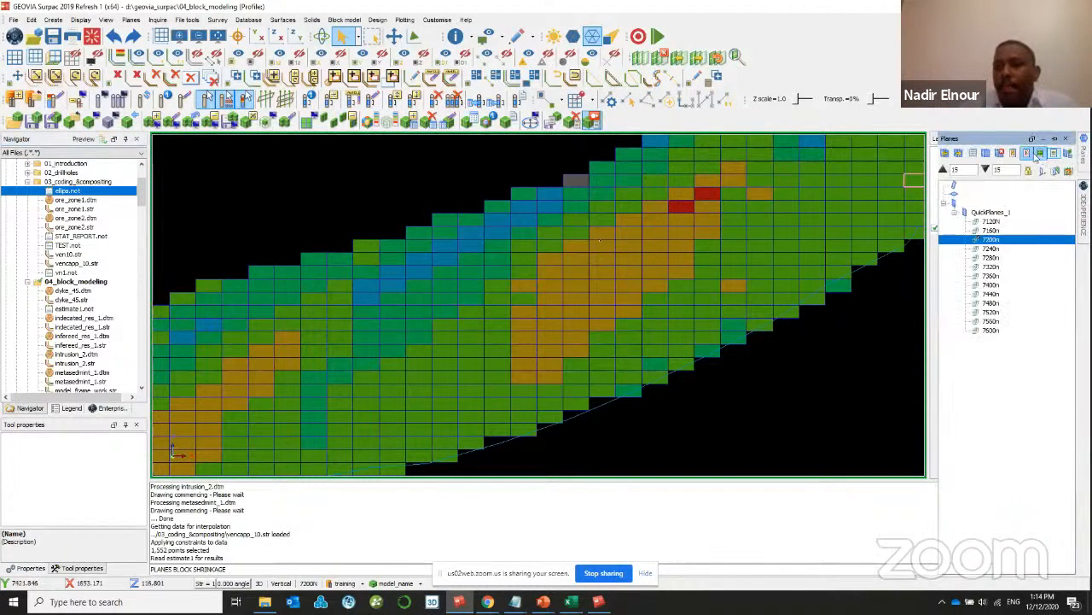
left_click(1040, 154)
left_click(1039, 155)
scroll(761, 215, "down", 2)
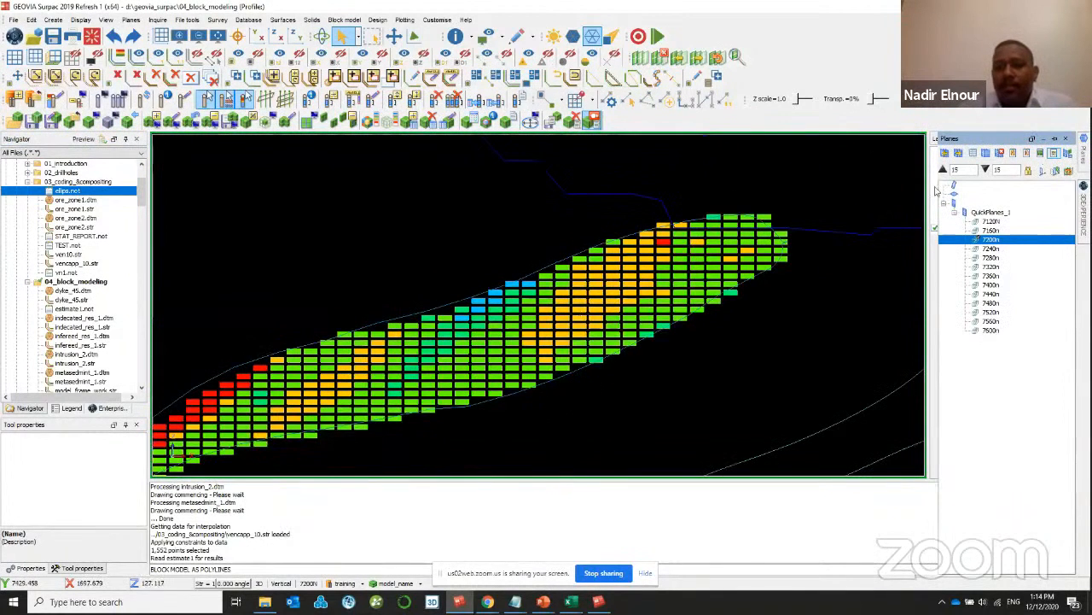
left_click(593, 37)
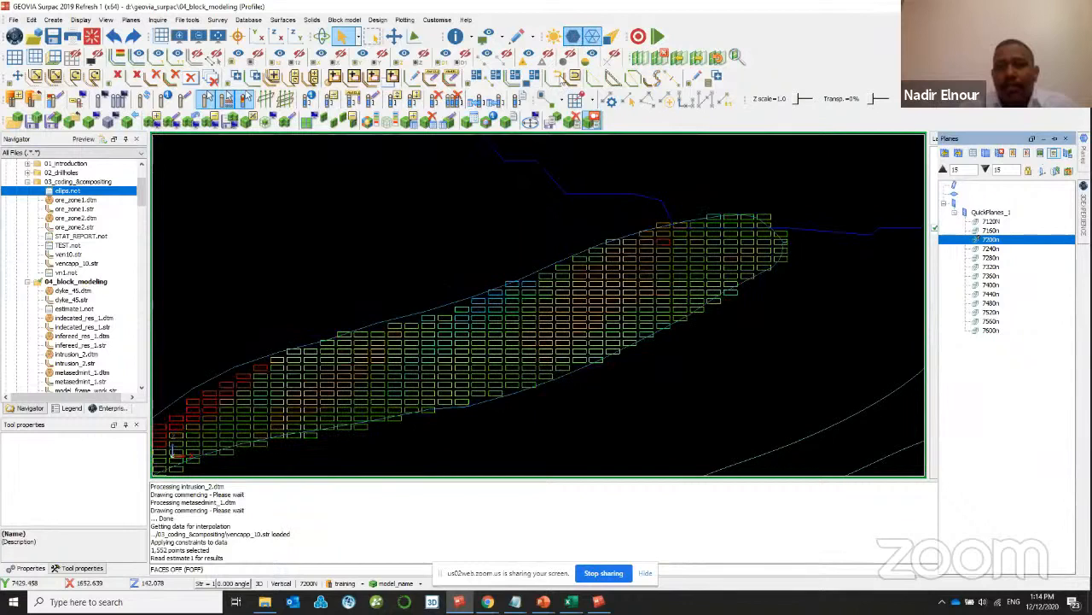
- Label the blocks on the plane with their au_ppm values, positioned at the centre
left_click(1028, 171)
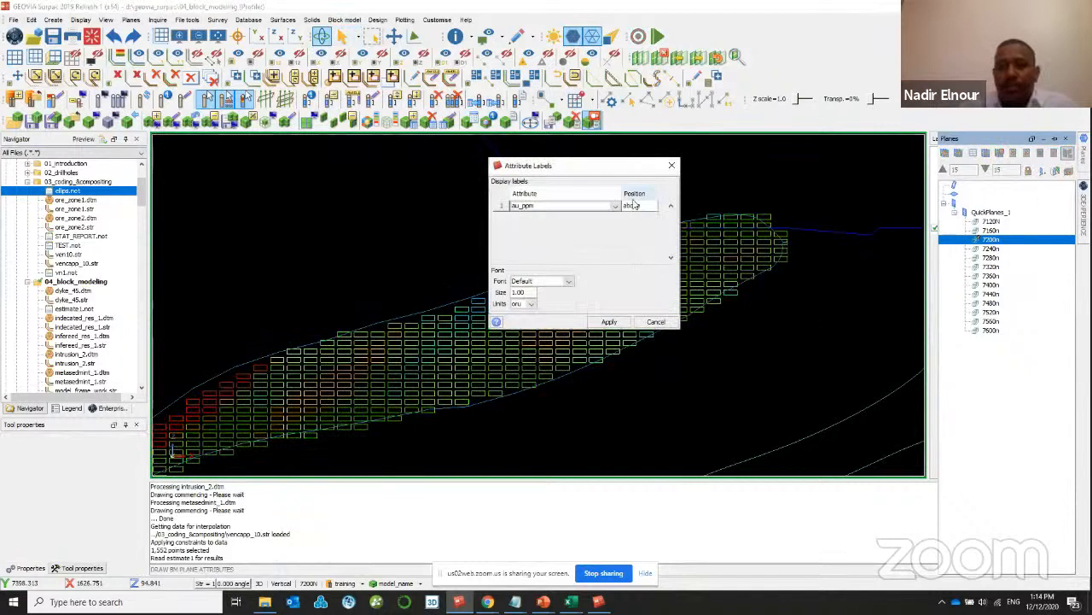
left_click(639, 205)
left_click(631, 244)
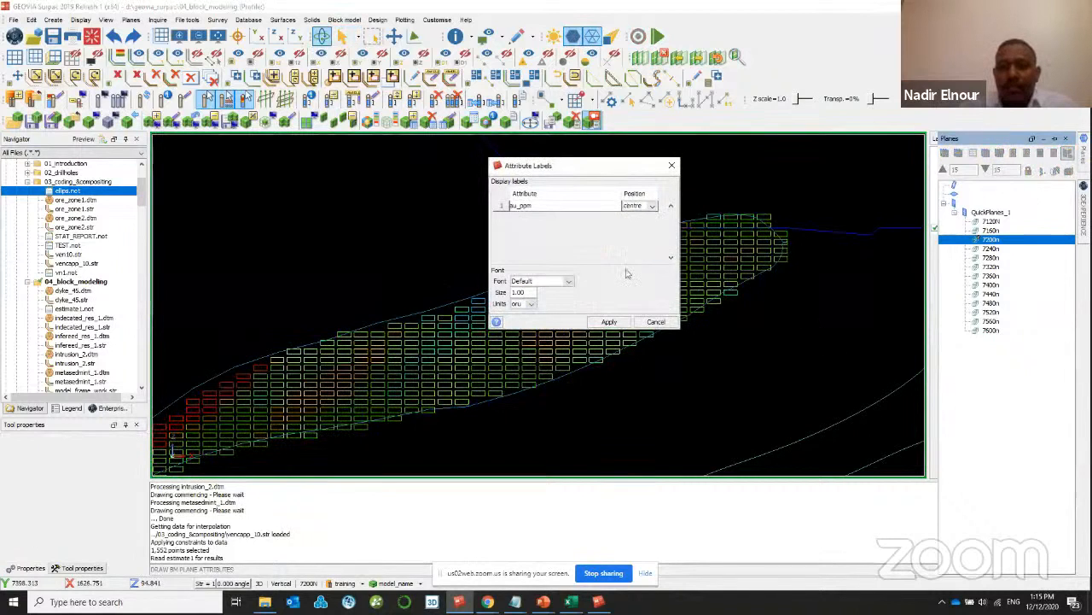
left_click(608, 322)
scroll(626, 251, "up", 3)
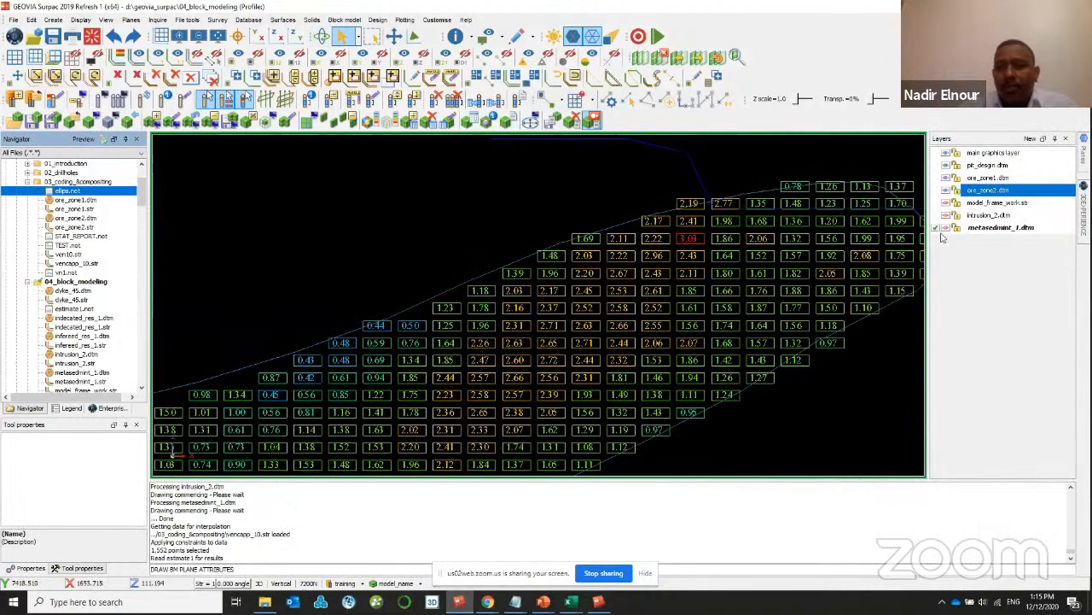
- Make 03_coding_&compositing the working directory and load vencapp_10.str into the graphics
scroll(72, 250, "up", 2)
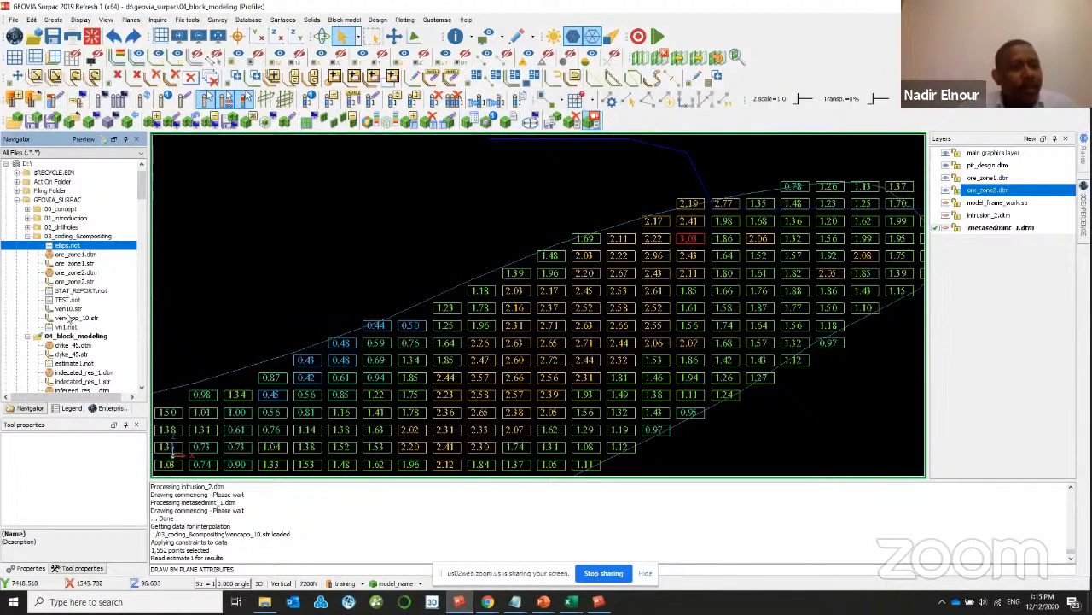
right_click(77, 239)
left_click(94, 279)
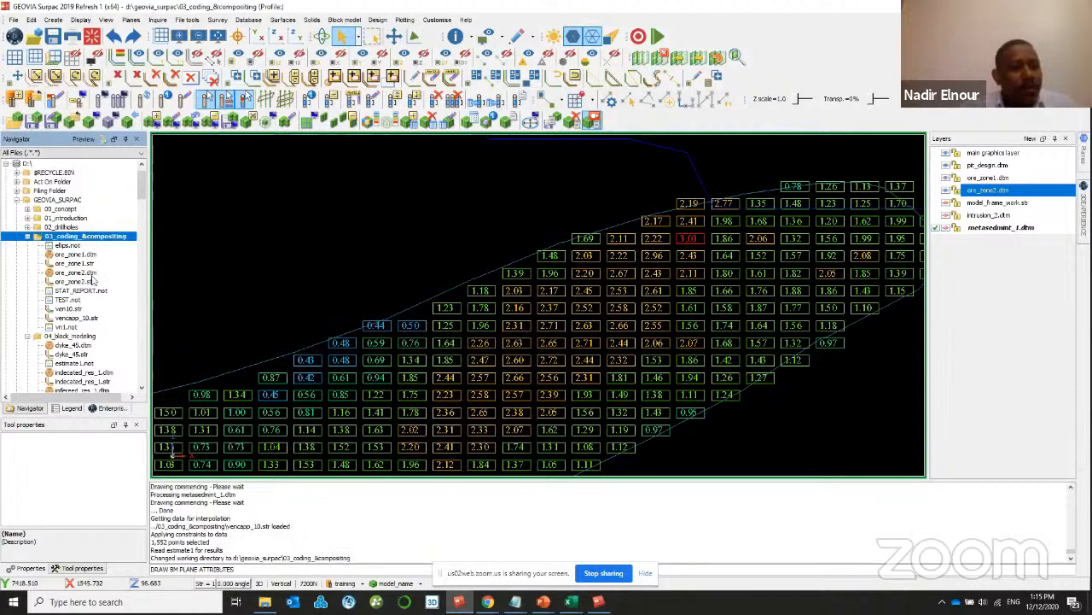
left_click_drag(77, 317, 296, 295)
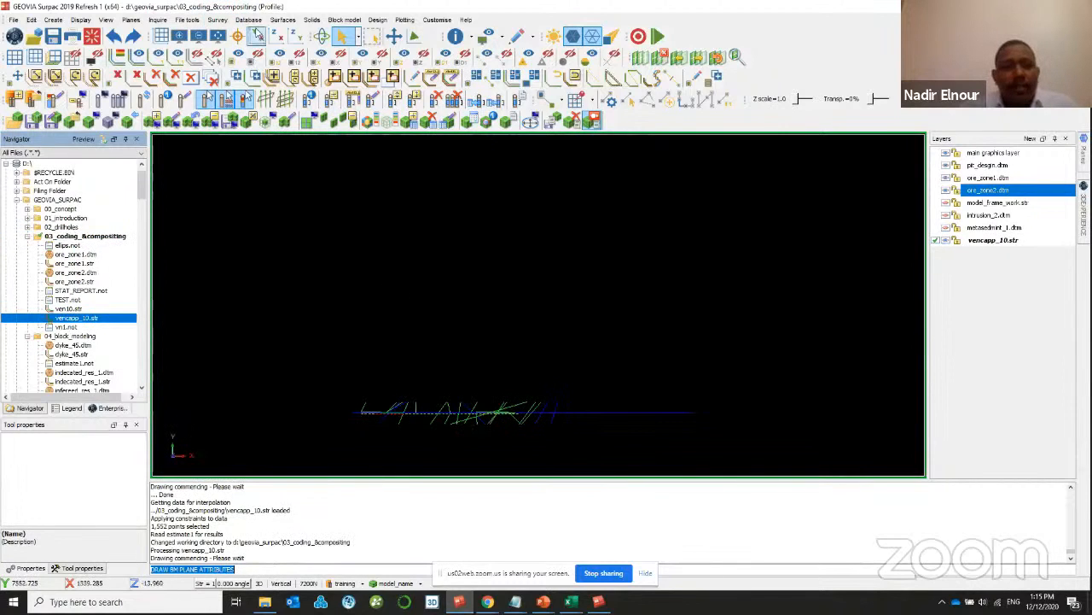
- In section view, erase the vencapp_10.str strings and draw the composites' point markers and descriptions instead
left_click(275, 34)
left_click(194, 64)
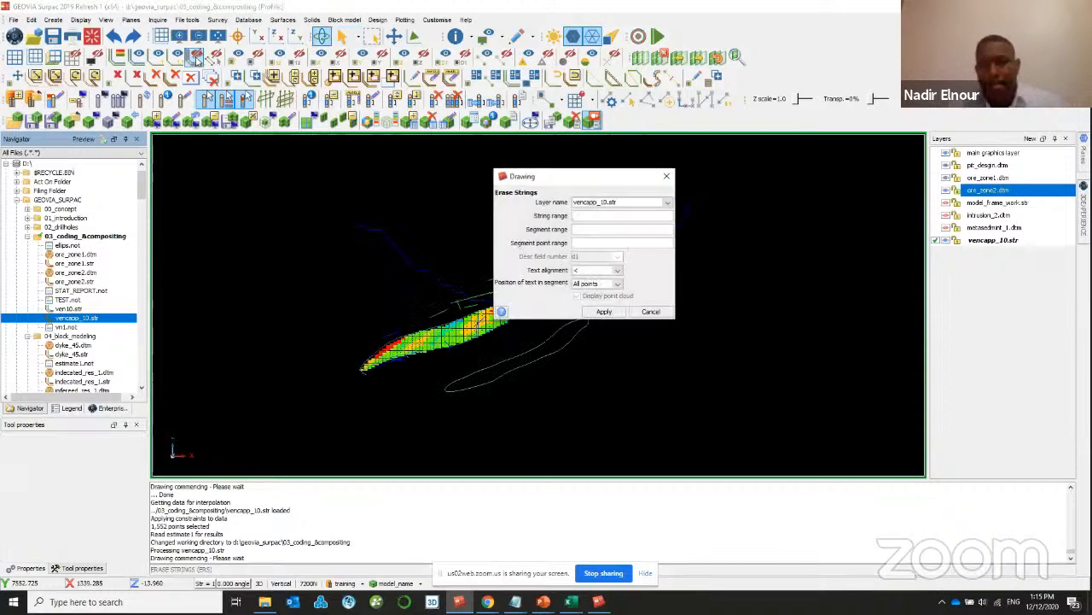
key("Return")
left_click(233, 61)
key("Return")
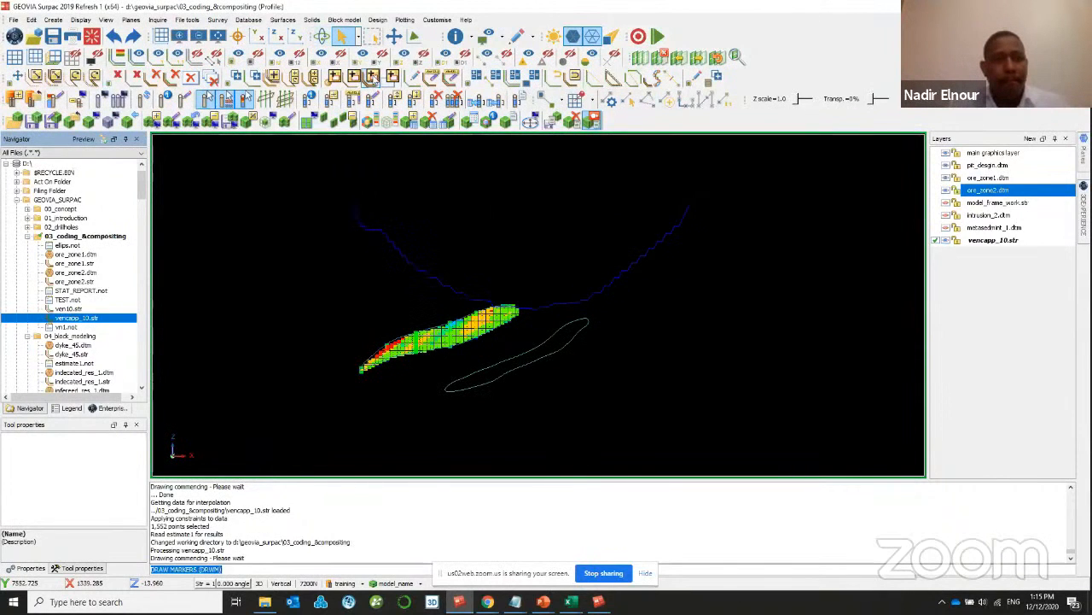
left_click(440, 61)
scroll(448, 330, "up", 8)
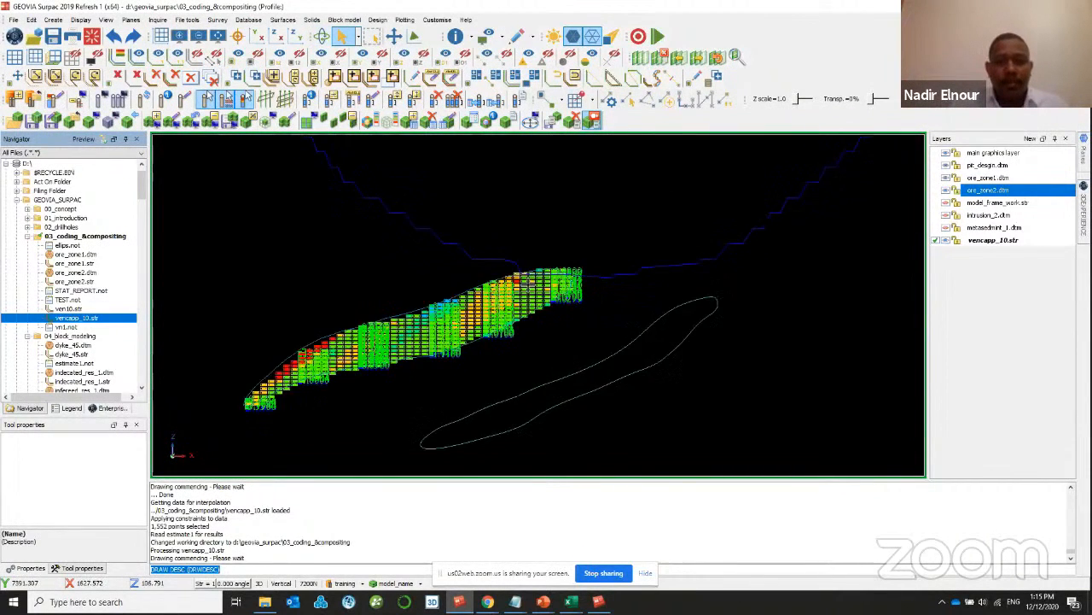
- Compare the block au_ppm labels with the composite grades down the drillholes along the ore zone section
scroll(531, 280, "up", 10)
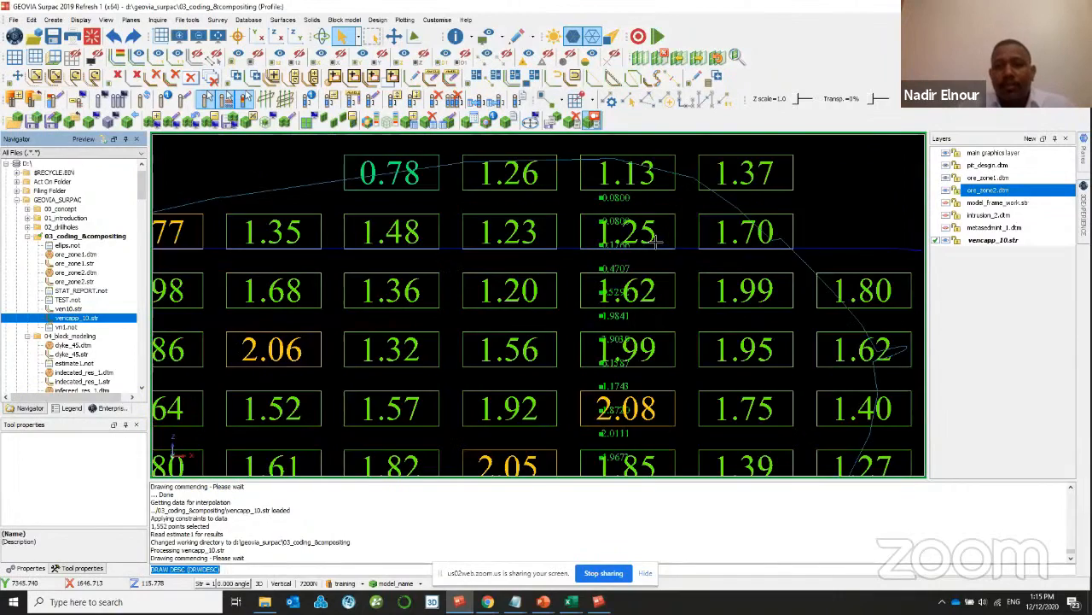
scroll(614, 247, "up", 4)
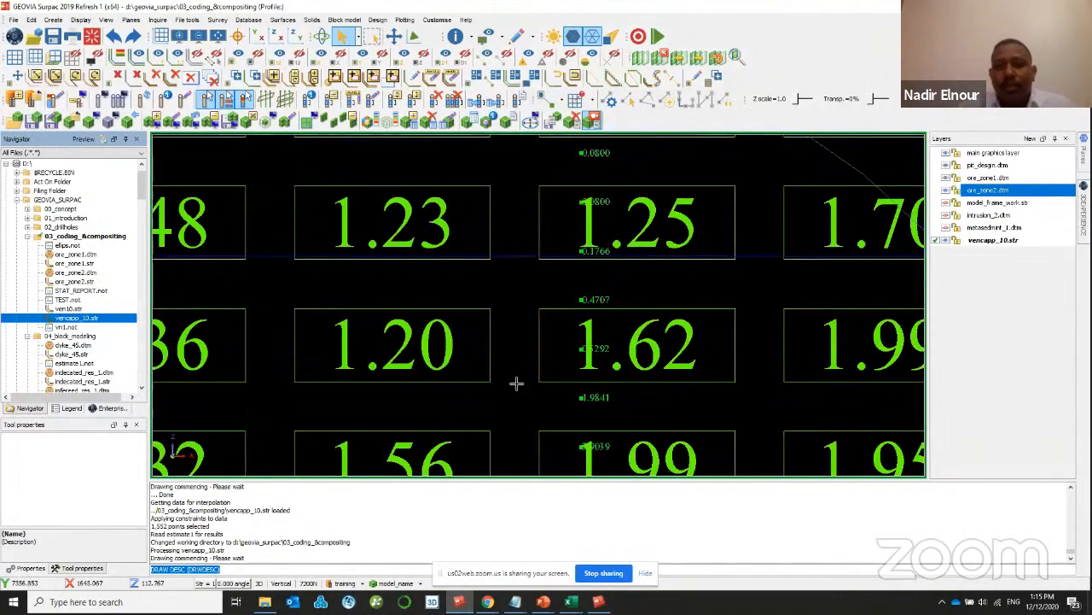
scroll(555, 335, "down", 8)
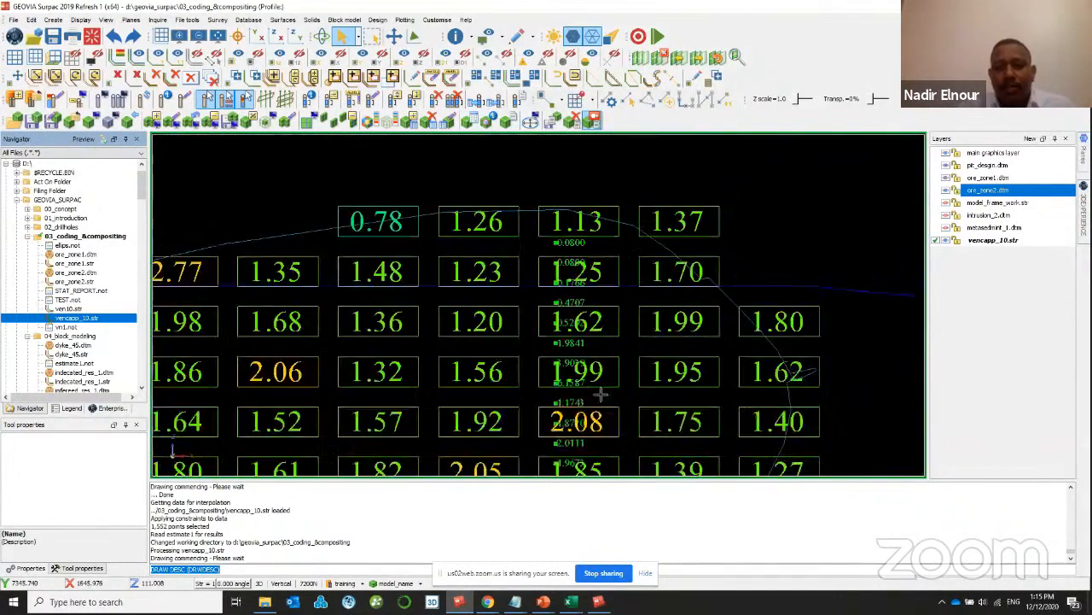
scroll(584, 391, "down", 8)
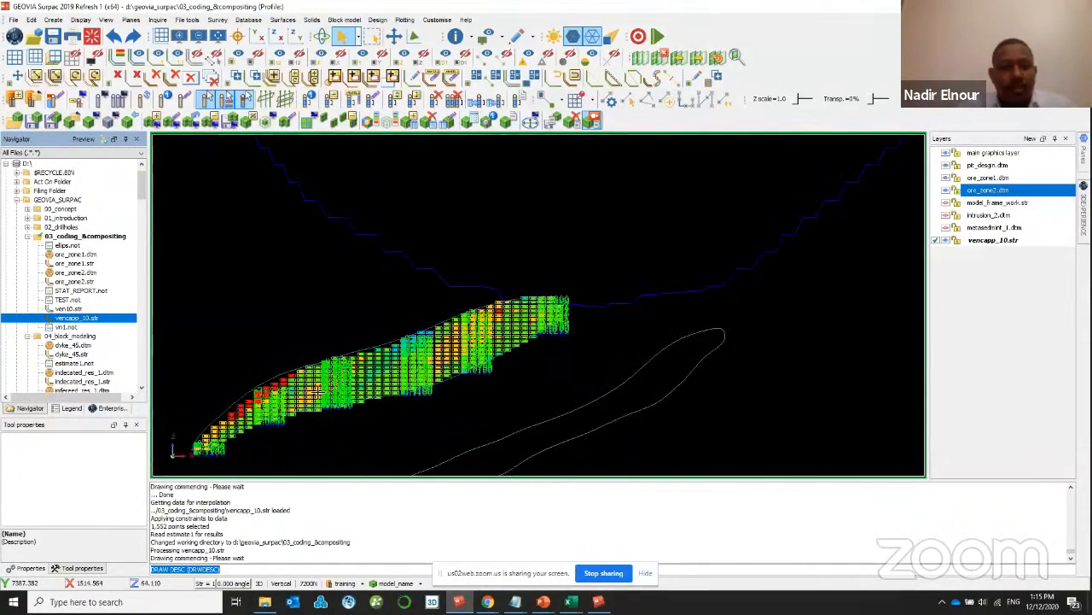
scroll(398, 388, "up", 3)
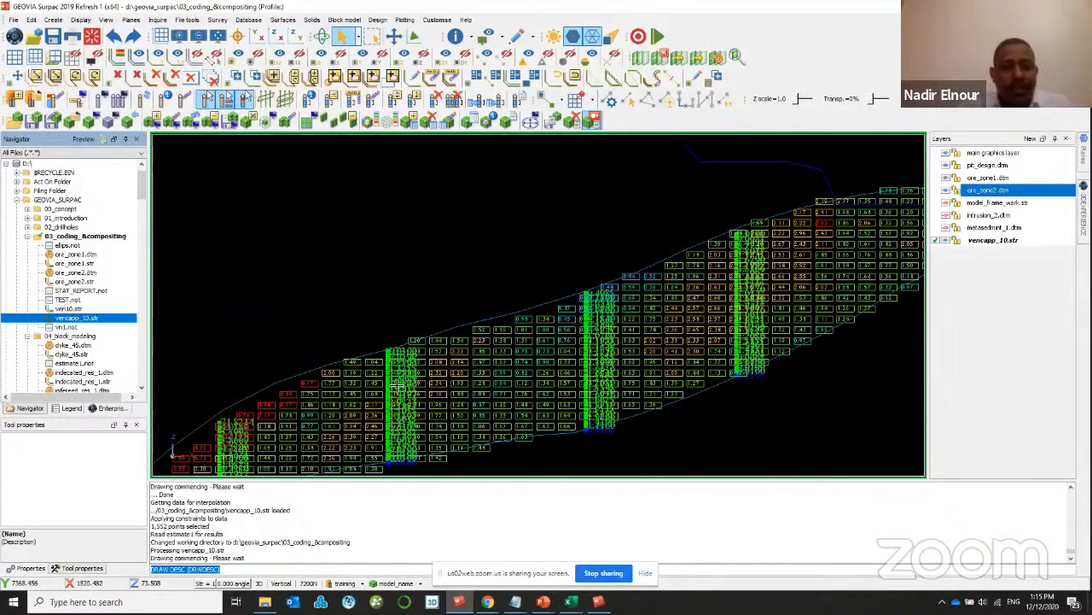
scroll(397, 388, "up", 5)
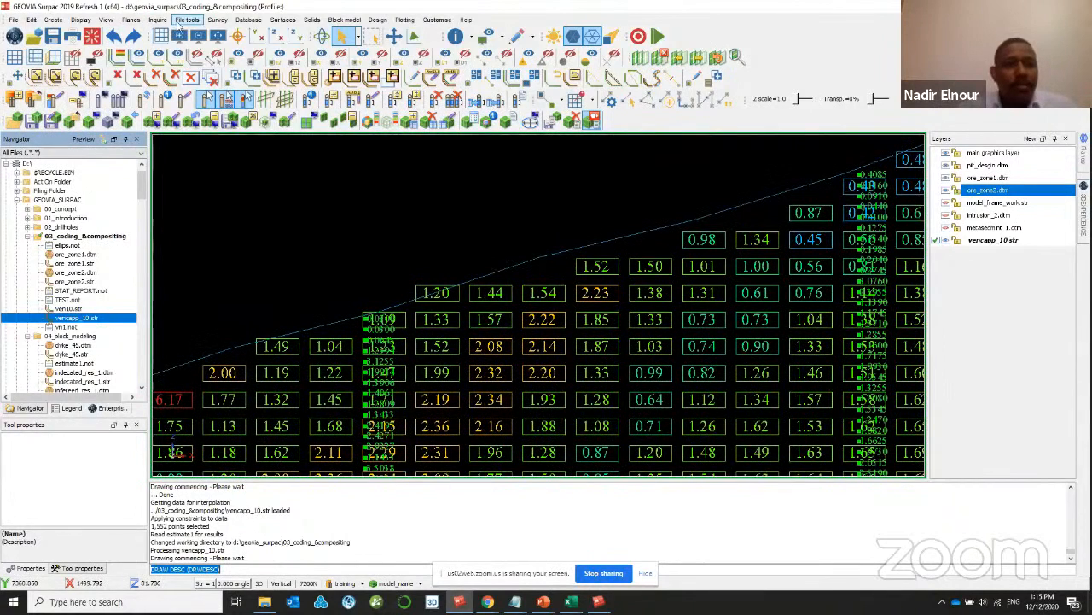
- Set up classifying strings by numbers with vencapp_10.str as input, two classification passes and sample_c as the output location
left_click(184, 20)
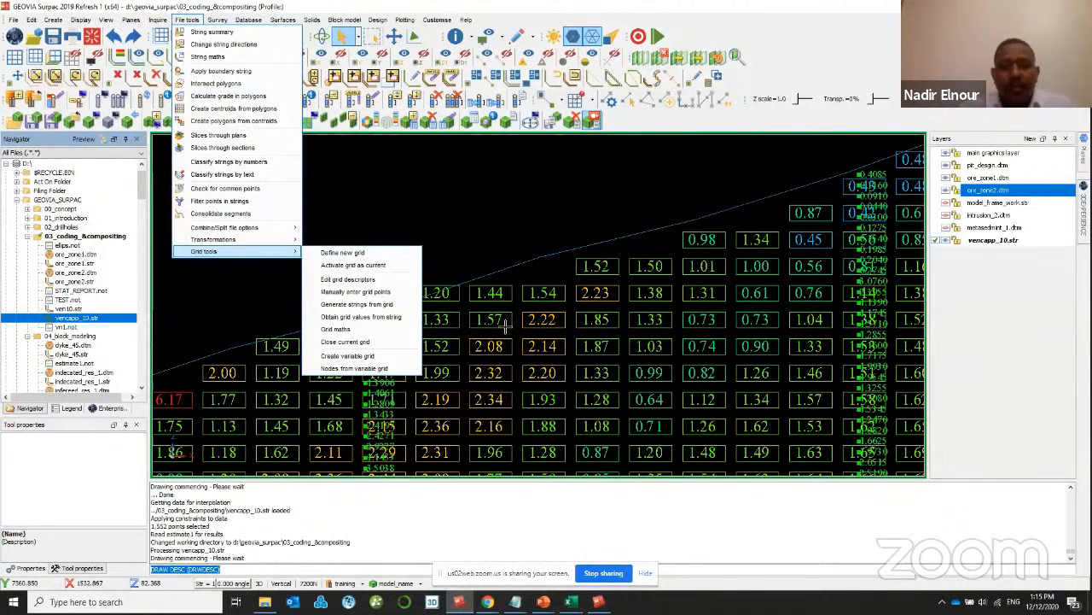
left_click(245, 164)
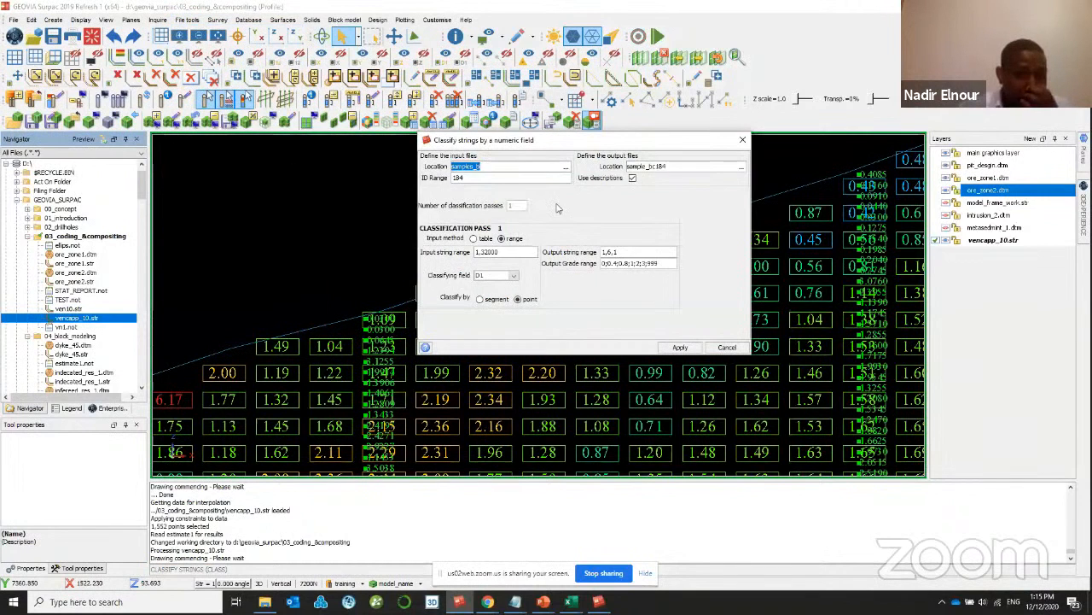
left_click(564, 171)
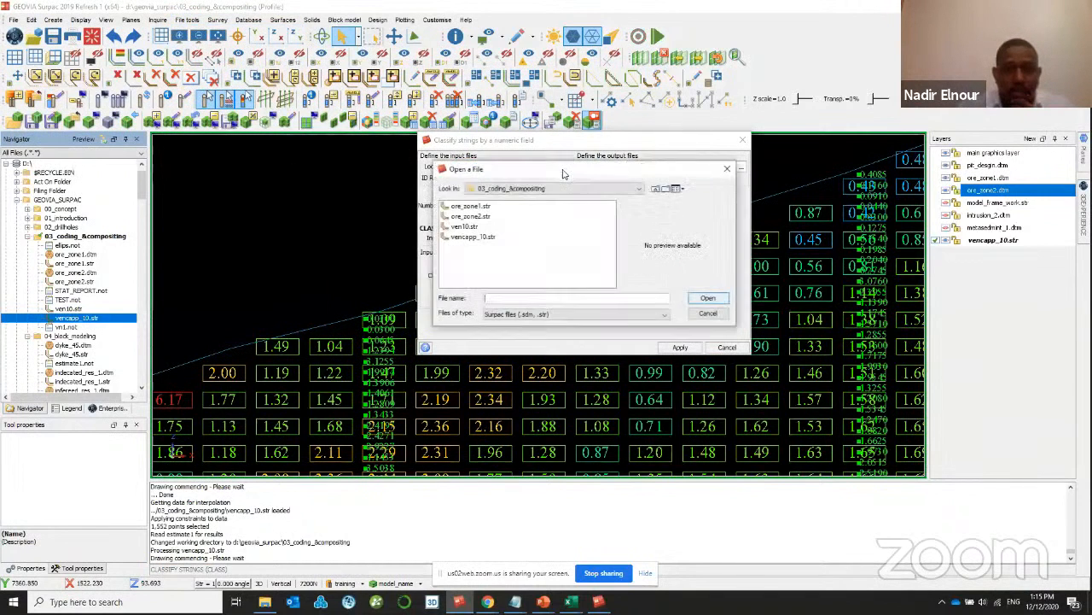
double_click(470, 239)
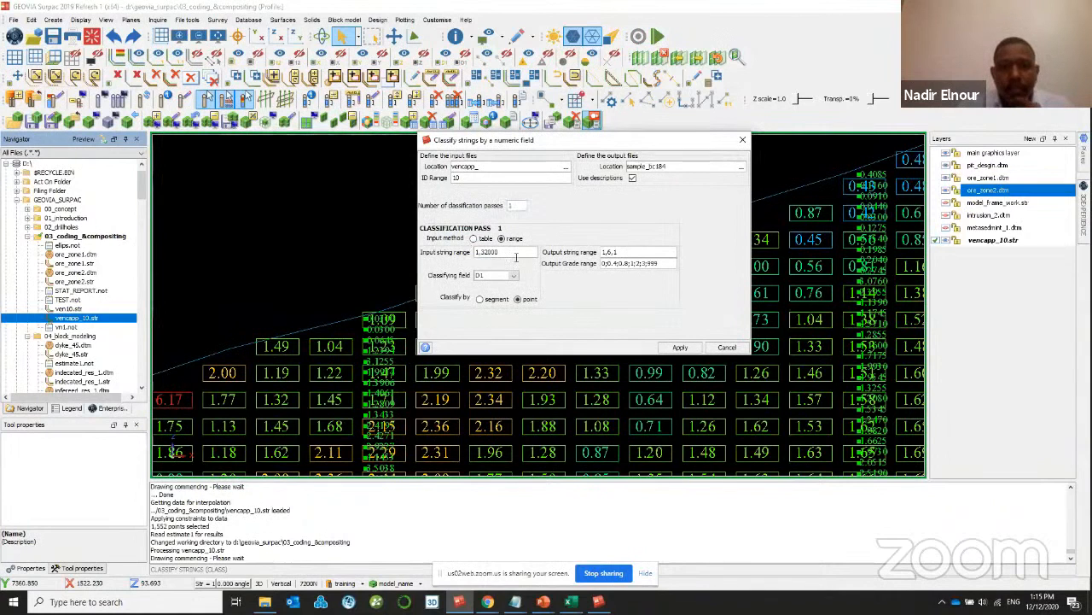
double_click(515, 206)
type("2")
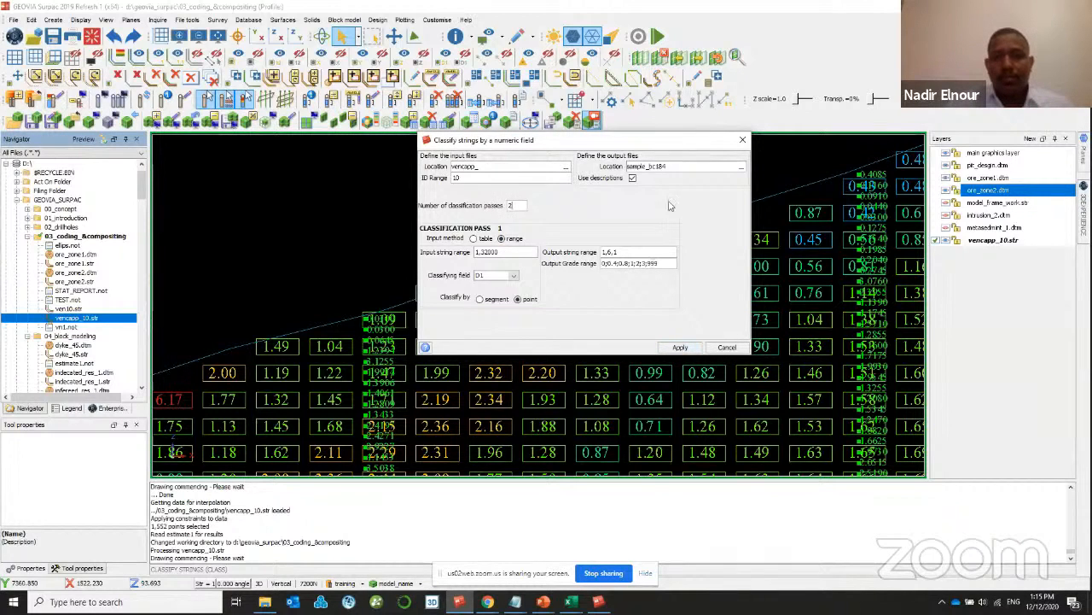
double_click(674, 165)
type("sa")
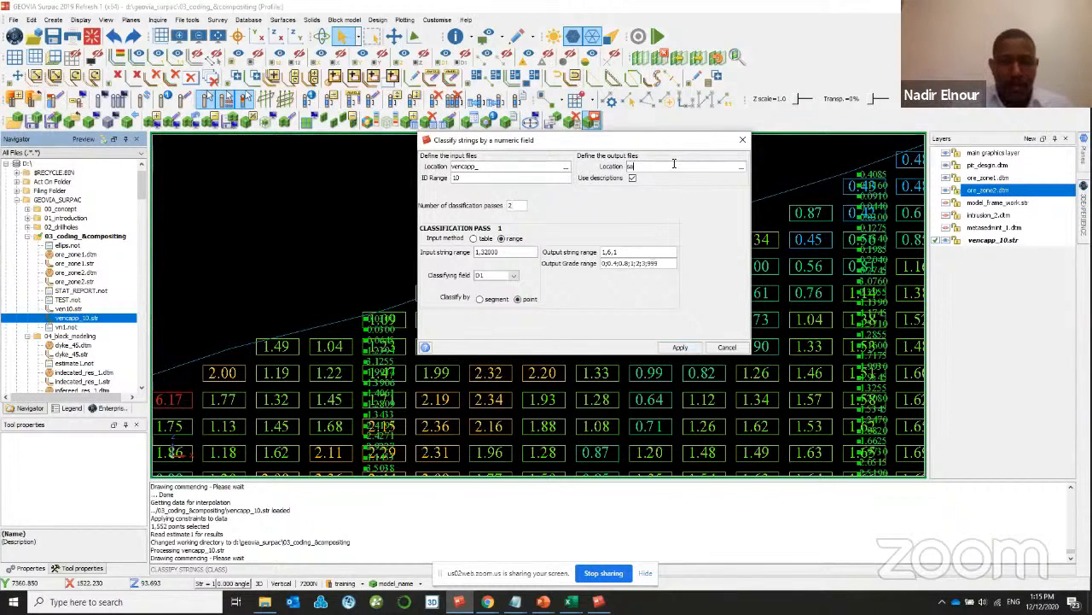
type("mple_r")
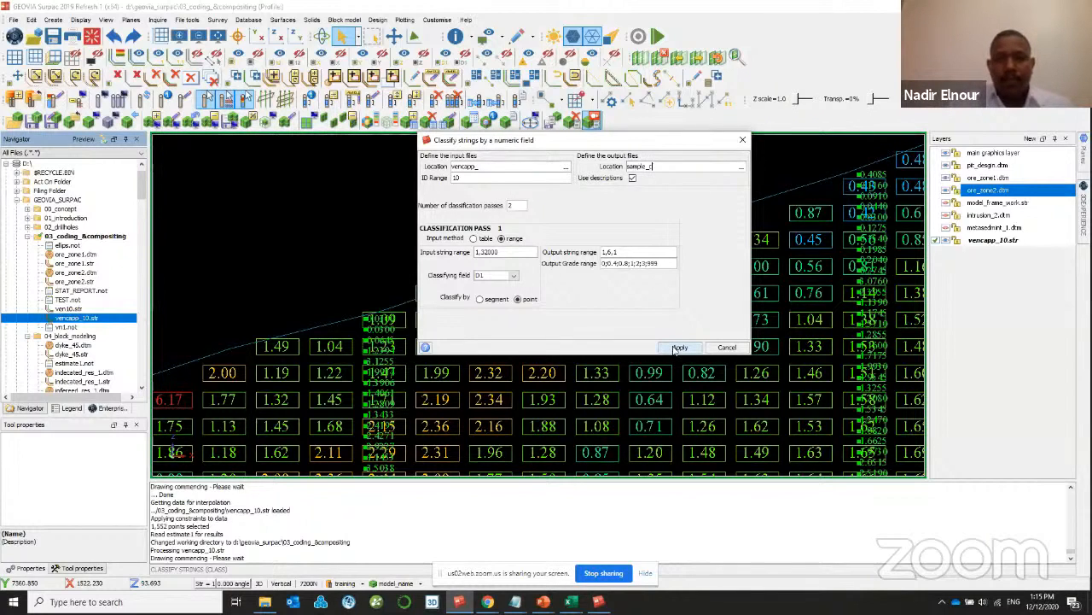
left_click(500, 276)
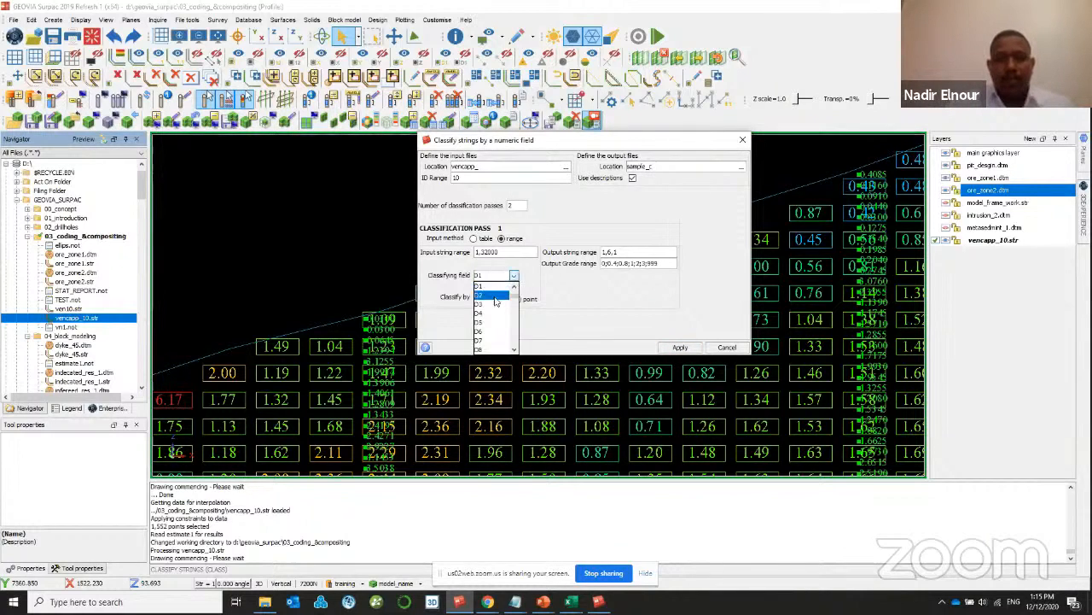
left_click(491, 294)
left_click(676, 347)
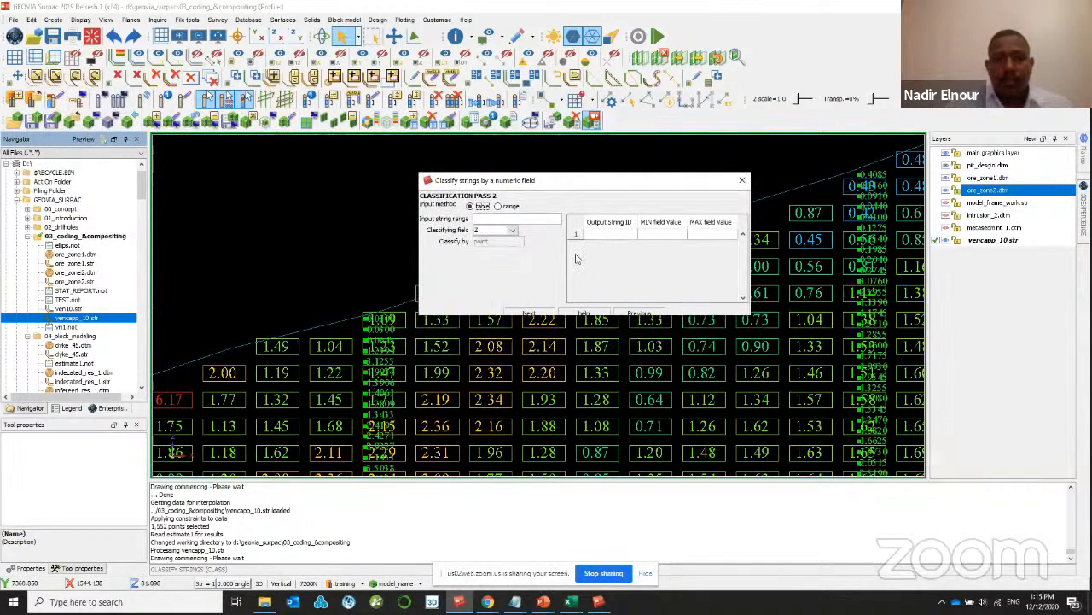
left_click(741, 180)
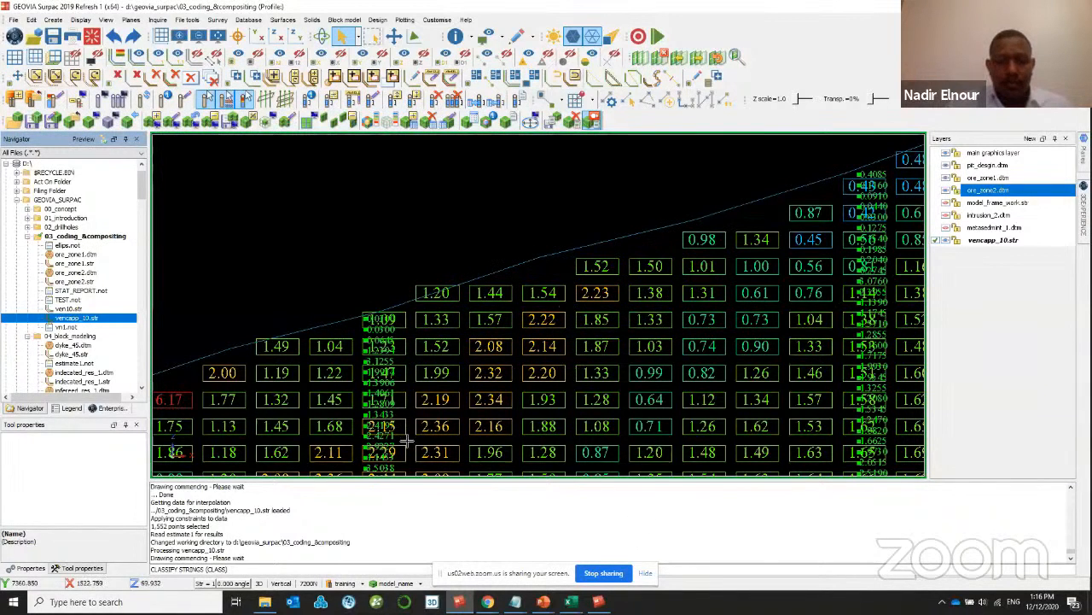
left_click(230, 569)
key("Return")
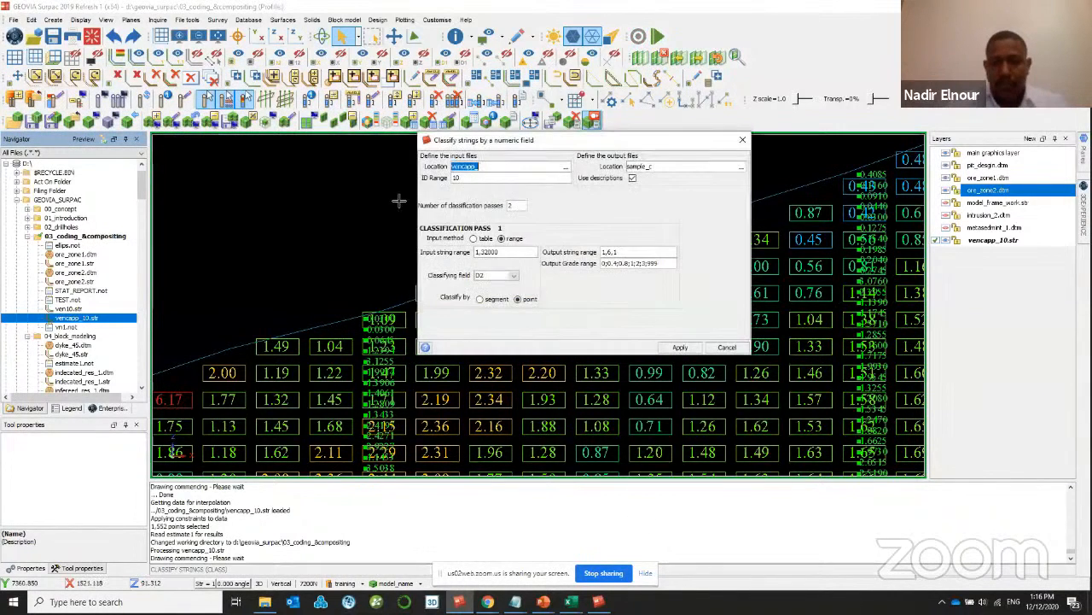
left_click(505, 276)
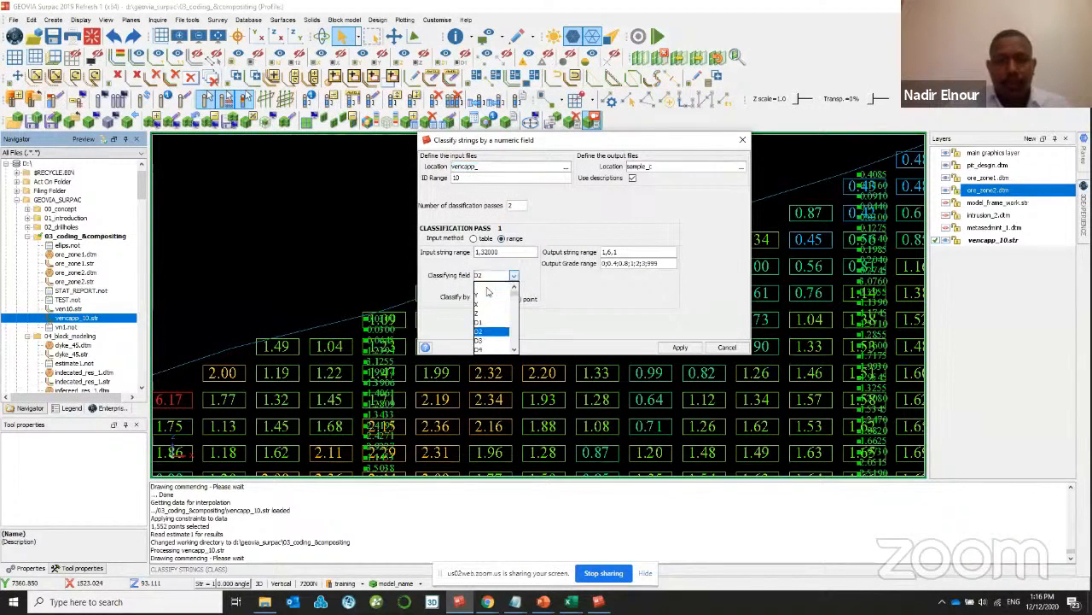
left_click(488, 322)
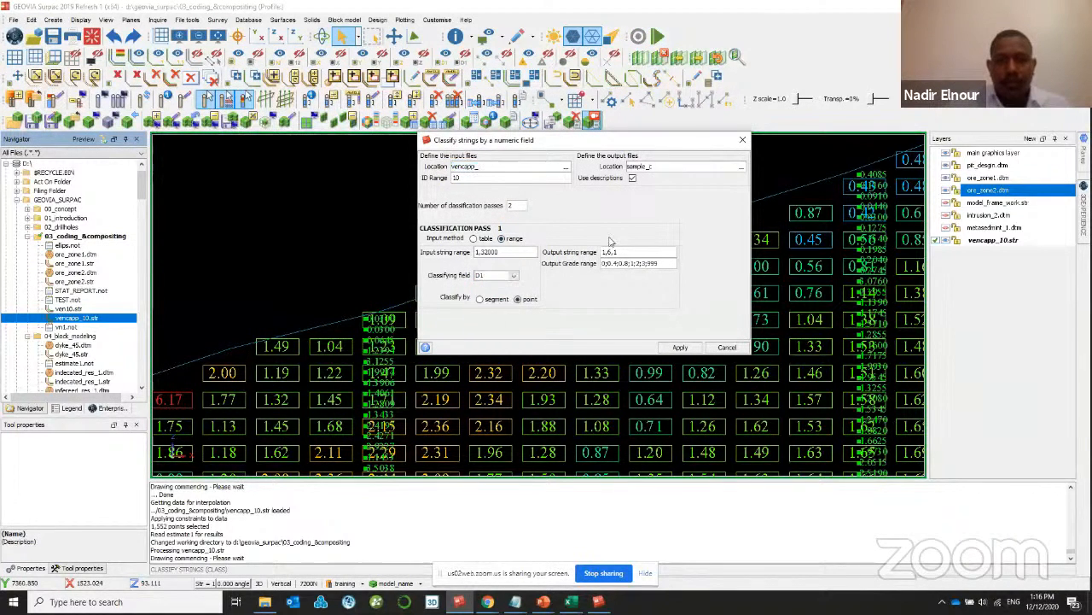
left_click(673, 349)
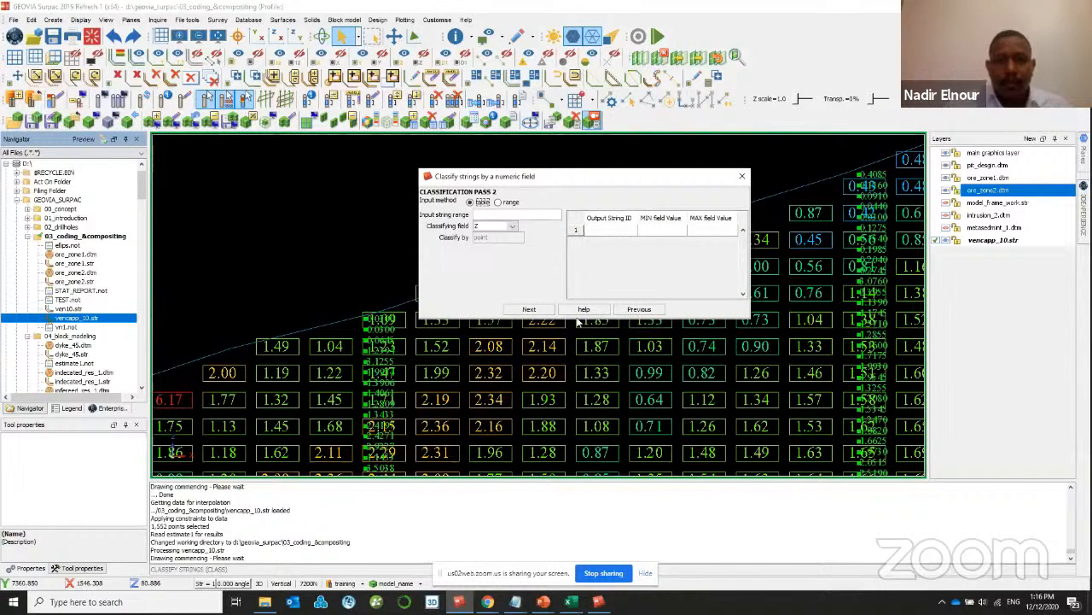
left_click(638, 310)
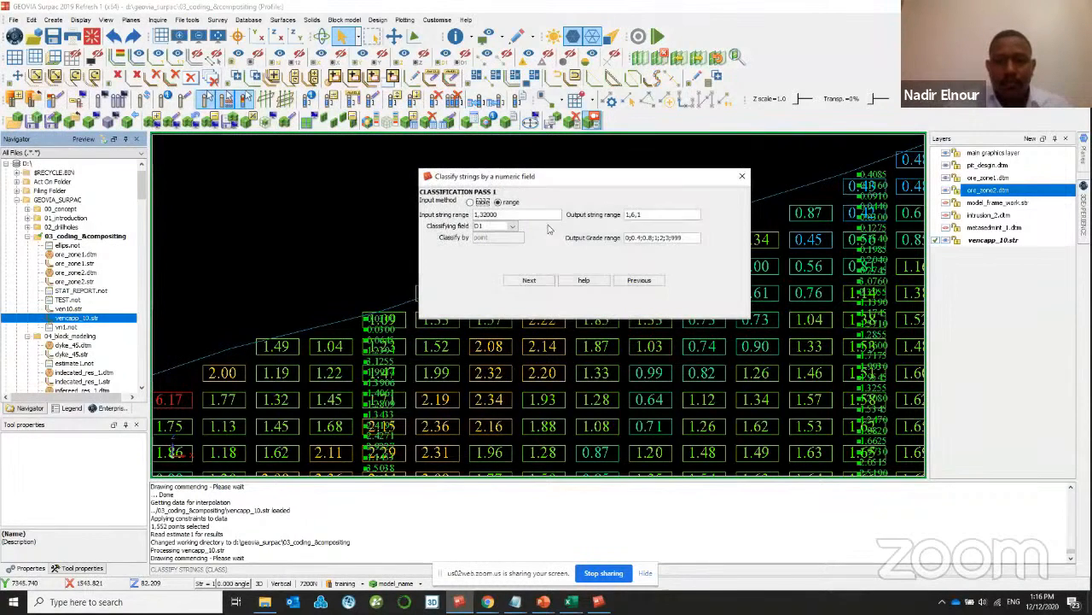
left_click(741, 177)
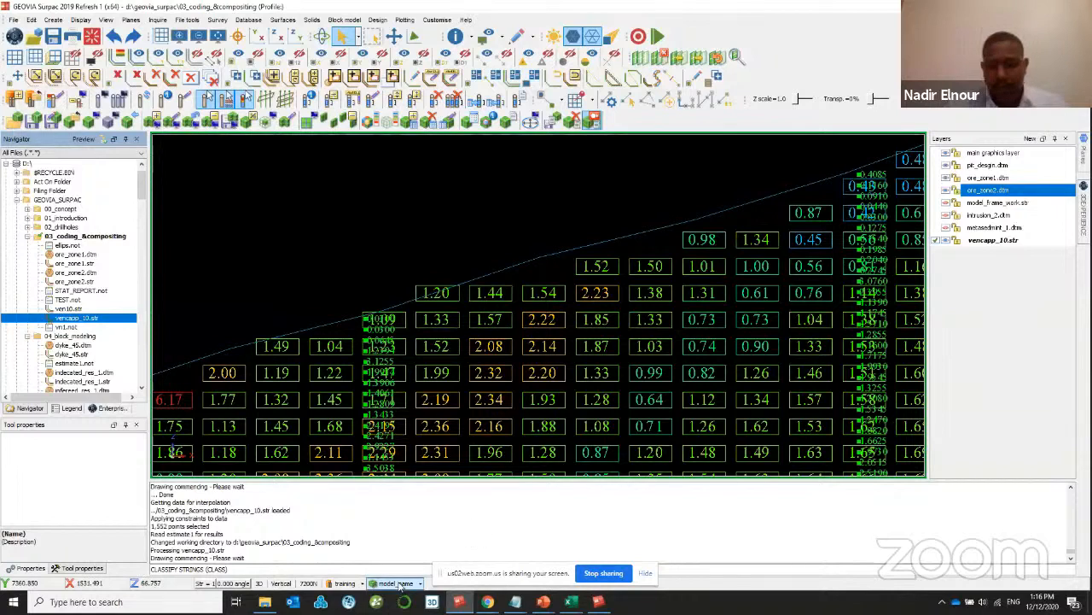
- Classify the vencapp_10 composites by point on D1 in one pass, using output string range 1,6,1 and grade range 0;0.4;0.8;1;2;3;999
key("Return")
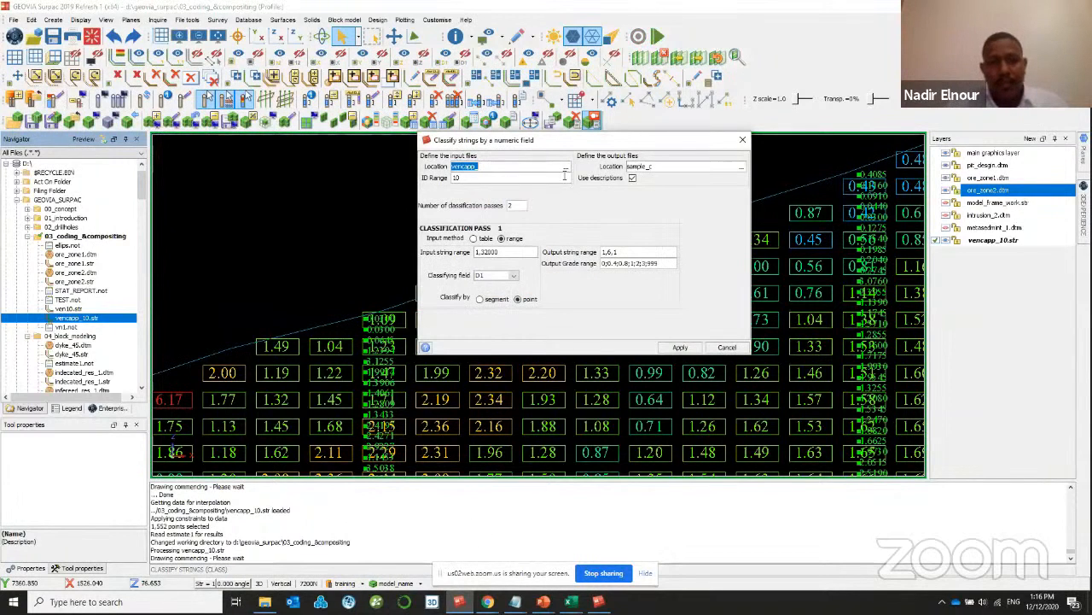
left_click(480, 239)
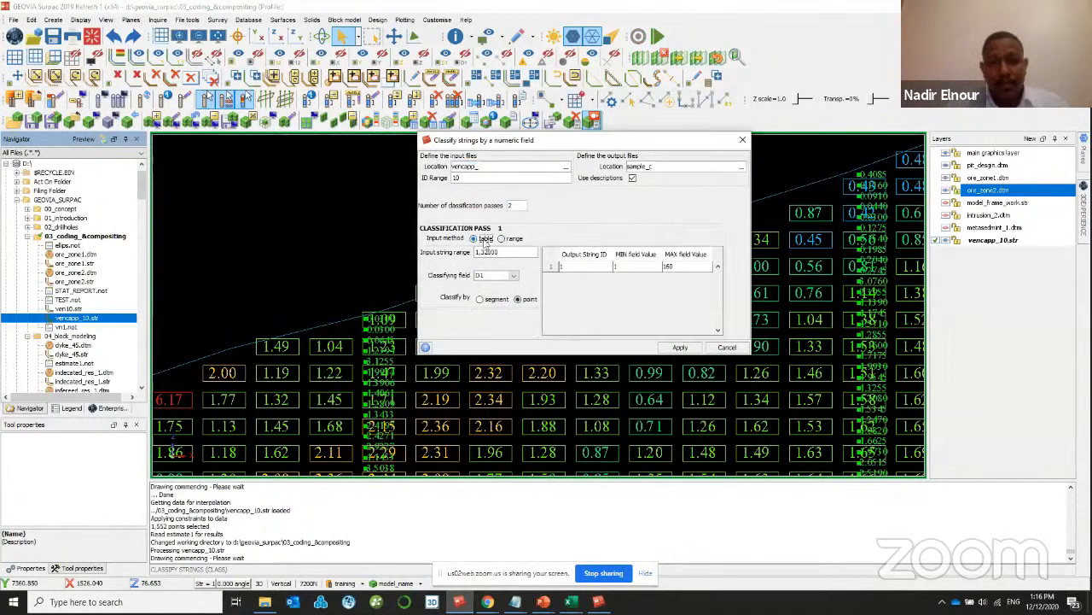
left_click(510, 240)
left_click(624, 252)
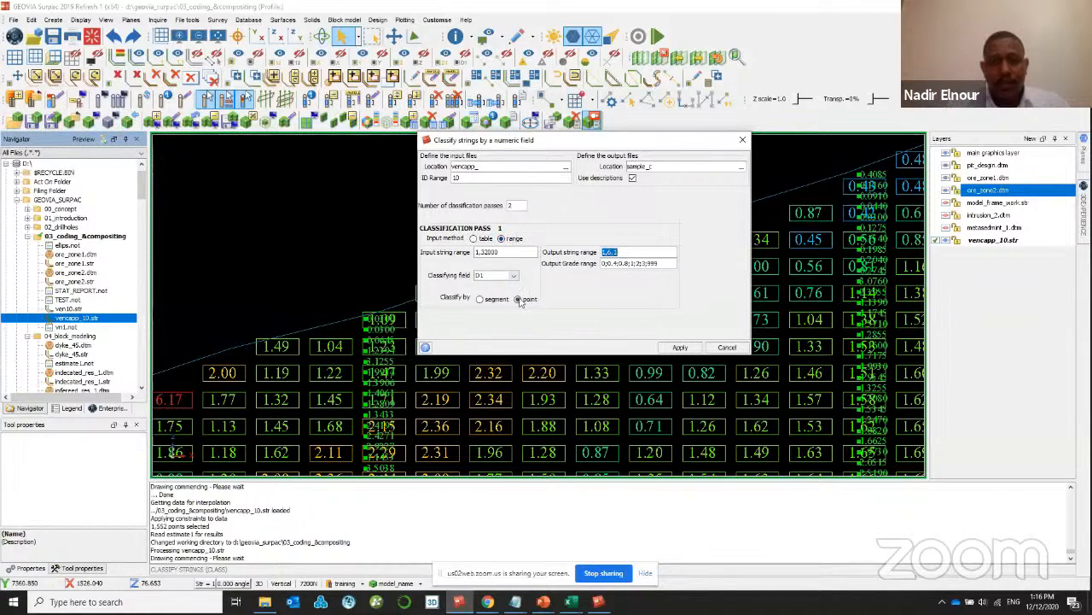
left_click(525, 300)
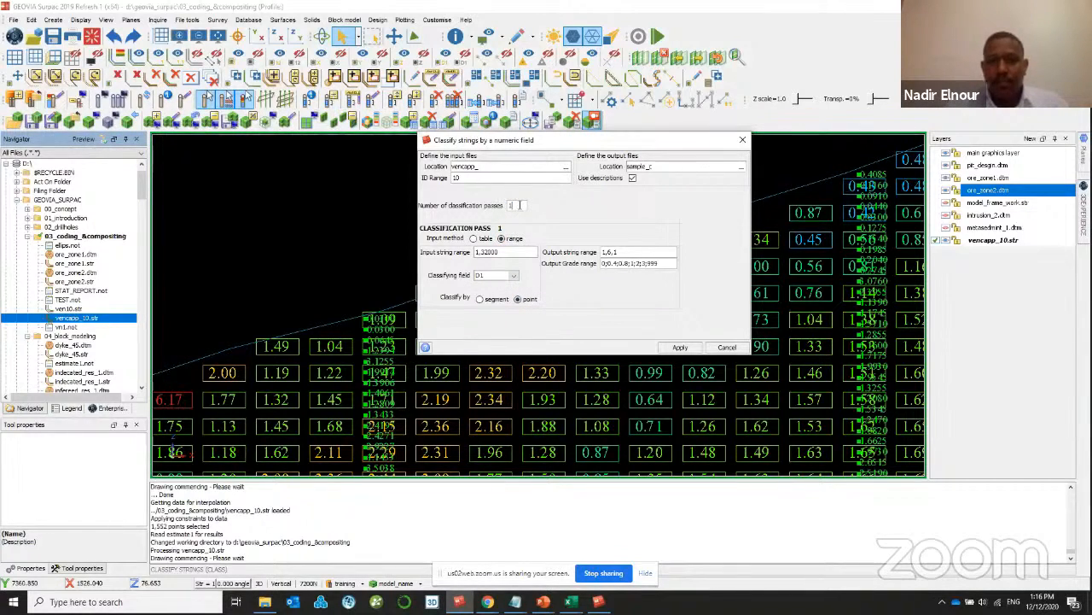
left_click(680, 348)
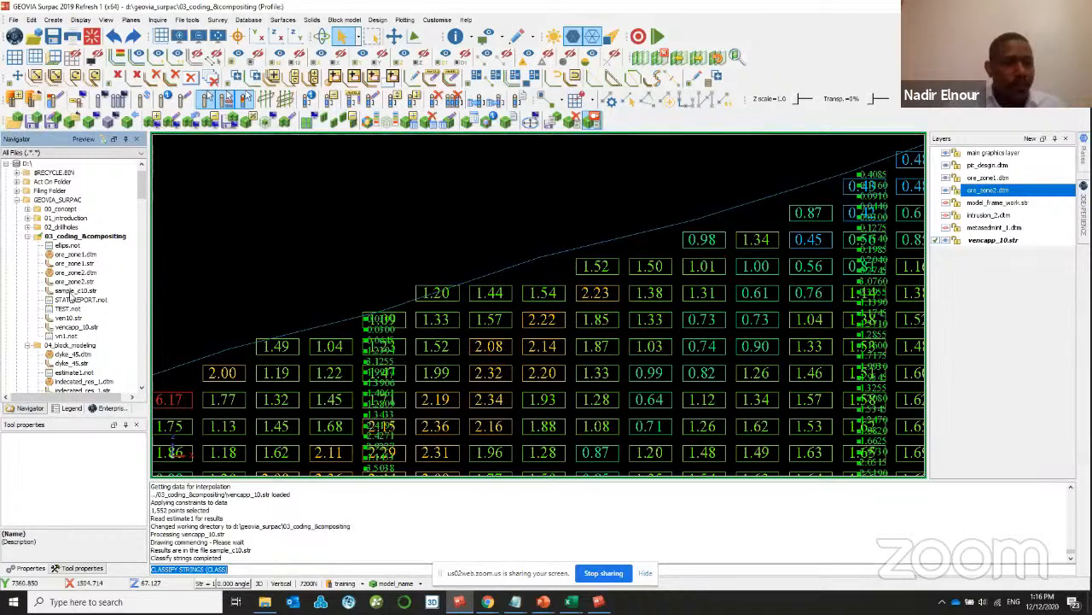
- Load sample_c10.str into the graphics and erase its strings from the display
left_click_drag(75, 291, 236, 236)
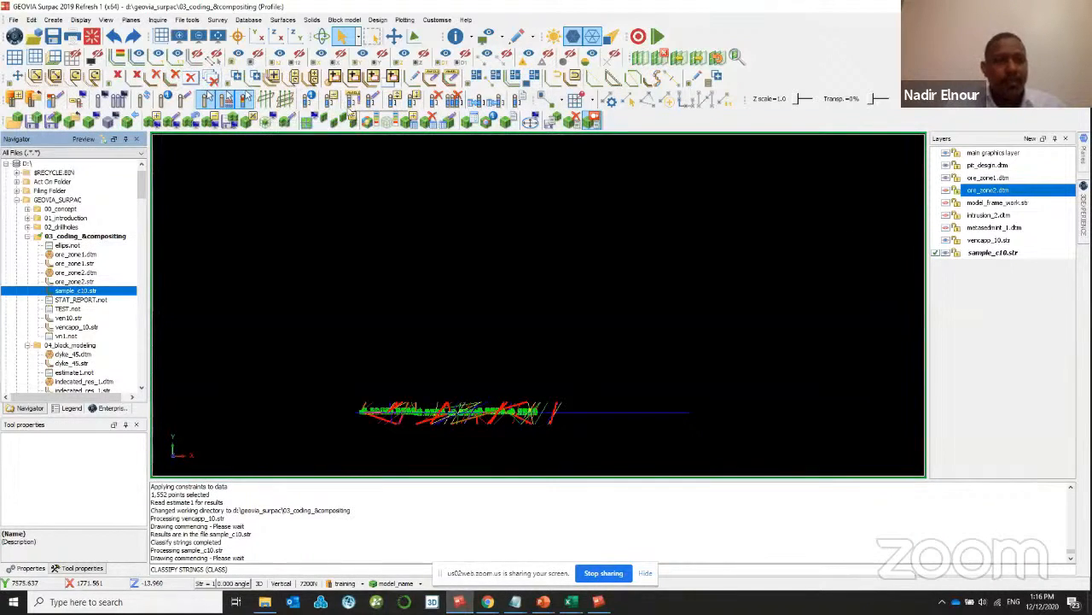
left_click(433, 78)
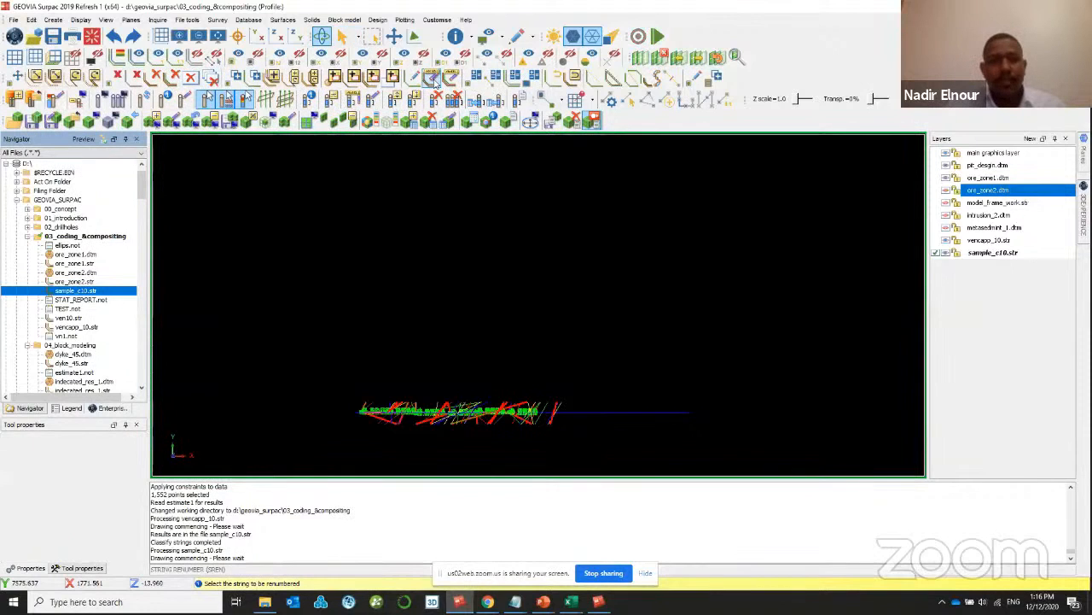
key("Escape")
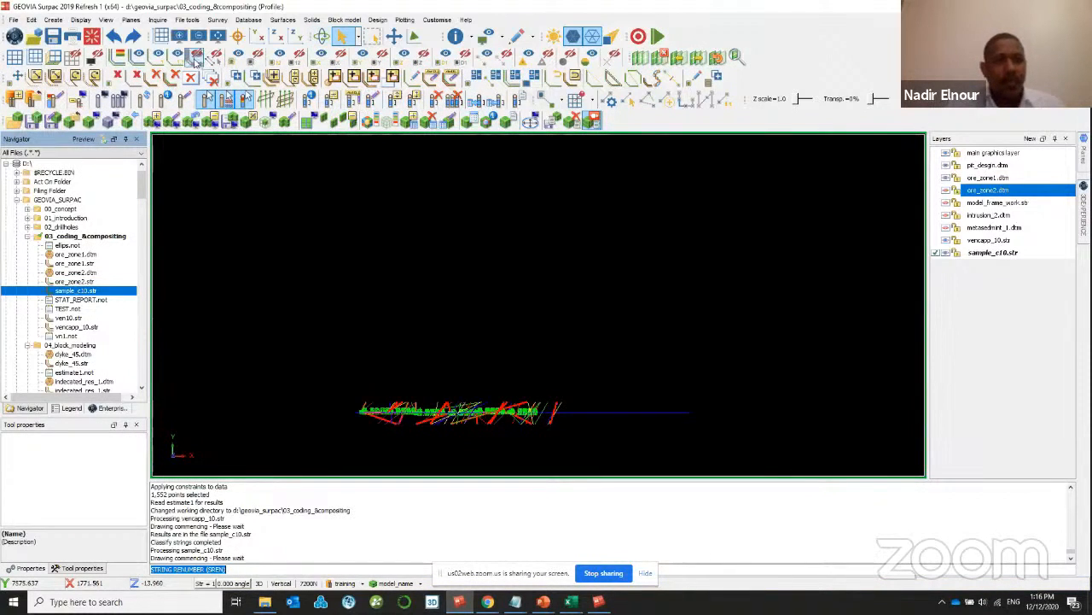
left_click(195, 61)
key("Return")
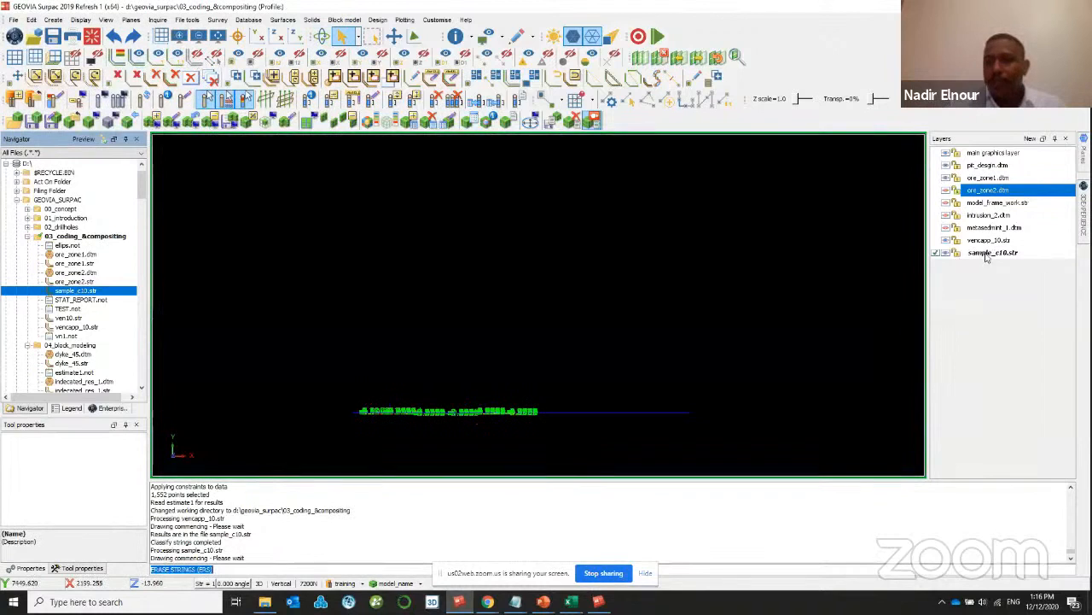
- Draw the point markers of sample_c10.str and, in section view, hide the vencapp_10.str layer
left_click(235, 60)
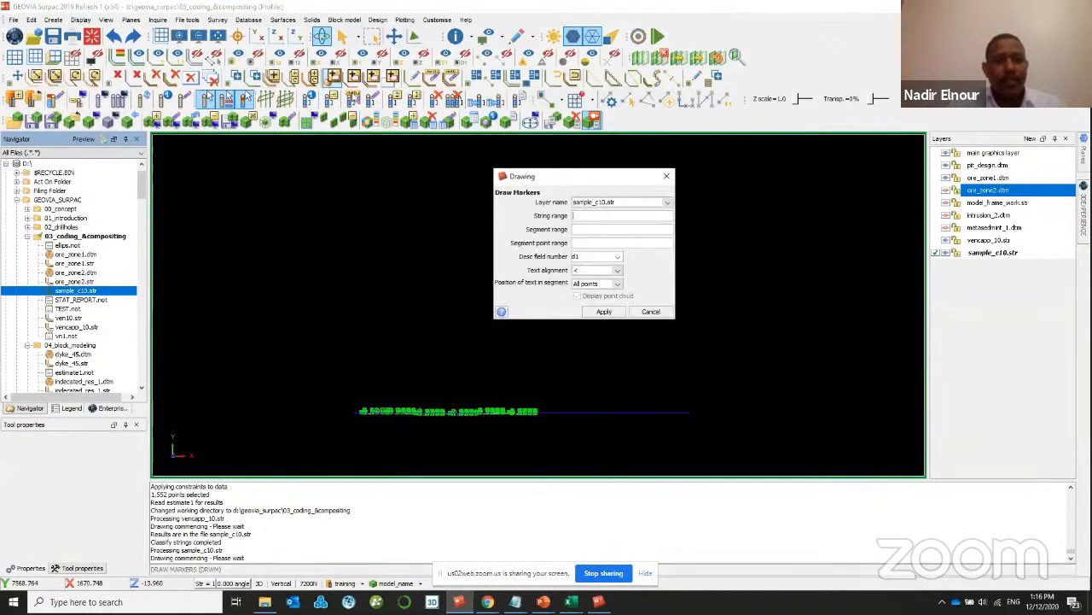
key("Return")
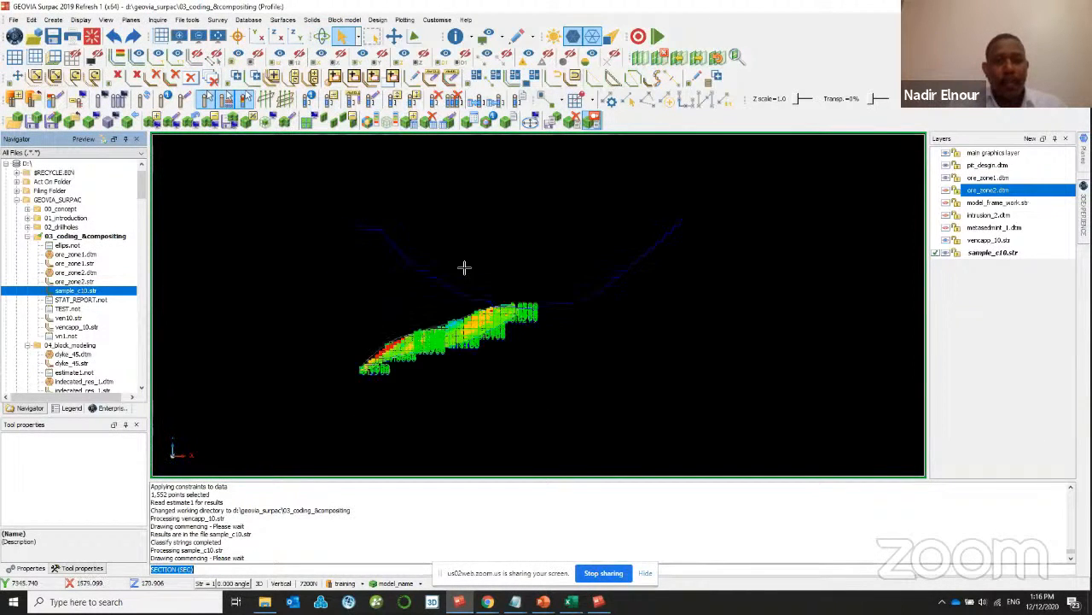
scroll(512, 384, "up", 6)
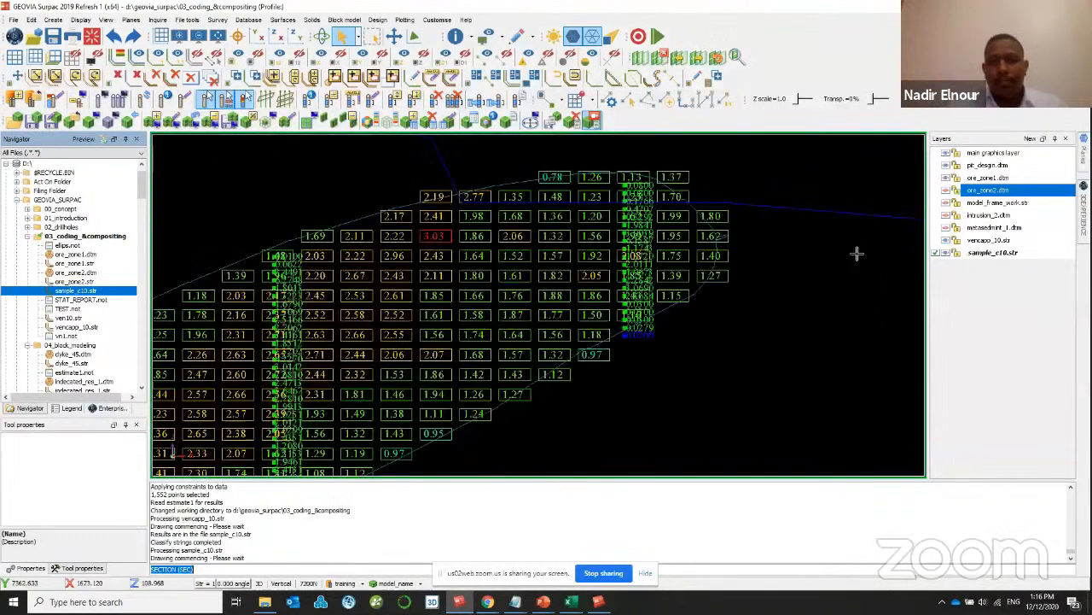
left_click(949, 241)
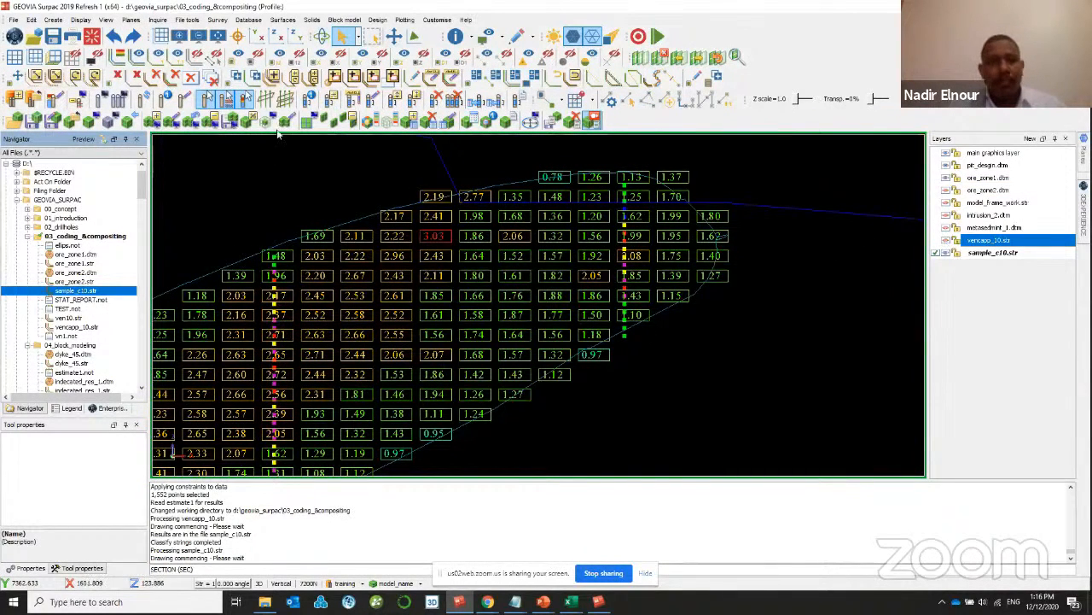
- Label all points of the sample_c10.str layer with their D1 description values
left_click(417, 59)
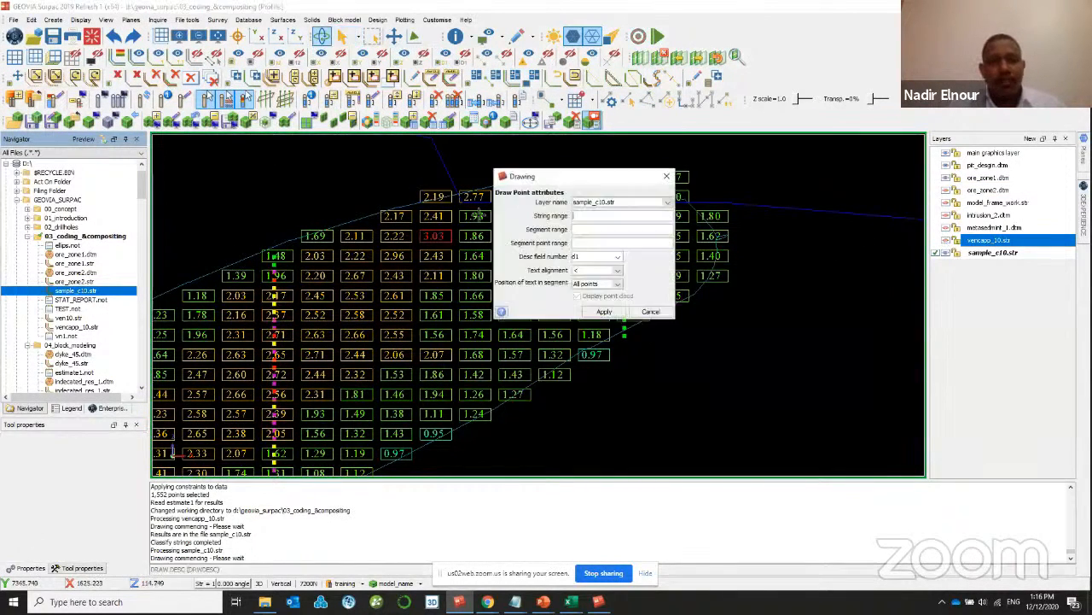
left_click(619, 256)
left_click(598, 281)
key("Return")
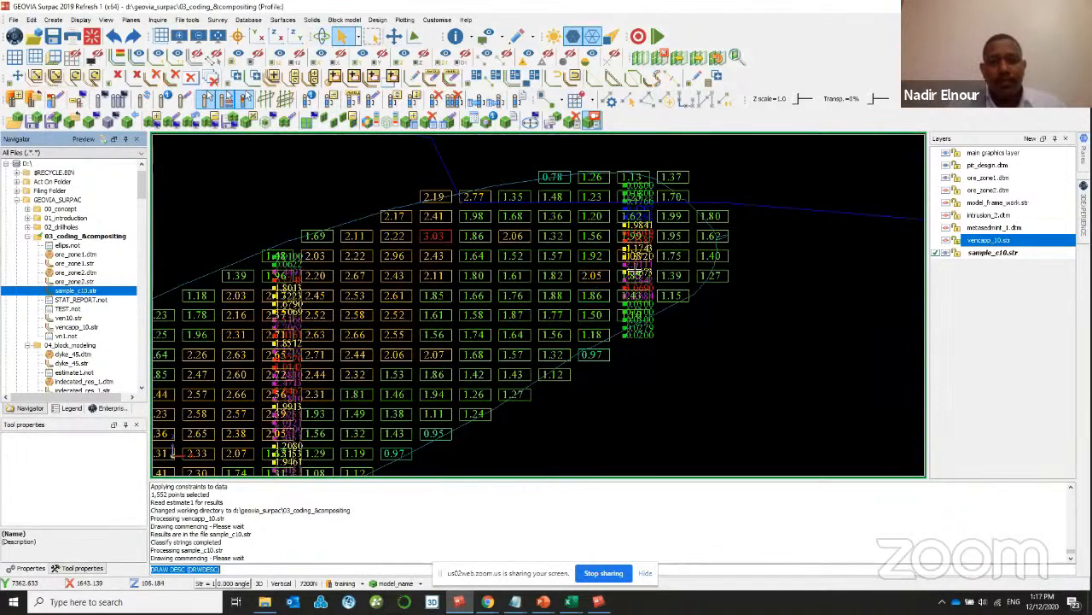
- Compare the labelled composite grades with the surrounding block grades along the drillholes on section 7200N
scroll(663, 200, "up", 2)
scroll(649, 224, "up", 2)
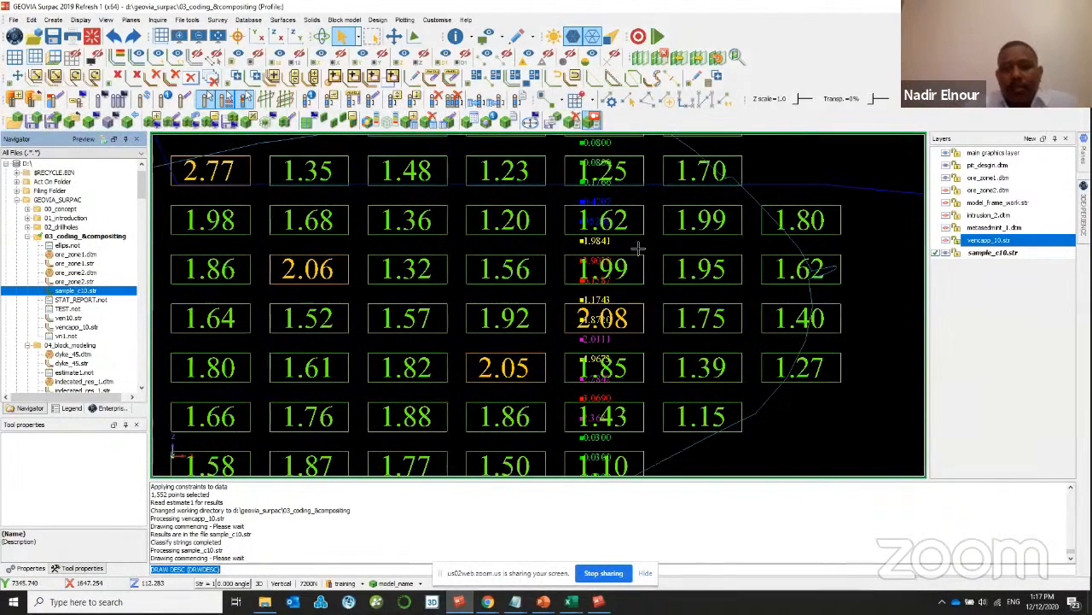
scroll(634, 250, "up", 3)
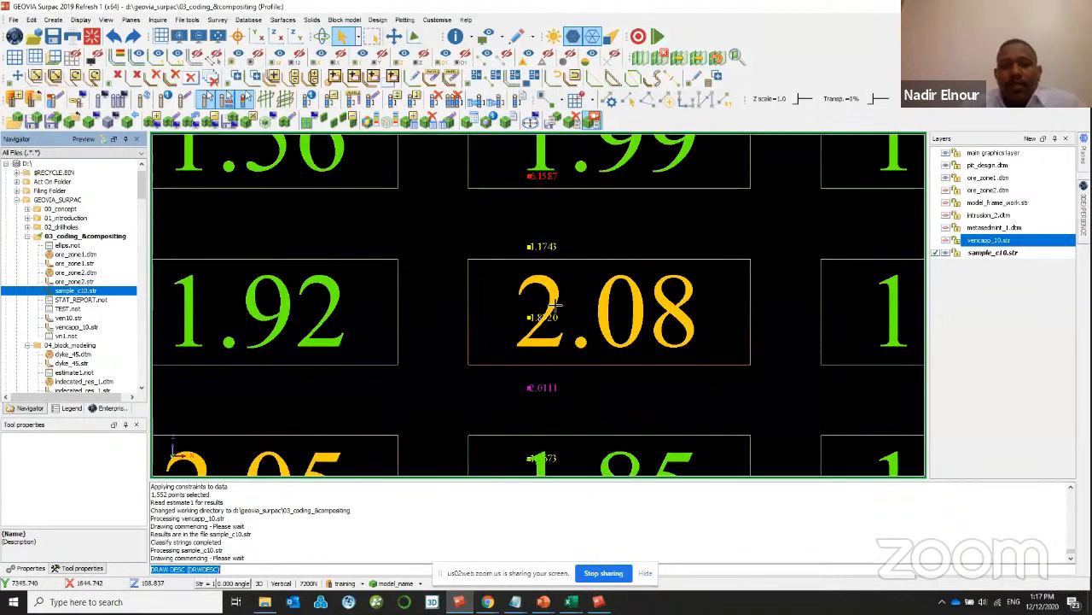
scroll(591, 260, "up", 1)
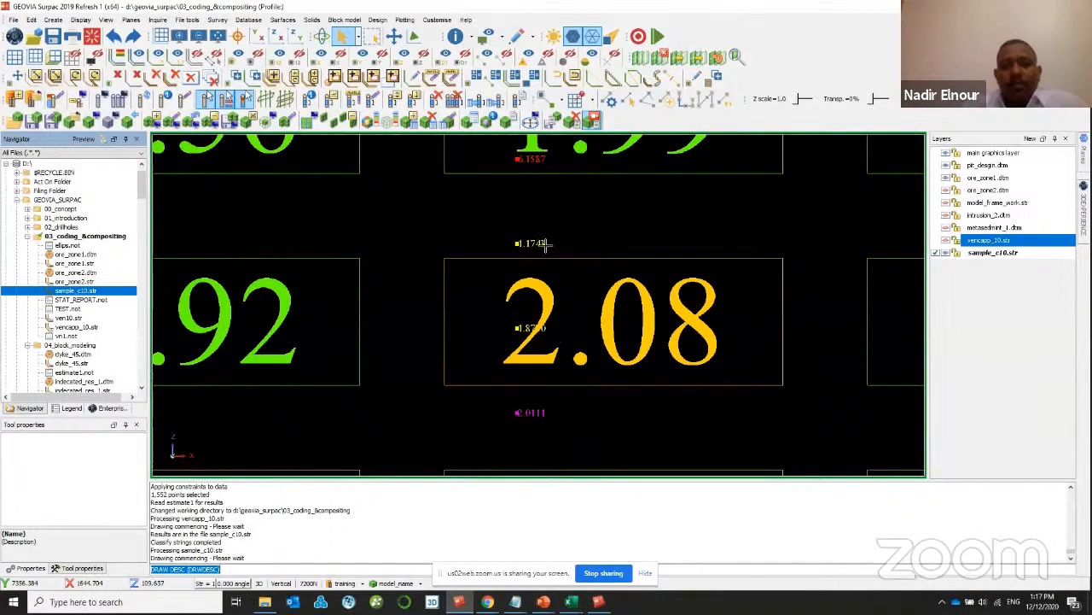
scroll(544, 245, "down", 3)
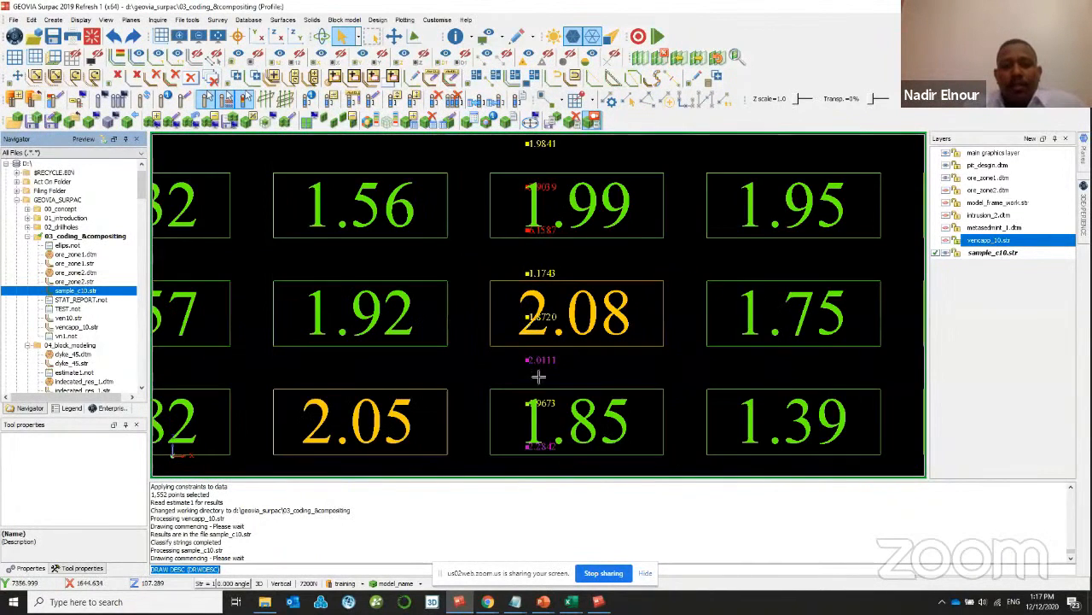
scroll(543, 339, "down", 1)
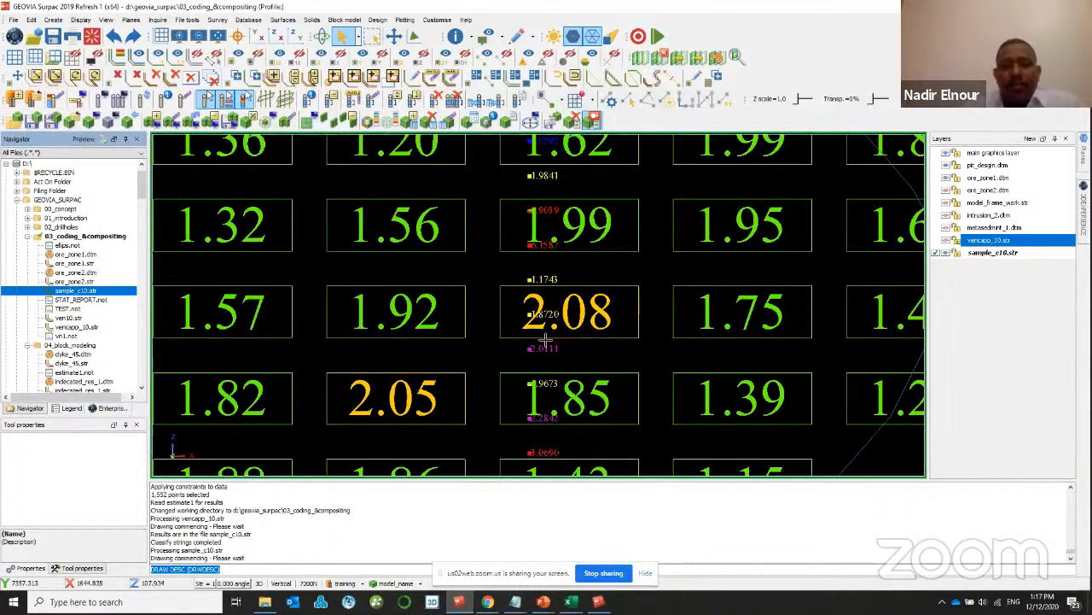
scroll(547, 342, "down", 1)
scroll(547, 341, "down", 1)
scroll(546, 339, "down", 4)
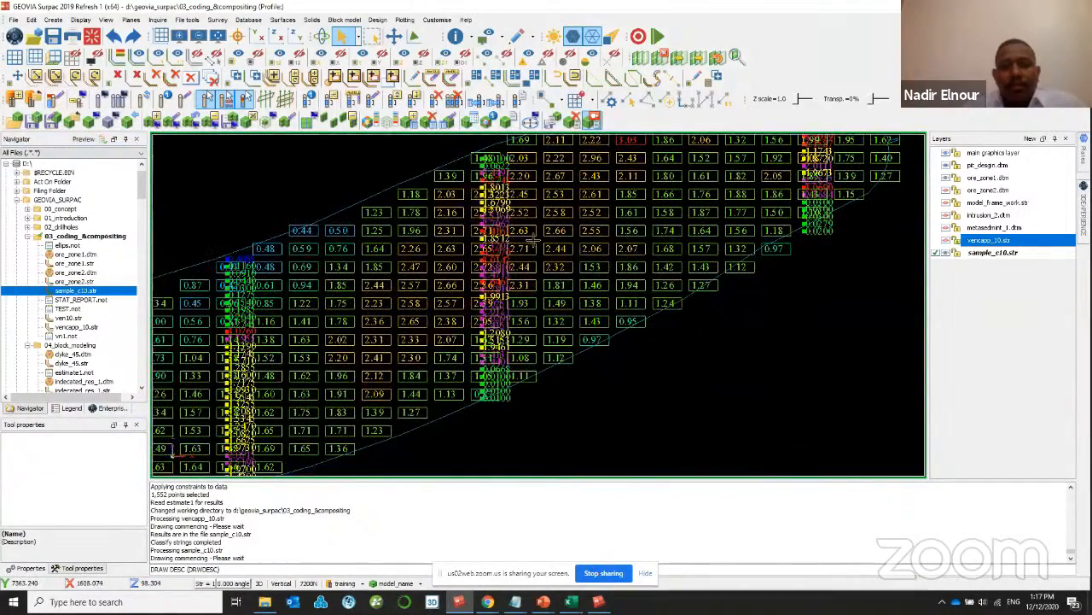
scroll(612, 177, "down", 3)
middle_click_drag(369, 417, 452, 375)
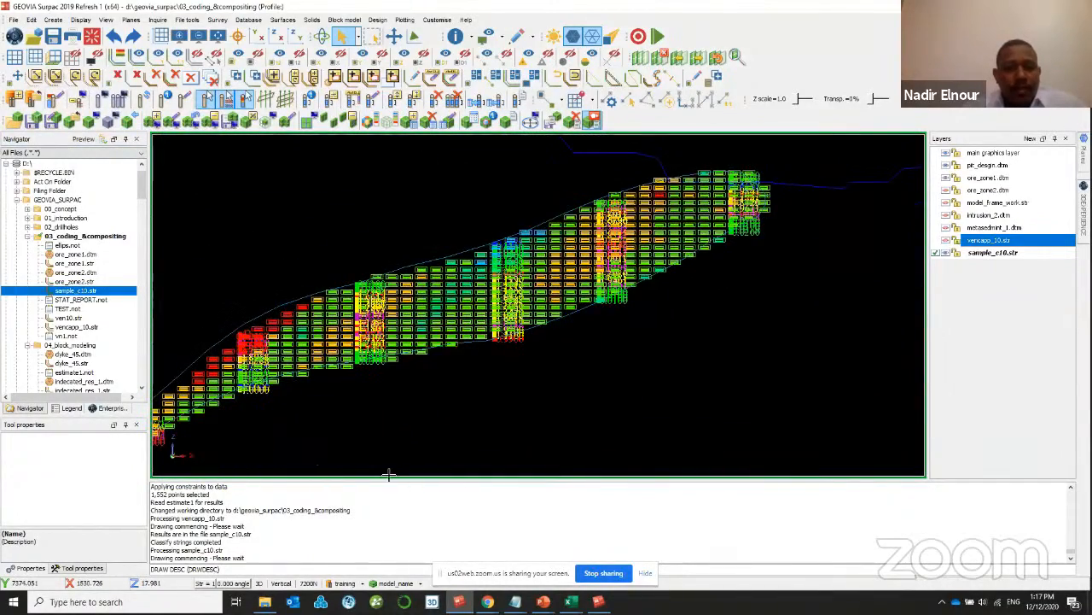
- Display all drillholes with forest green default traces and no query constraints, and return to the section view
left_click(346, 583)
left_click(357, 519)
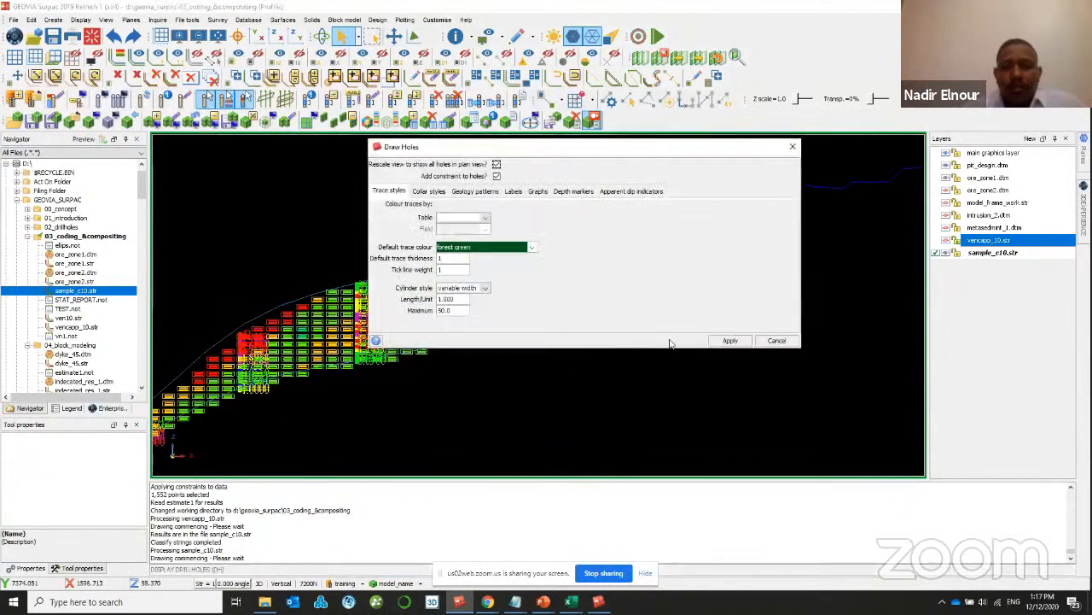
left_click(723, 339)
left_click(647, 298)
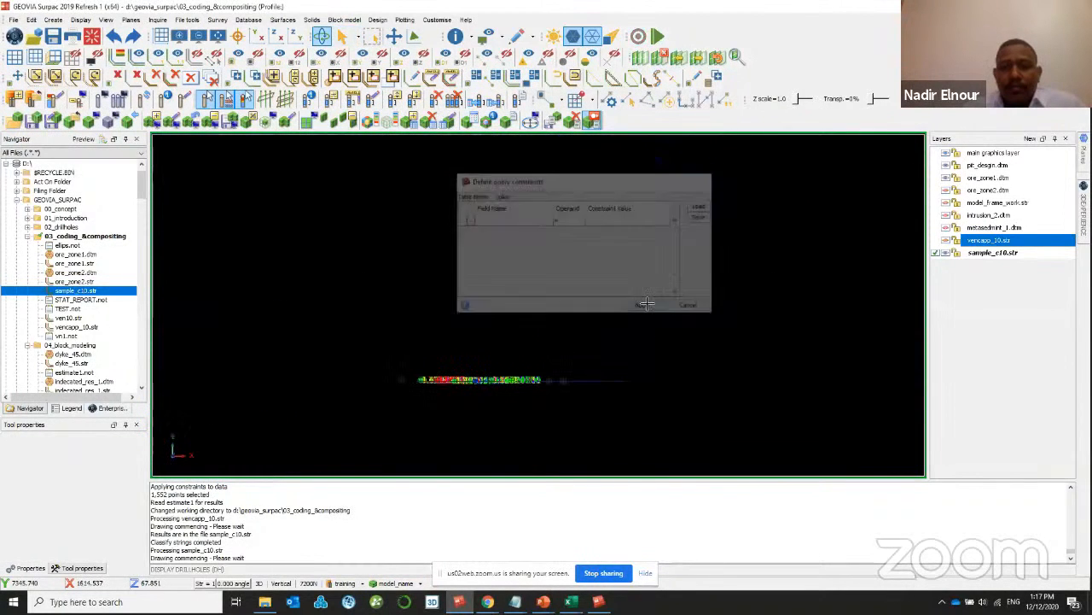
left_click(275, 36)
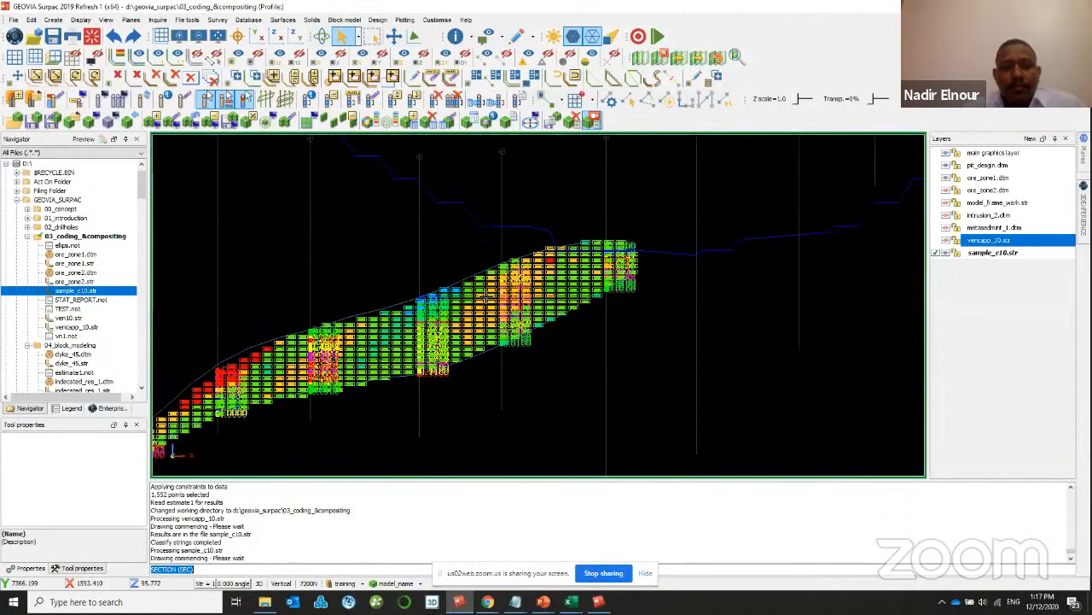
- Clear the graphical constraints from the displayed block model
left_click(393, 584)
left_click(404, 534)
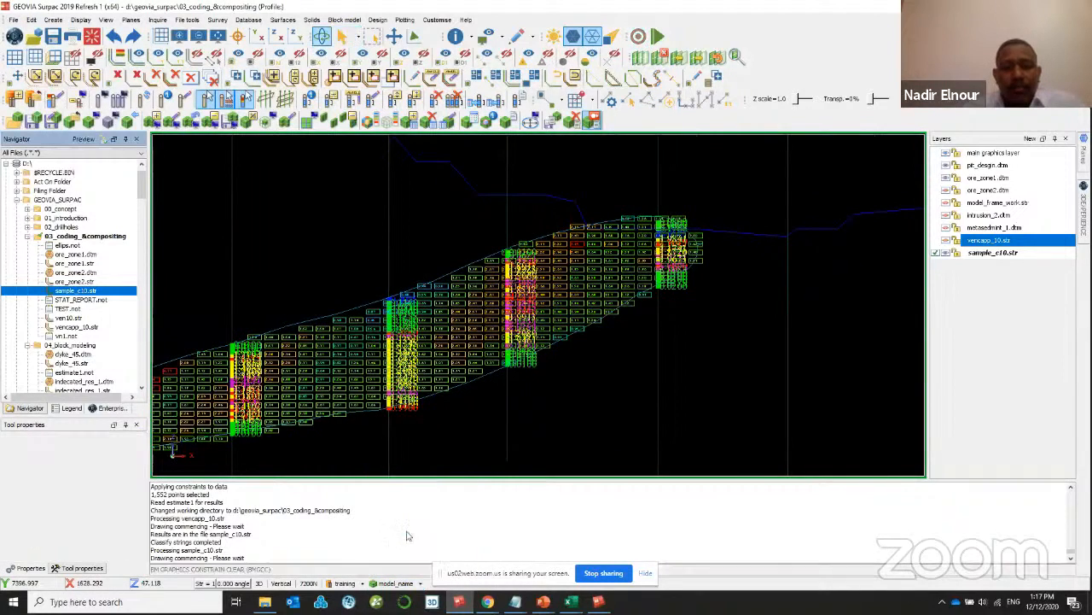
scroll(757, 246, "up", 2)
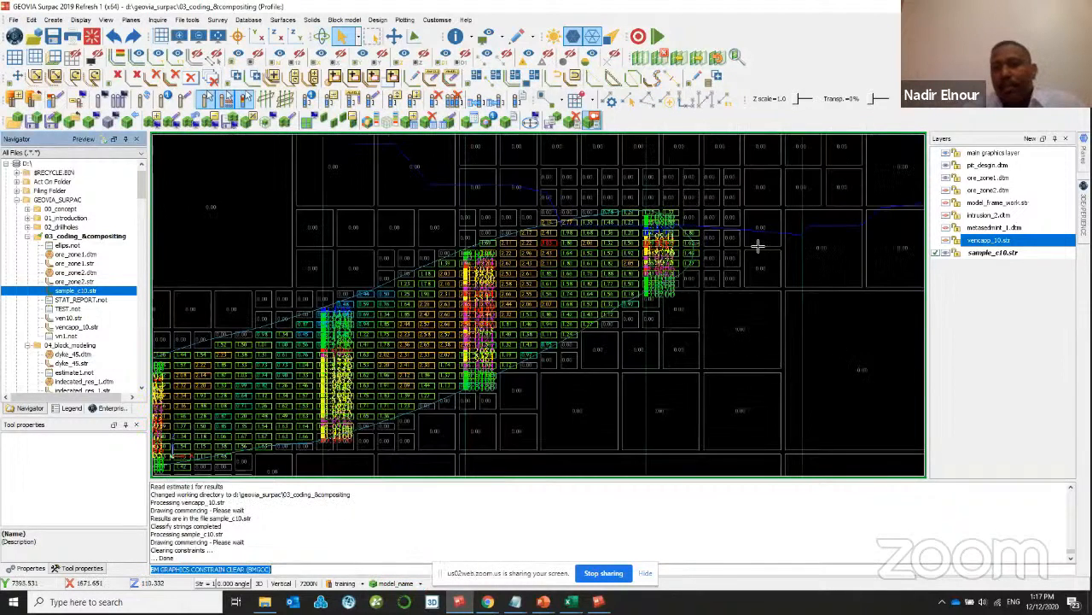
scroll(757, 246, "up", 5)
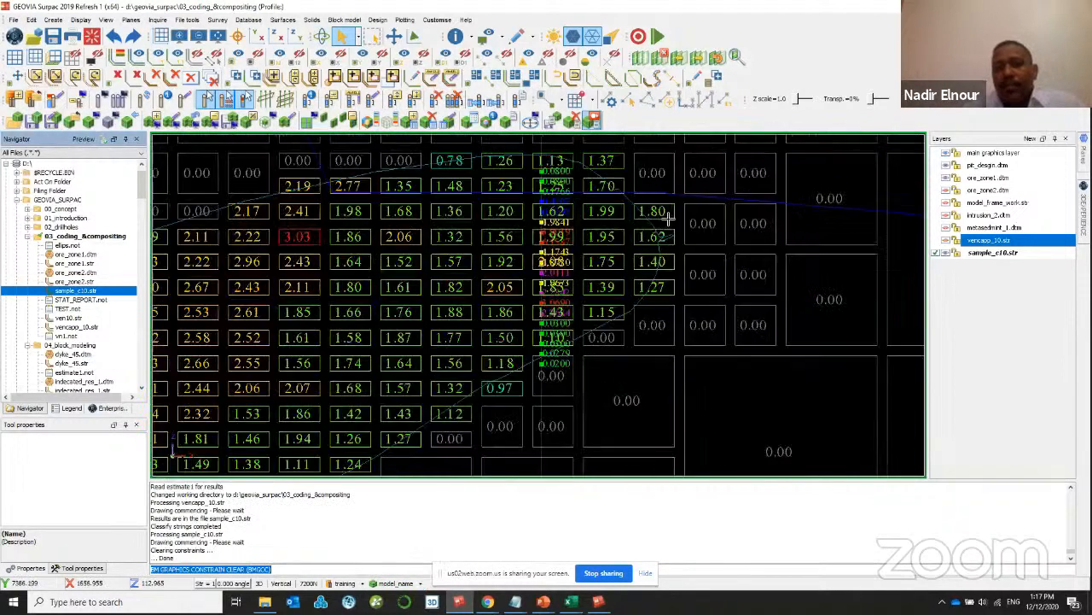
- Examine the block sizes and grades along the ore zone boundary near the upper end of the zone on section 7200N
scroll(251, 182, "down", 1)
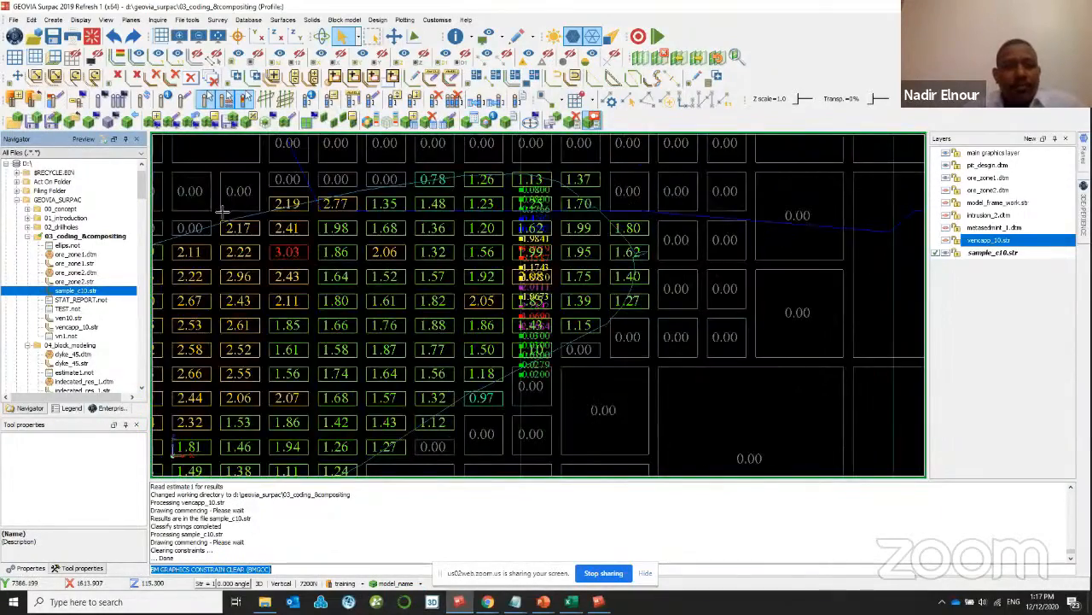
scroll(222, 213, "up", 2)
scroll(589, 273, "down", 3)
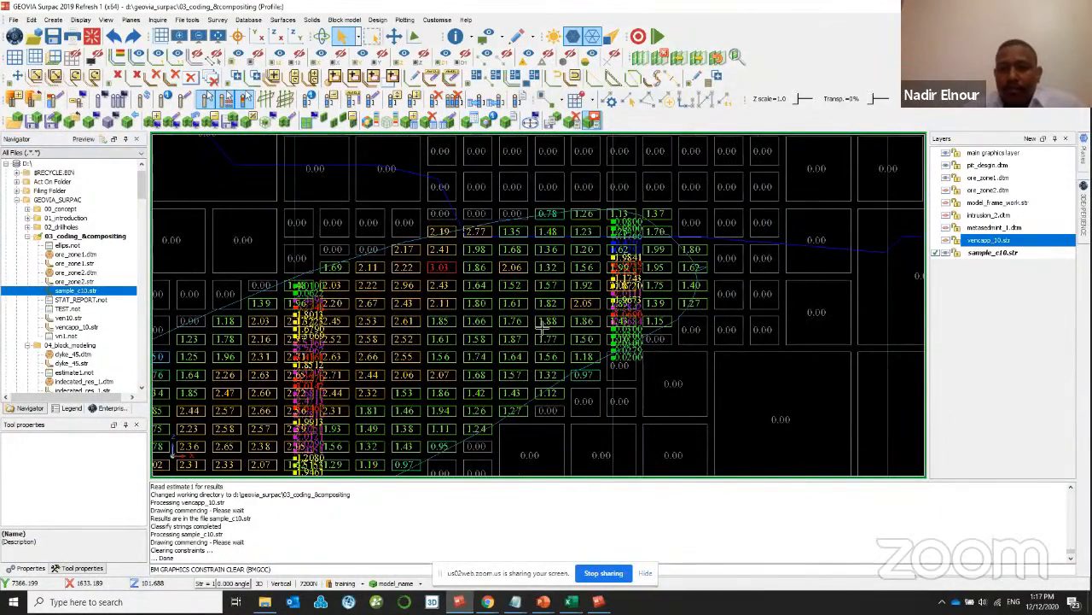
scroll(542, 329, "up", 3)
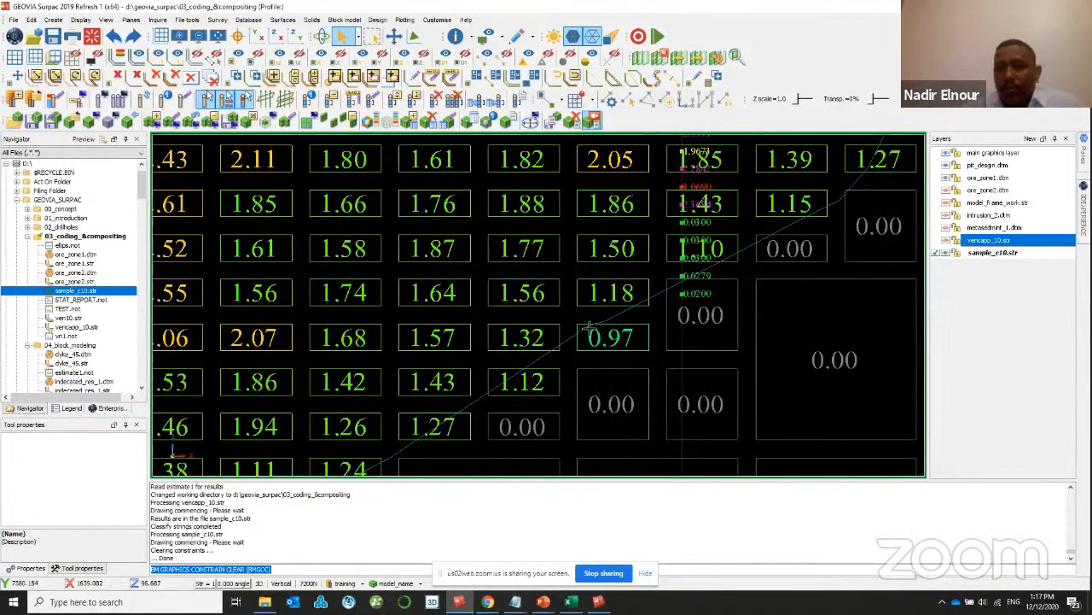
scroll(579, 330, "up", 3)
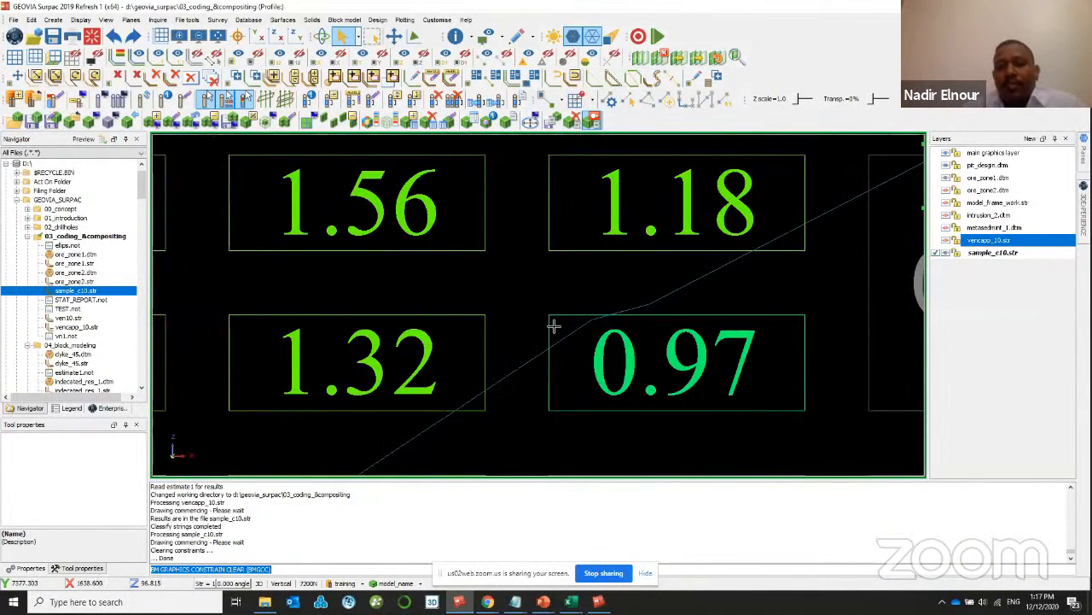
scroll(555, 326, "down", 3)
scroll(630, 340, "down", 2)
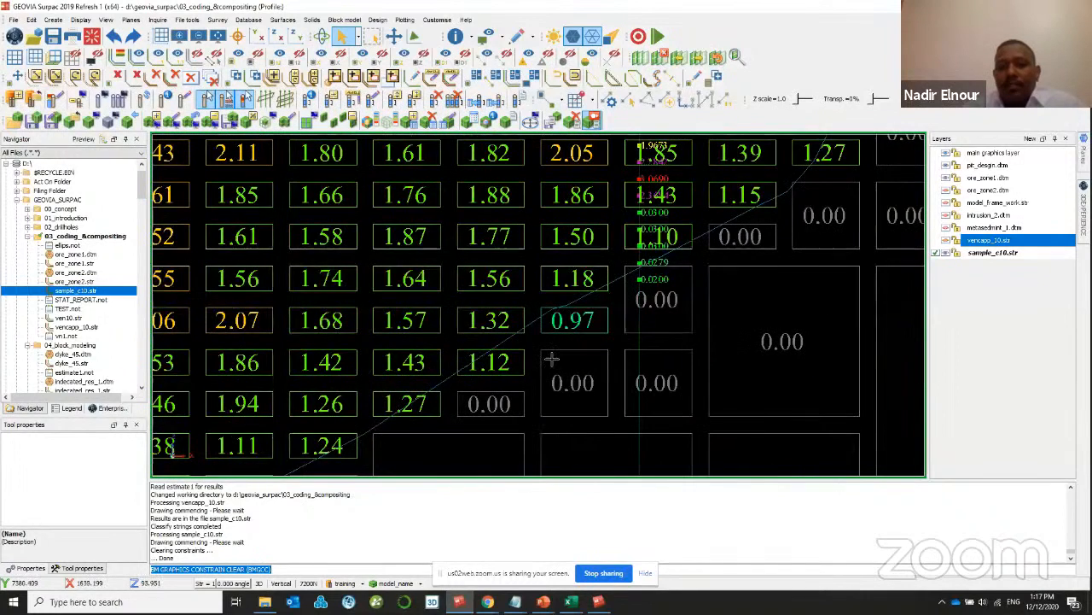
scroll(634, 265, "down", 1)
scroll(550, 304, "down", 1)
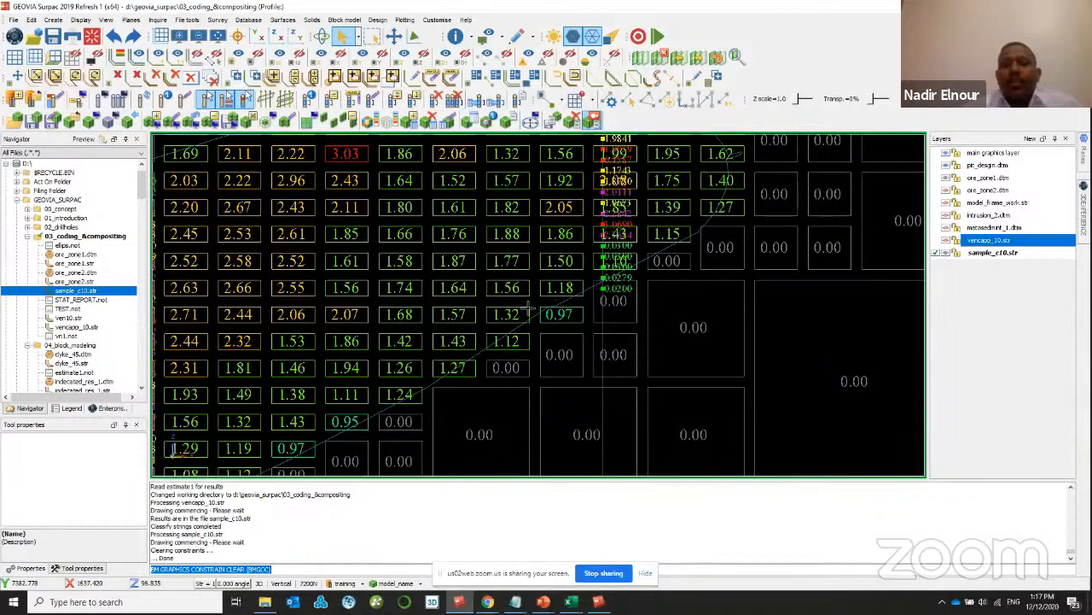
scroll(528, 307, "down", 1)
scroll(461, 320, "down", 1)
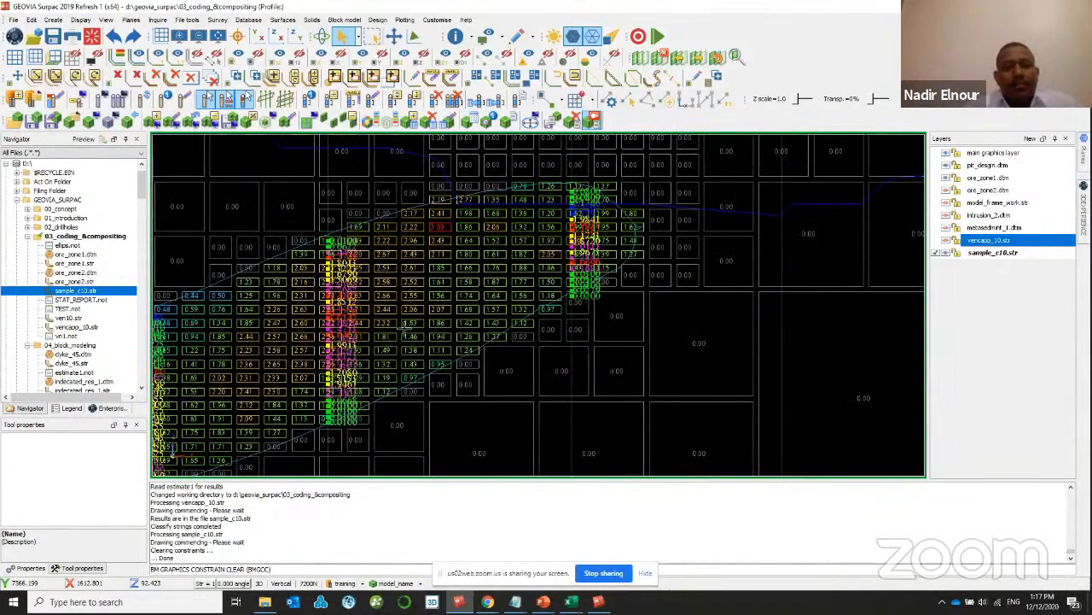
- Check the block grades against the labelled composites along the full length of the ore zone on section 7200N
middle_click_drag(405, 330, 548, 274)
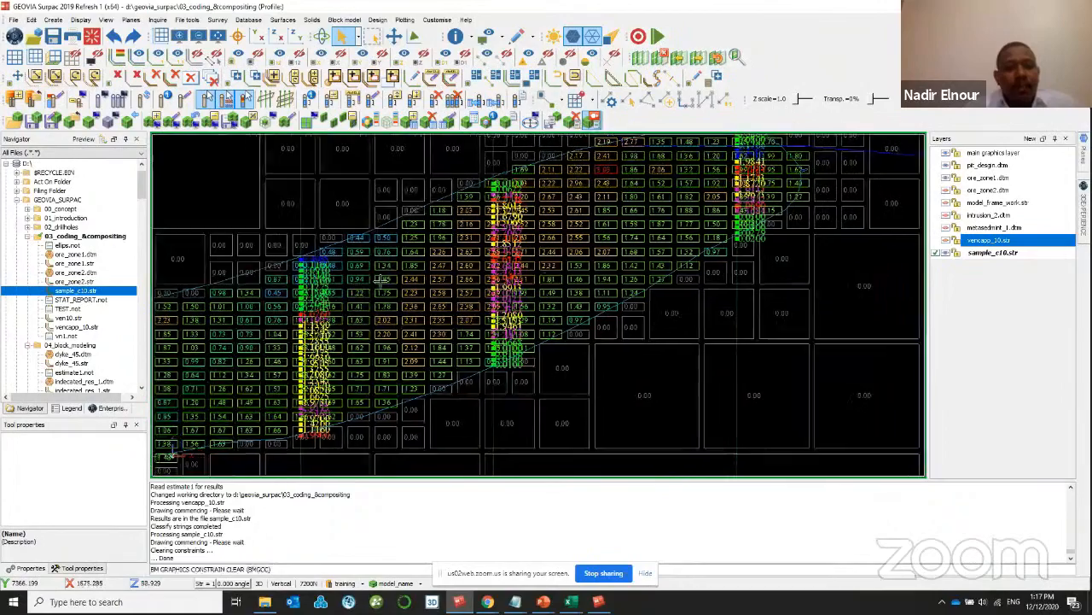
scroll(378, 281, "down", 1)
middle_click_drag(378, 281, 450, 253)
scroll(367, 294, "down", 1)
middle_click_drag(265, 337, 373, 305)
scroll(459, 253, "up", 4)
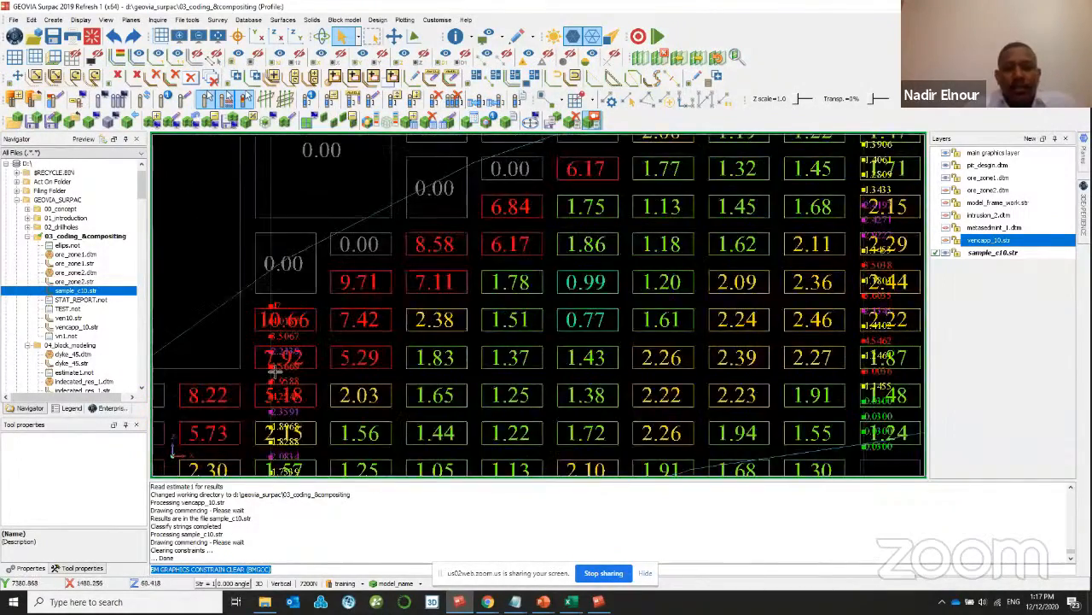
scroll(274, 370, "down", 3)
middle_click_drag(426, 409, 596, 304)
scroll(433, 399, "down", 4)
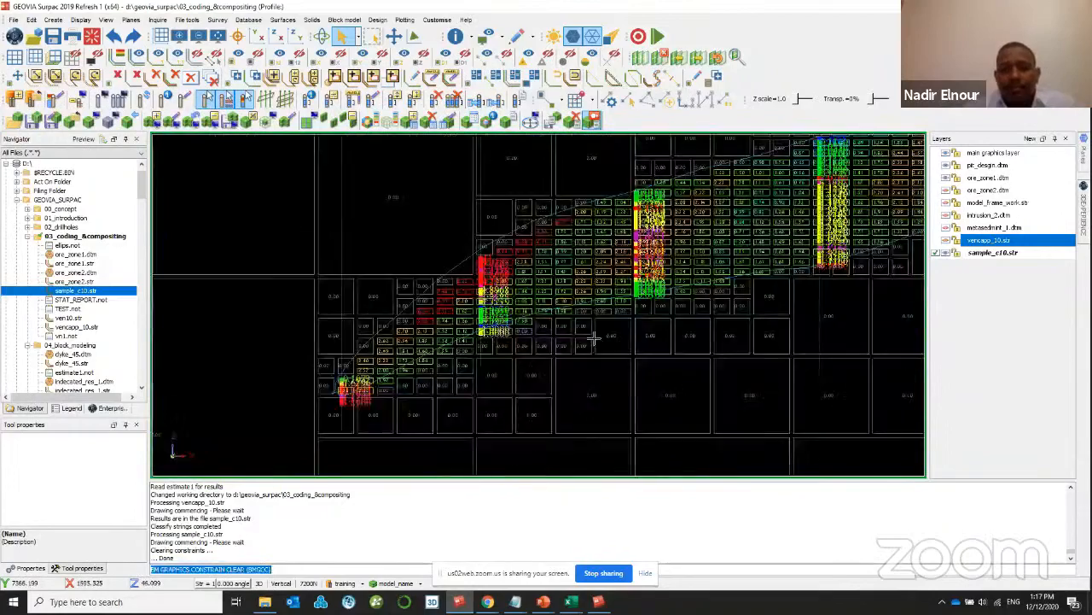
scroll(592, 339, "down", 1)
middle_click_drag(680, 276, 549, 339)
scroll(538, 263, "up", 1)
scroll(538, 263, "up", 2)
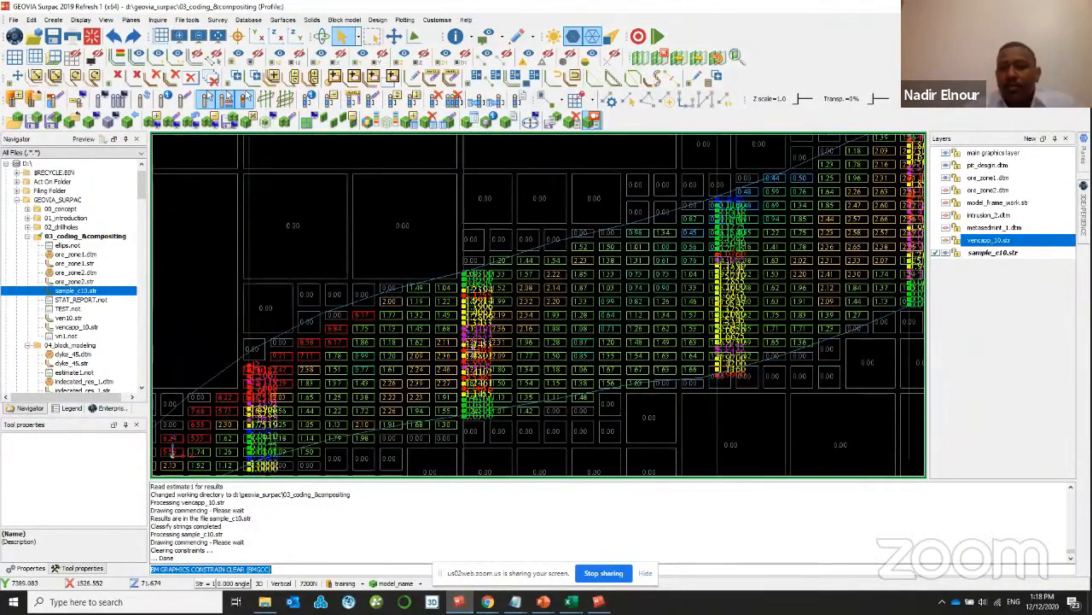
middle_click_drag(897, 233, 635, 311)
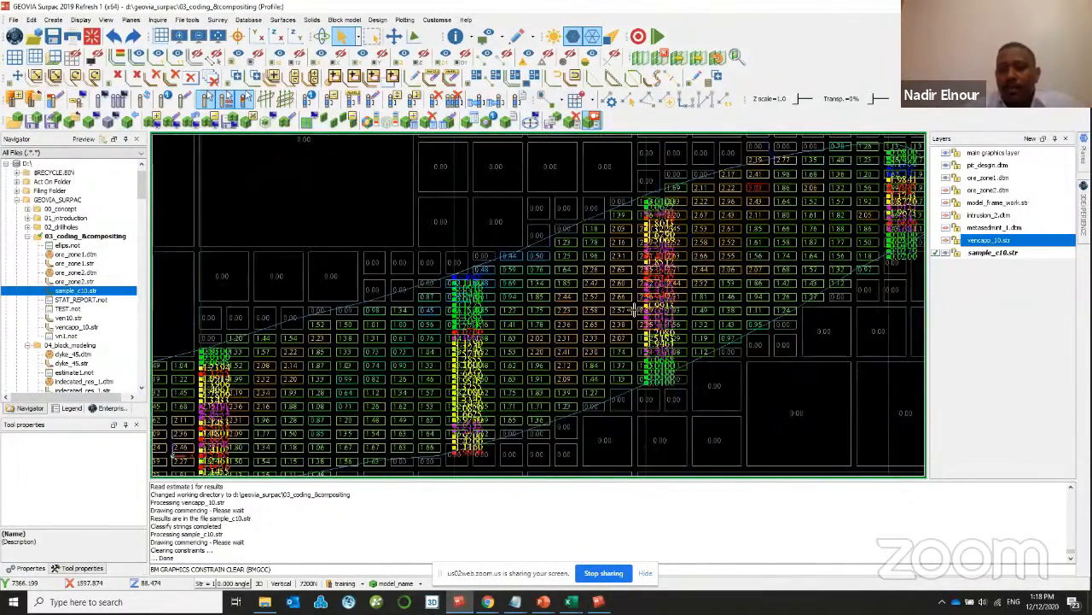
scroll(635, 310, "down", 2)
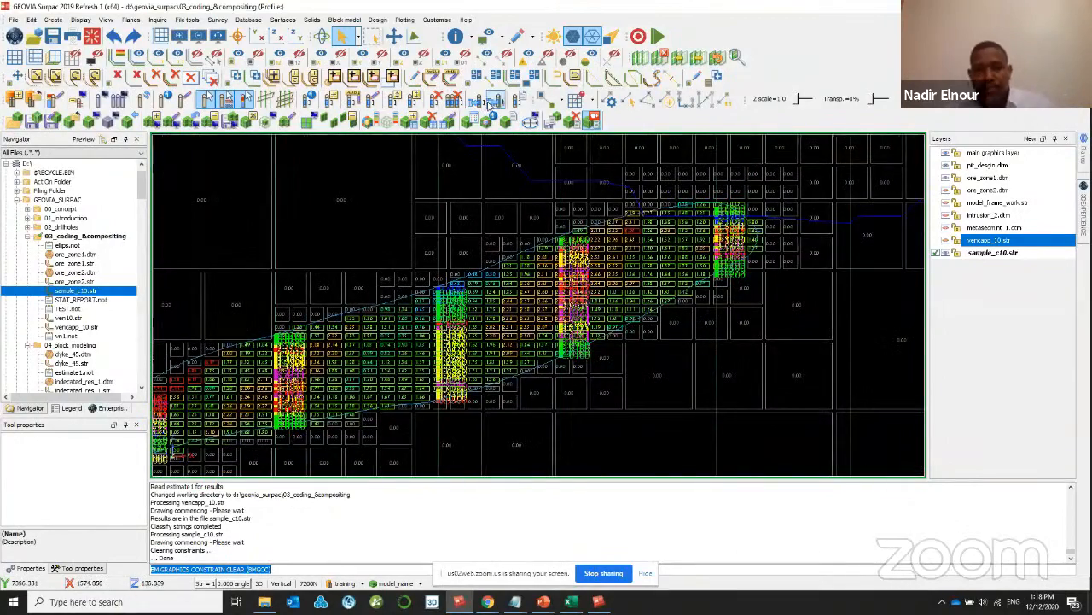
- Advance through the section planes to 7280N, comparing block grades with the classified composites
key("Right")
key("Right")
key("Right")
key("Right")
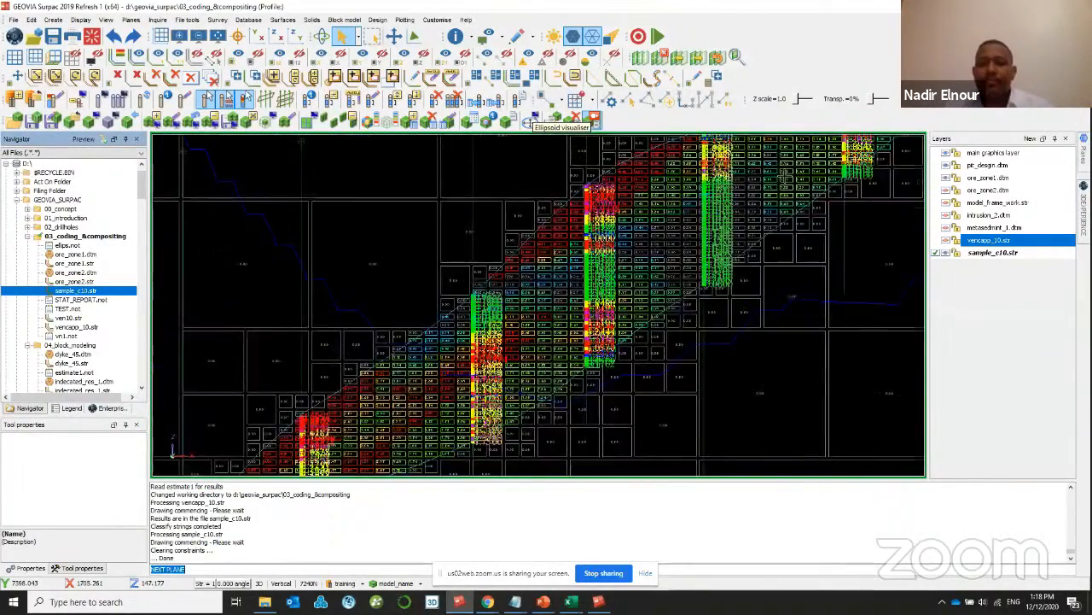
scroll(763, 185, "up", 2)
scroll(764, 185, "down", 4)
scroll(712, 196, "up", 3)
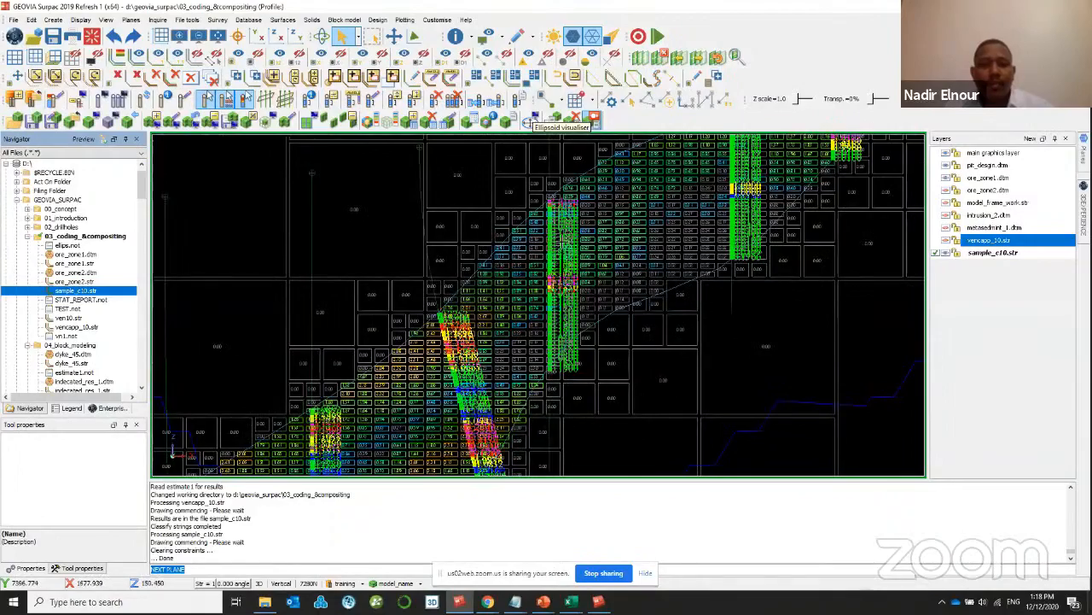
- Compare block and composite grades in close-up on sections 7320N and 7360N
key("Right")
key("Left")
key("Right")
scroll(638, 257, "up", 3)
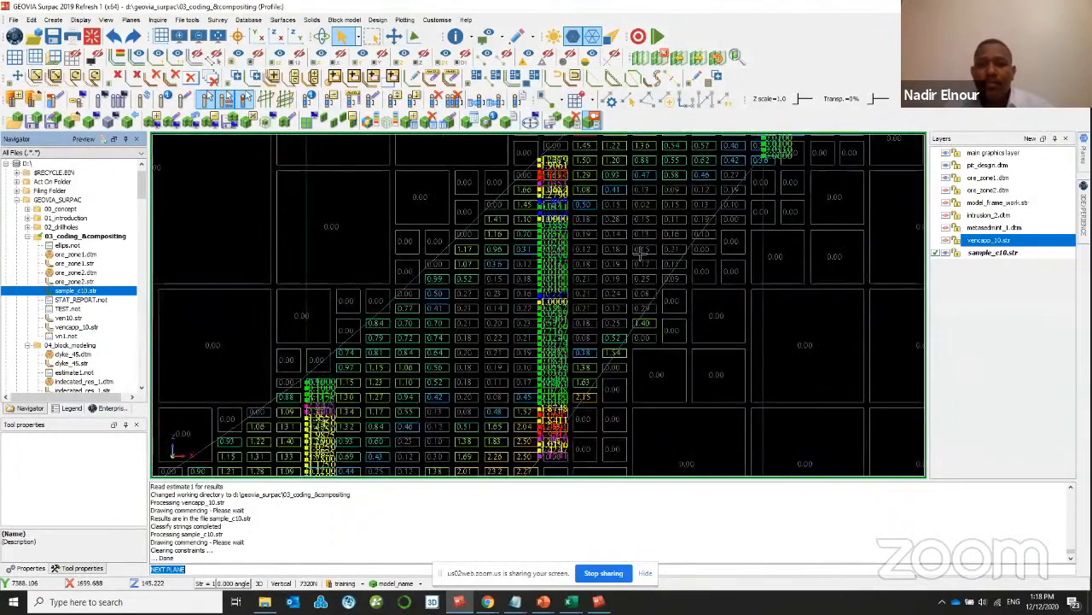
scroll(638, 257, "up", 1)
scroll(484, 290, "up", 1)
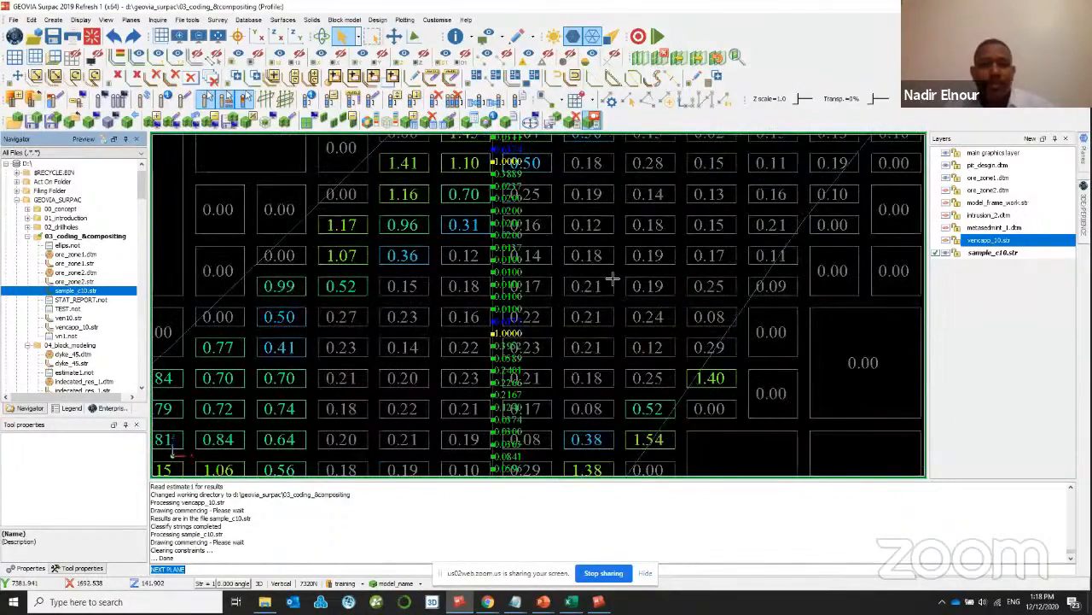
scroll(613, 278, "down", 6)
key("Right")
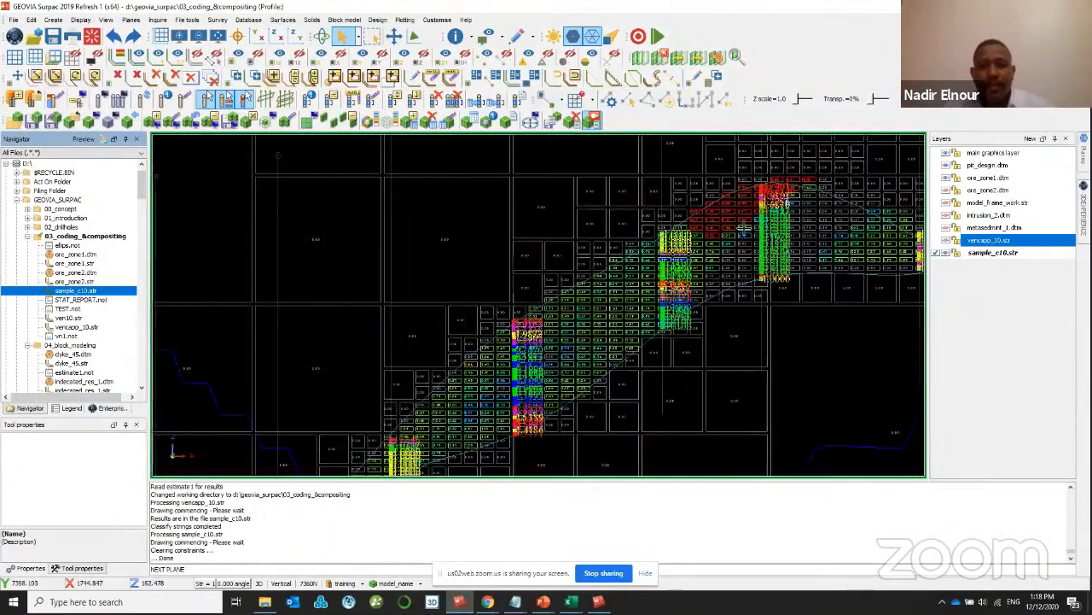
scroll(826, 191, "up", 3)
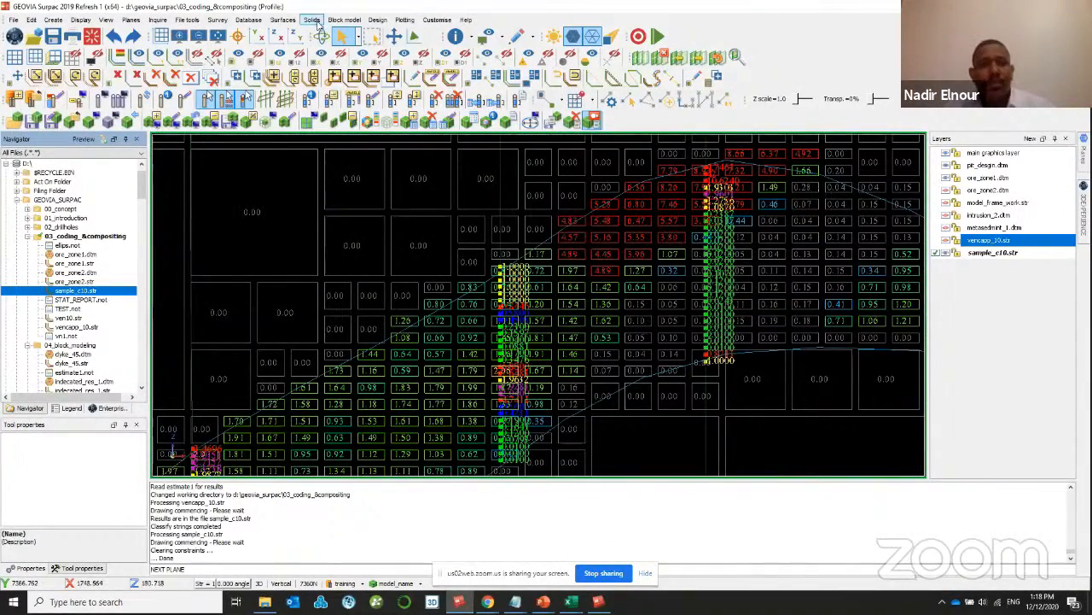
- Start a swath plot for the block model using vencapp_10.str as the composite file
left_click(344, 20)
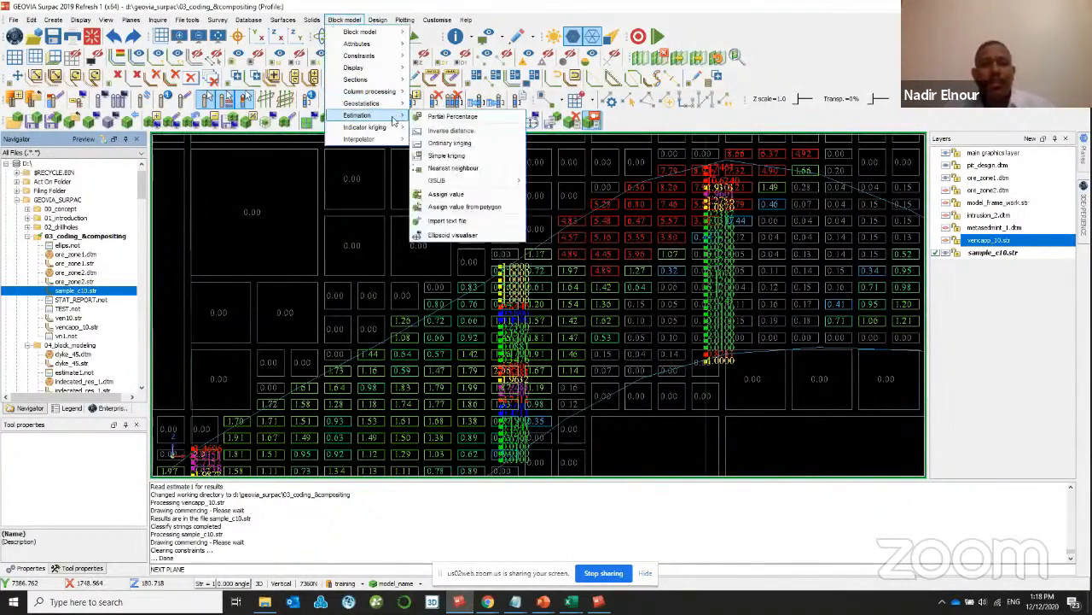
mouse_move(391, 103)
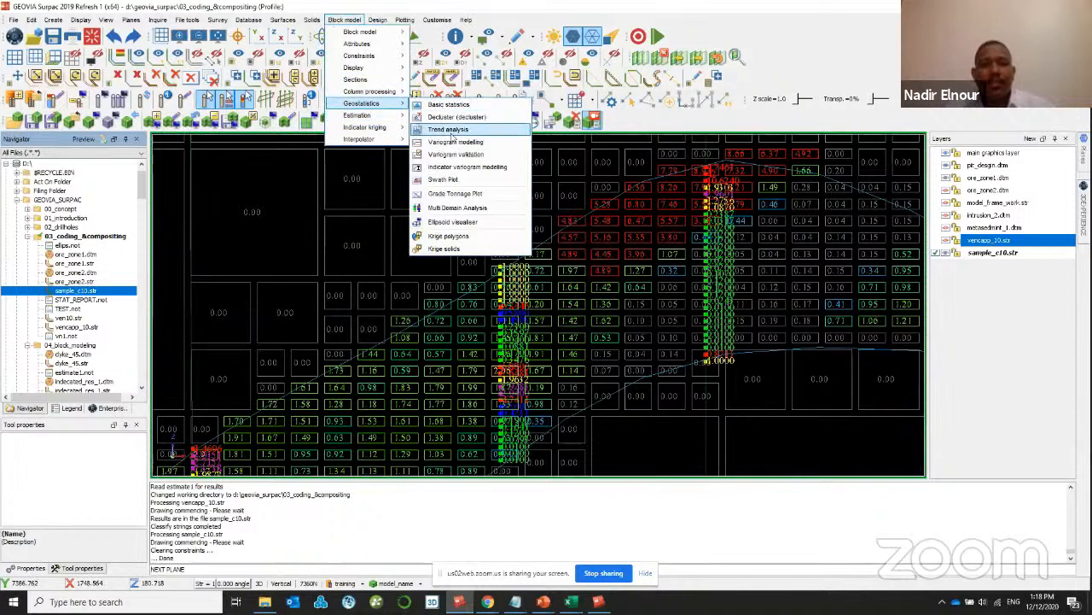
left_click(453, 180)
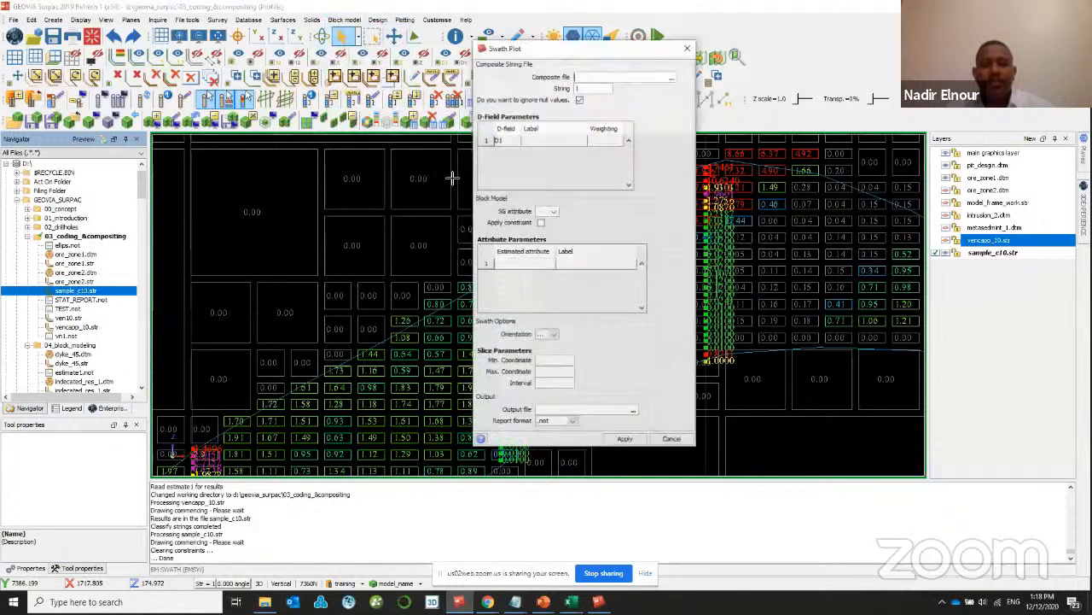
left_click(672, 78)
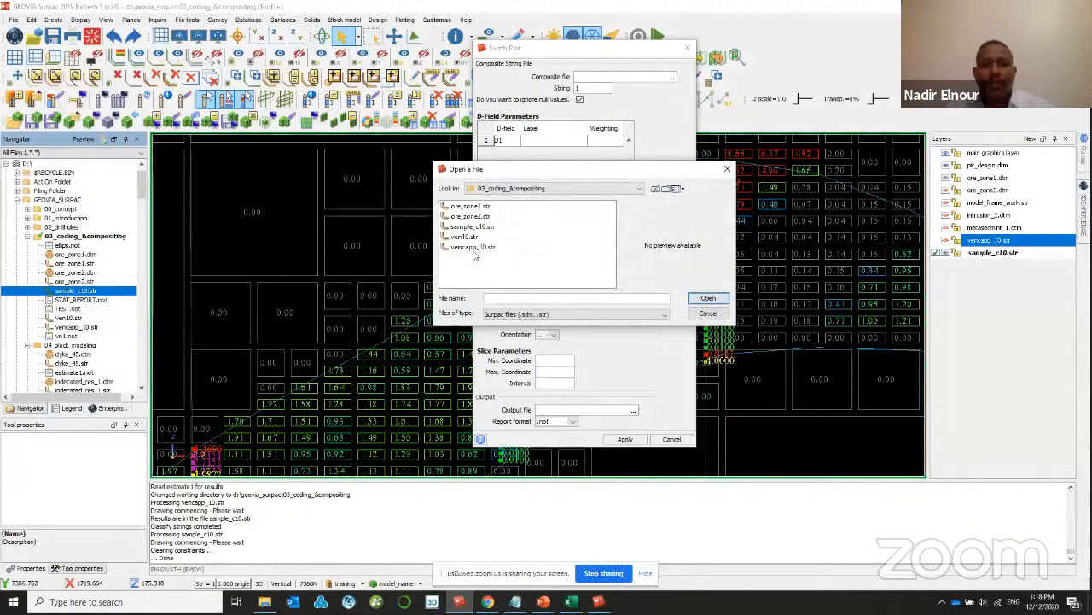
double_click(491, 247)
- Set the swath plot's composite D-field to D2 and label it Gold
left_click(560, 141)
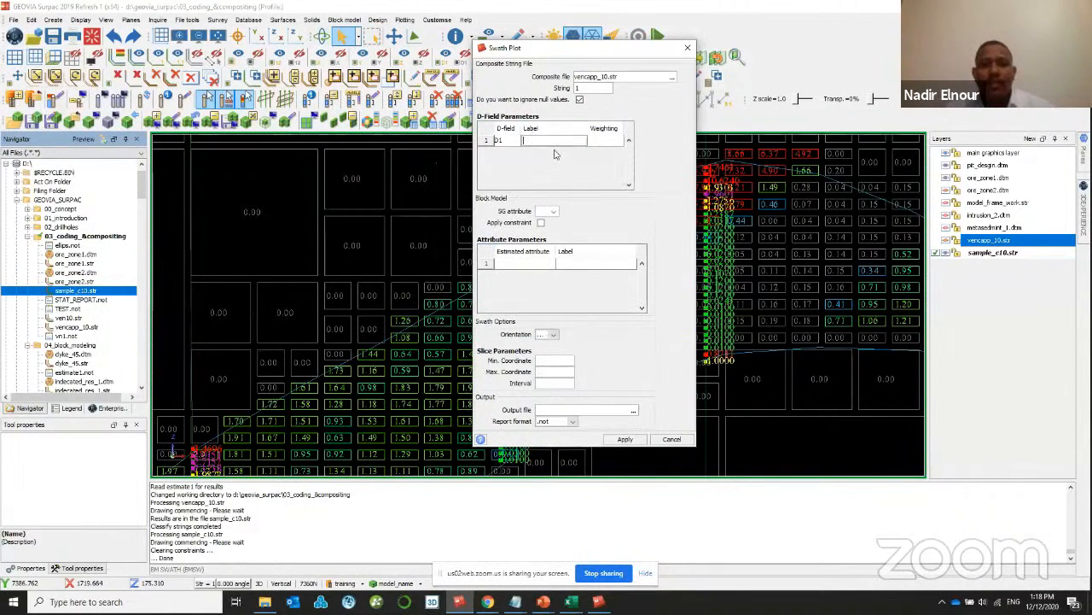
left_click(512, 141)
left_click(503, 153)
left_click(565, 141)
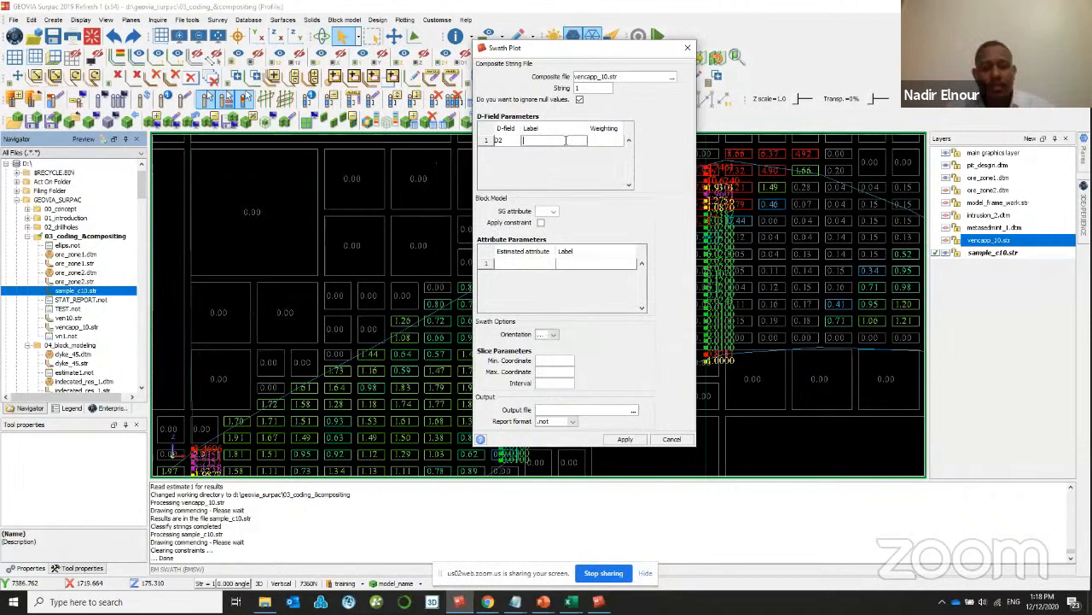
type("Gold")
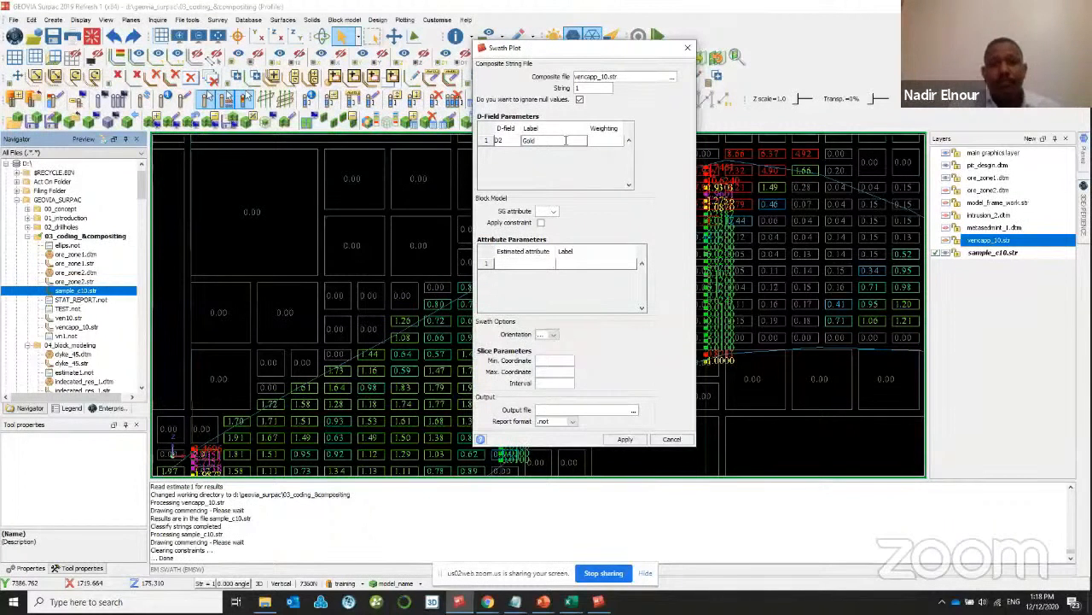
- Use density as the swath plot's SG attribute and add au_ppm as the estimated attribute labelled estimate
left_click(553, 210)
left_click(546, 234)
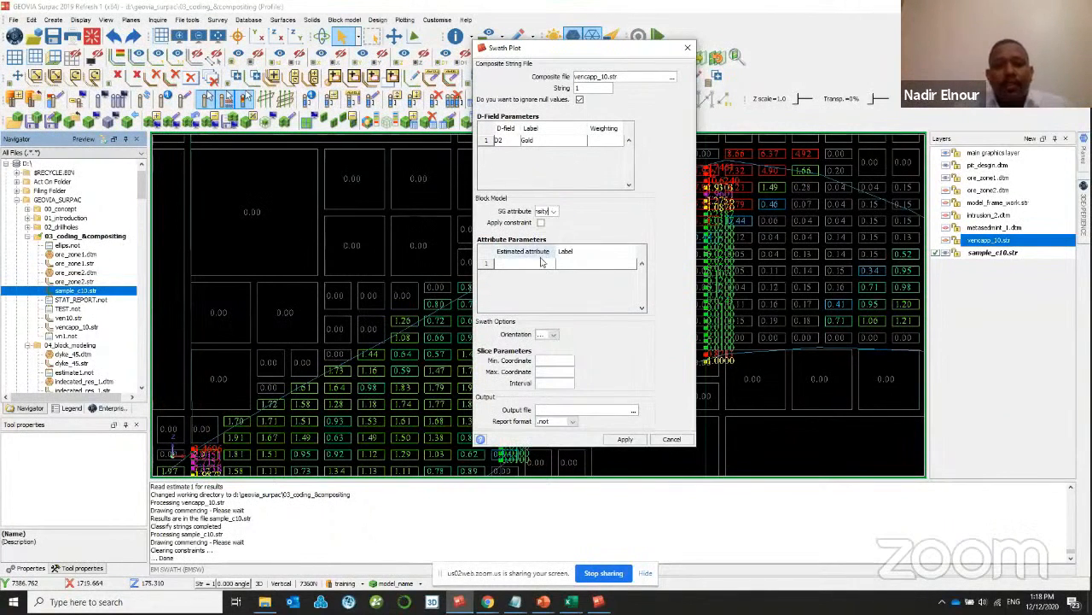
left_click(550, 264)
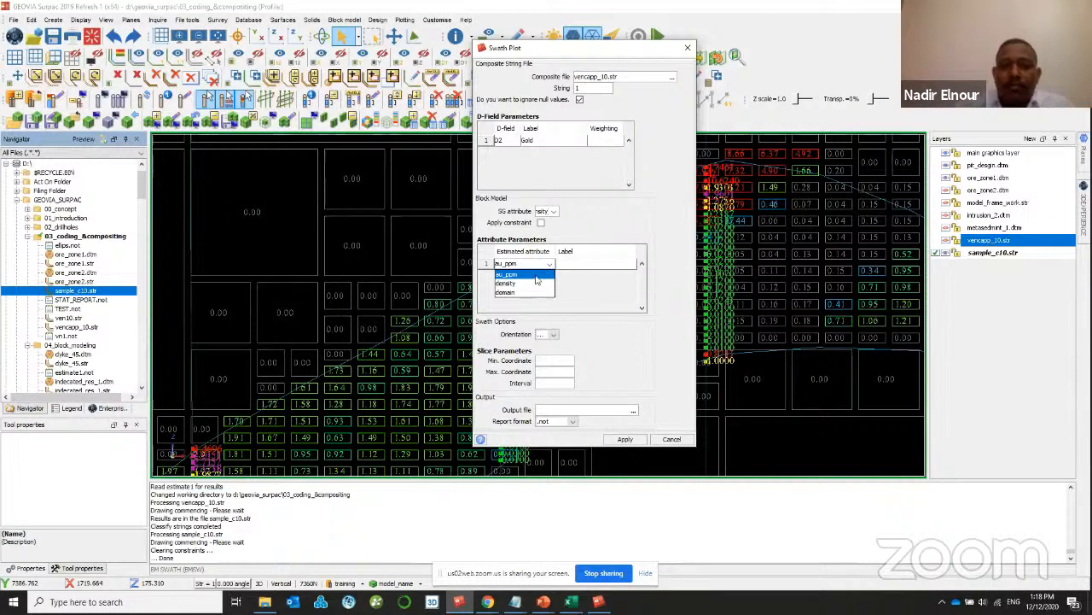
left_click(536, 275)
left_click(590, 263)
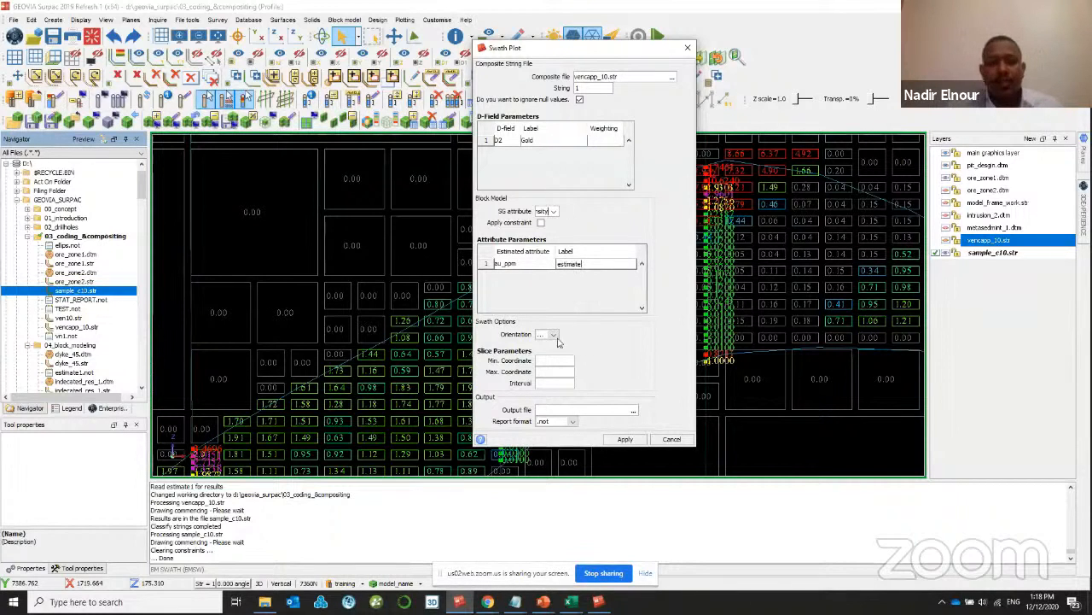
- Define northing swath slices from 7120 to 7600 at an interval of 40, with a constraint applied
left_click(555, 334)
left_click(562, 363)
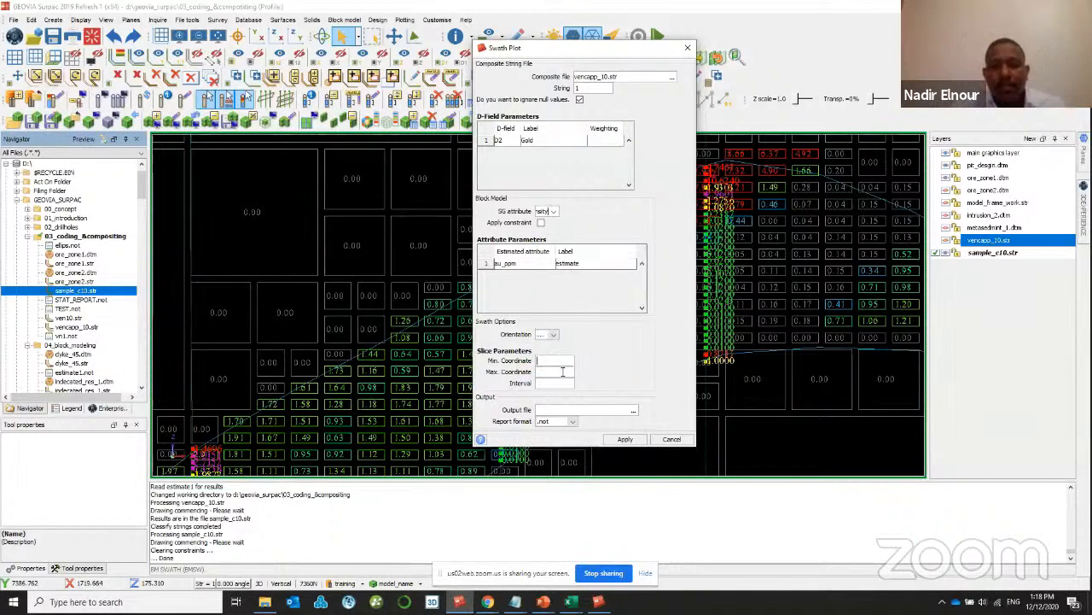
left_click(564, 373)
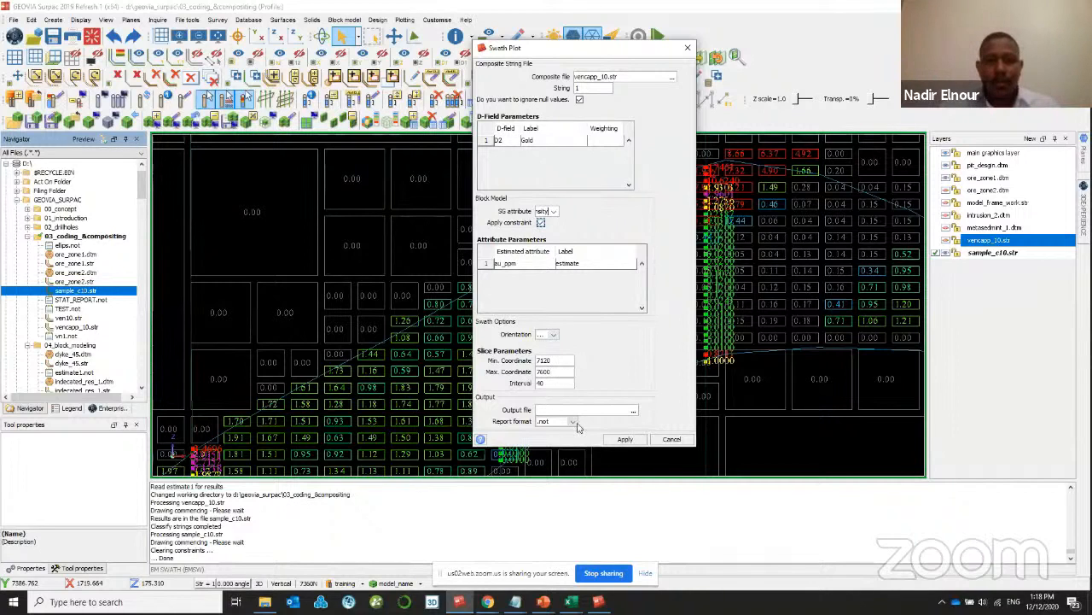
- Name the swath plot's output file savehere in the 03_coding_&compositing folder
left_click(633, 410)
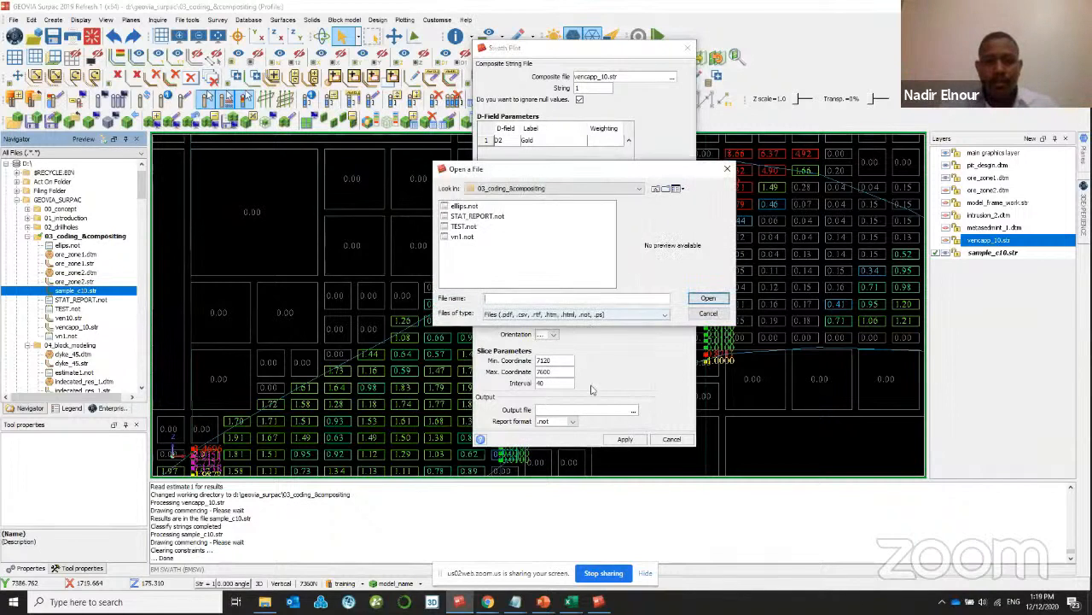
type("swat")
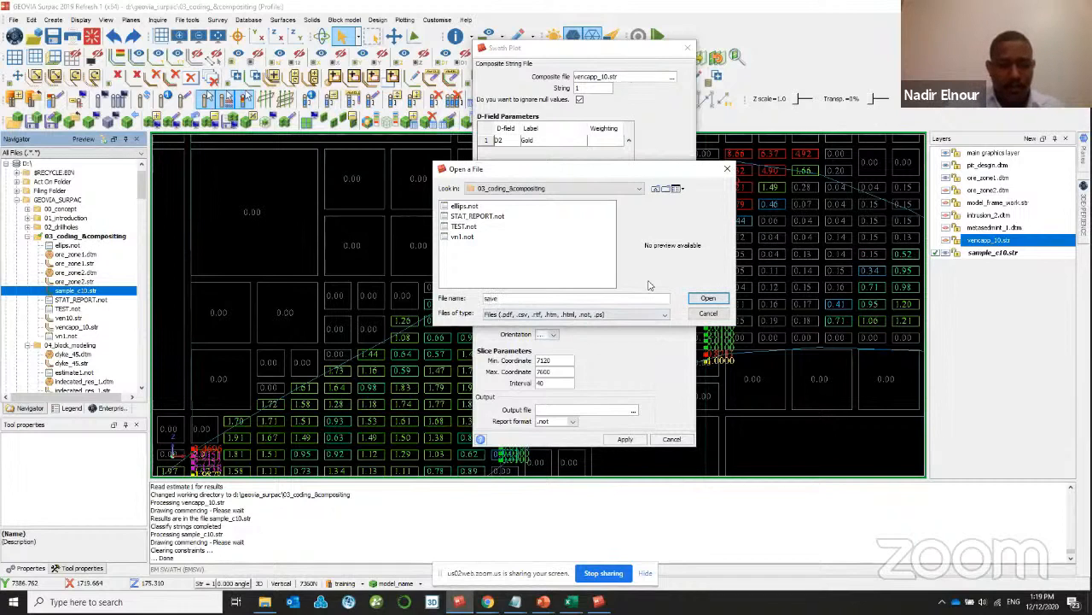
type("here")
key("Return")
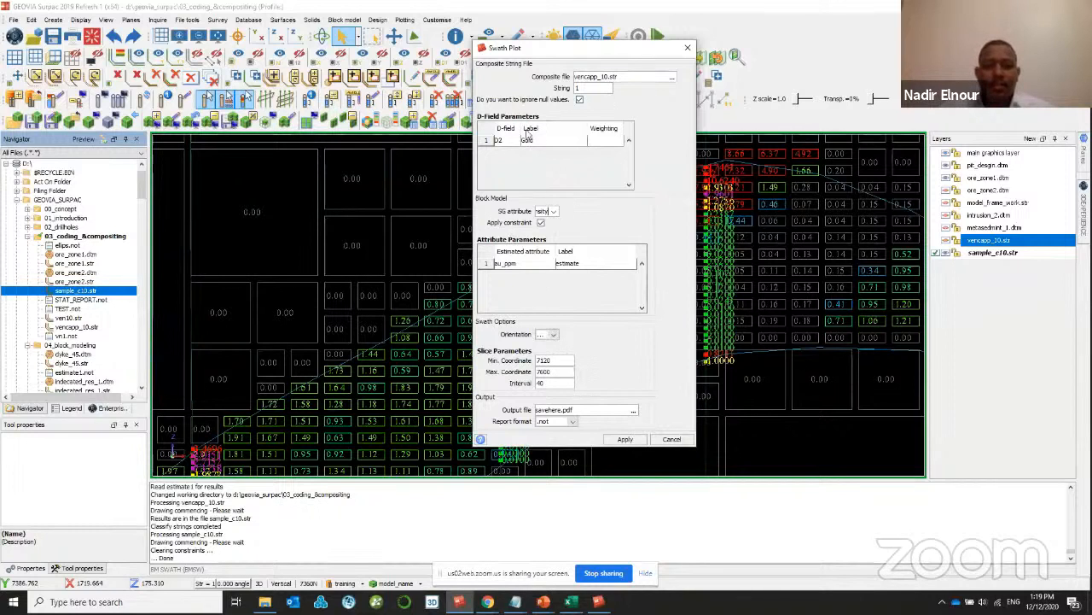
- Generate the swath plot constrained to blocks inside the ore_zone1 3DM solid, and put away the resulting chart and report
left_click(625, 439)
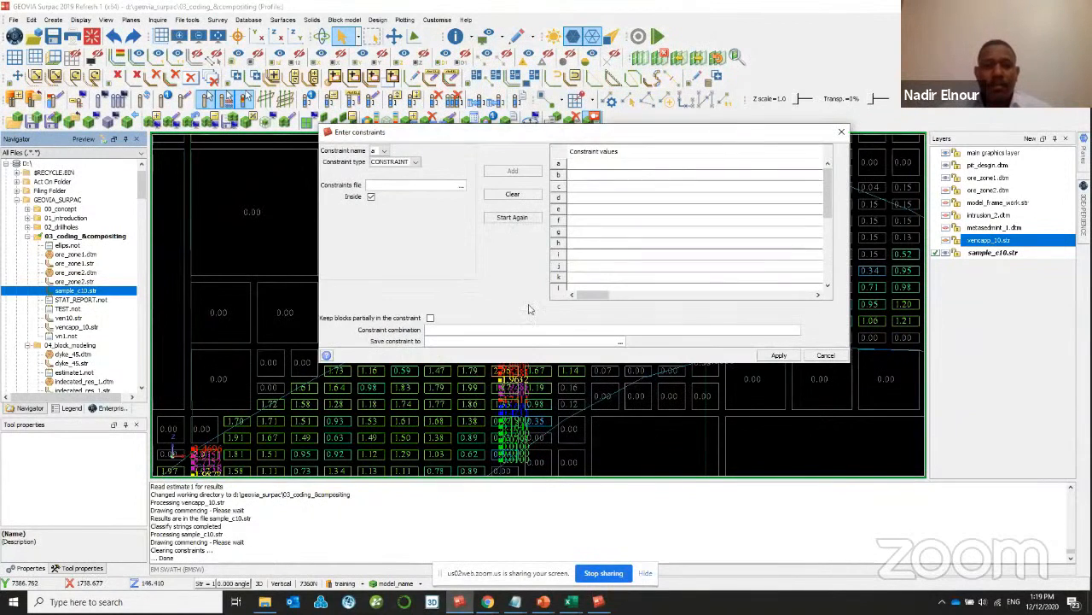
left_click(411, 162)
left_click(409, 184)
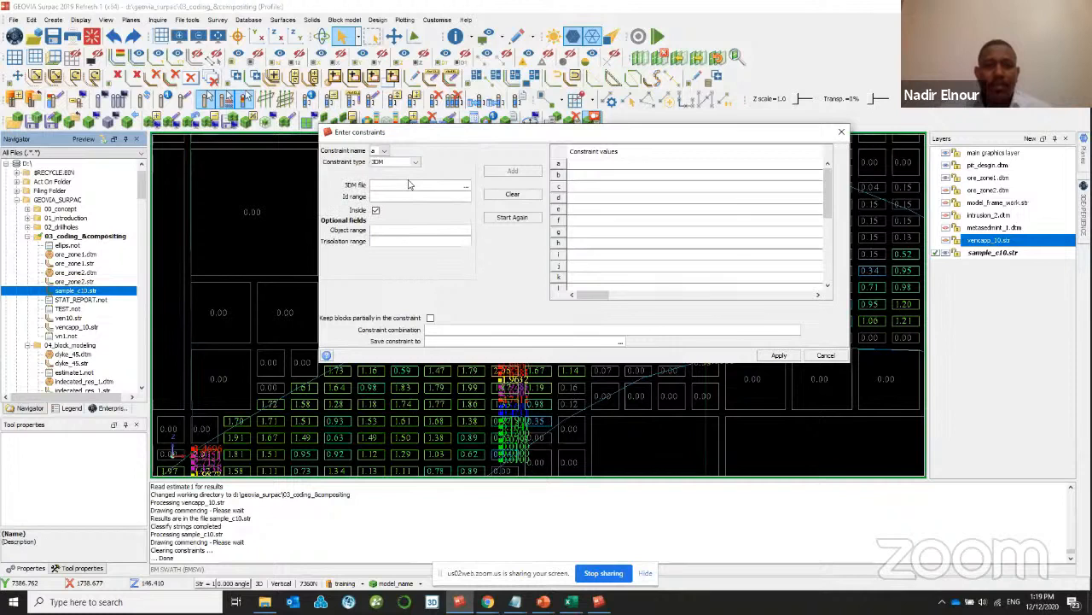
left_click(466, 186)
double_click(458, 205)
left_click(511, 172)
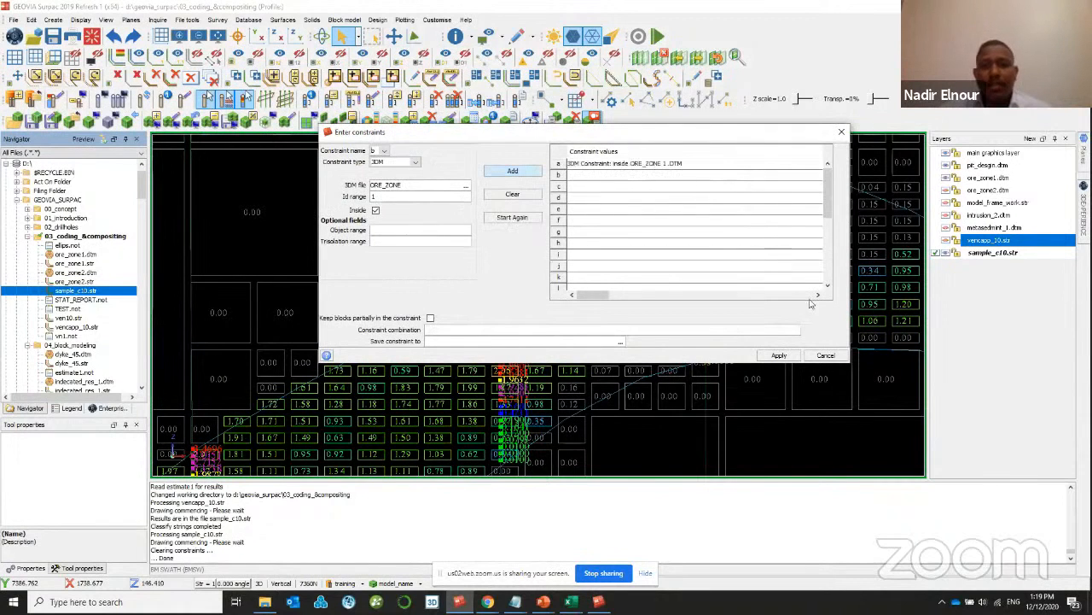
left_click(779, 356)
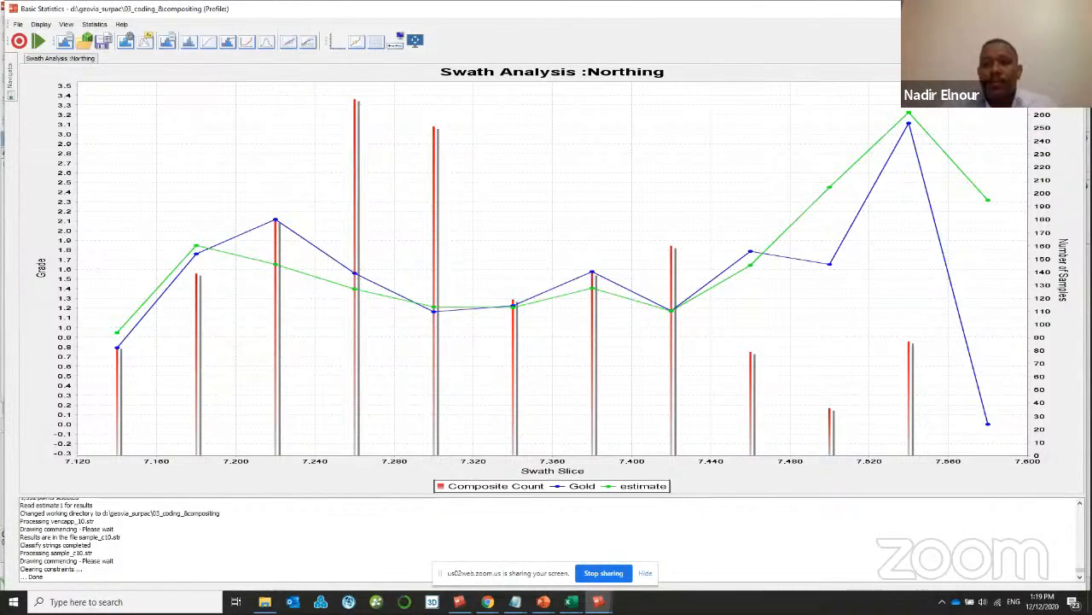
left_click(1022, 9)
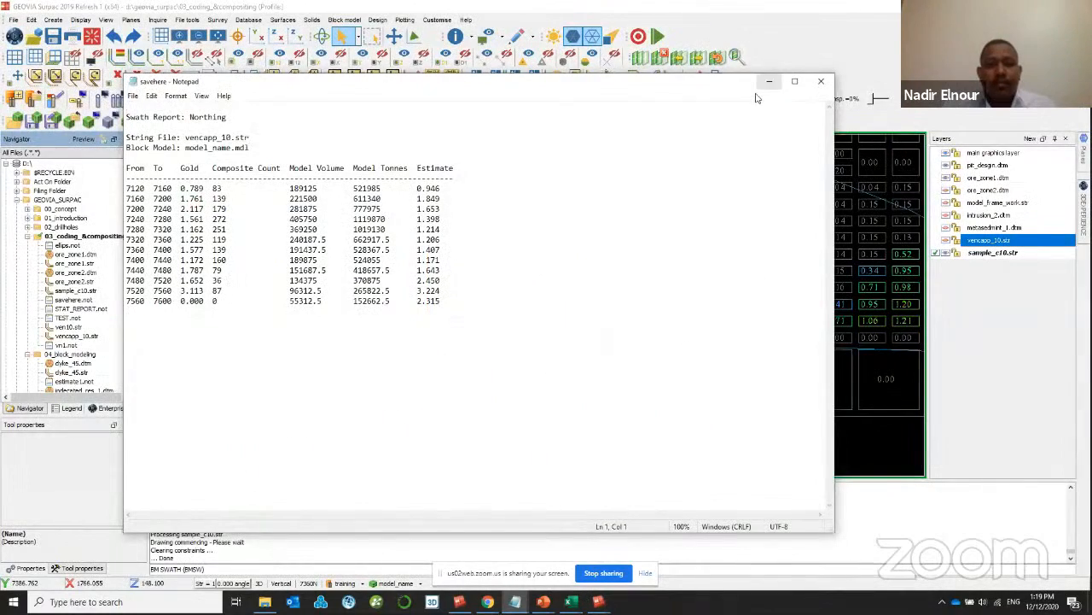
left_click(769, 82)
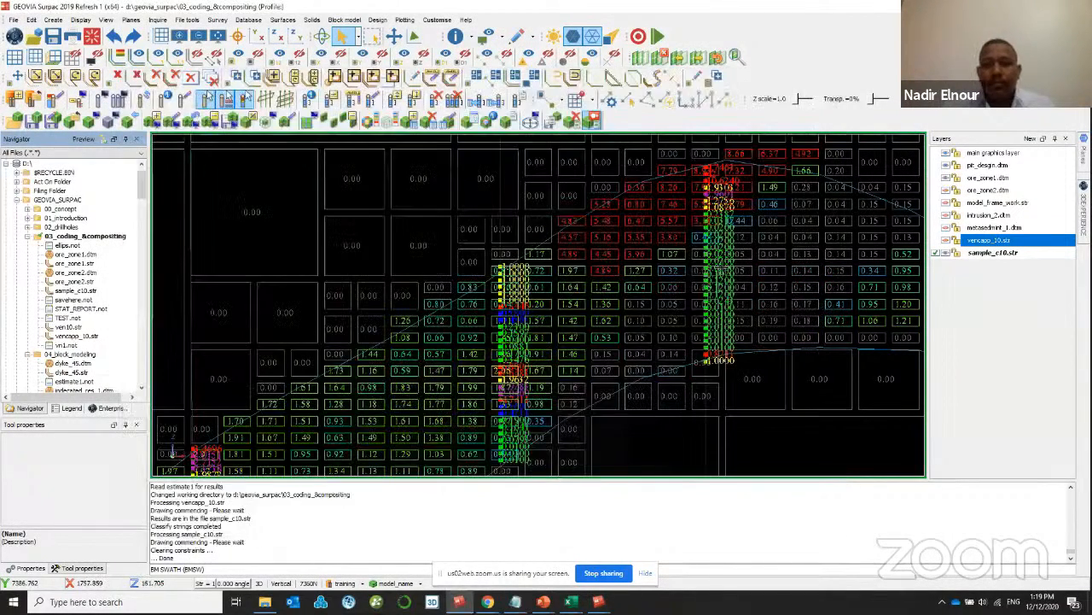
- Start a grade tonnage plot with an output report named report in .csv format
left_click(345, 20)
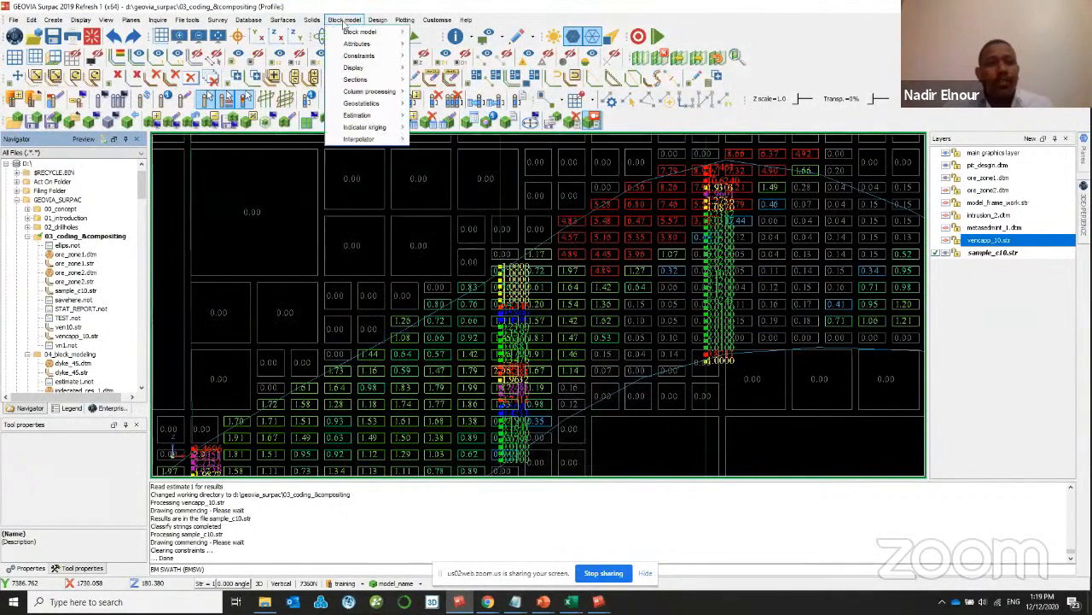
mouse_move(367, 103)
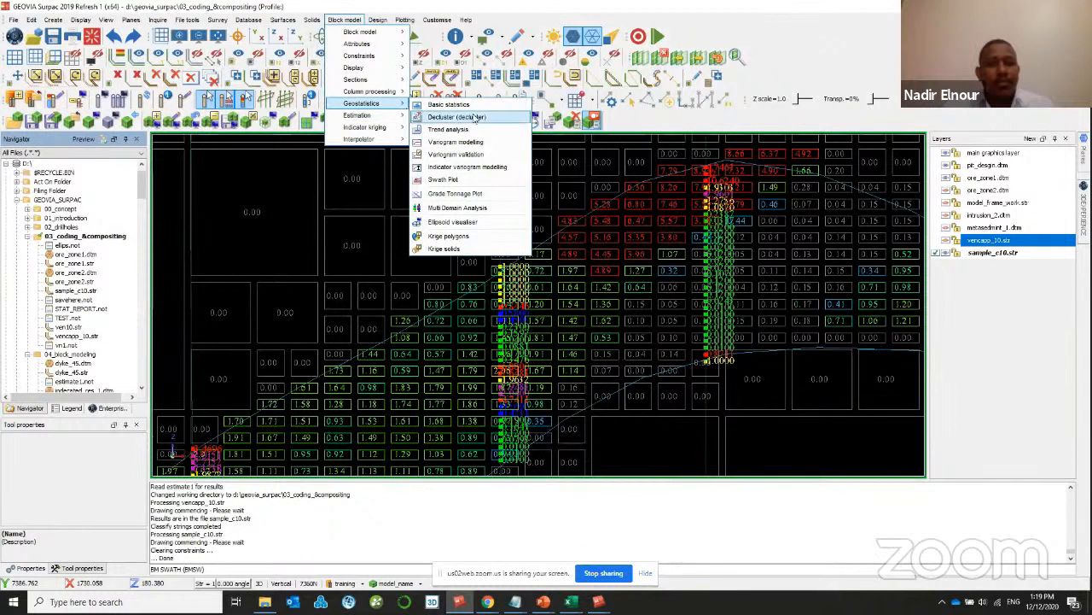
left_click(485, 192)
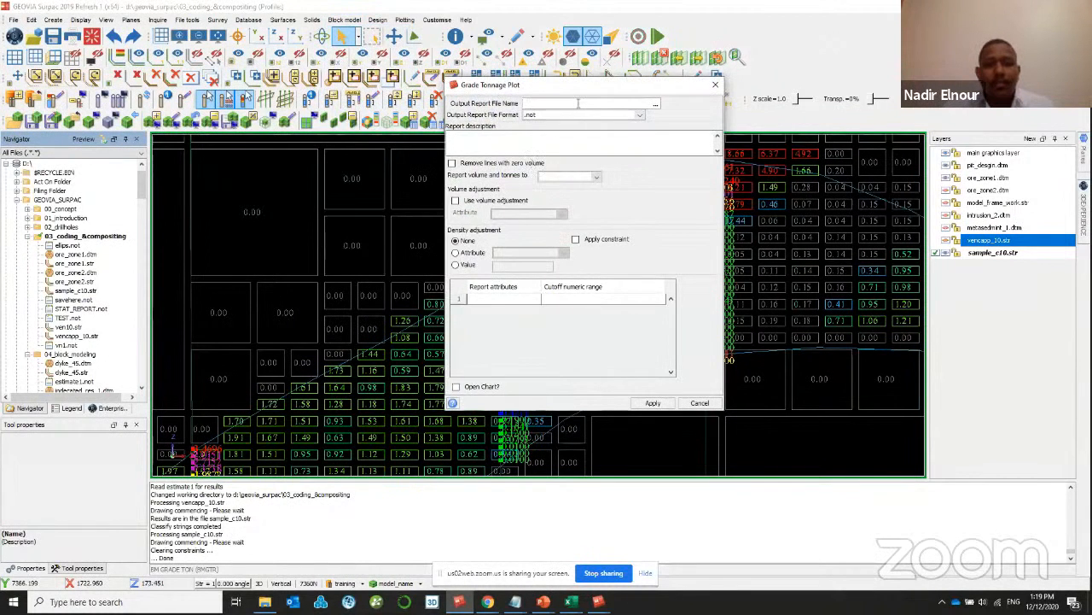
type("report")
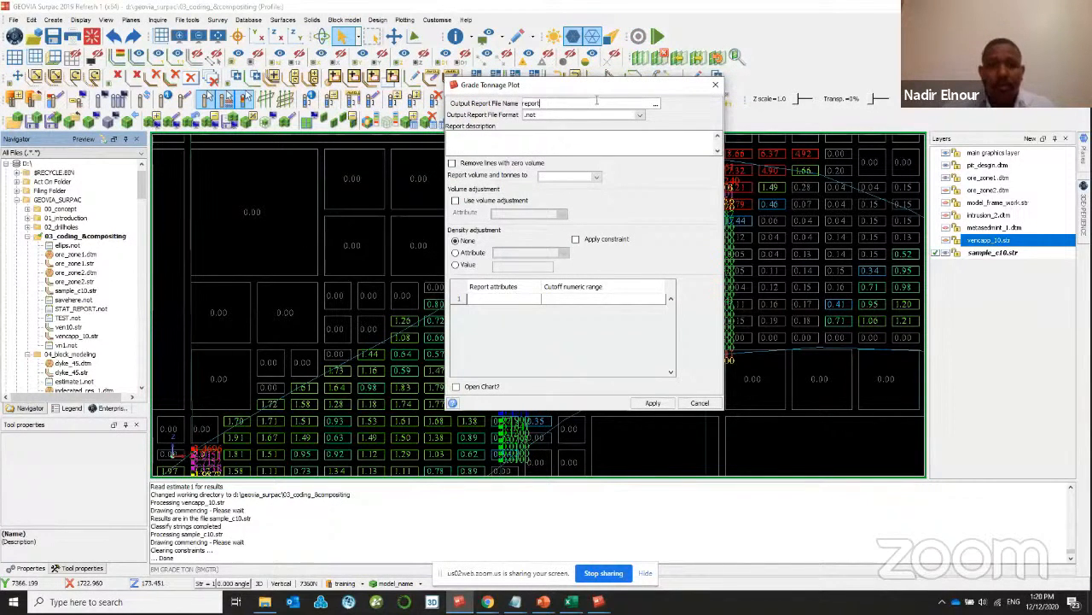
left_click(597, 115)
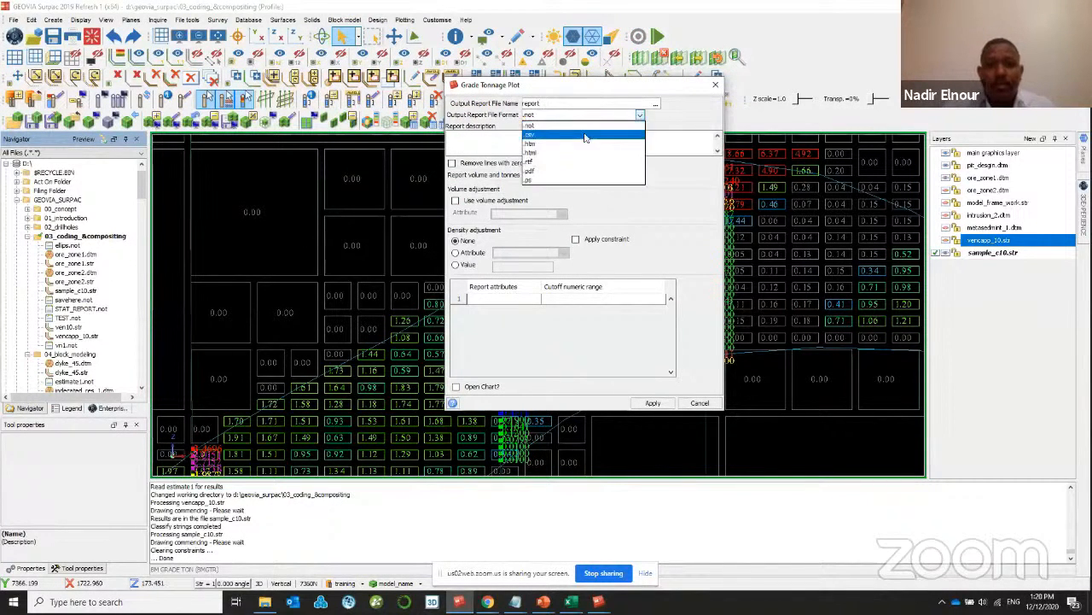
left_click(587, 137)
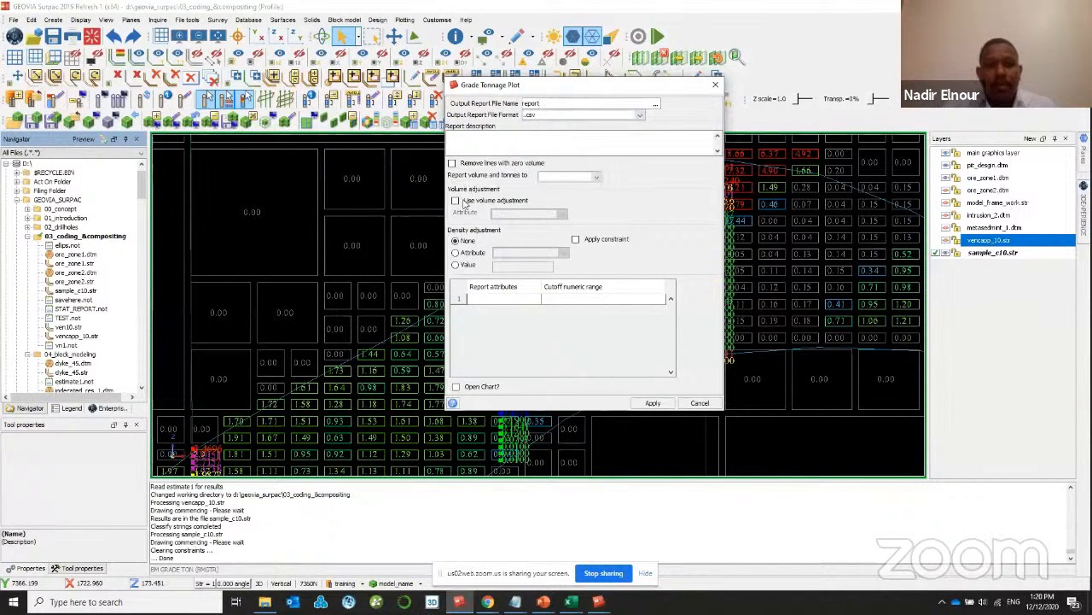
- Report au_ppm in the grade tonnage plot at cutoffs 0;0.1;0.2;0.3;0.4;0.5;0.8;1;2;3;4;5;6
left_click(492, 300)
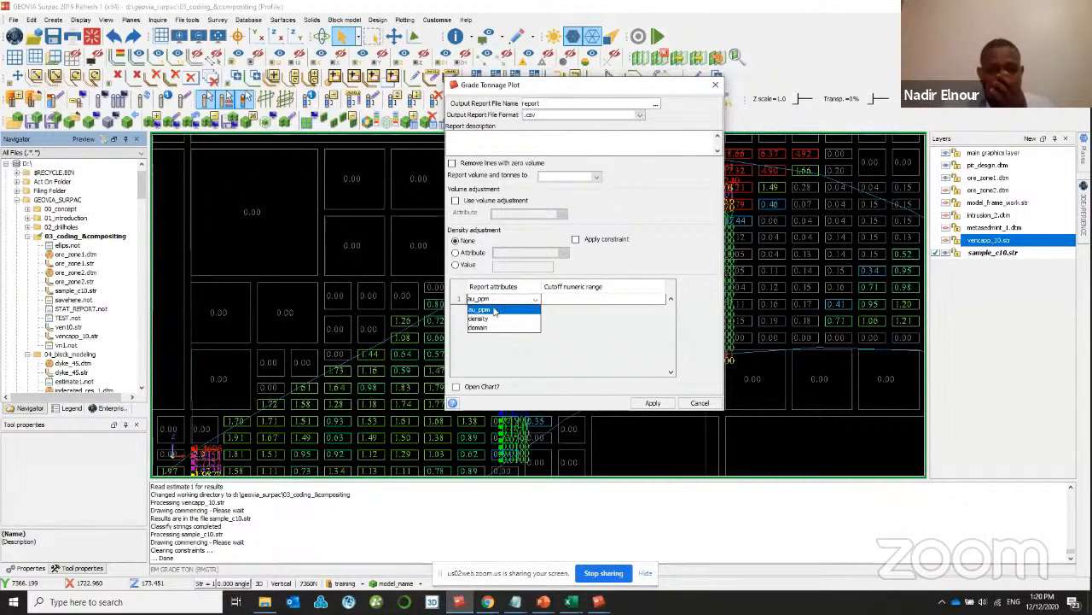
left_click(495, 310)
left_click(571, 299)
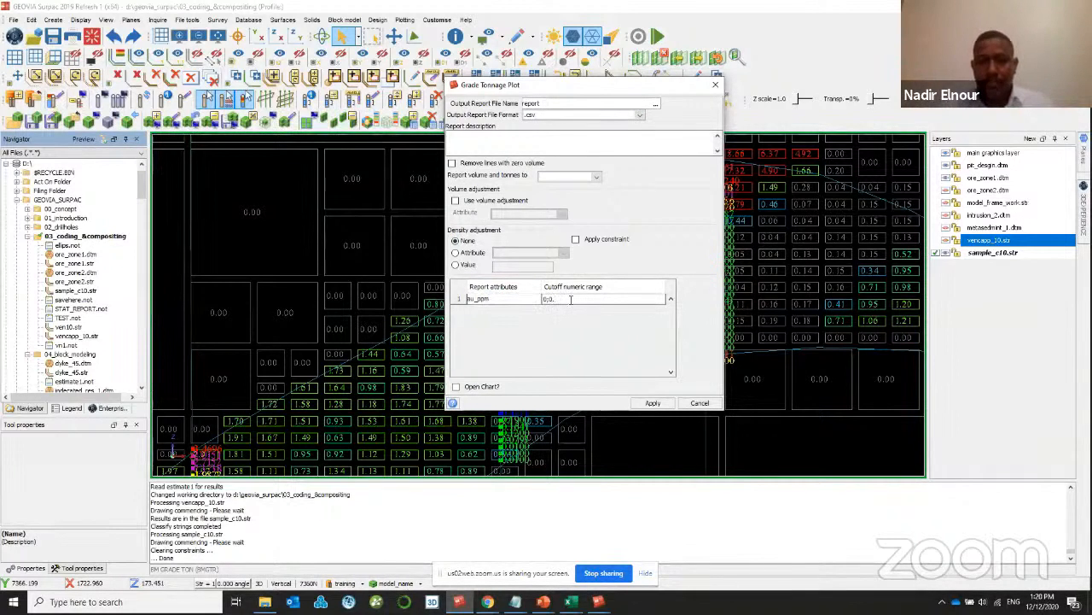
type("0;0.1;0.2")
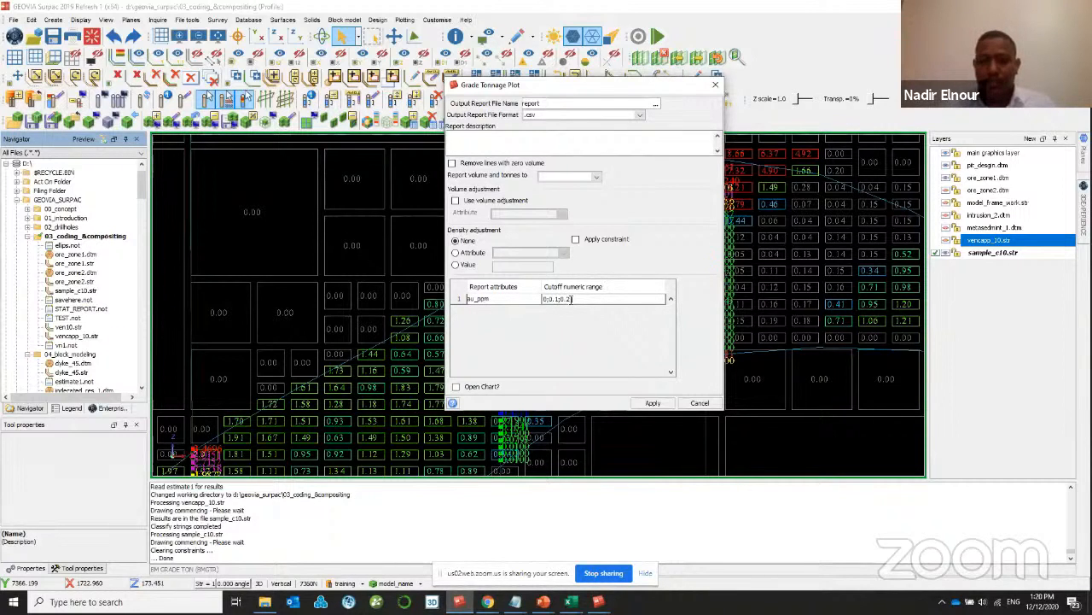
type("5;0.3;0.4;0.5;0.8;1;2;3;4;5;6")
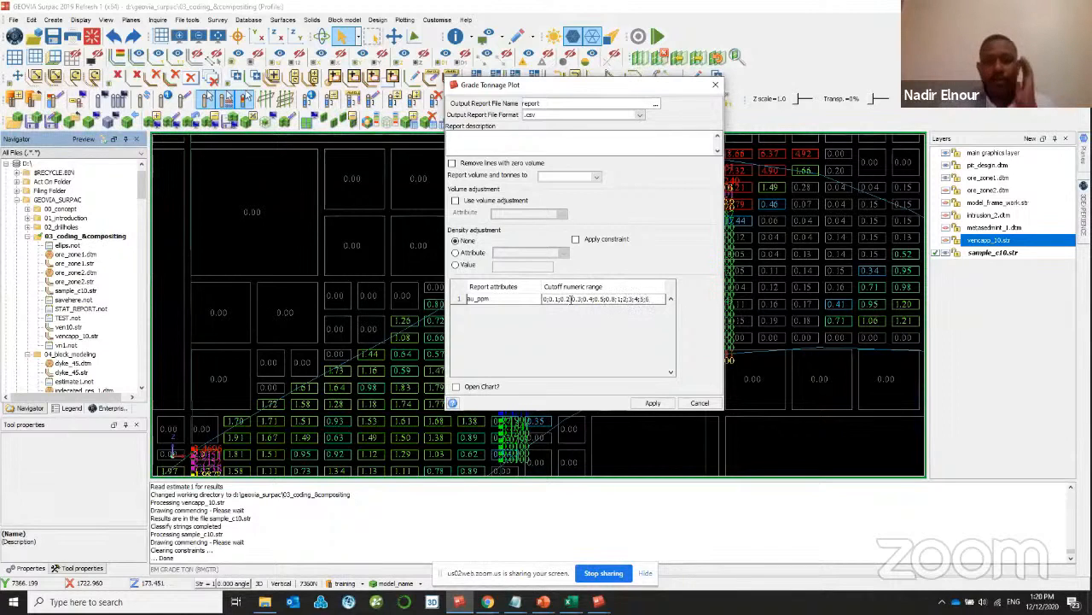
- Apply a constraint to the grade tonnage plot, adjust density by the density attribute, and report volume and tonnes to 0 decimal places
left_click(575, 239)
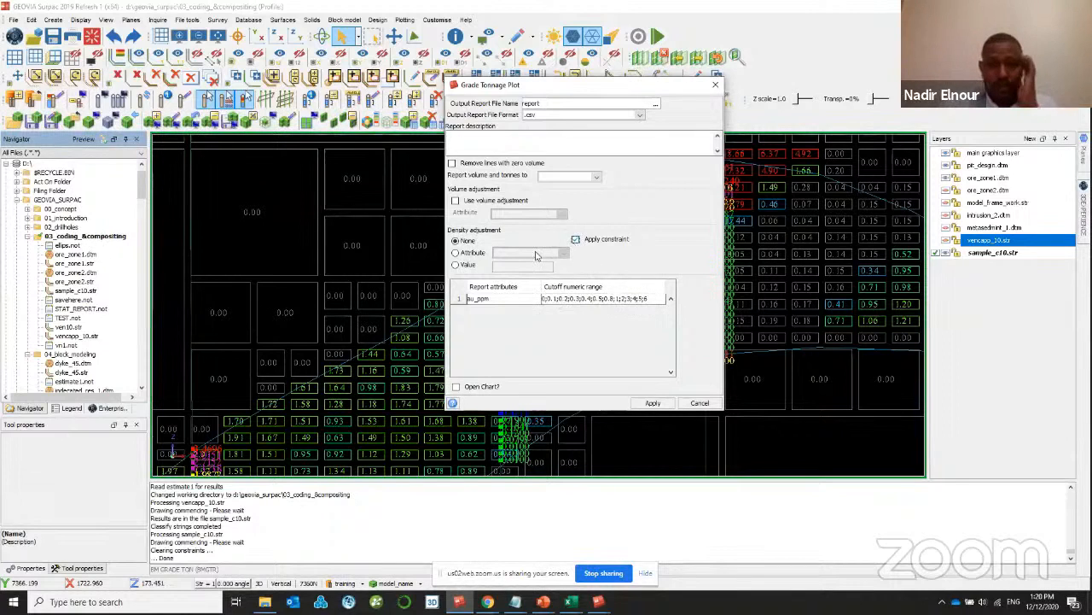
left_click(465, 253)
left_click(497, 253)
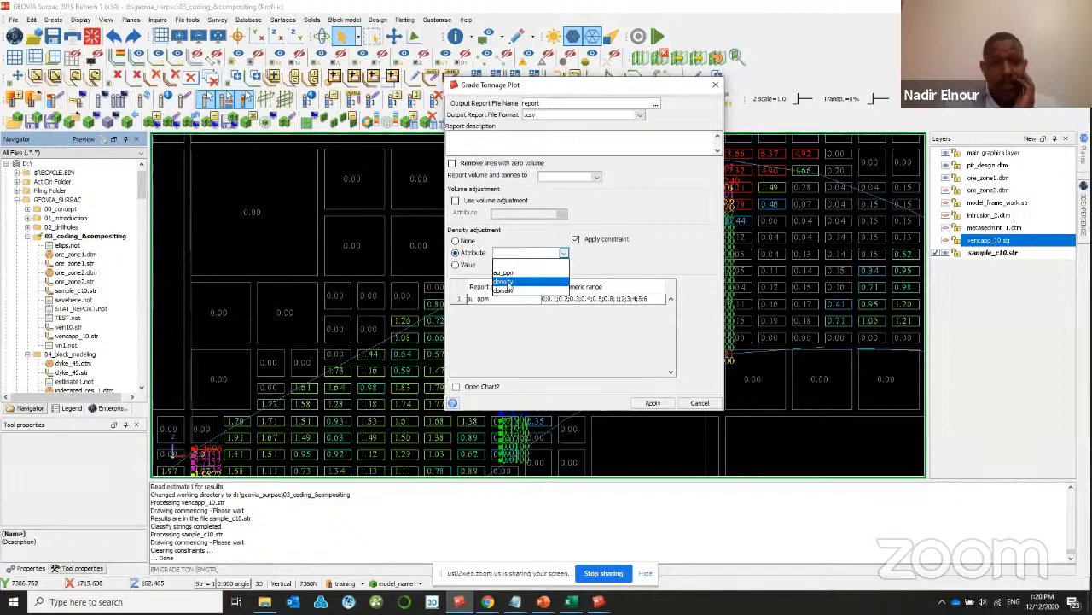
left_click(509, 288)
left_click(551, 177)
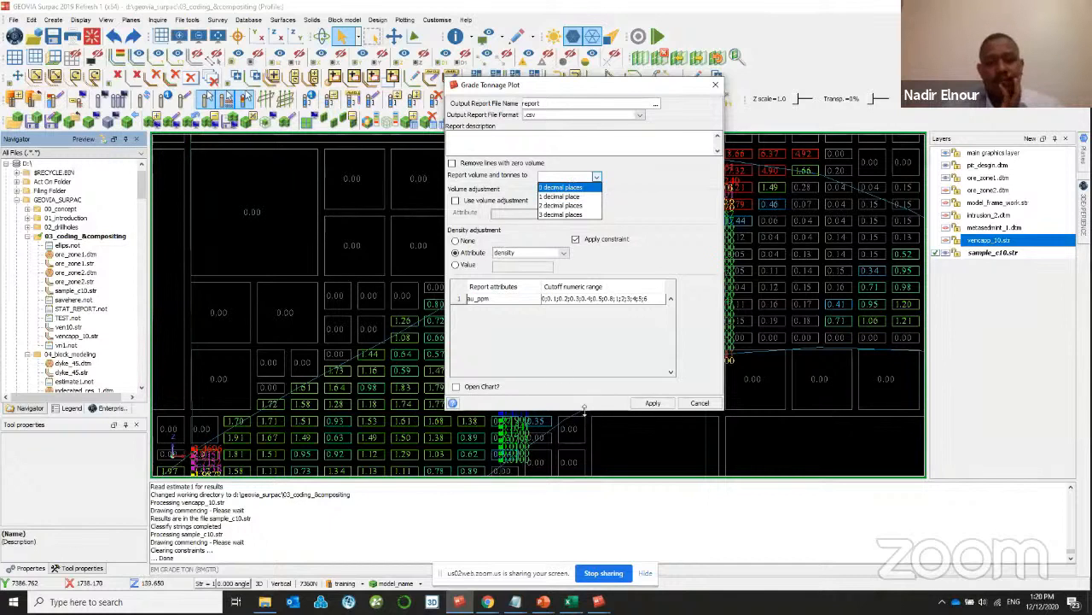
left_click(458, 389)
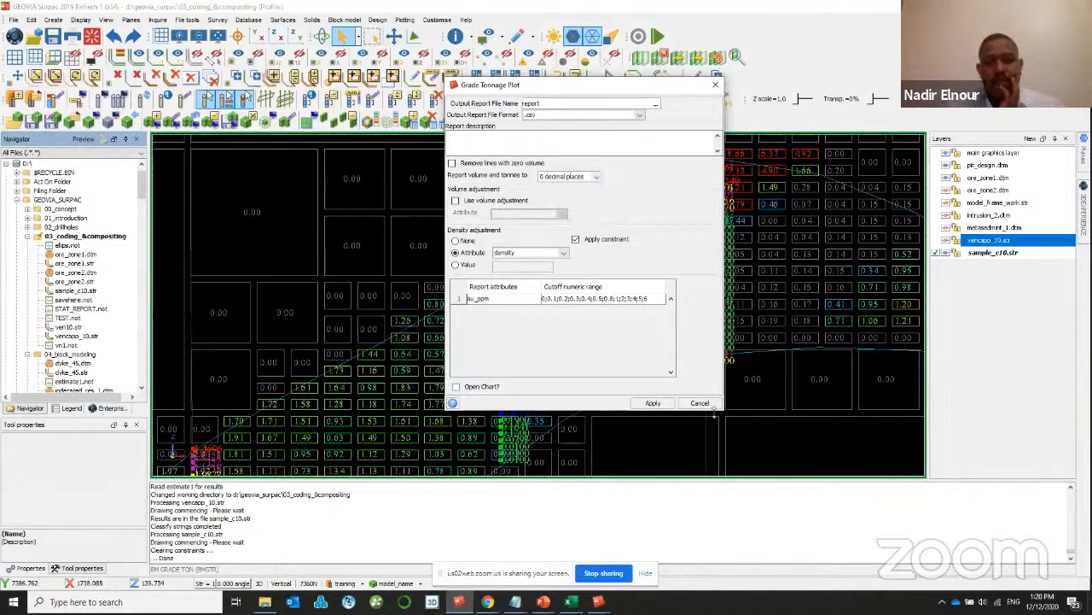
- Open the chart with the grade tonnage plot and constrain it to blocks inside the ore_zone1 3DM solid
left_click(456, 387)
left_click(654, 405)
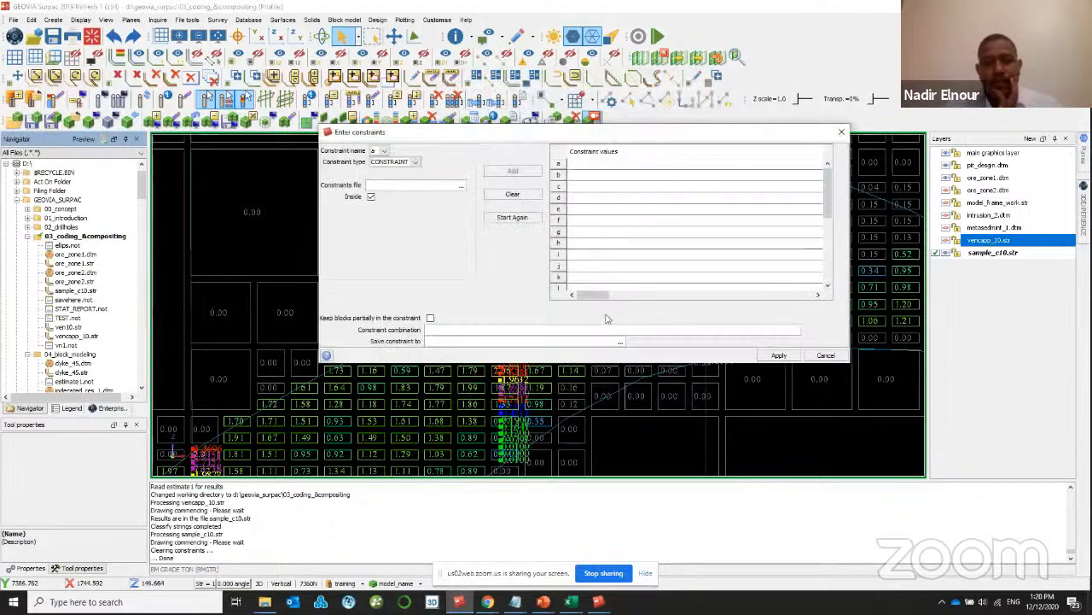
left_click(395, 161)
left_click(377, 181)
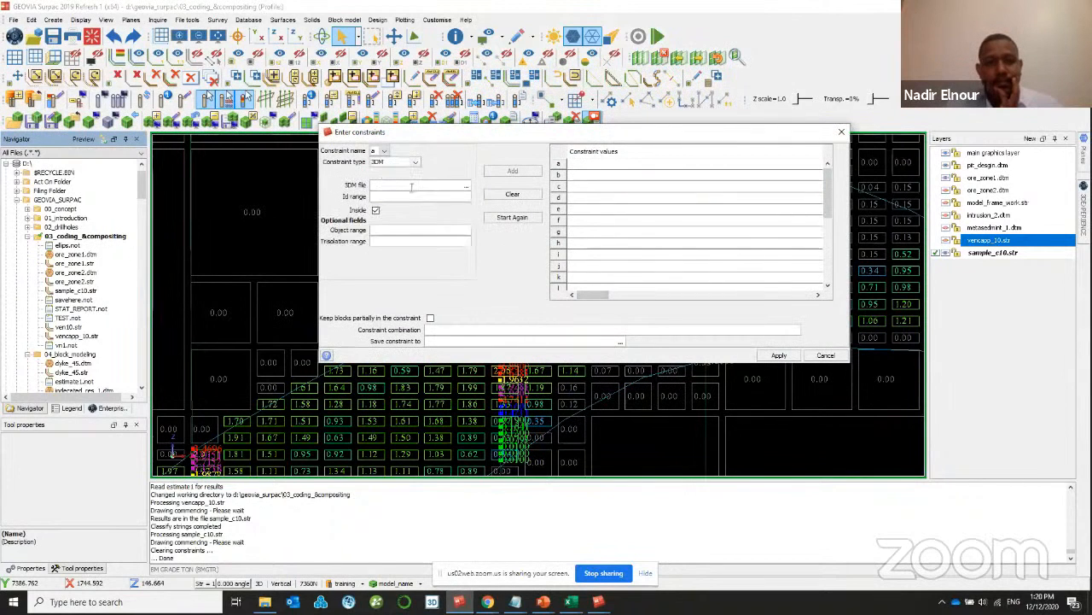
left_click(465, 186)
double_click(462, 216)
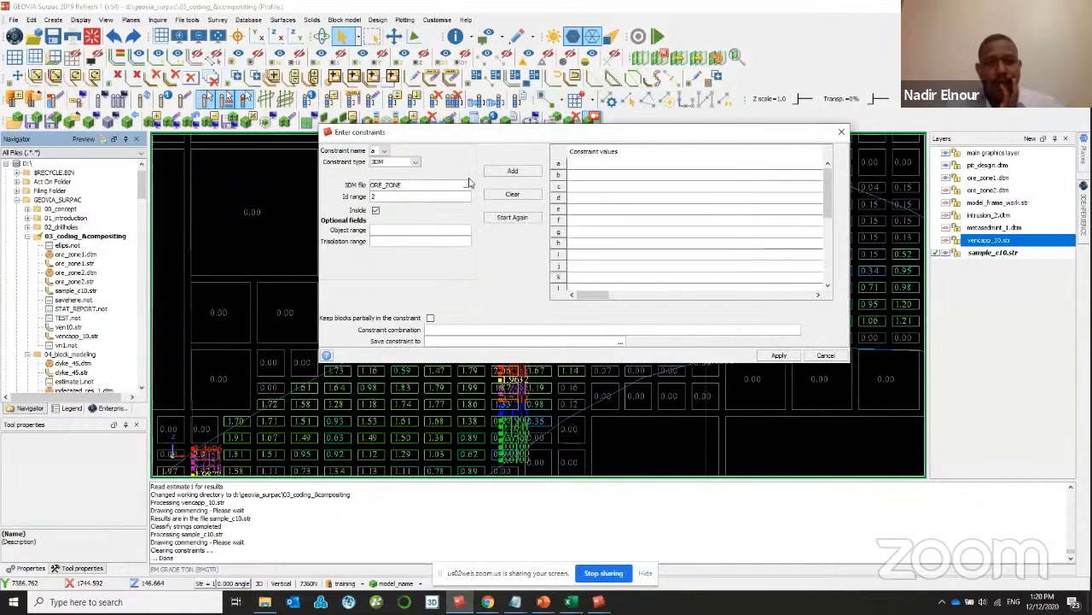
left_click(465, 185)
double_click(457, 208)
left_click(512, 172)
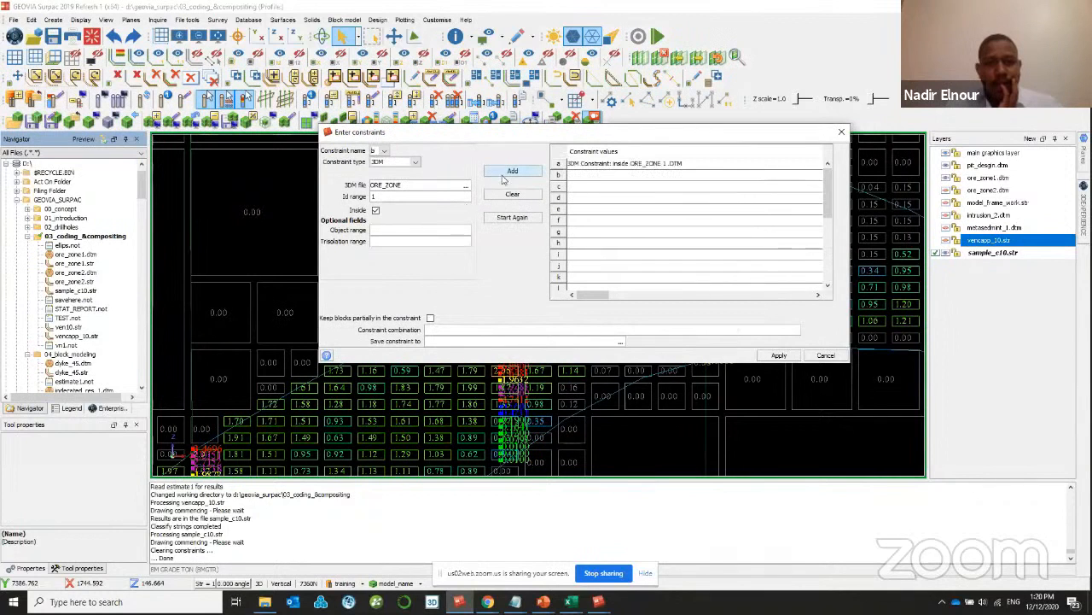
left_click(779, 355)
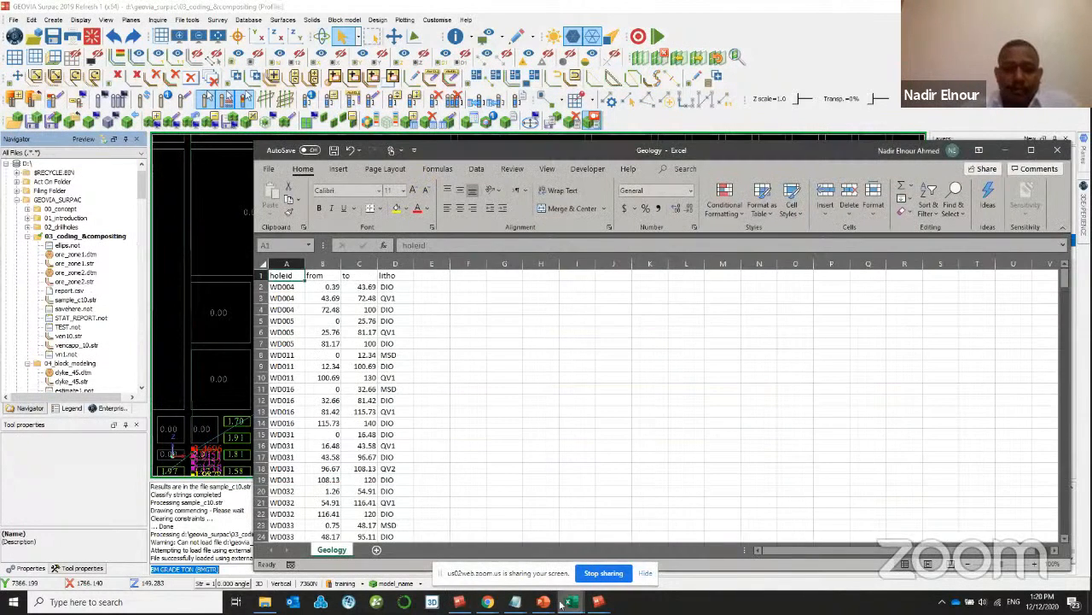
- Examine the au_ppm grade tonnage chart in Basic Statistics, and return to the section view of the block model
left_click(571, 601)
mouse_move(598, 601)
left_click(633, 566)
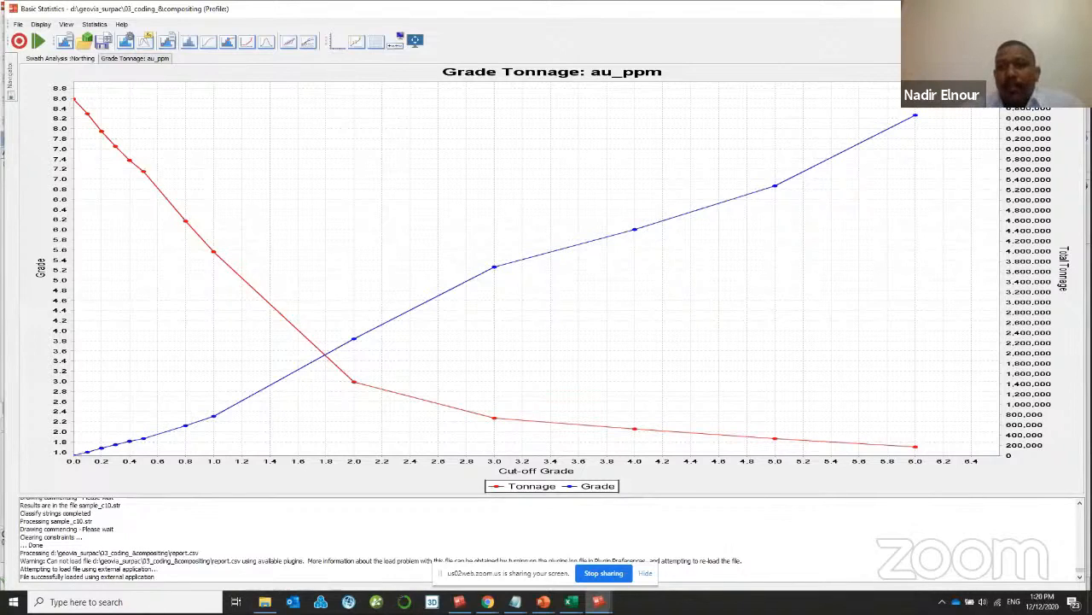
left_click(1007, 8)
left_click(317, 12)
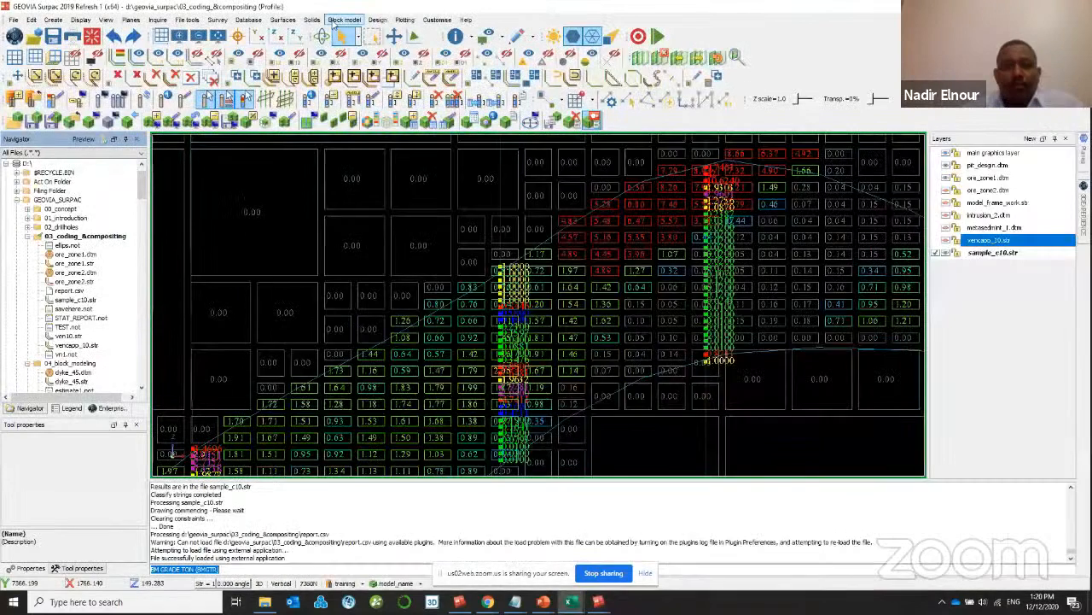
left_click(343, 20)
mouse_move(367, 103)
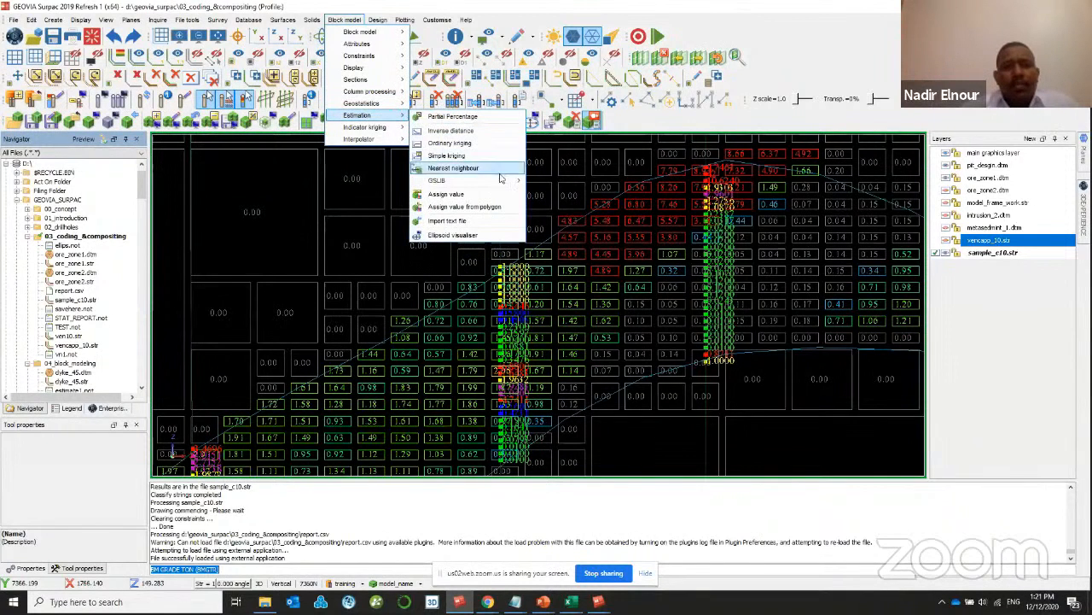
mouse_move(465, 180)
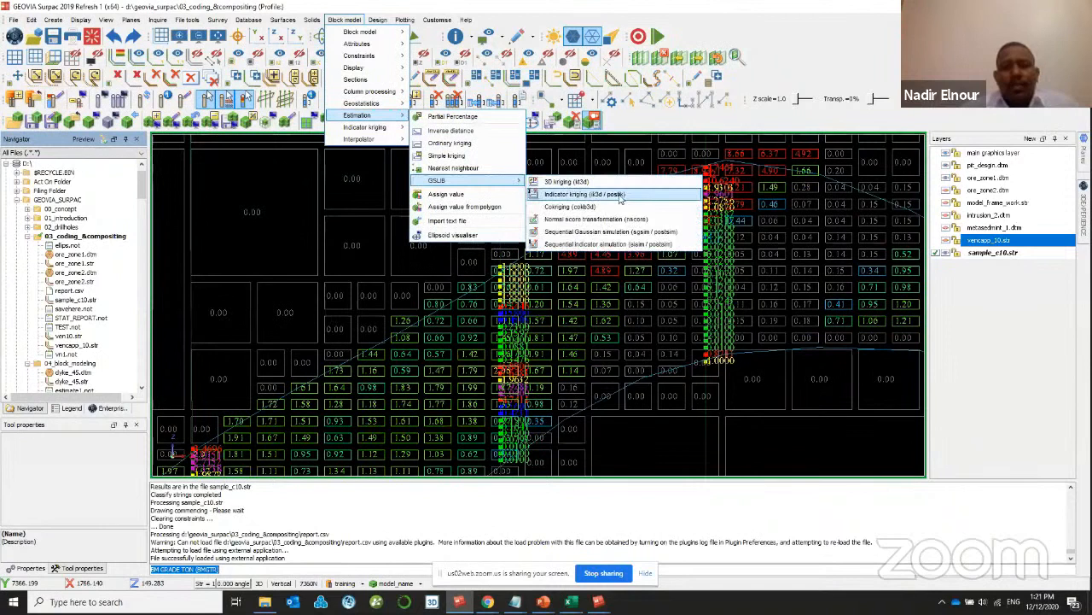
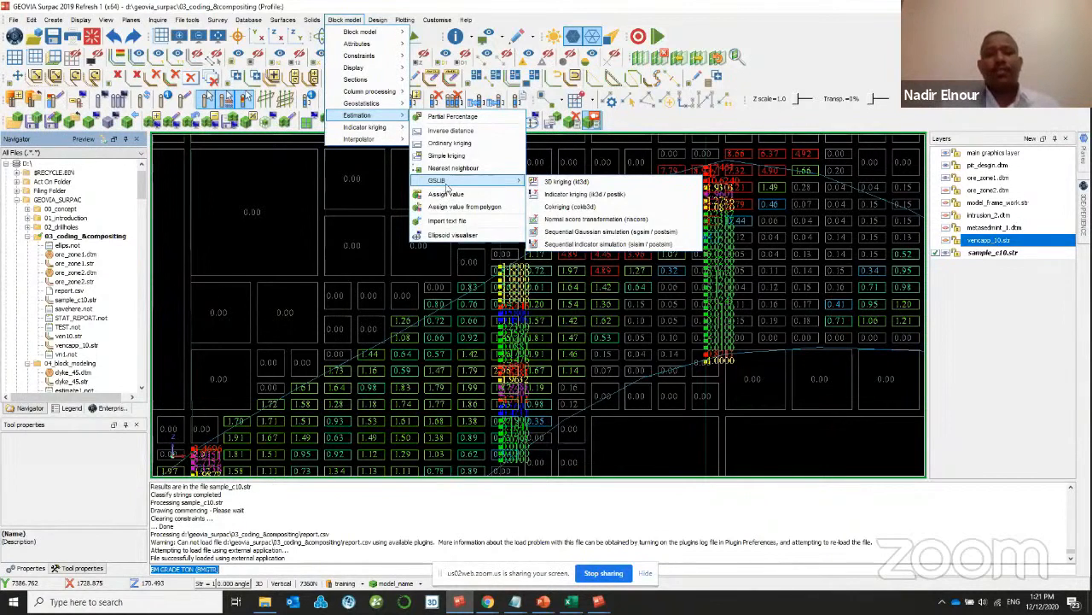
left_click(490, 324)
scroll(491, 324, "down", 1)
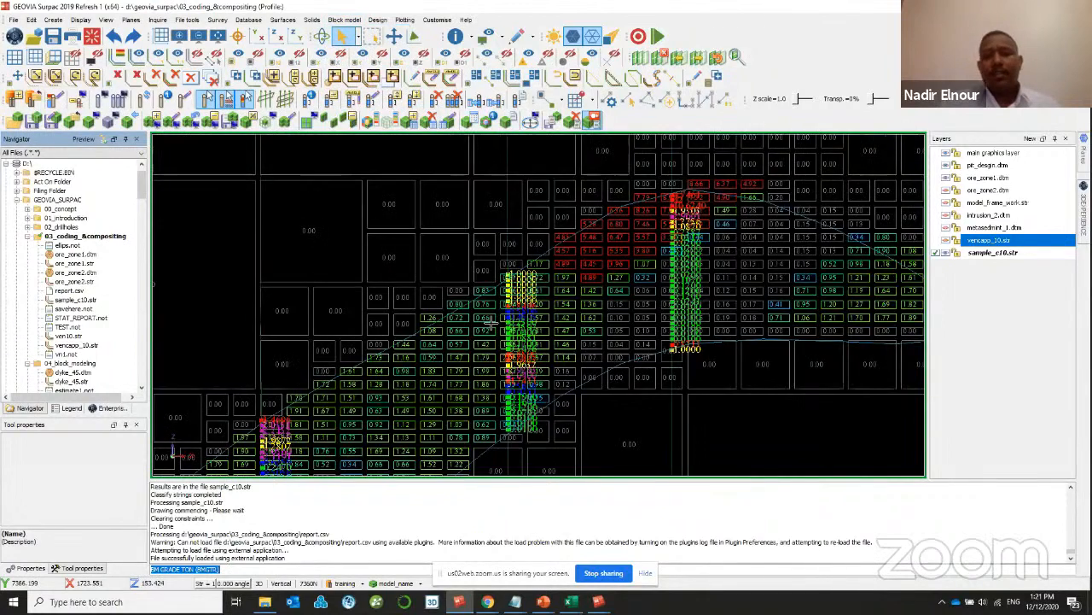
scroll(491, 323, "down", 1)
scroll(491, 324, "down", 5)
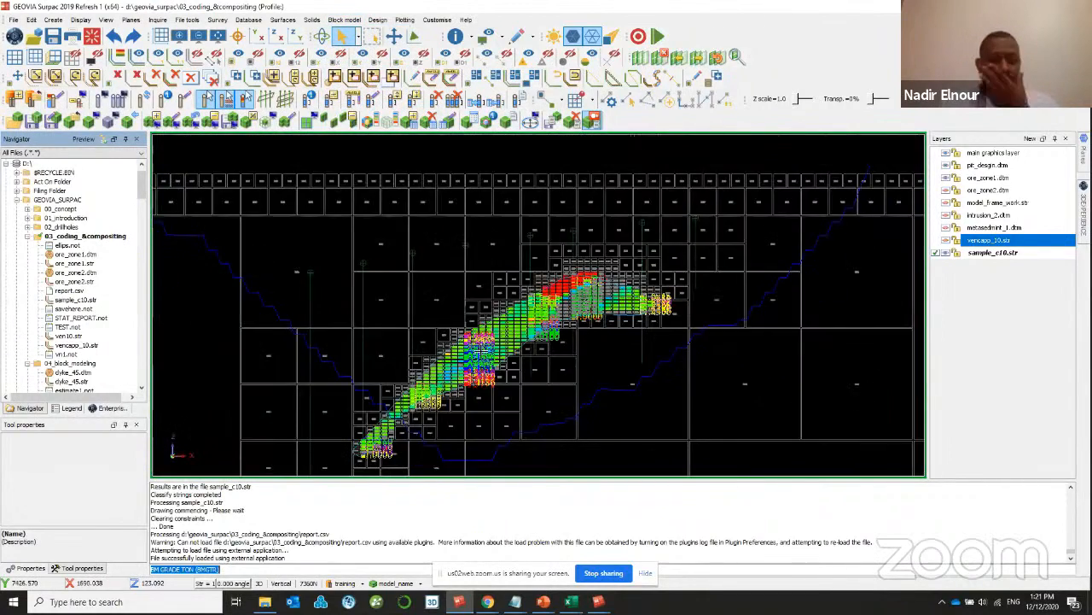
scroll(481, 350, "up", 4)
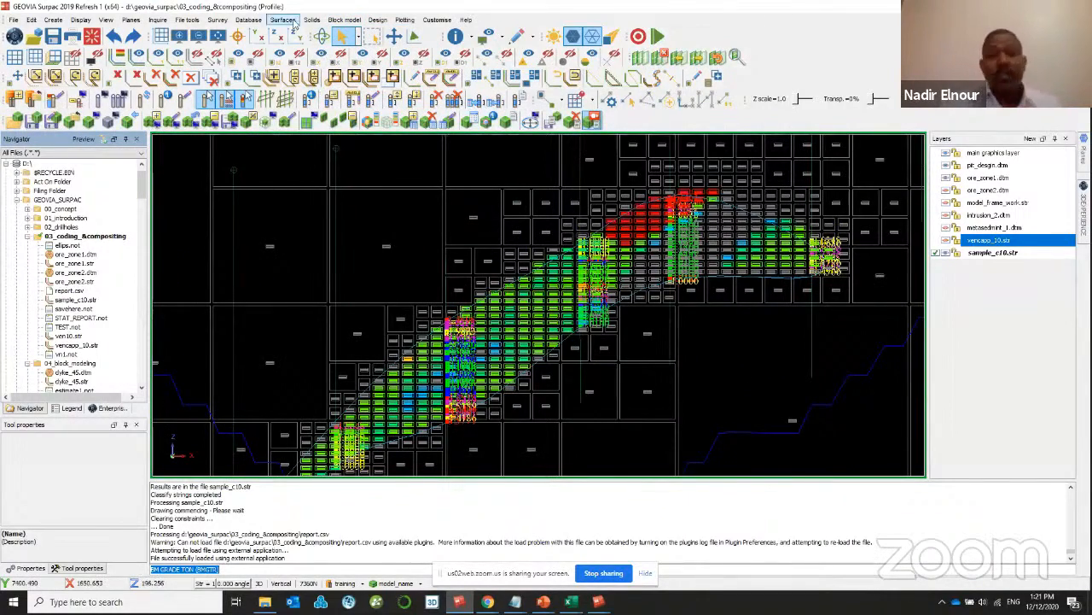
scroll(594, 304, "down", 1)
scroll(593, 304, "down", 2)
scroll(589, 299, "up", 4)
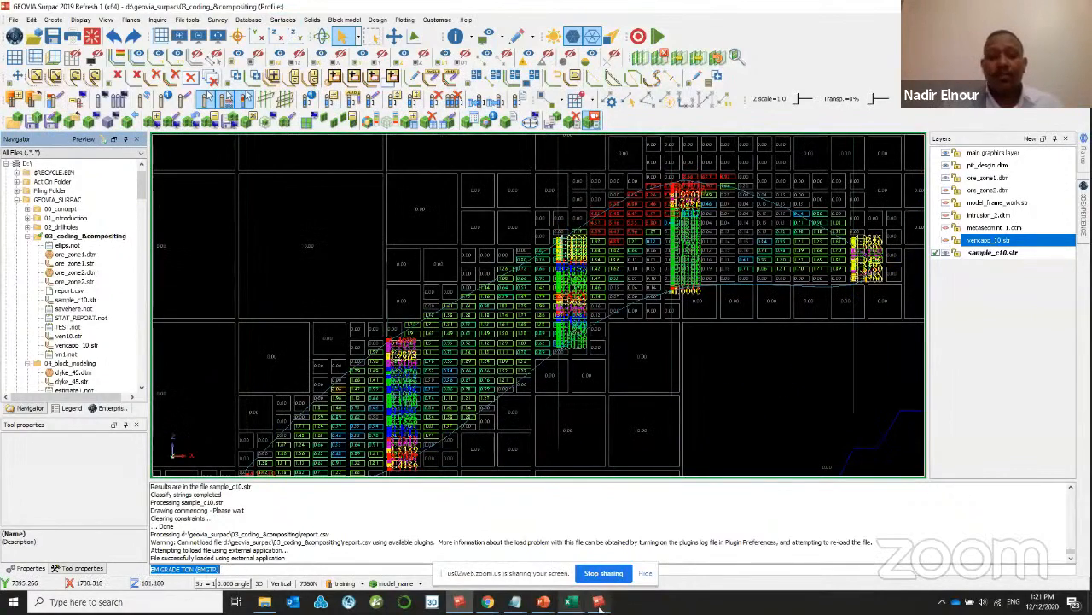
- Bring the au_ppm grade tonnage chart back up for another look and put it away
mouse_move(598, 602)
left_click(659, 551)
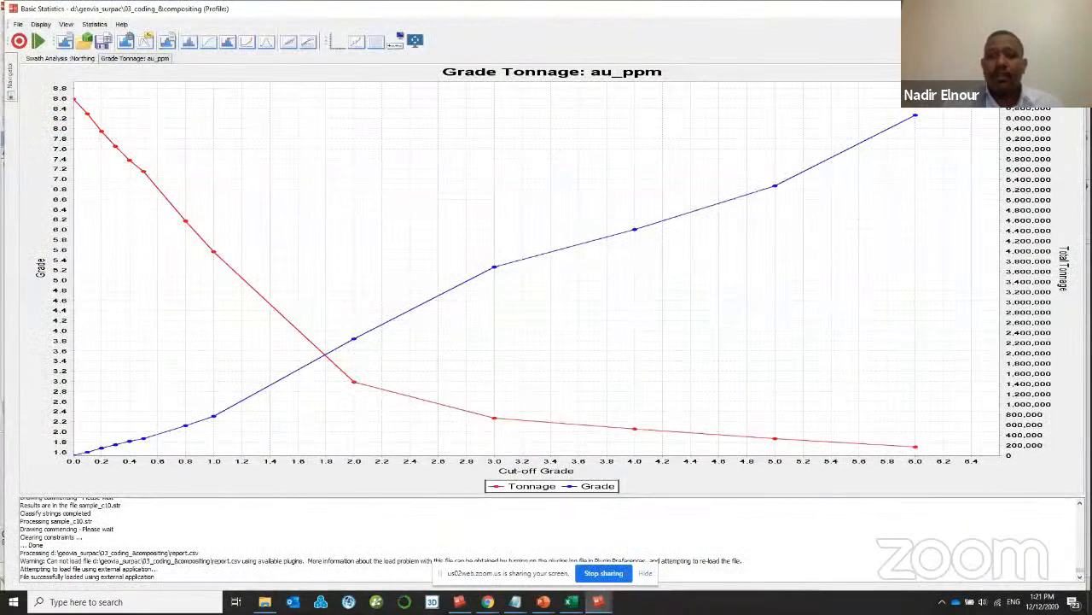
left_click(1012, 8)
- Start a standard block model report to ore_1 in .csv format, with au_ppm as the report attribute
left_click(344, 19)
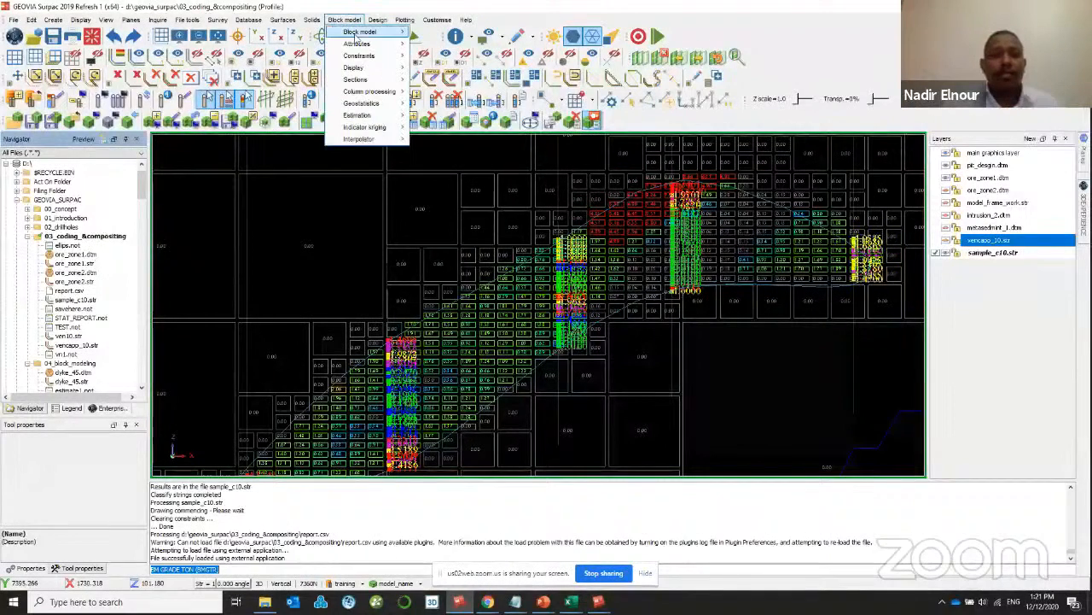
mouse_move(357, 33)
left_click(437, 241)
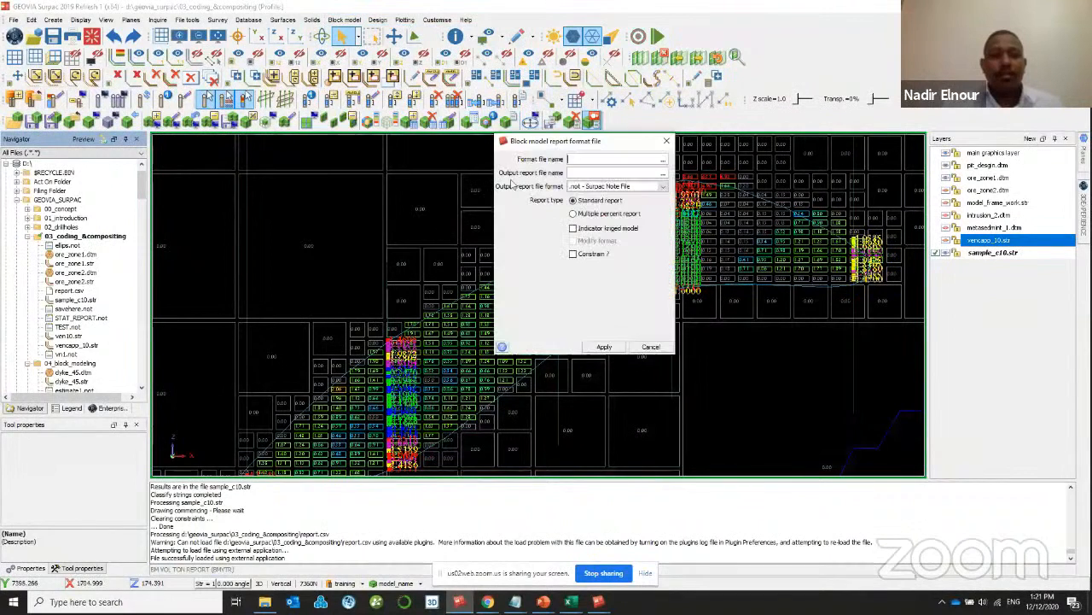
left_click(608, 188)
left_click(590, 206)
left_click(595, 173)
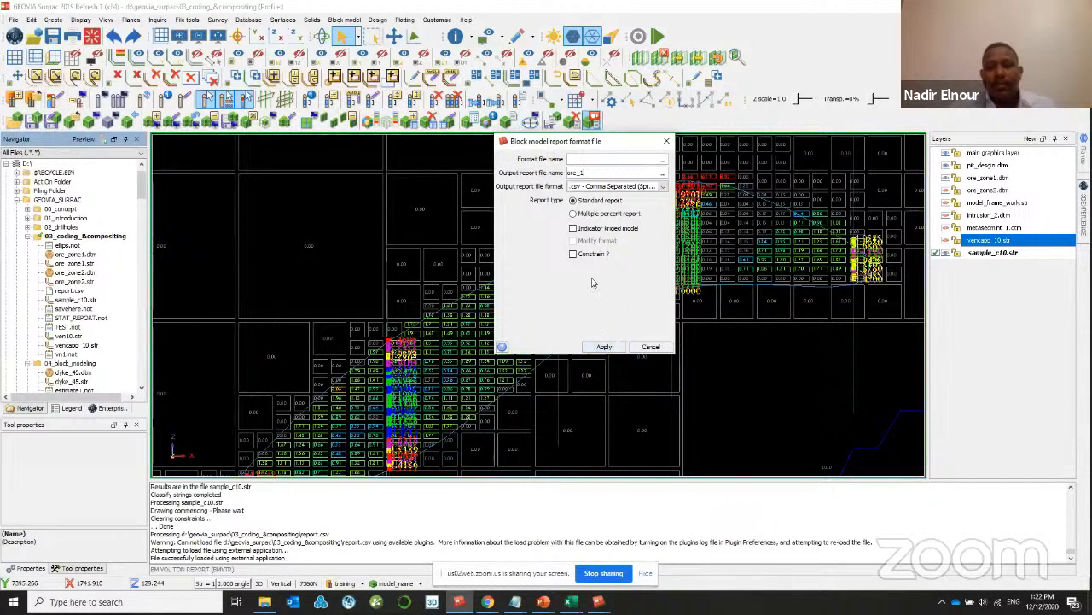
left_click(603, 346)
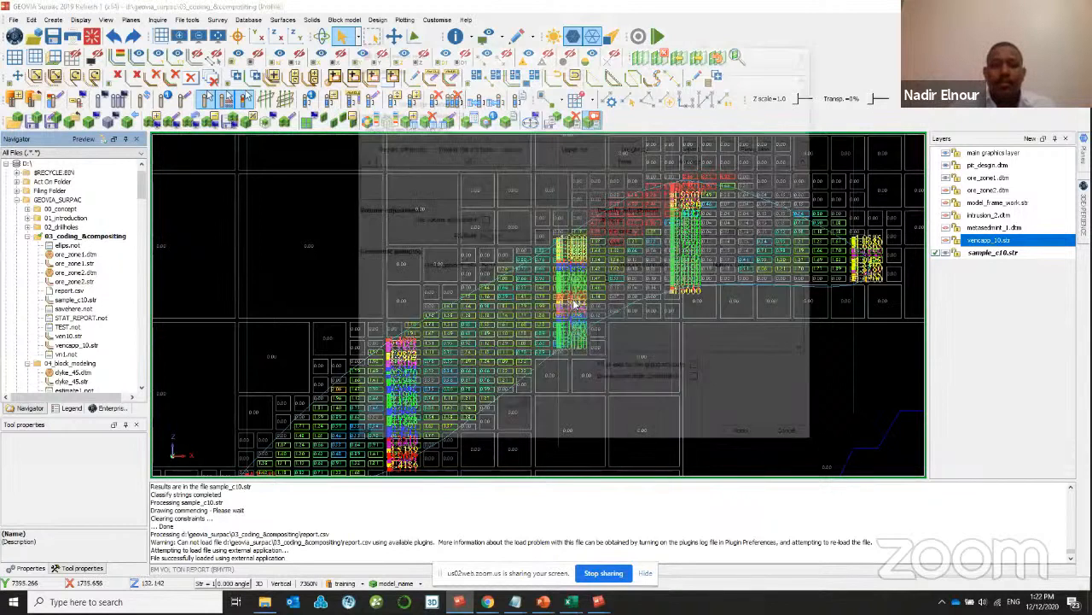
left_click(398, 159)
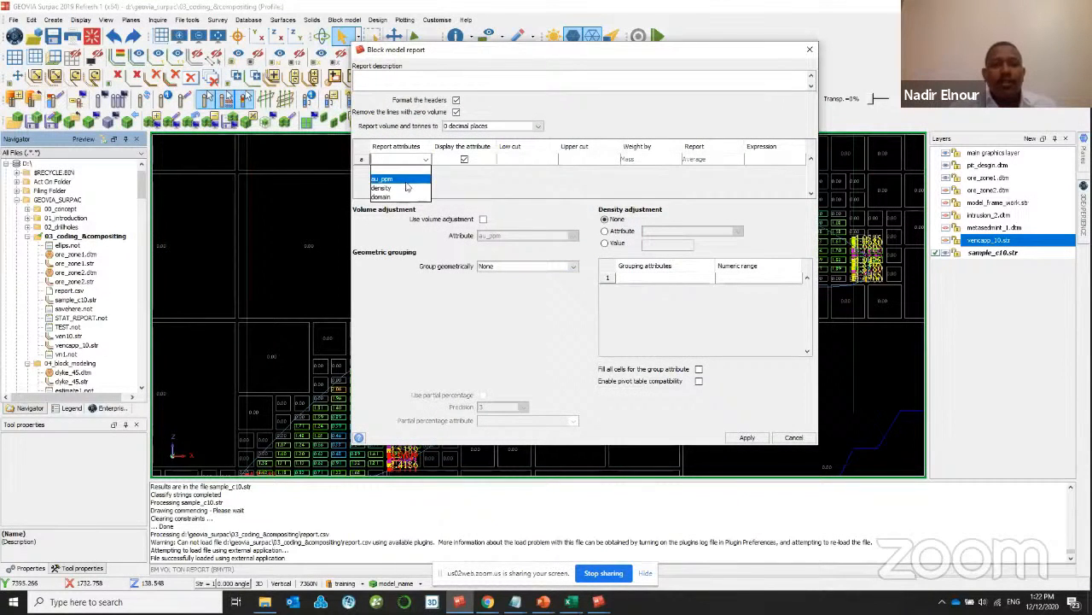
left_click(384, 179)
right_click(362, 163)
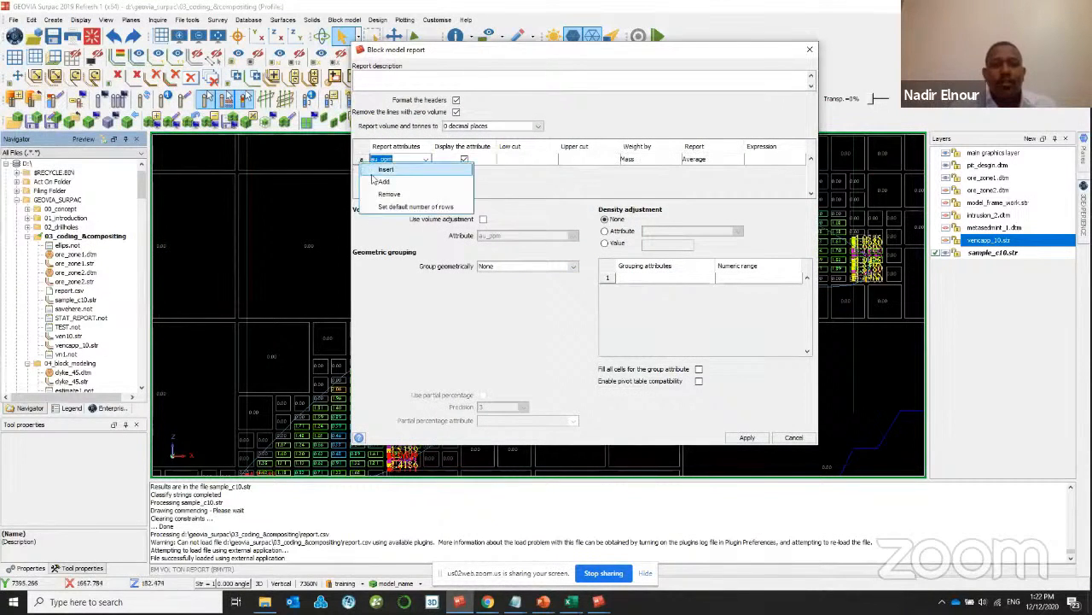
left_click(382, 181)
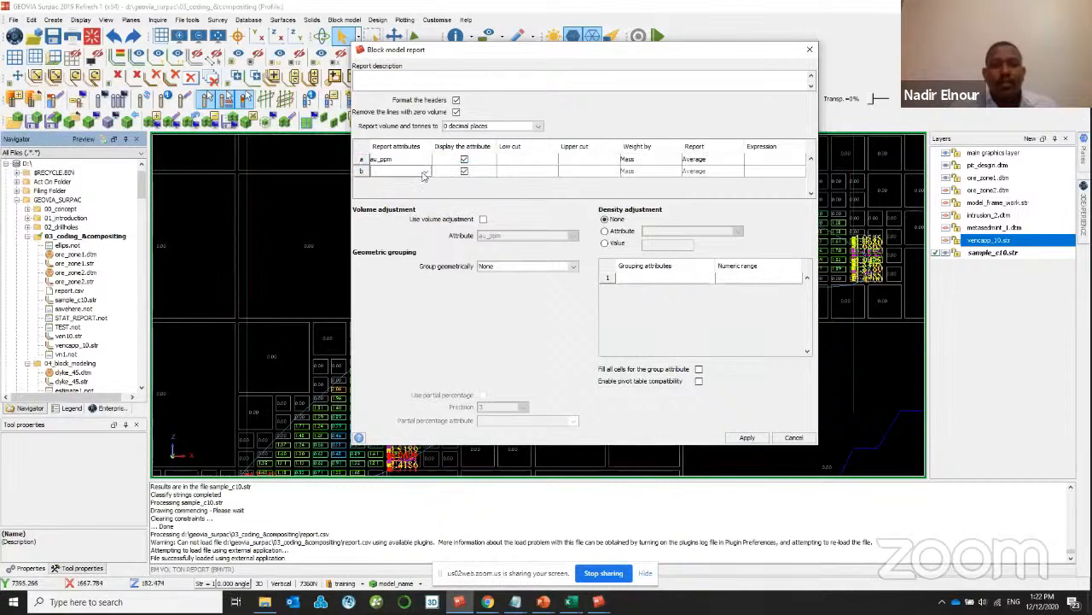
left_click(425, 173)
left_click(361, 177)
right_click(362, 171)
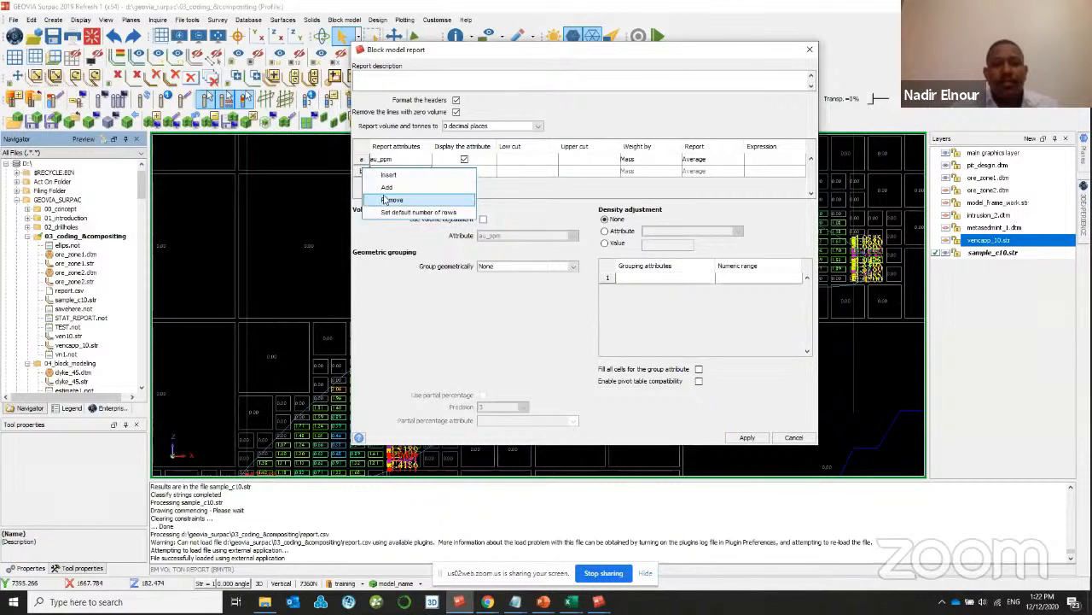
left_click(386, 200)
- Adjust the block model report's density by the density attribute
left_click(605, 231)
left_click(687, 231)
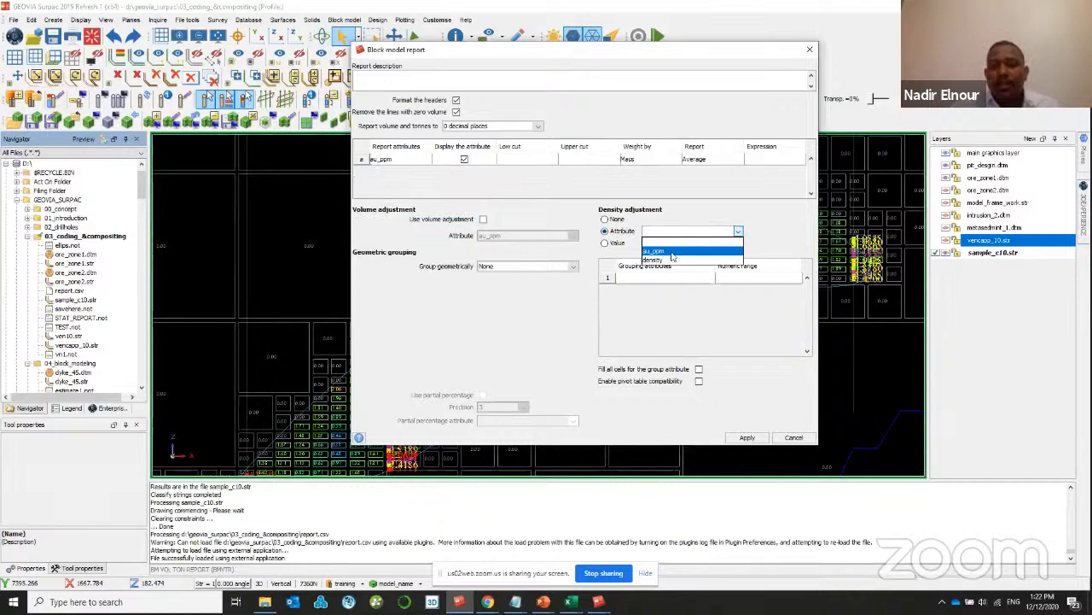
left_click(654, 259)
- Group the report by au_ppm over the numeric range 0.3;999 and by rock_code, and accept the report settings
left_click(648, 278)
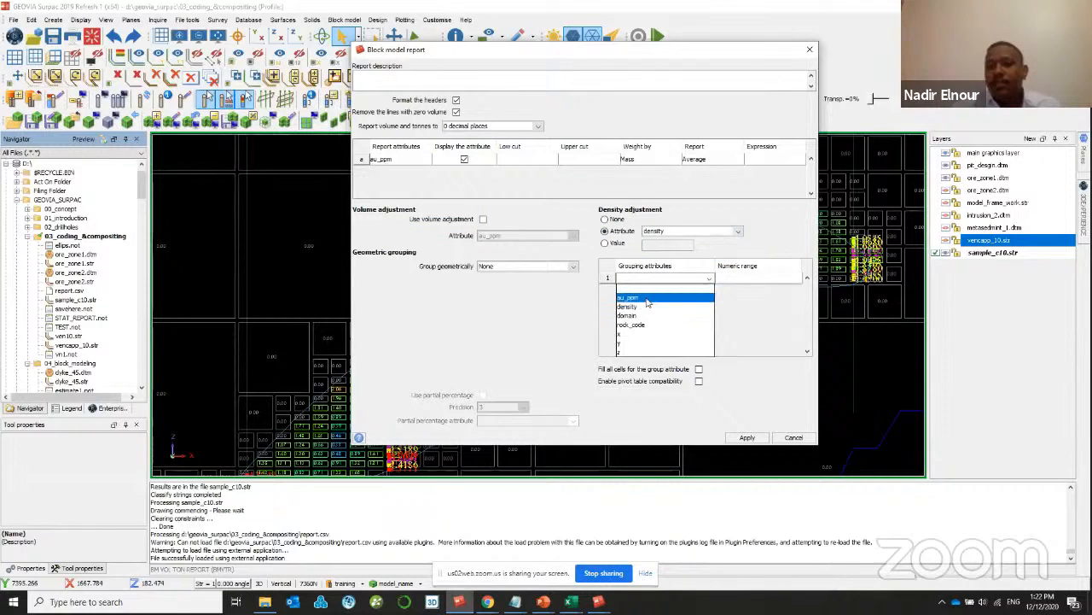
left_click(647, 299)
left_click(750, 278)
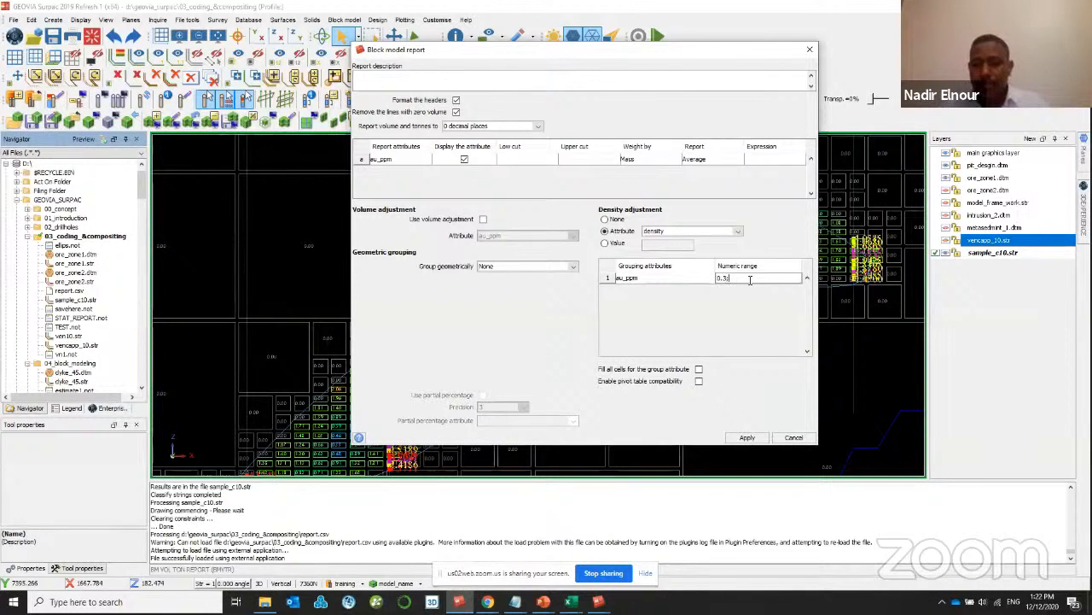
right_click(611, 282)
left_click(631, 301)
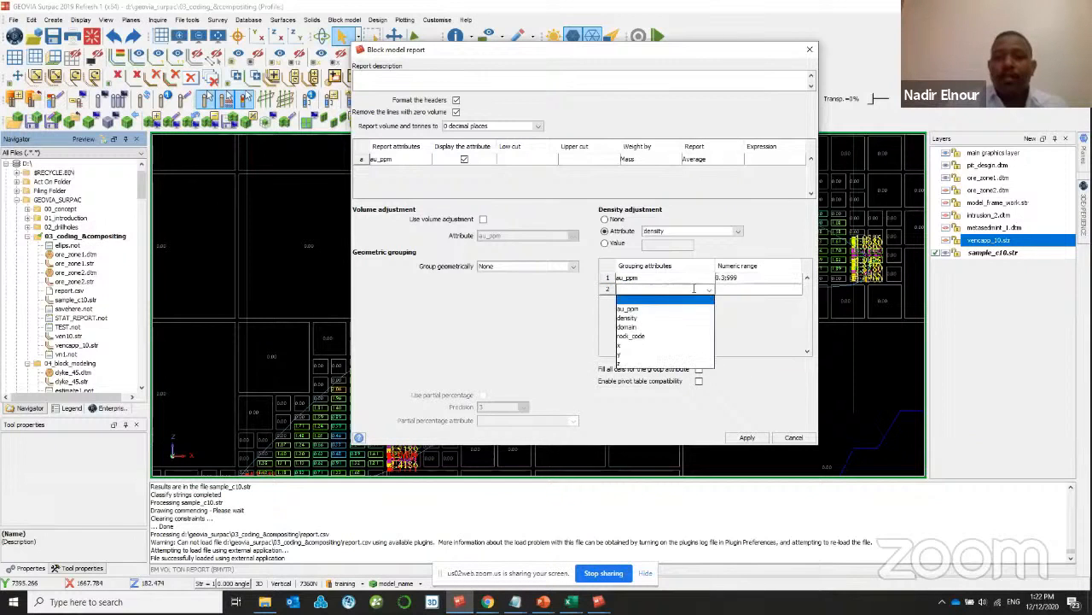
left_click(688, 340)
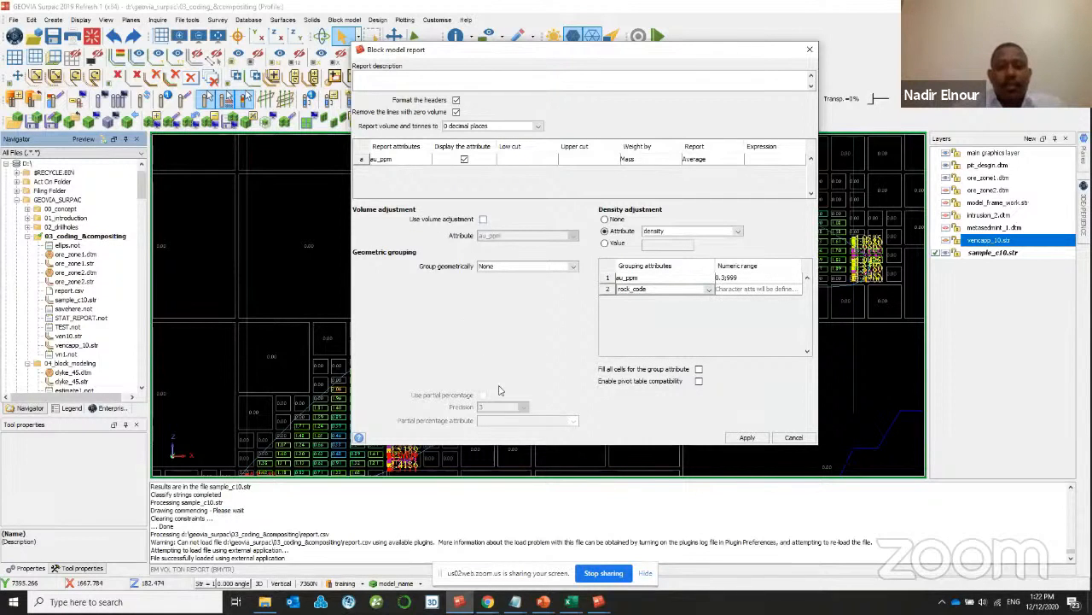
left_click_drag(576, 56, 355, 63)
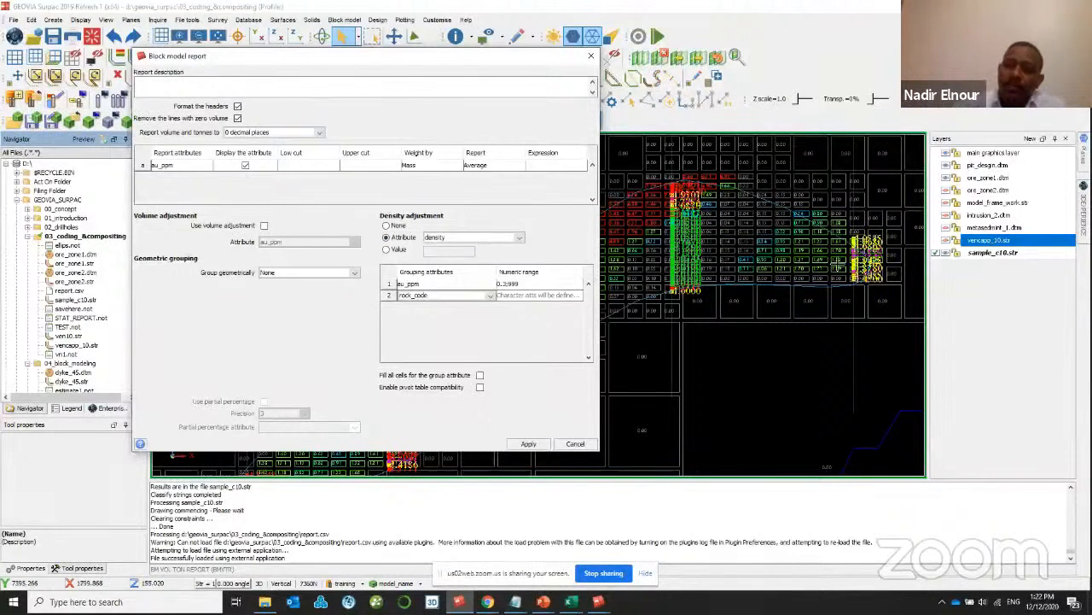
left_click_drag(455, 61, 527, 64)
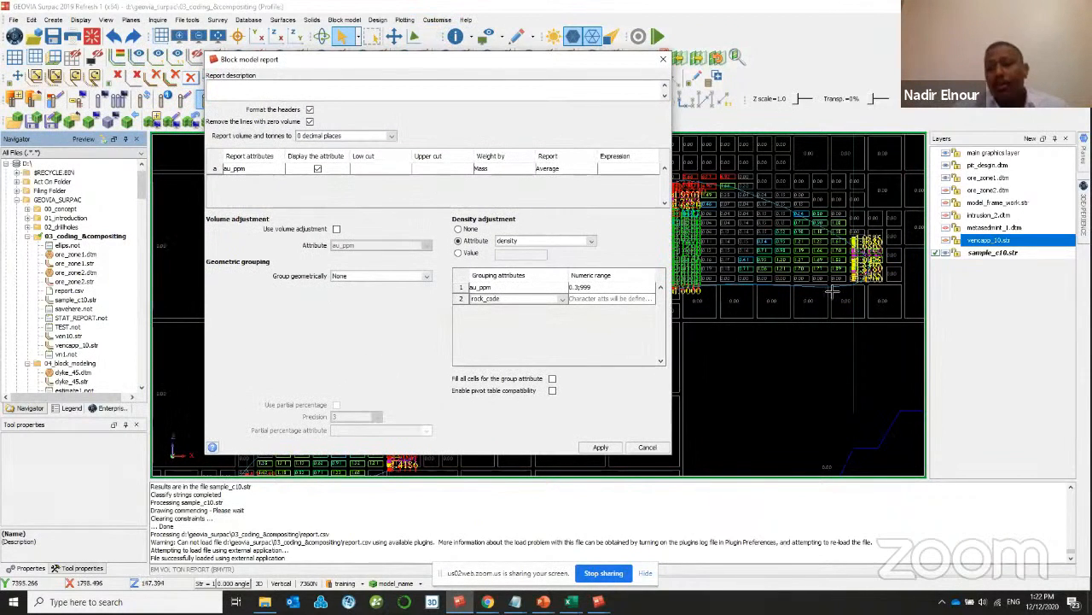
left_click(600, 447)
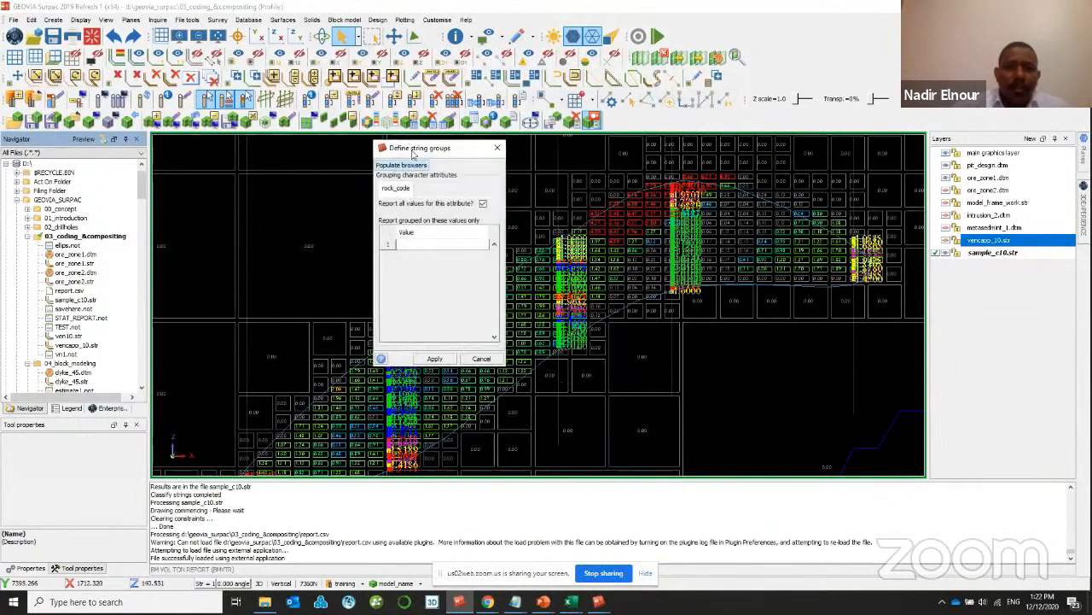
- Limit the rock_code grouping to the value VN1 only and generate the report without any constraint
left_click_drag(426, 151, 507, 151)
left_click(565, 203)
left_click(565, 245)
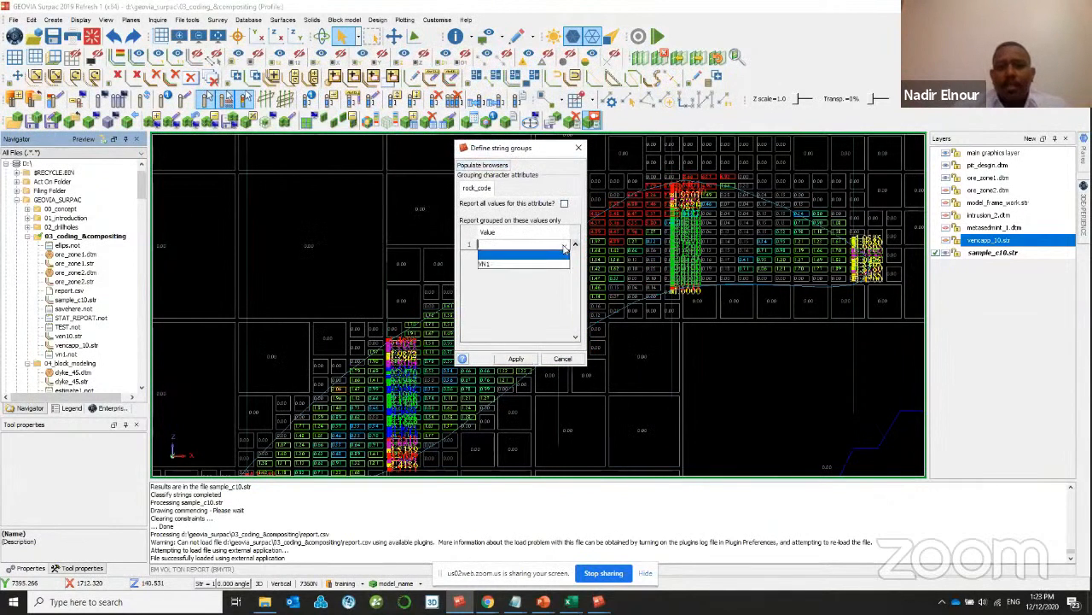
left_click(526, 266)
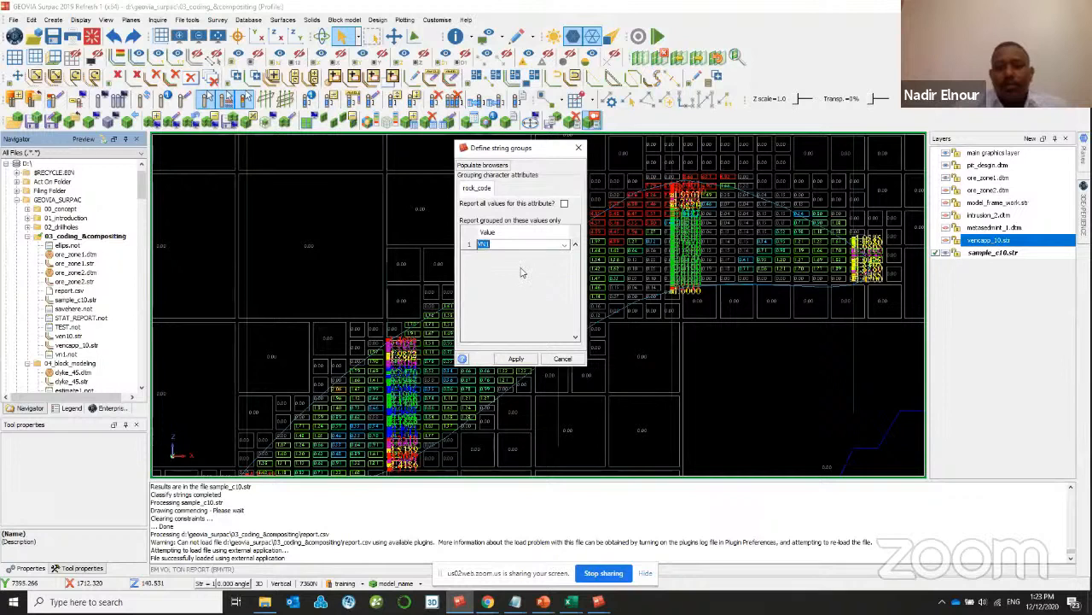
left_click(517, 358)
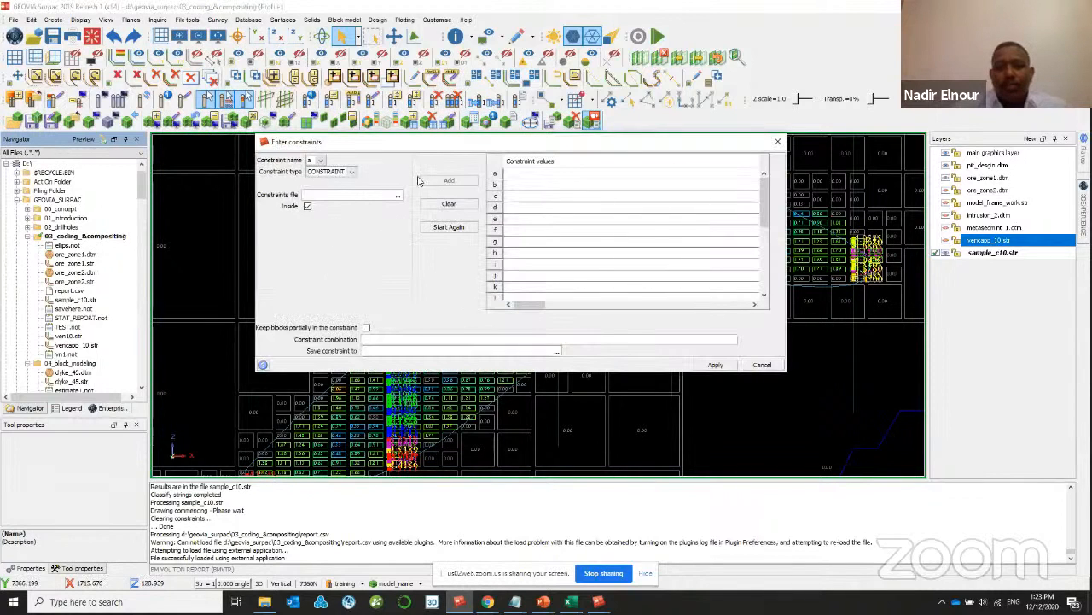
left_click(714, 365)
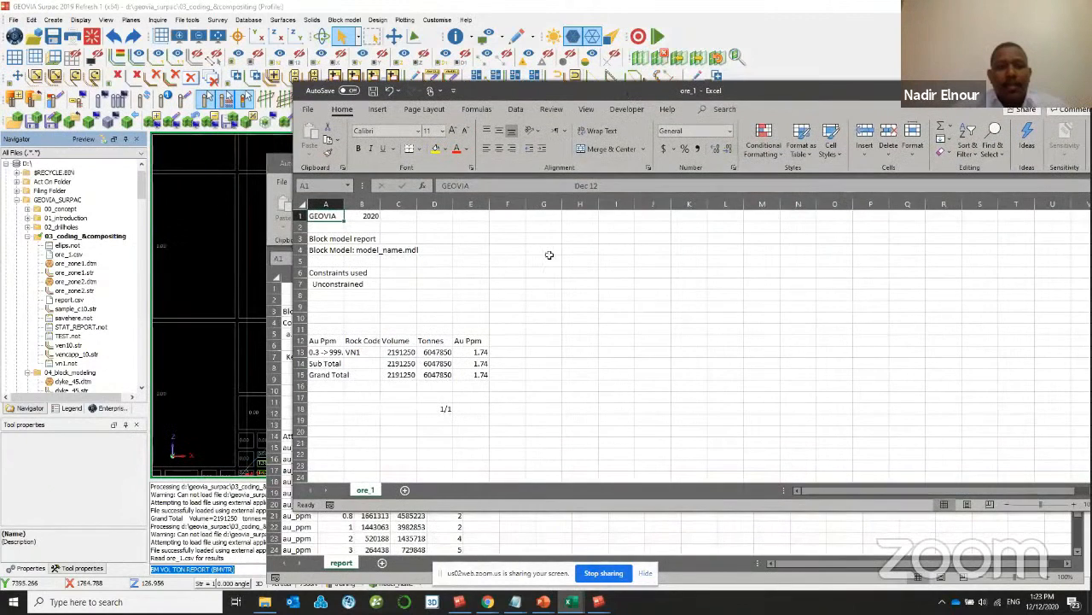
- Apply comma number formatting to the VN1 result row of the ore_1 report and return to Surpac
left_click_drag(315, 352, 465, 352)
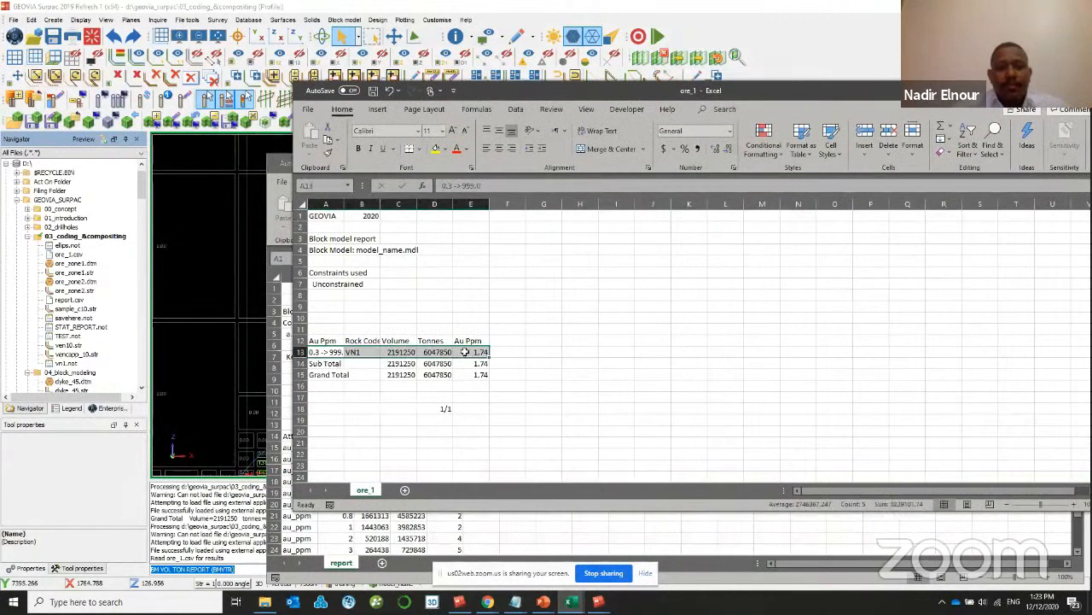
left_click(698, 150)
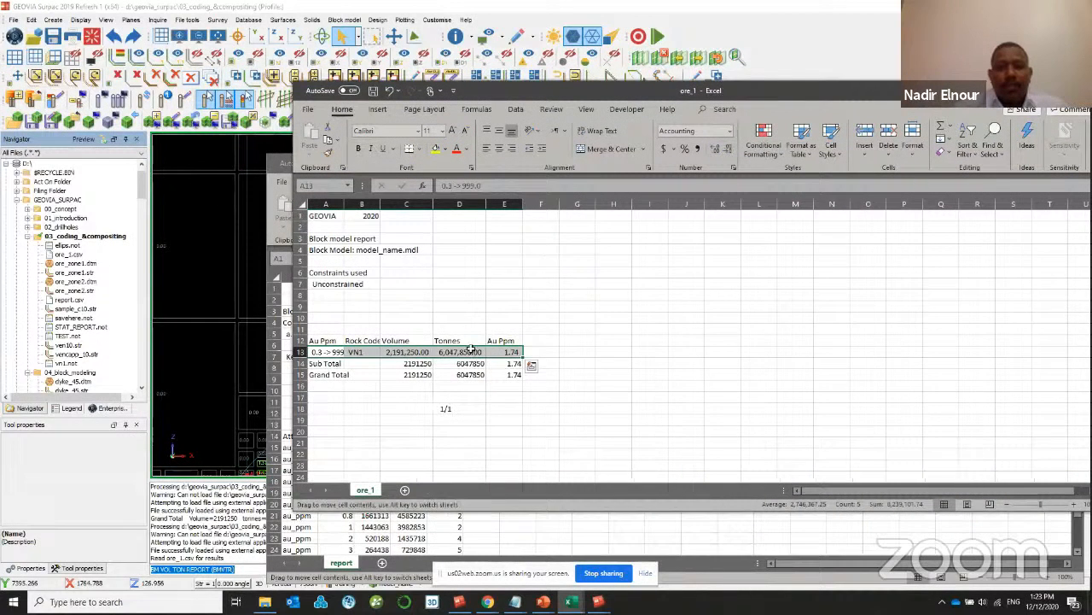
left_click(554, 355)
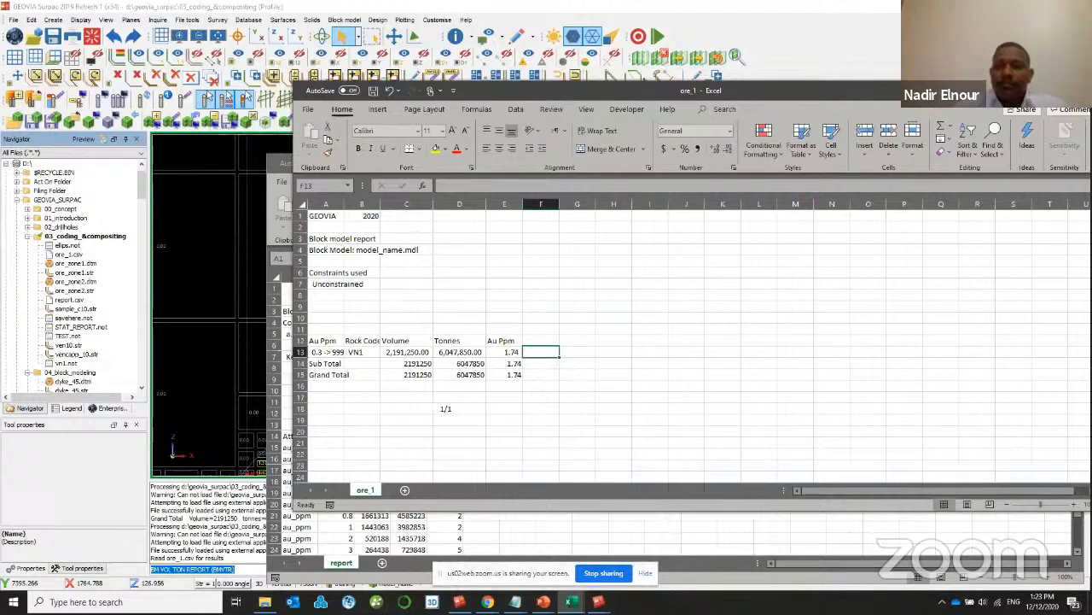
left_click(1044, 91)
left_click(1016, 164)
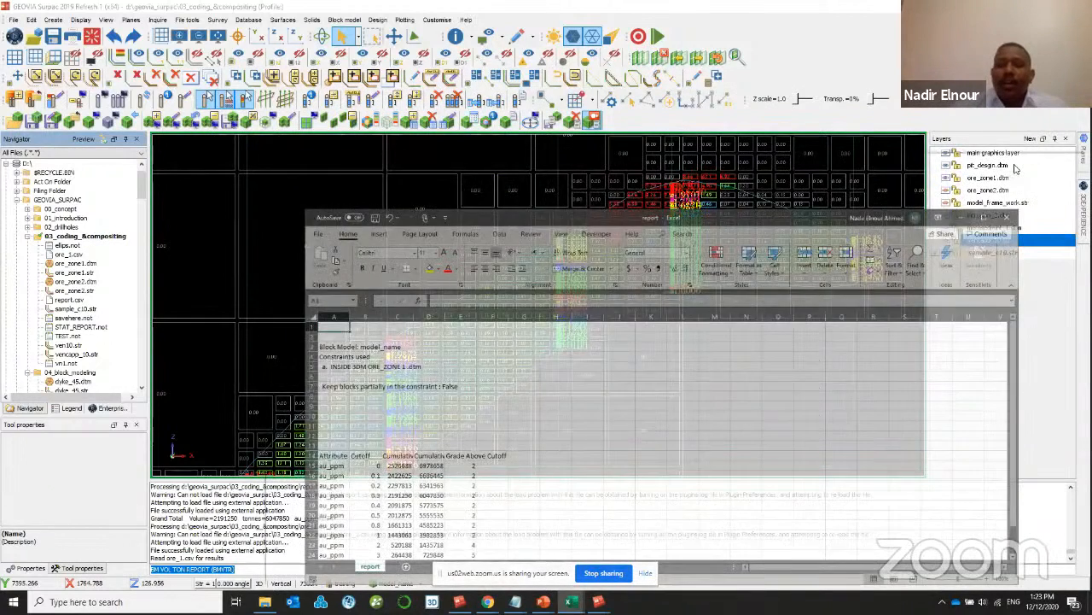
- Delete the section's cutting plane and display the whole block model in 3D with its faces shaded
left_click(258, 36)
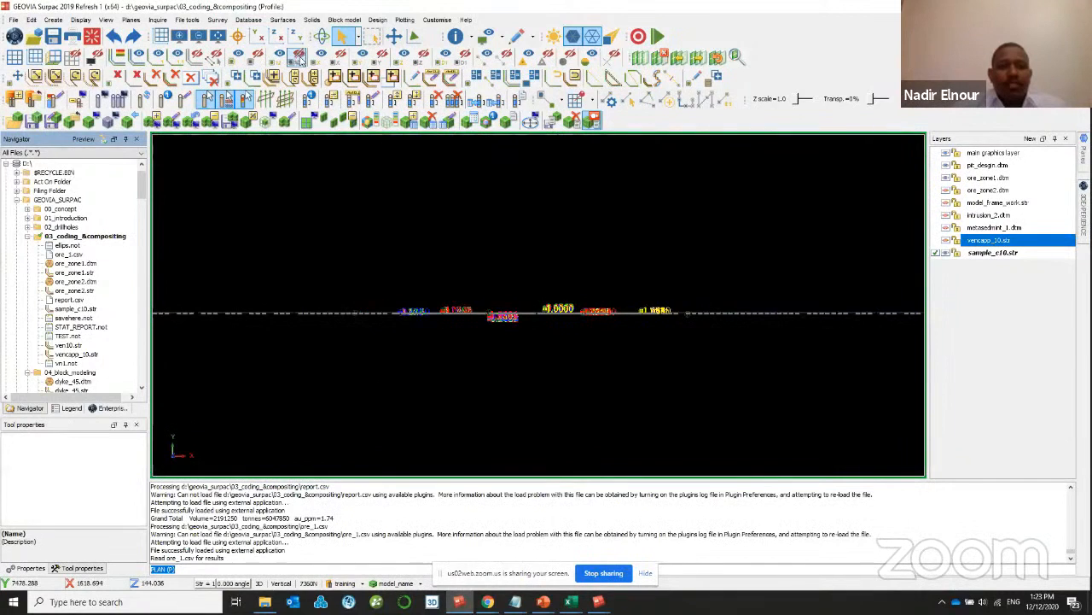
left_click(258, 36)
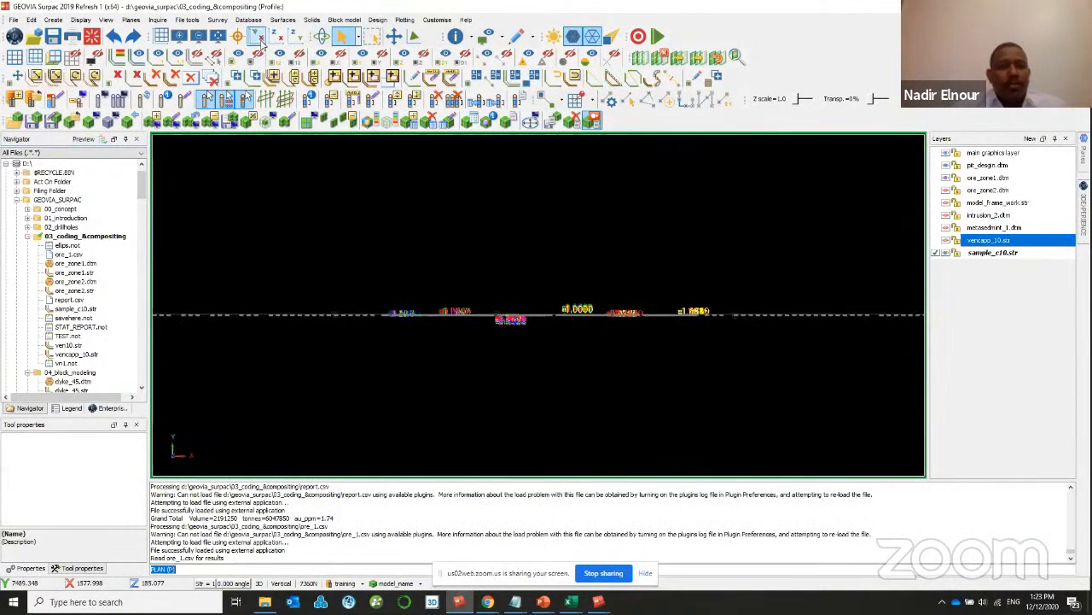
left_click(277, 37)
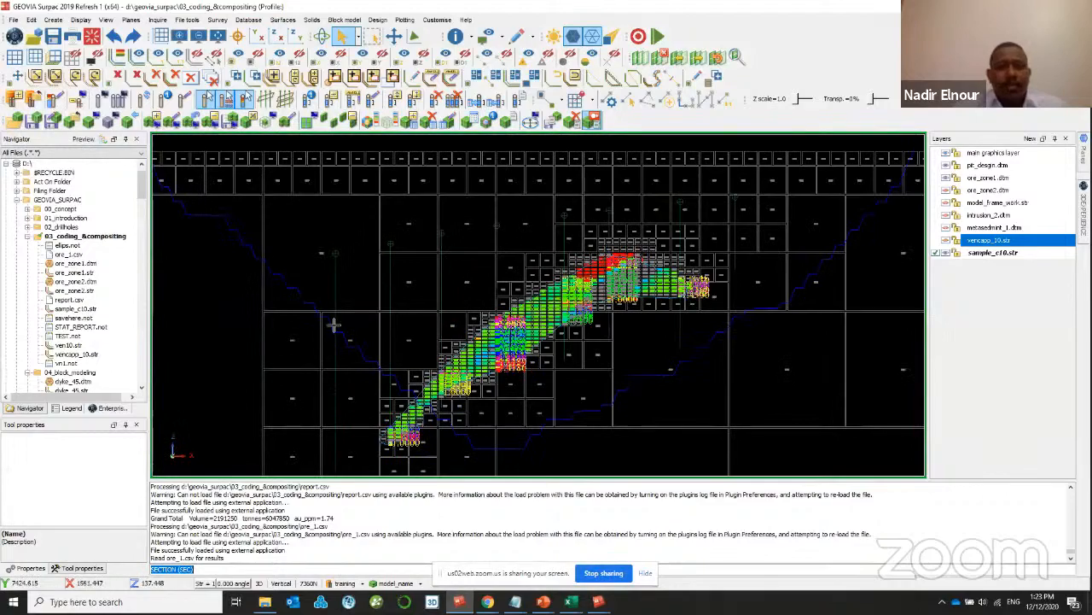
left_click(660, 58)
left_click_drag(612, 158, 524, 138)
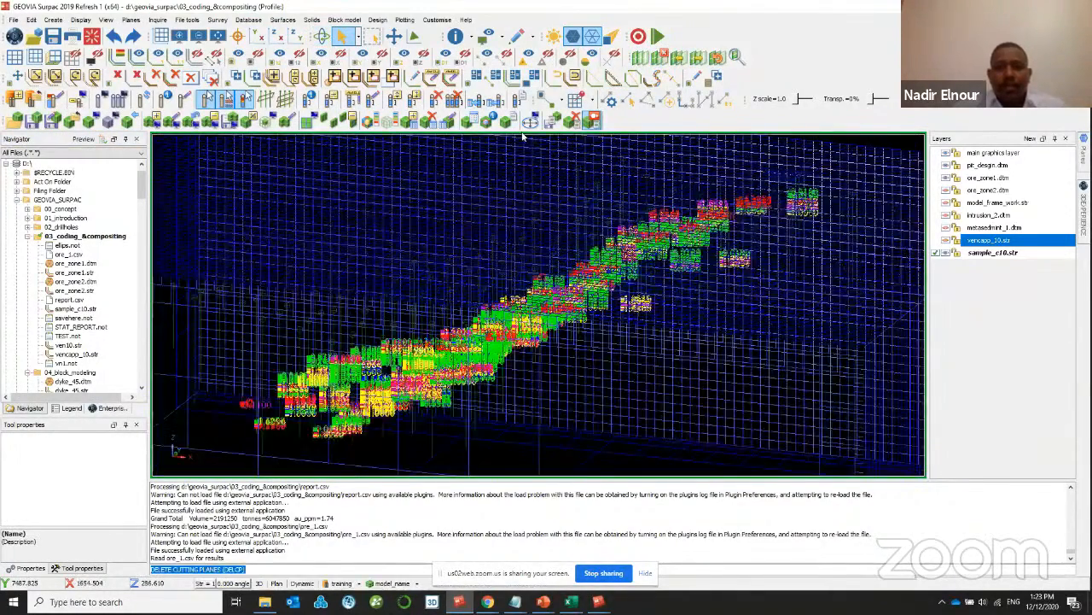
left_click(574, 37)
scroll(580, 188, "down", 4)
left_click_drag(581, 188, 672, 291)
scroll(514, 285, "up", 3)
left_click_drag(515, 285, 452, 316)
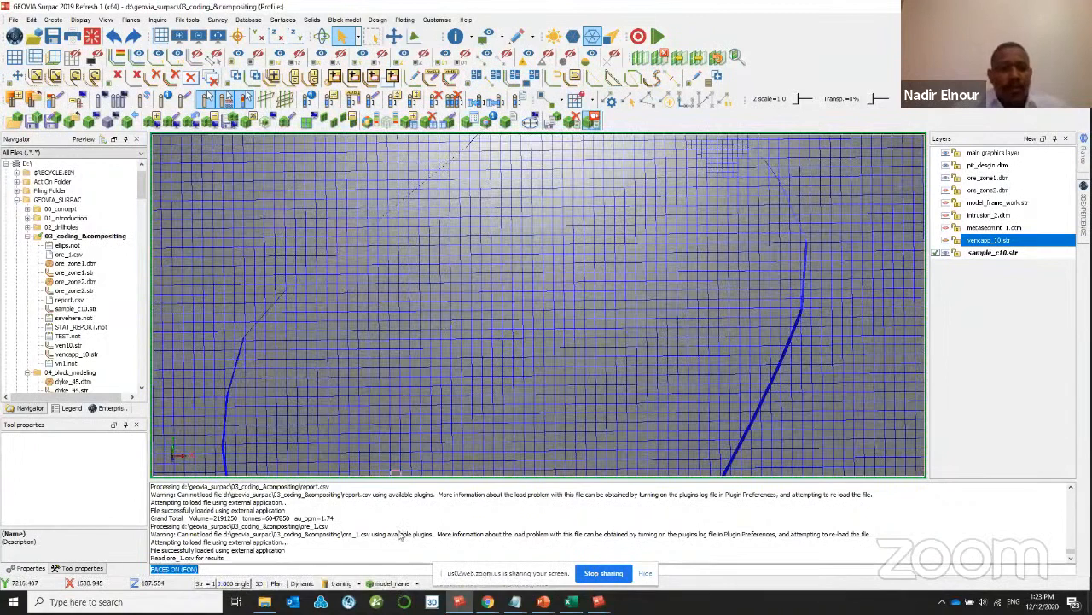
- Set 04_block_modeling as the working directory and look through its files for the pit design surface
scroll(80, 324, "down", 3)
right_click(74, 299)
left_click(81, 291)
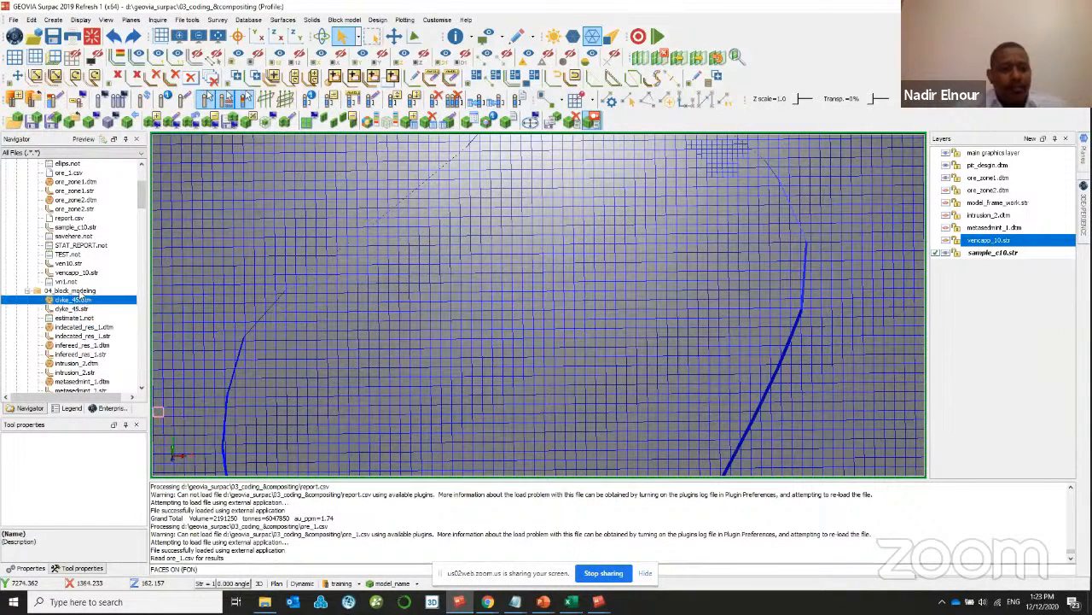
right_click(80, 290)
left_click(93, 298)
scroll(93, 299, "down", 10)
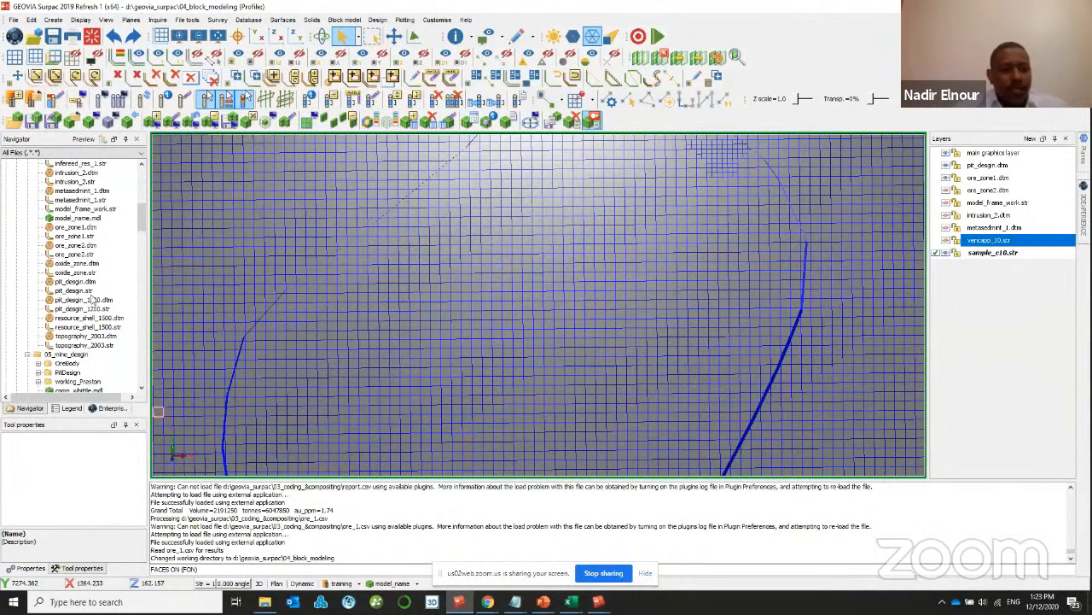
scroll(88, 301, "down", 5)
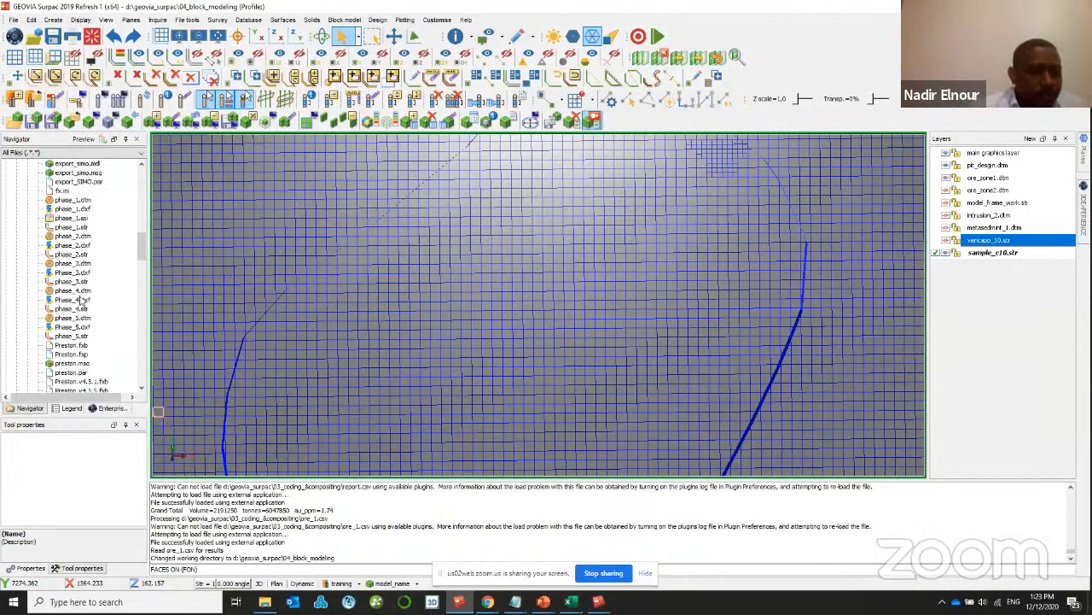
scroll(83, 300, "up", 6)
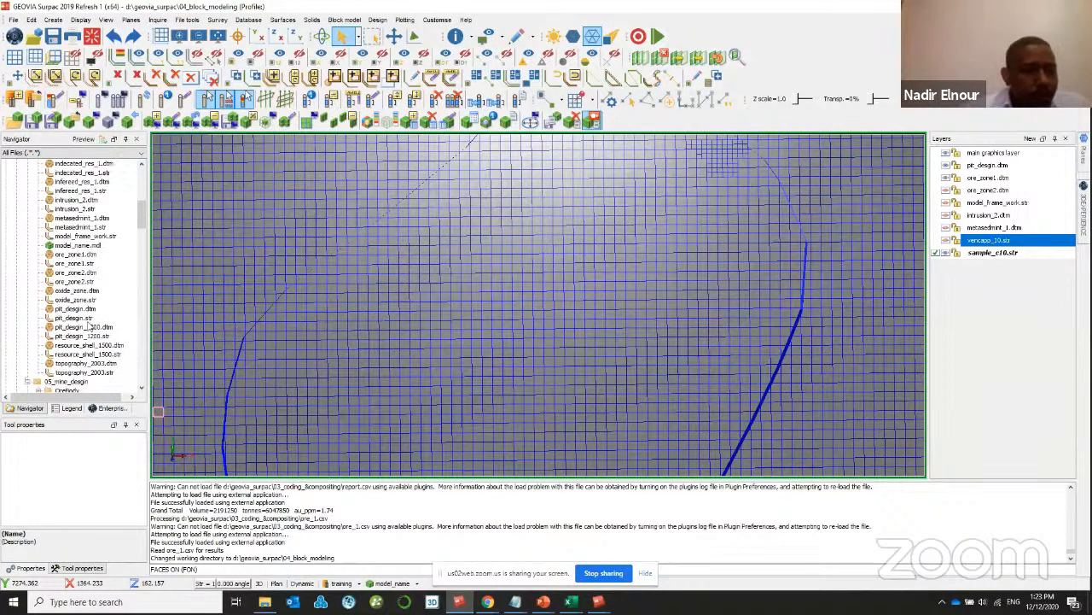
- Start a new graphical constraint of type DTM on model_name and choose pit_desgin.dtm as its surface
left_click(407, 583)
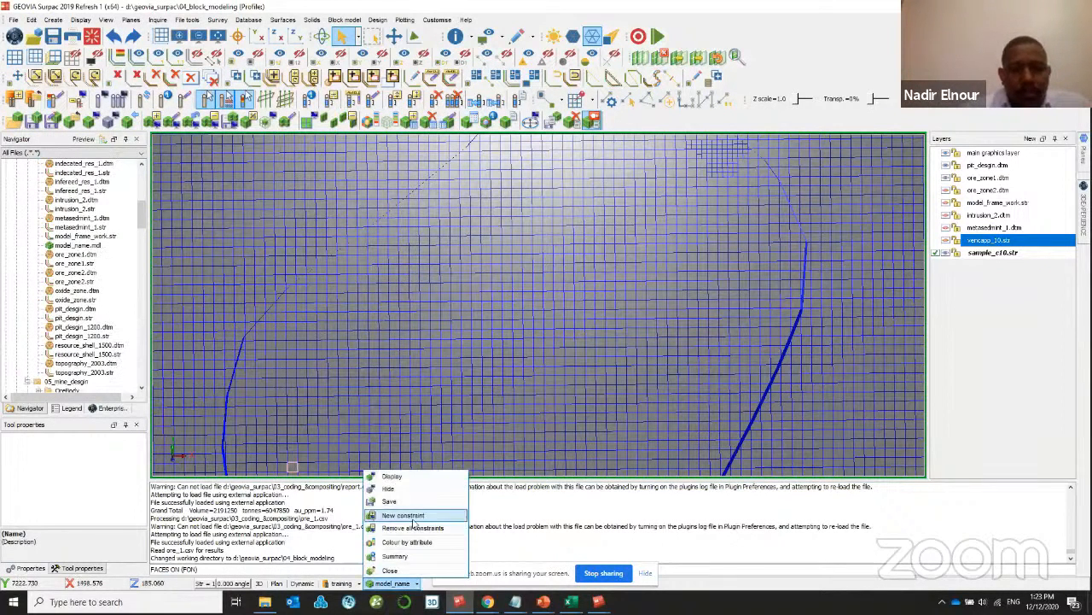
left_click(416, 518)
left_click(351, 172)
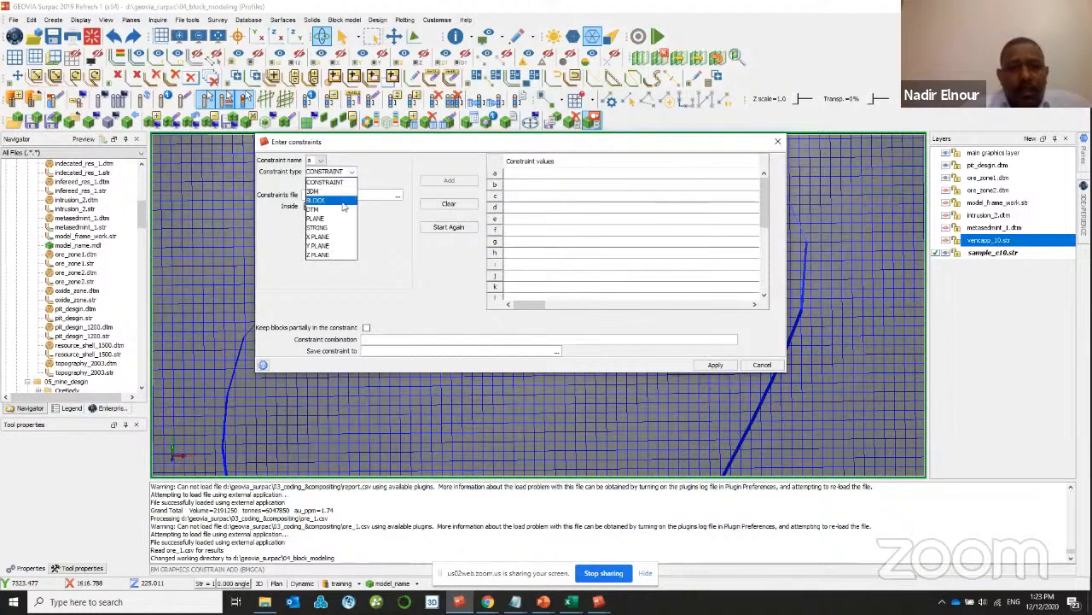
left_click(343, 205)
left_click(351, 171)
left_click(321, 209)
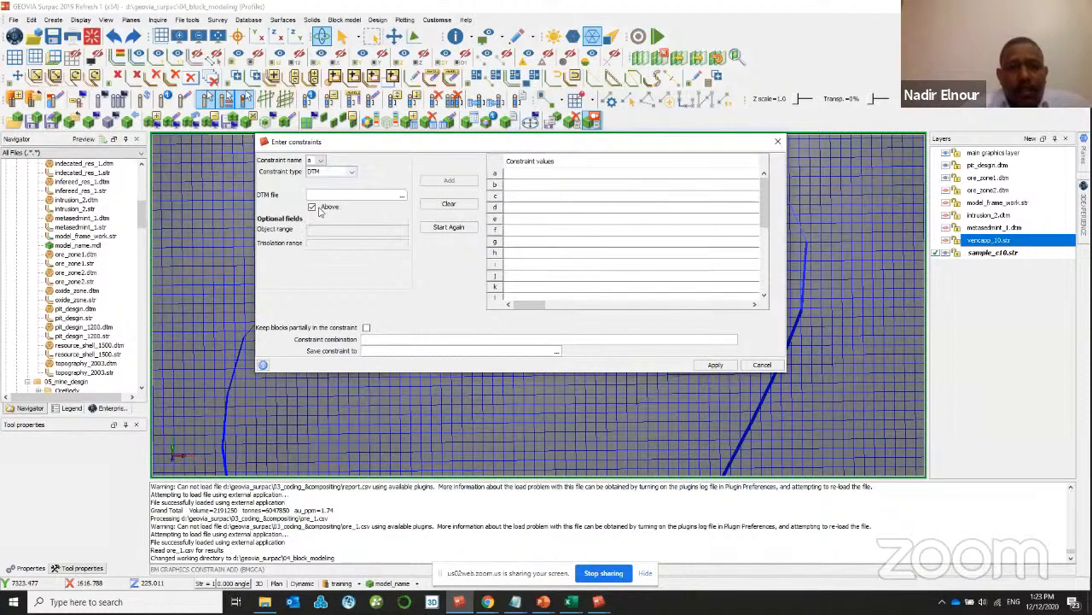
left_click(403, 197)
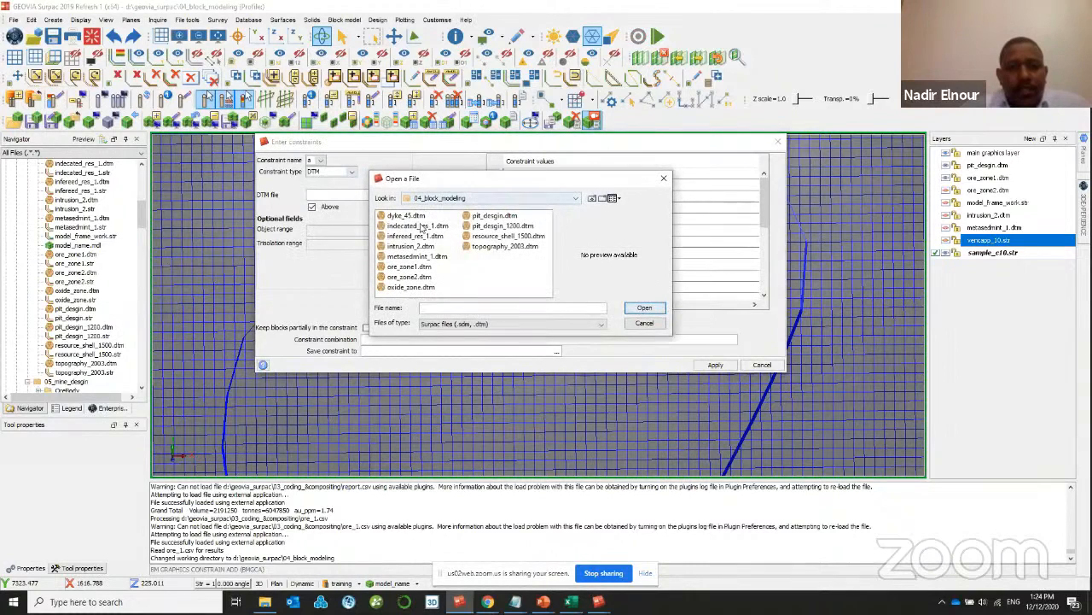
double_click(491, 216)
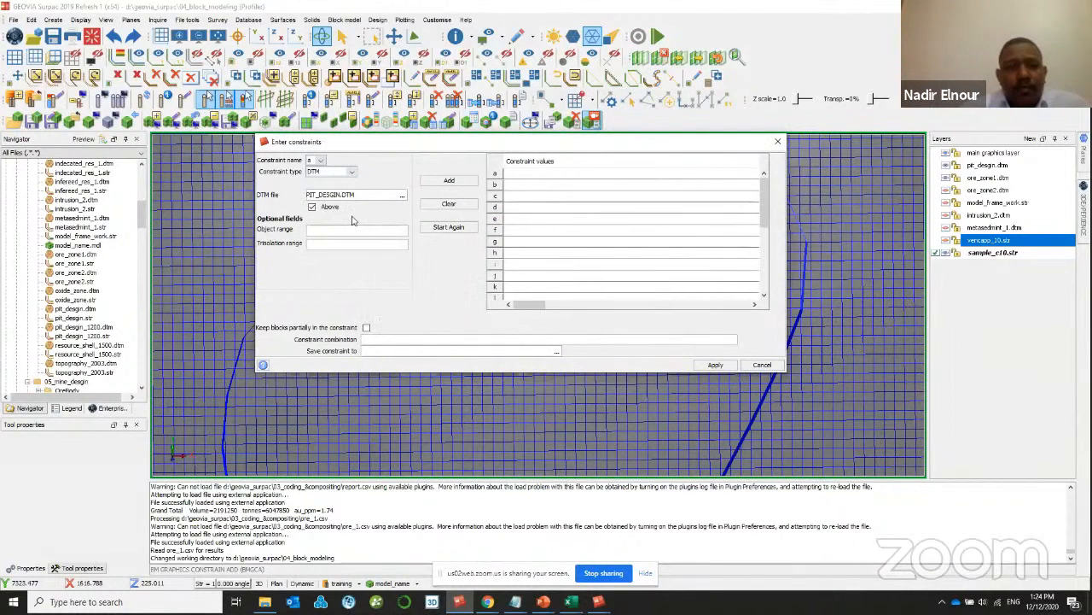
- Add the pit design constraint with the Above option and apply it to the displayed block model
left_click(313, 210)
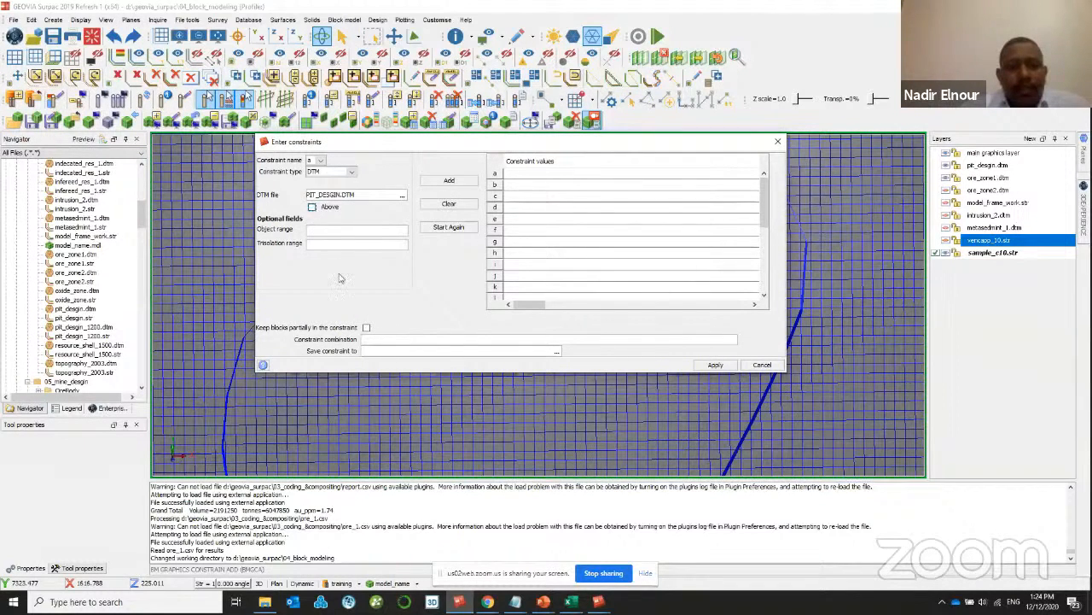
left_click(313, 208)
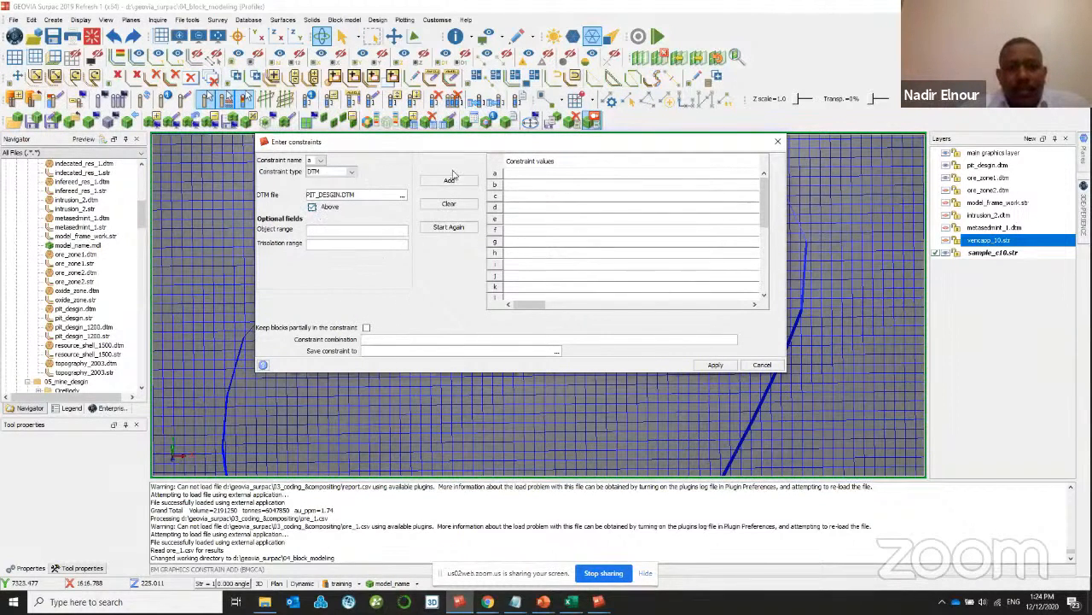
left_click(474, 183)
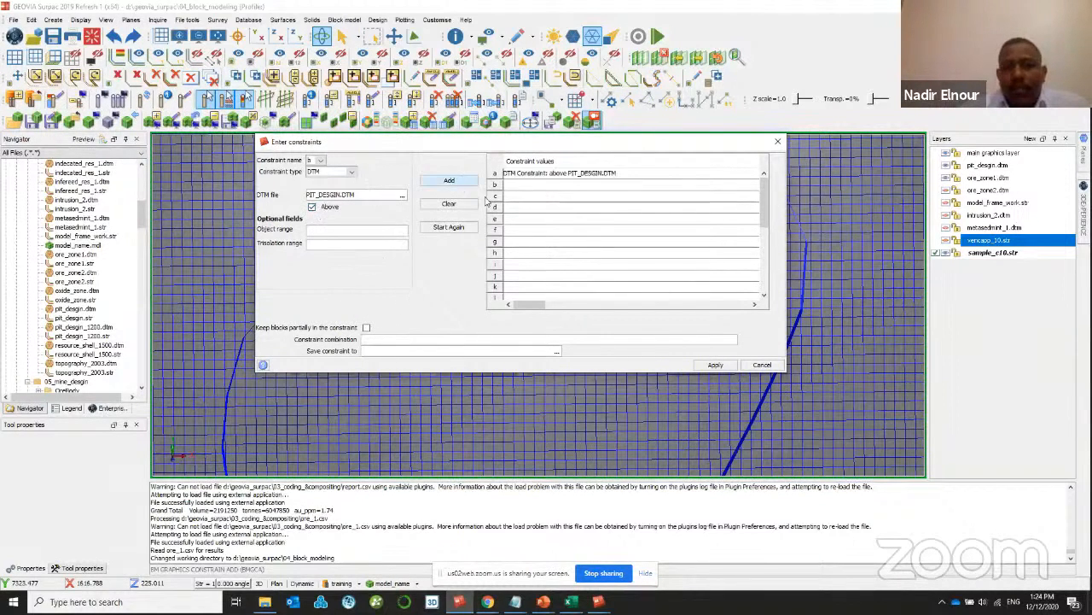
left_click(715, 365)
left_click_drag(709, 361, 764, 303)
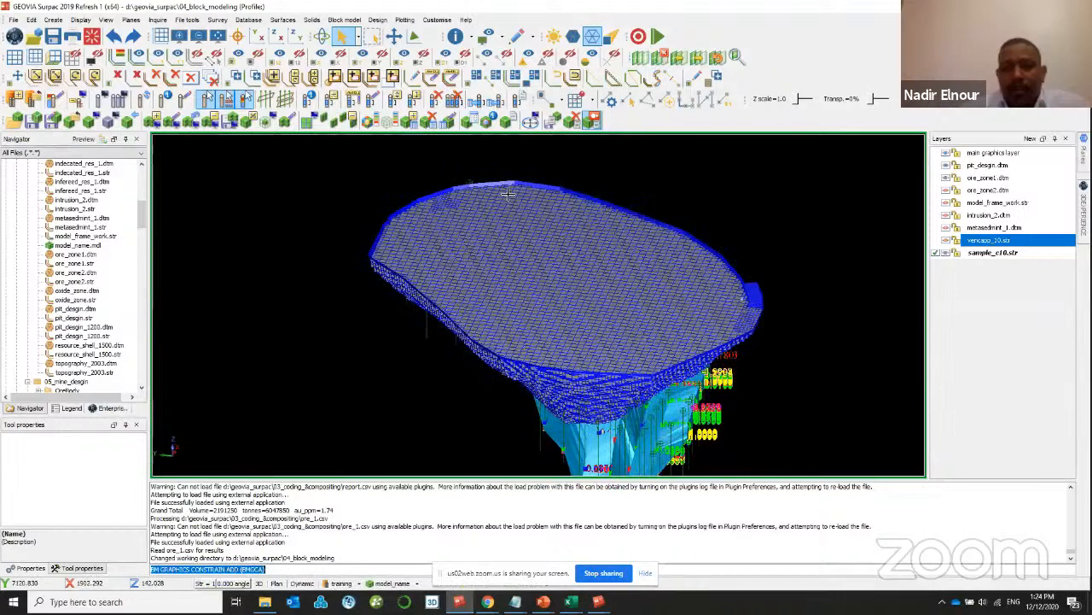
- Cut the pit-constrained model on plane 7440n in section view and draw the block model as polylines
left_click(255, 37)
double_click(990, 293)
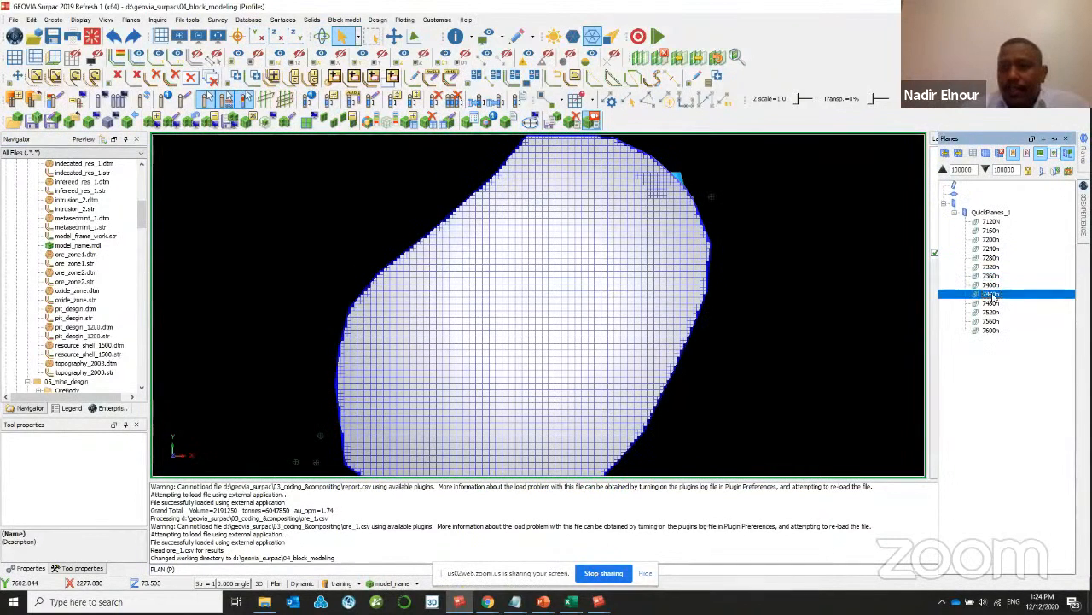
left_click(295, 37)
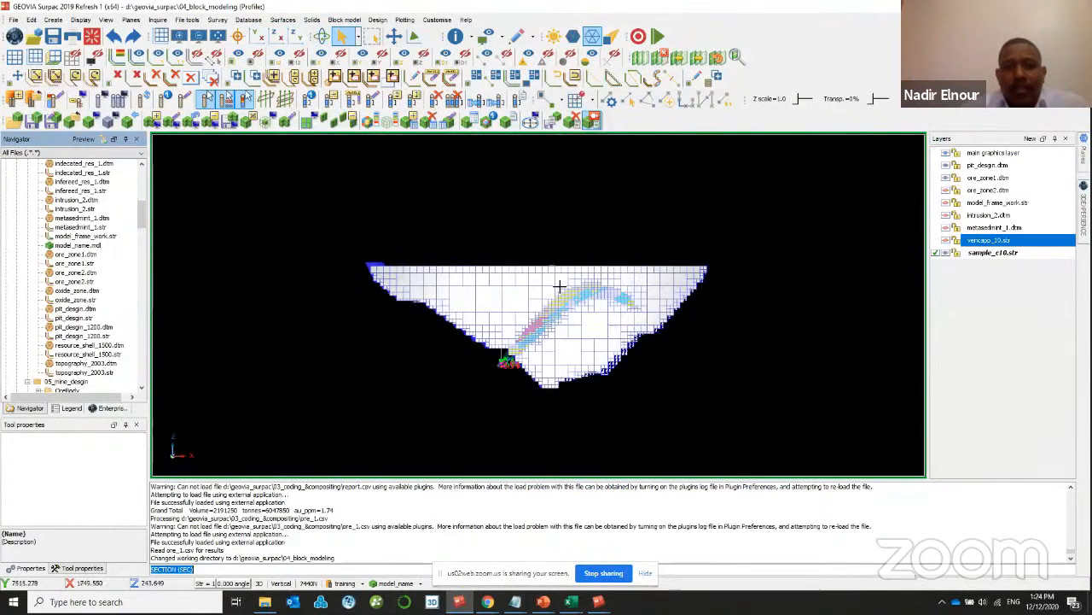
mouse_move(1083, 155)
left_click(1040, 153)
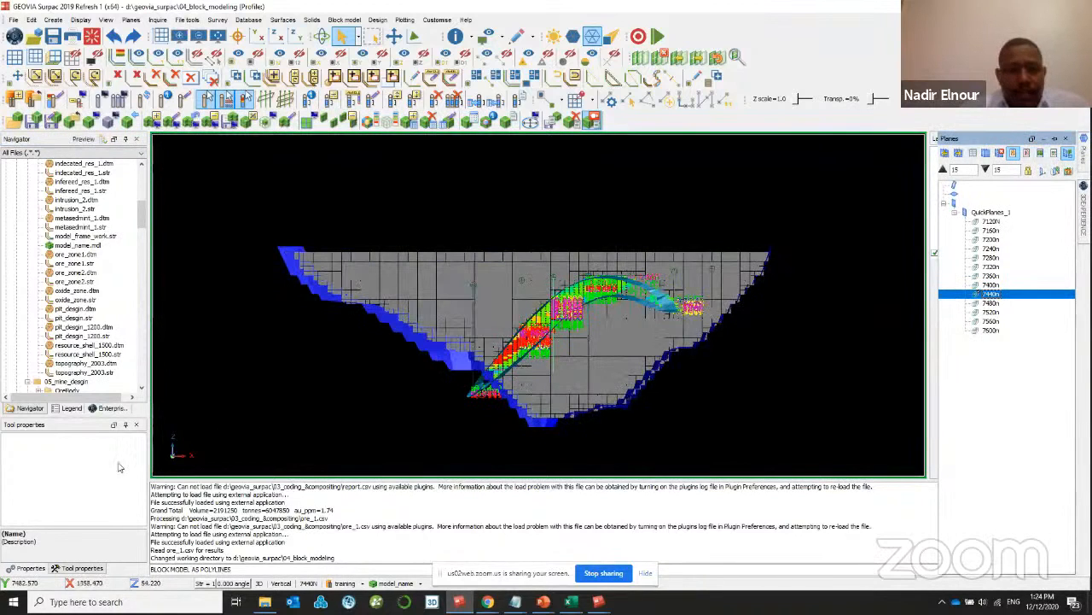
- Hide the pit_desgin.dtm, ore_zone1.dtm and sample_c10.str layers and the drillholes so only the sectioned blocks are displayed
left_click(1088, 152)
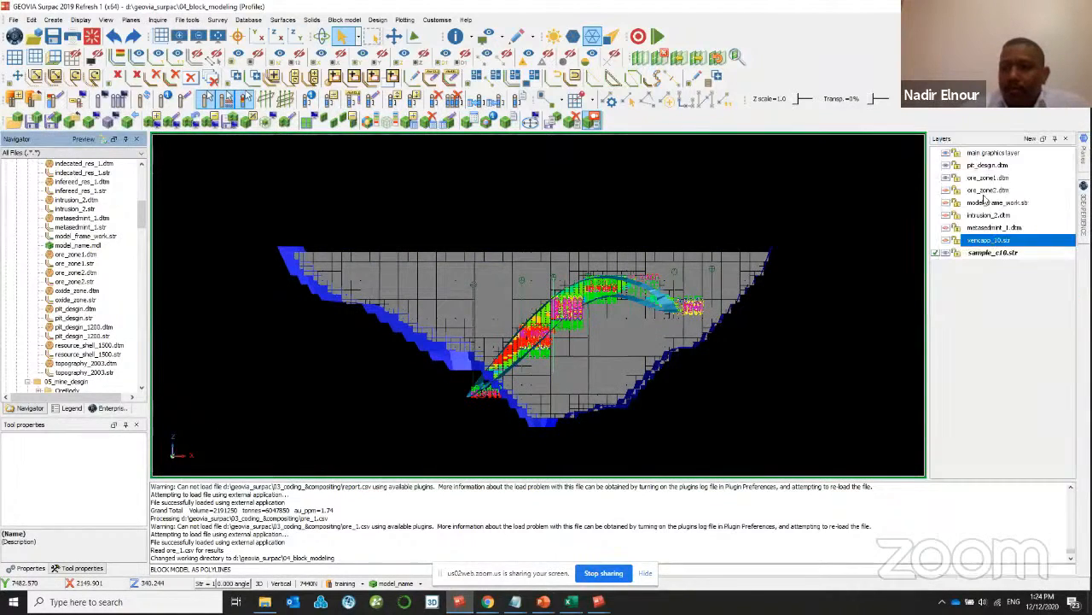
left_click(948, 166)
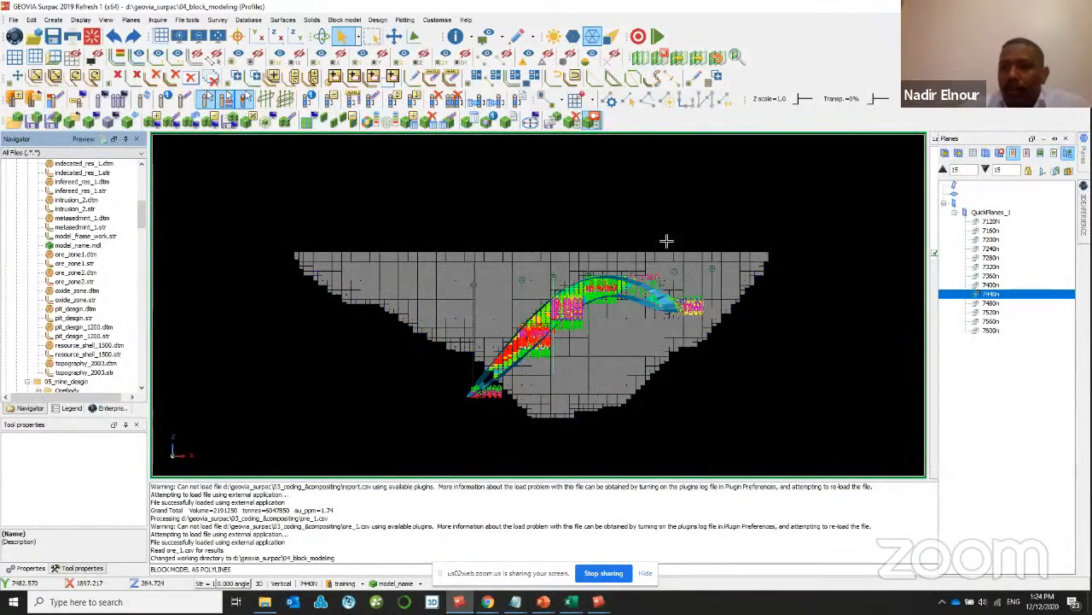
scroll(504, 323, "up", 4)
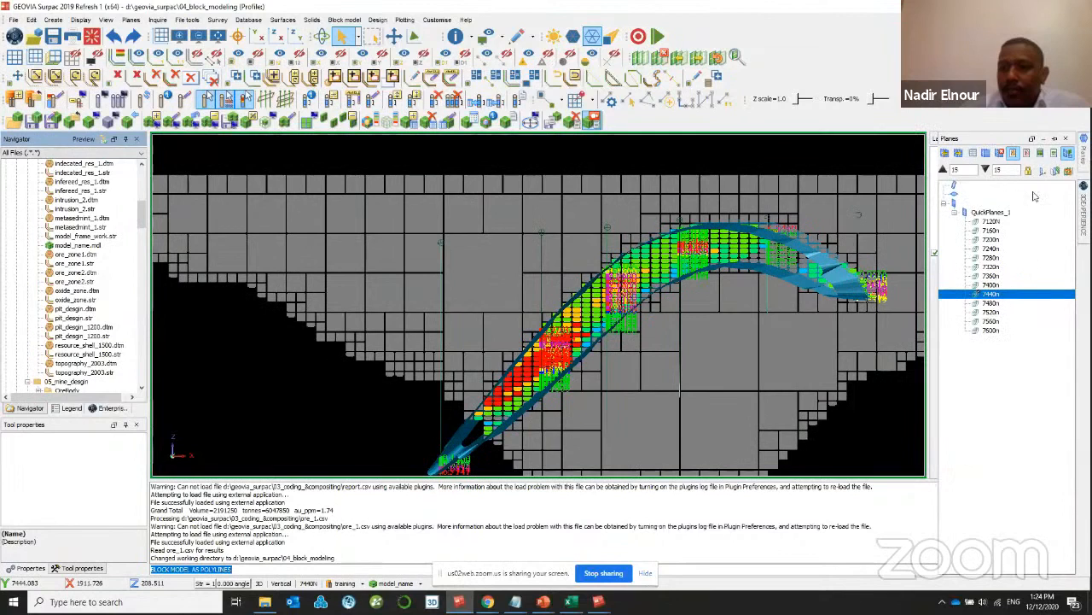
left_click(1083, 160)
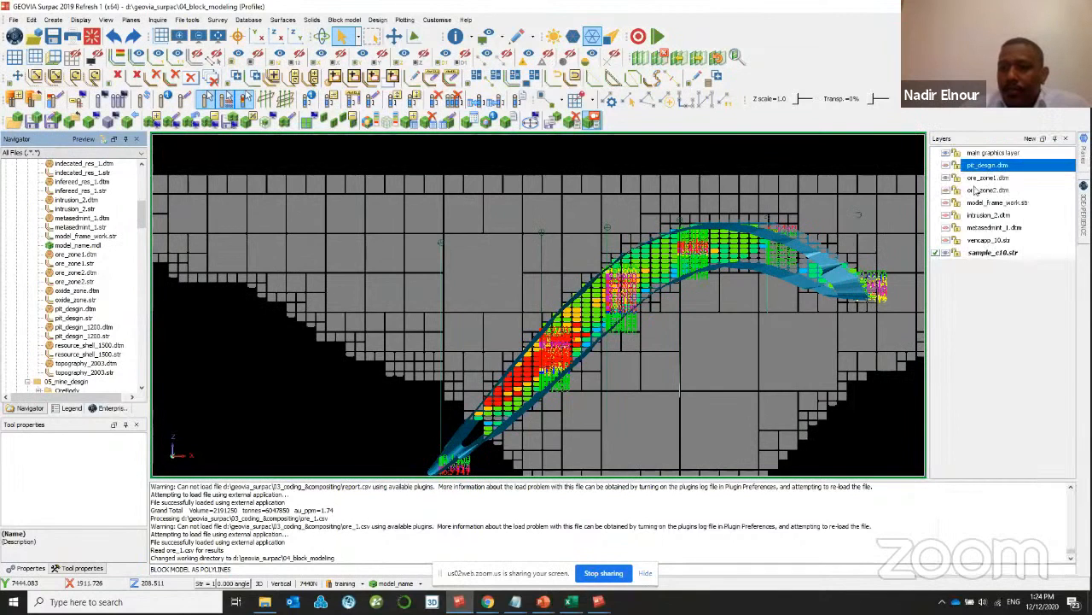
left_click(947, 177)
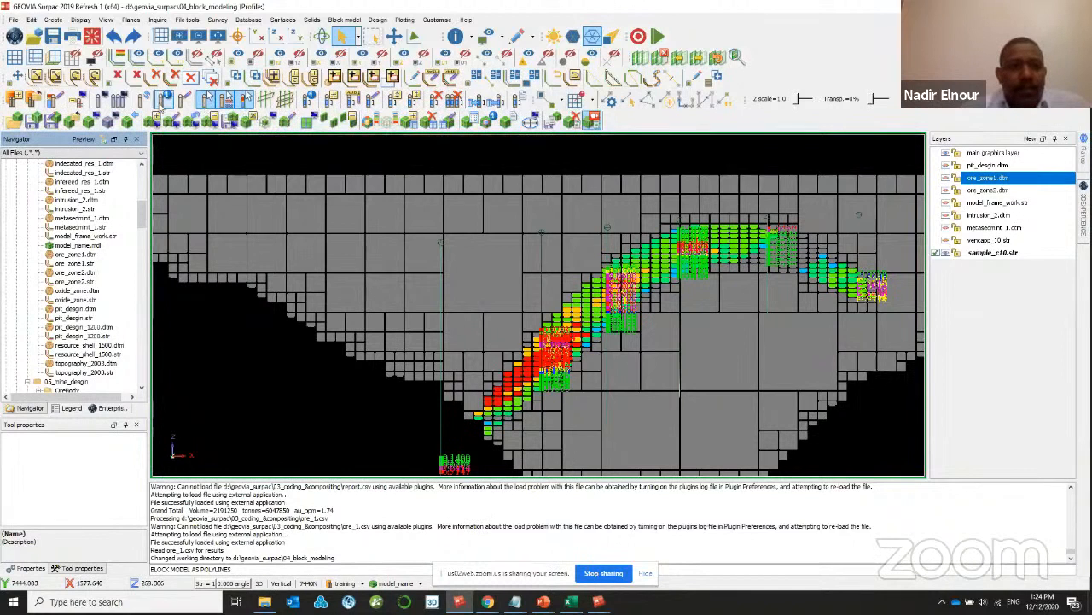
left_click(946, 254)
scroll(781, 258, "up", 5)
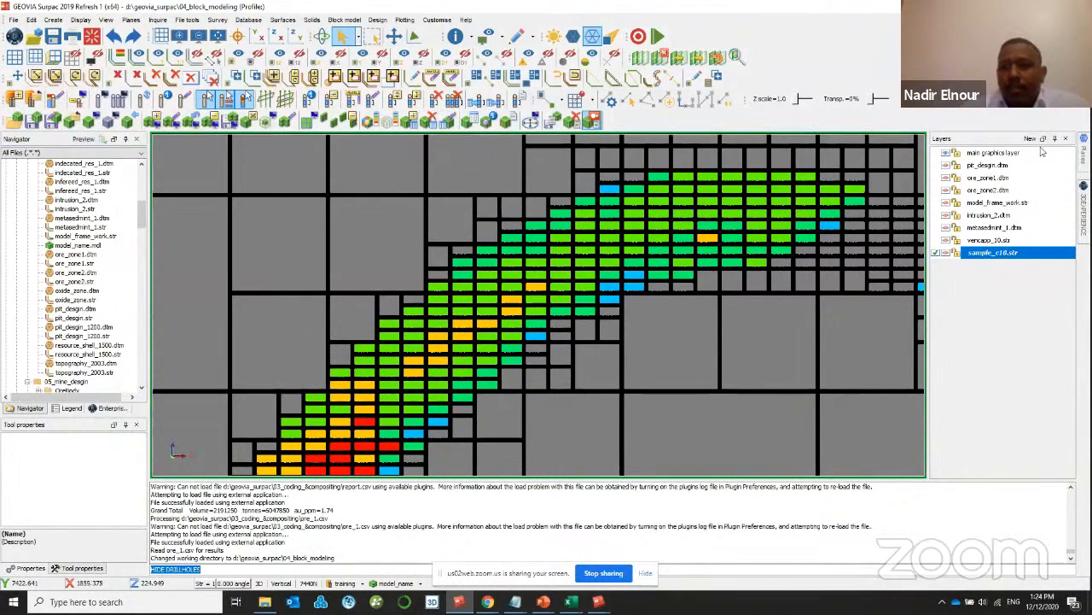
- Label the blocks on the section plane with au_ppm at the centre position, font size 1.000
mouse_move(1084, 154)
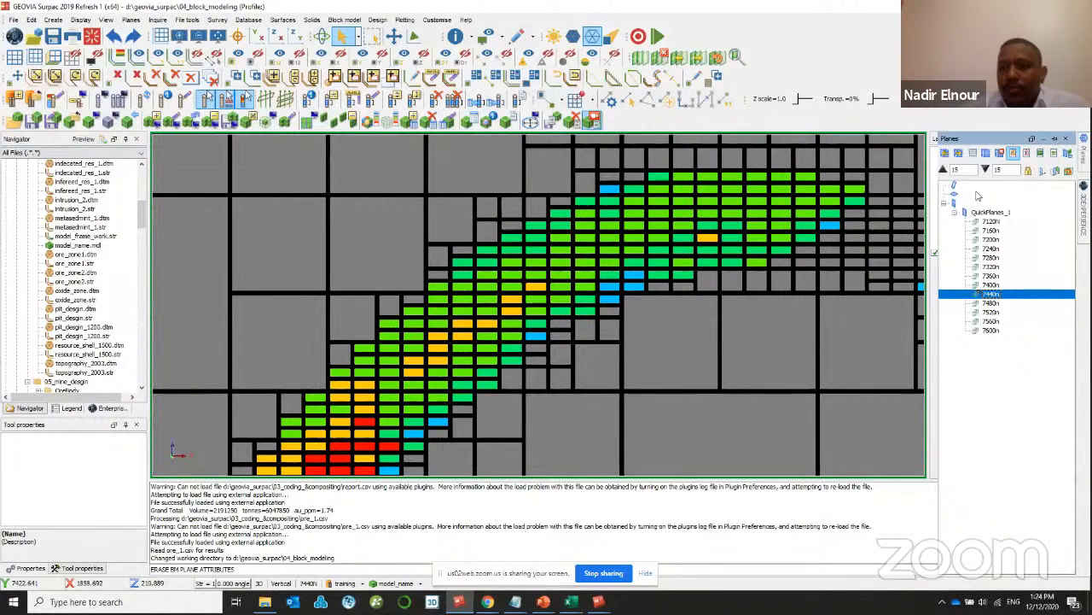
left_click(1068, 153)
left_click(552, 333)
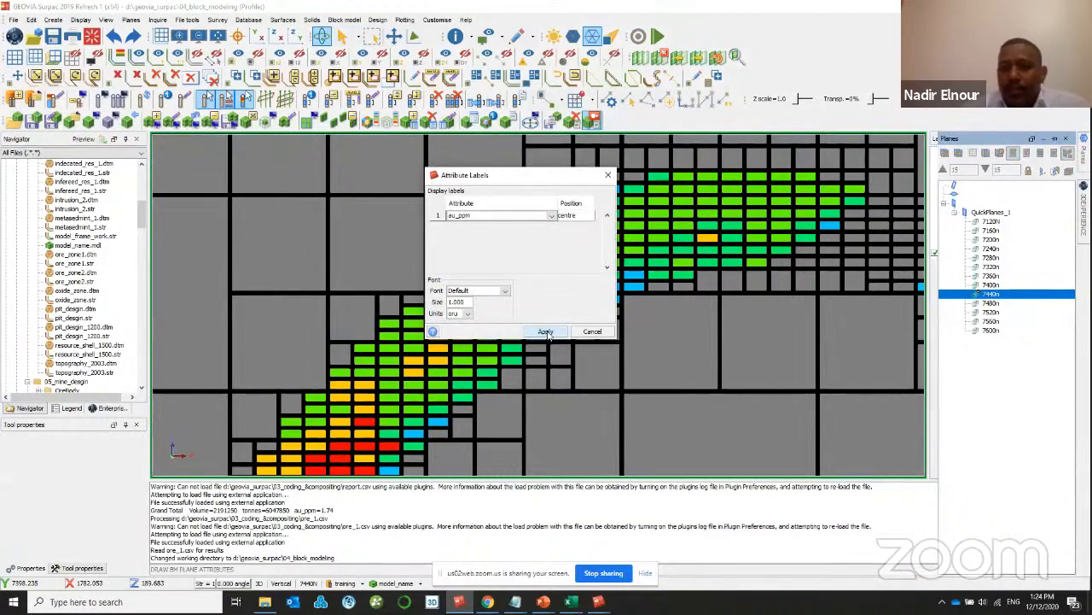
scroll(577, 232, "down", 6)
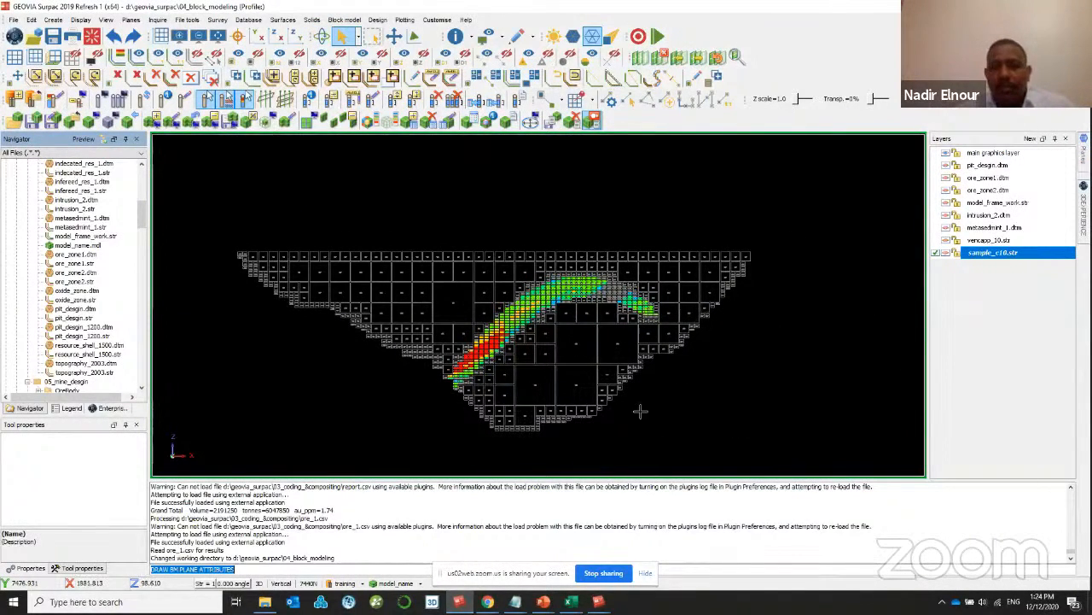
- Add a DTM constraint using TOPOGRAPHY_2003.DTM with the Above option off and apply it to the displayed block model
left_click(394, 583)
left_click(406, 518)
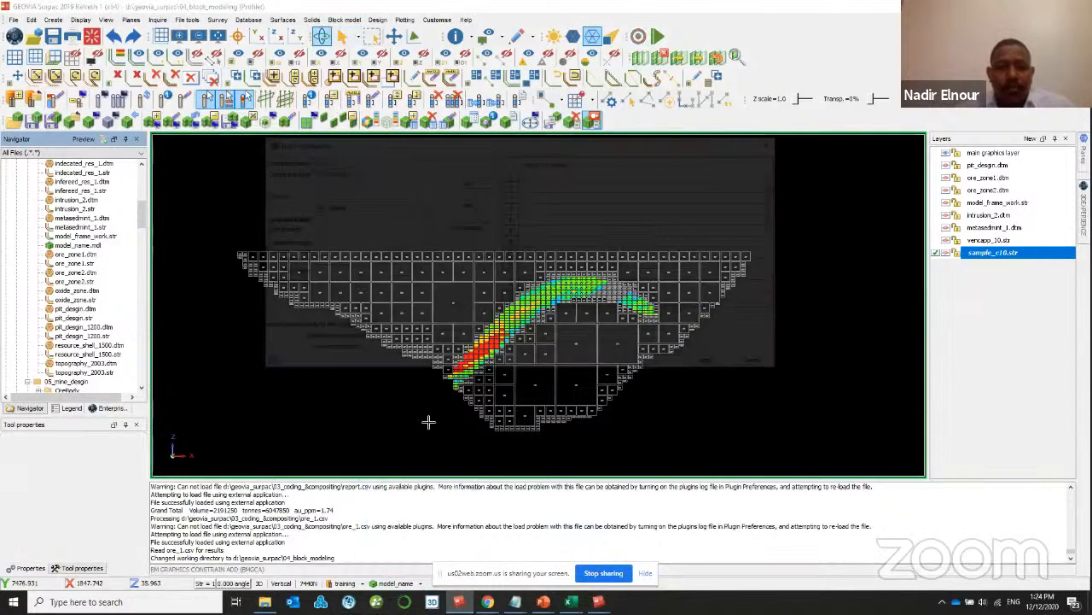
left_click(349, 172)
left_click(325, 216)
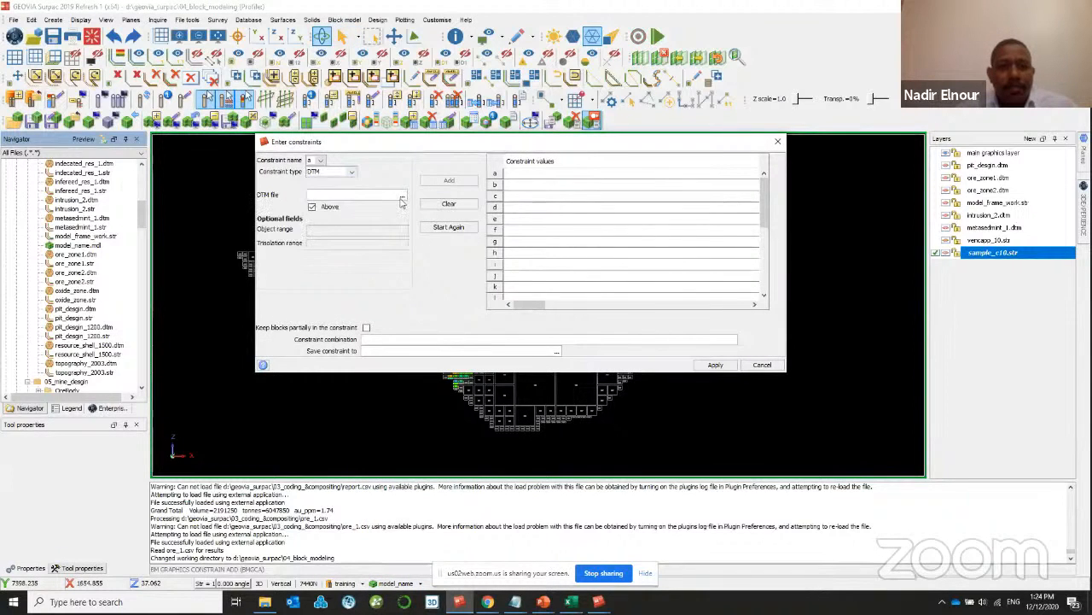
left_click(402, 198)
double_click(491, 246)
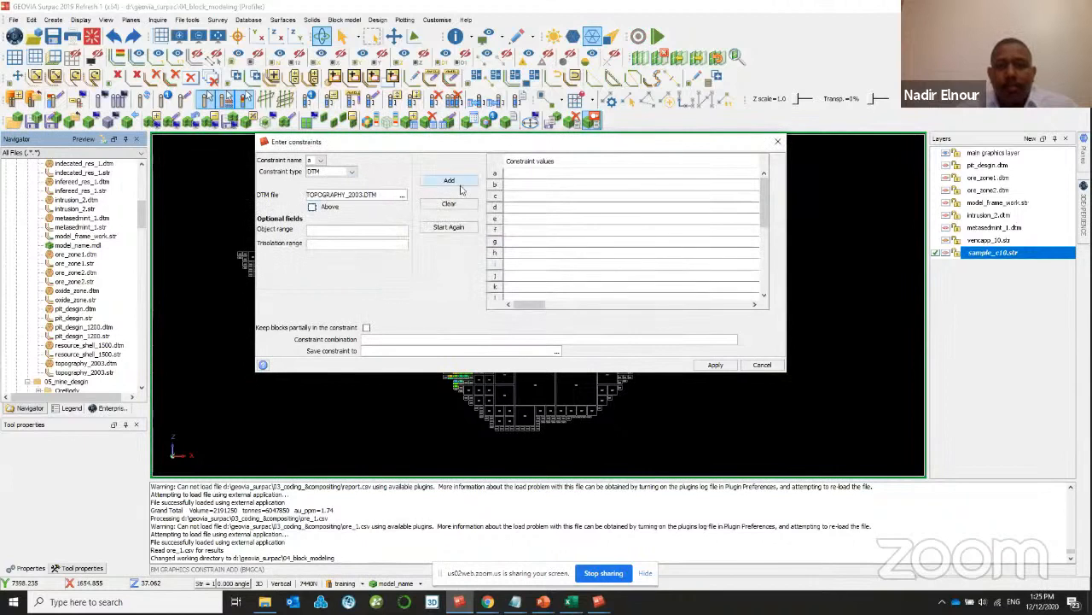
left_click(448, 181)
left_click(710, 365)
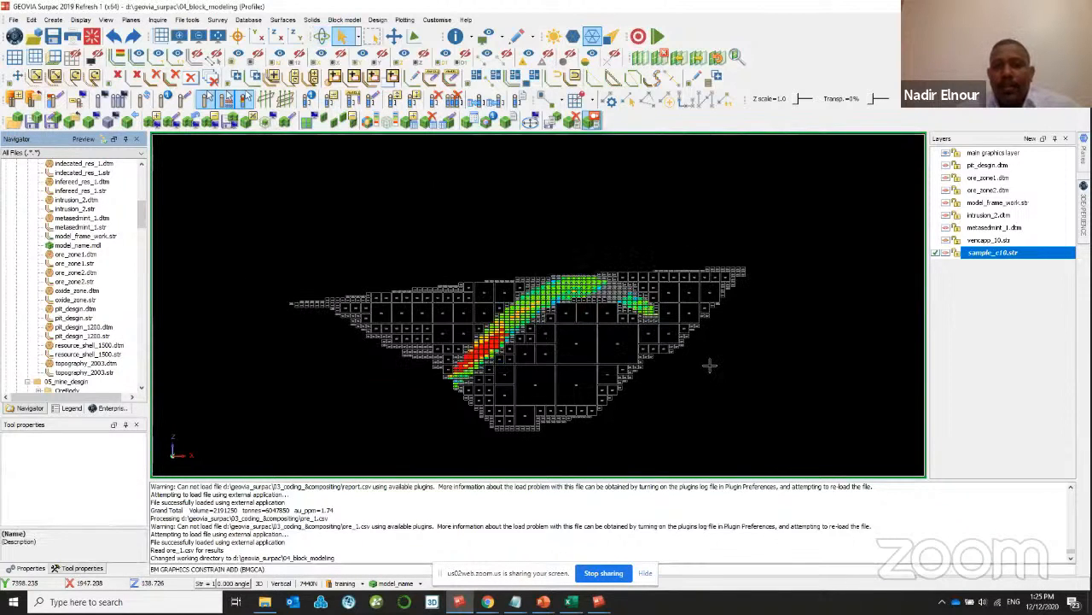
- Step through the section planes up to 7600N and back down to 7240N to examine the constrained blocks coloured by au_ppm
scroll(529, 342, "up", 3)
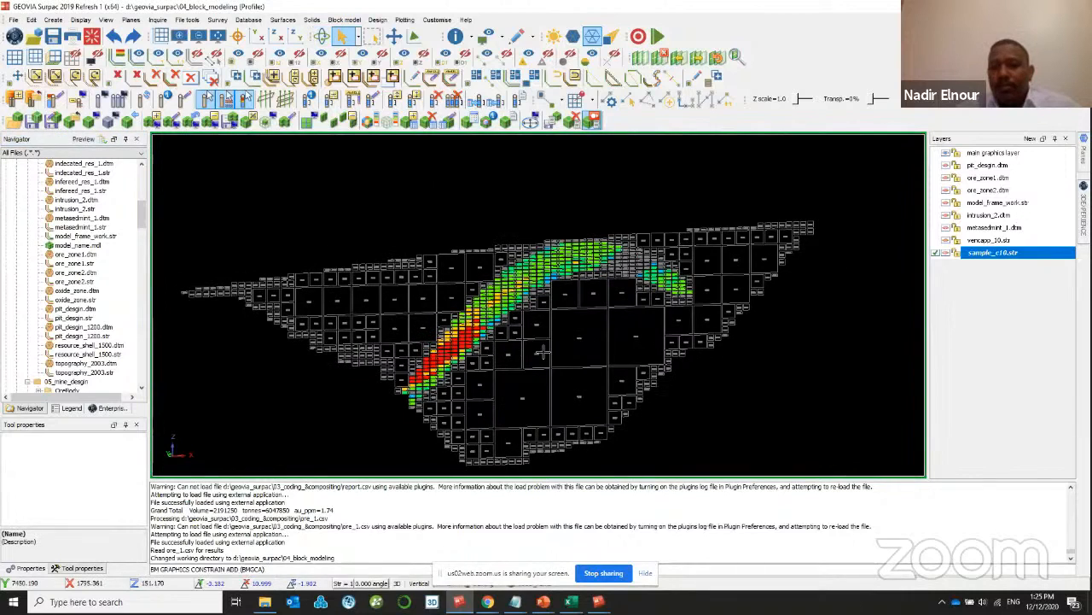
left_click(657, 59)
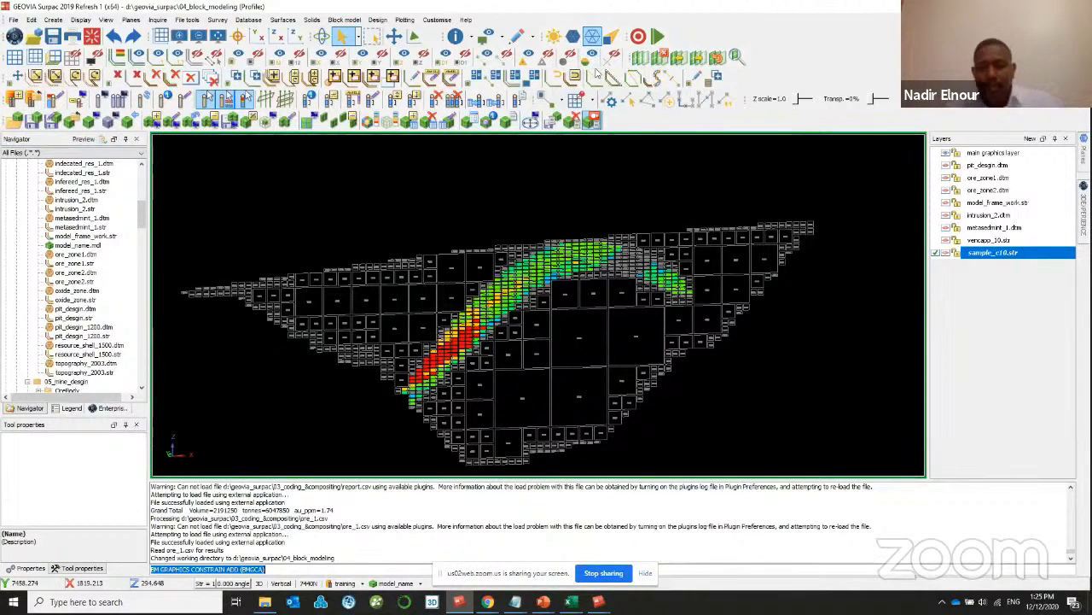
key("Page_Down")
key("Page_Down")
key("Page_Down")
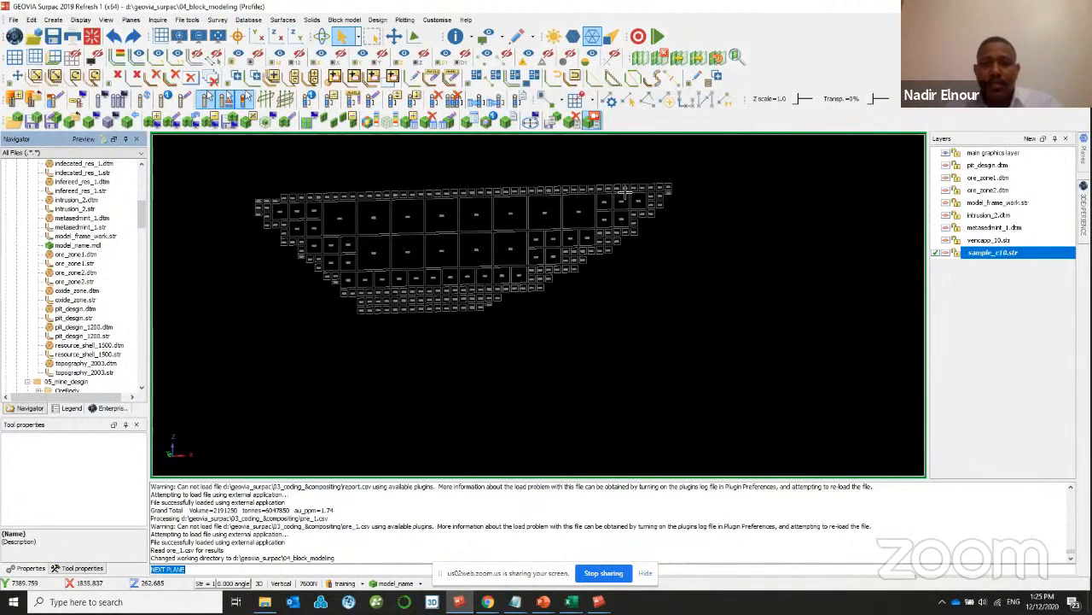
key("Page_Up")
key("Page_Up")
key("Page_Up")
key("Page_Up")
key("Page_Up")
key("Page_Up")
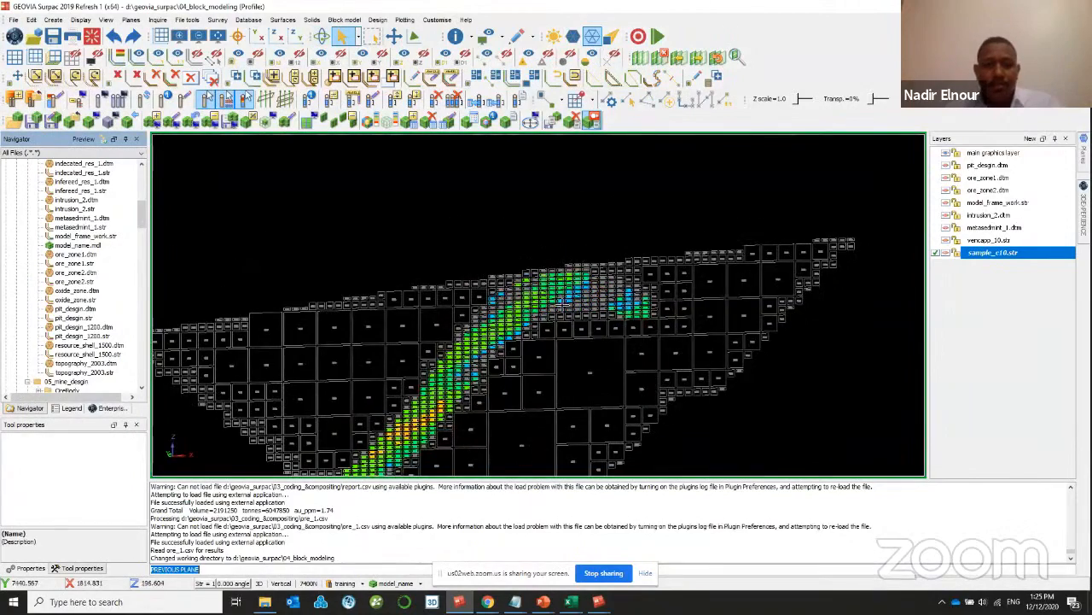
key("Page_Up")
key("Page_Up")
key("Page_Up")
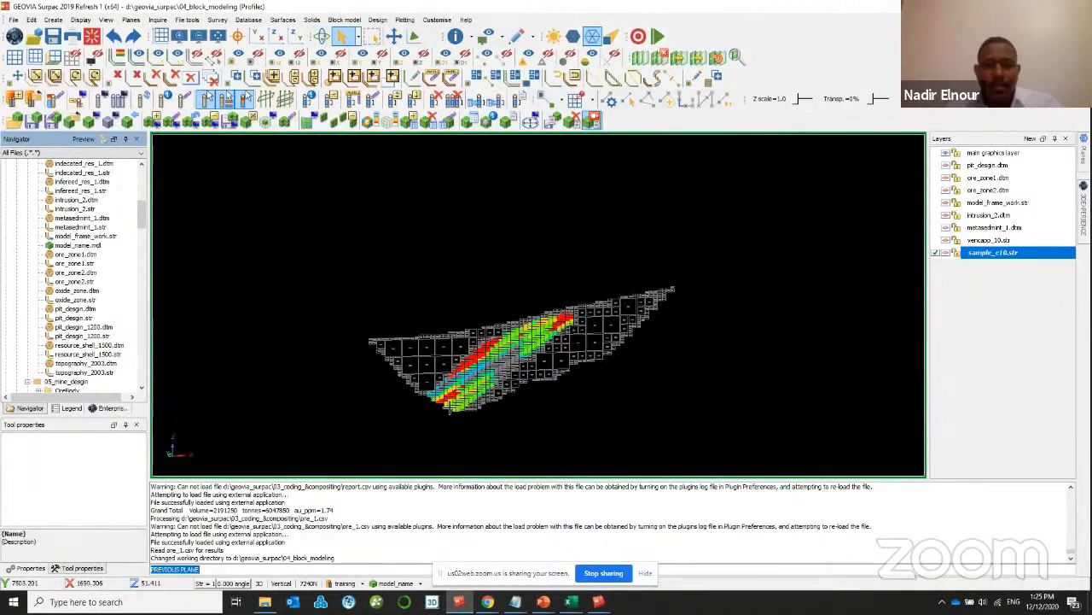
- Advance the section to plane 7400N and inspect the au_ppm labels on the ore blocks
key("Page_Down")
key("Page_Down")
key("Page_Down")
key("Page_Down")
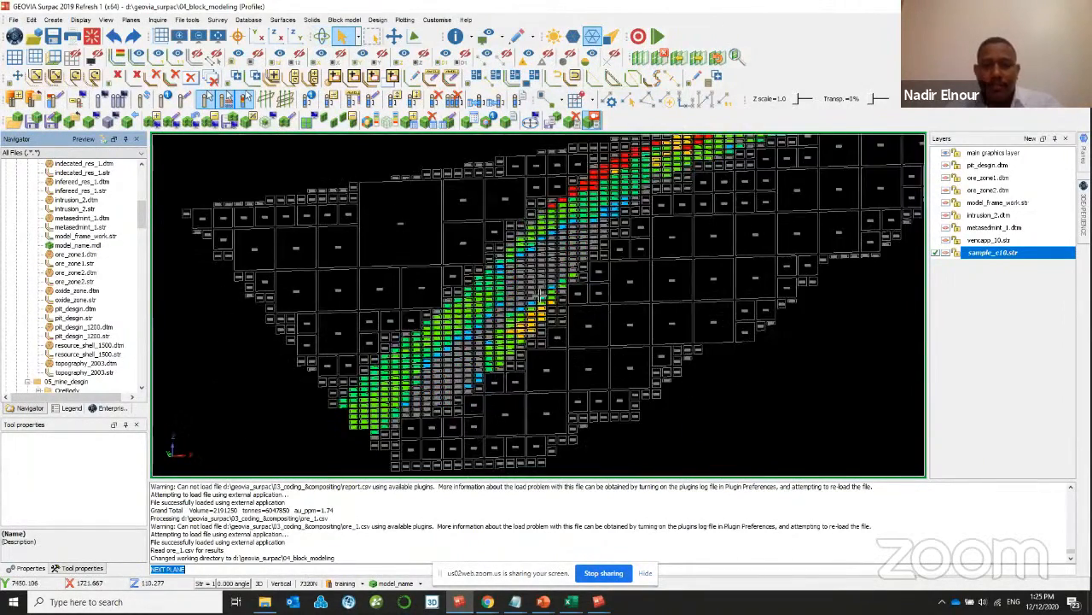
scroll(565, 252, "up", 5)
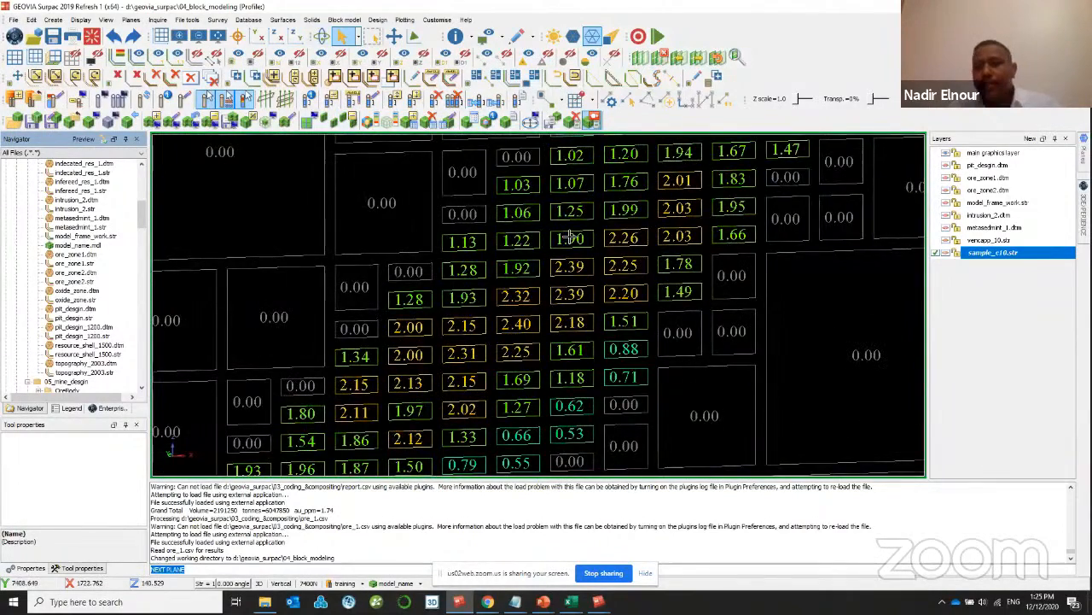
scroll(570, 238, "down", 6)
scroll(567, 241, "up", 2)
- Colour the block model by the density attribute, scanning the model for its value ranges
left_click(395, 583)
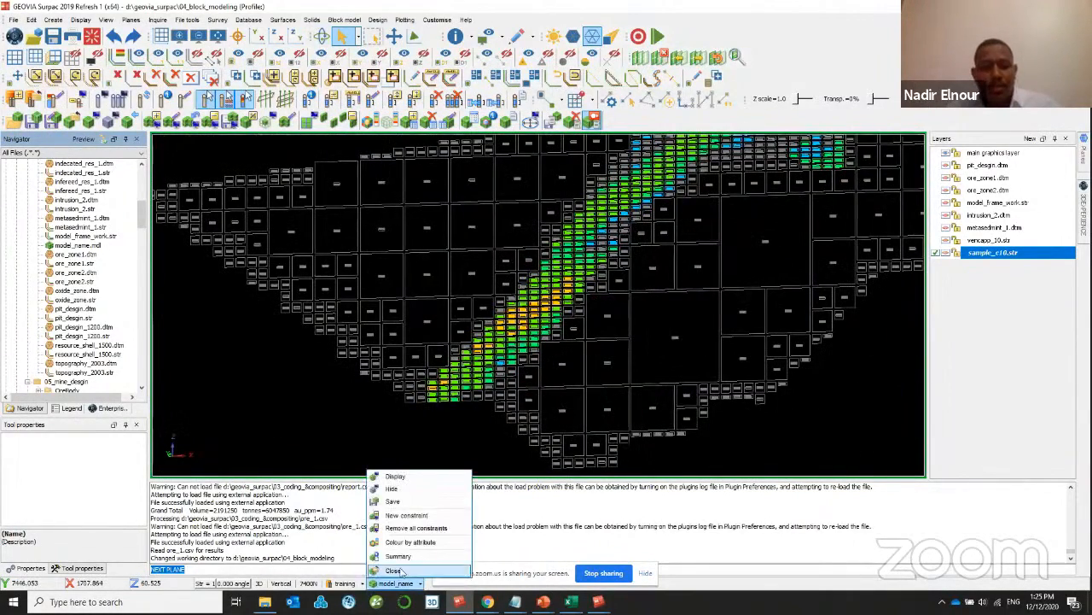
left_click(410, 542)
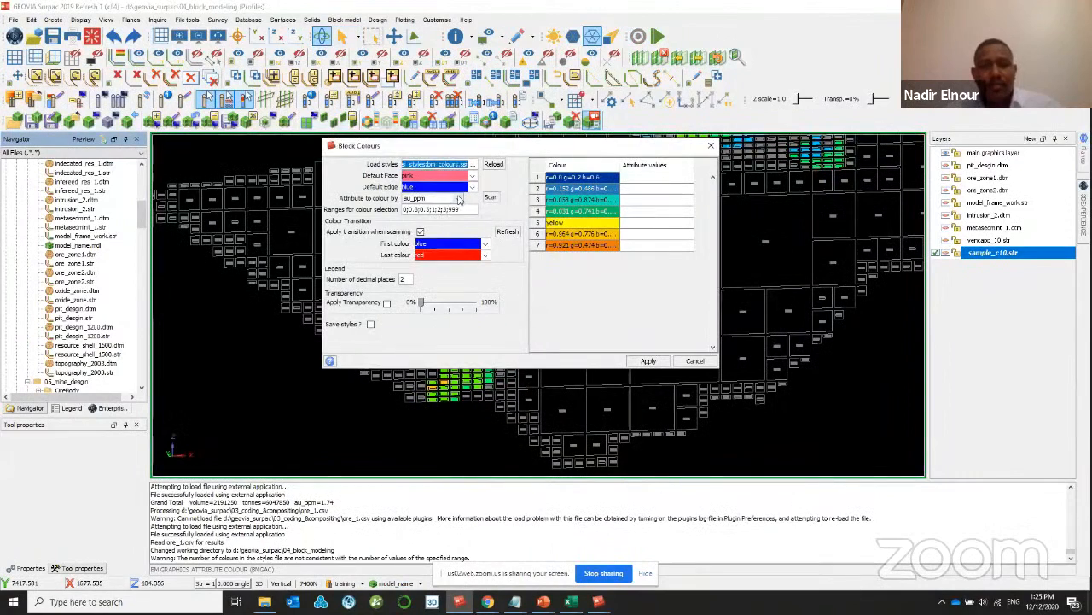
left_click(458, 198)
left_click(430, 227)
left_click(492, 197)
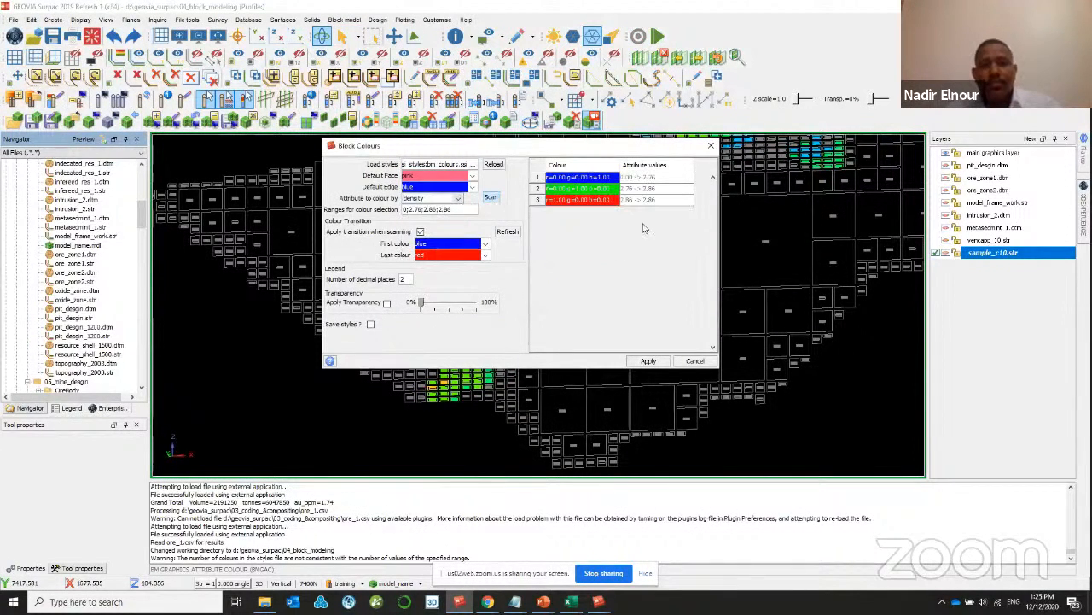
left_click(649, 360)
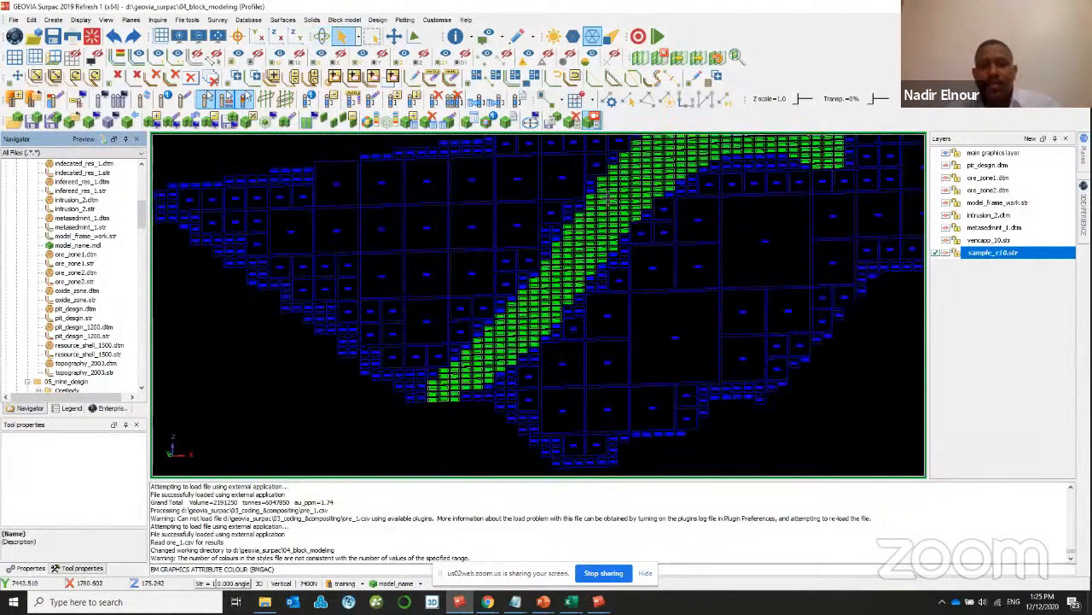
- Restore the section view and label the blocks on plane 7400n with density at the centre position instead of au_ppm
scroll(632, 192, "up", 5)
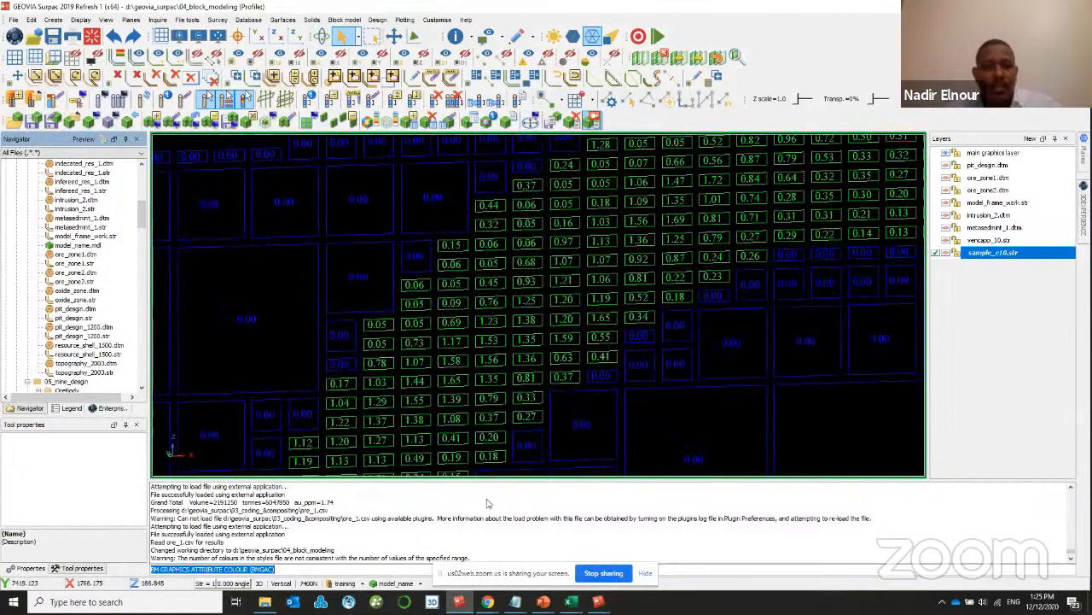
left_click(258, 36)
left_click(277, 36)
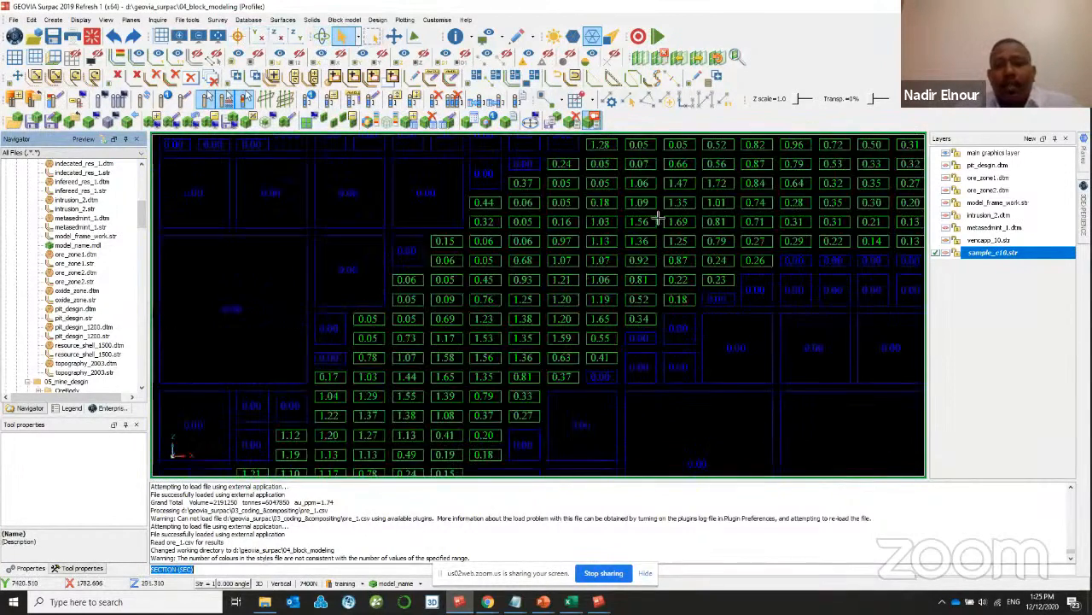
scroll(616, 207, "up", 3)
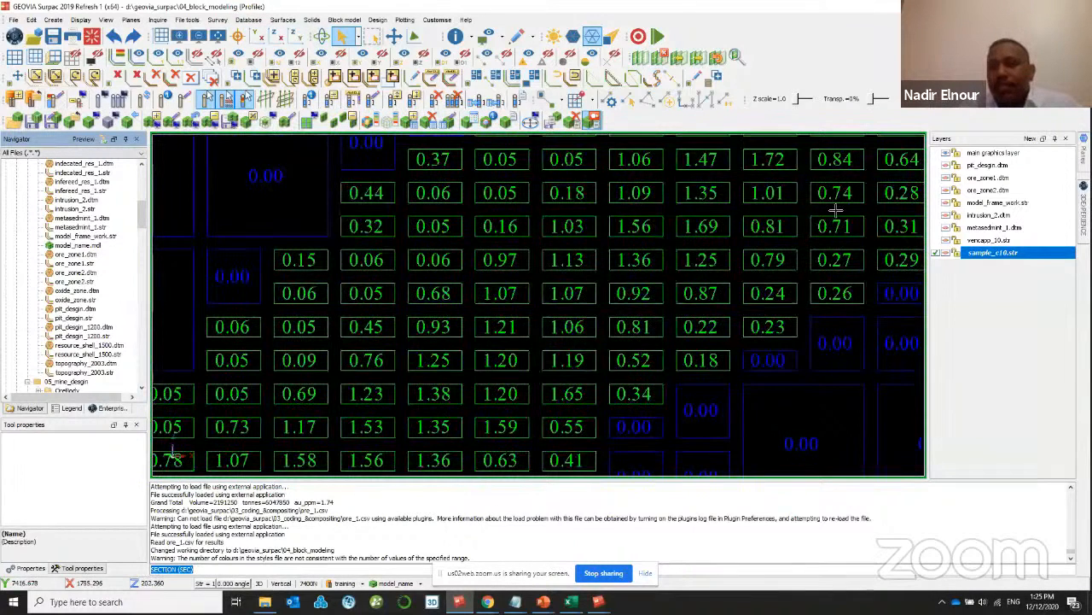
left_click(1083, 154)
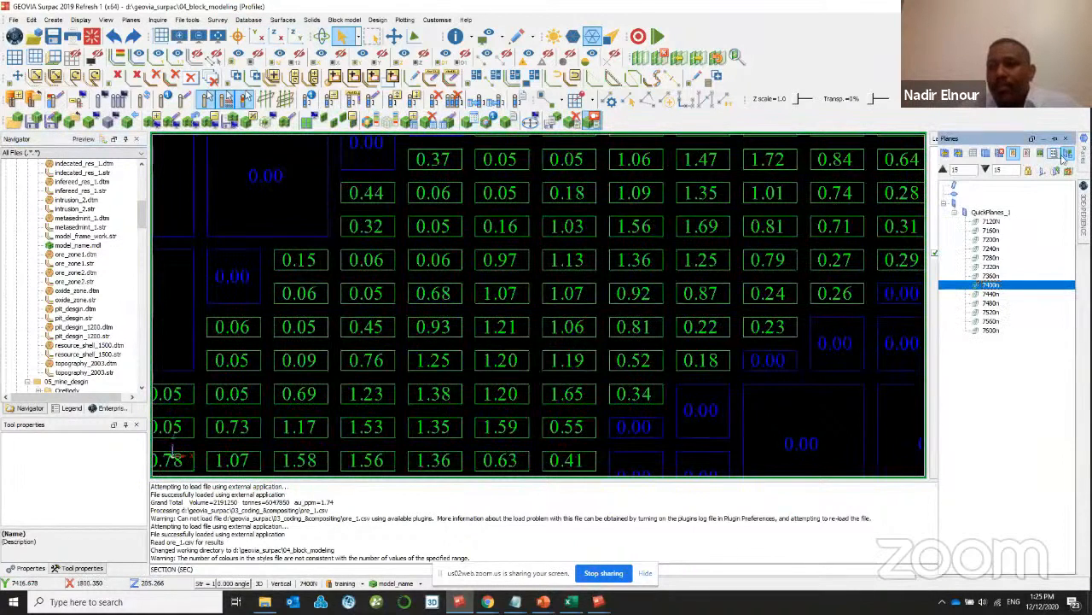
left_click(1068, 153)
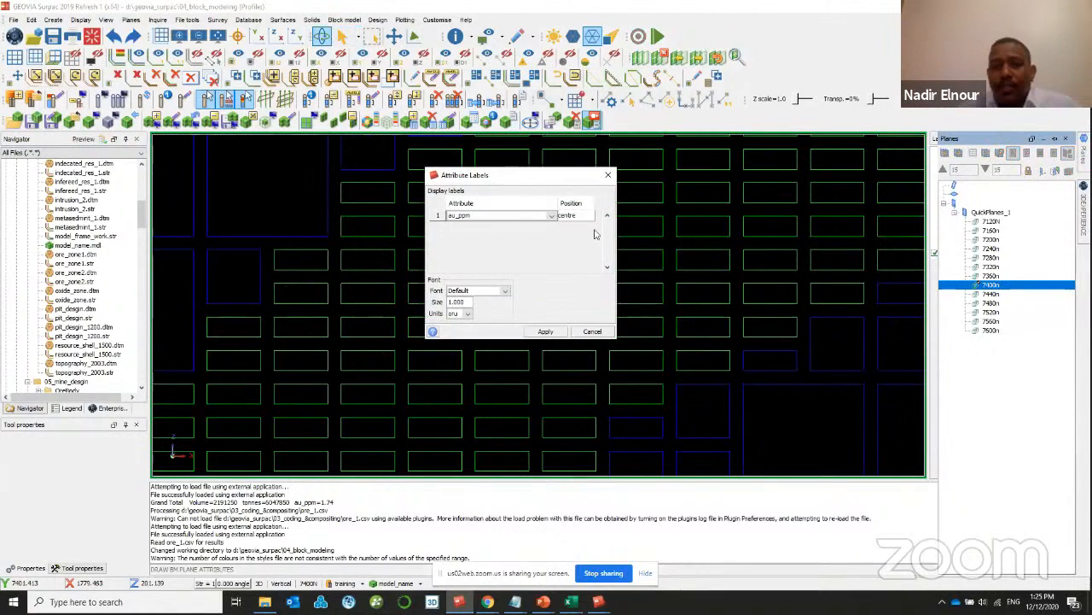
left_click(549, 214)
left_click(495, 234)
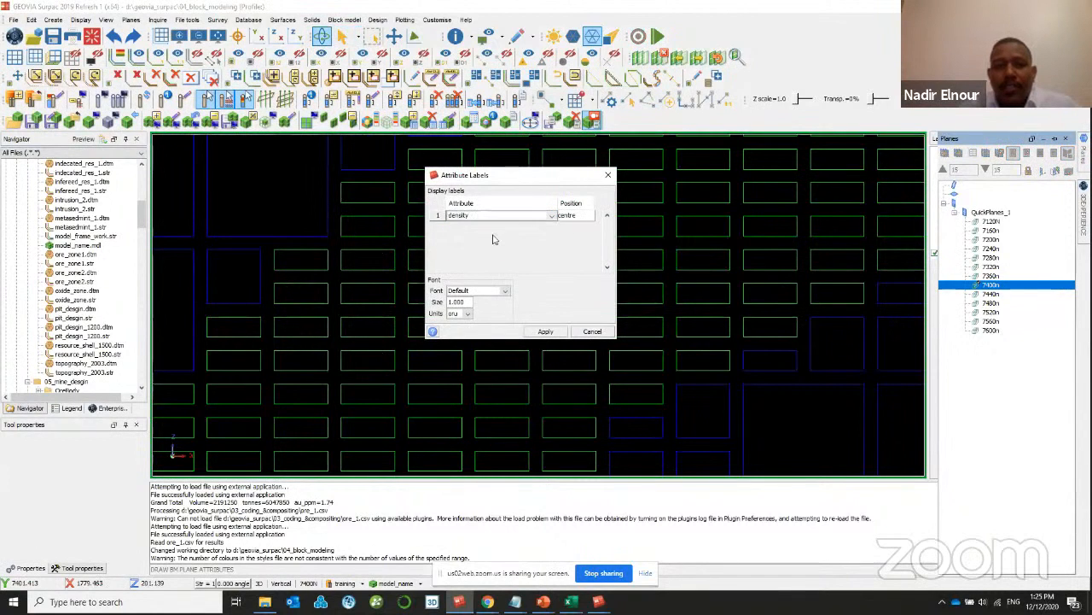
left_click(541, 331)
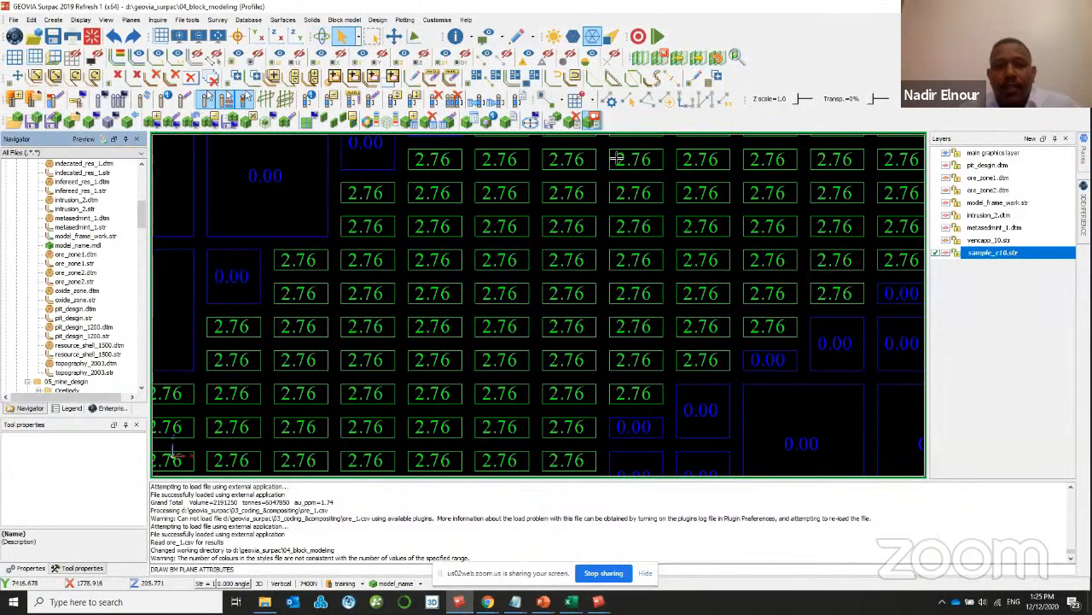
- Try to run Autoplot on the block model section and dismiss the resulting dialog
scroll(504, 318, "down", 5)
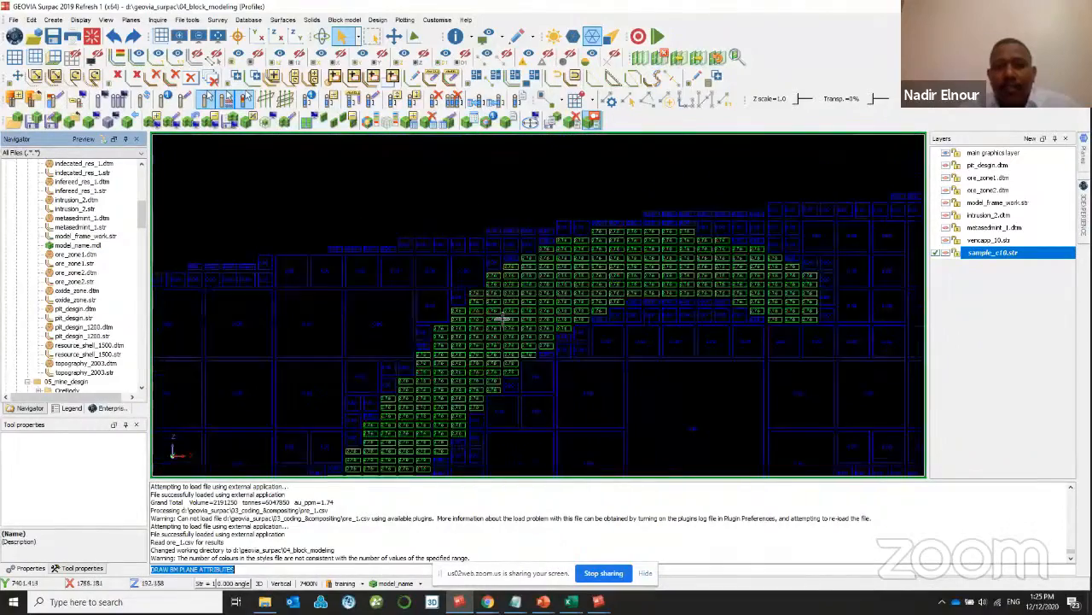
scroll(504, 318, "down", 2)
scroll(503, 317, "up", 6)
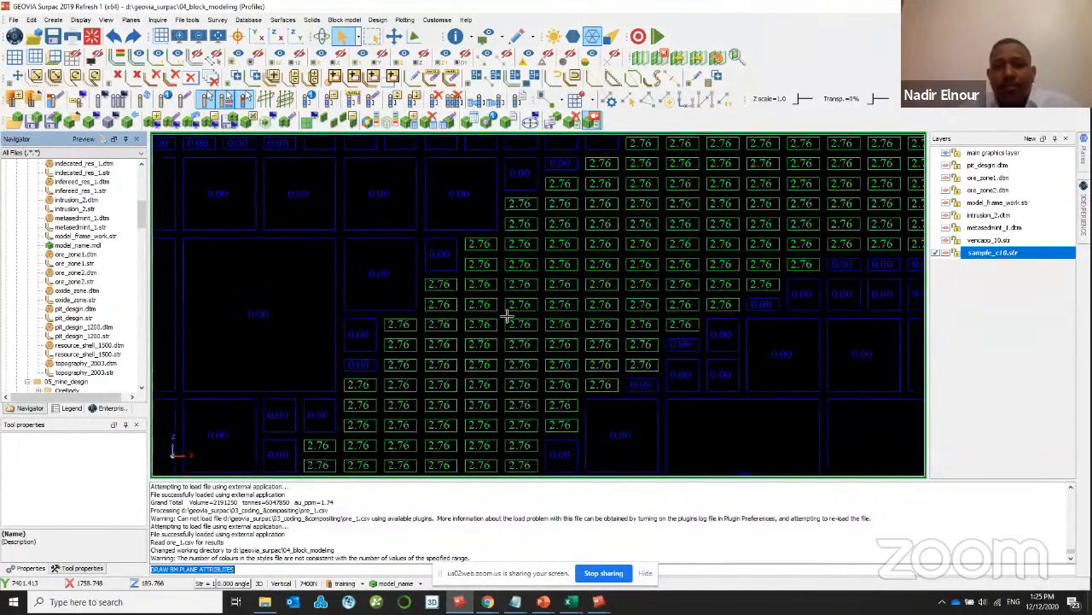
scroll(507, 316, "down", 6)
left_click(404, 20)
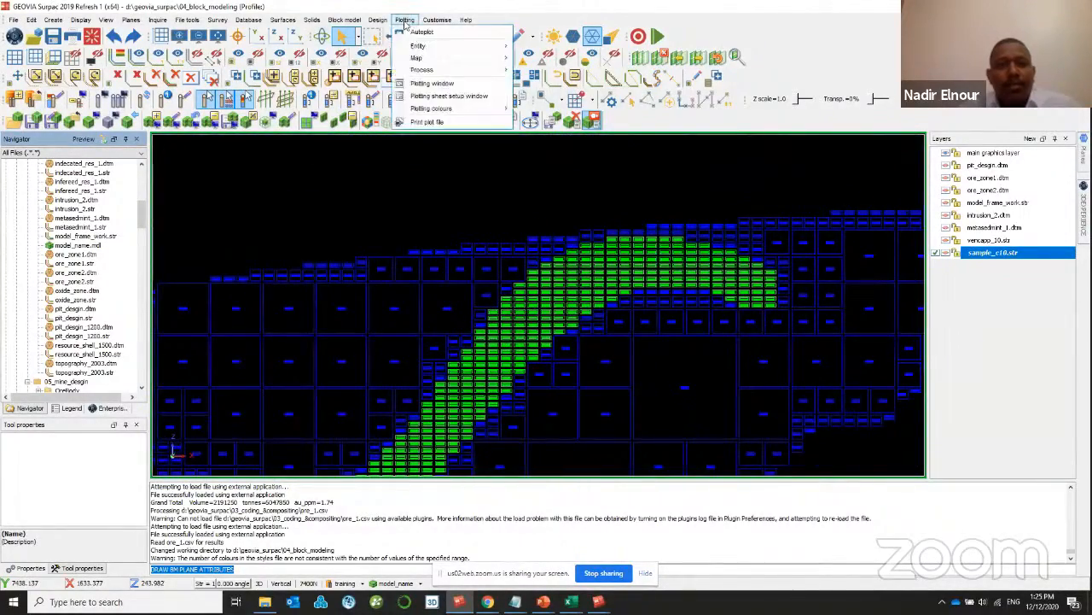
left_click(416, 36)
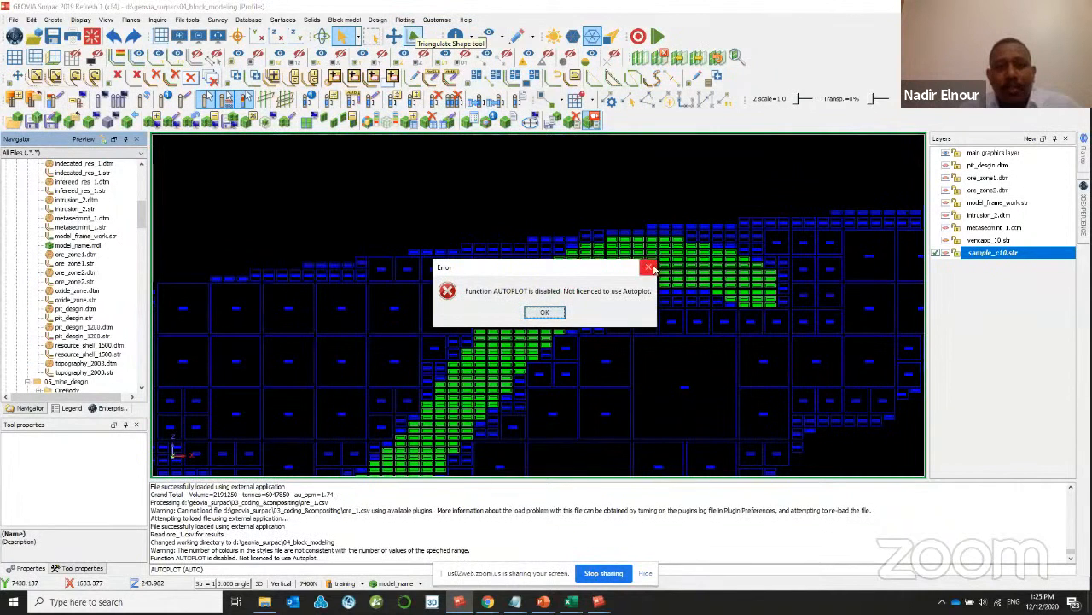
left_click(545, 313)
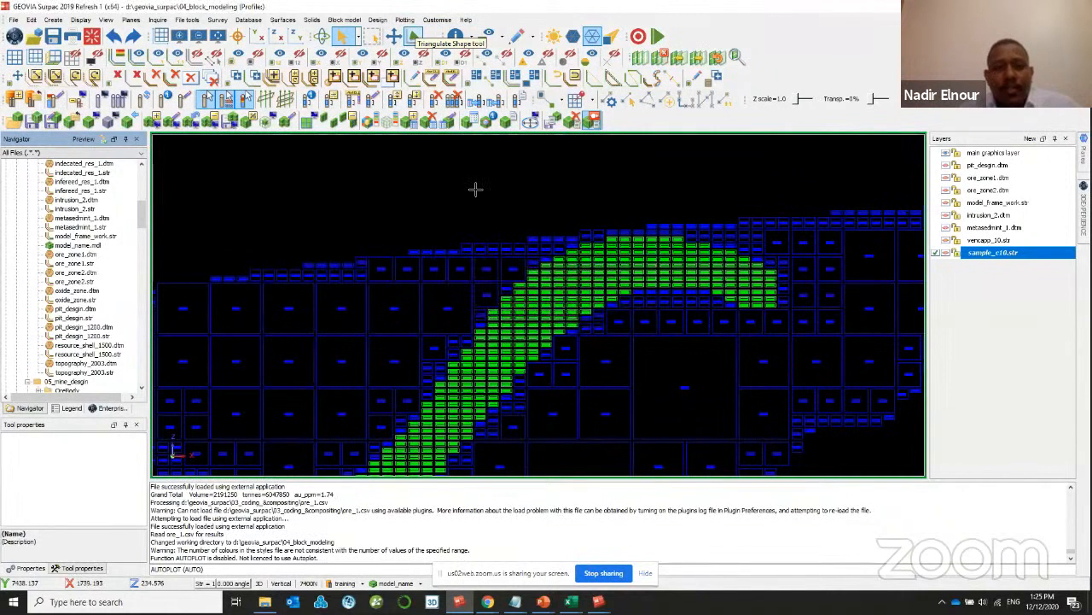
- Examine the block values along the ore zone and the surrounding waste blocks in the vertical section
right_click_drag(476, 189, 553, 397)
middle_click_drag(545, 398, 551, 381)
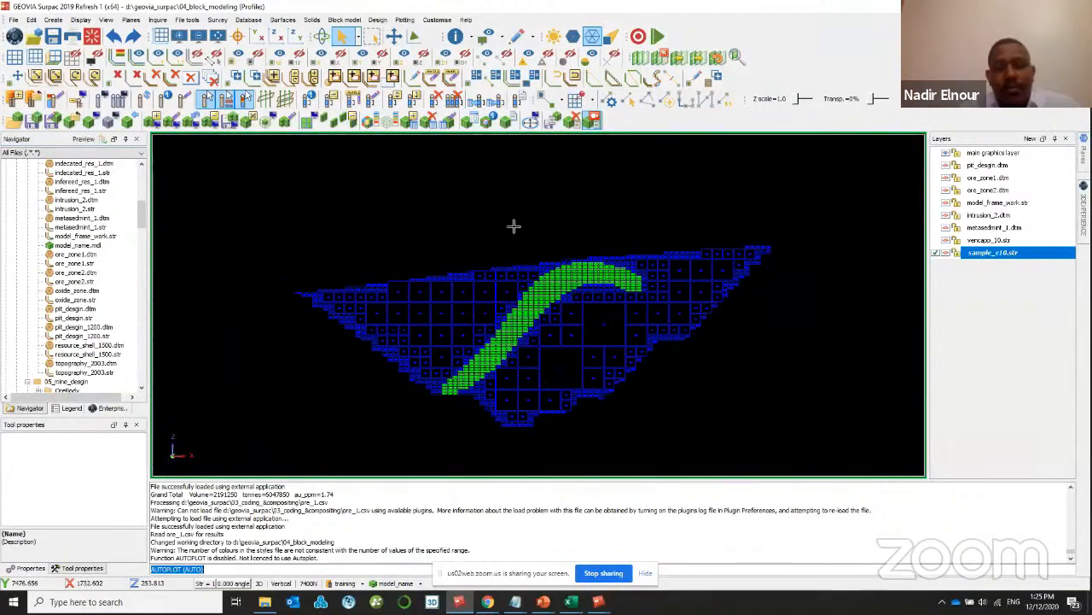
scroll(571, 329, "up", 8)
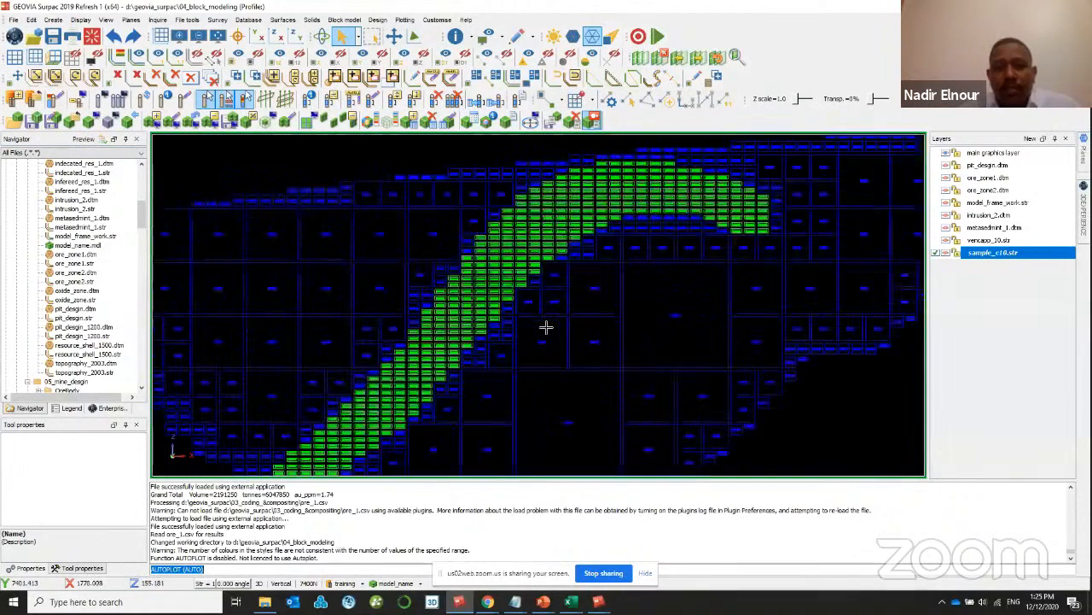
scroll(612, 309, "up", 5)
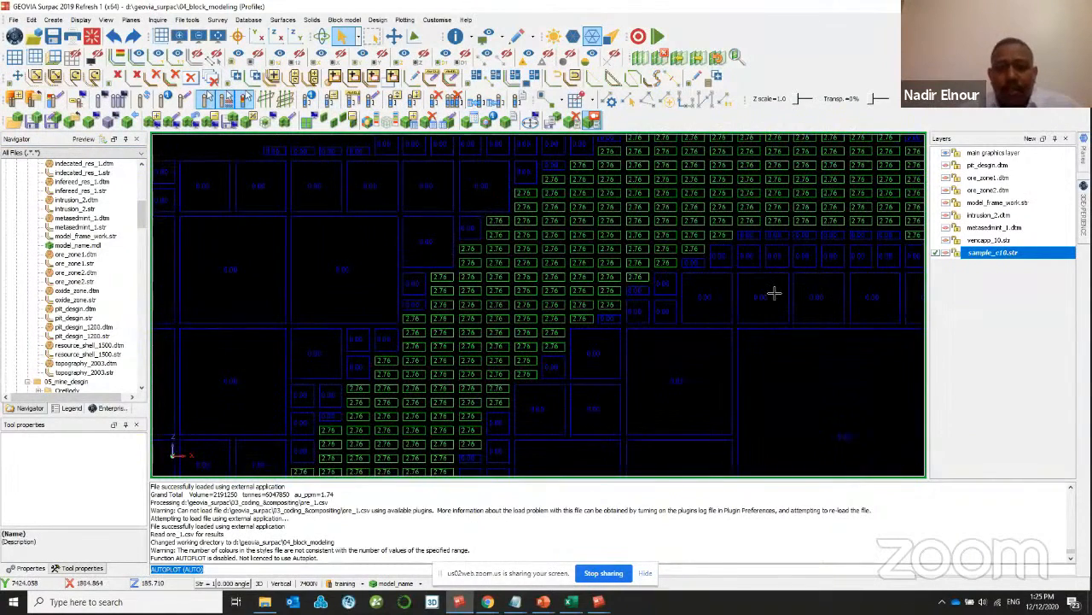
scroll(565, 305, "down", 3)
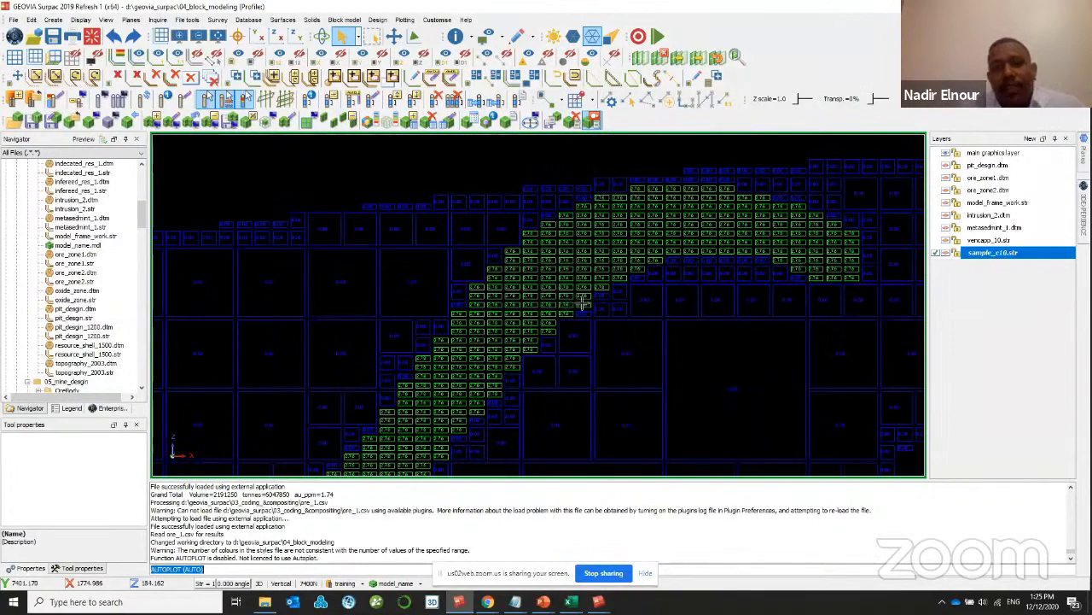
scroll(583, 302, "down", 3)
scroll(616, 230, "down", 3)
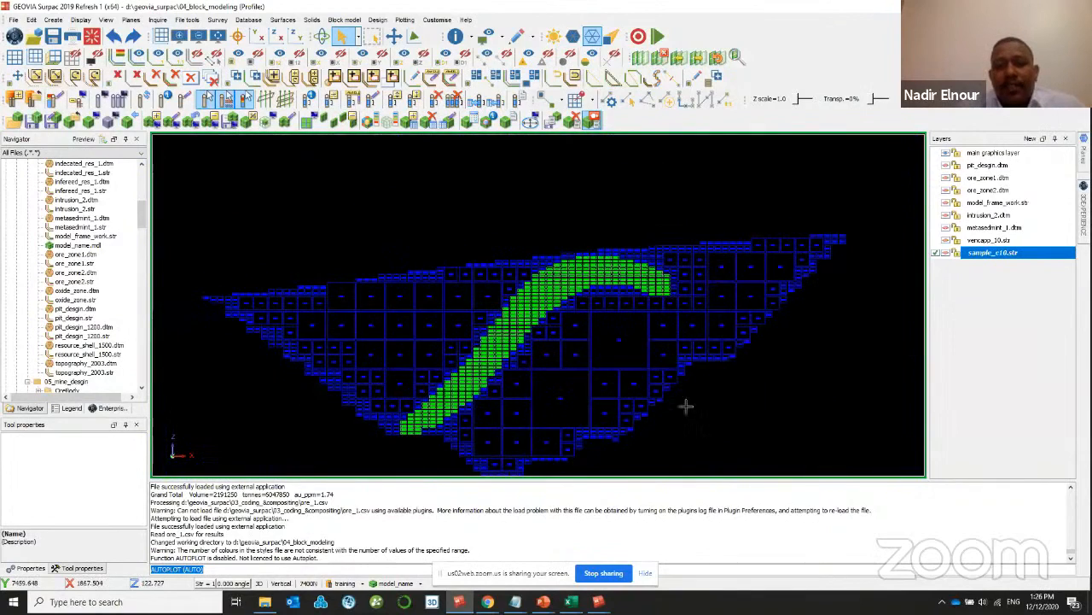
scroll(589, 367, "up", 8)
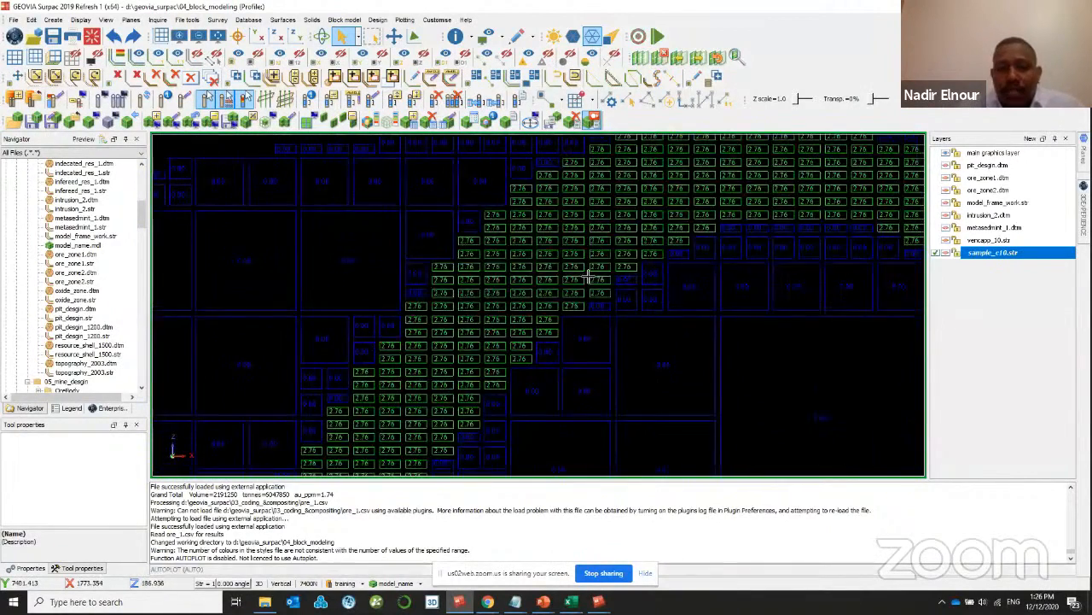
scroll(589, 276, "down", 4)
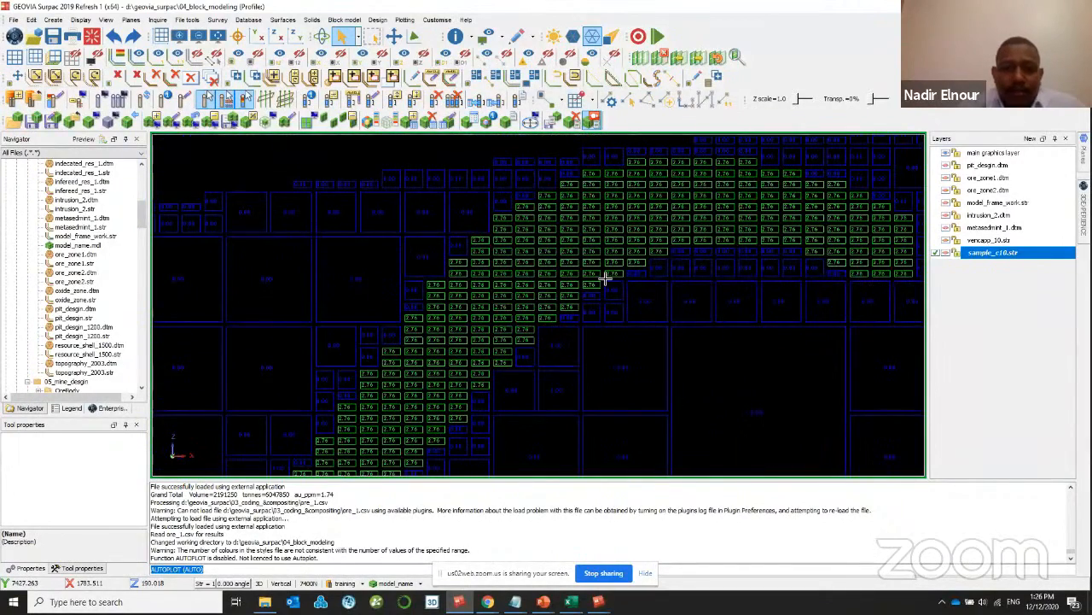
scroll(605, 277, "down", 5)
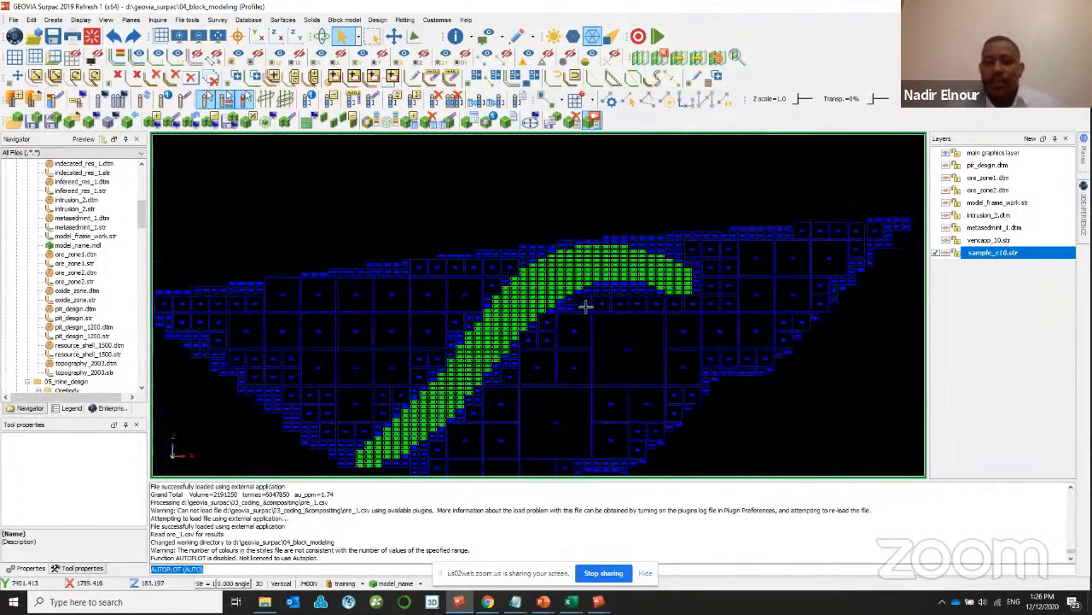
scroll(537, 343, "down", 3)
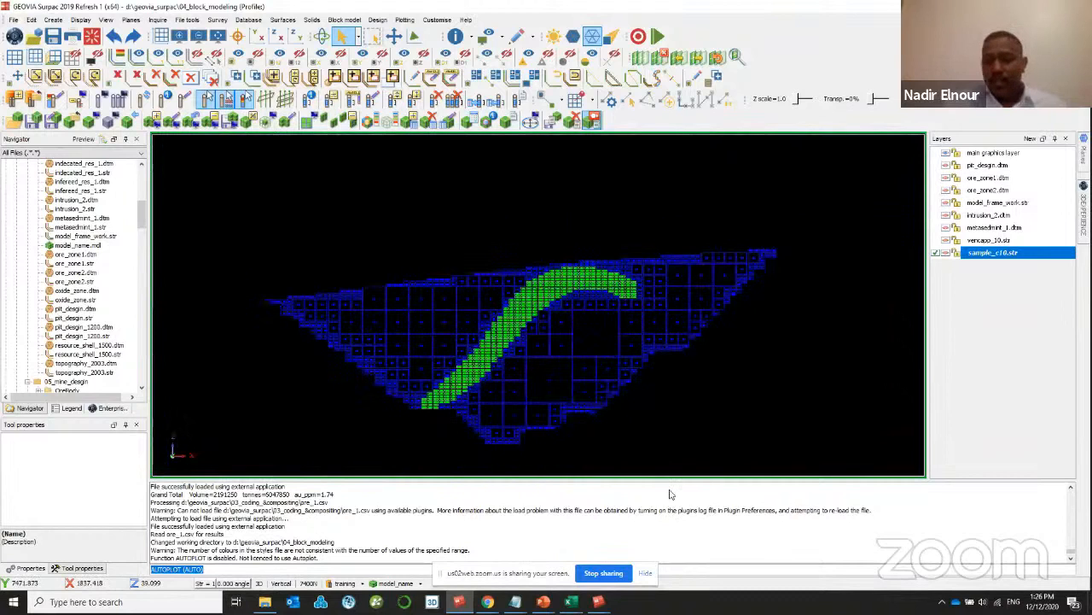
scroll(540, 351, "up", 1)
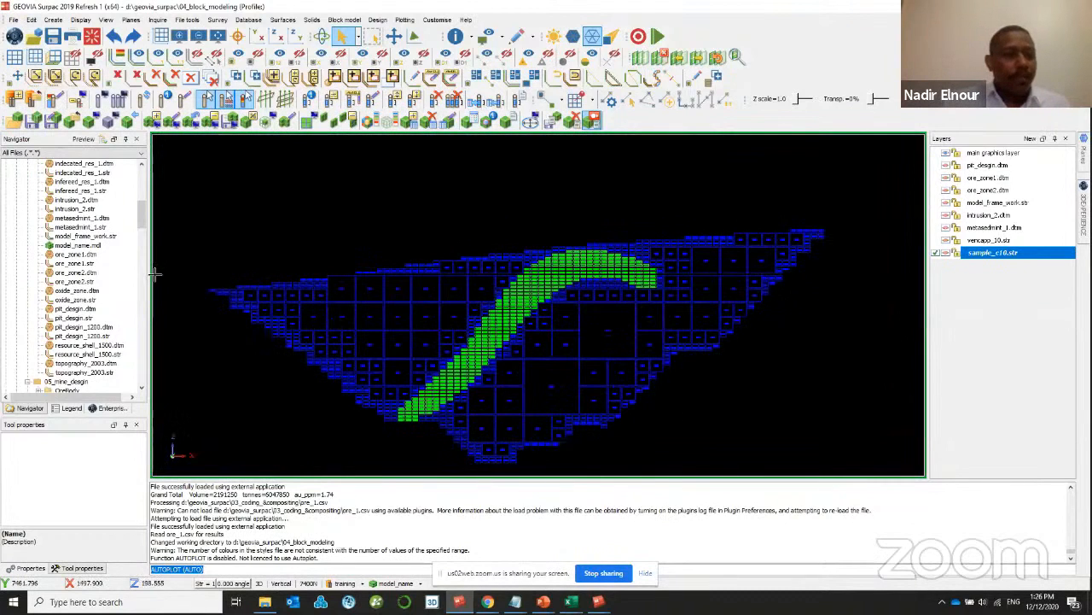
scroll(409, 393, "up", 2)
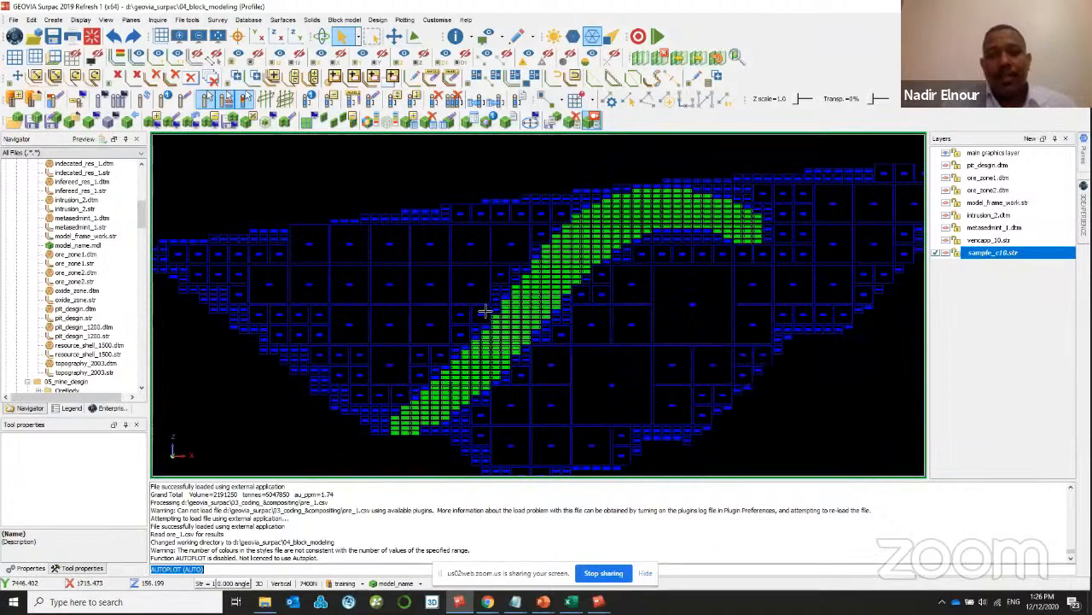
- Return to plan view and close both the block model and the training drillhole database
left_click(258, 38)
left_click(395, 583)
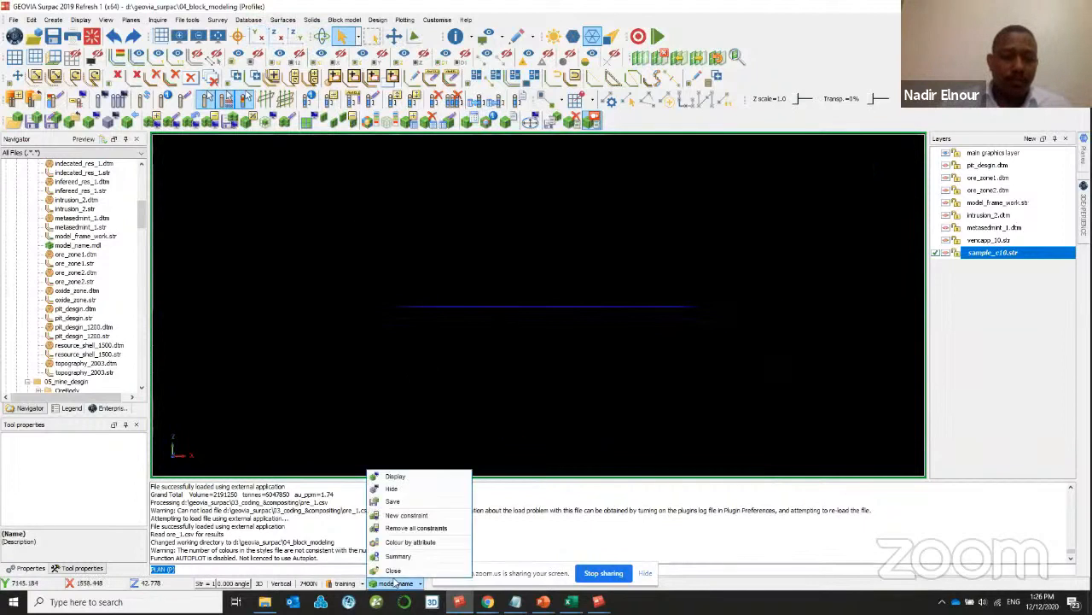
left_click(386, 571)
left_click(349, 583)
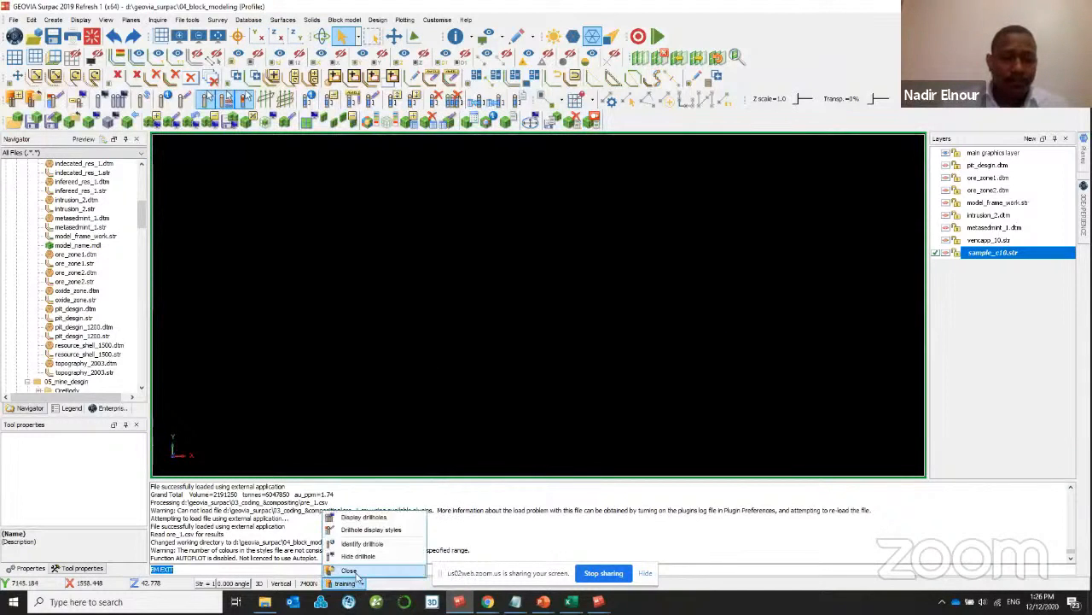
left_click(357, 574)
scroll(77, 279, "down", 3)
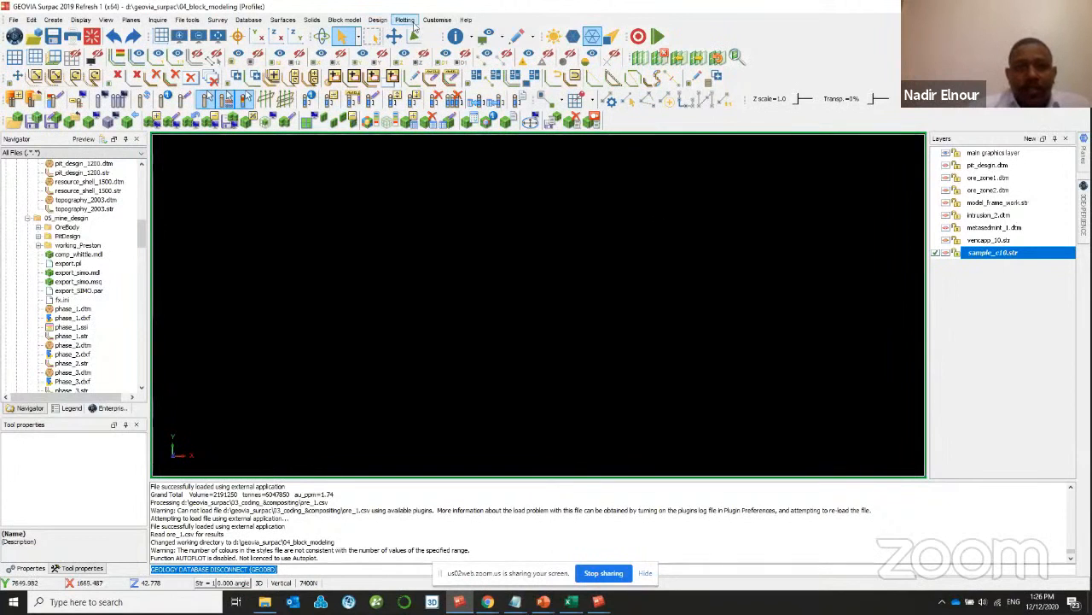
left_click(374, 22)
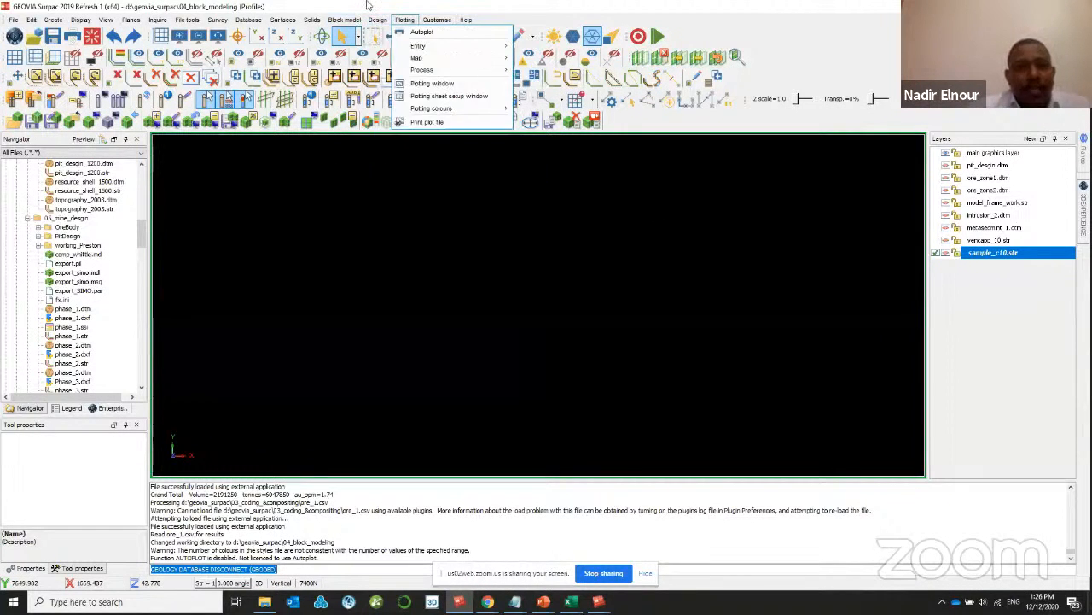
mouse_move(457, 134)
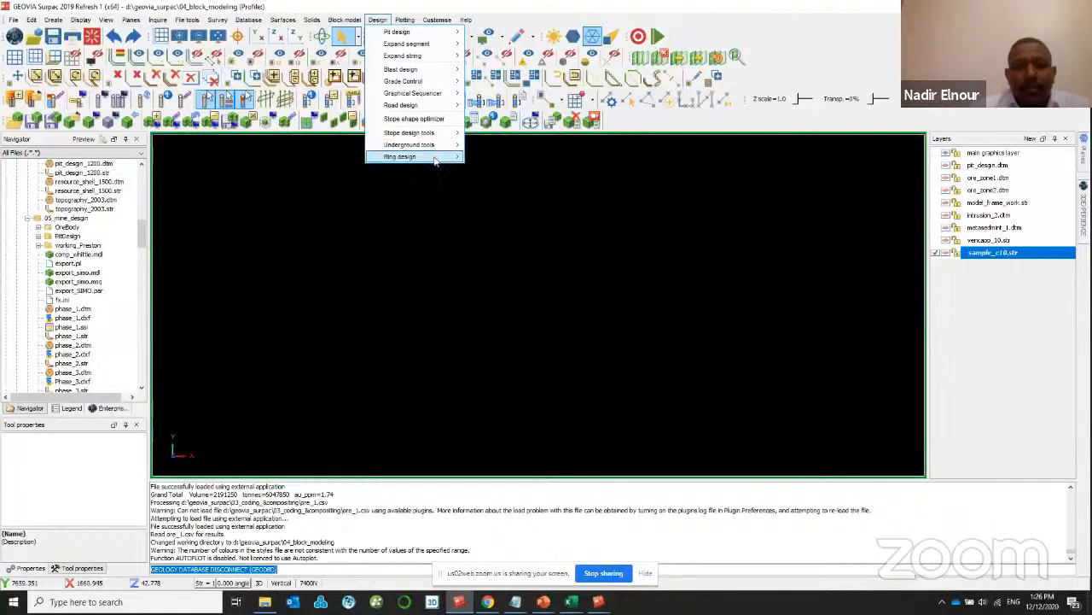
mouse_move(401, 156)
mouse_move(500, 158)
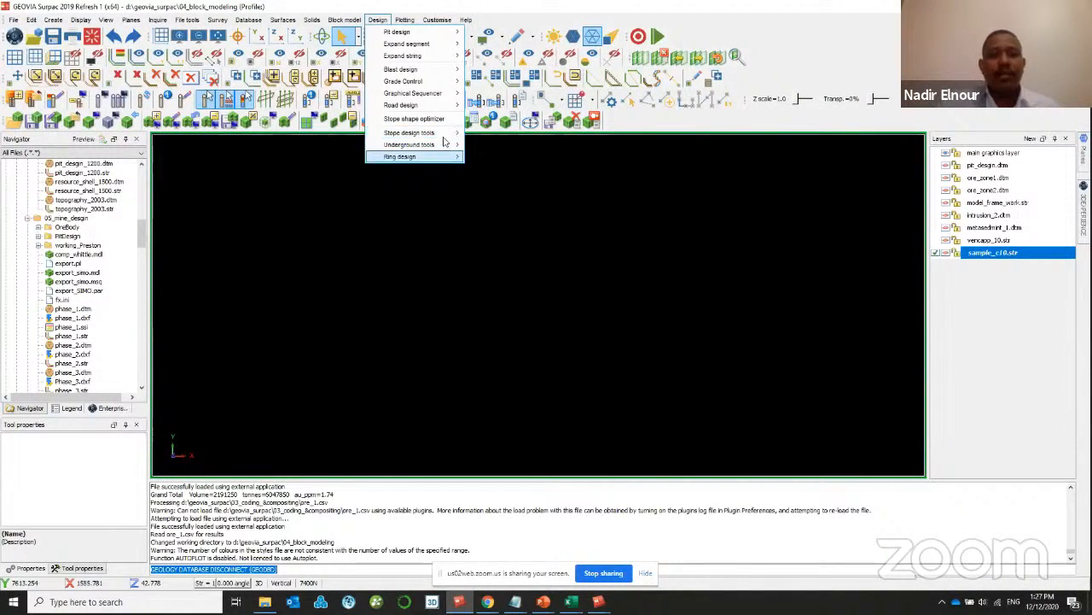
left_click(349, 239)
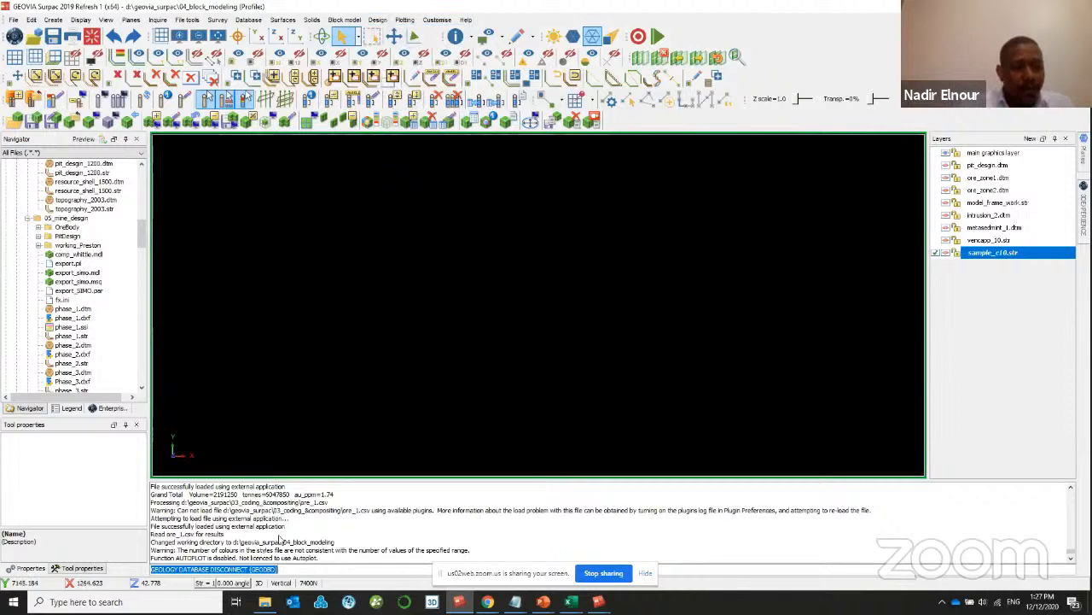
scroll(49, 263, "down", 5)
scroll(49, 262, "up", 6)
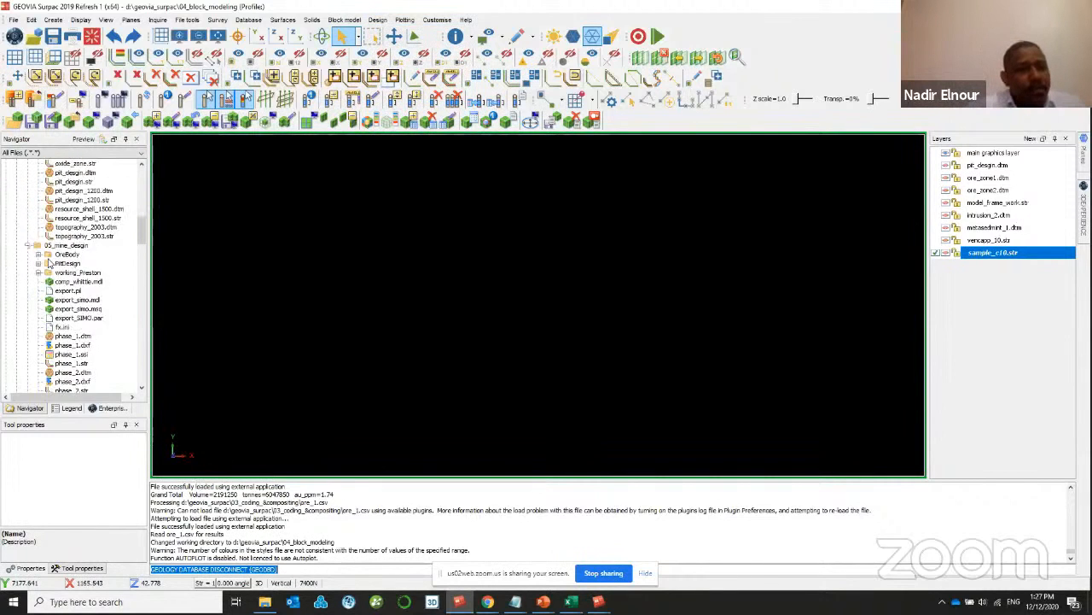
scroll(63, 278, "up", 5)
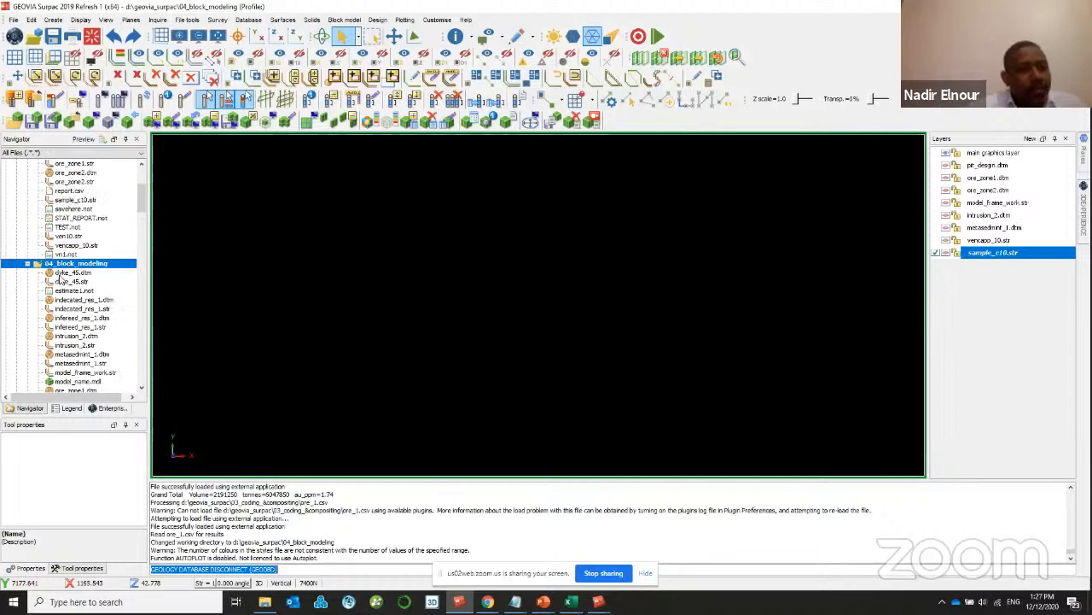
scroll(62, 278, "down", 10)
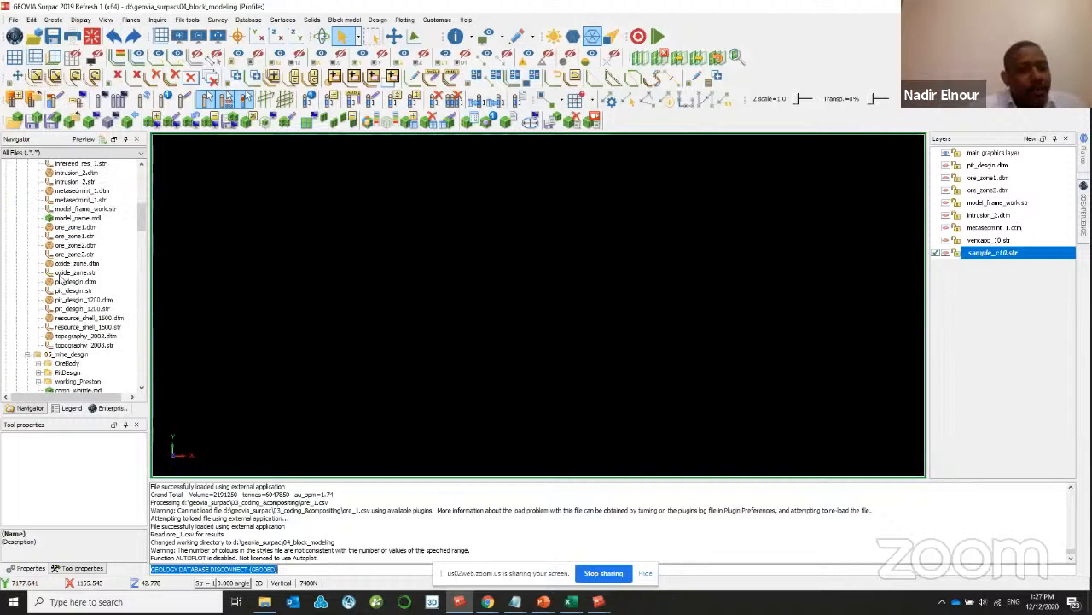
- Select model_name.mdl in the 04_block_modeling folder and clear the message window
left_click(75, 220)
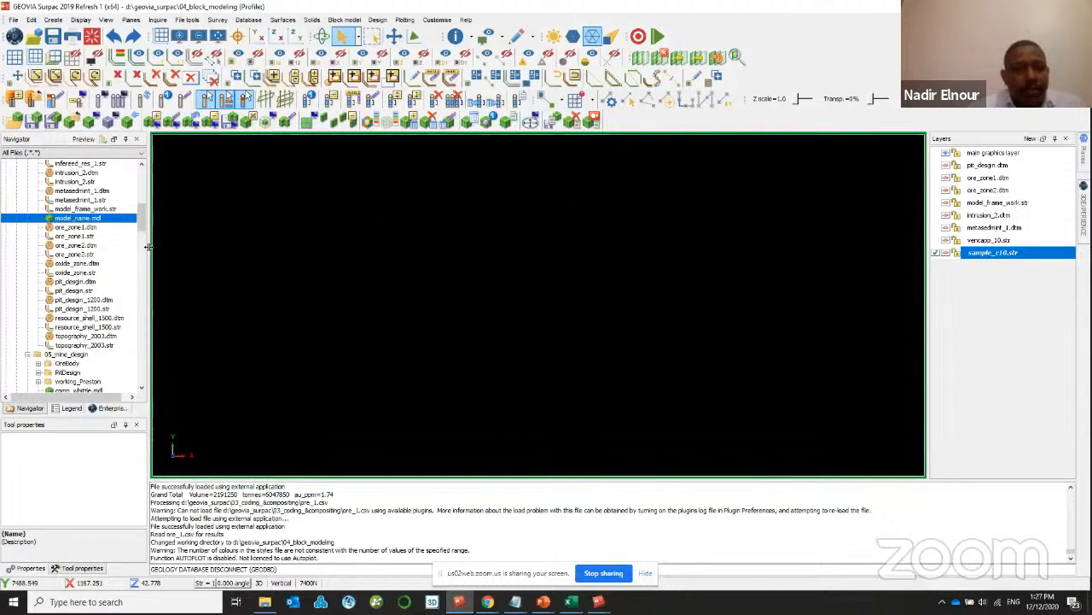
scroll(81, 278, "down", 2)
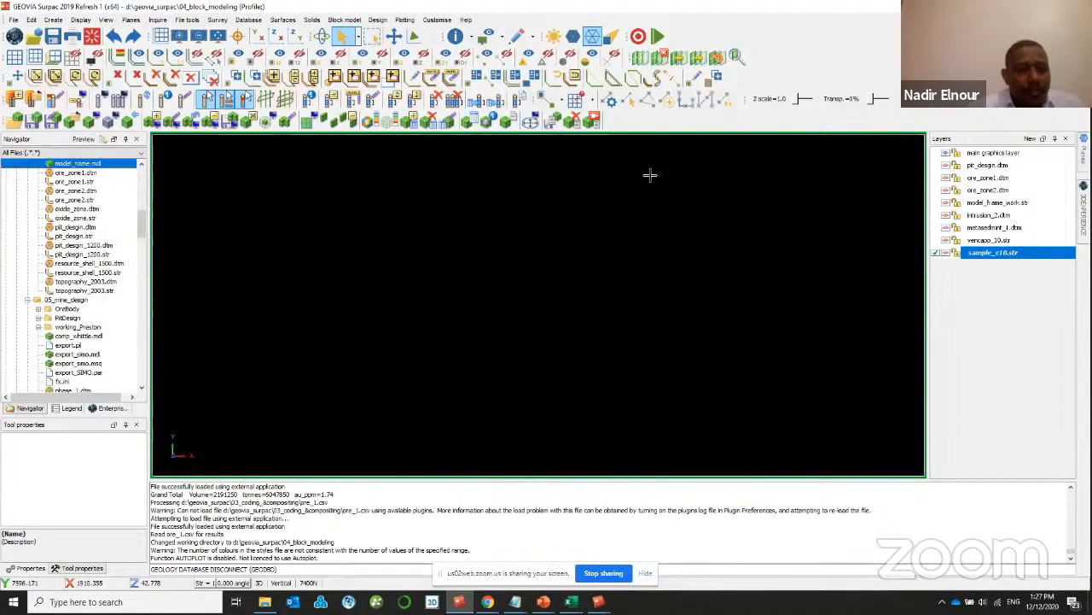
right_click(468, 519)
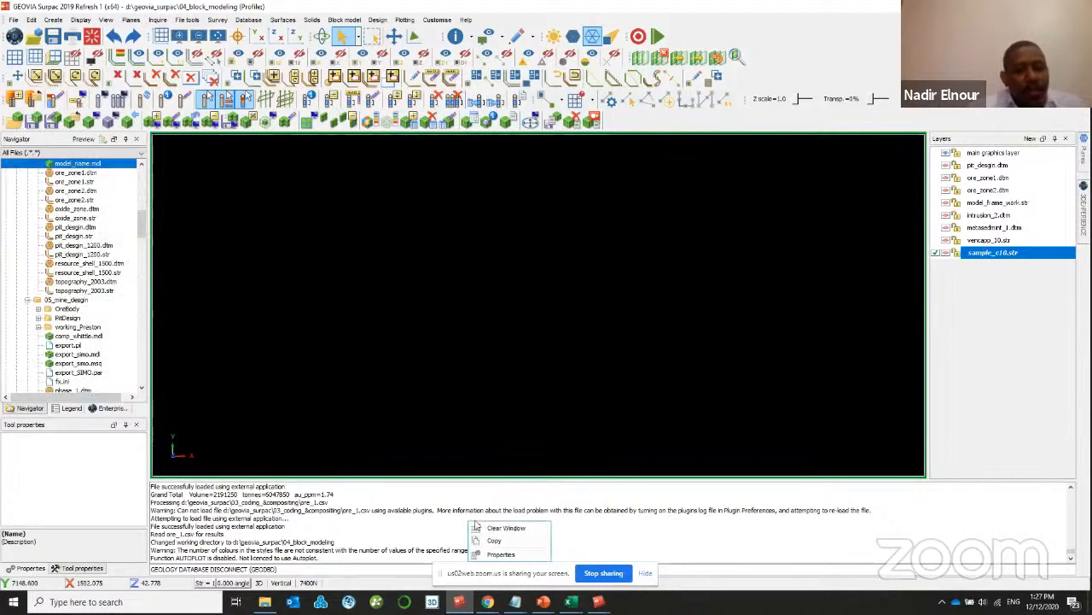
left_click(499, 525)
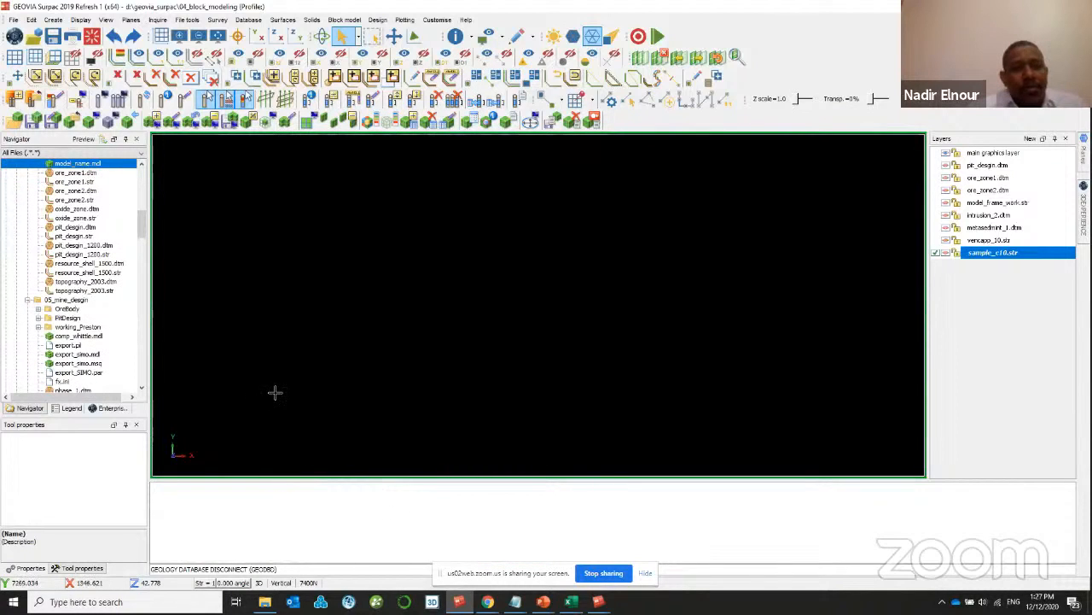
left_click(378, 20)
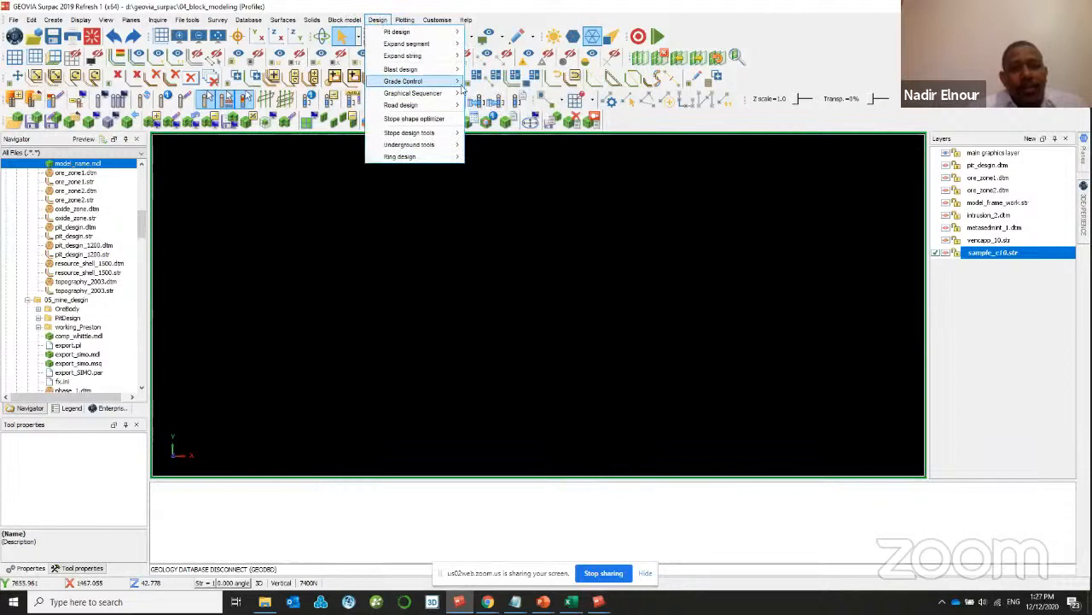
mouse_move(423, 81)
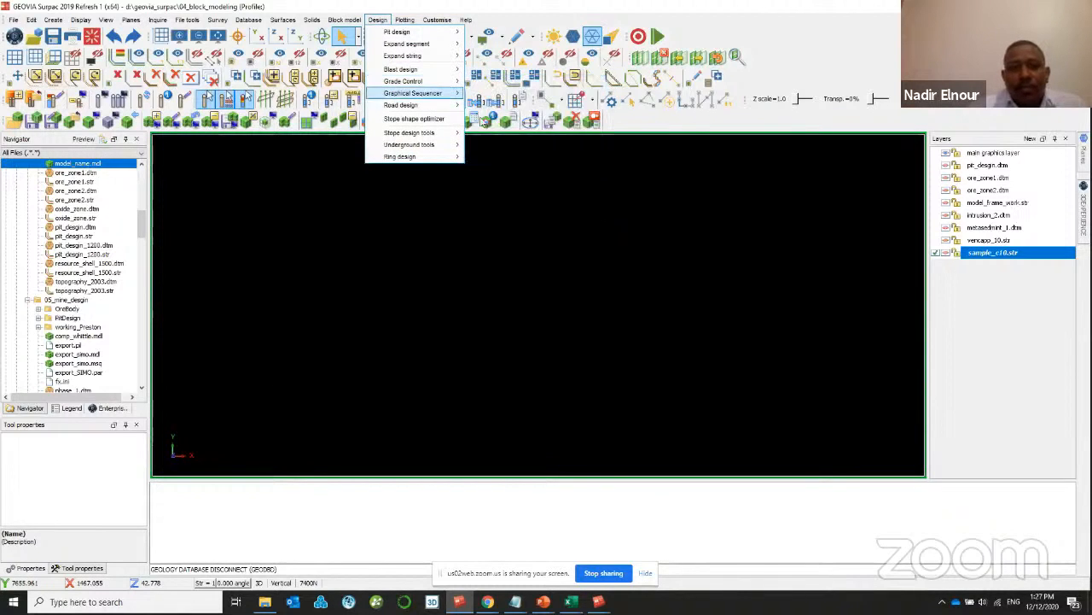
mouse_move(470, 93)
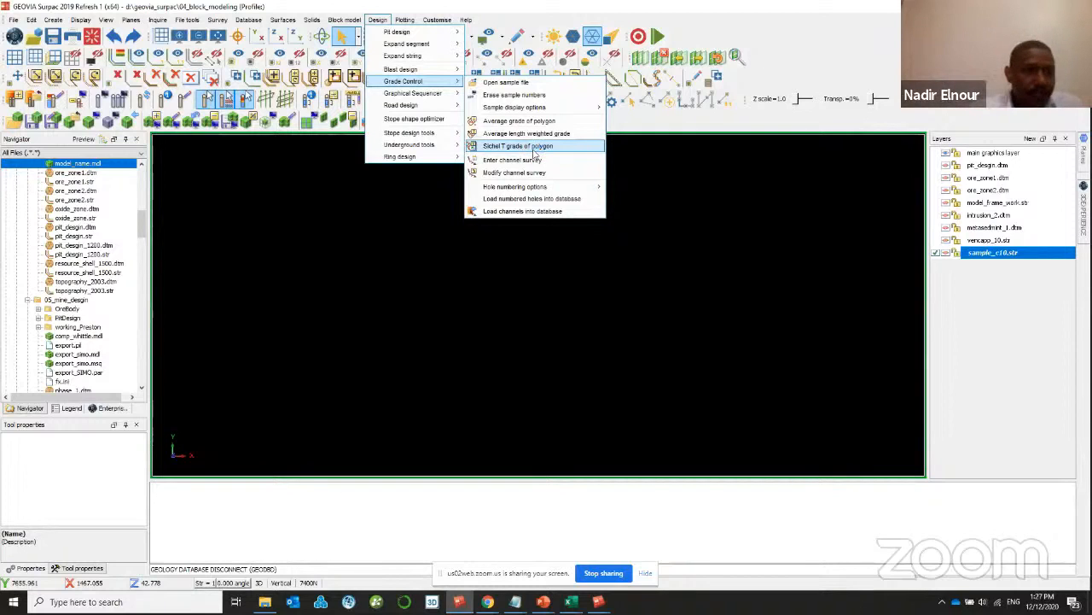
left_click(358, 297)
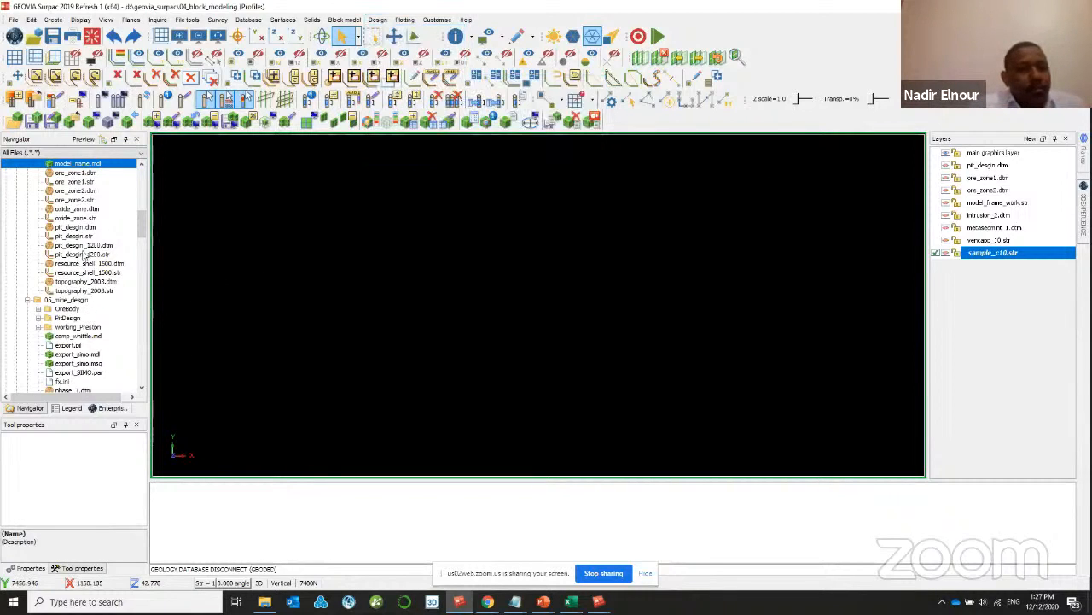
scroll(71, 253, "up", 6)
scroll(77, 310, "down", 8)
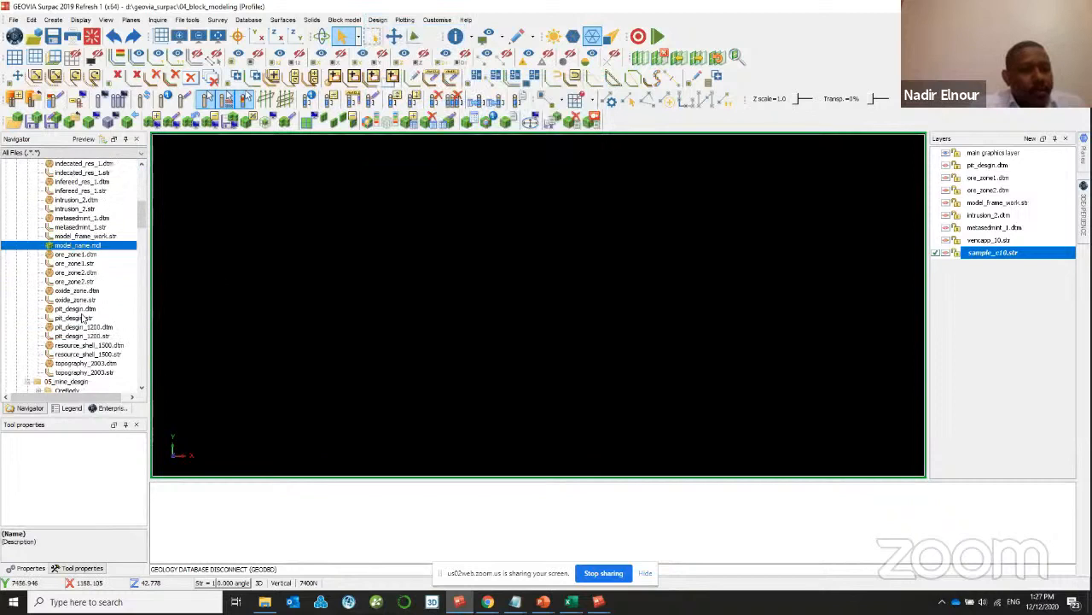
- Set 06_grade_control as the work directory and connect the blast_hole_gc database from it
scroll(72, 308, "down", 1)
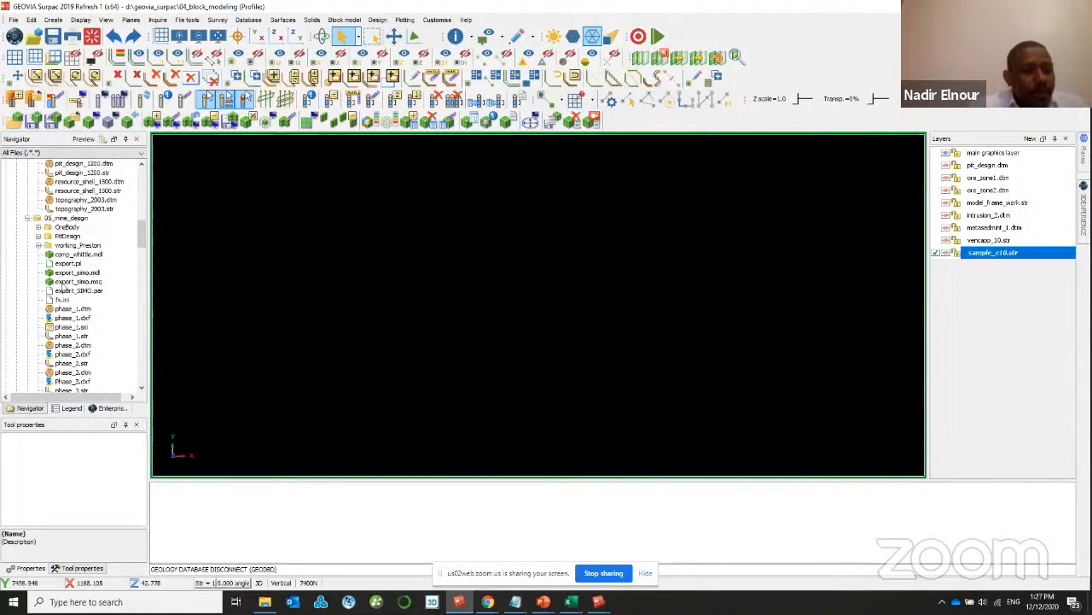
left_click(28, 218)
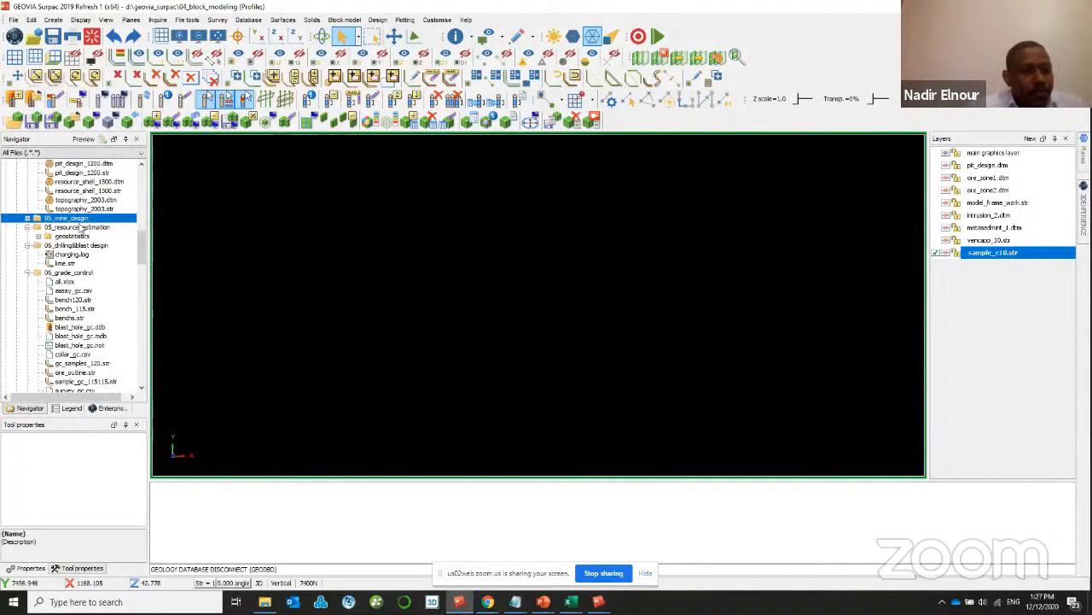
right_click(66, 278)
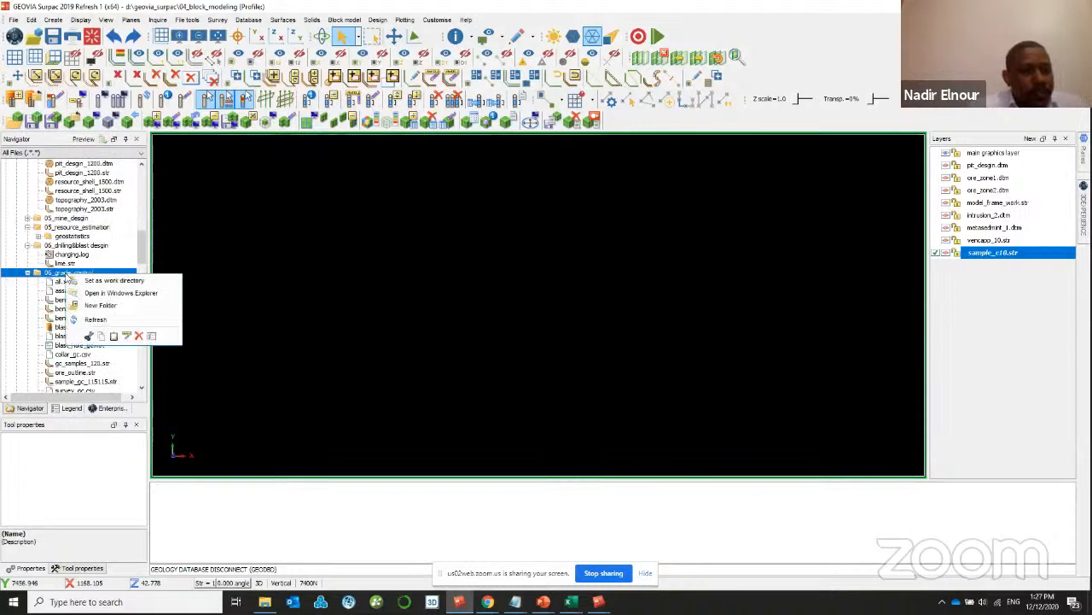
left_click(106, 282)
left_click_drag(82, 330, 436, 311)
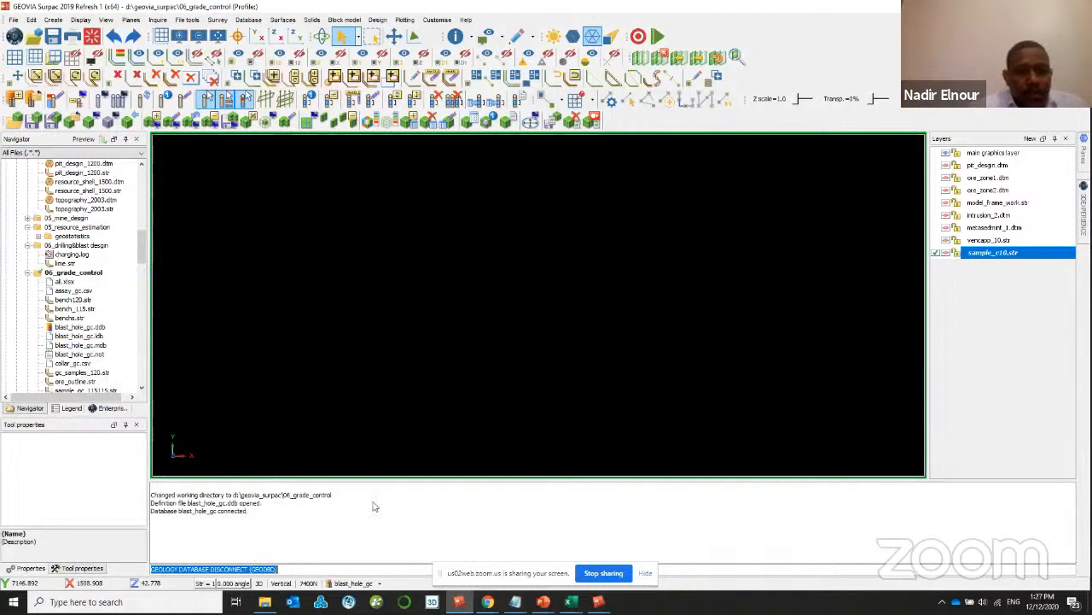
- Load bench_115.str, and replace it with benchs.str in a cleared graphics view
left_click_drag(76, 309, 370, 256)
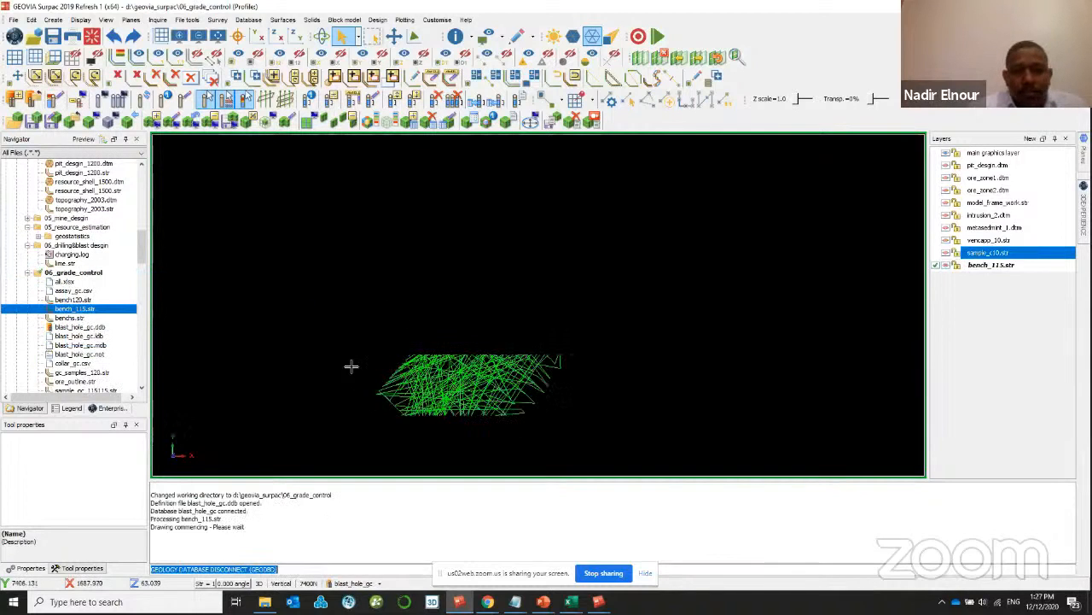
left_click(92, 36)
mouse_move(90, 319)
left_mouse_down()
mouse_move(333, 300)
mouse_move(332, 290)
left_mouse_up()
- Display ore_outline.str over the bench strings, and delete its layer again
scroll(98, 367, "down", 1)
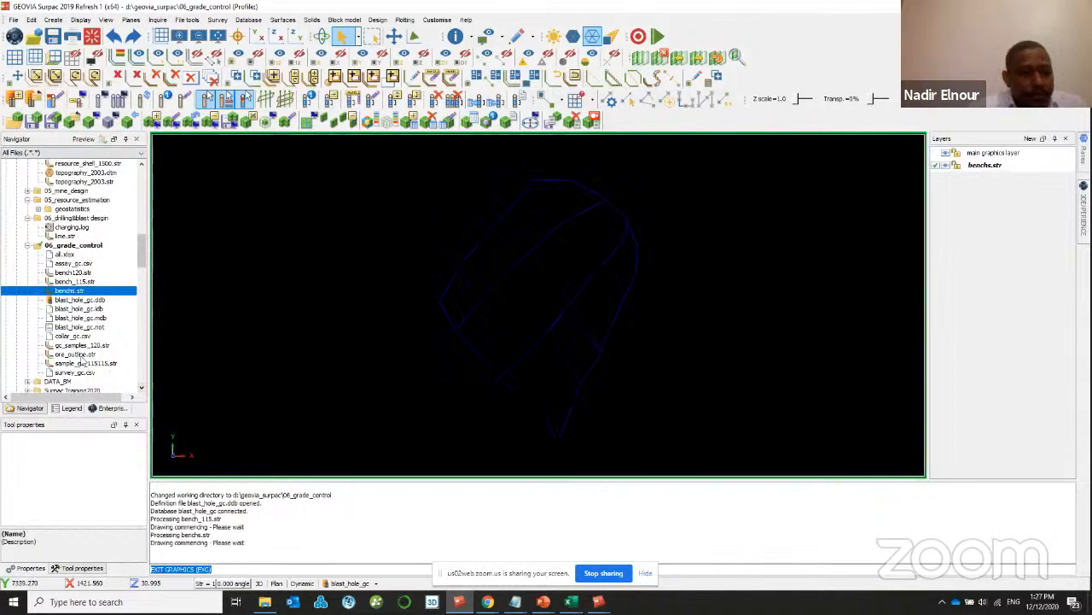
left_click_drag(77, 353, 338, 291)
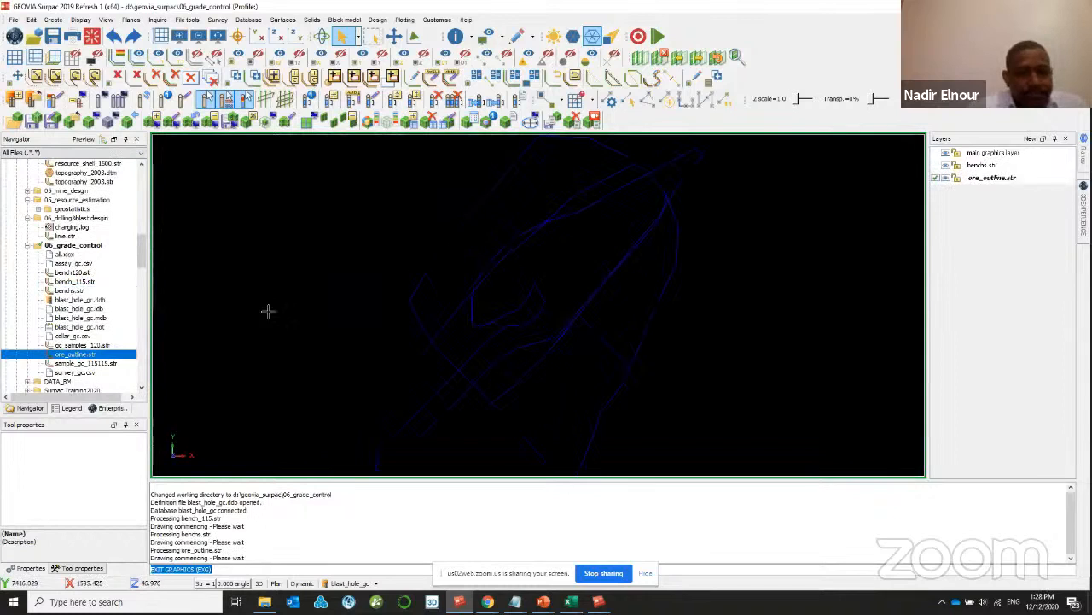
right_click(988, 178)
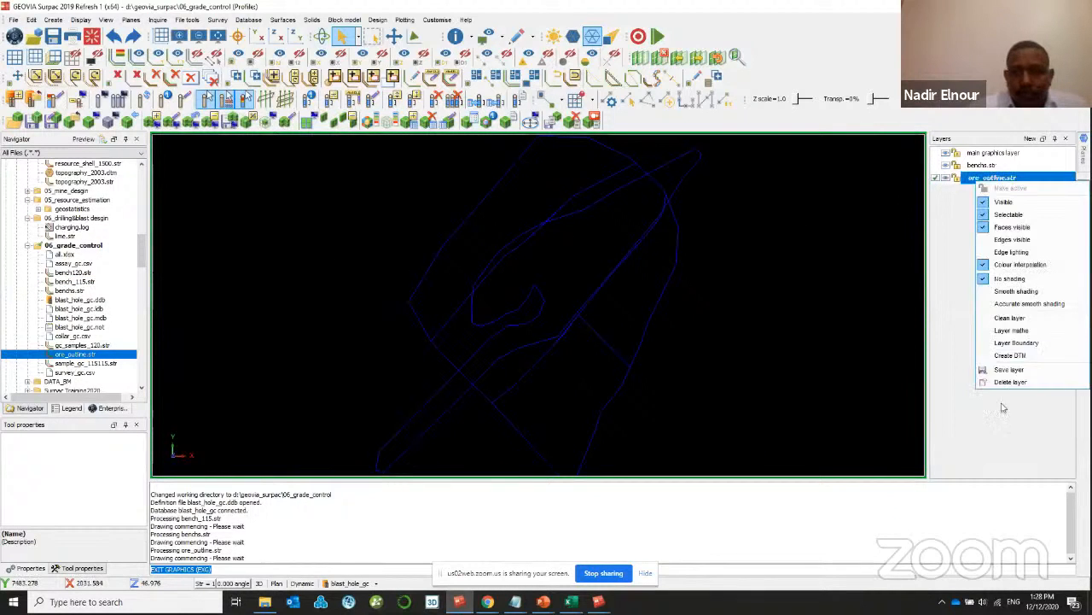
left_click(1008, 384)
- Load bench120.str together with the benchs.str strings, inspect them in 3D, and switch off the benchs.str layer
left_click(92, 363)
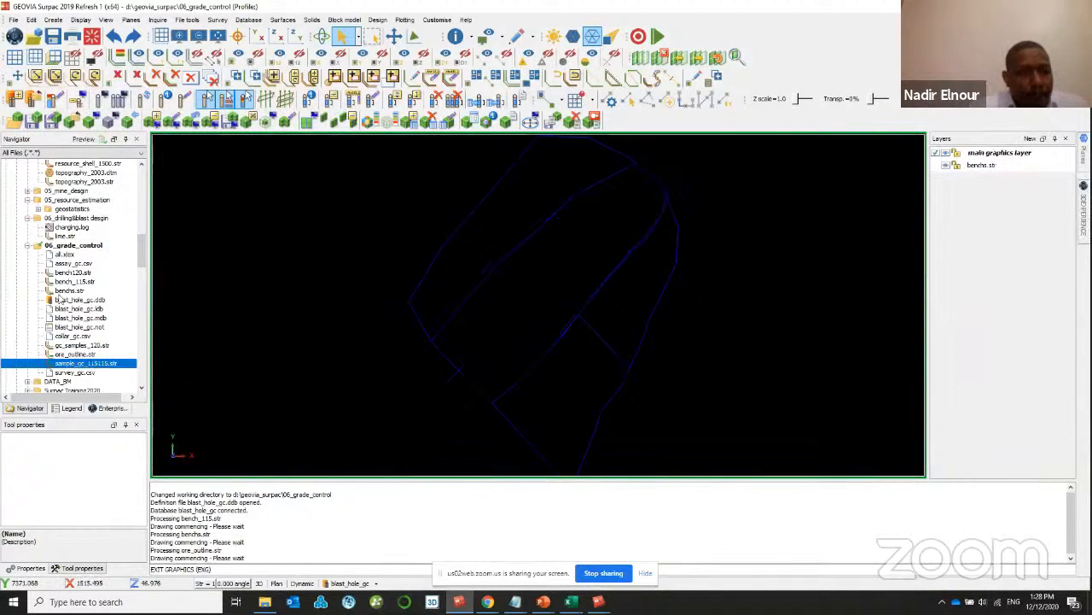
left_click_drag(66, 275, 271, 258)
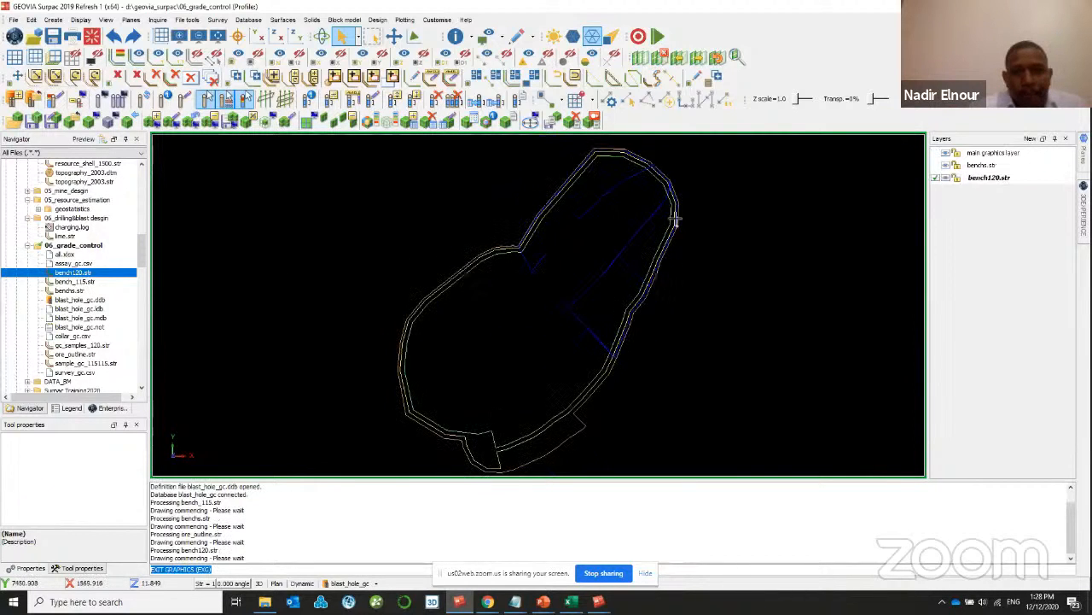
middle_click_drag(702, 246, 578, 242)
scroll(542, 241, "up", 3)
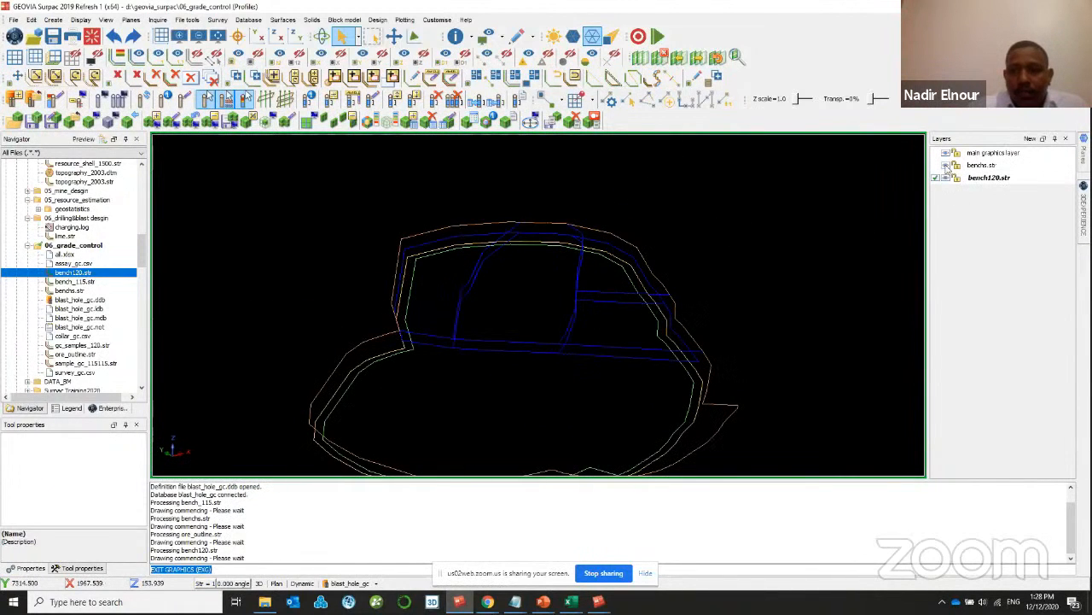
left_click(946, 167)
middle_click_drag(581, 304, 553, 353)
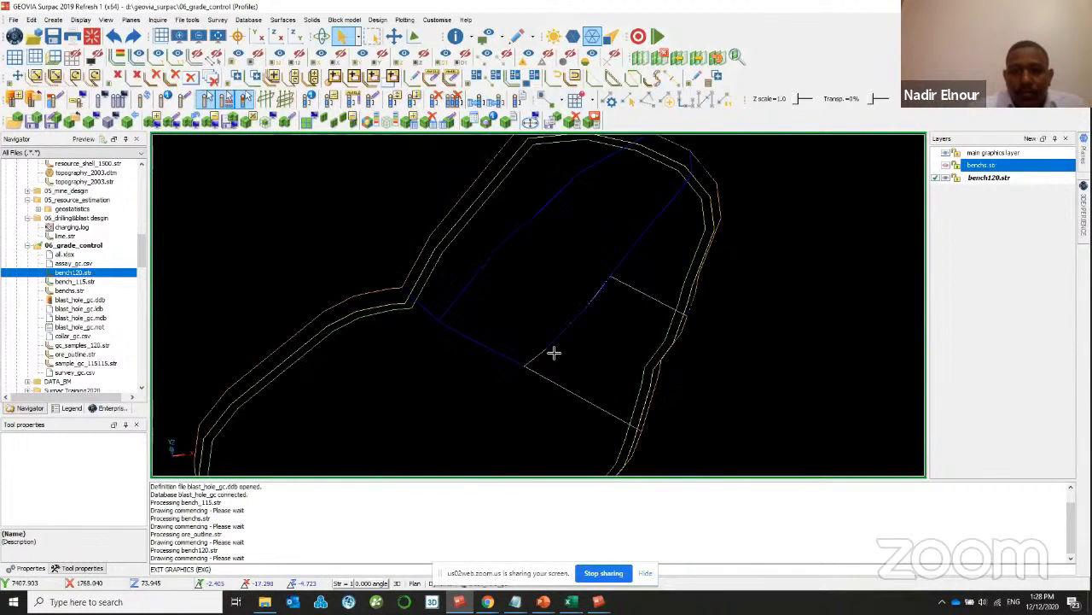
- Display the drillholes of the blast_hole_gc database with the default settings
left_click(350, 582)
left_click(346, 525)
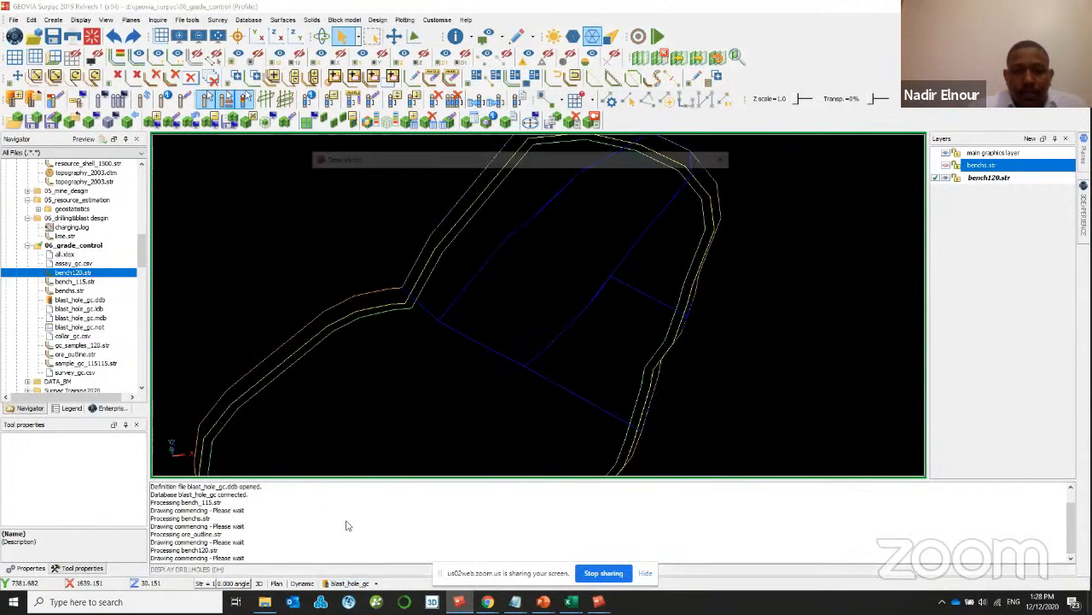
key("Return")
key("Return")
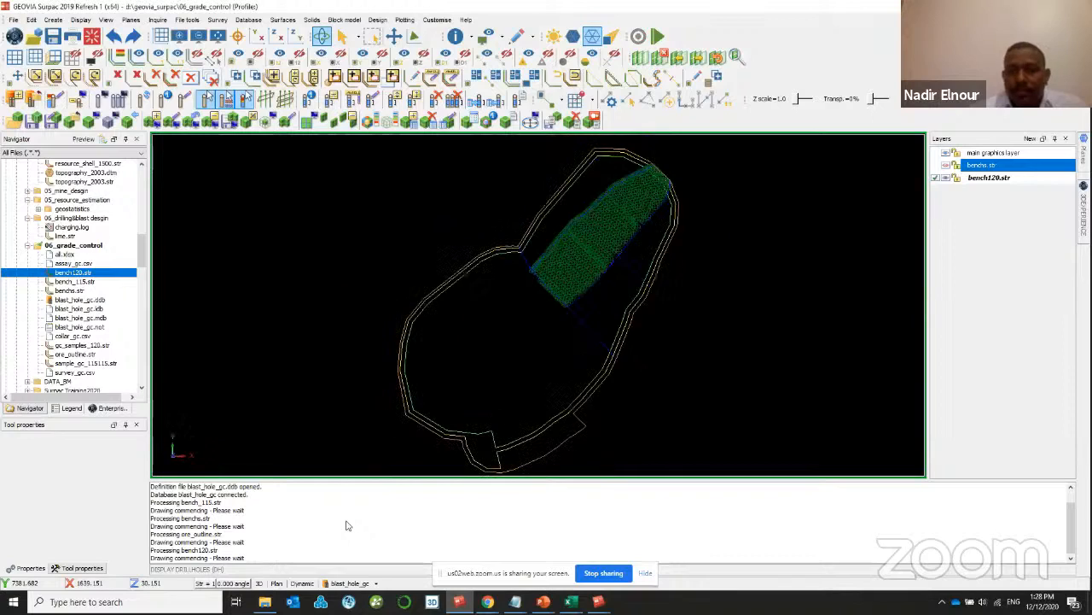
- Inspect the blast holes in 3D against the bench120.str and benchs.str outlines, with both layers shown
scroll(627, 248, "up", 4)
mouse_move(636, 244)
middle_mouse_down()
mouse_move(627, 310)
mouse_move(646, 300)
mouse_move(627, 299)
mouse_move(649, 307)
mouse_move(598, 307)
middle_mouse_up()
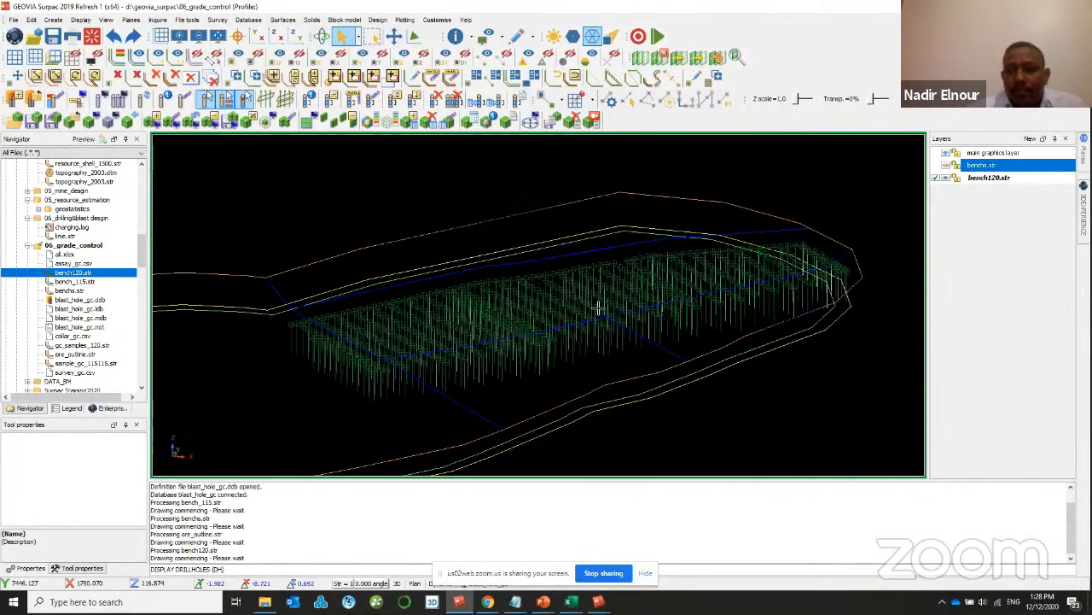
left_click(950, 178)
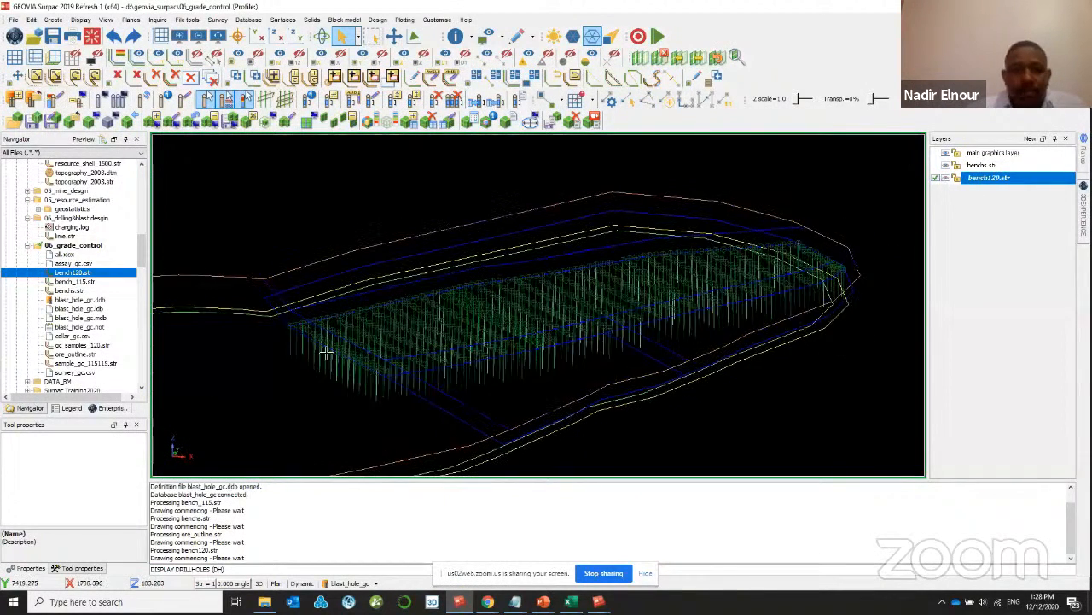
left_click_drag(326, 352, 371, 396)
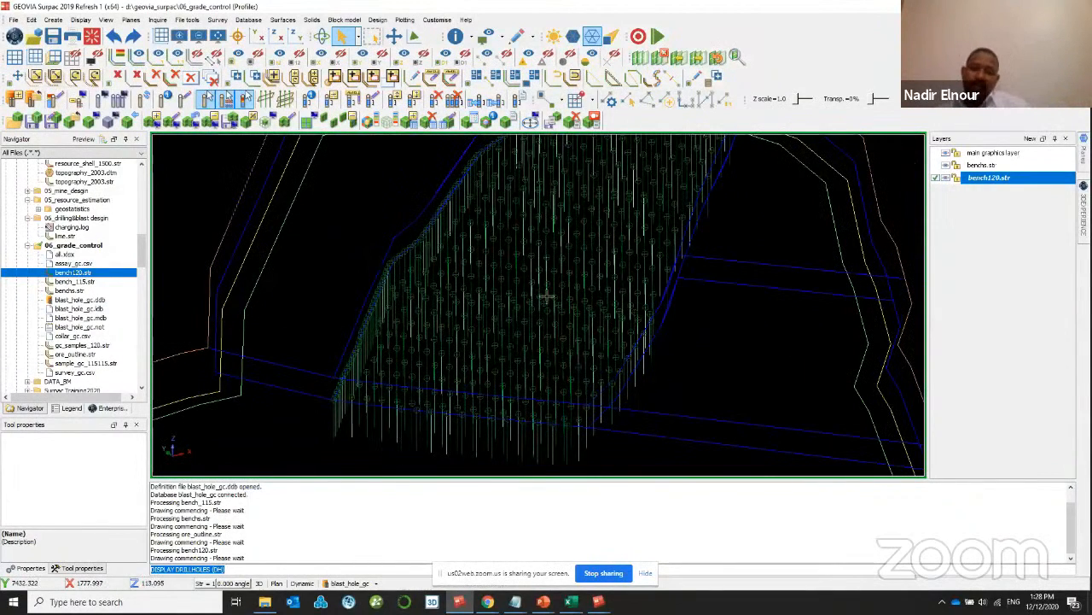
left_click_drag(548, 295, 521, 344)
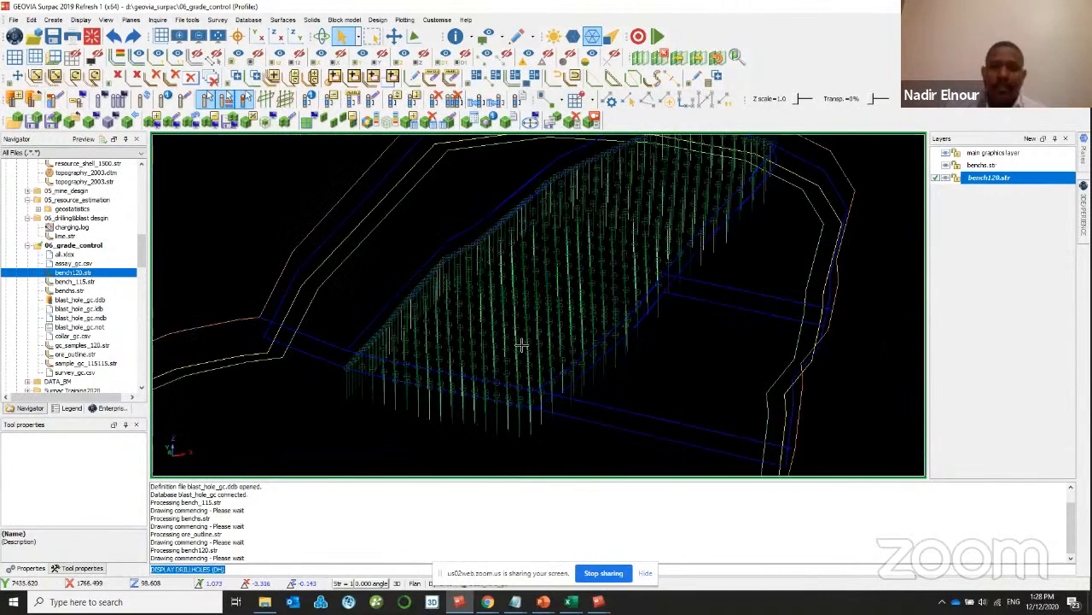
- Set up a composite by bench elevation with location bench_, elevation range 120 and output class range 0;0.3;1;2;99
left_click(249, 20)
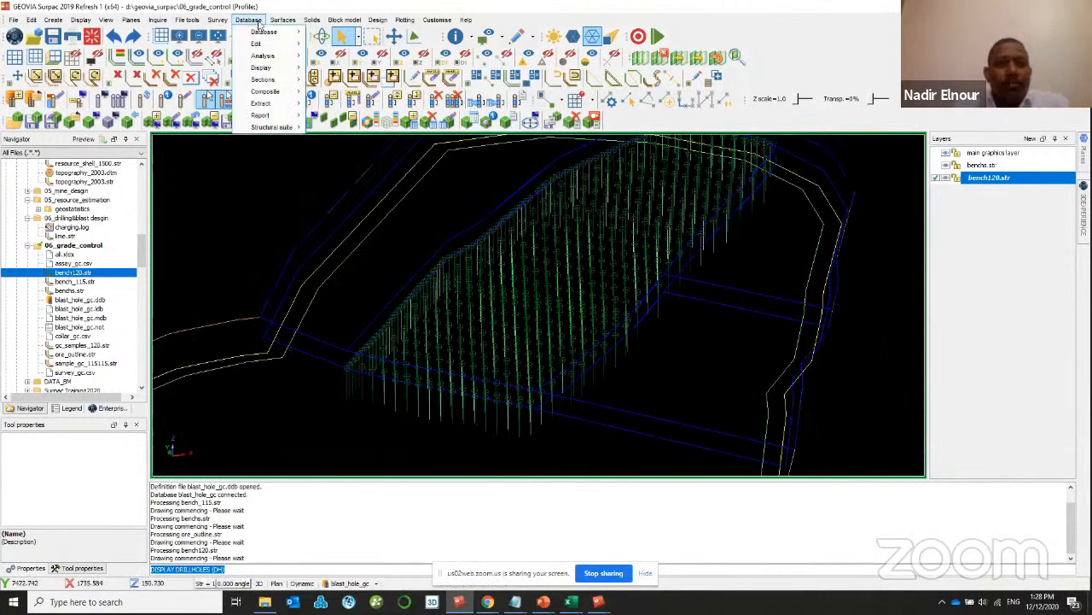
mouse_move(273, 92)
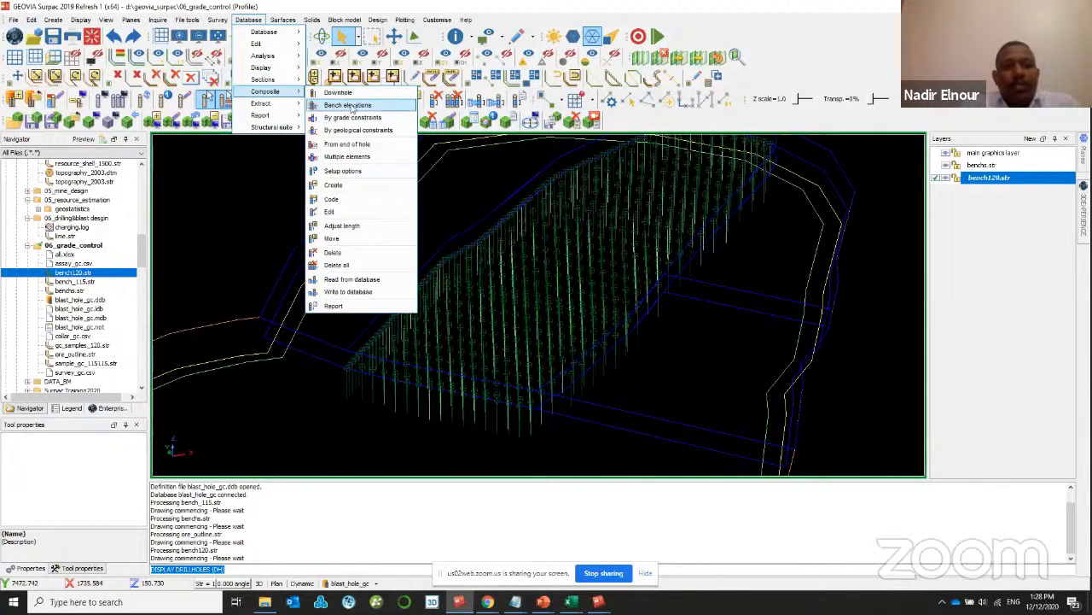
left_click(354, 107)
left_click_drag(486, 168, 500, 168)
left_click(450, 209)
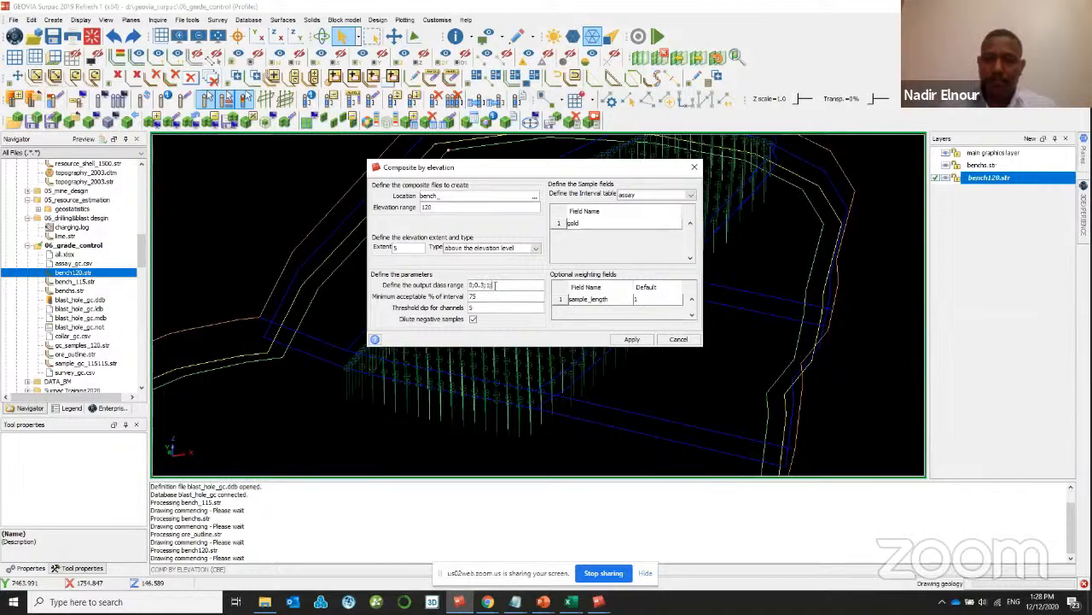
type("99")
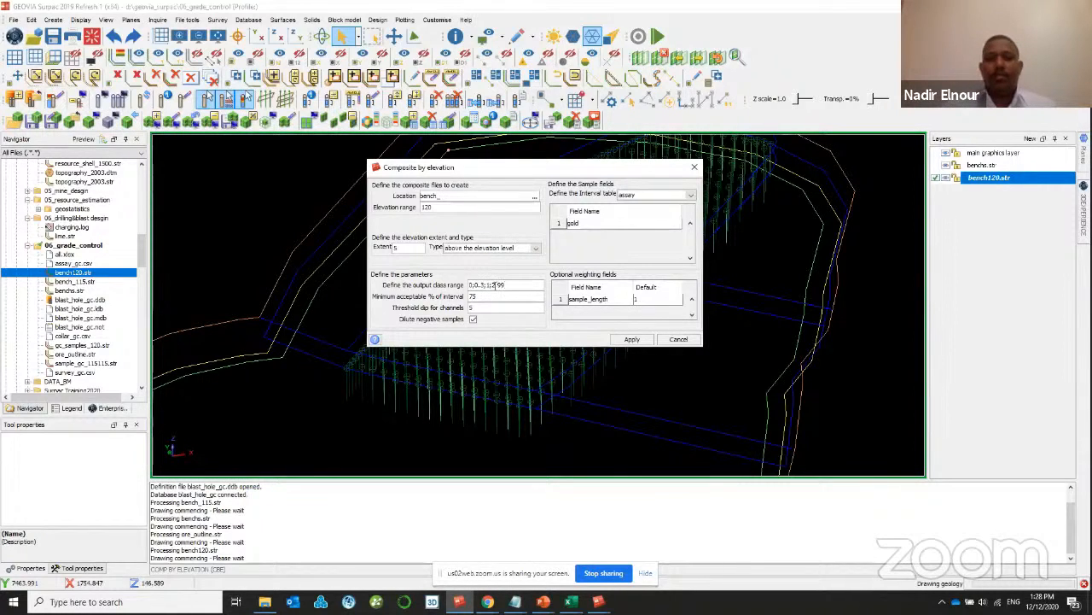
- Choose au_ppm from the assay interval table as the sample field and blank the optional weighting field
left_click(644, 223)
left_click(626, 242)
left_click(637, 197)
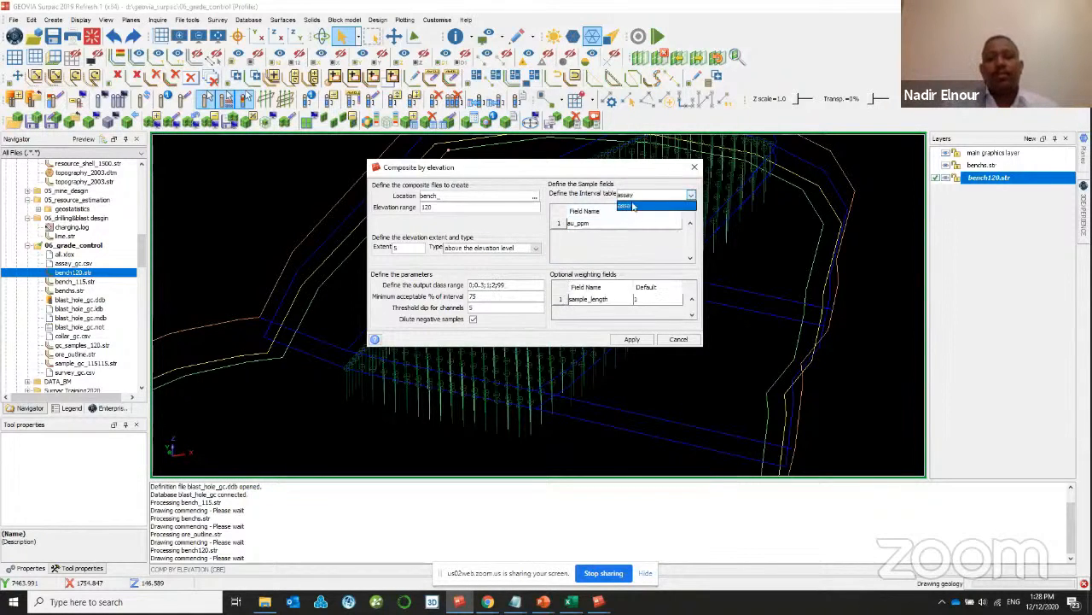
left_click(633, 205)
left_click(620, 299)
left_click(602, 310)
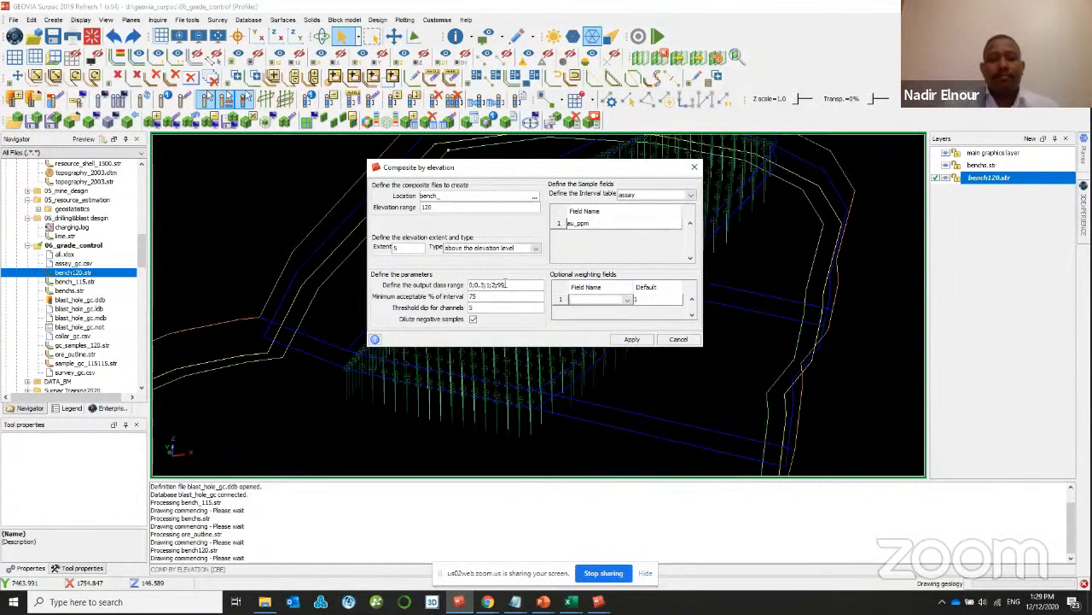
- Set the composite's elevation type to either side of the elevation level and apply the settings
left_click(507, 247)
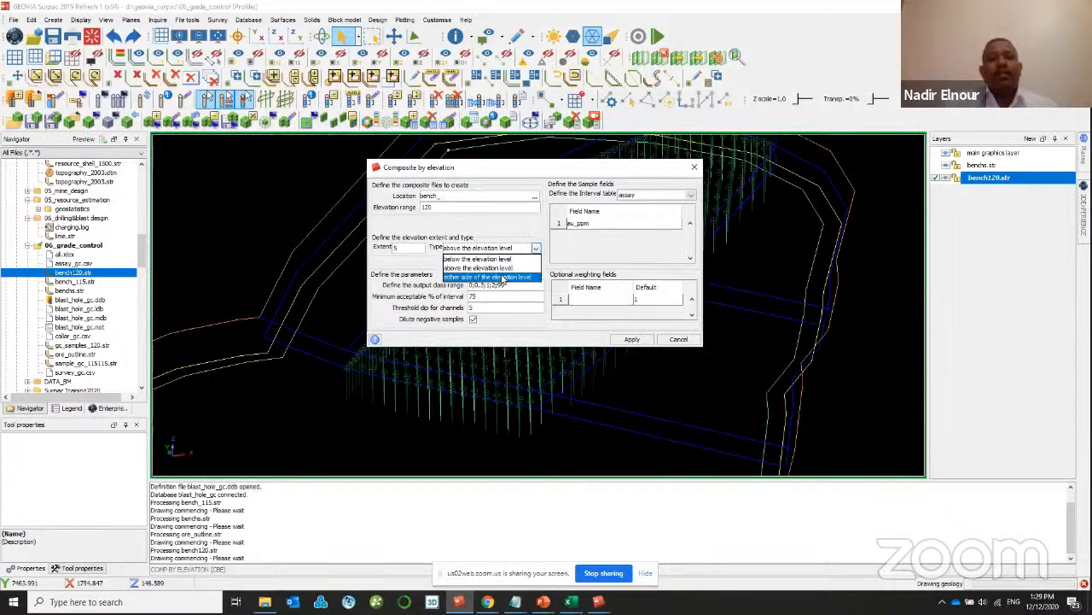
left_click(500, 277)
left_click(645, 339)
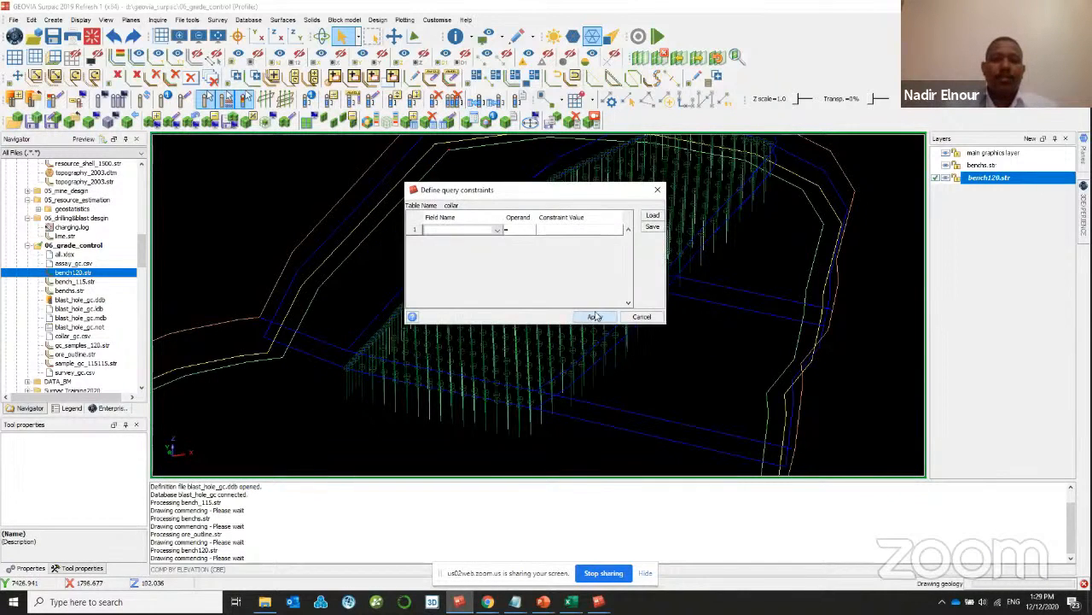
- Try the block field as a collar constraint, clear it, and run the composite without query constraints
left_click(497, 230)
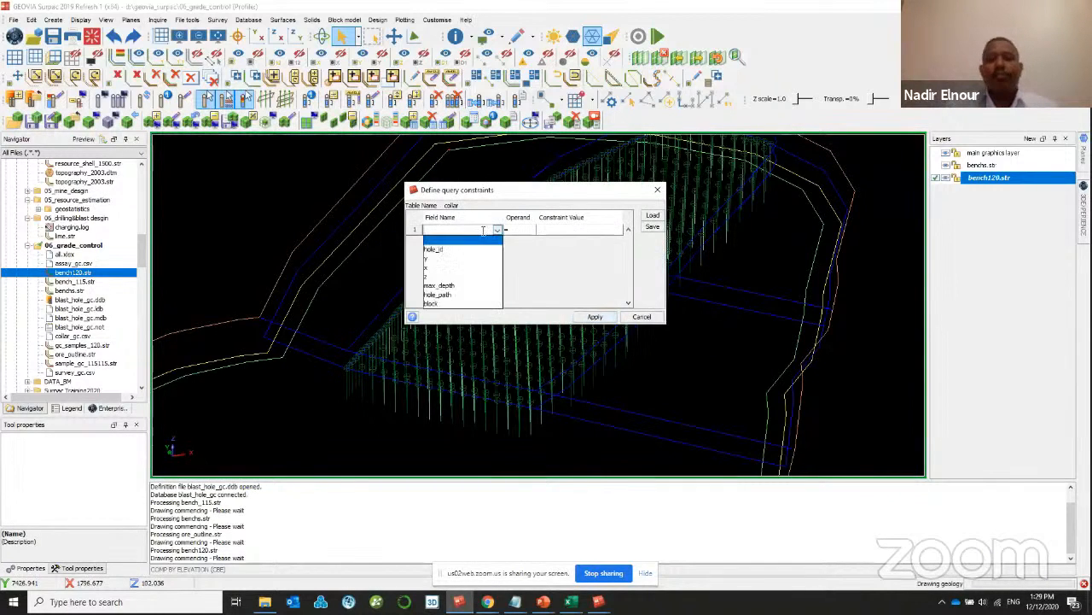
left_click(462, 304)
left_click_drag(606, 191, 520, 276)
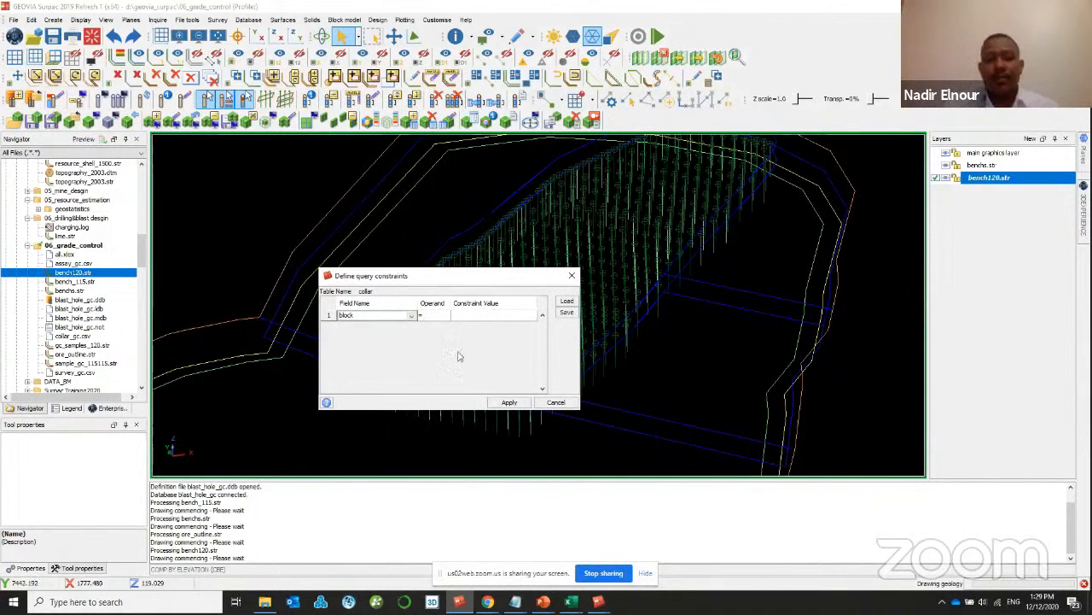
left_click(409, 316)
left_click(375, 324)
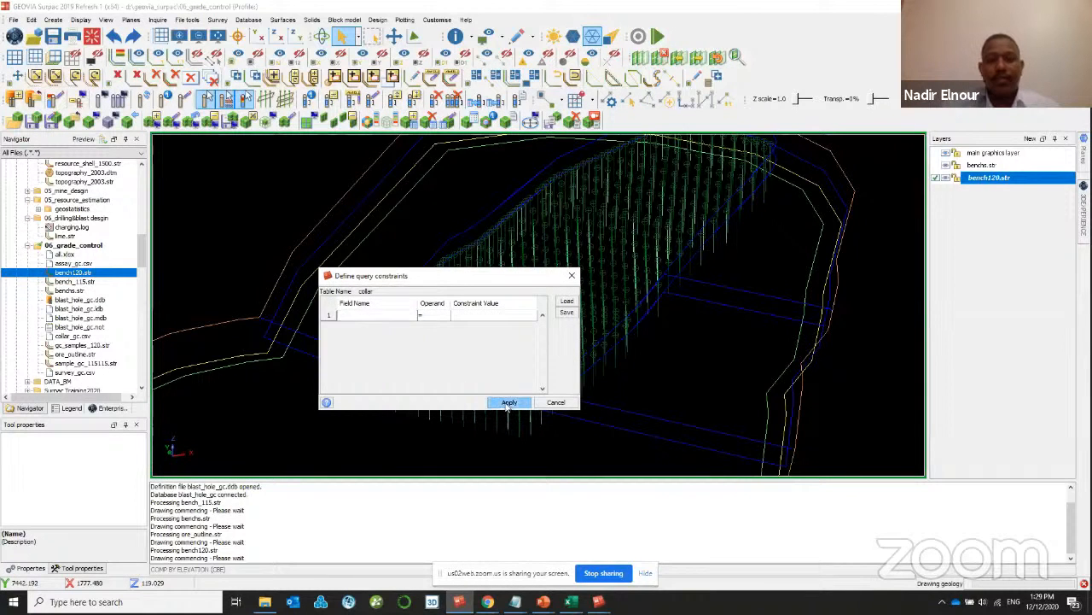
left_click(509, 402)
left_click(508, 402)
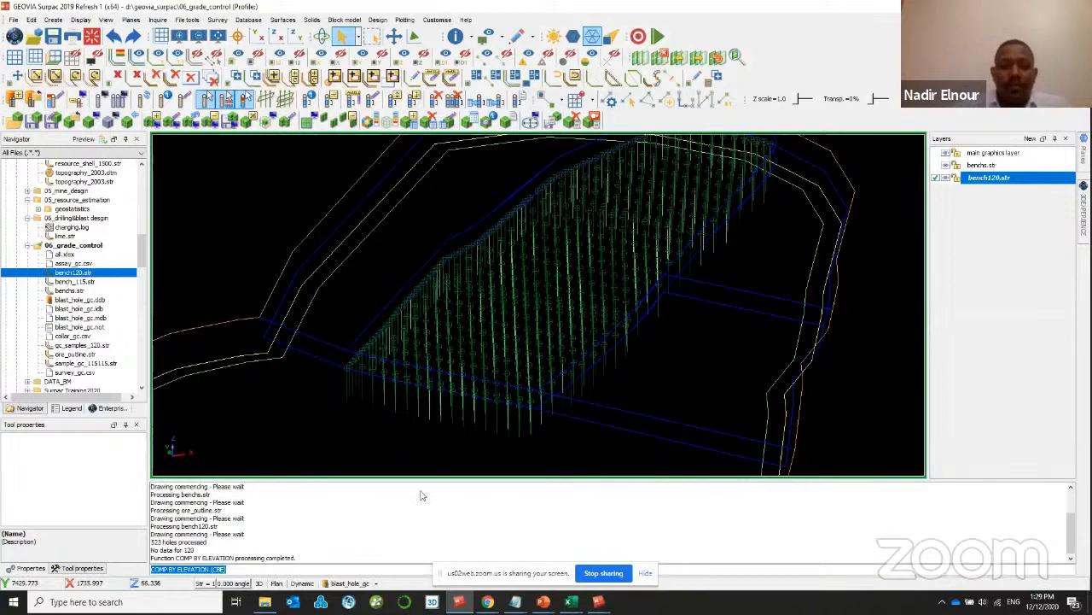
- Hide the bench120.str and benchs.str layers and select sample_gc_115115.str as the grade control sample file to recall
left_click(945, 178)
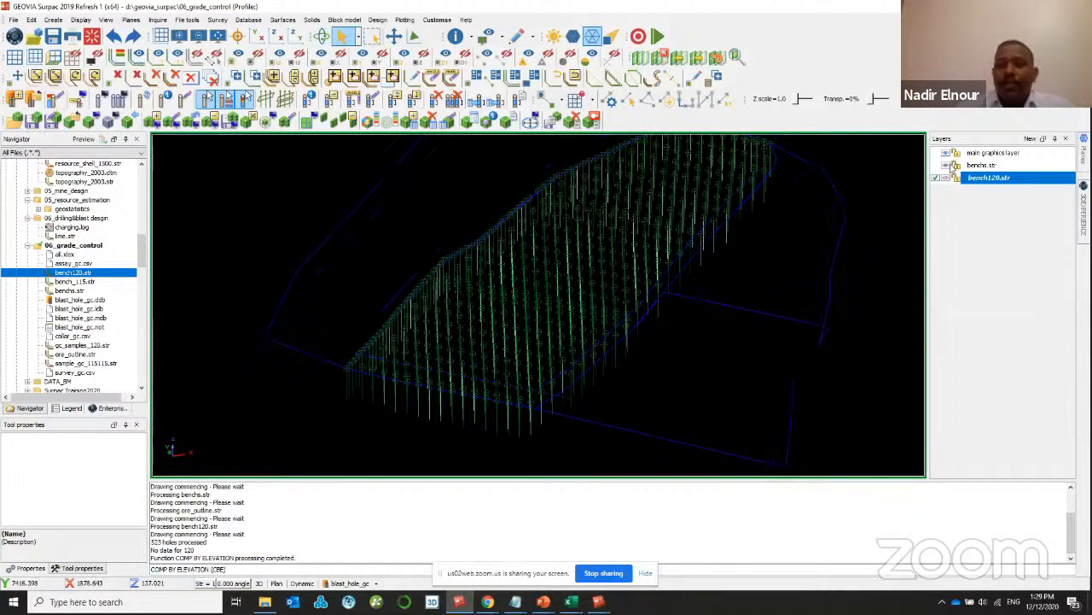
left_click(947, 165)
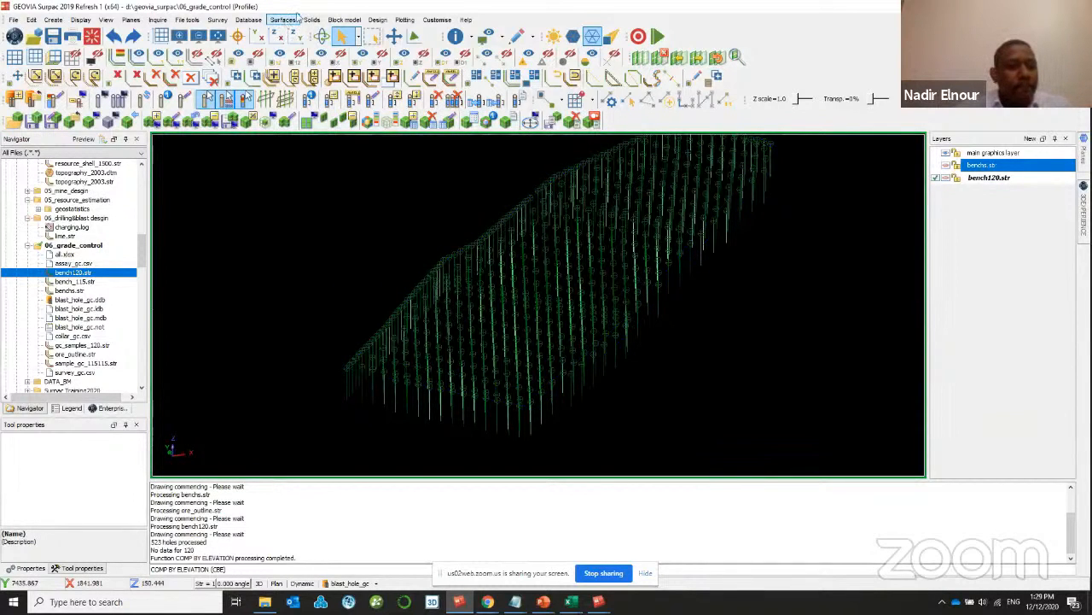
left_click(291, 18)
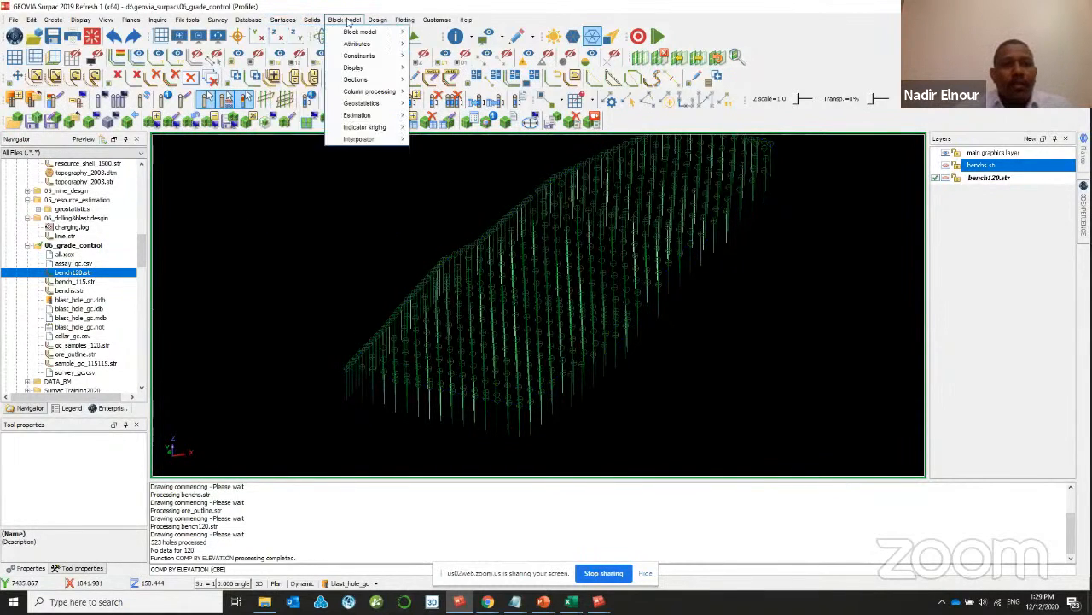
mouse_move(423, 81)
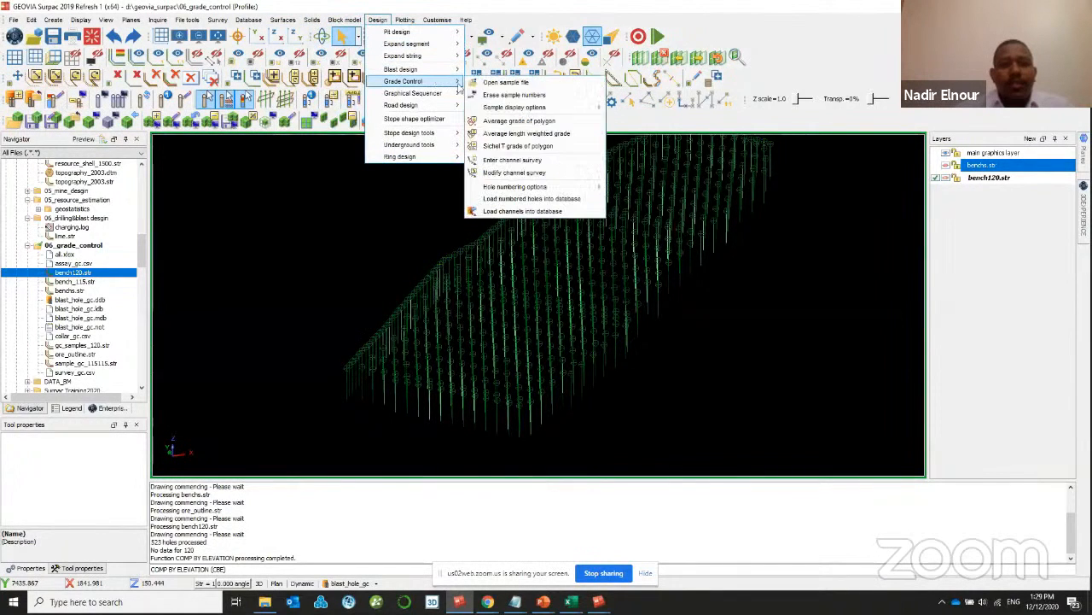
left_click(506, 82)
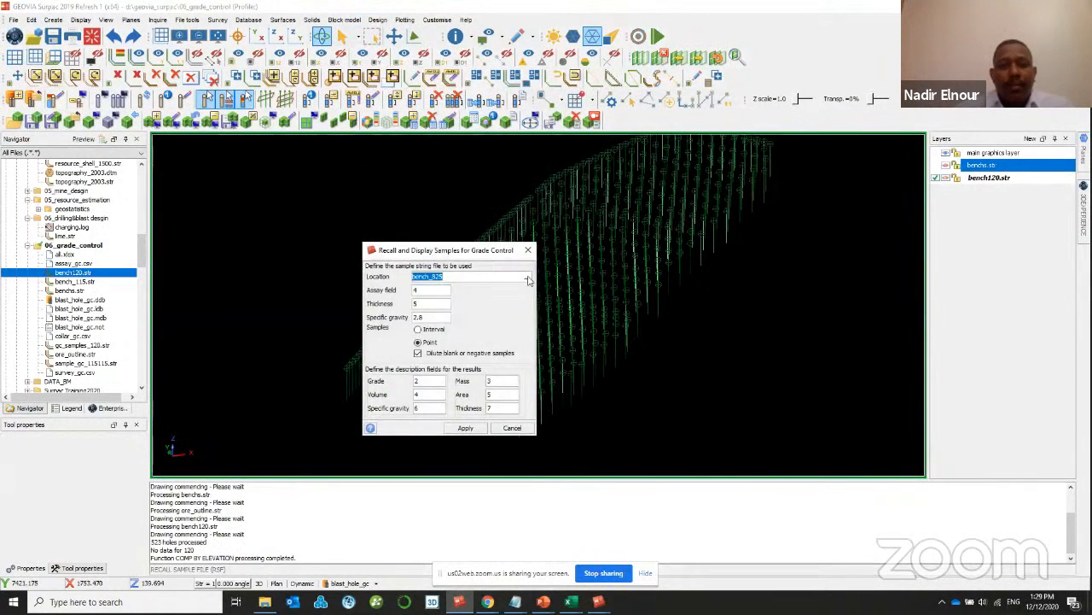
left_click(528, 279)
left_click(349, 342)
left_click(345, 352)
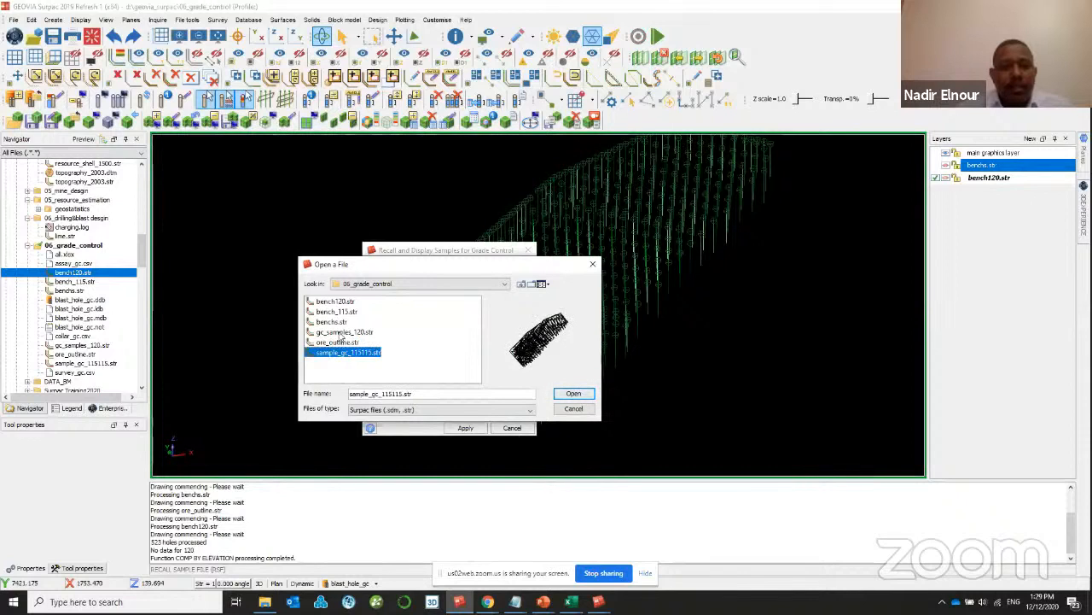
left_click(574, 394)
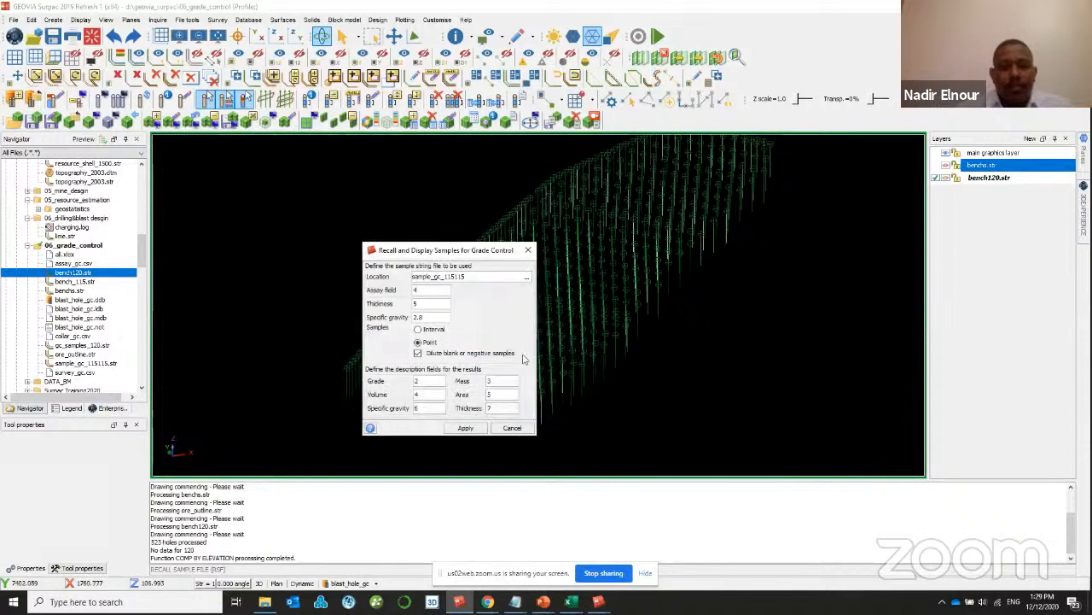
- Set the sample thickness to 10 and display the grade control samples
left_click(417, 352)
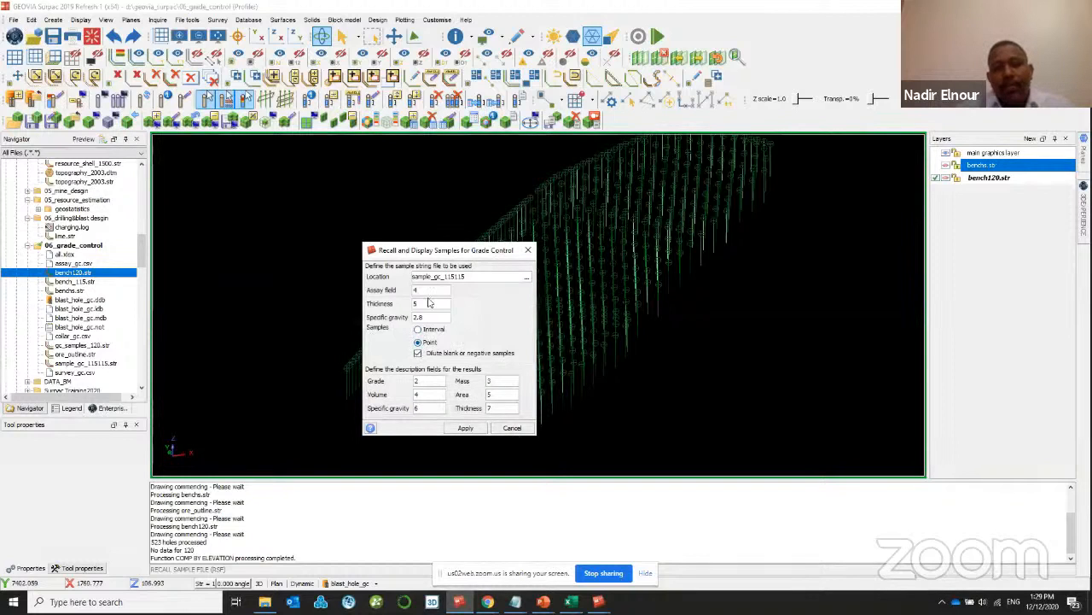
double_click(429, 291)
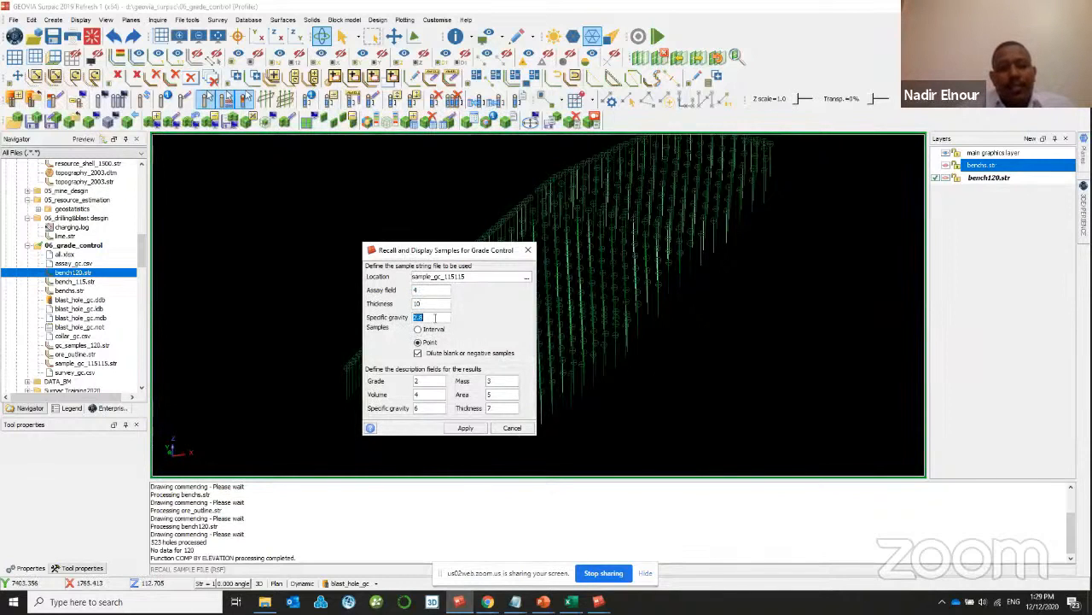
left_click(466, 428)
scroll(611, 221, "up", 5)
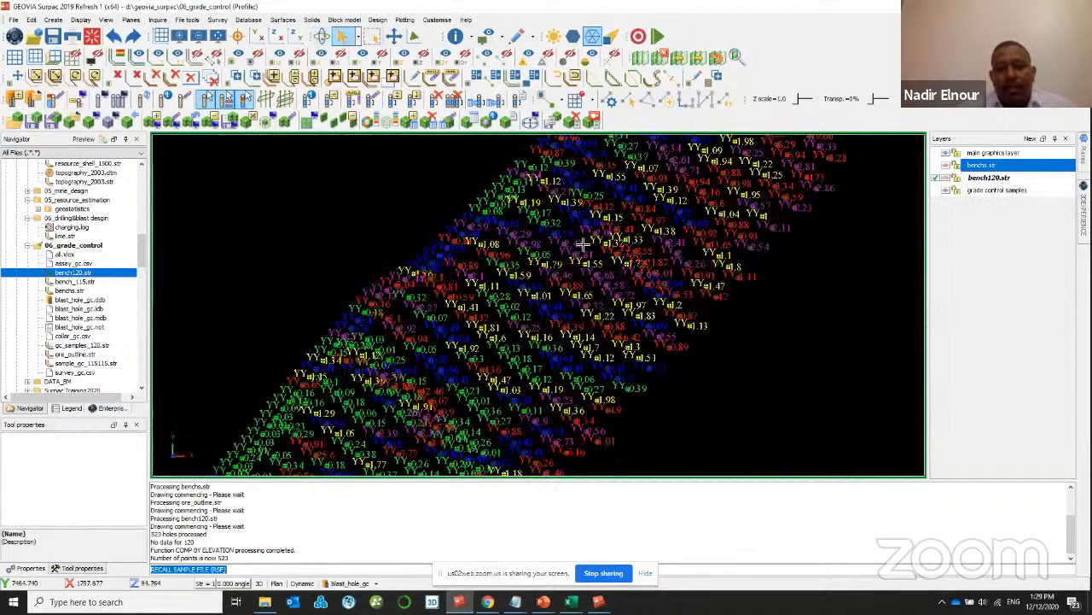
- Erase the sample ID numbers from the displayed grade control samples, leaving only the grades
type("FR")
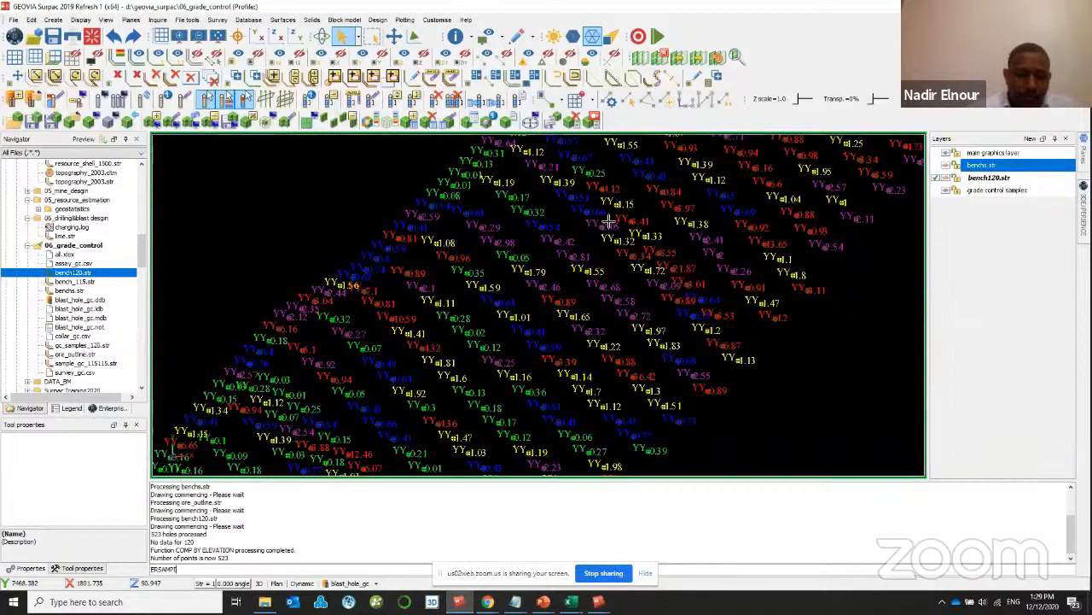
type("SAMPIDS")
key("Return")
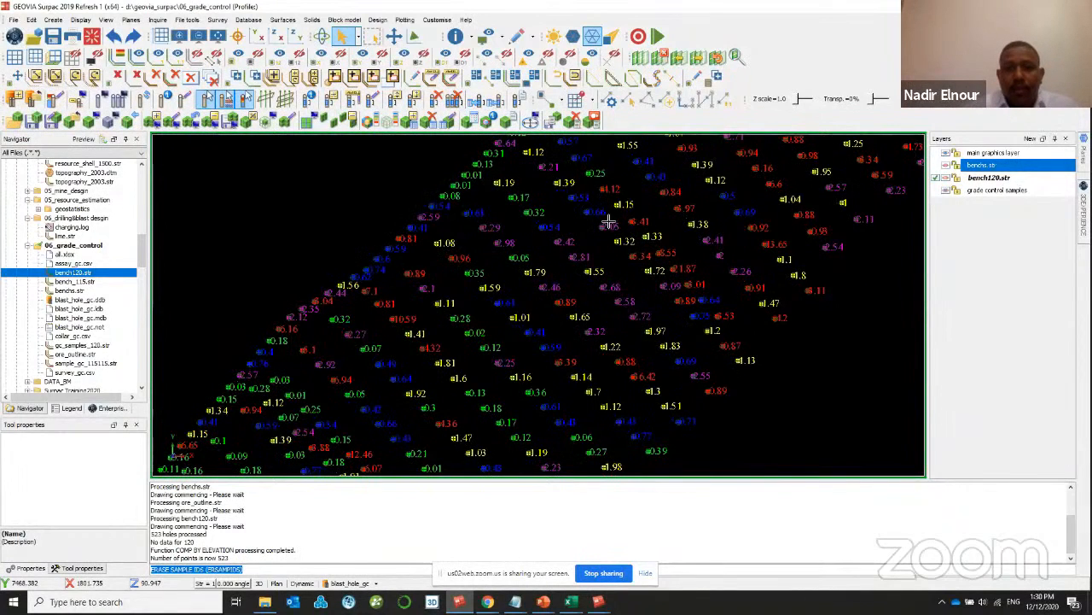
scroll(609, 221, "up", 3)
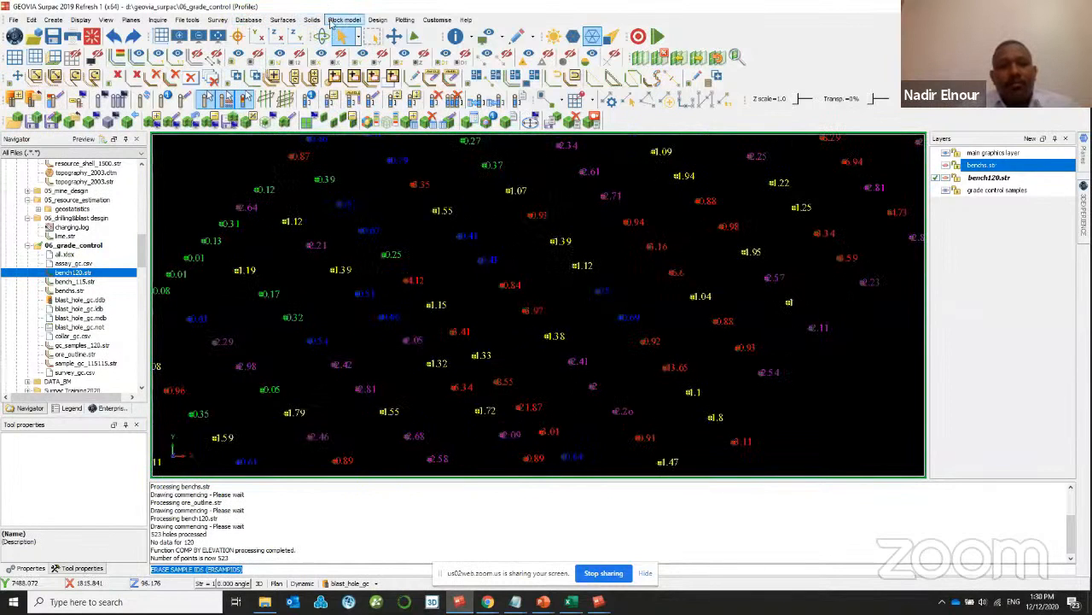
left_click(378, 19)
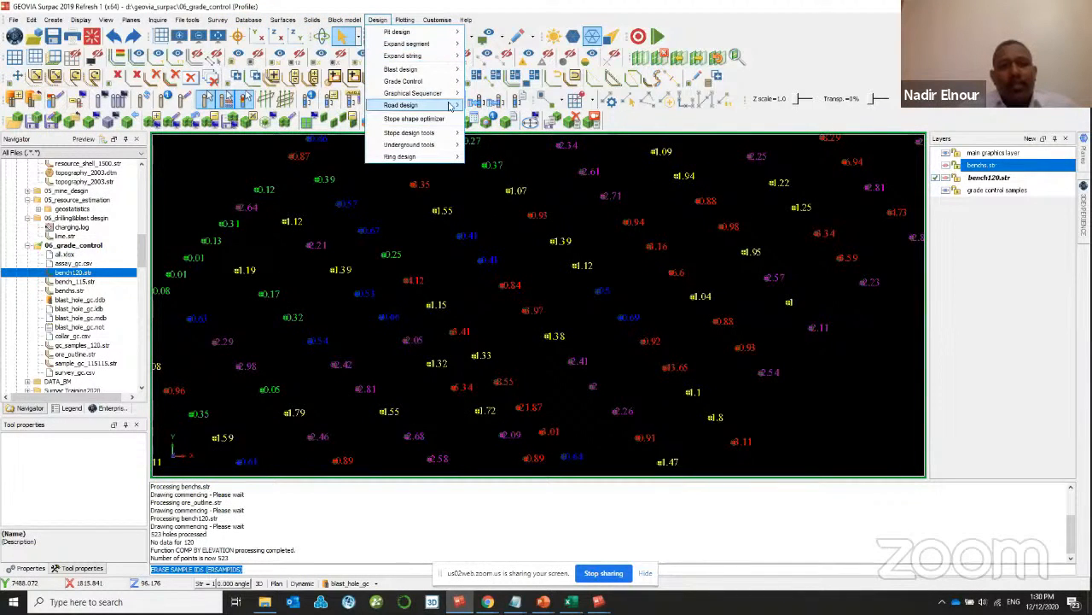
mouse_move(448, 82)
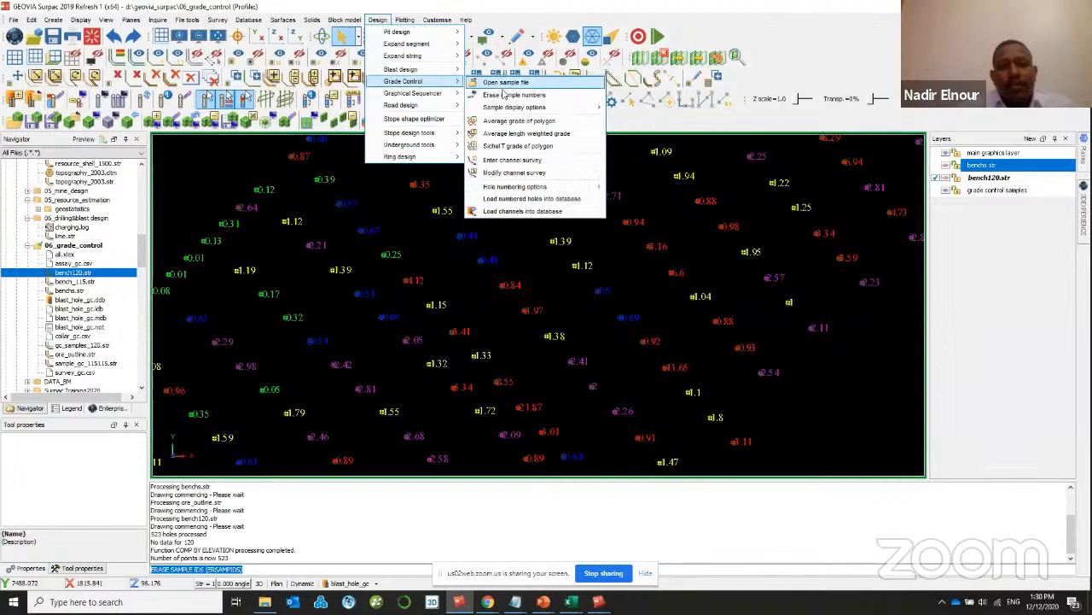
left_click(504, 95)
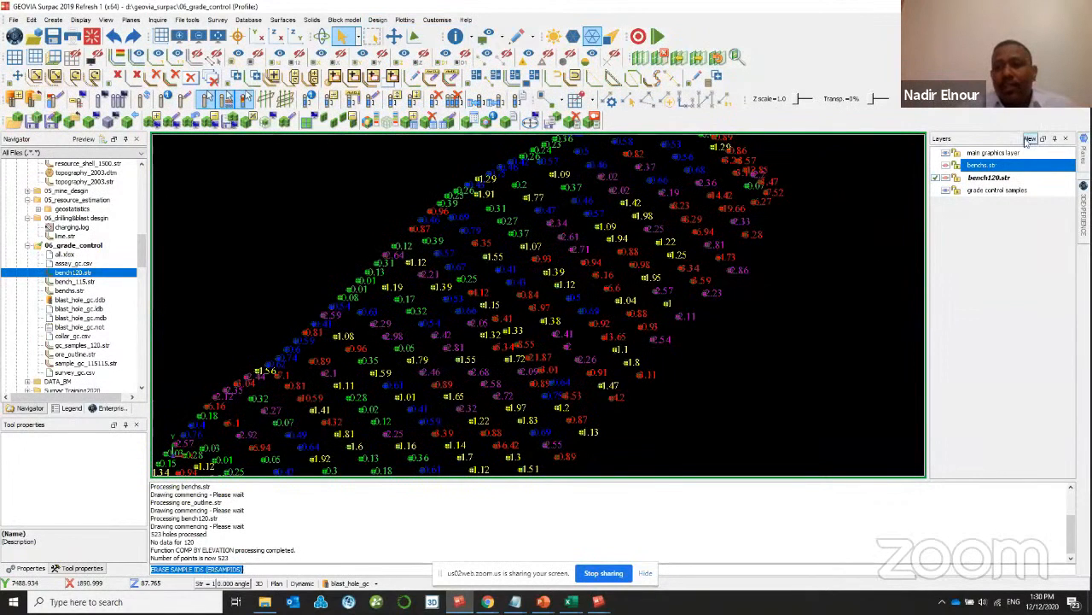
- Create a new layer named veint4 and start digitising string 1 in it
left_click(1029, 139)
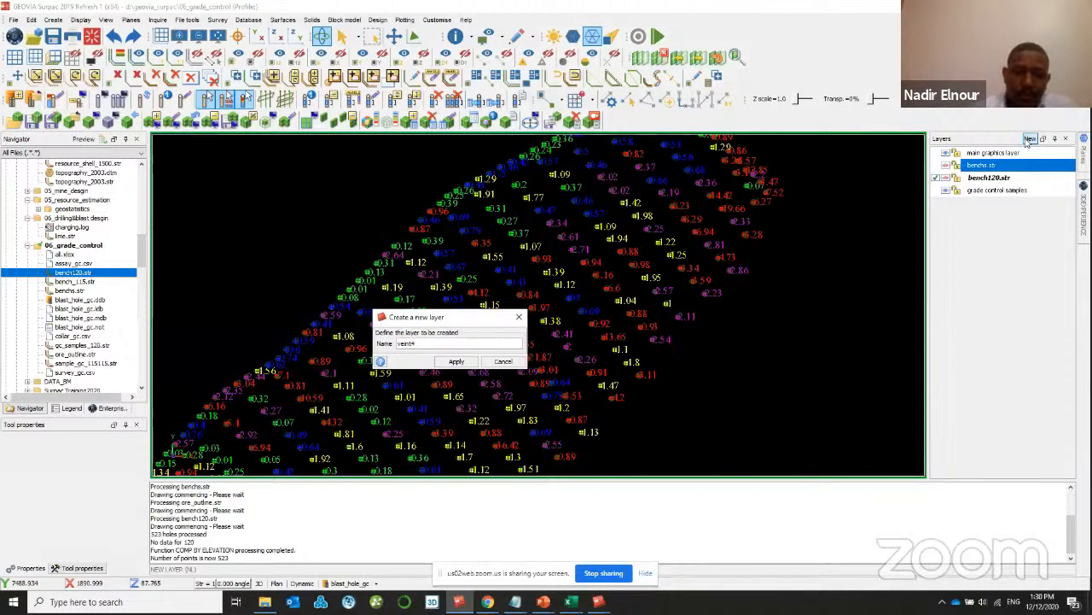
key("Return")
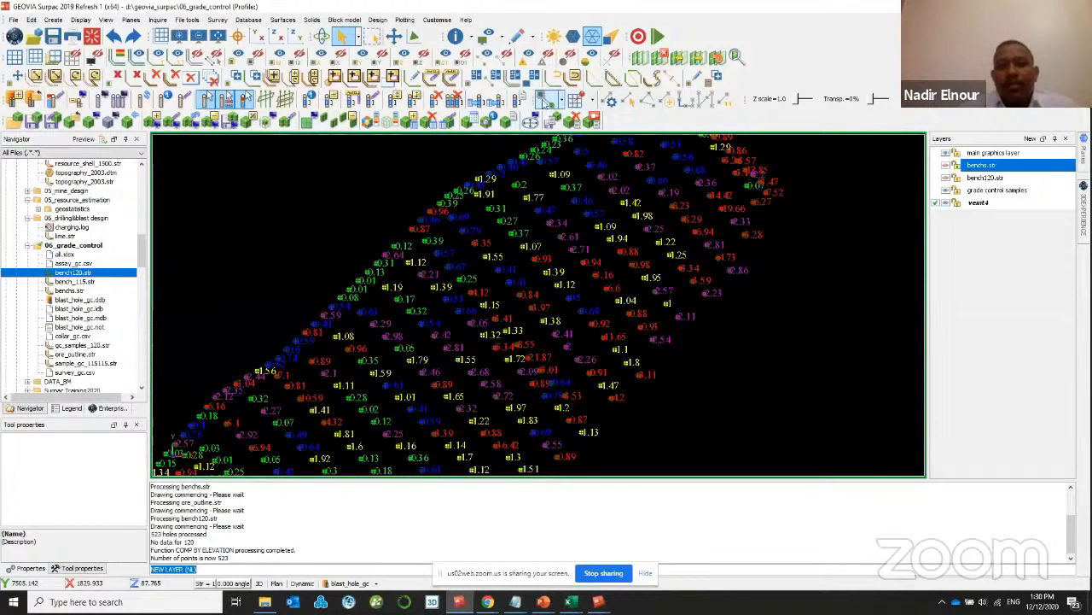
left_click_drag(543, 100, 495, 170)
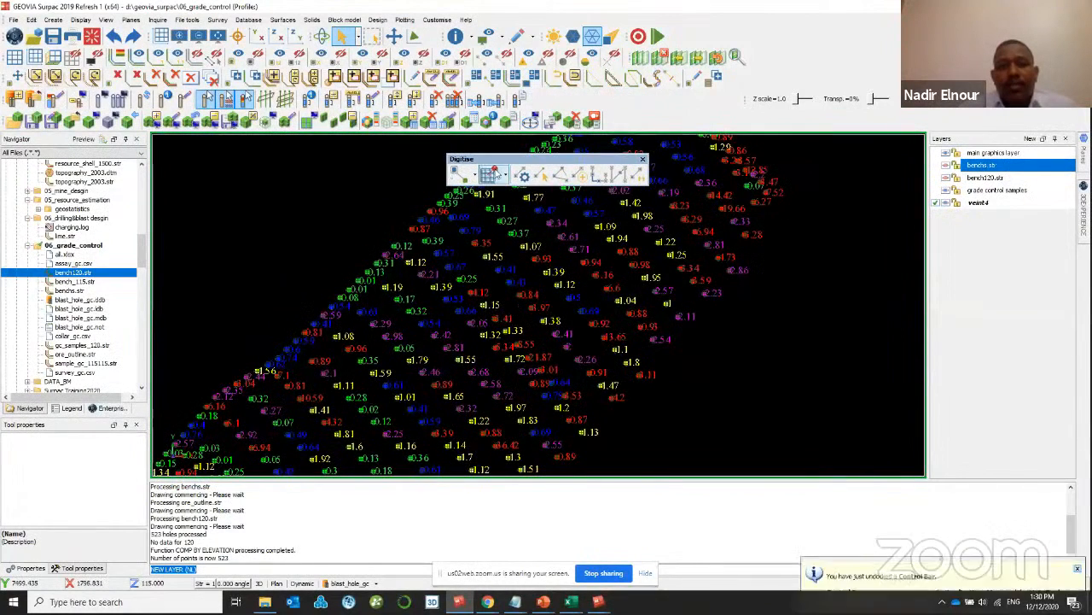
left_click(491, 174)
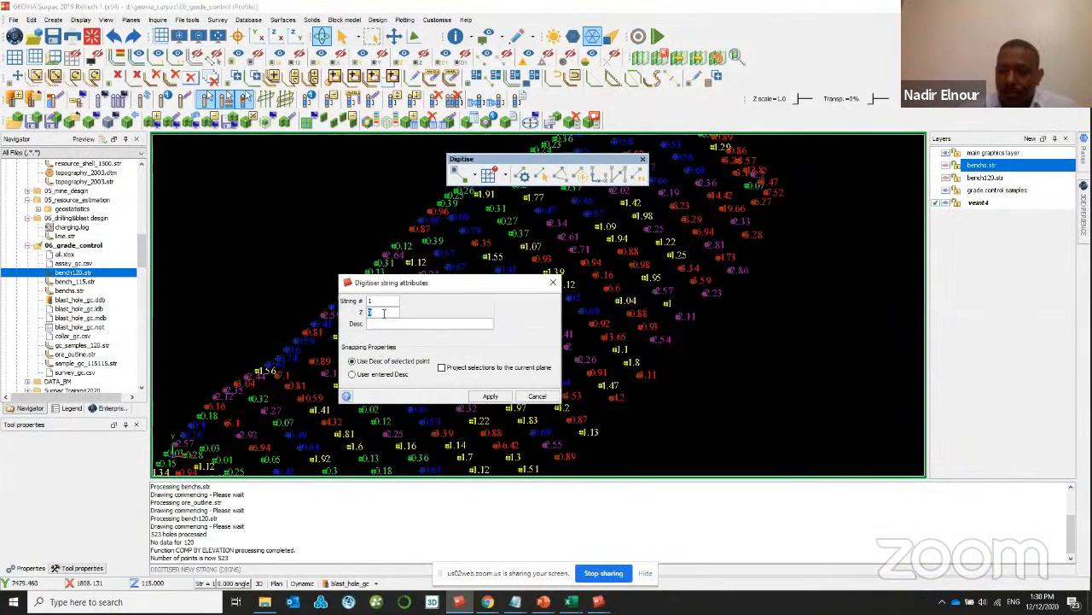
key("Return")
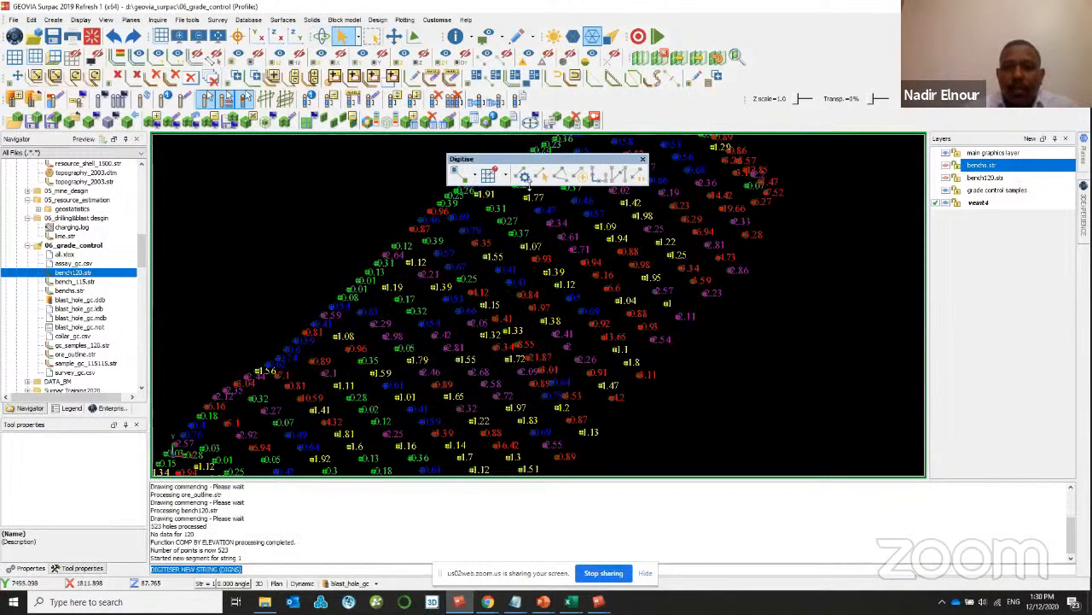
- Digitise a five-point outline around the samples at the northeastern end of the blast pattern and close the segment
left_click(525, 176)
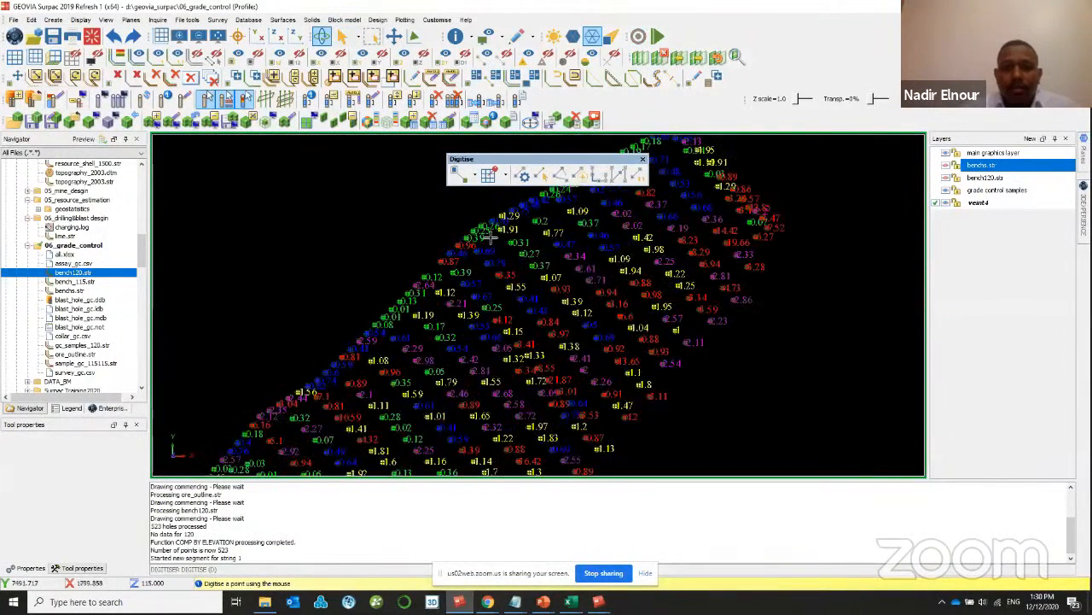
scroll(492, 237, "up", 3)
left_click(503, 235)
scroll(683, 223, "down", 1)
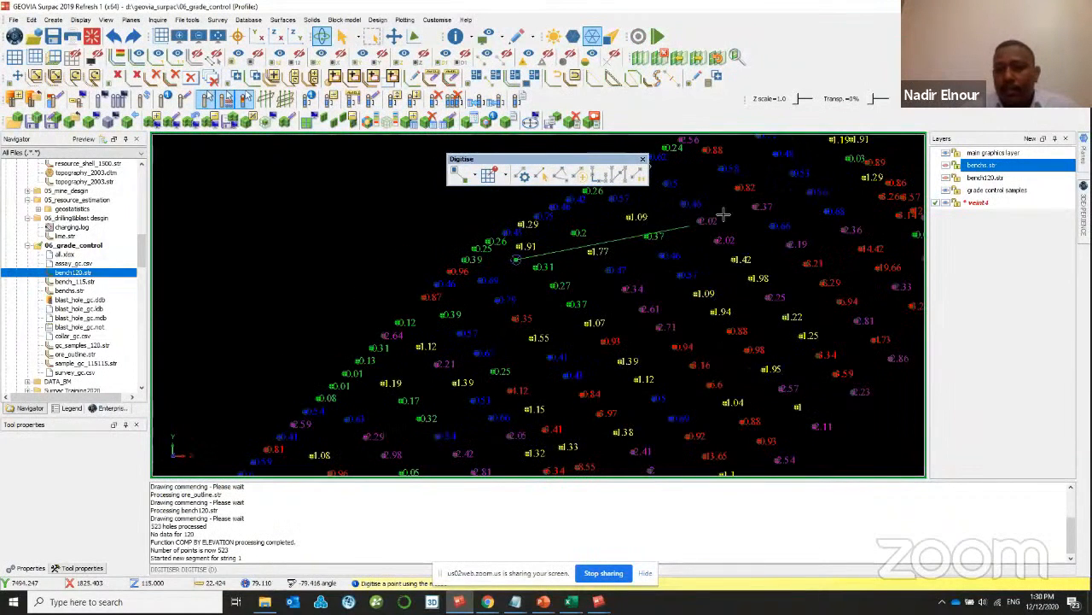
left_click(899, 175)
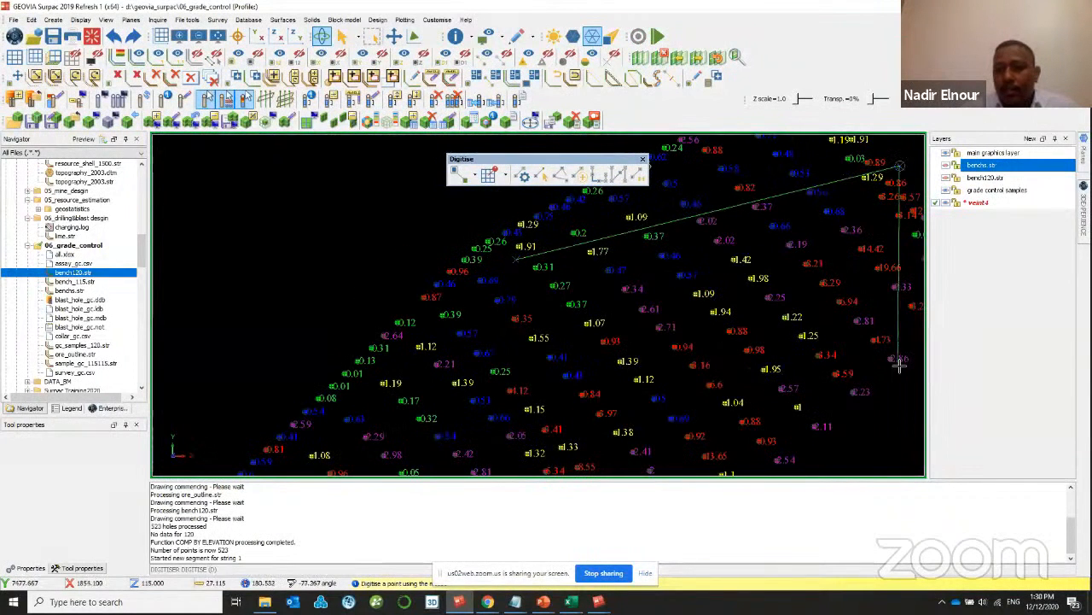
left_click(896, 393)
left_click(649, 470)
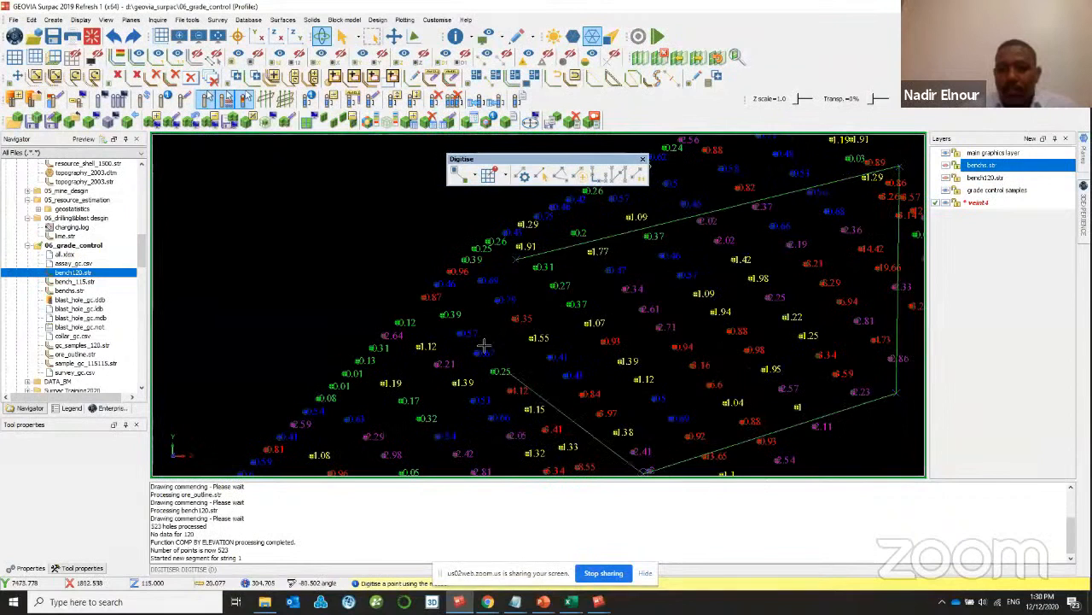
left_click(465, 295)
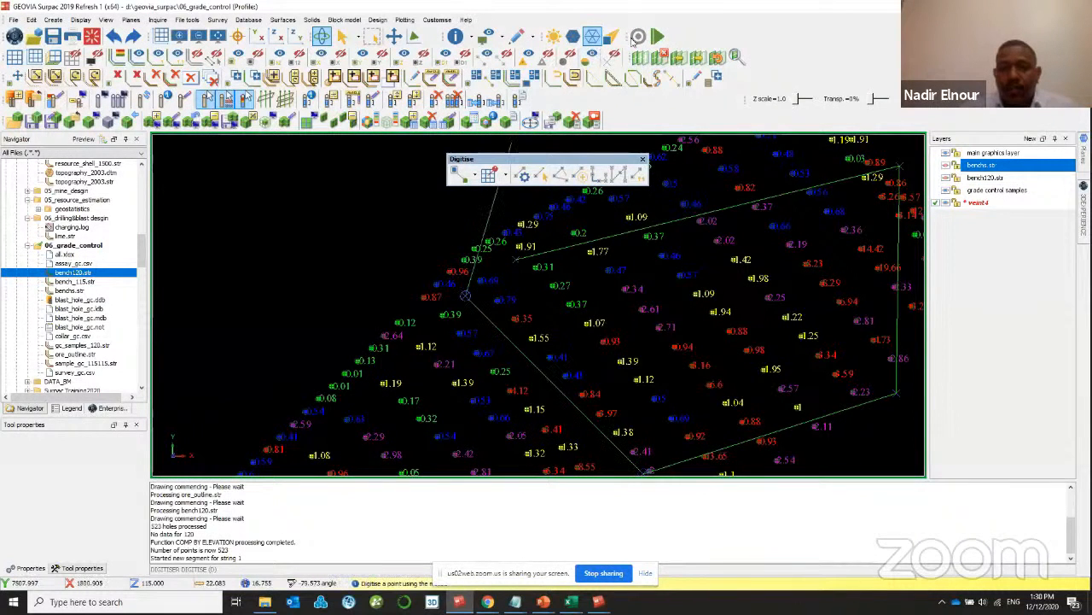
left_click(595, 77)
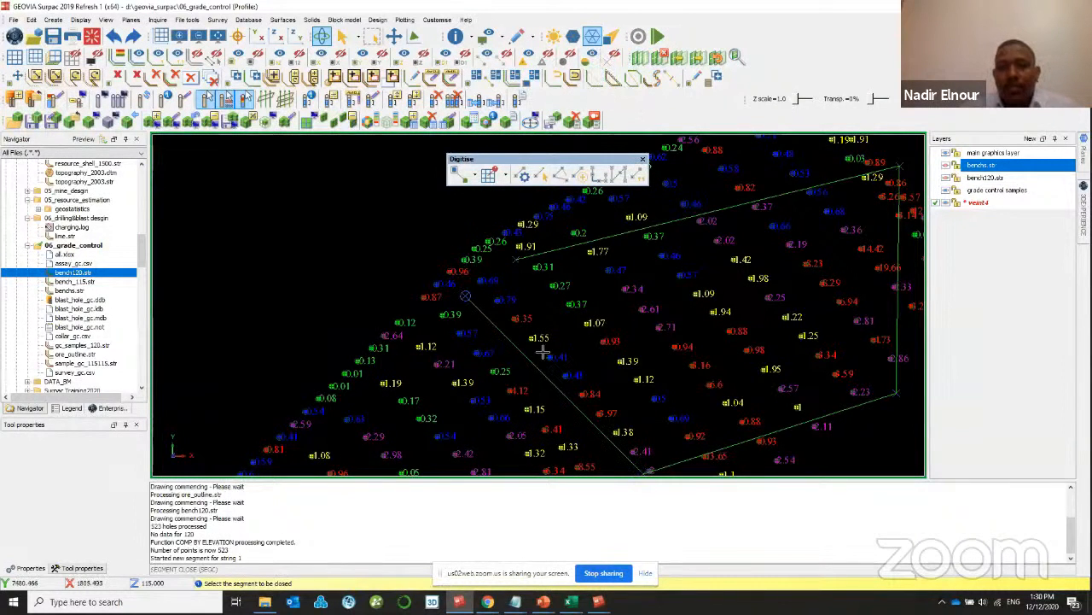
left_click(523, 354)
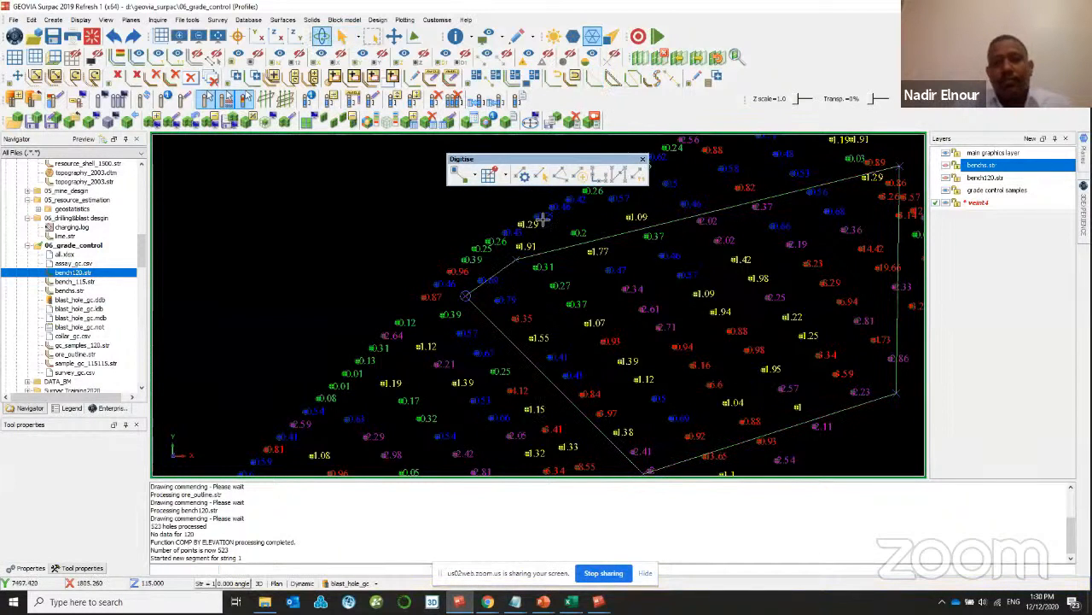
- Display the pit_desgin.dtm surface together with the grade control samples and the digitised outline
middle_click_drag(550, 232, 376, 158)
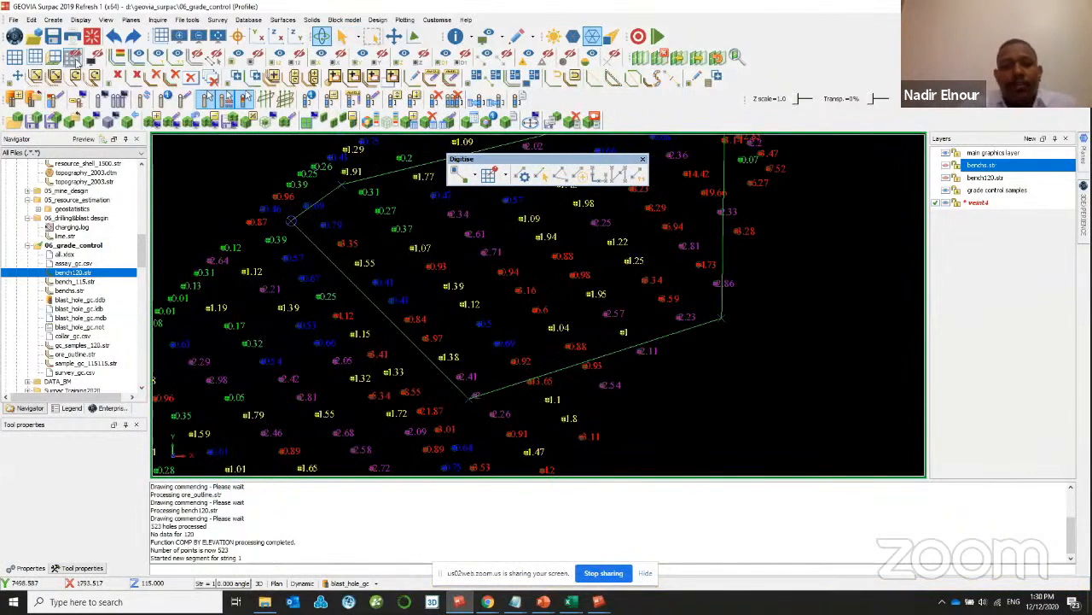
left_click(344, 20)
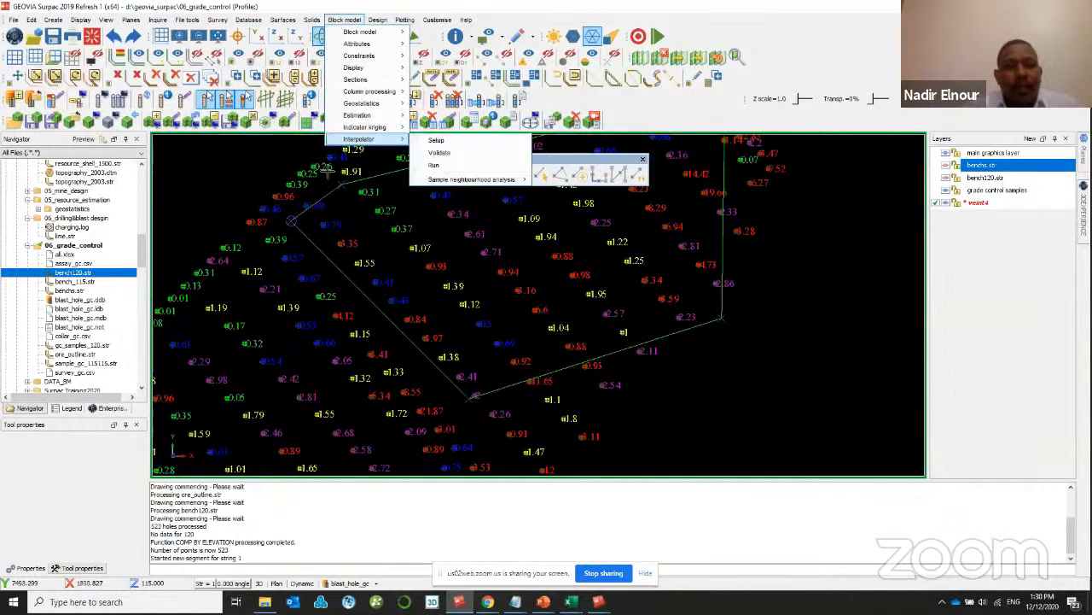
left_click(88, 237)
scroll(88, 210, "up", 2)
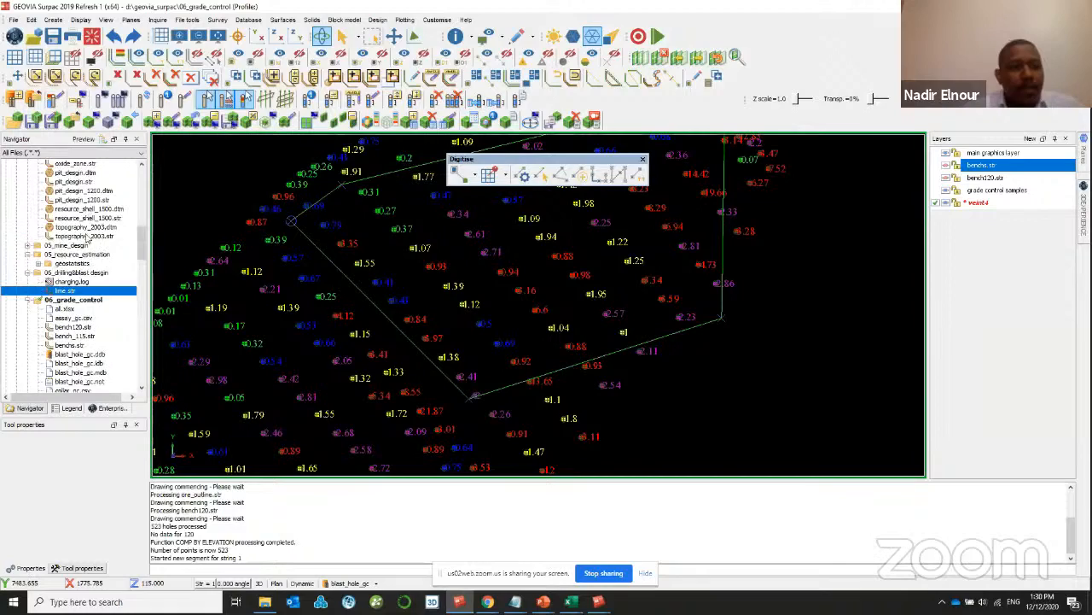
left_click_drag(75, 174, 247, 176)
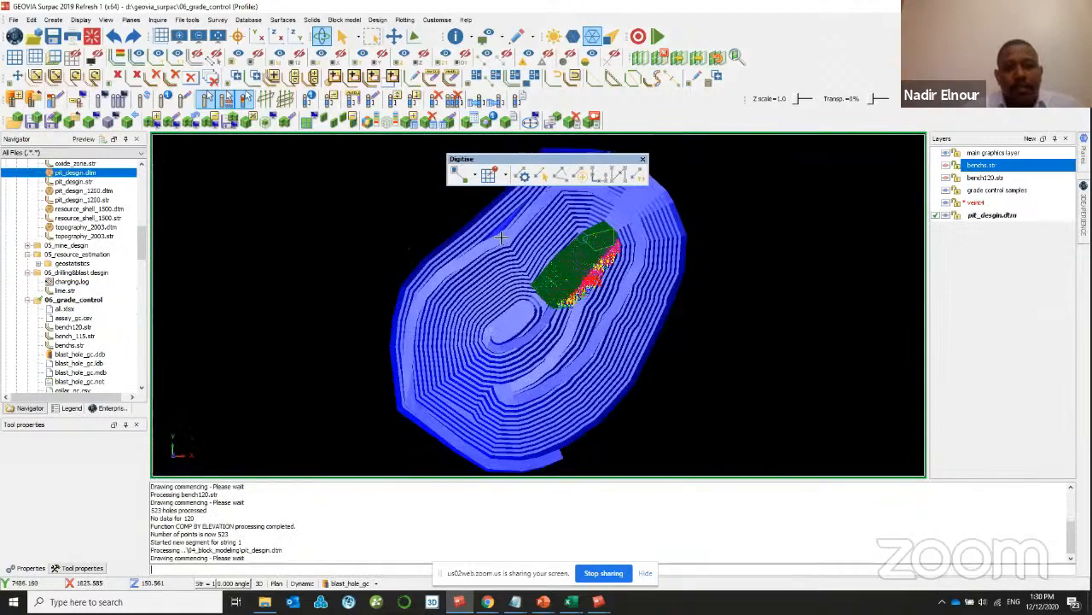
scroll(608, 222, "up", 5)
scroll(608, 222, "up", 3)
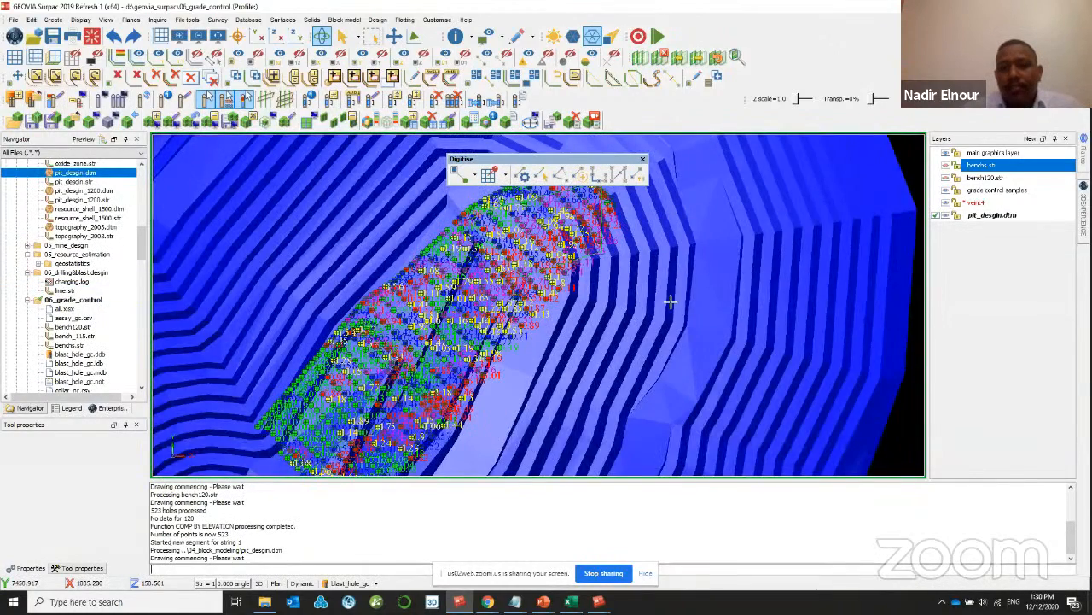
left_click_drag(670, 300, 686, 303)
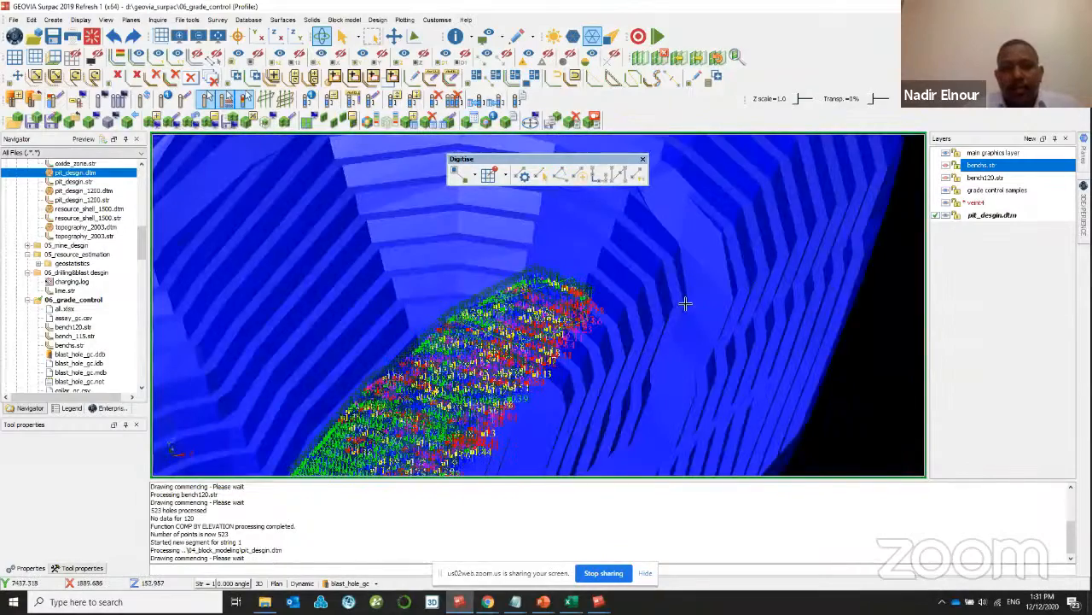
scroll(536, 411, "up", 8)
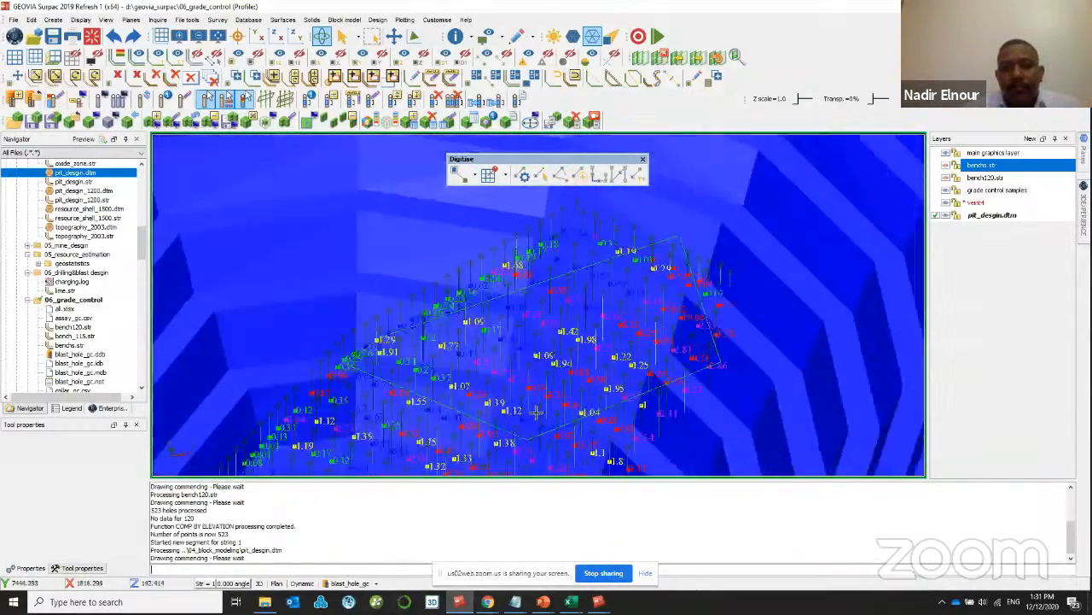
- Hide the pit_desgin.dtm surface and make the veint4 layer active in plan view
left_click(946, 215)
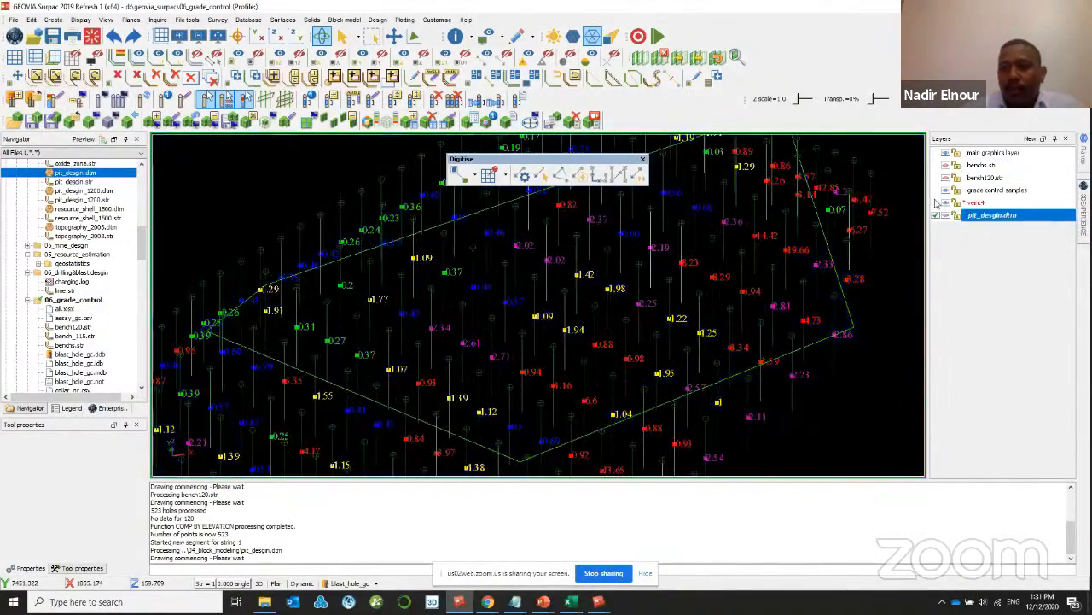
left_click(936, 203)
left_click(257, 37)
scroll(659, 205, "down", 3)
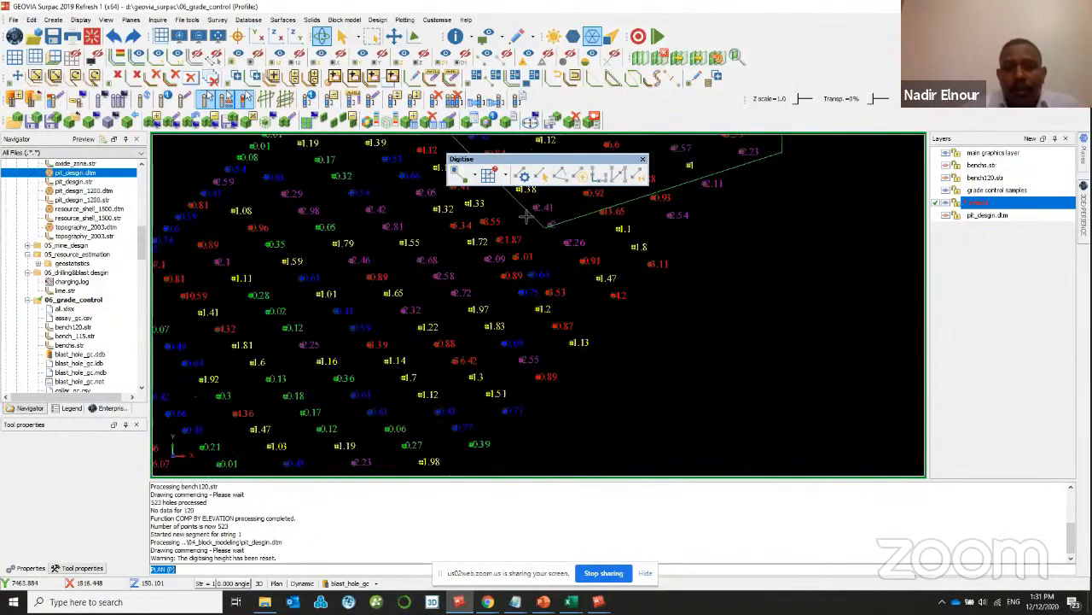
scroll(659, 205, "down", 2)
- Clear and enlarge the message window, and move the Digitise toolbar clear of the samples
right_click(420, 514)
left_click(439, 519)
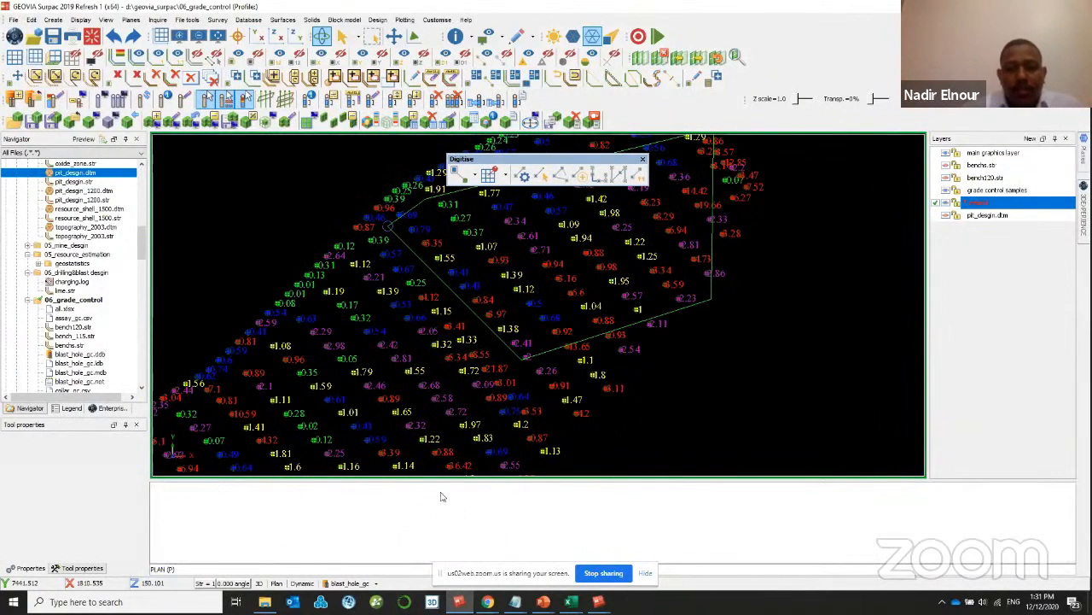
left_click_drag(444, 481, 444, 414)
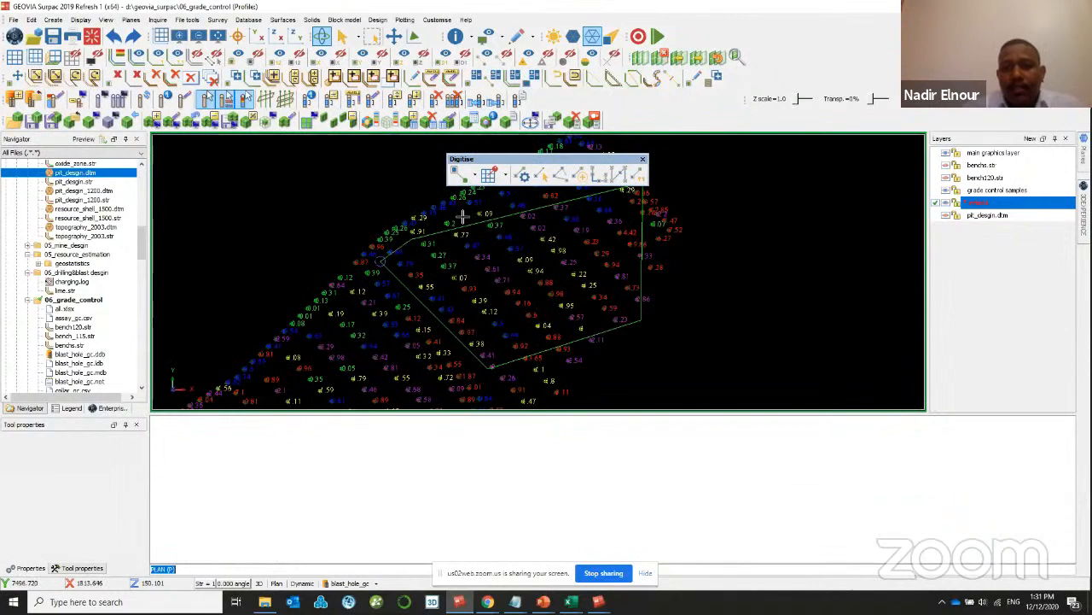
left_click_drag(461, 159, 751, 198)
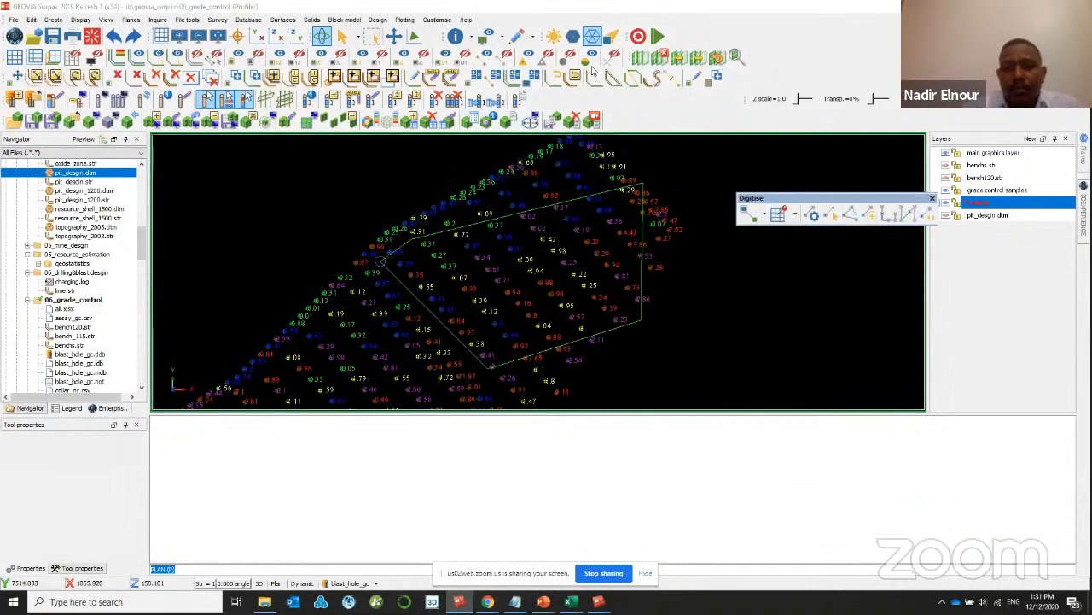
- Calculate the average grade of the digitised polygon and examine its reported grade, volume and mass
left_click(375, 20)
mouse_move(431, 79)
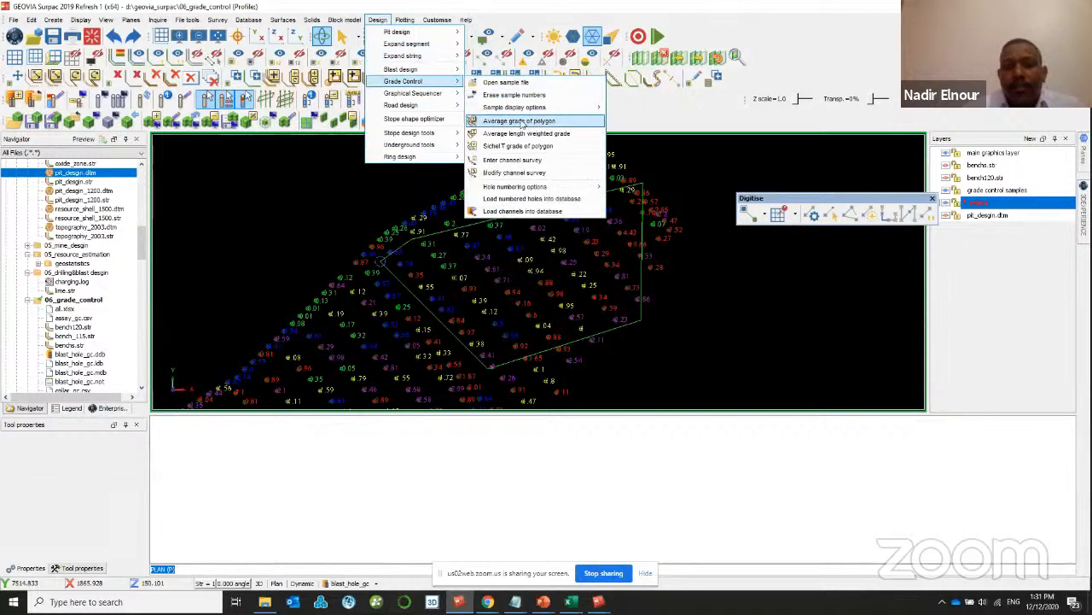
left_click(536, 121)
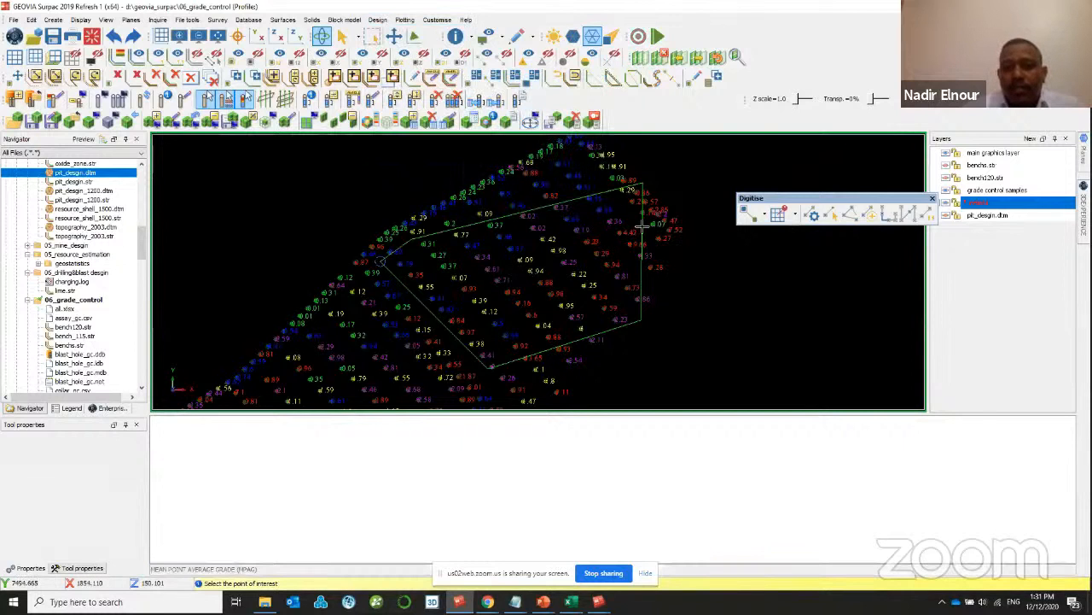
left_click(674, 347)
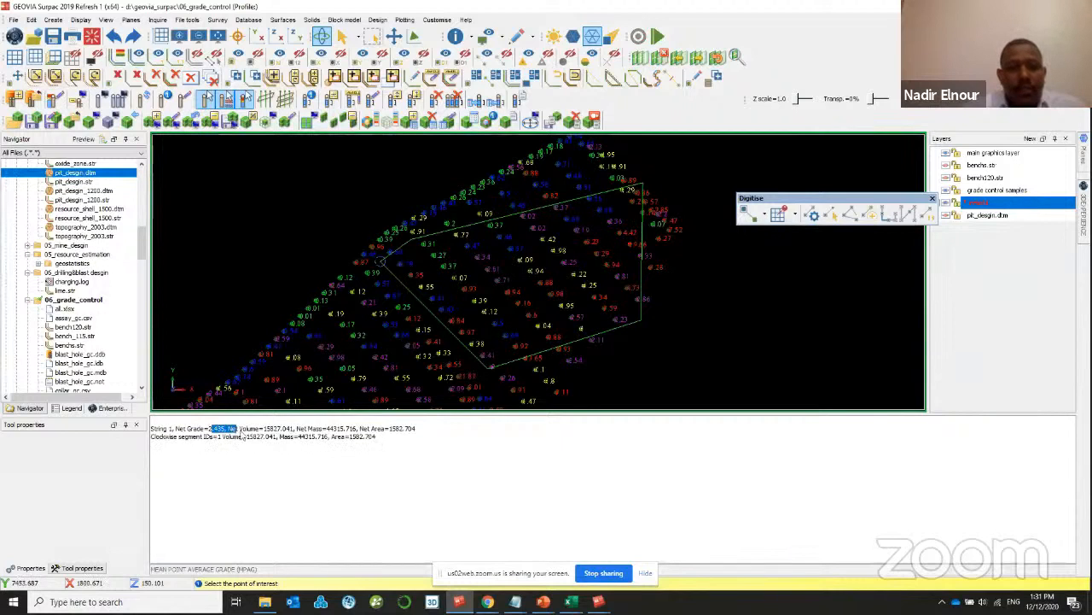
left_click_drag(263, 430, 316, 435)
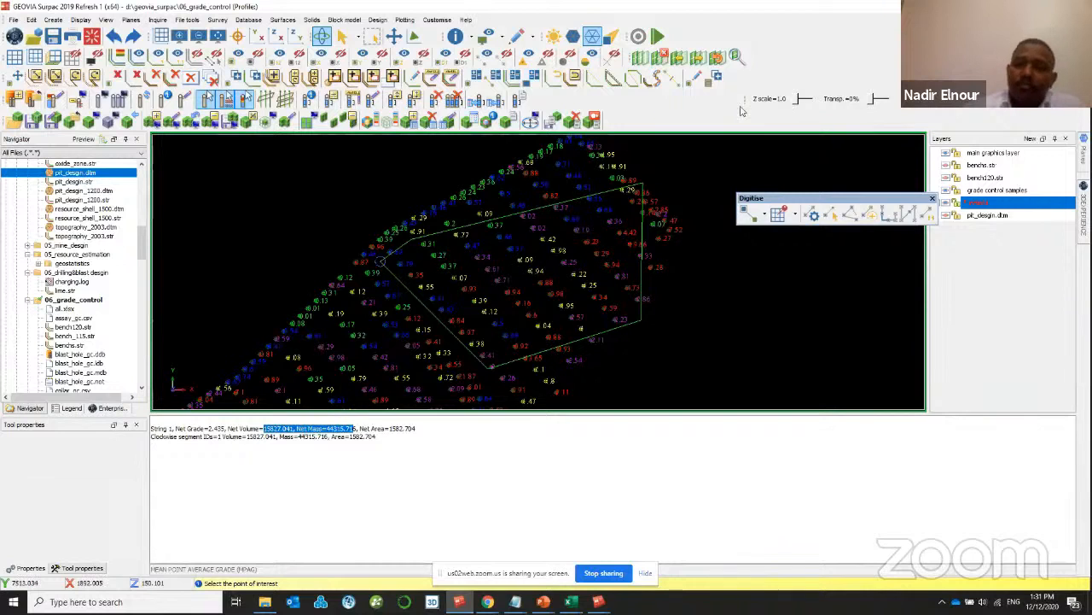
- Reset the graphics workspace without saving the changed layers
left_click(92, 36)
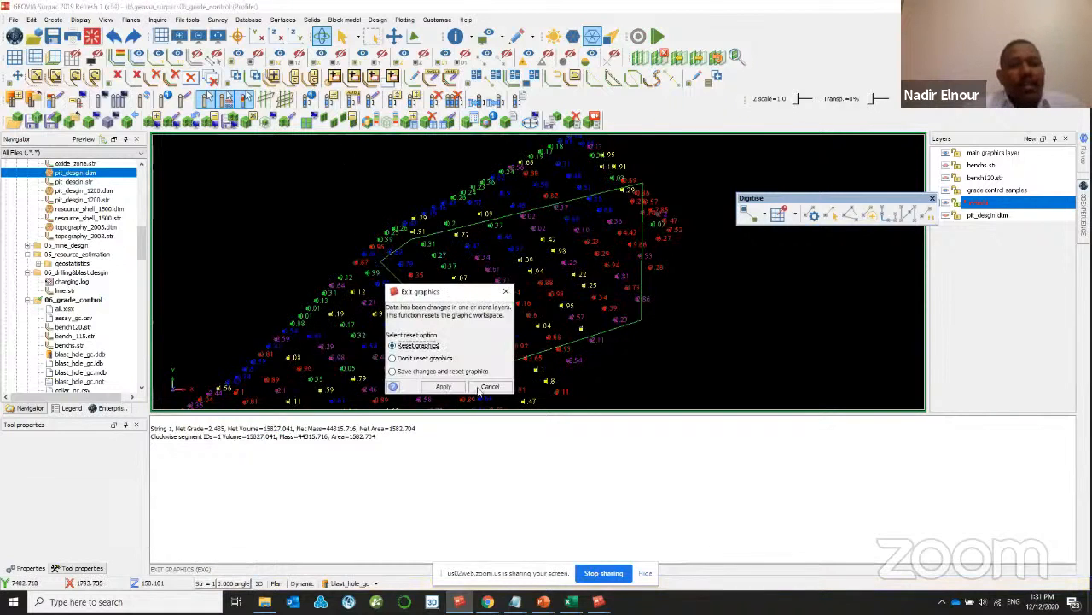
left_click(442, 387)
- Look through the project folders for the resource block model file
scroll(48, 338, "down", 2)
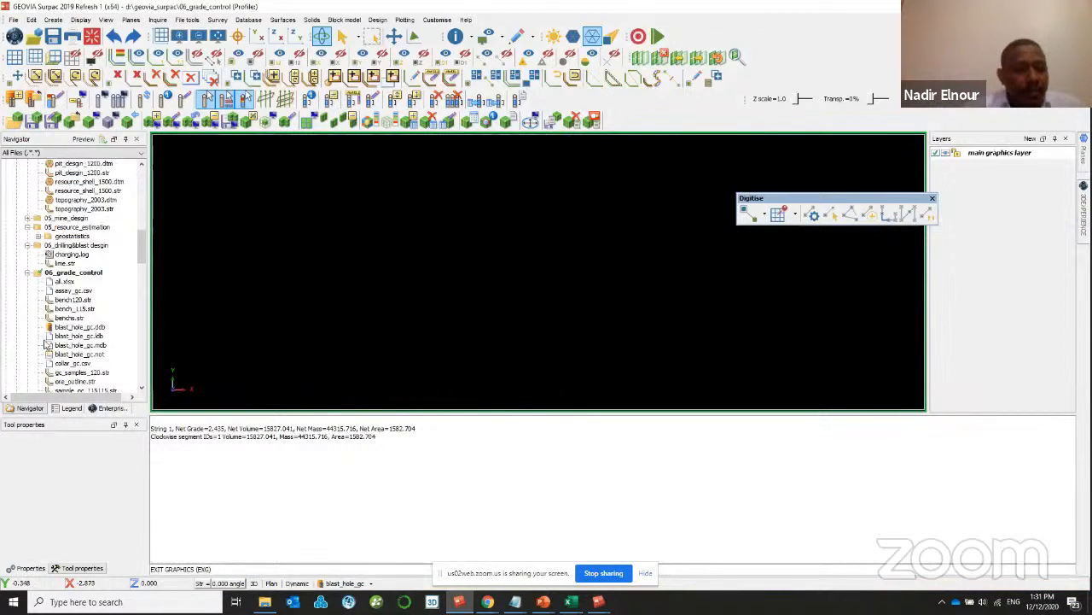
scroll(79, 324, "down", 6)
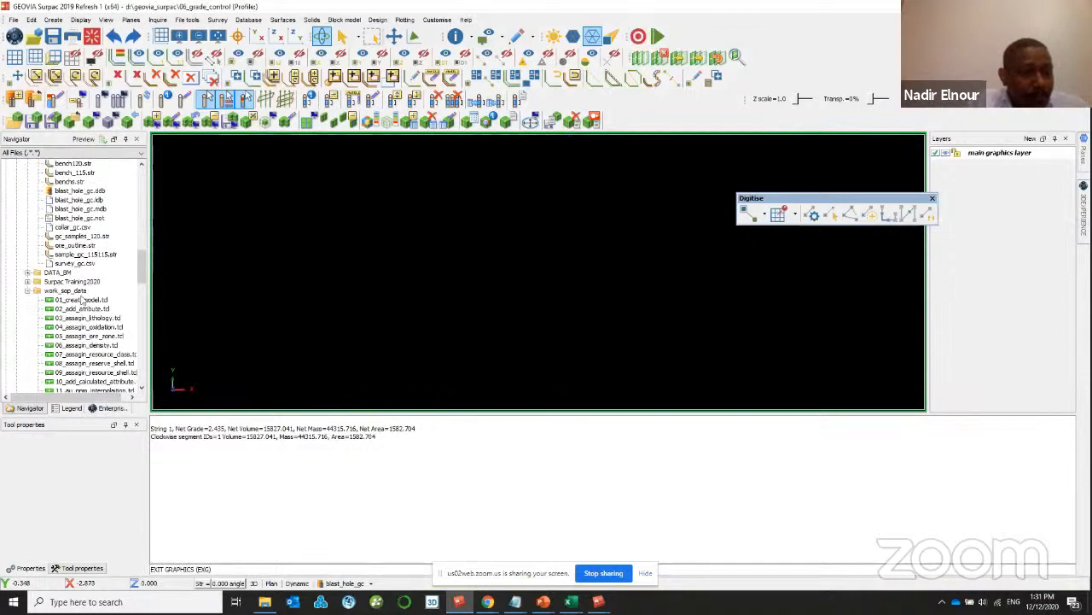
scroll(81, 299, "up", 5)
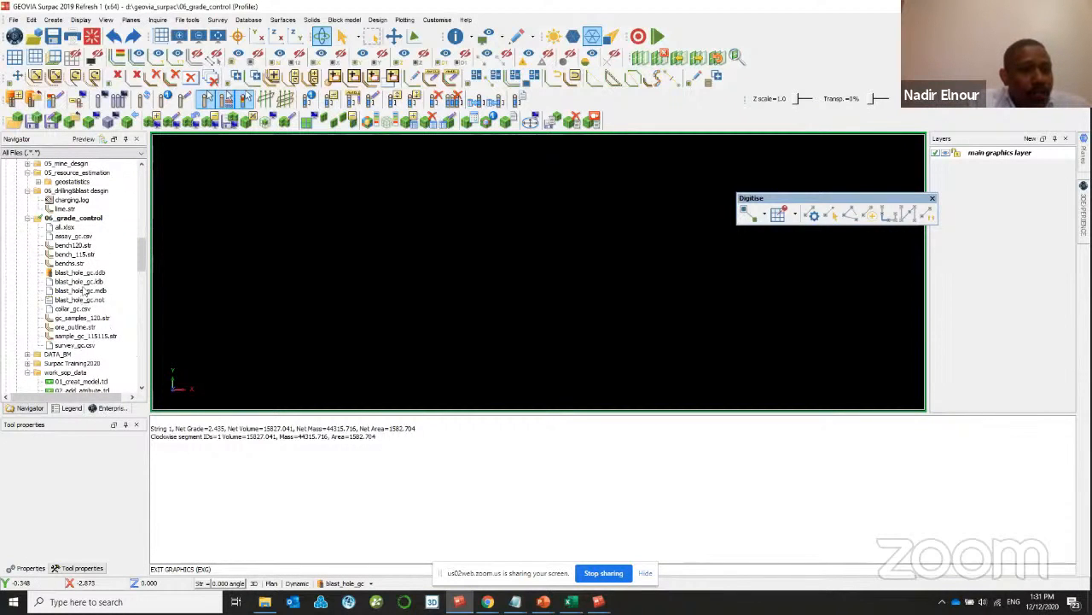
scroll(83, 292, "up", 10)
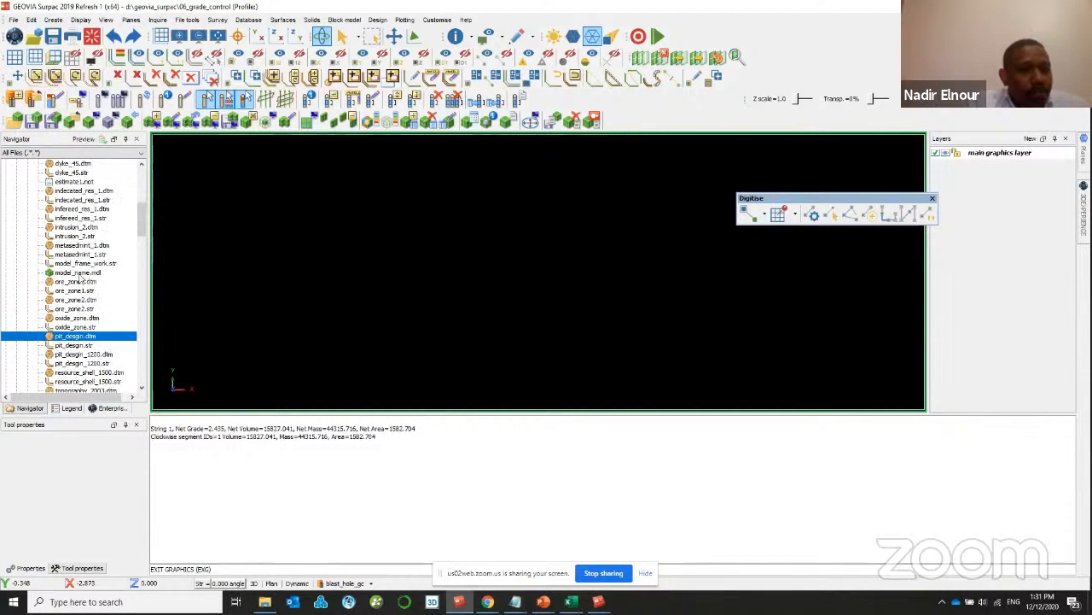
left_click(78, 272)
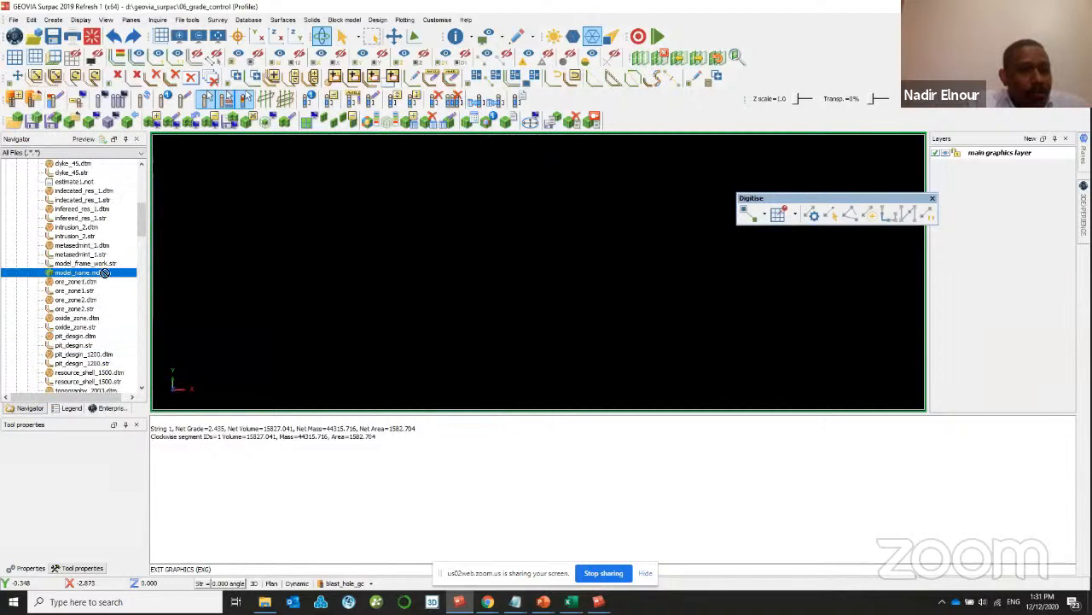
scroll(94, 277, "up", 4)
scroll(94, 275, "down", 15)
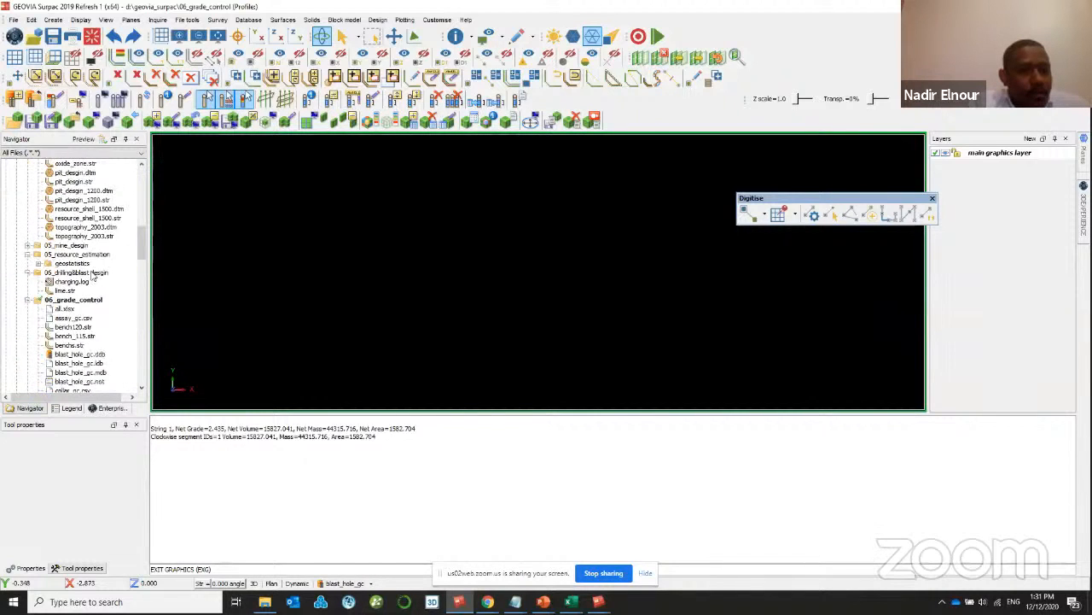
scroll(94, 273, "down", 5)
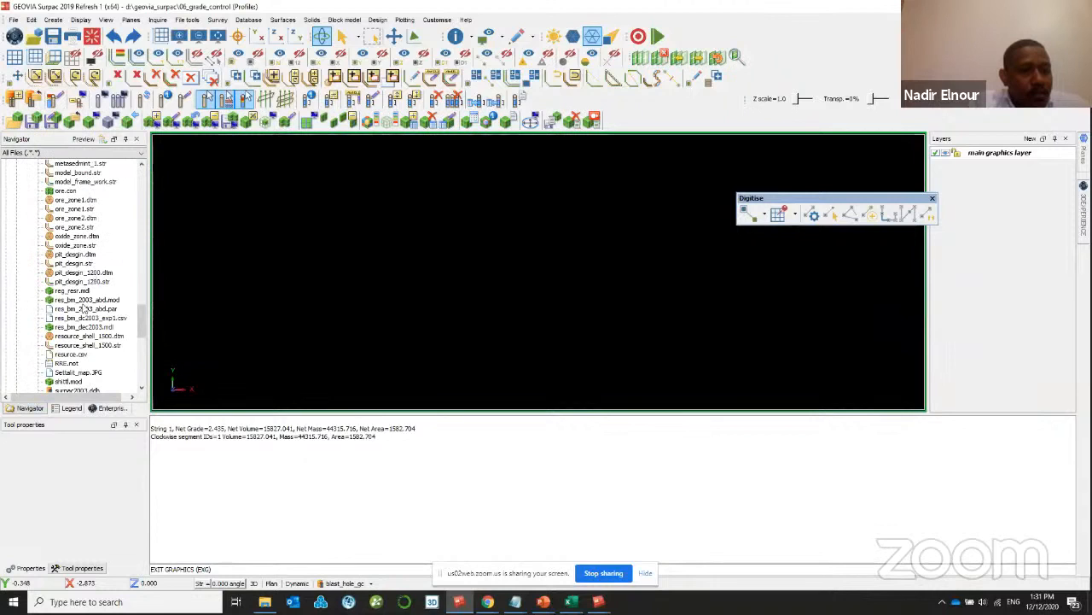
scroll(86, 311, "down", 6)
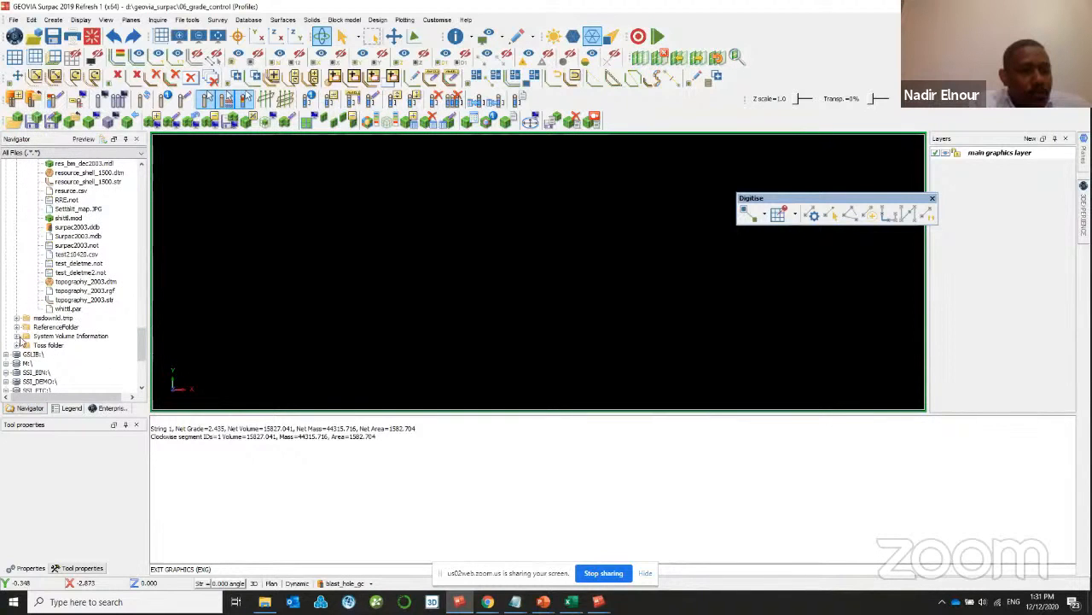
scroll(34, 312, "up", 13)
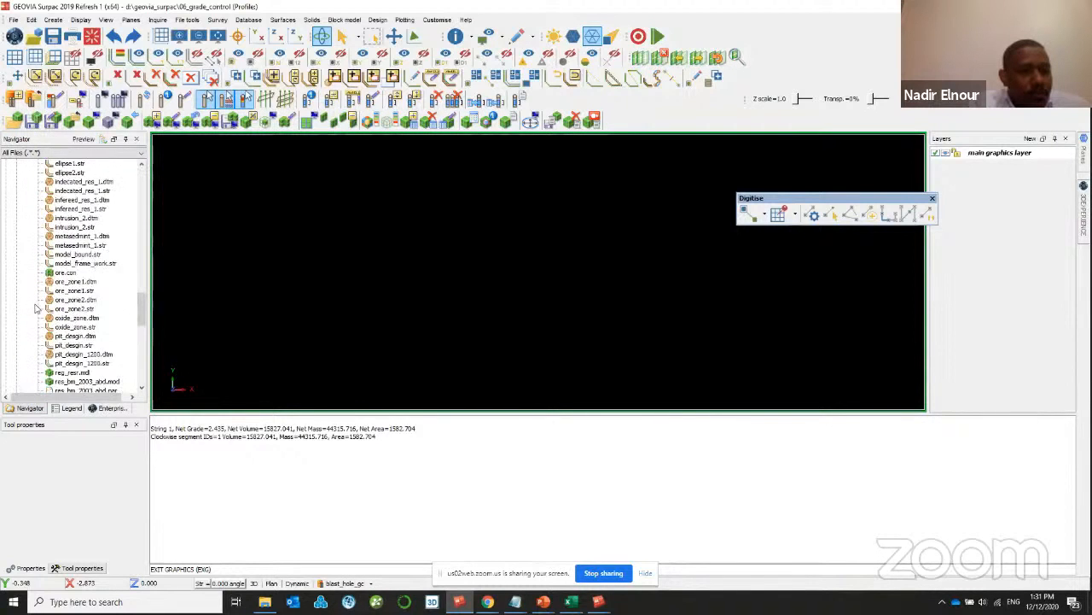
scroll(35, 312, "up", 10)
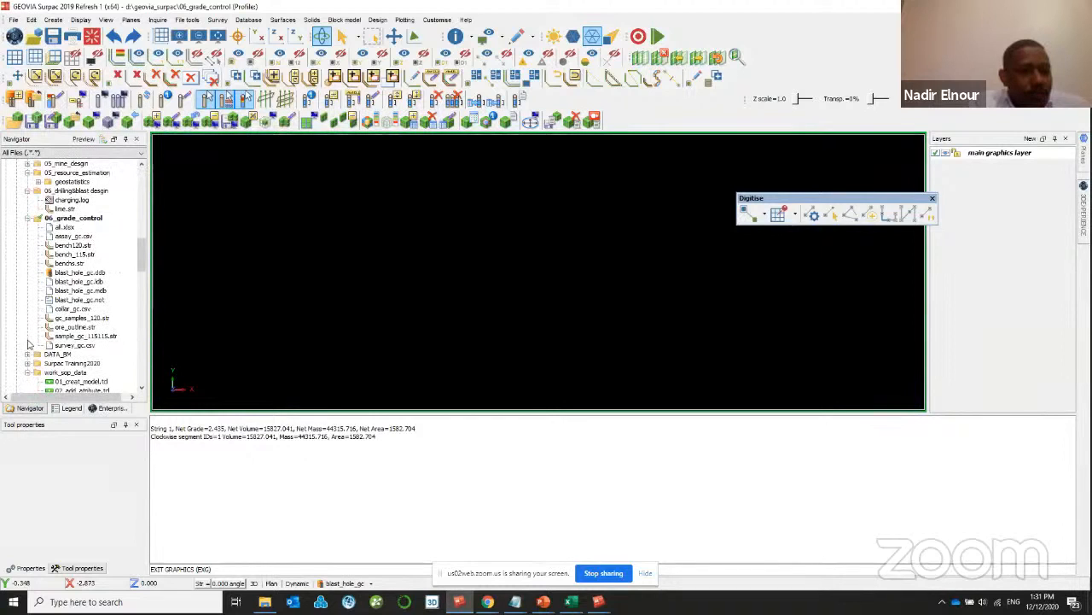
scroll(28, 376, "down", 10)
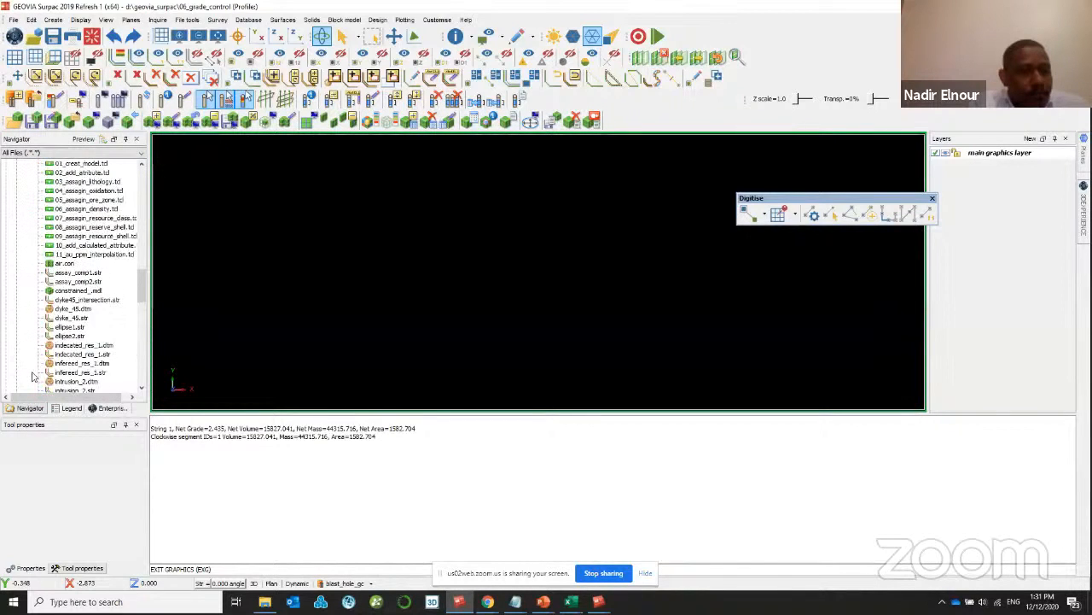
scroll(51, 345, "down", 3)
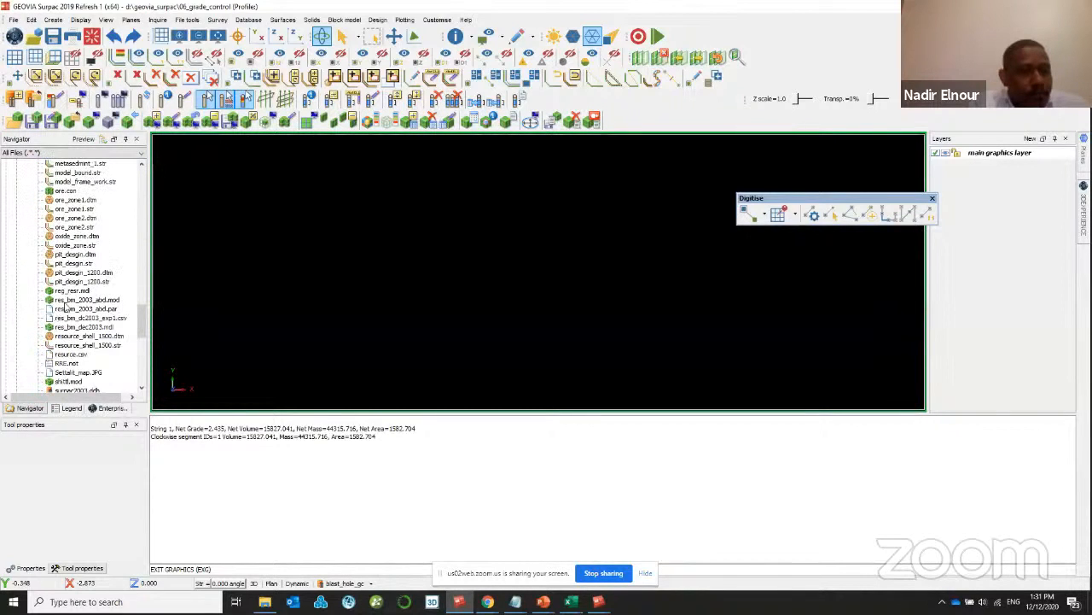
- Copy res_bm_dec2003.mdl from the work_sop_data folder into the 06_grade_control folder
right_click(75, 328)
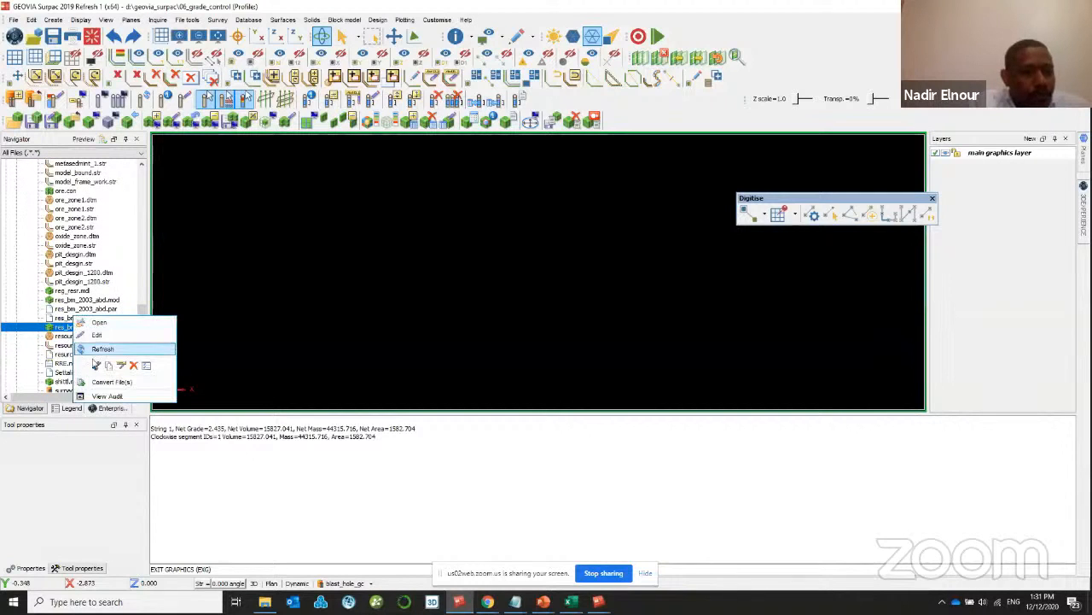
key("Escape")
scroll(75, 317, "up", 8)
scroll(73, 318, "down", 5)
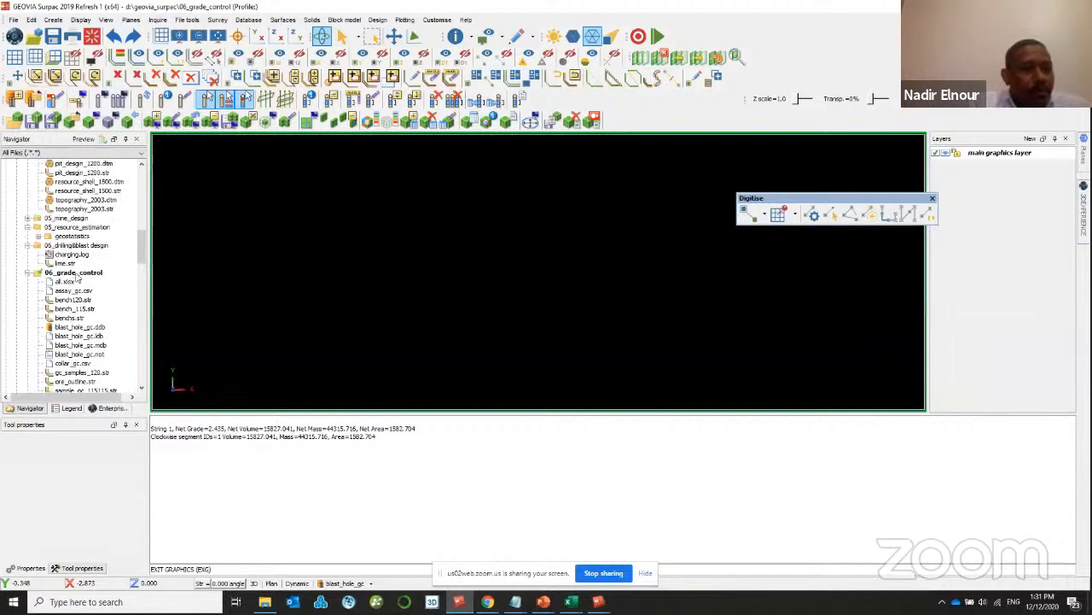
right_click(77, 273)
left_click(124, 335)
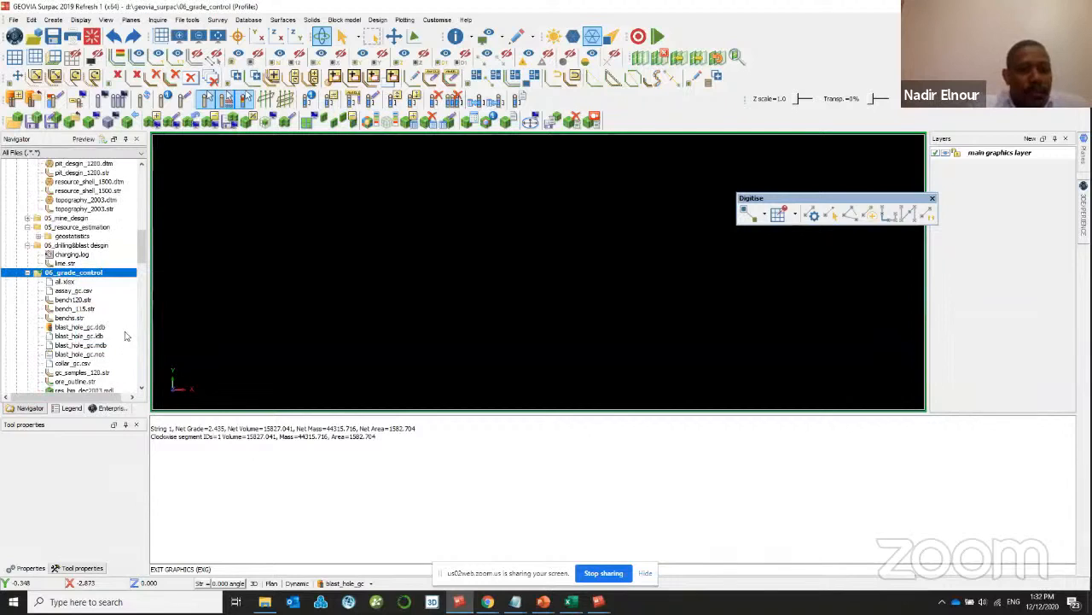
- Display bench_115.str and bench120.str together, and clear them by resetting the graphics
scroll(100, 309, "down", 1)
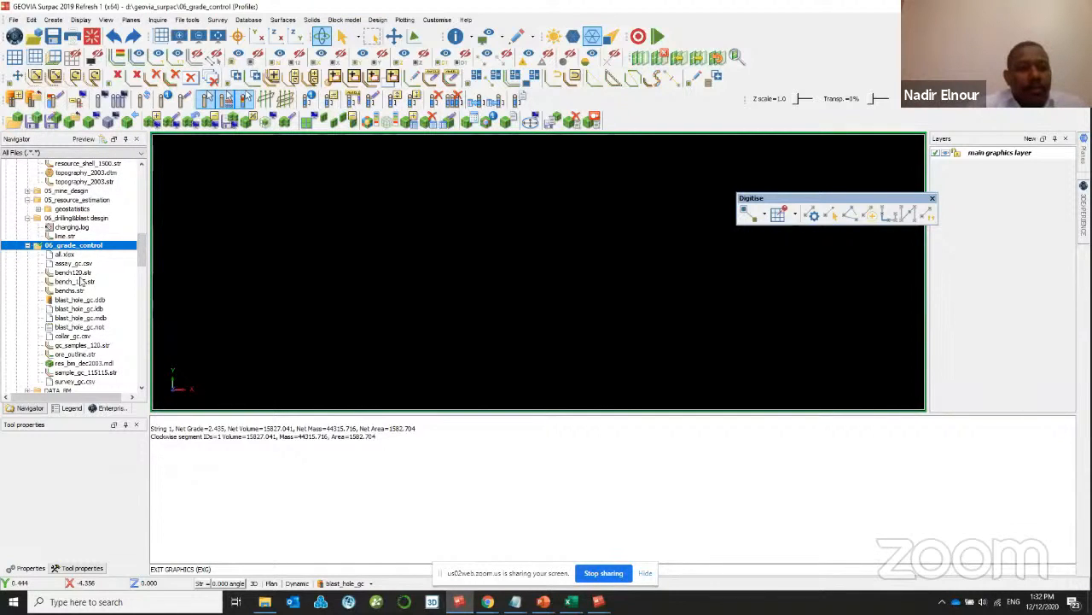
left_click_drag(81, 282, 308, 253)
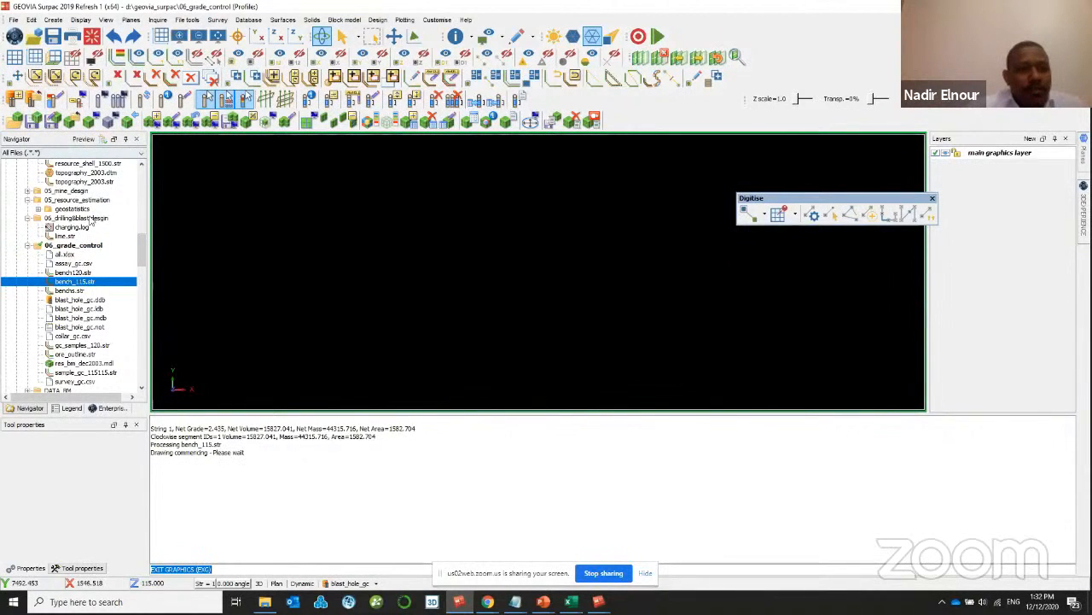
left_click_drag(76, 273, 383, 276)
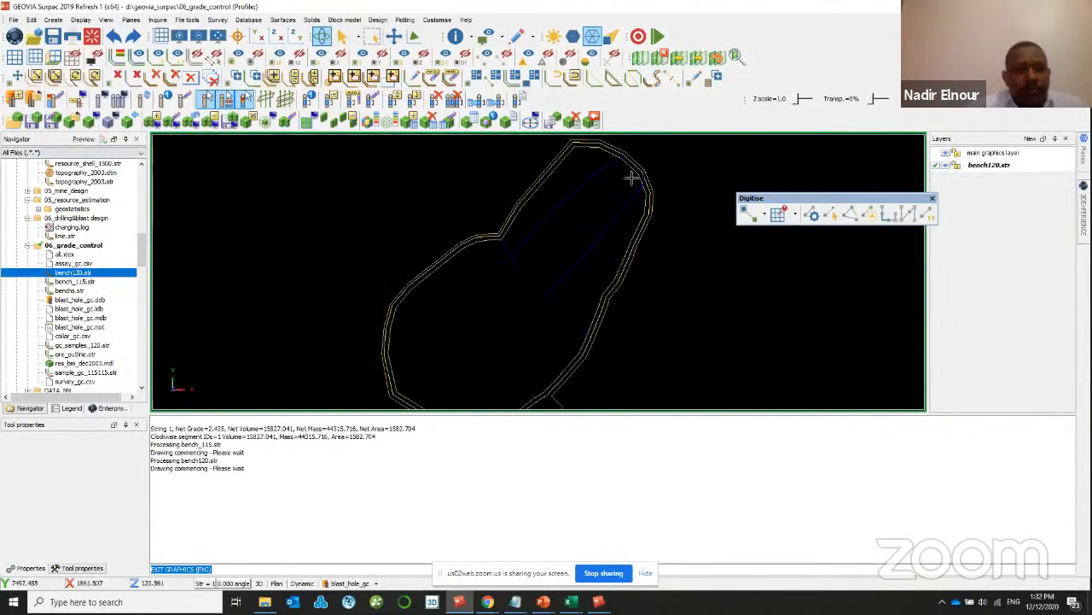
left_click_drag(77, 281, 302, 268)
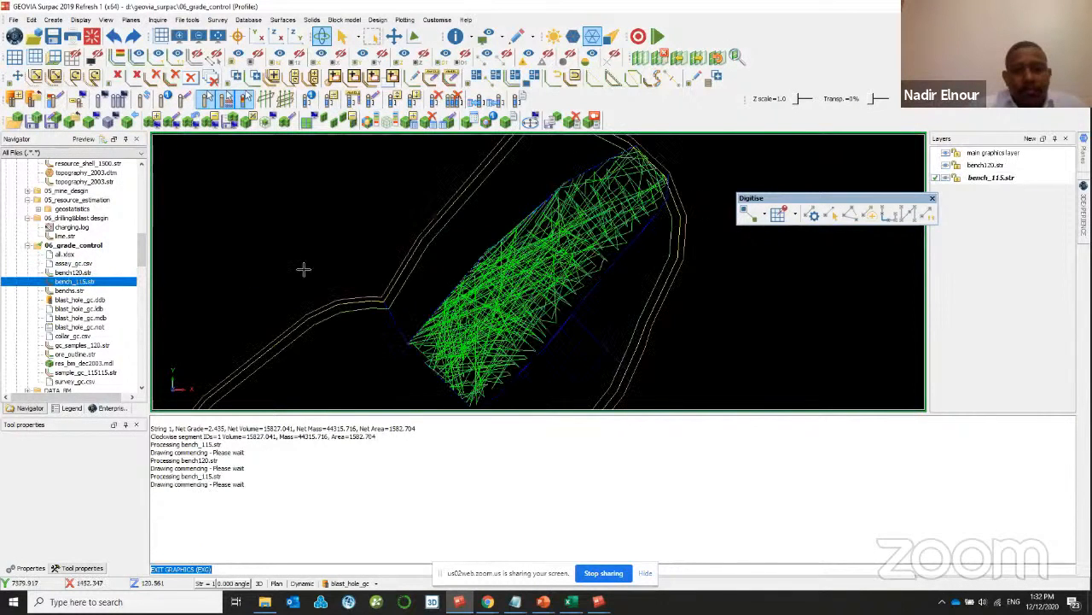
left_click(92, 37)
- Display benchs.str in the graphics and label its segments with their string and segment numbers
scroll(73, 338, "down", 1)
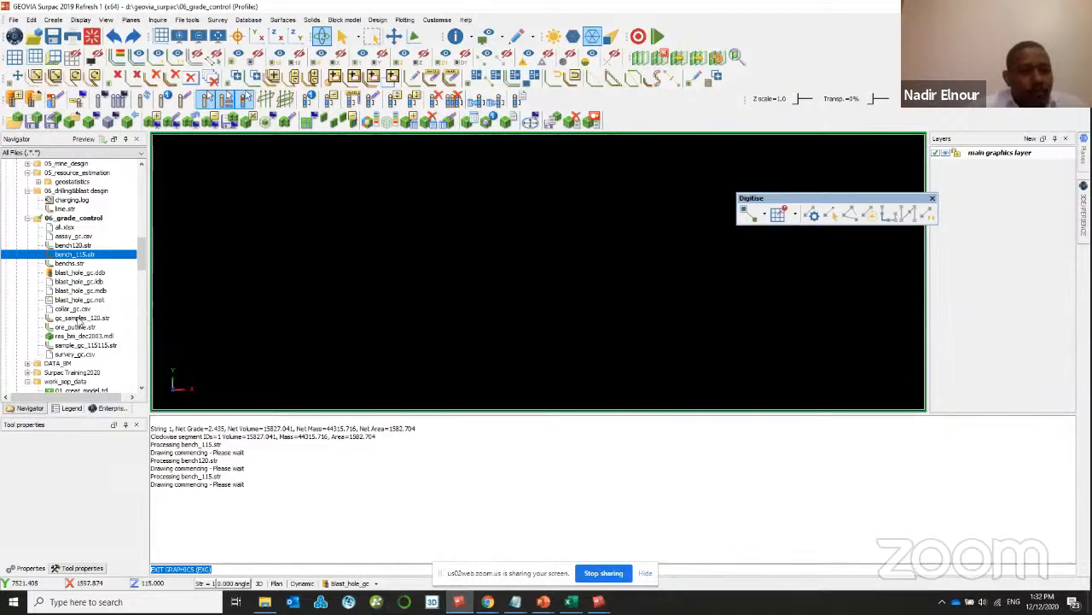
mouse_move(72, 264)
left_mouse_down()
mouse_move(313, 268)
mouse_move(319, 259)
left_mouse_up()
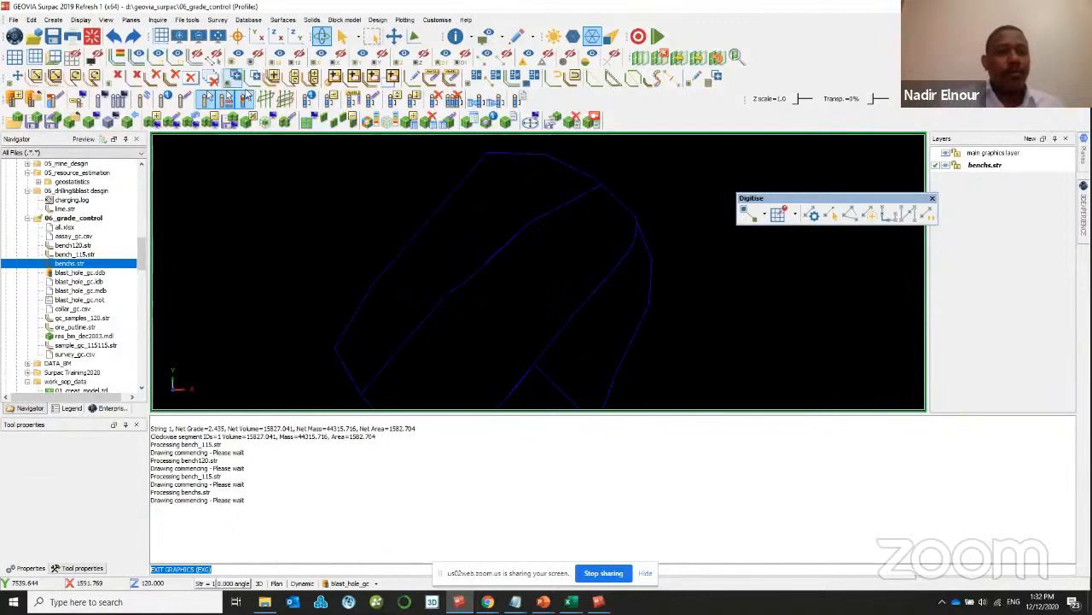
left_click(175, 58)
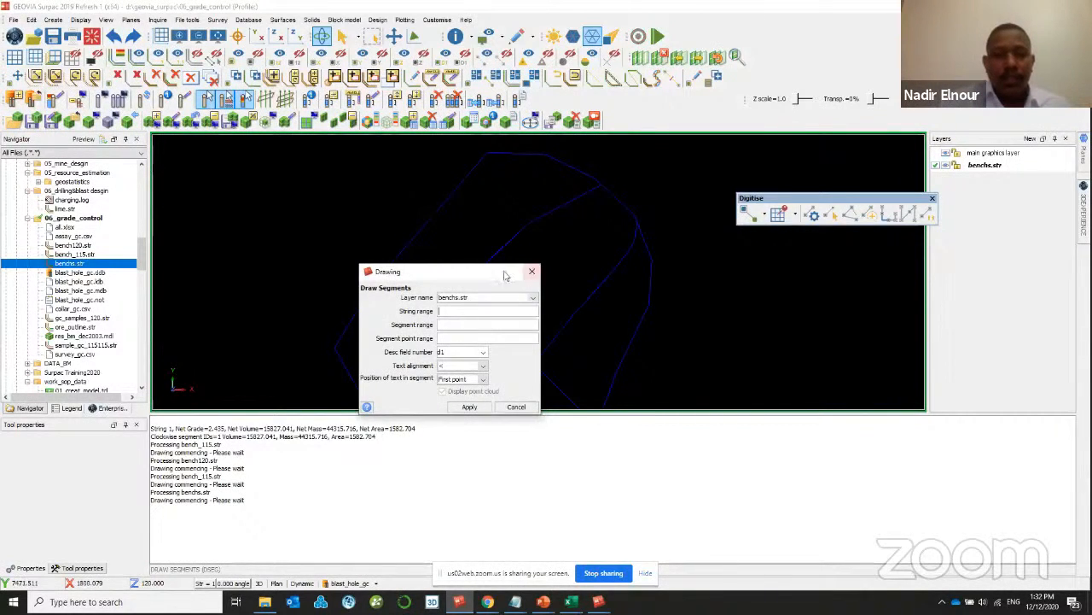
left_click_drag(505, 271, 476, 205)
left_click(80, 20)
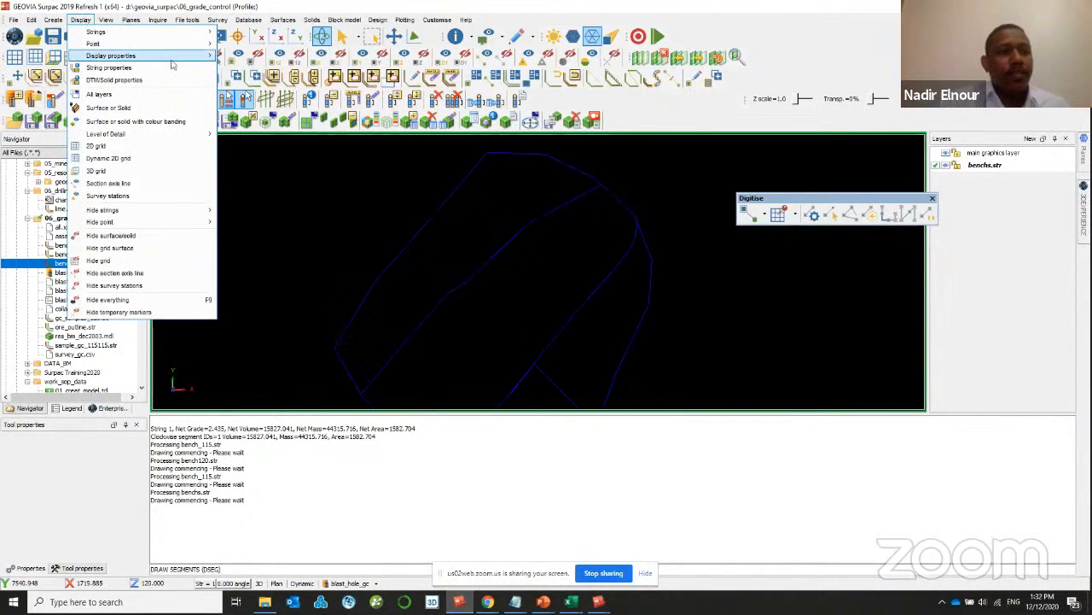
mouse_move(128, 31)
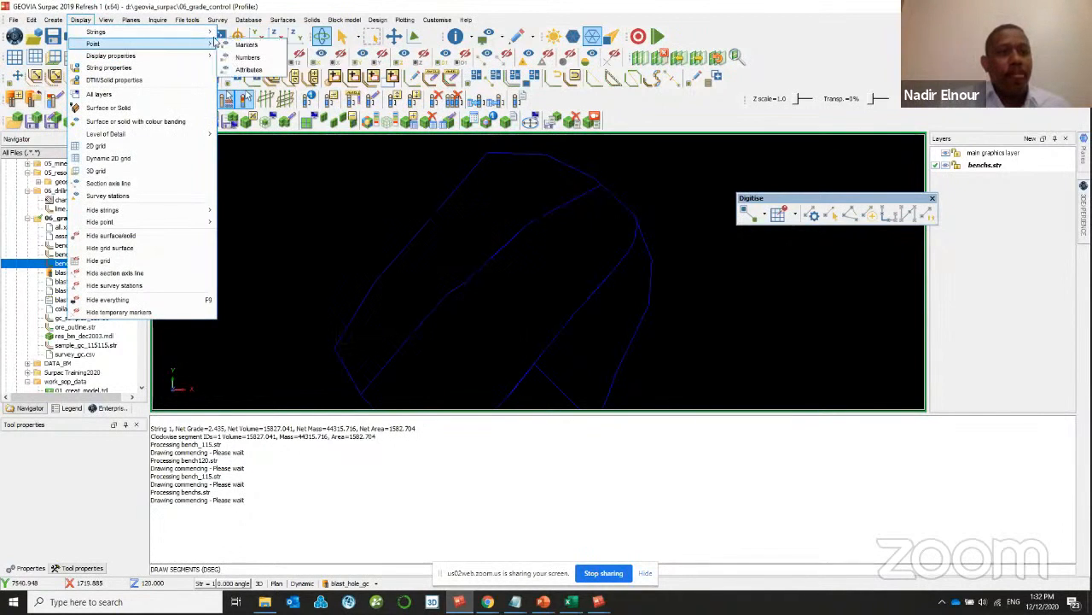
left_click(290, 58)
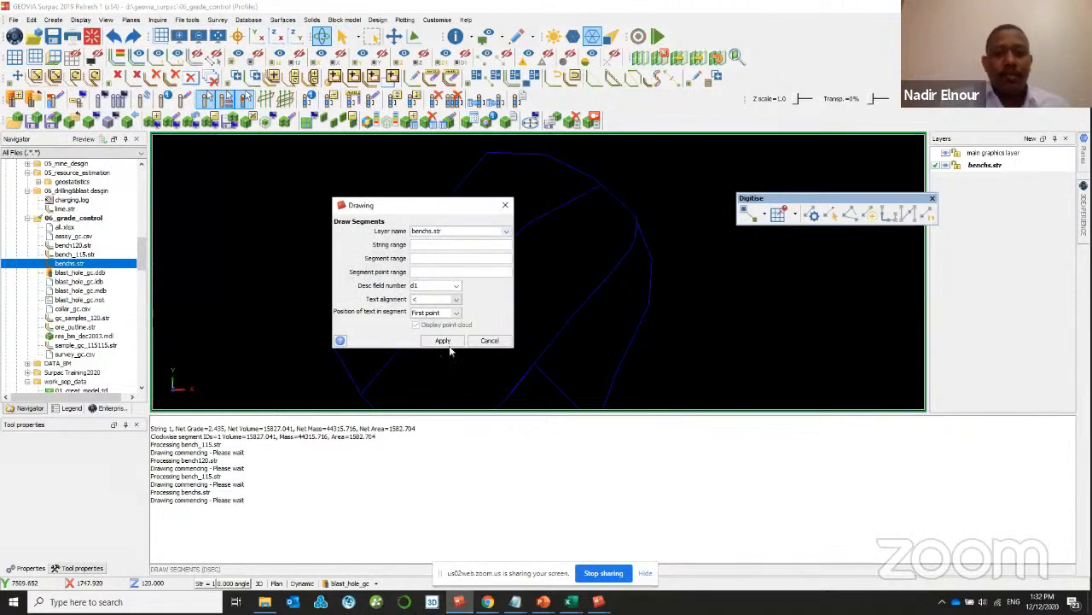
left_click(454, 314)
left_click(445, 342)
left_click(444, 342)
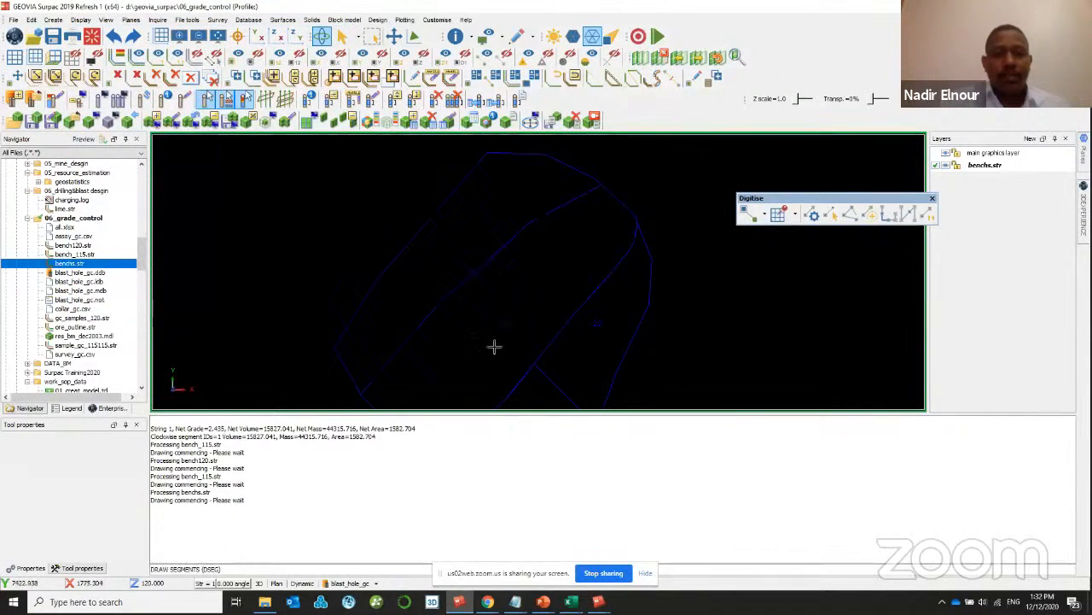
scroll(507, 317, "up", 3)
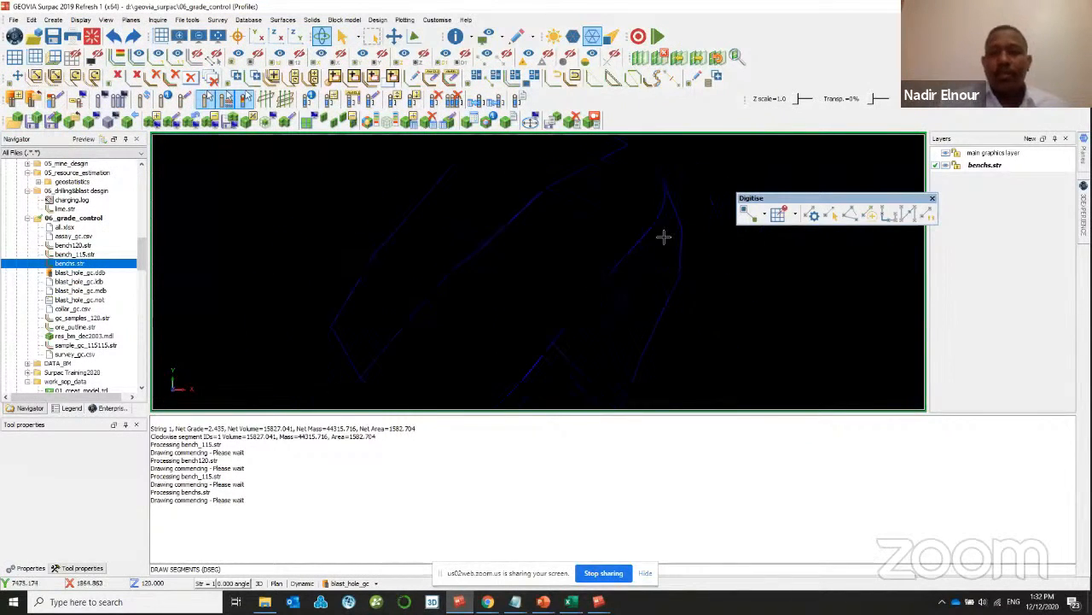
scroll(555, 301, "down", 2)
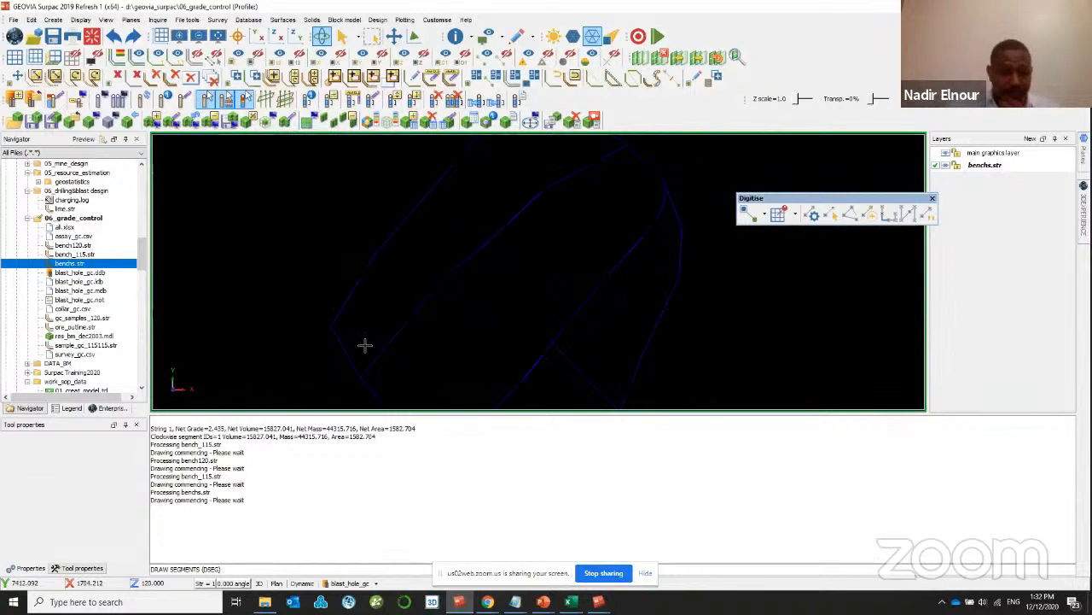
scroll(524, 250, "up", 2)
left_click_drag(525, 252, 514, 247)
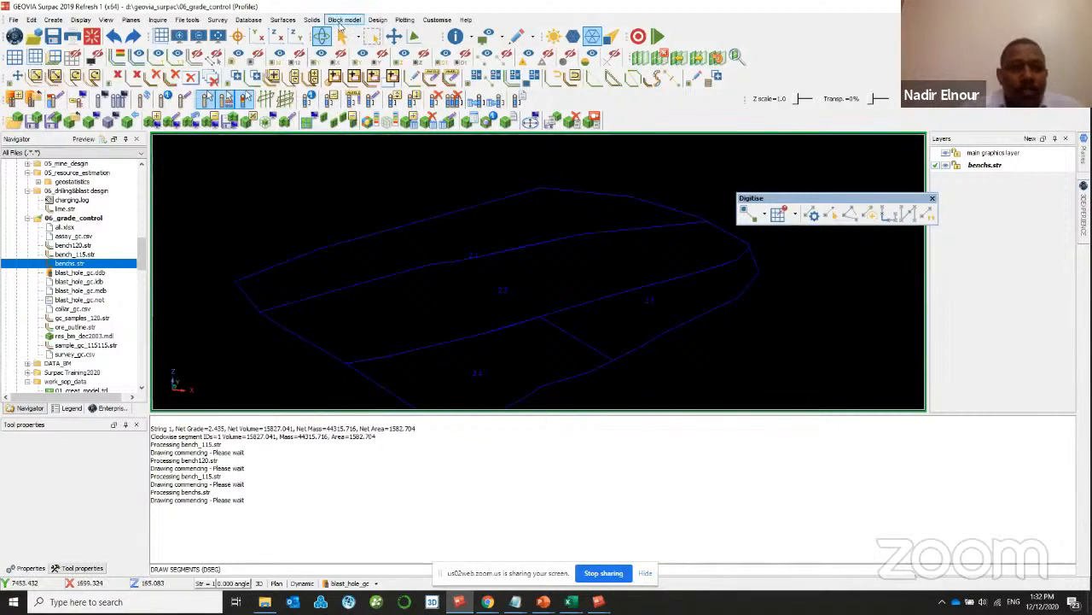
- Open block model res_bm_dec2003.mdl with constraints, naming the constrained model block2
left_click(343, 20)
mouse_move(367, 33)
left_click(435, 32)
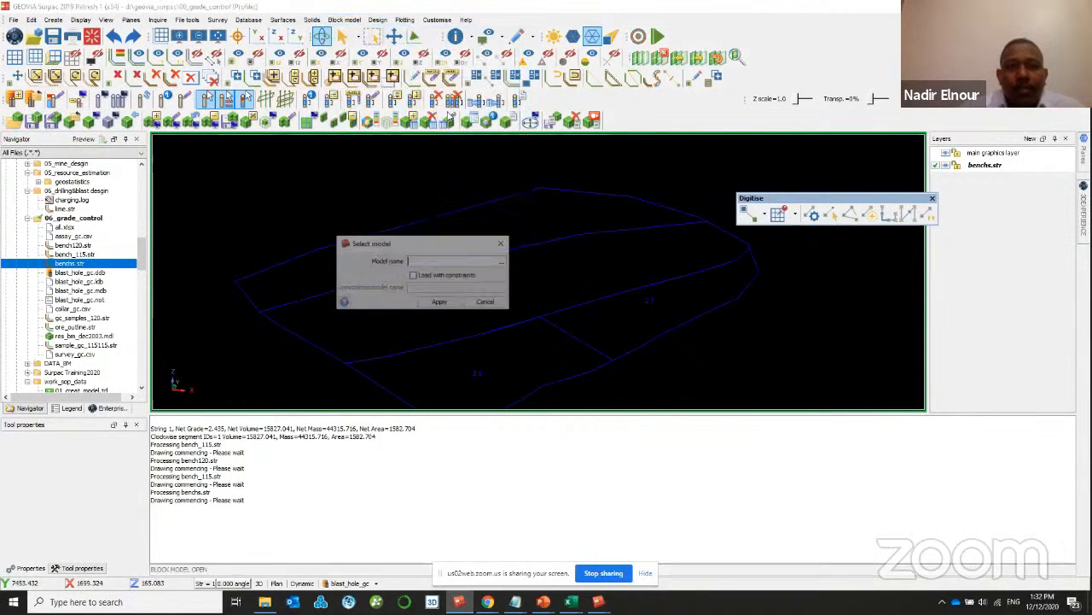
left_click(503, 264)
double_click(312, 236)
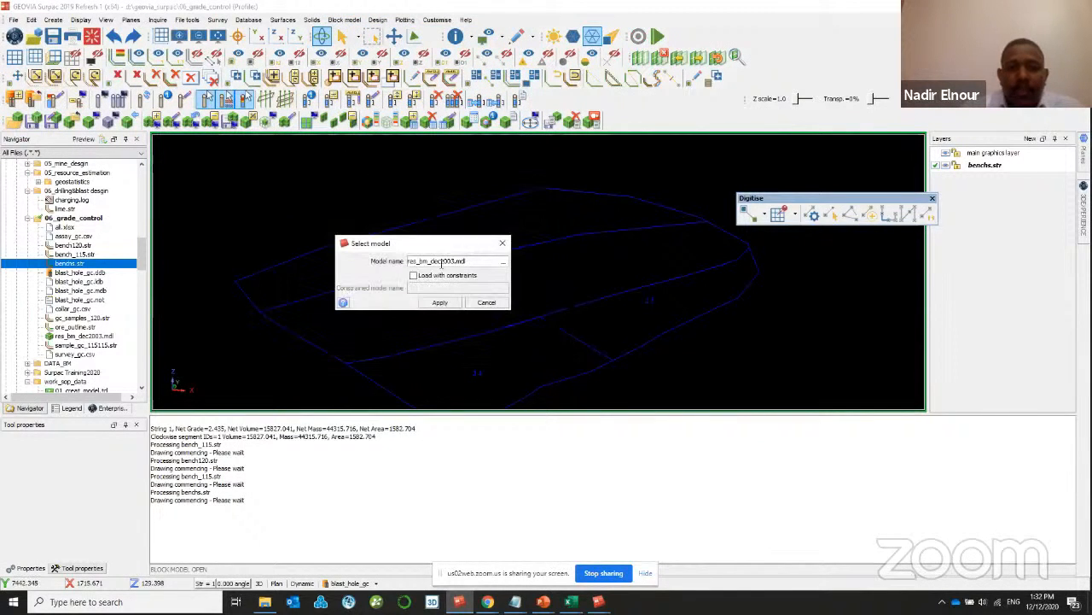
left_click(414, 275)
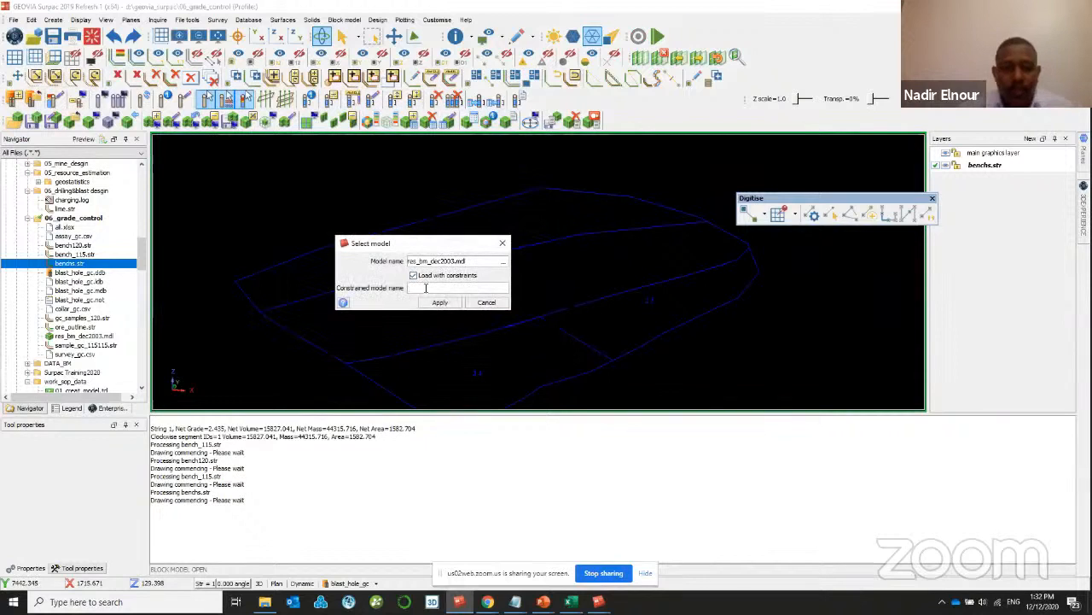
type("block2")
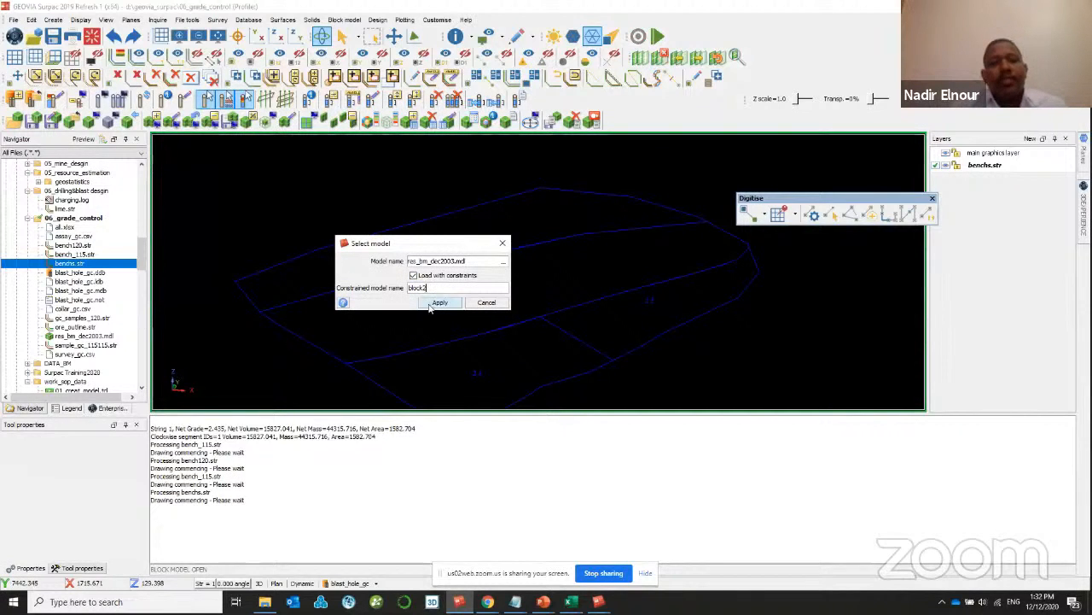
left_click(432, 304)
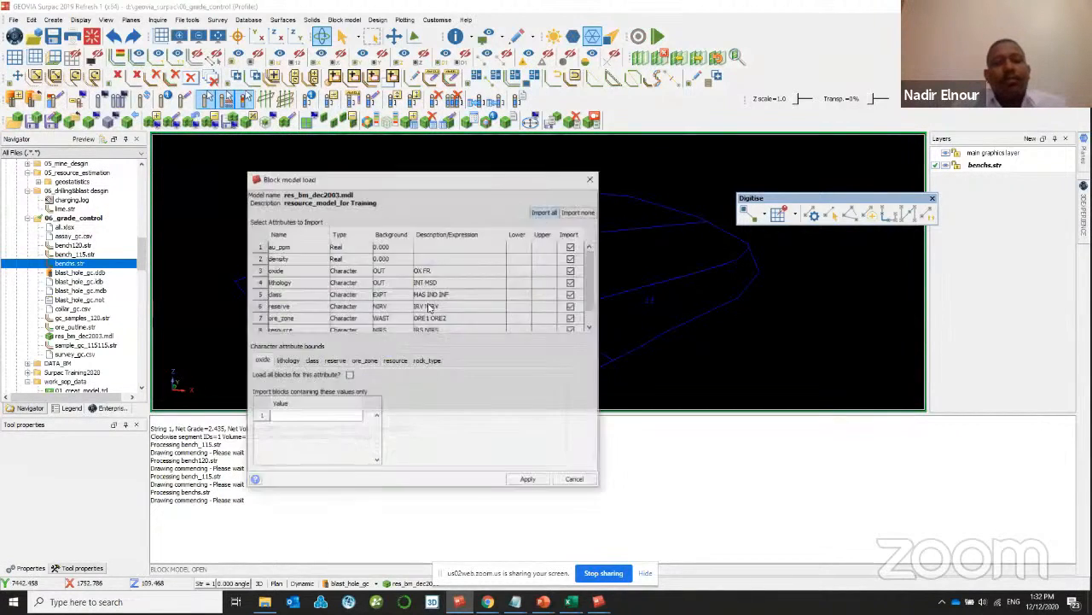
- Choose all attributes of the resource model for import into the constrained model and accept the load settings
left_click(579, 212)
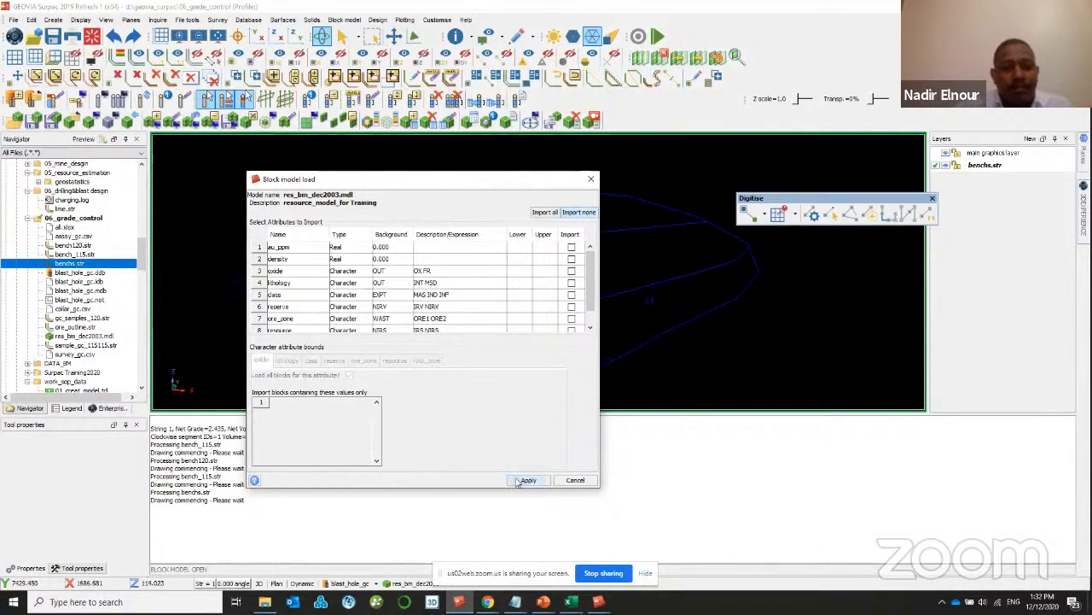
left_click(547, 214)
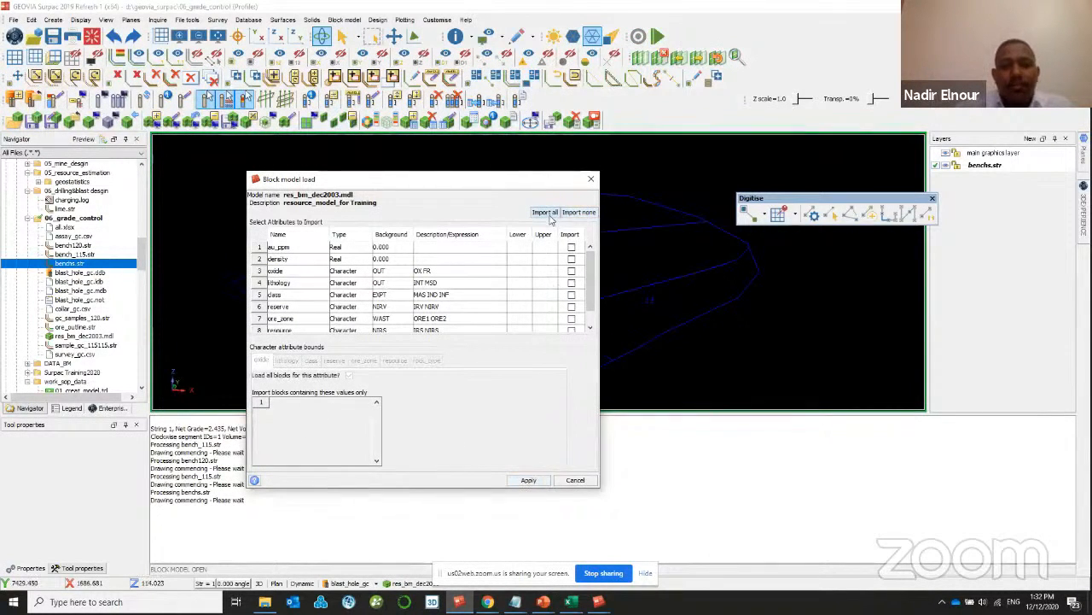
left_click(529, 481)
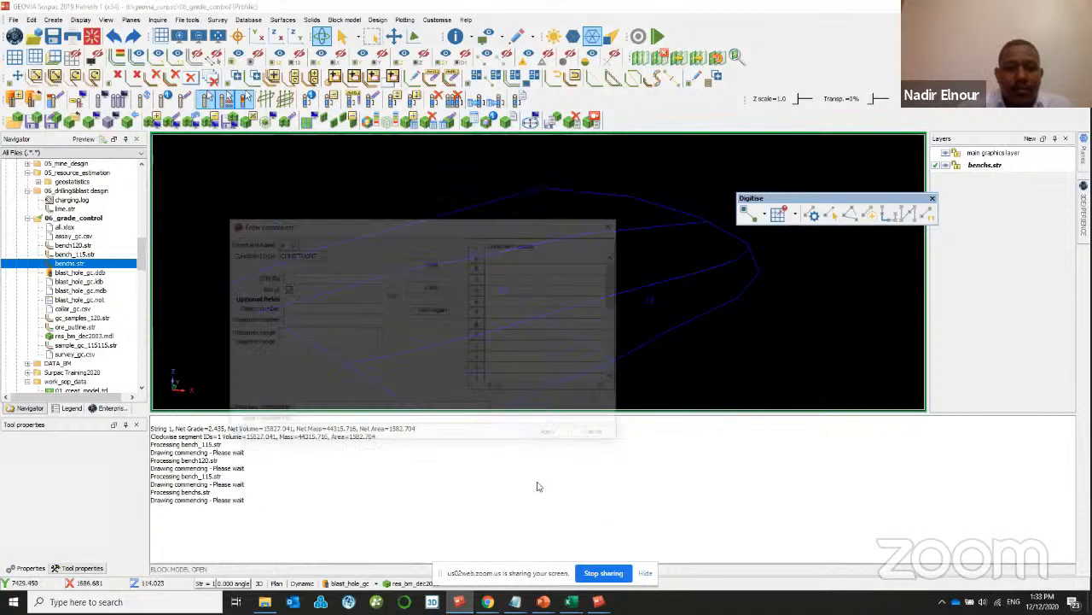
- Add a STRING constraint for blocks inside benchs.str, using string range 2, segment range 2 and Z extent
left_click(312, 255)
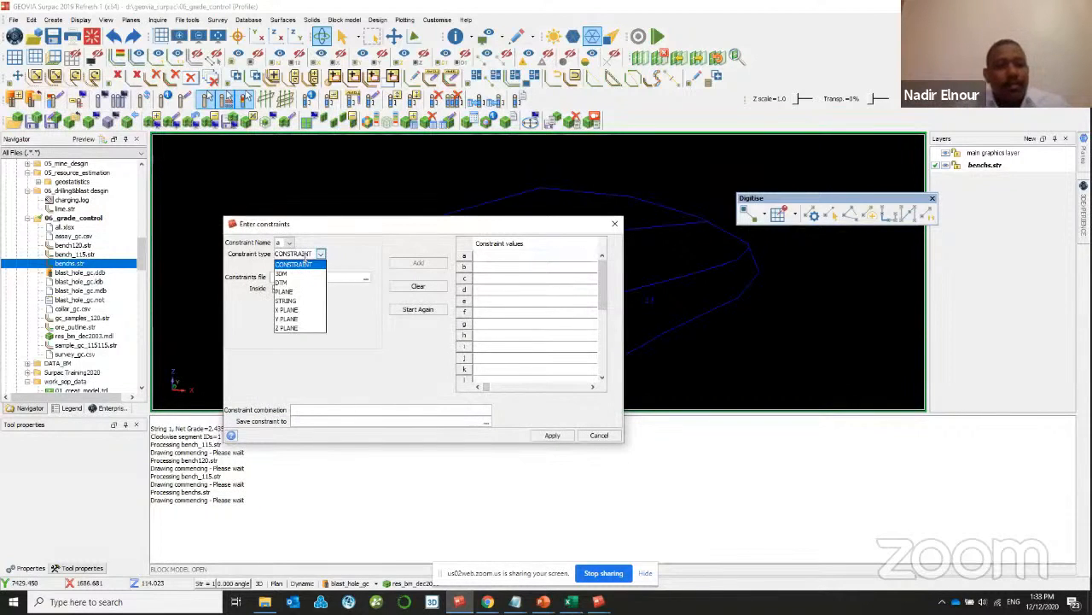
left_click(371, 278)
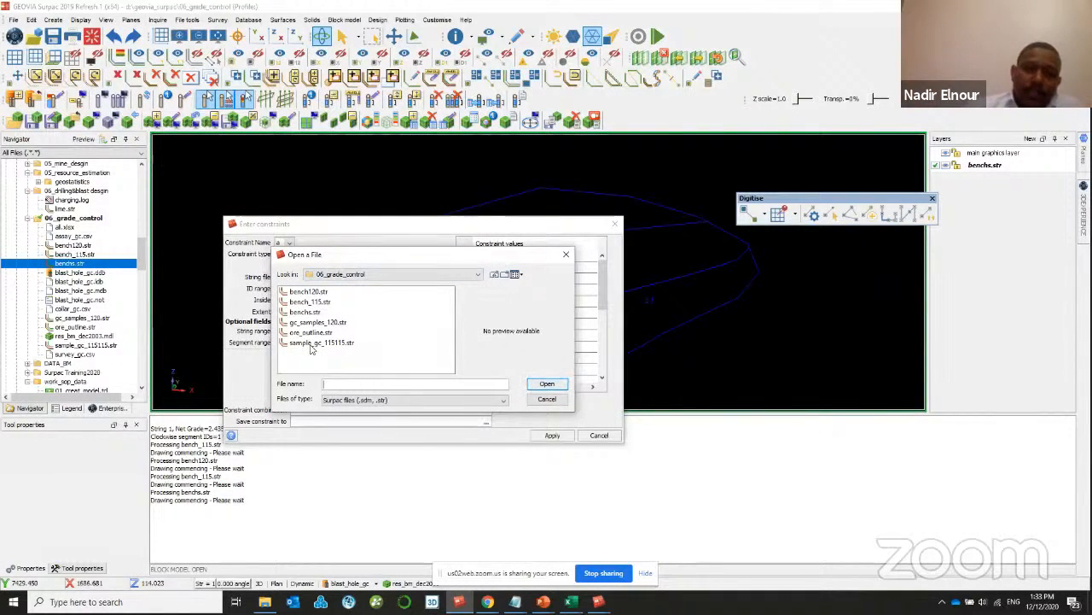
left_click(310, 314)
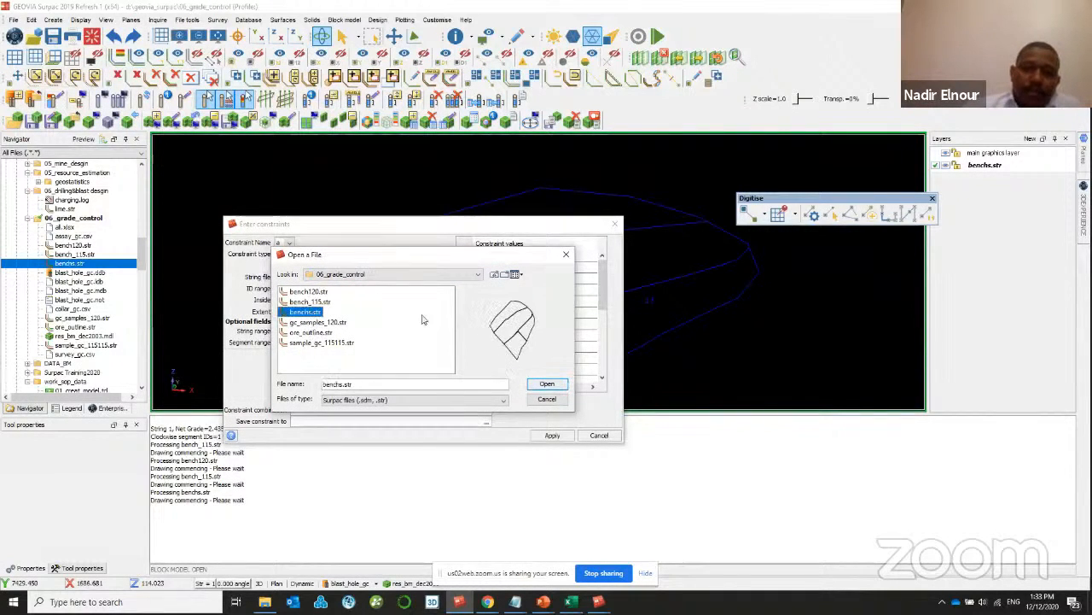
left_click(546, 383)
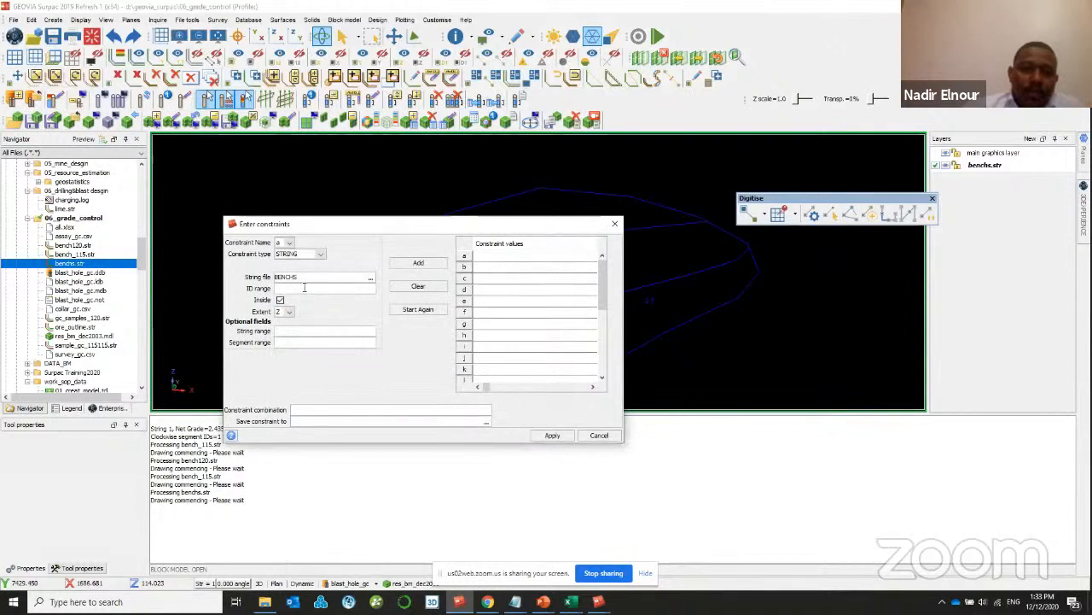
left_click(301, 329)
type("2")
left_click_drag(446, 226, 234, 228)
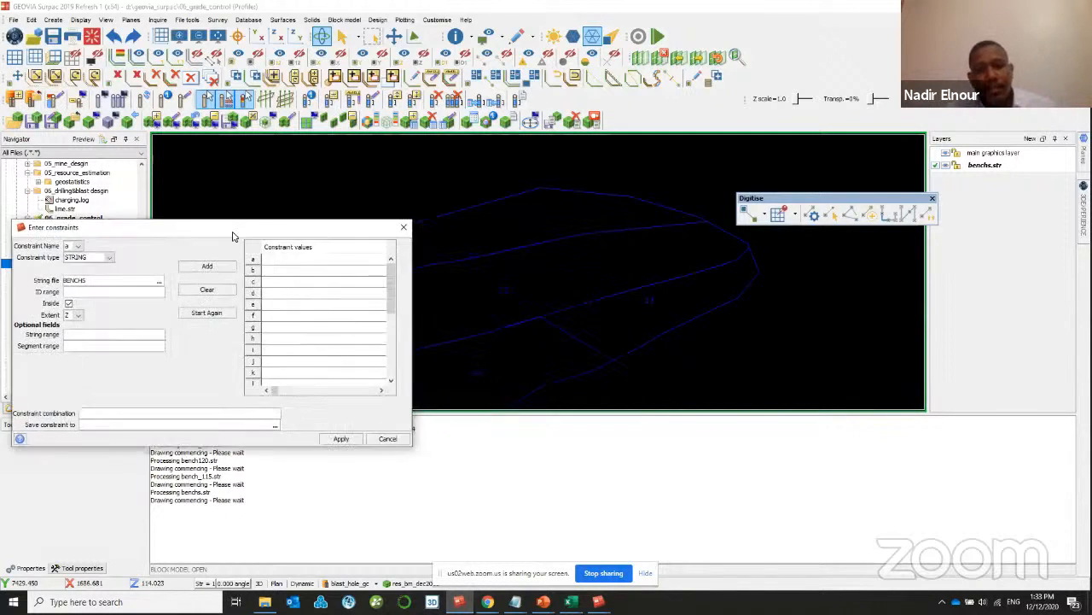
left_click(122, 346)
type("2")
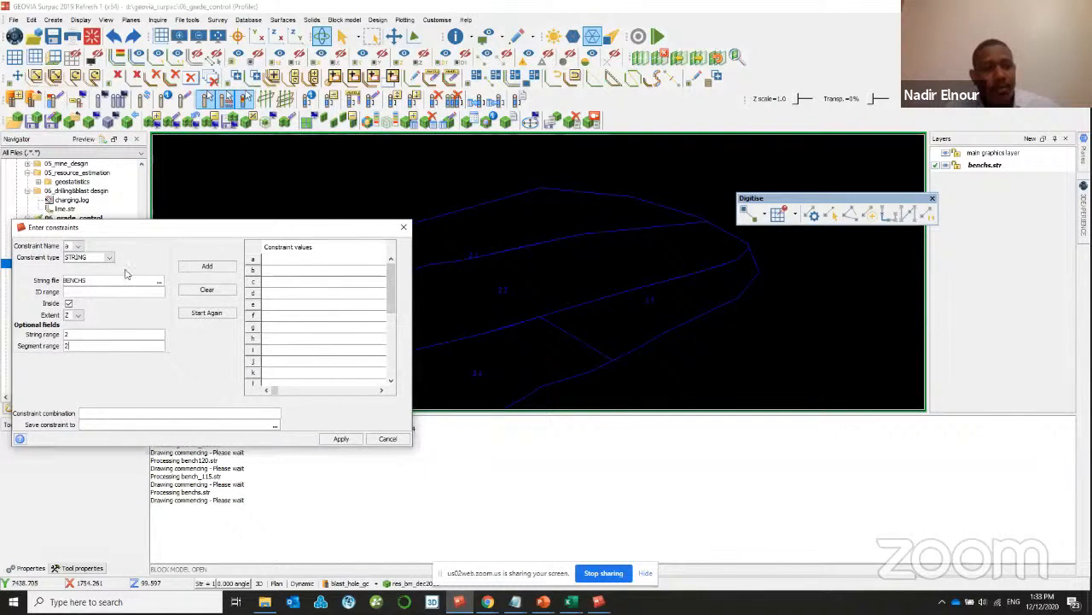
left_click_drag(154, 227, 393, 225)
left_click(474, 265)
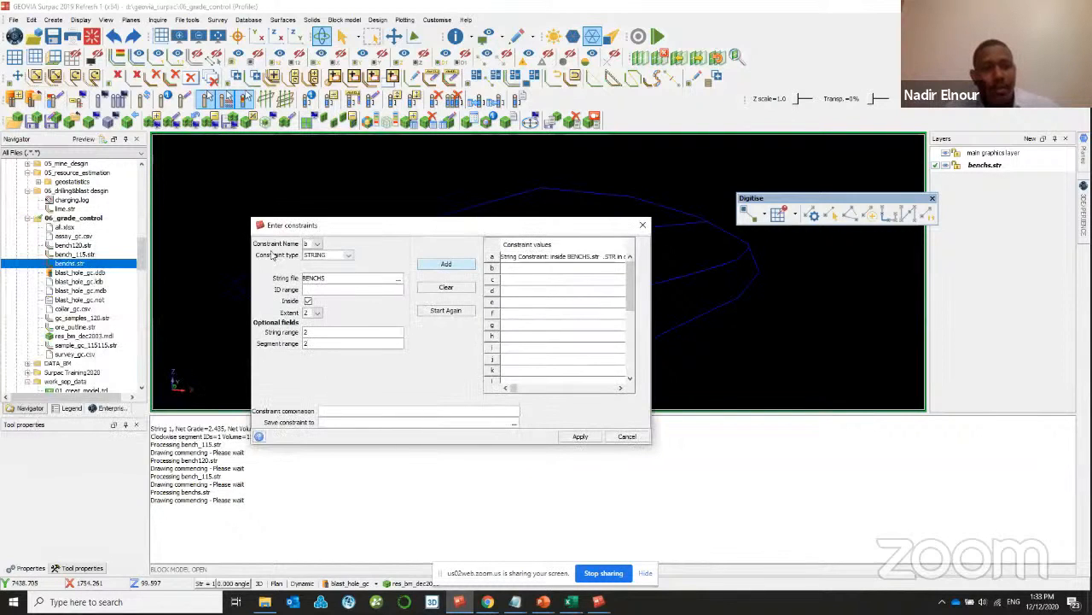
- Add a Z PLANE constraint that keeps only blocks not above Z = 120
left_click(346, 254)
left_click(316, 329)
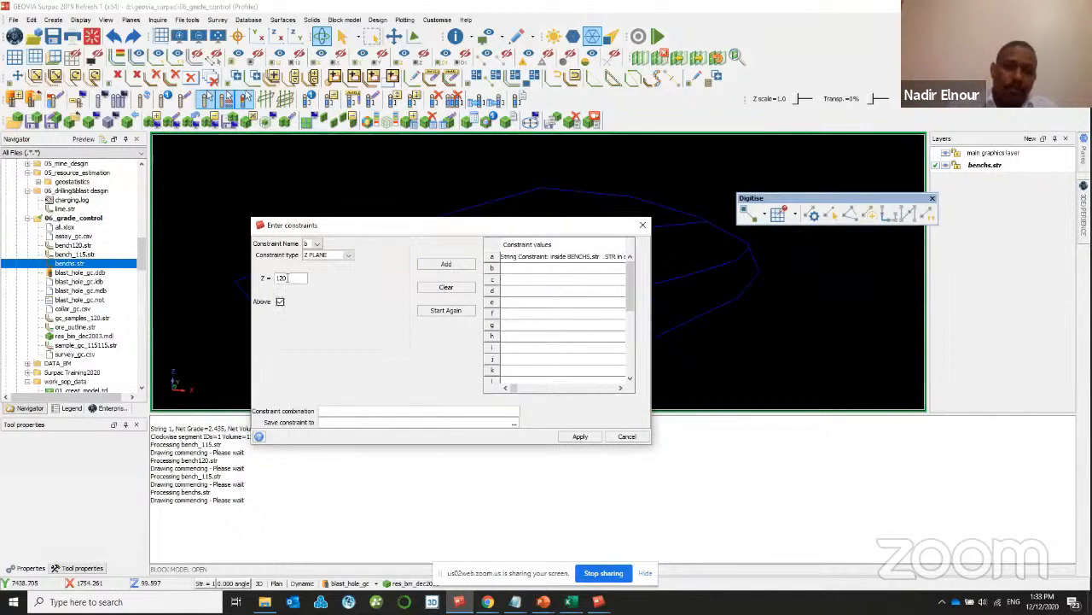
left_click(281, 302)
left_click(447, 263)
- Add a Z PLANE constraint for blocks above Z = 110 and load the constrained model
double_click(295, 280)
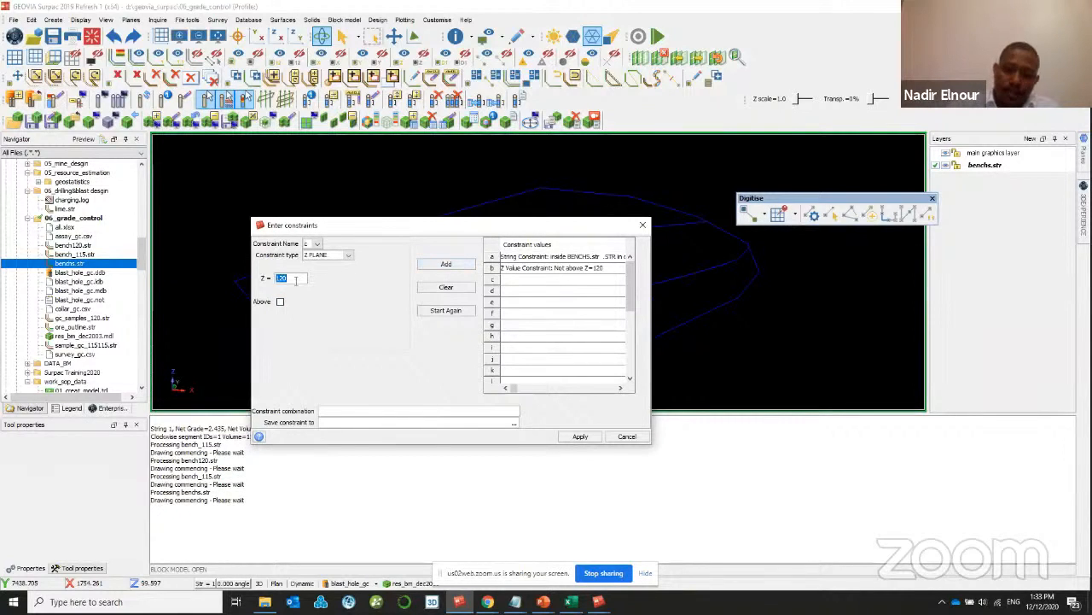
left_click(280, 301)
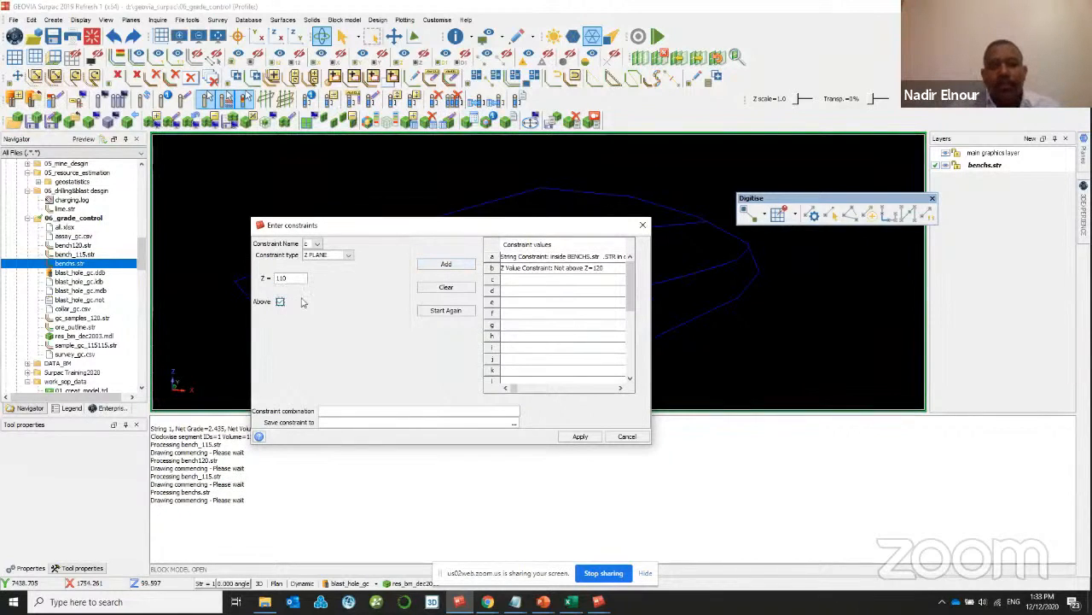
left_click(438, 266)
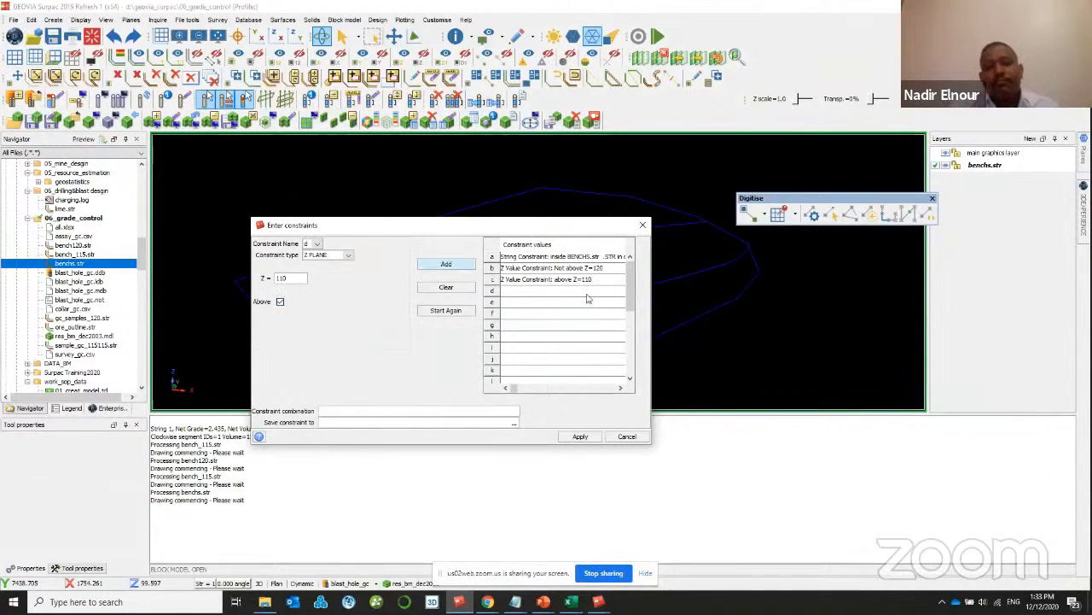
left_click(580, 436)
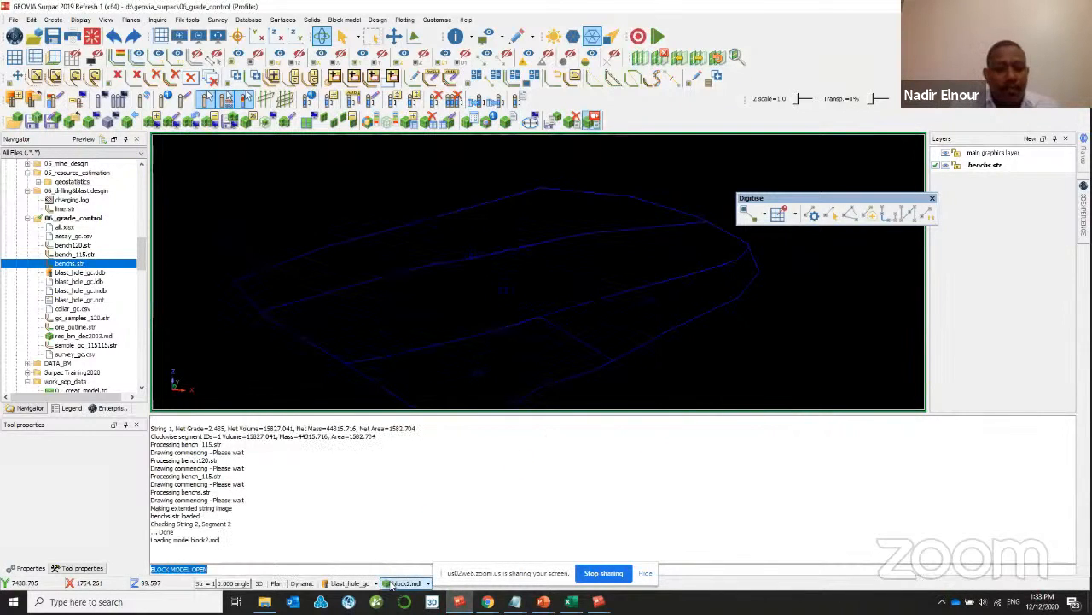
- Display the block2 model with shaded block faces and view it in 3D against the bench outlines
left_click(406, 583)
left_click(425, 479)
key("Return")
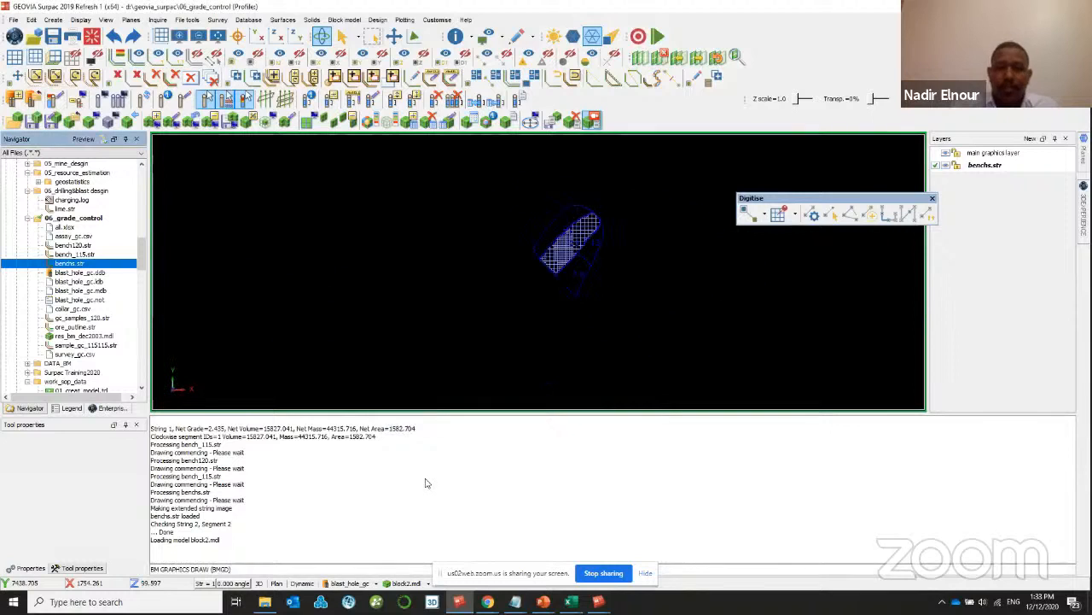
left_click(574, 37)
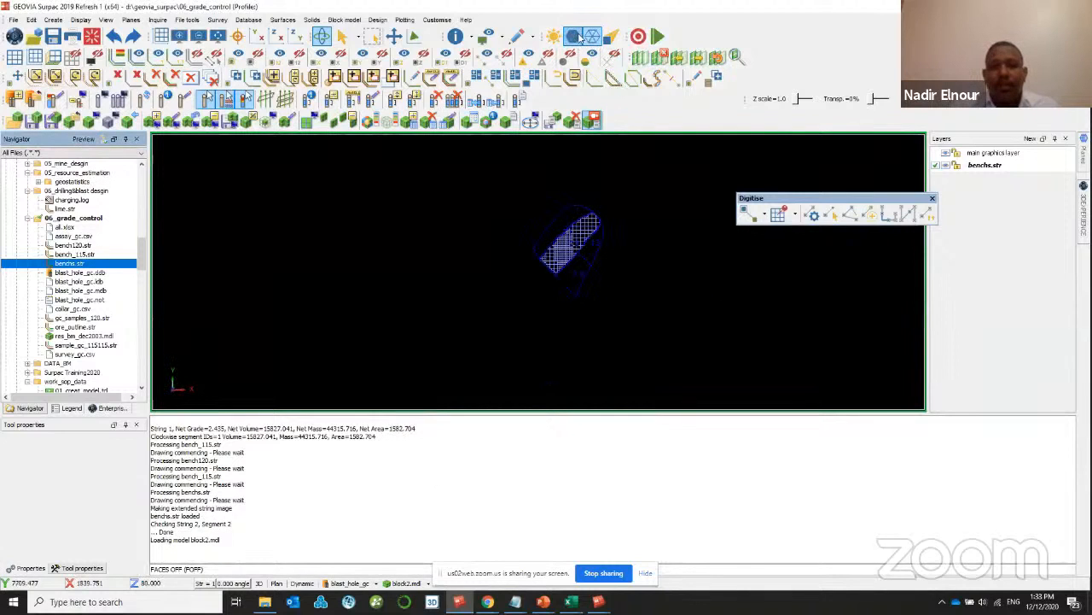
scroll(586, 221, "up", 5)
mouse_move(600, 229)
left_mouse_down()
mouse_move(610, 260)
mouse_move(619, 242)
mouse_move(636, 244)
mouse_move(618, 228)
left_mouse_up()
scroll(614, 206, "up", 5)
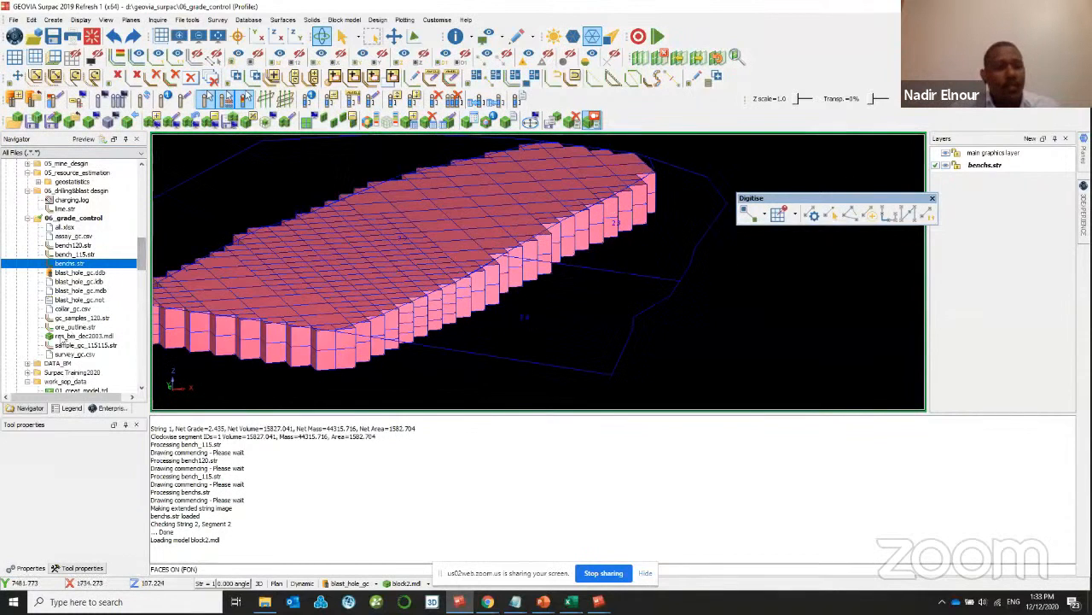
- Overlay the pit_desgin_1200.dtm pit surface on the displayed block2 model
scroll(69, 256, "up", 3)
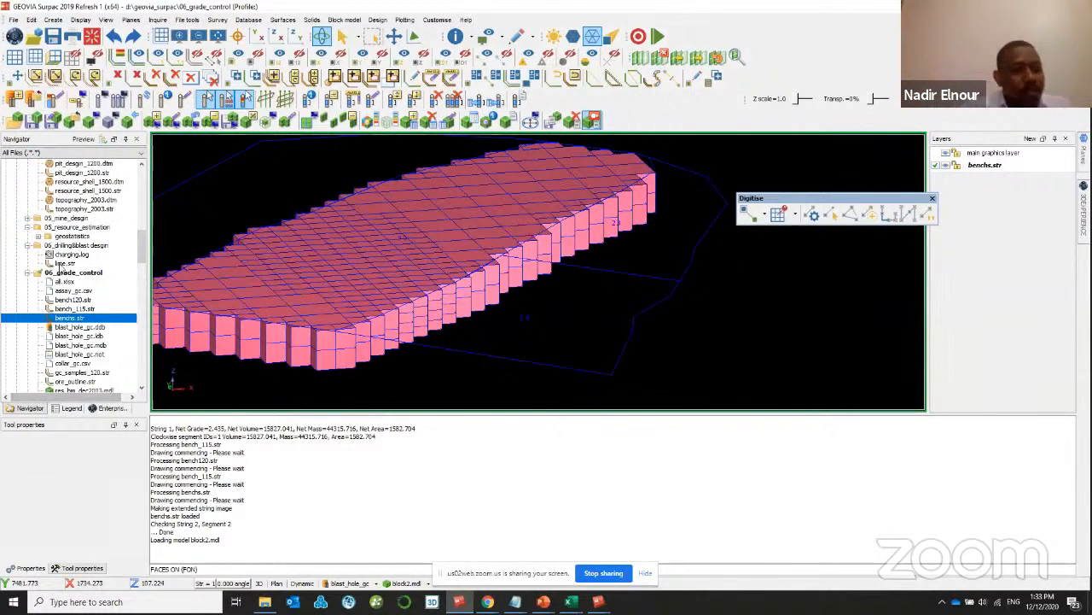
left_click_drag(83, 163, 571, 252)
scroll(549, 249, "up", 5)
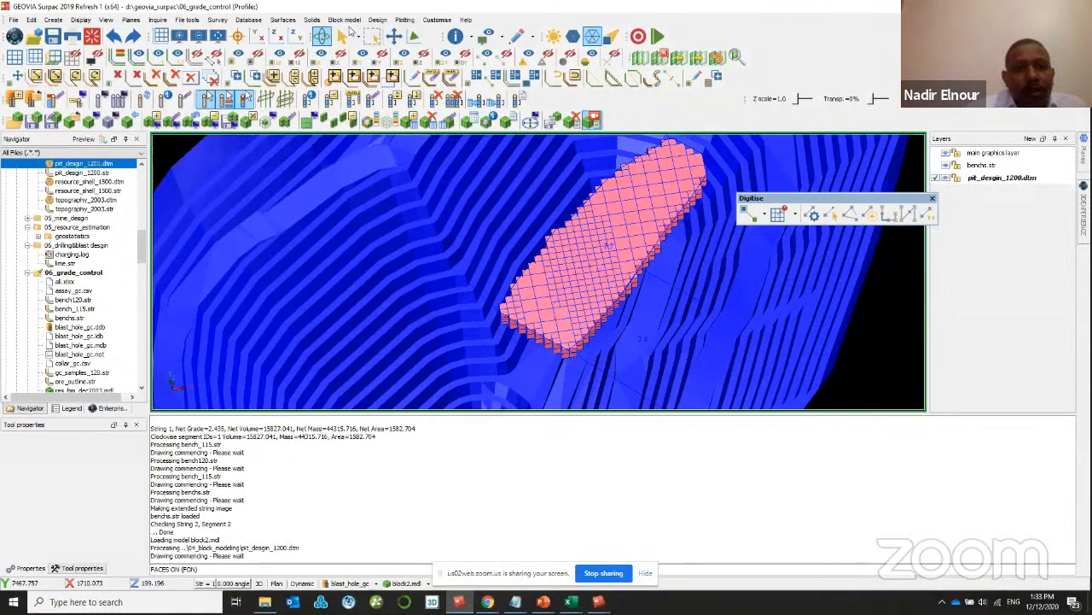
left_click(346, 21)
mouse_move(371, 116)
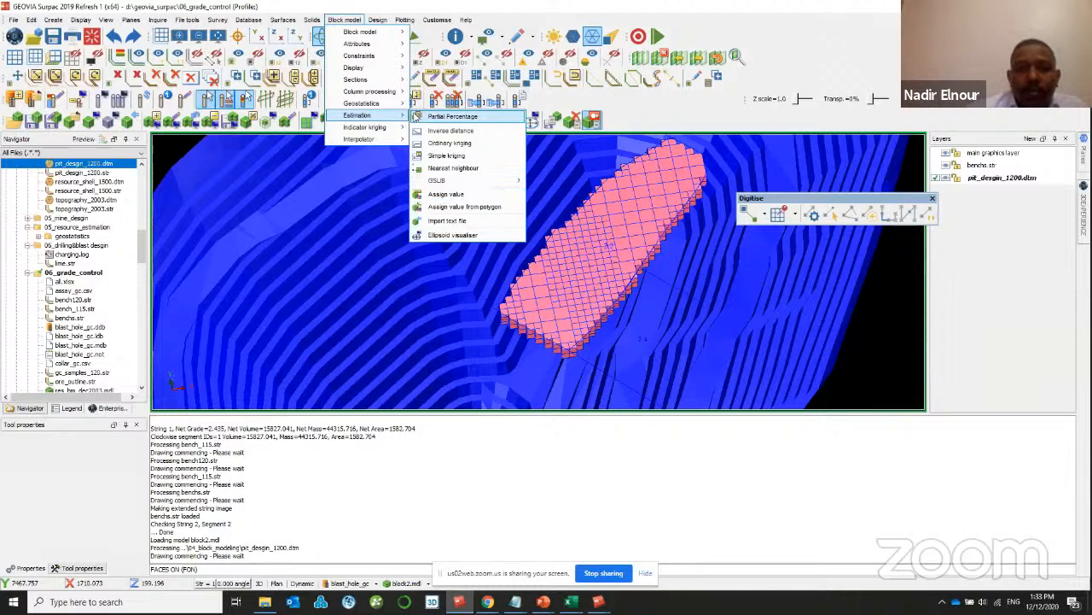
left_click(457, 144)
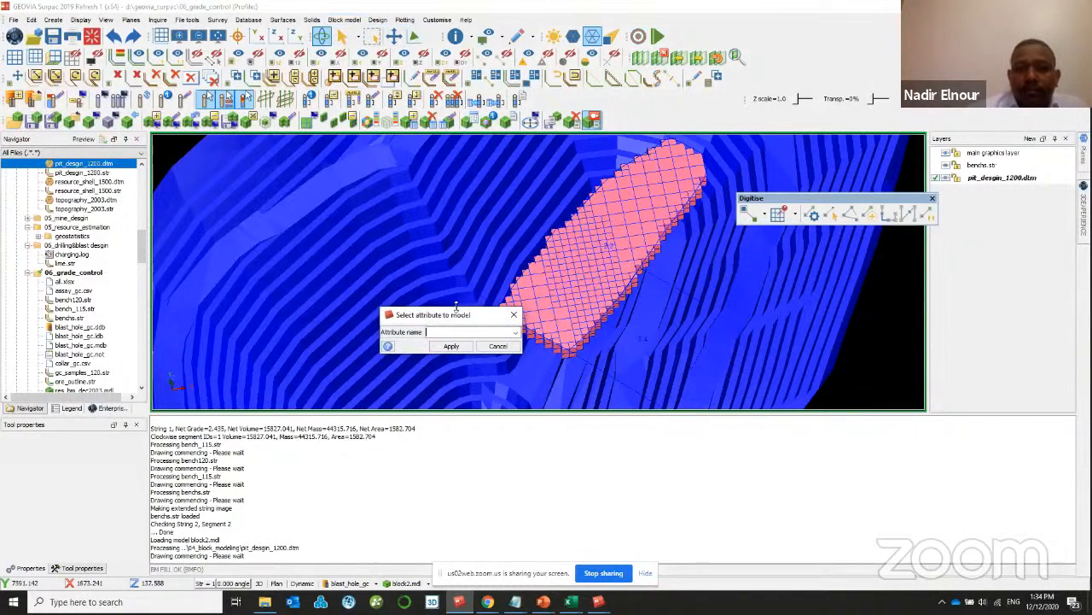
left_click(514, 332)
left_click(481, 342)
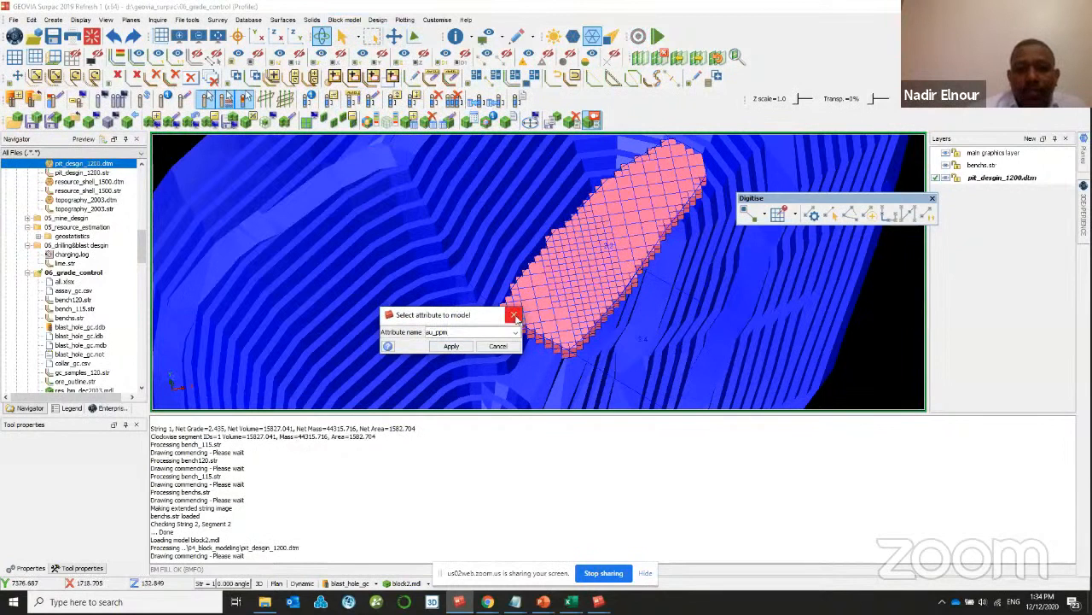
left_click(469, 347)
- Add a new attribute au_pcm of type real with 2 decimals to the block2 model
left_click(345, 19)
mouse_move(396, 44)
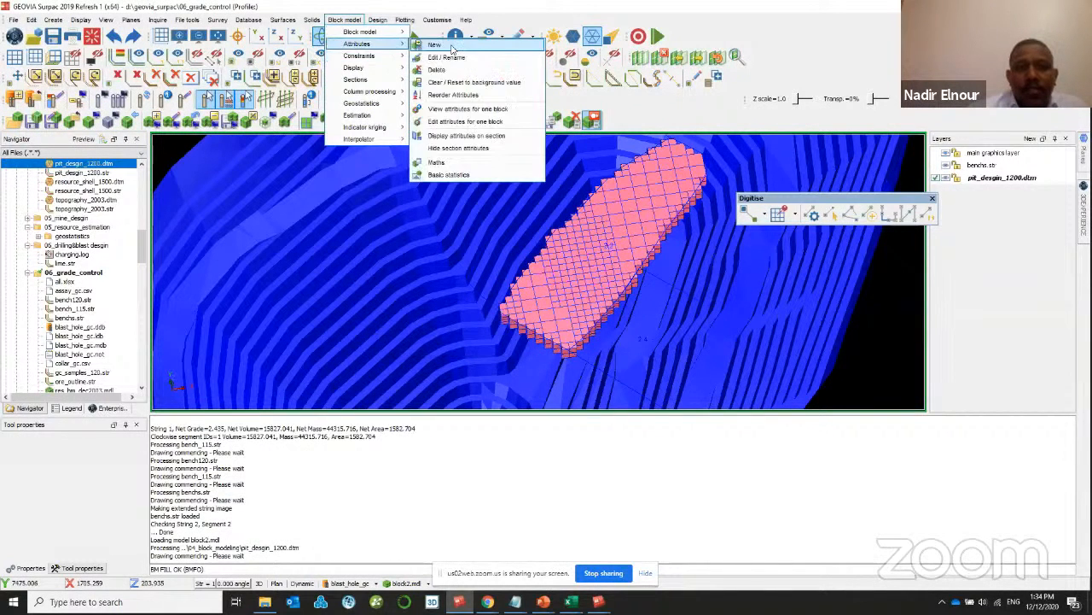
left_click(431, 41)
type("au_com")
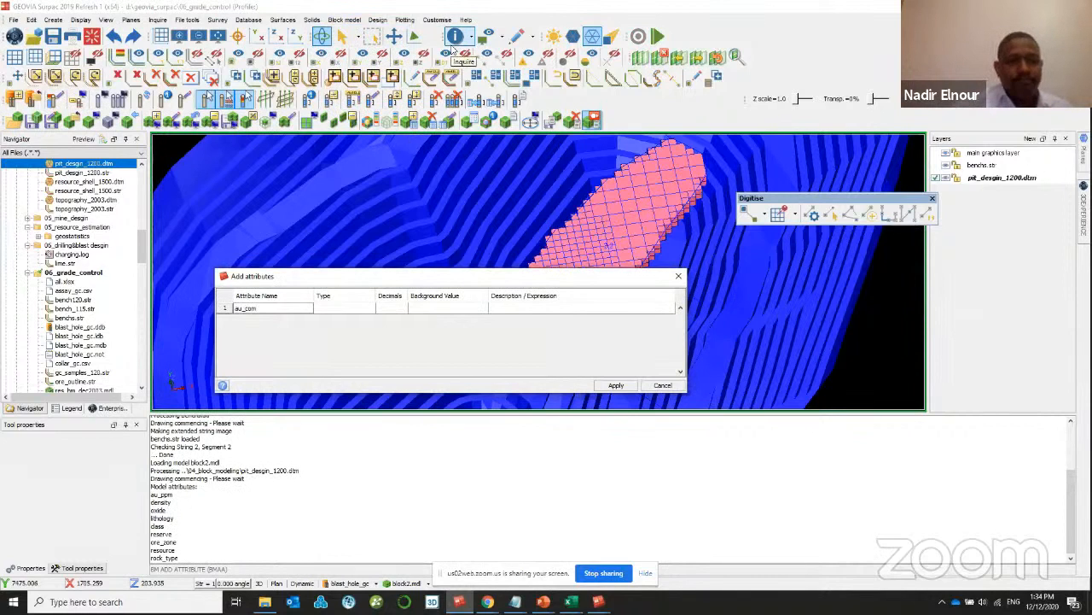
key("BackSpace")
key("BackSpace")
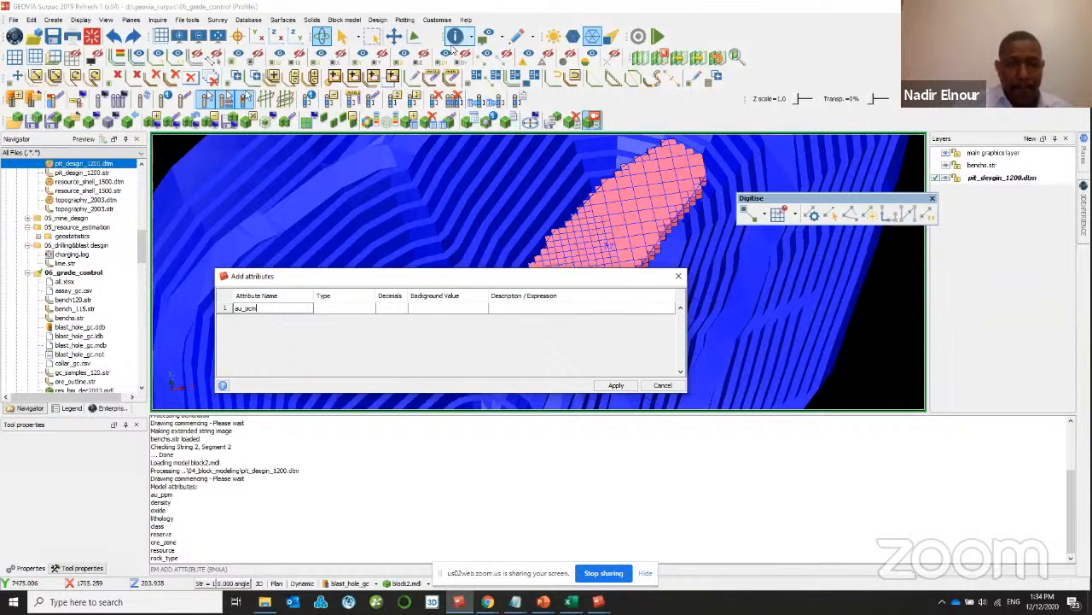
left_click(364, 308)
left_click(369, 309)
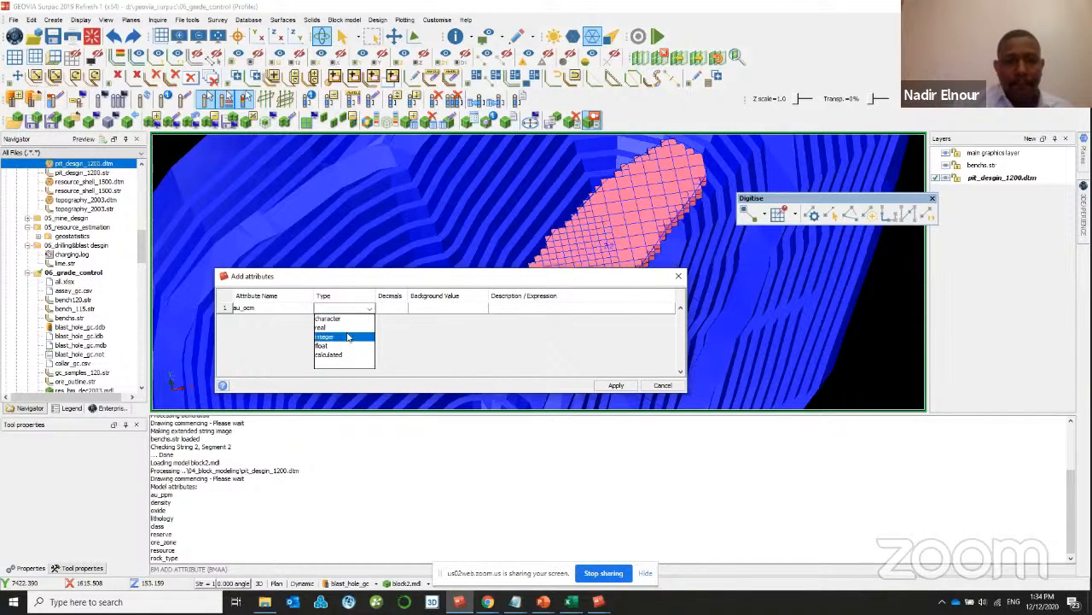
left_click(328, 327)
left_click(476, 308)
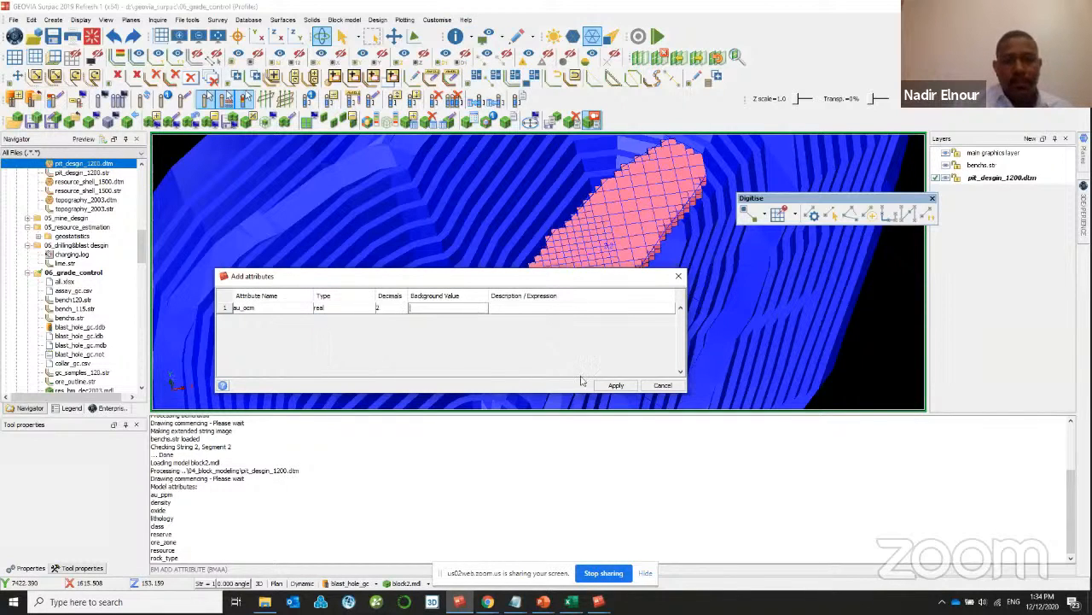
left_click(616, 385)
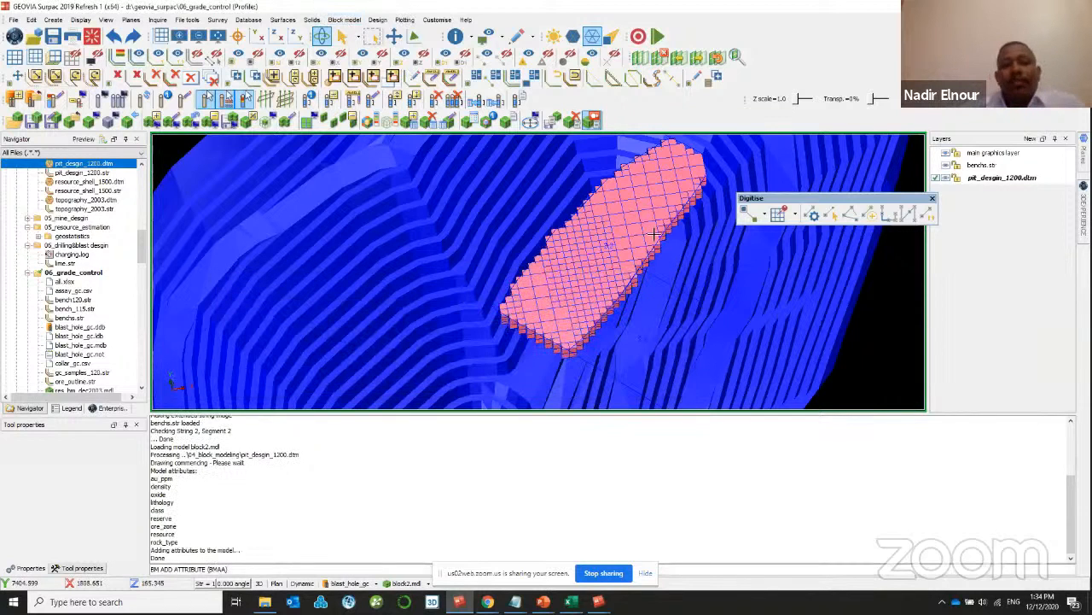
- Start an ordinary kriging estimation on block2 with au_pcm as the attribute to model
scroll(655, 235, "up", 4)
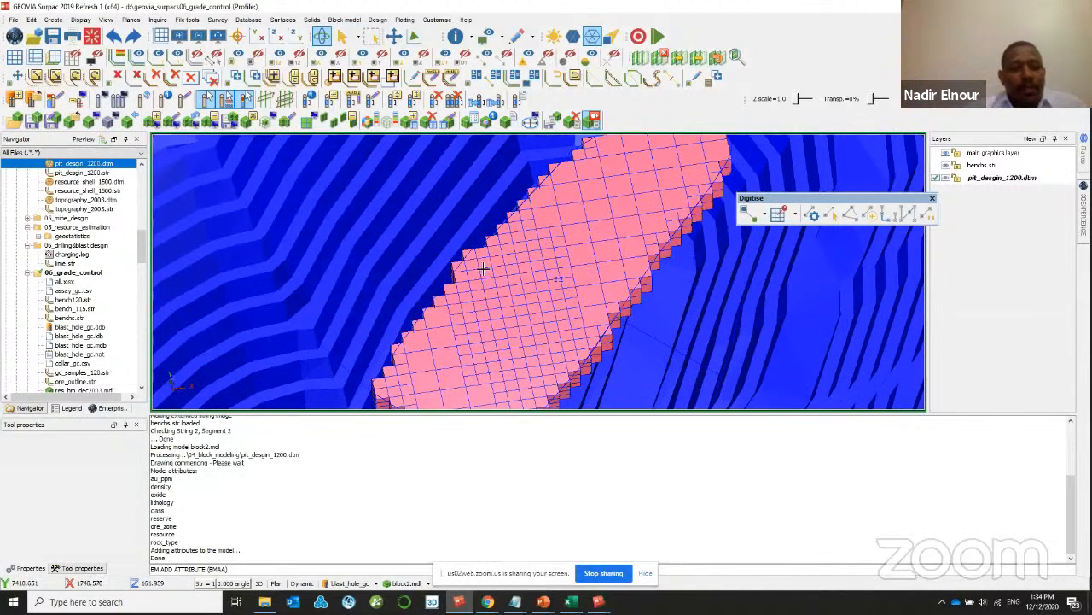
left_click(344, 20)
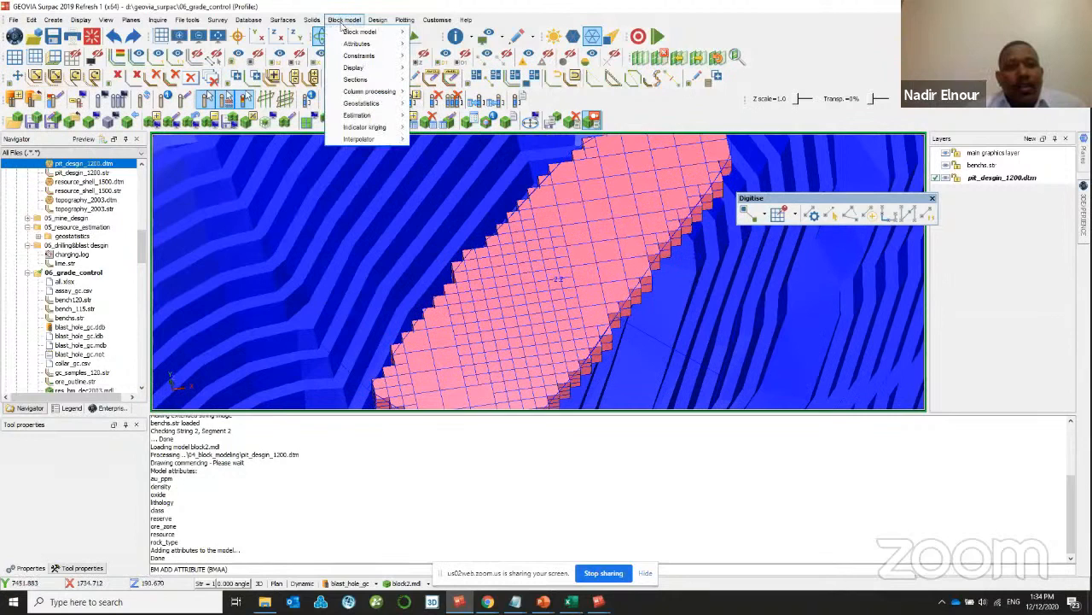
left_click(448, 136)
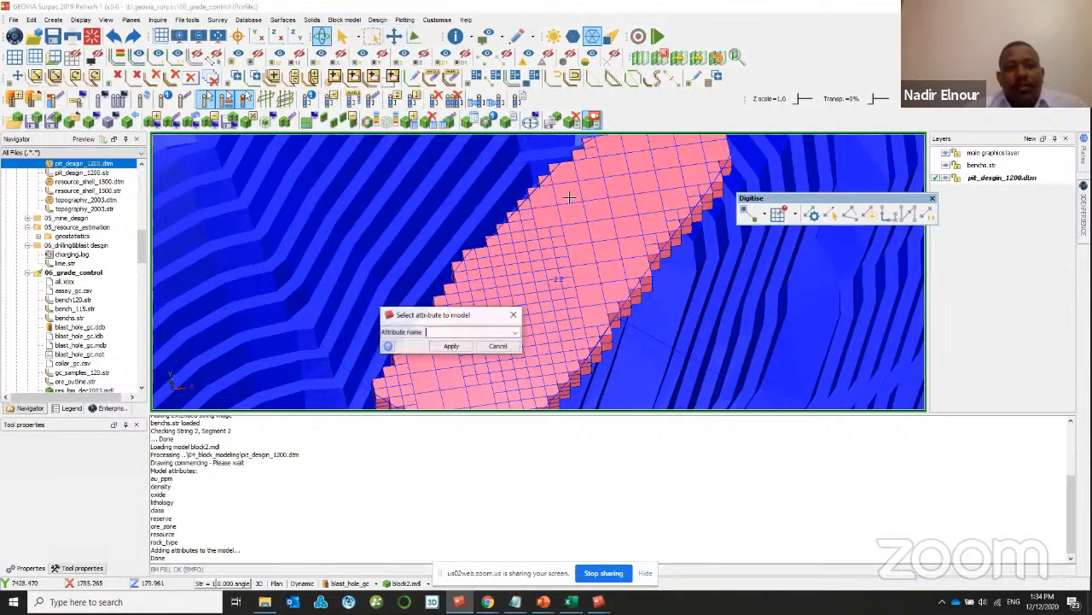
left_click(514, 332)
left_click(461, 352)
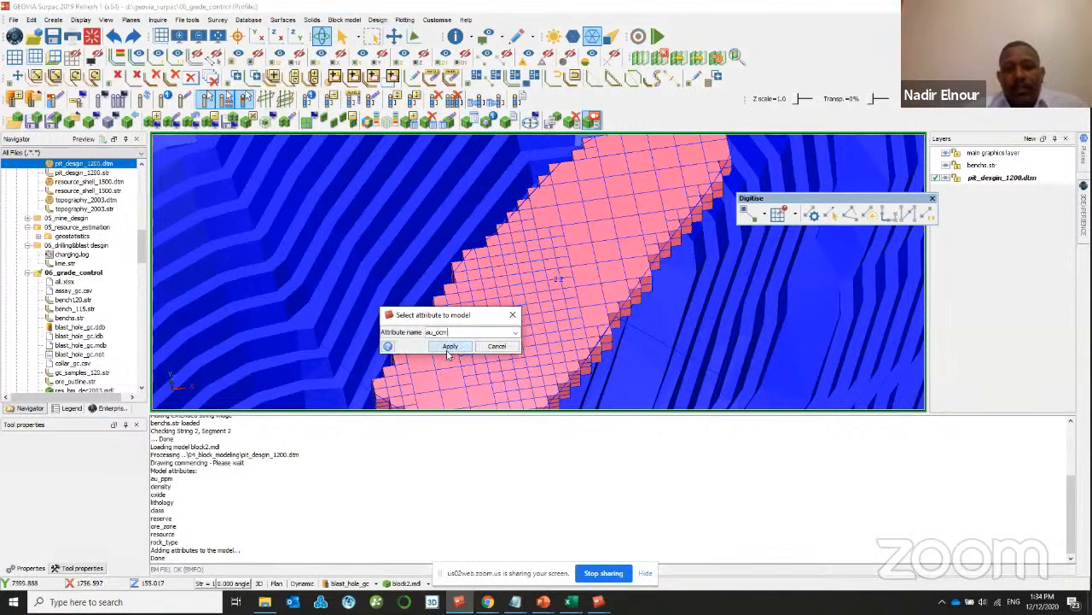
left_click(448, 344)
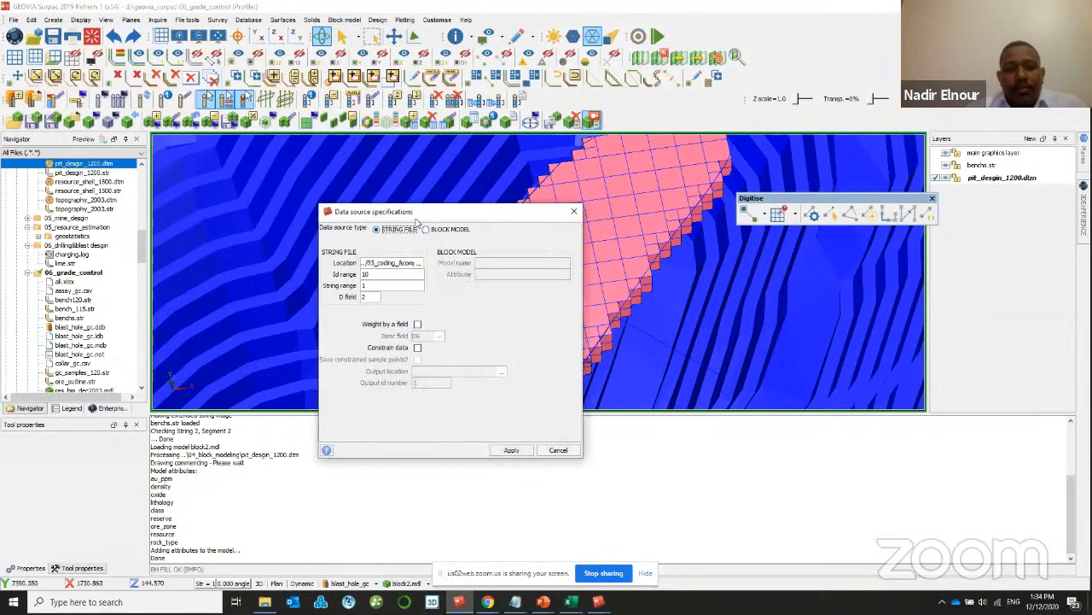
- Use the string file gc_samples_120.str from the 06_grade_control folder as kriging data source, with string range 1 and D field 2
left_click(421, 239)
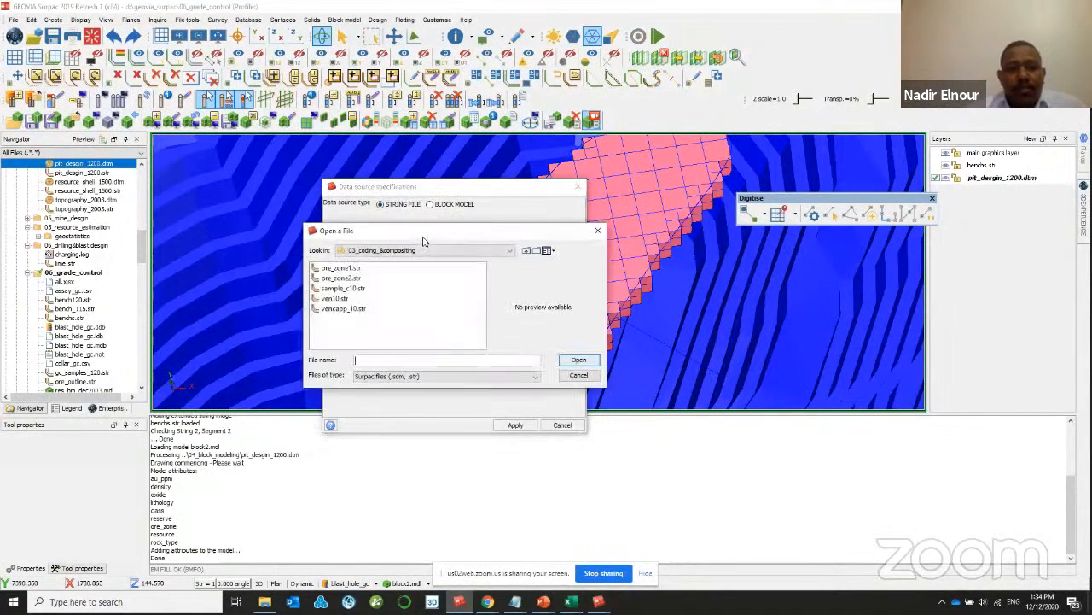
left_click(342, 288)
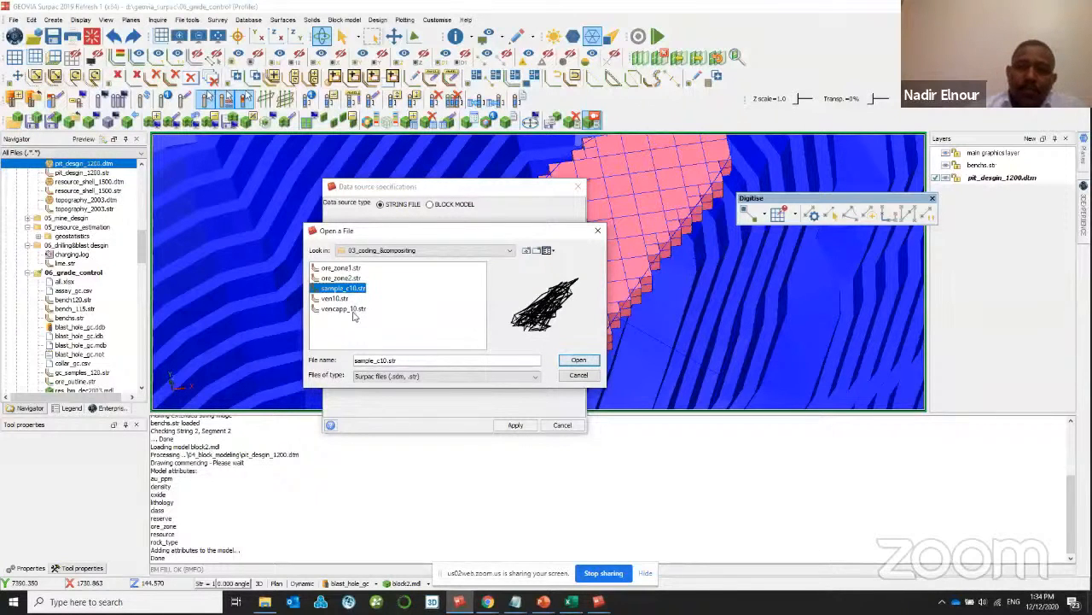
left_click(526, 251)
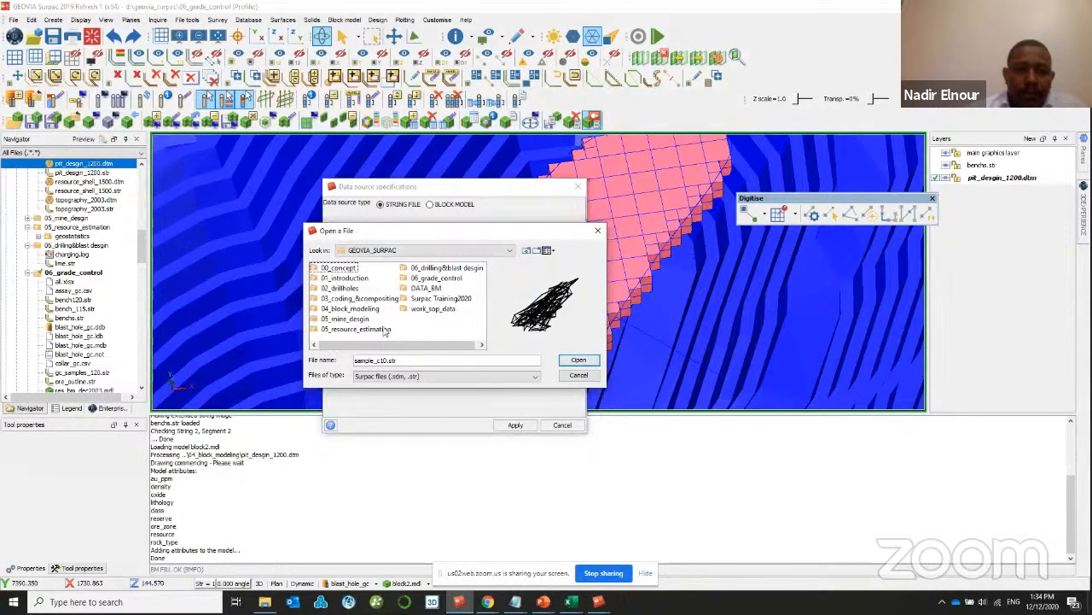
double_click(426, 279)
left_click(342, 290)
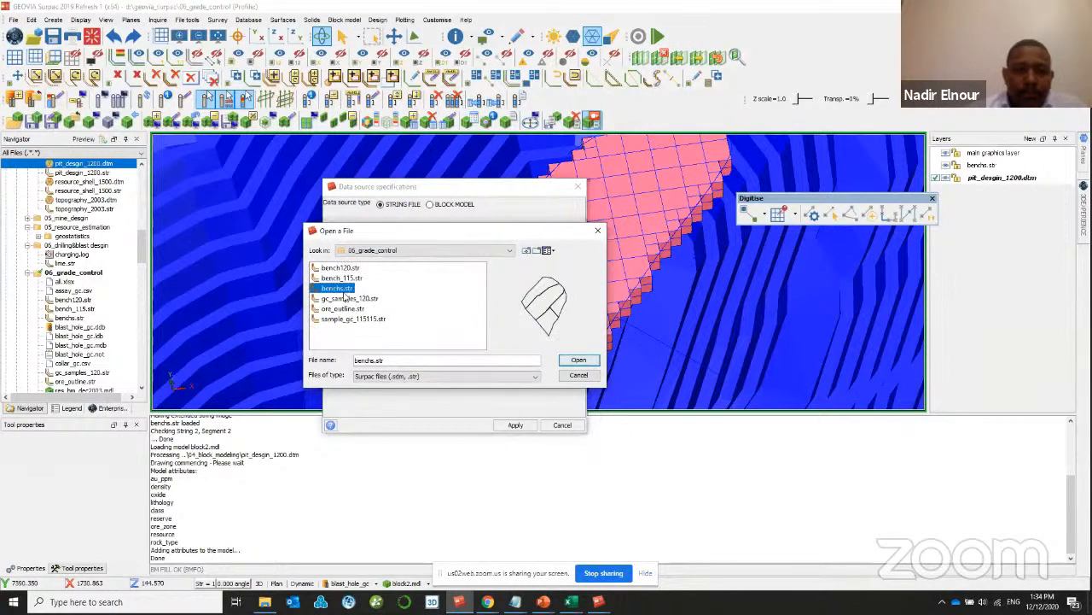
left_click(348, 302)
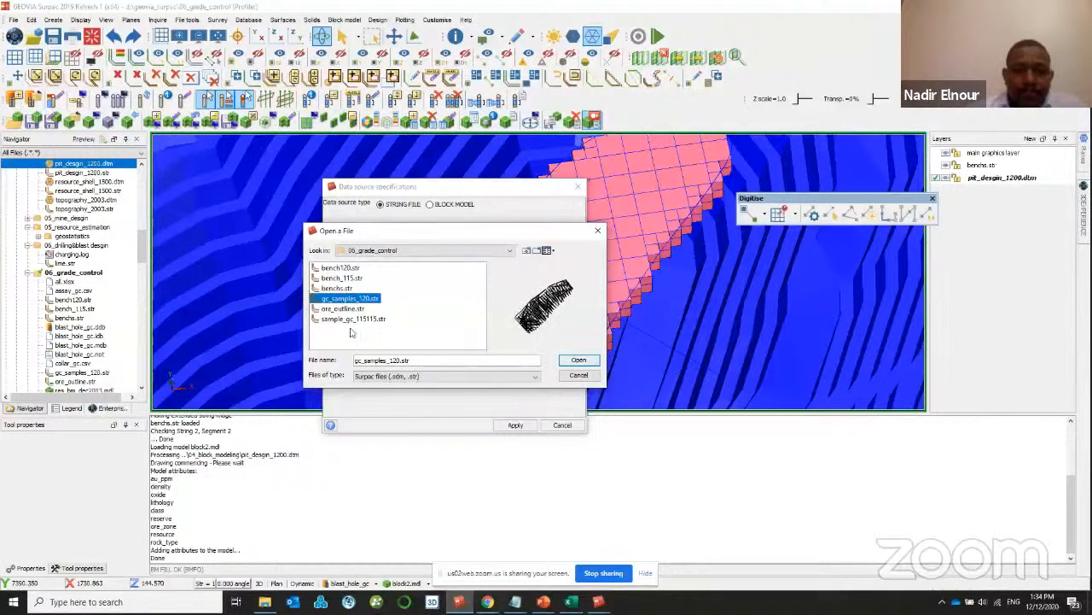
left_click(349, 318)
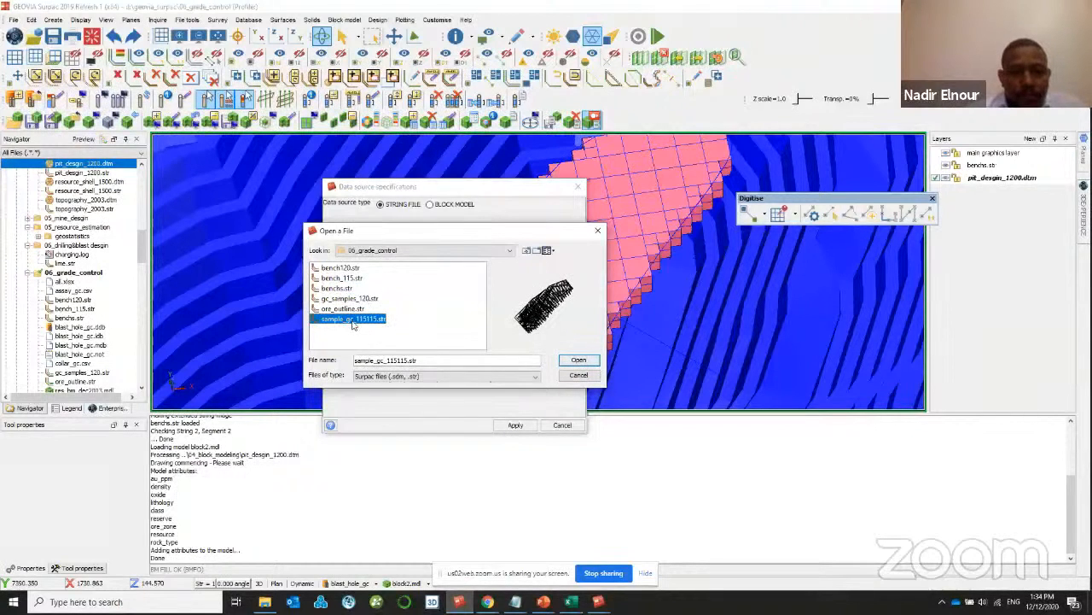
left_click(349, 298)
left_click(579, 359)
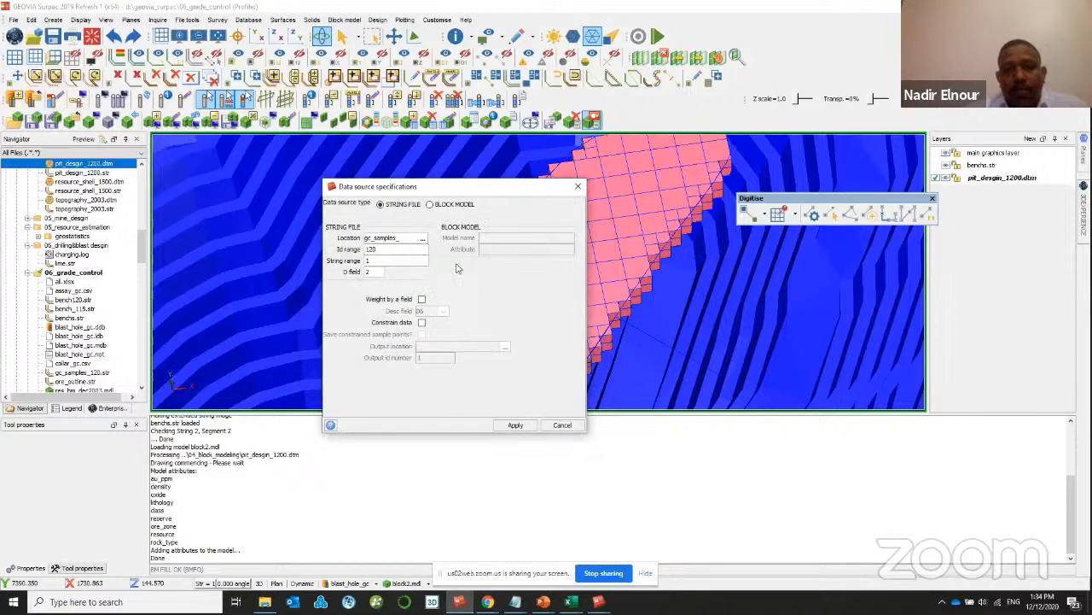
left_click(515, 425)
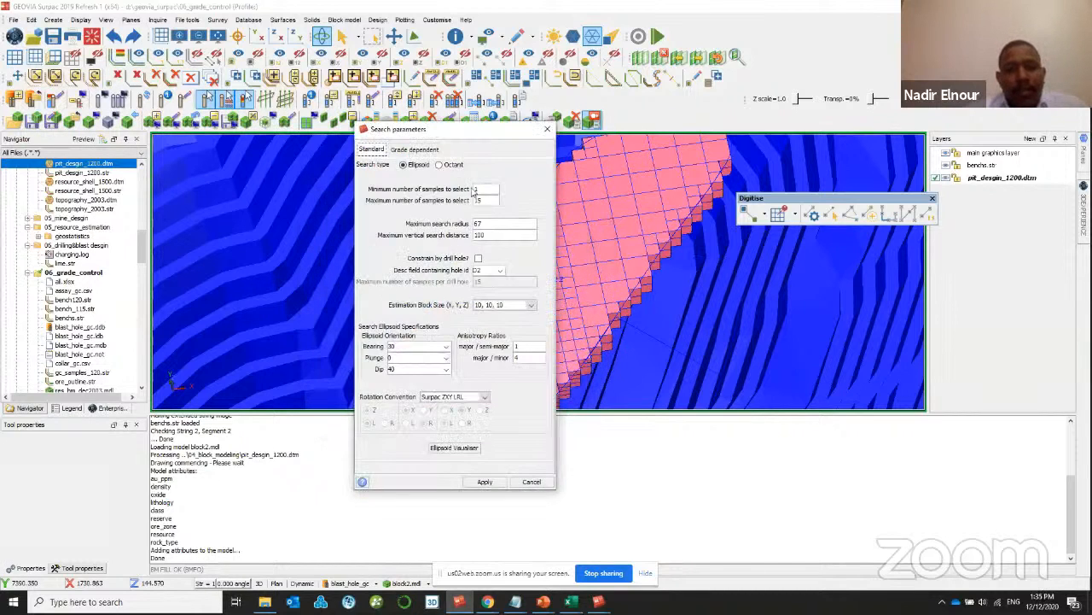
- Set the maximum search radius to 12 and the estimation block size to 5, 5, 2.5 in the kriging search parameters
double_click(492, 221)
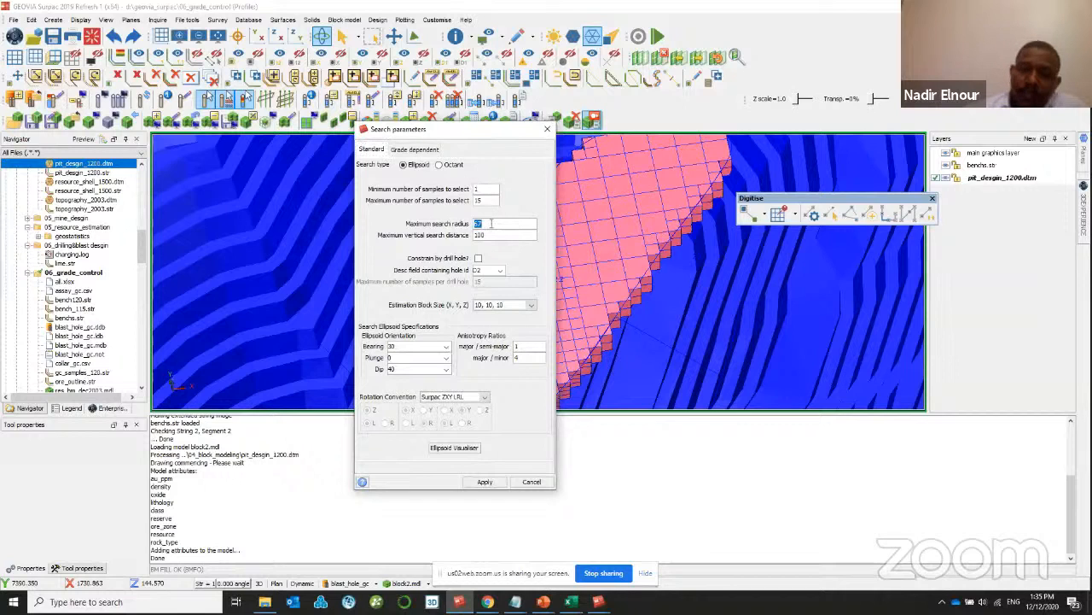
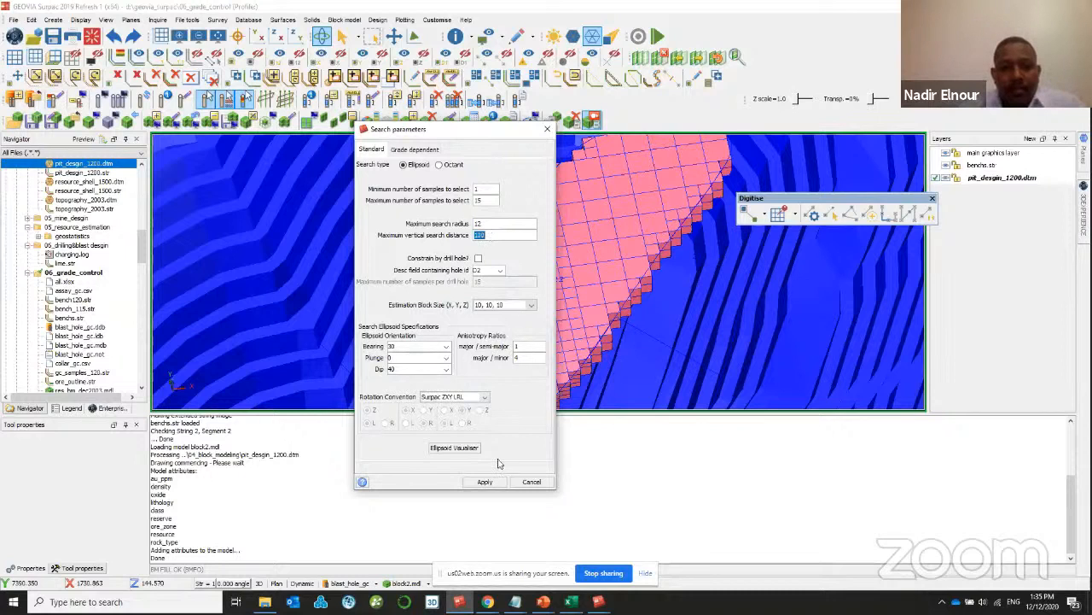
left_click(512, 304)
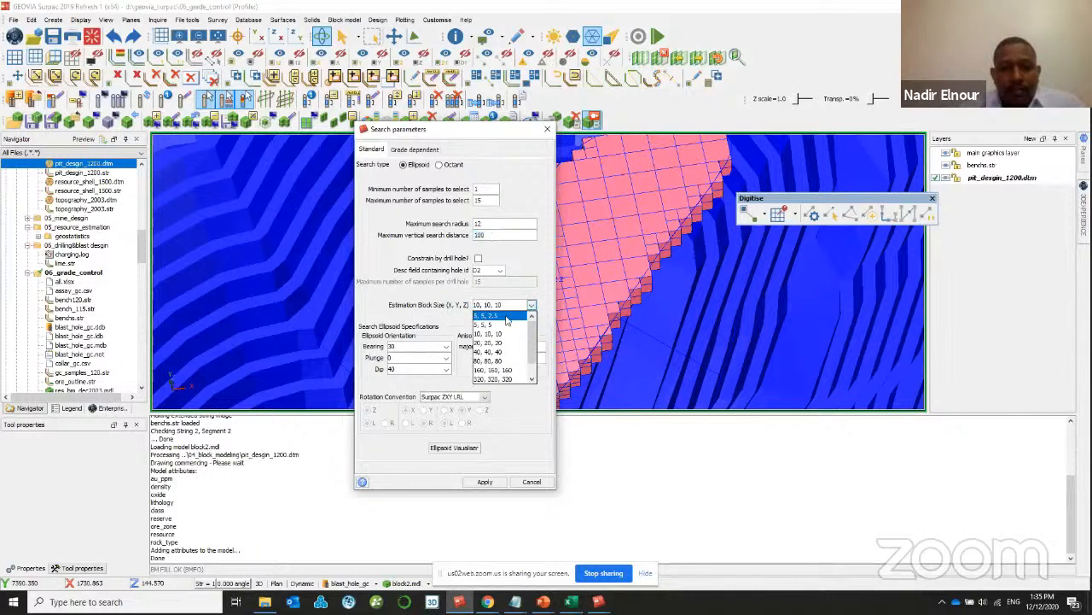
left_click(505, 317)
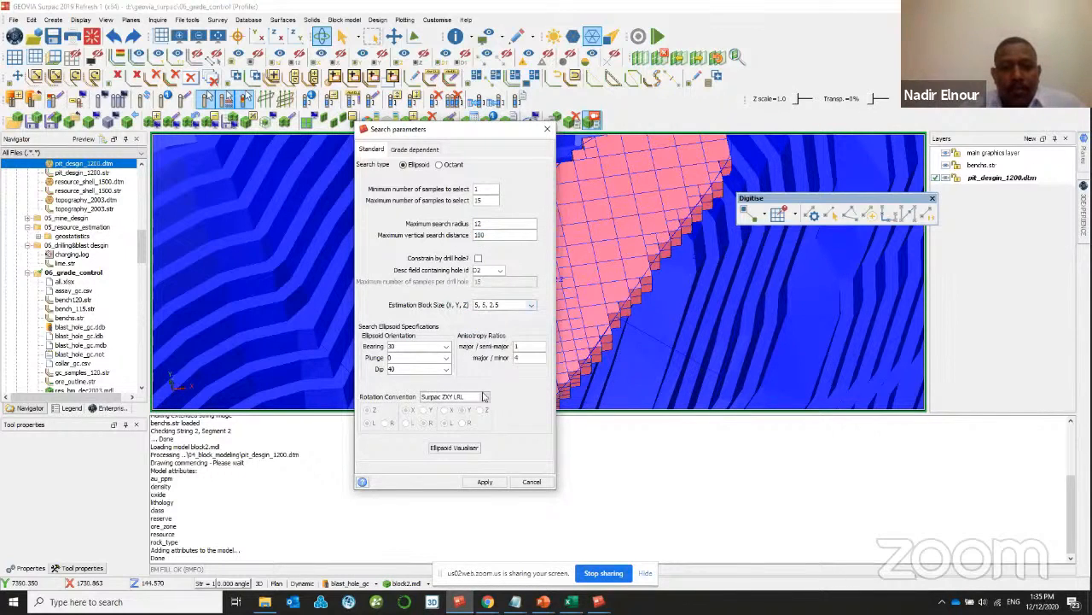
left_click(483, 481)
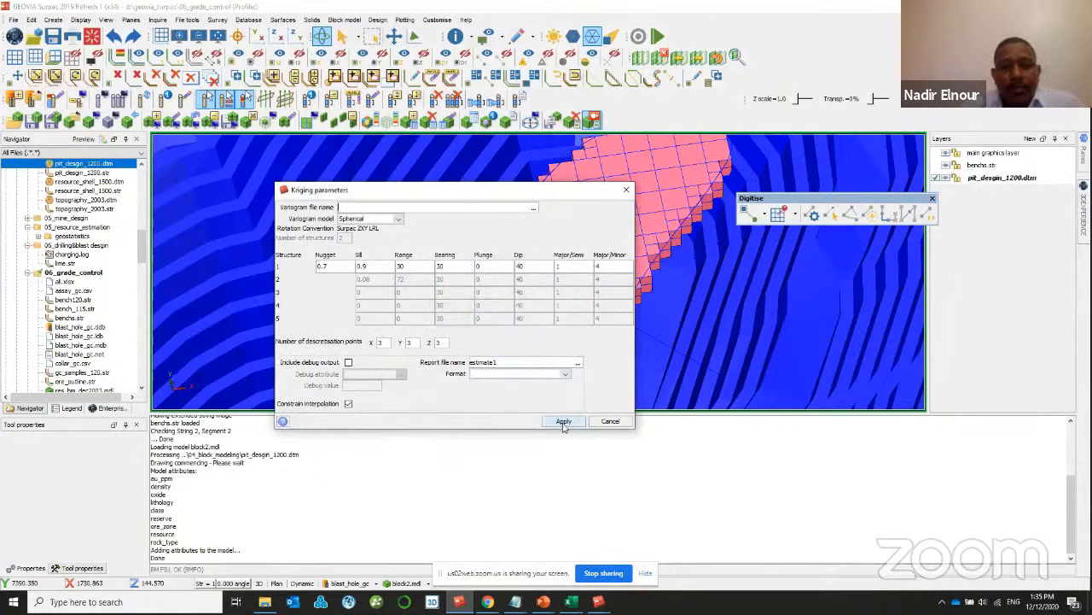
- Run the spherical-model kriging with Constrain interpolation enabled but no constraint entered, and minimise the estimate1 report
left_click(347, 405)
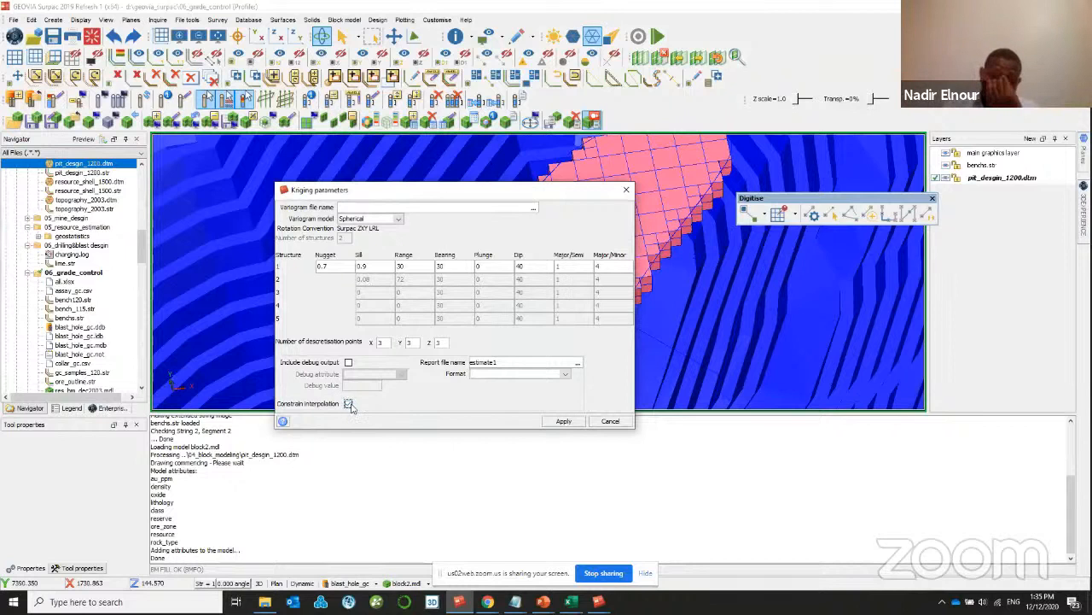
left_click(563, 421)
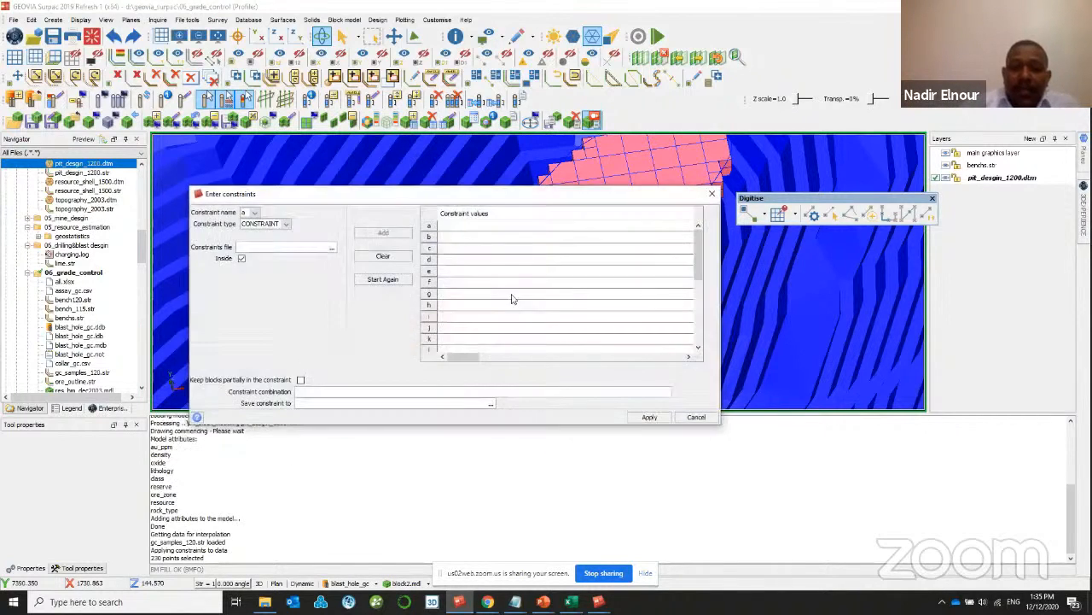
left_click(286, 224)
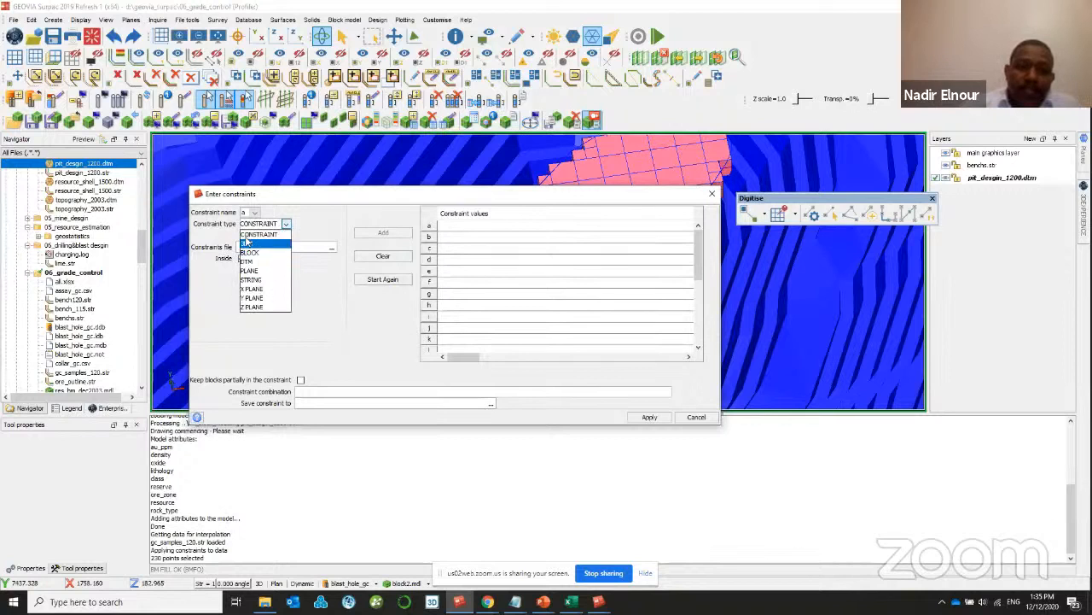
left_click(256, 234)
left_click(649, 417)
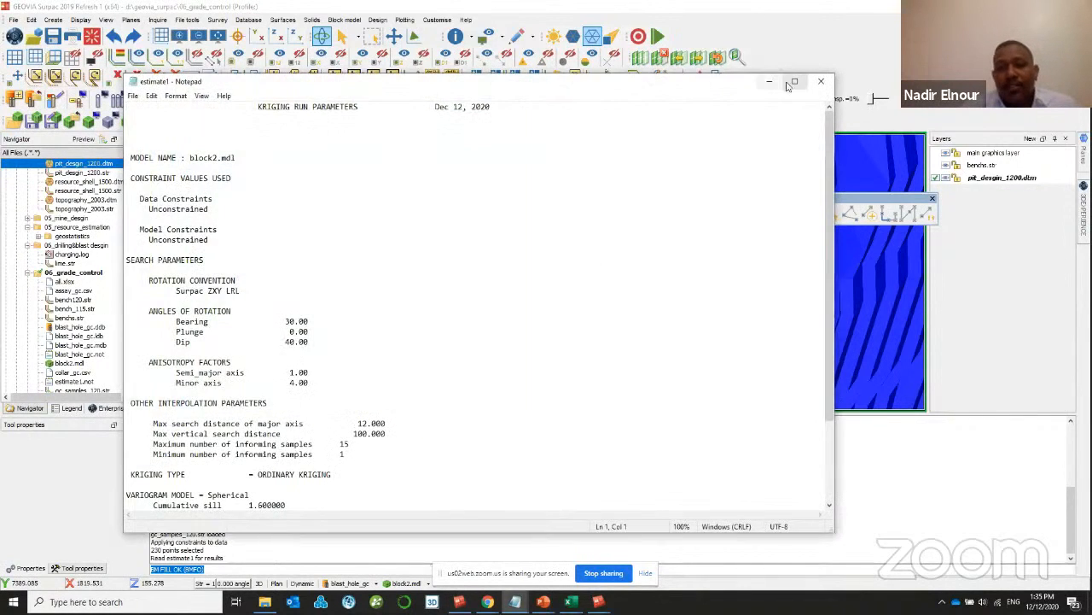
left_click(770, 84)
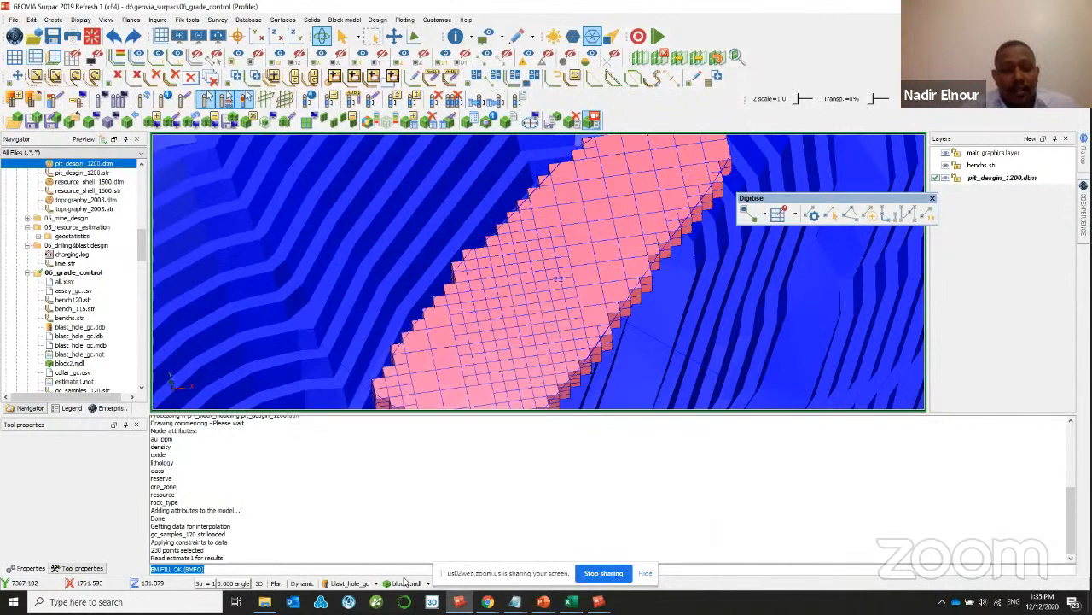
- Try to colour the block2 model by the au_pcm attribute using scanned value ranges
right_click(406, 582)
left_click(407, 538)
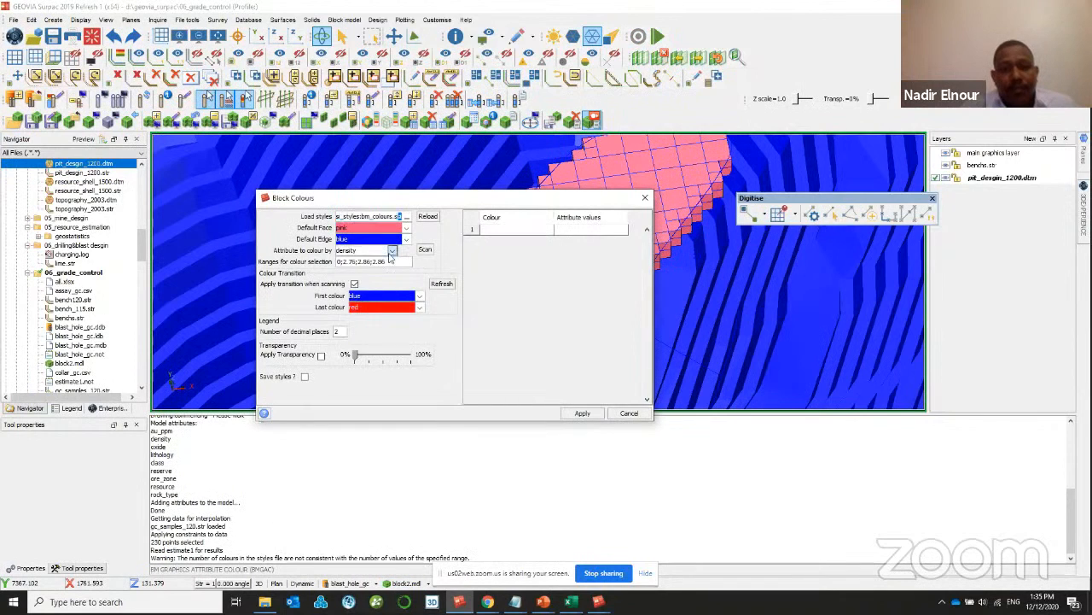
left_click(392, 250)
left_click(359, 262)
left_click(425, 249)
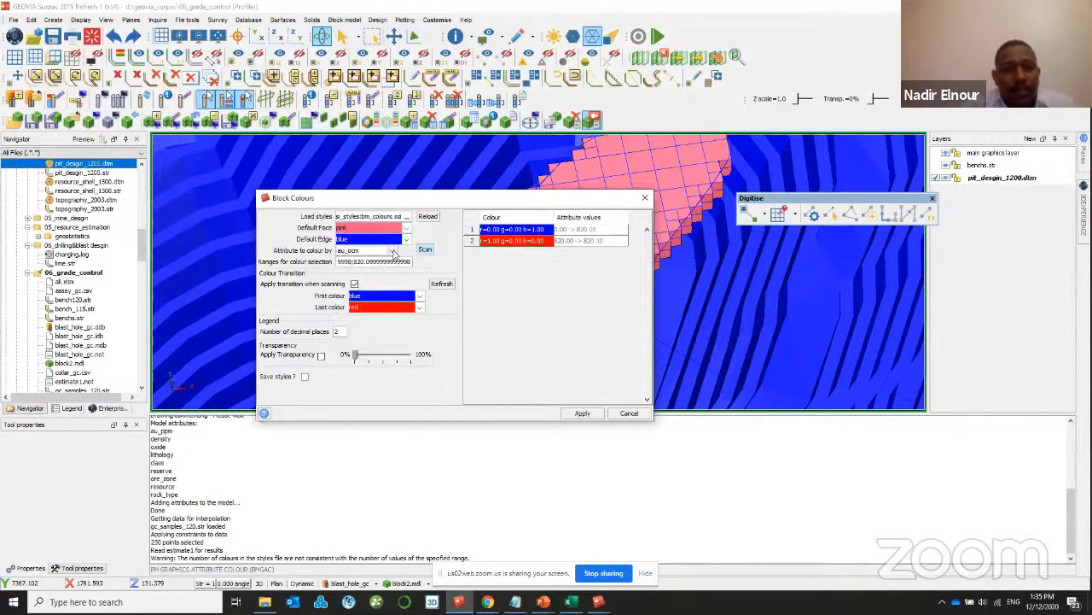
left_click(394, 253)
left_click(646, 198)
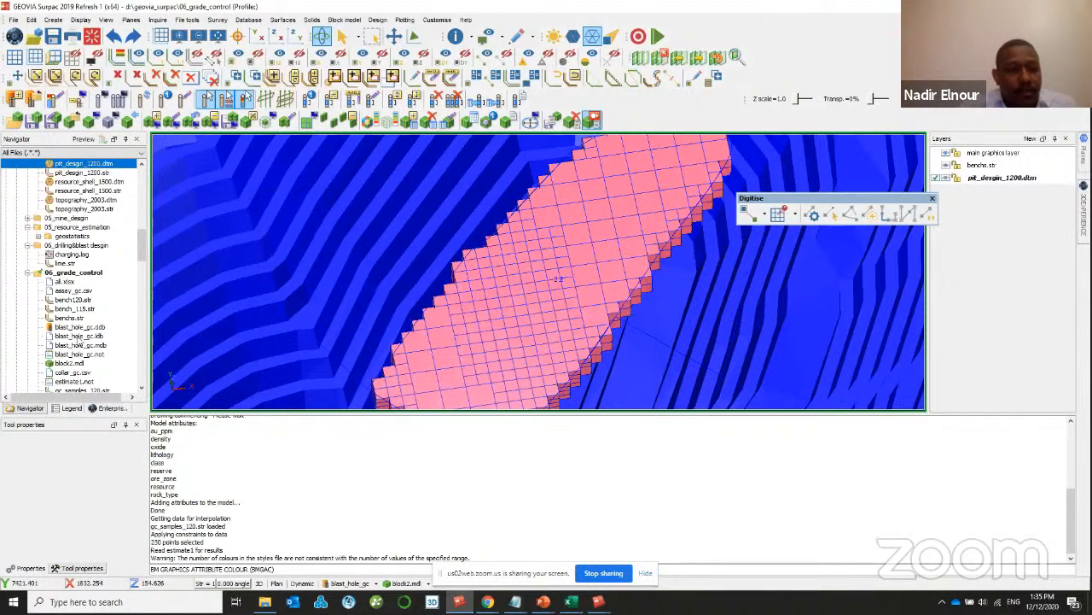
- Hide the block2 model so only the pit design remains displayed
scroll(82, 341, "down", 2)
right_click(394, 583)
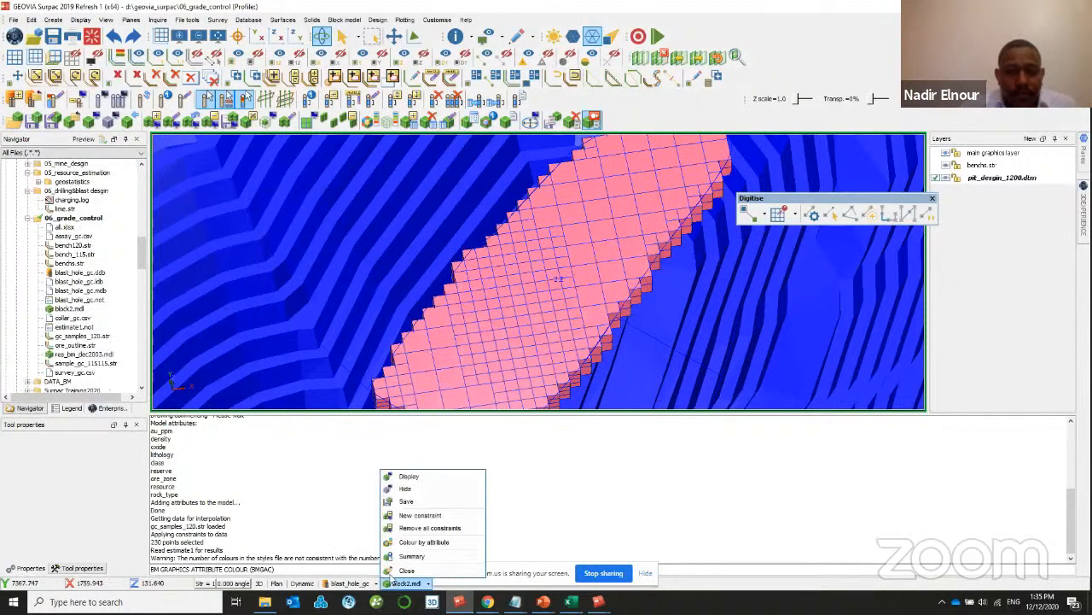
left_click(401, 488)
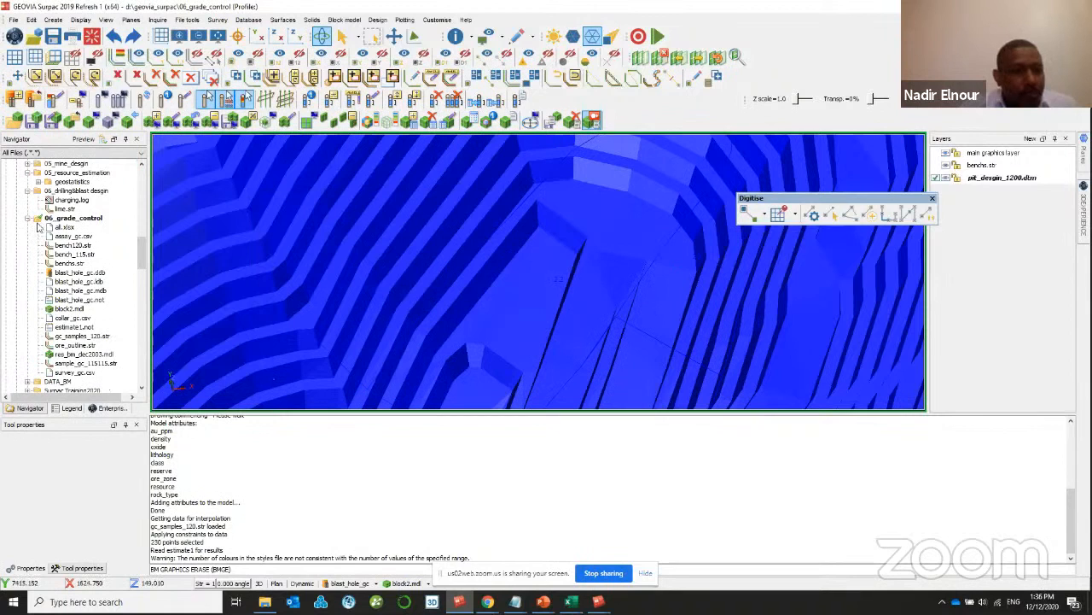
- Load benchs.str, gc_samples_120.str and sample_gc_115115.str from the 06_grade_control folder into the graphics view
left_click_drag(69, 267, 367, 260)
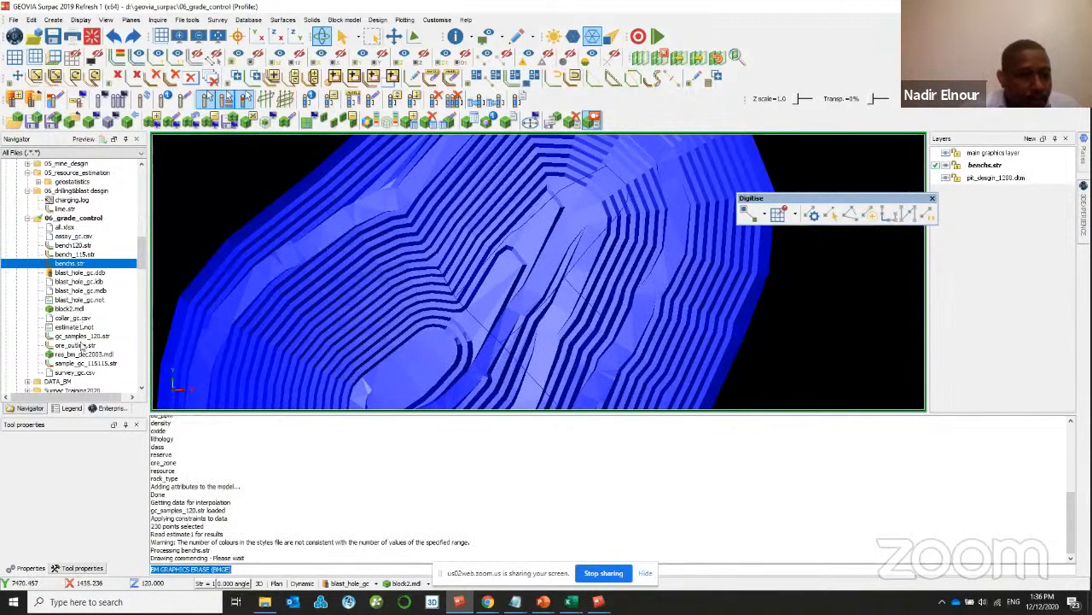
left_click_drag(82, 335, 286, 298)
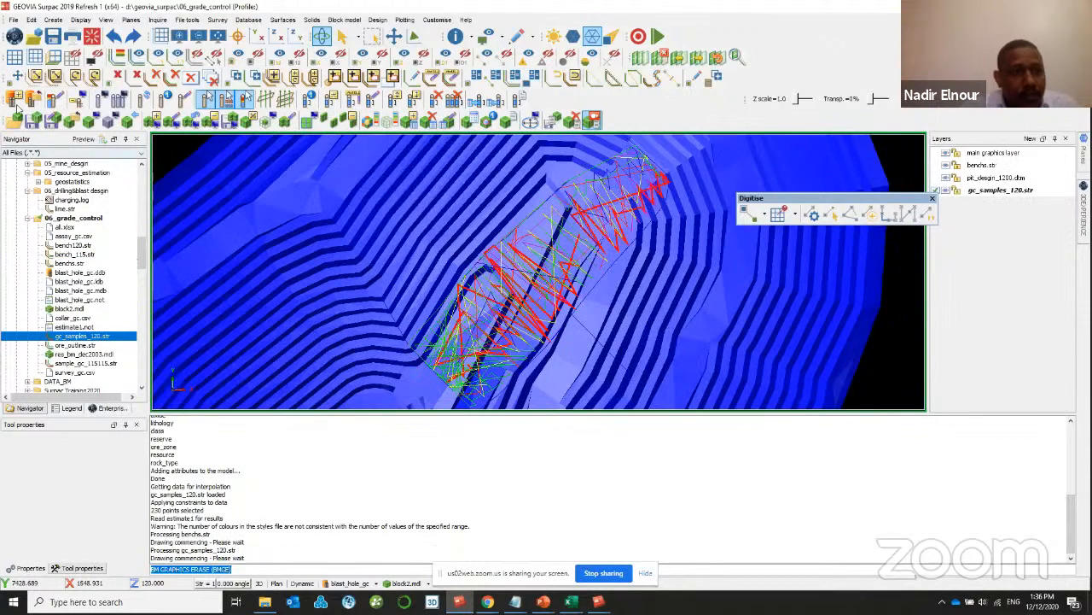
scroll(77, 337, "down", 1)
left_click_drag(78, 336, 337, 288)
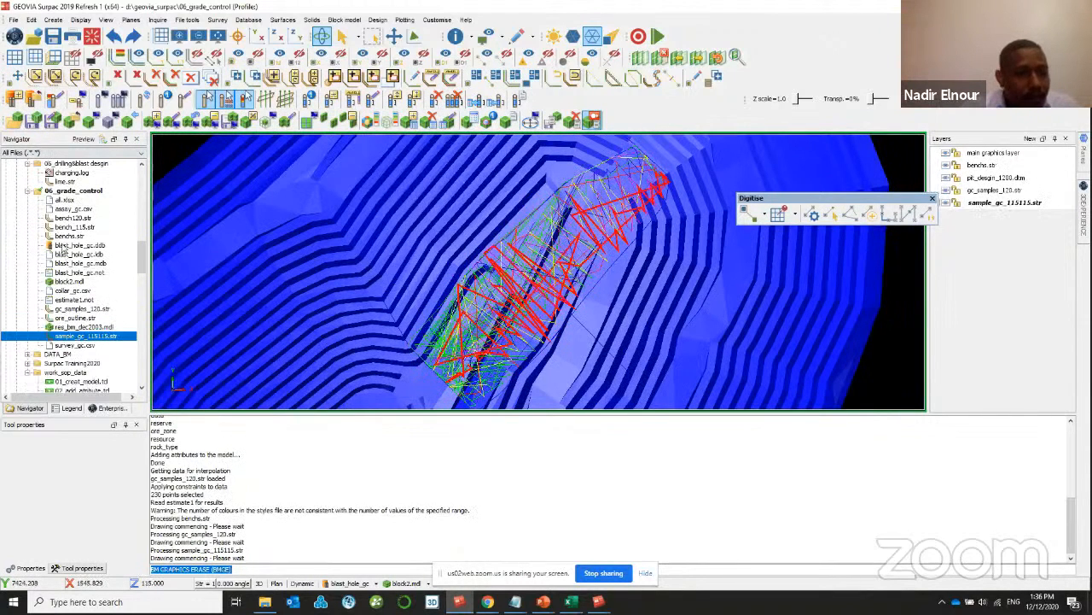
- Load the bench120.str and bench_115.str bench outlines and view them in 3D over the pit design
left_click_drag(73, 219, 263, 227)
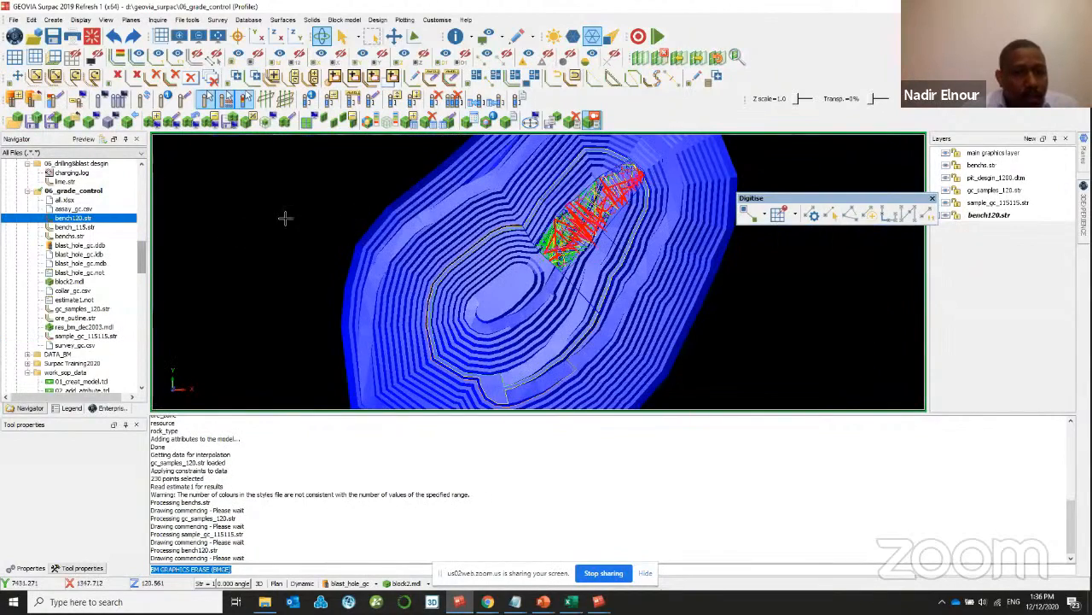
left_click_drag(77, 227, 530, 241)
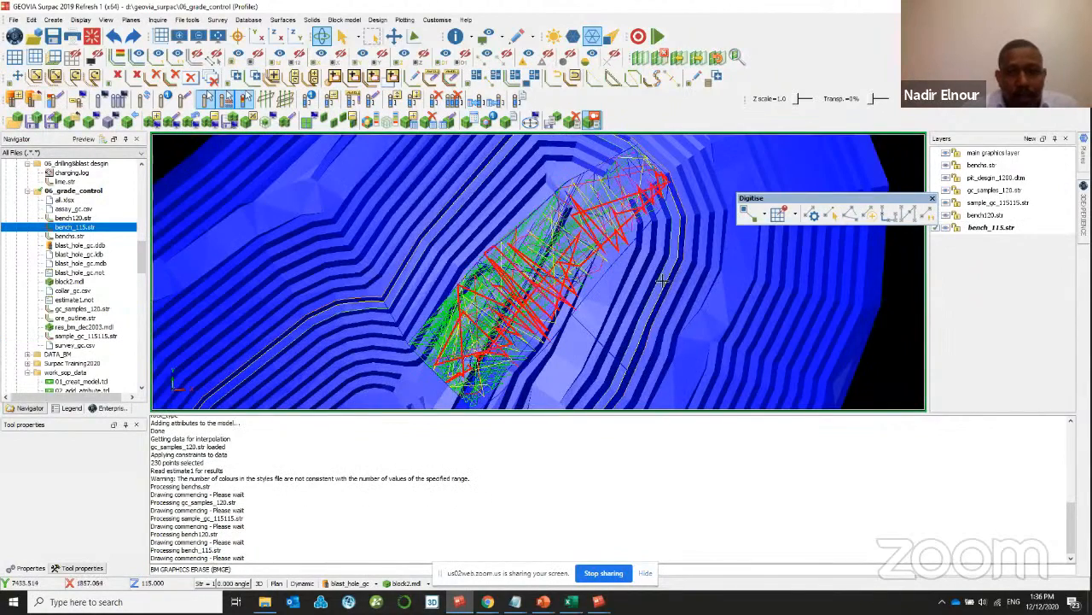
mouse_move(662, 280)
left_mouse_down()
mouse_move(658, 237)
mouse_move(657, 265)
left_mouse_up()
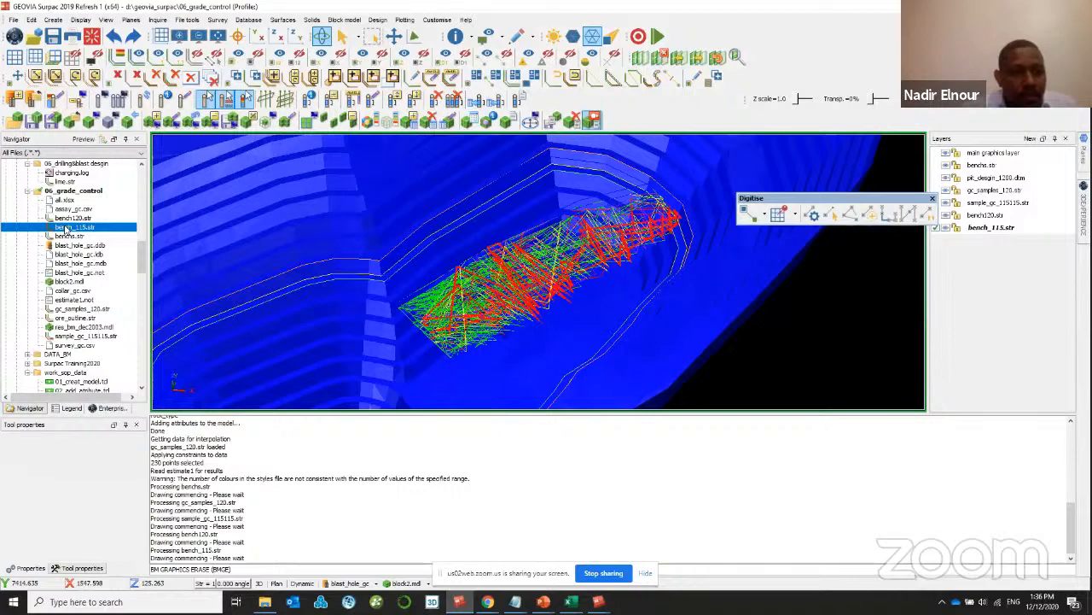
- Delete the bench_115.str and bench120.str layers from the graphics view
left_click(81, 255)
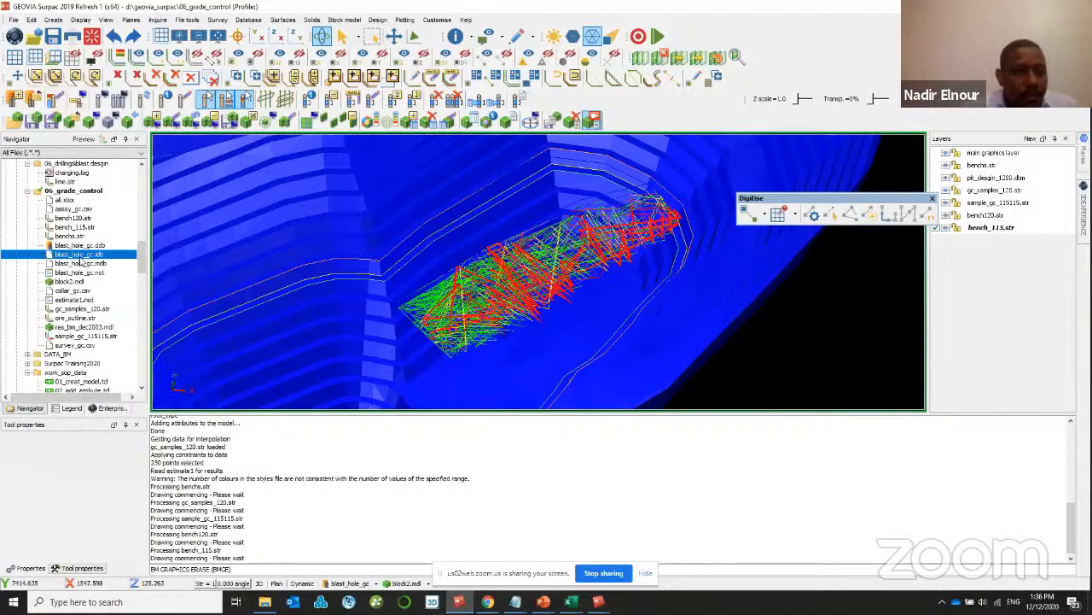
right_click(976, 229)
left_click(997, 400)
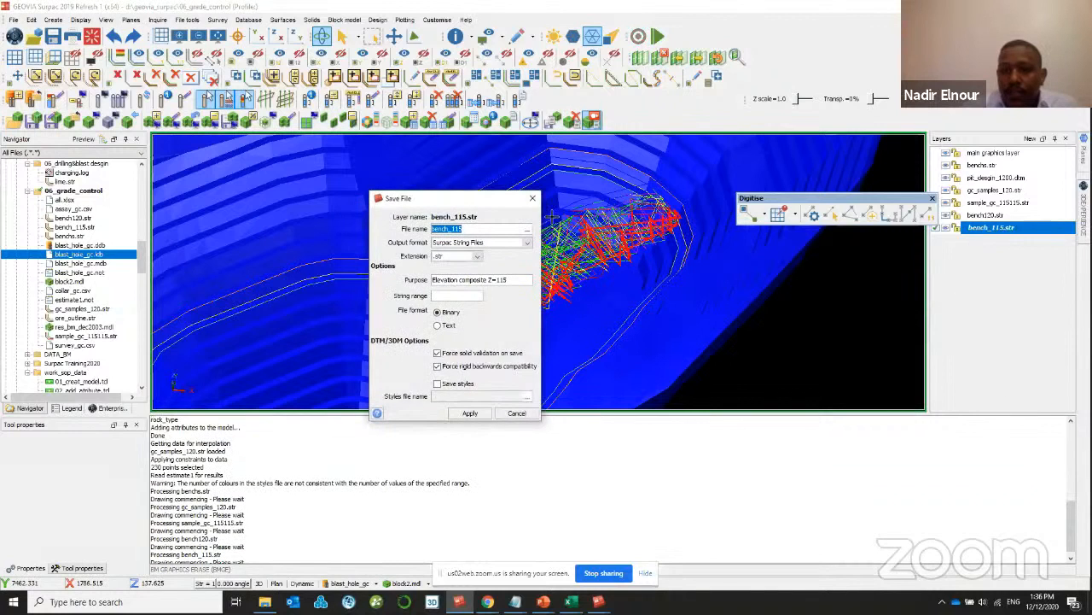
left_click(532, 199)
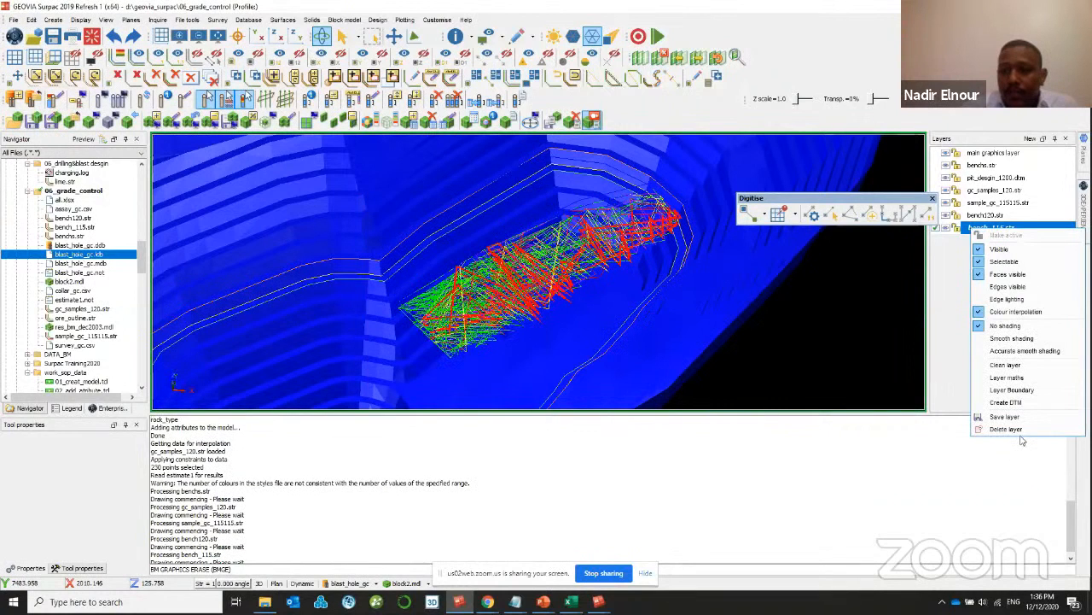
left_click(1009, 429)
right_click(983, 215)
left_click(1012, 418)
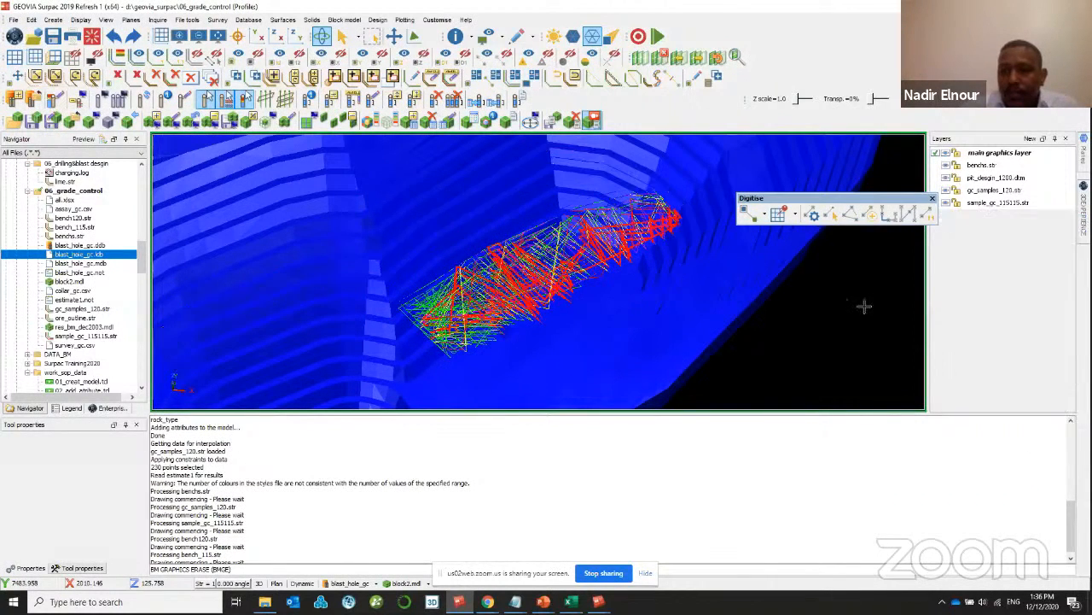
- Start an ordinary kriging estimation into the au_pcm attribute of block2, leaving all additional estimation attributes empty
left_click(344, 20)
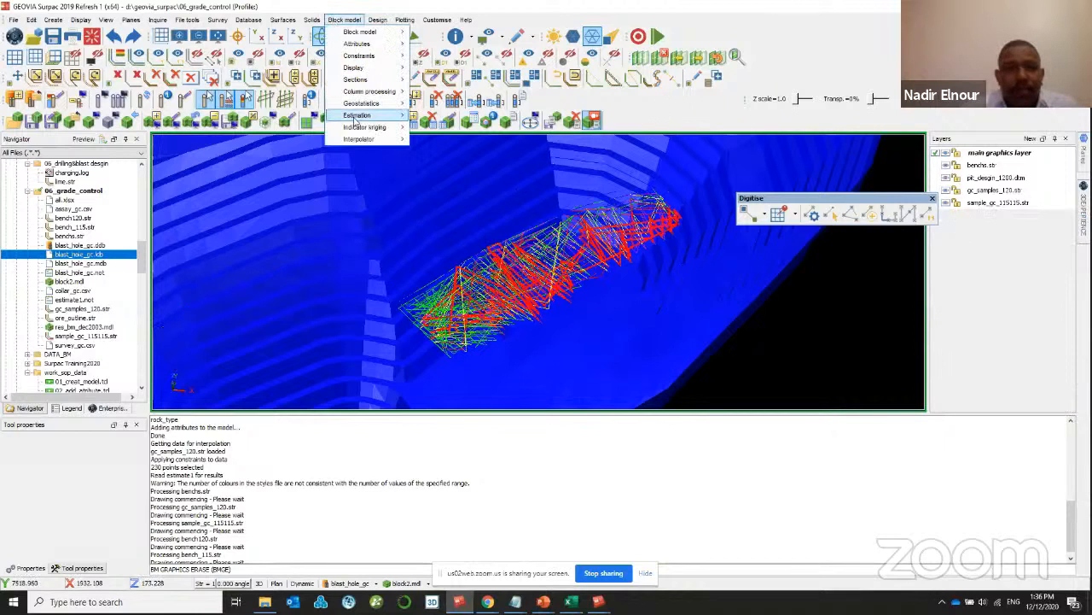
mouse_move(389, 118)
left_click(449, 143)
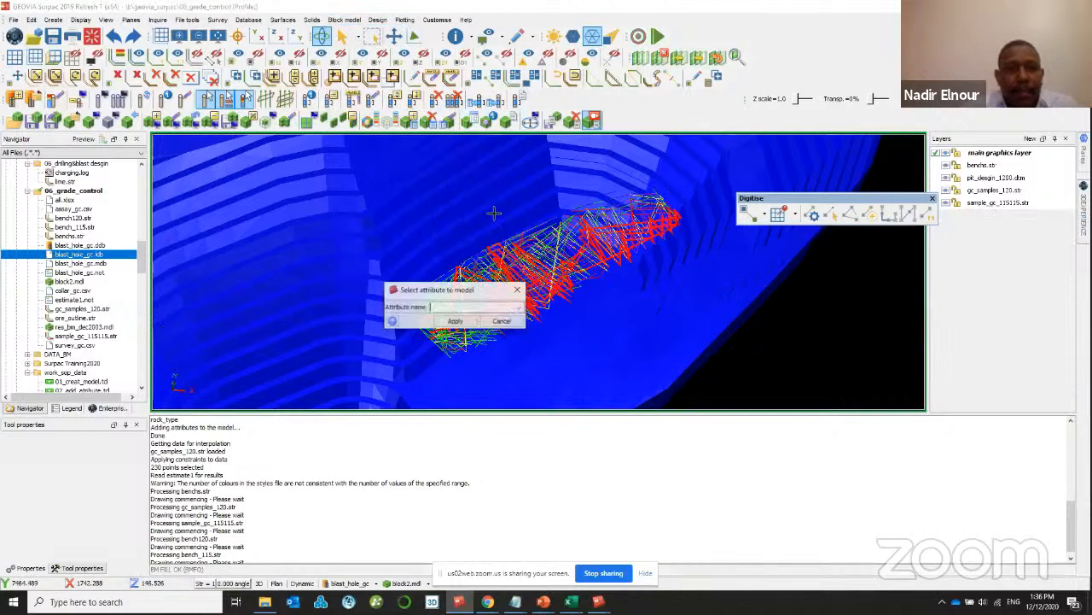
left_click(519, 307)
left_click(471, 318)
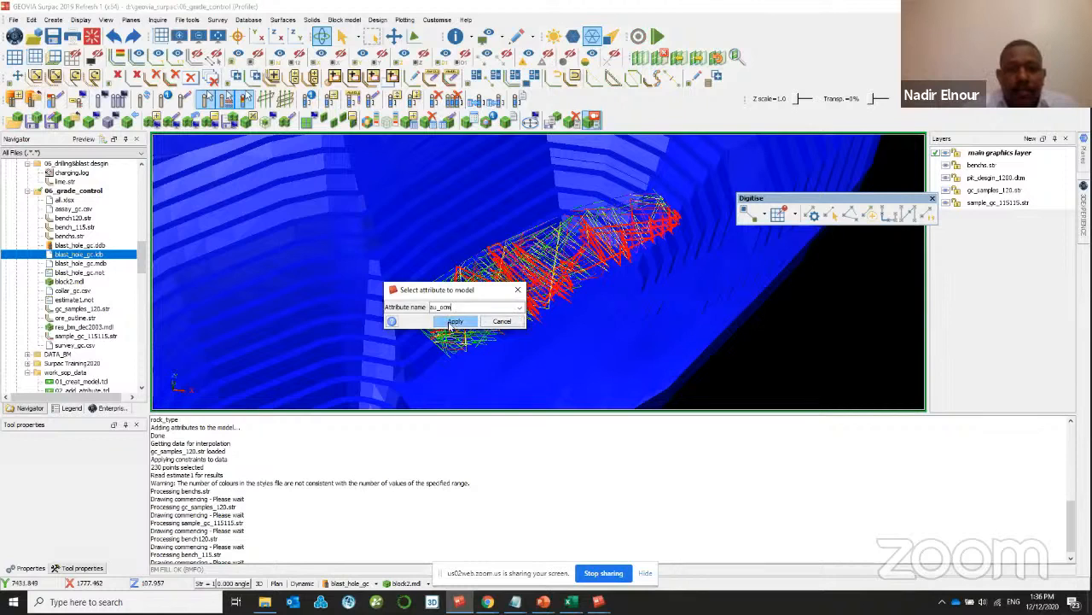
left_click(450, 325)
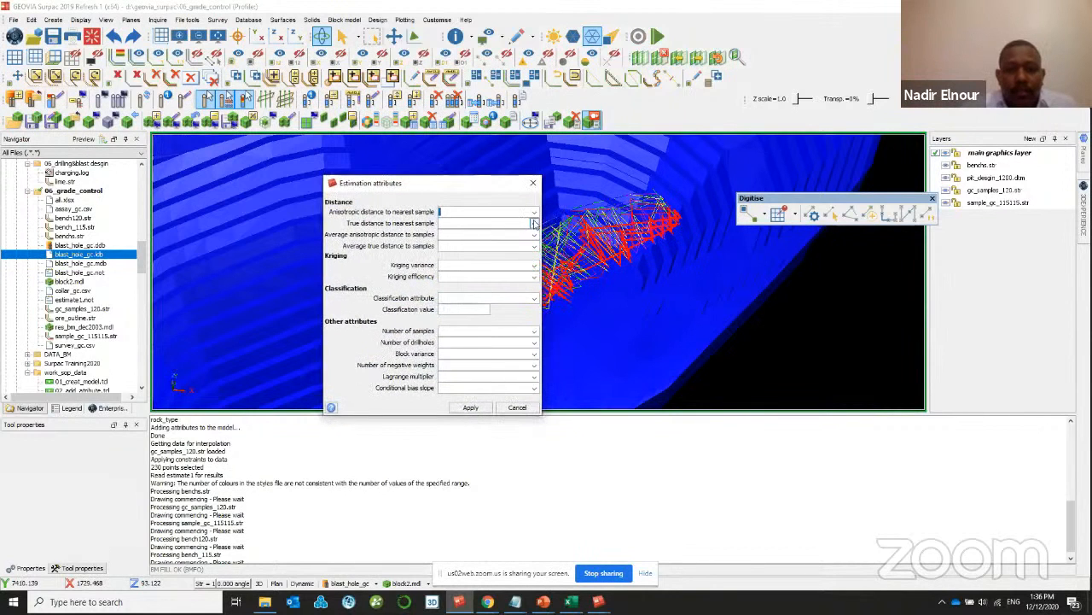
left_click(471, 407)
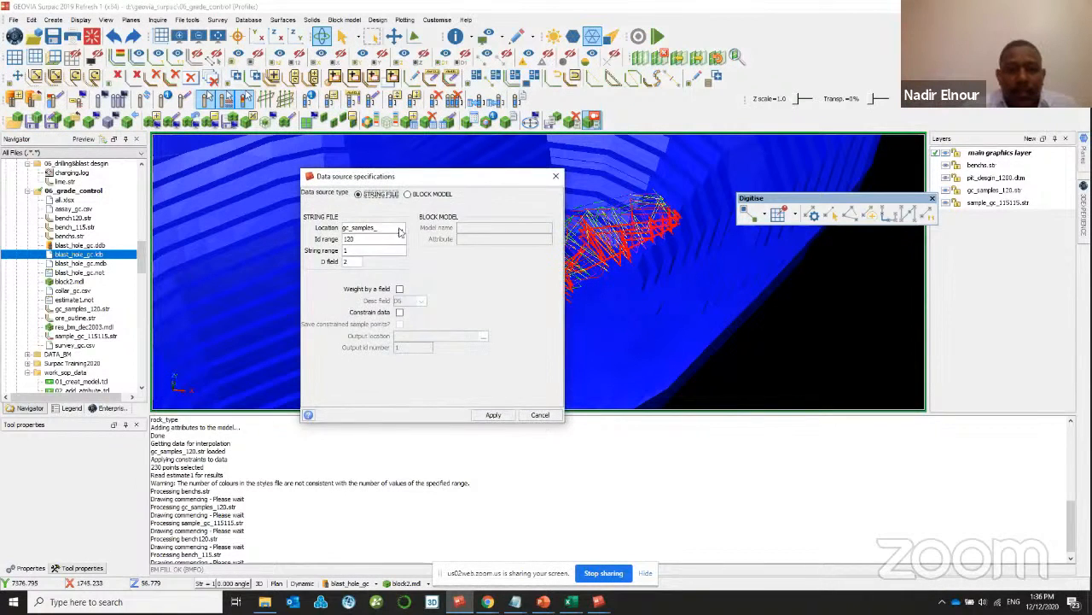
- Use the string file bench_115.str as the kriging data source, with string range 1 and D field 2
left_click(399, 231)
left_click(320, 267)
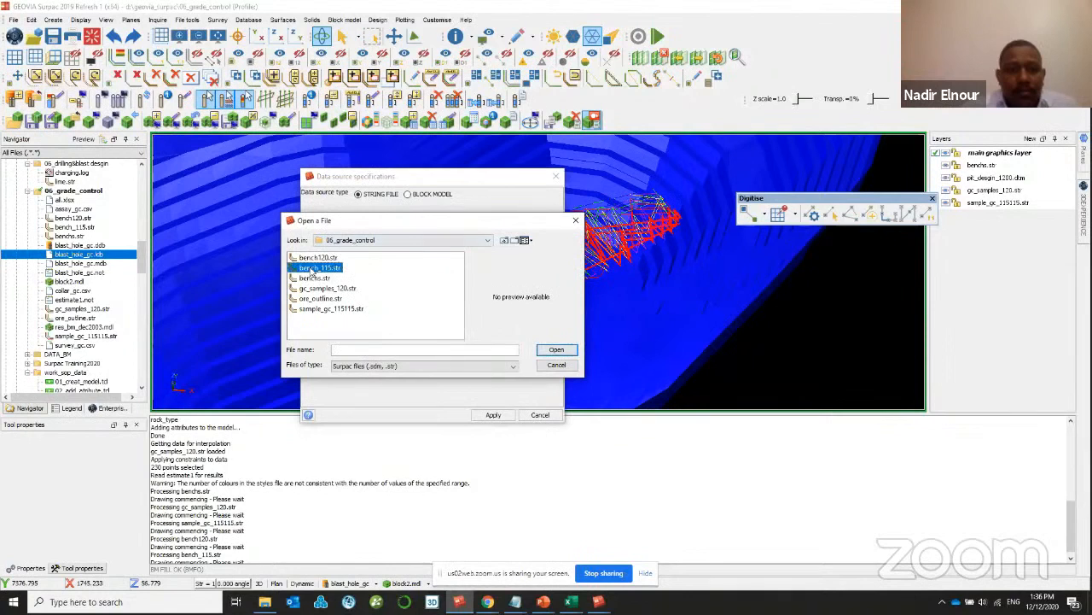
left_click(556, 351)
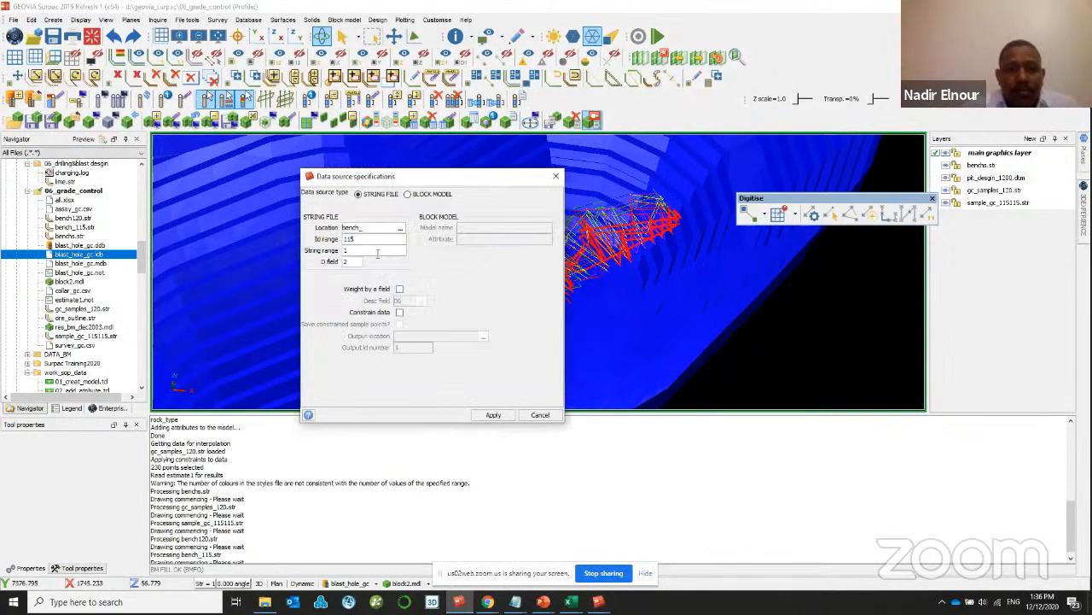
left_click(488, 414)
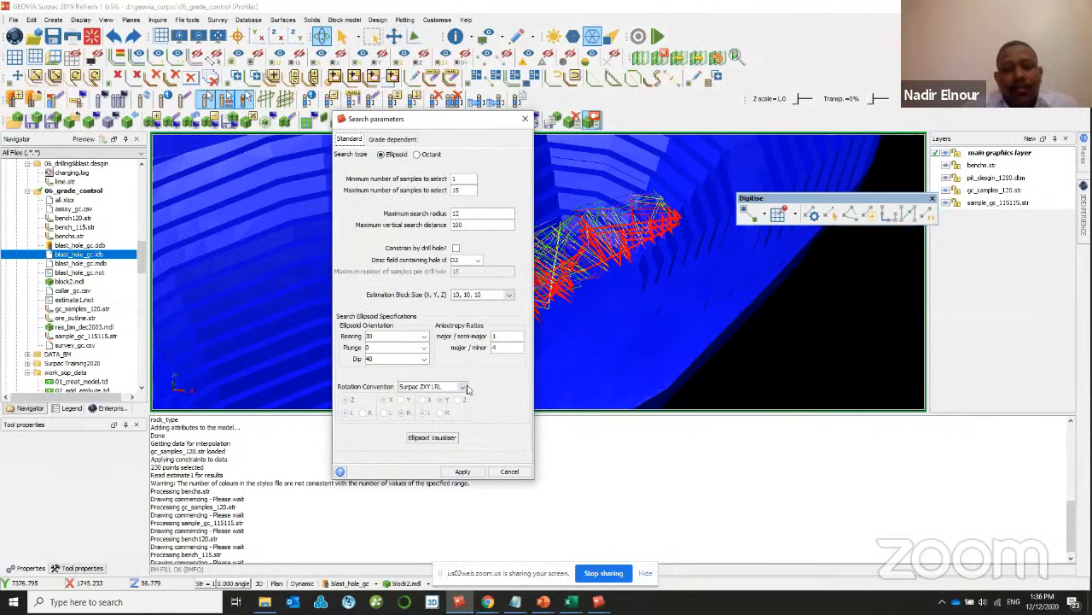
- Set the estimation block size to 5, 5, 2.5 and accept the search parameters with a maximum search radius of 12
left_click(472, 295)
left_click(467, 316)
left_click(477, 296)
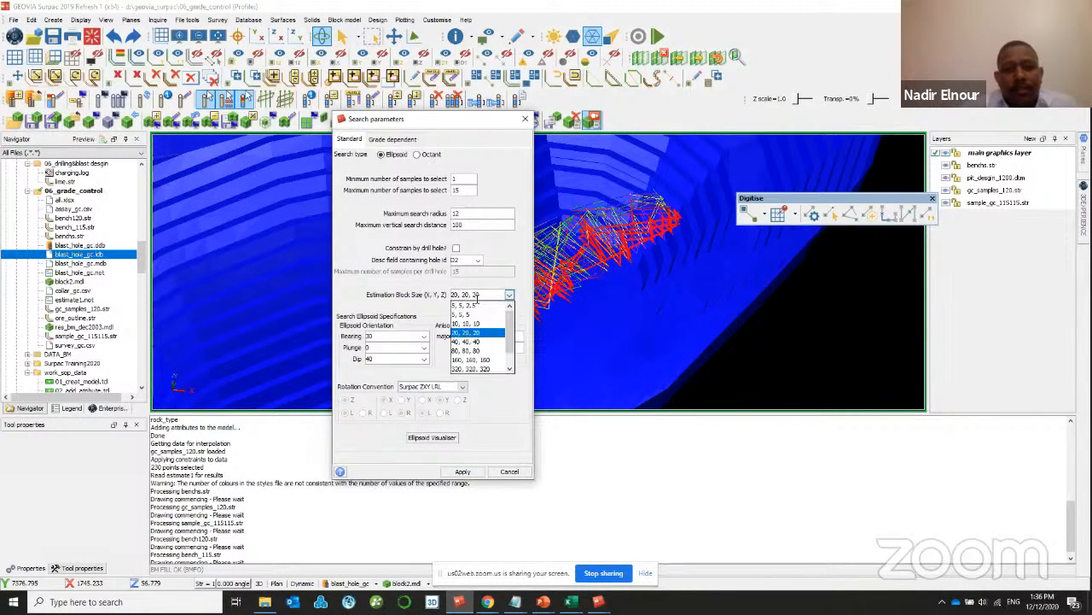
left_click(478, 306)
left_click(462, 471)
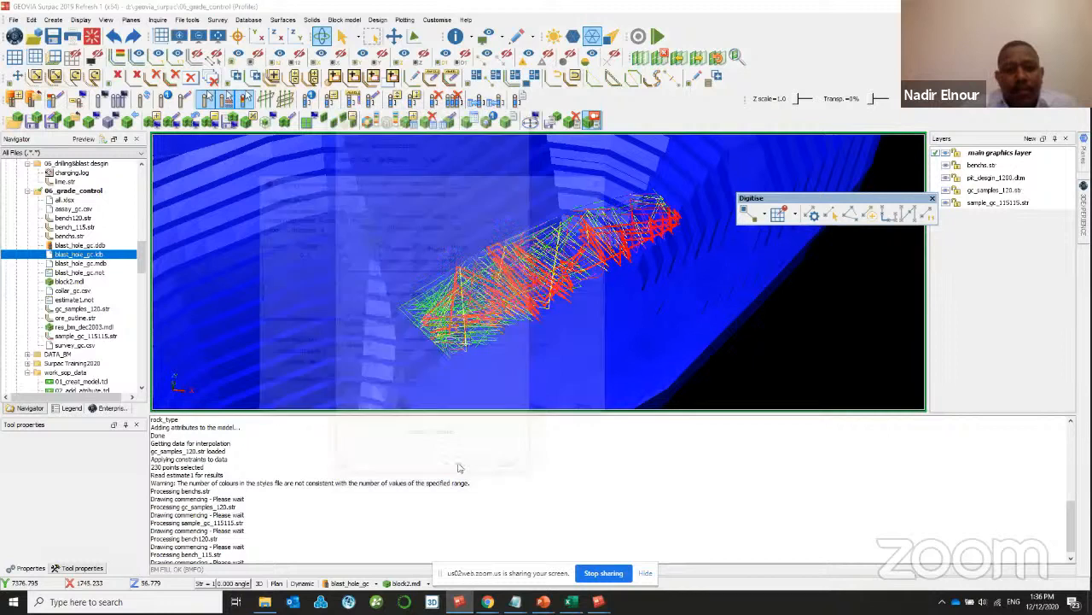
- Accept the variogram settings and run the kriging with no constraint entered, writing the estimate1 report
left_click(540, 411)
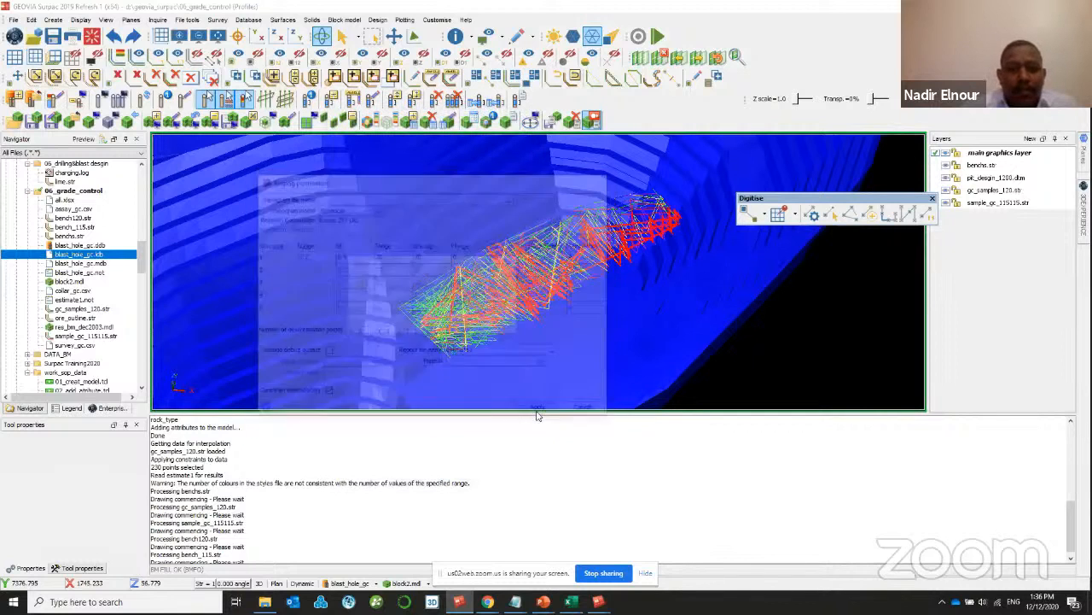
key("Return")
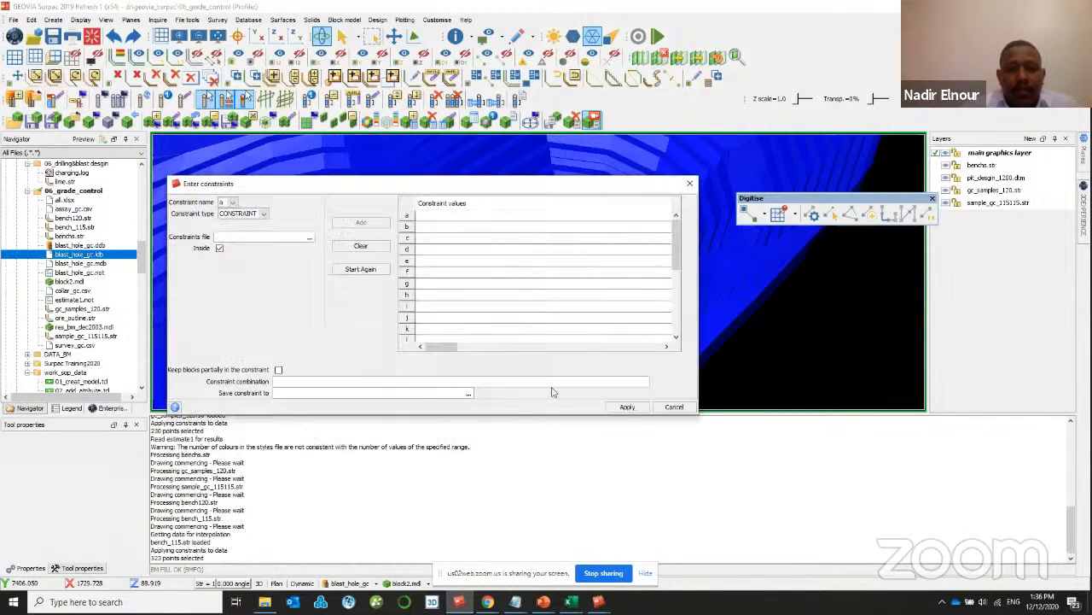
left_click(626, 407)
left_click(456, 329)
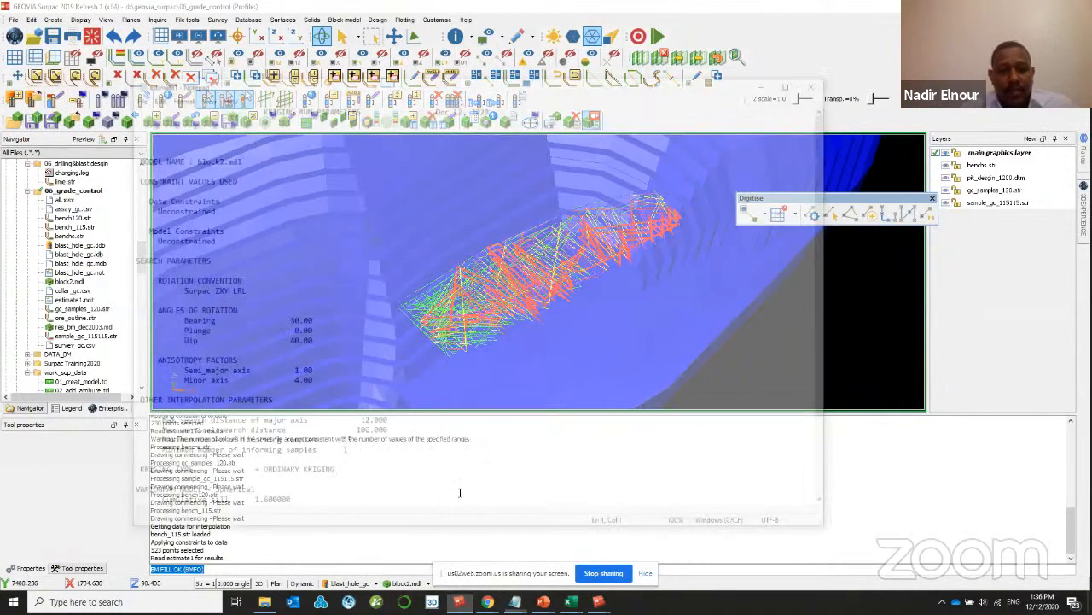
- Scan the block2 colour ranges for the au_pcm and au_ppm attributes to compare them
left_click(417, 584)
left_click(422, 543)
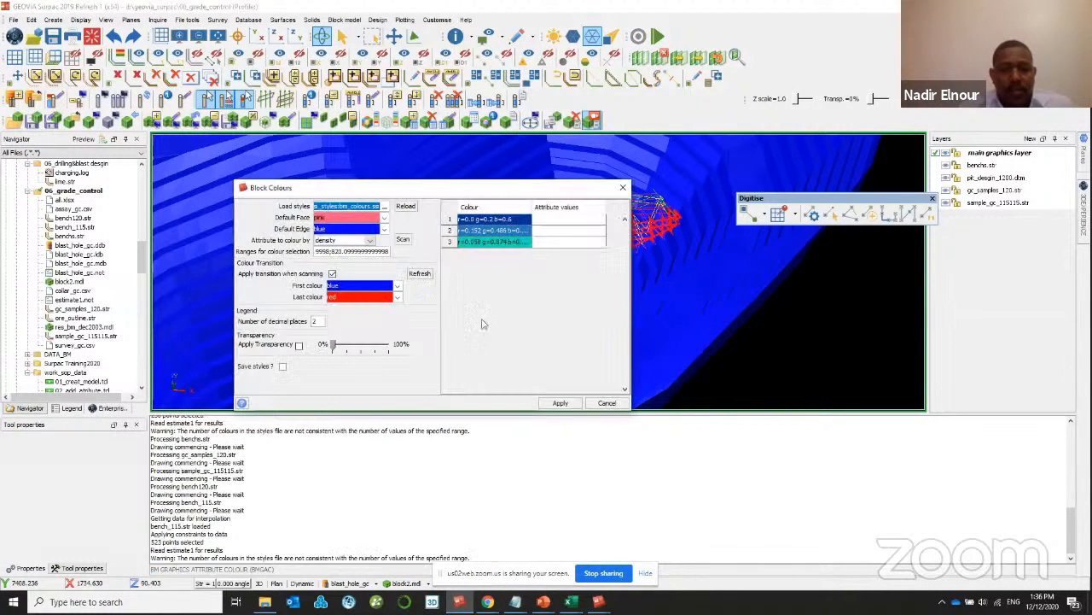
left_click(369, 240)
left_click(346, 261)
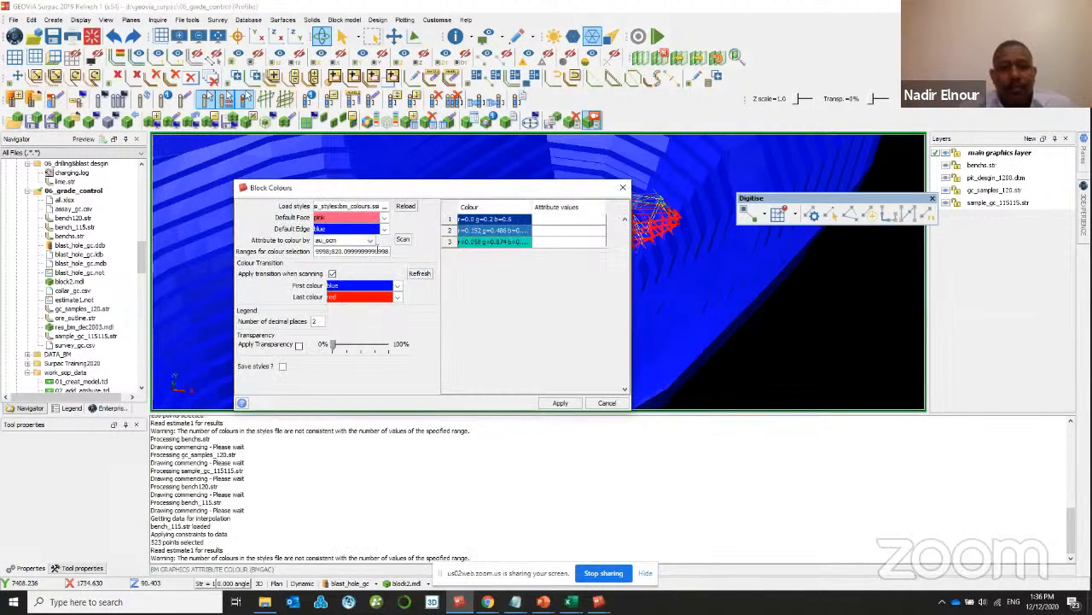
left_click(406, 240)
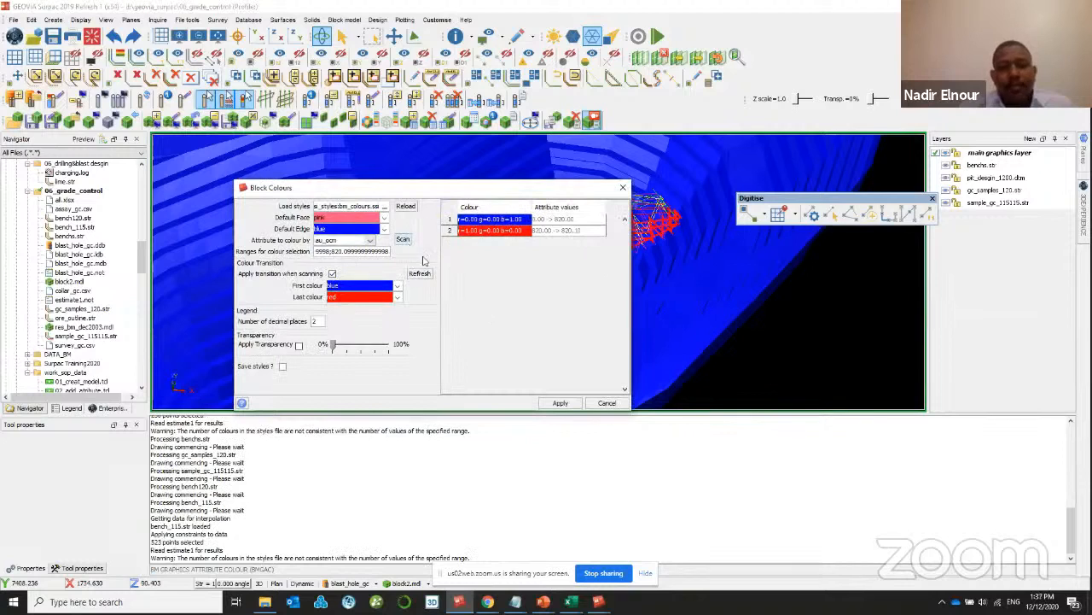
left_click(370, 241)
left_click(331, 273)
left_click(406, 241)
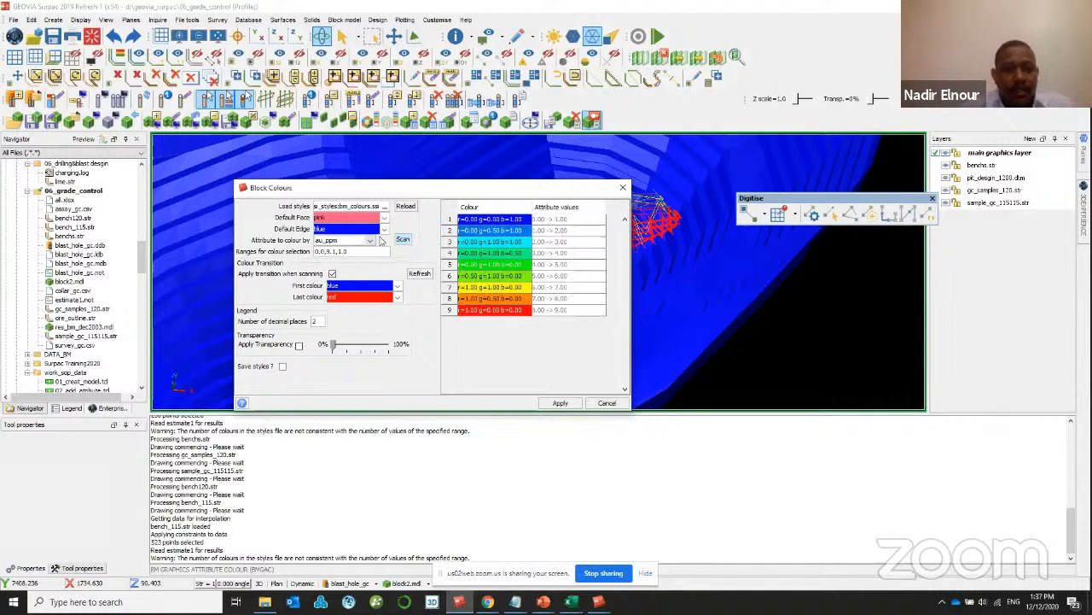
left_click(370, 241)
left_click(331, 274)
- Try to colour the block2 model by au_pcm again with rescanned value ranges
left_click(370, 240)
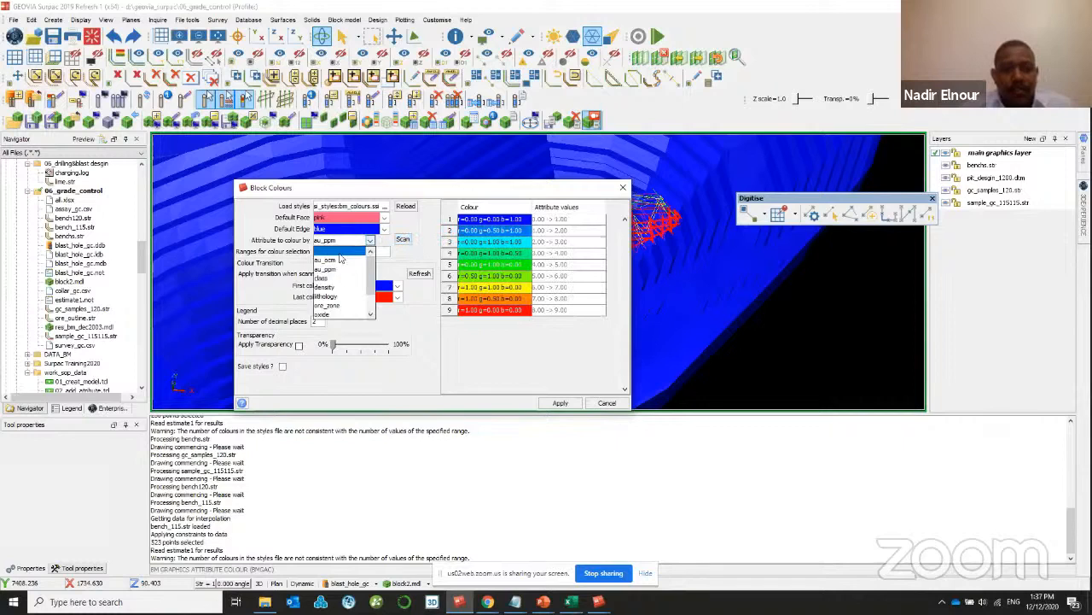
left_click(341, 249)
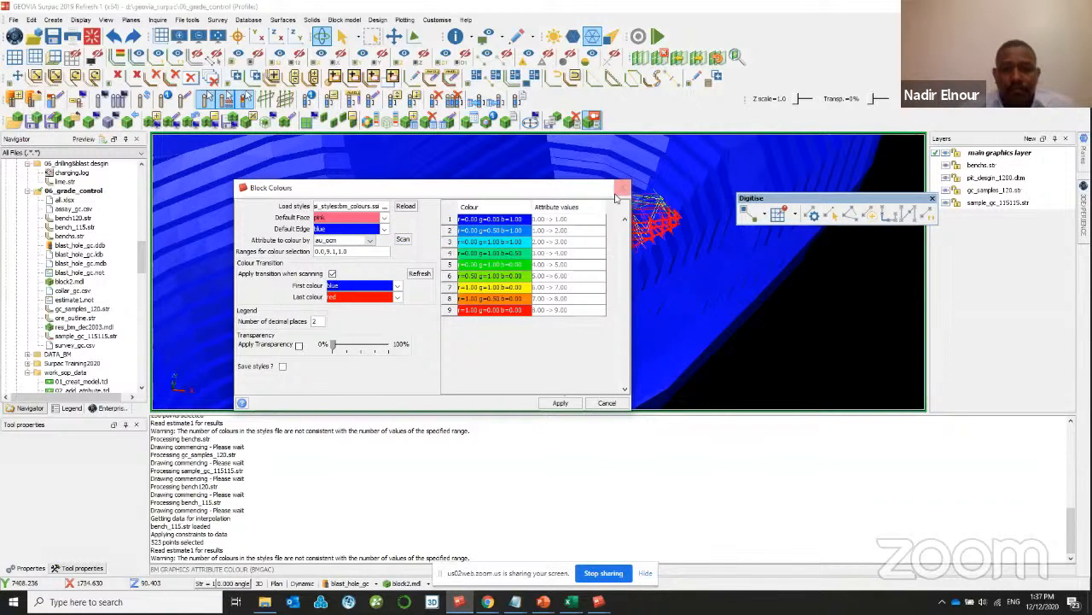
left_click(369, 240)
left_click(370, 241)
left_click(399, 240)
left_click(563, 402)
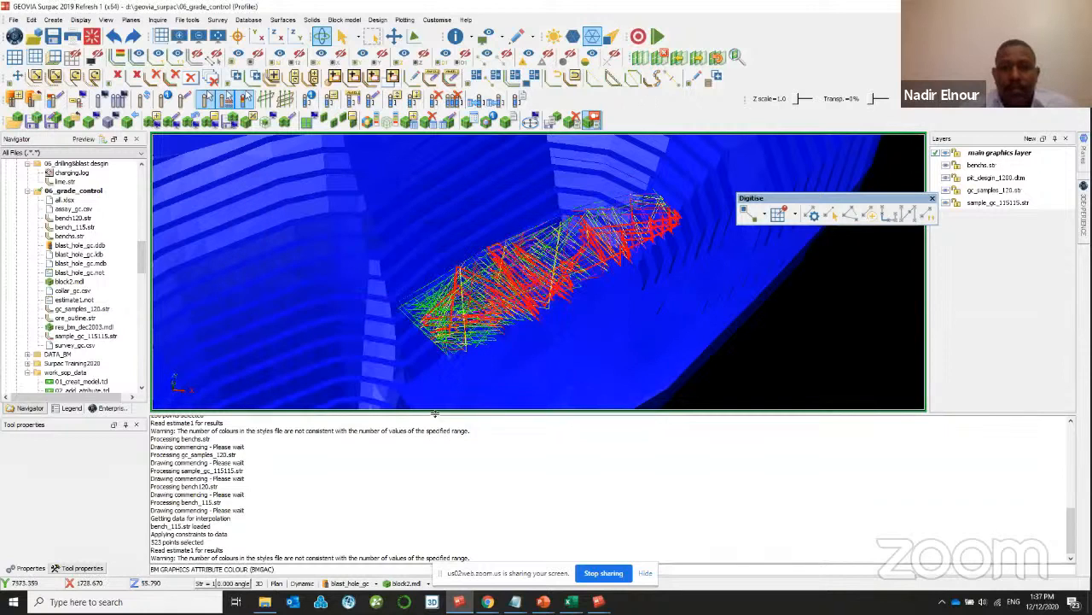
- Display the block2 model in the blocks style with Rescale enabled and inspect it closely against the grade control samples
left_click(406, 583)
left_click(424, 476)
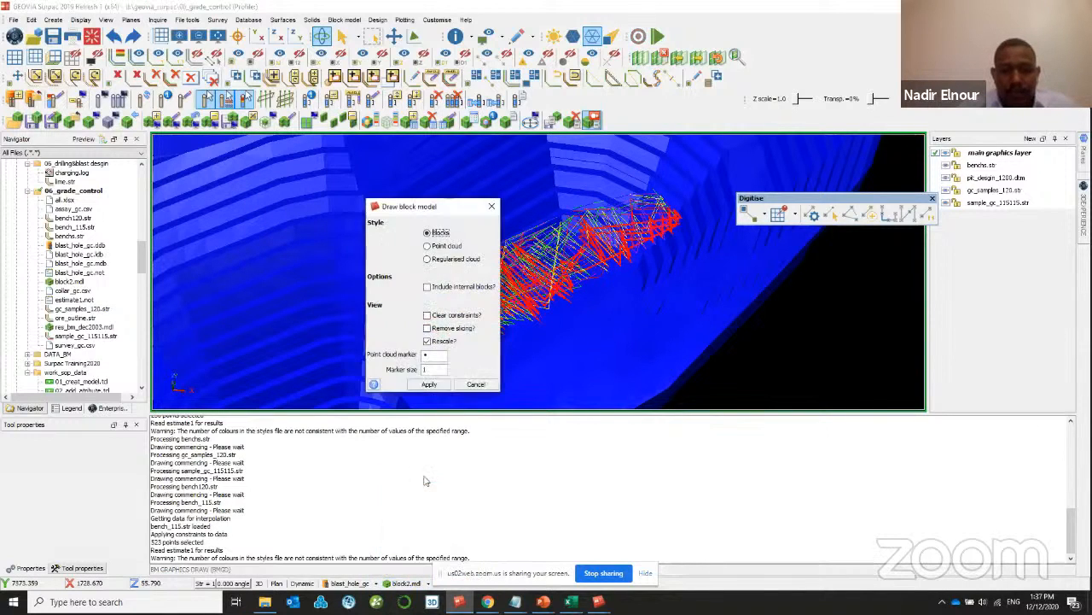
key("Return")
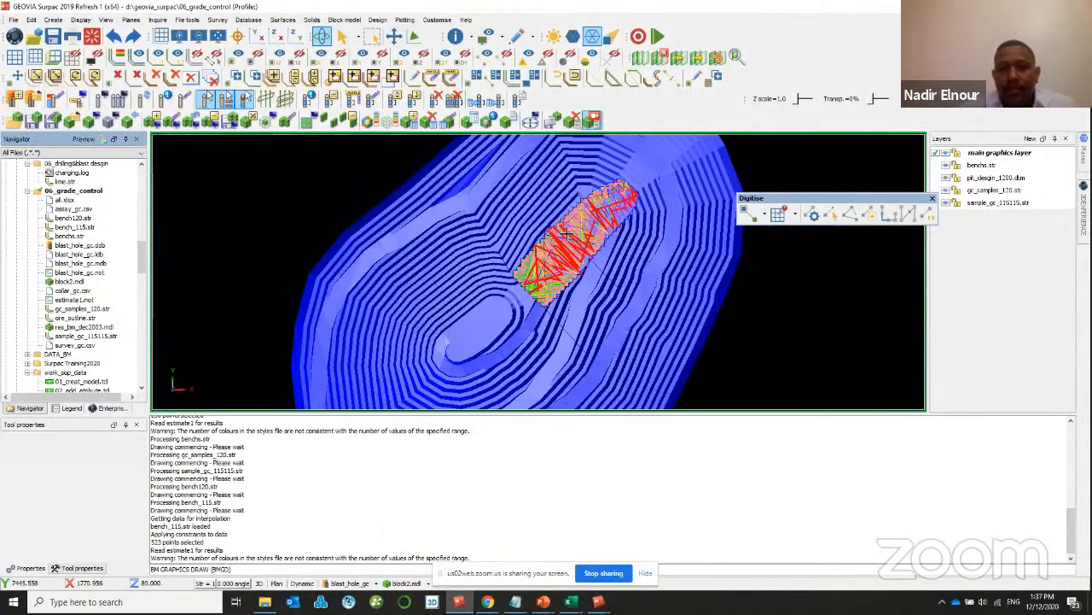
scroll(573, 223, "up", 3)
scroll(580, 218, "up", 3)
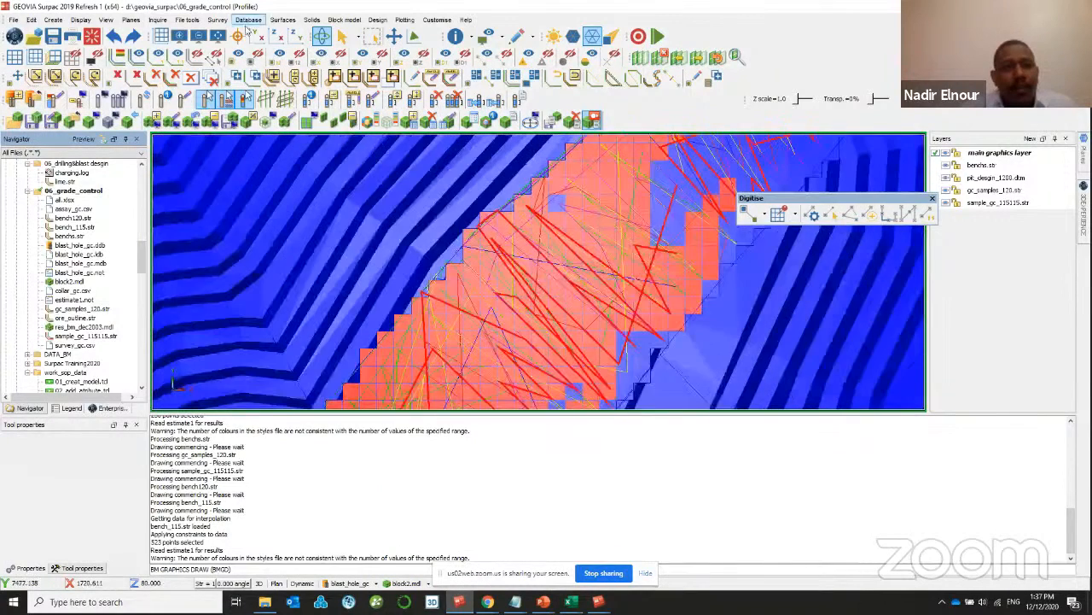
- Inspect the attribute values of a single block in the middle of the red zone of the block2 model
left_click(344, 20)
mouse_move(367, 44)
left_click(468, 109)
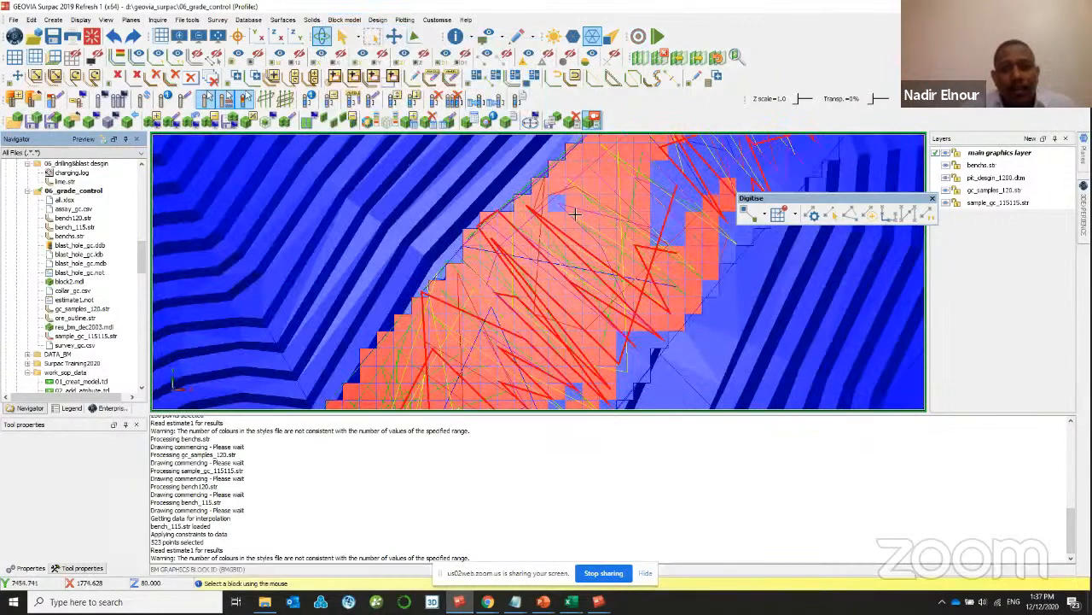
left_click(575, 212)
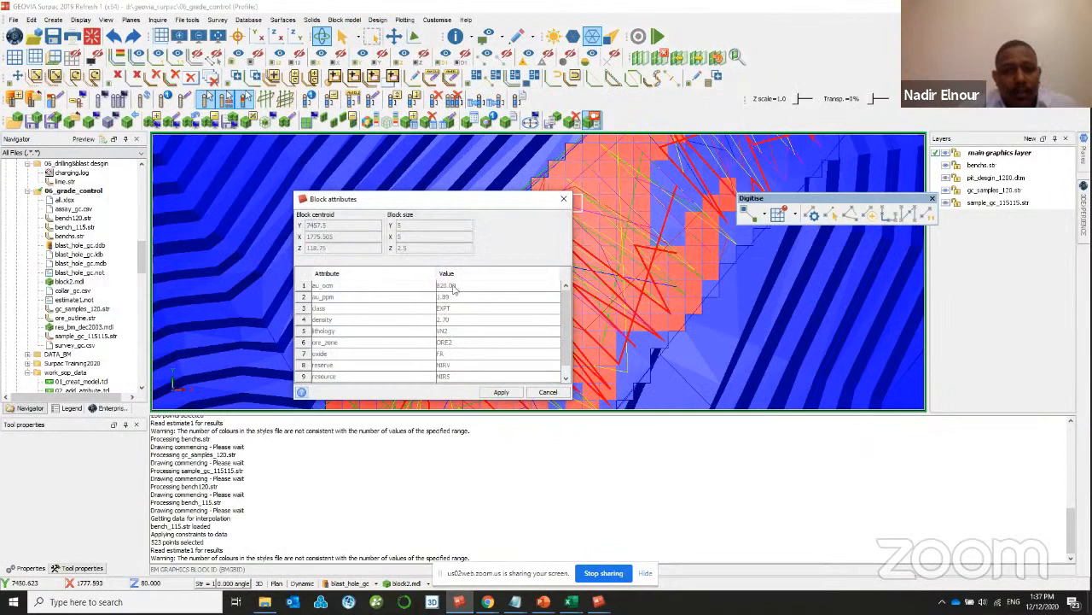
left_click(563, 198)
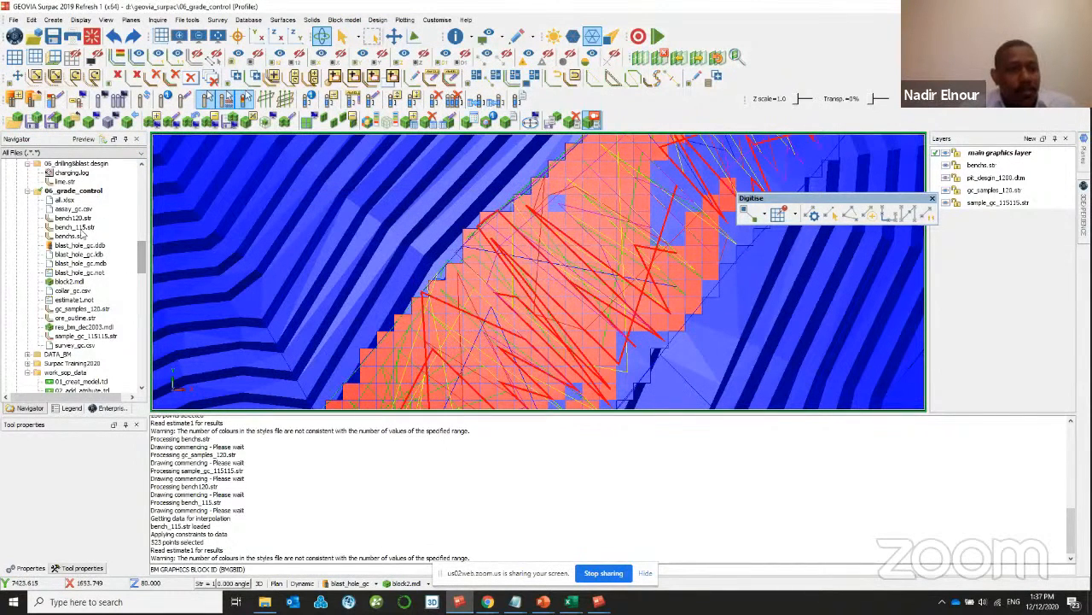
- Clear the graphics and load only the bench_115.str samples
left_click_drag(75, 226, 288, 218)
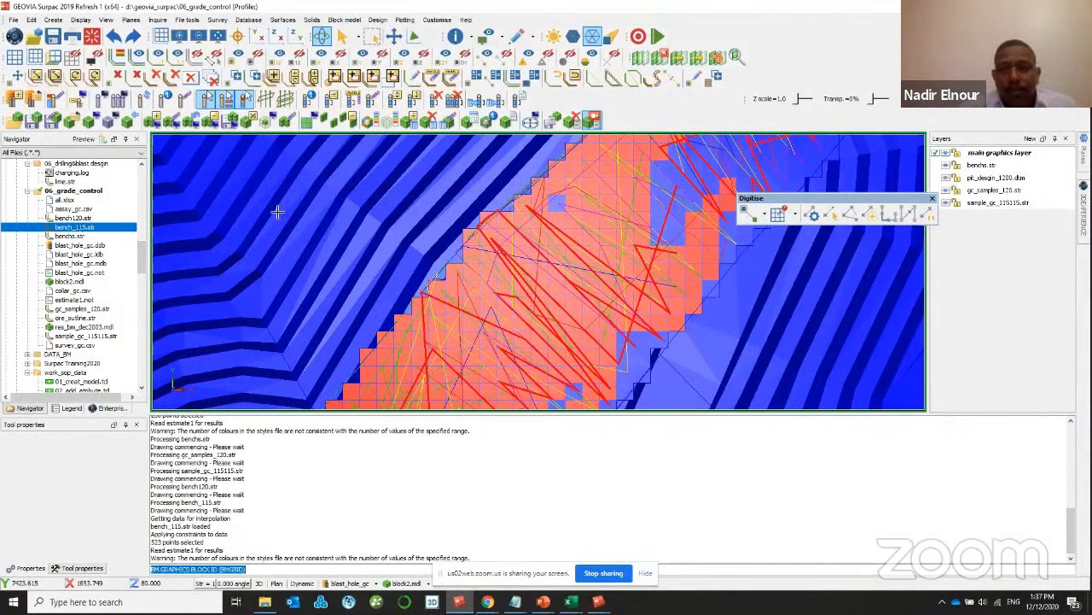
left_click(91, 37)
left_click_drag(83, 232, 333, 222)
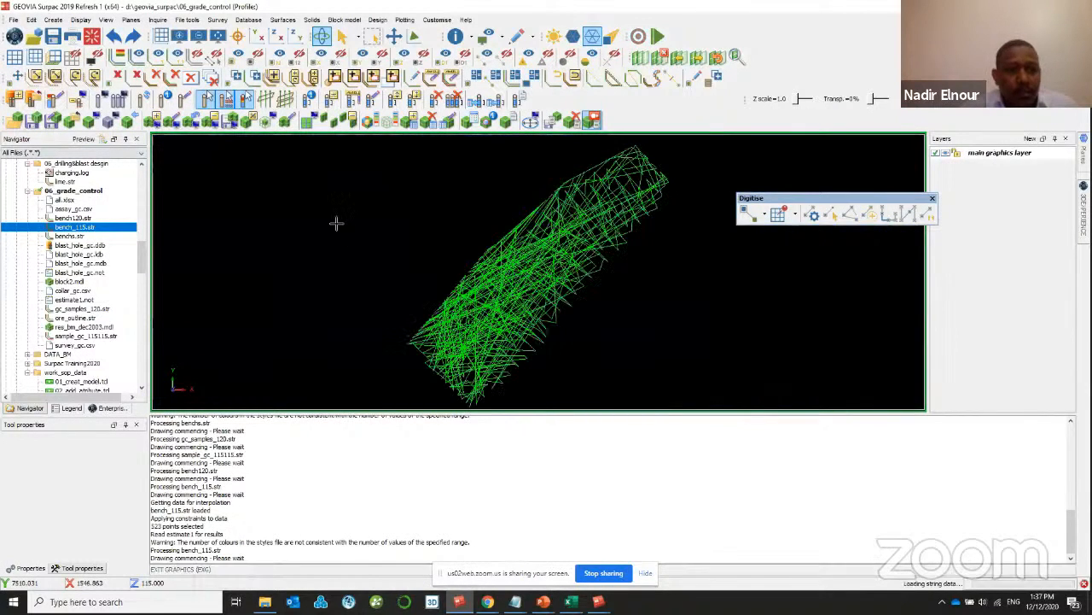
- Check the D1 and D2 description values of a sample point in bench_115.str without changing the point
left_click(693, 76)
left_click(629, 160)
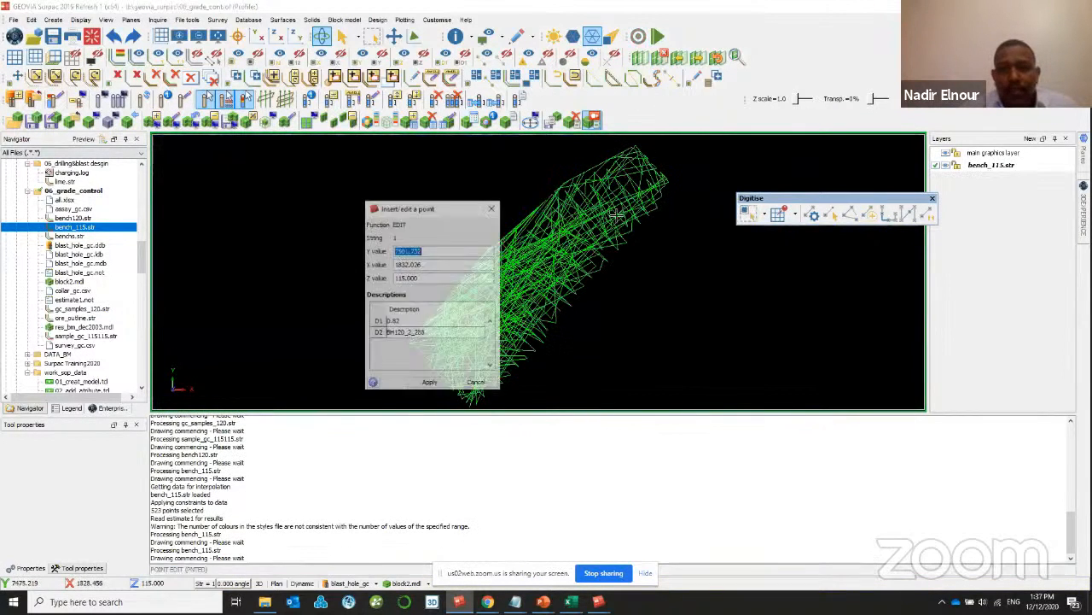
left_click(380, 322)
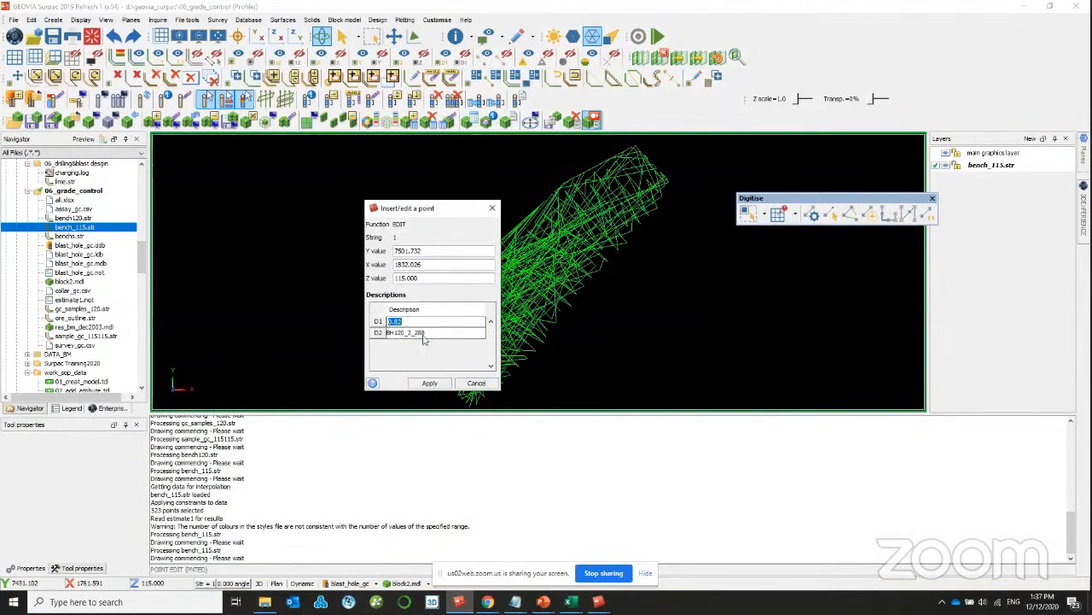
left_click(491, 207)
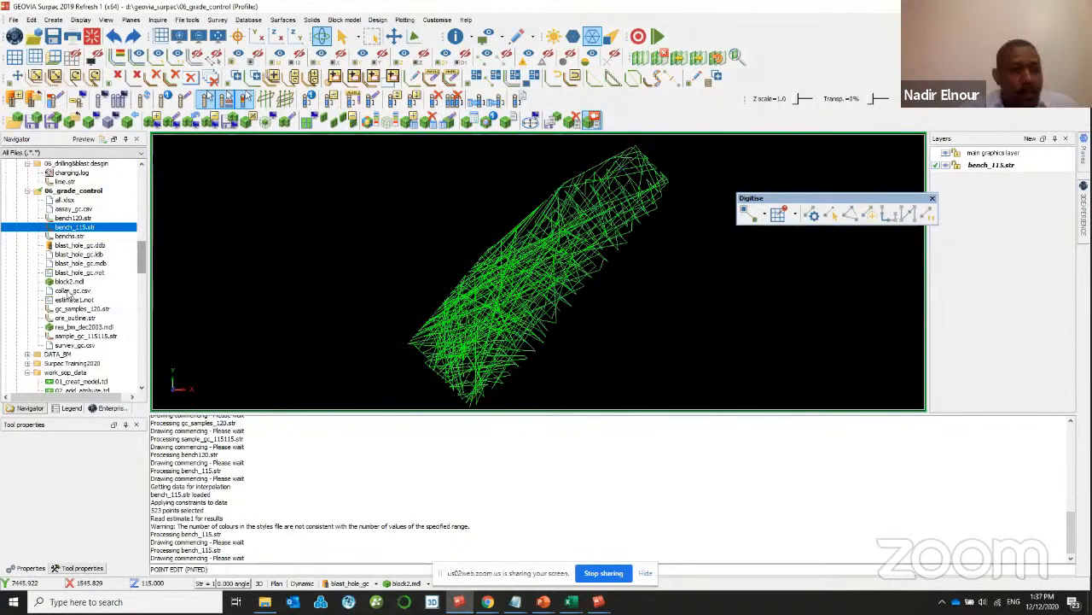
- Display the block2 model with the bench_115 samples and examine its coloured blocks in 3D
scroll(668, 177, "up", 2)
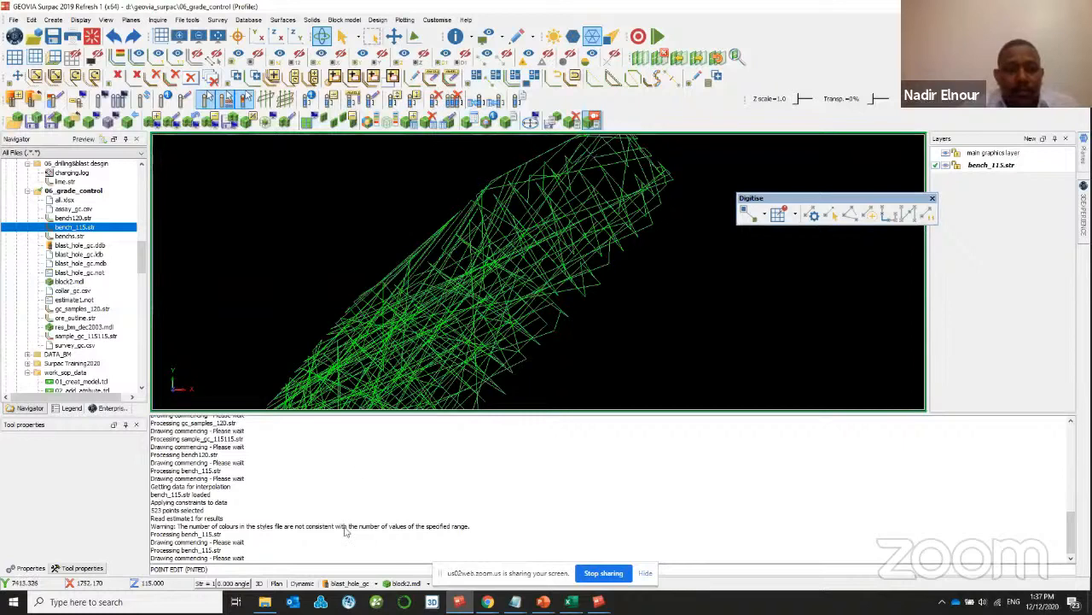
left_click(402, 584)
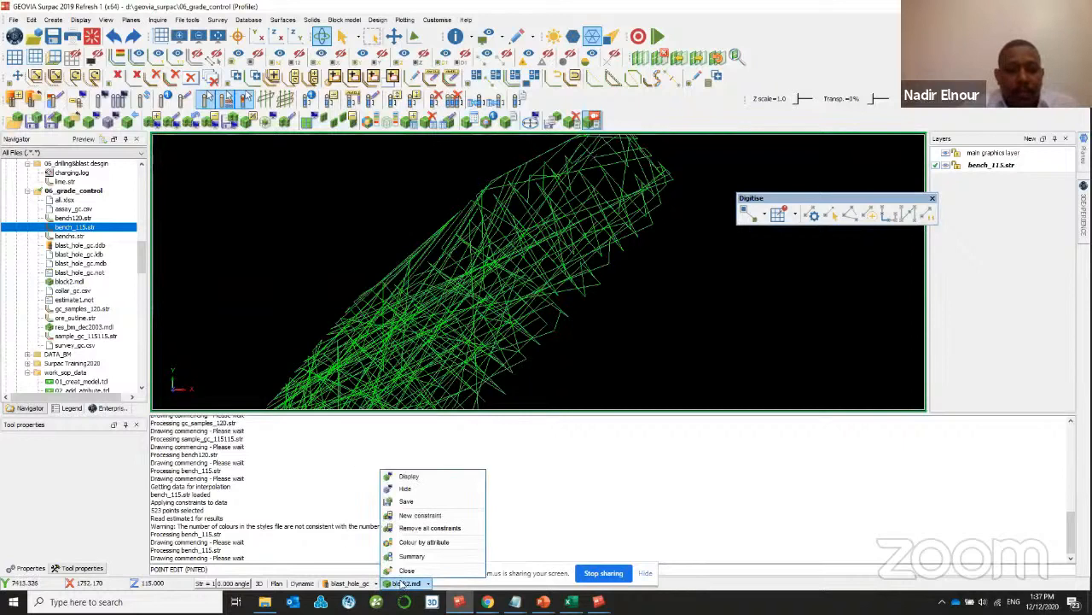
left_click(429, 478)
key("Return")
scroll(609, 201, "up", 3)
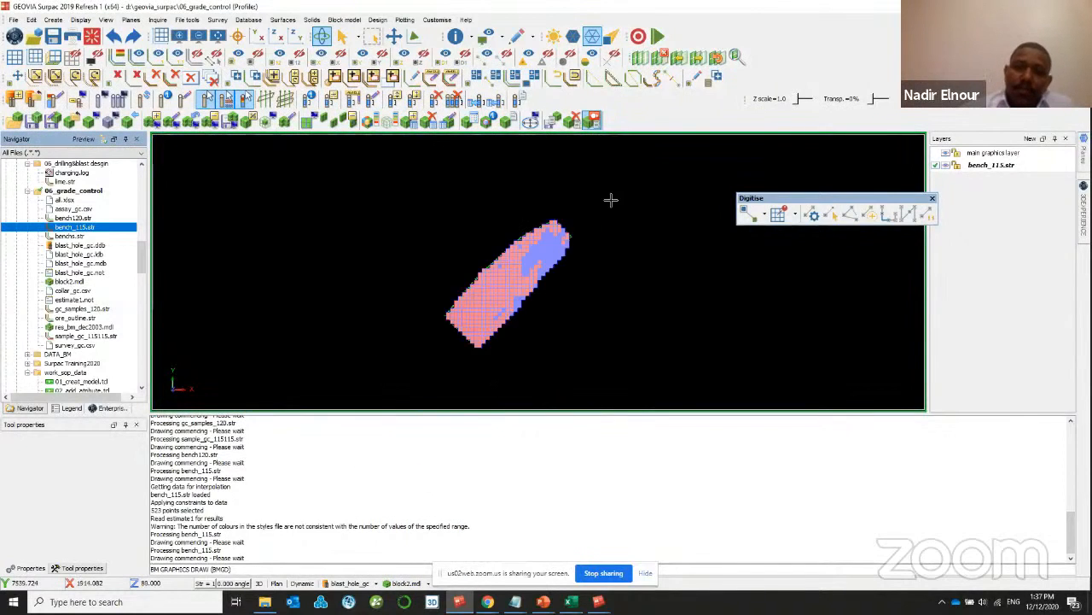
scroll(473, 257, "up", 2)
mouse_move(473, 249)
left_mouse_down()
mouse_move(480, 232)
mouse_move(494, 265)
left_mouse_up()
scroll(481, 233, "up", 3)
- Start an ordinary kriging estimation for the au_pcm attribute, leaving all additional estimation attributes blank
left_click(344, 19)
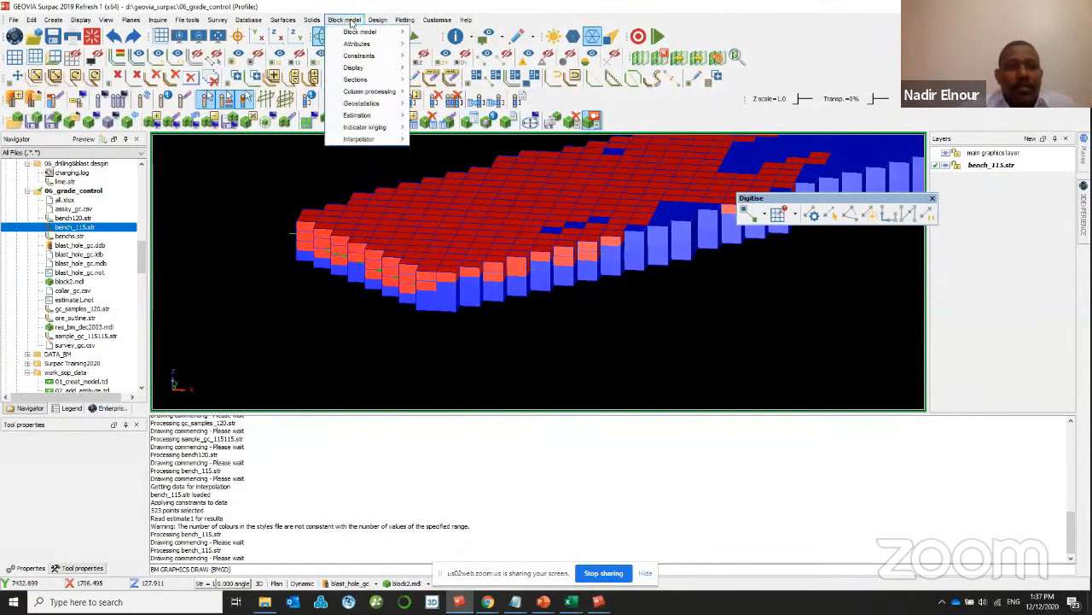
mouse_move(363, 115)
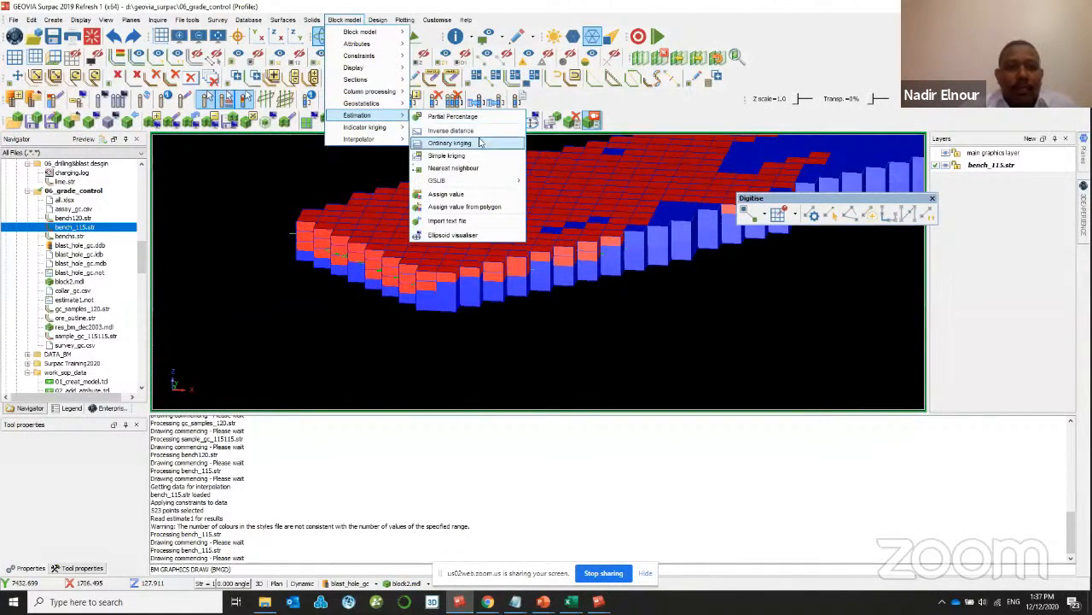
left_click(450, 143)
left_click(498, 297)
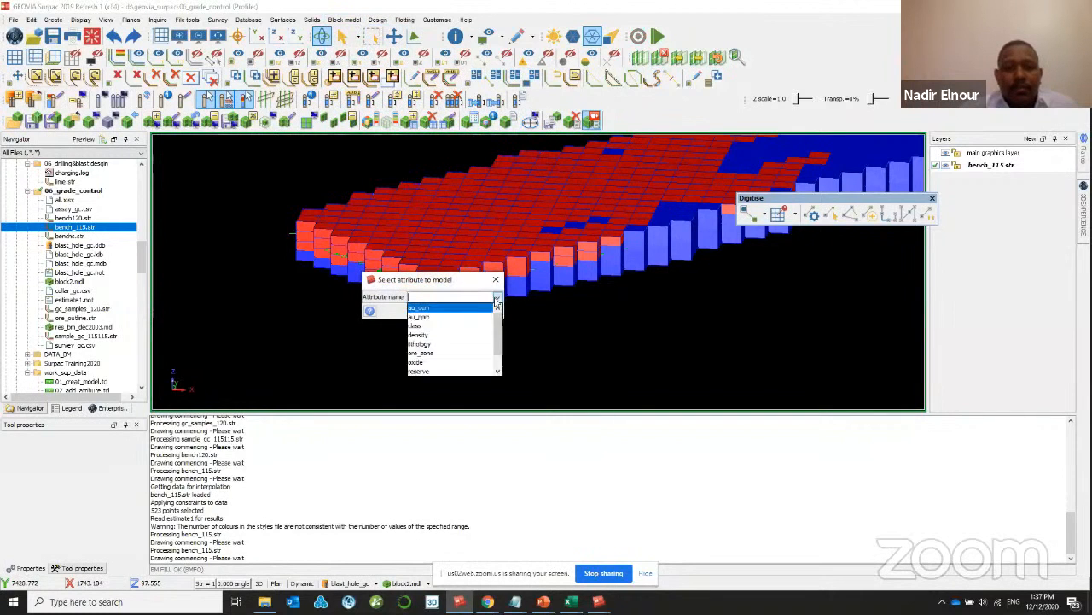
left_click(459, 308)
left_click(432, 310)
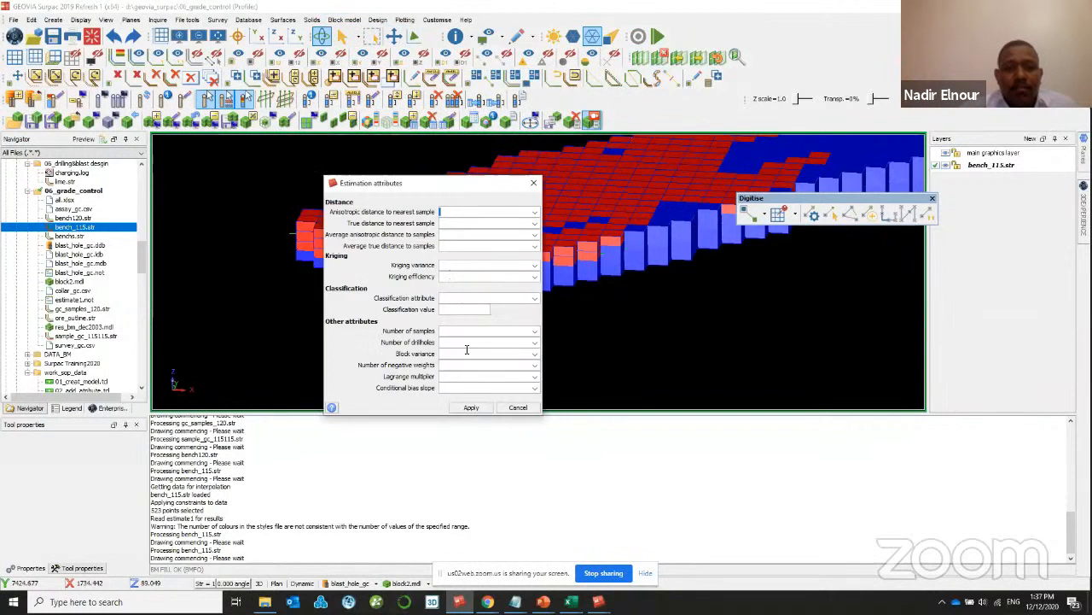
left_click(470, 407)
- Take the kriging data from string file bench_115, string range 1 and D field 1, and accept the search parameters
left_click(348, 262)
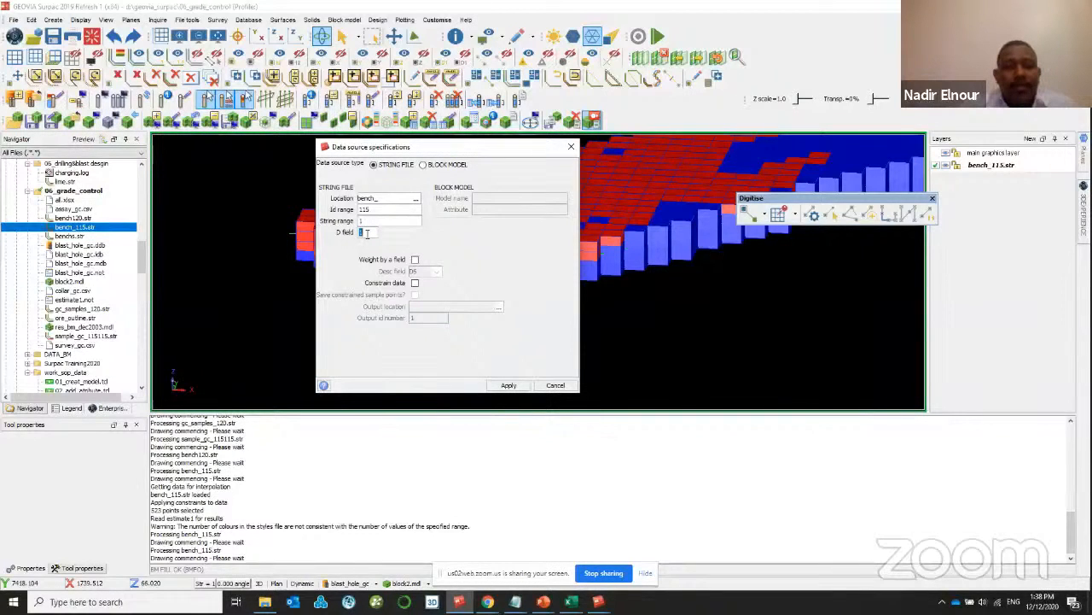
left_click(512, 384)
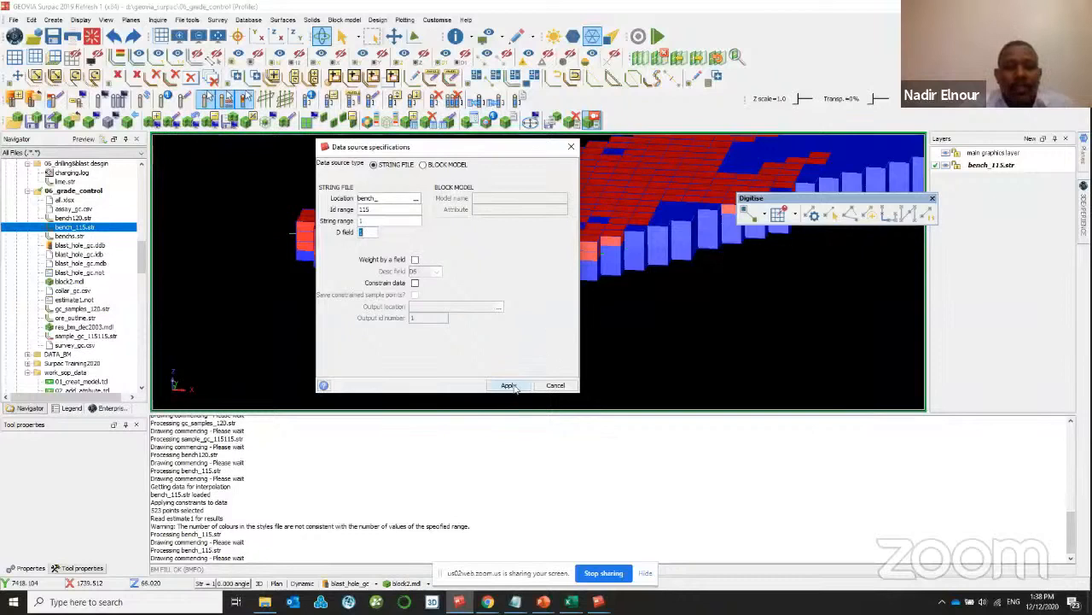
left_click(478, 442)
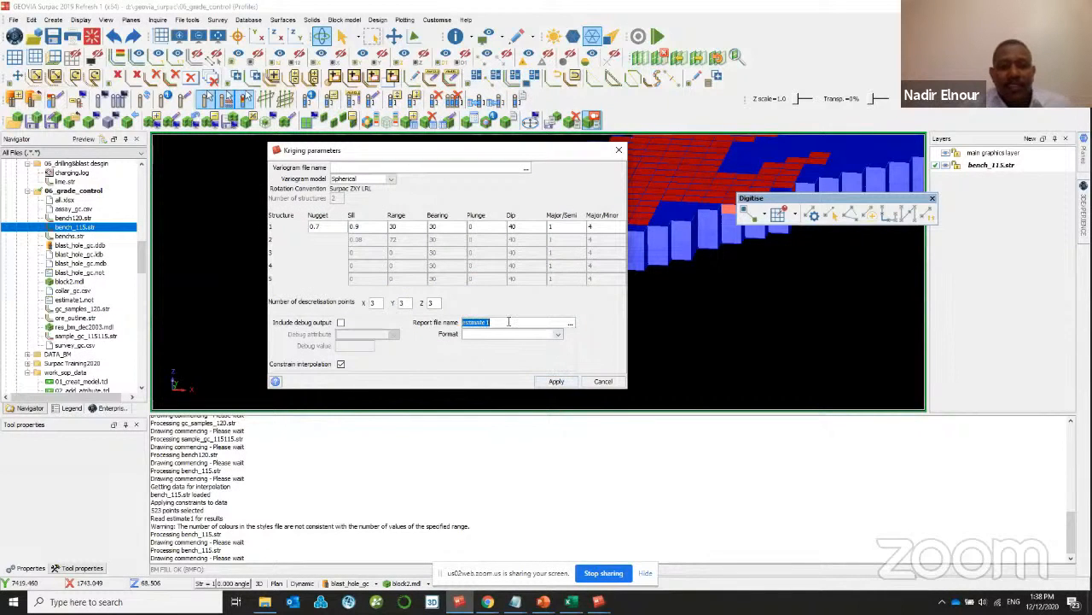
- Name the kriging report estimate2, run the interpolation on block2 with no constraint entered, and put the report window away
left_click(509, 322)
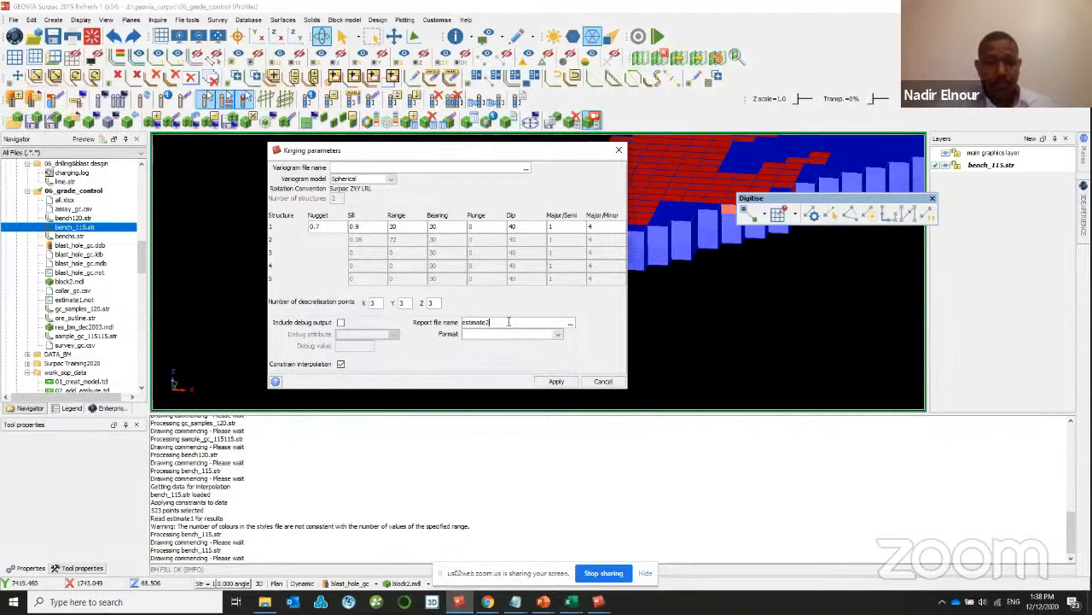
left_click(555, 381)
left_click(627, 376)
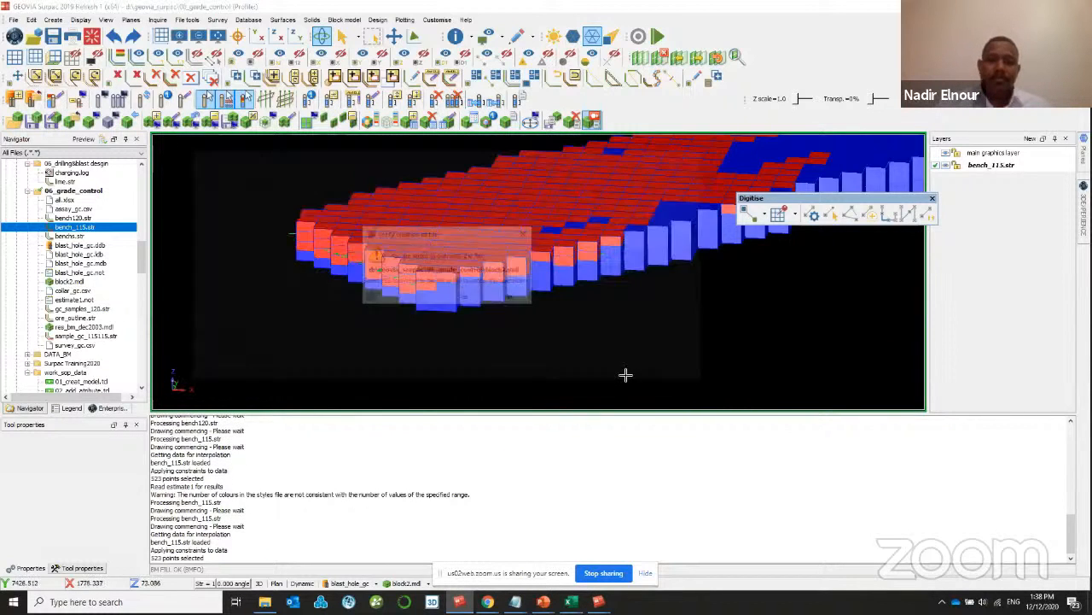
left_click(472, 296)
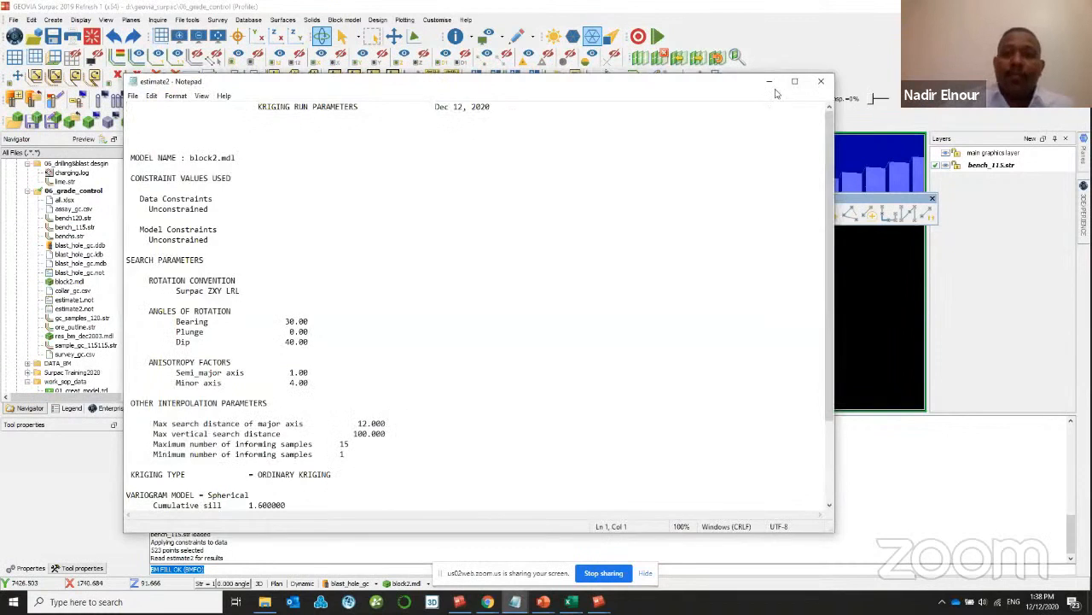
left_click(771, 81)
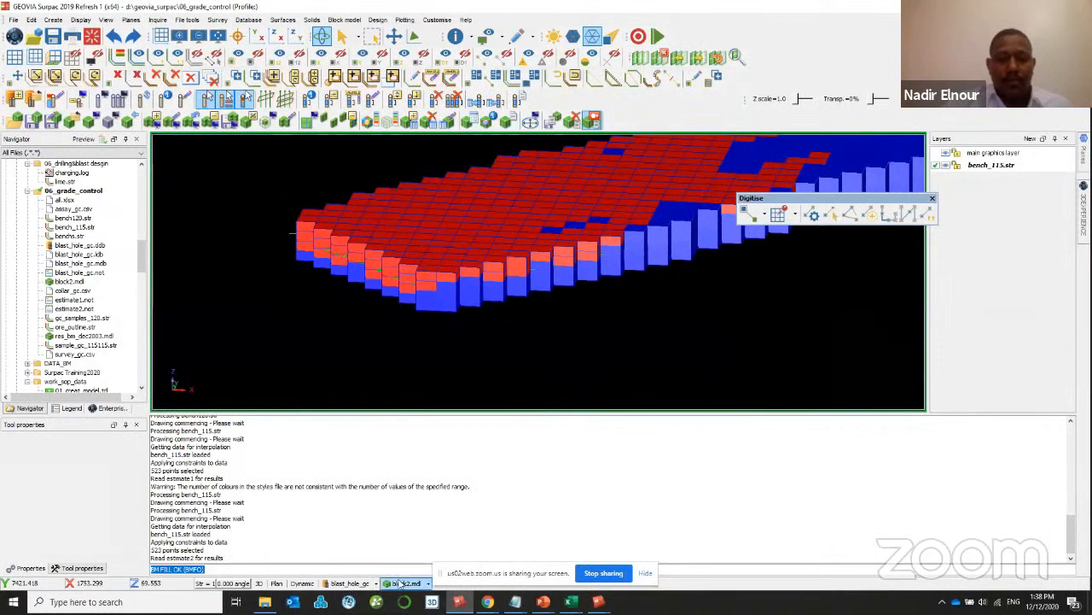
- Colour block2 by au_pcm with ranges 0;0.3;0.5;1;2;3;9999, using grey for the lowest range
left_click(401, 582)
left_click(426, 546)
left_click(380, 220)
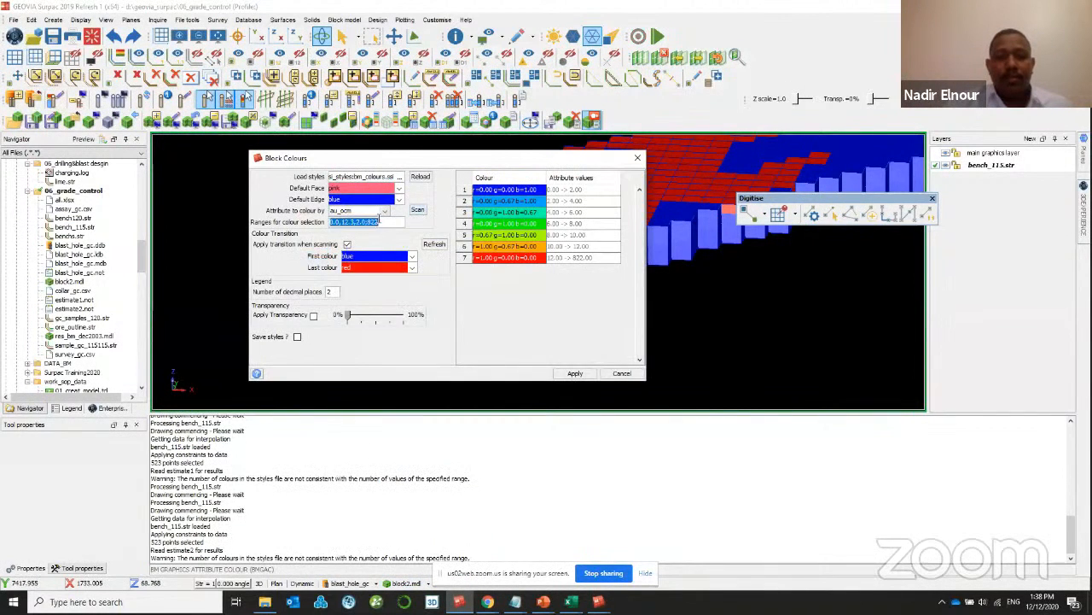
right_click(380, 219)
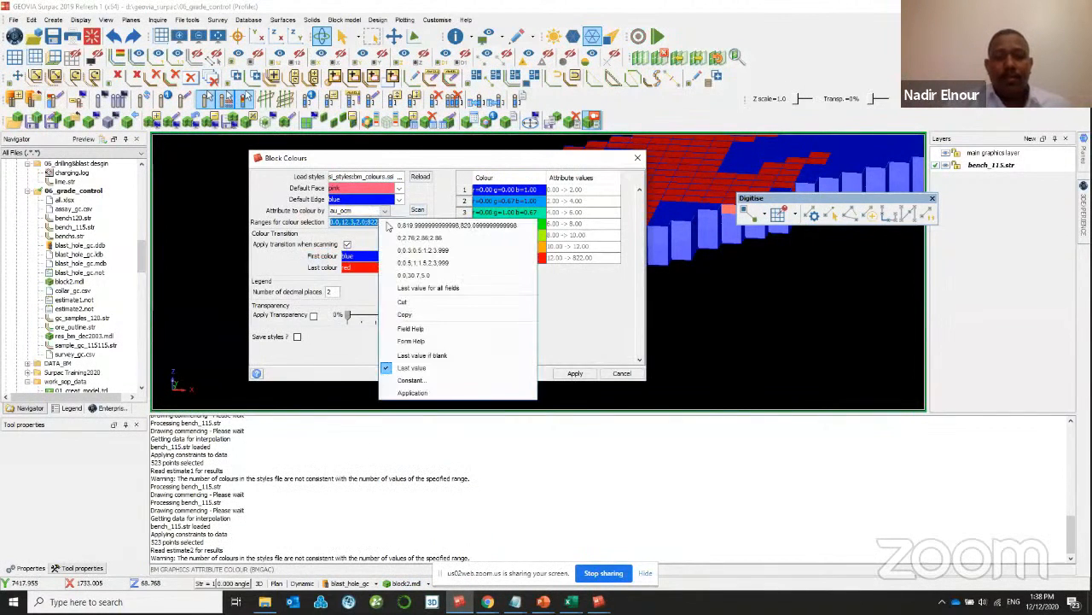
left_click(431, 250)
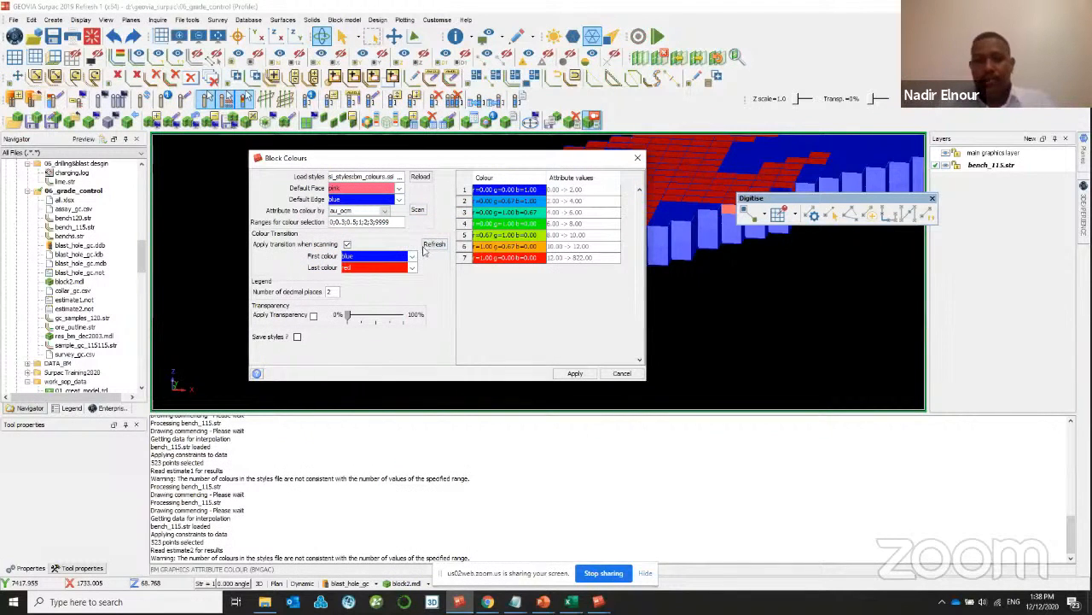
left_click(434, 245)
left_click(512, 190)
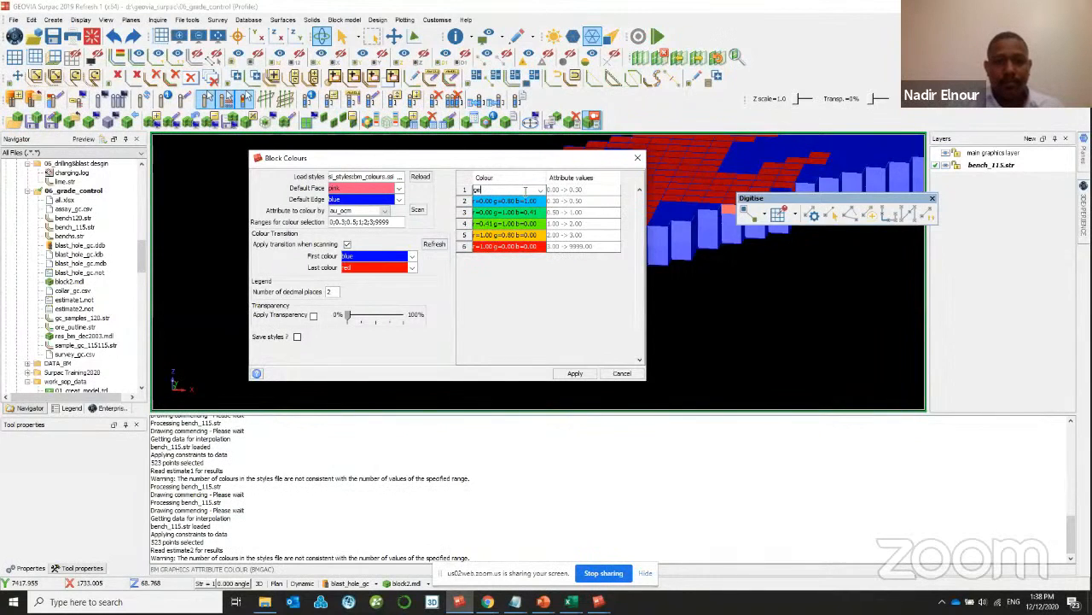
type("grey")
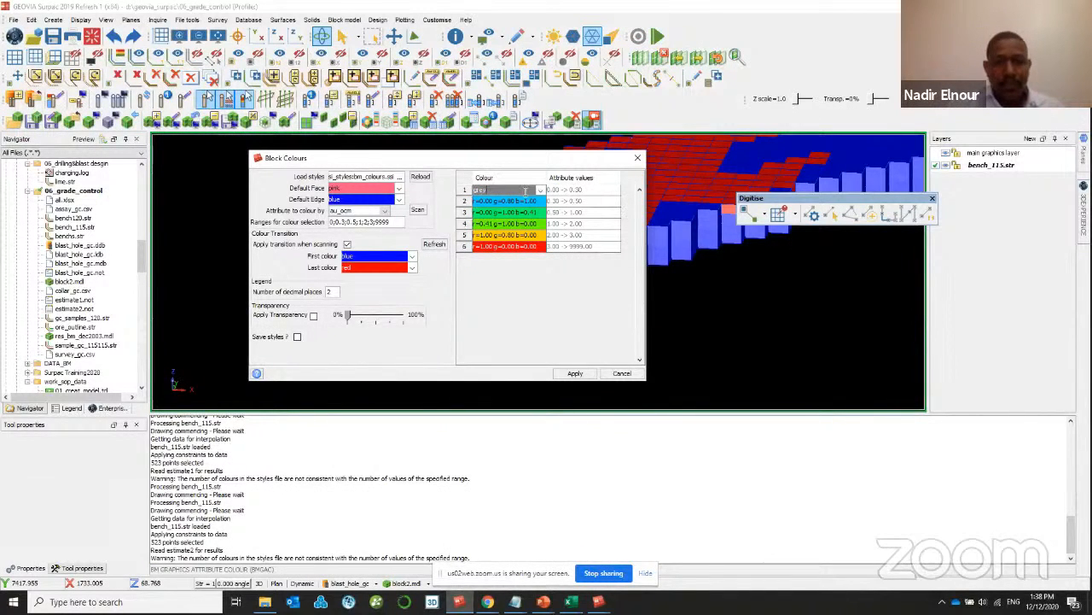
key("Return")
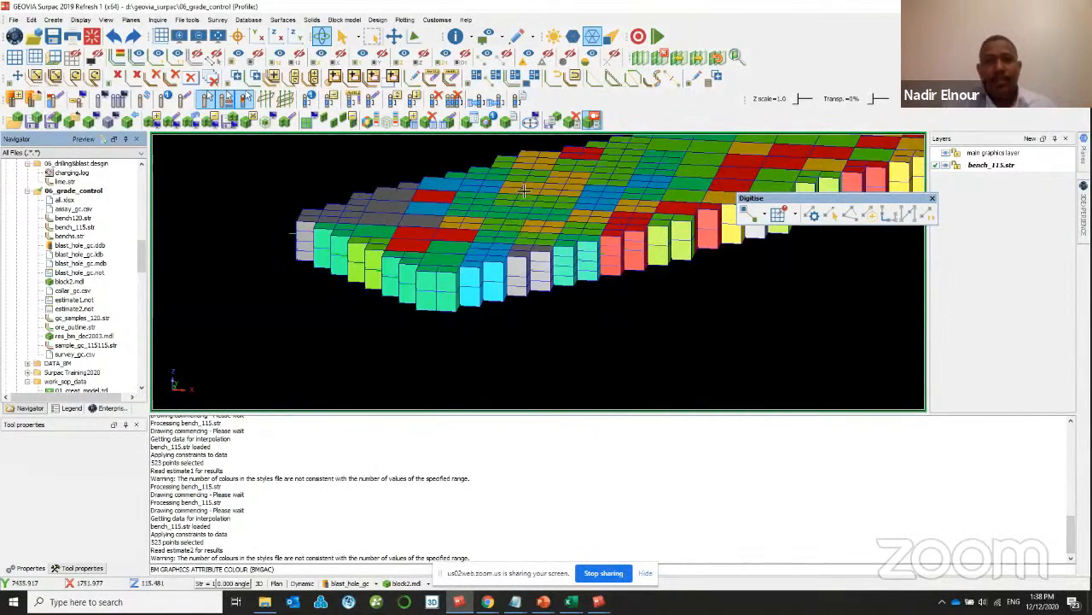
- Show the model in plan view, dock the Digitise toolbar with the other toolbars, and reload bench_115.str
left_click(257, 37)
scroll(478, 188, "down", 3)
scroll(698, 187, "up", 2)
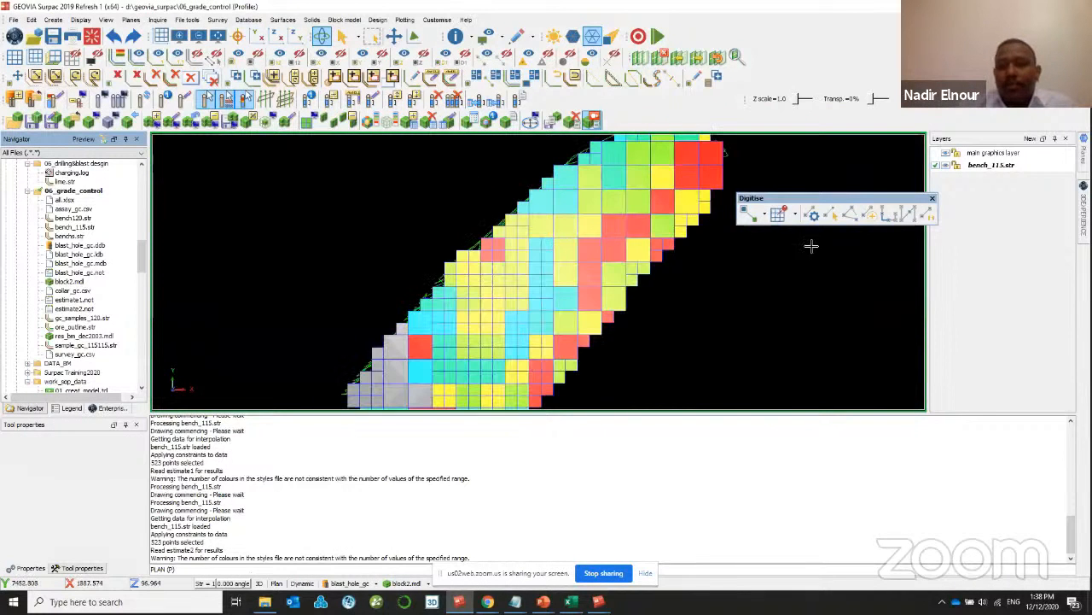
left_click_drag(807, 198, 751, 118)
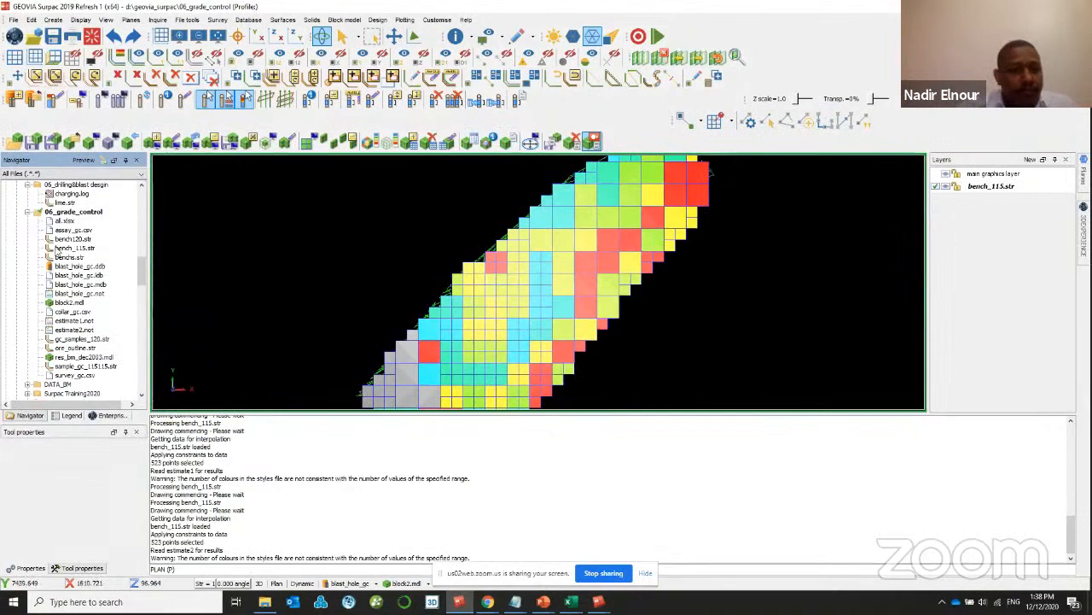
left_click_drag(72, 248, 293, 227)
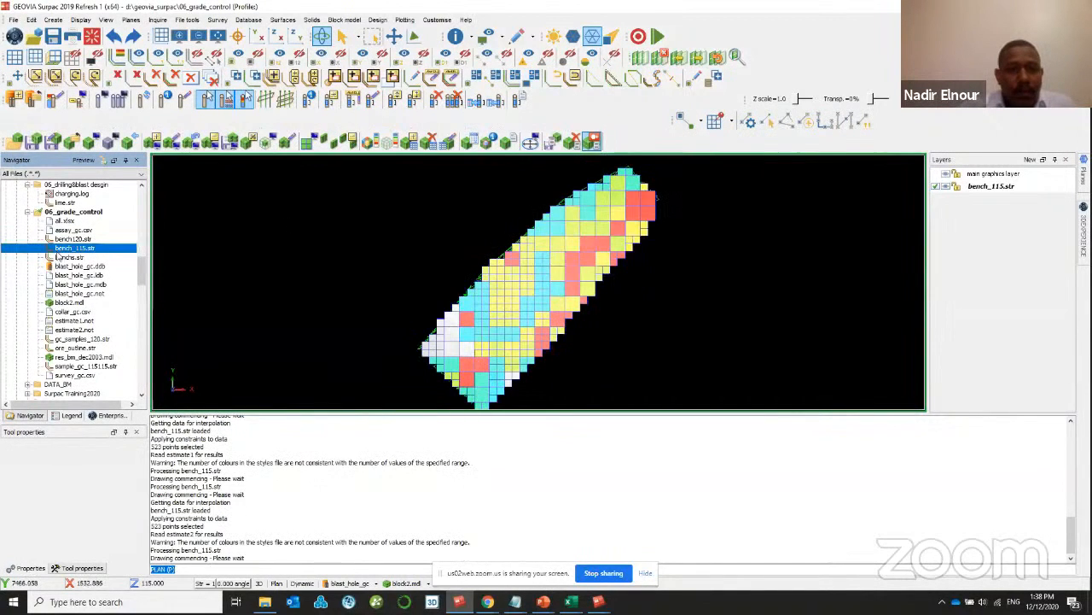
- Define an elevation slicing plane at 115 with 5 forward and 5 backward of the plane
left_click(952, 188)
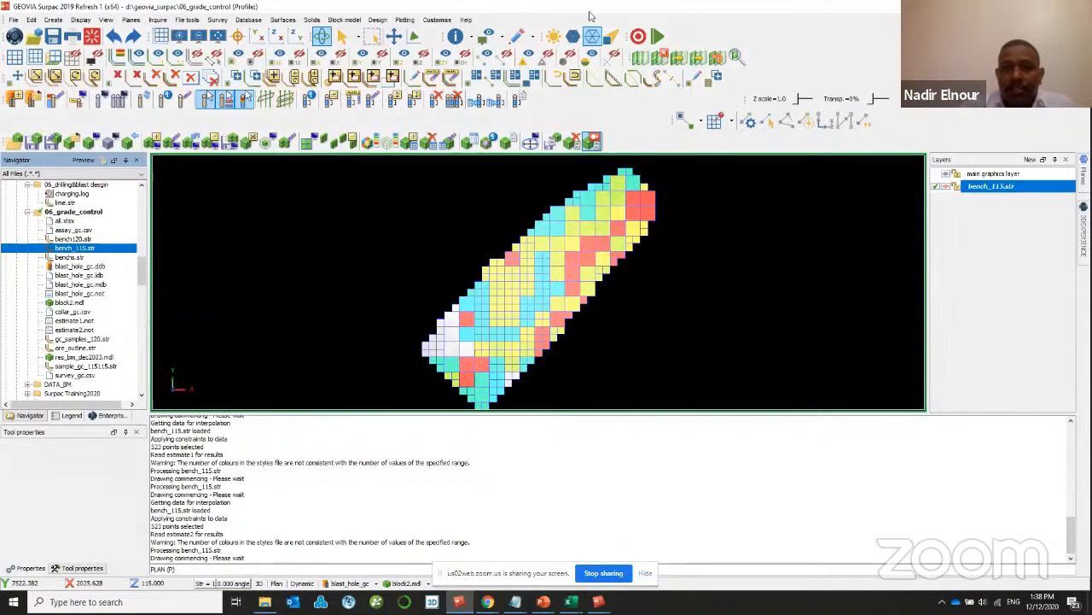
left_click(639, 58)
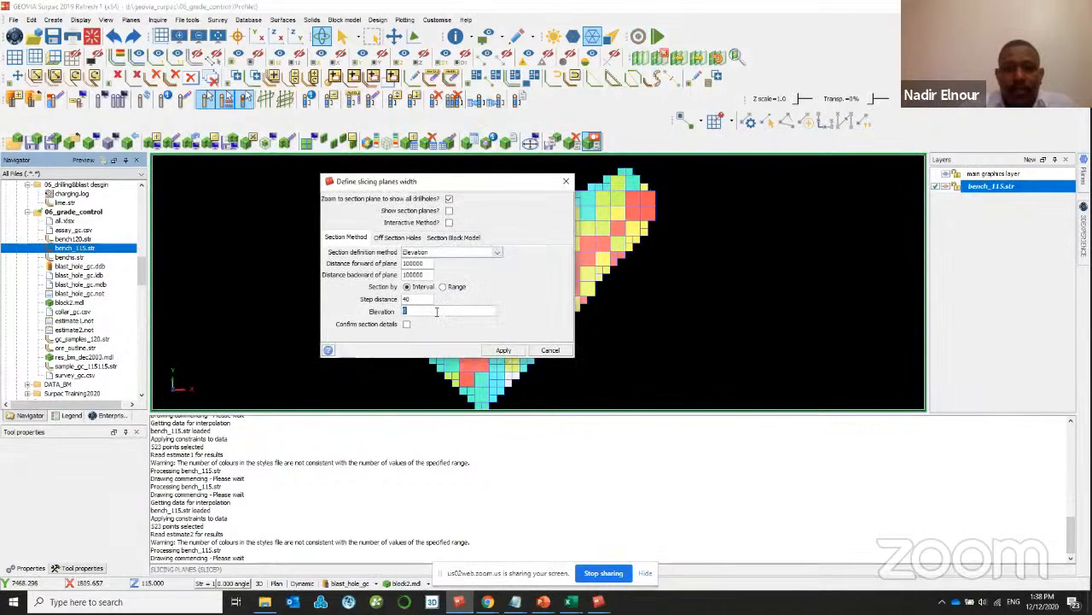
double_click(432, 265)
type("5")
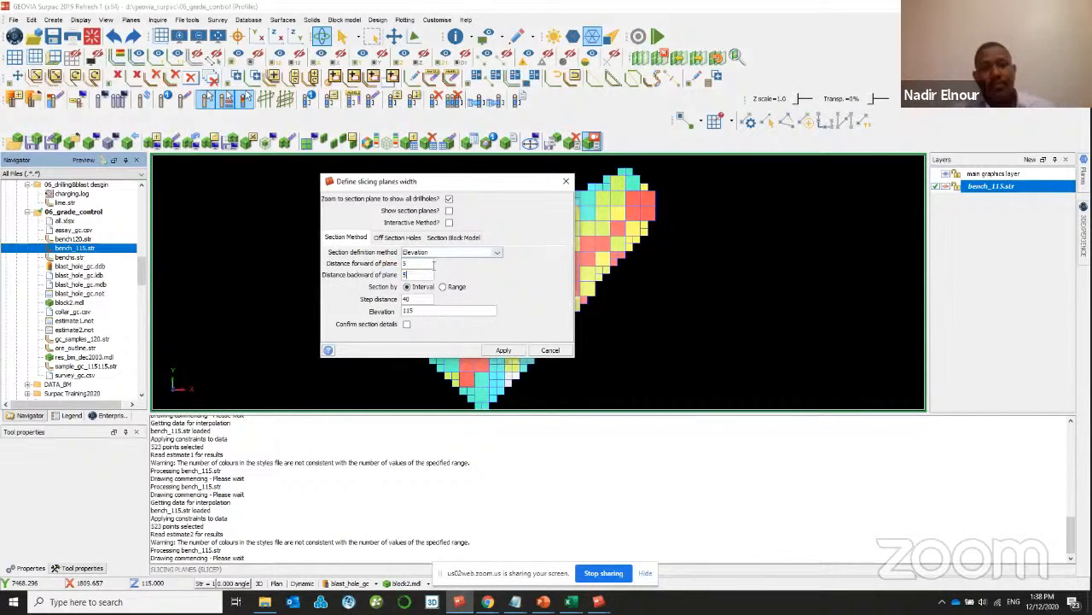
key("Return")
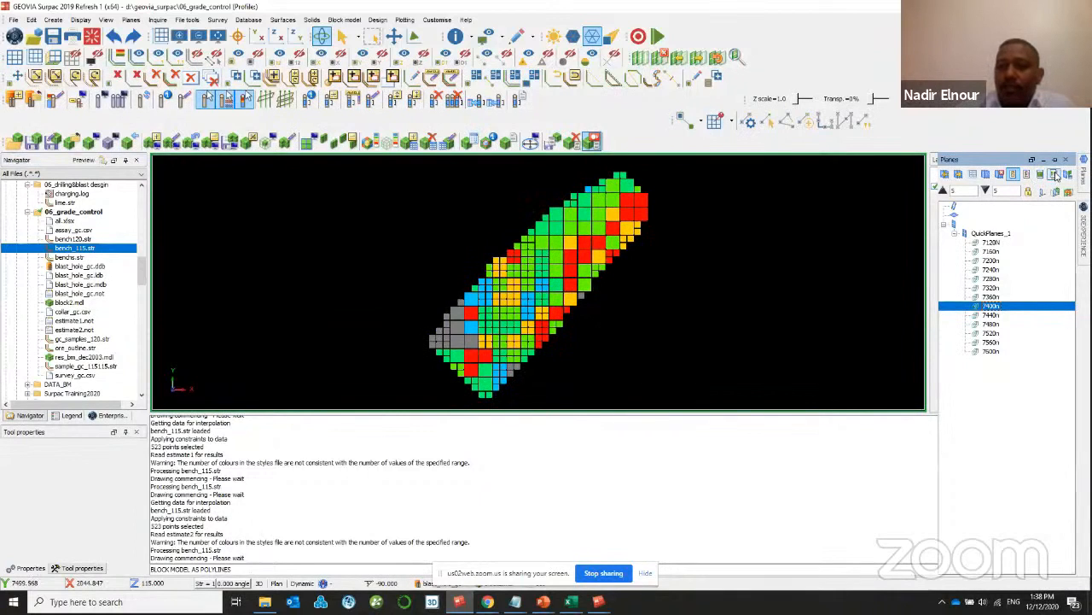
- Label the blocks on the 115 slice with their au_pcm values and change the label position from above
left_click(1067, 175)
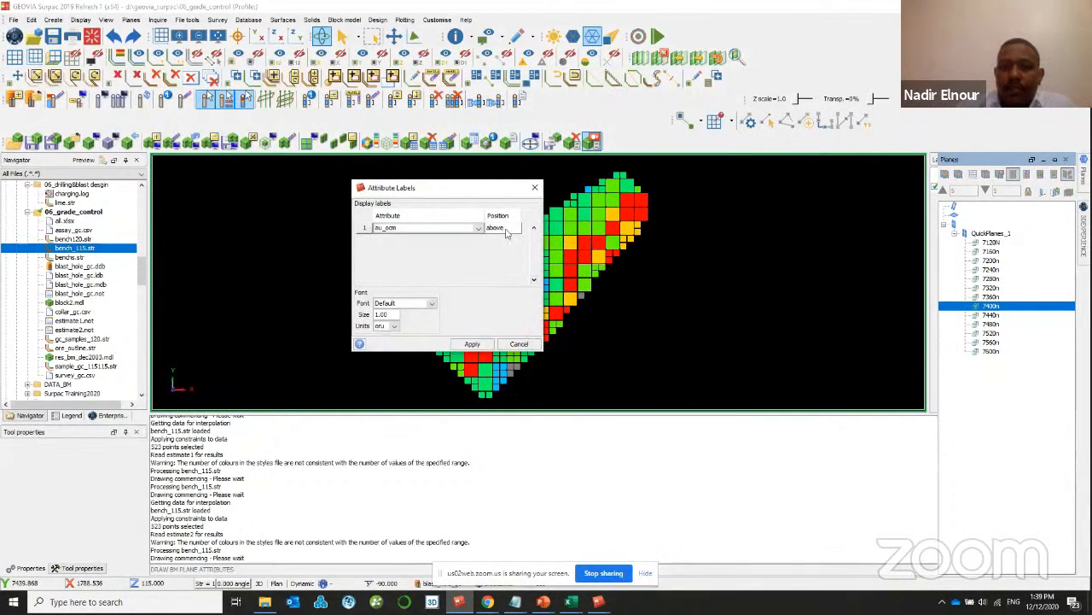
left_click(506, 228)
left_click(496, 279)
left_click(472, 343)
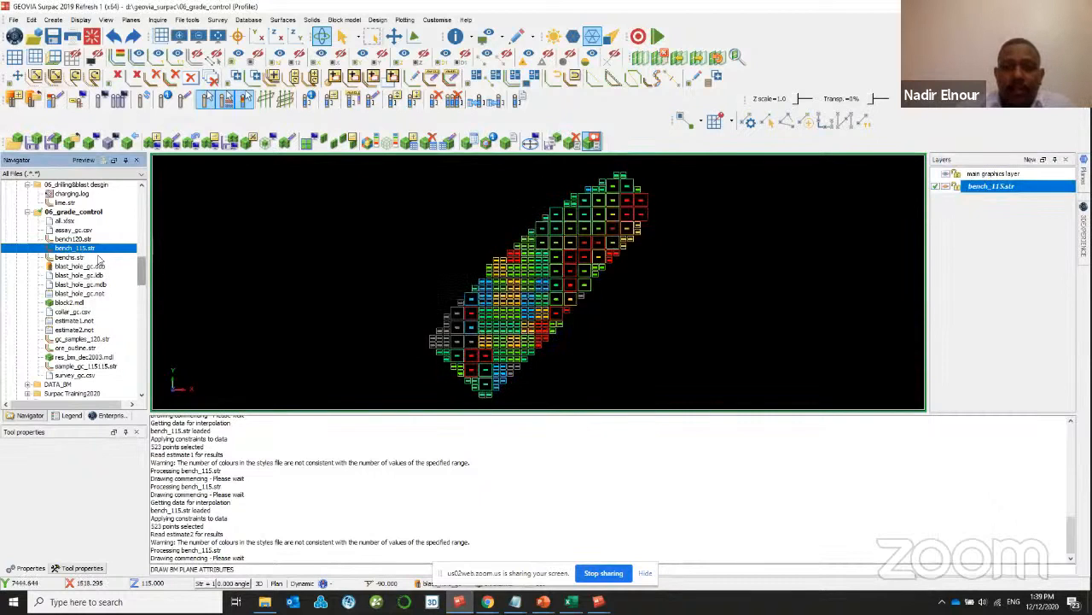
- Load gc_samples_120.str over the block slice and show its samples as markers instead of connecting string lines
scroll(98, 258, "up", 3)
scroll(61, 355, "down", 2)
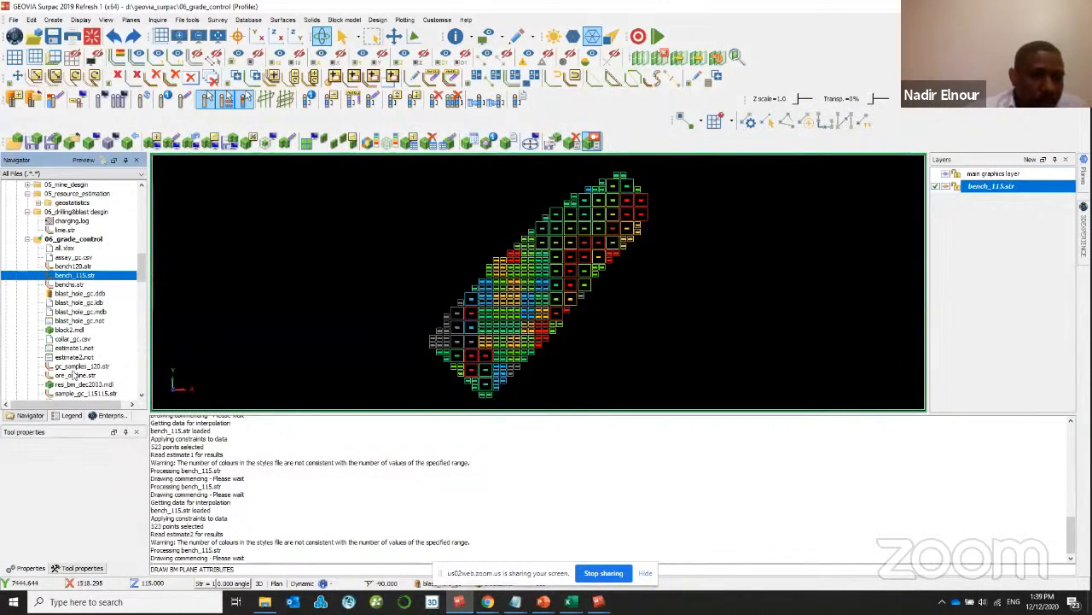
left_click_drag(75, 368, 378, 317)
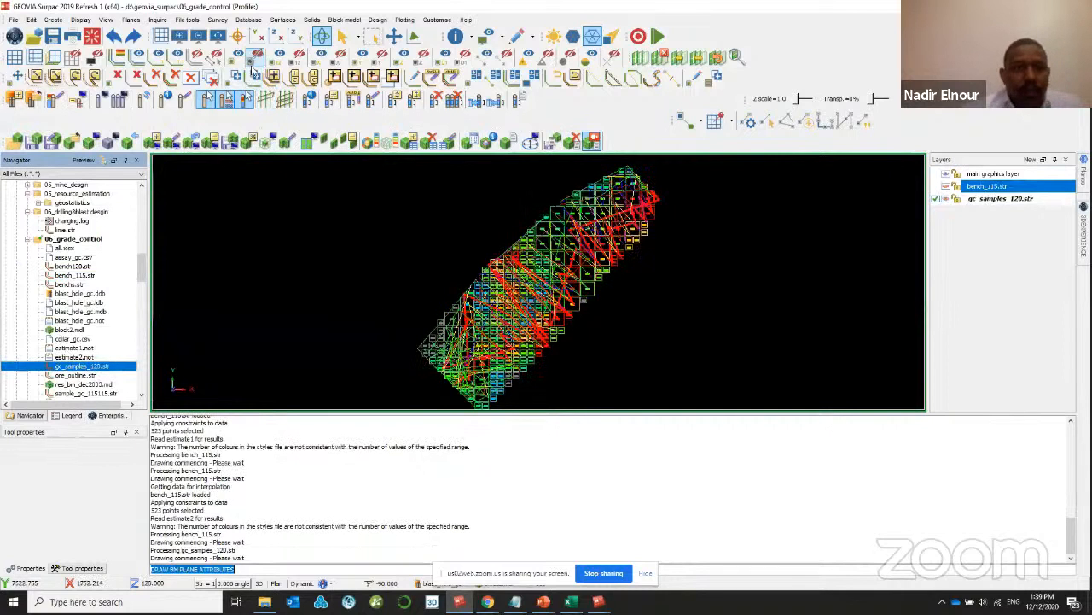
left_click(216, 58)
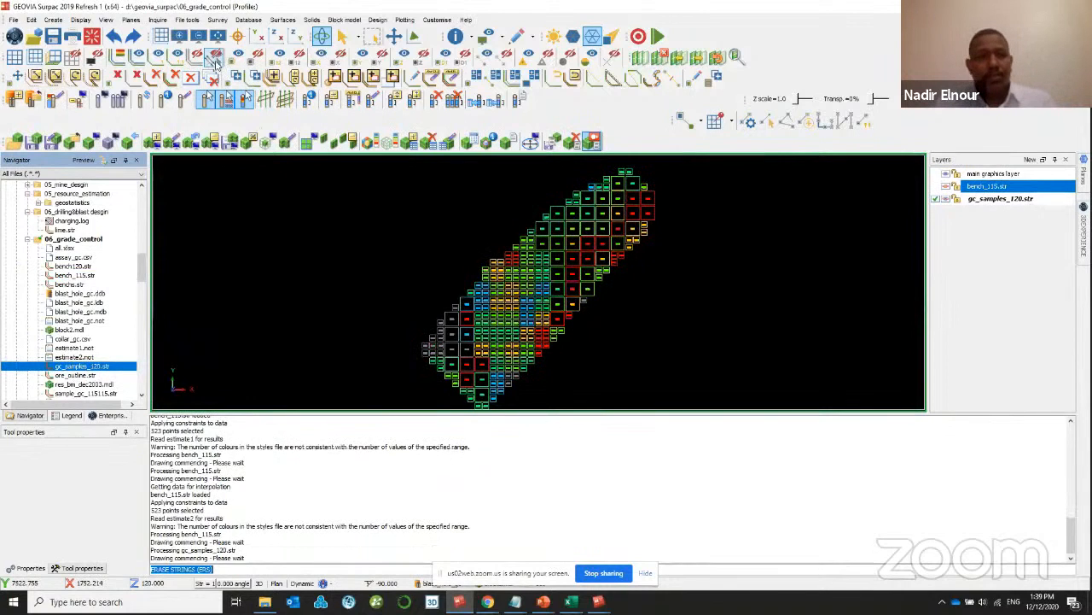
left_click(320, 56)
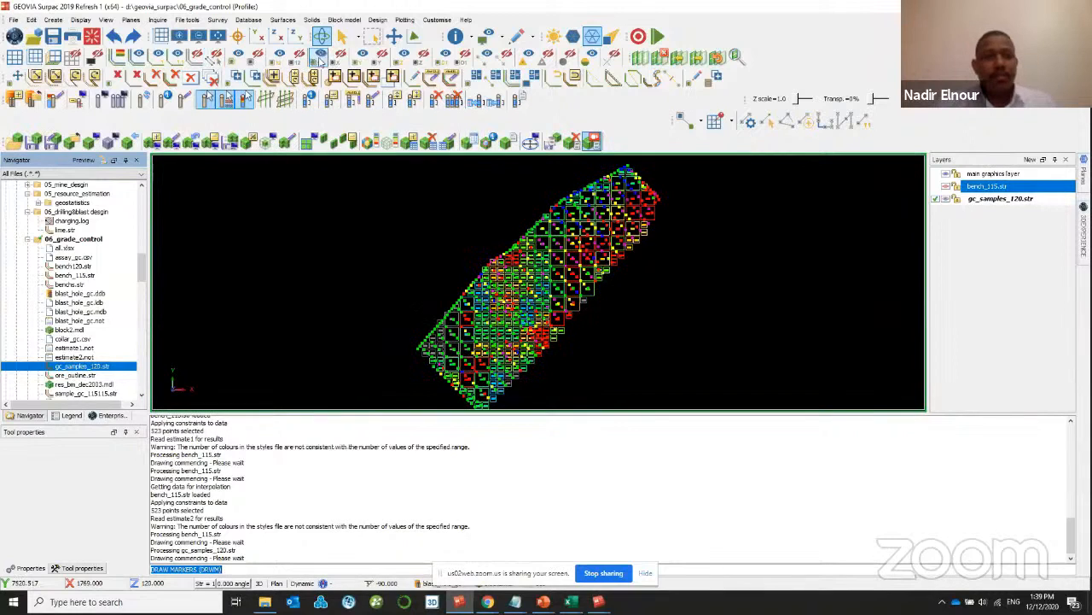
- Draw the point attribute values beside the gc_samples_120.str markers
left_click(444, 57)
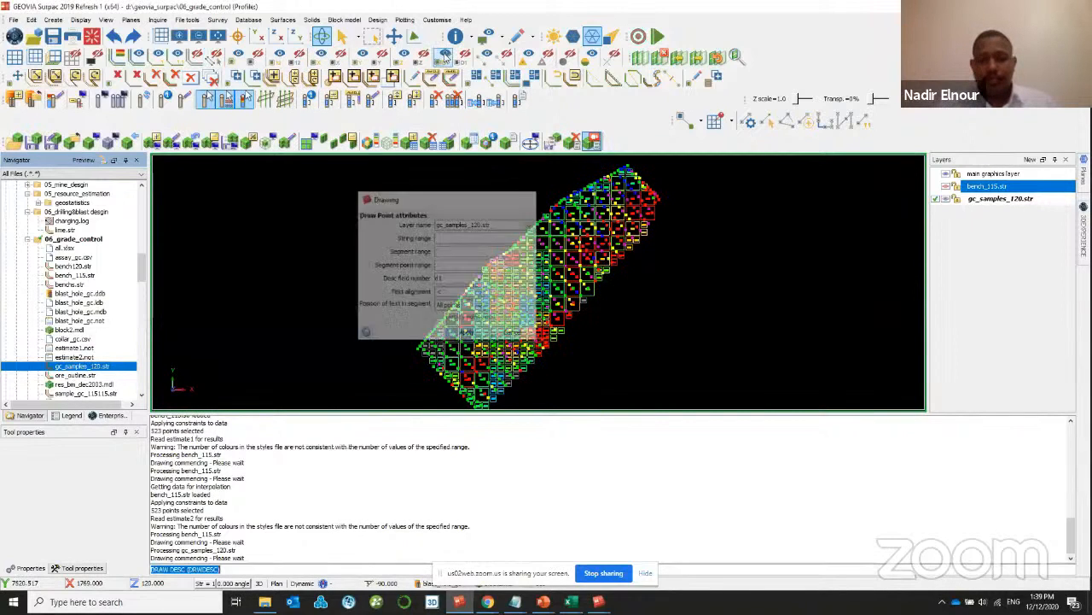
left_click(442, 61)
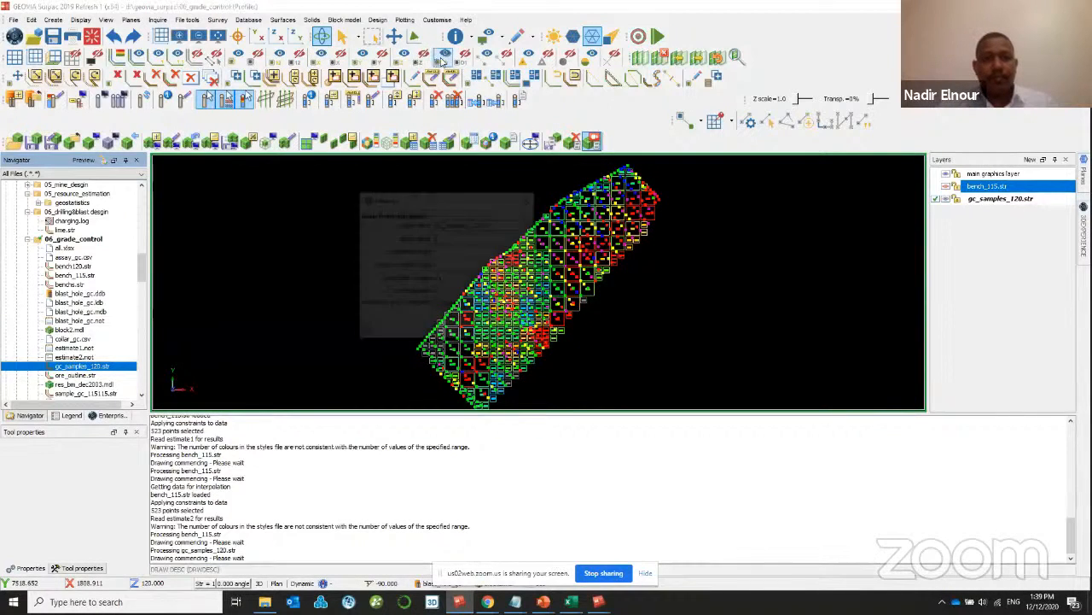
left_click(467, 332)
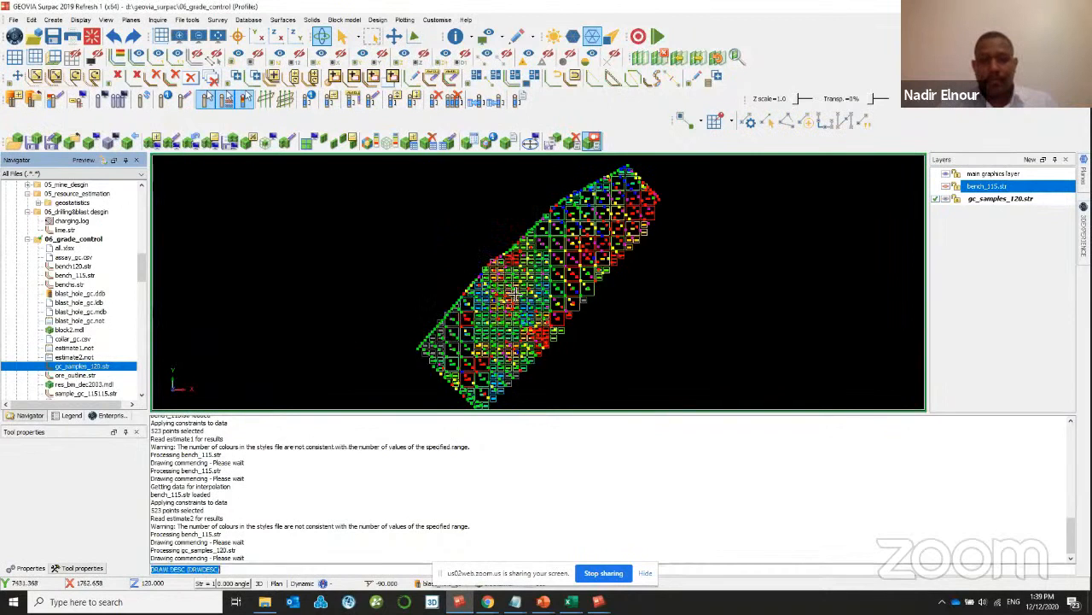
left_click(949, 198)
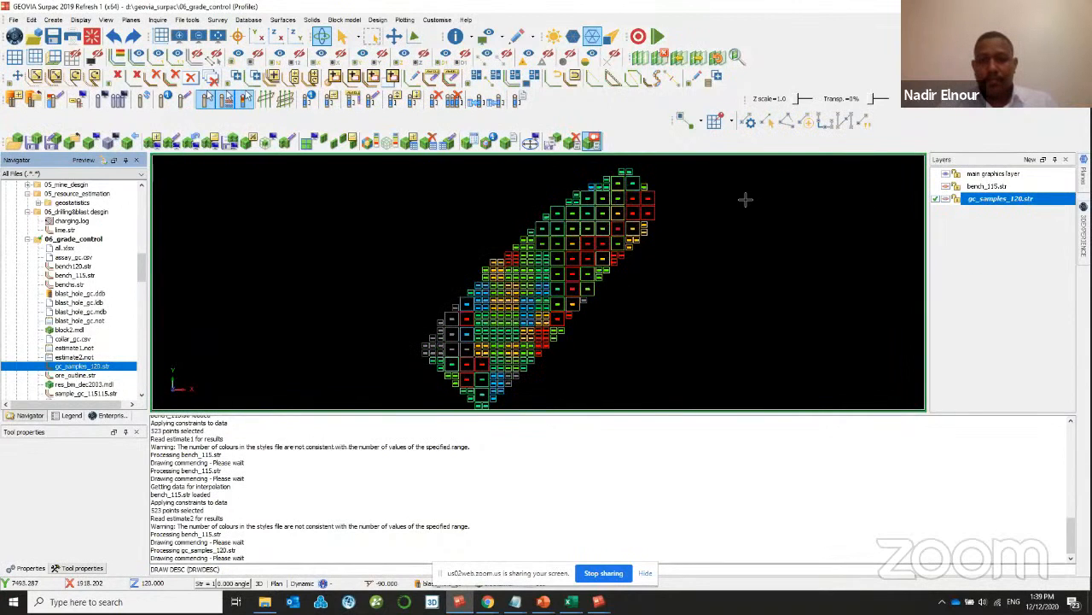
- Compare the labelled block grades with the surrounding sample values, from the high-grade northern end to the middle of the bench
scroll(637, 181, "up", 2)
scroll(638, 181, "up", 2)
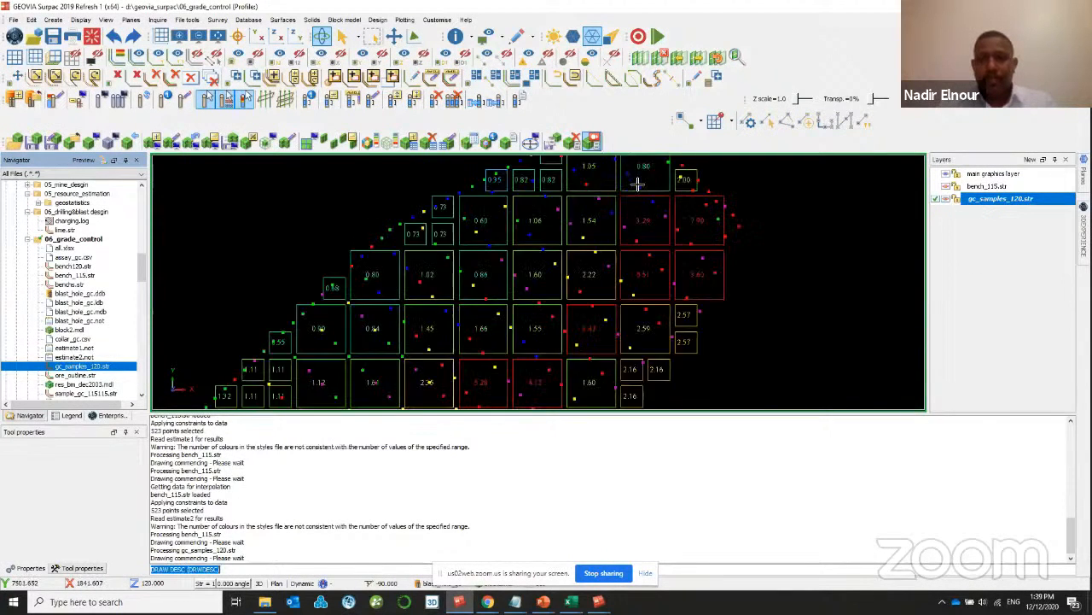
scroll(727, 206, "up", 3)
scroll(726, 205, "down", 3)
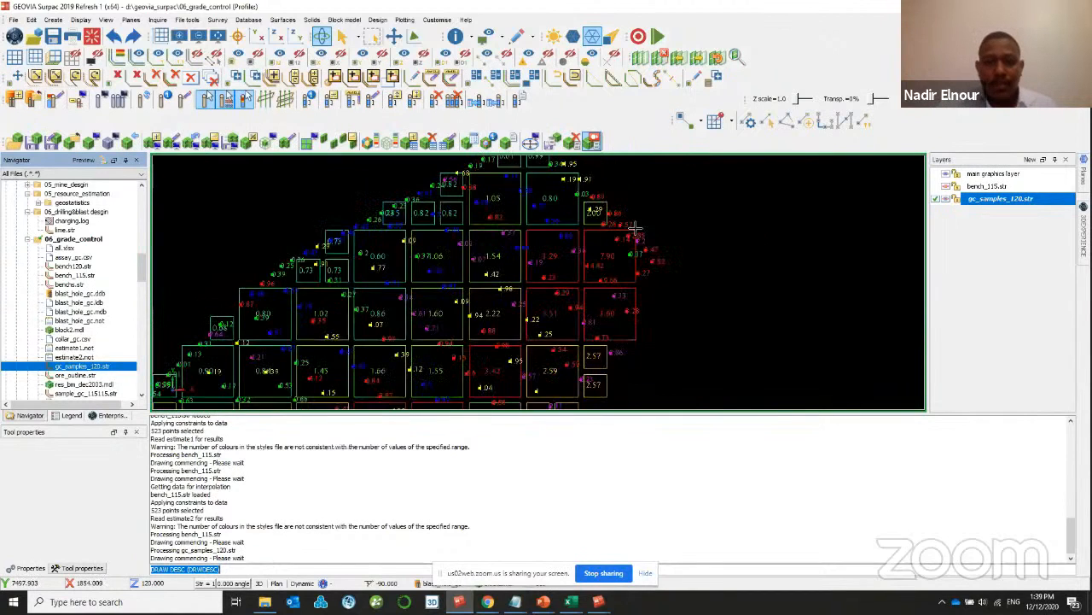
middle_click_drag(559, 190, 615, 204)
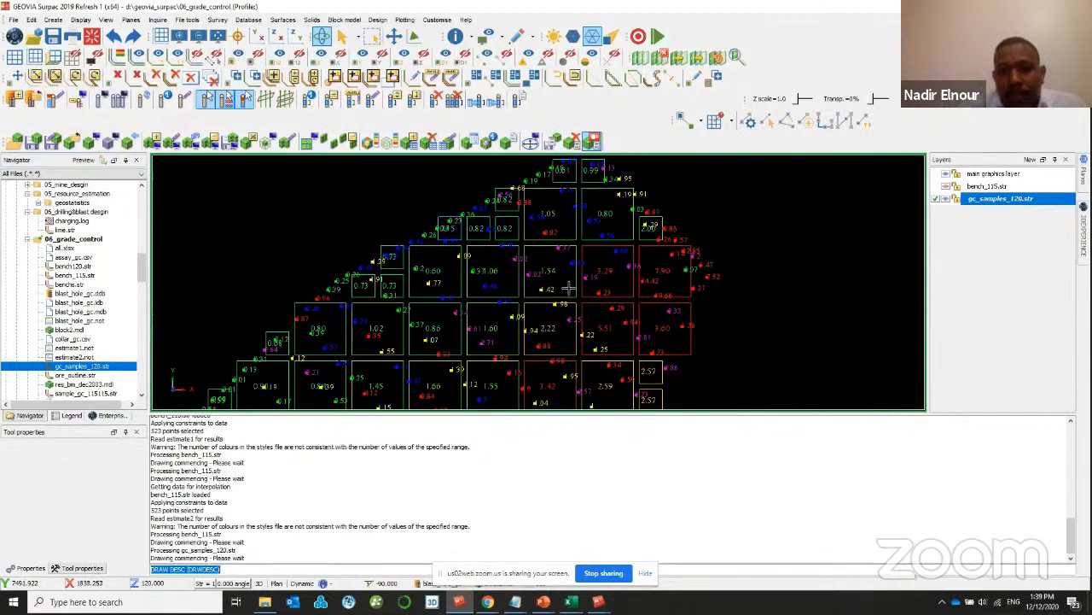
scroll(598, 271, "up", 3)
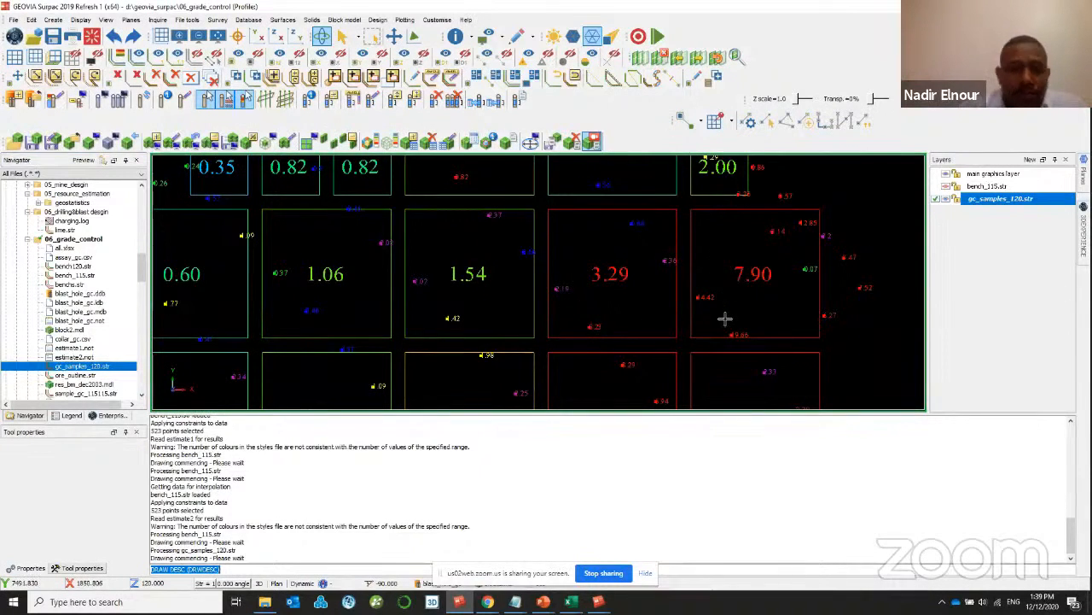
scroll(725, 318, "down", 5)
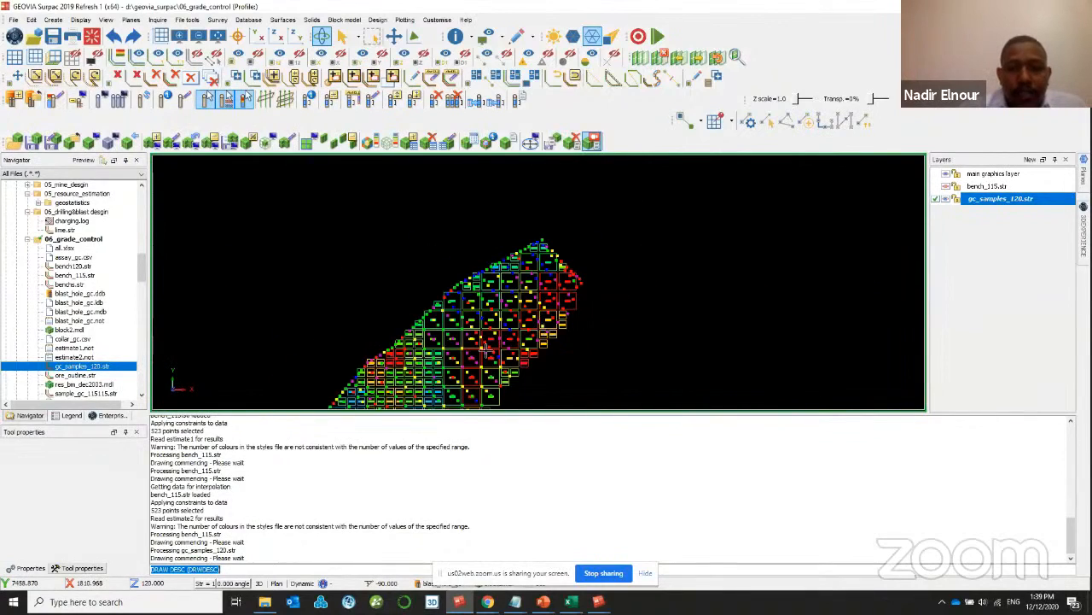
scroll(486, 349, "up", 4)
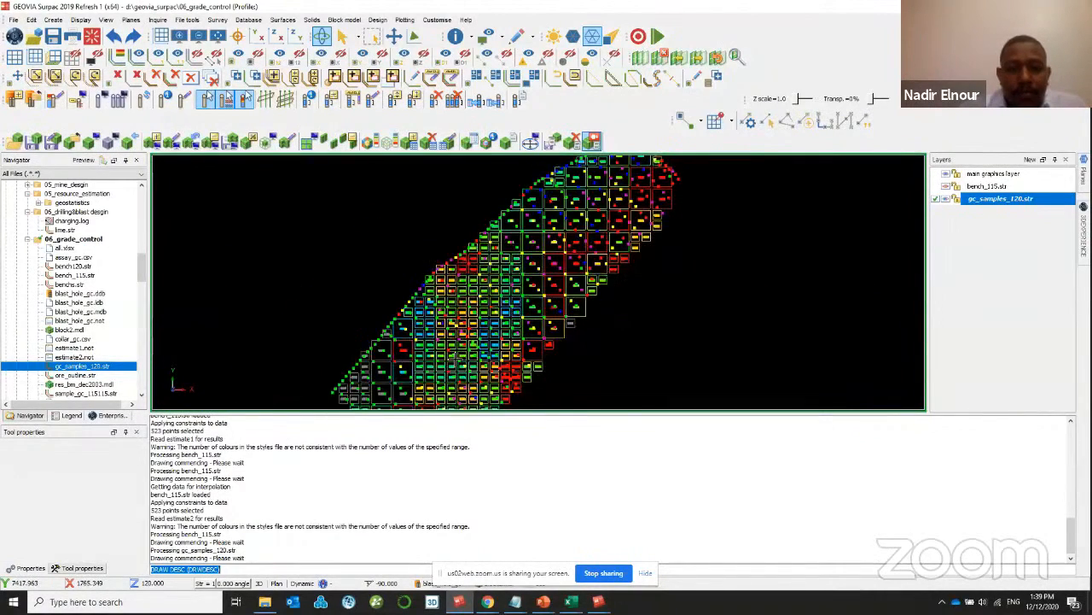
scroll(487, 349, "up", 3)
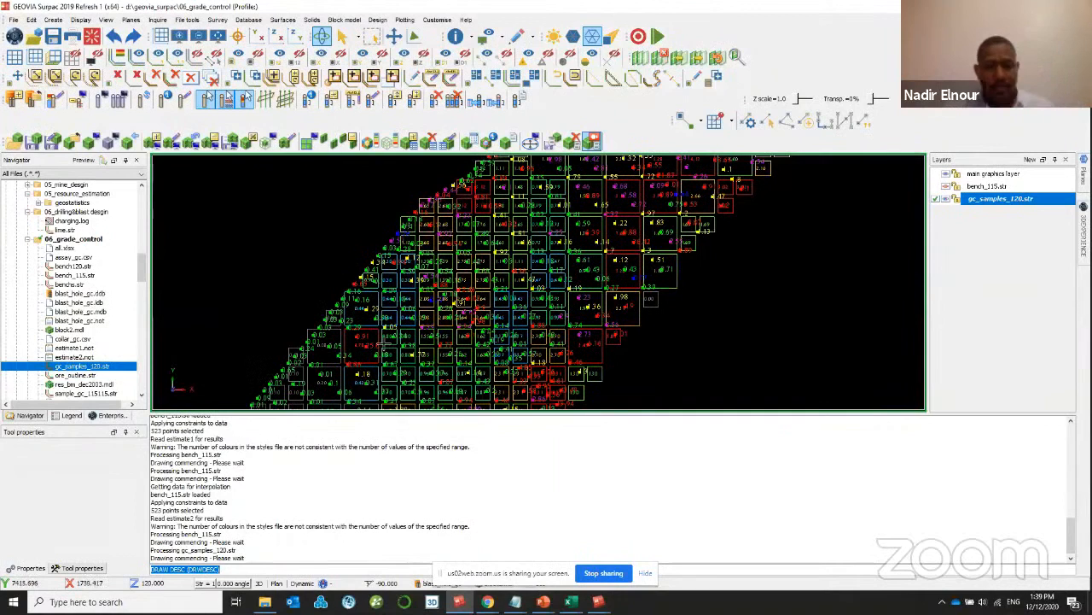
scroll(462, 301, "down", 2)
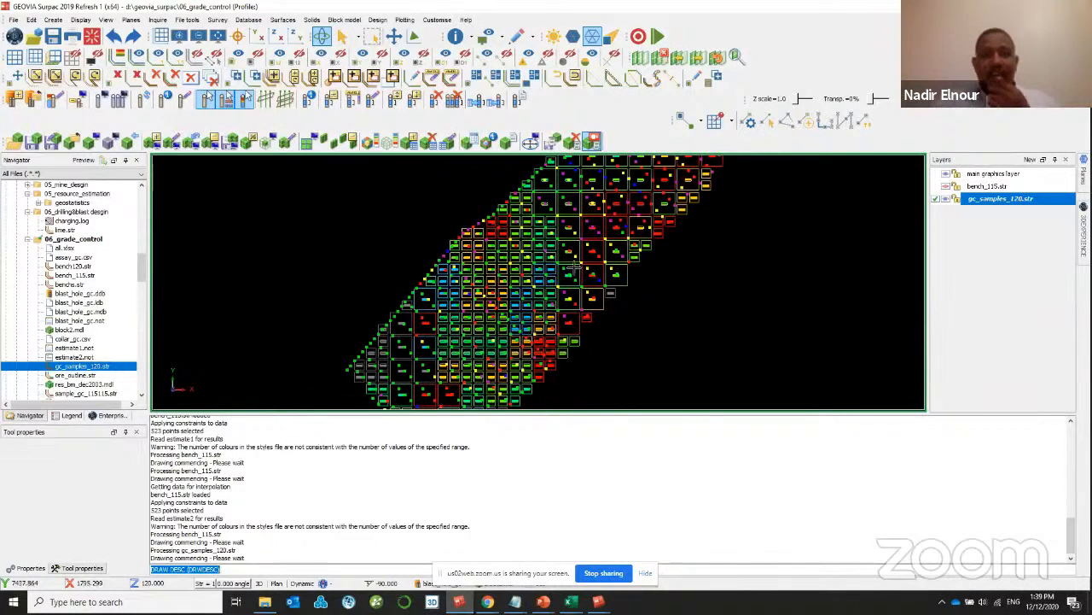
scroll(574, 268, "down", 3)
scroll(601, 217, "up", 5)
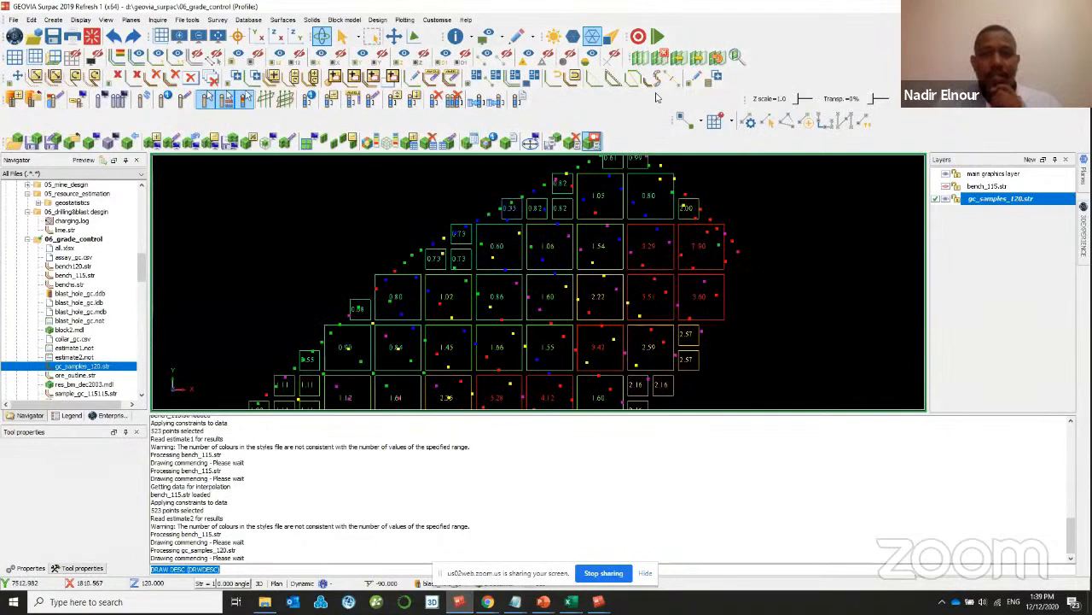
- Make the main graphics layer active and digitise an ore outline around the bench's northern end and down its eastern edge
left_click(991, 174)
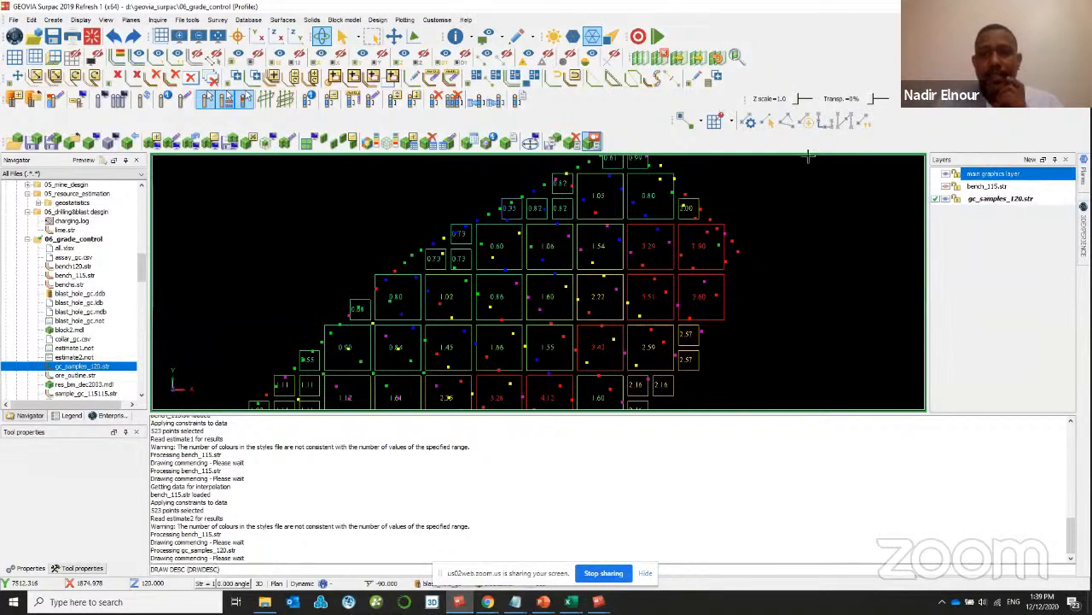
double_click(976, 177)
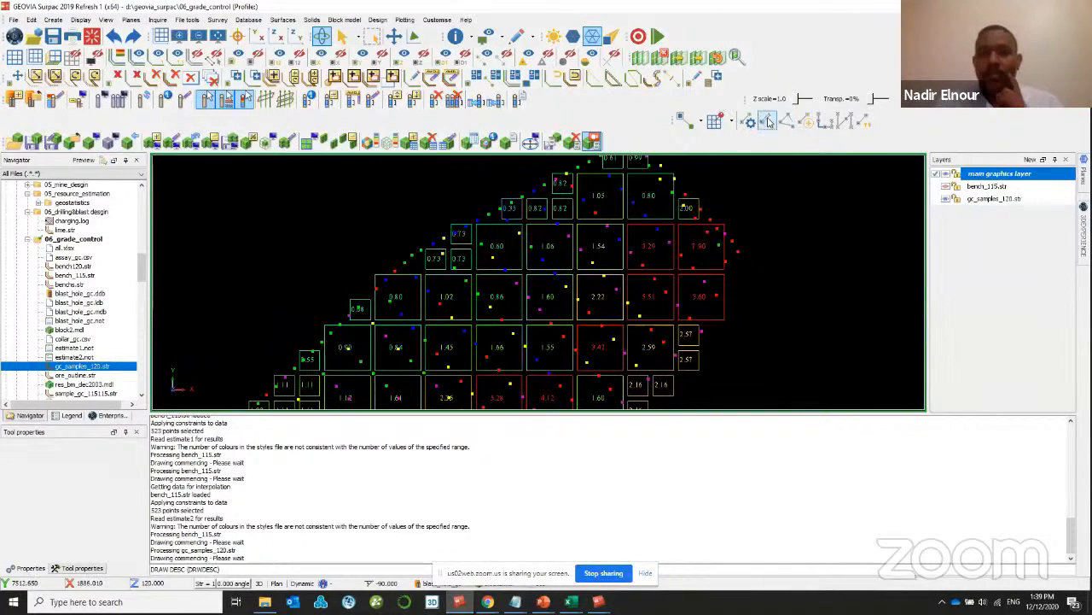
left_click(768, 122)
scroll(633, 223, "down", 2)
left_click(484, 250)
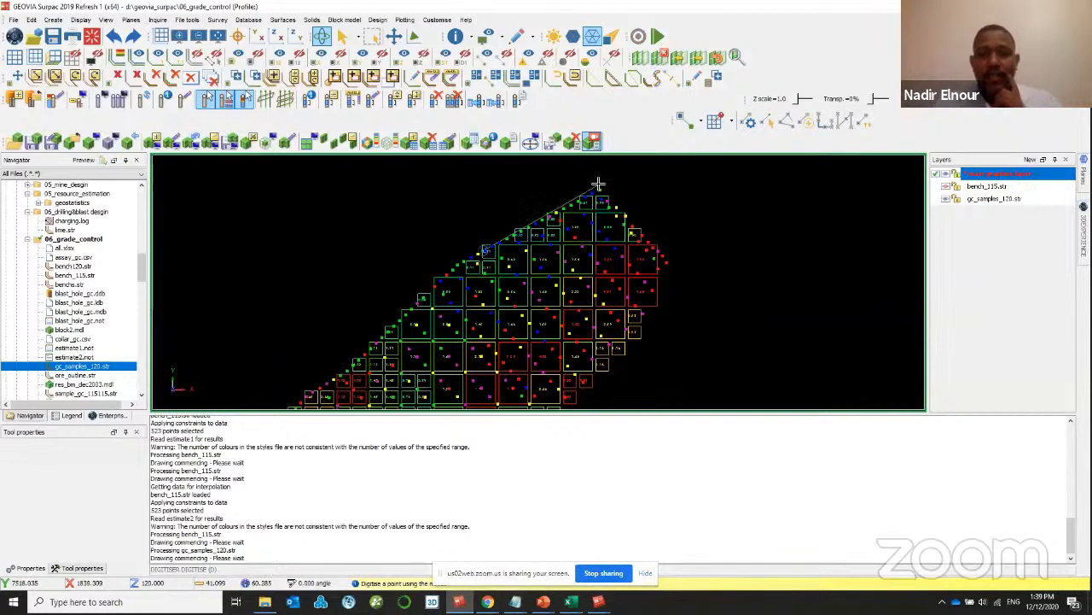
left_click(599, 185)
left_click(675, 275)
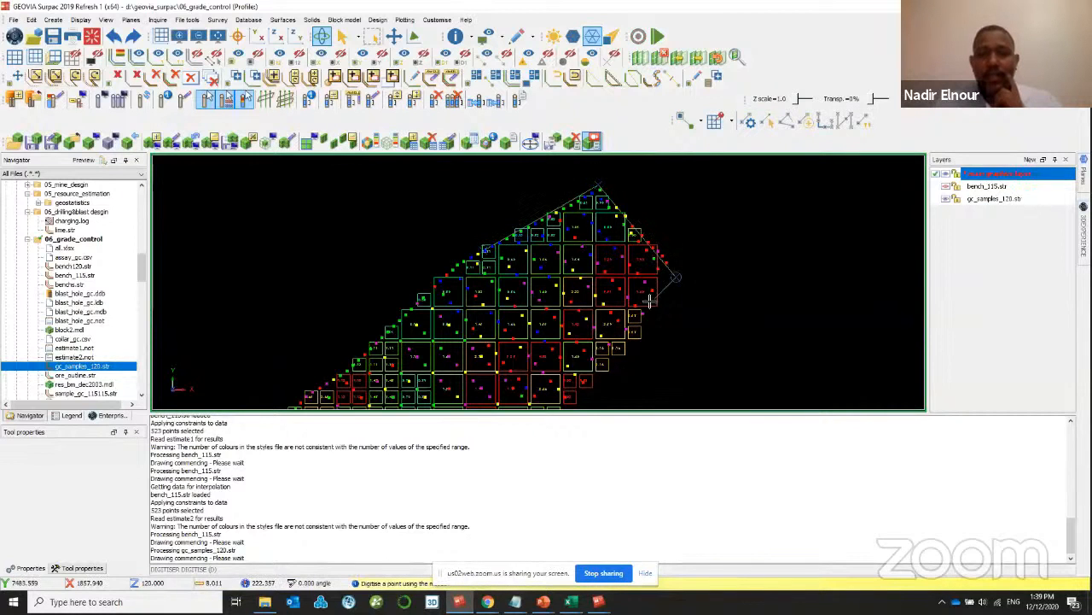
left_click(610, 365)
- Continue the ore outline south along the eastern edge, bring it back north through the blocks, and close the segment
scroll(577, 398, "down", 2)
middle_click_drag(578, 398, 576, 352)
scroll(547, 370, "up", 3)
left_click(545, 368)
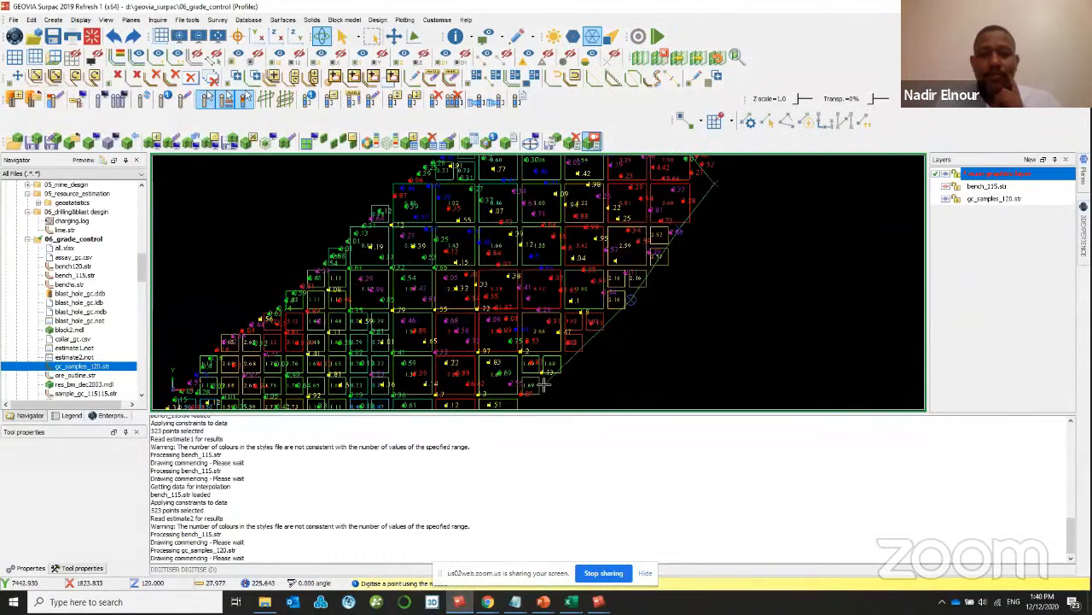
left_click(475, 378)
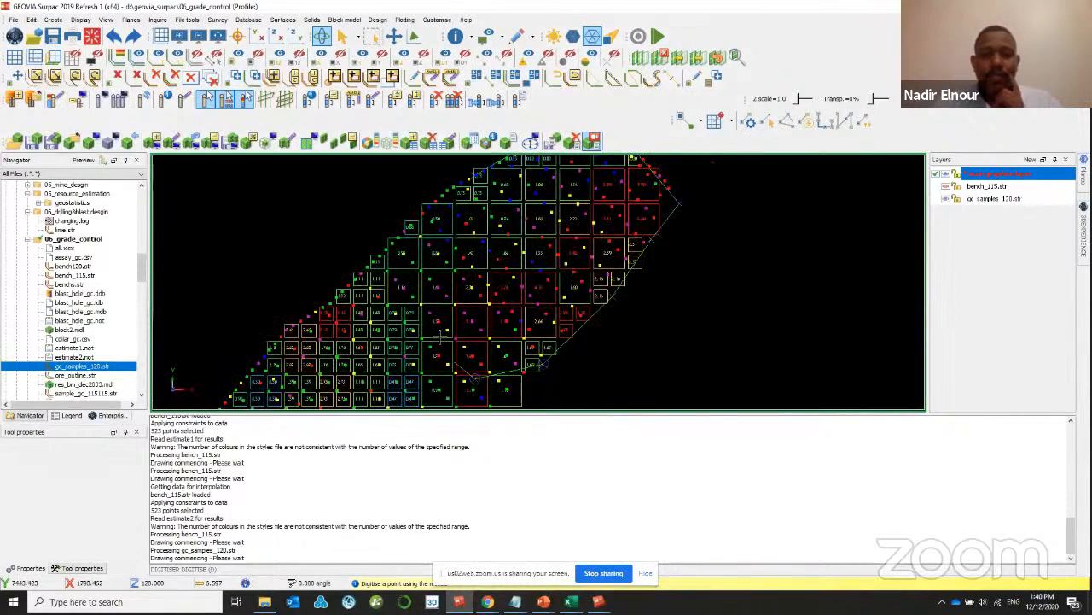
left_click(421, 309)
left_click(559, 206)
scroll(559, 205, "down", 1)
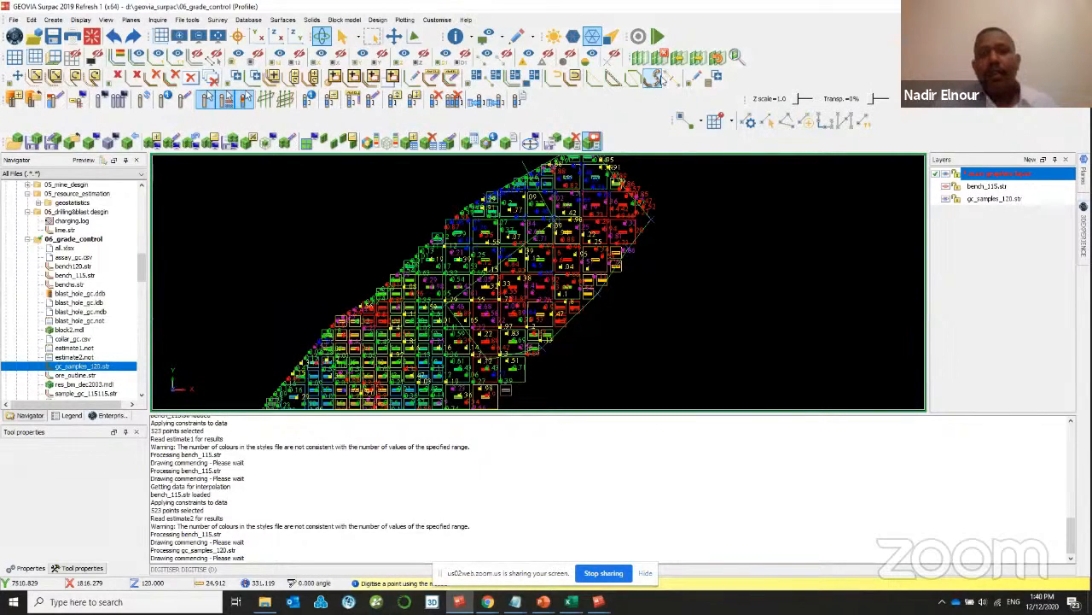
left_click(575, 79)
scroll(553, 200, "down", 3)
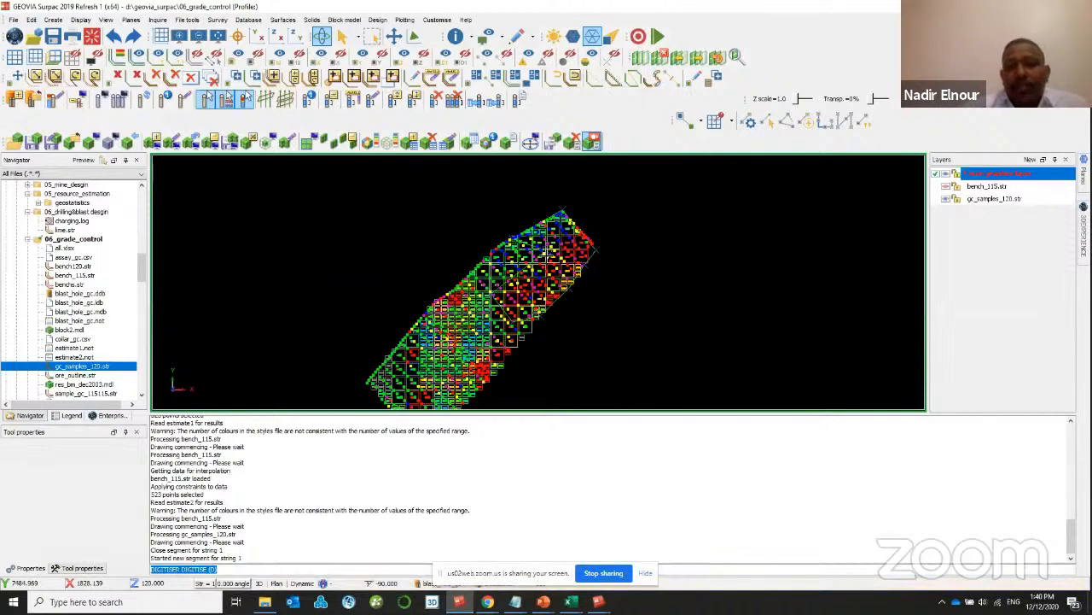
- Examine the closed outline against the block grades and samples in plan and from an oblique angle
scroll(555, 254, "up", 1)
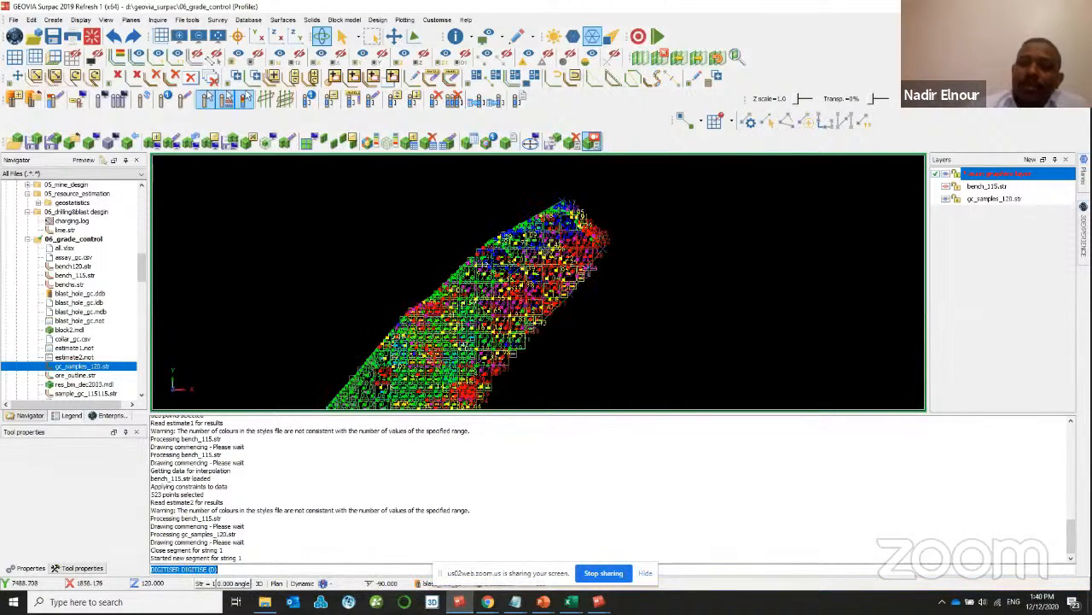
scroll(589, 268, "up", 2)
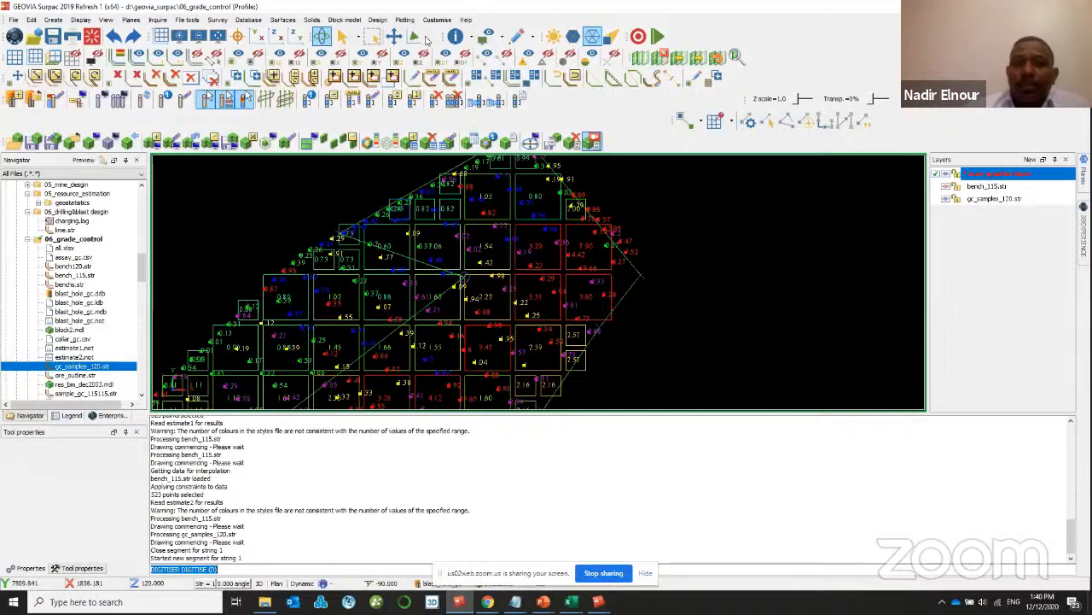
left_click(345, 20)
scroll(575, 291, "down", 2)
scroll(575, 291, "down", 3)
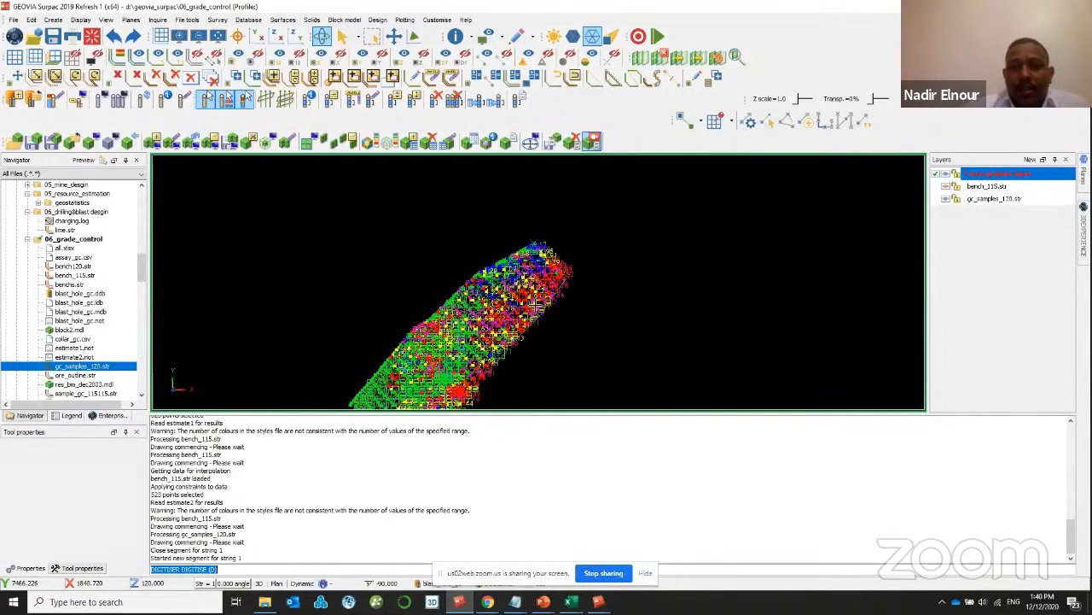
left_click_drag(575, 291, 436, 210)
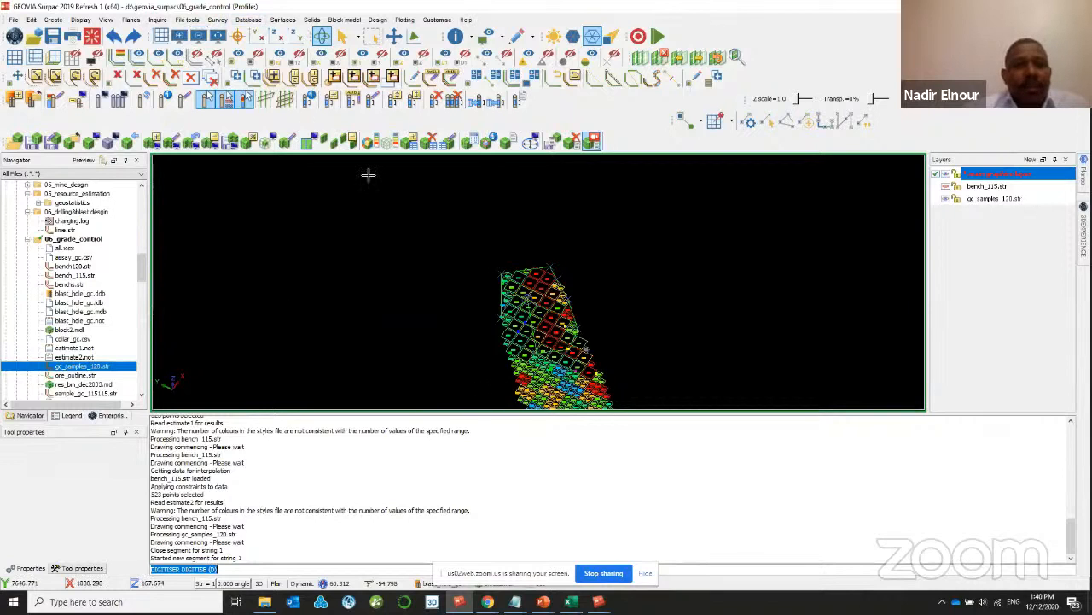
scroll(489, 277, "down", 2)
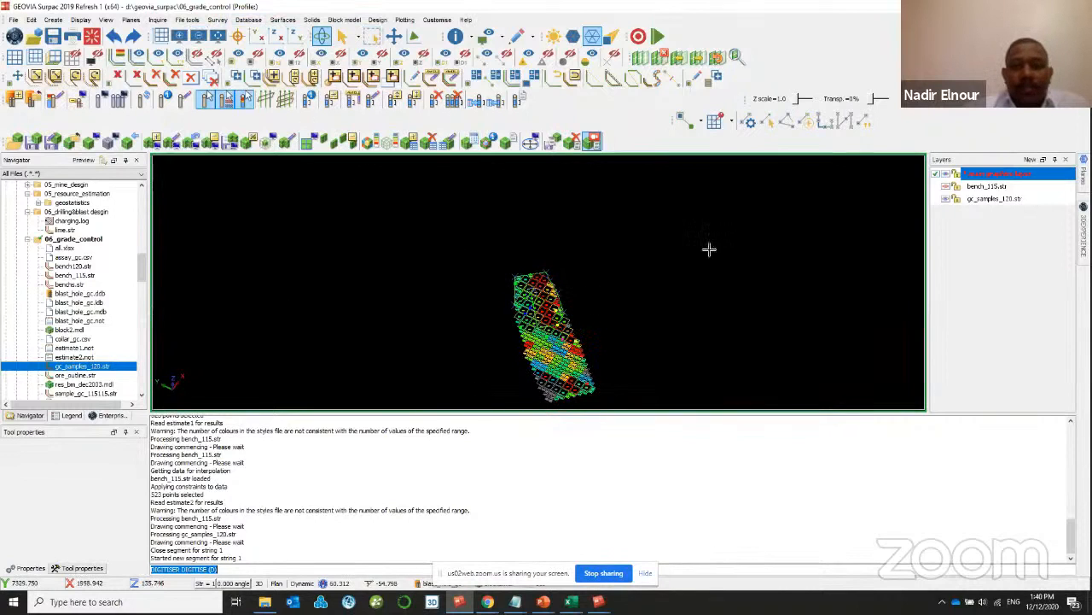
- Reset the graphics workspace without saving the layer changes and enlarge the graphics area over the message window
left_click(91, 36)
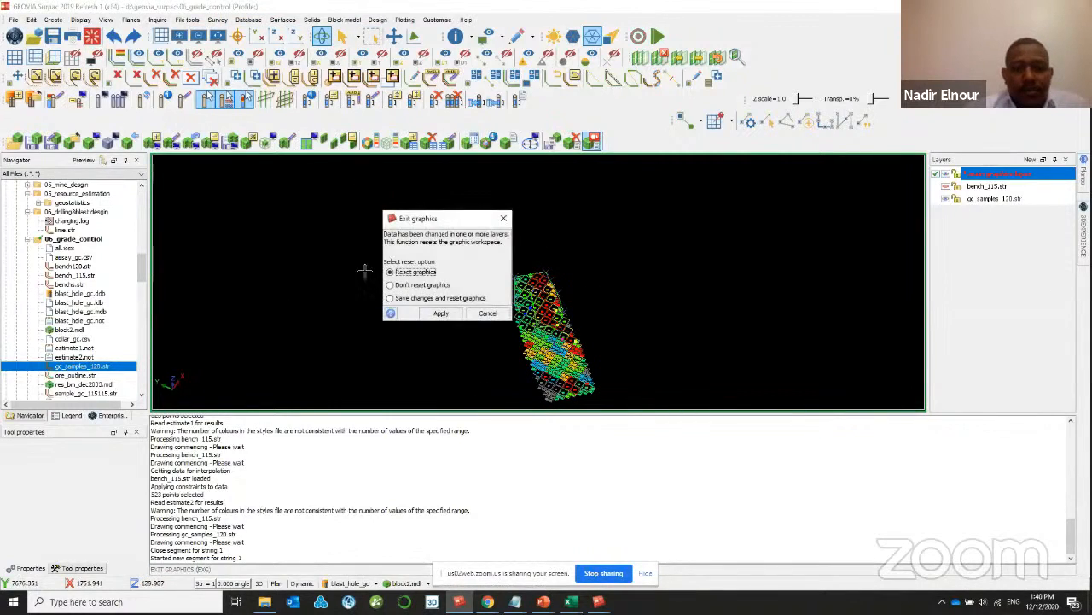
left_click(441, 314)
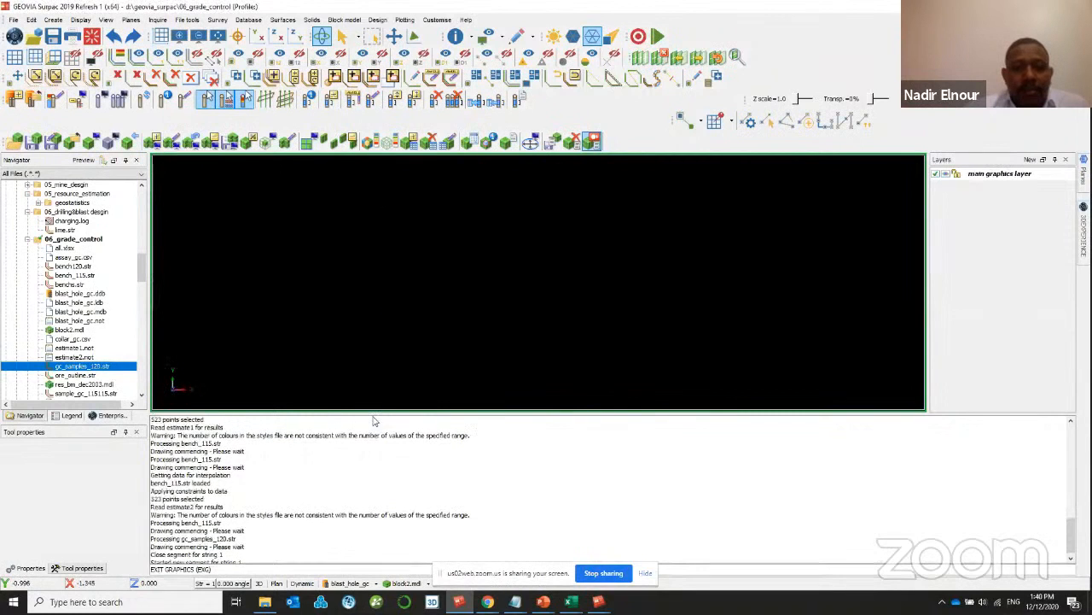
left_click_drag(368, 412, 324, 476)
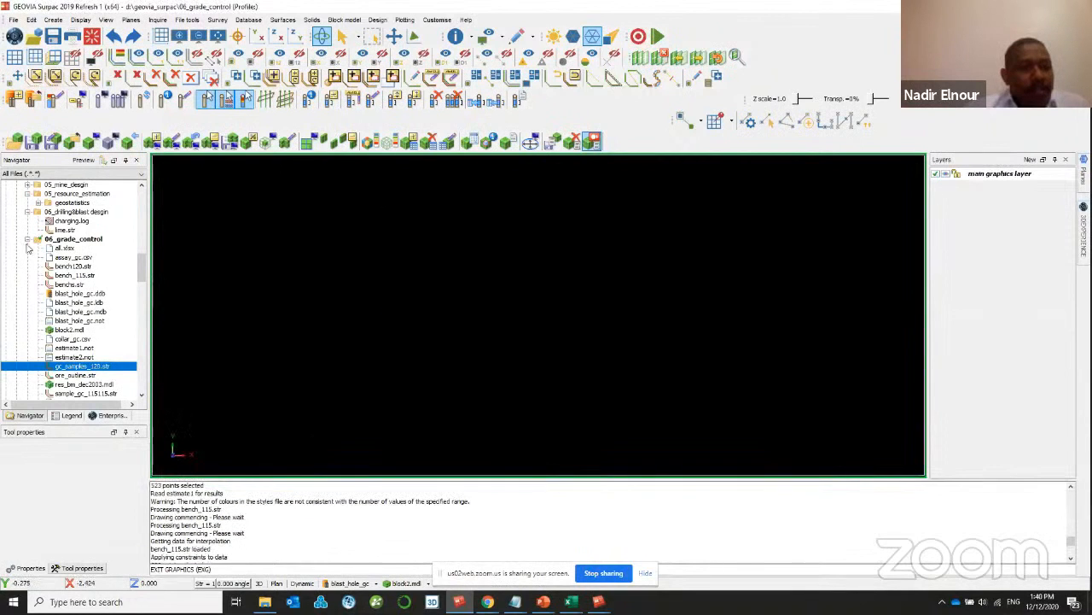
- Load bench120.str from the 06_grade_control folder into the graphics workspace
left_click(27, 240)
scroll(58, 255, "up", 1)
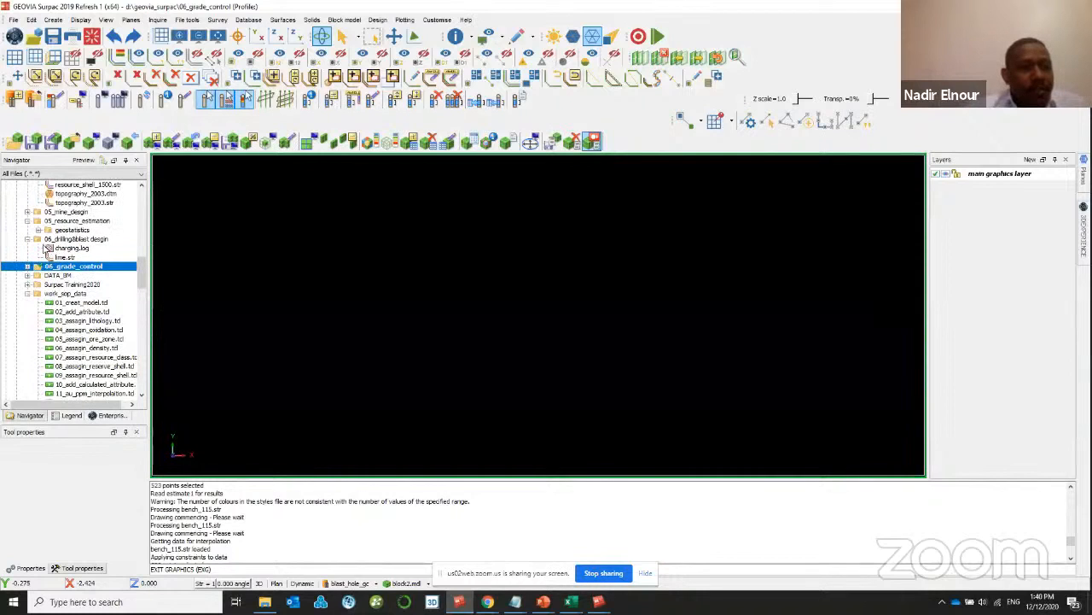
left_click(27, 267)
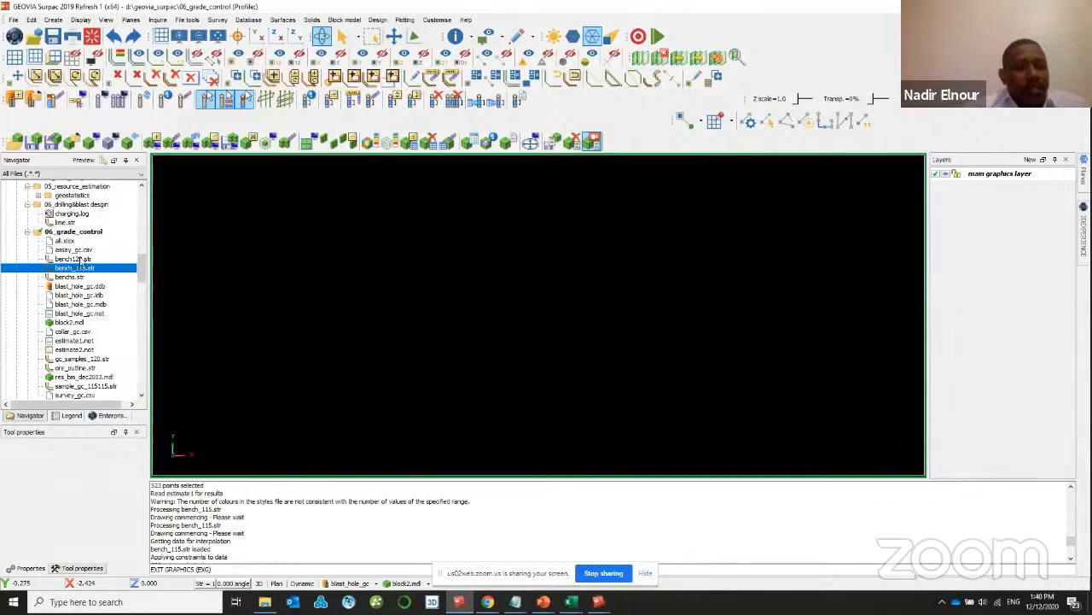
left_click_drag(75, 260, 141, 278)
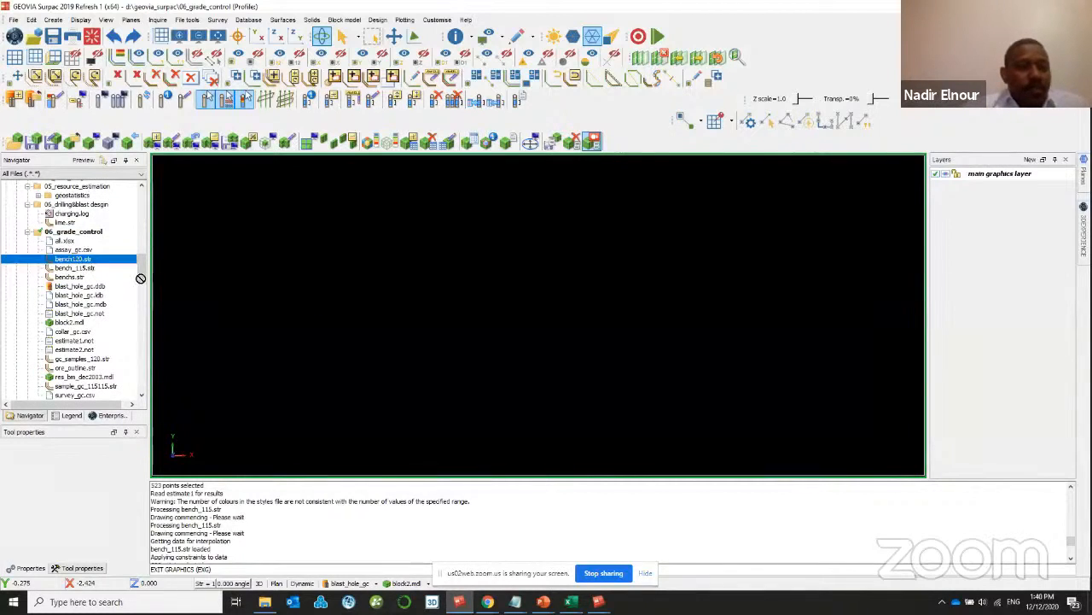
left_click_drag(313, 306, 304, 295)
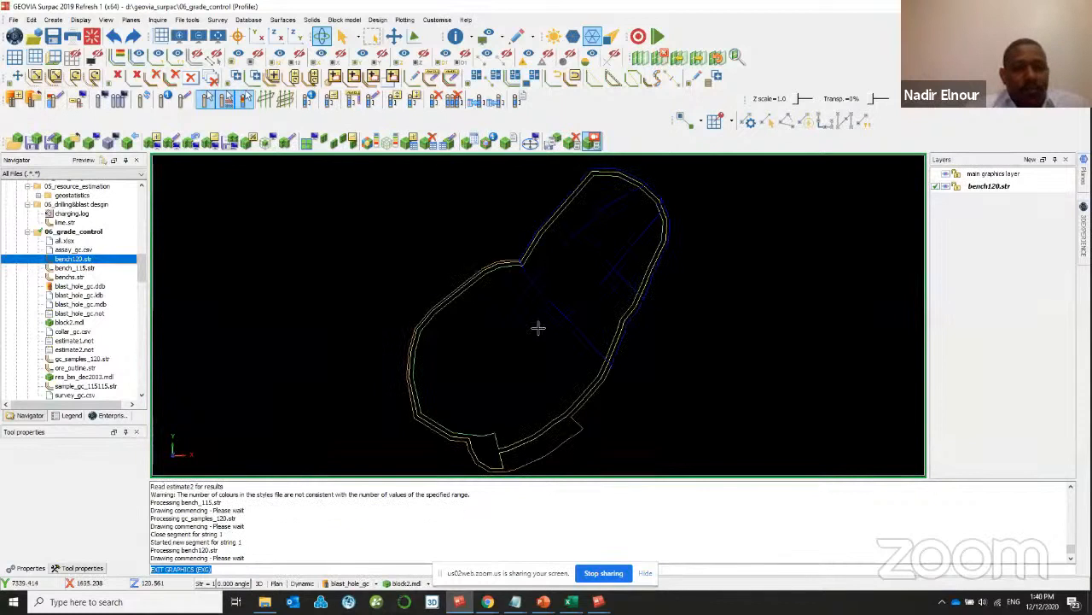
scroll(648, 185, "up", 5)
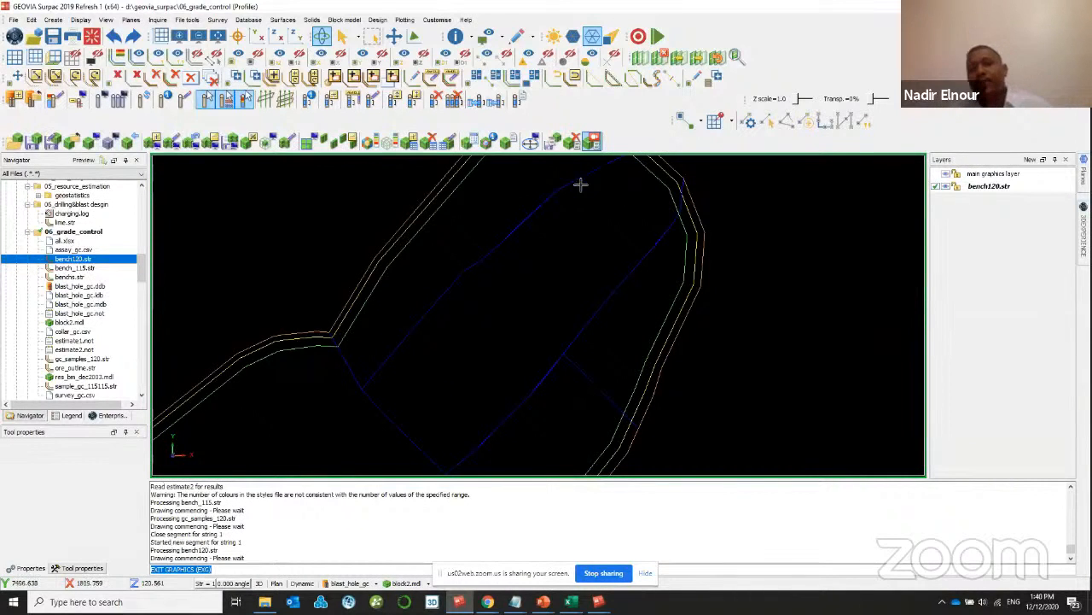
- Show the Blast design menus and the Blast design toolbar
right_click(510, 21)
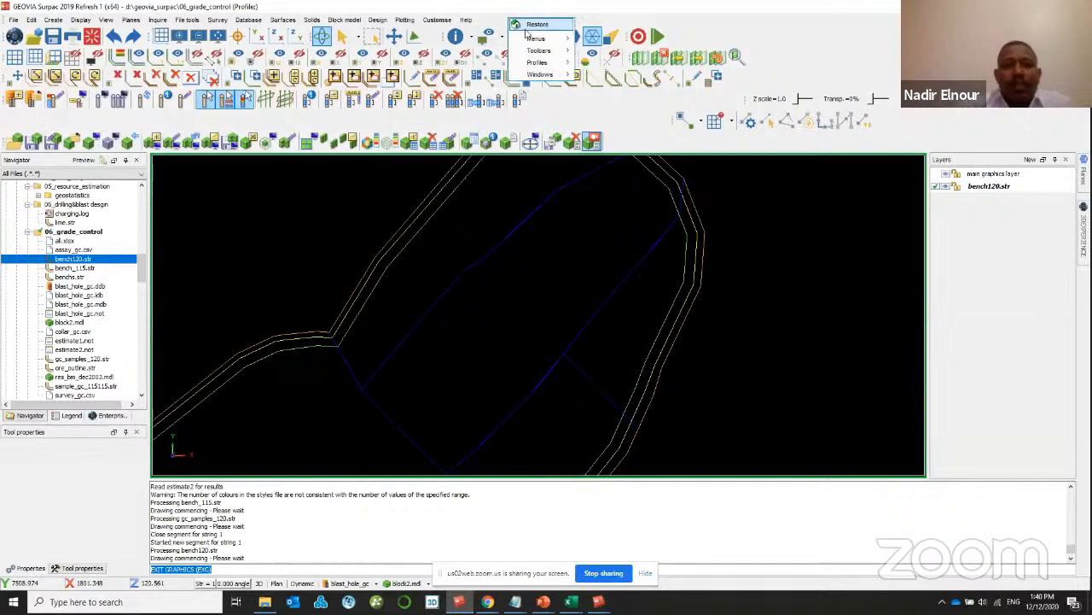
mouse_move(551, 41)
left_click(592, 56)
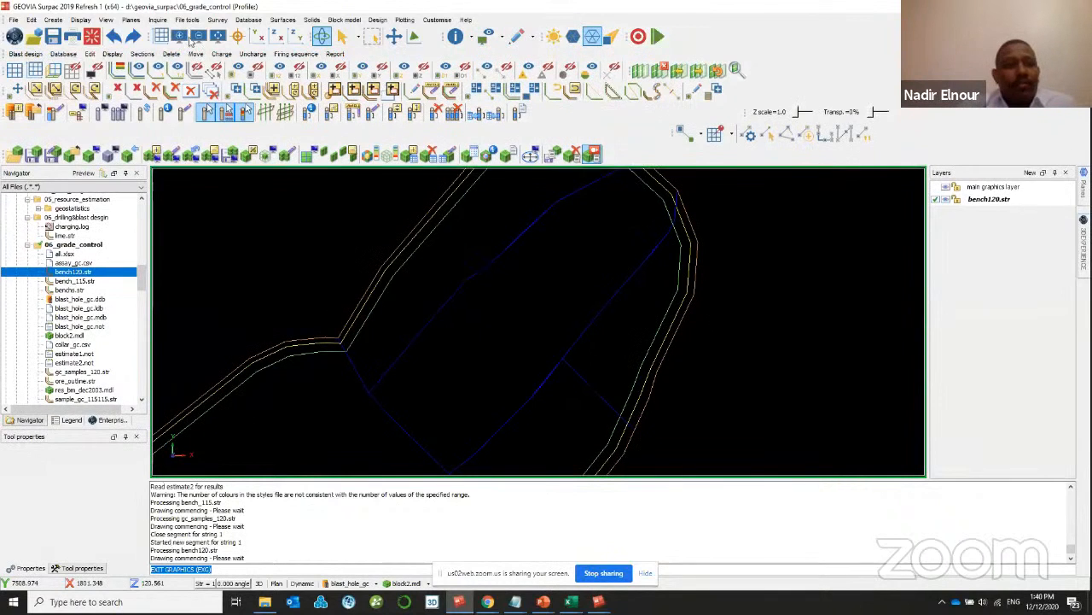
left_click(63, 54)
right_click(536, 24)
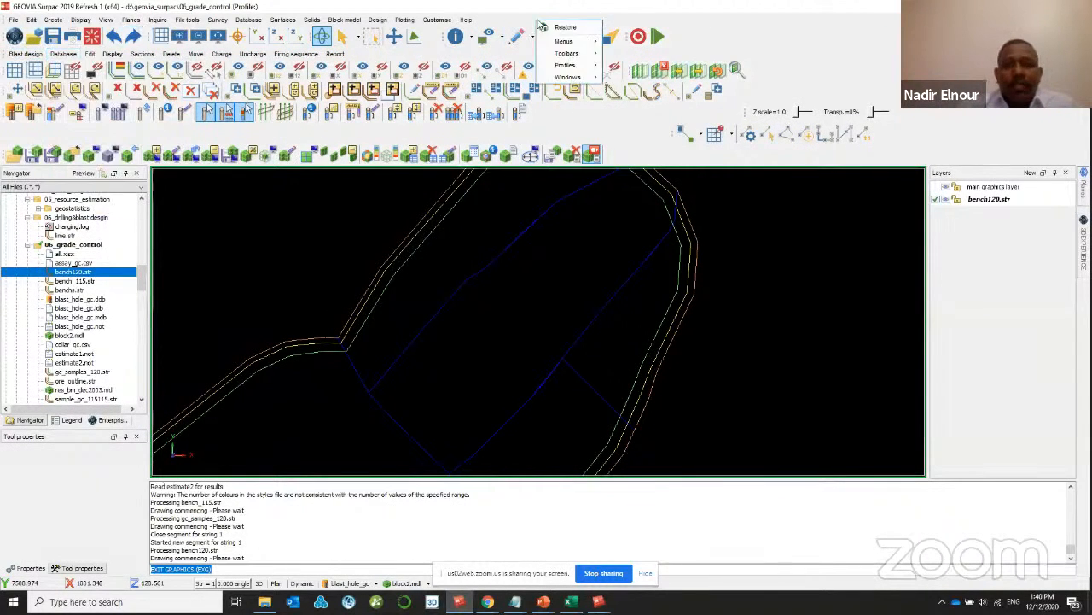
mouse_move(567, 53)
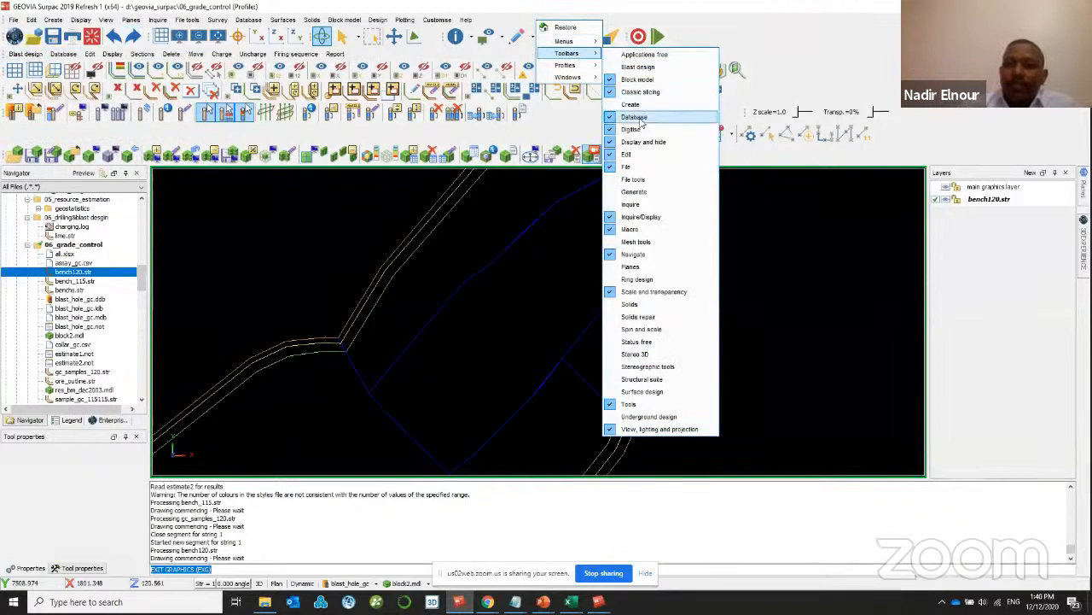
left_click(650, 66)
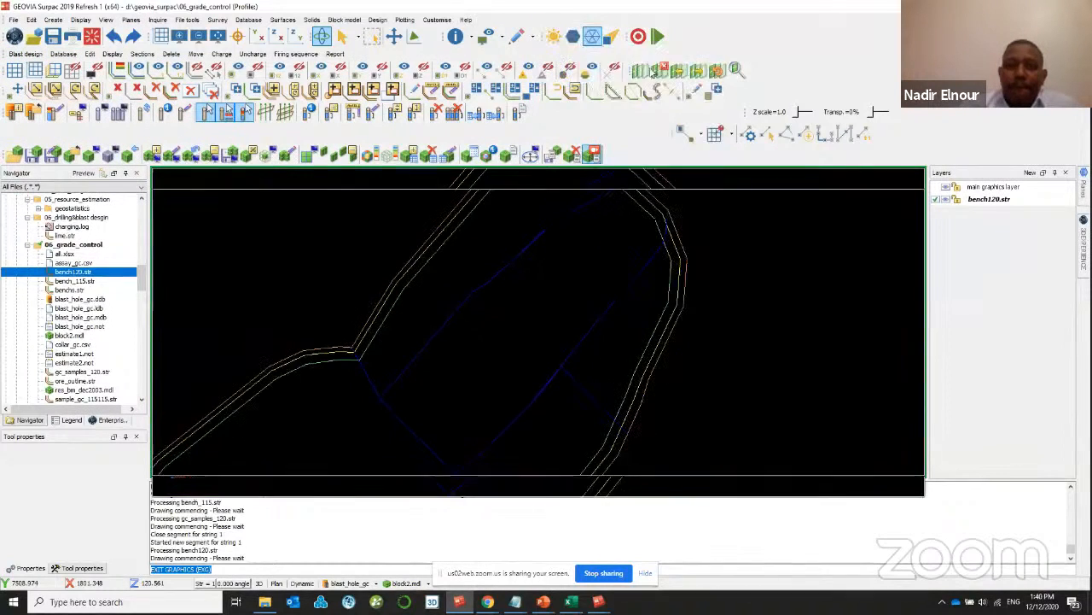
- Try to create a blast pattern on the 120 bench
left_click(378, 20)
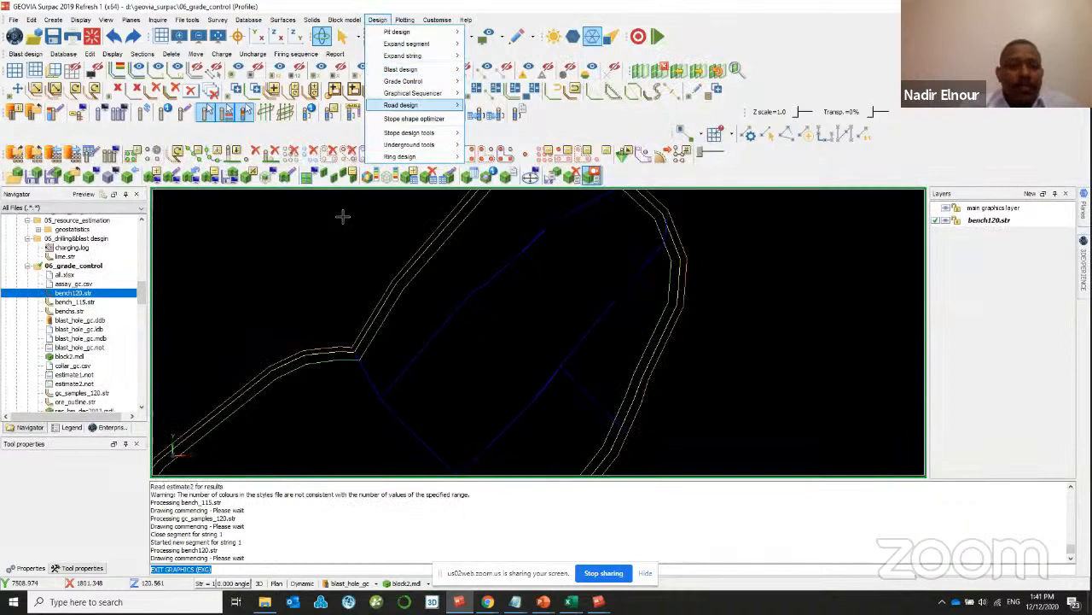
left_click(683, 364)
scroll(480, 284, "down", 2)
scroll(480, 284, "up", 1)
scroll(554, 271, "up", 1)
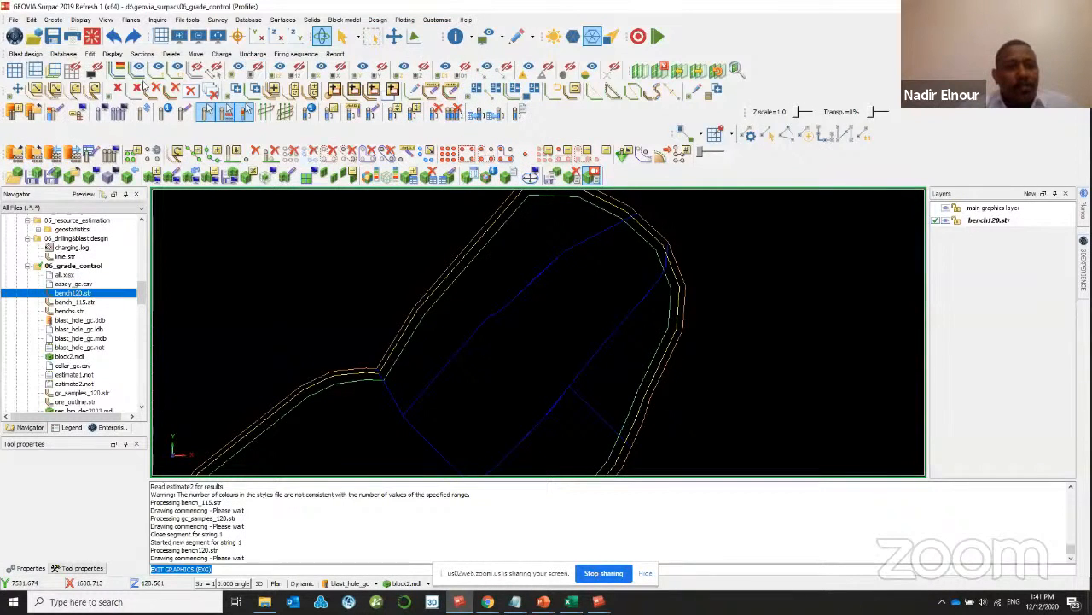
left_click(26, 54)
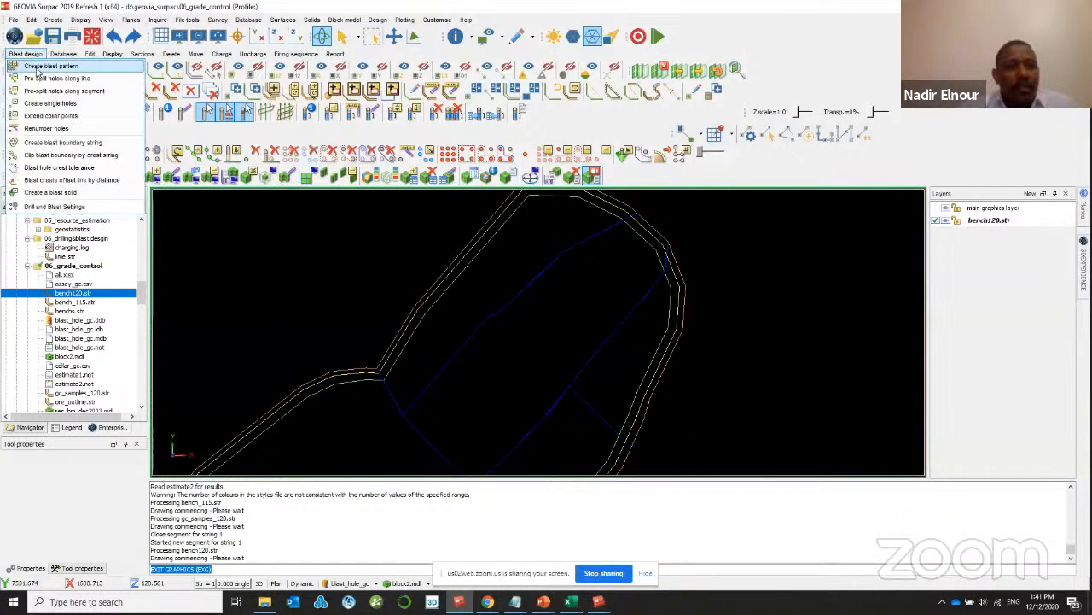
left_click(37, 69)
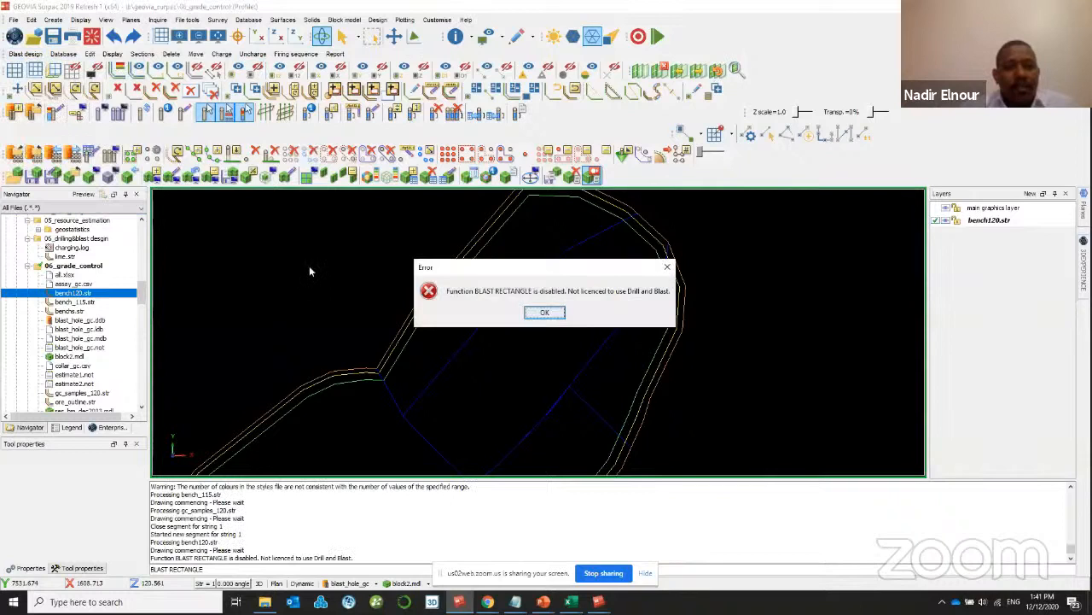
left_click(529, 311)
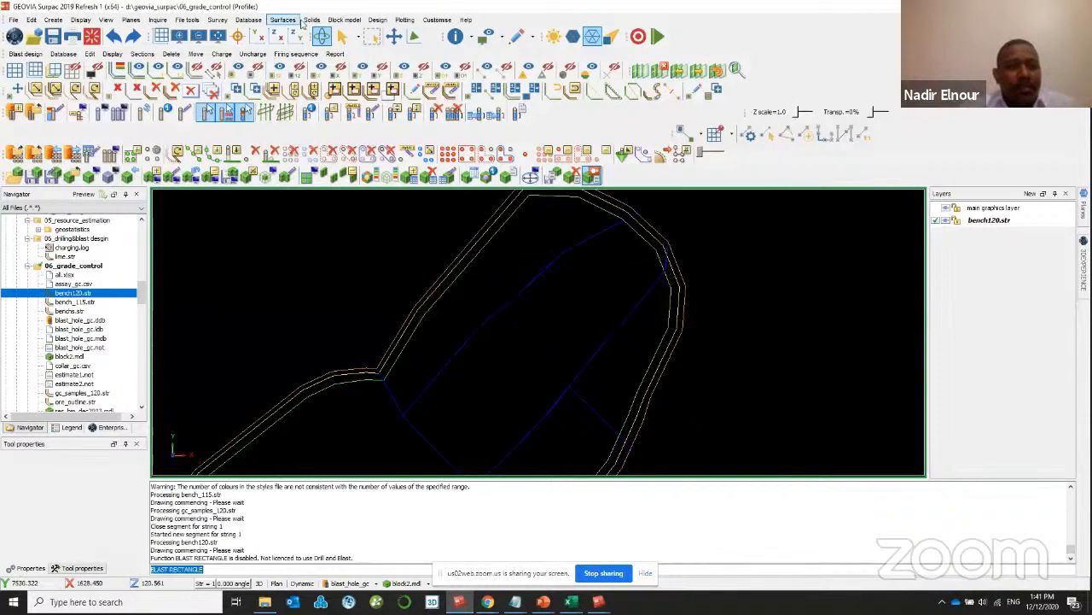
left_click(350, 20)
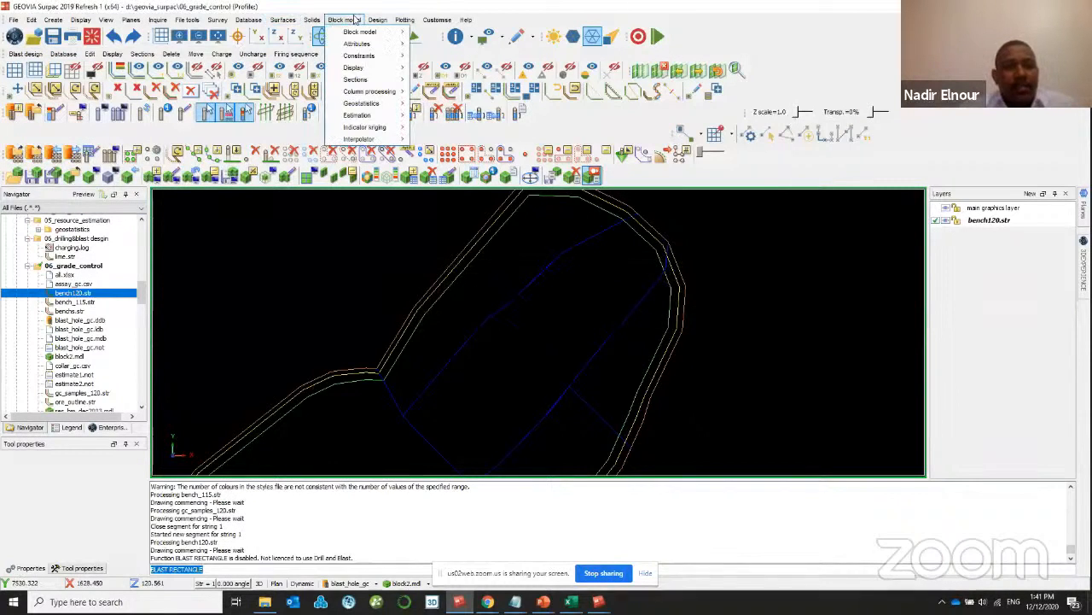
left_click(549, 207)
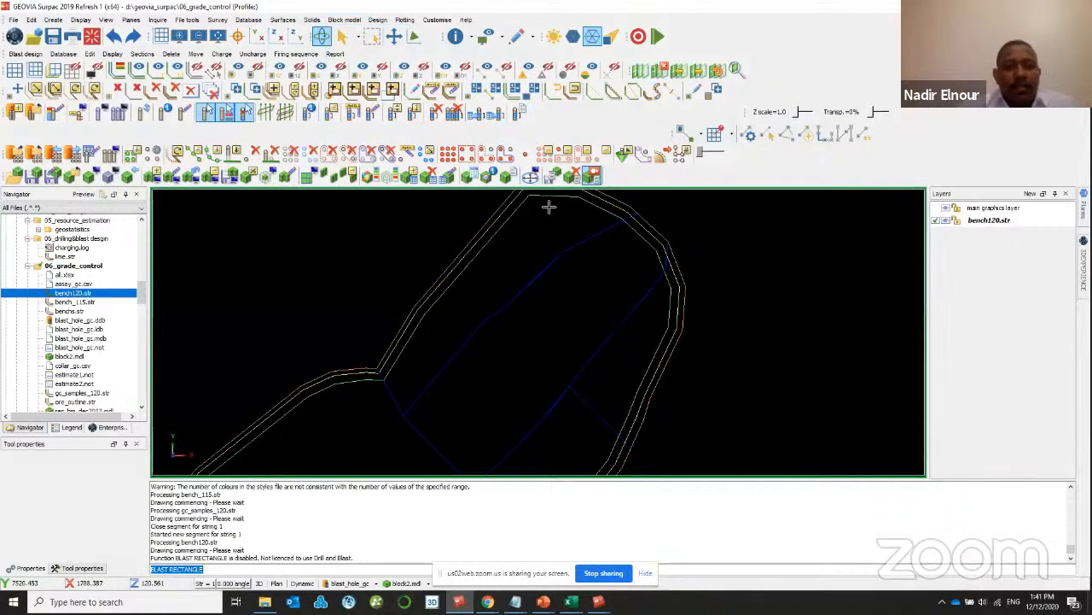
scroll(538, 266, "down", 1)
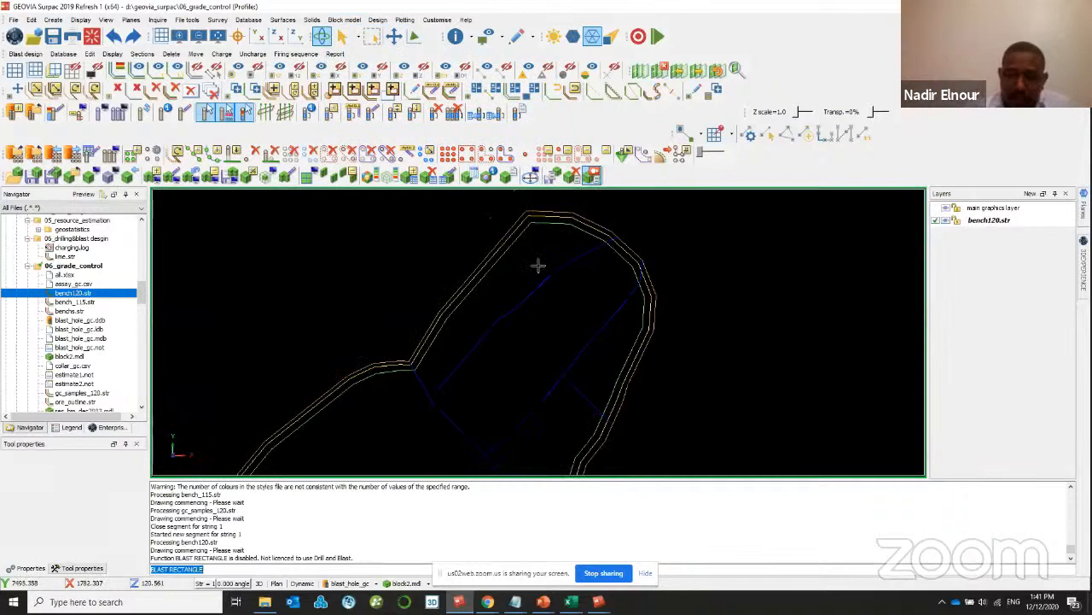
scroll(571, 395, "down", 3)
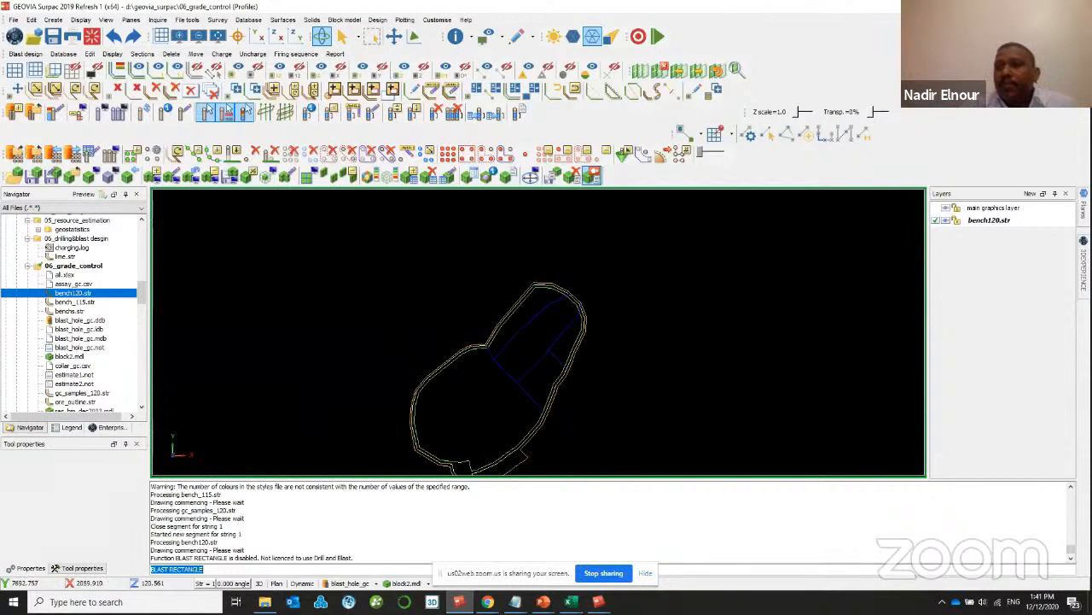
left_click(591, 575)
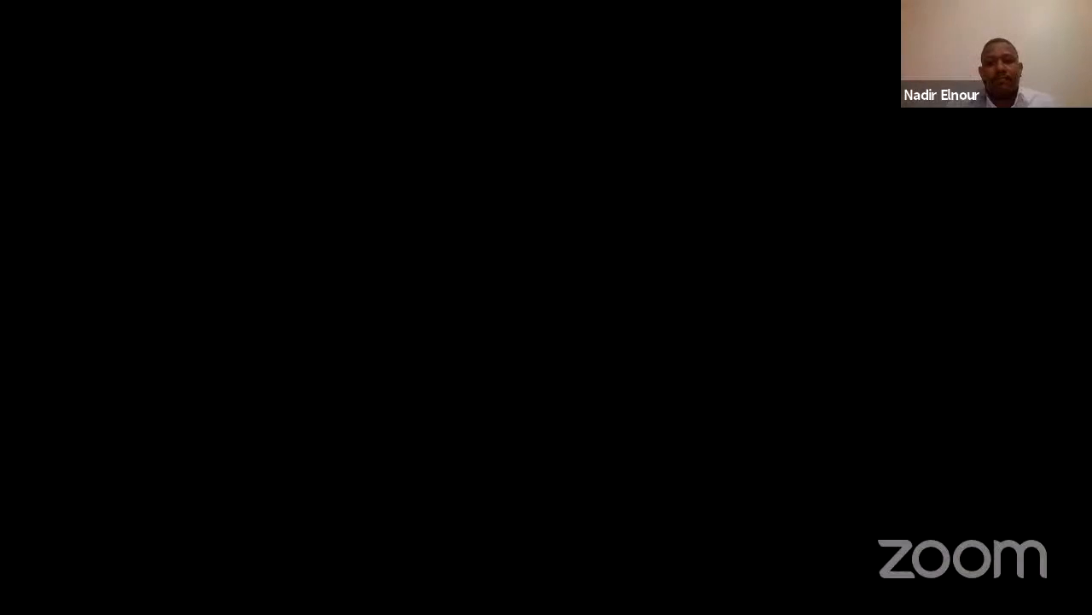
- Return to Surpac, start Create blast pattern, and mark out a rectangular blasting area across the northern end of the bench
left_click(459, 601)
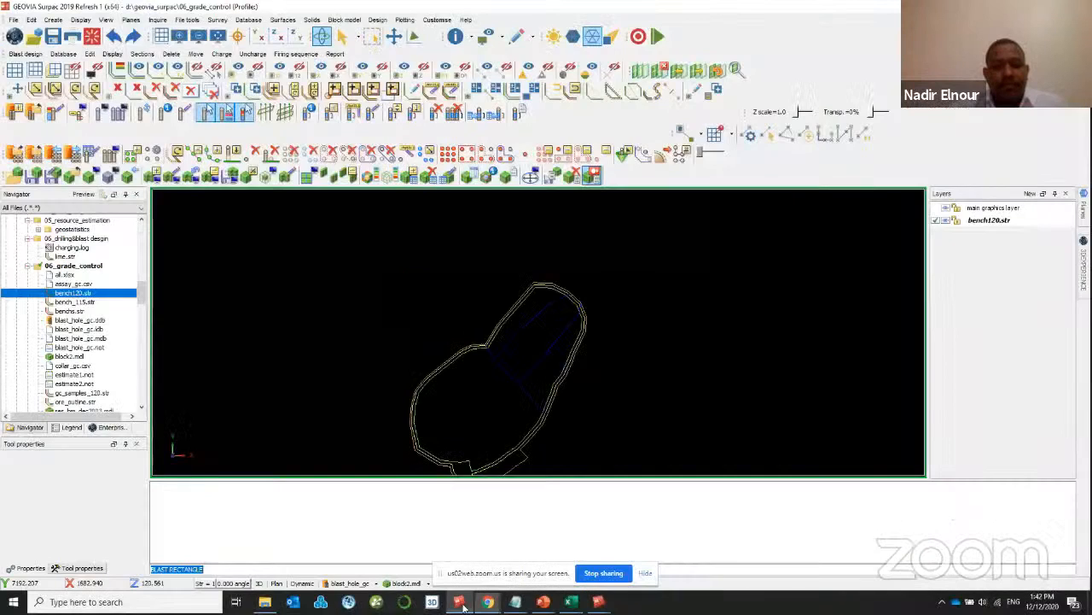
scroll(556, 404, "down", 2)
scroll(542, 397, "up", 5)
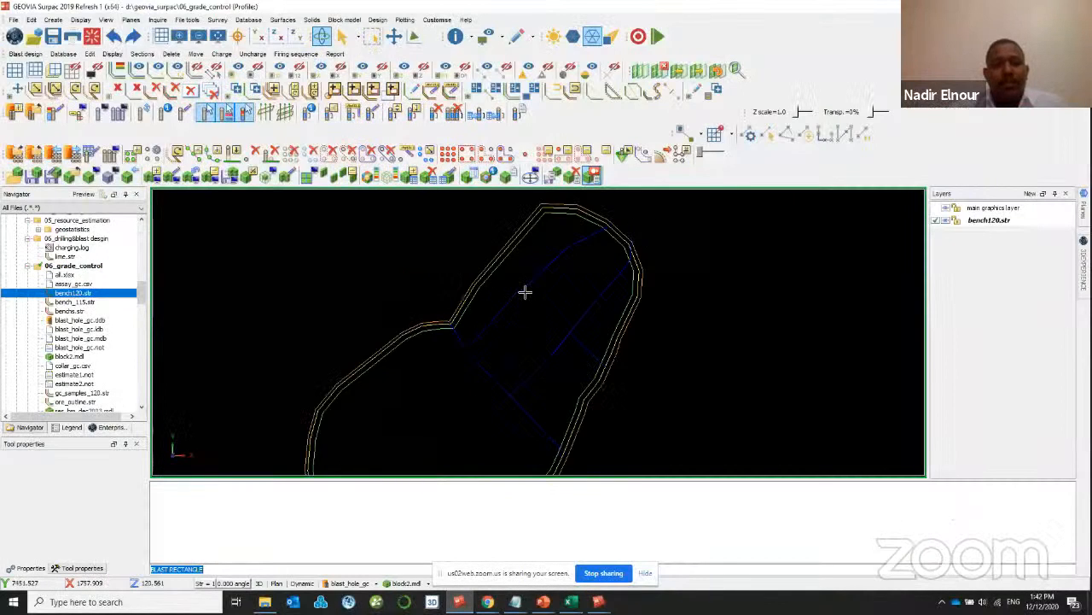
left_click(26, 54)
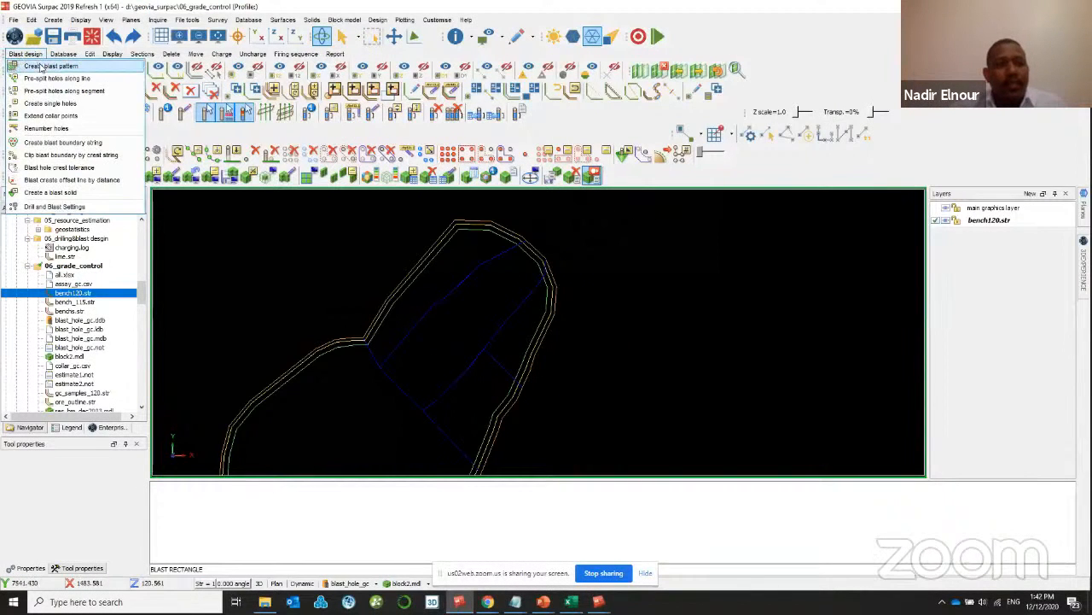
left_click(40, 66)
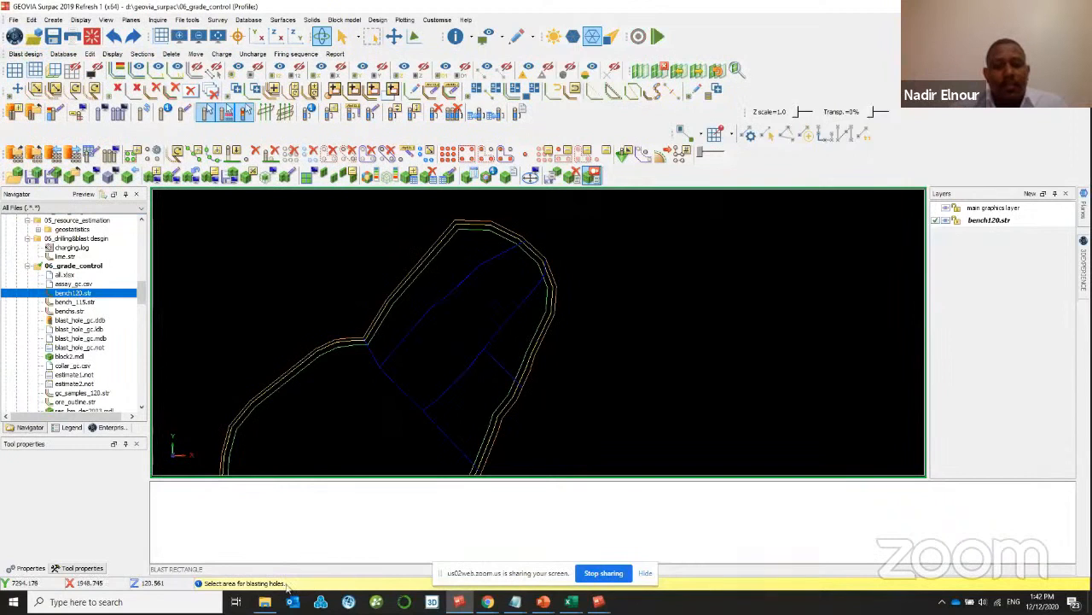
left_click_drag(340, 440, 728, 223)
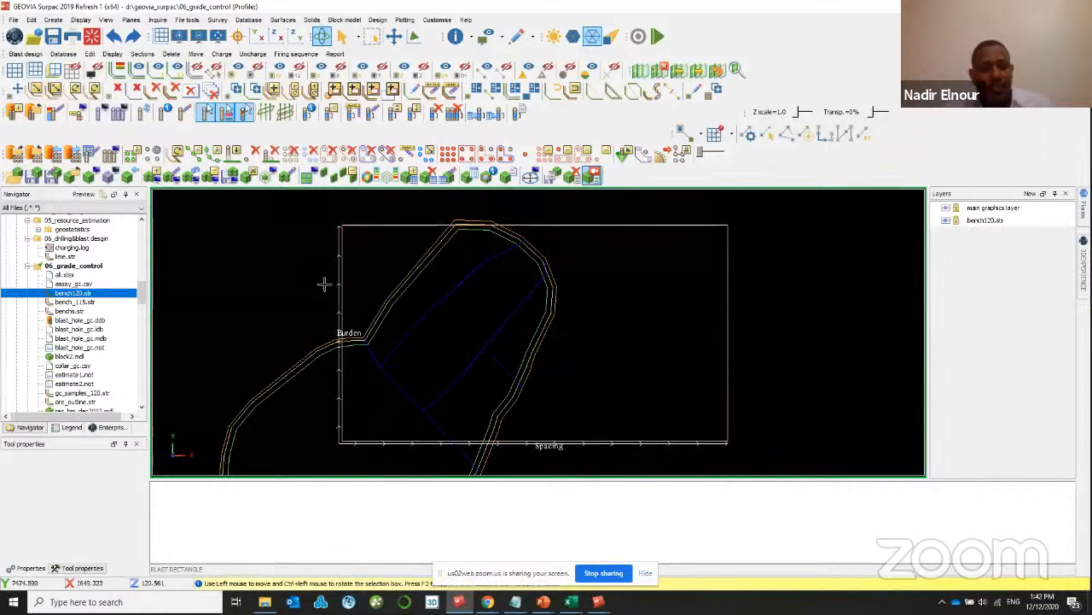
- Rotate and move the blast rectangle over the bench's northern lobe with its spacing side along the northwestern edge, and accept it
left_click_drag(342, 227, 626, 422, "ctrl")
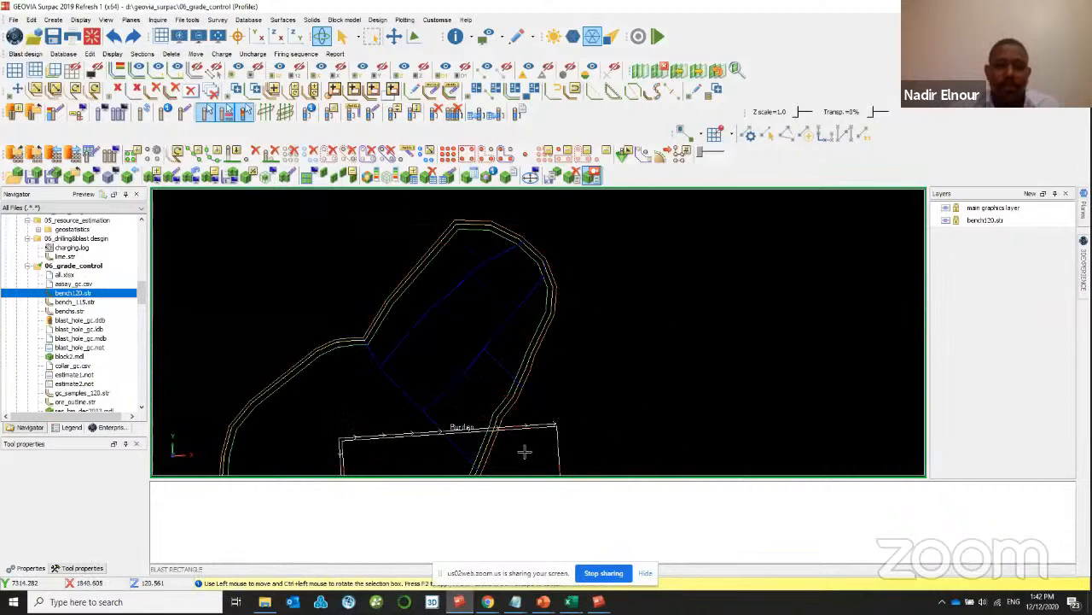
left_click_drag(525, 452, 553, 209)
scroll(510, 335, "down", 1)
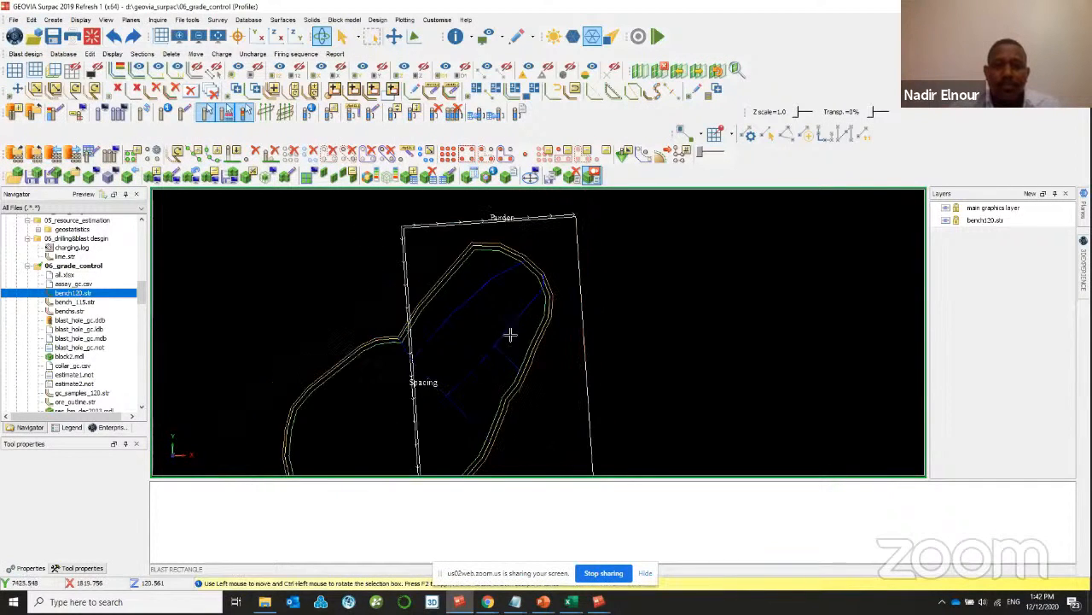
scroll(515, 296, "down", 2)
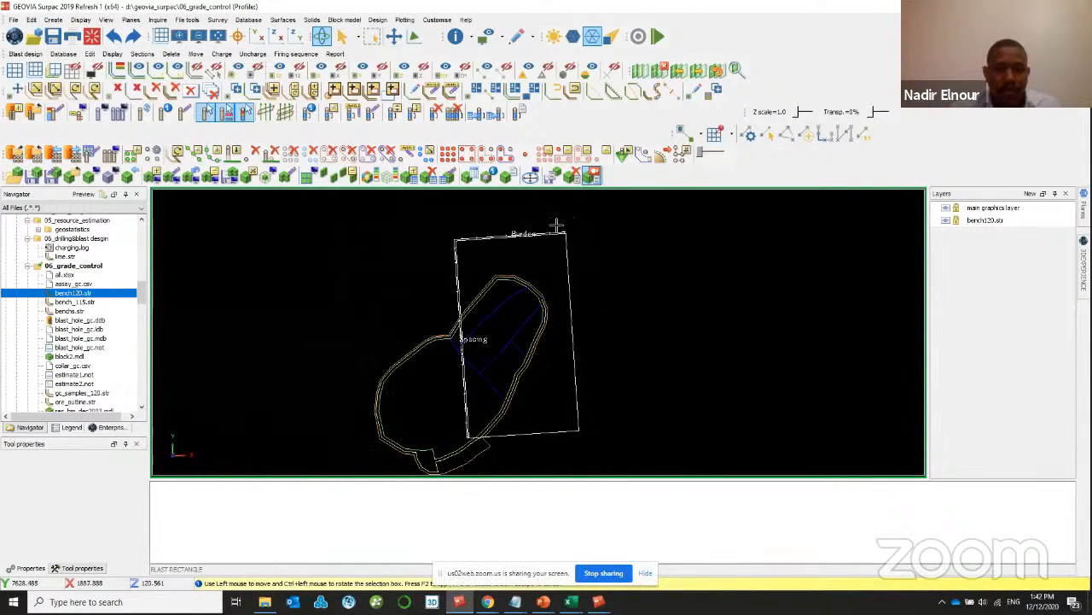
left_click_drag(555, 224, 509, 289, "ctrl")
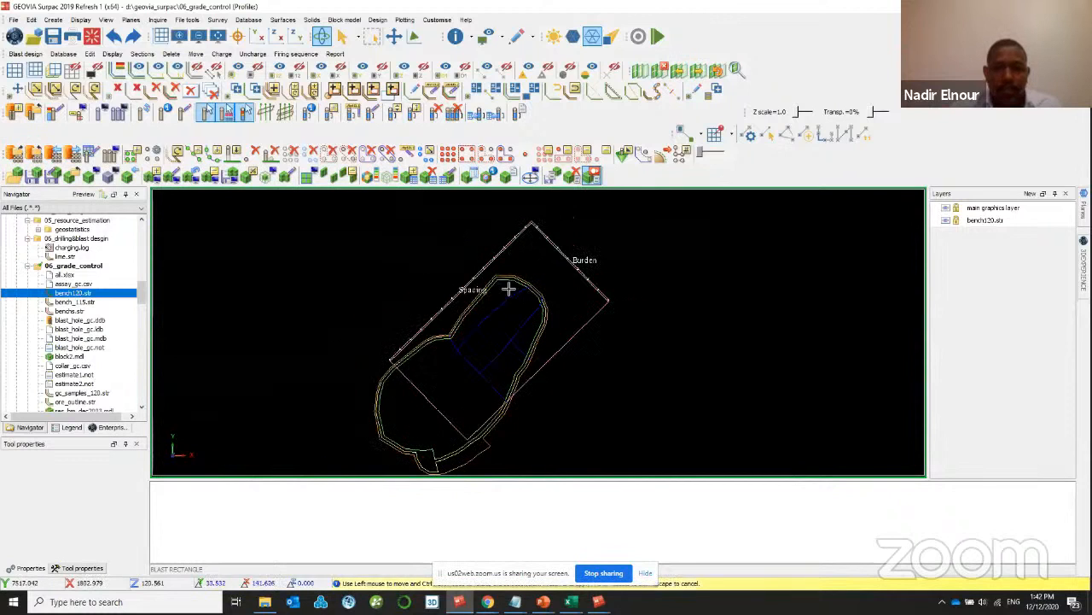
scroll(509, 289, "up", 2)
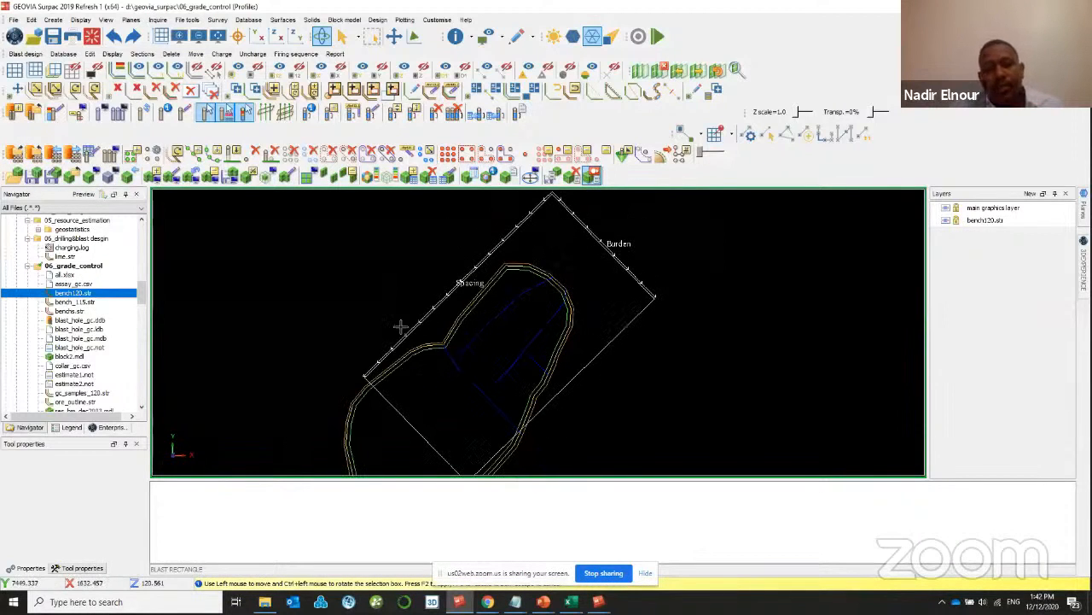
scroll(514, 316, "up", 2)
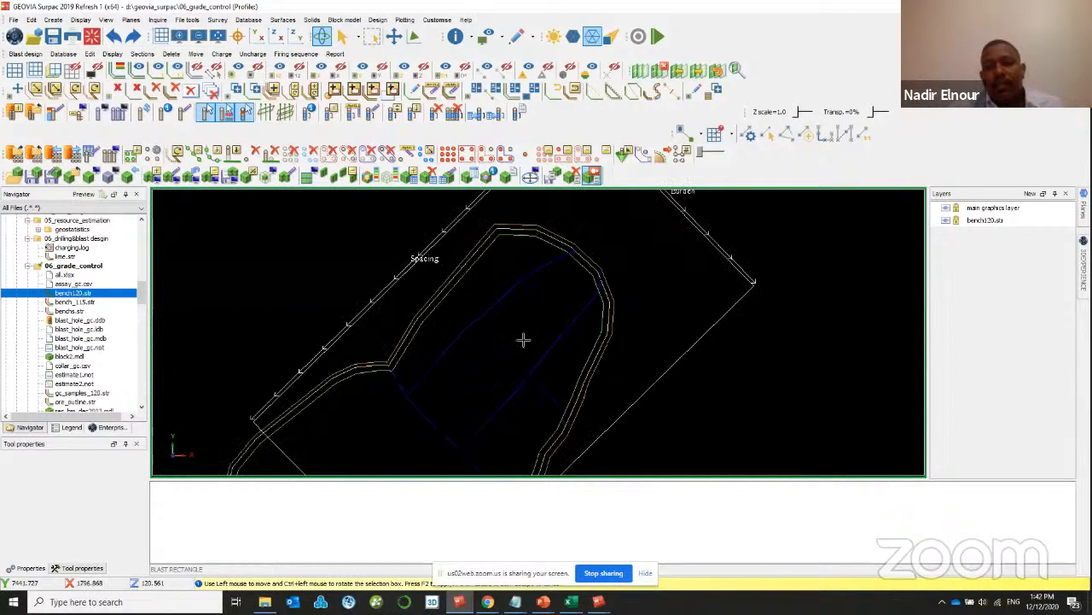
scroll(536, 334, "down", 1)
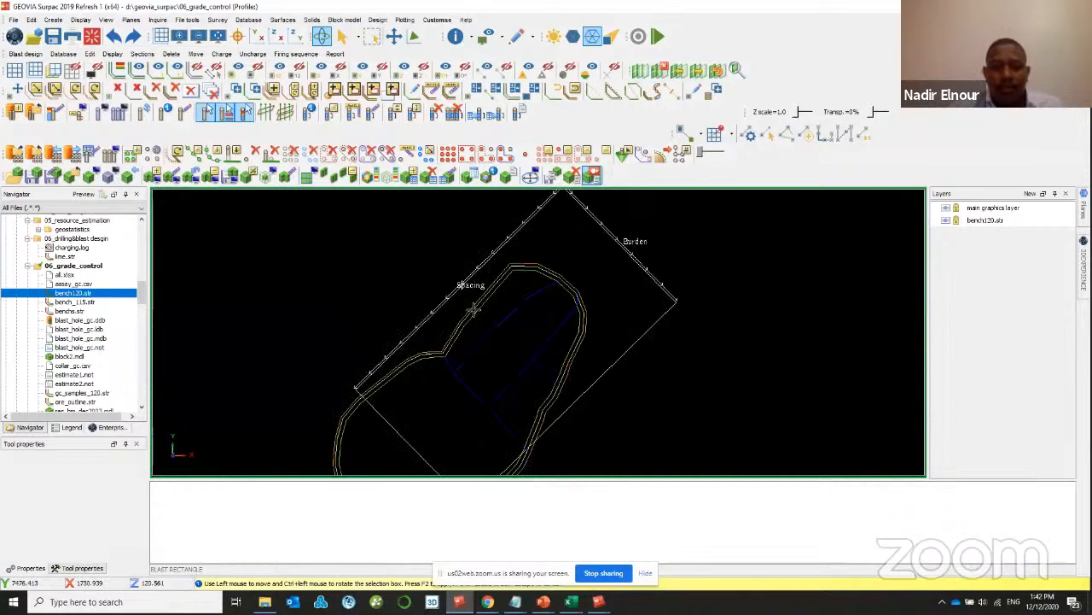
key("F2")
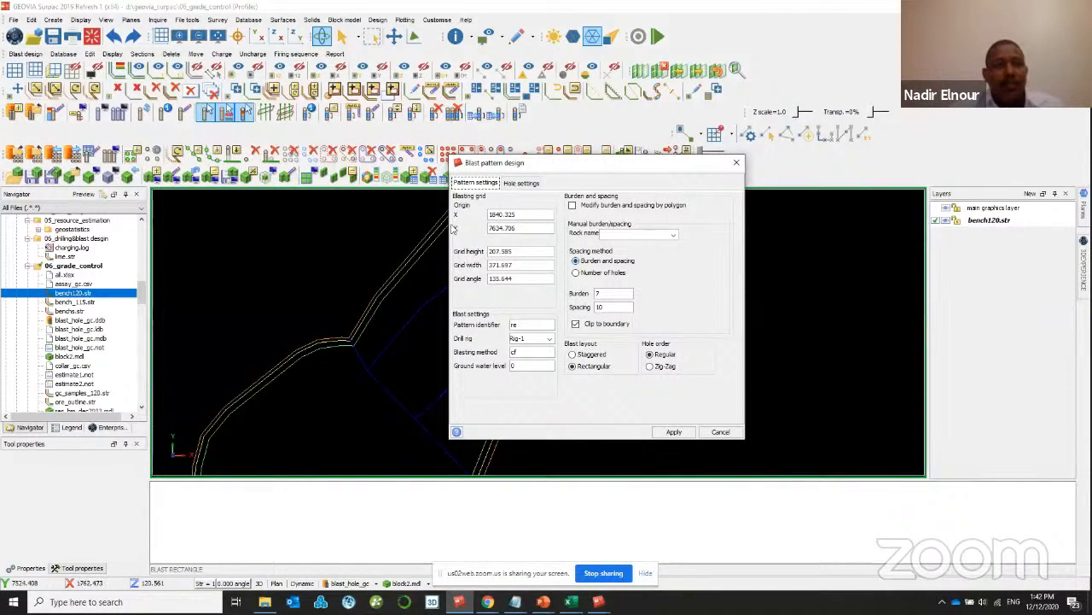
- Set the pattern's burden to 3.5 and spacing to 4, and the holes' bearing to 0, dip to -90 and diameter to 102
left_click(25, 54)
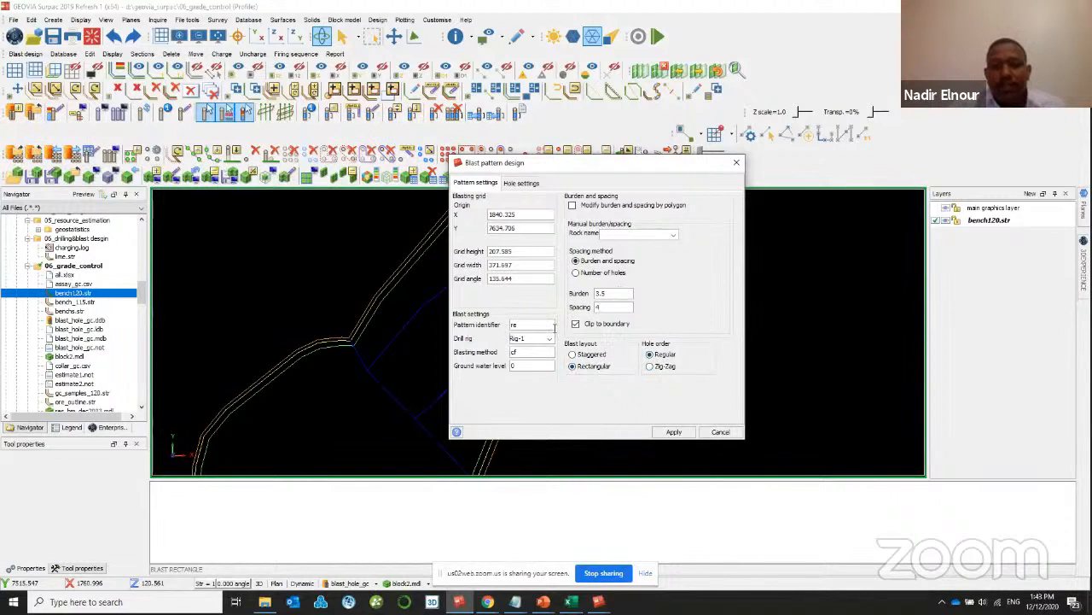
left_click(521, 183)
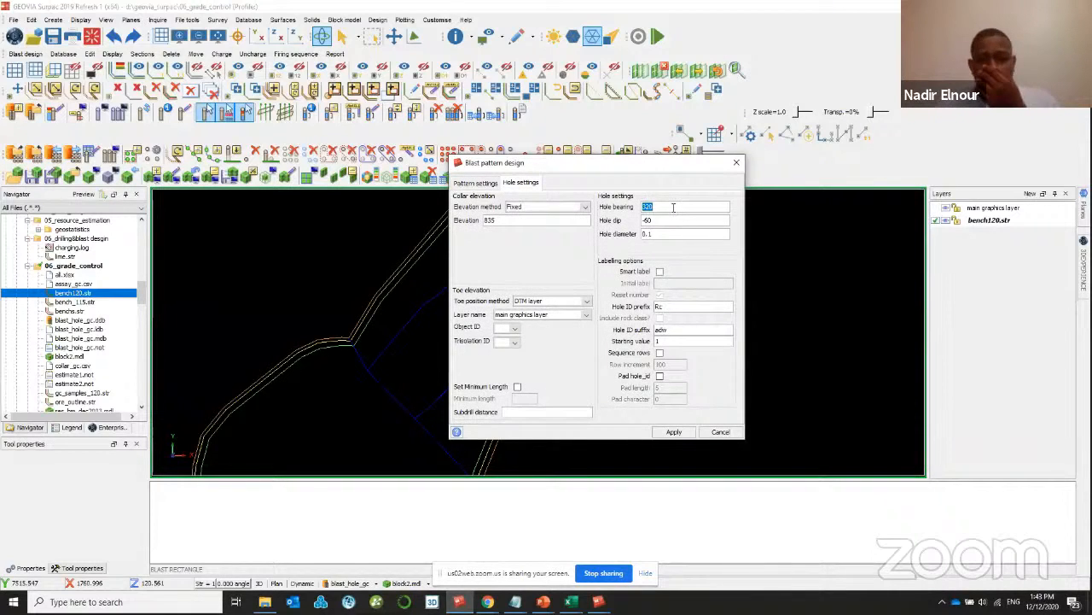
type("0")
key("Tab")
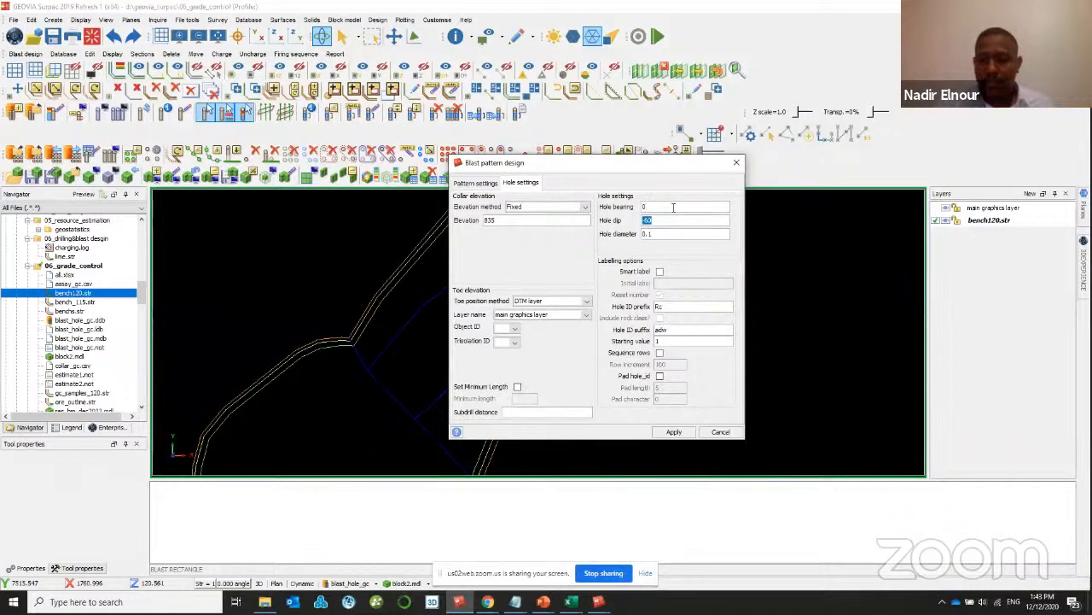
type("-90")
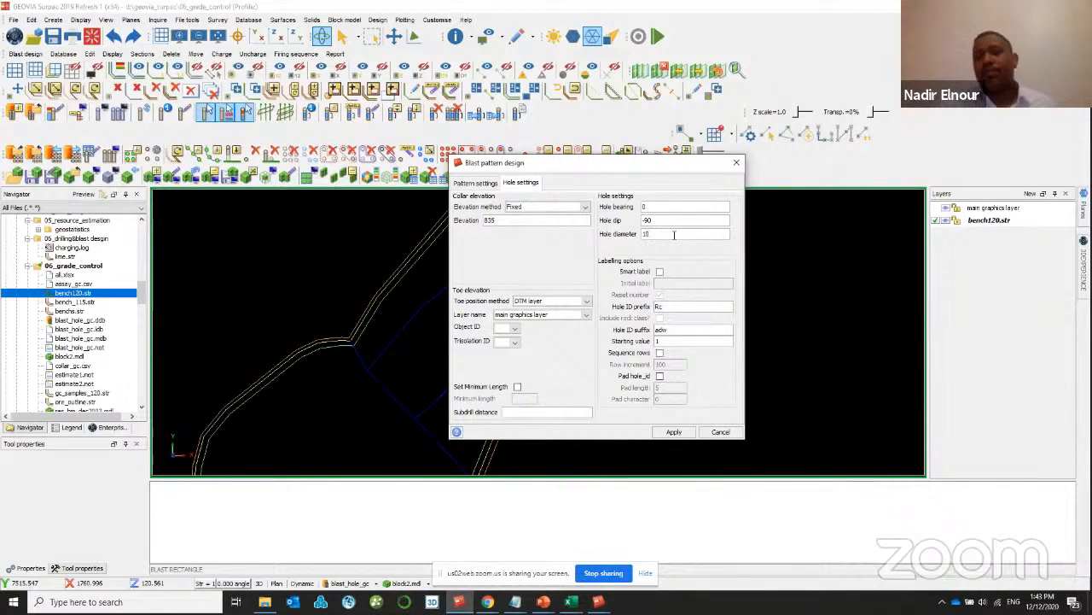
left_click(675, 234)
type("10")
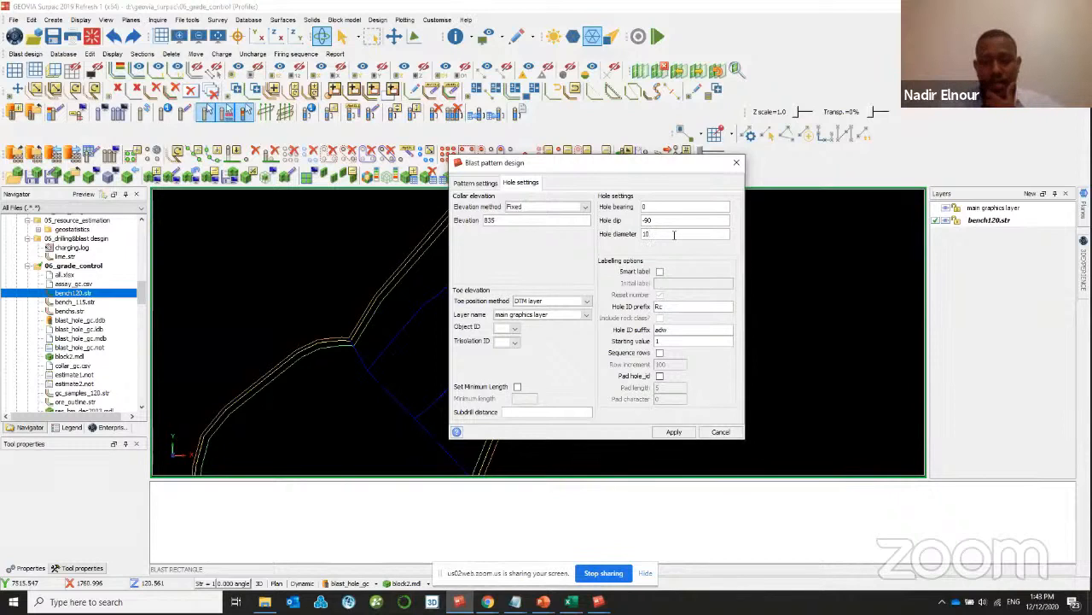
type("2")
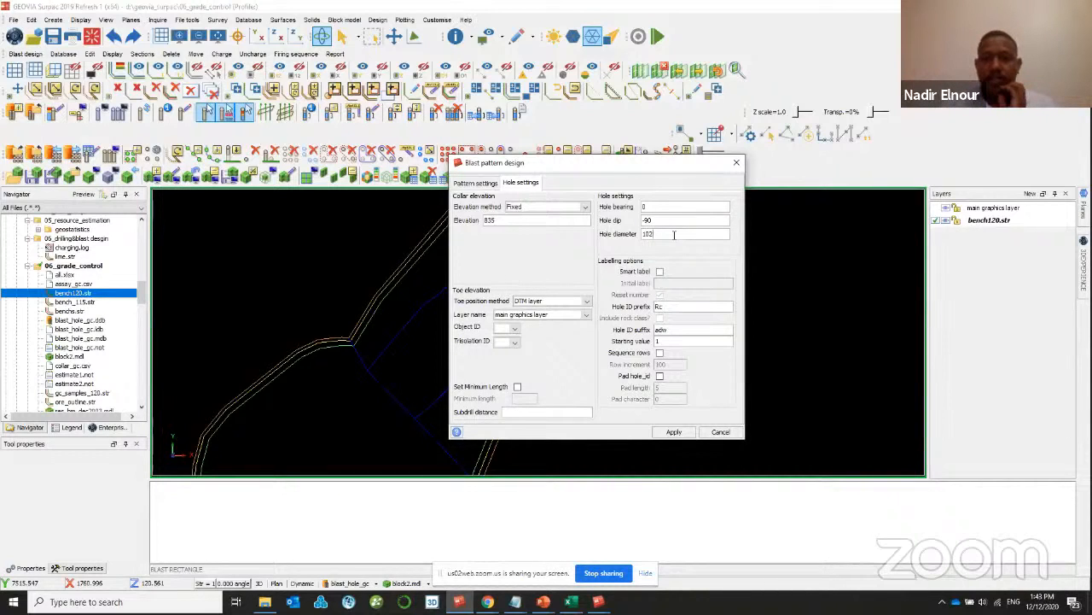
- Fix the collar elevation at 120 and position the toes by a set hole length of 10 with a subdrill distance of 0.5
left_click(563, 207)
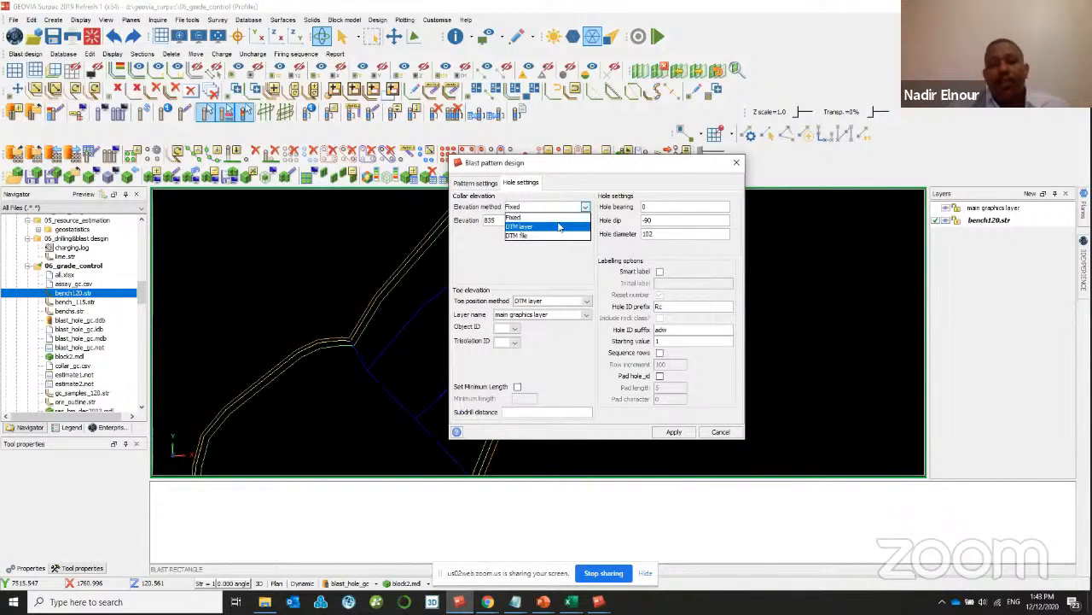
left_click(559, 226)
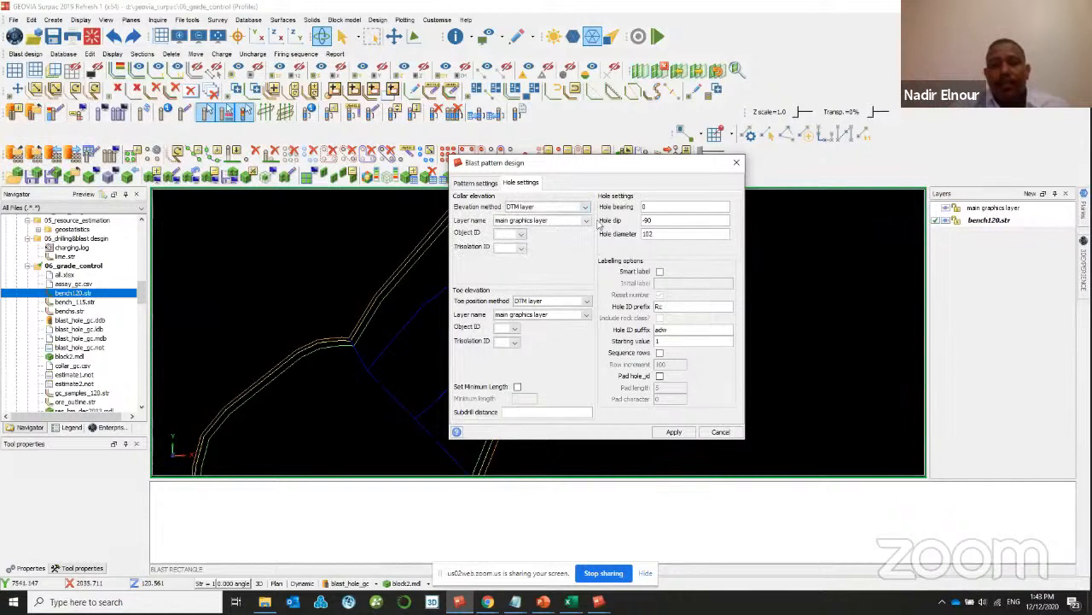
left_click(570, 208)
left_click(529, 216)
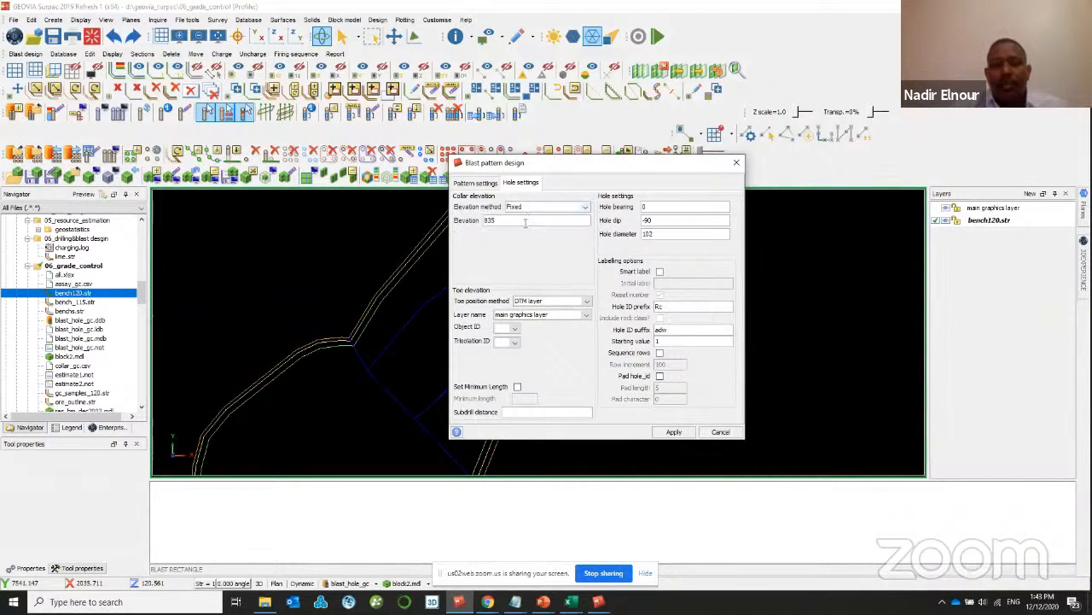
double_click(524, 222)
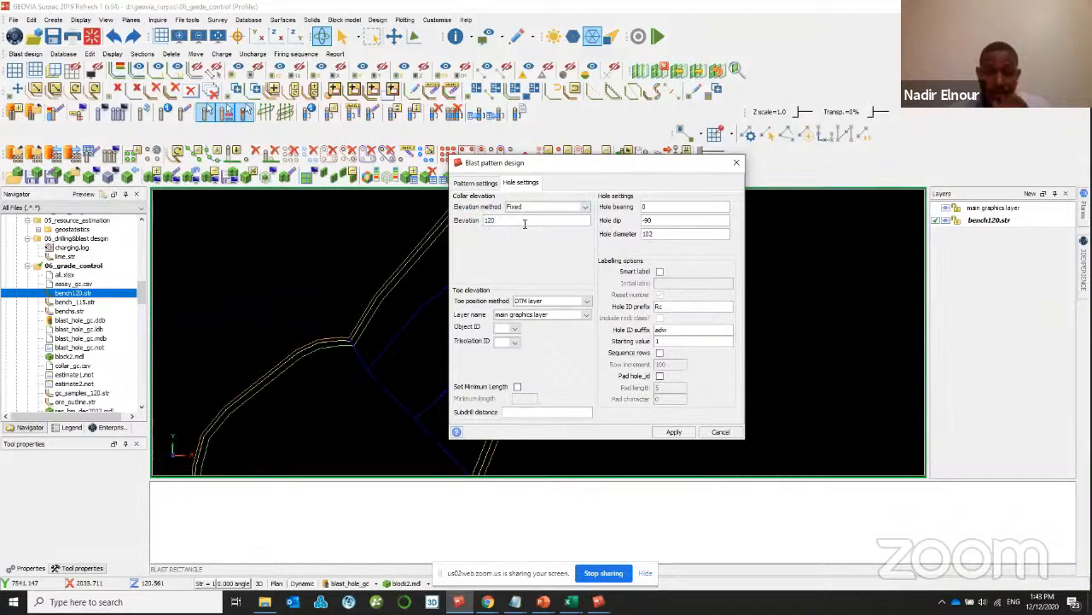
left_click(553, 300)
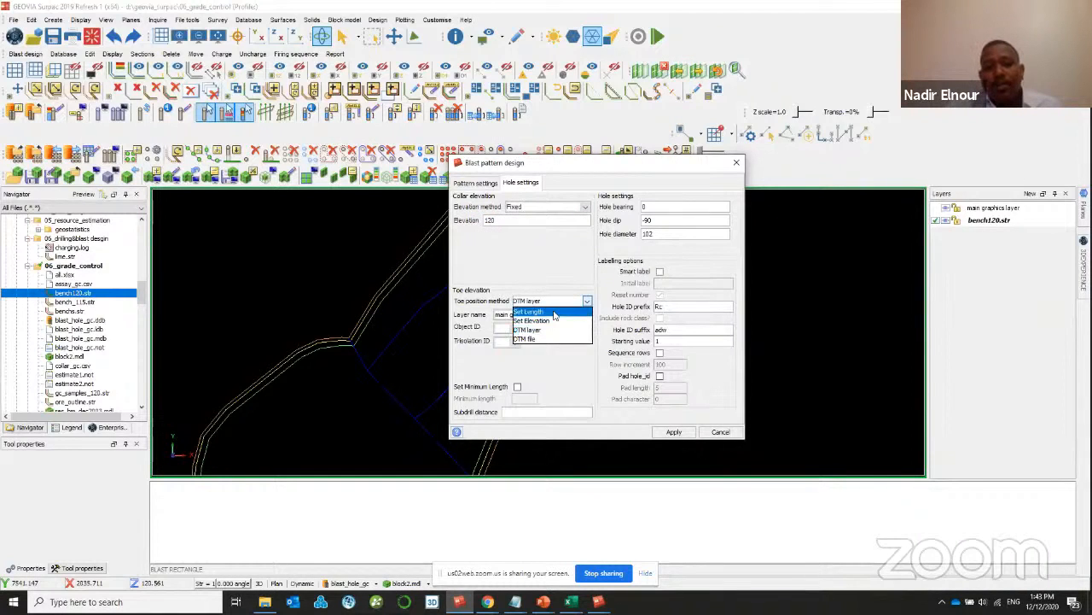
left_click(531, 314)
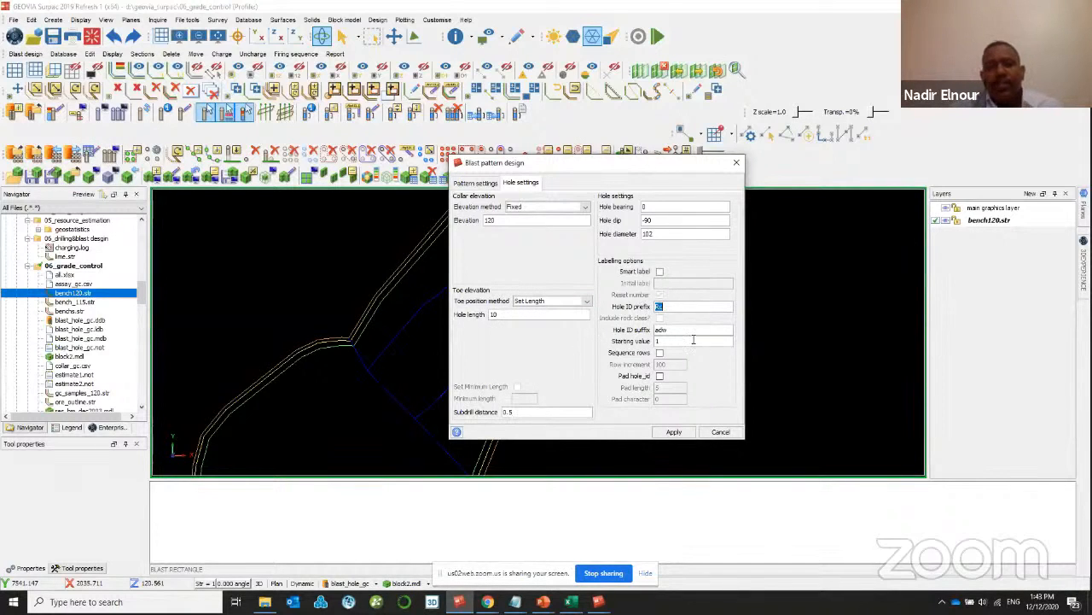
- Review the pattern settings, apply the blast pattern design, and clip the holes to the closed blast boundary on the bench's northern lobe
left_click(474, 182)
left_click(518, 183)
left_click(474, 183)
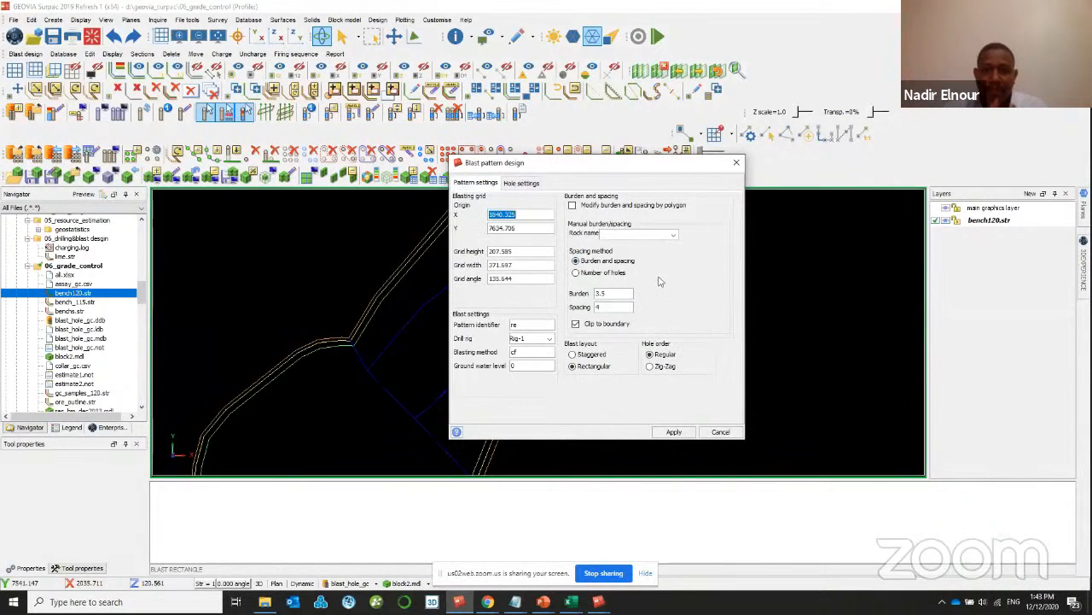
left_click(675, 431)
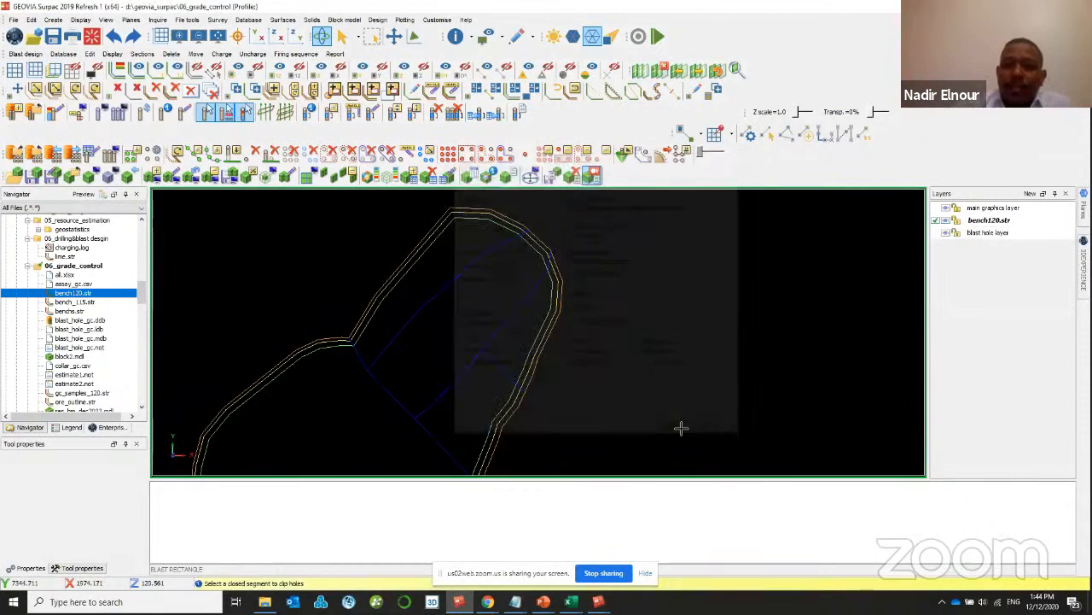
left_click(421, 385)
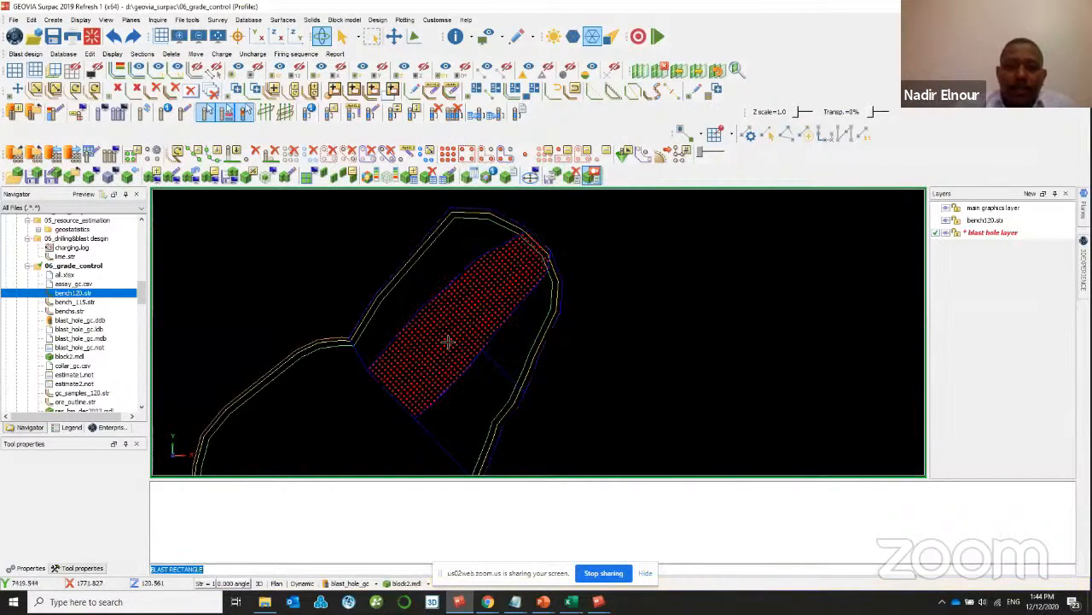
- Examine the hole layout in plan view and the blast hole traces in a tilted 3D view
scroll(466, 320, "up", 2)
scroll(366, 405, "down", 2)
left_click_drag(380, 419, 471, 342)
scroll(422, 360, "up", 3)
scroll(489, 367, "up", 2)
left_click(255, 37)
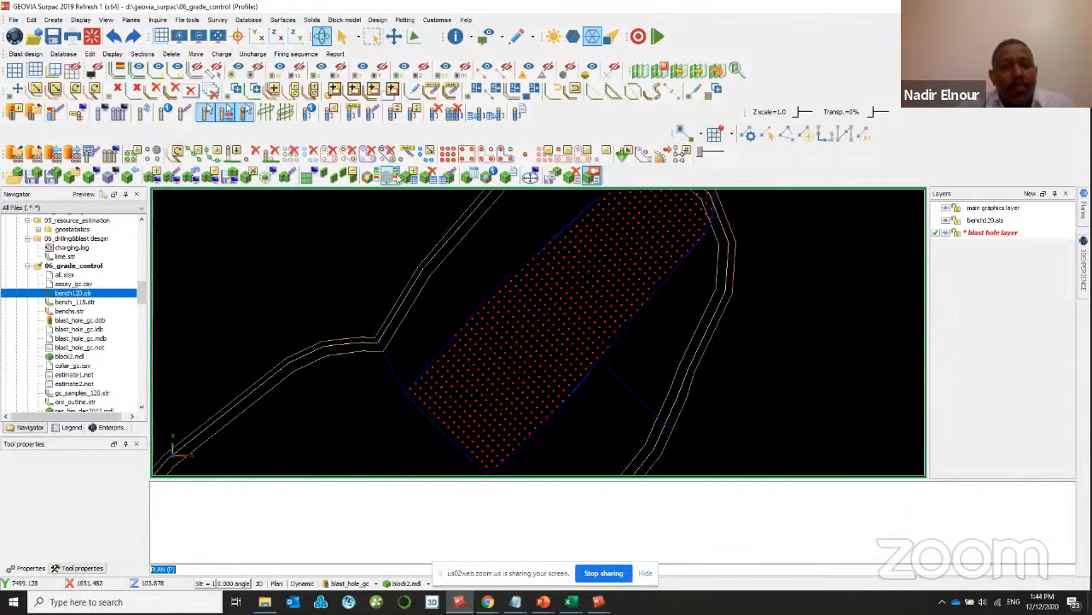
scroll(528, 239, "up", 1)
scroll(545, 244, "up", 3)
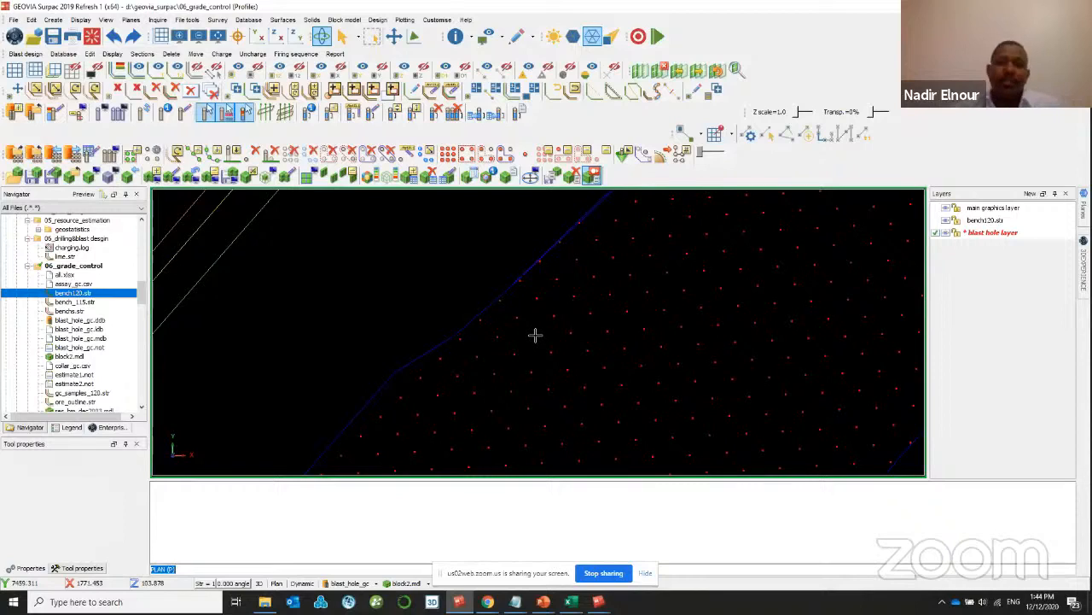
scroll(535, 334, "down", 3)
scroll(578, 327, "up", 2)
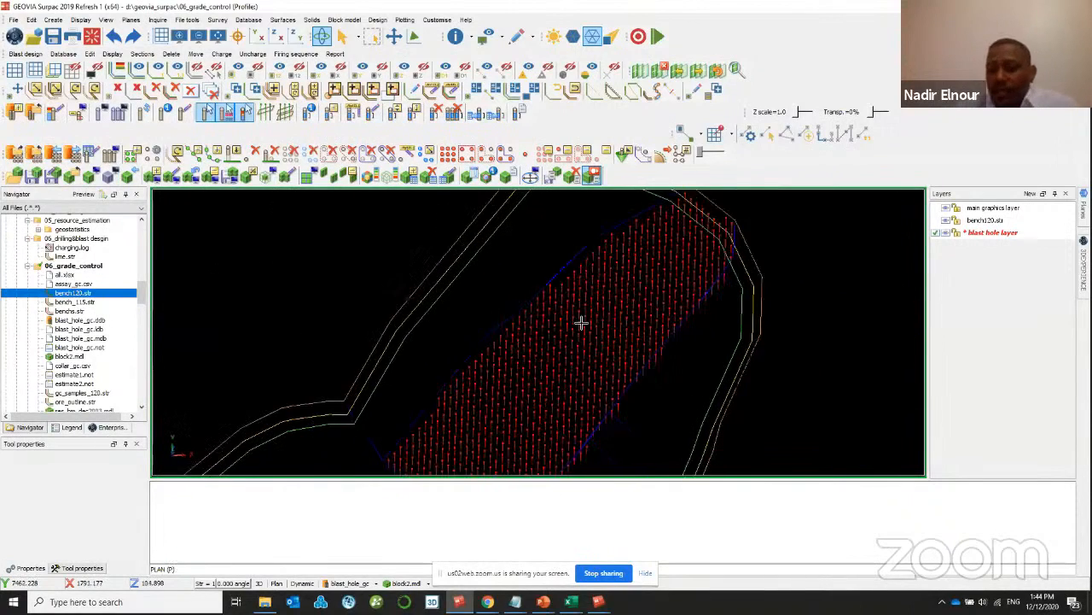
mouse_move(581, 323)
left_mouse_down()
mouse_move(587, 302)
mouse_move(572, 310)
mouse_move(583, 315)
left_mouse_up()
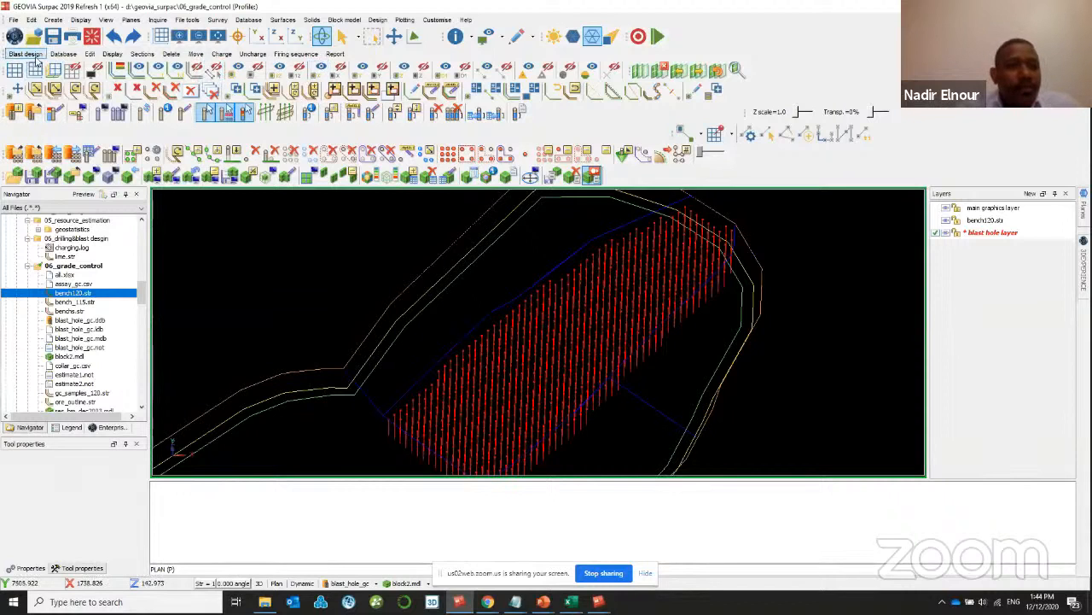
left_click(37, 57)
mouse_move(61, 56)
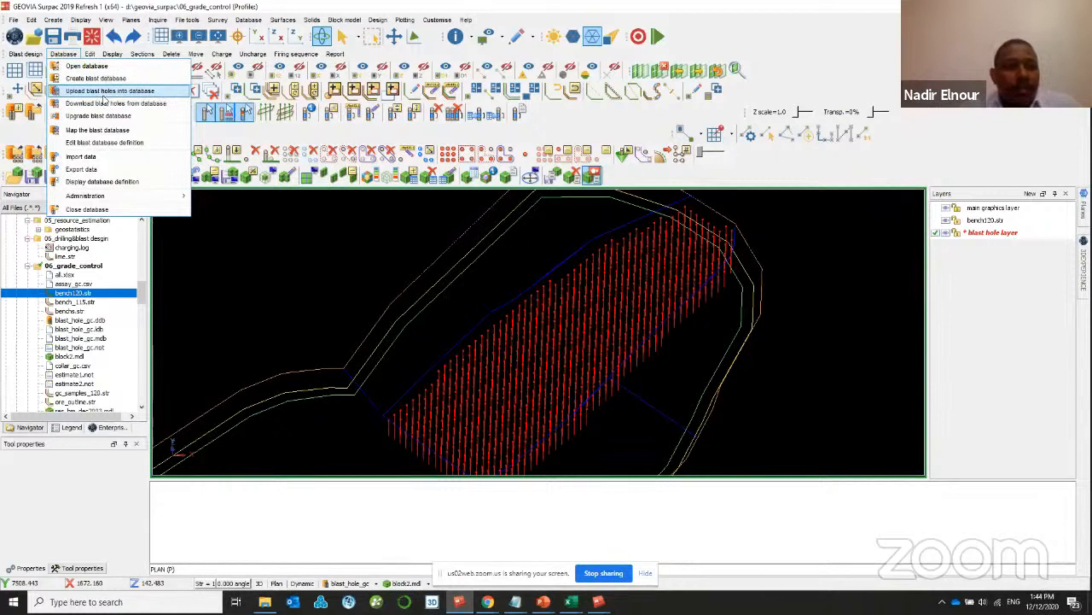
left_click(119, 55)
left_click(119, 55)
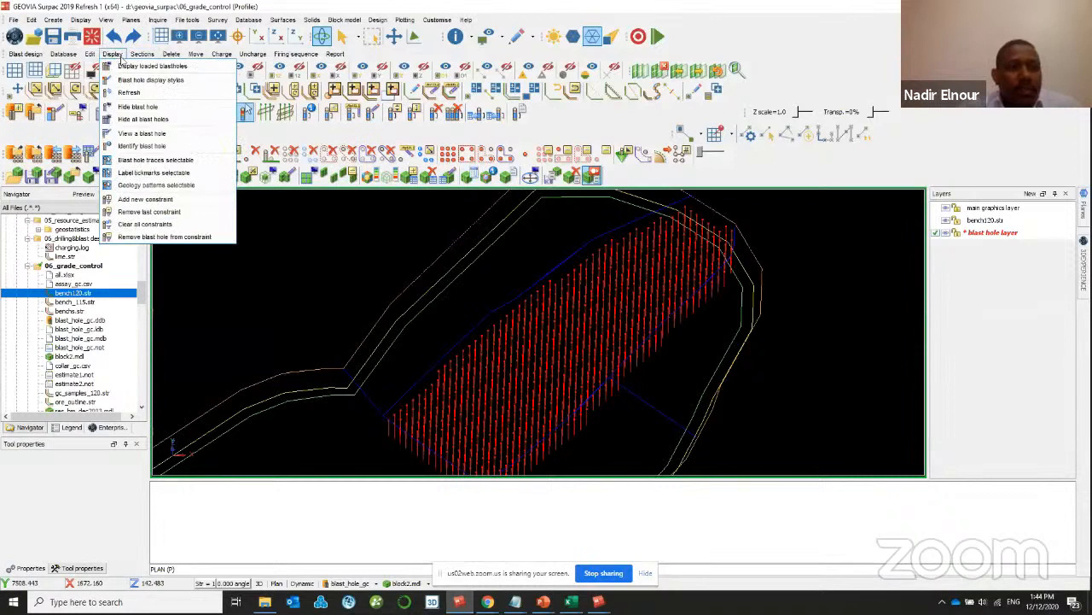
mouse_move(172, 54)
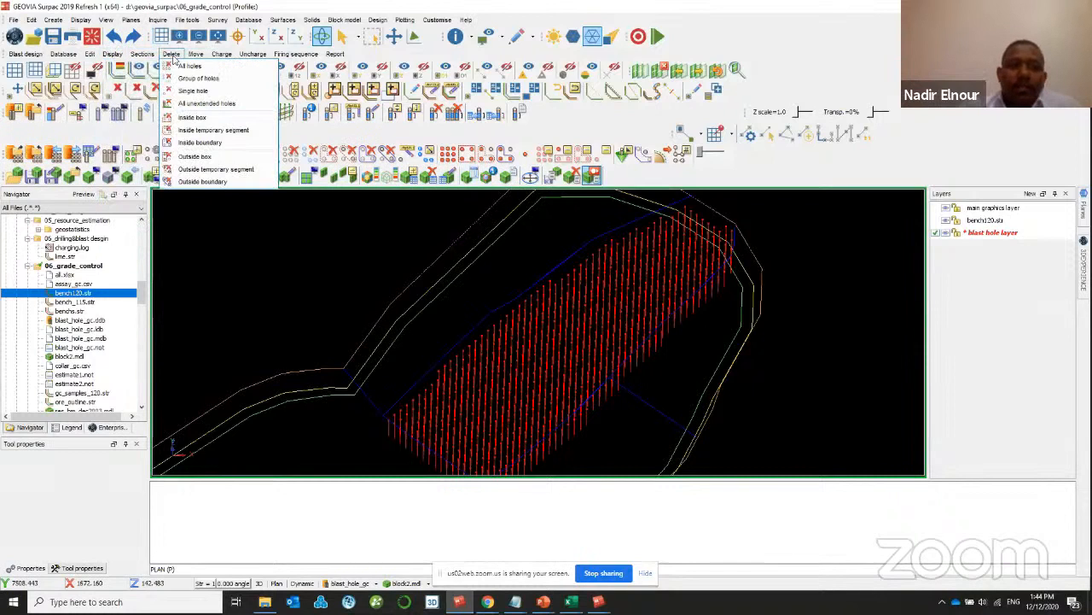
left_click(193, 91)
scroll(539, 296, "up", 4)
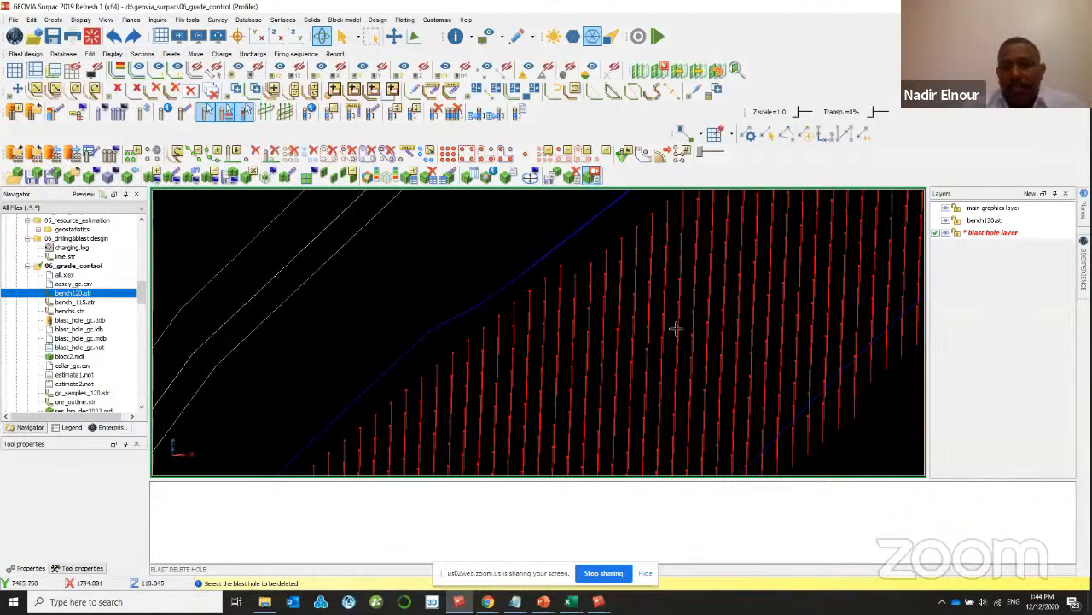
scroll(675, 324, "down", 2)
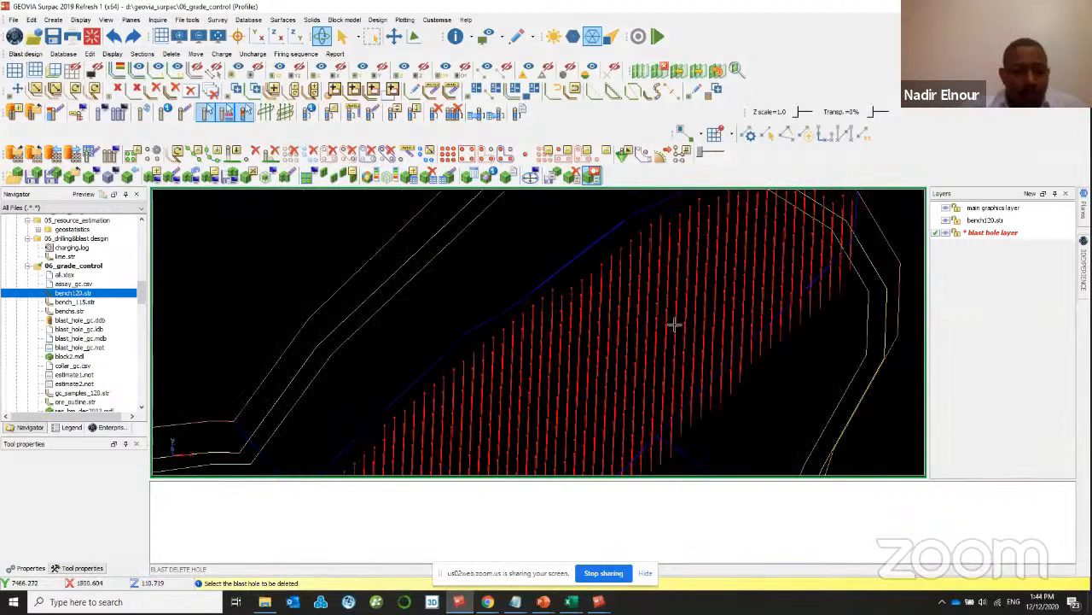
key("Escape")
- Start charging all blast holes and open the charging details for entry
scroll(674, 325, "up", 2)
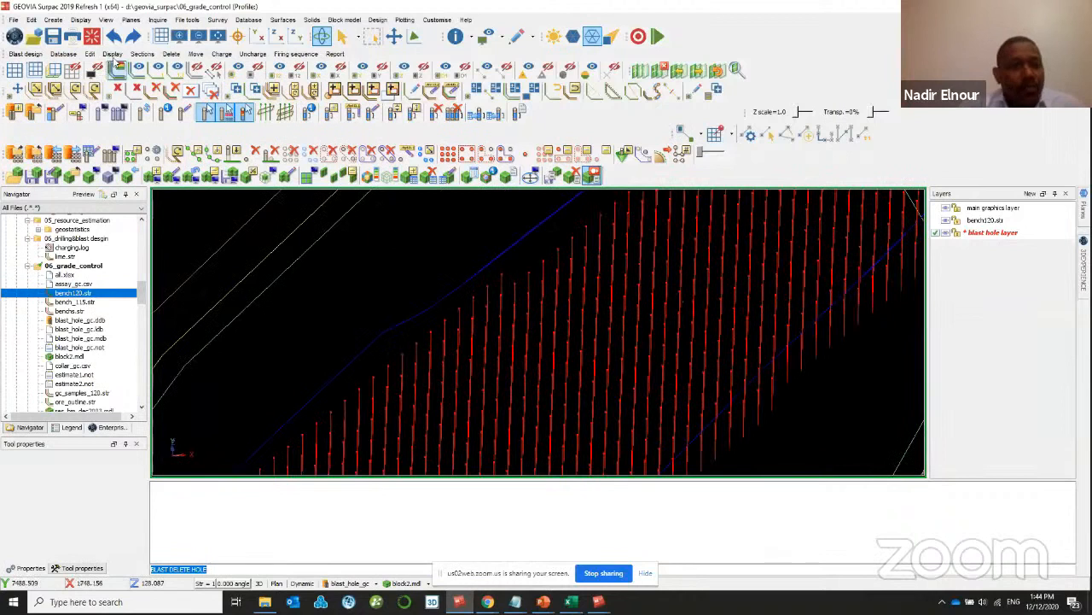
left_click(145, 55)
mouse_move(202, 57)
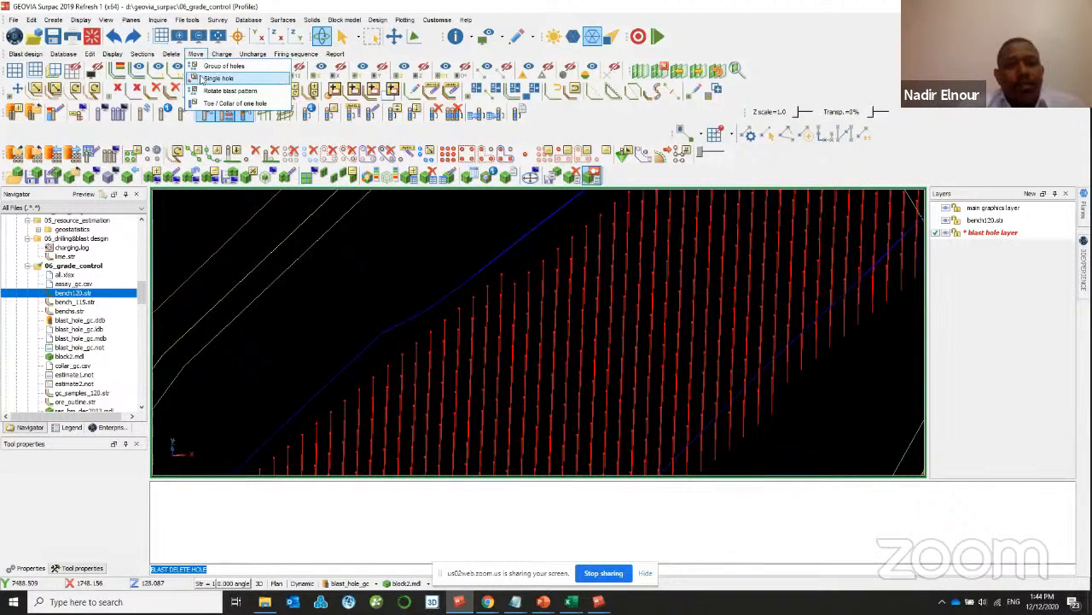
left_click(234, 67)
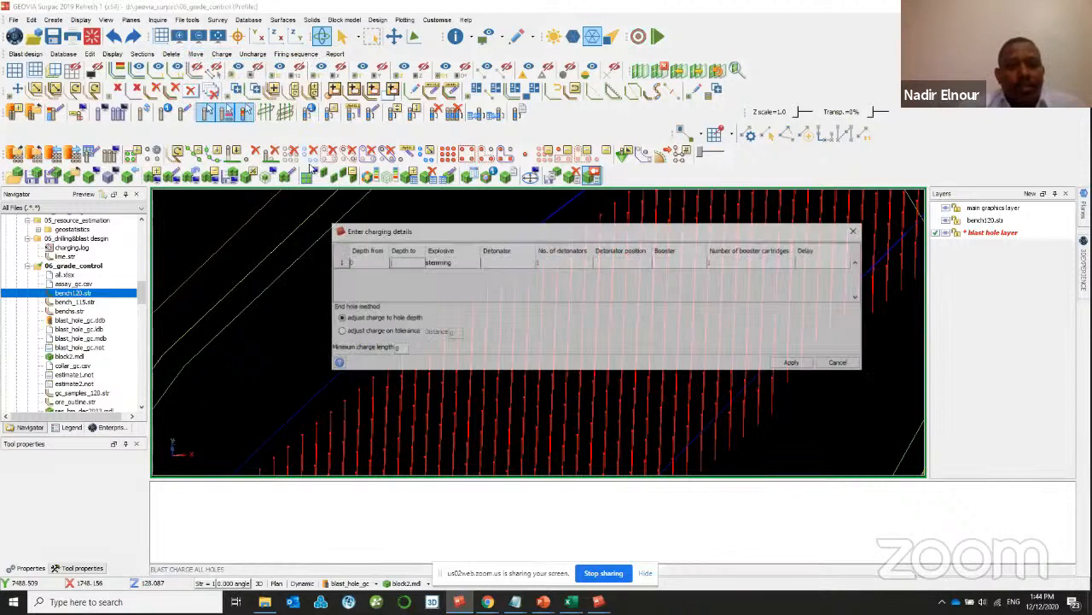
- Add two more rows below the stemming interval in the blast hole charging details table
left_click_drag(711, 228, 750, 267)
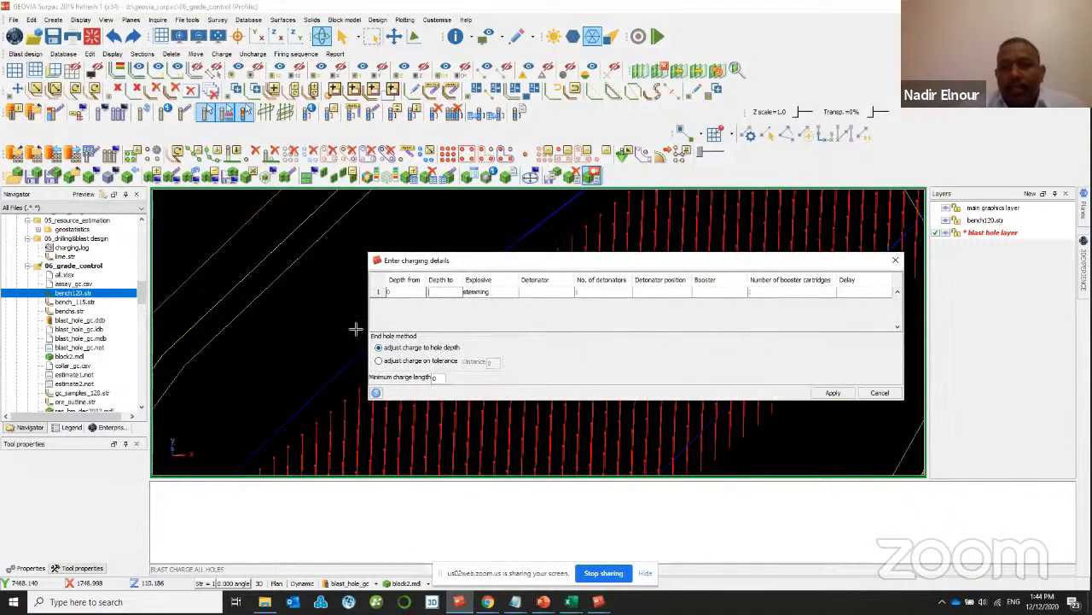
right_click(382, 297)
left_click(394, 316)
right_click(378, 307)
left_click(391, 326)
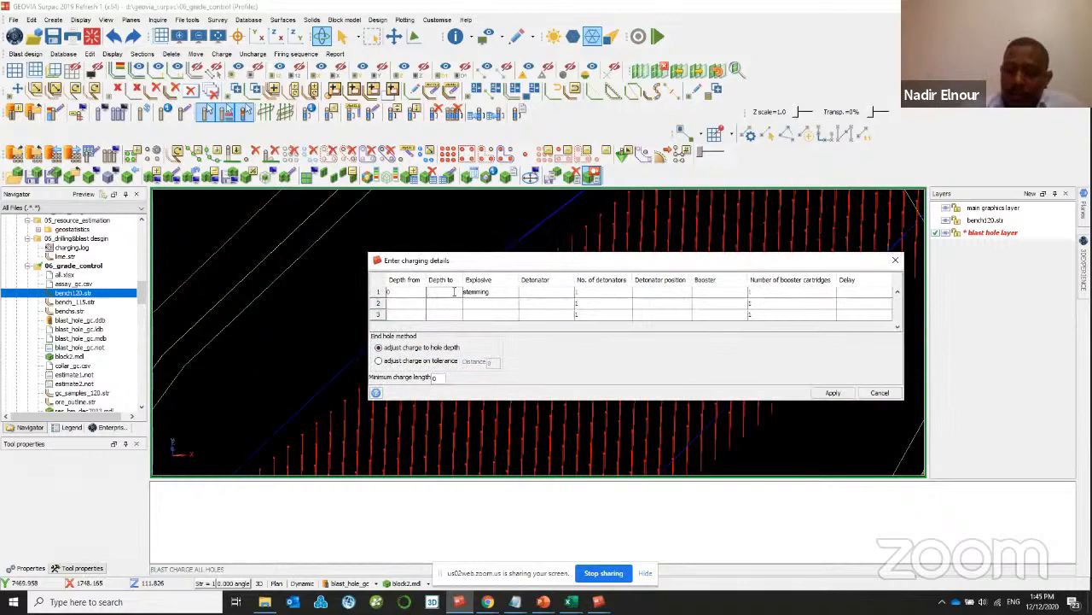
- Set the stemming interval's end depth to 2 and fill the second interval with ANFO 0.8 down to depth 10
left_click(495, 303)
left_click(514, 307)
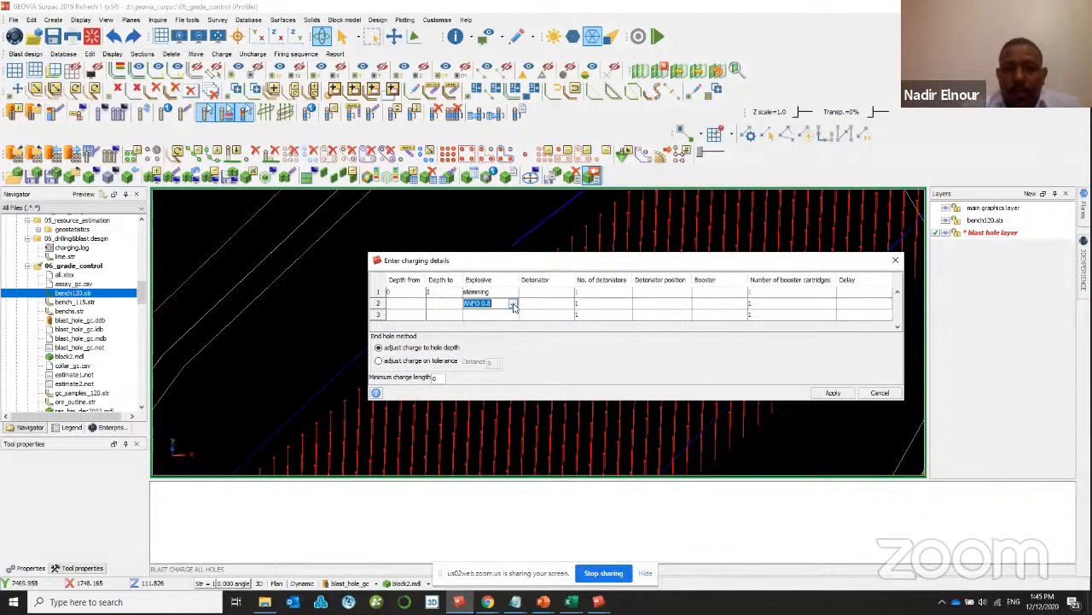
left_click(514, 305)
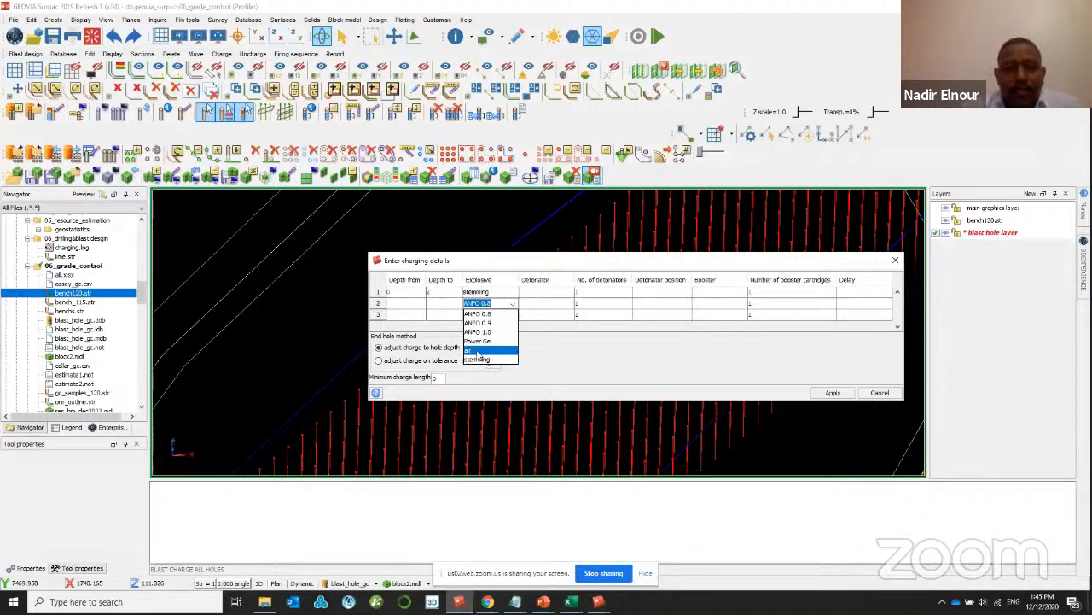
left_click(25, 54)
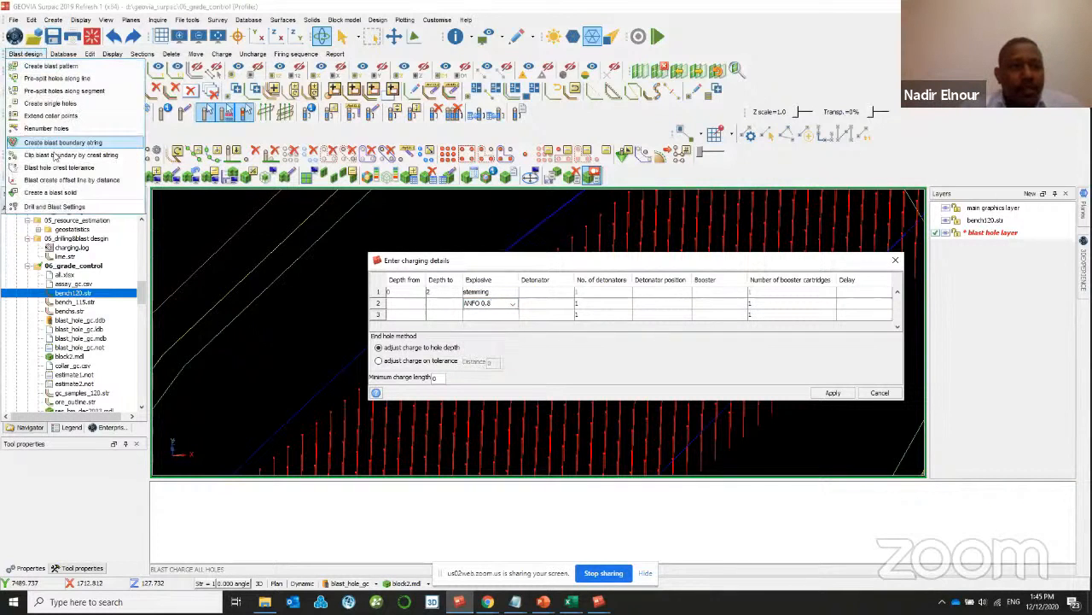
left_click(513, 304)
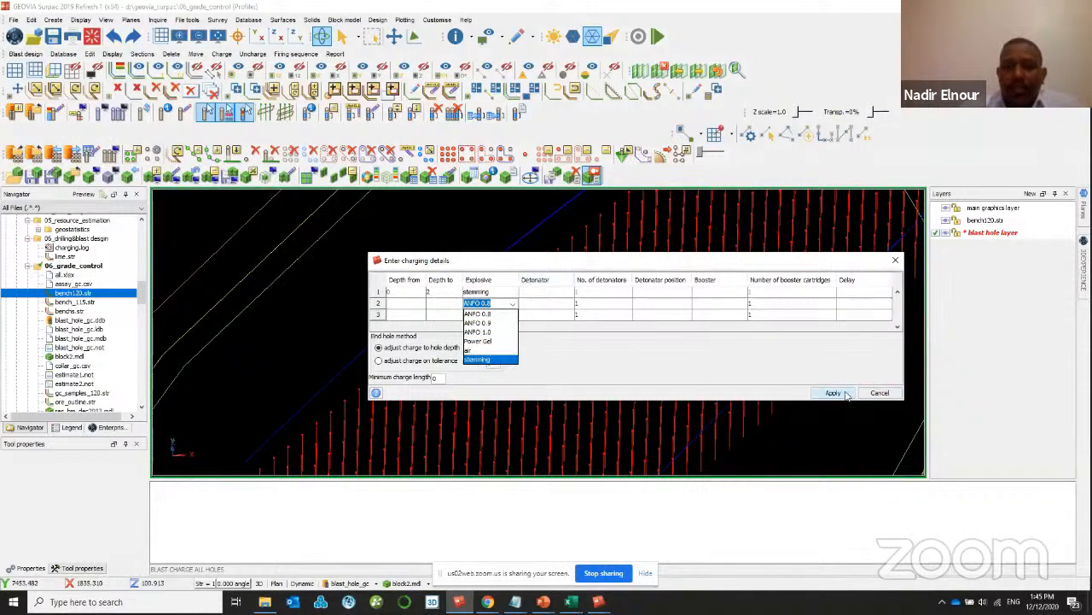
left_click(433, 299)
left_click(411, 305)
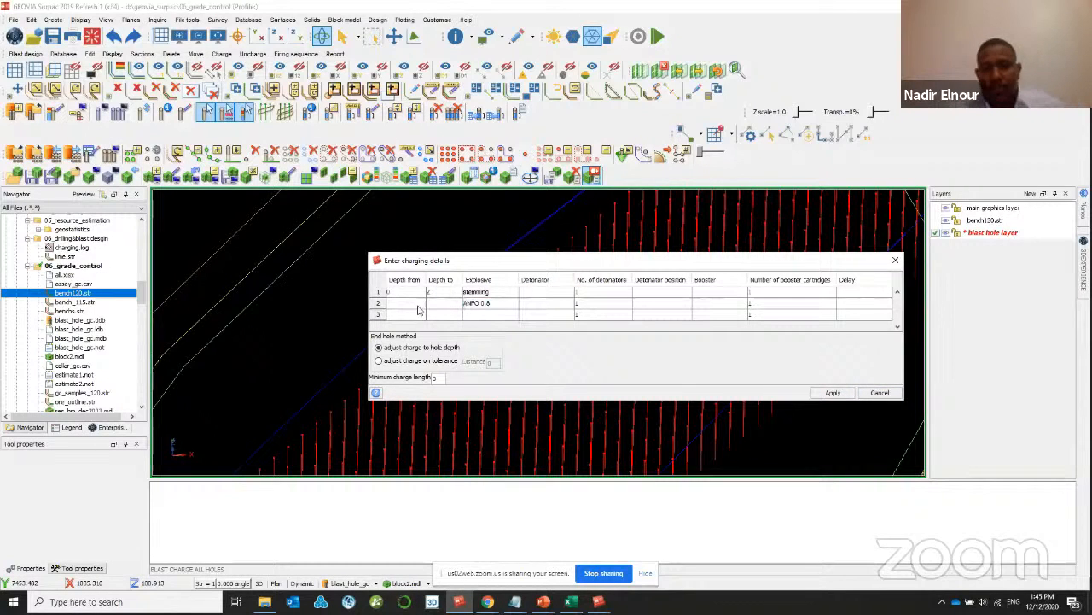
left_click(448, 303)
type("2")
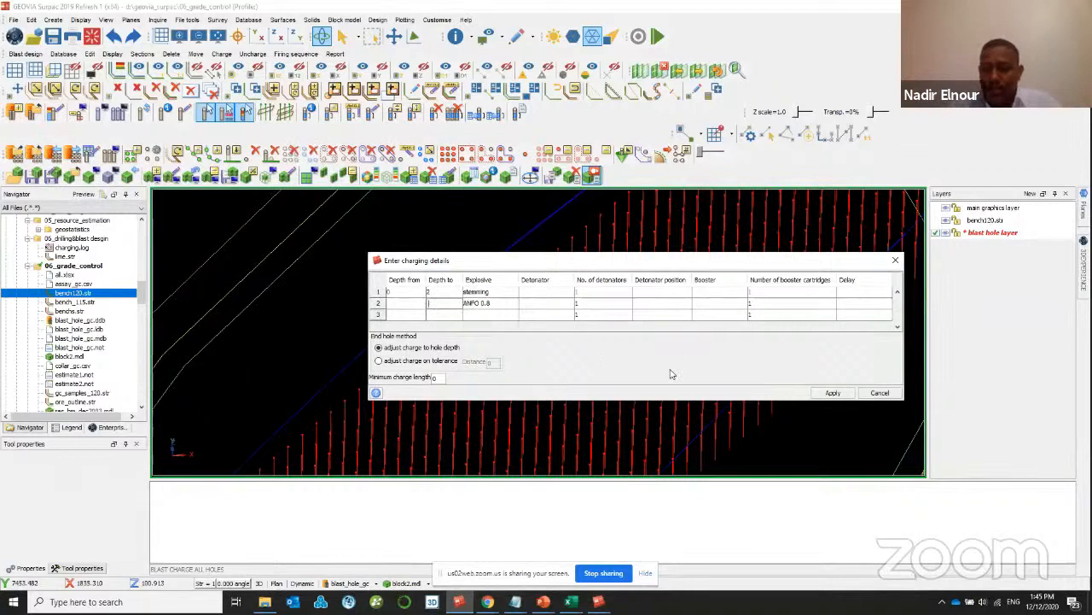
- Delete the empty third charging row, apply the charge to all blast holes and close the charging report
left_click(833, 392)
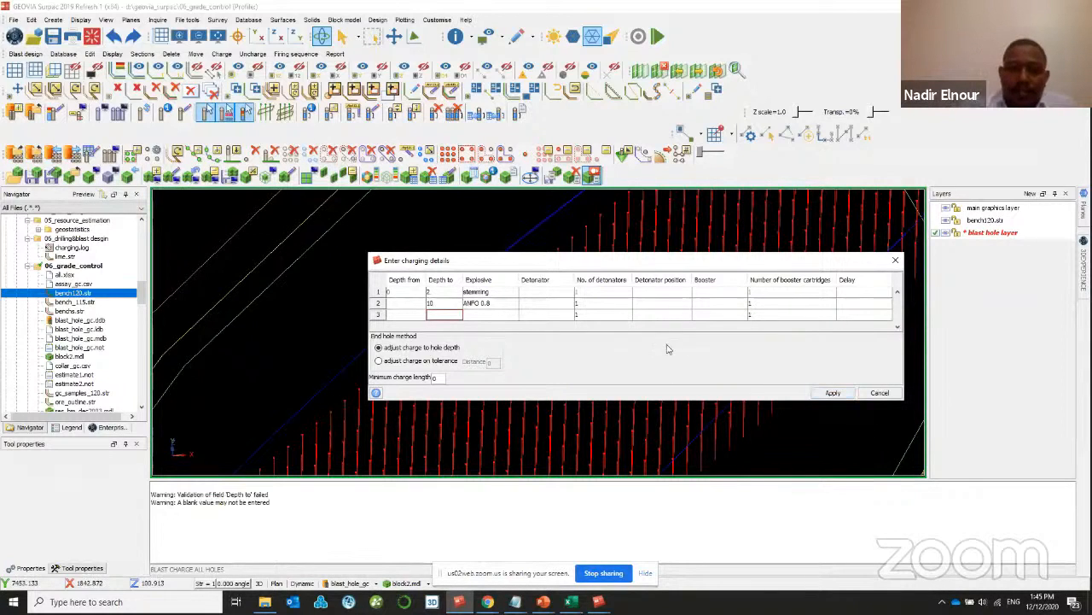
right_click(379, 315)
left_click(411, 350)
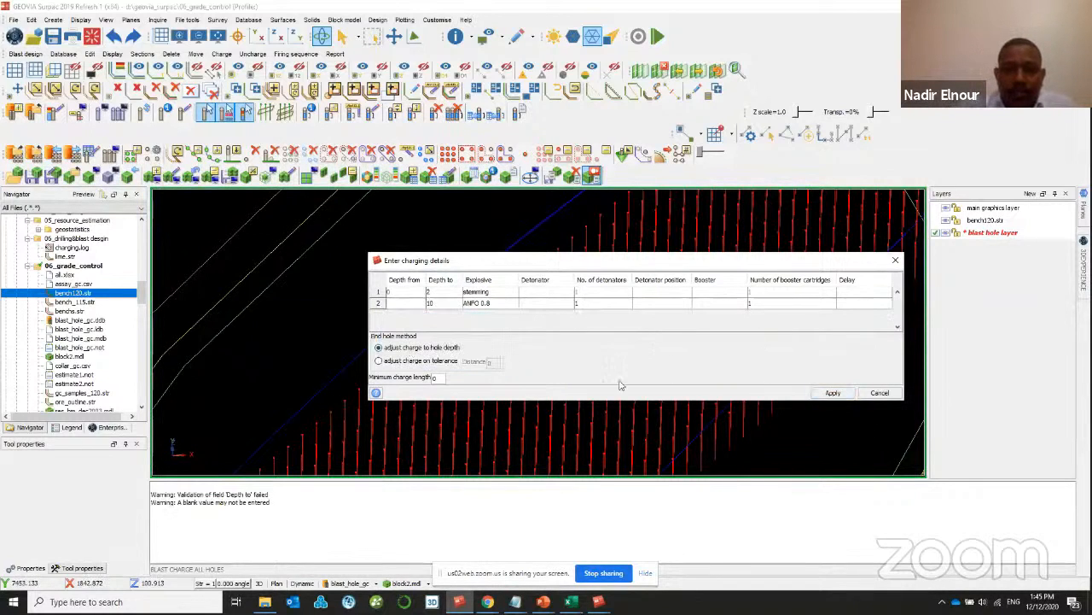
left_click(832, 393)
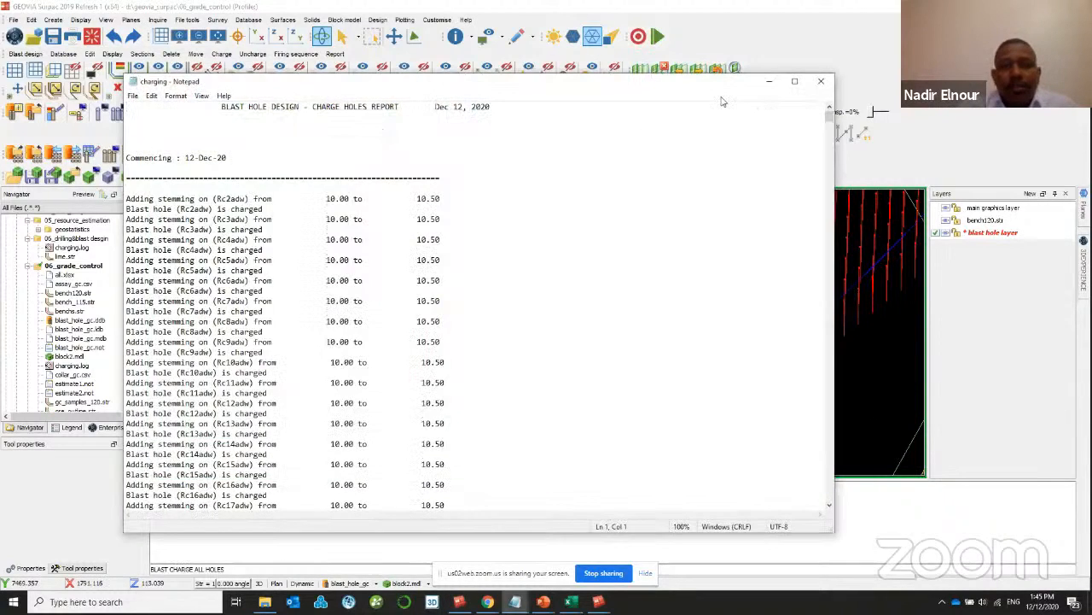
left_click(821, 81)
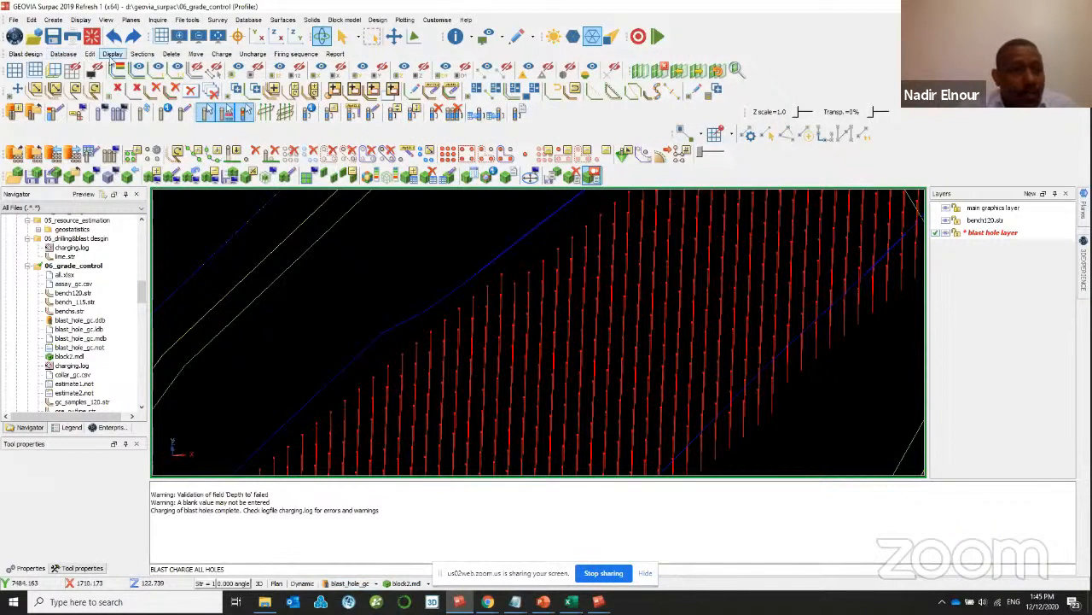
- Try to generate a firing sequence for the charged blast holes in the current view
left_click(72, 55)
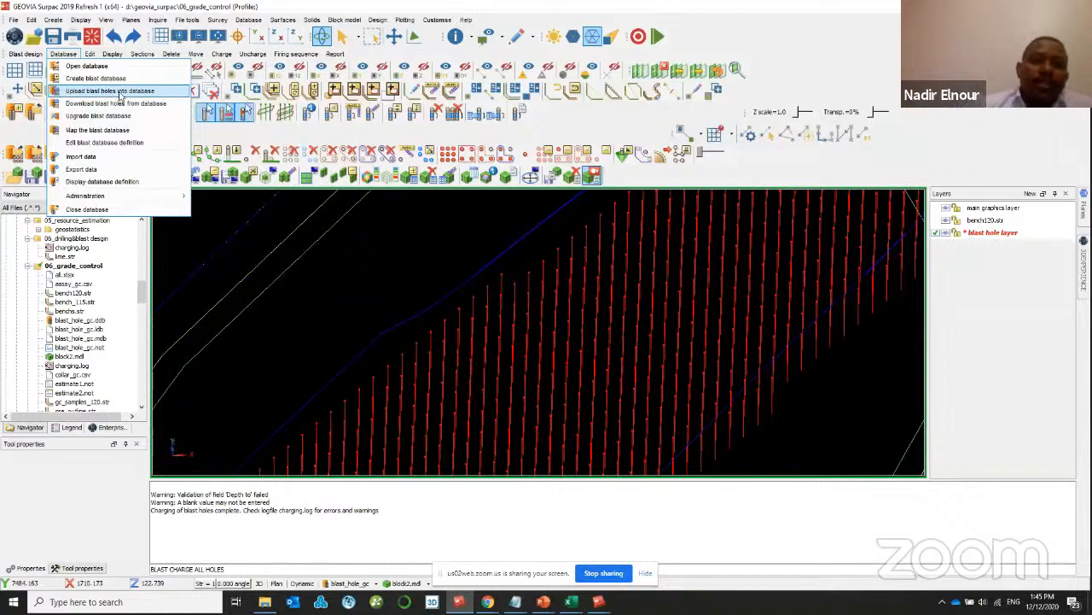
mouse_move(287, 58)
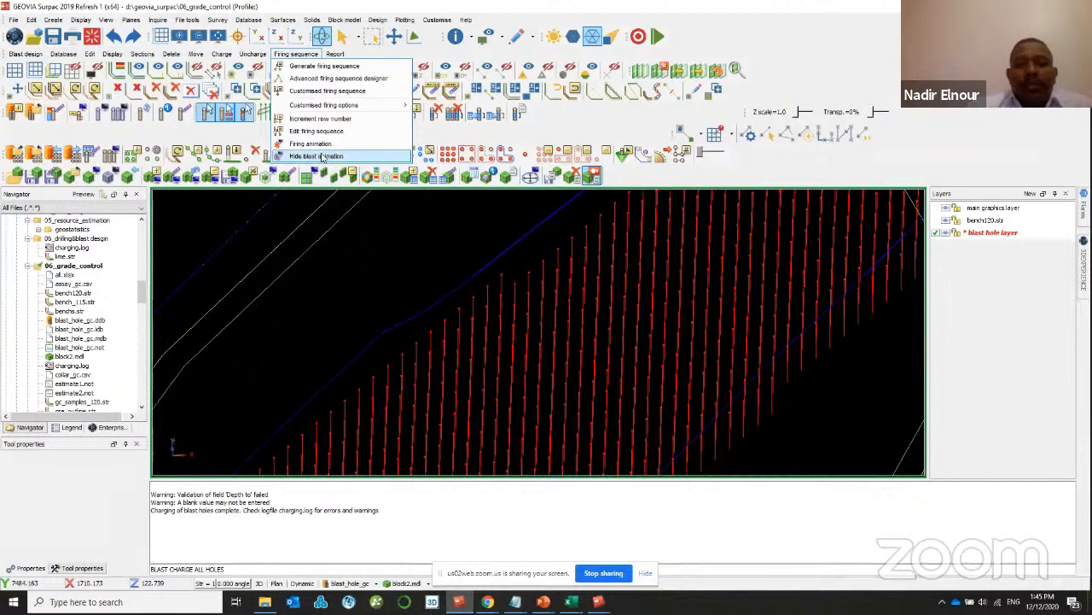
left_click(468, 405)
scroll(476, 404, "down", 3)
scroll(478, 404, "down", 2)
left_click_drag(503, 372, 509, 393)
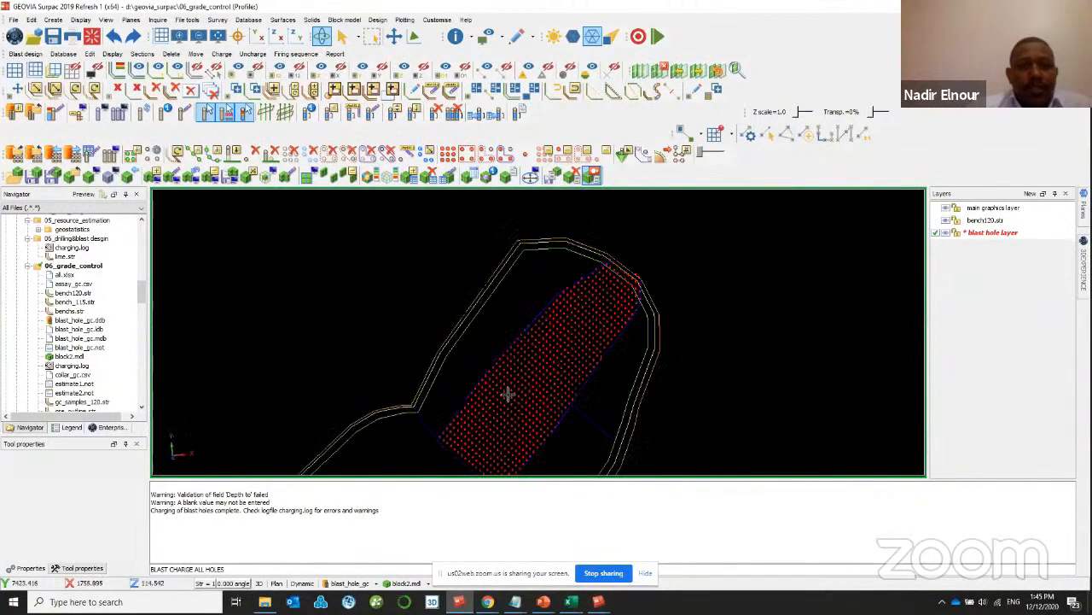
left_click(296, 54)
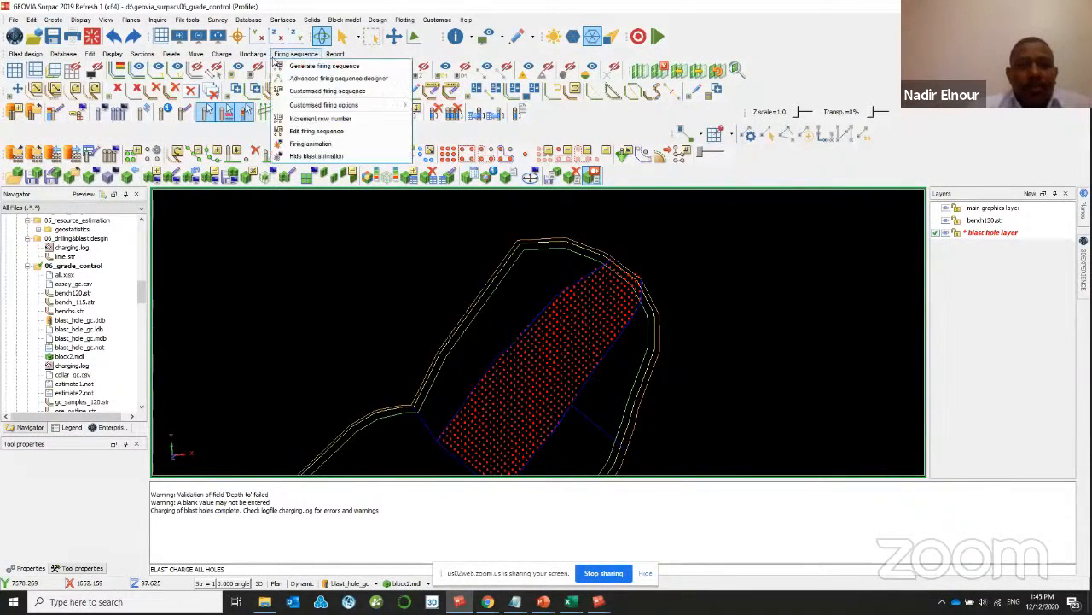
left_click(349, 70)
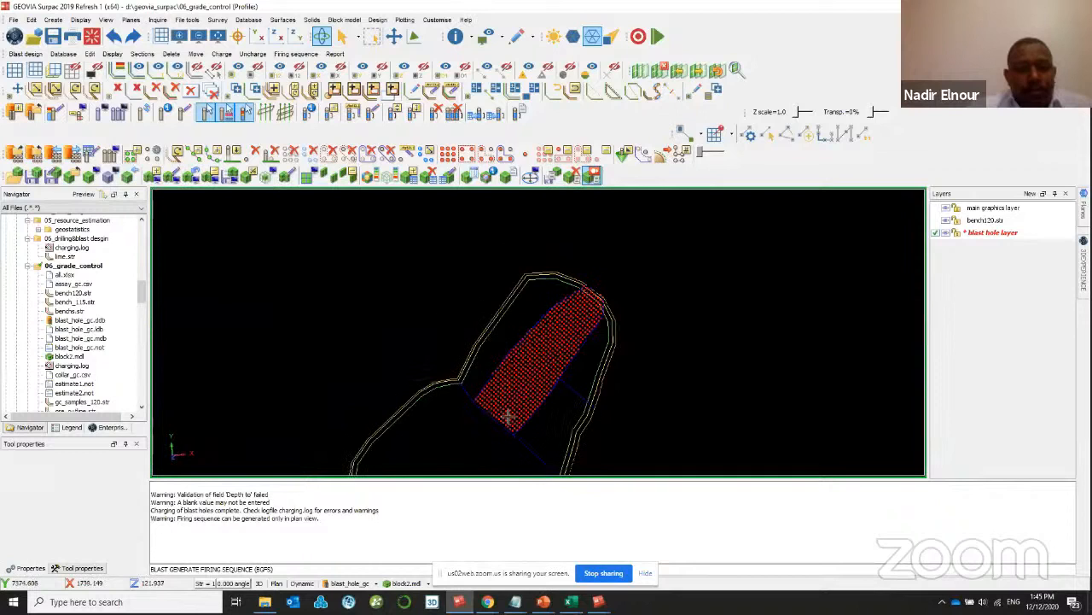
- Switch the blast holes to plan view and open the settings for generating a firing sequence
scroll(507, 417, "up", 2)
left_click(254, 38)
left_click(295, 53)
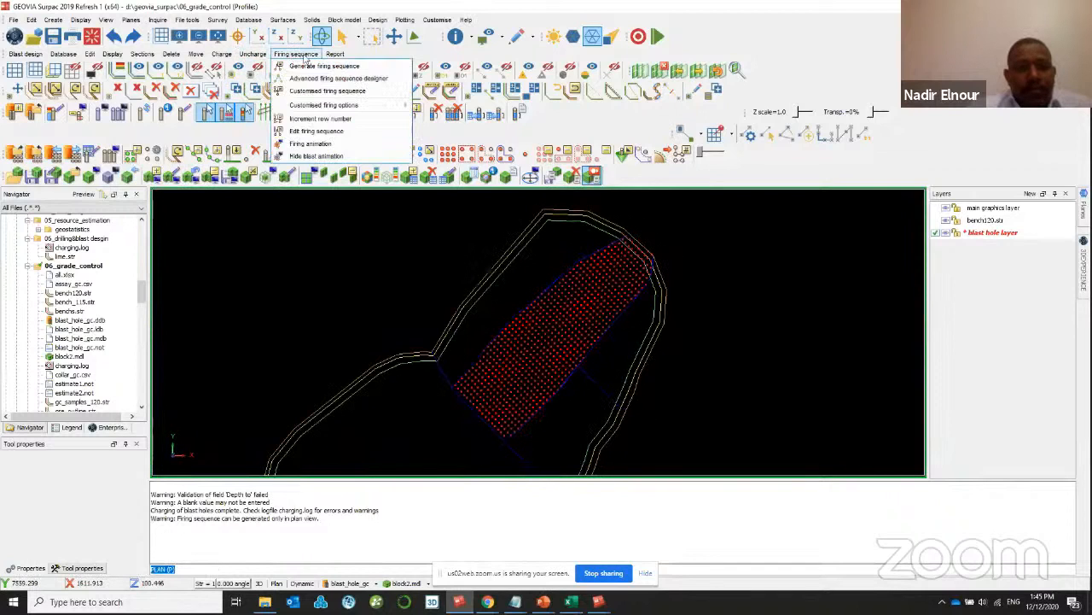
left_click(318, 66)
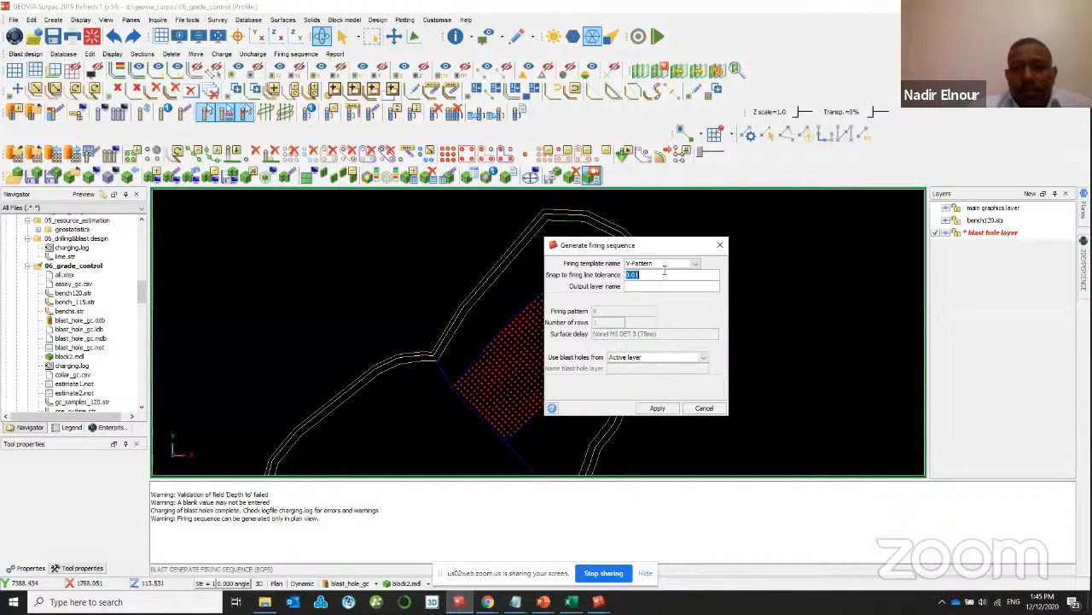
- Choose the Centrelift-Pattern firing template, name the output layer seq1 and apply the firing sequence settings
left_click(696, 263)
left_click(650, 286)
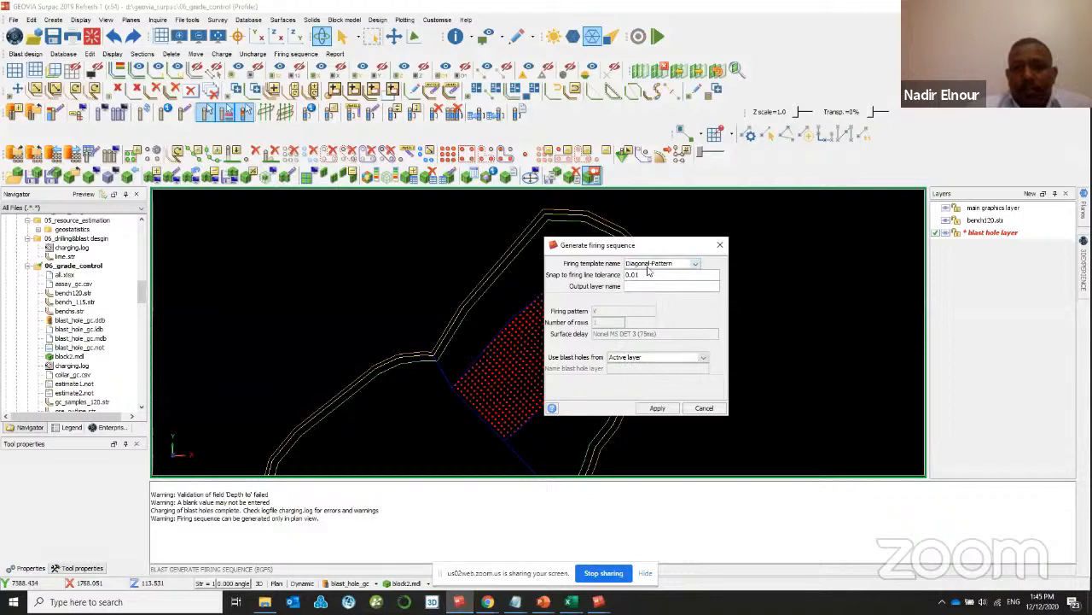
left_click(648, 265)
left_click(644, 294)
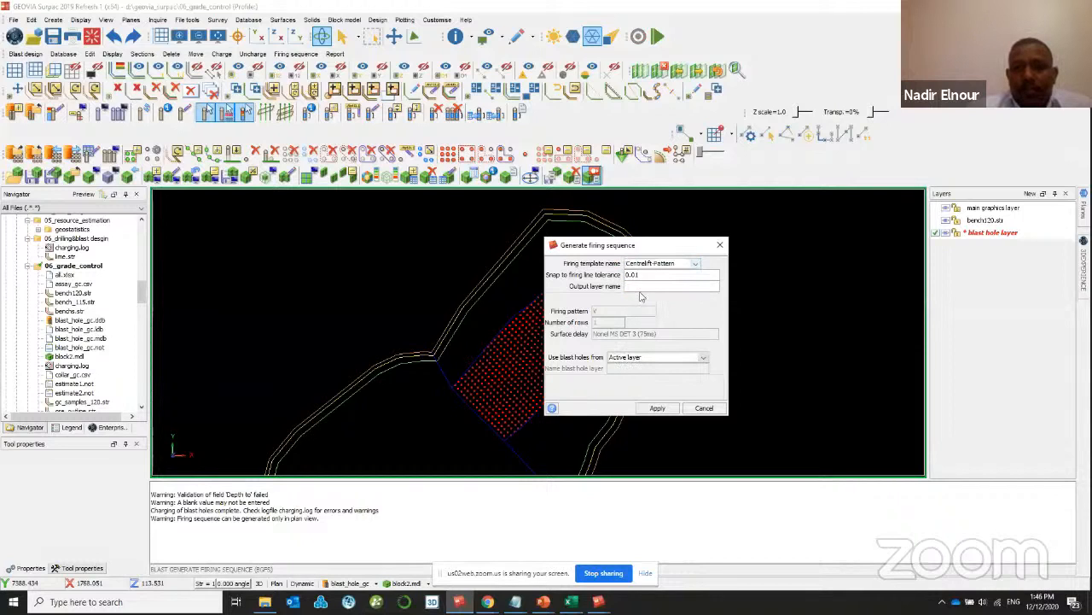
left_click(666, 408)
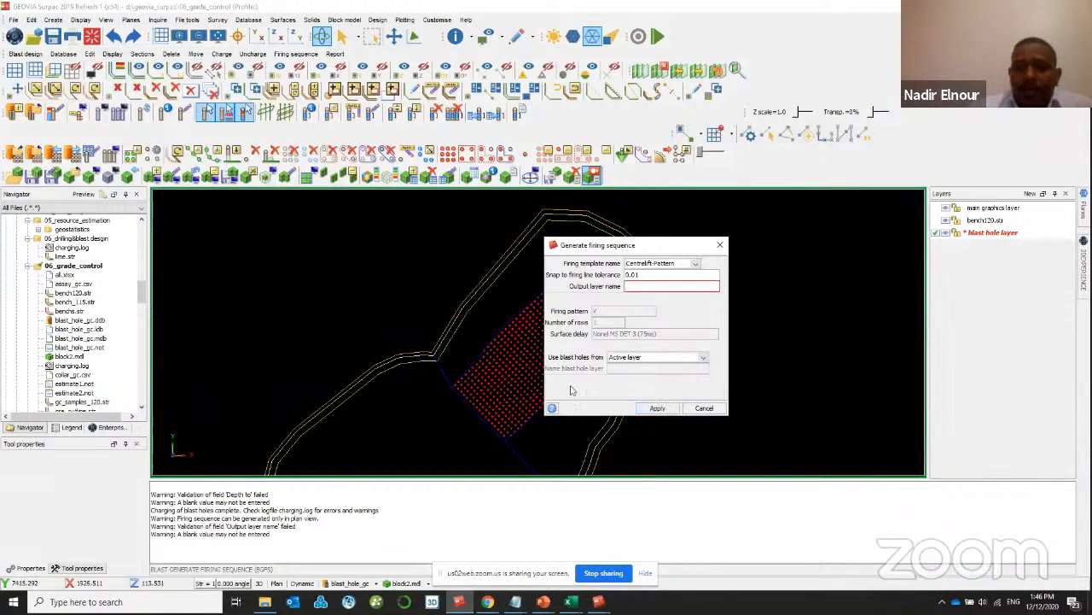
left_click(645, 288)
type("s")
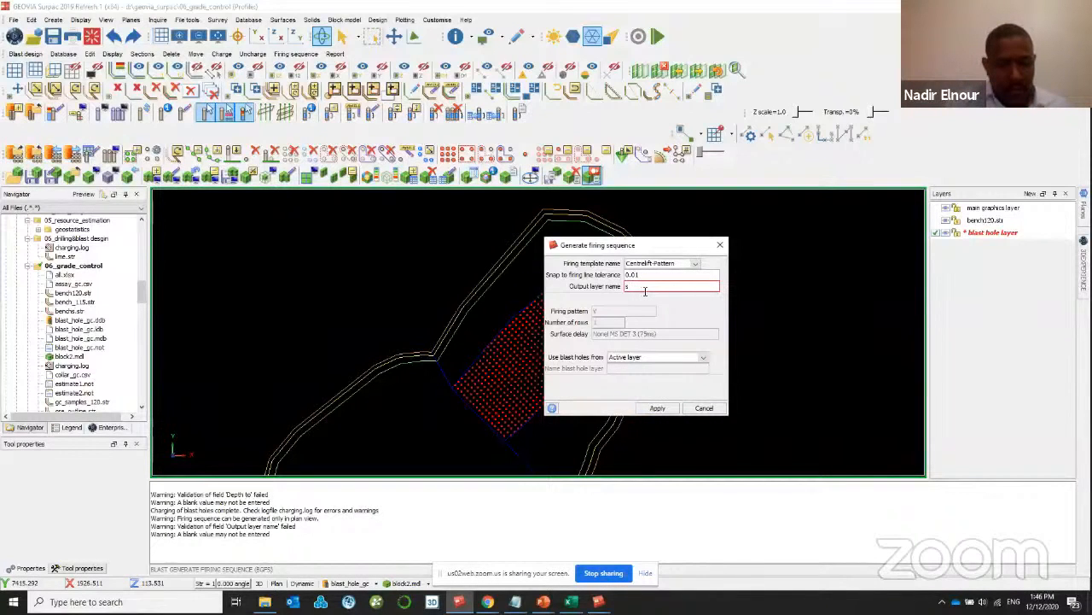
type("eq1")
key("Return")
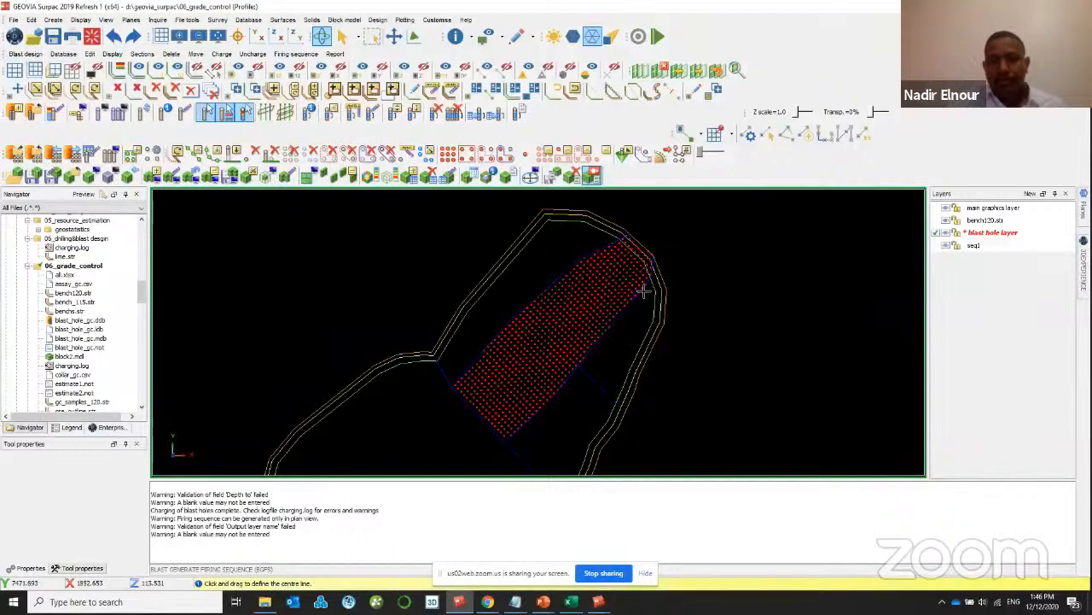
- Define the firing sequence's centre line starting at the southern corner of the blast hole pattern
scroll(502, 424, "up", 3)
scroll(516, 425, "up", 2)
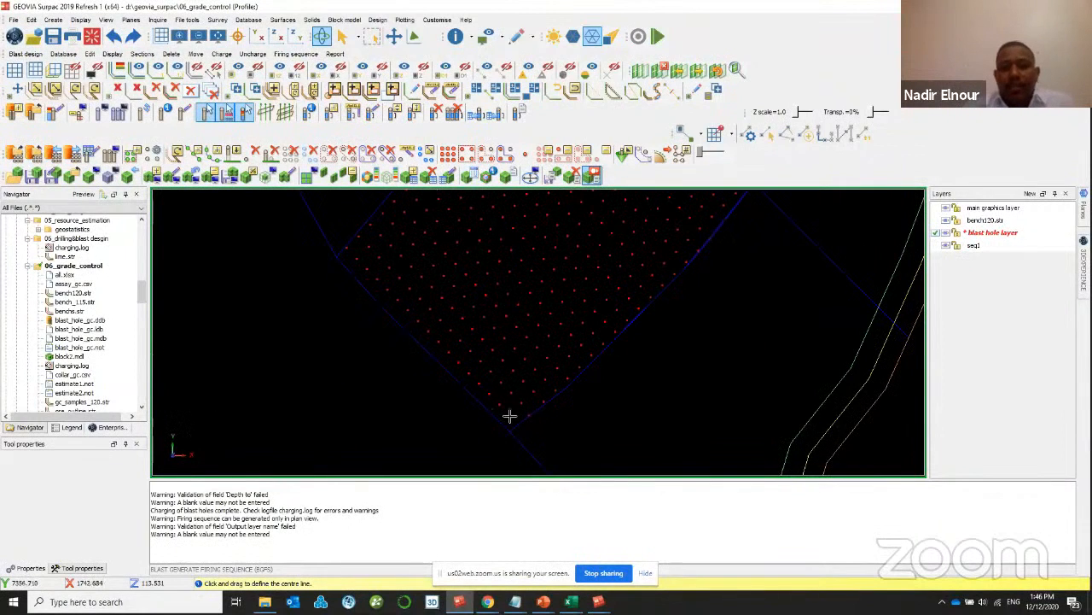
mouse_move(511, 415)
left_mouse_down()
mouse_move(463, 348)
mouse_move(480, 349)
mouse_move(504, 414)
left_mouse_up()
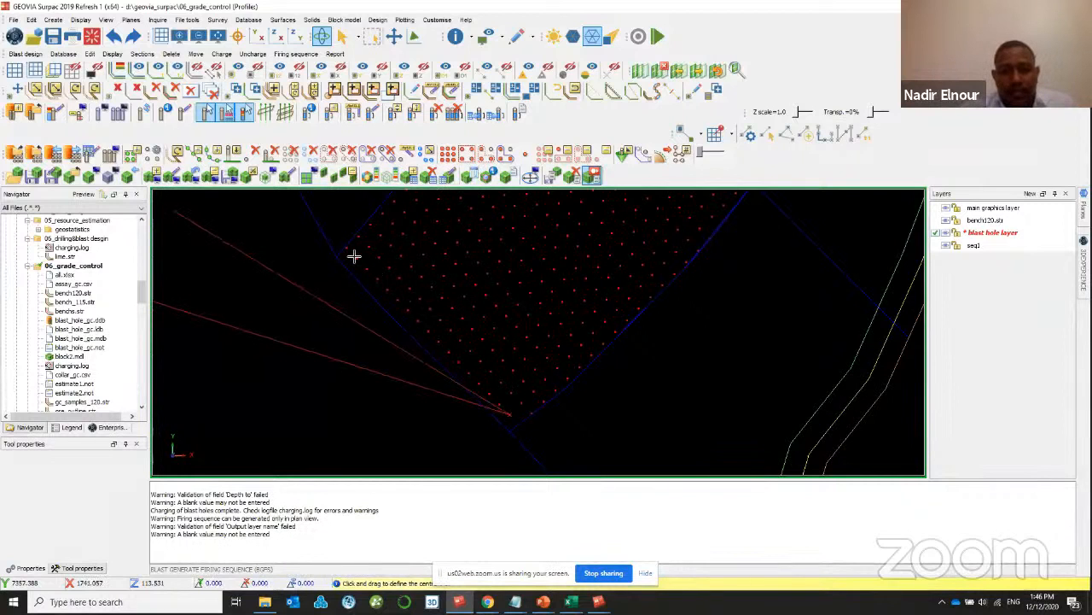
scroll(530, 290, "down", 4)
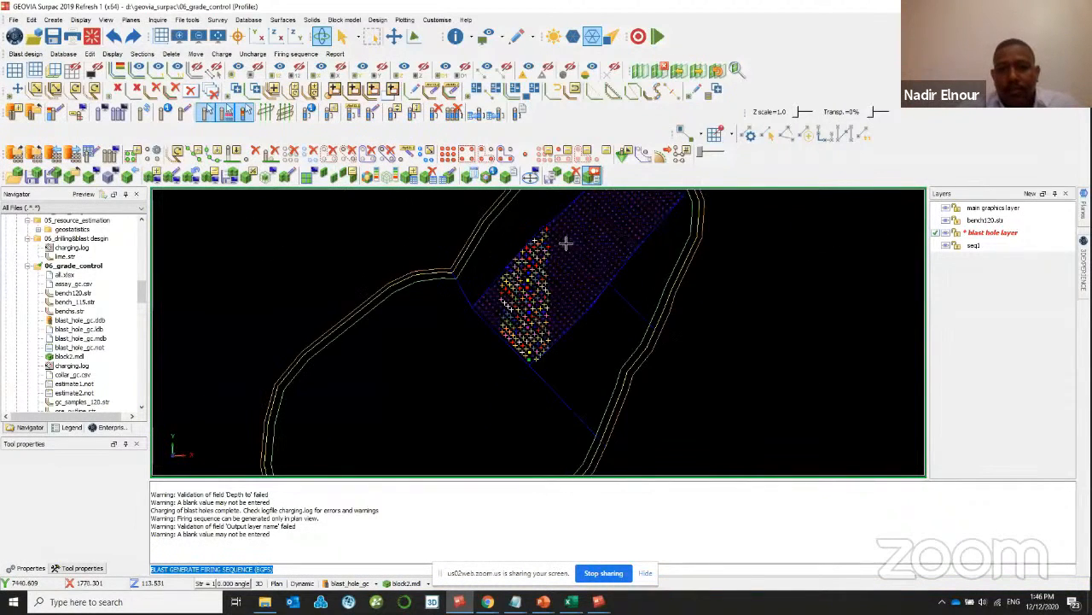
- Run the blast firing animation using the blast holes from the active layer
scroll(564, 243, "up", 2)
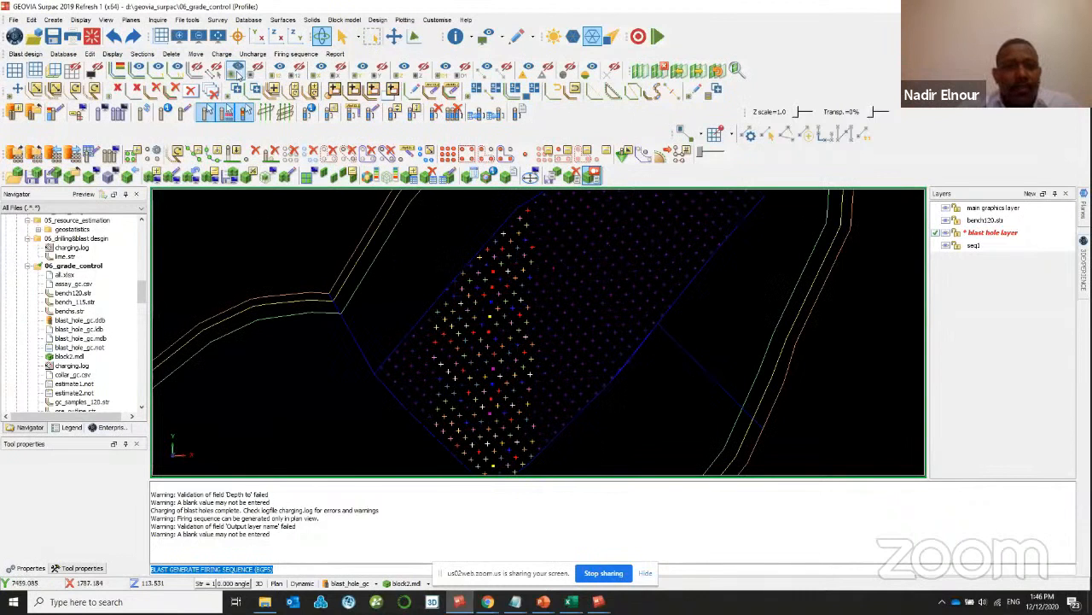
left_click(288, 54)
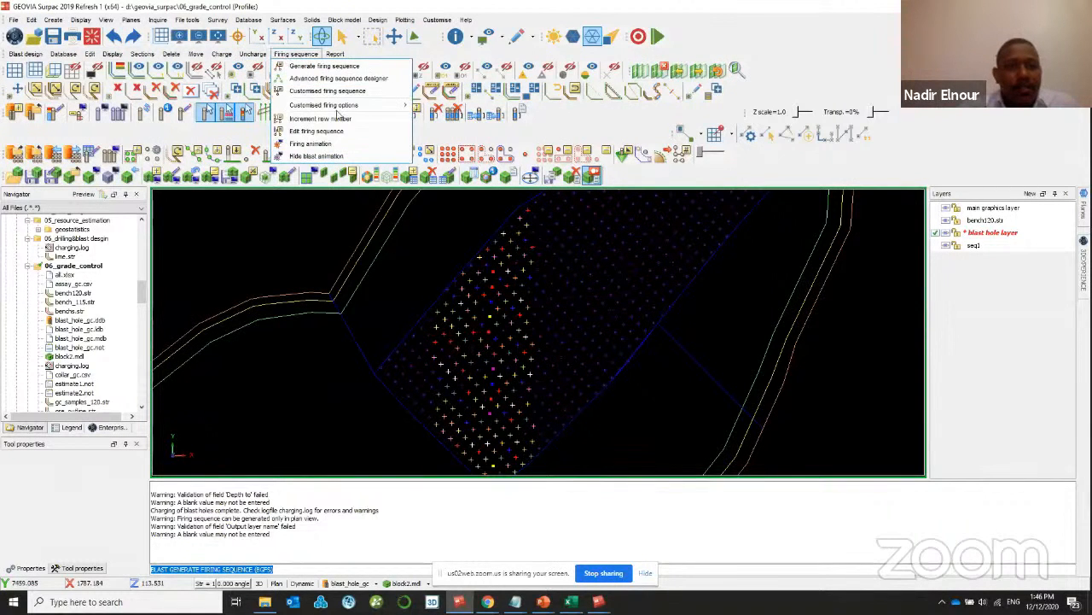
left_click(346, 144)
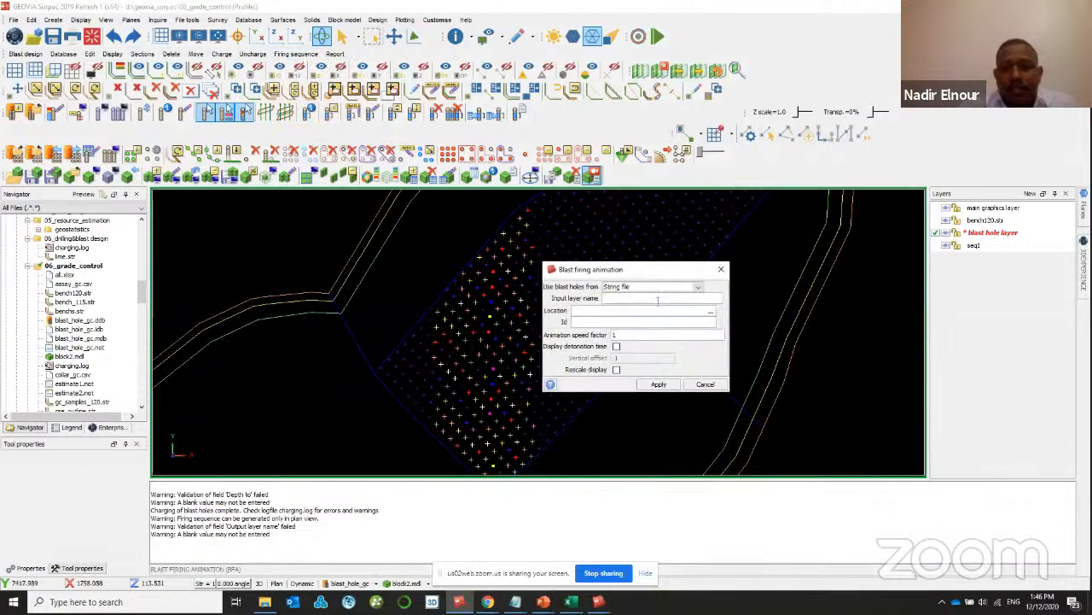
left_click(680, 291)
left_click(649, 314)
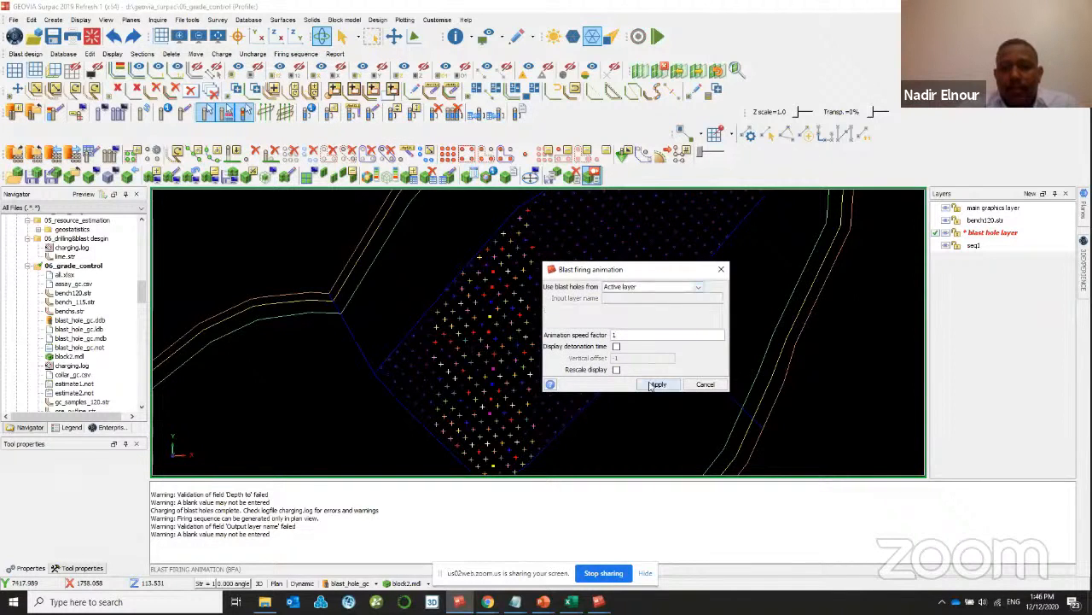
left_click(658, 384)
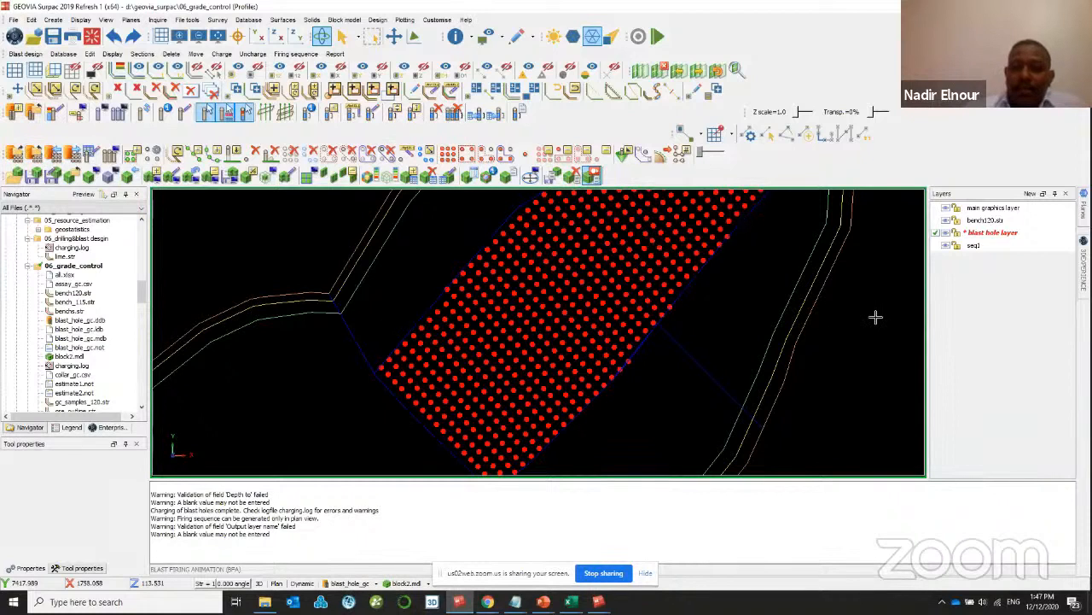
- Examine the blast hole layer from an oblique 3D view
left_click(950, 235)
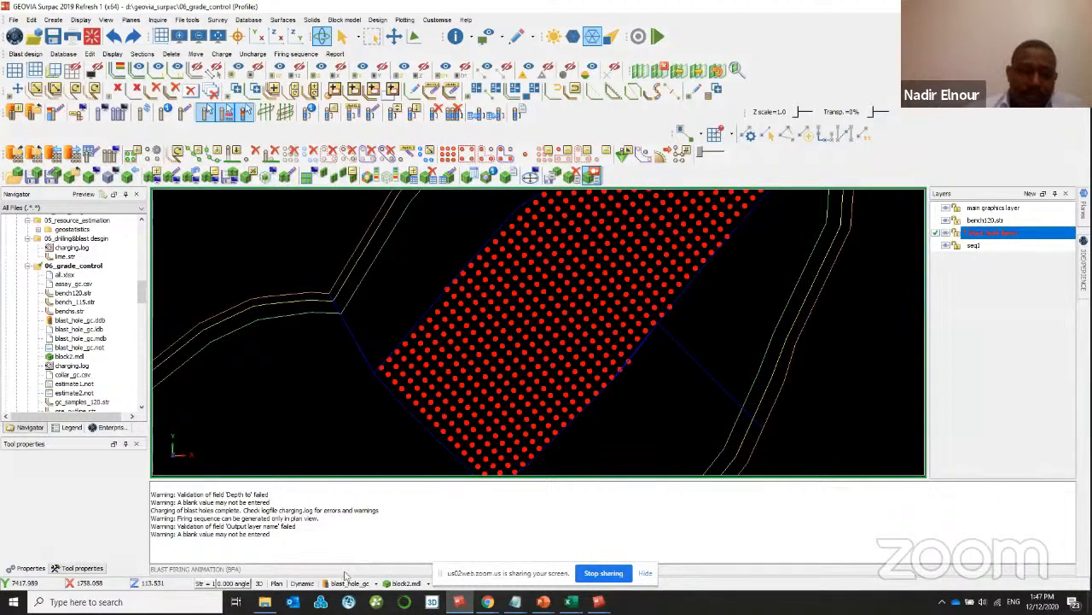
scroll(641, 297, "down", 5)
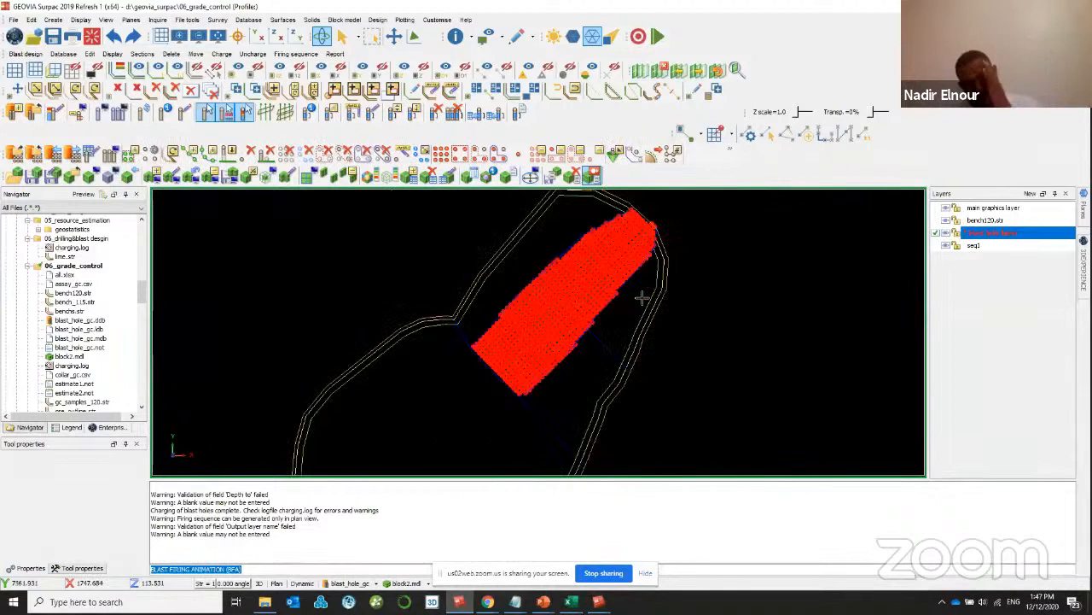
left_click_drag(619, 301, 526, 302)
scroll(575, 330, "up", 8)
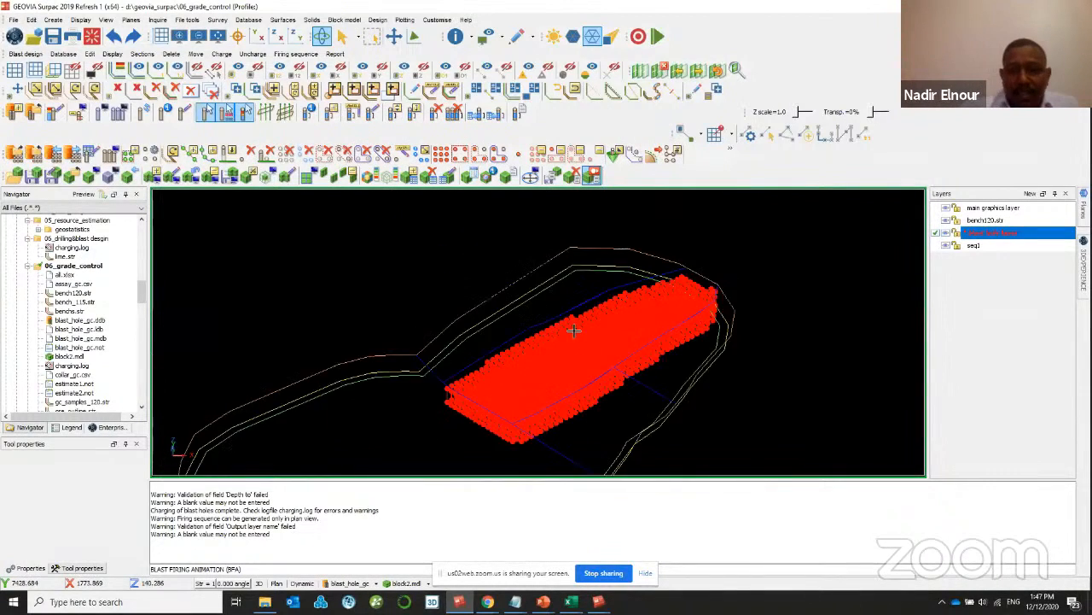
- Try to create a rectangular blast pattern and pre-split holes along a line from the oblique 3D view
scroll(642, 343, "down", 5)
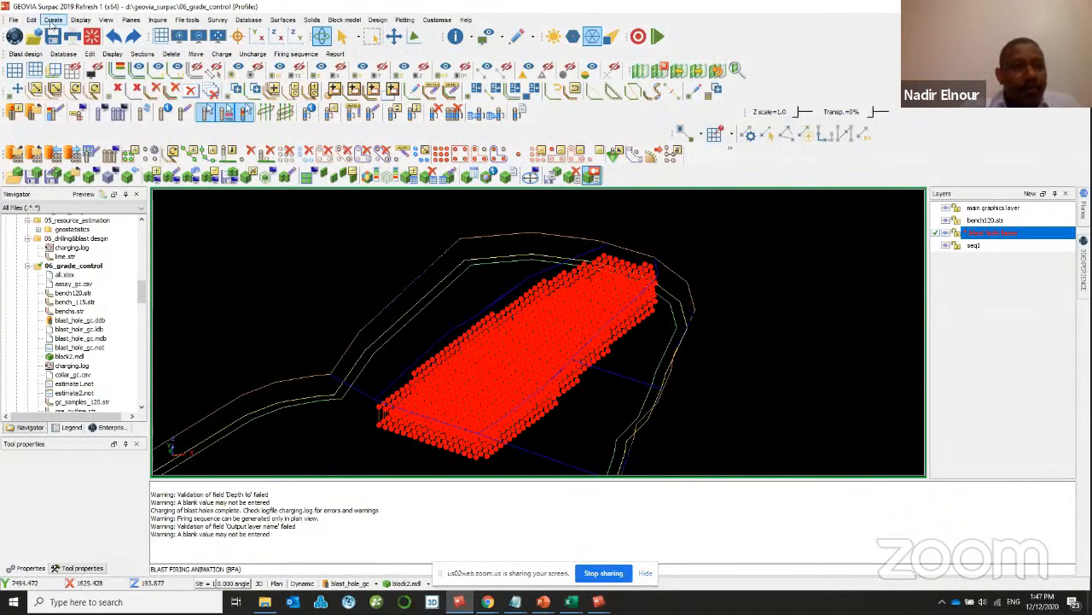
left_click(26, 55)
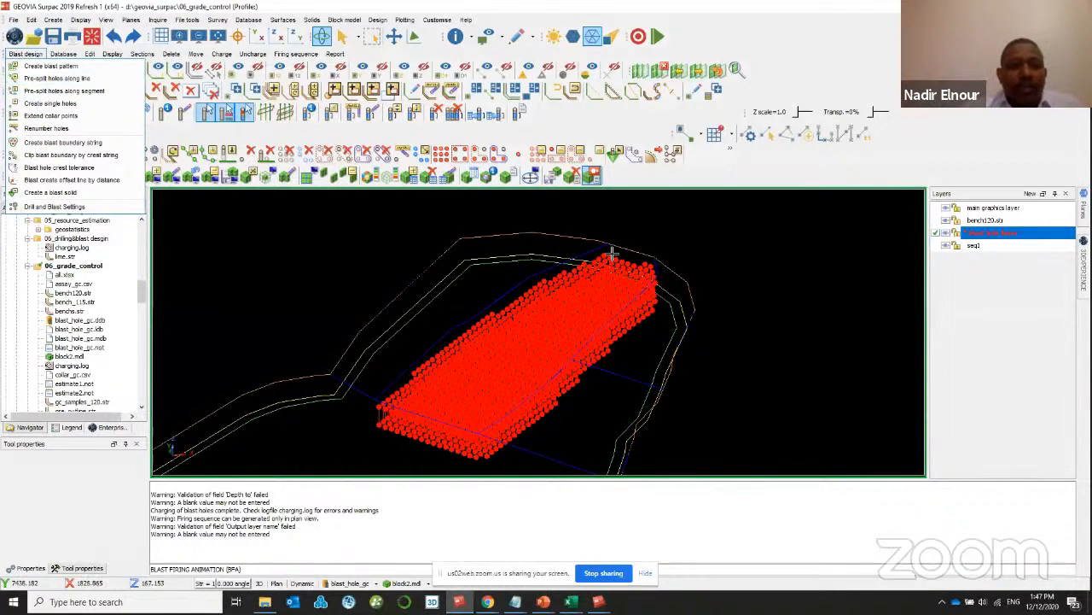
left_click(30, 67)
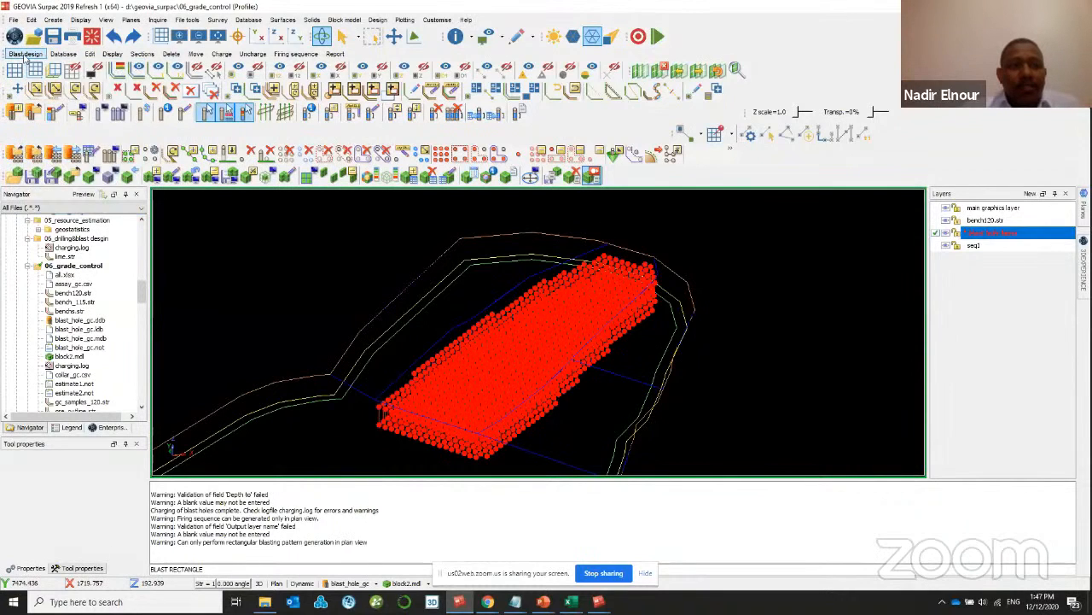
left_click(25, 54)
left_click(39, 78)
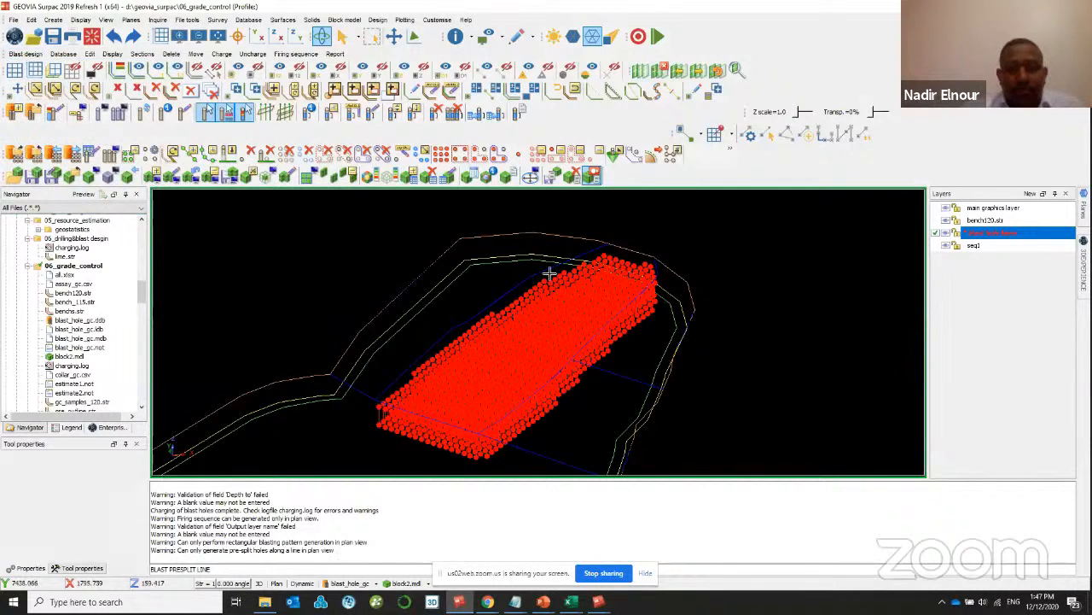
scroll(379, 285, "down", 5)
scroll(495, 328, "up", 2)
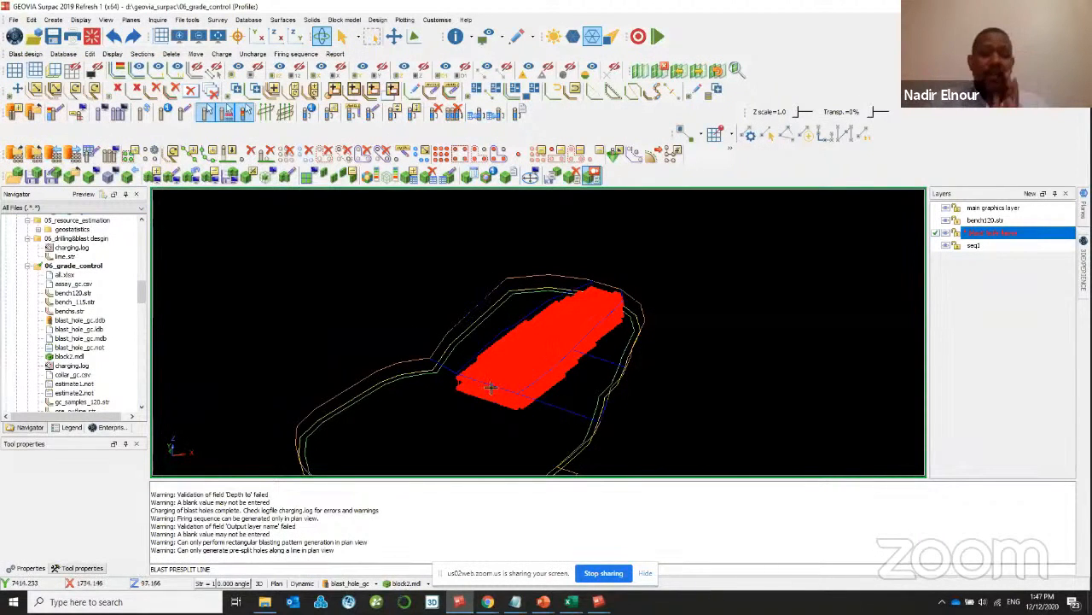
- Reset the graphics workspace without saving changes and load the comp_whittle.mdl block model from the 05_mine_design folder
left_click(91, 36)
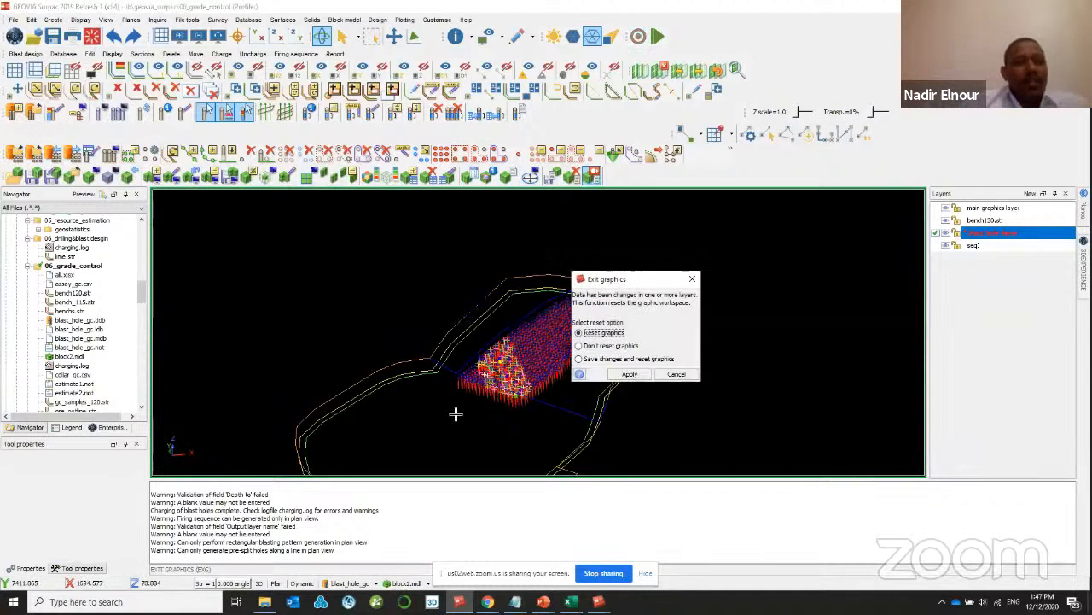
left_click(629, 378)
scroll(55, 376, "down", 2)
scroll(61, 375, "down", 1)
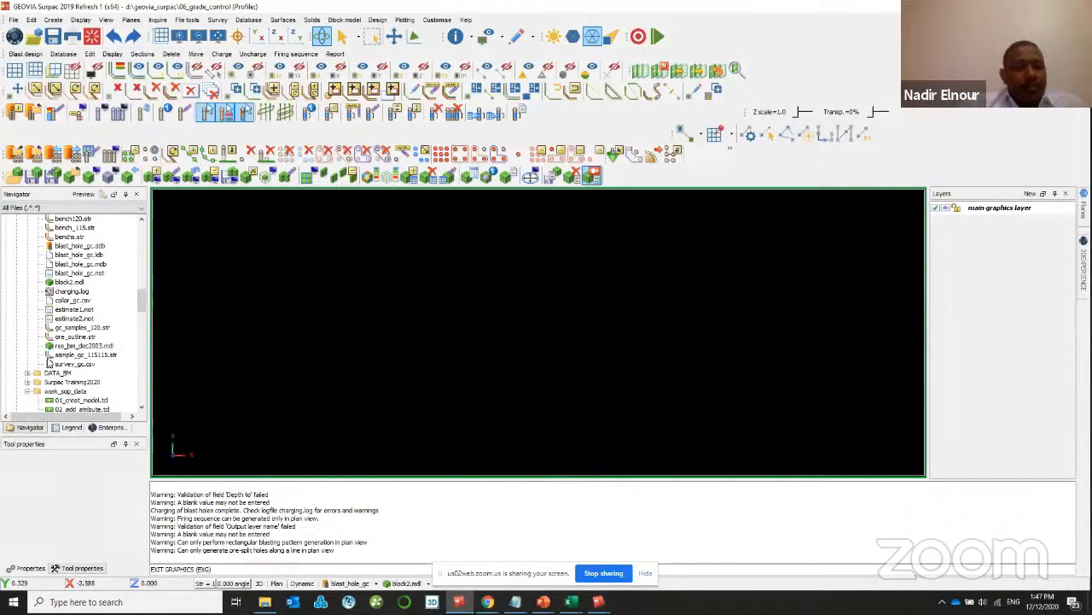
scroll(81, 342, "down", 2)
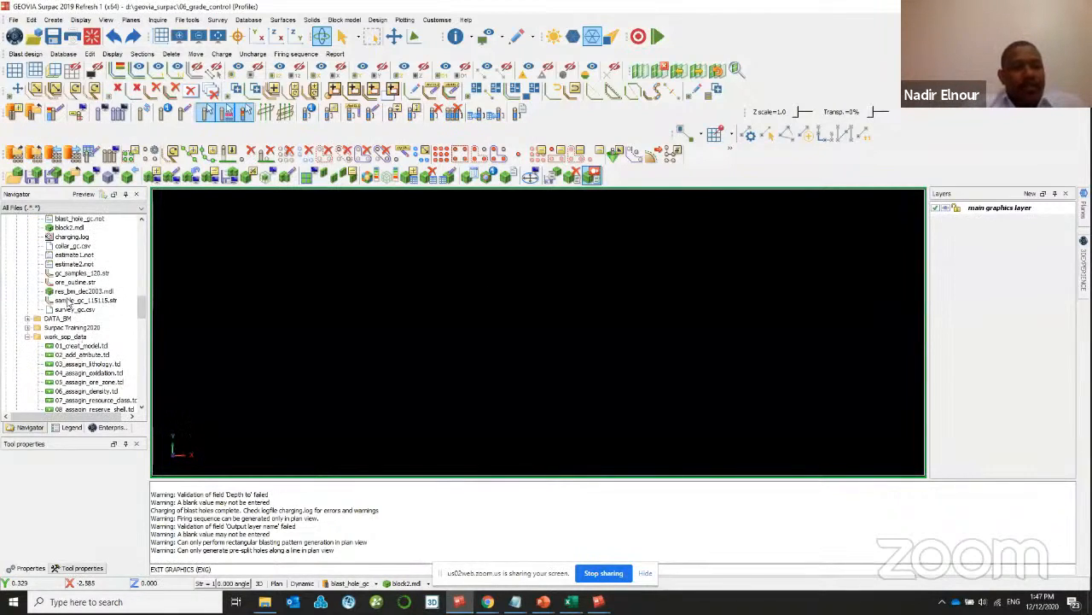
scroll(73, 327, "down", 2)
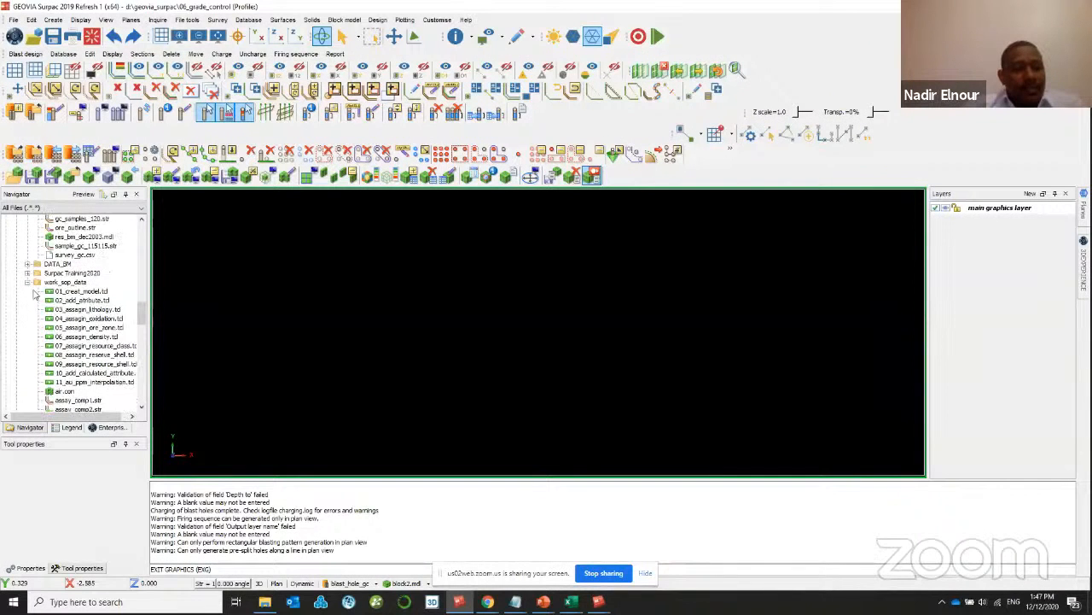
left_click(28, 282)
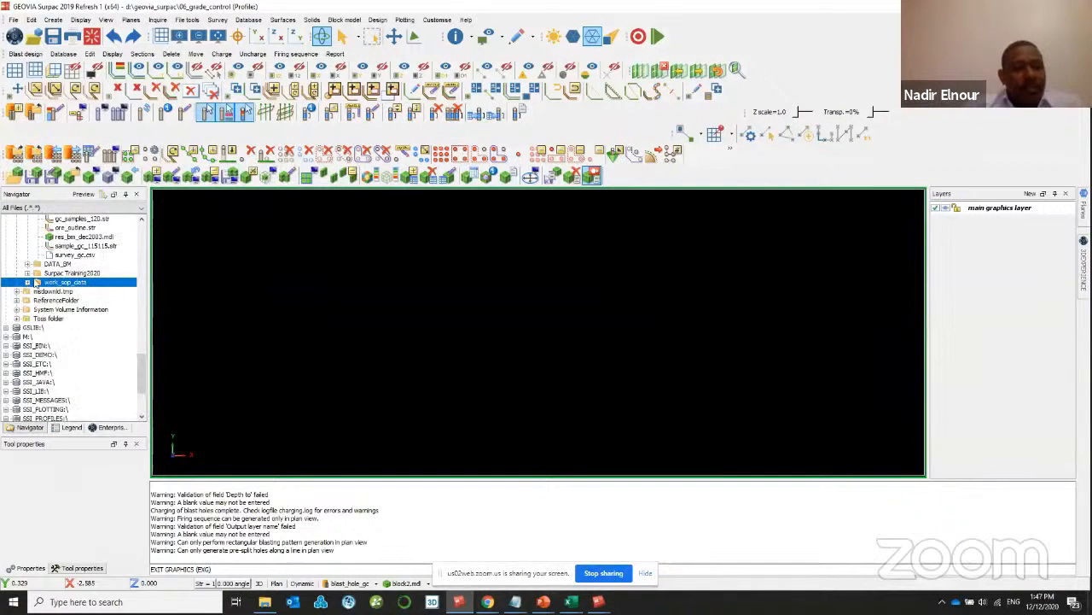
scroll(36, 284, "up", 7)
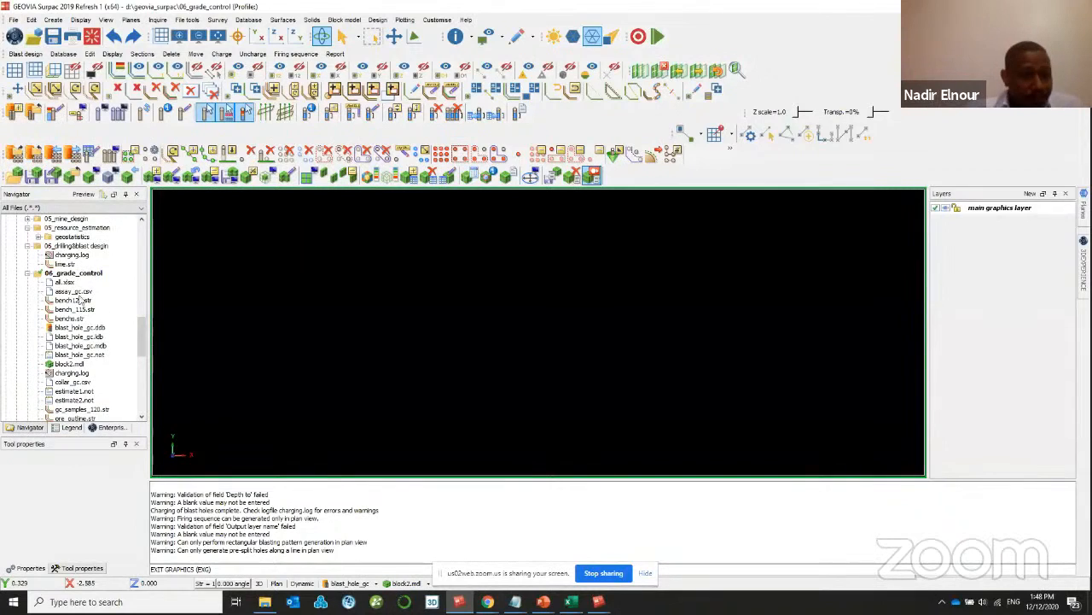
scroll(28, 255, "up", 1)
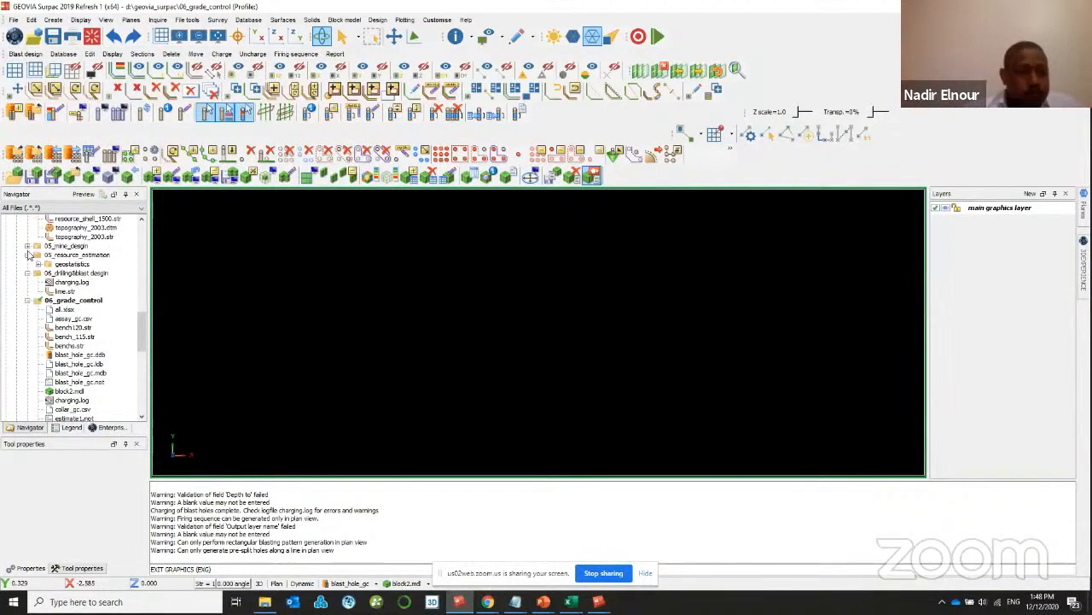
left_click(28, 247)
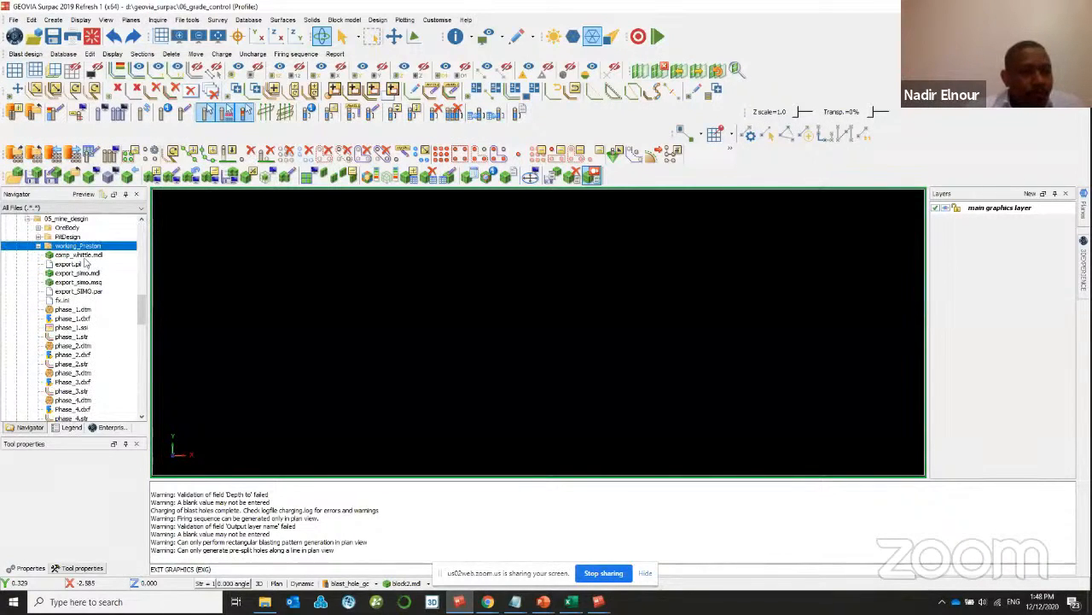
left_click_drag(84, 256, 387, 319)
- Display the comp_whittle block model with its block faces shaded
left_click(411, 583)
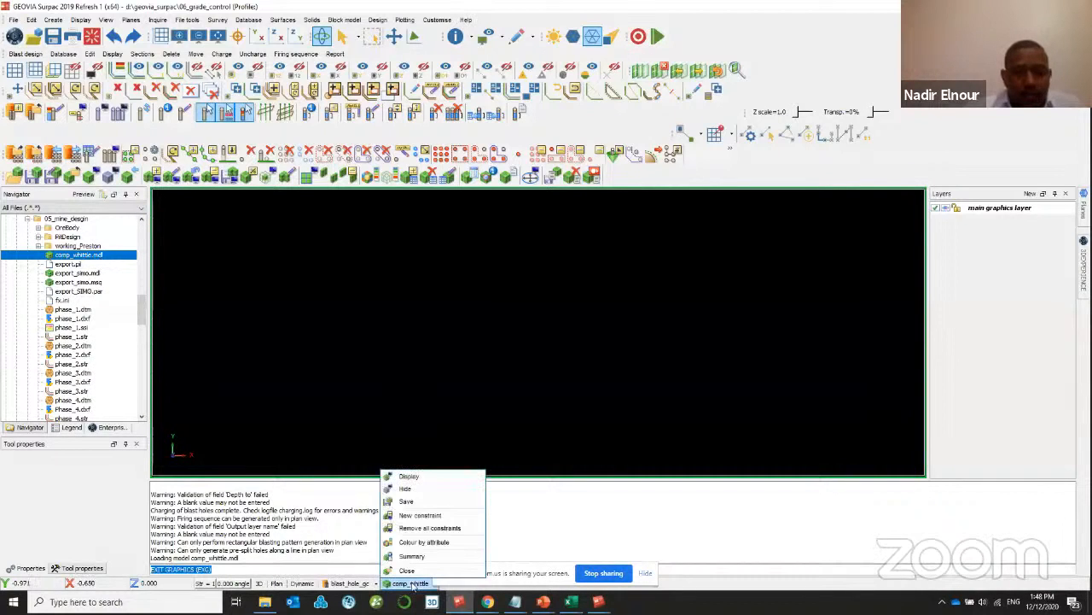
left_click(424, 478)
key("Return")
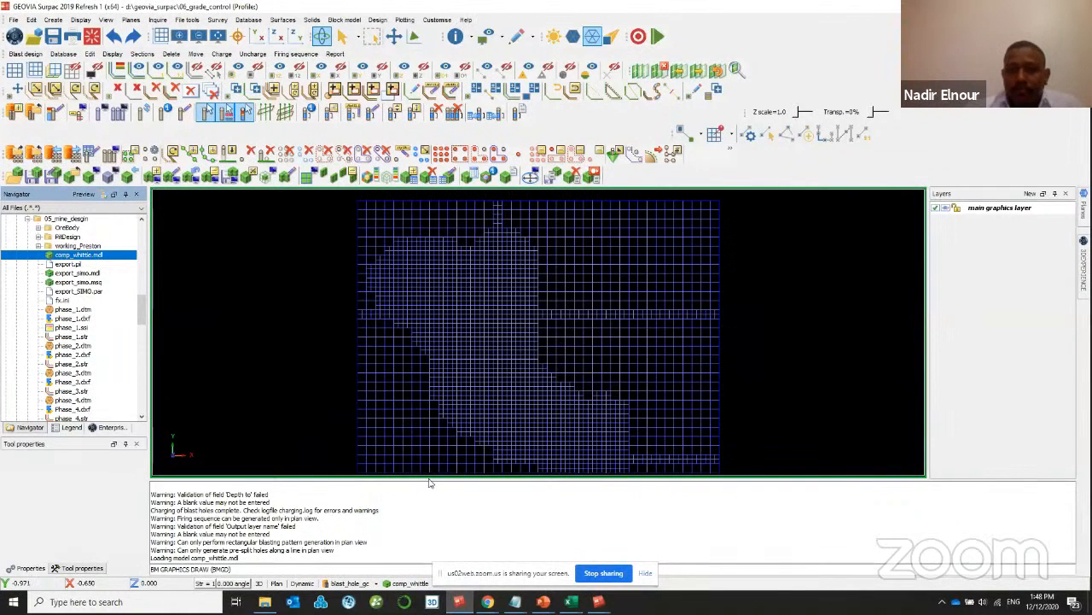
left_click(572, 38)
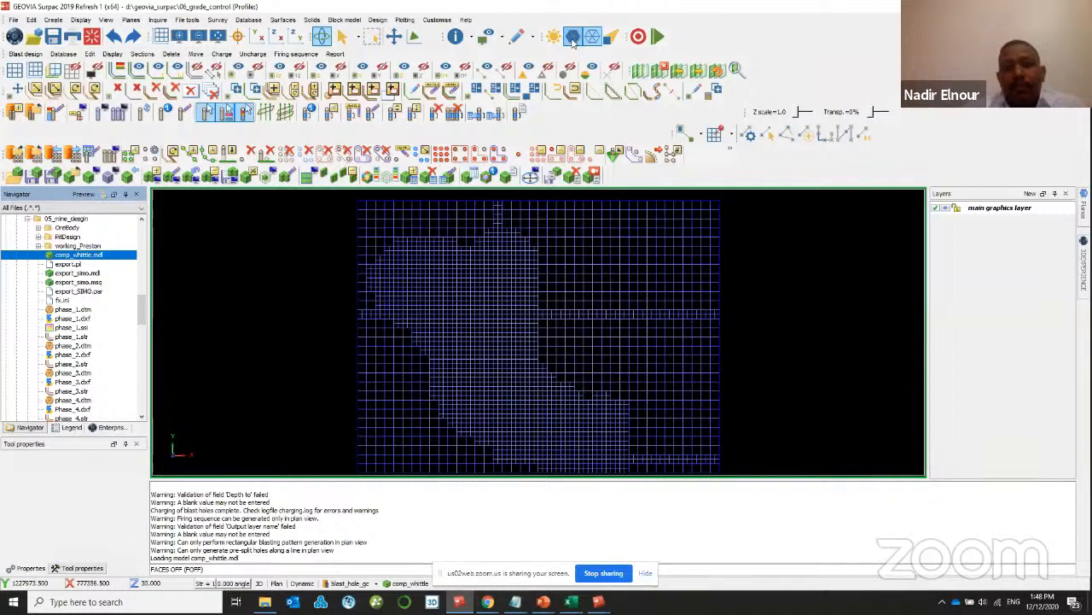
left_click(572, 39)
- Open the phase_5.dtm pit shell and hide the comp_whittle block model
scroll(75, 316, "down", 3)
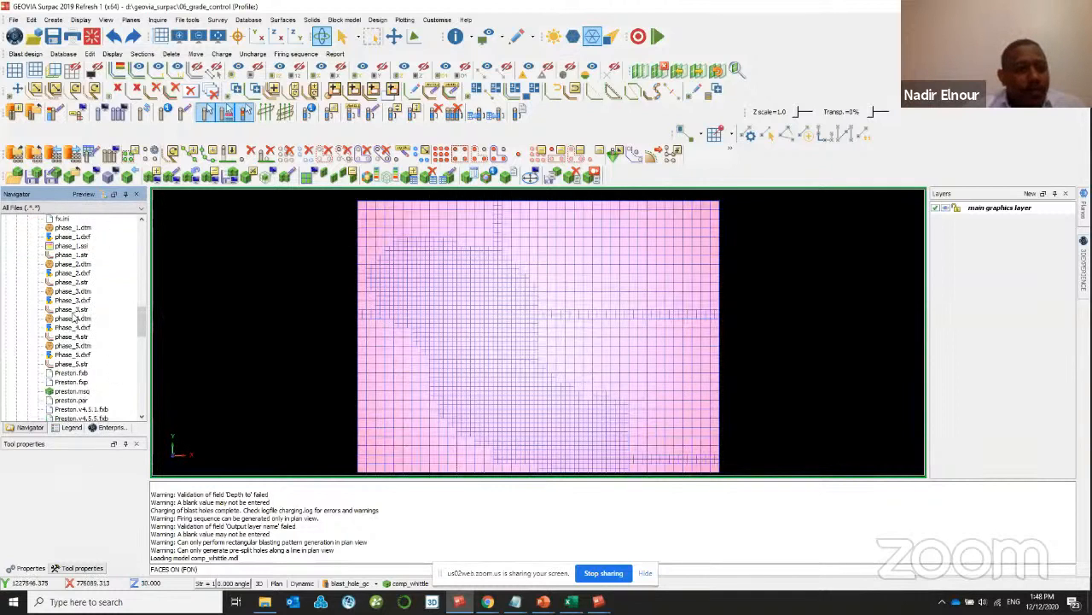
left_click_drag(75, 345, 350, 313)
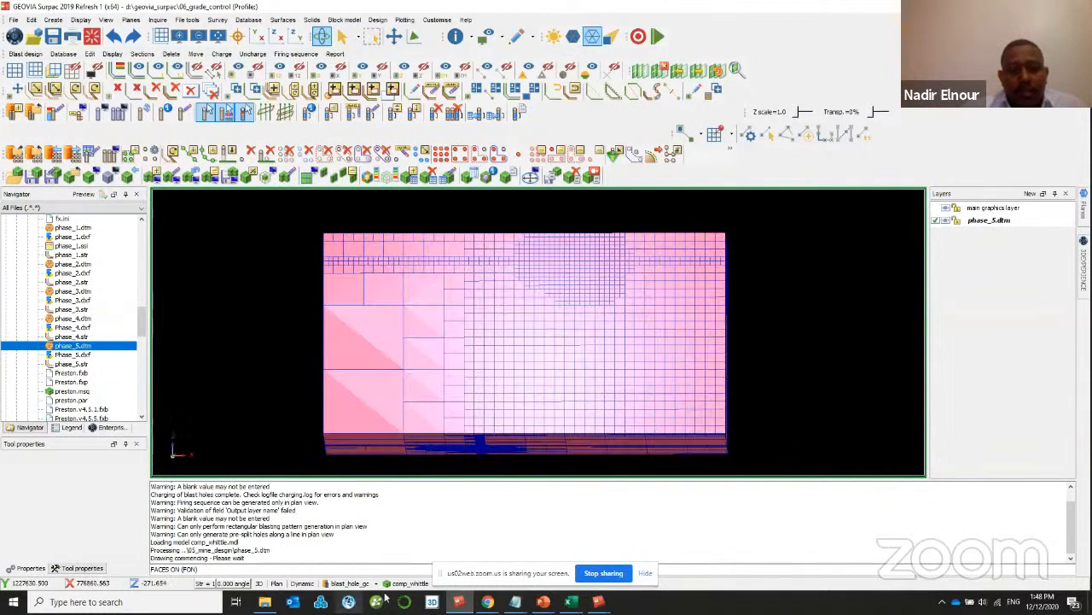
left_click(395, 584)
left_click(409, 489)
- Examine the stepped walls and lowest benches of the phase_5 pit shell from oblique 3D angles
mouse_move(465, 329)
left_mouse_down()
mouse_move(555, 359)
mouse_move(495, 338)
mouse_move(468, 353)
left_mouse_up()
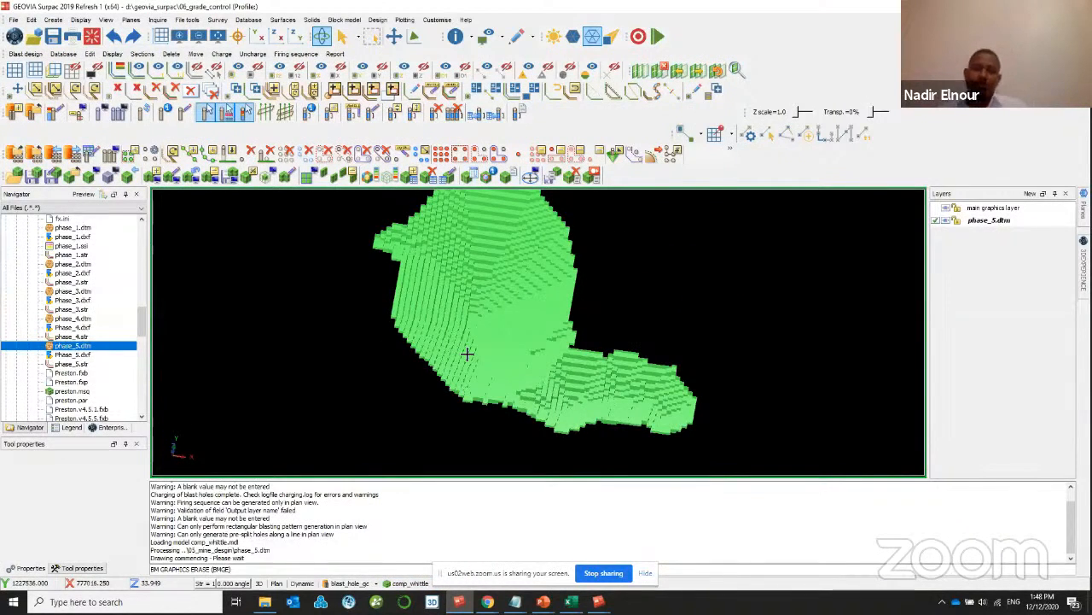
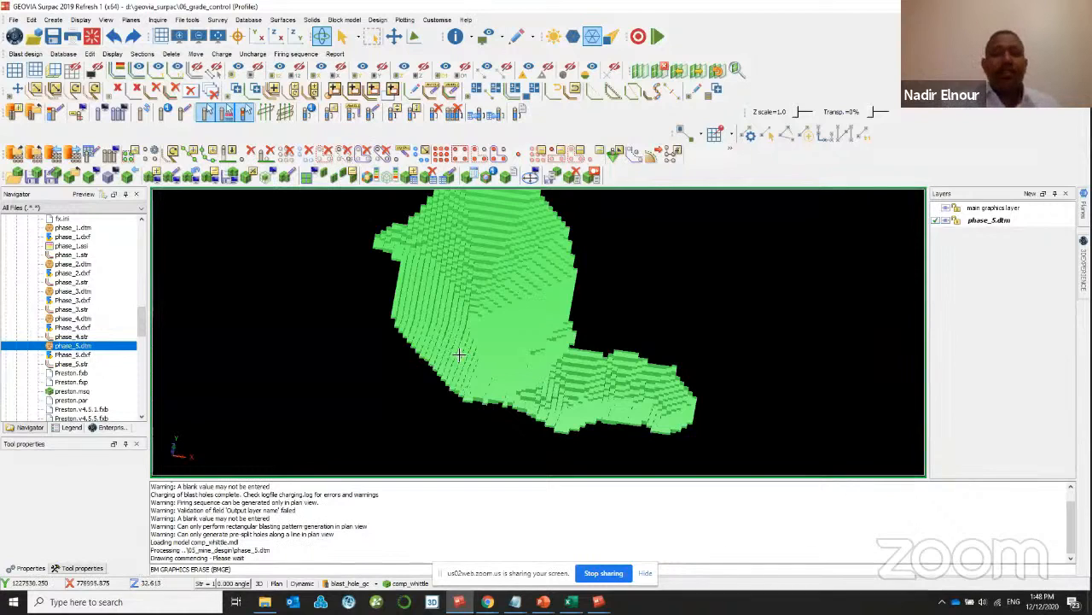
scroll(463, 337, "up", 3)
left_click(258, 37)
scroll(526, 337, "down", 3)
left_click_drag(528, 365, 527, 294)
scroll(524, 397, "up", 6)
scroll(446, 391, "up", 5)
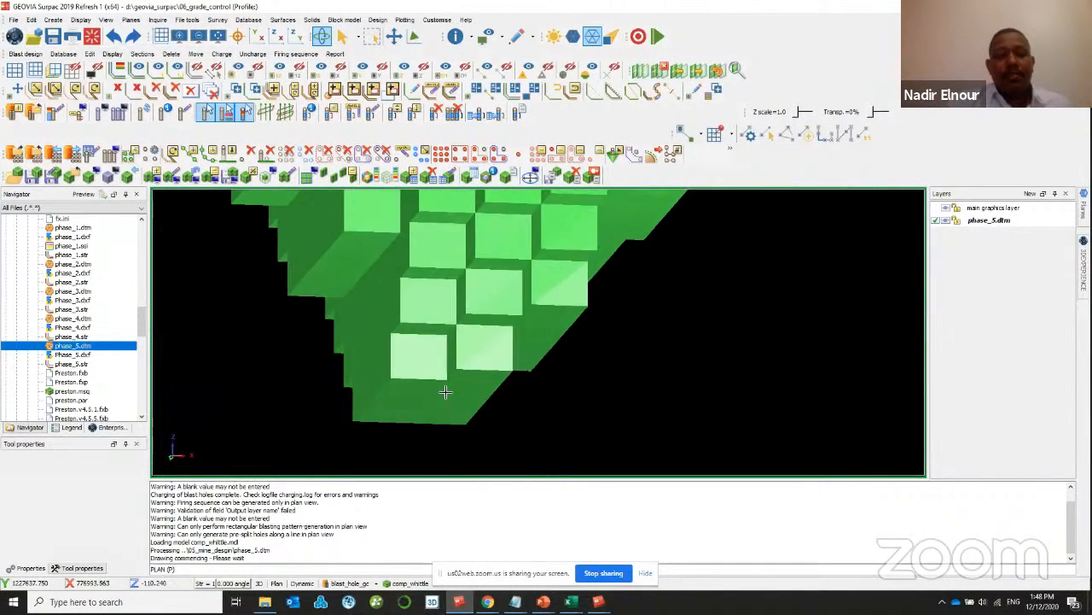
mouse_move(447, 391)
left_mouse_down()
mouse_move(426, 396)
mouse_move(436, 373)
left_mouse_up()
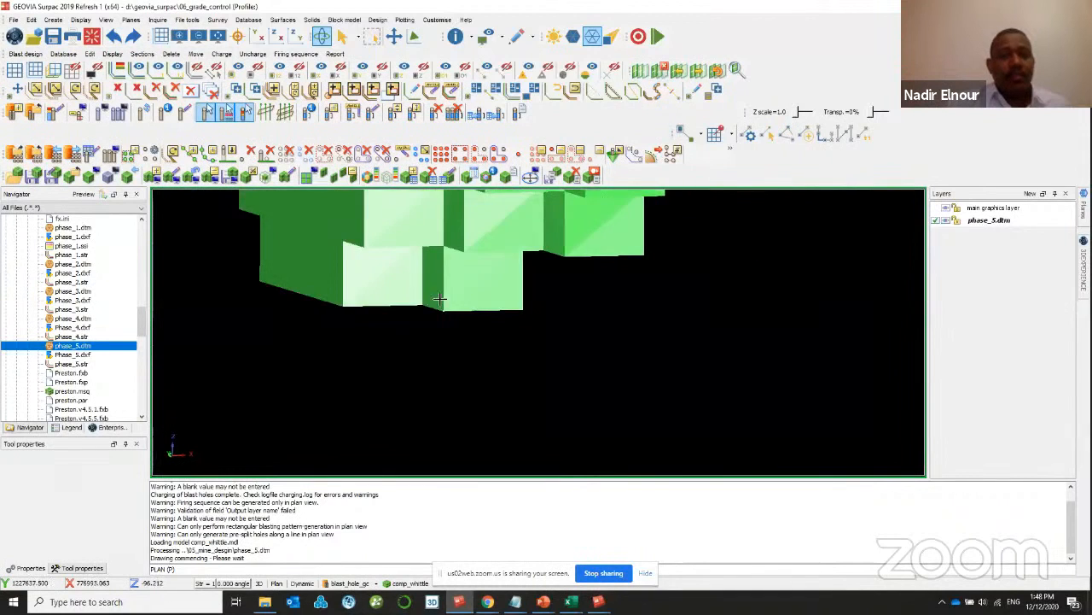
scroll(449, 292, "down", 5)
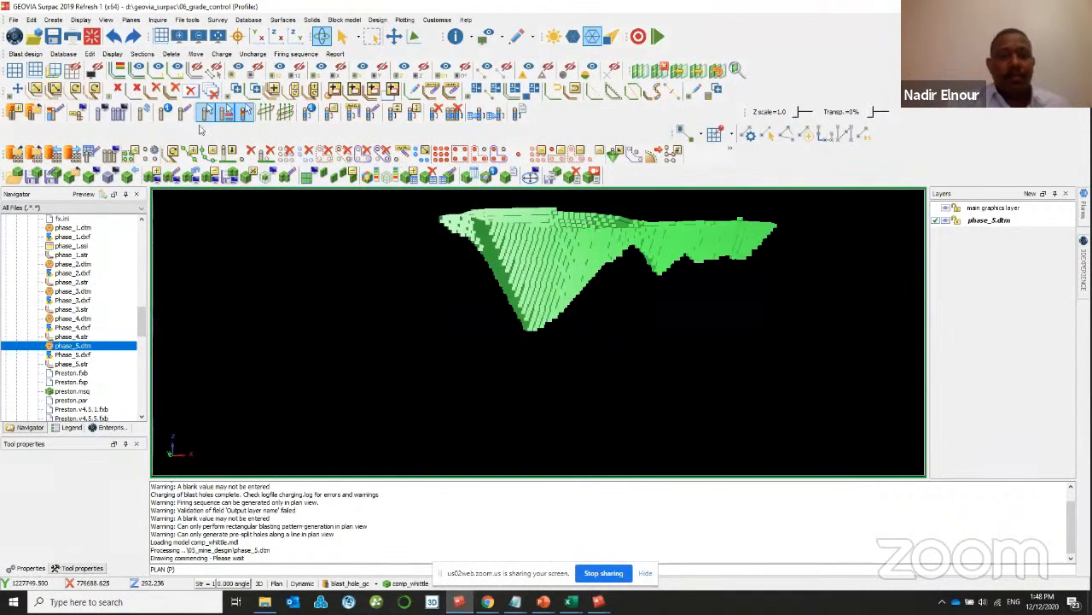
- Compare the phase_5 pit shell's outline in plan with its depth profile in vertical section
left_click(255, 38)
scroll(515, 360, "down", 2)
left_click_drag(516, 359, 527, 313)
left_click(256, 39)
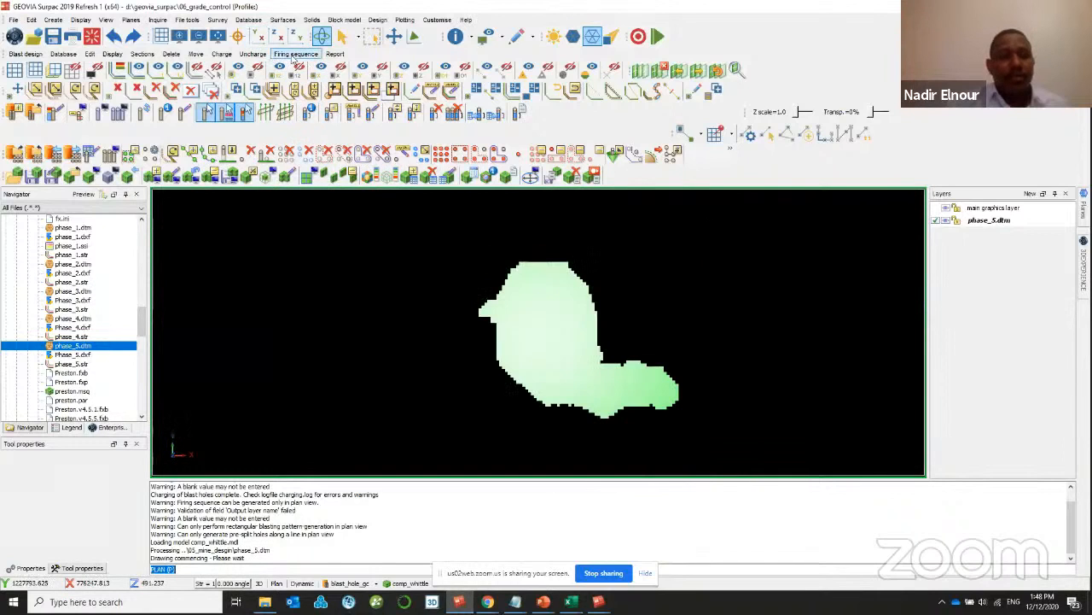
left_click(275, 36)
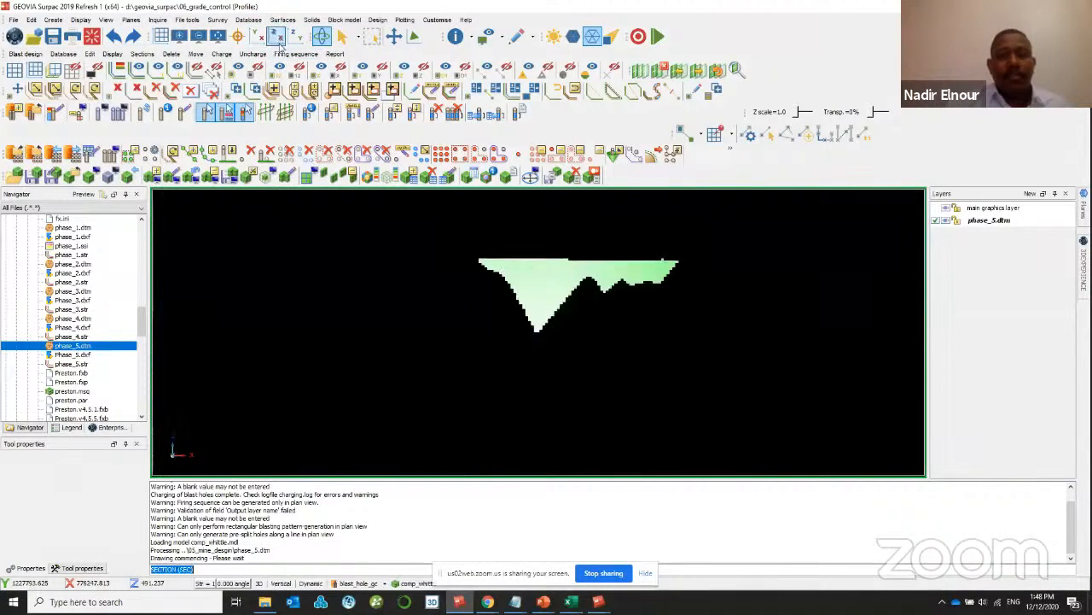
scroll(579, 283, "up", 3)
scroll(578, 284, "up", 2)
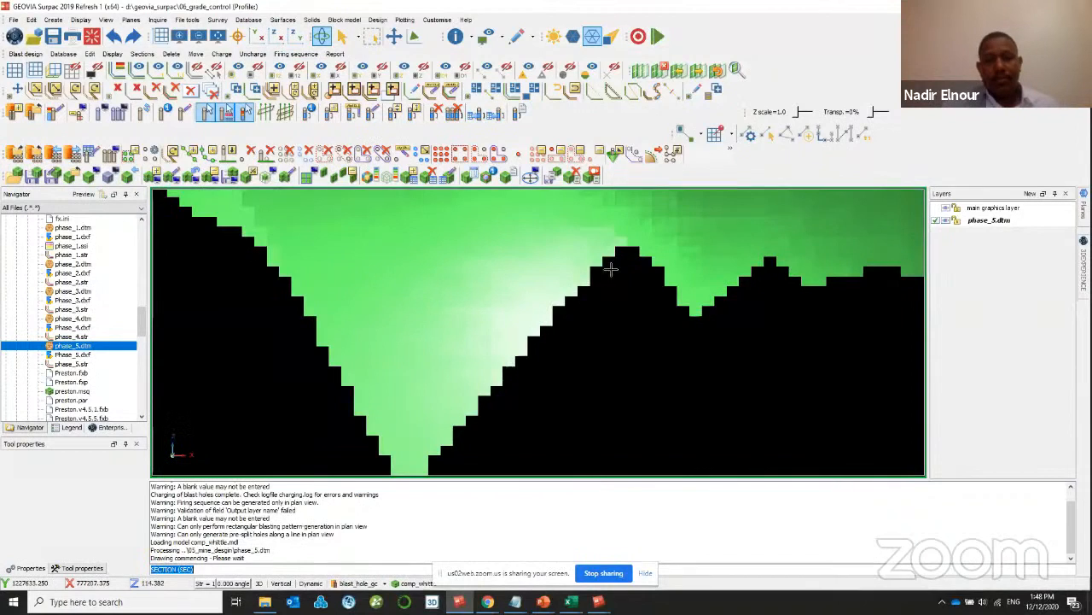
left_click(256, 38)
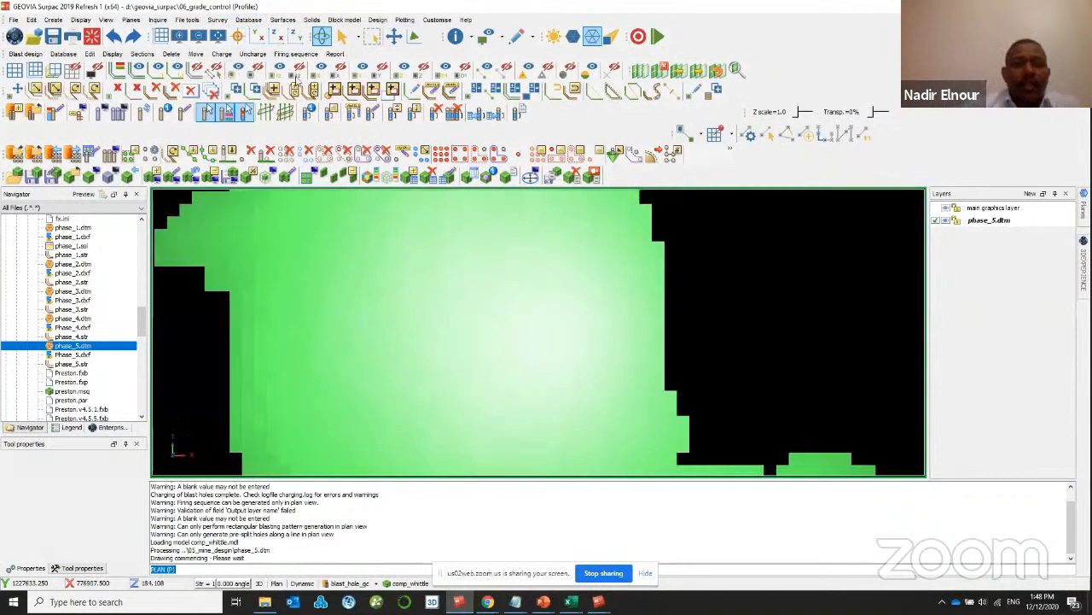
left_click(281, 37)
scroll(520, 258, "up", 3)
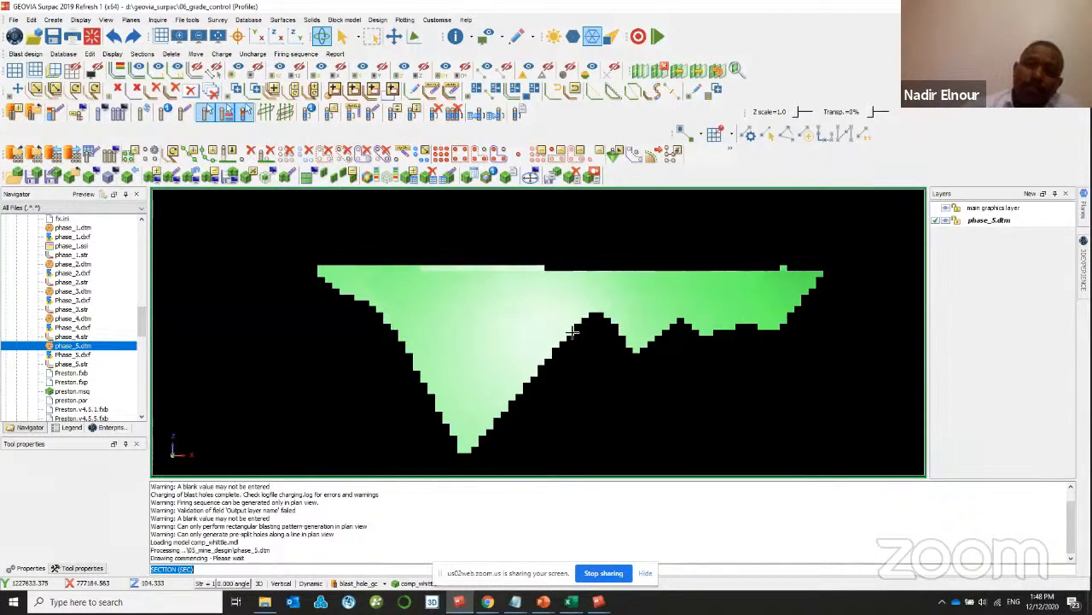
left_click(377, 19)
mouse_move(396, 45)
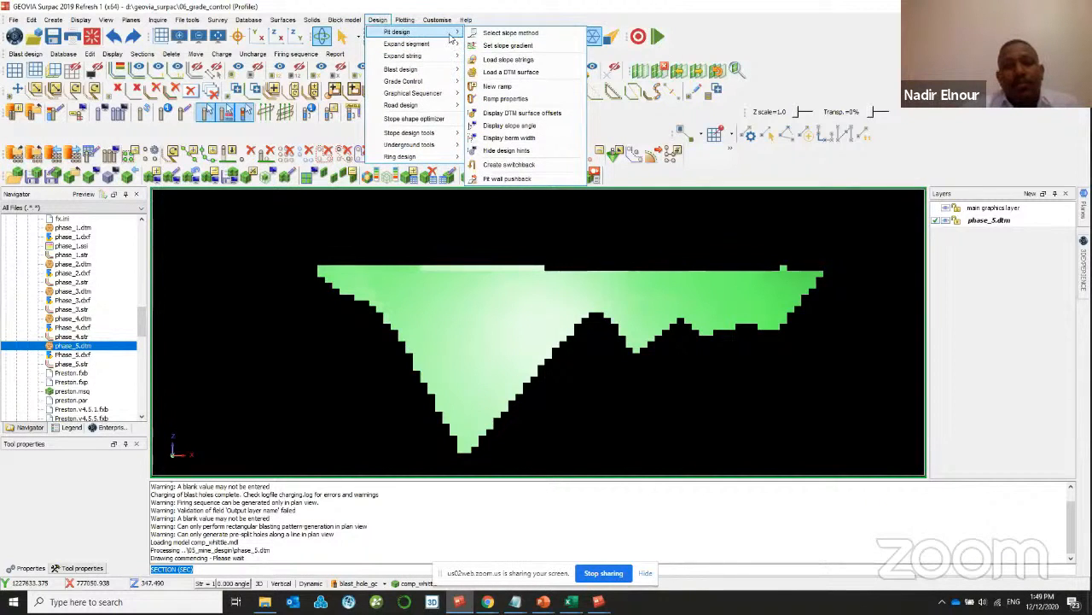
mouse_move(450, 44)
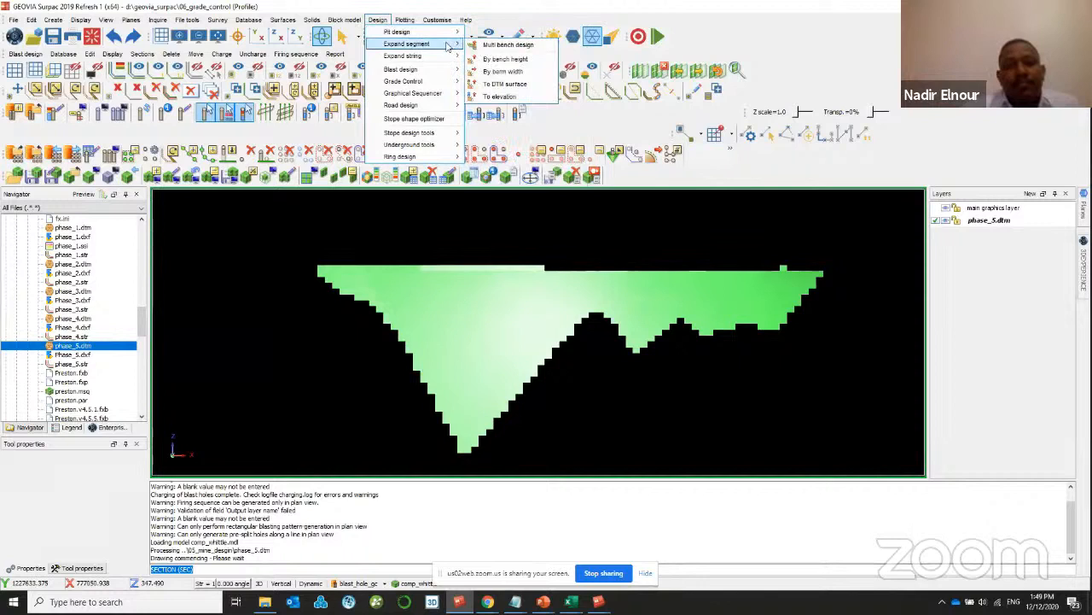
left_click(504, 46)
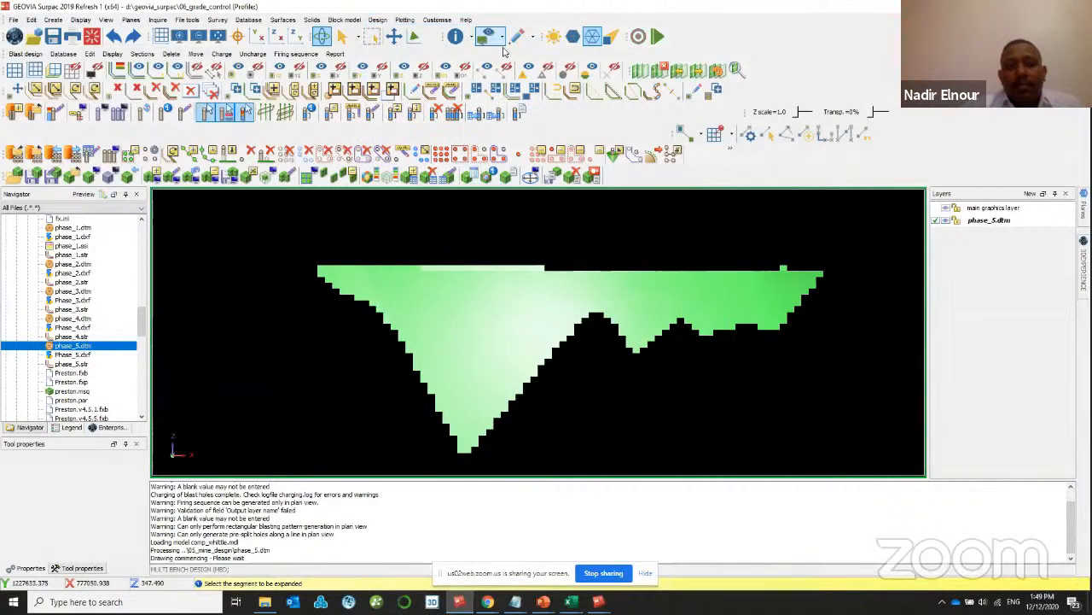
scroll(527, 249, "down", 1)
key("Escape")
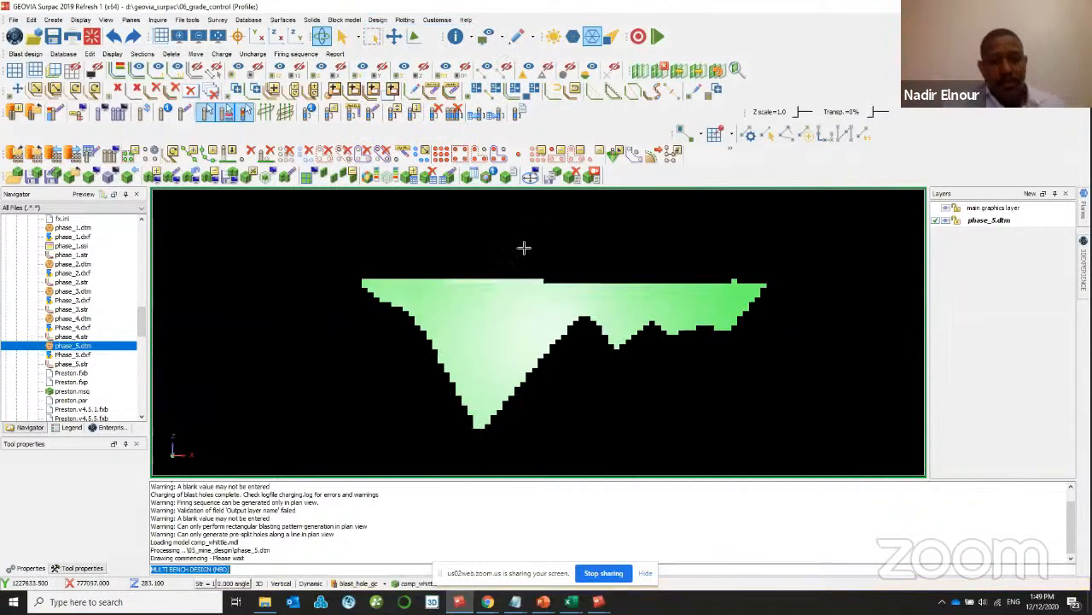
- View the phase_5 pit shell in plan again and switch to its east-west vertical section
left_click(259, 36)
scroll(636, 316, "down", 1)
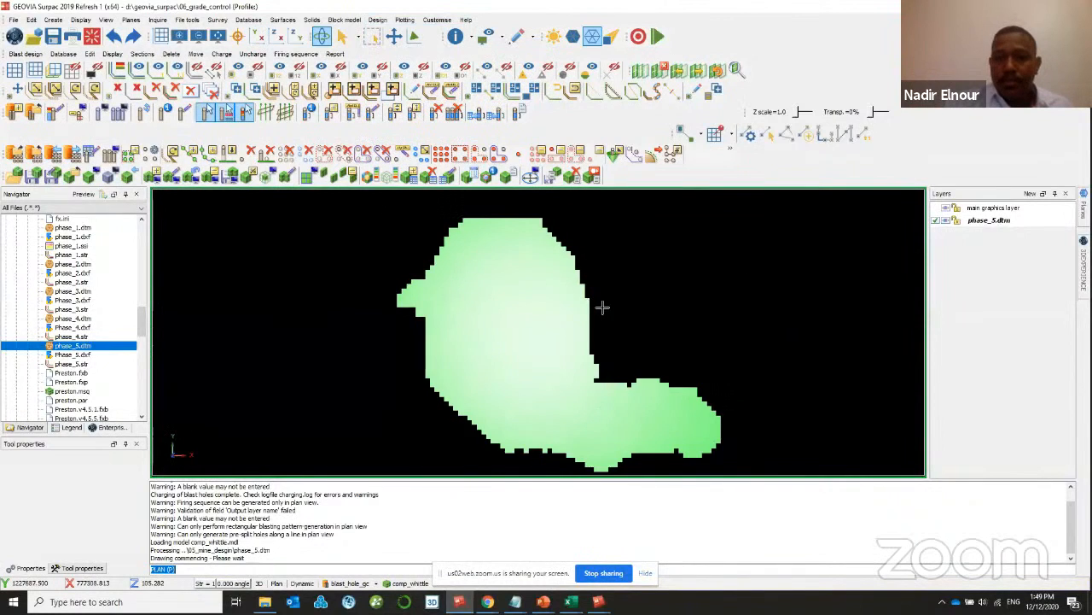
left_click_drag(602, 308, 540, 217)
left_click(257, 37)
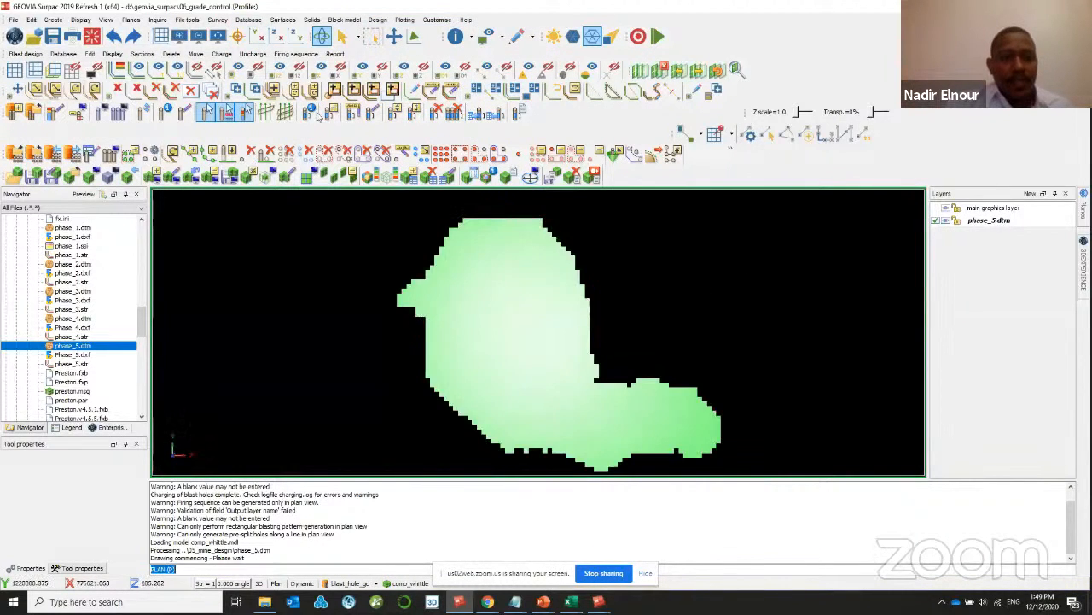
left_click(277, 36)
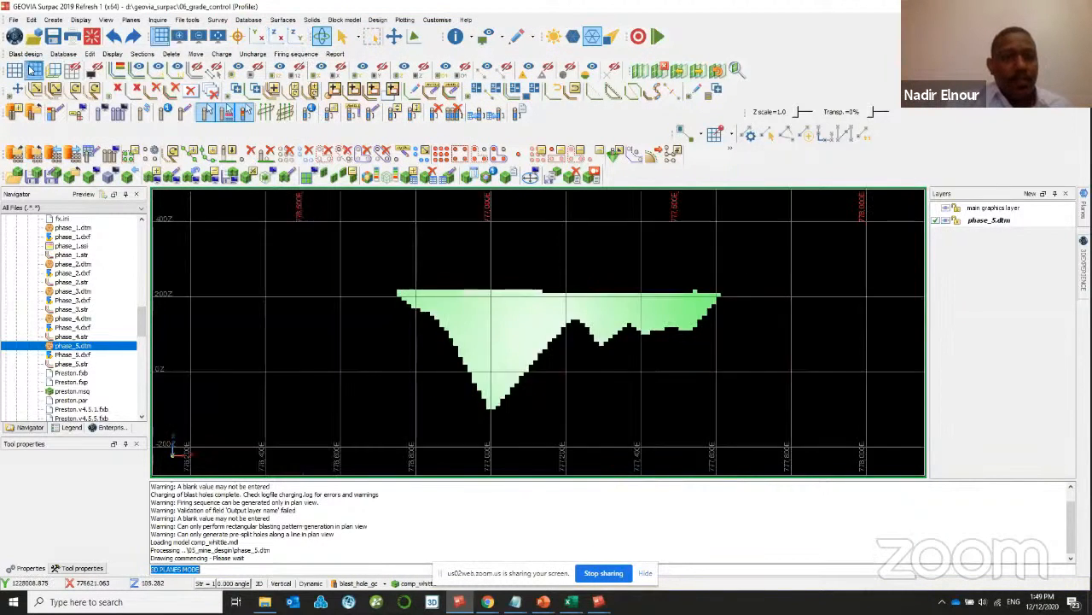
- Set the slicing planes of the phase_5 pit shell to be defined by Elevation
scroll(507, 421, "up", 3)
scroll(470, 395, "up", 3)
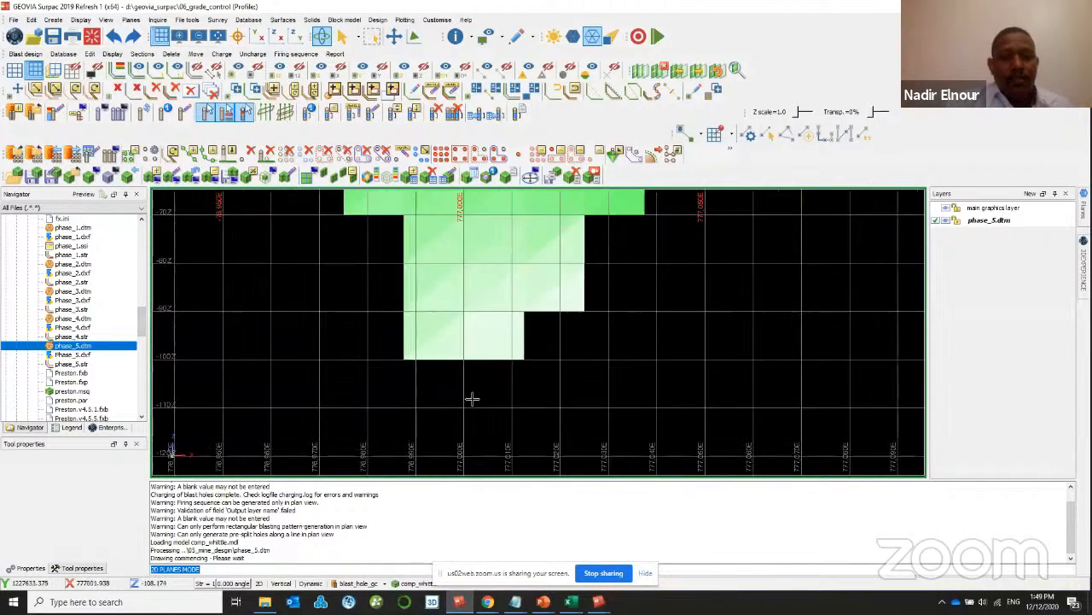
scroll(419, 356, "up", 2)
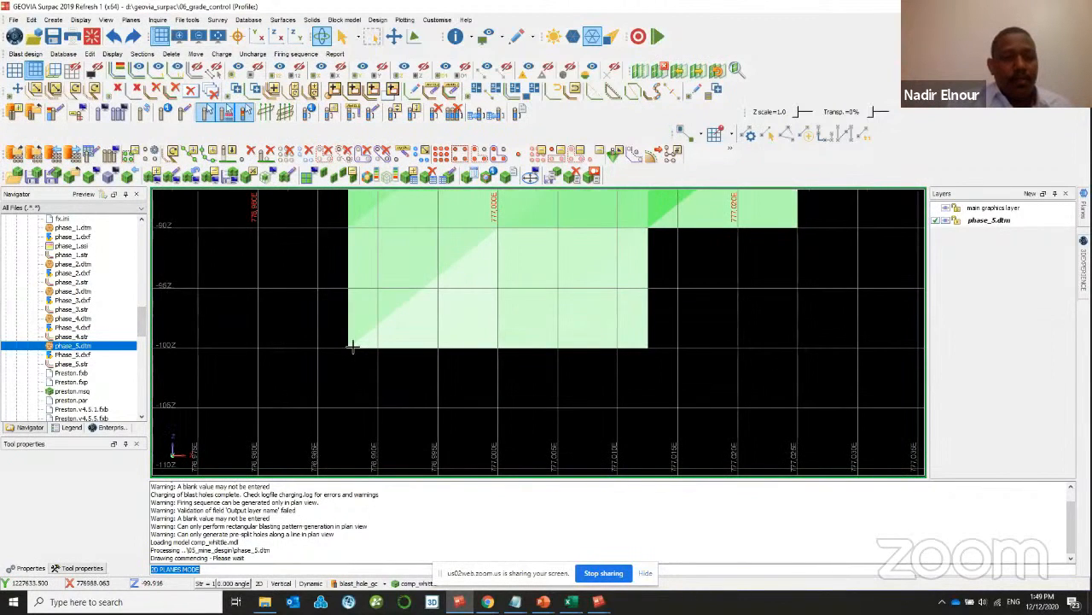
left_click(632, 151)
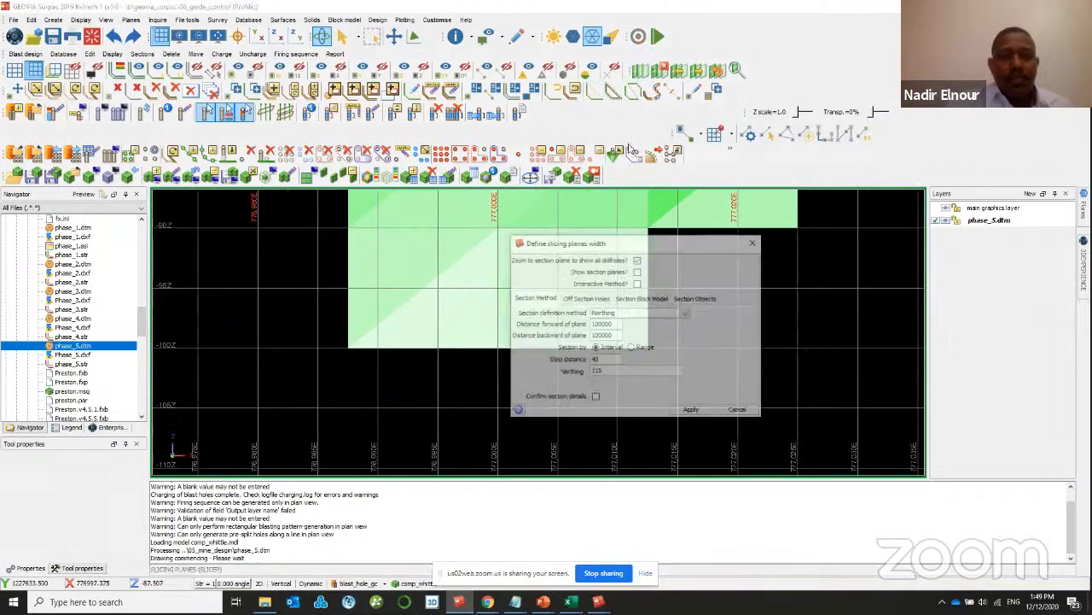
left_click(615, 314)
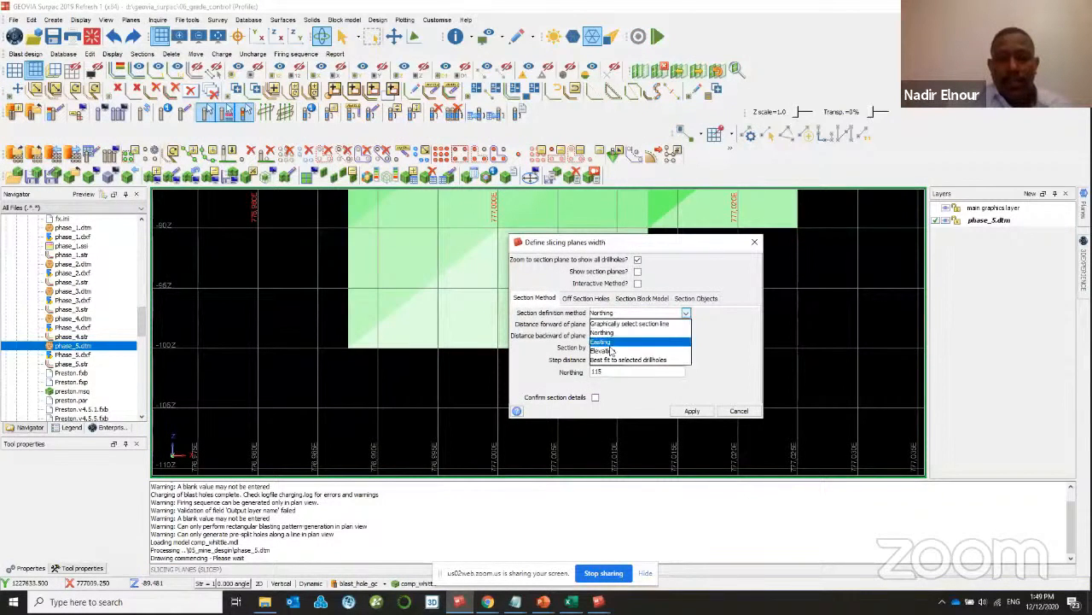
left_click(601, 350)
left_click(608, 313)
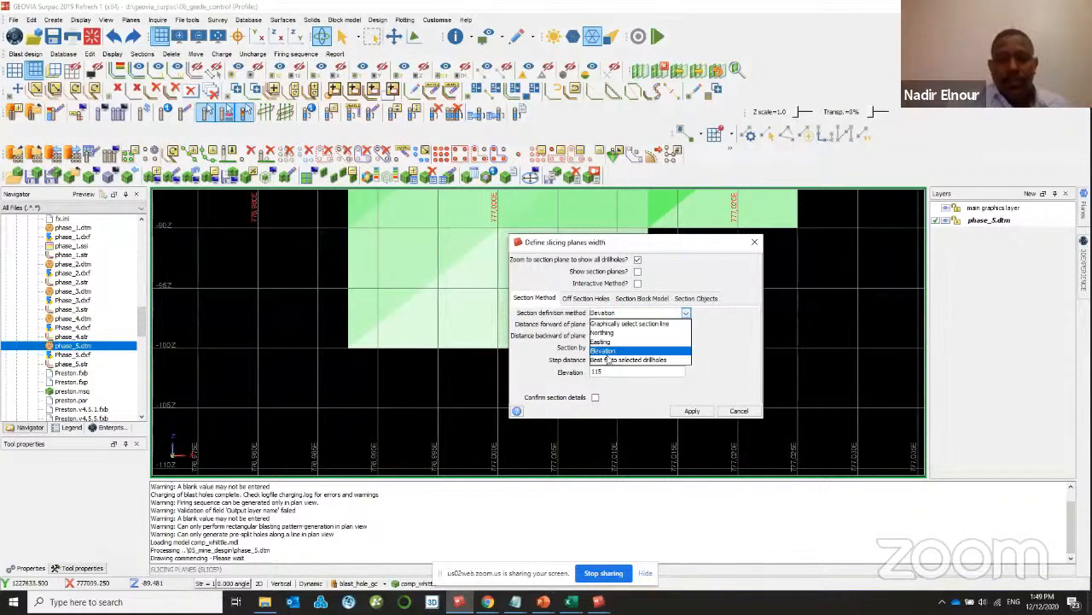
left_click(704, 330)
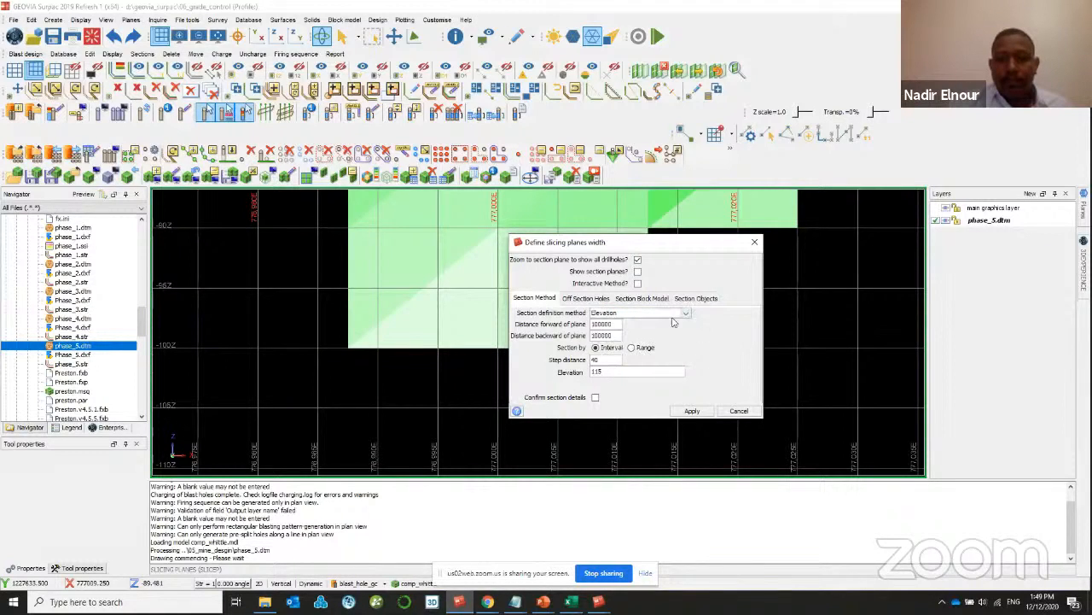
left_click(672, 314)
left_click(704, 331)
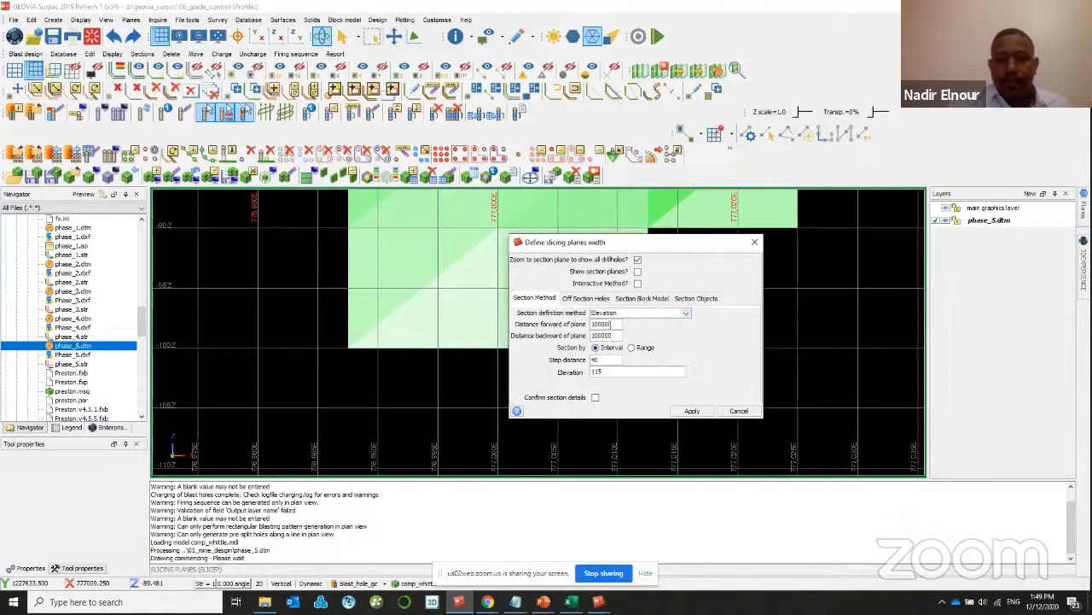
- Slice the pit shell at elevation -100 with a distance of 5 forward and backward of the plane and a step distance of 10
double_click(608, 324)
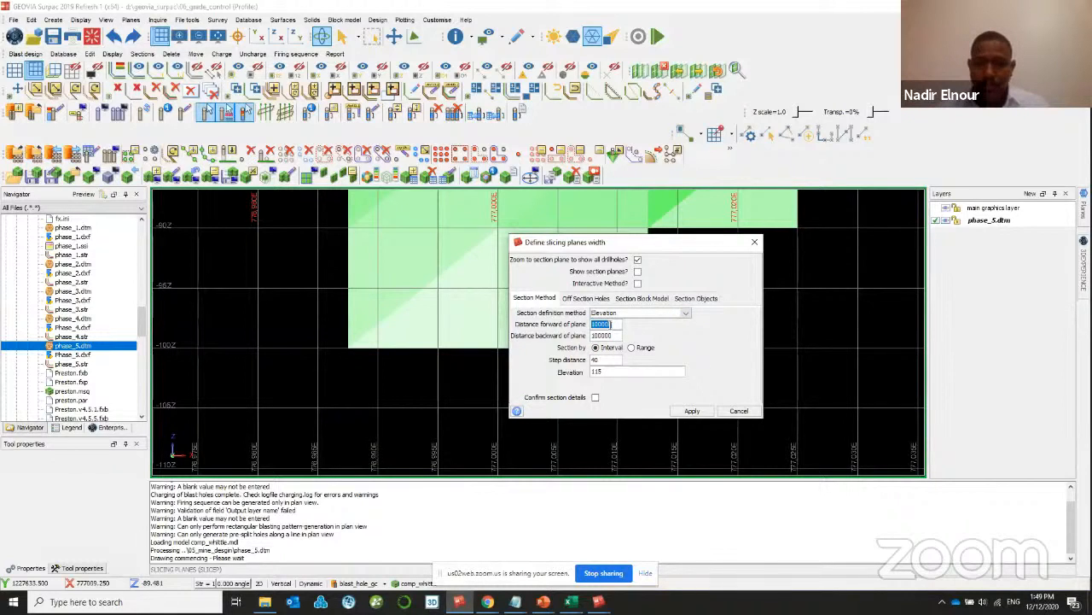
type("5")
key("Tab")
type("5")
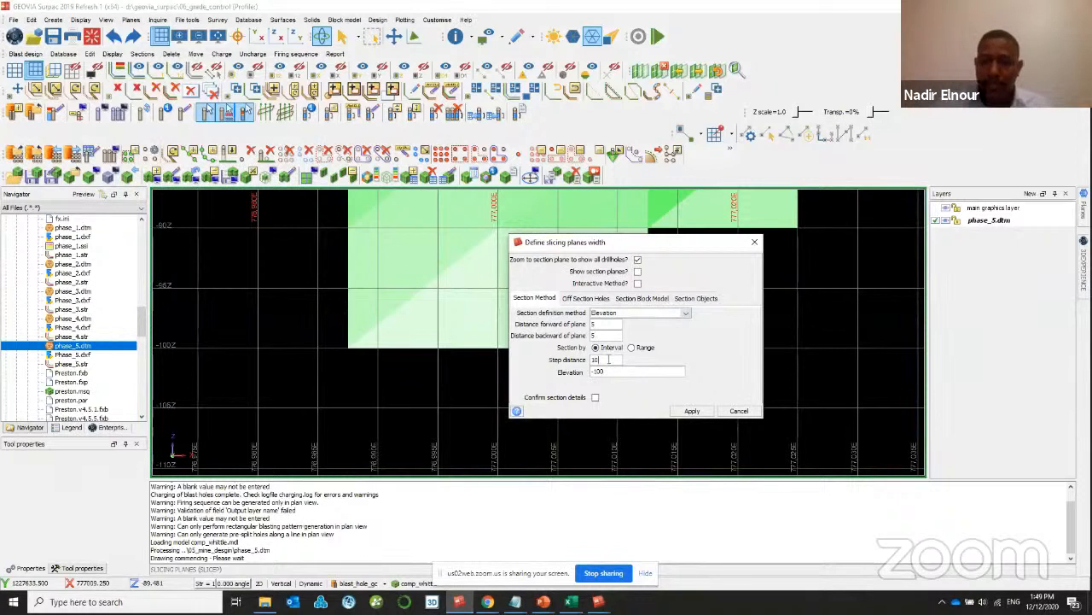
key("Return")
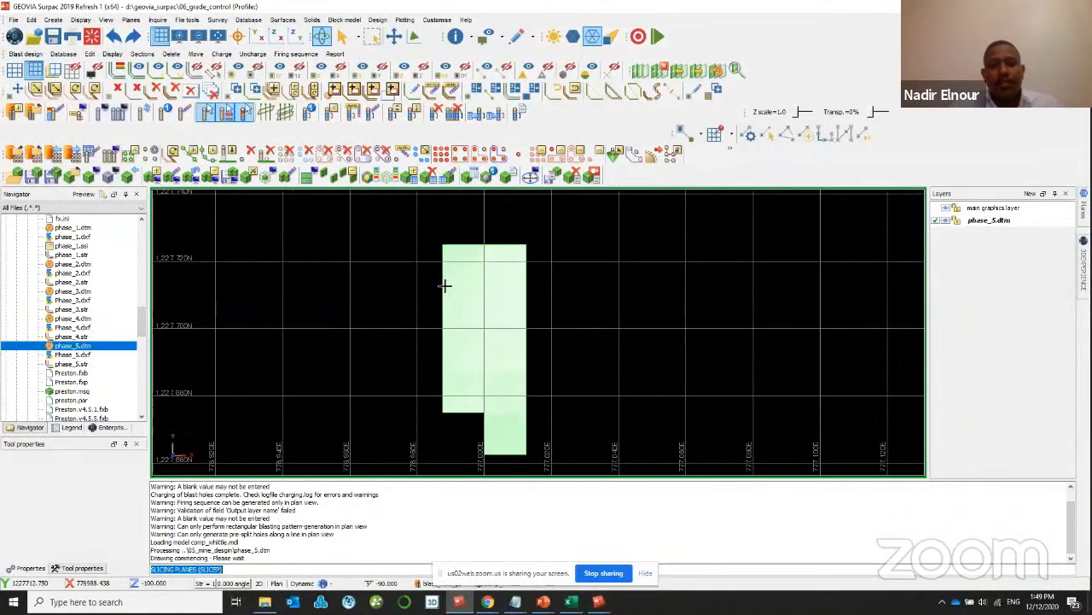
- Create a new layer named desgin and display the sliced pit shell triangulation as polylines
left_click(1031, 194)
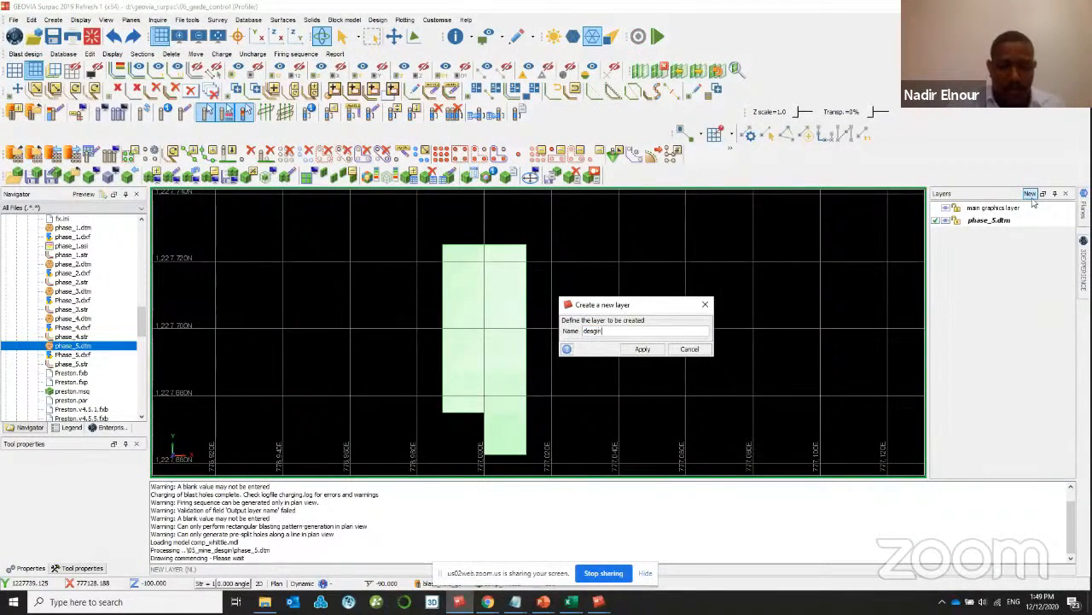
key("Return")
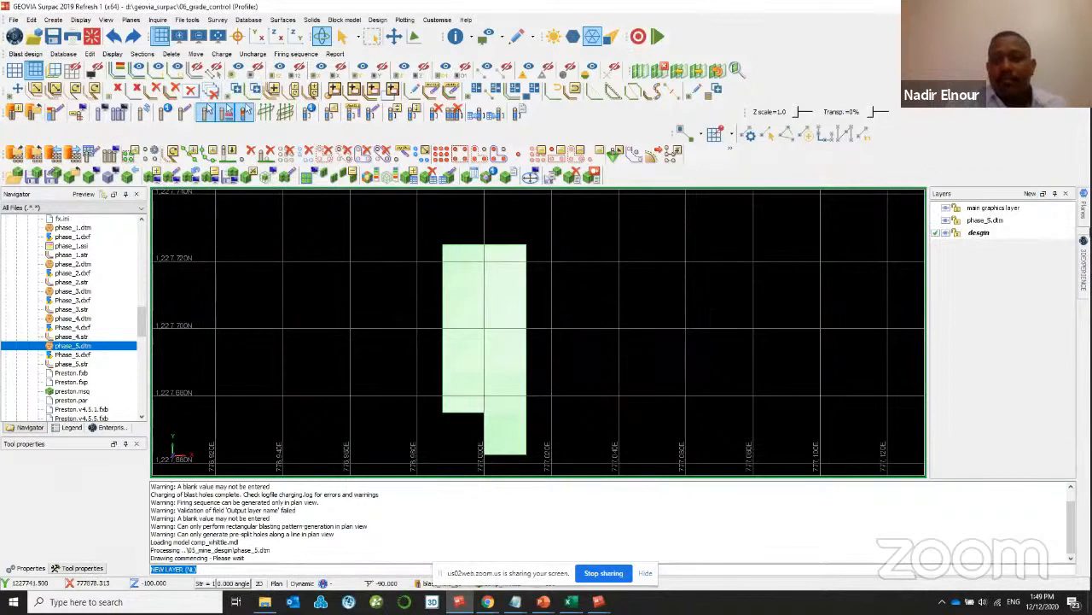
mouse_move(1084, 209)
left_click(1029, 210)
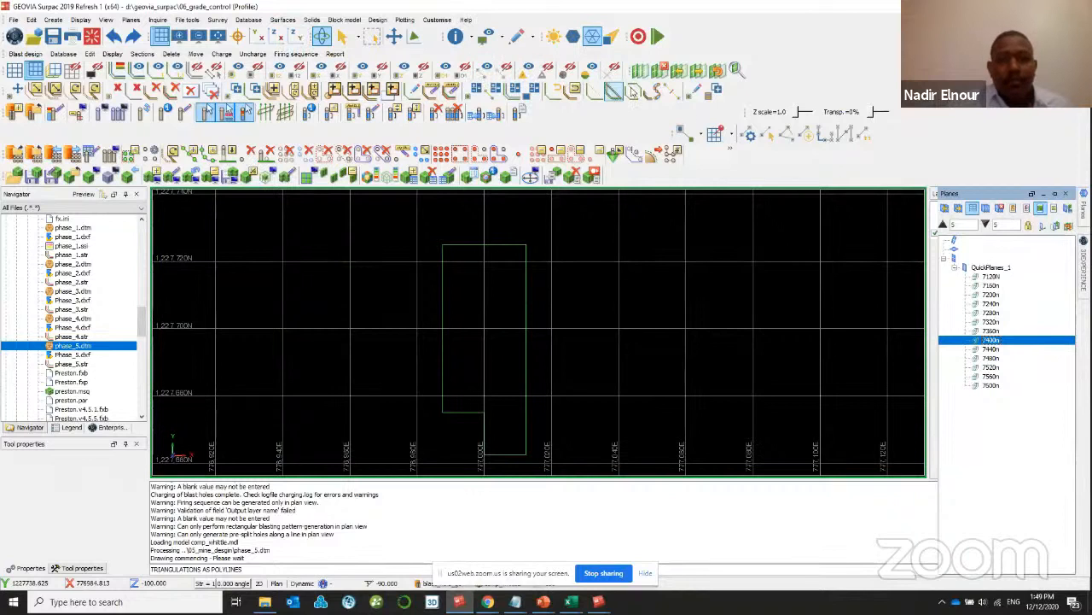
- Start digitising the pit-bottom outline at elevation -100 with points on its northwest and northeast corners
left_click(767, 134)
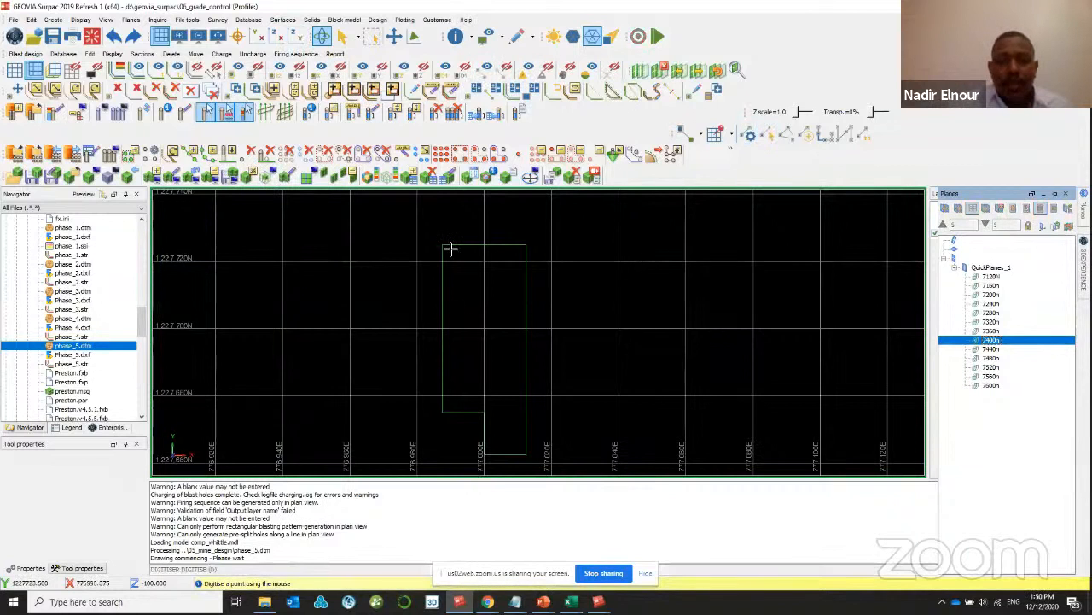
scroll(450, 248, "up", 2)
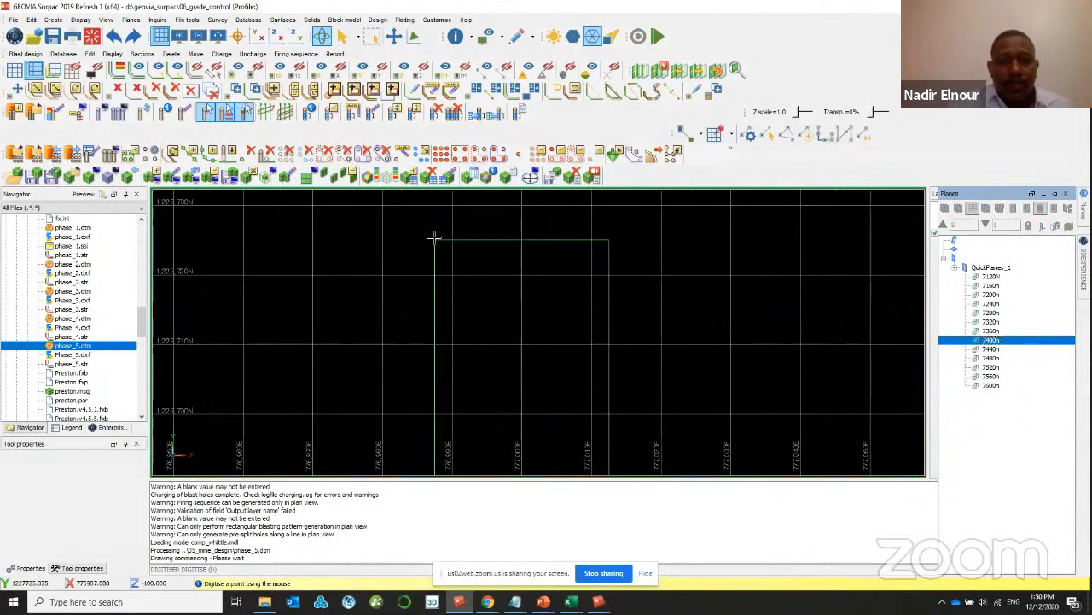
left_click(434, 239)
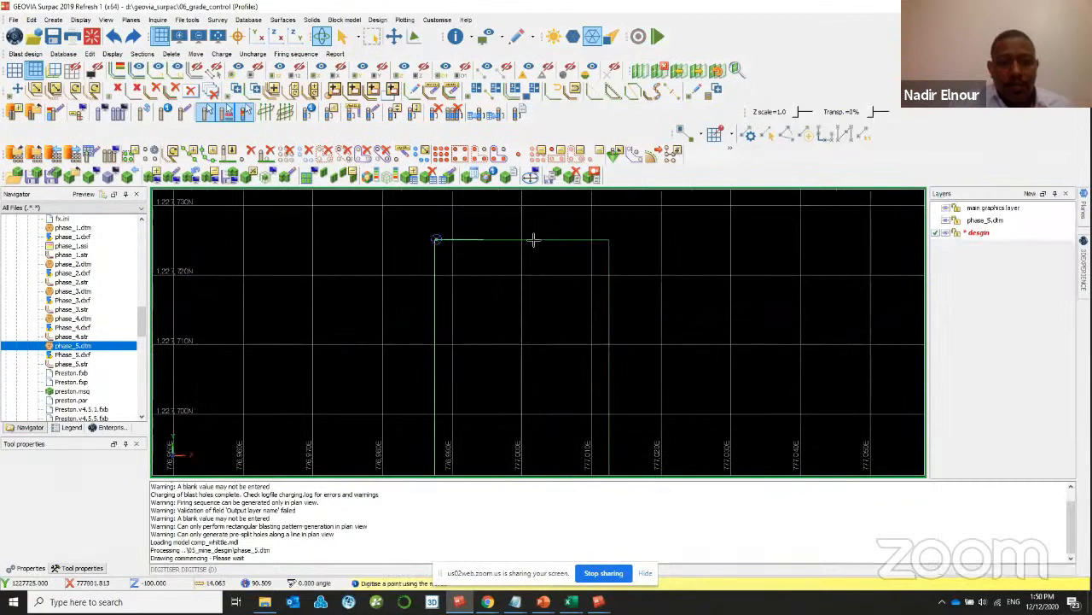
scroll(606, 233, "down", 1)
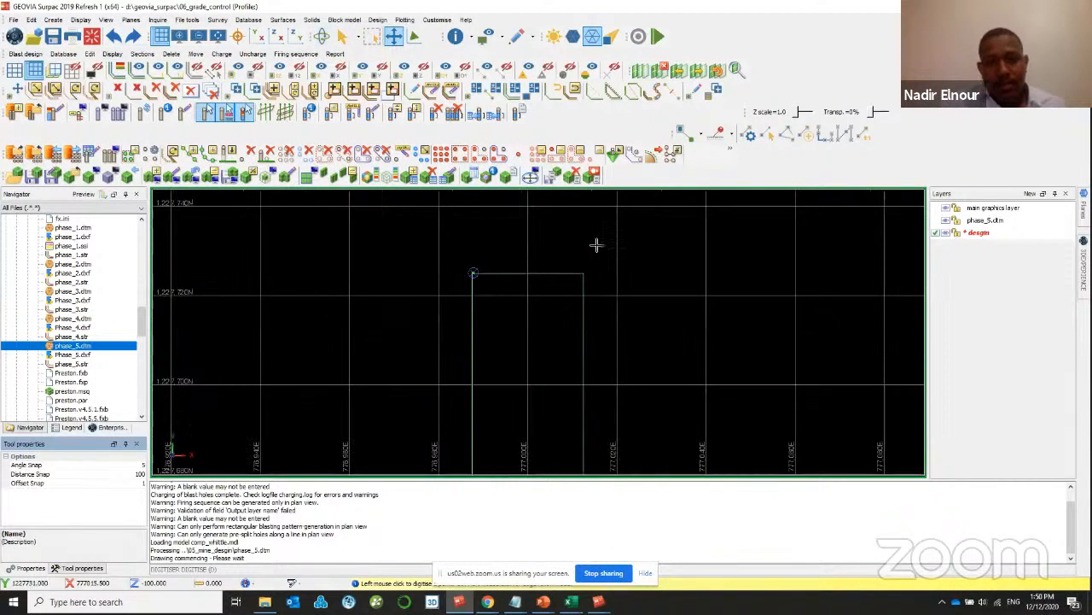
scroll(588, 277, "up", 2)
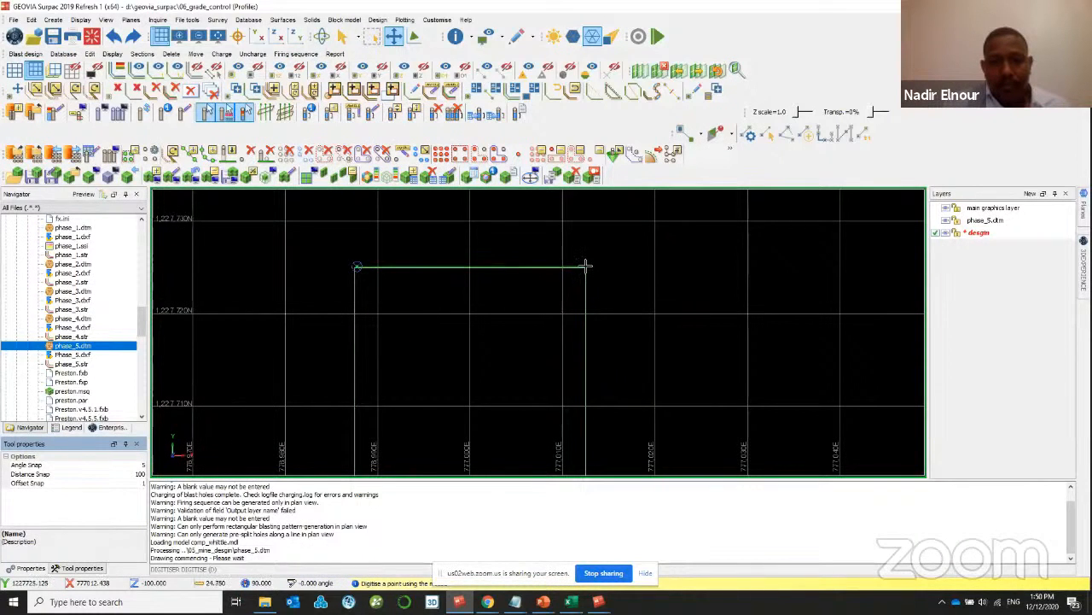
left_click(585, 266)
- Digitise the four remaining corners around the southern notch of the pit-bottom outline and close the segment
scroll(514, 431, "down", 6)
scroll(536, 399, "up", 4)
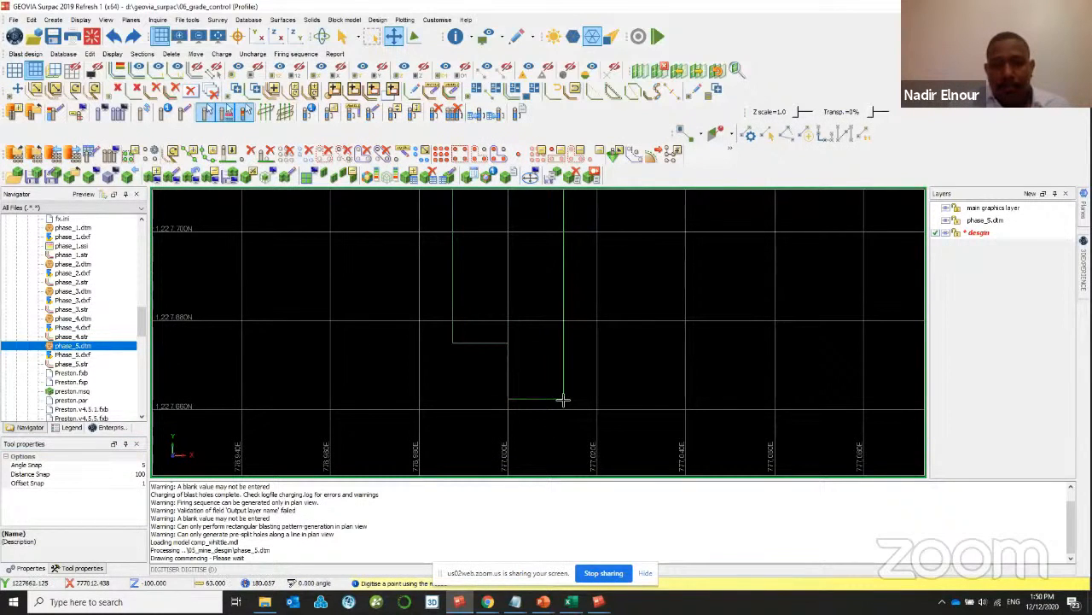
left_click(563, 398)
left_click(507, 396)
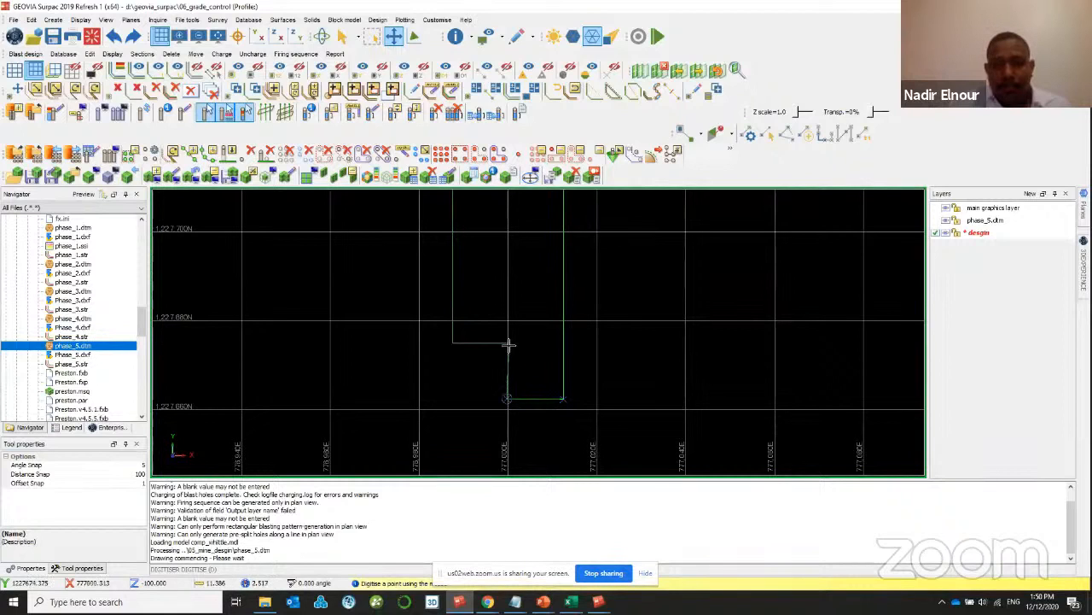
left_click(507, 344)
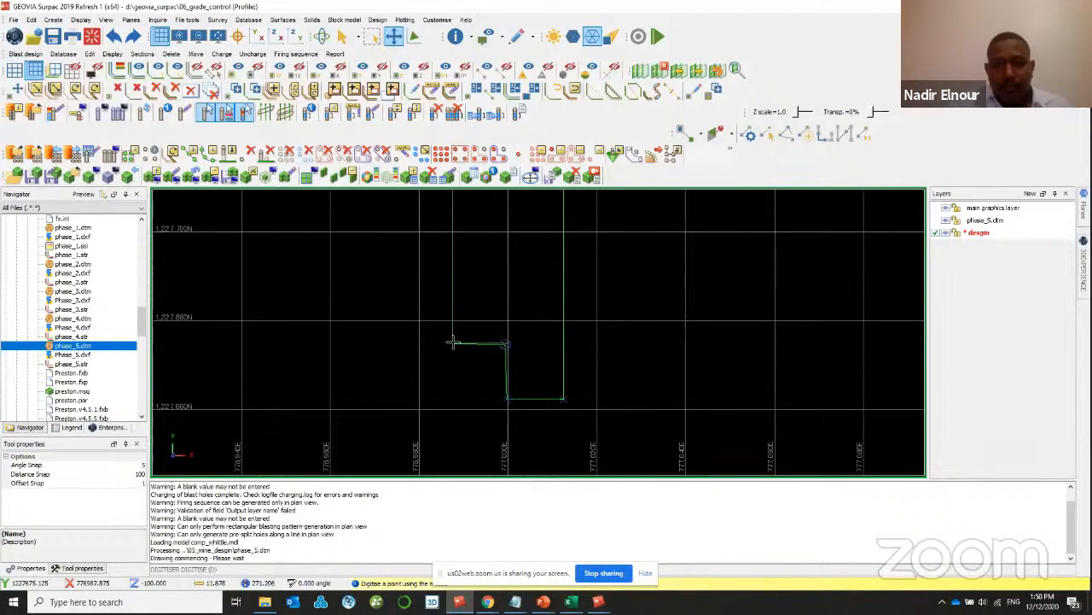
left_click(453, 342)
scroll(635, 422, "down", 1)
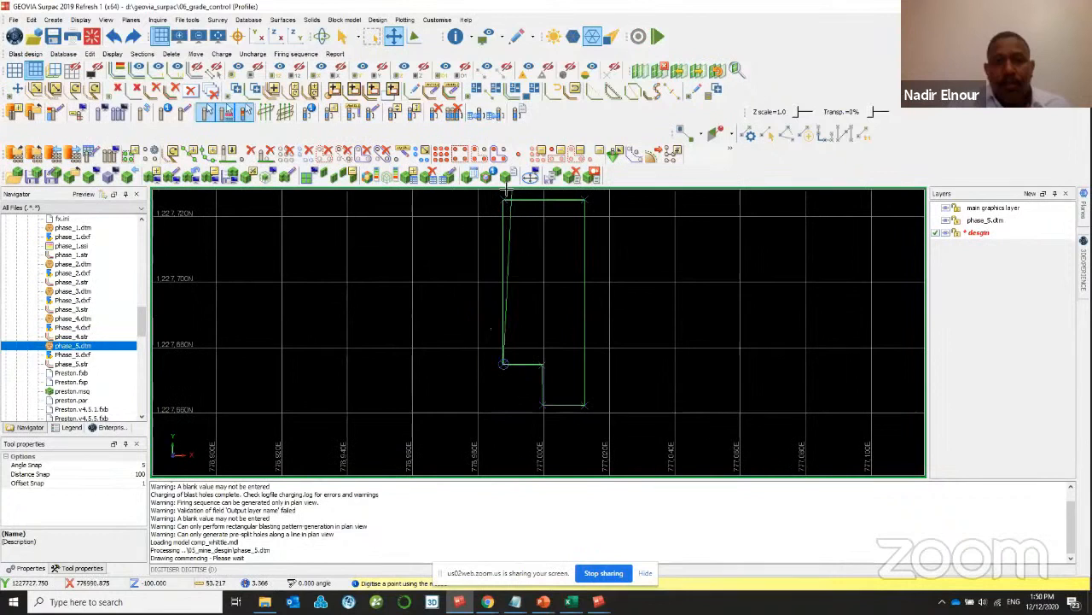
left_click(600, 96)
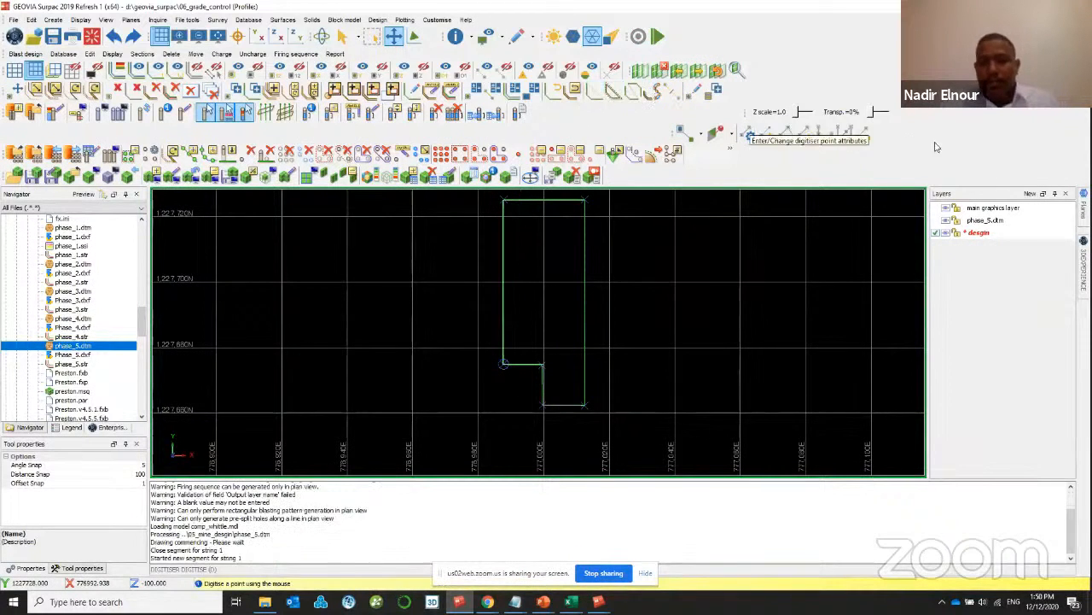
- Finish digitising, hide the phase_5.dtm layer and erase the temporary markers around the outline
left_click(949, 221)
key("Escape")
scroll(589, 295, "down", 5)
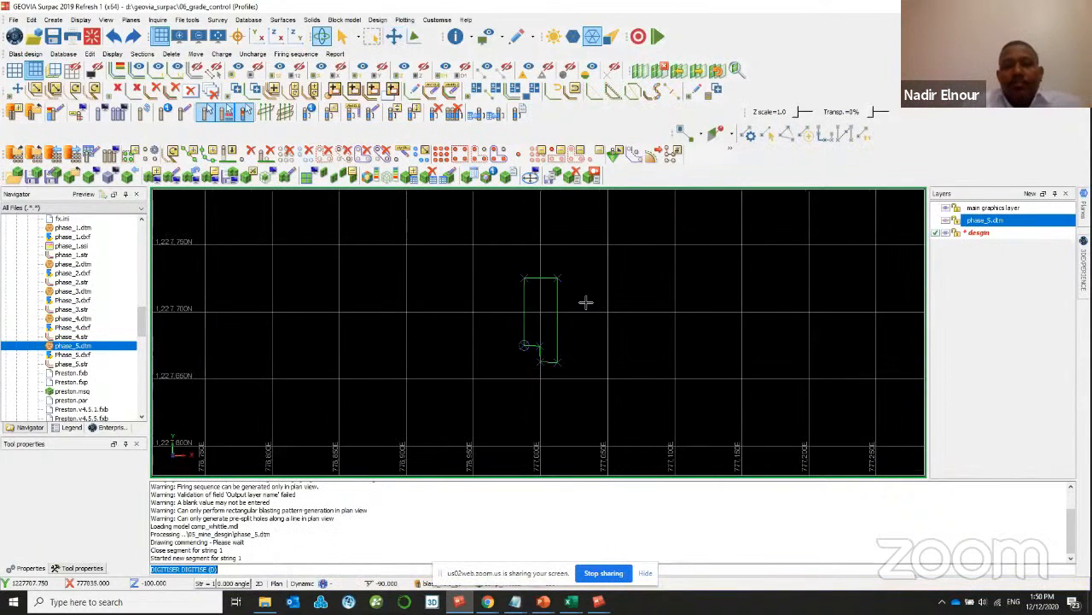
scroll(586, 301, "up", 3)
left_click(614, 92)
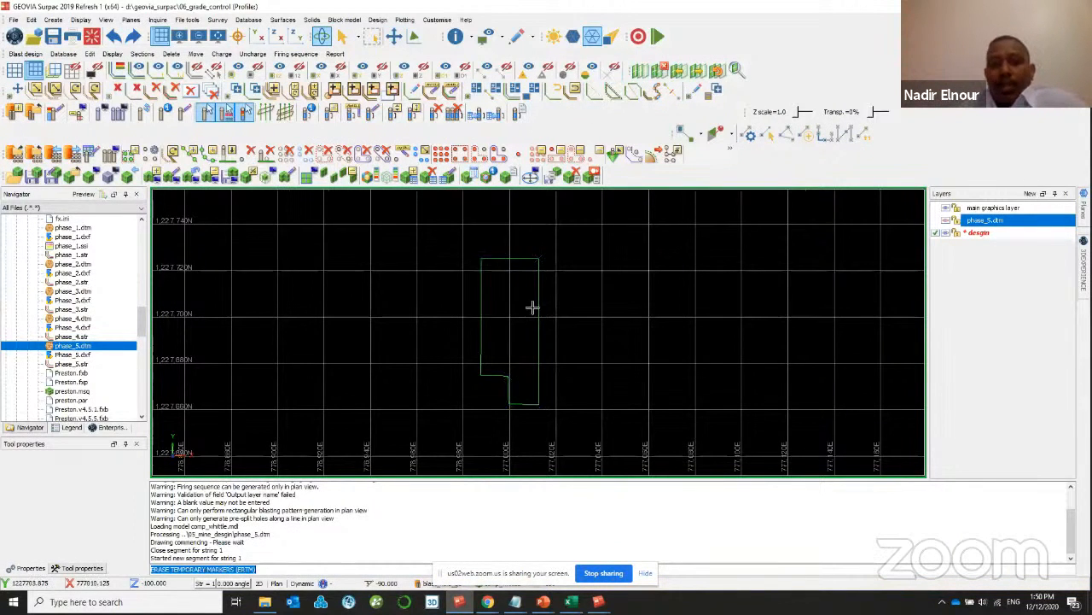
scroll(531, 304, "up", 1)
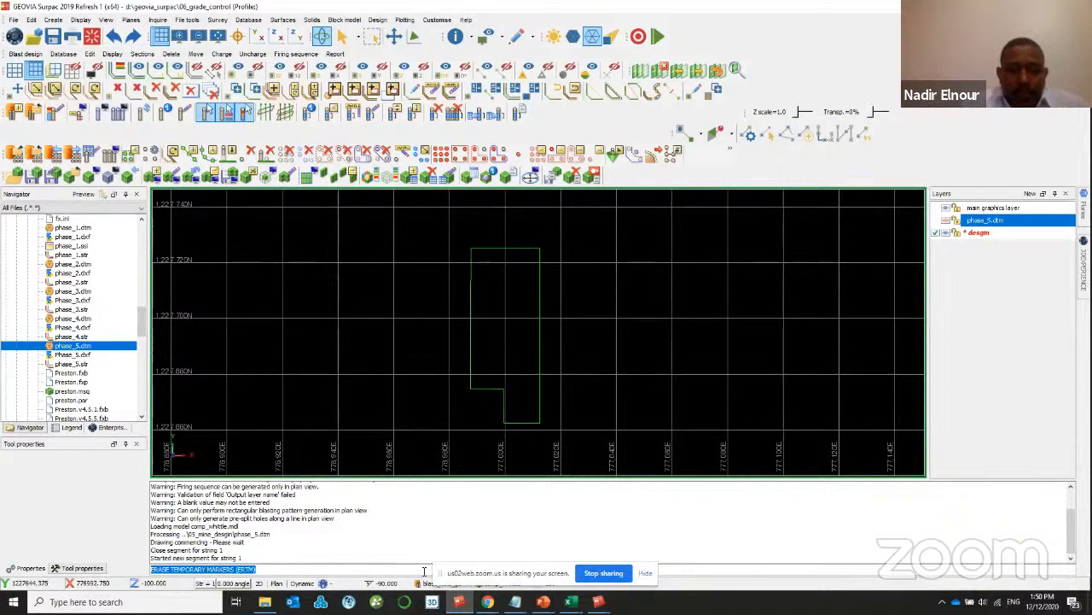
- Display the comp_whittle block model and show its blocks as polylines on the section plane
left_click(511, 593)
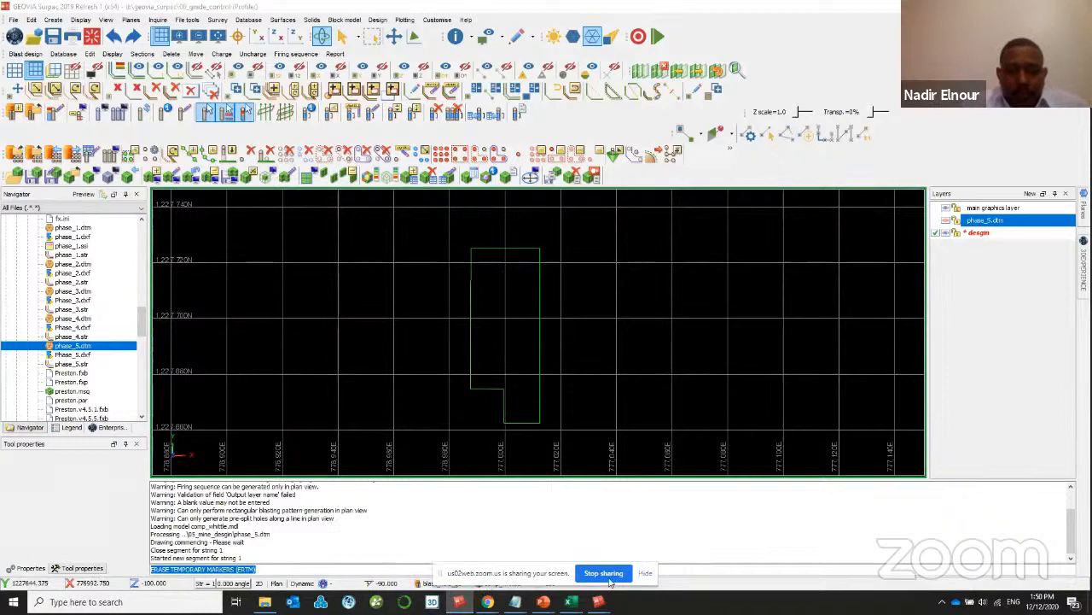
left_click(502, 582)
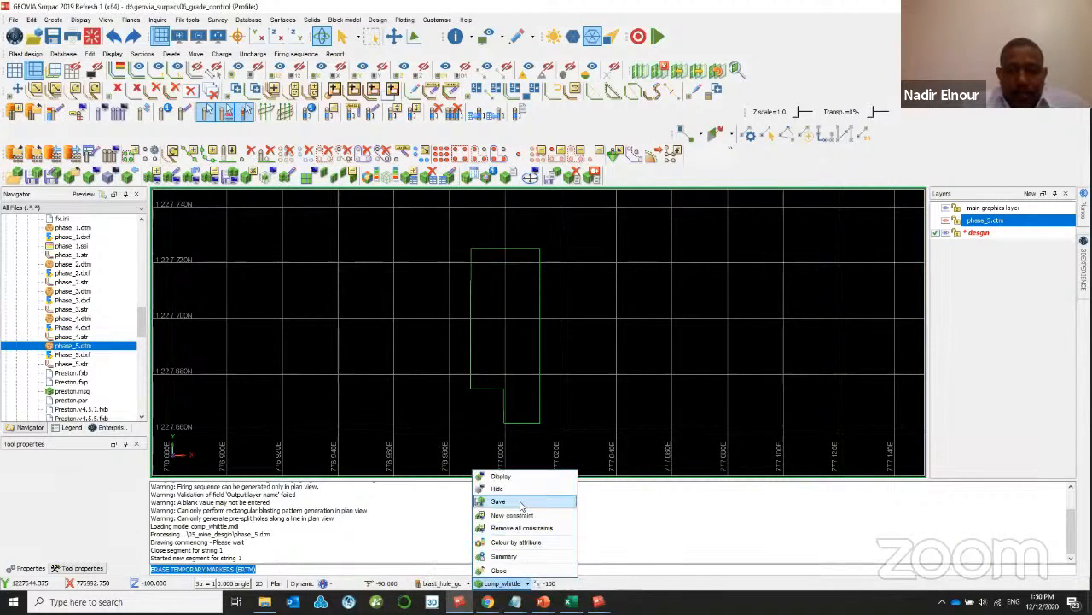
left_click(503, 476)
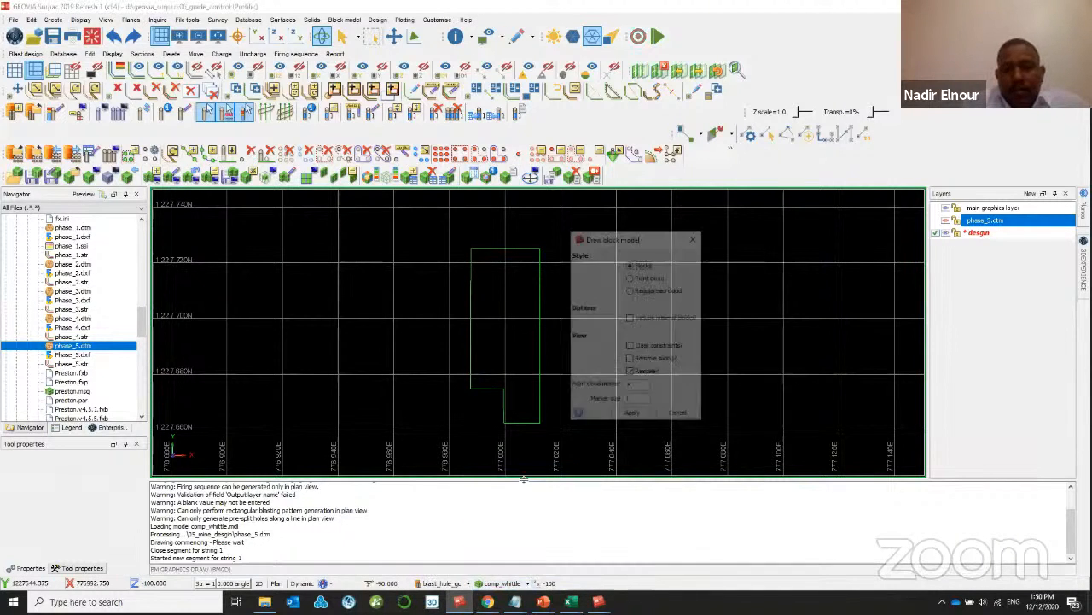
left_click(632, 416)
left_click(1083, 206)
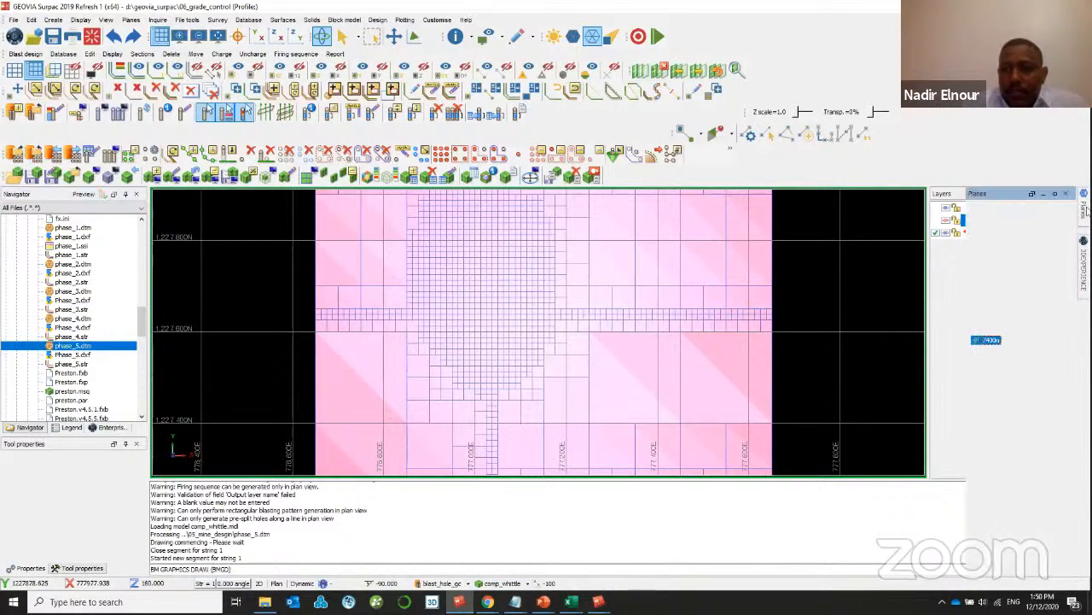
left_click(1041, 209)
- Start colouring the comp_whittle block model by attribute, using au as the attribute to colour by
scroll(444, 296, "up", 4)
scroll(513, 307, "up", 6)
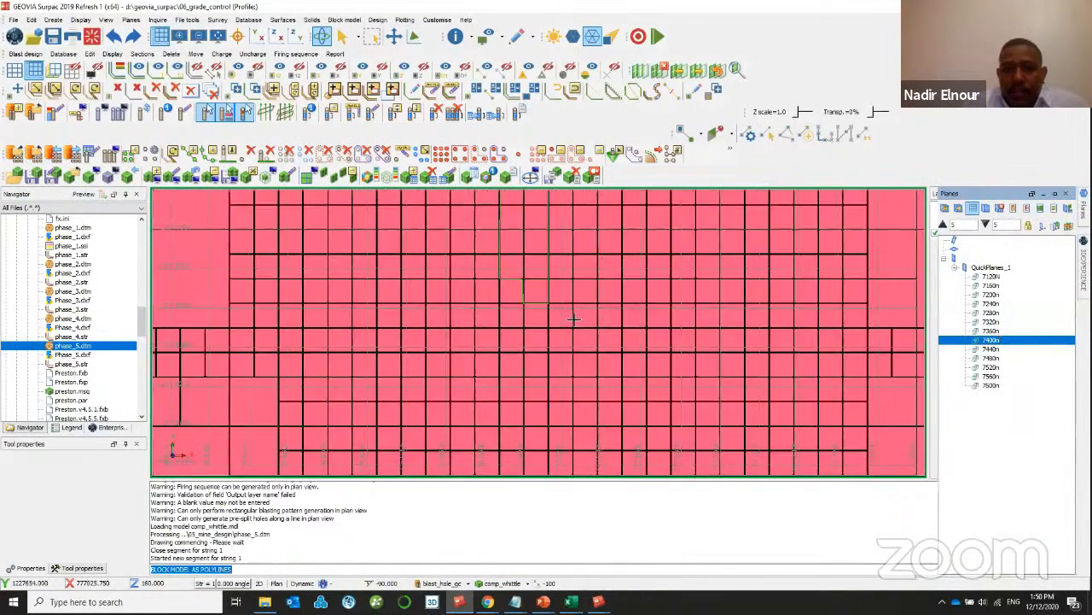
mouse_move(521, 253)
middle_mouse_down()
mouse_move(524, 295)
mouse_move(515, 270)
middle_mouse_up()
scroll(515, 270, "up", 3)
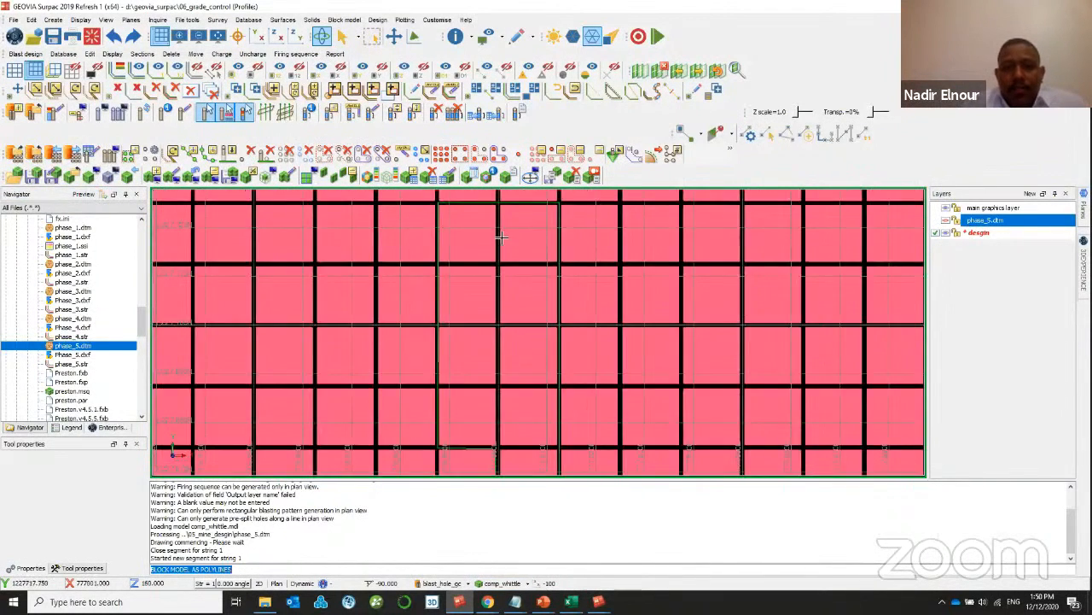
left_click(502, 583)
left_click(509, 543)
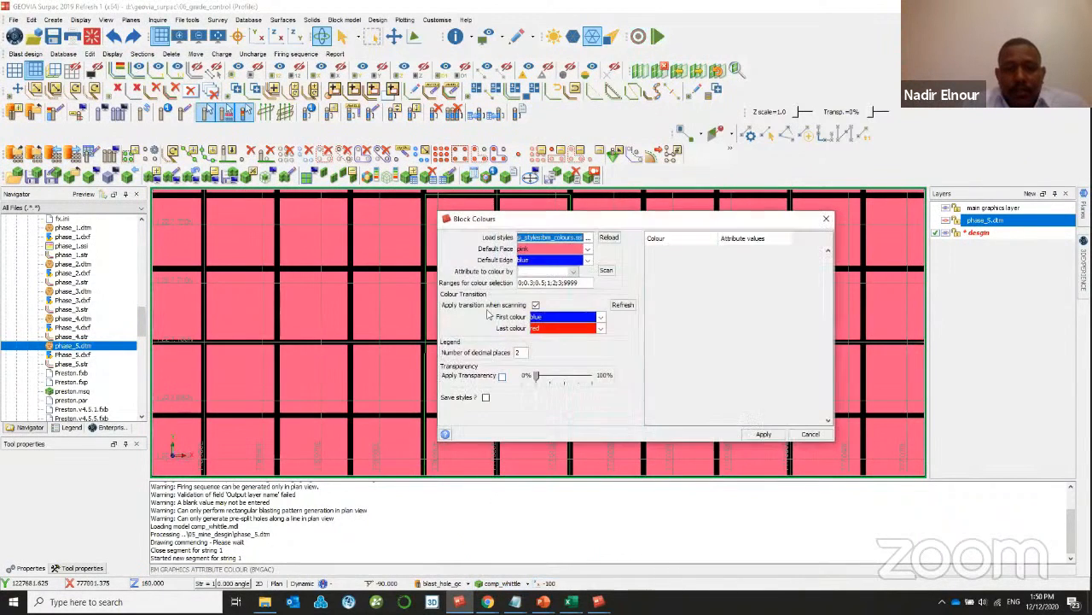
left_click(570, 271)
left_click(533, 305)
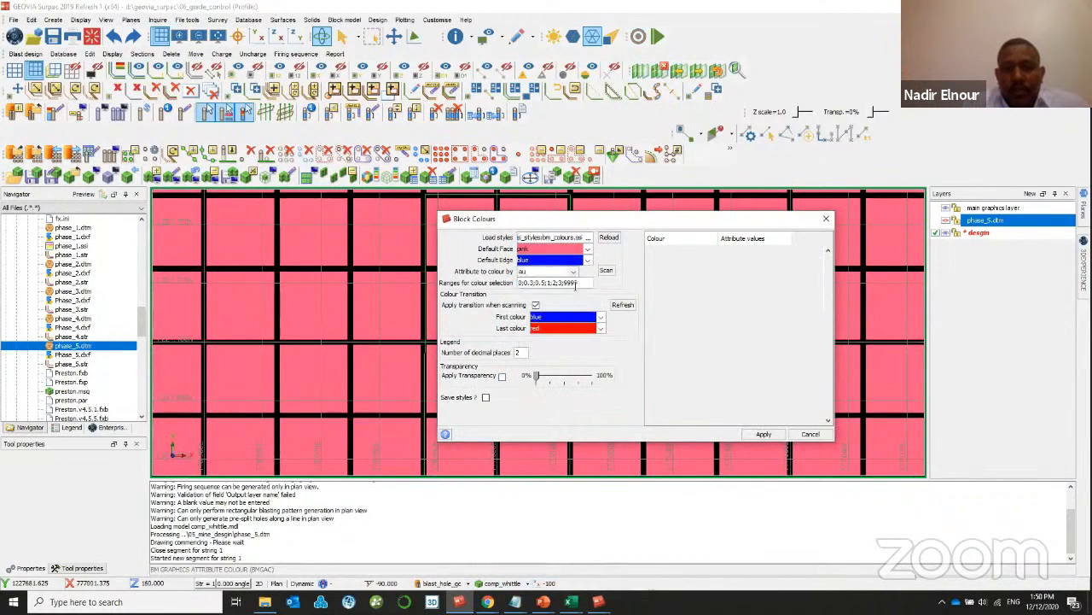
- Scan the au values, set the ranges to 0;0.3;0.5;1;2;3;999, make the lowest range grey and apply the block colours
left_click(606, 270)
right_click(580, 285)
left_click(623, 291)
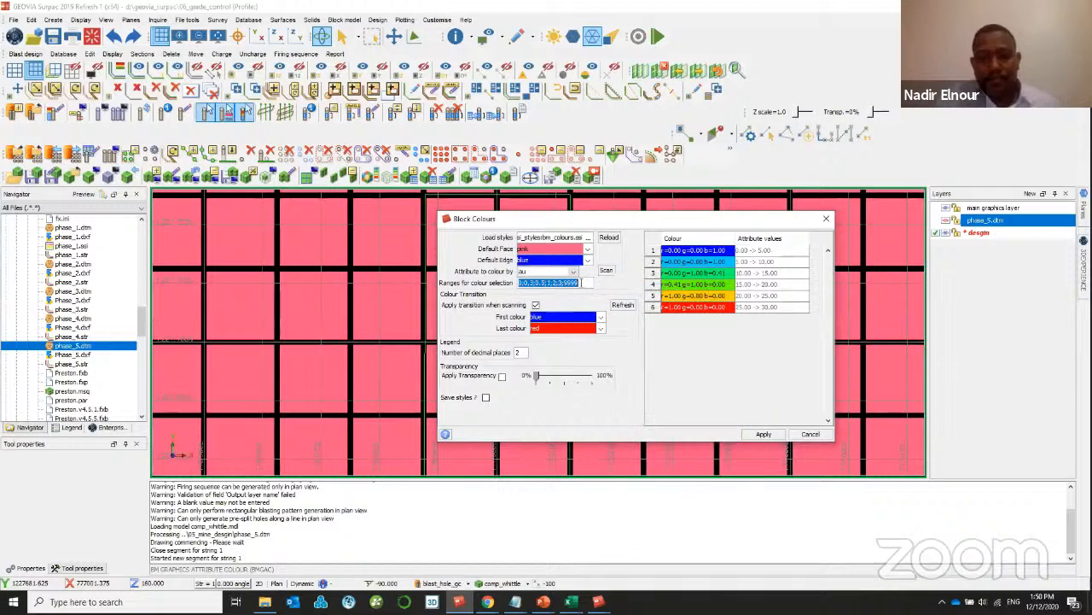
left_click(632, 305)
double_click(676, 250)
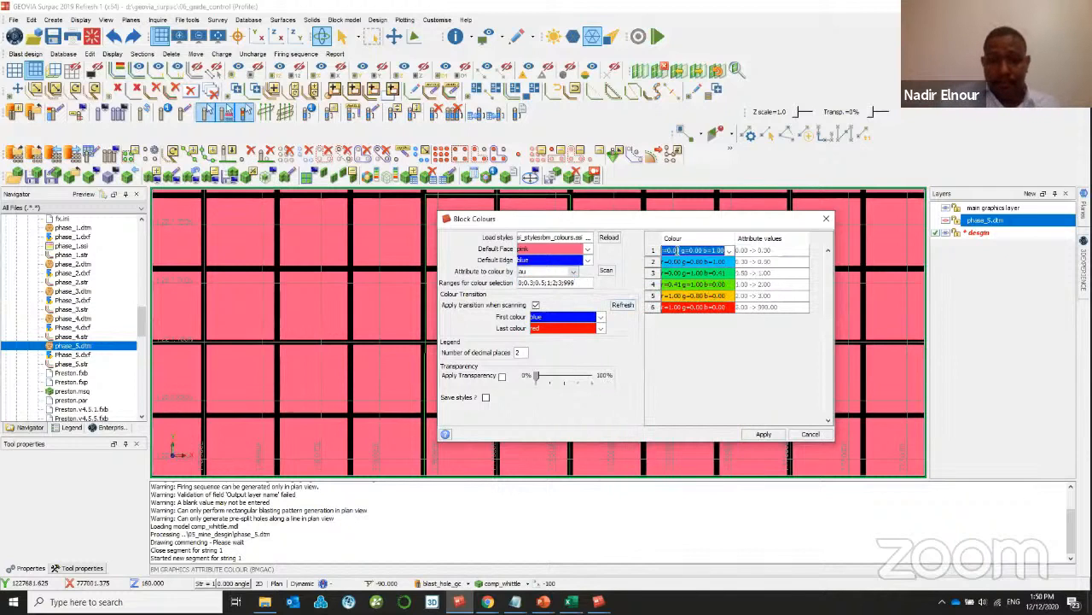
type("grey")
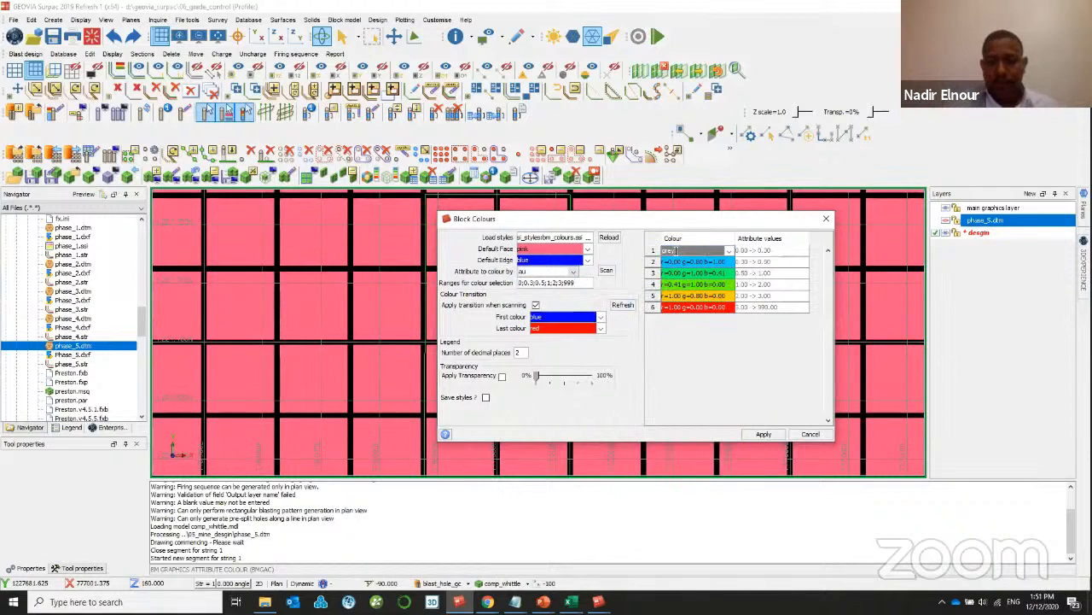
key("Return")
scroll(665, 253, "down", 3)
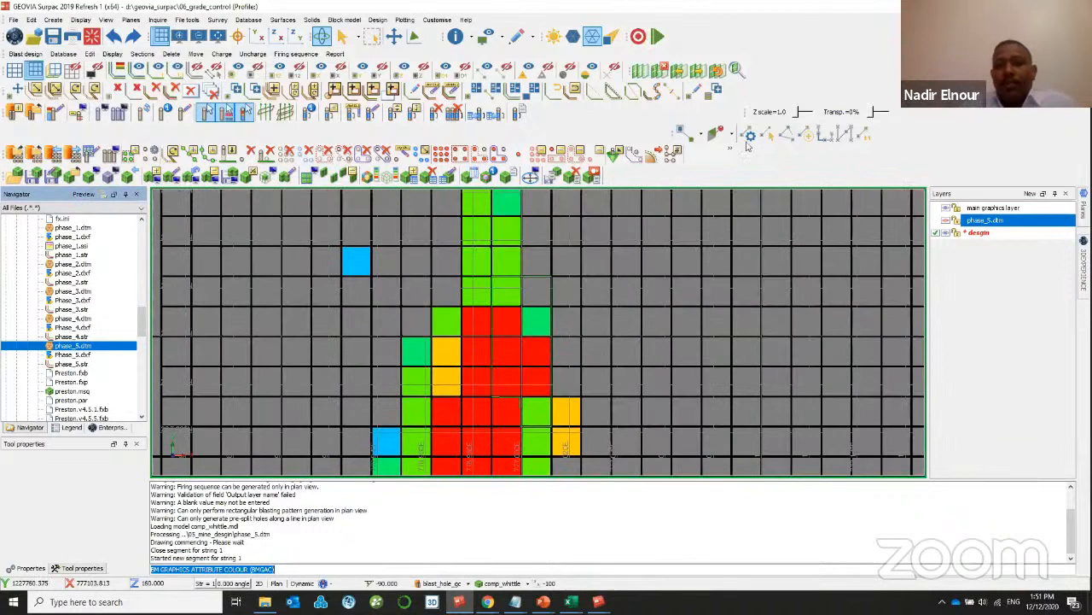
- Turn off the block faces to compare the northern end of the pit-bottom outline with the au-coloured block edges
left_click(593, 37)
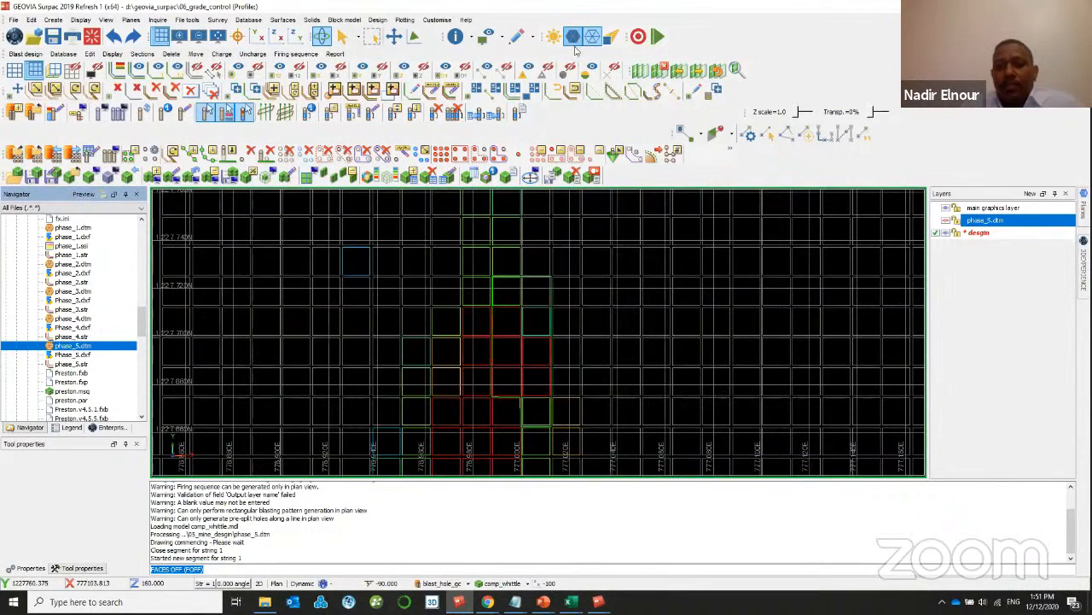
scroll(541, 322, "up", 3)
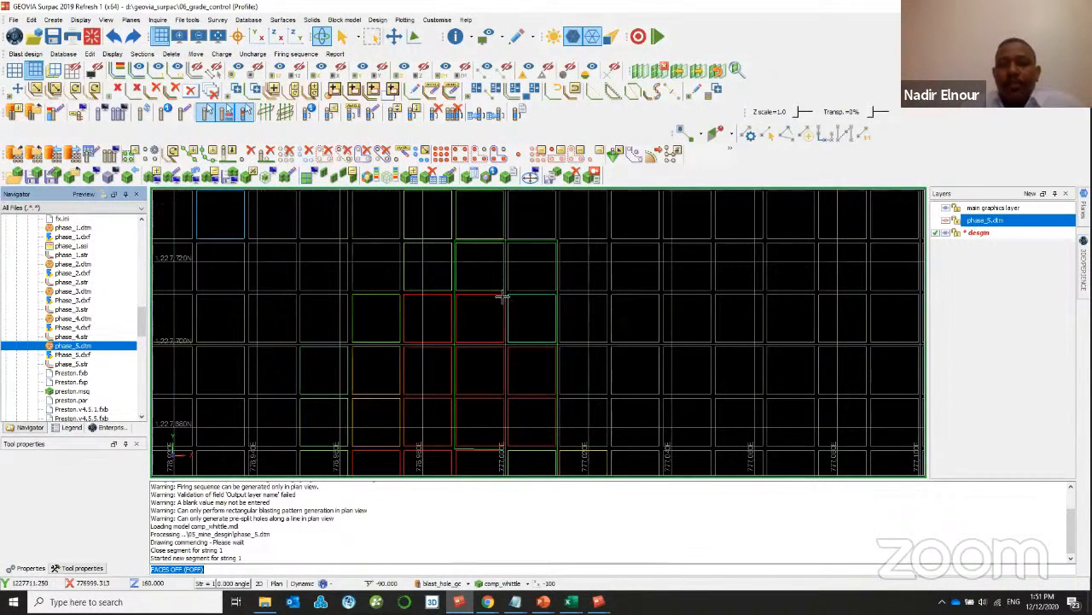
scroll(502, 298, "up", 2)
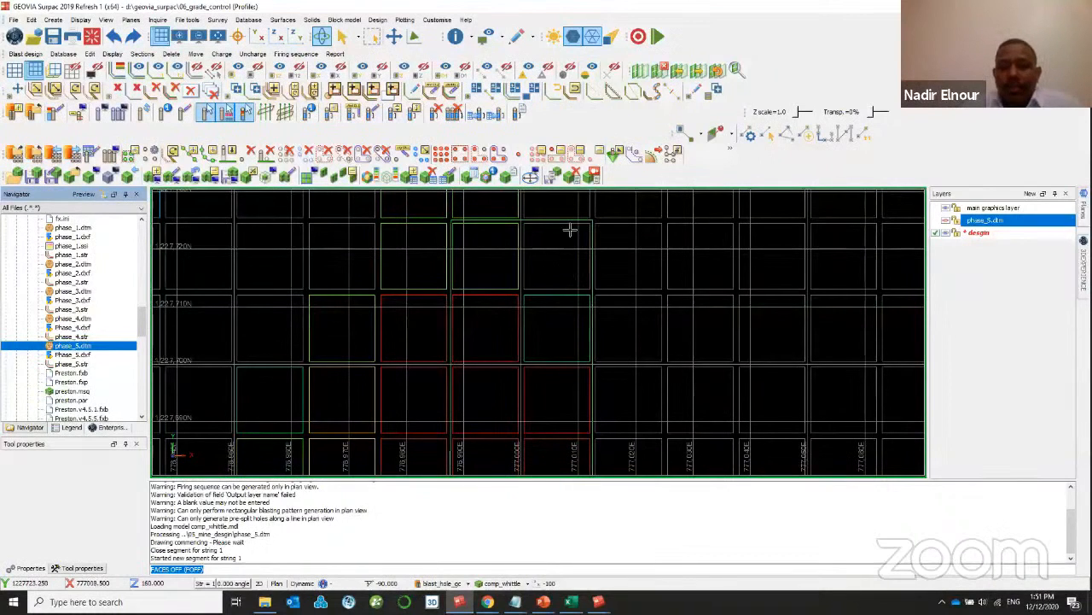
scroll(565, 230, "up", 1)
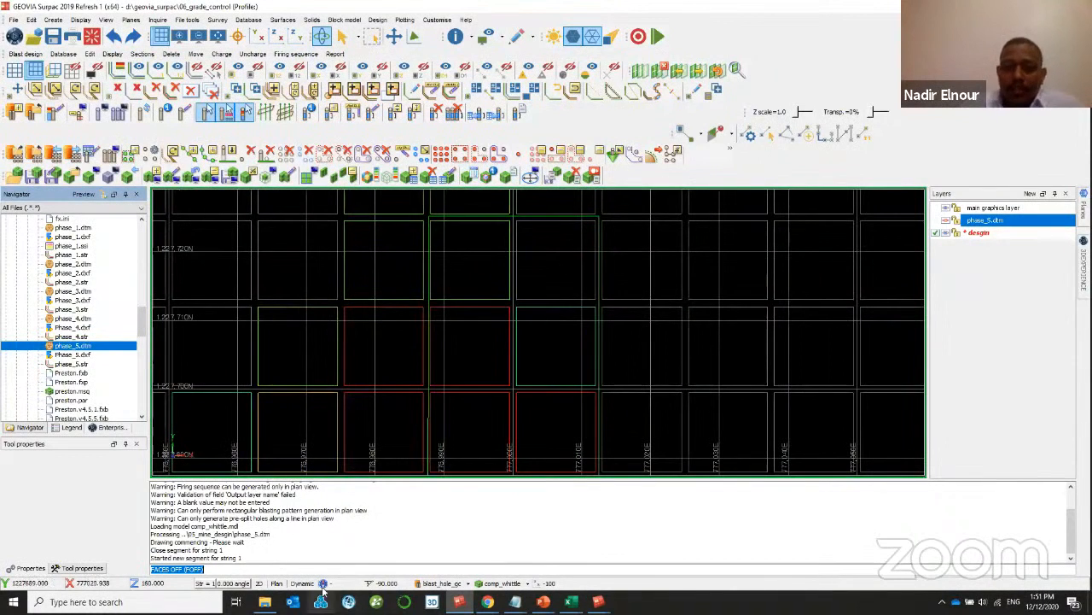
- Clear the message log and hide the comp_whittle block model so only the pit-bottom outline is drawn
right_click(278, 527)
left_click(314, 536)
left_click(504, 583)
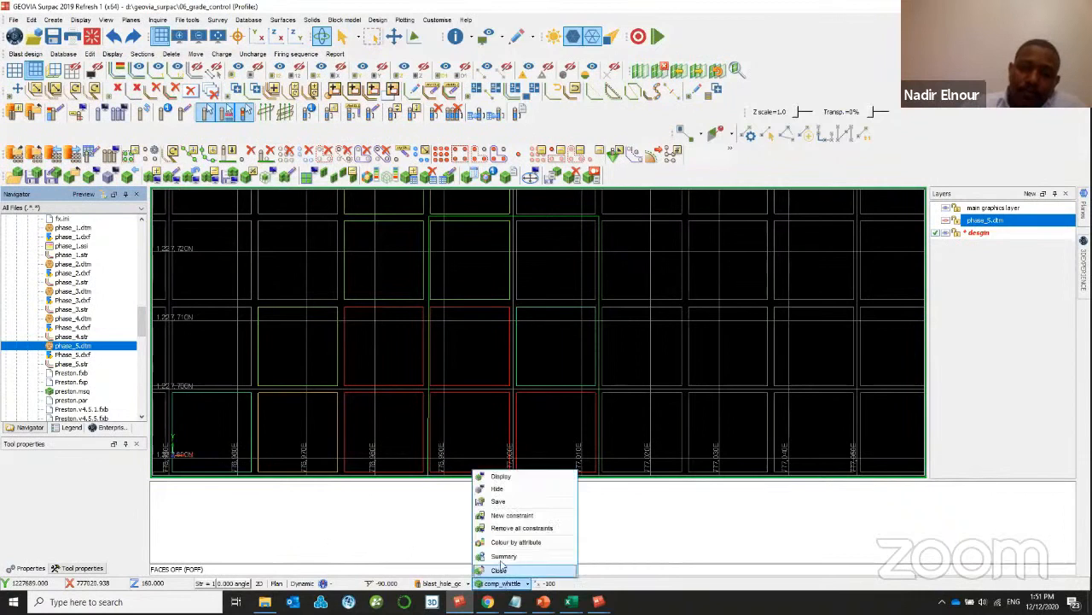
left_click(498, 488)
scroll(525, 284, "down", 1)
scroll(537, 288, "down", 3)
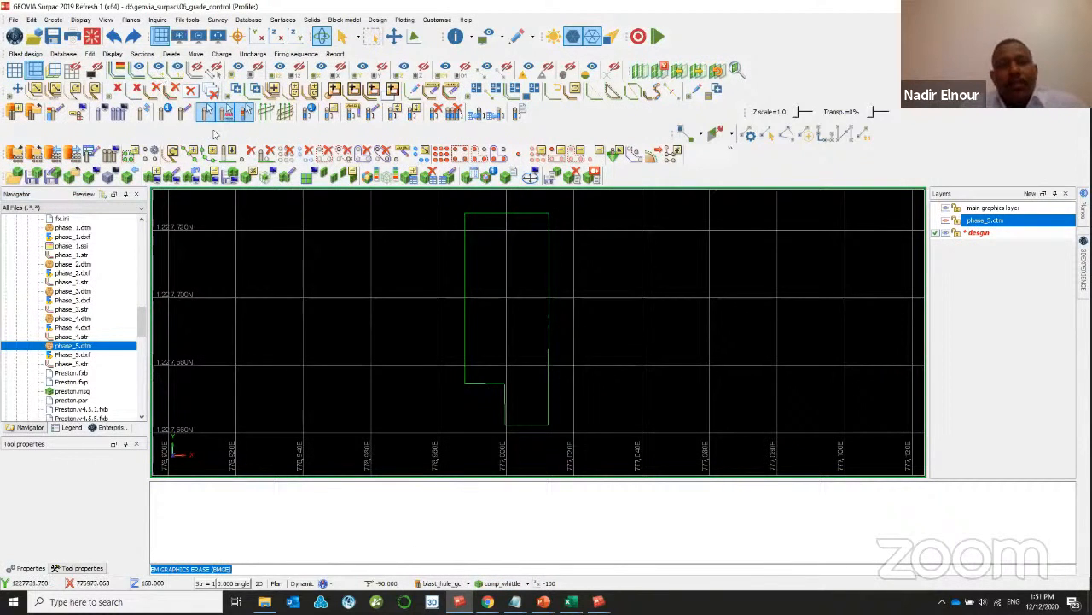
left_click(32, 19)
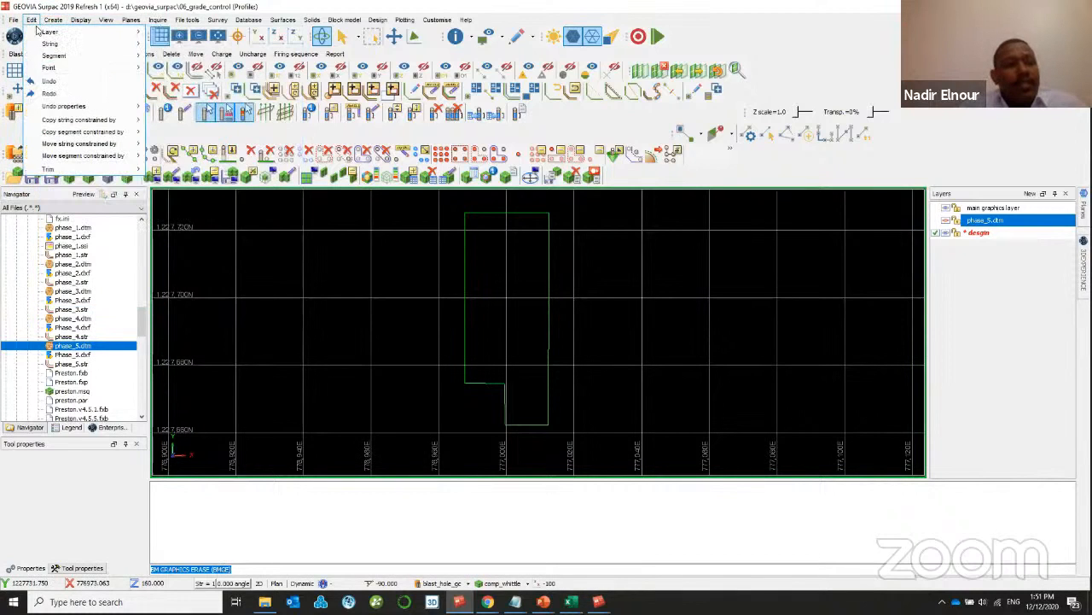
mouse_move(53, 20)
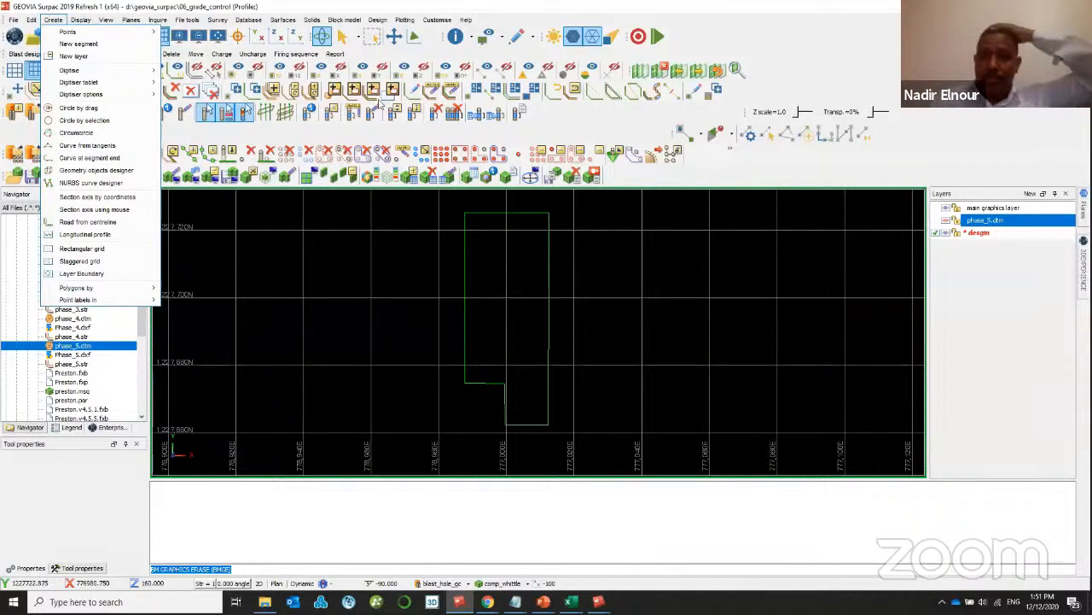
left_click(432, 20)
mouse_move(405, 19)
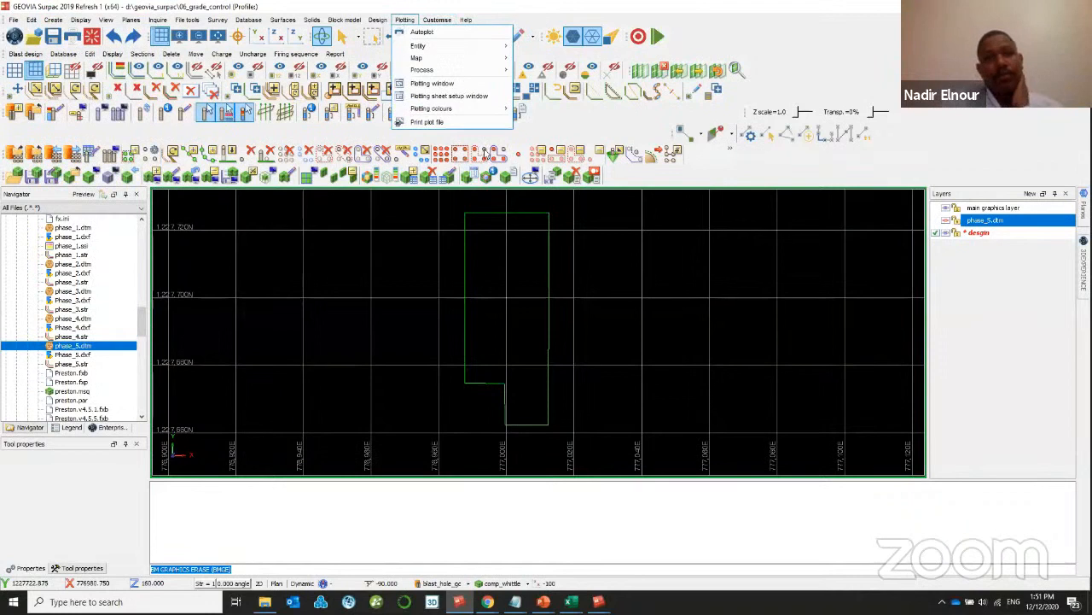
- Set the point mode to Insert
scroll(536, 205, "up", 2)
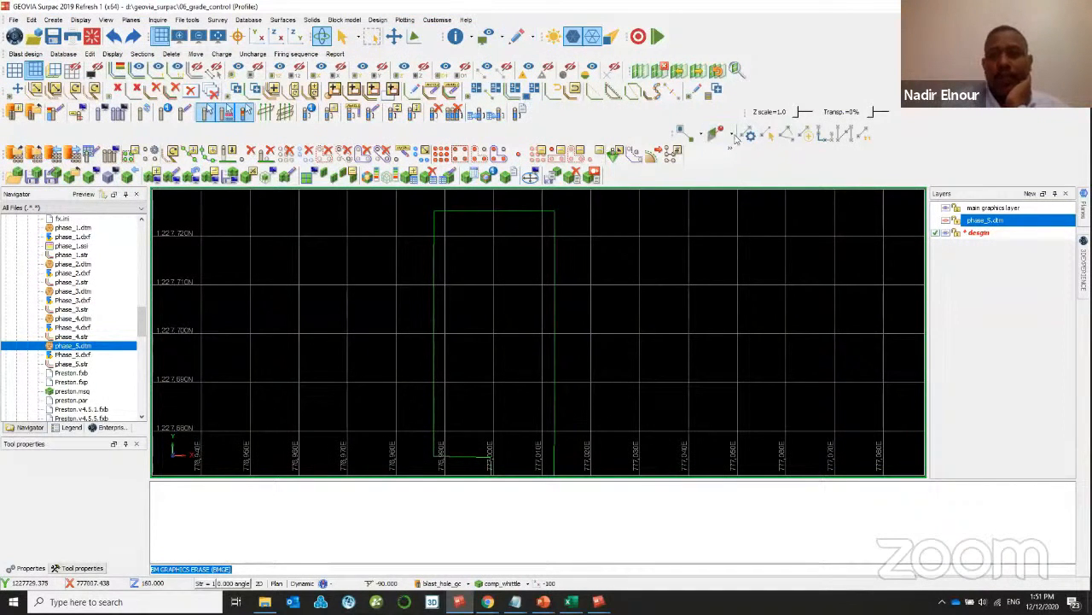
left_click(733, 136)
left_click(705, 135)
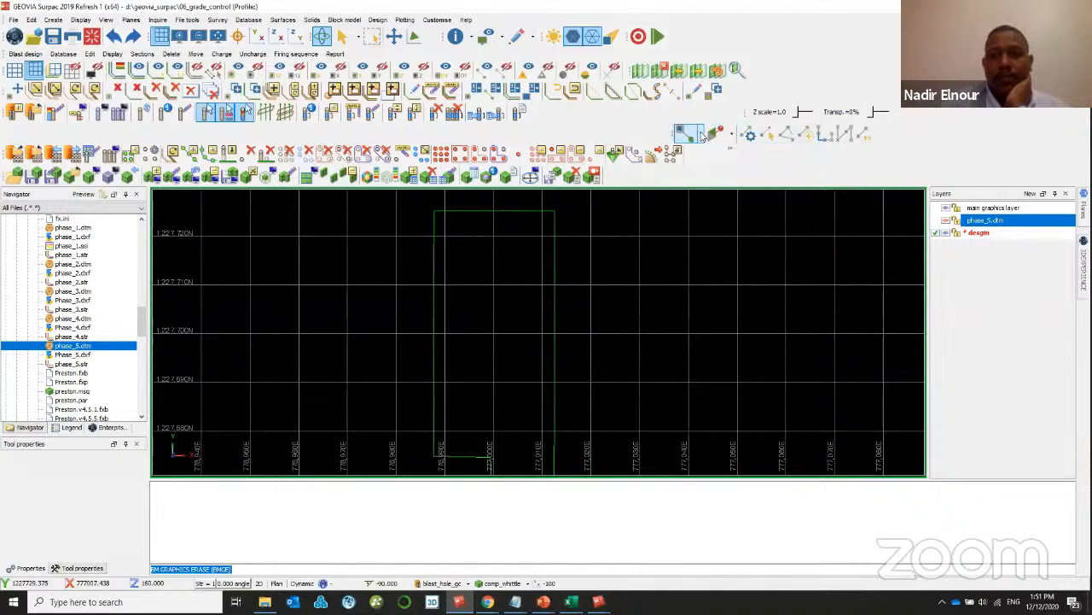
left_click(701, 135)
left_click(715, 162)
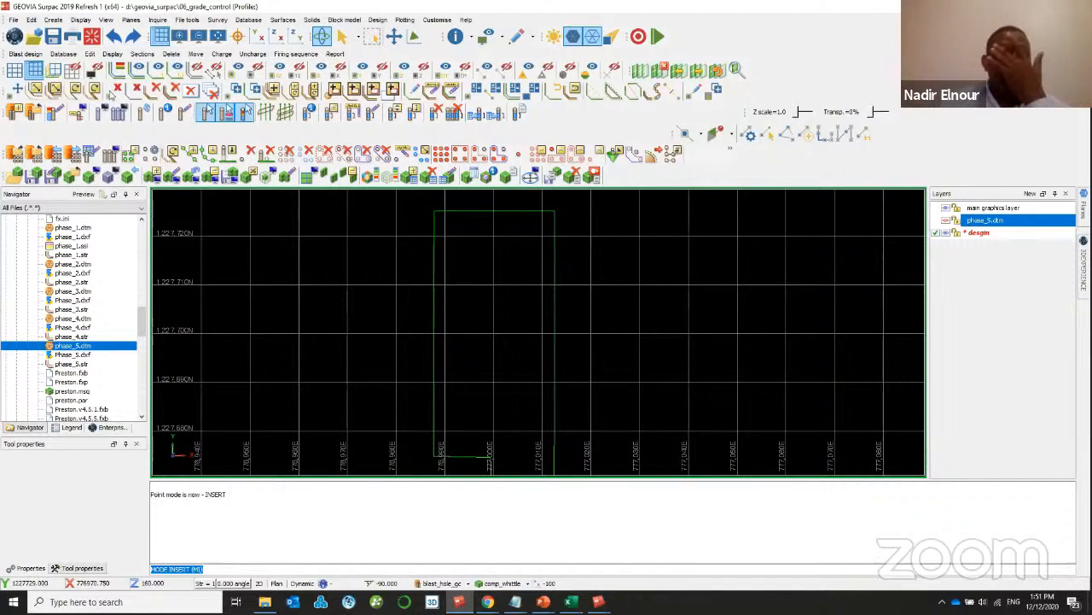
- Round the outline's northeast corner with a curve from tangents between its north and east edges, radius 5, arc distance 0.05, internal type
left_click(53, 20)
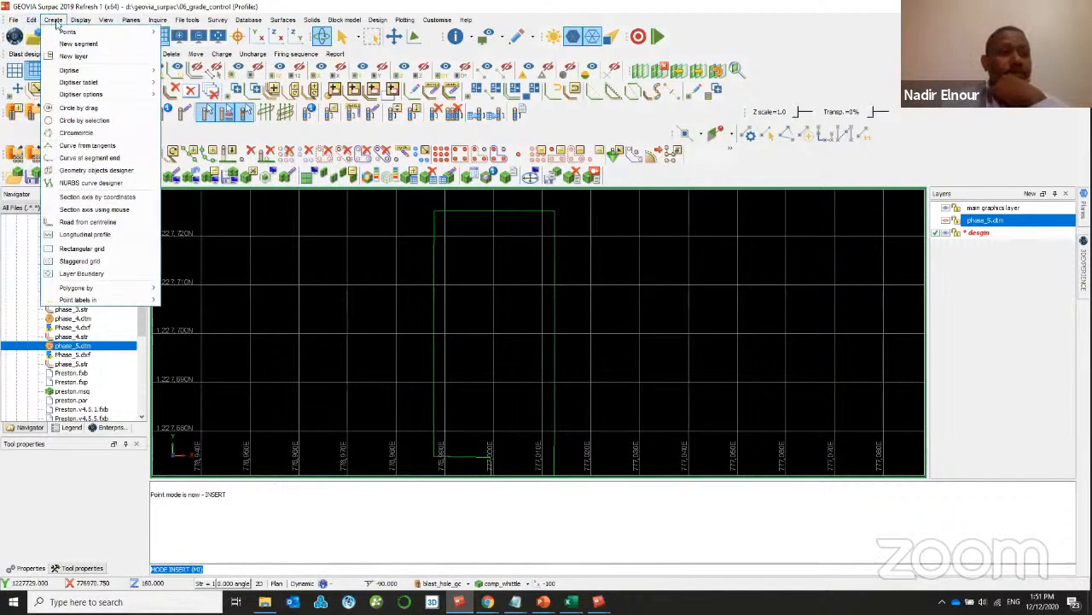
left_click(109, 146)
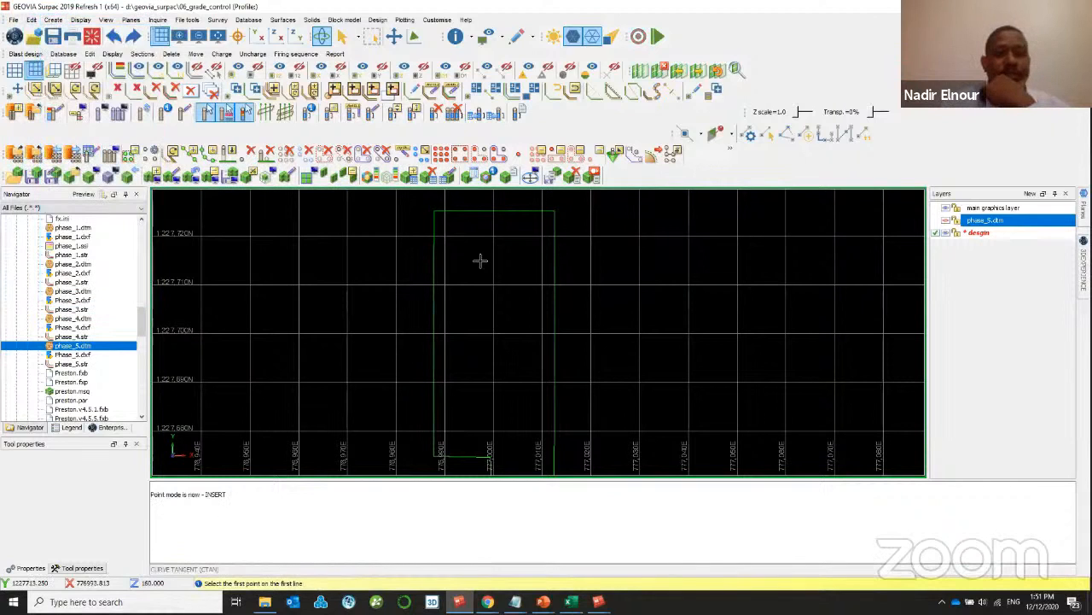
scroll(521, 238, "up", 2)
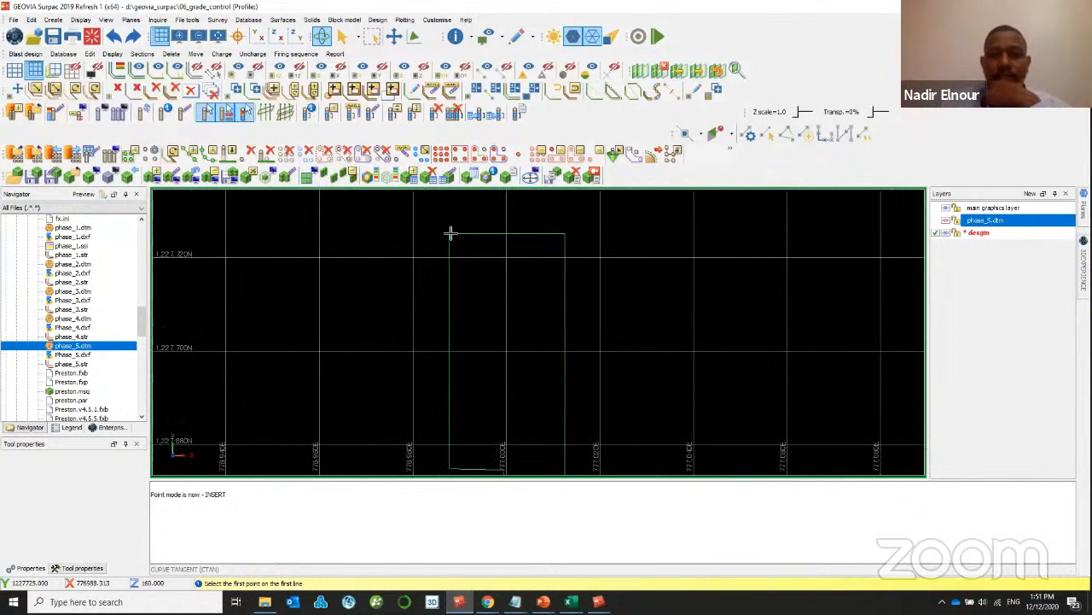
left_click(450, 233)
left_click(565, 233)
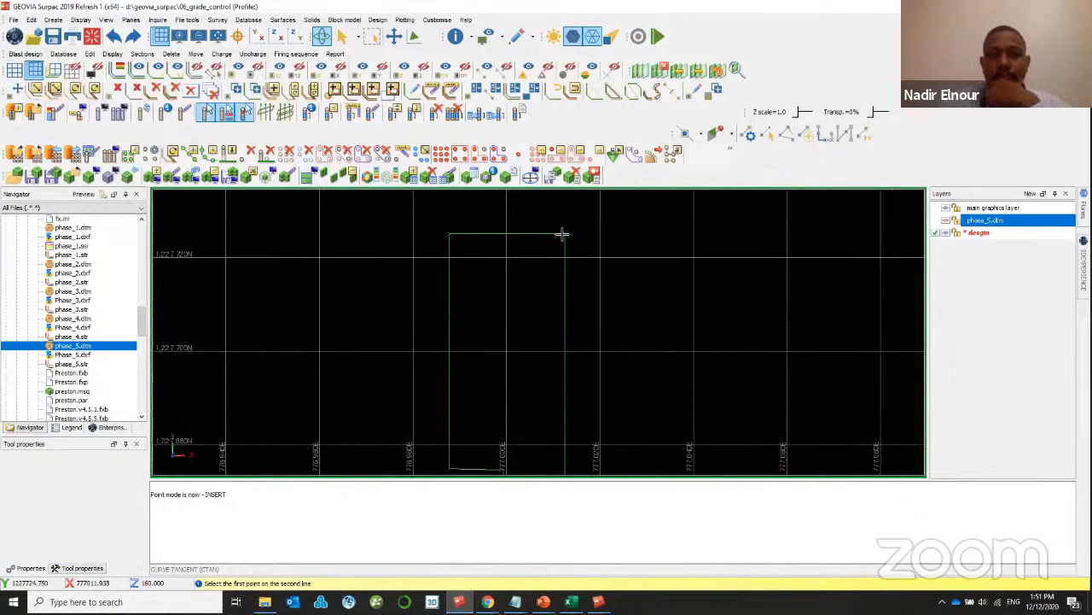
left_click(563, 234)
scroll(546, 263, "down", 2)
left_click(564, 458)
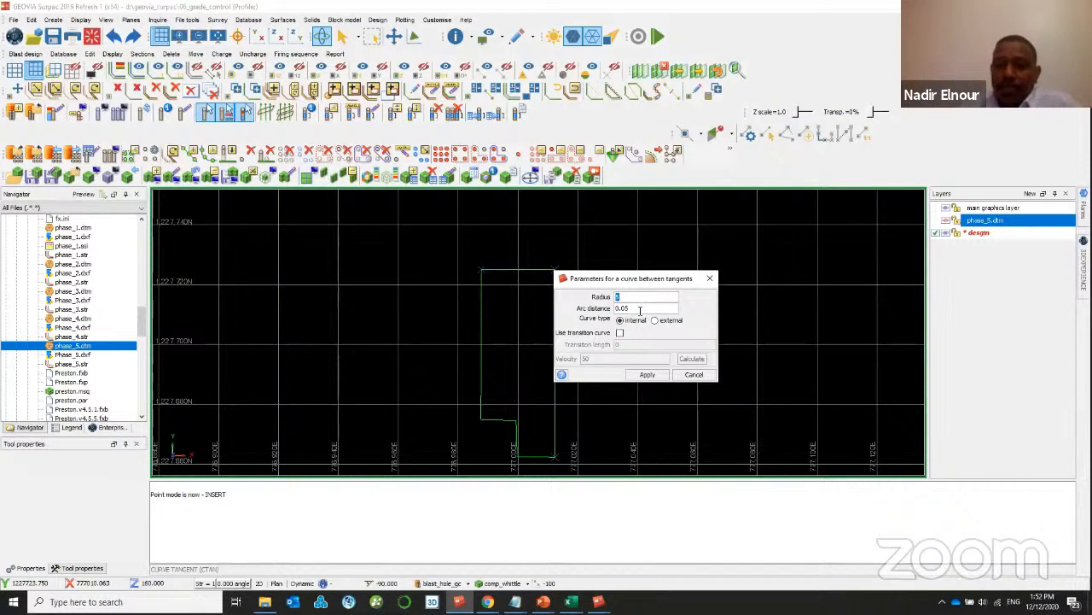
left_click(658, 377)
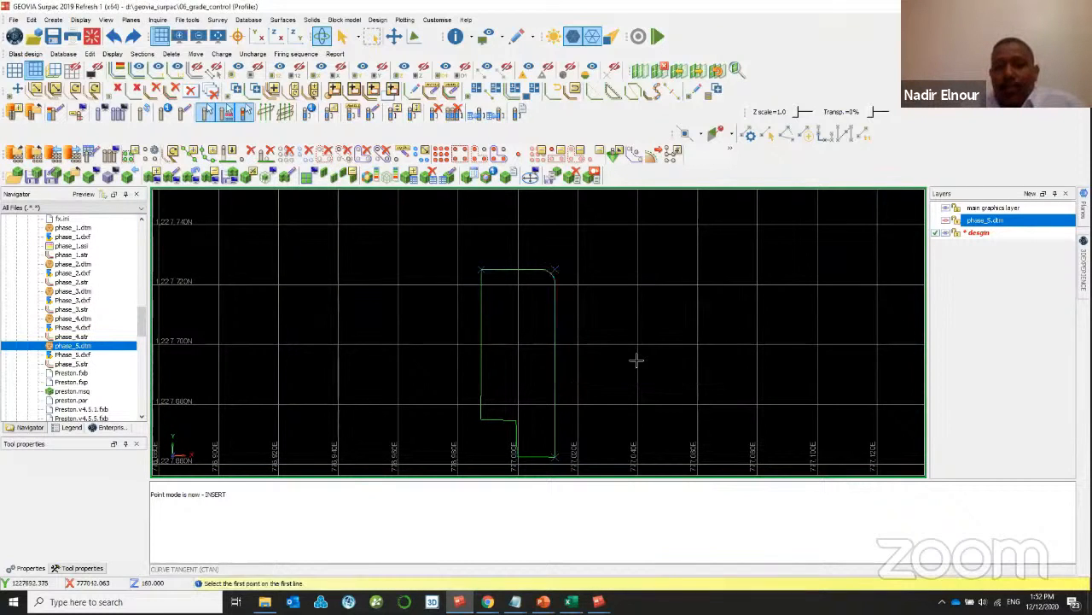
scroll(543, 273, "up", 4)
scroll(578, 312, "down", 3)
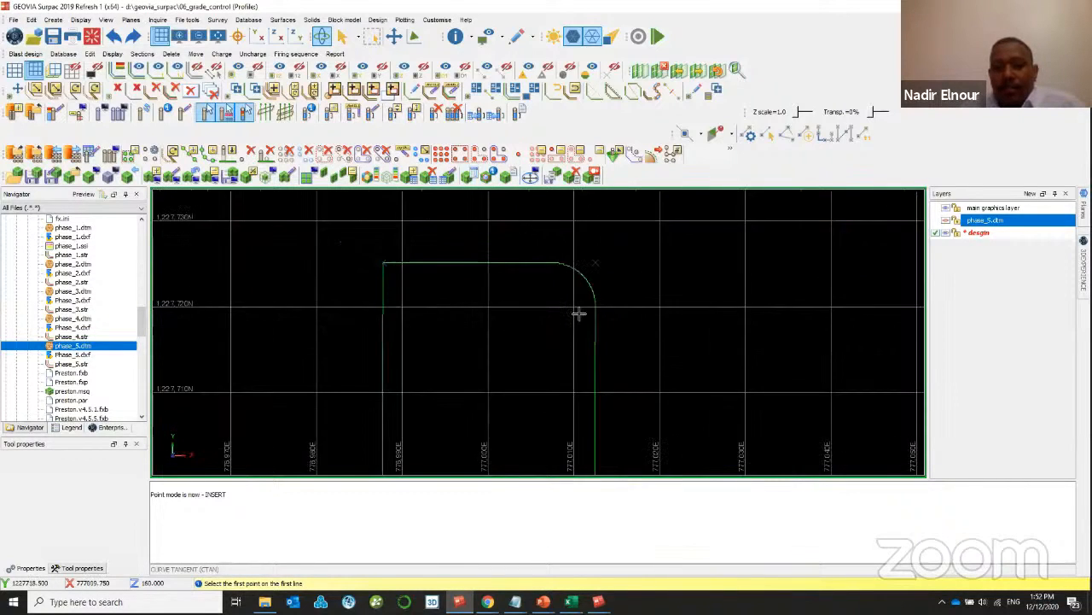
key("Escape")
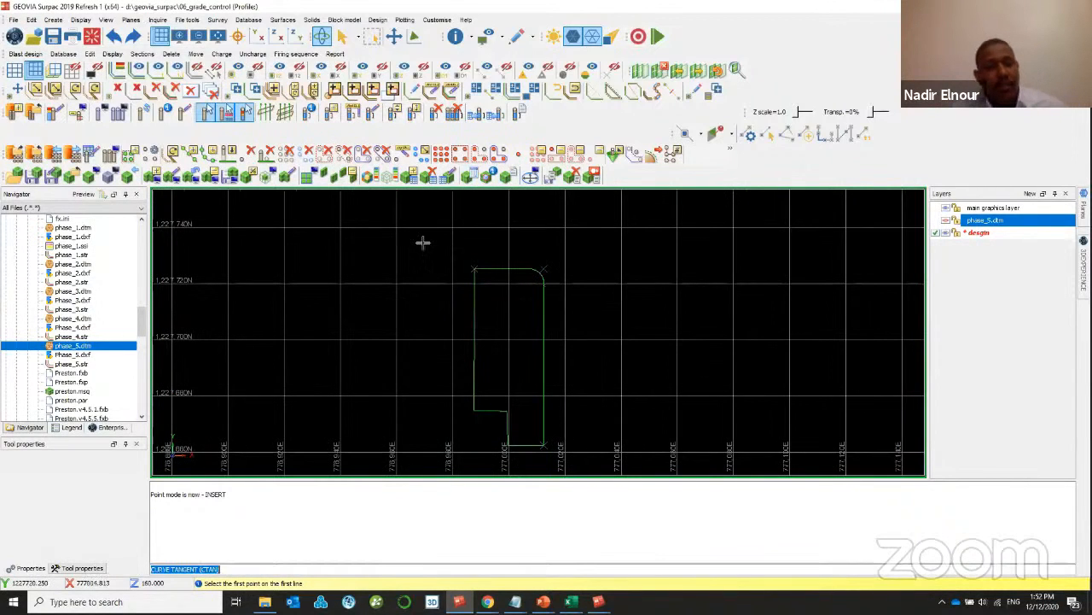
- Draw markers at all string points of the desgin layer and inspect the outline's southern corners
left_click(237, 72)
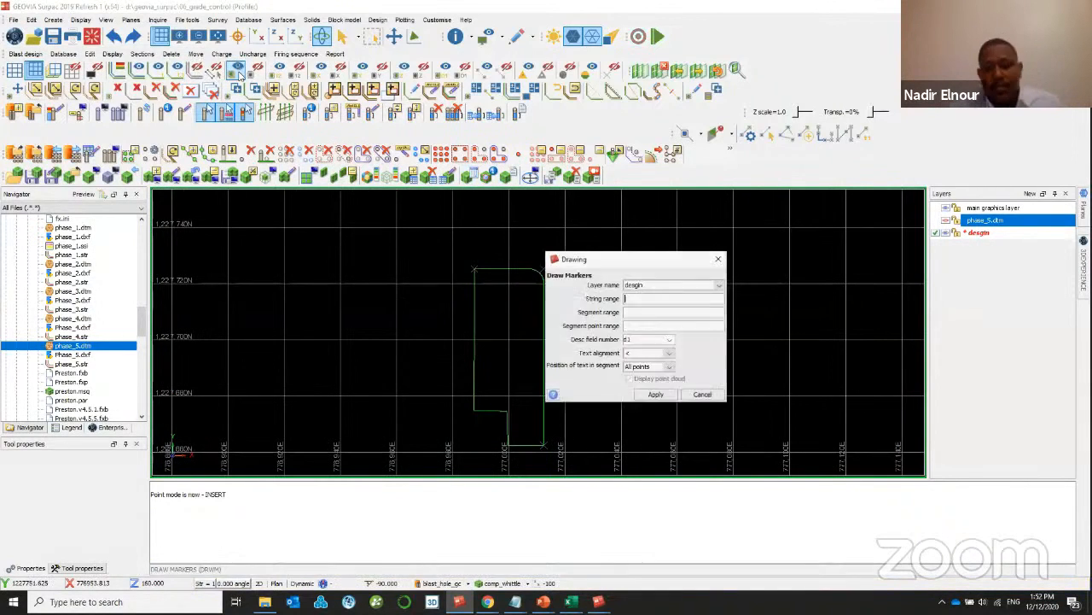
key("Return")
scroll(627, 339, "up", 3)
scroll(542, 351, "down", 2)
middle_click_drag(542, 351, 523, 282)
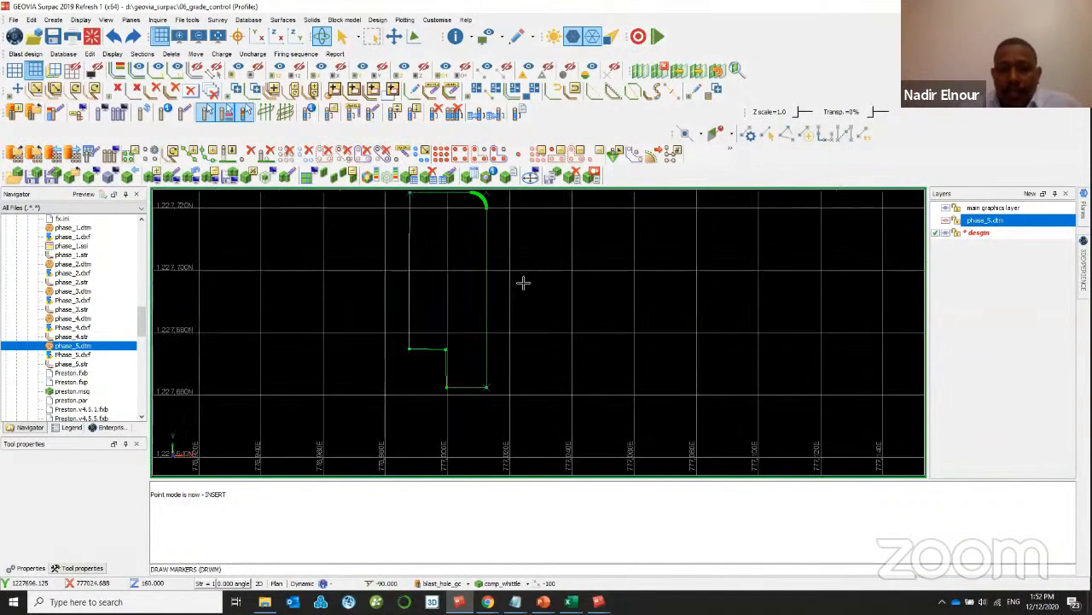
scroll(494, 385, "up", 3)
scroll(483, 386, "up", 1)
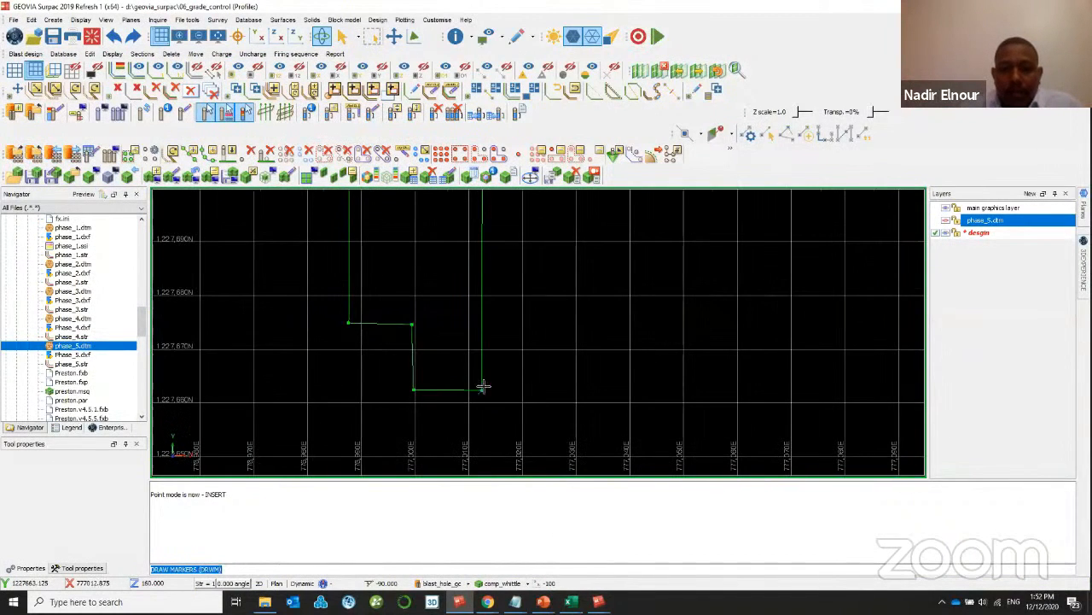
- Display the comp_whittle block model again as blocks and examine the point spacing along the rounded northeast corner
right_click(512, 567)
left_click(512, 482)
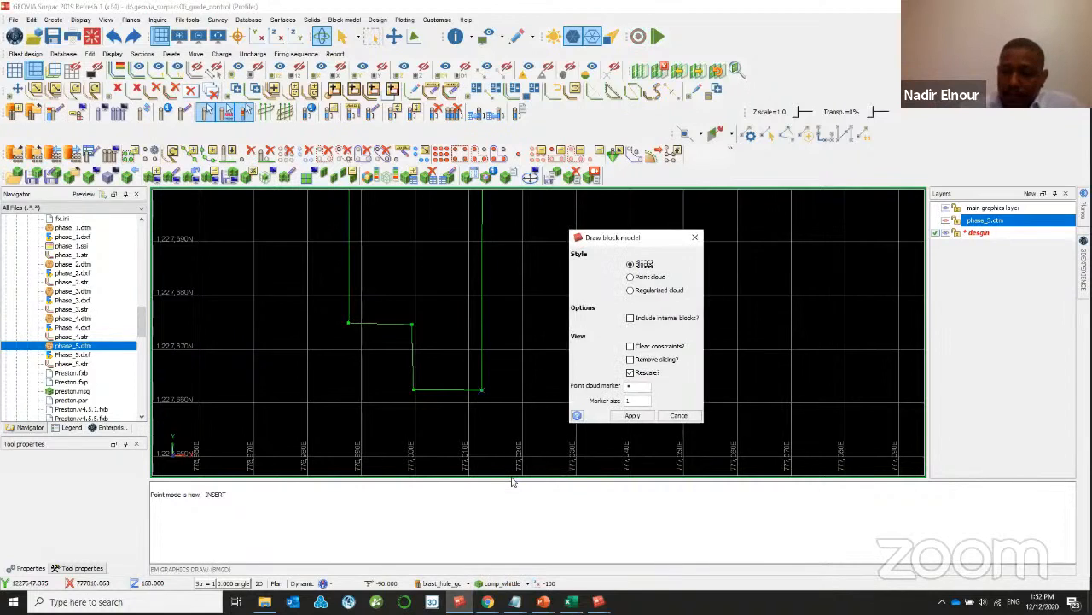
key("Return")
scroll(470, 238, "up", 8)
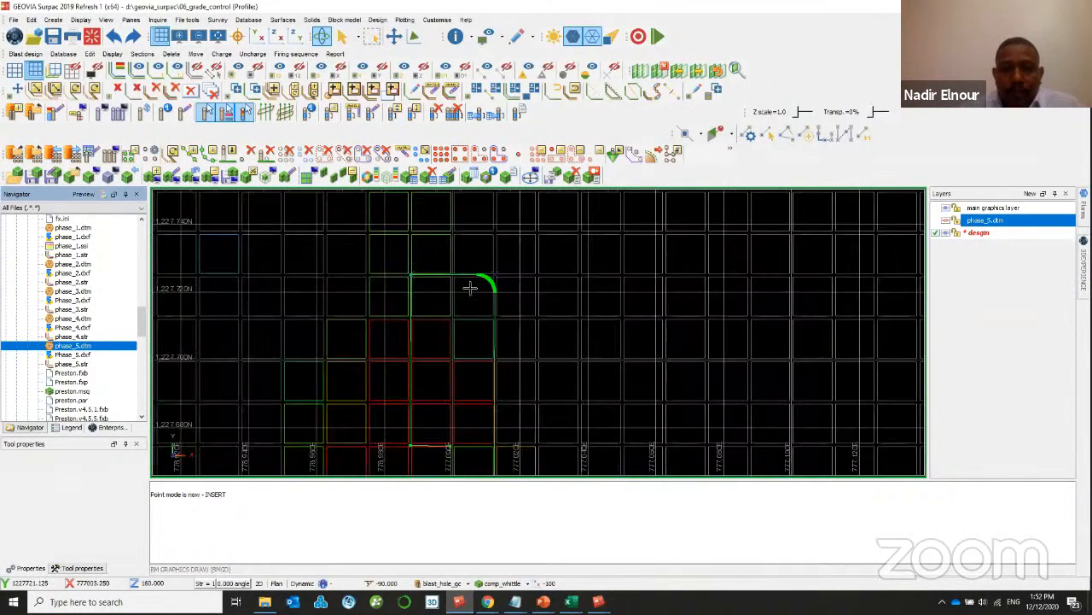
scroll(504, 273, "up", 5)
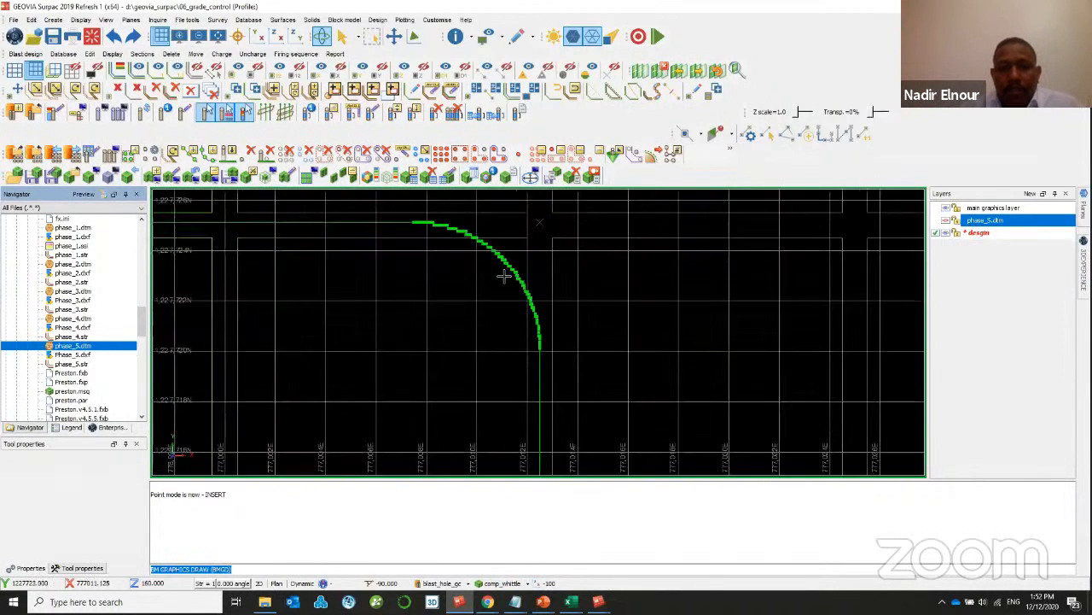
scroll(504, 274, "down", 6)
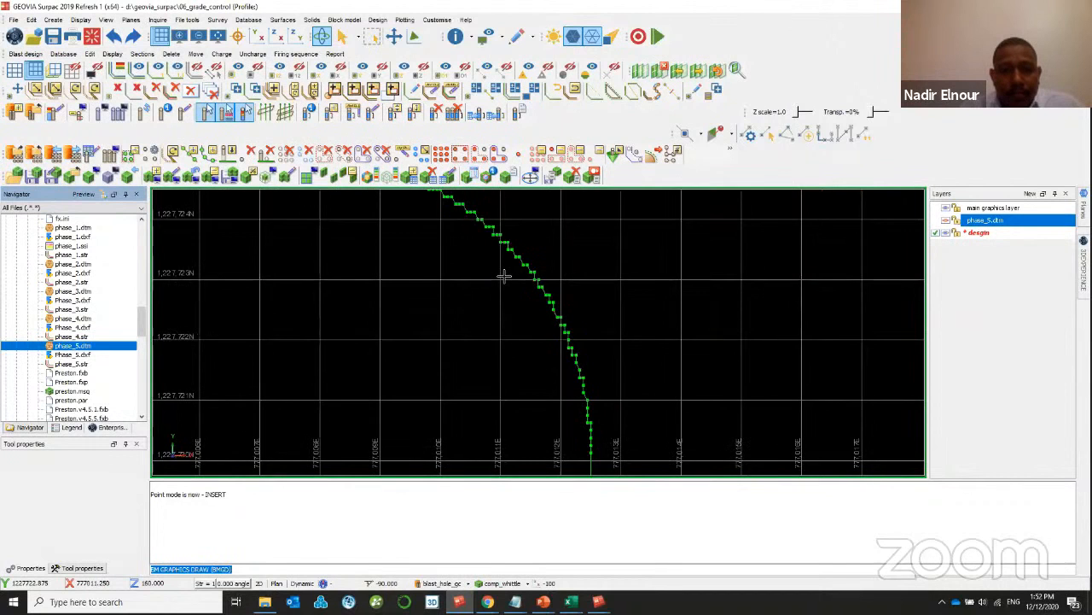
- Round the outline's southeast corner with a curve from tangents between its east and south edges, radius 5, arc distance 0.05, internal type
scroll(464, 276, "down", 2)
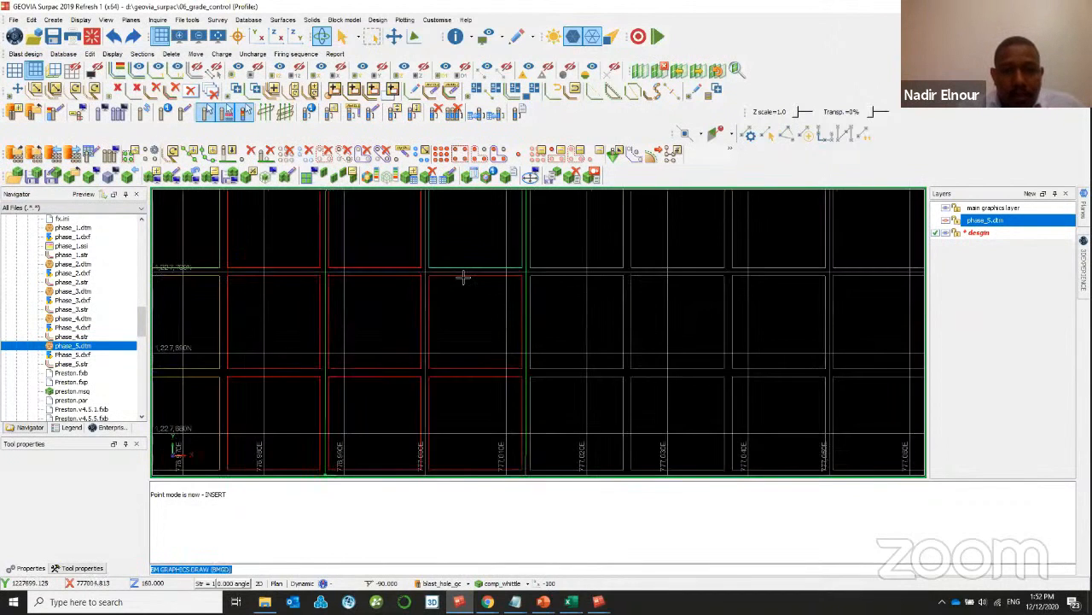
scroll(533, 265, "up", 4)
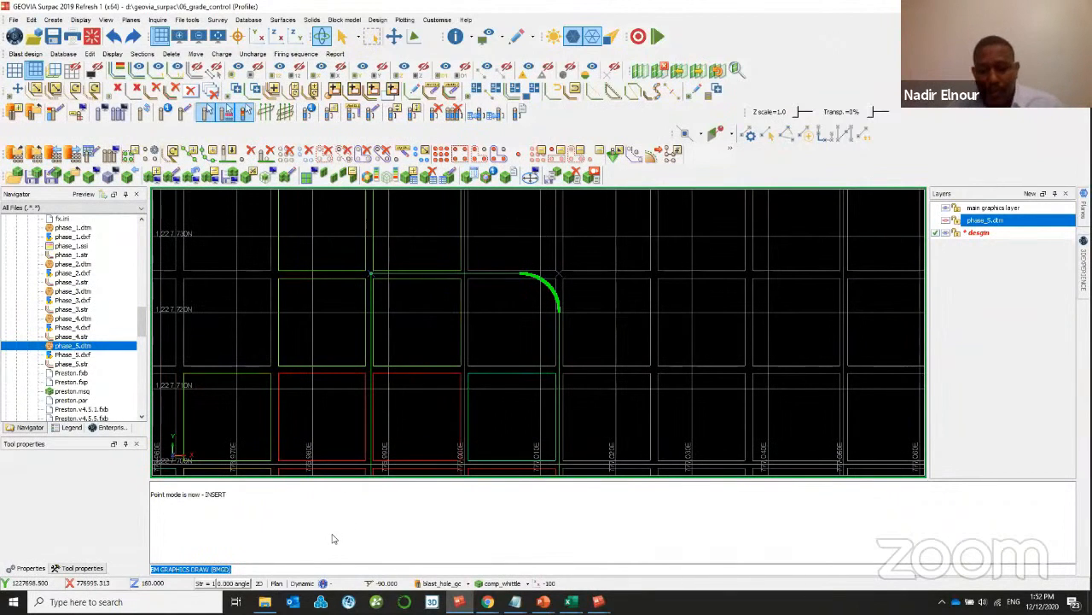
left_click(52, 19)
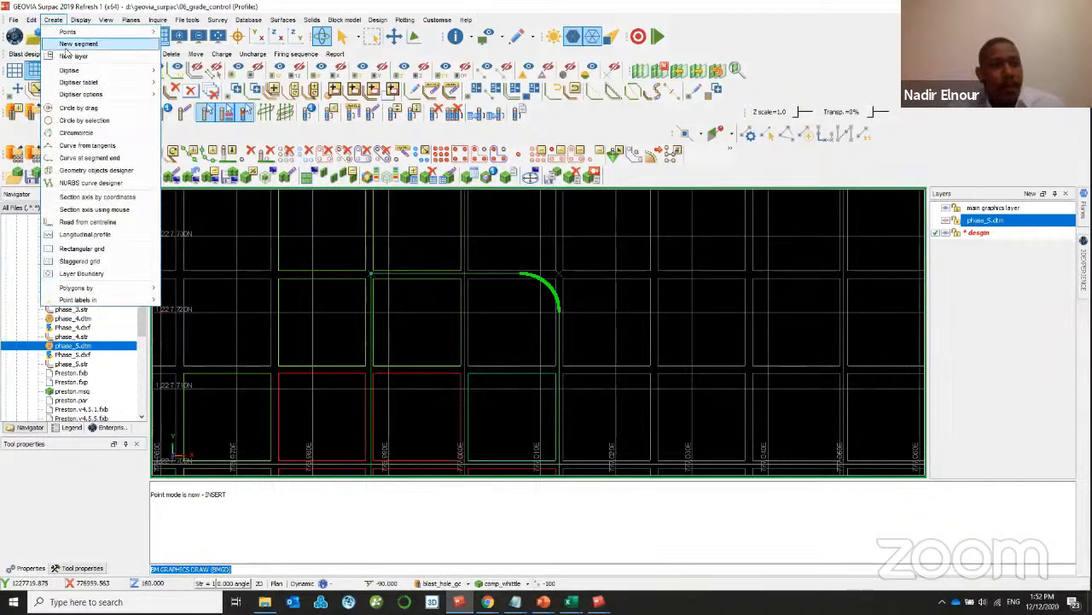
left_click(111, 145)
scroll(546, 327, "up", 3)
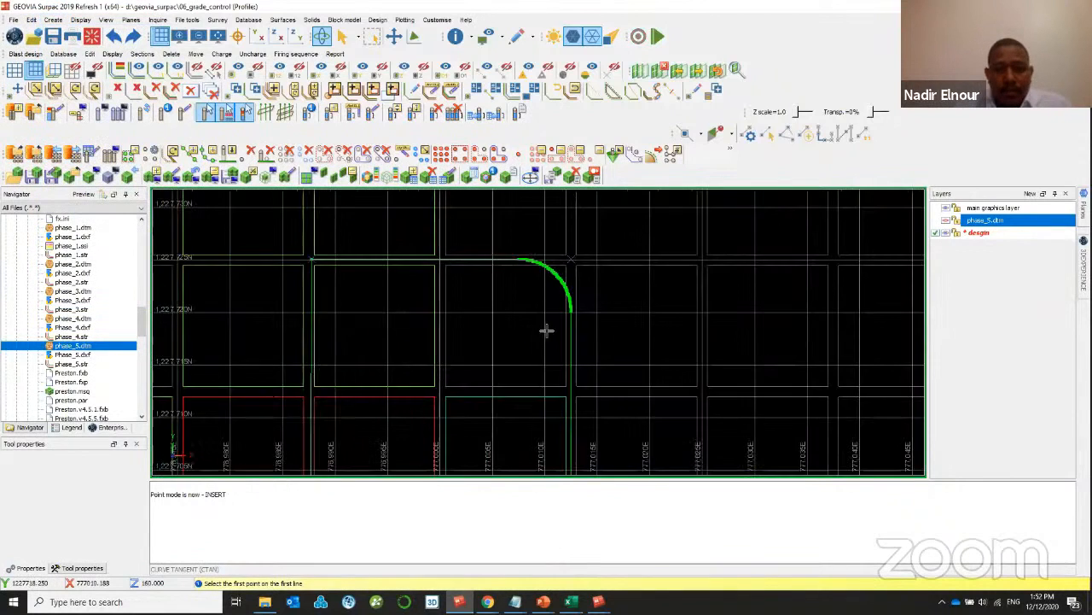
left_click(583, 345)
scroll(571, 437, "down", 3)
scroll(552, 445, "up", 2)
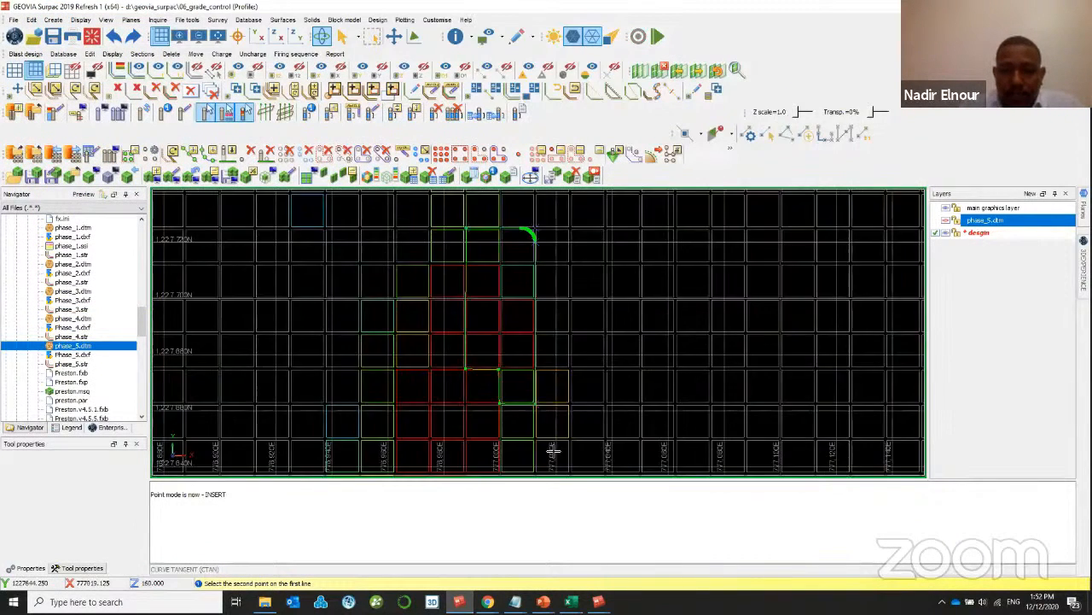
scroll(519, 368, "up", 2)
left_click(512, 370)
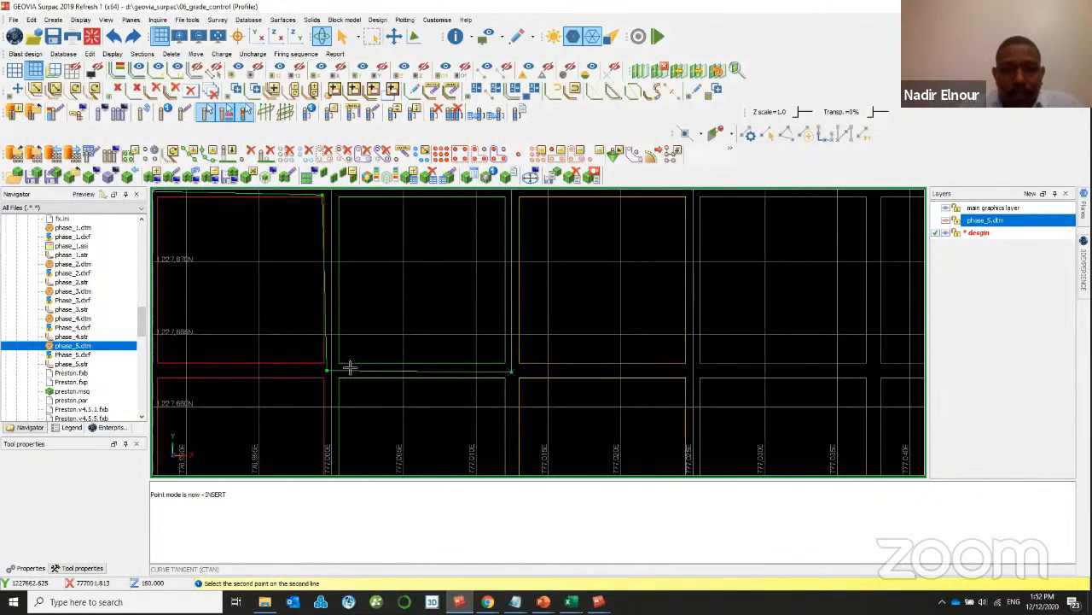
left_click(328, 373)
left_click(642, 371)
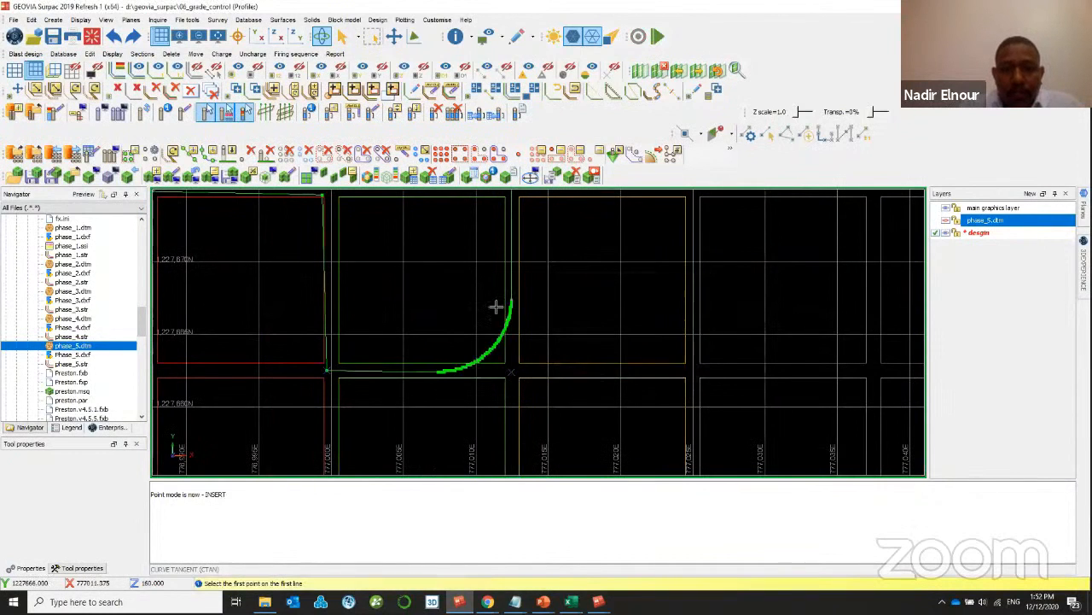
- Round the outline's bottom southwest corner with an internal tangent curve between its south edge and the short west edge, using the same parameters
left_click(339, 369)
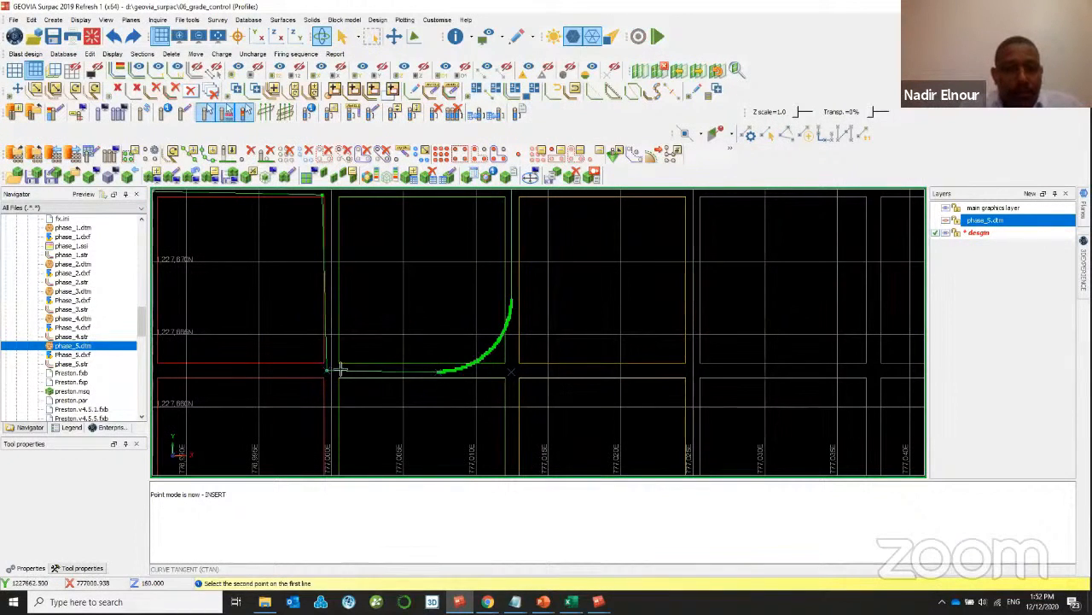
left_click(320, 200)
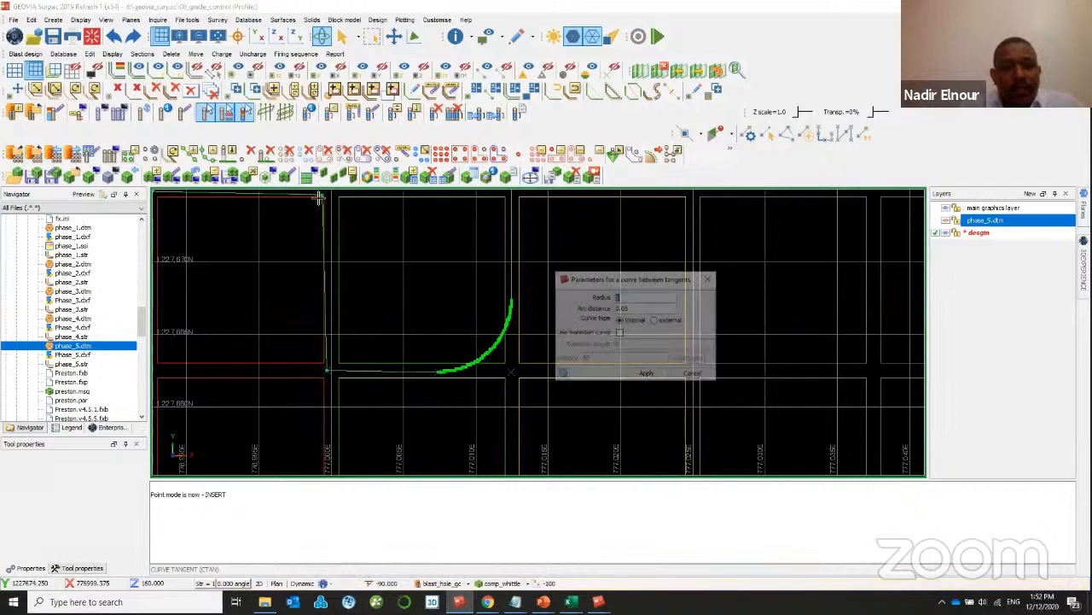
left_click(644, 374)
- Round the corner between the short stepped edge and the long west edge with an internal tangent curve, radius 5, arc distance 0.05
scroll(312, 302, "down", 5)
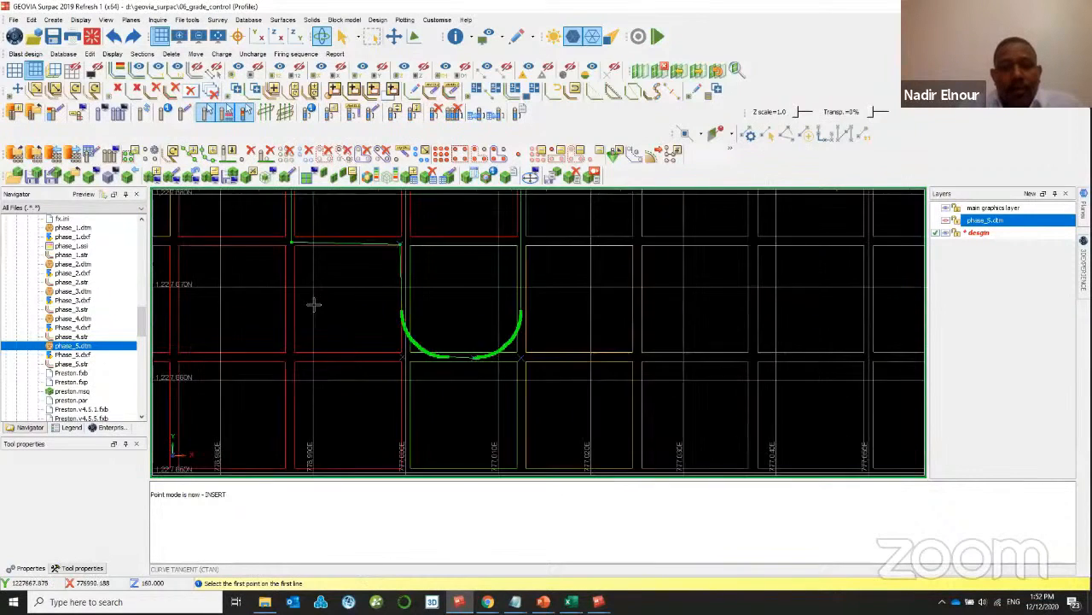
scroll(376, 267, "up", 4)
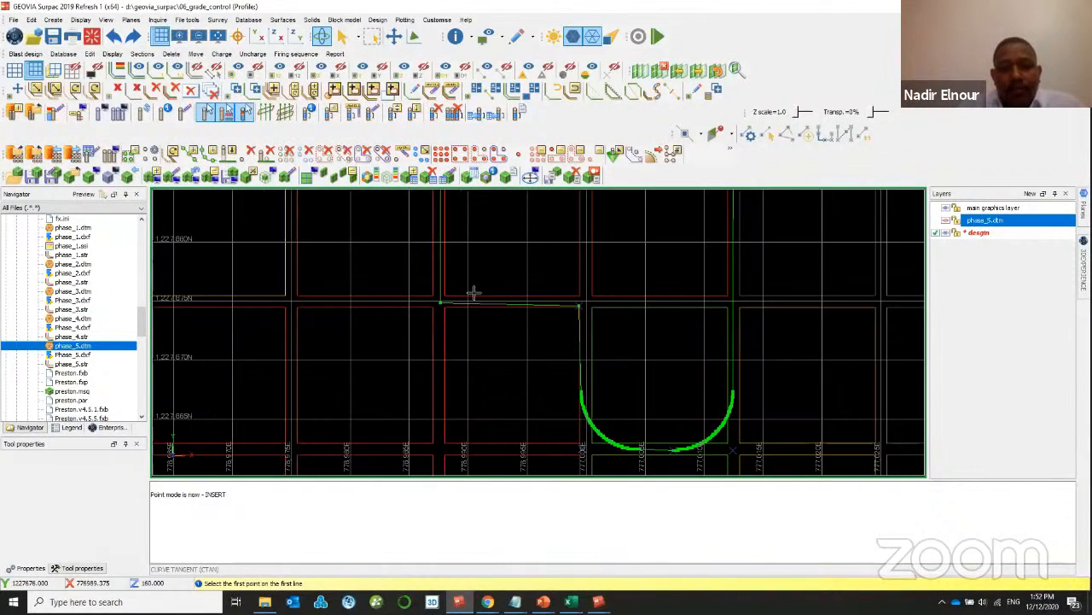
left_click(561, 304)
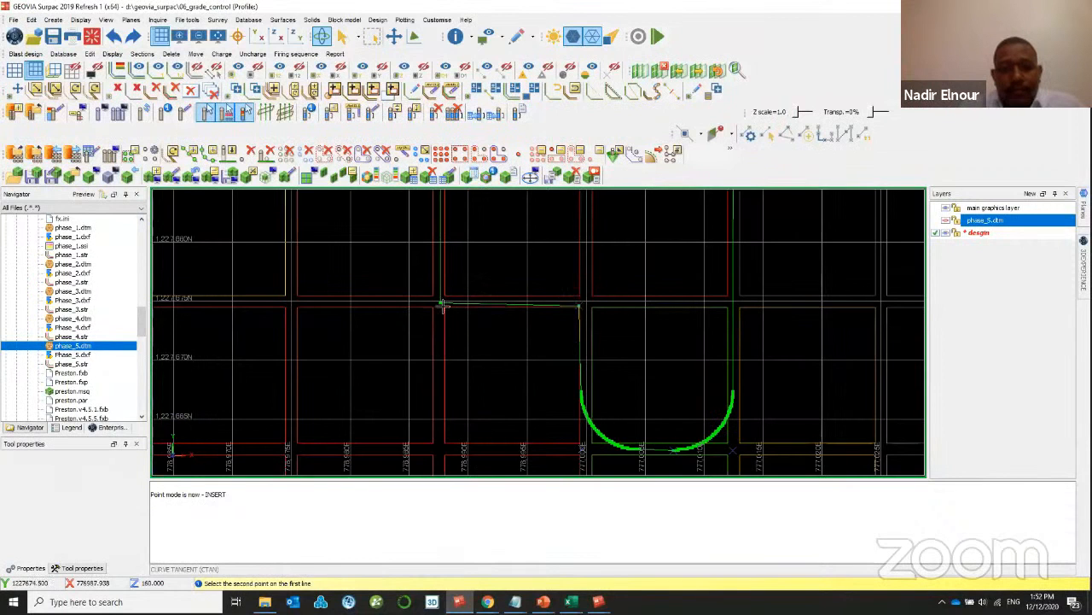
left_click(440, 304)
scroll(440, 302, "down", 2)
scroll(481, 237, "down", 2)
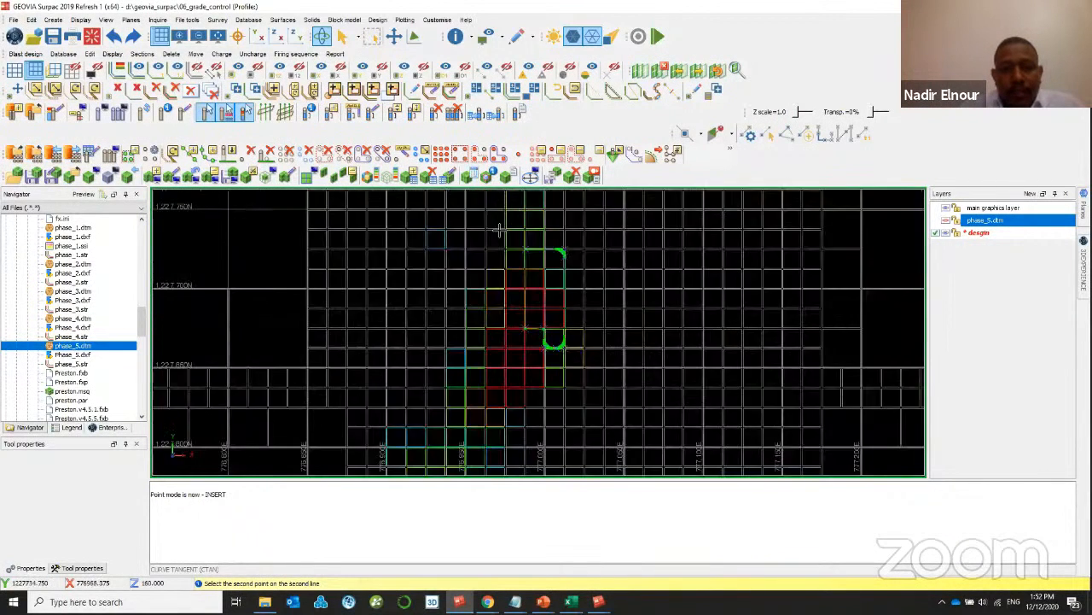
scroll(524, 245, "up", 2)
left_click(534, 263)
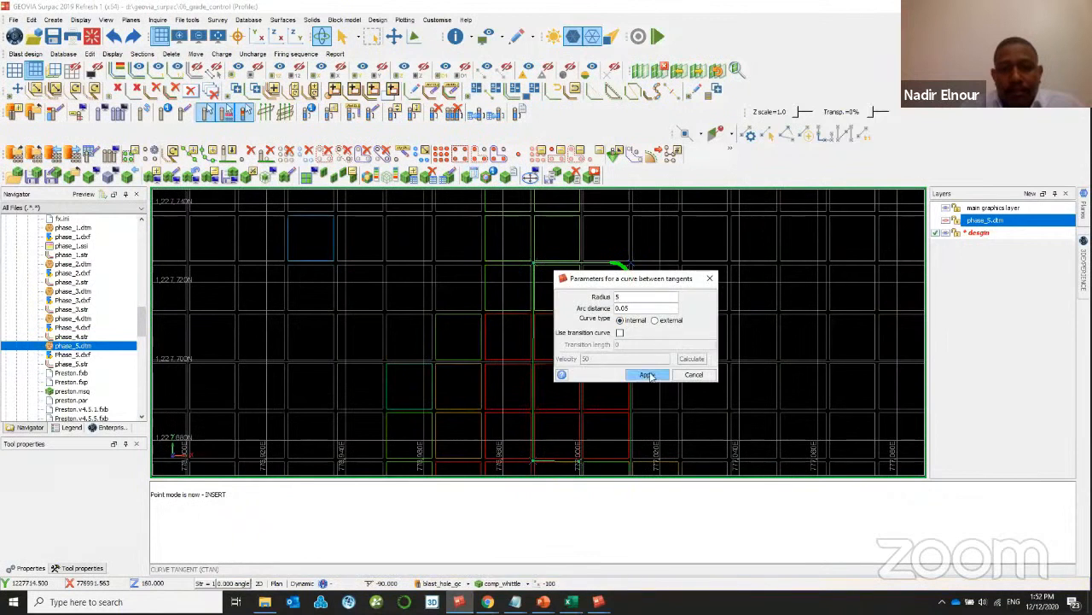
left_click(647, 374)
- Move the unrounded inner corner point of the southwest step slightly east, roughly in line with the step's short horizontal edge
scroll(568, 391, "up", 3)
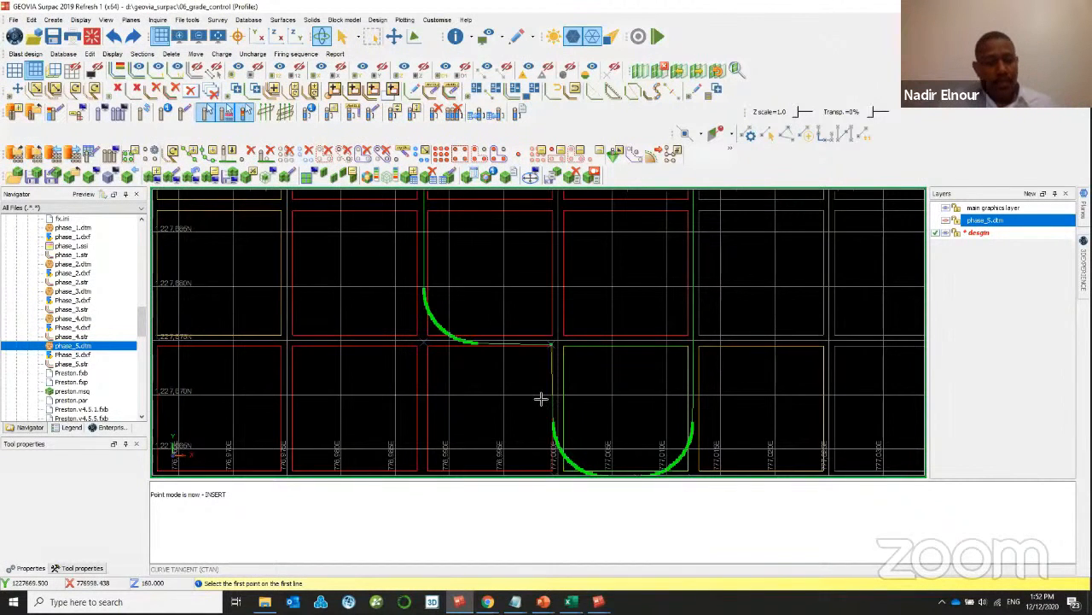
scroll(546, 375, "up", 4)
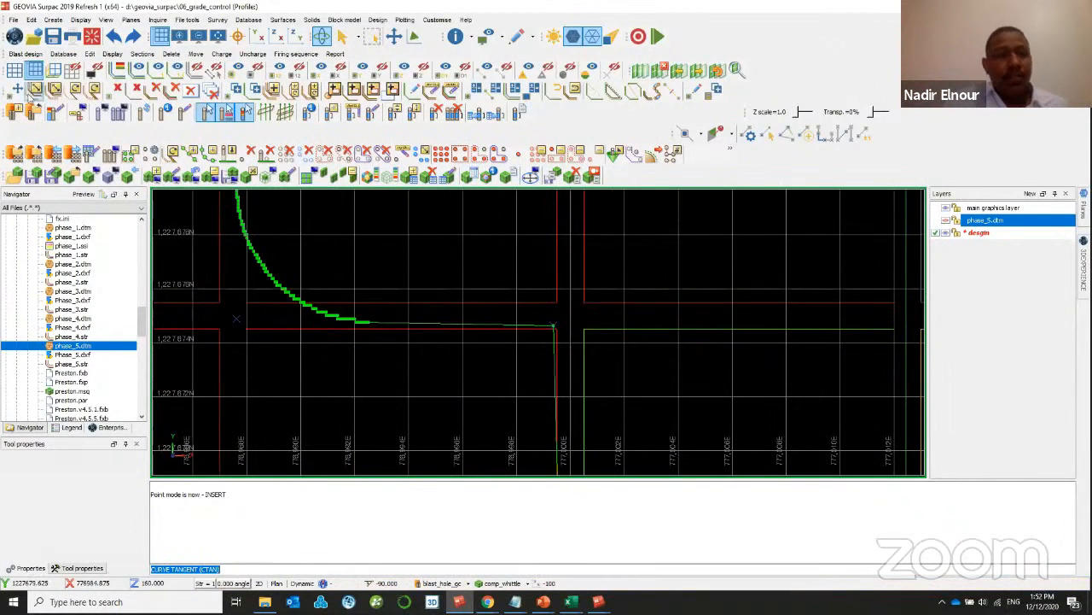
left_click(35, 90)
left_click_drag(555, 329, 579, 323)
scroll(501, 325, "down", 2)
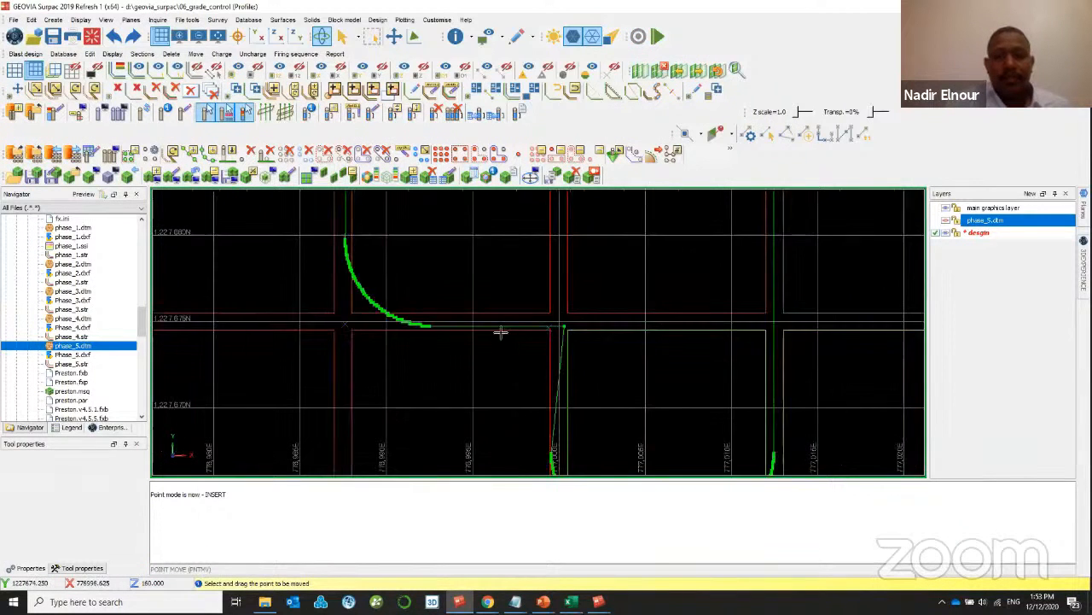
scroll(453, 326, "down", 2)
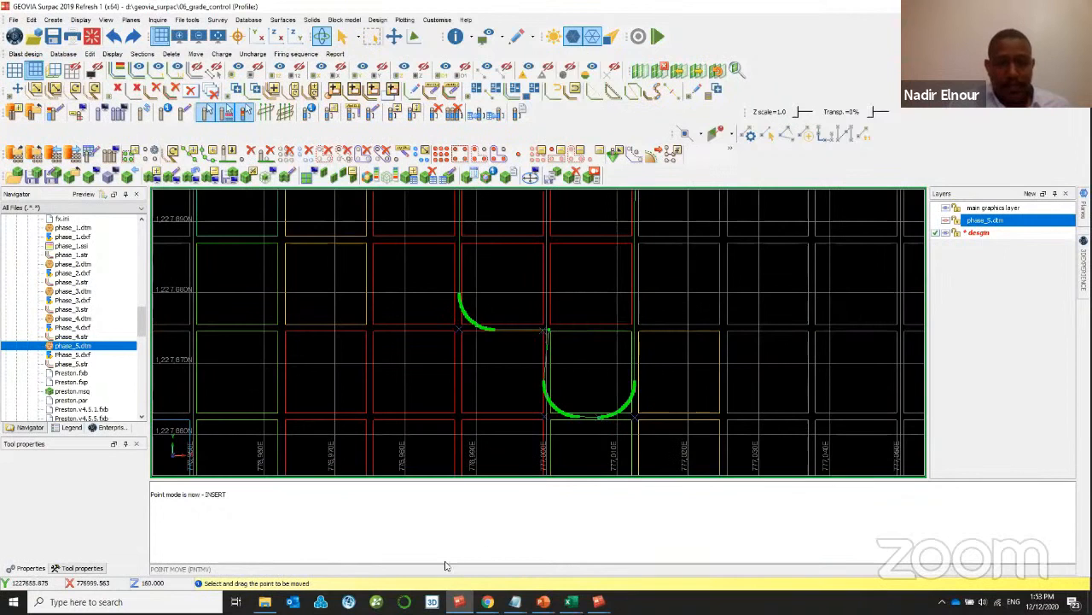
- Hide the comp_whittle block model and the 2D grid and switch the outline to a section view
right_click(502, 583)
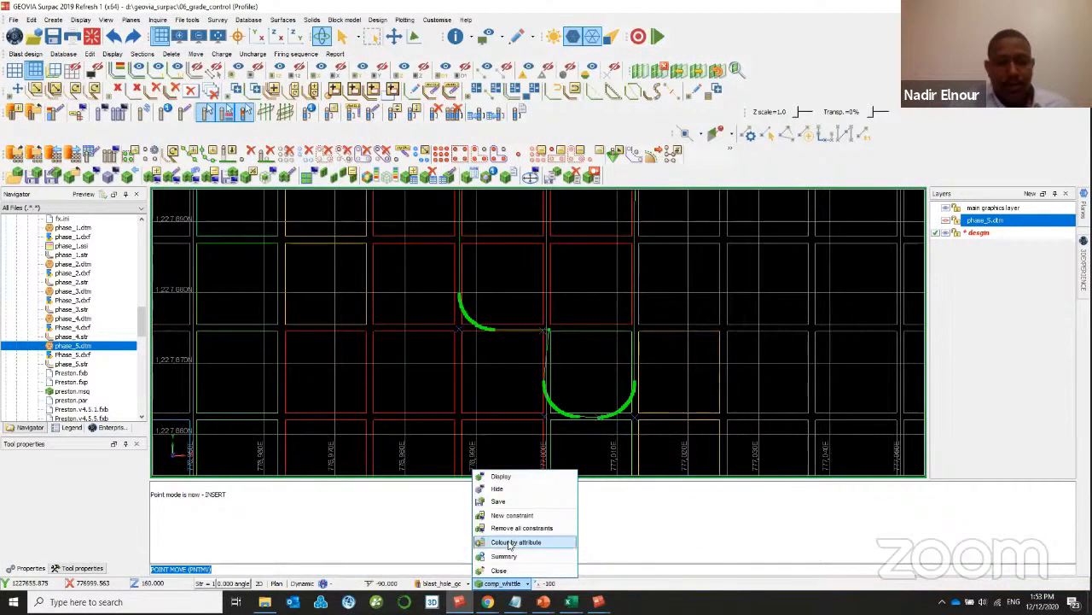
left_click(498, 488)
scroll(519, 361, "down", 3)
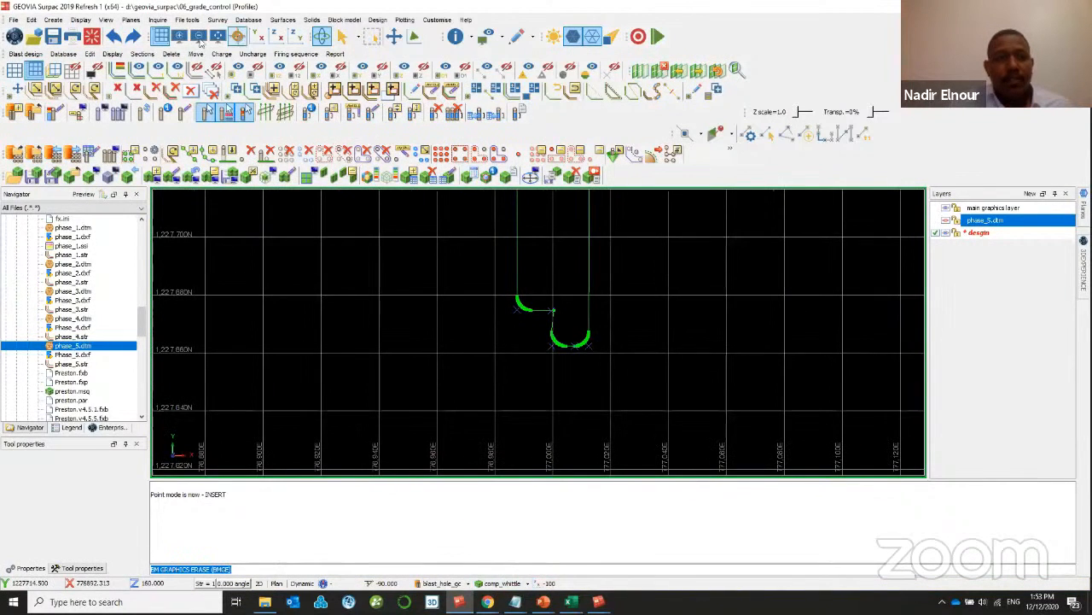
left_click(160, 36)
left_click(274, 35)
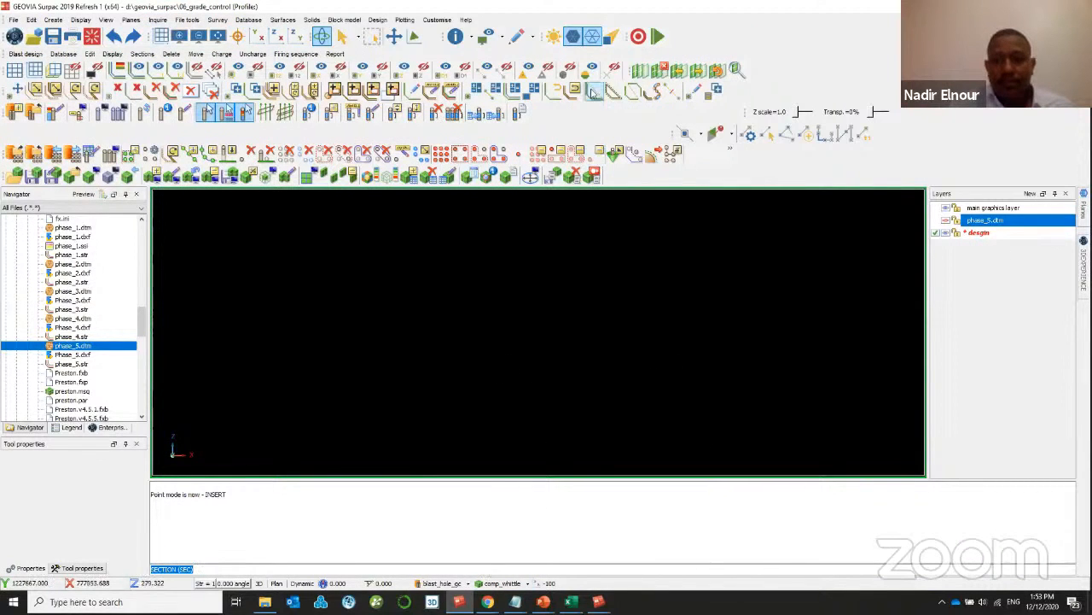
- Delete the cutting planes and display the phase_5 shell with its faces in section view above the digitised bottom
left_click(664, 70)
scroll(831, 260, "down", 6)
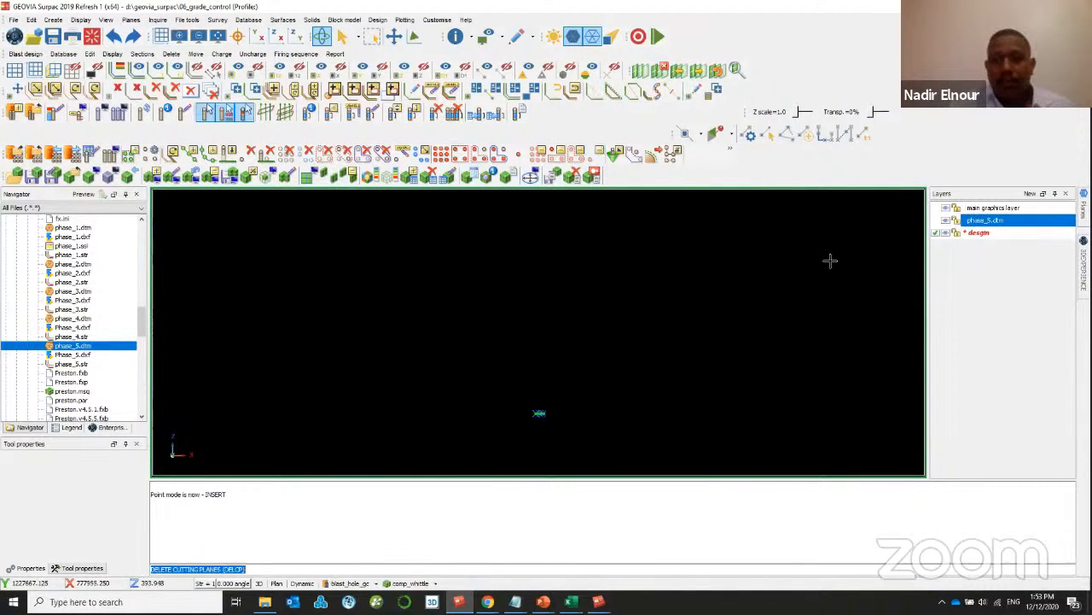
scroll(609, 322, "up", 2)
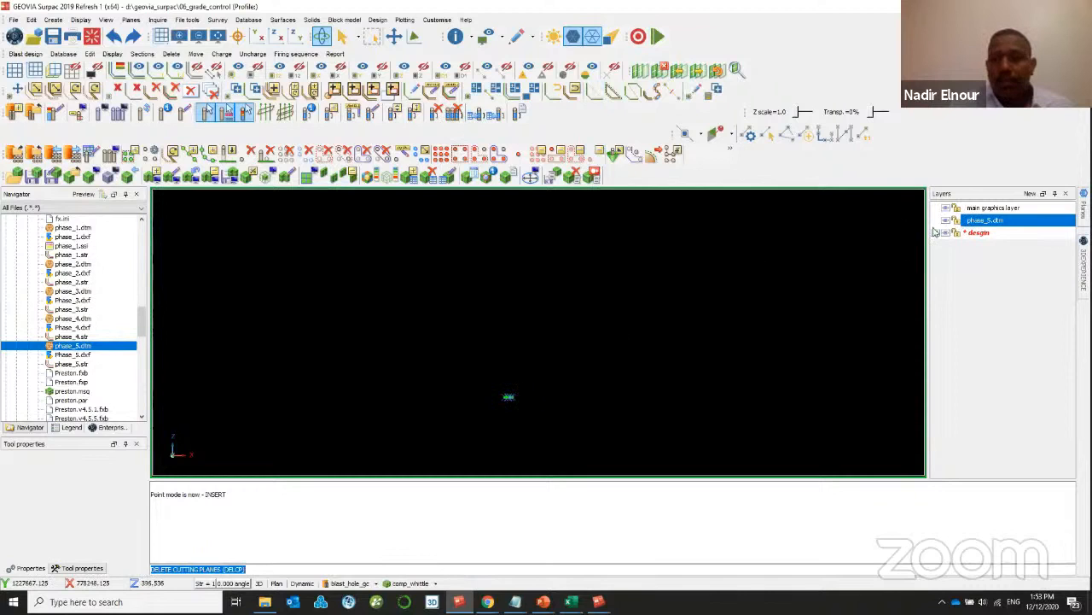
left_click(573, 36)
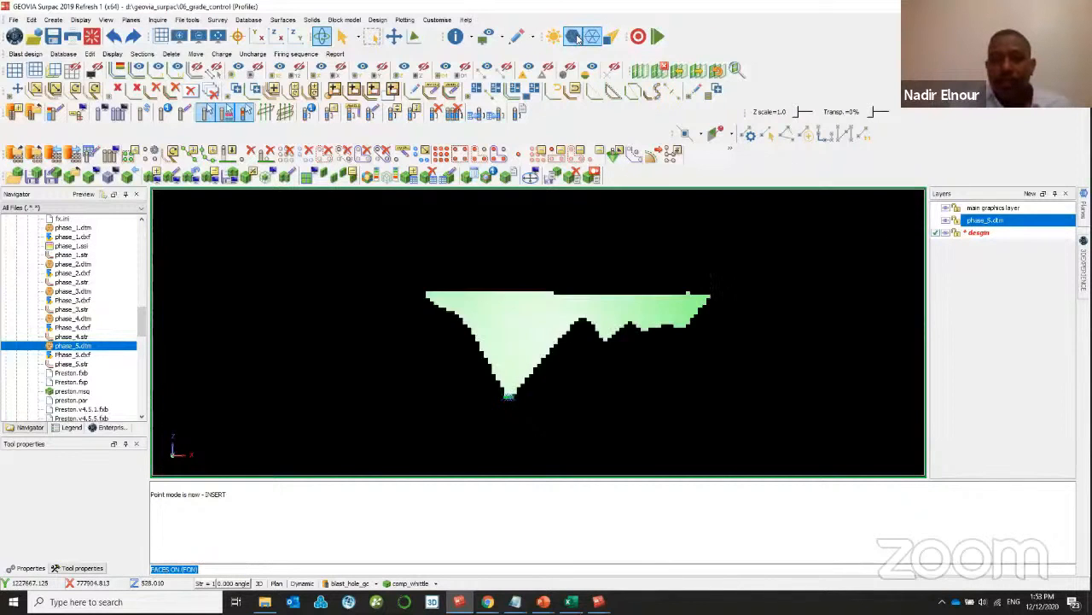
left_click(161, 37)
left_click(274, 40)
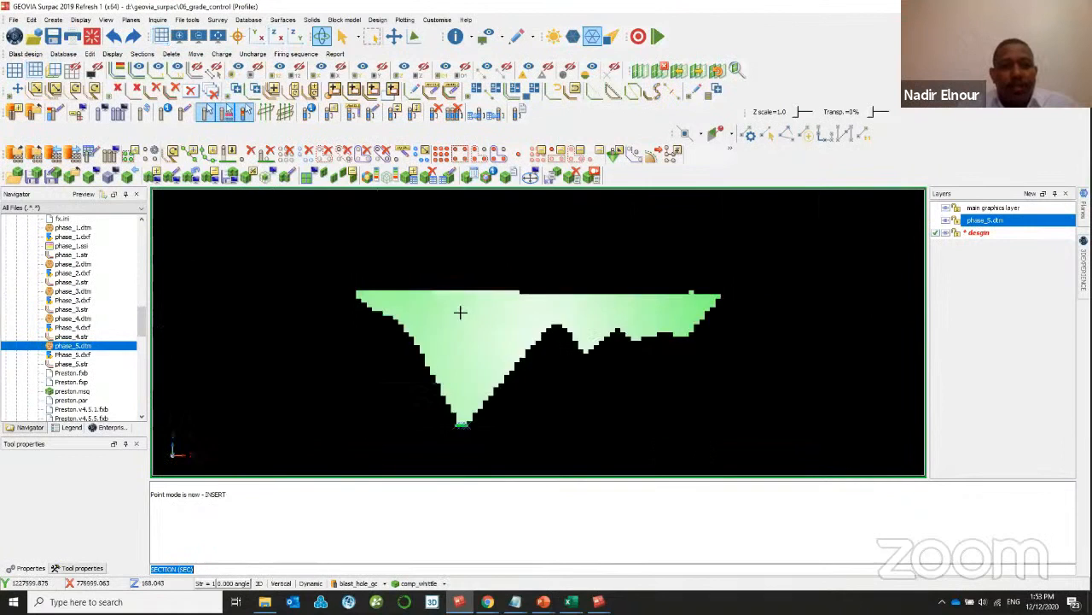
scroll(459, 312, "up", 2)
- Display the 2D grid in the section view together with the phase_5 shell's faces
left_click(161, 36)
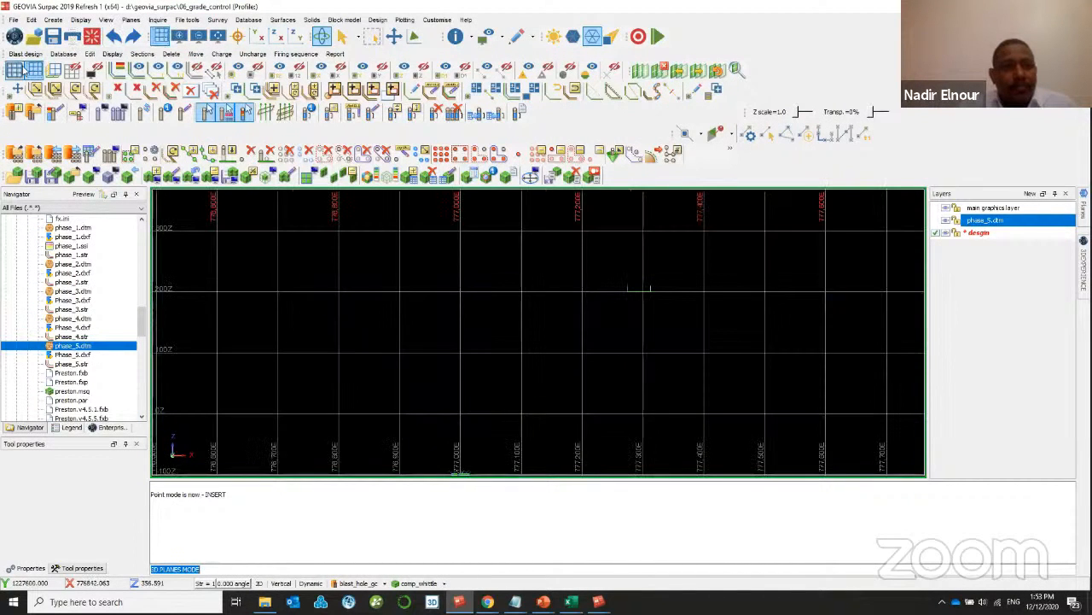
left_click(15, 70)
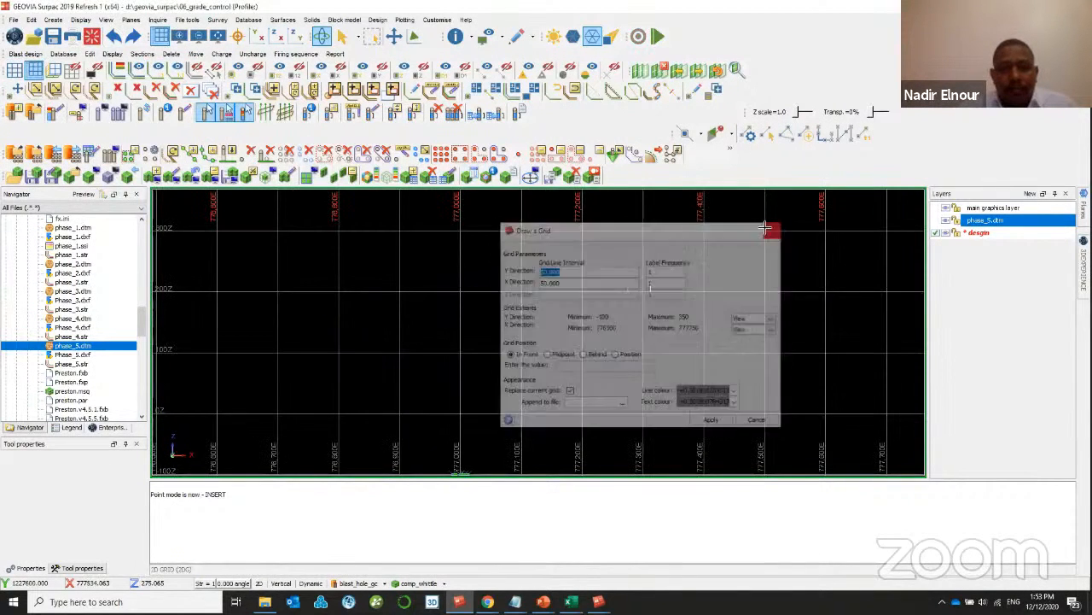
left_click(770, 230)
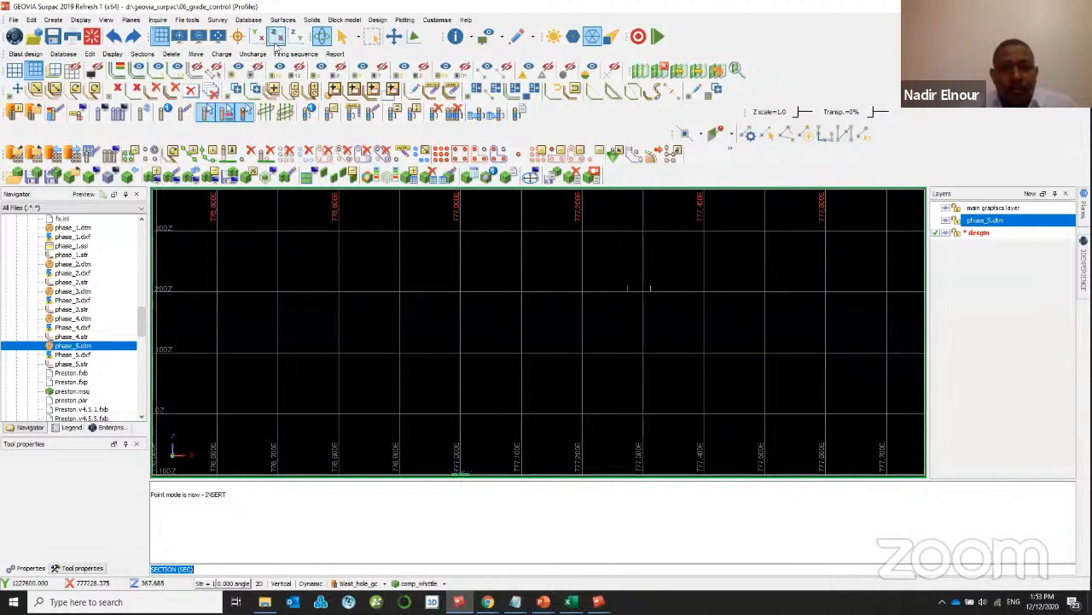
scroll(828, 351, "down", 3)
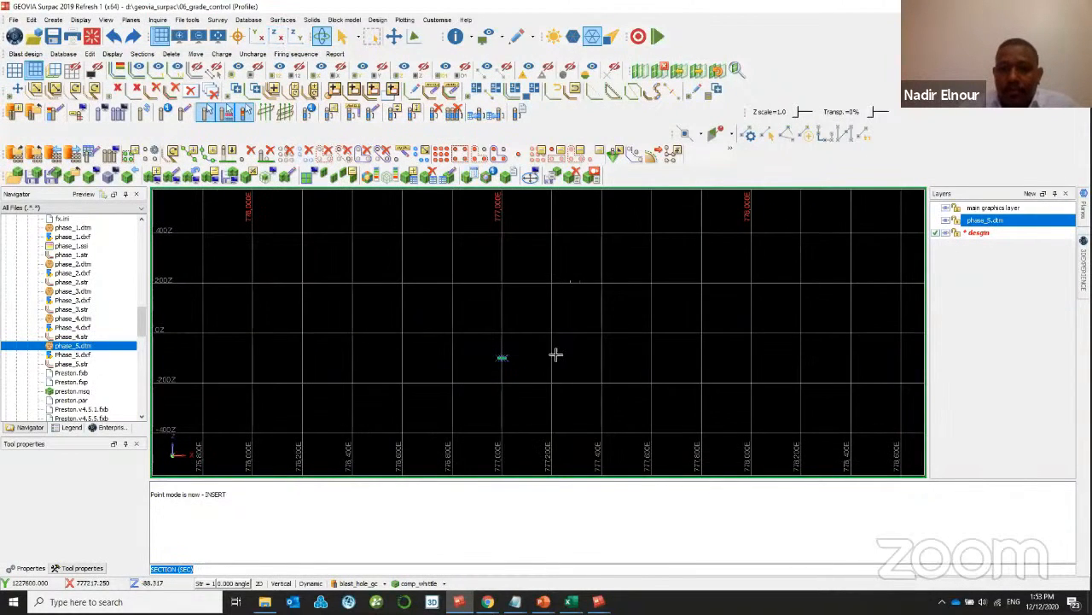
scroll(555, 356, "up", 3)
left_click(573, 39)
left_click(575, 38)
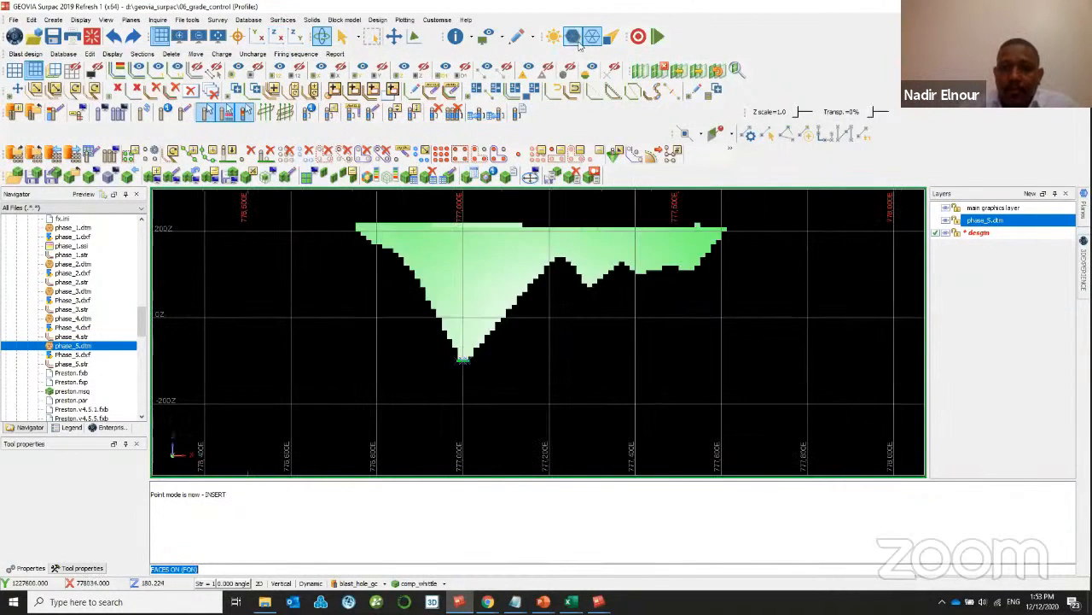
- Examine the phase_5 shell's wall profile against the elevation grid, from the digitised bottom up to the shell's top
scroll(287, 240, "up", 3)
scroll(392, 317, "down", 5)
scroll(649, 475, "up", 2)
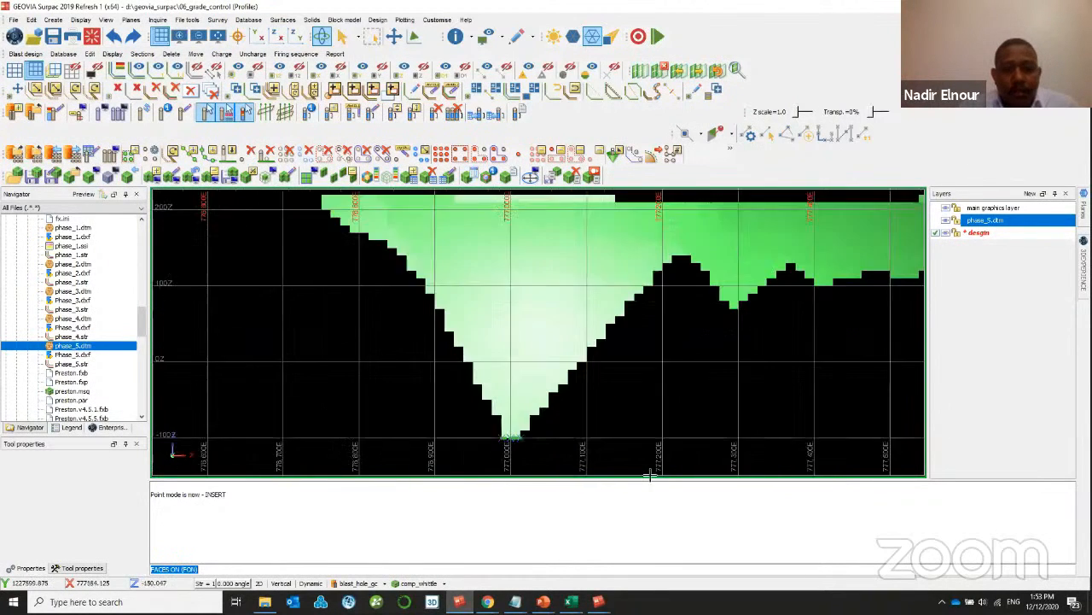
scroll(561, 454, "up", 3)
scroll(390, 415, "down", 3)
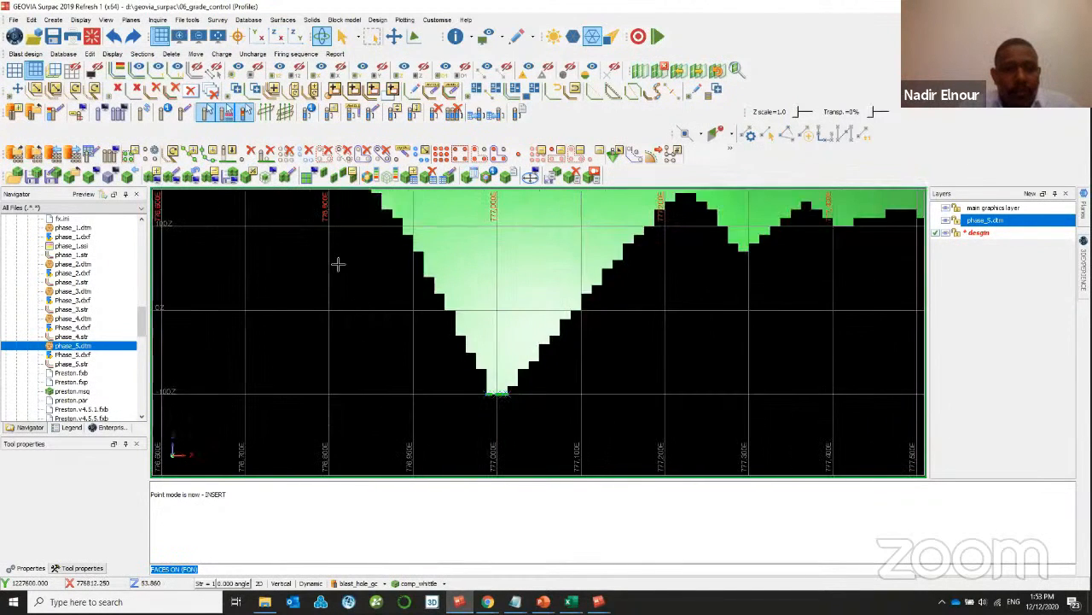
scroll(347, 285, "up", 3)
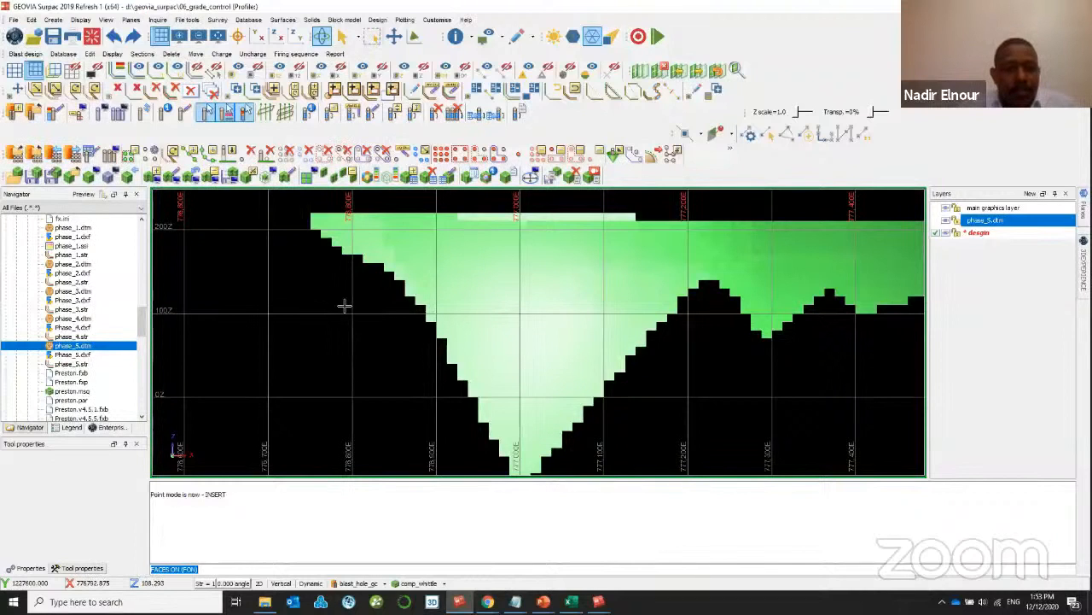
scroll(541, 244, "down", 3)
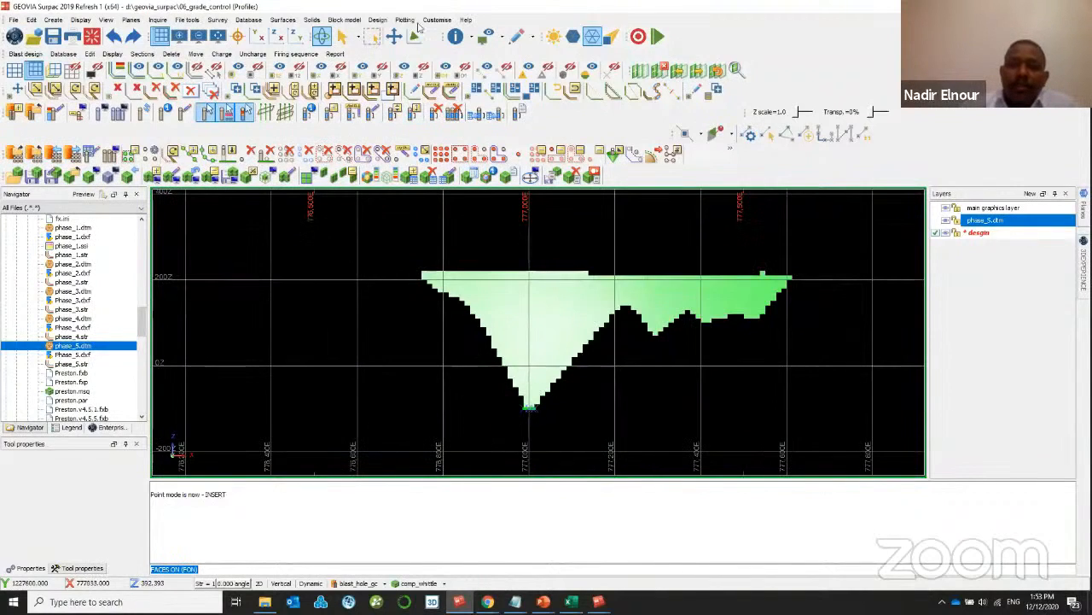
- Start a multi bench design on the digitised bottom outline, set to auto expand by height with 30 benches and a slope angle of 50
left_click(377, 20)
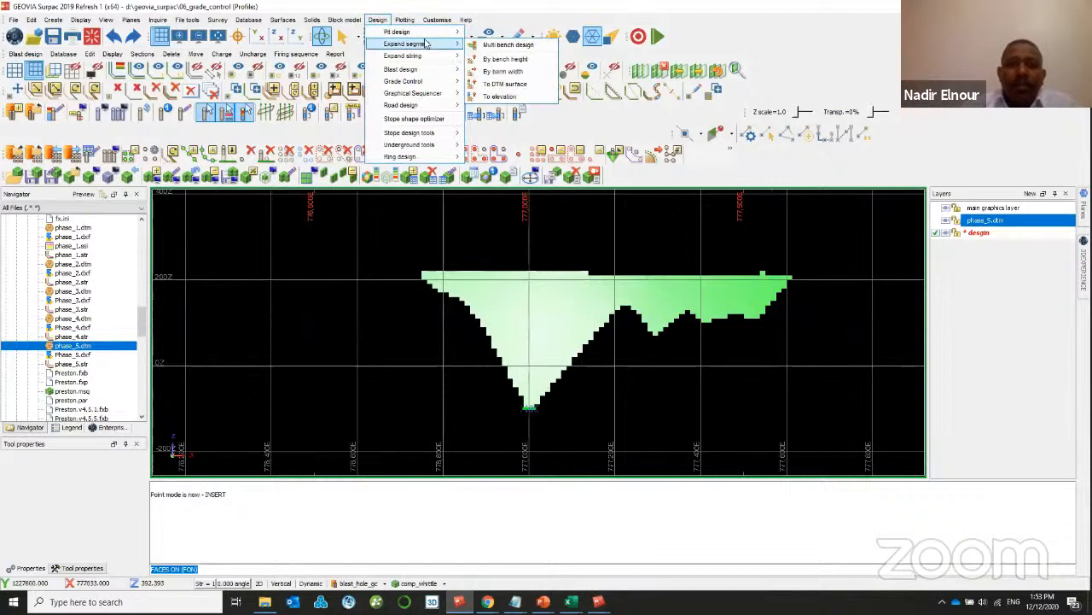
left_click(495, 43)
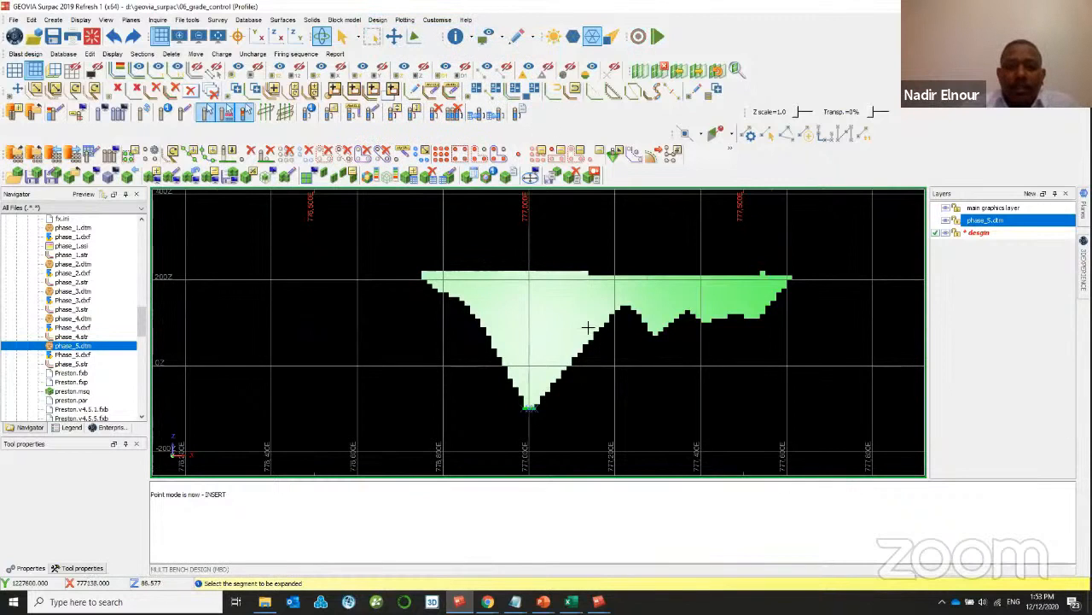
scroll(529, 401, "up", 5)
scroll(570, 414, "up", 2)
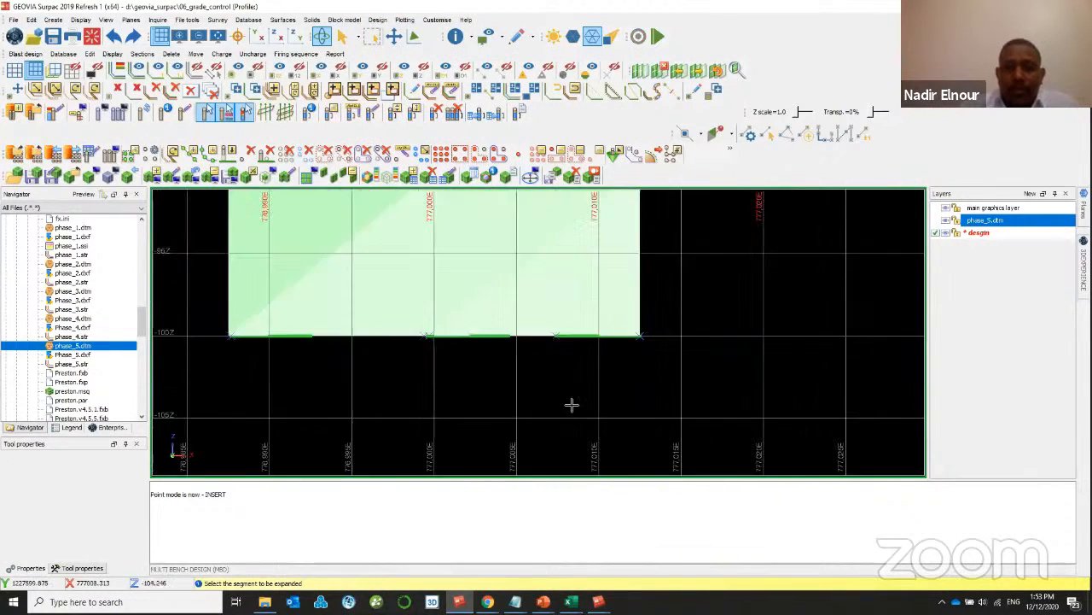
left_click(571, 335)
left_click_drag(519, 204, 447, 146)
left_click(473, 165)
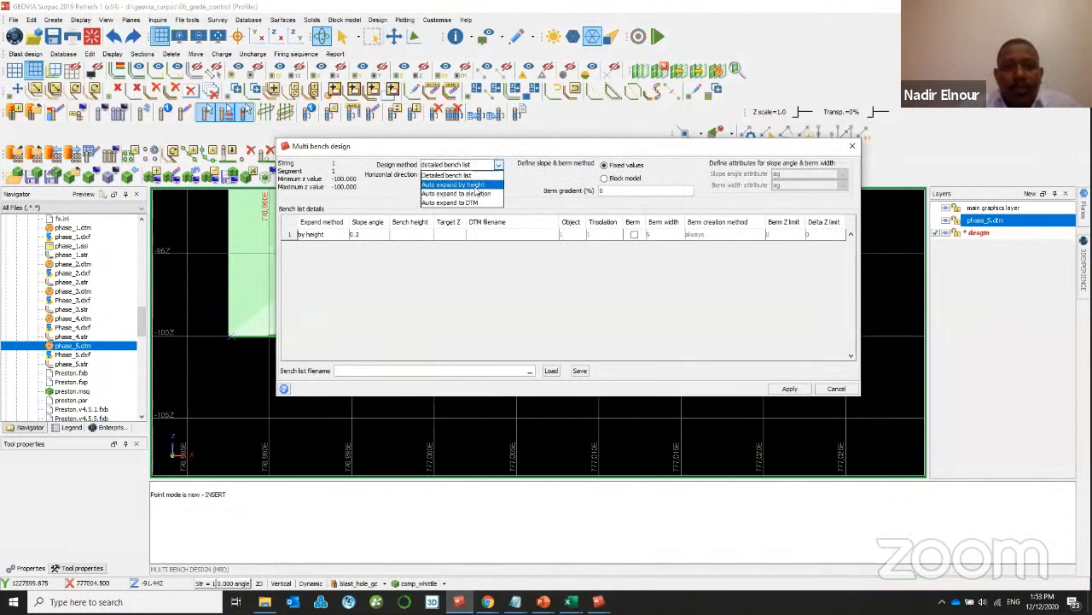
left_click(476, 185)
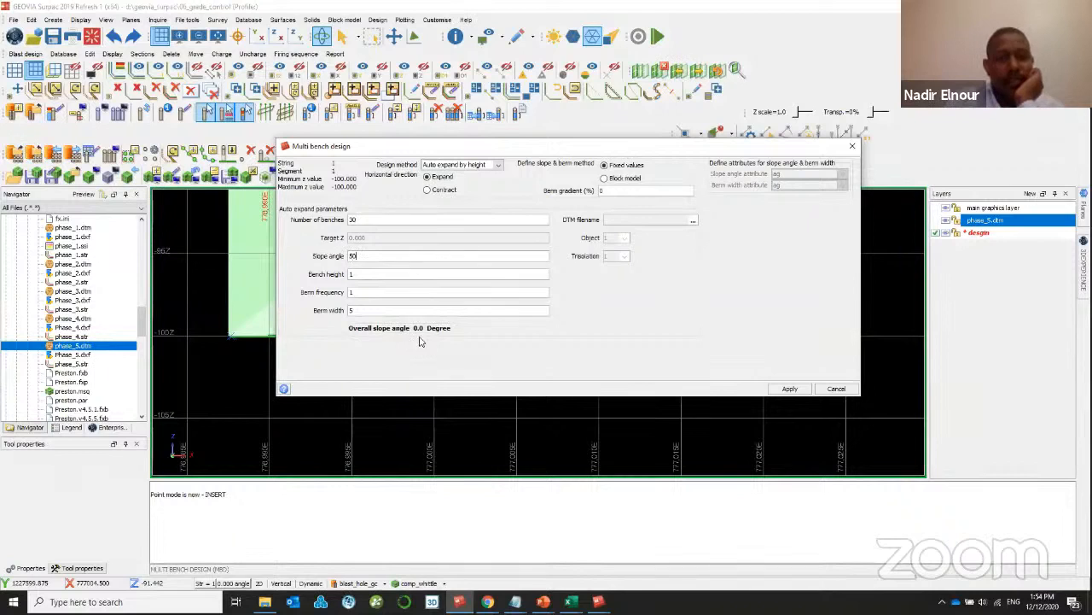
- Set the bench height to 10 and try slope angles of 40 and 70 to compare the overall slope angle
left_click(389, 273)
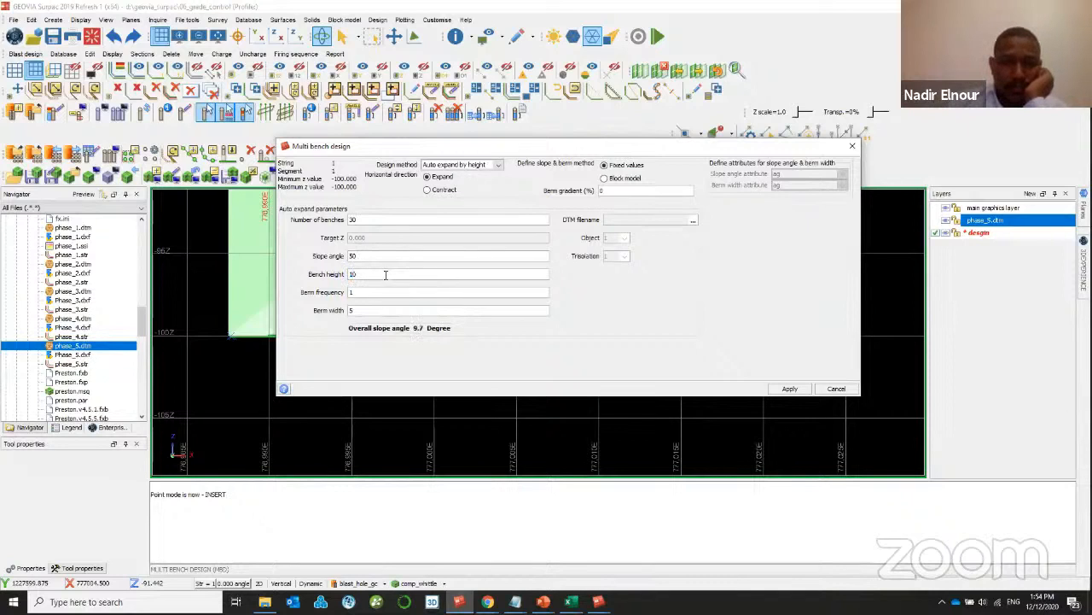
left_click(371, 292)
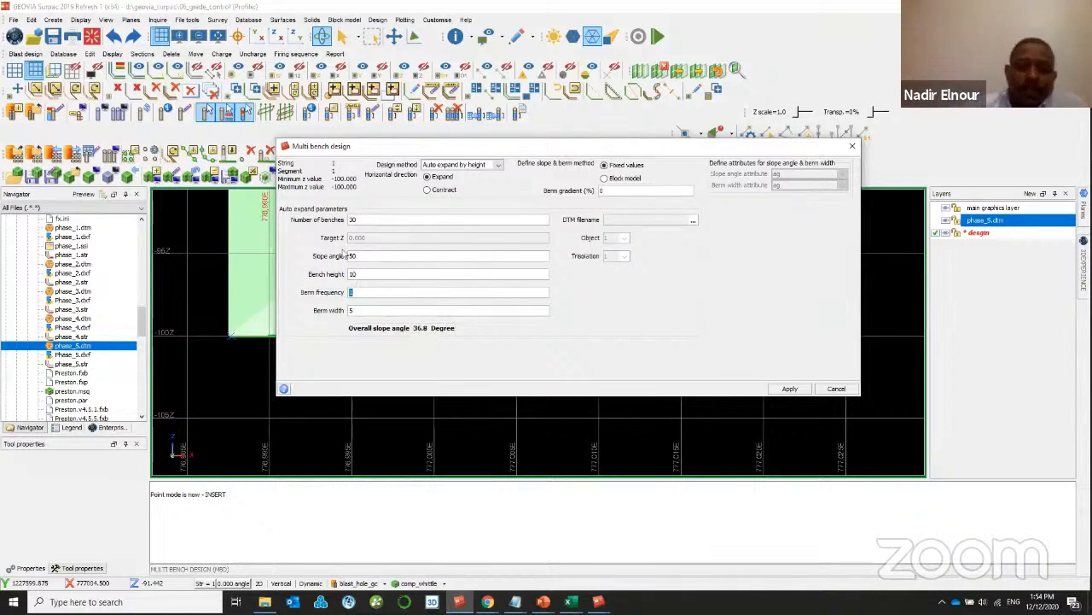
left_click(376, 254)
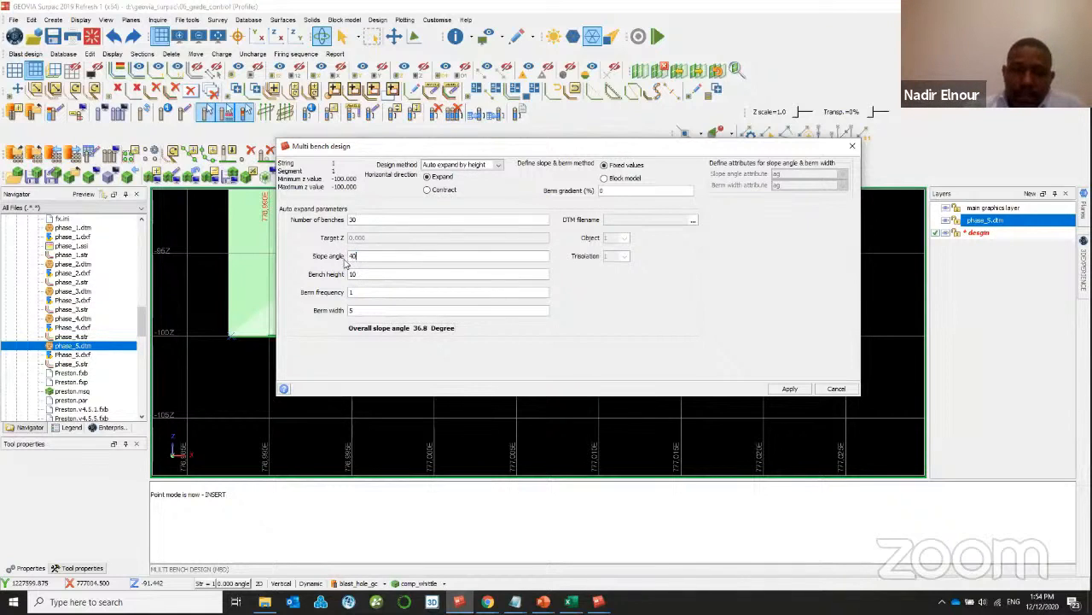
left_click(374, 256)
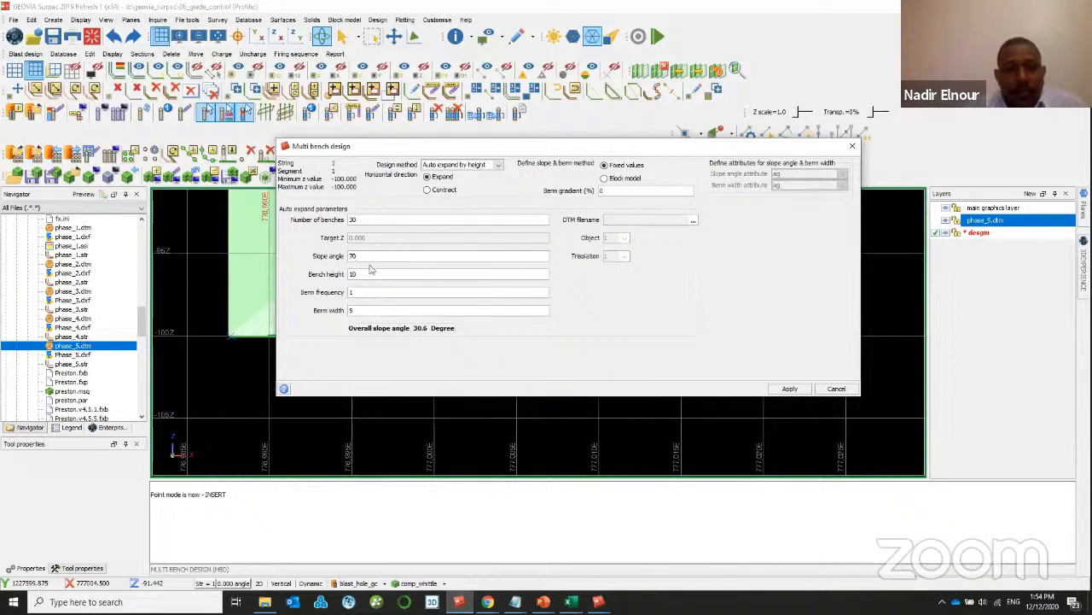
- Refine the trial slope angle through 70.1, 71 and 72 to 71.8, checking the overall slope angle each time
left_click(360, 255)
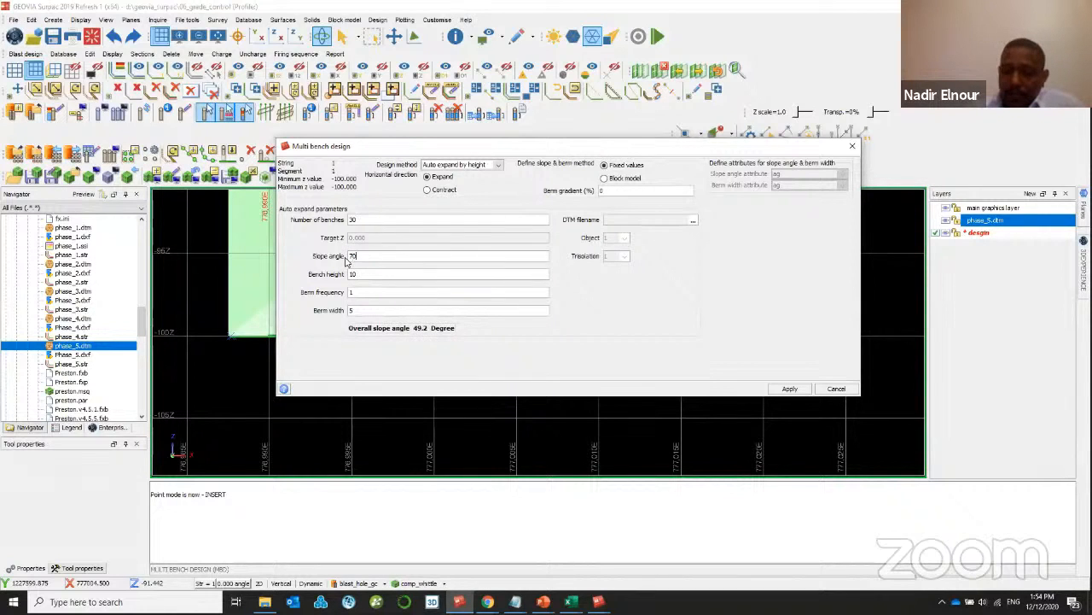
left_click(369, 274)
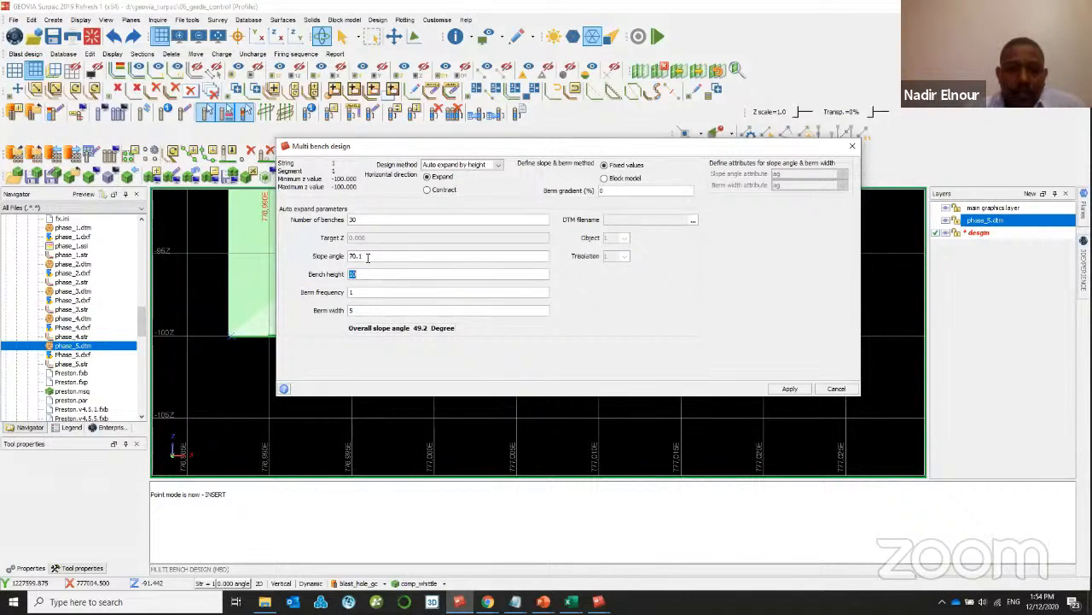
left_click(367, 256)
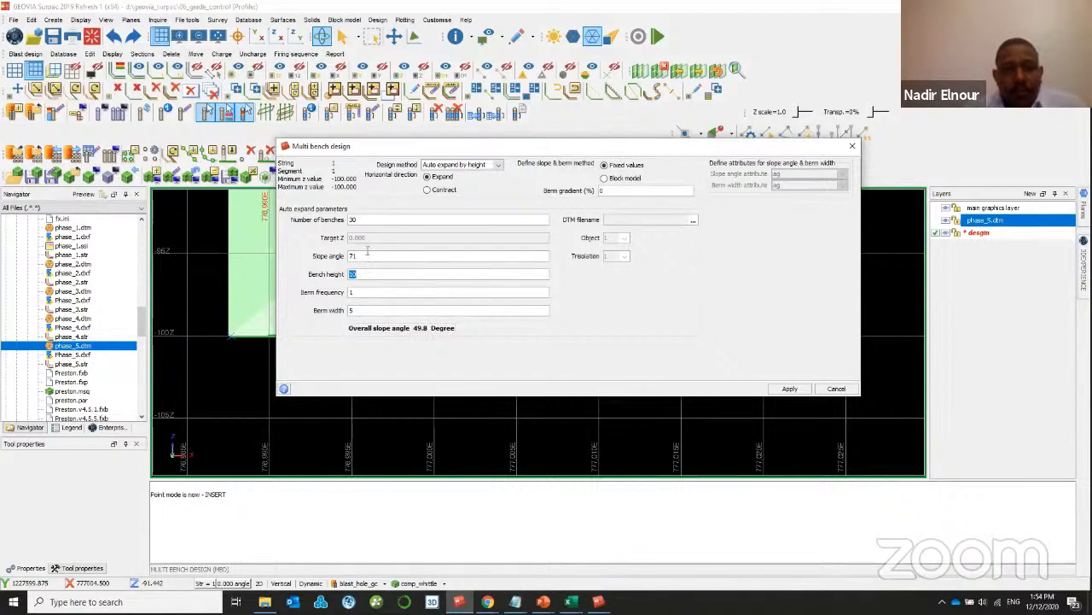
left_click(367, 253)
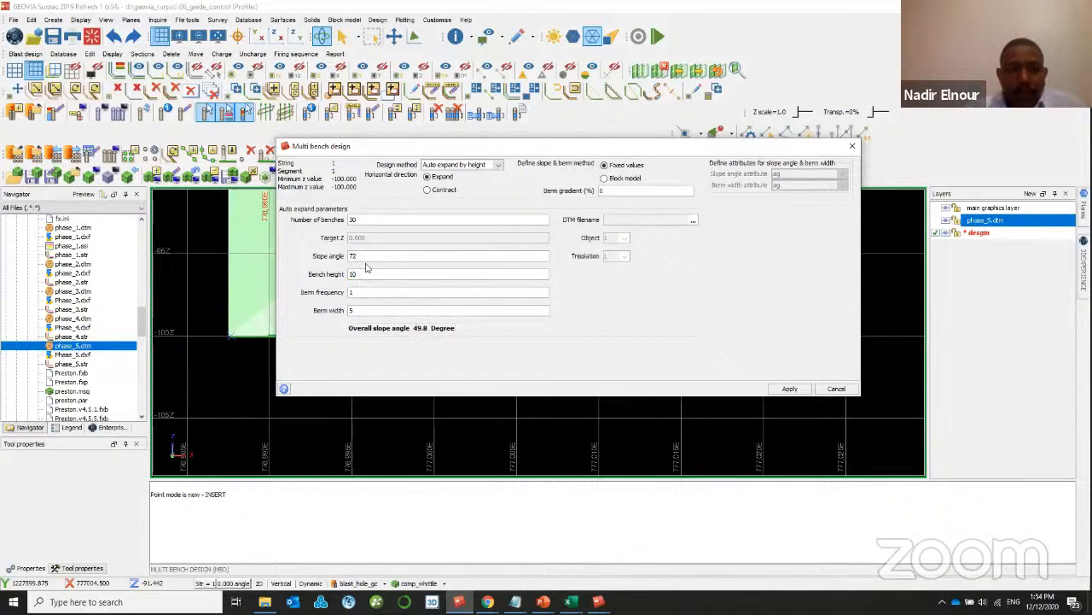
left_click(363, 257)
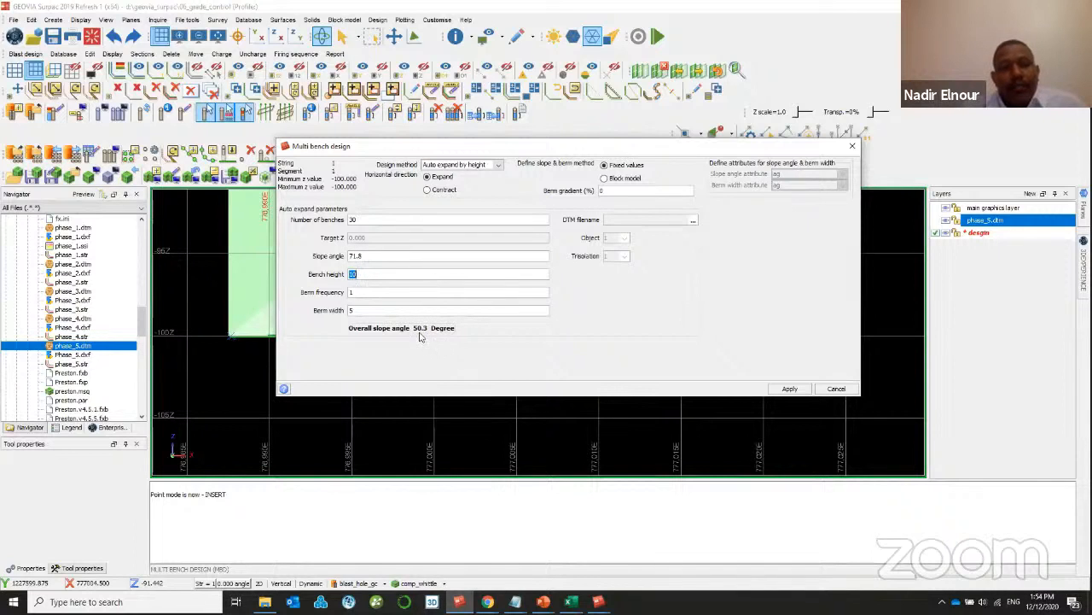
- Copy the trial slope angle of 71.8 and leave the multi bench design without applying it
left_click(359, 255)
right_click(357, 255)
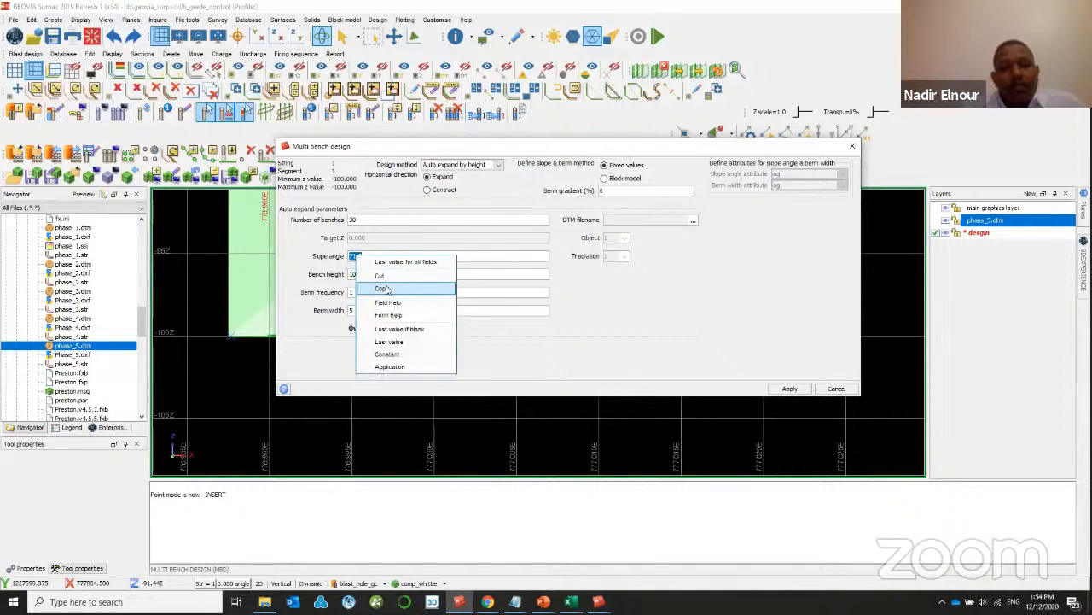
left_click(386, 288)
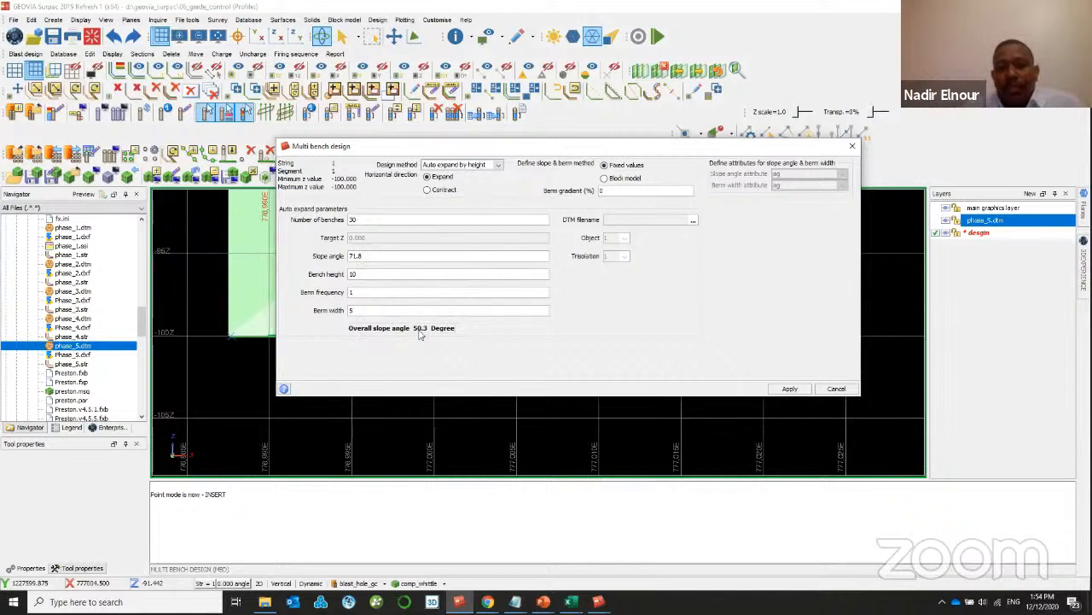
left_click(837, 388)
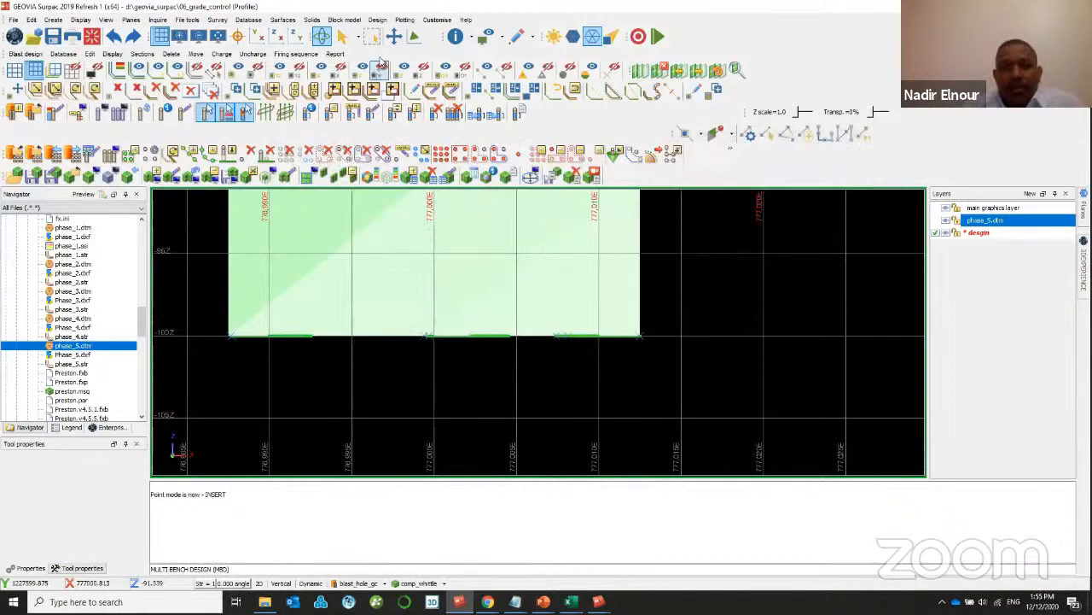
- Hide the comp_whittle block model and the phase_5 shell, and set the pit slope method to design slope
left_click(418, 583)
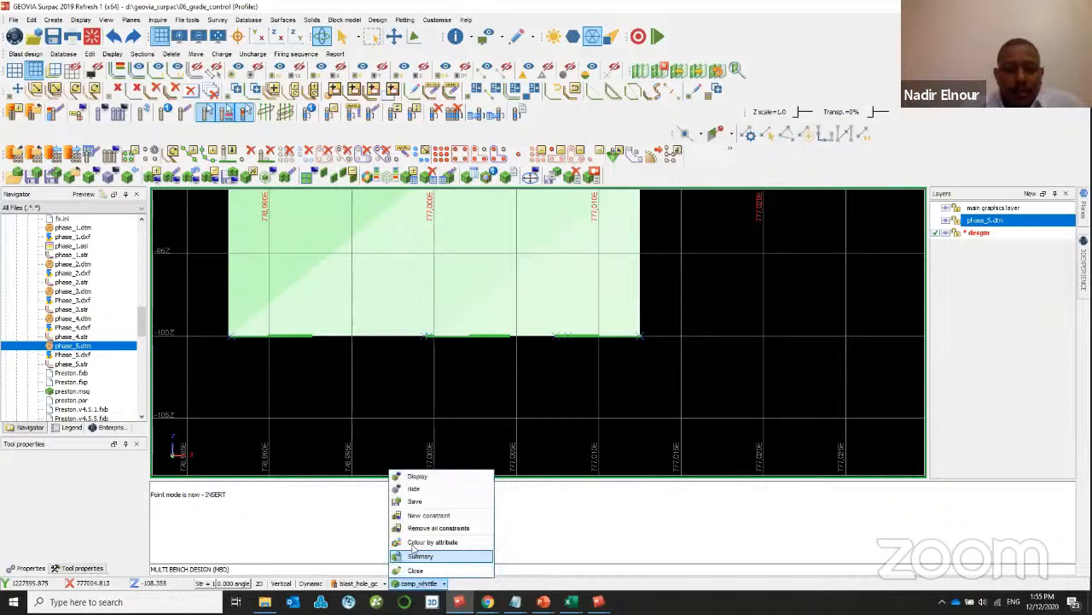
left_click(414, 489)
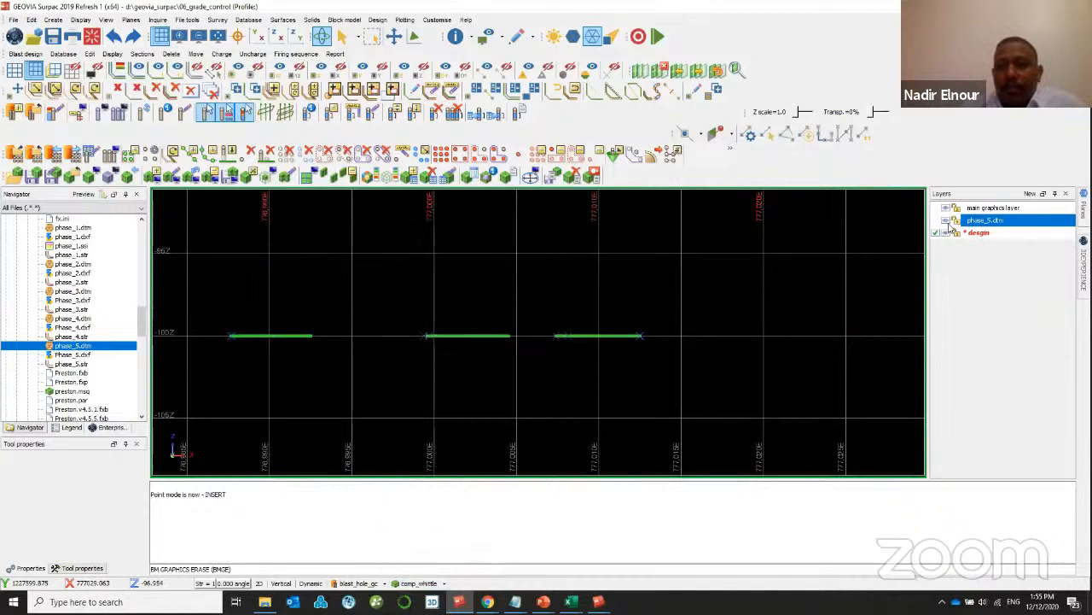
left_click(372, 21)
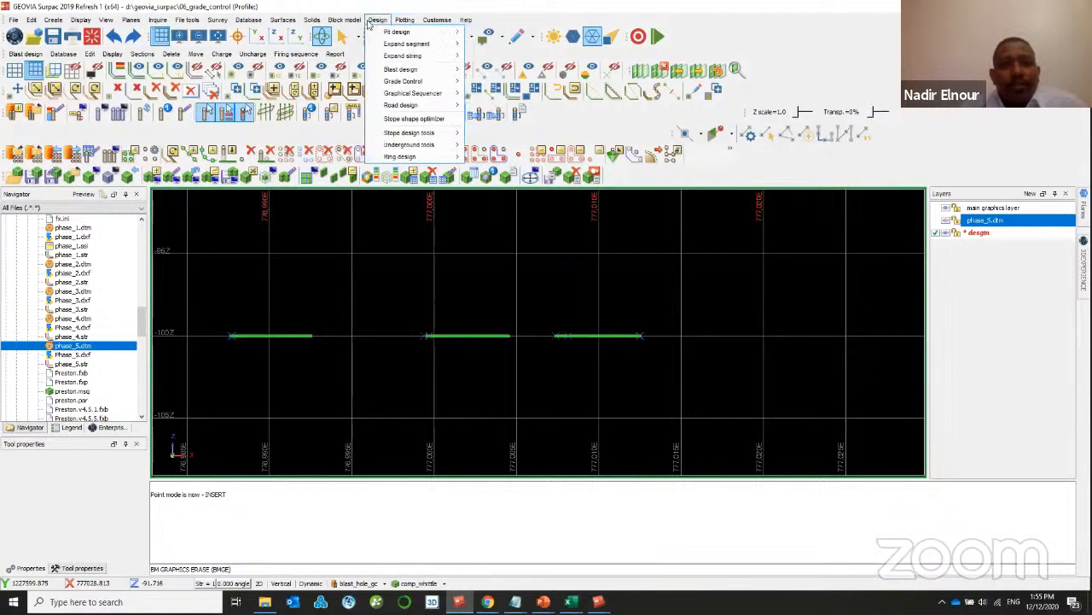
mouse_move(396, 31)
left_click(488, 36)
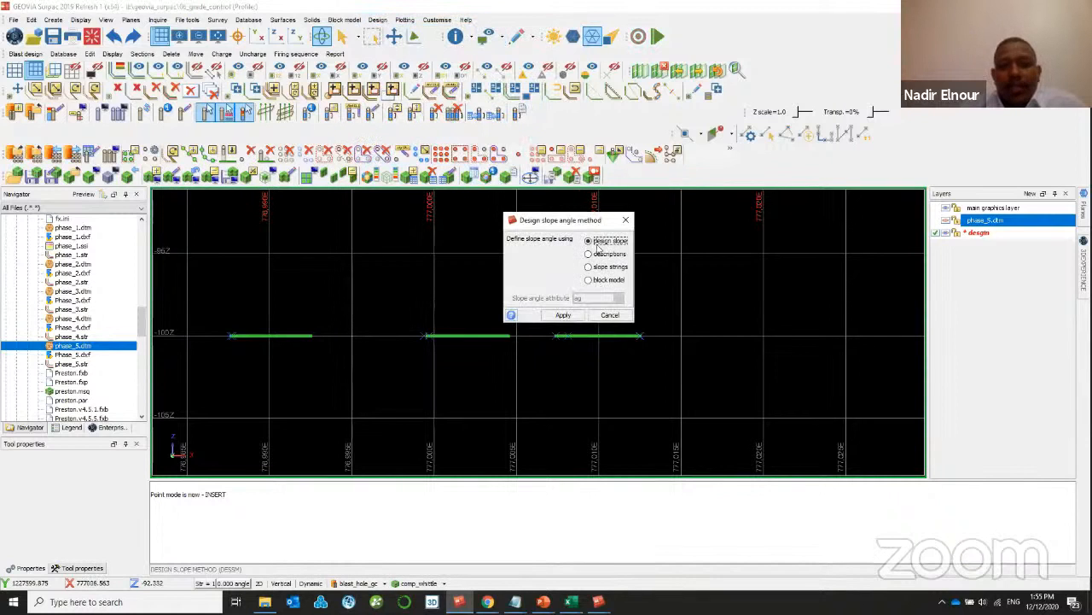
left_click(564, 315)
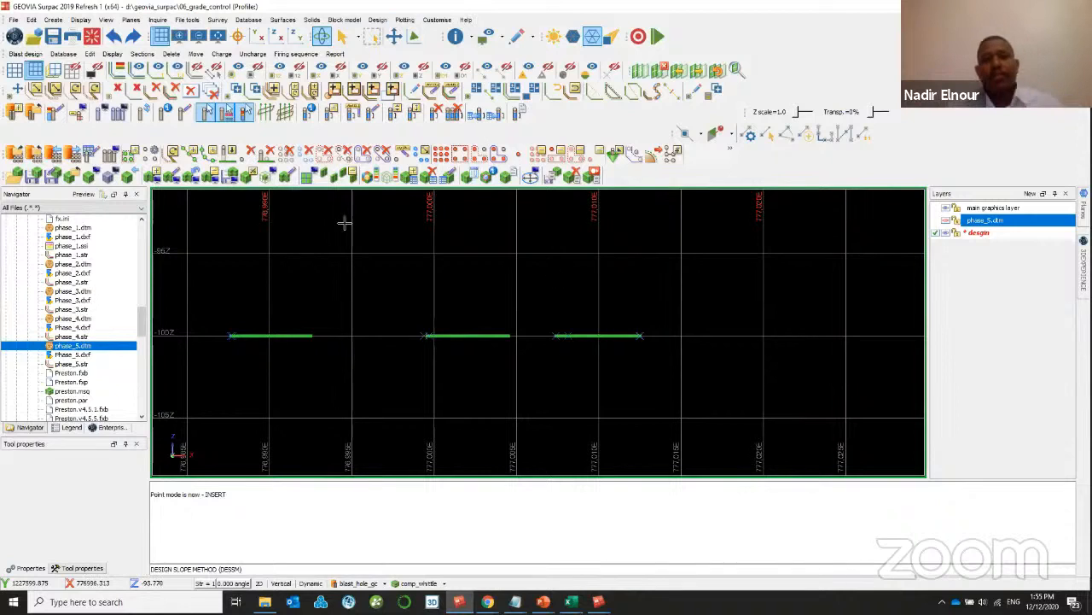
- Show the rounded bottom outline in plan view with the whole segment in sight
left_click(257, 36)
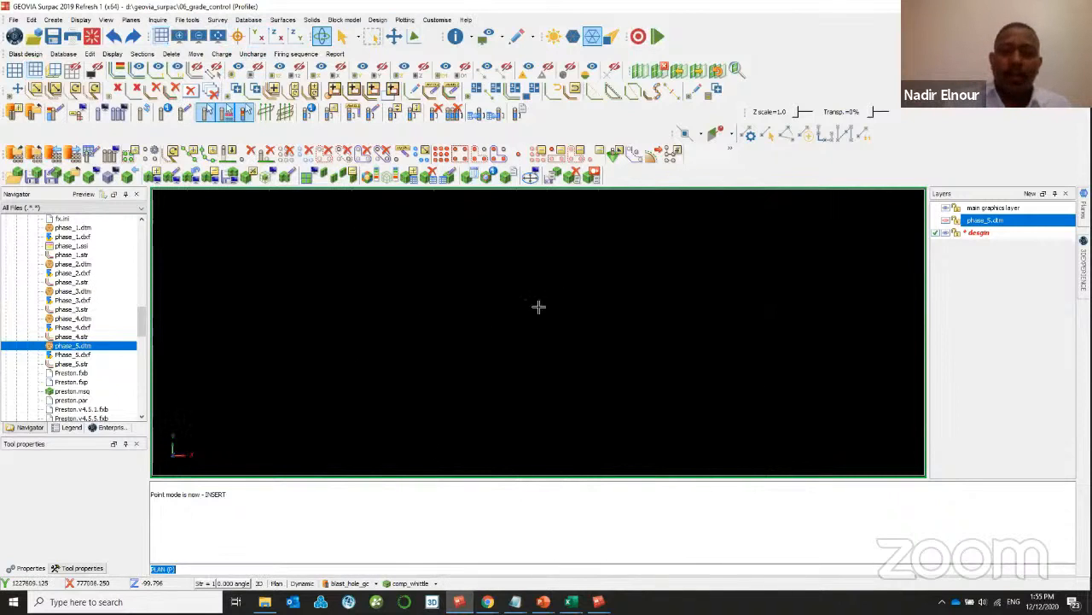
scroll(540, 306, "down", 4)
scroll(545, 261, "up", 3)
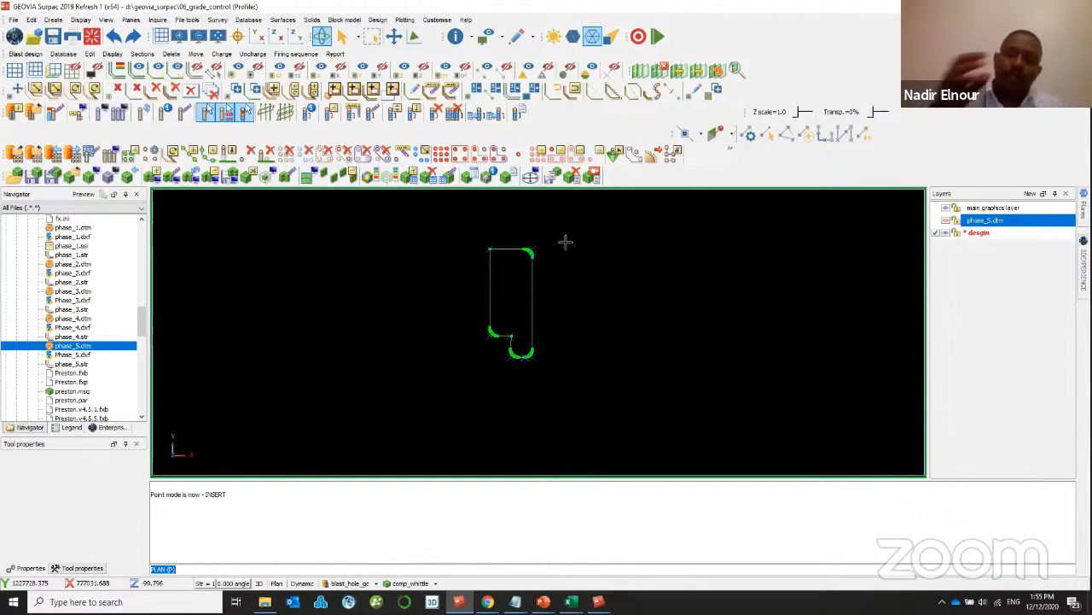
- Review the block model attributes offered for the slope angle, and reapply design slope as the pit slope method
left_click(414, 583)
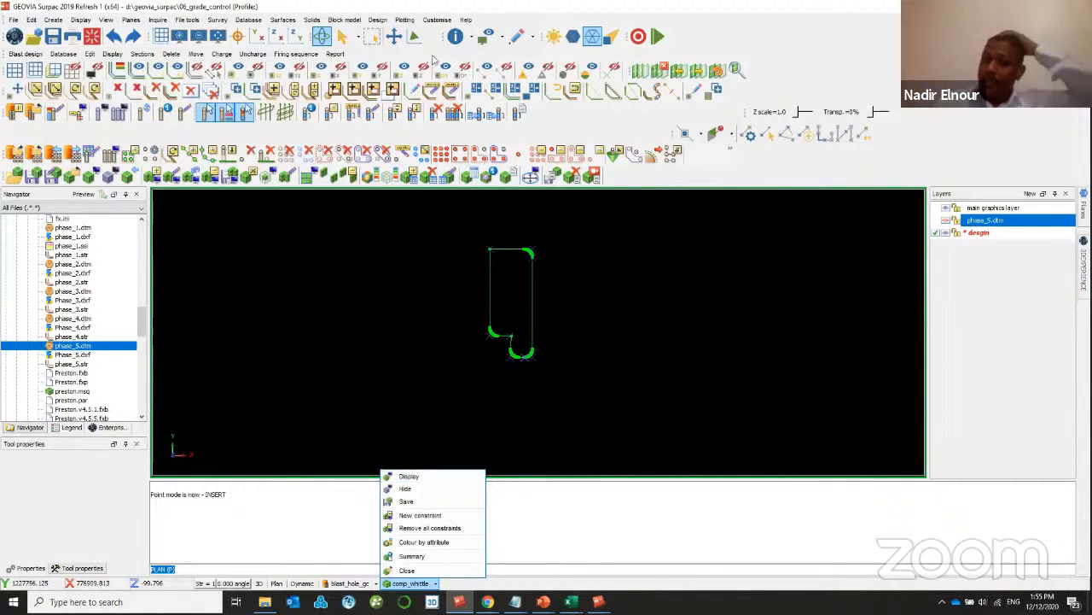
left_click(377, 19)
mouse_move(401, 30)
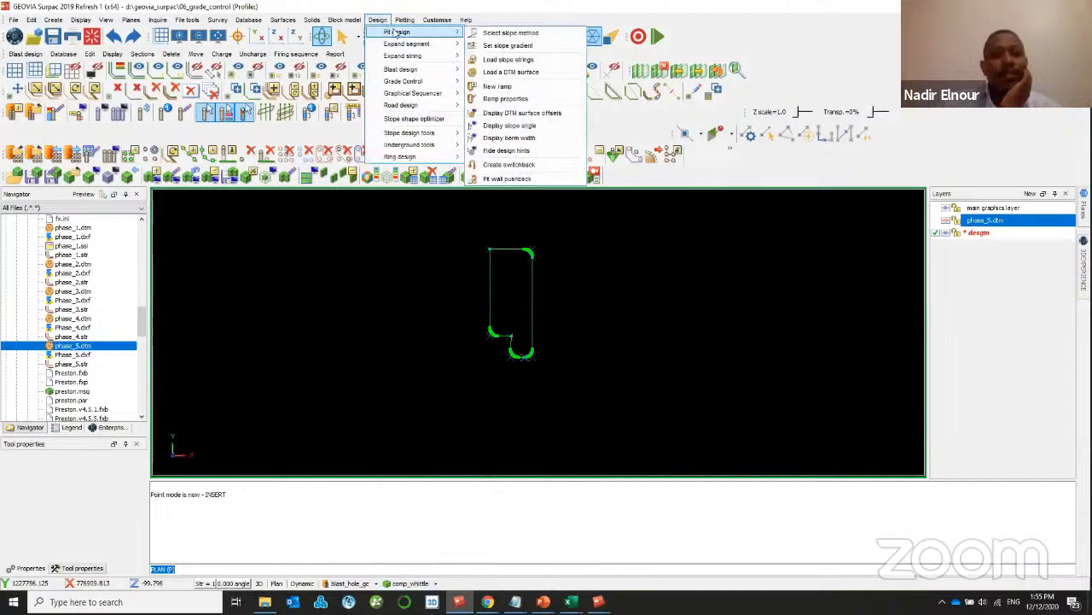
left_click(494, 34)
left_click(588, 279)
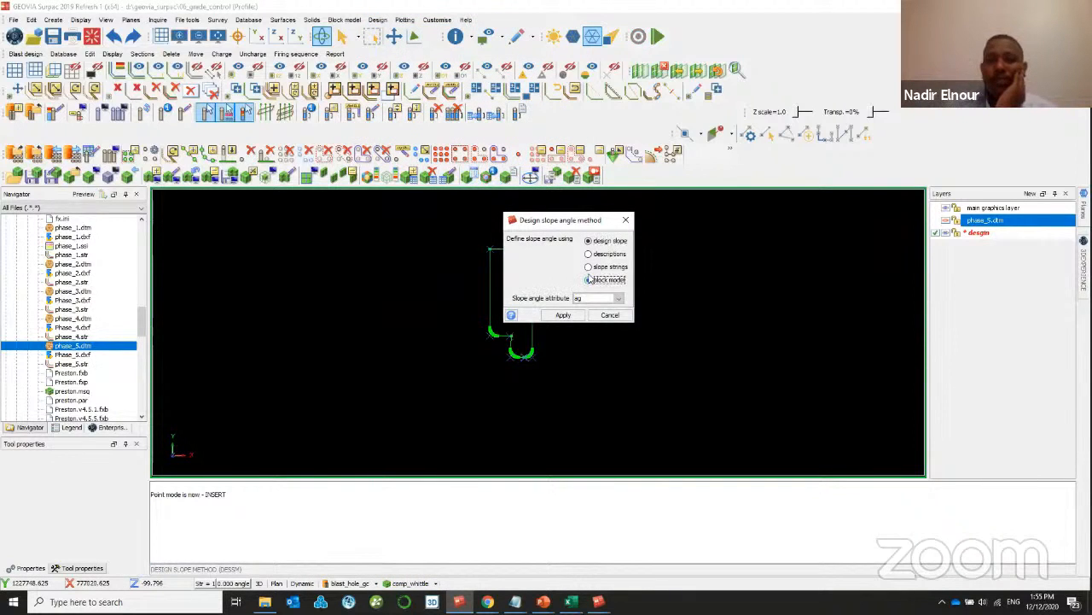
left_click(618, 298)
scroll(605, 335, "down", 1)
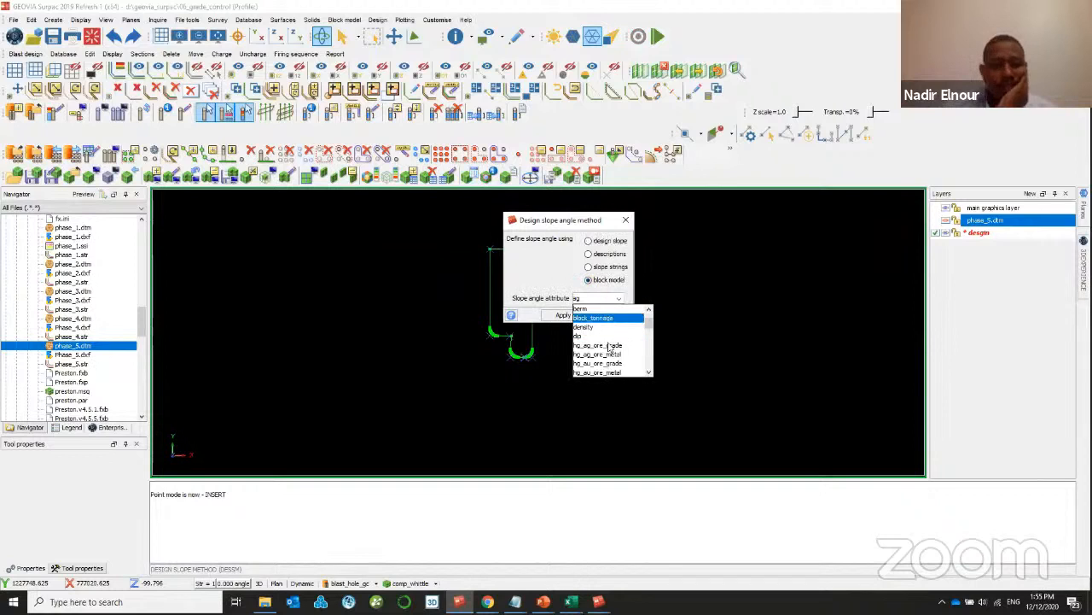
scroll(602, 348, "down", 2)
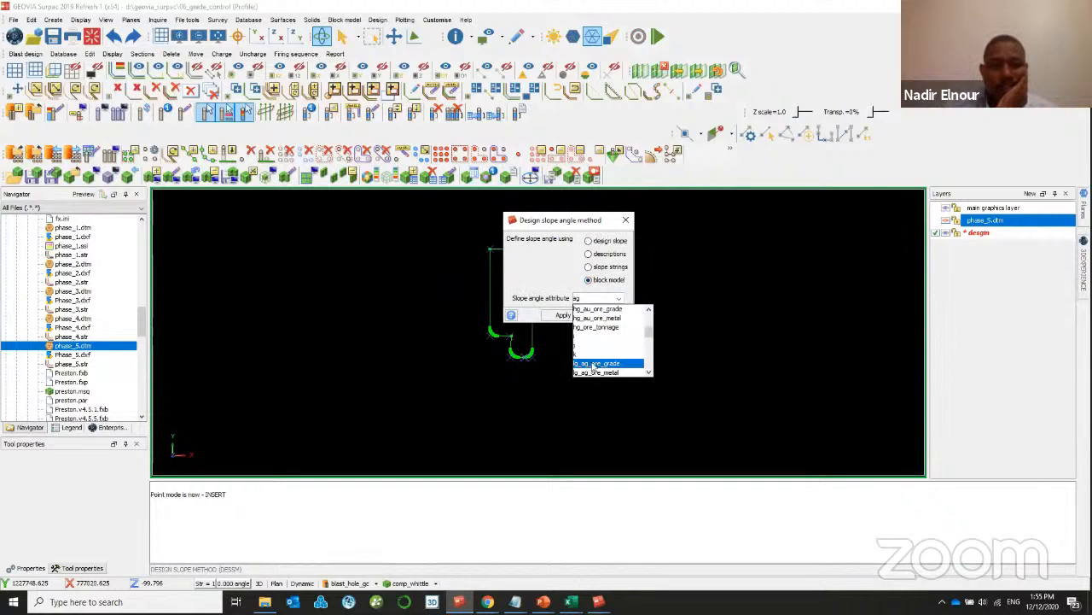
left_click(603, 245)
left_click(603, 242)
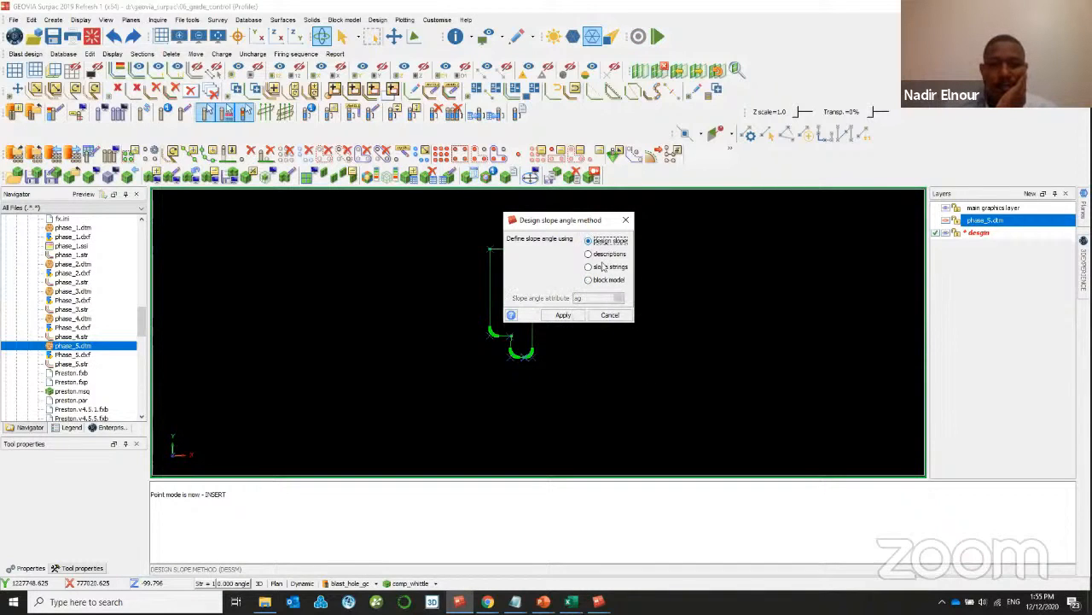
left_click(563, 315)
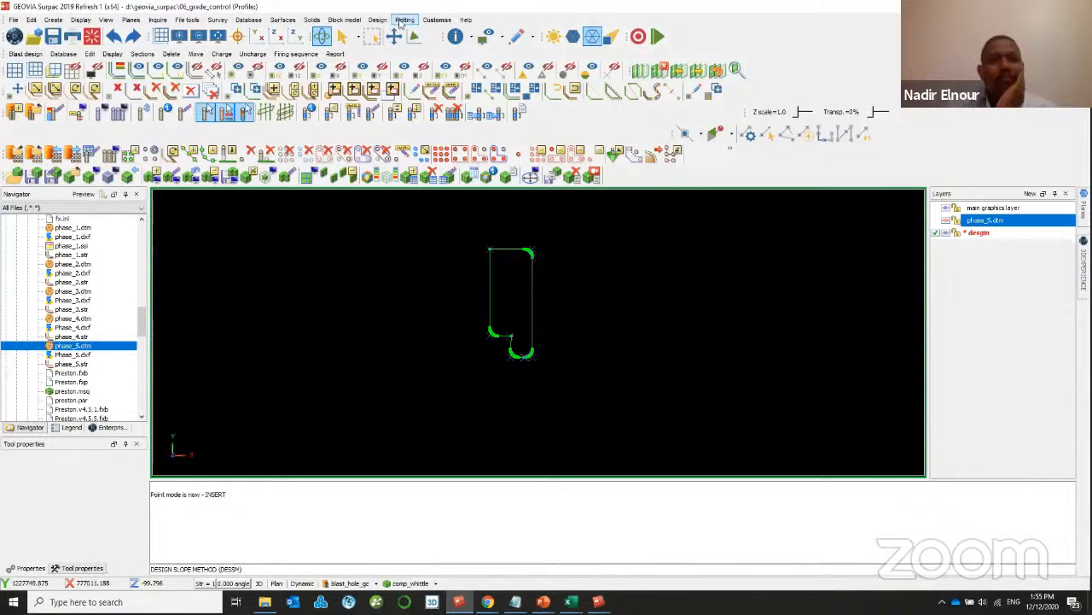
- Set the design slope gradient to an angle of 72.1 decimal degrees
left_click(377, 20)
mouse_move(439, 36)
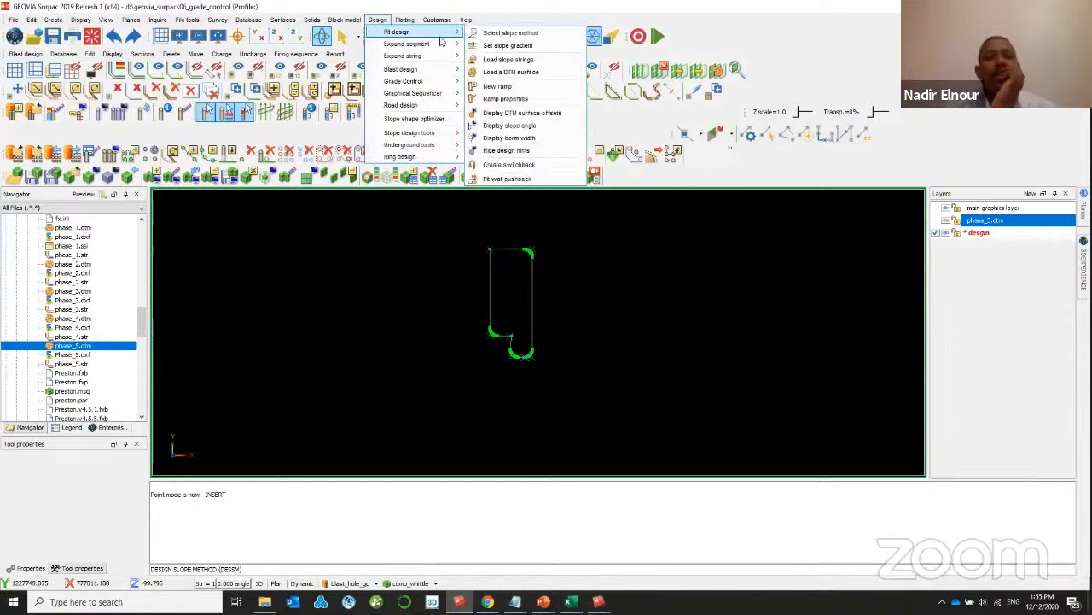
left_click(507, 45)
left_click(556, 252)
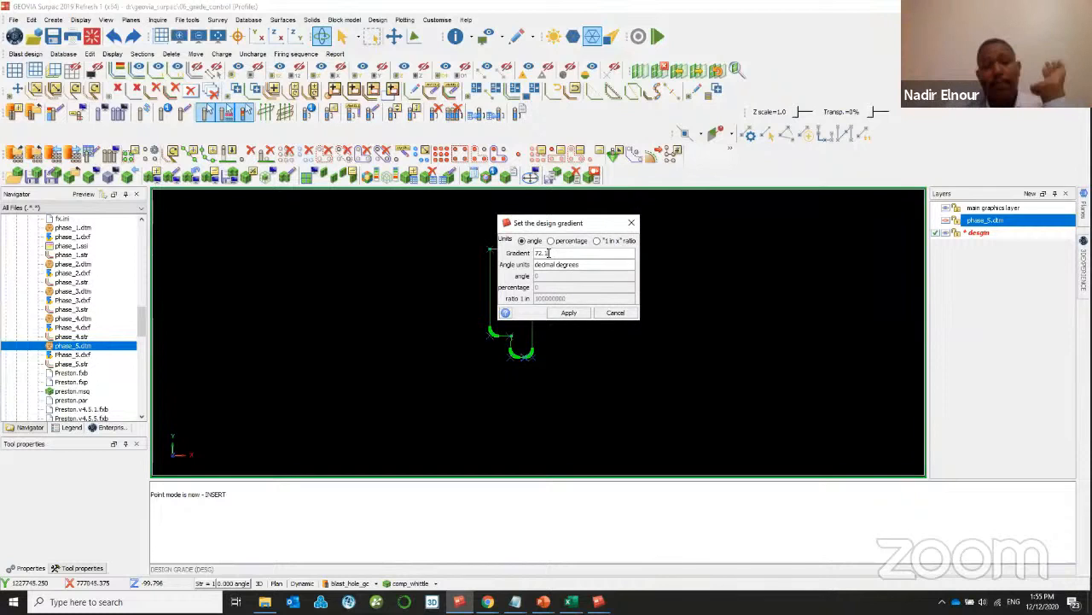
left_click(582, 315)
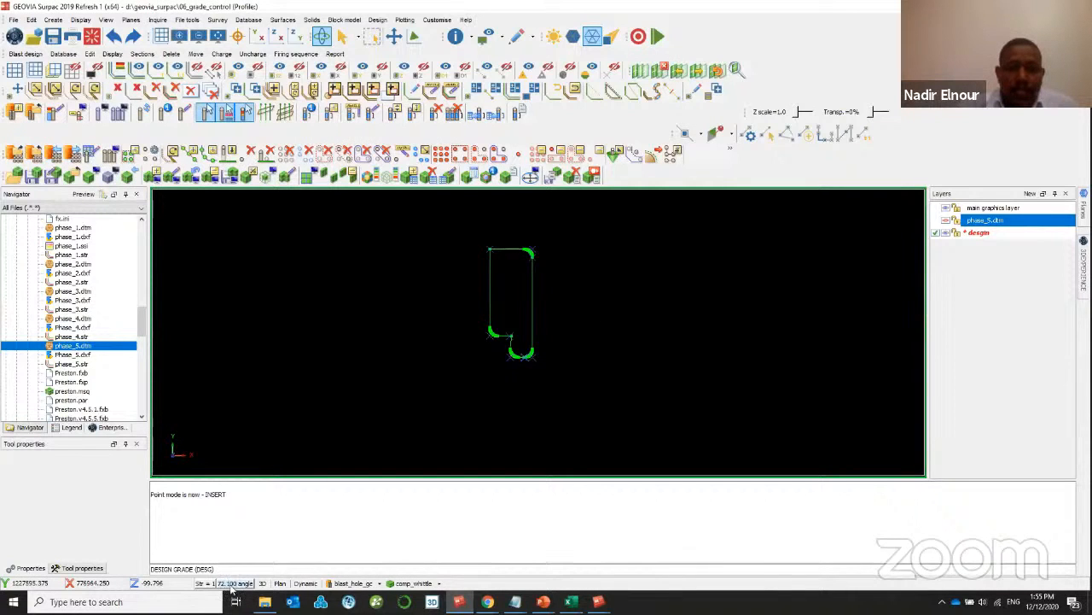
scroll(519, 310, "up", 4)
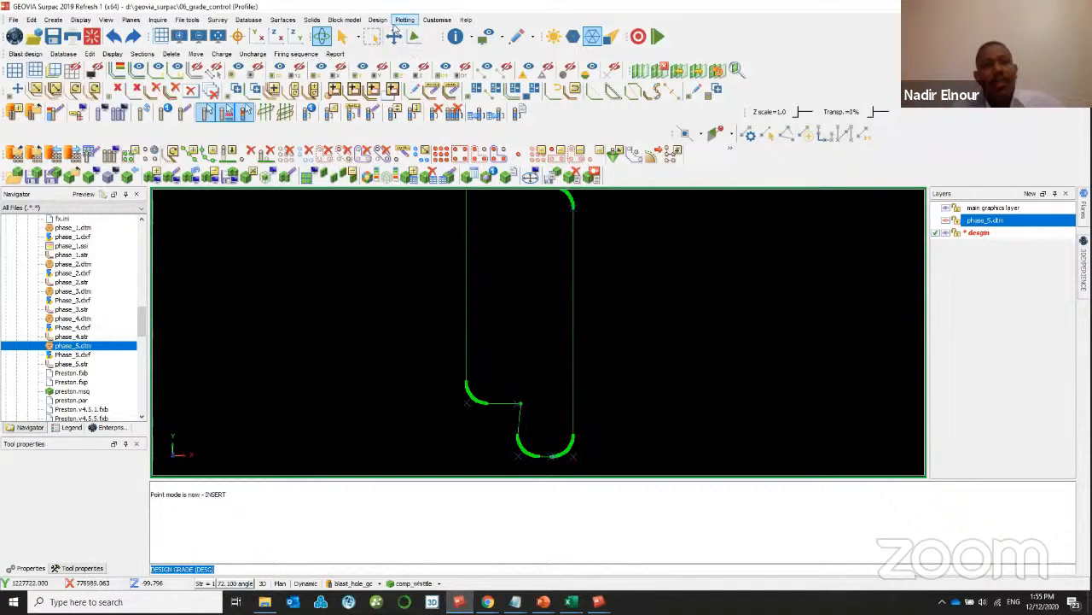
- Start a new pit ramp and pick its two entry points on the outline's short horizontal edge, from the rounded corner's end to near the inner corner
left_click(354, 23)
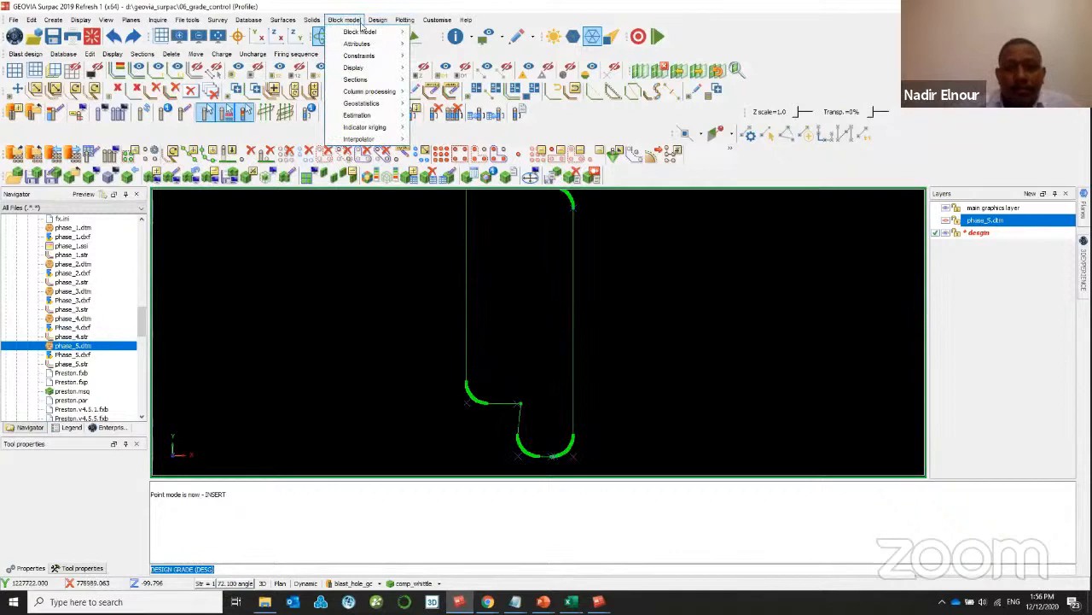
mouse_move(377, 20)
mouse_move(456, 45)
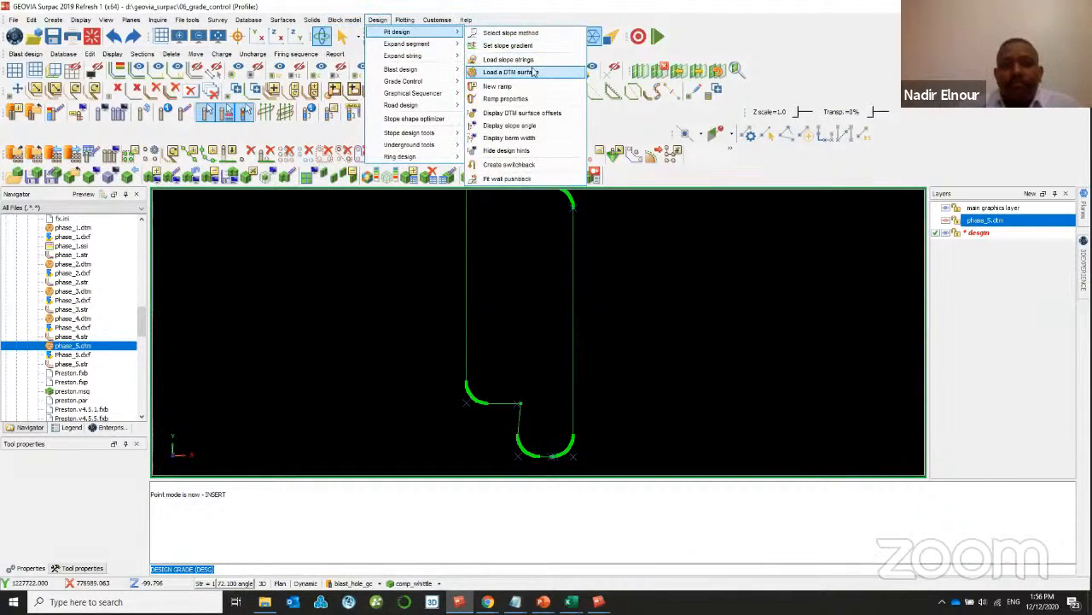
left_click(512, 86)
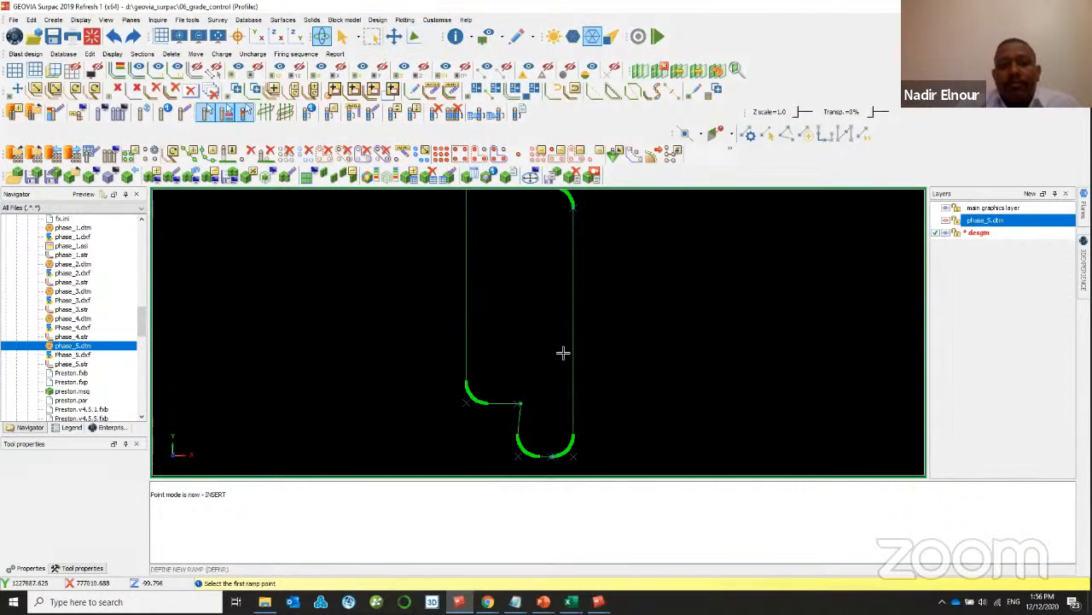
scroll(563, 353, "up", 10)
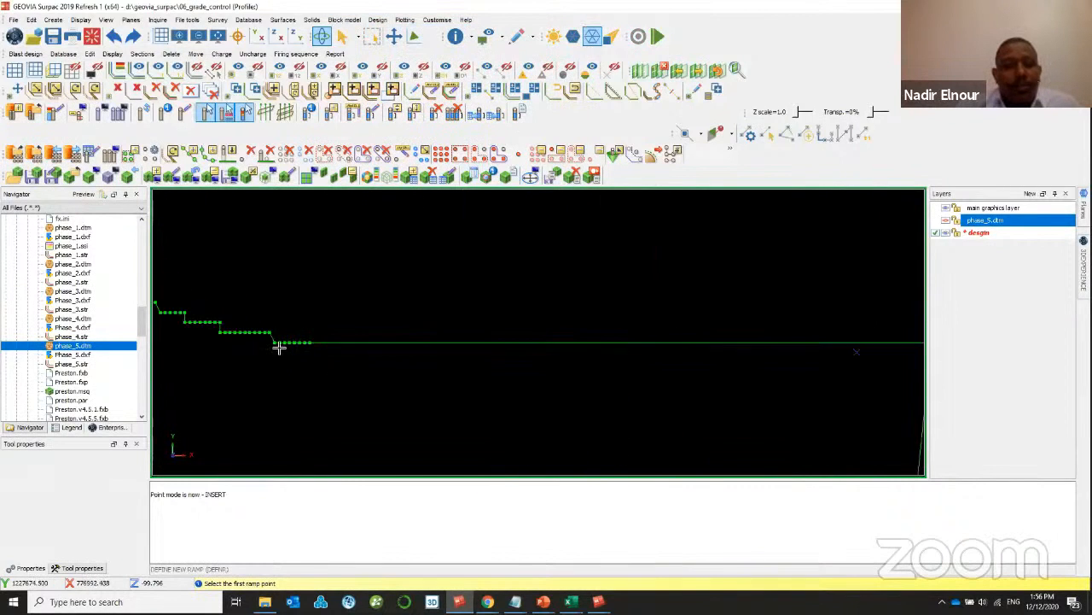
scroll(273, 346, "up", 3)
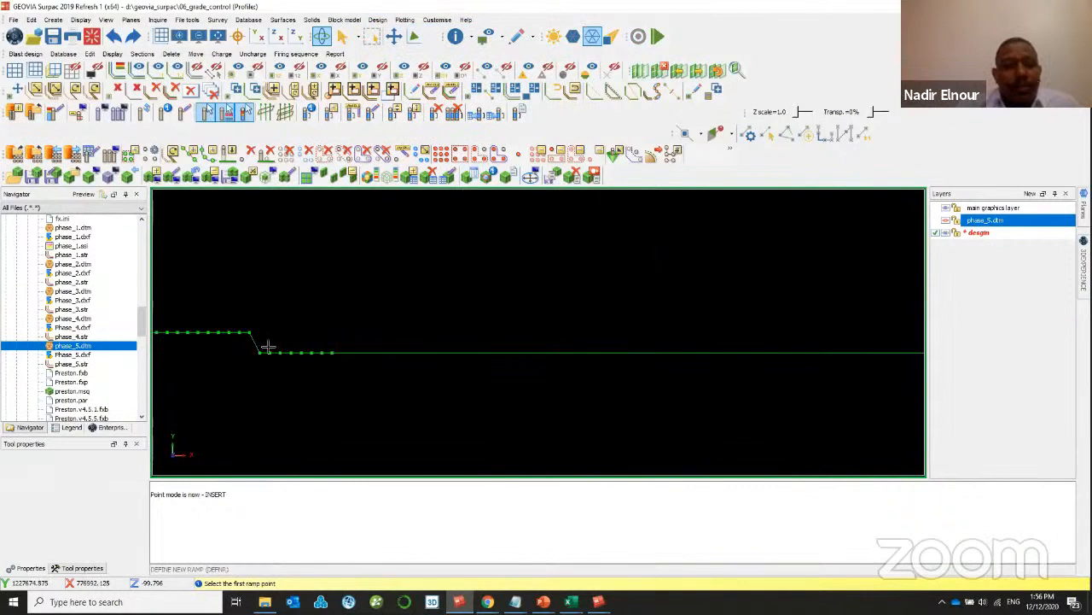
left_click(331, 356)
scroll(401, 366, "down", 6)
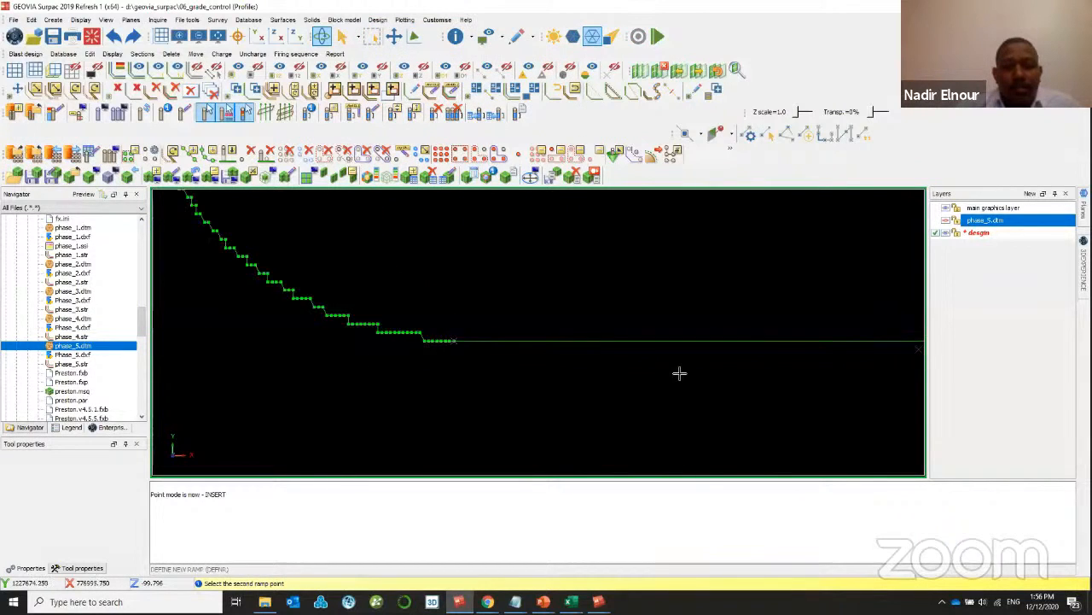
left_click(716, 337)
left_click_drag(553, 145, 713, 174)
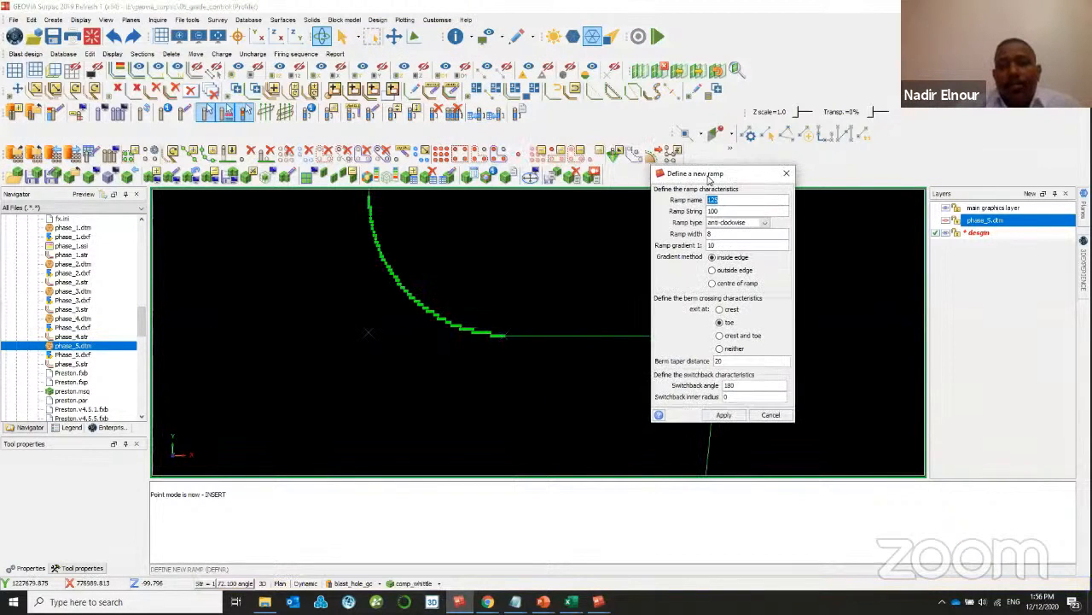
- Define anti-clockwise ramp 125 with string 100, width 8, gradient 1:10 on the inside edge, toe exit, taper 20, switchback angle 180 and inner radius 0
left_click(722, 248)
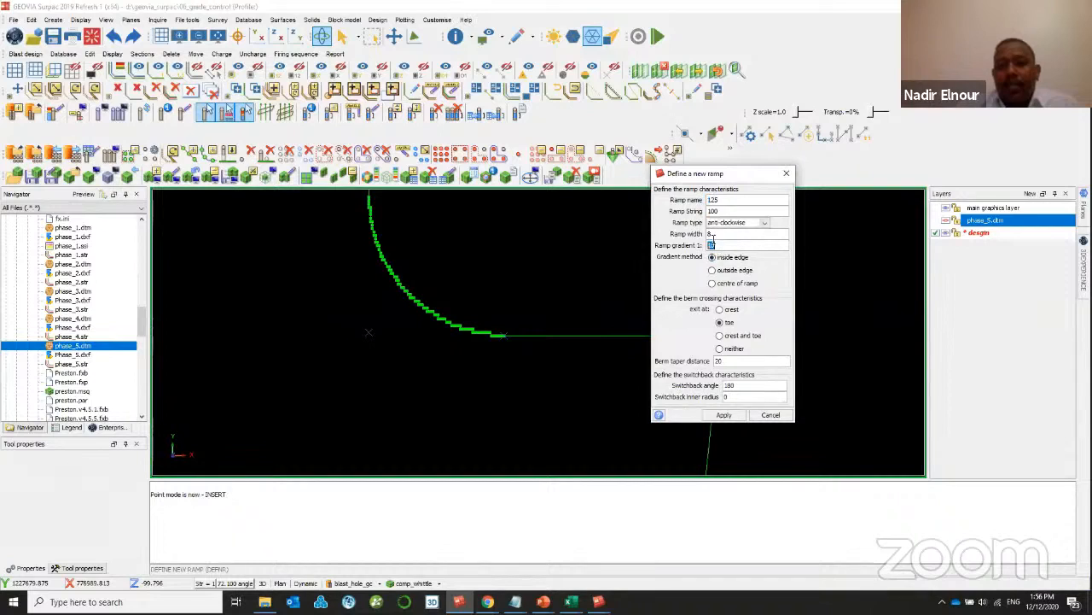
left_click(714, 235)
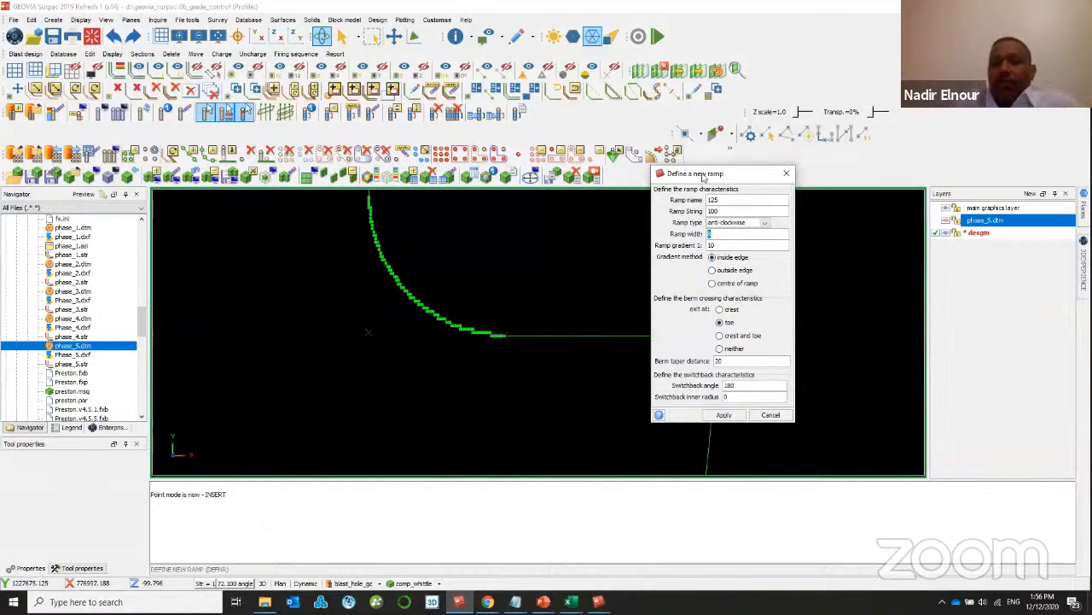
left_click_drag(703, 173, 713, 158)
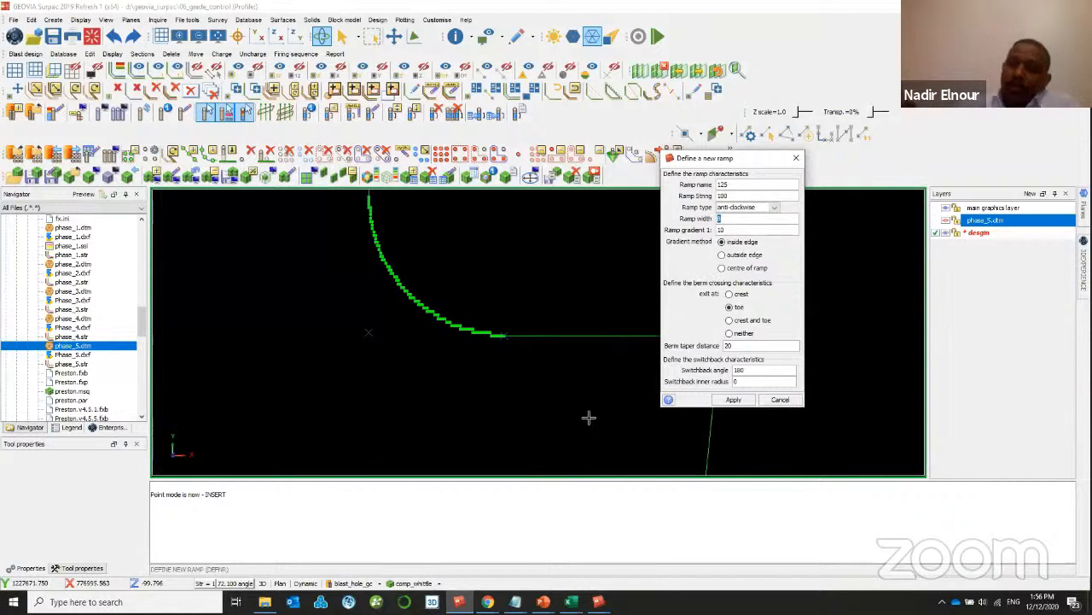
left_click(773, 208)
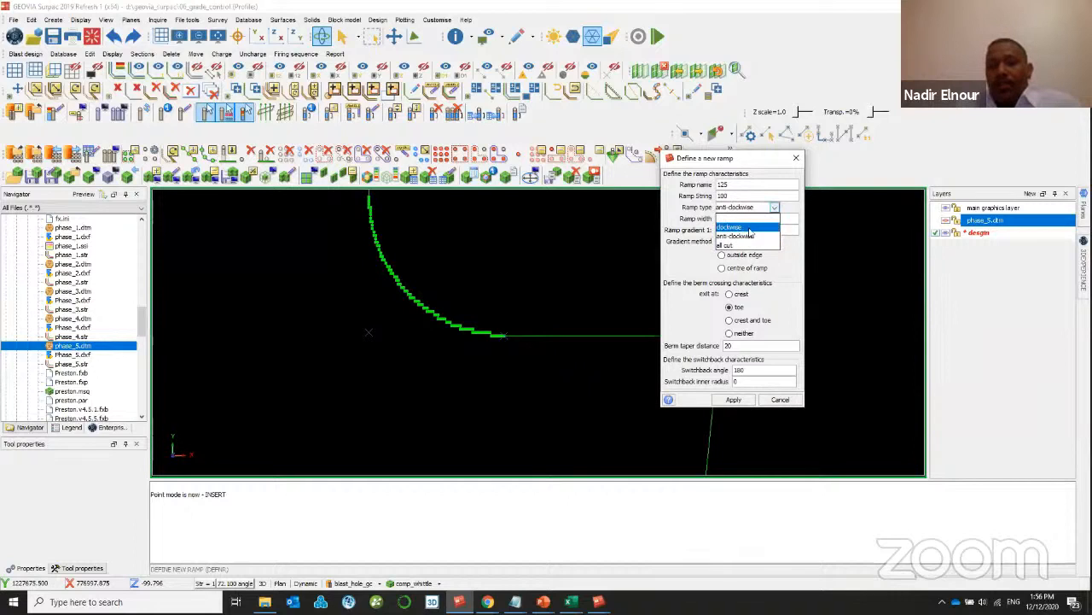
left_click(748, 235)
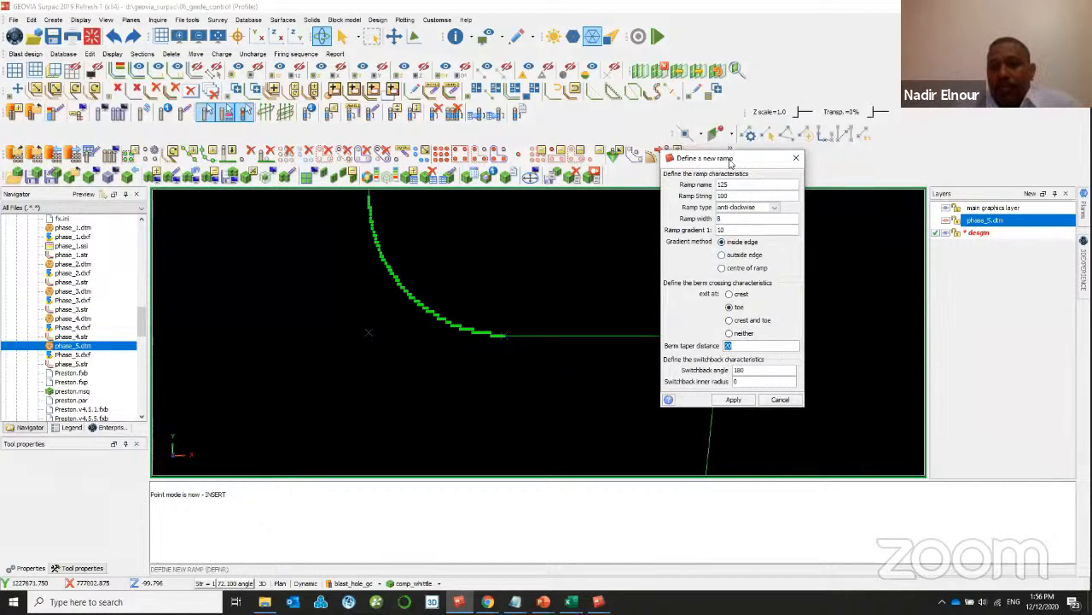
left_click_drag(730, 162, 458, 162)
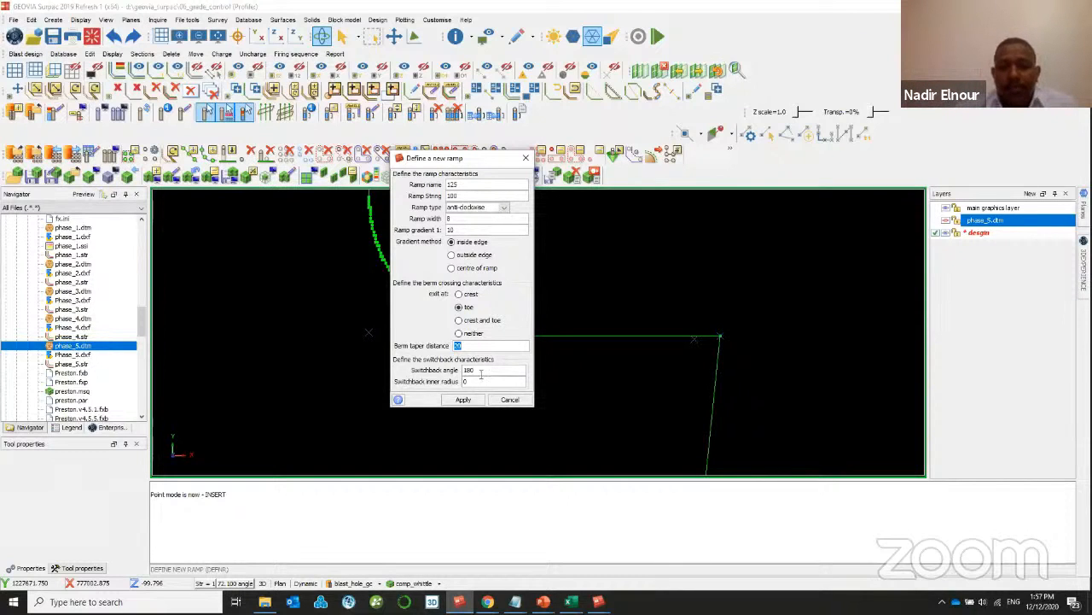
key("Tab")
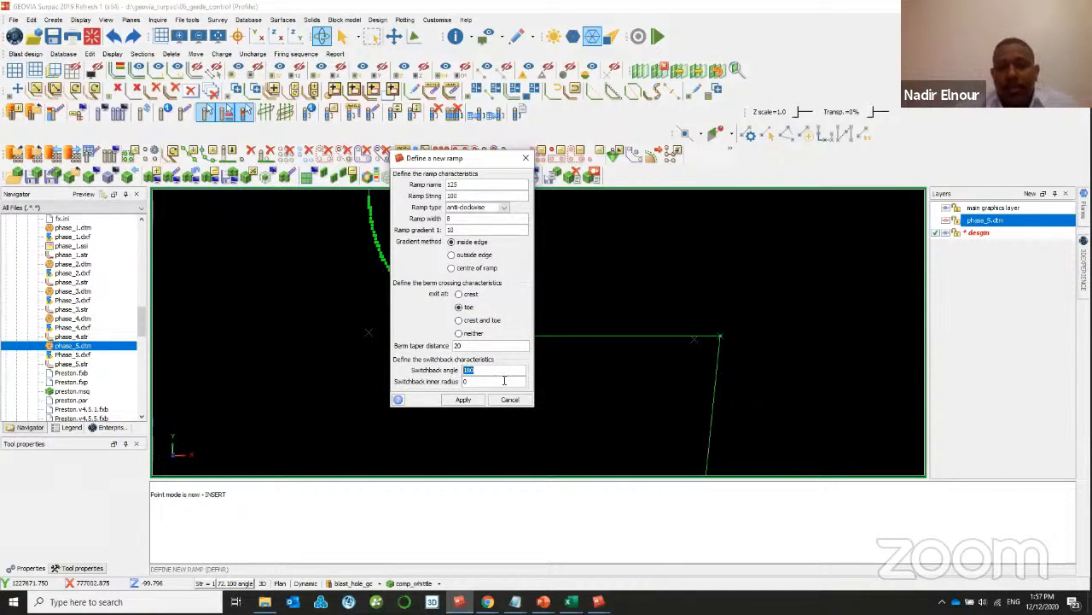
left_click(464, 400)
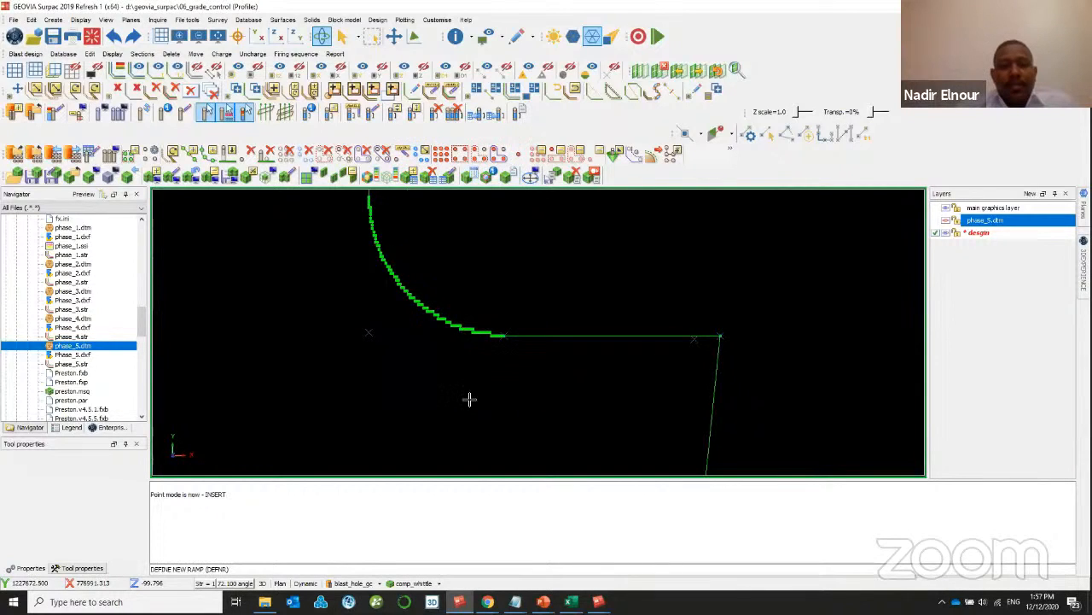
- Expand the pit bottom segment by a bench height of 10, with Z direction up and horizontal direction expand
left_click(378, 20)
mouse_move(426, 49)
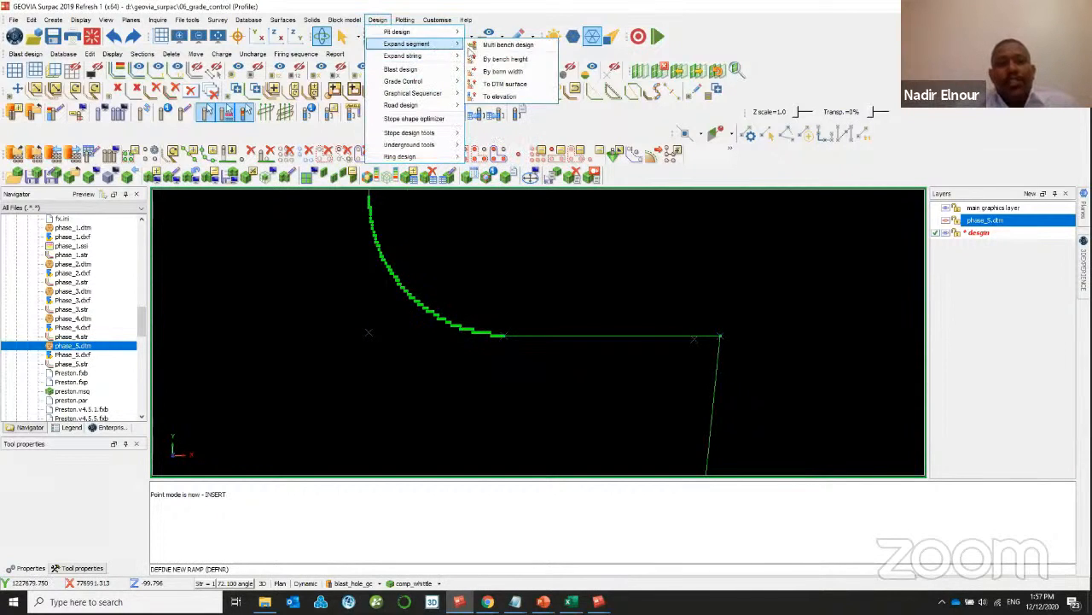
left_click(506, 54)
left_click(676, 330)
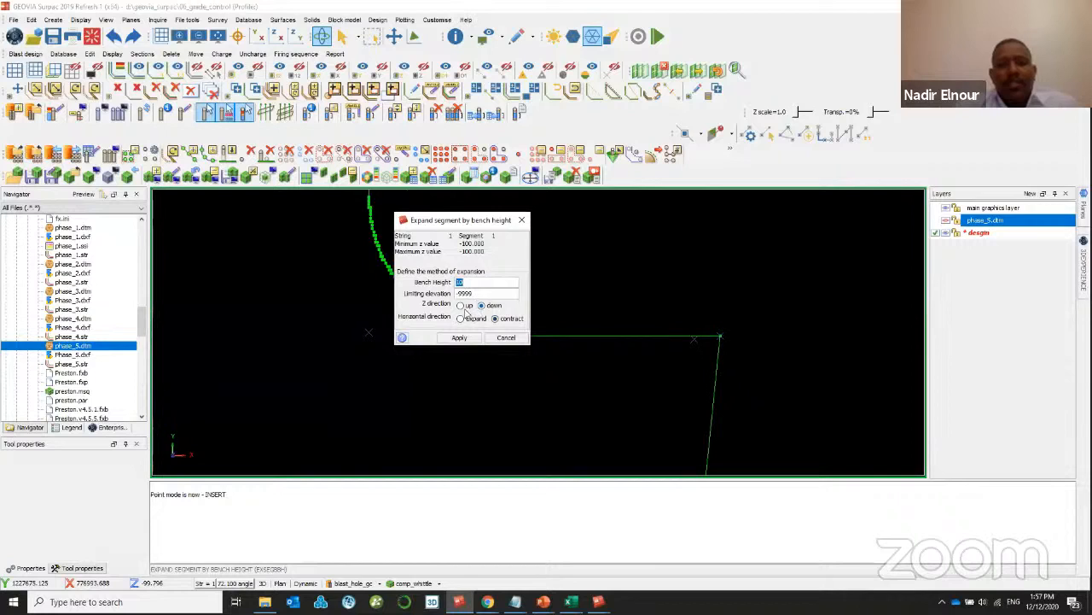
left_click(462, 306)
left_click(465, 318)
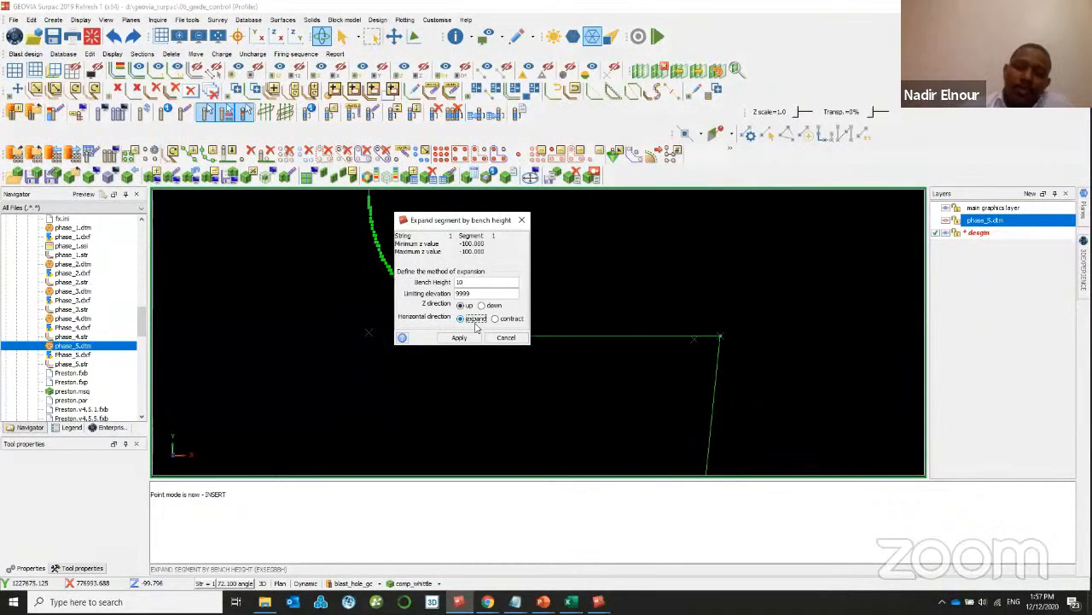
left_click(469, 339)
scroll(498, 309, "down", 6)
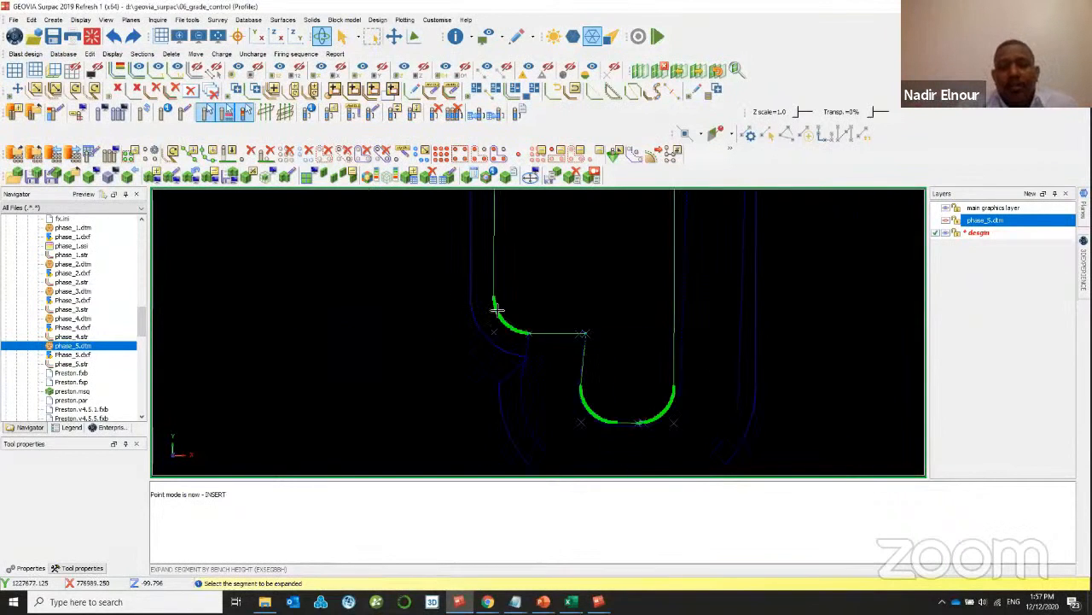
scroll(534, 308, "down", 2)
key("Escape")
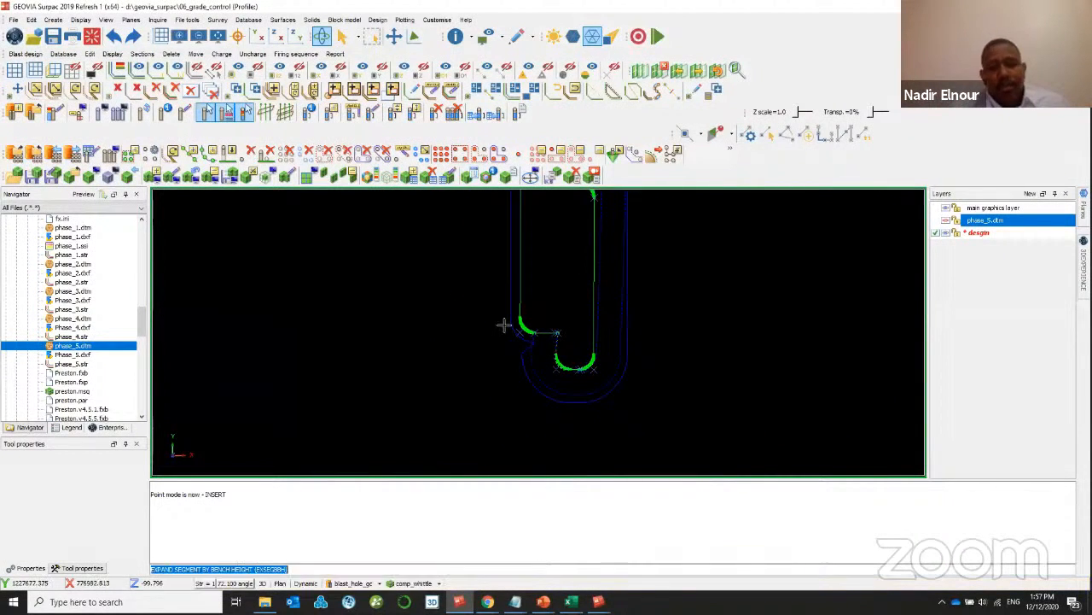
- Change the black graphics background to the blue gradient and view the new bench and ramp strings in 3D
scroll(505, 329, "up", 3)
left_click_drag(504, 334, 421, 320)
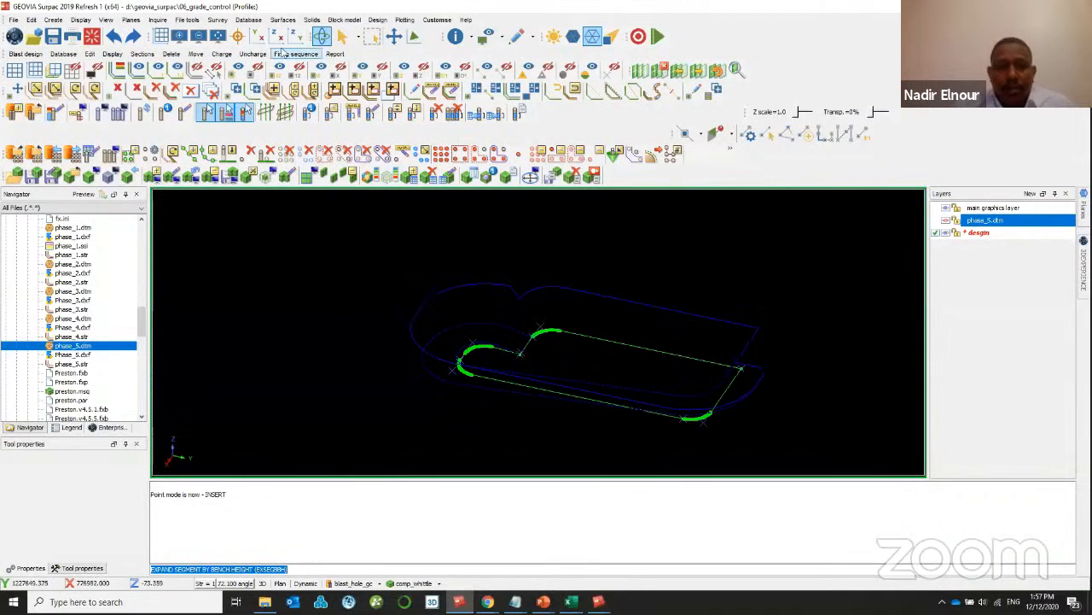
left_click(105, 19)
left_click(106, 31)
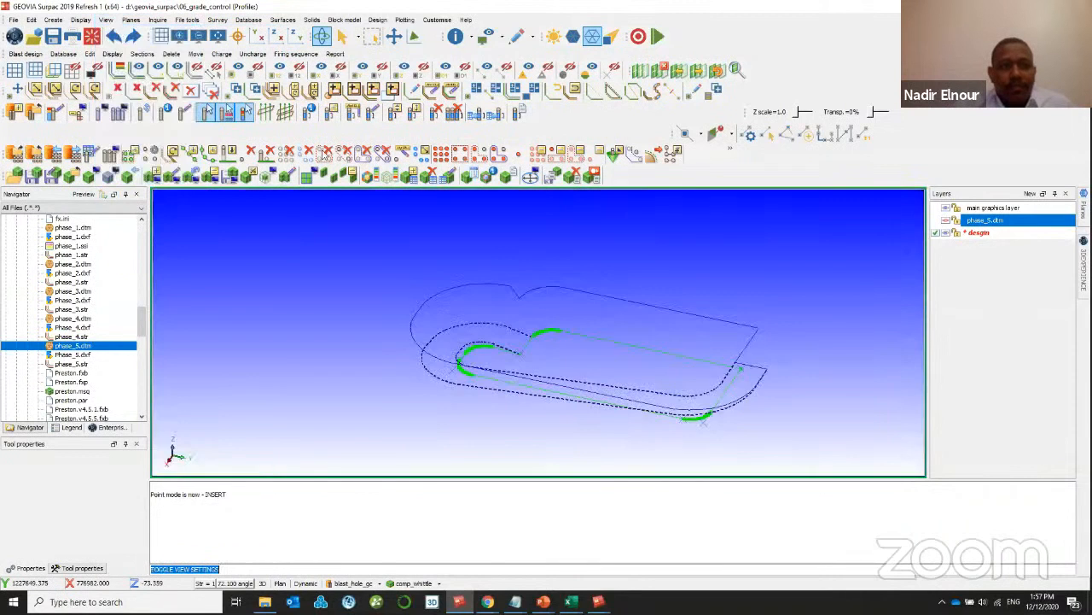
left_click_drag(469, 314, 482, 377)
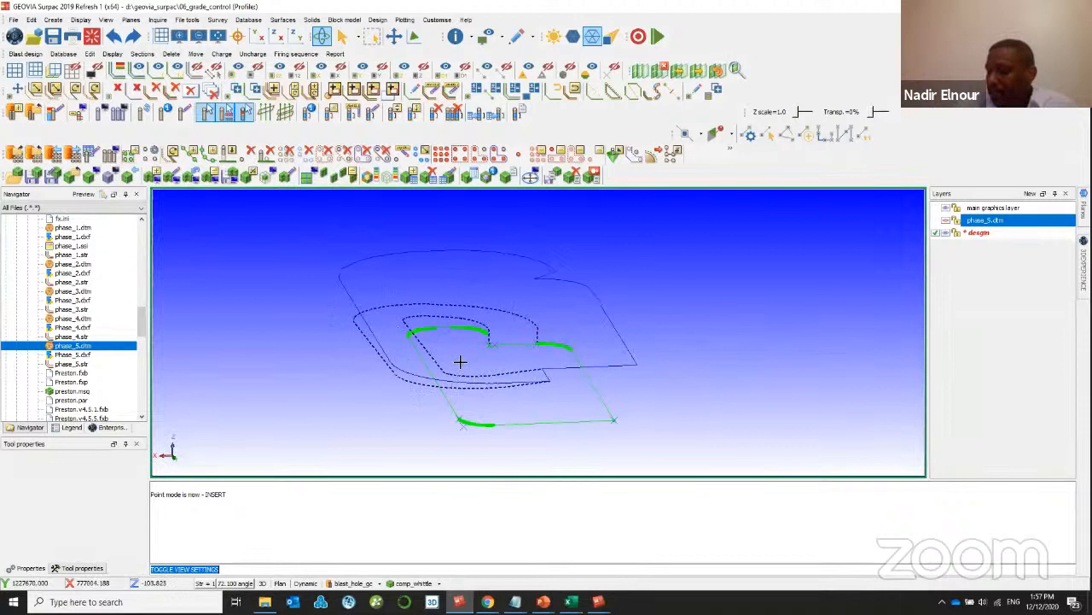
- Try to expand the crest at elevation -90 by a fixed berm width of 10 in the contract direction, with a switchback on ramp 125
left_click(377, 19)
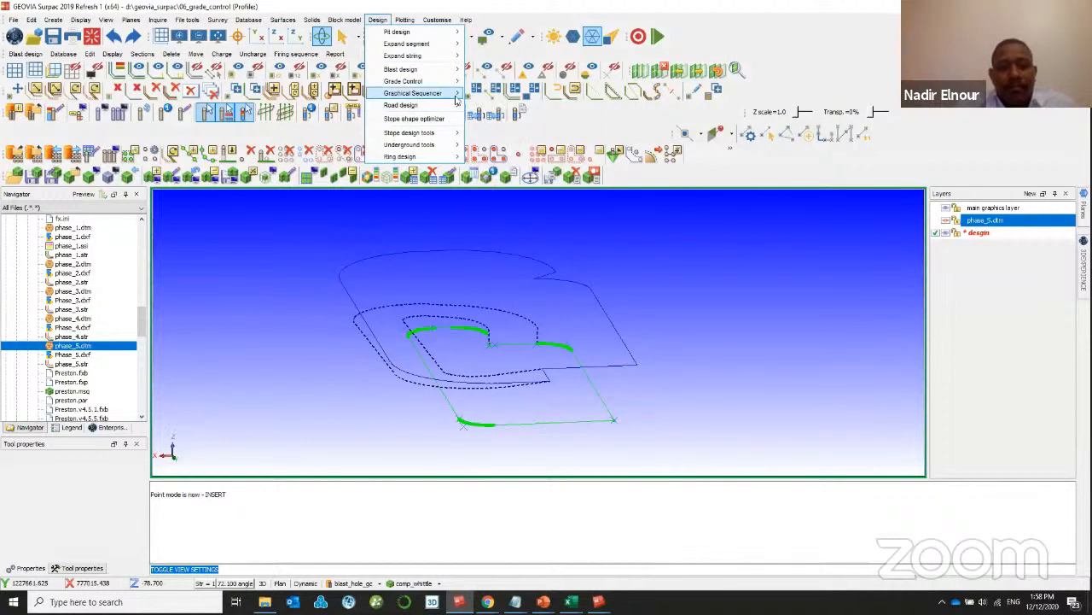
mouse_move(449, 95)
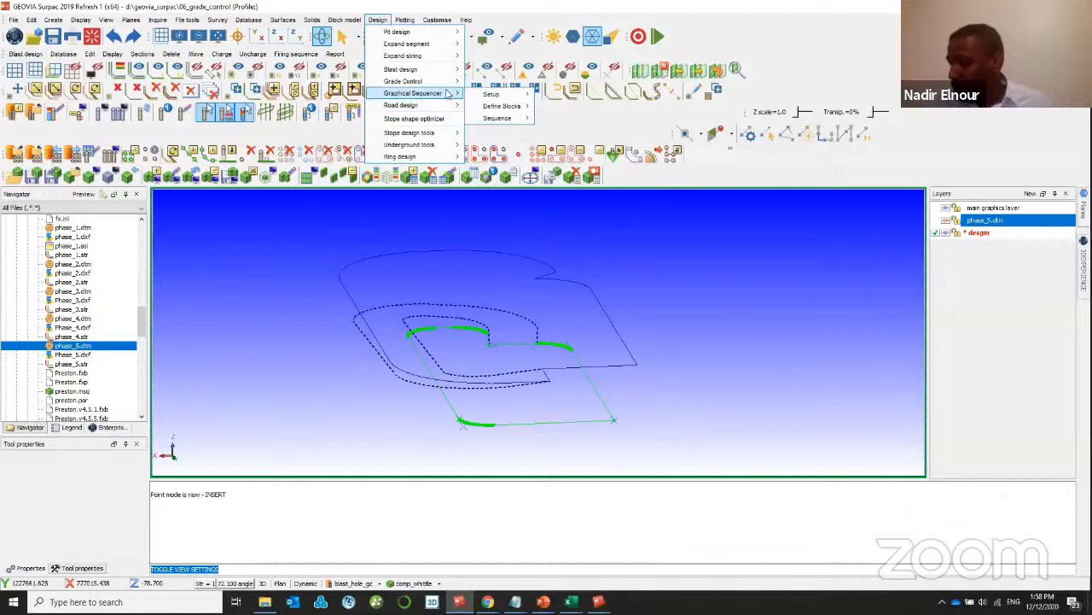
mouse_move(441, 47)
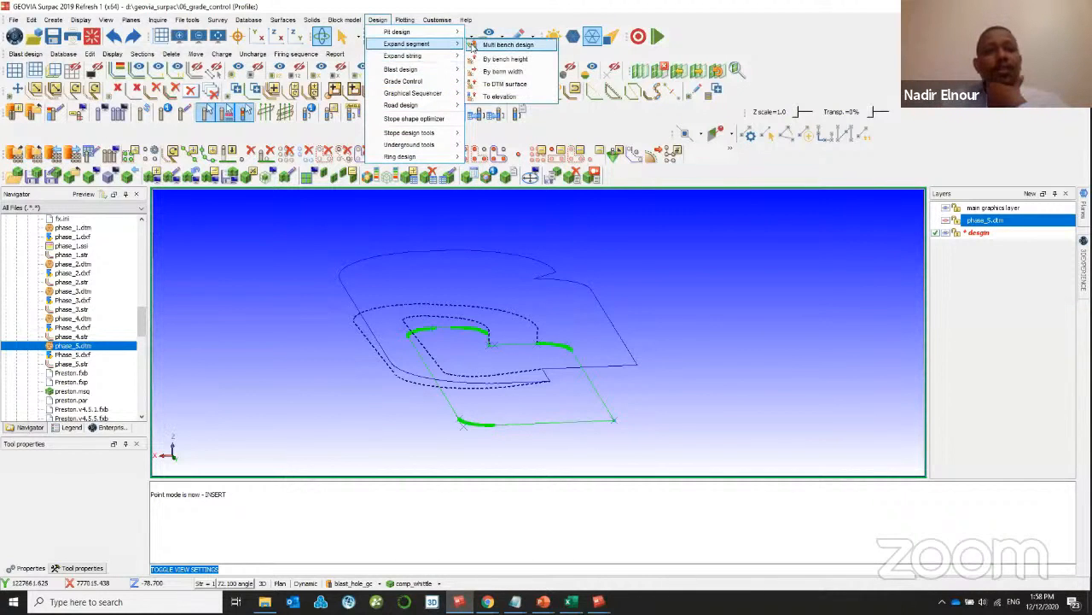
left_click(513, 72)
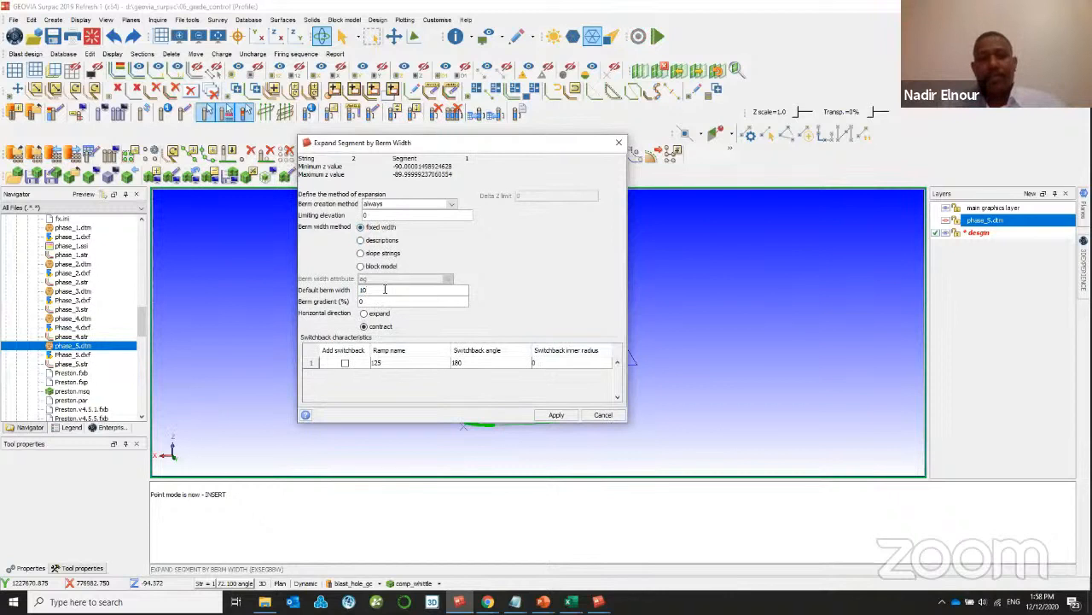
left_click(347, 365)
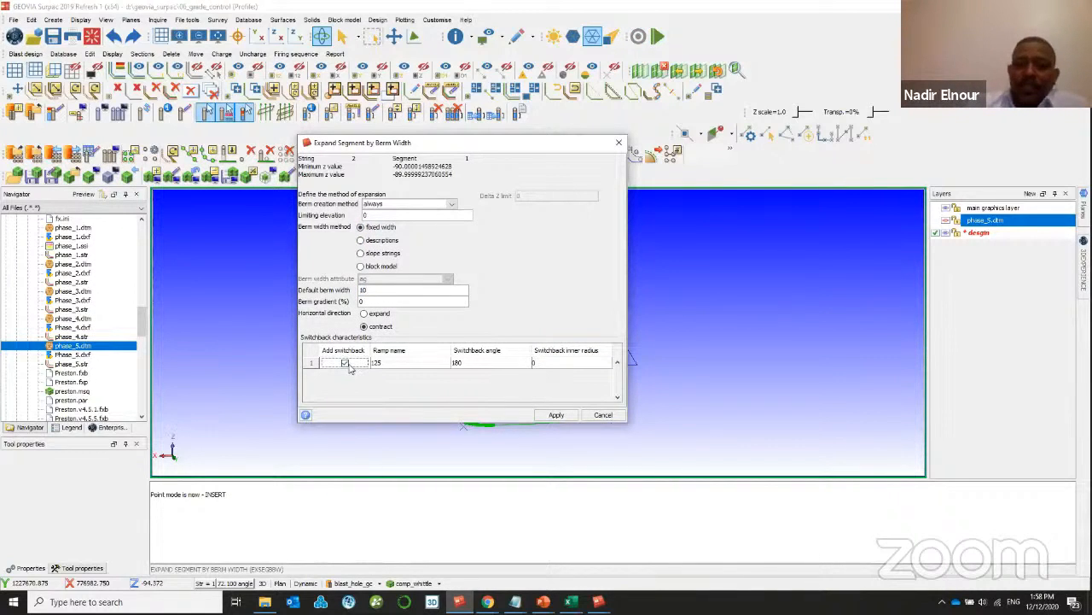
left_click(557, 415)
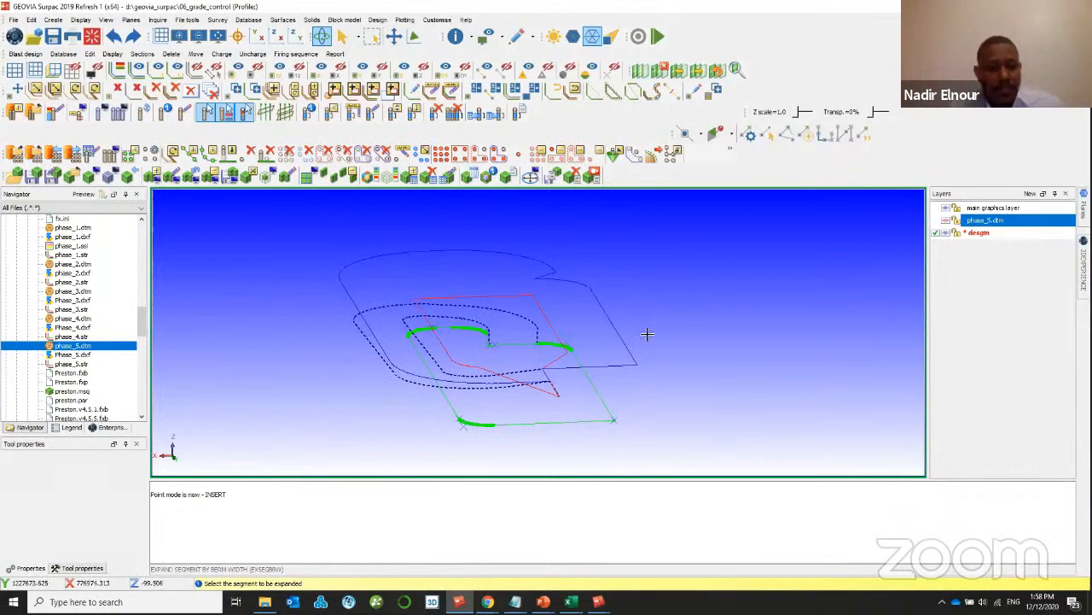
key("Escape")
scroll(558, 314, "down", 3)
left_click_drag(346, 402, 520, 423)
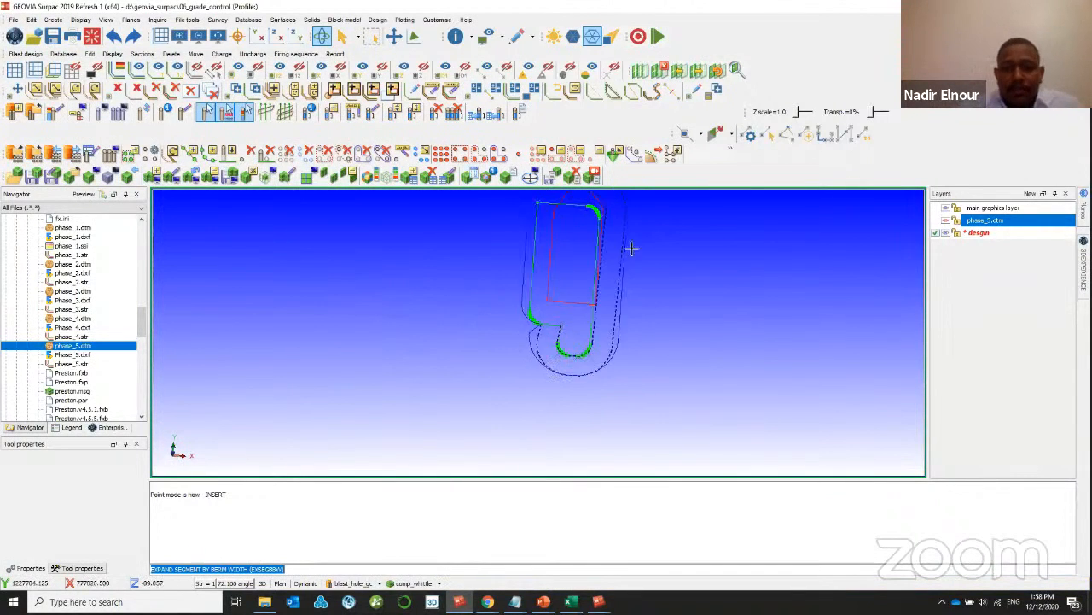
scroll(632, 244, "up", 5)
mouse_move(627, 301)
left_mouse_down()
mouse_move(634, 296)
mouse_move(618, 294)
left_mouse_up()
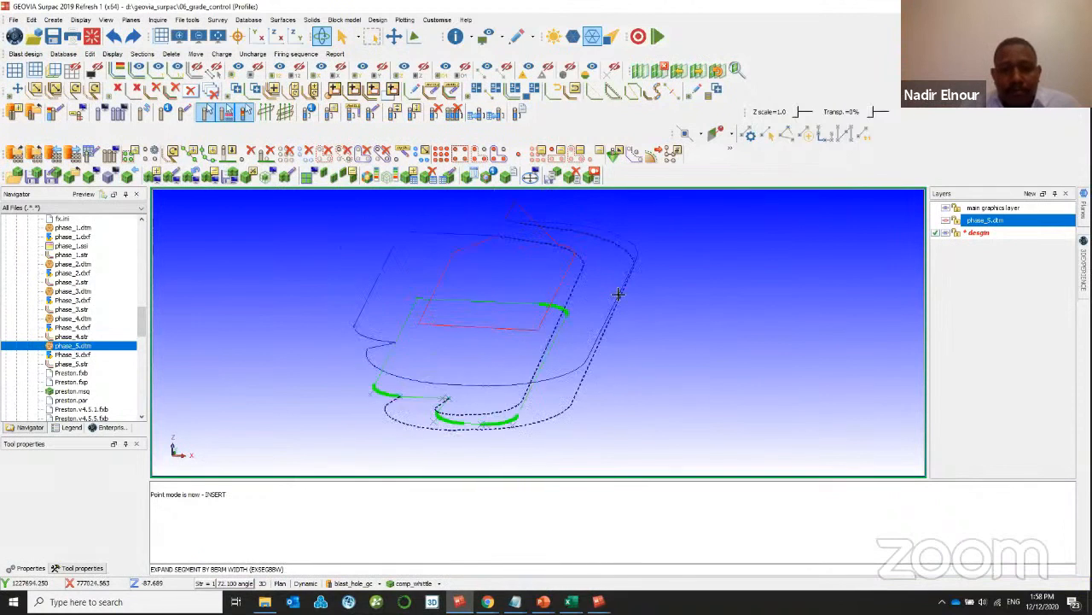
- Undo the berm width expansion and check the remaining bench strings in plan and 3D
left_click(114, 36)
left_click_drag(504, 317, 489, 339)
left_click(257, 36)
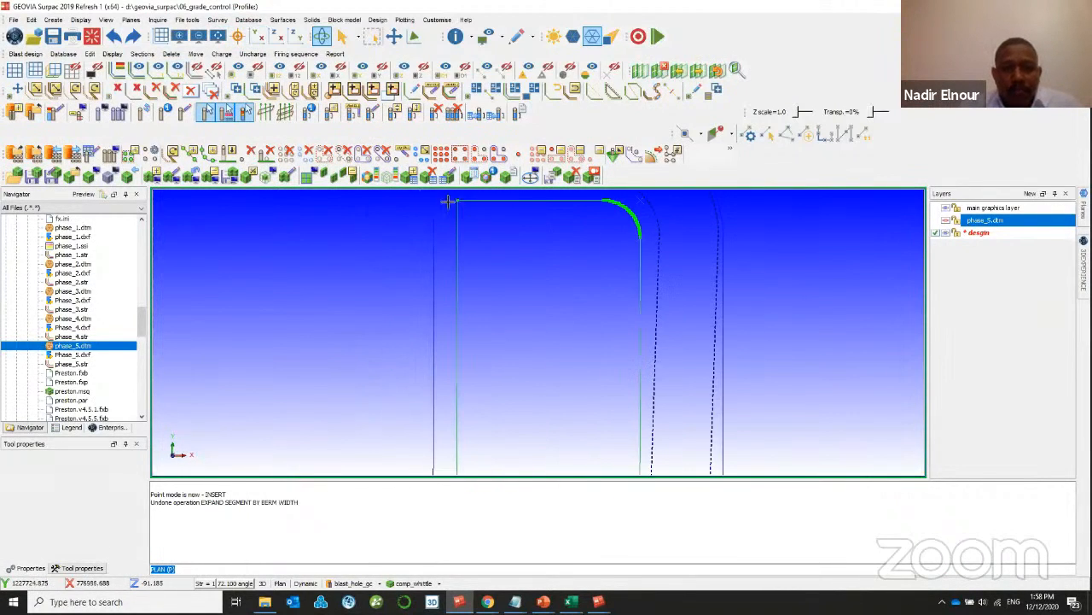
scroll(451, 206, "down", 5)
left_click_drag(593, 348, 616, 308)
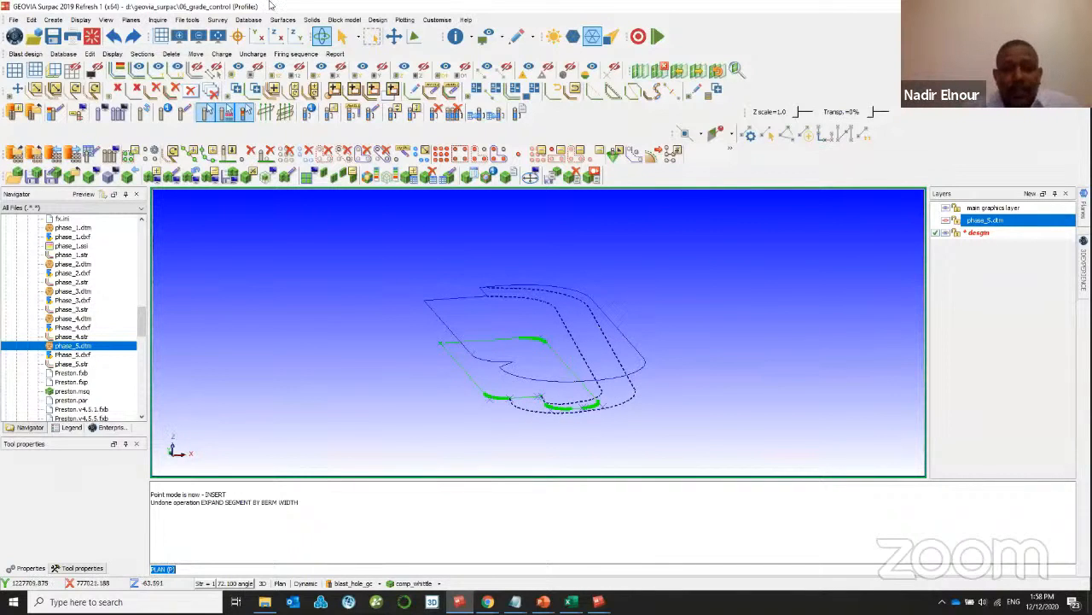
- Expand the crest at elevation -90 by a fixed berm width of 10 in the expand direction, without a switchback
left_click(344, 19)
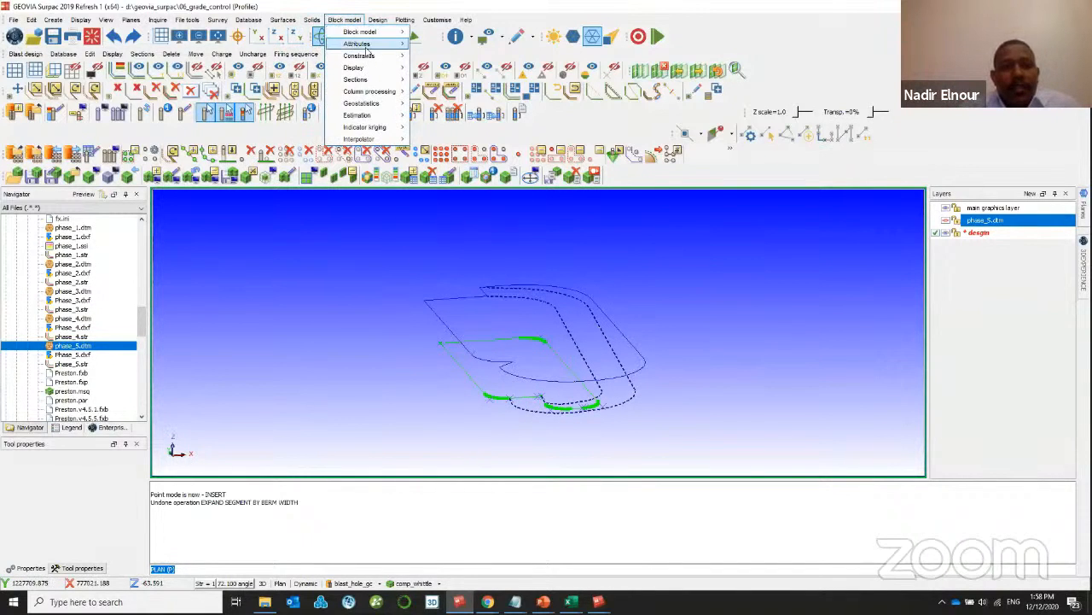
mouse_move(377, 19)
mouse_move(431, 43)
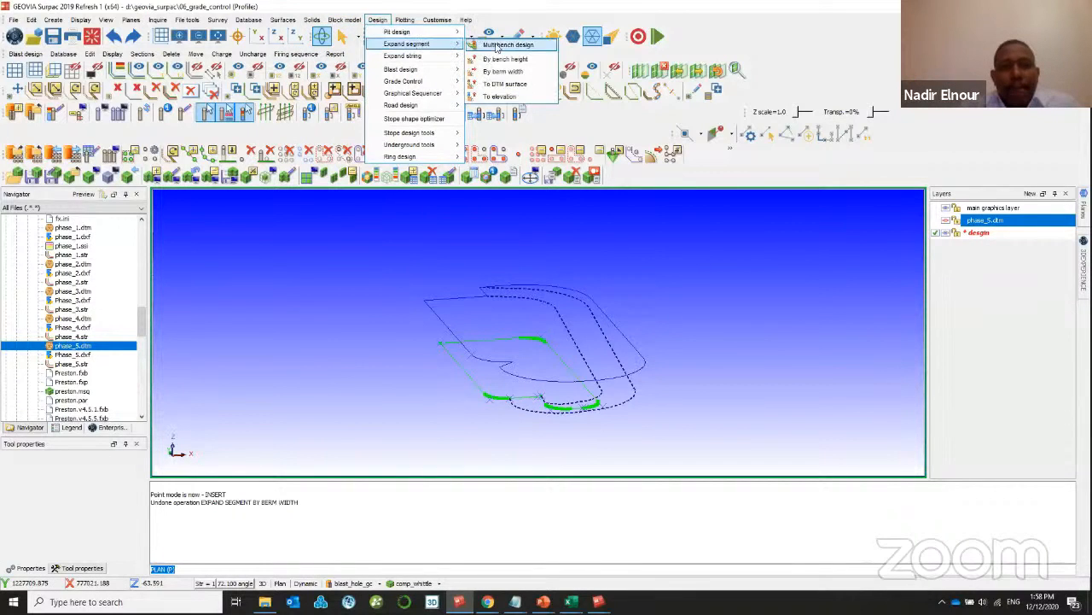
left_click(512, 71)
left_click(646, 359)
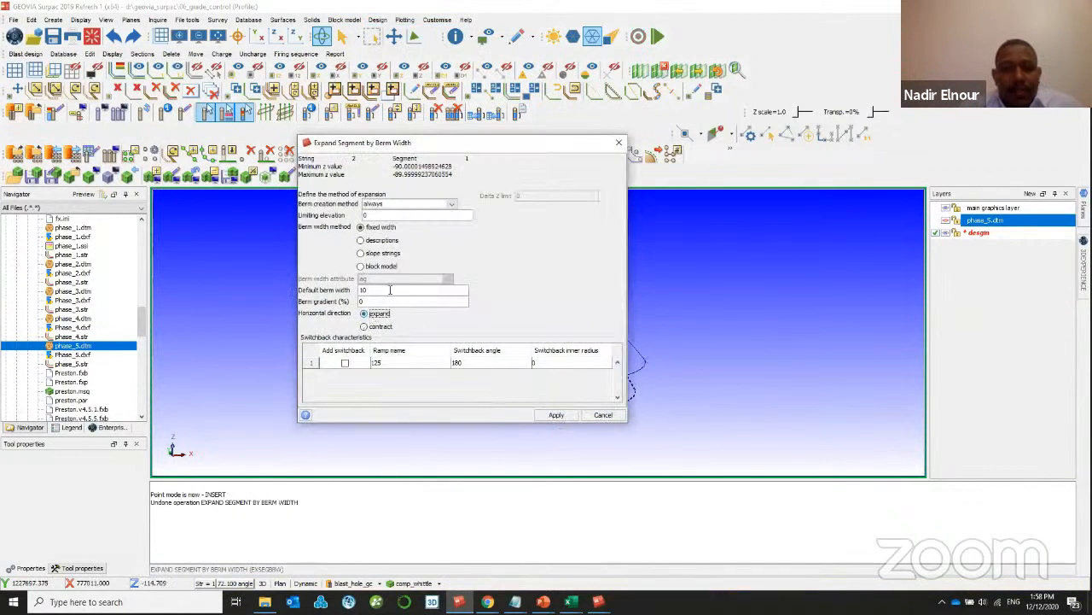
left_click(555, 414)
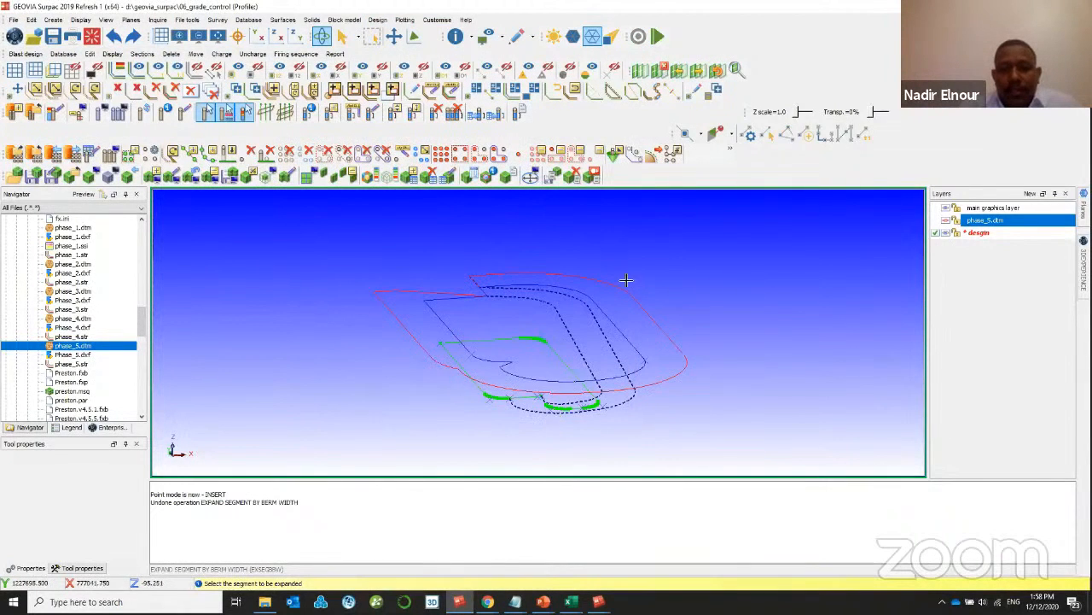
key("Escape")
- Inspect the new berm string around the ramp in 3D and plan view
scroll(663, 338, "up", 4)
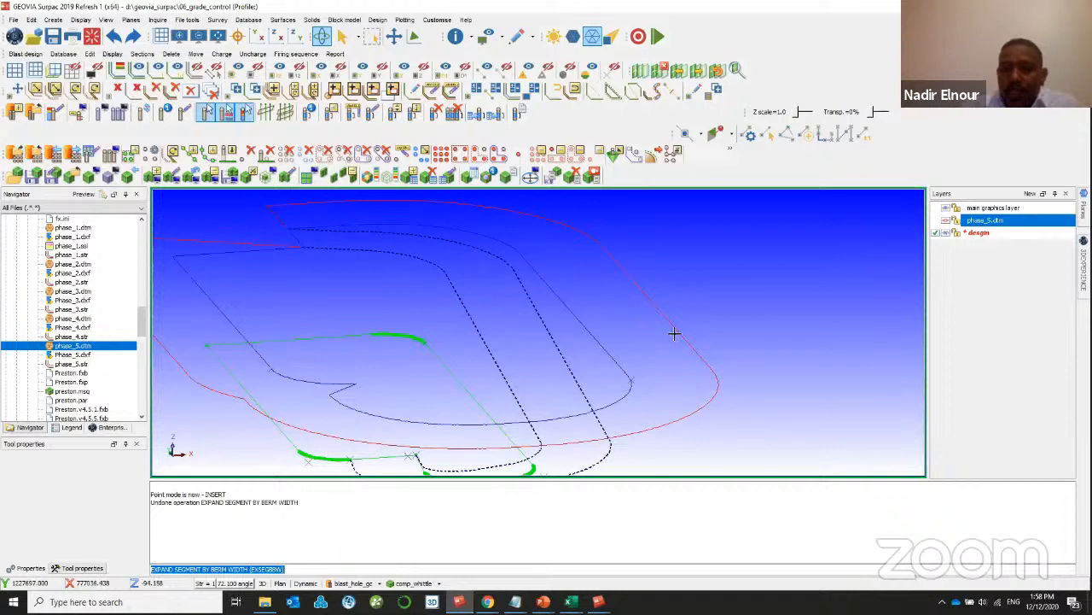
scroll(616, 378, "up", 3)
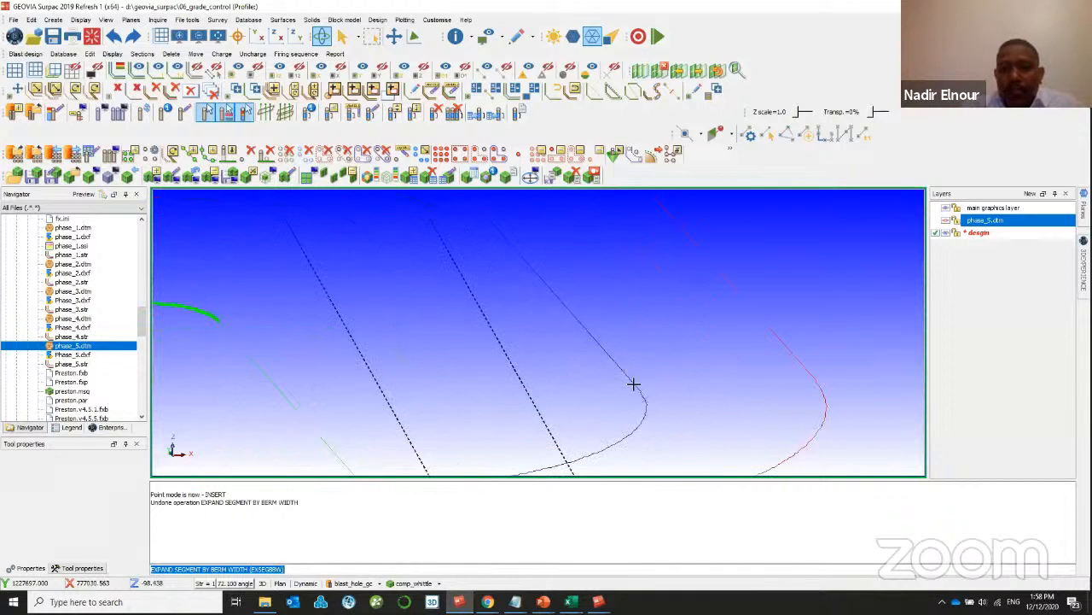
scroll(633, 384, "down", 6)
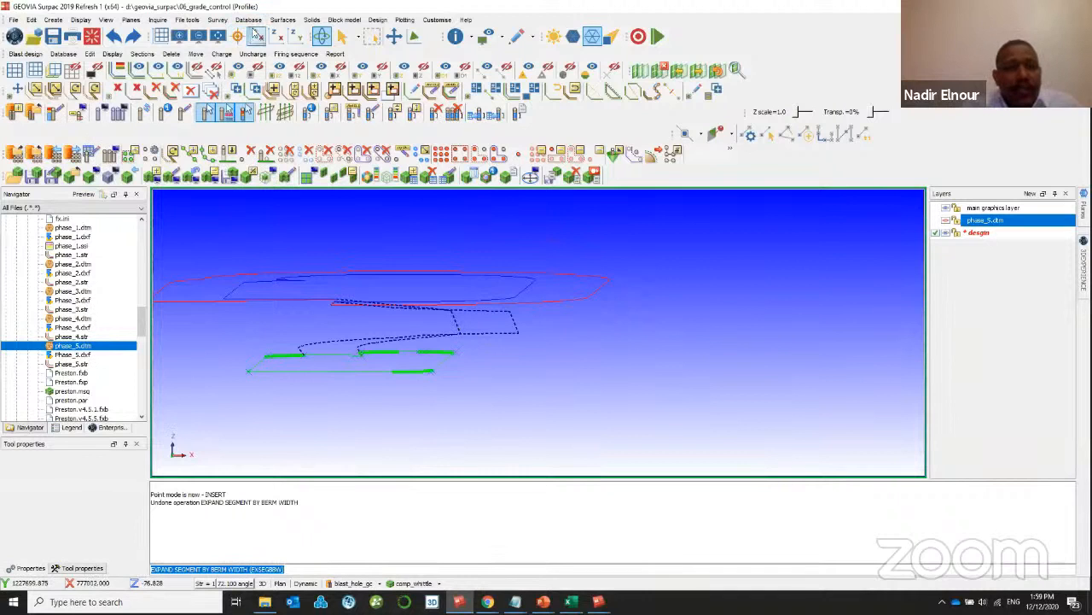
left_click(258, 36)
scroll(470, 231, "down", 3)
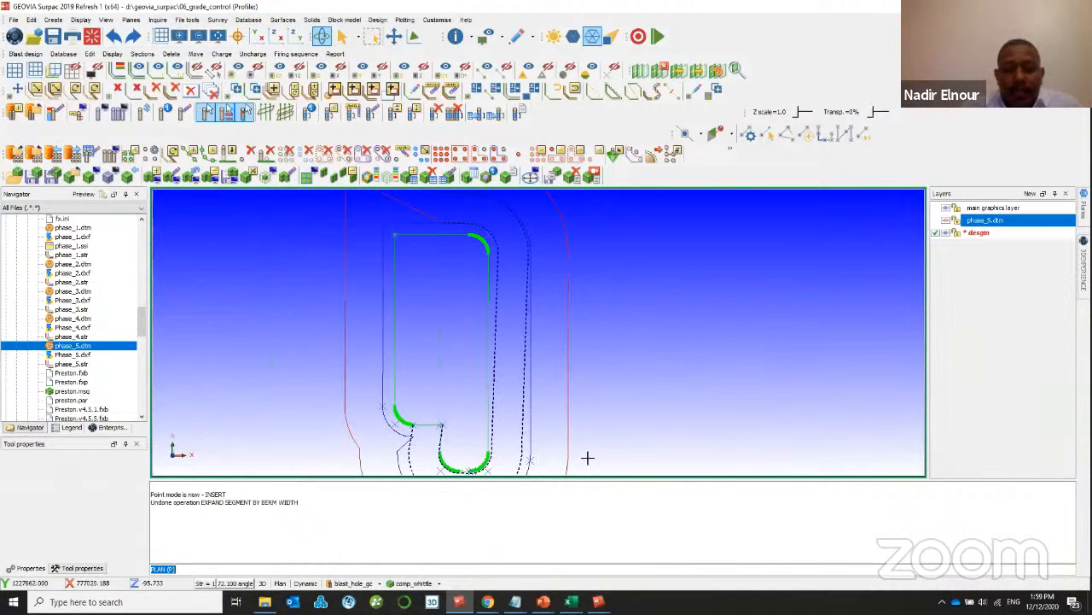
- Show the phase_5.dtm pit shell, compare the bench and berm strings with it in 3D and plan, and hide it again
left_click(936, 222)
scroll(597, 268, "down", 3)
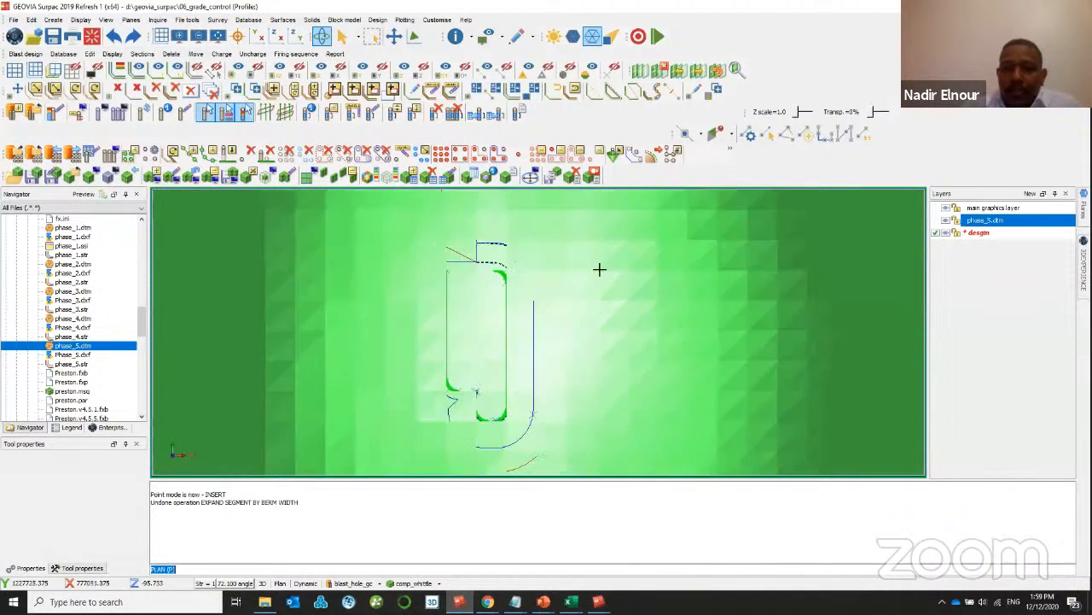
left_click_drag(600, 292, 608, 254)
scroll(563, 316, "up", 5)
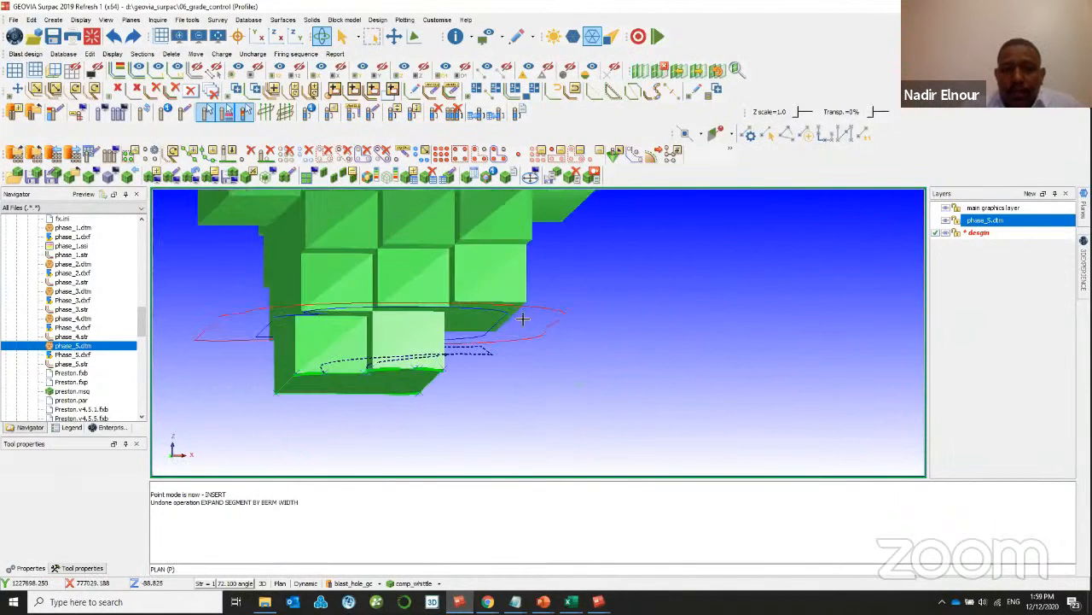
left_click_drag(517, 319, 556, 295)
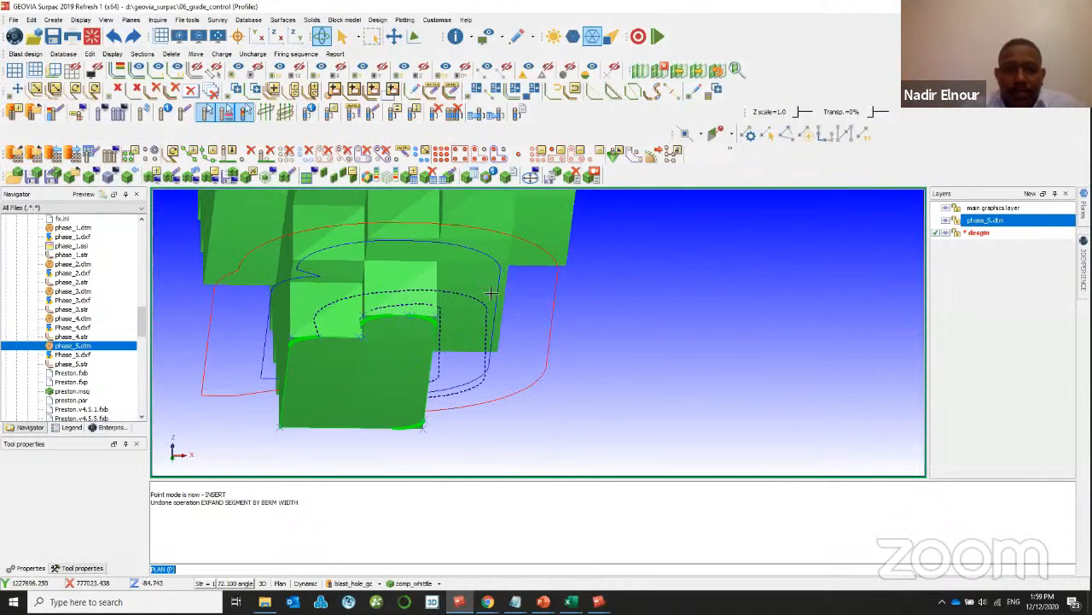
scroll(491, 292, "down", 2)
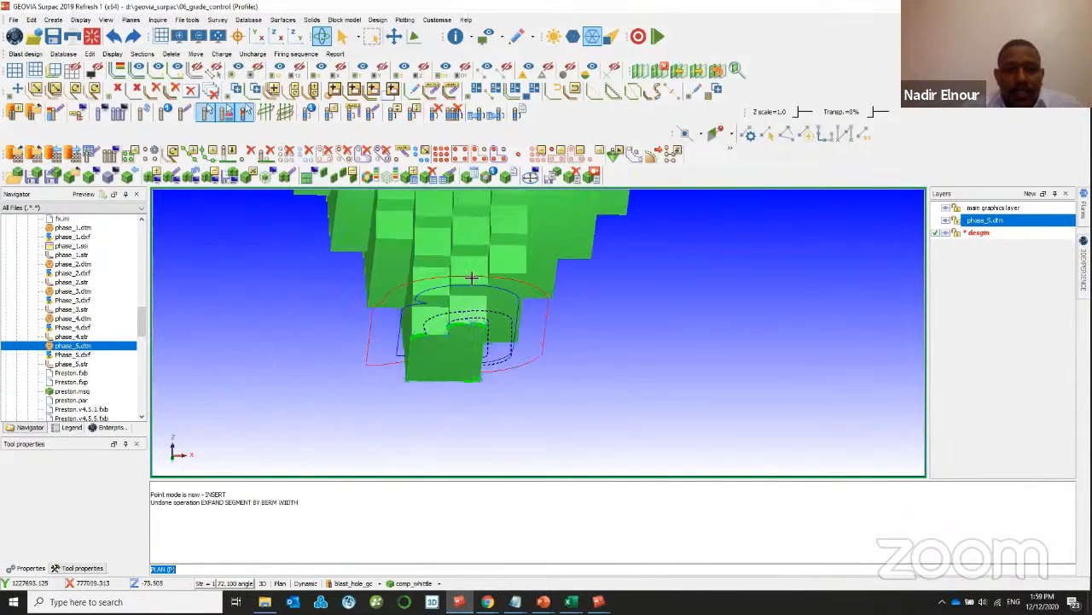
left_click_drag(471, 278, 484, 281)
scroll(476, 280, "down", 2)
scroll(475, 279, "down", 5)
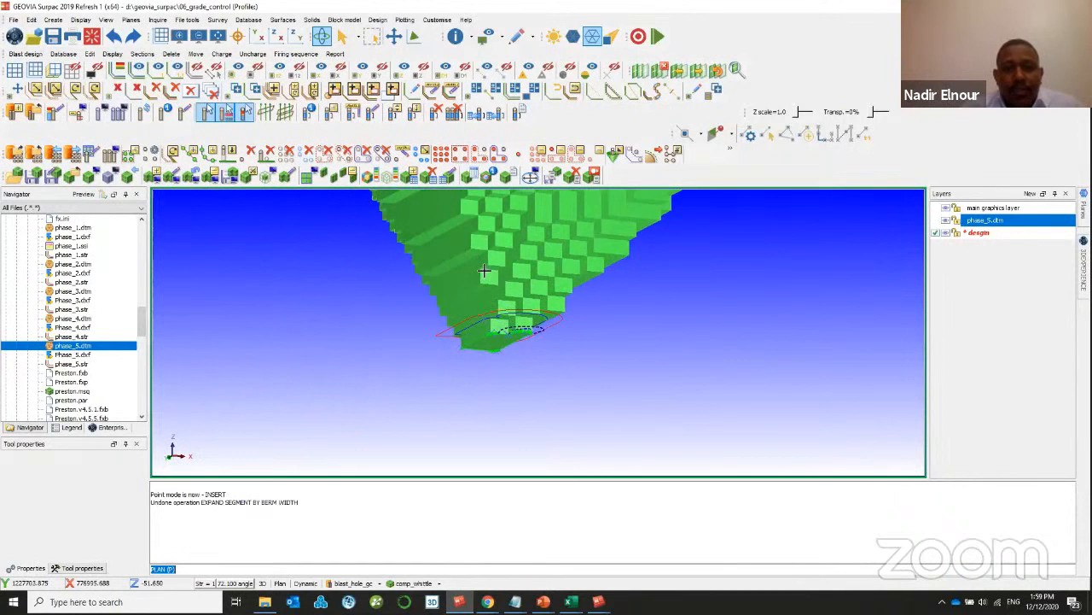
scroll(574, 247, "down", 4)
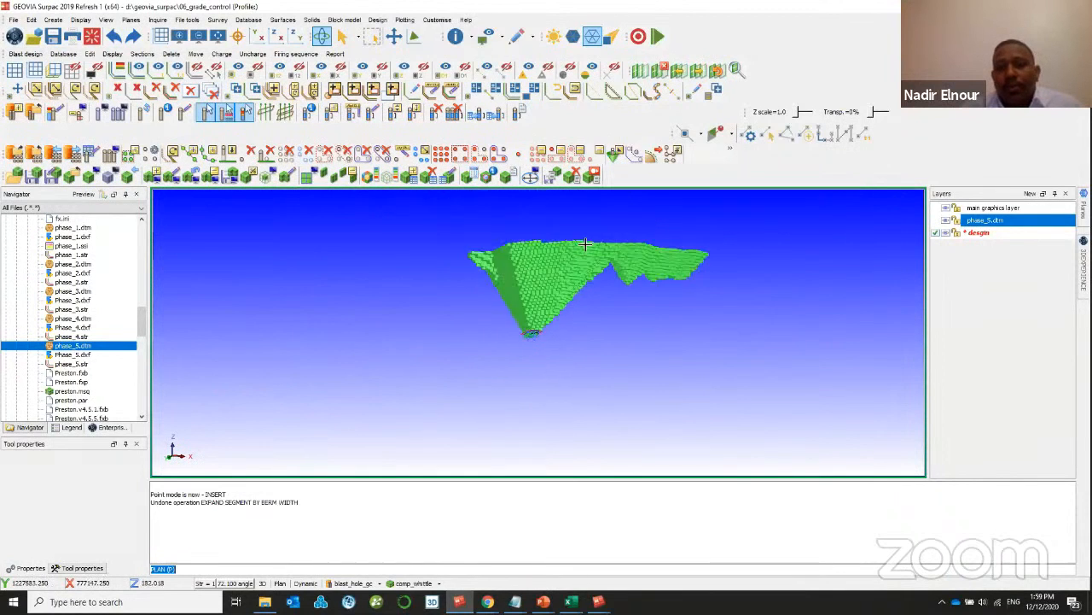
scroll(595, 246, "up", 2)
left_click(259, 36)
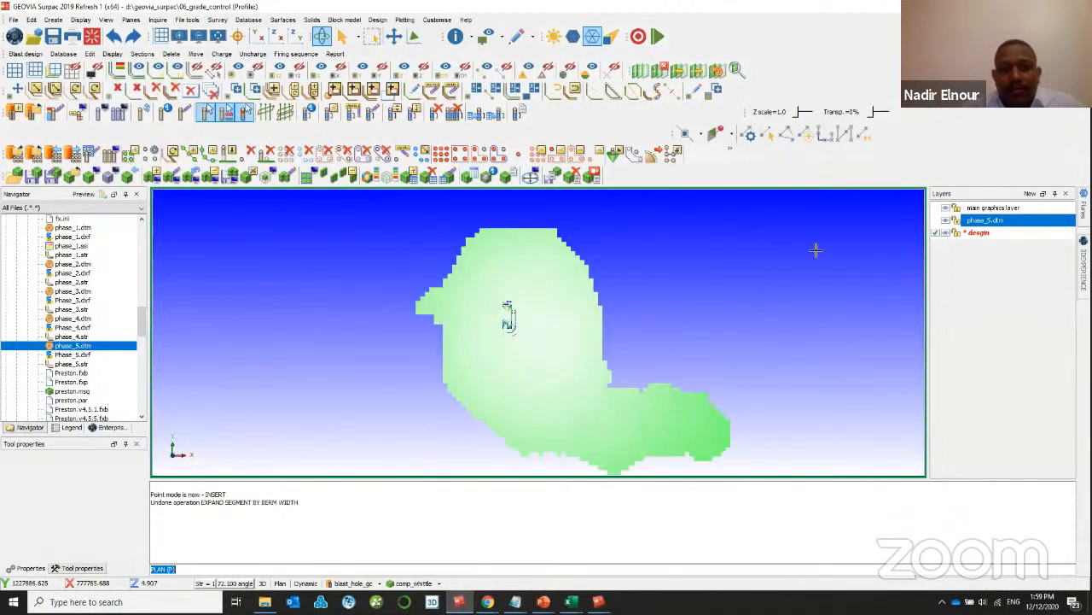
left_click(948, 220)
- Expand the berm segment at elevation -90 by a bench height of 10, with Z direction up and horizontal direction expand
scroll(480, 297, "up", 5)
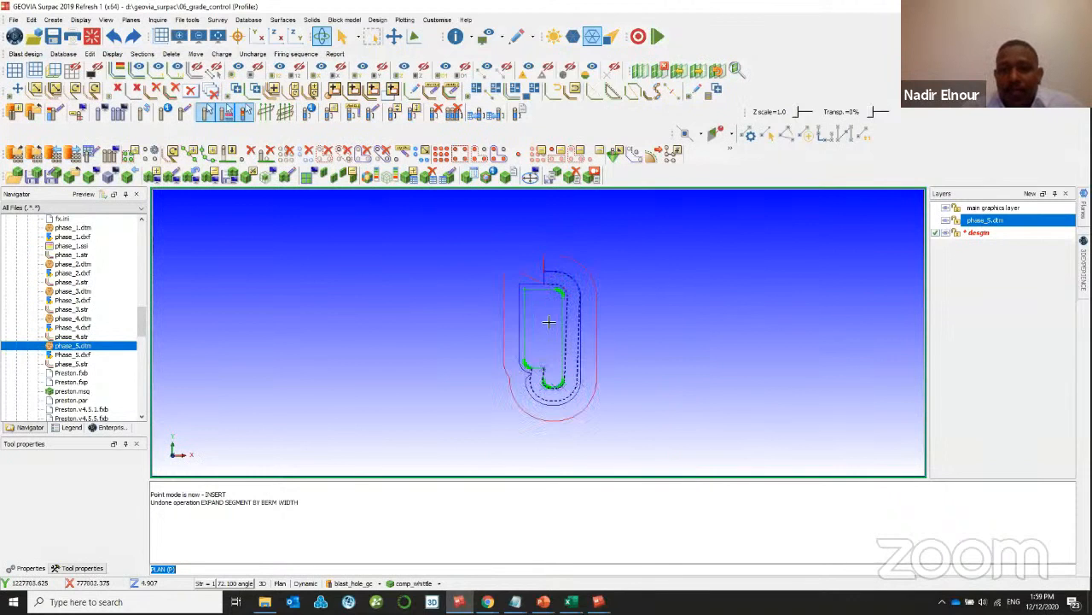
scroll(581, 300, "up", 3)
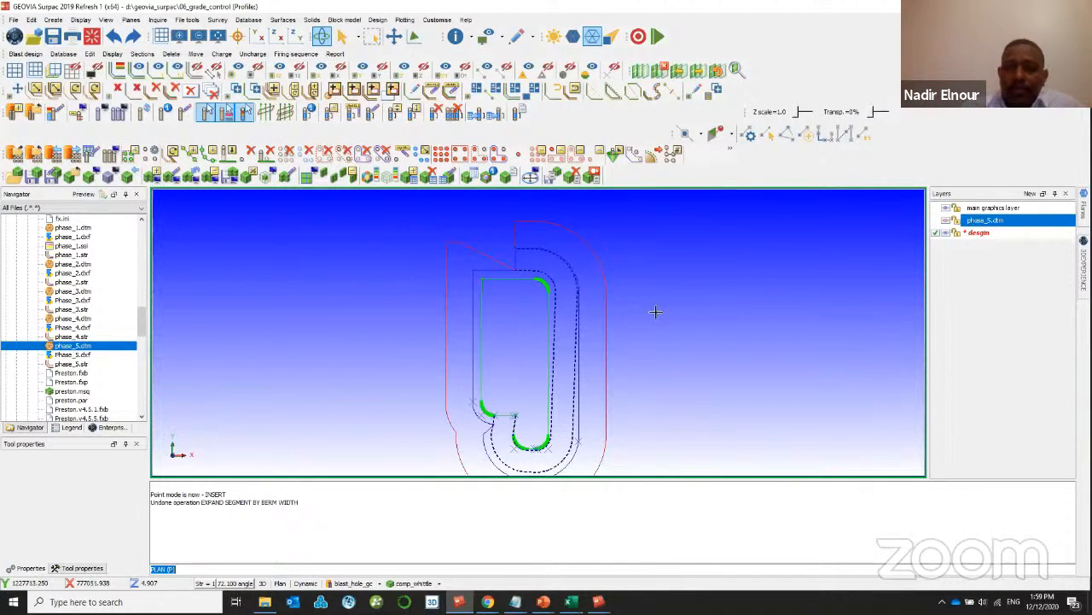
scroll(630, 307, "up", 5)
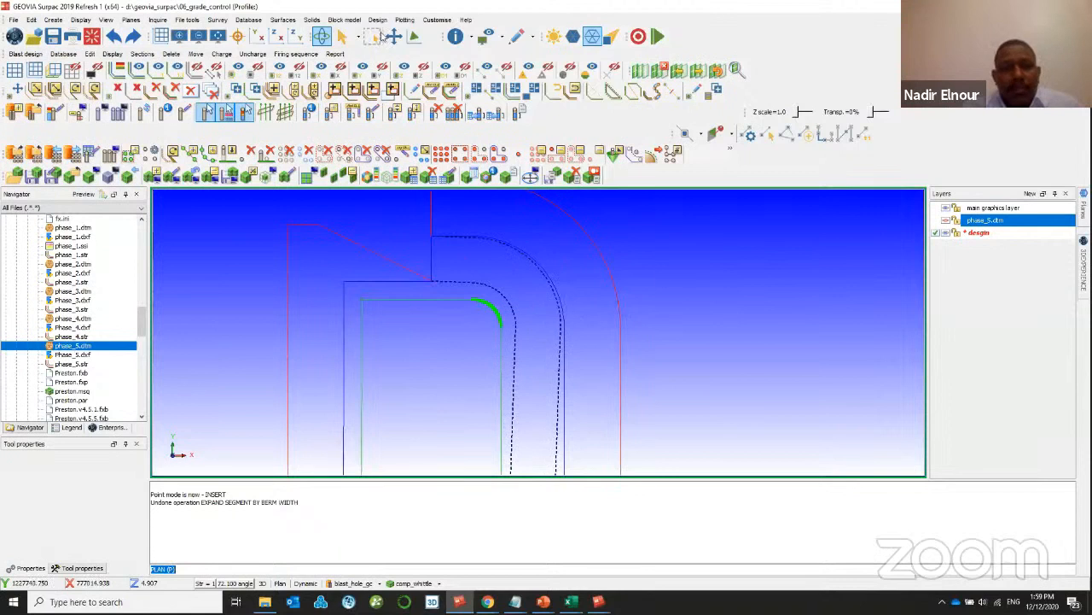
left_click(378, 20)
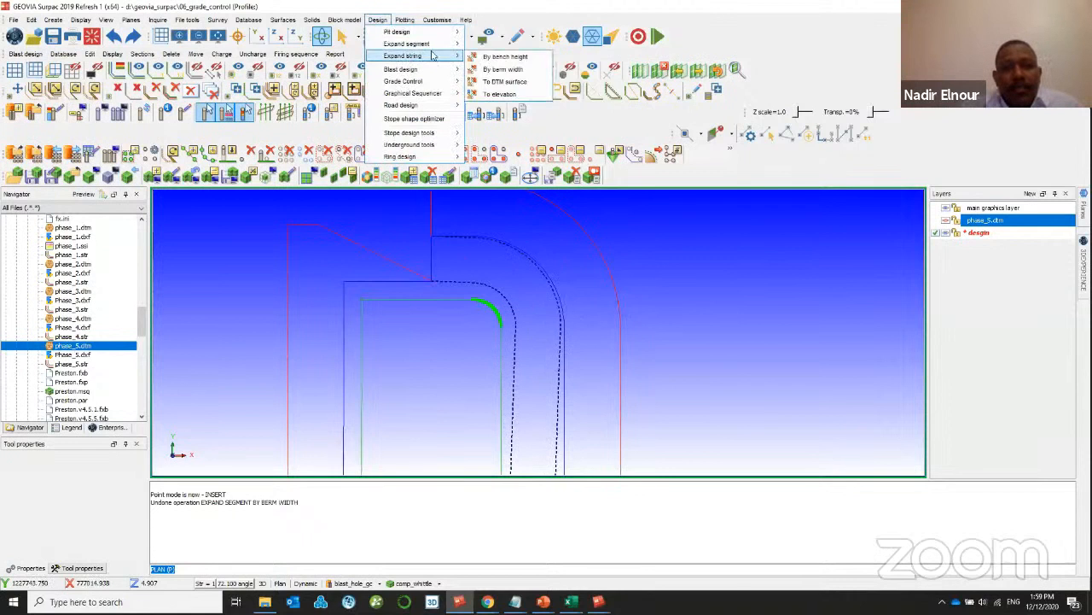
mouse_move(410, 43)
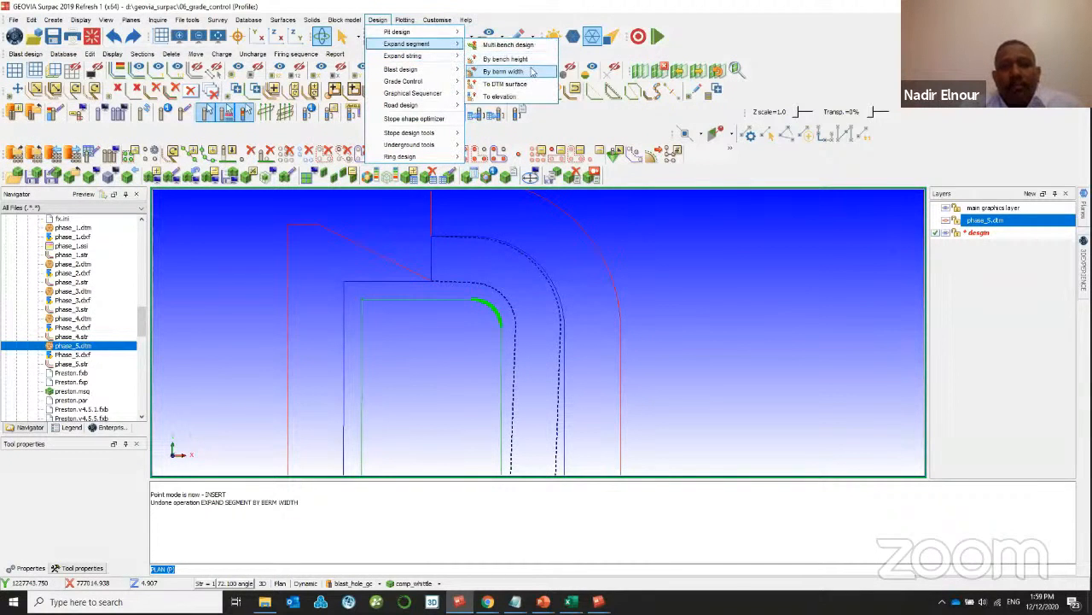
left_click(506, 59)
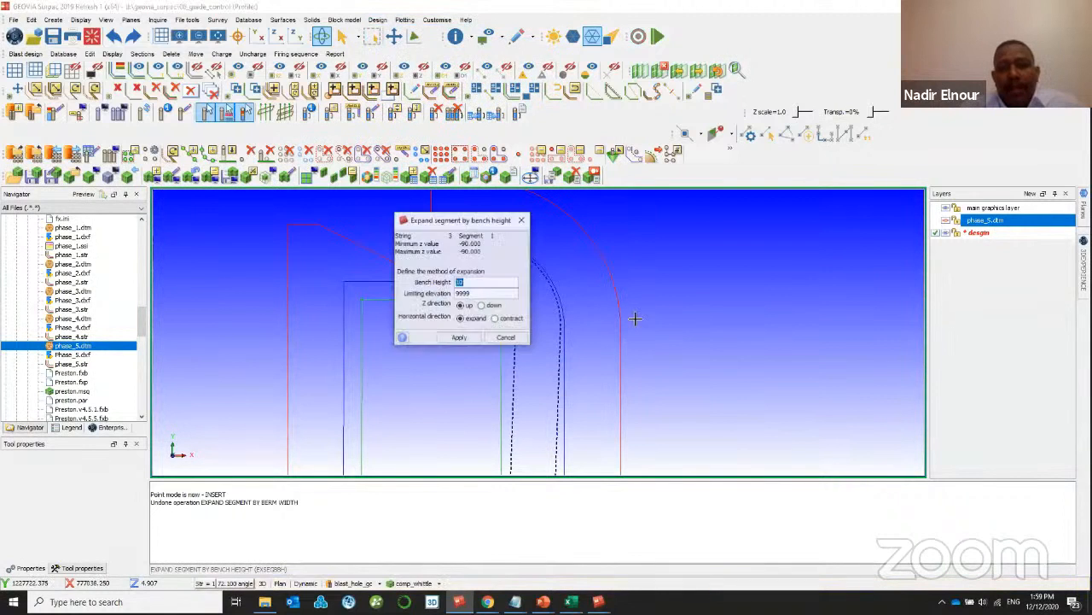
left_click(459, 337)
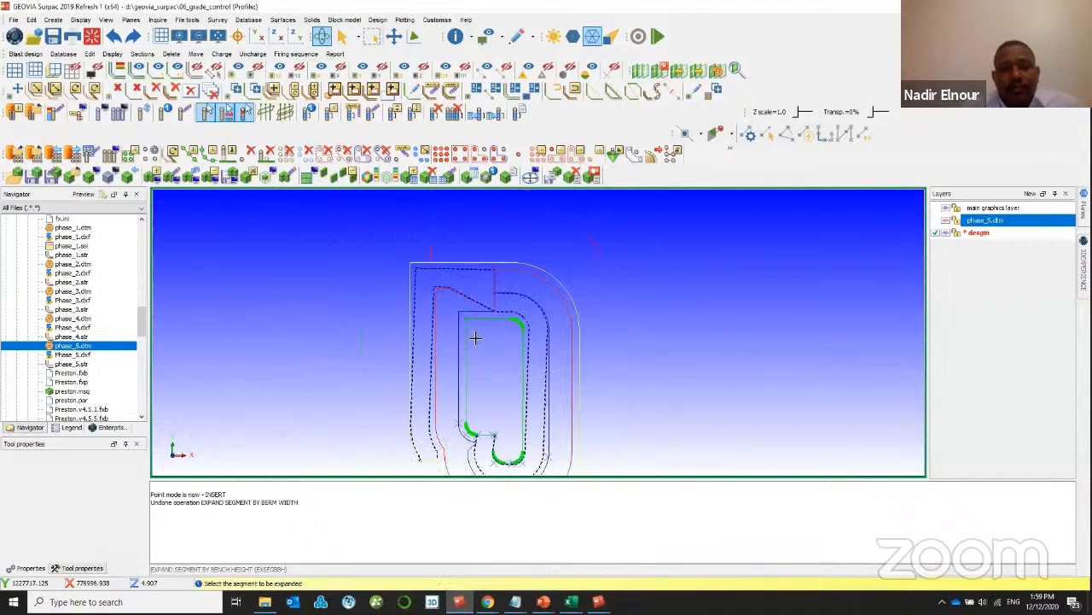
left_click(479, 337)
- Try to expand the crest at elevation -80 by a fixed berm width of 10 in the expand direction, without a switchback
scroll(516, 353, "up", 2)
left_click_drag(519, 370, 517, 341)
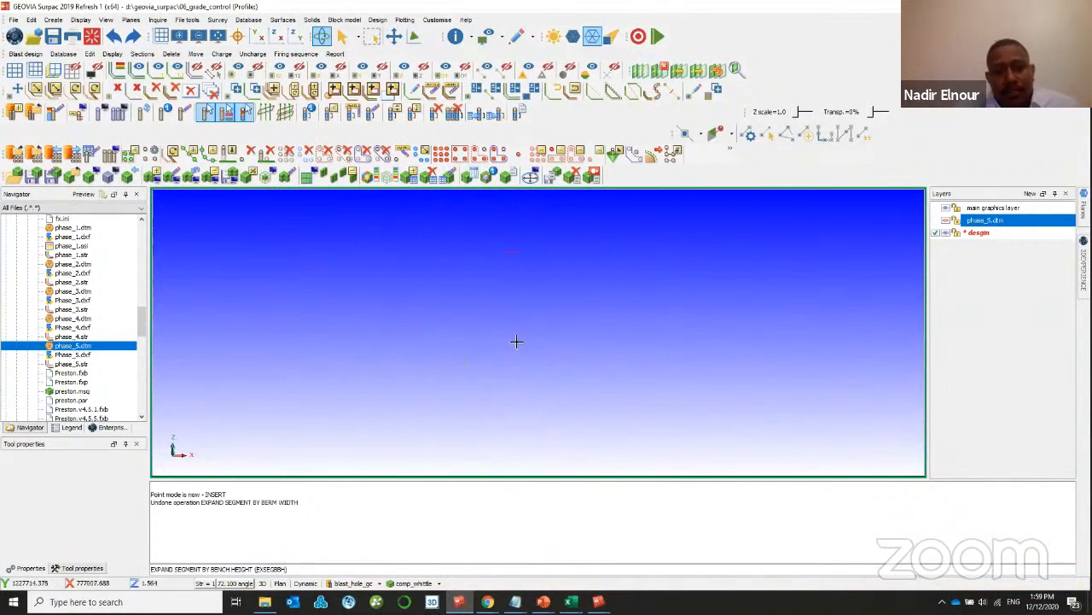
scroll(512, 402, "down", 5)
scroll(512, 403, "up", 4)
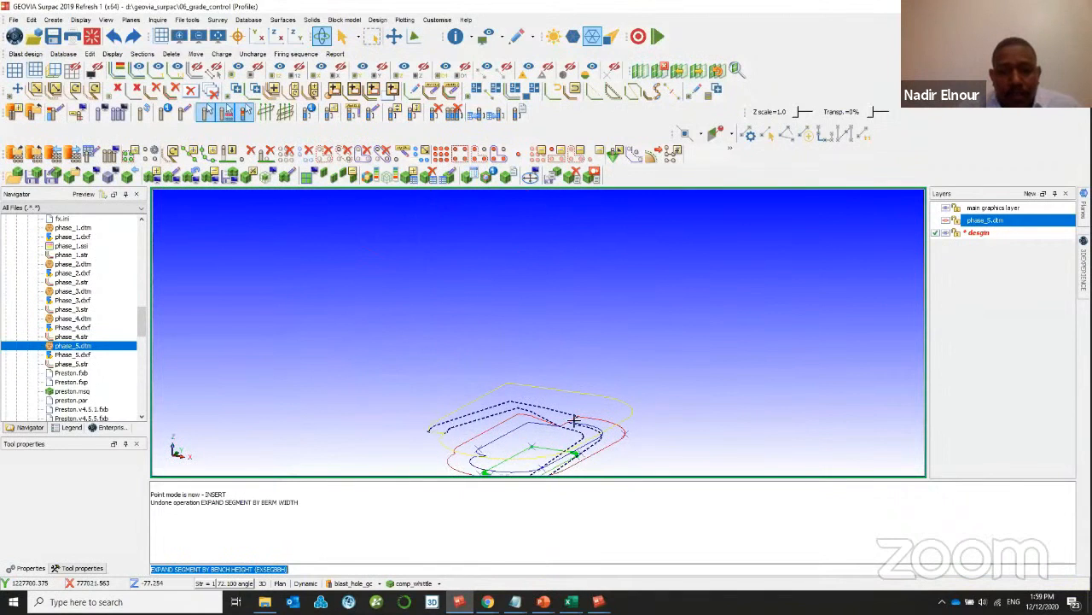
scroll(588, 440, "down", 2)
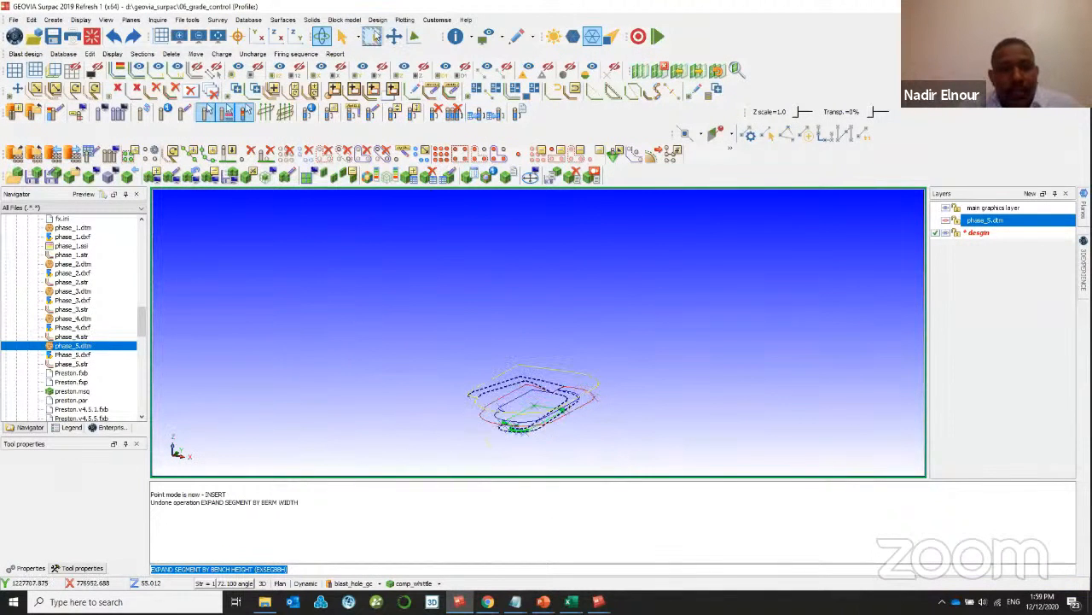
left_click(377, 19)
mouse_move(445, 49)
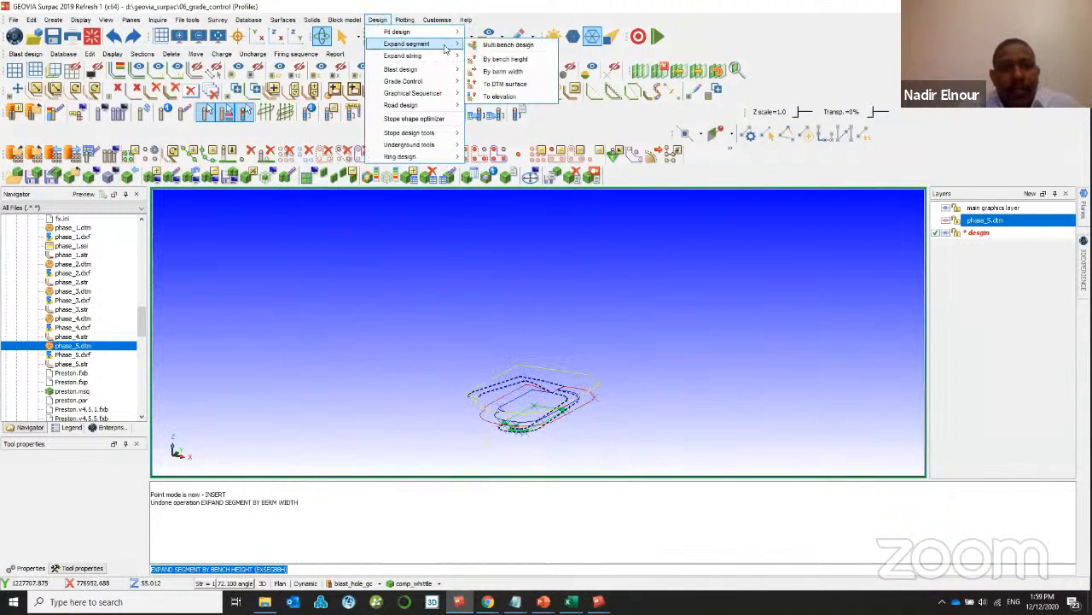
left_click(503, 70)
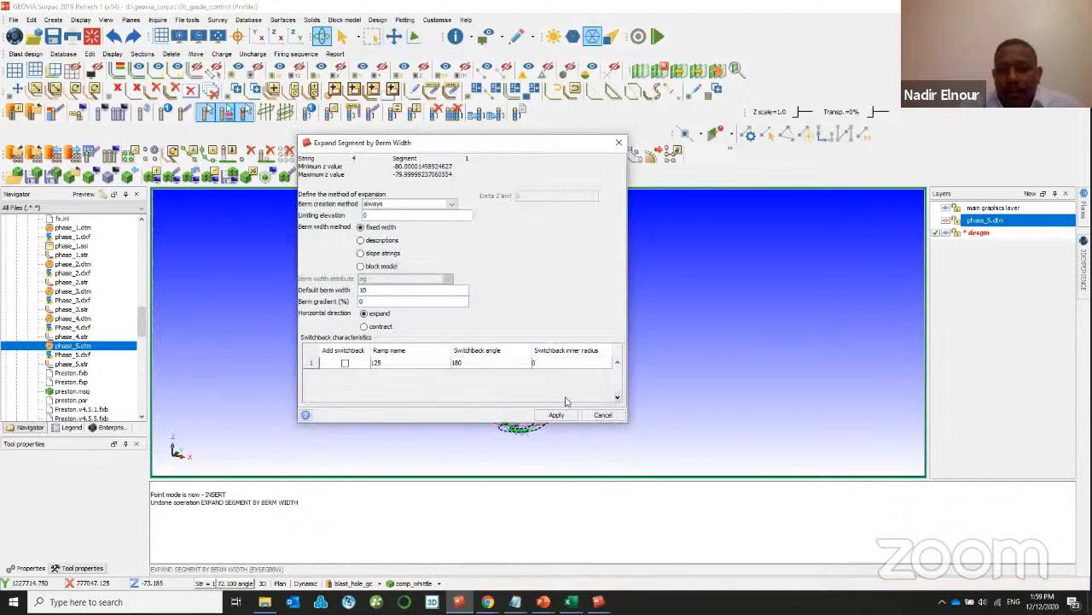
left_click(555, 416)
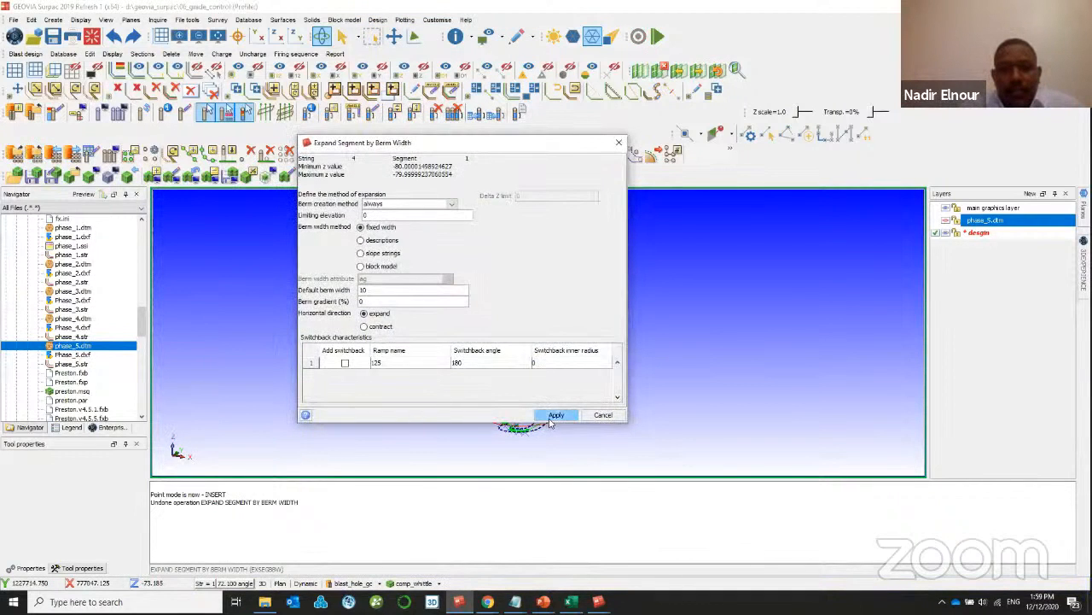
scroll(584, 394, "up", 2)
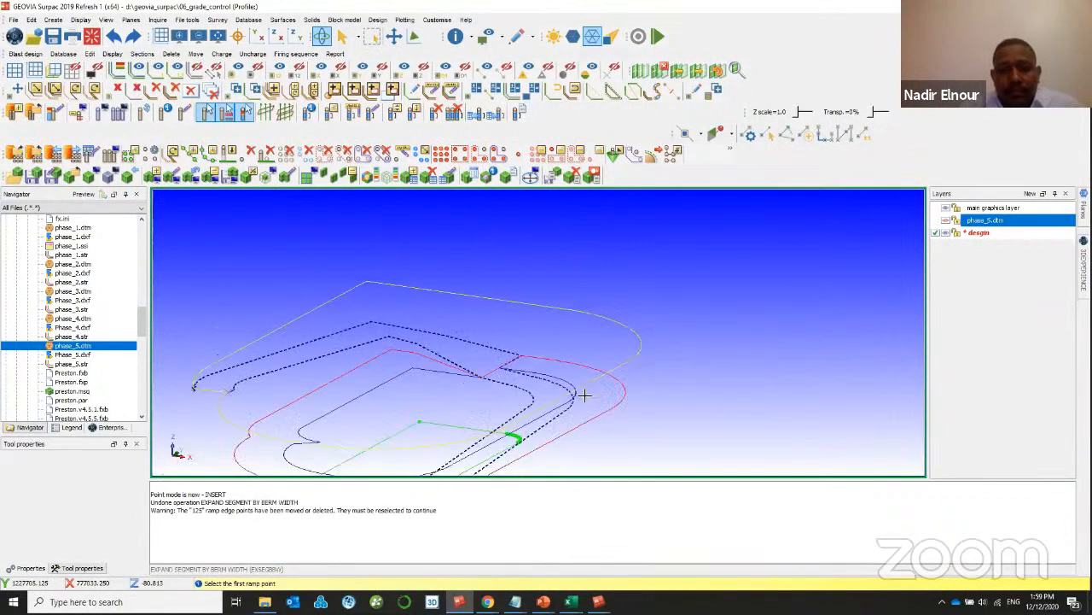
middle_click_drag(547, 420, 532, 384)
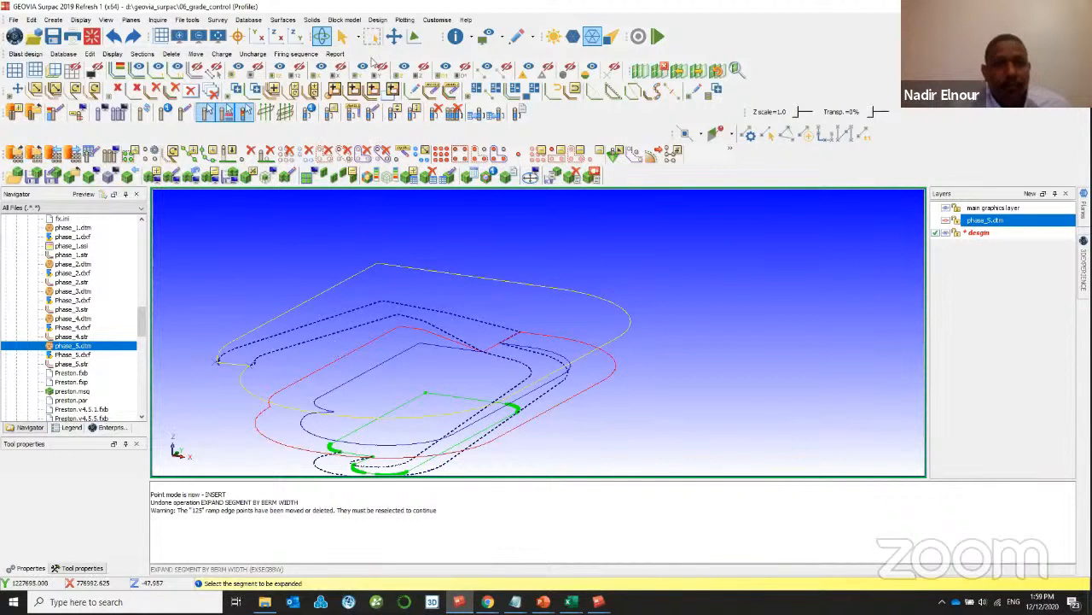
- Try to expand the crest at elevation -80 by a fixed berm width of 10, adding a 180-degree switchback with inner radius 0 on ramp 125
left_click(378, 19)
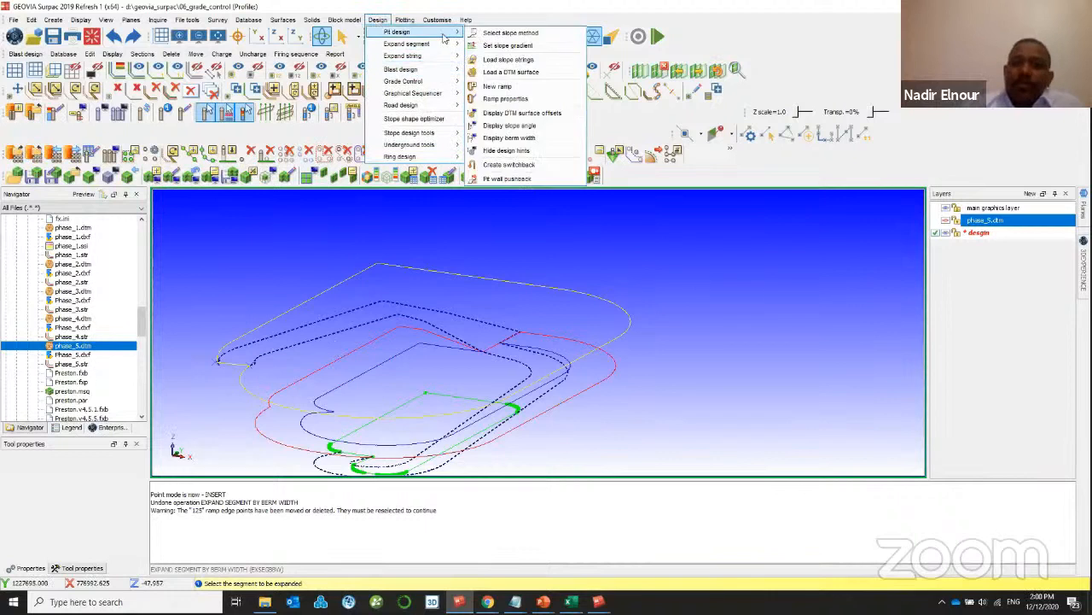
scroll(431, 316, "down", 1)
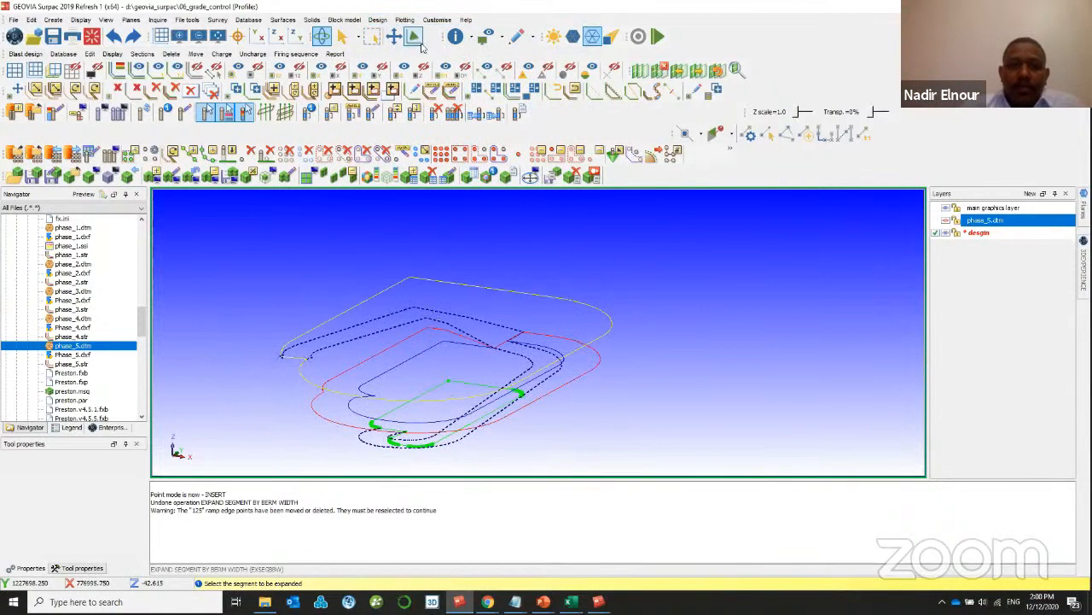
left_click(378, 20)
mouse_move(440, 43)
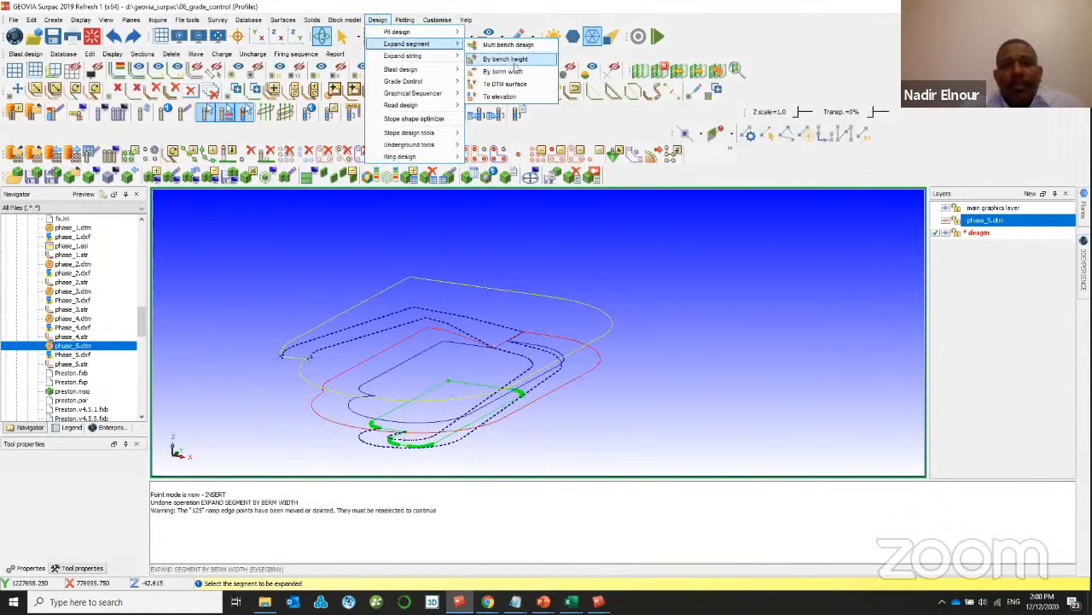
left_click(504, 72)
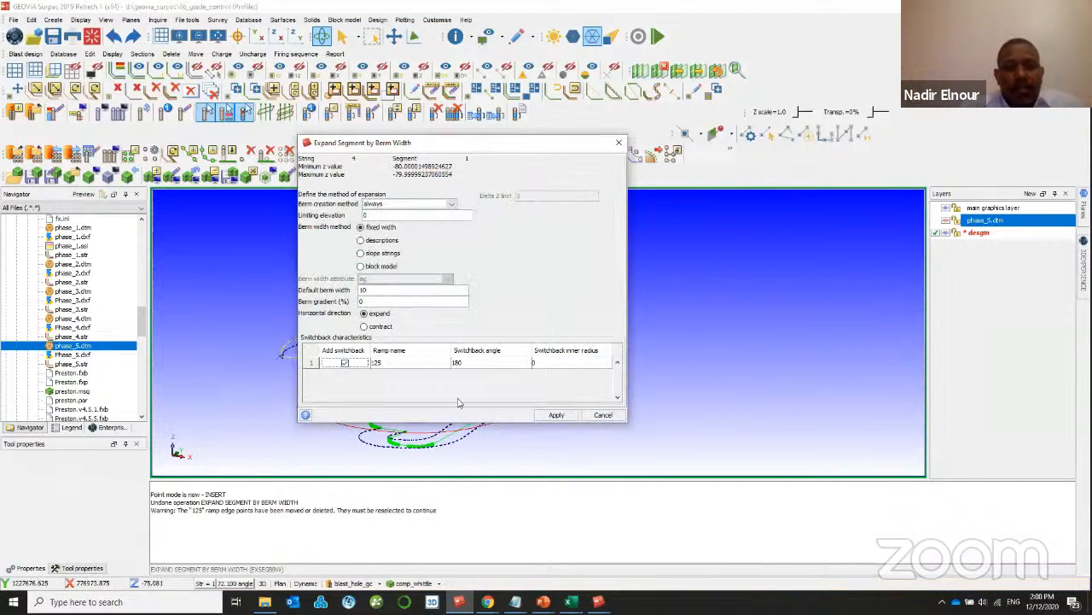
left_click(556, 415)
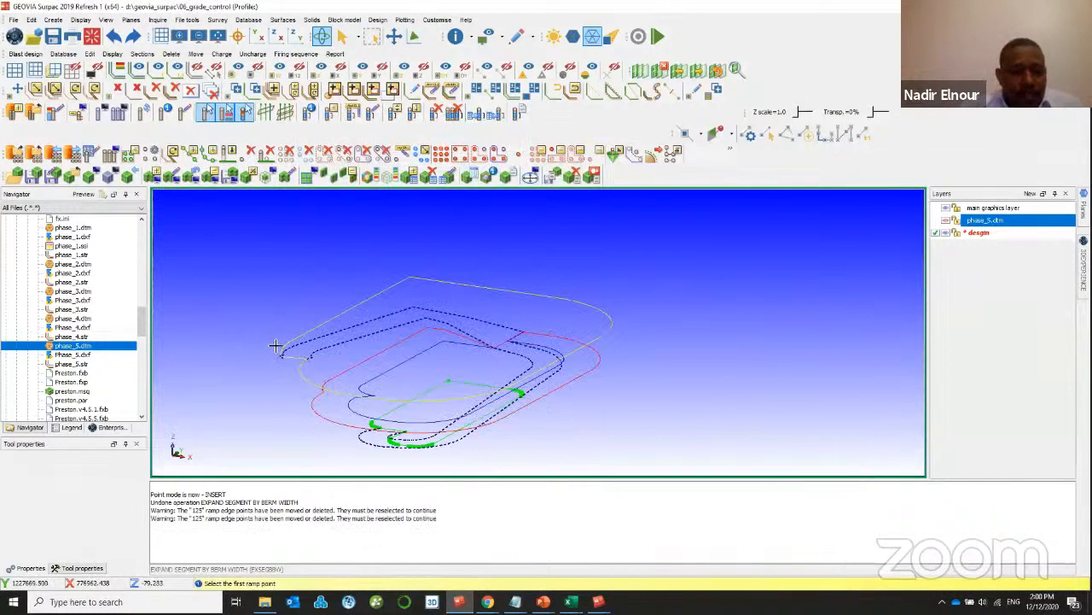
scroll(280, 348, "up", 2)
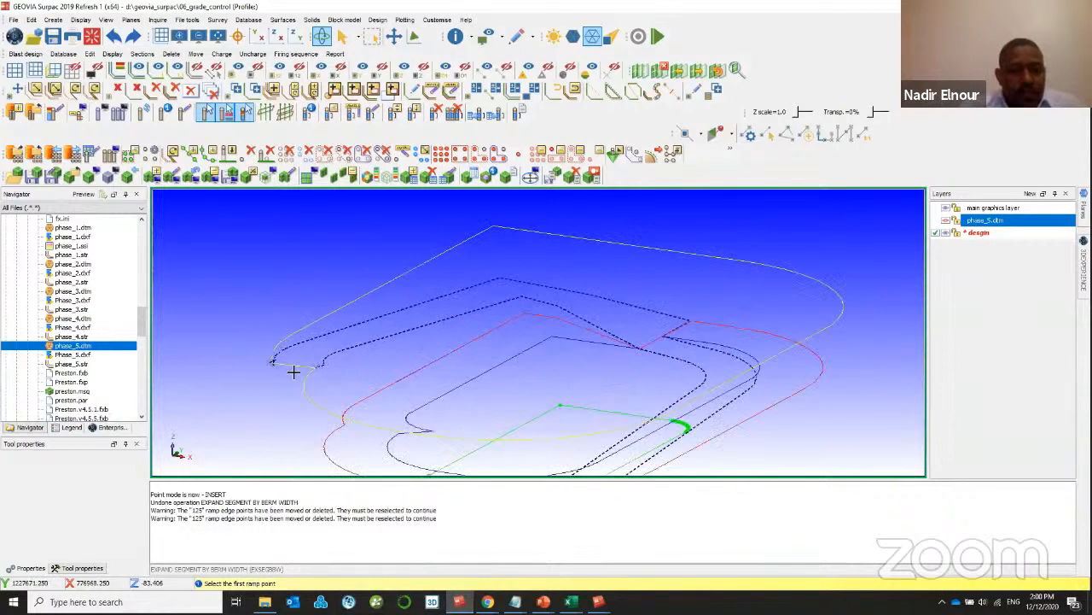
scroll(281, 367, "up", 5)
left_click(214, 348)
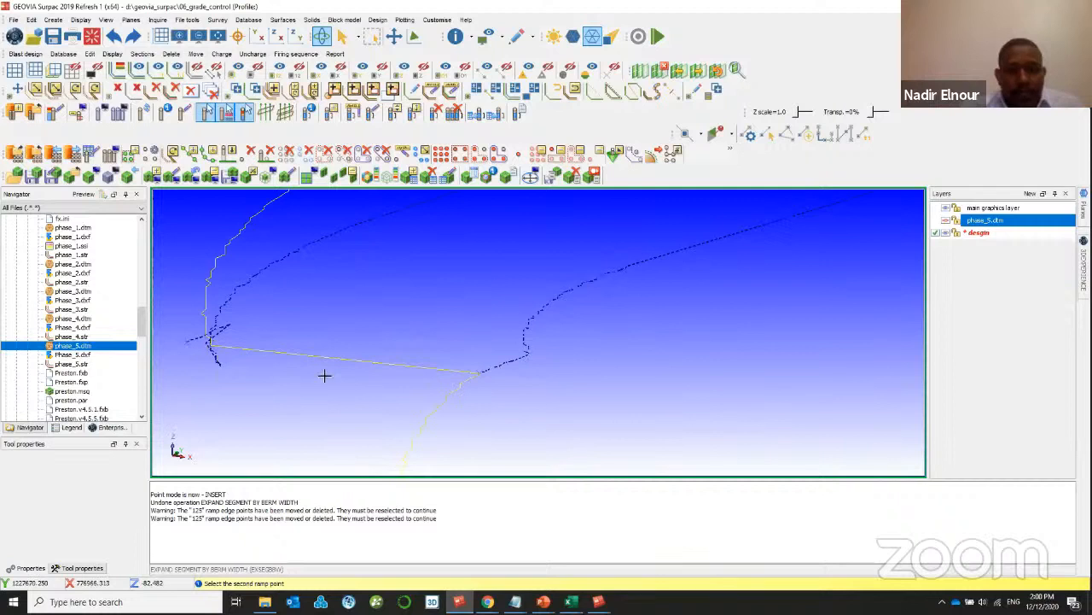
left_click(478, 373)
scroll(439, 312, "down", 2)
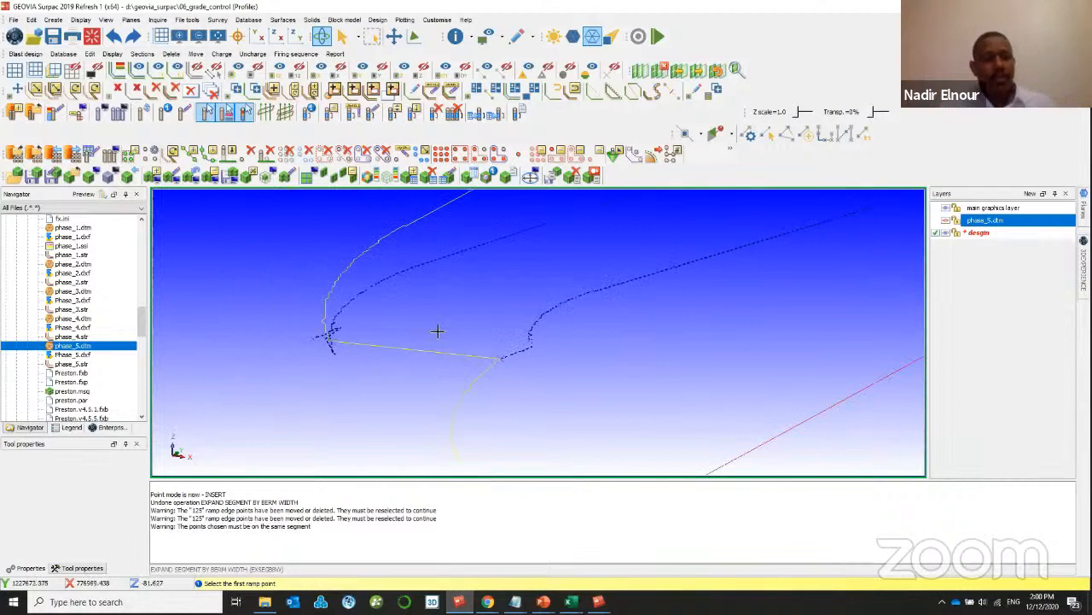
key("Escape")
scroll(425, 368, "up", 2)
scroll(495, 392, "up", 4)
left_click(491, 393)
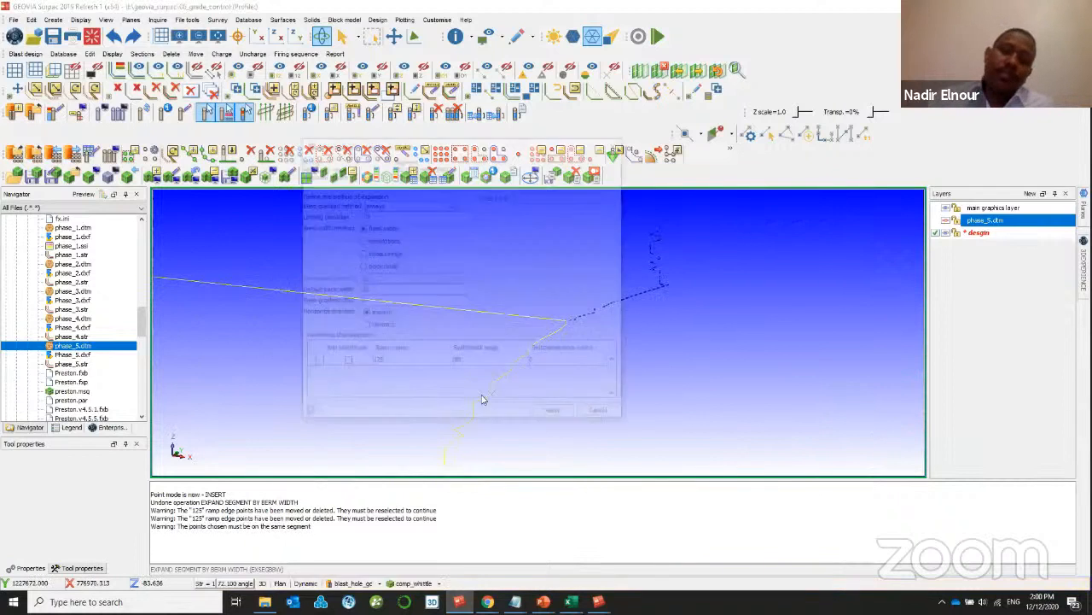
key("Return")
key("Escape")
- Inspect the bench and berm strings and the pit bottom outline in plan view
scroll(466, 298, "down", 5)
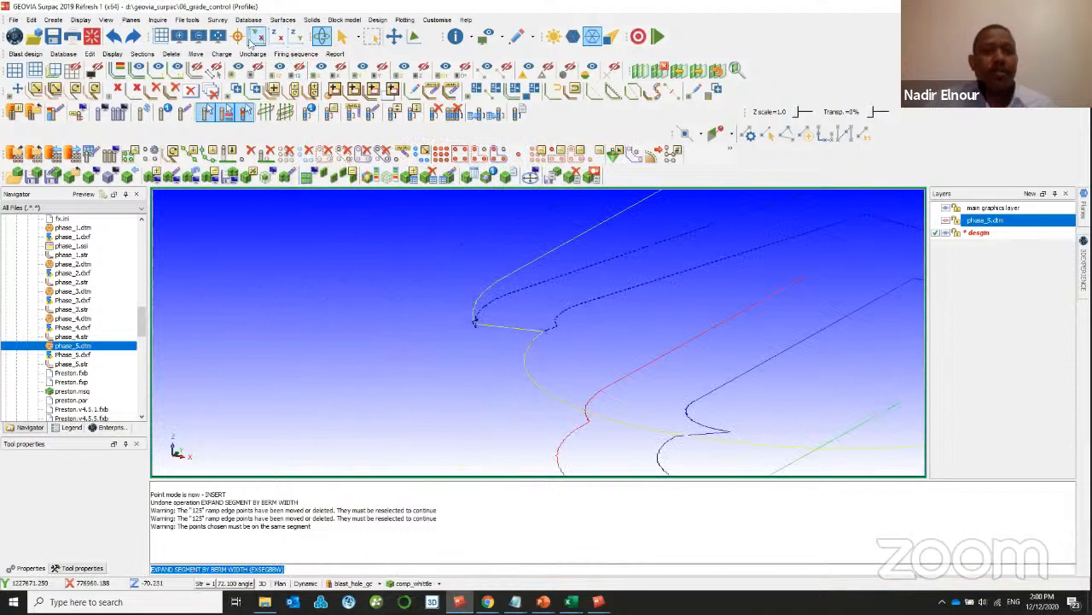
left_click(258, 37)
scroll(695, 261, "down", 4)
scroll(466, 368, "up", 6)
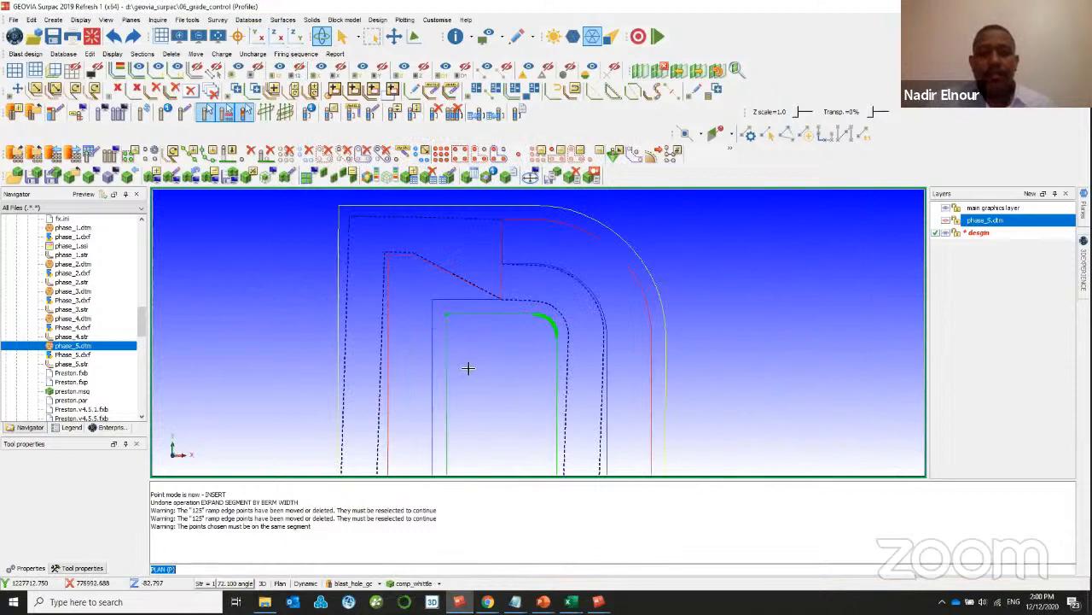
scroll(524, 313, "up", 6)
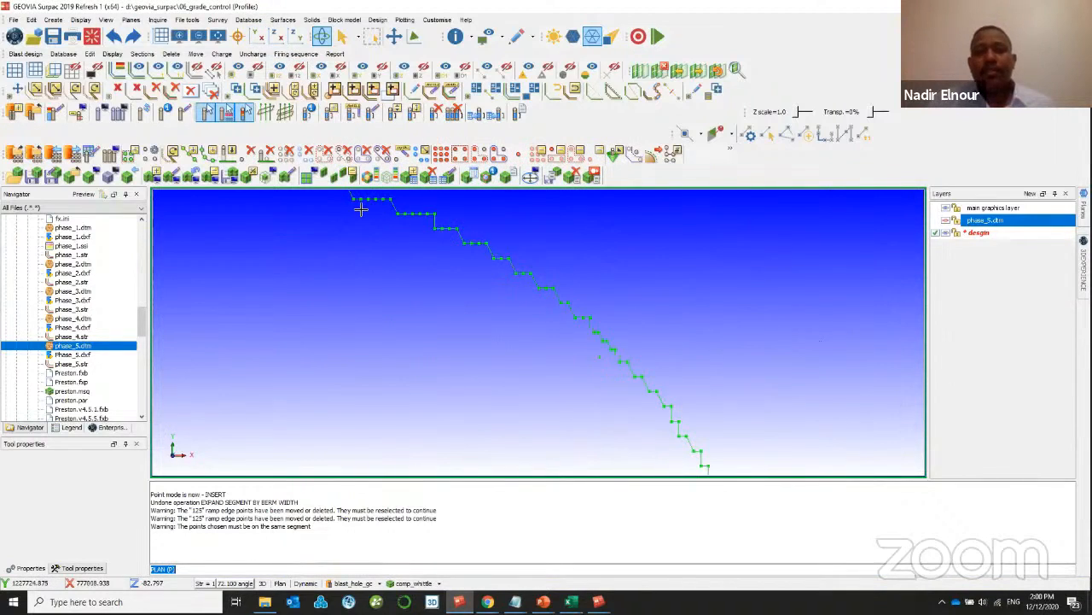
scroll(534, 341, "down", 8)
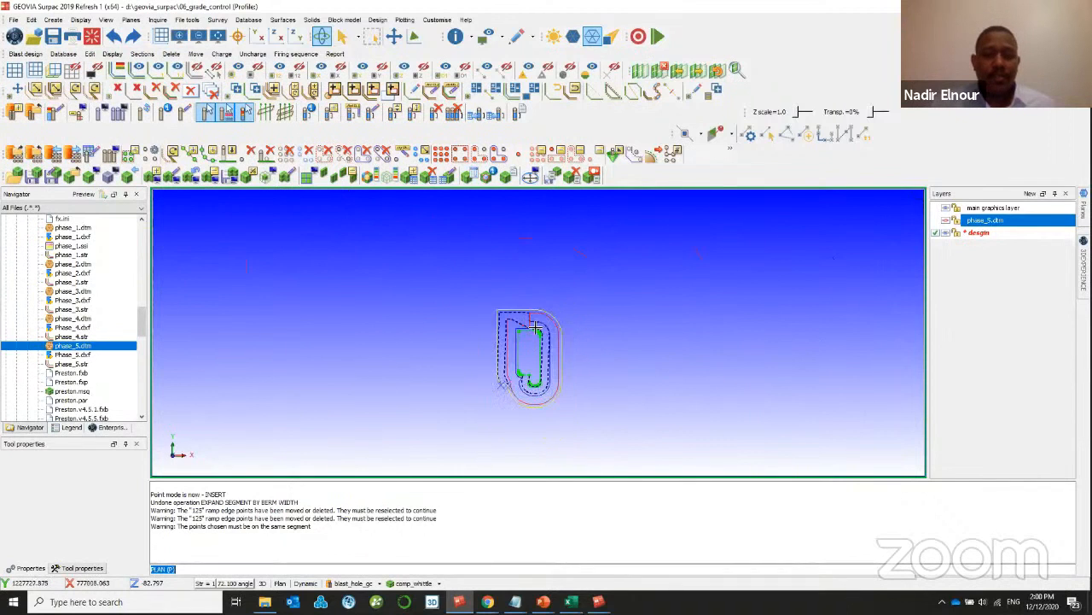
- Cycle the point mode to additional and set it back to insert
left_click(31, 20)
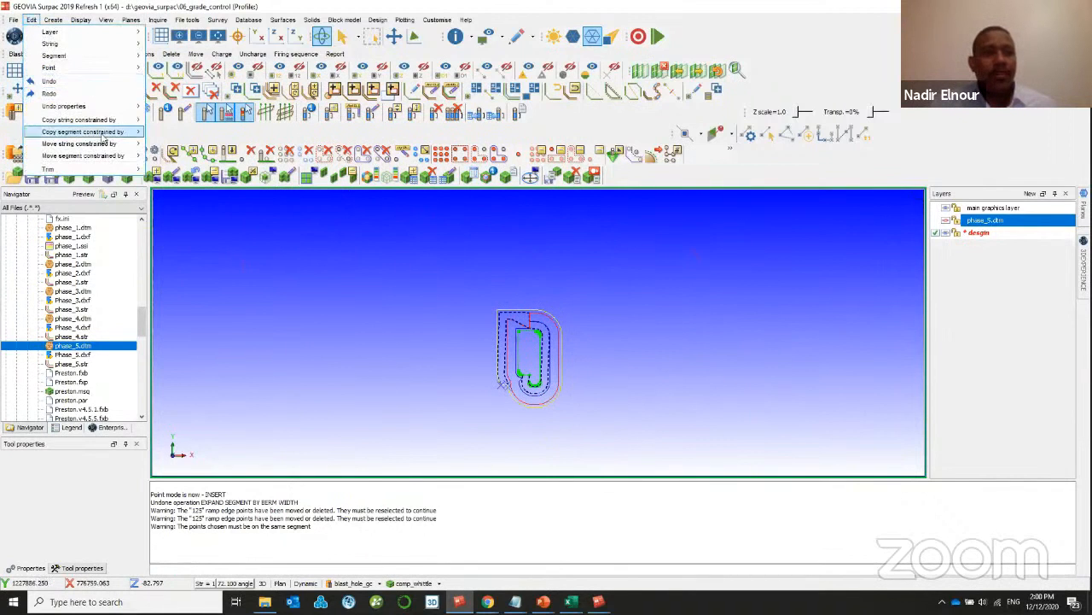
mouse_move(53, 20)
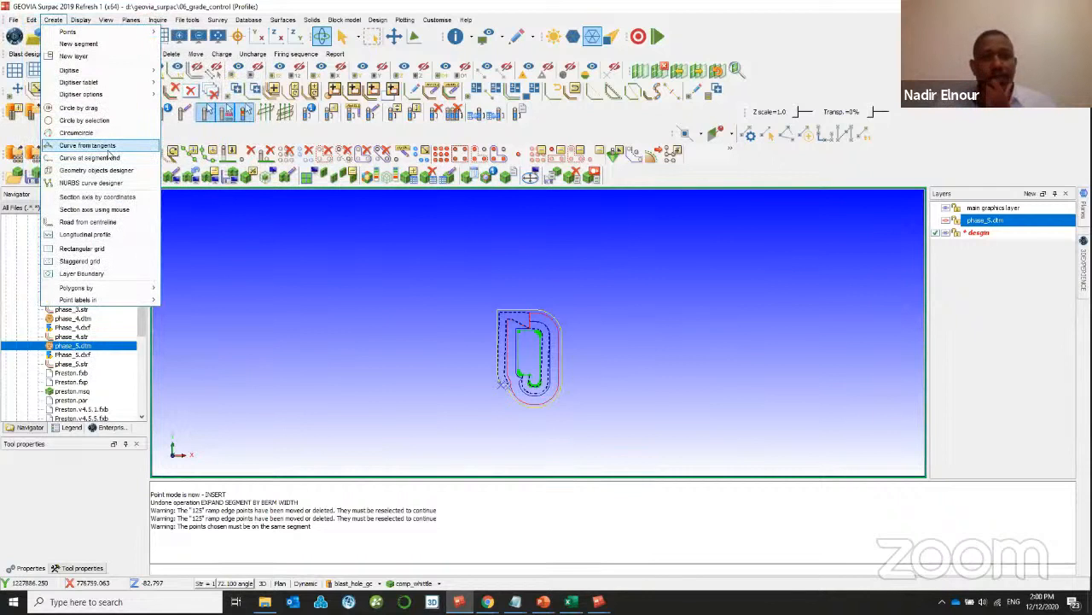
left_click(722, 137)
left_click(690, 135)
mouse_move(696, 137)
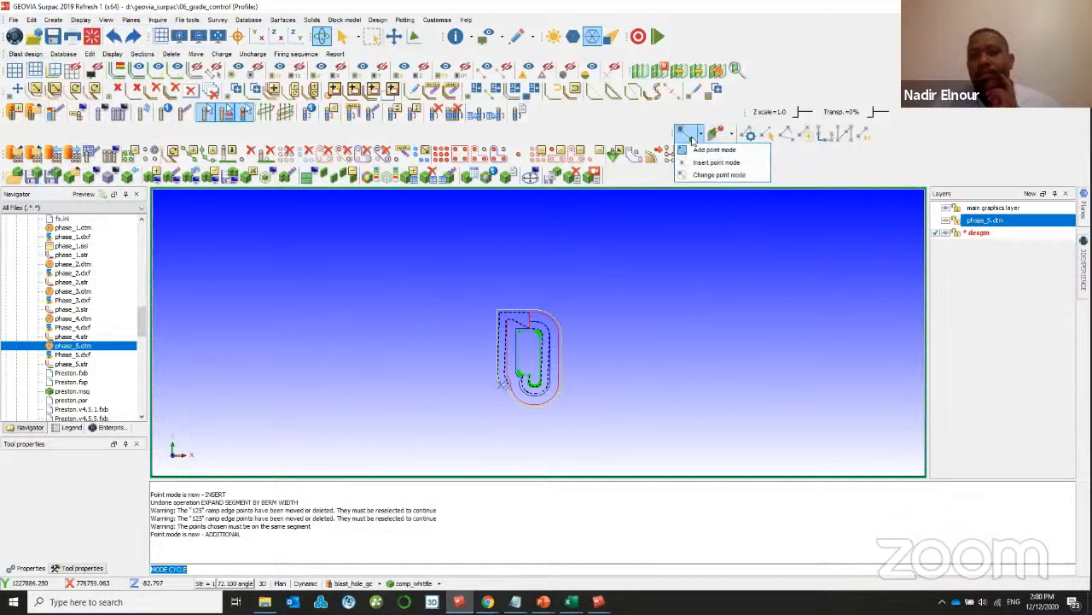
left_click(707, 164)
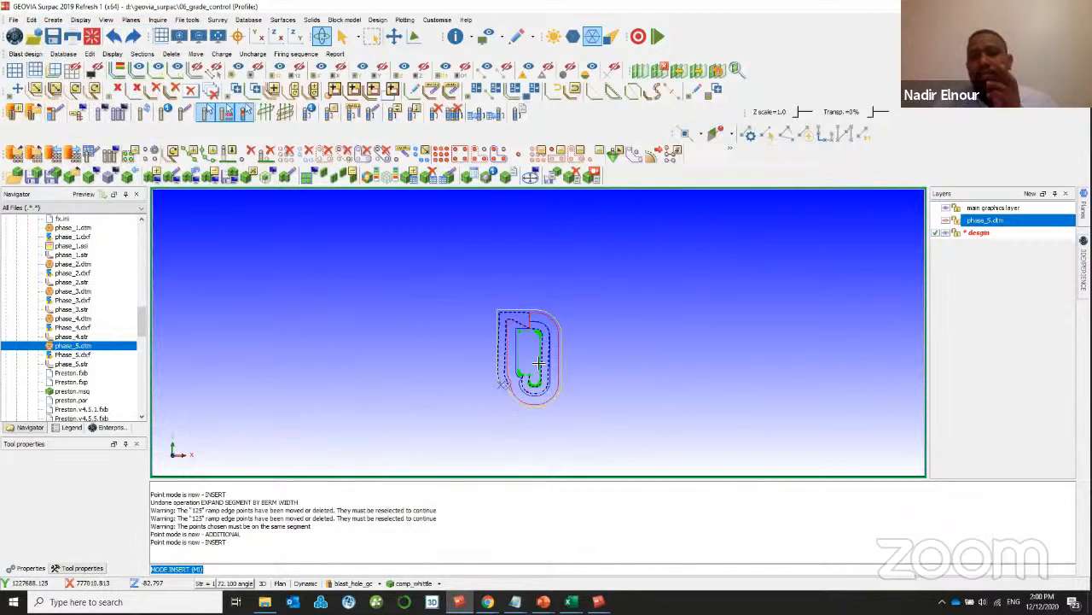
- Show the multi bench design options for the pit bottom segment using the Auto expand by height method, and close them without applying
scroll(547, 346, "up", 1)
scroll(546, 346, "up", 2)
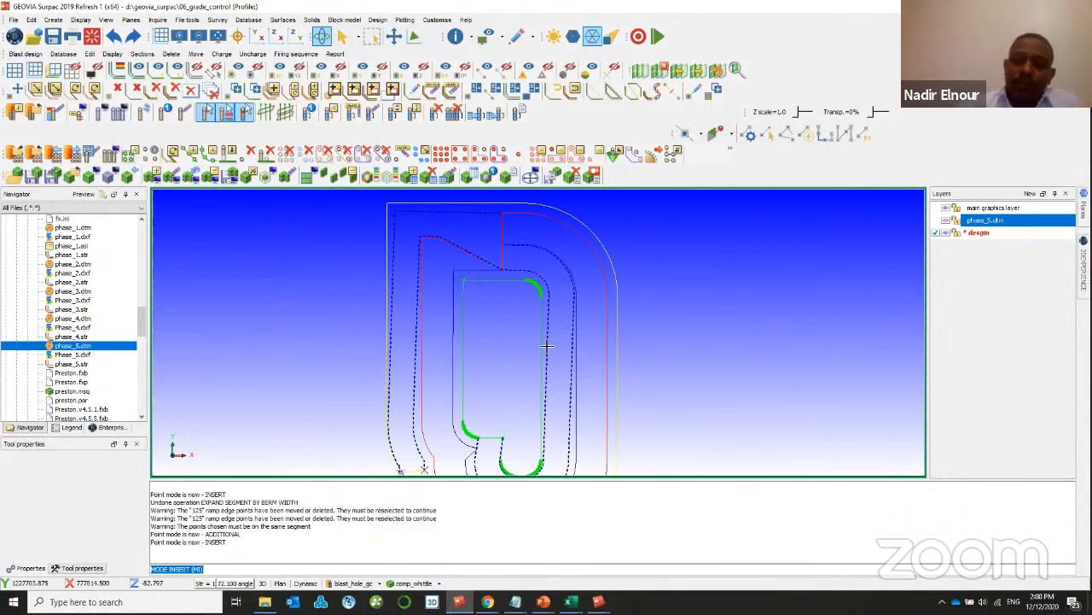
left_click(377, 20)
mouse_move(443, 47)
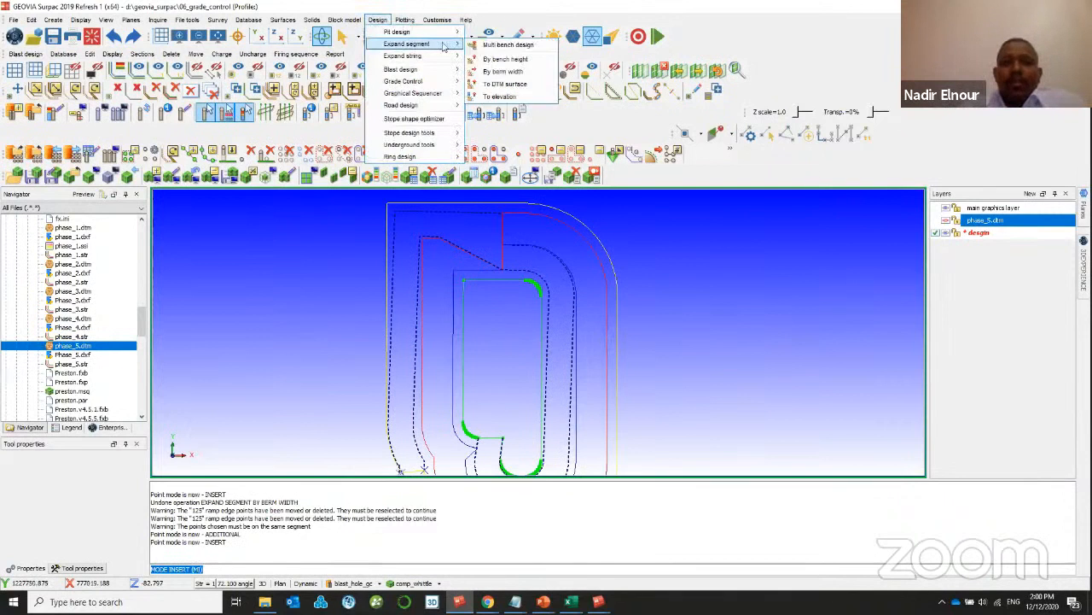
left_click(507, 45)
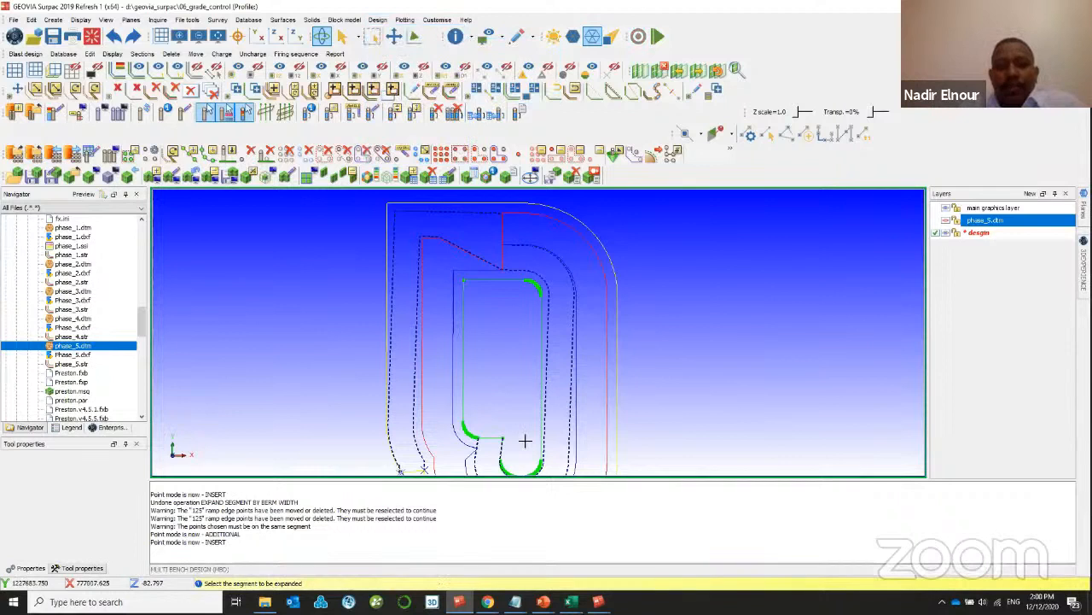
left_click(571, 299)
left_click(354, 176)
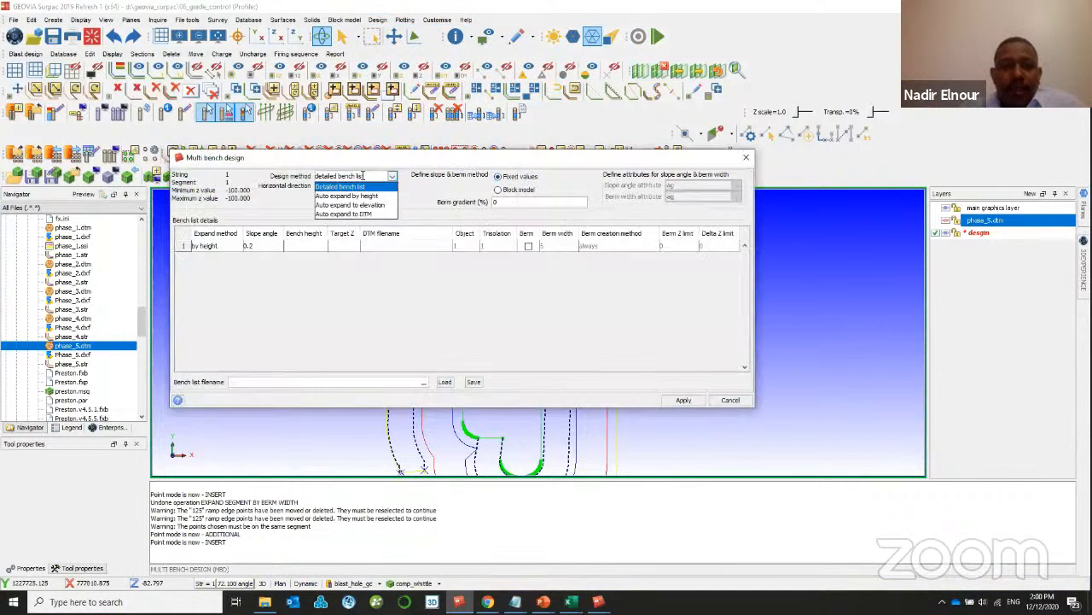
left_click(357, 196)
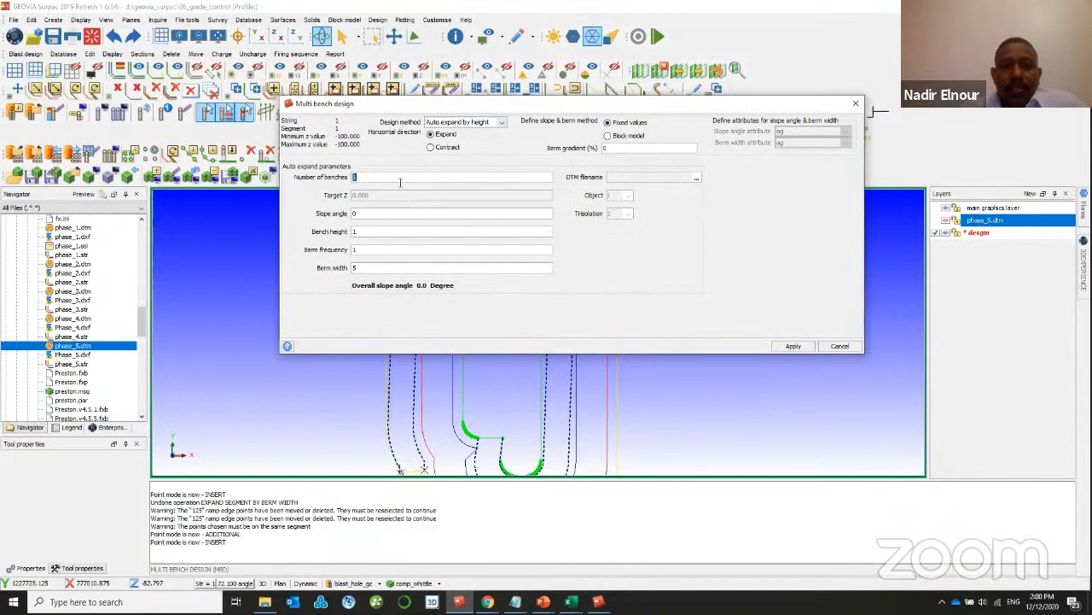
left_click(385, 230)
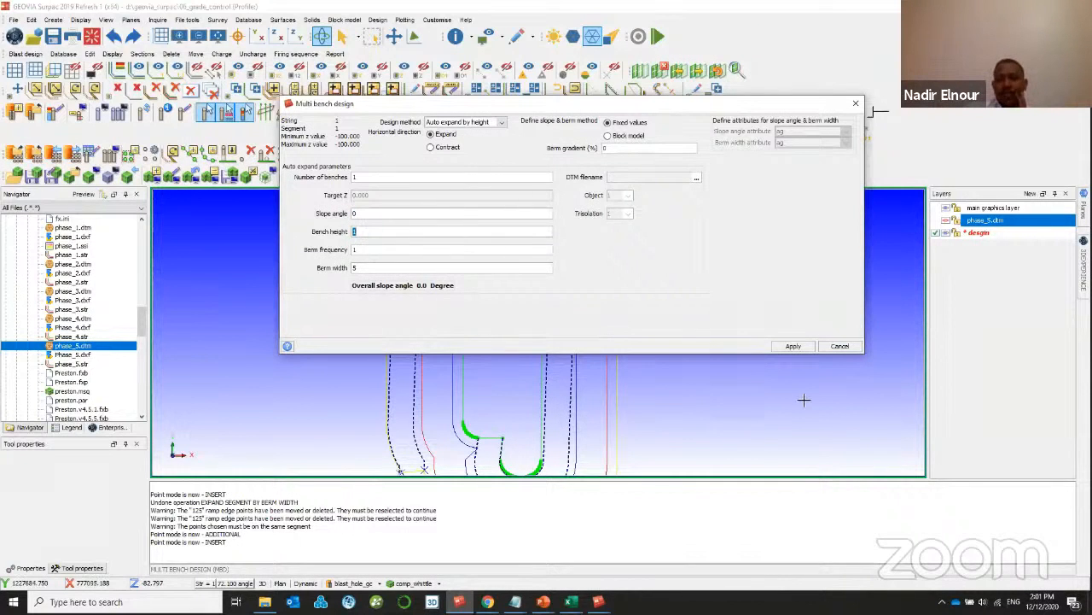
left_click(840, 346)
- Check the Zoom meeting window in Chrome, return to Surpac, and inspect the bench and berm strings in 3D
scroll(681, 346, "down", 5)
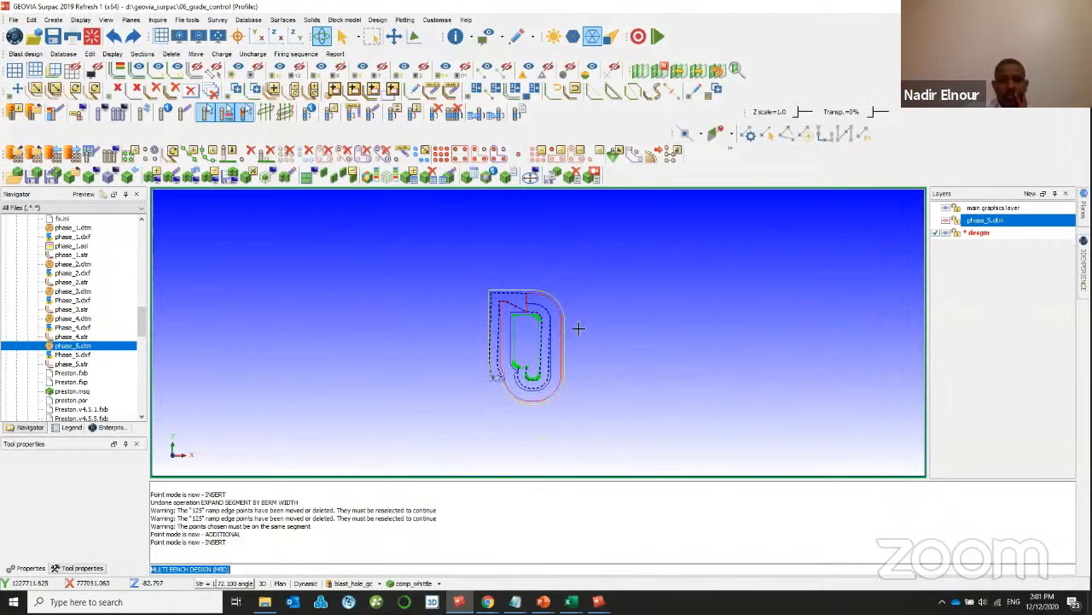
left_click_drag(578, 327, 535, 246)
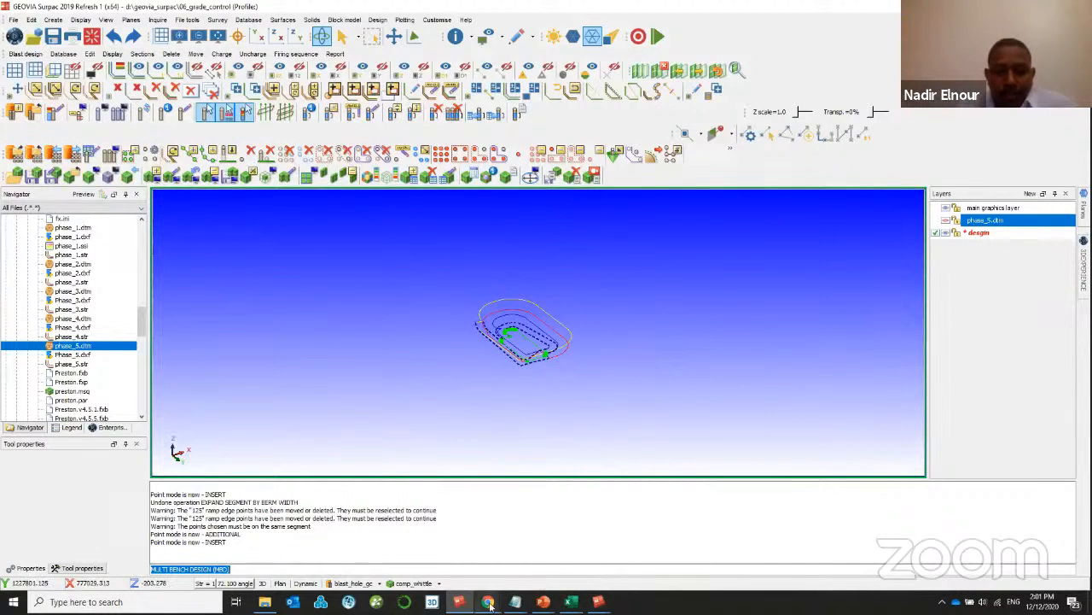
mouse_move(489, 600)
left_click(435, 544)
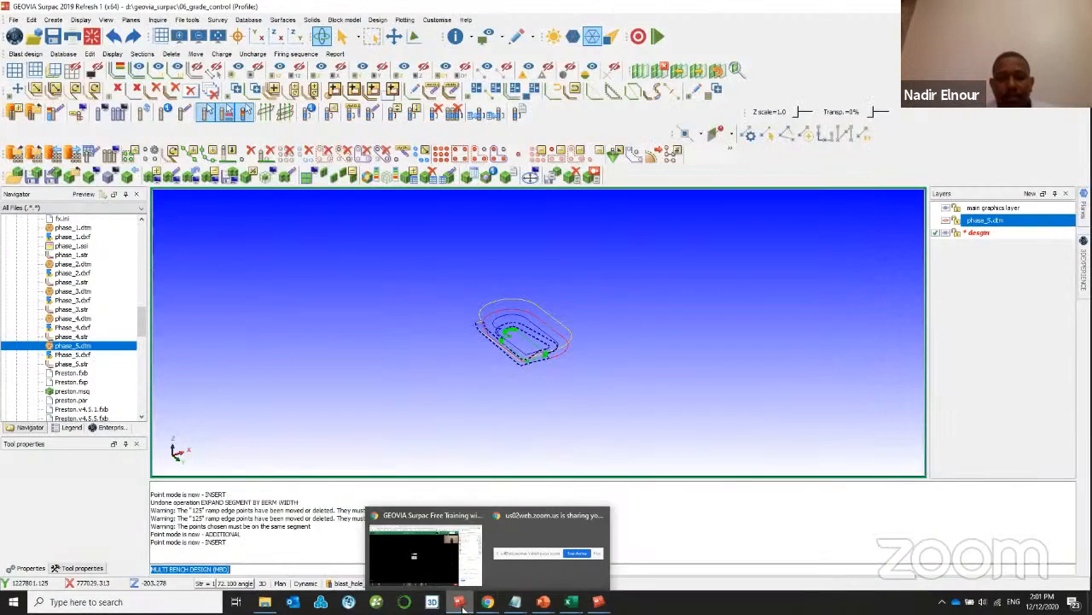
left_click(460, 606)
left_click(460, 606)
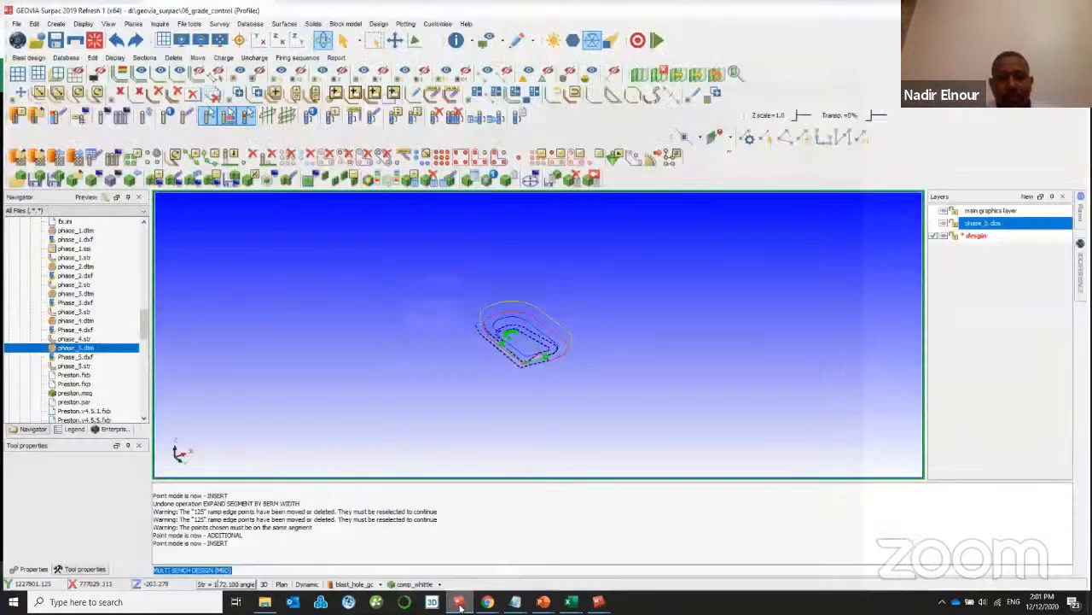
scroll(474, 297, "up", 5)
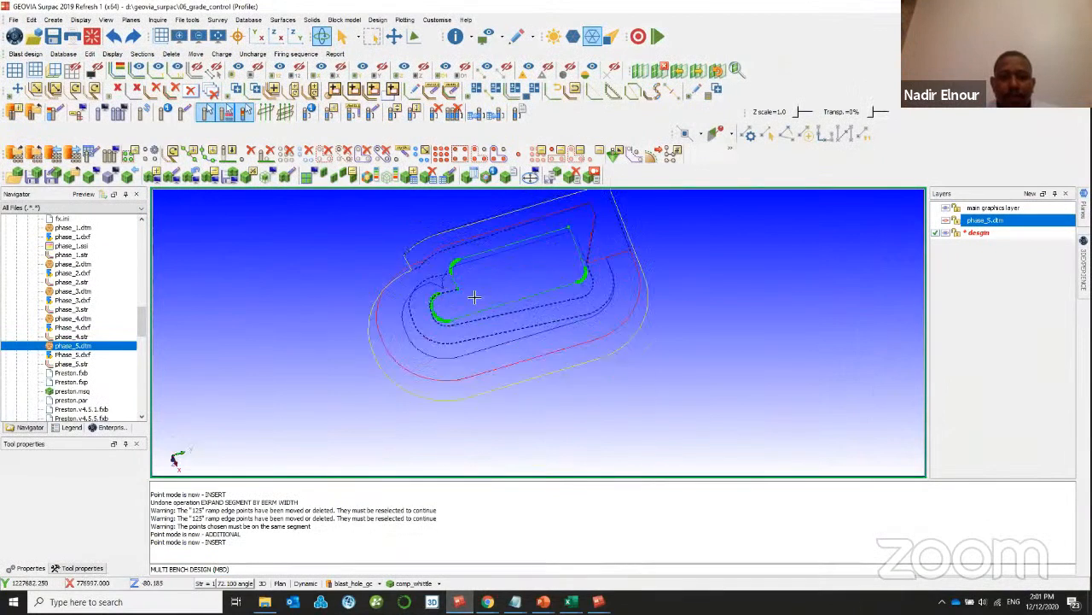
left_click_drag(474, 296, 521, 390)
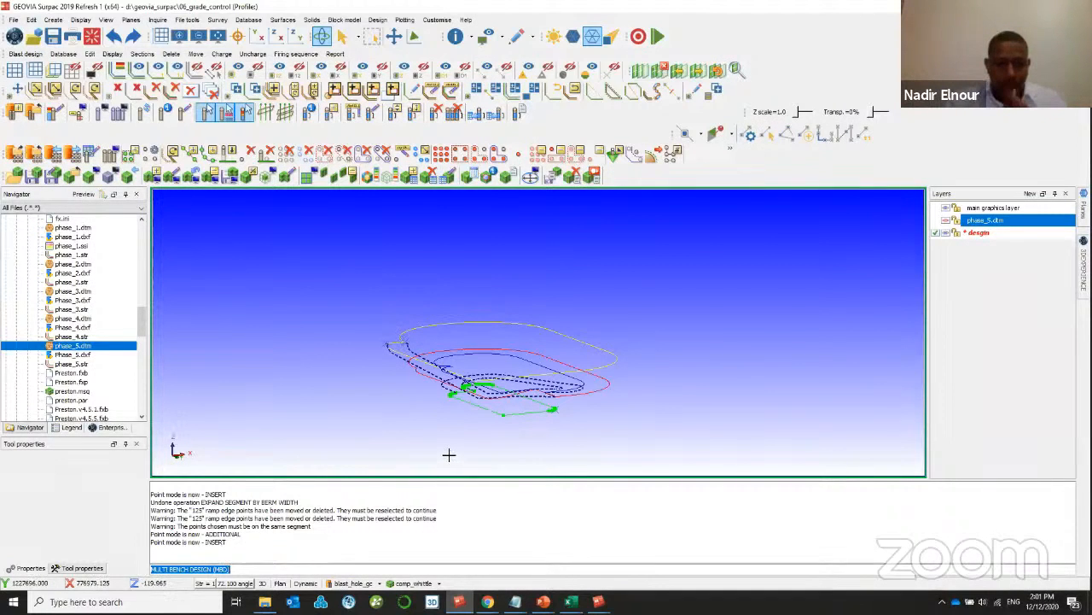
- Switch to the Zoom meeting in Chrome and check the group chat, participants and screen-sharing controls
mouse_move(487, 601)
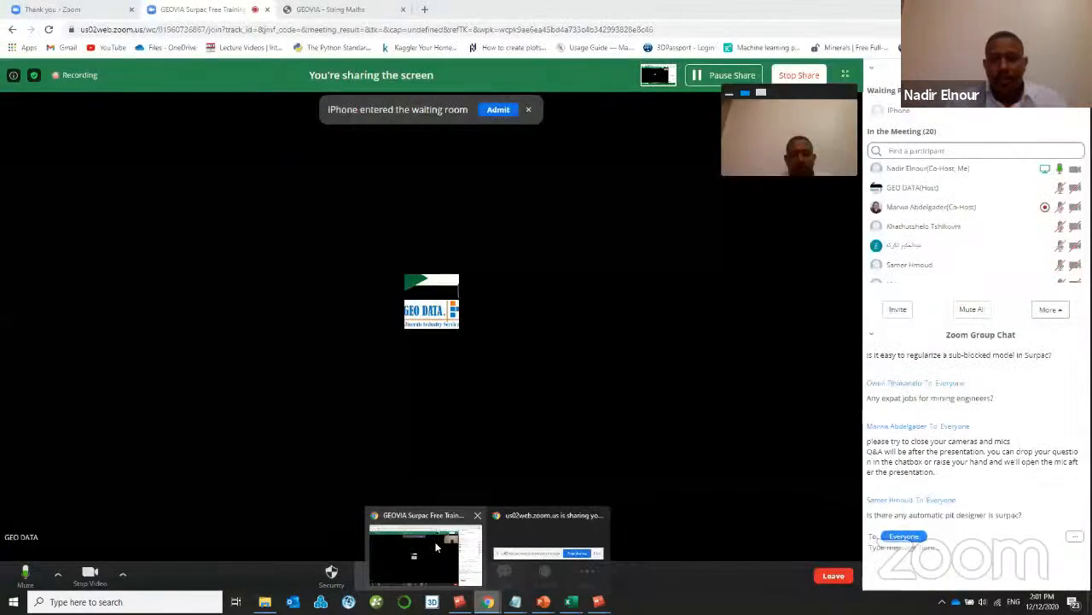
left_click(436, 547)
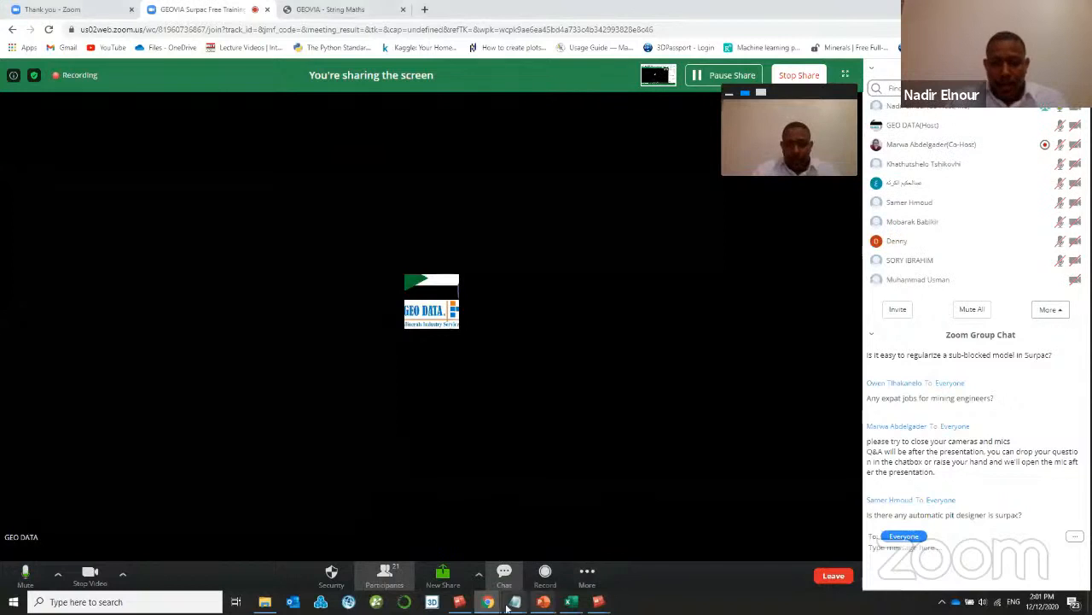
mouse_move(489, 602)
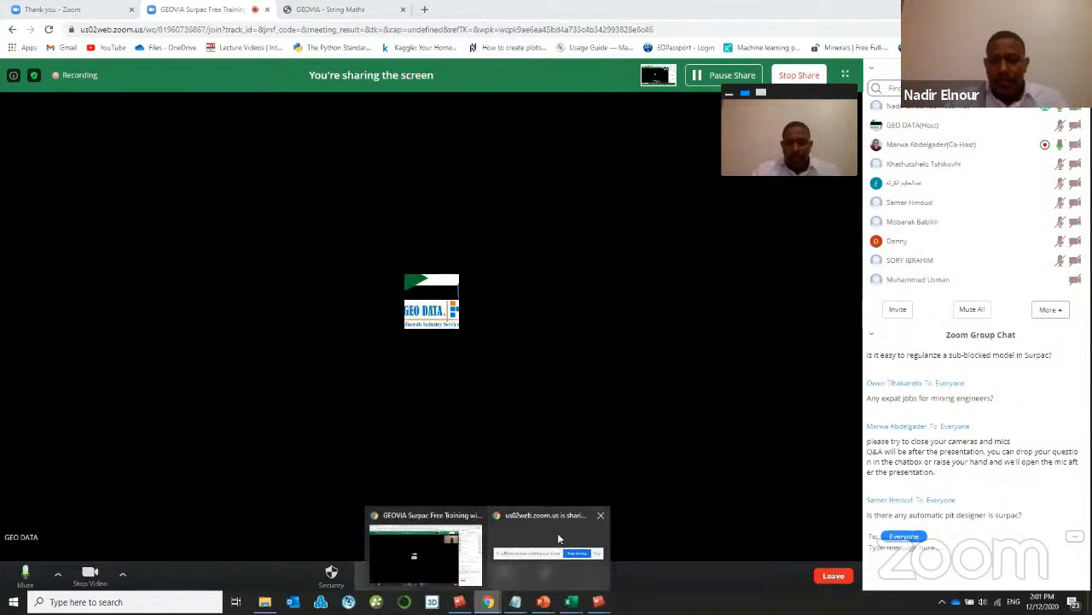
left_click(557, 532)
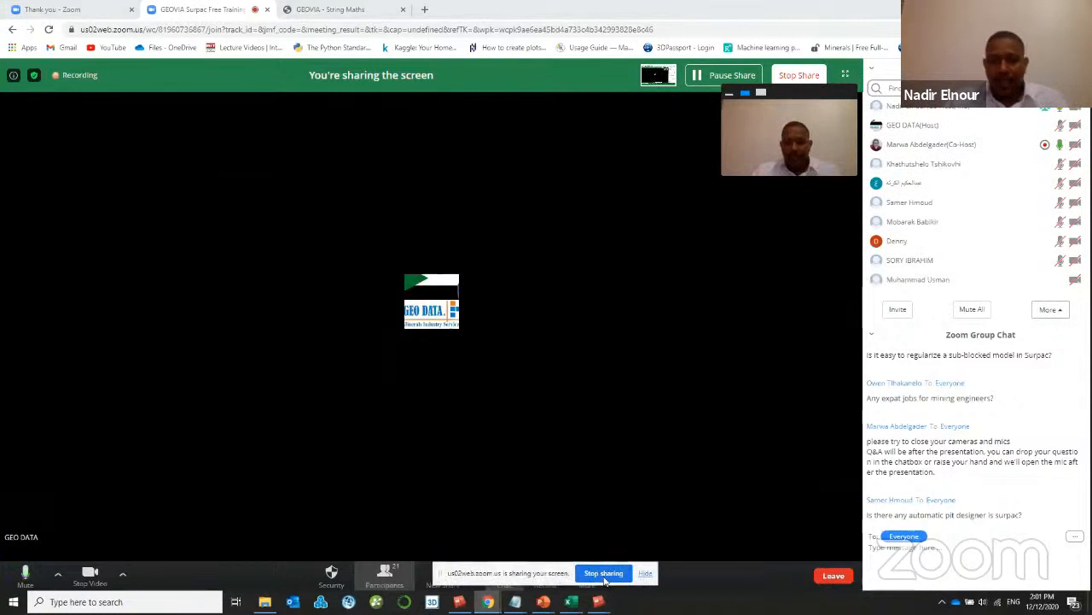
left_click(604, 573)
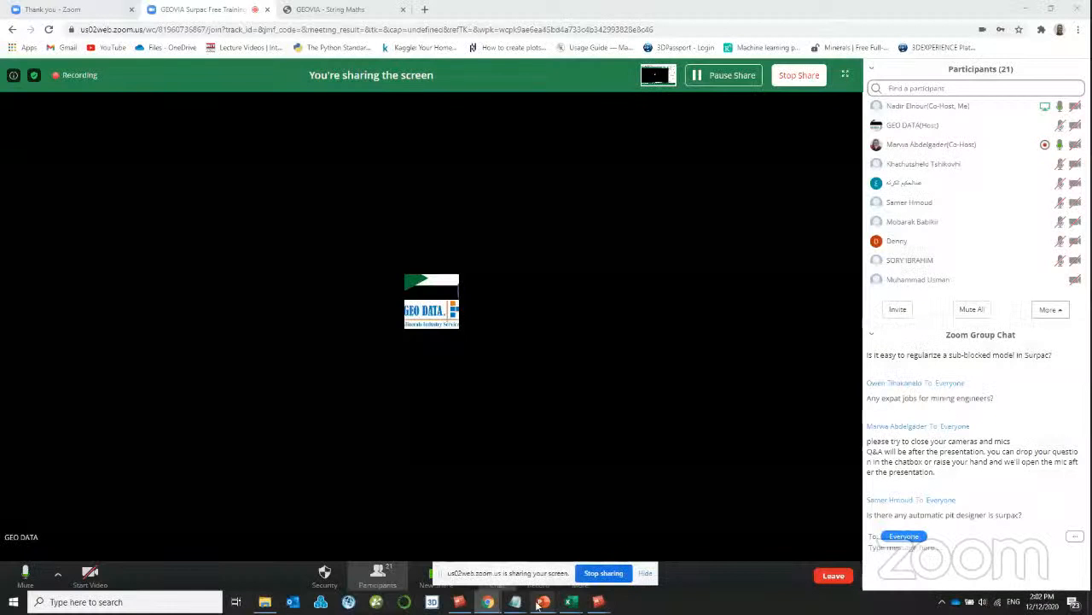
mouse_move(598, 602)
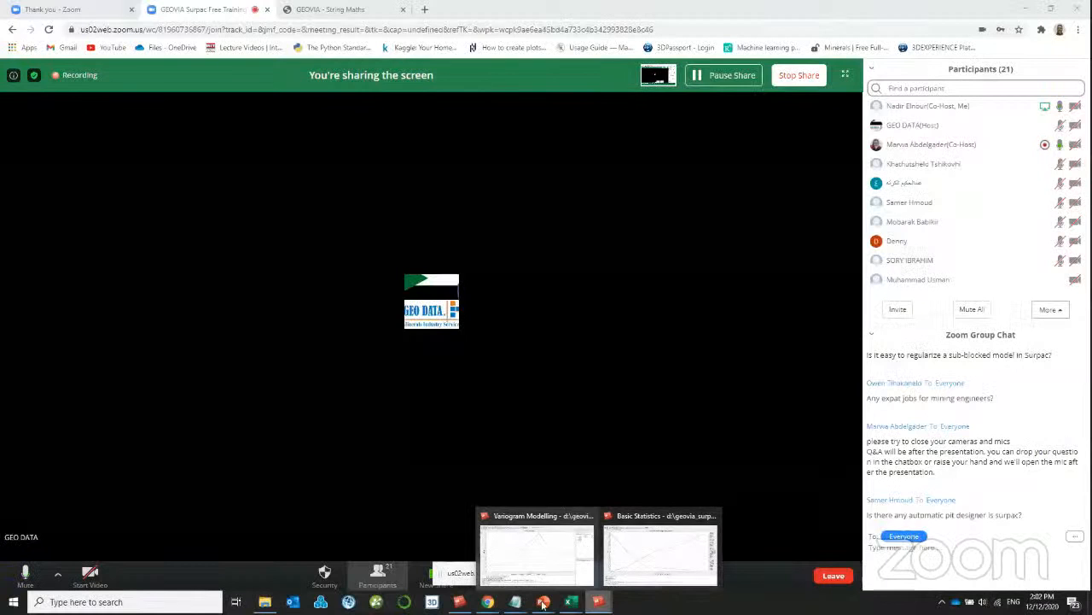
- Switch to Surpac, draw the comp_whittle block model in the Blocks style, and examine its coloured blocks from above
left_click(459, 601)
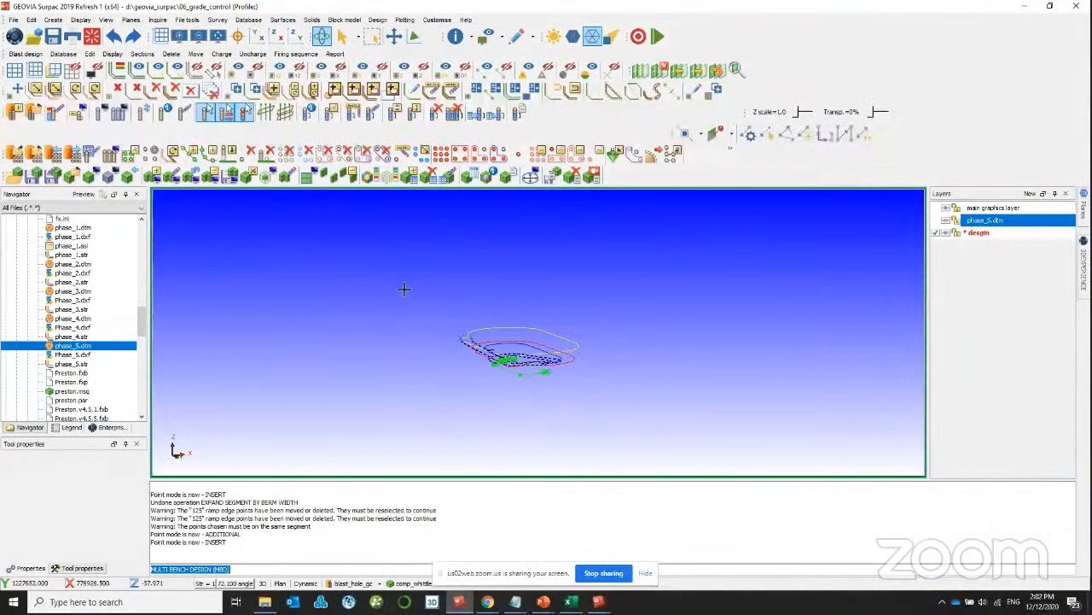
left_click(387, 581)
left_click(398, 475)
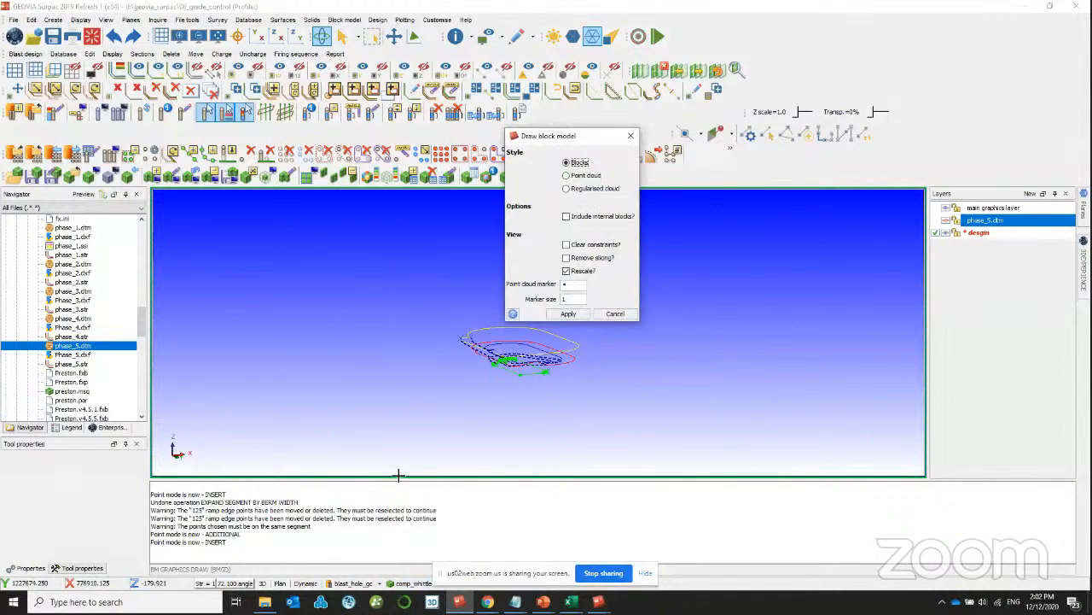
key("Return")
left_click_drag(705, 322, 531, 357)
scroll(558, 299, "up", 6)
scroll(528, 350, "up", 4)
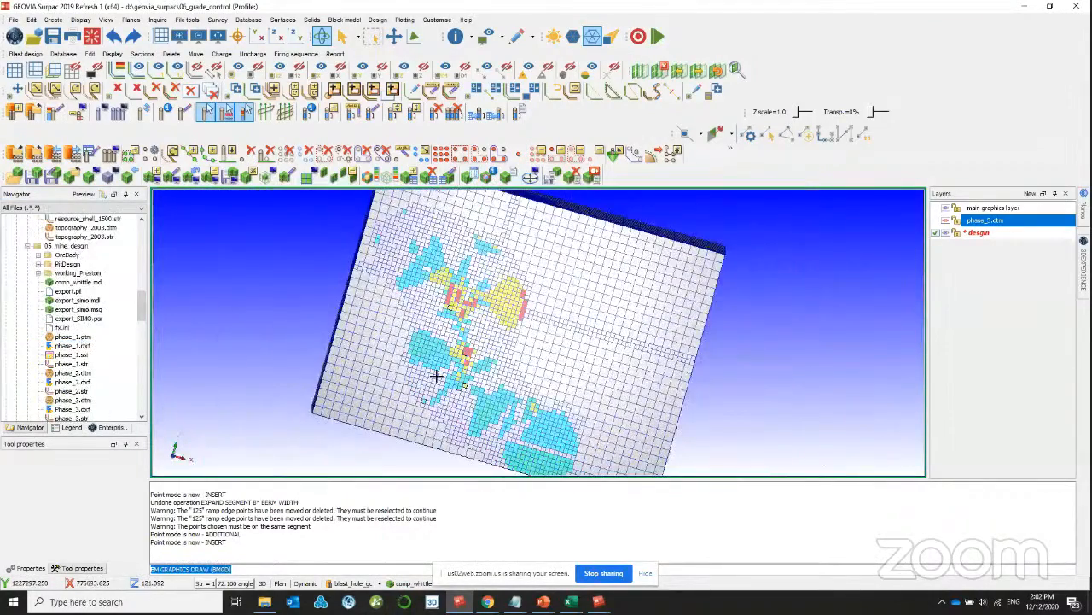
scroll(457, 292, "down", 2)
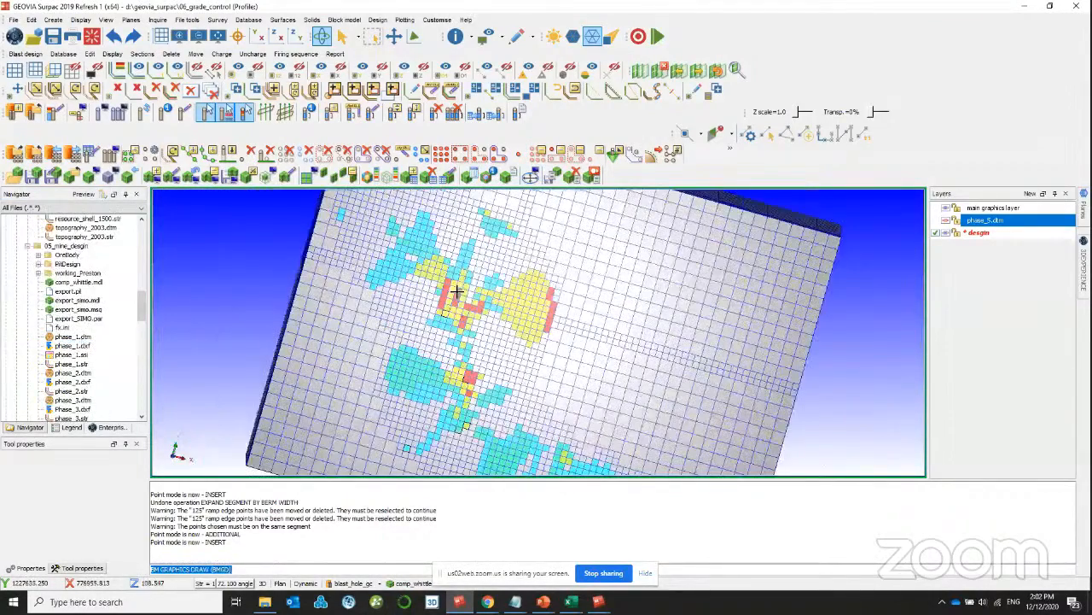
- Review the geometry and attributes in the comp_whittle block model summary, close it, and hide the screen-sharing notice
left_click(410, 583)
left_click(415, 556)
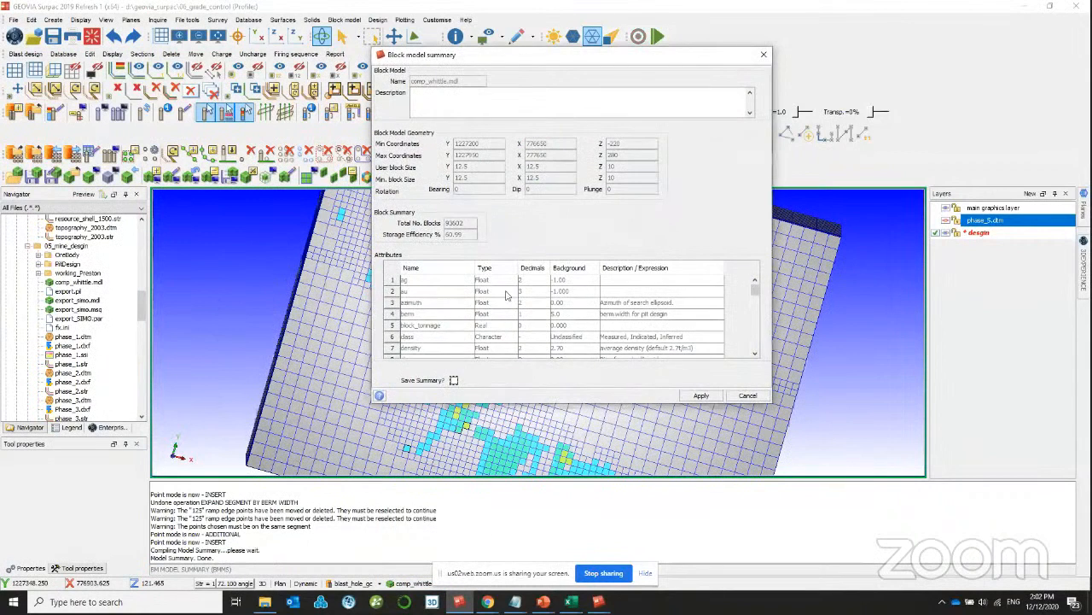
scroll(522, 304, "down", 3)
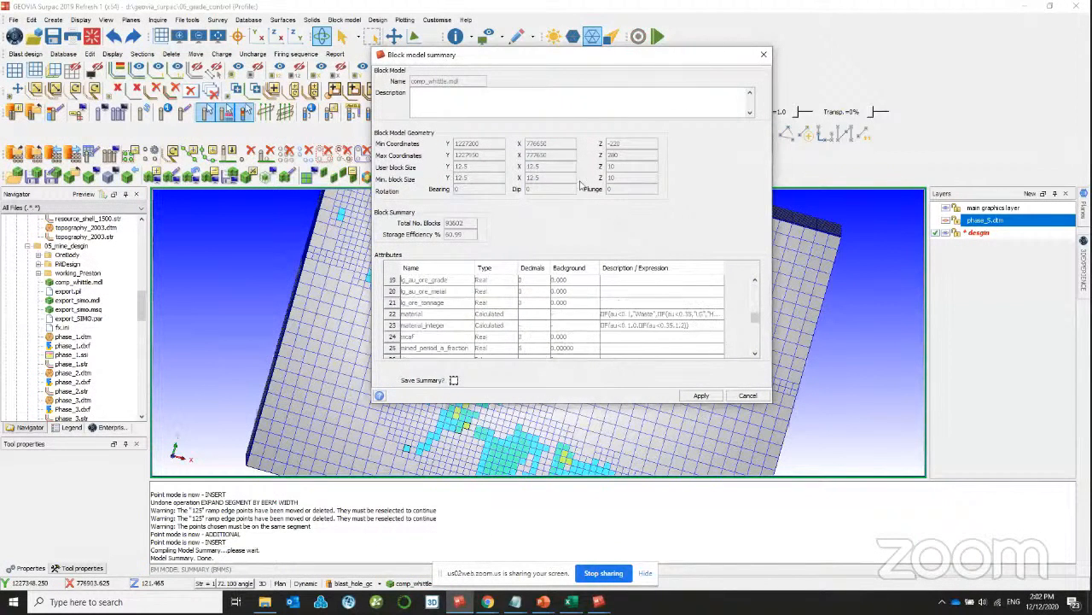
left_click(764, 53)
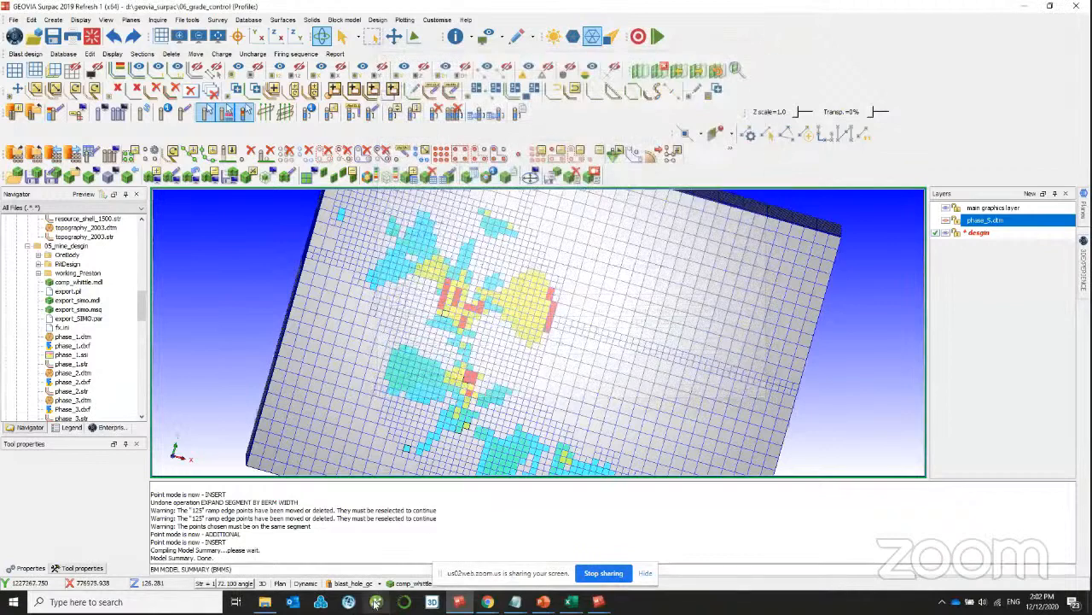
left_click(644, 575)
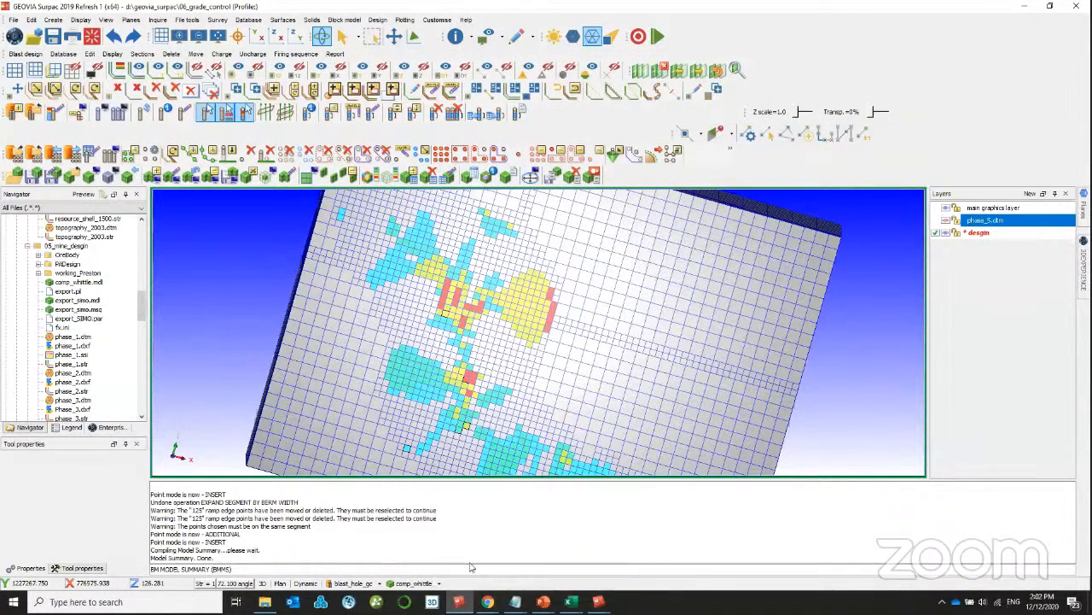
- Close the comp_whittle block model and clear the graphics of all remaining pit design layers
left_click(438, 583)
left_click(436, 572)
scroll(67, 291, "up", 1)
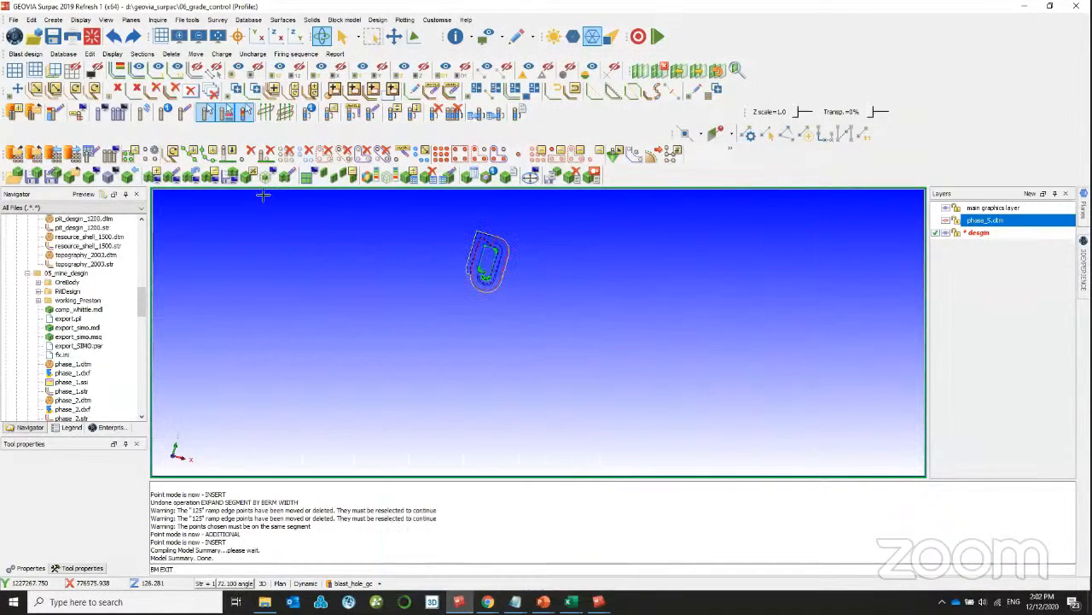
left_click(92, 36)
left_click(552, 271)
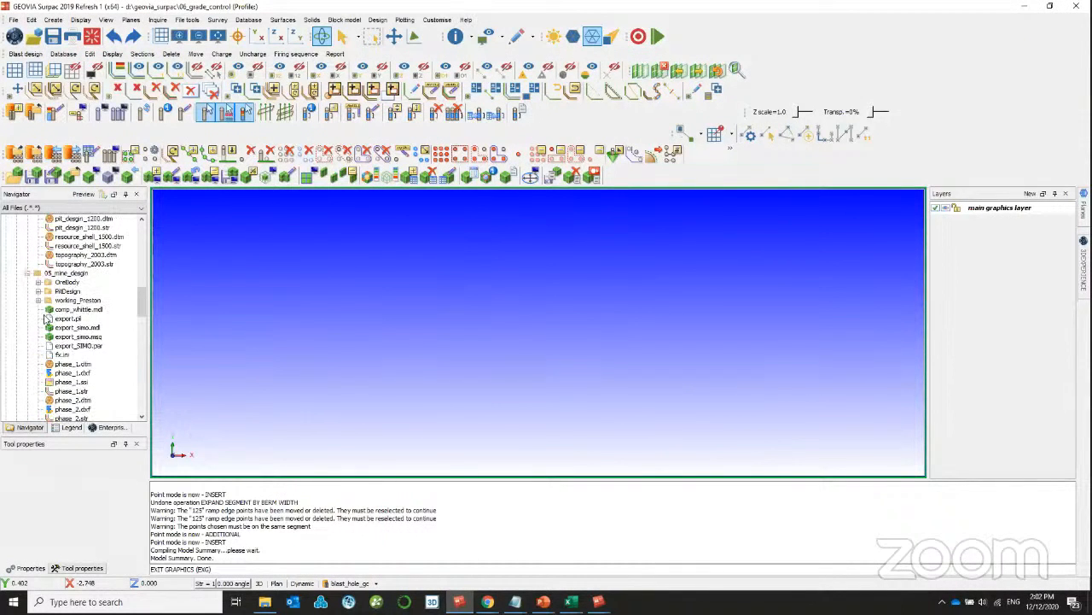
- Start the Convert / Reblock tool and load the srk_as_suq_bm_june2020_ocm block model into it
scroll(76, 373, "down", 8)
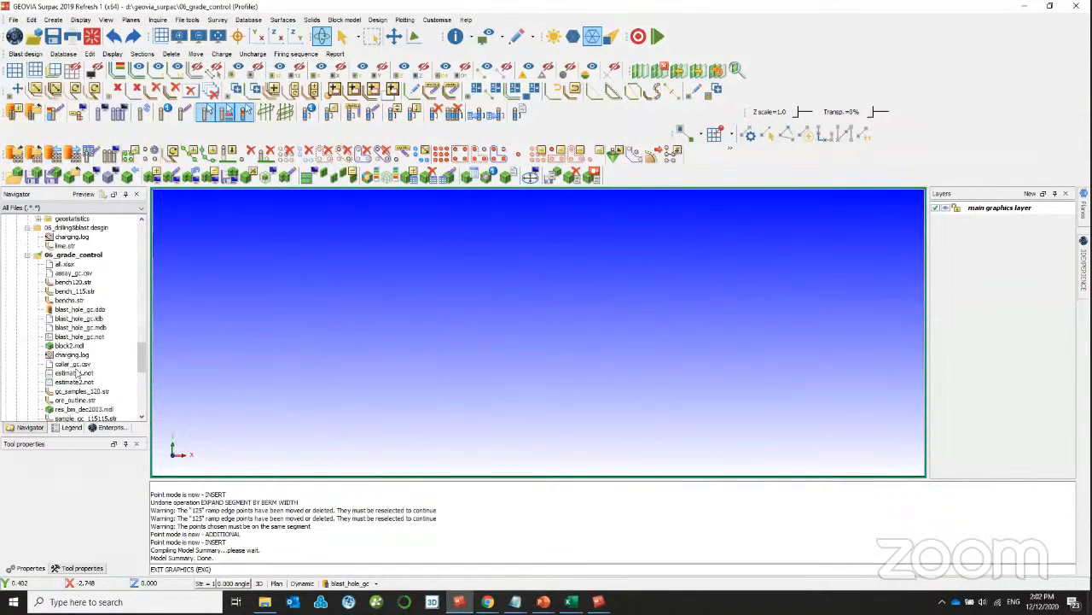
left_click(345, 19)
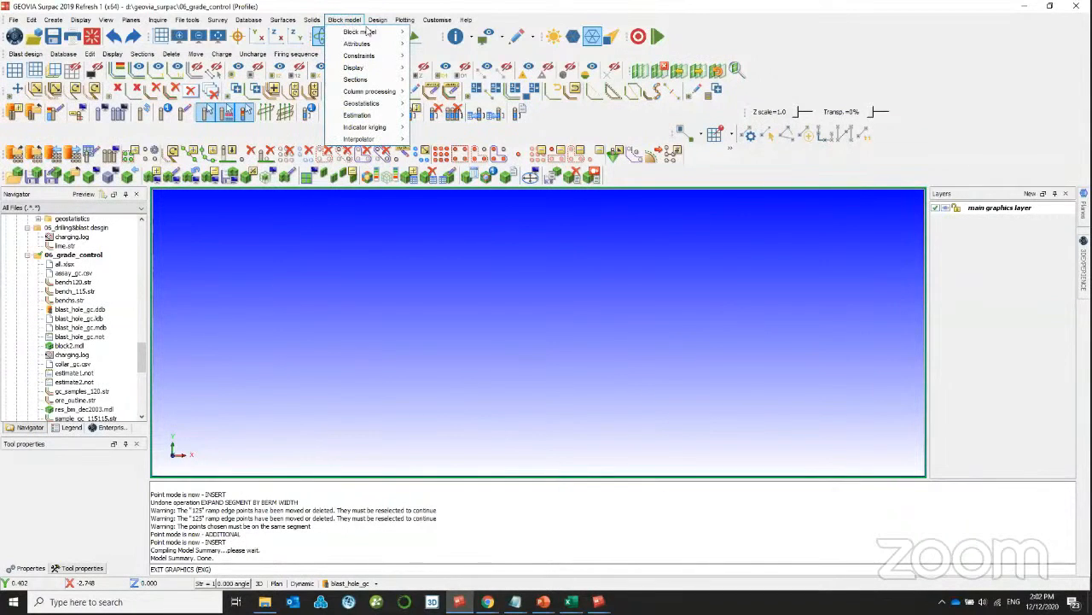
mouse_move(367, 32)
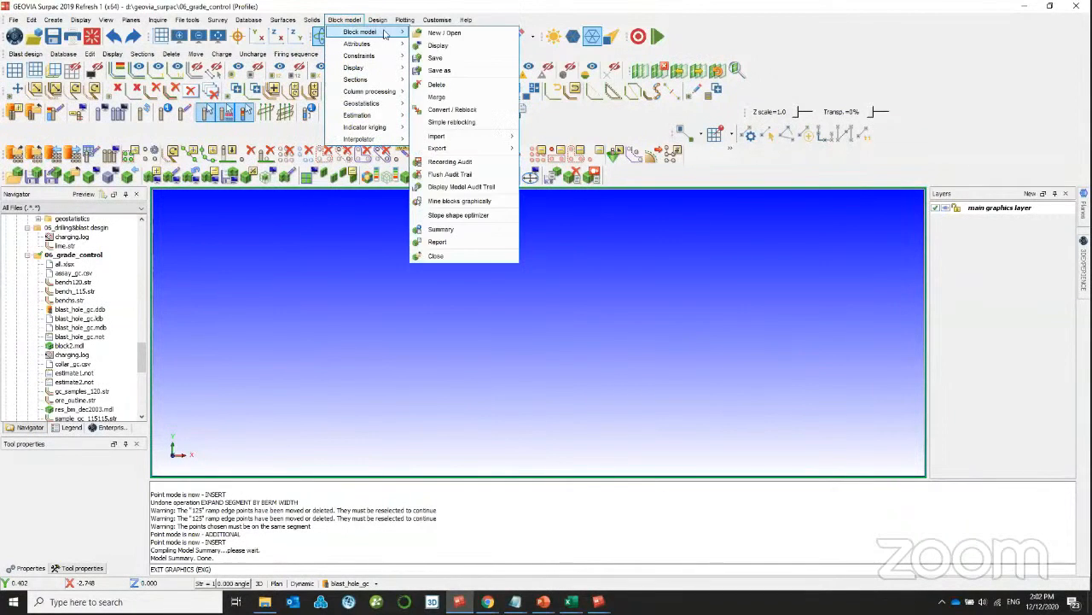
left_click(459, 111)
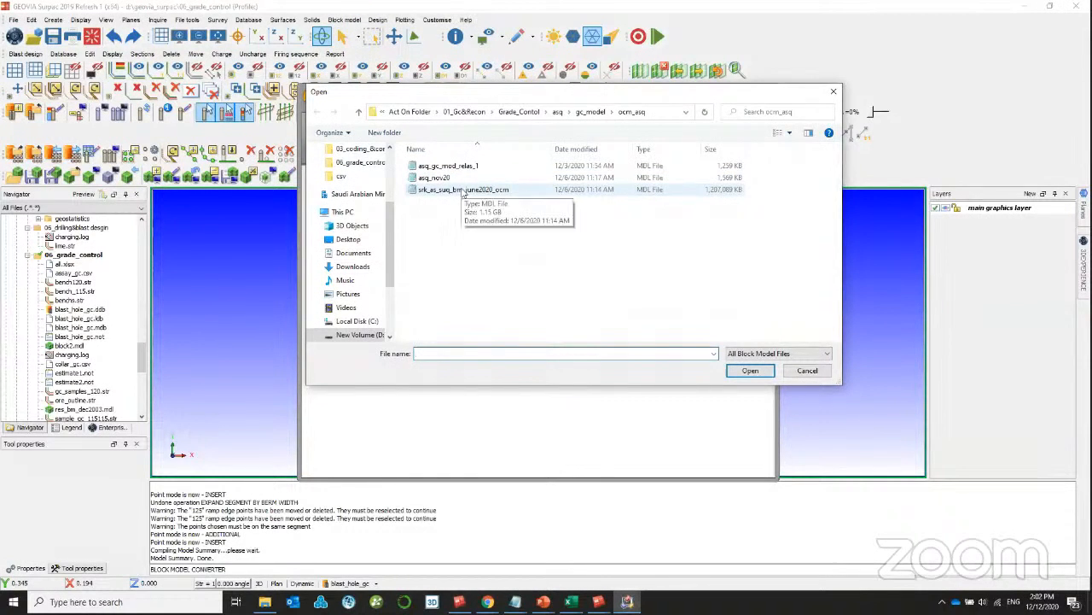
double_click(461, 189)
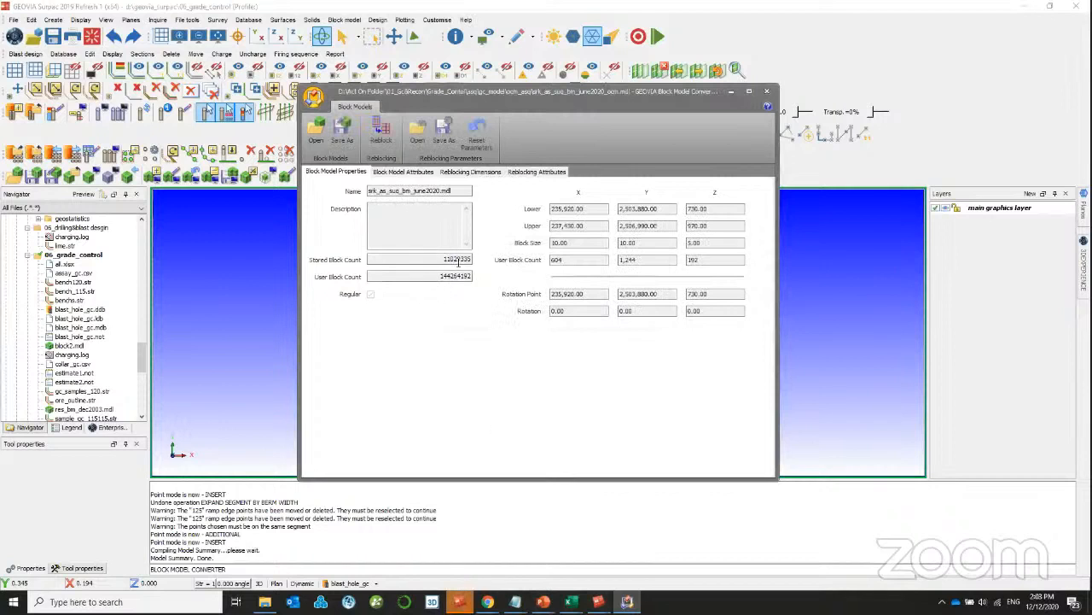
- Review the loaded model's attributes and include all of them in the reblocking
left_click(403, 172)
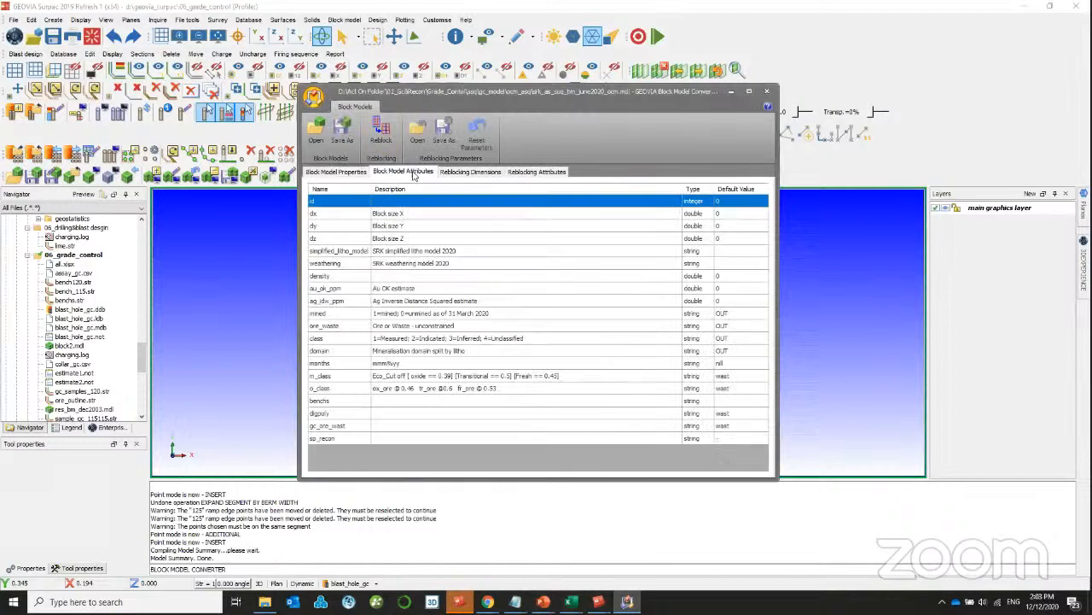
left_click(539, 171)
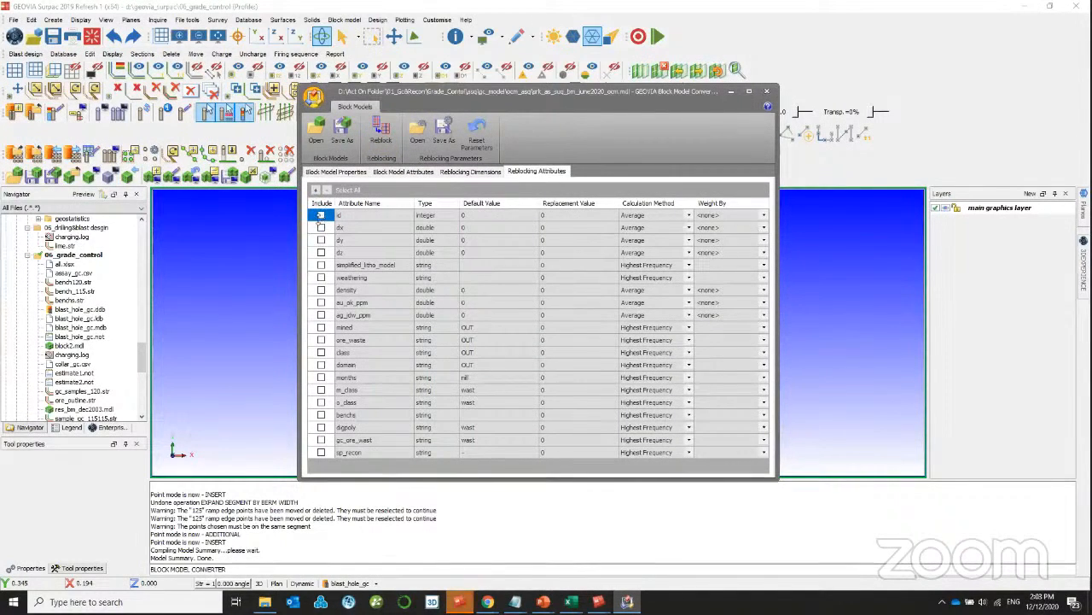
left_click(314, 190)
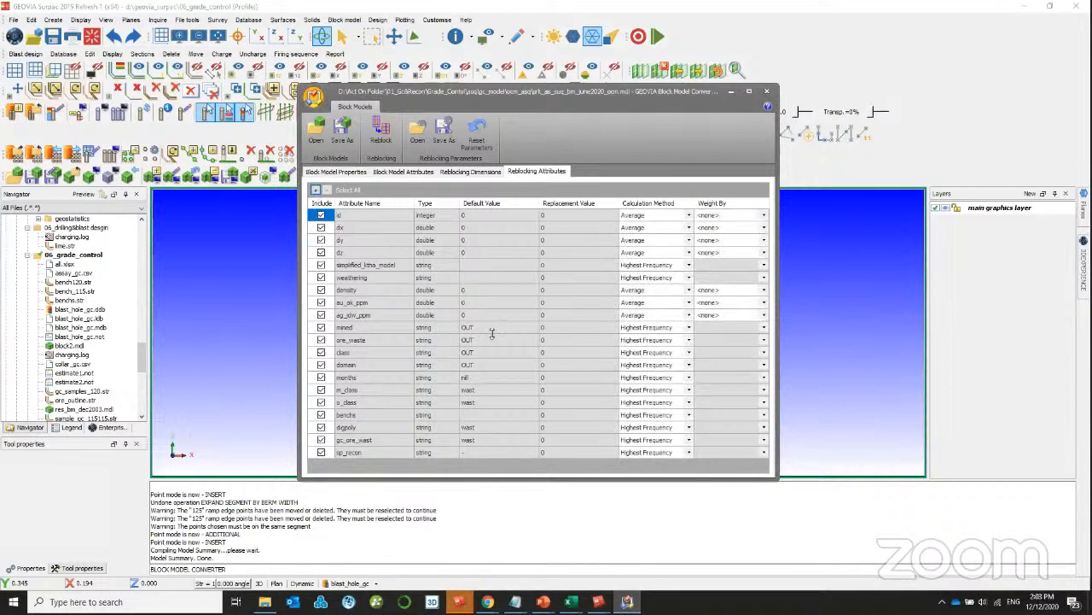
- Set the target parent block size to 20 in X, Y and Z, and close the converter without reblocking
left_click(455, 170)
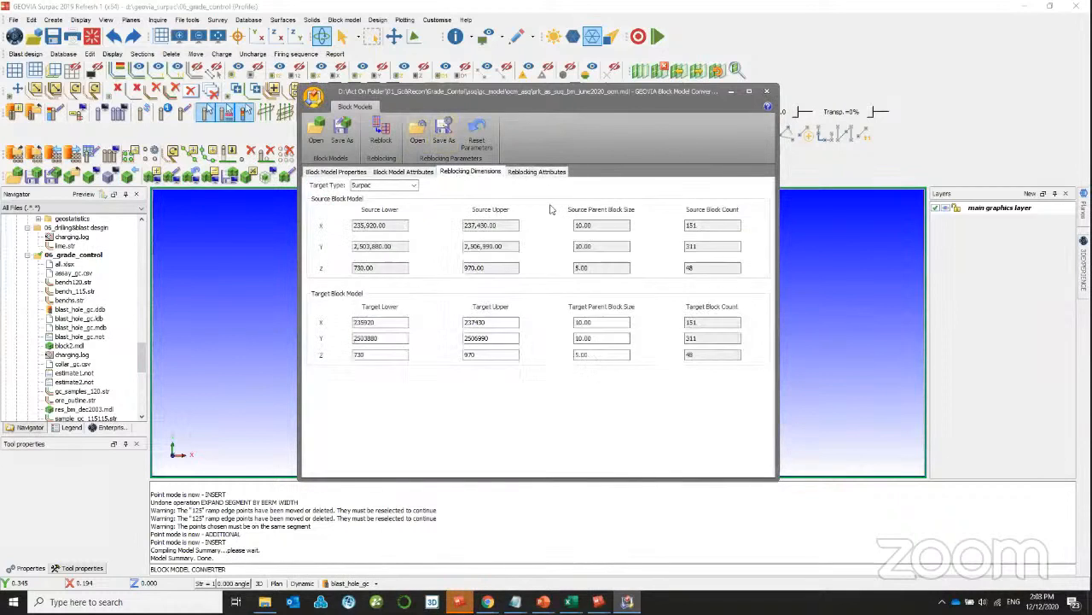
double_click(609, 322)
type("20")
double_click(618, 339)
type("20")
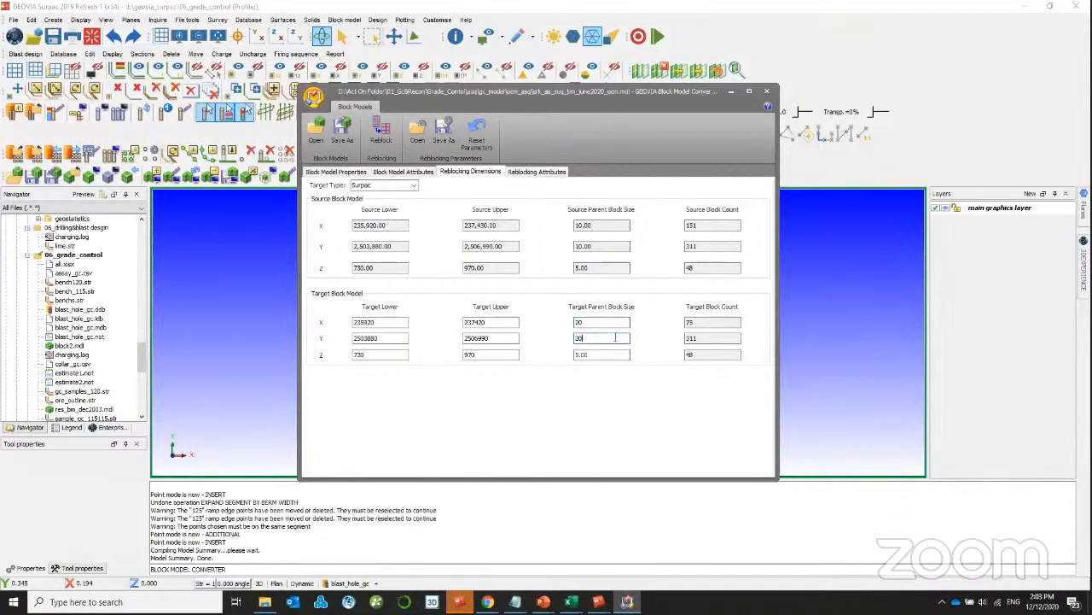
double_click(604, 355)
type("20")
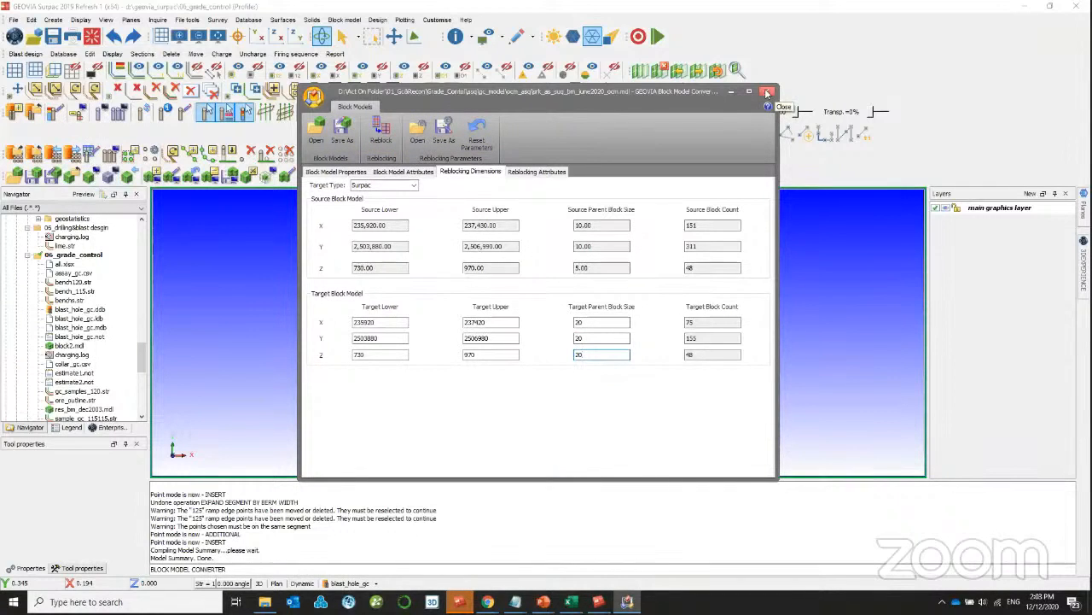
left_click(767, 92)
- Show the Simple reblocking model selection and close it without choosing a model
left_click(344, 19)
mouse_move(363, 32)
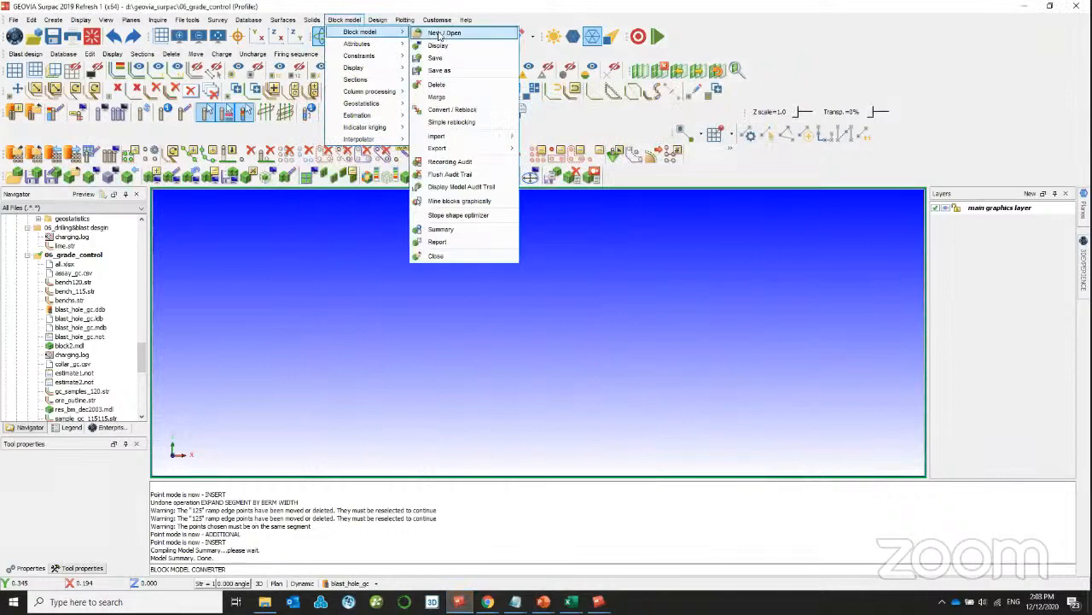
left_click(461, 123)
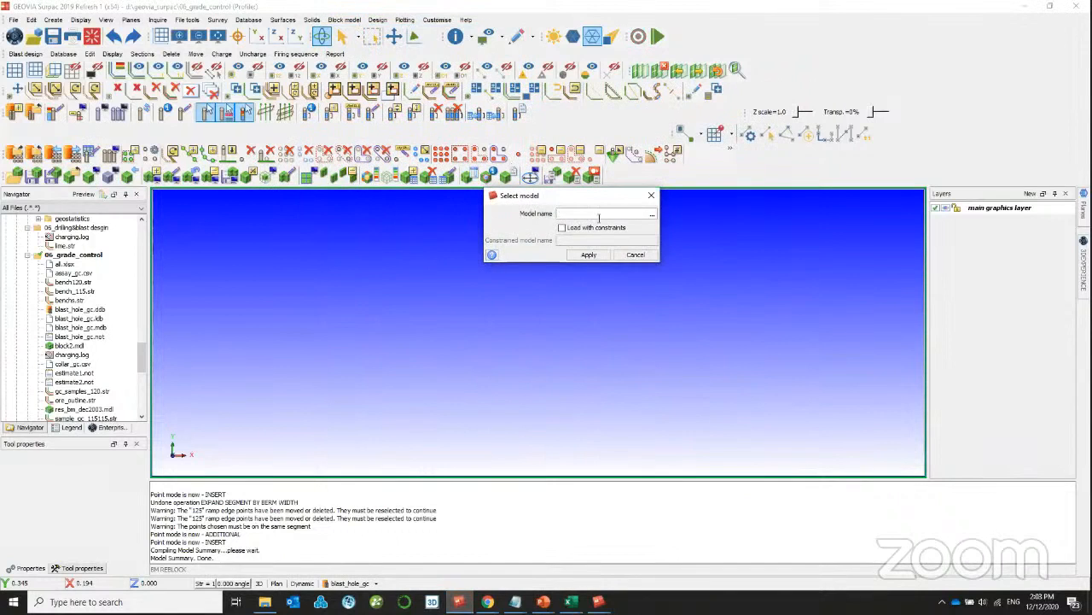
left_click(651, 196)
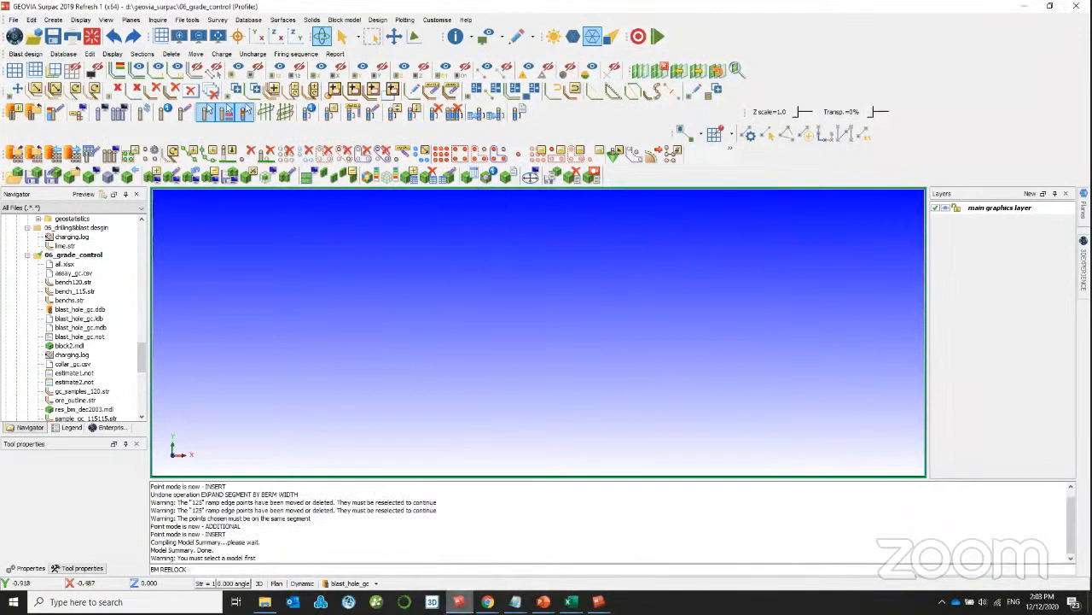
left_click(544, 602)
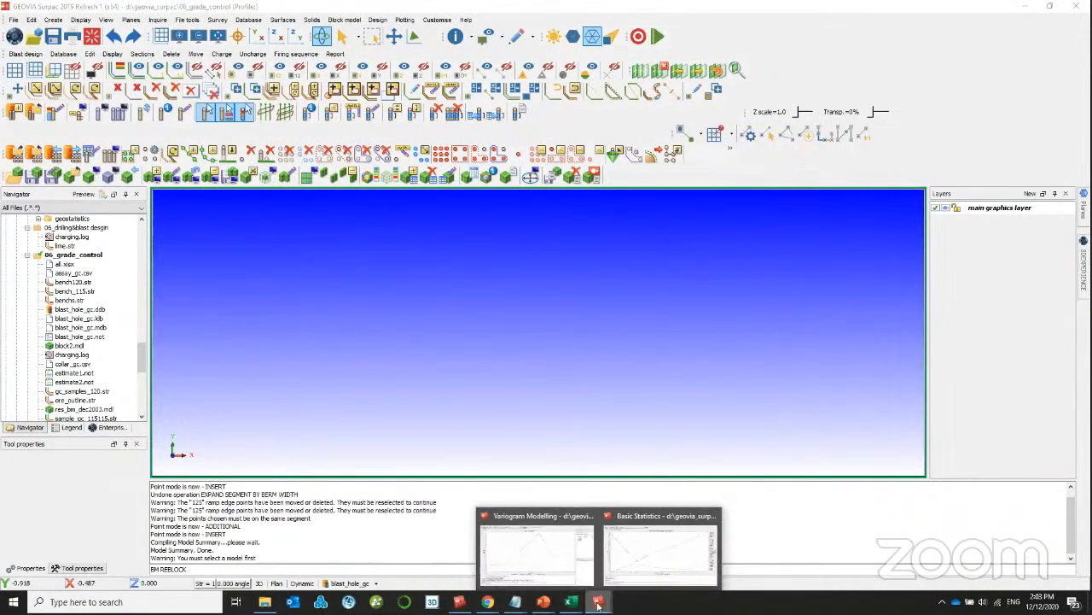
left_click(434, 264)
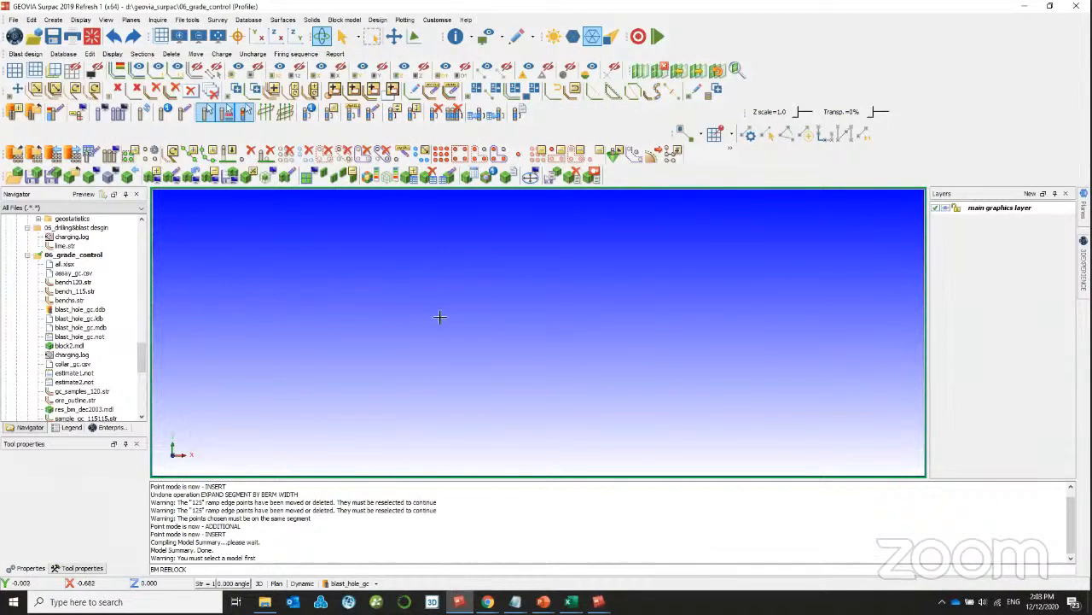
left_click(344, 19)
left_click(377, 20)
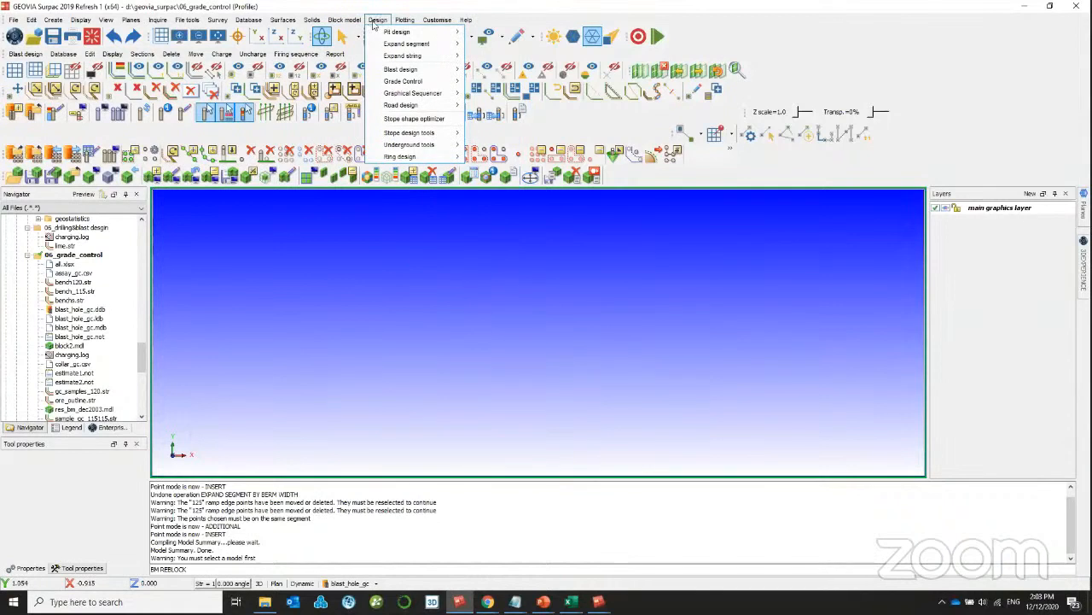
mouse_move(455, 44)
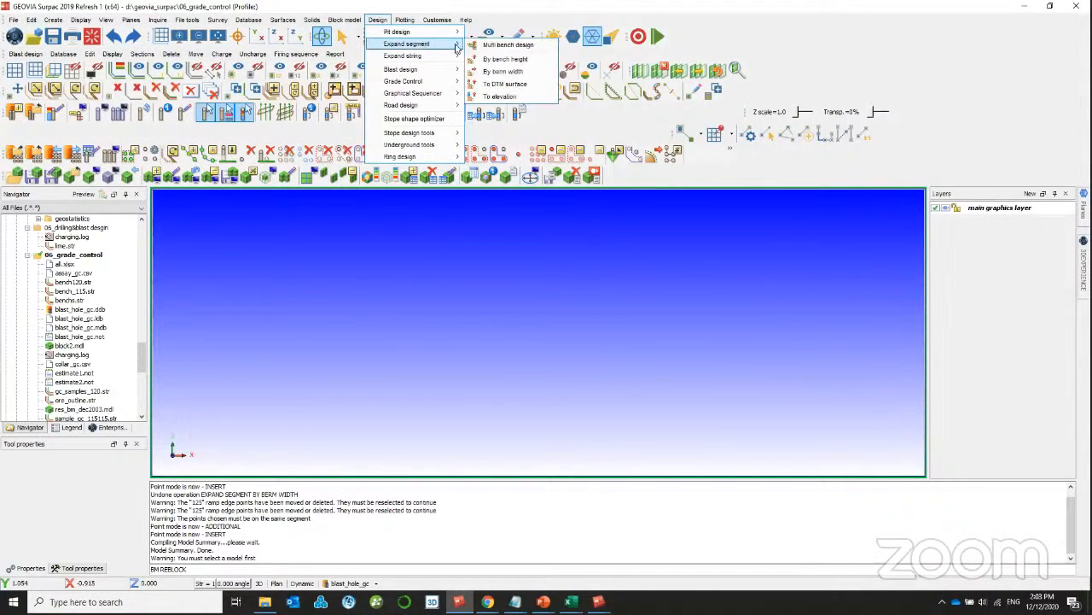
left_click(506, 45)
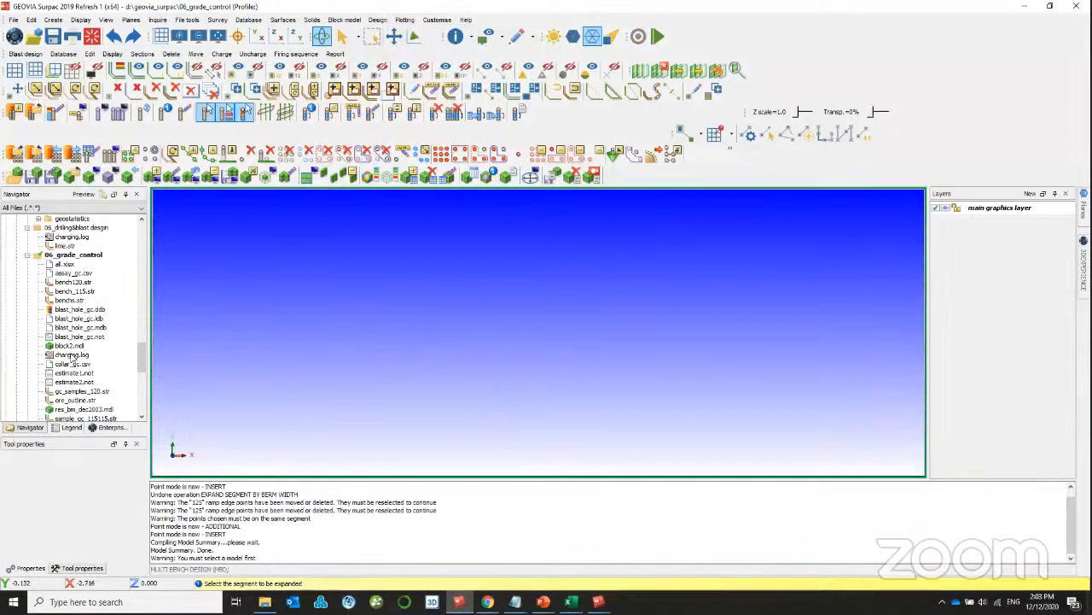
key("Escape")
- Load ore_outline.str into the graphics and open the multi bench design for its outline segment
left_click_drag(77, 400, 326, 337)
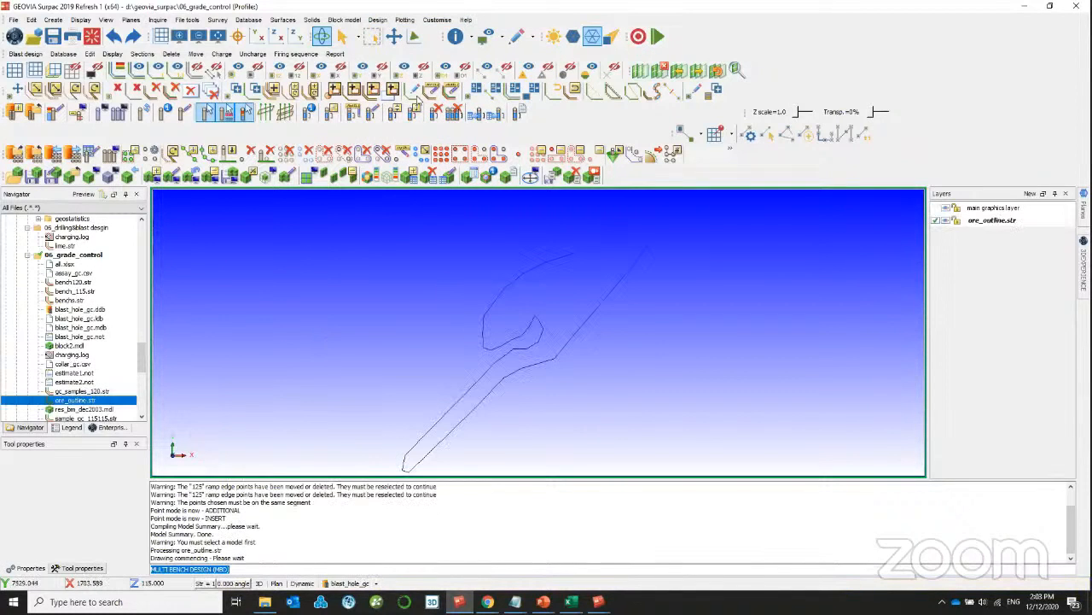
left_click(377, 22)
left_click(376, 23)
left_click(376, 22)
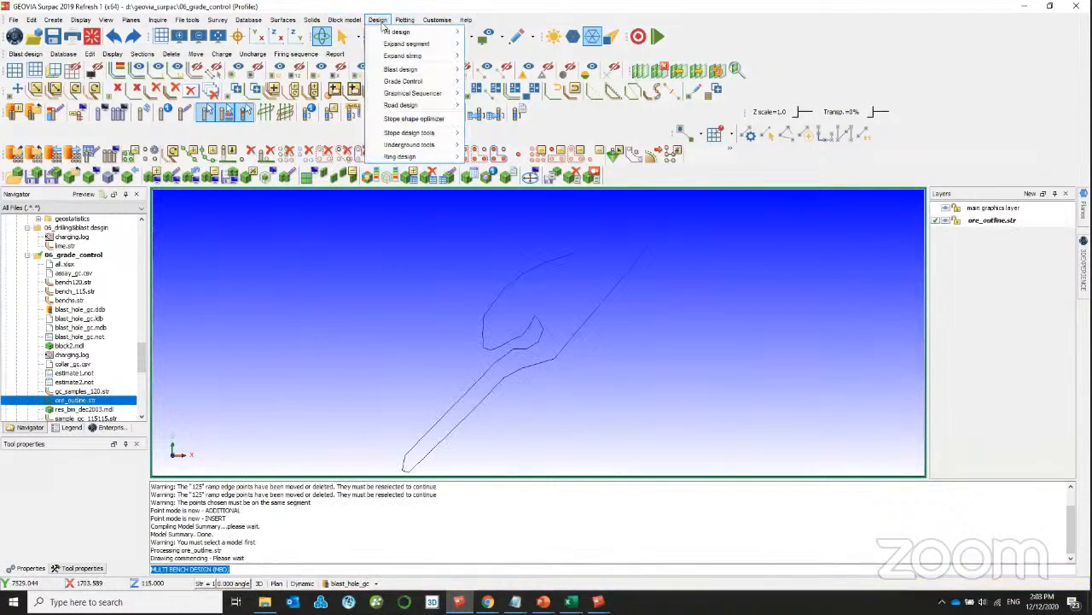
mouse_move(435, 31)
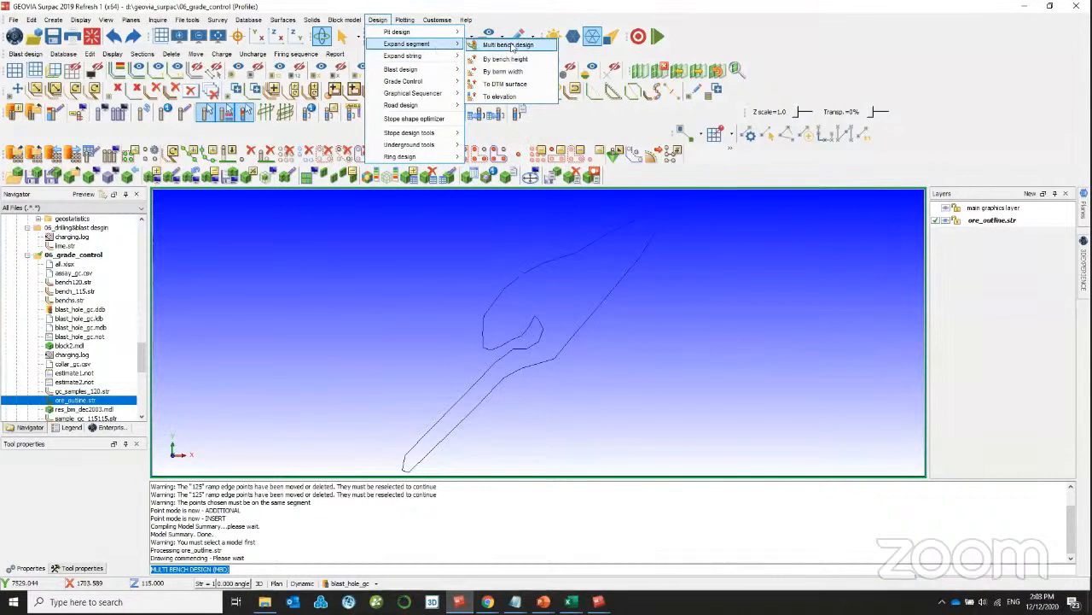
left_click(509, 44)
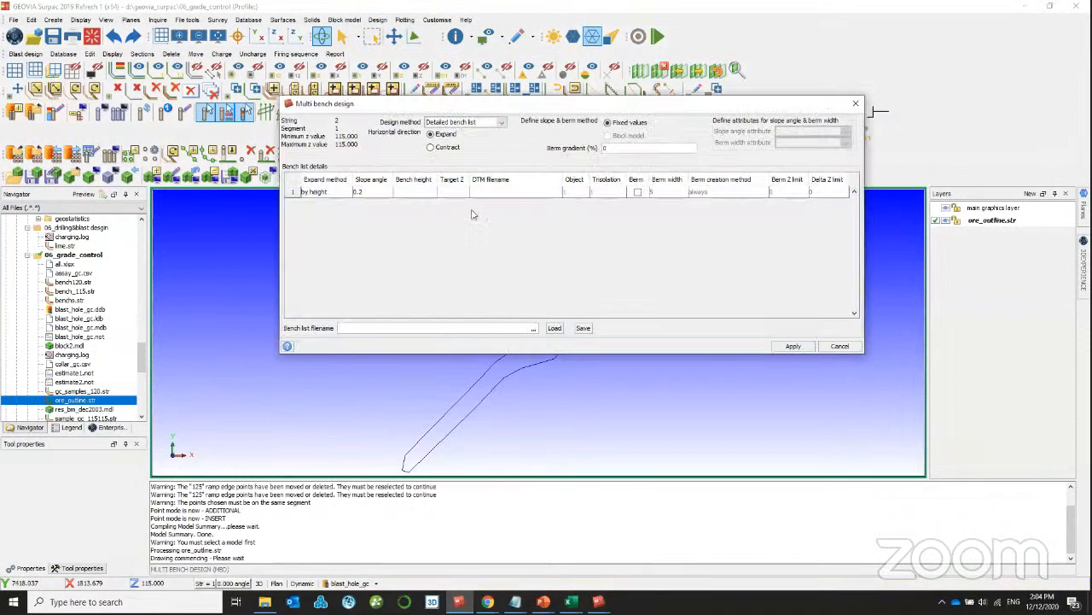
- Show the bench design parameters for the Auto expand by height method, and cancel without applying
left_click(469, 123)
left_click(465, 139)
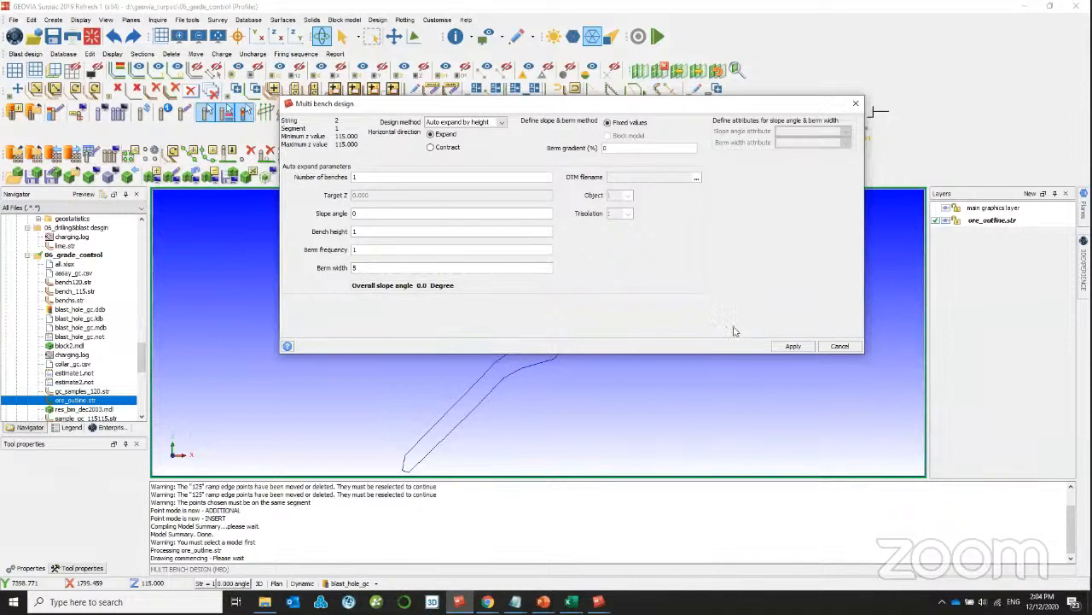
left_click(840, 346)
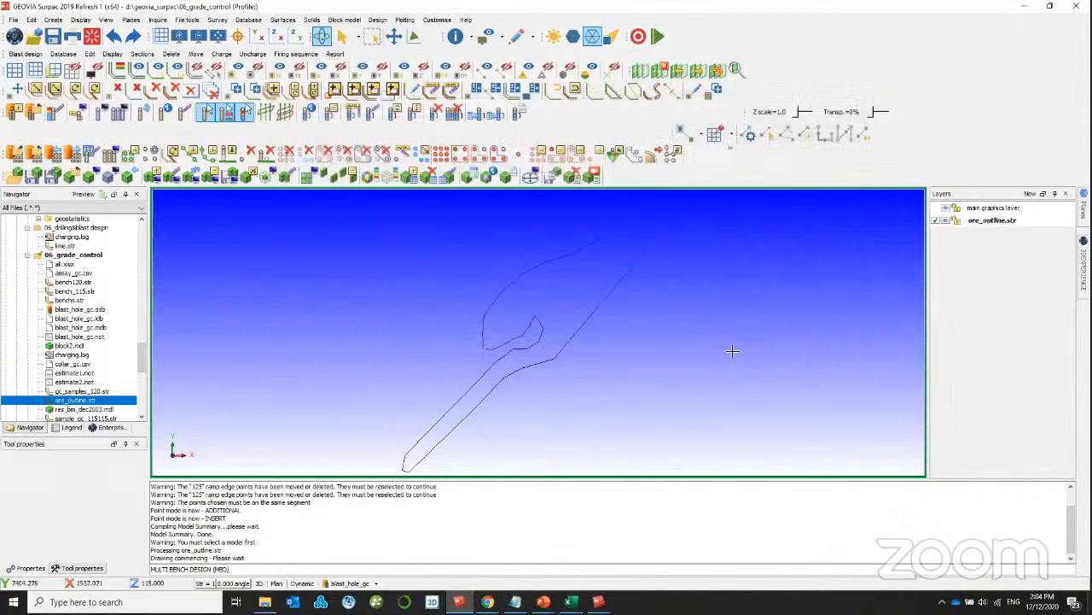
- Show the Pit design commands, and clear the ore outline string from the graphics
scroll(76, 352, "down", 4)
scroll(68, 307, "up", 7)
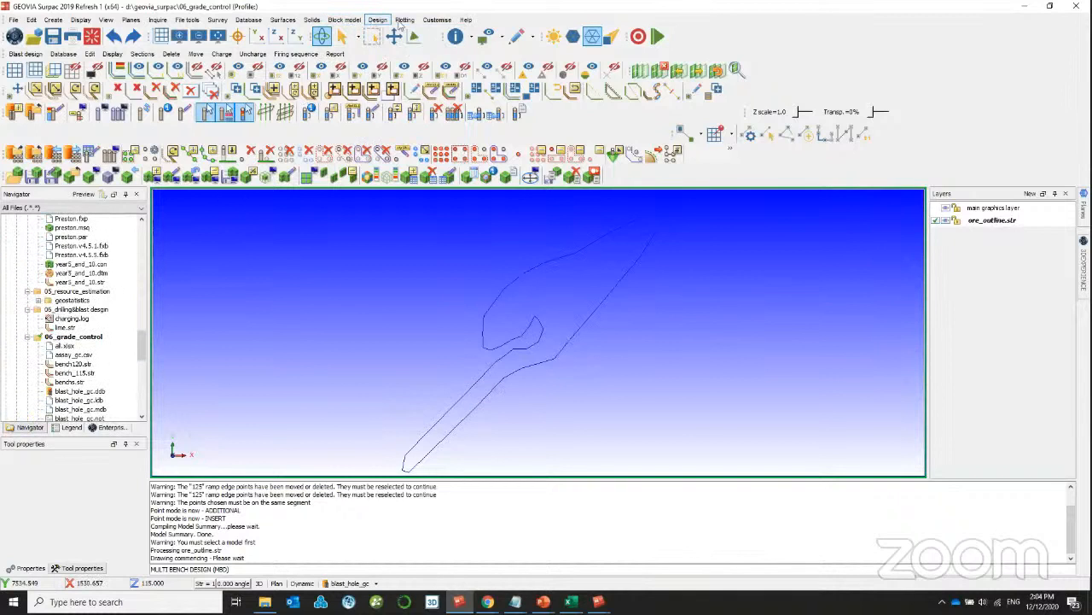
left_click(361, 22)
mouse_move(377, 21)
mouse_move(409, 32)
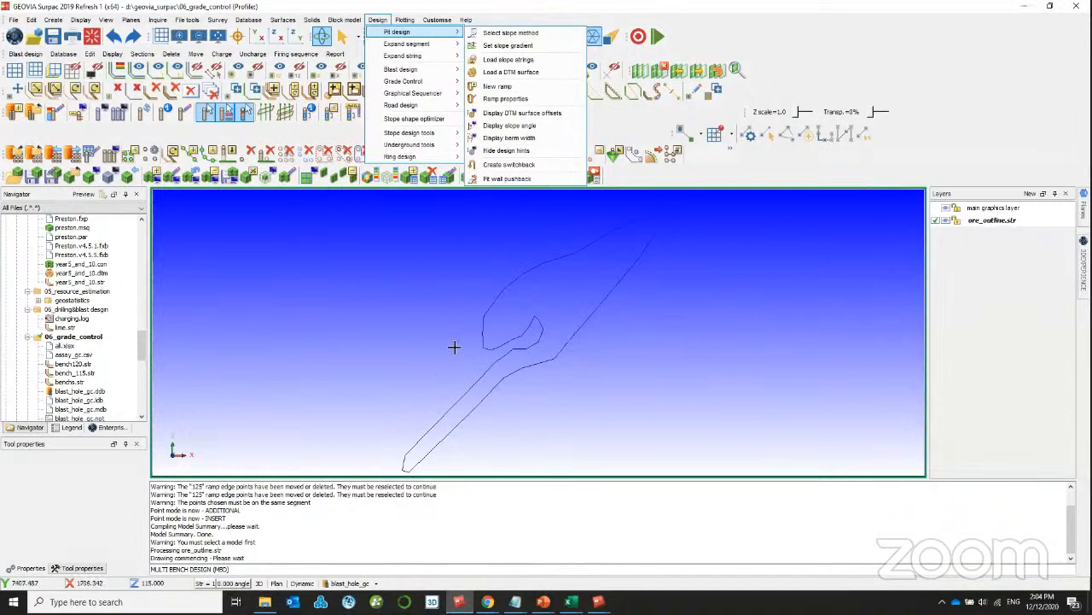
left_click(94, 39)
left_click(94, 38)
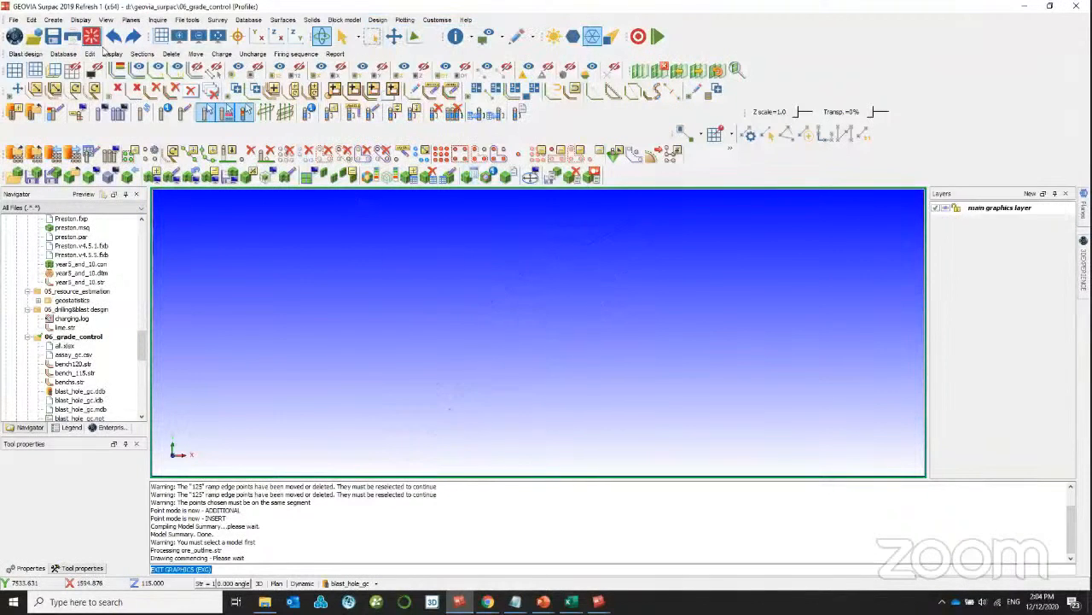
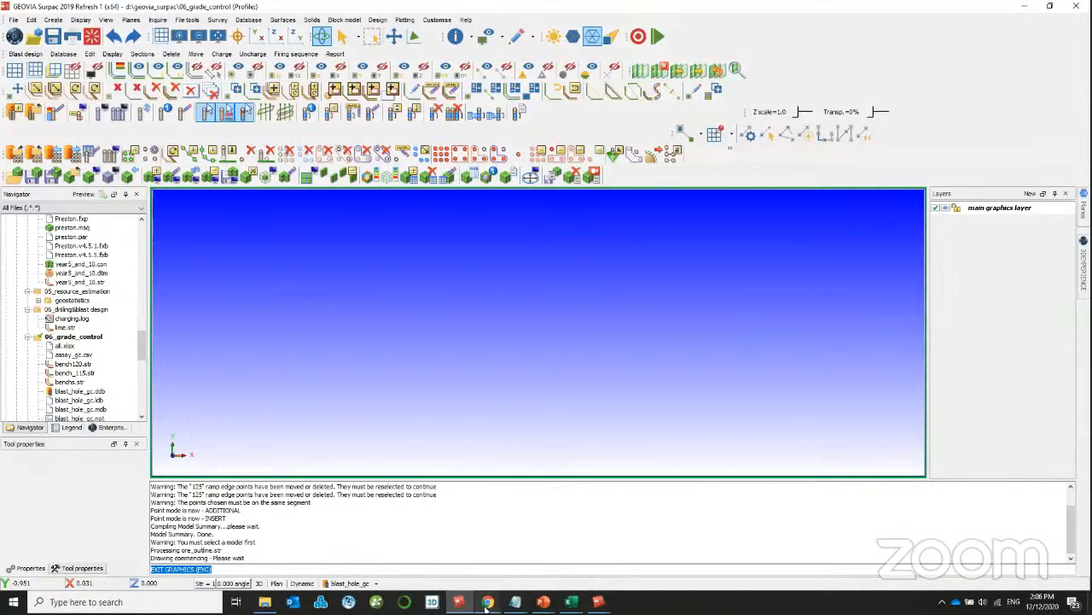
- Switch to the Zoom meeting in Chrome and read the participants' questions in the group chat
mouse_move(488, 601)
left_click(426, 546)
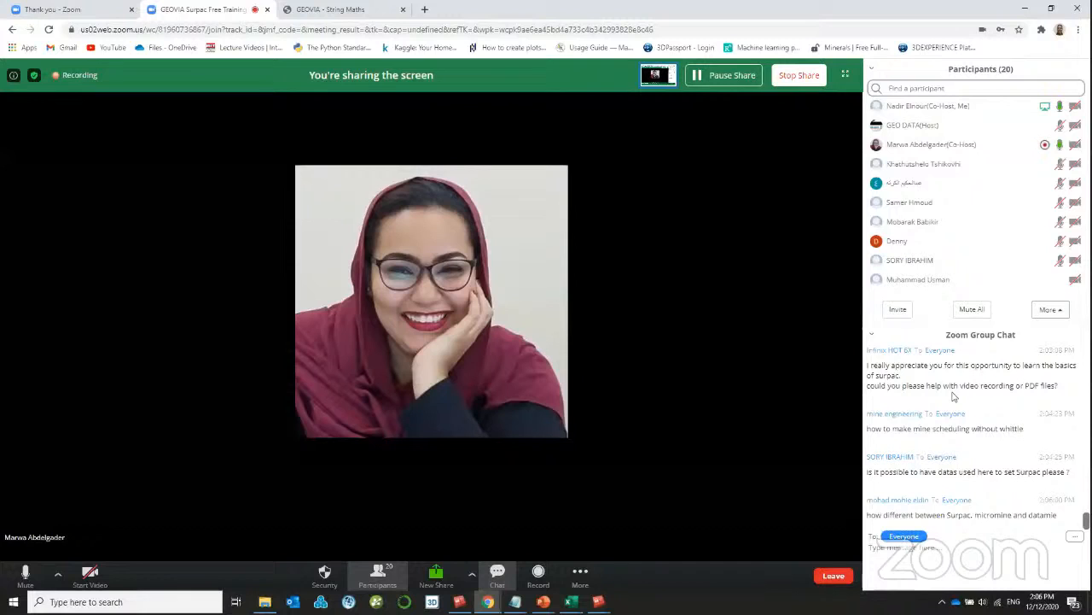
scroll(953, 396, "up", 2)
scroll(953, 396, "down", 2)
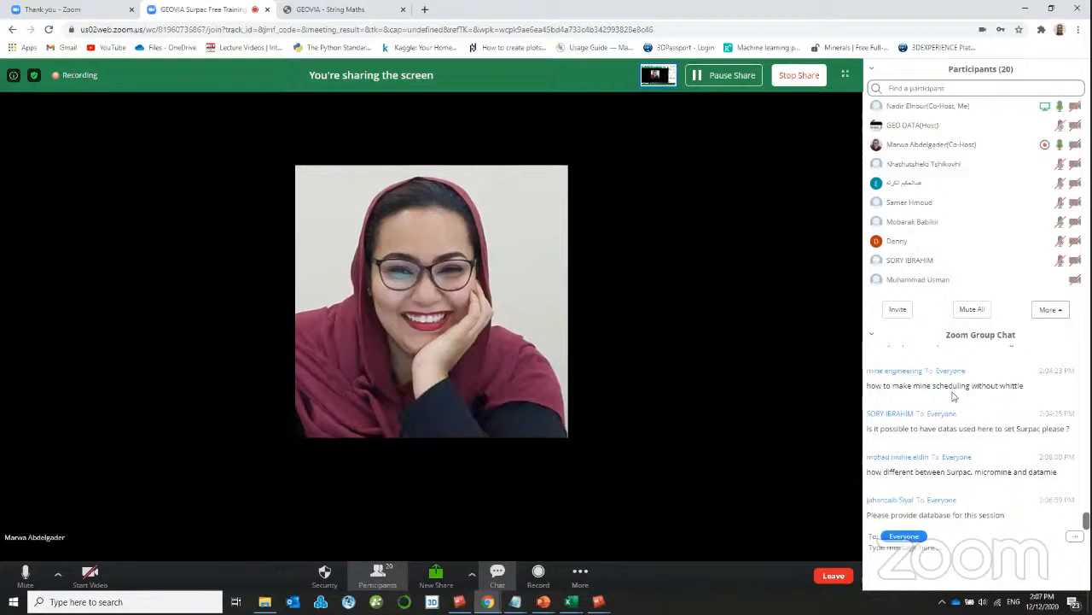
scroll(953, 396, "up", 1)
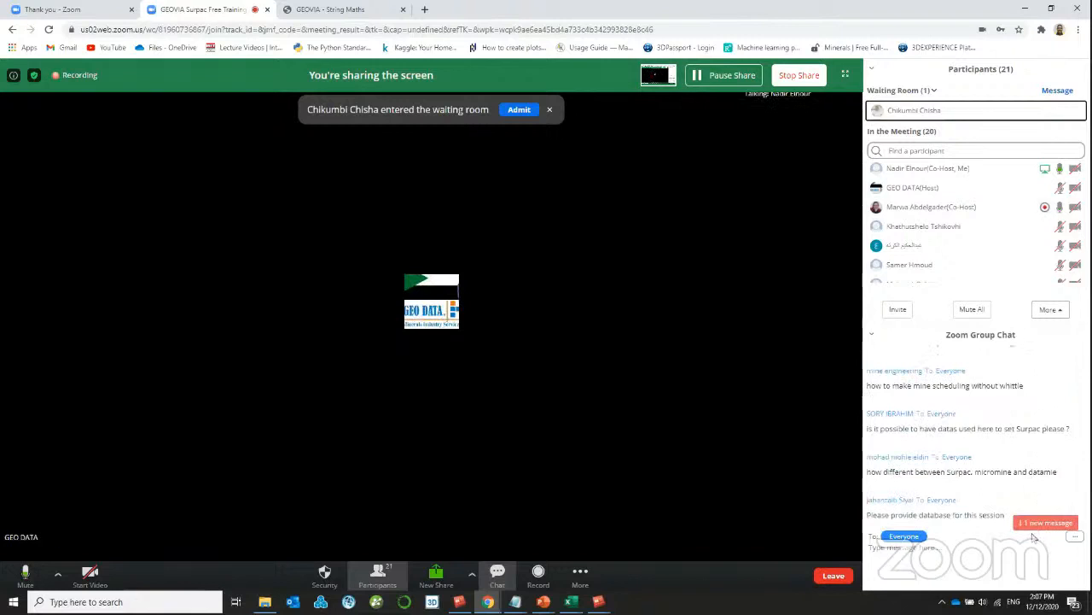
- Show the newest group chat message and admit everyone from the waiting room
left_click(1036, 523)
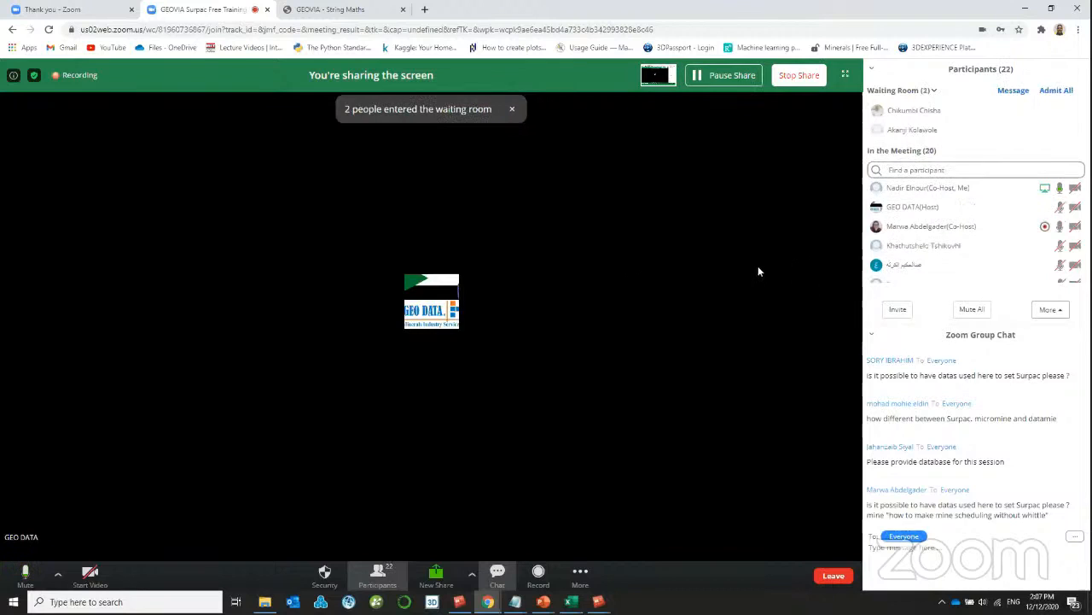
left_click(1052, 92)
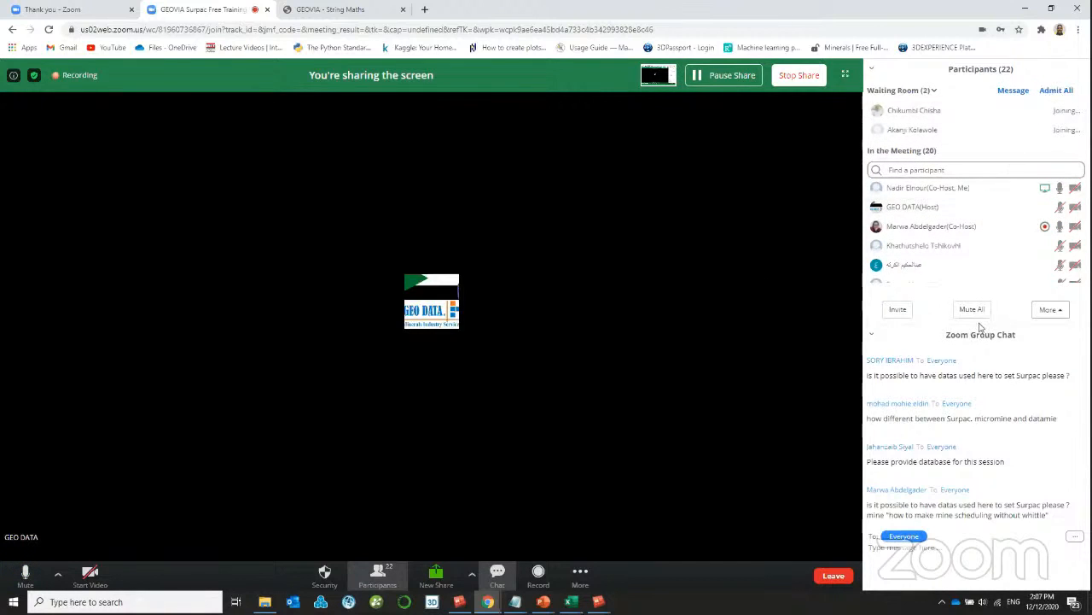
scroll(979, 447, "up", 1)
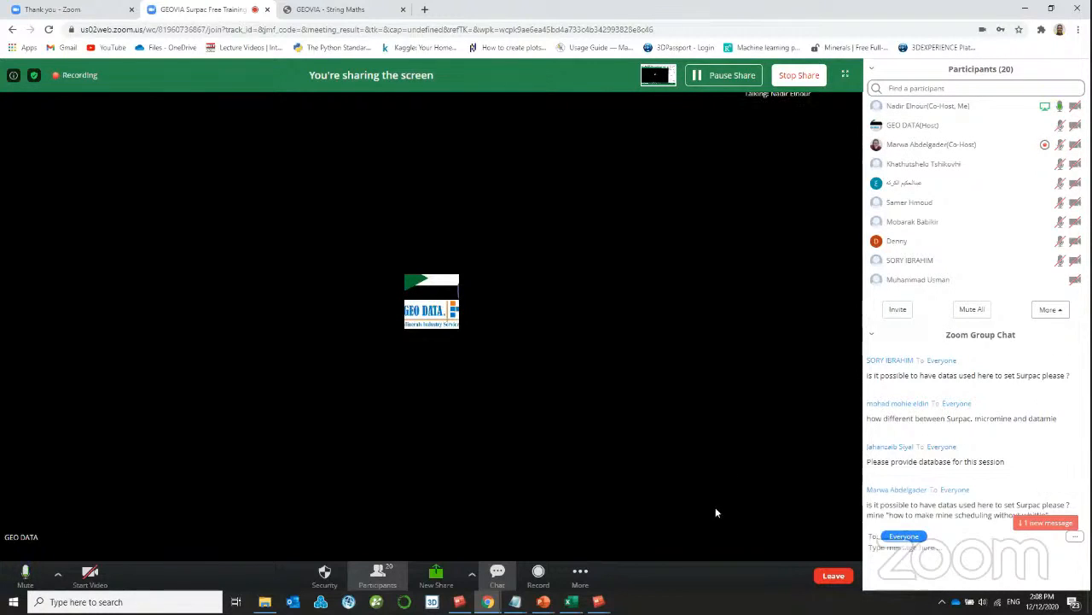
- Switch to Surpac to look through the files in the 06_grade_control folder, and return to the Zoom meeting
mouse_move(601, 604)
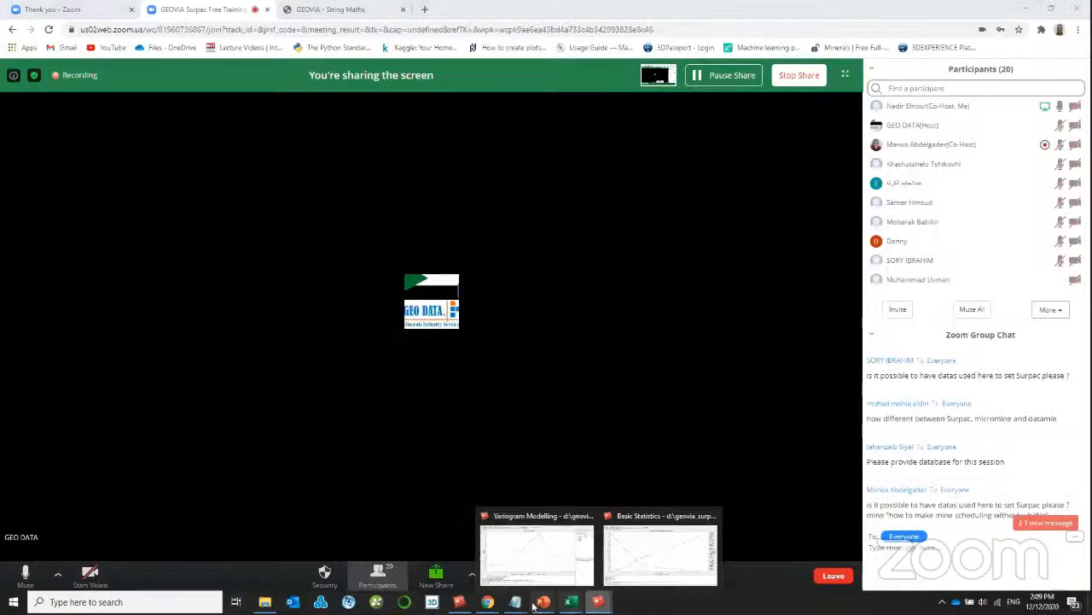
left_click(459, 602)
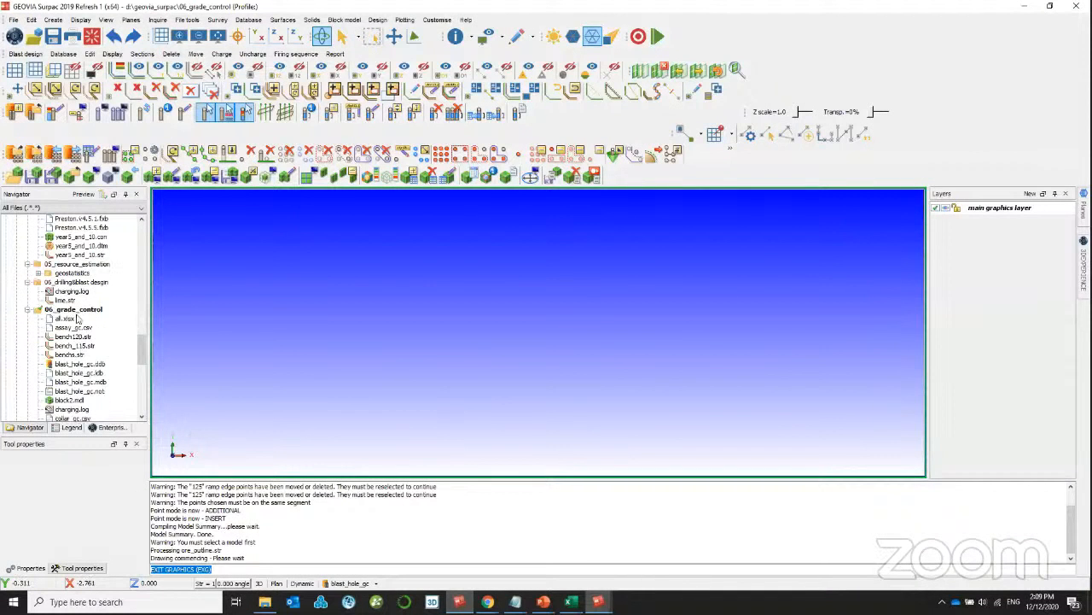
scroll(94, 372, "down", 3)
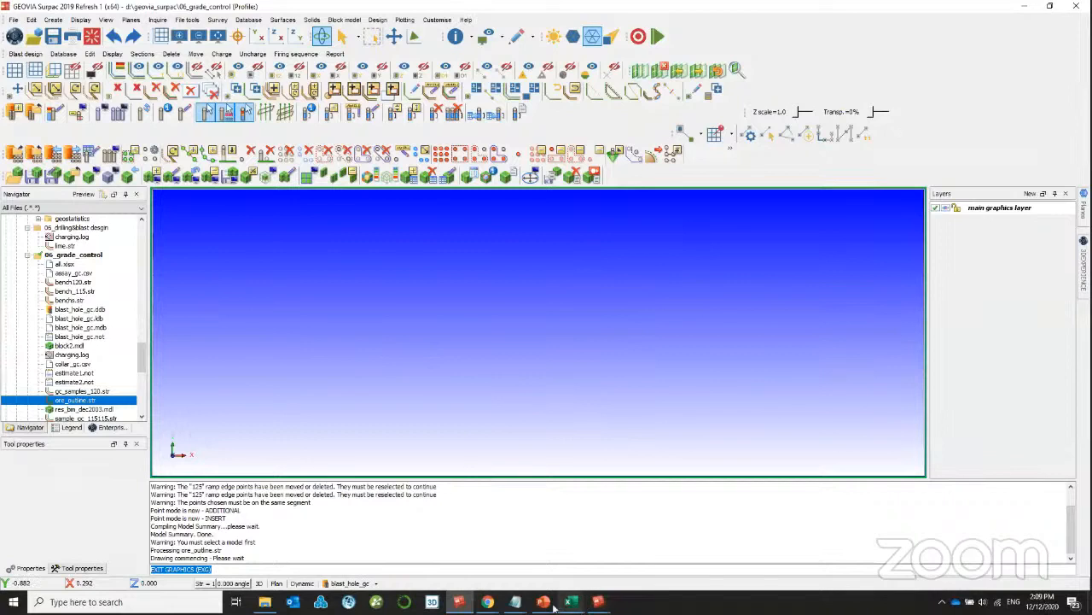
left_click(459, 601)
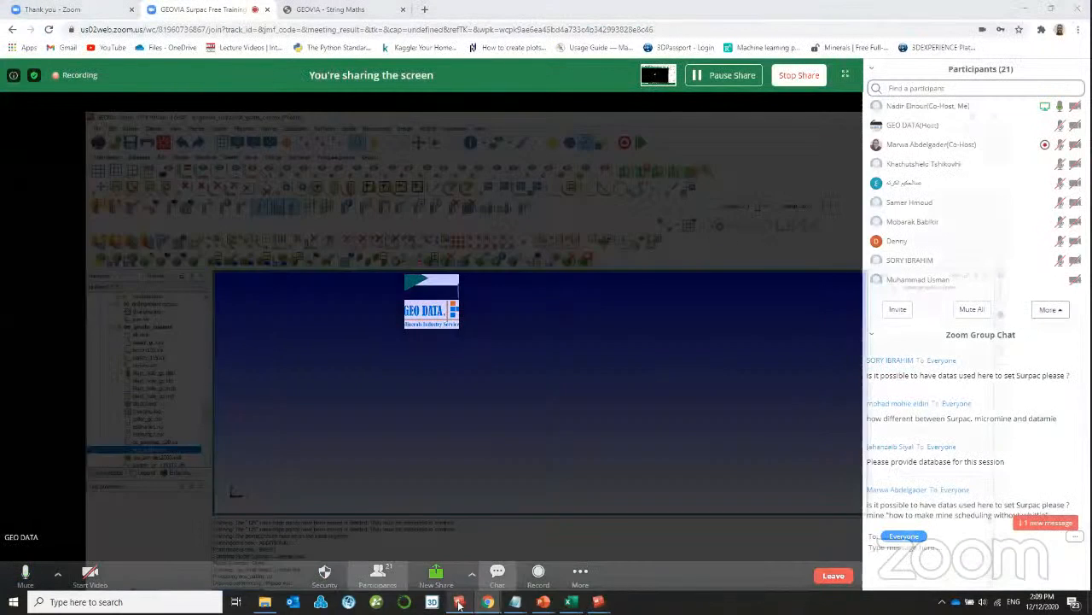
left_click(459, 602)
left_click(459, 601)
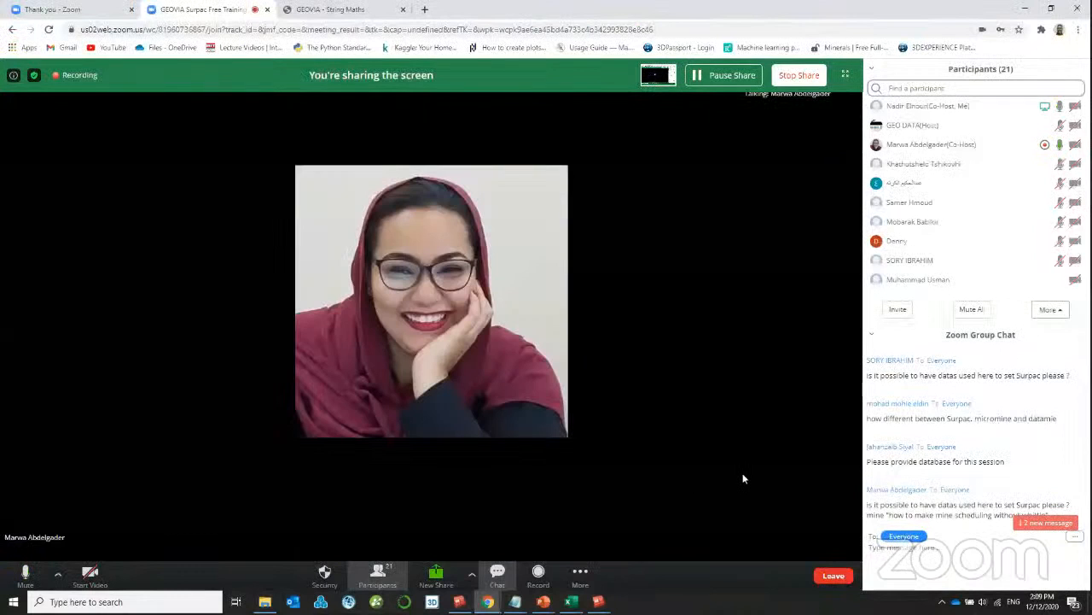
- Read the newest group chat messages and look through the whole list of meeting participants
scroll(942, 387, "down", 1)
scroll(944, 389, "down", 2)
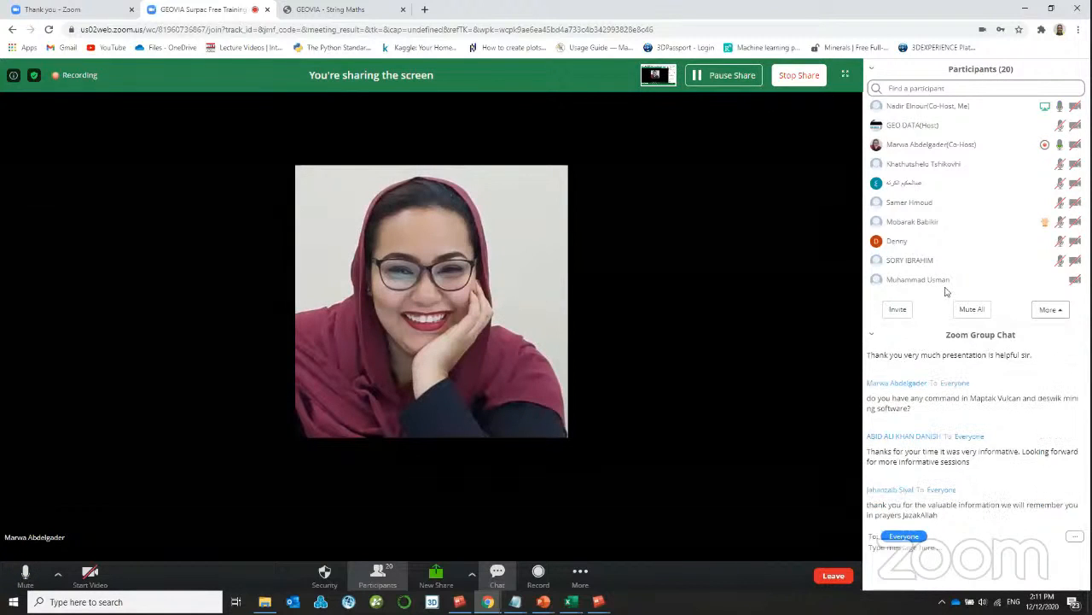
mouse_move(980, 275)
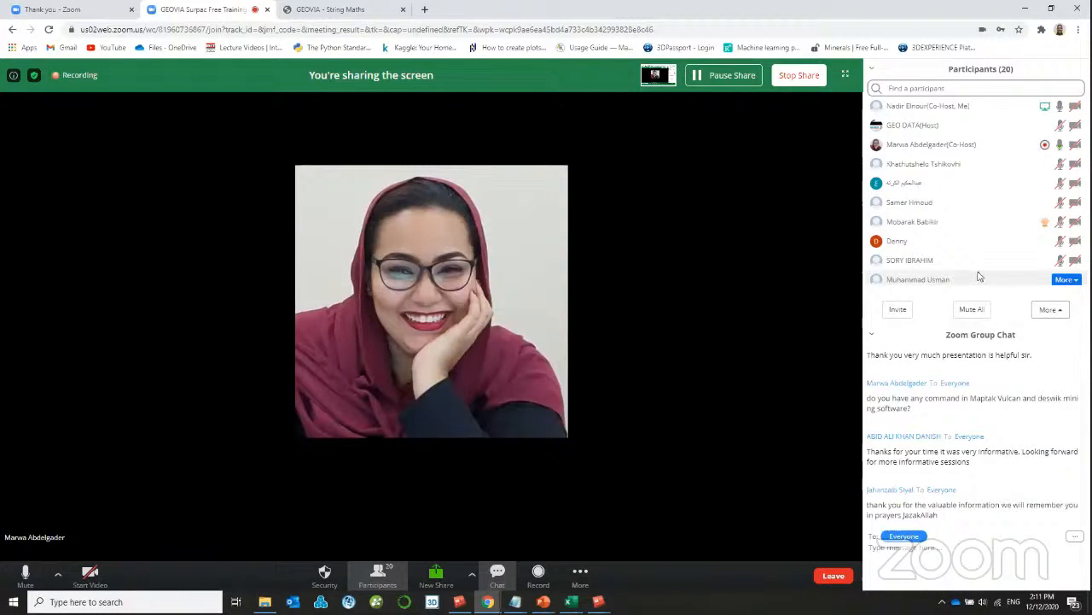
scroll(1000, 201, "down", 5)
scroll(1003, 198, "up", 1)
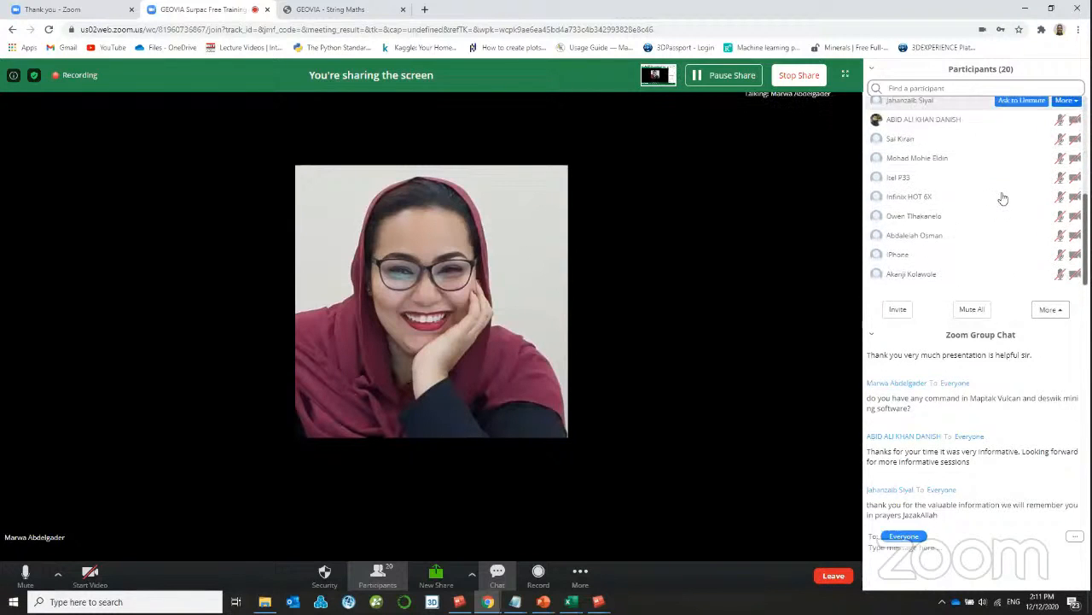
mouse_move(1004, 198)
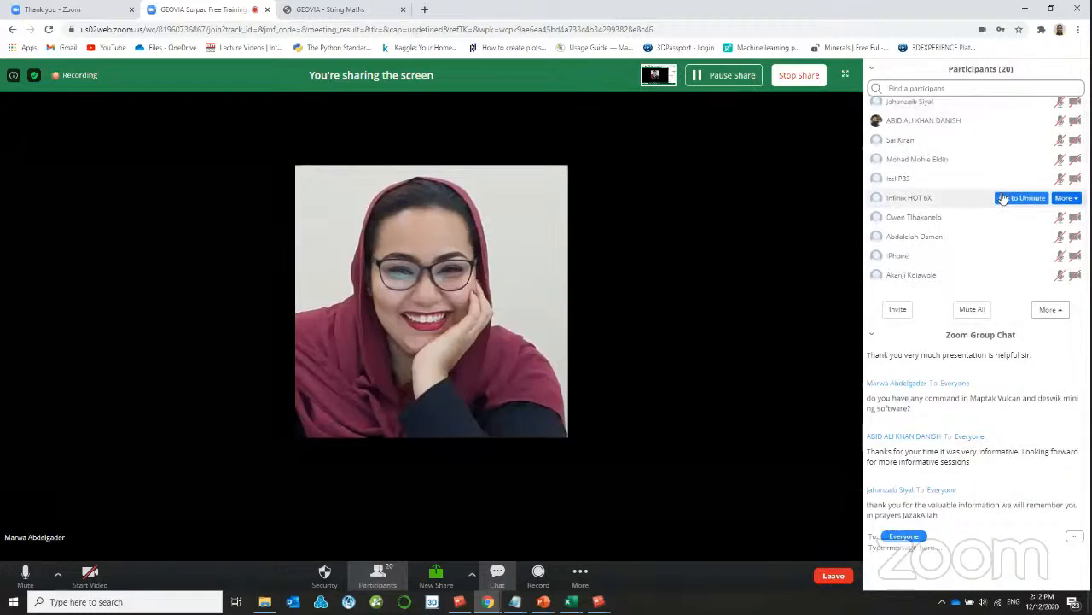
scroll(1004, 198, "up", 4)
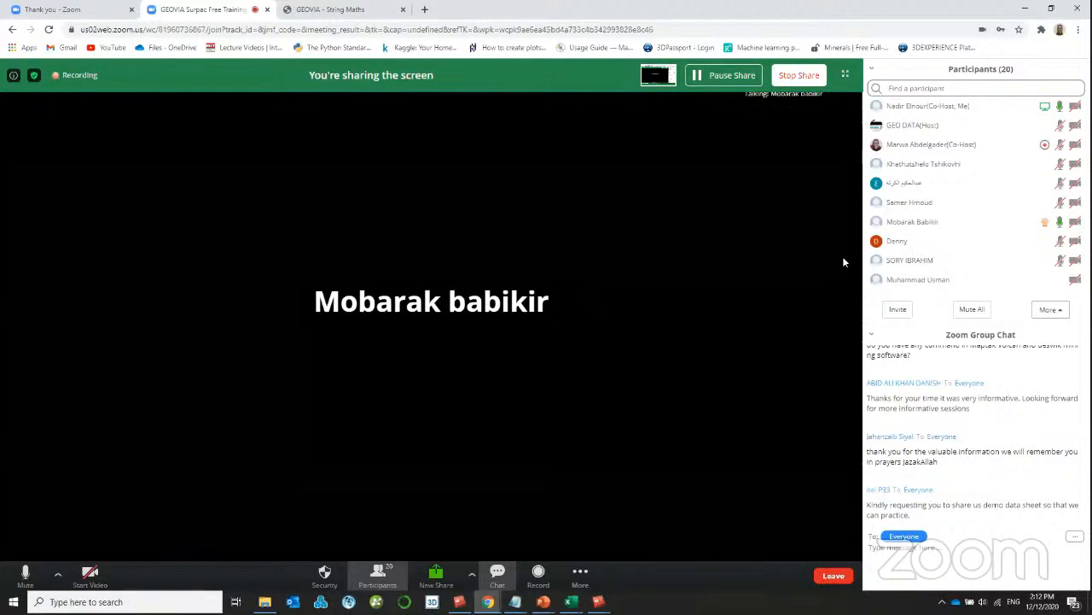
- Mute the unmuted participant with the raised hand in the meeting
mouse_move(898, 258)
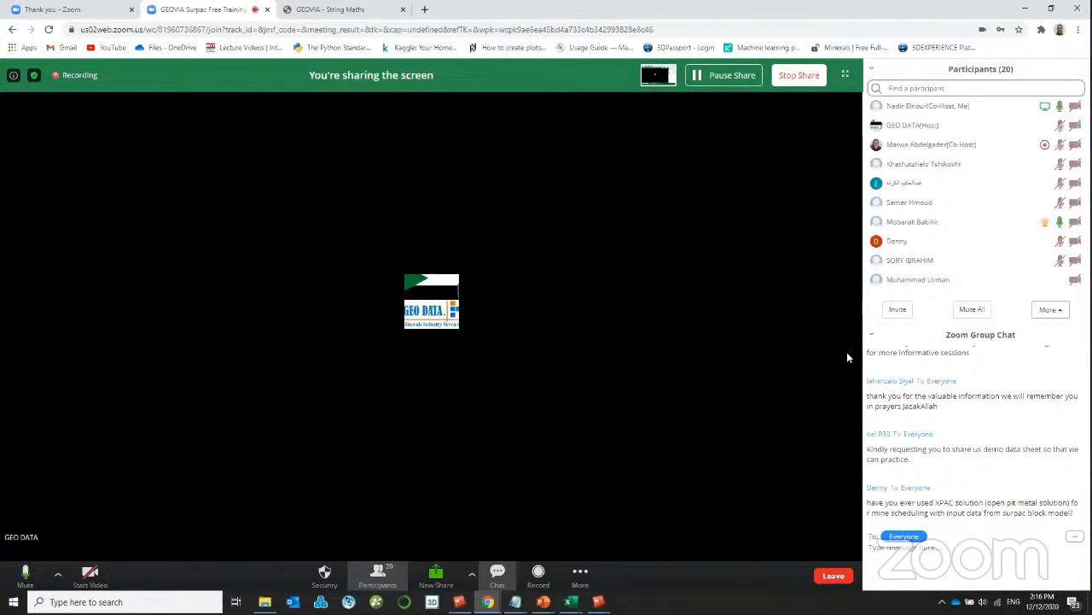
mouse_move(1061, 224)
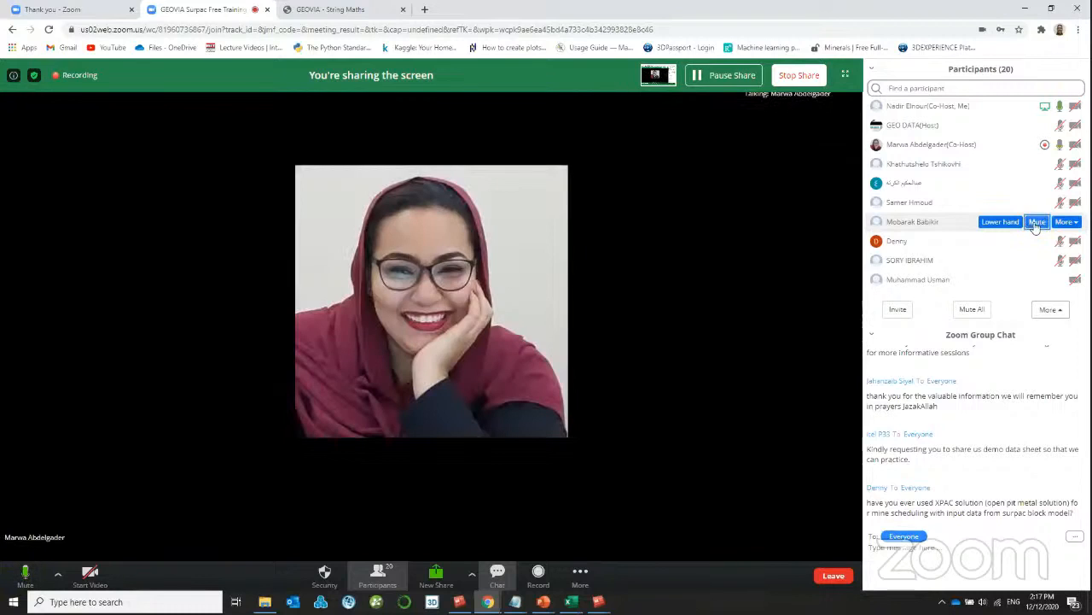
left_click(1036, 222)
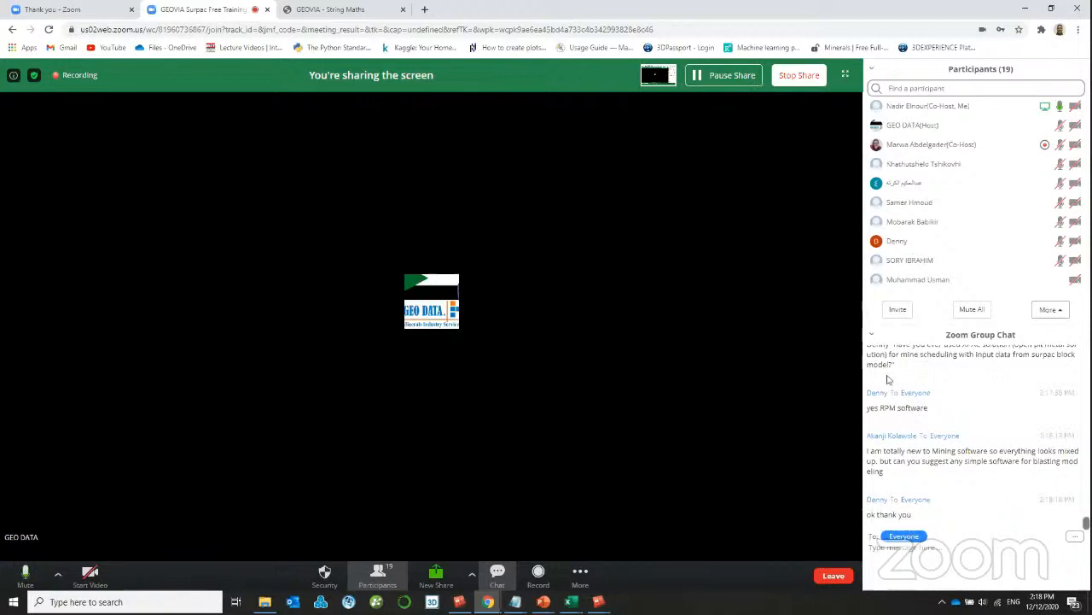
- Answer the blasting software question by sending "SIM BLast" and "ljk" to everyone in the group chat
scroll(927, 436, "down", 1)
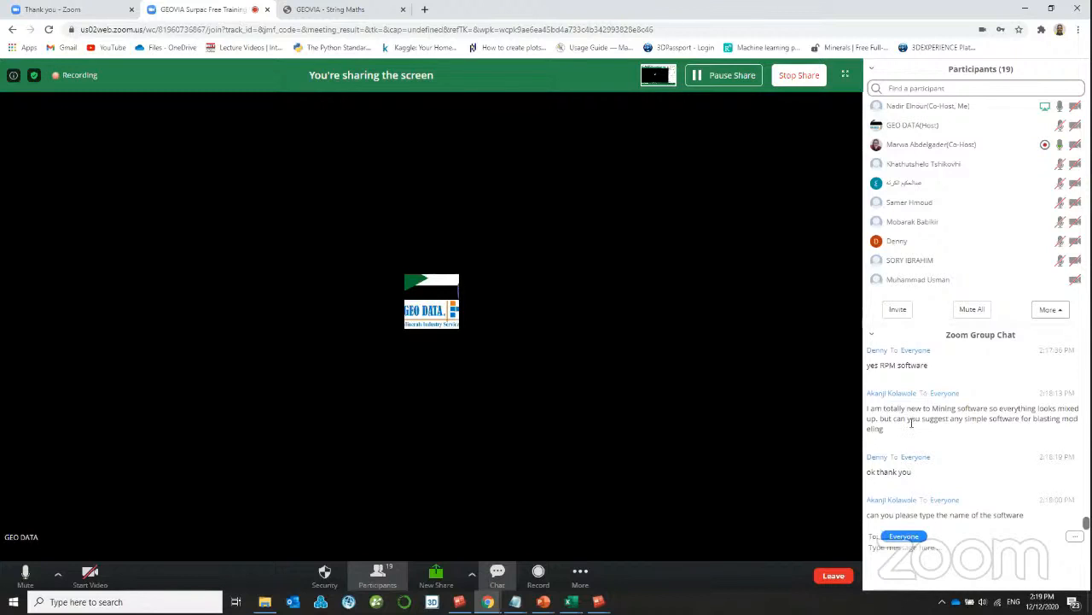
left_click(884, 552)
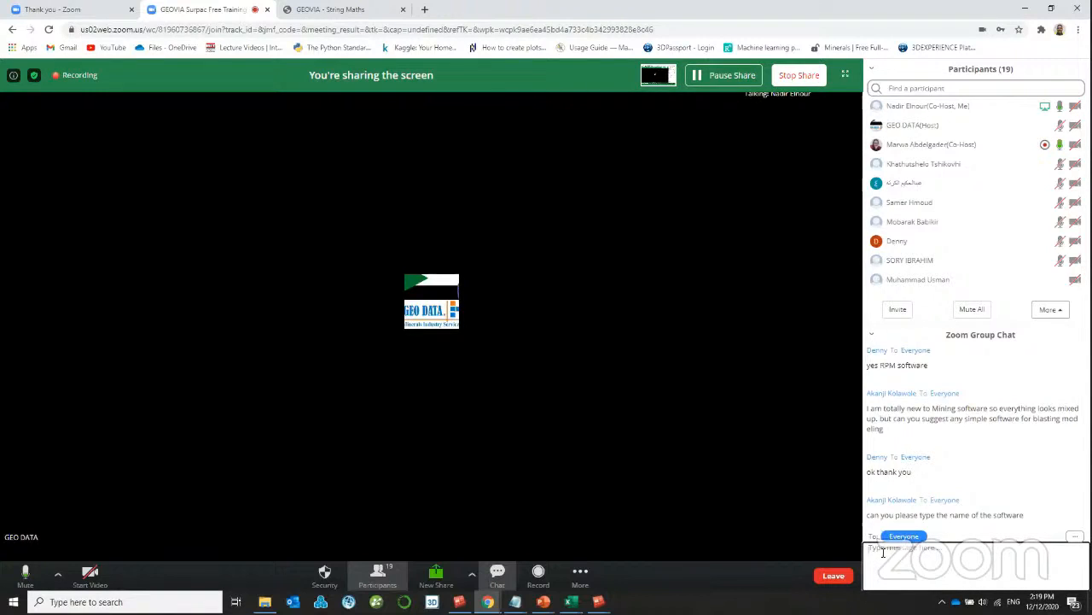
type("SIM BLast")
key("Return")
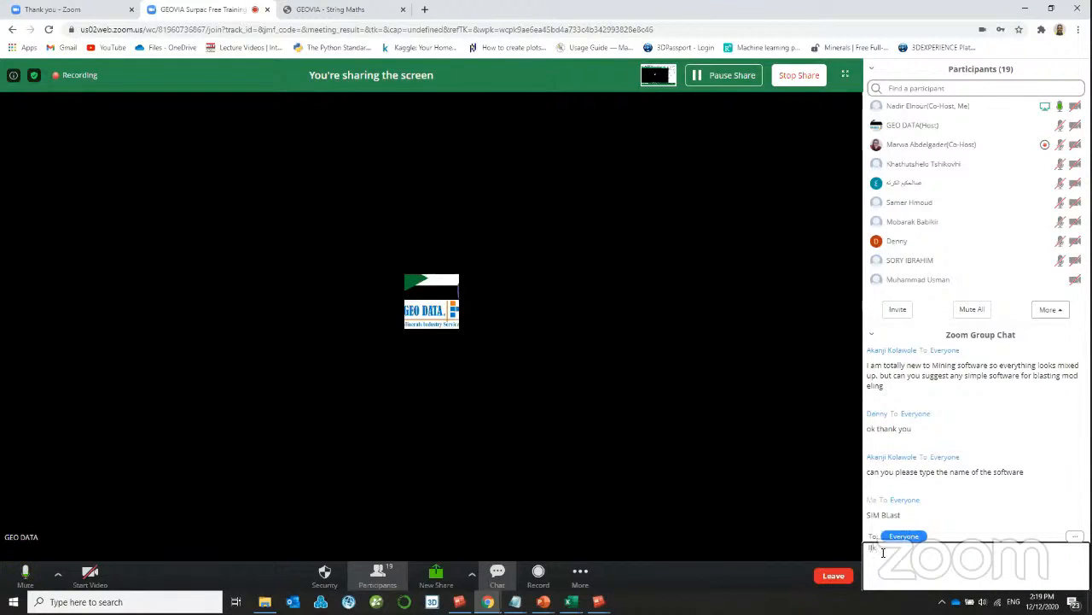
type("ljk")
key("Return")
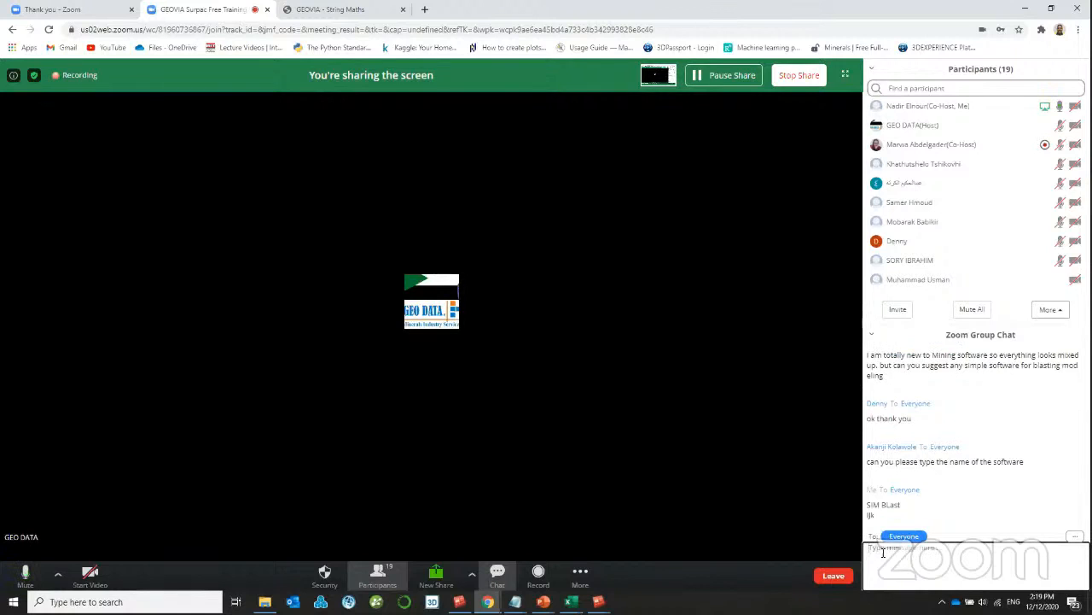